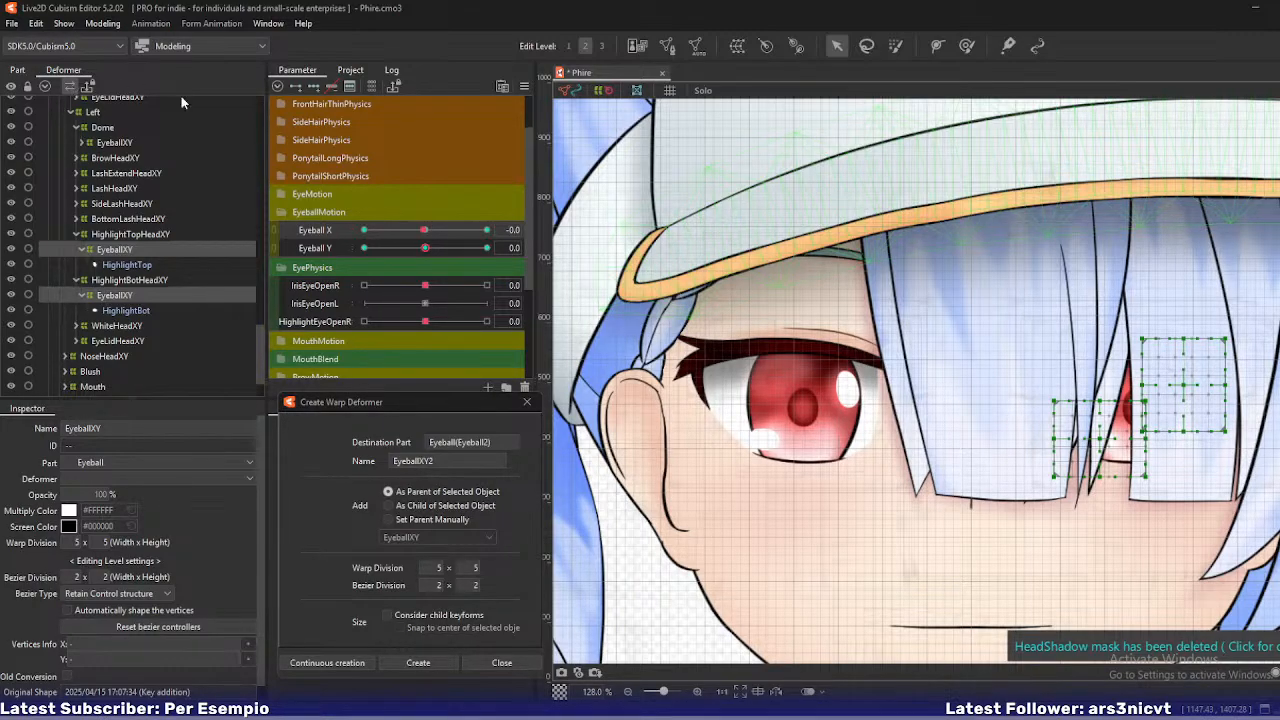
scroll(868, 293, "down", 3)
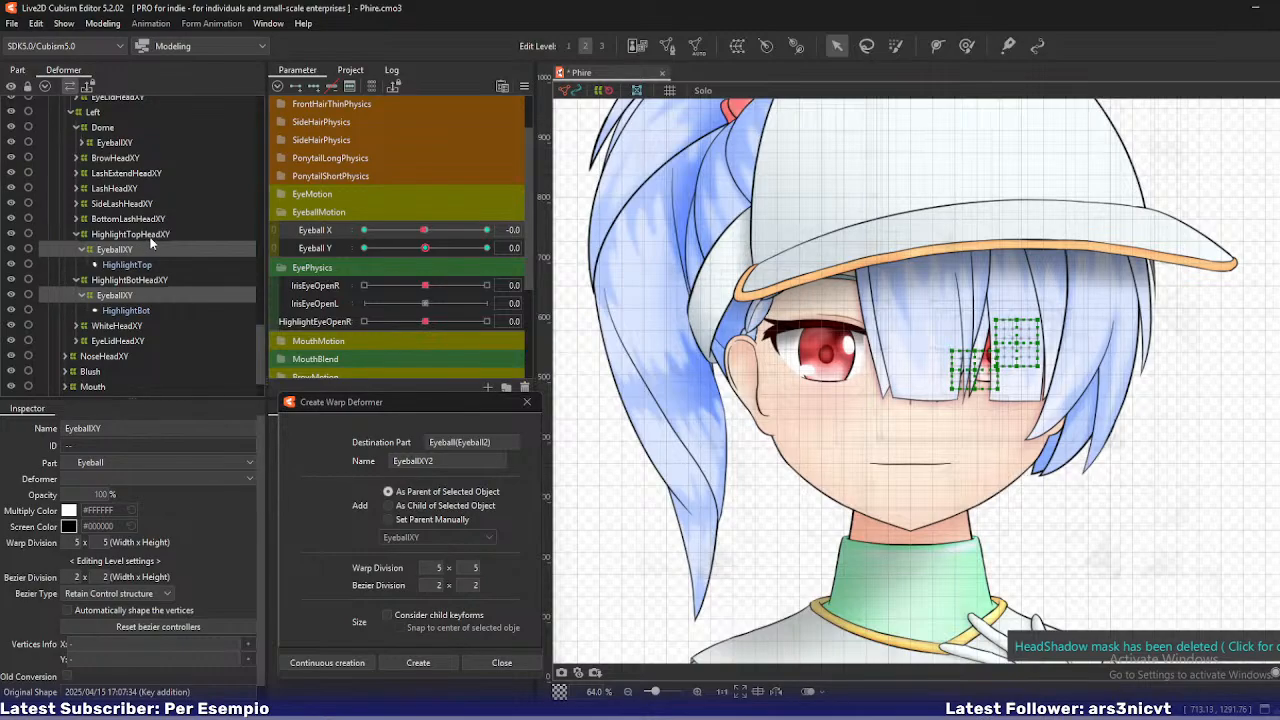
scroll(337, 288, "down", 1)
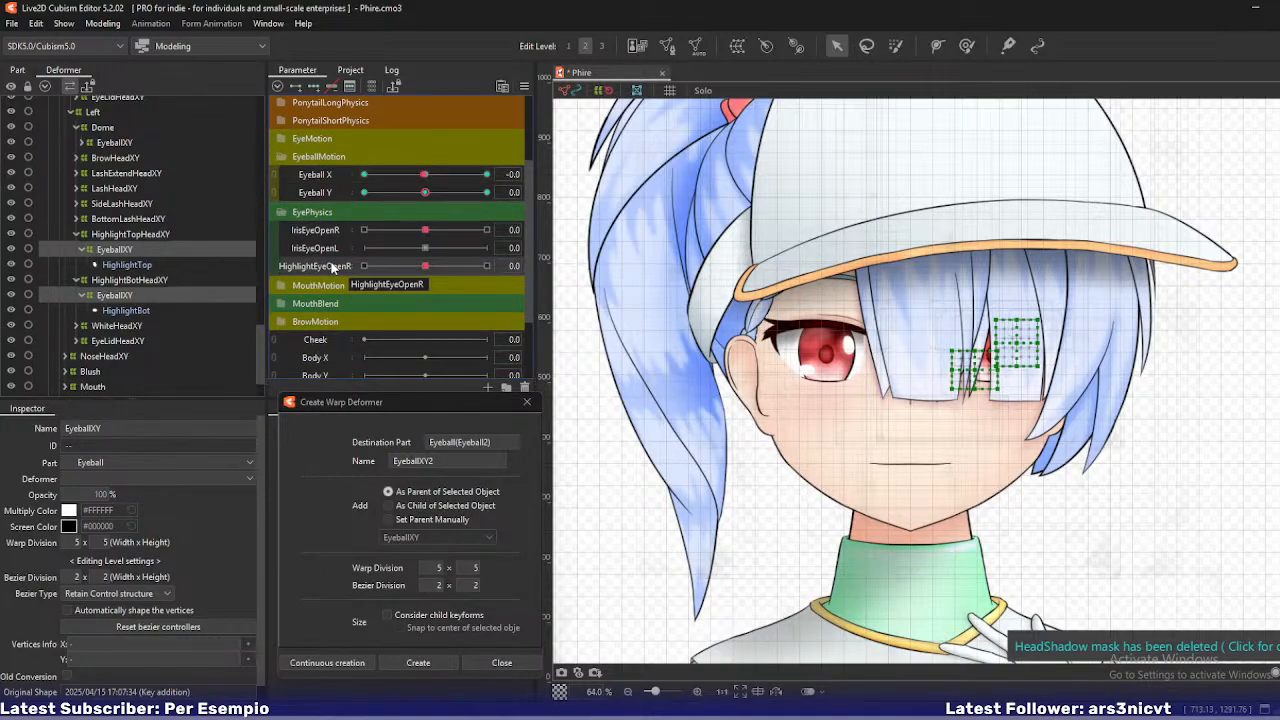
right_click(334, 267)
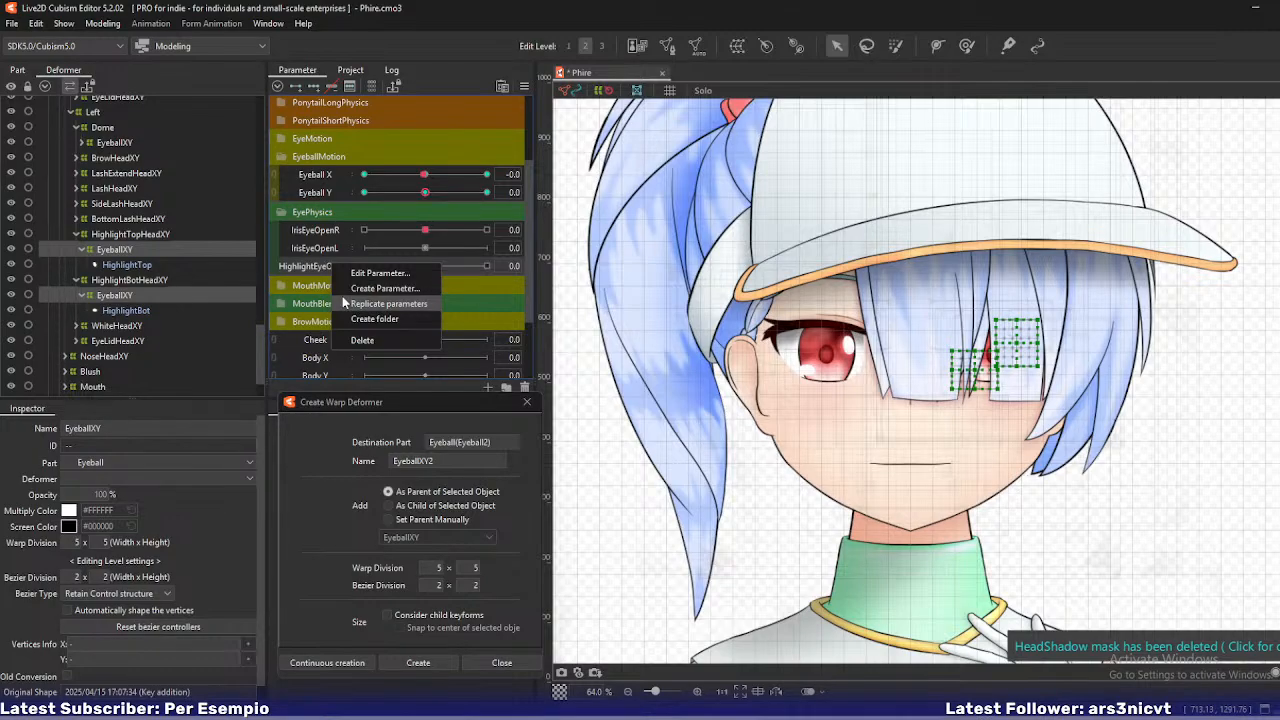
left_click(309, 268)
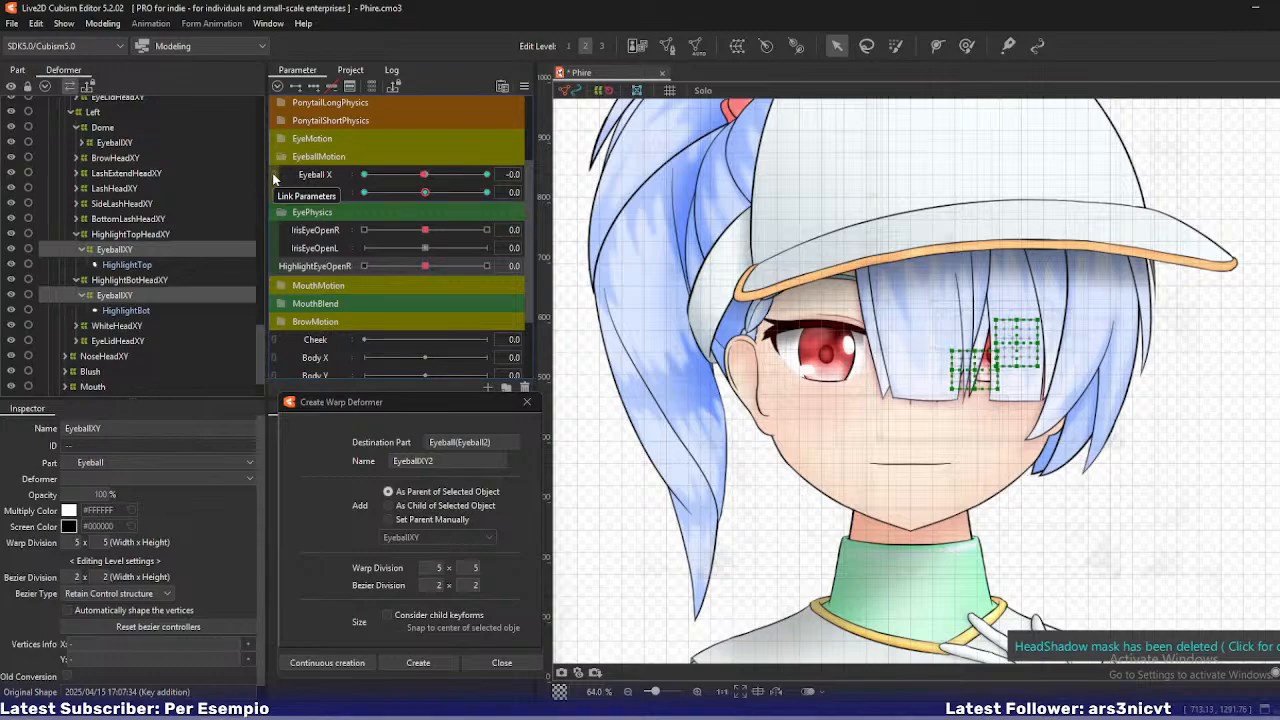
- Open the physics settings and preview how the model reacts as the tracking target moves across the face
left_click(102, 23)
left_click(175, 332)
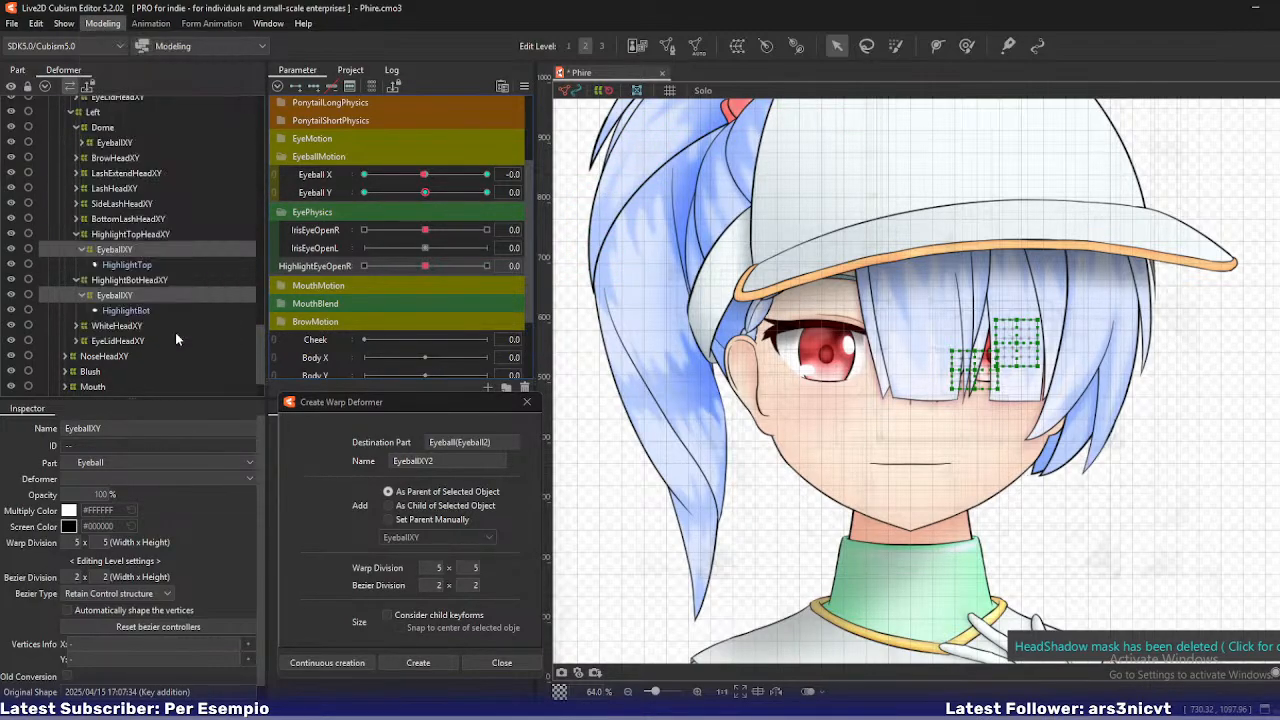
scroll(1030, 150, "up", 2)
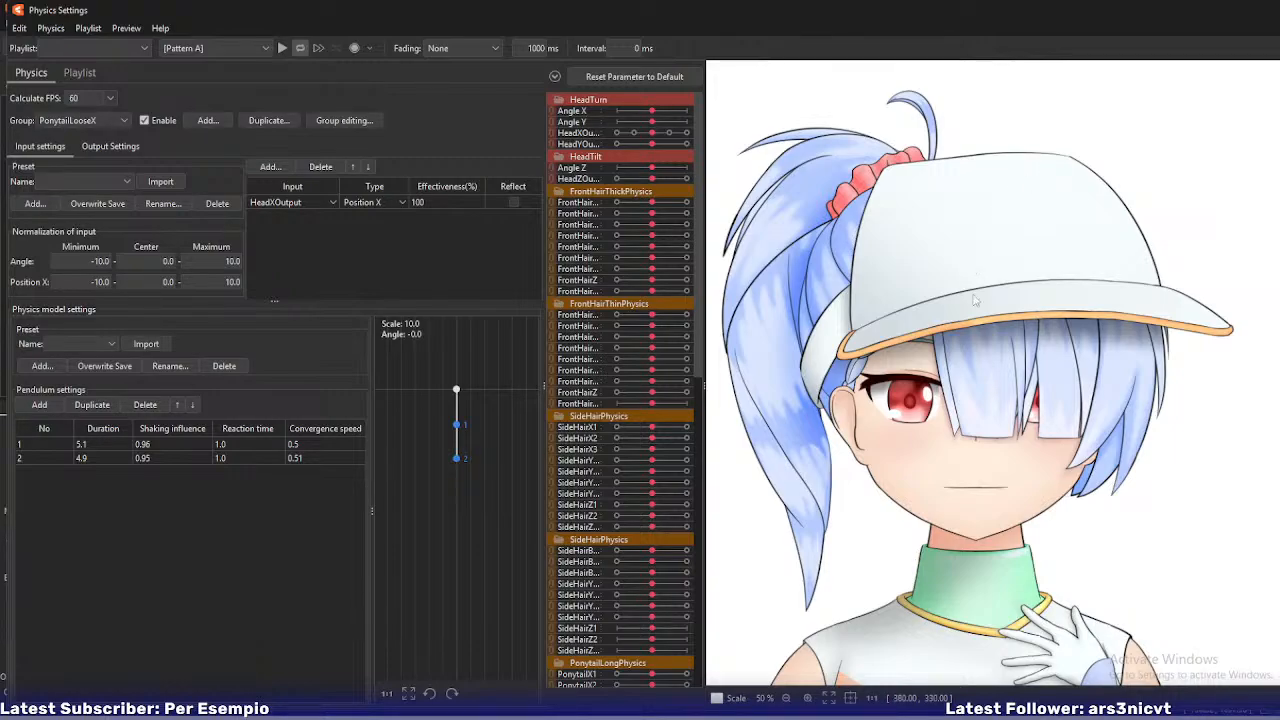
left_click_drag(980, 400, 1151, 411)
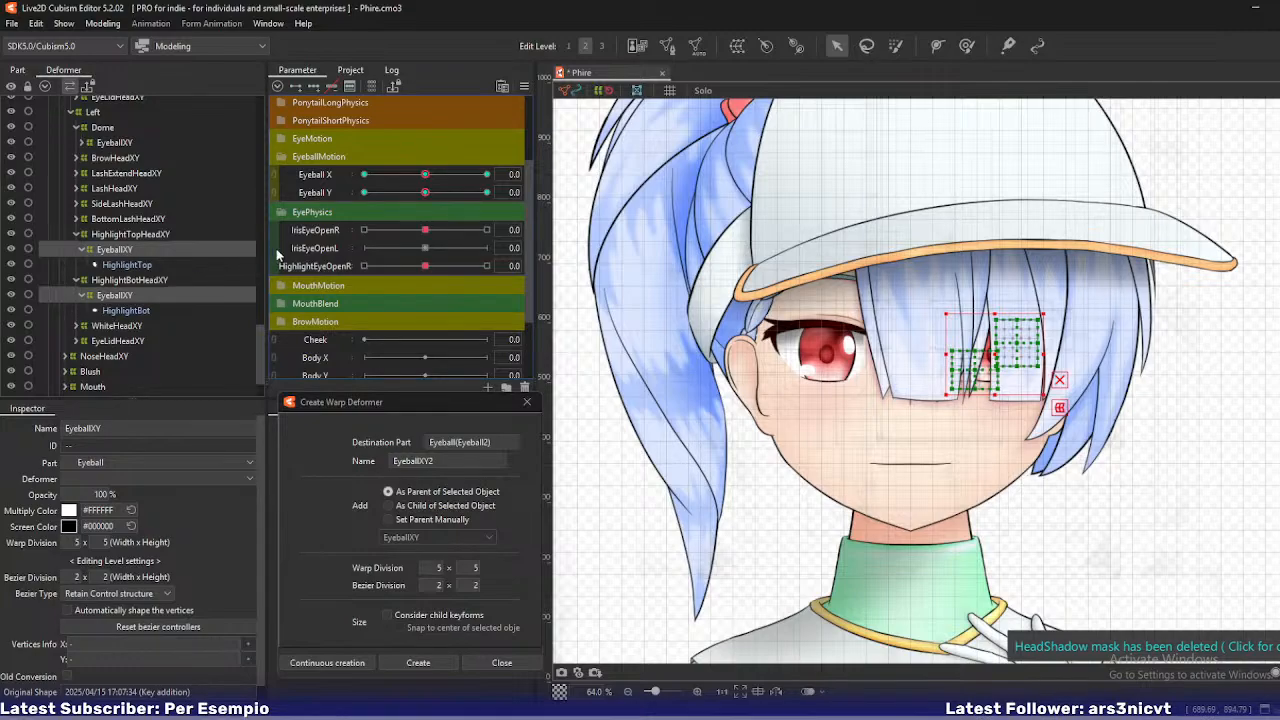
- Link the Eyeball X and Eyeball Y parameters and try out the combined control before resetting it
left_click(276, 174)
left_click_drag(424, 198, 444, 214)
right_click(444, 214)
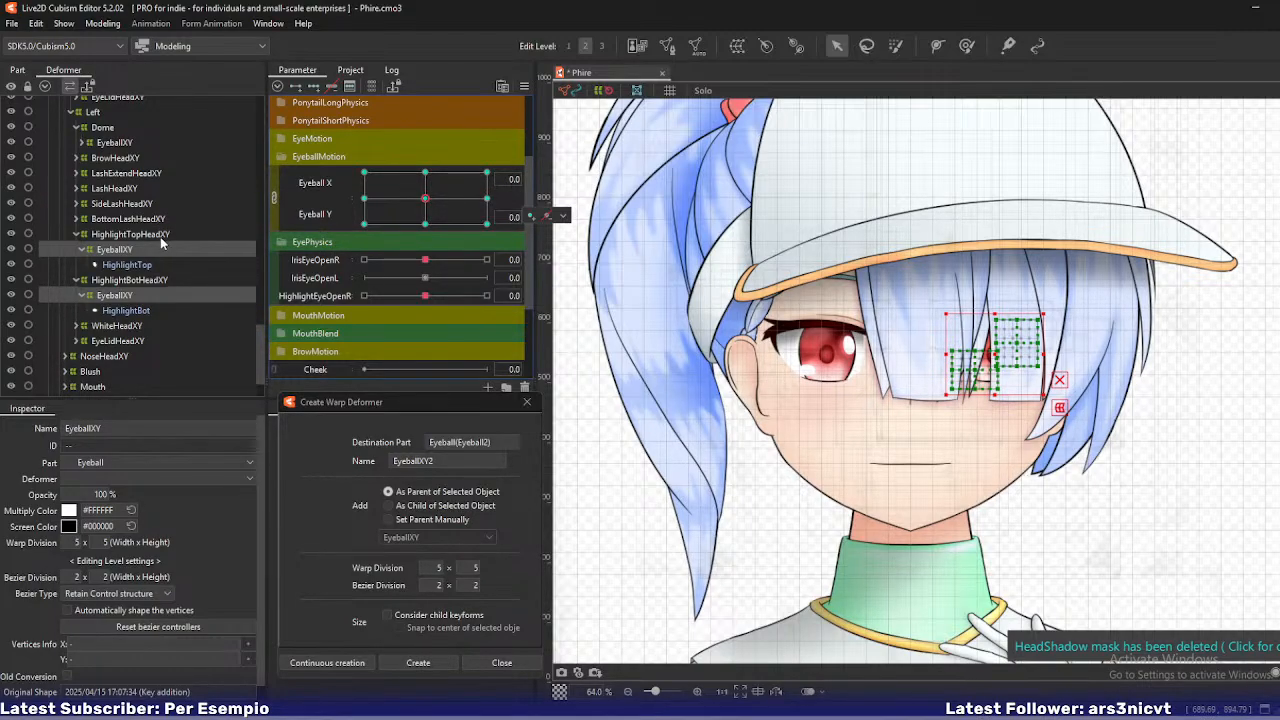
- Check which parameters drive EyeballXY, RefractionHeadXY, PupilHeadXY and IrisHeadXY under the Right group's Dome, testing IrisEyeOpenR up to 1.0
scroll(123, 240, "up", 1)
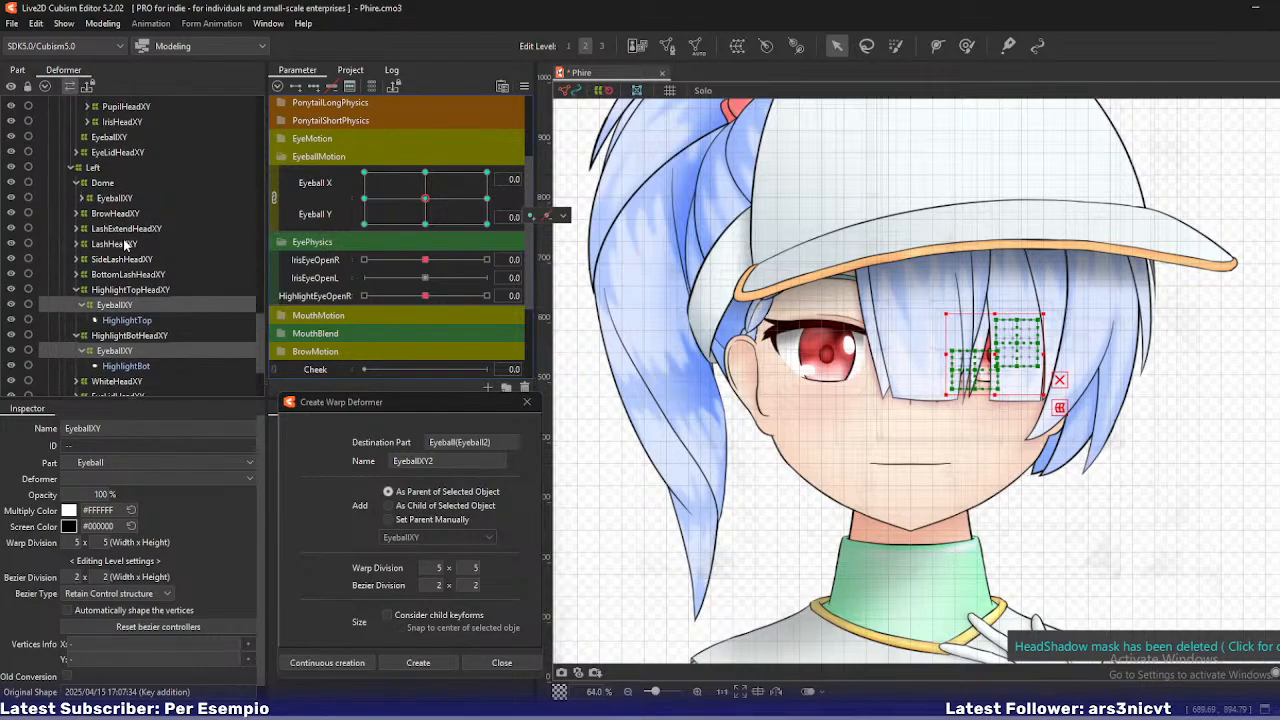
scroll(125, 244, "up", 2)
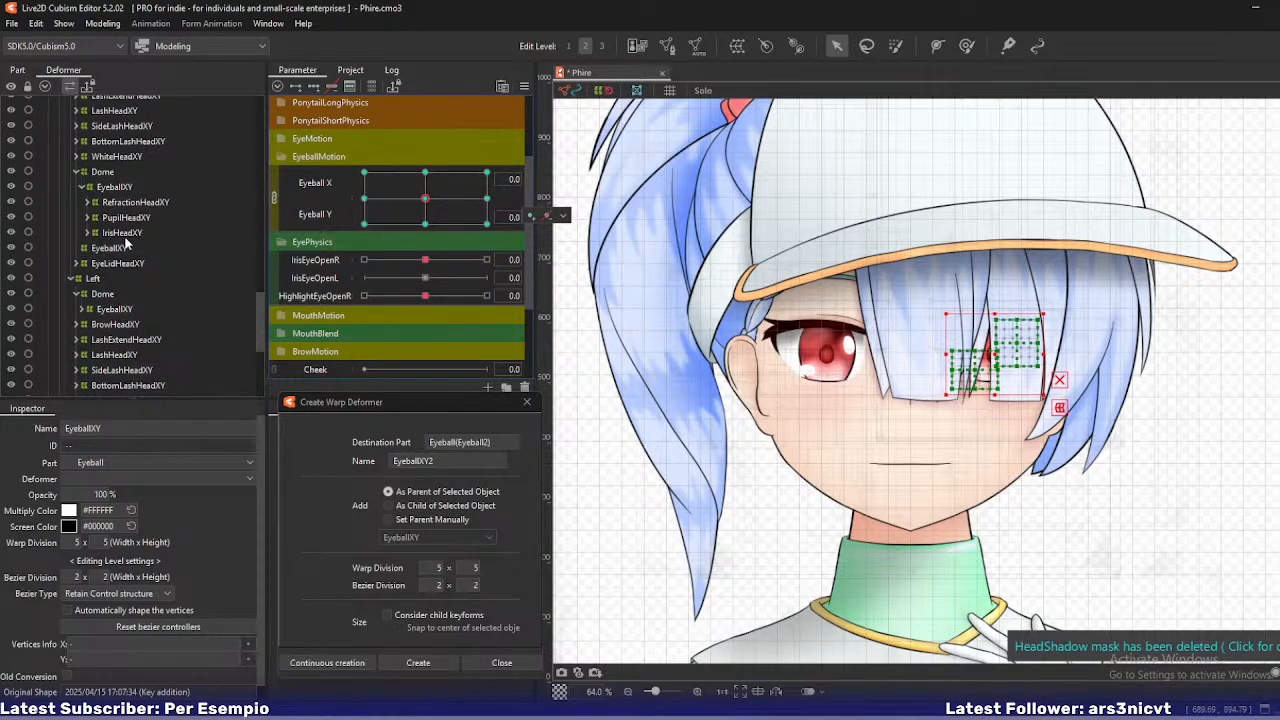
scroll(125, 244, "up", 1)
left_click(114, 241)
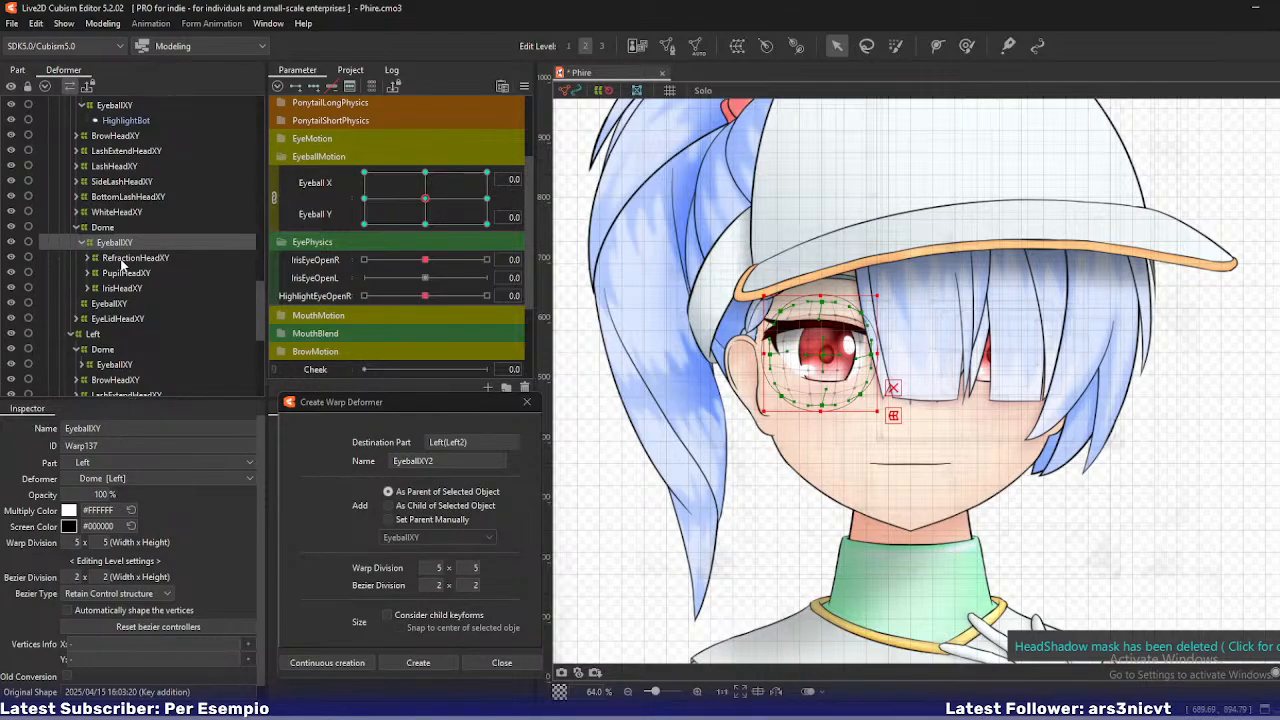
left_click(123, 262)
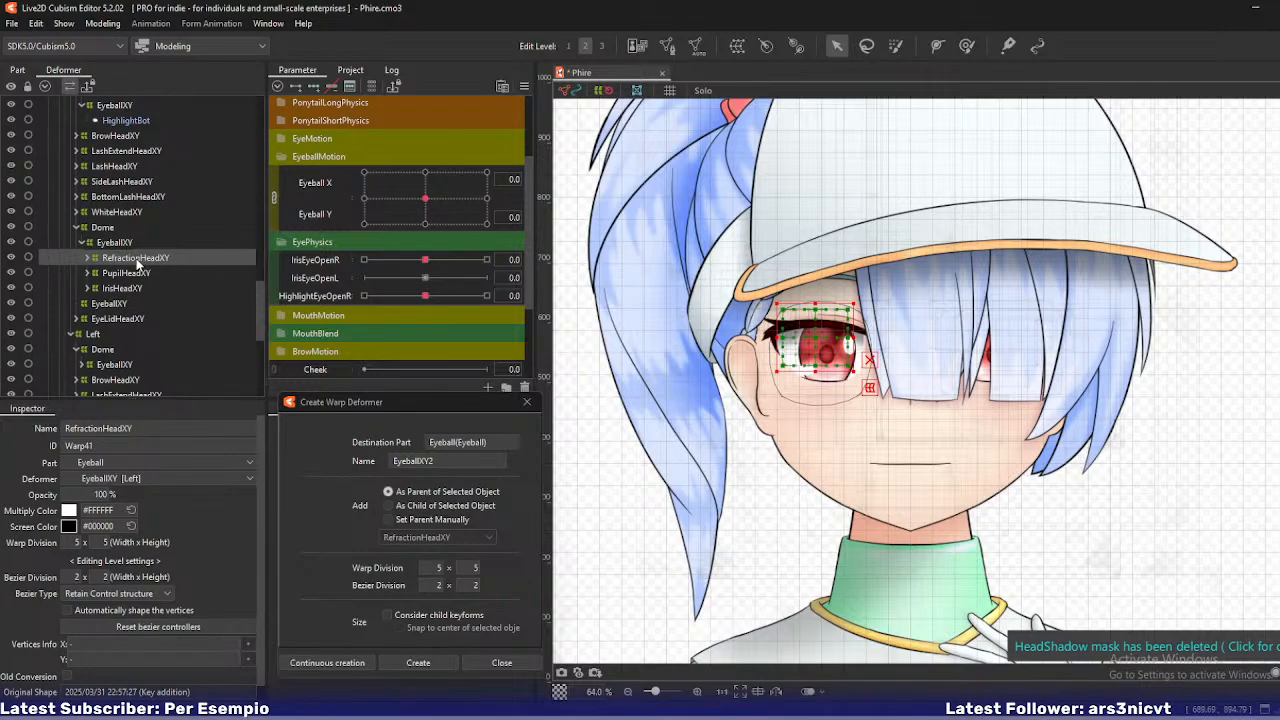
left_click(136, 274)
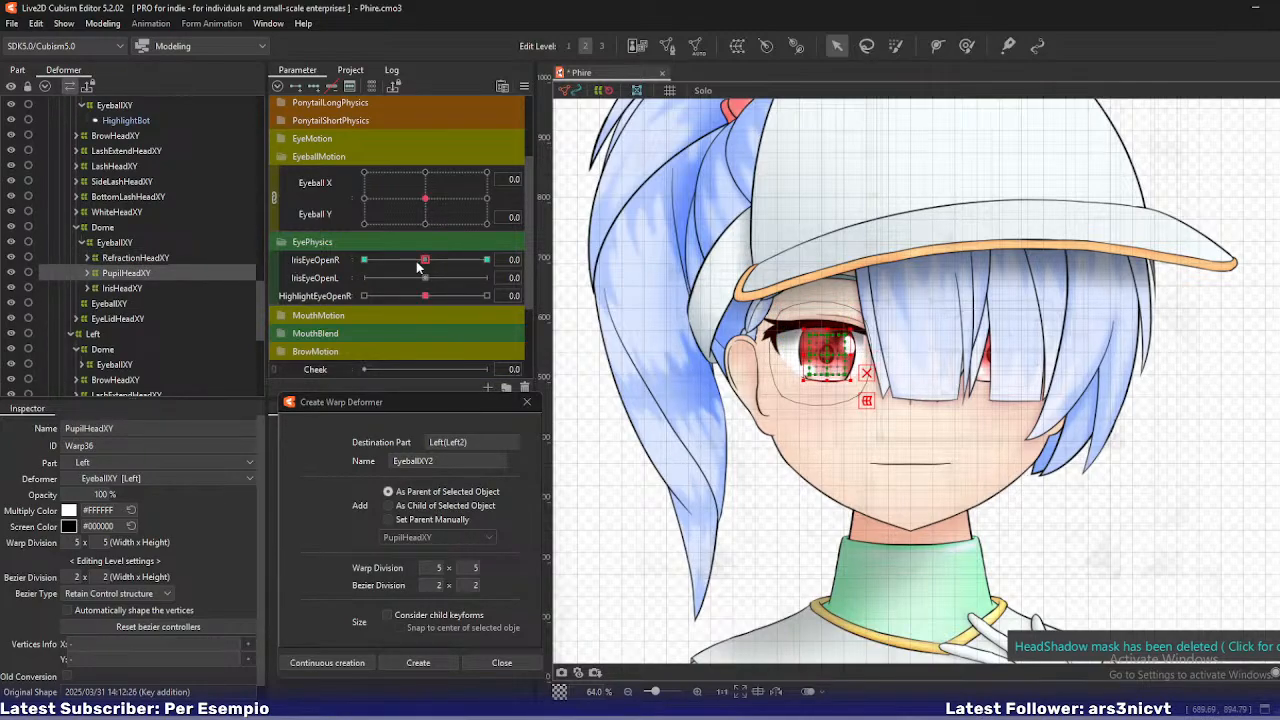
left_click_drag(425, 260, 393, 260)
left_click(486, 260)
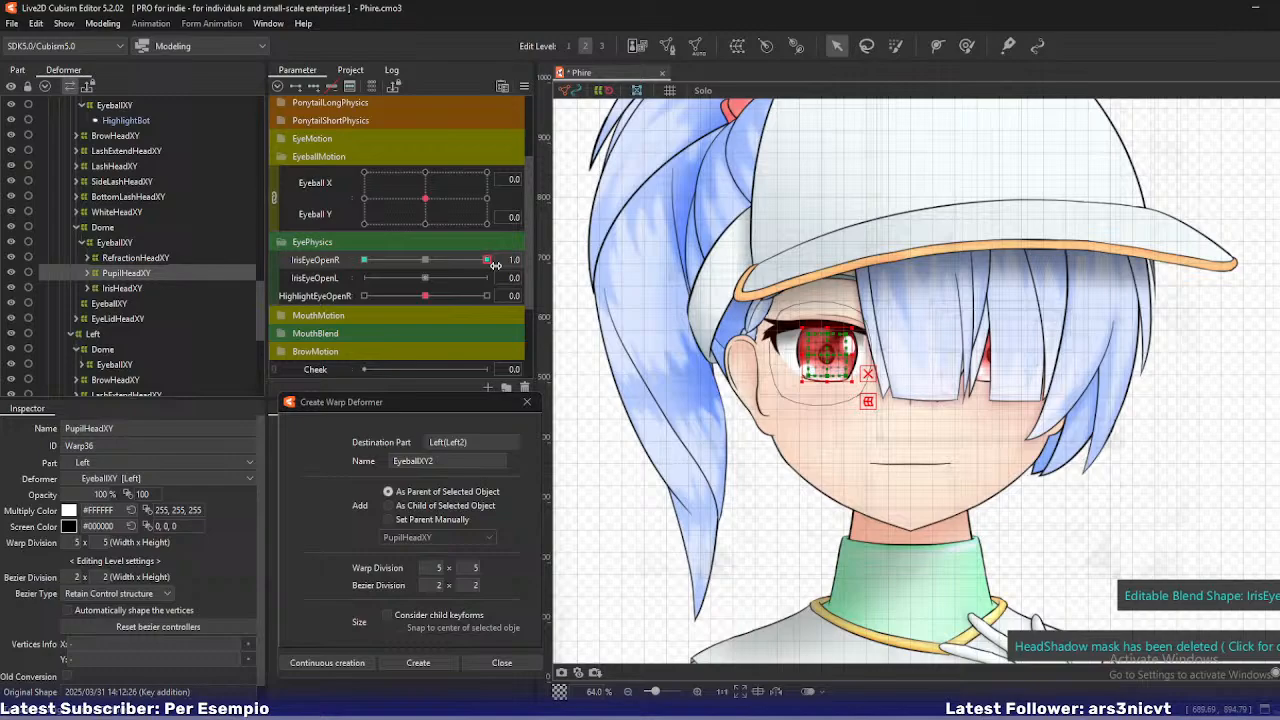
left_click(300, 266)
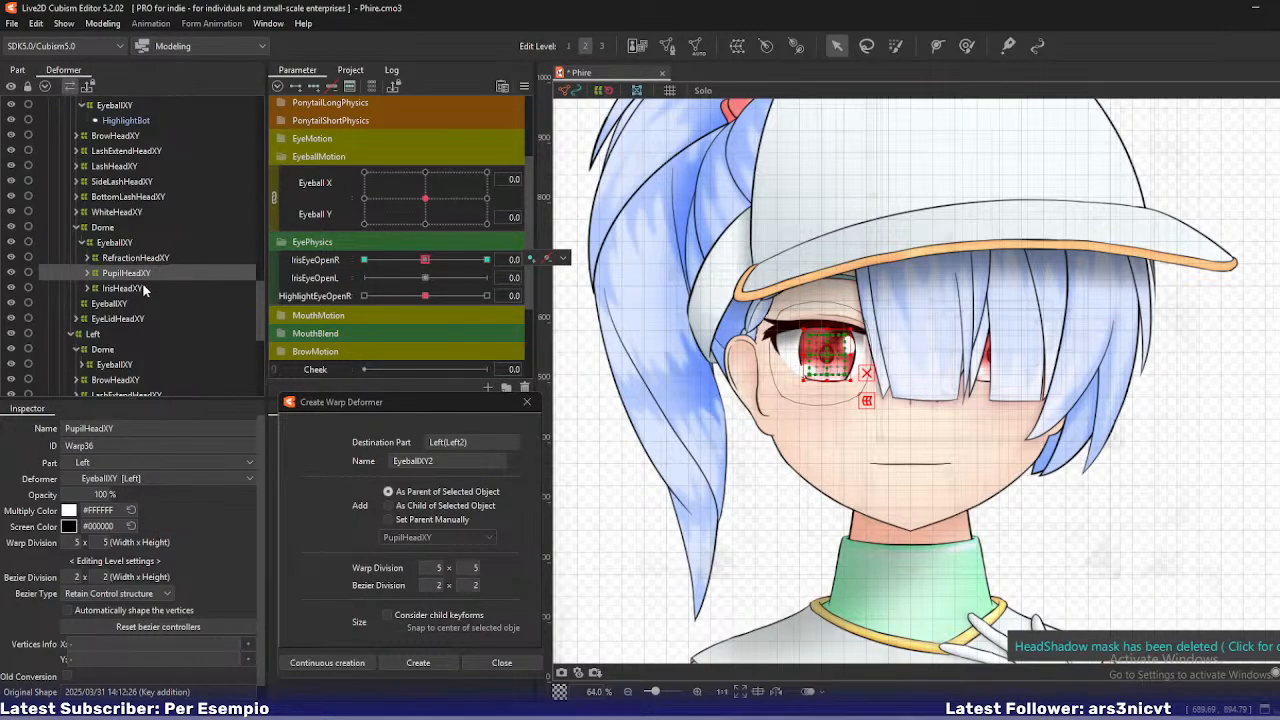
left_click(143, 287)
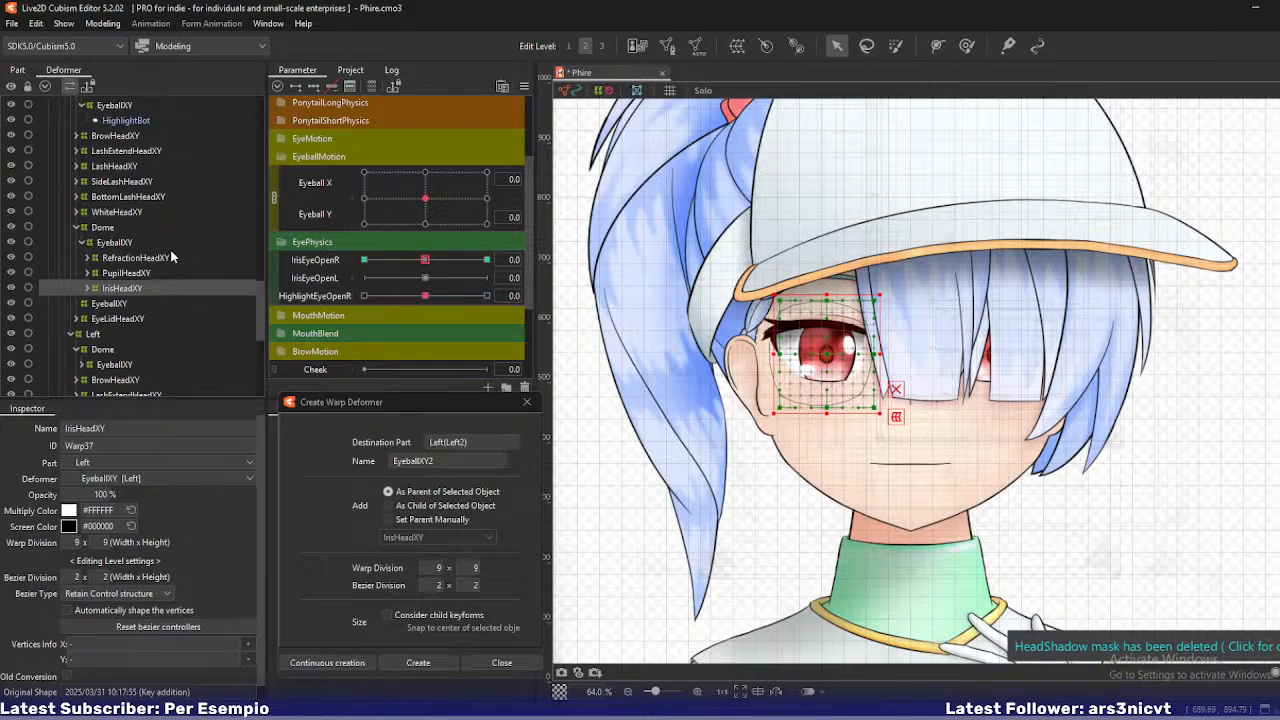
left_click(130, 241)
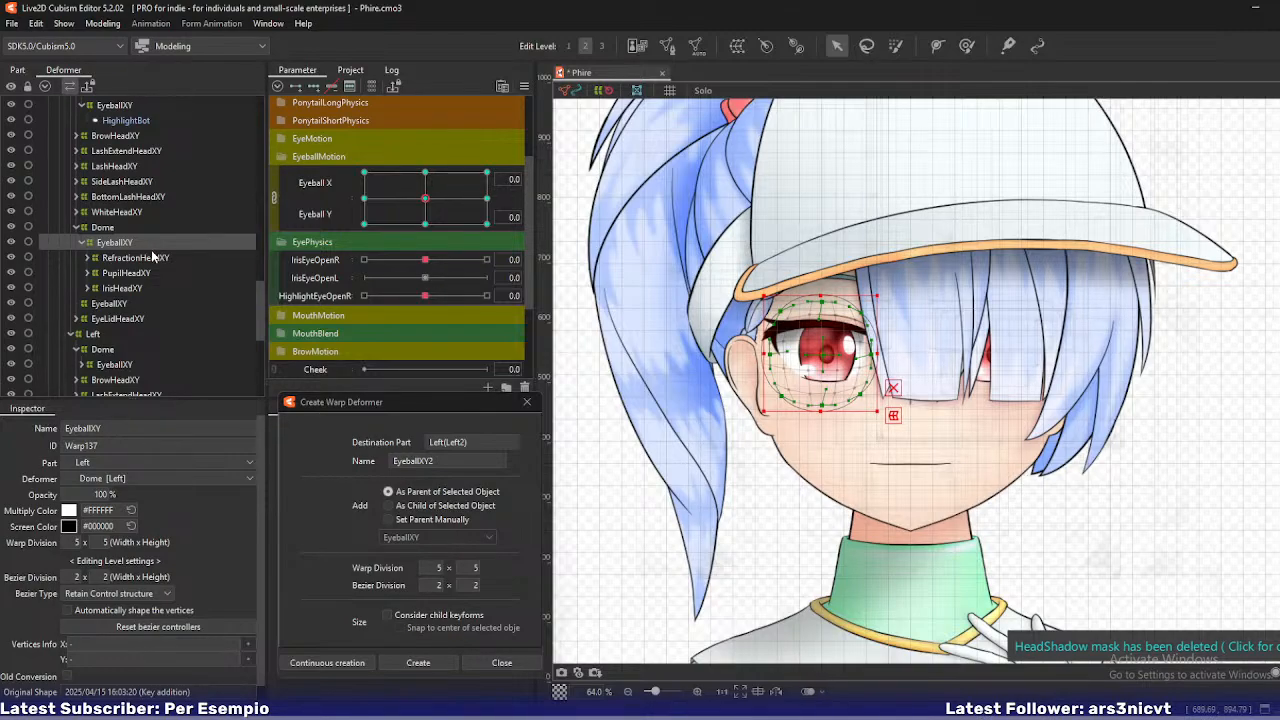
- Duplicate the Right group's Dome deformer together with its EyeballXY child, with the refraction, pupil and iris branches expanded
left_click(89, 273)
left_click(86, 303)
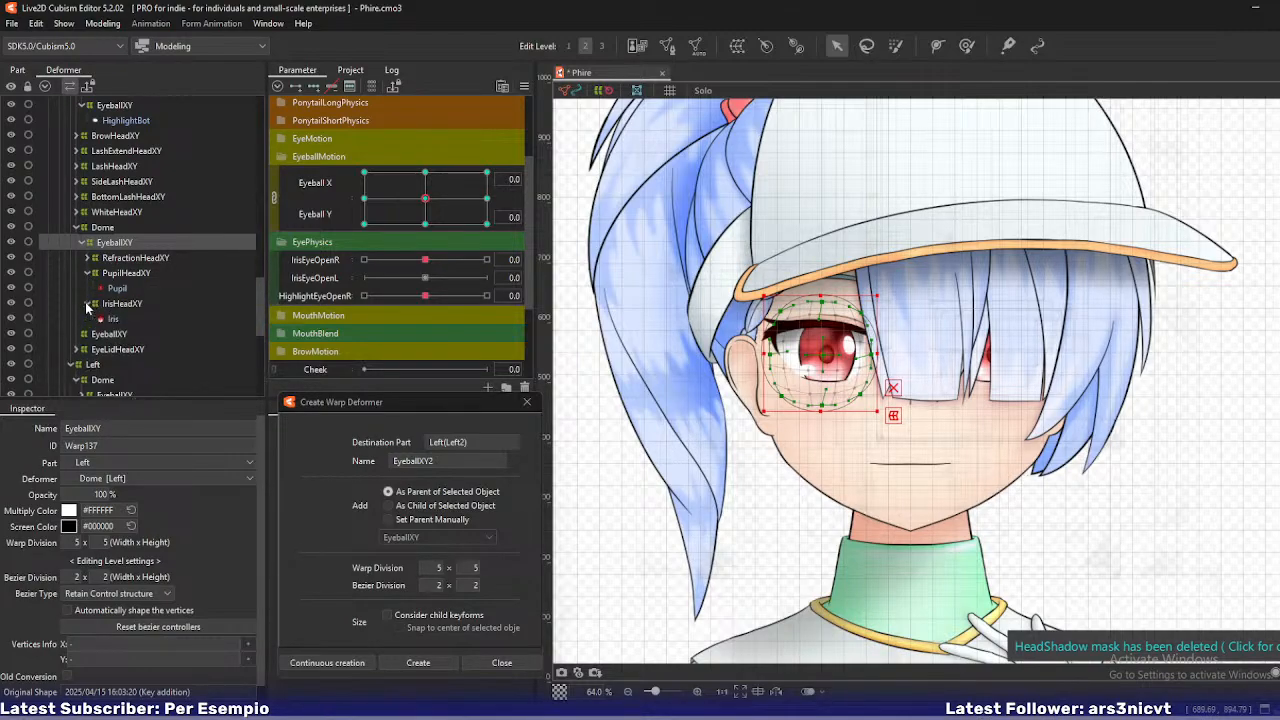
left_click(89, 257)
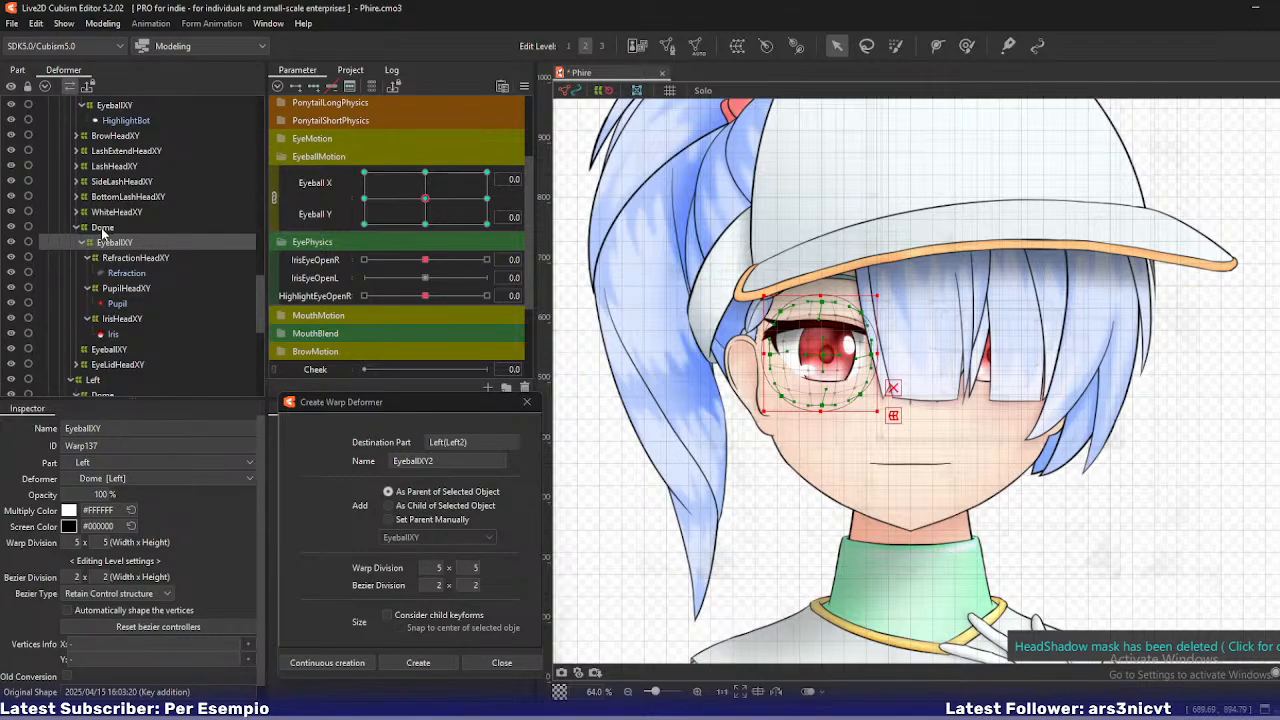
left_click(101, 227)
left_click(108, 243, "ctrl")
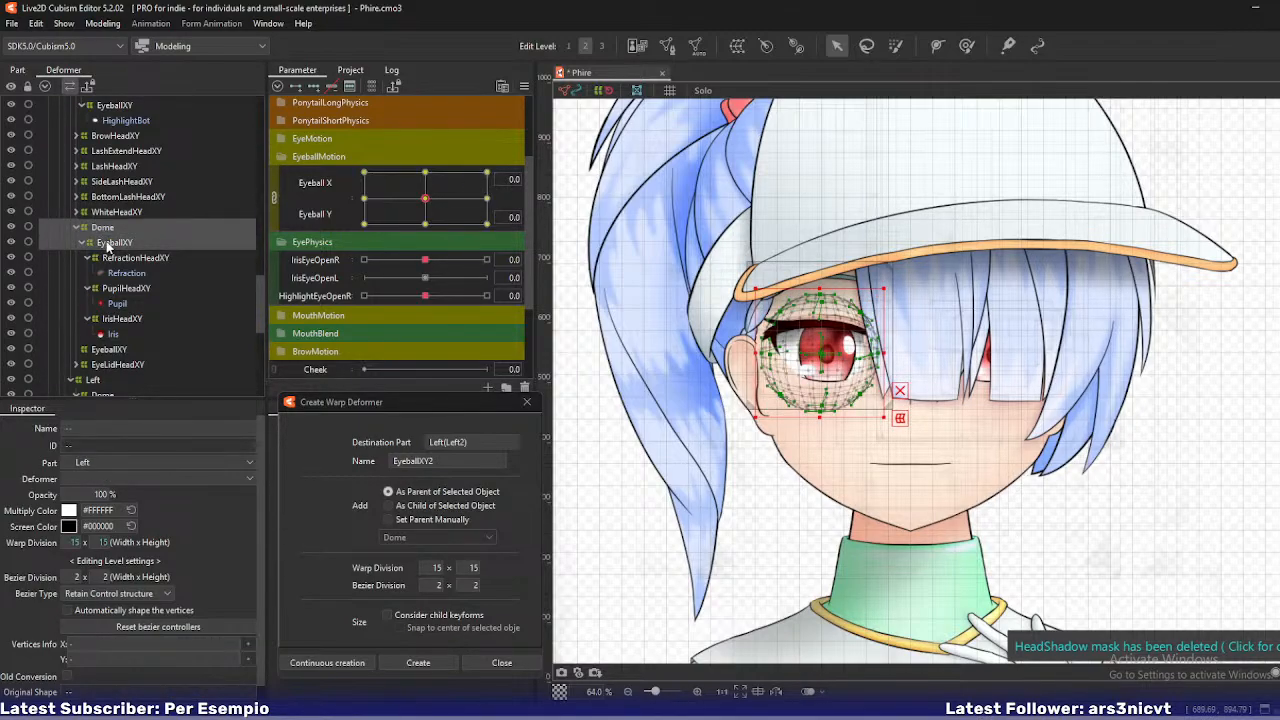
key("ctrl+v")
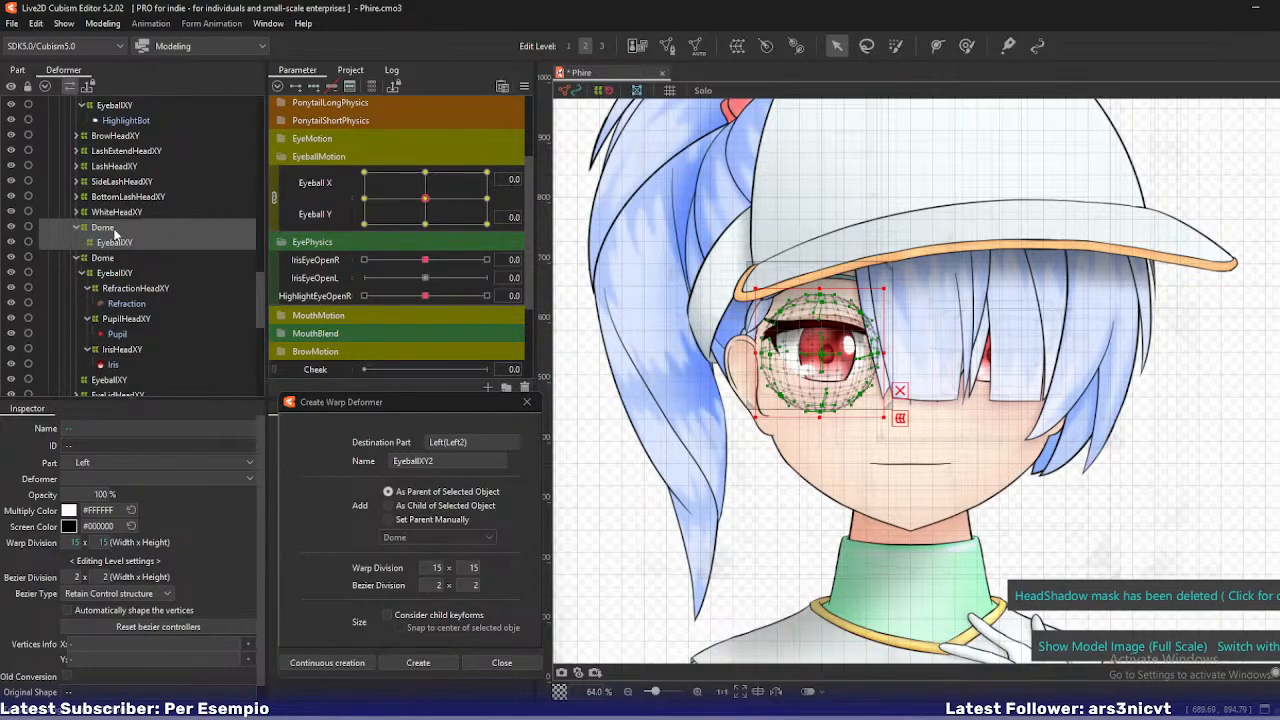
- Move the duplicated Dome and EyeballXY pair into RefractionHeadXY
left_click(108, 242)
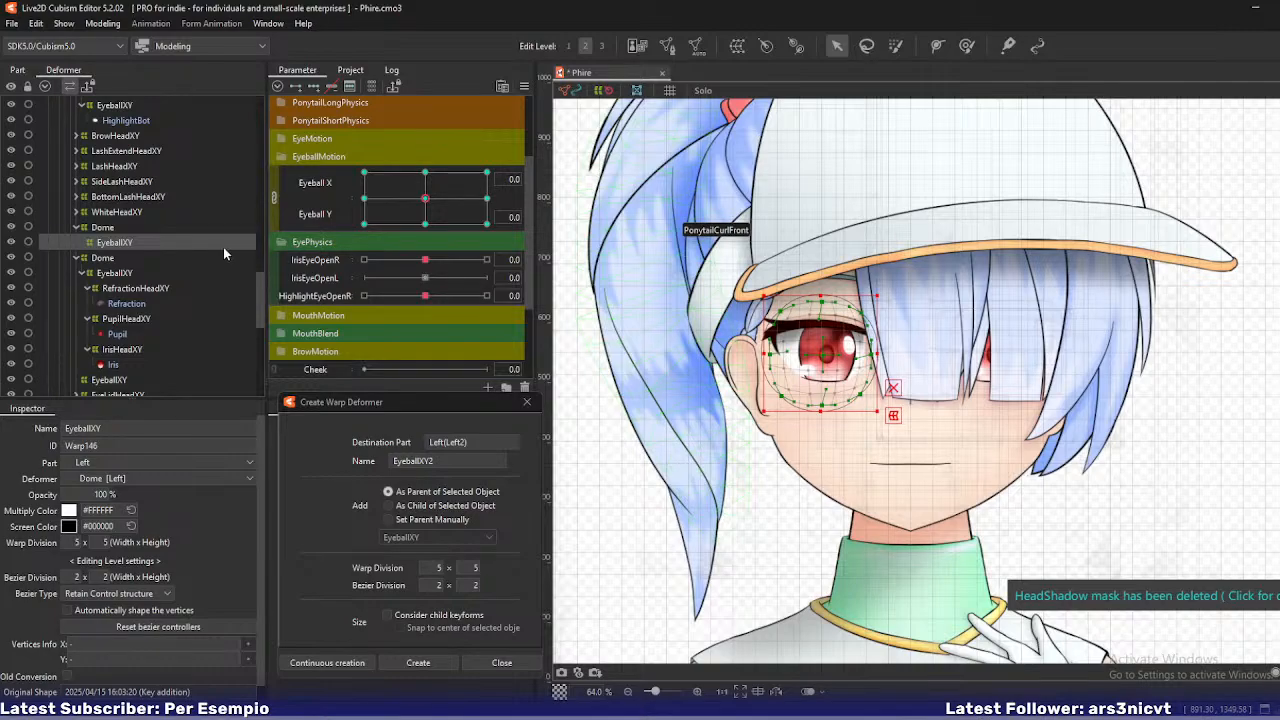
left_click(115, 227, "ctrl")
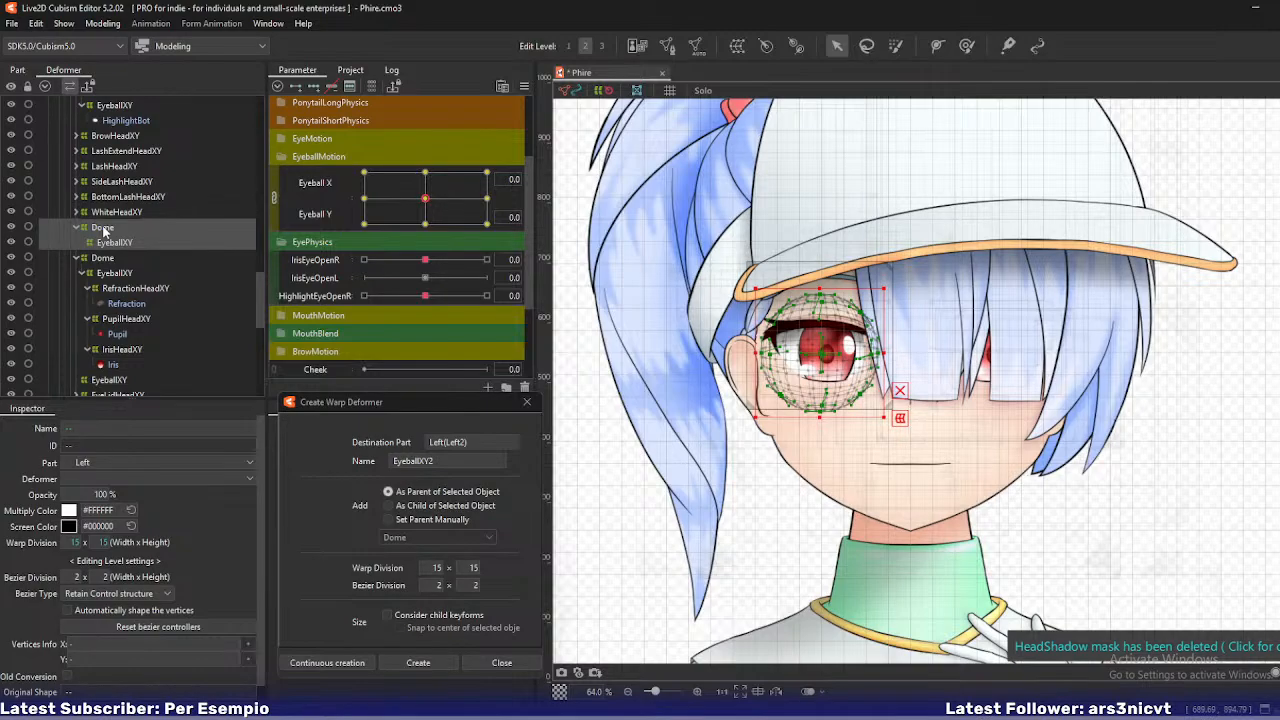
left_click_drag(102, 225, 127, 293)
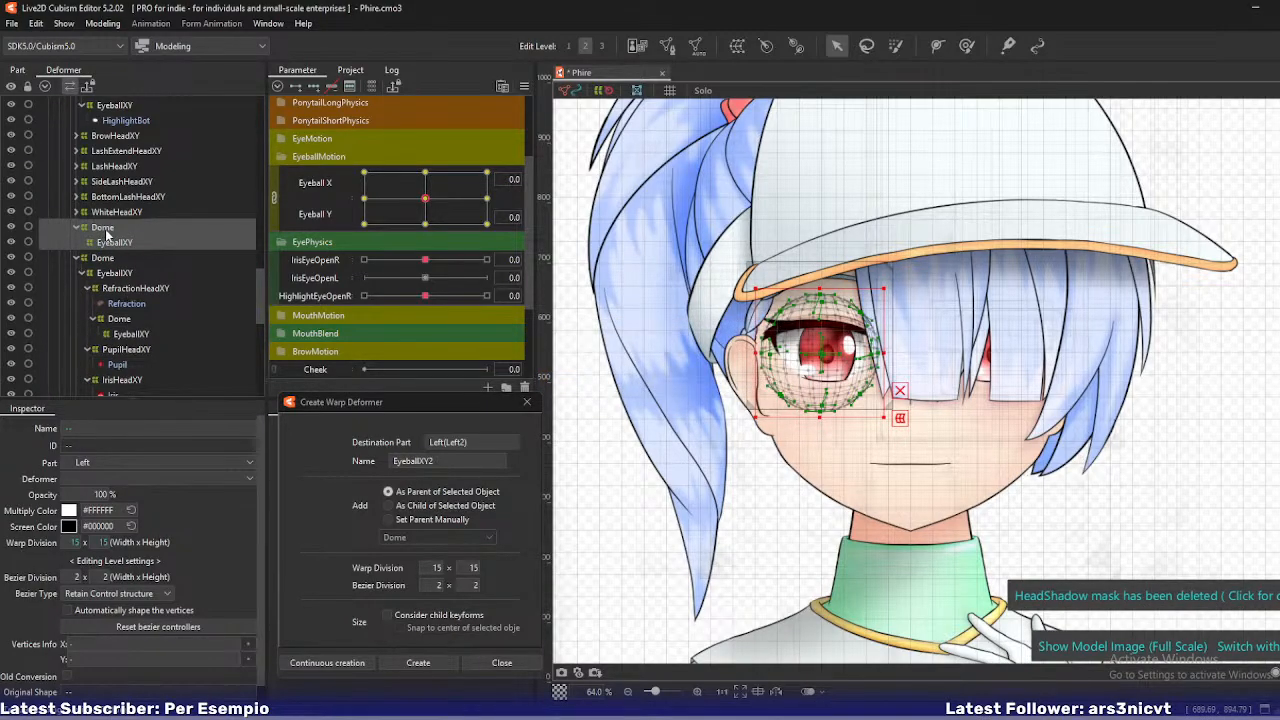
- Place one further copy of the Dome and EyeballXY pair in PupilHeadXY and another in IrisHeadXY
left_click_drag(104, 225, 120, 353)
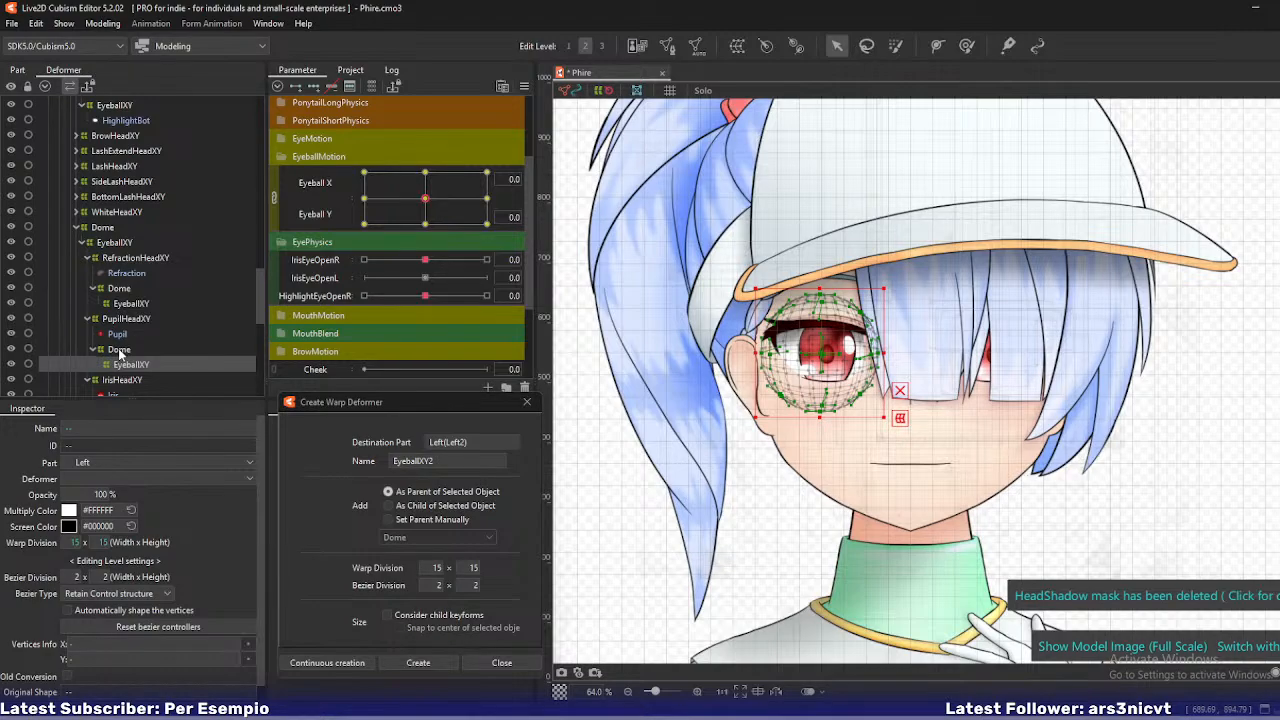
key("ctrl+v")
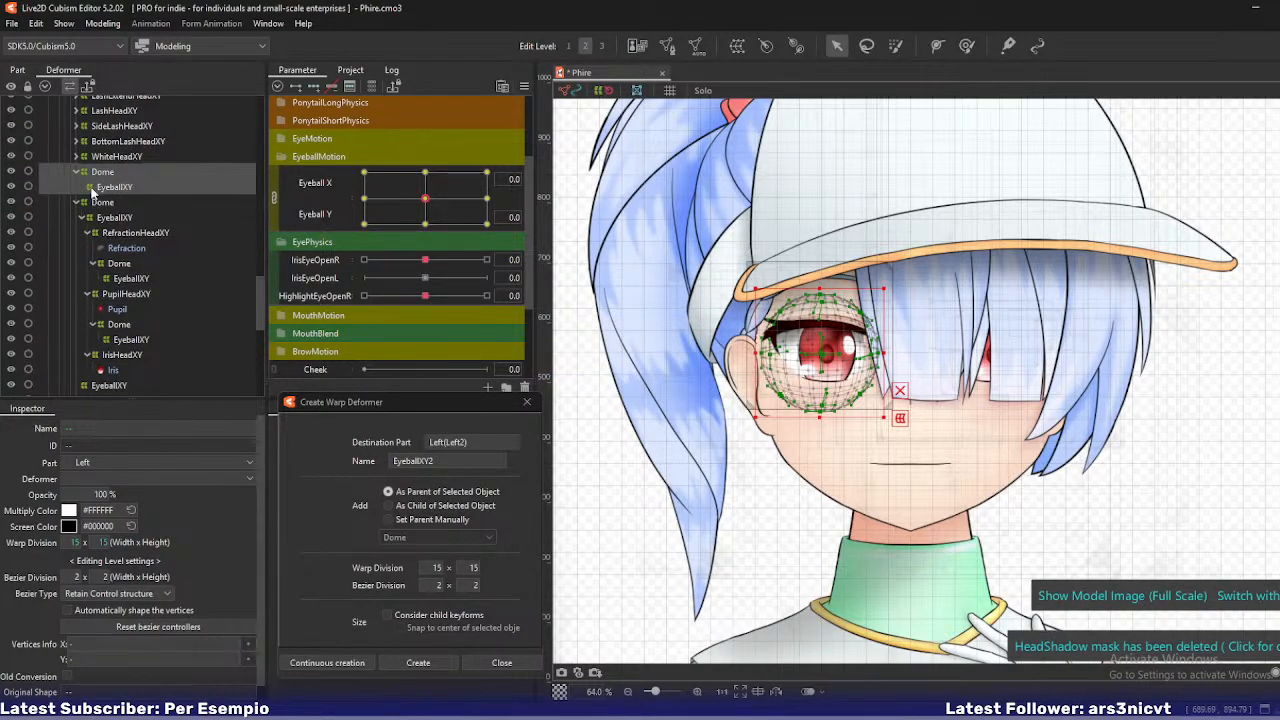
left_click_drag(100, 172, 122, 362)
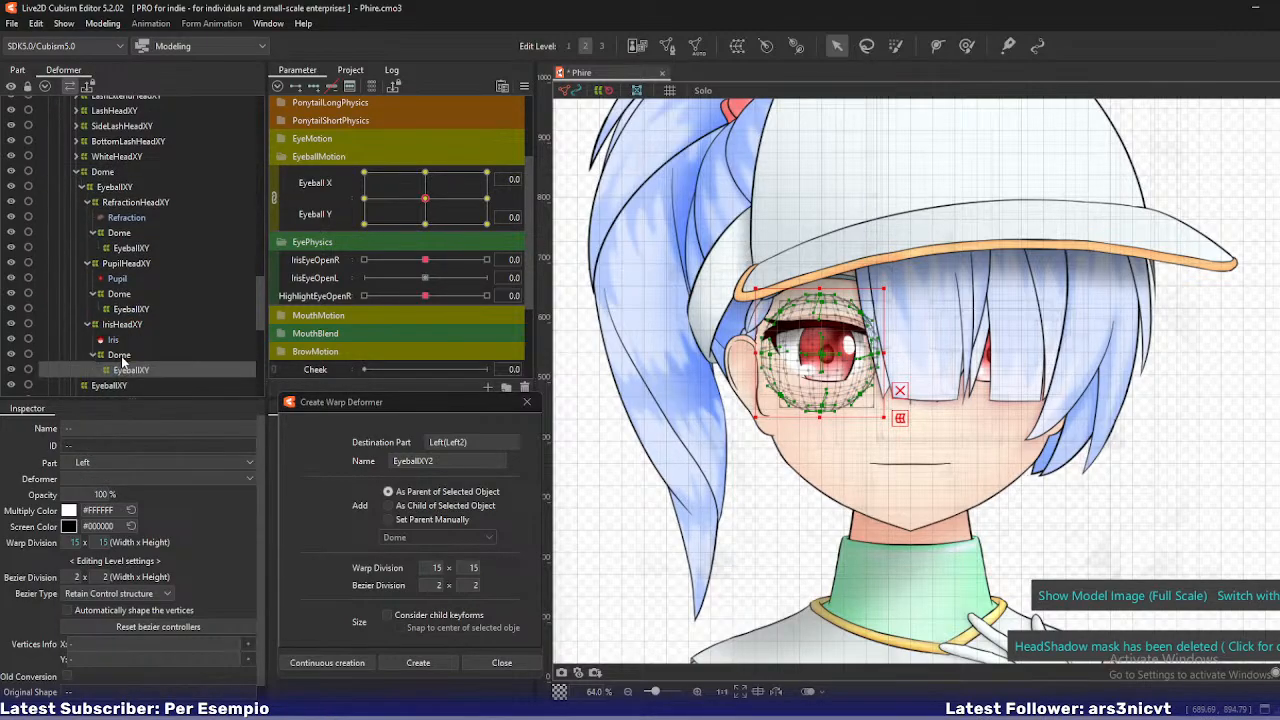
- Try deleting the original Dome and EyeballXY above the refraction, pupil and iris branches together, and undo the deletion
left_click(113, 190)
left_click(100, 174, "ctrl")
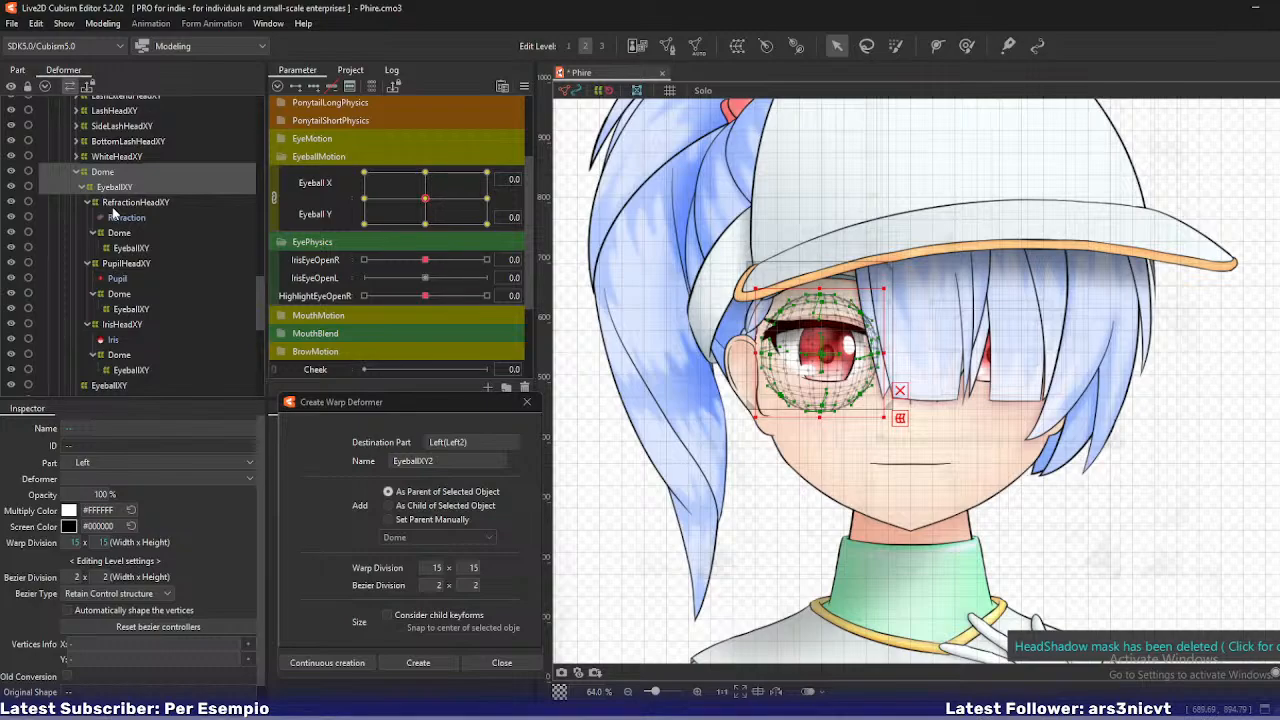
key("Delete")
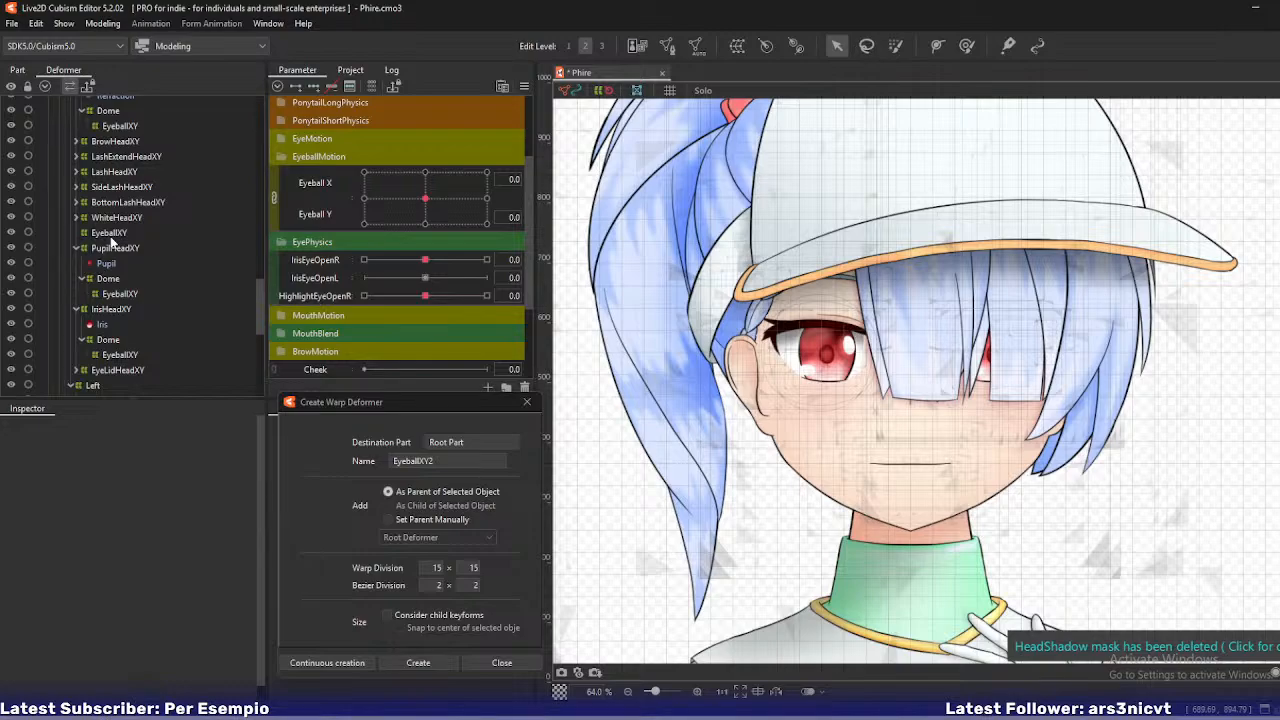
key("ctrl+z")
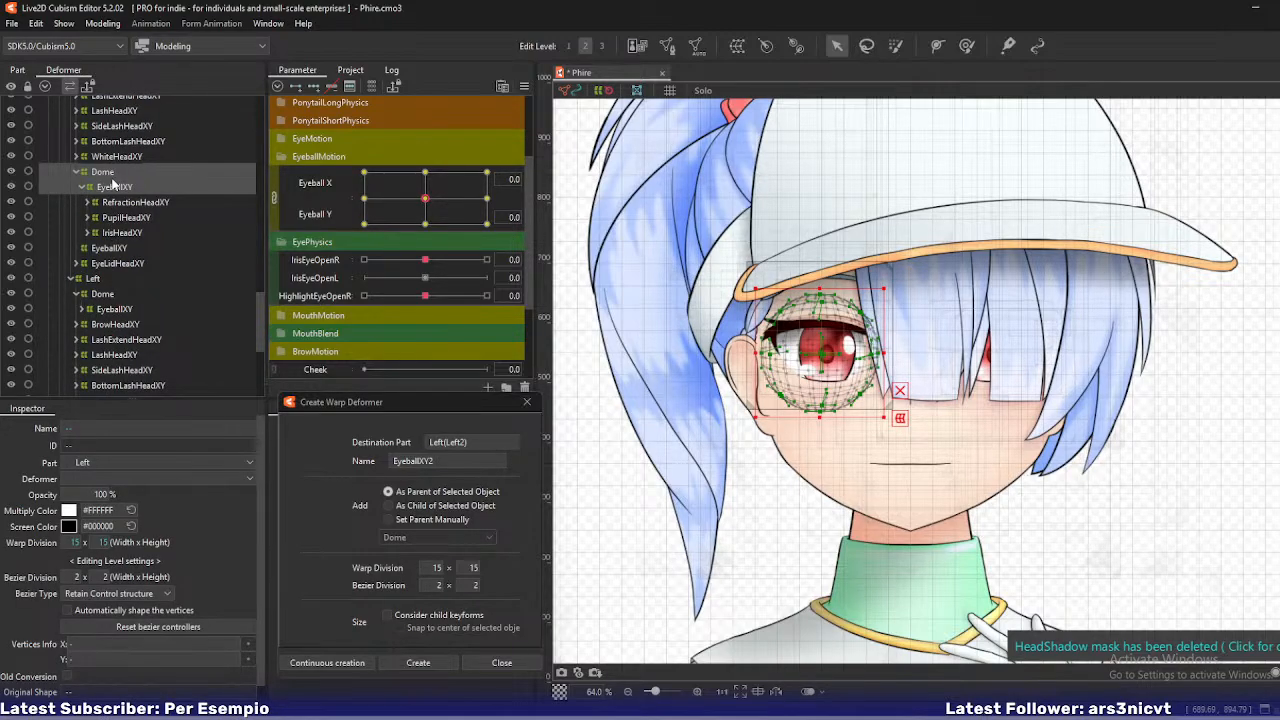
- Delete the original EyeballXY and its parent Dome from the Right group, keeping the copies inside the refraction, pupil and iris branches
left_click(87, 232)
left_click(87, 217)
left_click(88, 202)
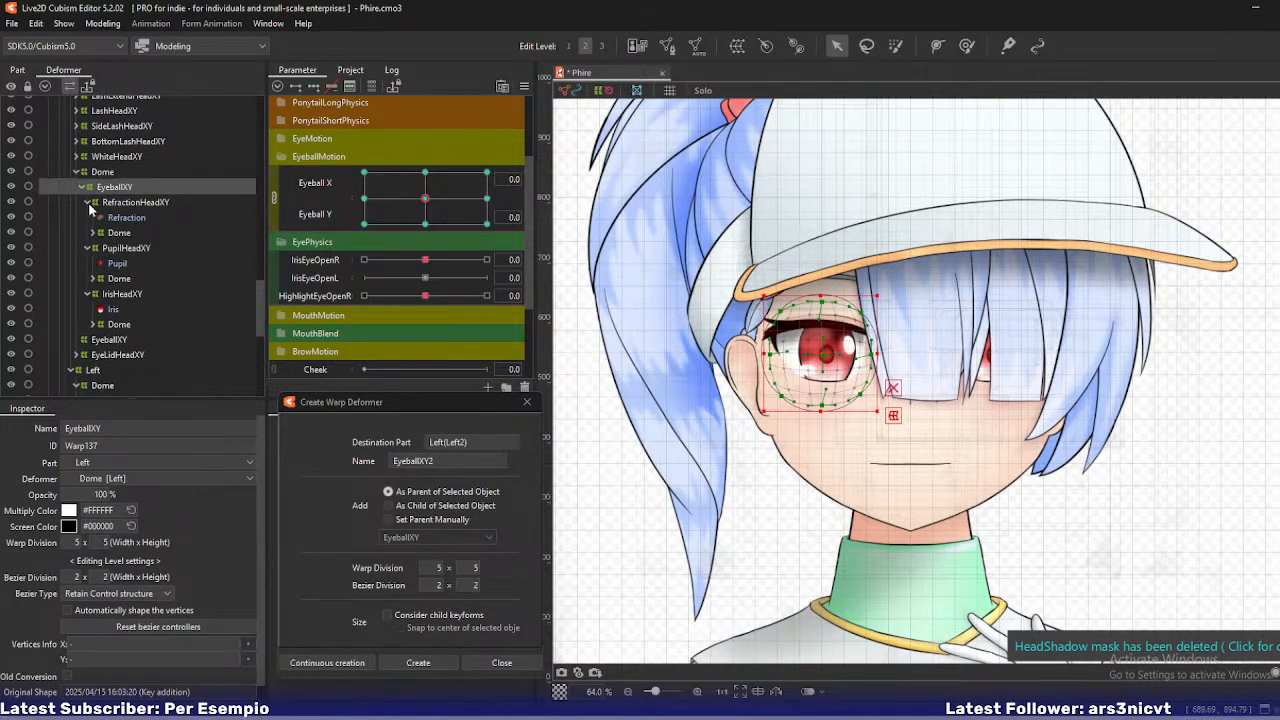
left_click(92, 233)
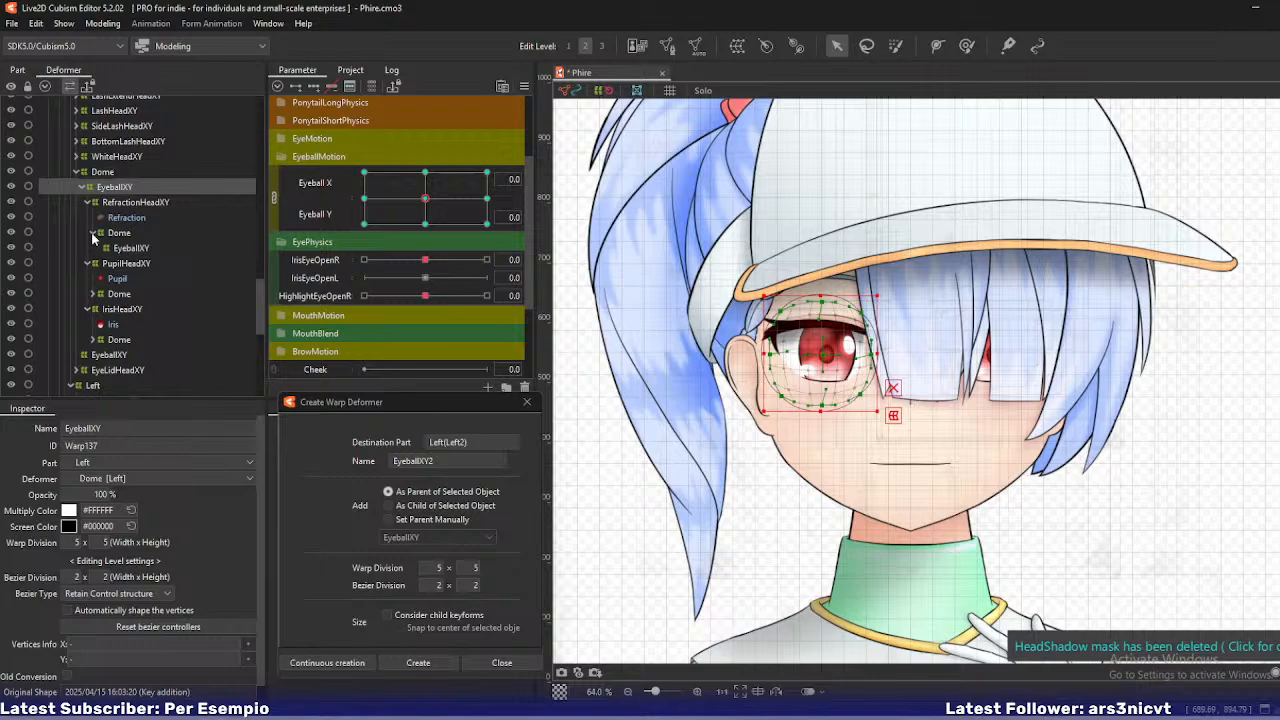
left_click(100, 172)
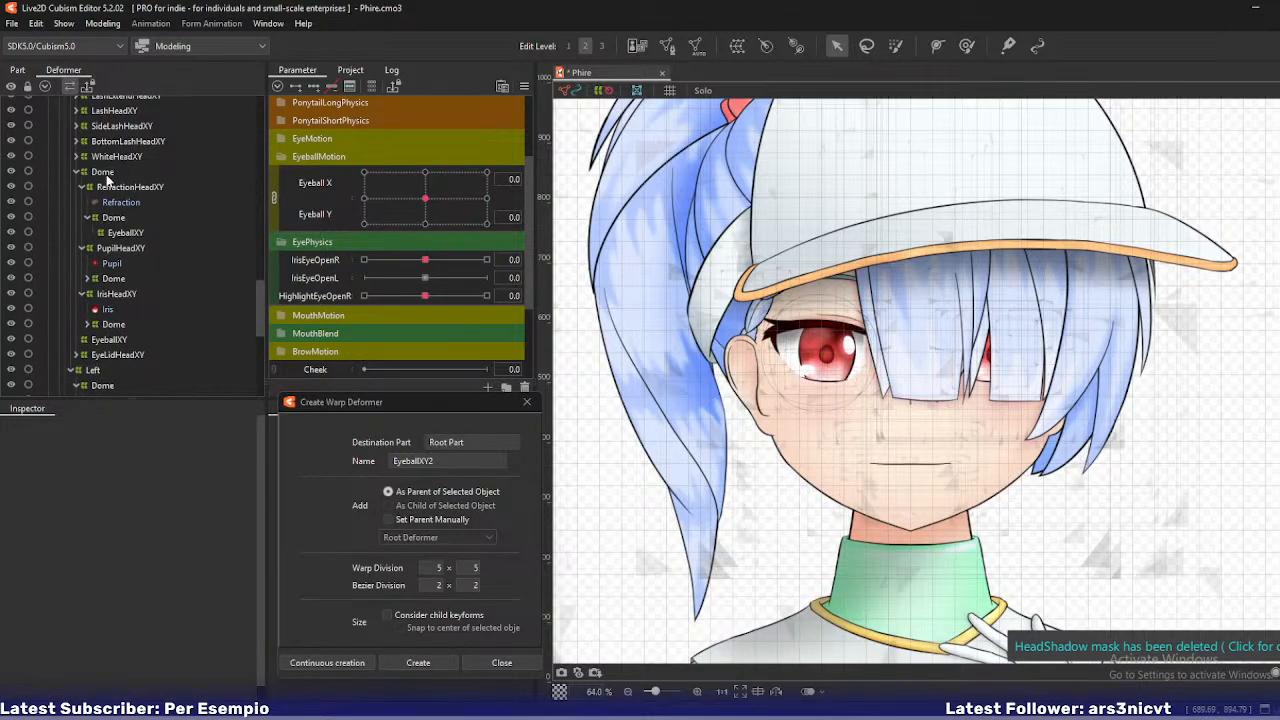
key("Delete")
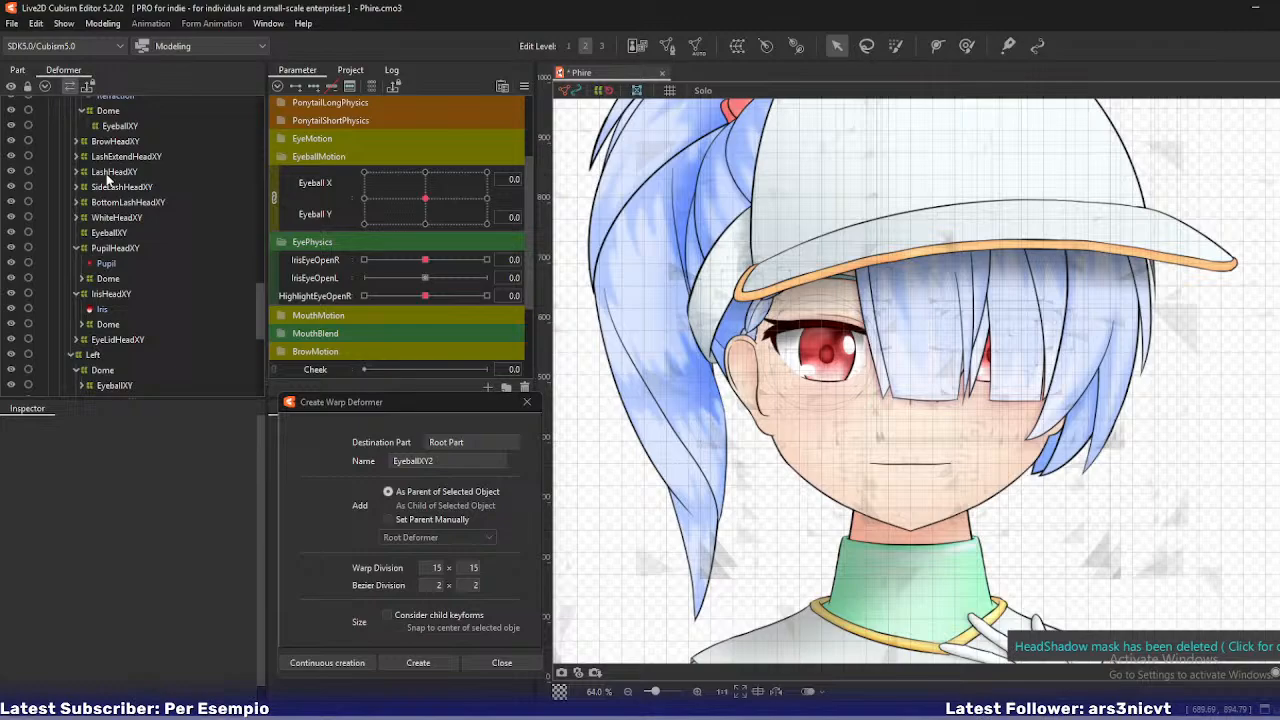
- Try deleting the leftover EyeballXY from the Right group, and undo the removal of the outer Dome around the refraction, pupil and iris branches
left_click(89, 233)
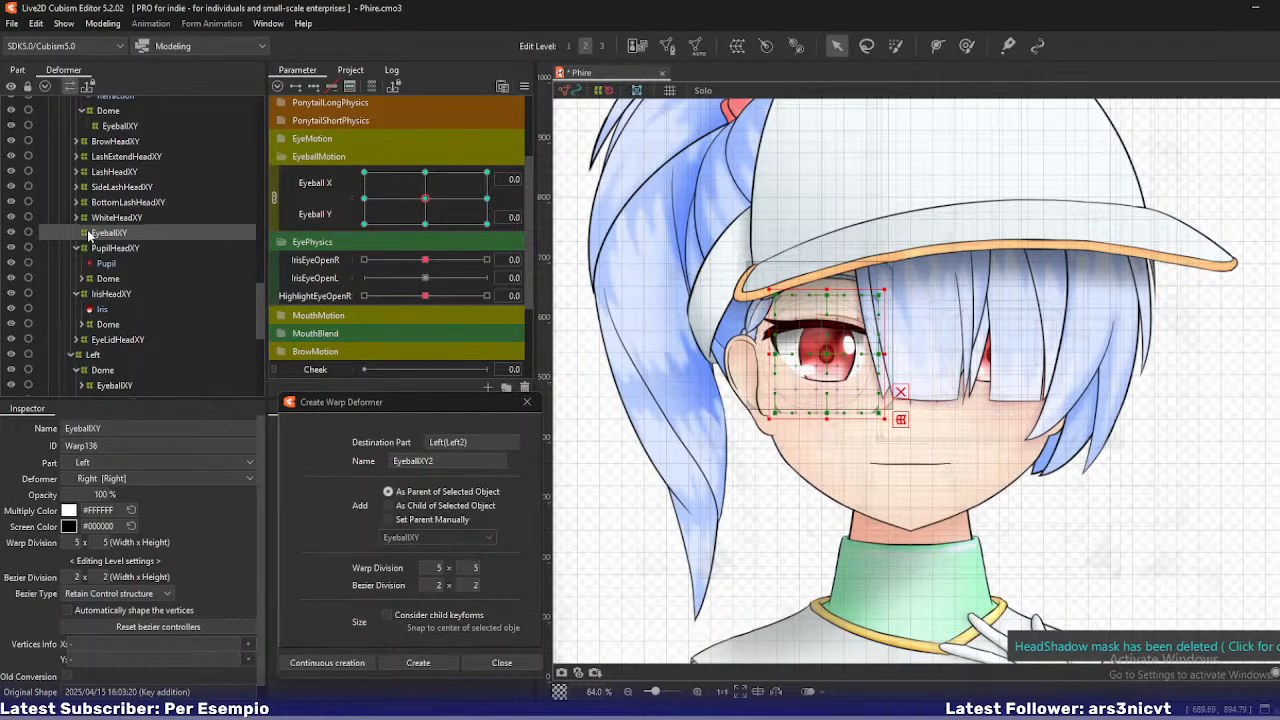
key("Delete")
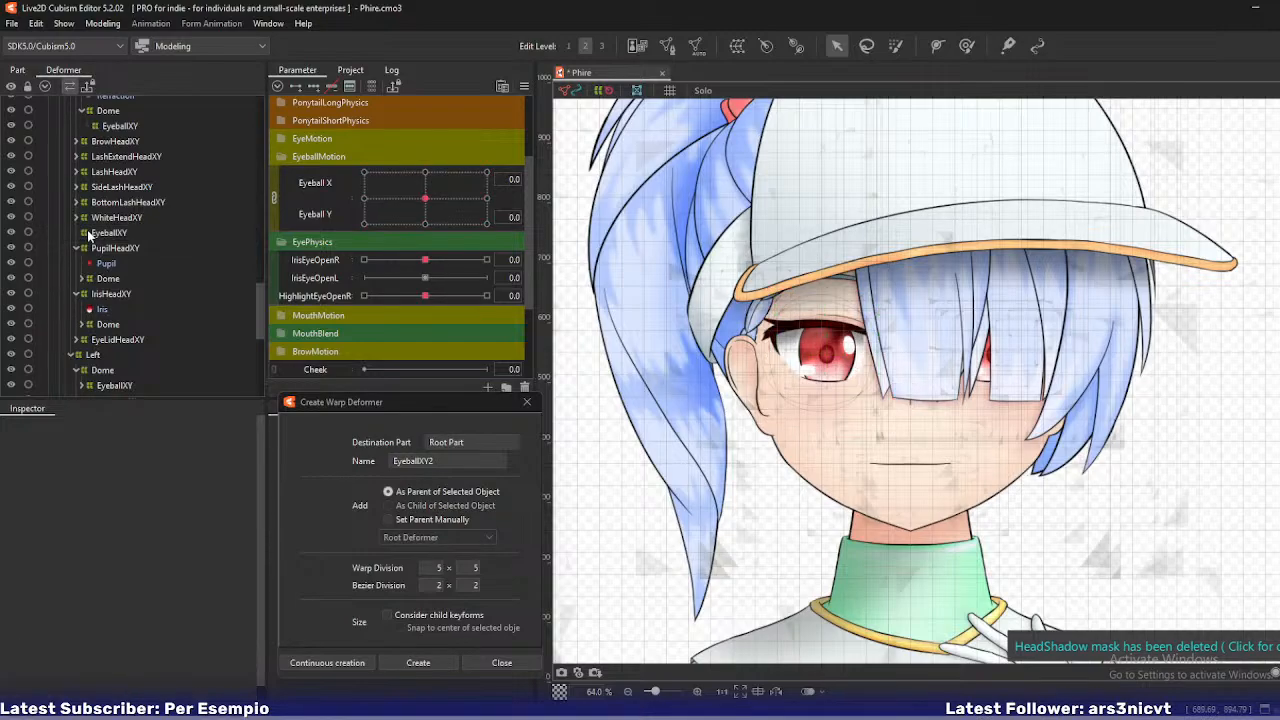
key("ctrl+z")
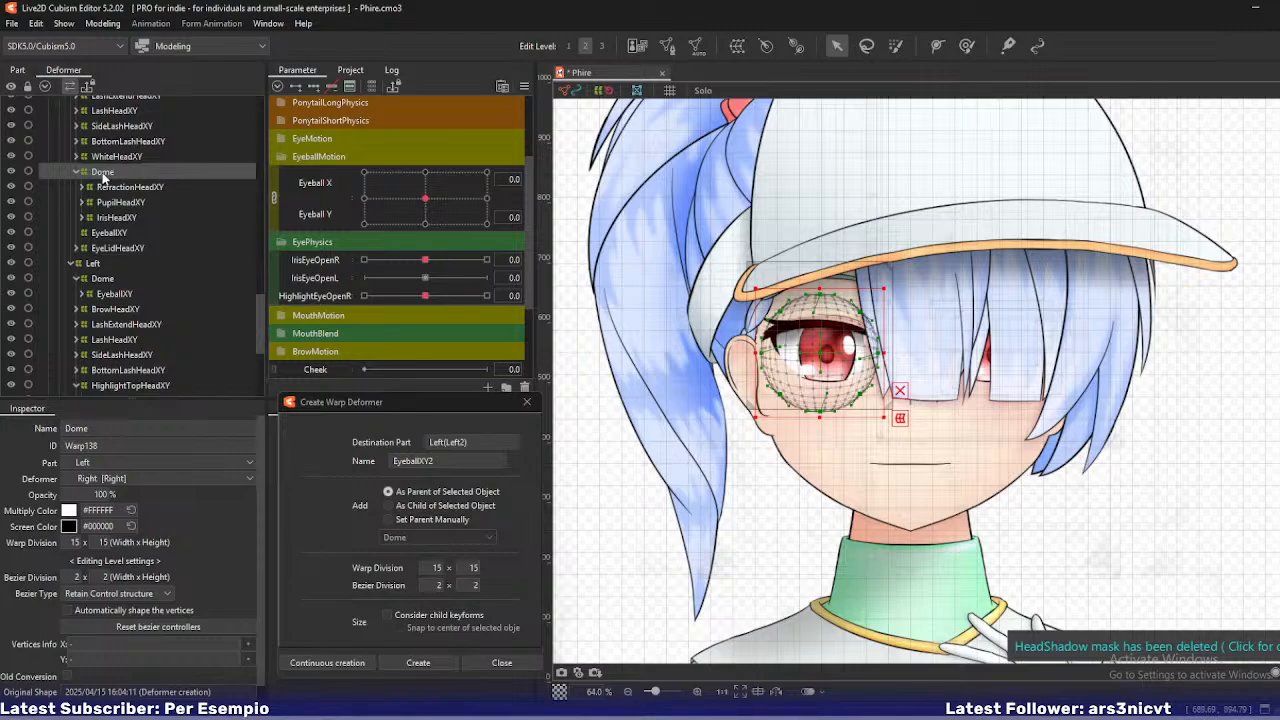
- Check the Dome and EyeballXY copies inside the refraction, pupil and iris branches, and delete the original EyeballXY from the Right group
left_click(98, 232)
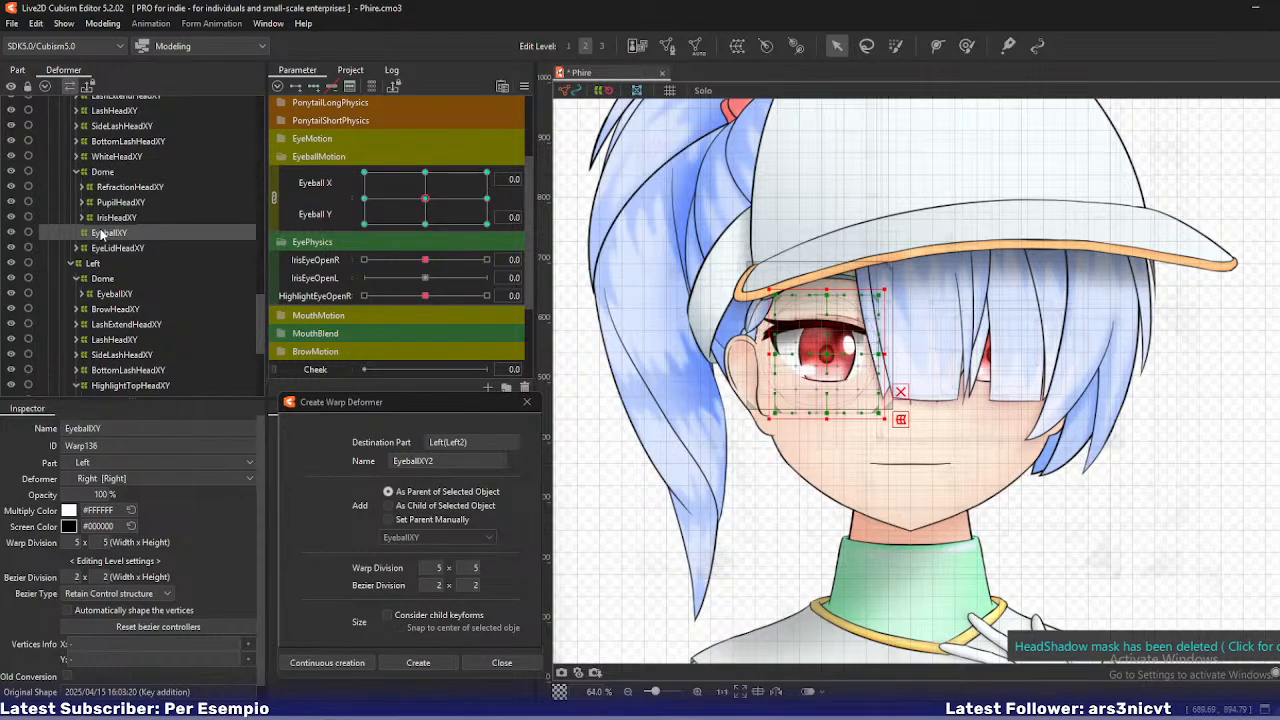
left_click(81, 217)
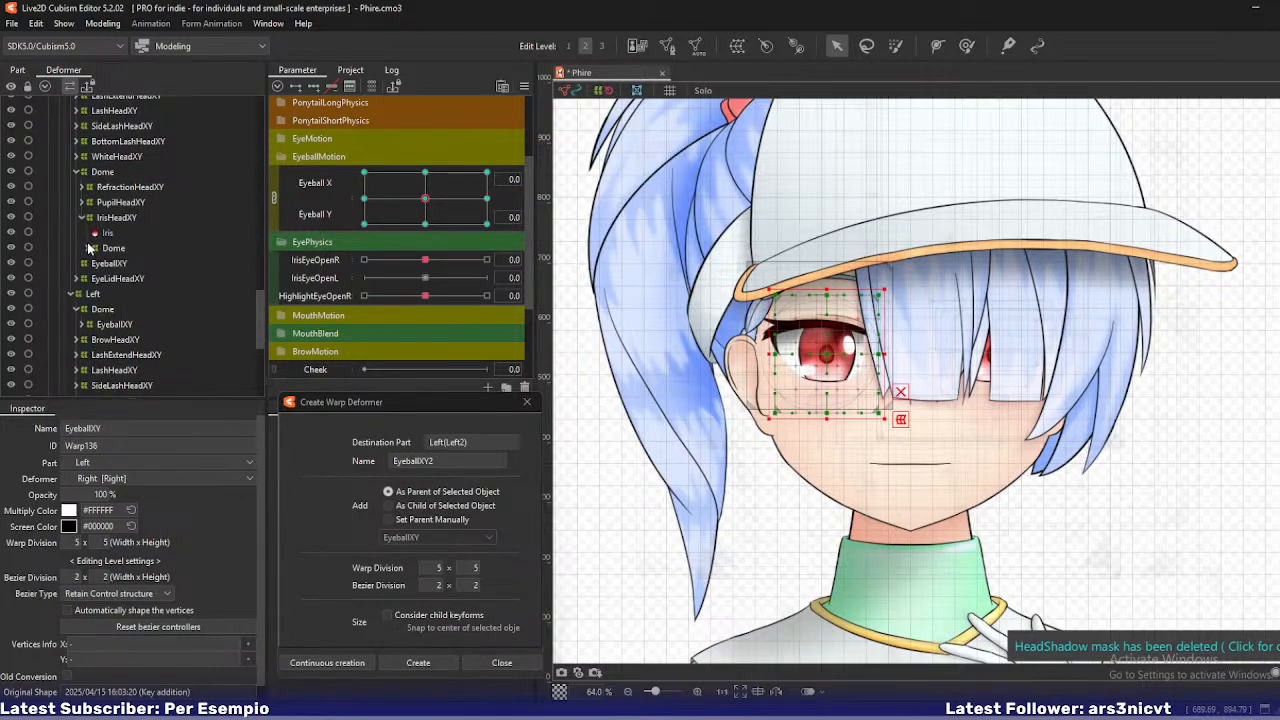
left_click(89, 248)
left_click(83, 203)
left_click(82, 188)
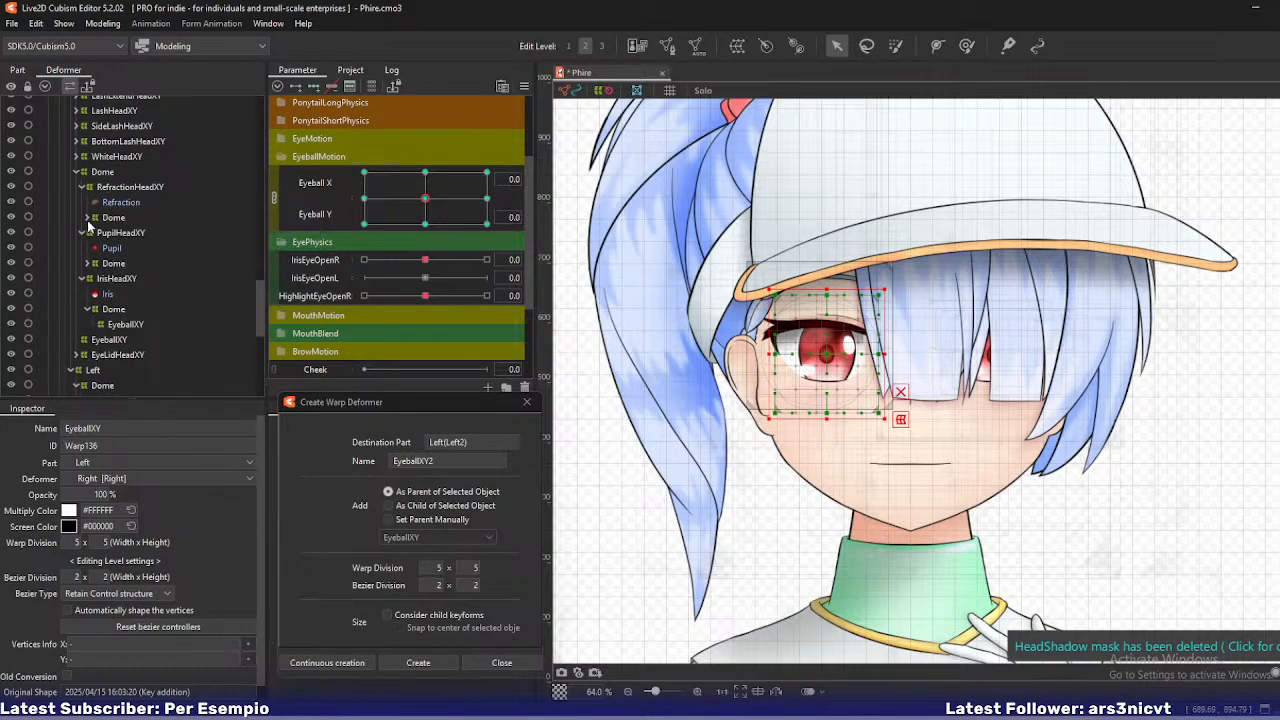
left_click(90, 218)
left_click(90, 279)
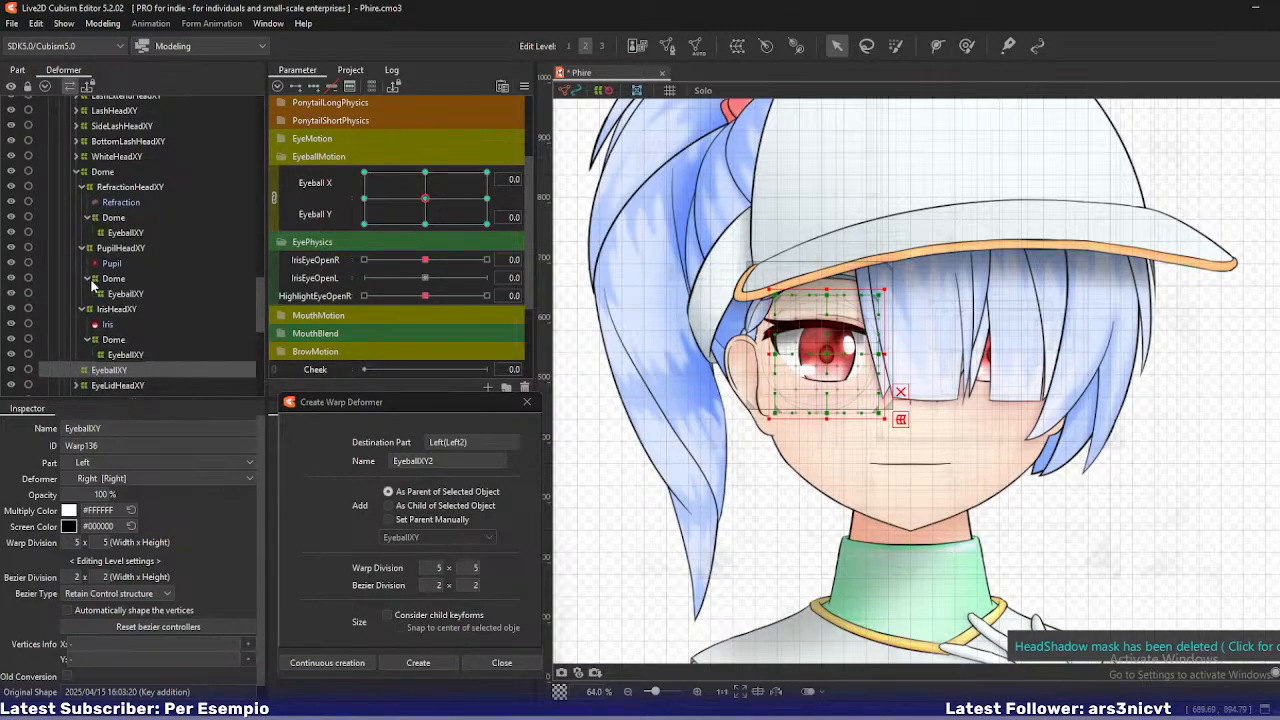
scroll(90, 286, "down", 2)
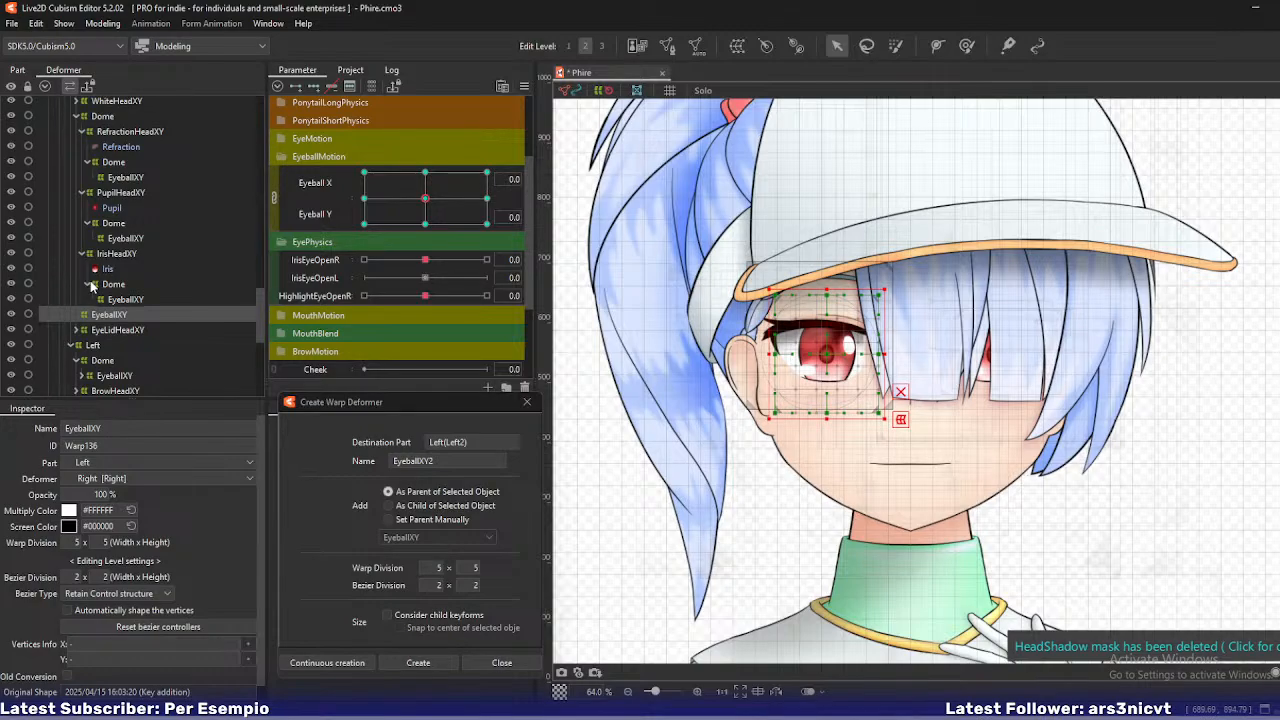
scroll(92, 285, "up", 2)
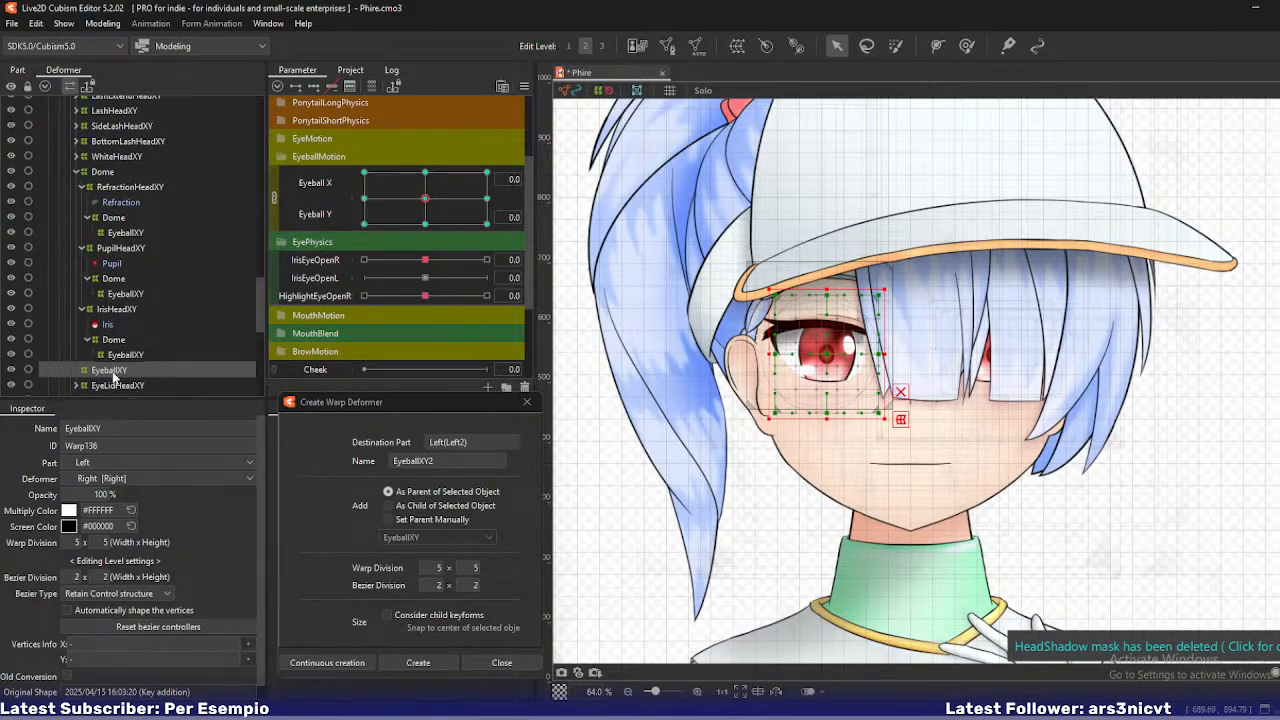
key("Delete")
- Move RefractionHeadXY, PupilHeadXY and IrisHeadXY together out of the outer Dome by setting their parent deformer to Right
left_click(106, 176)
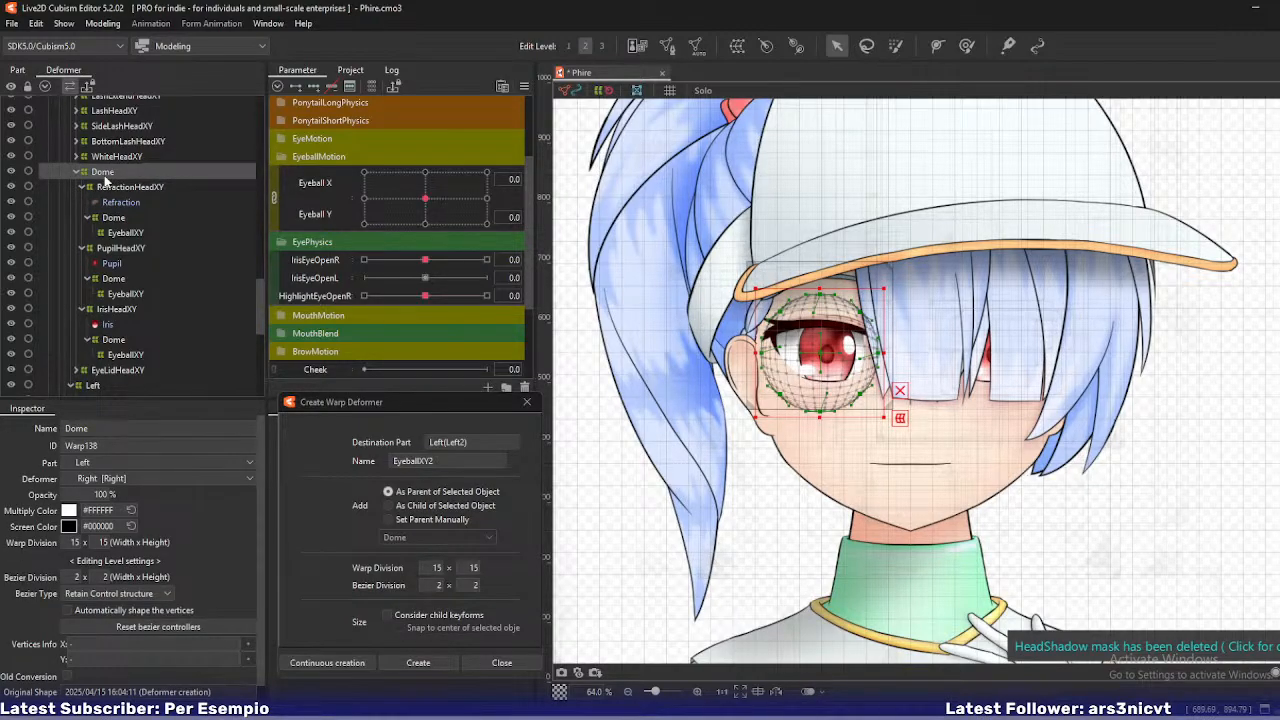
key("Delete")
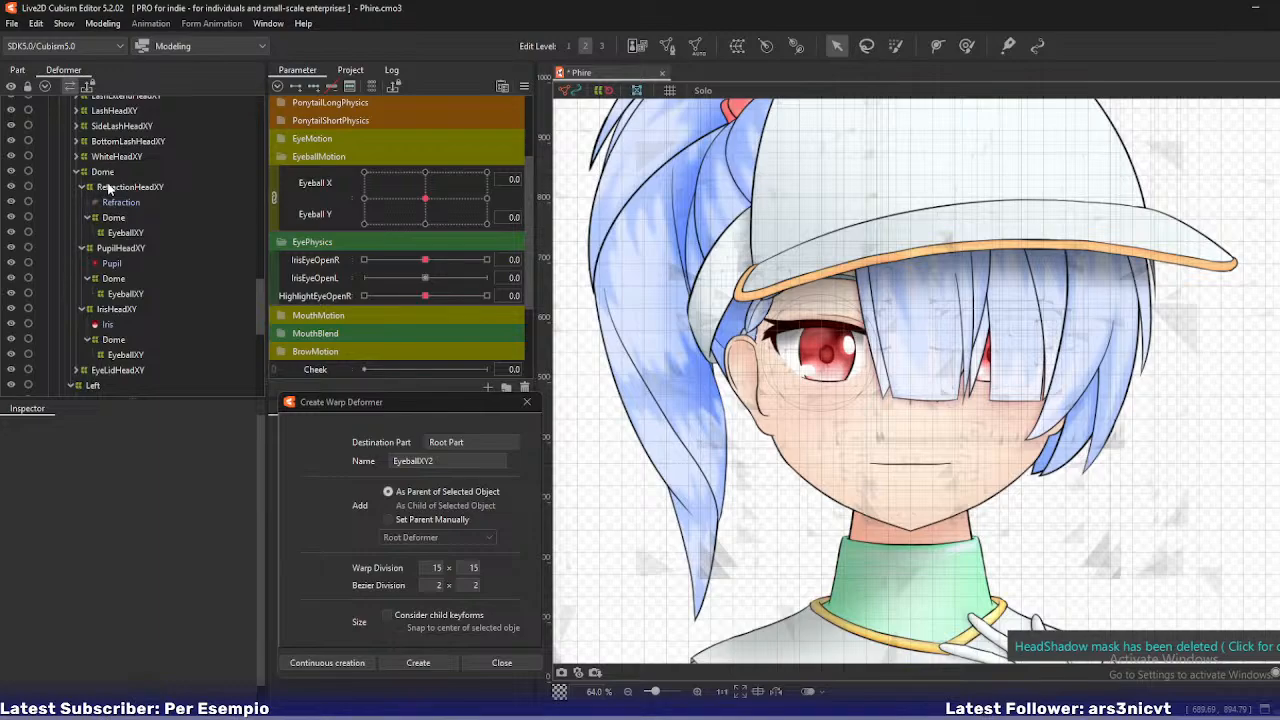
left_click(85, 188)
left_click(81, 188)
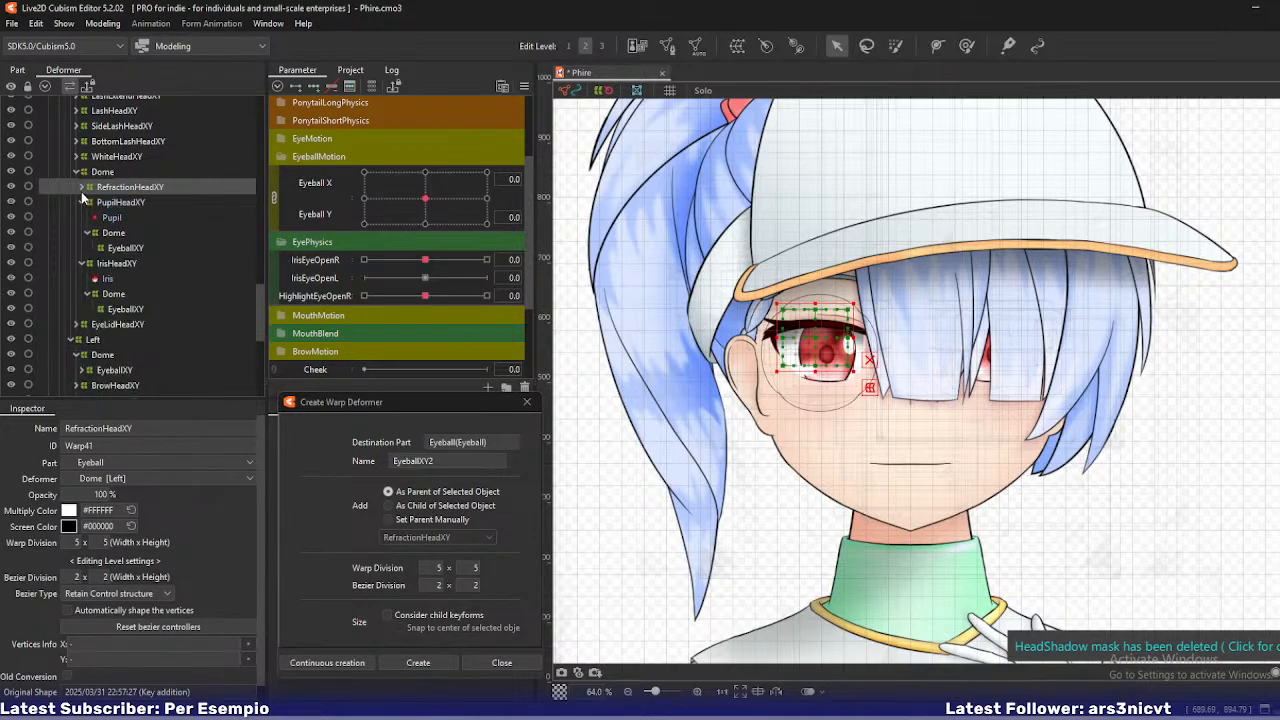
left_click(81, 203)
left_click(81, 218)
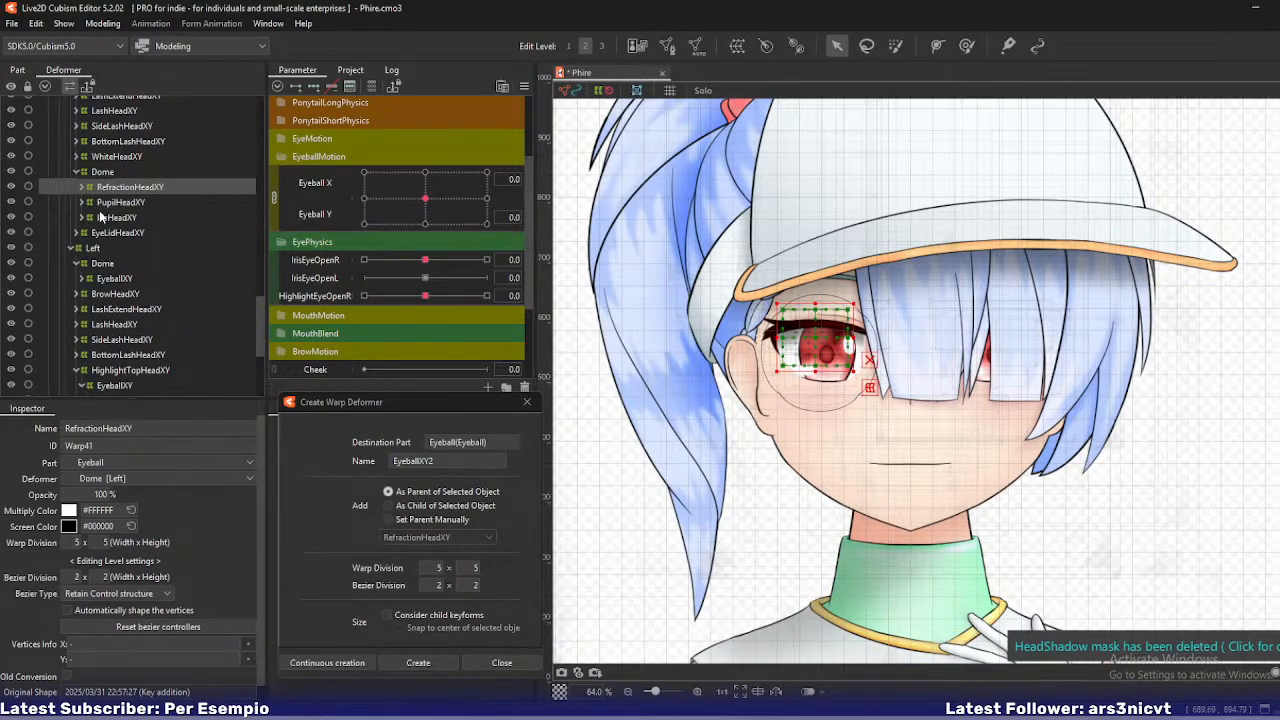
left_click(101, 217, "shift")
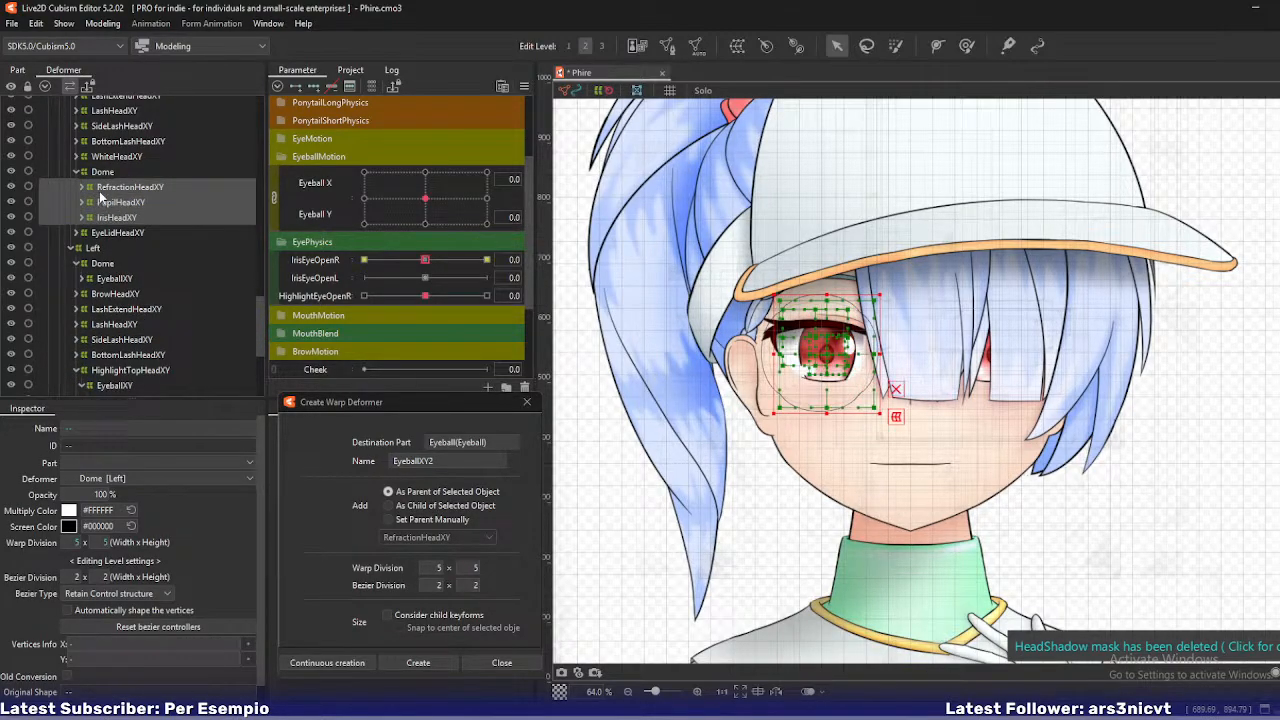
left_click(143, 479)
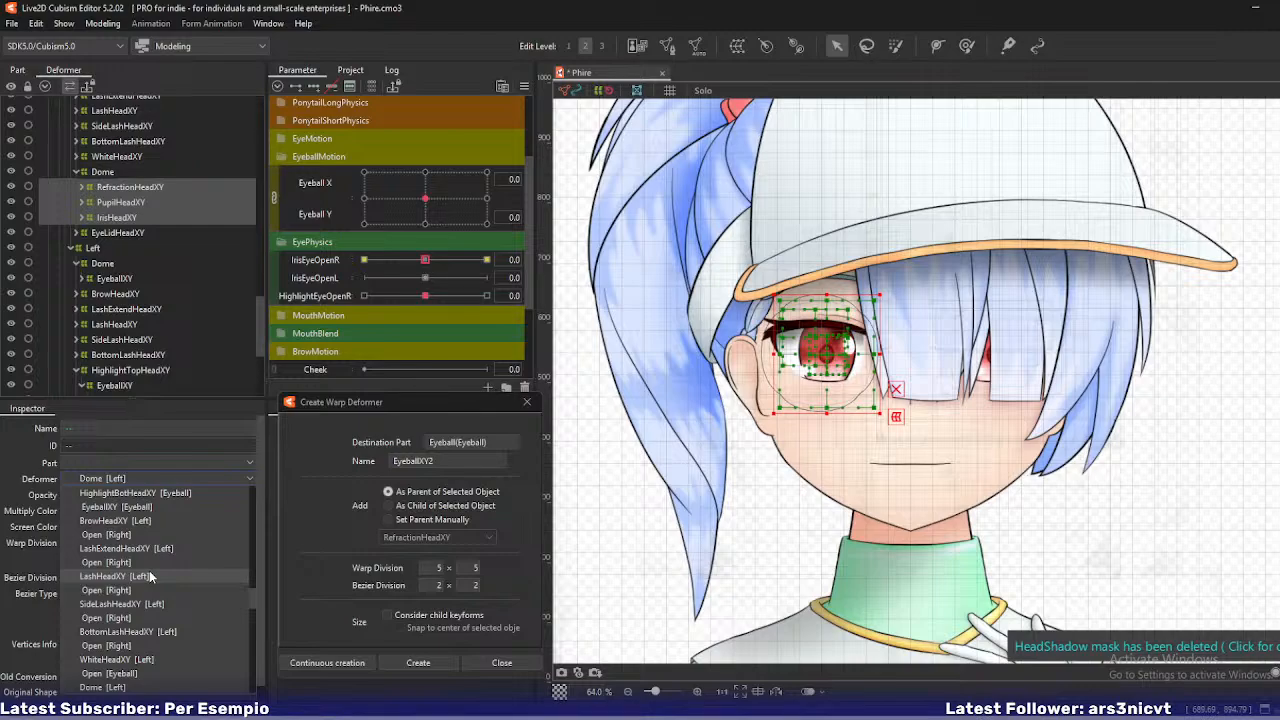
scroll(149, 570, "up", 2)
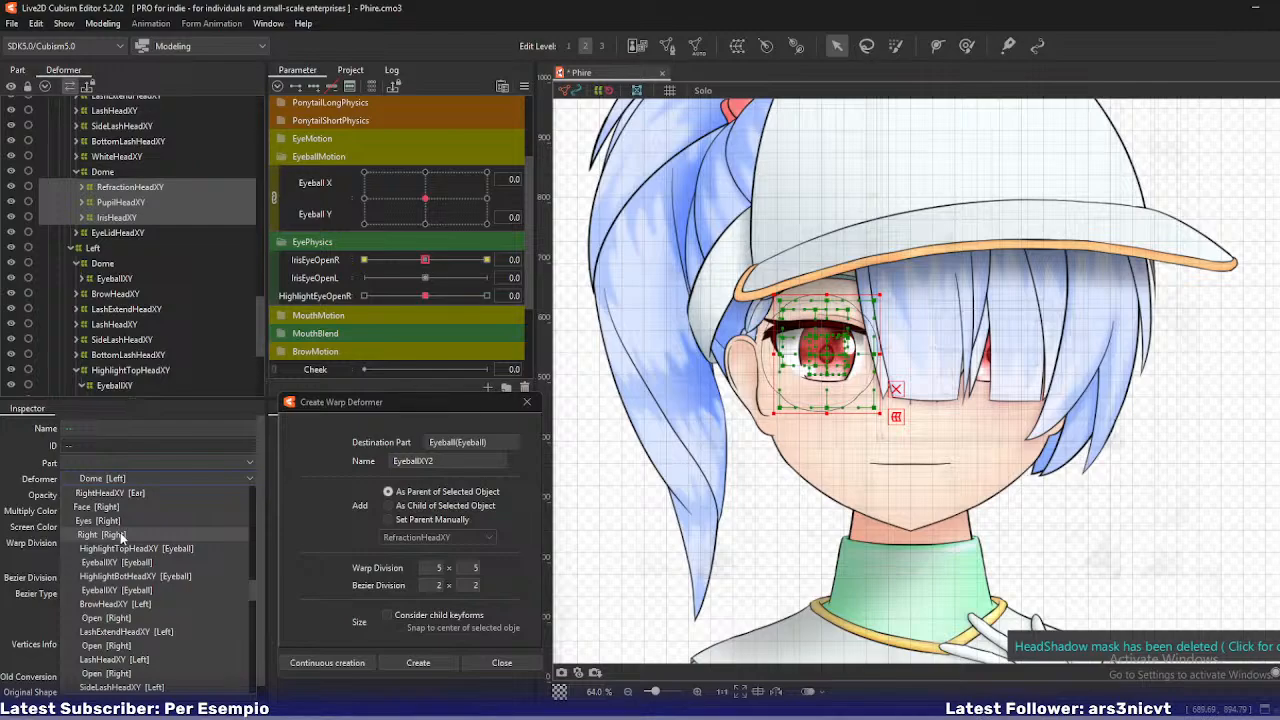
left_click(121, 535)
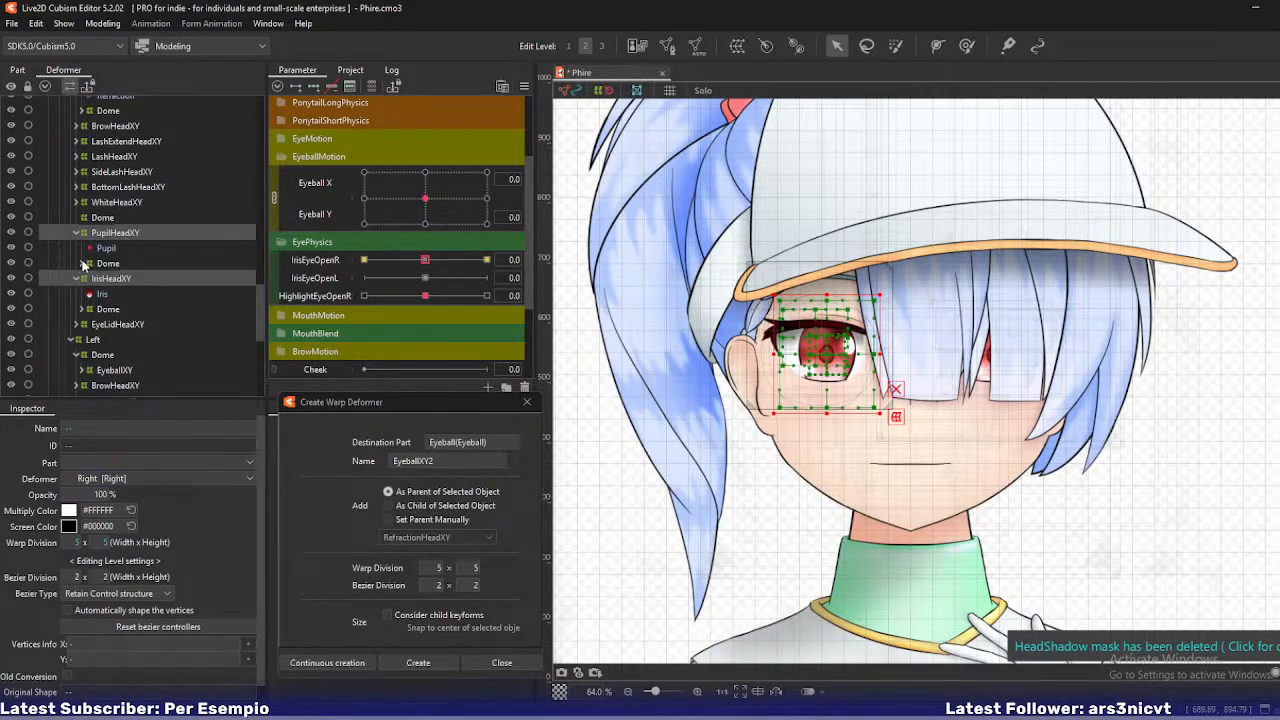
- Place the Pupil and Iris art meshes inside the EyeballXY deformers of their own PupilHeadXY and IrisHeadXY branches
left_click(82, 263)
left_click(106, 248)
left_click_drag(106, 253, 82, 339)
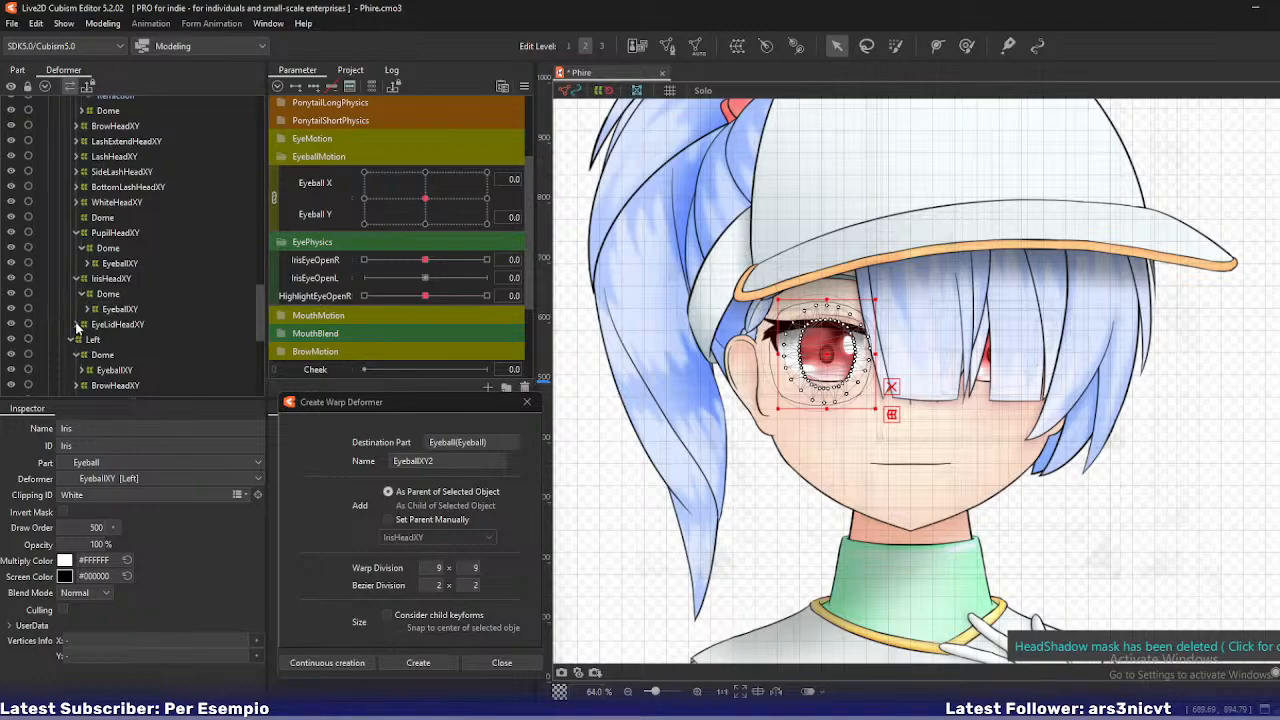
- Place the Refraction art mesh inside the EyeballXY deformer under the Dome in RefractionHeadXY
left_click(77, 324)
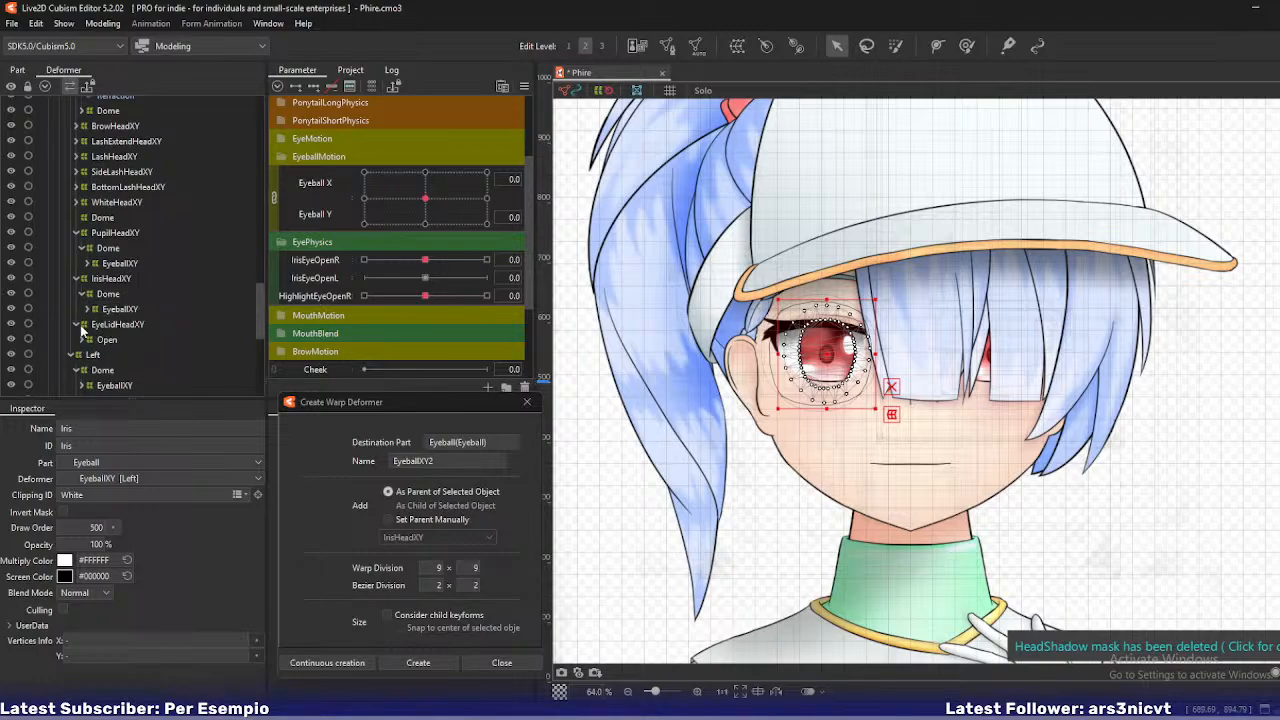
scroll(100, 280, "up", 3)
left_click(81, 221)
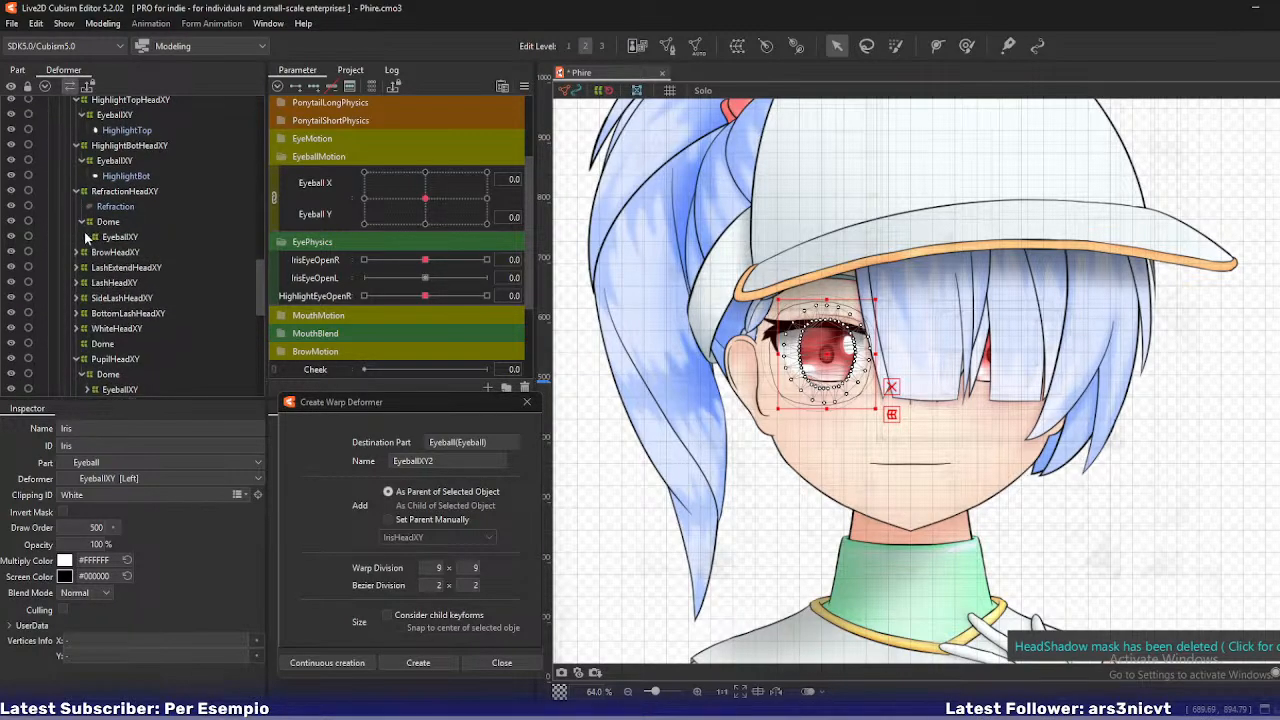
left_click(94, 236)
left_click_drag(103, 213, 118, 238)
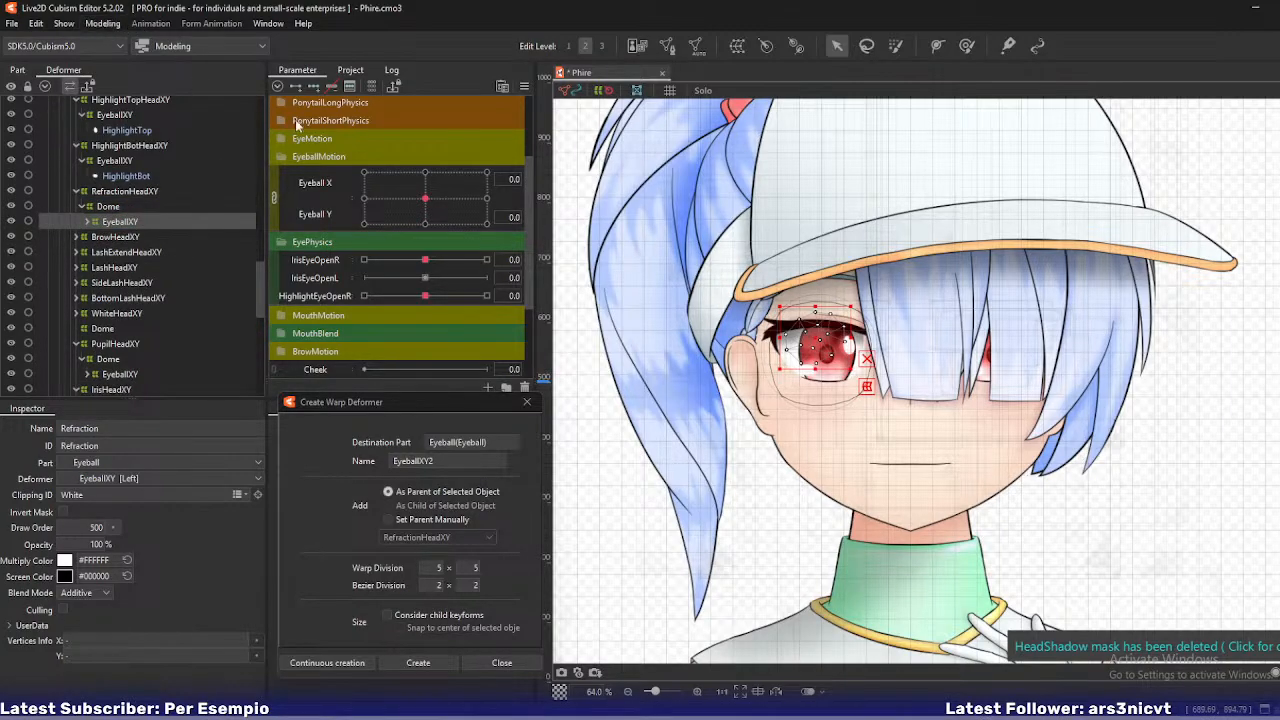
- Test the right eye's movement in the Physics Settings preview by swinging the model's gaze around, and return to the modeling view
mouse_move(430, 205)
left_mouse_down()
mouse_move(464, 172)
mouse_move(425, 198)
left_mouse_up()
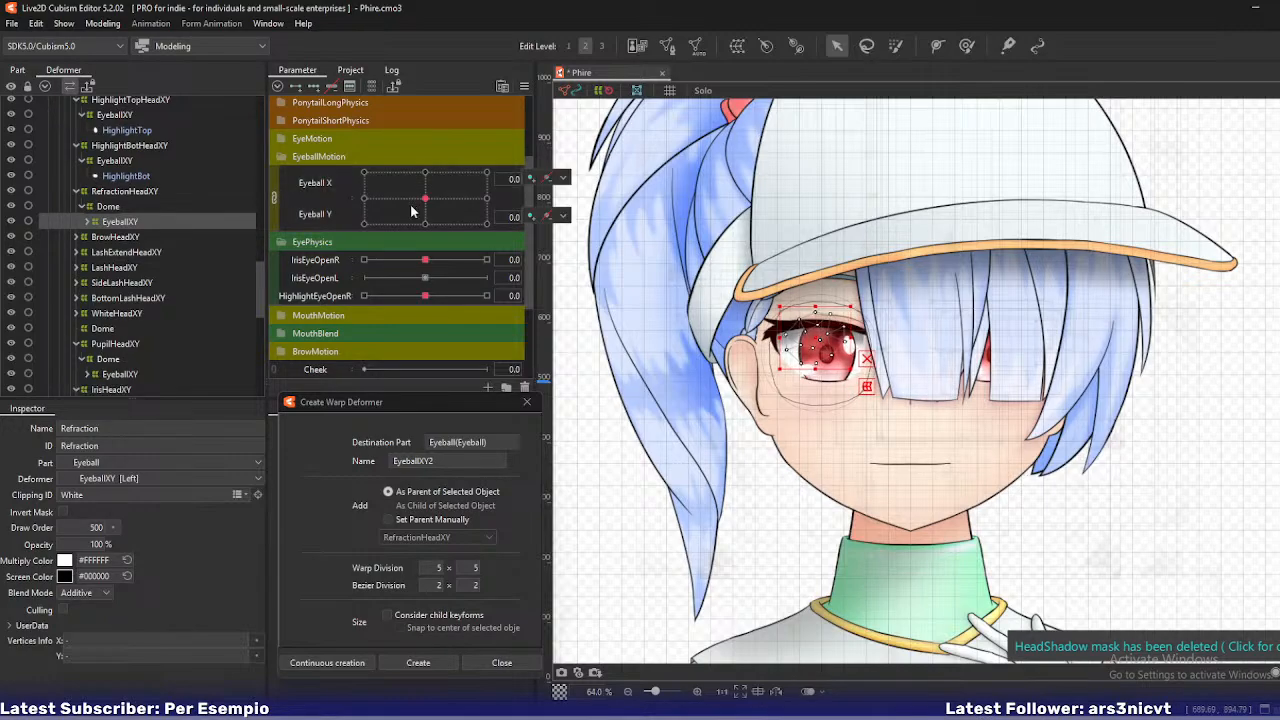
left_click(106, 25)
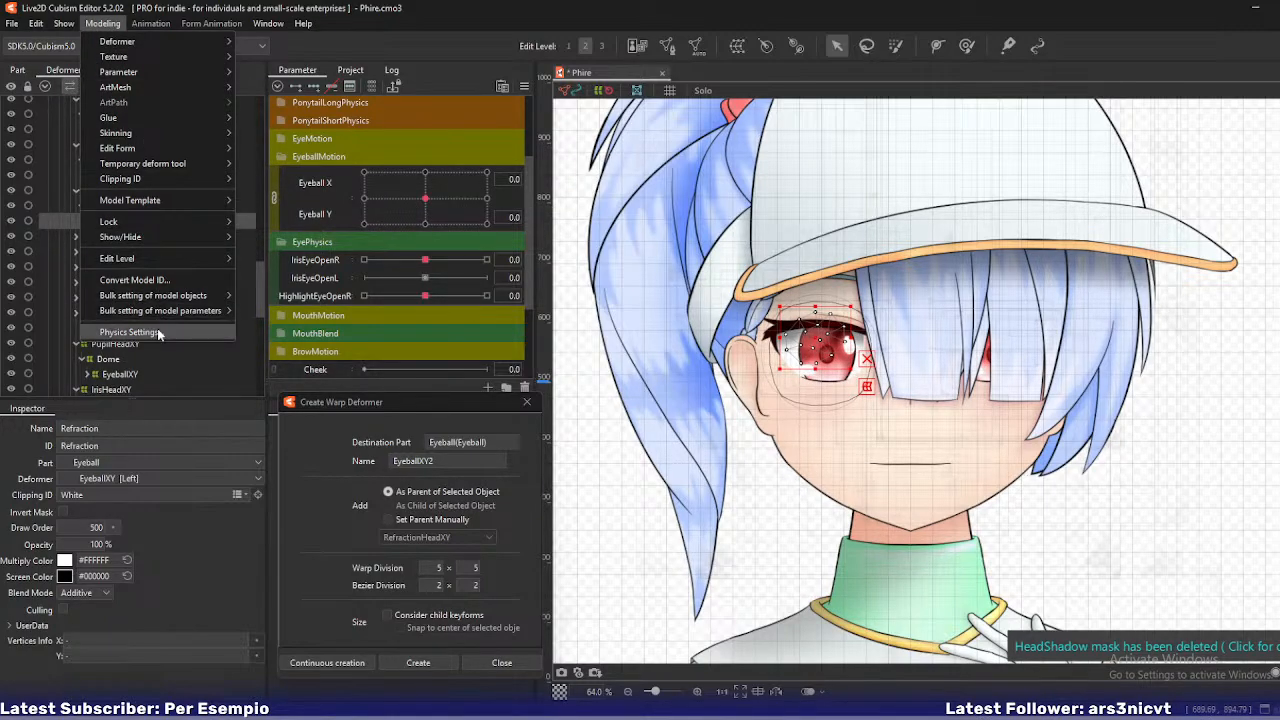
left_click(190, 331)
scroll(1076, 186, "up", 5)
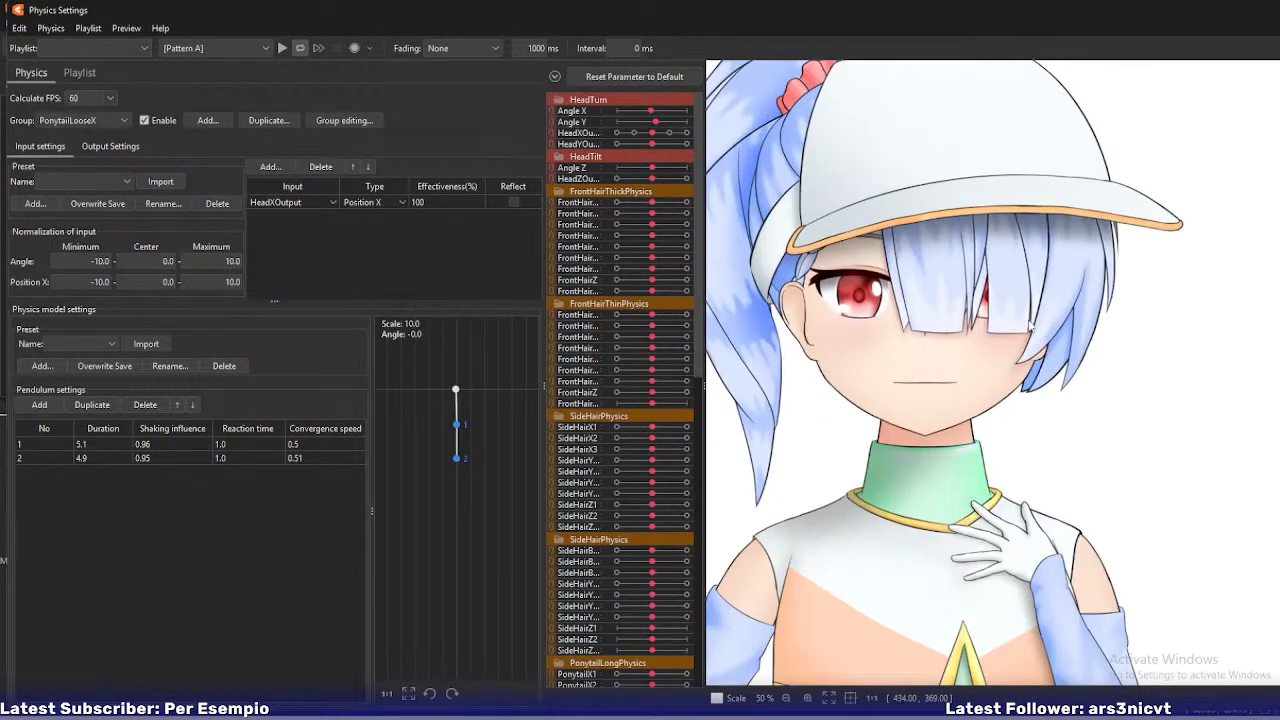
left_click_drag(1247, 357, 768, 444)
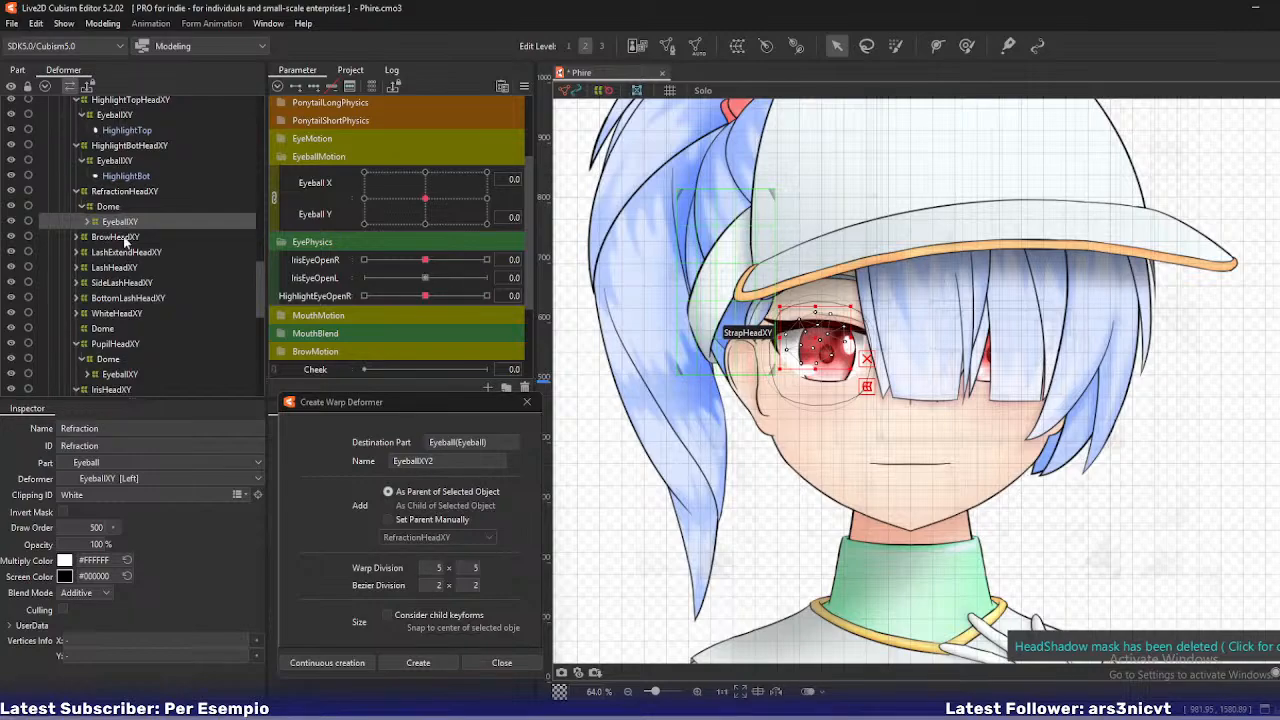
- Delete the empty Dome between WhiteHeadXY and PupilHeadXY in the Right group
scroll(124, 240, "down", 1)
scroll(120, 290, "down", 1)
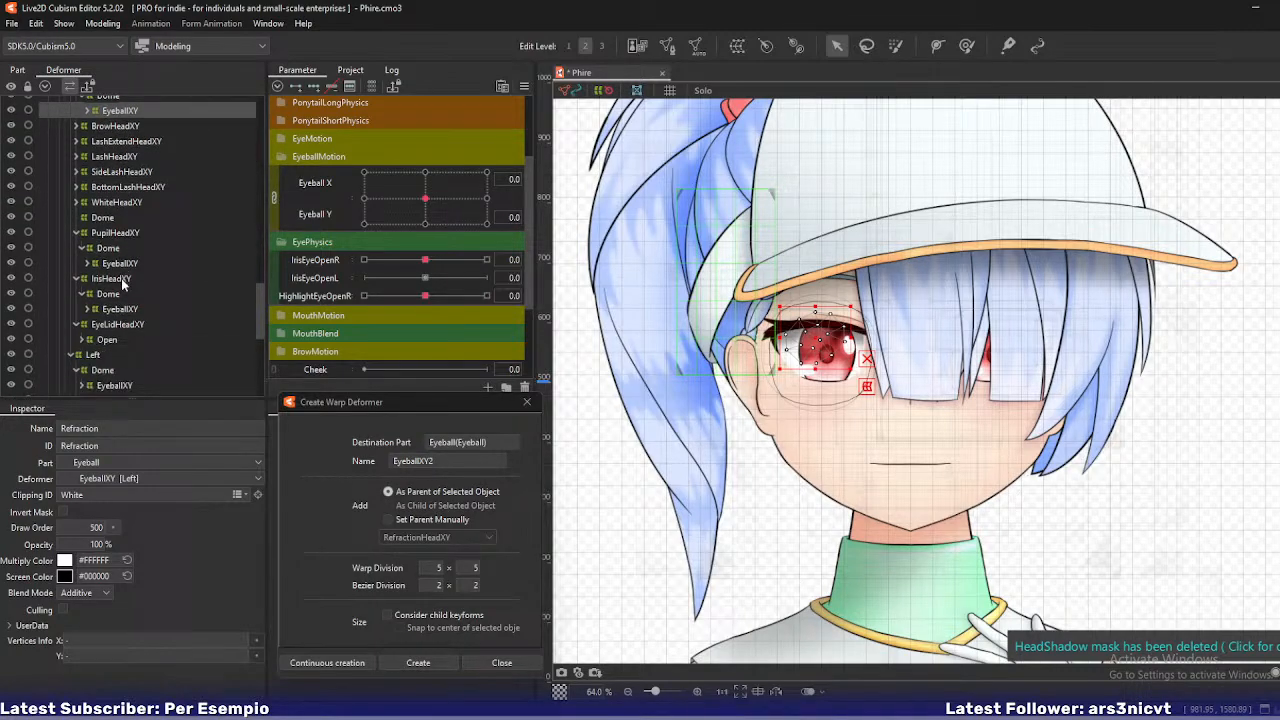
left_click(105, 220)
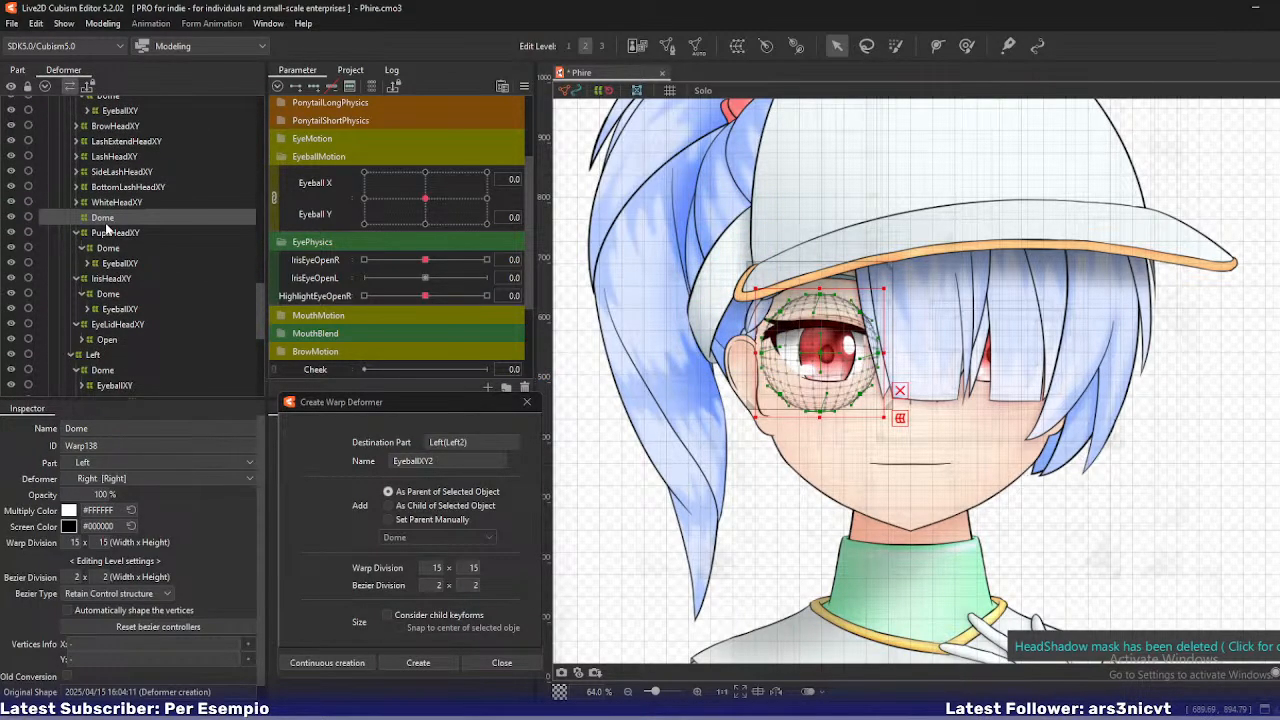
key("Delete")
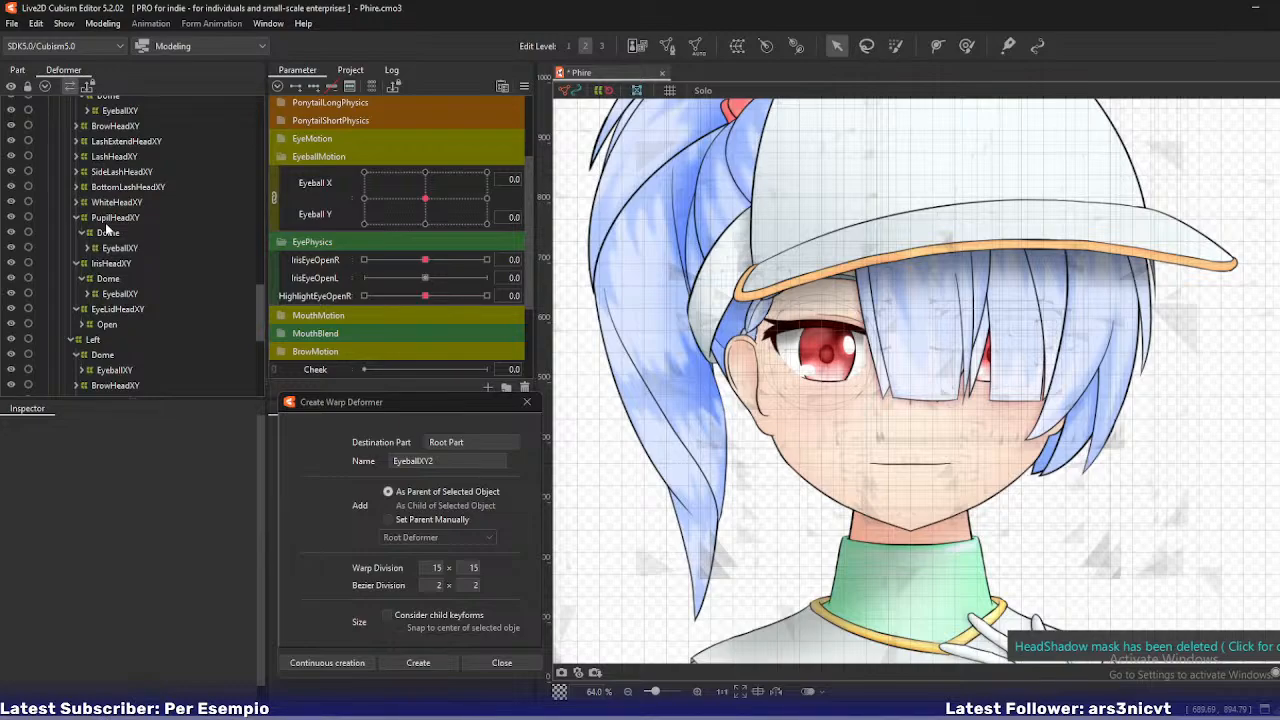
- Collapse the right eye's pupil, iris, eyelid, refraction and two highlight branches in the deformer tree
scroll(112, 247, "up", 2)
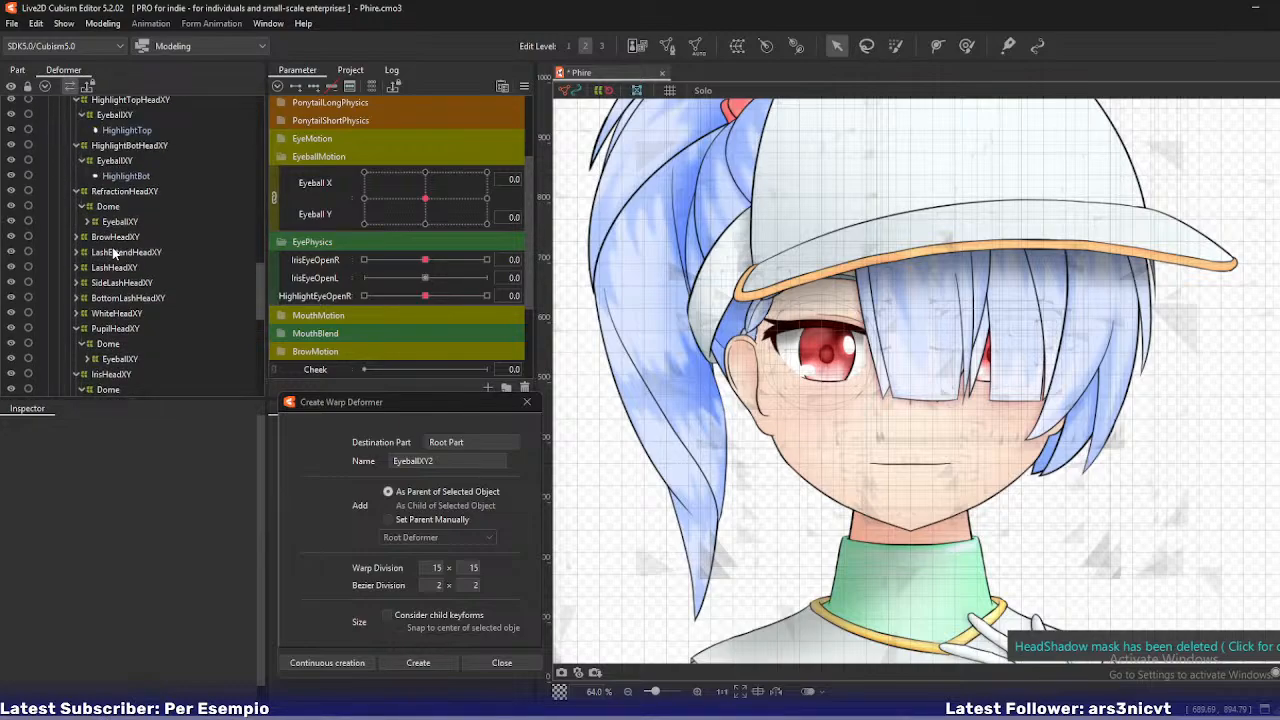
scroll(112, 248, "down", 1)
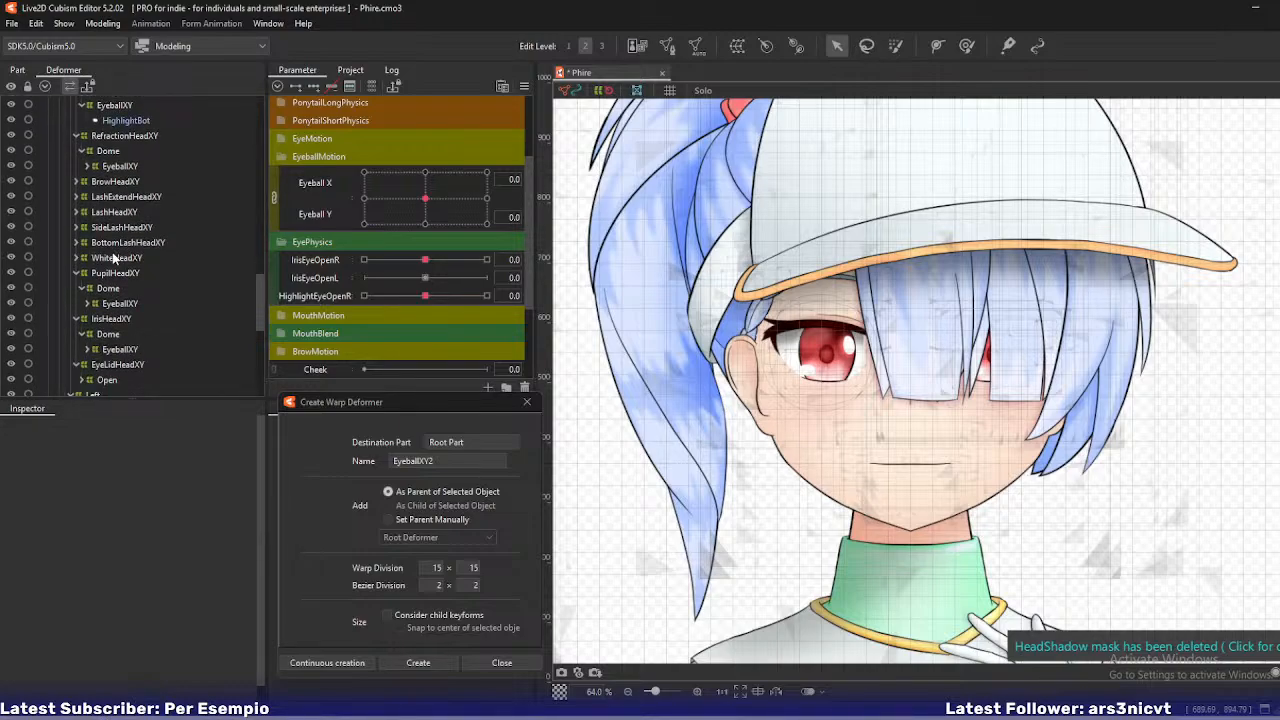
left_click(77, 273)
left_click(76, 288)
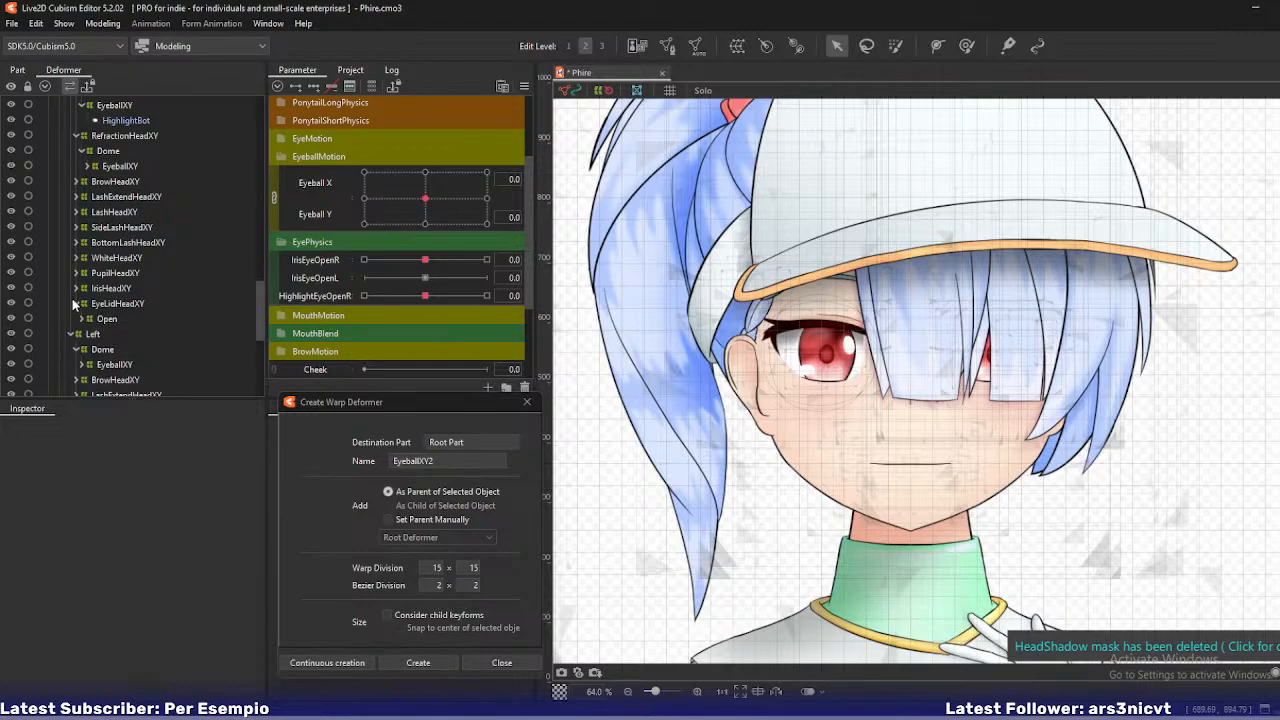
left_click(76, 303)
scroll(78, 305, "up", 2)
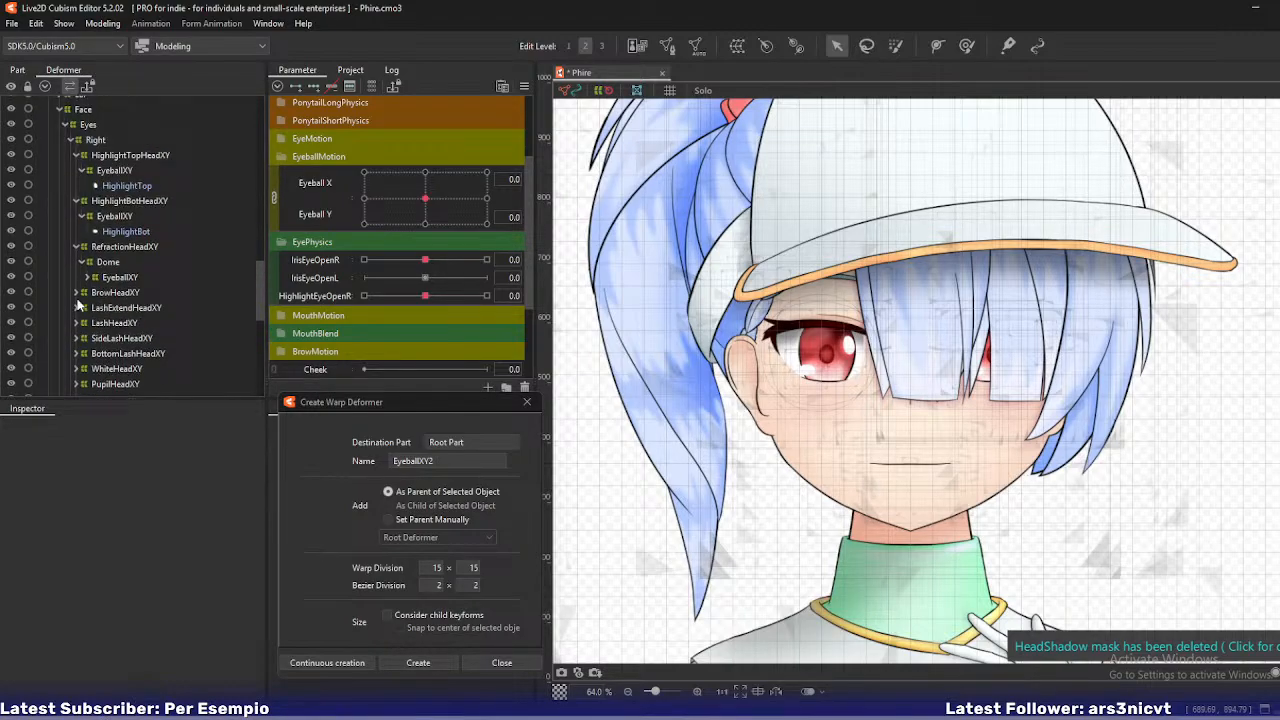
left_click(76, 246)
left_click(76, 200)
left_click(76, 155)
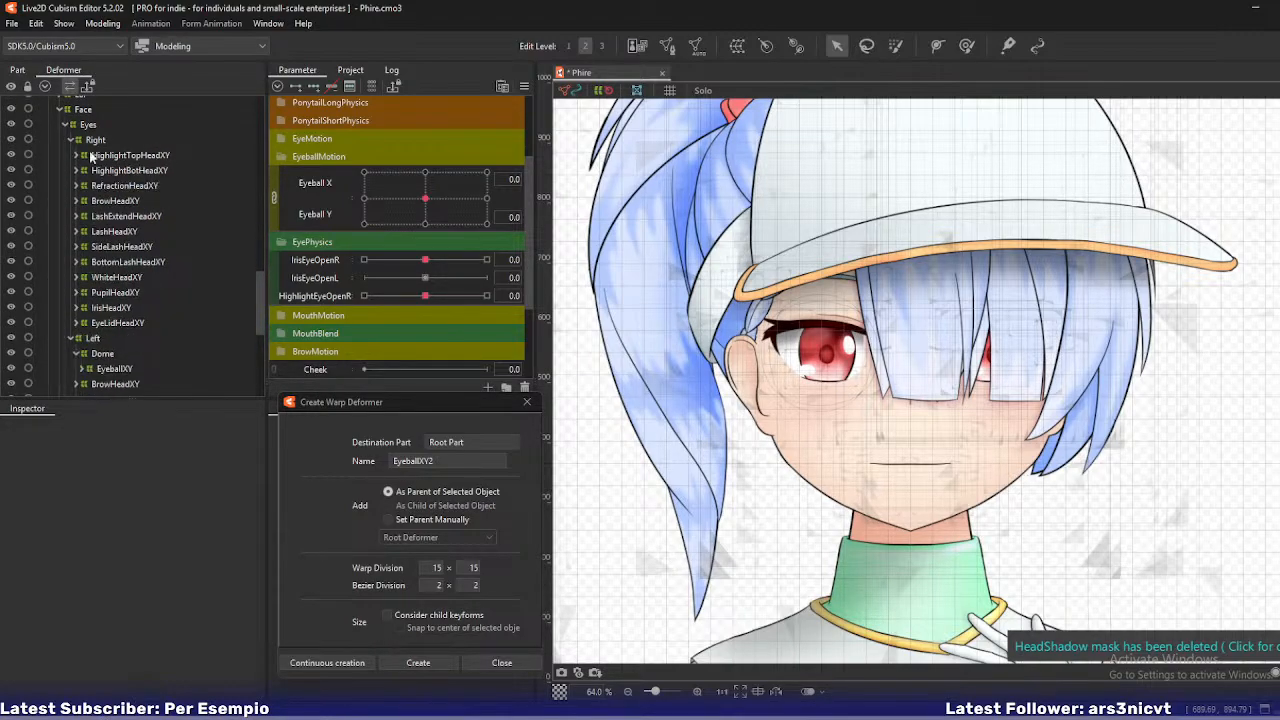
scroll(146, 345, "down", 2)
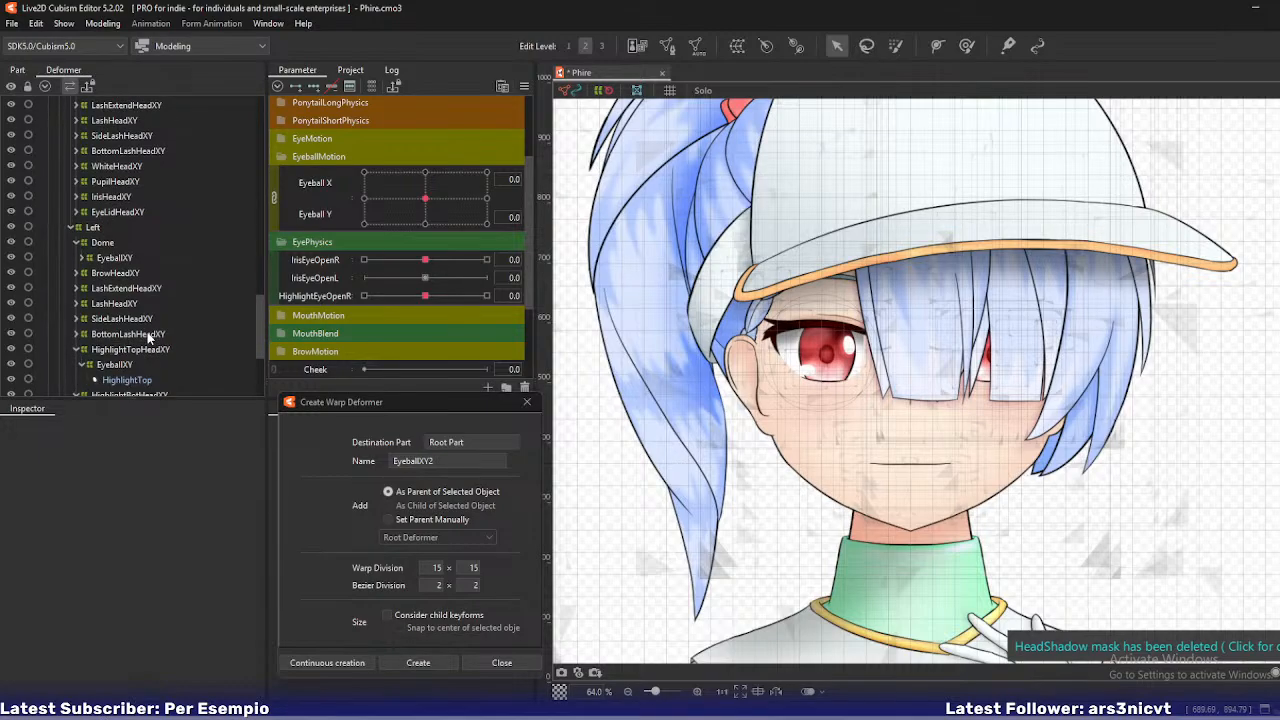
scroll(146, 339, "down", 1)
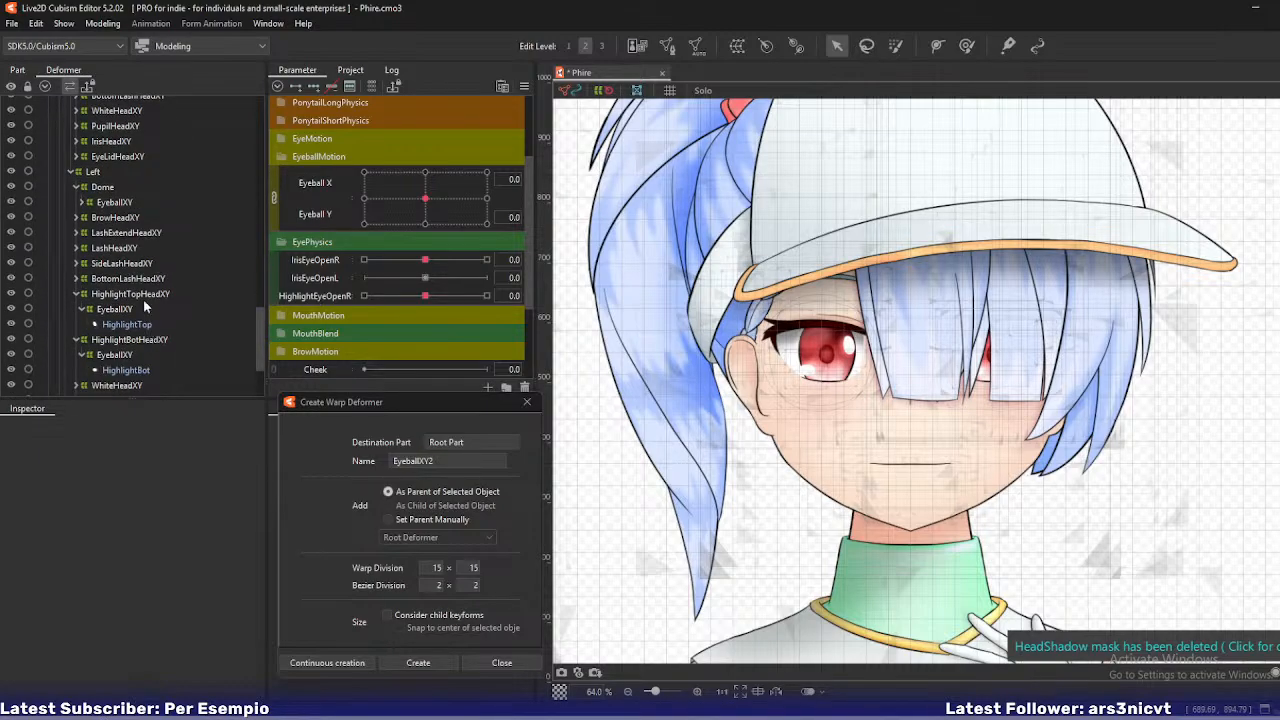
- Expand the left eye's EyeballXY, RefractionHeadXY, PupilHeadXY and IrisHeadXY branches under the Dome in the Left group
left_click(106, 188)
left_click(112, 202)
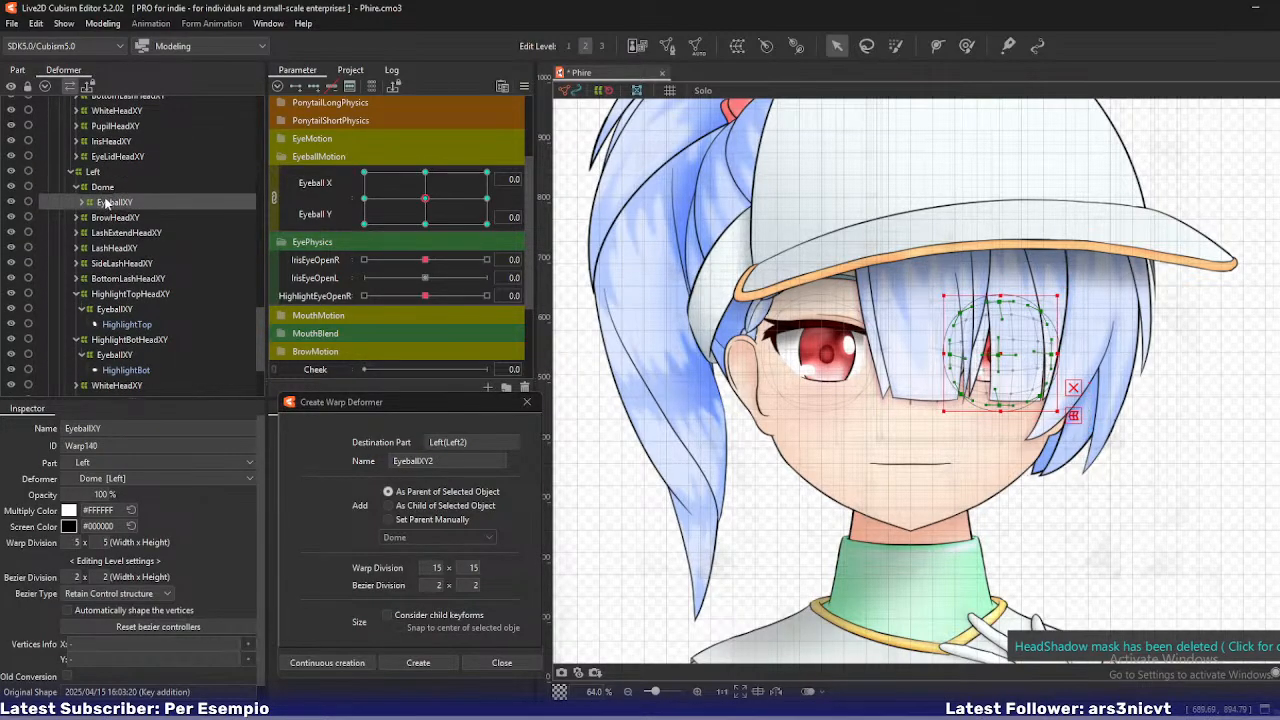
left_click(82, 202)
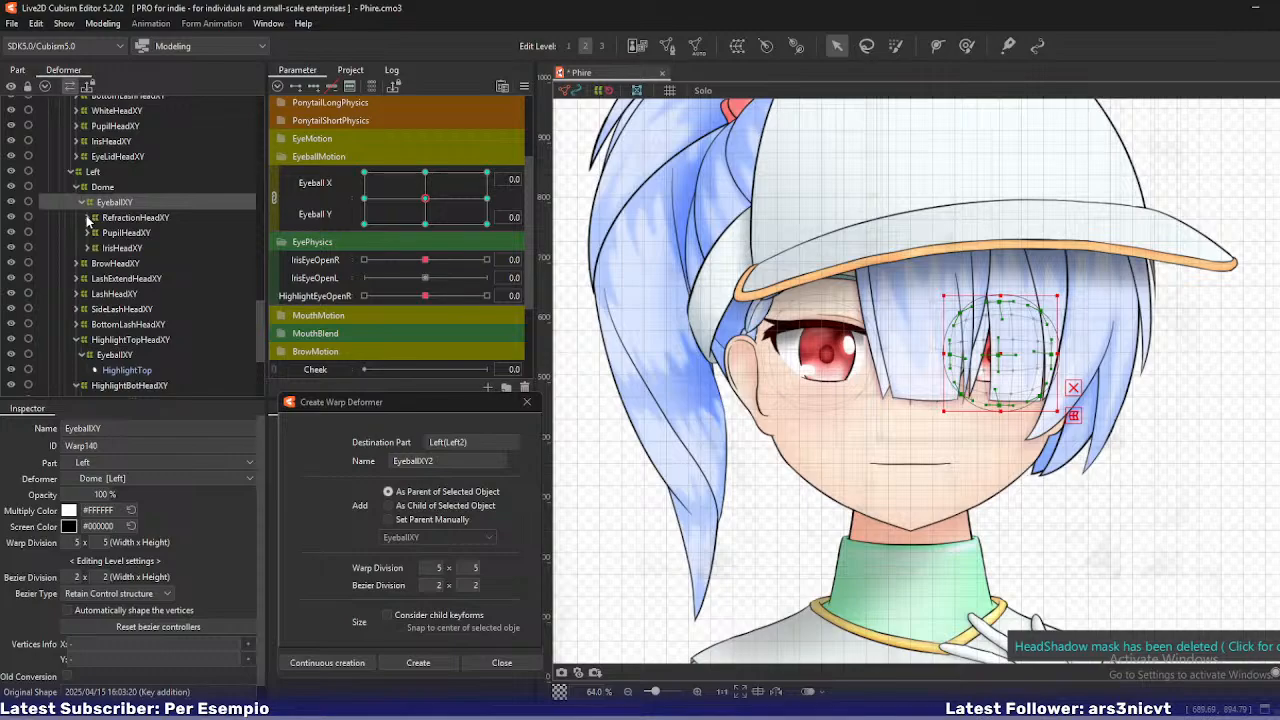
left_click(90, 218)
left_click(91, 247)
left_click(120, 278)
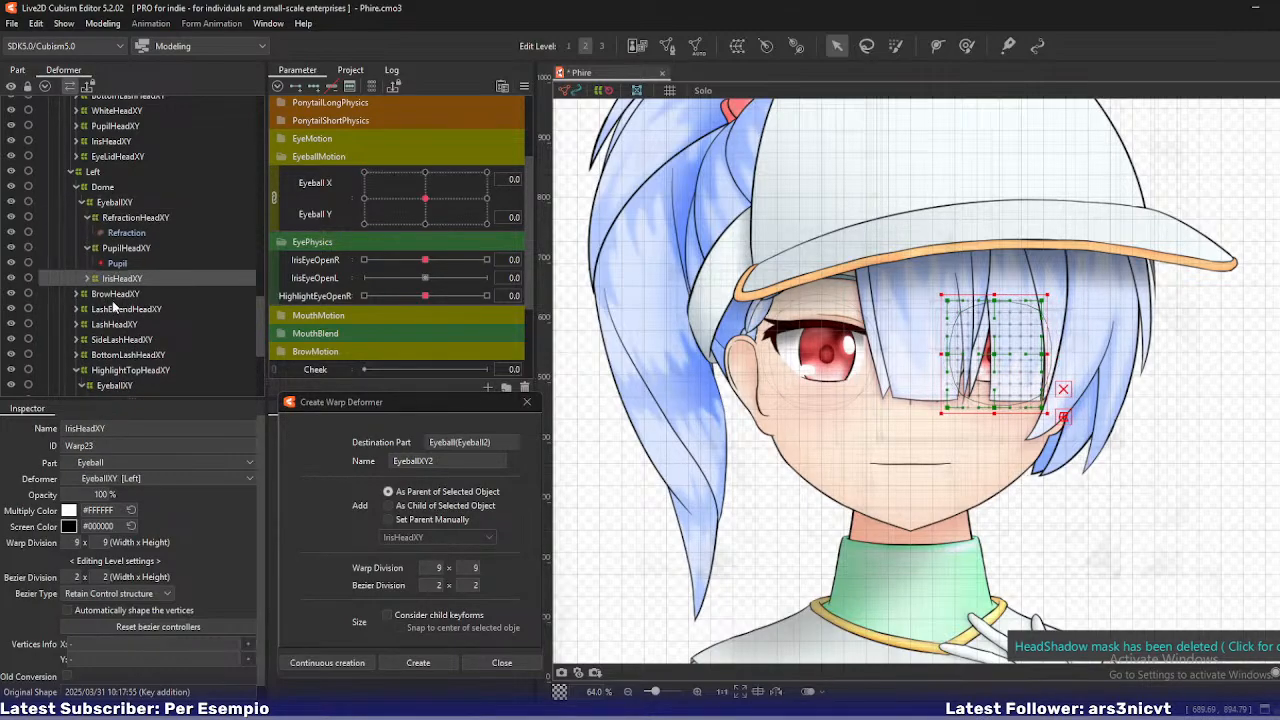
left_click(88, 279)
- Make three copies of the Left group's Dome and EyeballXY deformer pair
left_click(97, 190)
left_click(102, 204, "ctrl")
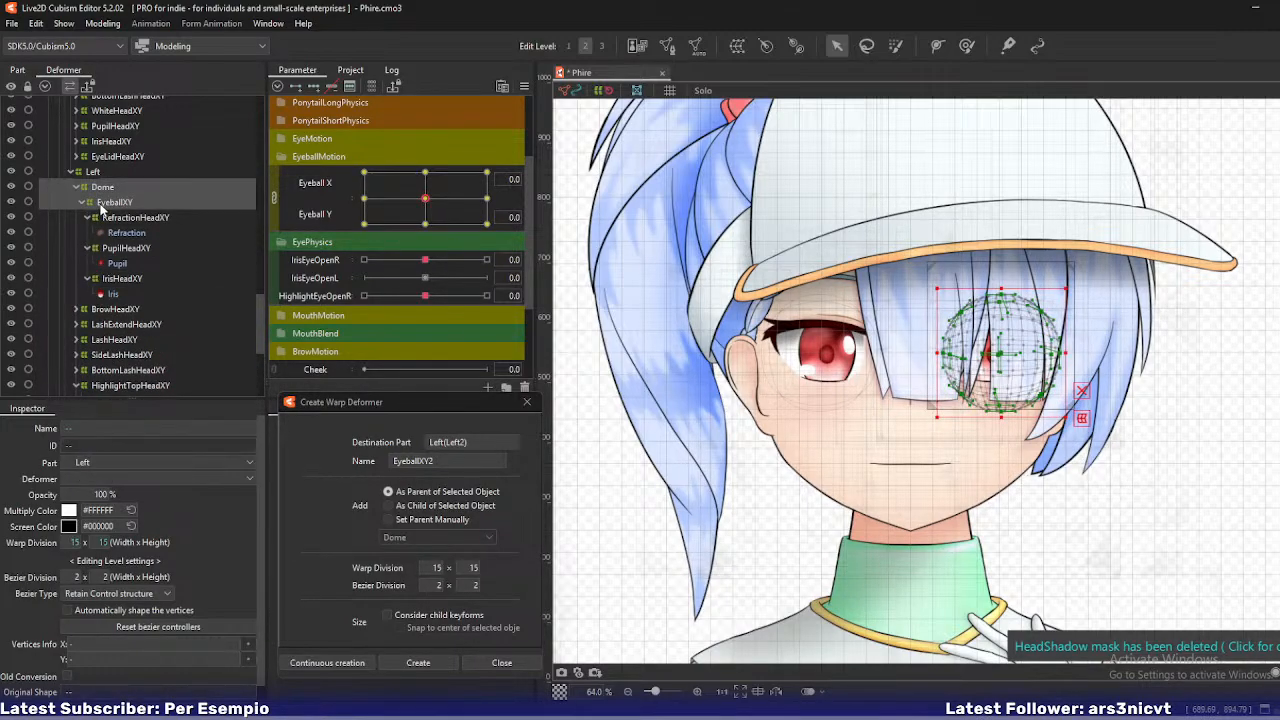
key("ctrl+v")
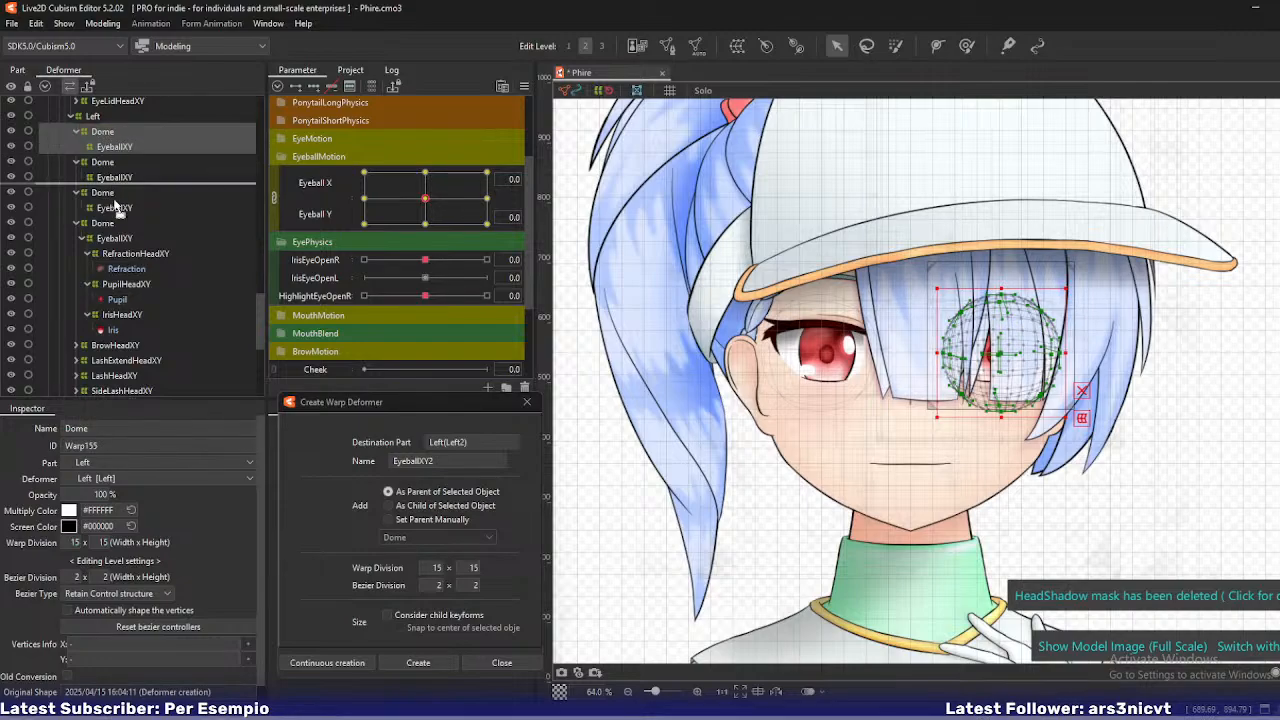
- Move one copied Dome and EyeballXY pair into the left RefractionHeadXY and another into the left PupilHeadXY
left_click_drag(115, 205, 114, 253)
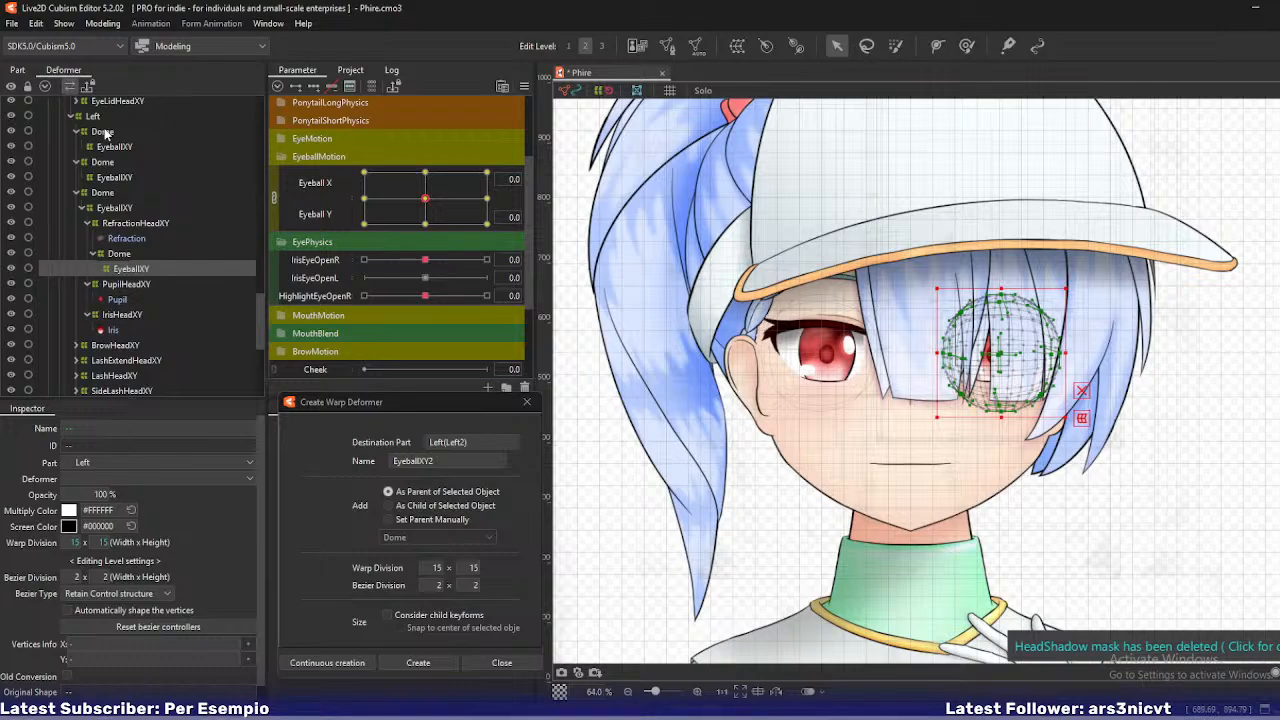
scroll(107, 133, "up", 1)
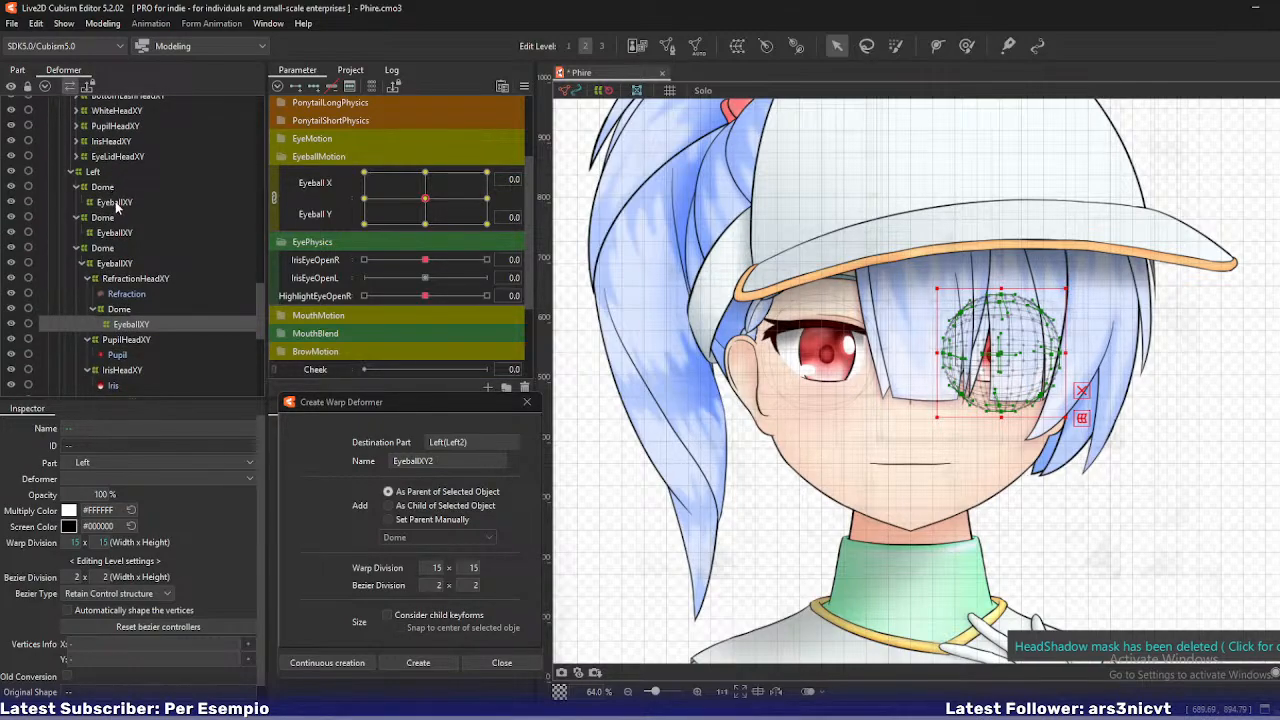
left_click(103, 187)
scroll(114, 212, "down", 1)
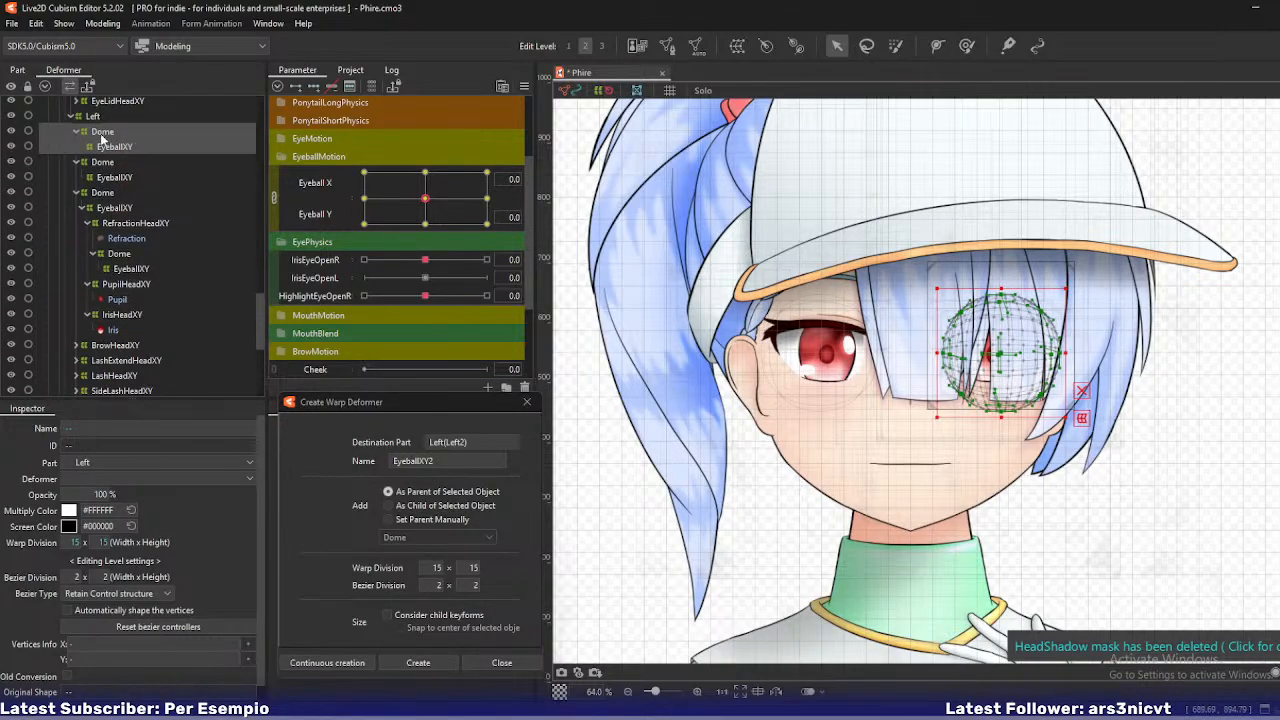
left_click_drag(101, 138, 126, 290)
- Move the remaining copied Dome and EyeballXY pair into the left eye's IrisHeadXY
scroll(114, 202, "up", 1)
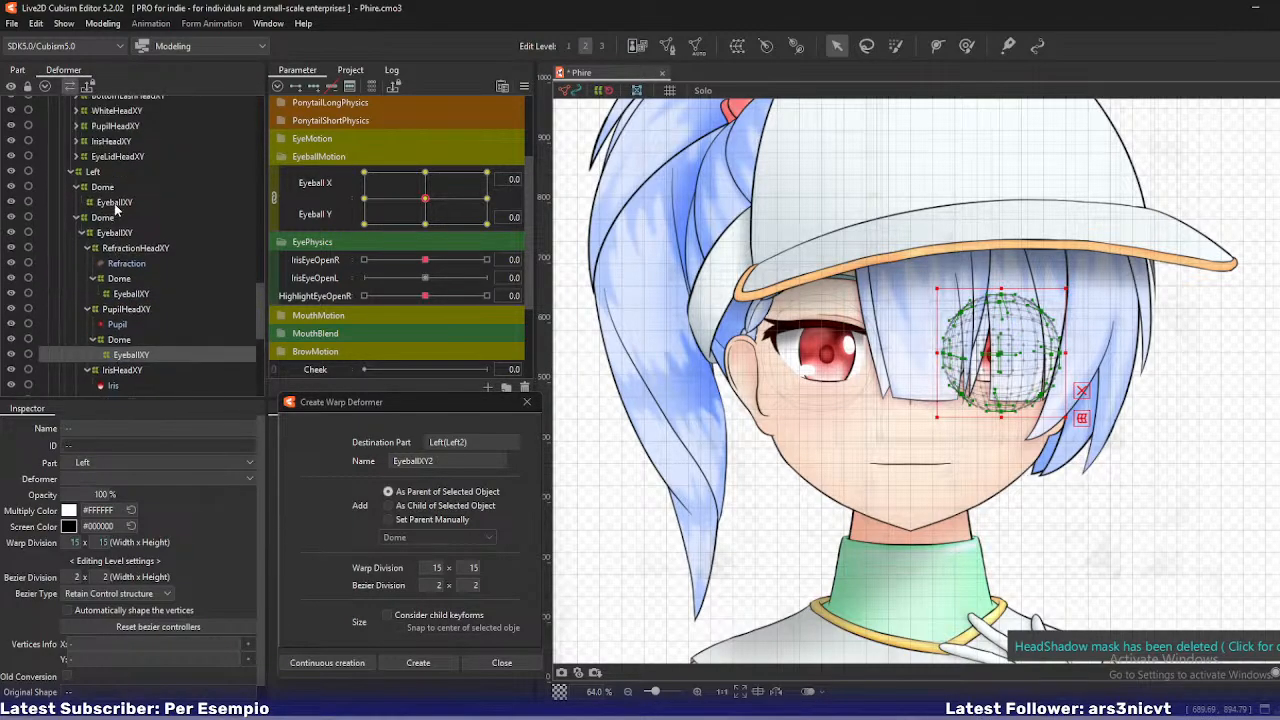
left_click(104, 199)
left_click(104, 188, "ctrl")
scroll(141, 240, "down", 1)
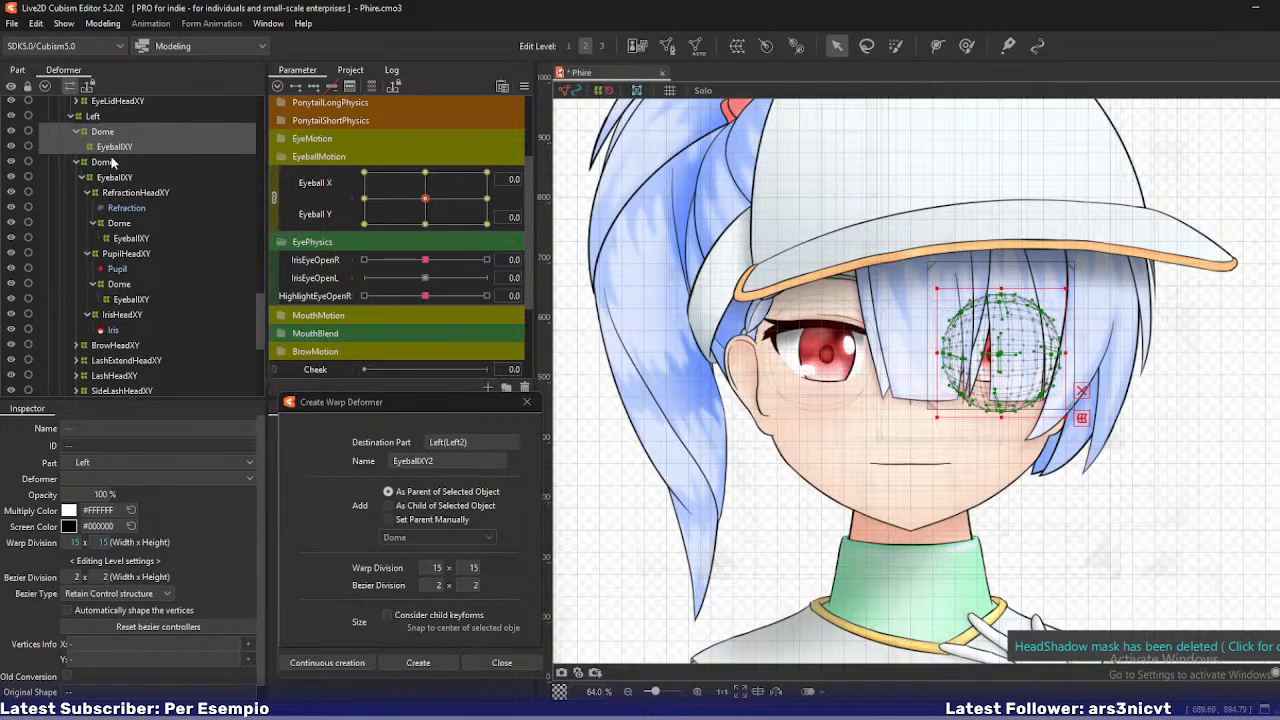
left_click_drag(106, 134, 127, 318)
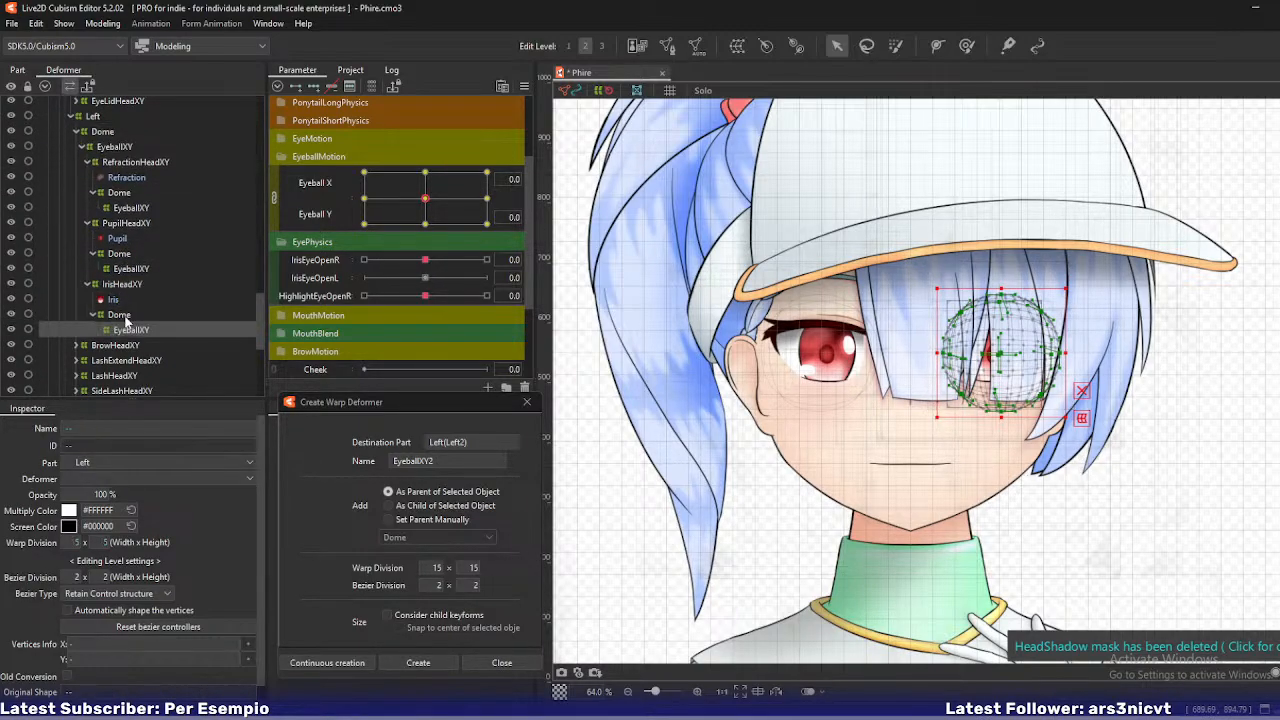
- Delete the original EyeballXY and Dome deformers that enclose the left eye's refraction, pupil and iris branches
left_click(115, 147)
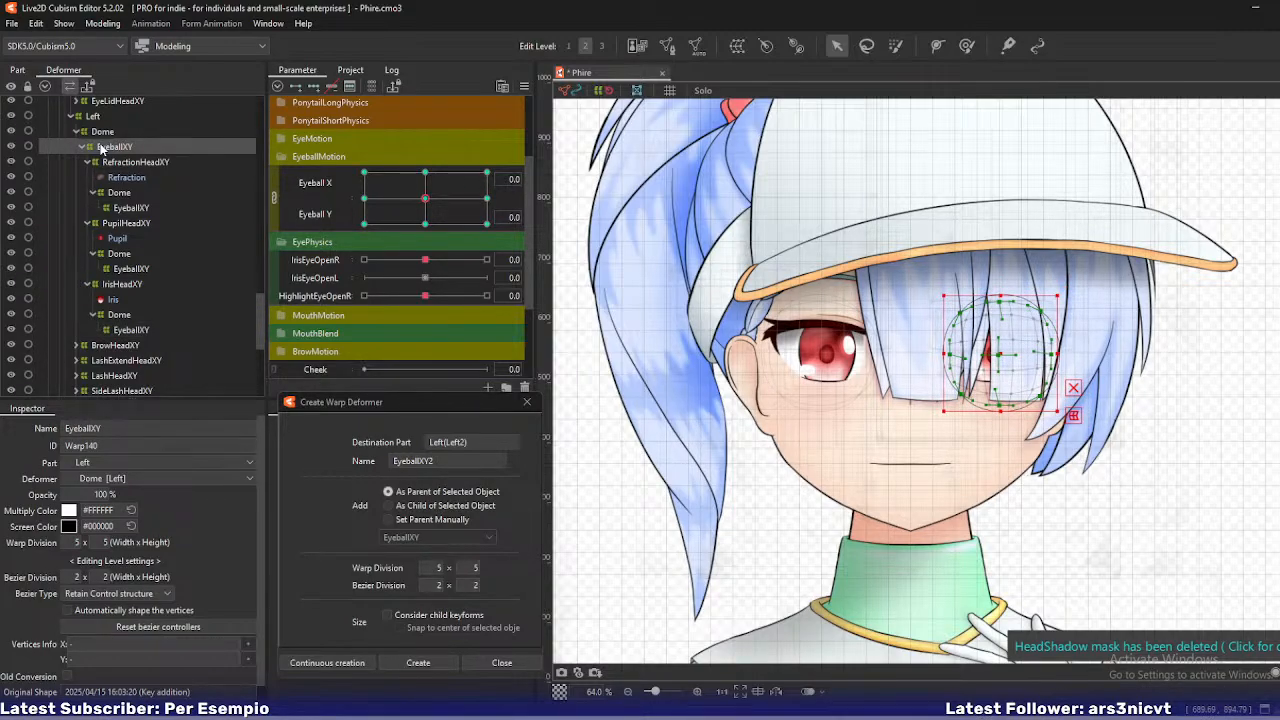
key("Delete")
left_click(102, 132)
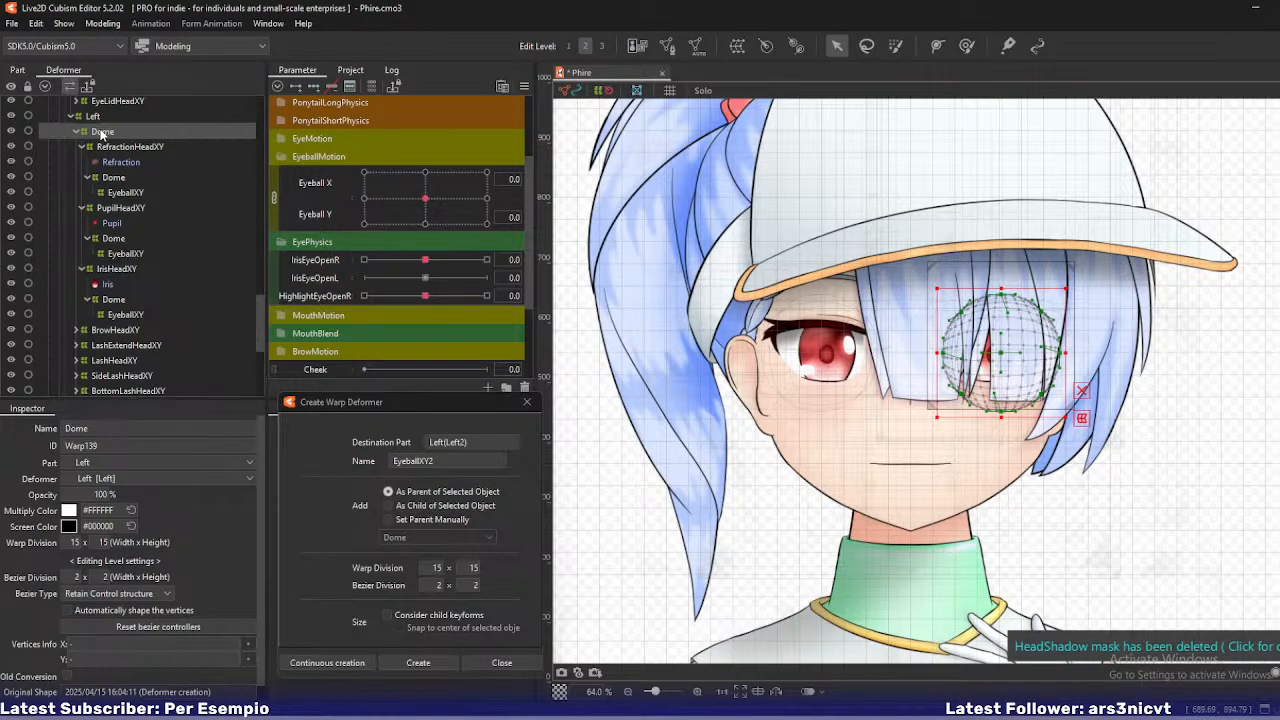
key("Delete")
- Place the left Refraction, Pupil and Iris art meshes inside the EyeballXY deformers of their own branches
scroll(142, 240, "down", 5)
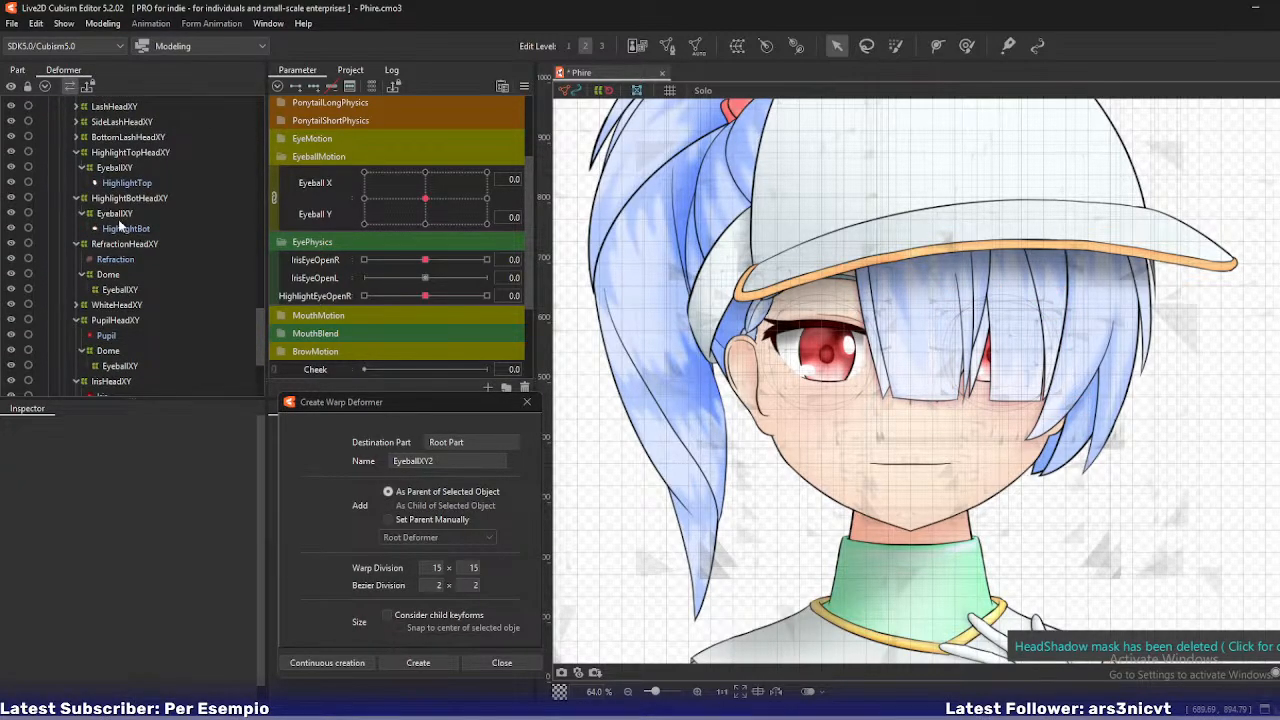
scroll(118, 226, "down", 3)
left_click_drag(115, 203, 115, 300)
left_click(107, 264)
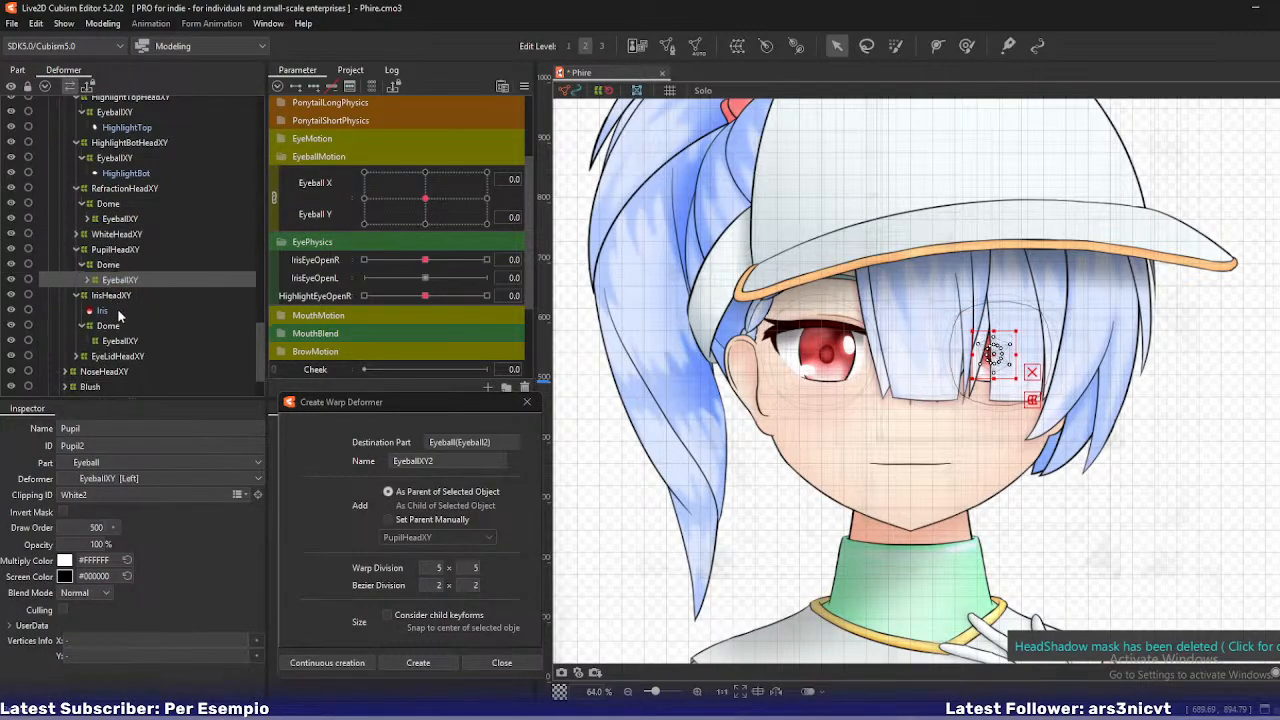
left_click(104, 311)
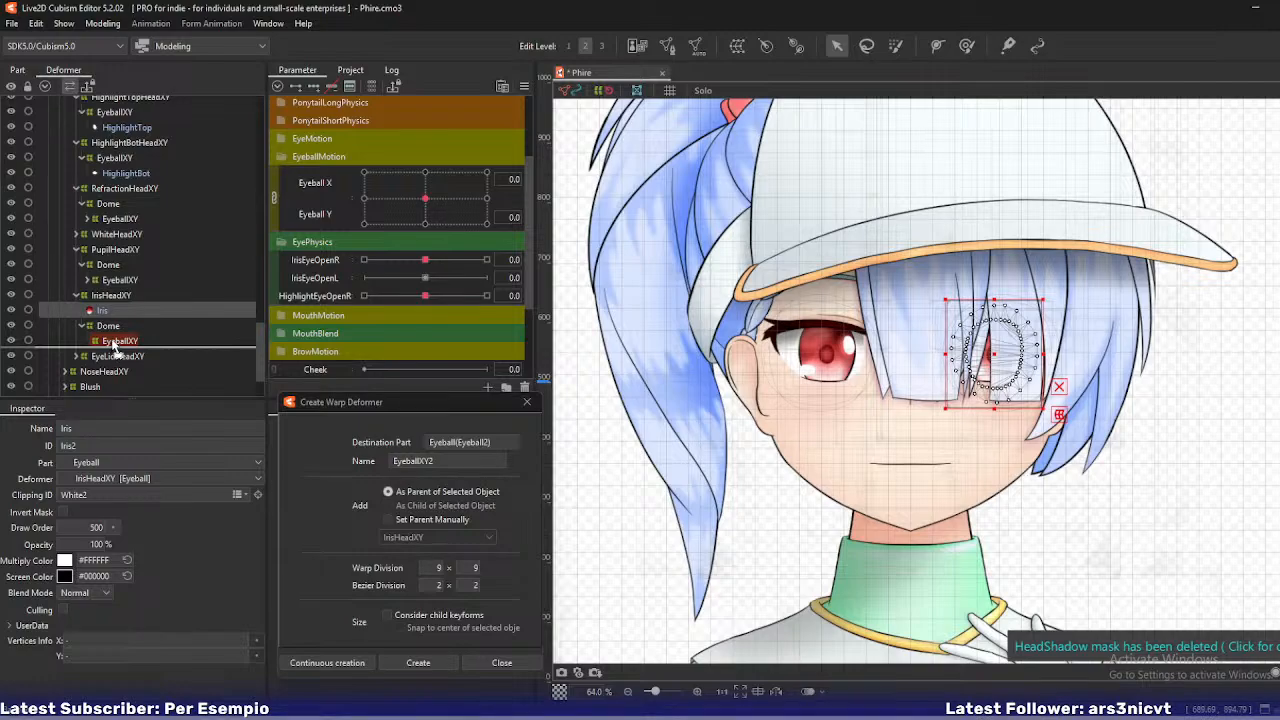
left_click_drag(114, 344, 116, 343)
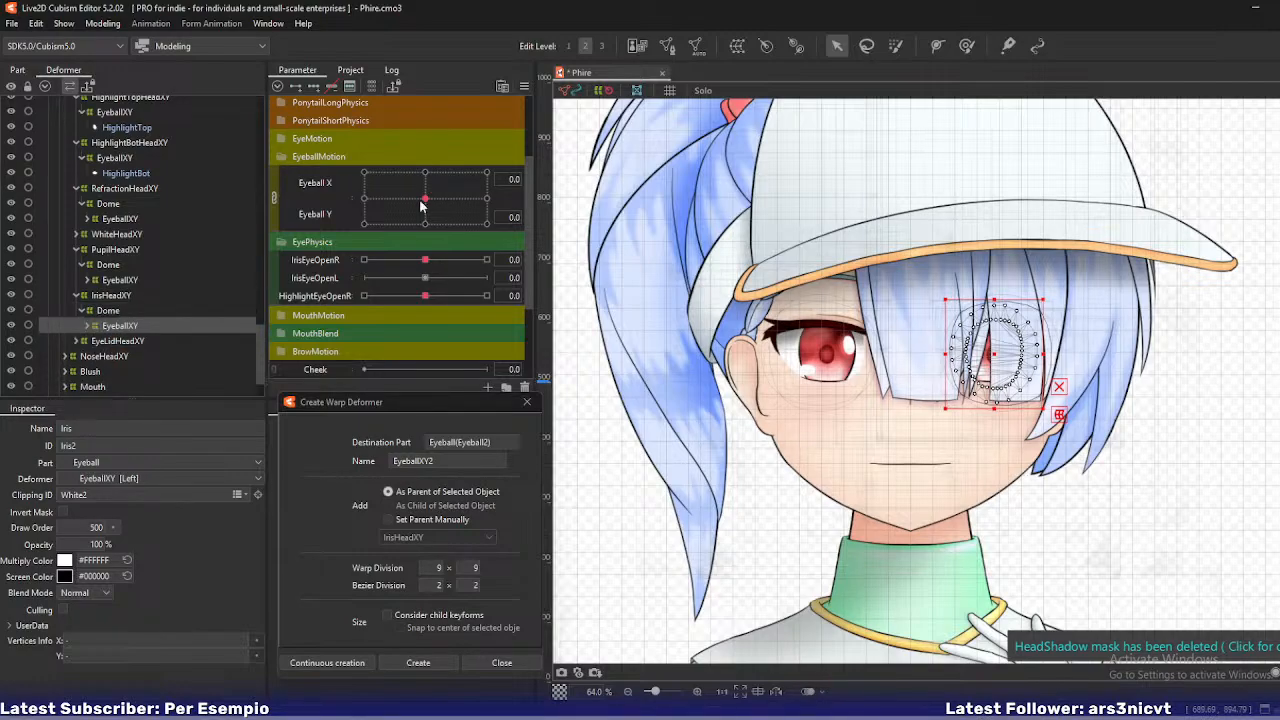
- Test both eyes' movement in the Physics Settings preview by swinging the model's gaze sideways, and return to the modeling view
left_click(103, 23)
left_click(151, 333)
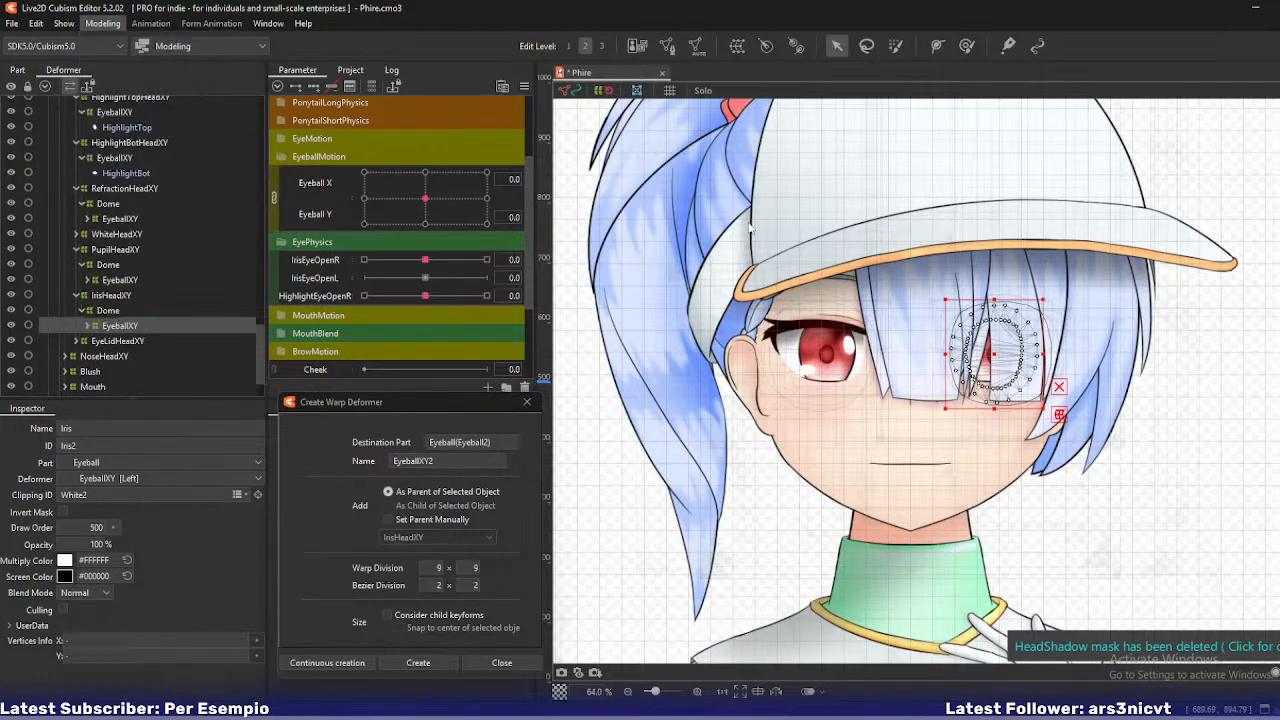
scroll(825, 385, "up", 6)
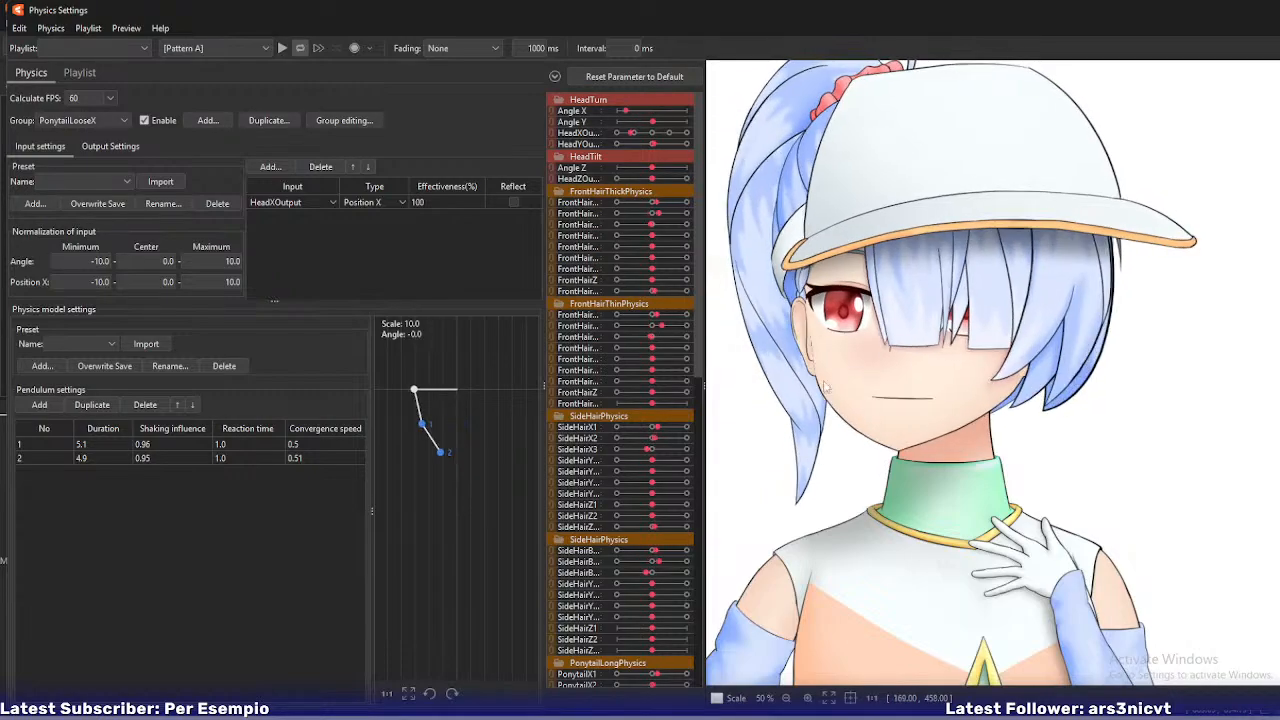
left_click_drag(825, 386, 1066, 398)
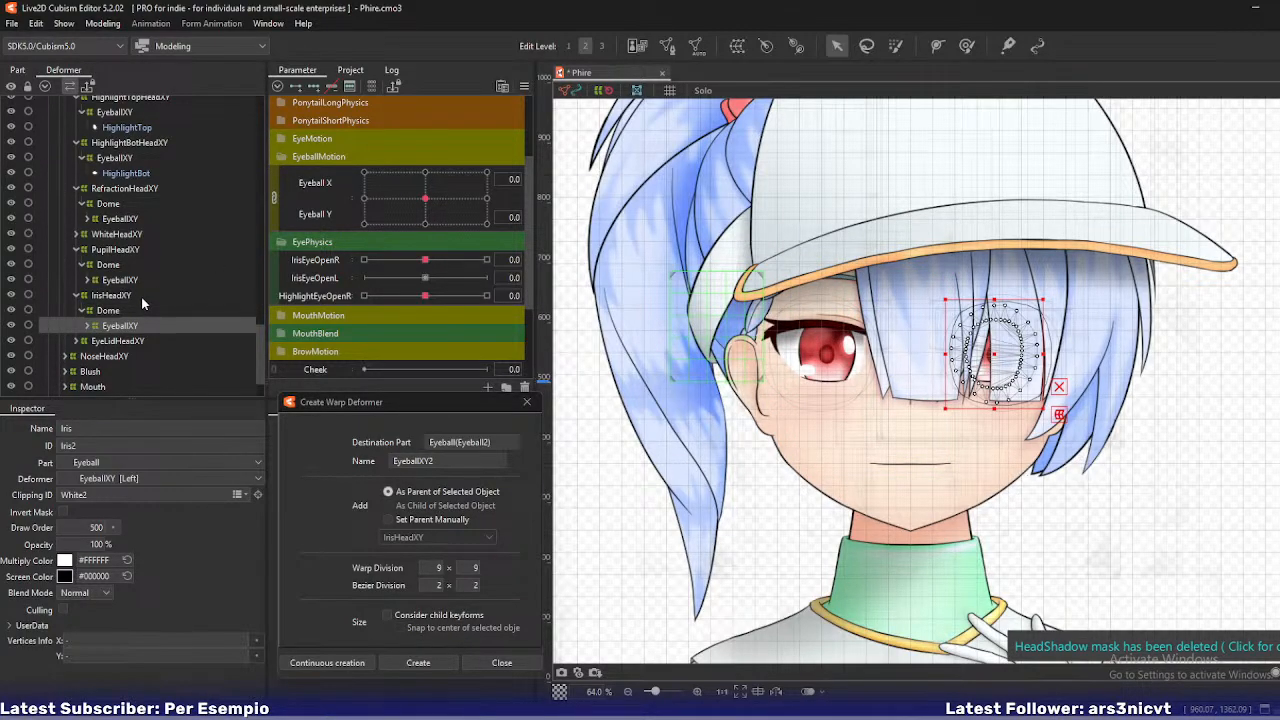
- Replicate the HighlightEyeOpenR parameter and set the copy's name and ID to EyeballReactX
right_click(316, 296)
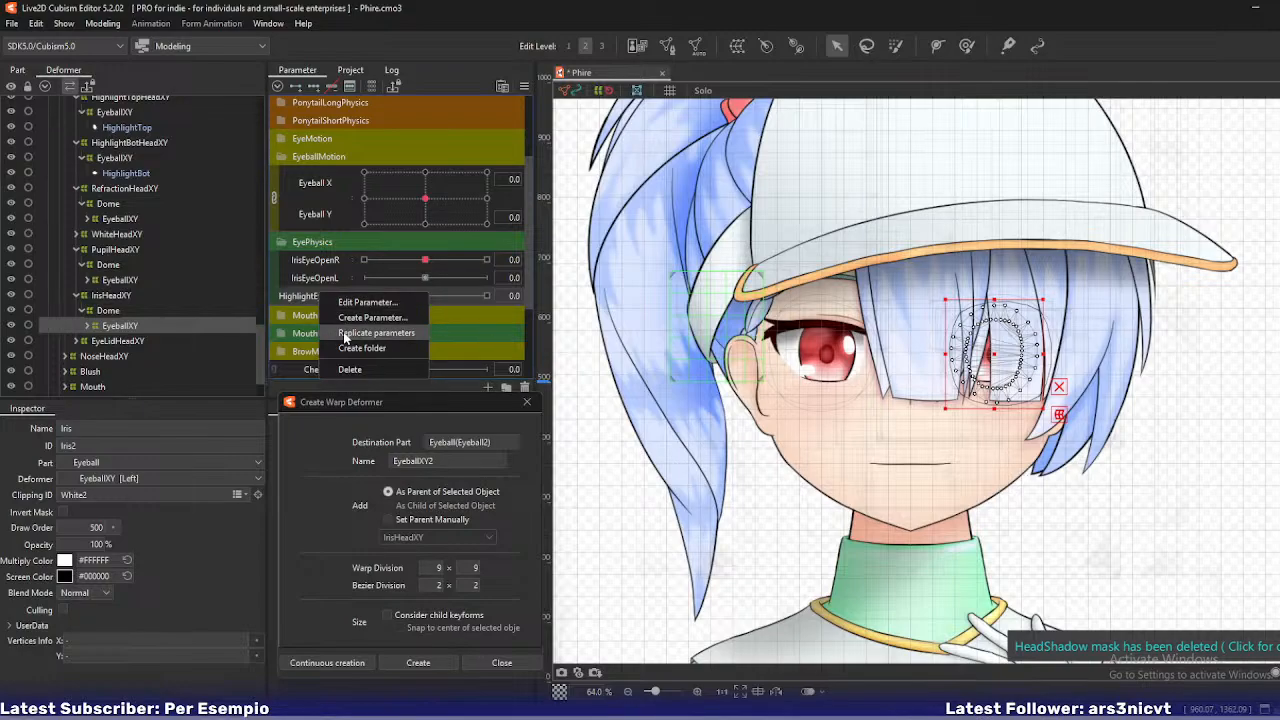
left_click(345, 333)
right_click(338, 314)
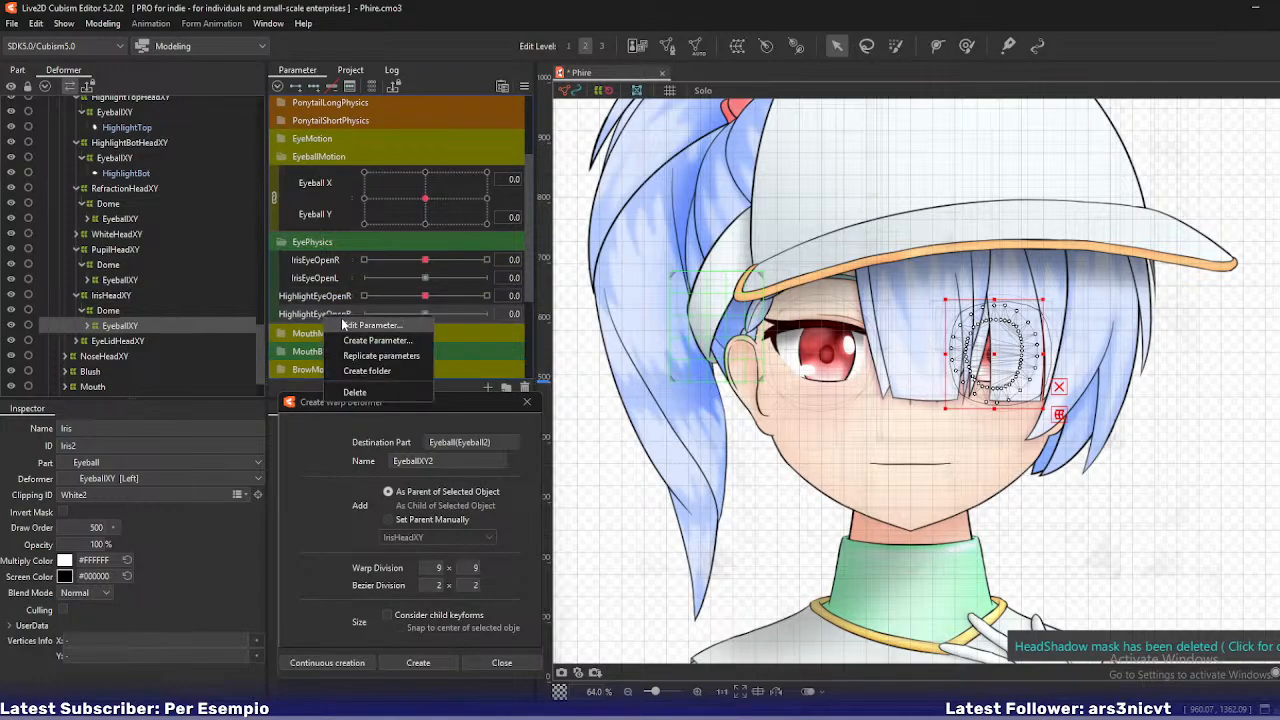
left_click(343, 323)
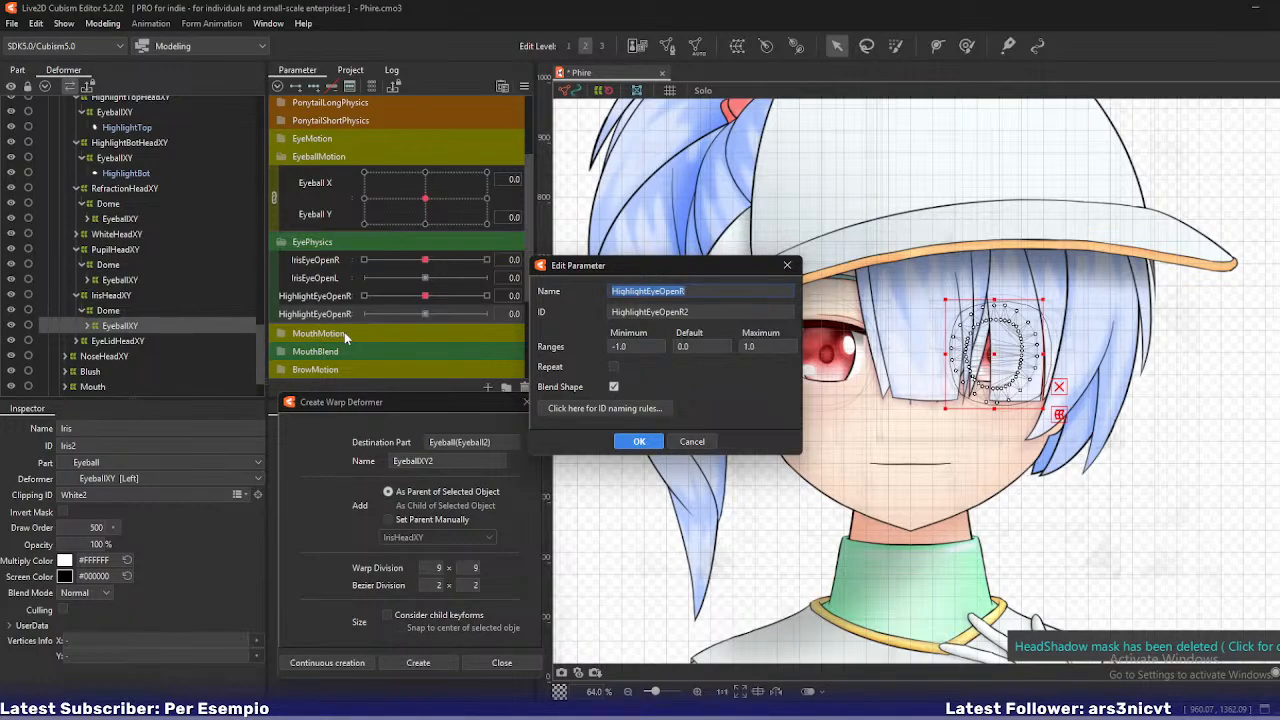
type("EyeballXReact")
key("Tab")
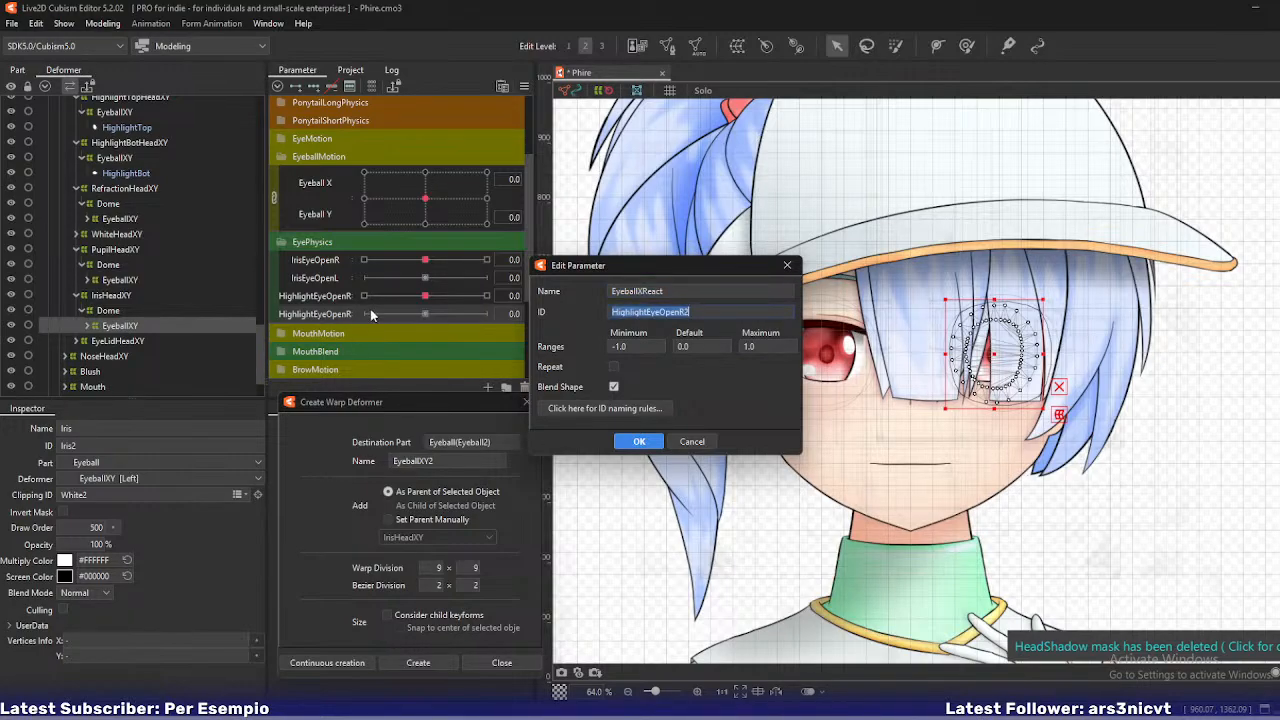
double_click(650, 290)
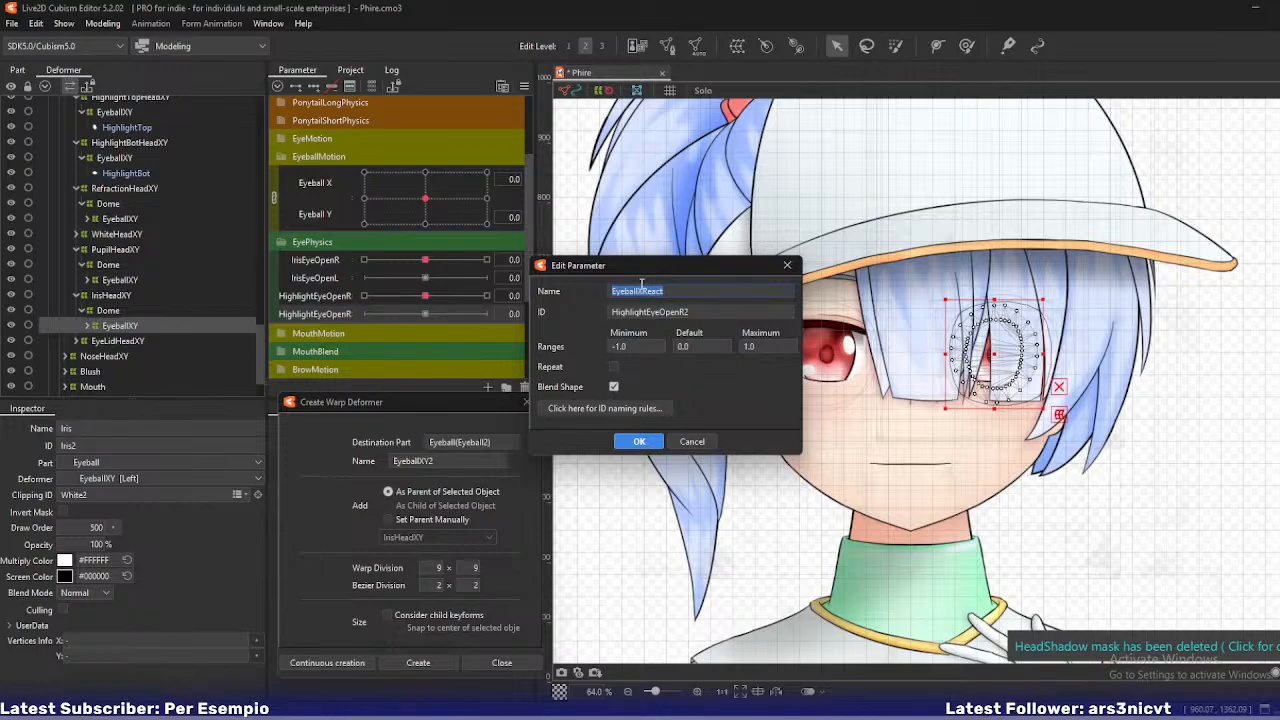
left_click(660, 290)
double_click(667, 289)
key("Tab")
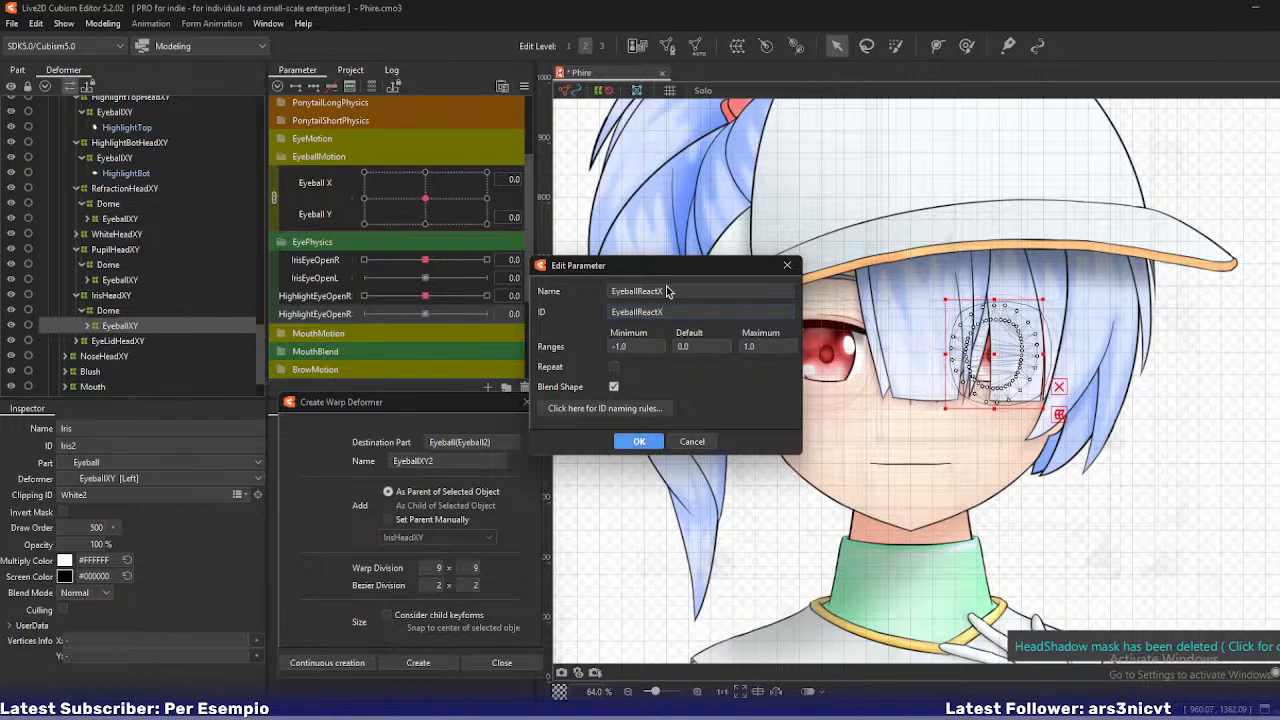
left_click(639, 441)
- Replicate the EyeballReactX parameter and rename the copy EyeballReactY with a matching ID
right_click(324, 312)
left_click(338, 352)
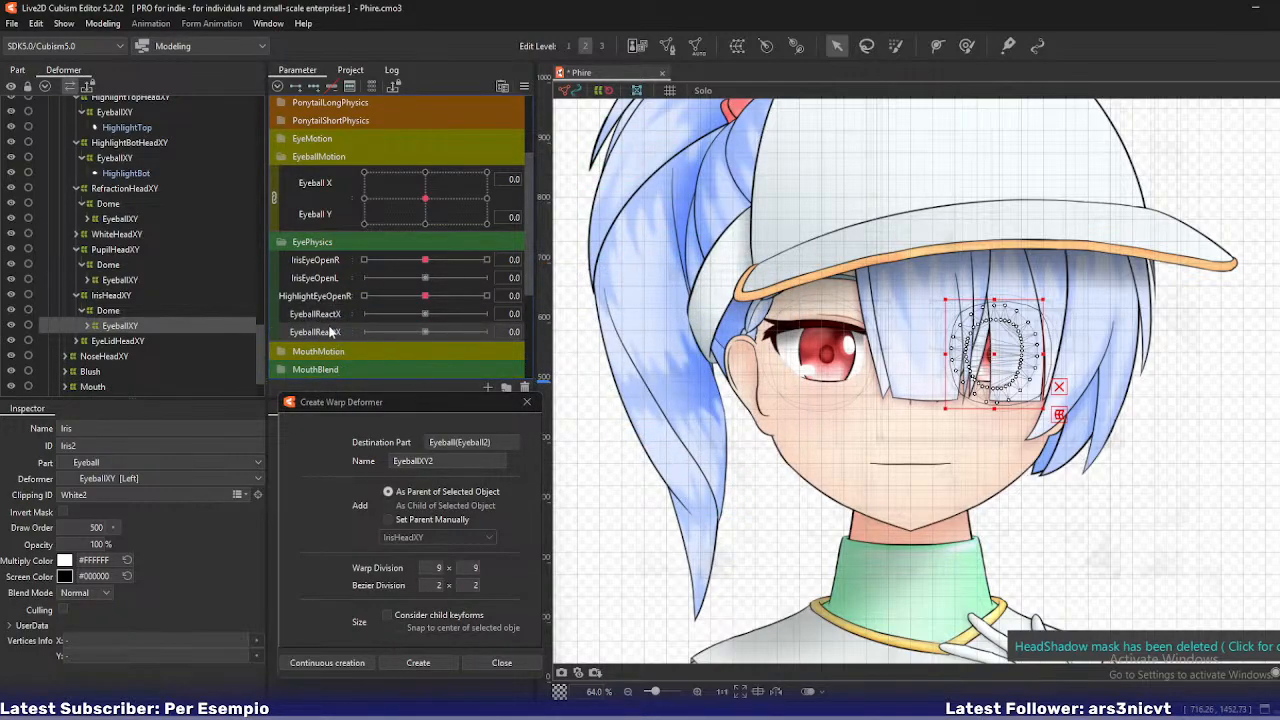
right_click(325, 332)
left_click(354, 342)
key("Right")
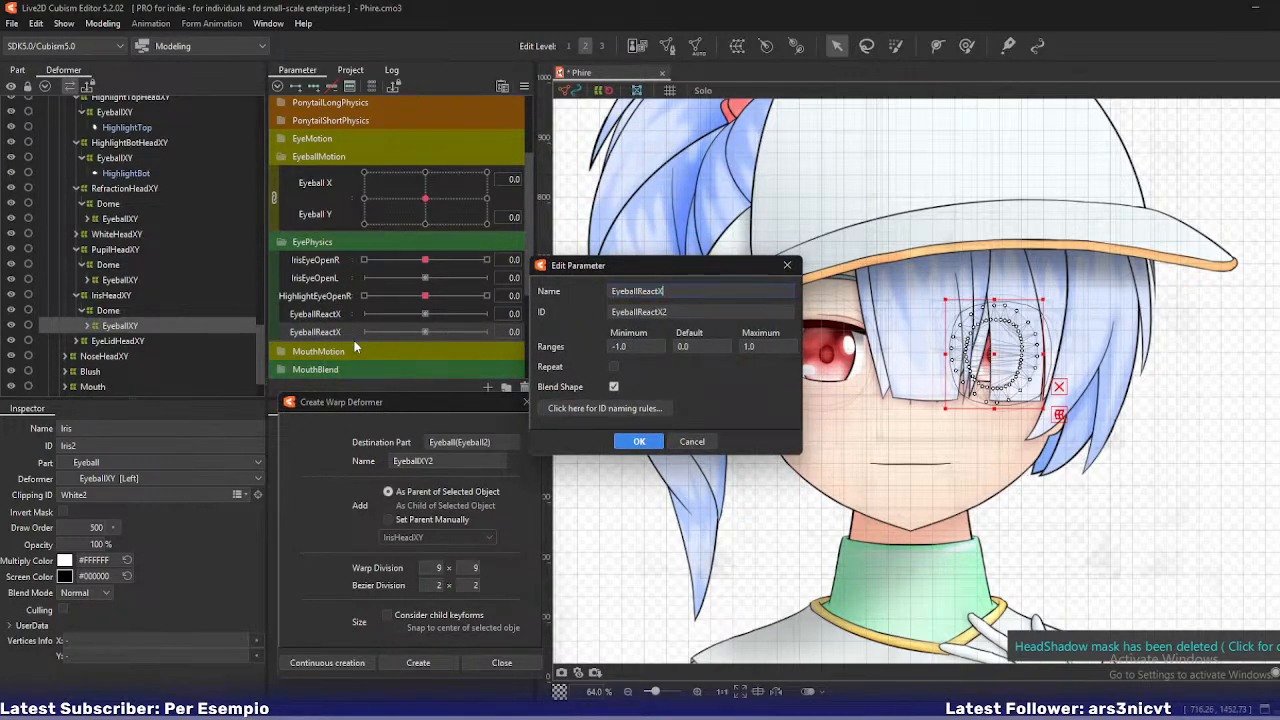
key("Tab")
key("Right")
type("Y")
key("Return")
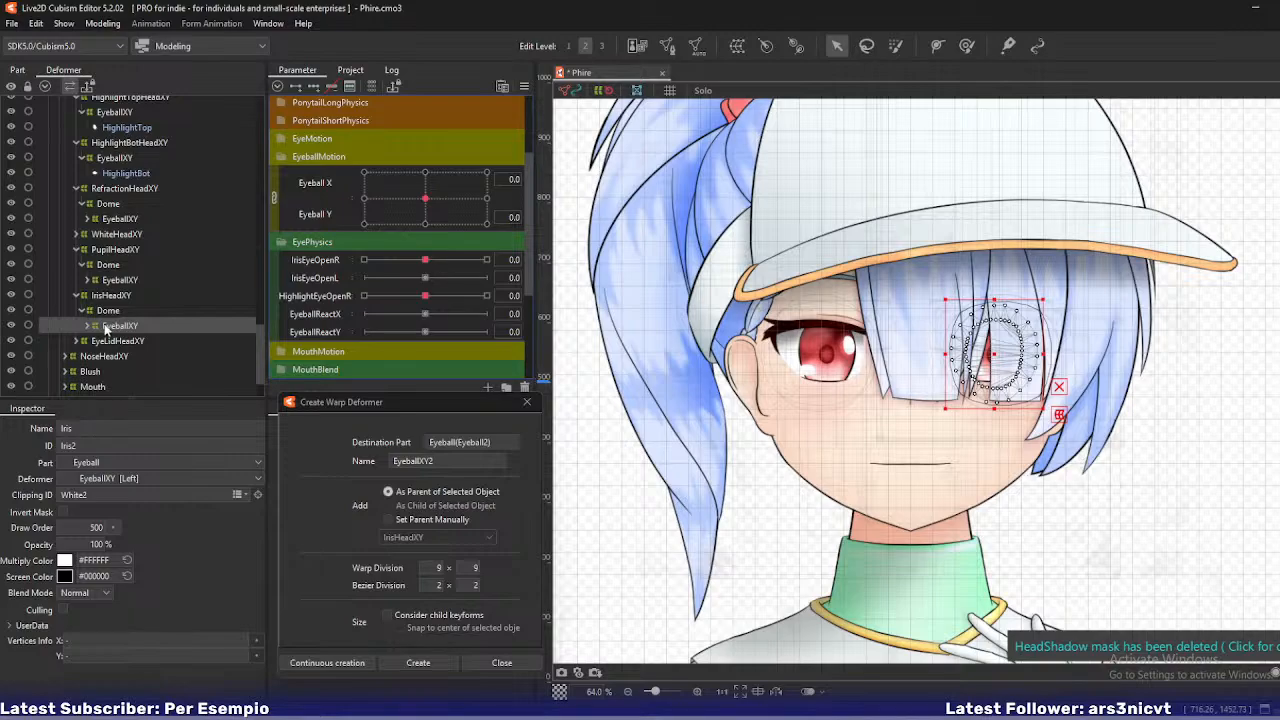
- Select the iris EyeballXY deformers of both the right and left eyes together
scroll(110, 300, "up", 5)
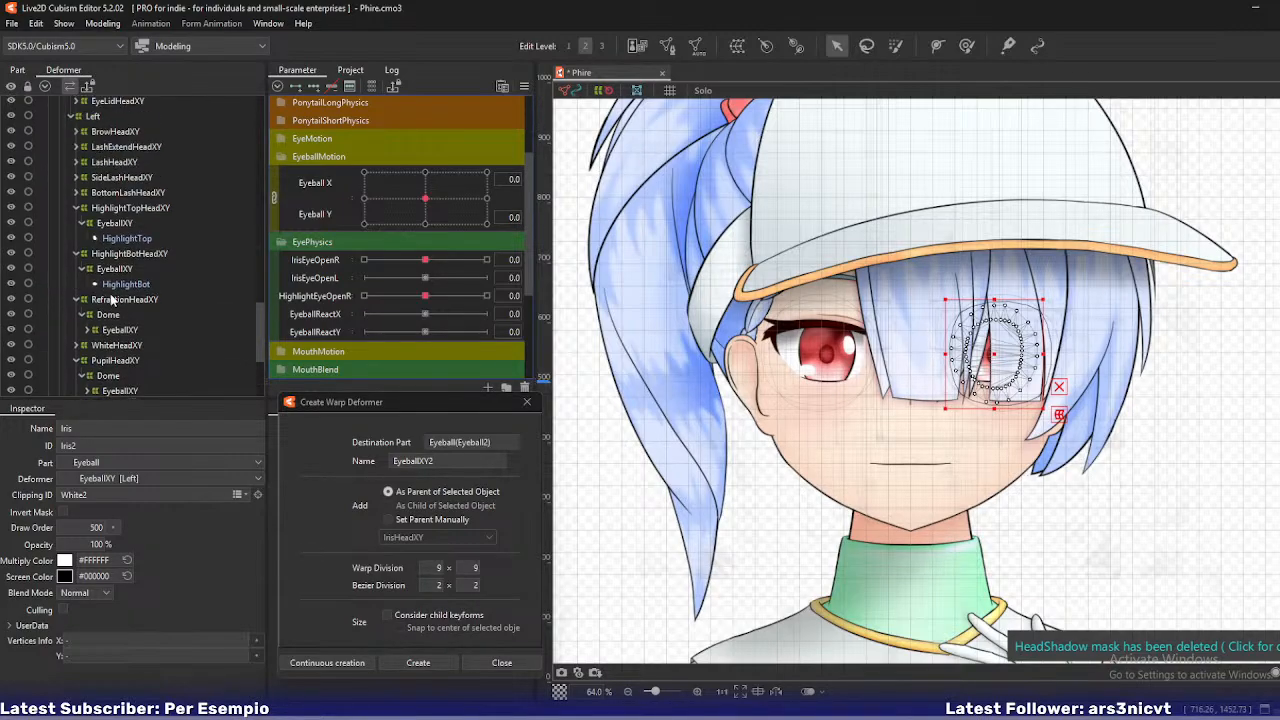
left_click(122, 198)
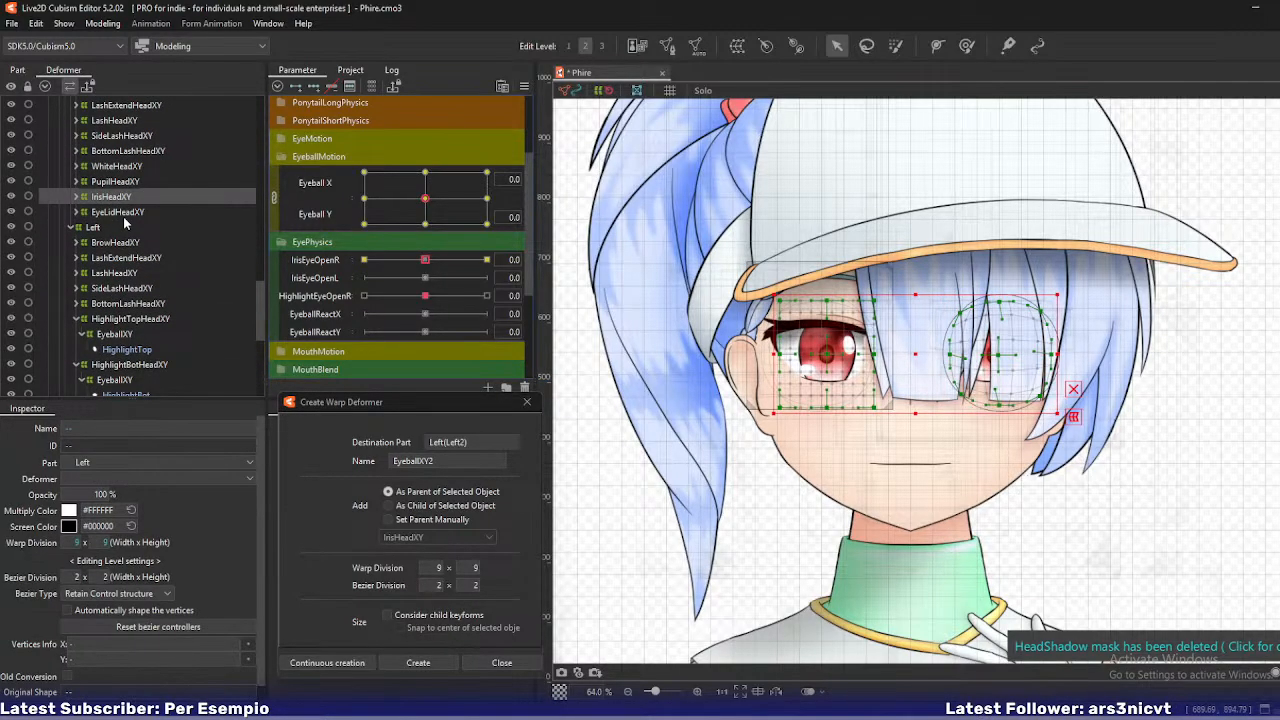
scroll(123, 216, "up", 2)
left_click(72, 253)
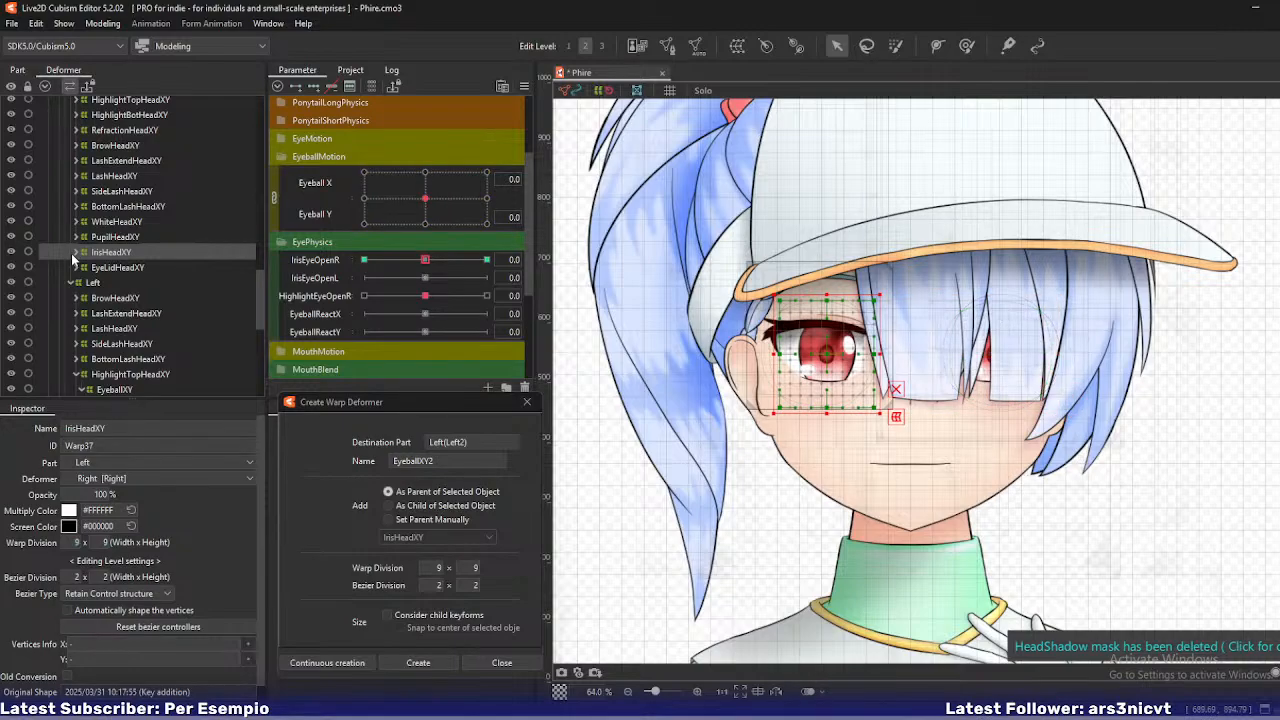
left_click(76, 252)
left_click(82, 267)
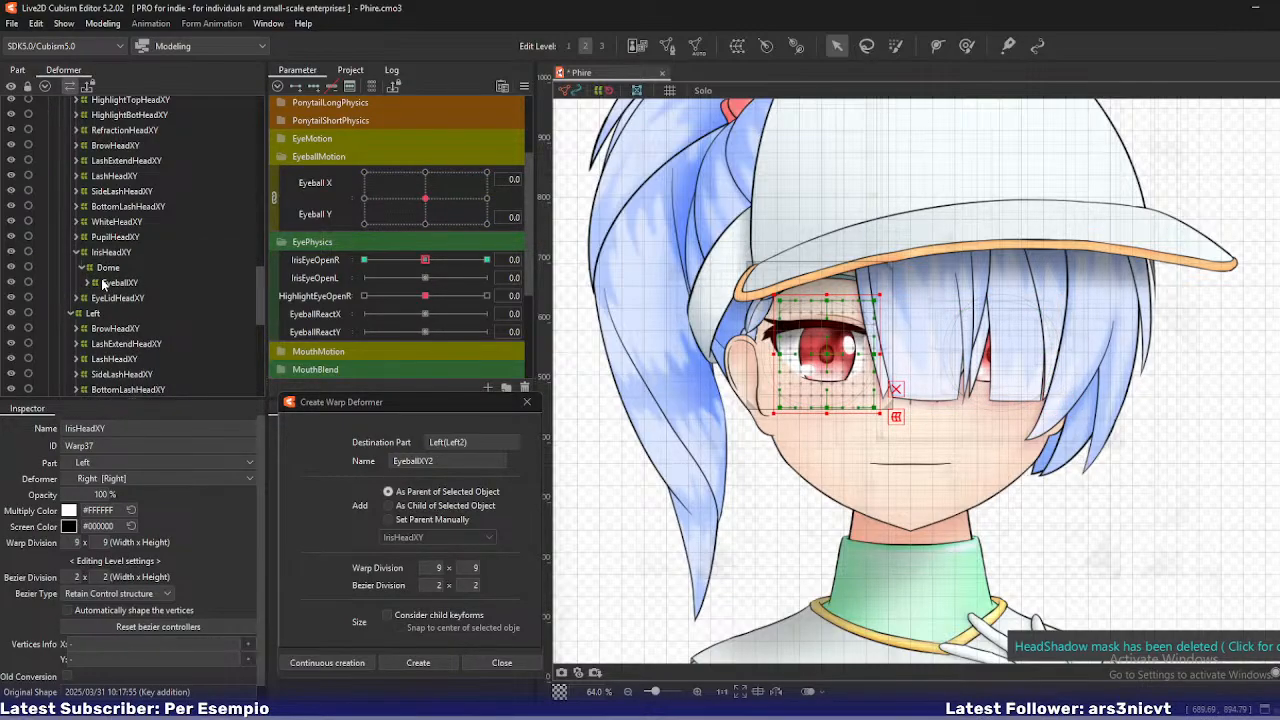
left_click(104, 283)
scroll(153, 321, "down", 4)
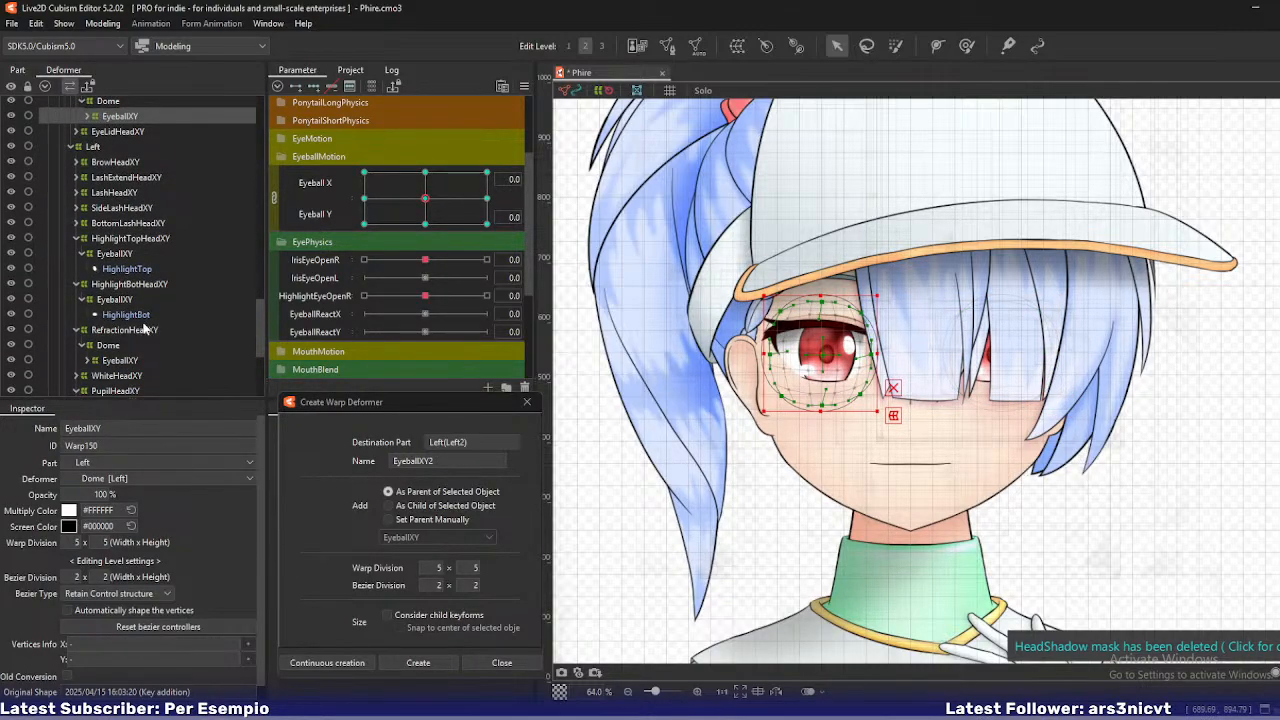
scroll(140, 332, "down", 3)
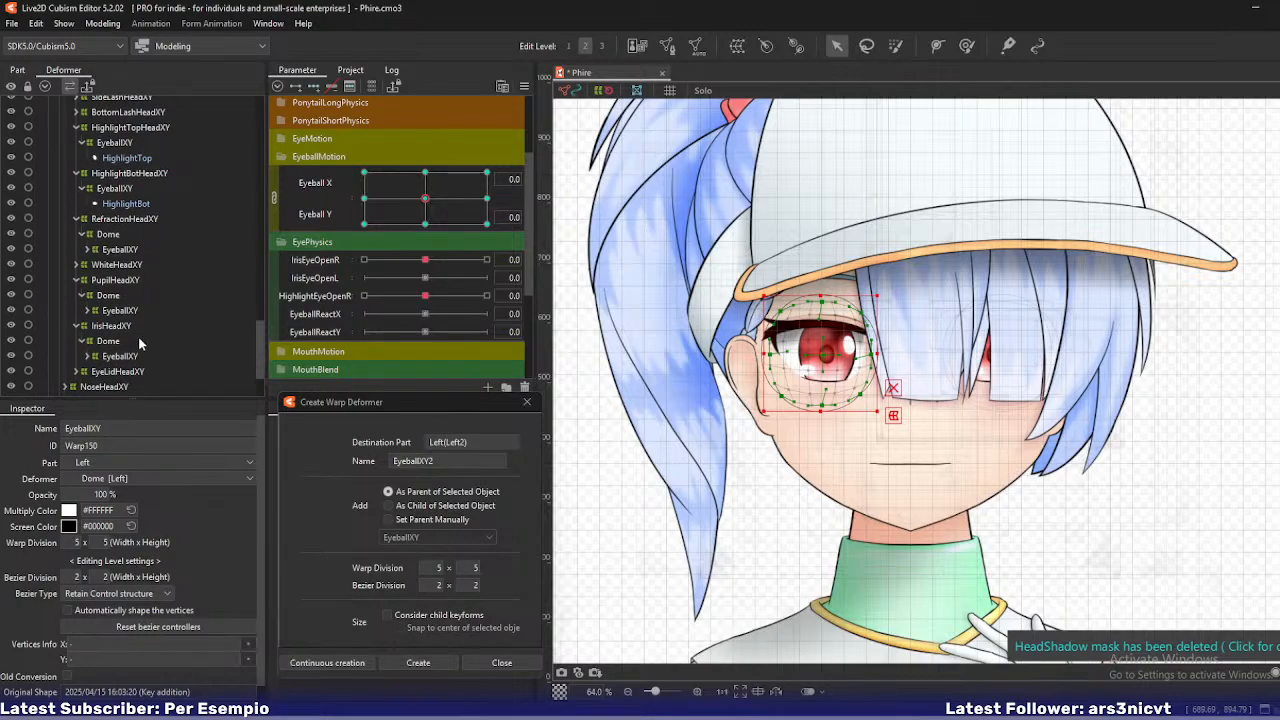
left_click(133, 354, "ctrl")
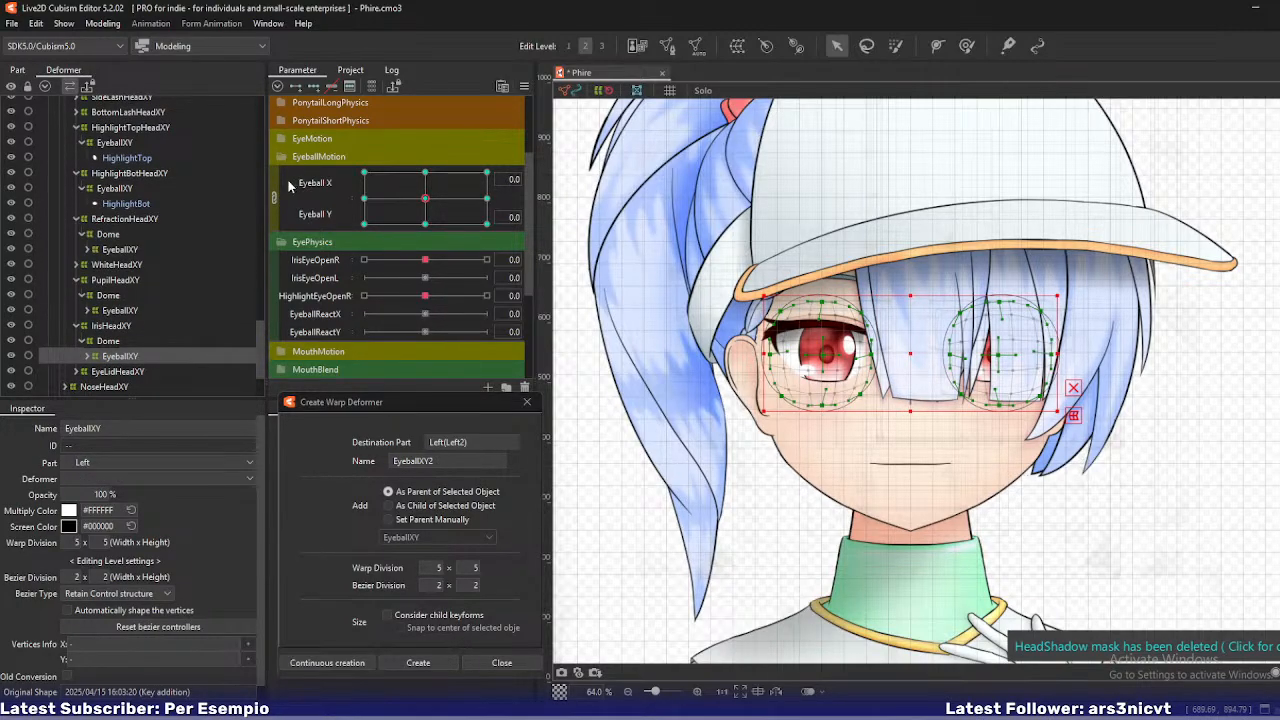
- Unlink Eyeball X from Eyeball Y, add three EyeballReactX keys to both iris EyeballXY deformers, and set EyeballReactX to -1.0
left_click(275, 197)
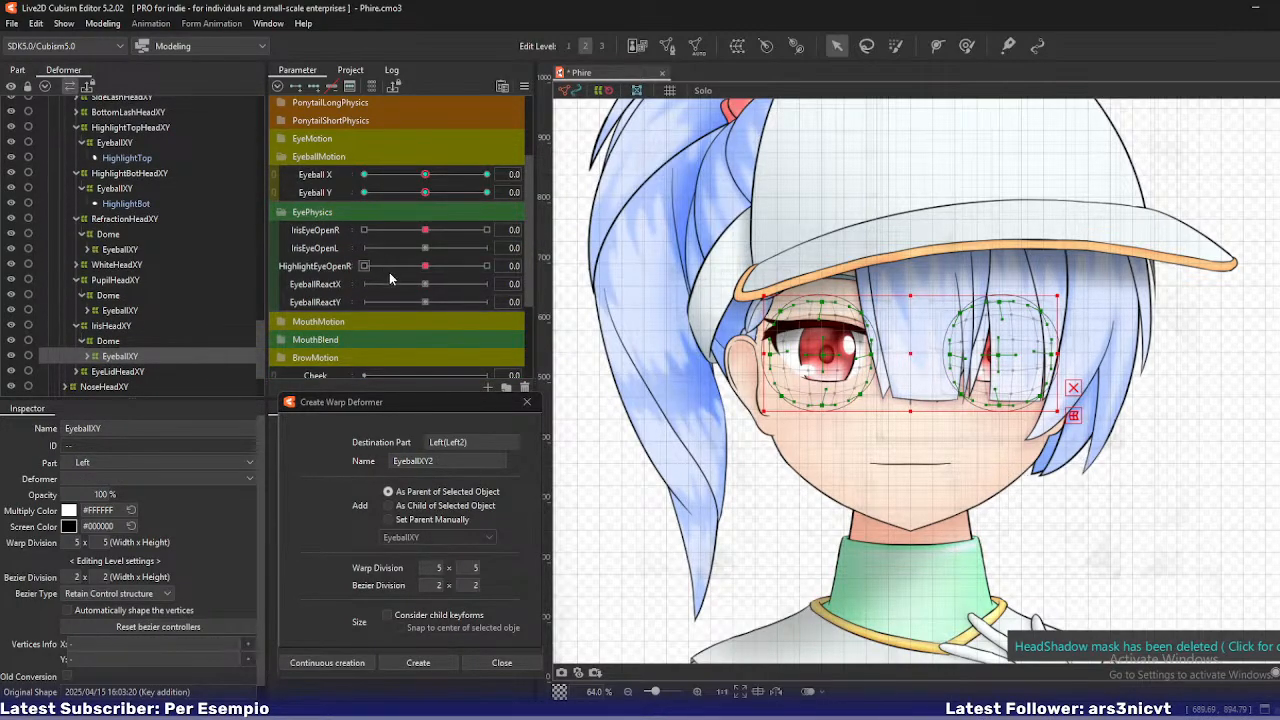
left_click(340, 284)
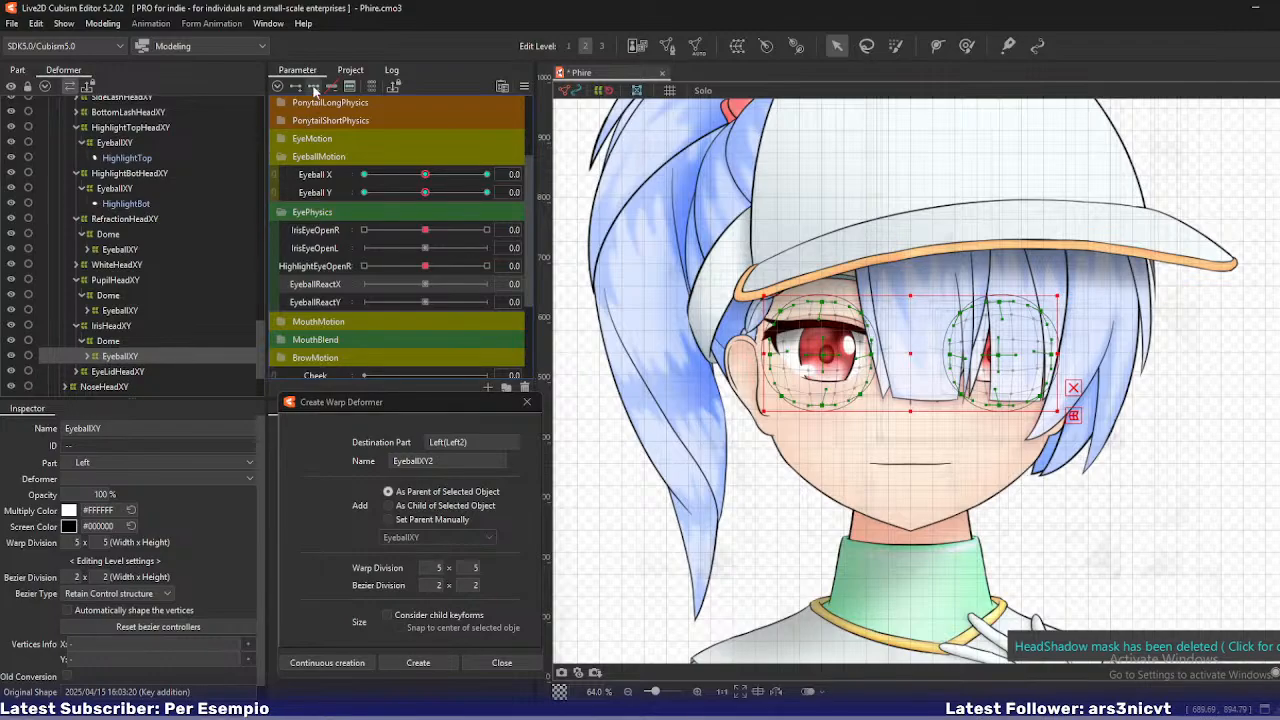
left_click_drag(426, 285, 363, 285)
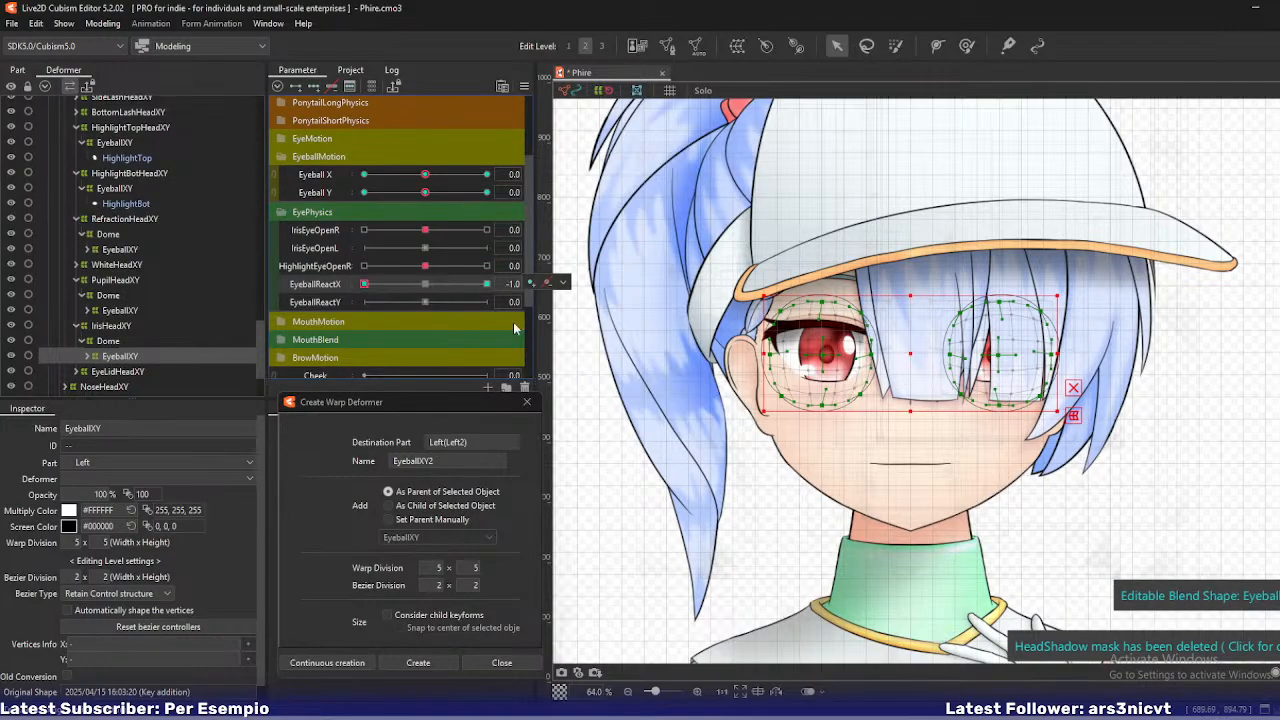
scroll(885, 382, "up", 2)
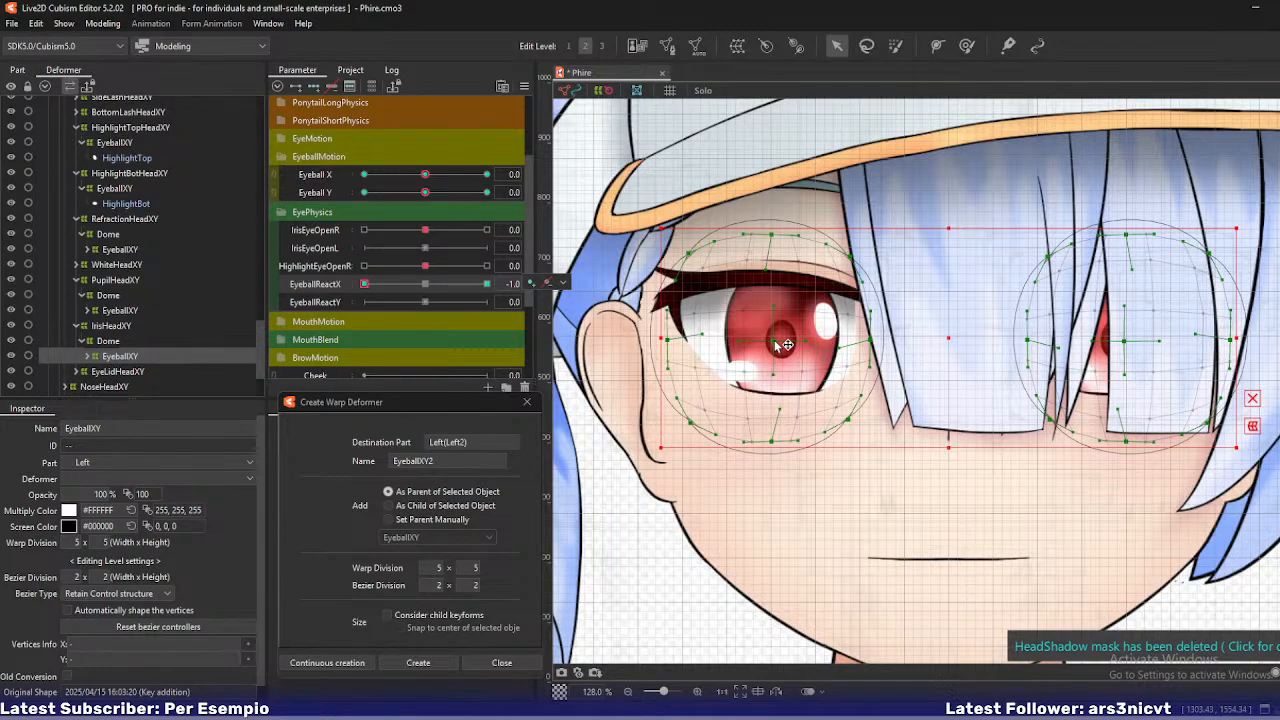
mouse_move(775, 345)
left_mouse_down()
mouse_move(758, 345)
mouse_move(778, 345)
left_mouse_up()
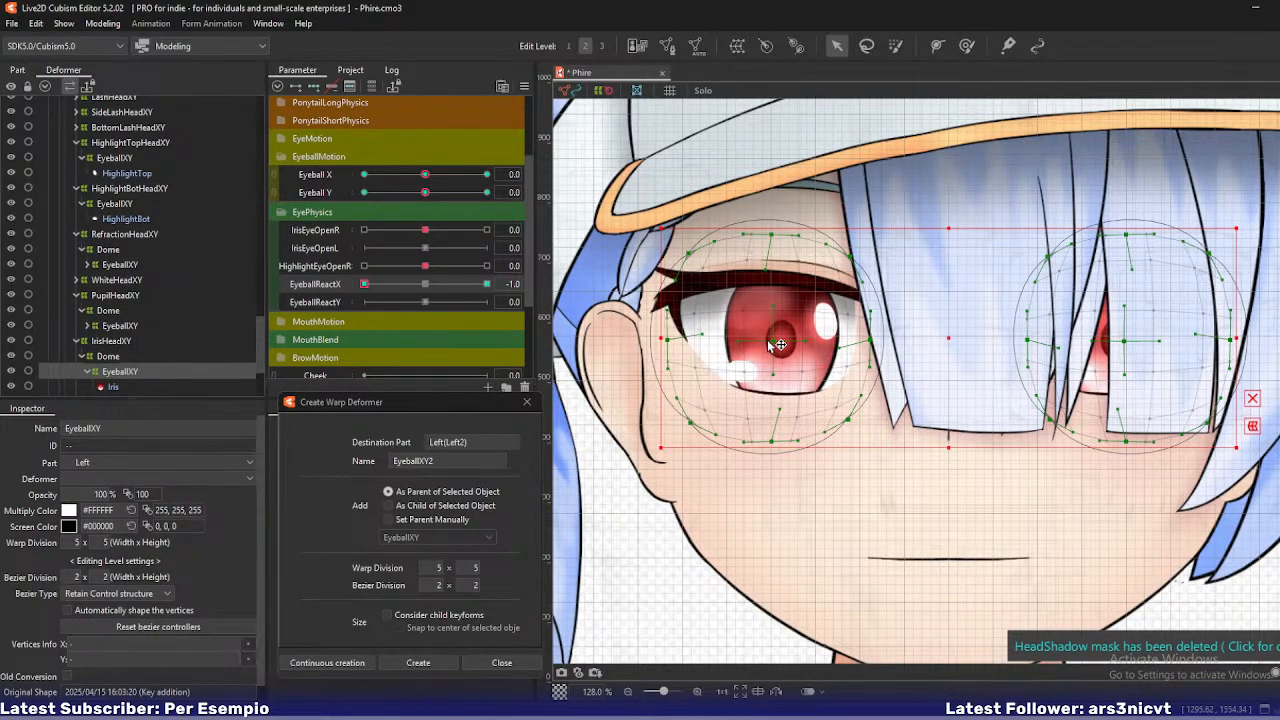
- Select only the EyeballXY deformers of the right eye's Refraction, Pupil and Iris branches
scroll(179, 329, "down", 5)
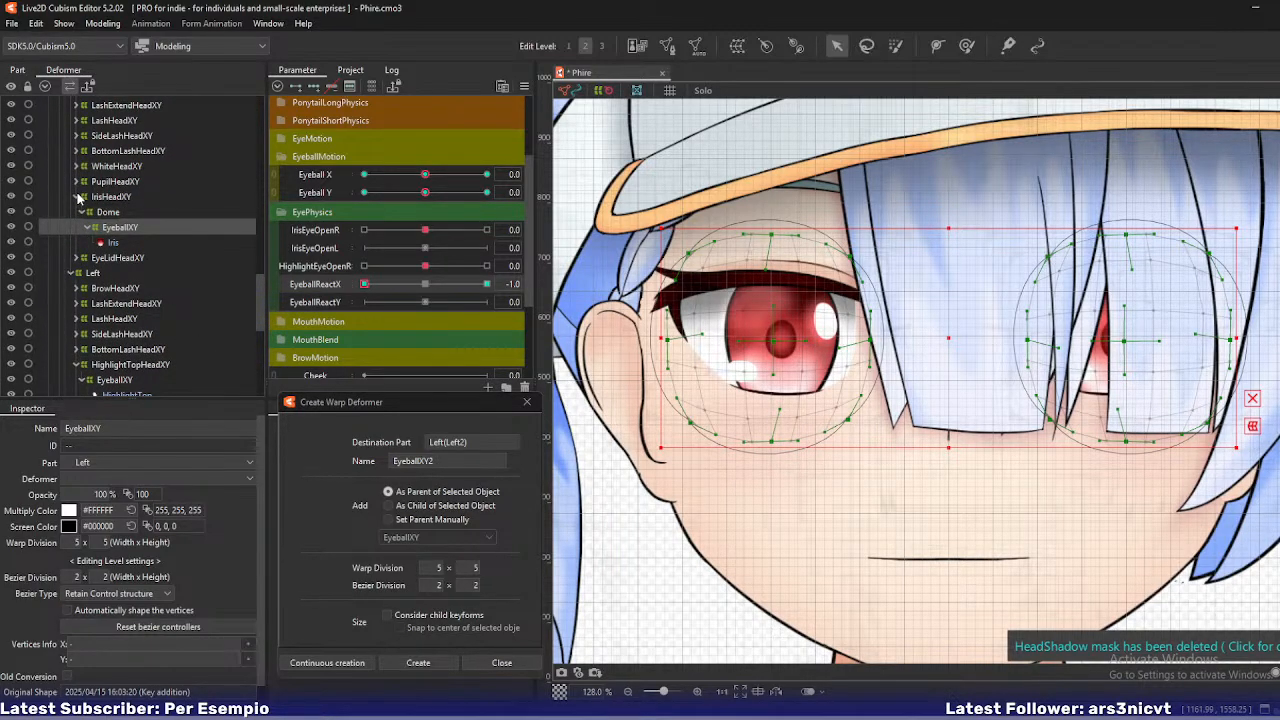
scroll(79, 197, "up", 4)
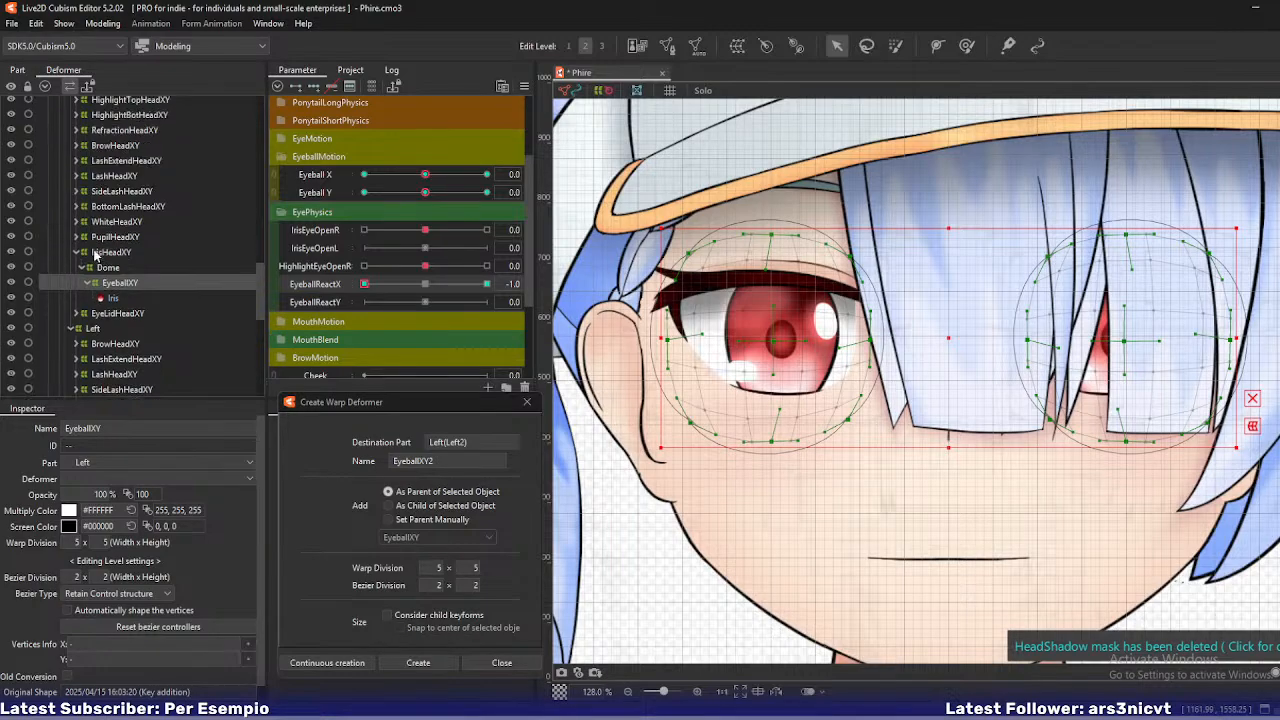
left_click(425, 175)
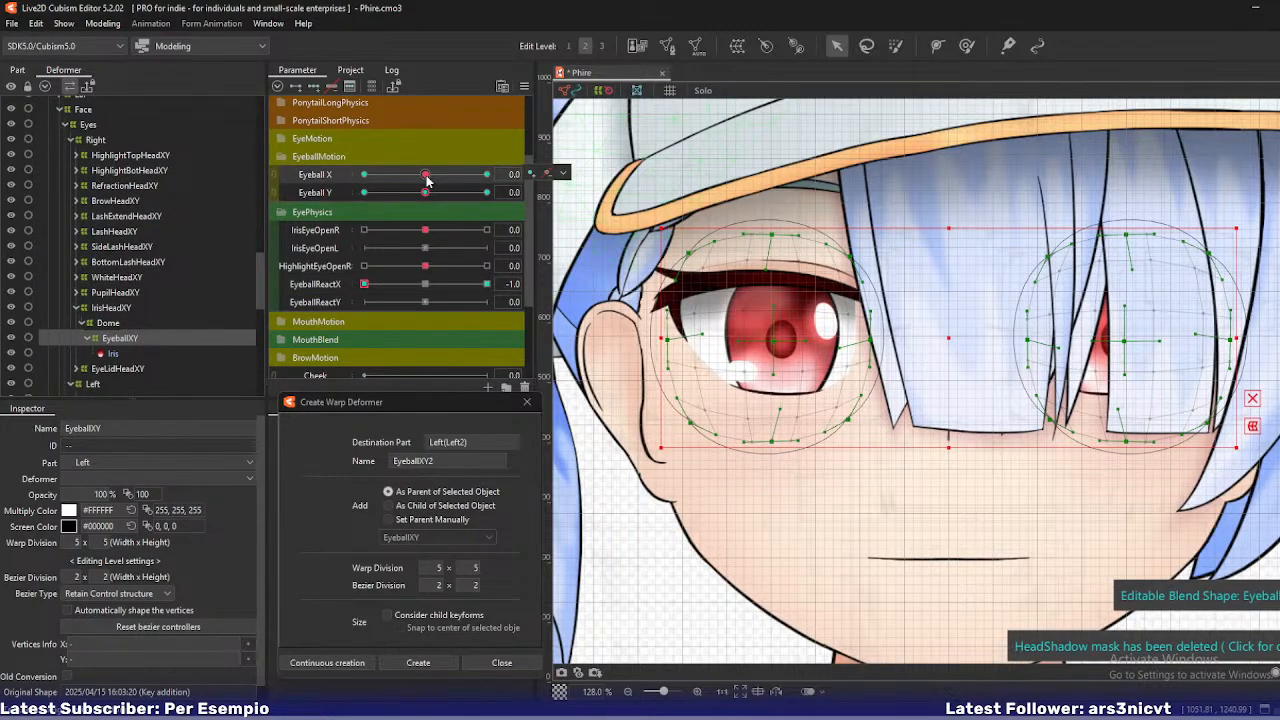
left_click(563, 173)
left_click(567, 176)
scroll(155, 258, "up", 6)
scroll(154, 252, "up", 2)
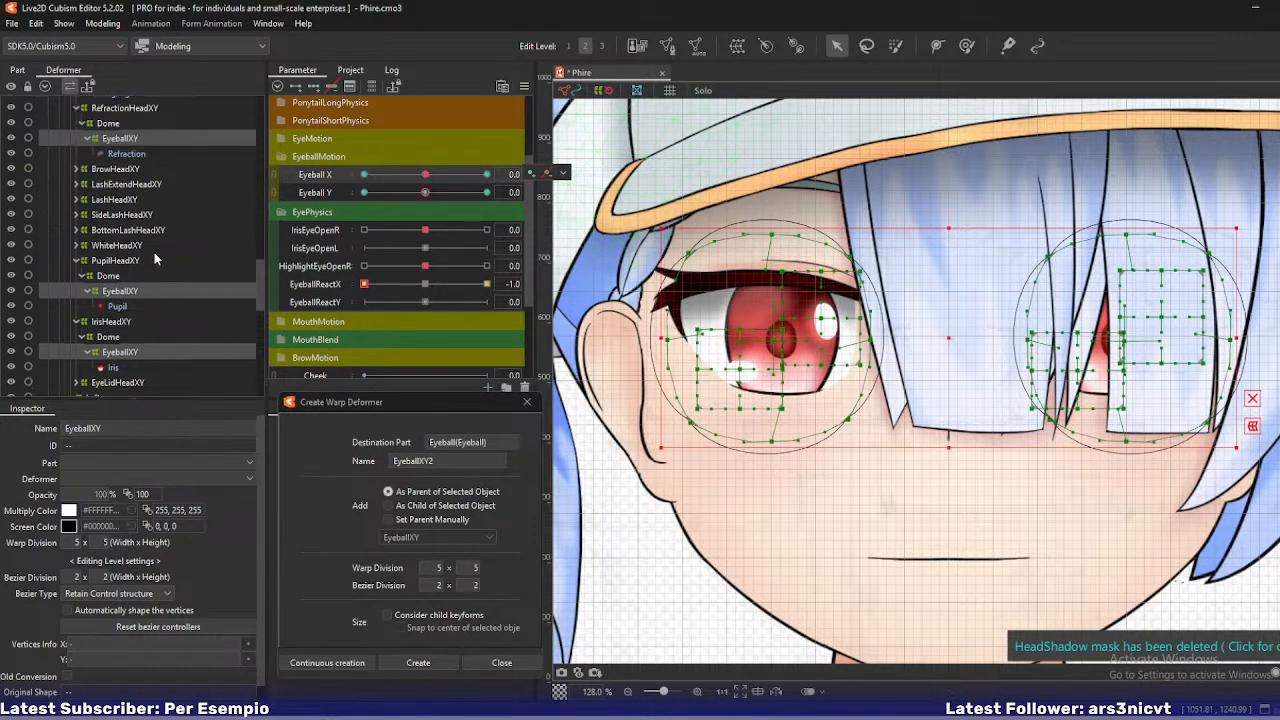
left_click(150, 140)
left_click(129, 290, "ctrl")
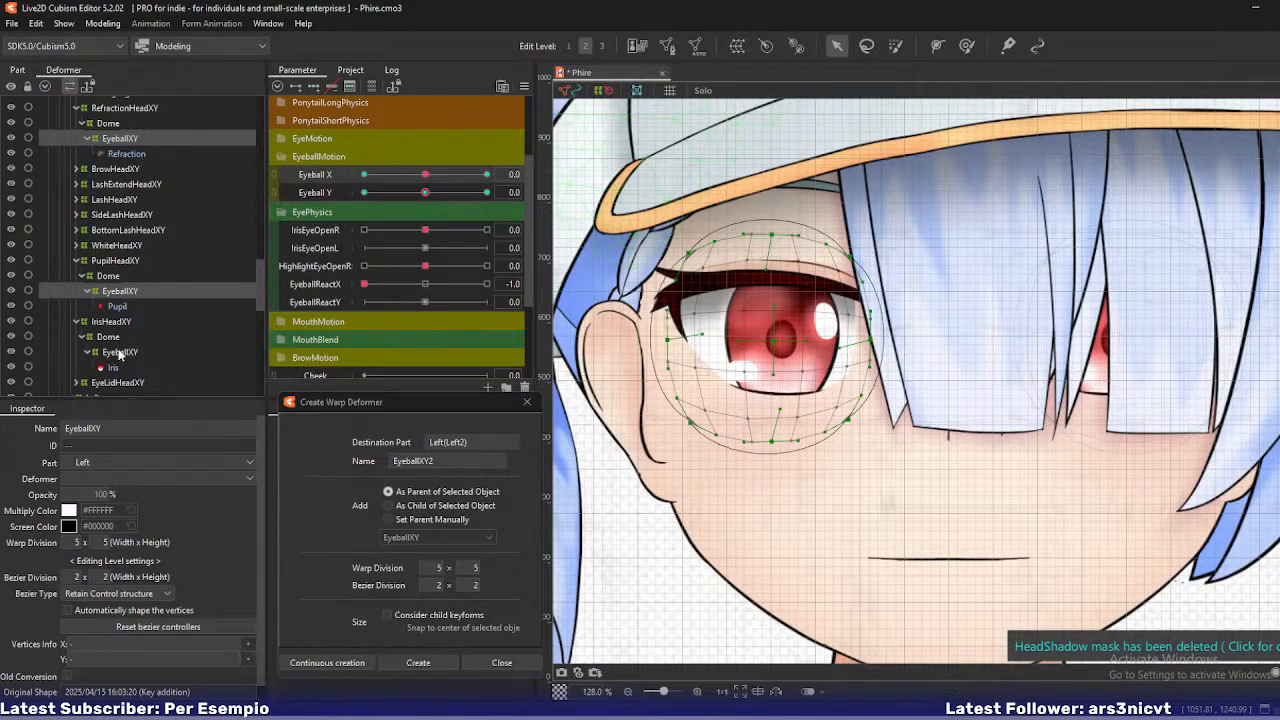
left_click(120, 352, "ctrl")
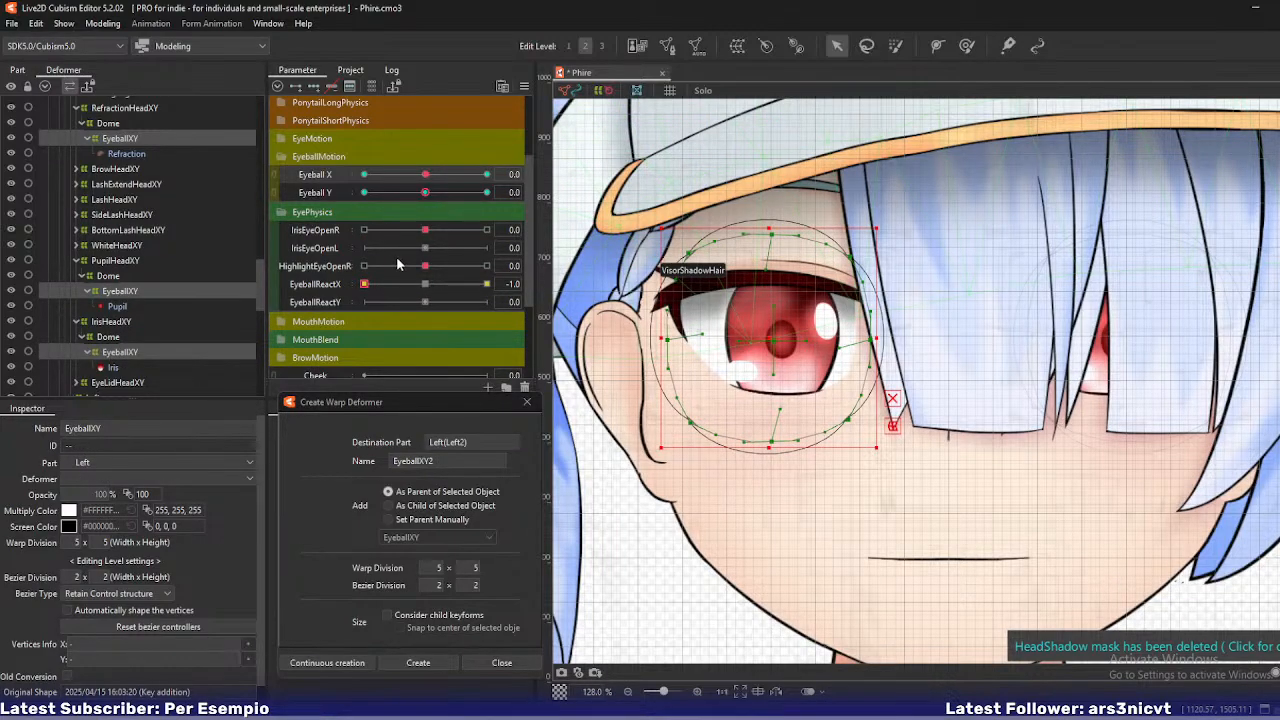
- Add three EyeballReactX keys to the selected deformers and, at -1.0, shift their centre and right edge slightly left with the temporary deform tool
left_click(326, 285)
left_click(316, 88)
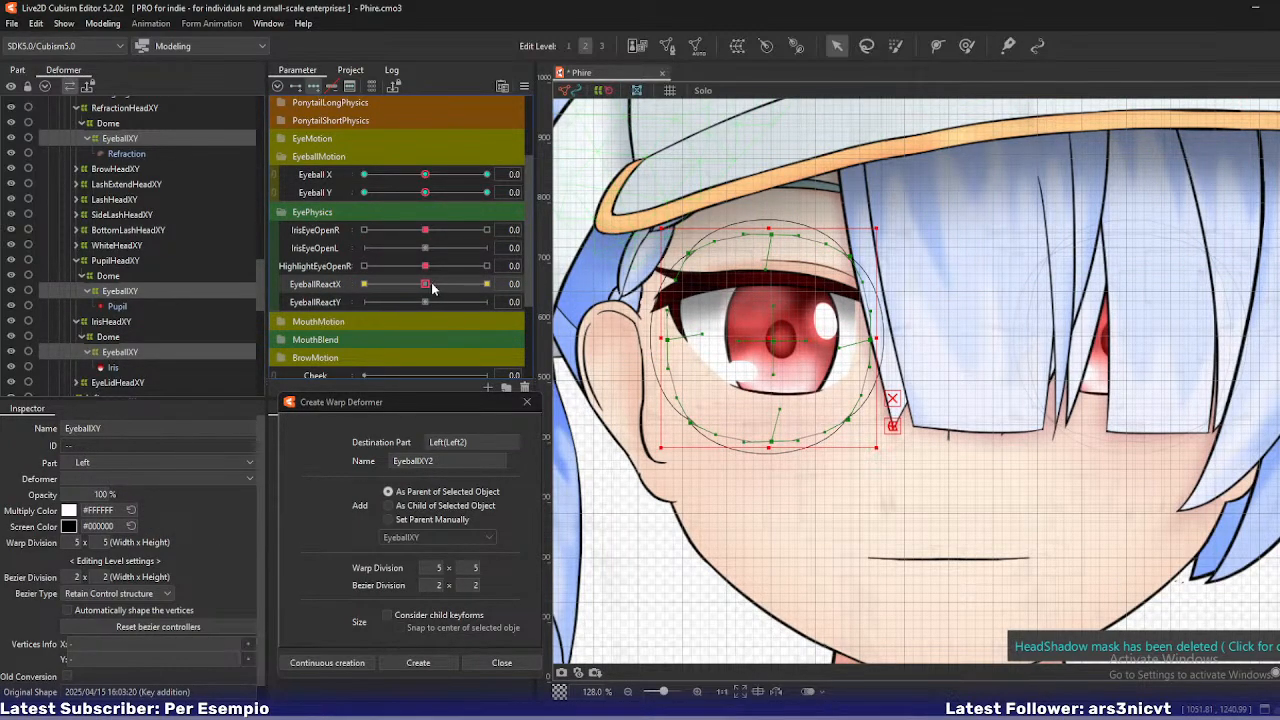
left_click_drag(425, 285, 364, 285)
left_click(892, 427)
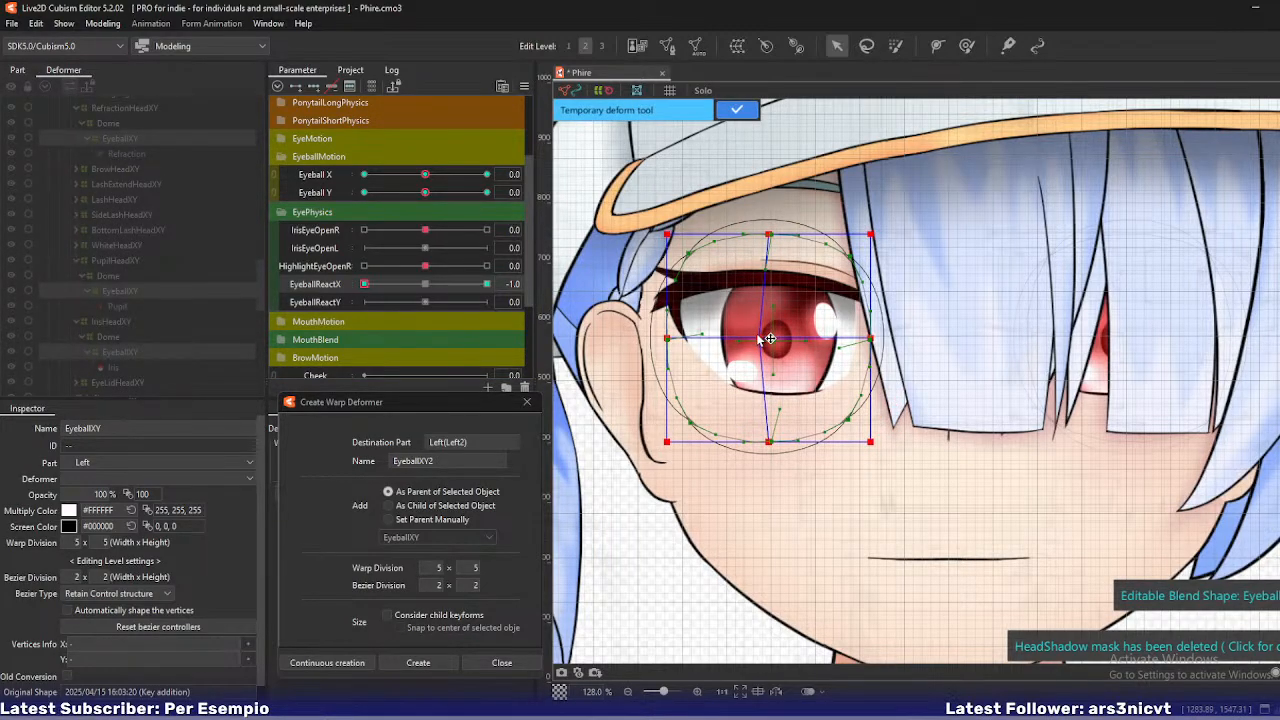
mouse_move(365, 285)
left_mouse_down()
mouse_move(401, 286)
mouse_move(349, 285)
left_mouse_up()
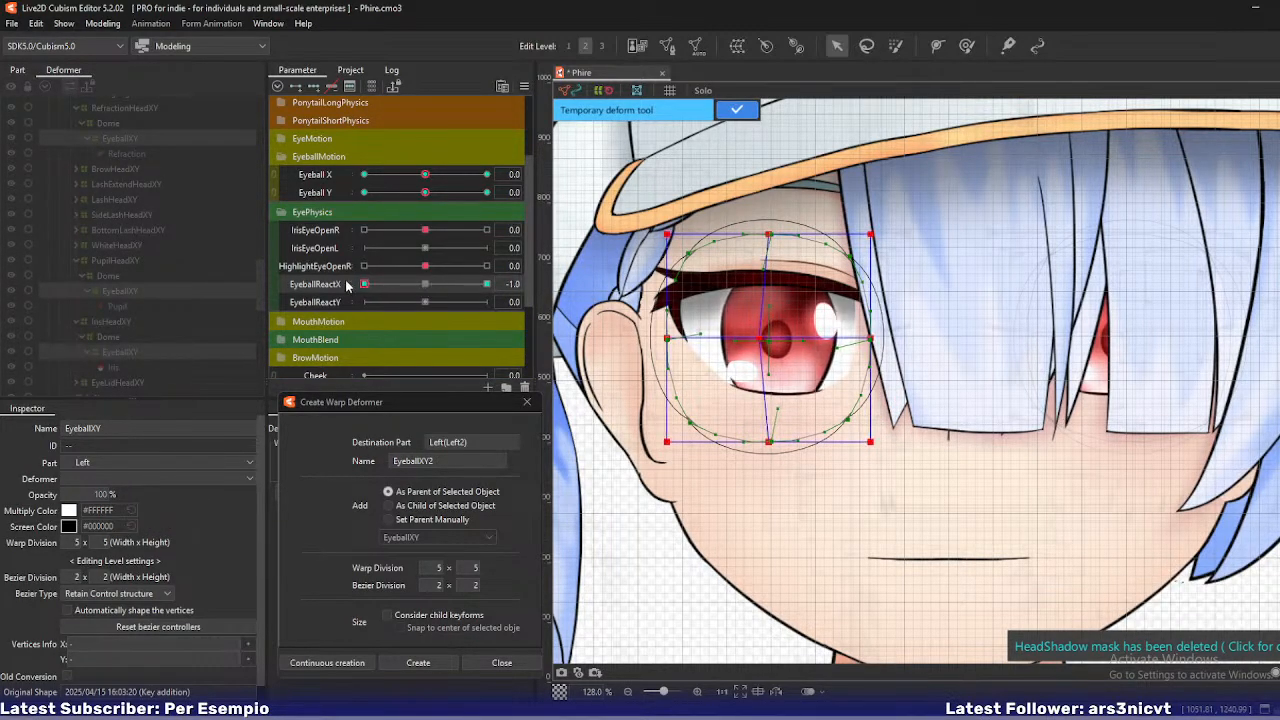
left_click_drag(870, 339, 862, 339)
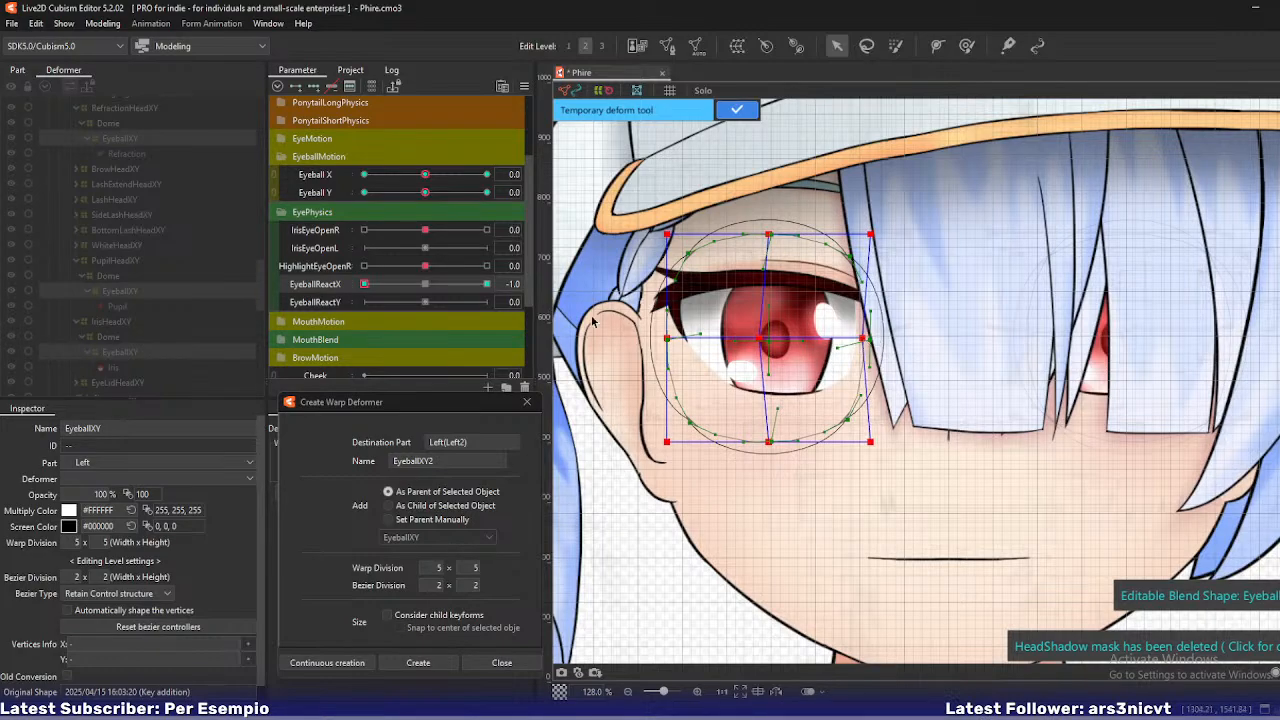
left_click_drag(365, 284, 537, 281)
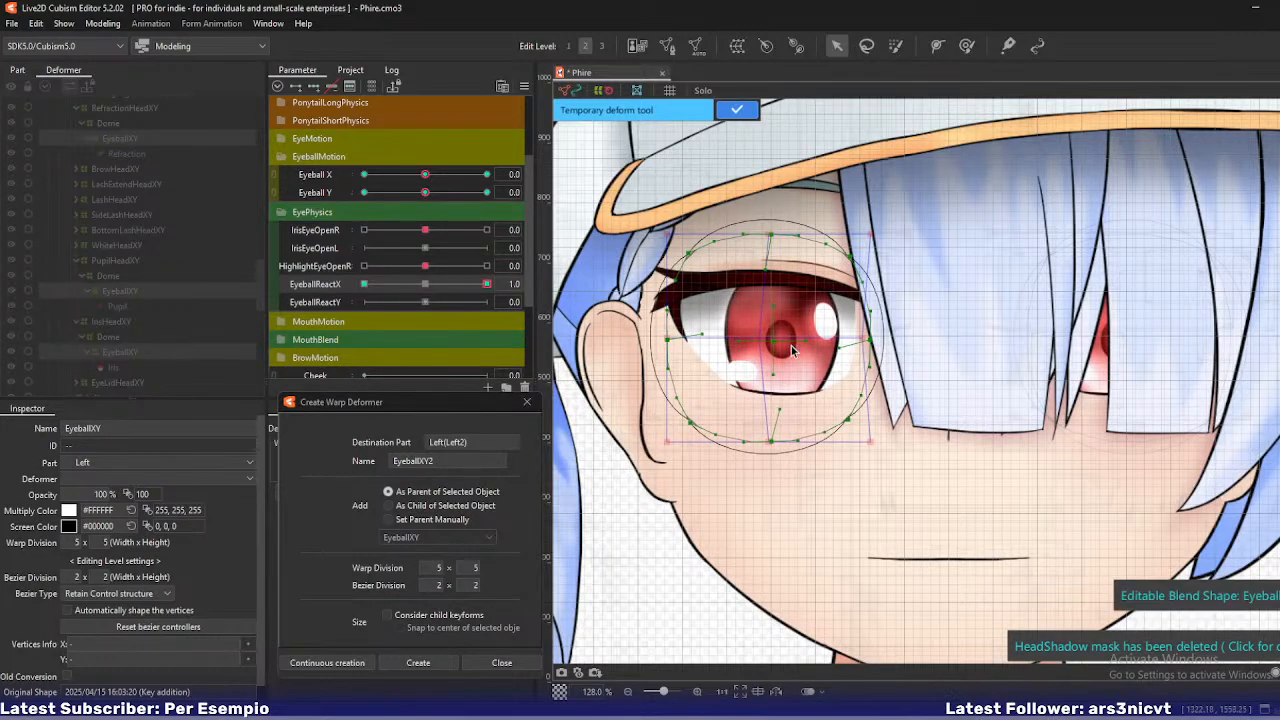
left_click(734, 111)
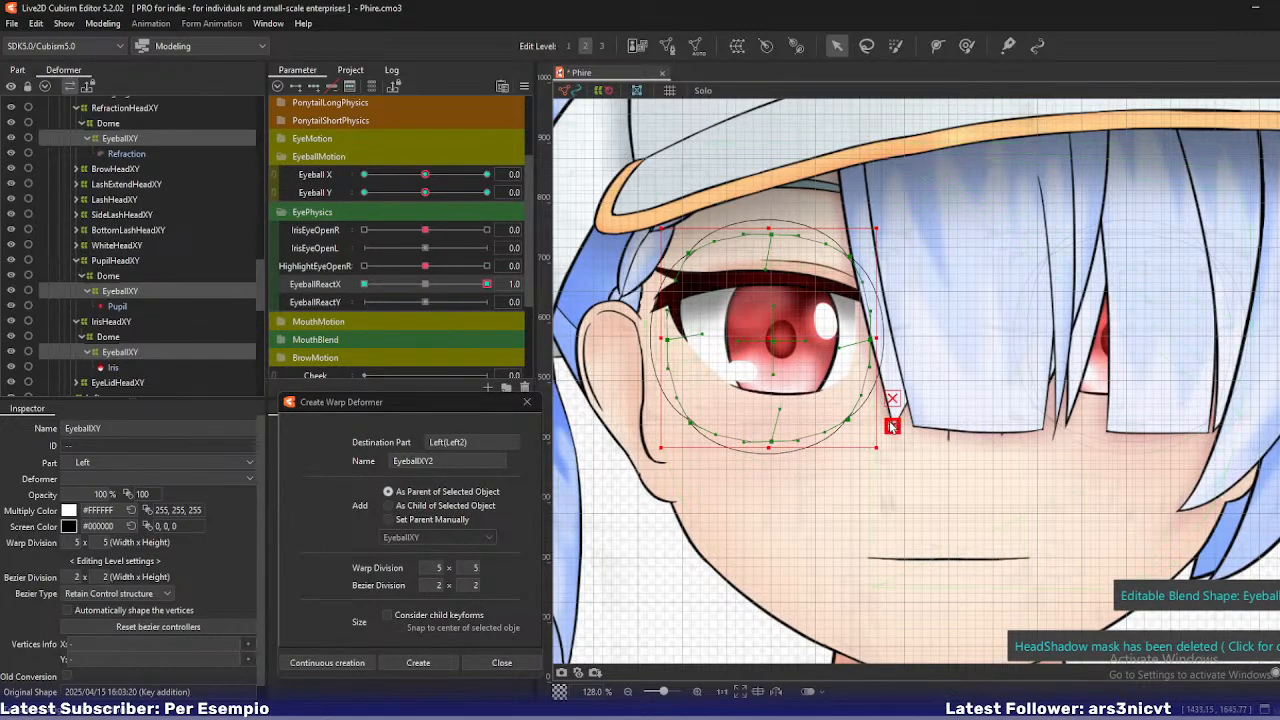
- At EyeballReactX 1.0, shift the selected deformers' centre and left edge slightly right, and return the parameter to 0
key("ctrl+t")
left_click_drag(769, 338, 777, 339)
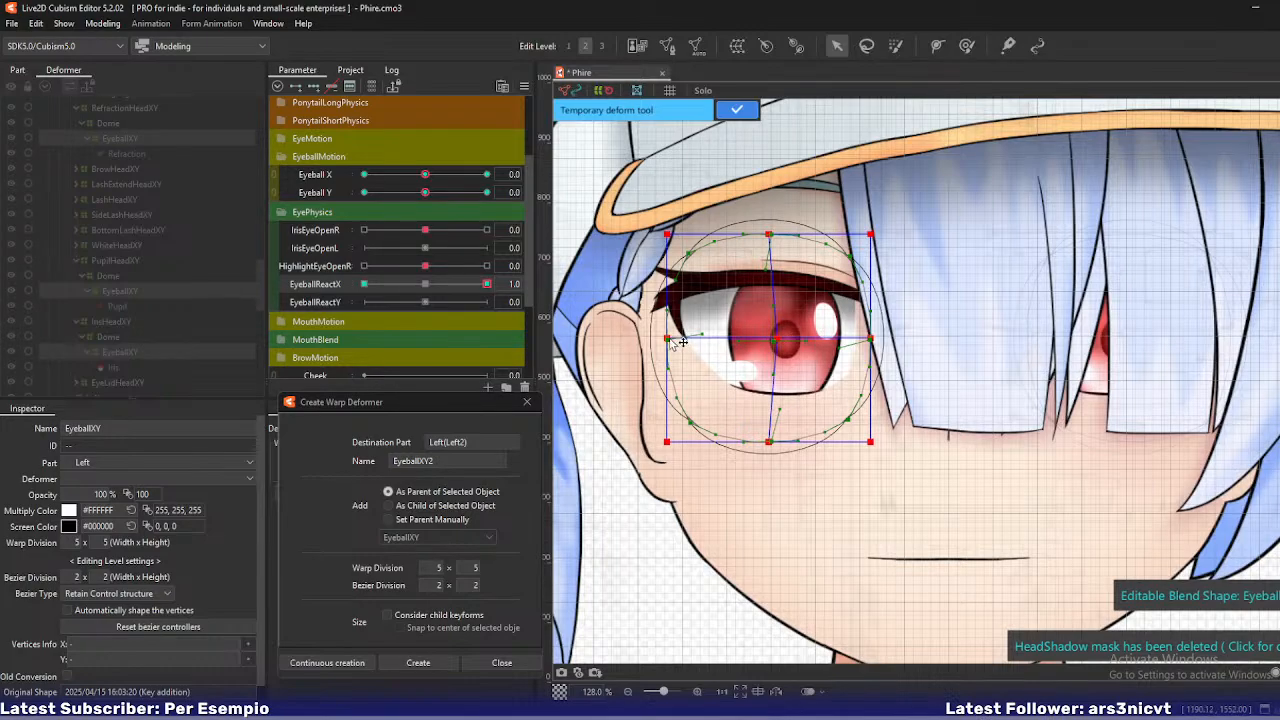
left_click_drag(667, 338, 682, 340)
left_click_drag(487, 284, 548, 289)
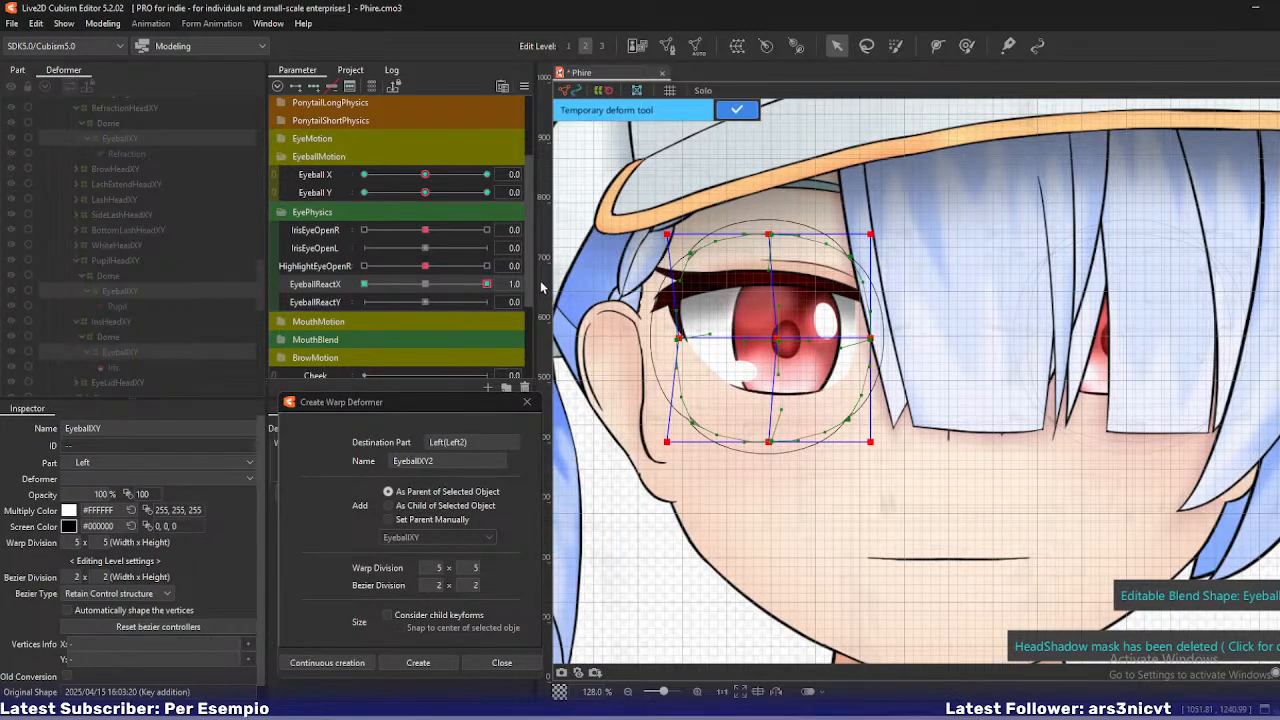
left_click(297, 283)
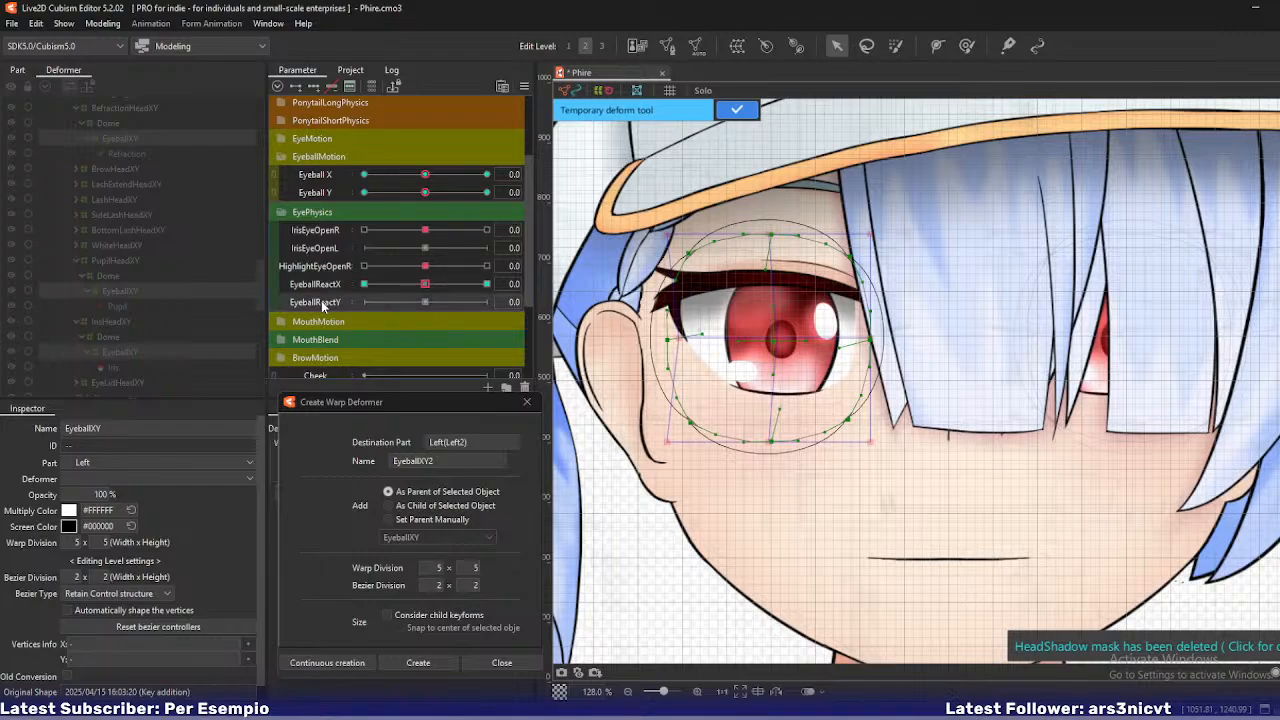
left_click(736, 110)
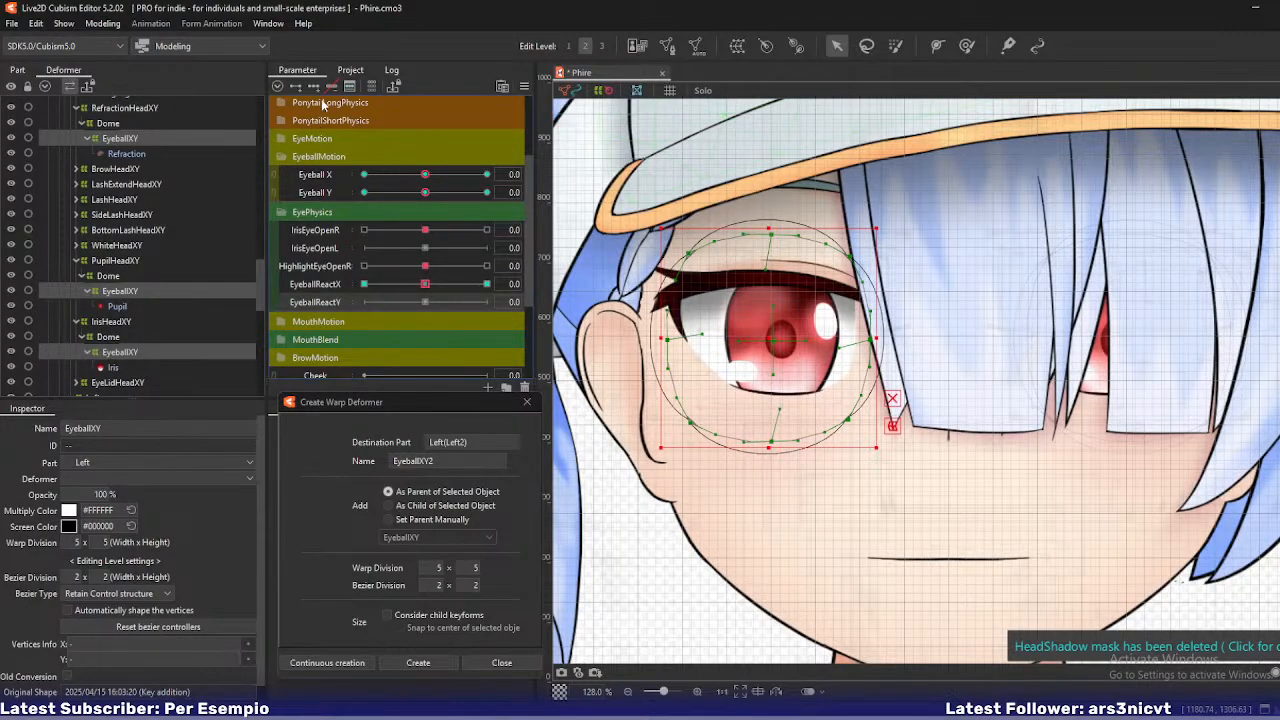
- Add three EyeballReactY keys to the selected deformers and, at 1.0, shift their centre and bottom edge slightly upward
left_click(421, 303)
left_click_drag(423, 304, 488, 304)
left_click(892, 426)
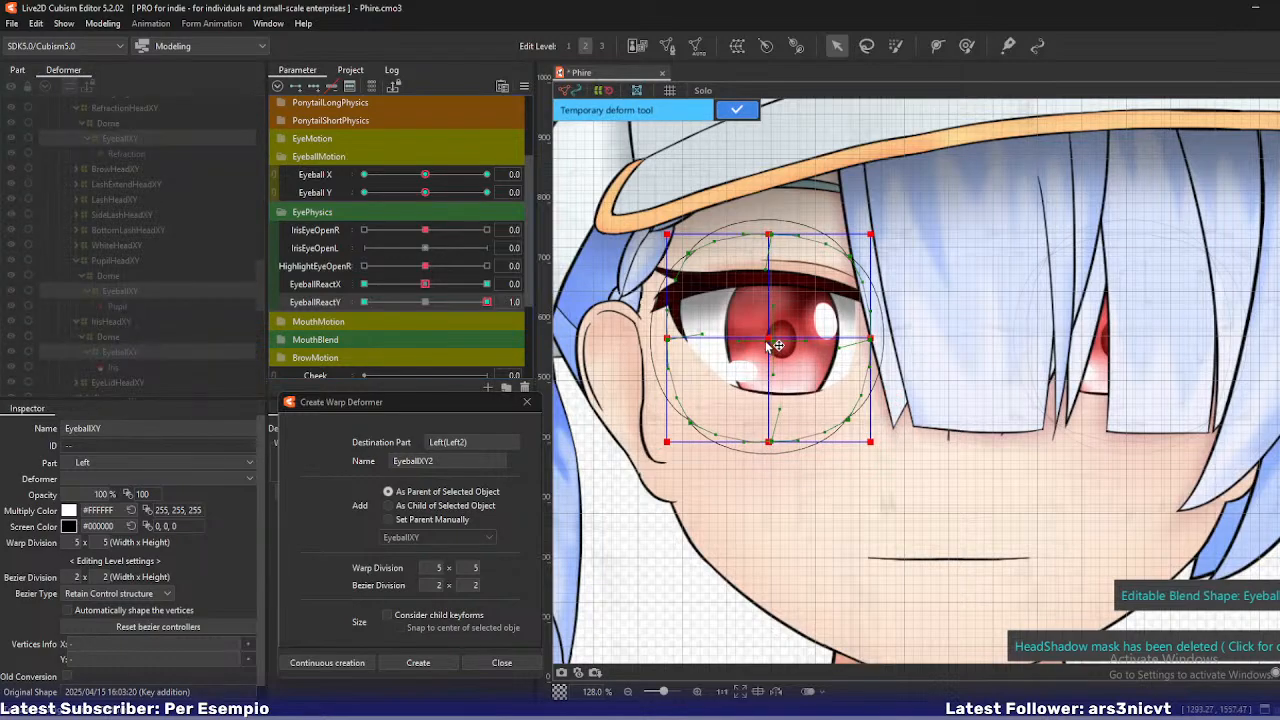
left_click_drag(767, 340, 768, 327)
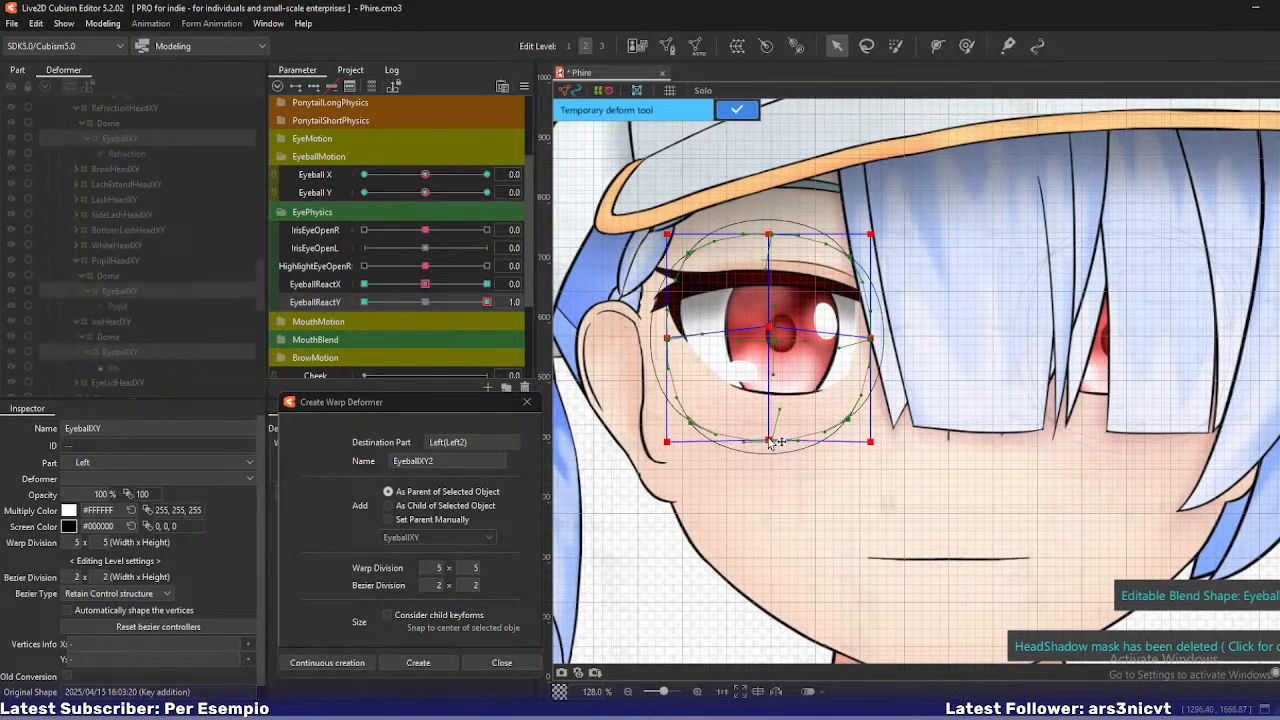
left_click_drag(769, 441, 769, 429)
left_click_drag(488, 302, 364, 303)
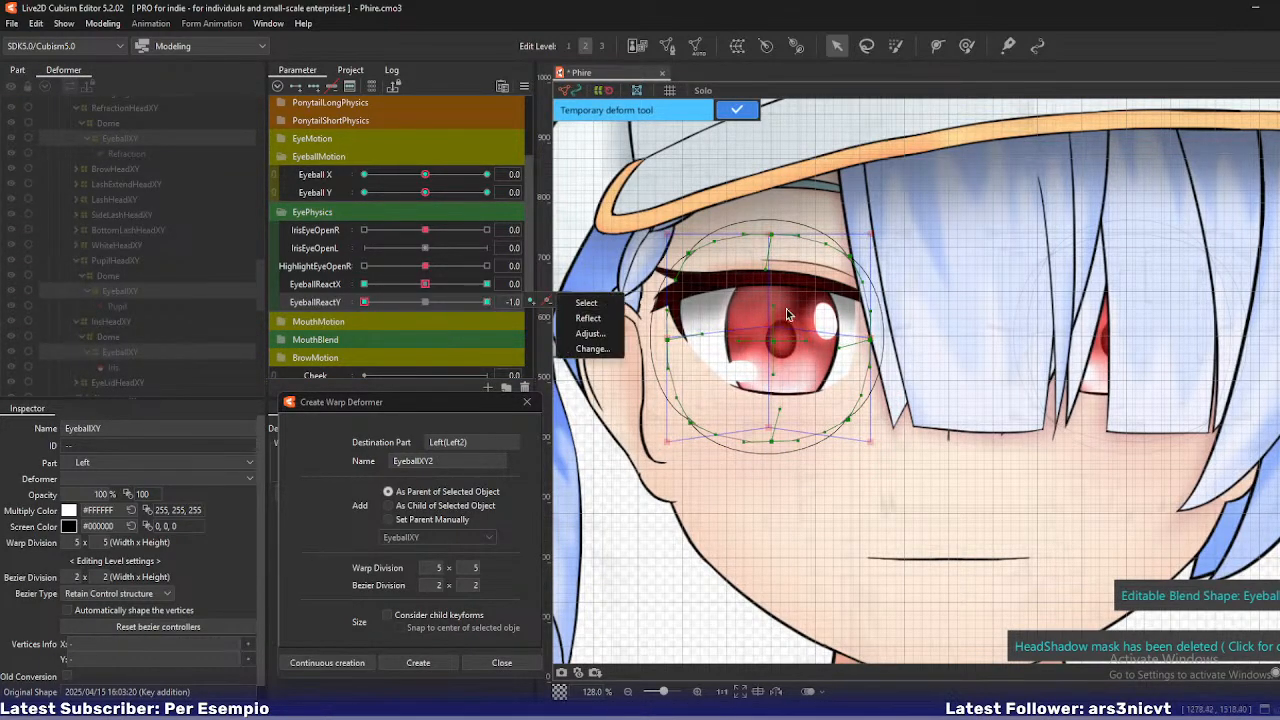
left_click(737, 110)
- At EyeballReactY -1.0, shift the selected deformers' centre and top edge slightly downward, and return the parameter to 0
left_click(892, 427)
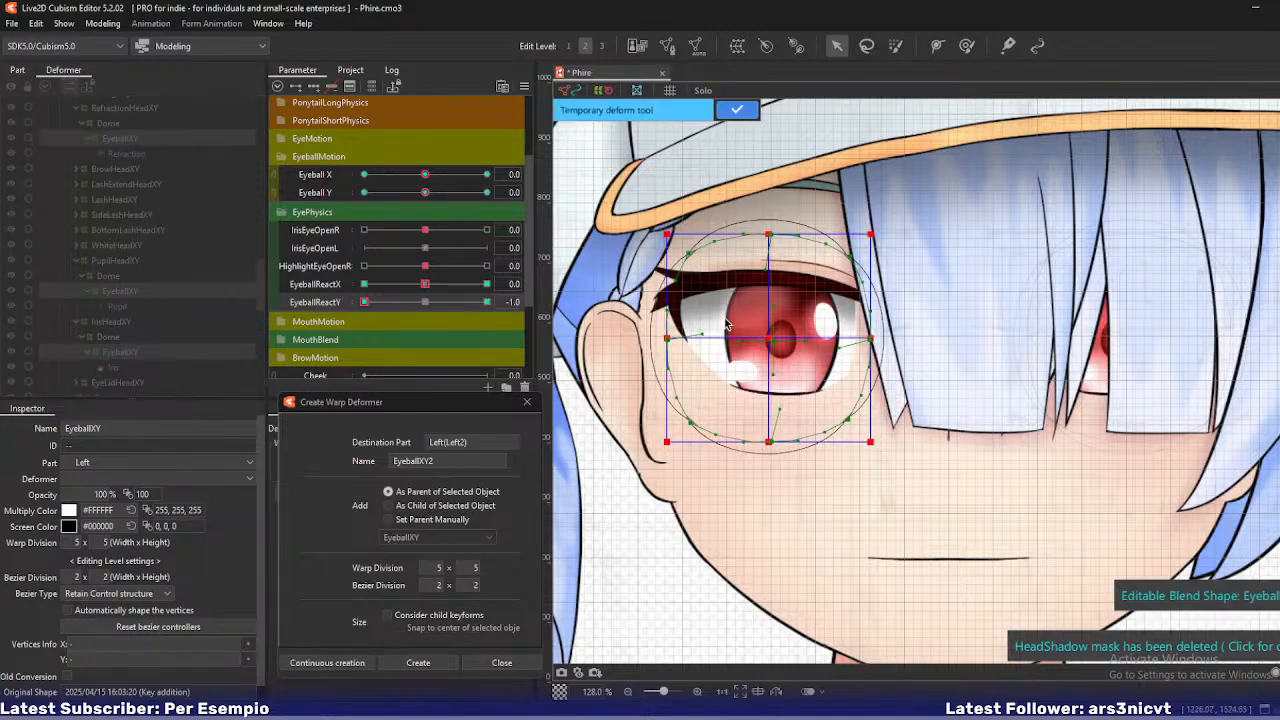
left_click_drag(769, 340, 769, 348)
left_click_drag(777, 237, 769, 247)
left_click(428, 301)
left_click(737, 110)
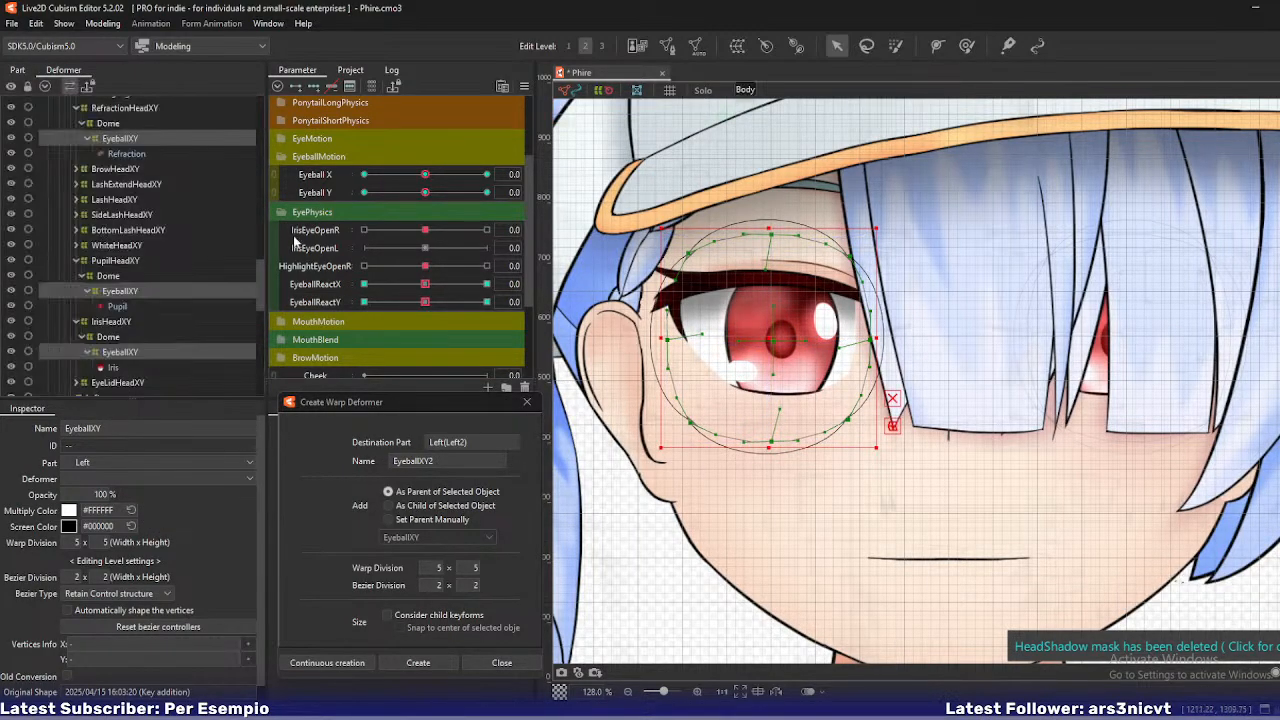
- Select the EyeballXY deformers of the left eye's refraction, pupil and iris together
scroll(178, 271, "up", 5)
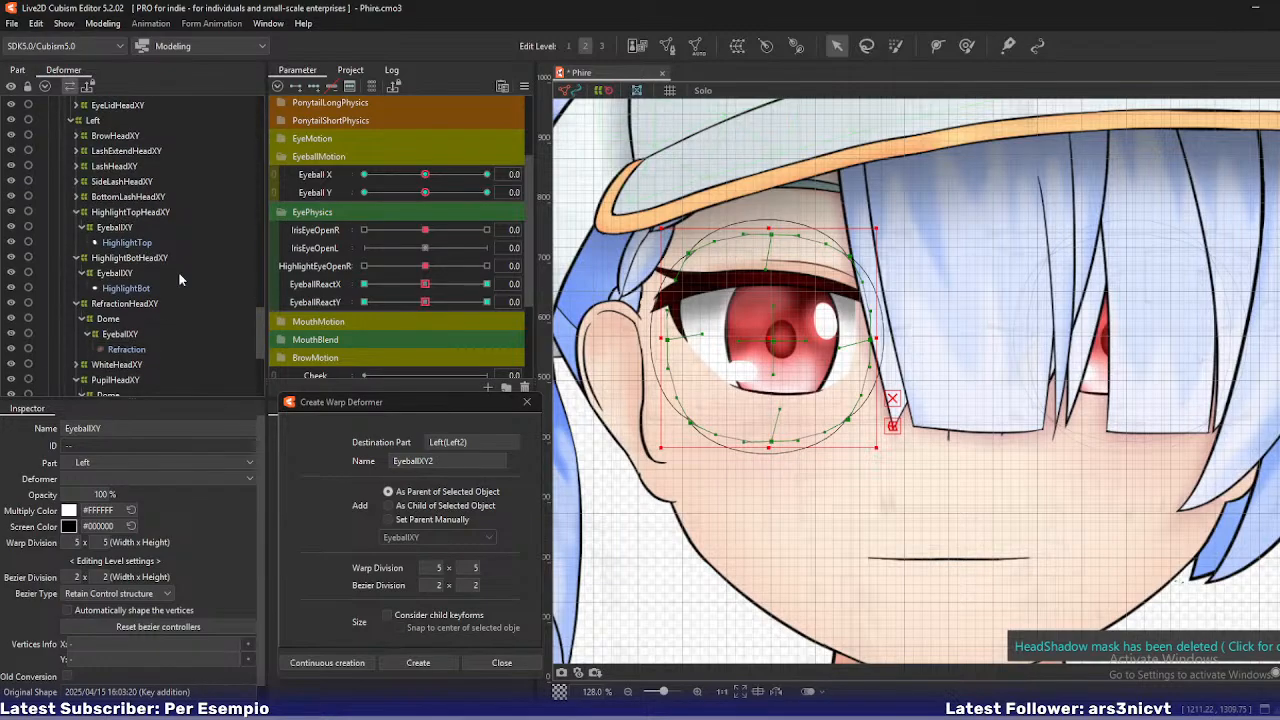
scroll(138, 296, "down", 2)
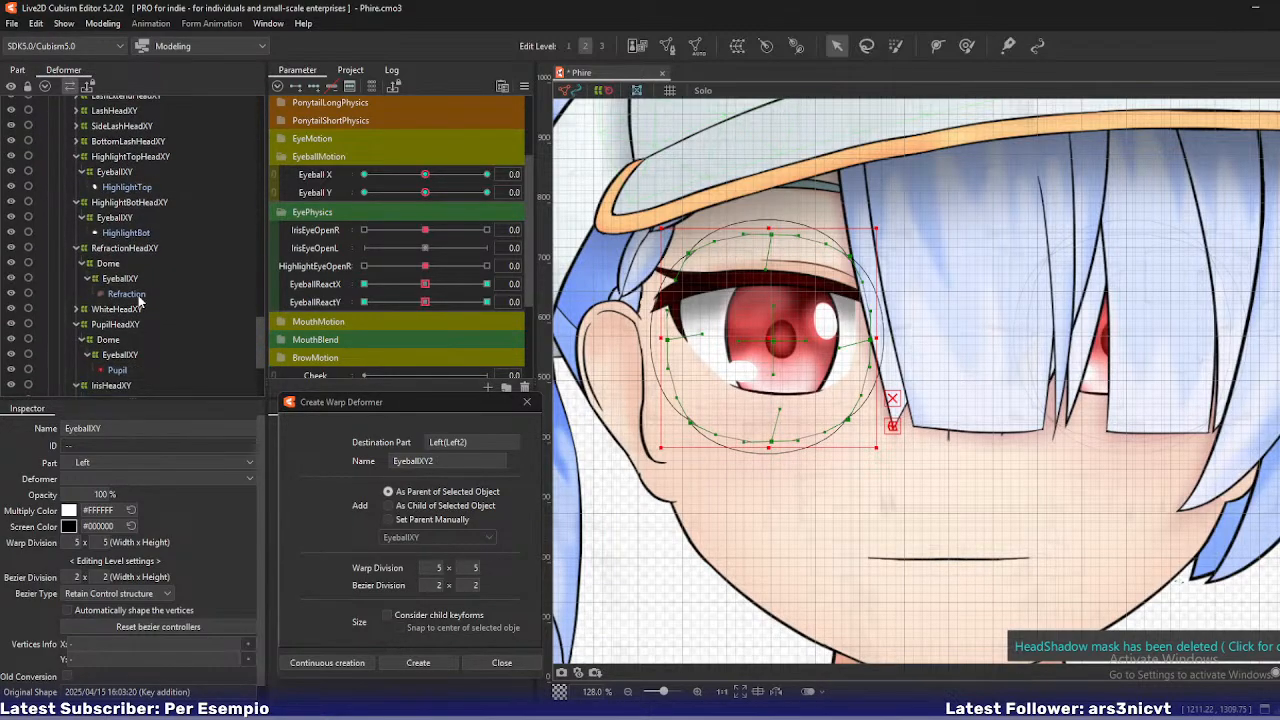
scroll(138, 300, "down", 2)
left_click(130, 223)
left_click(130, 299, "ctrl")
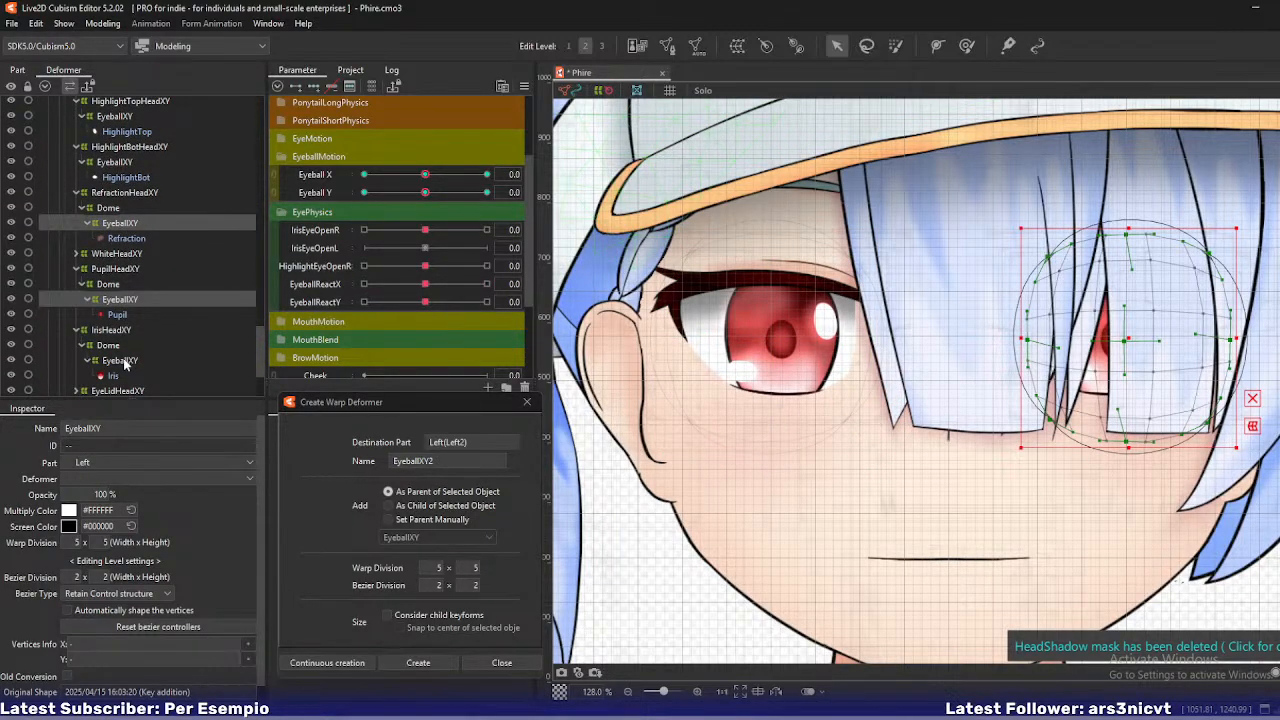
left_click(122, 361, "ctrl")
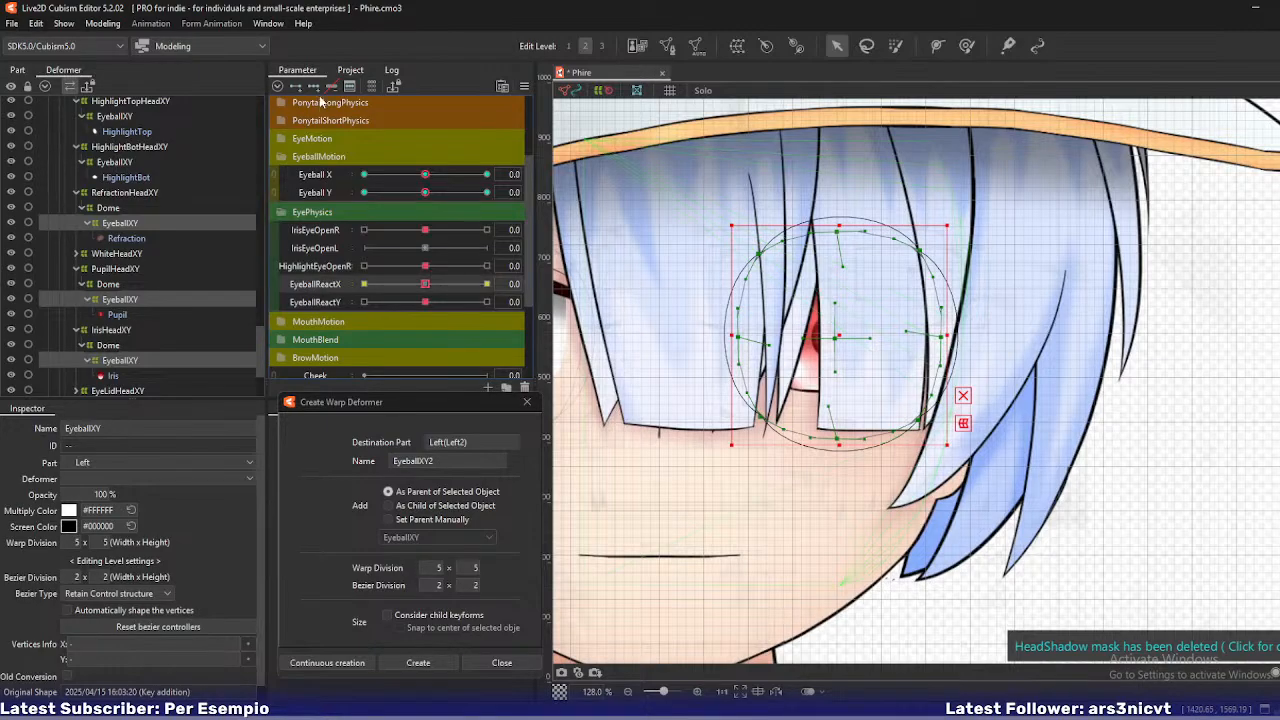
- Add three EyeballReactX keys to the left eye's deformers and, at -1.0, shift their centre and right edge slightly left with the temporary deform tool
left_click_drag(425, 284, 286, 280)
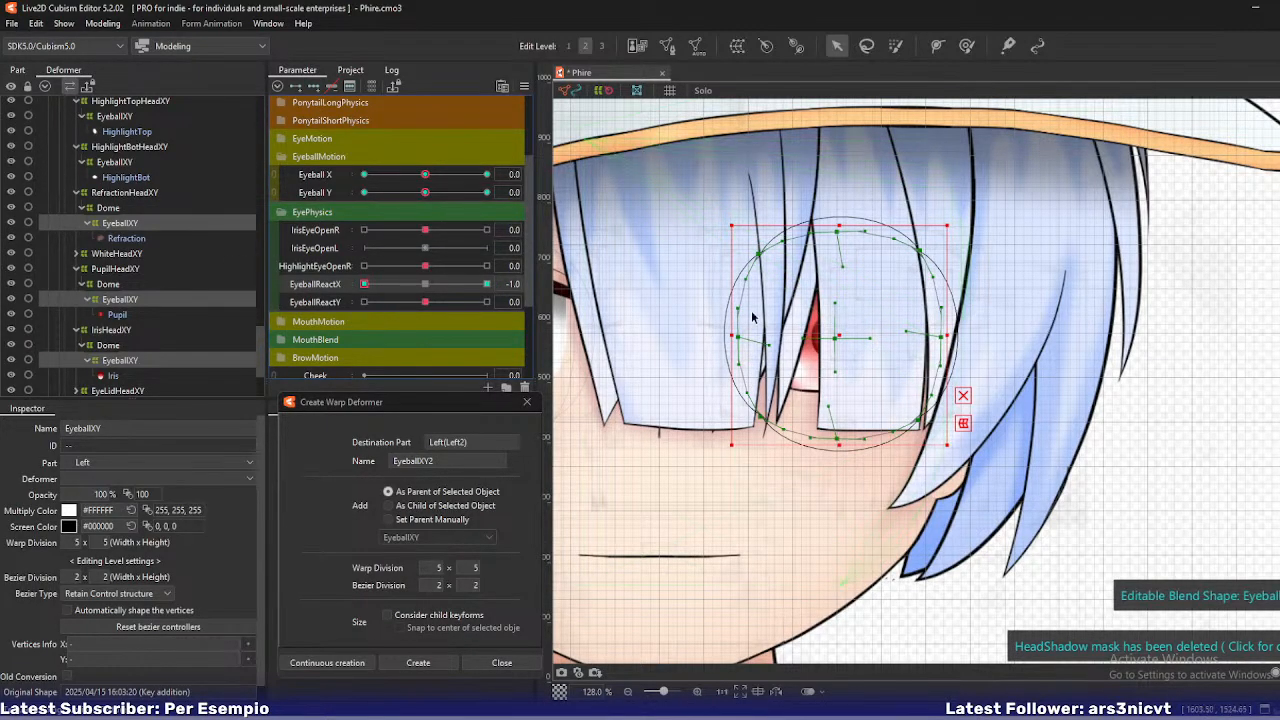
left_click(963, 423)
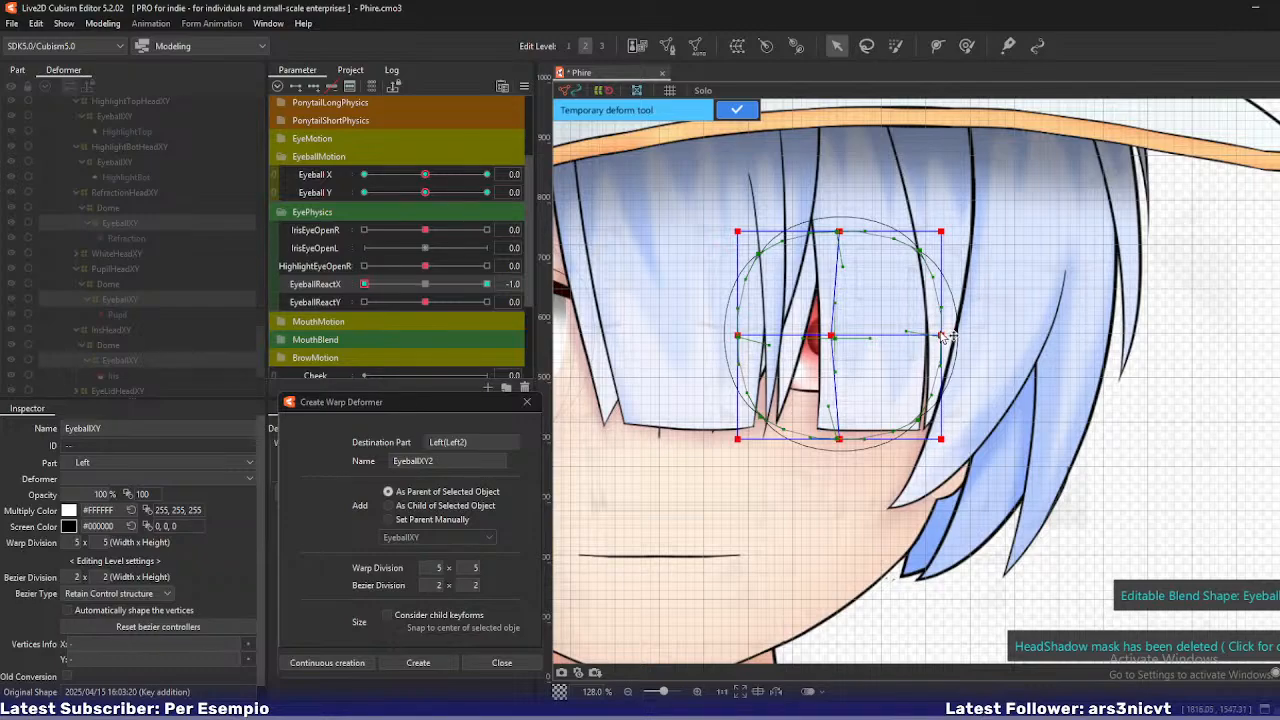
left_click_drag(947, 337, 937, 337)
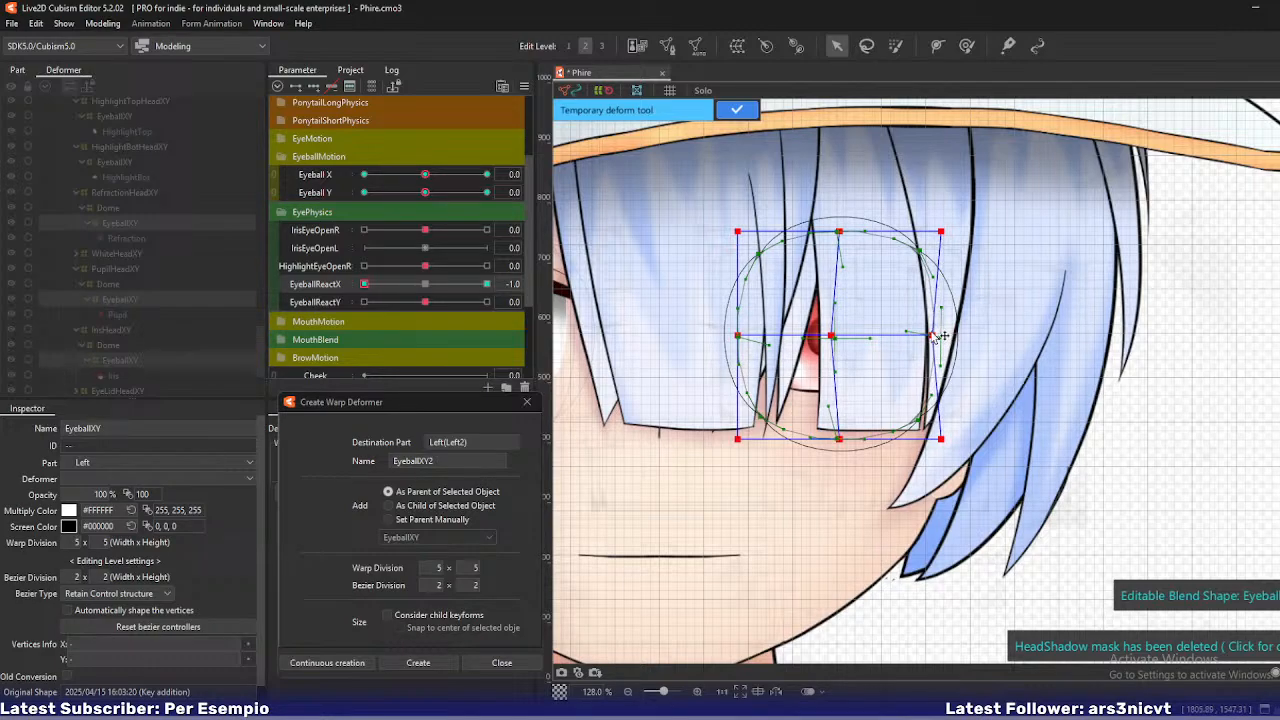
left_click(747, 112)
- At EyeballReactX 1.0, shift the left eye deformers' centre and left edge slightly right, and return the parameter to 0
left_click_drag(366, 288, 522, 296)
left_click(963, 423)
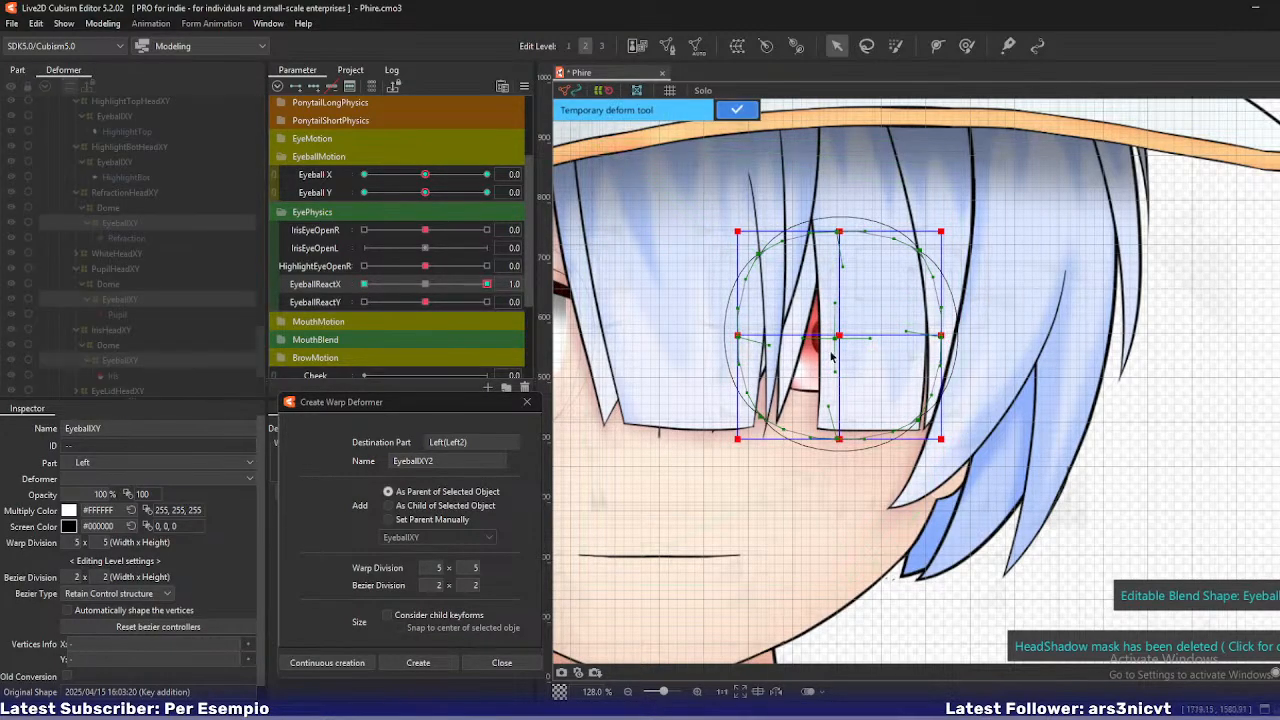
left_click_drag(839, 336, 850, 336)
left_click_drag(738, 336, 757, 340)
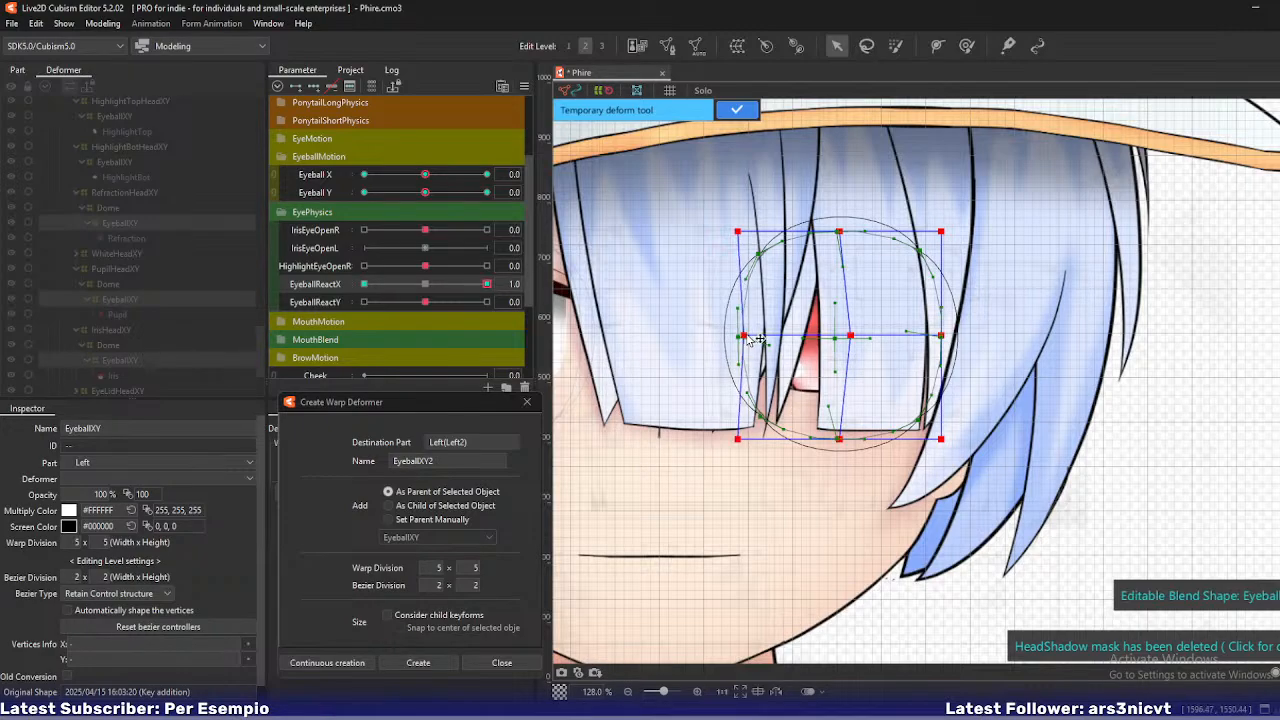
left_click(737, 110)
left_click_drag(486, 285, 536, 301)
- Add three EyeballReactY keys to the left eye's deformers and, at 1.0, shift their centre and bottom edge slightly upward
left_click(308, 304)
left_click(314, 87)
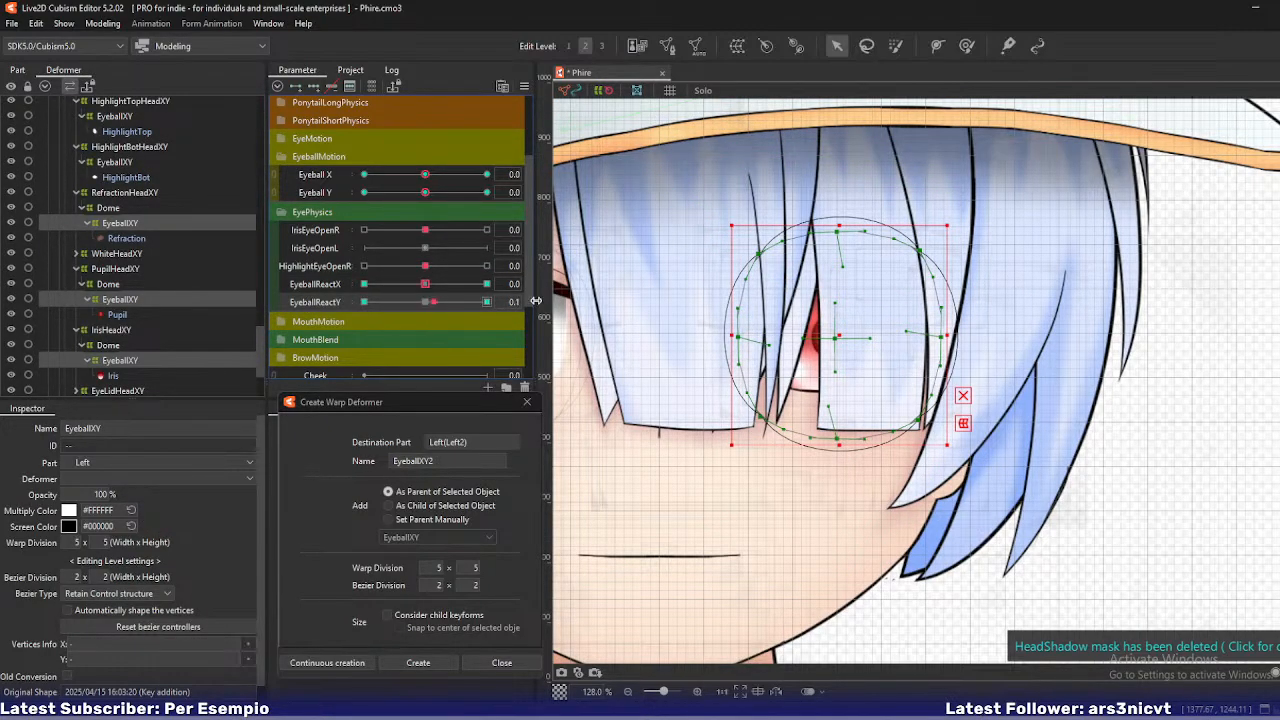
left_click(963, 424)
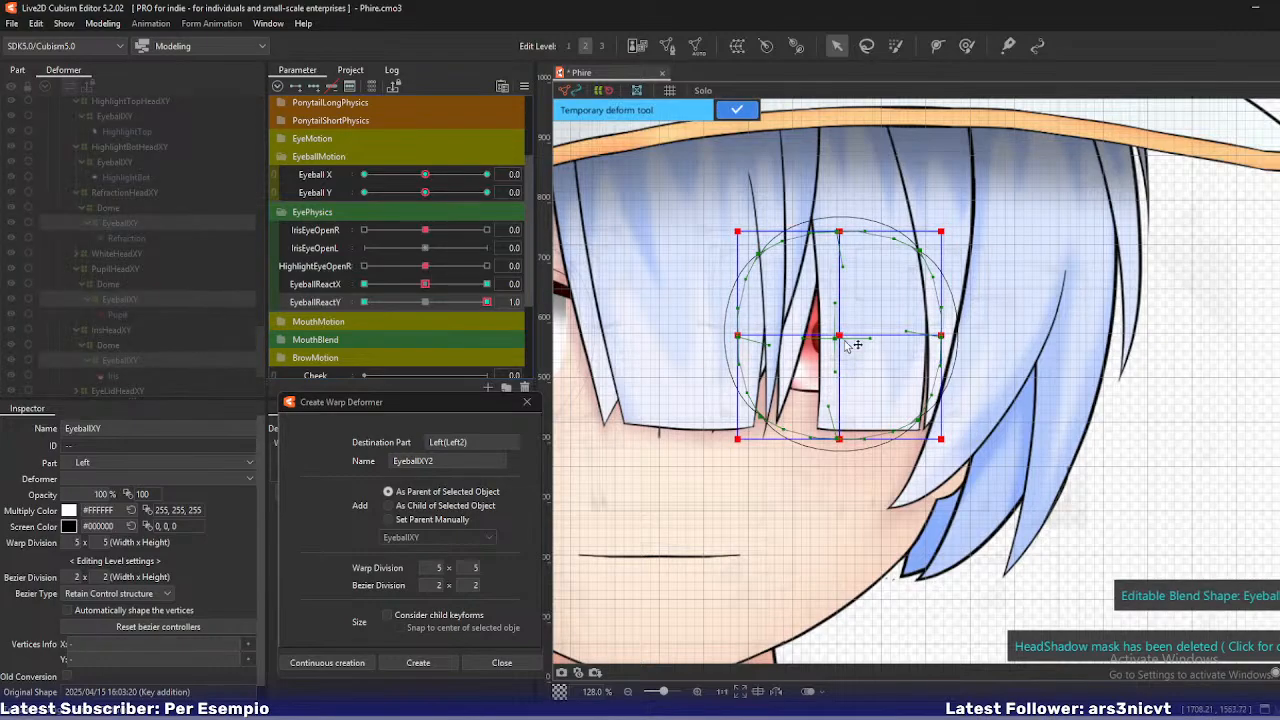
left_click_drag(849, 339, 853, 326)
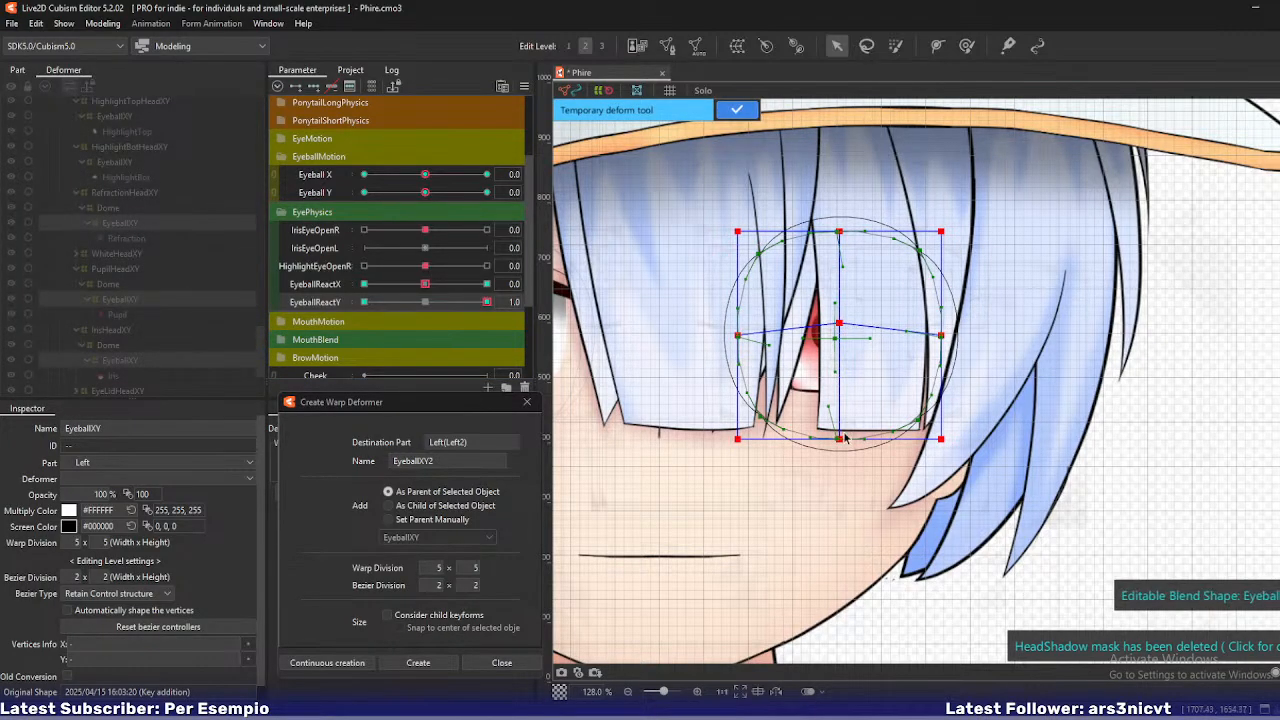
left_click_drag(852, 440, 854, 429)
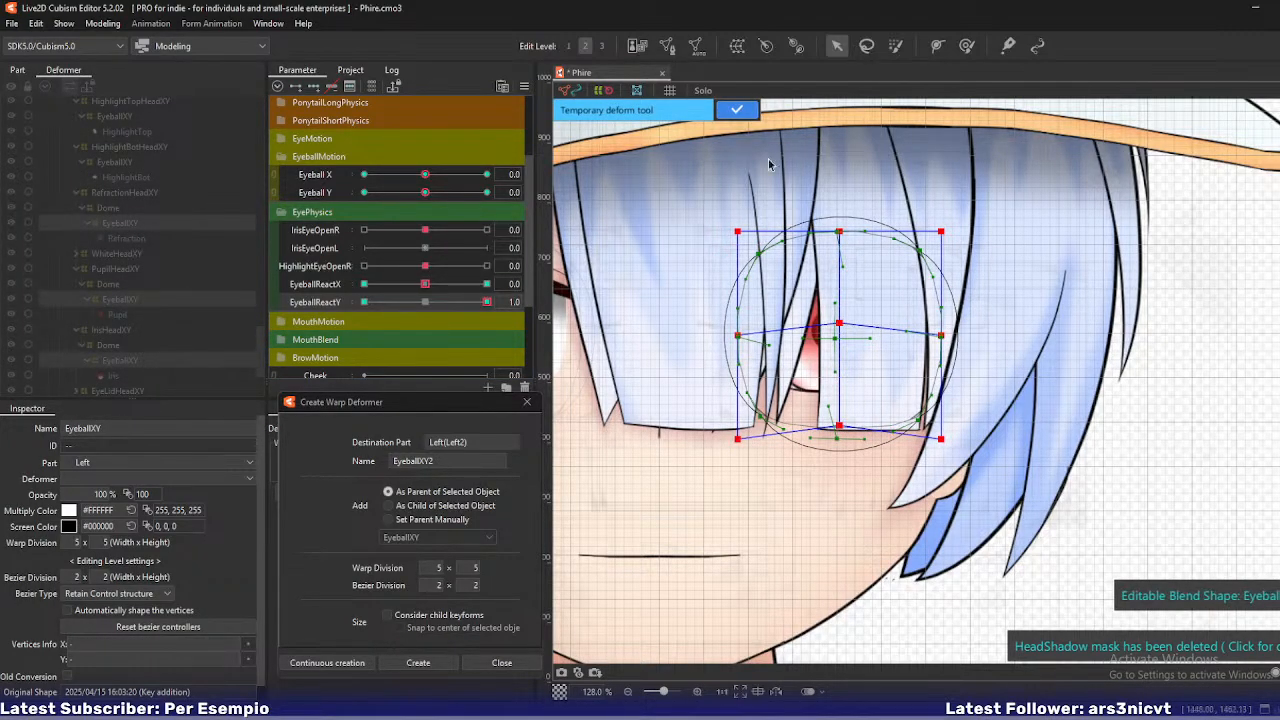
left_click(737, 109)
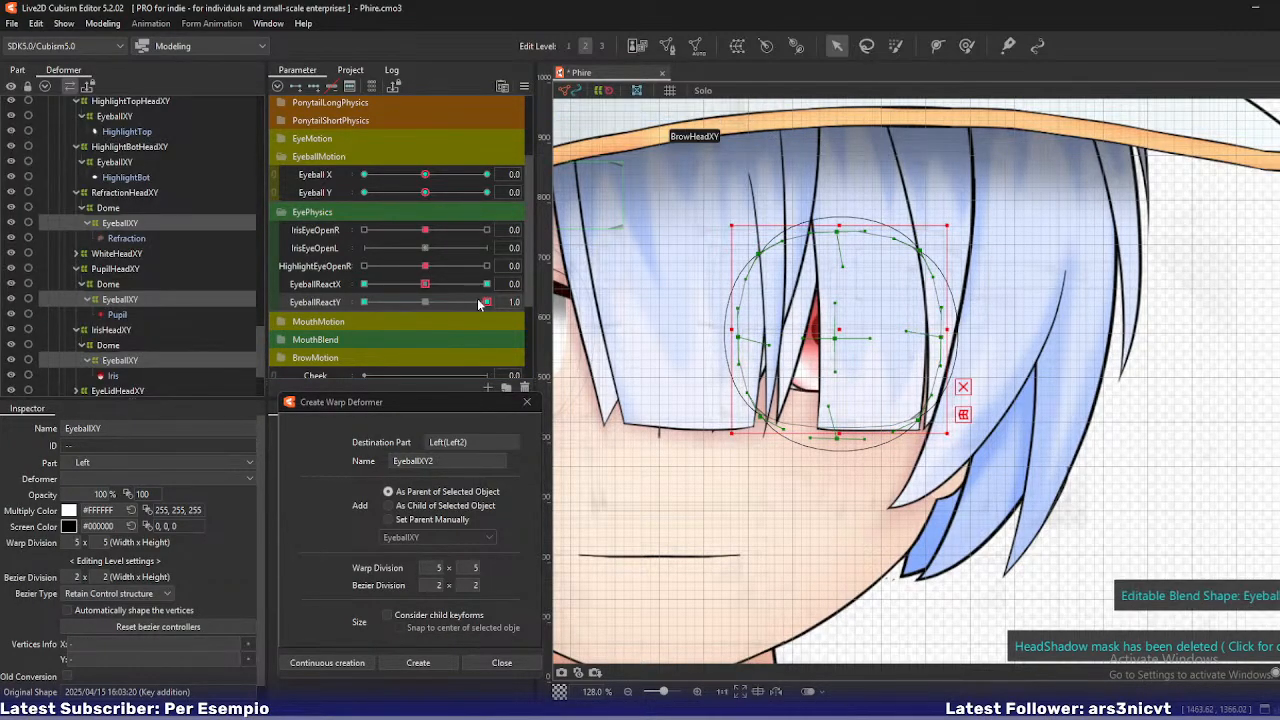
- At EyeballReactY -1.0, shift the left eye deformers' centre and top edge slightly downward, and return the parameter to 0
left_click(962, 423)
left_click_drag(845, 337, 849, 347)
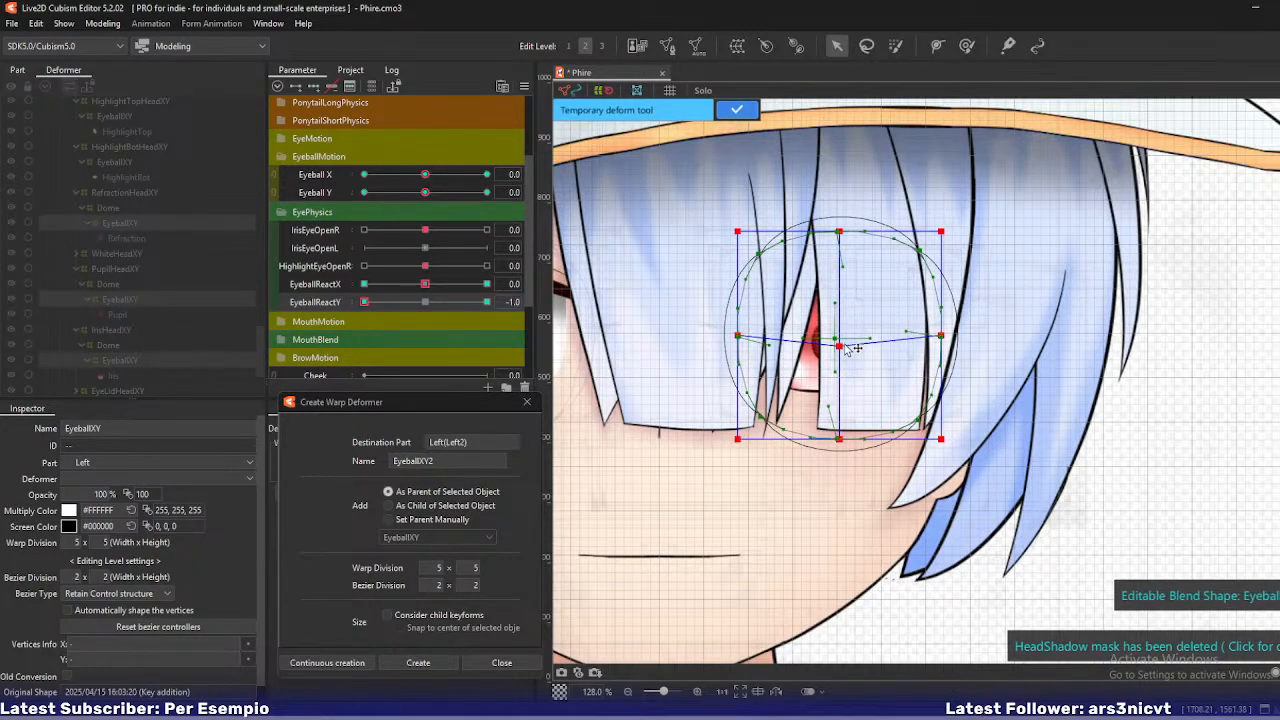
left_click_drag(855, 236, 855, 247)
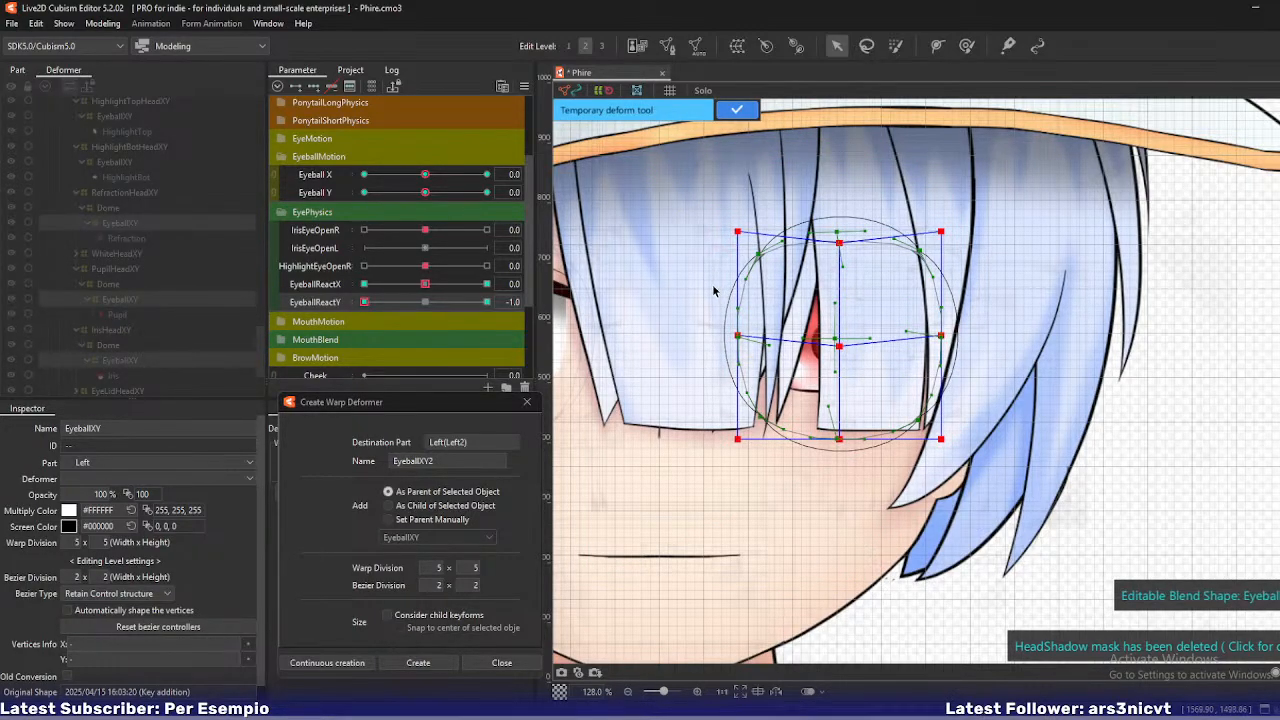
left_click(735, 111)
- Open the physics settings and, with the PonytailZ2 group selected, add a new physics group named EyeballReactX
left_click(102, 23)
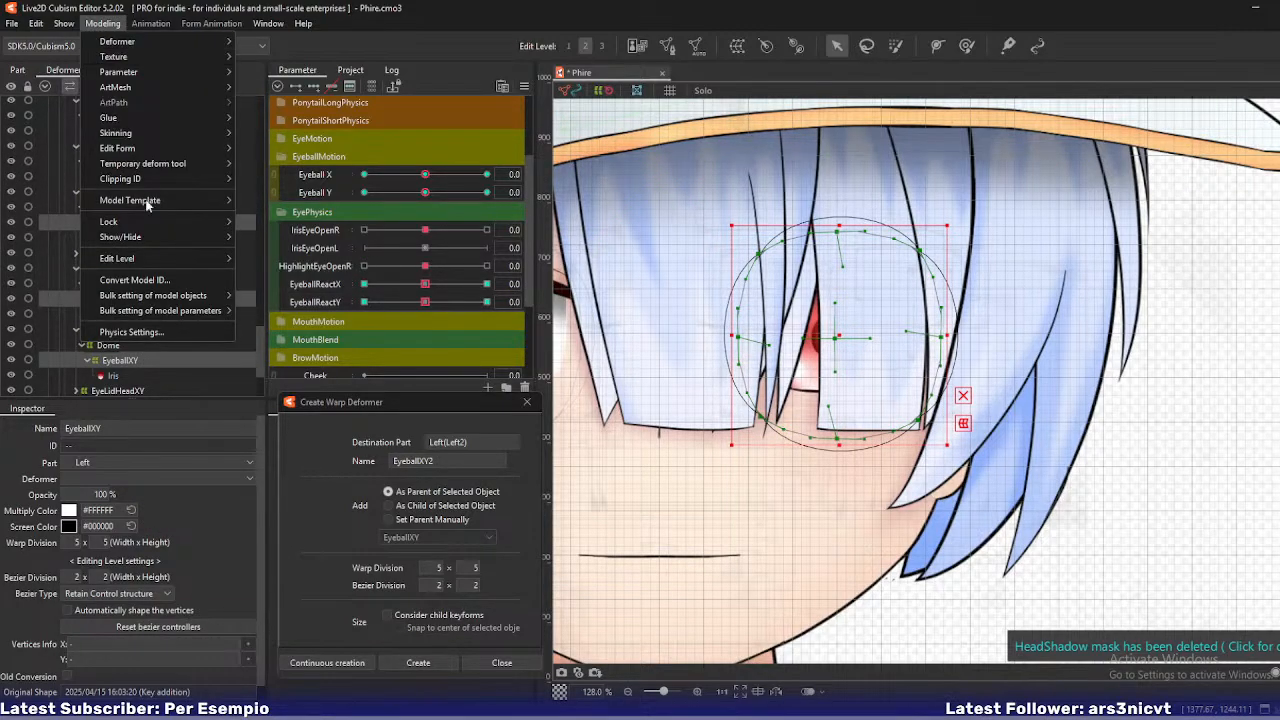
left_click(157, 332)
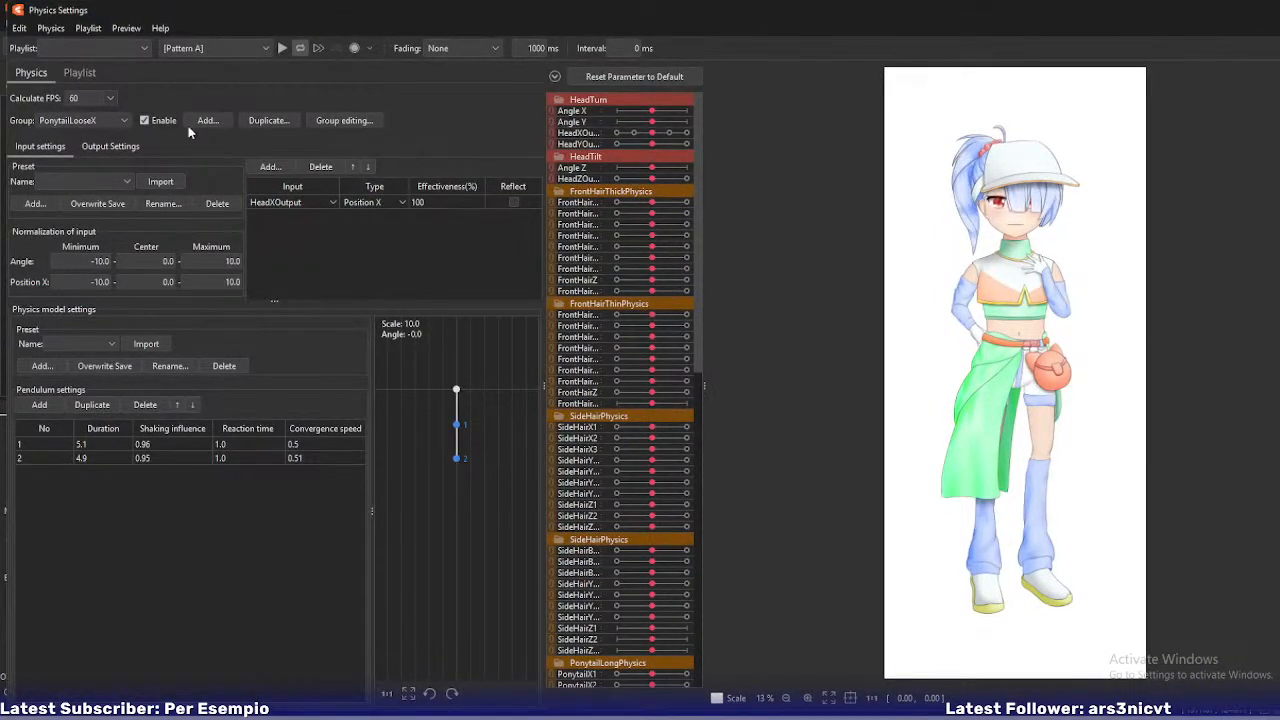
left_click(126, 121)
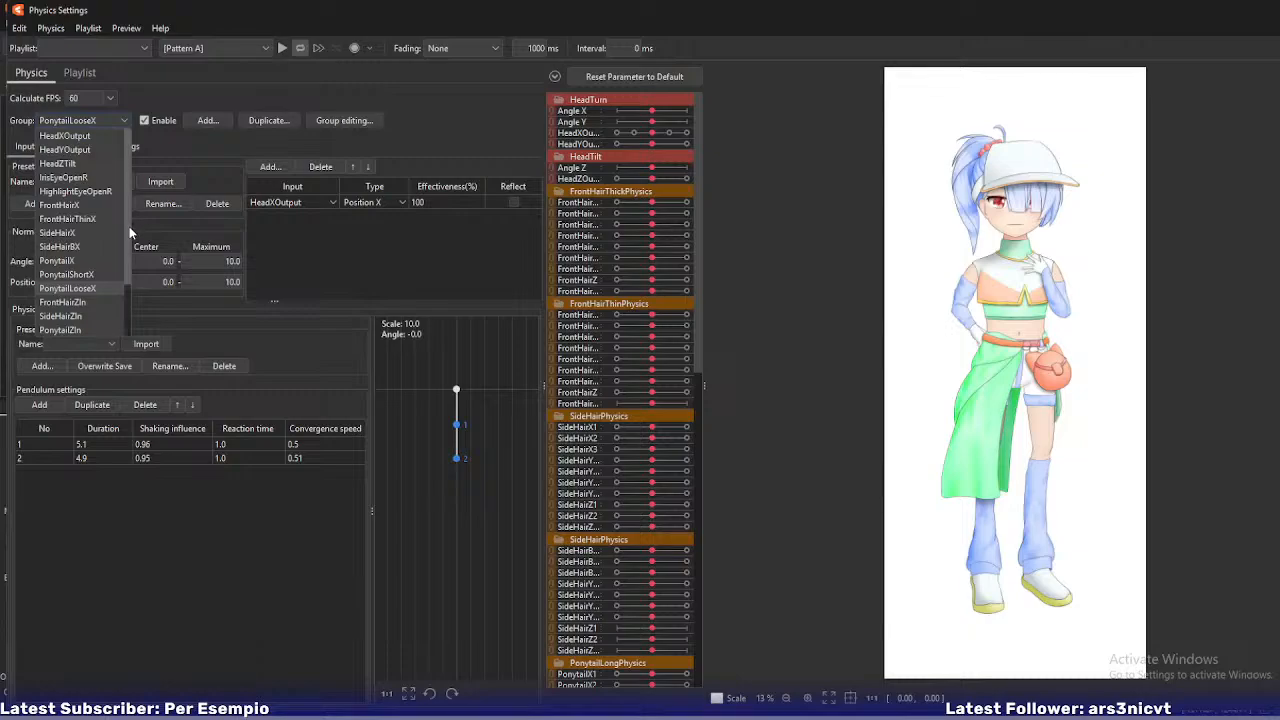
left_click_drag(129, 228, 132, 304)
left_click(98, 327)
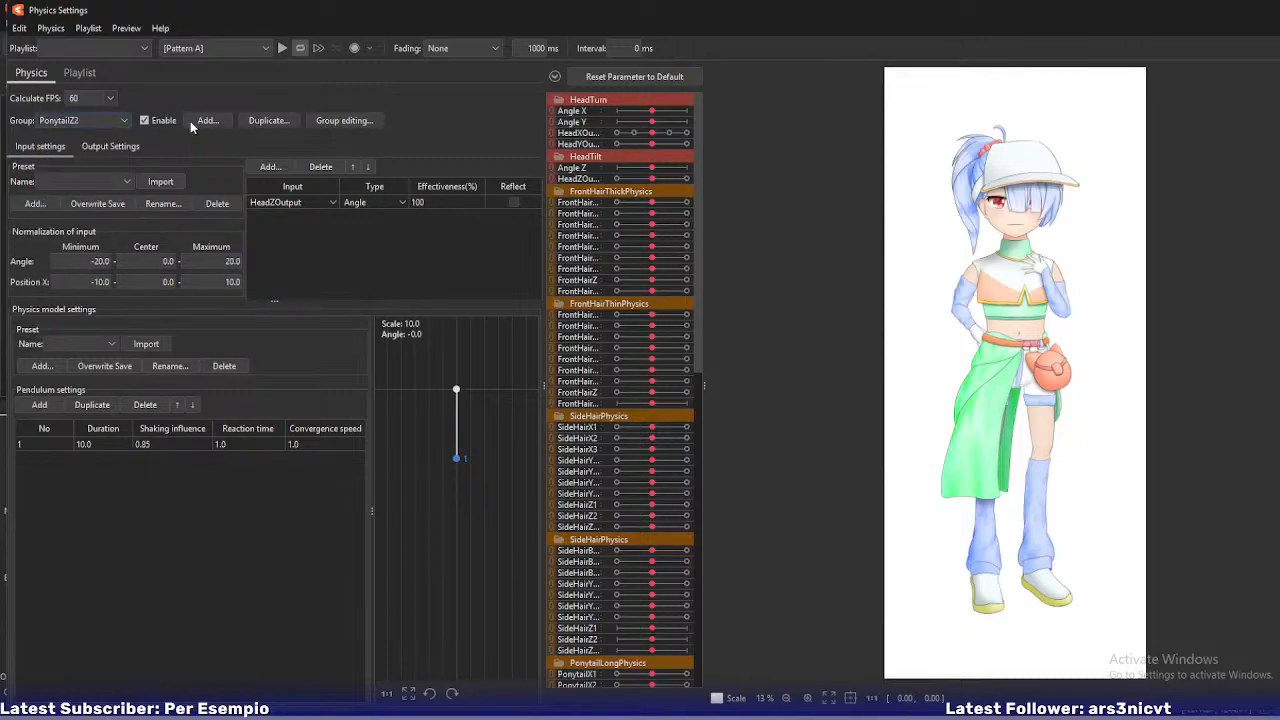
left_click(207, 121)
type("E")
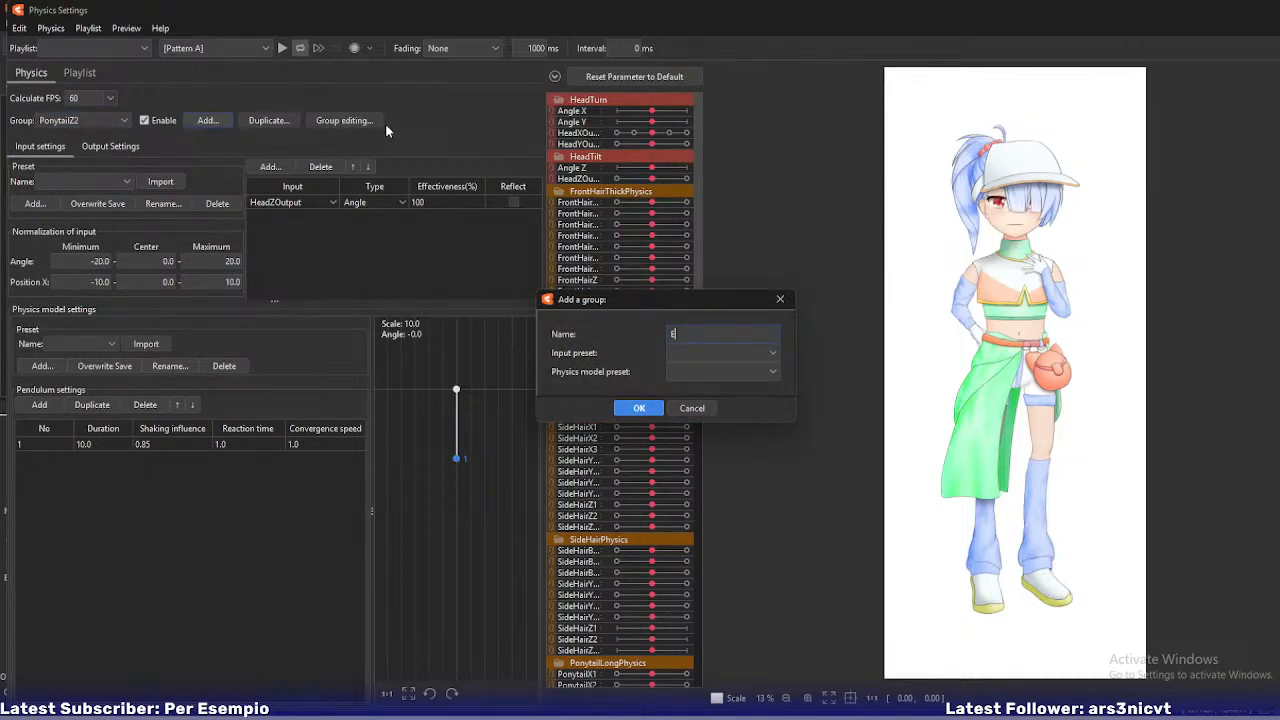
type("yeballReactX")
left_click(636, 409)
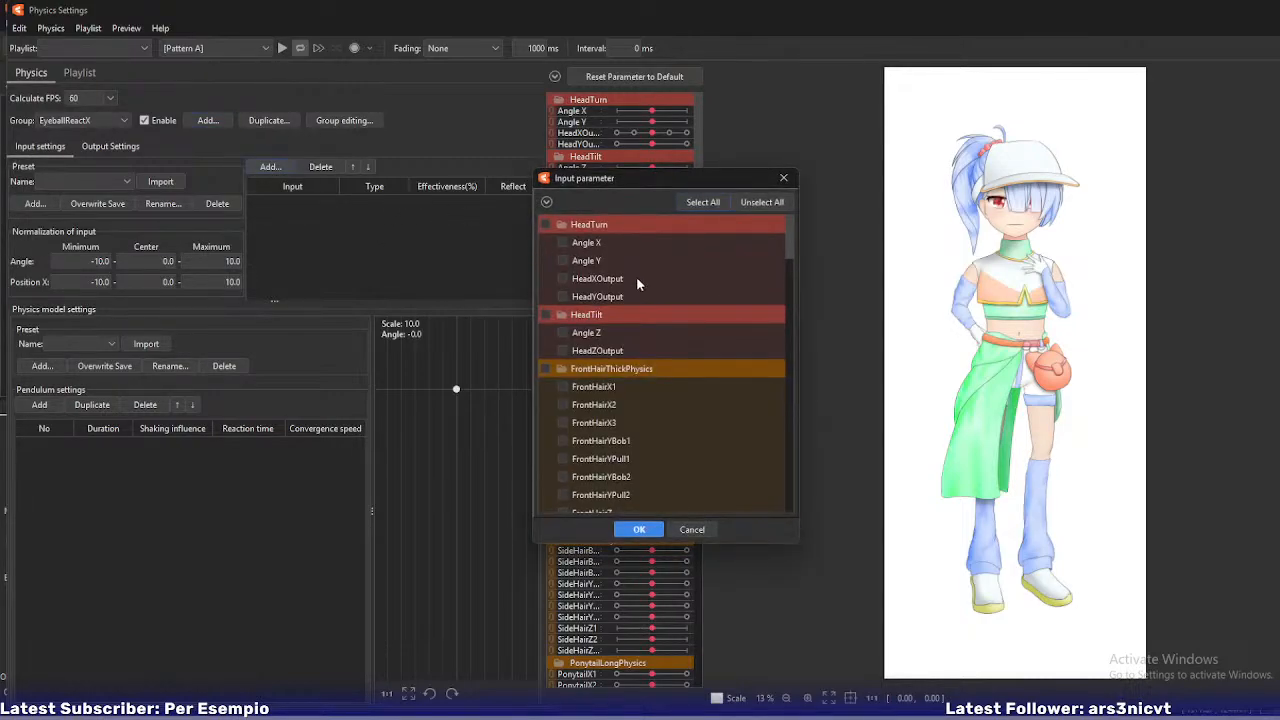
- Add Eyeball X as a Position X input of the EyeballReactX group with its effectiveness set to 100%
scroll(616, 383, "down", 6)
scroll(617, 383, "up", 6)
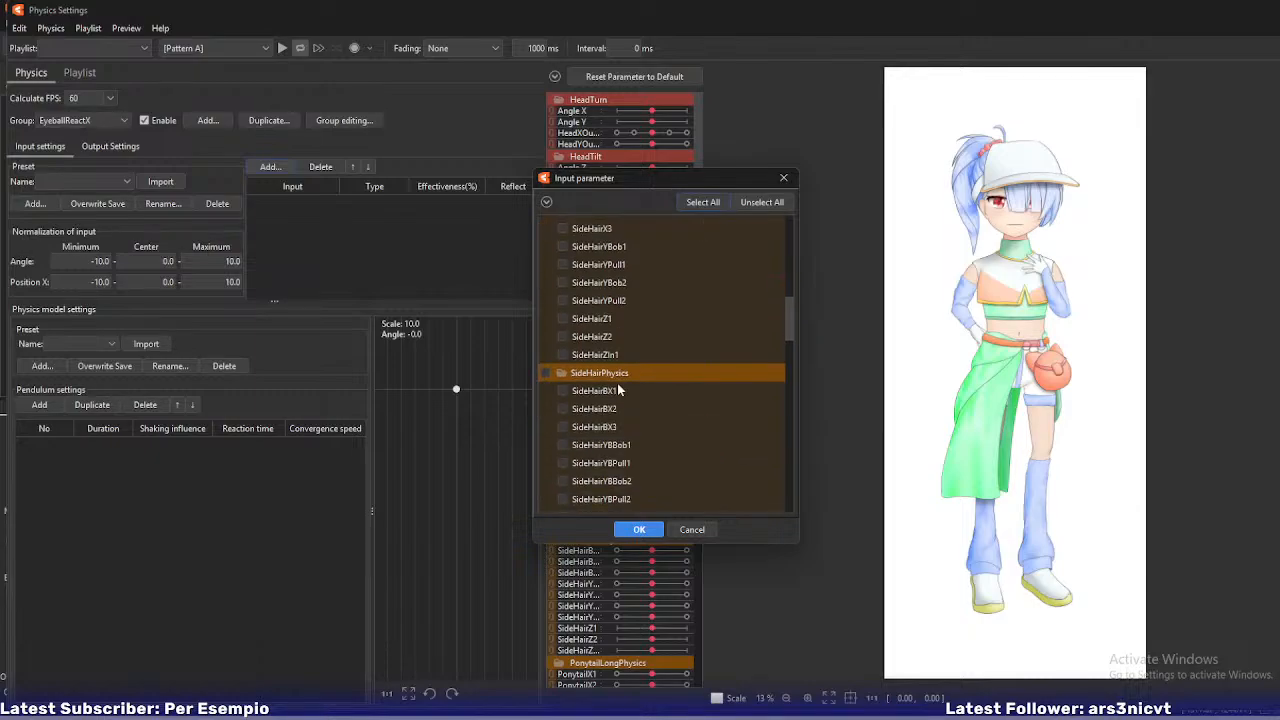
left_click(563, 242)
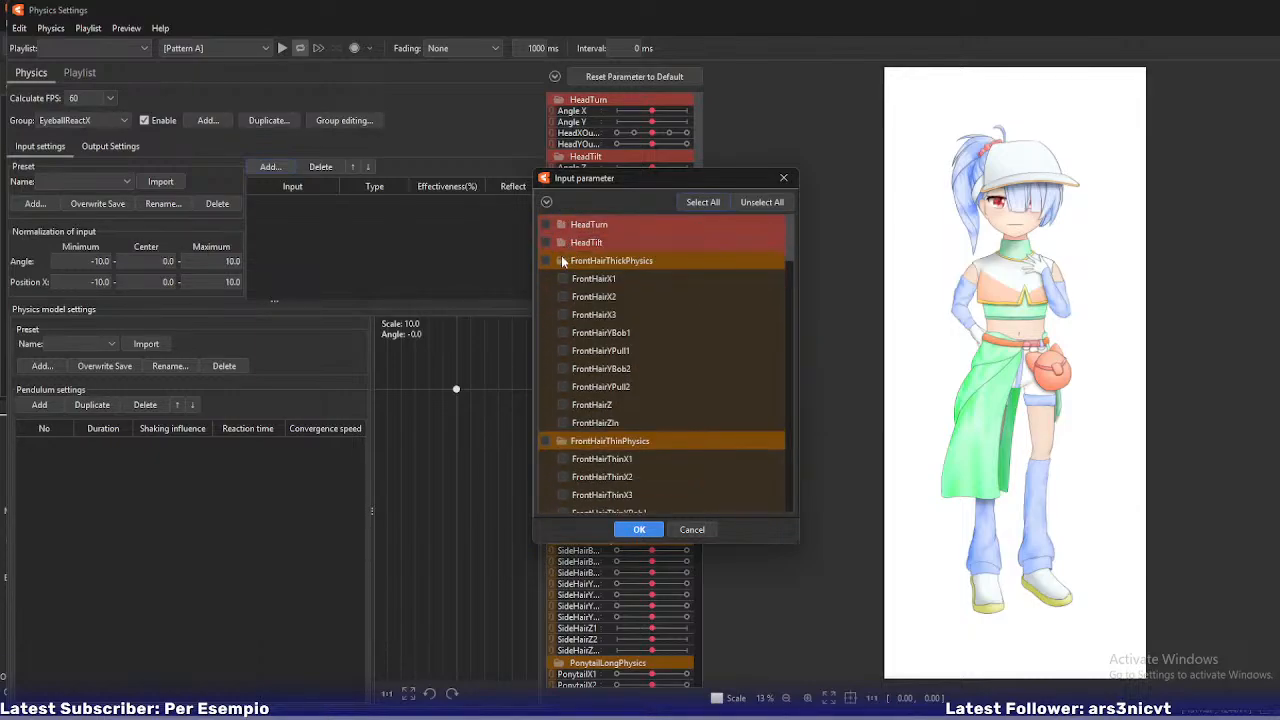
left_click(561, 260)
left_click(560, 278)
left_click(563, 296)
left_click(562, 315)
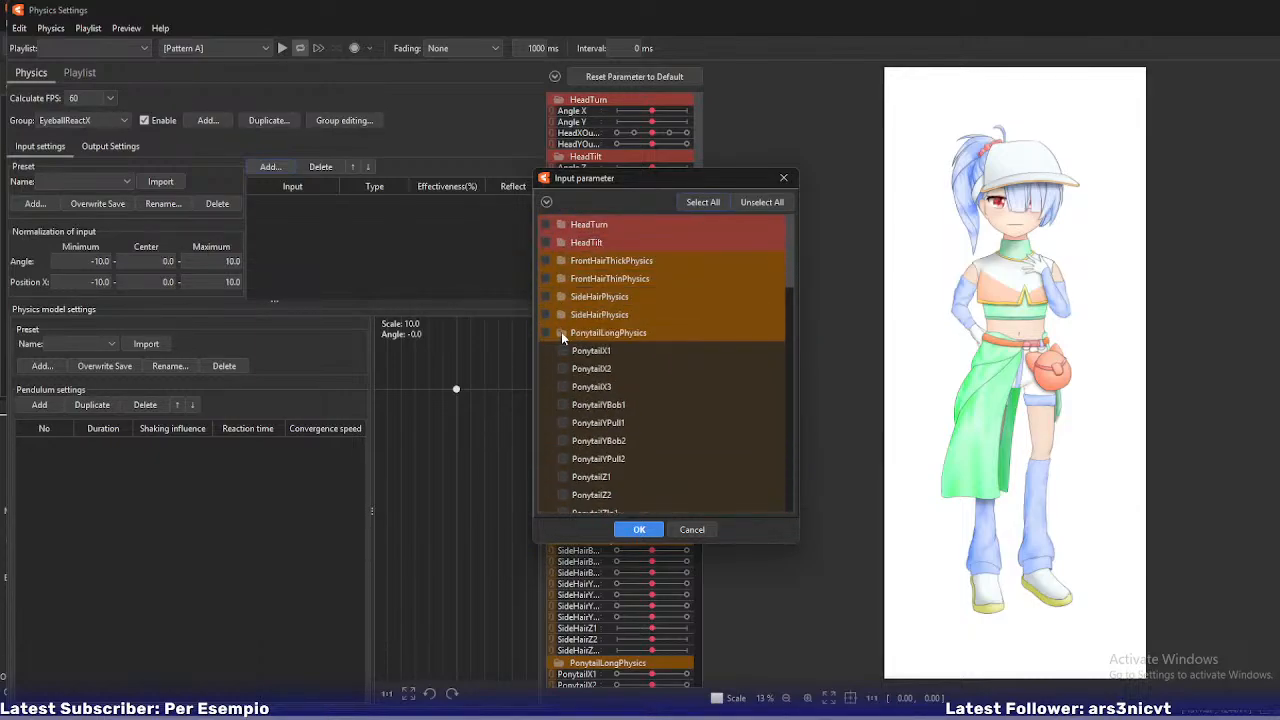
left_click(561, 332)
left_click(559, 347)
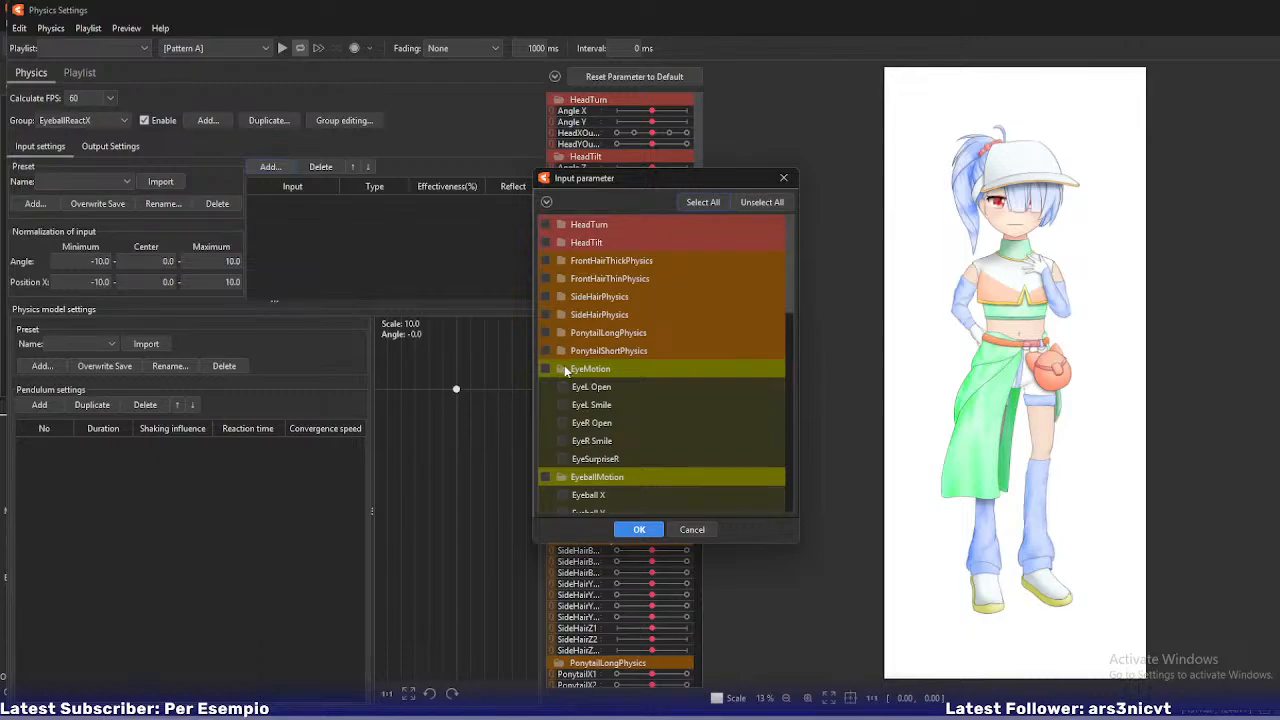
left_click(564, 369)
left_click(568, 405)
left_click(638, 530)
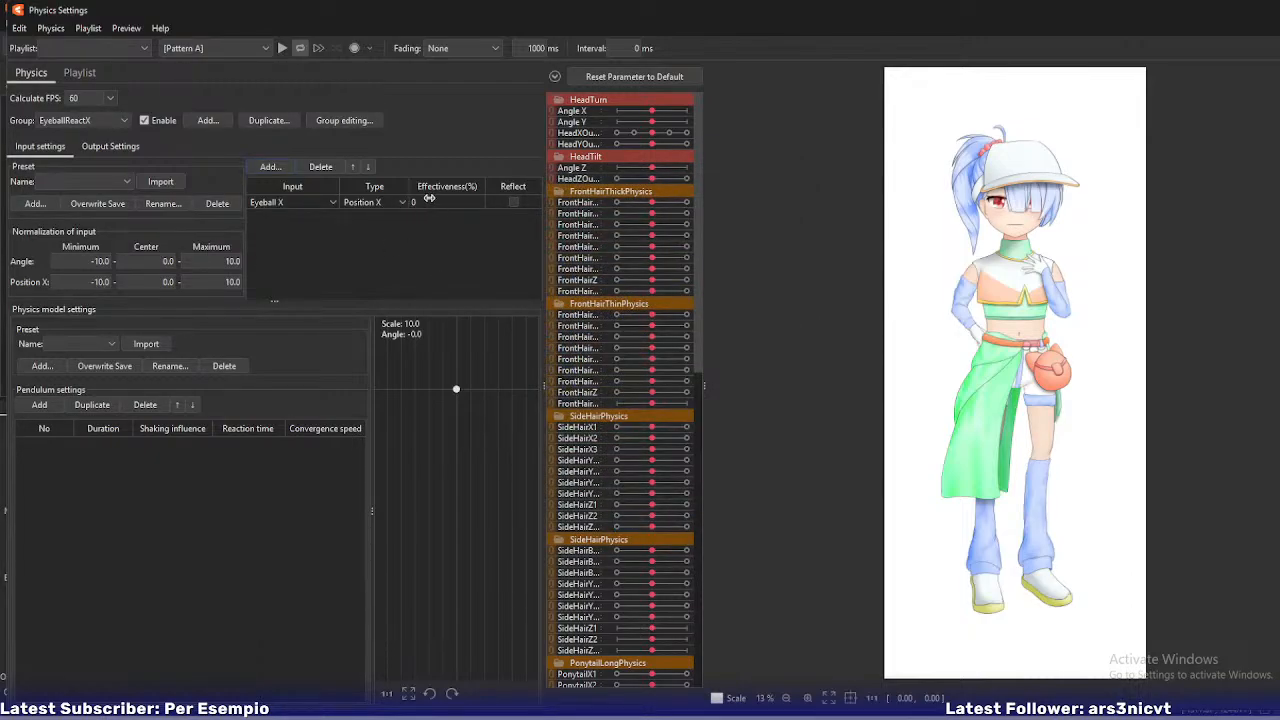
left_click_drag(428, 198, 459, 202)
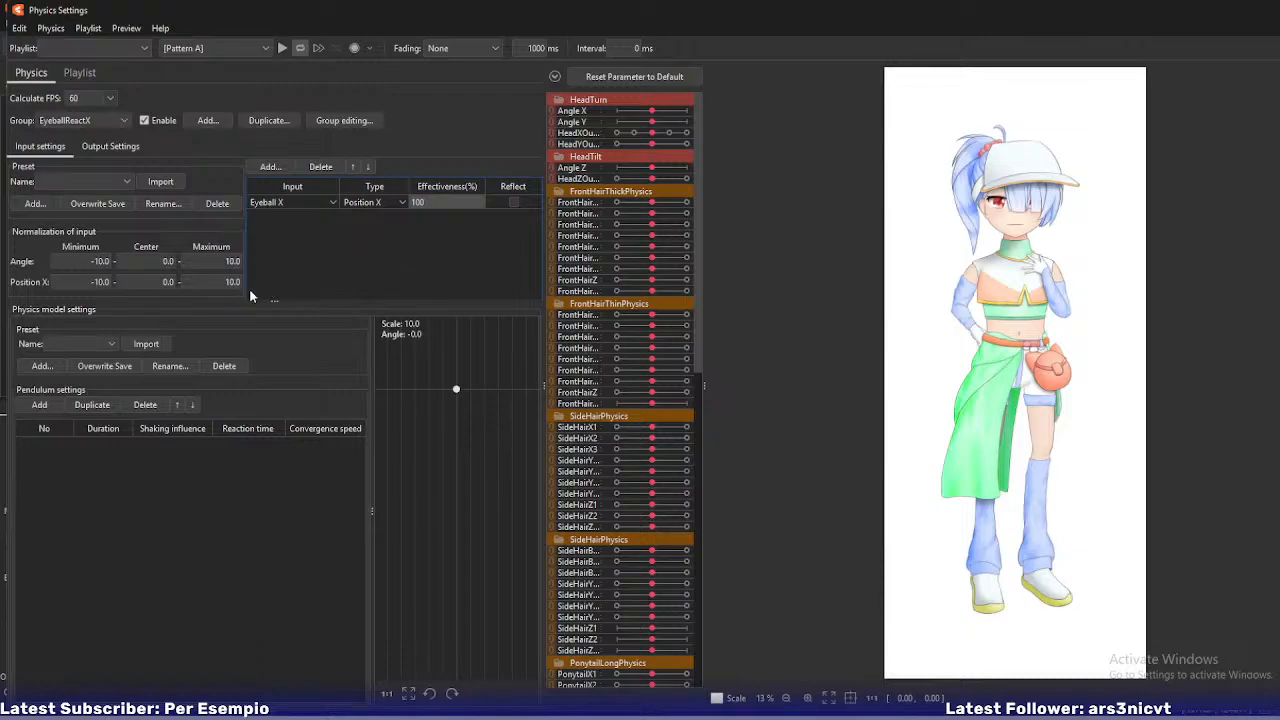
- Add one pendulum to the EyeballReactX group and assign the EyeballReactX parameter from EyePhysics as its output
left_click(41, 404)
left_click(105, 146)
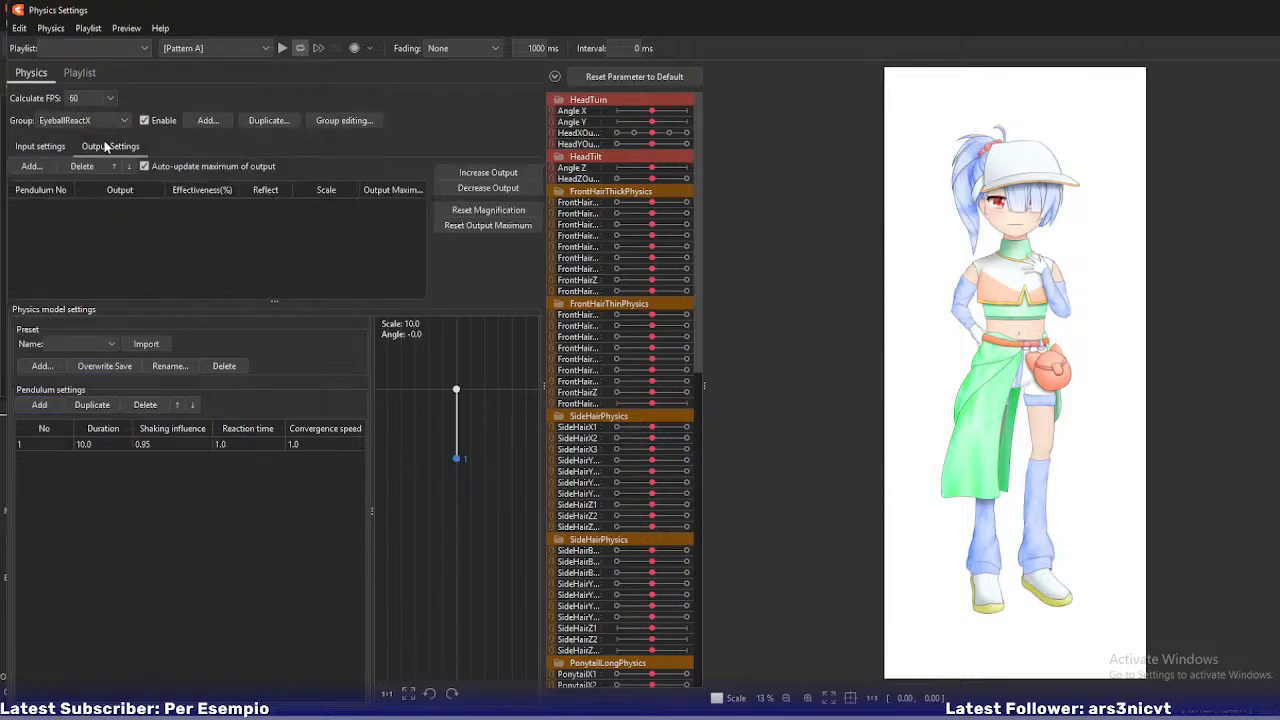
left_click(42, 170)
left_click(561, 224)
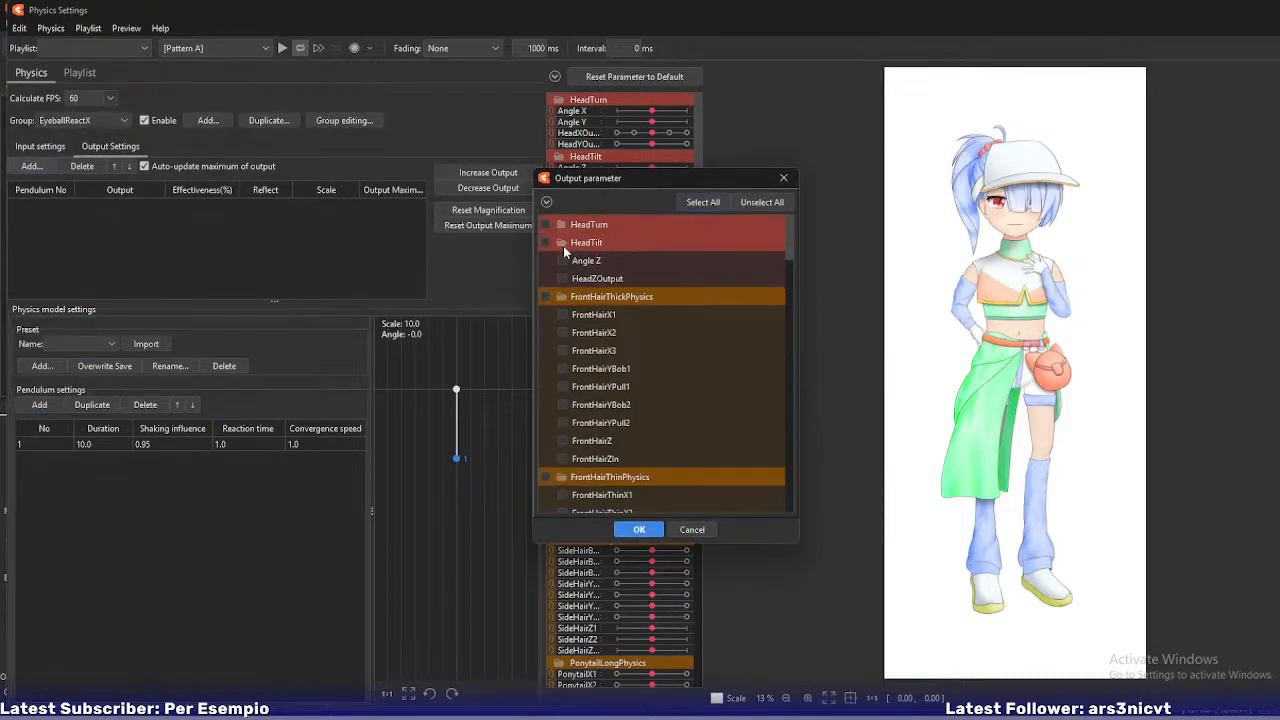
left_click(564, 245)
left_click(563, 260)
left_click(562, 278)
left_click(561, 296)
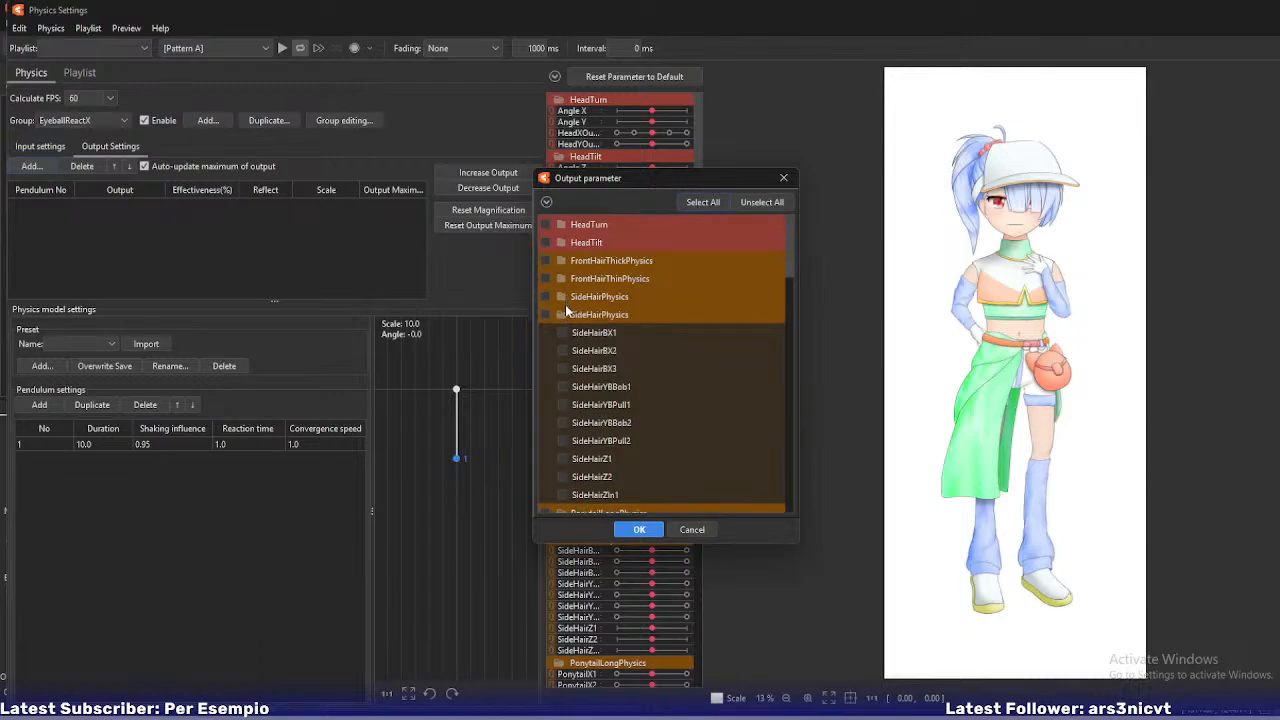
left_click(563, 314)
left_click(562, 332)
left_click(562, 350)
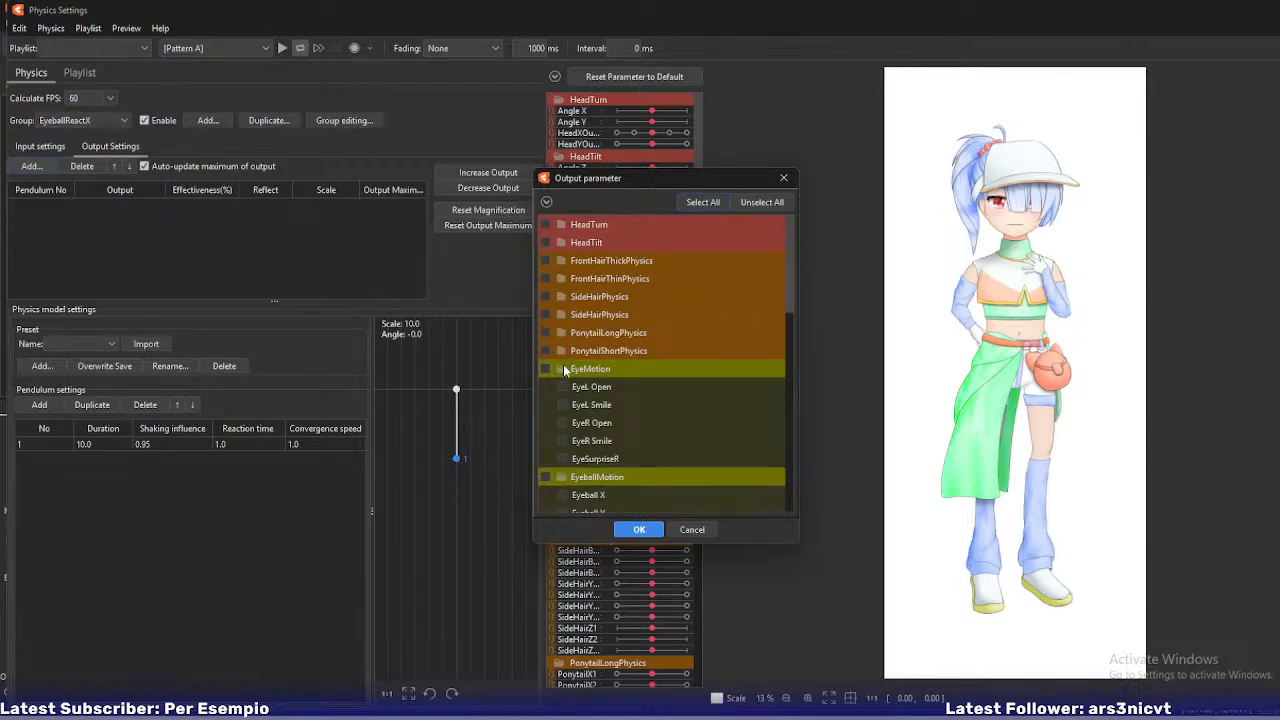
left_click(563, 366)
left_click(563, 387)
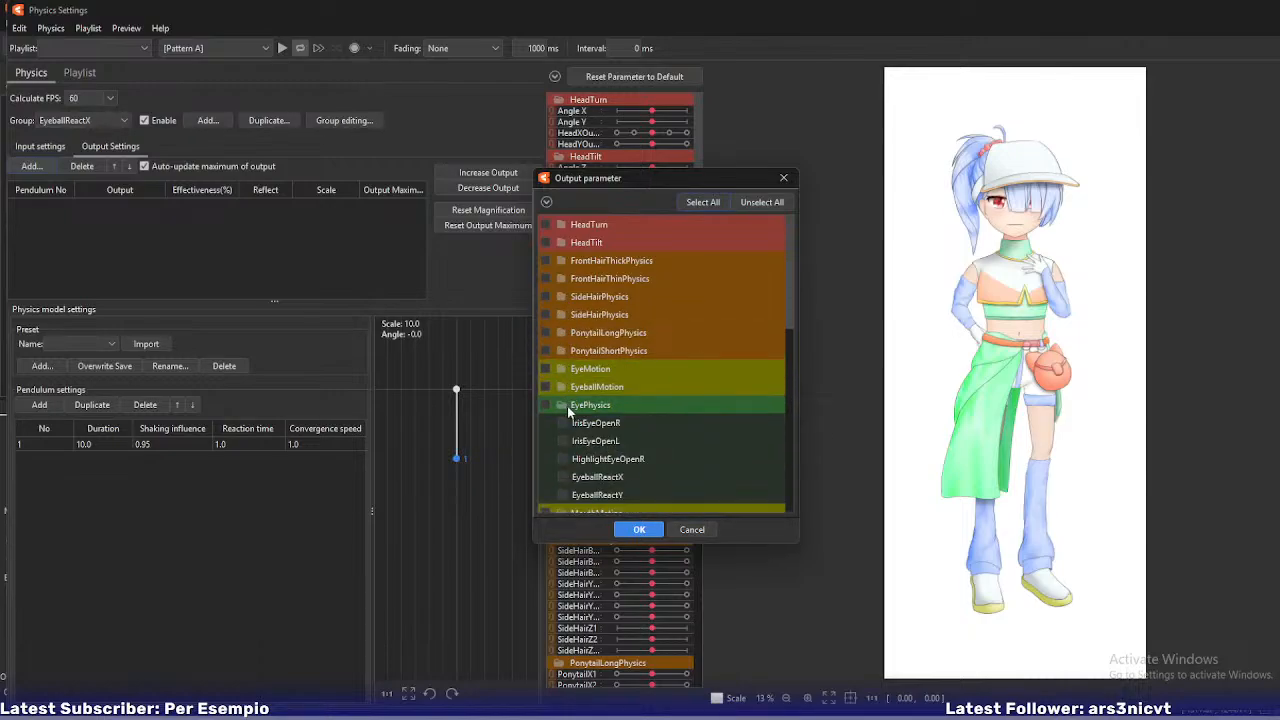
left_click(563, 477)
left_click(640, 530)
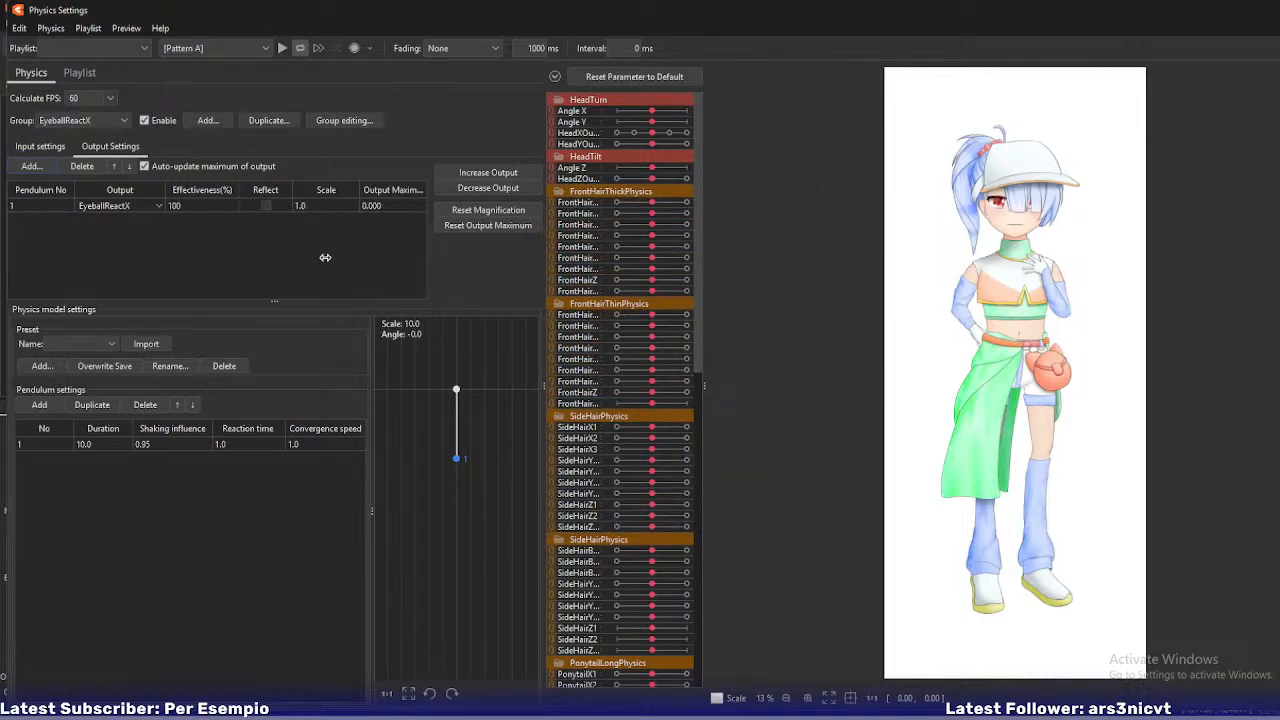
- Duplicate the EyeballReactX physics group and name the copy EyeballReactY
left_click(250, 123)
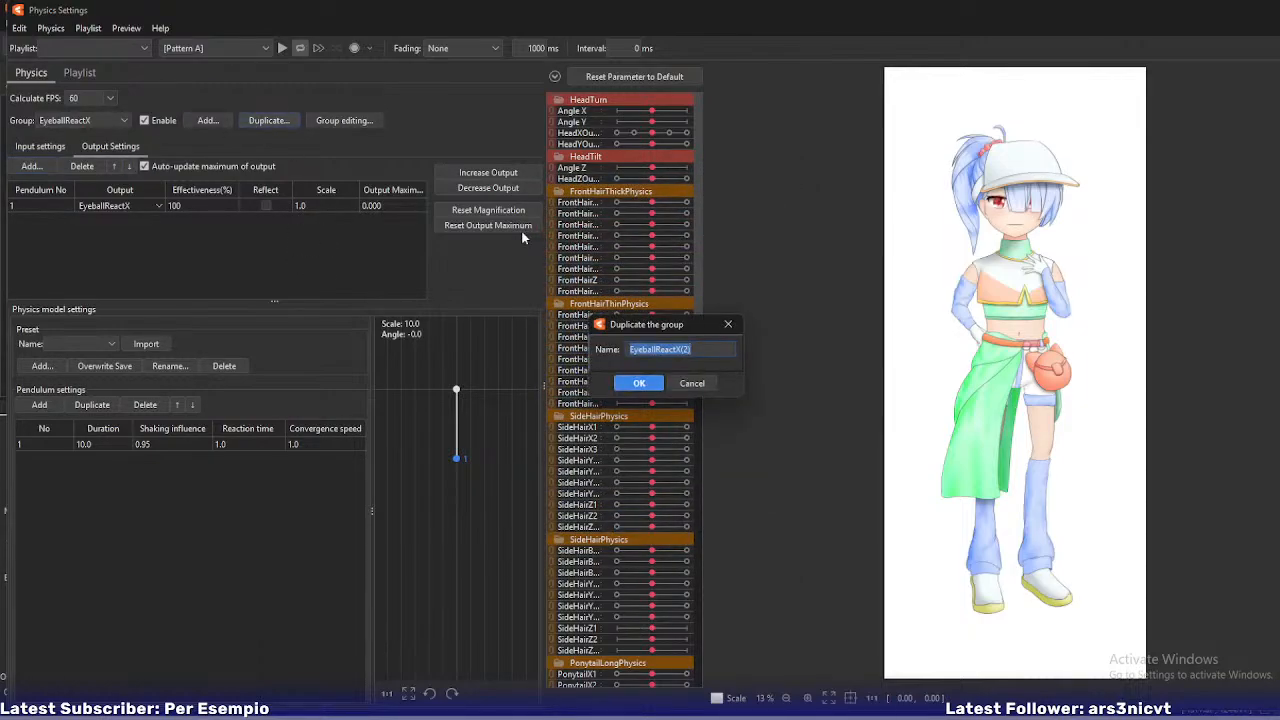
key("End")
key("BackSpace")
type("Y")
left_click(632, 384)
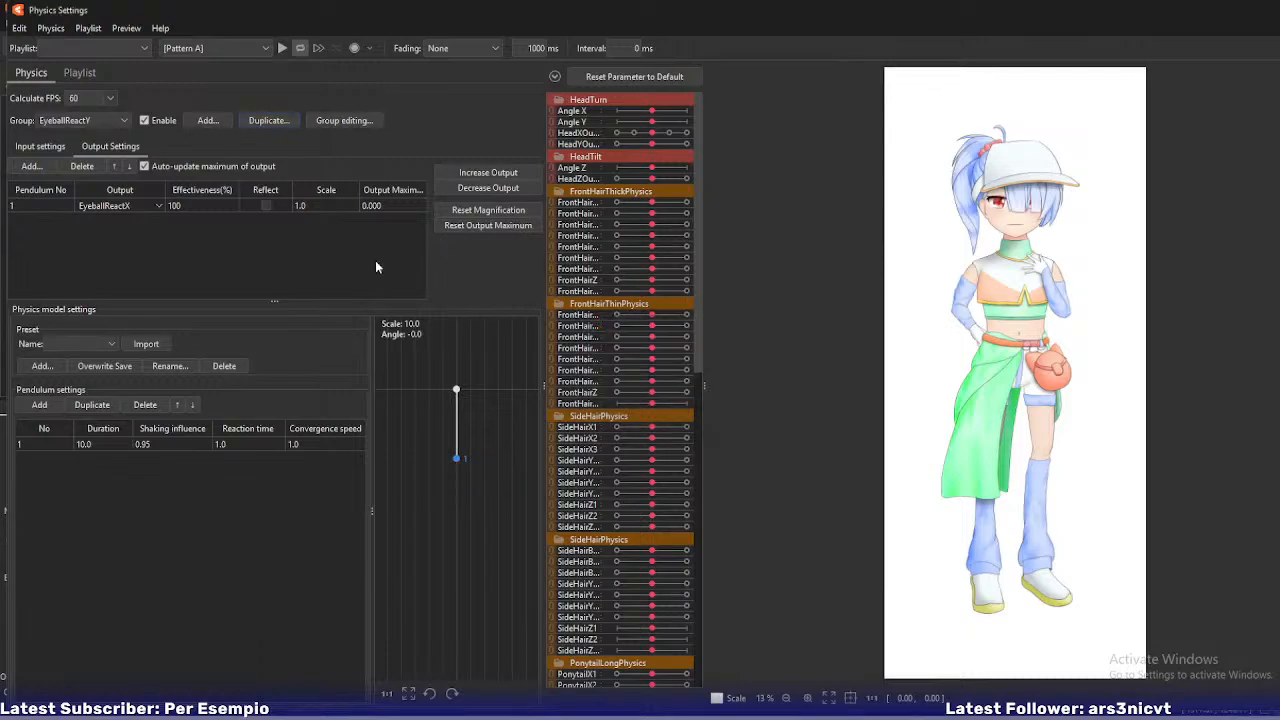
- Change the input parameter of the EyeballReactY group to Eyeball Y
left_click(40, 146)
left_click(312, 200)
scroll(294, 307, "down", 10)
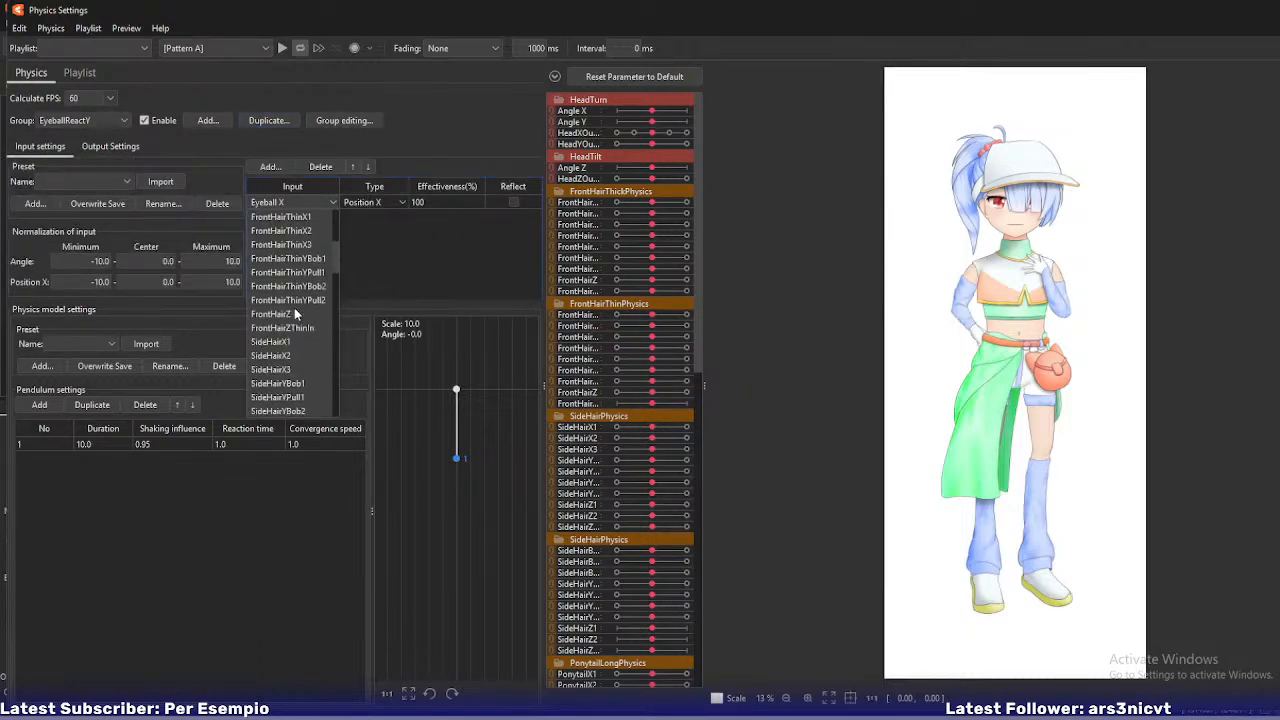
scroll(297, 322, "down", 5)
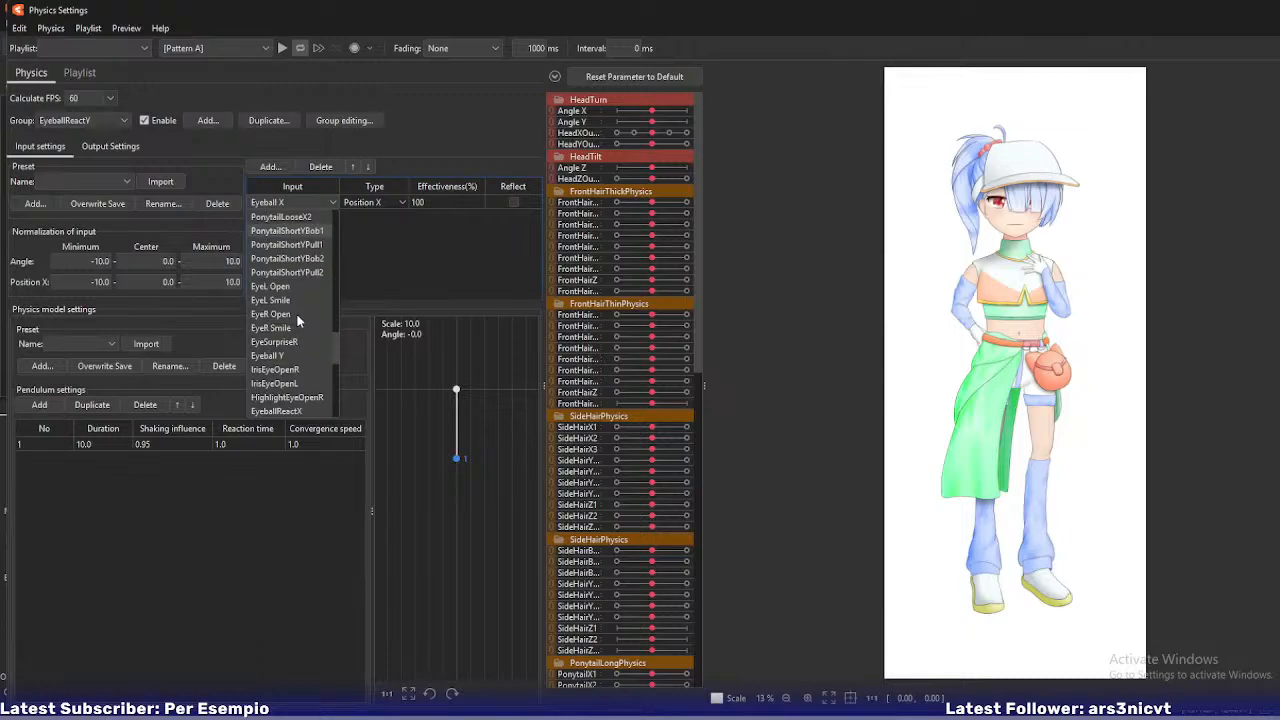
left_click(297, 316)
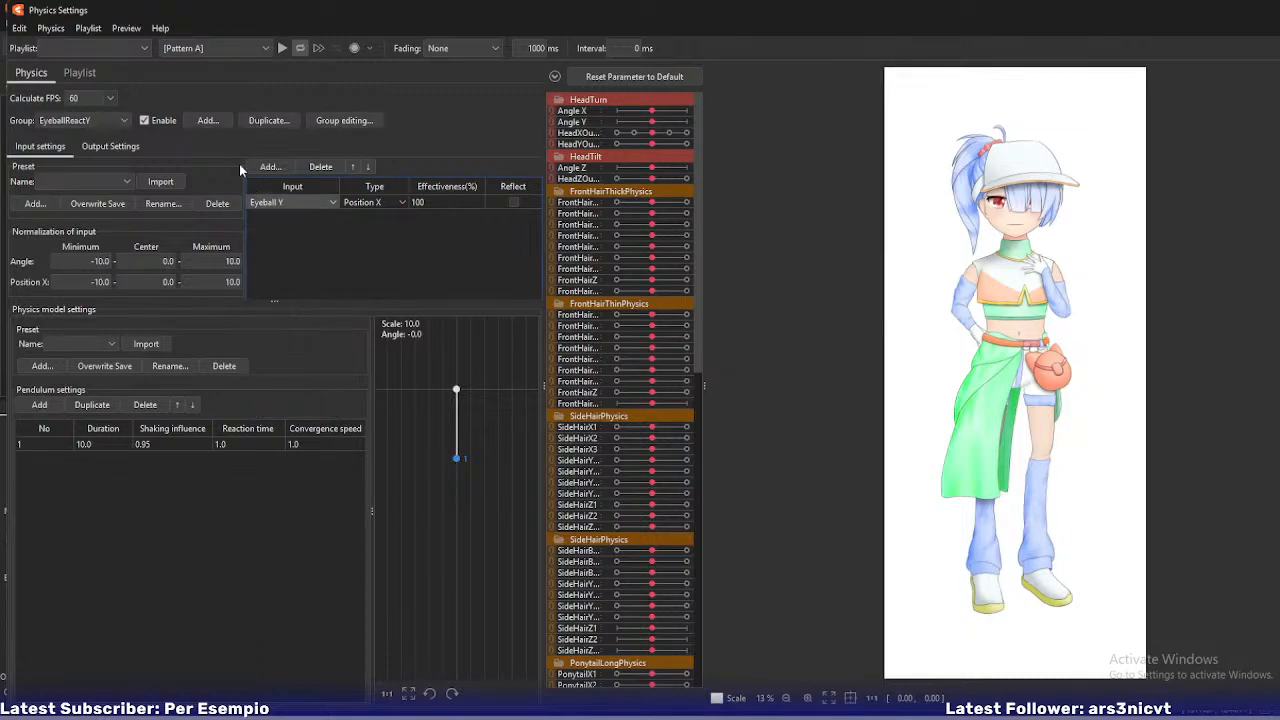
- Change the output parameter of the EyeballReactY group to EyeballReactY
left_click(121, 146)
left_click(105, 206)
scroll(120, 329, "down", 10)
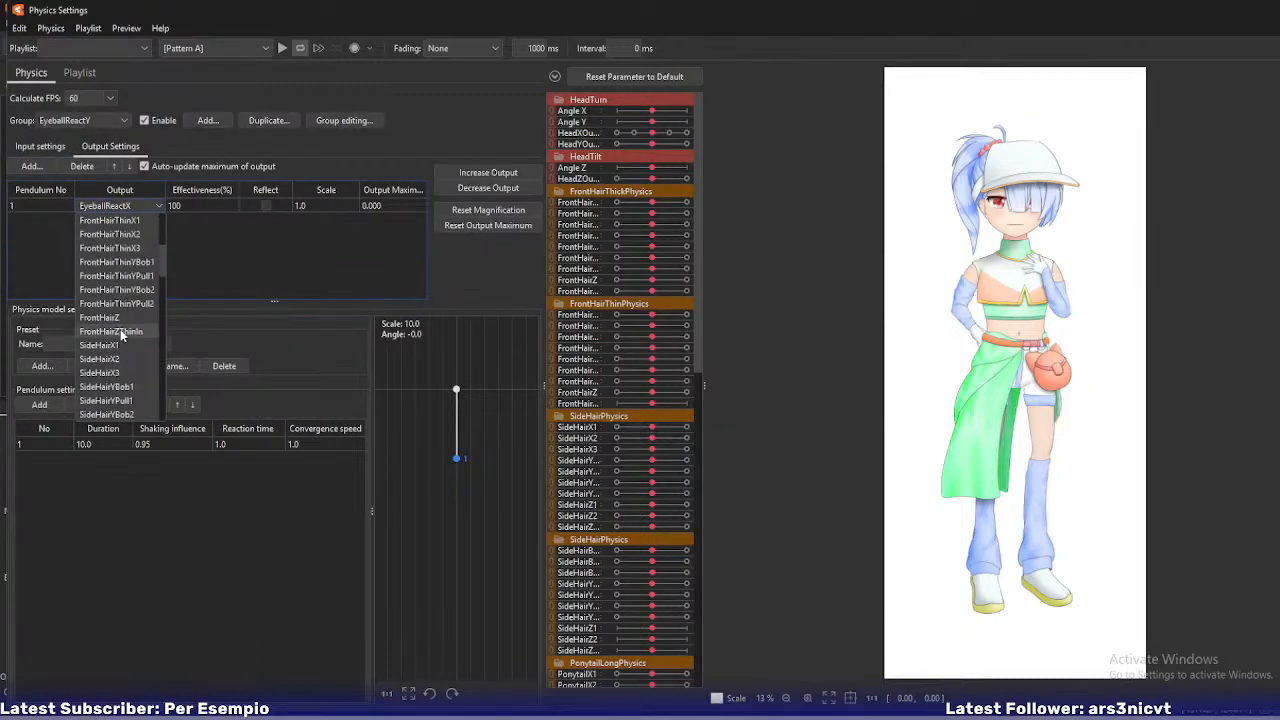
scroll(123, 335, "down", 6)
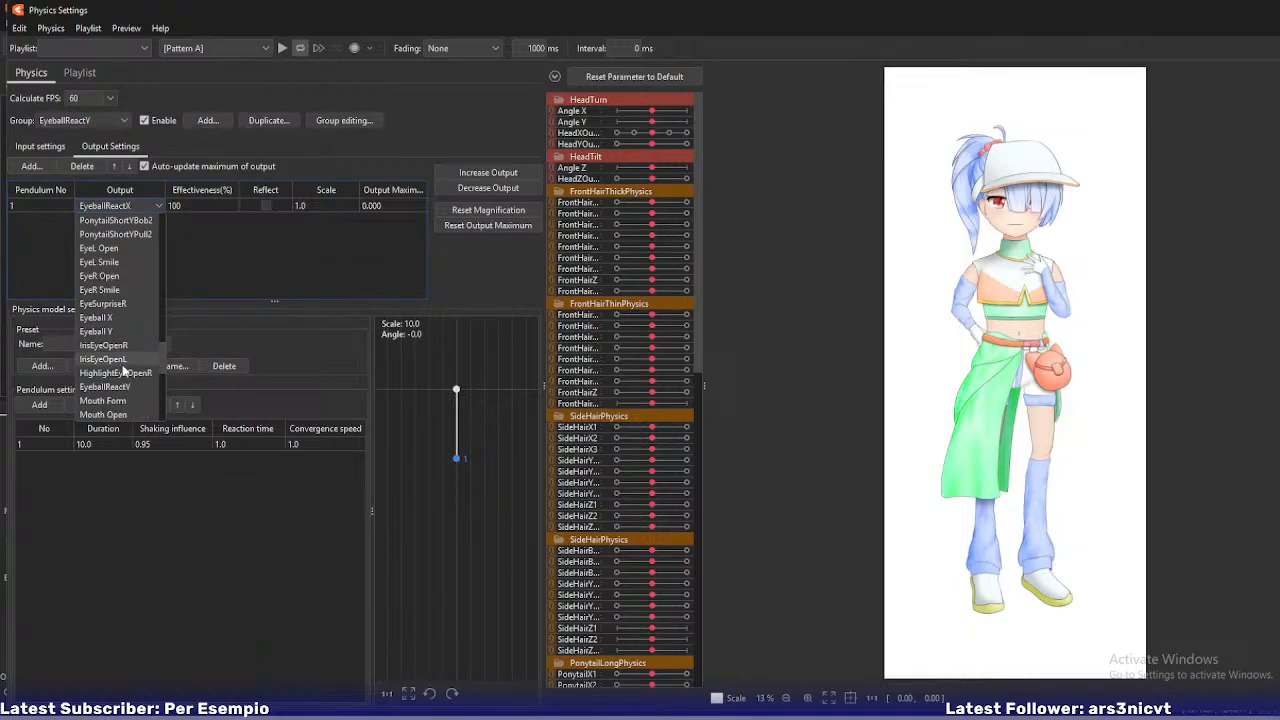
left_click(104, 387)
- Test the physics on the model's face in the preview and try a convergence speed of 2.0 for the EyeballReactY pendulum
scroll(864, 267, "up", 4)
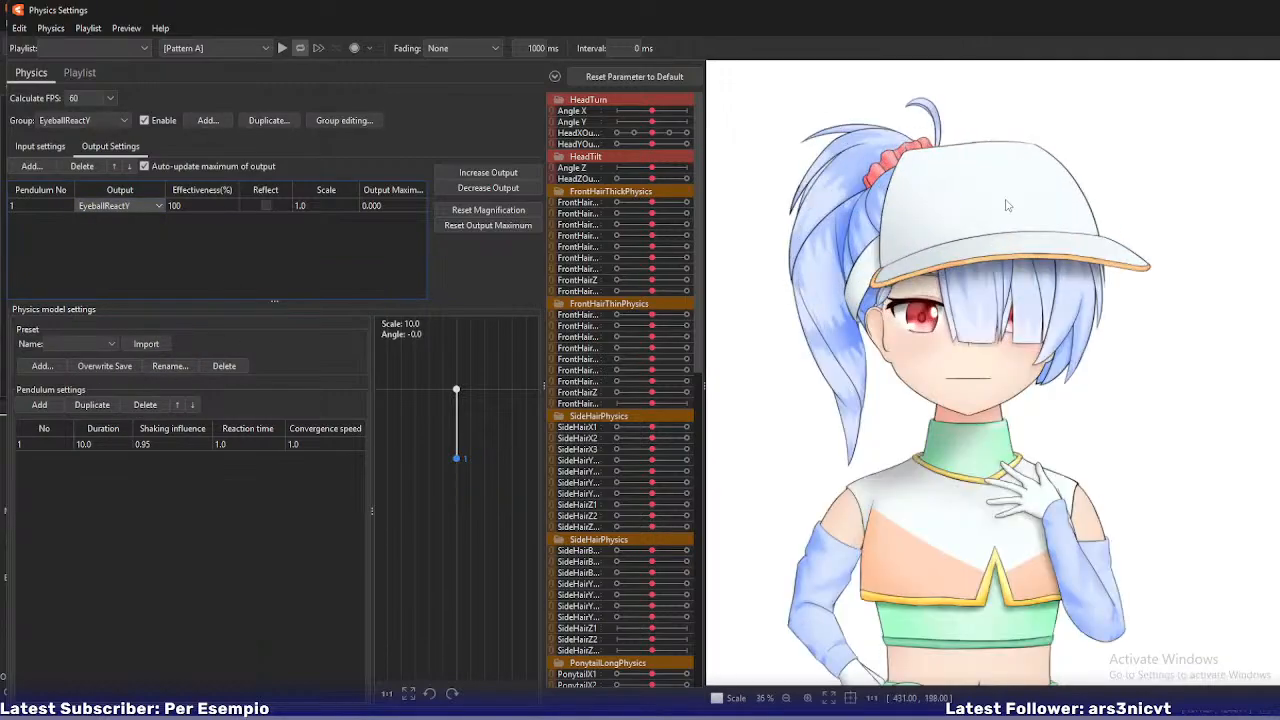
scroll(1140, 447, "down", 2)
scroll(1140, 447, "up", 2)
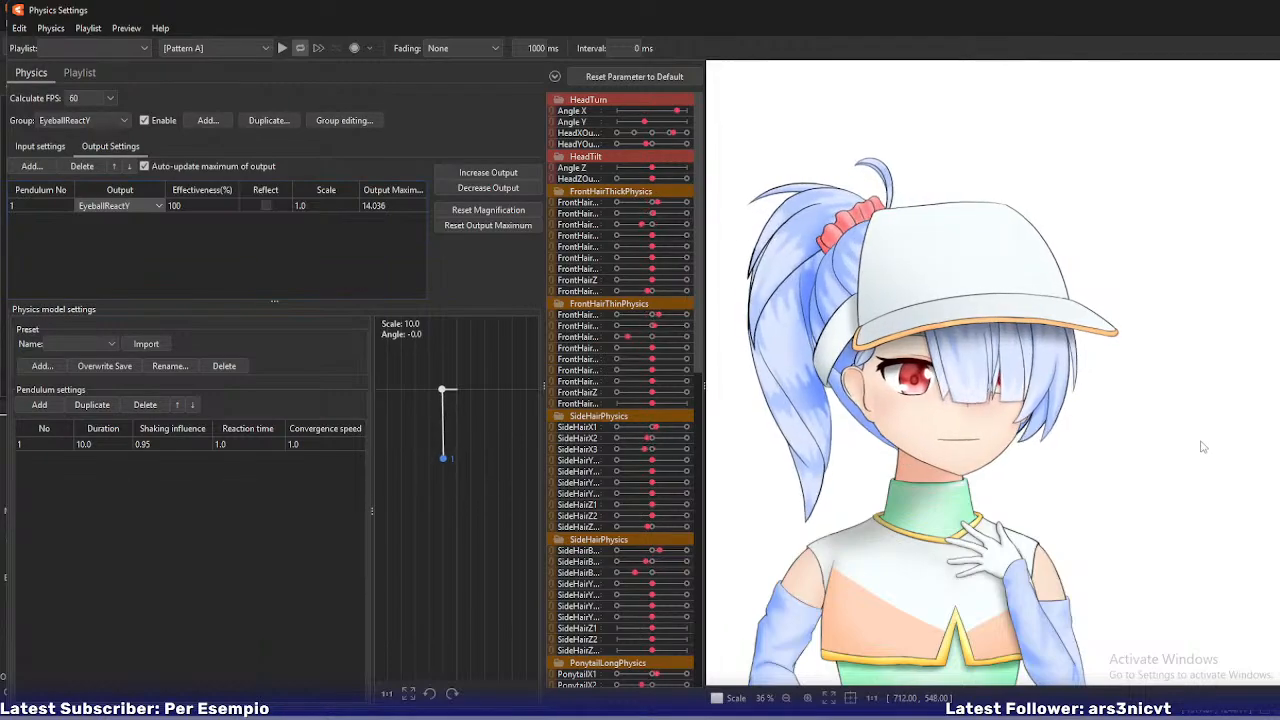
scroll(1140, 447, "up", 3)
left_click_drag(1120, 455, 1260, 446)
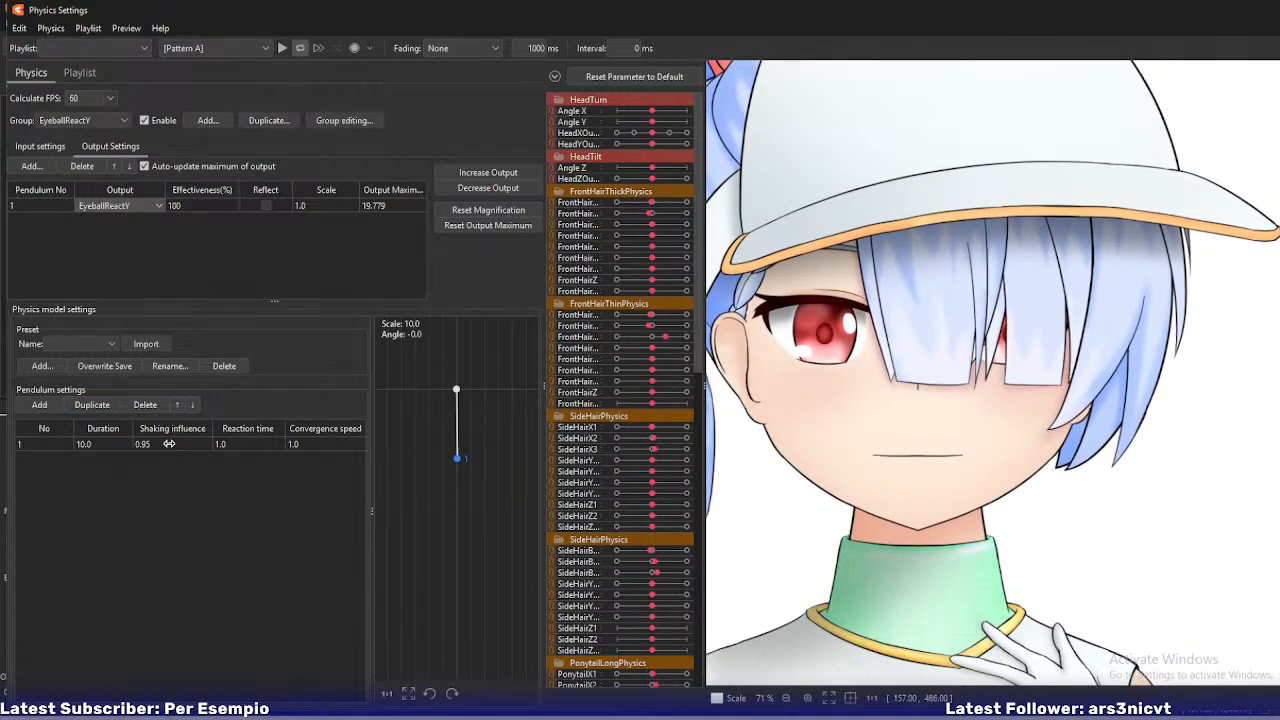
left_click_drag(168, 443, 158, 443)
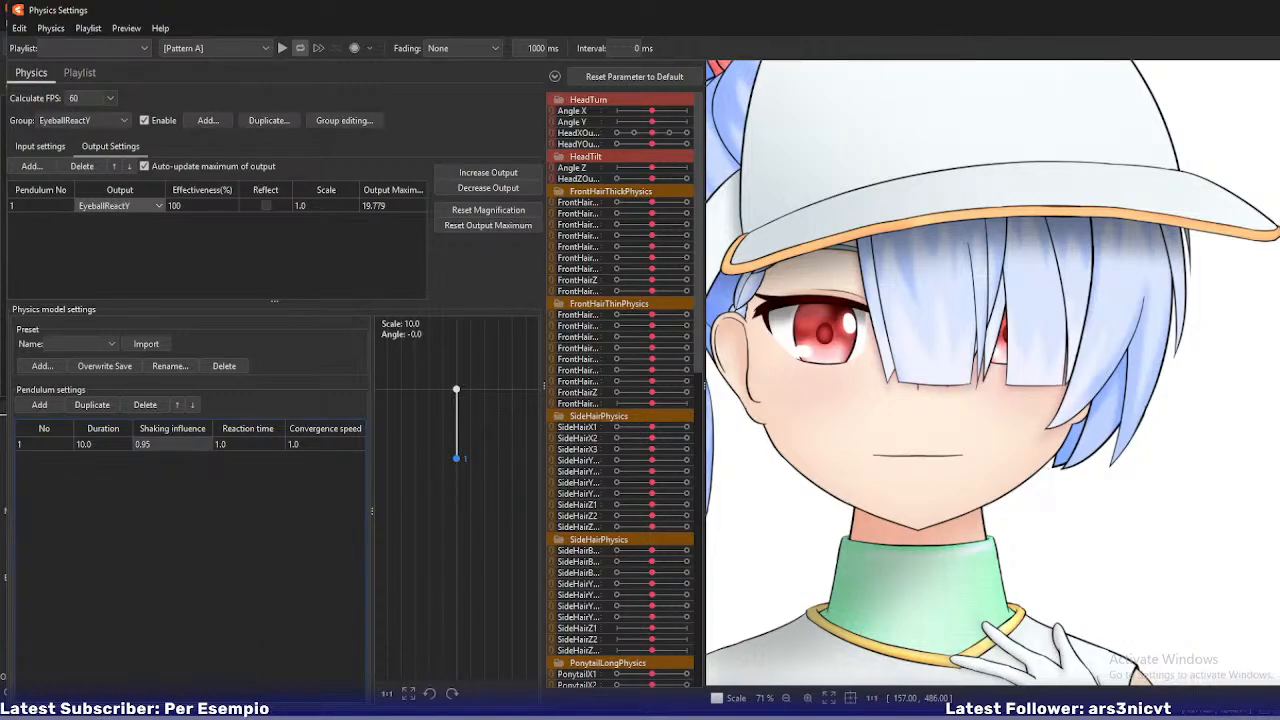
double_click(320, 444)
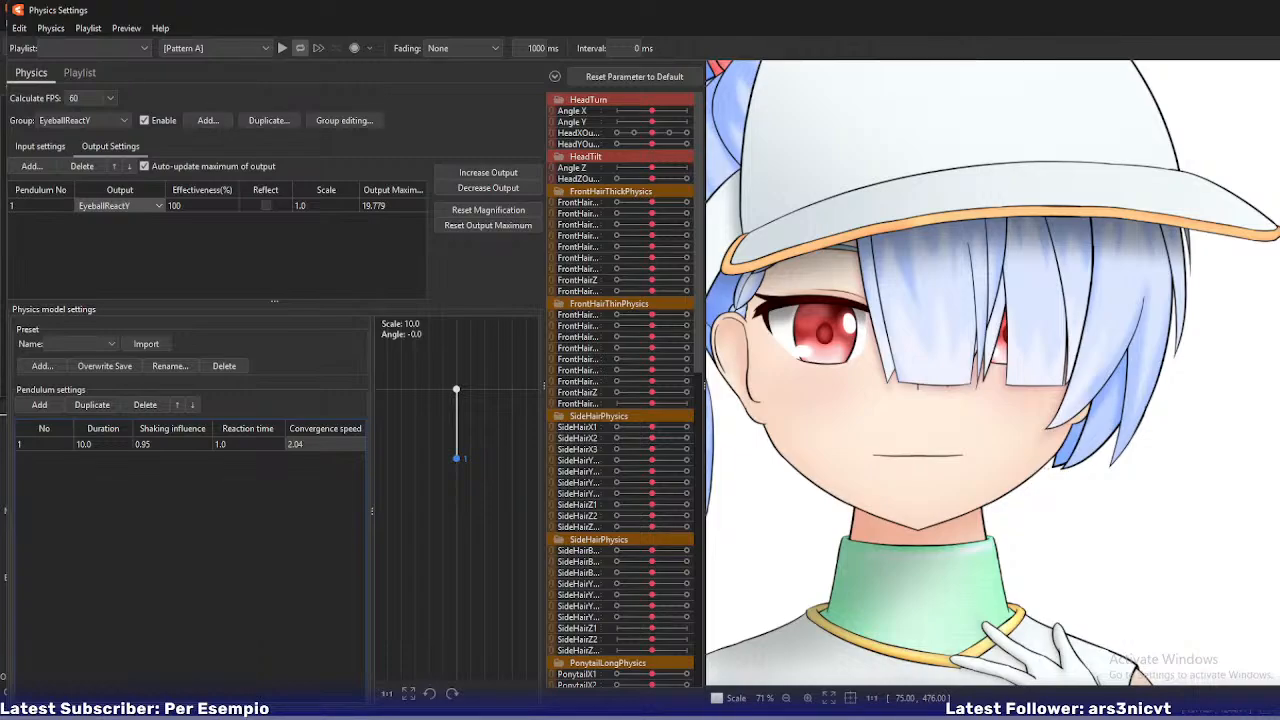
key("Return")
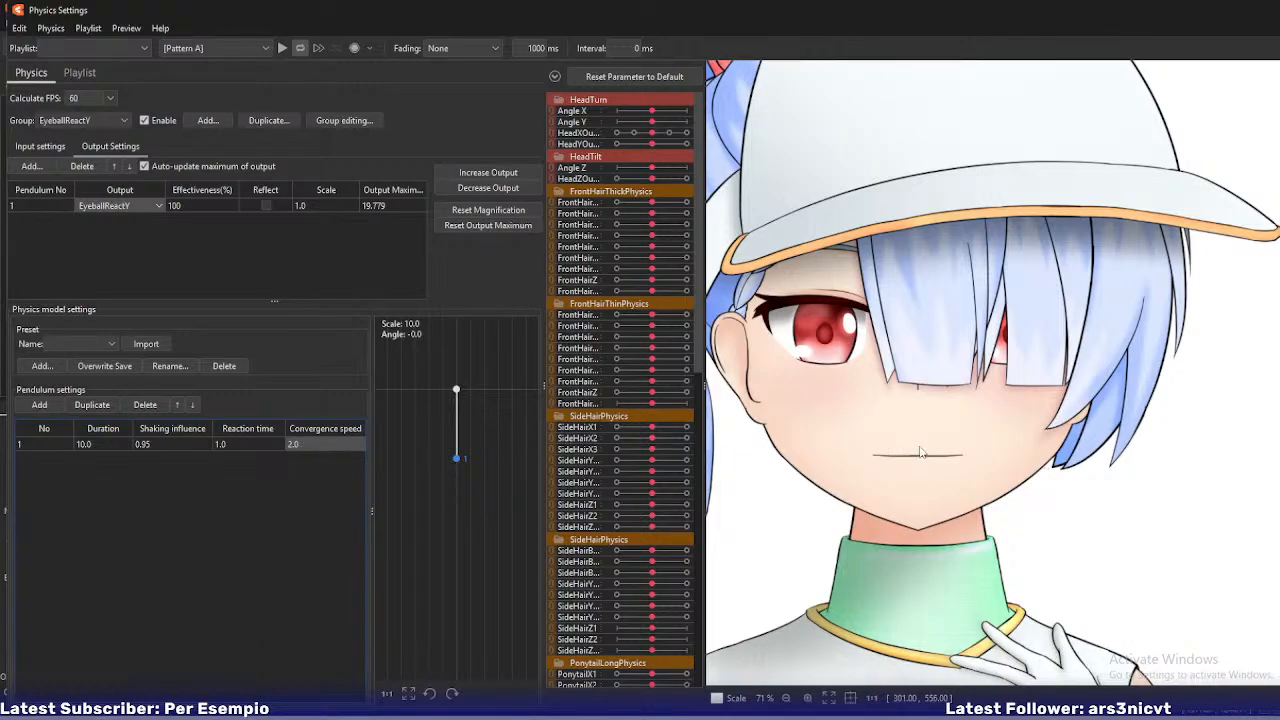
- Set the EyeballReactY pendulum's shaking influence to 0.89 and convergence speed to 1.01, checking the eye reaction in the preview
left_click_drag(919, 447, 560, 383)
left_click_drag(1140, 436, 871, 411)
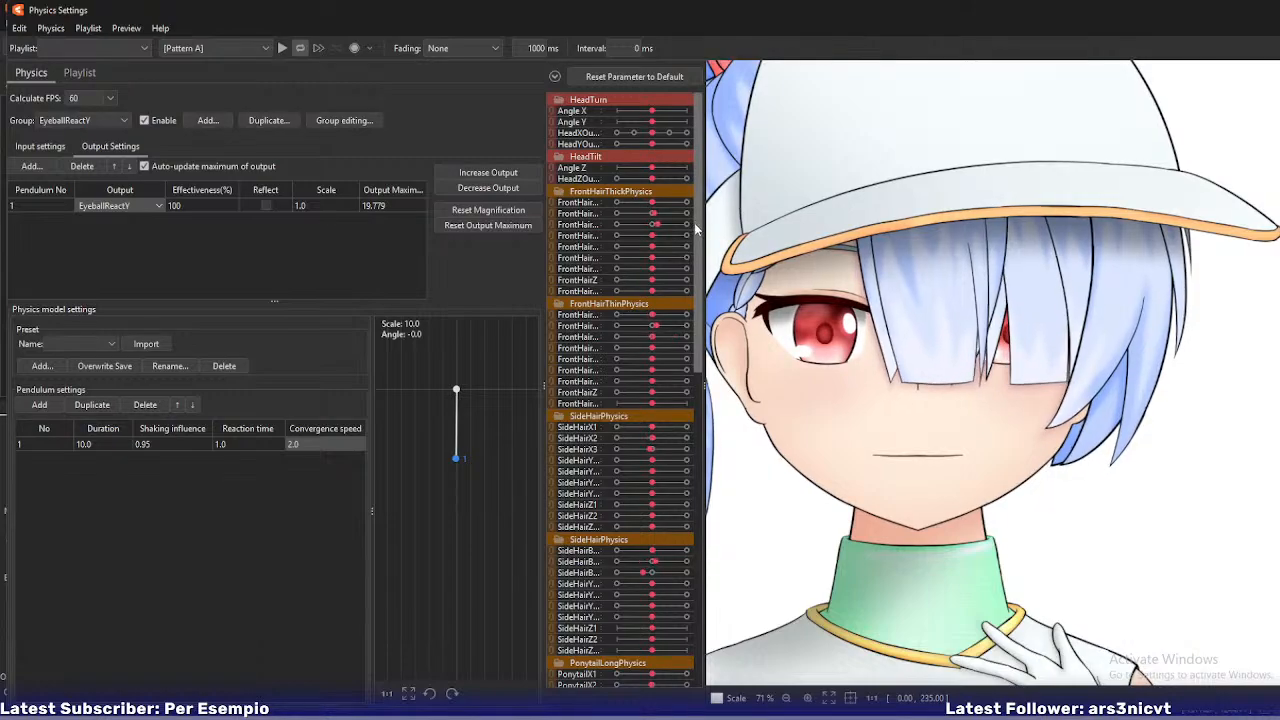
left_click_drag(697, 230, 703, 446)
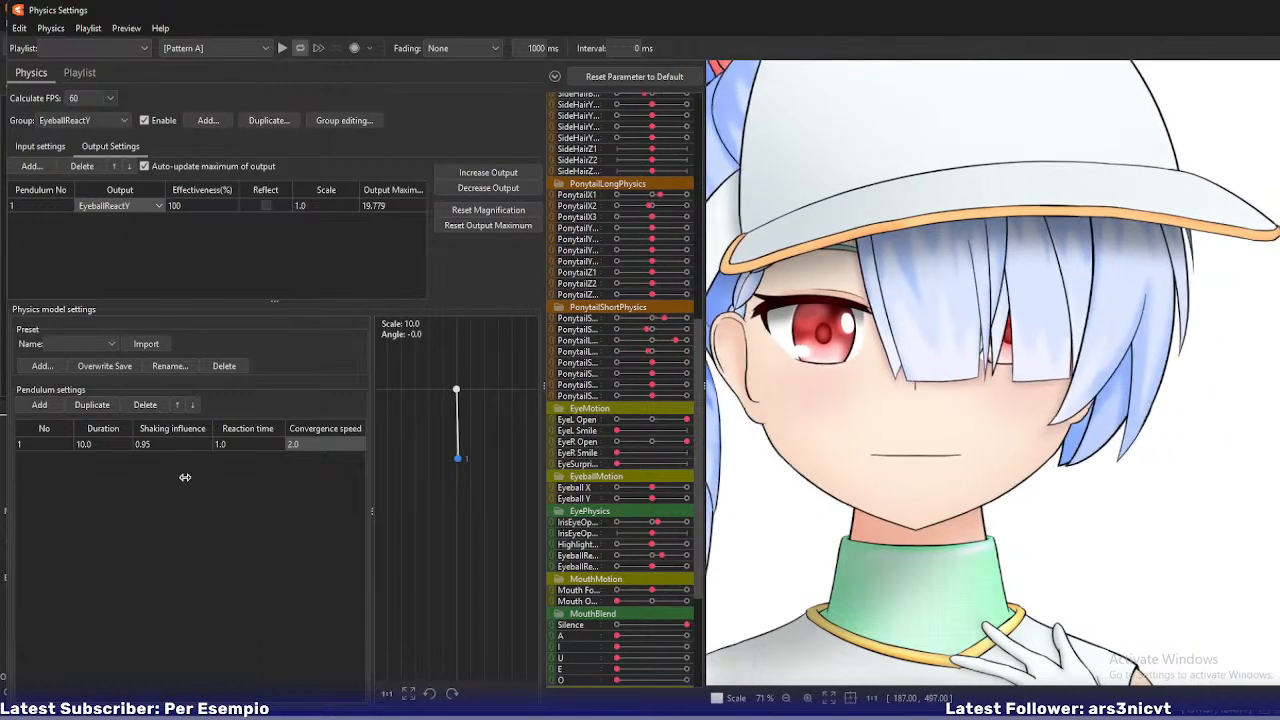
left_click_drag(156, 445, 151, 445)
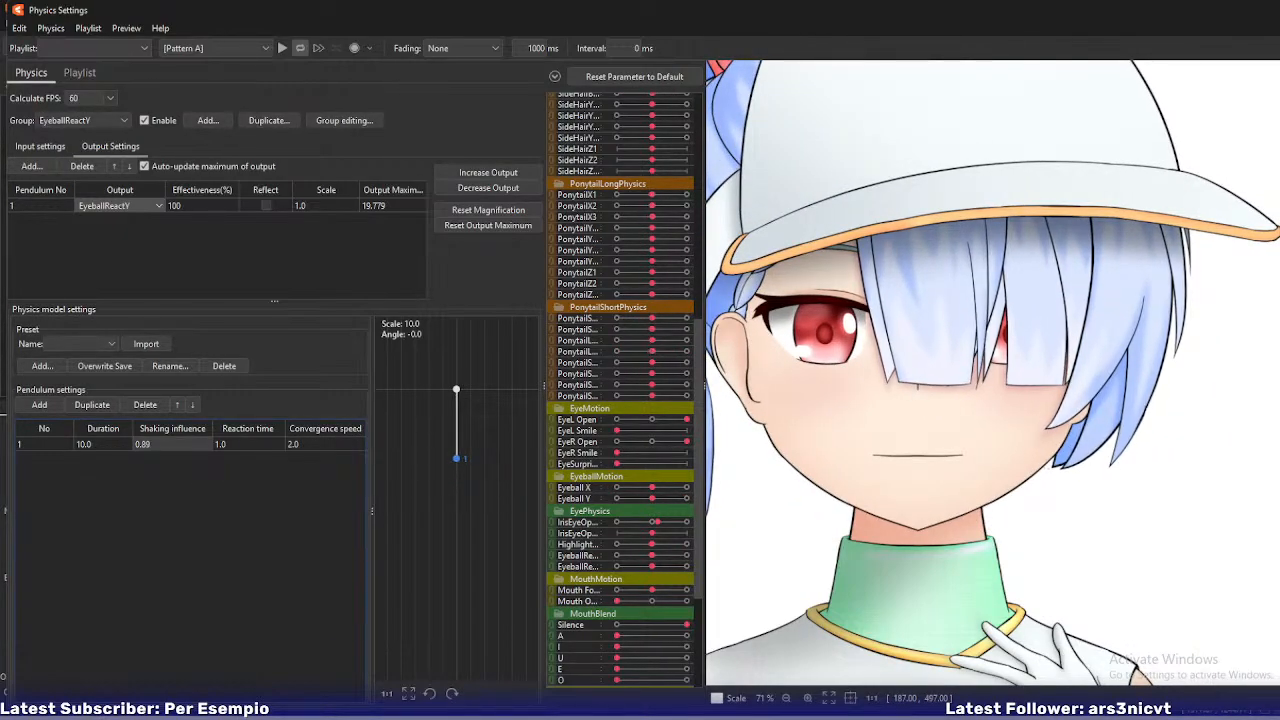
left_click_drag(960, 402, 1220, 410)
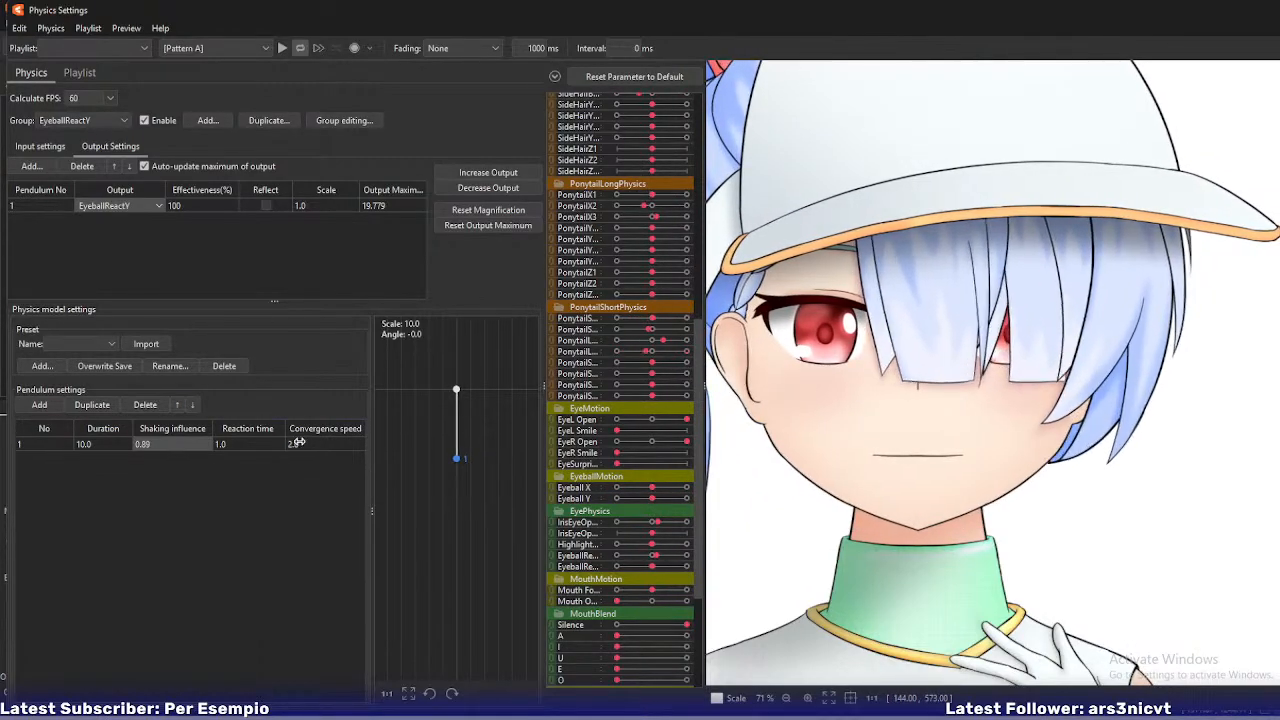
left_click_drag(299, 445, 284, 445)
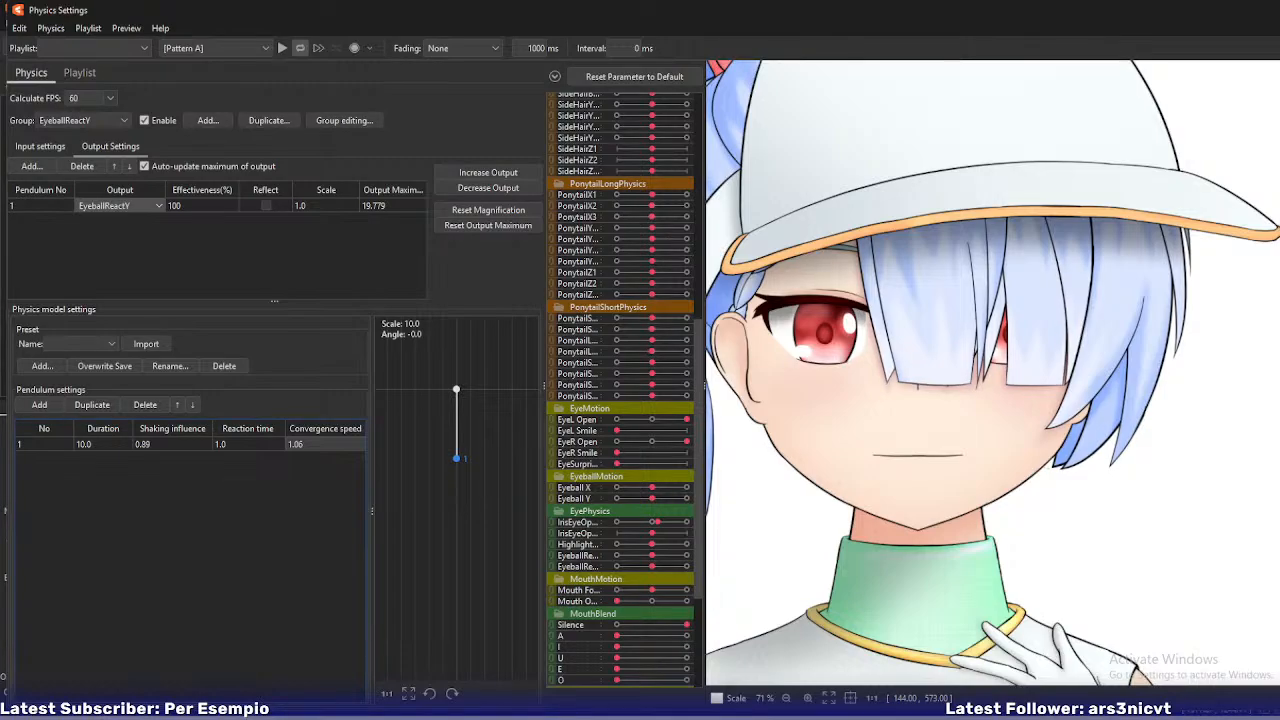
left_click_drag(857, 373, 299, 377)
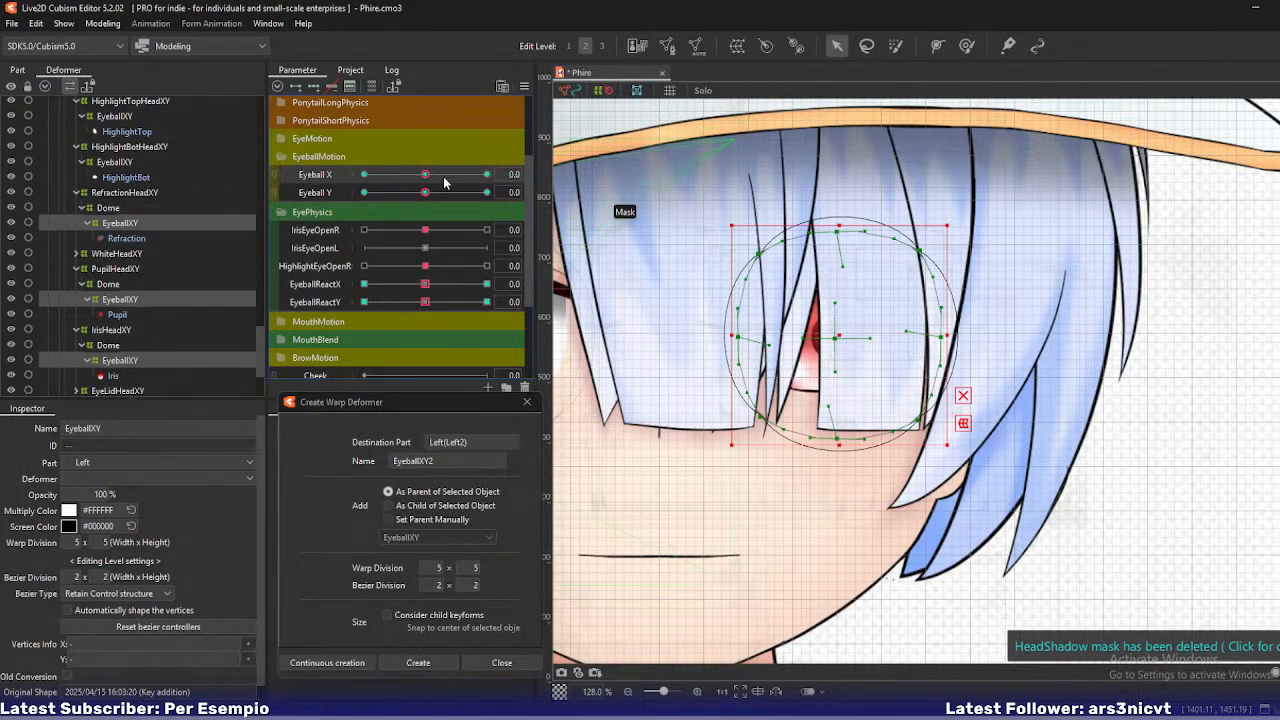
- Check the eyeball motion in the model editor, and reopen the physics settings on the output settings of the EyeballReactX group
left_click_drag(445, 182, 510, 225)
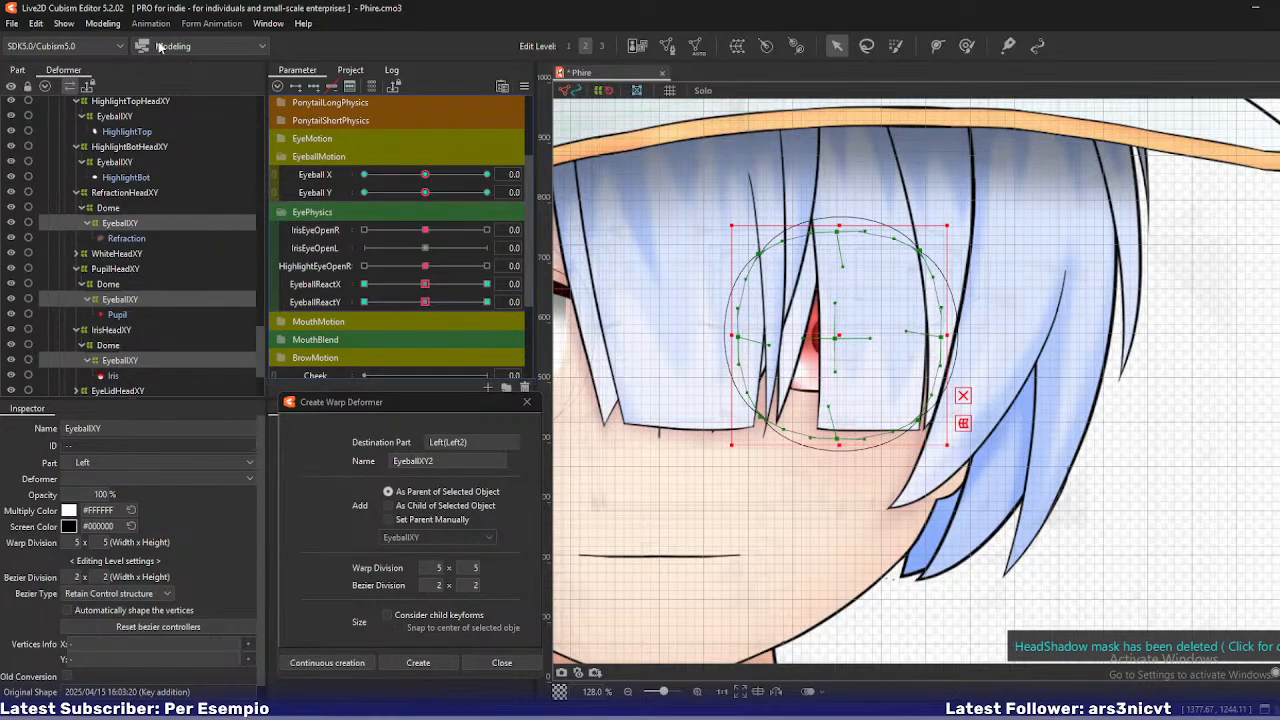
left_click(102, 23)
left_click(132, 331)
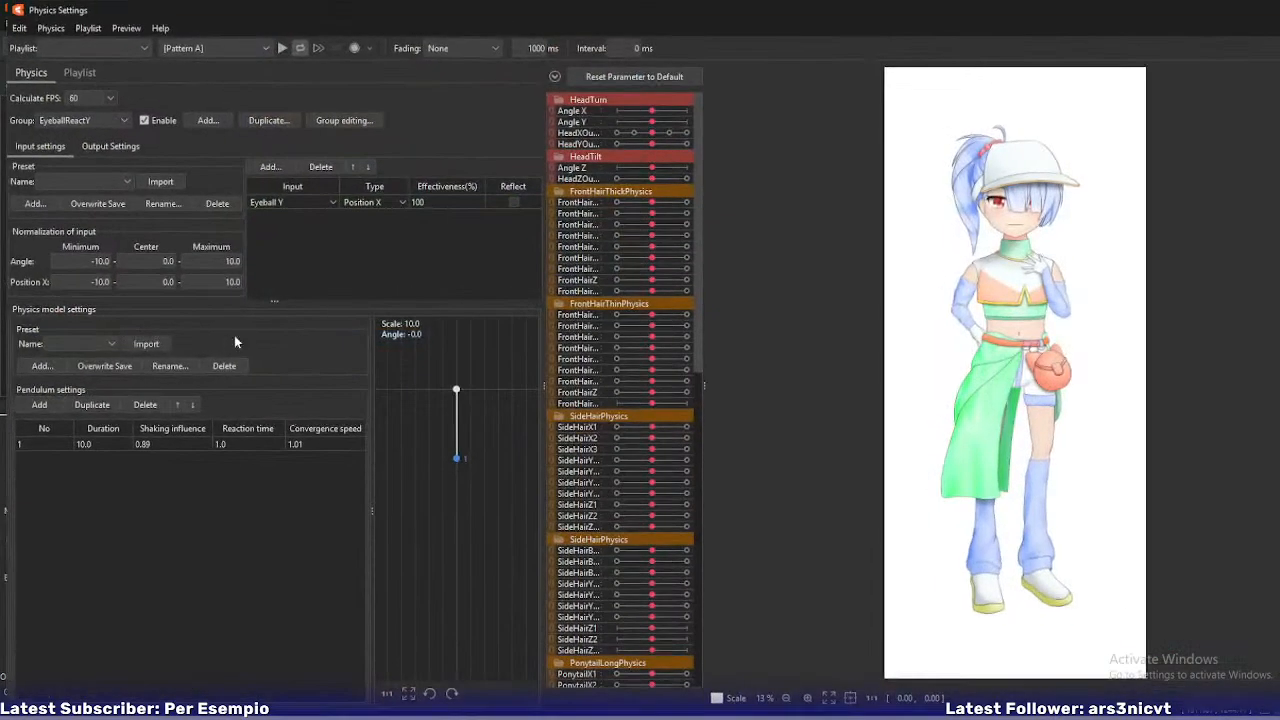
scroll(1031, 190, "up", 5)
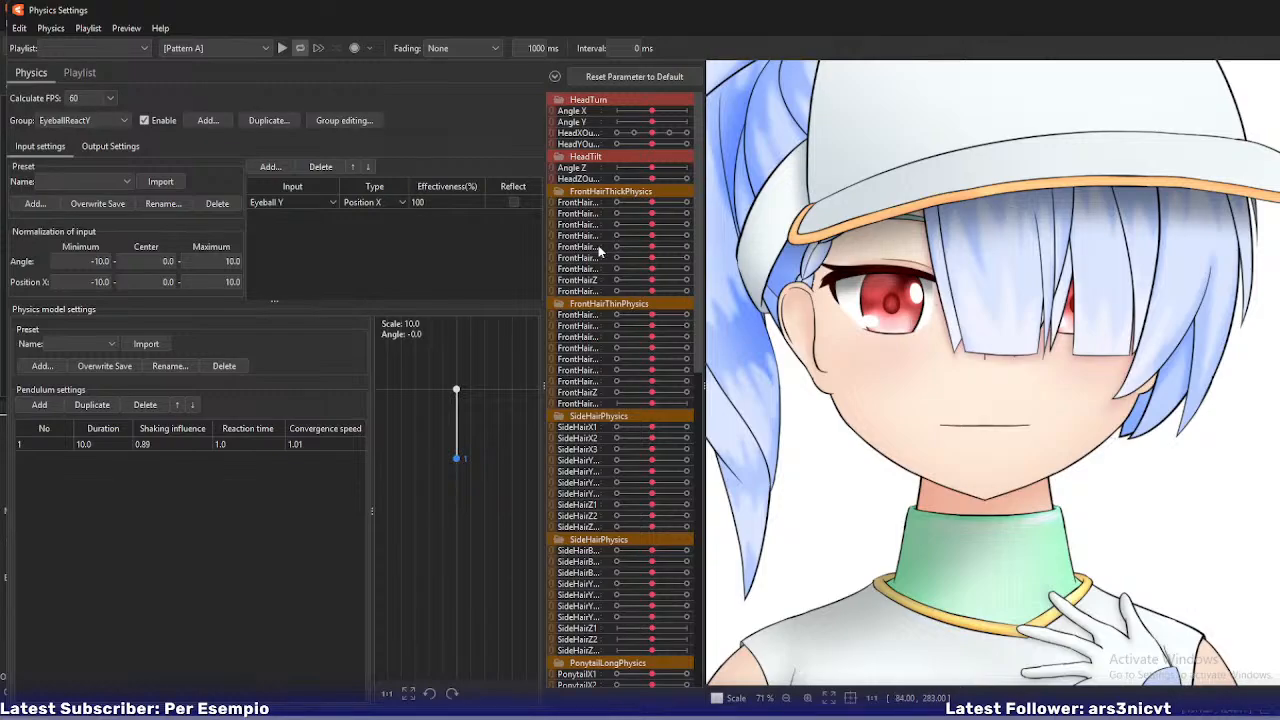
left_click(125, 148)
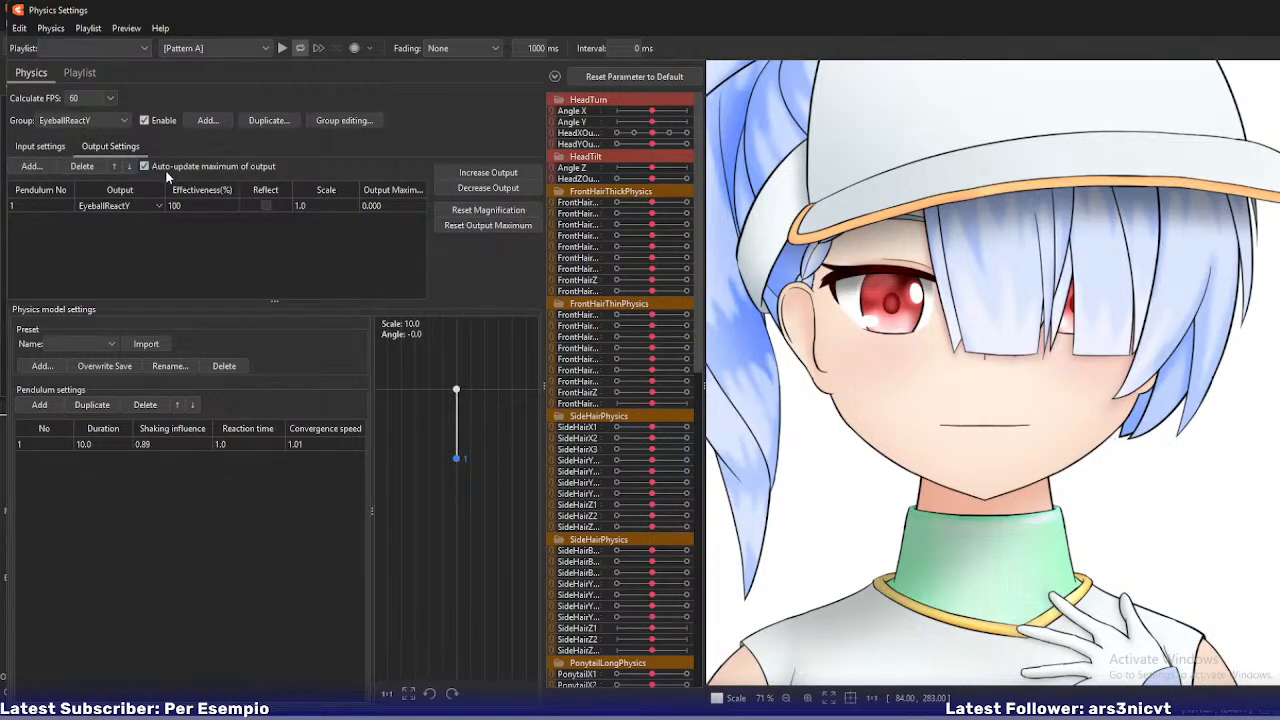
left_click(118, 122)
left_click(92, 318)
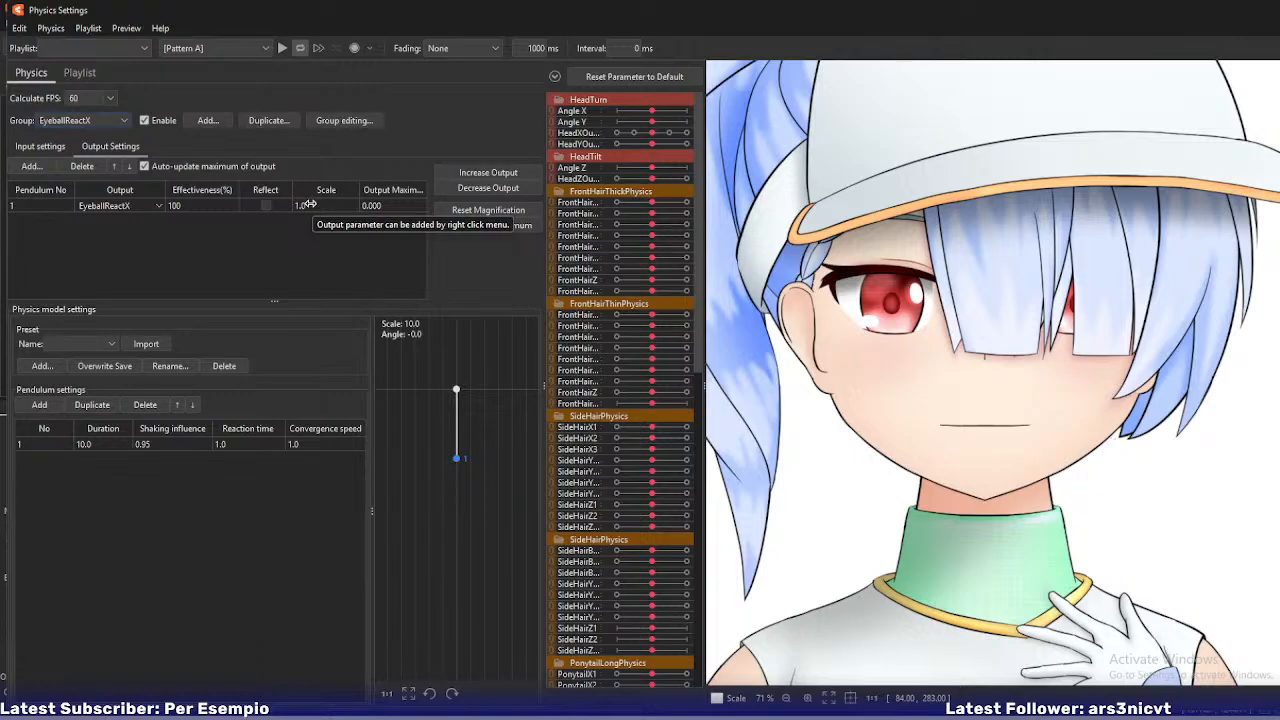
left_click(116, 118)
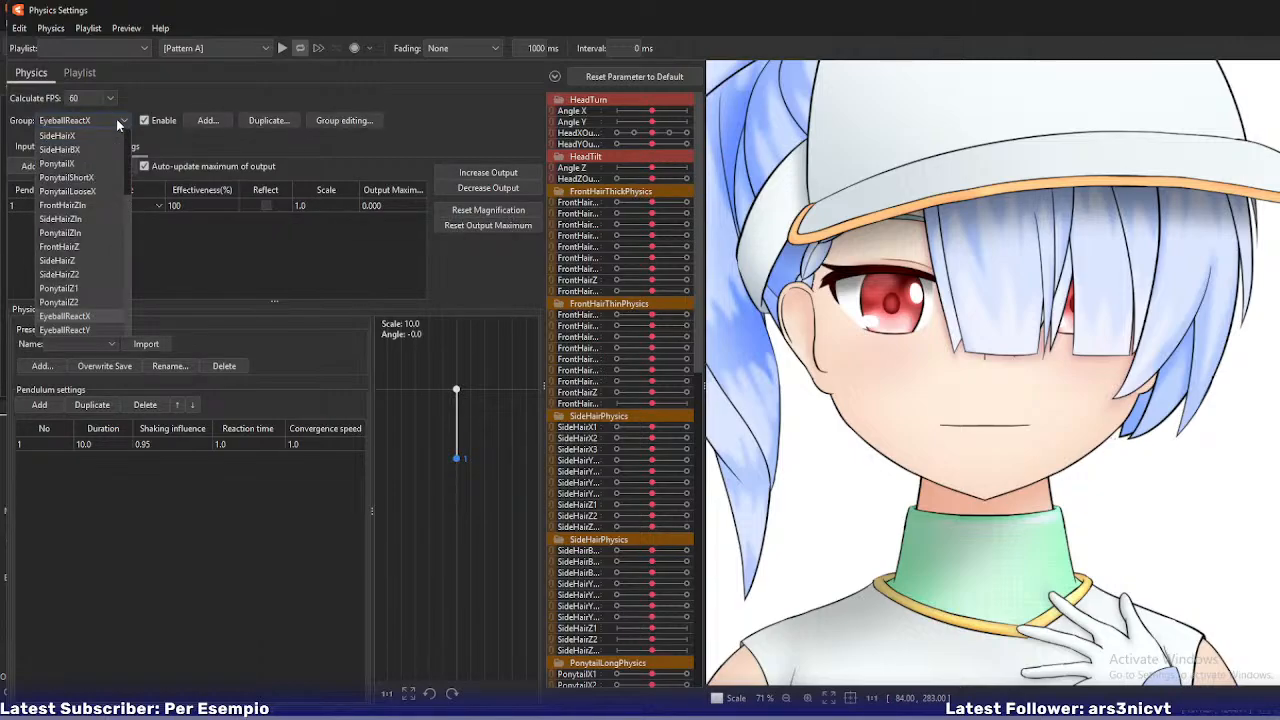
left_click(95, 316)
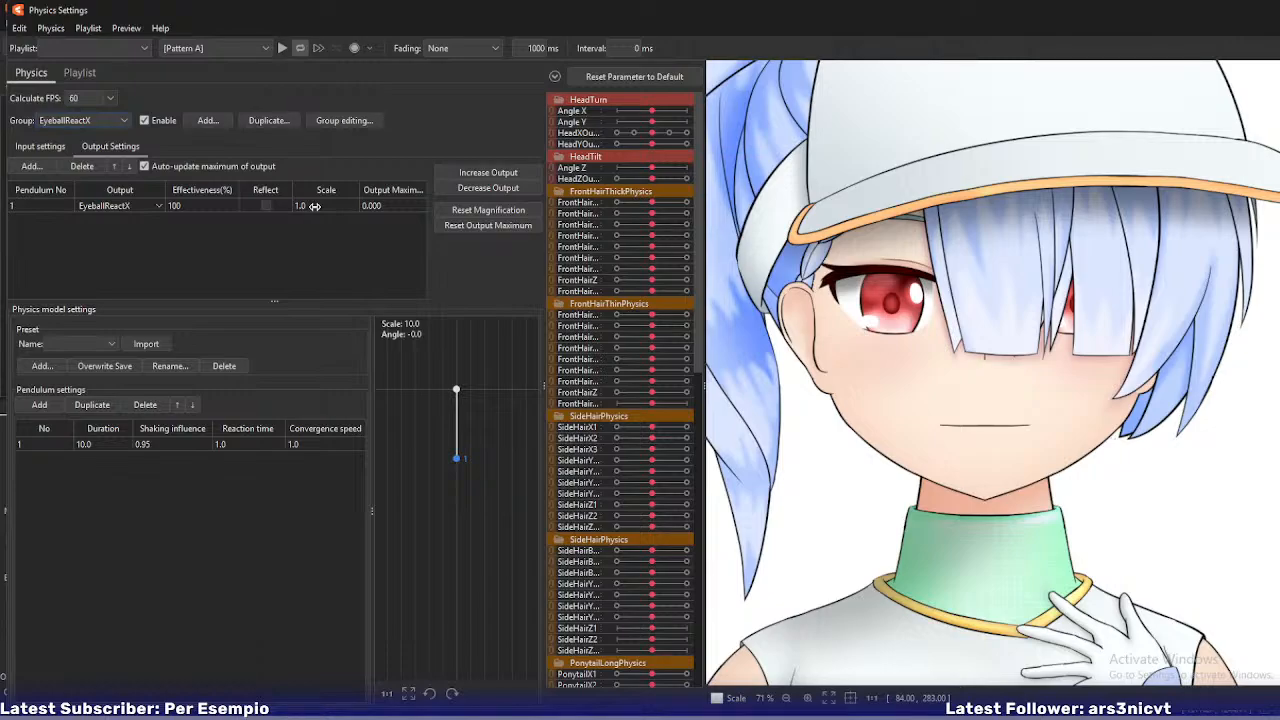
- Increase the EyeballReactX group's output magnification to fit the parameter range, after swinging the model in the preview
left_click(488, 172)
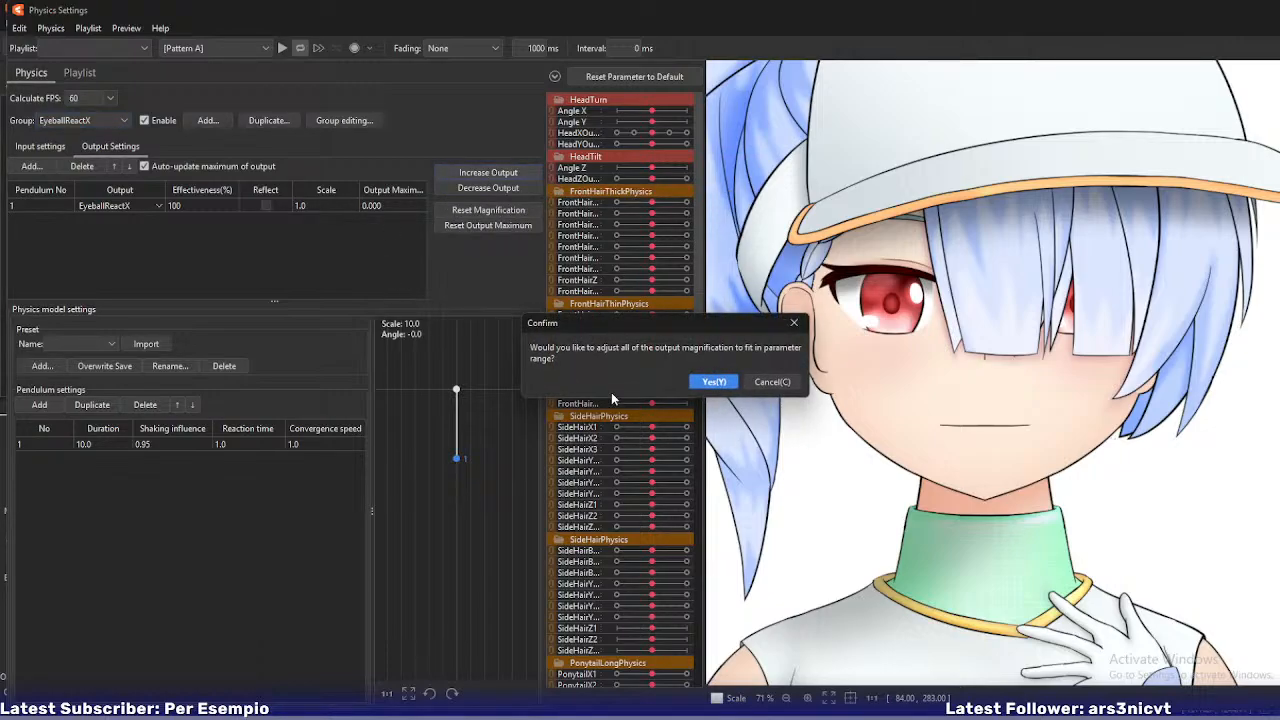
left_click(713, 382)
left_click(491, 175)
left_click(712, 382)
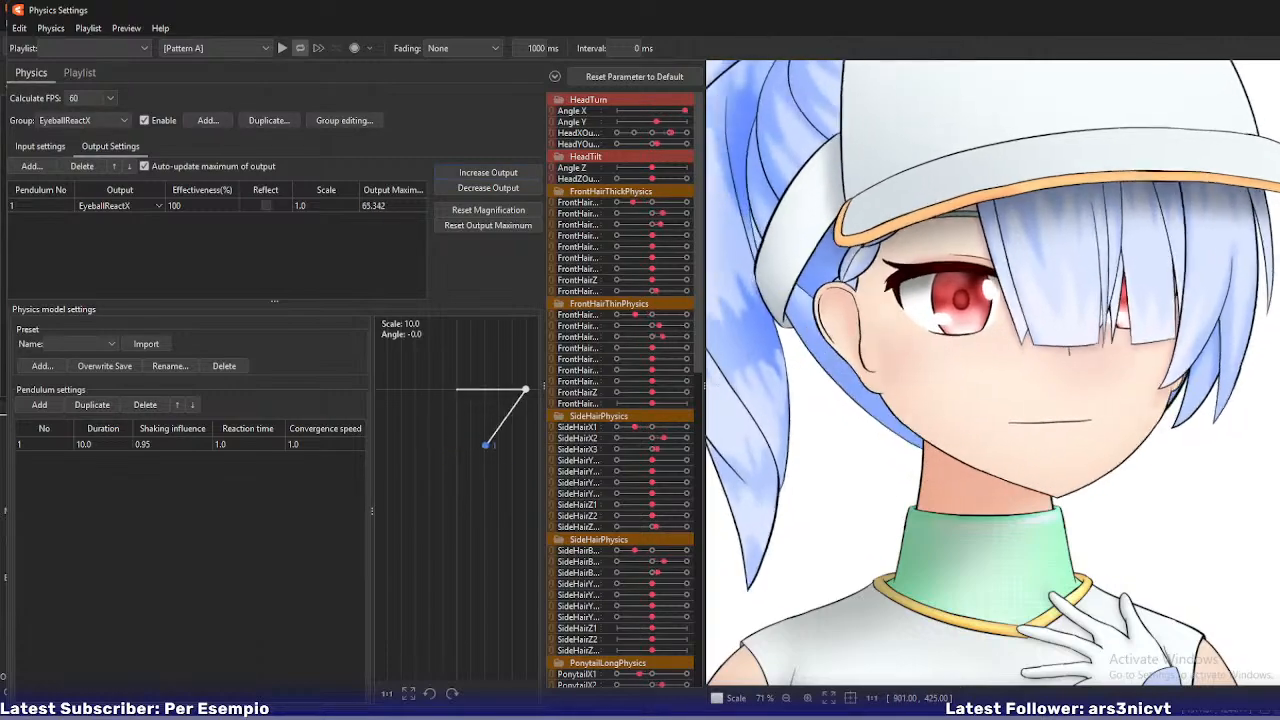
left_click(495, 174)
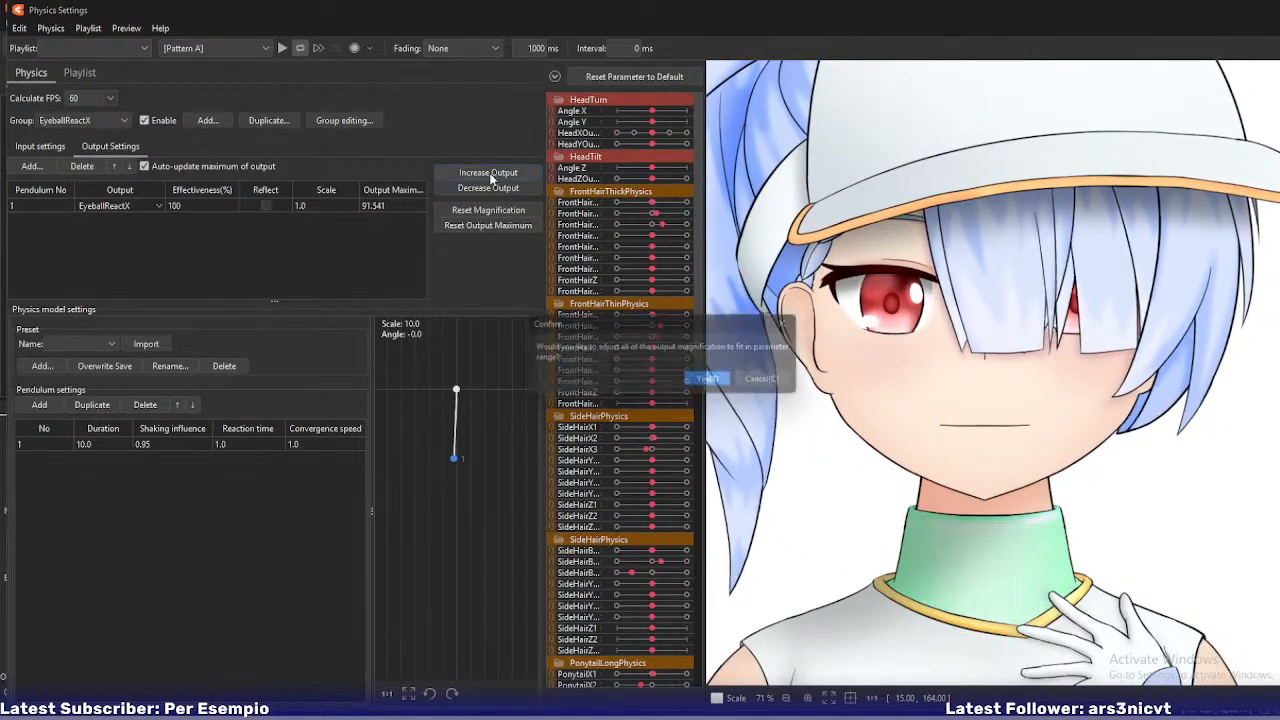
left_click(712, 382)
- Test the head turn in the preview and set the EyeballReactX pendulum's shaking influence to 0.9 and convergence speed to 2.05
left_click_drag(923, 374, 1279, 396)
left_click(1263, 397)
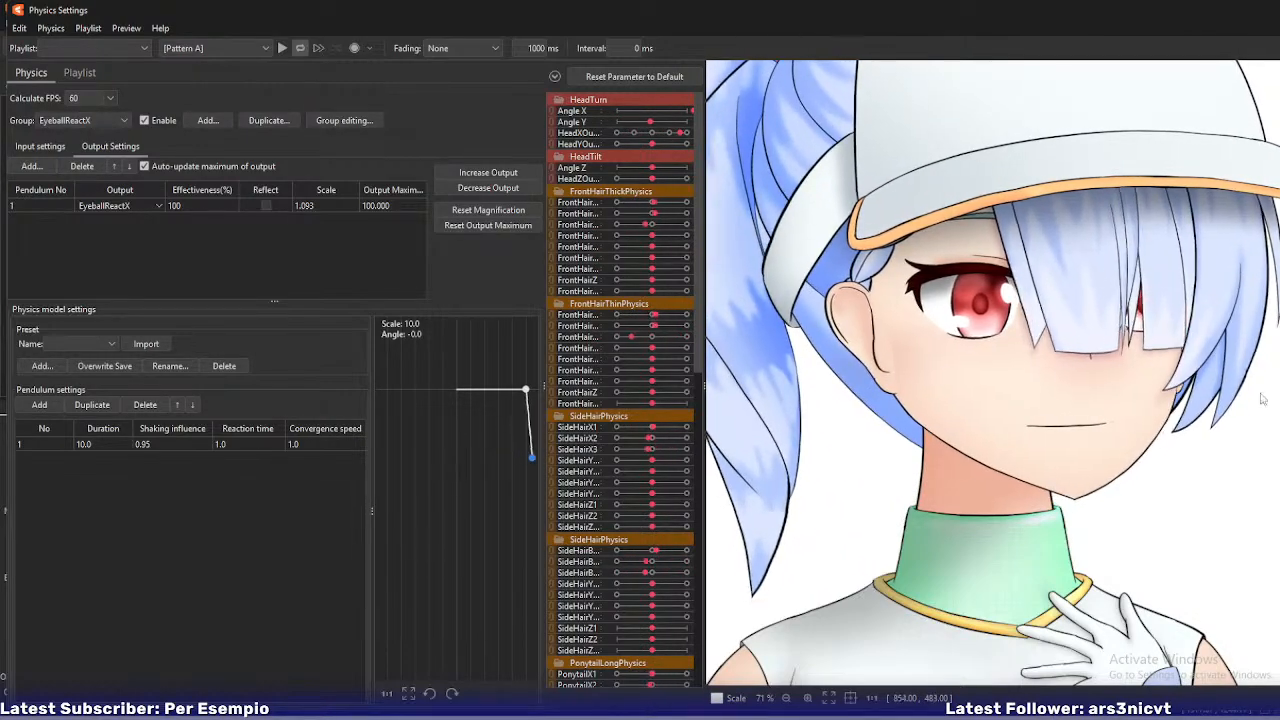
left_click(1260, 397)
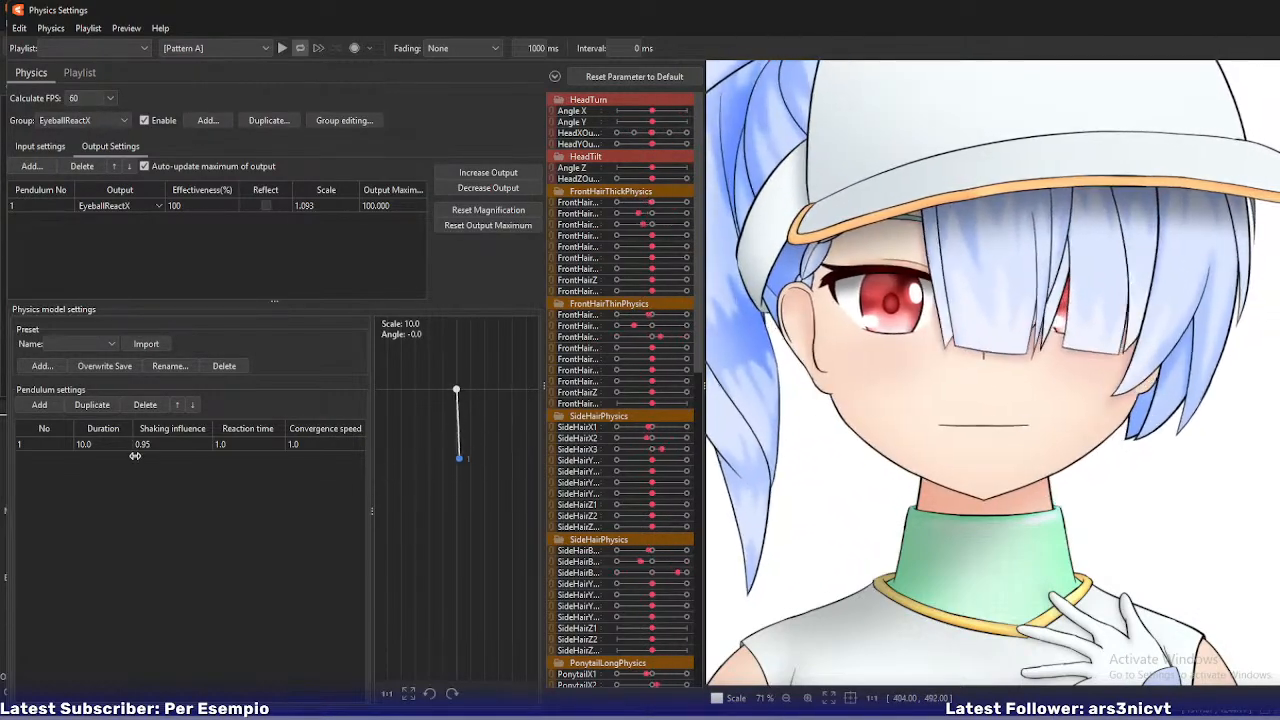
left_click(318, 444)
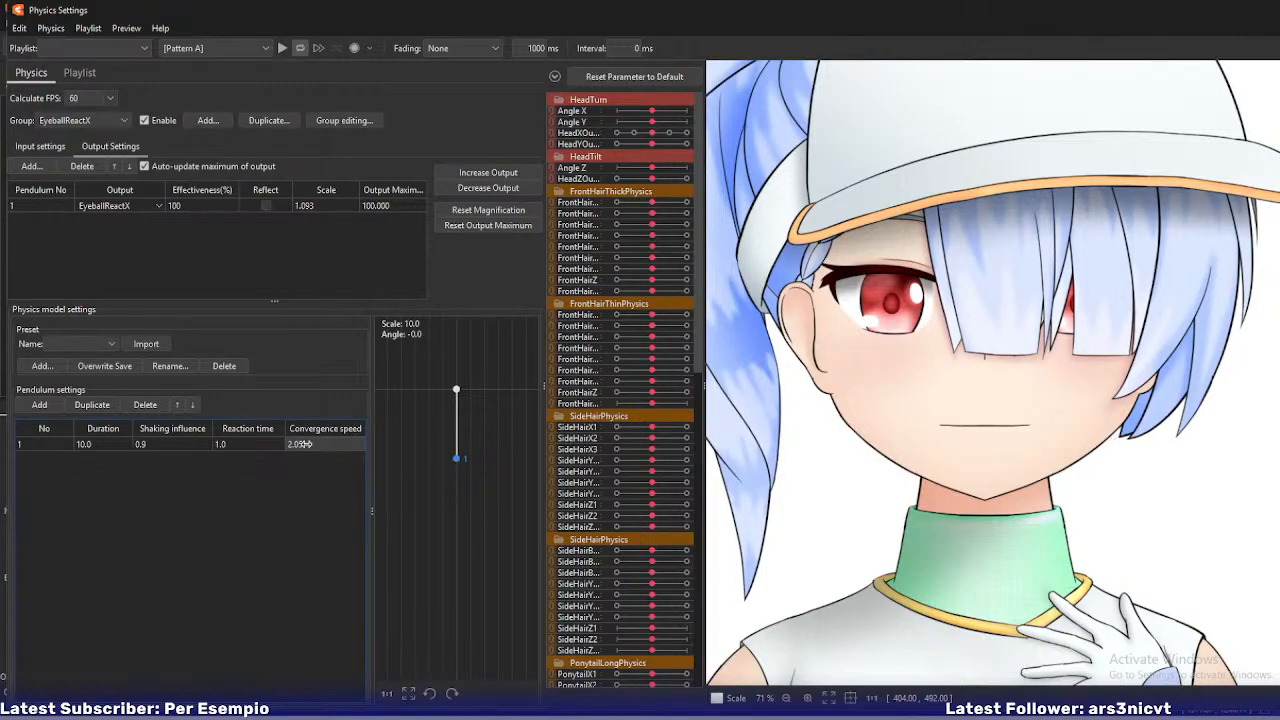
type("2.05")
key("Return")
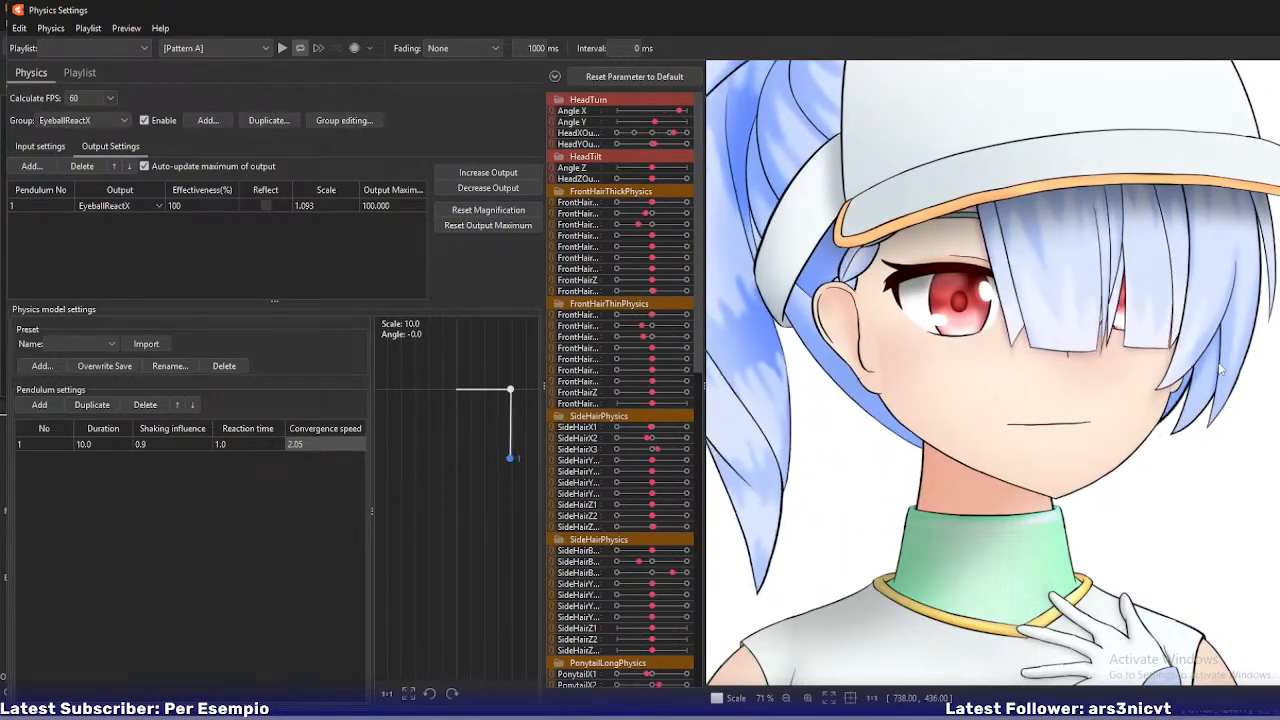
- Set the scale of the EyeballReactX output to 1.5
double_click(327, 204)
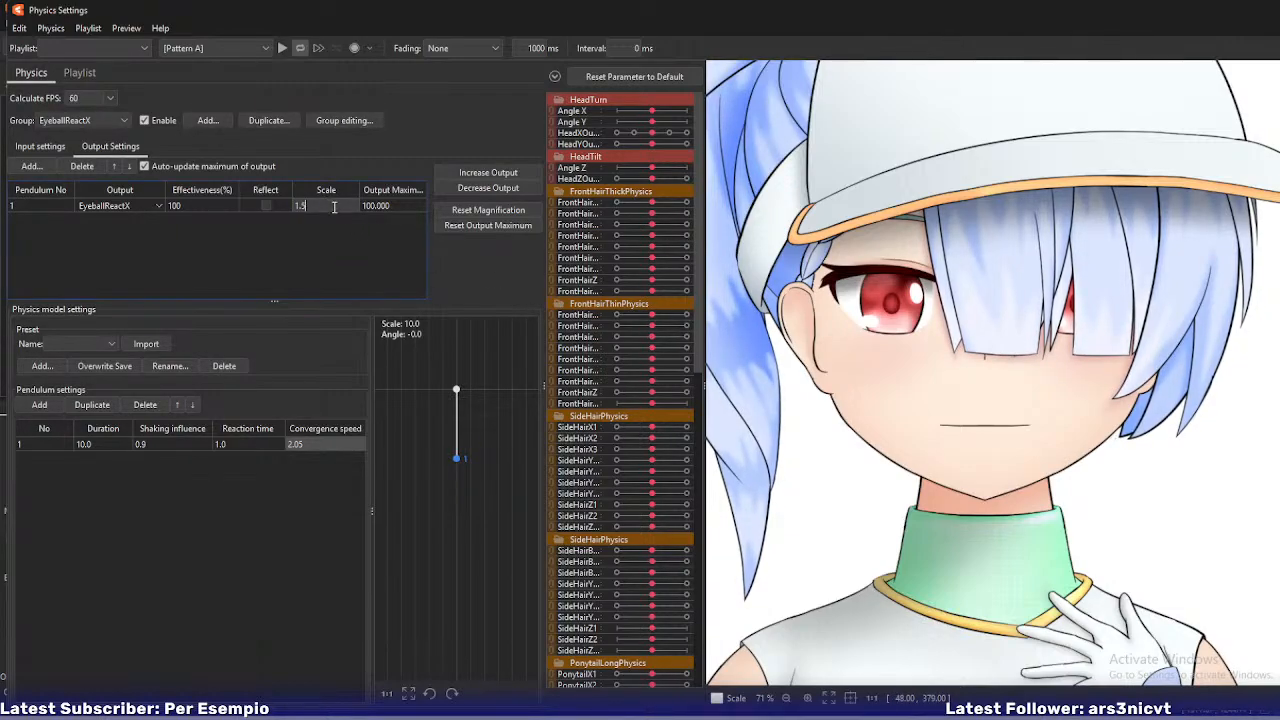
type("1.5")
key("Return")
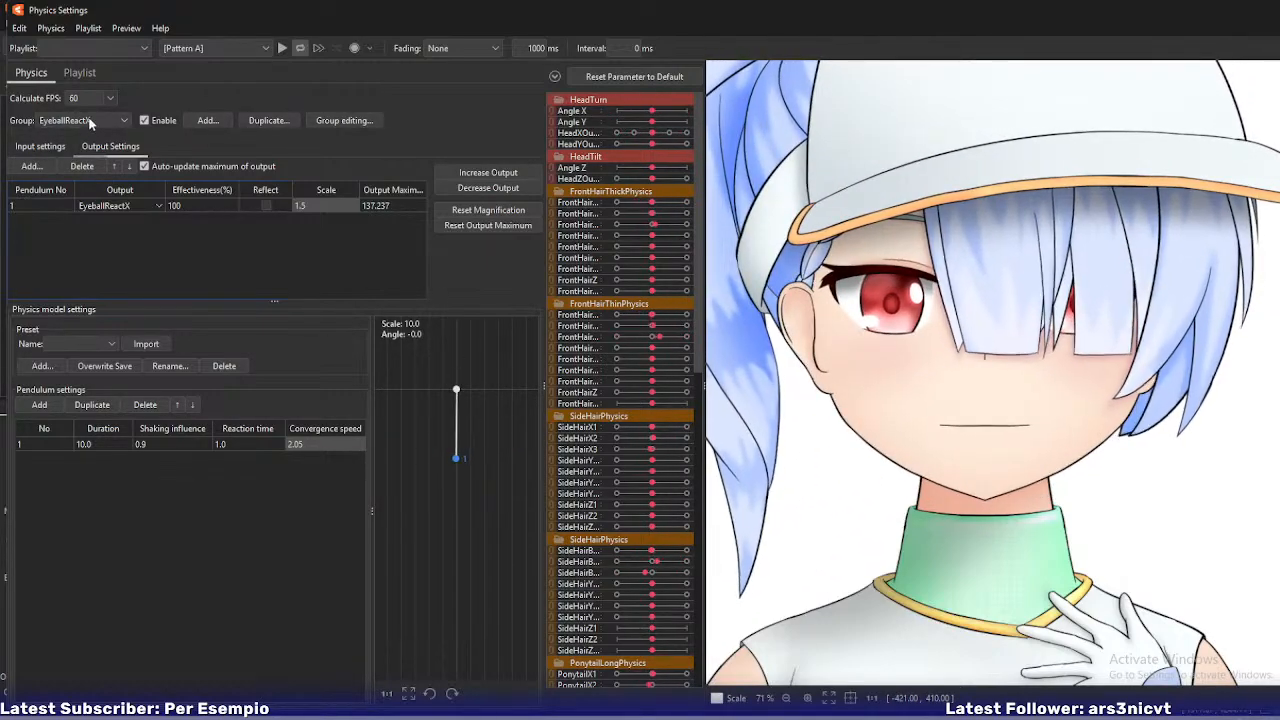
- Set the EyeballReactX pendulum's convergence speed to 2.0 and the EyeballReactY group's output scale to 1.5
double_click(300, 443)
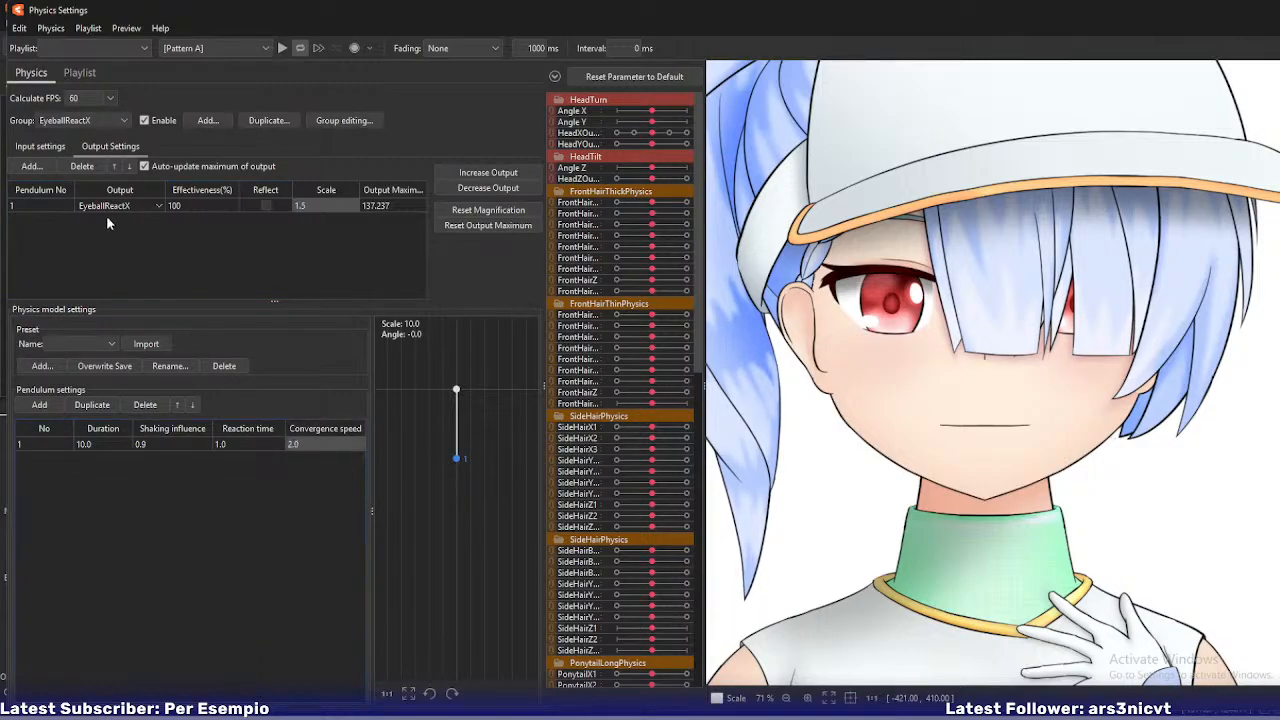
left_click(95, 121)
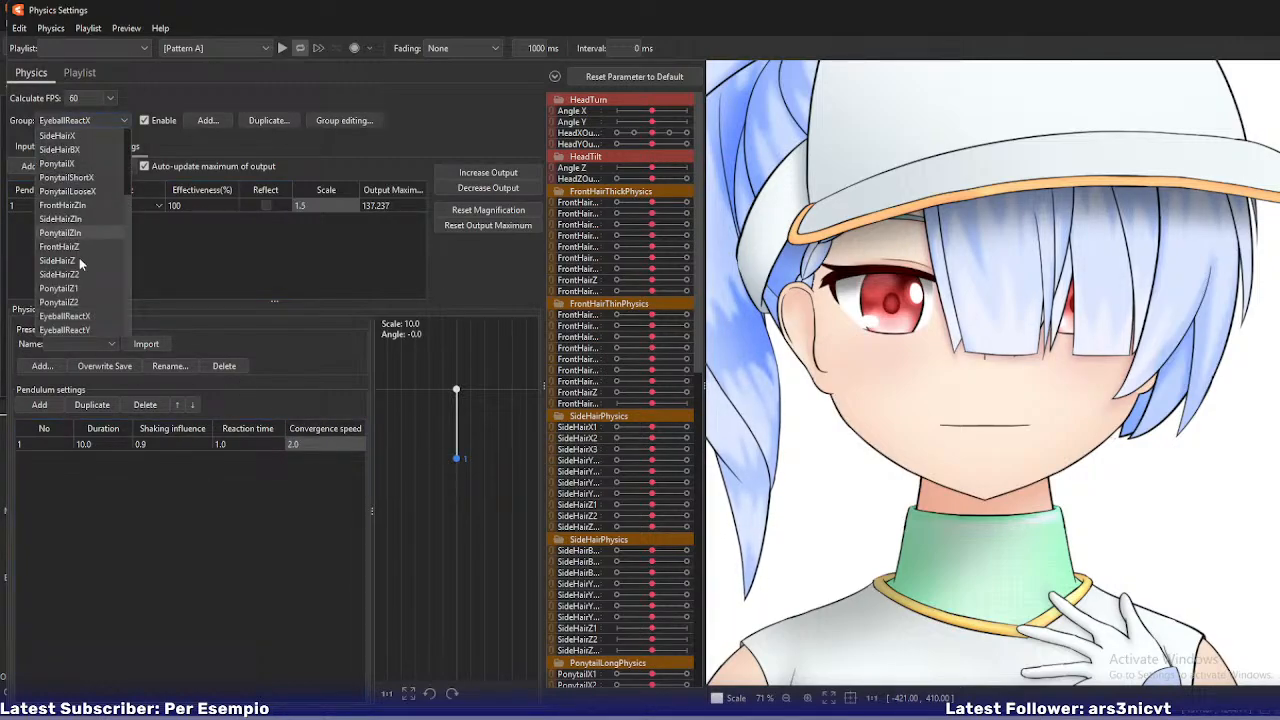
left_click(88, 330)
double_click(317, 205)
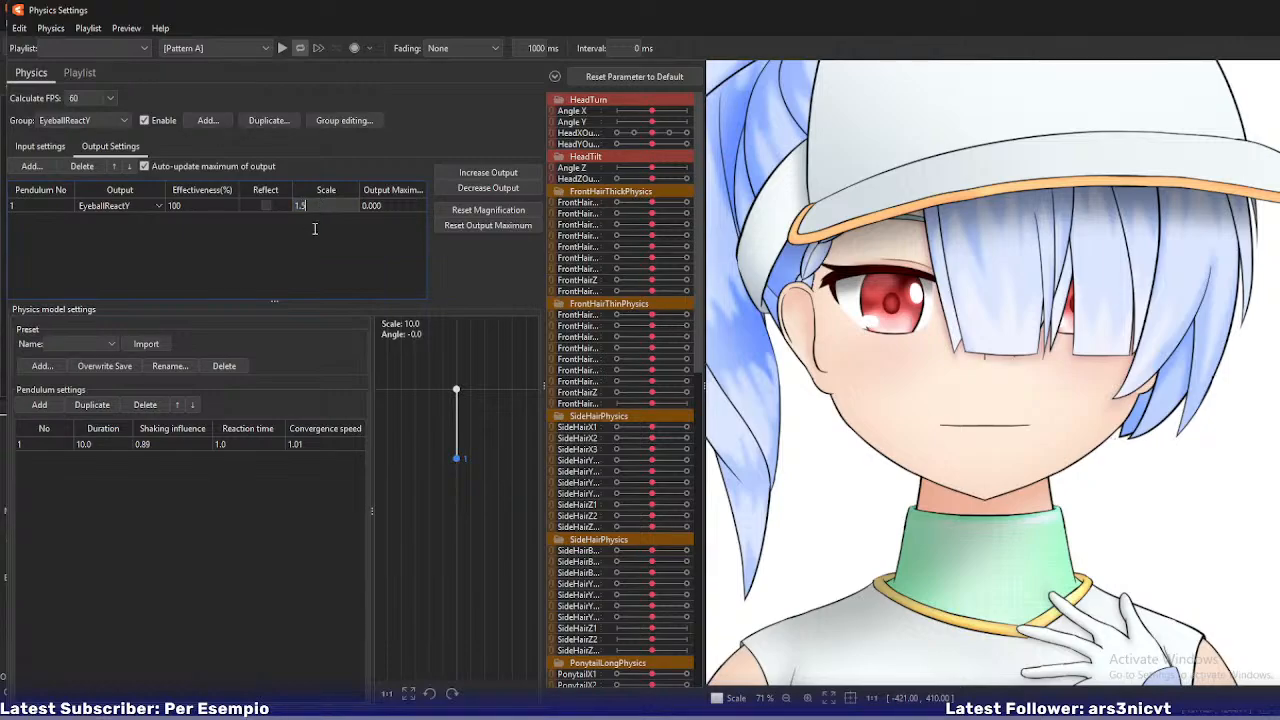
key("Return")
- Set the EyeballReactY pendulum's convergence speed to 2.0 and shaking influence to 0.9, and test the head motion in the preview
left_click(310, 444)
left_click(160, 444)
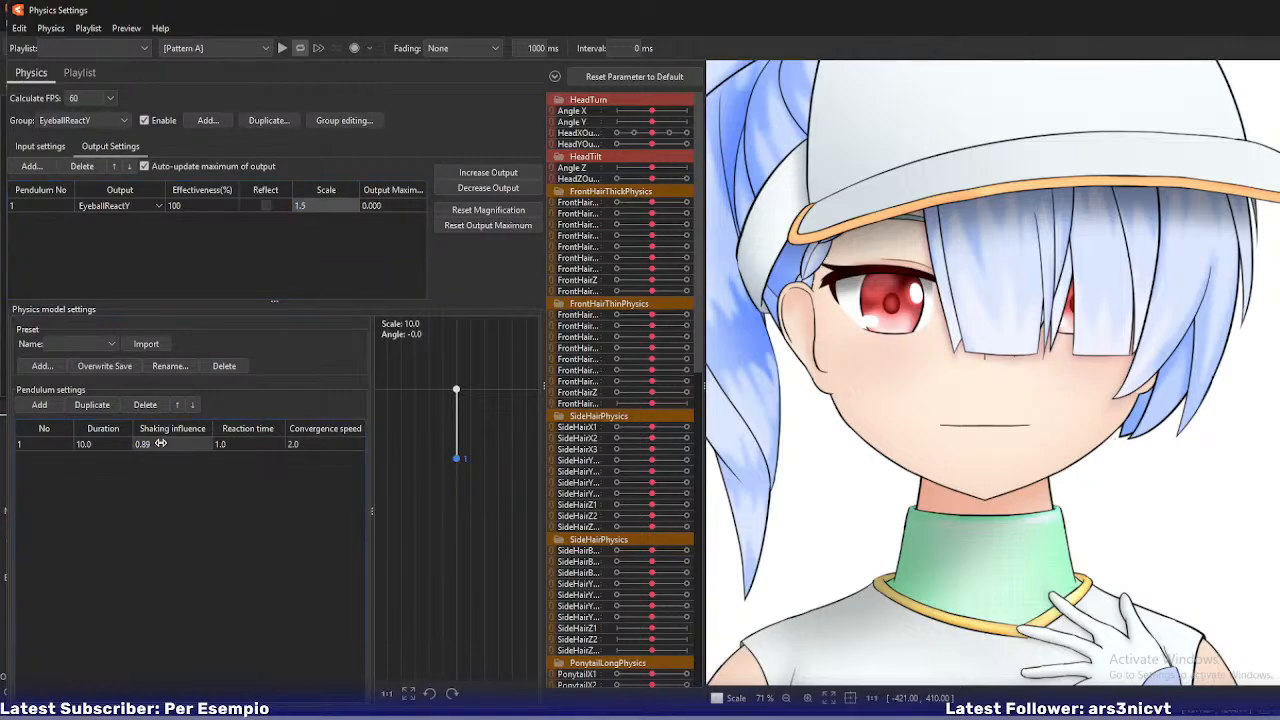
type("0.9")
key("Return")
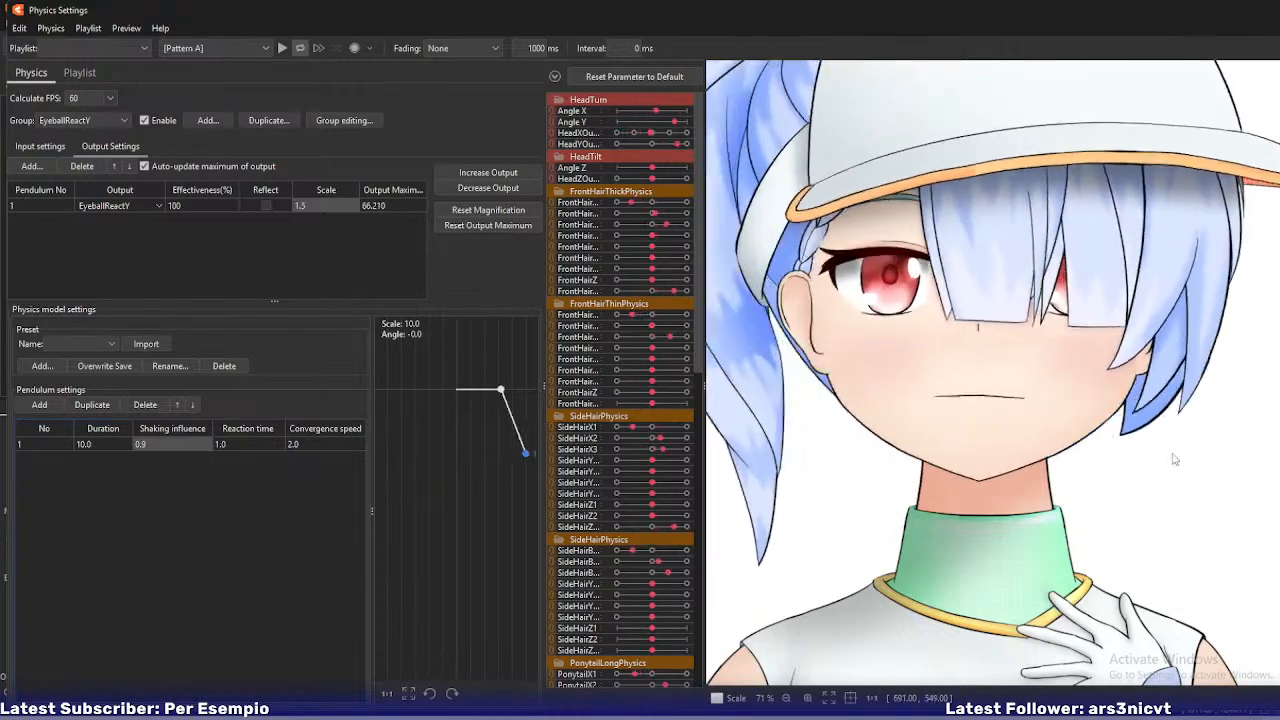
left_click_drag(616, 286, 860, 336)
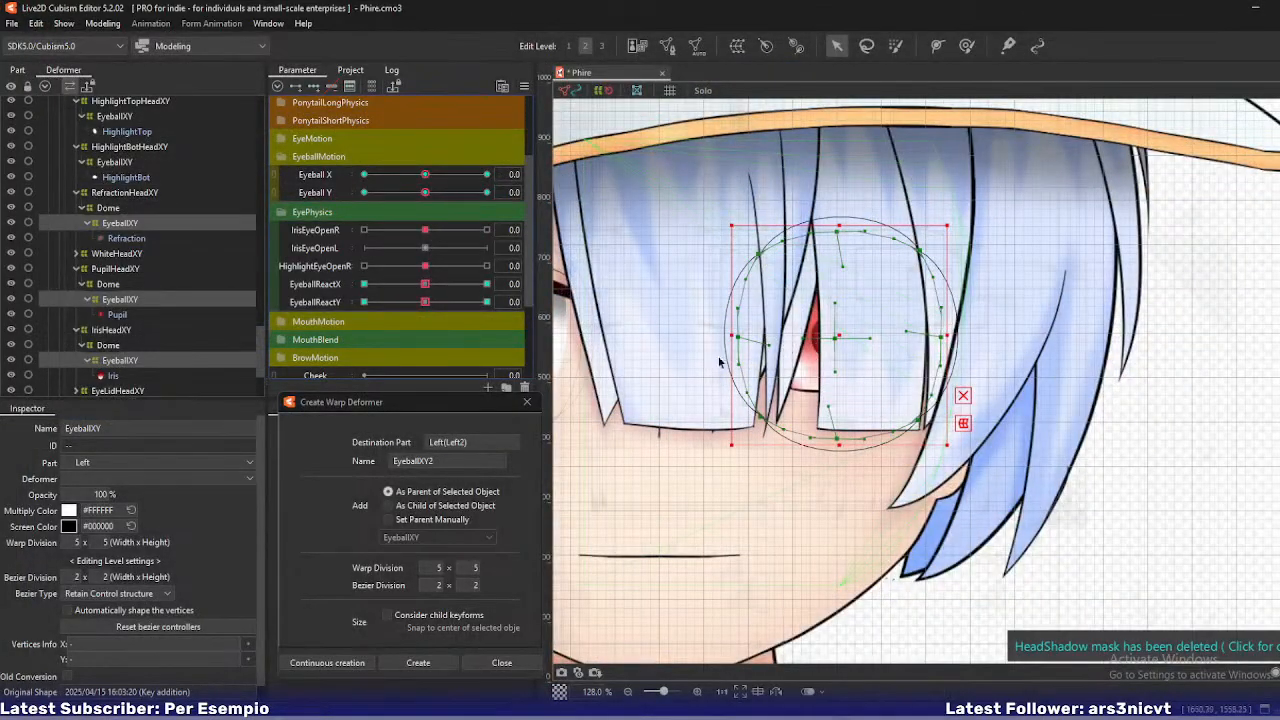
- In the model editor, select the left eye's HighlightTop EyeballXY deformer and replicate the EyeballReactY parameter
scroll(718, 362, "down", 3)
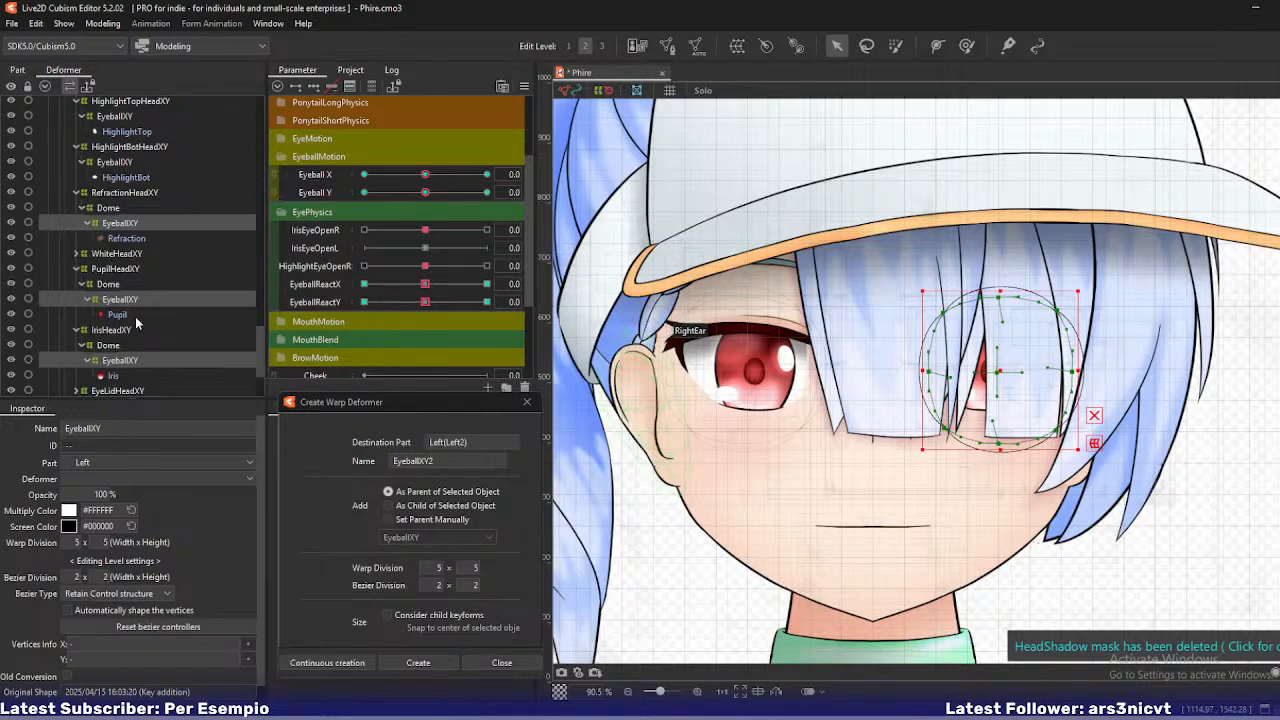
scroll(135, 316, "up", 2)
left_click(124, 243)
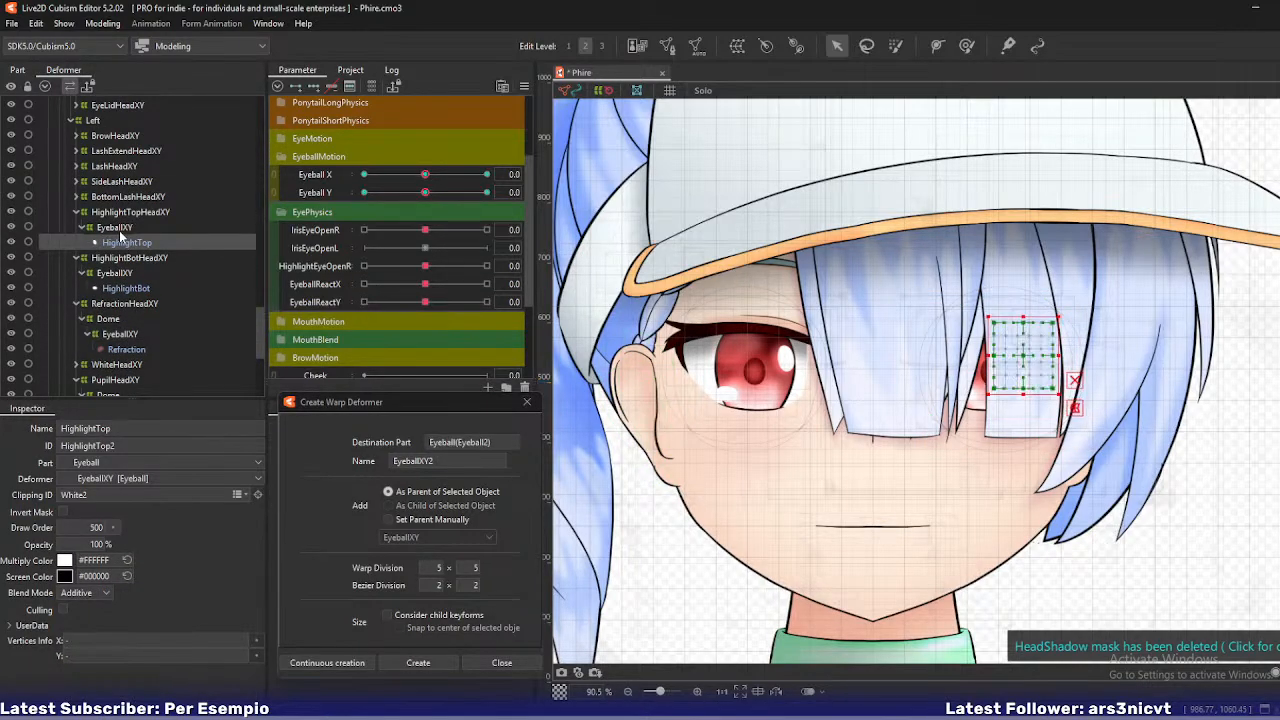
left_click(118, 229)
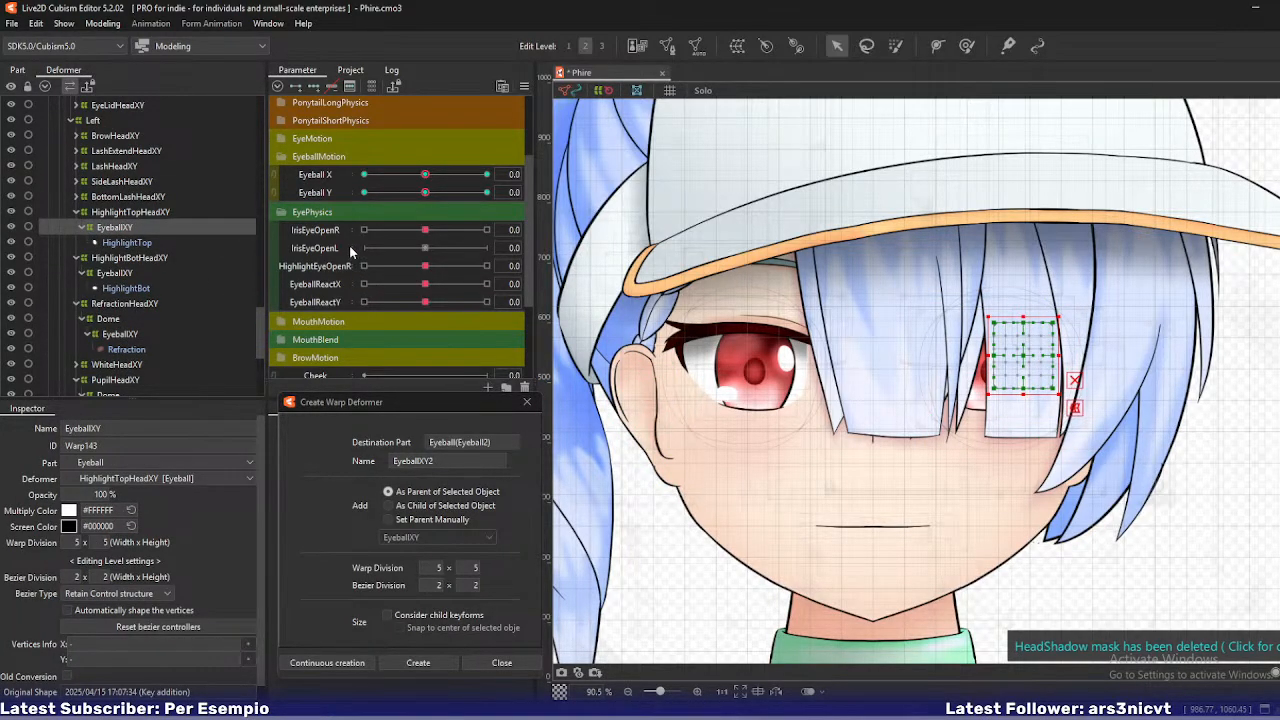
scroll(349, 245, "down", 3)
scroll(344, 253, "up", 3)
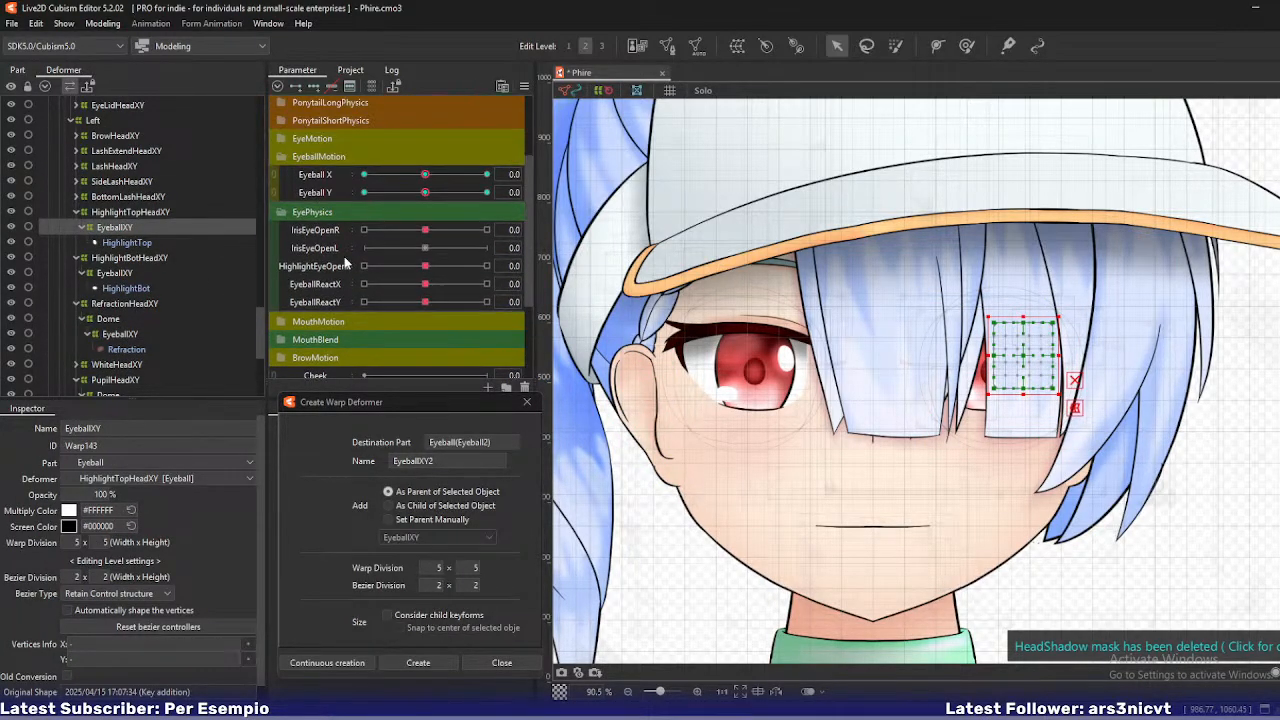
right_click(314, 306)
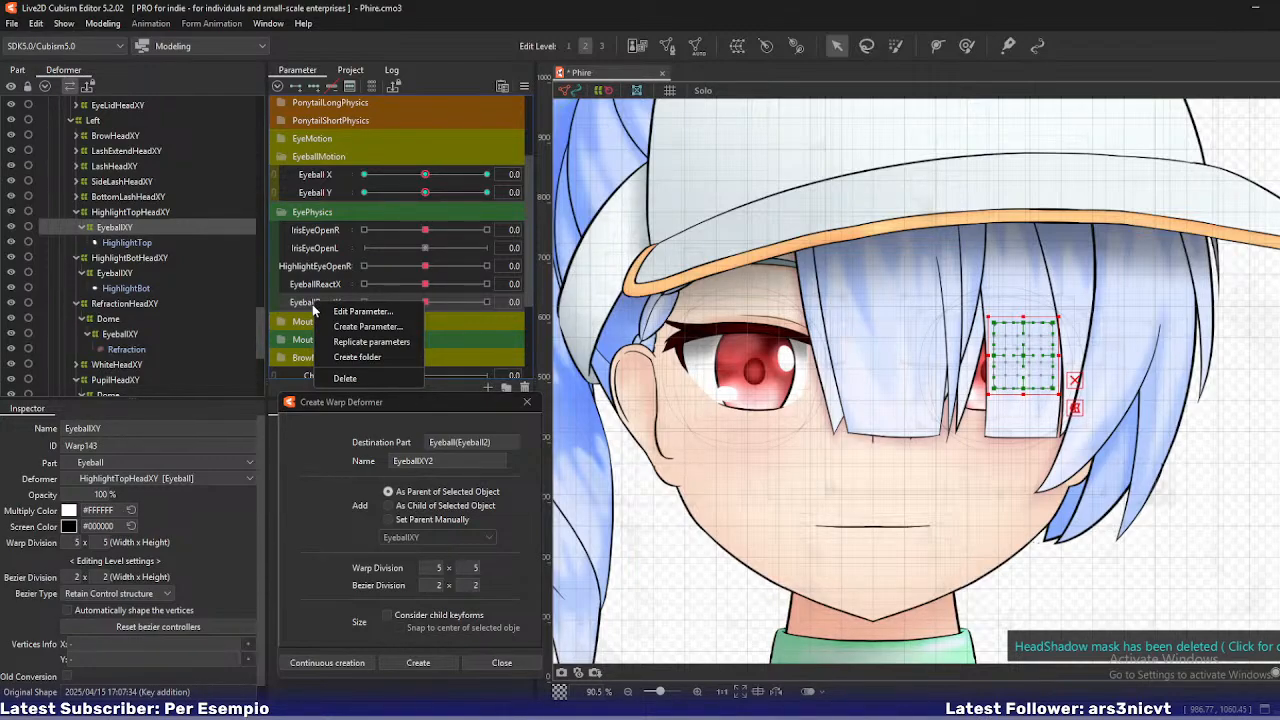
left_click(343, 342)
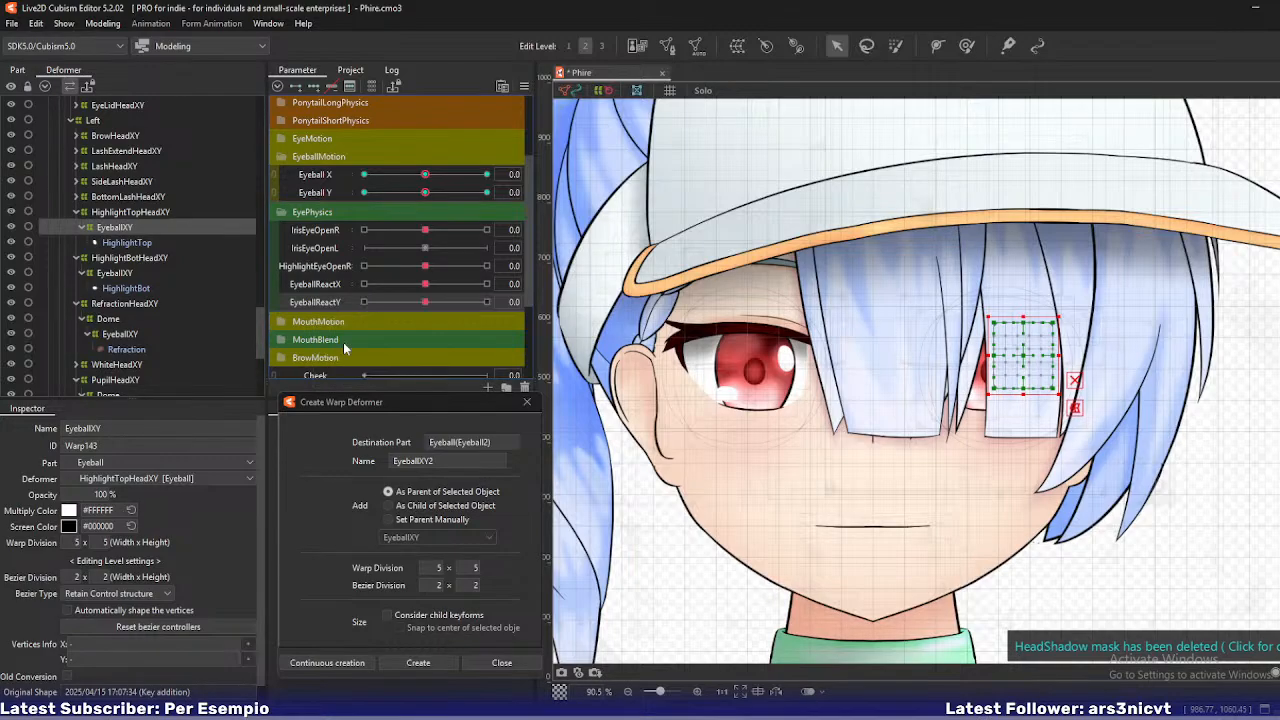
- Change both the name and the ID of the replicated parameter to HighlightEyeballX
double_click(328, 321)
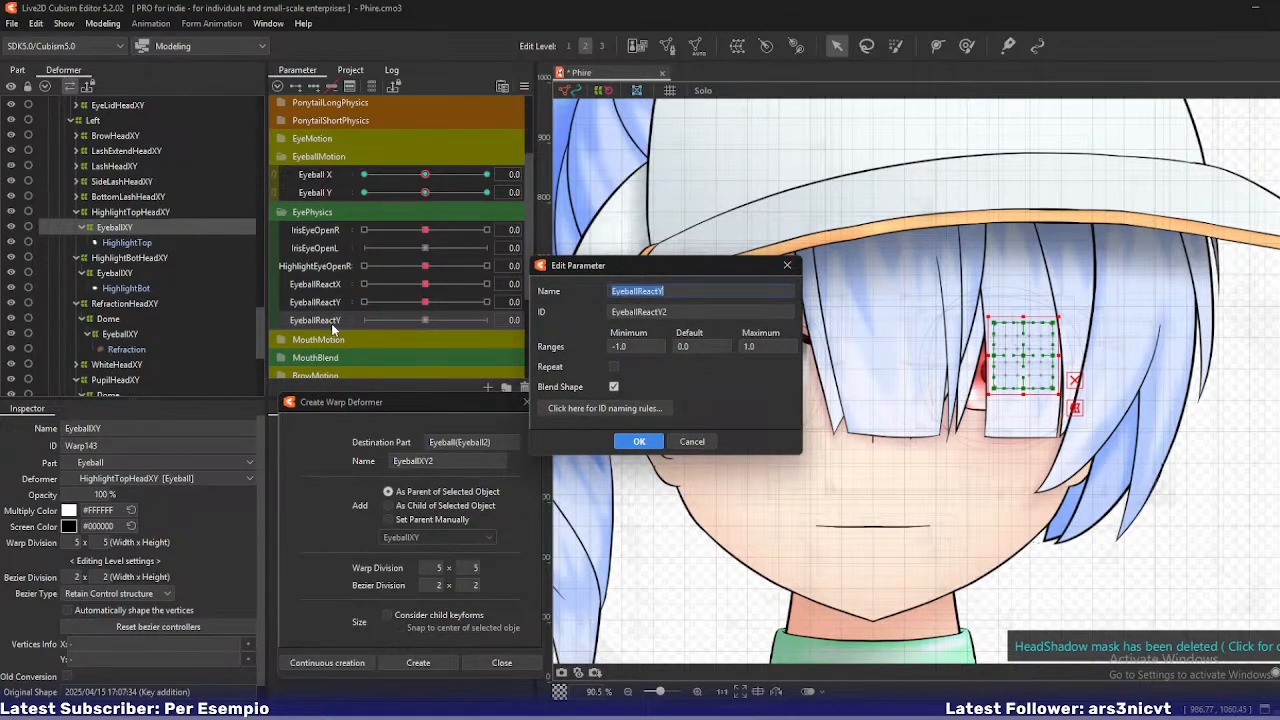
type("HighlightEyeballX")
key("ctrl+a")
key("ctrl+c")
key("Tab")
key("ctrl+v")
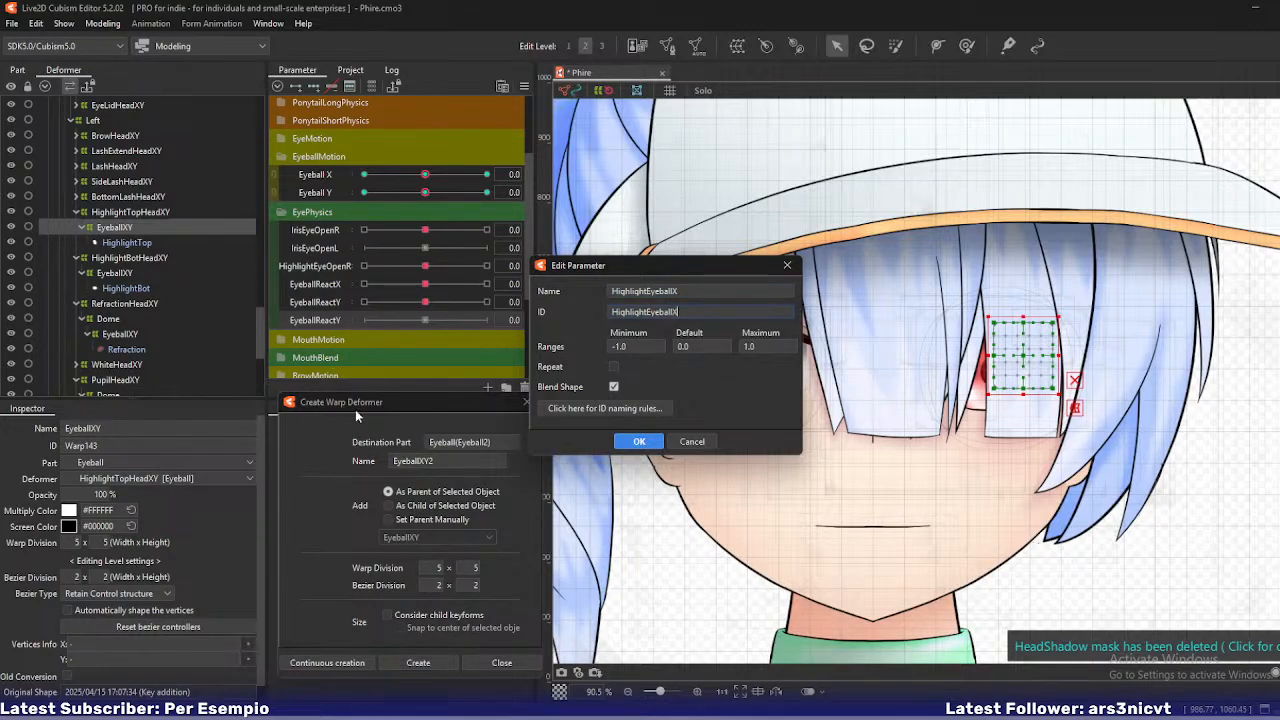
left_click(627, 443)
- Replicate the HighlightEyeballX parameter and give the copy the name and ID HighlightEyeballY
right_click(345, 320)
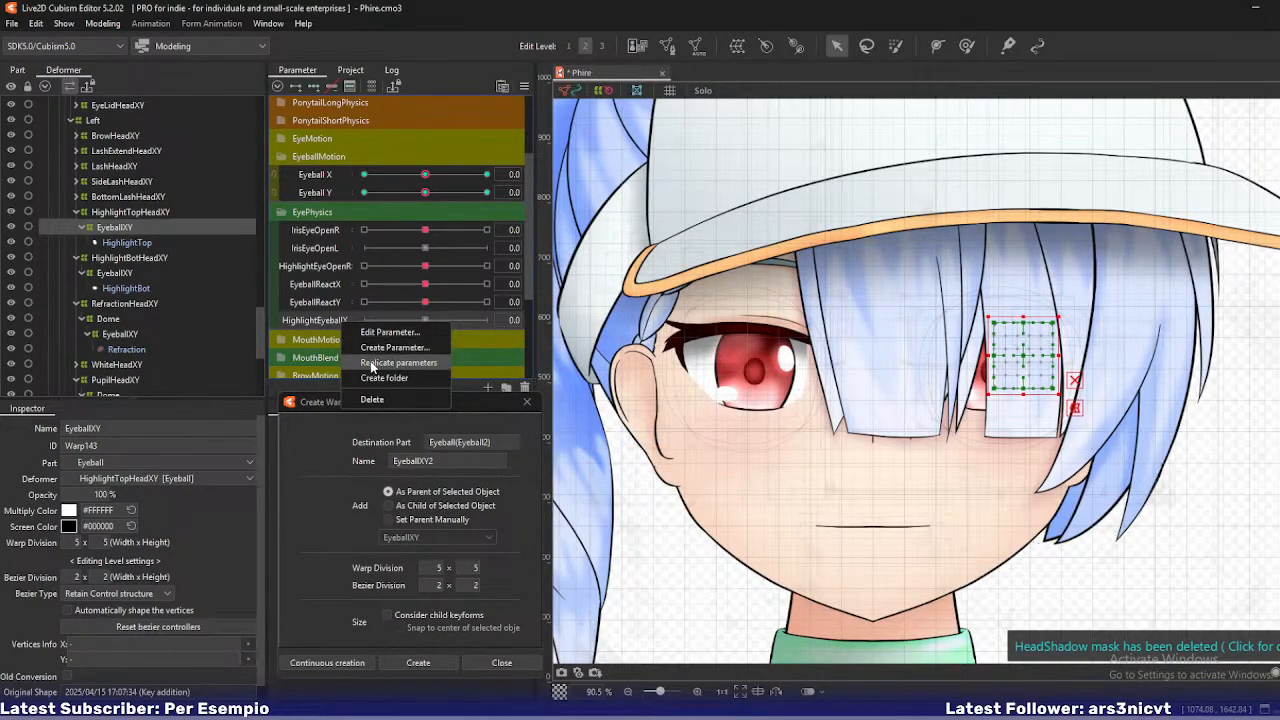
left_click(371, 363)
double_click(354, 340)
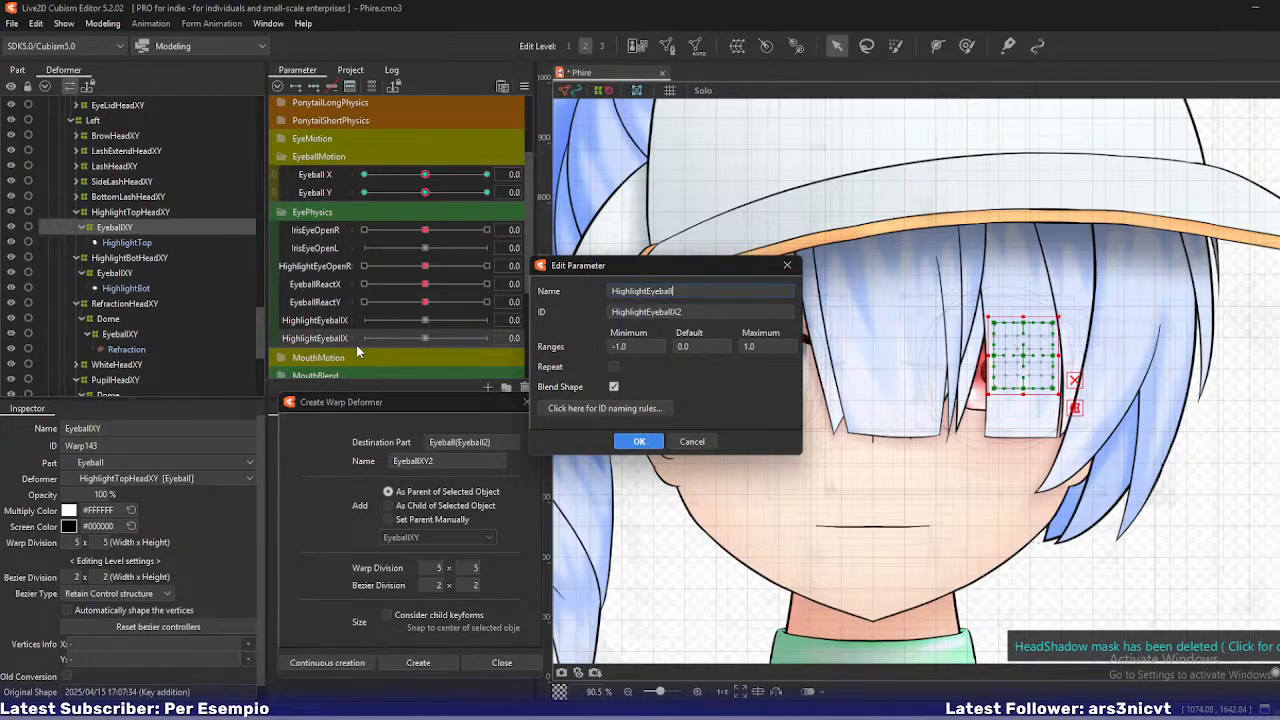
type("Y")
key("Tab")
key("Right")
key("BackSpace")
key("BackSpace")
type("Y")
key("Return")
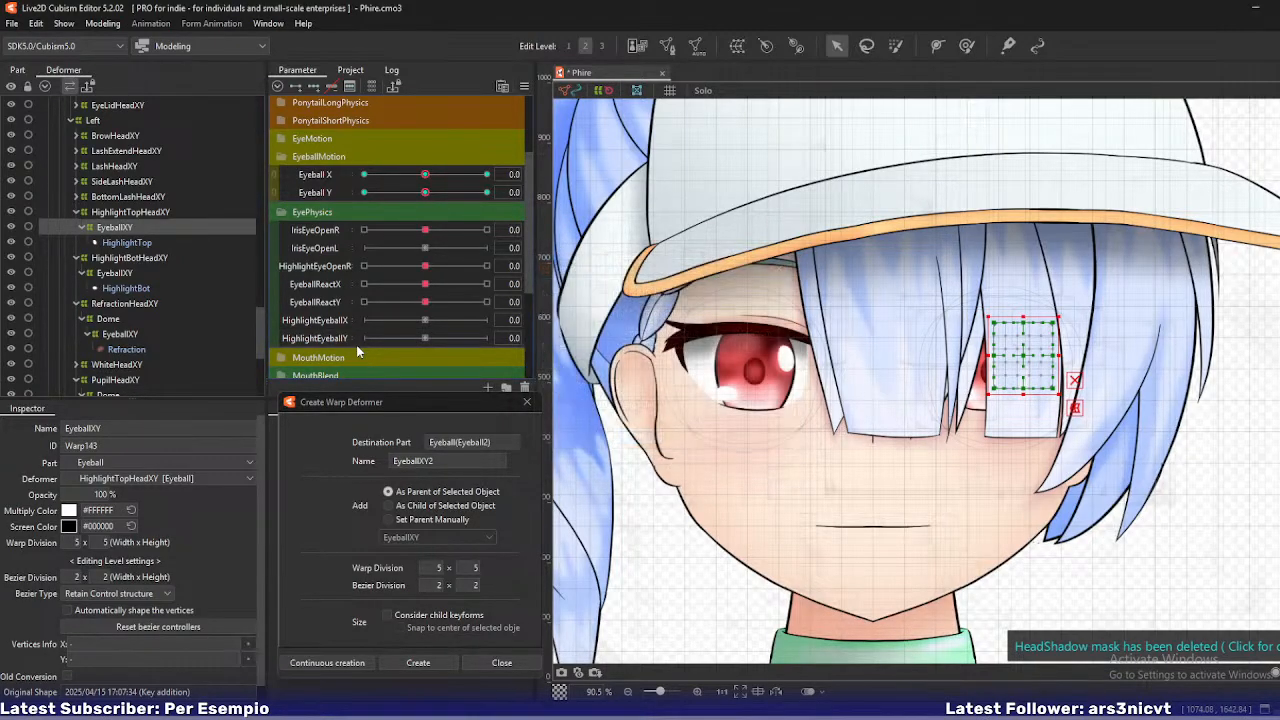
- Select the EyeballXY deformers of the top and bottom highlights on both eyes and add three keys on HighlightEyeballX
left_click(113, 273, "ctrl")
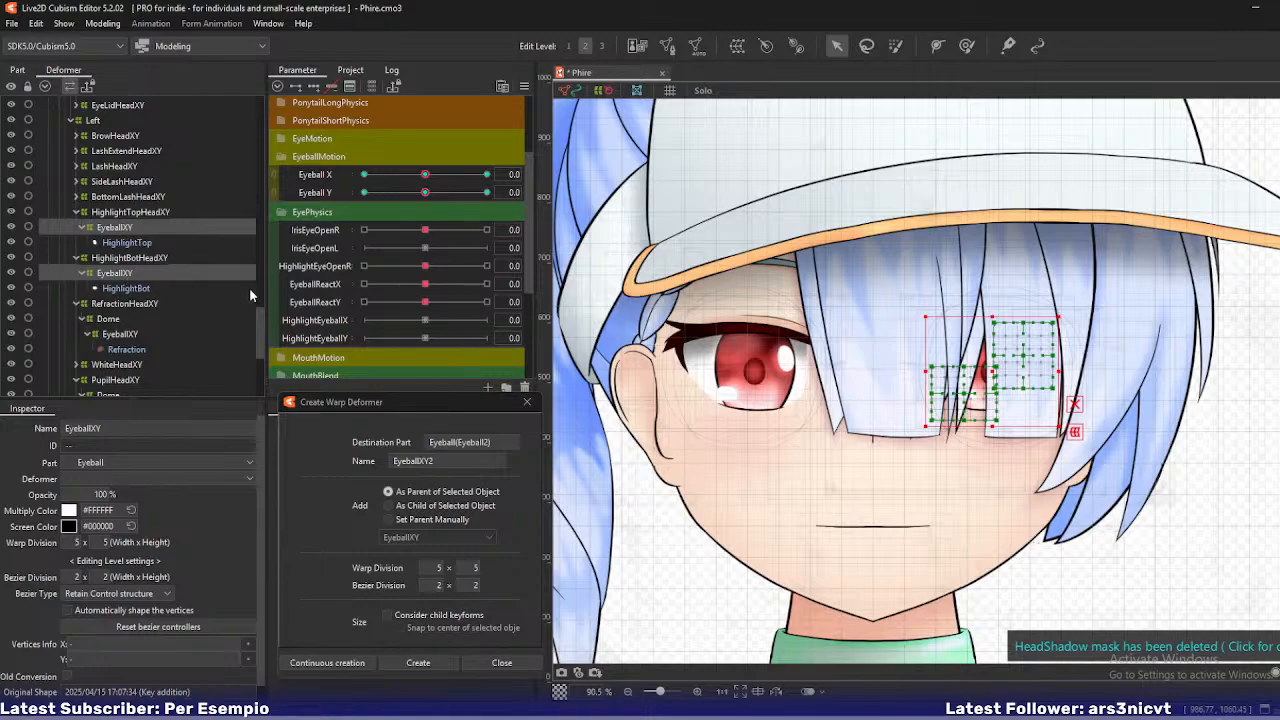
scroll(184, 265, "up", 4)
scroll(168, 281, "down", 4)
scroll(168, 281, "up", 4)
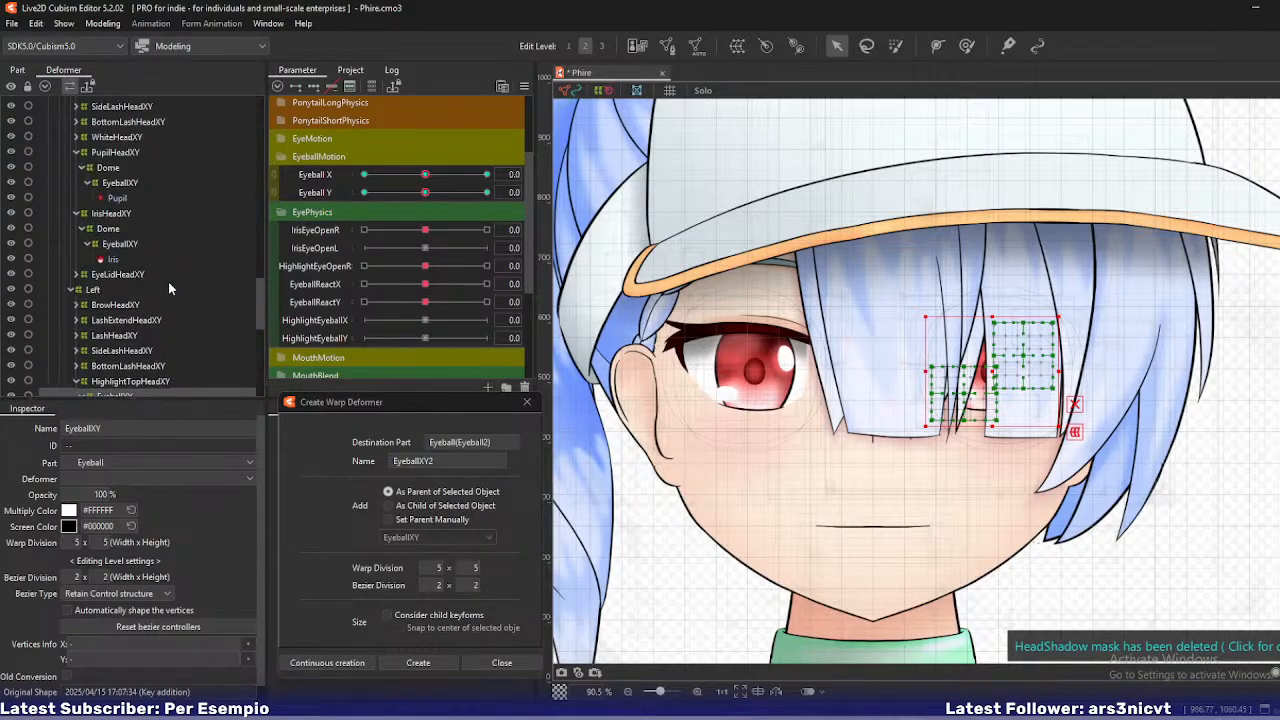
scroll(168, 281, "up", 5)
left_click(128, 191, "ctrl")
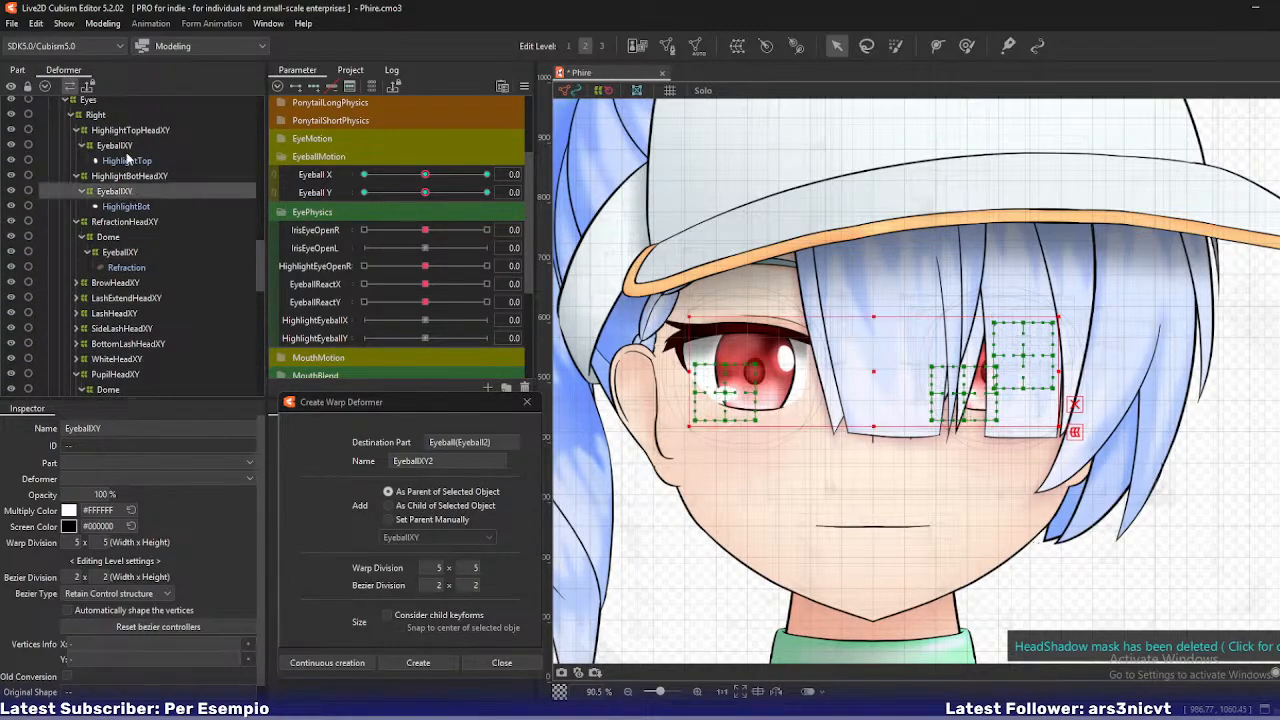
left_click(125, 146, "ctrl")
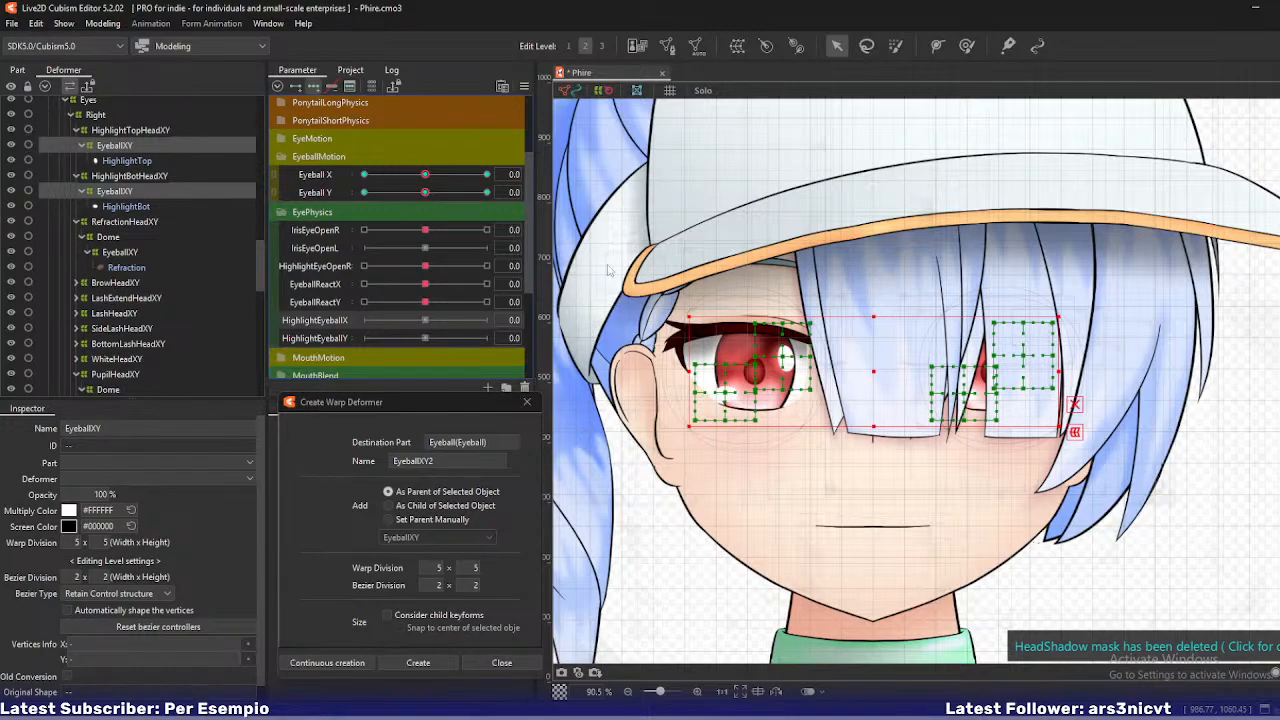
- At HighlightEyeballX 1.0, warp the centres of all four highlight deformers slightly to the right
scroll(812, 410, "up", 3)
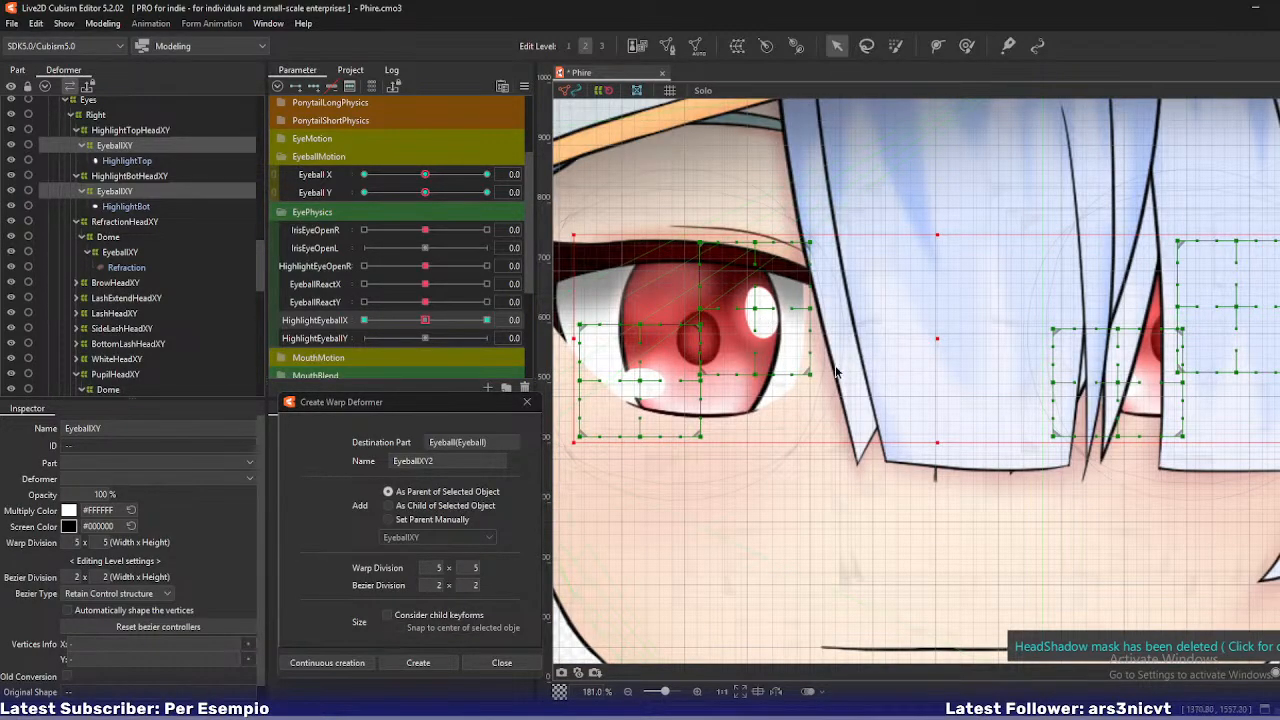
left_click_drag(815, 362, 793, 360)
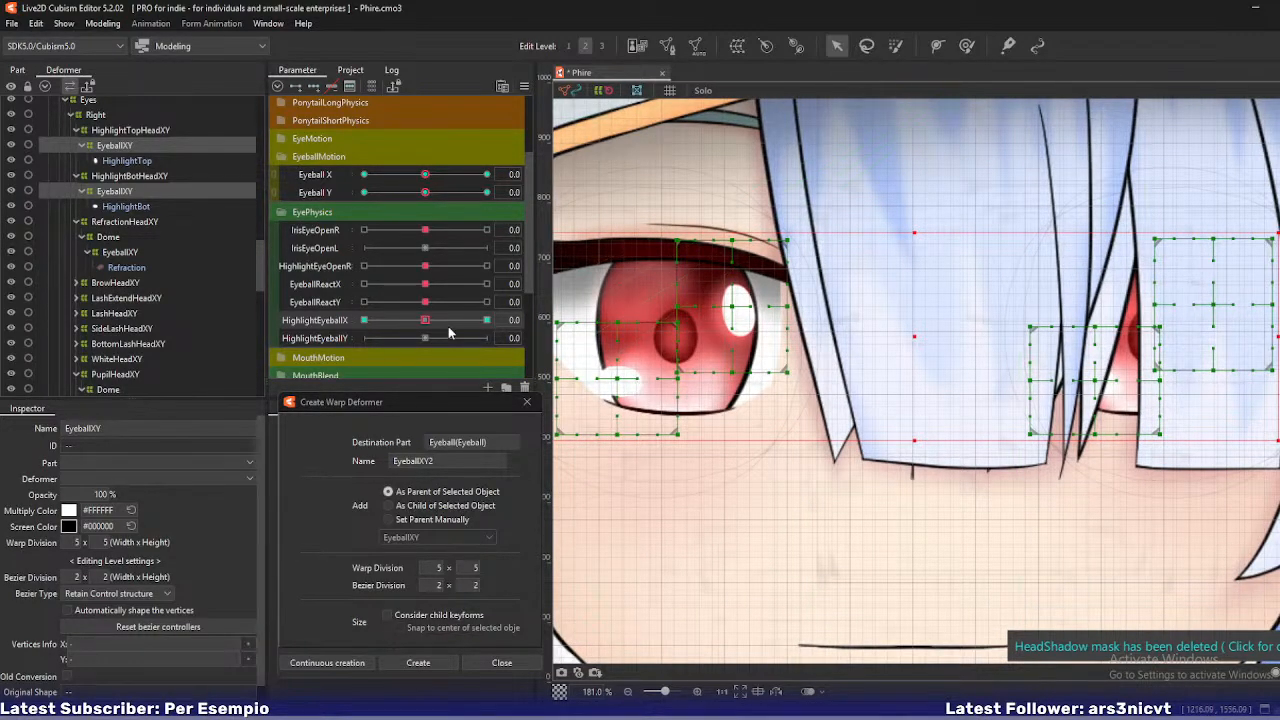
left_click_drag(428, 321, 490, 322)
left_click_drag(616, 381, 626, 383)
key("ctrl+z")
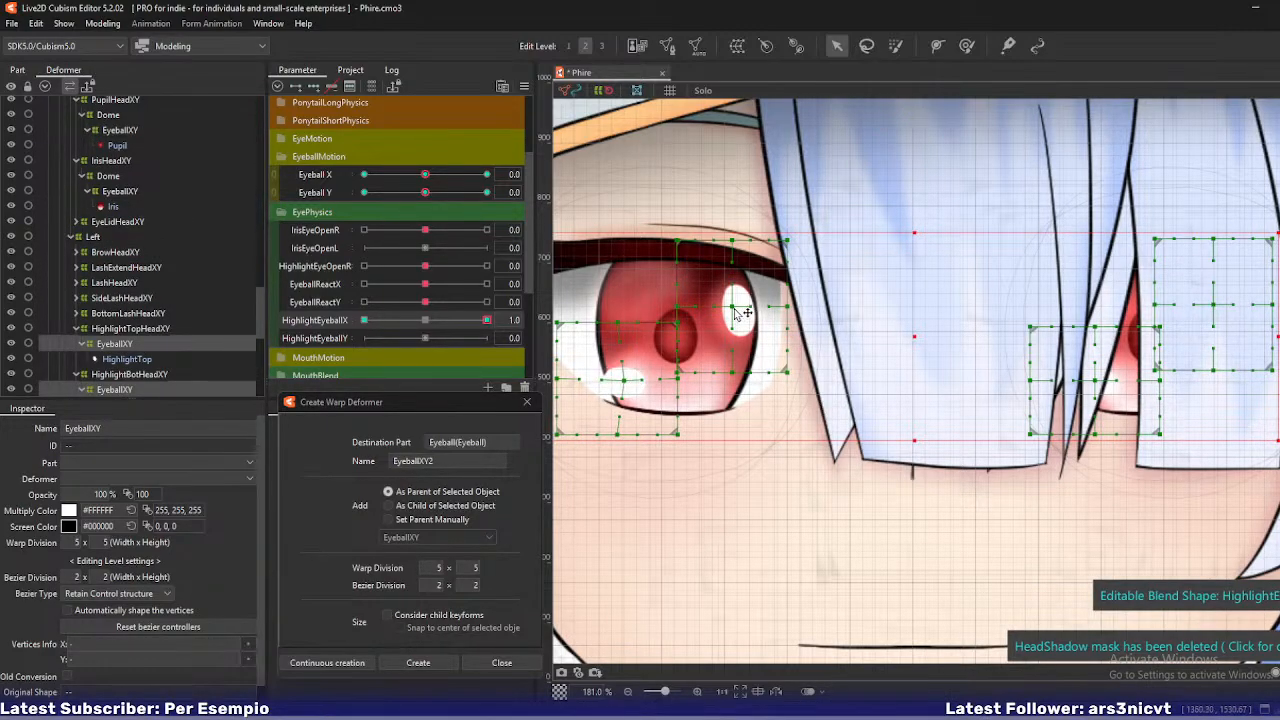
left_click_drag(733, 308, 742, 308)
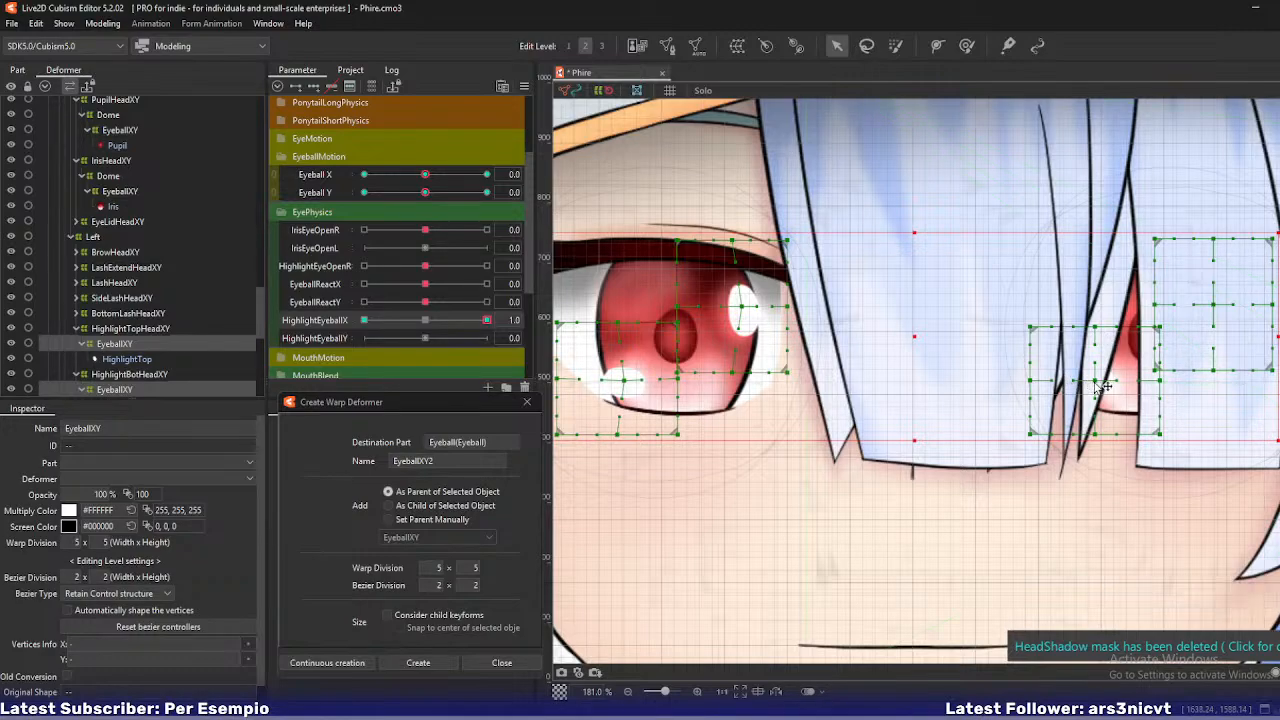
left_click_drag(1096, 383, 1104, 384)
left_click_drag(1215, 305, 1226, 307)
- At HighlightEyeballX -1.0, warp the highlight deformers of both eyes slightly to the left, then check the motion and return the parameter to 0
left_click_drag(487, 320, 364, 321)
left_click_drag(734, 308, 727, 308)
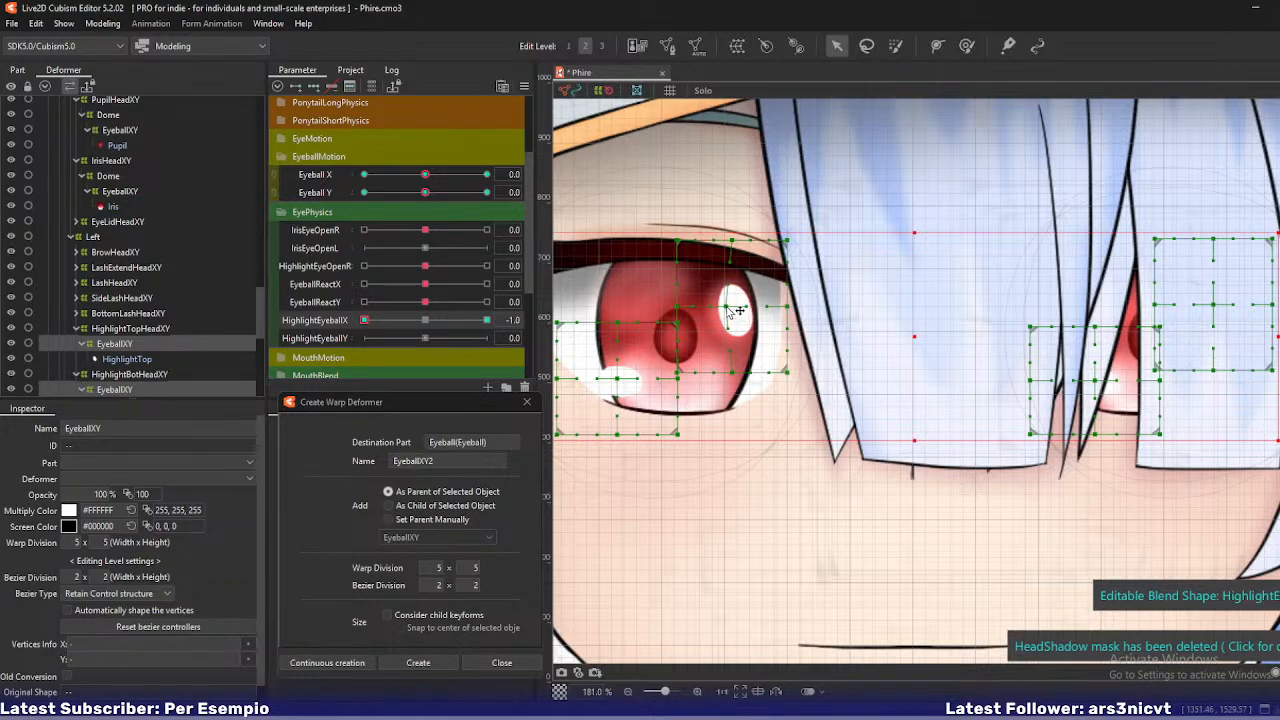
left_click_drag(733, 373, 728, 373)
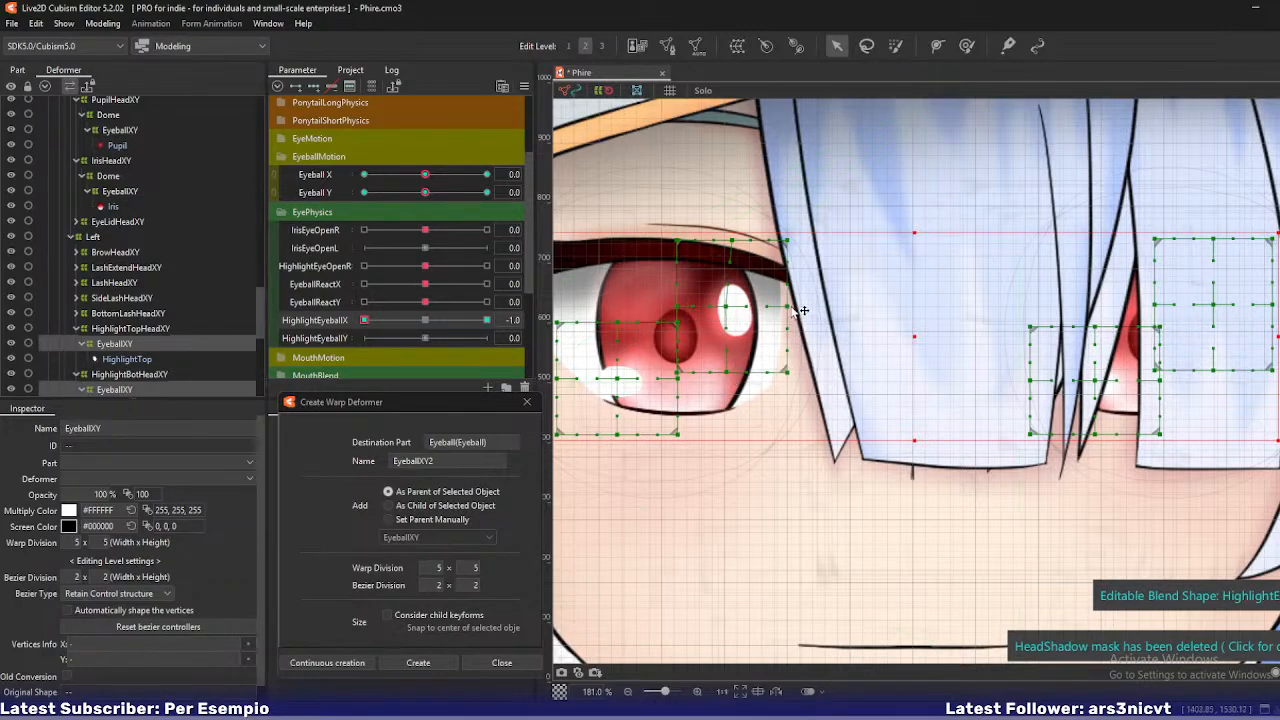
left_click_drag(788, 307, 785, 307)
left_click_drag(617, 379, 670, 383)
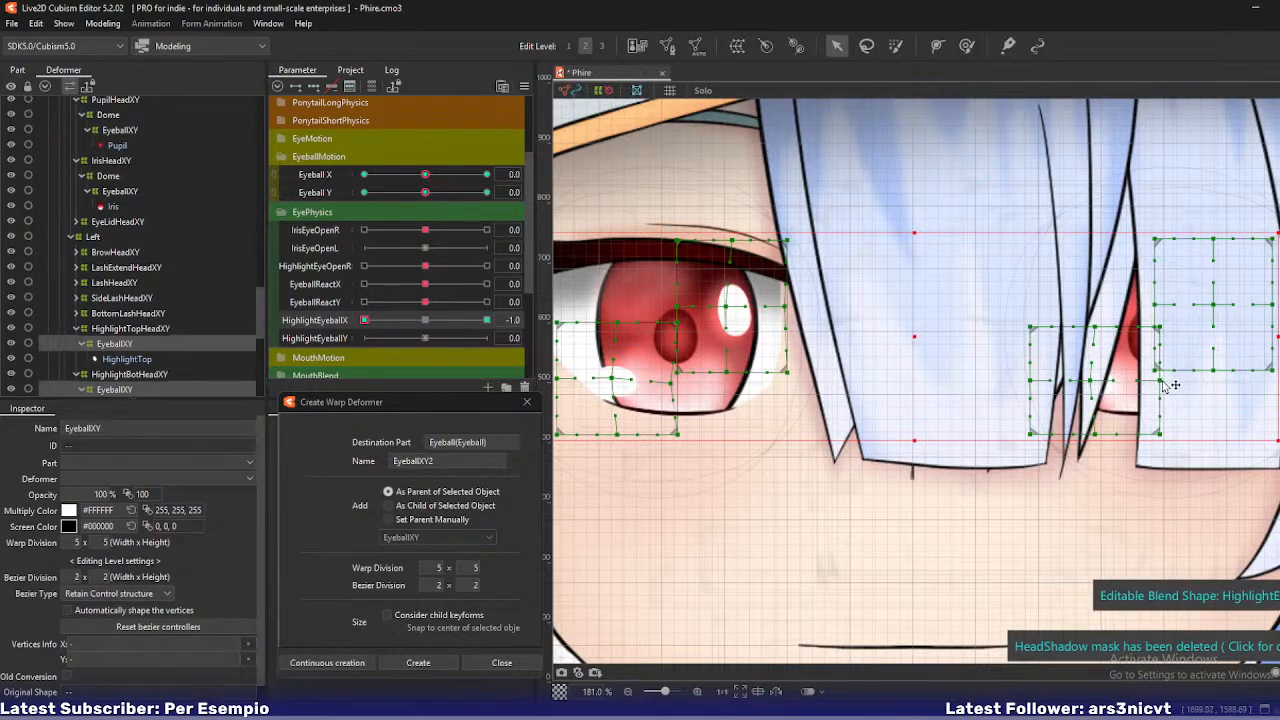
left_click_drag(1161, 381, 1154, 385)
left_click_drag(1214, 305, 1261, 311)
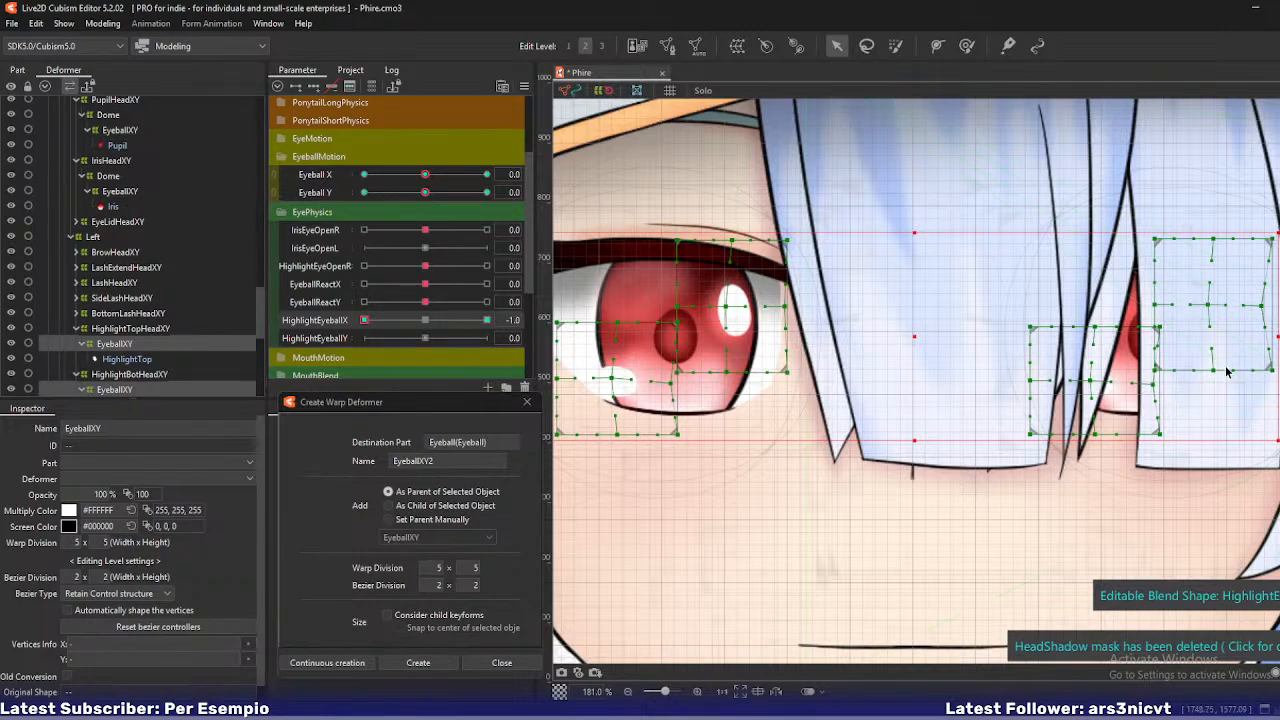
left_click_drag(365, 320, 492, 323)
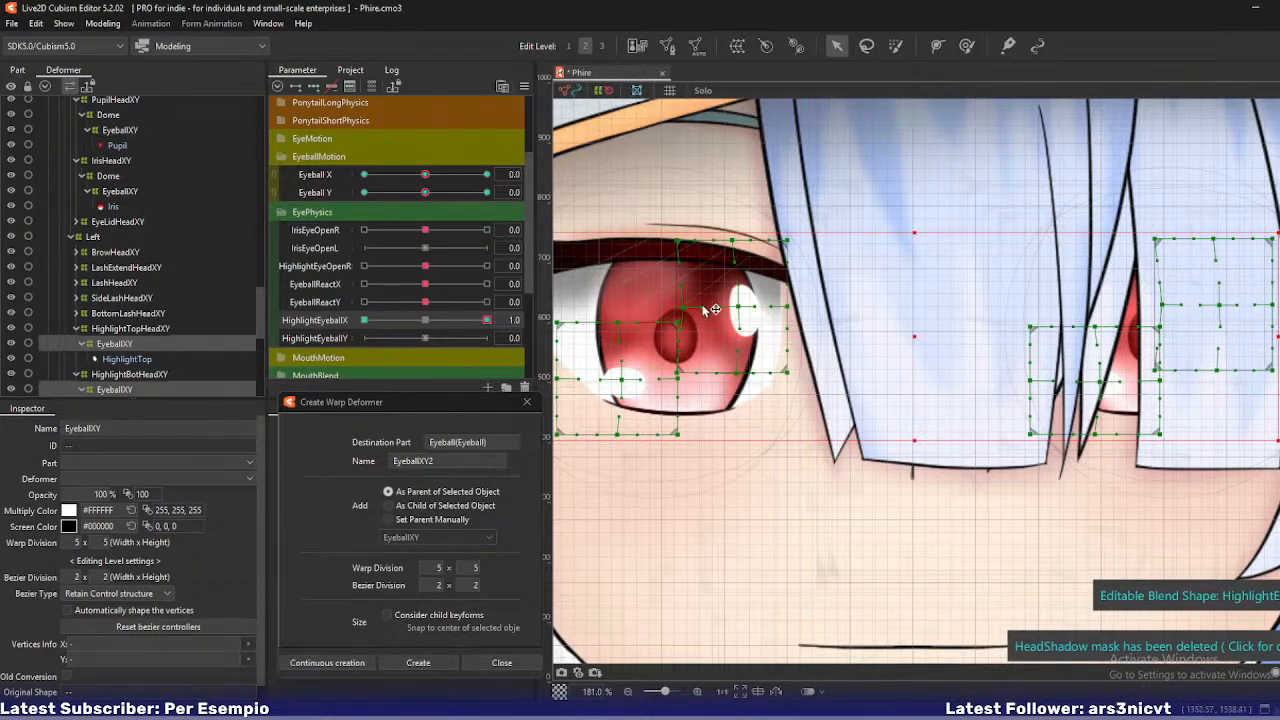
left_click(428, 320)
- Add three keys on HighlightEyeballY and warp the highlight deformers of both eyes slightly upward at 1.0
left_click(324, 338)
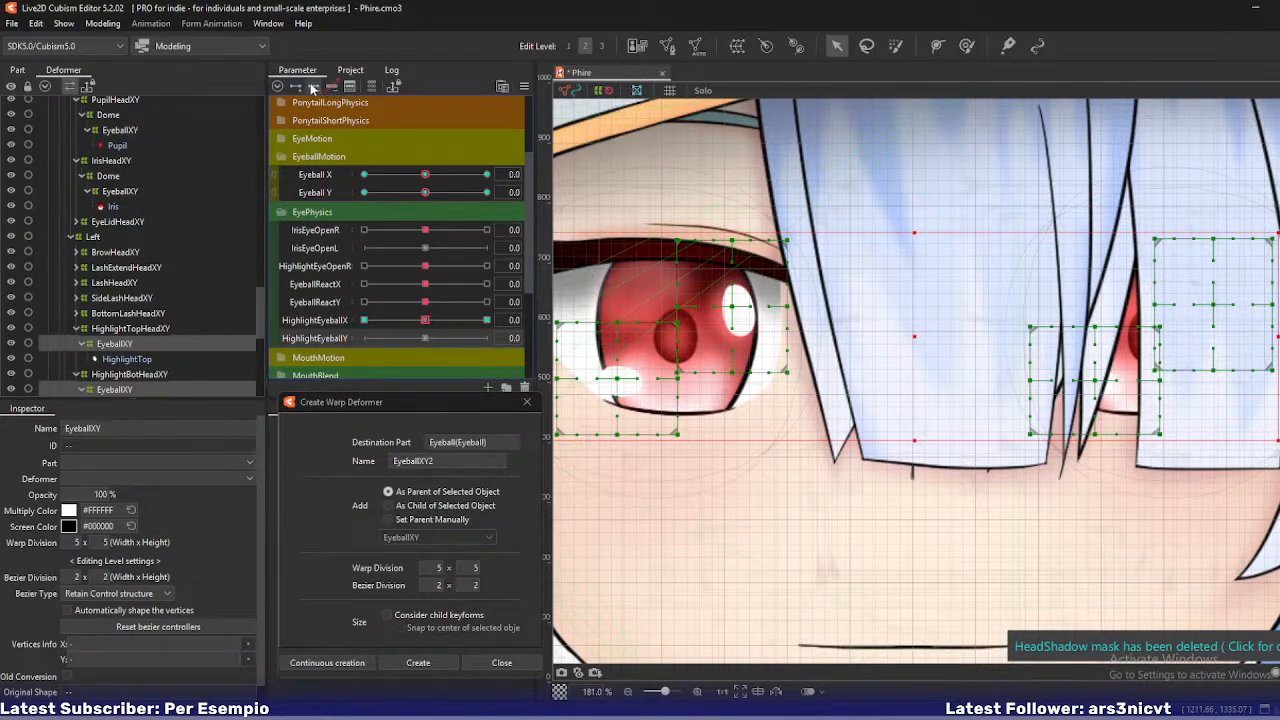
left_click(486, 338)
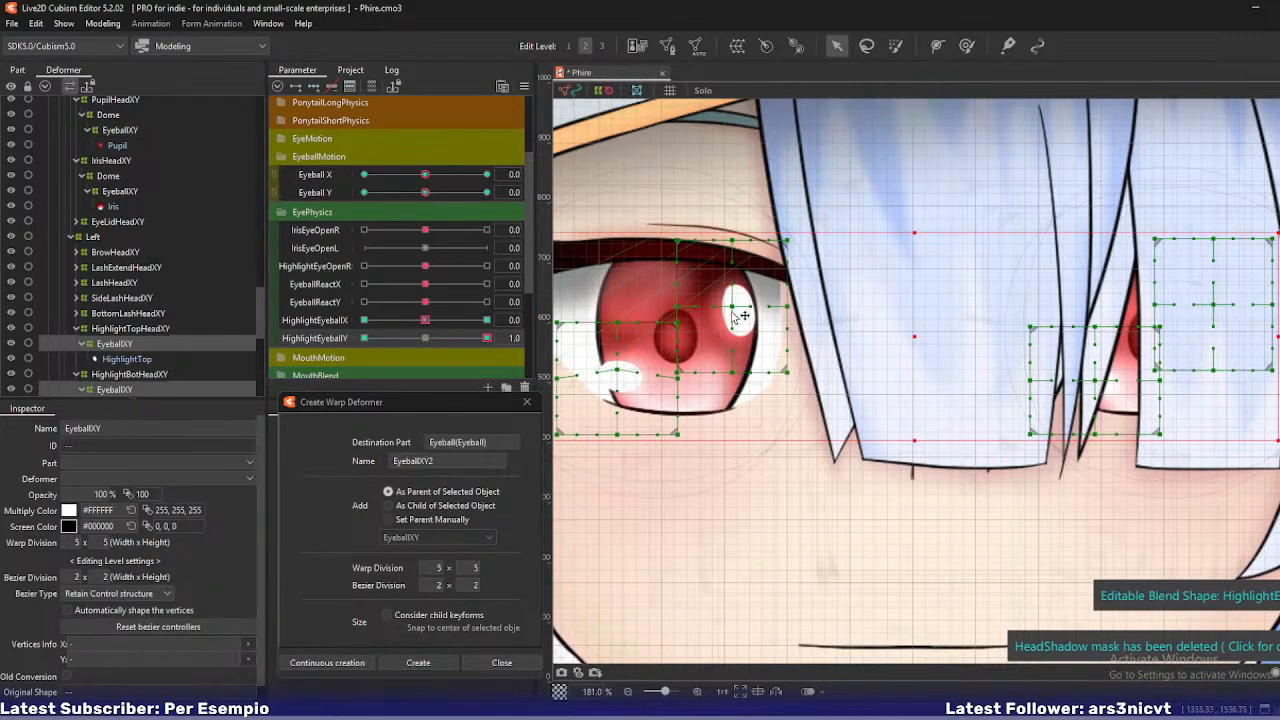
left_click_drag(740, 313, 740, 302)
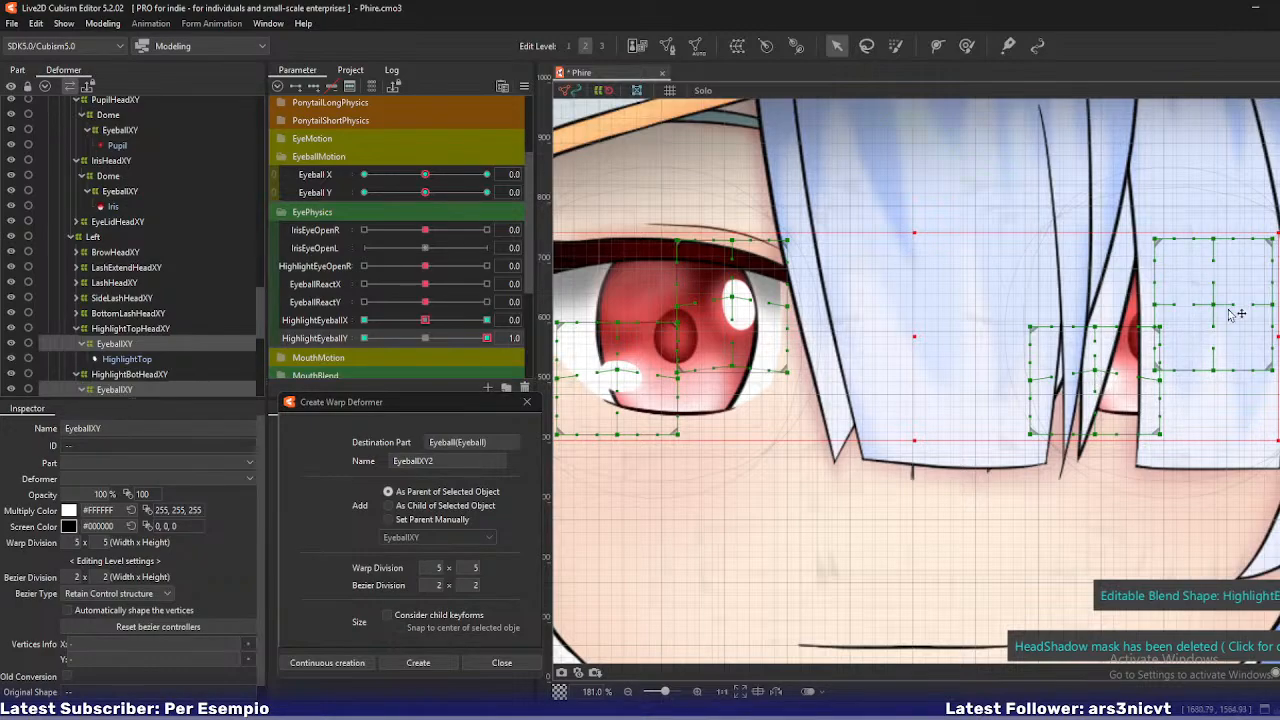
left_click_drag(1214, 303, 1214, 293)
left_click_drag(1214, 369, 1214, 363)
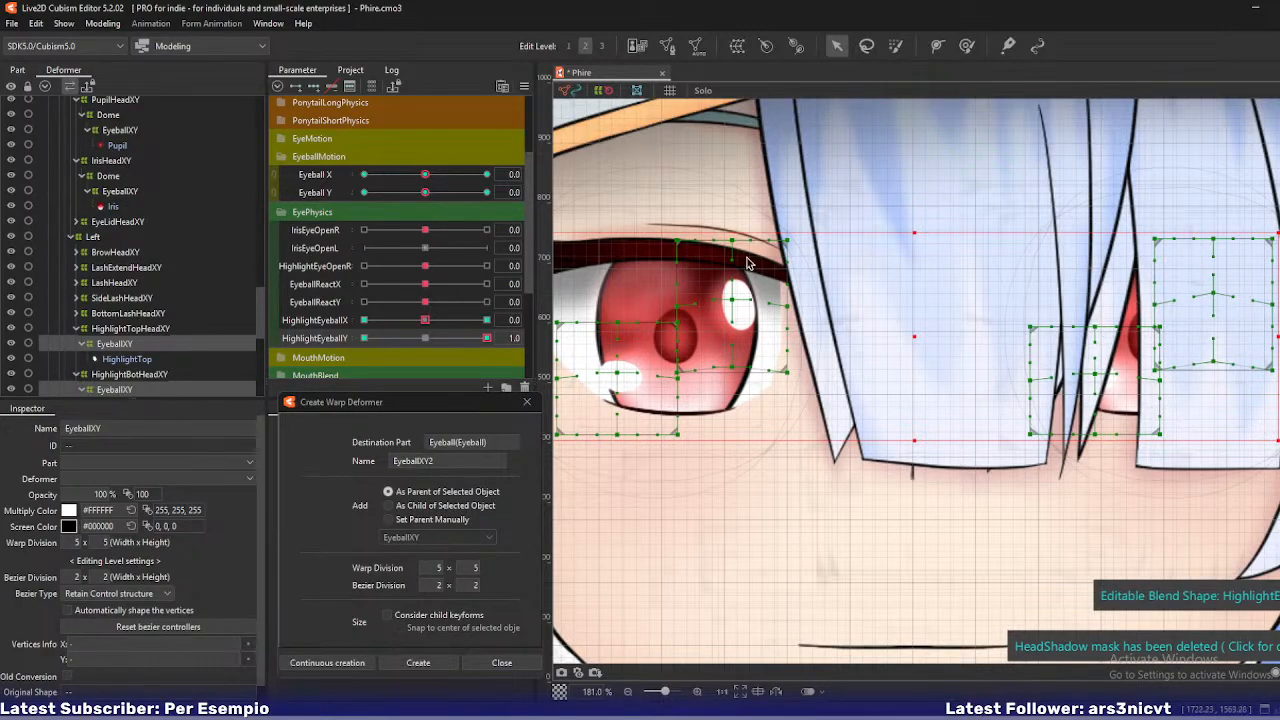
- At HighlightEyeballY -1.0, warp the centres of all four highlight deformers slightly downward, then return the parameter to 0
left_click_drag(487, 338, 119, 302)
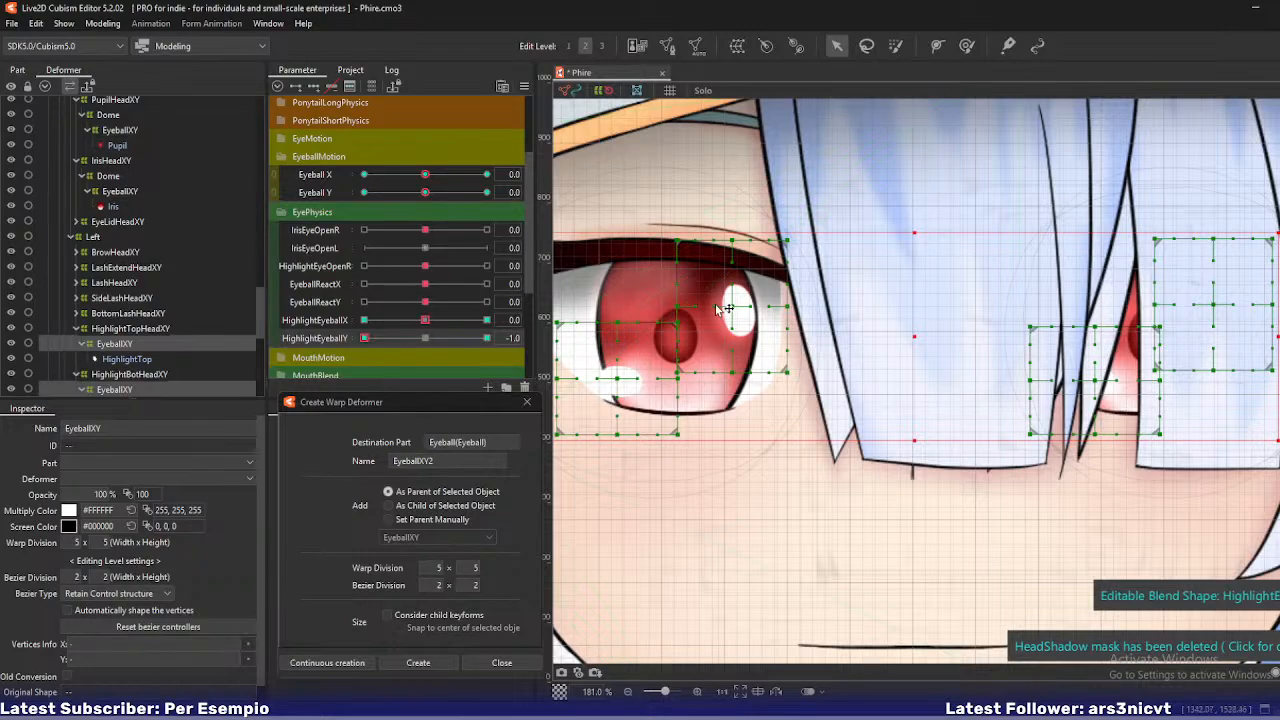
left_click_drag(732, 306, 732, 317)
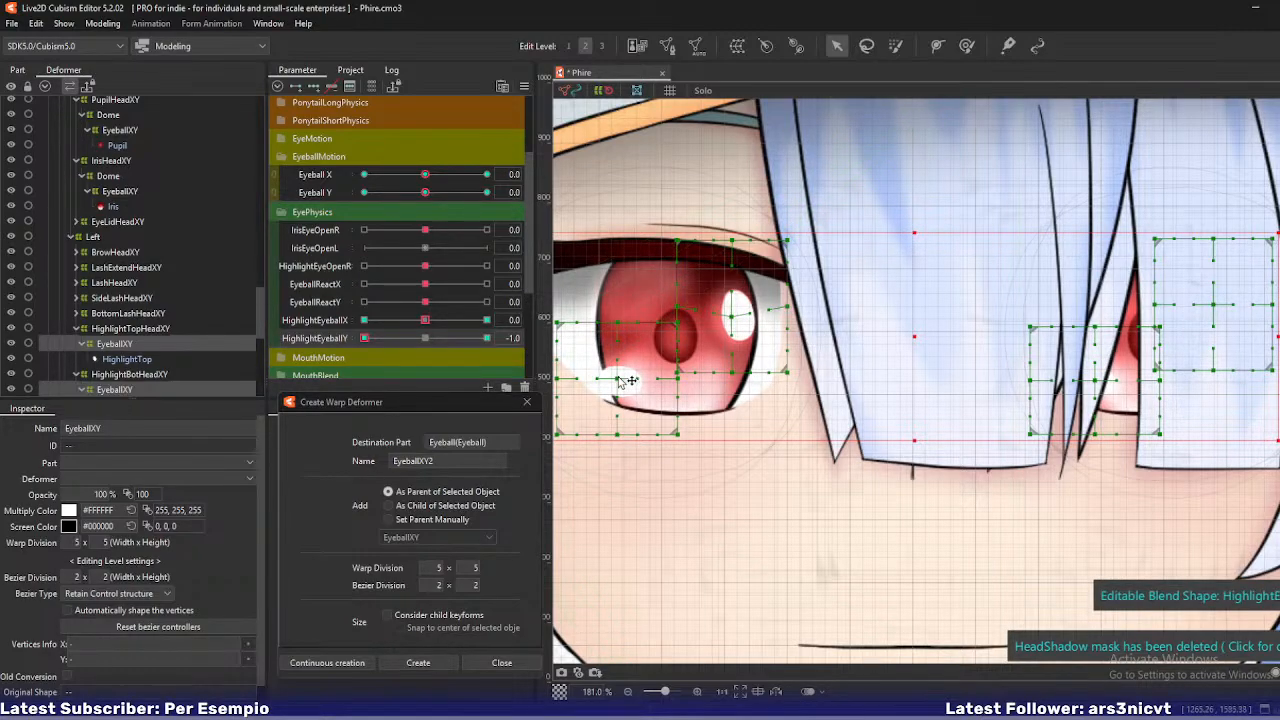
left_click_drag(617, 378, 617, 387)
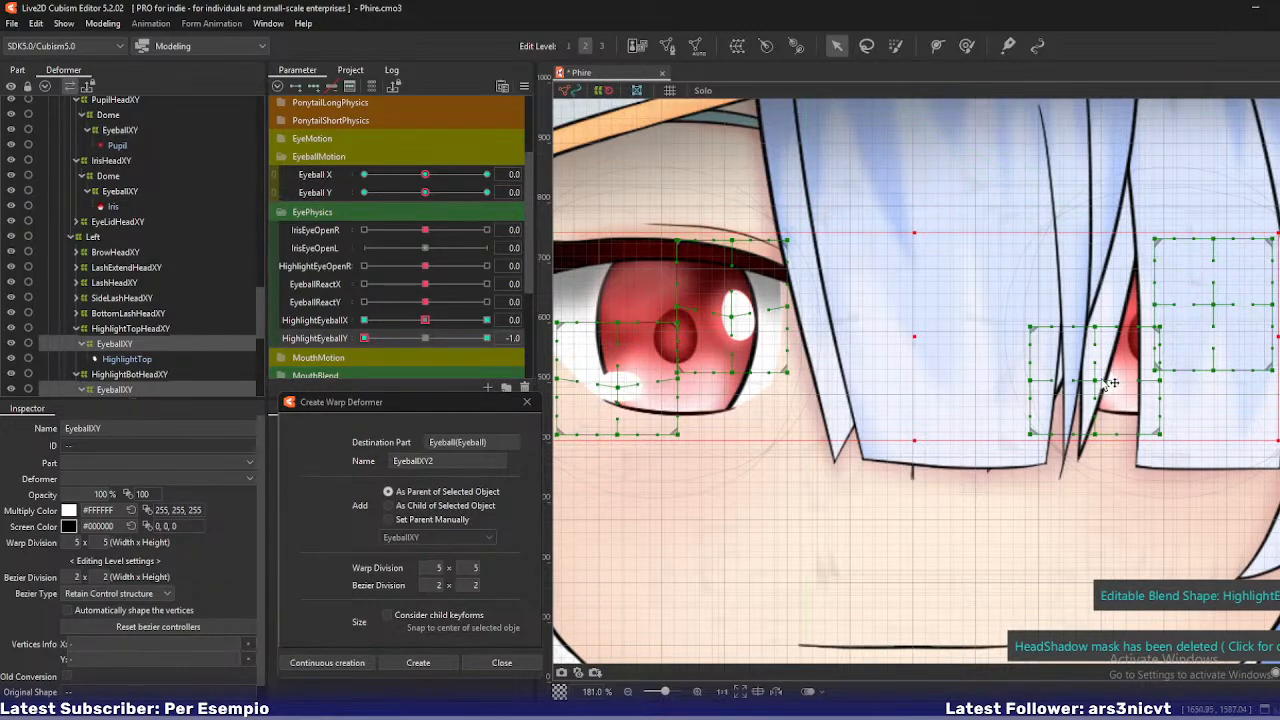
left_click_drag(1095, 380, 1095, 389)
left_click_drag(1216, 306, 1216, 314)
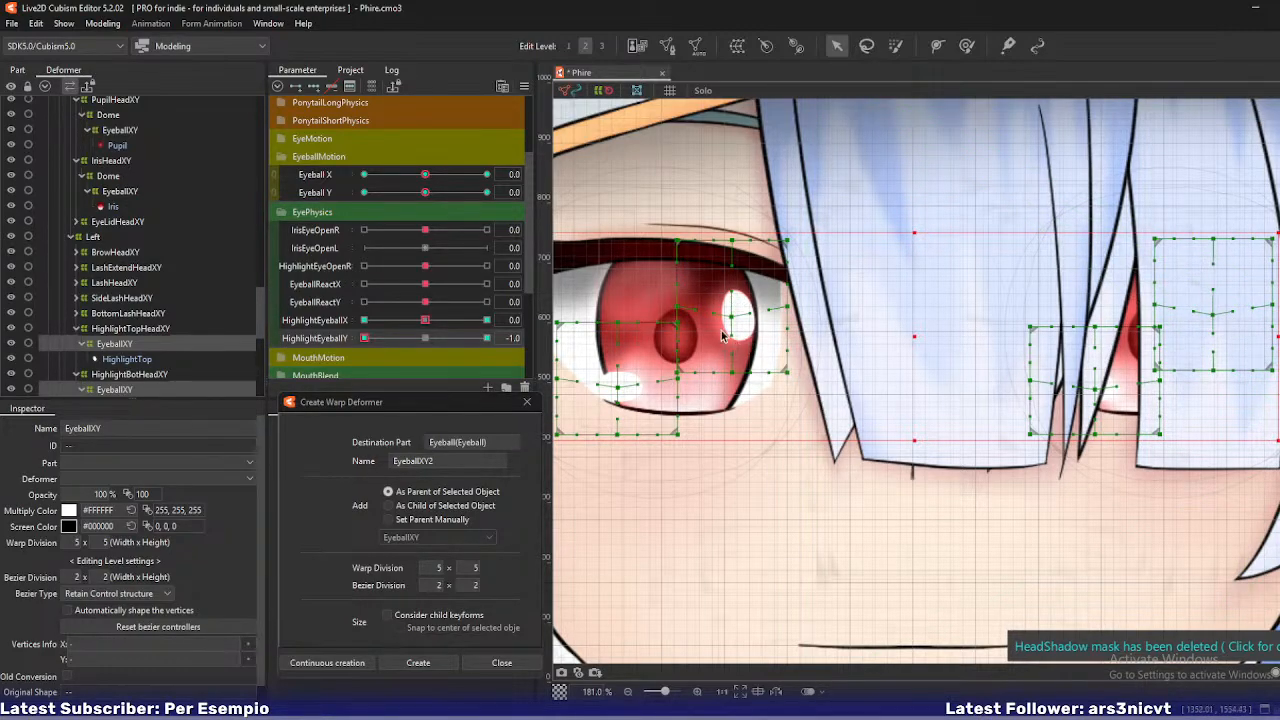
left_click(368, 336)
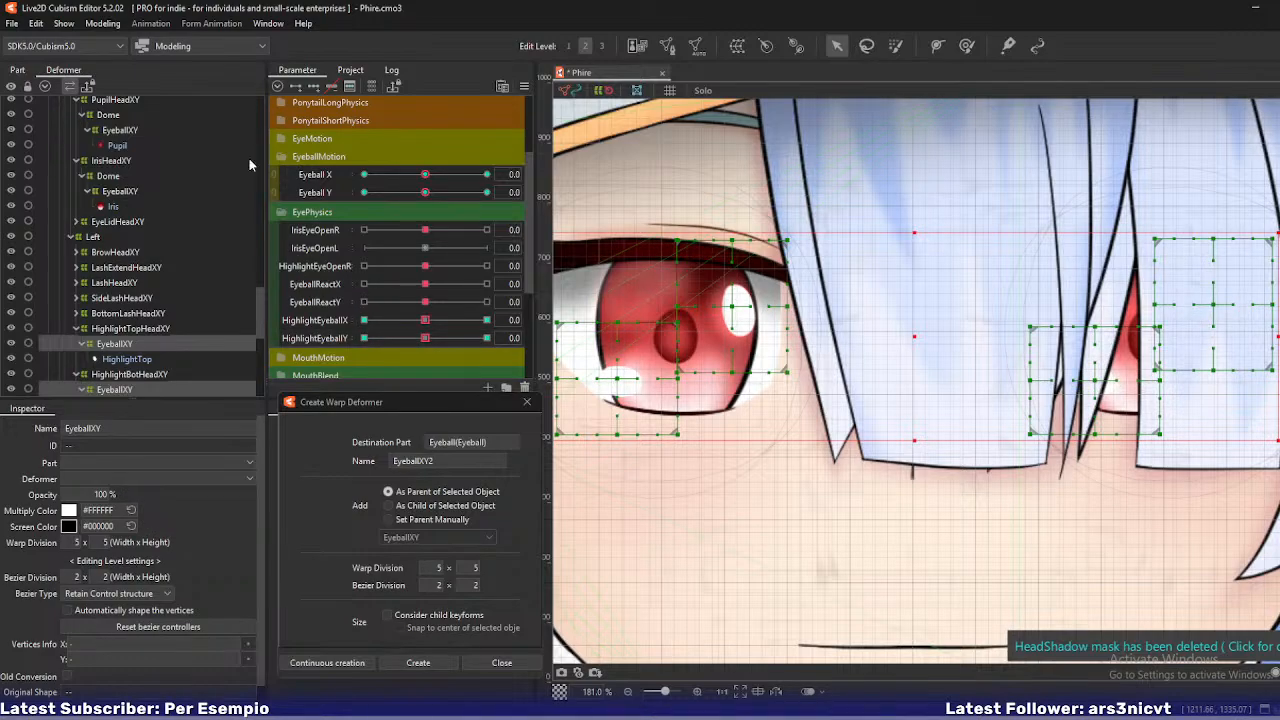
- Open the model's physics settings
left_click(102, 23)
left_click(120, 331)
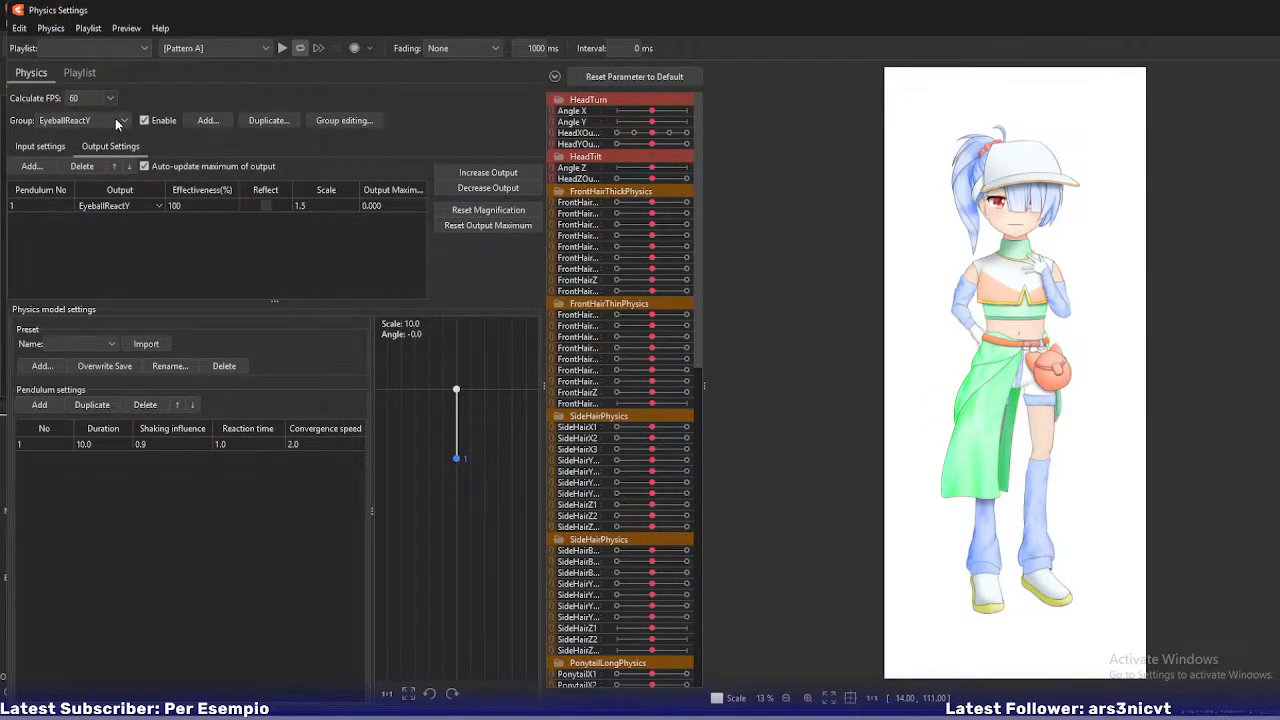
left_click(262, 120)
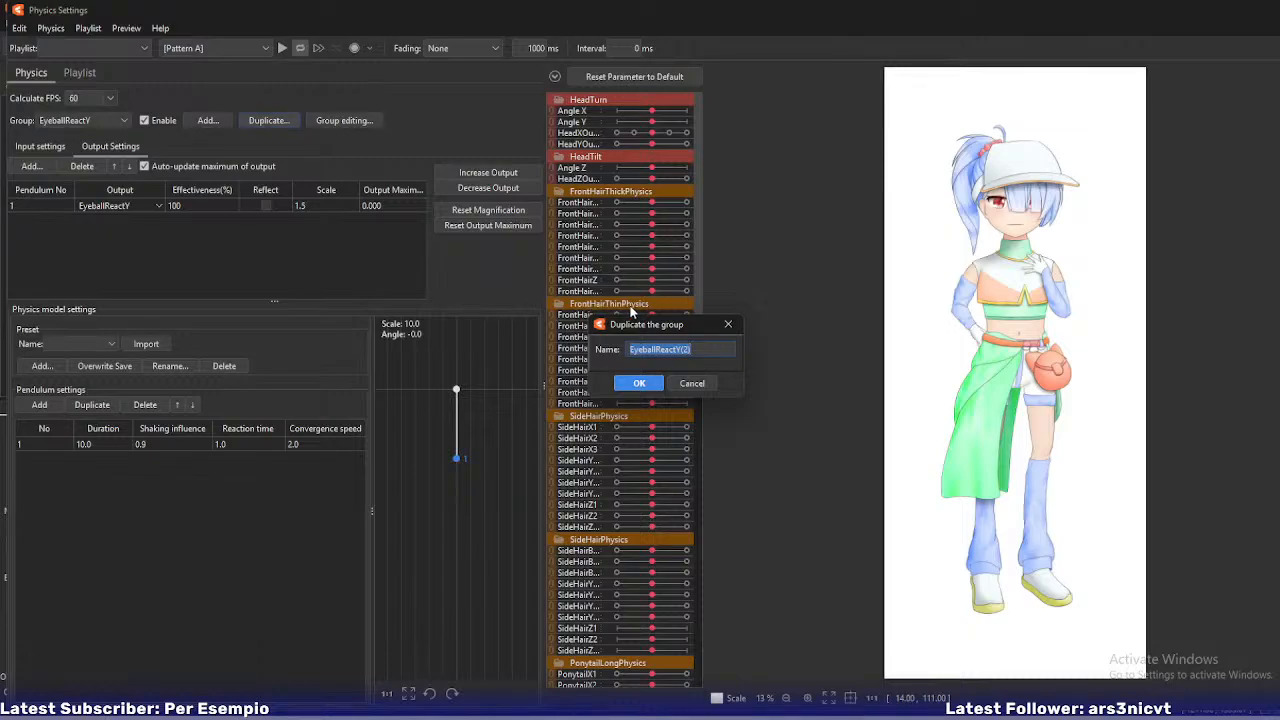
key("End")
key("BackSpace")
key("BackSpace")
key("BackSpace")
key("BackSpace")
type("X")
left_click(689, 386)
- Duplicate the EyeballReactX physics group under the name HighlightEyeballX
left_click(90, 121)
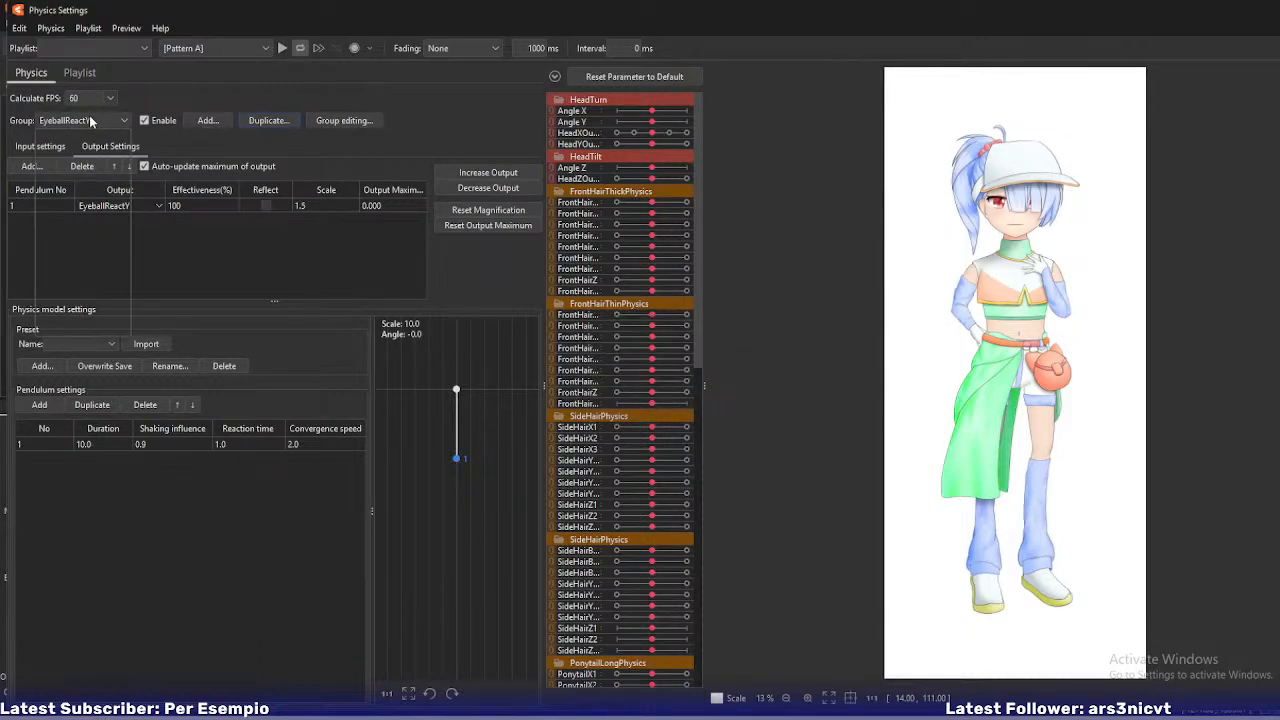
left_click(84, 315)
left_click(251, 121)
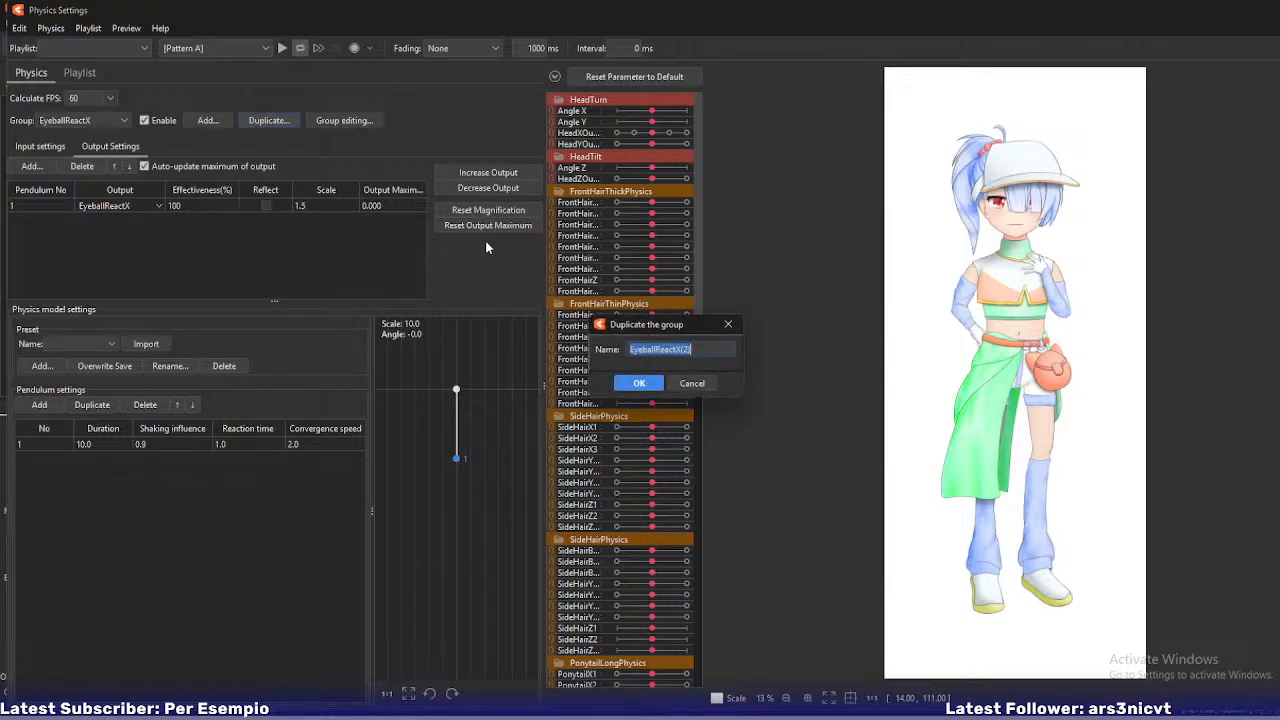
key("End")
key("BackSpace")
key("BackSpace")
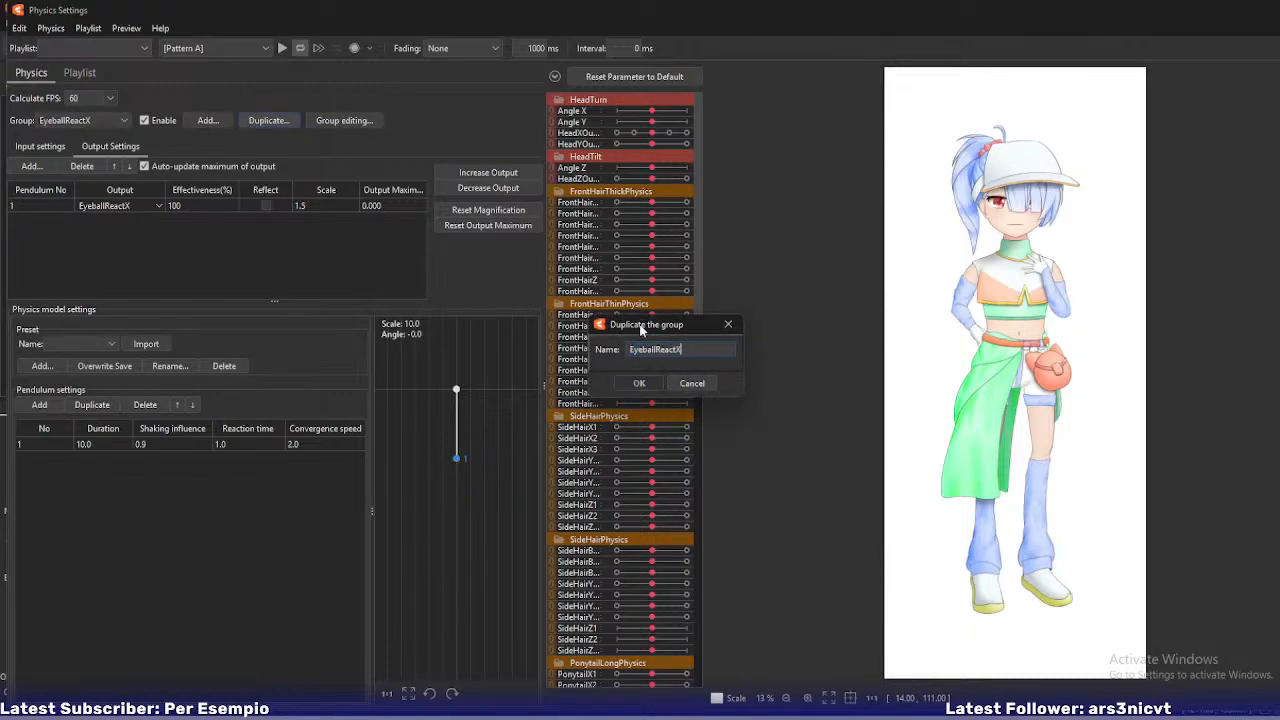
key("Delete")
key("Delete")
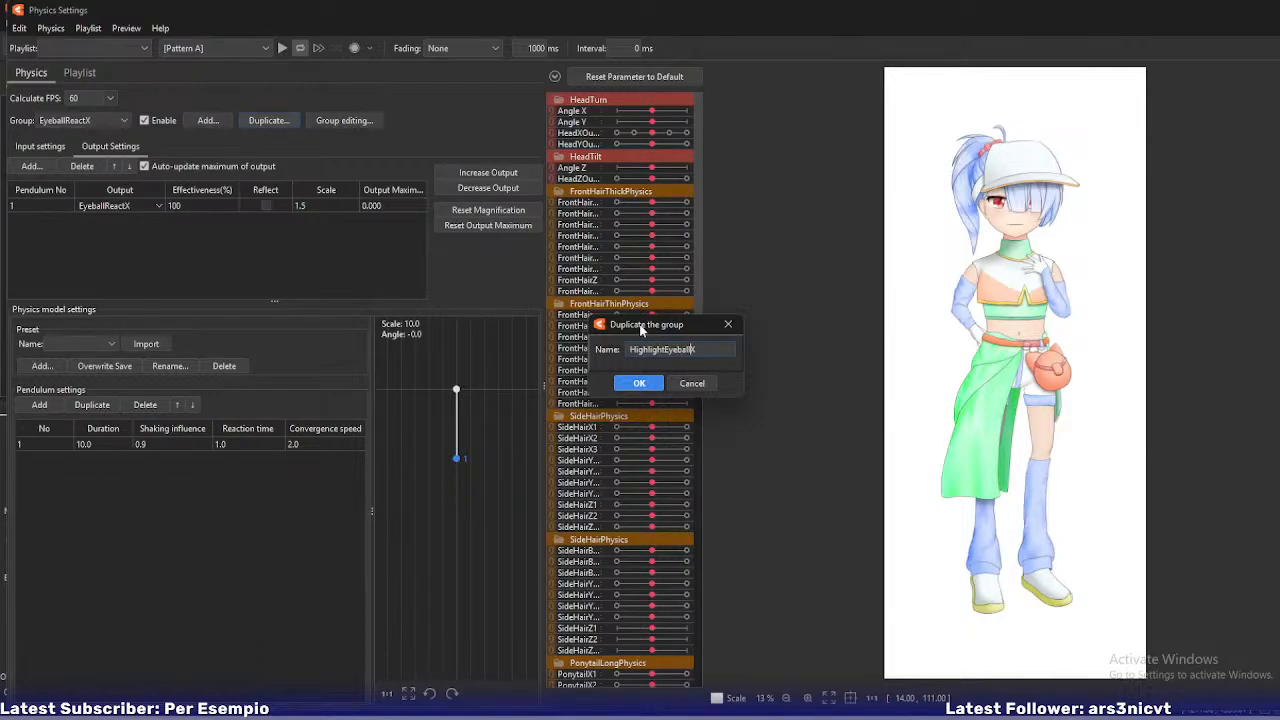
left_click(639, 384)
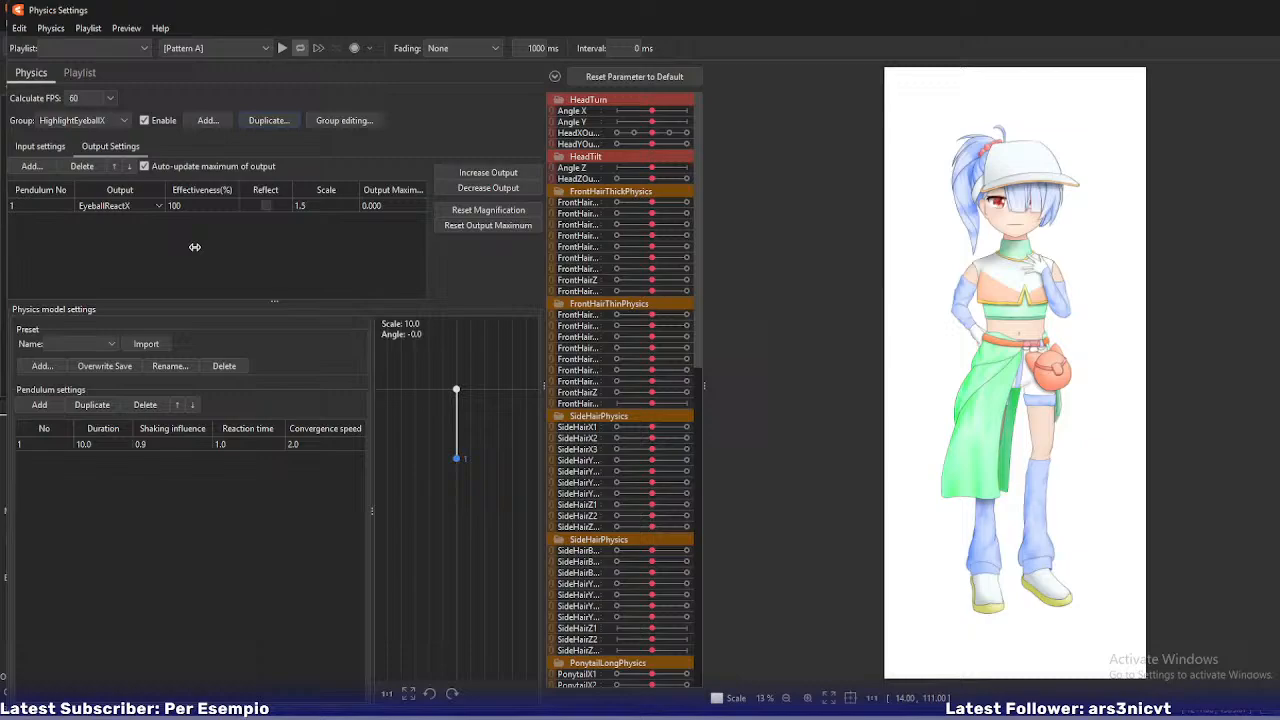
- Change the output parameter of the HighlightEyeballX group to HighlightEyeballX
left_click(140, 205)
scroll(132, 300, "down", 10)
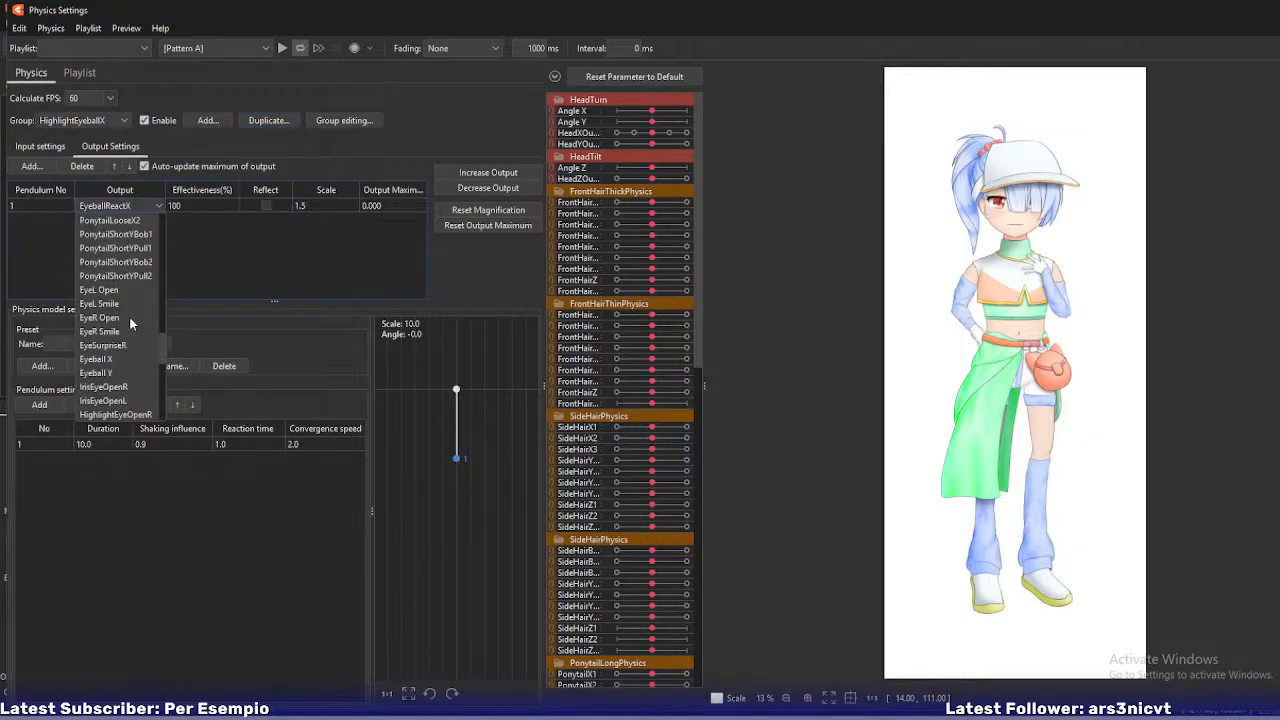
scroll(129, 316, "down", 3)
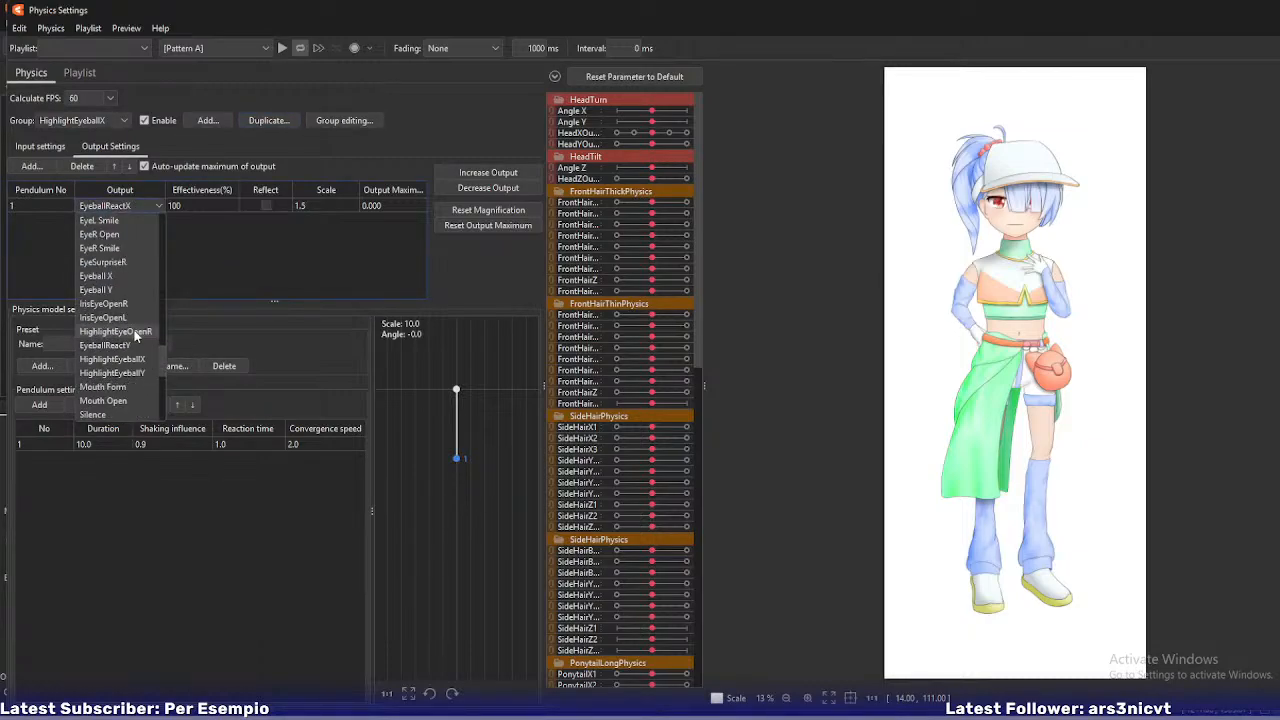
left_click(130, 361)
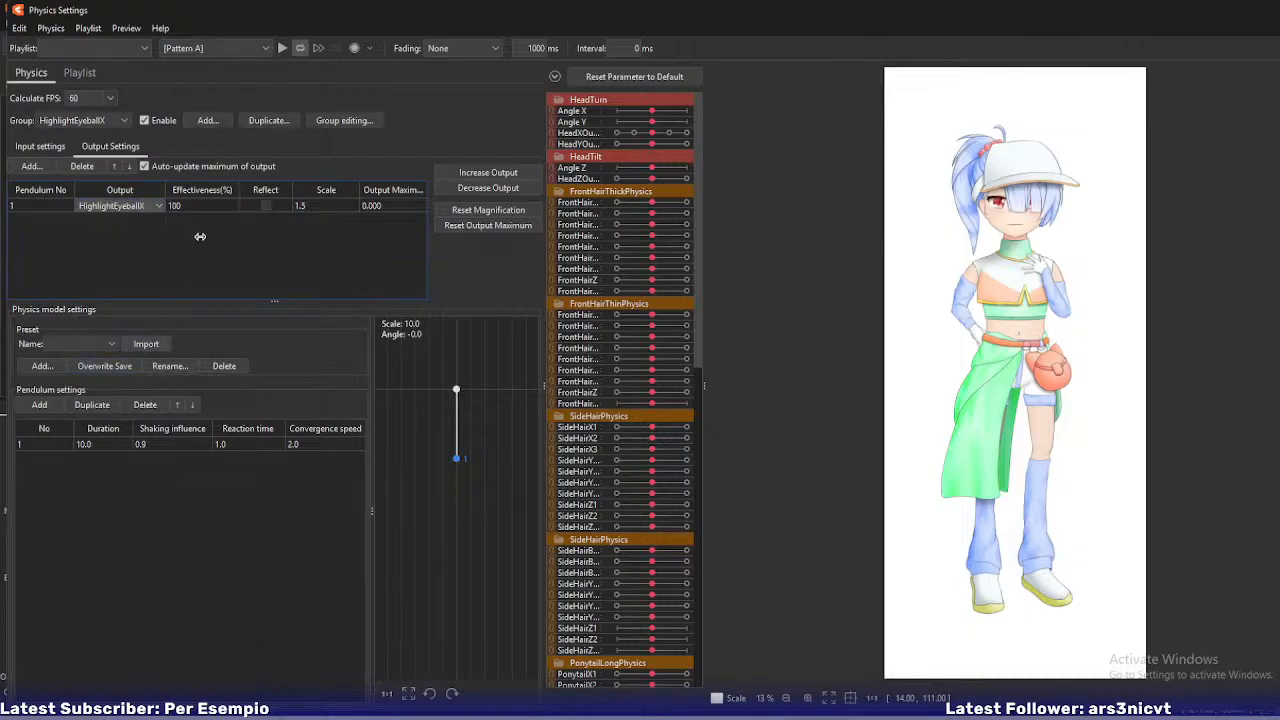
- Duplicate the EyeballReactY physics group under the name HighlightEyeballY
left_click(118, 122)
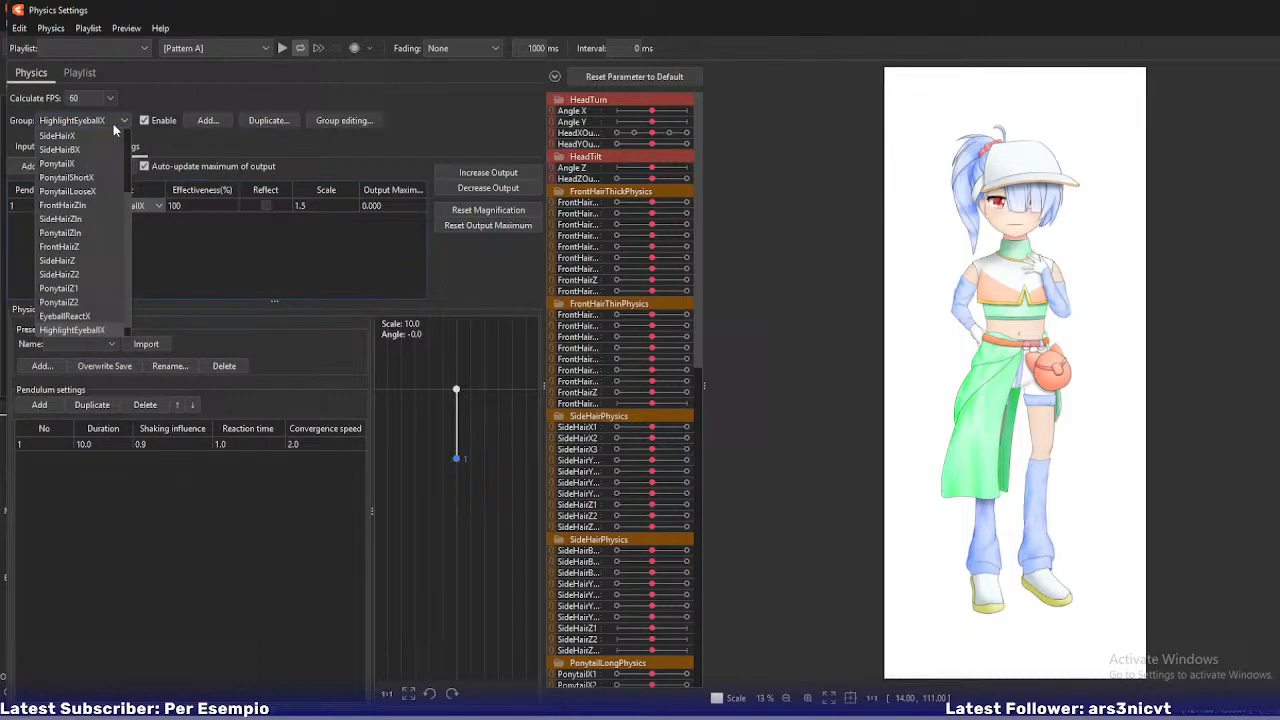
left_click(97, 329)
left_click(268, 120)
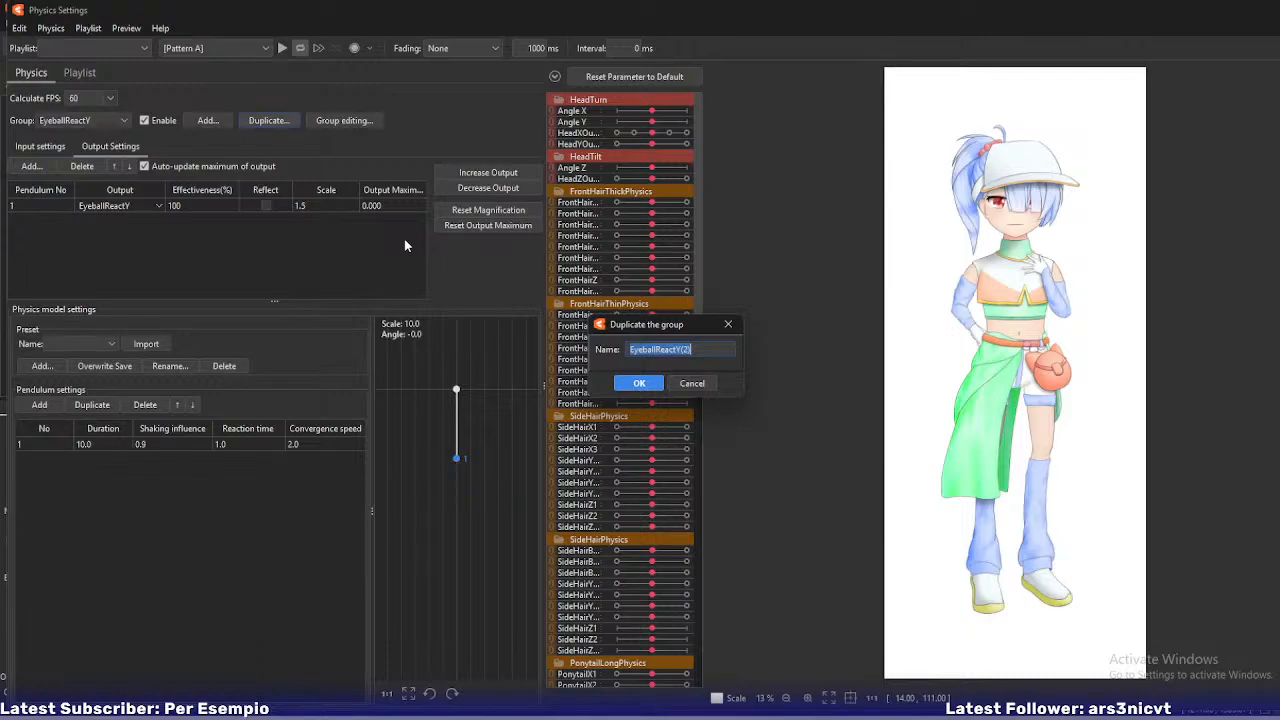
type("H")
type("ighlightEyeballY")
key("Return")
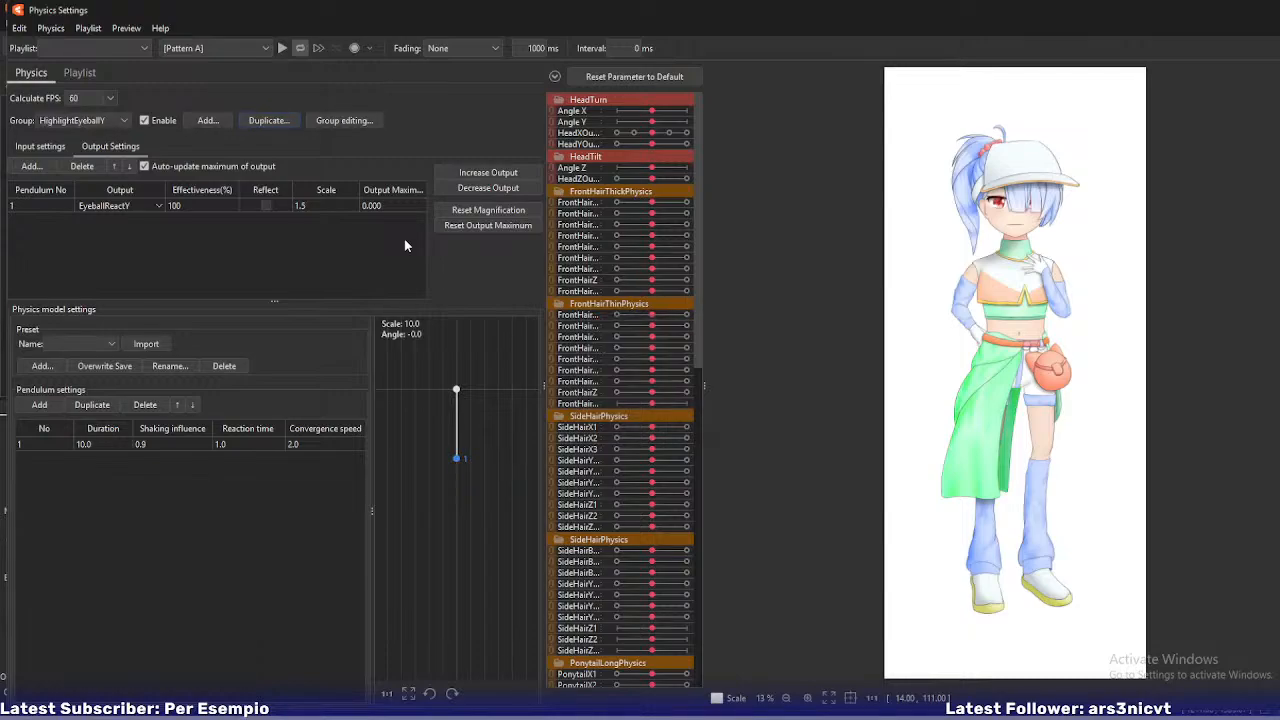
- Change the output parameter of the HighlightEyeballY group to HighlightEyeballY
left_click(124, 206)
scroll(142, 311, "down", 10)
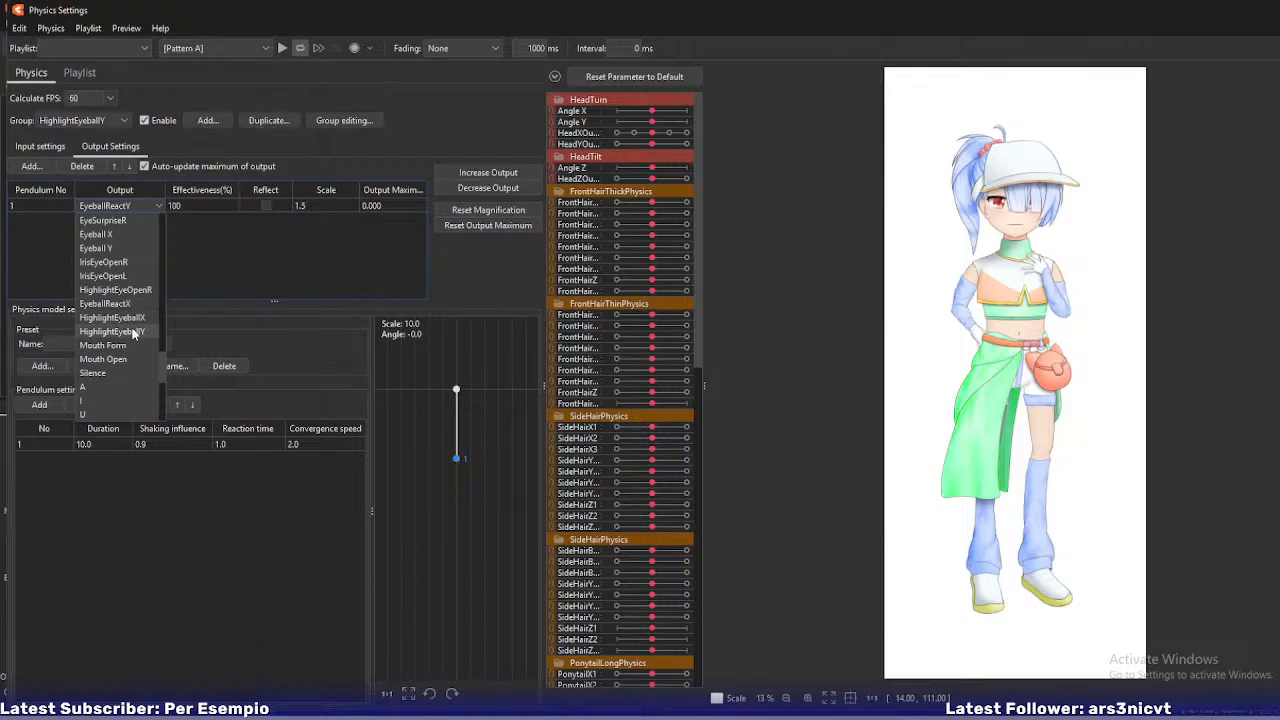
left_click(133, 333)
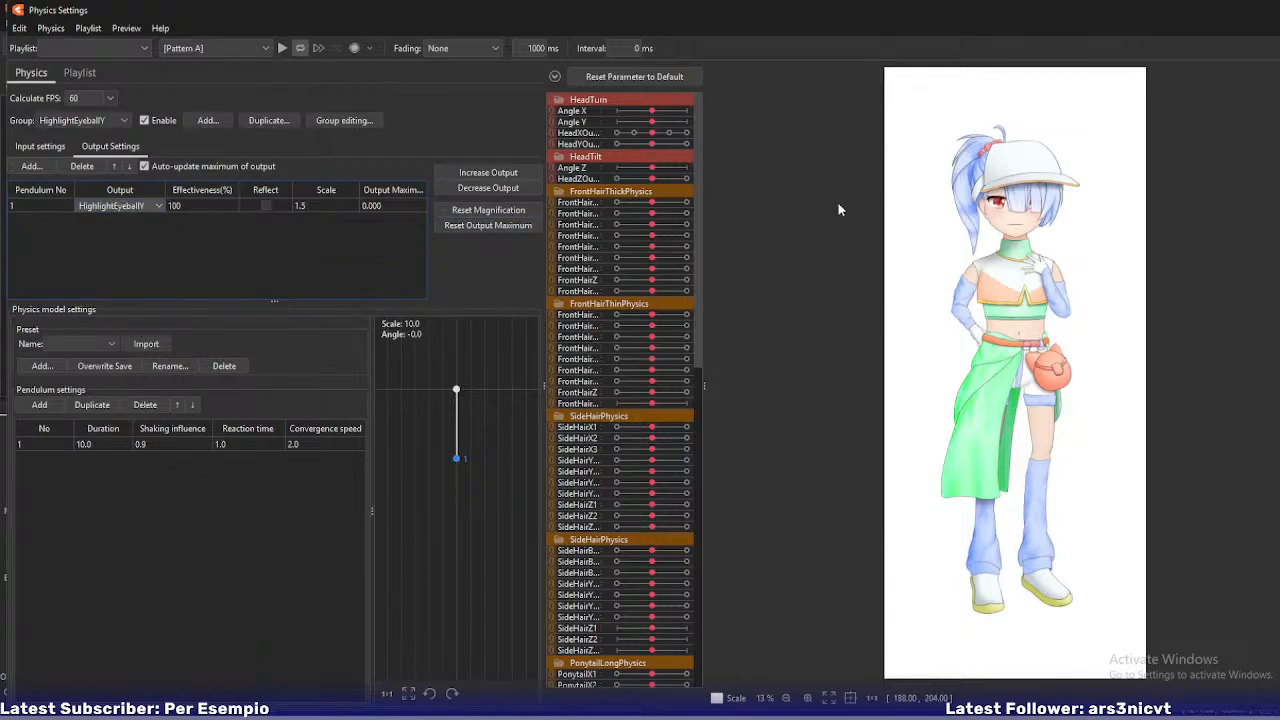
- Test the motion on the face and raise the HighlightEyeballY group's shaking influence to 0.96
scroll(980, 232, "up", 6)
left_click_drag(980, 232, 1050, 430)
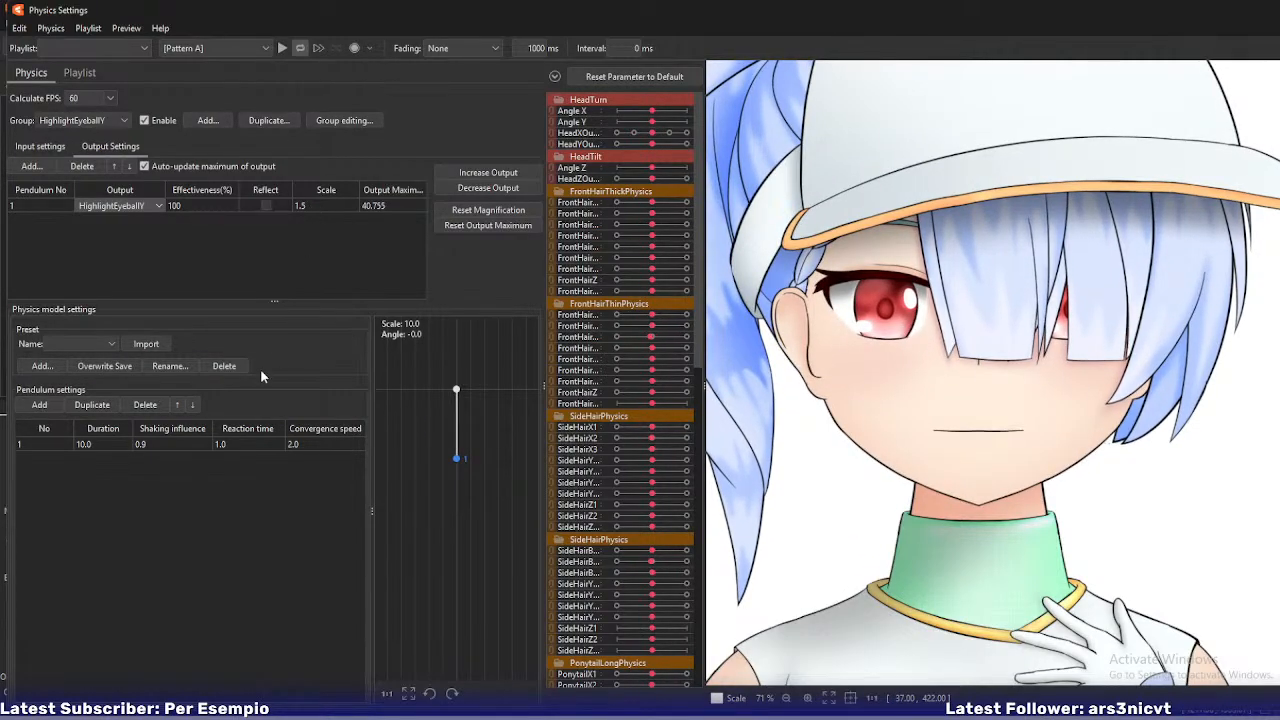
left_click_drag(158, 444, 198, 212)
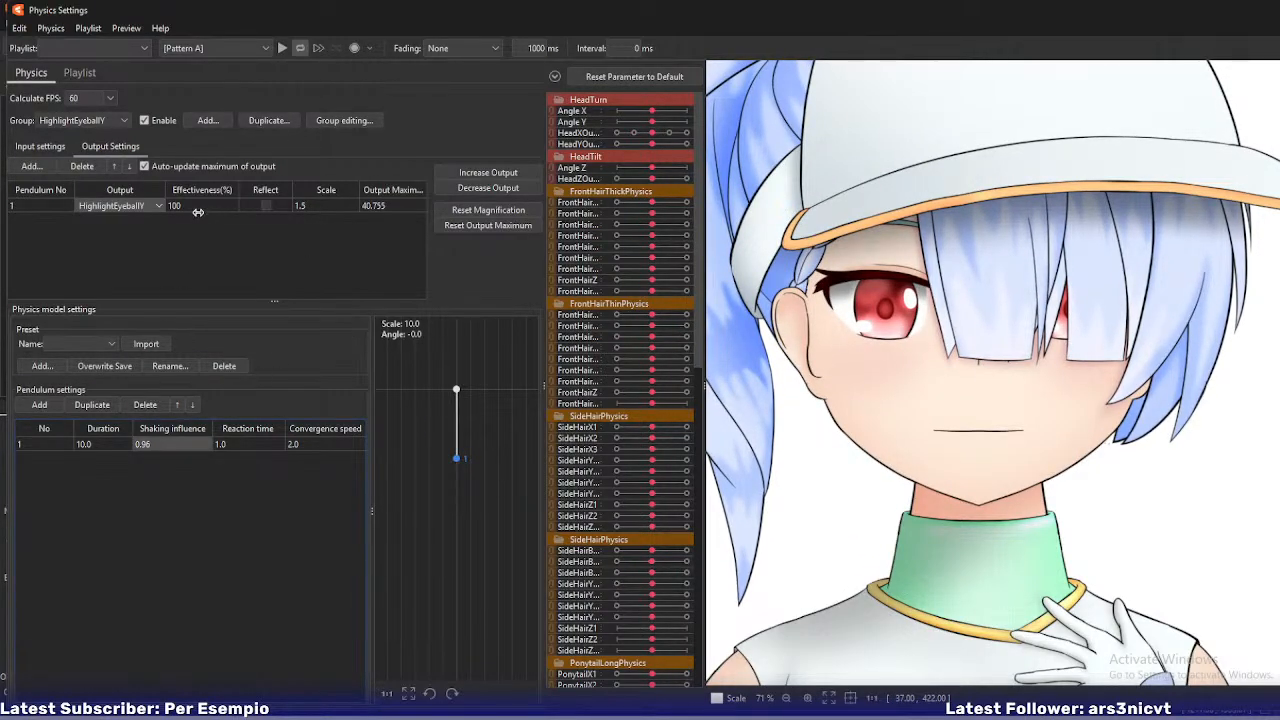
- Tune the HighlightEyeballX group to shaking influence 0.95, output scale 2.011, duration 5.2 and convergence speed 1.01
left_click(100, 121)
left_click(80, 306)
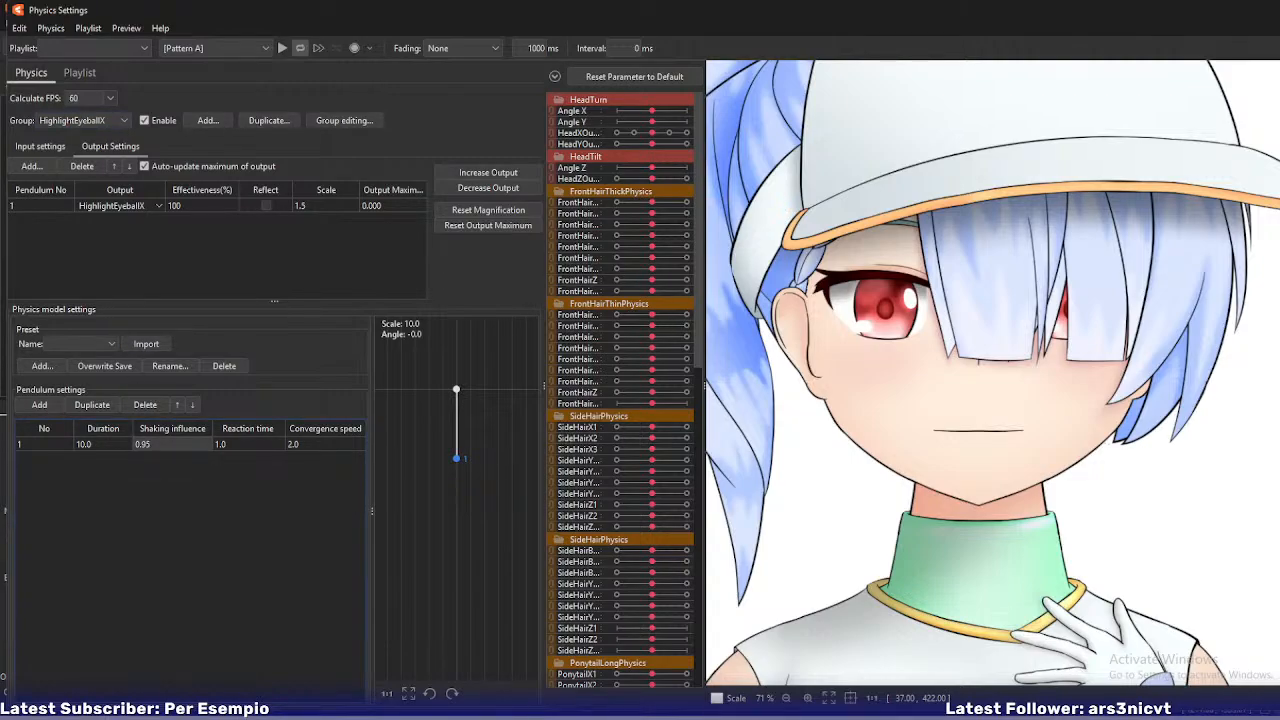
left_click_drag(310, 202, 317, 202)
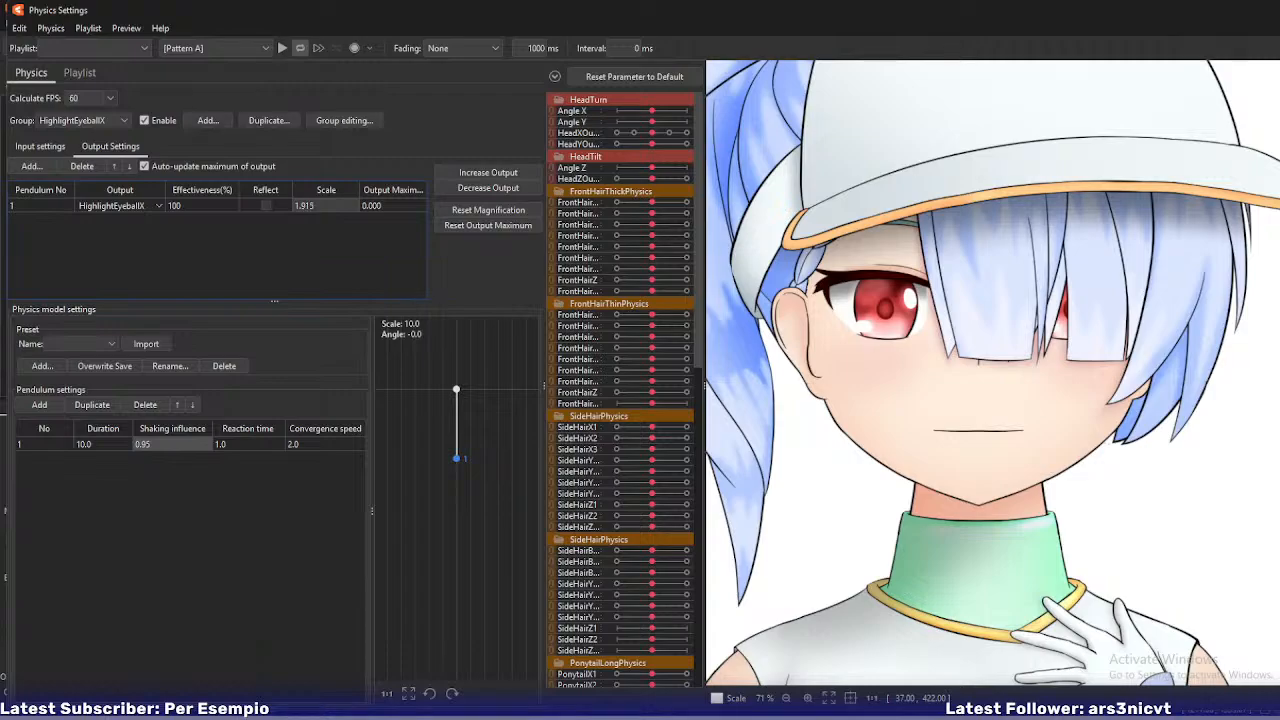
left_click(118, 121)
left_click(272, 250)
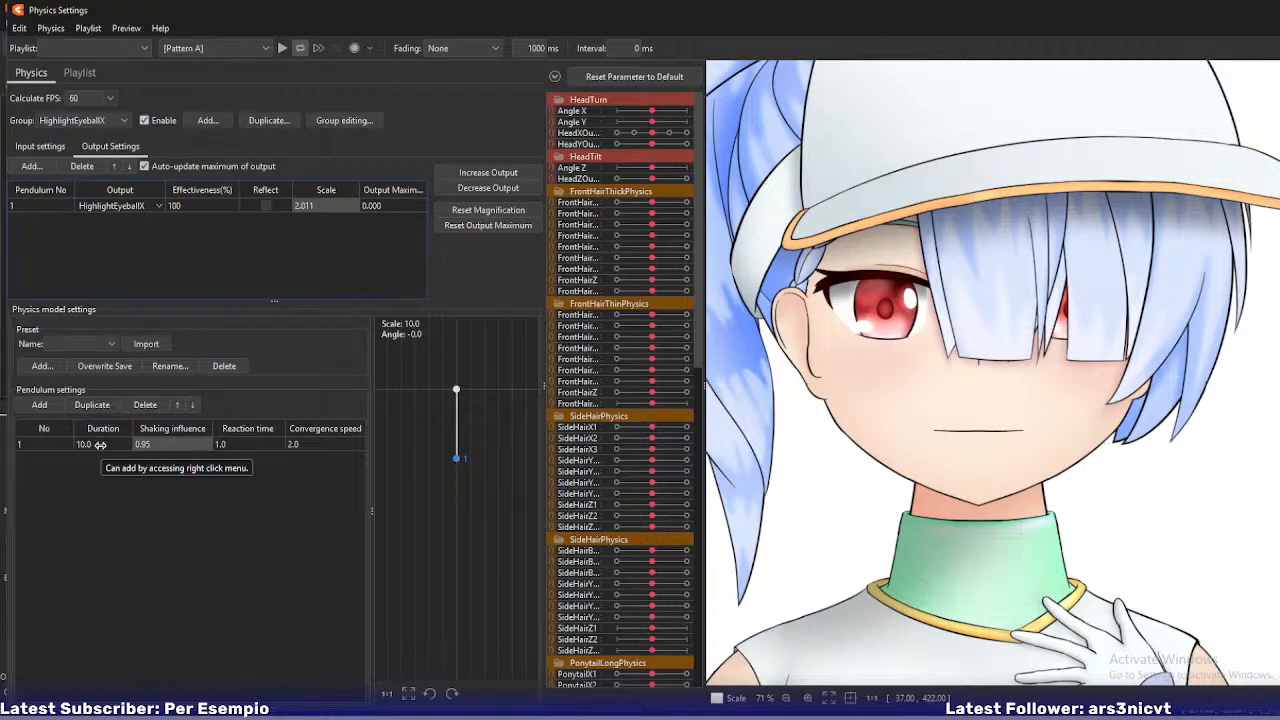
left_click_drag(100, 445, 89, 445)
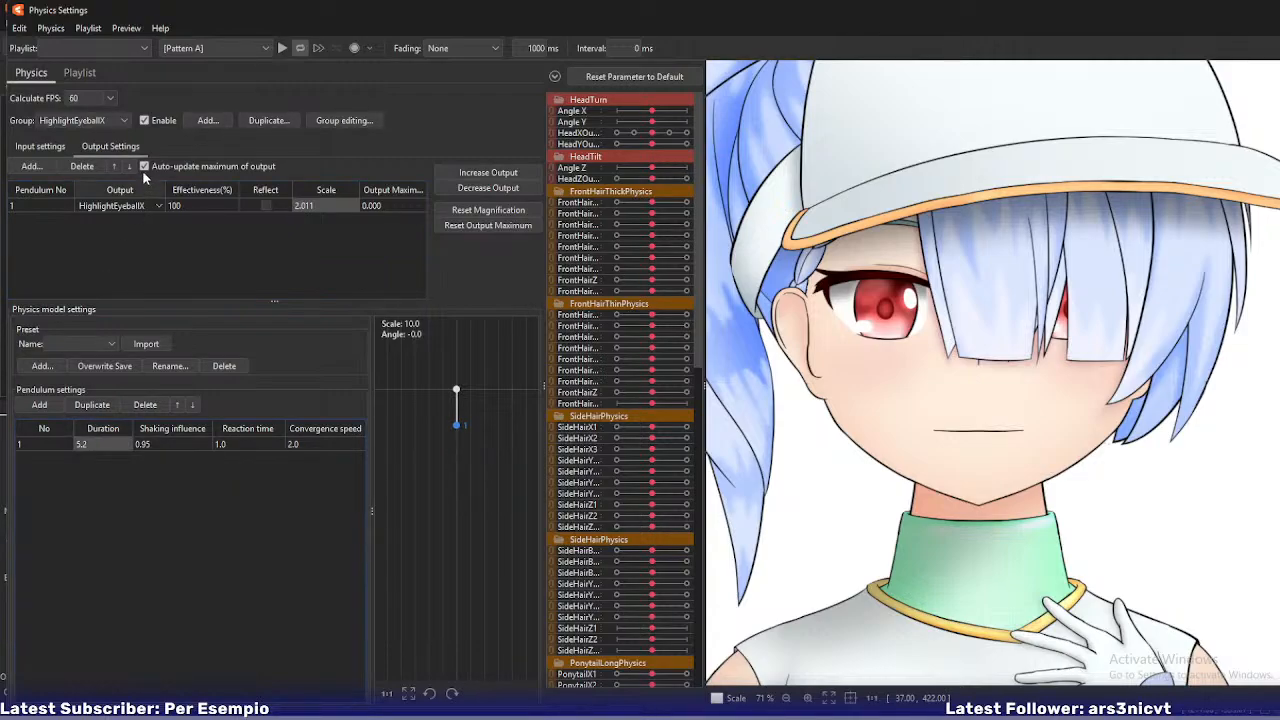
left_click_drag(293, 444, 289, 444)
- Tune the HighlightEyeballY group to duration 5.1, convergence speed 1.0 and output scale 2.004
left_click(116, 120)
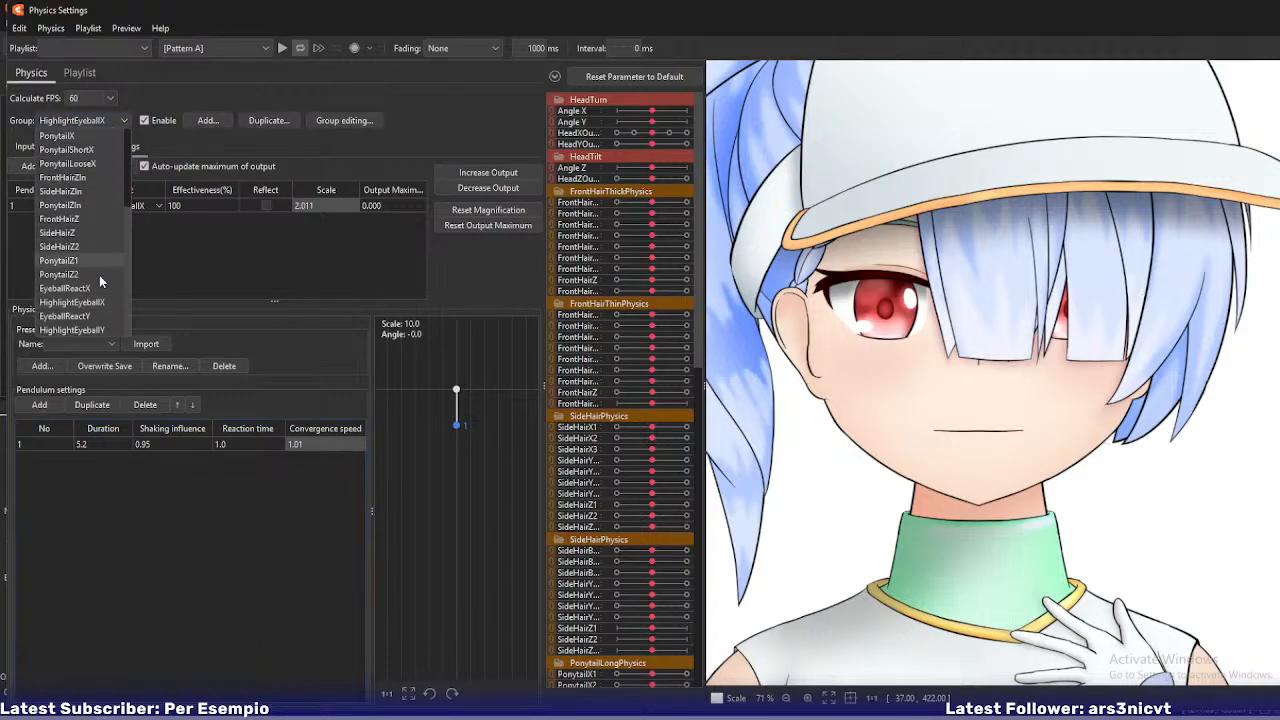
left_click(93, 331)
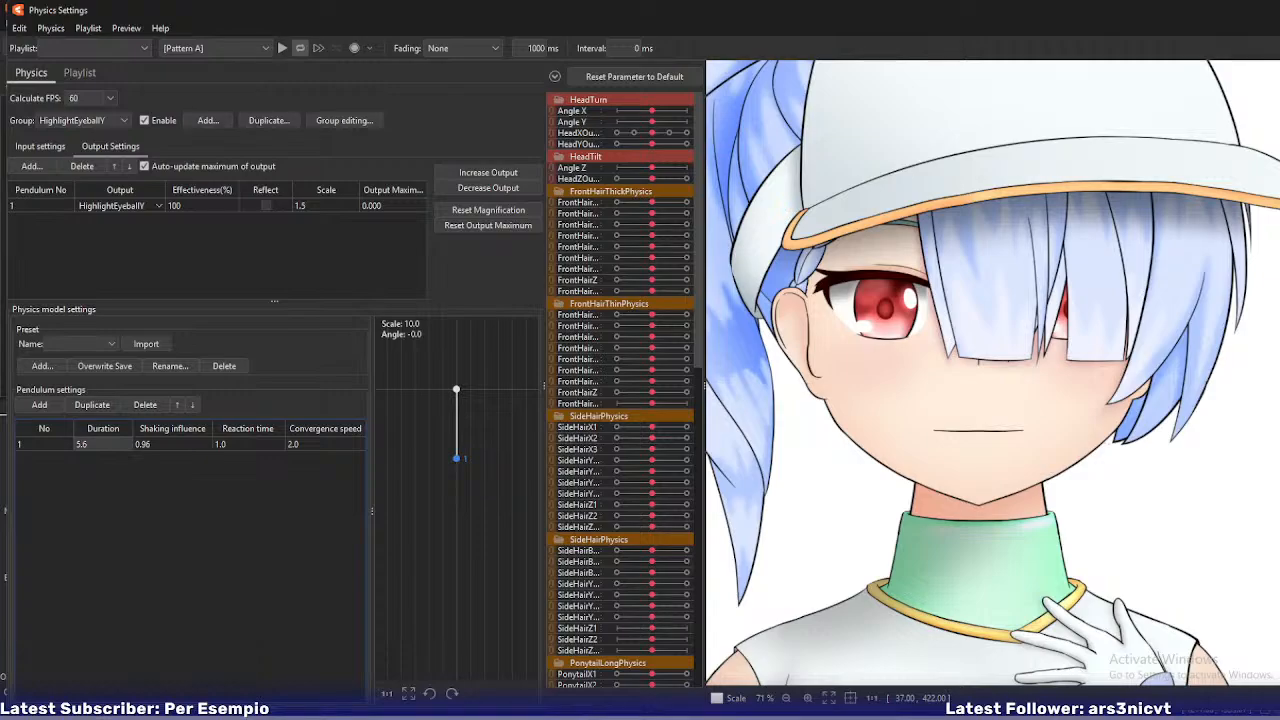
left_click_drag(307, 445, 308, 445)
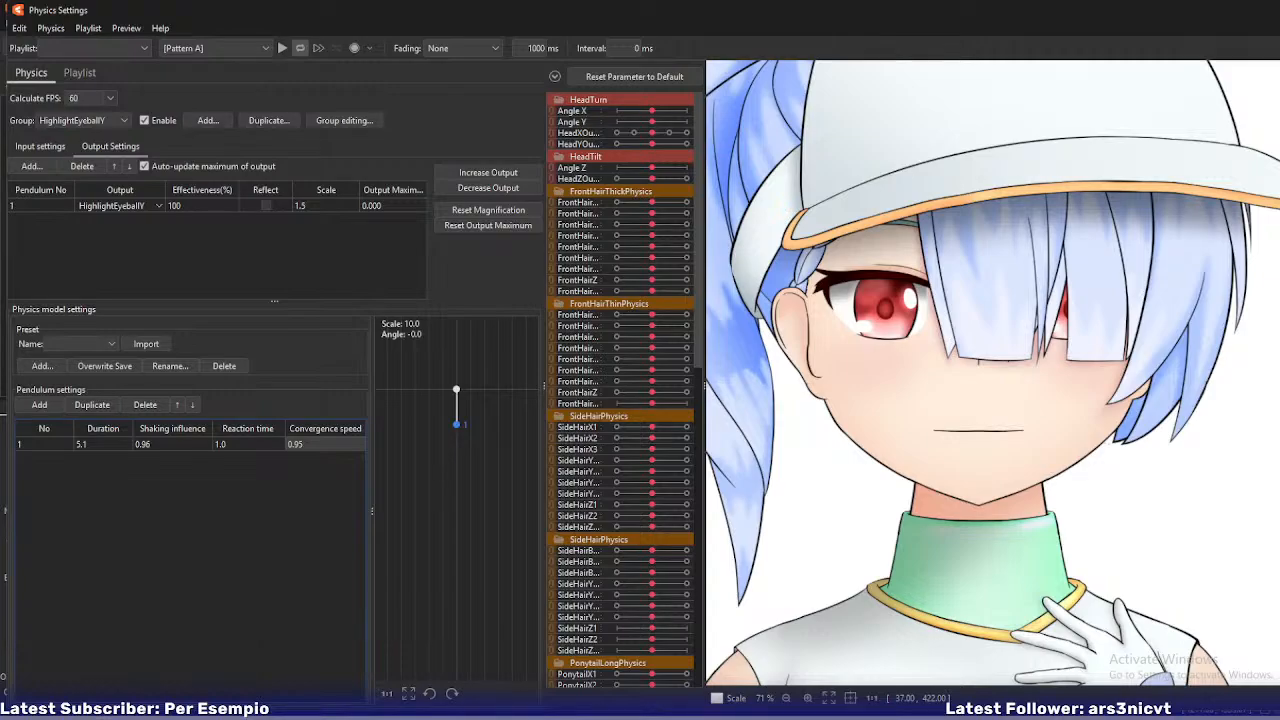
left_click_drag(316, 206, 323, 206)
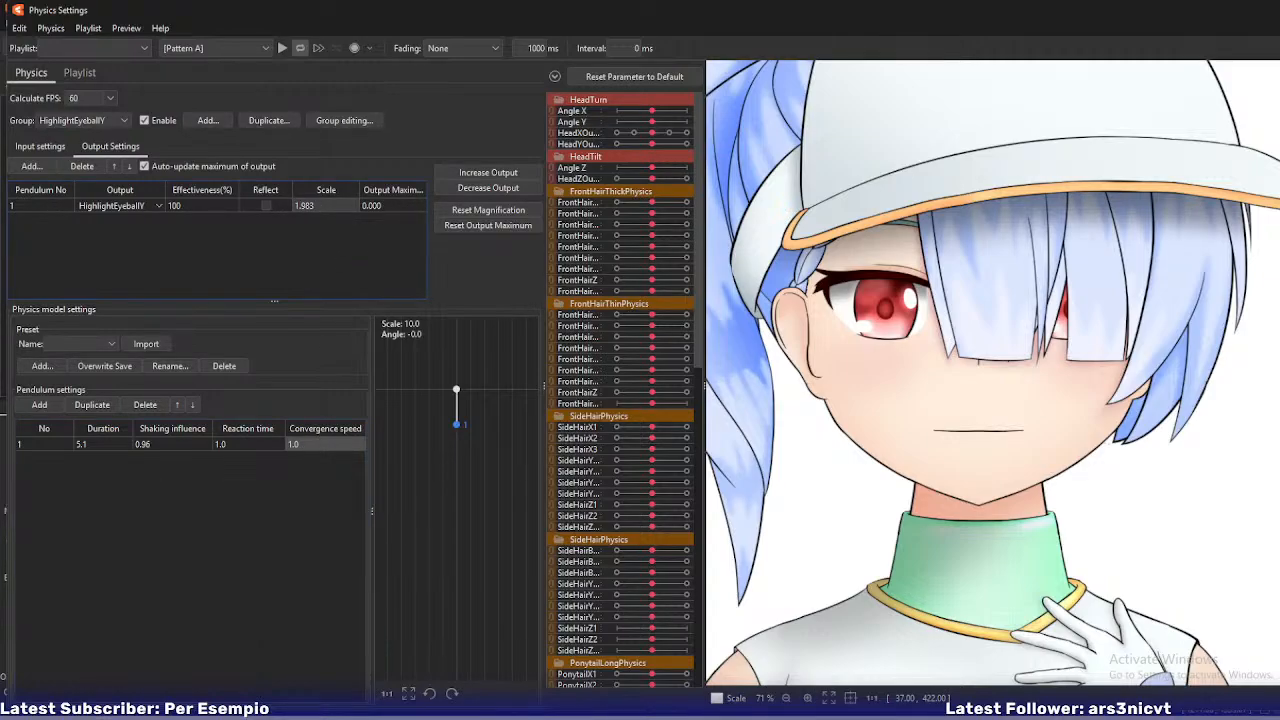
left_click_drag(318, 205, 321, 205)
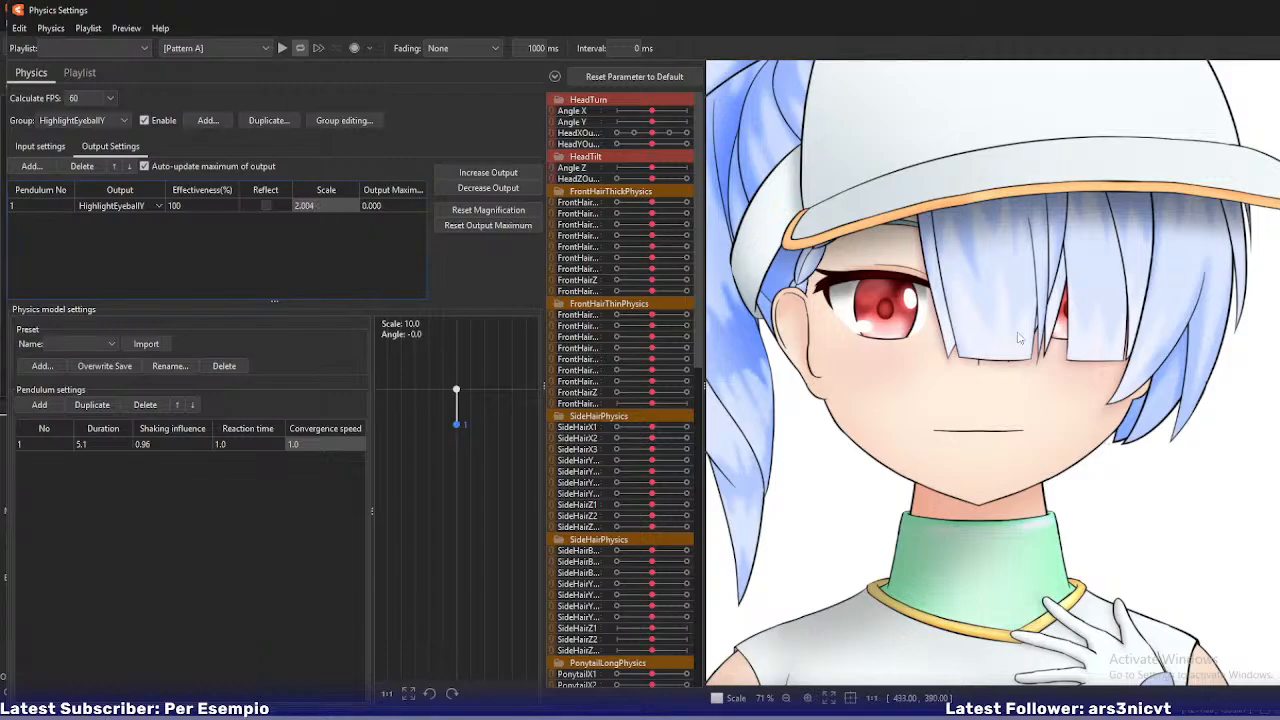
- Set the HighlightEyeballY group's shaking influence to 0.9, testing the eye motion on the model before and after the change
left_click_drag(1018, 338, 958, 333)
left_click_drag(171, 447, 163, 447)
left_click_drag(886, 432, 1052, 404)
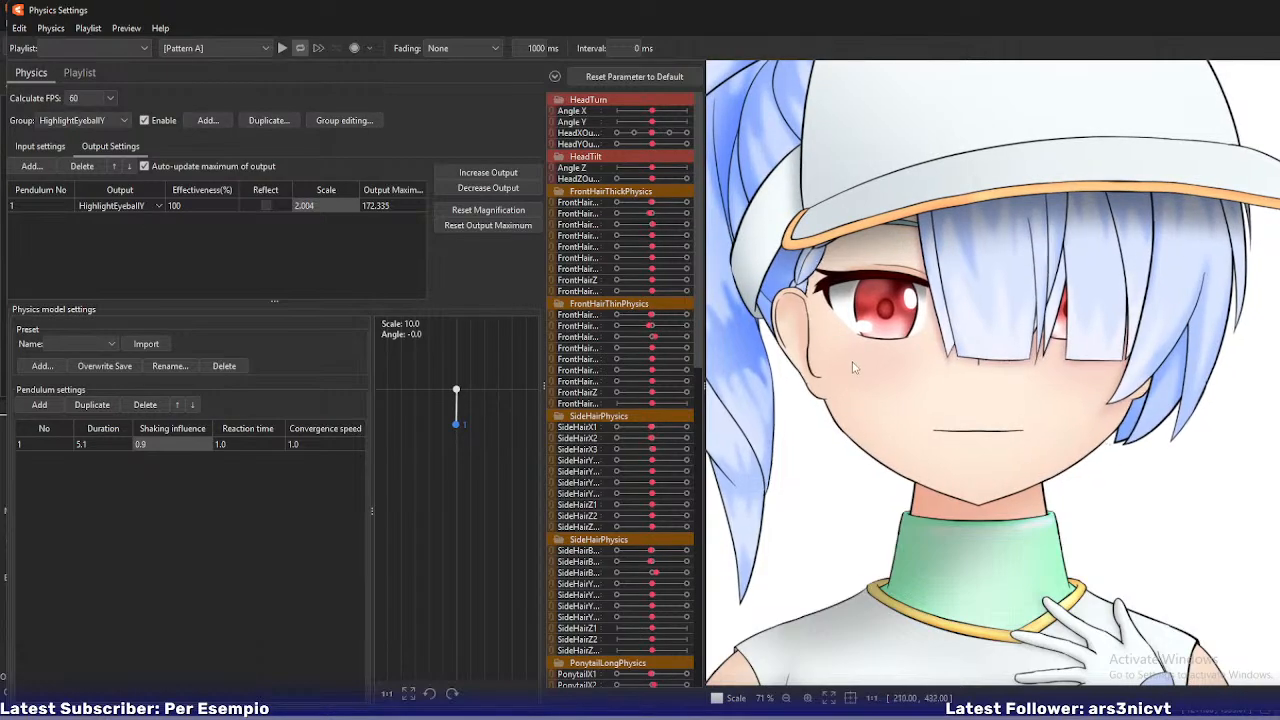
left_click_drag(854, 366, 906, 381)
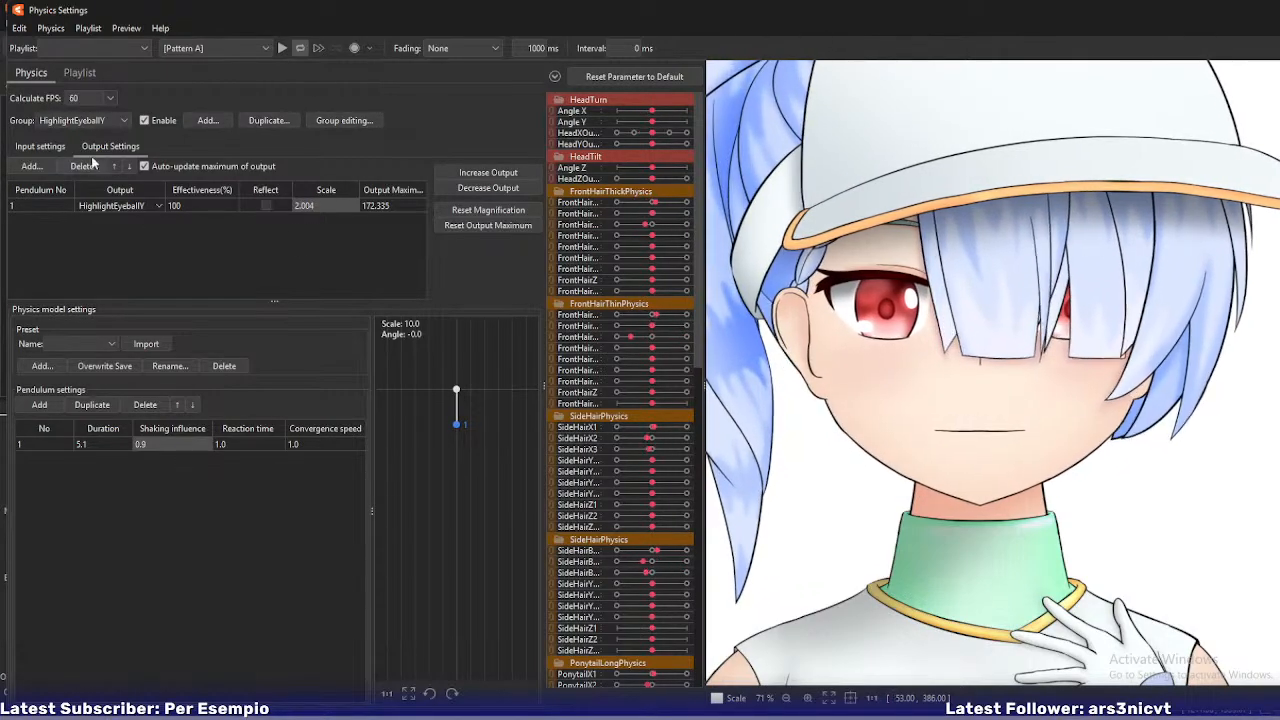
- Lower the HighlightEyeballX group's shaking influence to 0.89
left_click(105, 120)
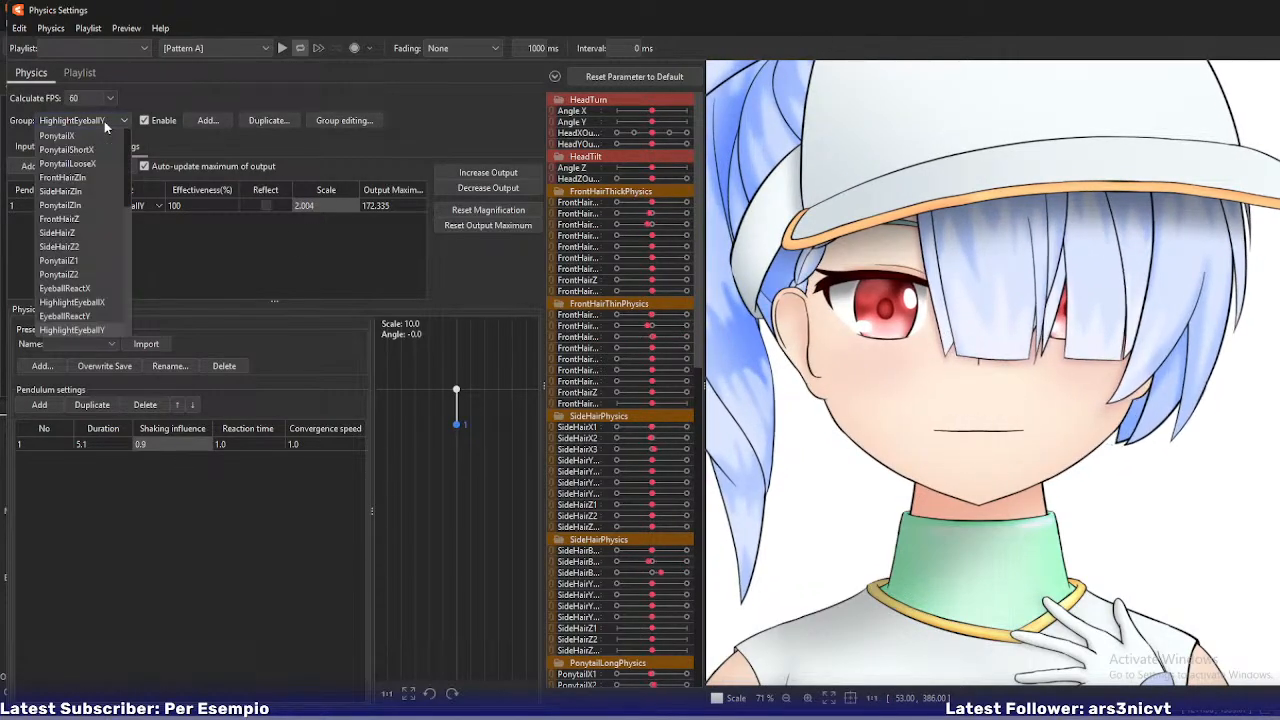
left_click(72, 302)
left_click_drag(135, 443, 130, 443)
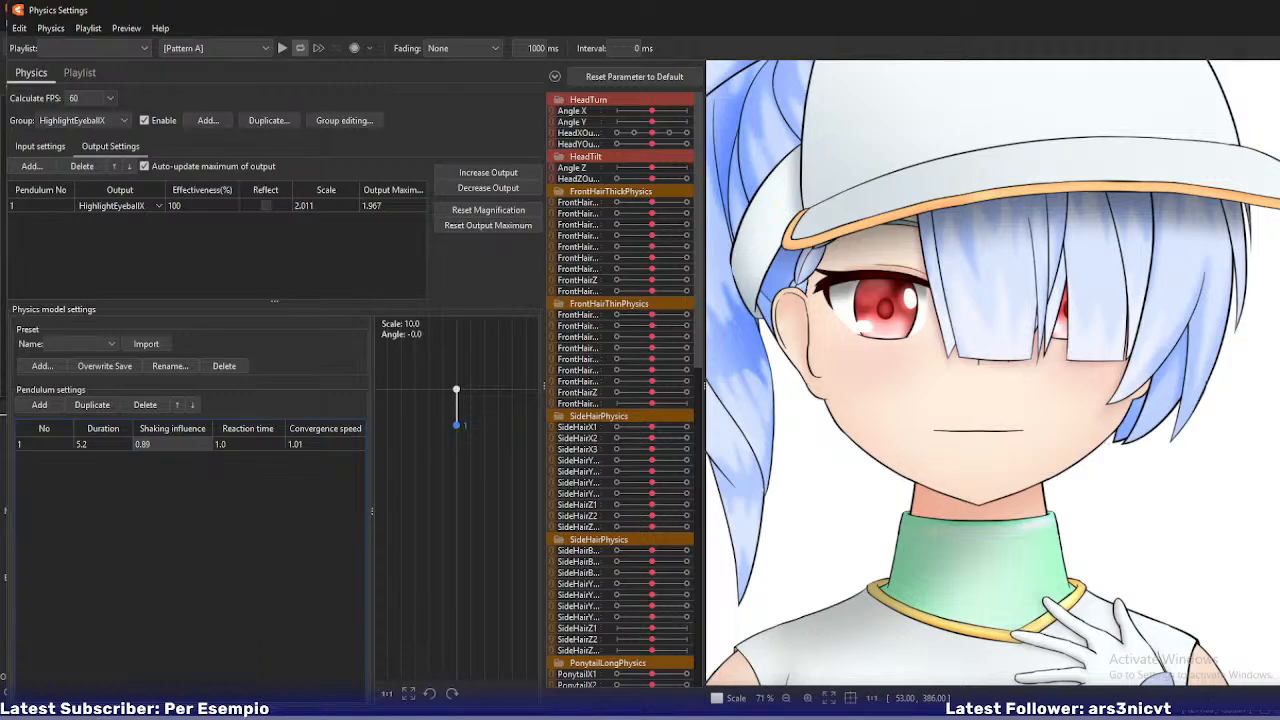
- Set the HighlightEyeballX group's shaking influence to 0.92, testing the highlight motion on the model before and after the change
left_click_drag(921, 391, 915, 340)
left_click_drag(165, 444, 199, 448)
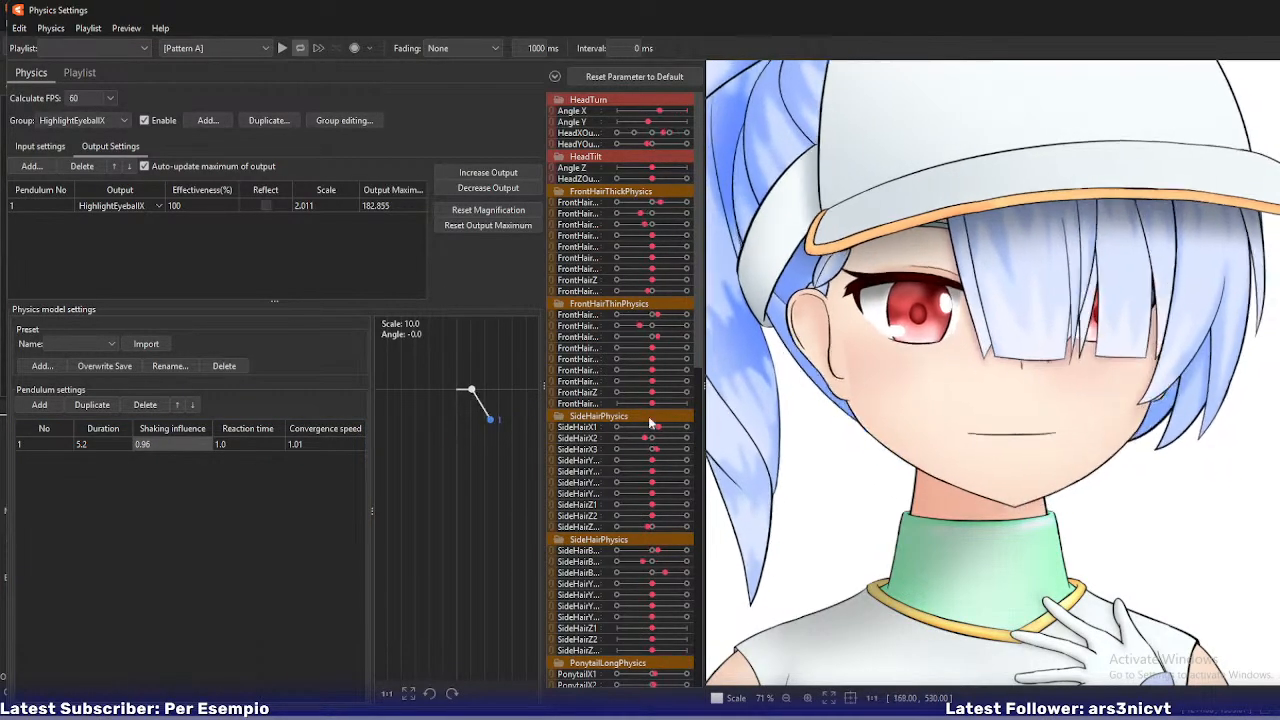
left_click_drag(157, 445, 153, 445)
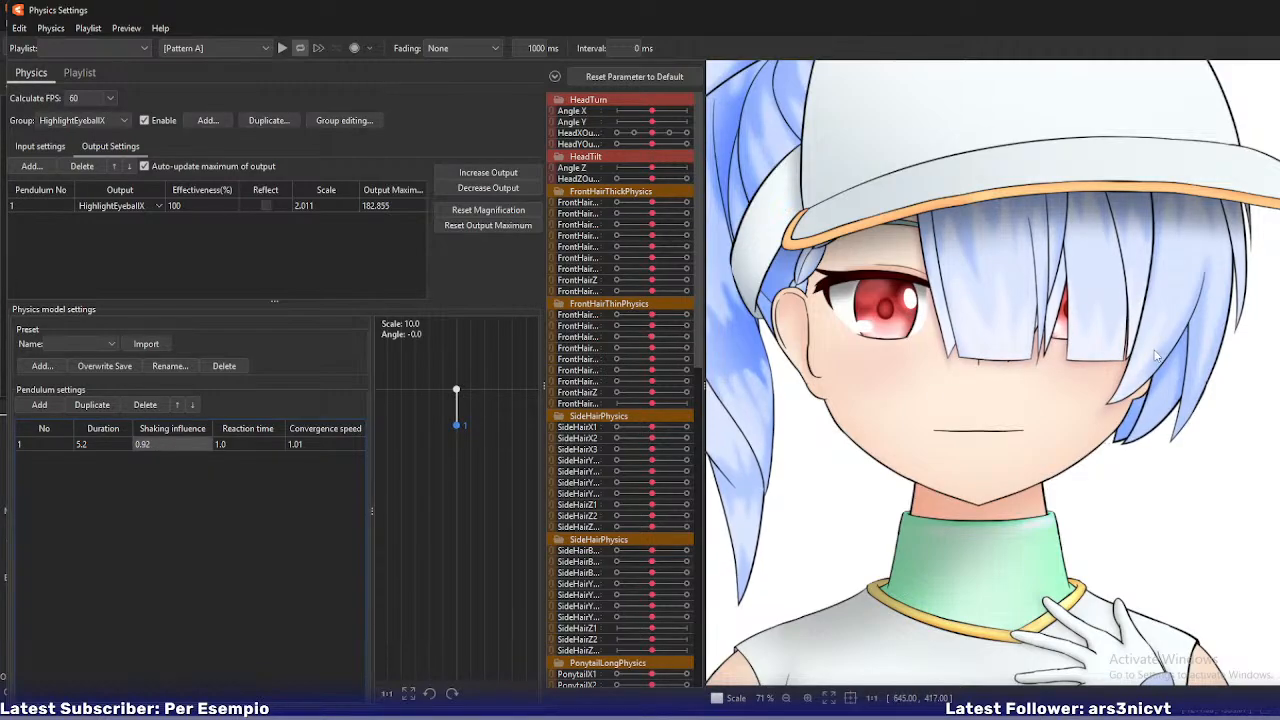
left_click_drag(1155, 355, 1046, 353)
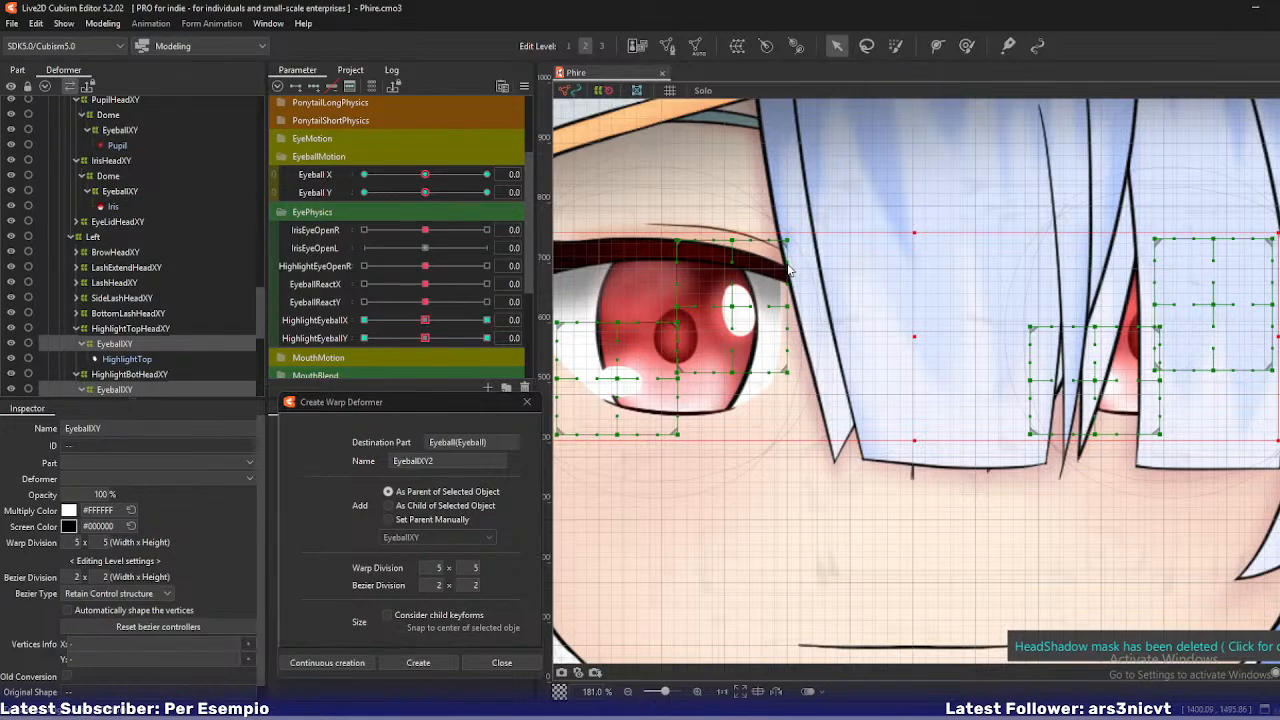
- Create a new texture atlas for the model with a width and height of 4096 px
scroll(789, 270, "down", 4)
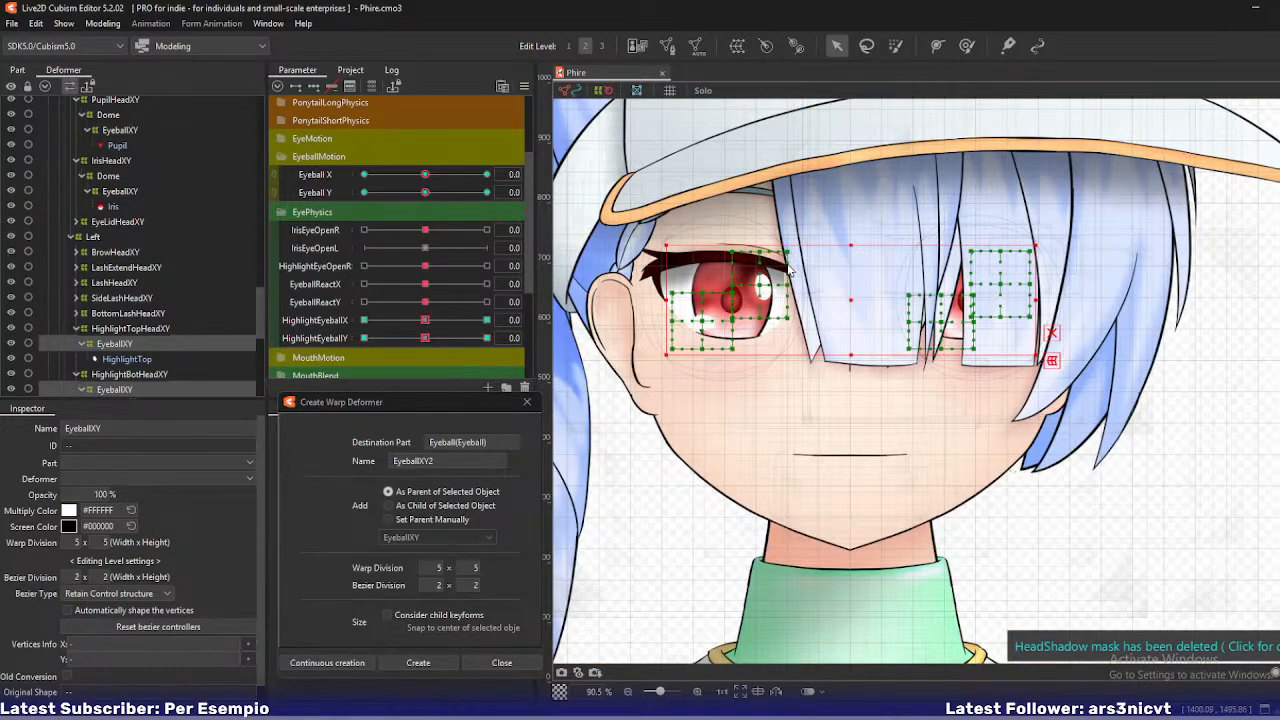
key("ctrl+t")
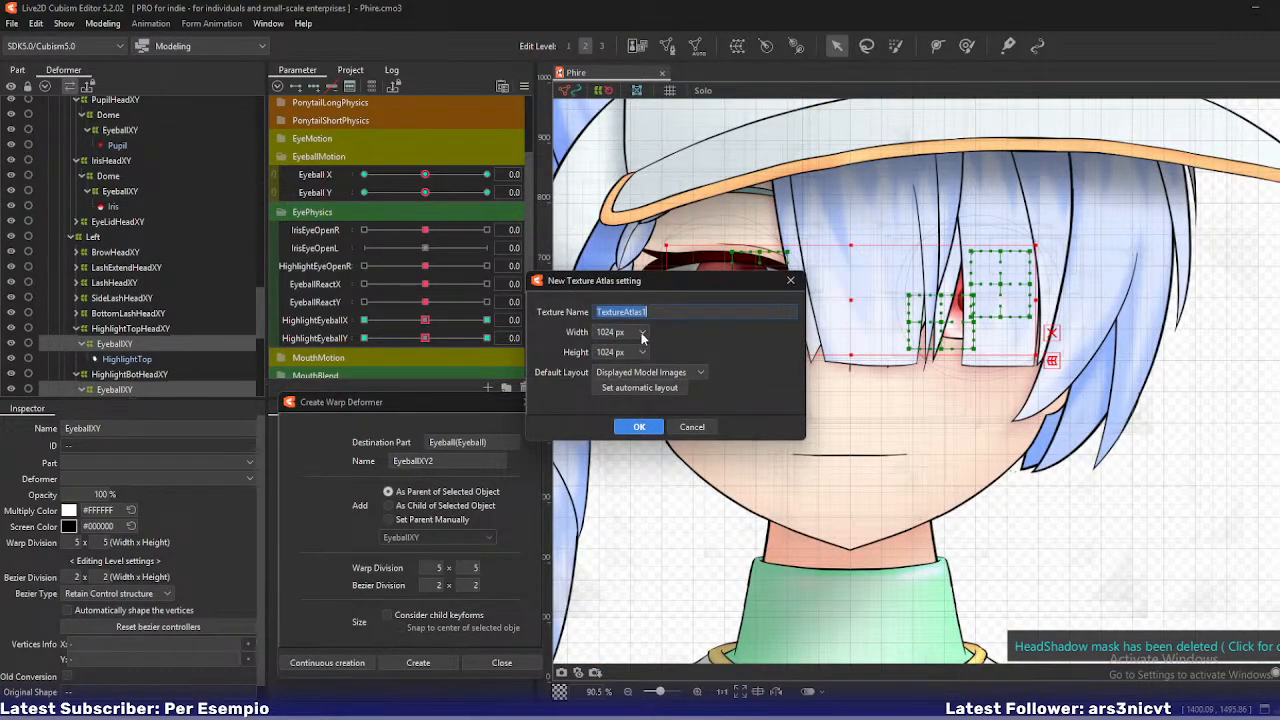
left_click(642, 336)
left_click(610, 444)
left_click(615, 352)
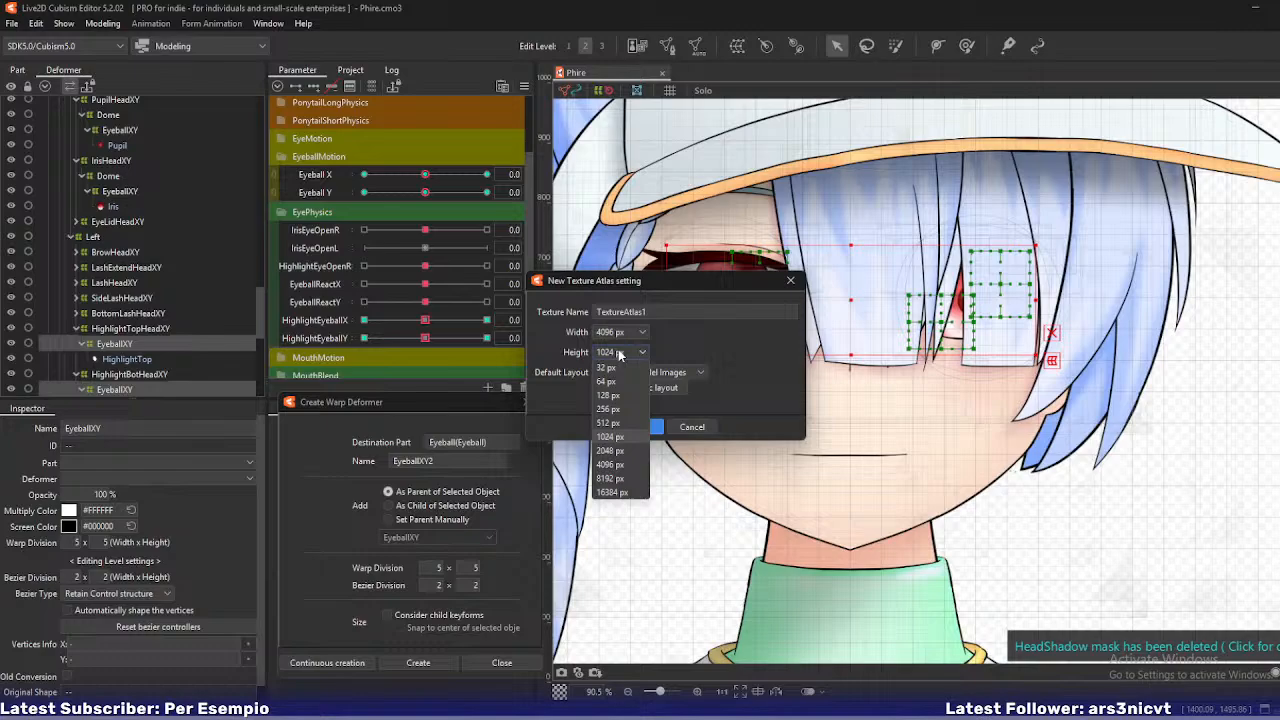
left_click(609, 465)
left_click(639, 427)
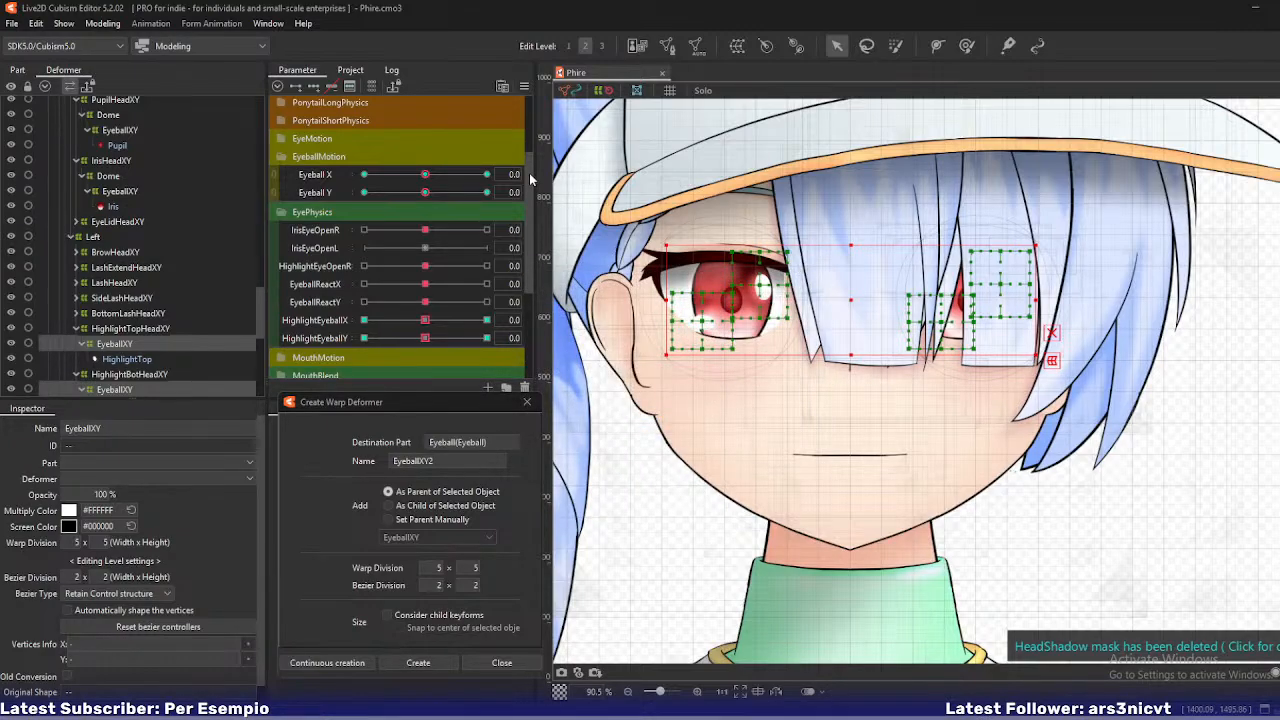
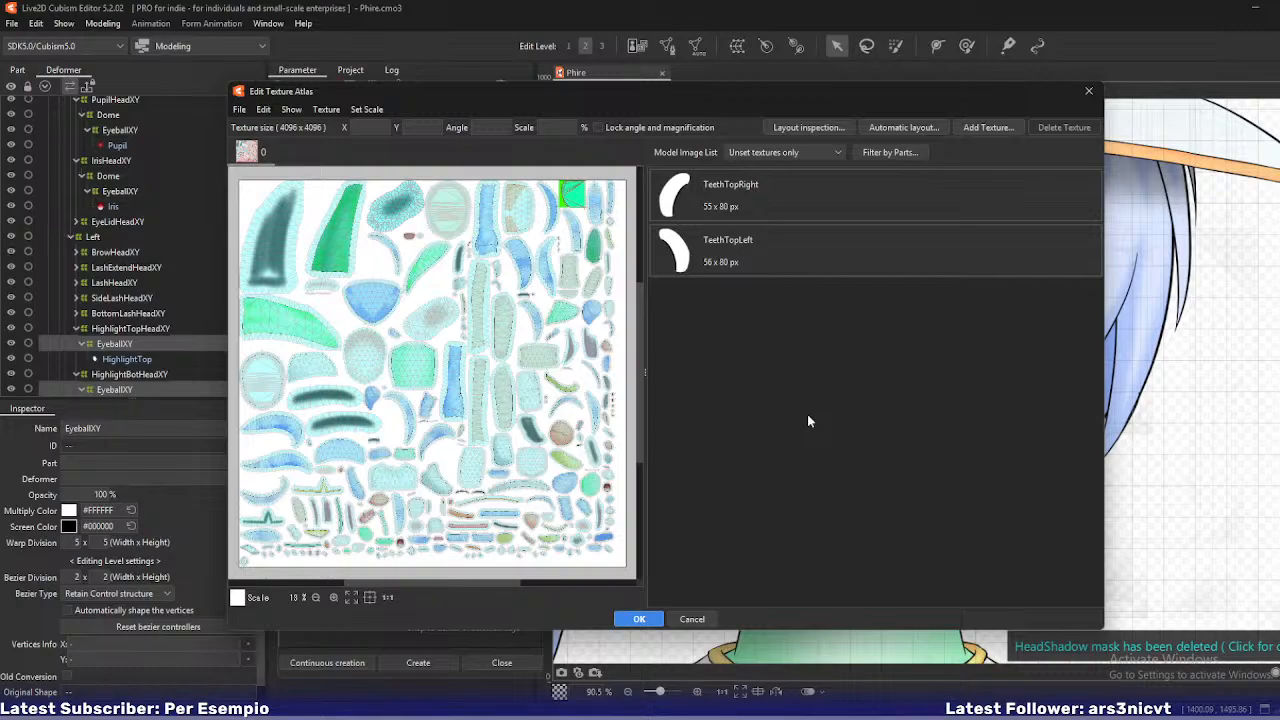
- Run an automatic layout of the atlas with a 3 px margin, Mesh as layout target, automatic scale and rotations allowed
left_click(887, 128)
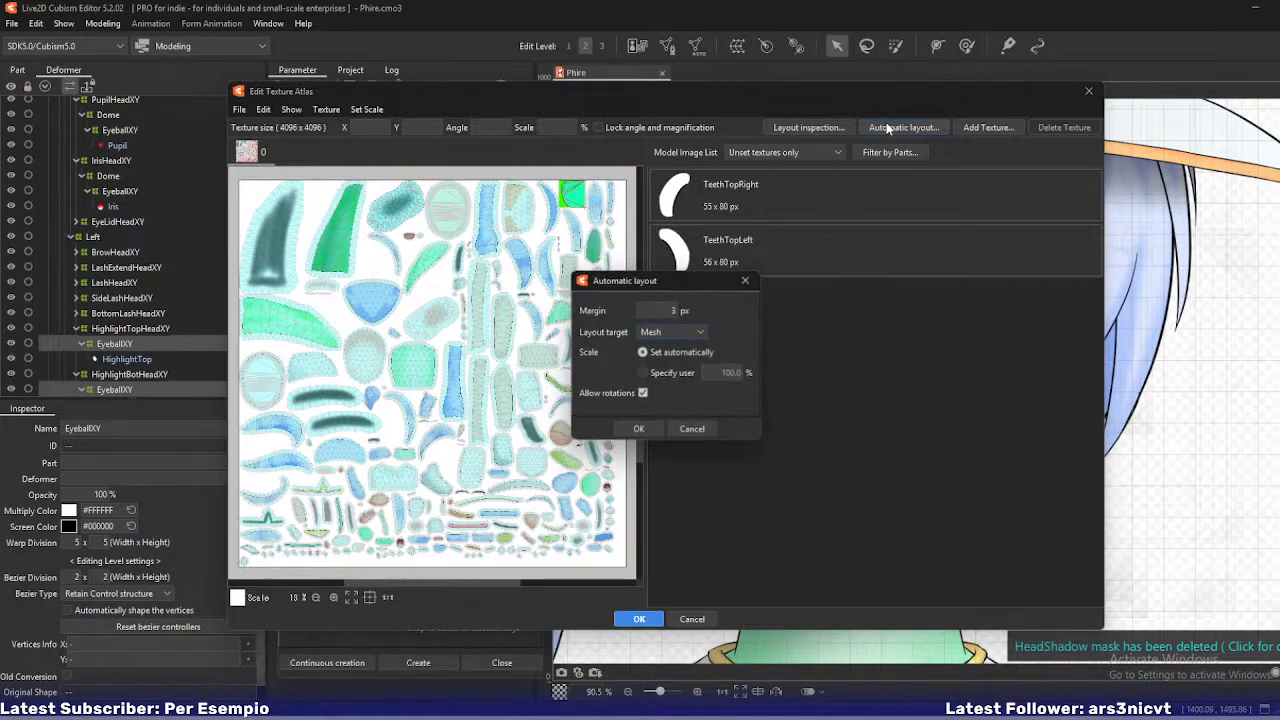
left_click(697, 333)
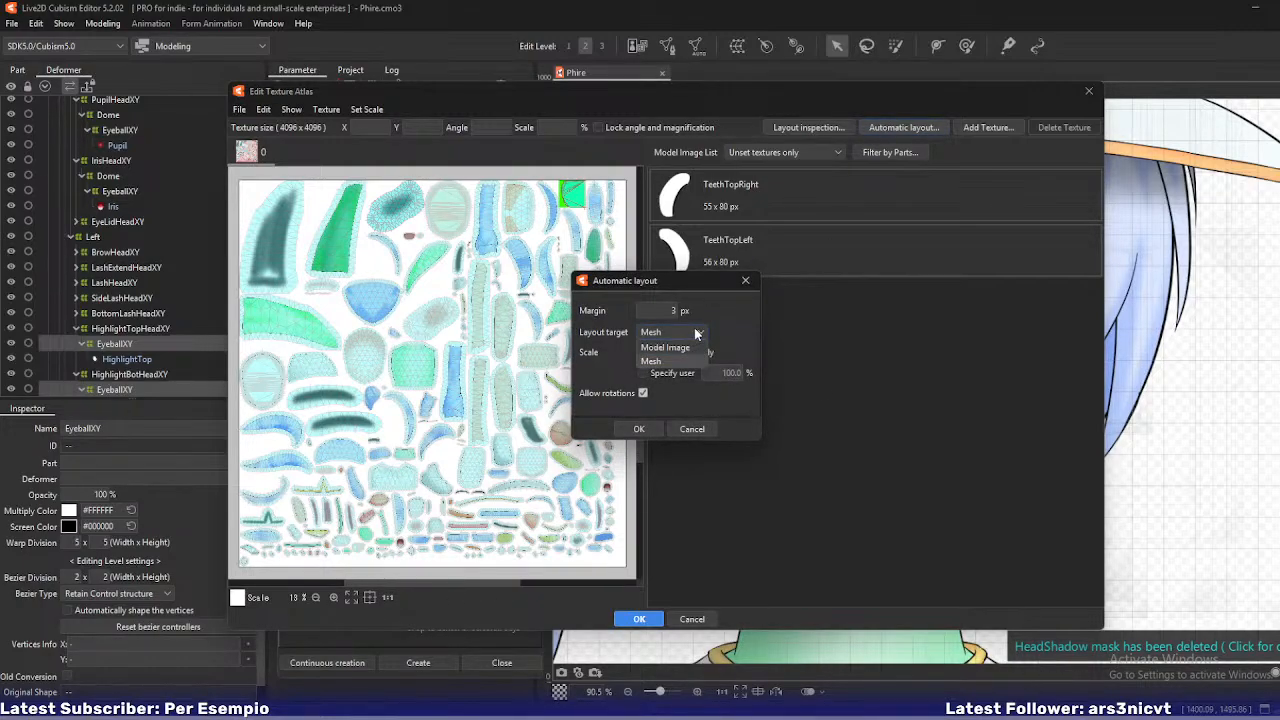
left_click(697, 333)
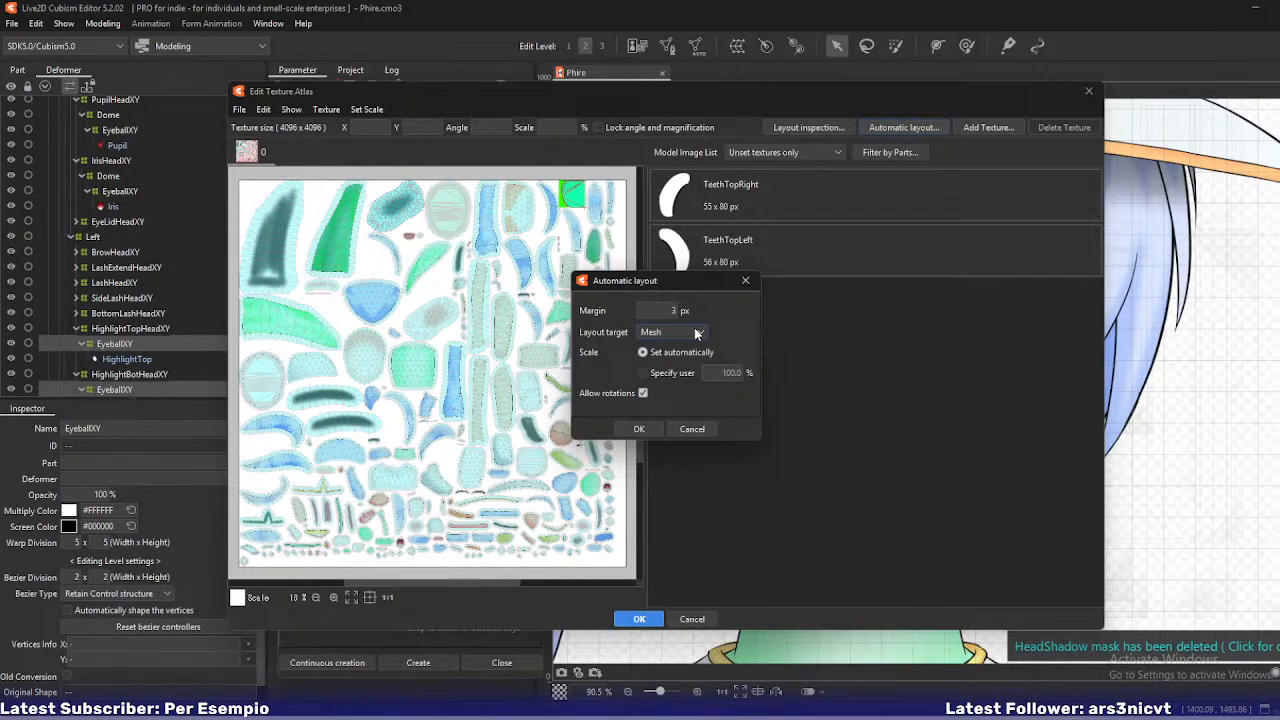
left_click(650, 428)
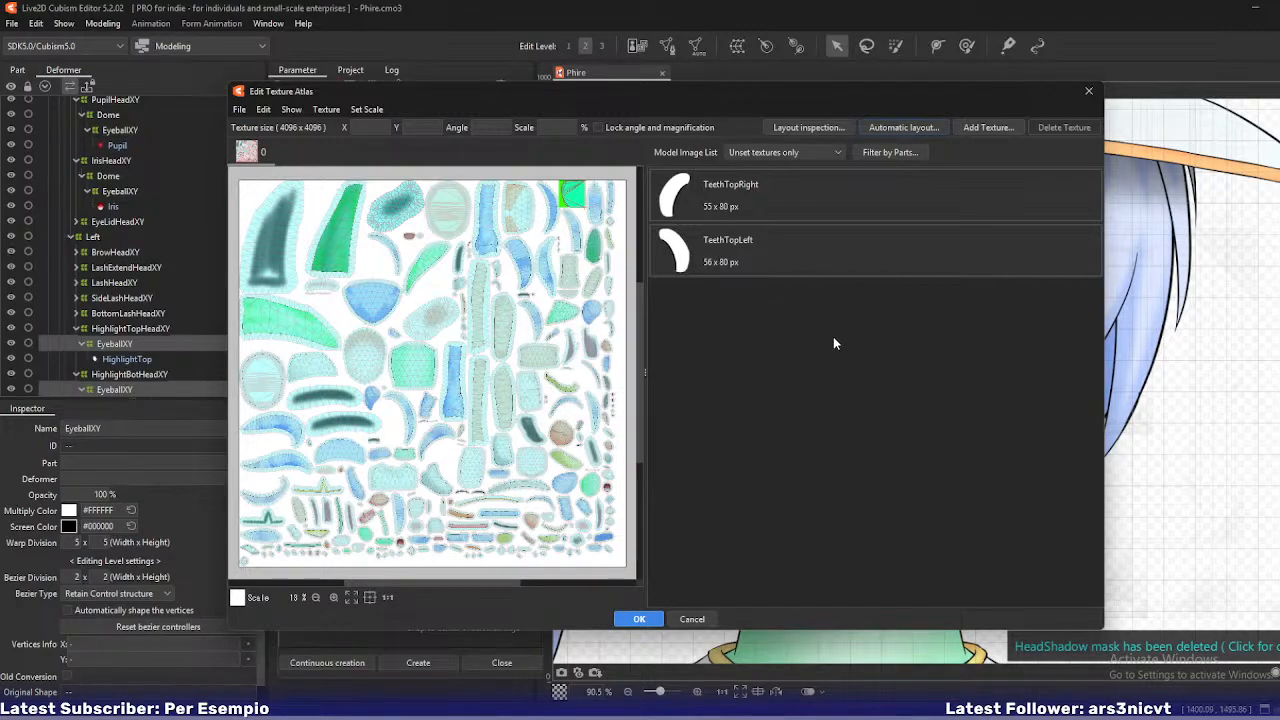
- Add two more textures to the atlas and rerun the automatic layout with the same Mesh settings
left_click(988, 127)
left_click(642, 412)
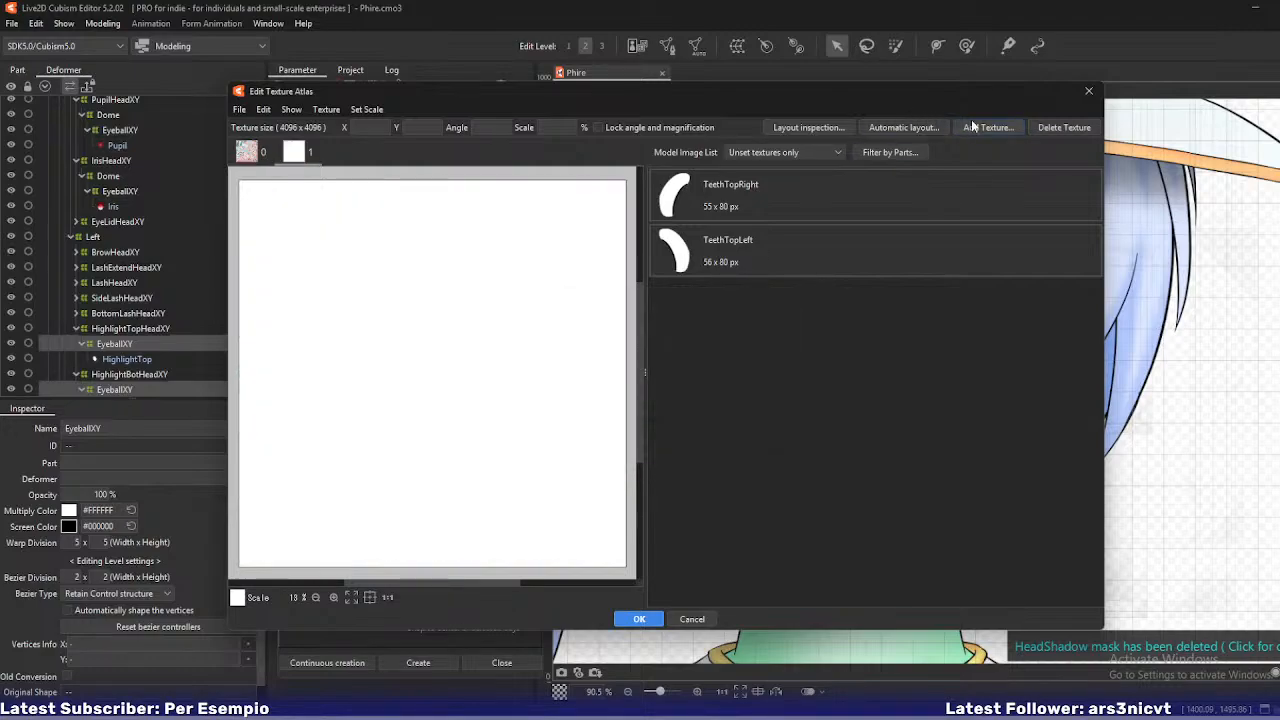
left_click(975, 128)
left_click(639, 409)
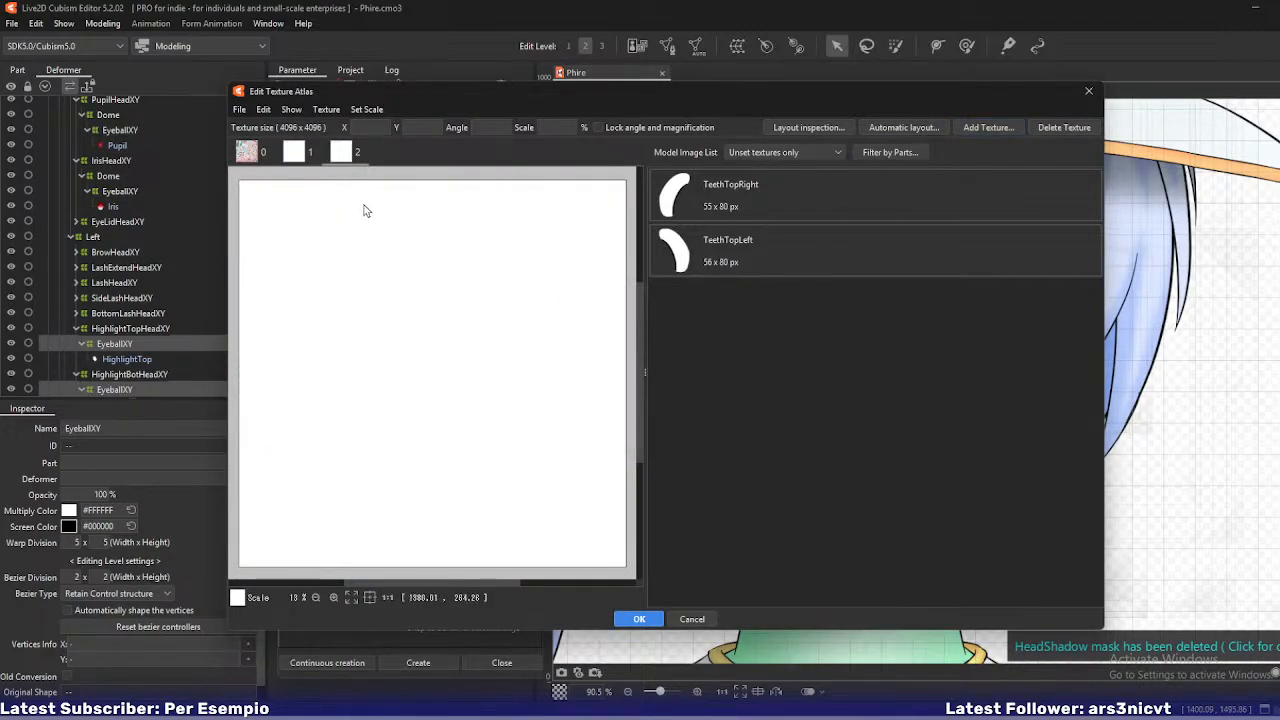
left_click(885, 128)
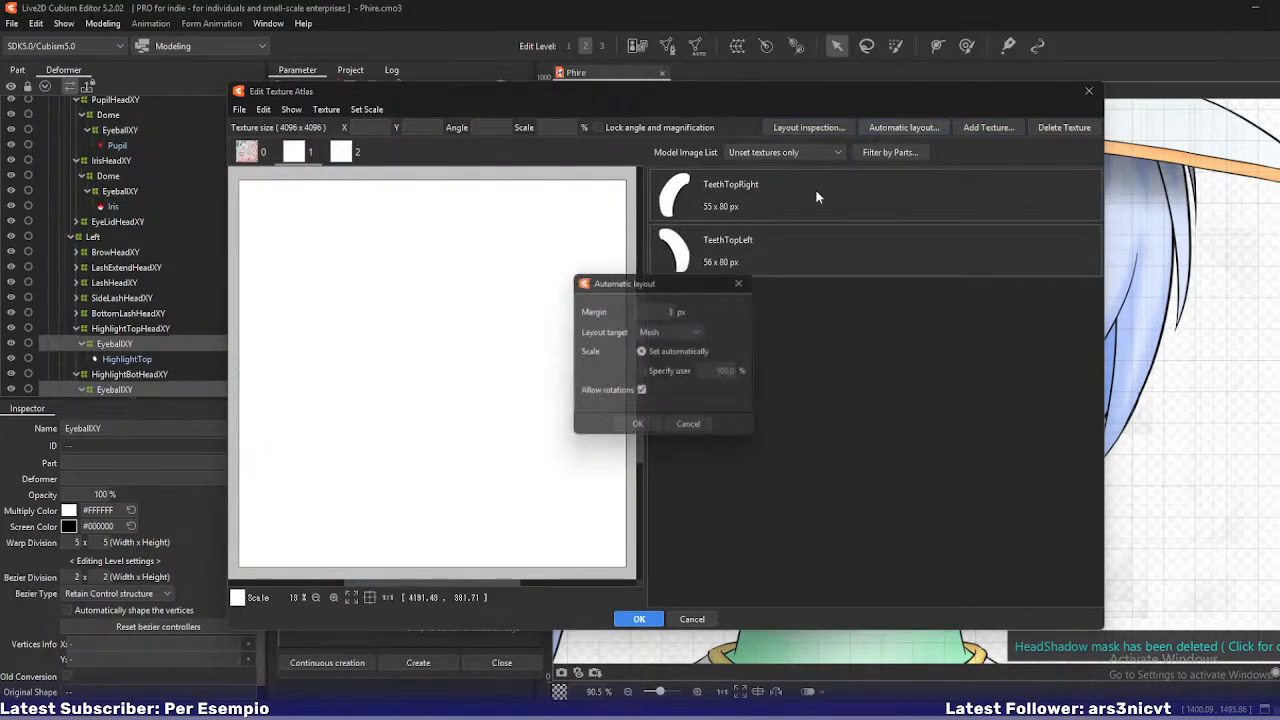
left_click(638, 429)
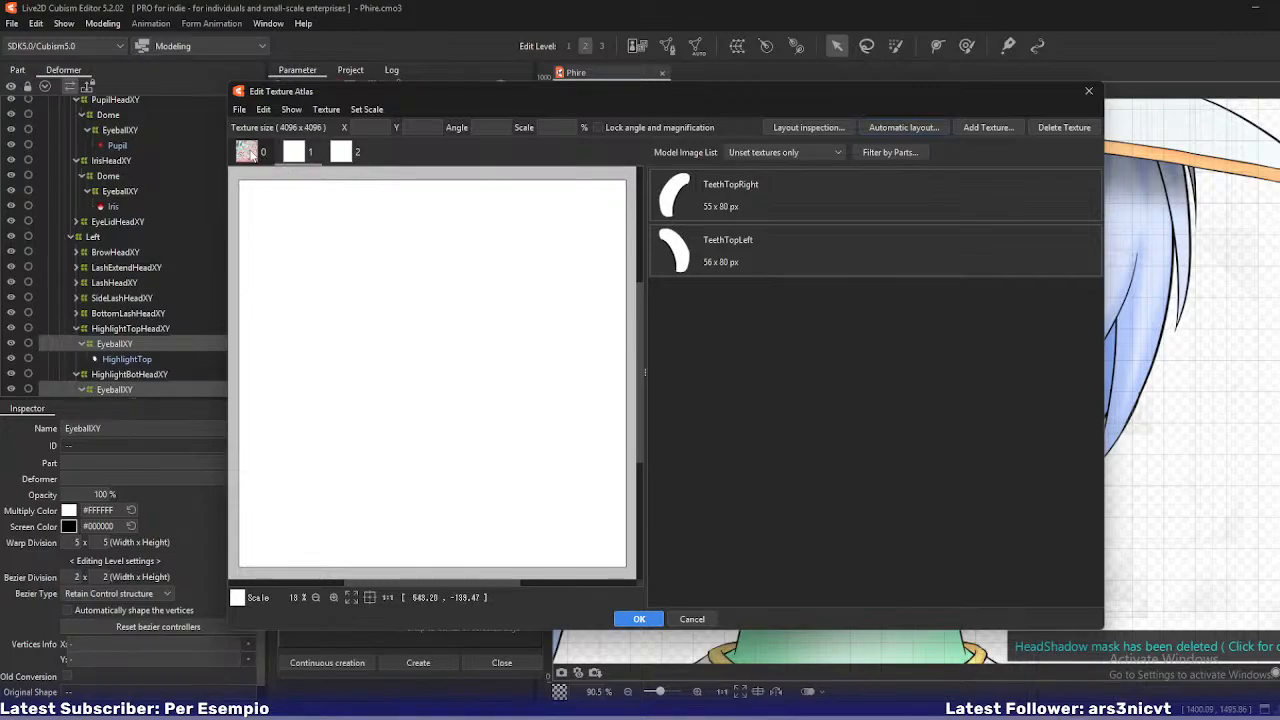
- Select all the model images placed on texture 0 and remove them from the atlas
left_click(246, 151)
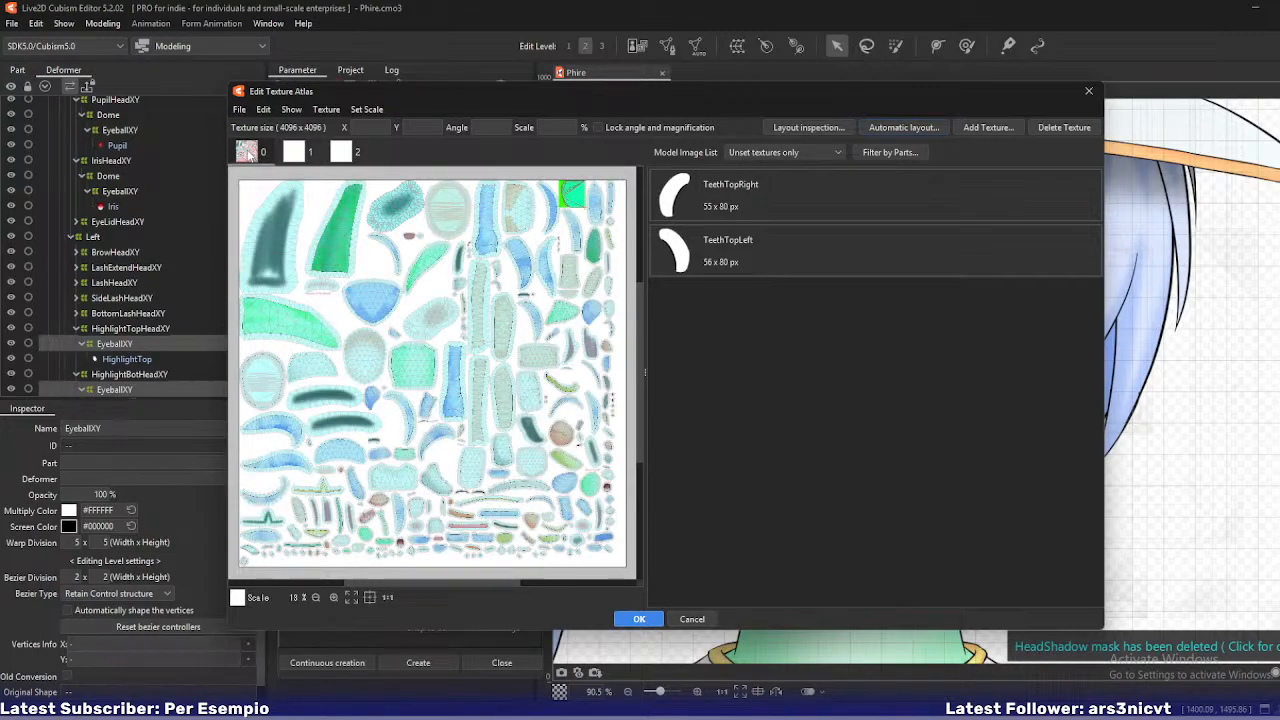
left_click(278, 248)
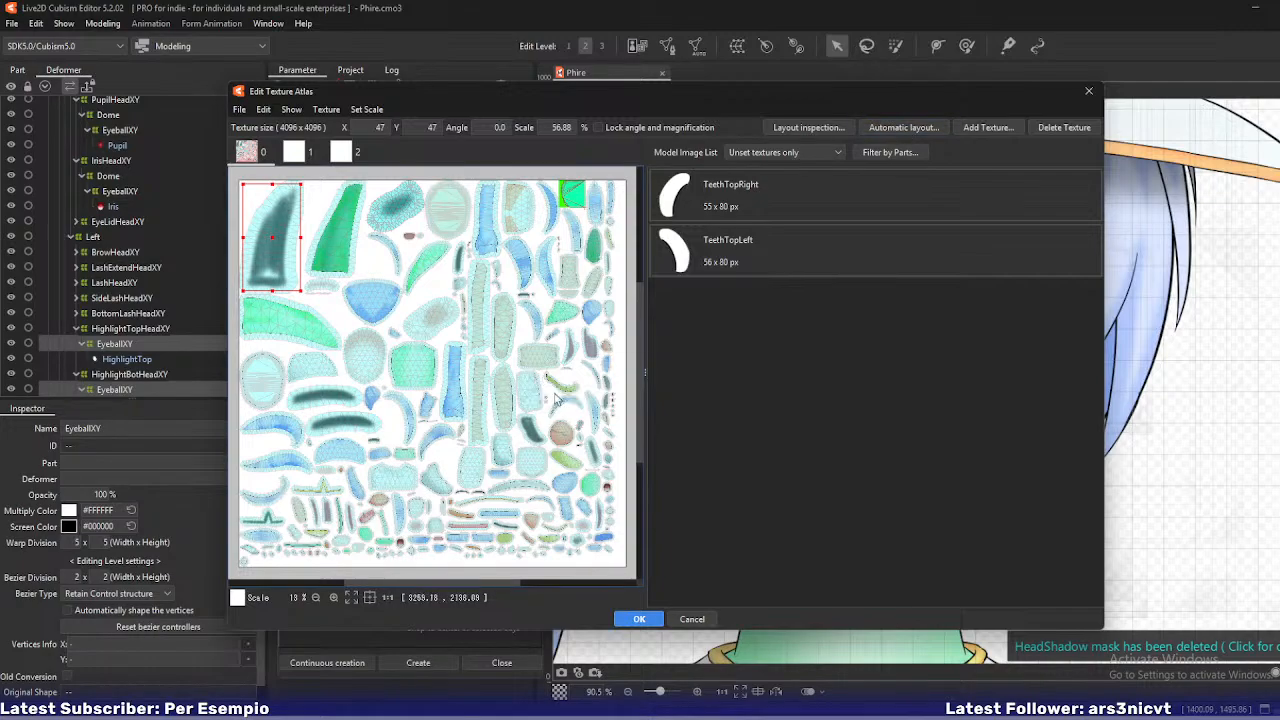
left_click(630, 568)
left_click_drag(631, 567, 210, 166)
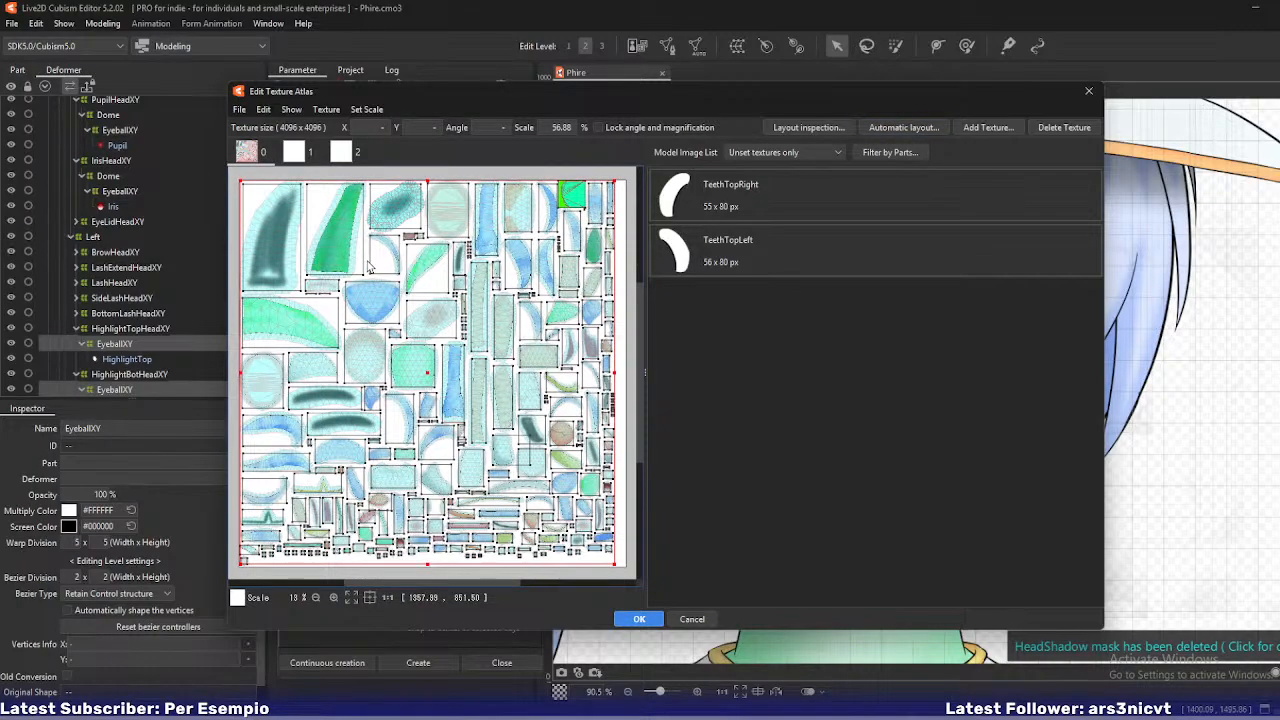
key("Delete")
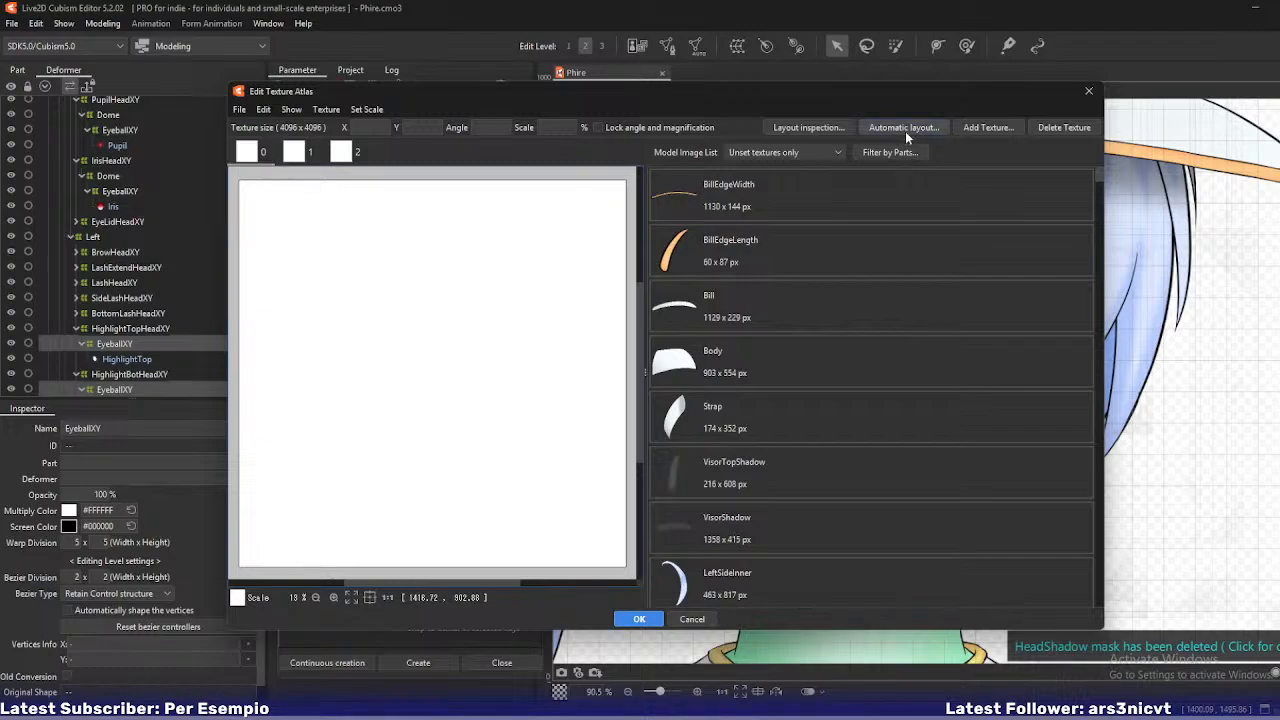
- Try an automatic layout of the removed images by mesh with a user-specified scale of 100%
left_click(905, 131)
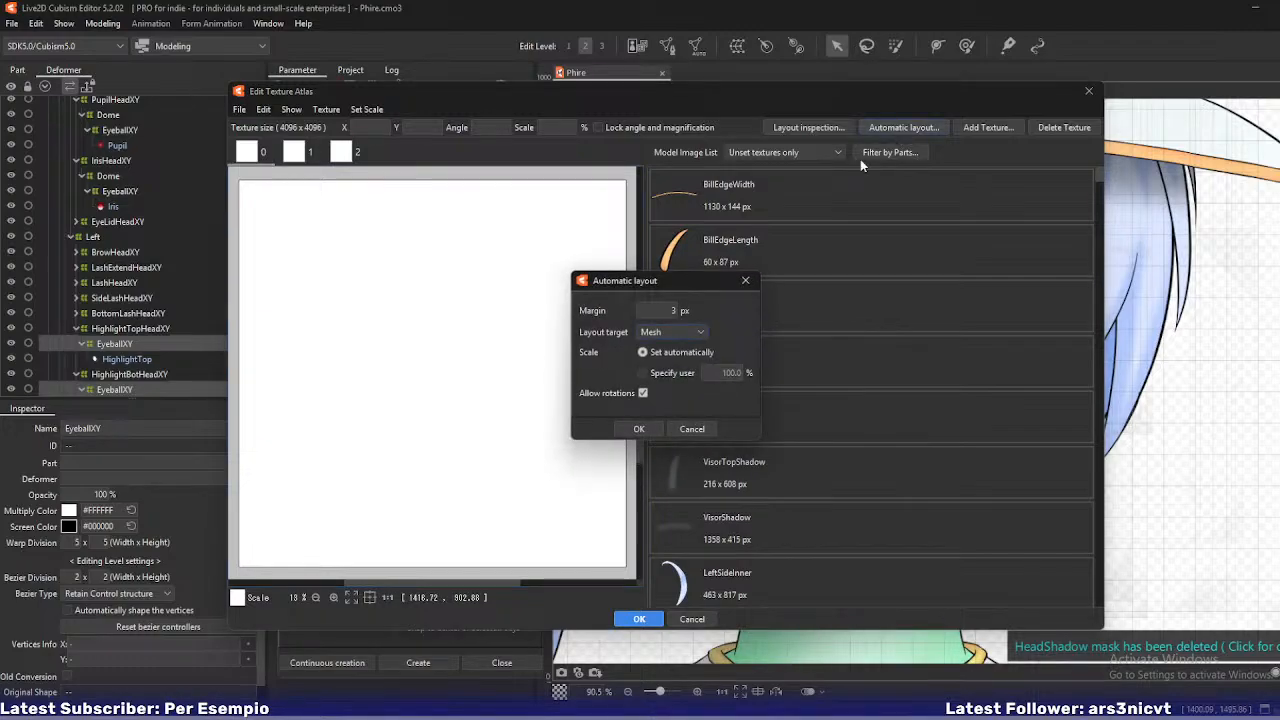
left_click(642, 372)
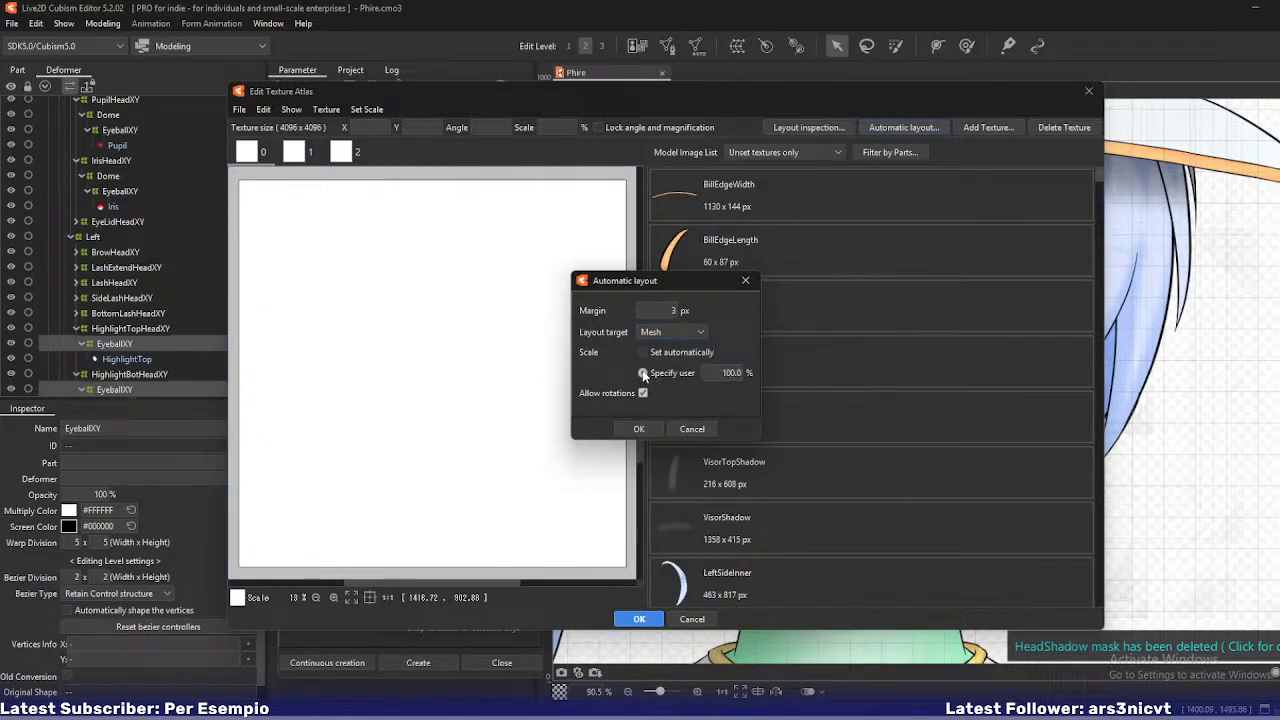
left_click(637, 429)
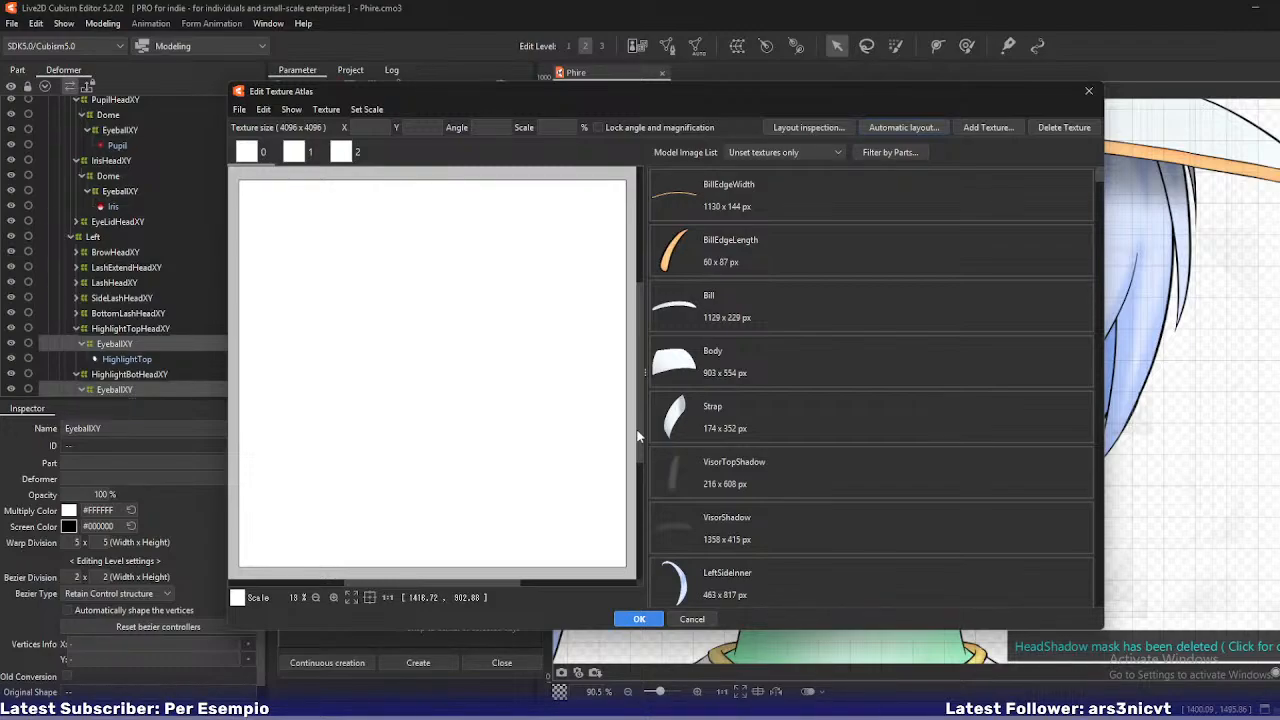
- Close and reopen the texture atlas, and place the BillEdgeWidth and BillEdgeLength images on texture 0
scroll(823, 465, "down", 10)
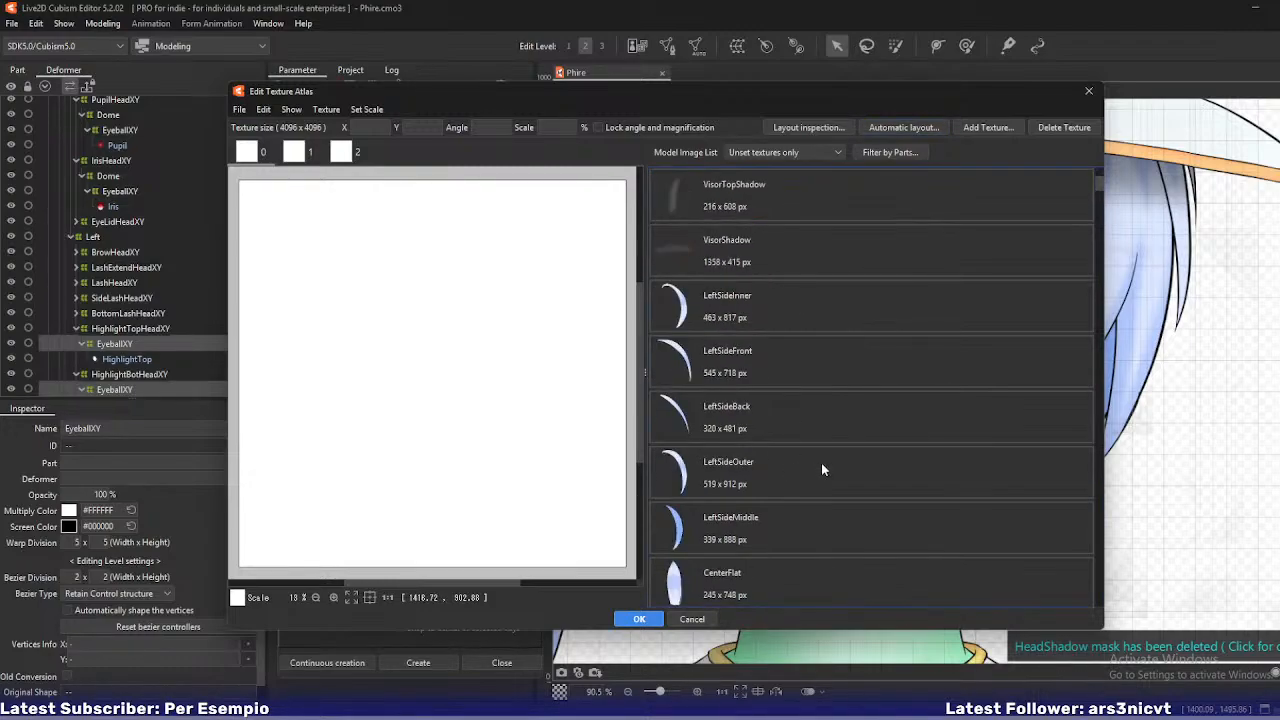
scroll(825, 465, "down", 6)
left_click(795, 516, "shift")
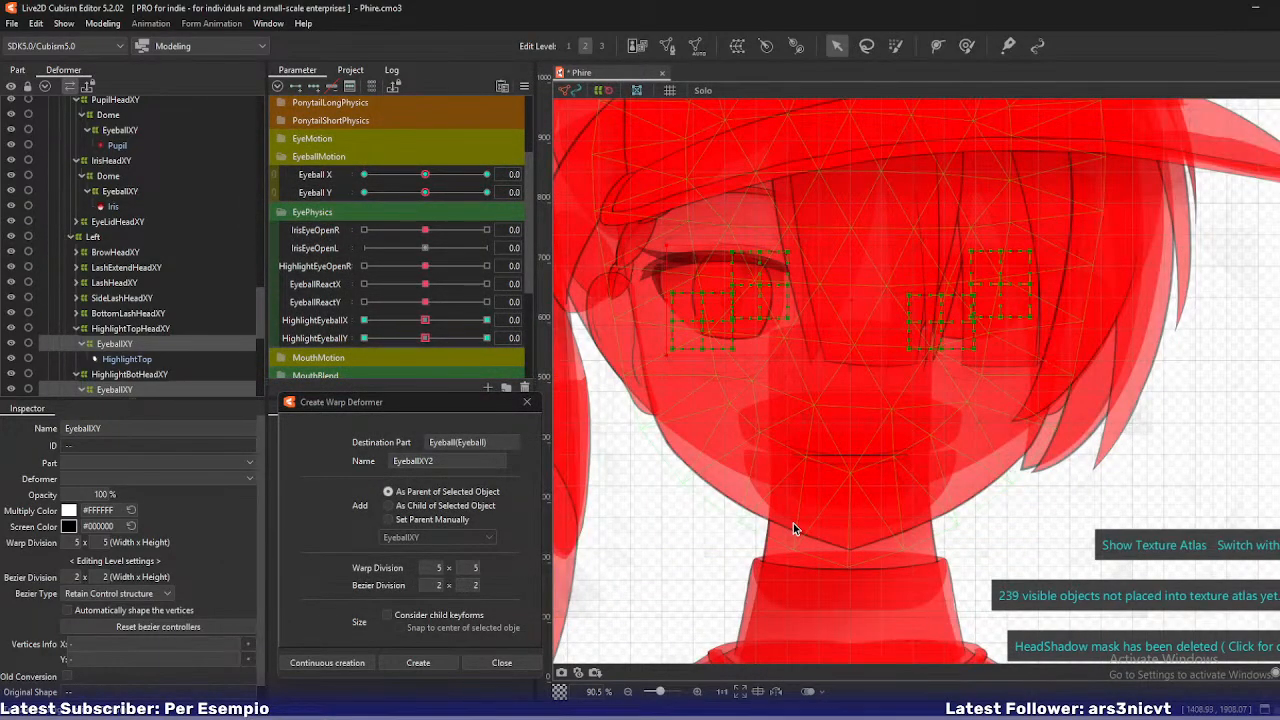
key("ctrl+t")
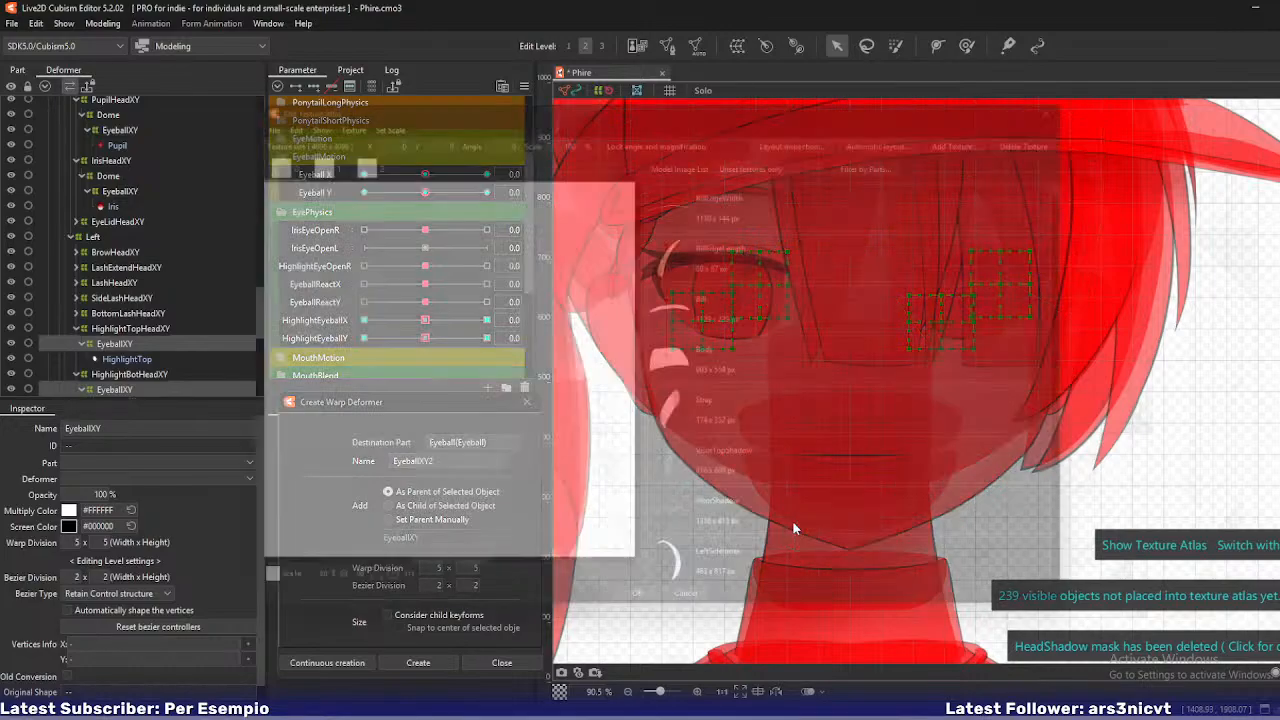
left_click(755, 203)
double_click(755, 203)
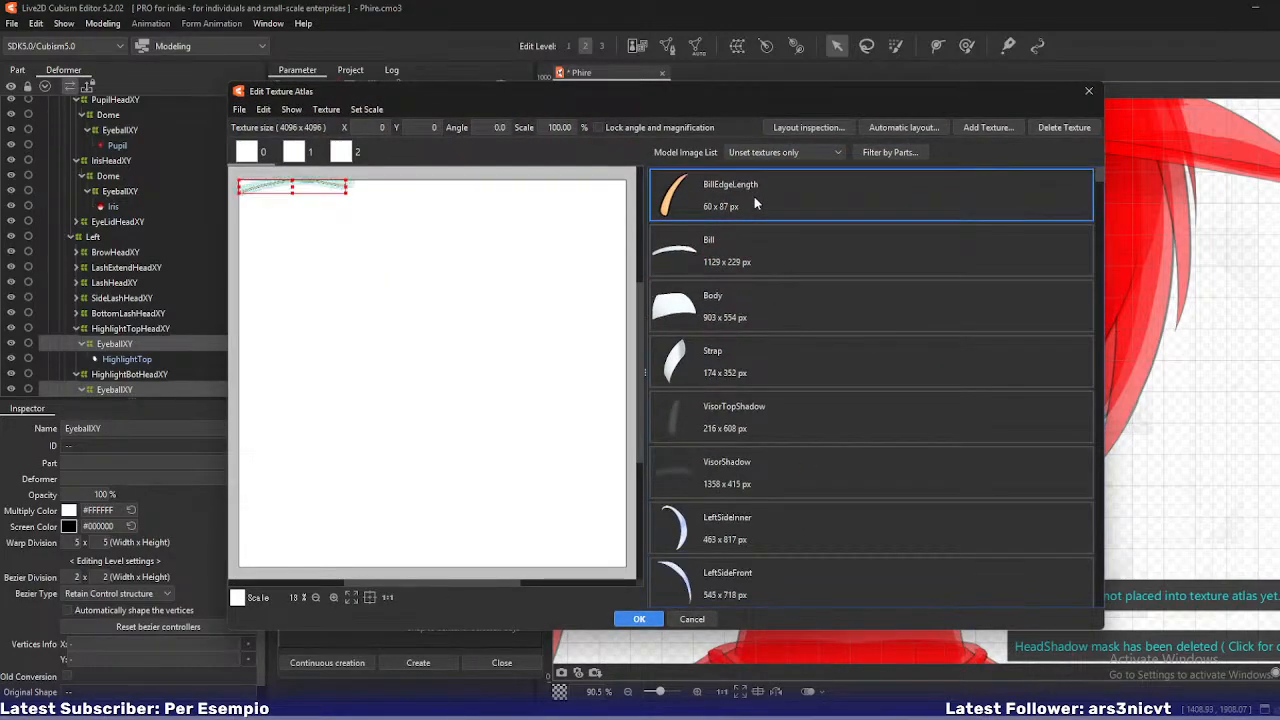
double_click(755, 203)
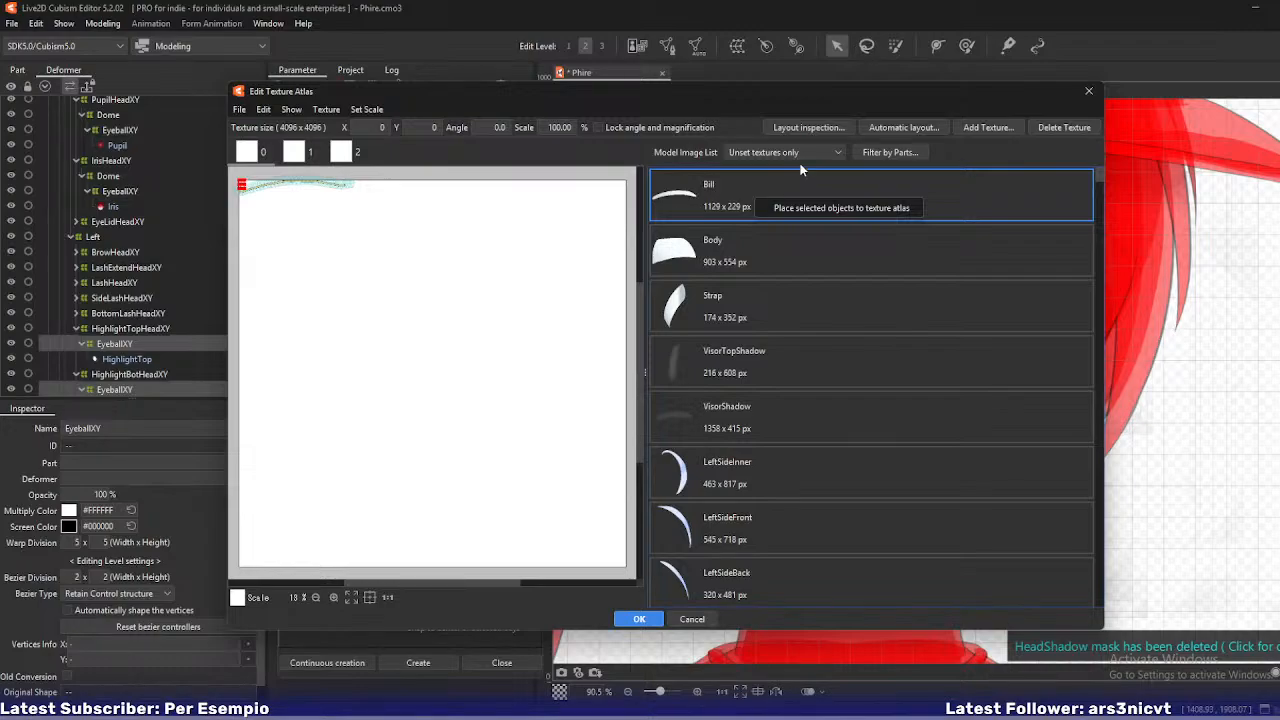
- Keep the model image list filtered to unset textures only and place one more image from further down on texture 0
left_click(824, 152)
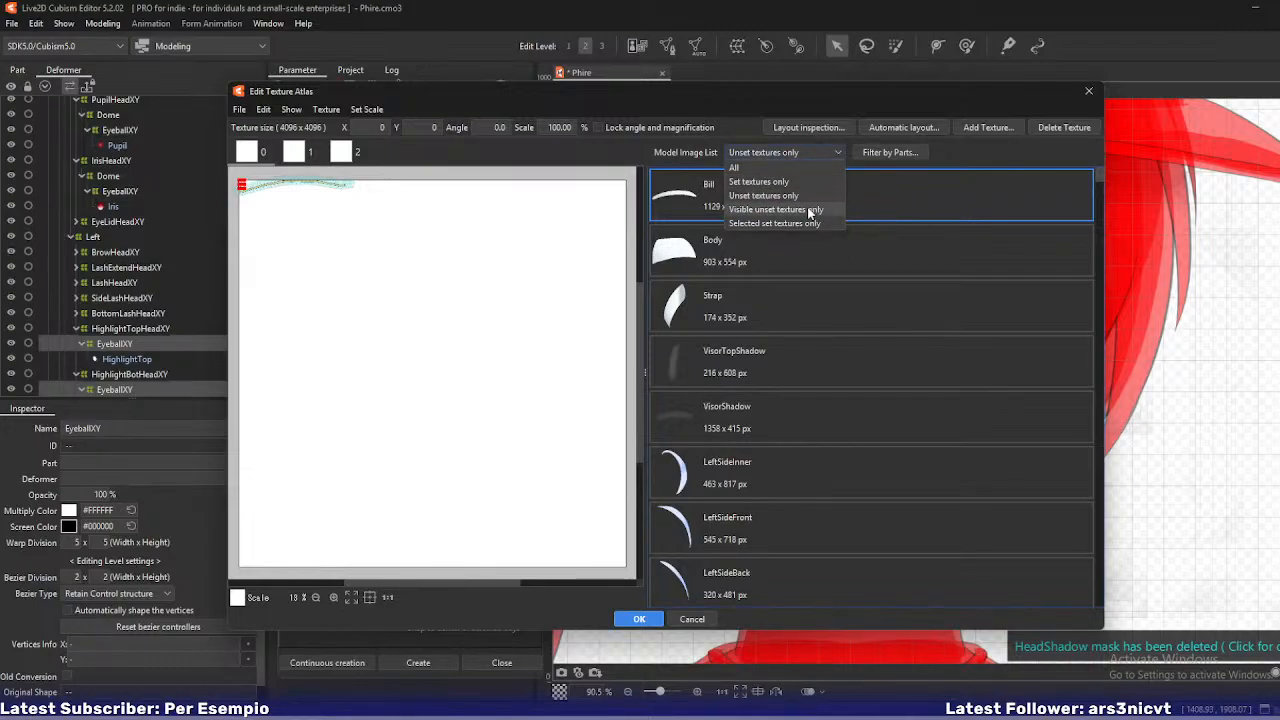
left_click(807, 195)
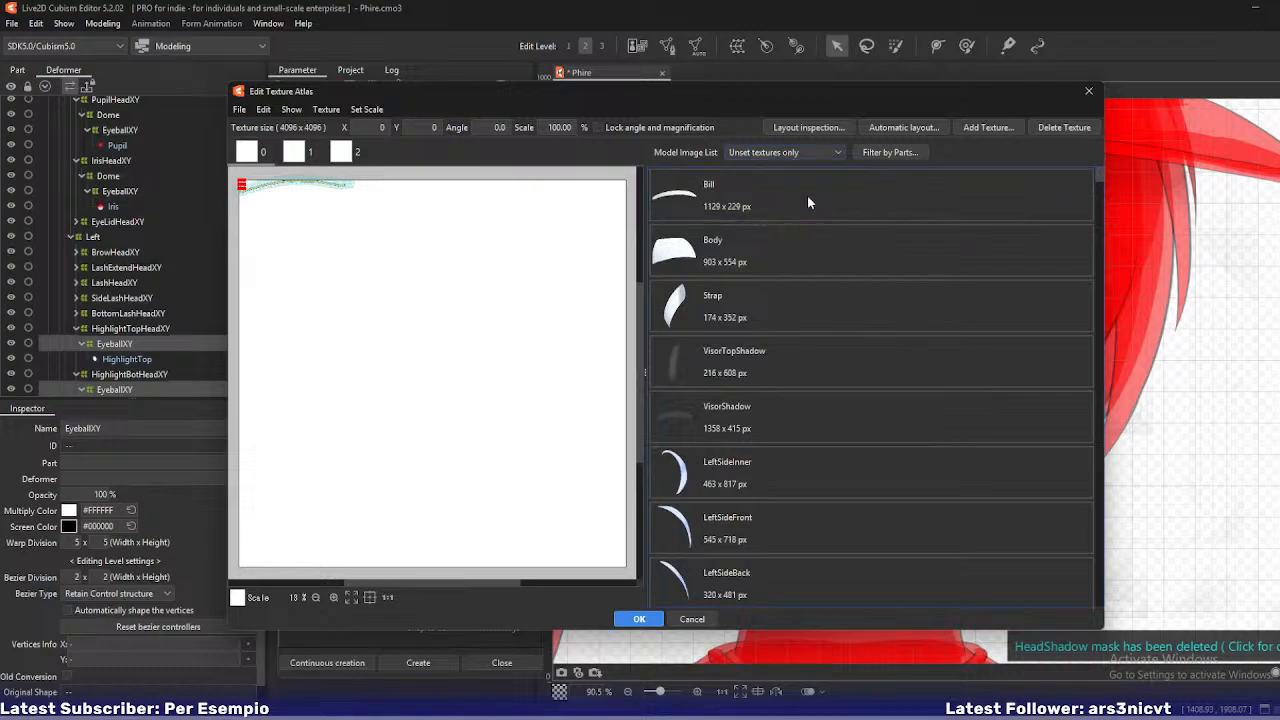
scroll(795, 362, "down", 6)
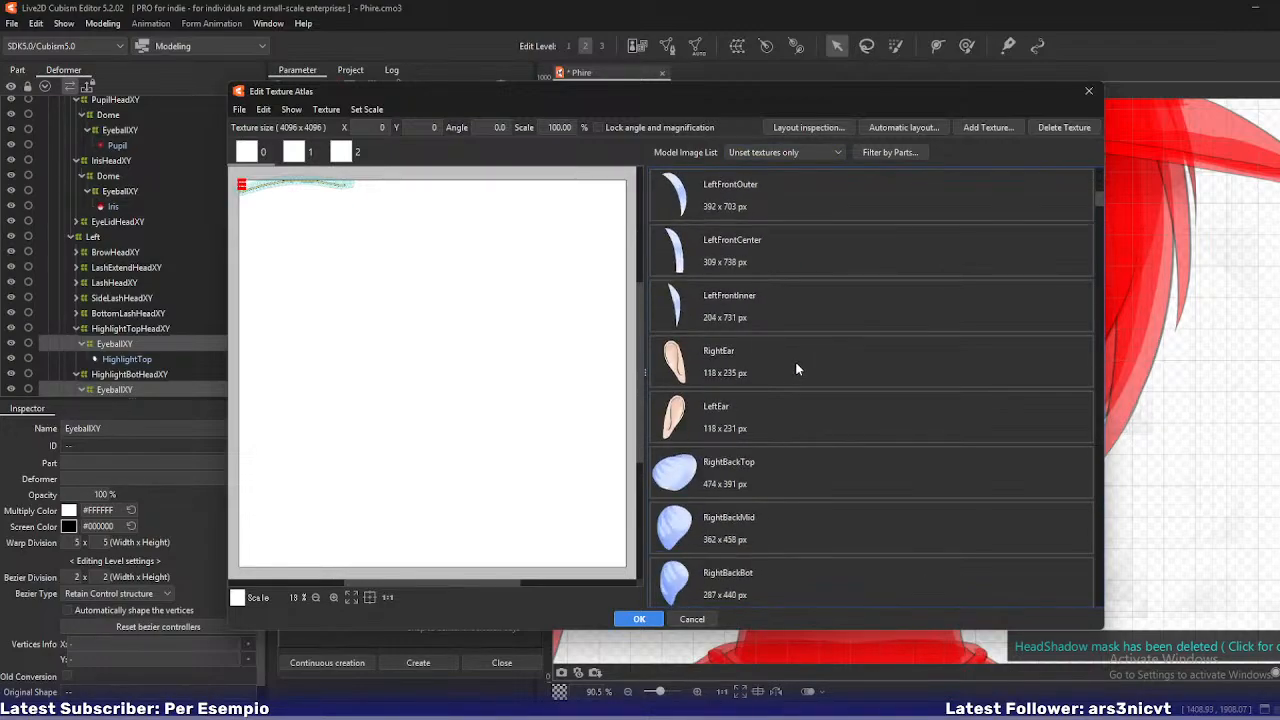
double_click(806, 461)
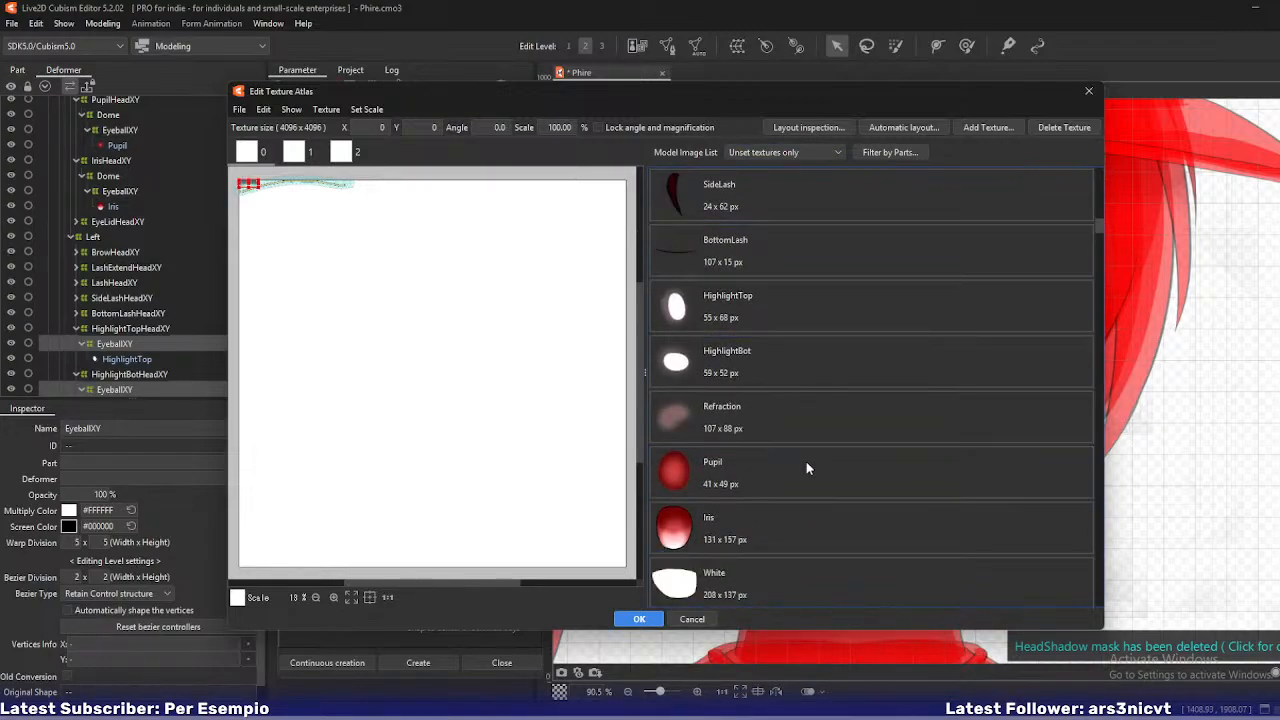
- Try to select the run of unset model images from BottomLash down to LeftOuterShadow
left_click(794, 249)
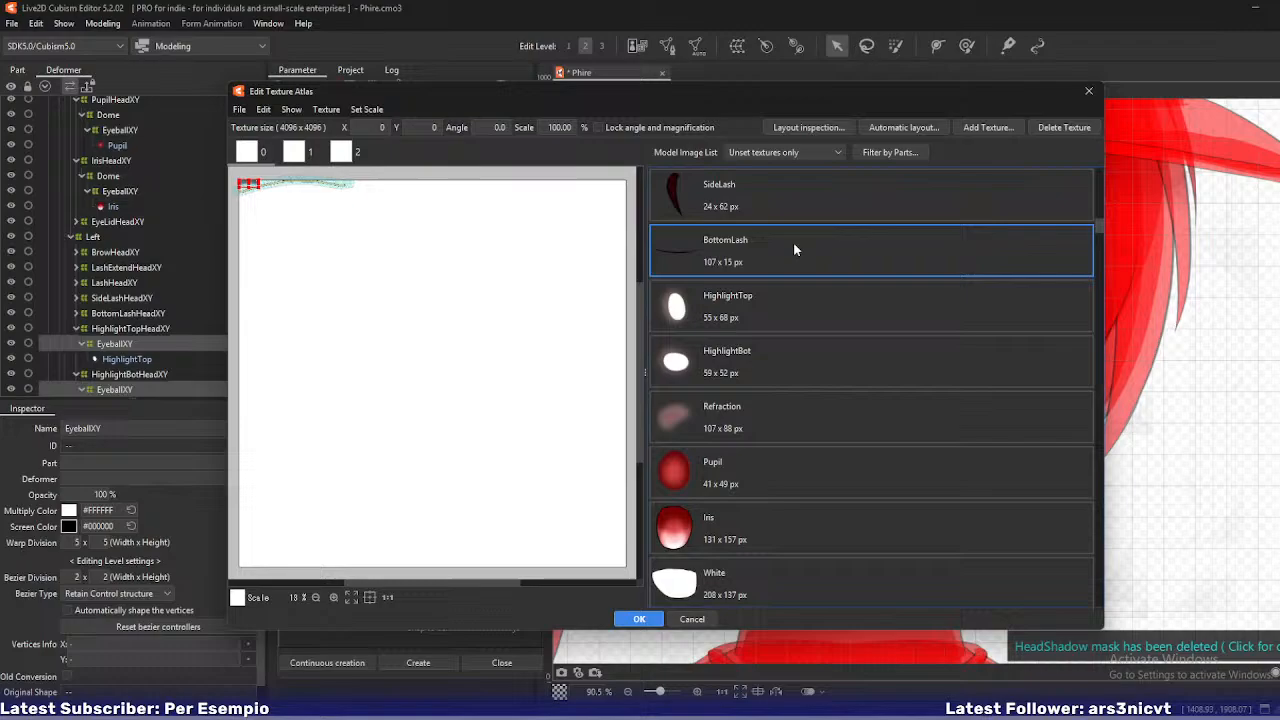
left_click(808, 463, "shift")
scroll(770, 400, "up", 10)
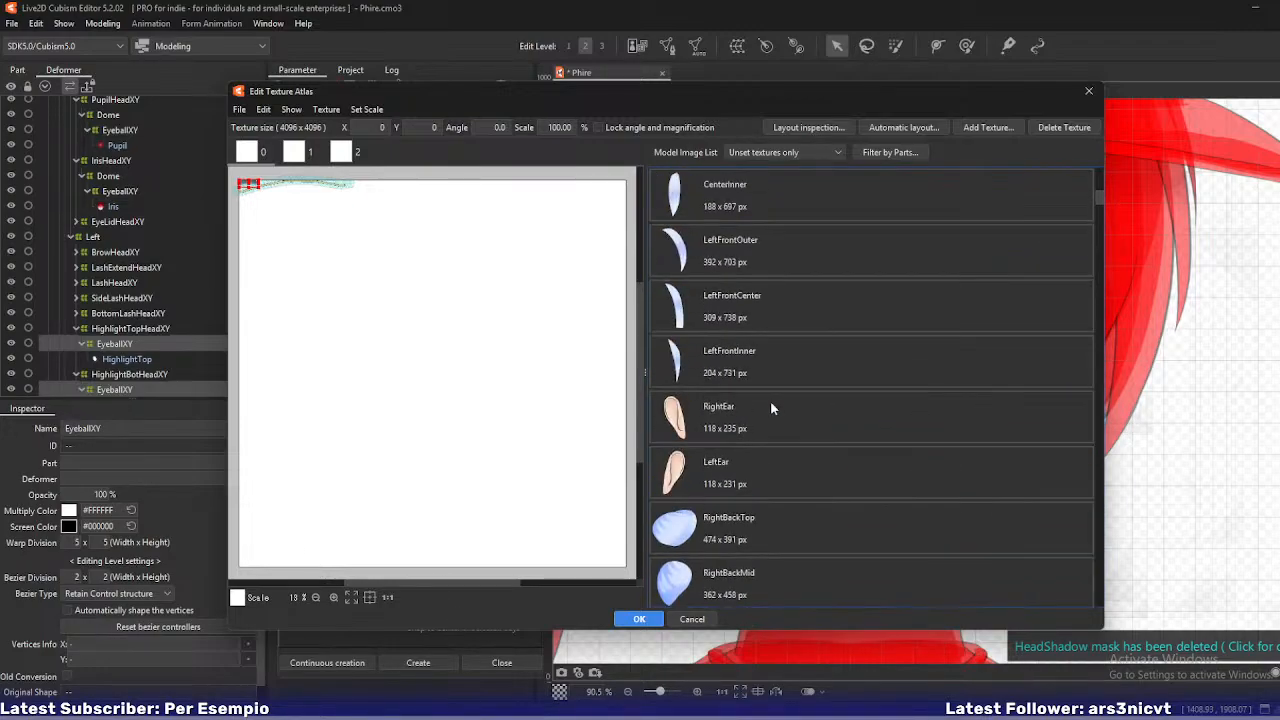
scroll(770, 400, "down", 5)
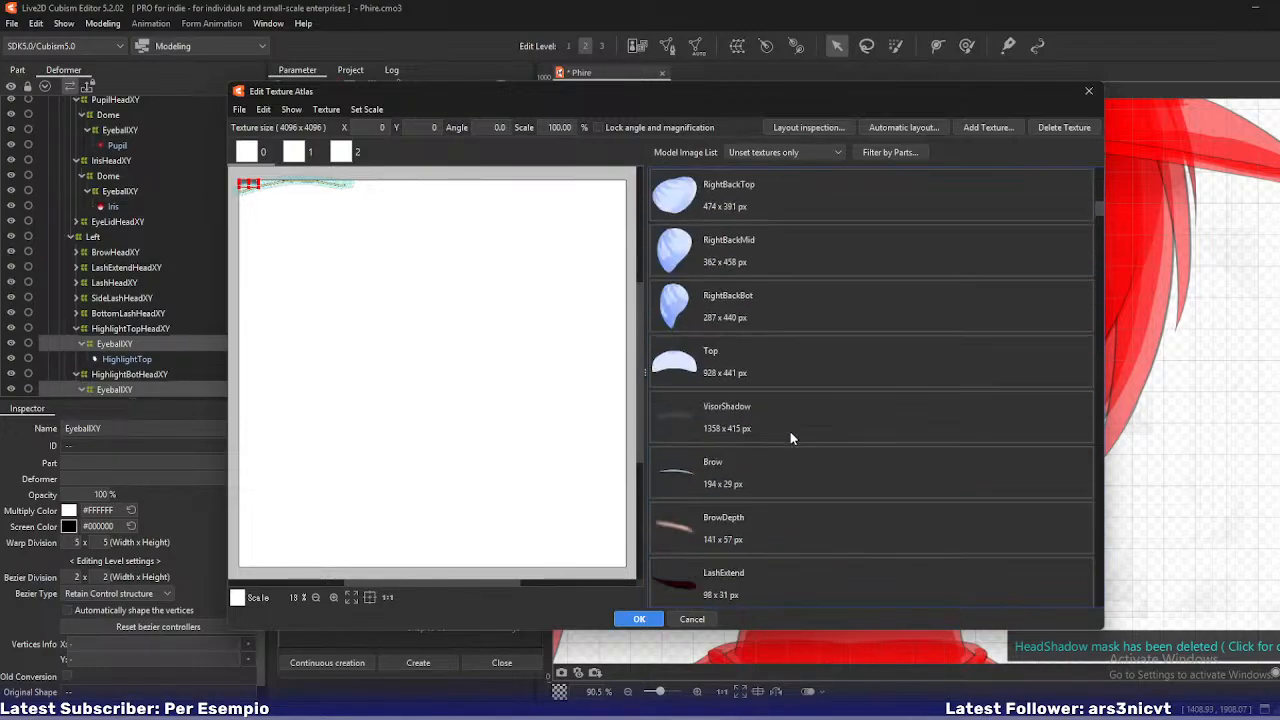
scroll(790, 438, "down", 6)
left_click(748, 477, "shift")
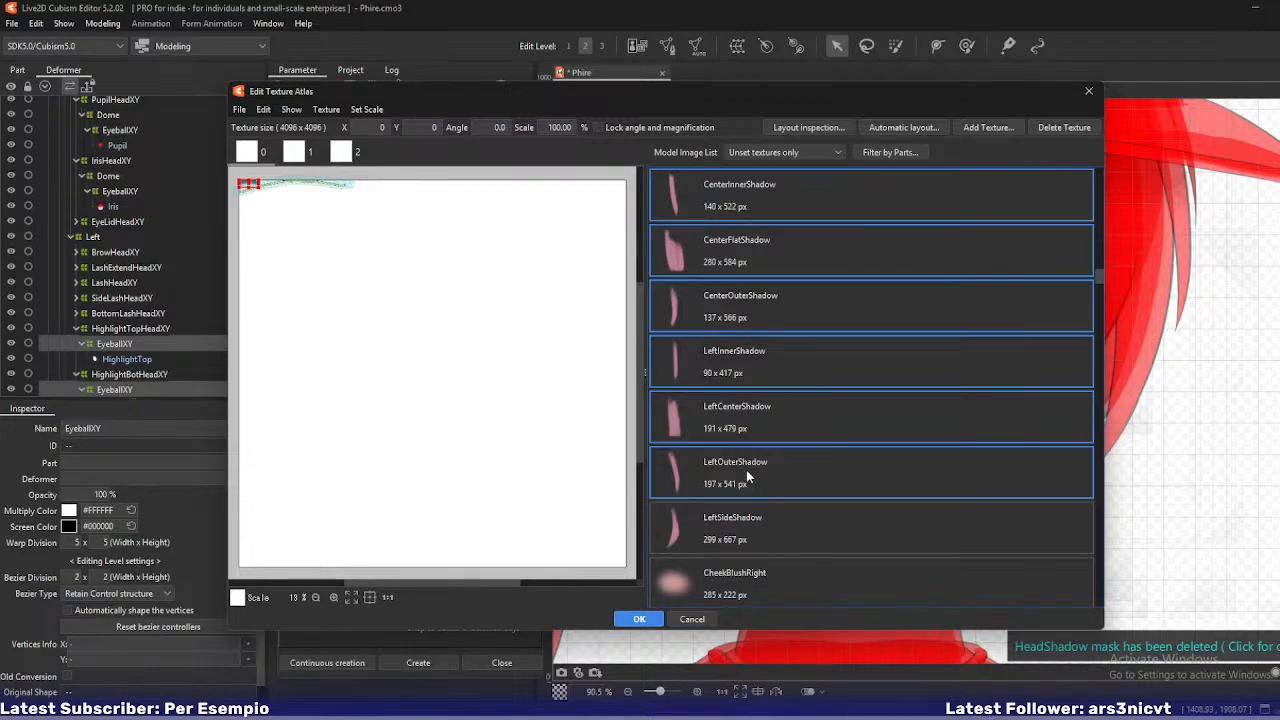
left_click(745, 425)
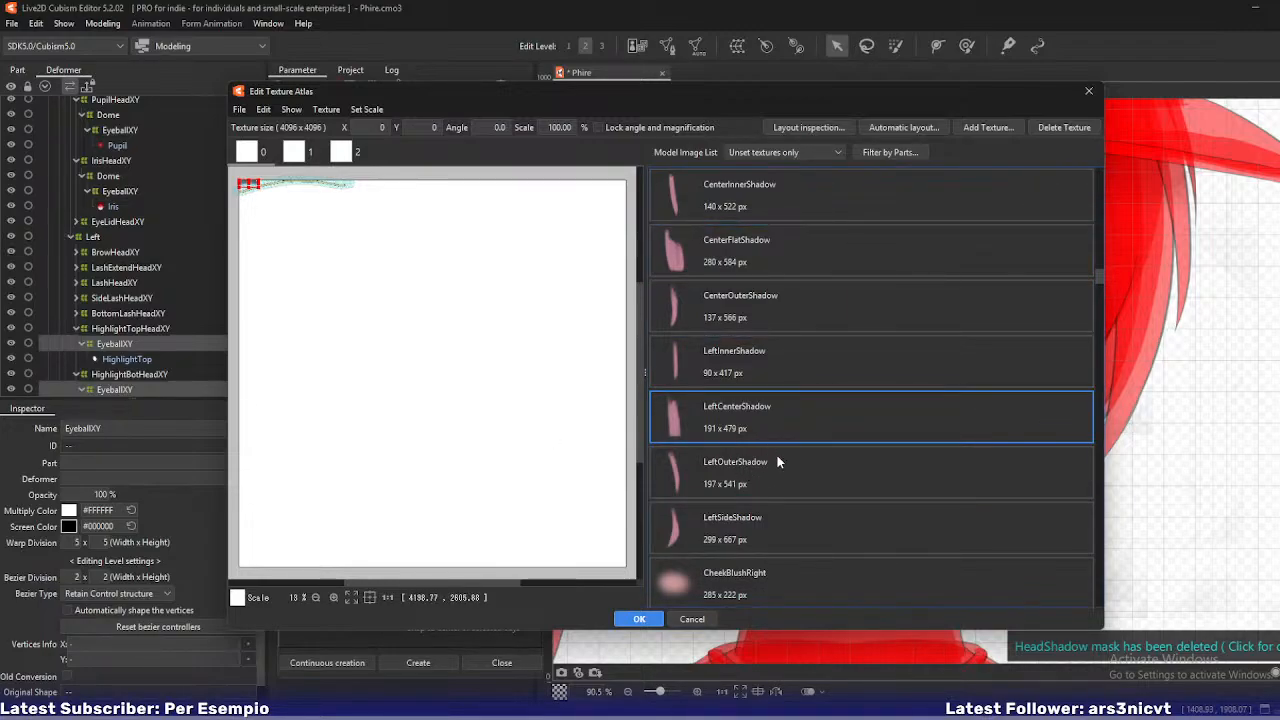
- Run an automatic layout by mesh at 100% user-specified scale on texture 0, and briefly open the layout inspection
left_click(880, 128)
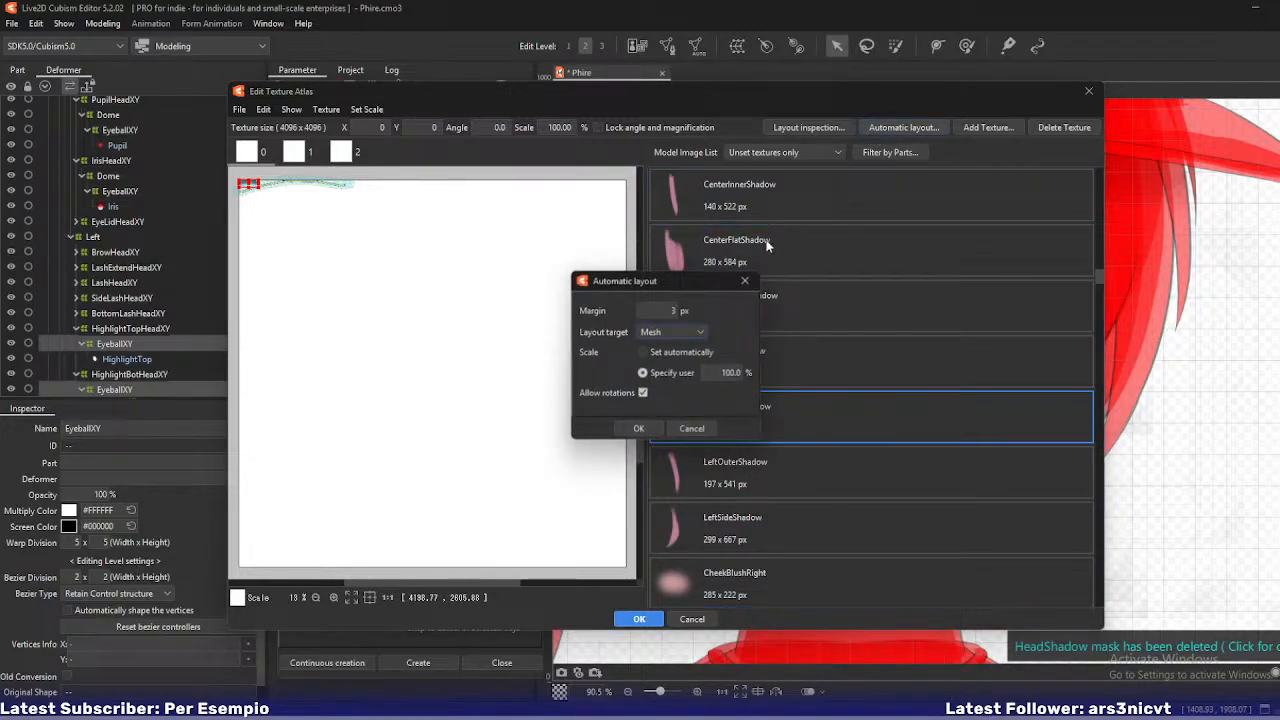
left_click(639, 429)
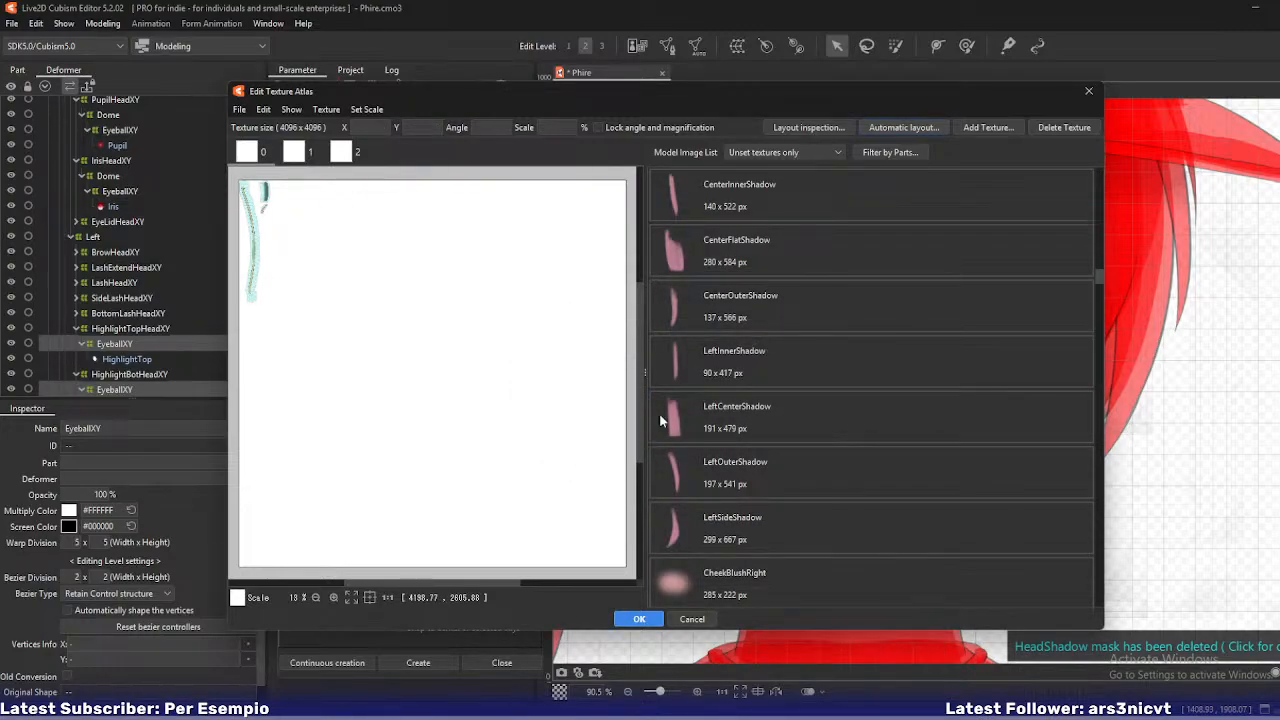
left_click(827, 130)
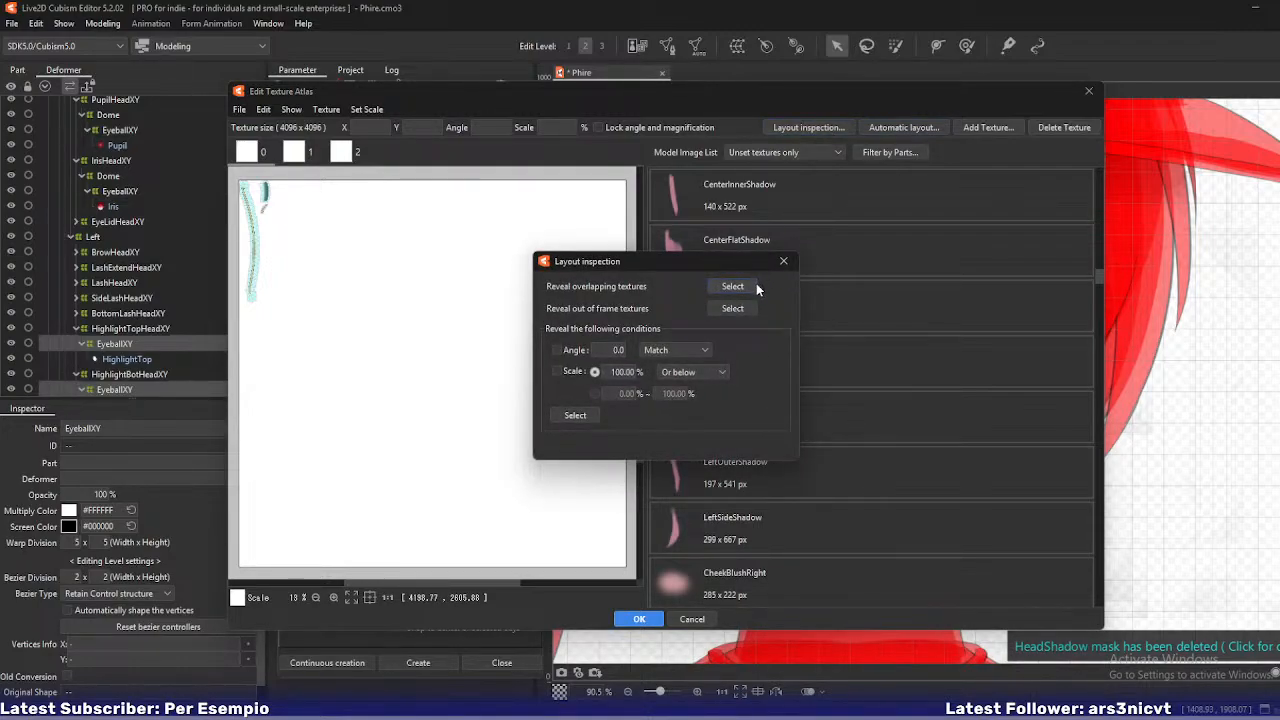
left_click(782, 262)
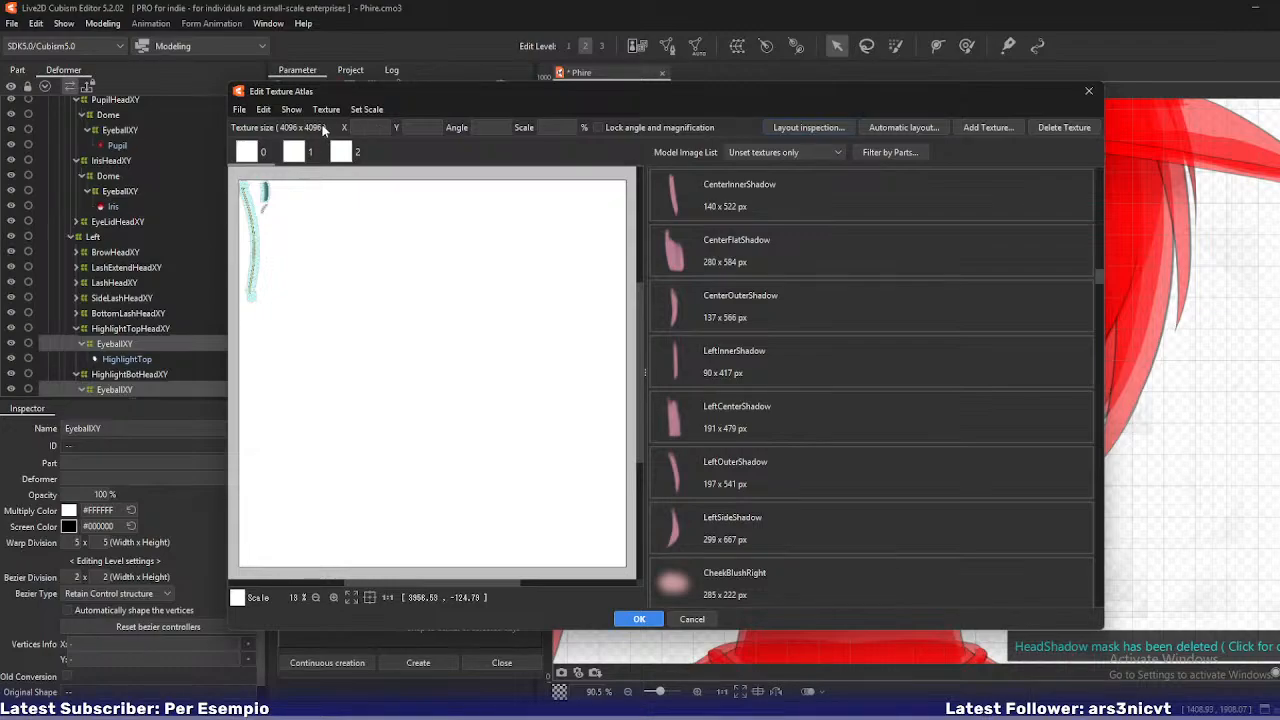
- Repeat the automatic layout of texture 0, keeping the Mesh target and a scale of 100%
left_click(250, 108)
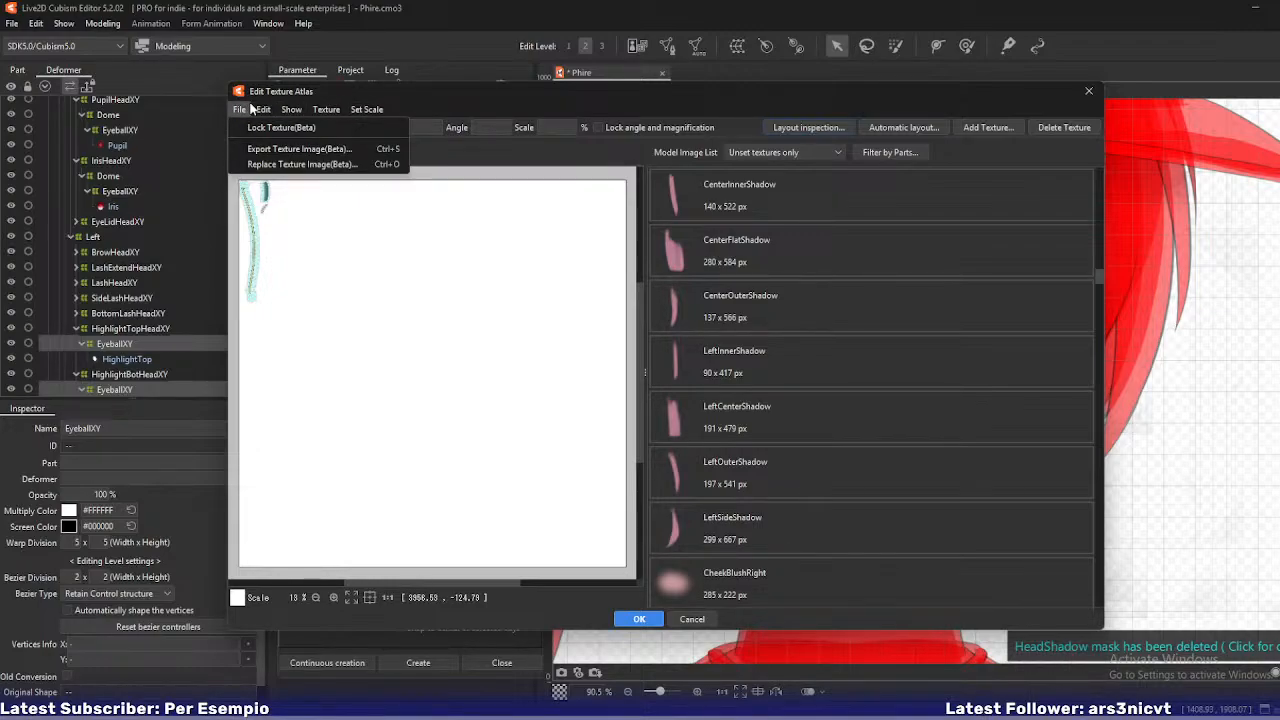
mouse_move(328, 112)
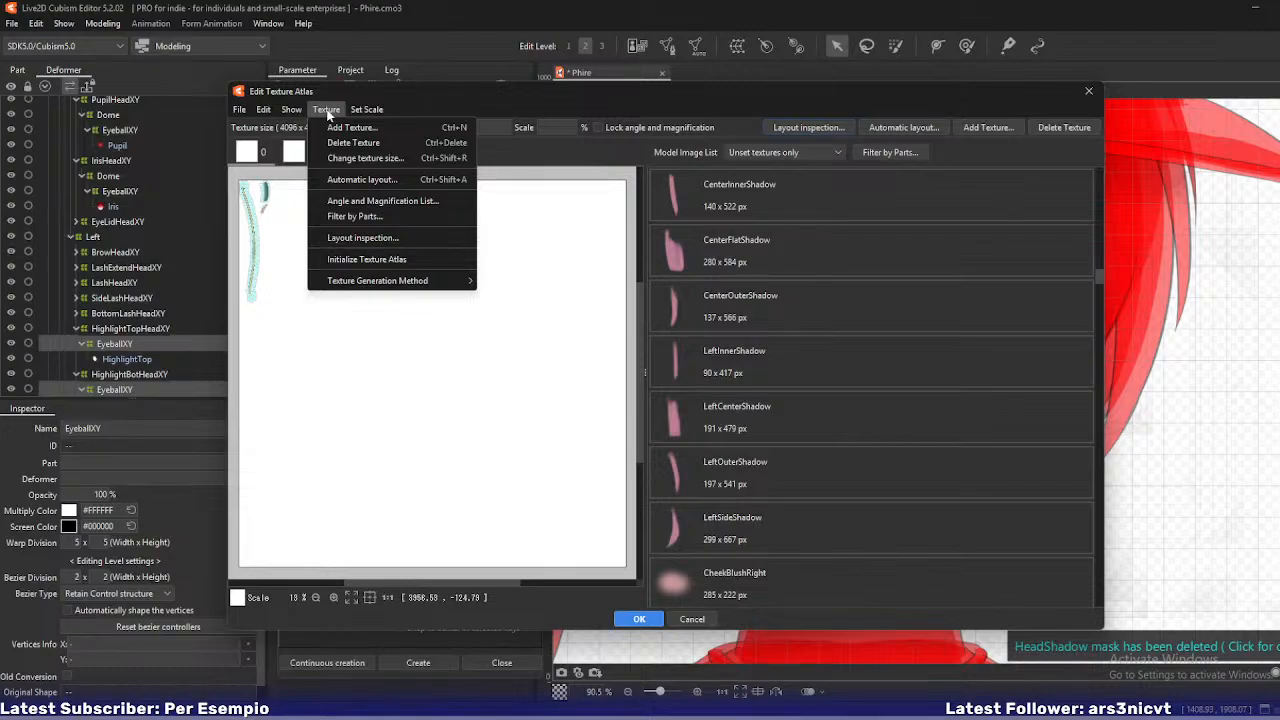
left_click(372, 179)
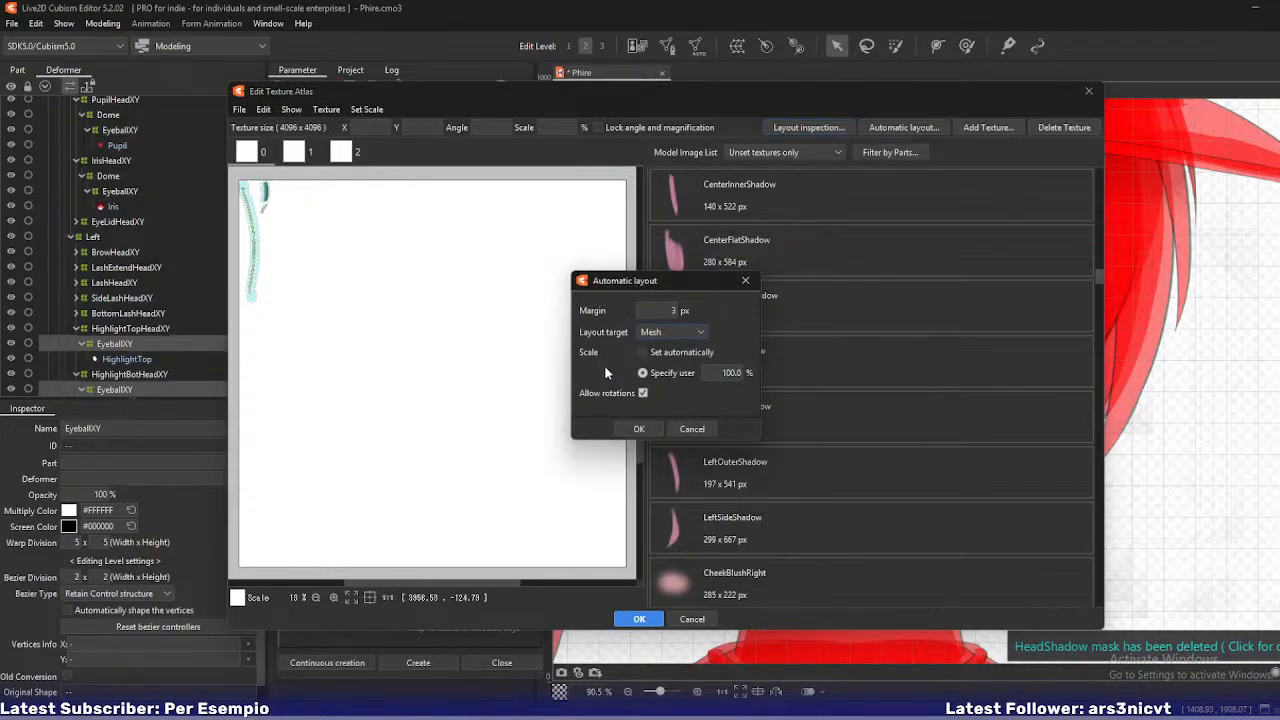
left_click(682, 333)
left_click(682, 333)
left_click(639, 428)
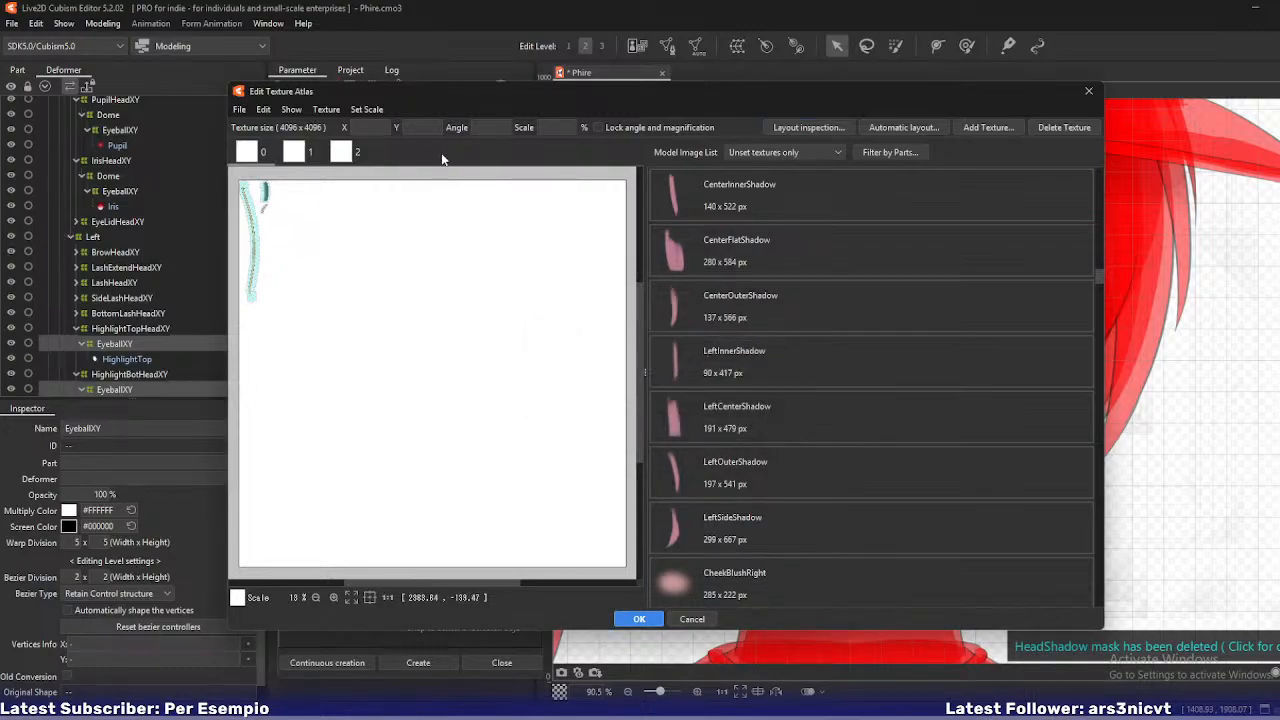
- Initialize the texture atlas to discard its current textures and layout
left_click(290, 110)
mouse_move(362, 112)
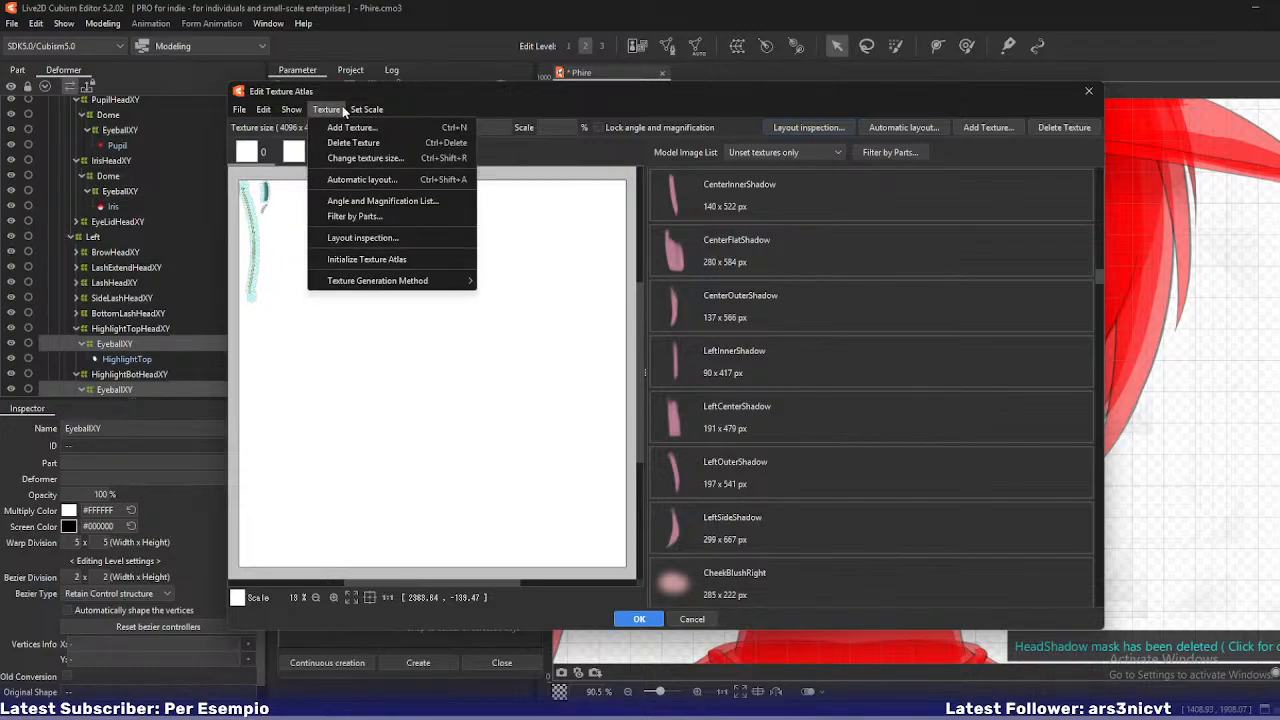
mouse_move(397, 283)
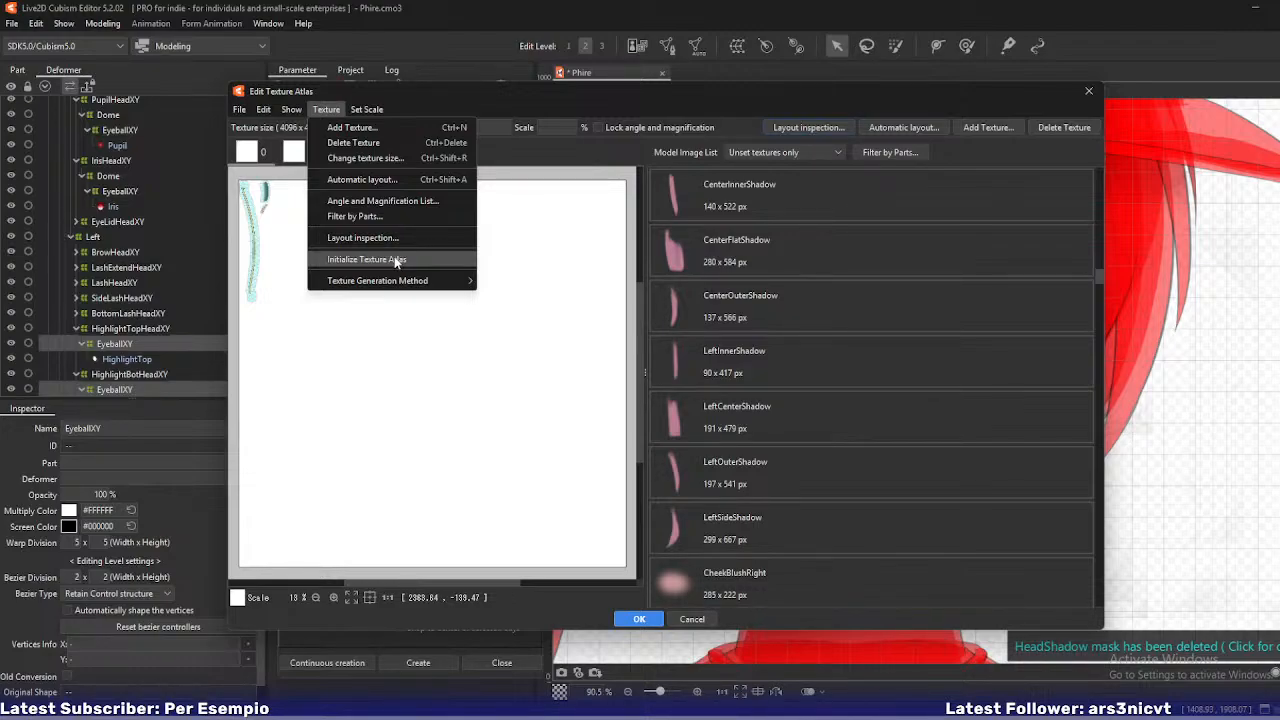
left_click(397, 261)
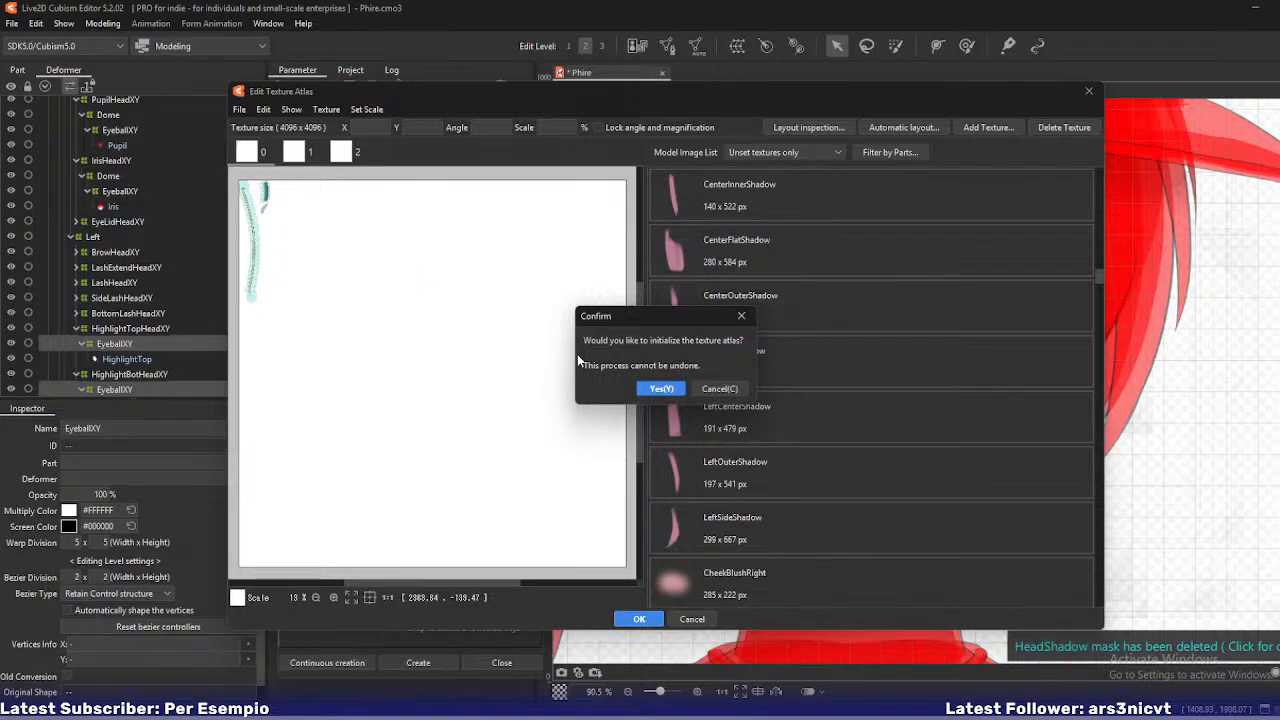
left_click(583, 386)
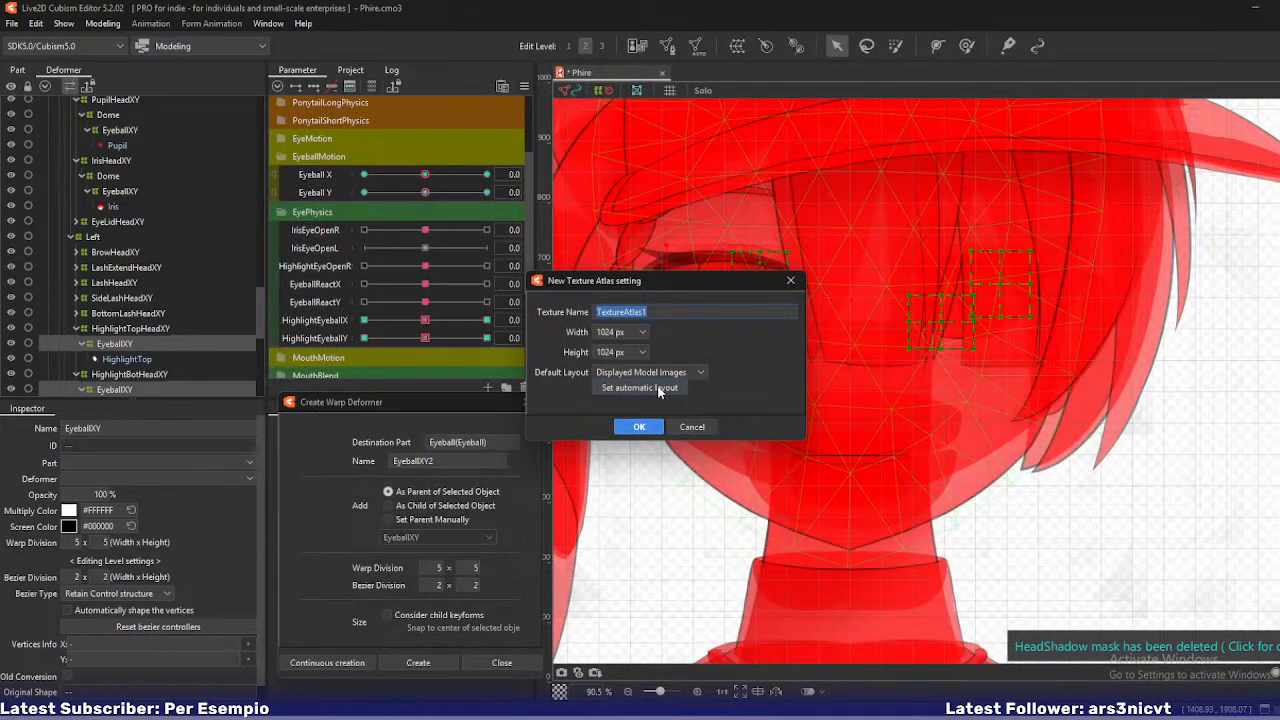
- Create a 4096 x 4096 px texture atlas of the displayed model images, laid out automatically by mesh with 3 px margin at 100% scale
left_click(700, 372)
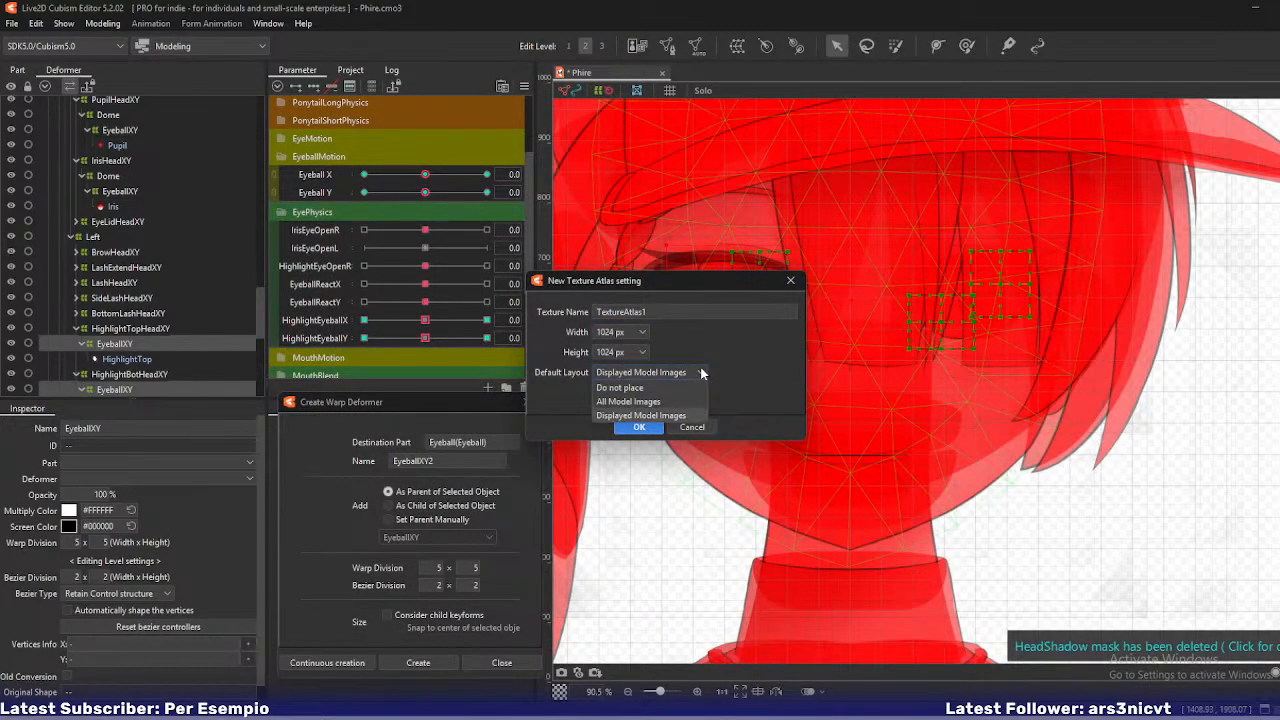
left_click(701, 372)
left_click(625, 332)
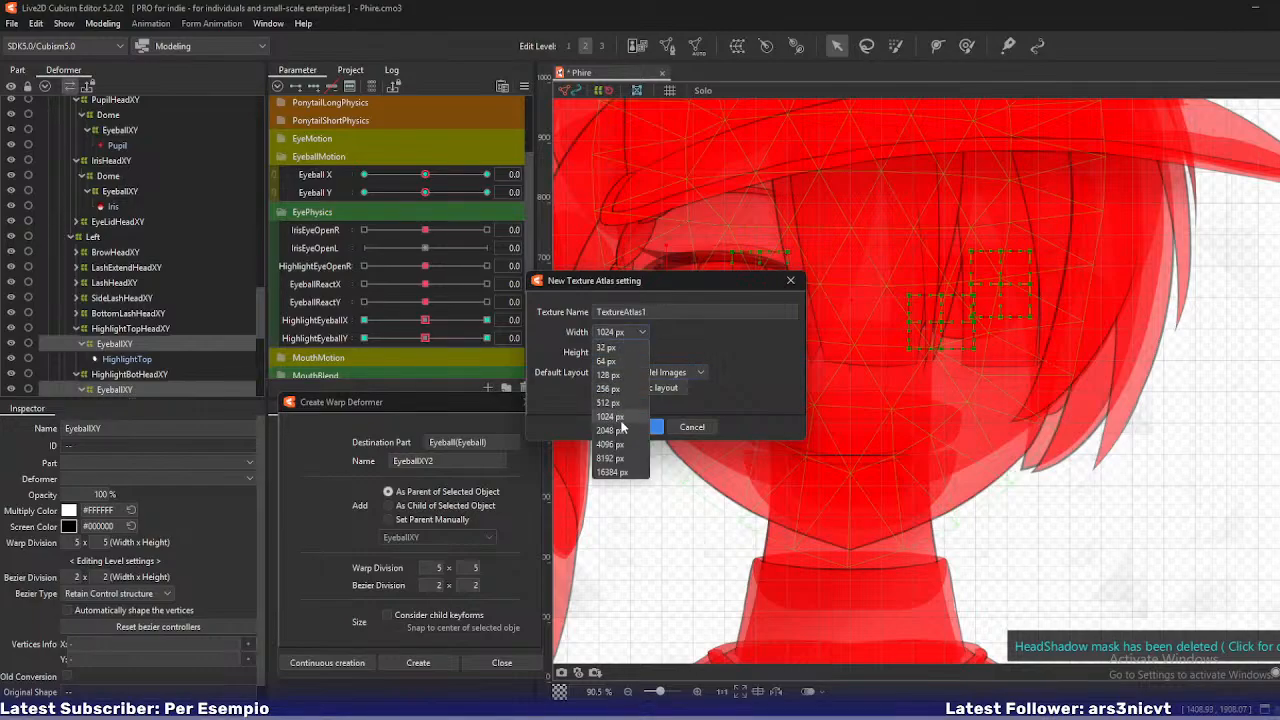
left_click(612, 444)
left_click(628, 352)
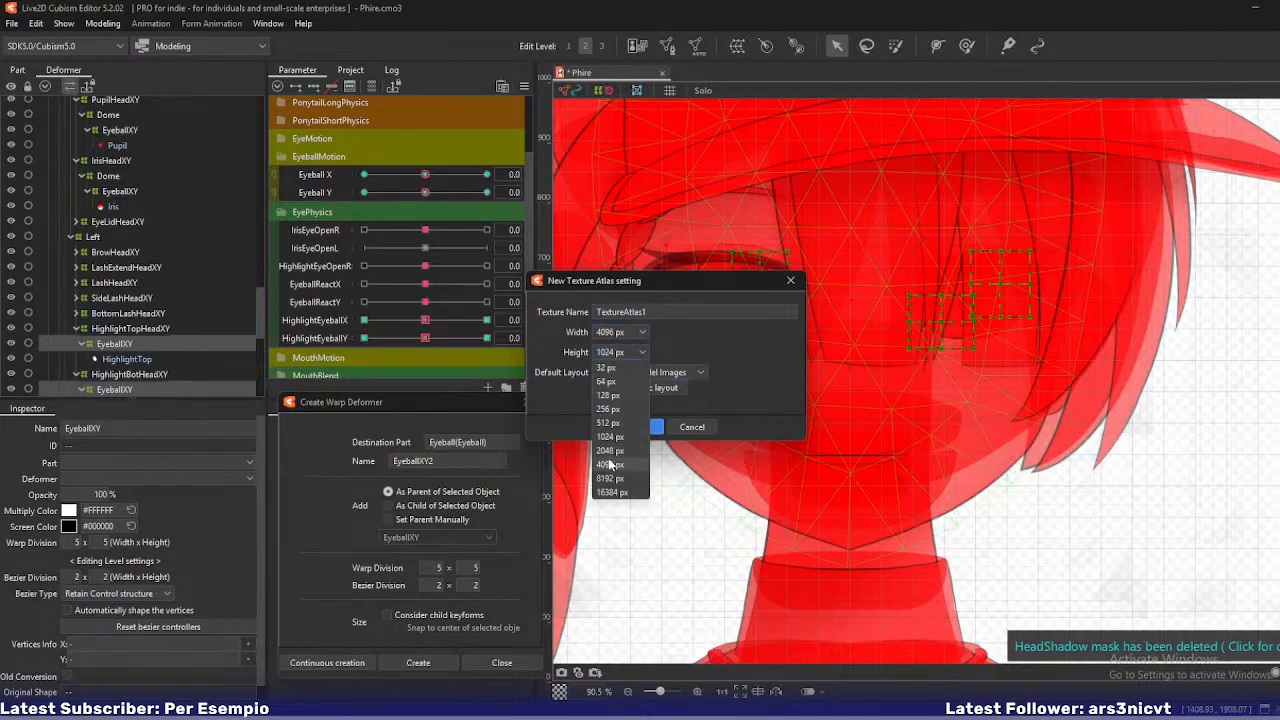
left_click(613, 464)
left_click(639, 426)
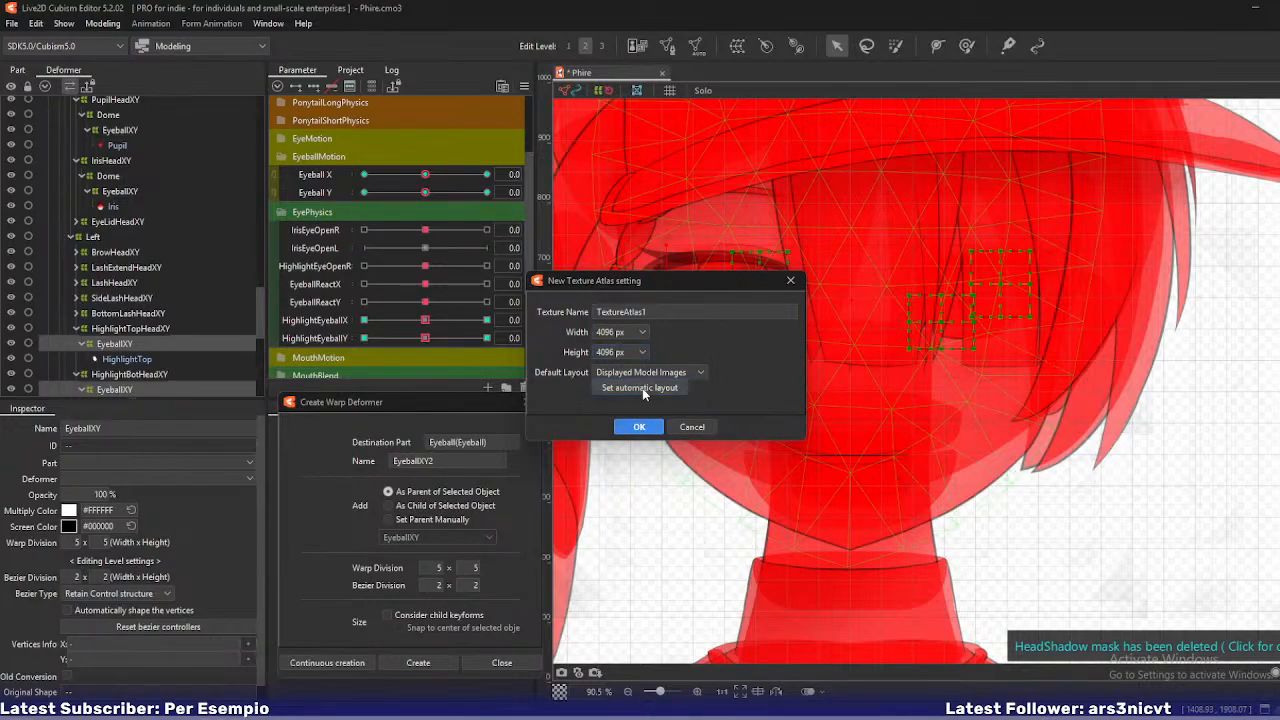
left_click(642, 388)
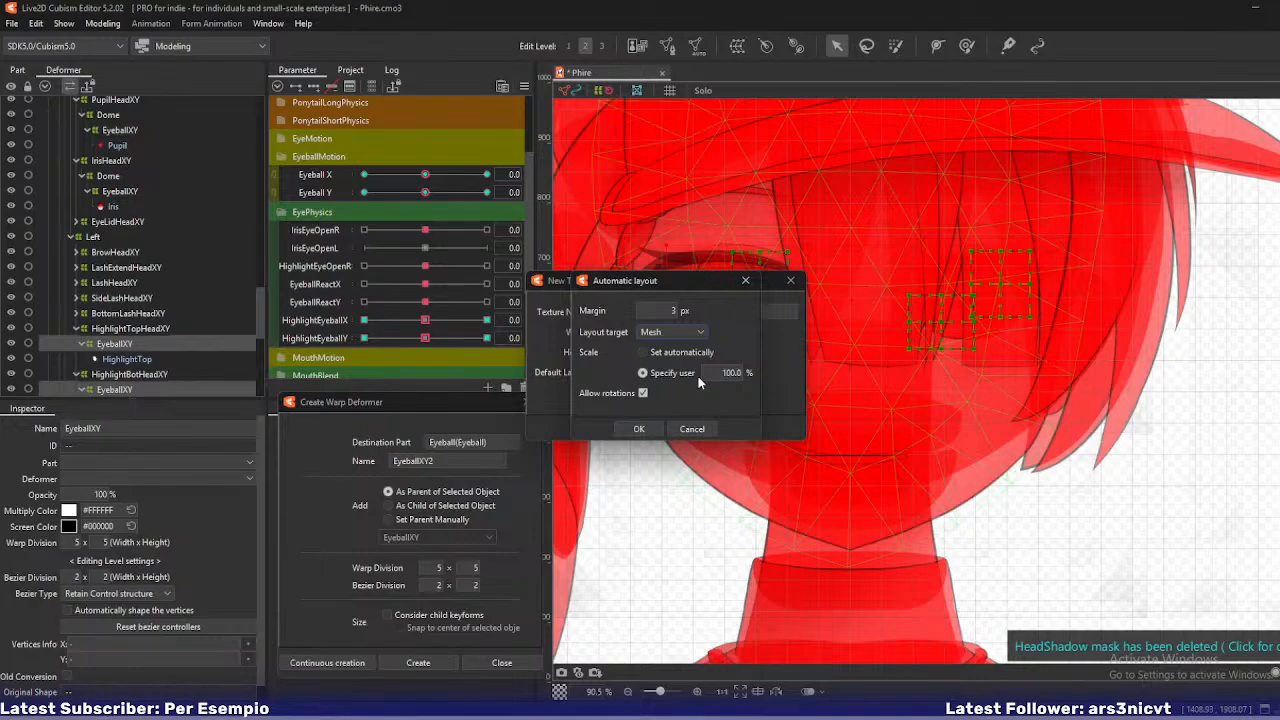
left_click(633, 428)
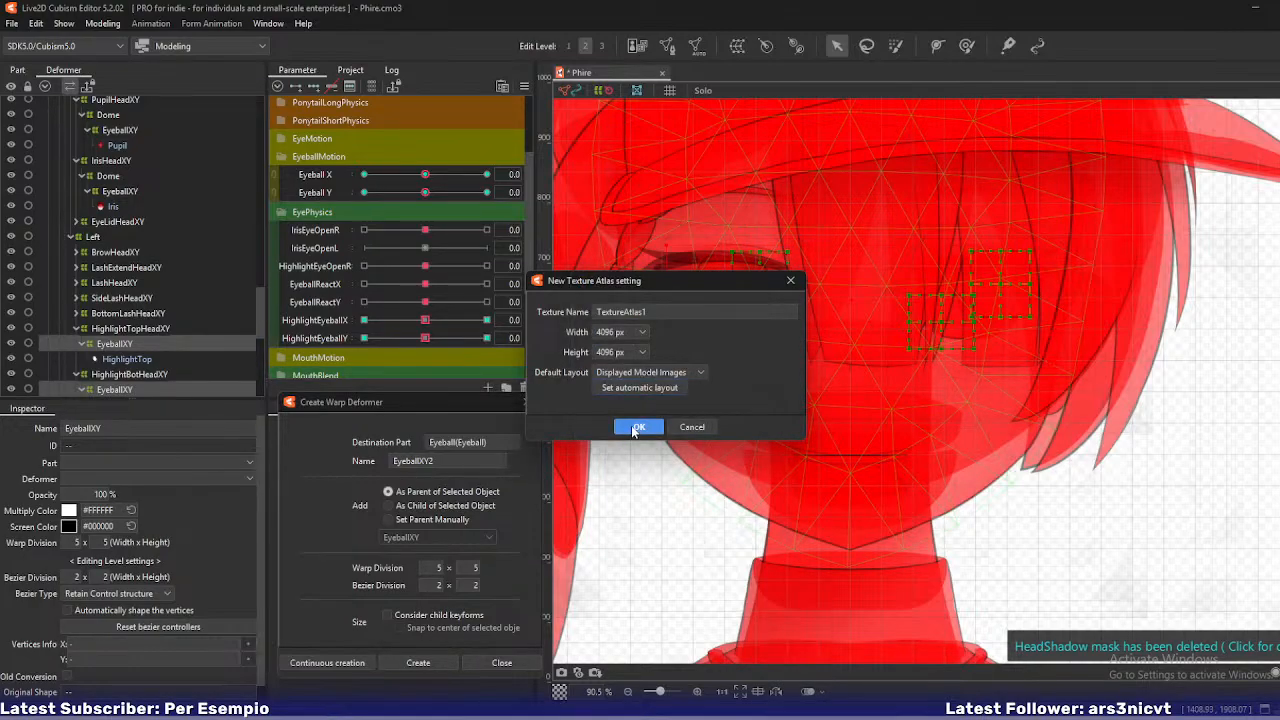
left_click(631, 425)
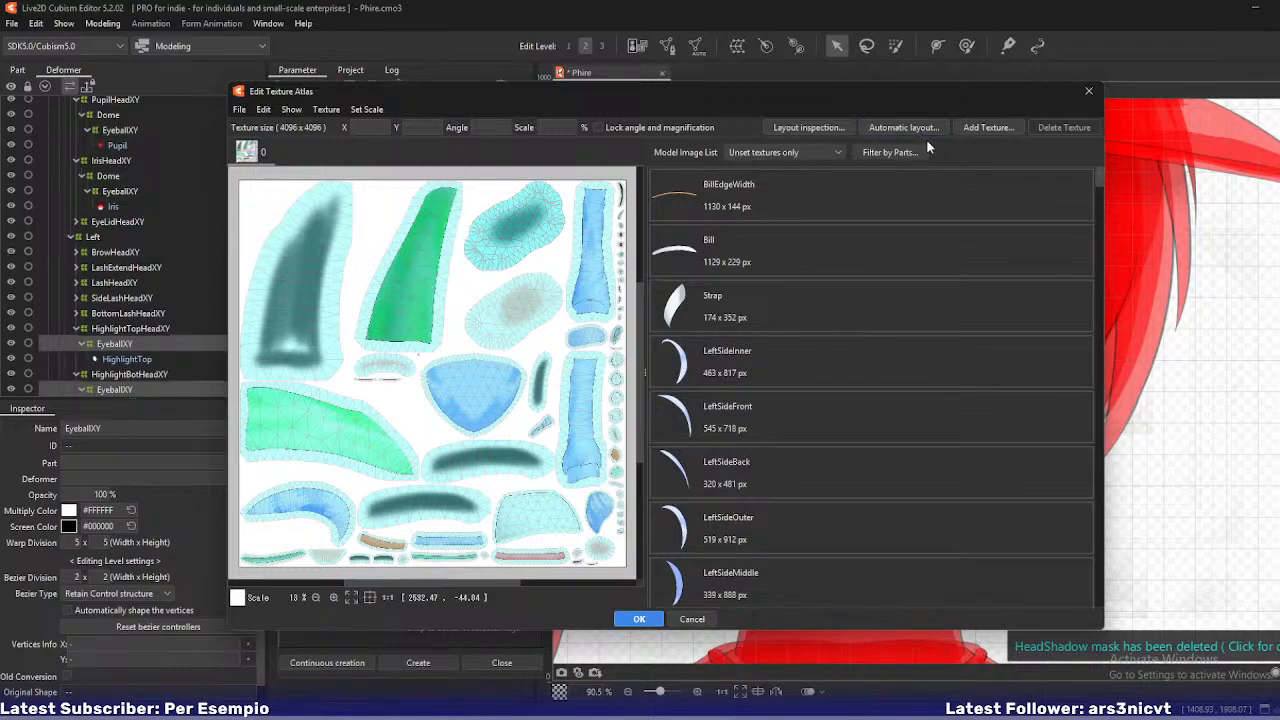
- Add a second texture to the atlas and try an automatic layout on it by mesh at 100% scale
left_click(989, 128)
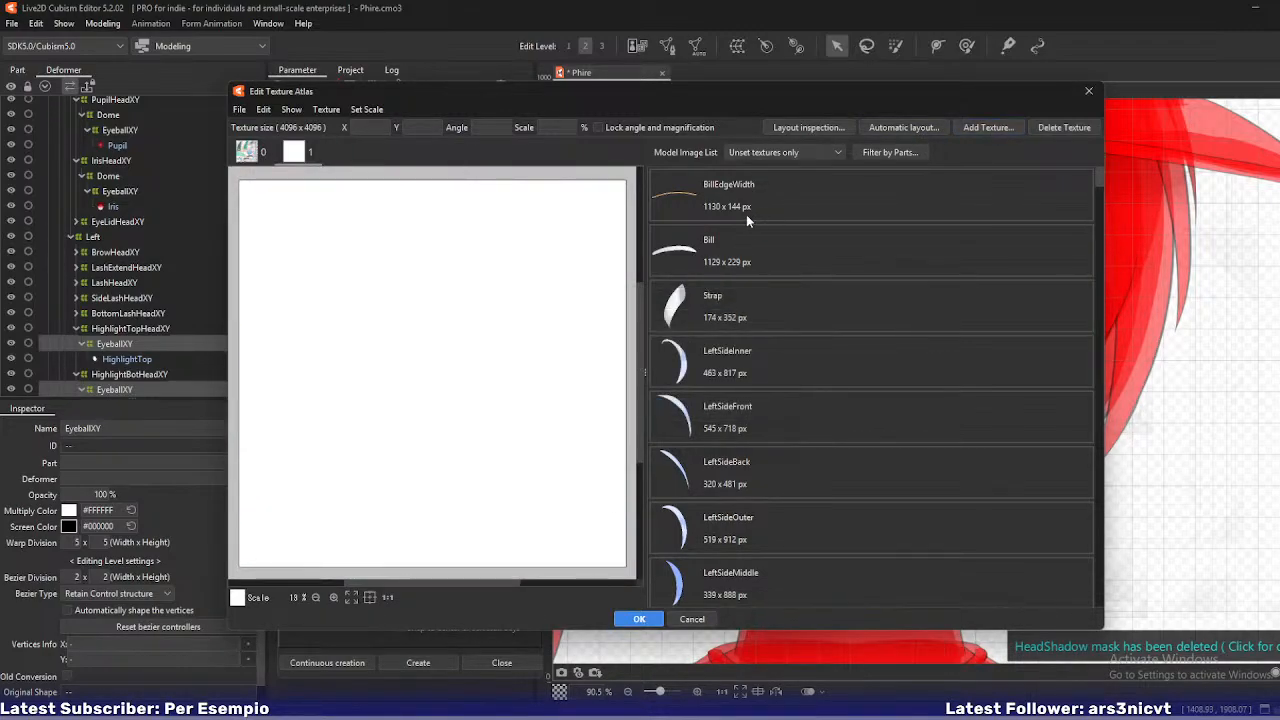
left_click(872, 129)
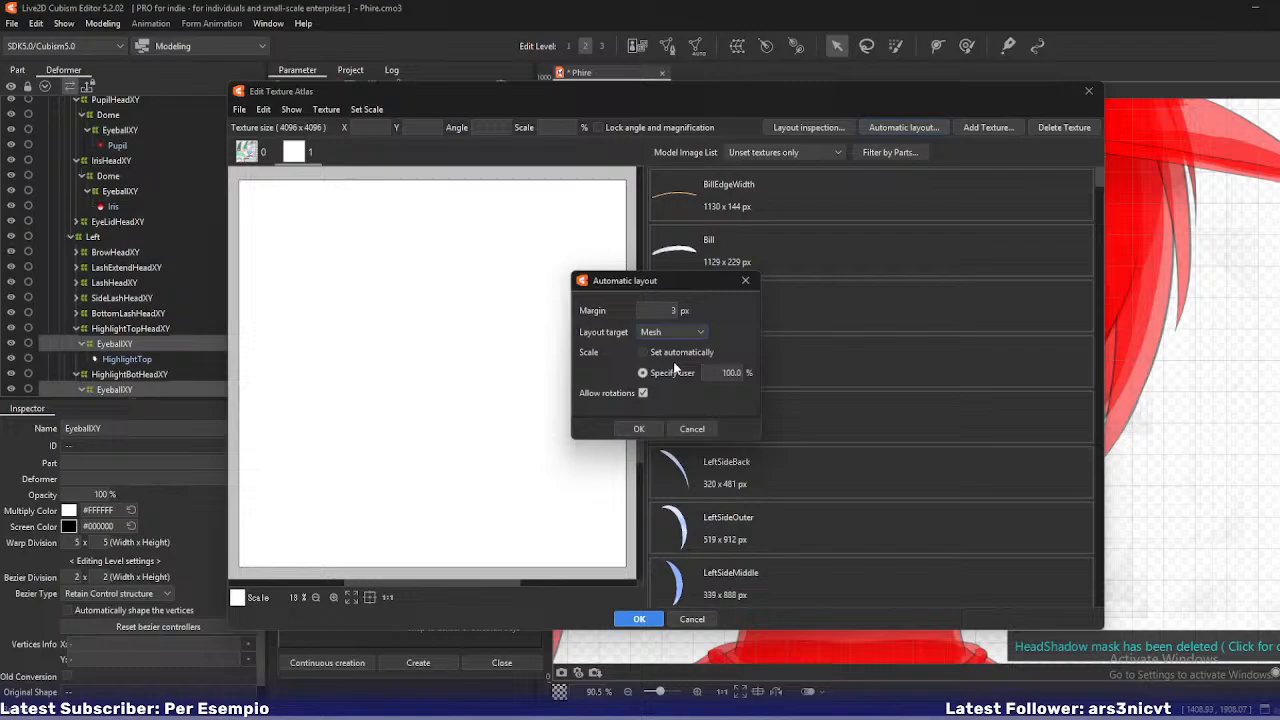
left_click(643, 428)
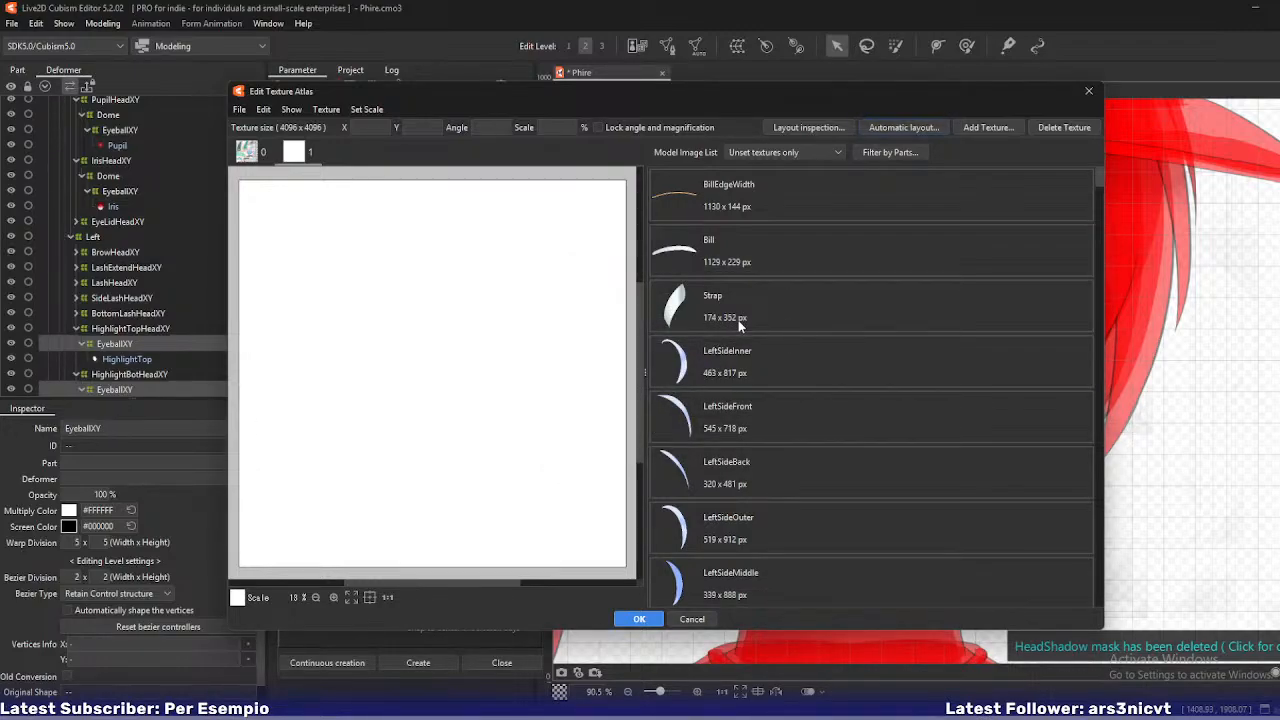
left_click(836, 195)
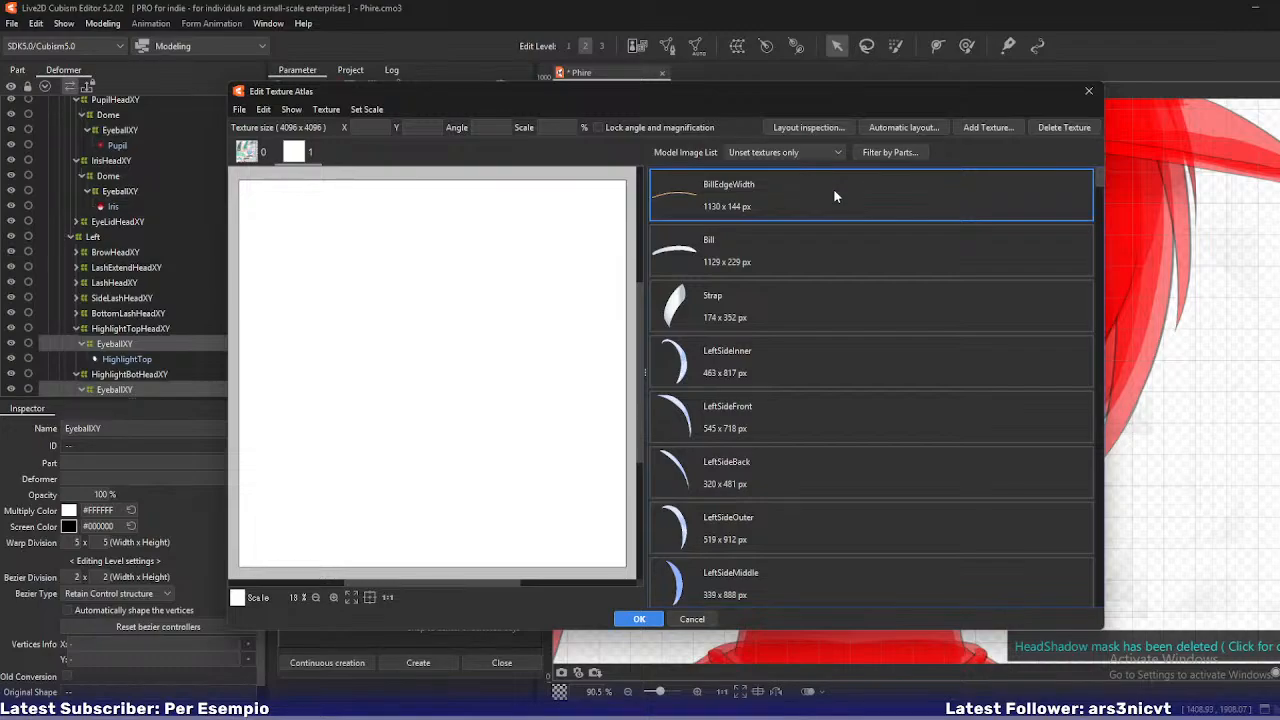
left_click(263, 109)
mouse_move(320, 110)
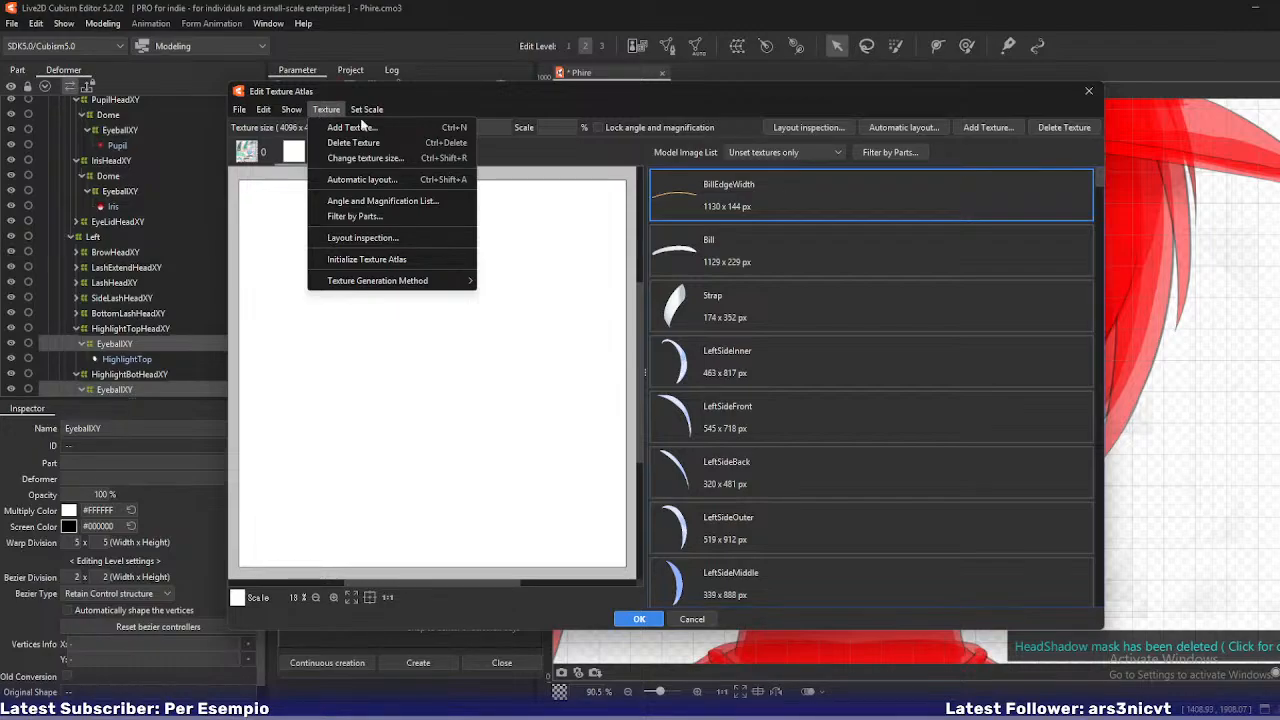
left_click(369, 111)
- Select all unset model images, place them on texture 1 and arrange them with an automatic layout
left_click_drag(1099, 187, 1100, 610)
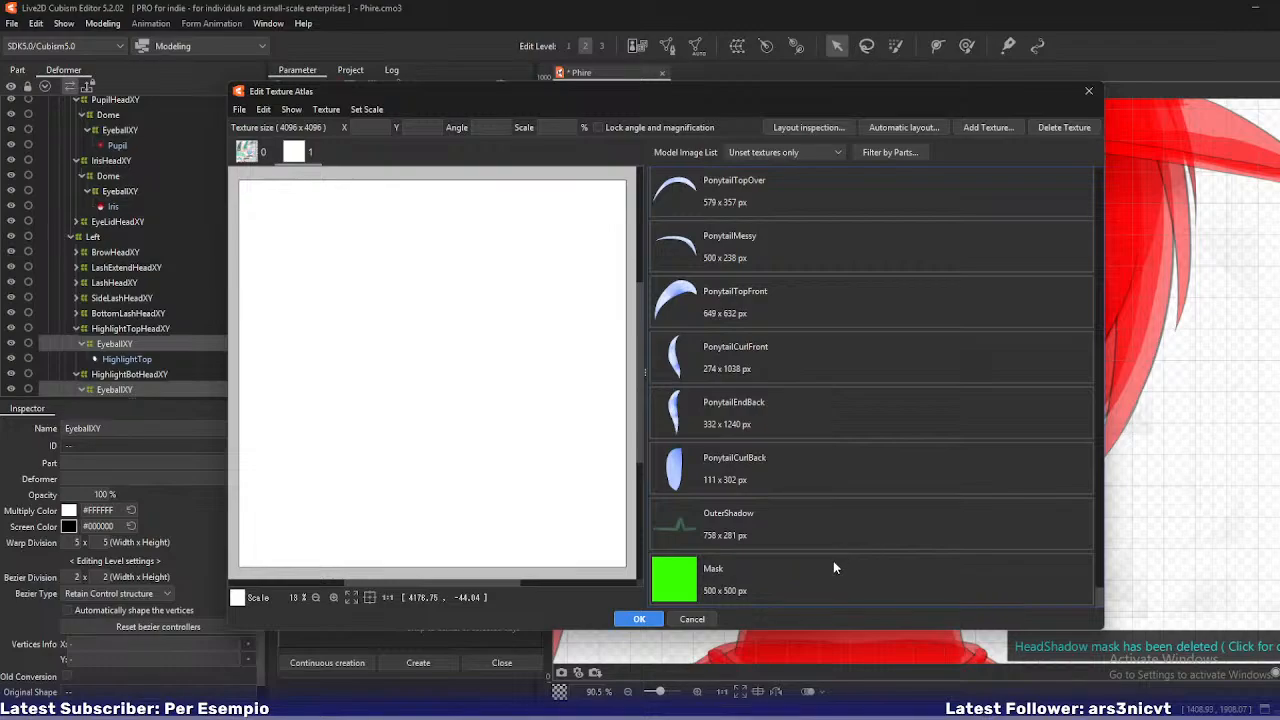
key("ctrl+a")
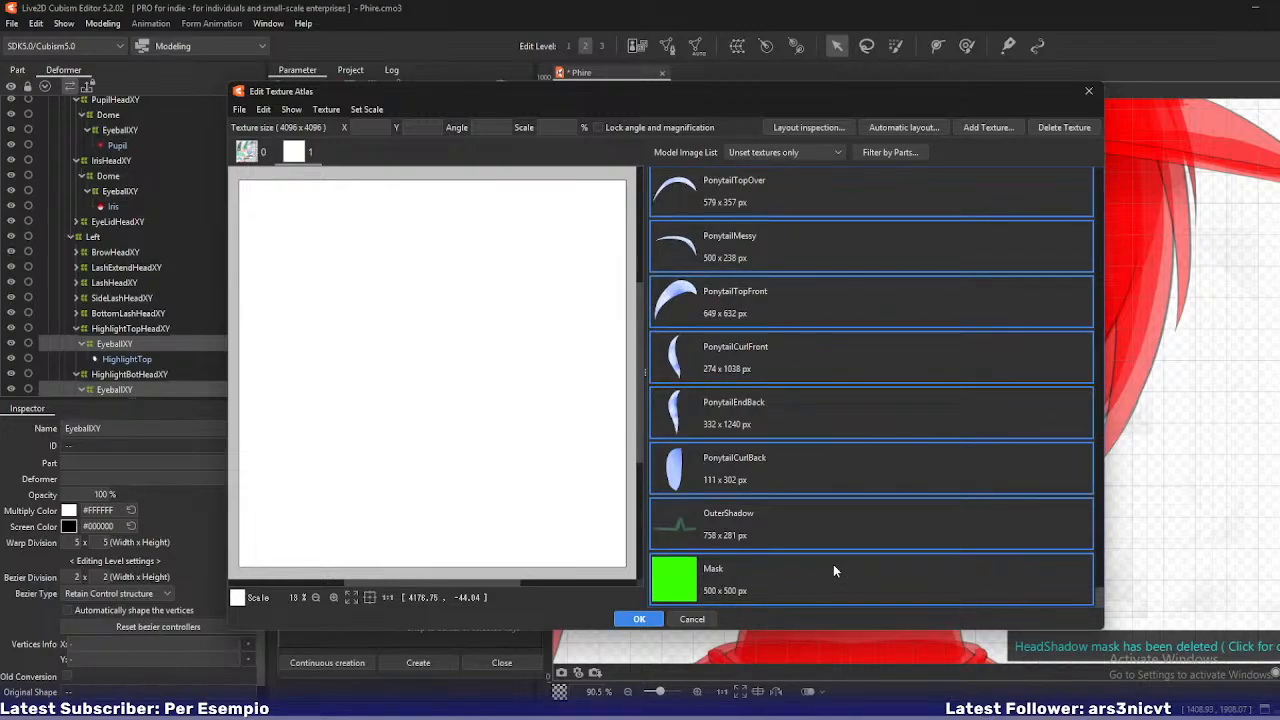
key("ctrl+n")
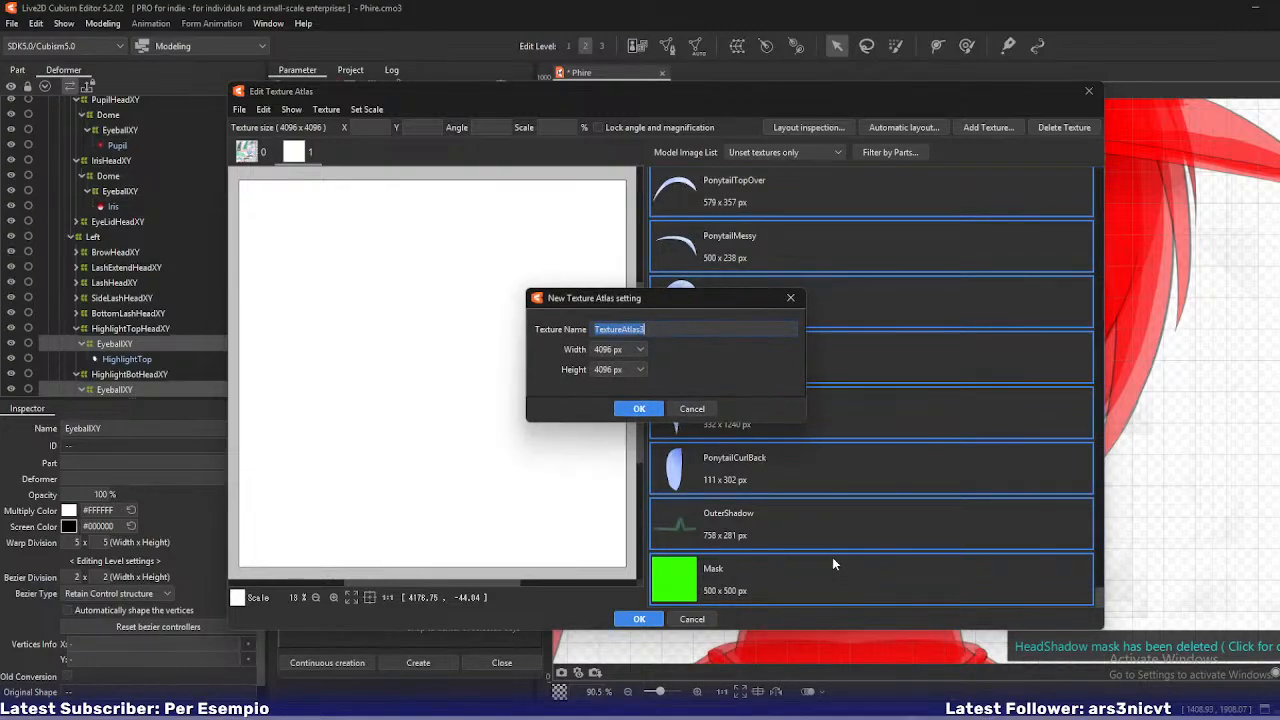
left_click(687, 411)
left_click(322, 110)
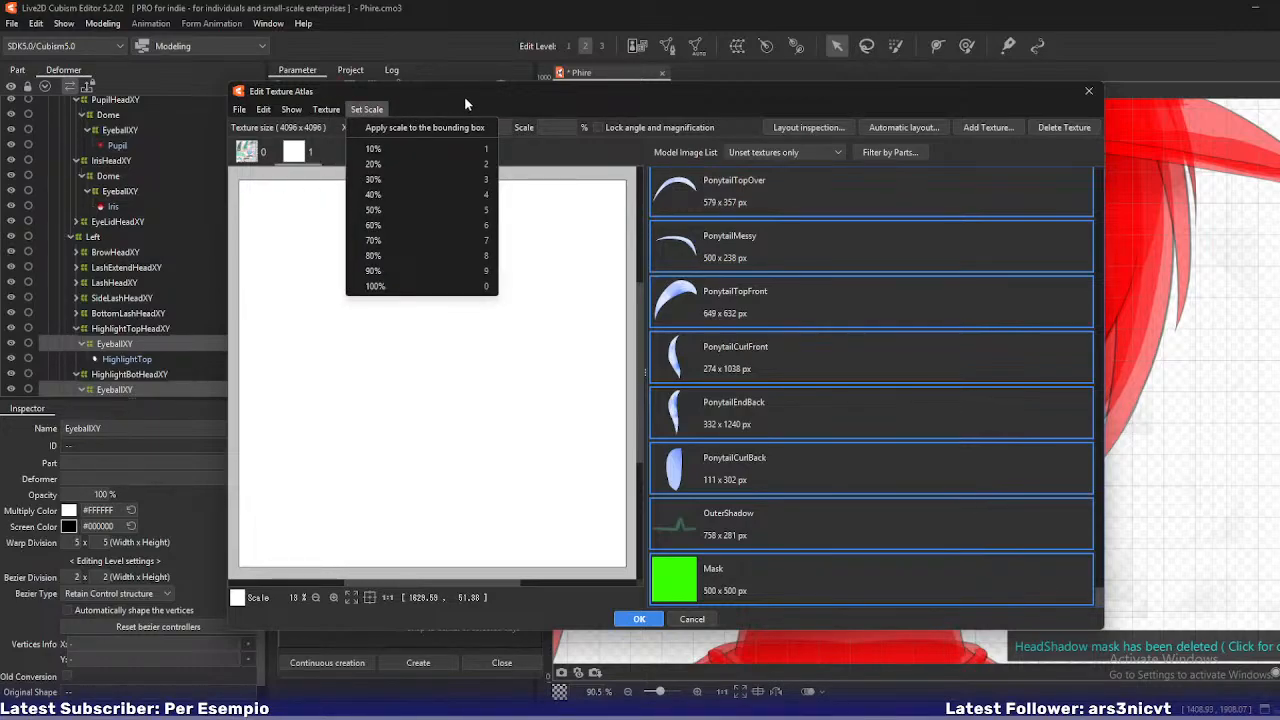
mouse_move(302, 110)
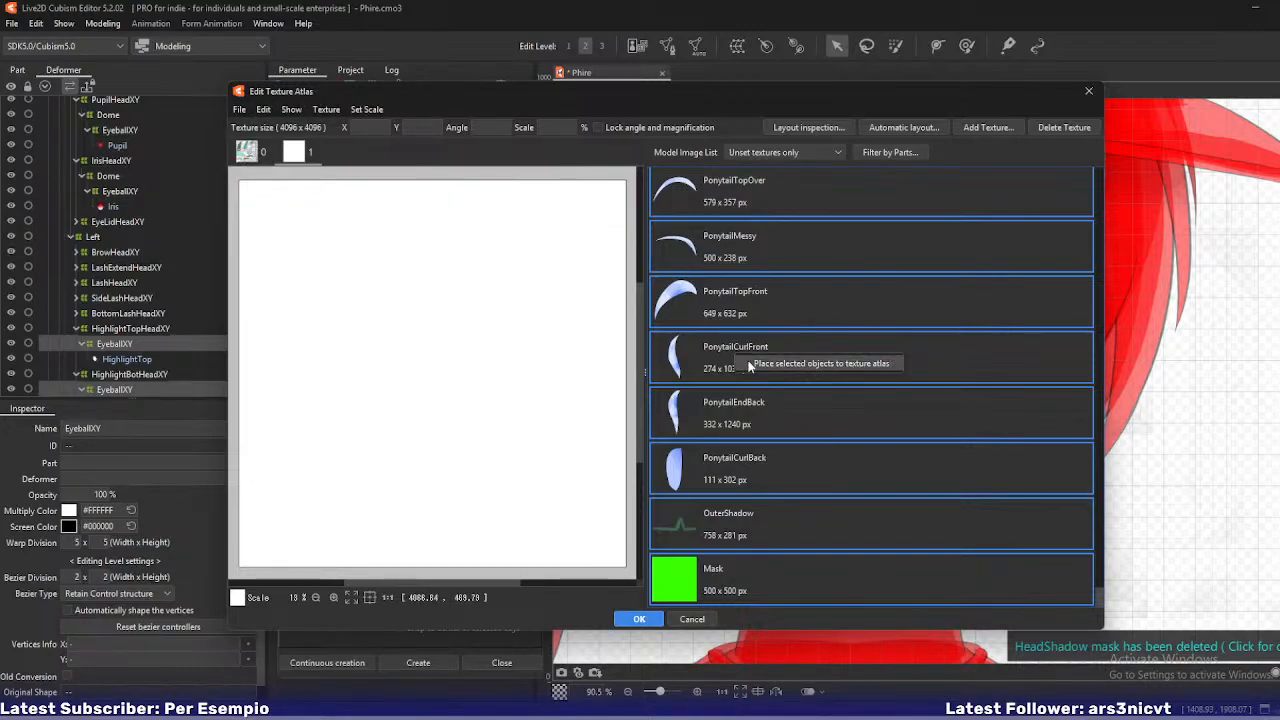
left_click(904, 127)
left_click(640, 428)
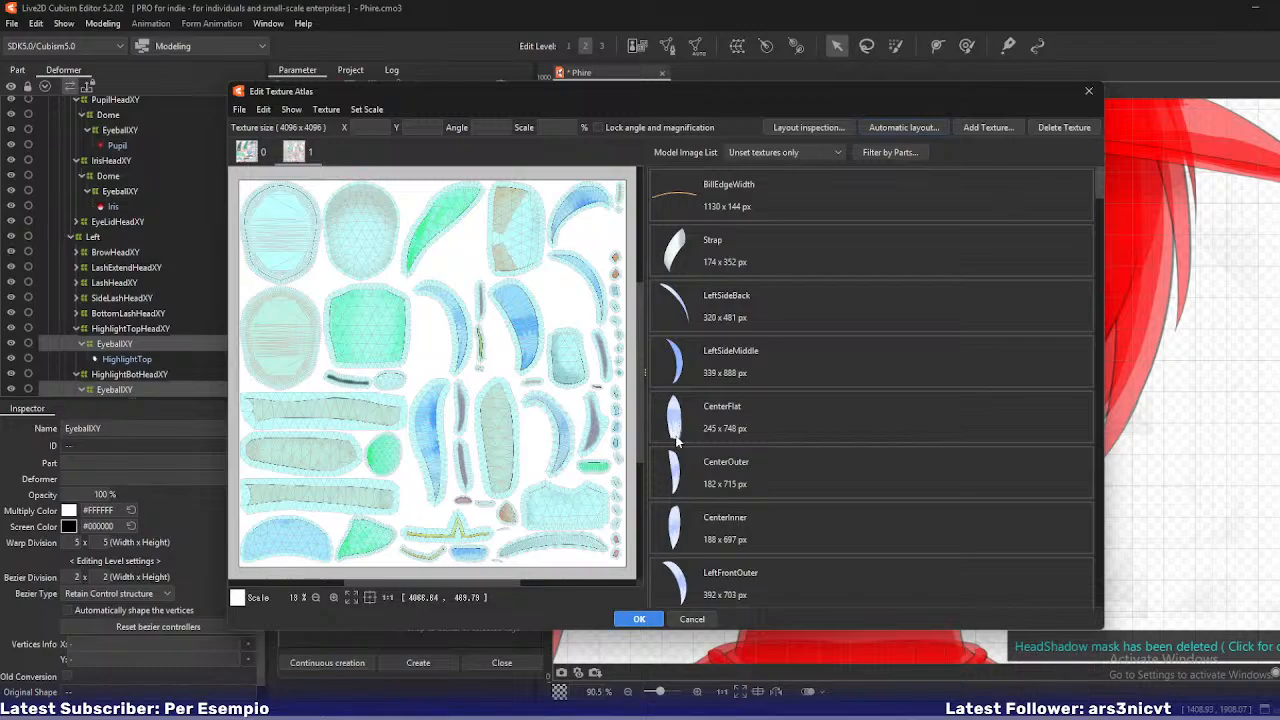
- Add a third texture to the atlas and place all remaining unset model images on it
left_click(968, 128)
left_click(648, 412)
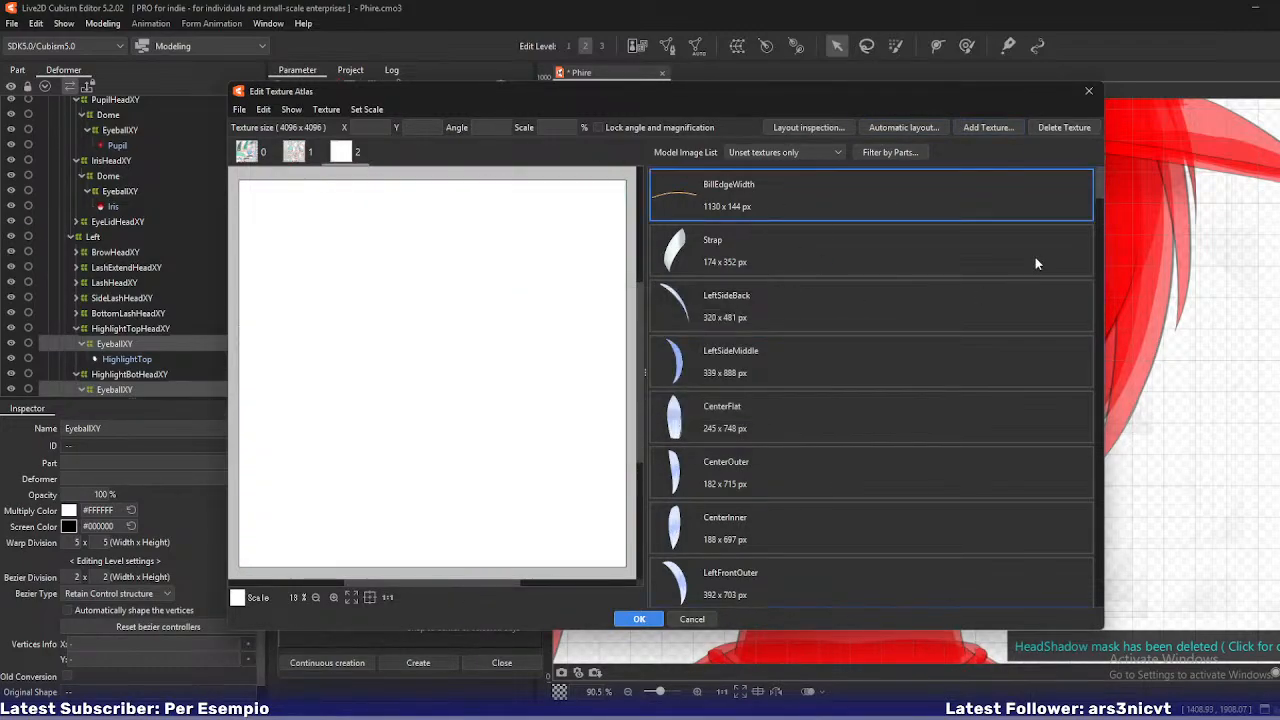
left_click_drag(1097, 184, 1030, 598)
left_click(890, 574, "shift")
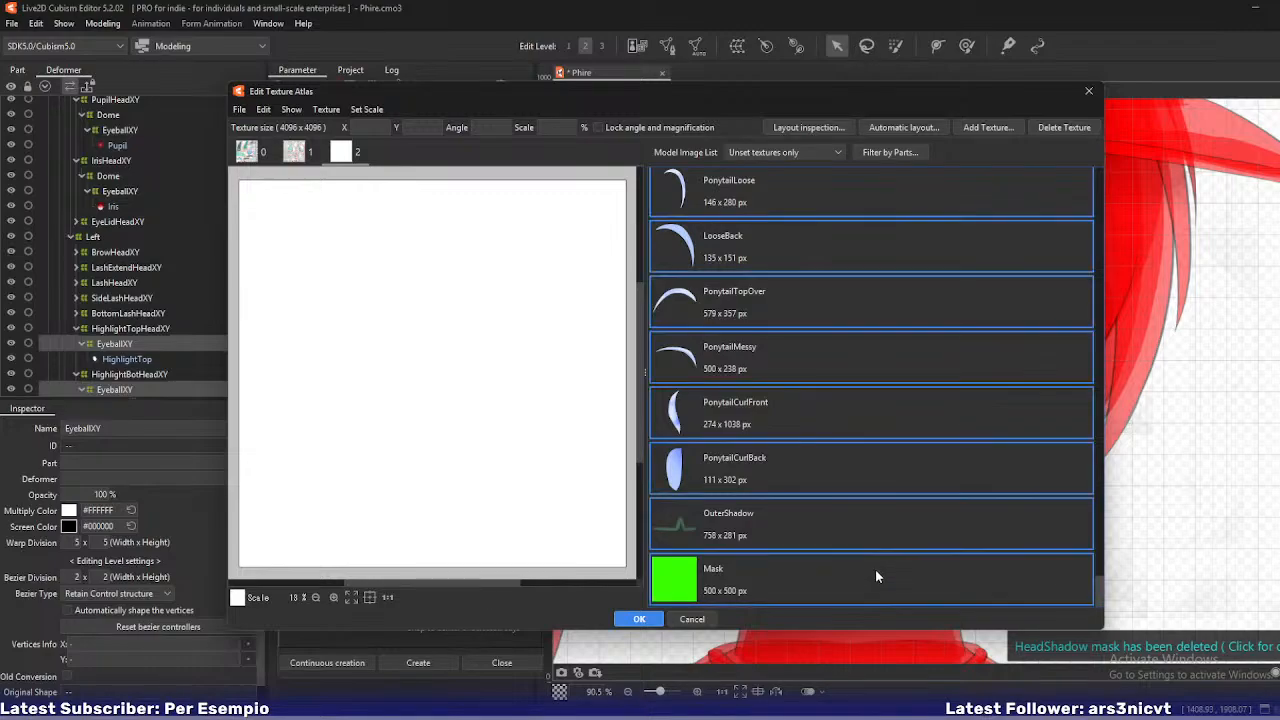
right_click(876, 572)
left_click(930, 576)
- Arrange the images on texture 2 with an automatic layout by mesh, 3 px margin, 100% scale and rotations allowed
left_click(898, 129)
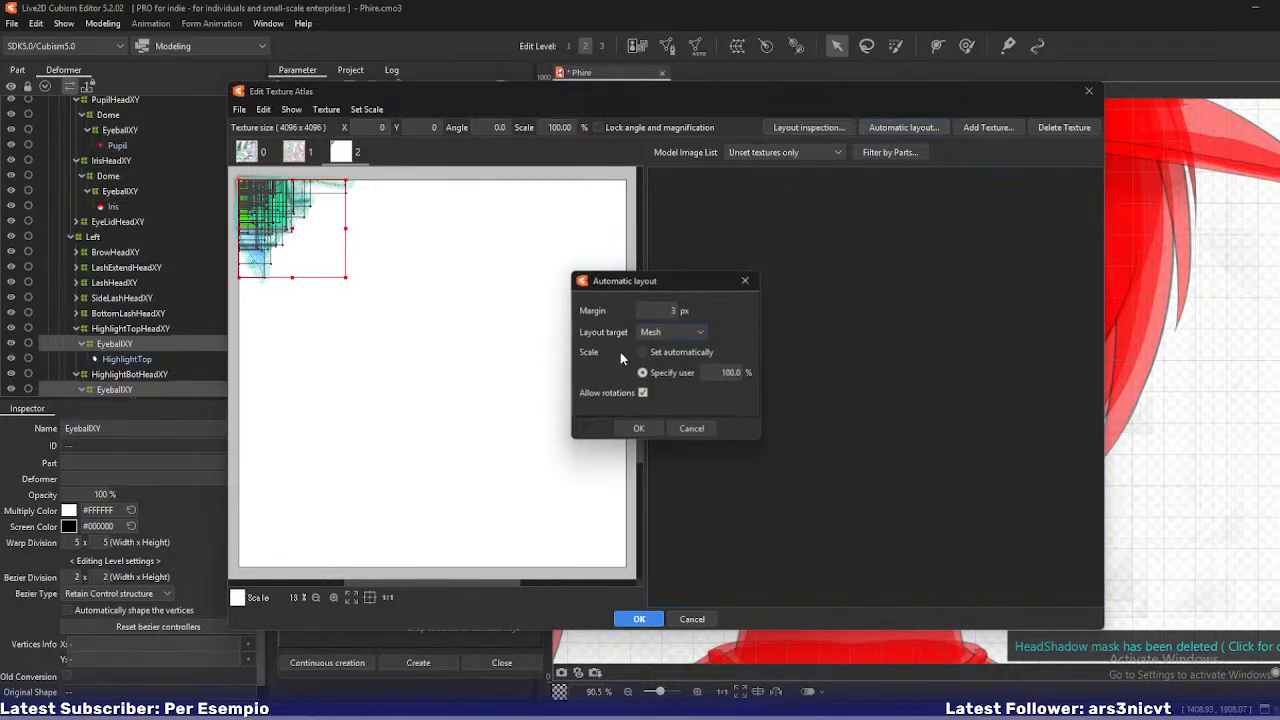
left_click(640, 429)
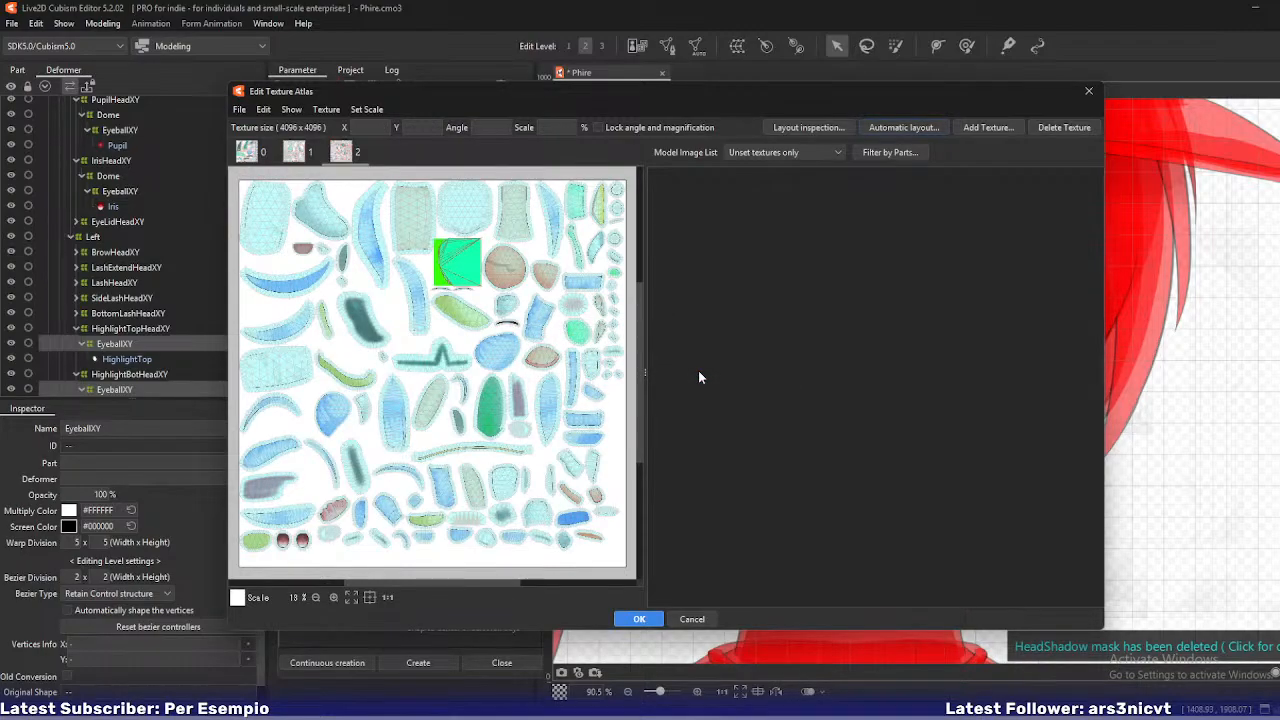
left_click(910, 130)
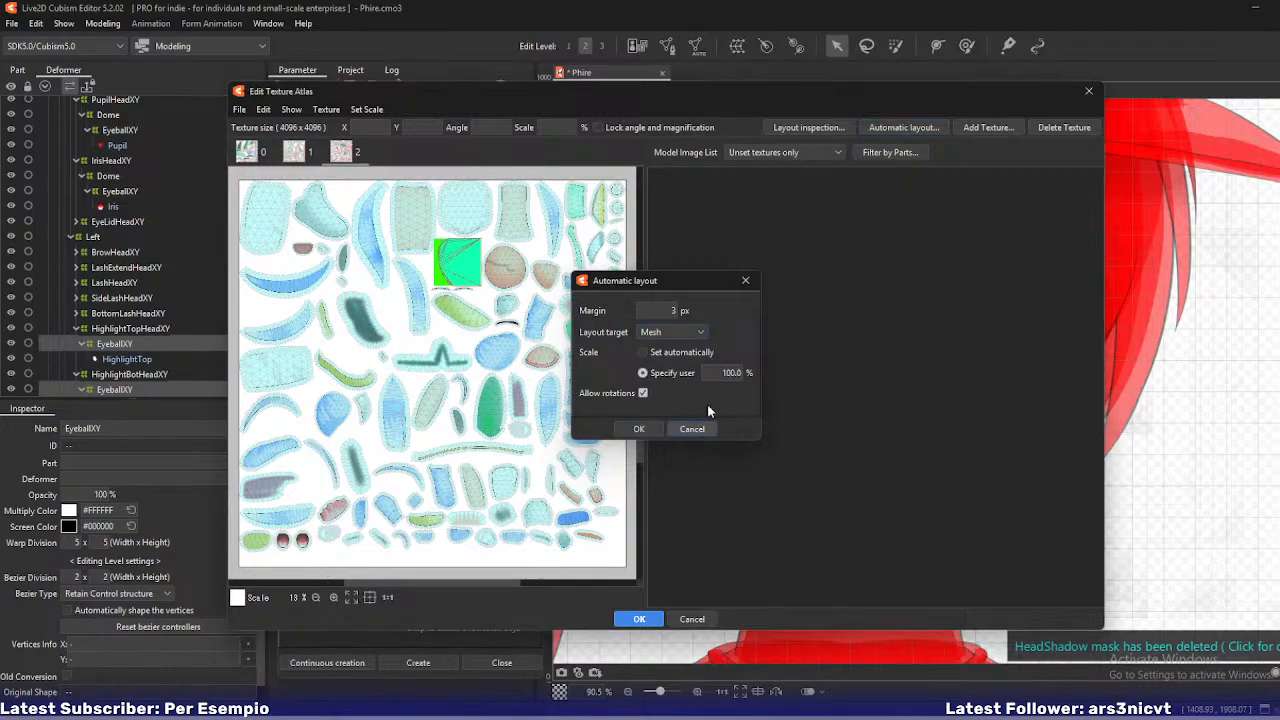
left_click(690, 426)
- Open the layout inspection and examine the arrangement of the images on texture 1 up close
left_click(803, 129)
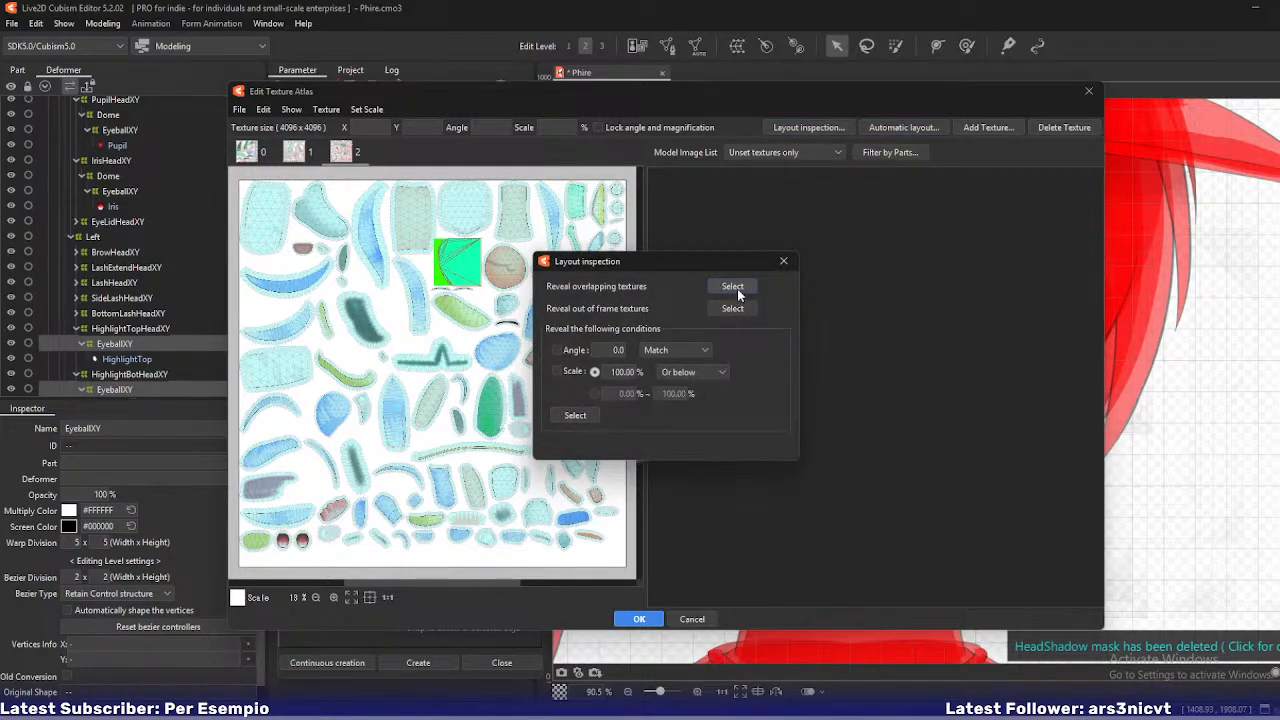
left_click_drag(667, 263, 949, 265)
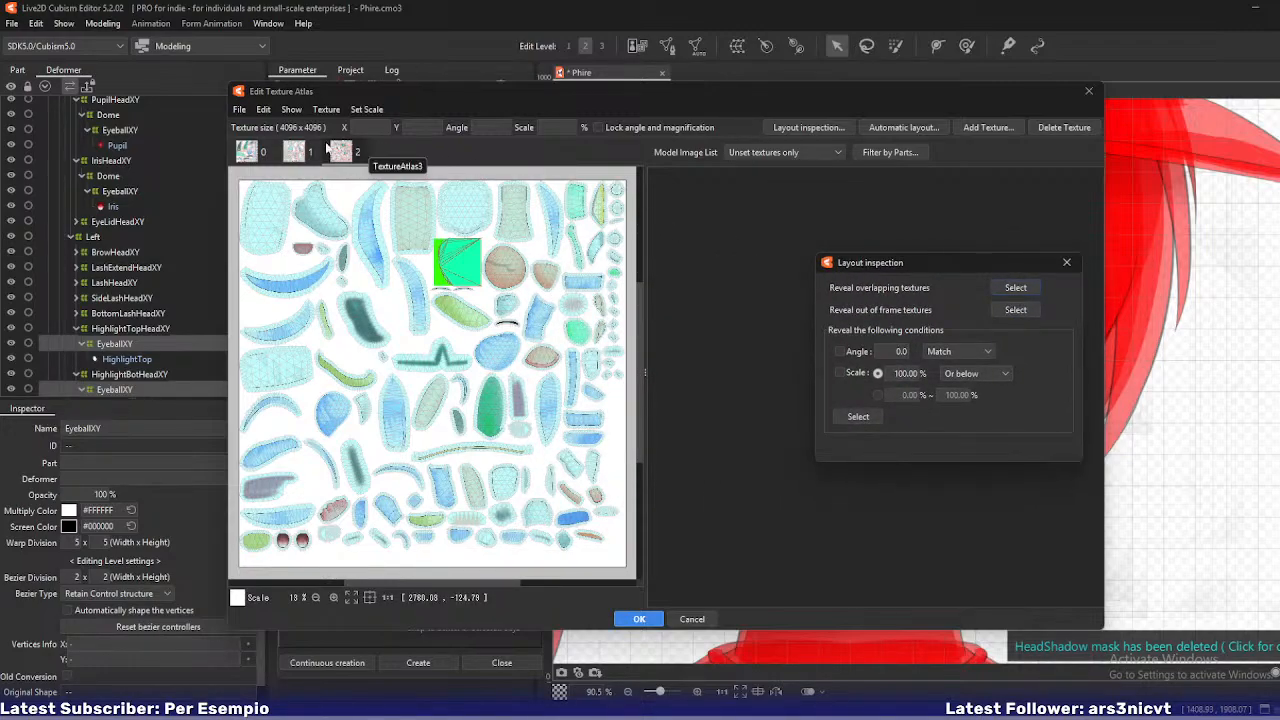
left_click(294, 151)
scroll(448, 233, "up", 3)
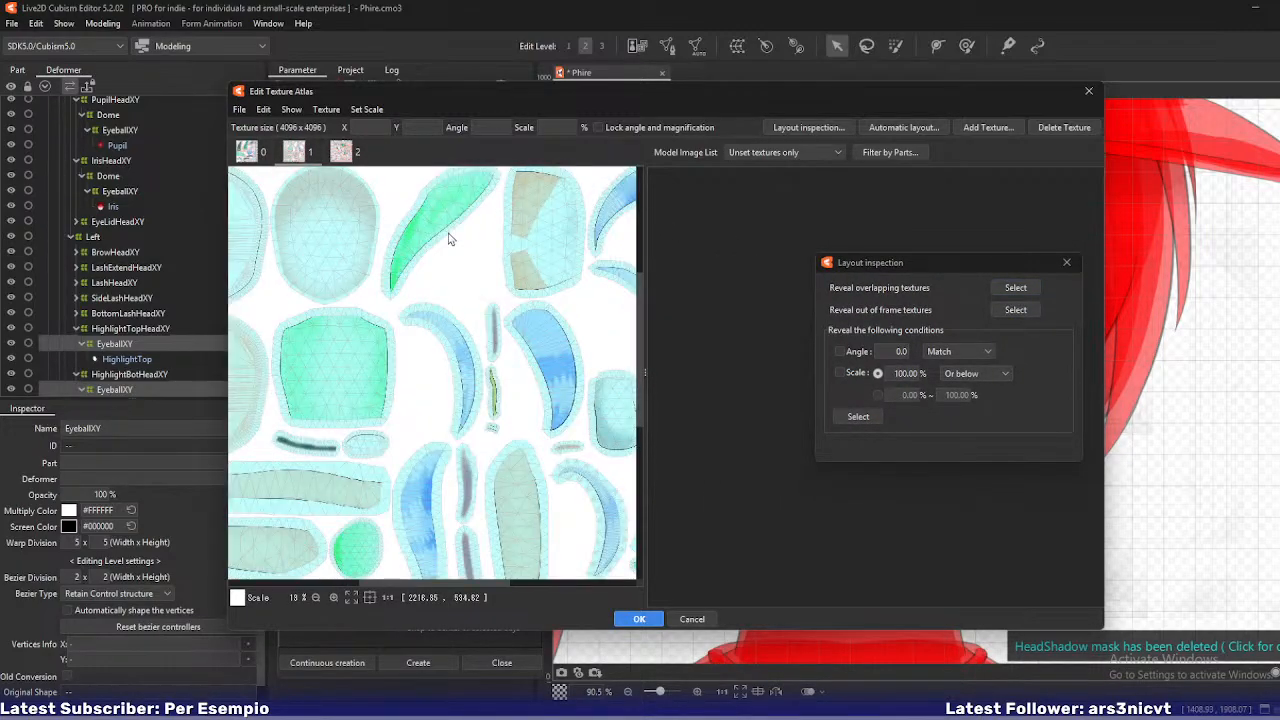
- Inspect atlas texture 0 for overlapping textures and examine how its parts are spaced
scroll(448, 233, "down", 3)
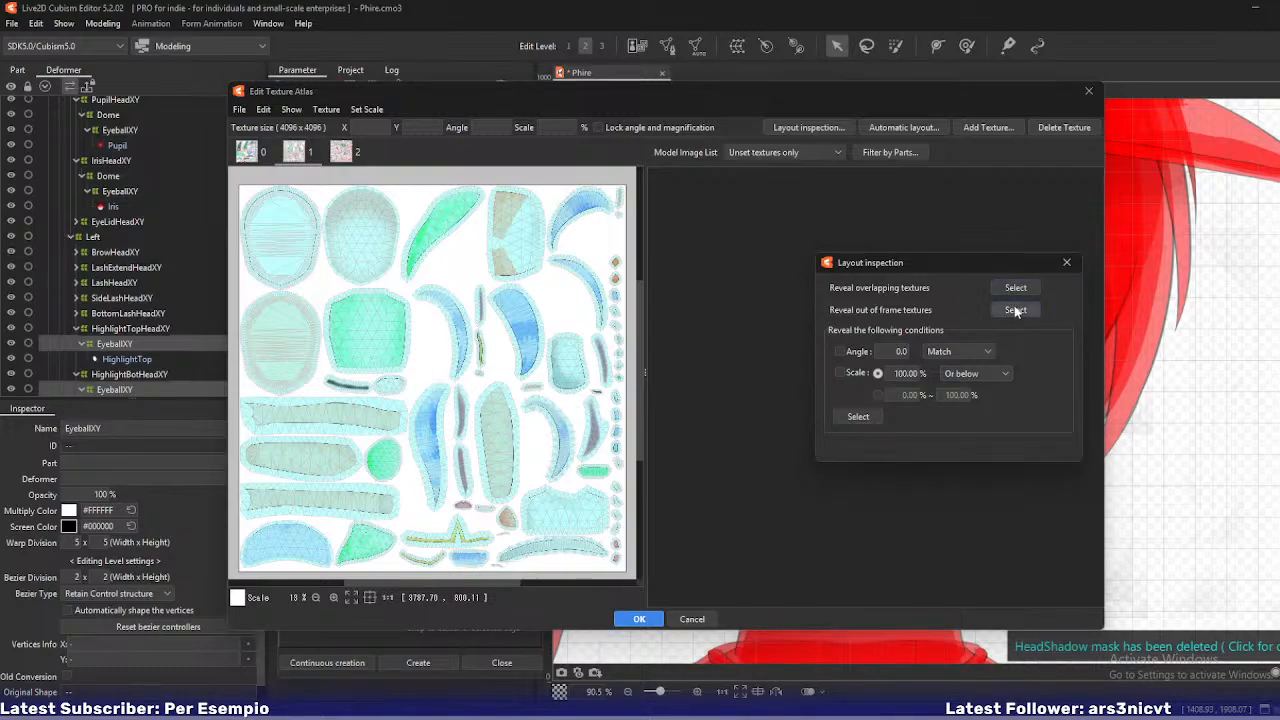
left_click(248, 152)
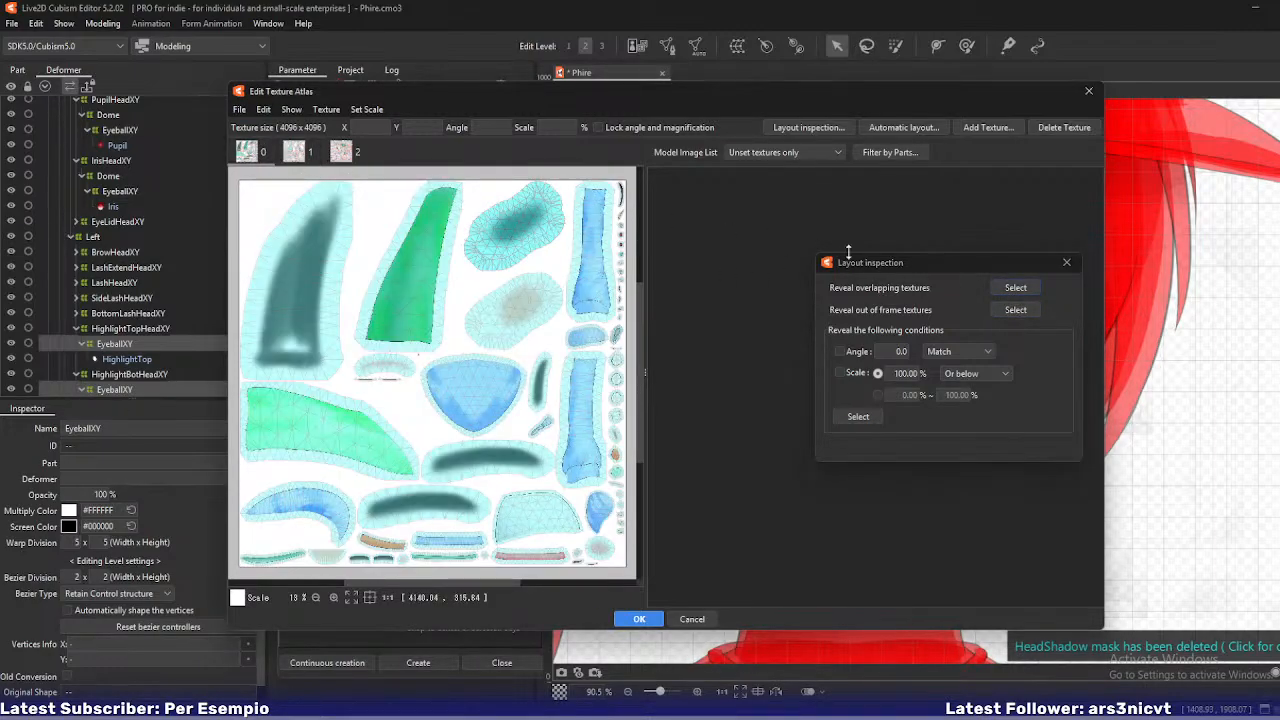
left_click(1011, 290)
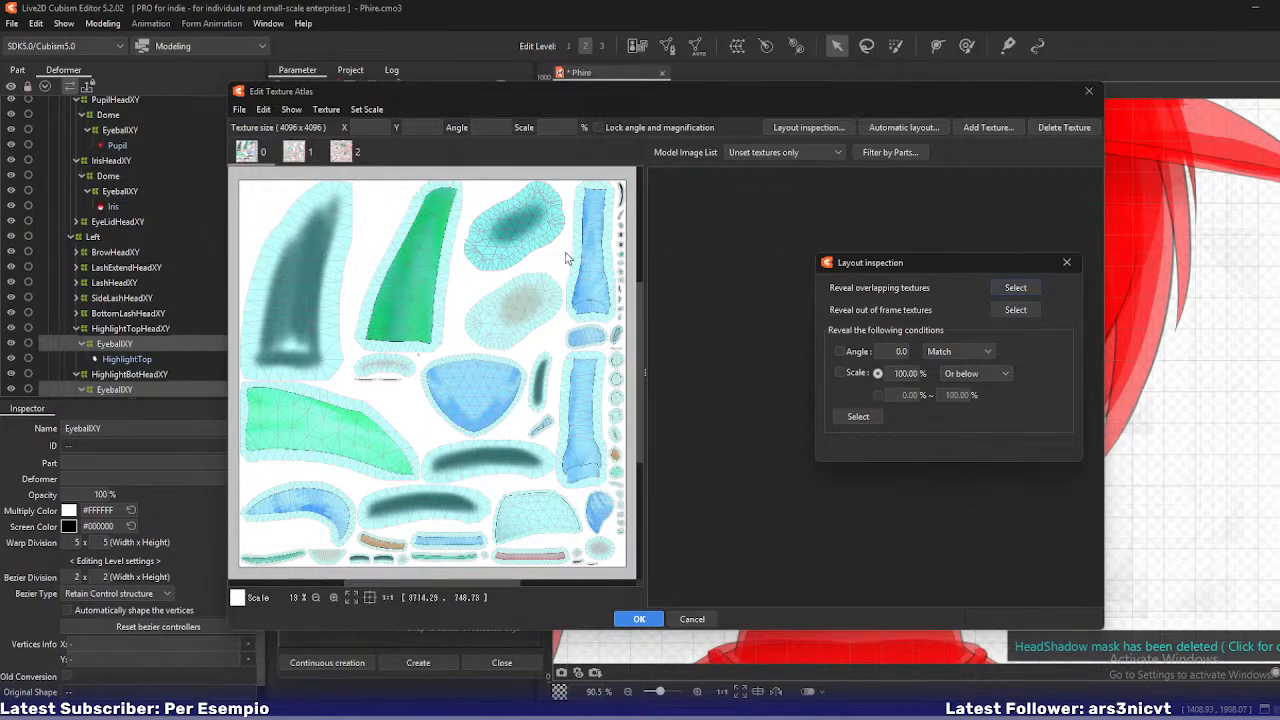
scroll(370, 400, "up", 4)
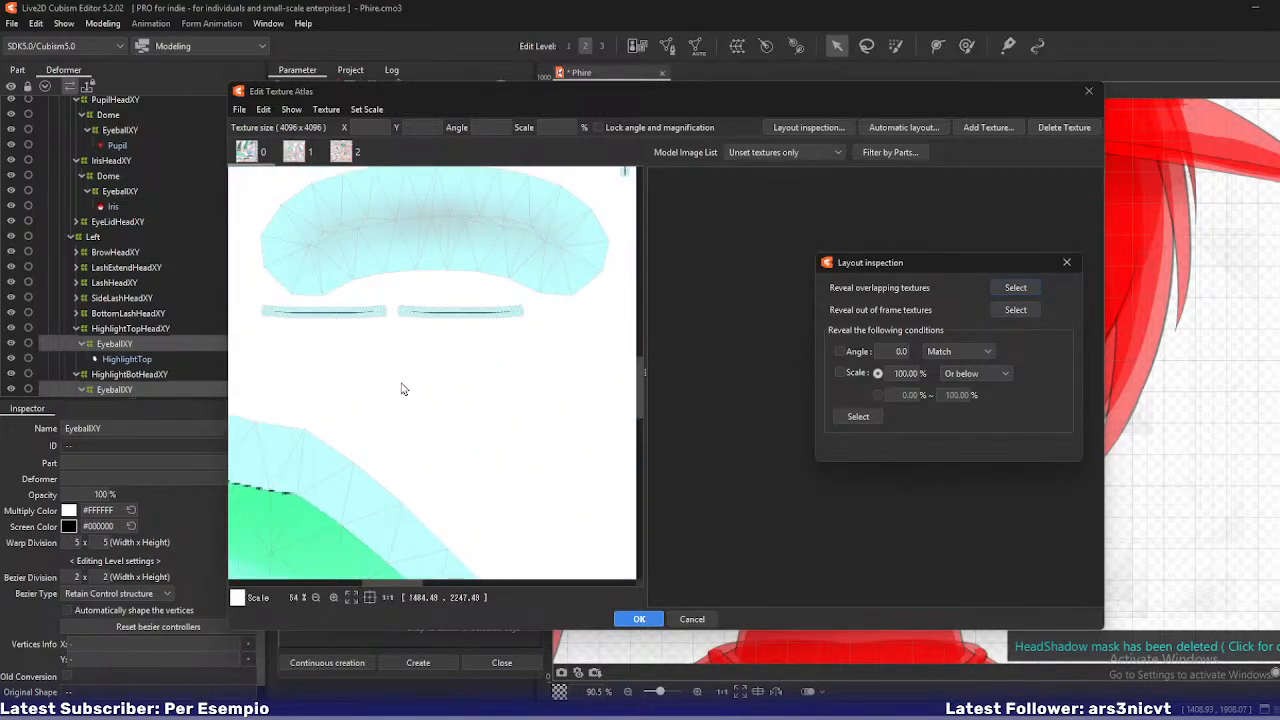
scroll(557, 434, "down", 5)
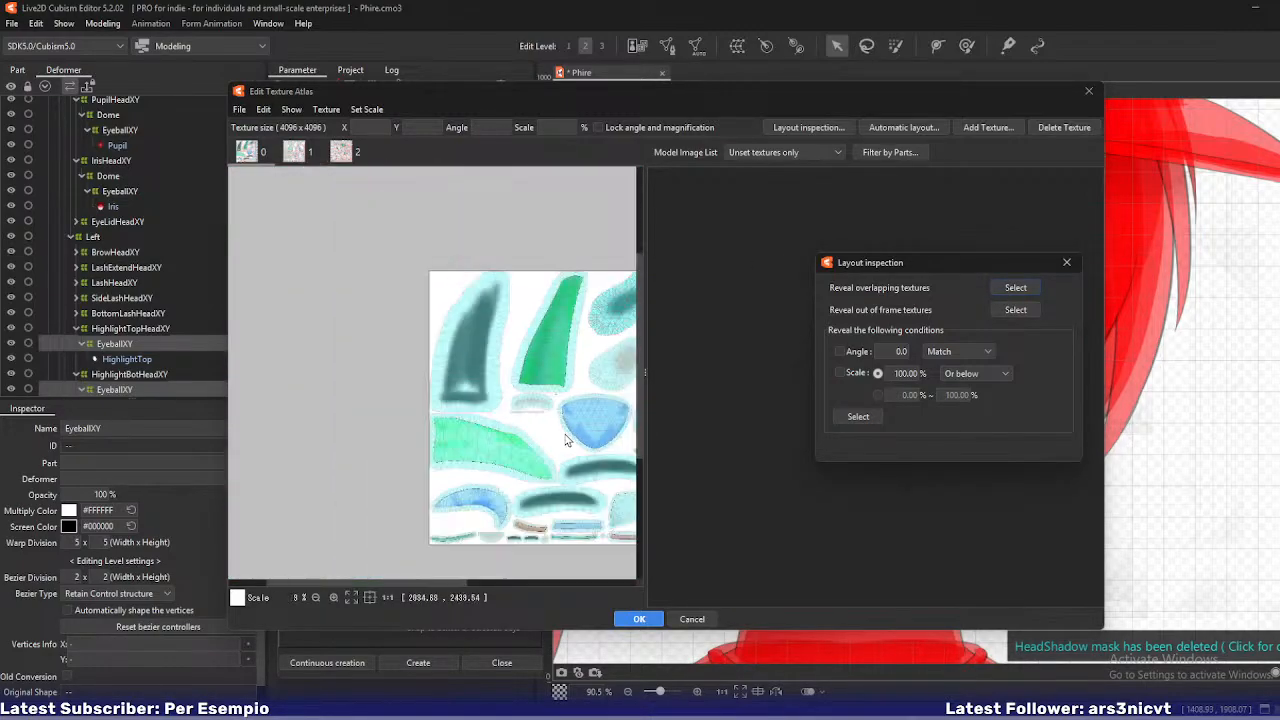
left_click_drag(586, 427, 425, 390)
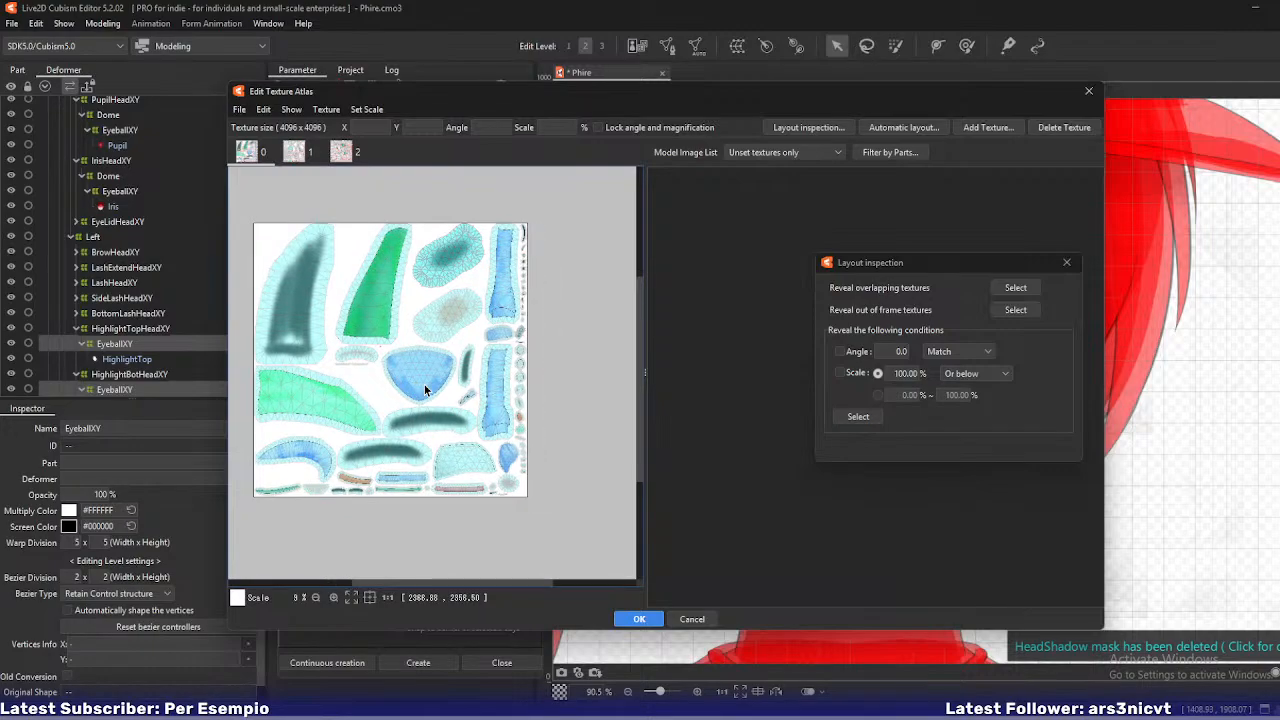
scroll(425, 390, "up", 1)
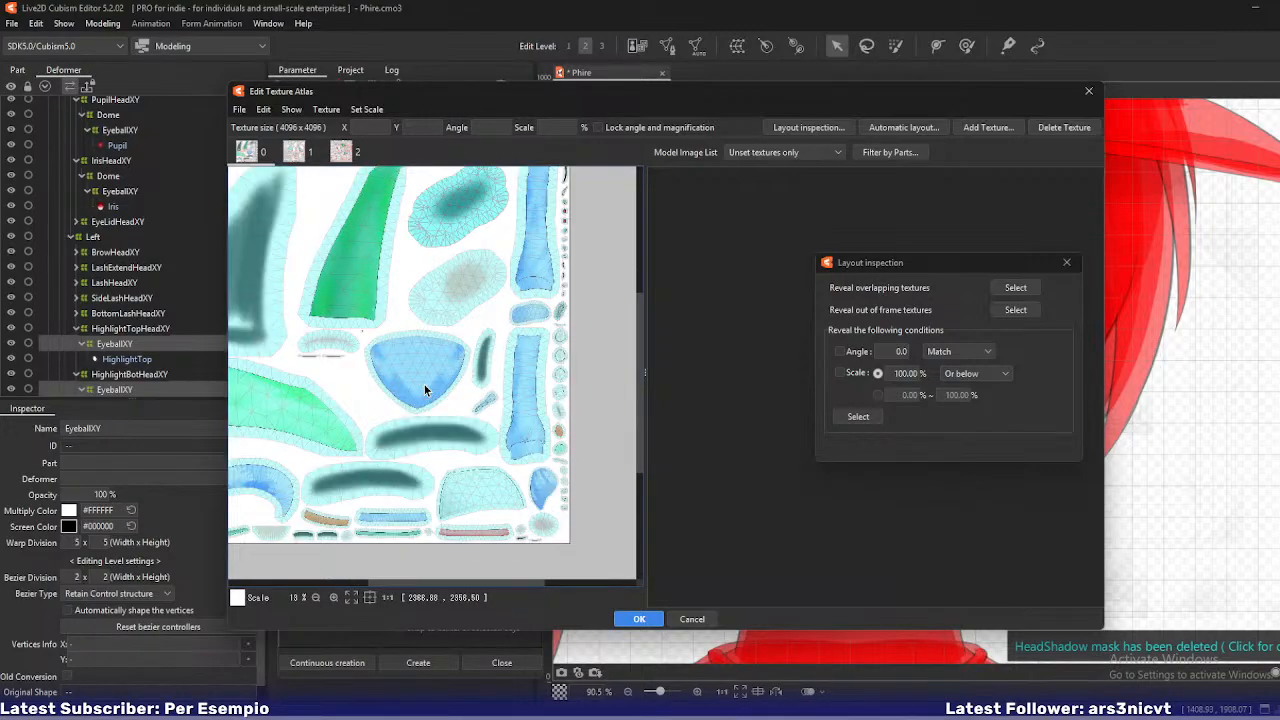
left_click_drag(440, 324, 527, 340)
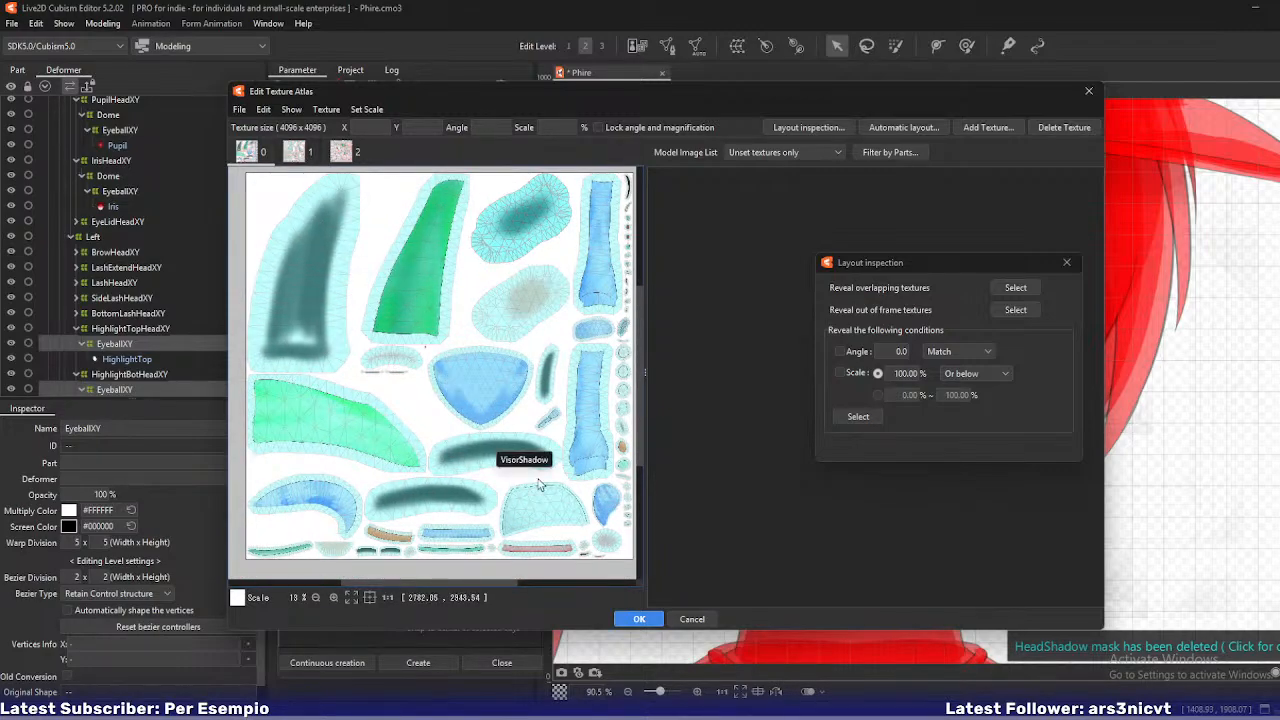
scroll(588, 527, "up", 3)
scroll(587, 521, "up", 1)
scroll(580, 517, "down", 3)
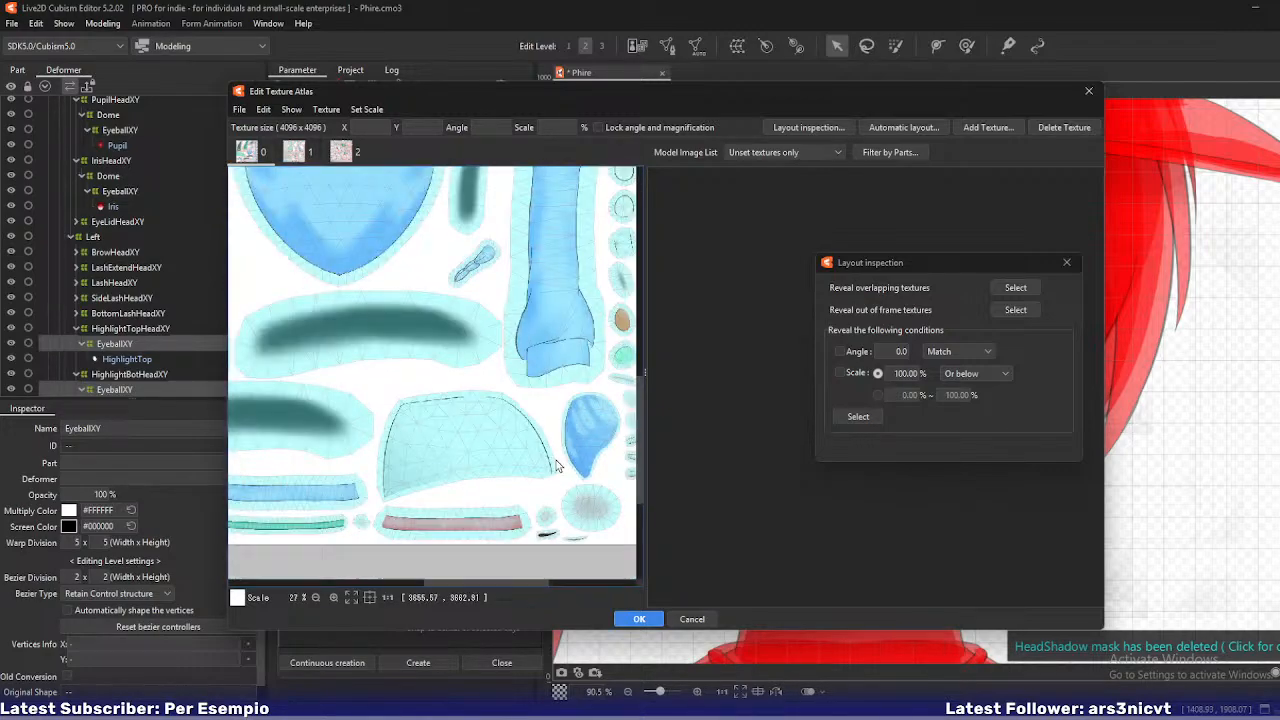
- Examine the part layout and spacing up close across atlas texture 1
left_click(296, 153)
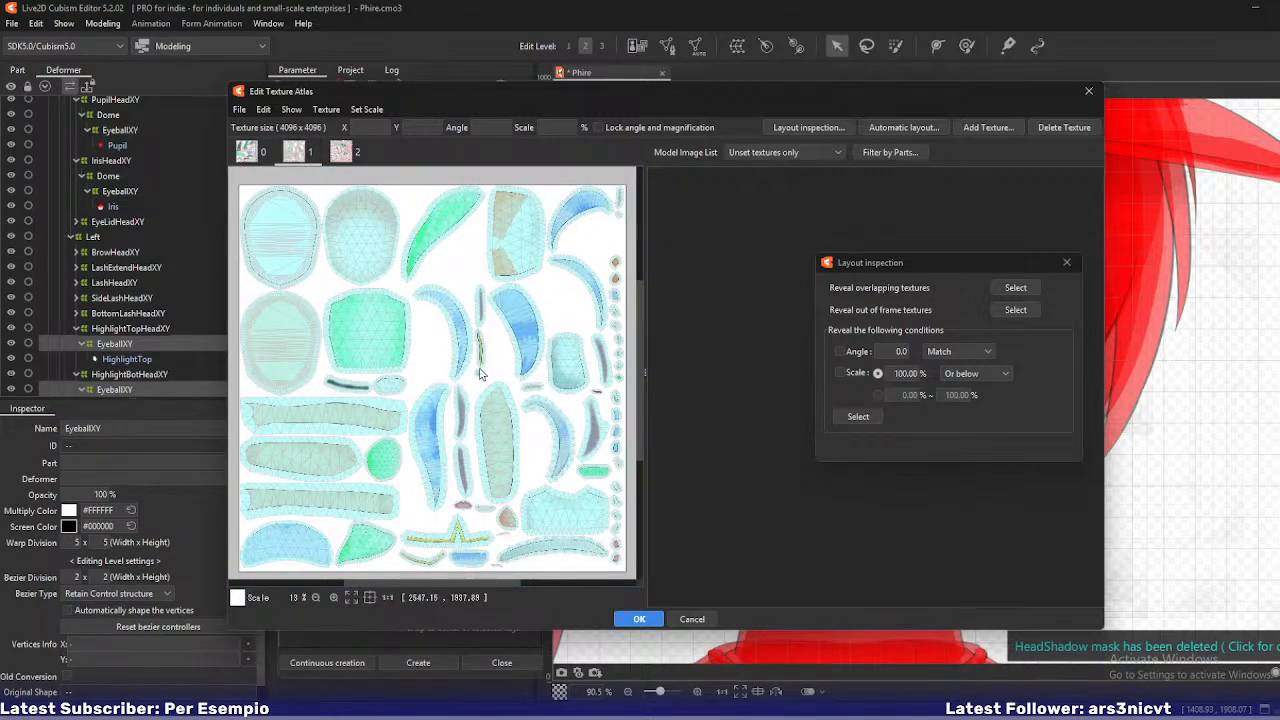
scroll(571, 465, "up", 5)
left_click_drag(622, 504, 512, 291)
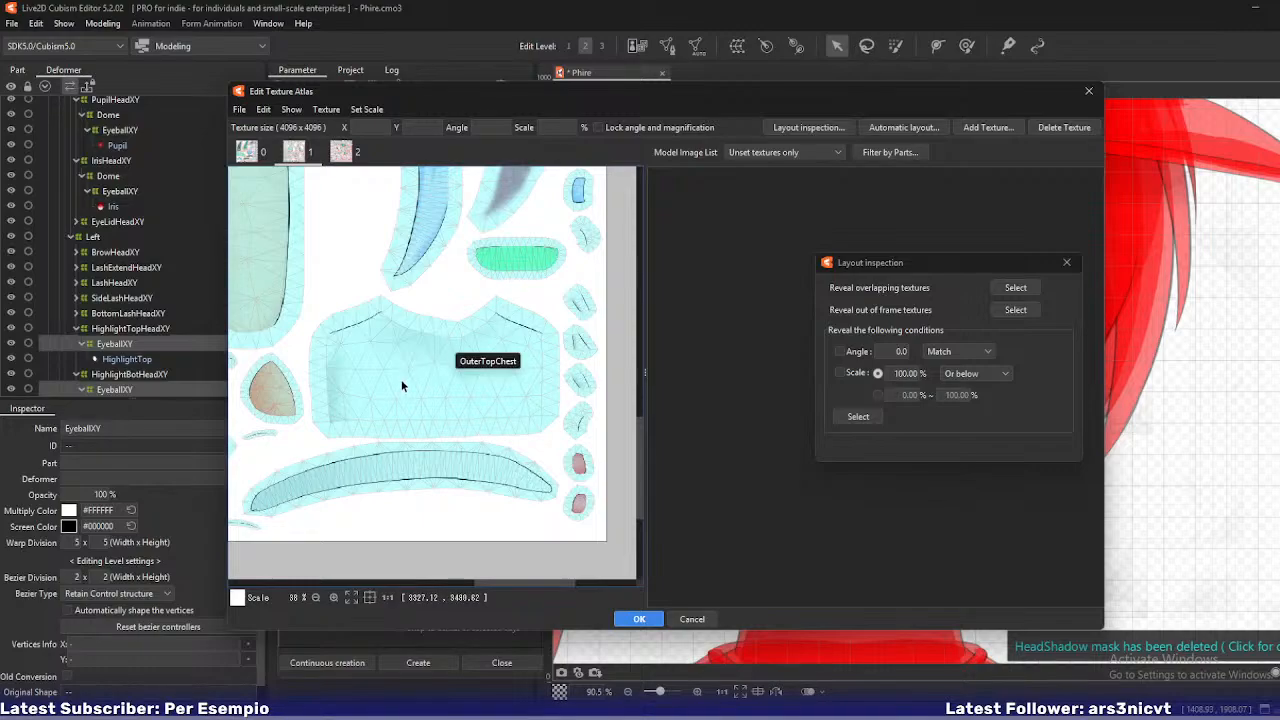
left_click_drag(346, 392, 579, 332)
mouse_move(417, 356)
left_mouse_down()
mouse_move(596, 404)
mouse_move(482, 378)
mouse_move(537, 361)
left_mouse_up()
left_click_drag(366, 347, 477, 349)
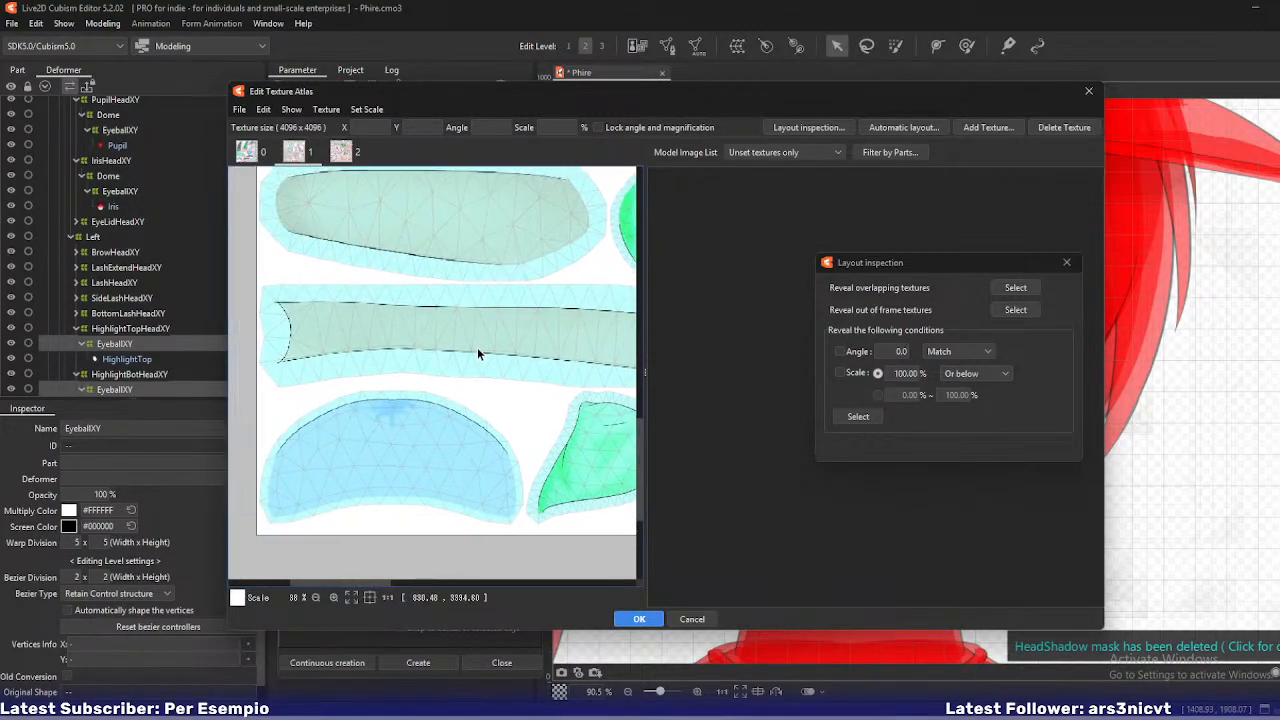
left_click_drag(506, 277, 493, 476)
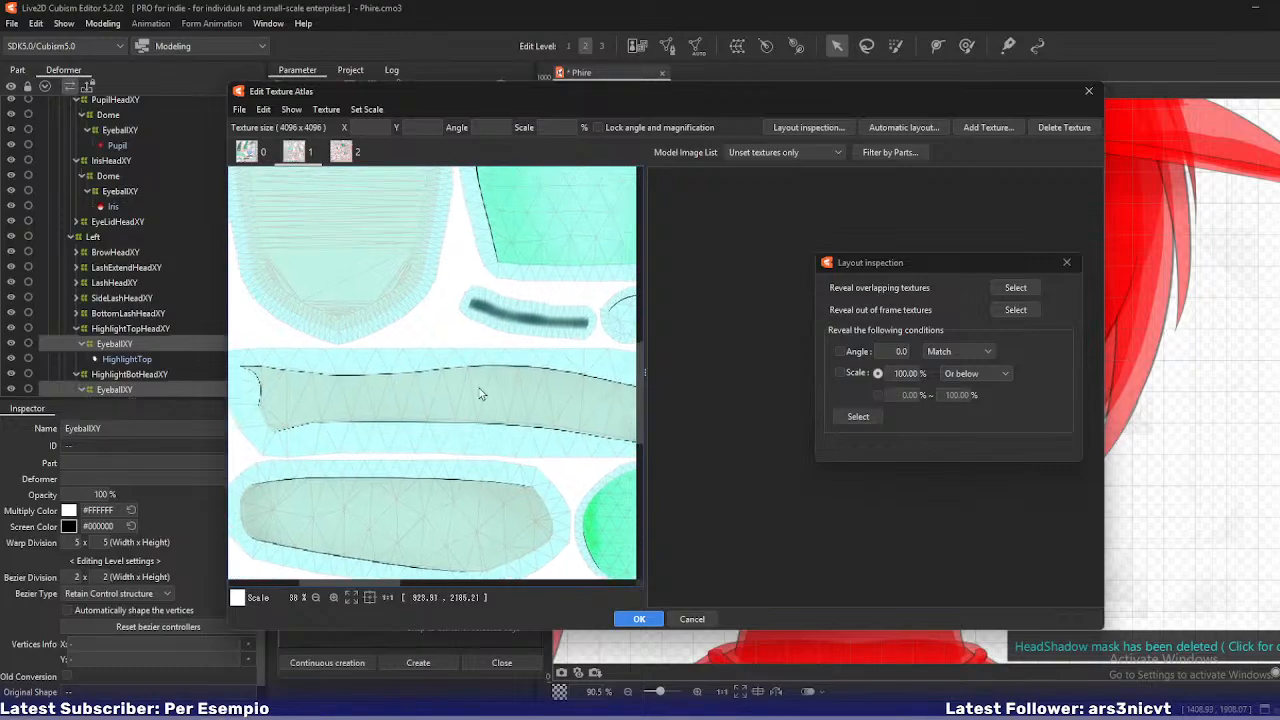
left_click_drag(477, 256, 490, 499)
left_click_drag(490, 376, 514, 443)
left_click_drag(628, 349, 411, 320)
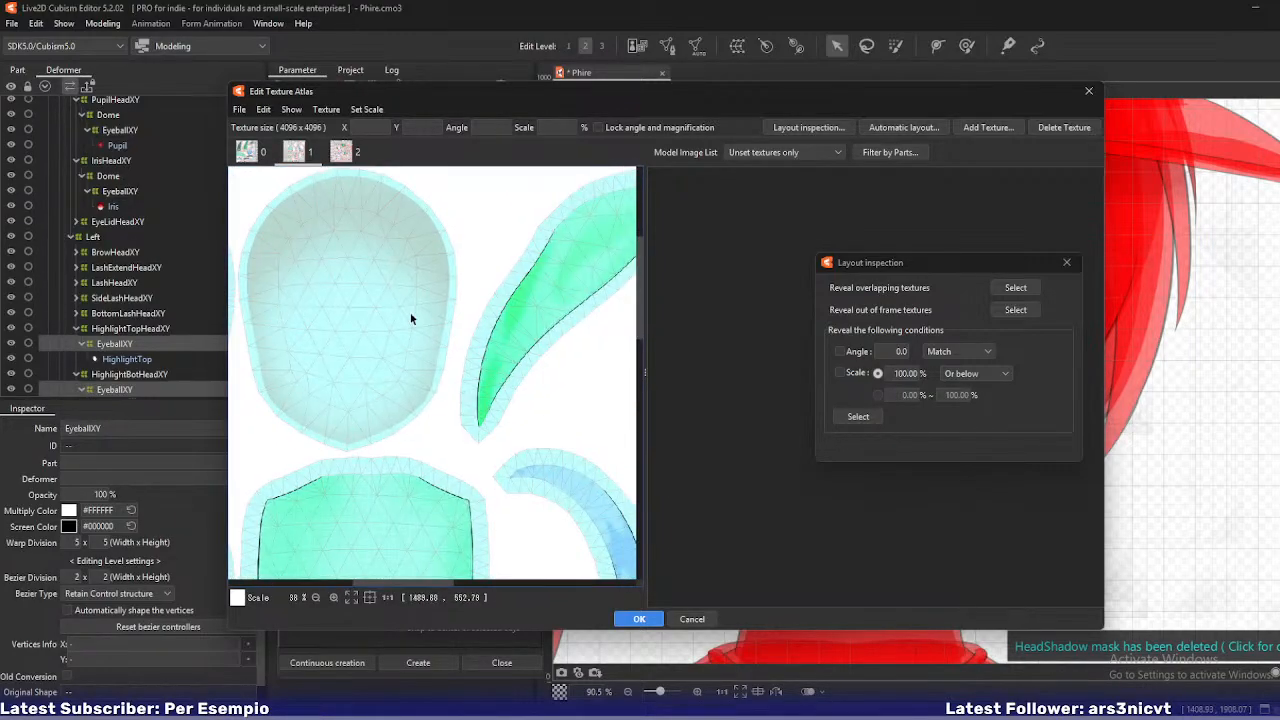
left_click_drag(594, 362, 290, 356)
mouse_move(577, 329)
left_mouse_down()
mouse_move(391, 328)
mouse_move(394, 359)
left_mouse_up()
- Examine atlas texture 2 around the solid green square and the BagBodyBase part
left_click(338, 150)
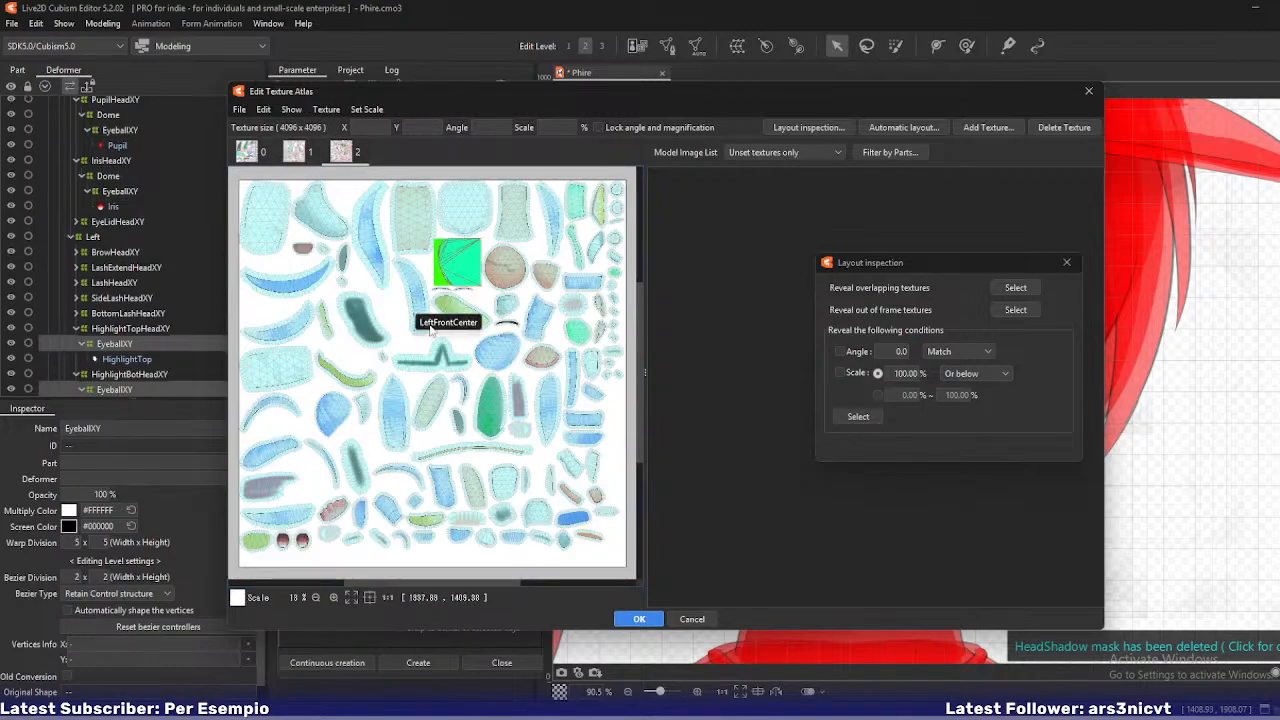
scroll(458, 272, "up", 5)
left_click_drag(445, 237, 436, 312)
left_click_drag(574, 312, 423, 361)
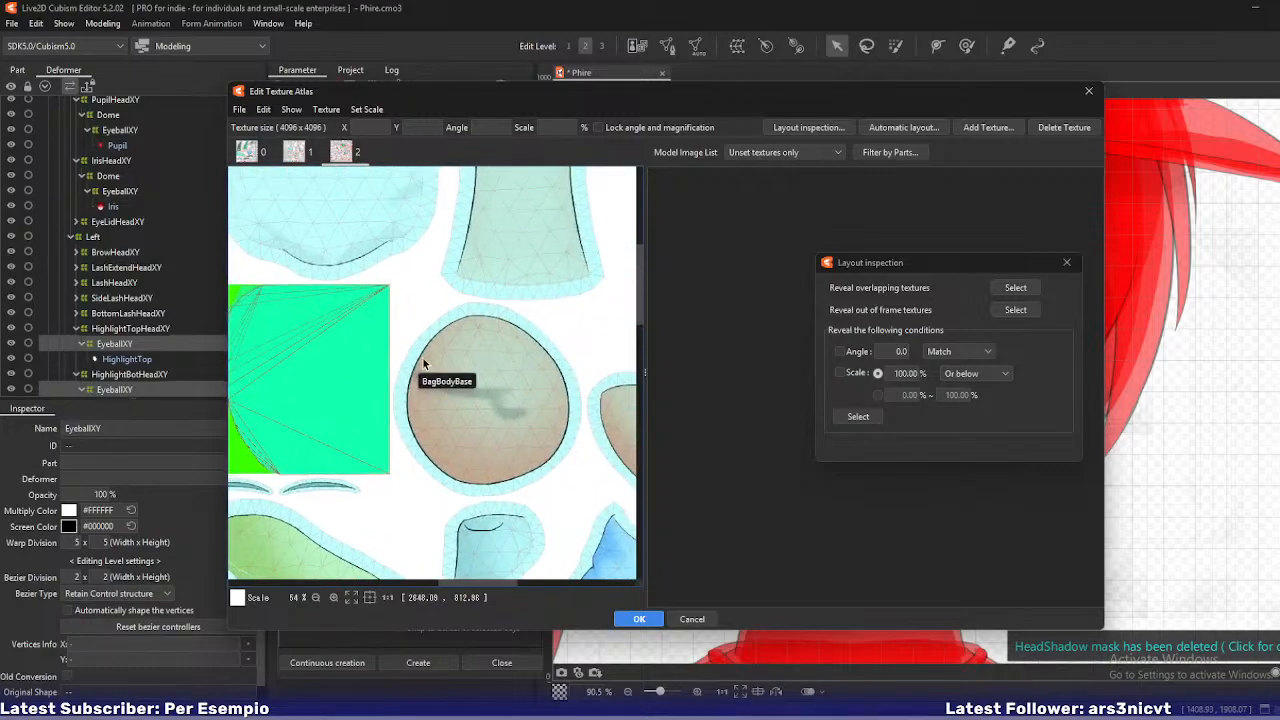
scroll(423, 361, "down", 5)
left_click_drag(479, 451, 545, 349)
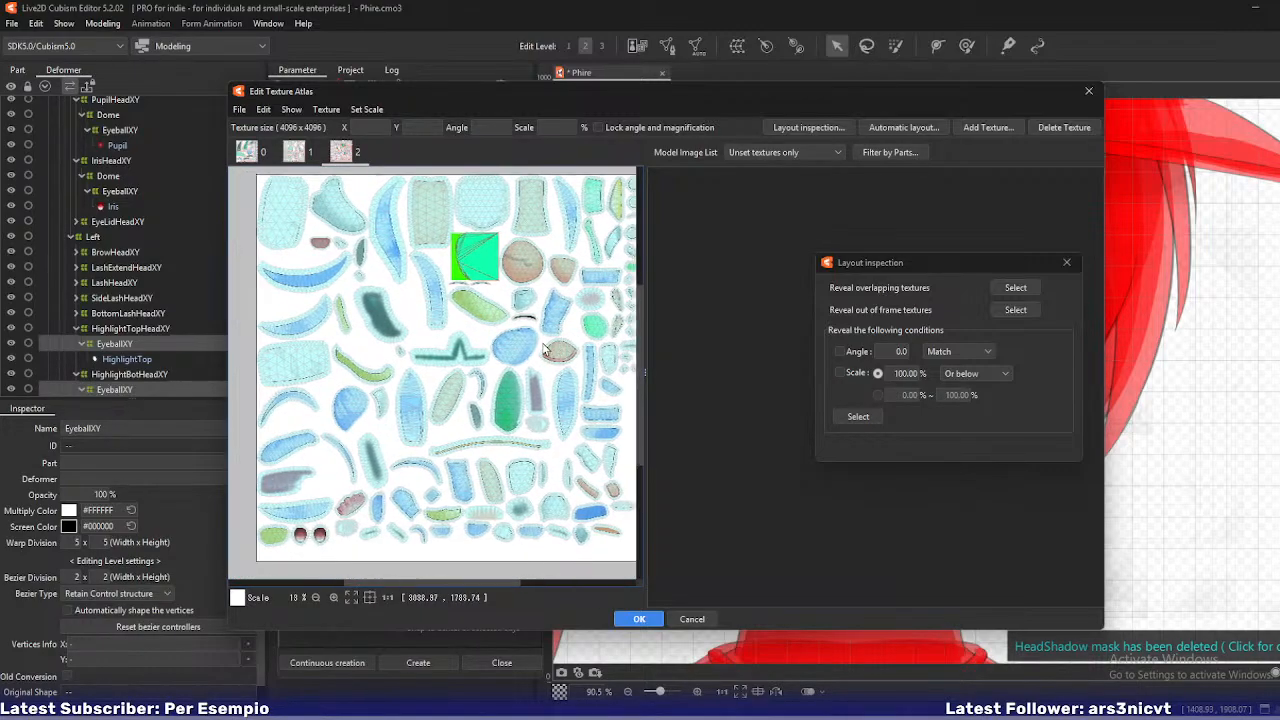
- Review the overall layouts of atlas textures 1, 0 and 2 once more
left_click(294, 150)
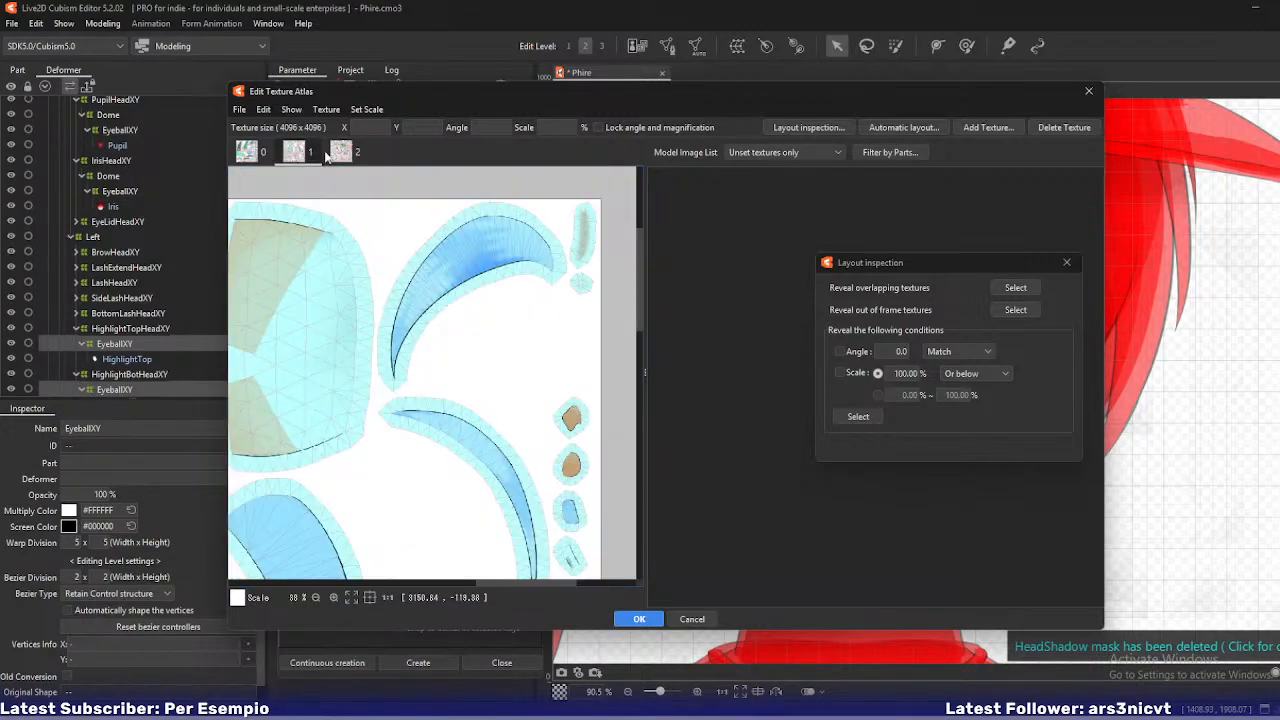
left_click_drag(476, 288, 520, 309)
scroll(388, 355, "down", 1)
scroll(548, 236, "down", 1)
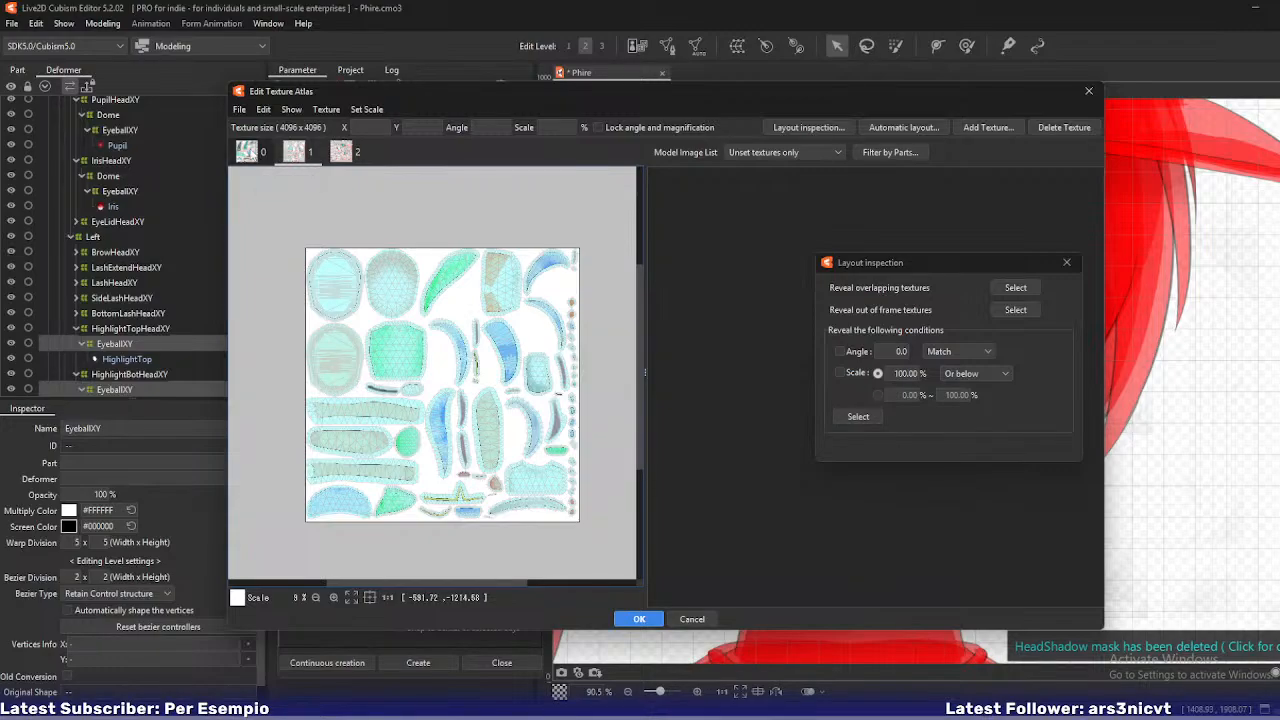
left_click(248, 152)
left_click_drag(392, 280, 446, 408)
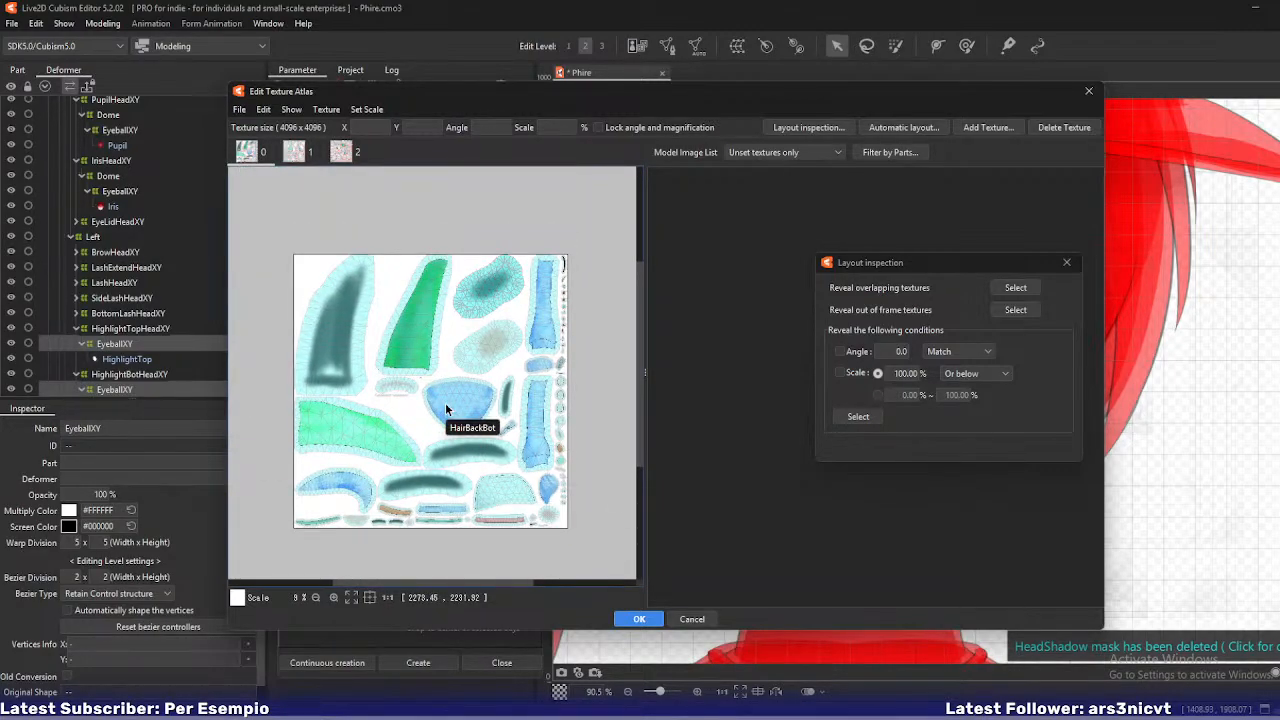
left_click(340, 150)
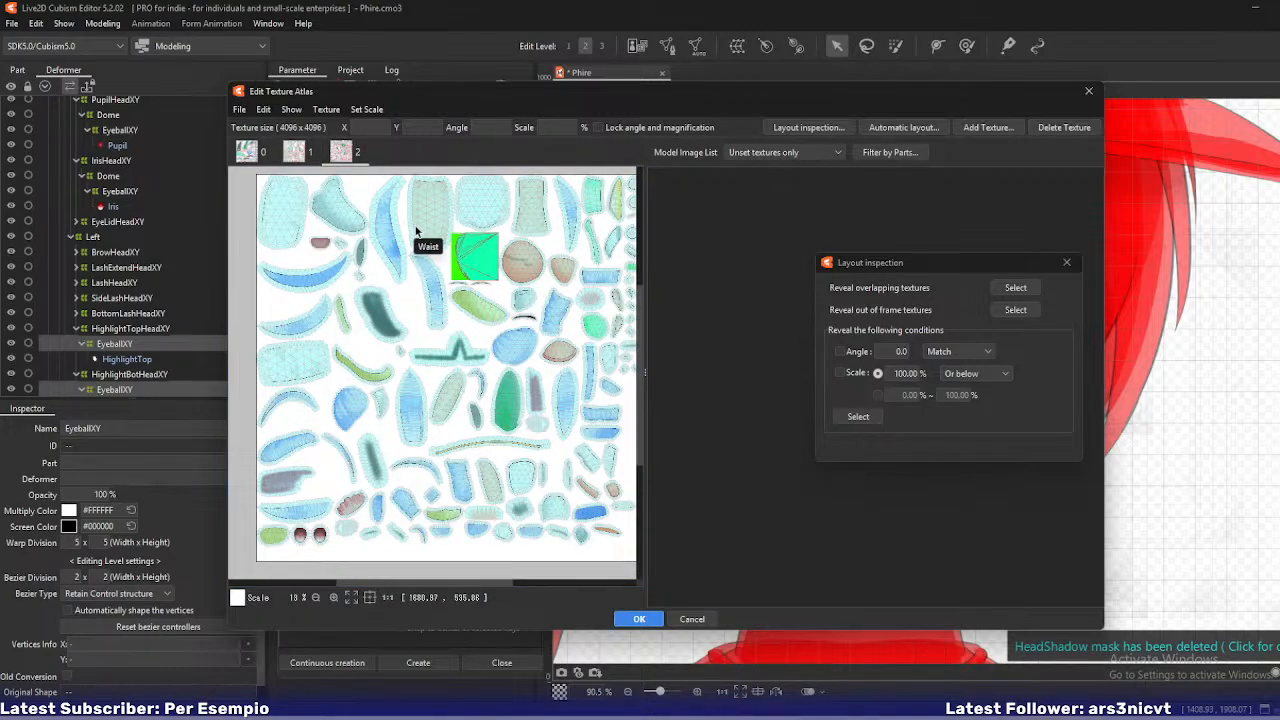
left_click_drag(463, 274, 444, 272)
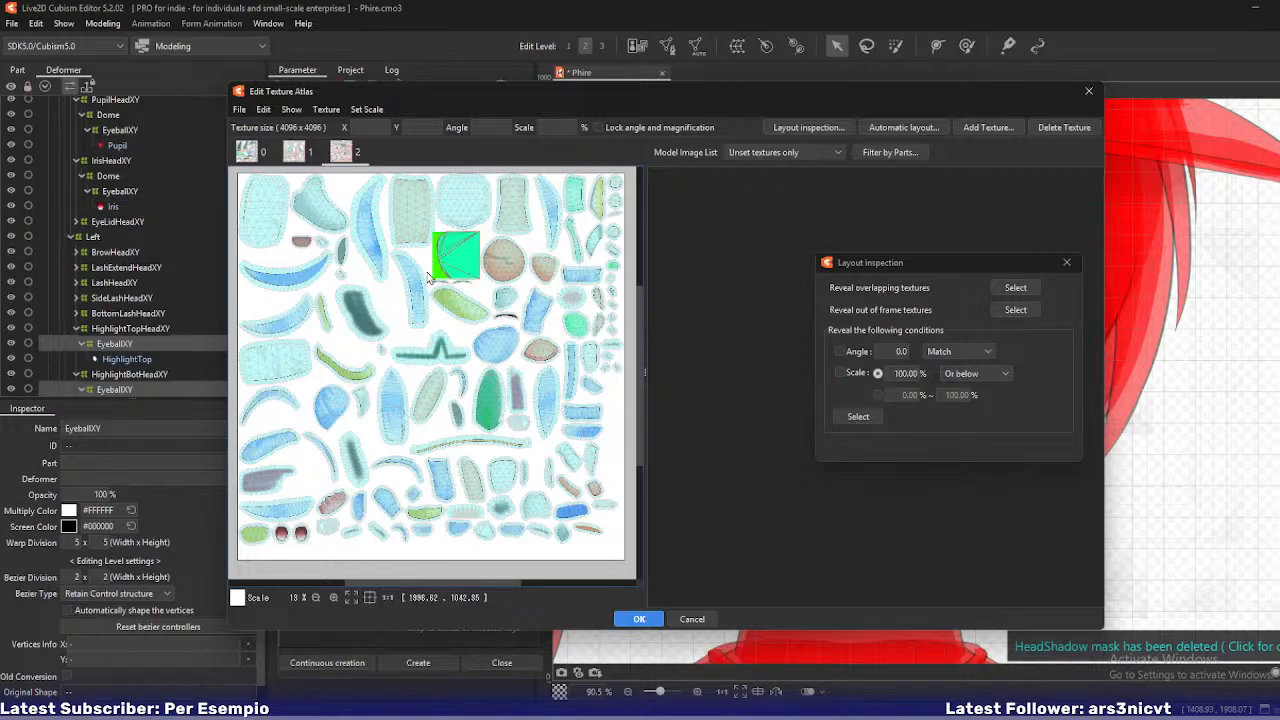
- Accept the texture atlas layout and clear the deformer selection on the model canvas
left_click(637, 619)
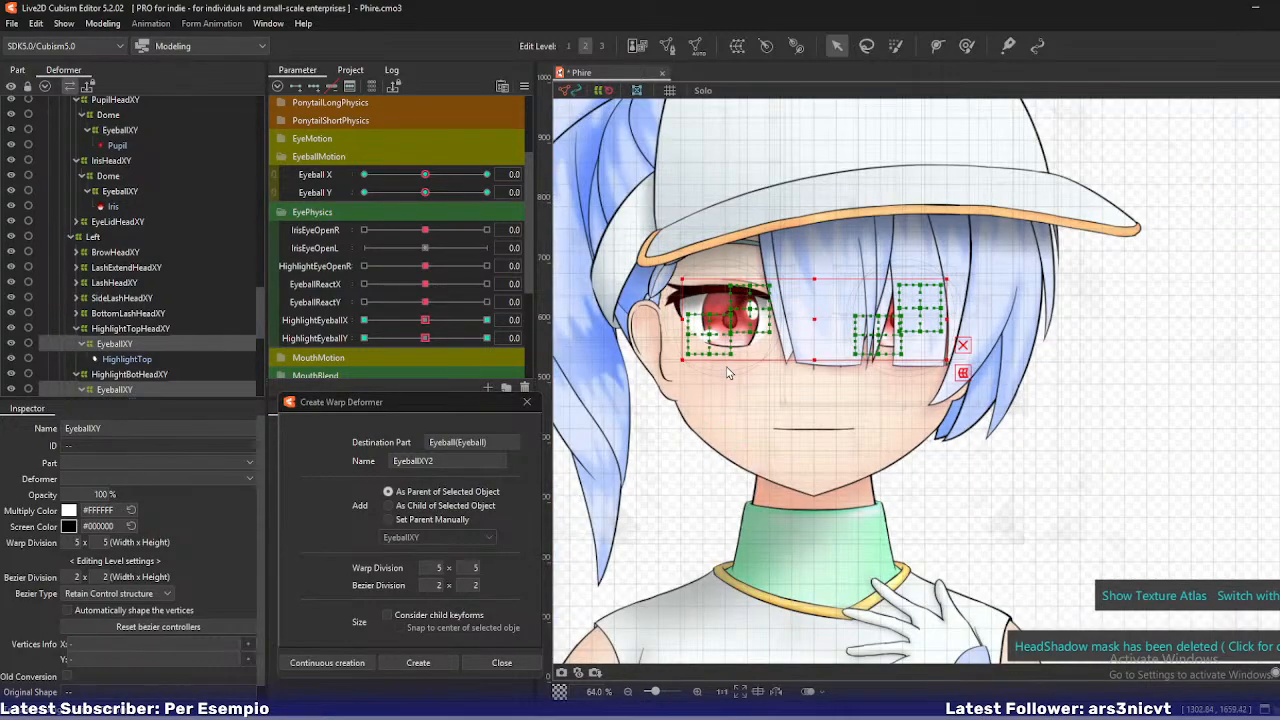
scroll(727, 368, "down", 2)
left_click(1010, 391)
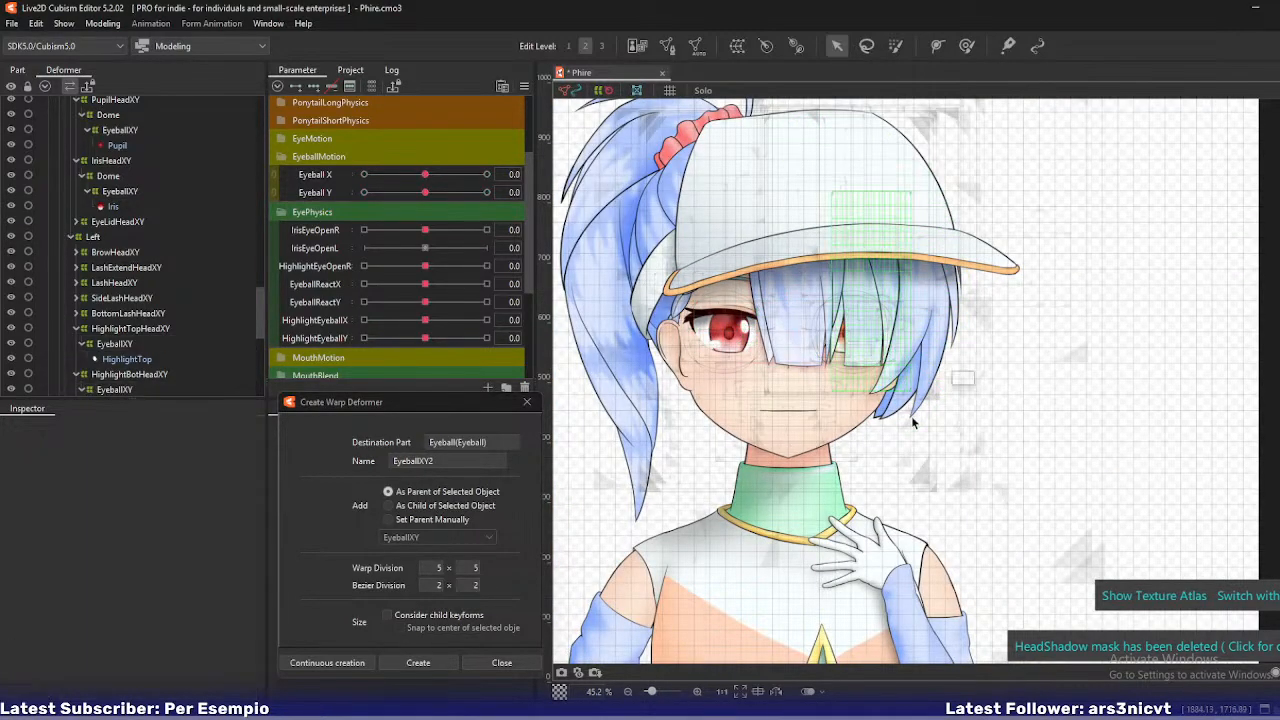
- Try to export the model for runtime
left_click(12, 23)
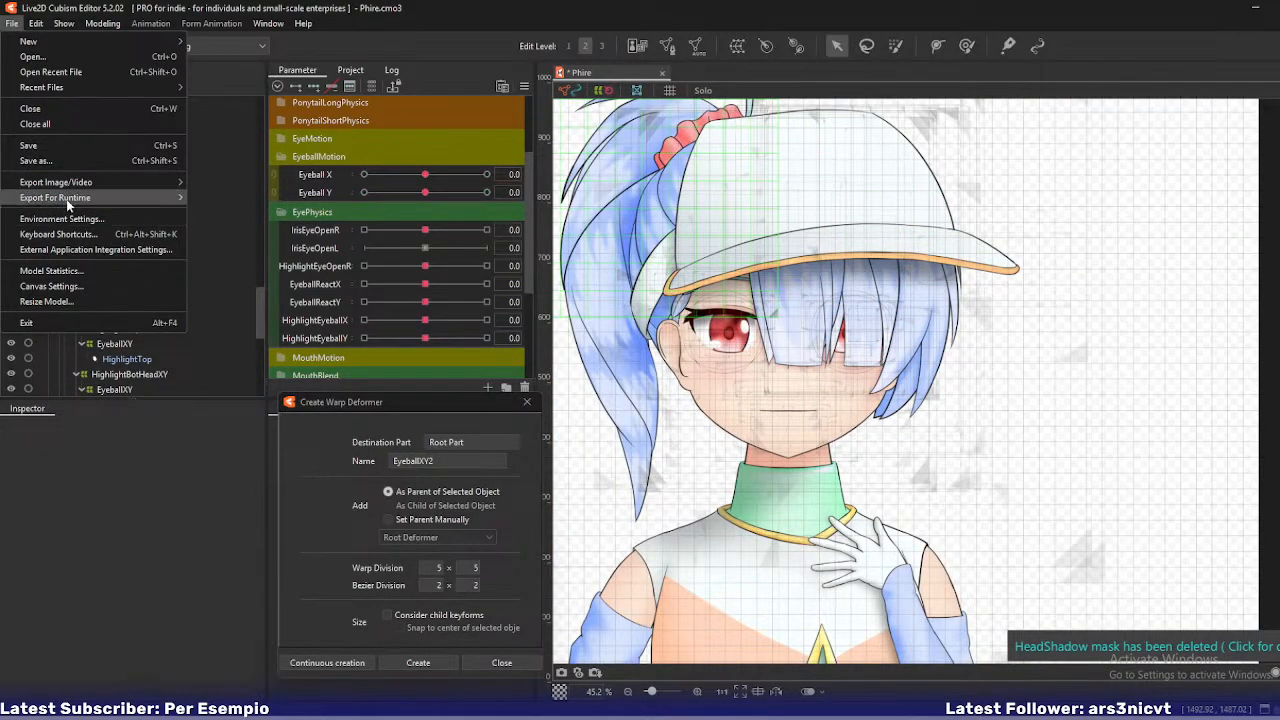
mouse_move(75, 198)
left_click(232, 198)
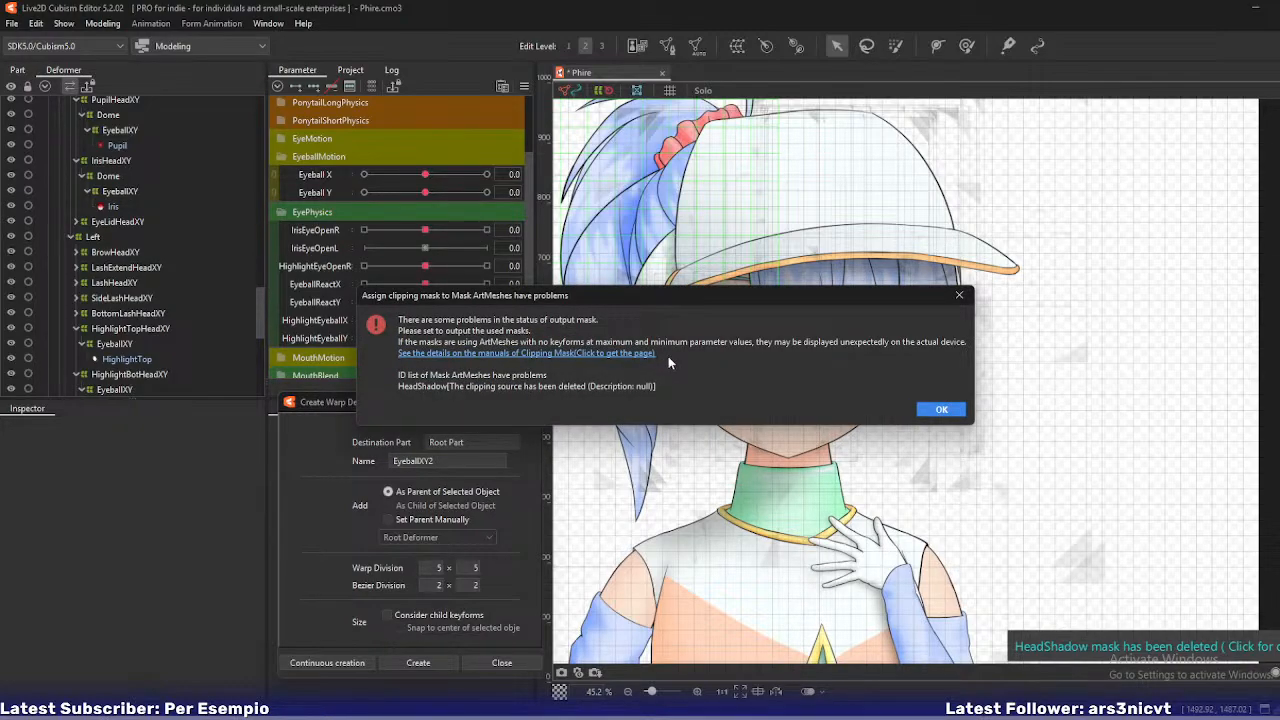
left_click(941, 409)
left_click(762, 178)
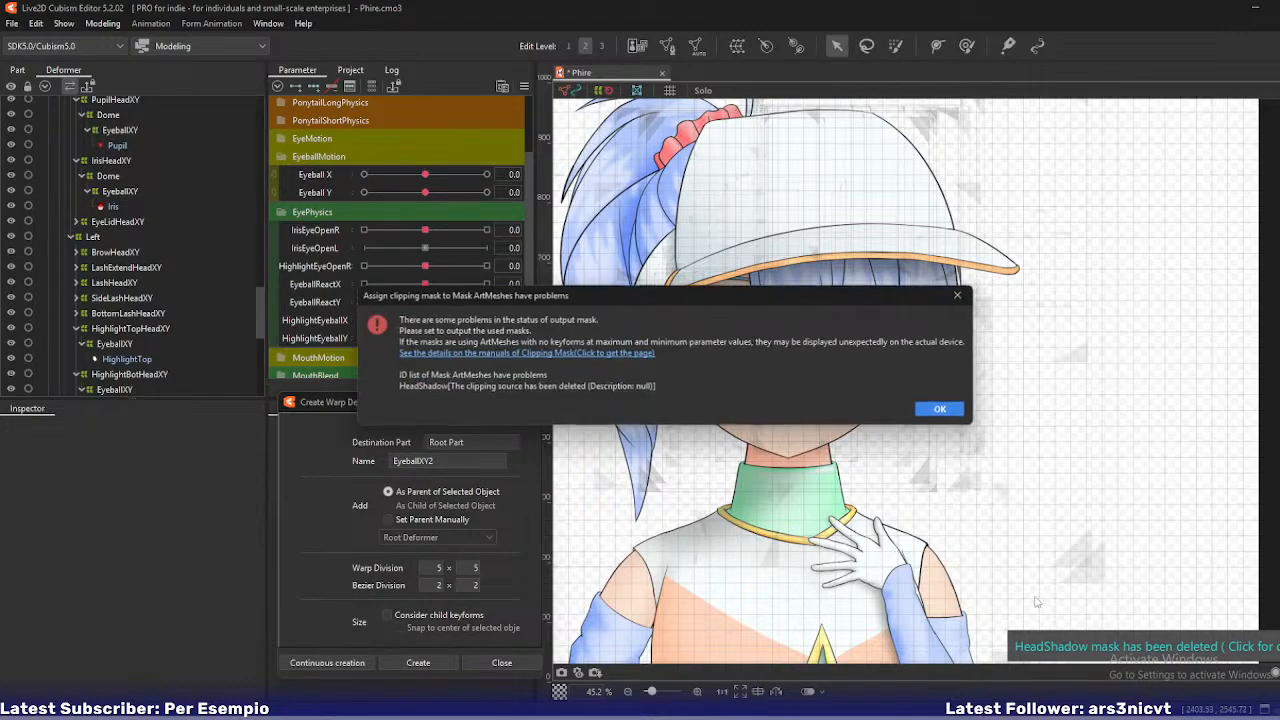
left_click(941, 409)
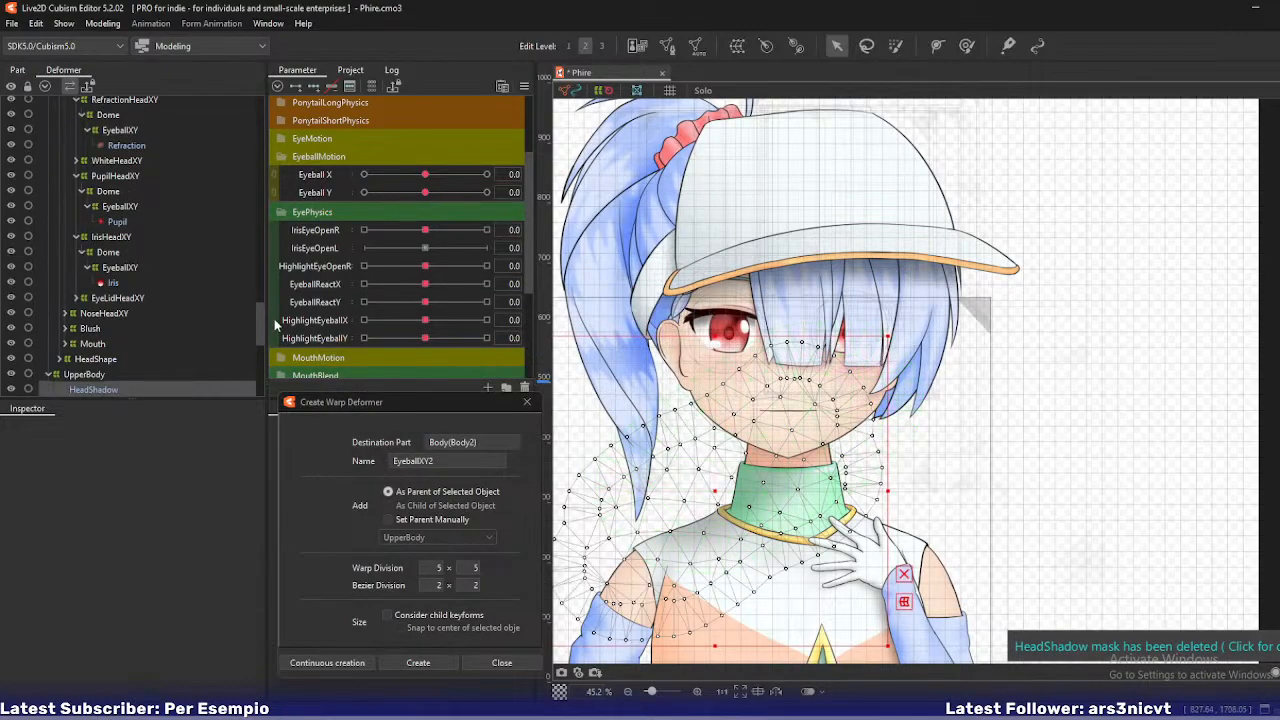
- Close the Create Warp Deformer dialog and set the whole Body part as the clipping mask for HeadShadow
left_click(527, 402)
left_click(76, 389)
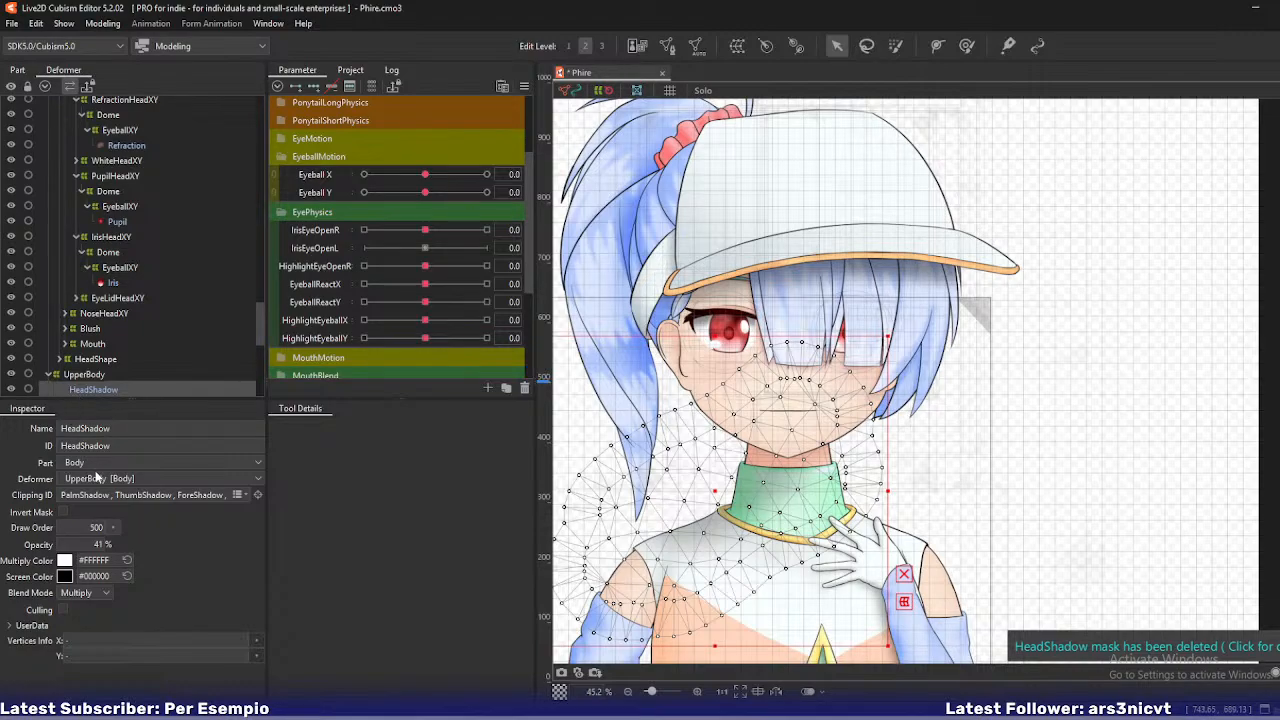
left_click(240, 495)
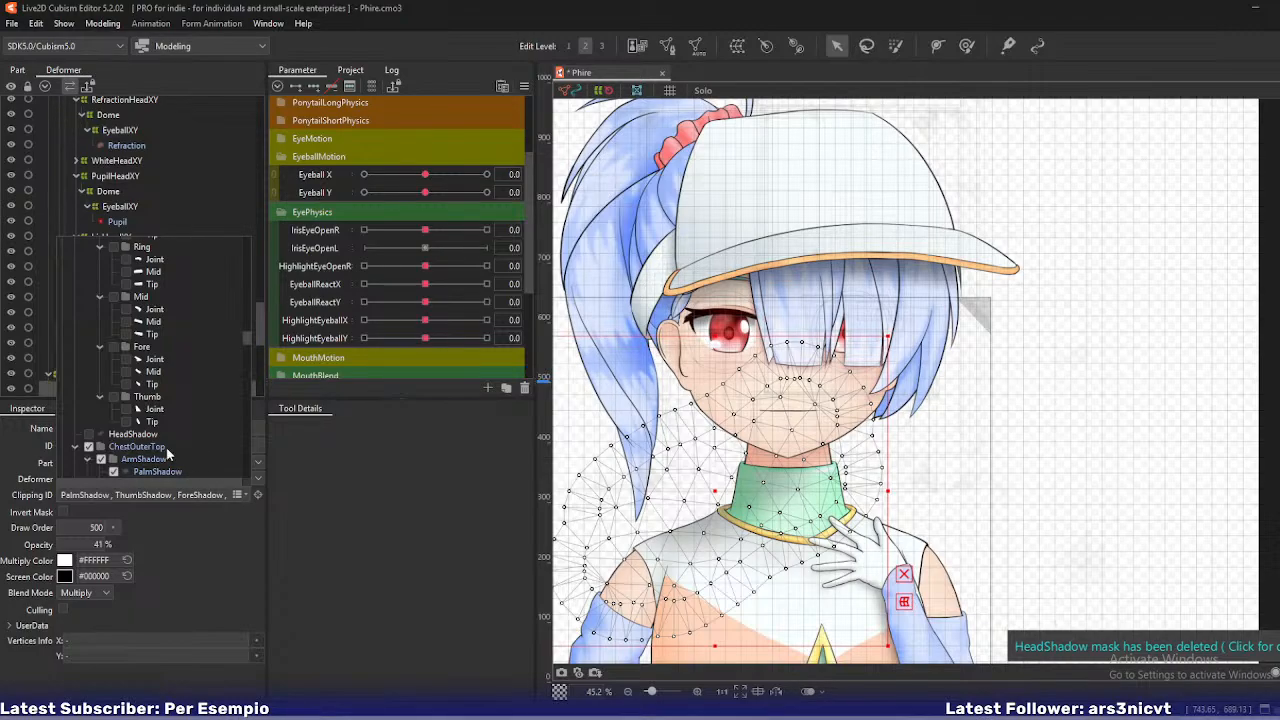
scroll(168, 450, "down", 3)
scroll(165, 450, "up", 10)
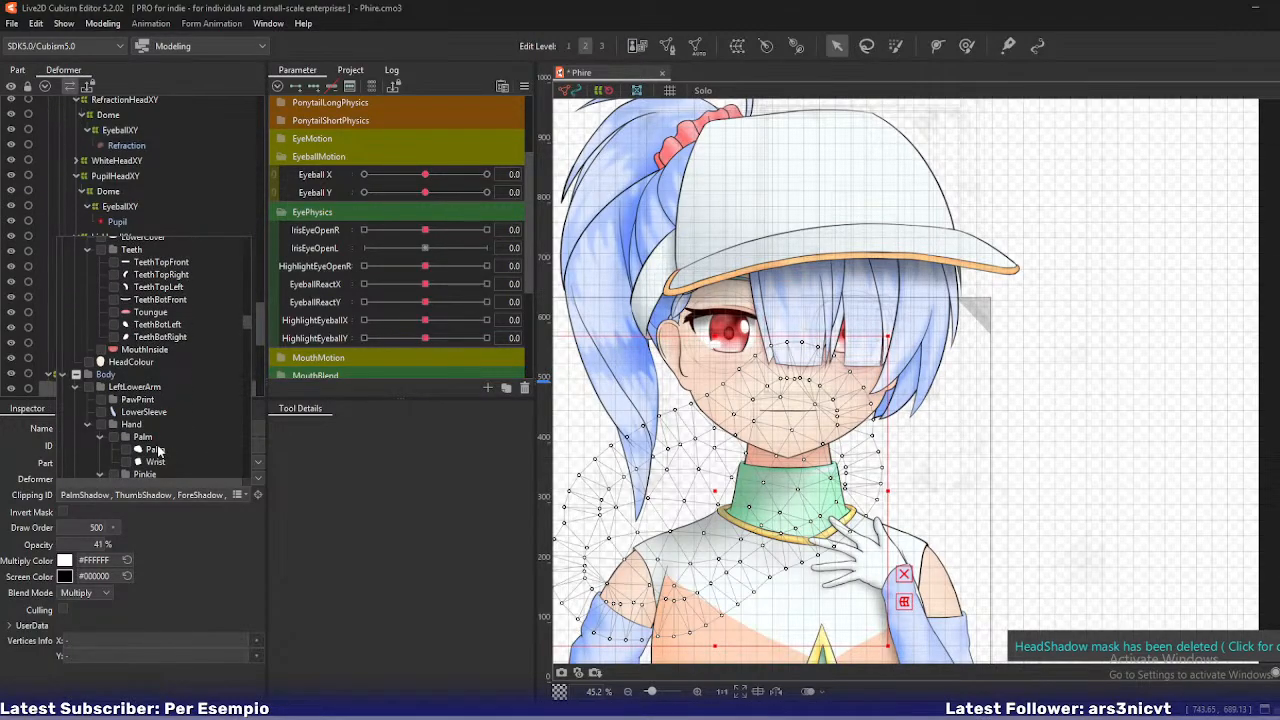
left_click(76, 375)
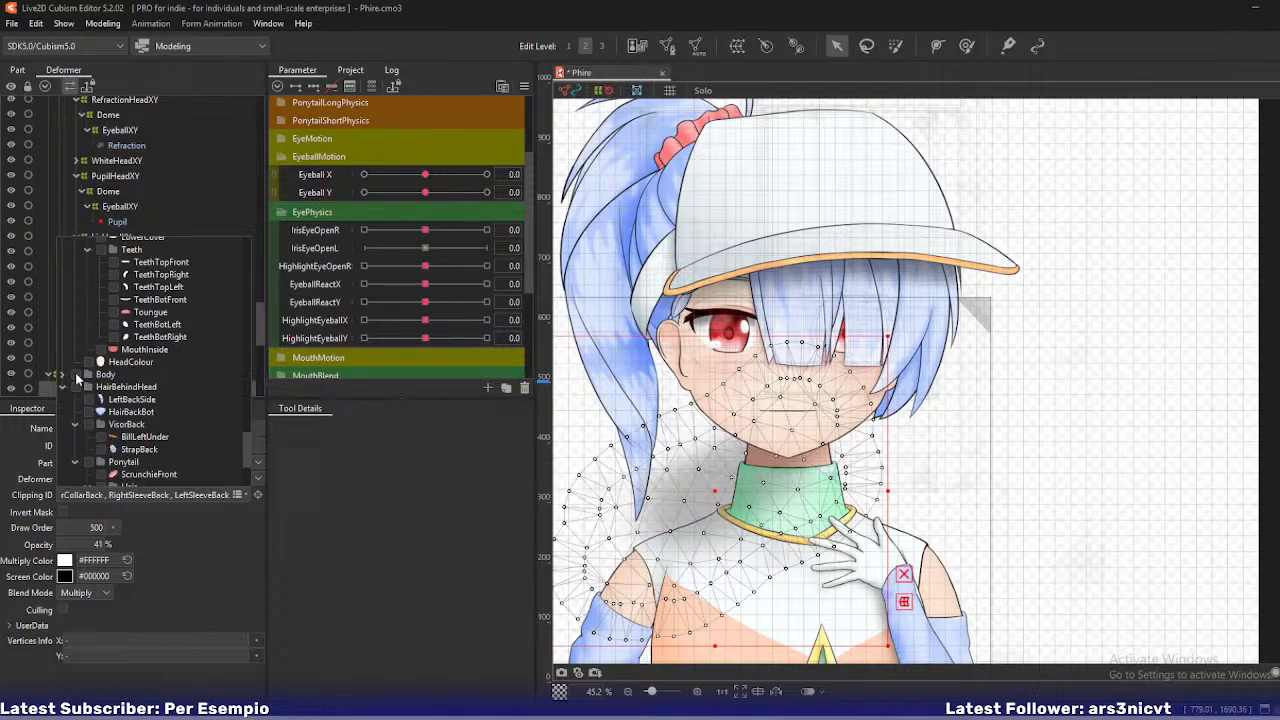
left_click(76, 376)
left_click(76, 376)
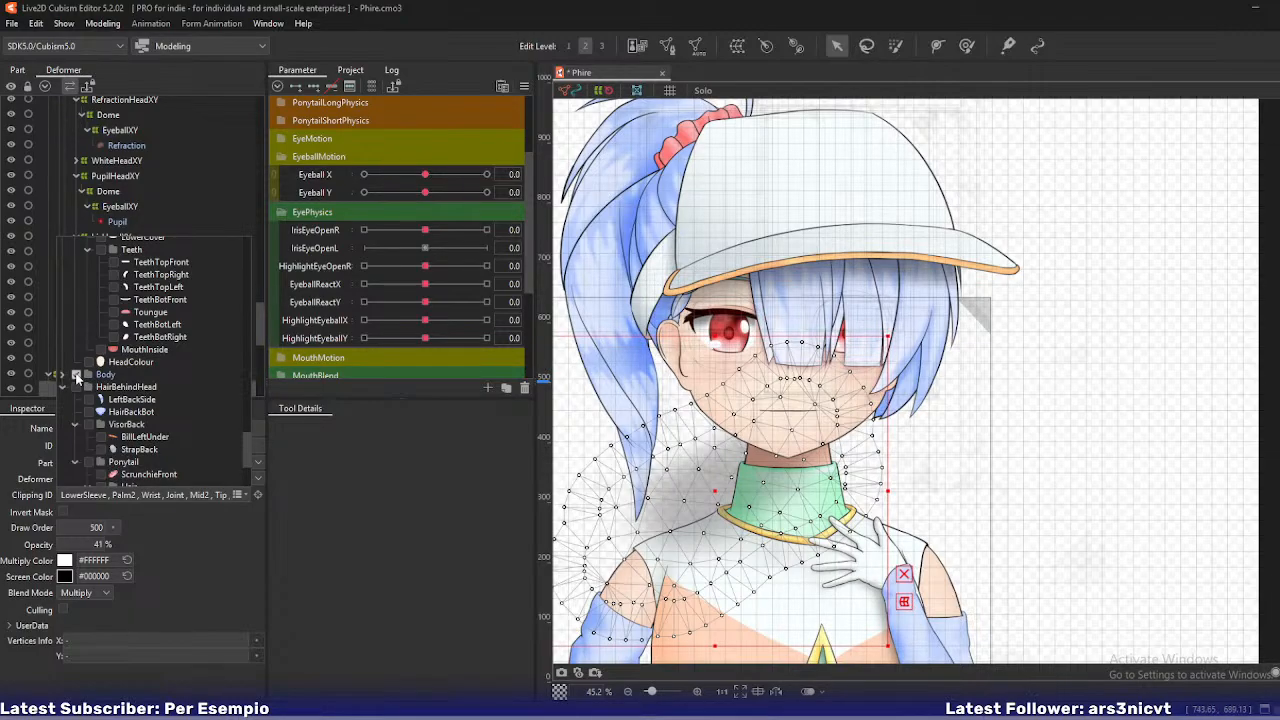
left_click(432, 512)
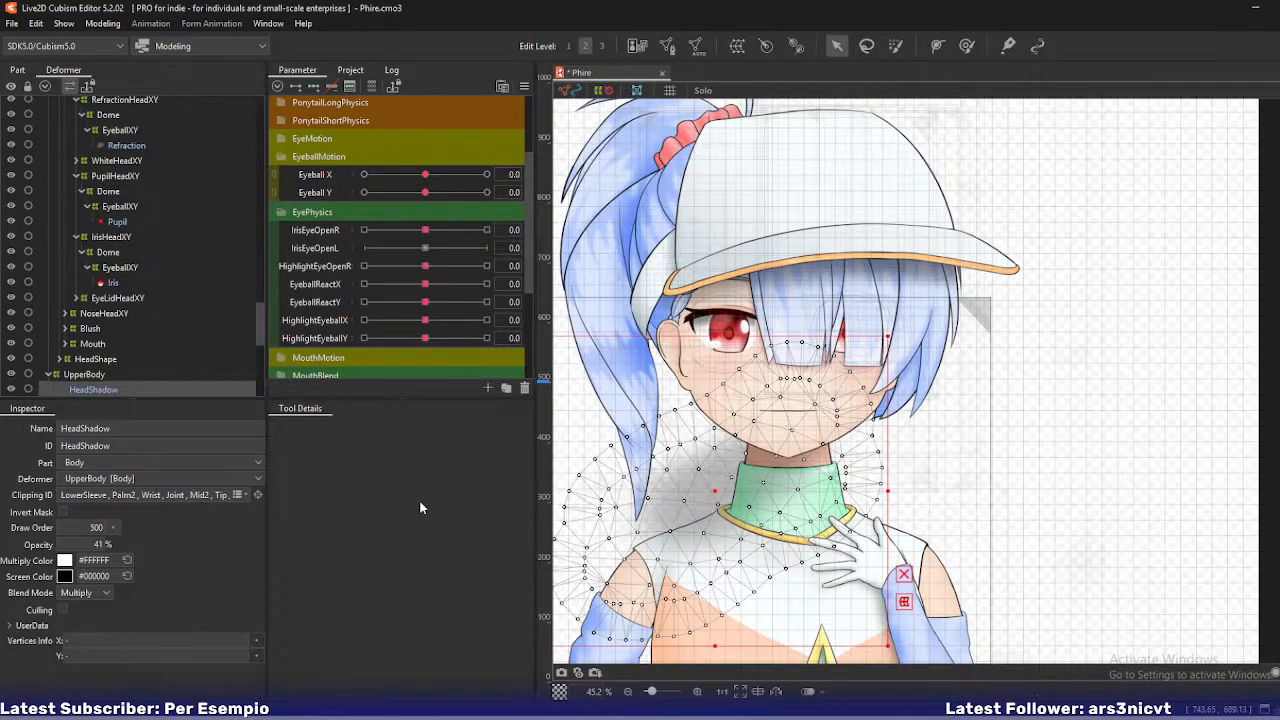
left_click_drag(686, 503, 700, 432)
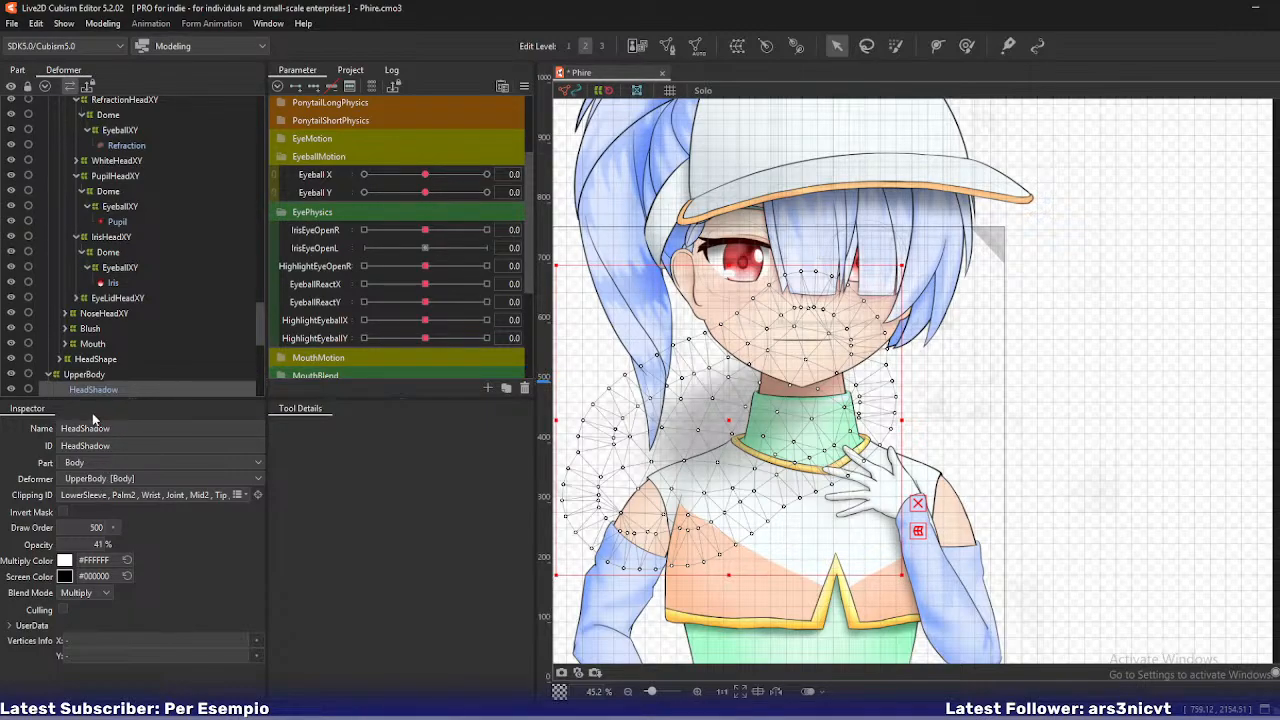
- Exclude the HeadShadow mesh directly under Body from HeadShadow's own clipping mask selection
left_click(237, 494)
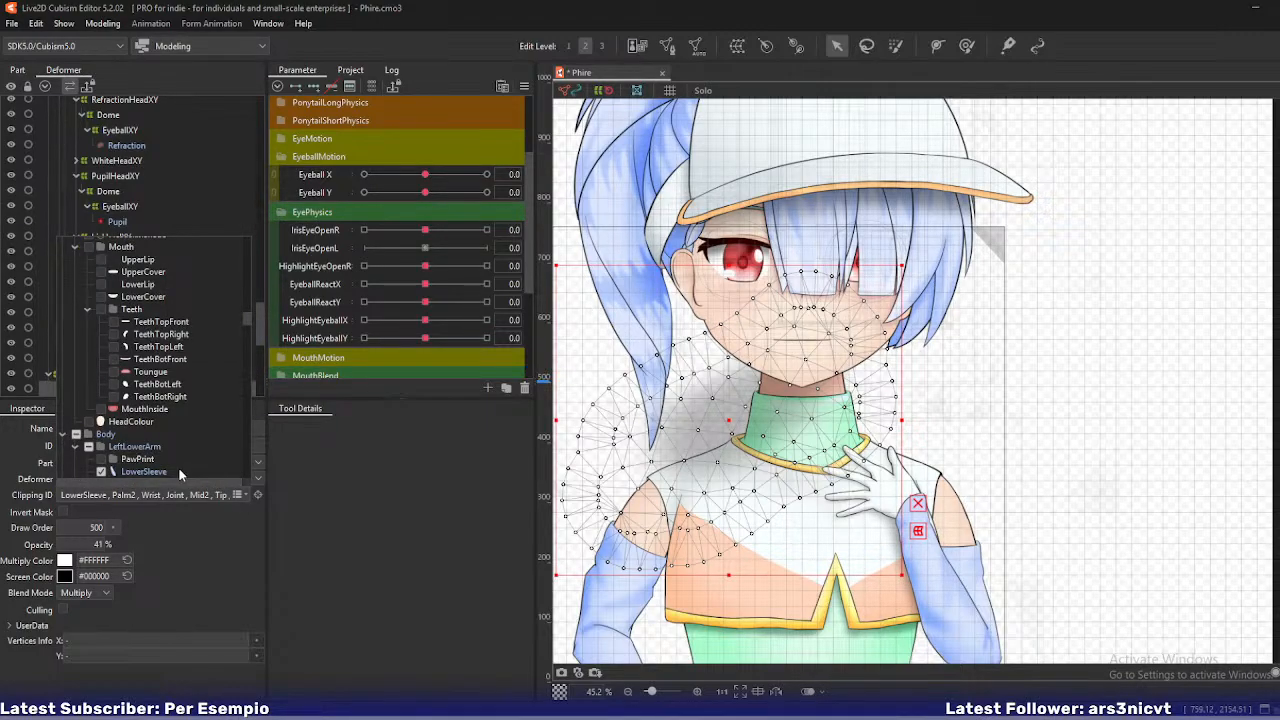
scroll(174, 411, "down", 3)
scroll(174, 411, "down", 3)
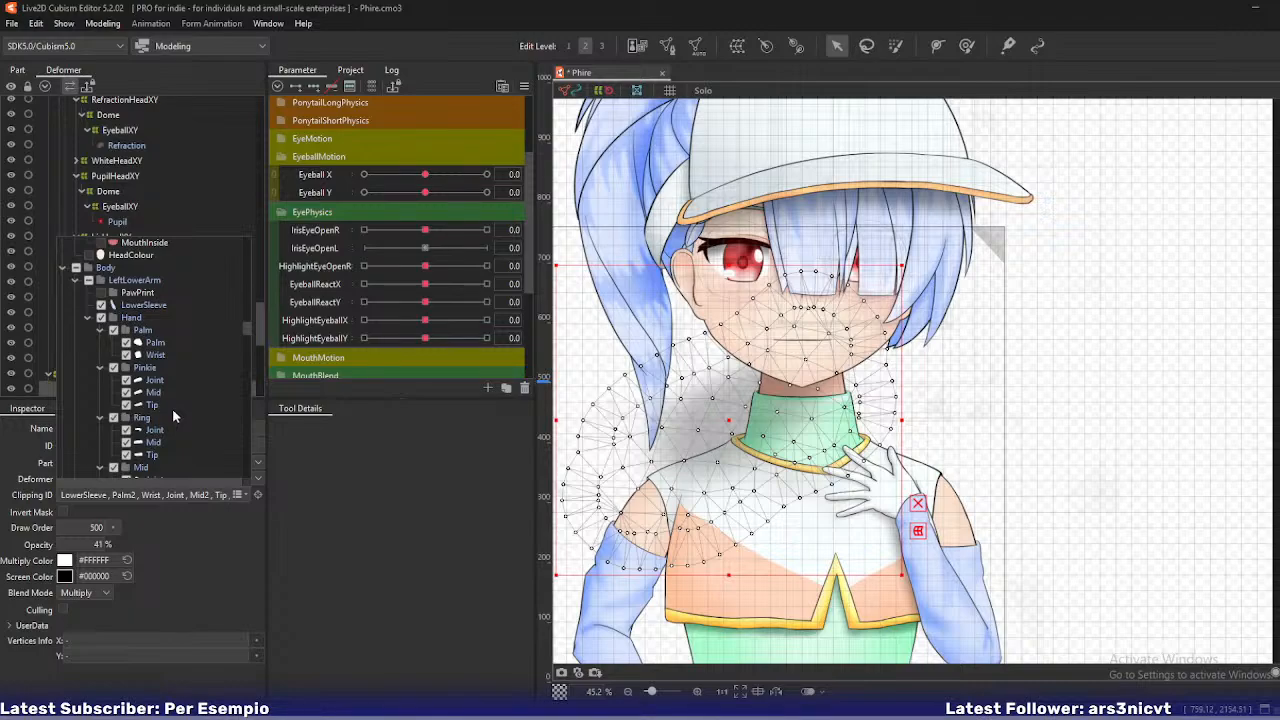
scroll(172, 408, "down", 7)
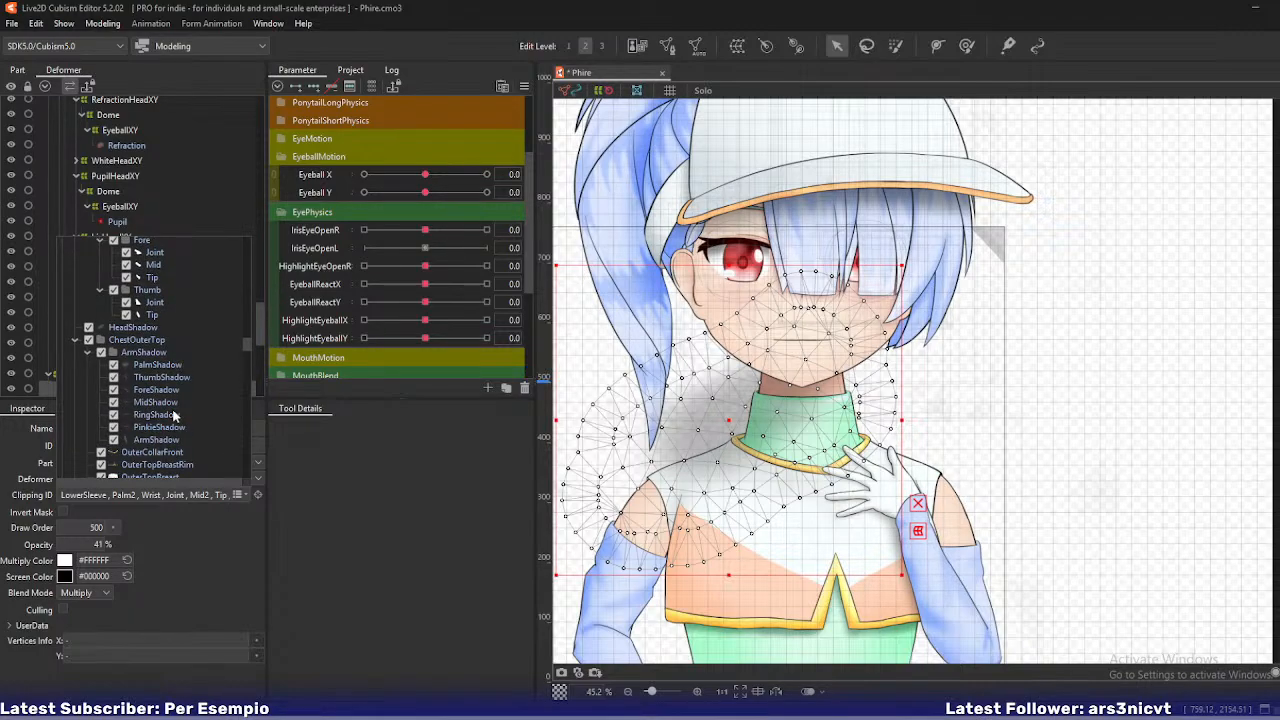
left_click(88, 328)
- Examine the remaining ticked Body entries in HeadShadow's clipping list, from the waist and legs to BehindNeck and the arms
scroll(88, 330, "down", 10)
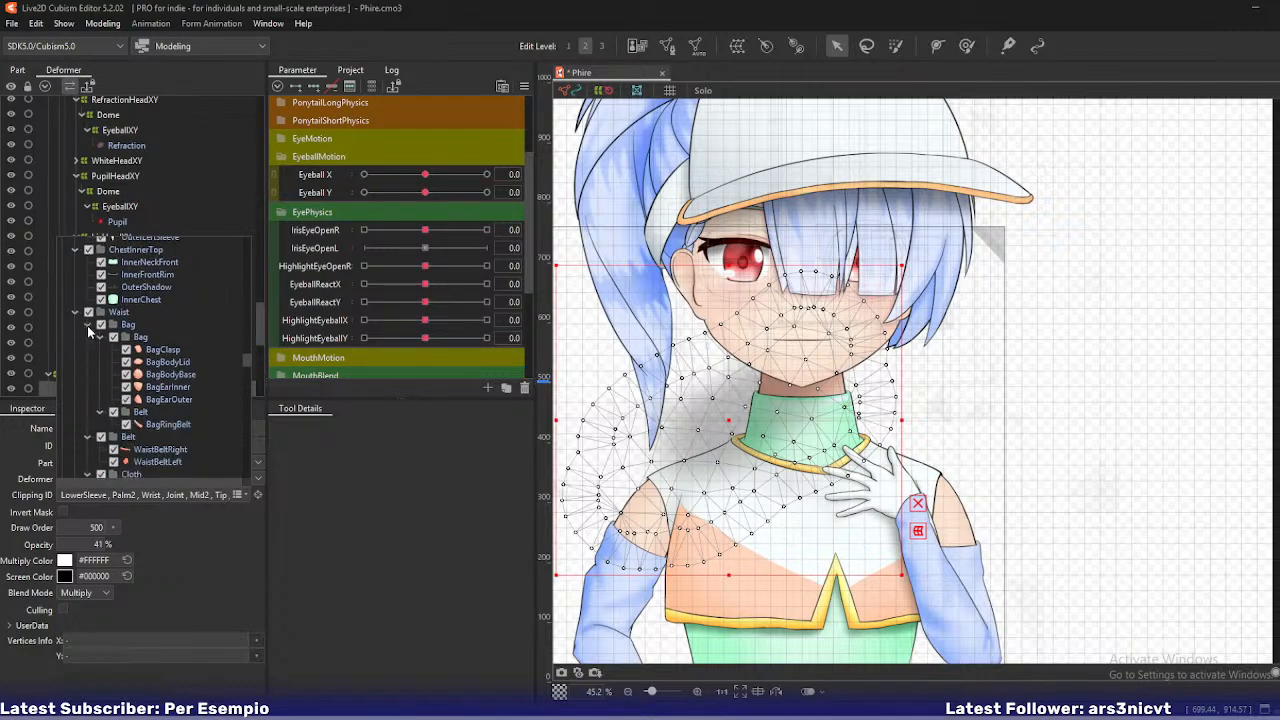
scroll(88, 330, "down", 10)
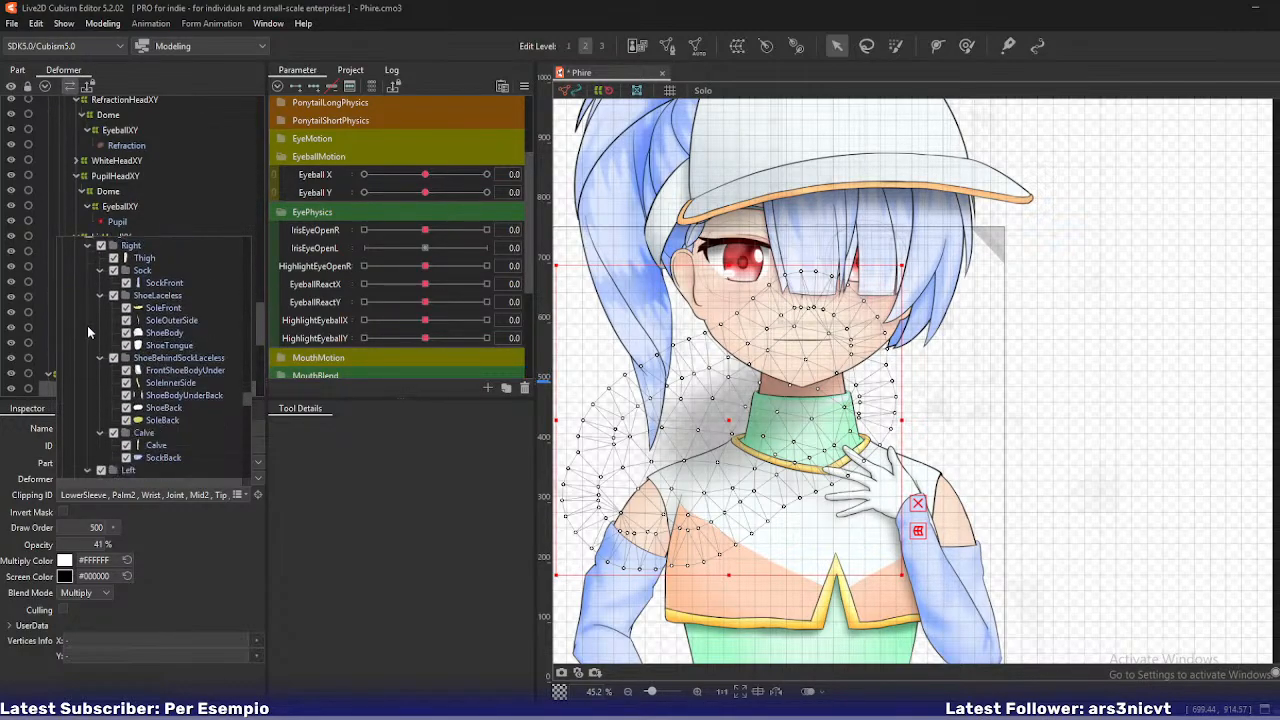
scroll(88, 330, "down", 10)
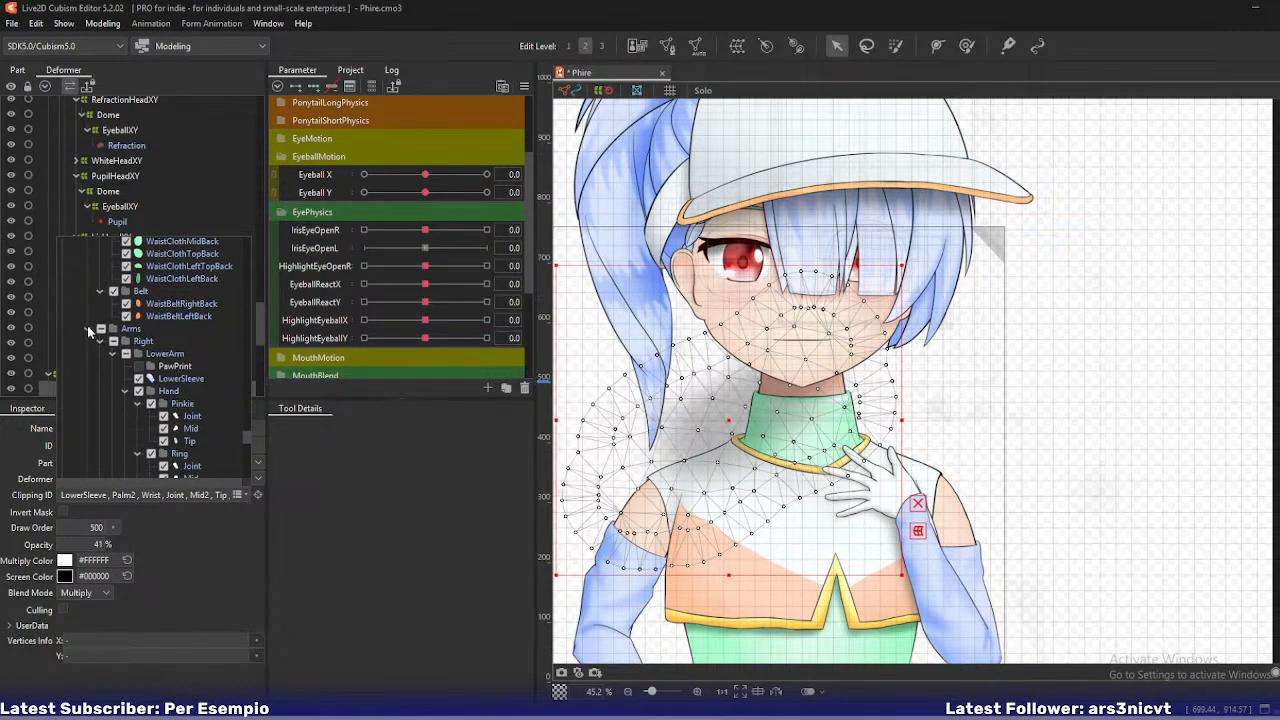
scroll(87, 325, "down", 5)
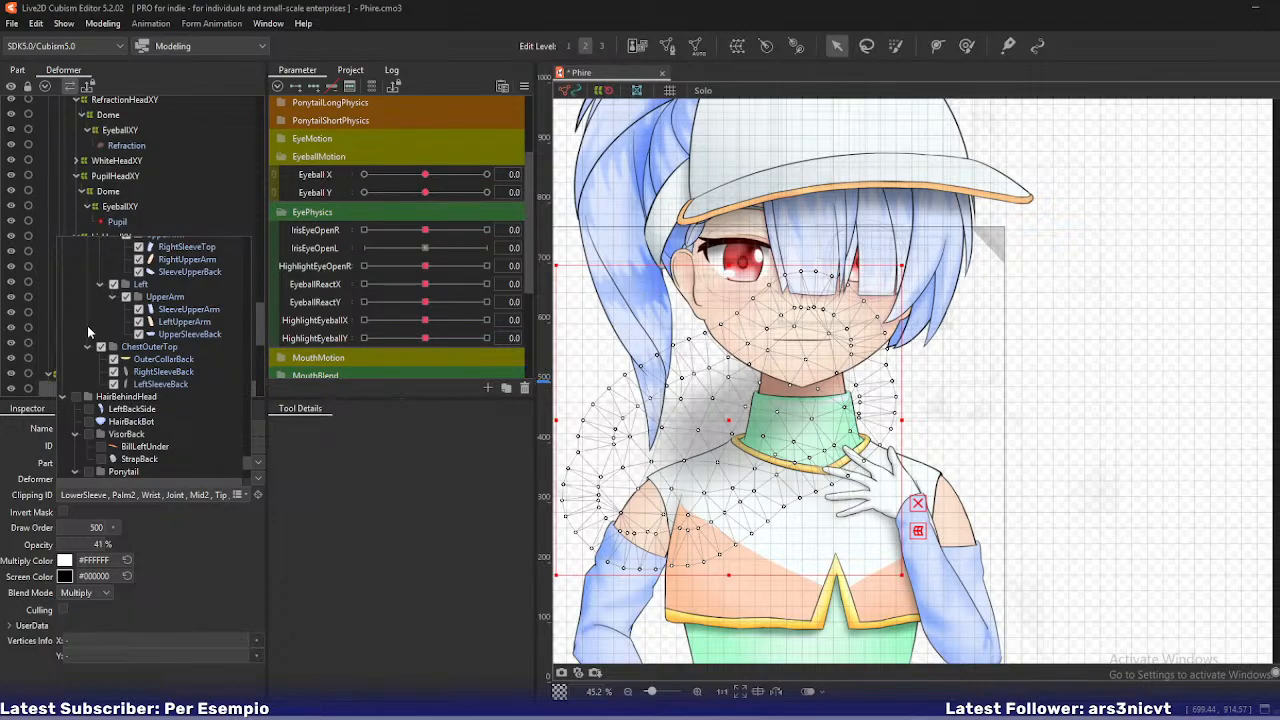
scroll(87, 325, "up", 5)
scroll(87, 325, "up", 4)
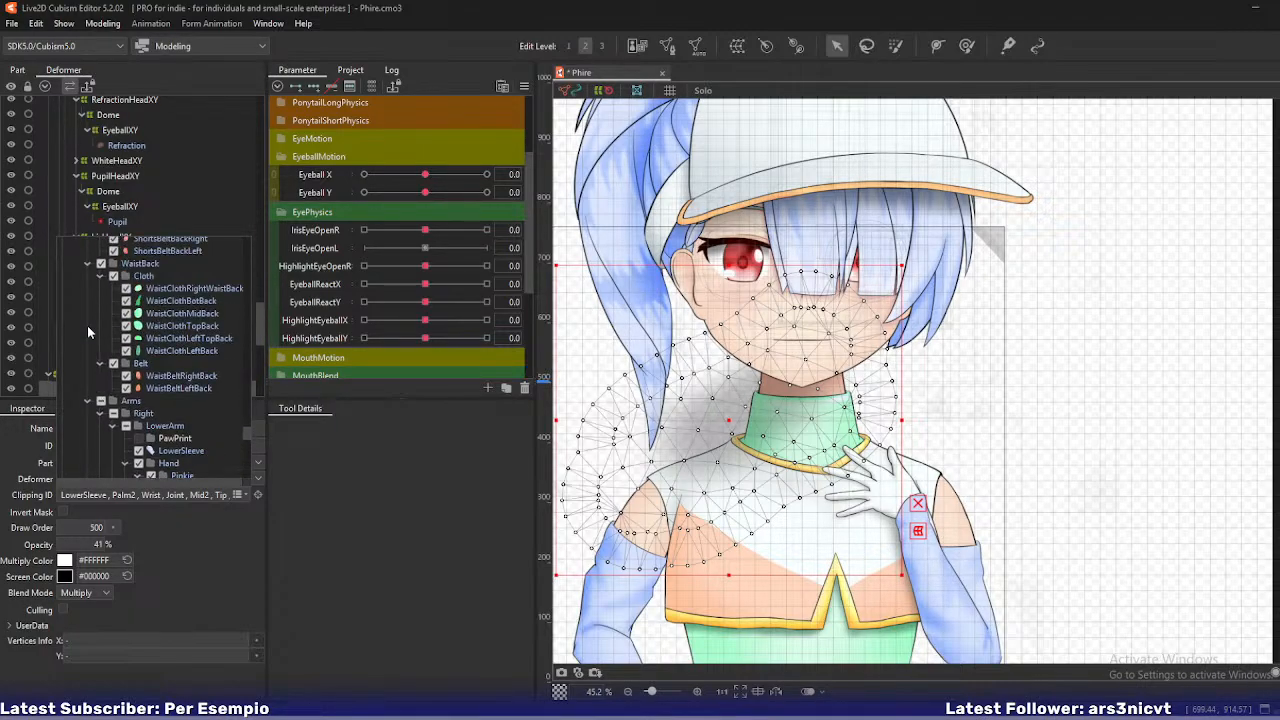
scroll(88, 330, "up", 5)
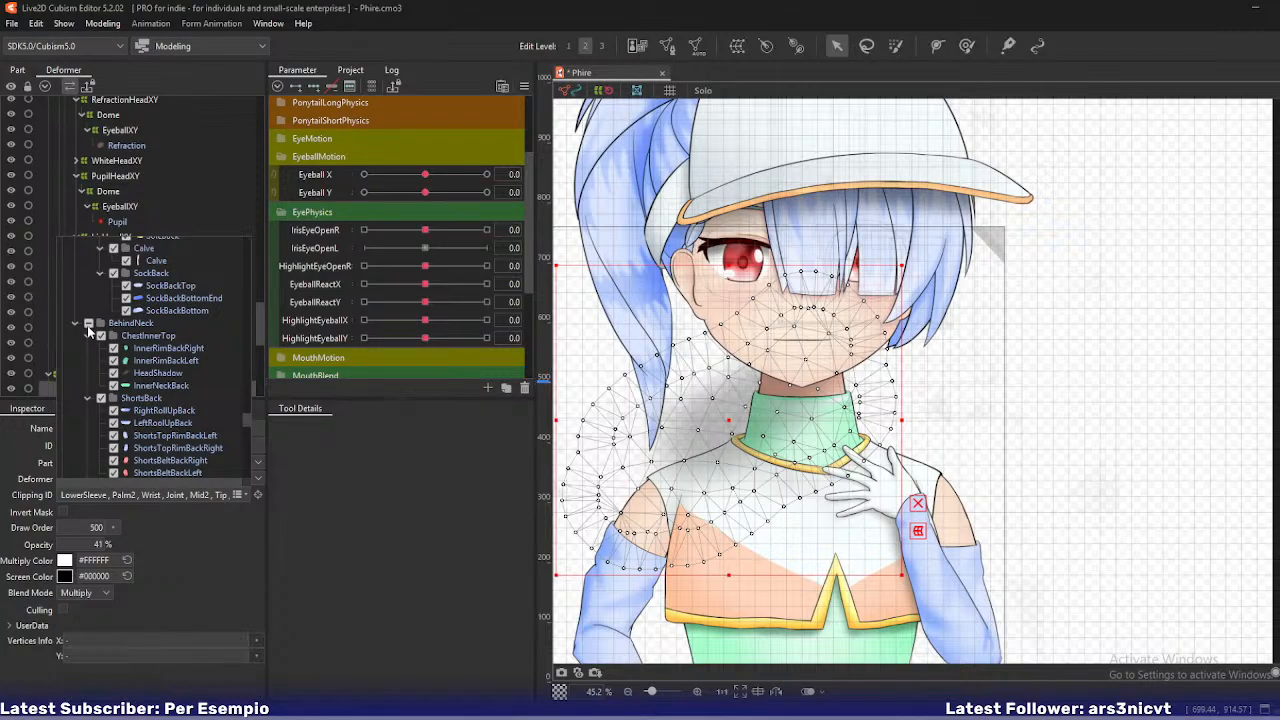
scroll(87, 325, "up", 5)
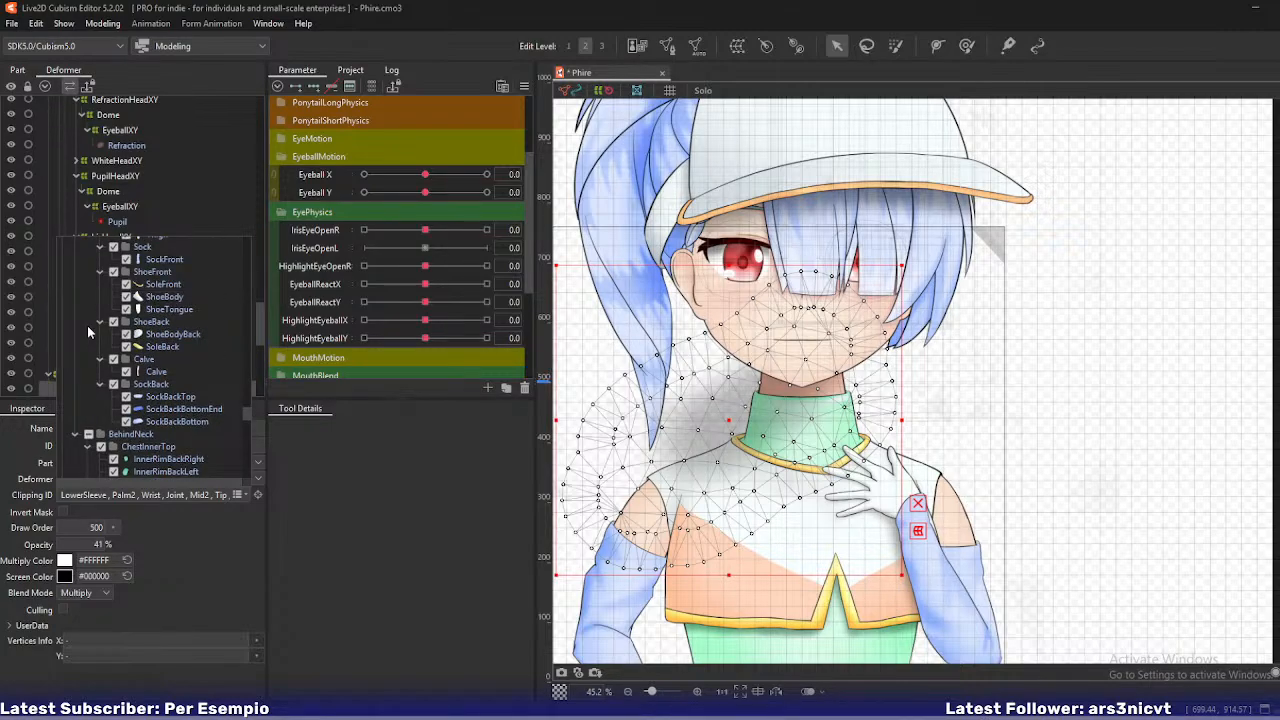
scroll(87, 325, "down", 5)
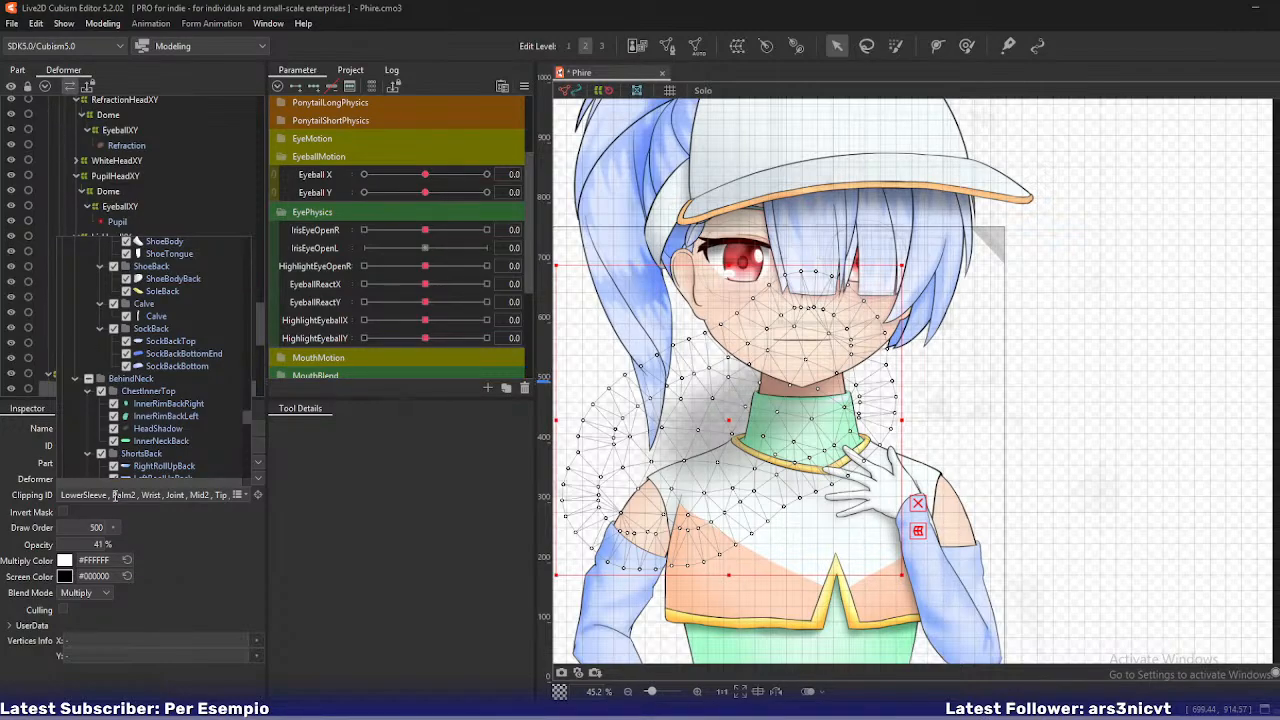
scroll(124, 366, "up", 10)
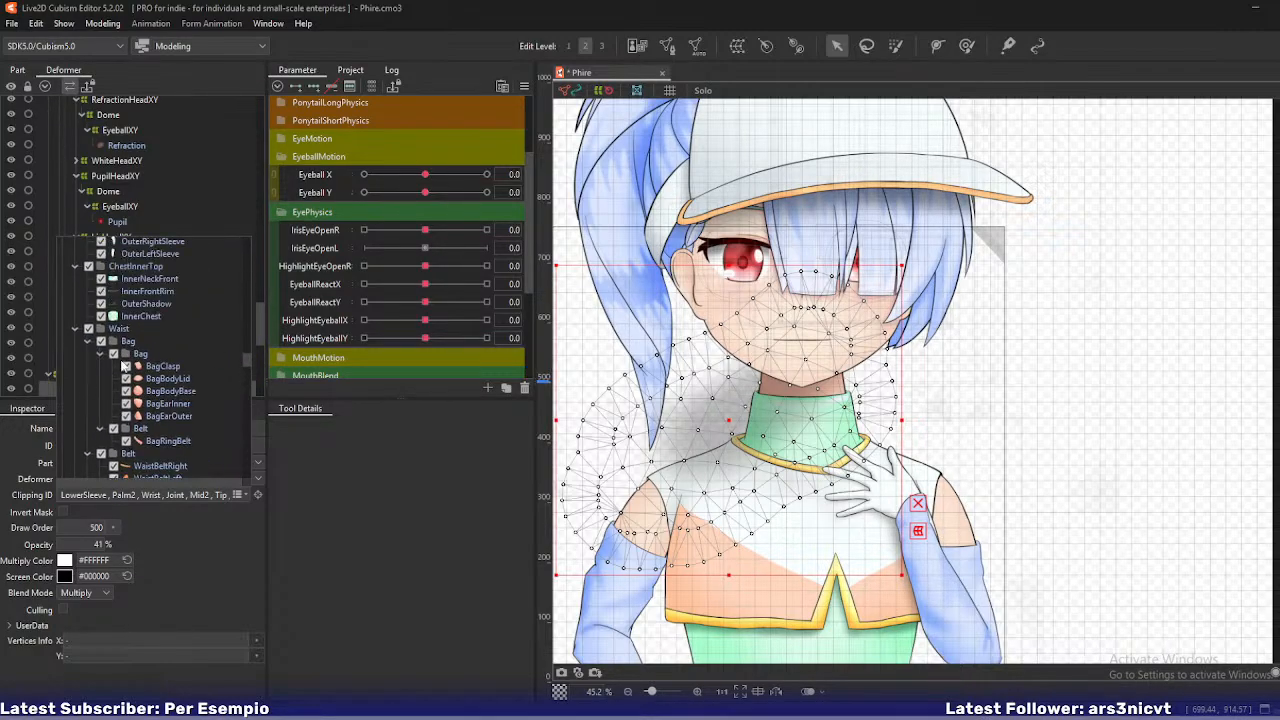
scroll(124, 366, "up", 4)
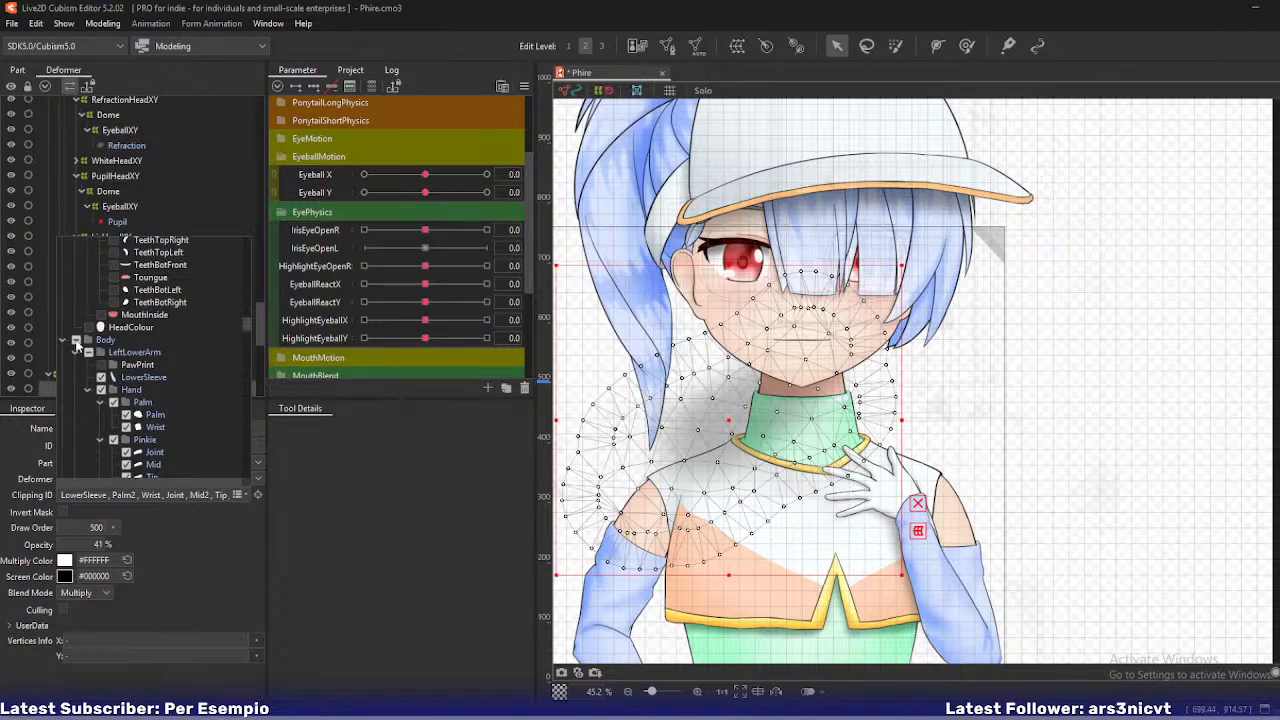
- Remove all Body parts from HeadShadow's clipping mask and collapse the LeftLowerArm, ChestOuterTop and ChestInnerTop groups
left_click(76, 341)
left_click(76, 341)
left_click(74, 353)
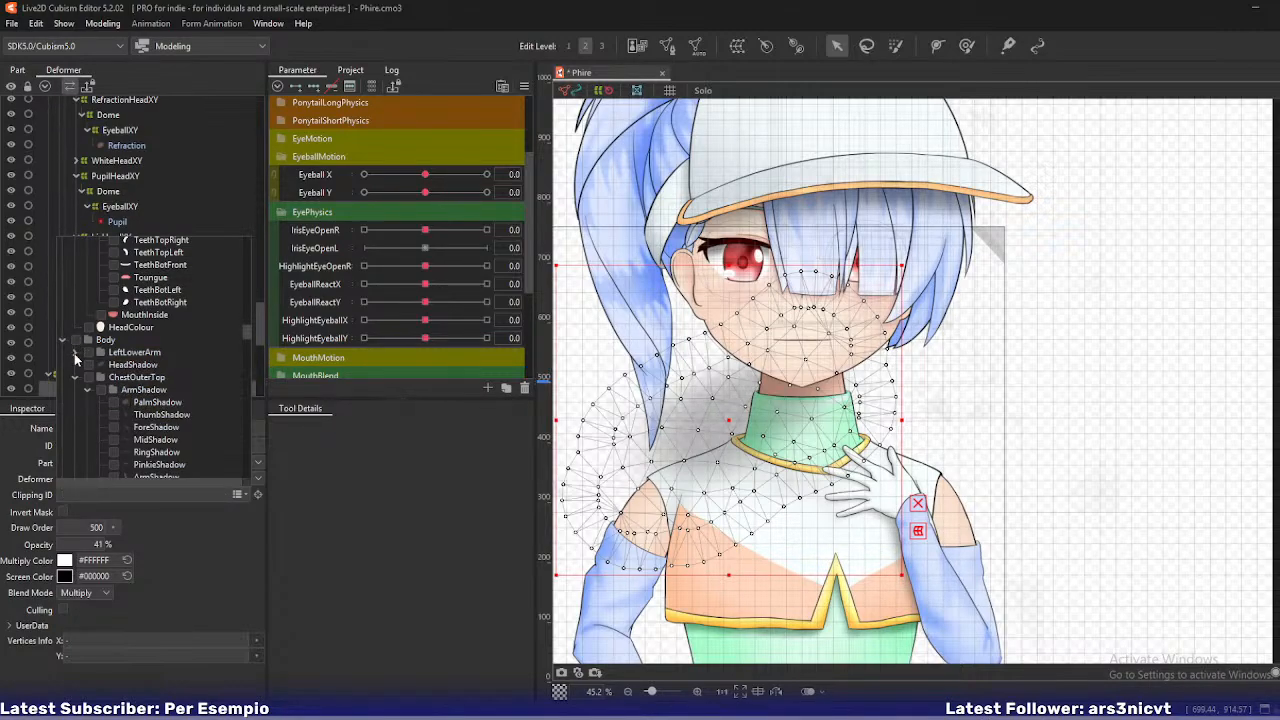
left_click(74, 389)
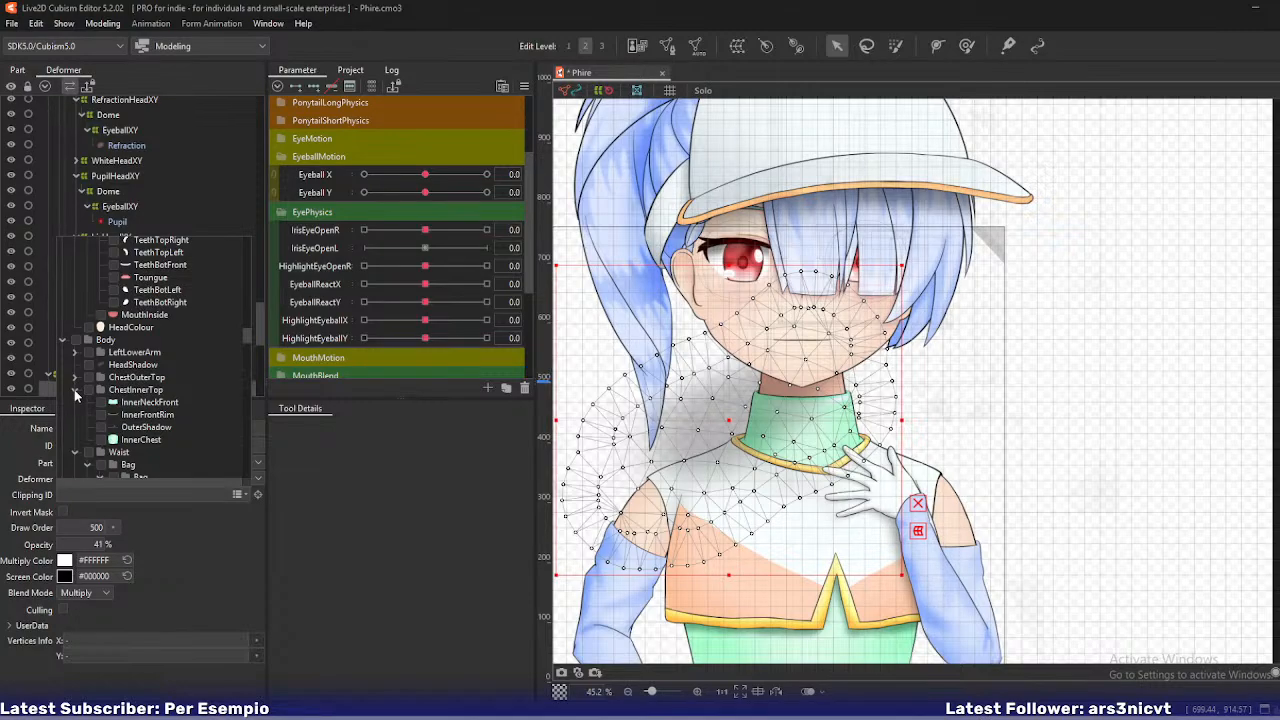
left_click(74, 389)
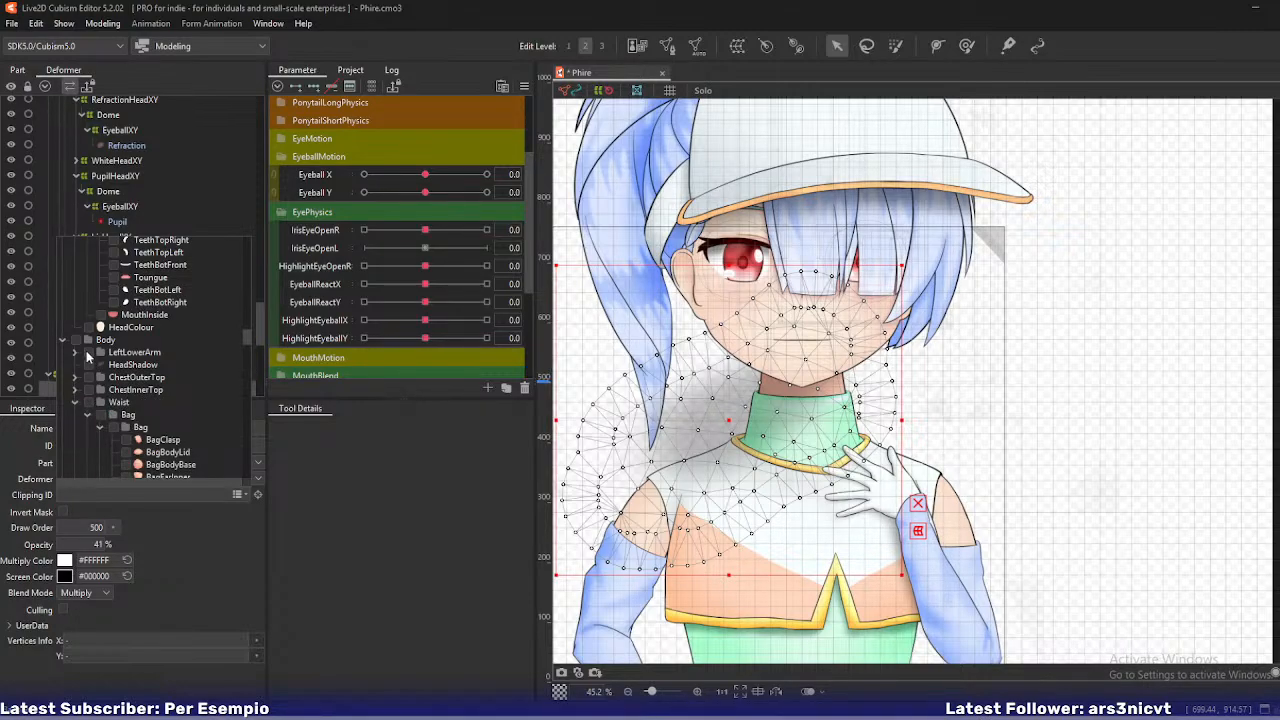
- Set the LeftLowerArm, ChestOuterTop and ChestInnerTop groups as clipping masks for HeadShadow
left_click(87, 352)
left_click(89, 377)
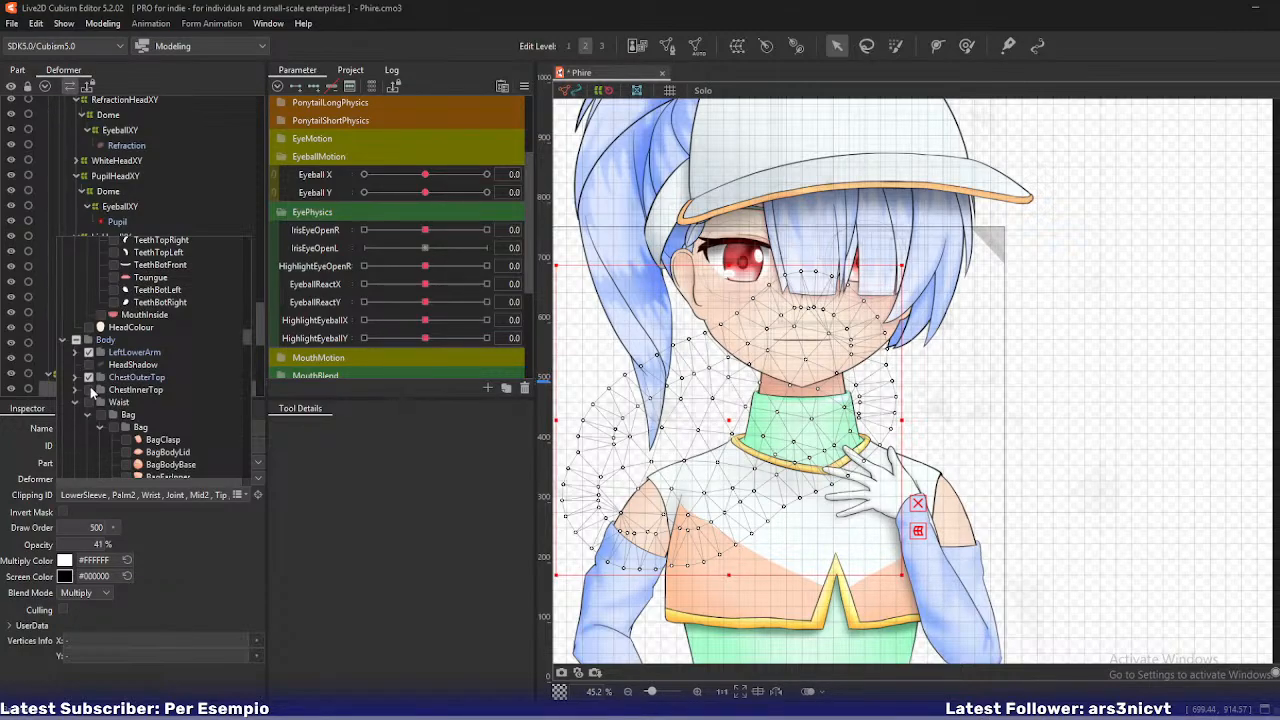
left_click(89, 390)
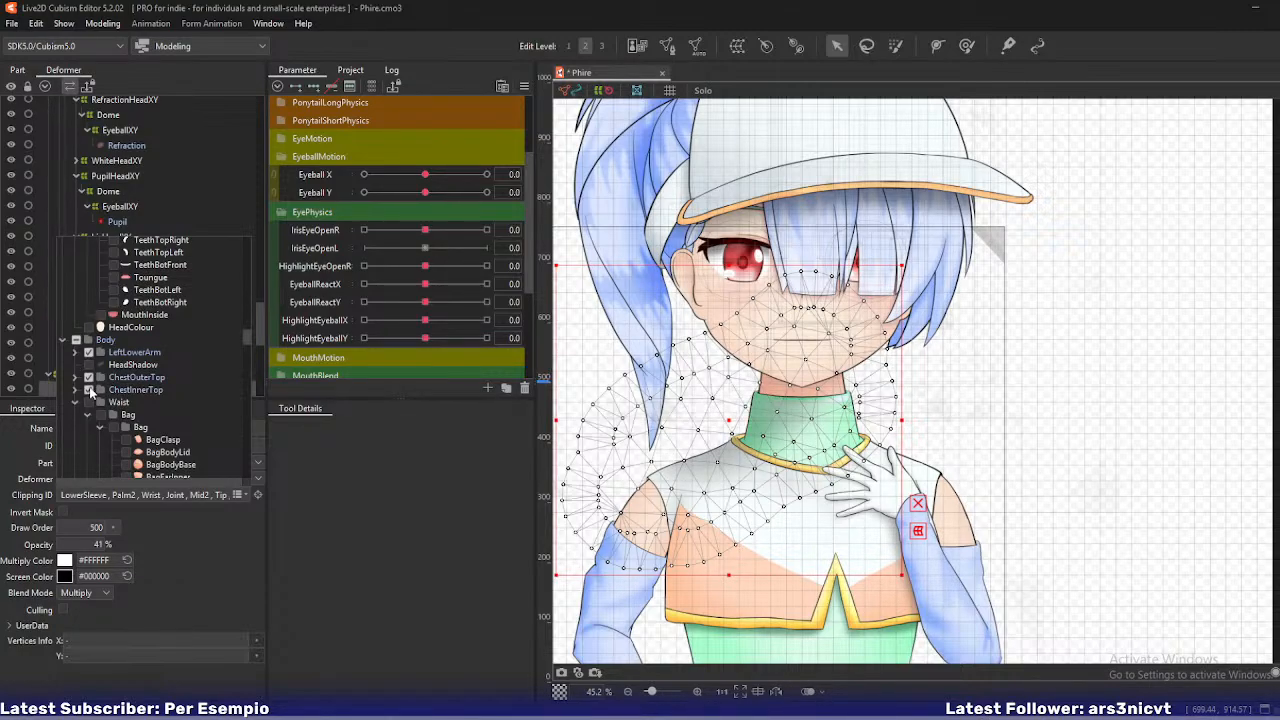
- Collapse the Waist, RingShadows, Shorts, Body and Legs groups in the clipping list
scroll(89, 388, "down", 2)
left_click(75, 346)
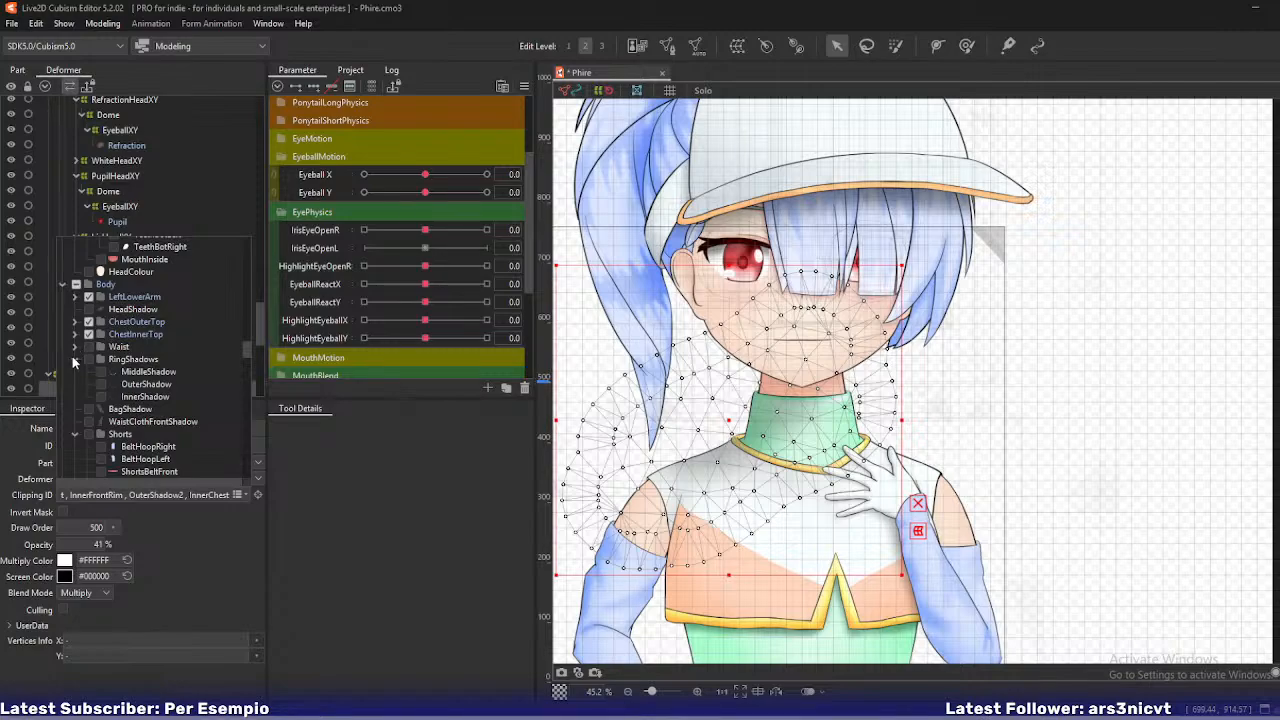
left_click(74, 360)
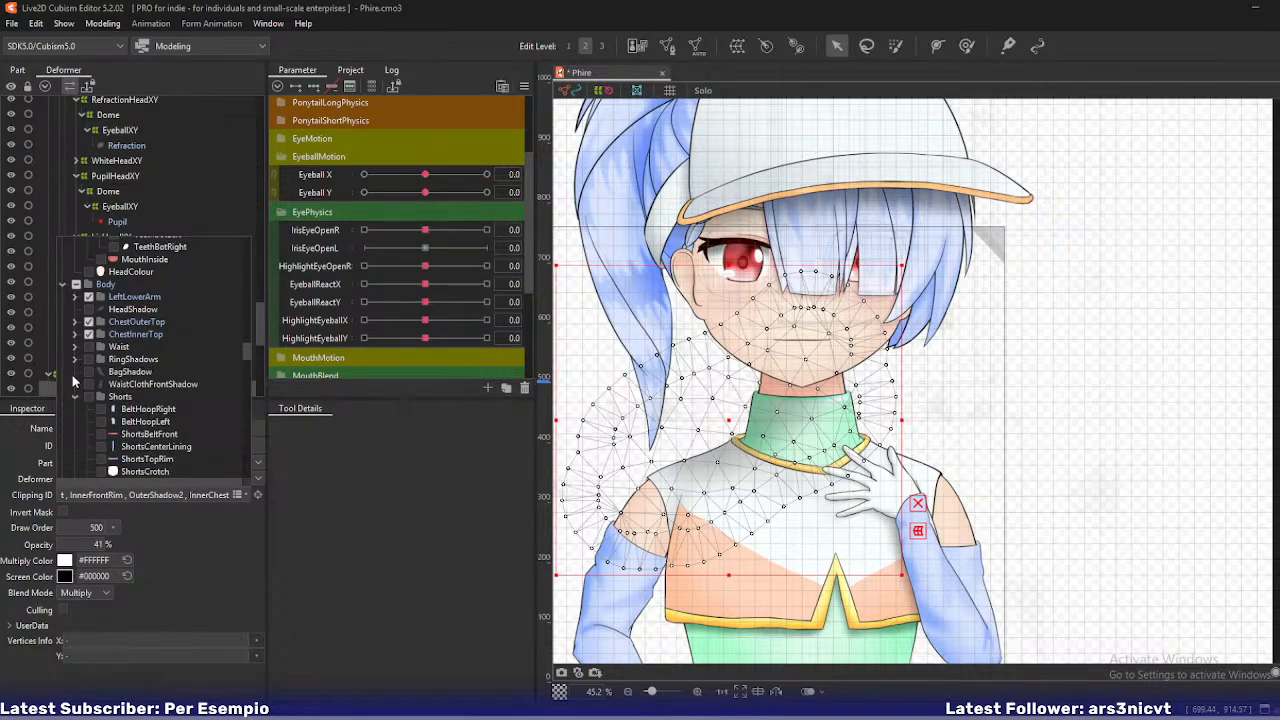
left_click(74, 398)
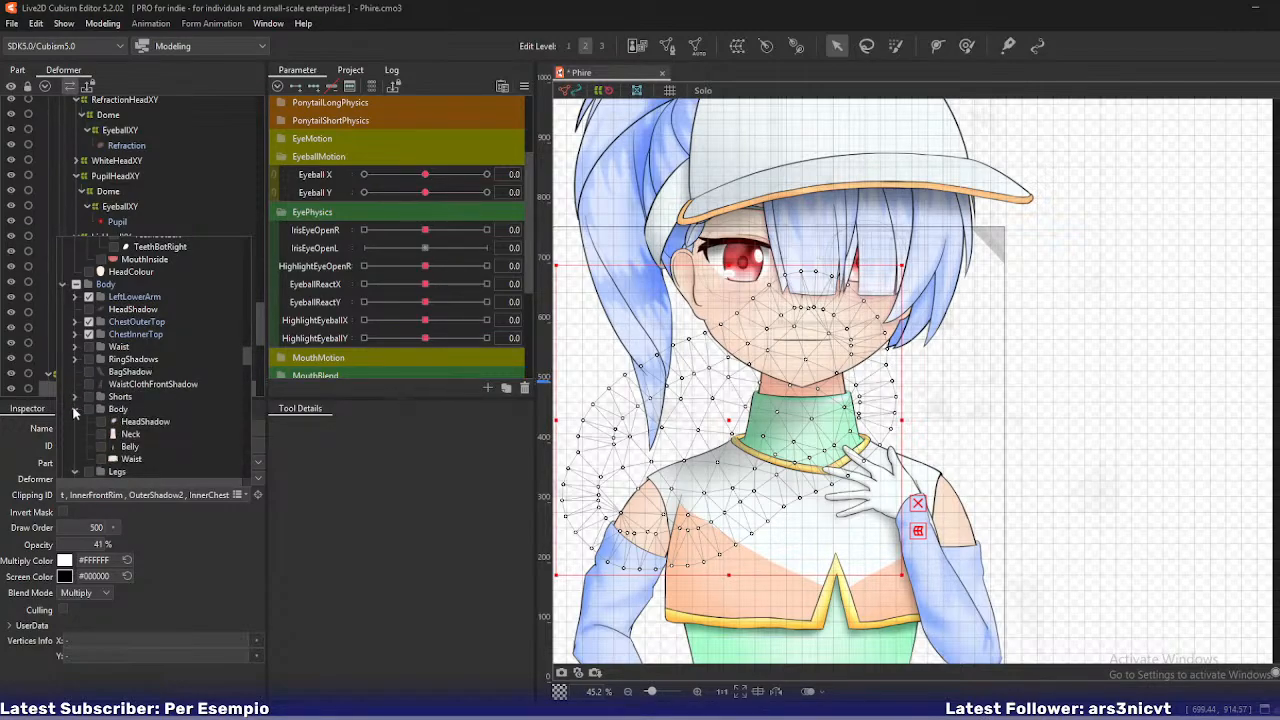
left_click(75, 410)
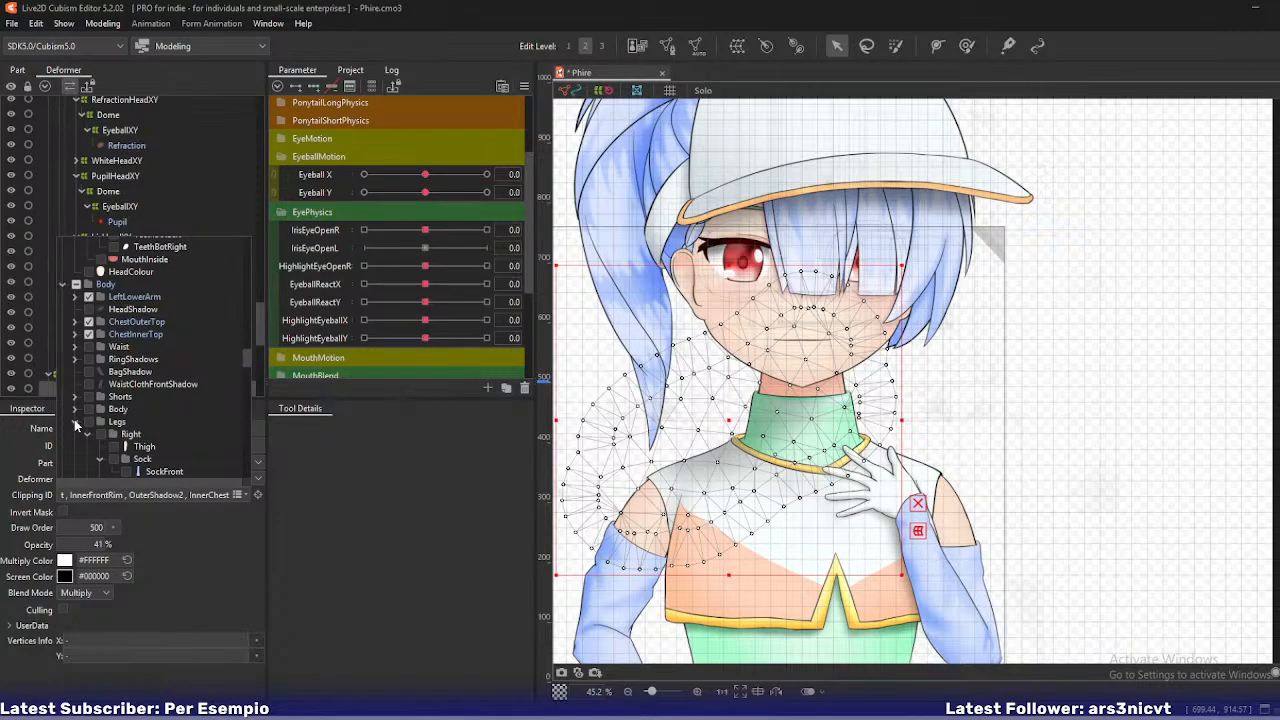
left_click(74, 421)
- Add BehindNeck's ChestInnerTop group to HeadShadow's clipping mask, leaving out the HeadShadow mesh inside it
scroll(75, 432, "down", 3)
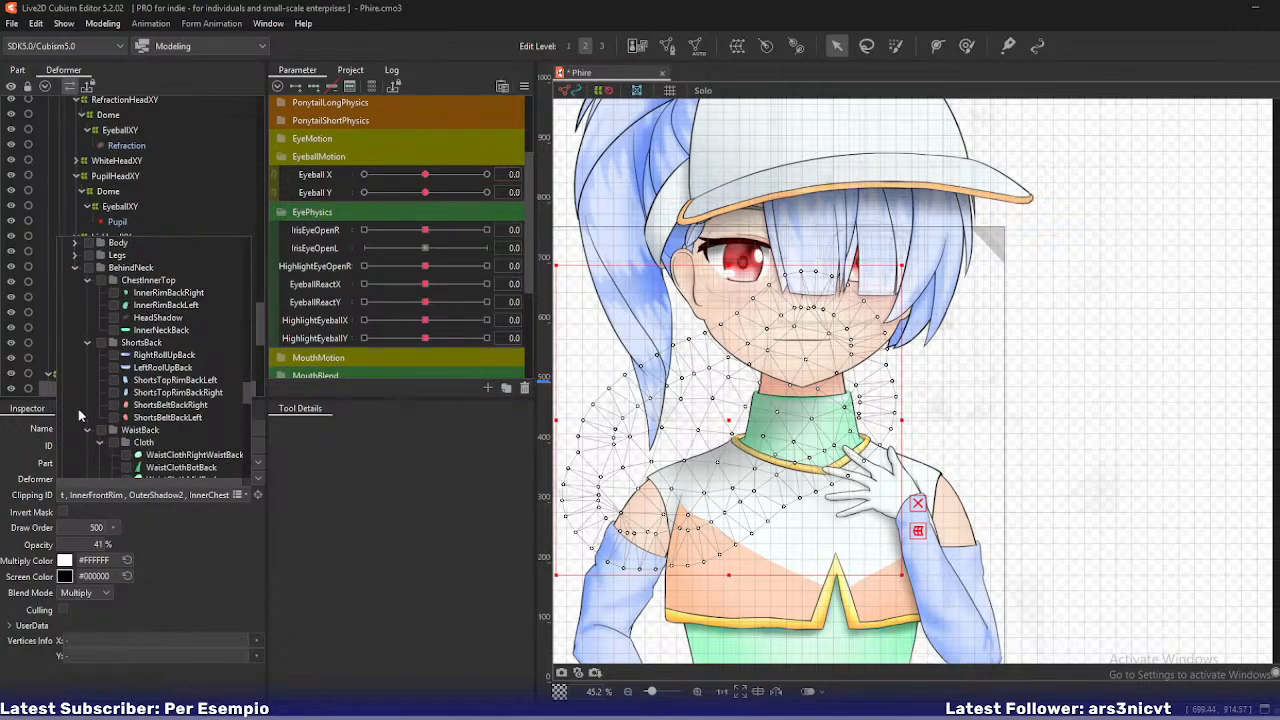
left_click(101, 280)
left_click(88, 281)
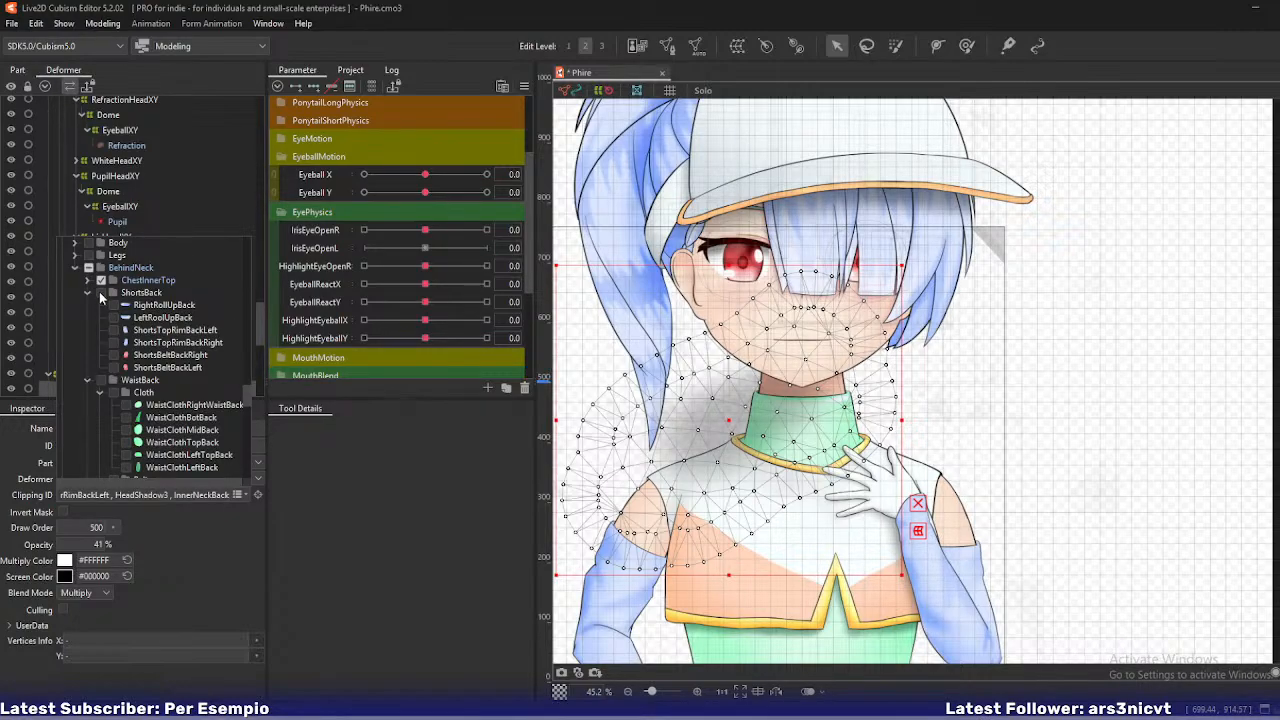
left_click(88, 281)
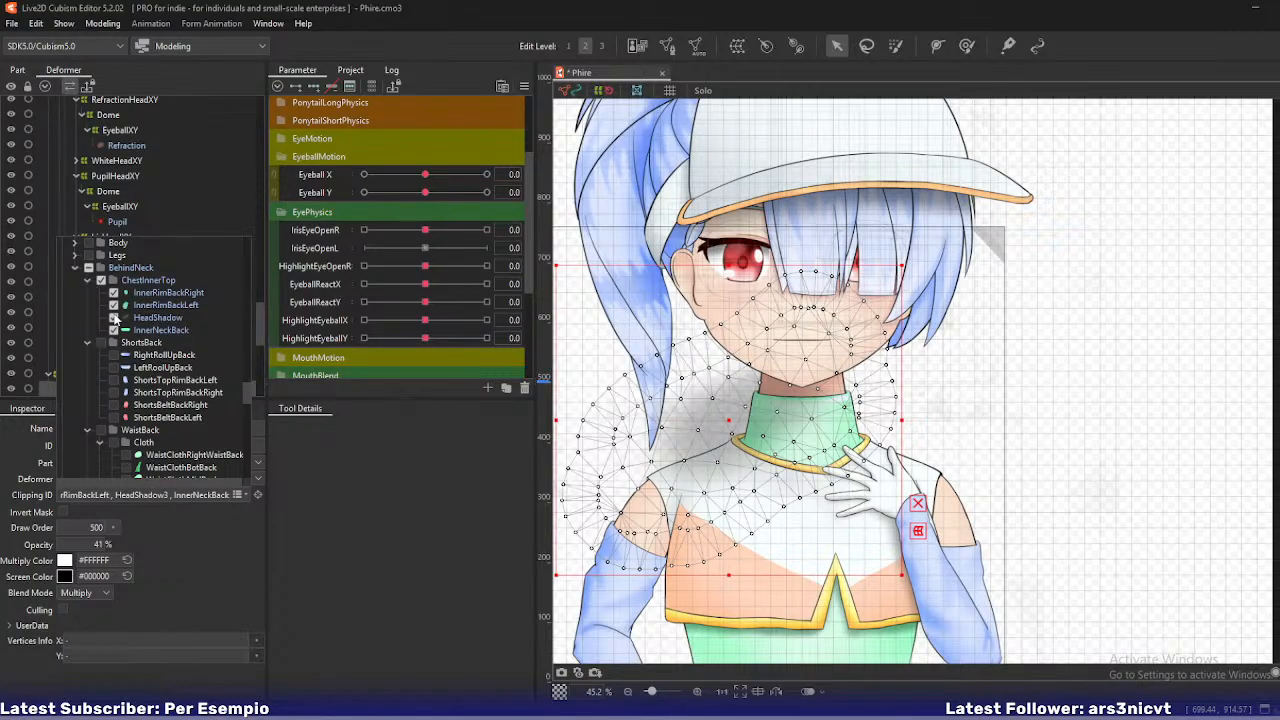
left_click(114, 318)
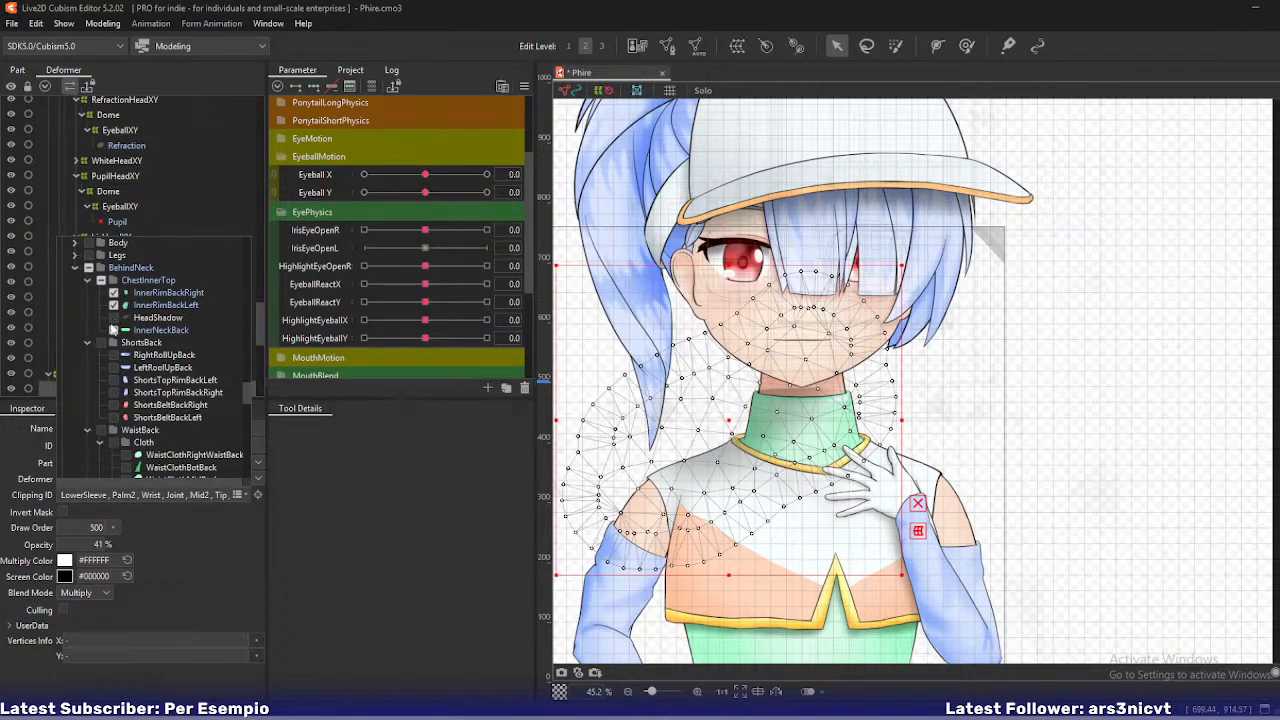
- Remove BehindNeck's whole ChestInnerTop group from HeadShadow's clipping mask and save the model
scroll(93, 378, "up", 3)
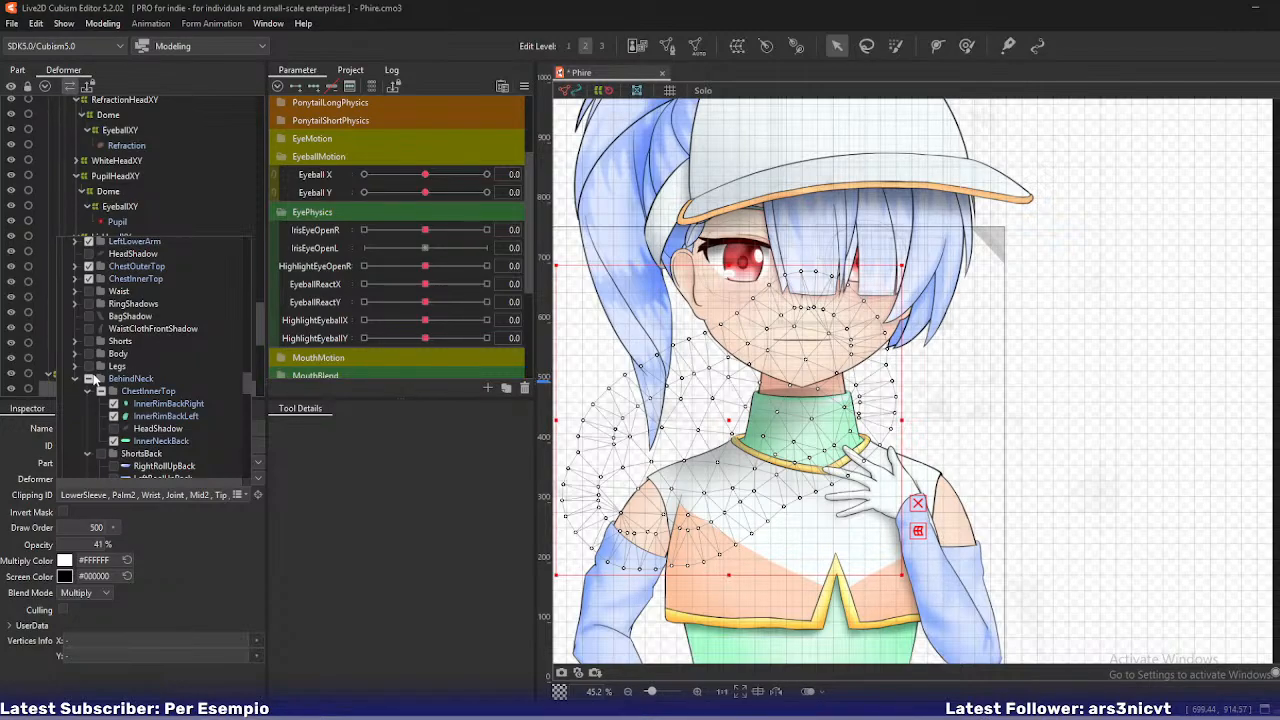
scroll(91, 378, "down", 2)
left_click(102, 336)
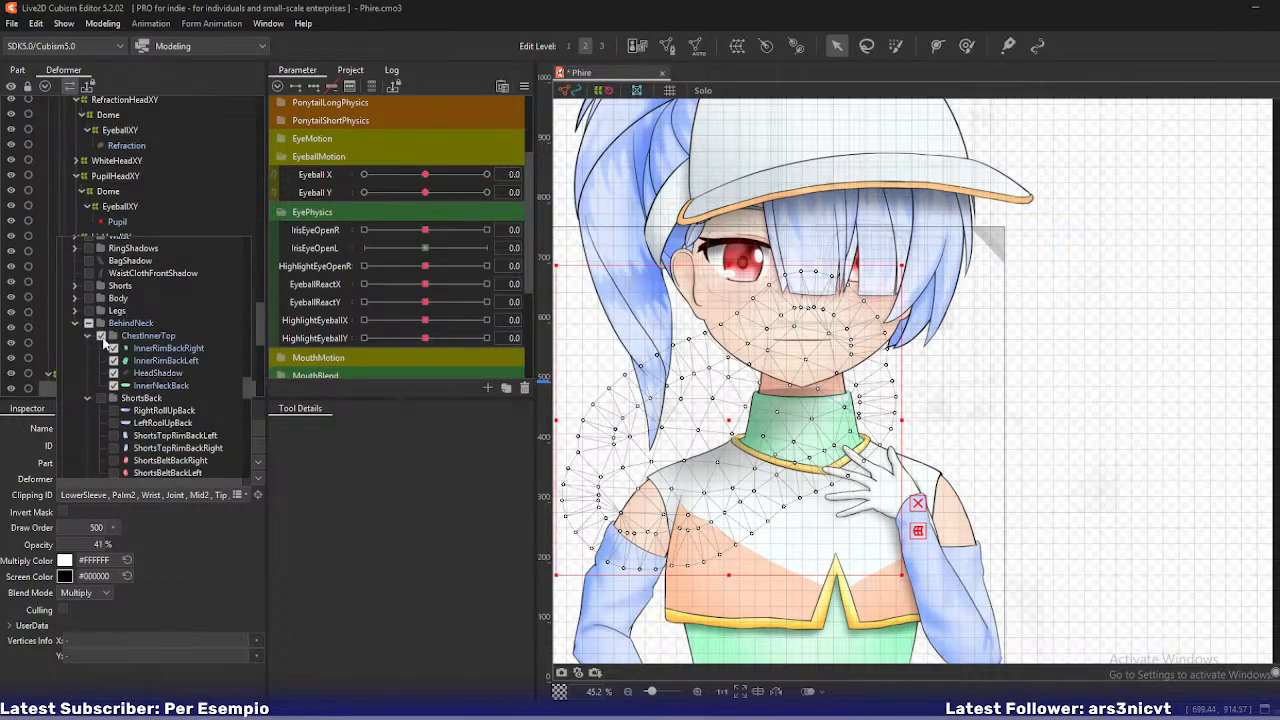
left_click(102, 337)
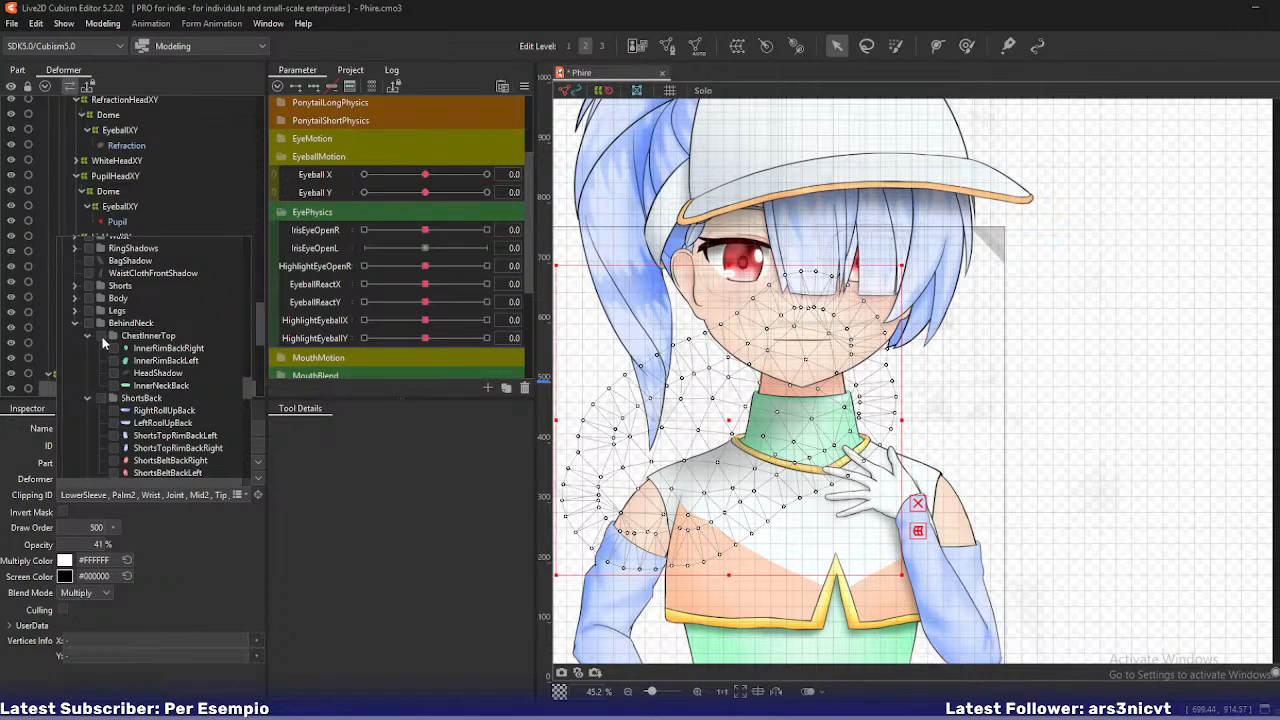
left_click(481, 377)
key("ctrl+s")
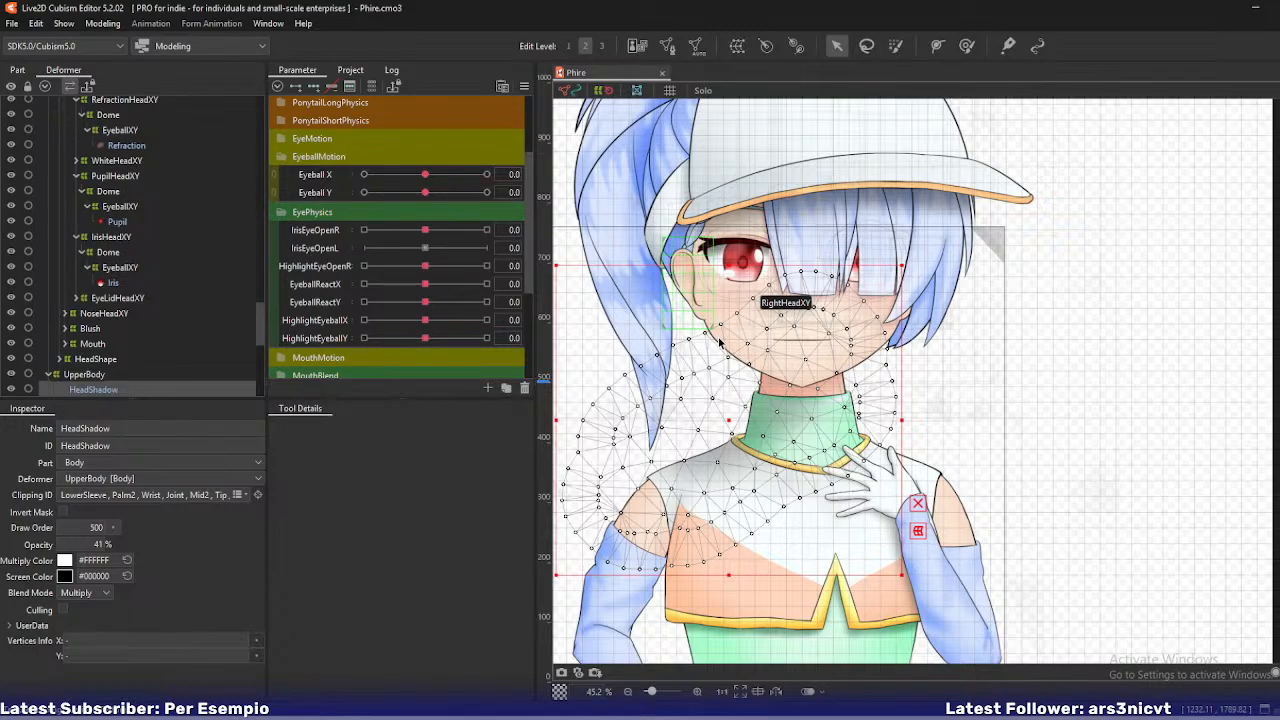
- Export the model for runtime as Phire.moc3 for SDK 5.0 / Cubism5.0 with the 1/1 (4096 px) export target
left_click(17, 25)
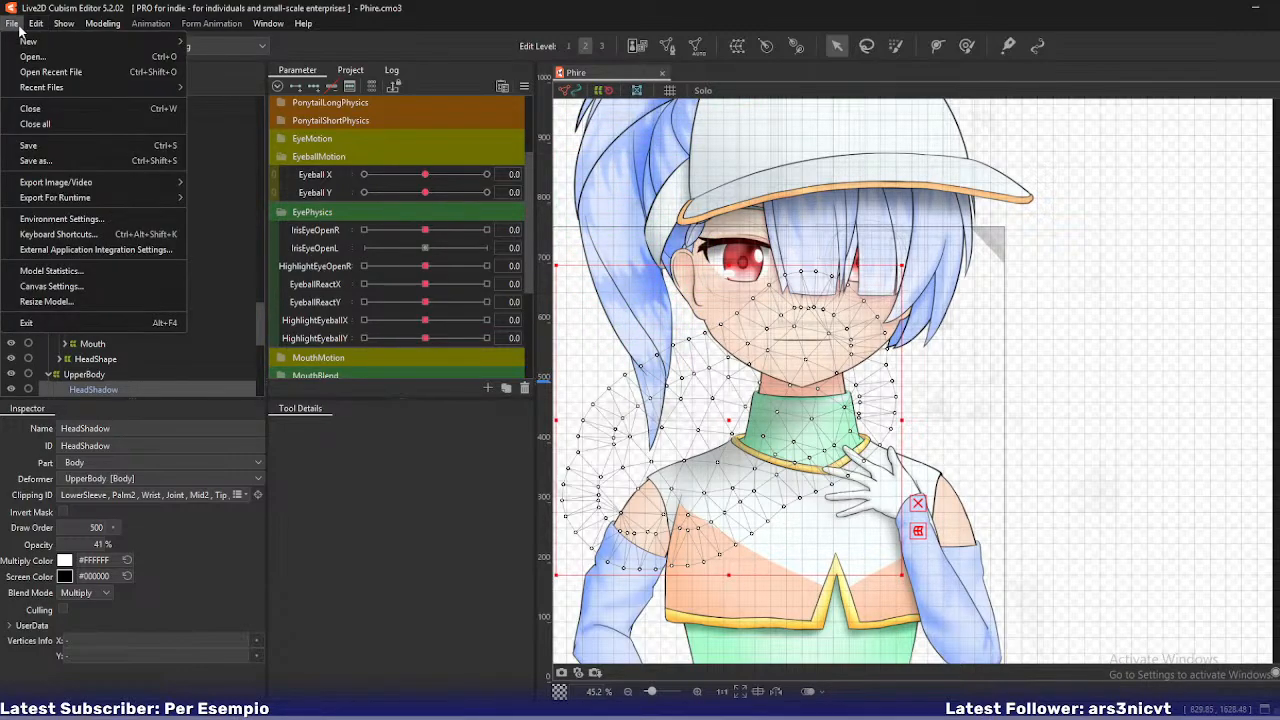
mouse_move(80, 198)
left_click(240, 194)
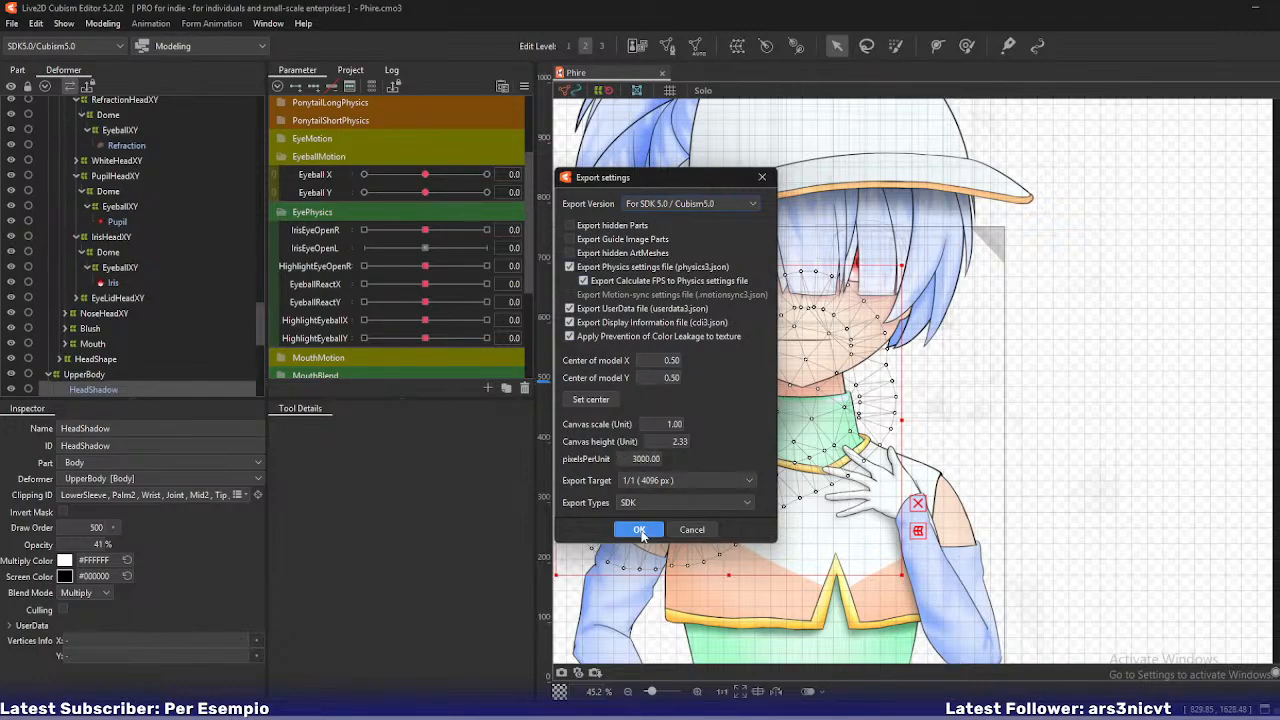
left_click(641, 531)
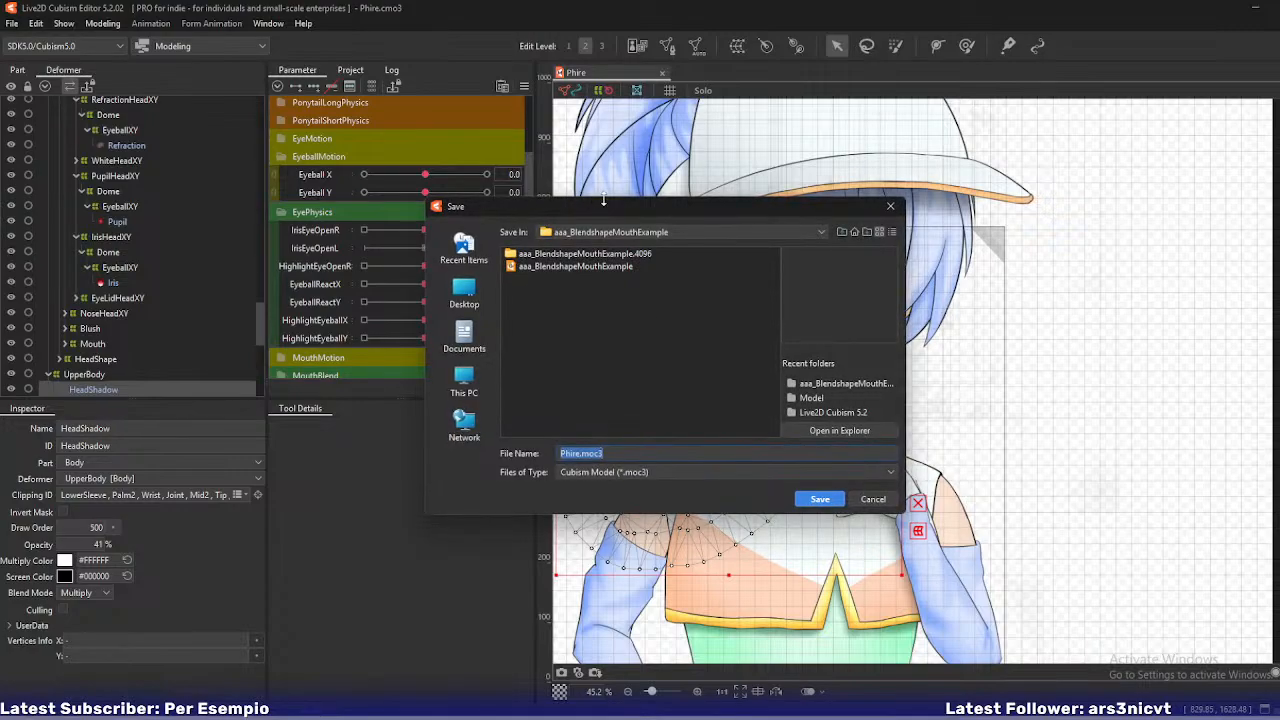
left_click_drag(598, 208, 0, 194)
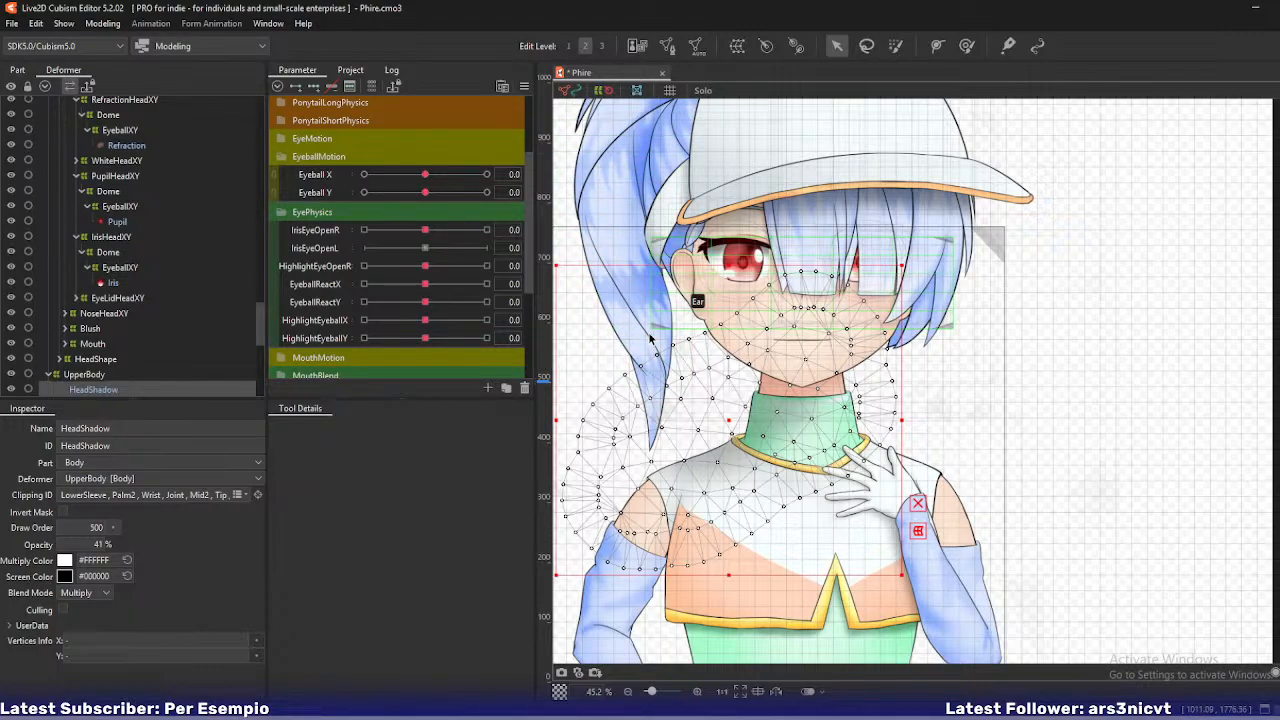
scroll(650, 340, "down", 2)
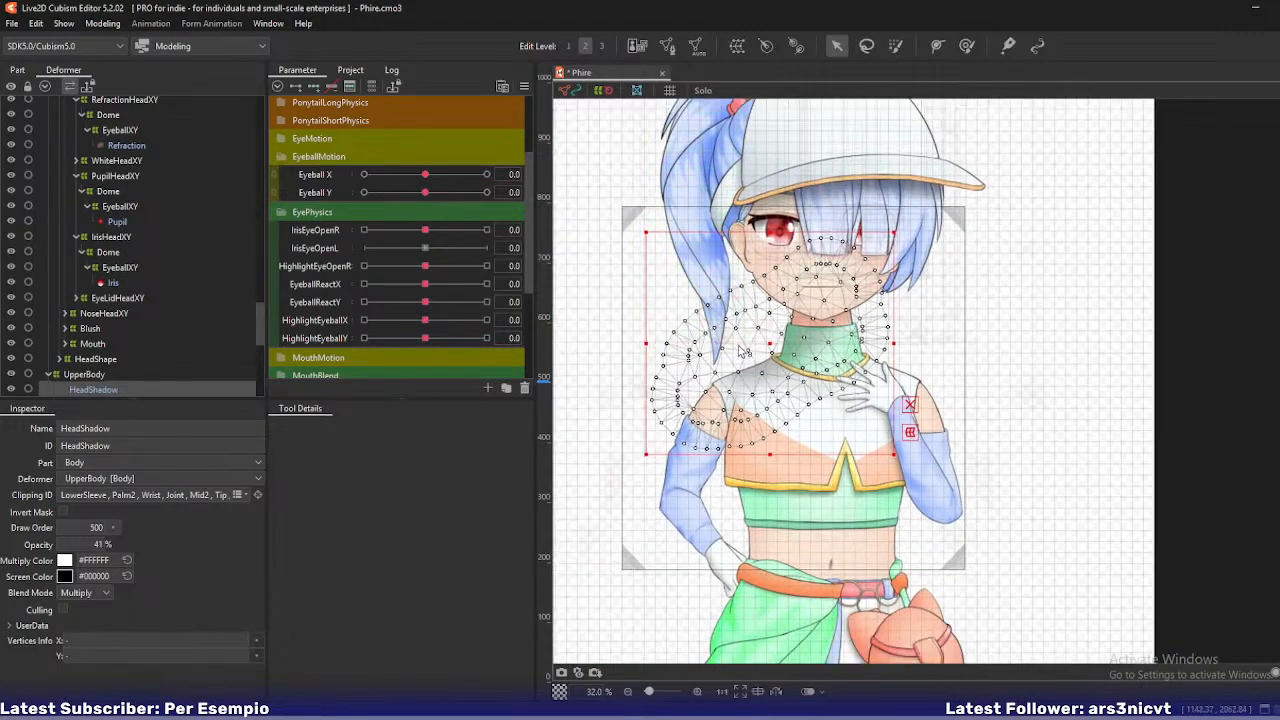
- Collapse the EyeballMotion and EyePhysics parameter groups and check the parameters inside the BrowMotion group
scroll(167, 299, "down", 2)
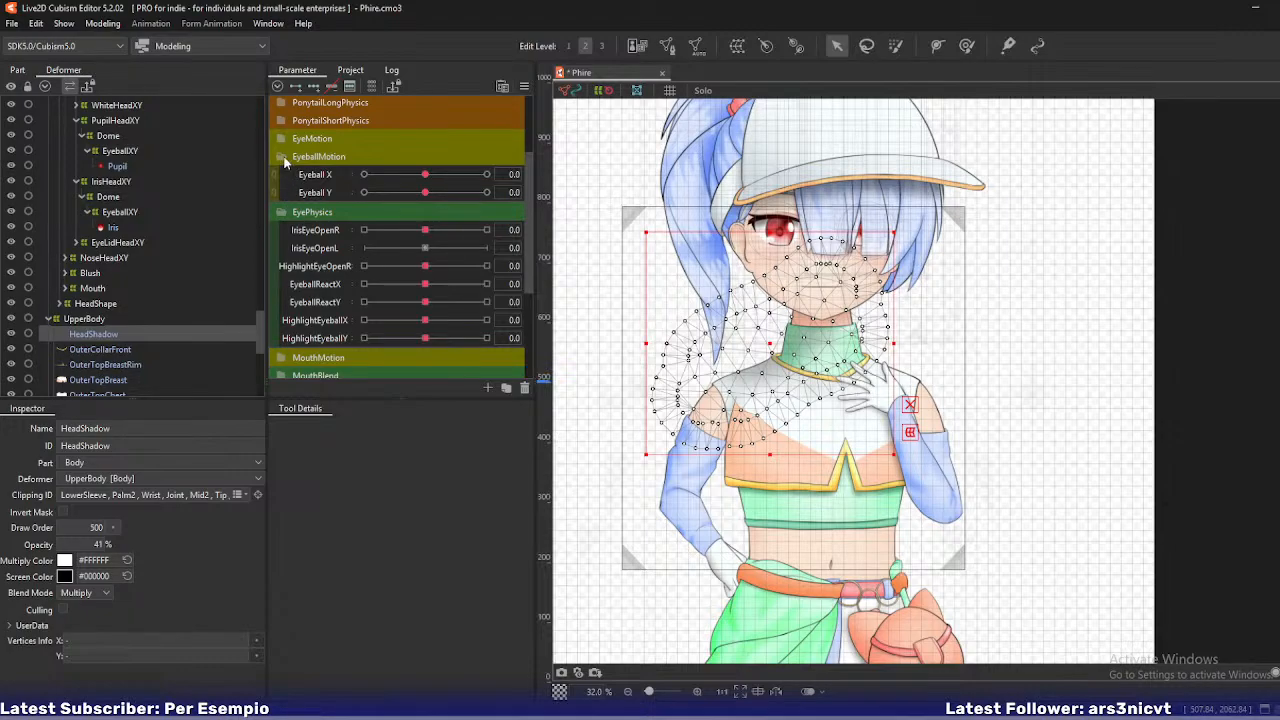
left_click(283, 157)
left_click(281, 175)
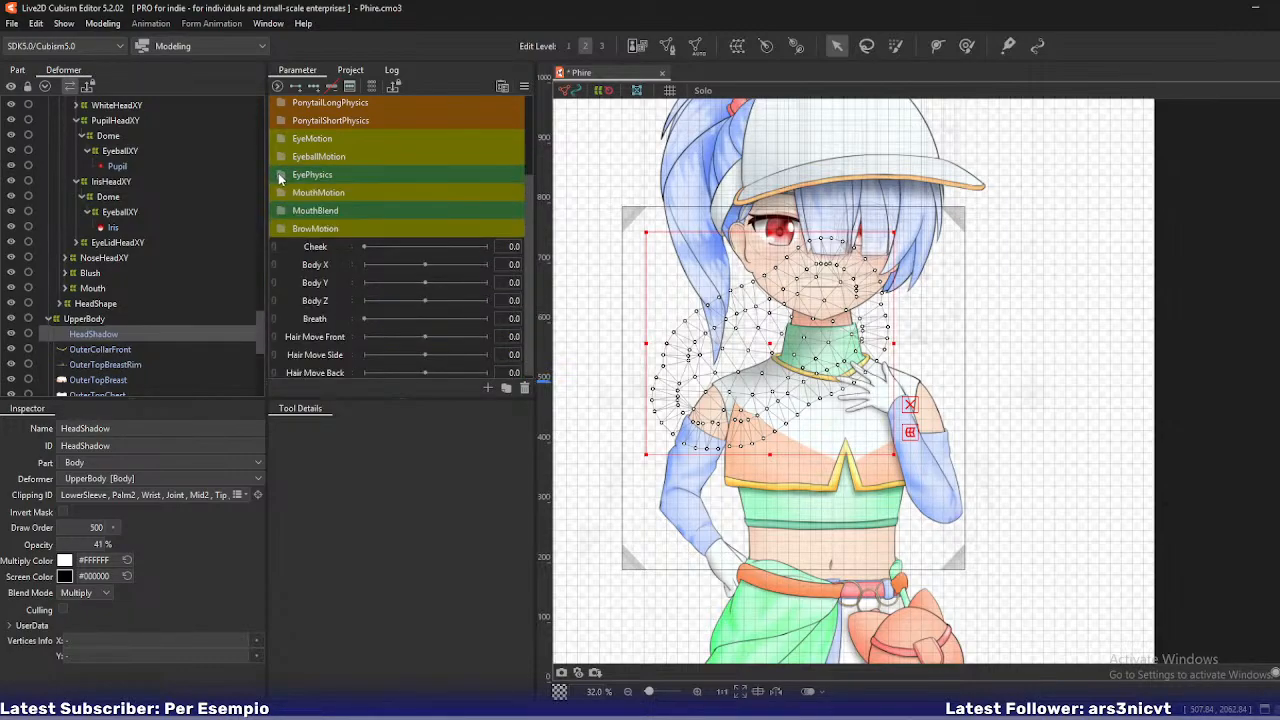
left_click(282, 229)
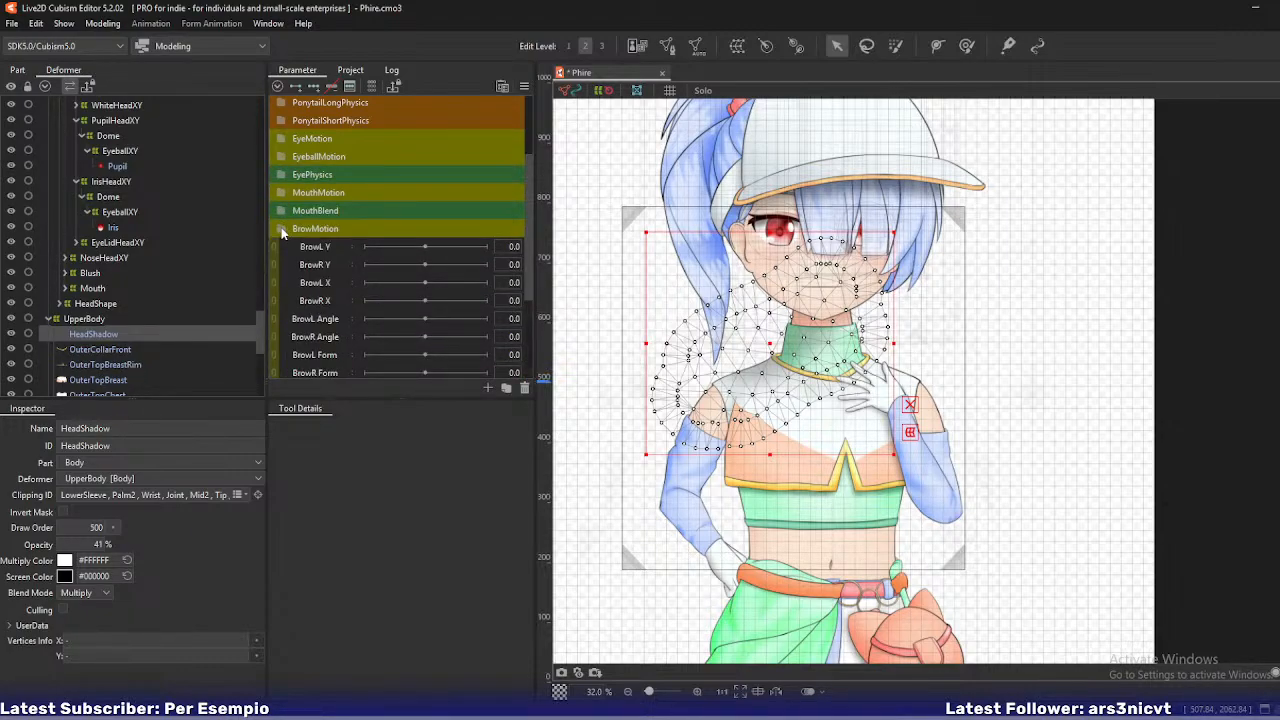
left_click(282, 229)
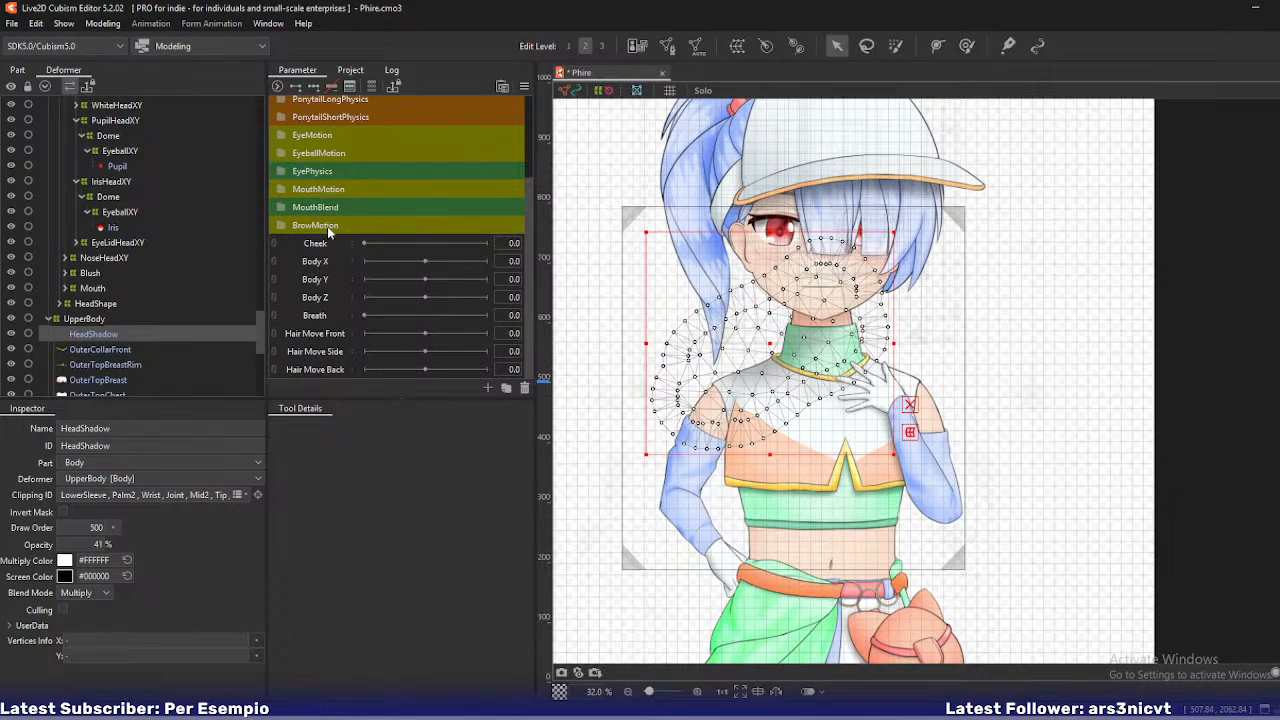
- Create a parameter folder named BodyLeanMotion directly below the BrowMotion group
left_click(506, 387)
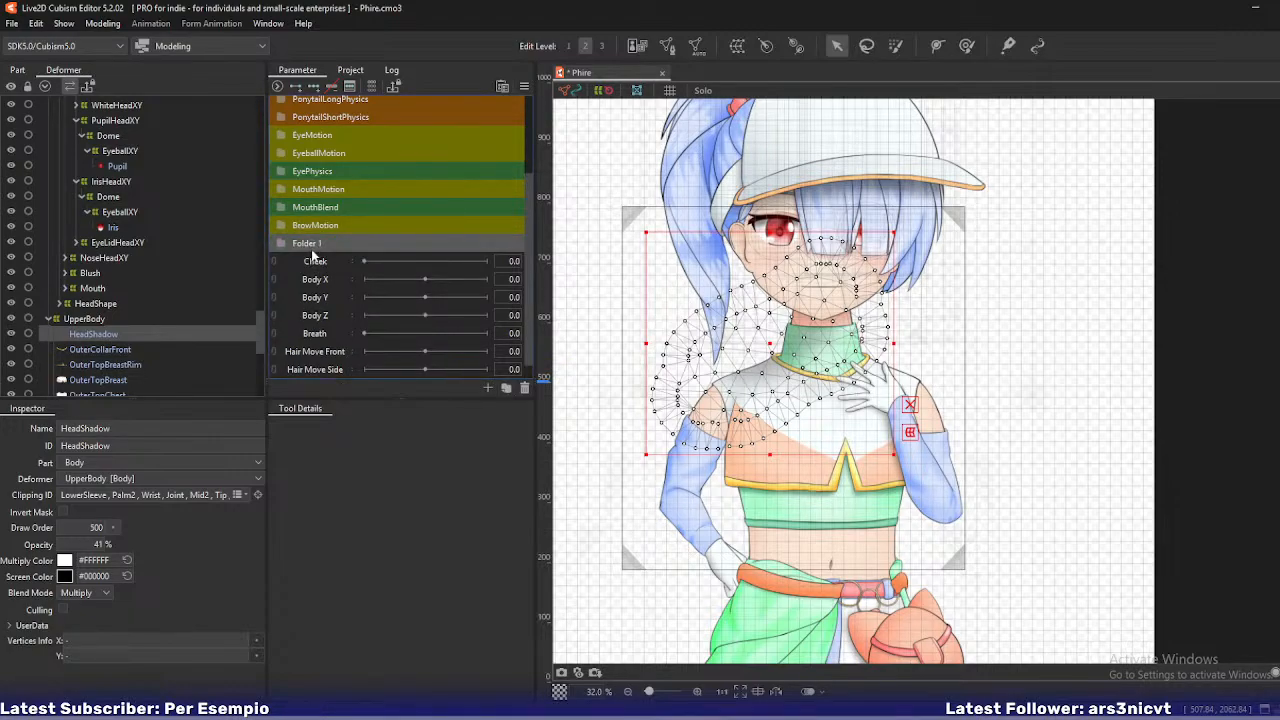
double_click(311, 244)
type("B")
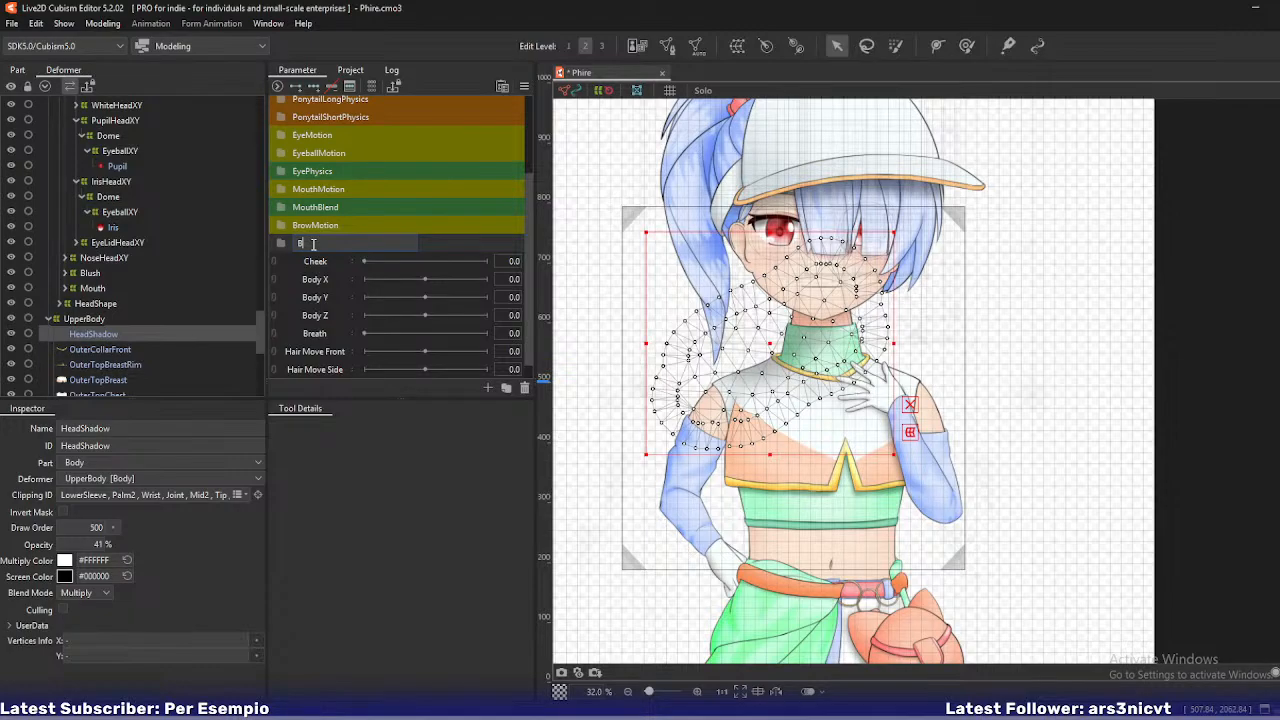
type("odyLeanMotion")
key("Return")
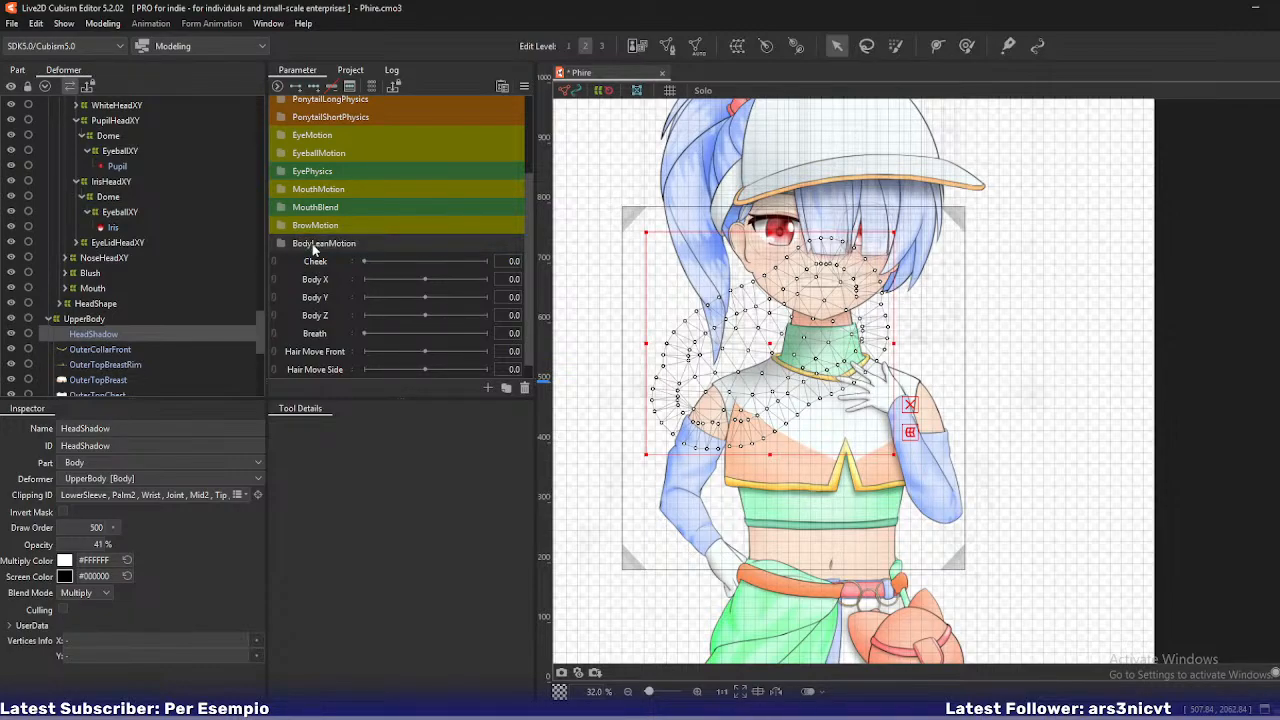
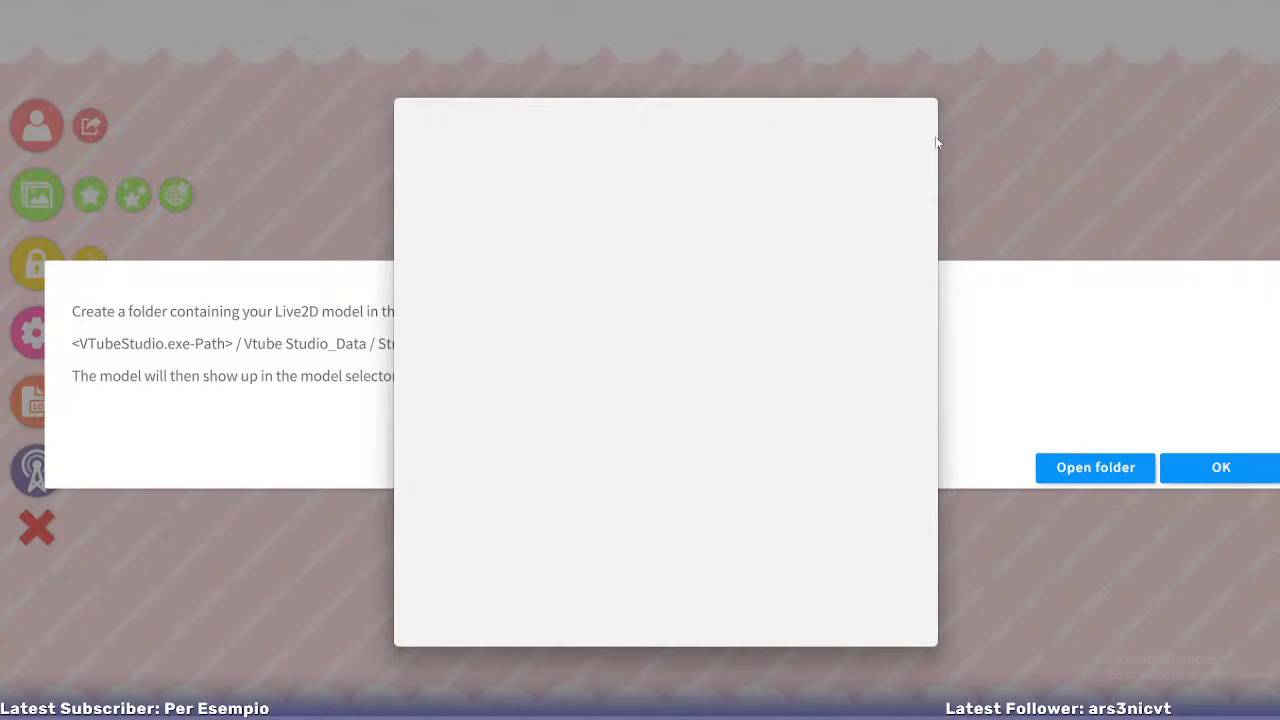
- Close the Cubism Viewer windows and dismiss the model import notice in VTube Studio
left_click(922, 108)
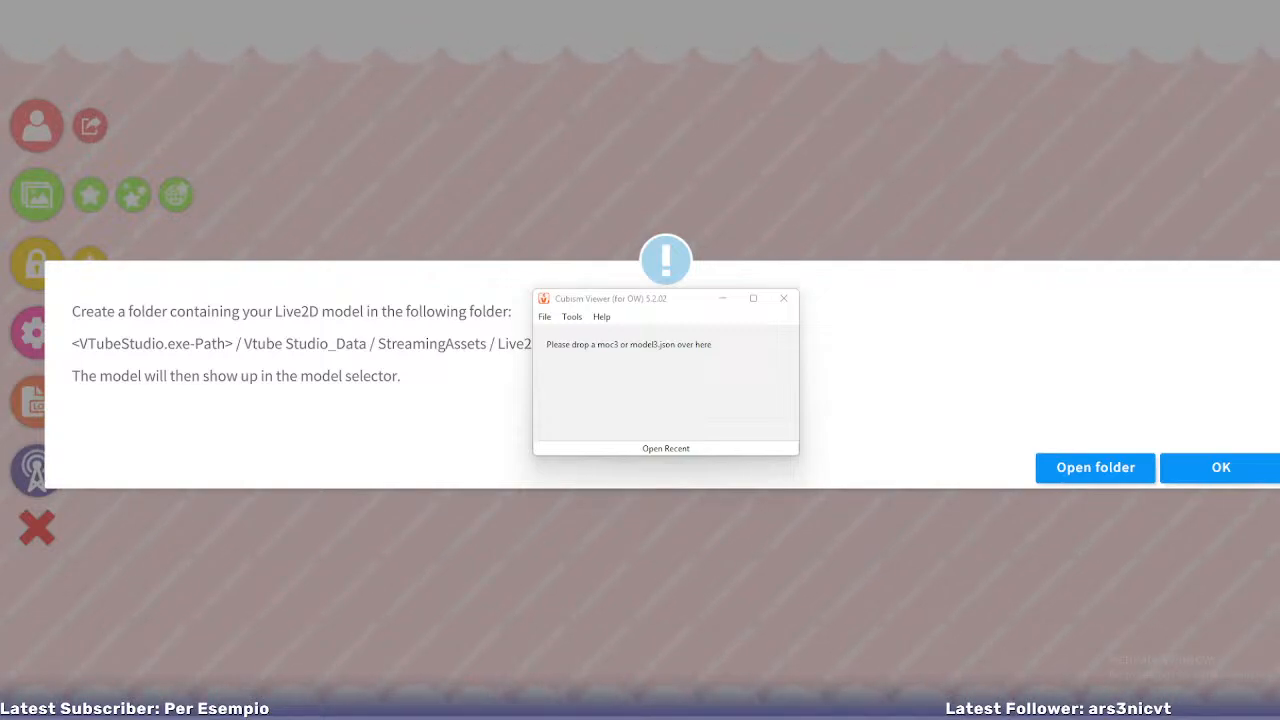
left_click(785, 300)
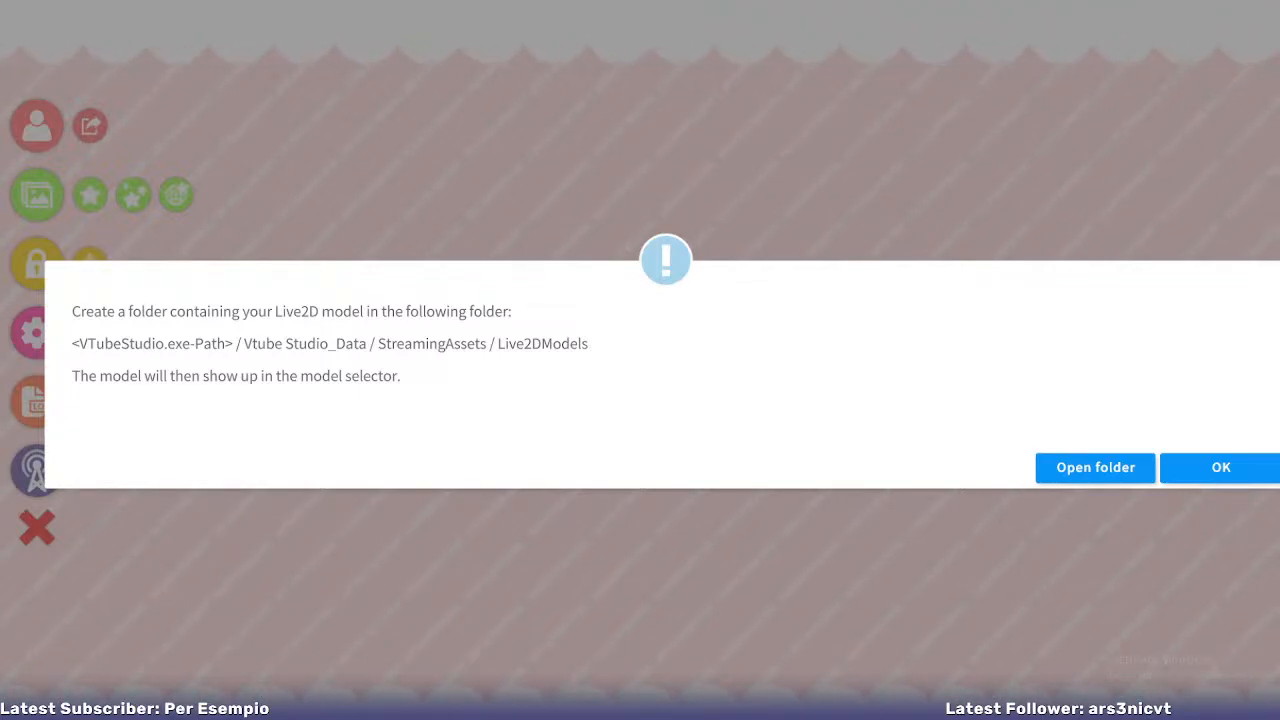
left_click(1243, 462)
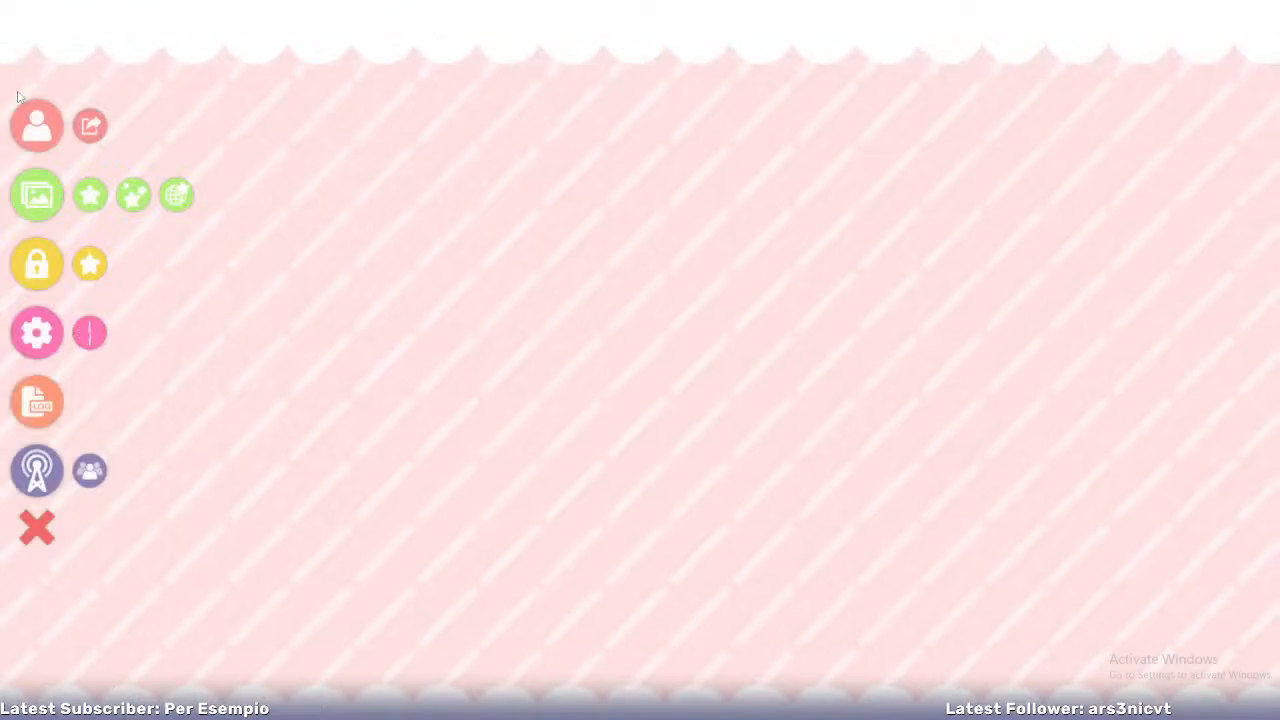
- Load the Phire model from the model selector and run Auto-Setup for it
left_click(37, 125)
left_click(38, 126)
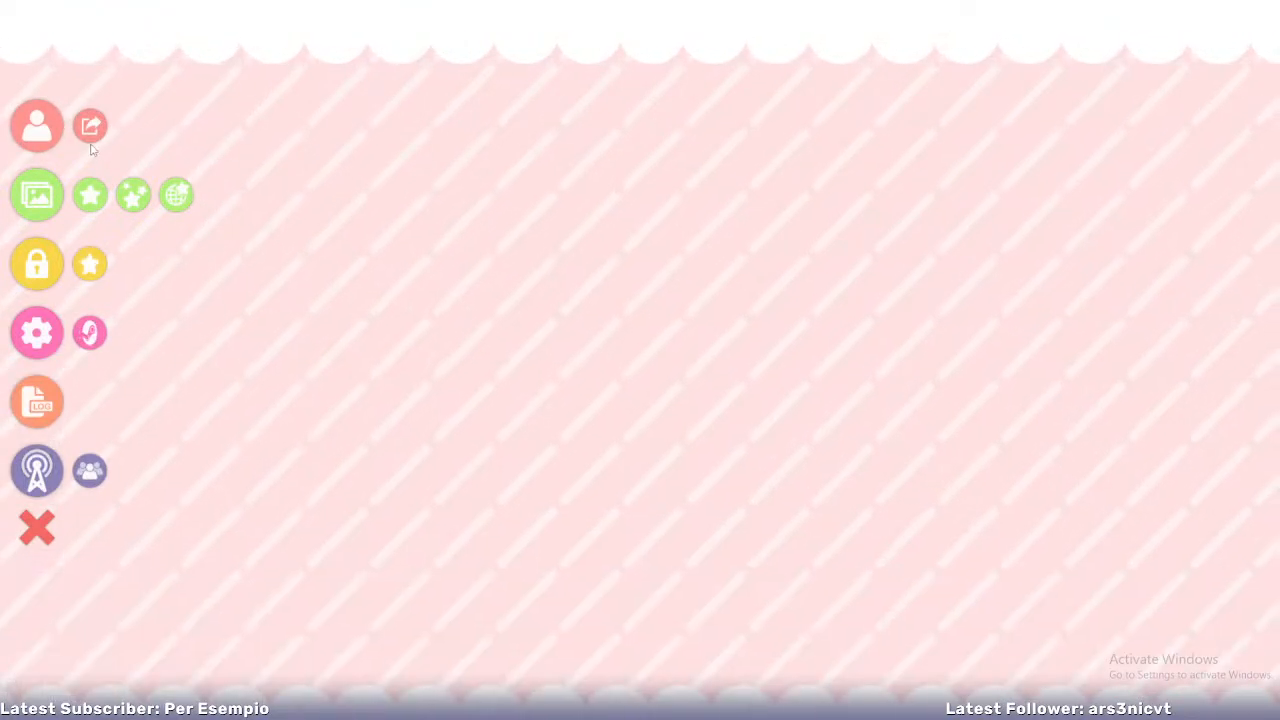
left_click(37, 125)
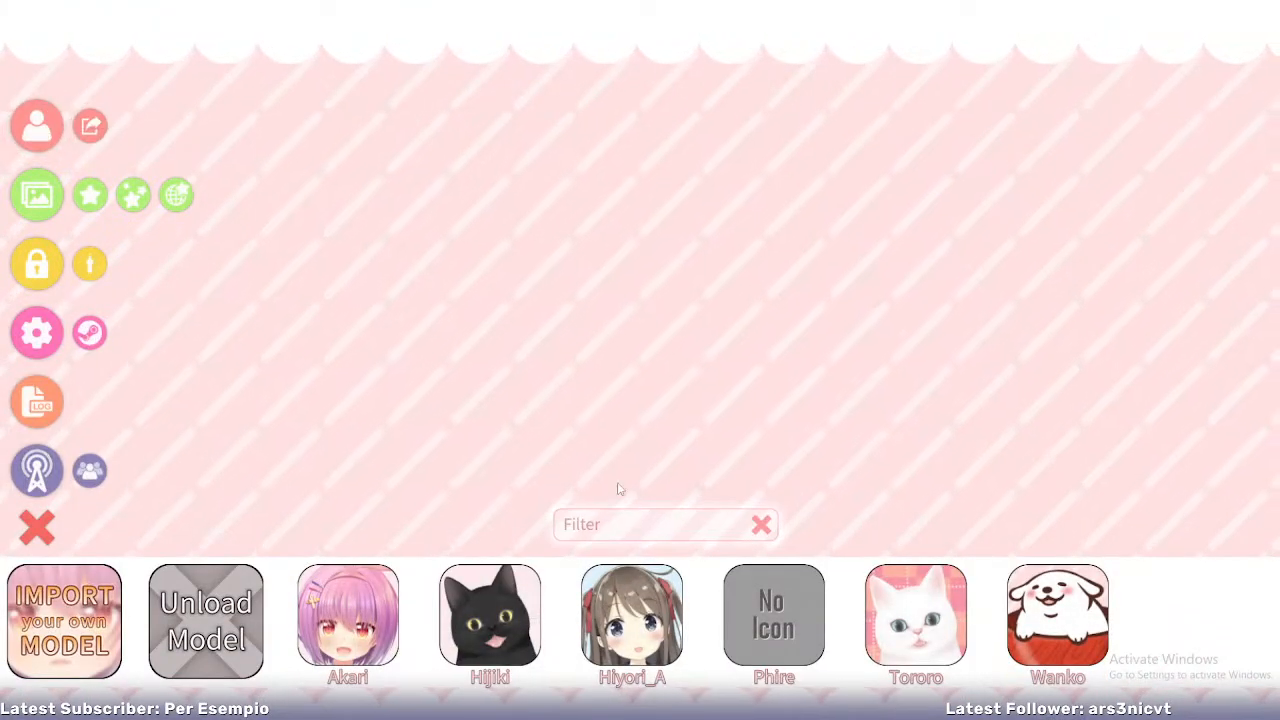
left_click(774, 614)
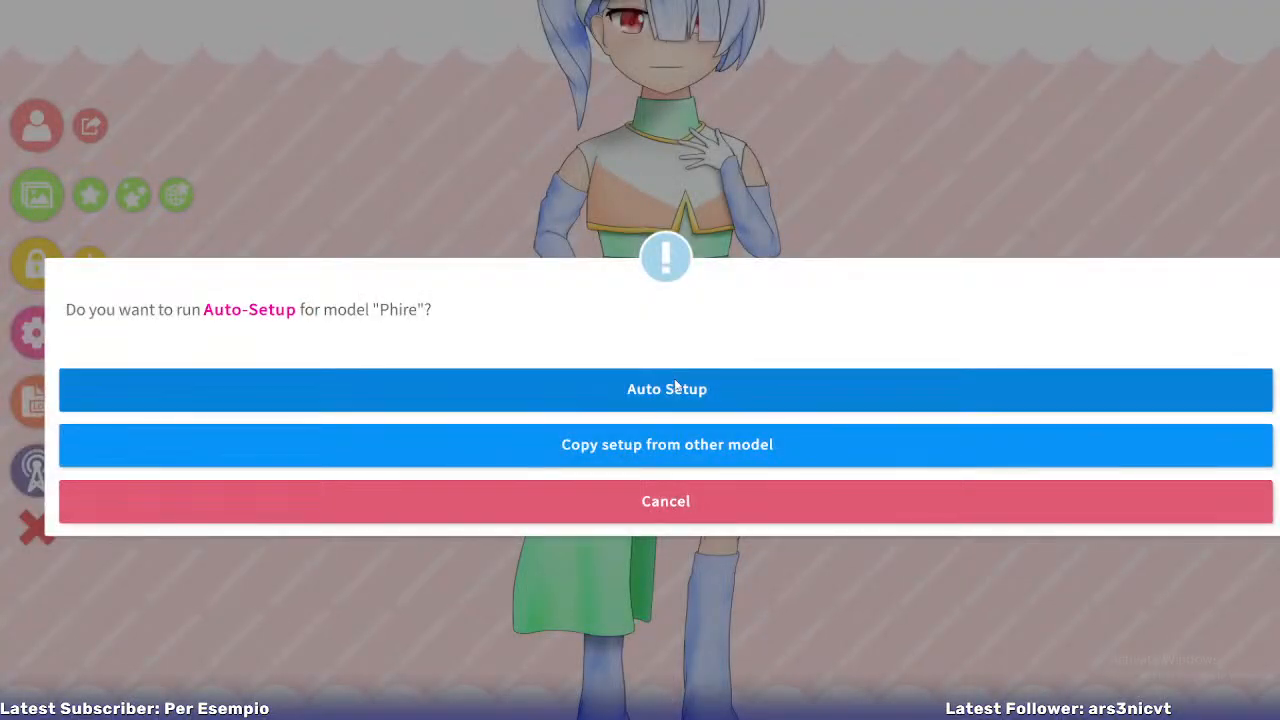
left_click(646, 390)
left_click(888, 381)
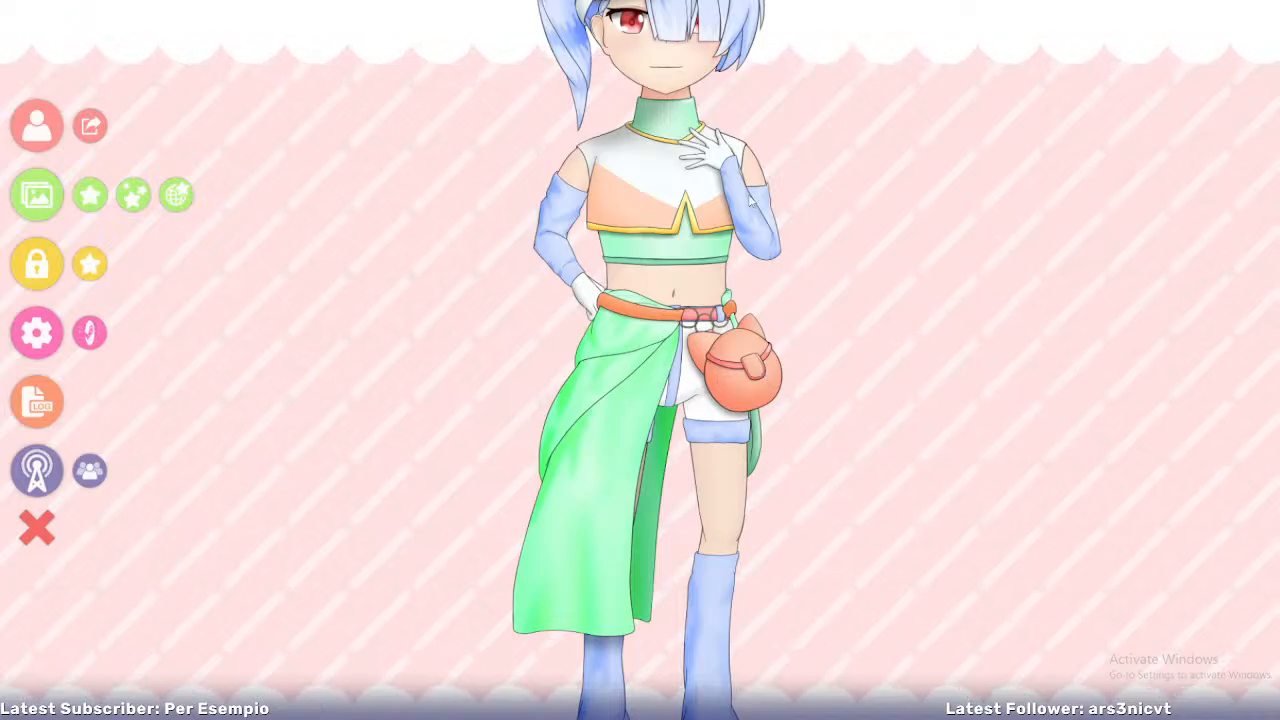
- Resize the Phire model and place it in the lower-left corner of the scene with only the head in view
scroll(697, 303, "down", 5)
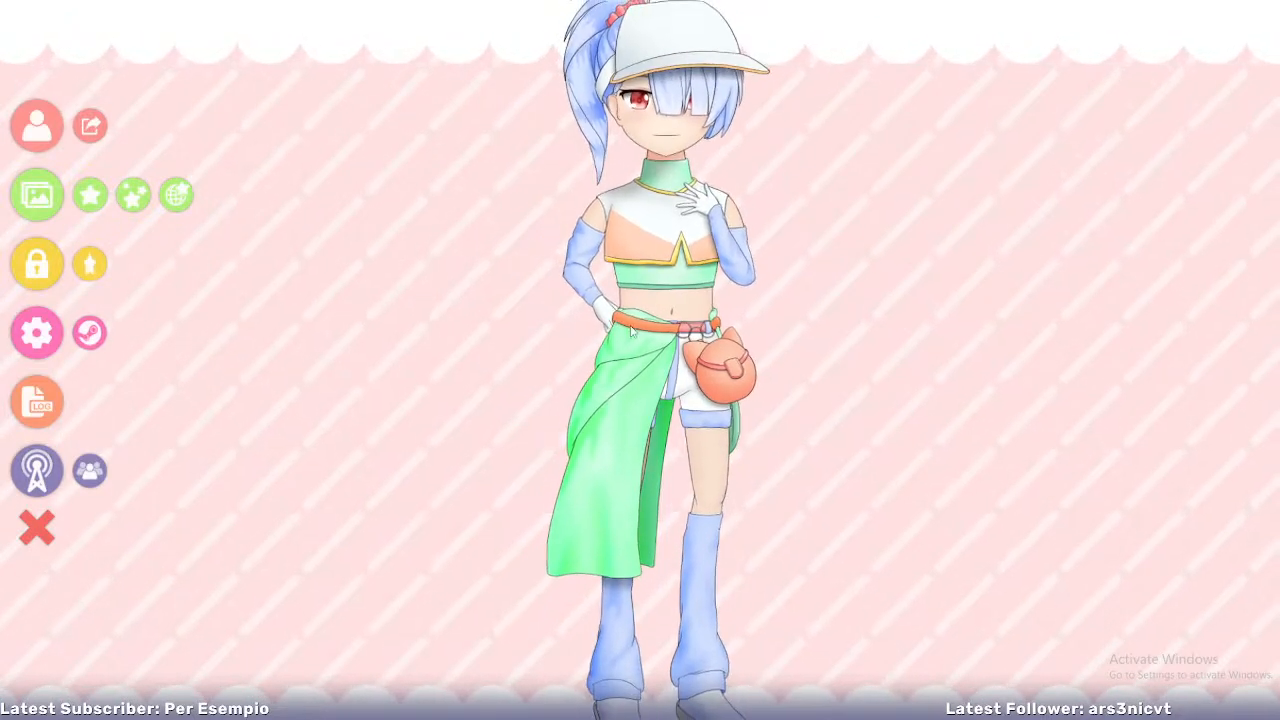
left_click_drag(697, 303, 248, 620)
scroll(248, 612, "up", 5)
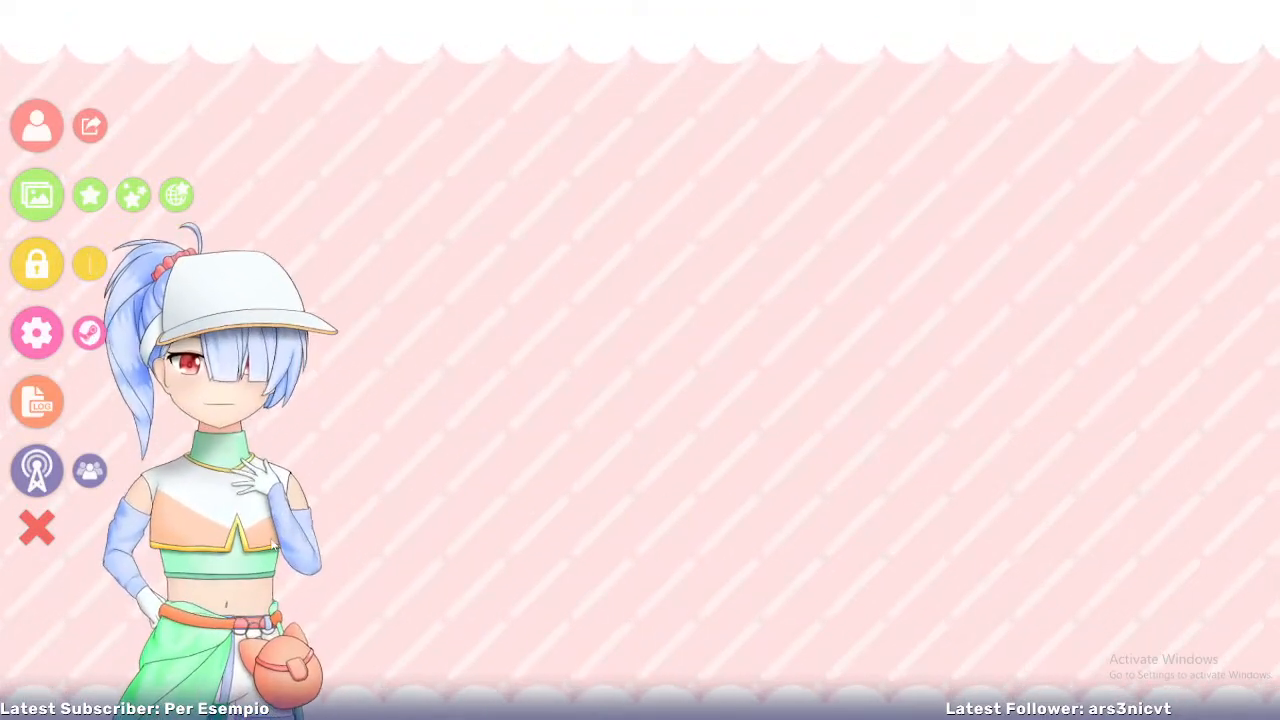
left_click_drag(255, 470, 215, 716)
left_click_drag(244, 548, 262, 591)
left_click(36, 331)
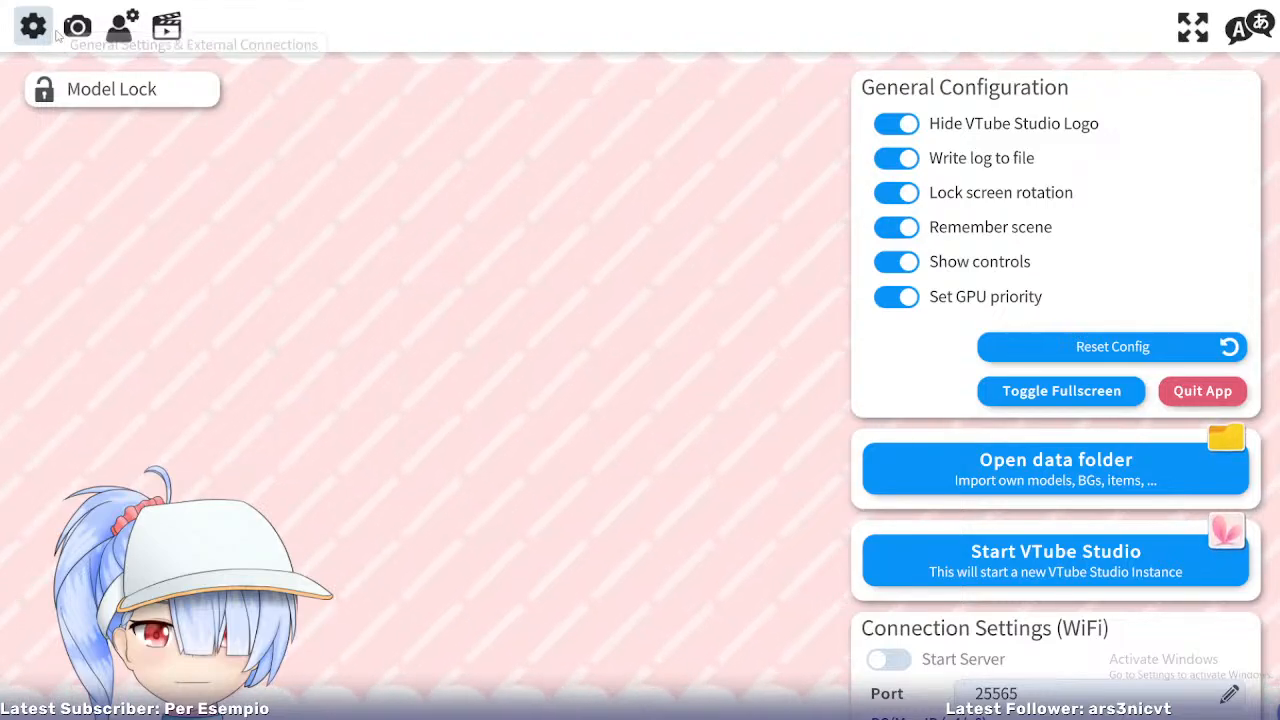
double_click(362, 273)
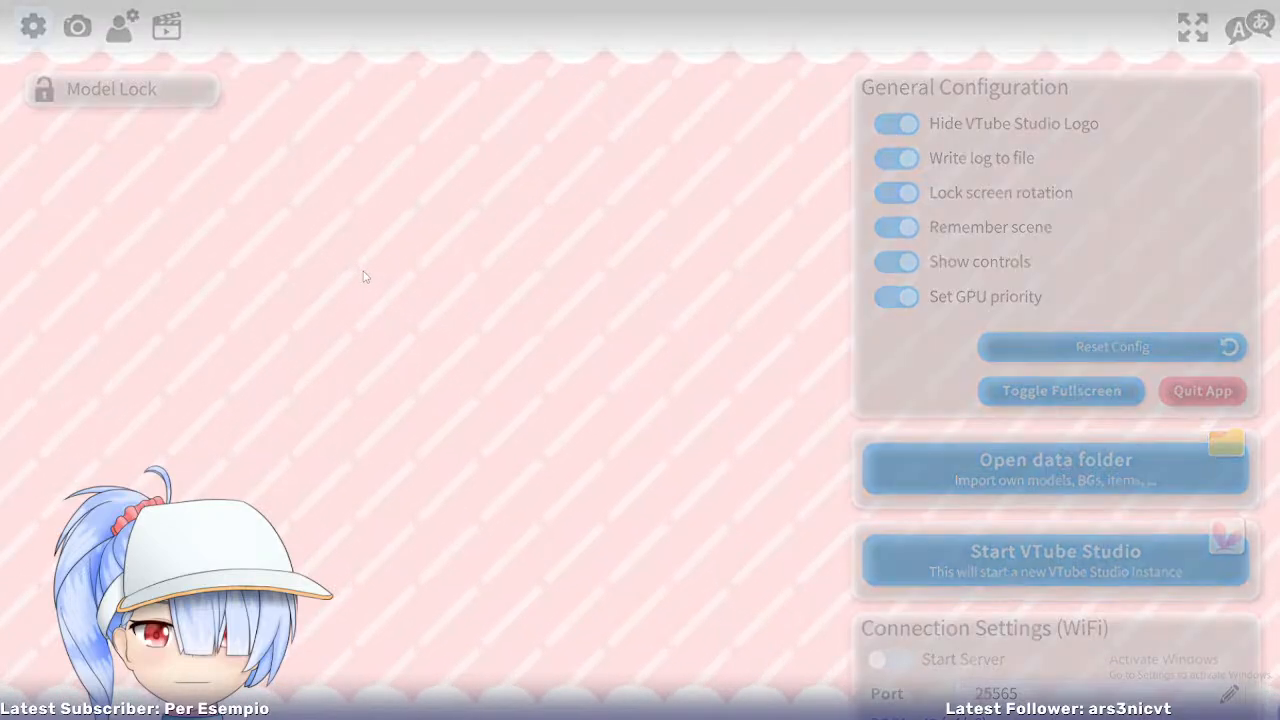
double_click(186, 258)
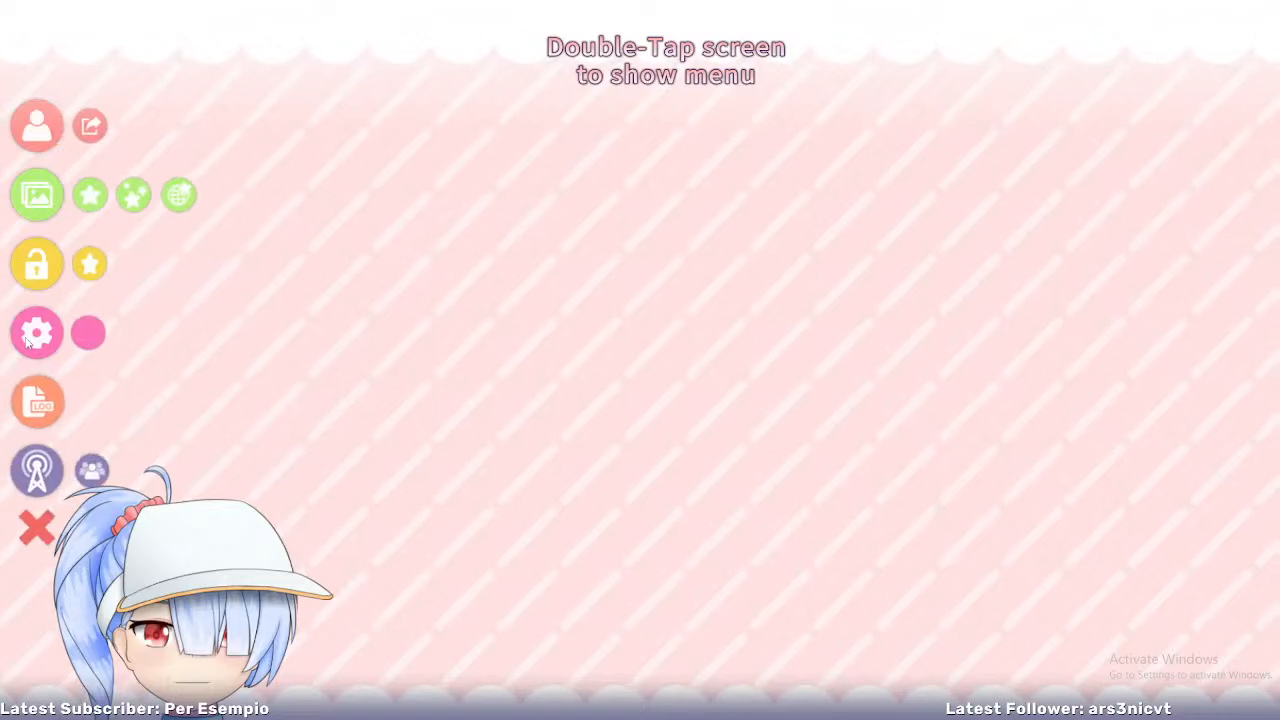
left_click(34, 338)
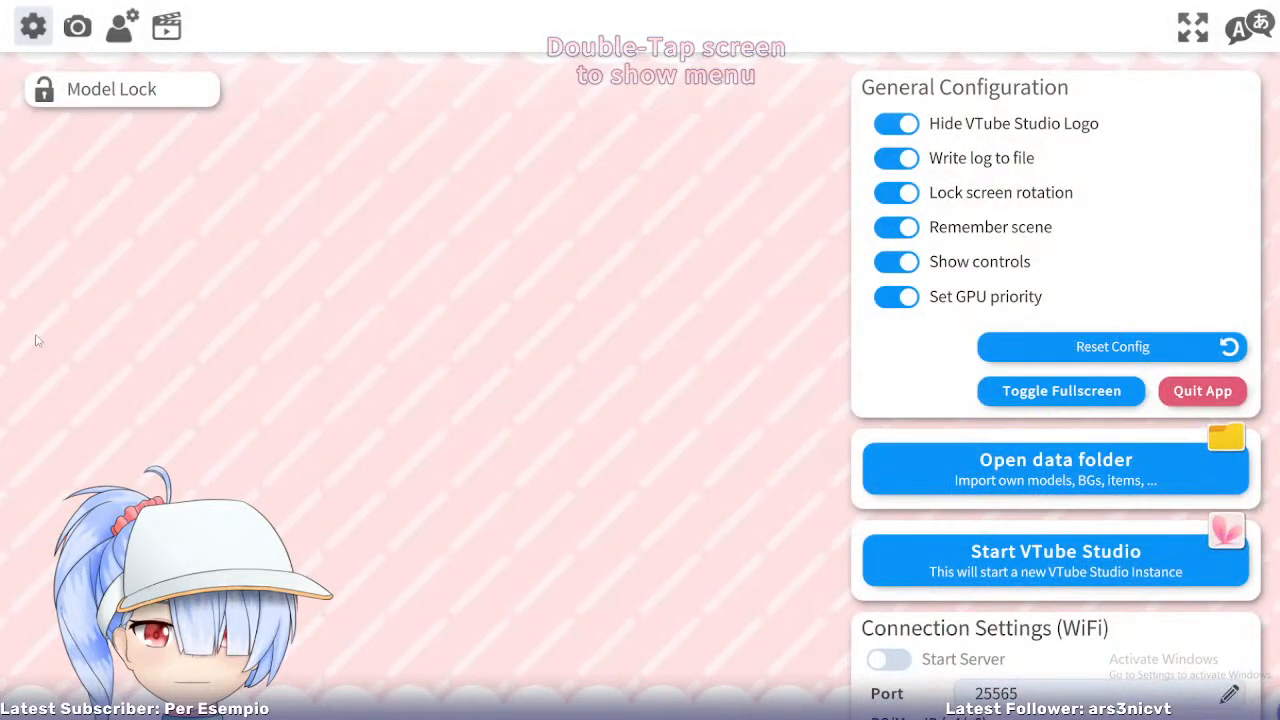
double_click(252, 331)
double_click(279, 350)
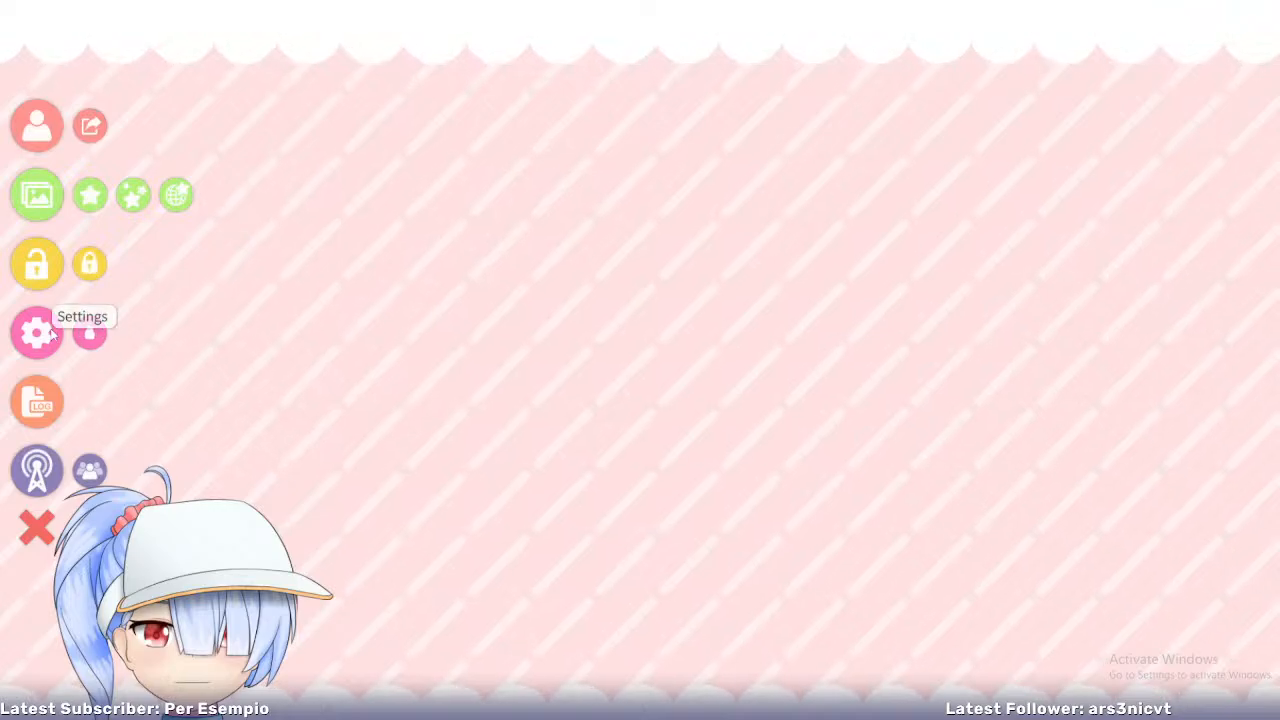
double_click(265, 305)
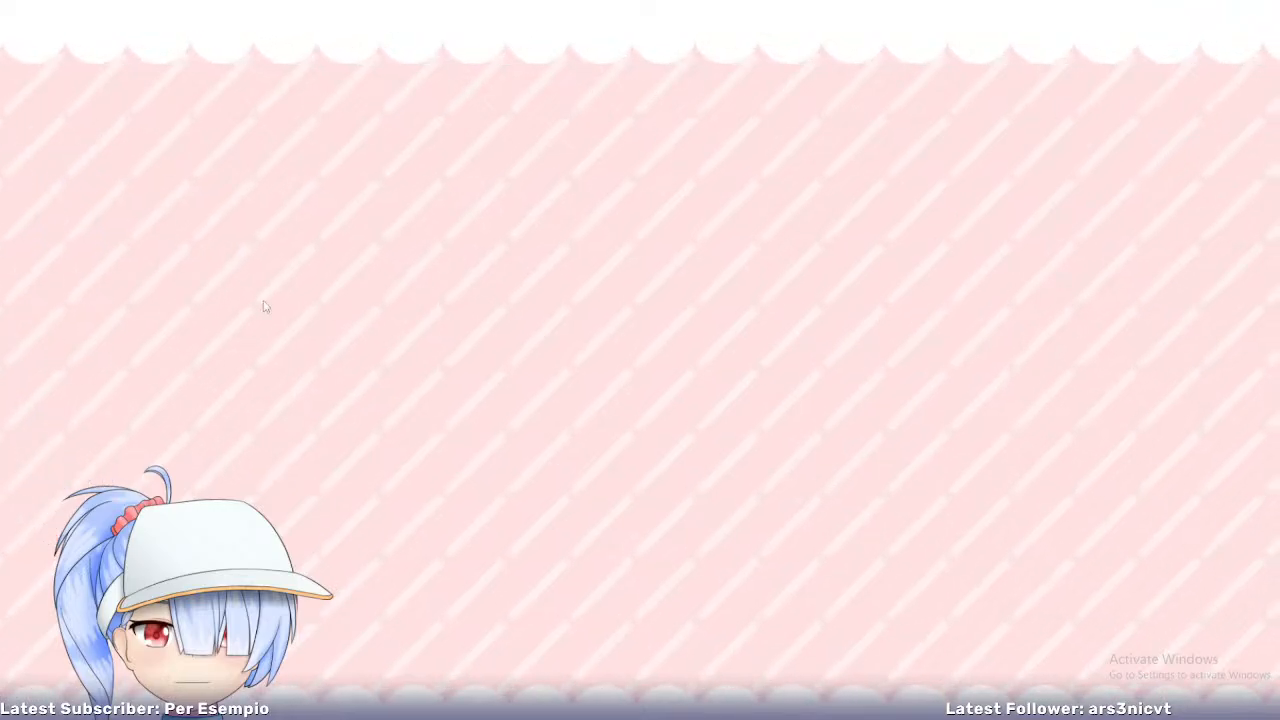
double_click(54, 348)
- Open the webcam tracking settings and choose the c922 Pro Stream Webcam as the tracking camera
left_click(45, 338)
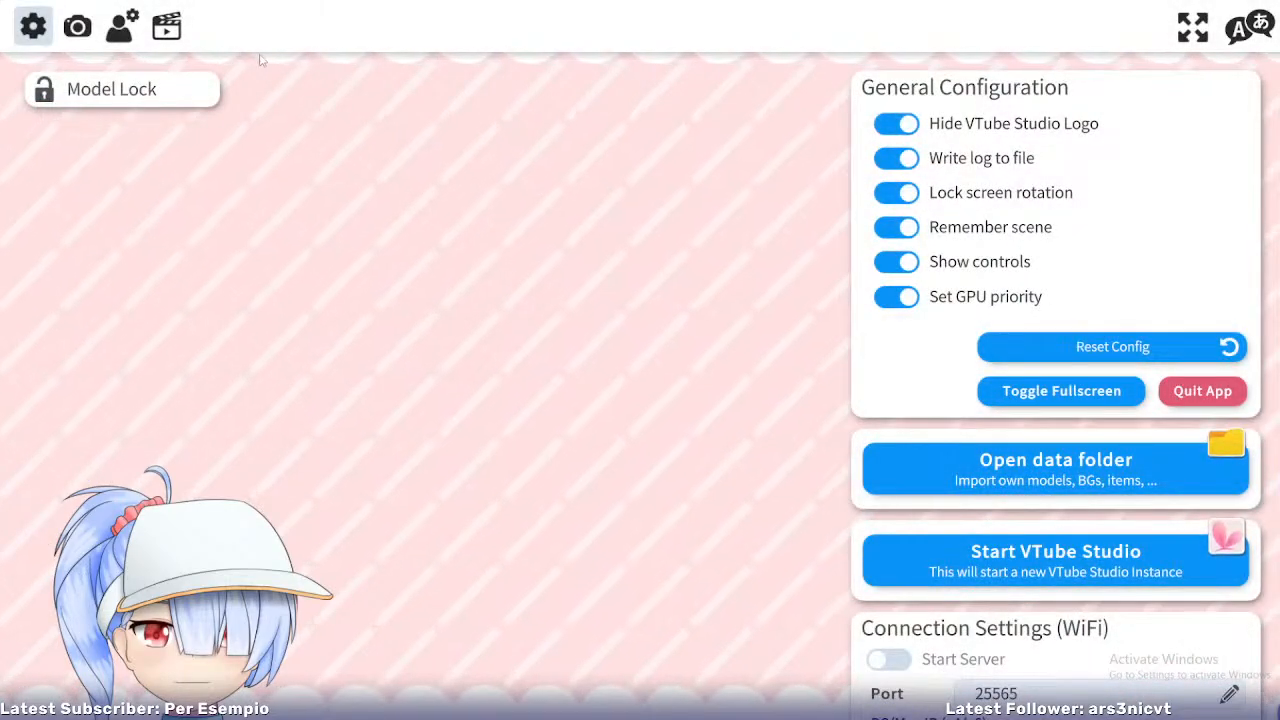
left_click(88, 30)
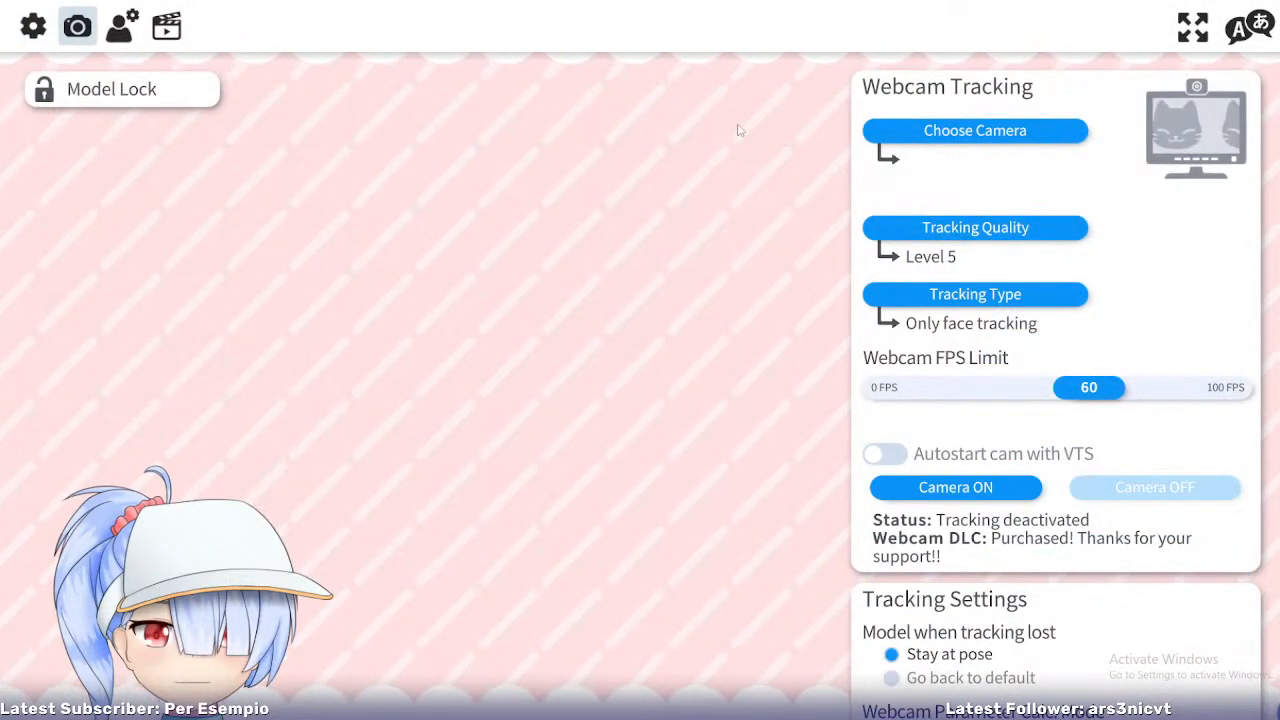
left_click(990, 136)
left_click(600, 232)
left_click(893, 522)
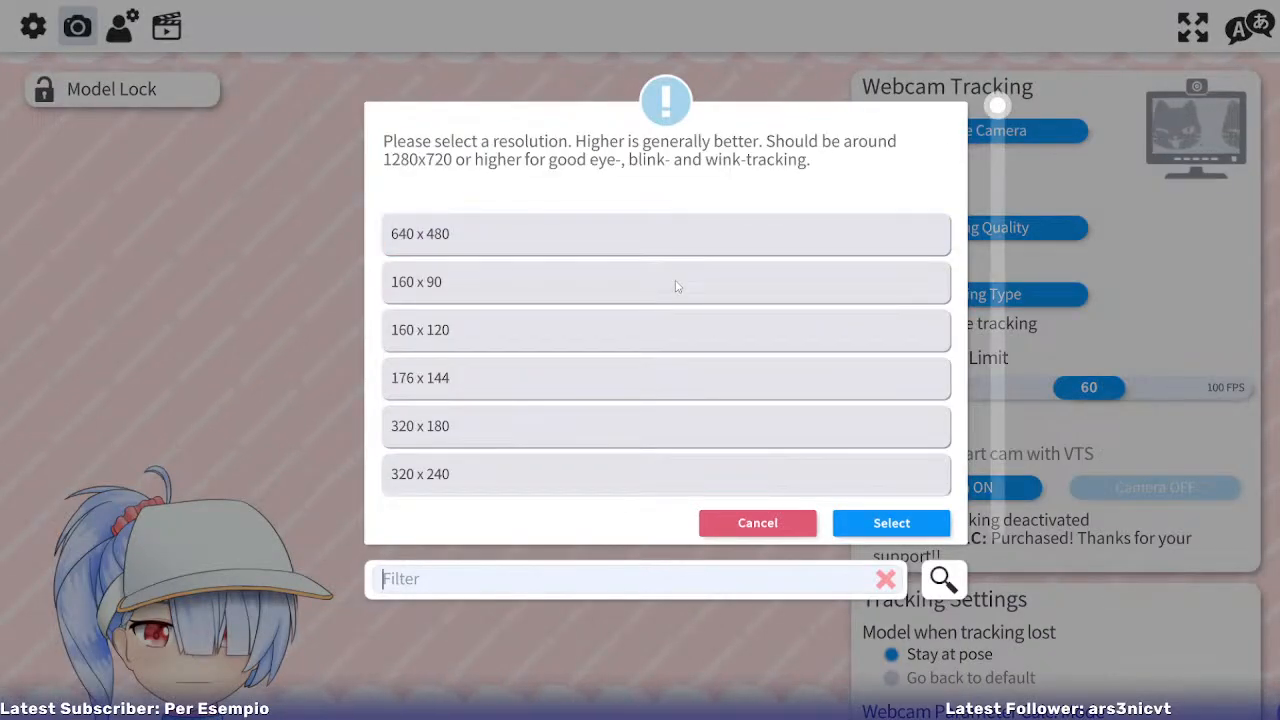
- Set the webcam resolution to 1920 x 1080
scroll(672, 289, "down", 3)
scroll(672, 289, "up", 3)
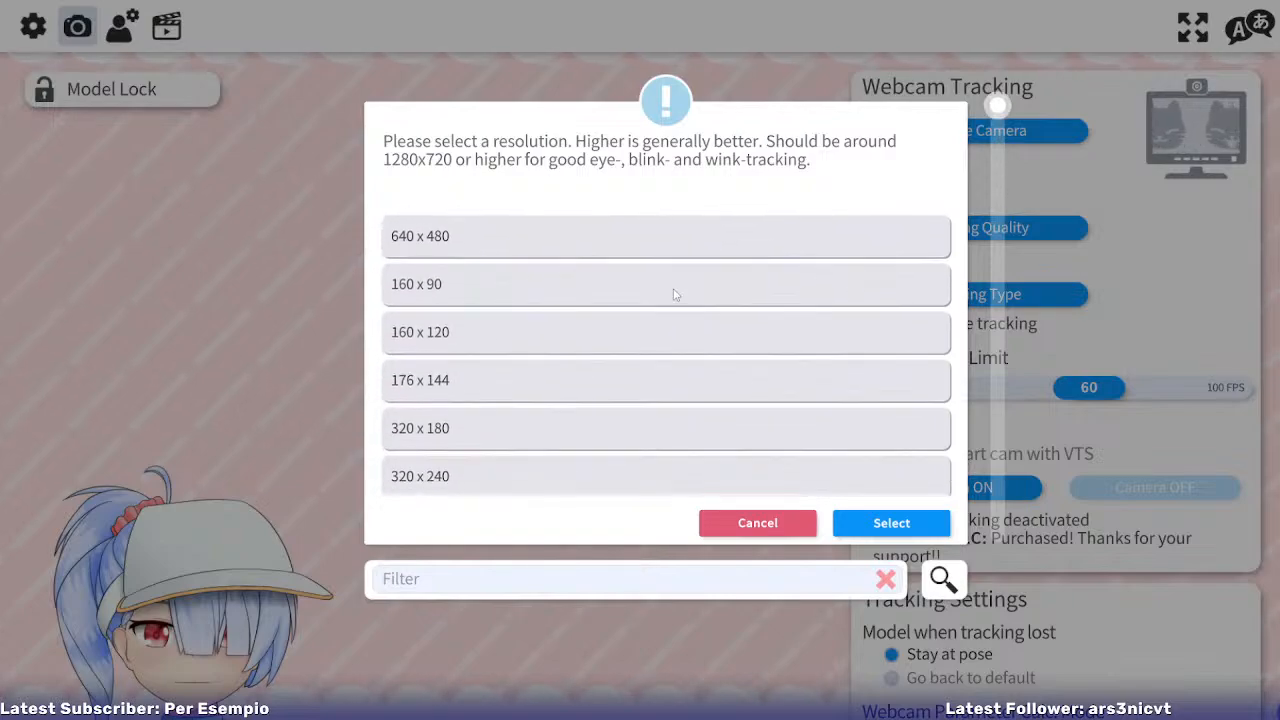
scroll(673, 294, "down", 10)
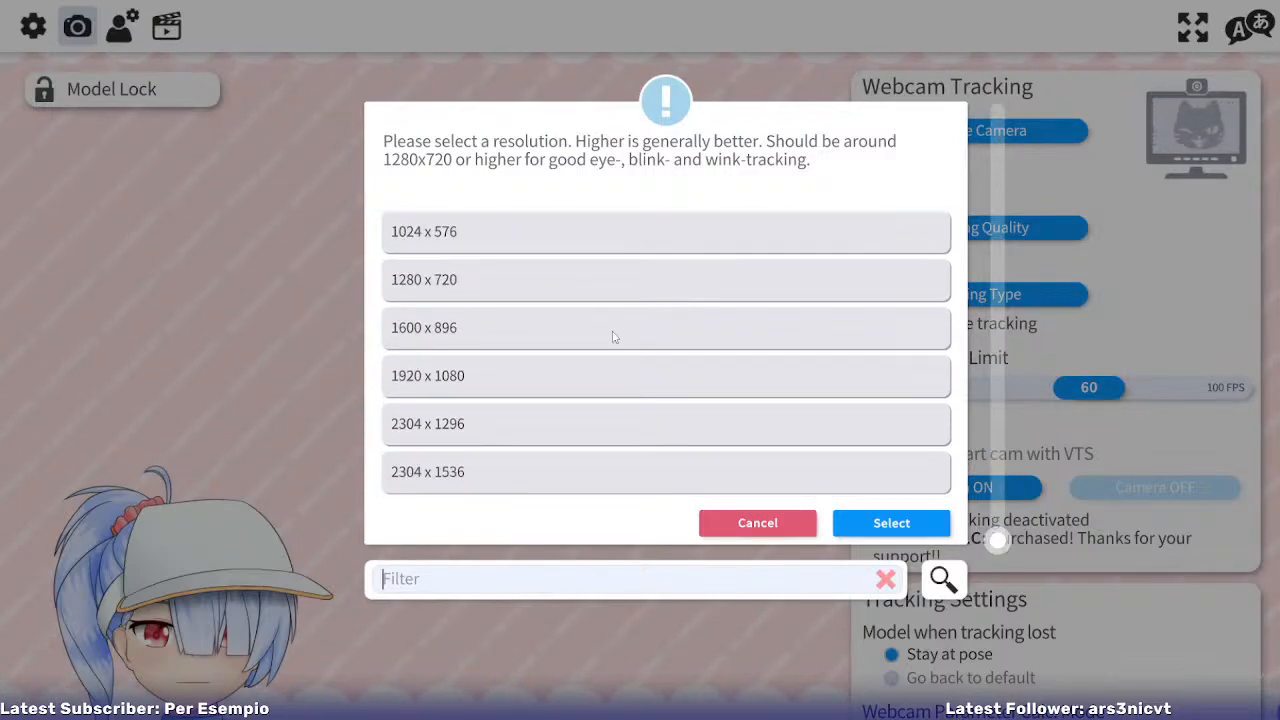
left_click(603, 287)
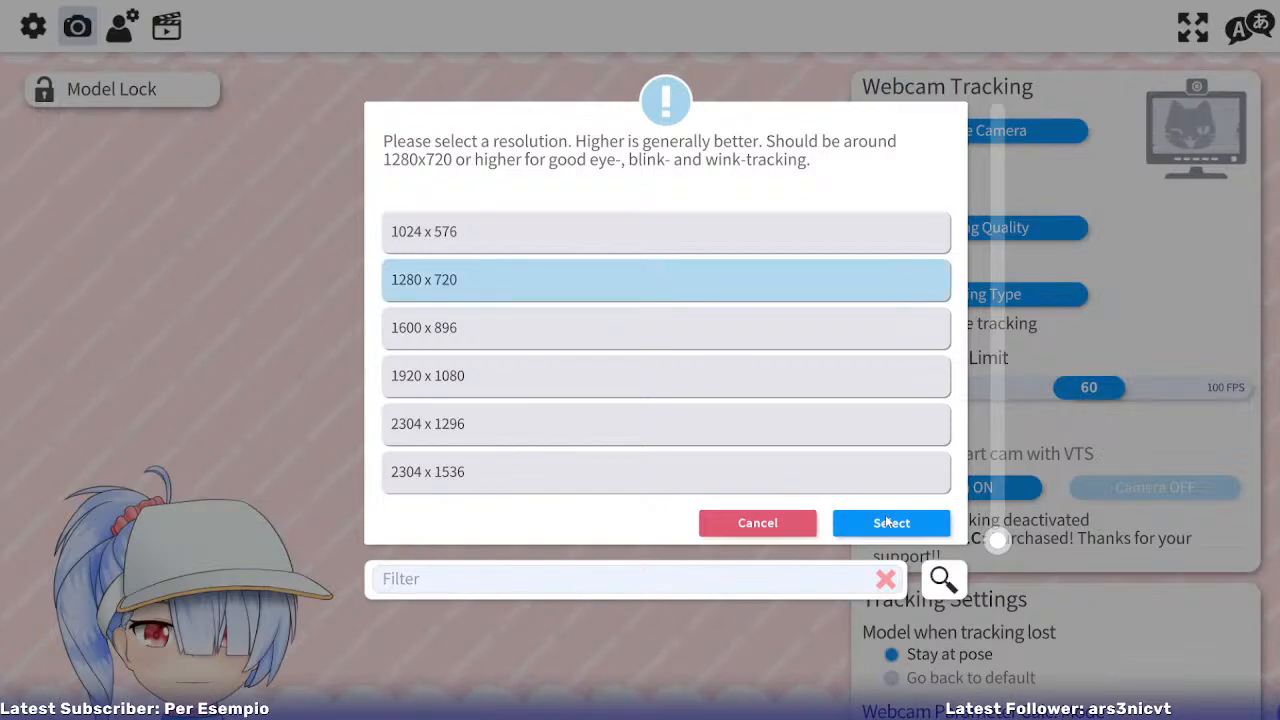
left_click(688, 381)
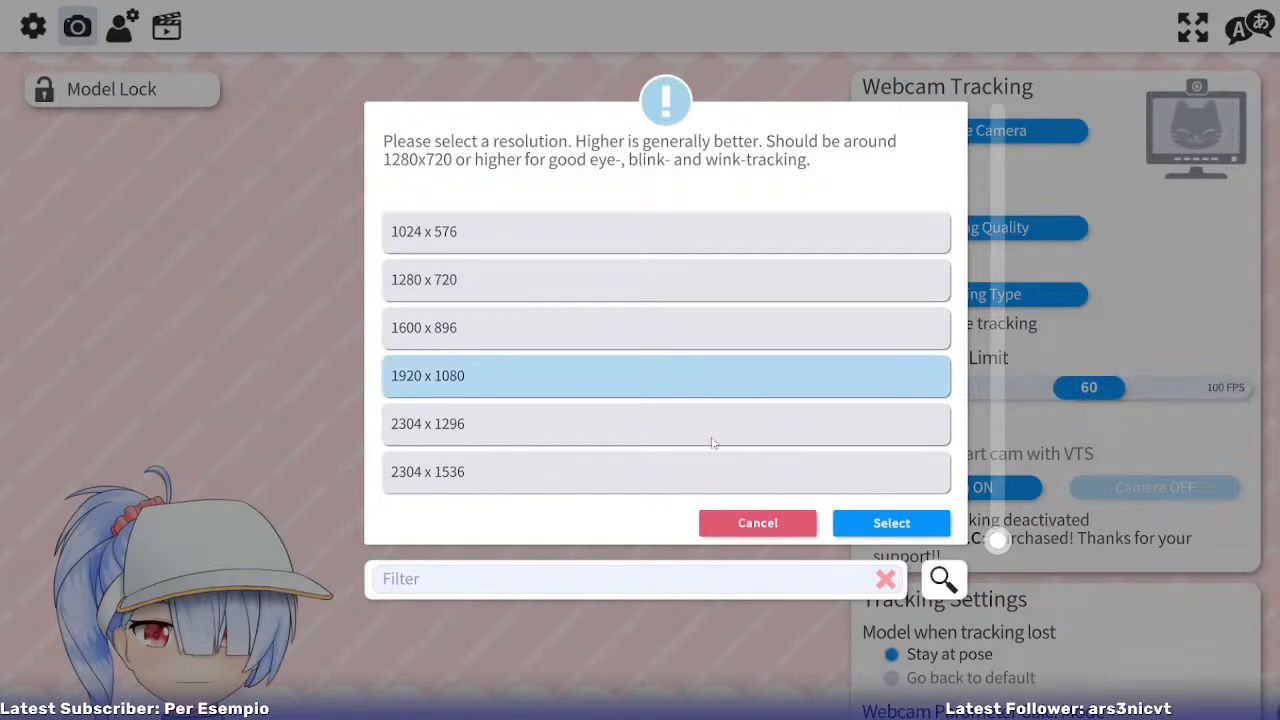
left_click(896, 526)
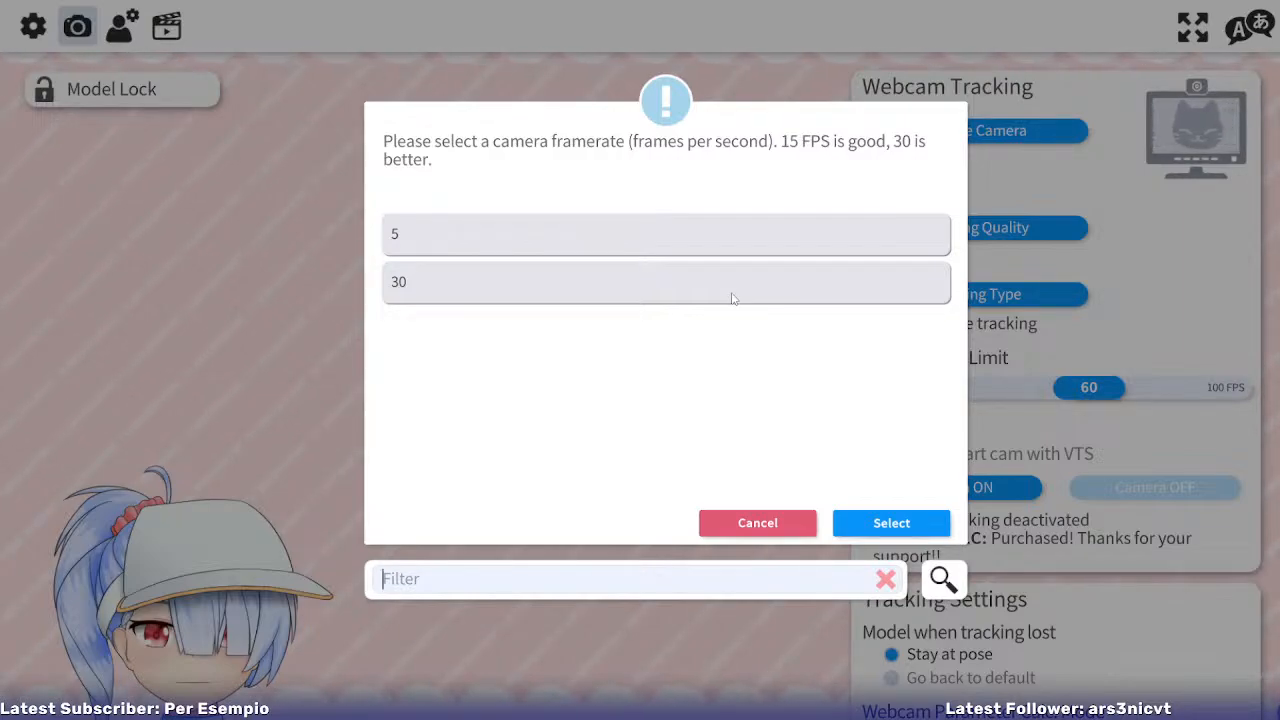
- Set the webcam framerate to 30 FPS and the color format to MJPEG
left_click(615, 290)
left_click(880, 526)
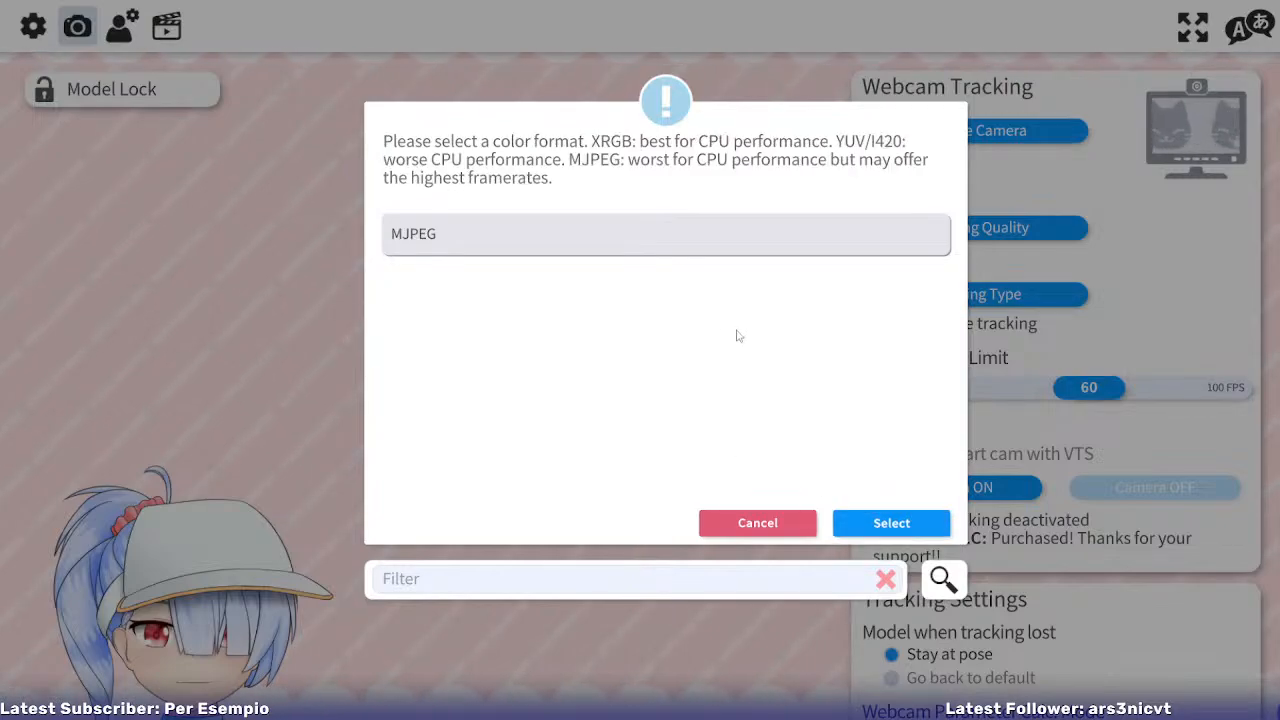
left_click(692, 243)
left_click(874, 523)
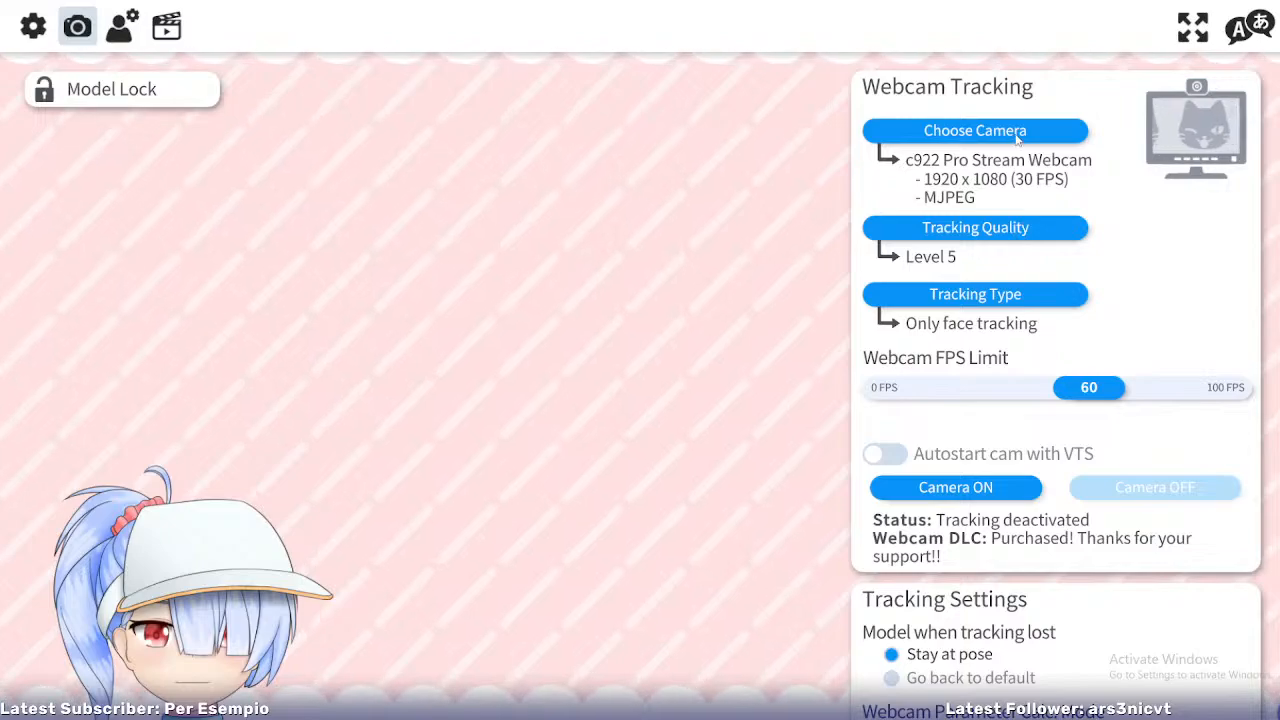
- Set the tracking quality to the Google Mediapipe Webcam Tracker
left_click(1008, 228)
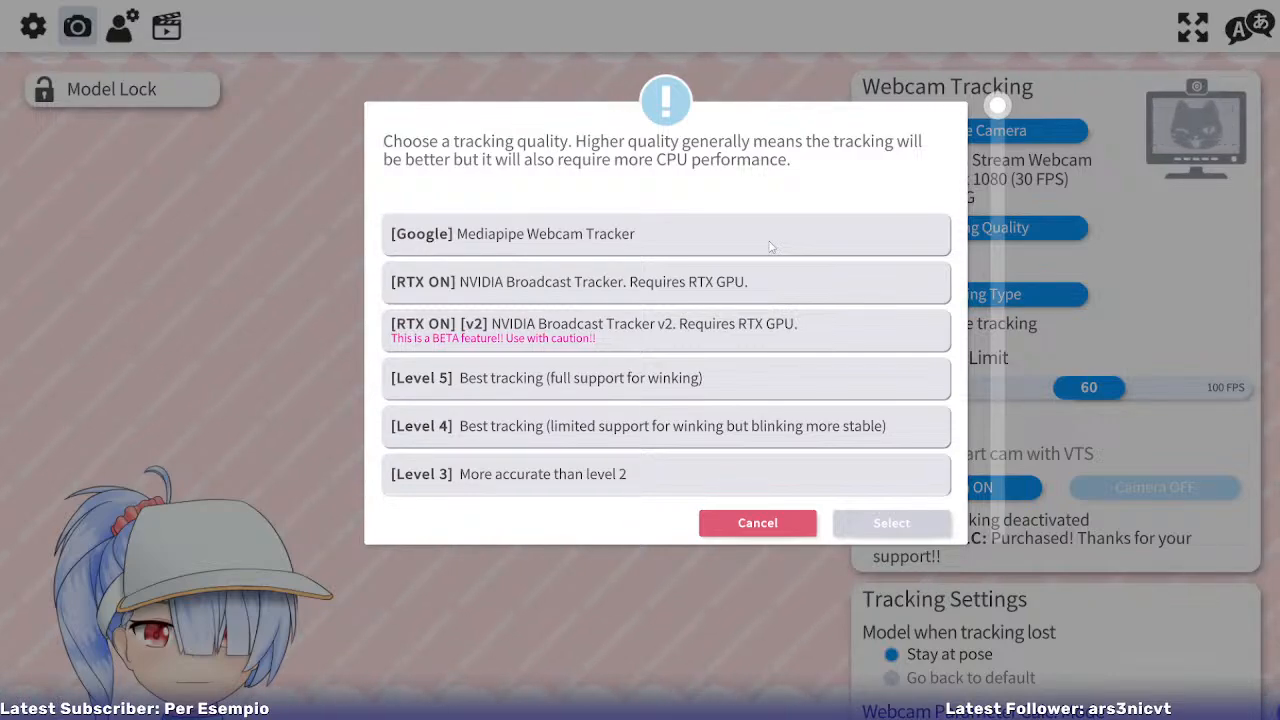
left_click(769, 247)
left_click(877, 525)
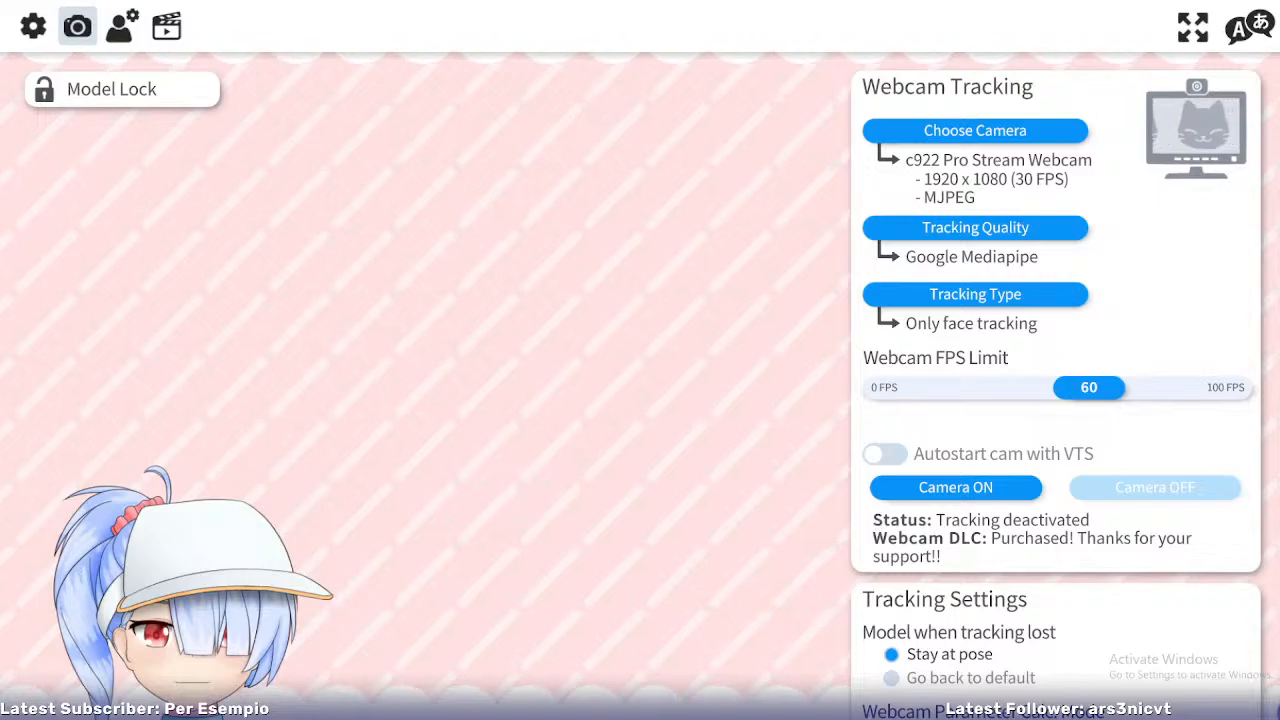
- Turn on the webcam for tracking, dismiss the warm-up notice and calibrate the Mediapipe face tracker
left_click(1026, 487)
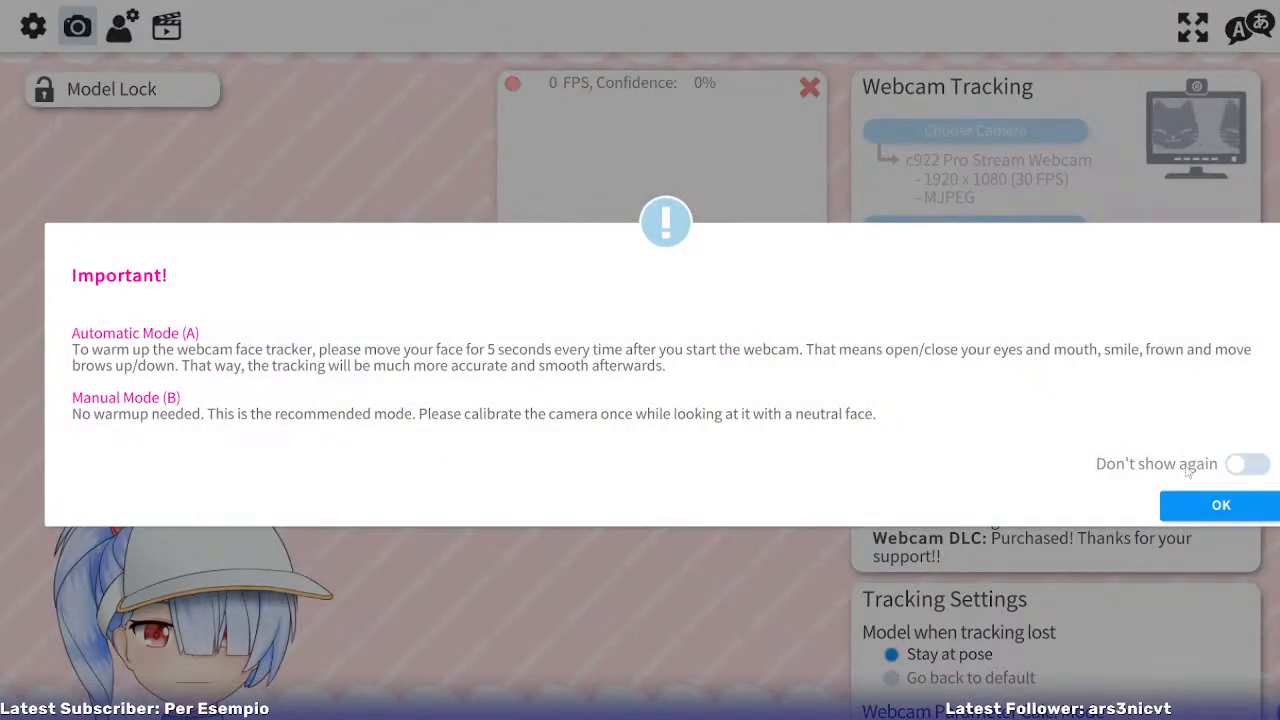
left_click(1222, 505)
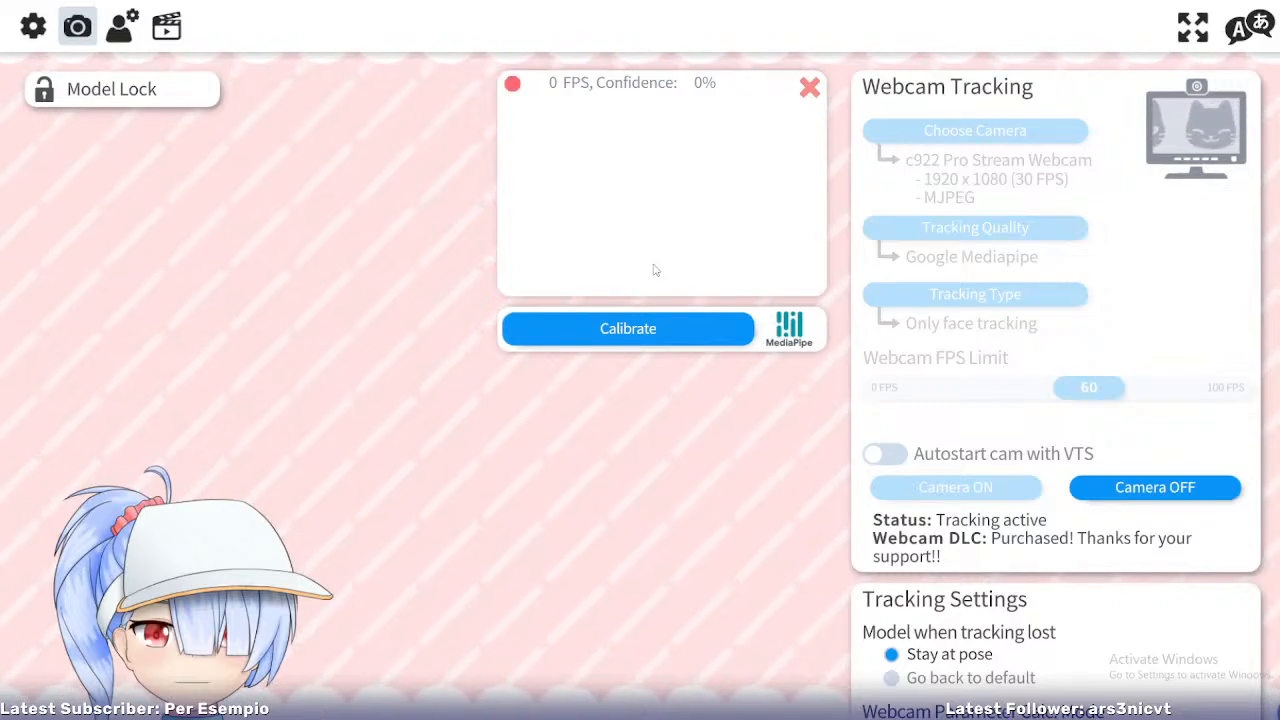
left_click(636, 332)
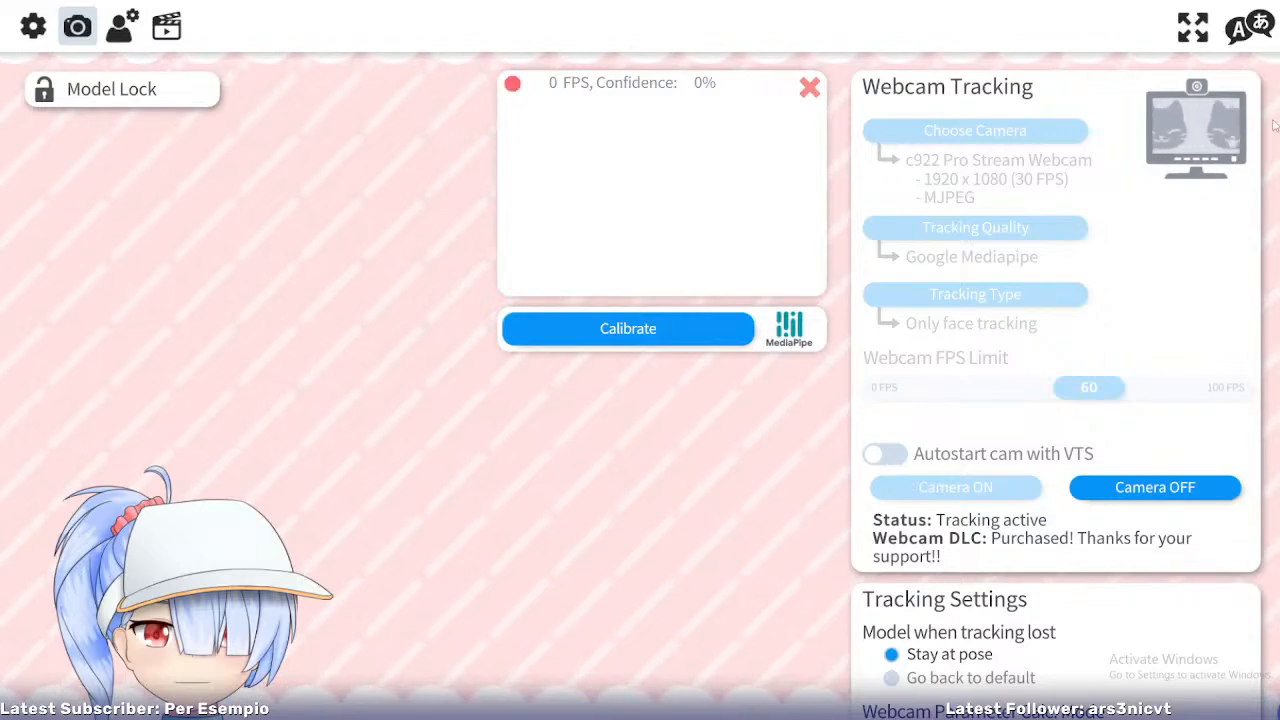
- Activate Spout2 output in the camera settings and read the Spout2 plugin installation information
scroll(680, 456, "down", 3)
scroll(1055, 380, "down", 10)
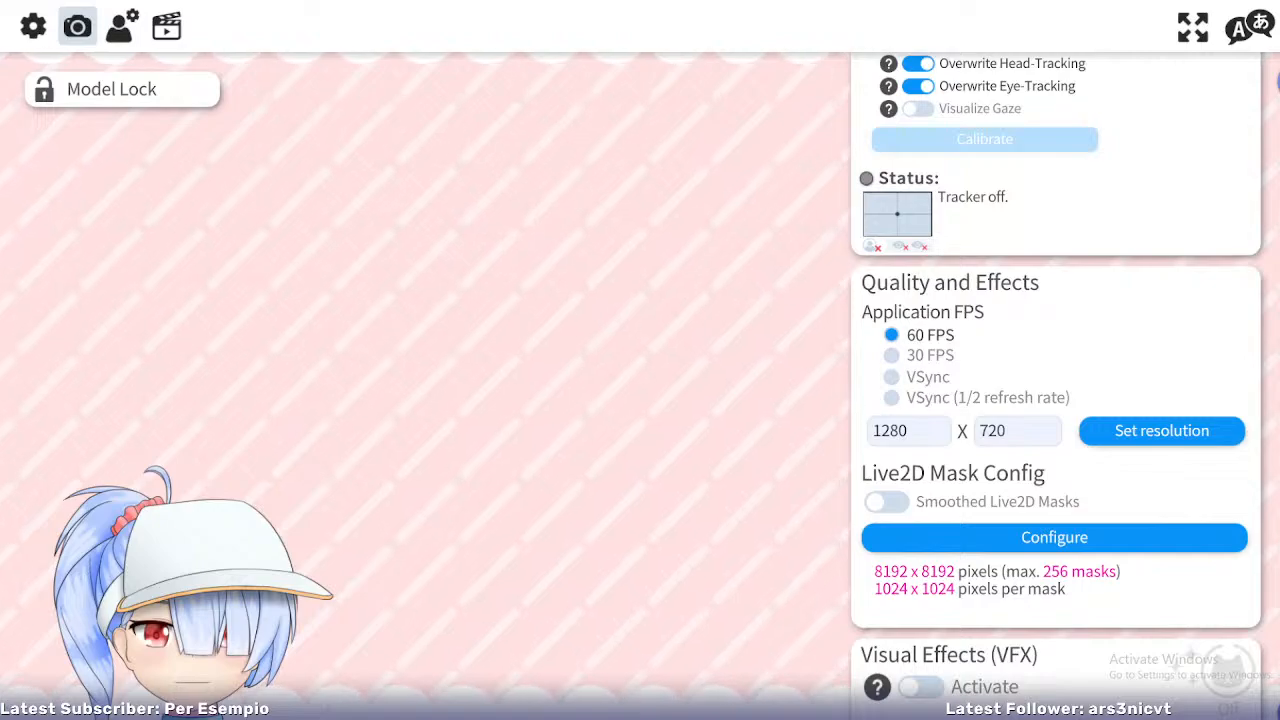
scroll(1055, 380, "down", 1)
scroll(1055, 380, "down", 8)
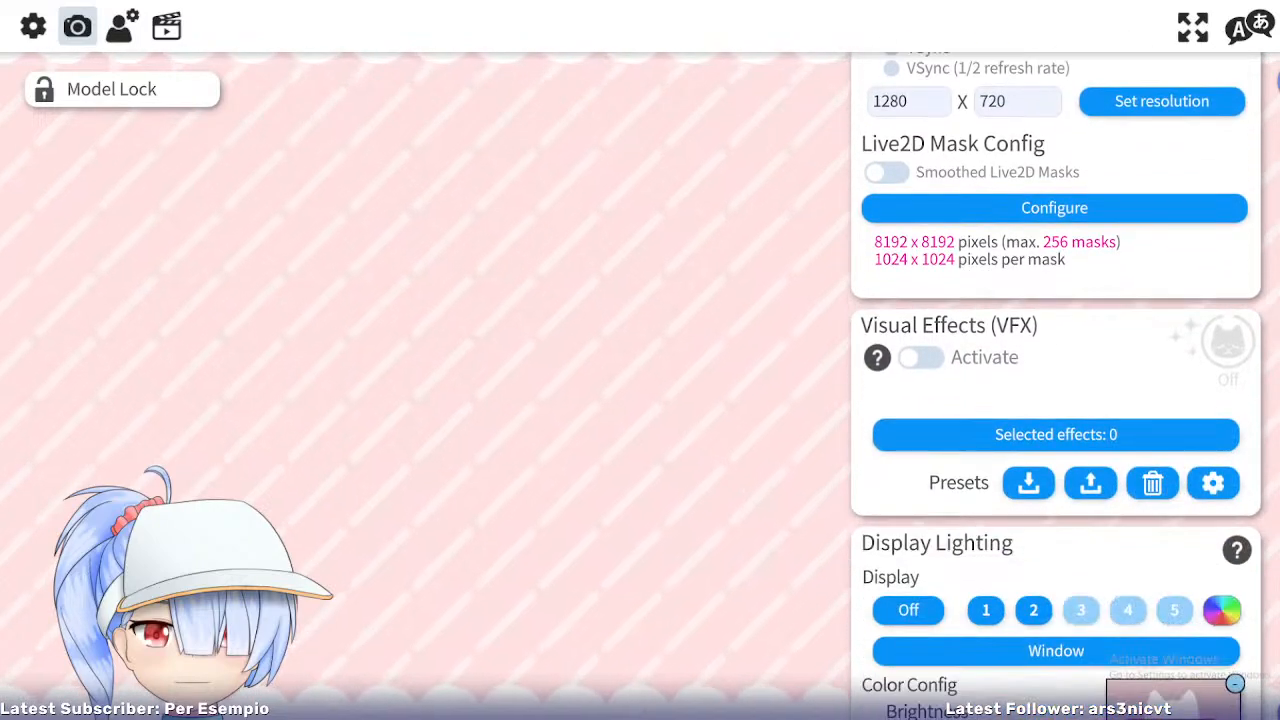
scroll(977, 392, "down", 3)
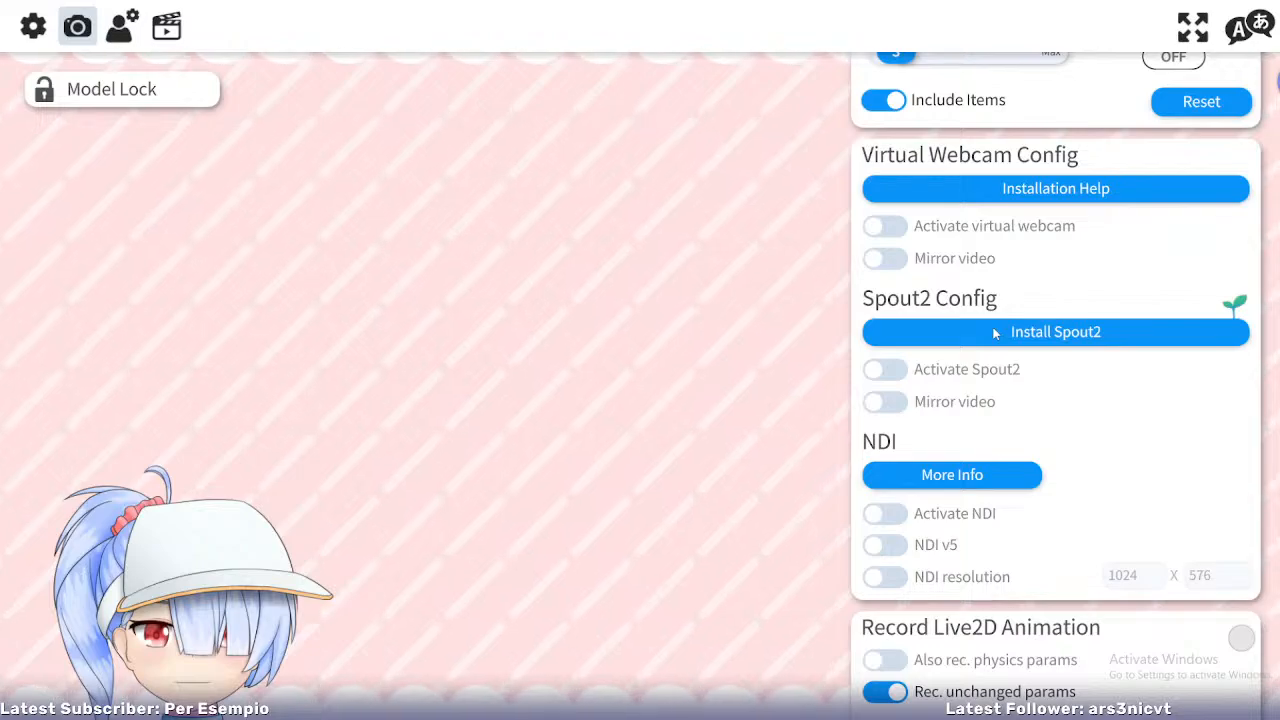
left_click(995, 334)
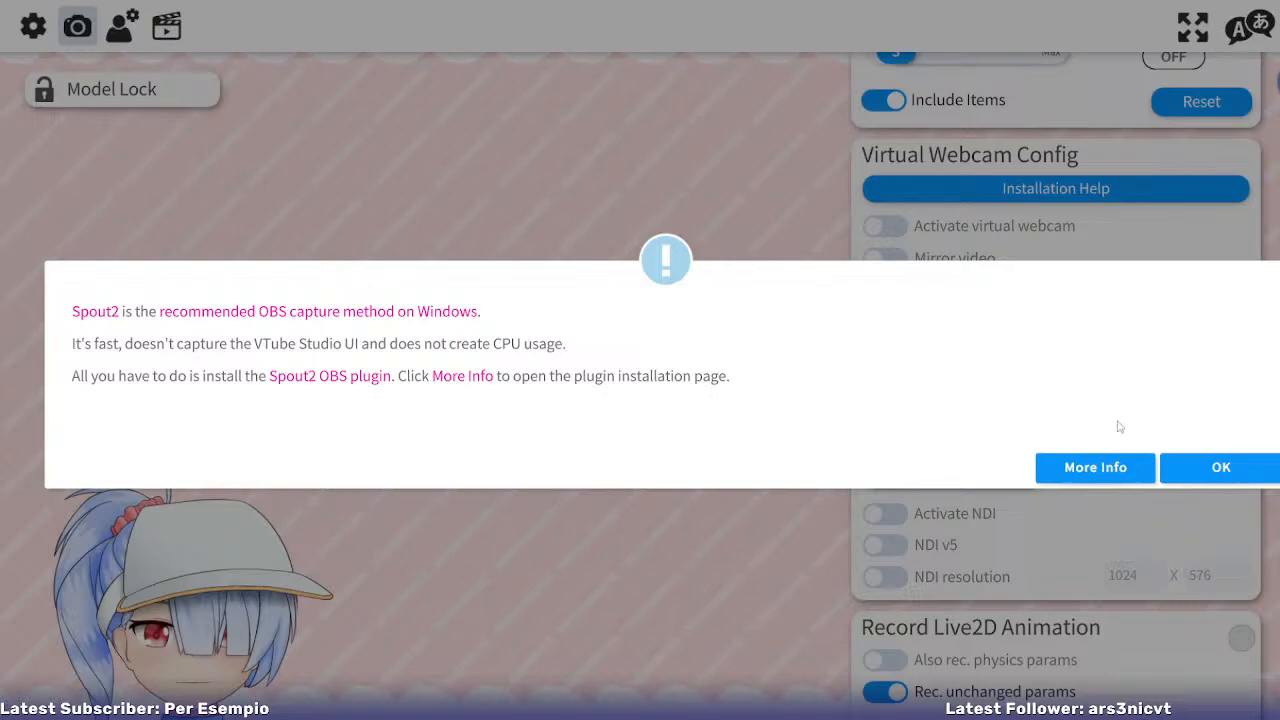
left_click(1189, 462)
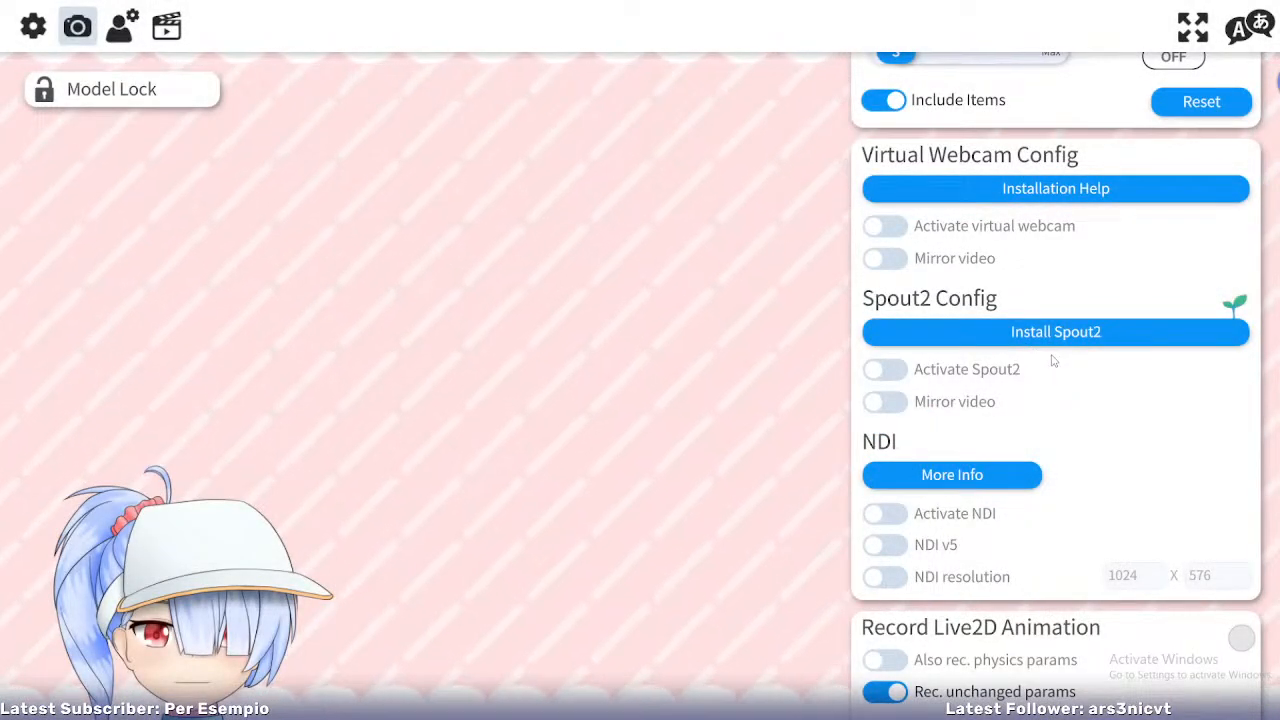
left_click(895, 371)
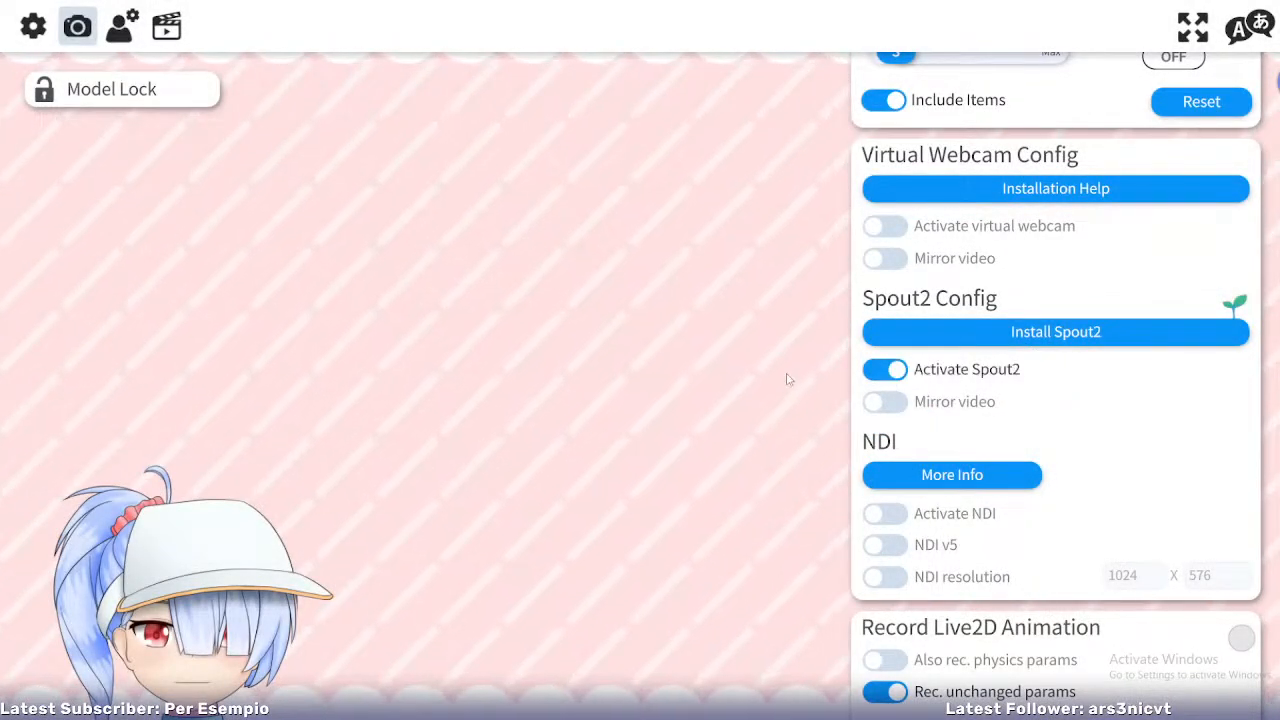
left_click(1000, 340)
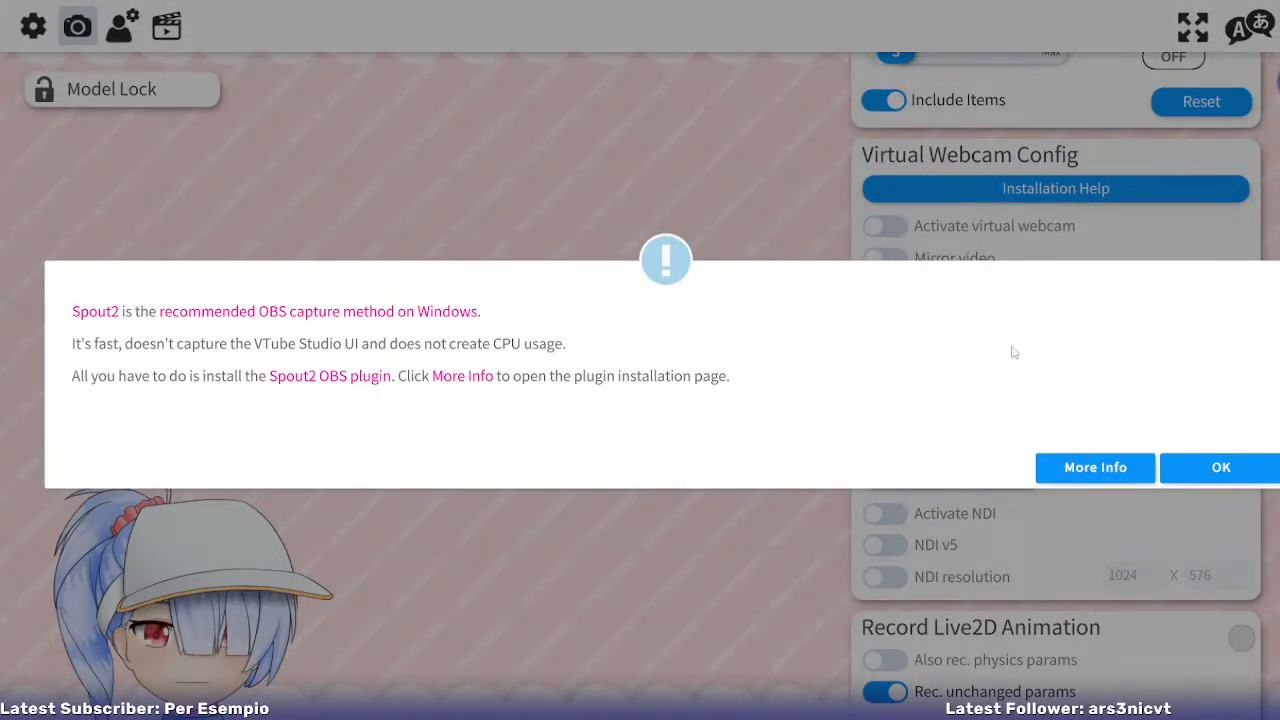
left_click(1227, 466)
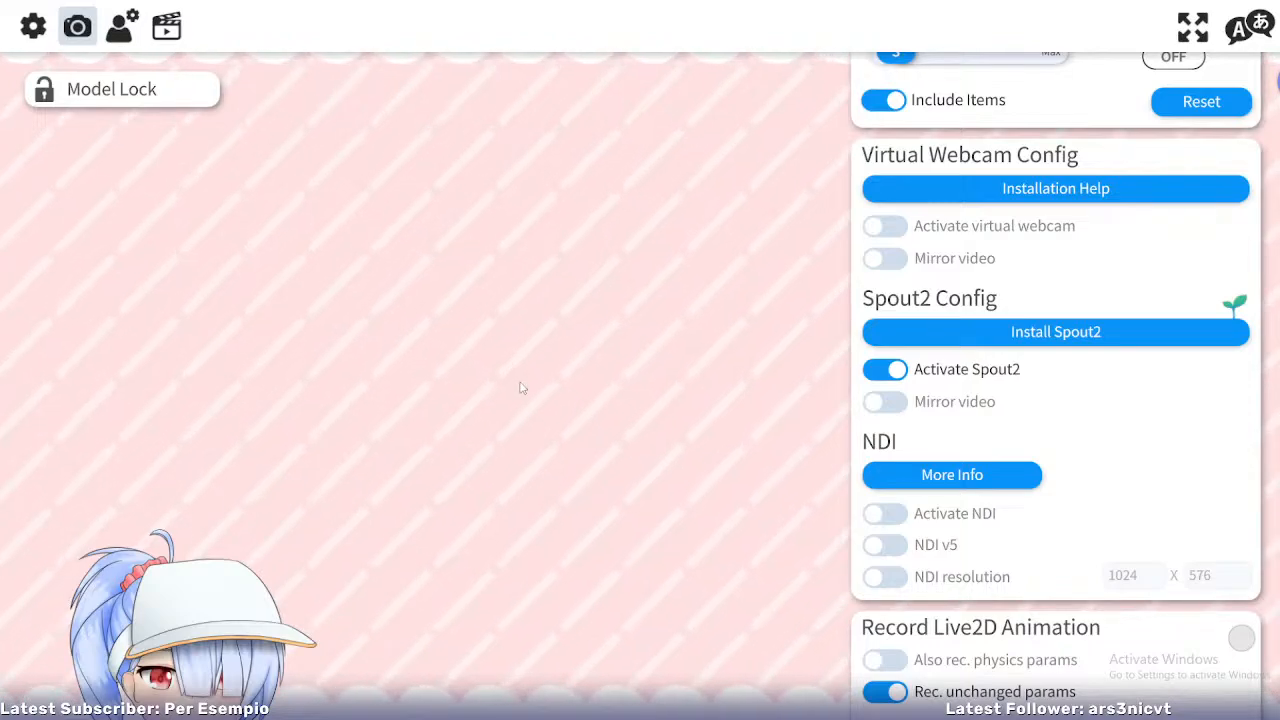
- Switch back to VTube Studio and dismiss the 2.4 GHz WiFi face streaming notice so that it does not show again
key("alt+Tab")
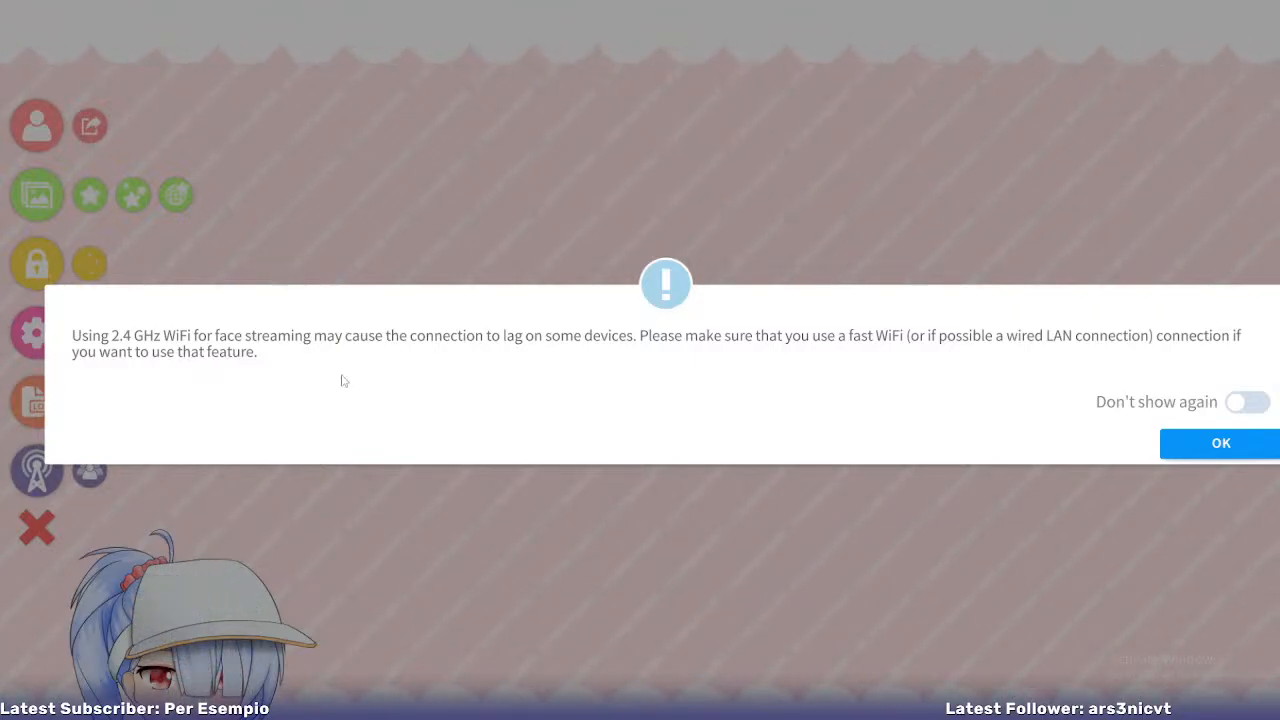
left_click(1247, 402)
left_click(1213, 446)
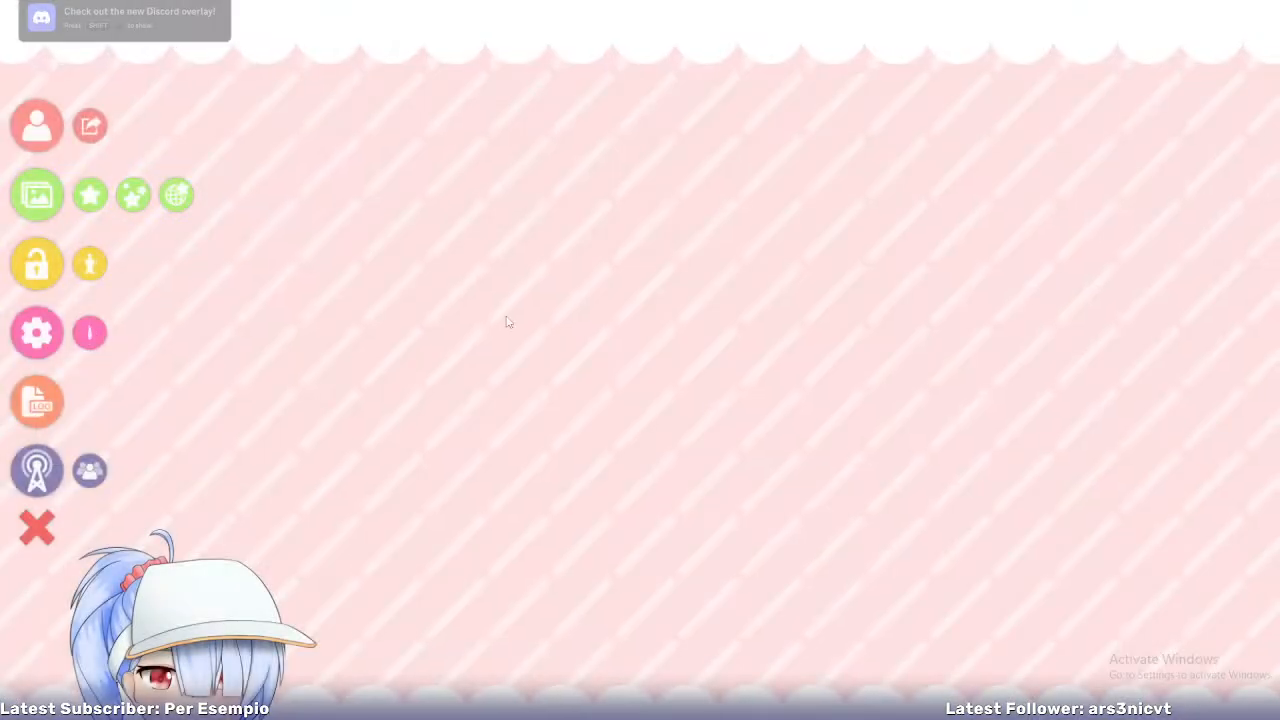
- Look through the general and camera settings as far as the Spout2 configuration and open the Spout2 installation information
left_click(38, 333)
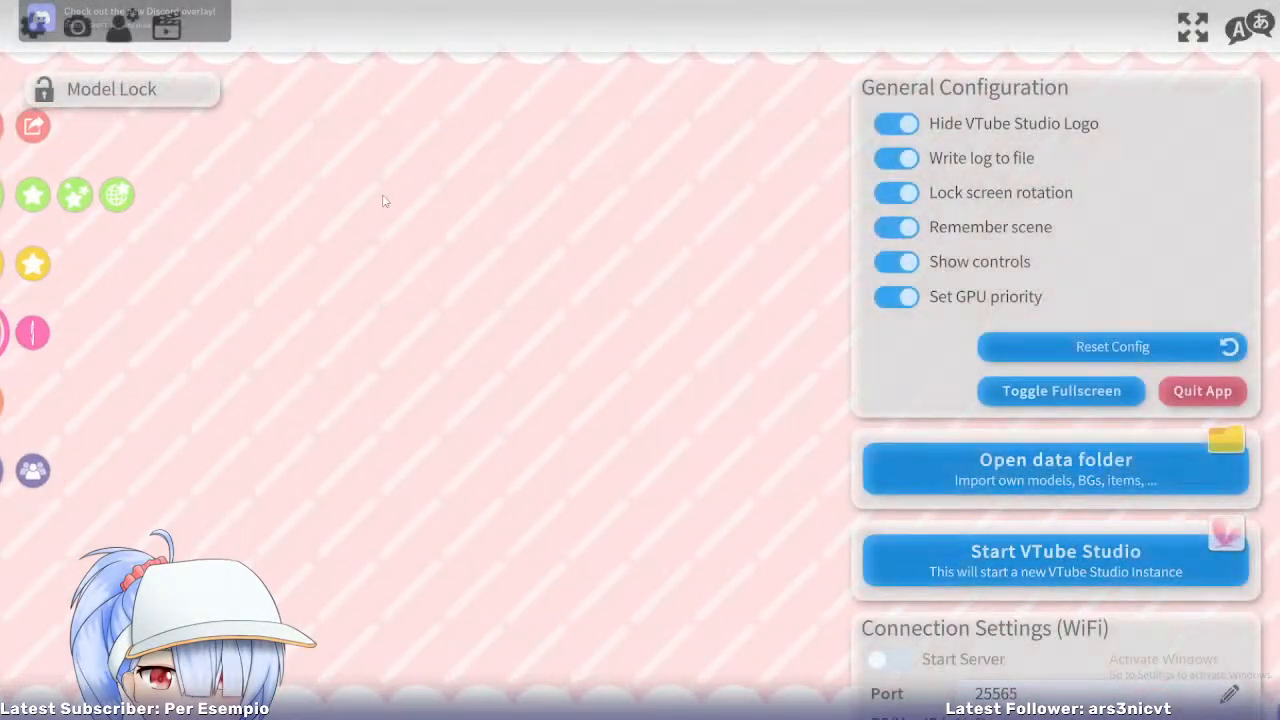
scroll(1045, 310, "down", 20)
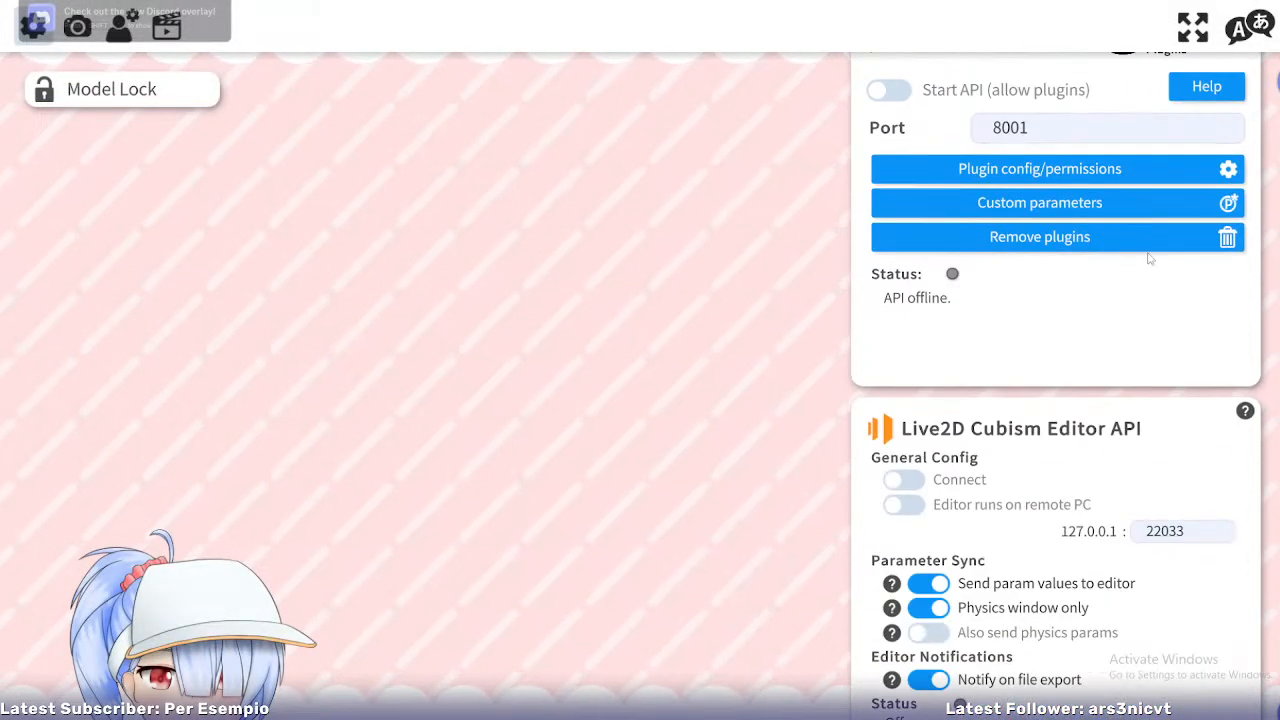
scroll(1143, 277, "down", 15)
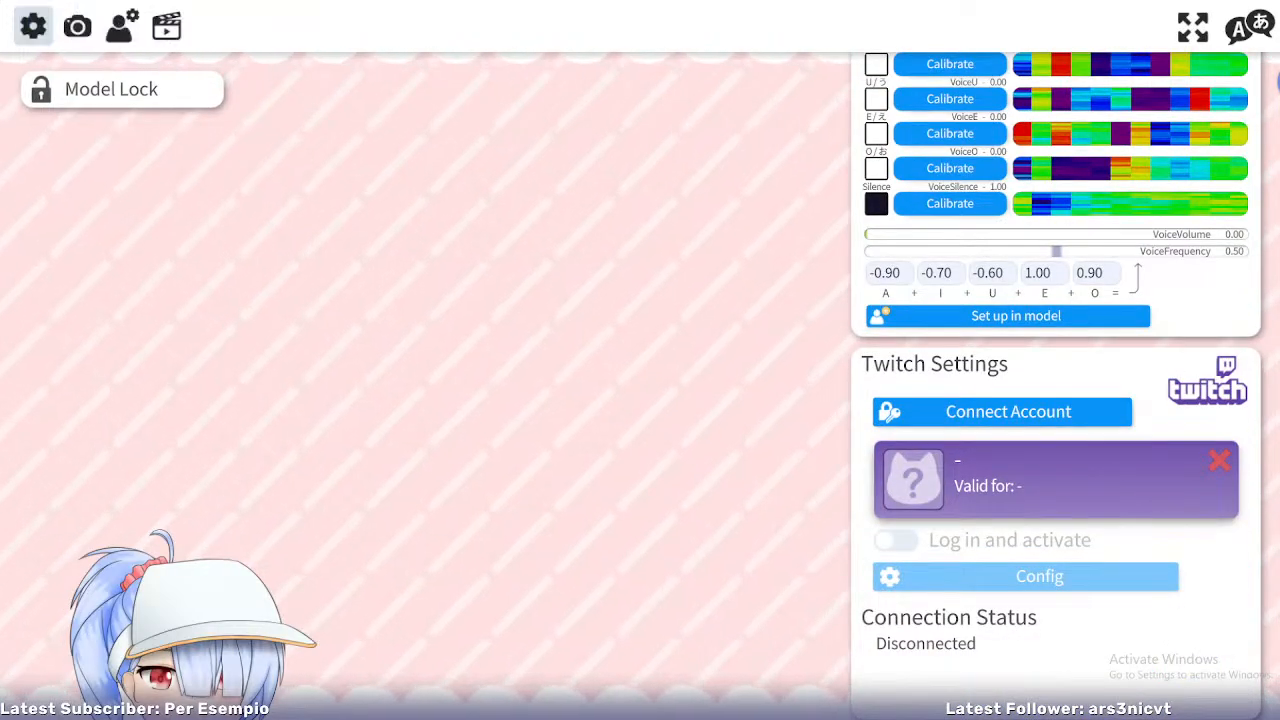
scroll(1172, 546, "up", 20)
scroll(1172, 400, "up", 5)
left_click(78, 27)
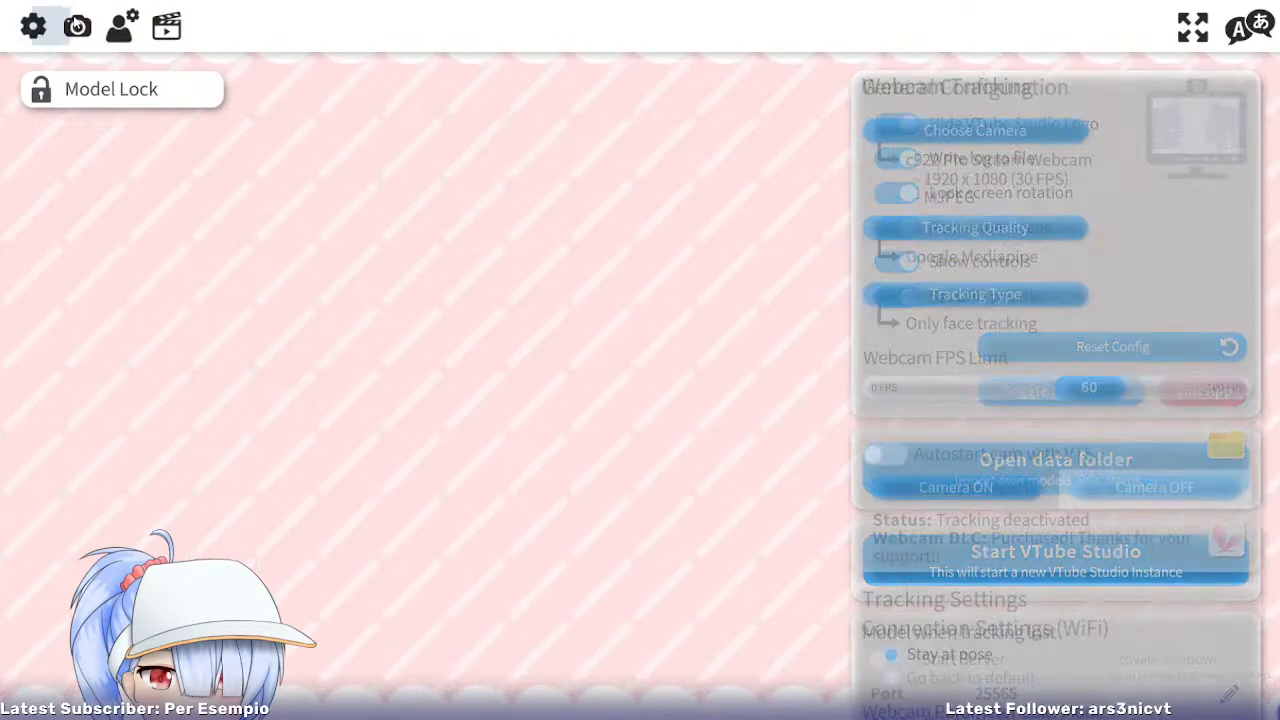
scroll(1193, 190, "down", 10)
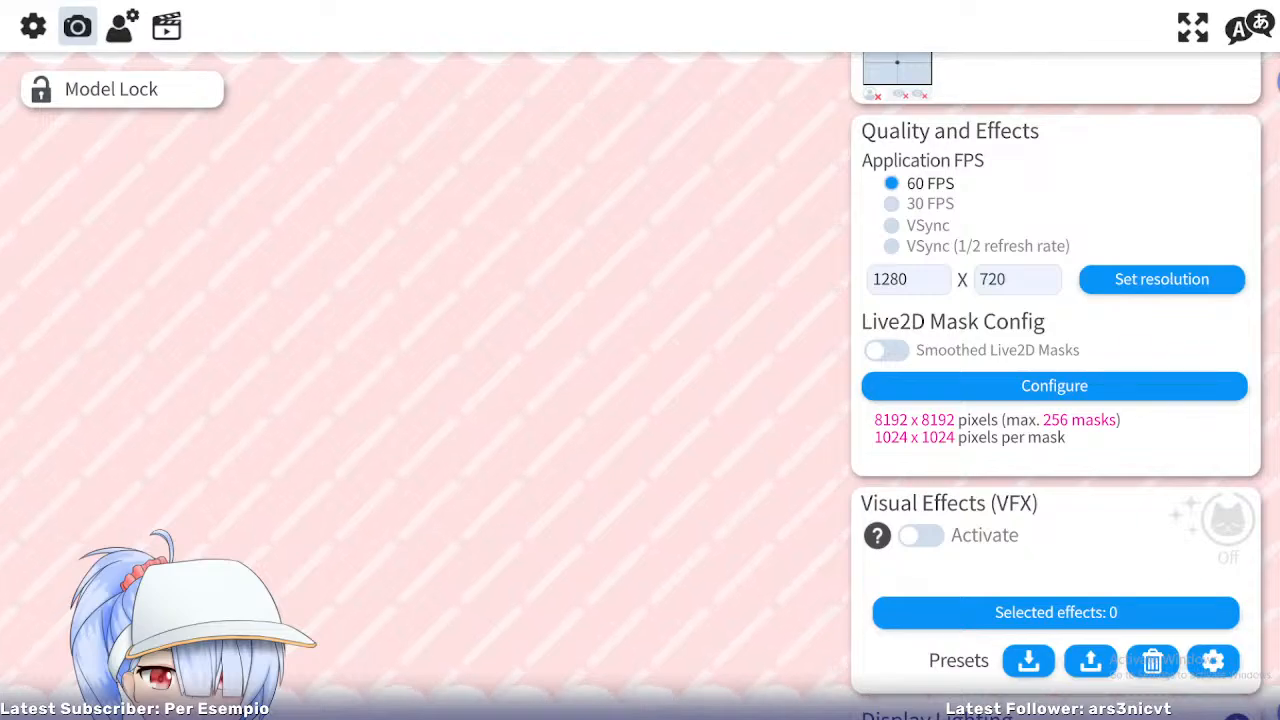
scroll(1055, 360, "down", 1)
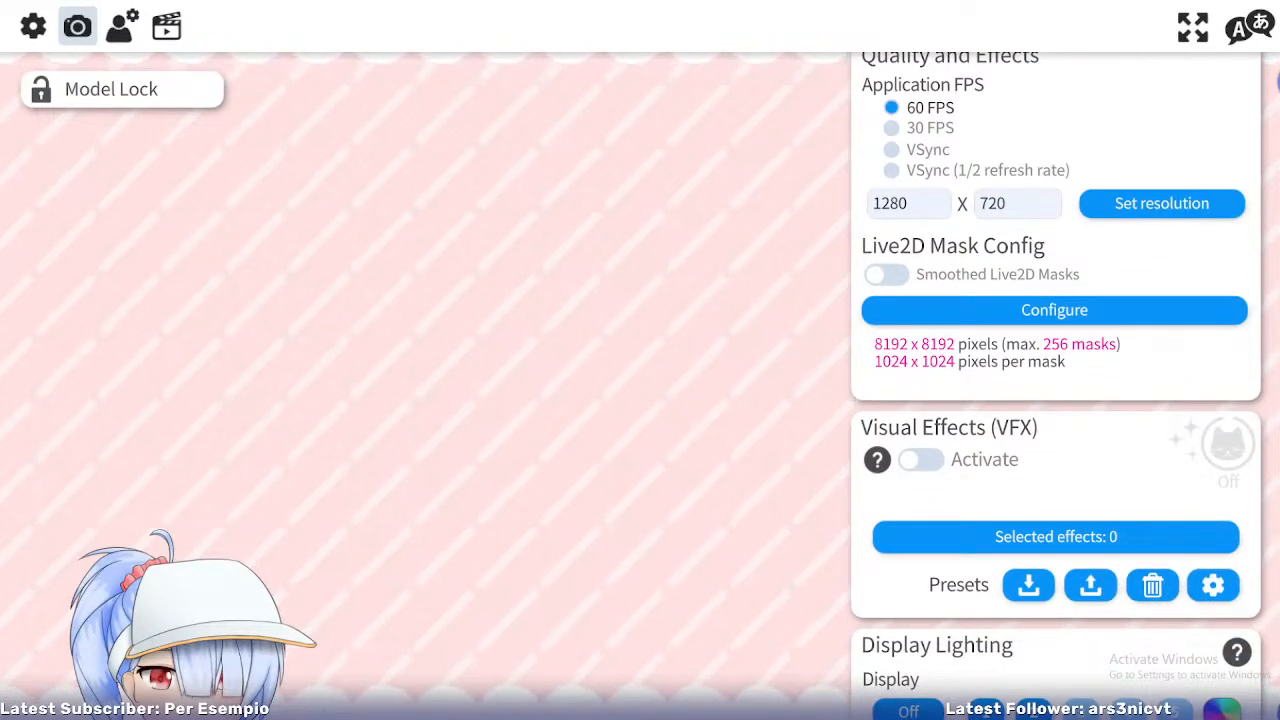
scroll(1055, 400, "down", 1)
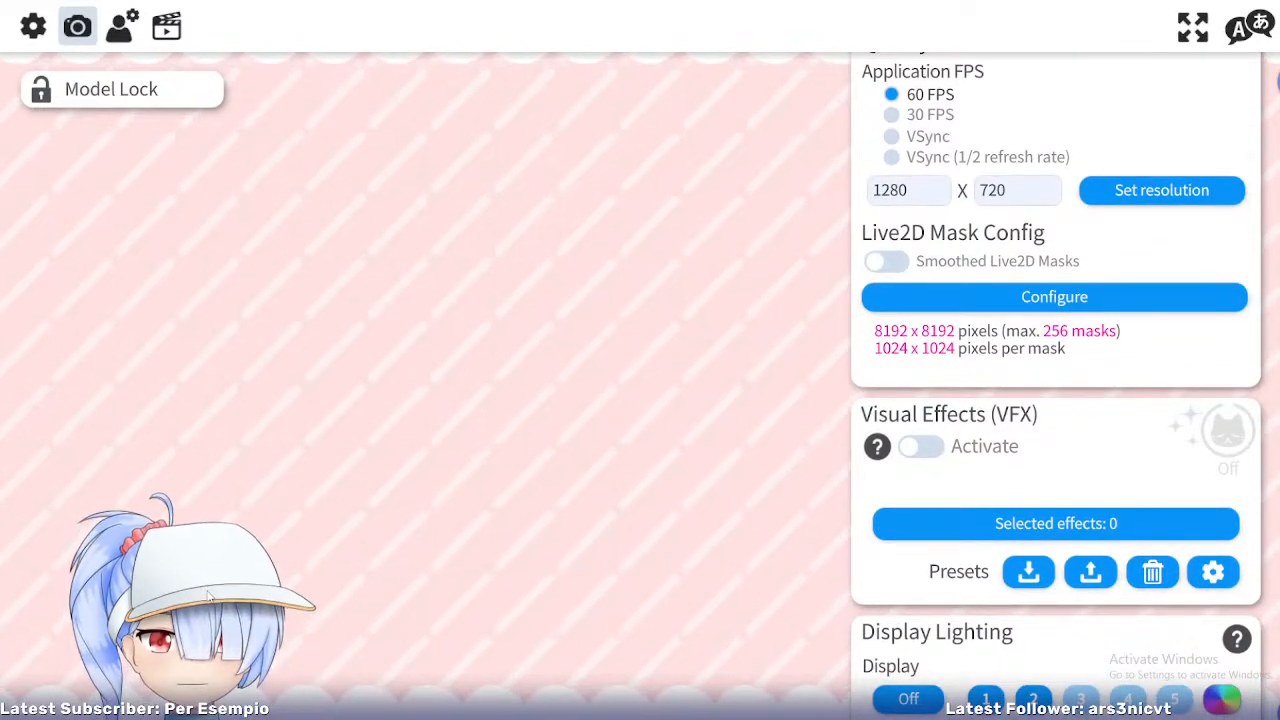
scroll(1235, 684, "down", 2)
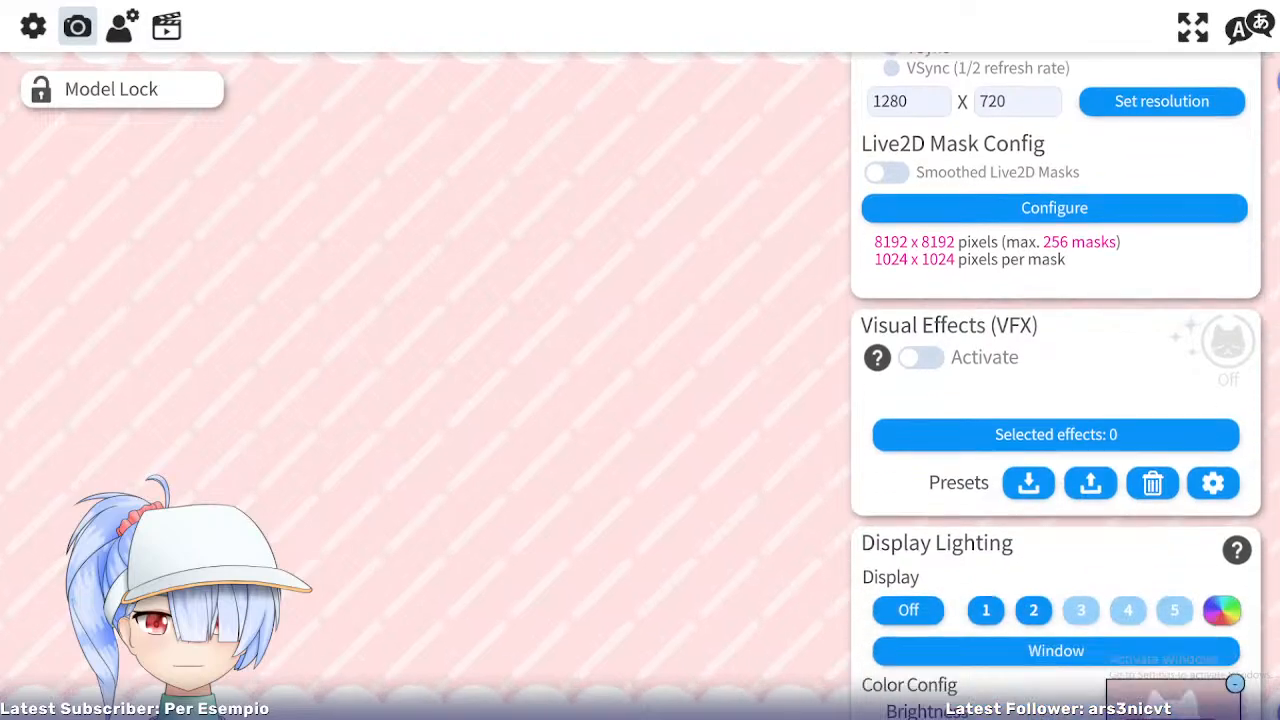
scroll(1055, 400, "down", 5)
scroll(1055, 400, "up", 12)
scroll(1055, 400, "down", 15)
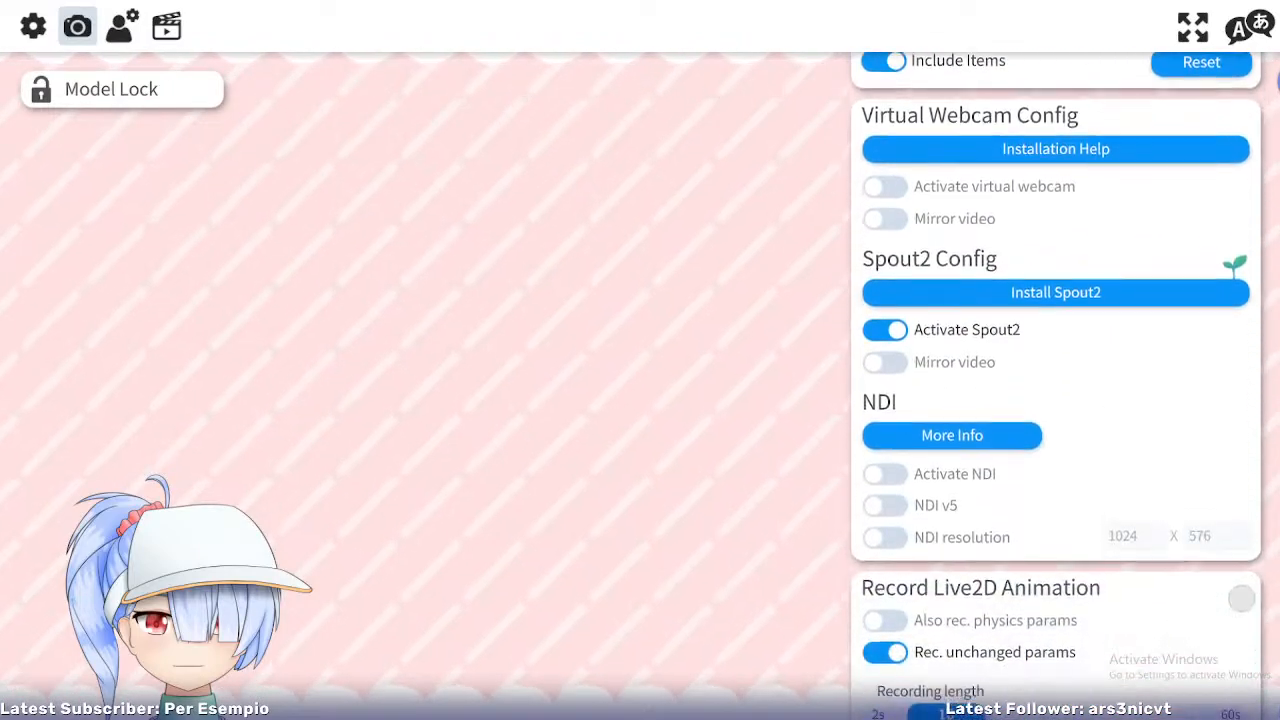
scroll(1055, 400, "up", 3)
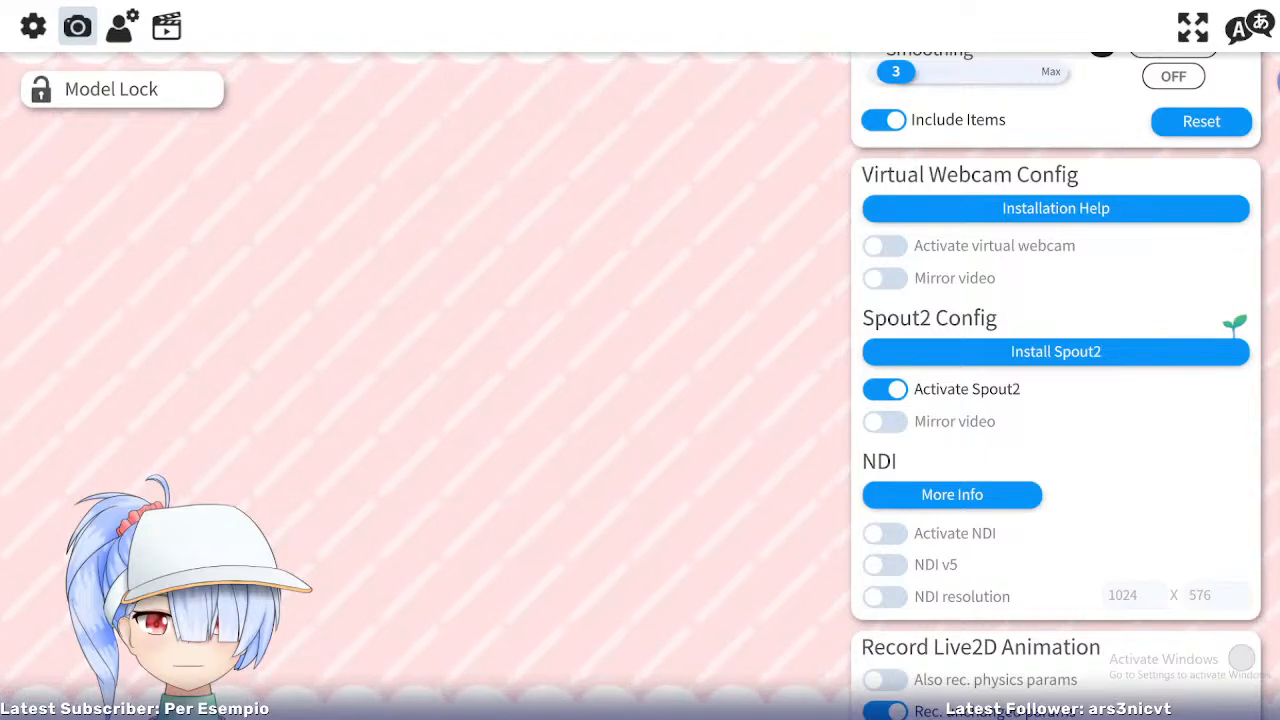
left_click(1087, 358)
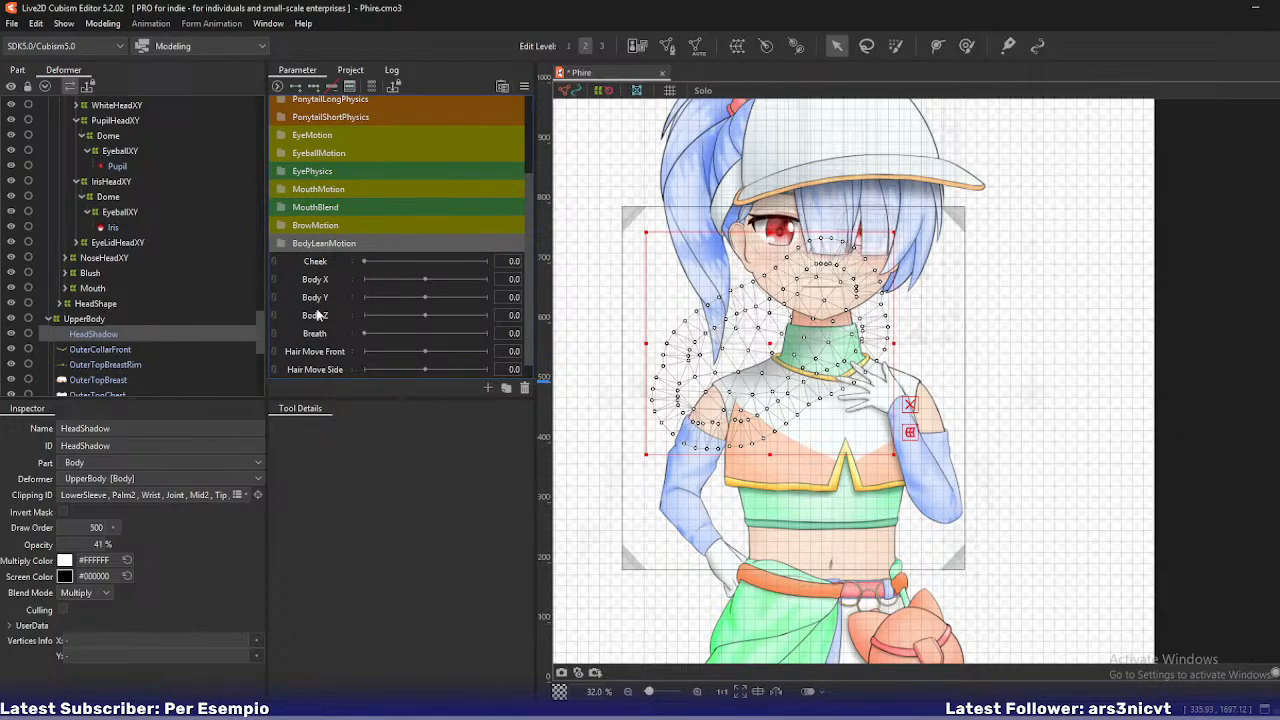
- In Live2D Cubism Editor, move the Body Z parameter into the BodyLeanMotion group and expand the group
left_click_drag(316, 315, 321, 240)
right_click(321, 240)
left_click(284, 242)
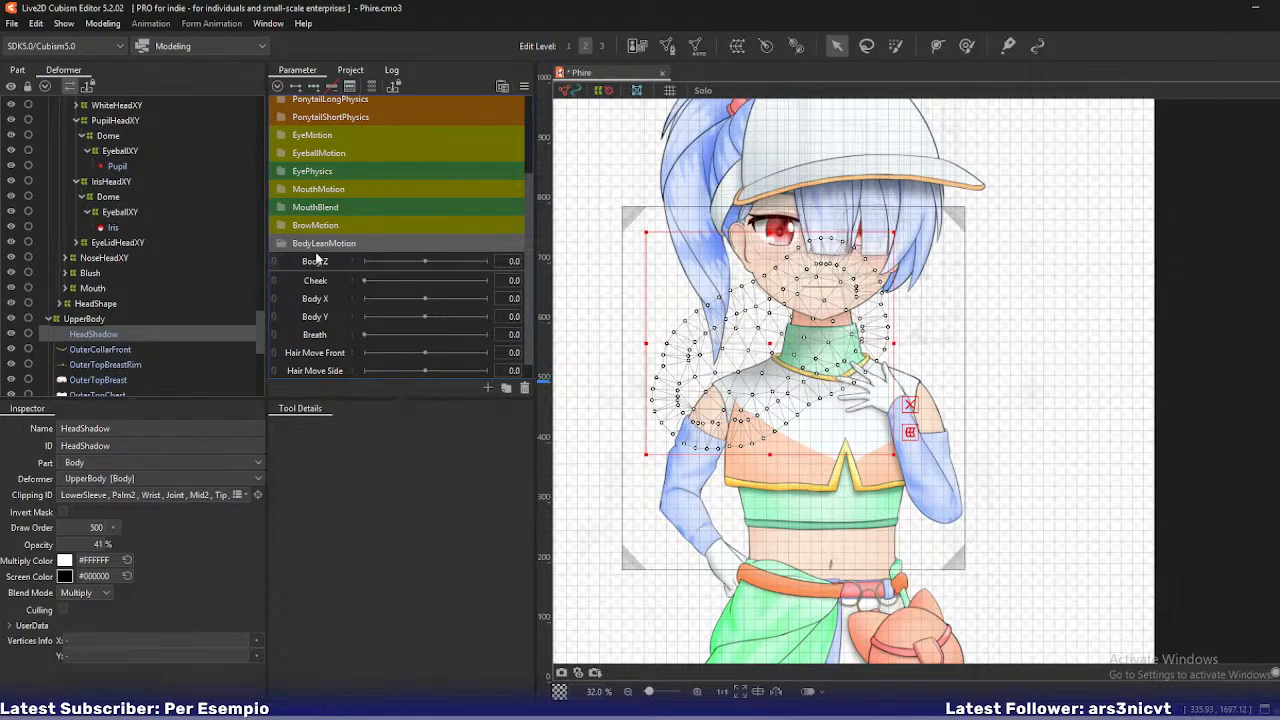
- Duplicate the Body Z parameter and rename the copy Body ZIn with the ID ParamBodyAngleZIn
right_click(316, 260)
left_click(325, 296)
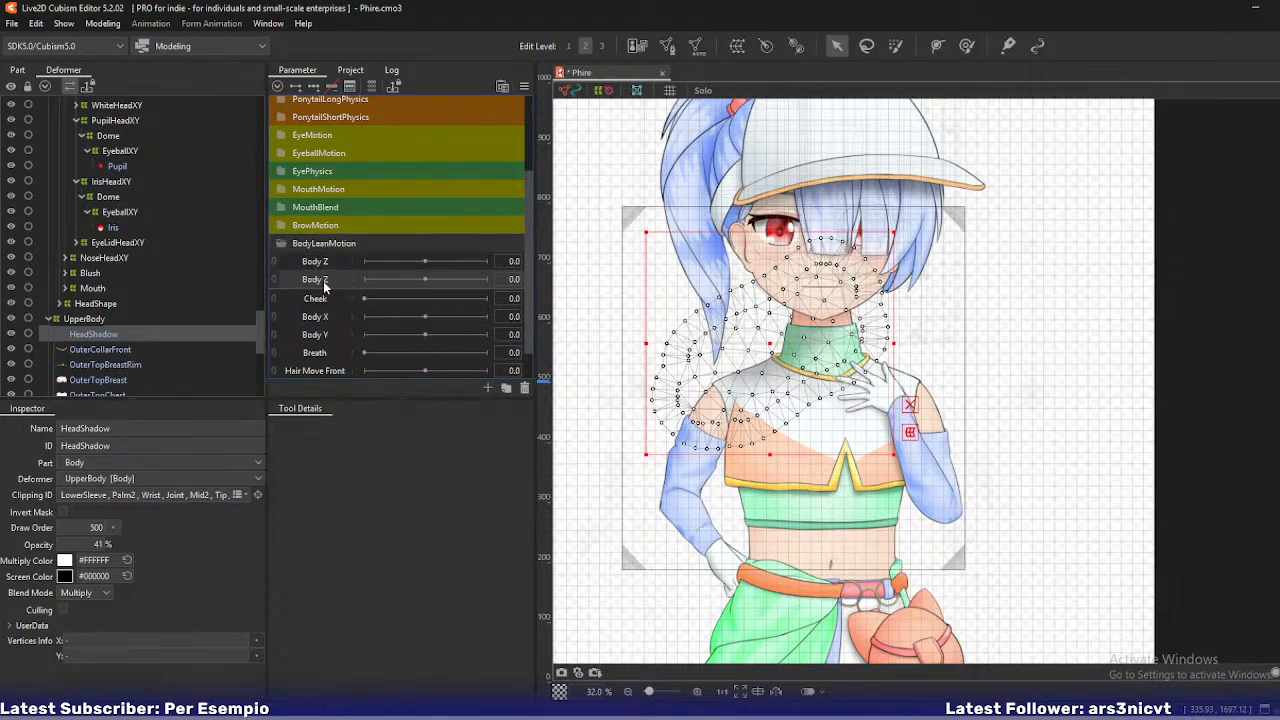
double_click(335, 285)
key("End")
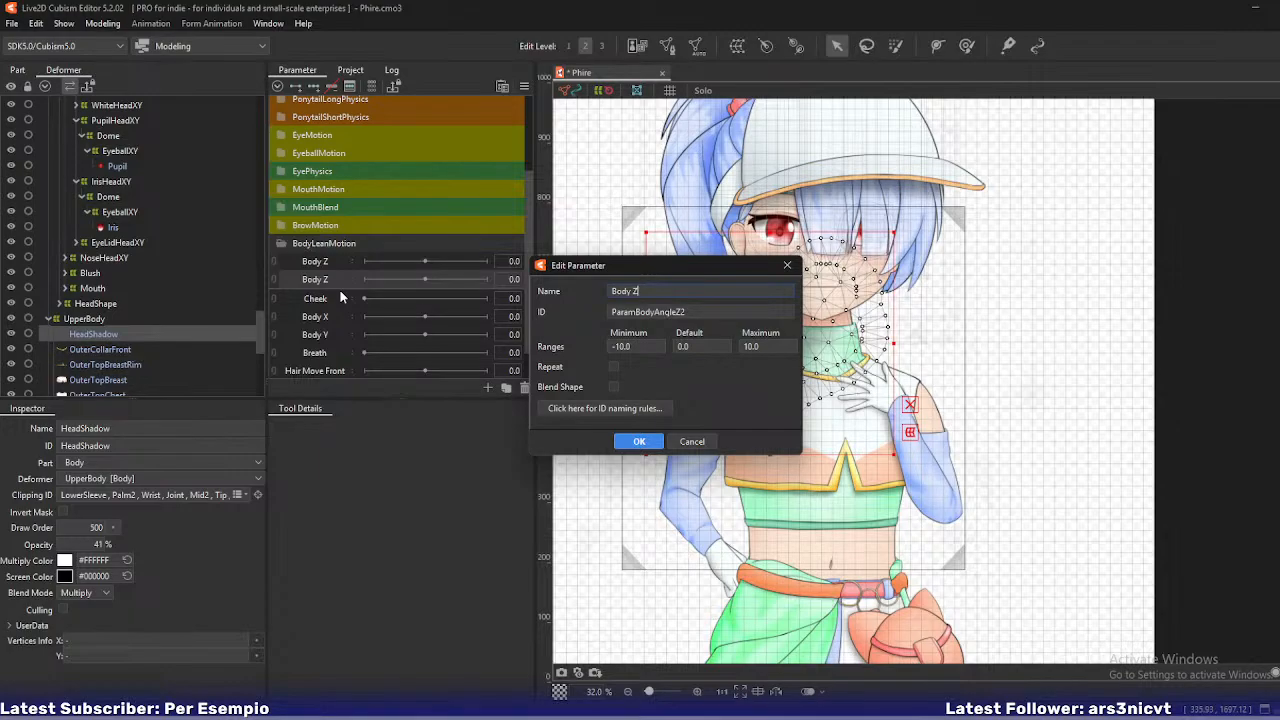
type("In")
left_click_drag(612, 311, 725, 310)
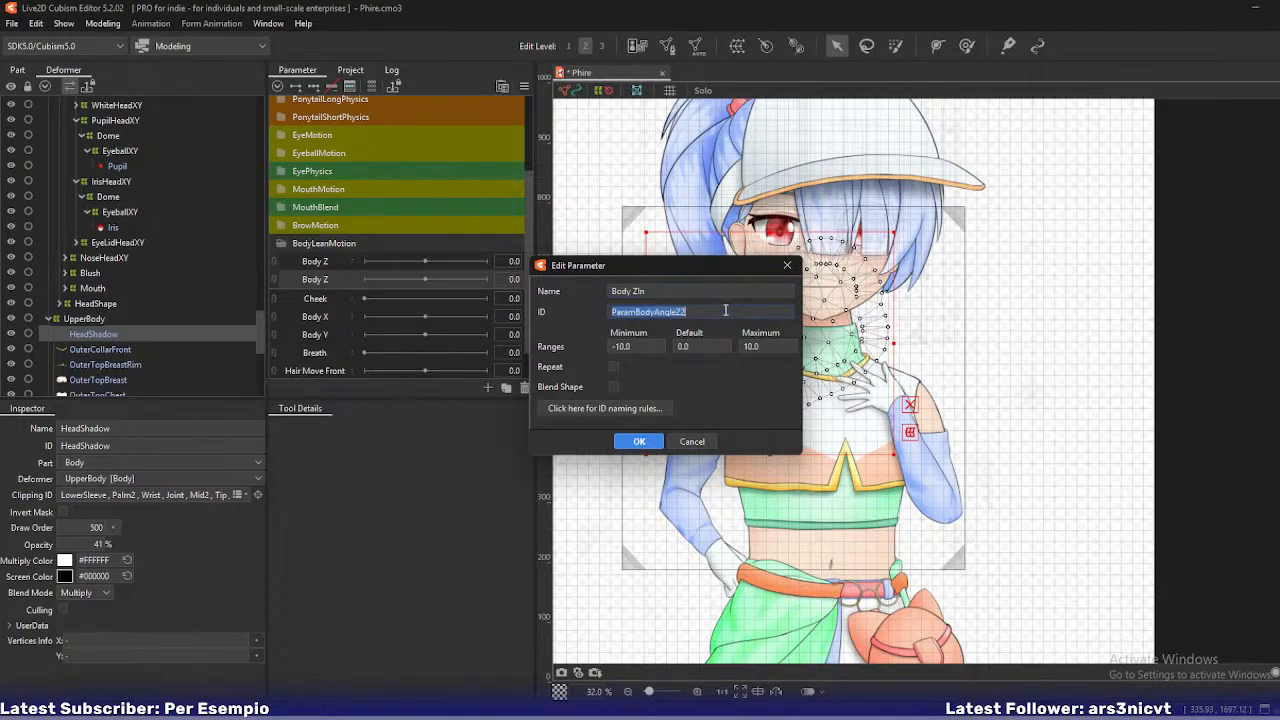
left_click(725, 310)
key("BackSpace")
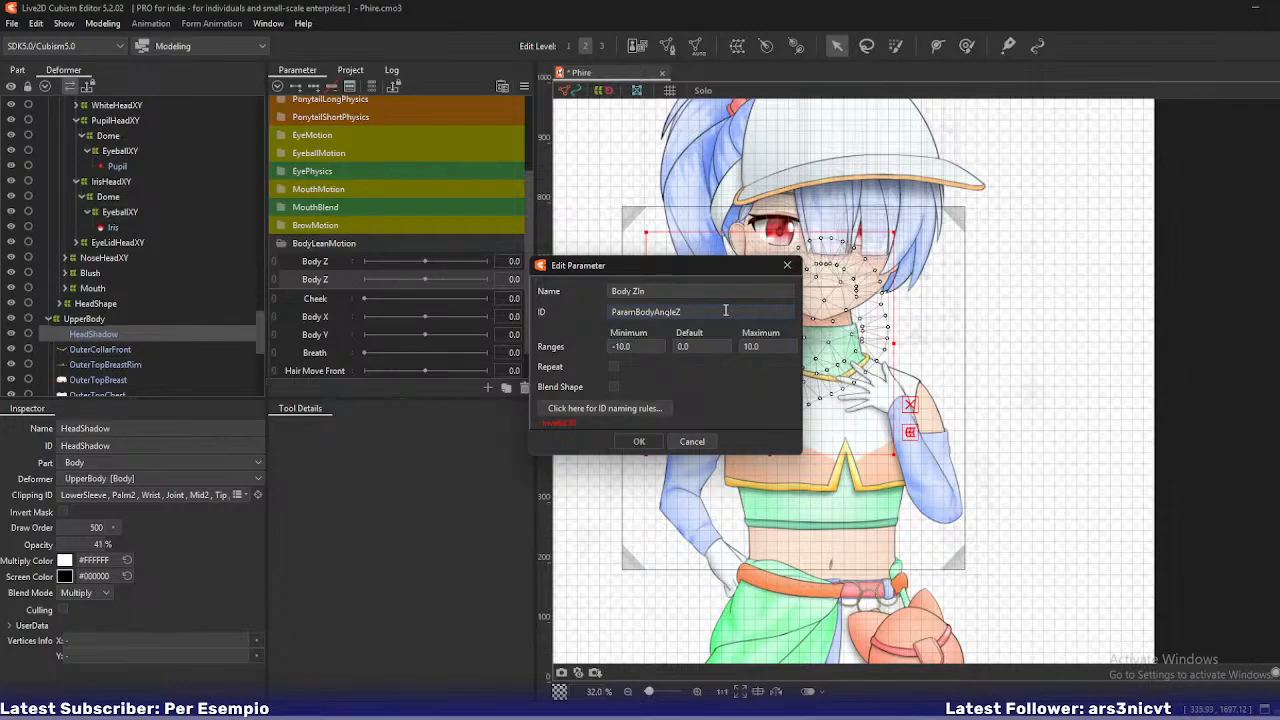
type("In")
key("Return")
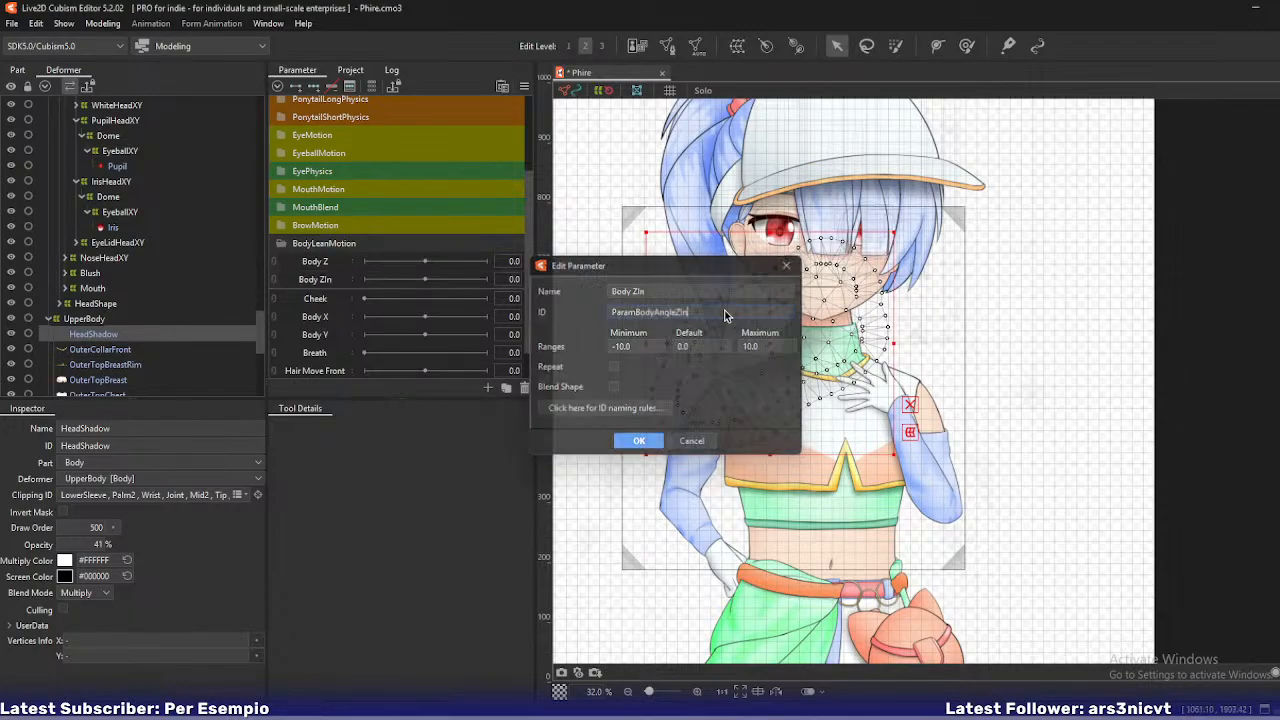
- Check the name, ID and range settings of the HeadXOutput parameter in the HeadTurn group without changing them
right_click(335, 262)
scroll(530, 170, "up", 2)
scroll(500, 160, "up", 2)
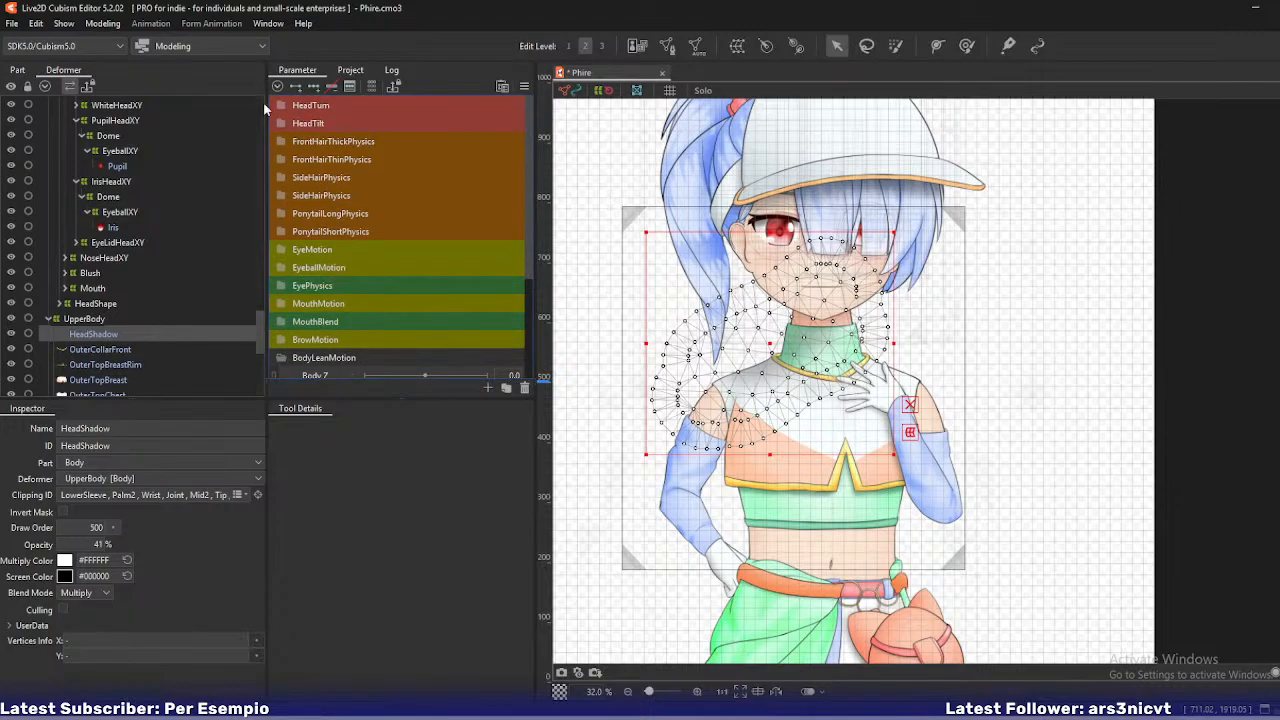
left_click(280, 106)
scroll(526, 200, "down", 5)
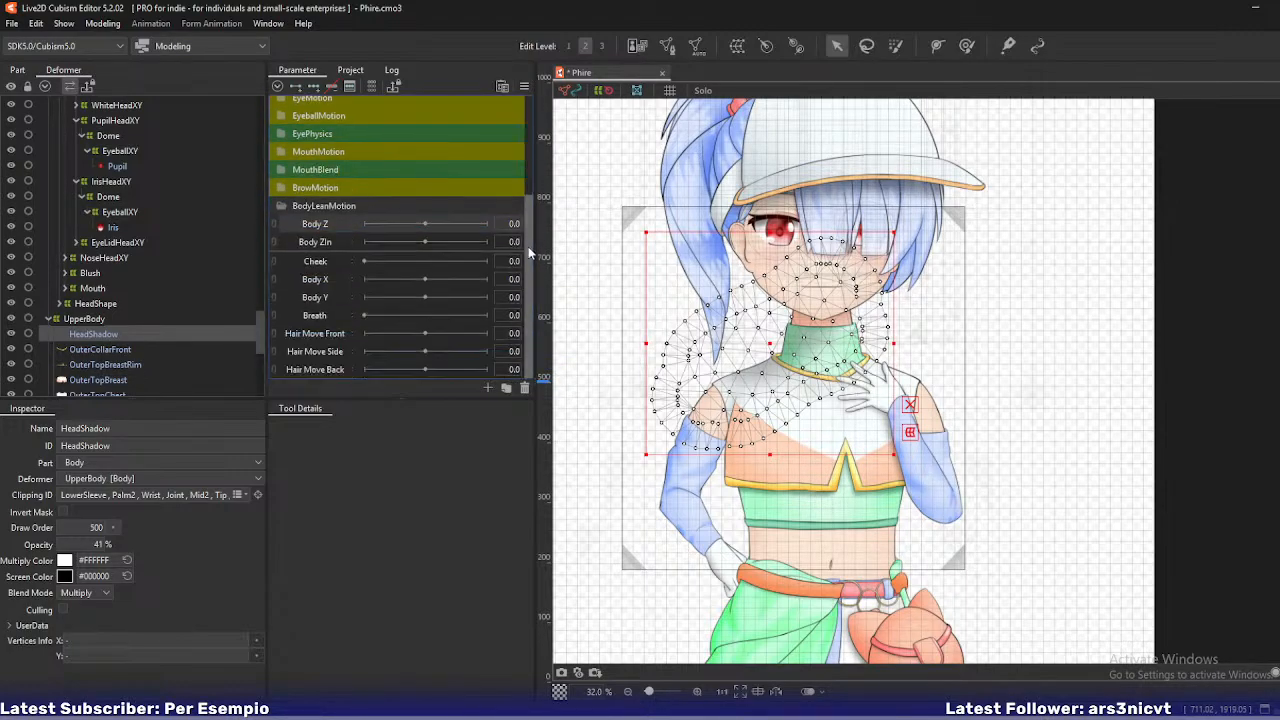
scroll(529, 237, "up", 5)
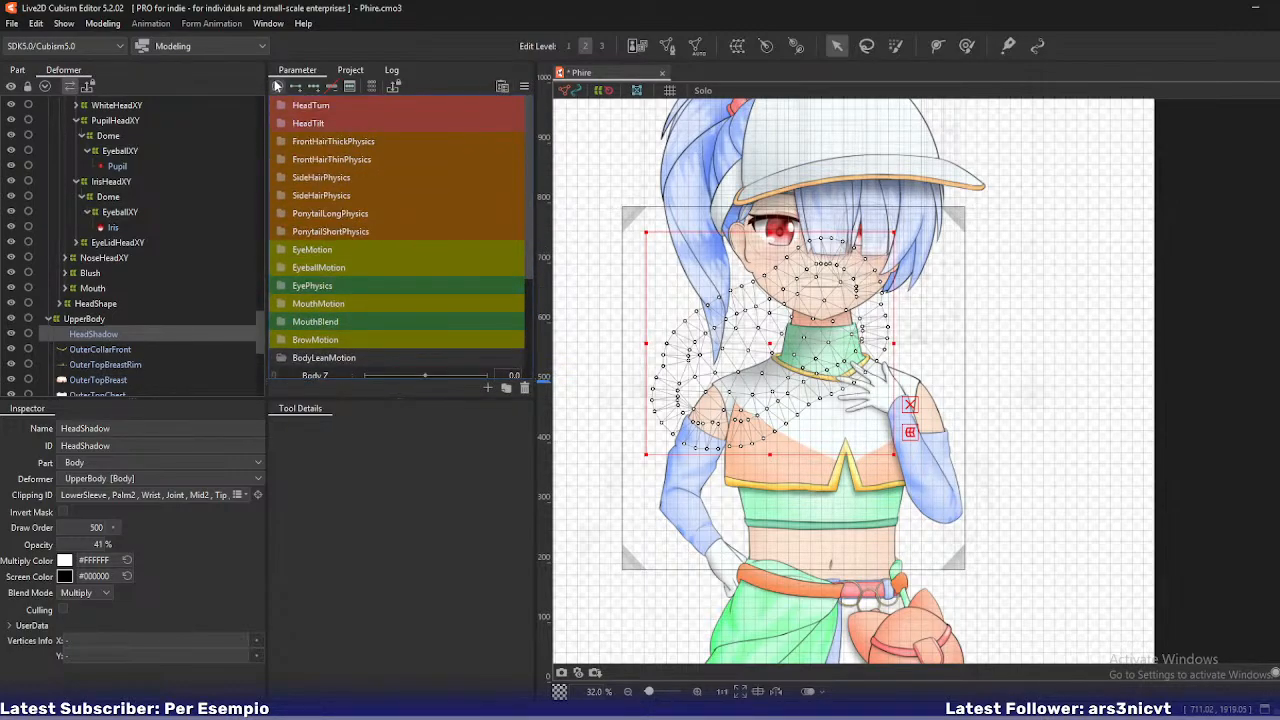
left_click(282, 106)
right_click(330, 159)
left_click(370, 168)
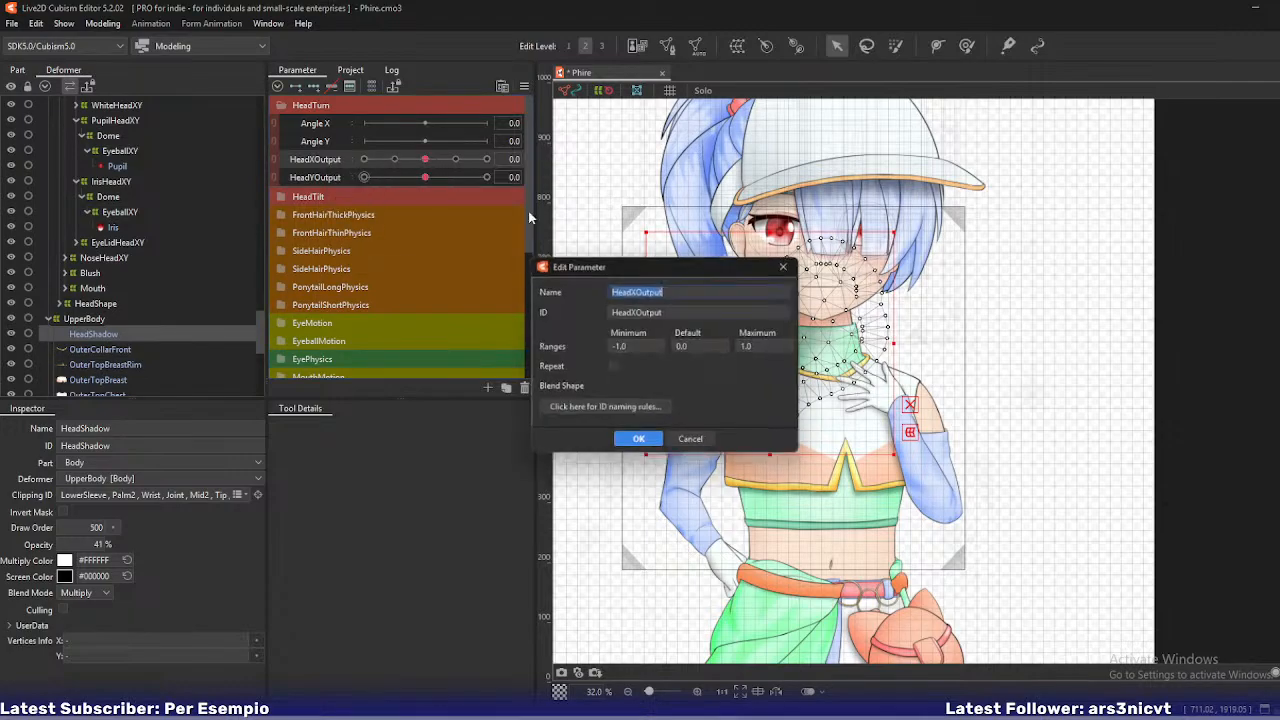
left_click(692, 441)
scroll(330, 240, "down", 5)
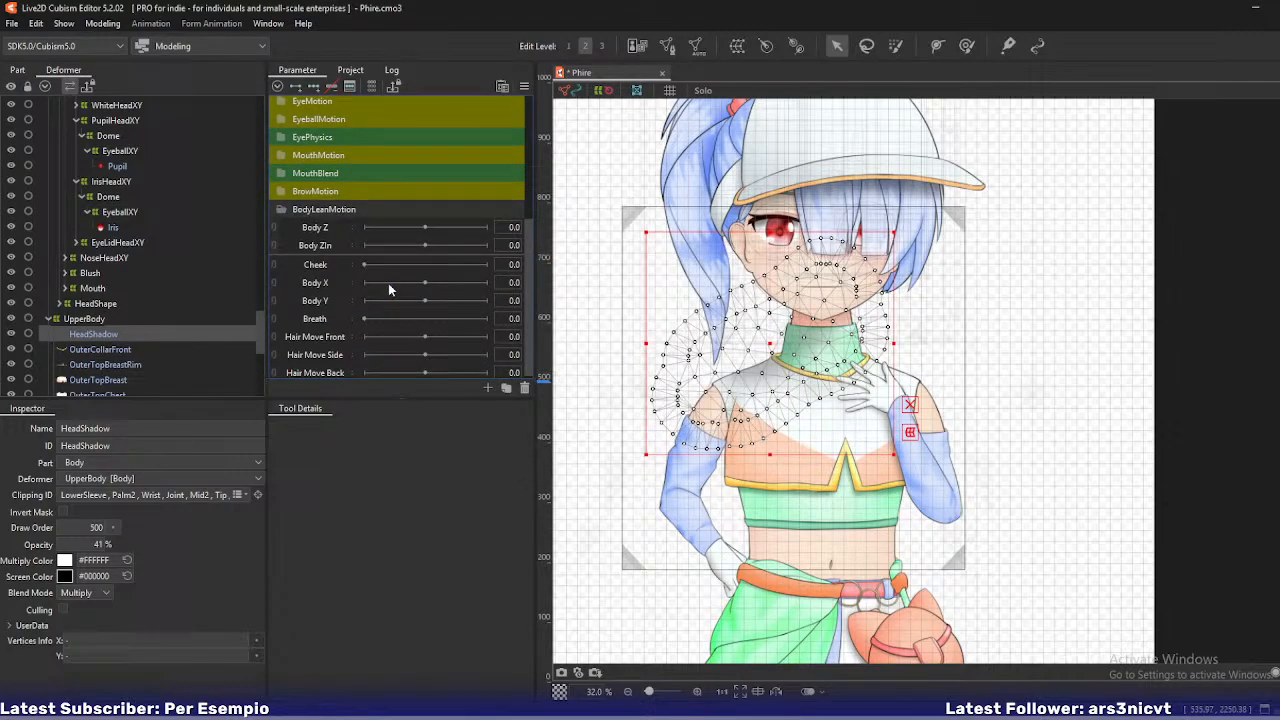
- Create a new parameter in the BodyLeanMotion group with the name and ID BodyZOutput
right_click(320, 246)
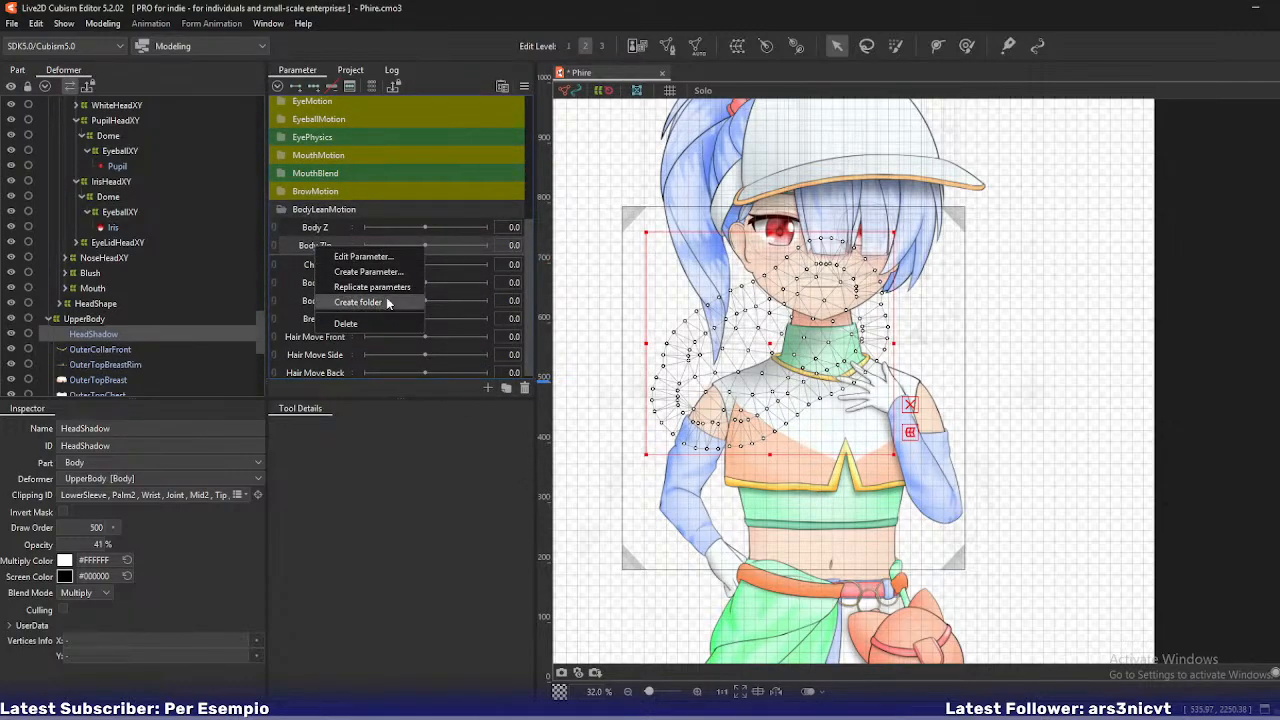
left_click(372, 272)
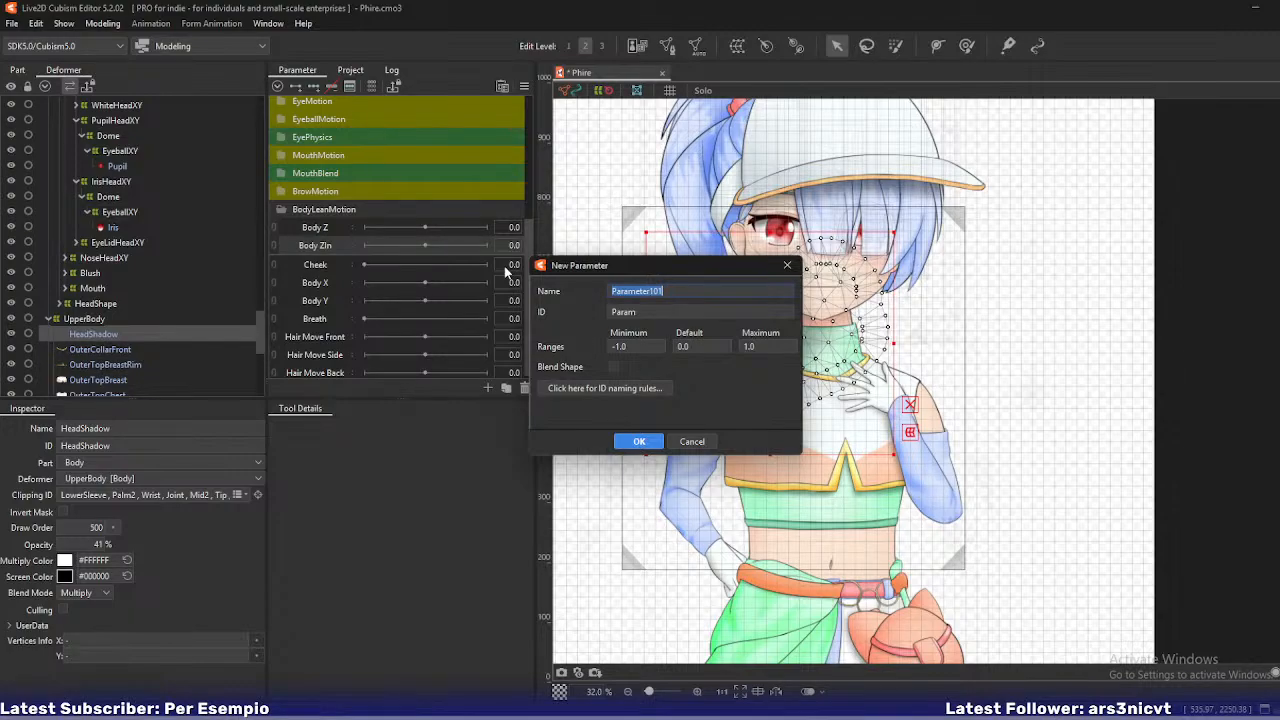
type("BodyZOutput")
key("ctrl+a")
key("ctrl+c")
key("Tab")
key("ctrl+v")
left_click(640, 441)
- Duplicate the BodyZOutput parameter and give the copy the name and ID BodyZInOutput
right_click(338, 263)
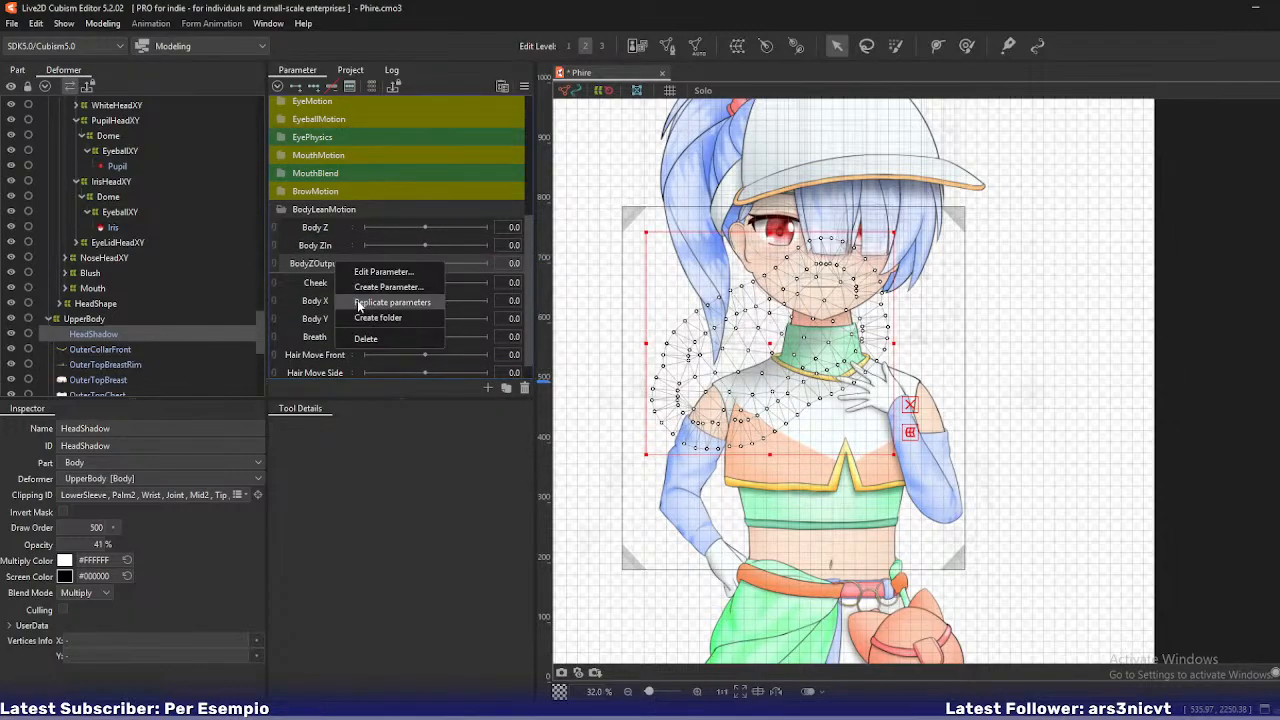
left_click(395, 298)
right_click(341, 279)
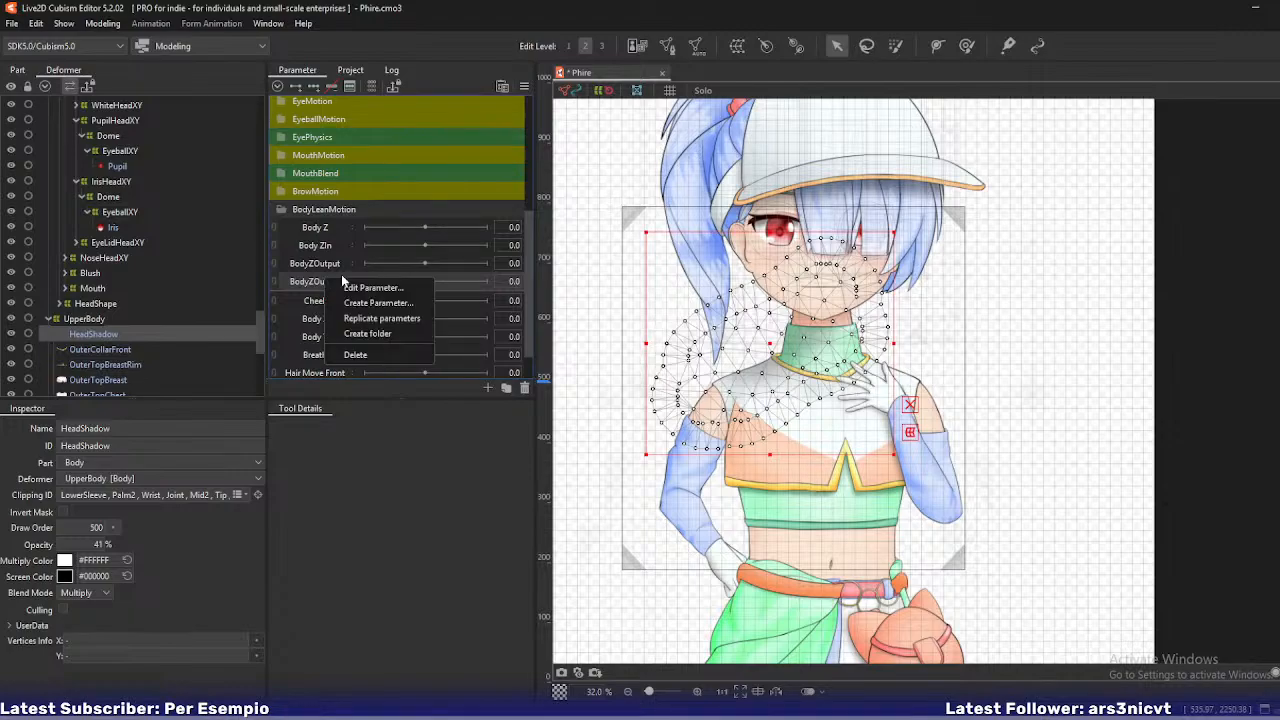
left_click(350, 286)
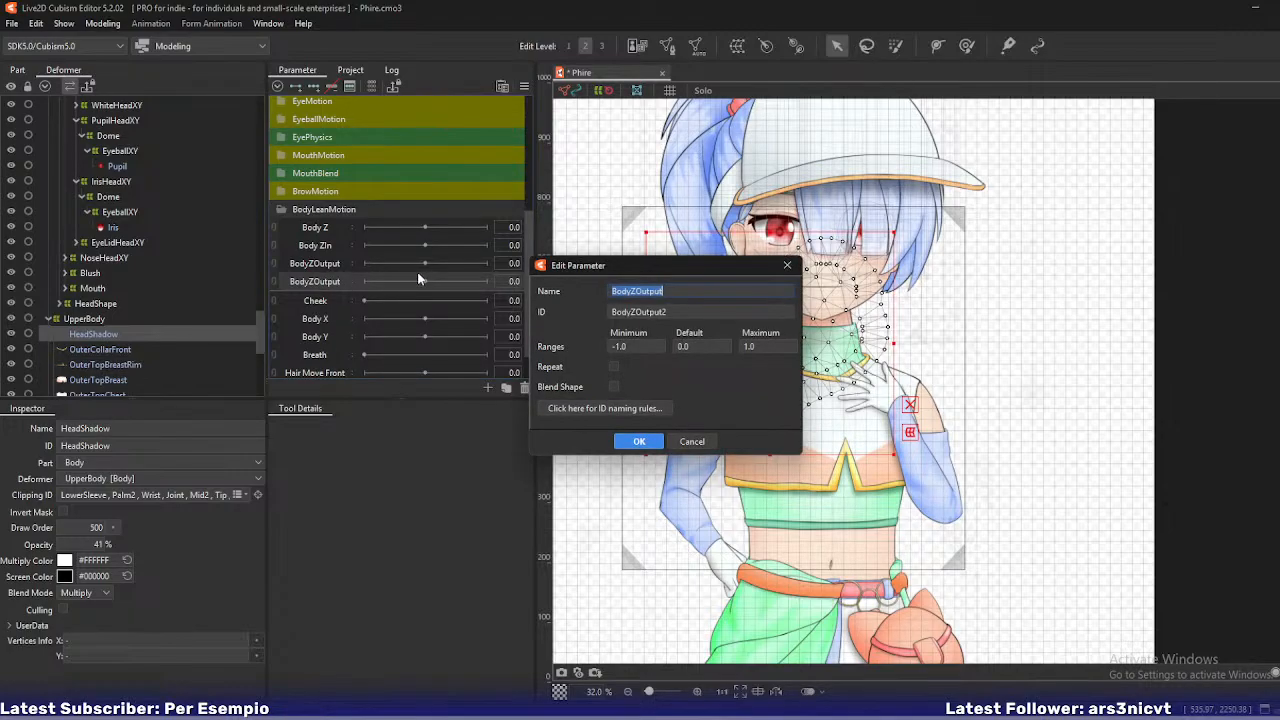
key("Left")
key("Left")
key("Left")
key("Left")
key("Left")
key("Left")
type("In")
key("ctrl+a")
key("ctrl+c")
key("Tab")
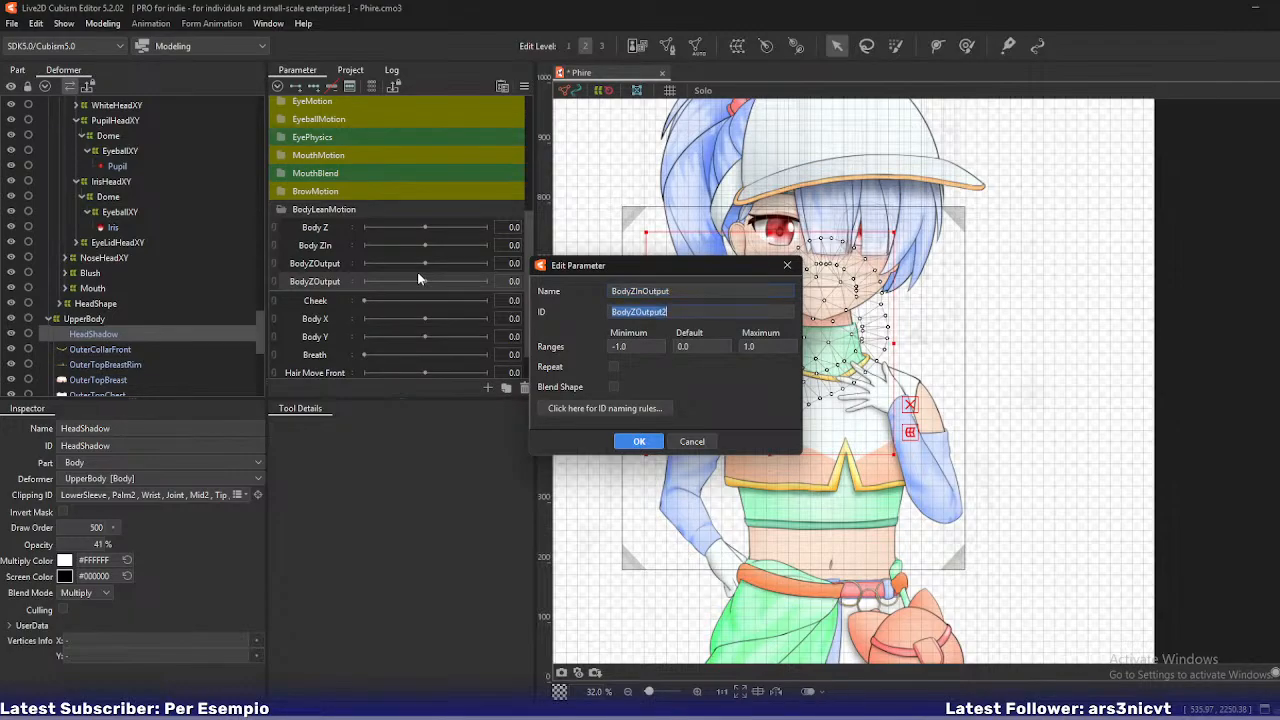
key("ctrl+v")
key("Return")
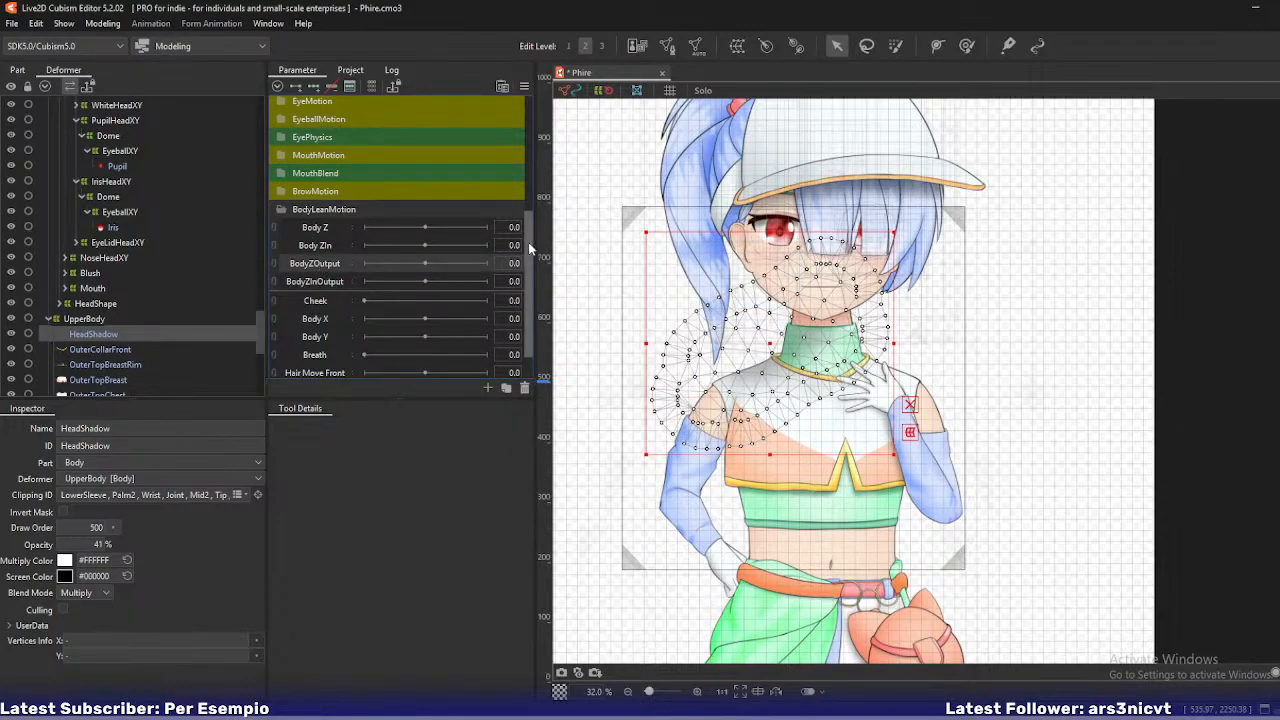
- Collapse the HeadTilt and UpperBody deformers, then expand LowerBody and look through its parts
left_click_drag(528, 242, 551, 195)
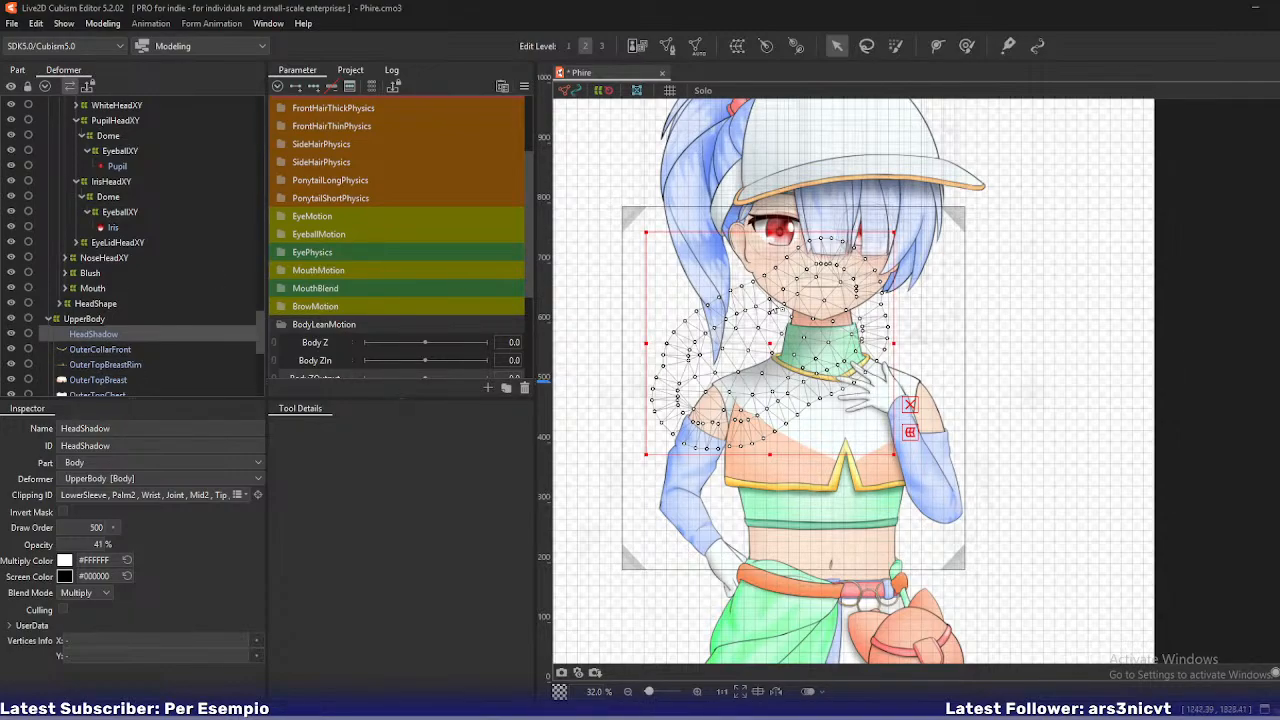
left_click_drag(772, 304, 767, 278)
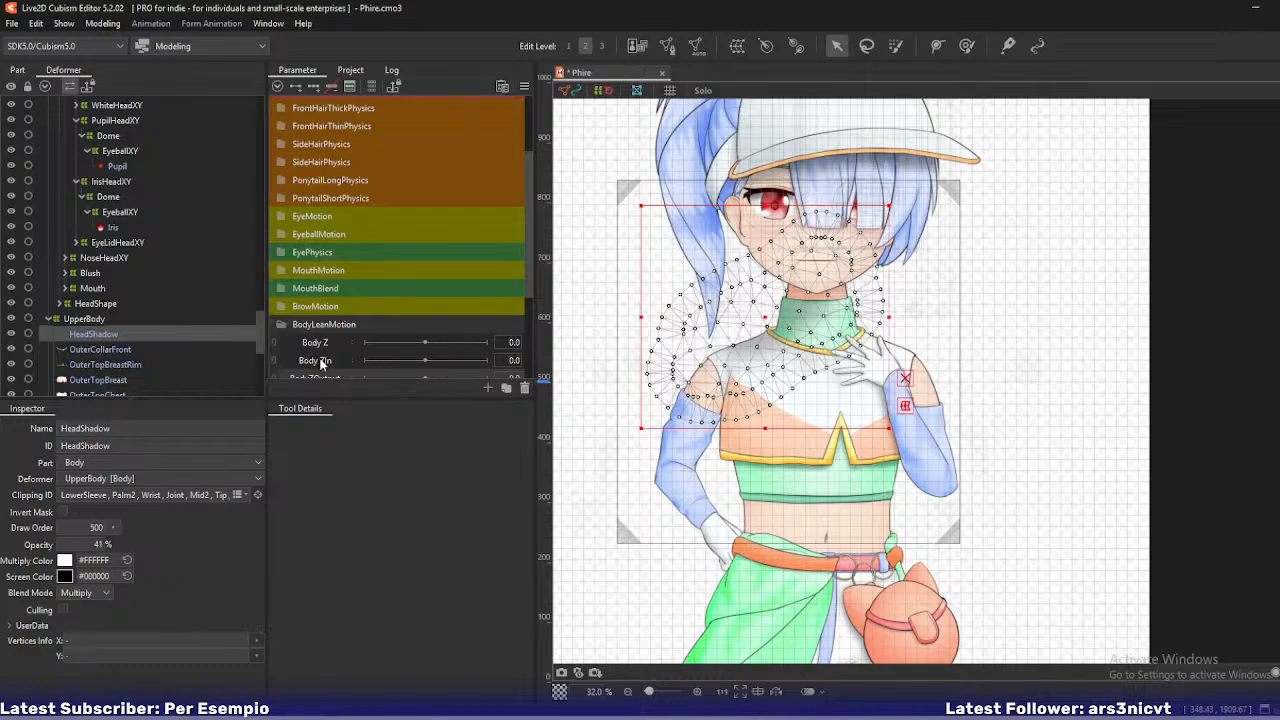
scroll(323, 365, "down", 1)
scroll(136, 352, "up", 8)
scroll(138, 348, "up", 10)
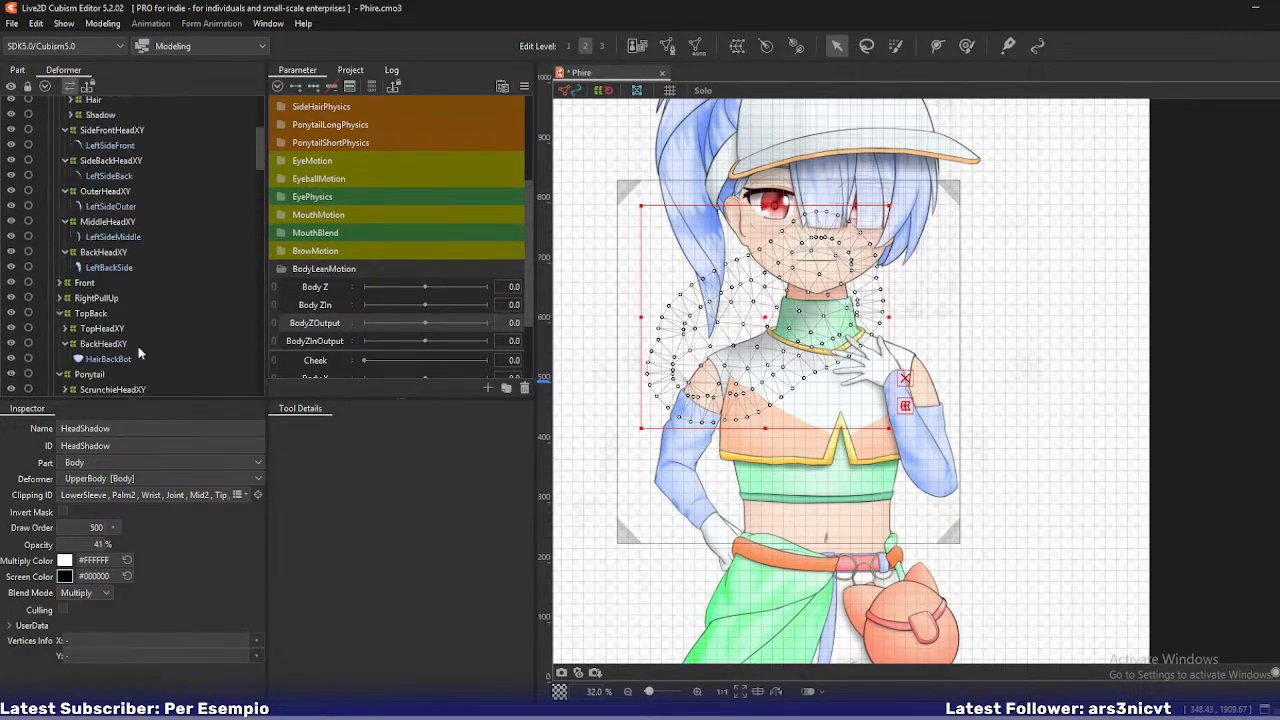
left_click(47, 119)
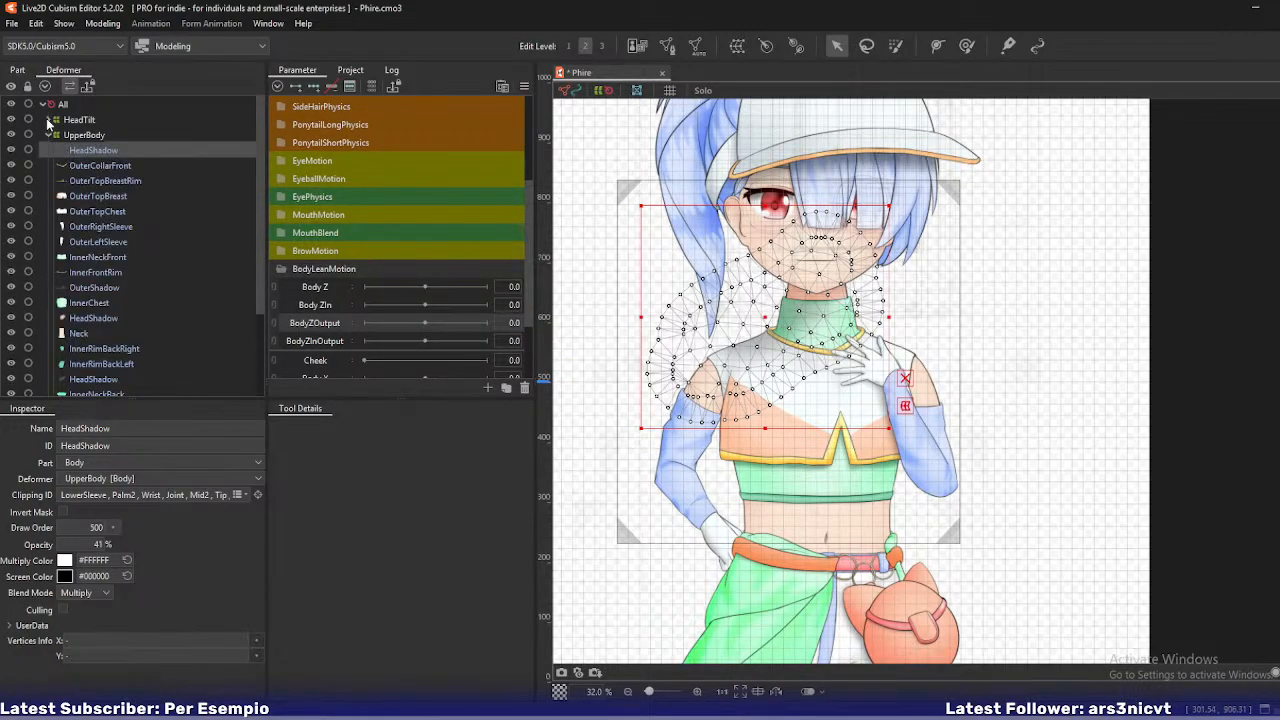
left_click(47, 135)
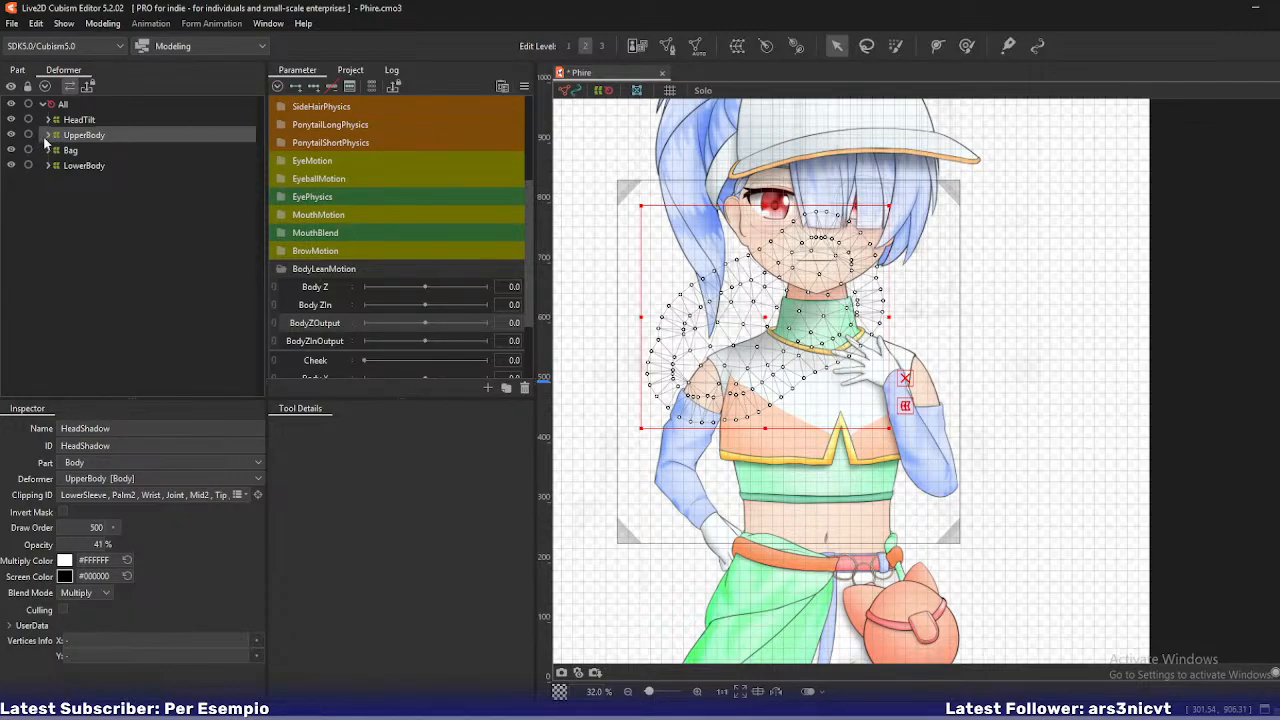
left_click(47, 165)
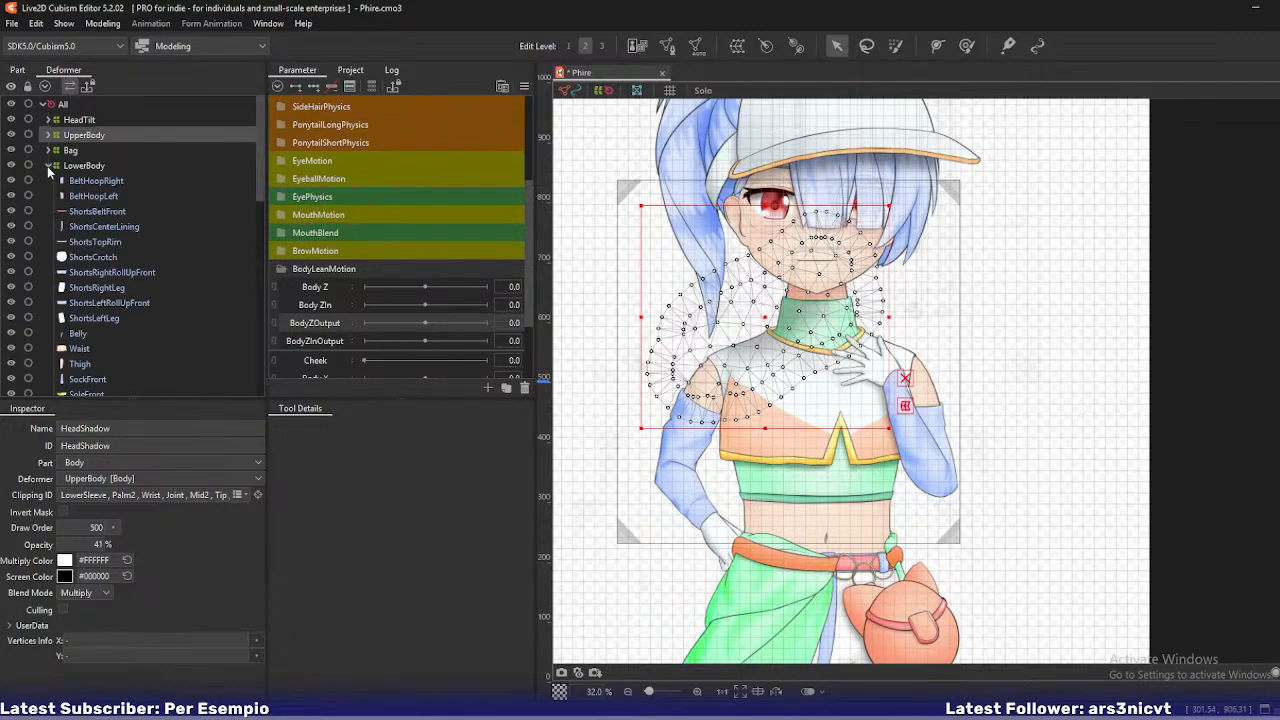
scroll(118, 186, "down", 3)
scroll(118, 184, "down", 5)
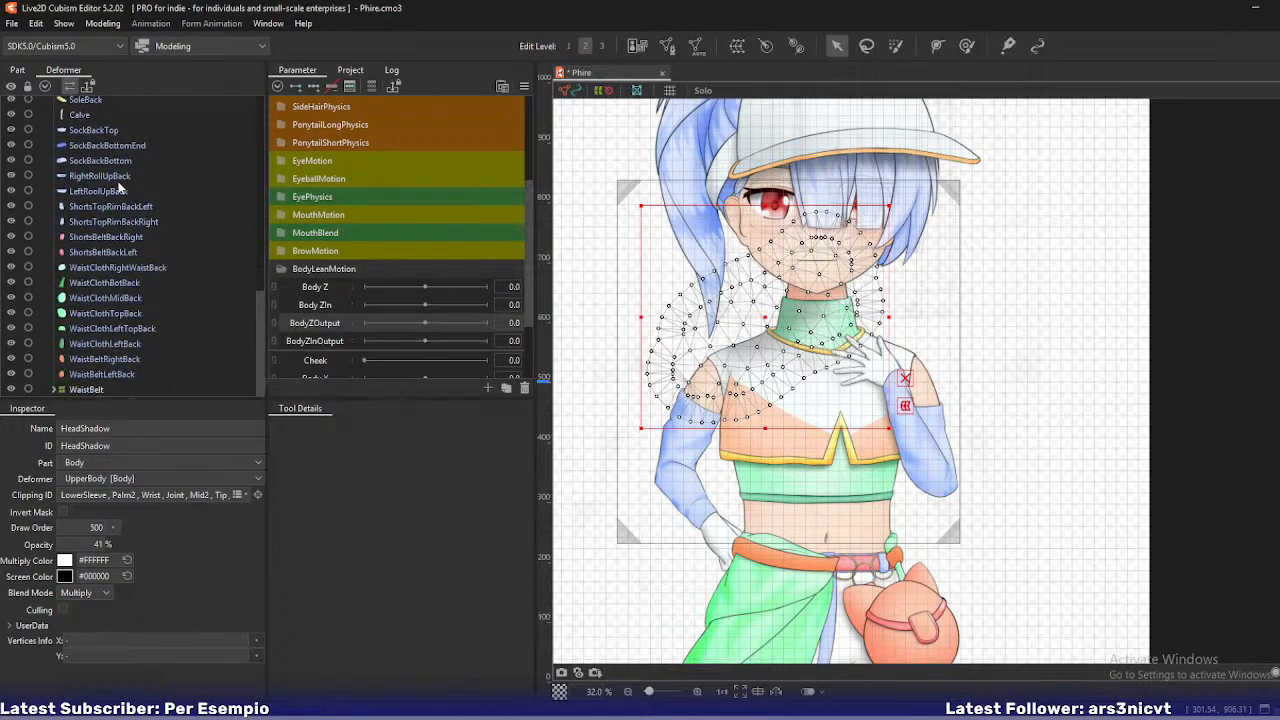
scroll(118, 184, "up", 8)
left_click(110, 182)
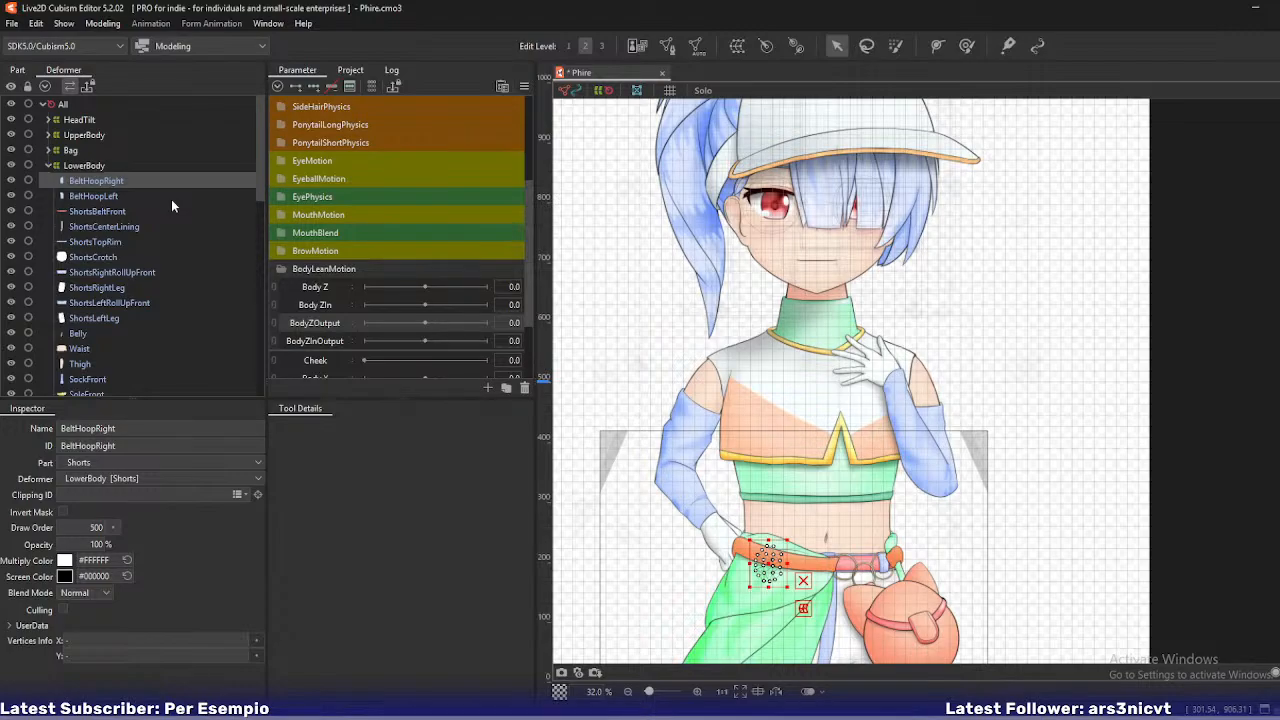
scroll(137, 256, "down", 2)
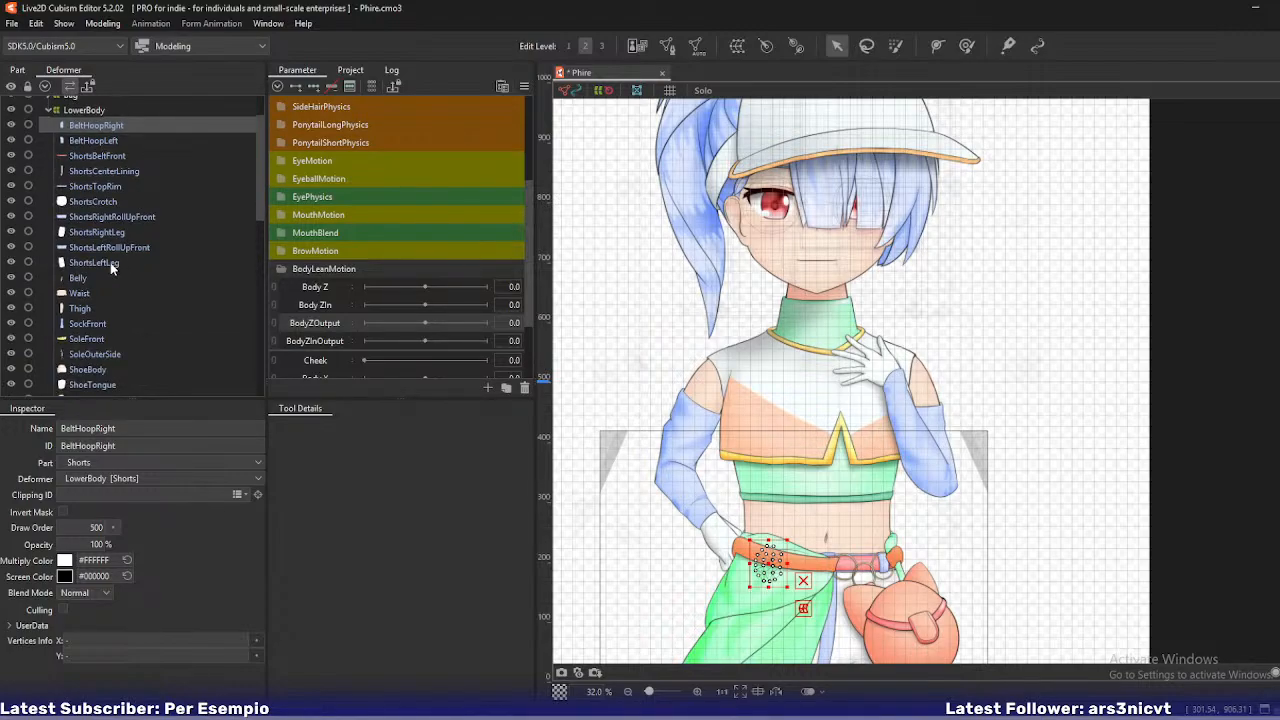
left_click(110, 262, "shift")
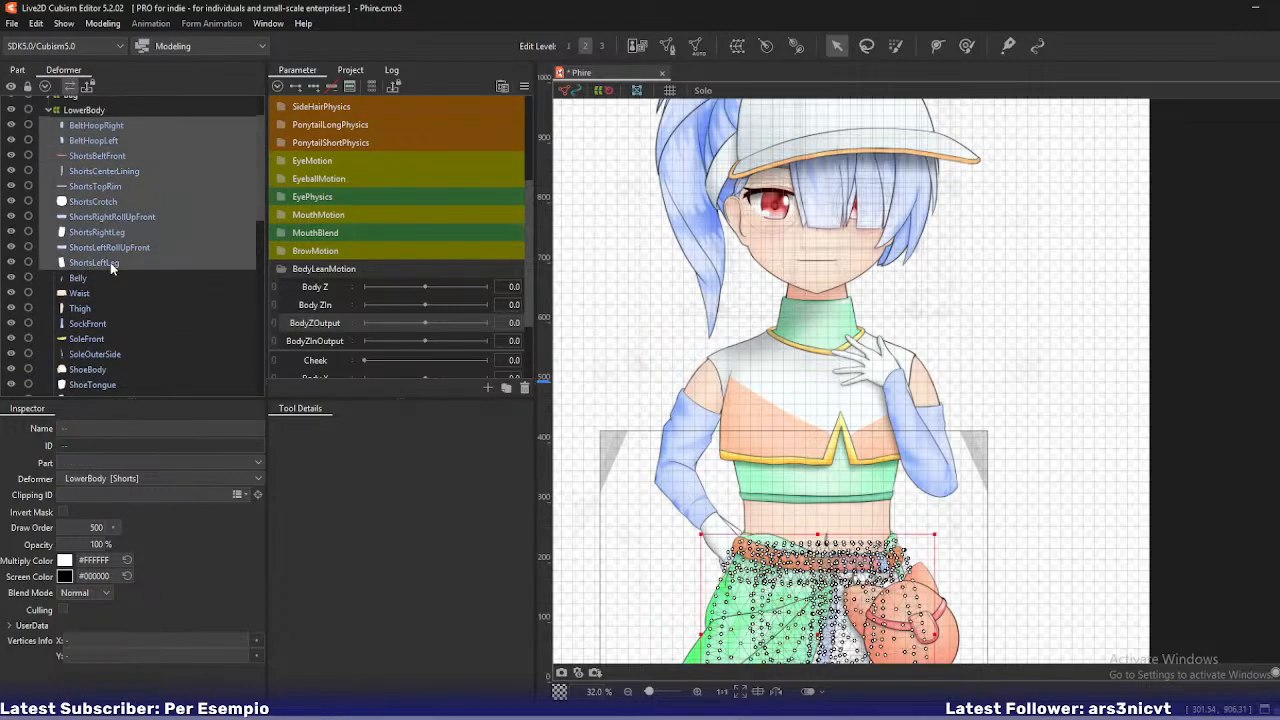
- Create a warp deformer named Legs as parent of the LowerBody parts from the first Thigh through SockBackBottom
scroll(110, 262, "down", 5)
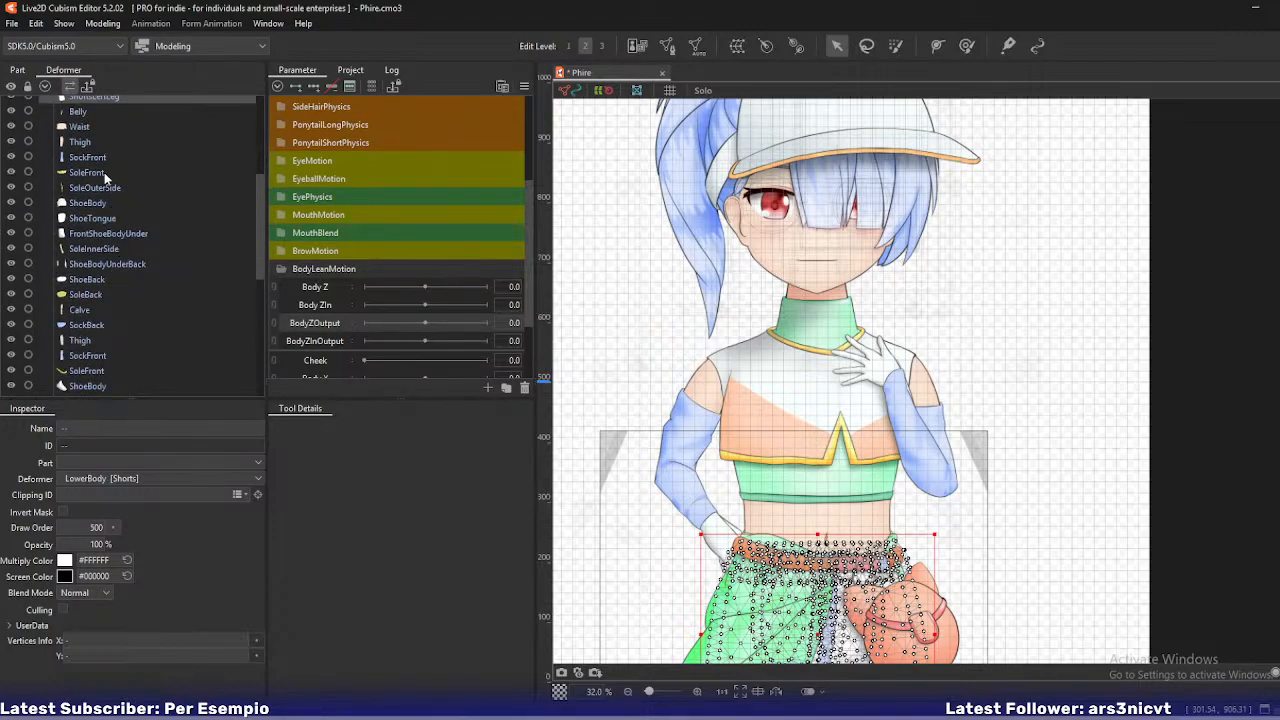
left_click(92, 143)
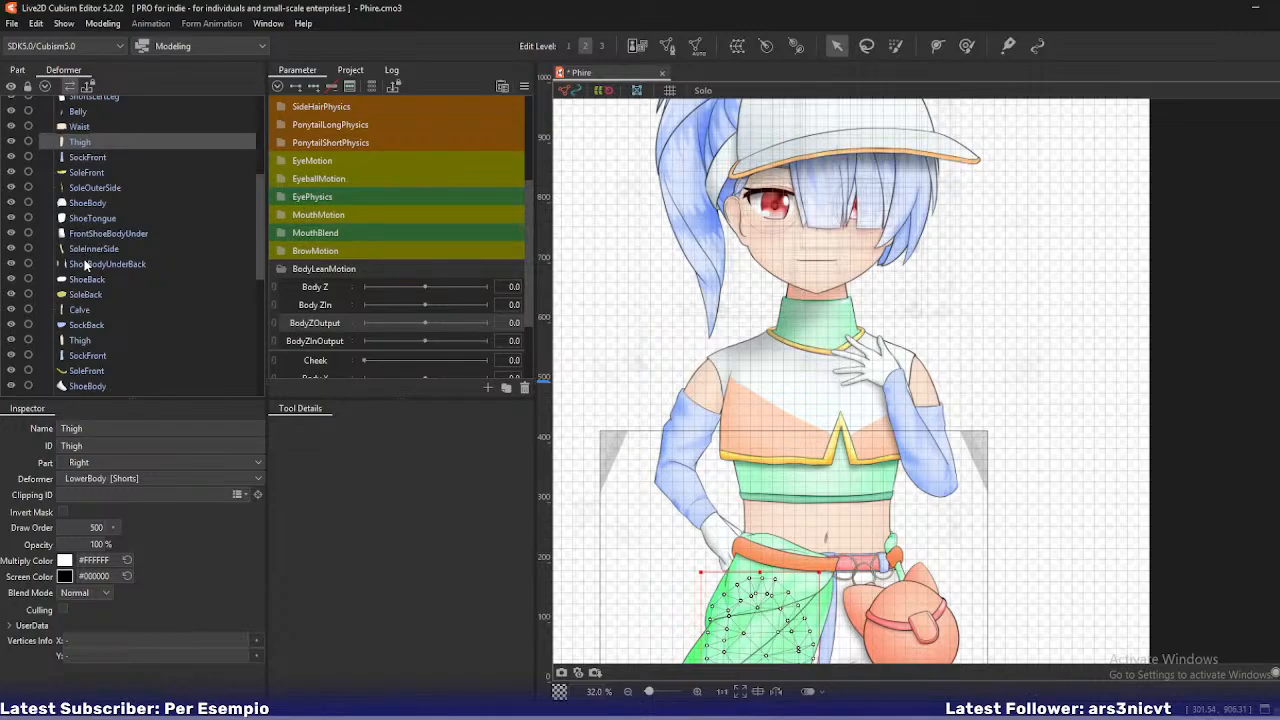
scroll(86, 265, "down", 5)
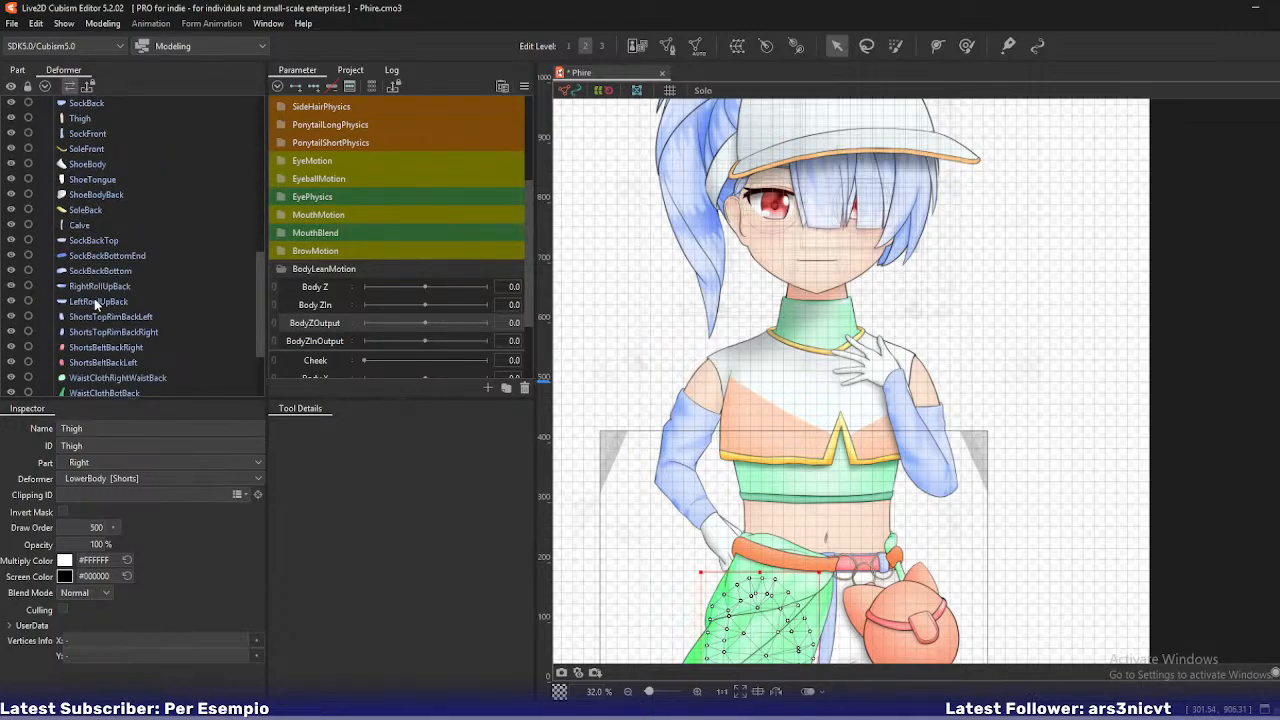
left_click(94, 298, "shift")
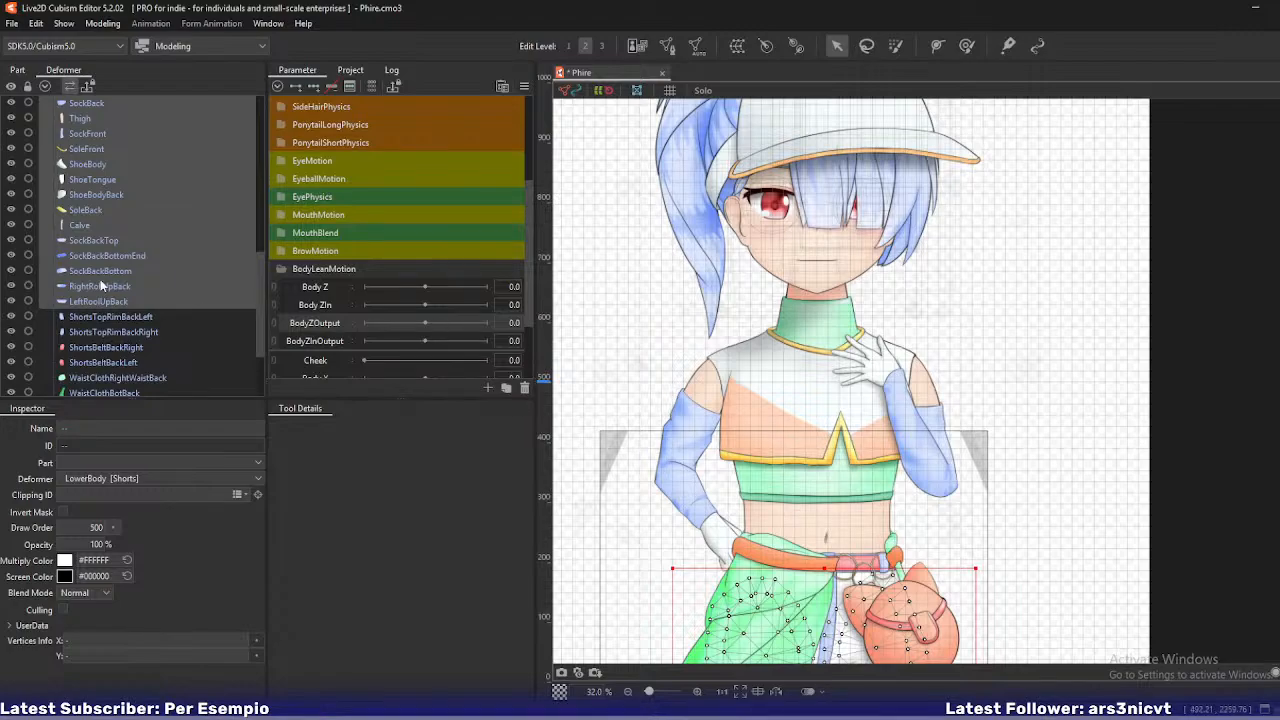
left_click(89, 272, "shift")
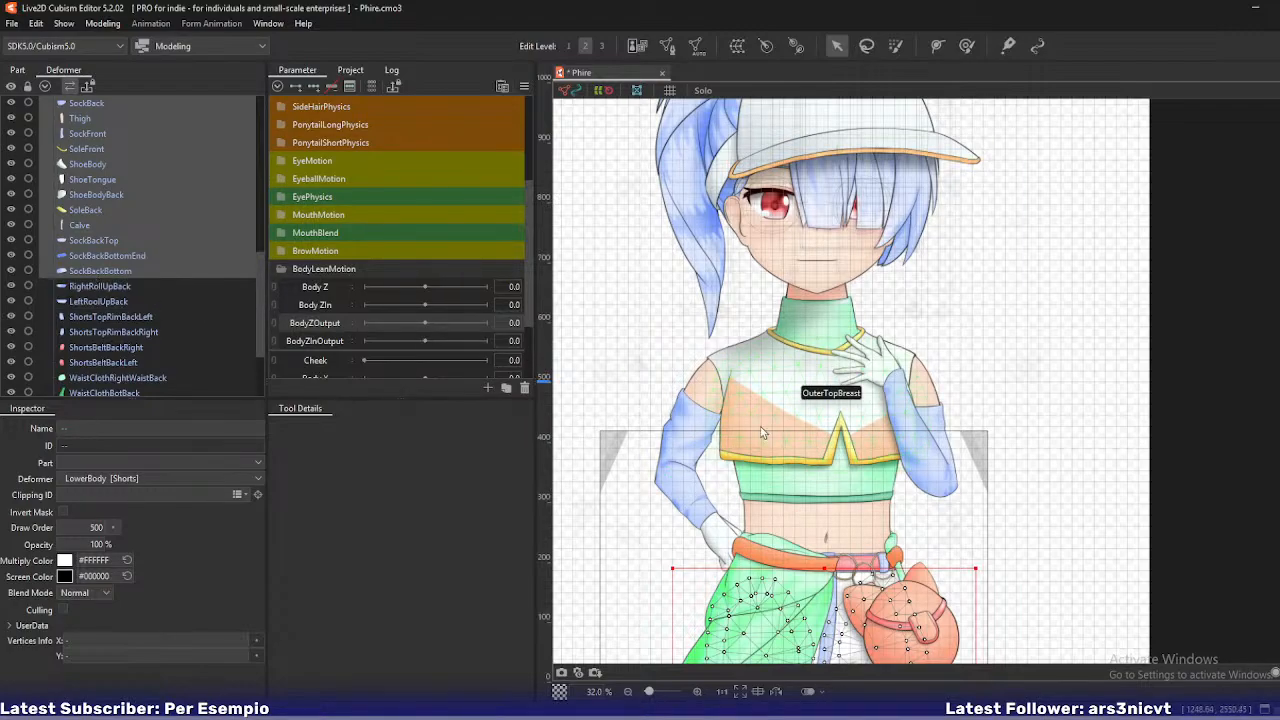
scroll(762, 432, "down", 2)
left_click_drag(771, 485, 742, 238)
left_click_drag(738, 408, 707, 418)
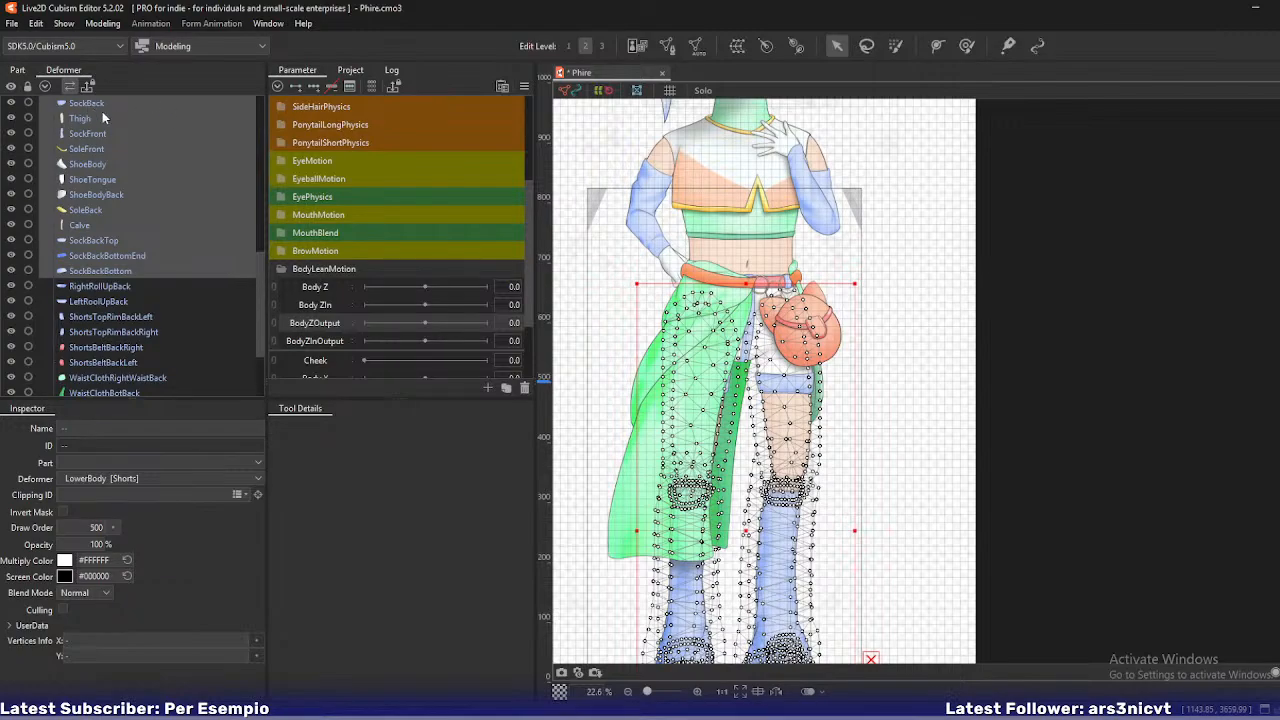
left_click(737, 45)
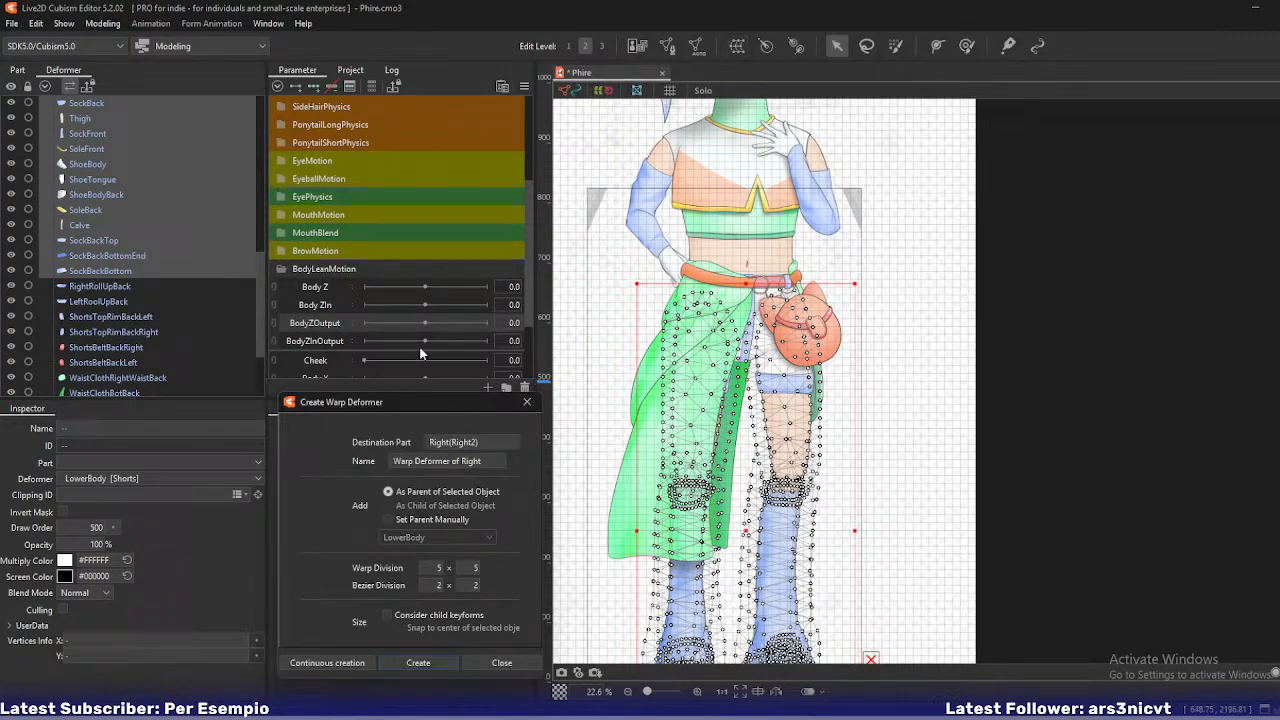
triple_click(494, 460)
type("Legs")
left_click(320, 664)
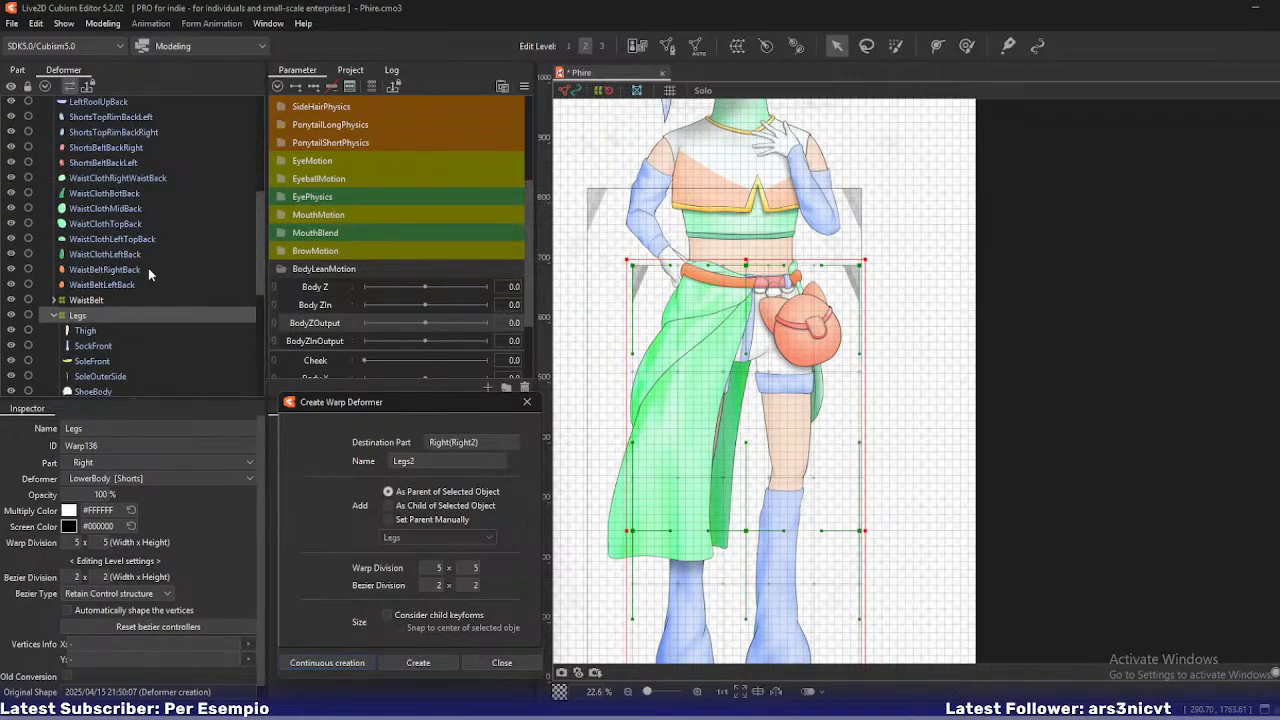
- Create a warp deformer named Shorts as parent of the LowerBody parts from BeltHoopRight through ShortsBeltBackLeft
scroll(148, 268, "up", 2)
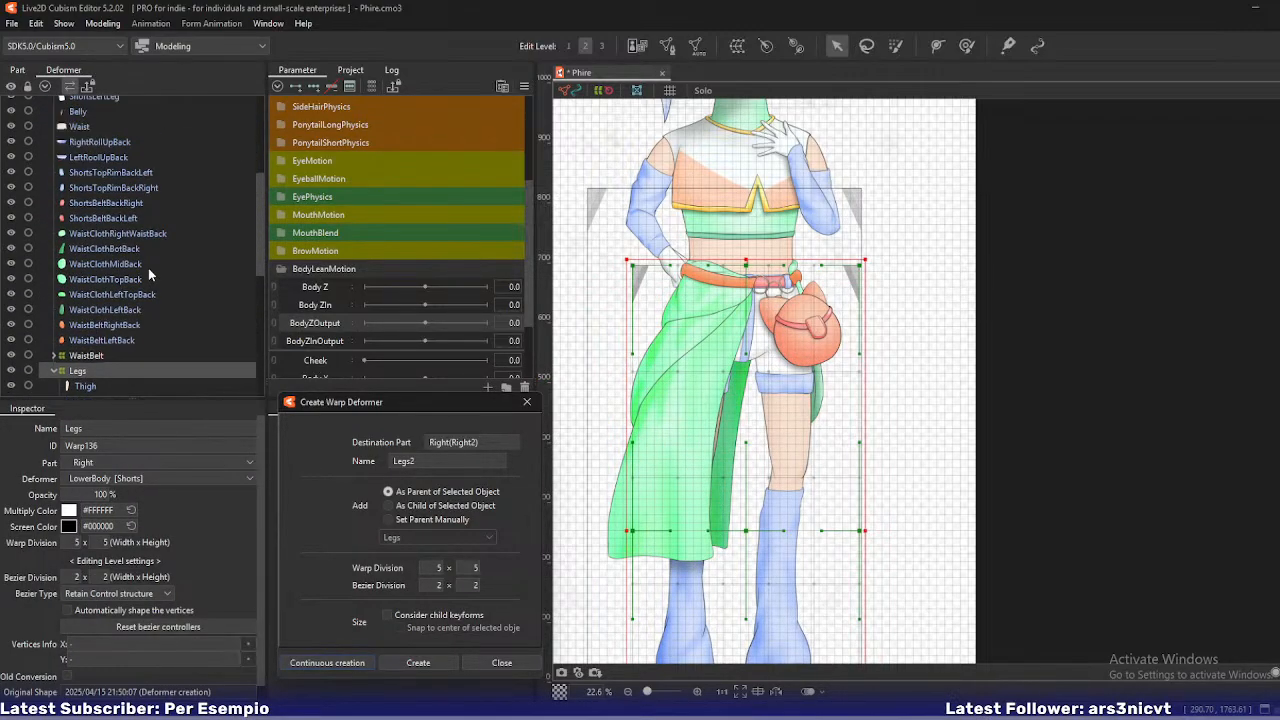
scroll(148, 268, "down", 4)
scroll(148, 268, "up", 4)
scroll(88, 322, "up", 3)
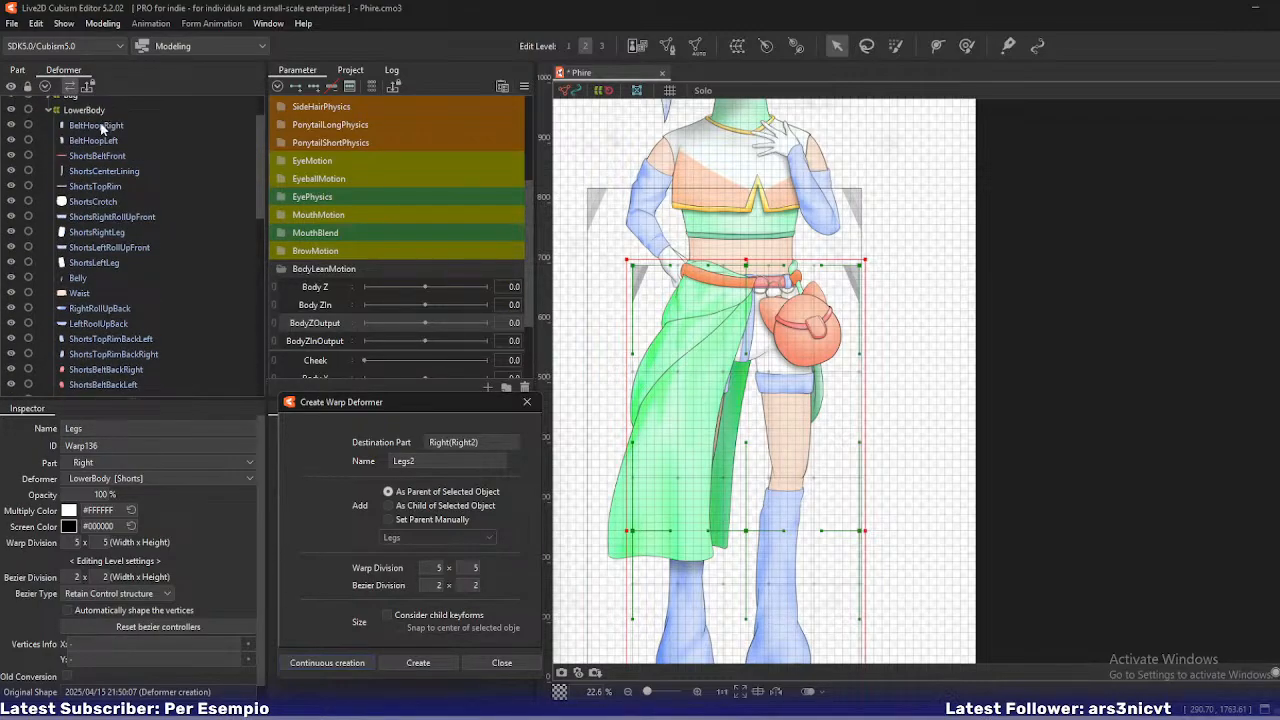
left_click(105, 125)
left_click(96, 323, "shift")
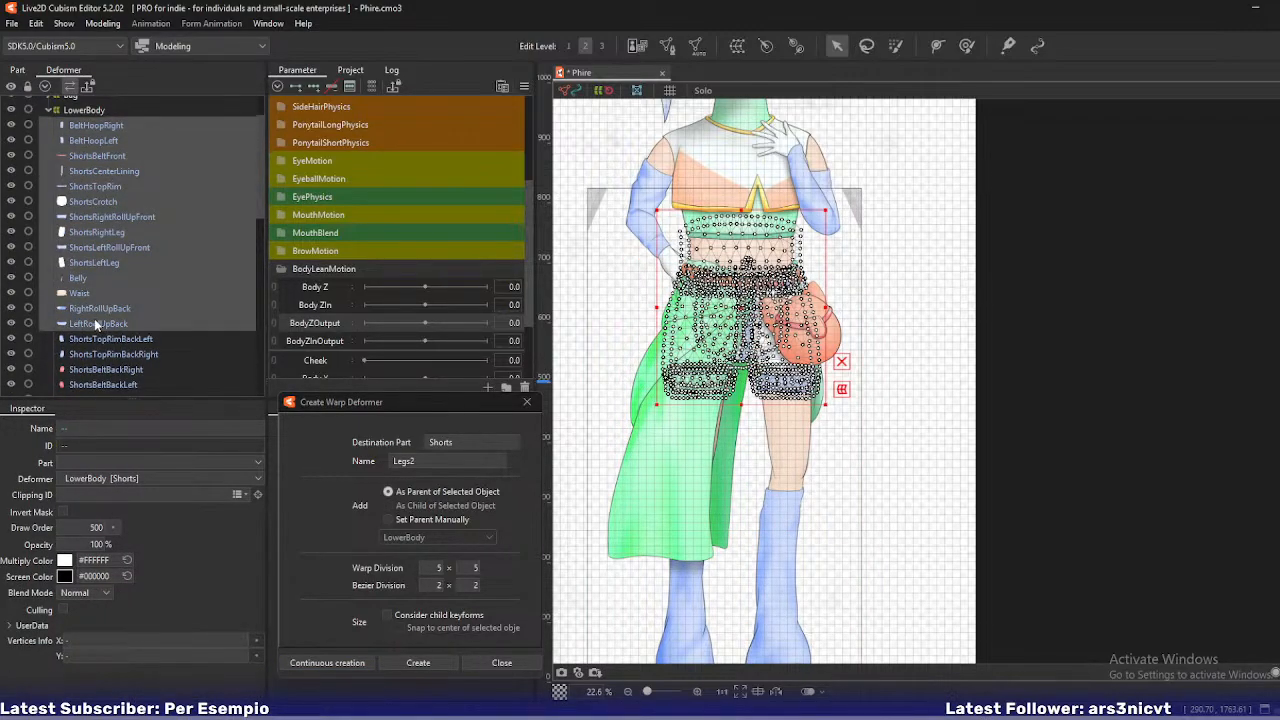
left_click(96, 350, "shift")
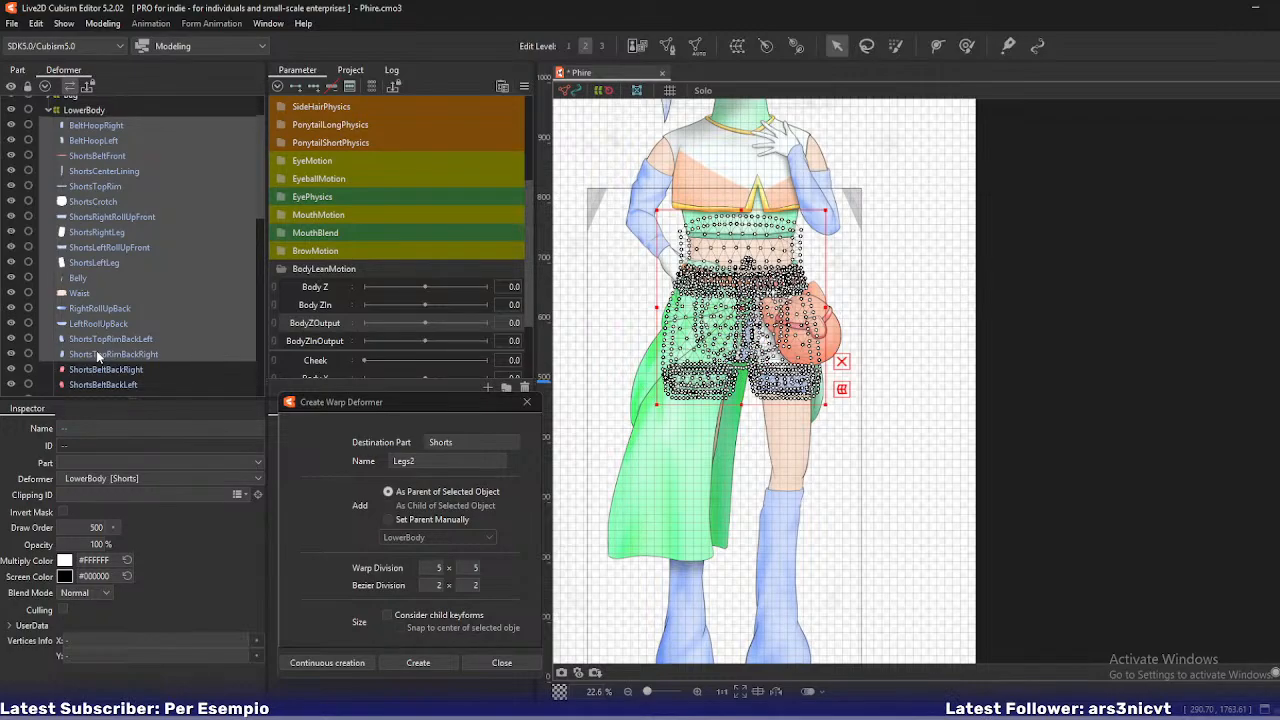
scroll(96, 350, "down", 1)
left_click(110, 330, "shift")
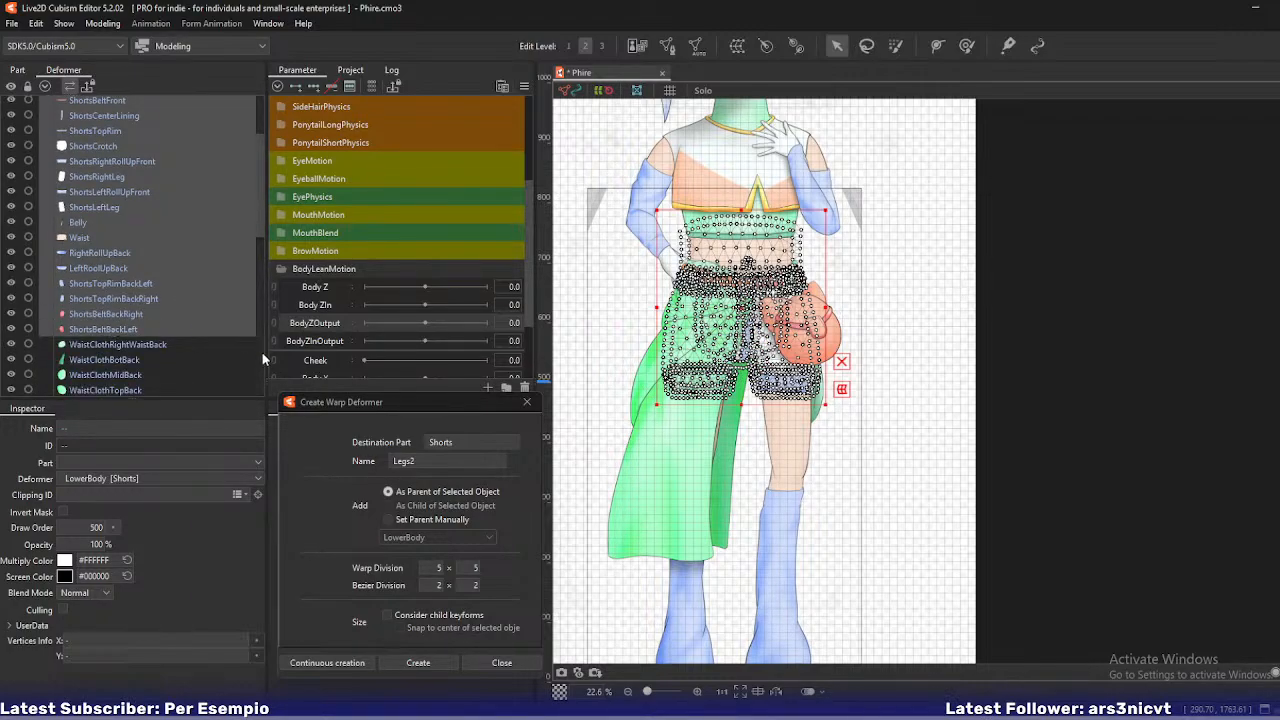
type("Shorts2")
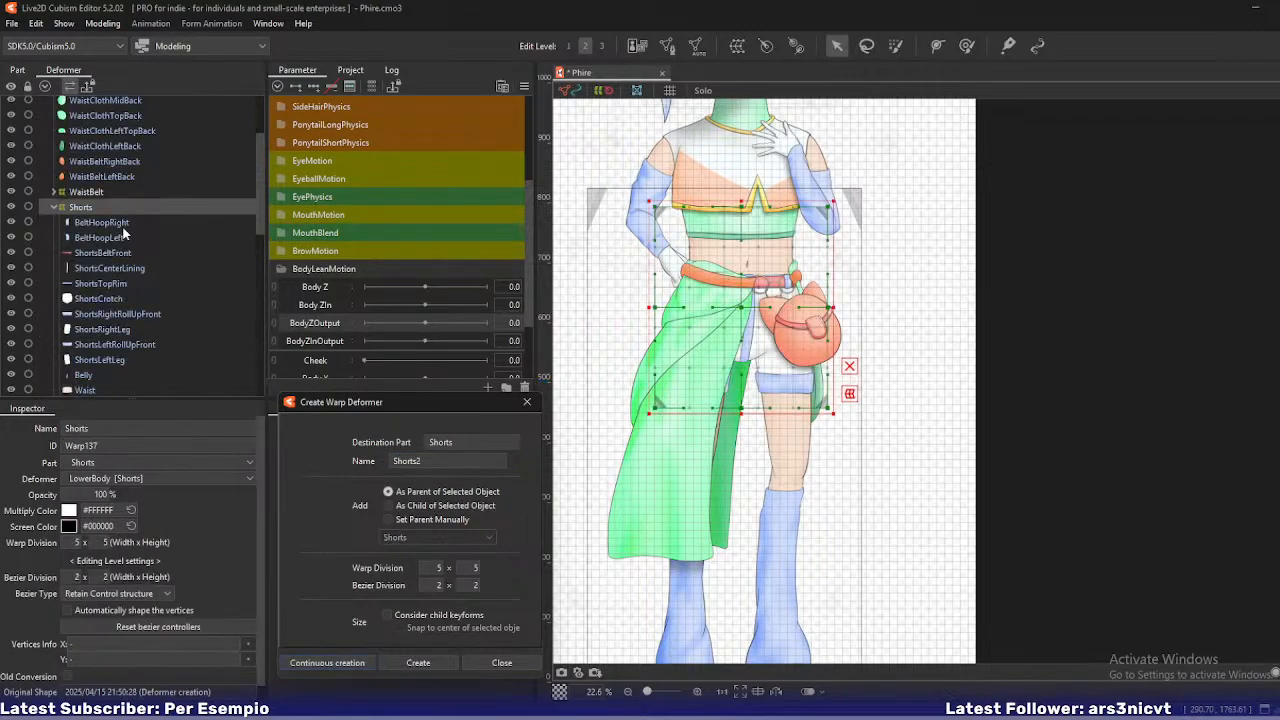
- Create a warp deformer named WaistCloth as parent of the parts from WaistClothRightWaistBack through WaistBeltLeftBack
scroll(124, 233, "up", 3)
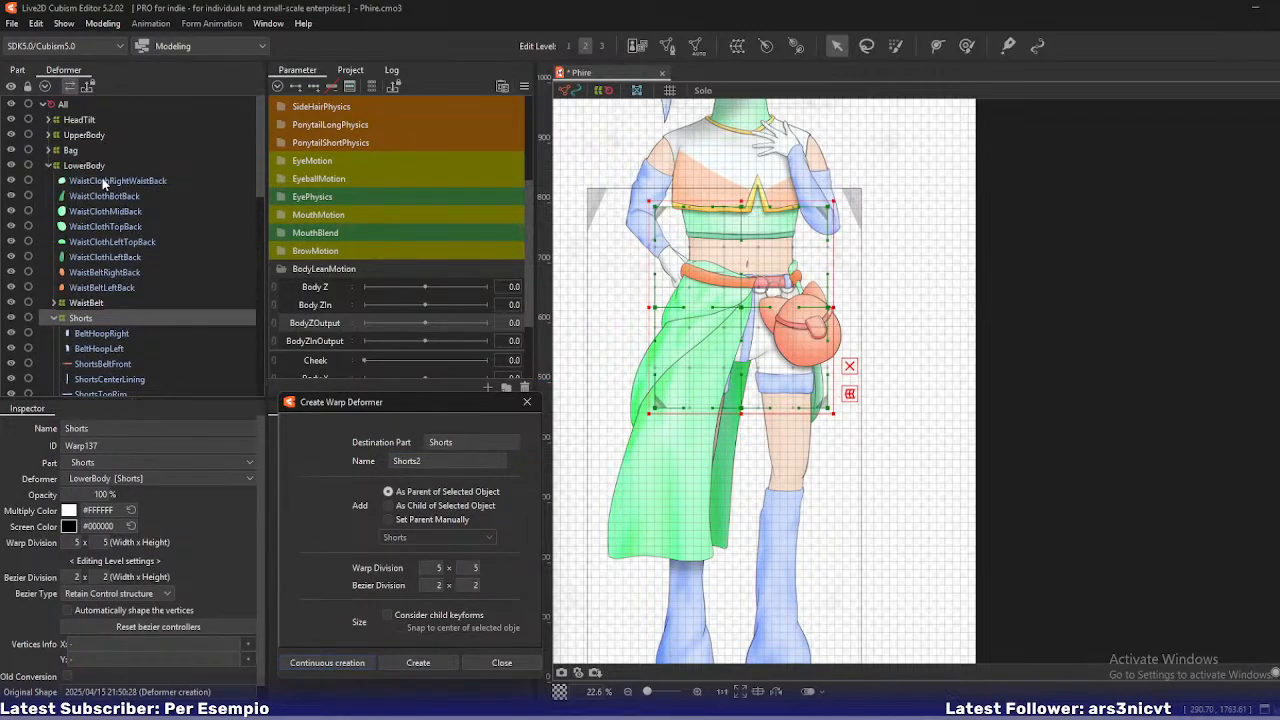
left_click(101, 177)
left_click(102, 284, "shift")
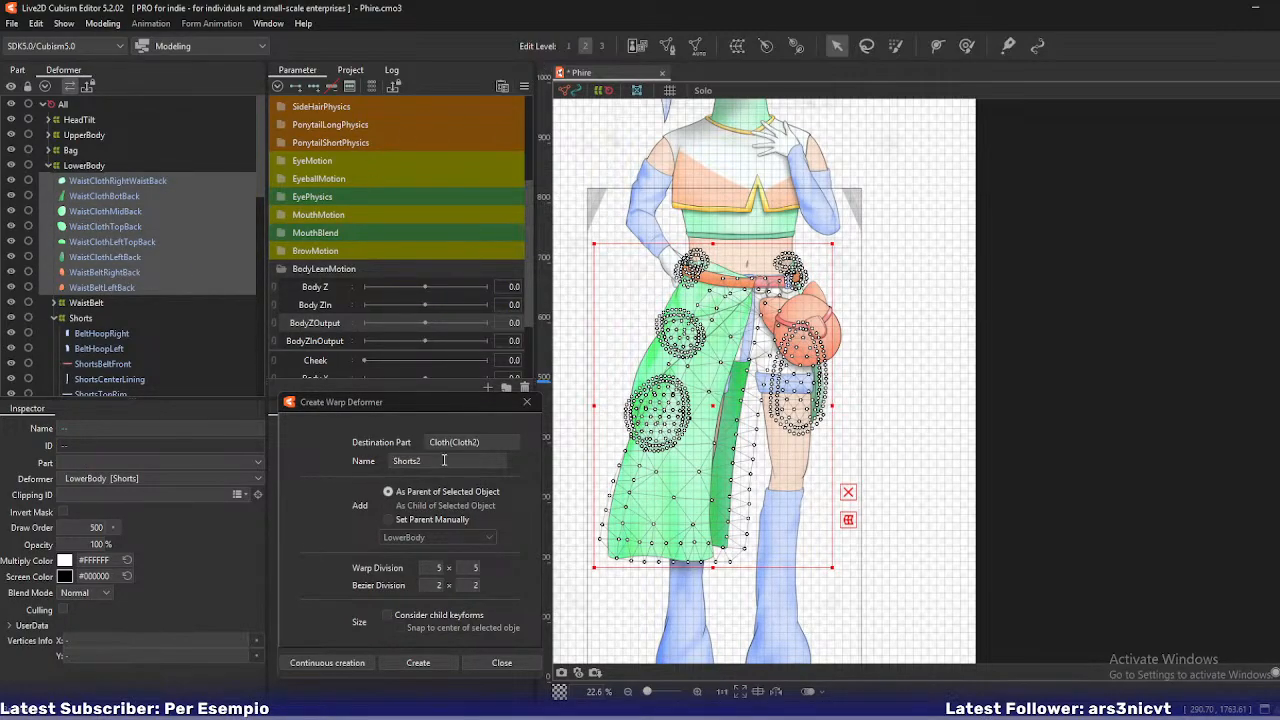
left_click(284, 440)
type("Waist")
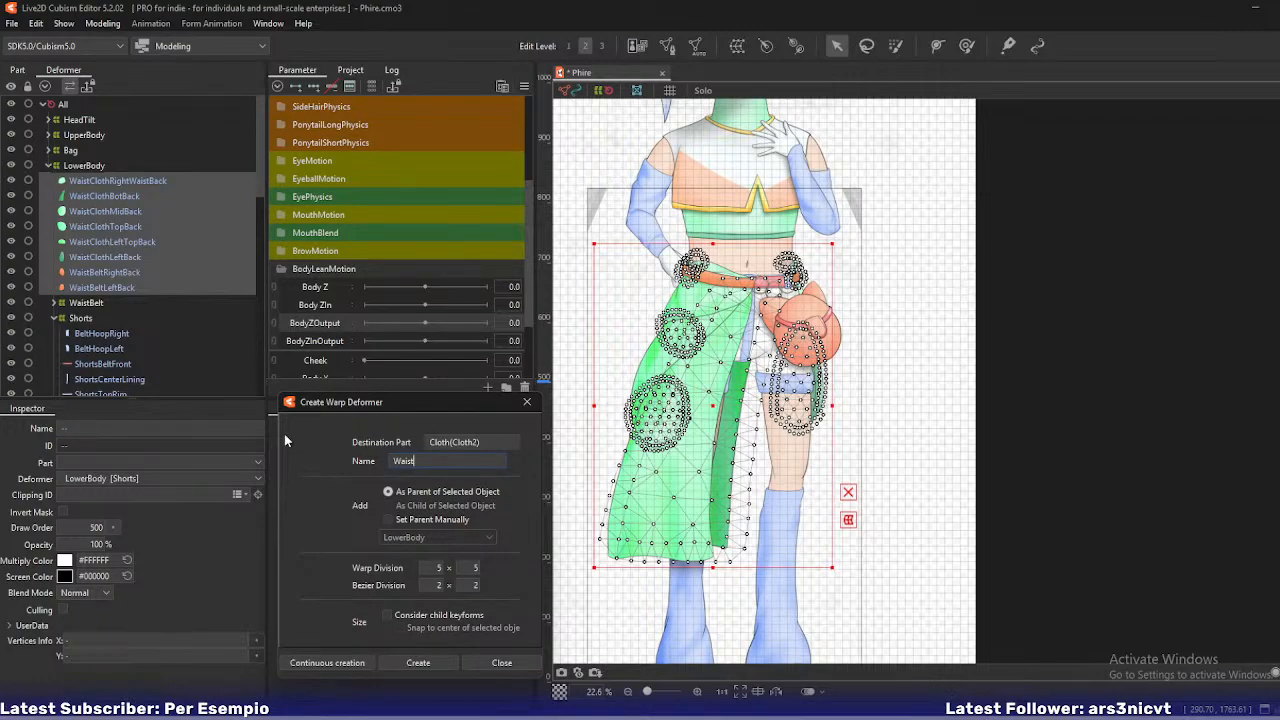
type("Cloth2")
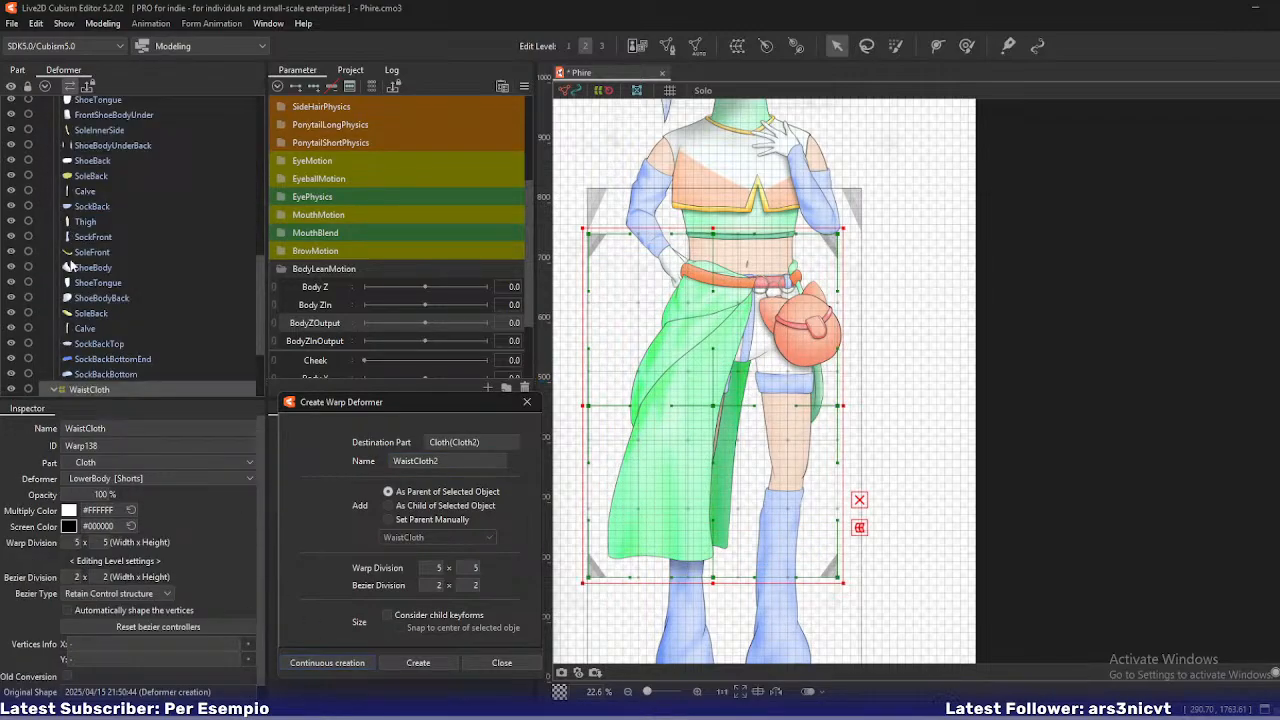
- Examine the parts grouped under WaistBelt and WaistCloth, collapsing the Shorts and Legs deformers
scroll(72, 264, "up", 6)
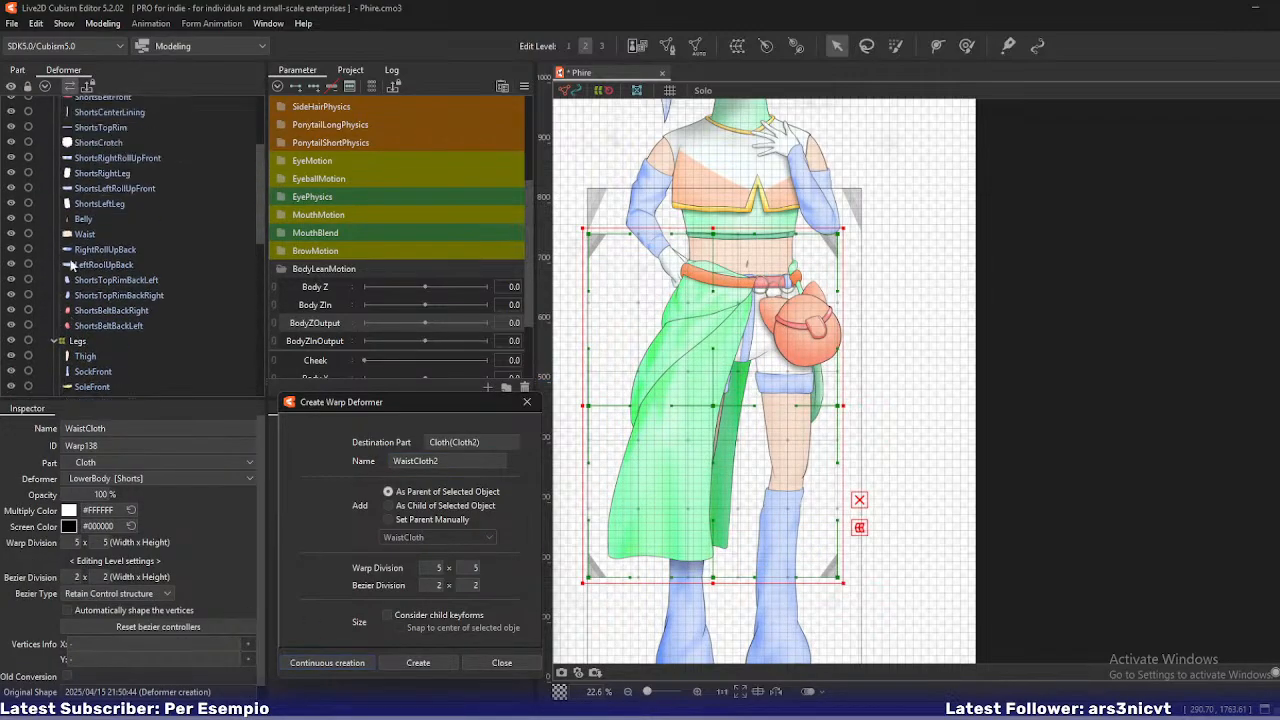
scroll(72, 264, "up", 5)
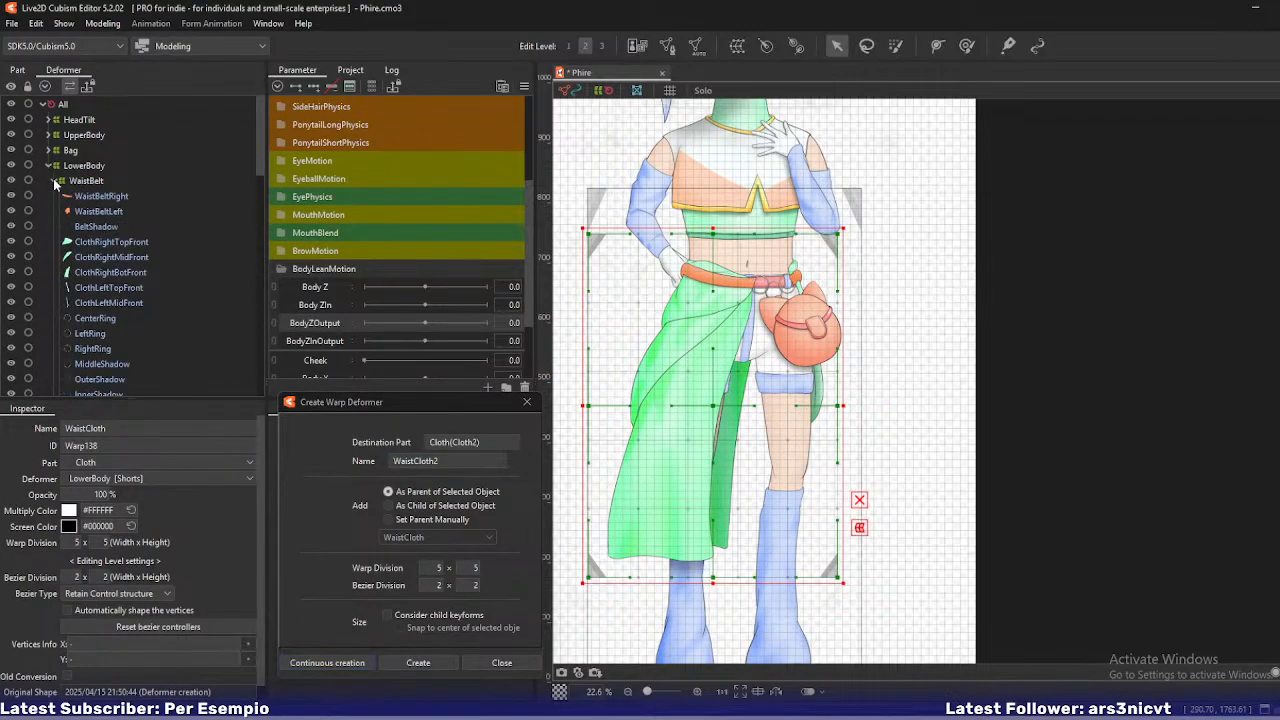
left_click(88, 197)
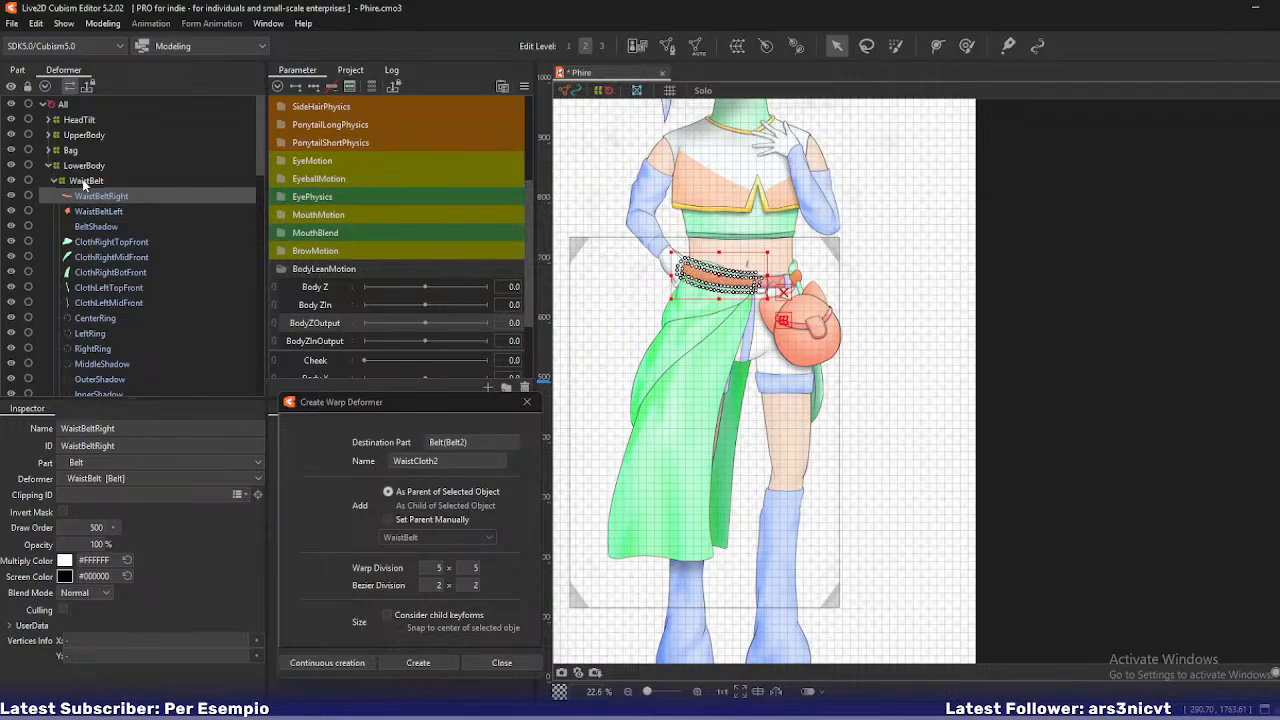
left_click(86, 181)
scroll(88, 228, "down", 2)
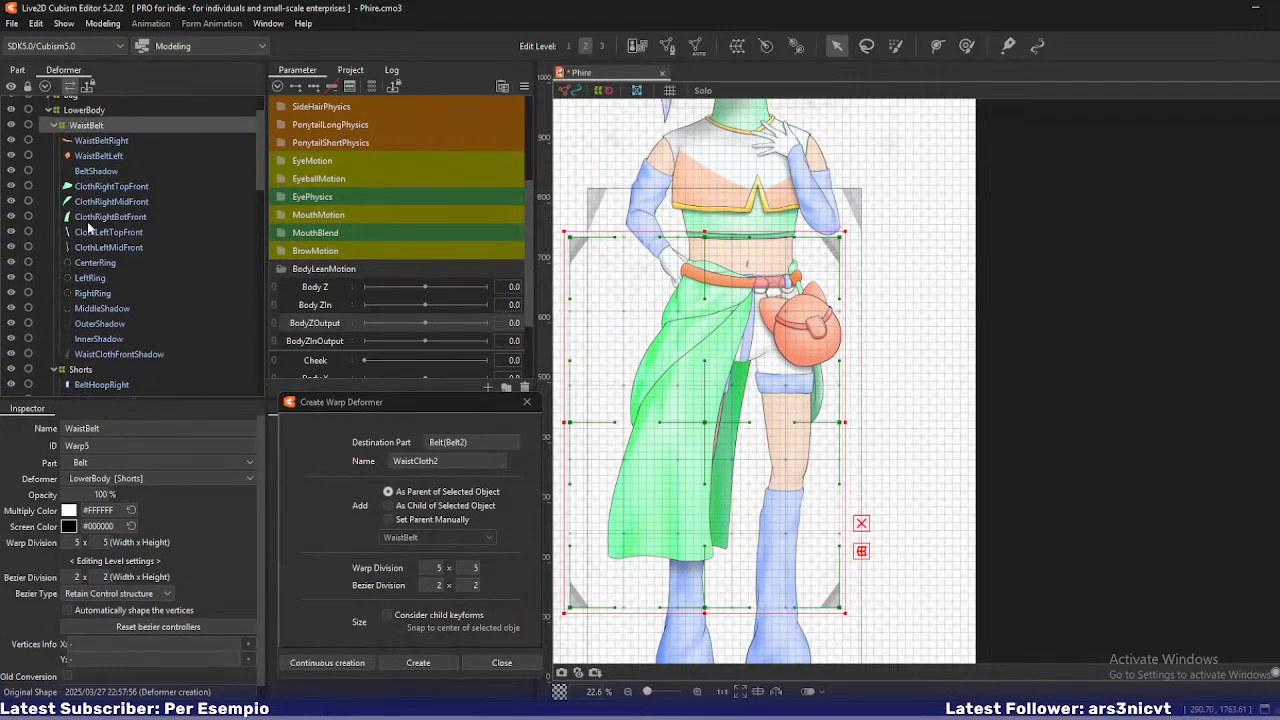
left_click(107, 187)
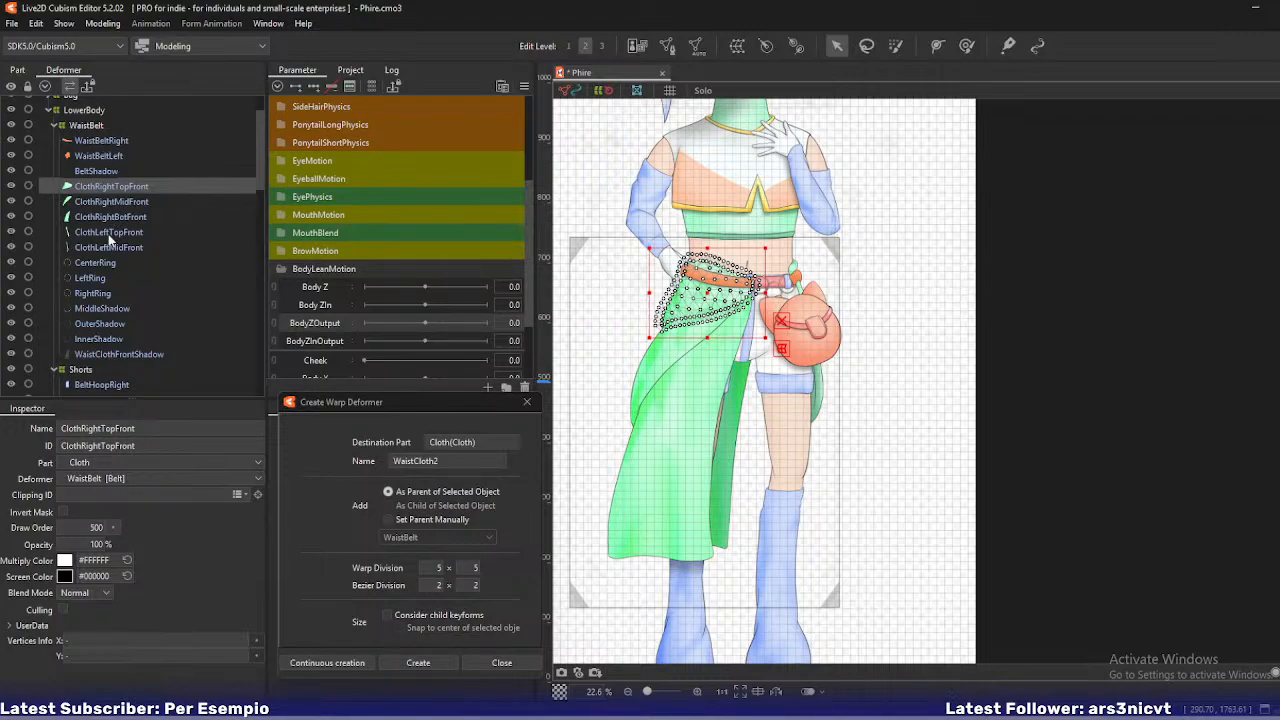
scroll(108, 234, "down", 5)
left_click(53, 147)
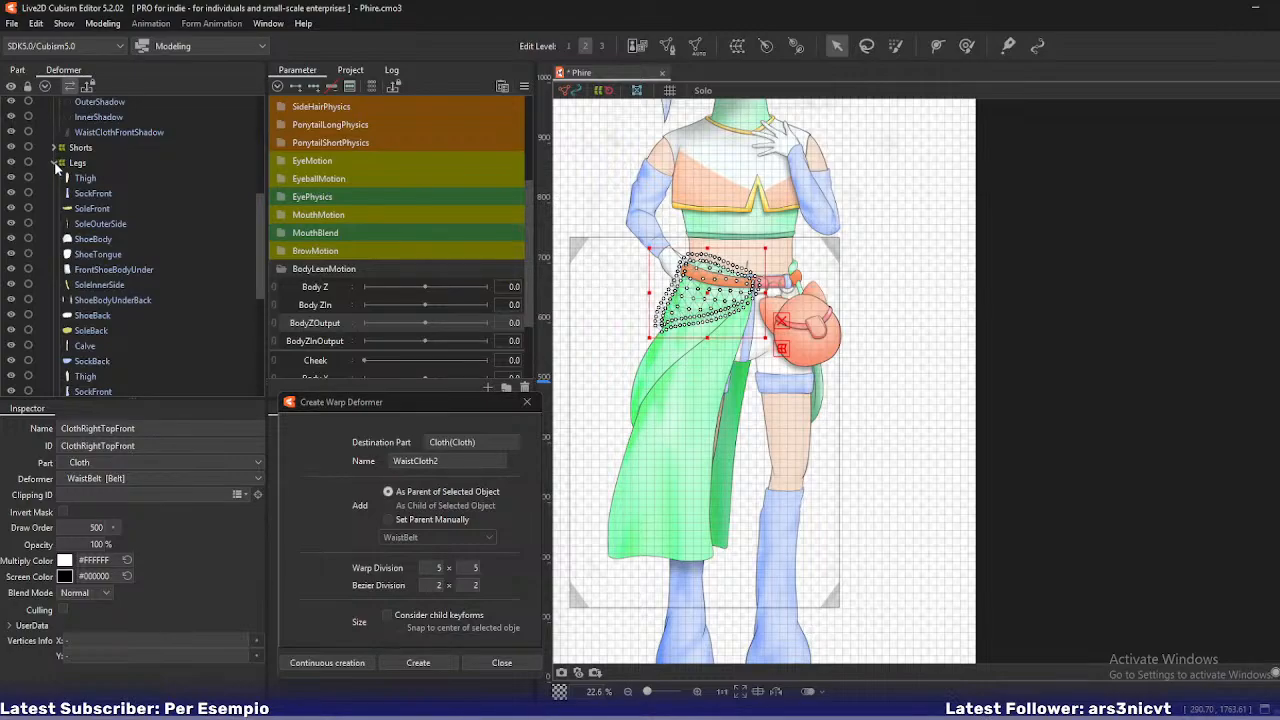
left_click(54, 162)
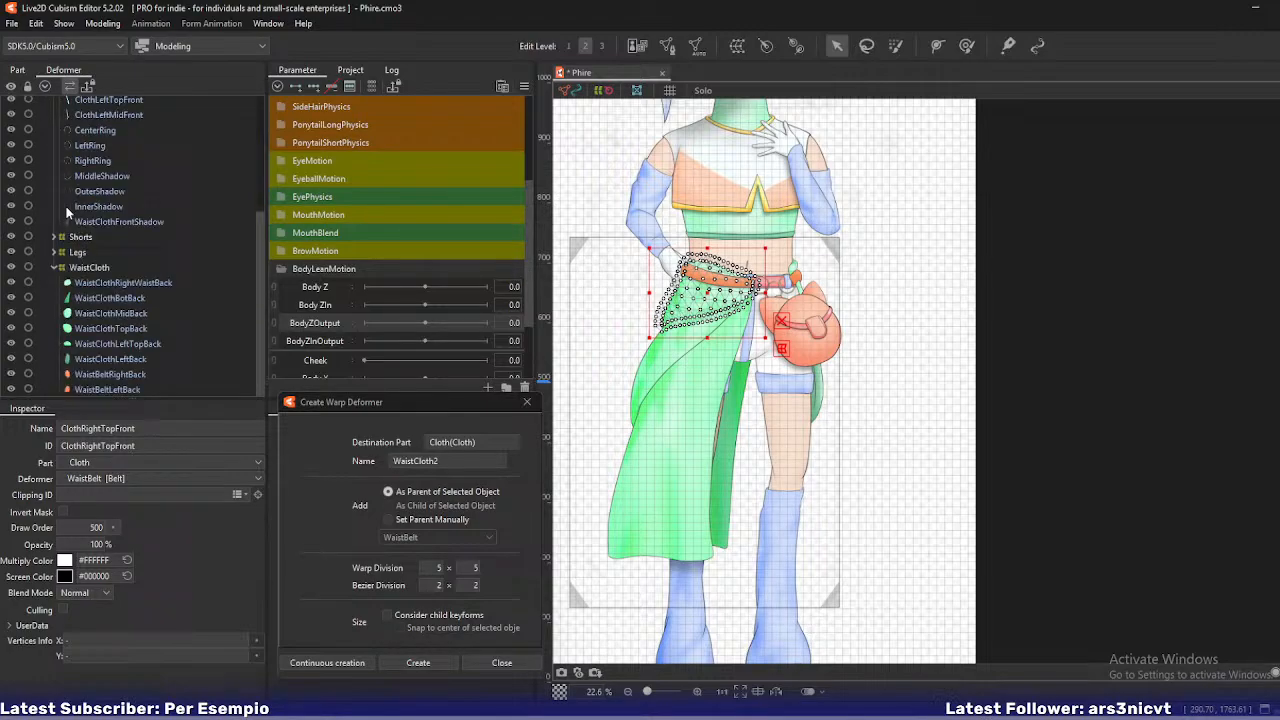
left_click(91, 287)
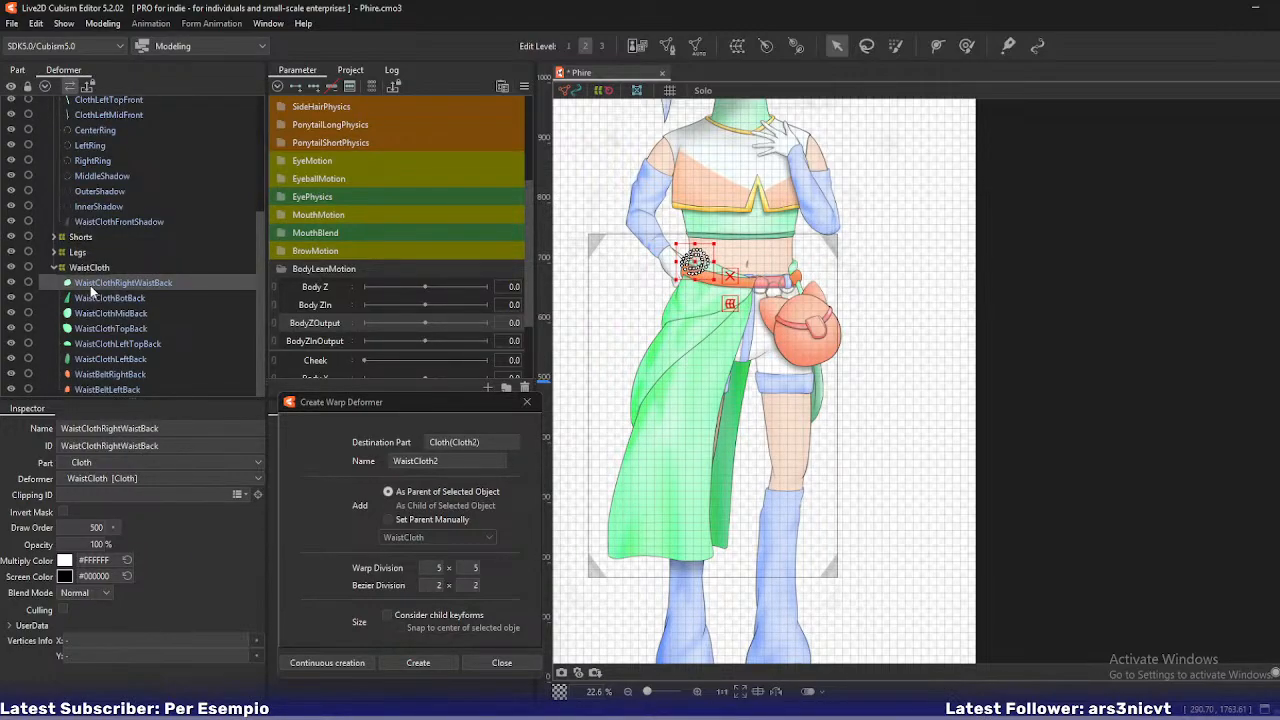
scroll(91, 287, "up", 3)
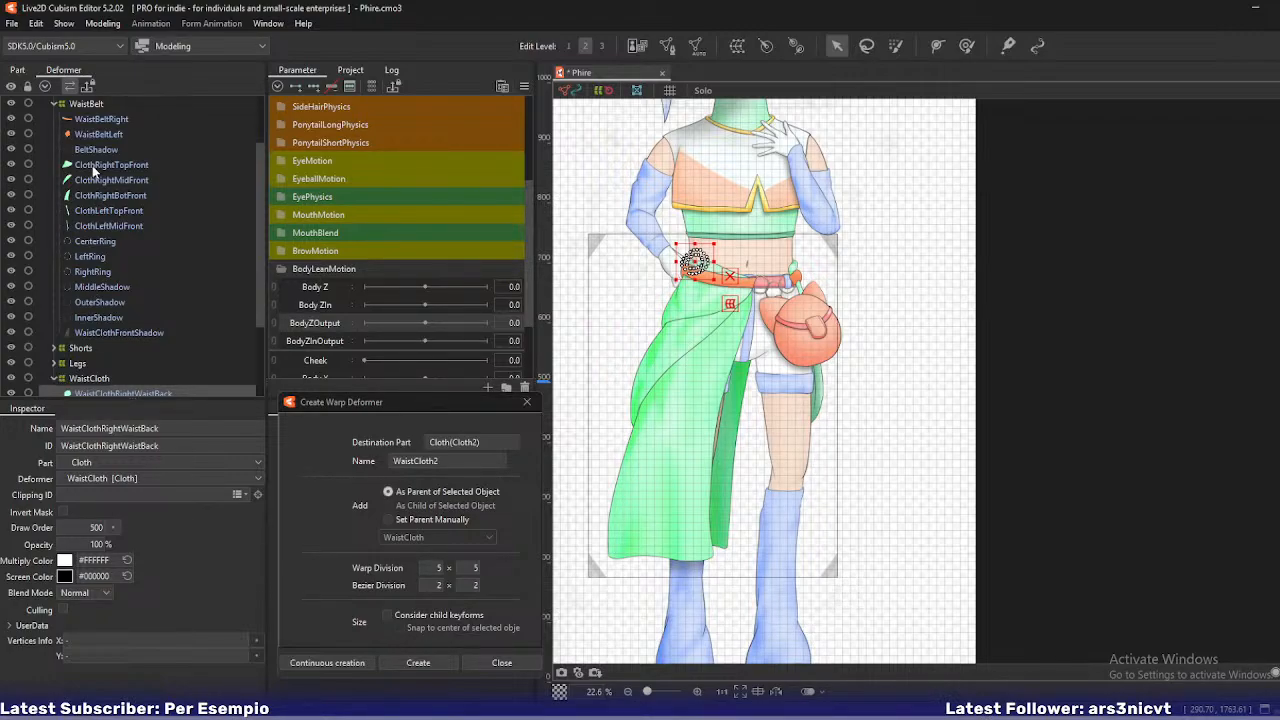
- Delete the WaistCloth and WaistBelt warp deformers, keeping their parts directly under LowerBody
left_click(100, 379)
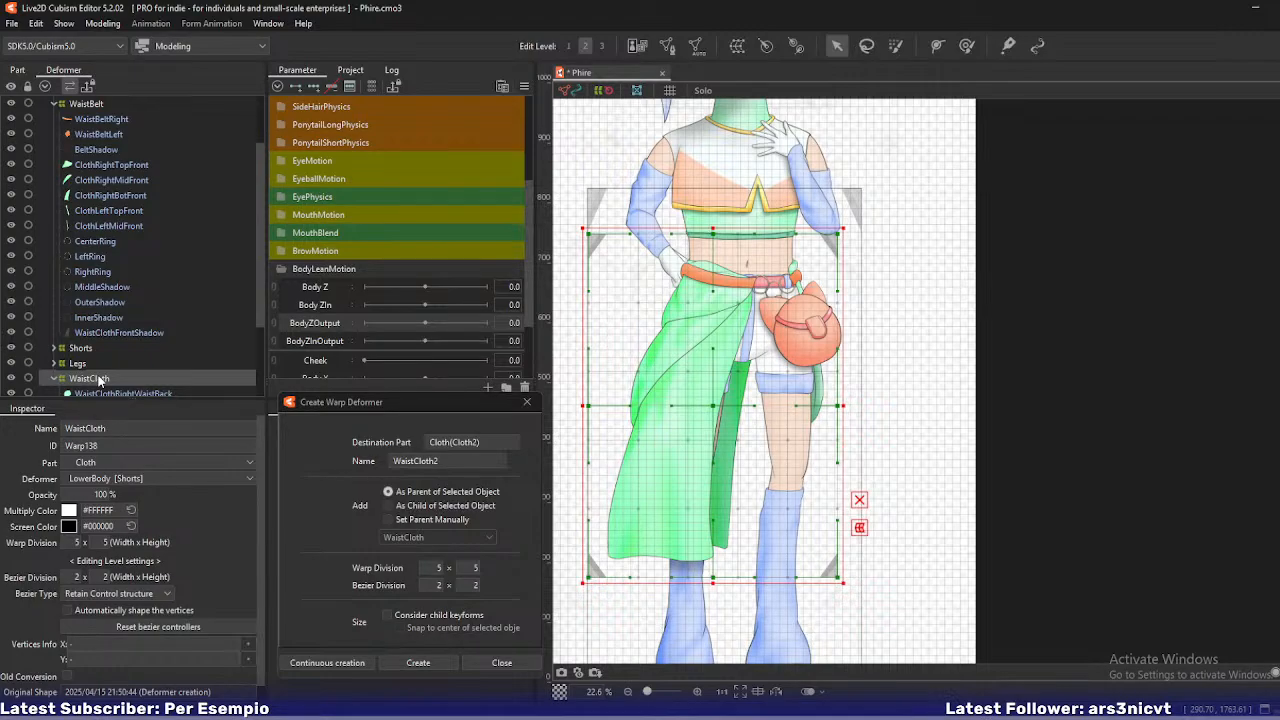
key("Delete")
scroll(97, 316, "up", 2)
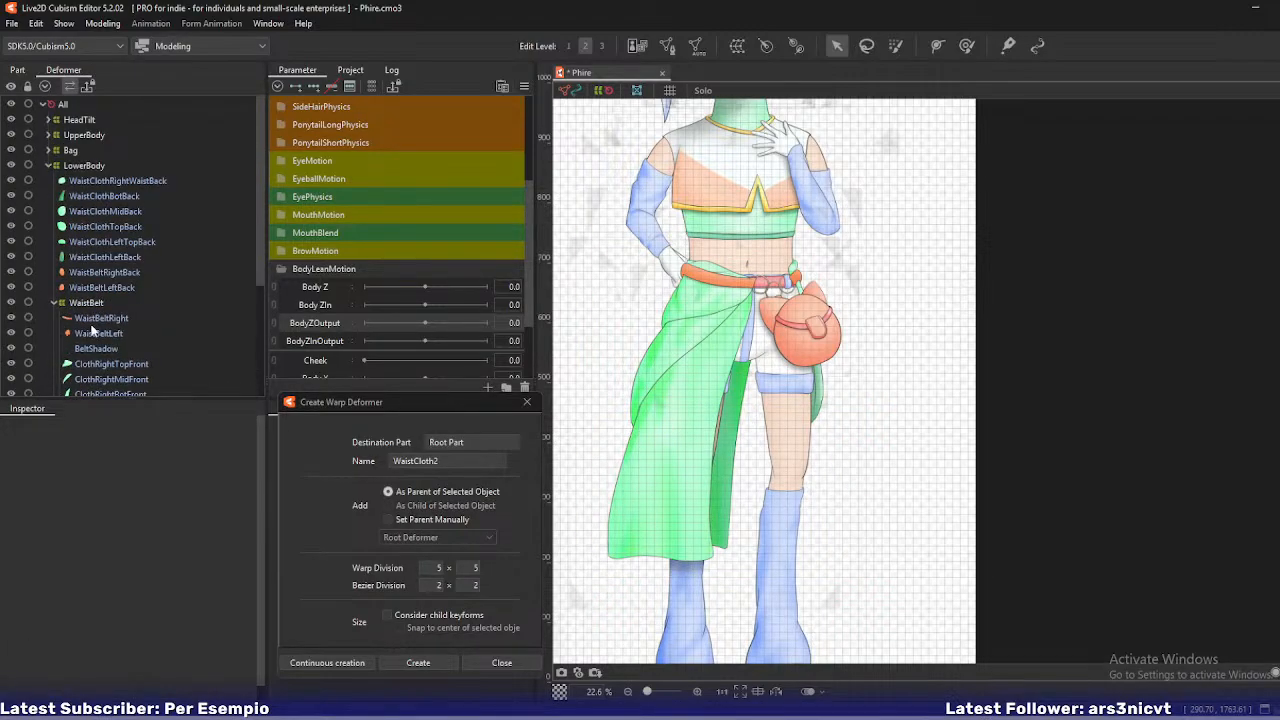
left_click(89, 304)
key("Delete")
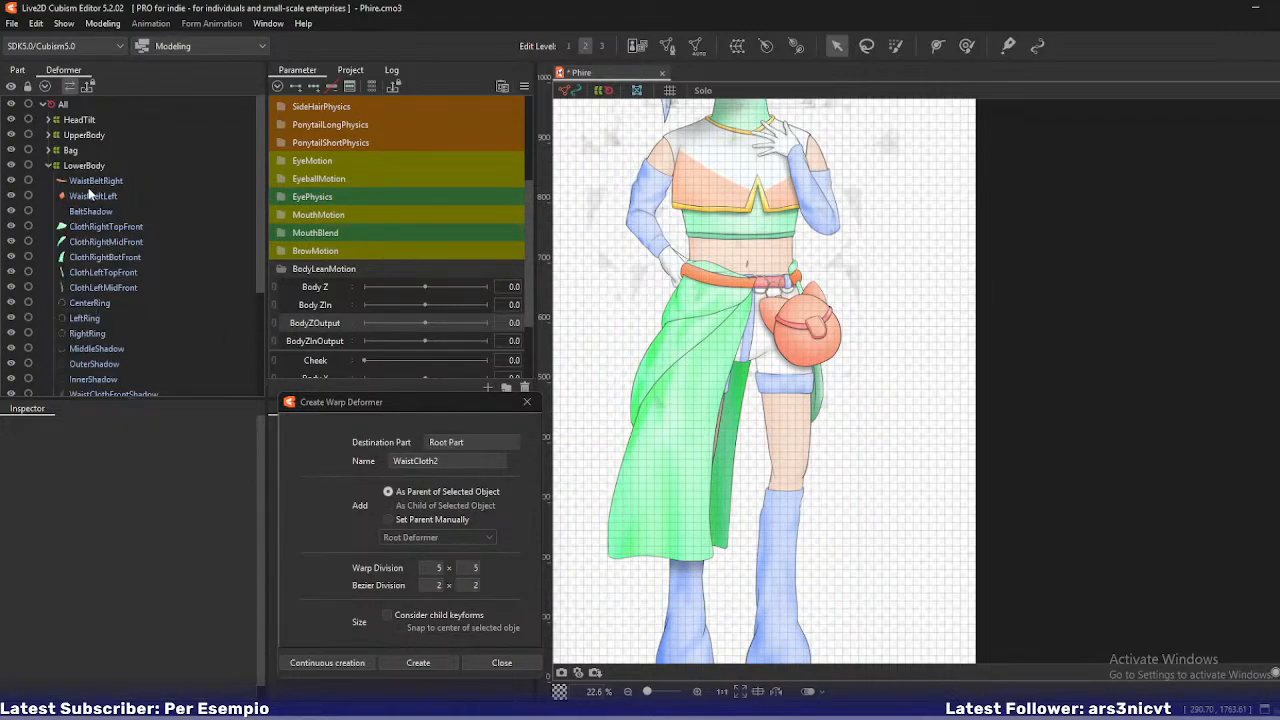
- Create a warp deformer named Waist as parent of the LowerBody parts from WaistBeltRight through WaistBeltLeftBack
left_click(92, 182)
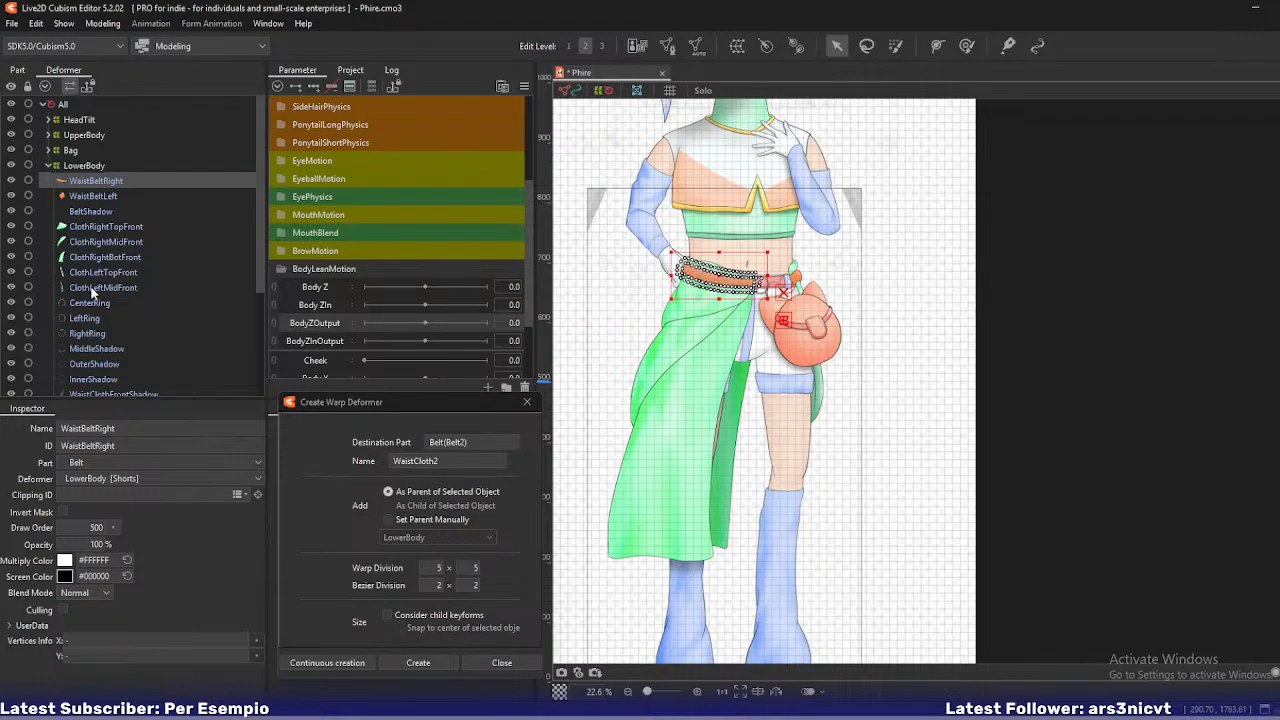
scroll(92, 291, "down", 3)
left_click(95, 360, "shift")
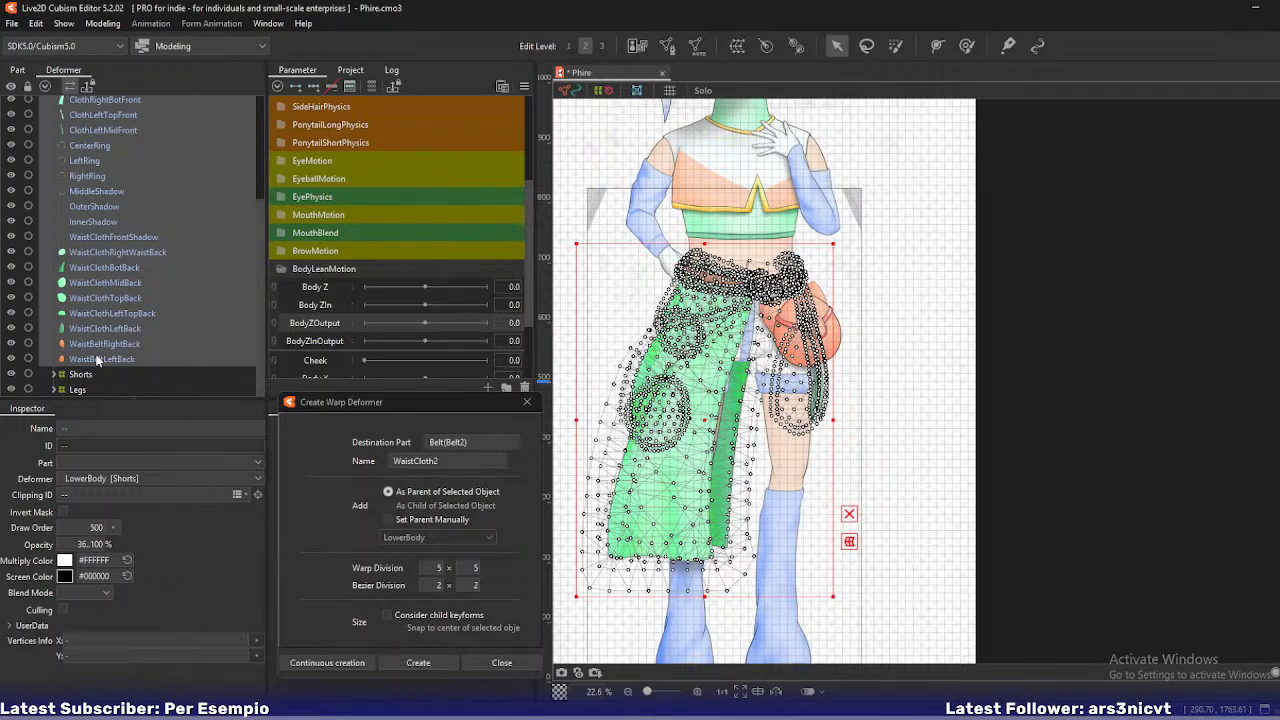
scroll(95, 340, "up", 5)
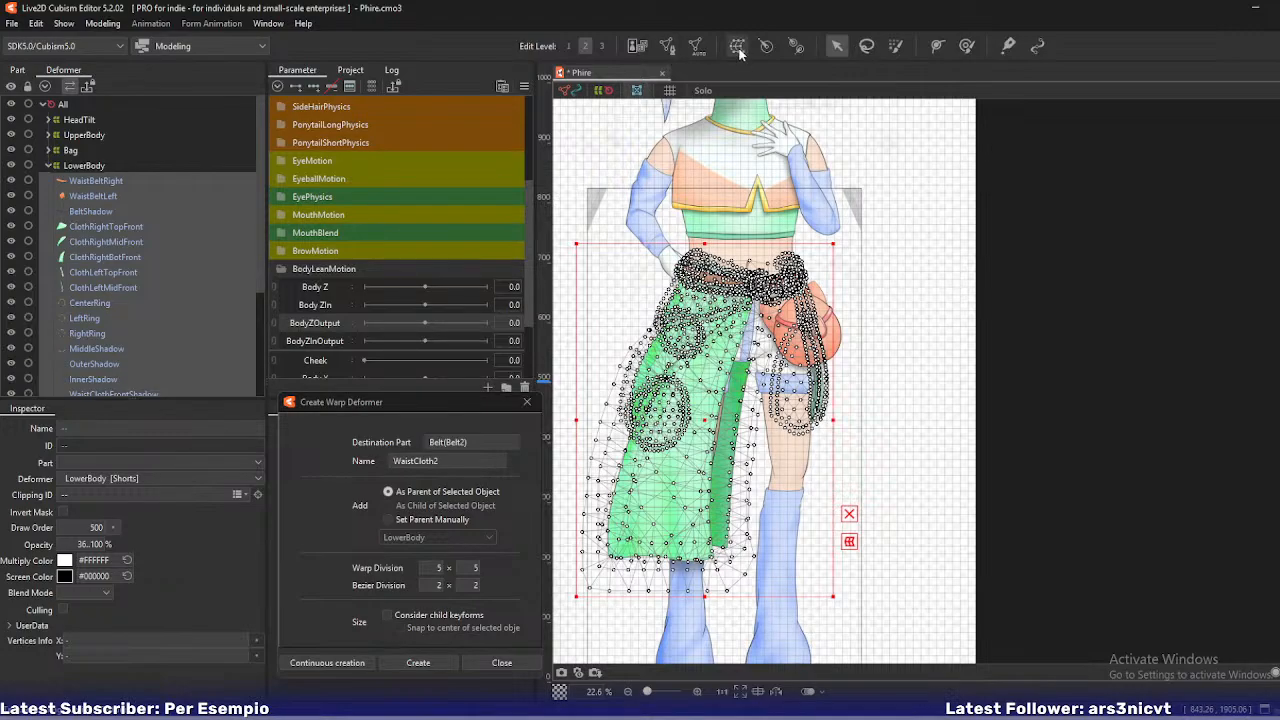
left_click(452, 465)
key("BackSpace")
key("BackSpace")
key("BackSpace")
key("BackSpace")
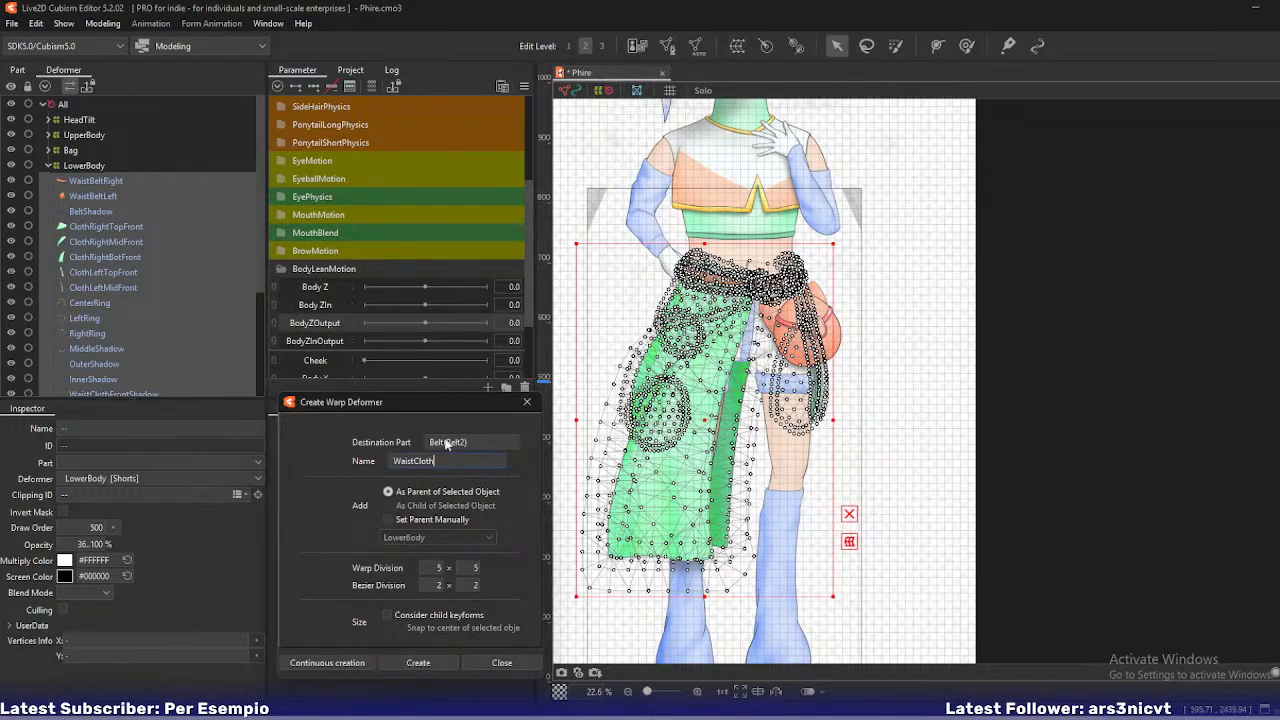
key("BackSpace")
key("BackSpace")
left_click(350, 665)
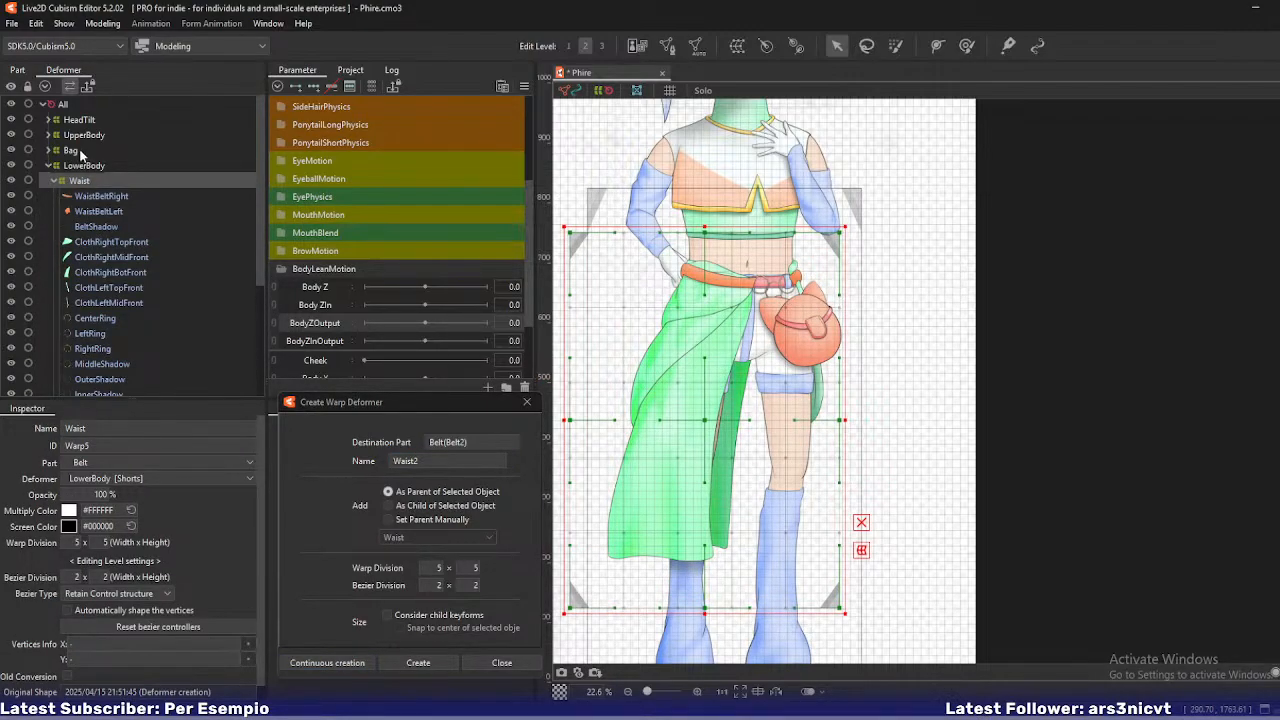
- Move the Bag deformer into the Waist deformer
left_click(72, 150)
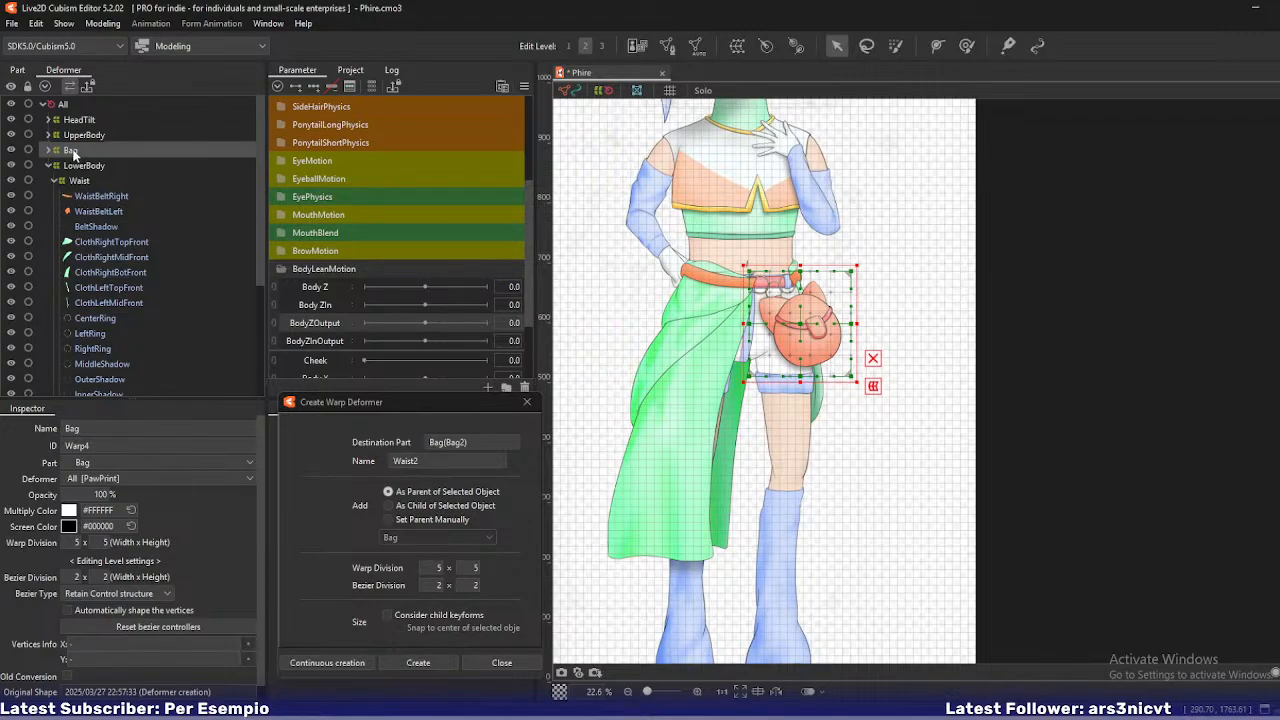
left_click_drag(73, 153, 83, 181)
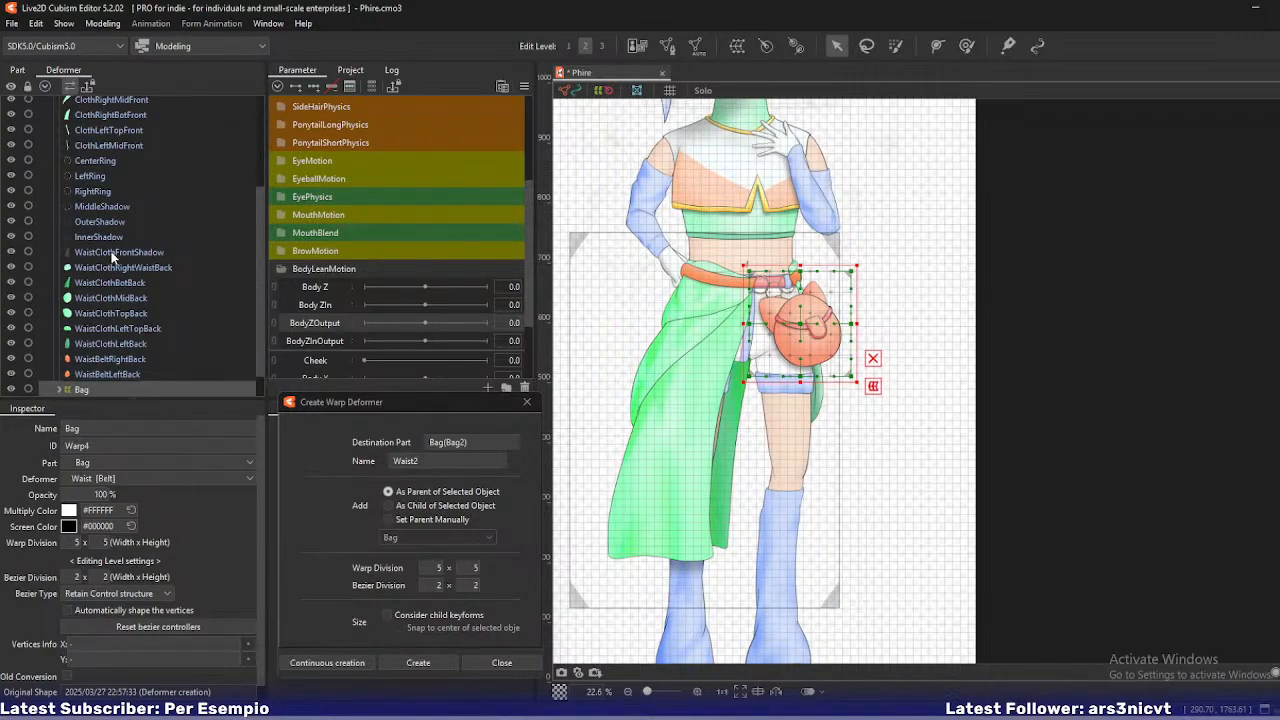
scroll(110, 250, "up", 3)
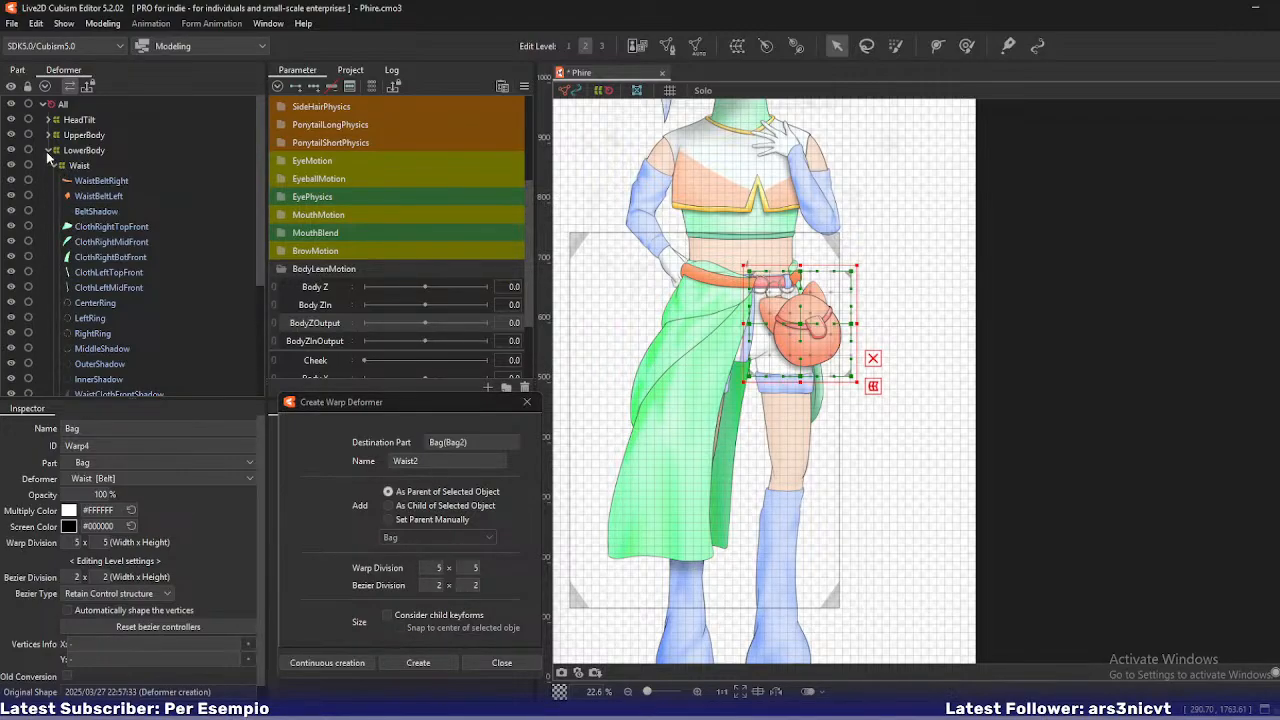
- Create a warp deformer named Belt as parent of the front belt parts, BeltShadow, CenterRing through InnerShadow, WaistBeltRightBack and WaistBeltLeftBack
left_click(86, 182)
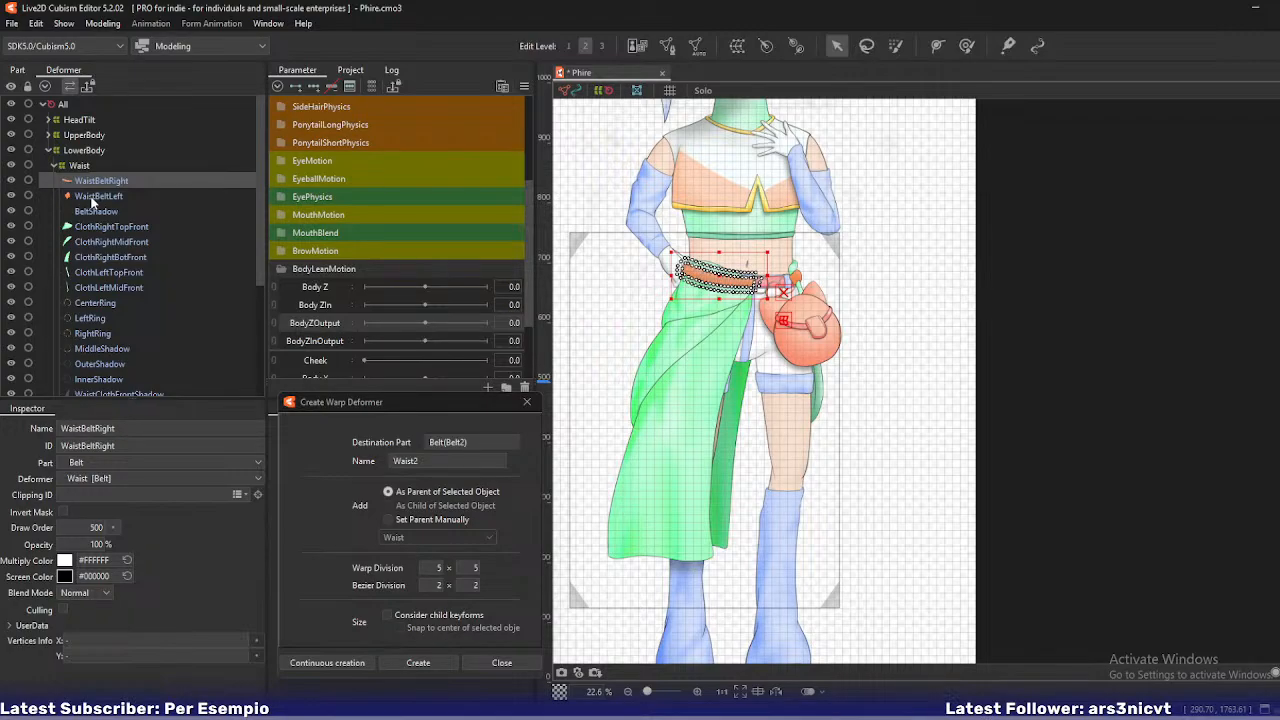
left_click(96, 212)
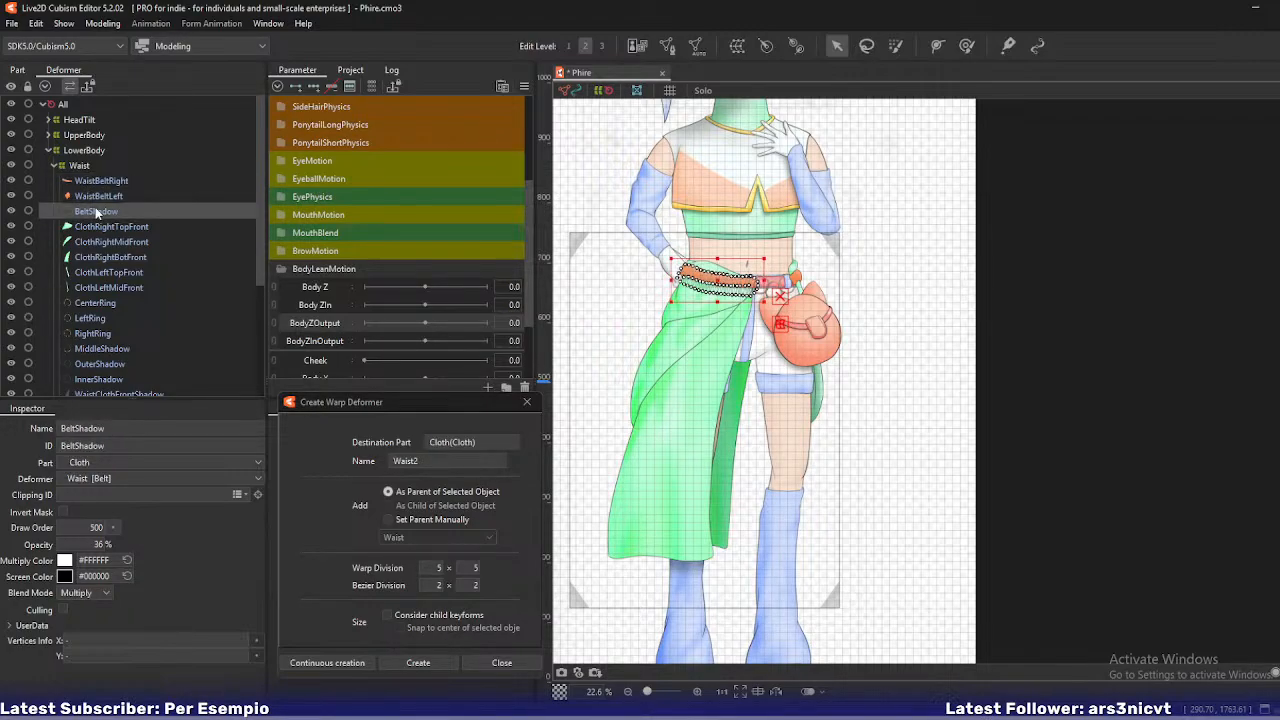
left_click(104, 226)
scroll(103, 234, "down", 1)
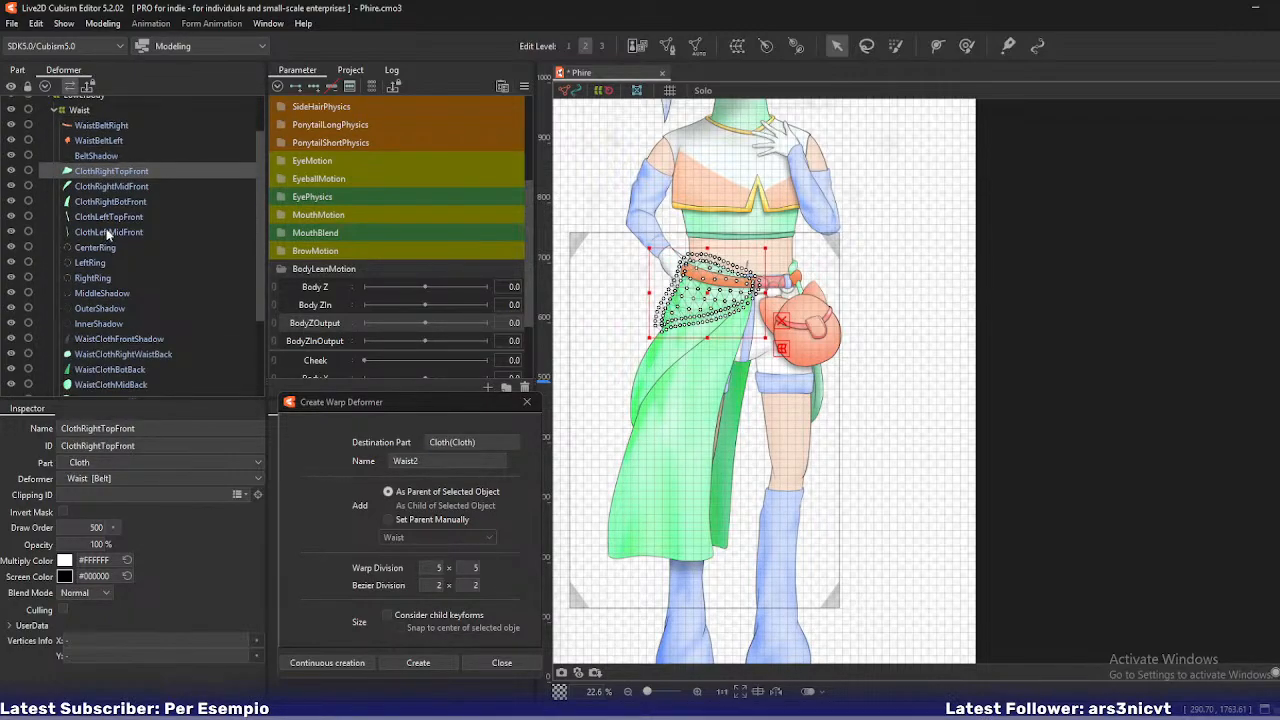
left_click(109, 250)
left_click(108, 323, "shift")
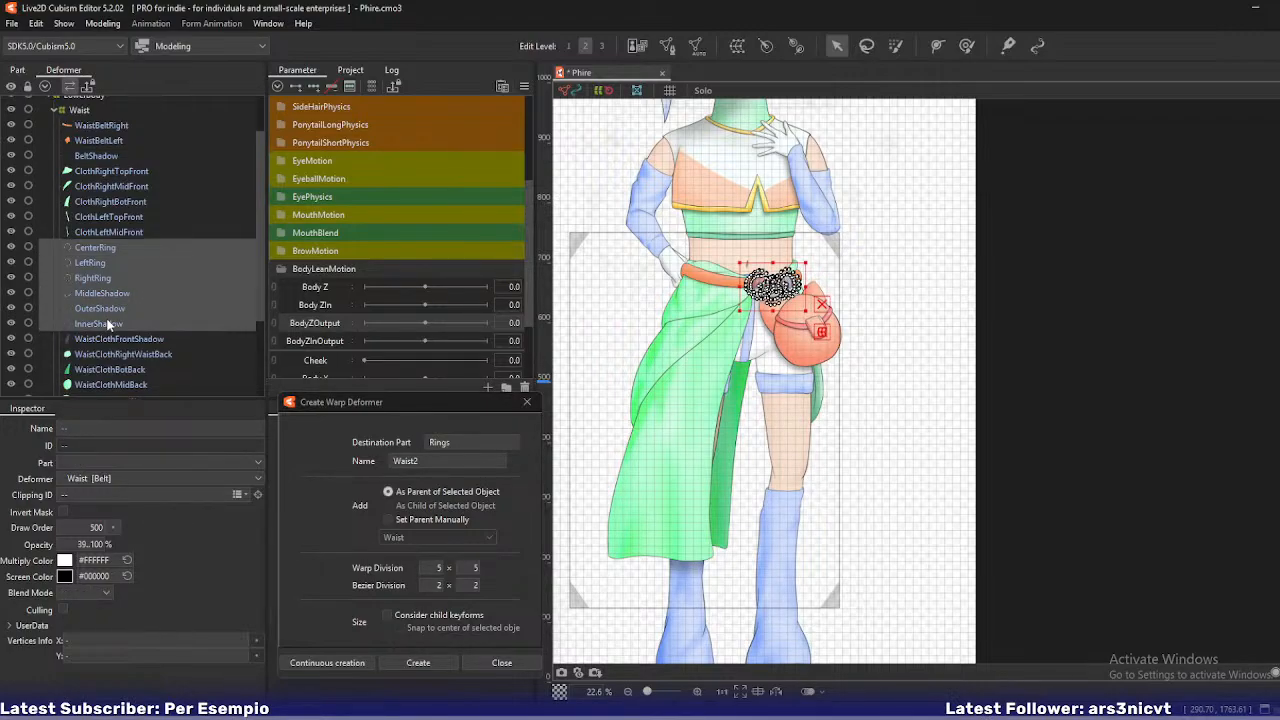
scroll(750, 295, "up", 4)
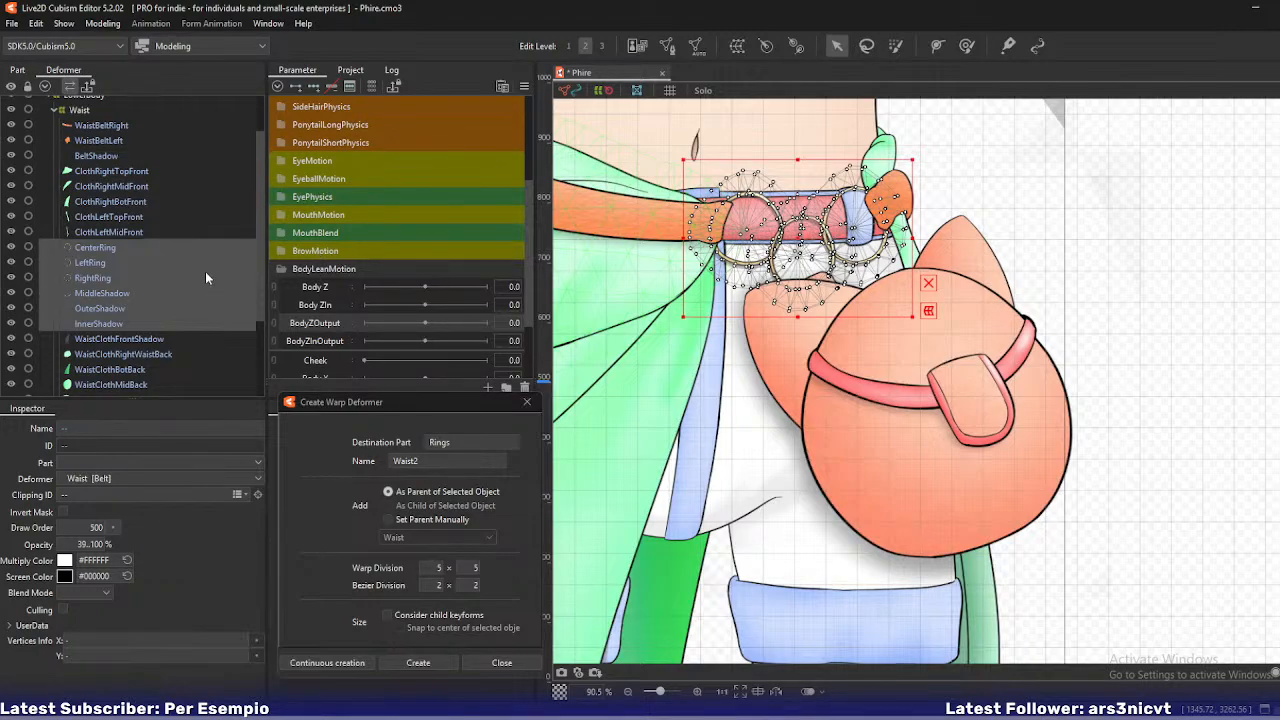
left_click(115, 142, "ctrl")
scroll(122, 268, "down", 2)
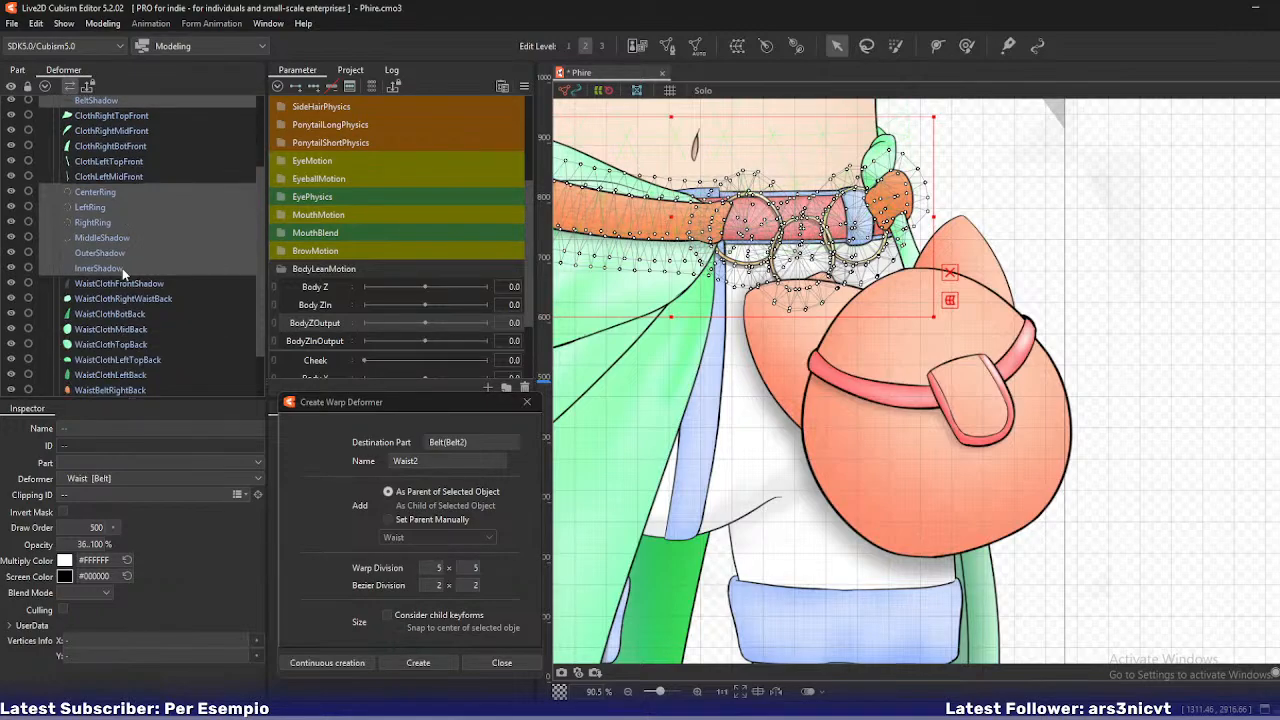
left_click(100, 334, "ctrl")
left_click(95, 350, "ctrl")
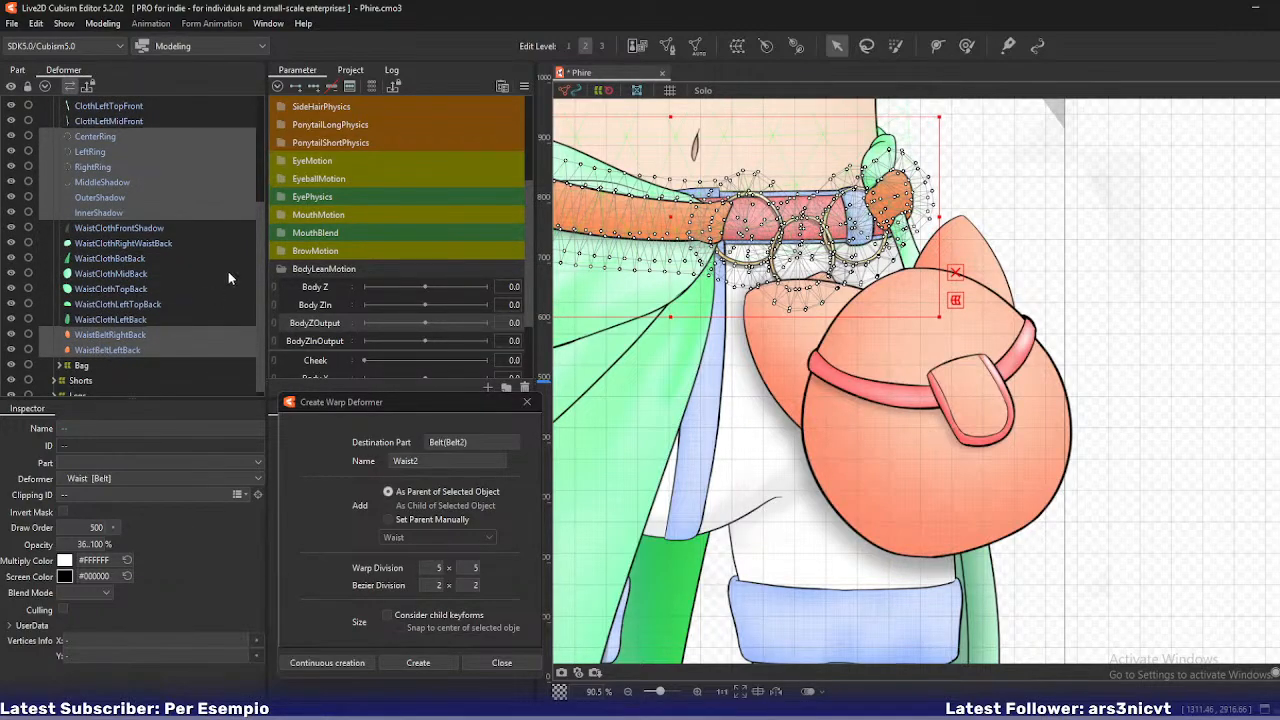
double_click(412, 462)
type("B")
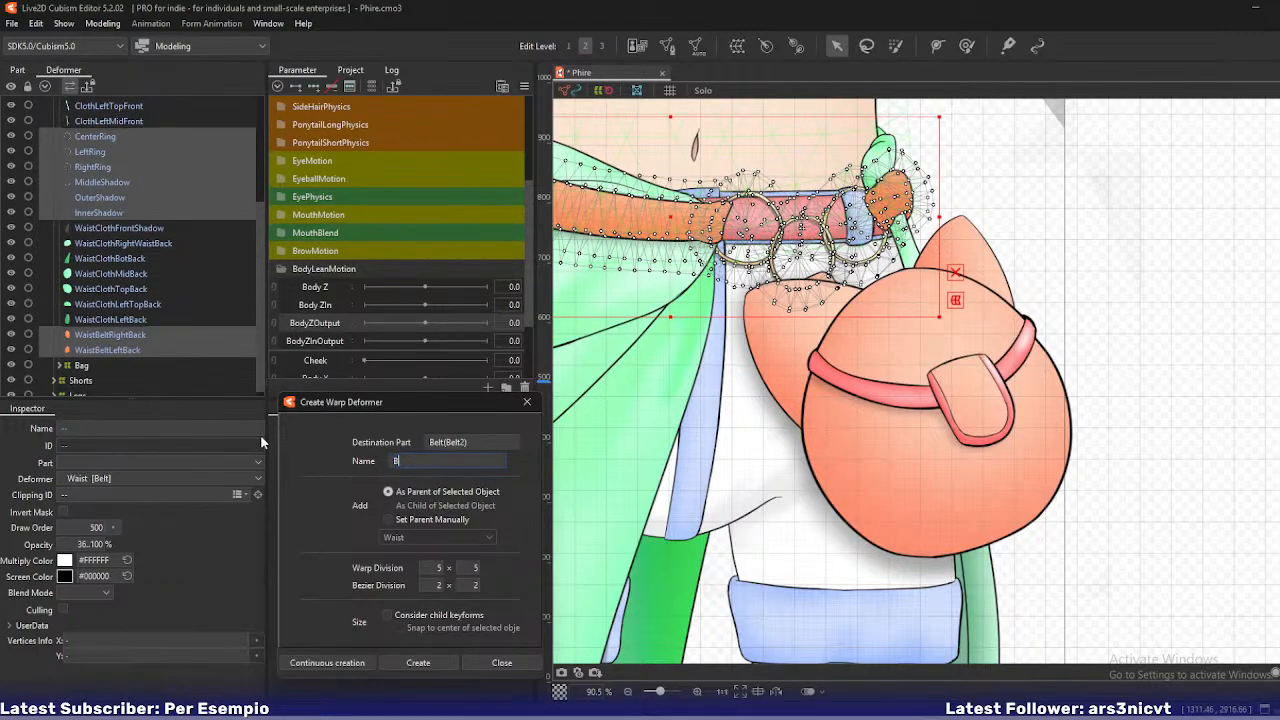
type("elt")
left_click(320, 662)
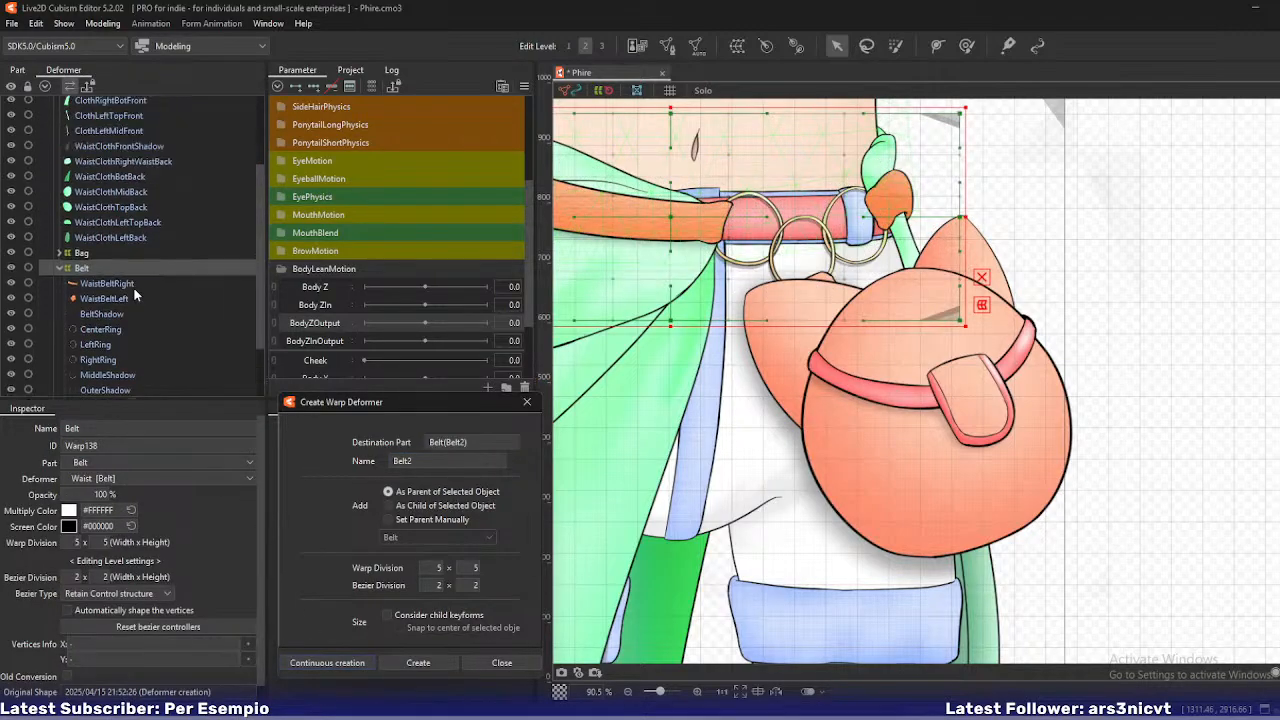
- Create a warp deformer named Cloth as parent of the Waist parts from ClothRightTopFront through WaistClothLeftBack
scroll(133, 287, "up", 3)
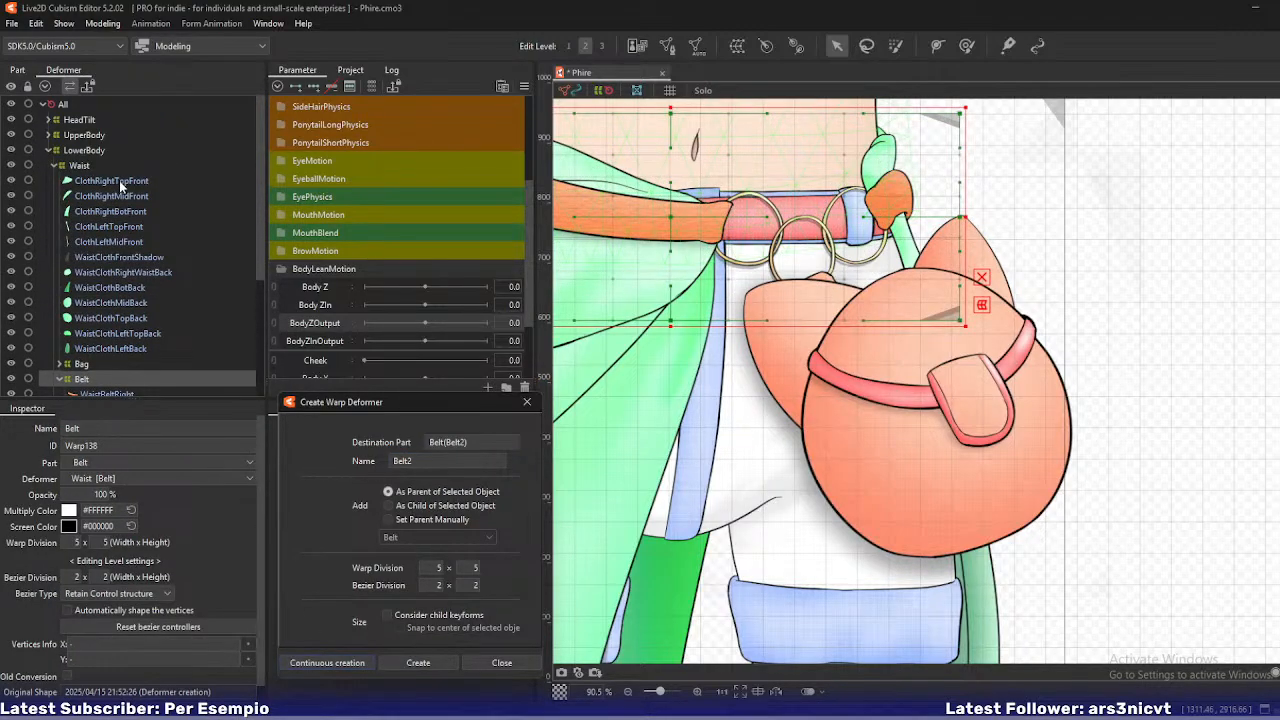
left_click(120, 185)
left_click(120, 350, "shift")
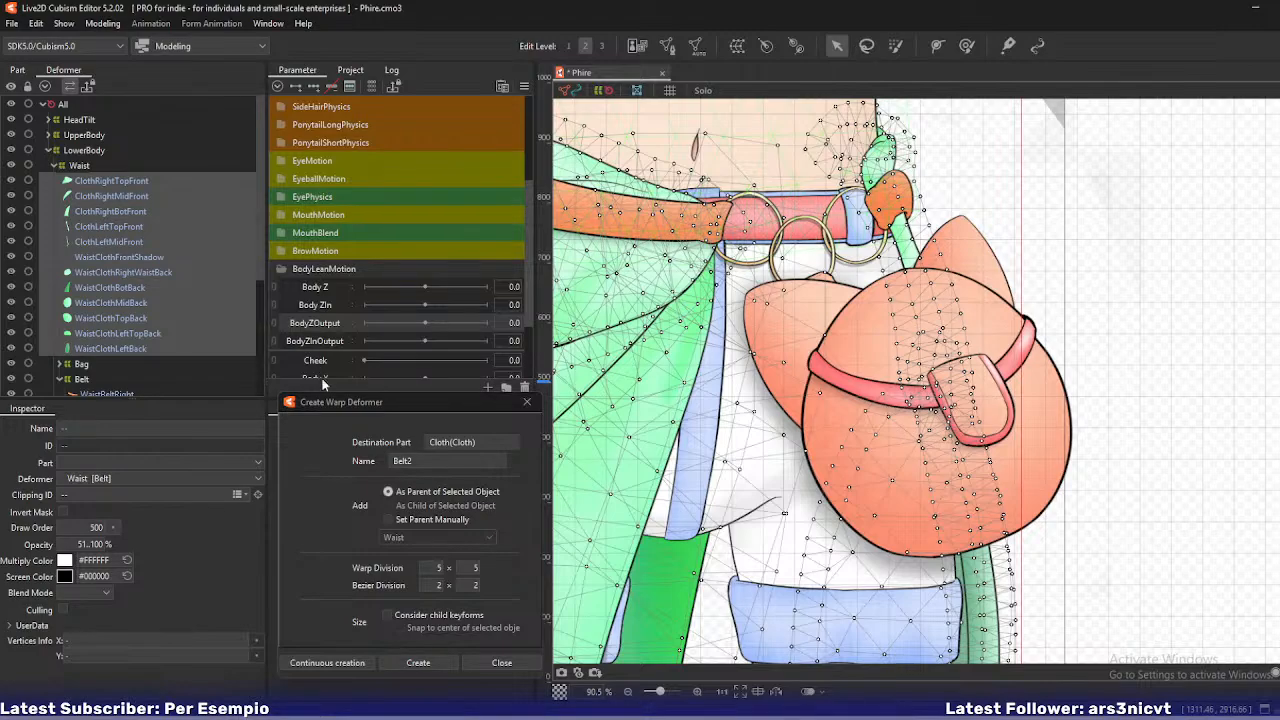
double_click(392, 460)
type("C")
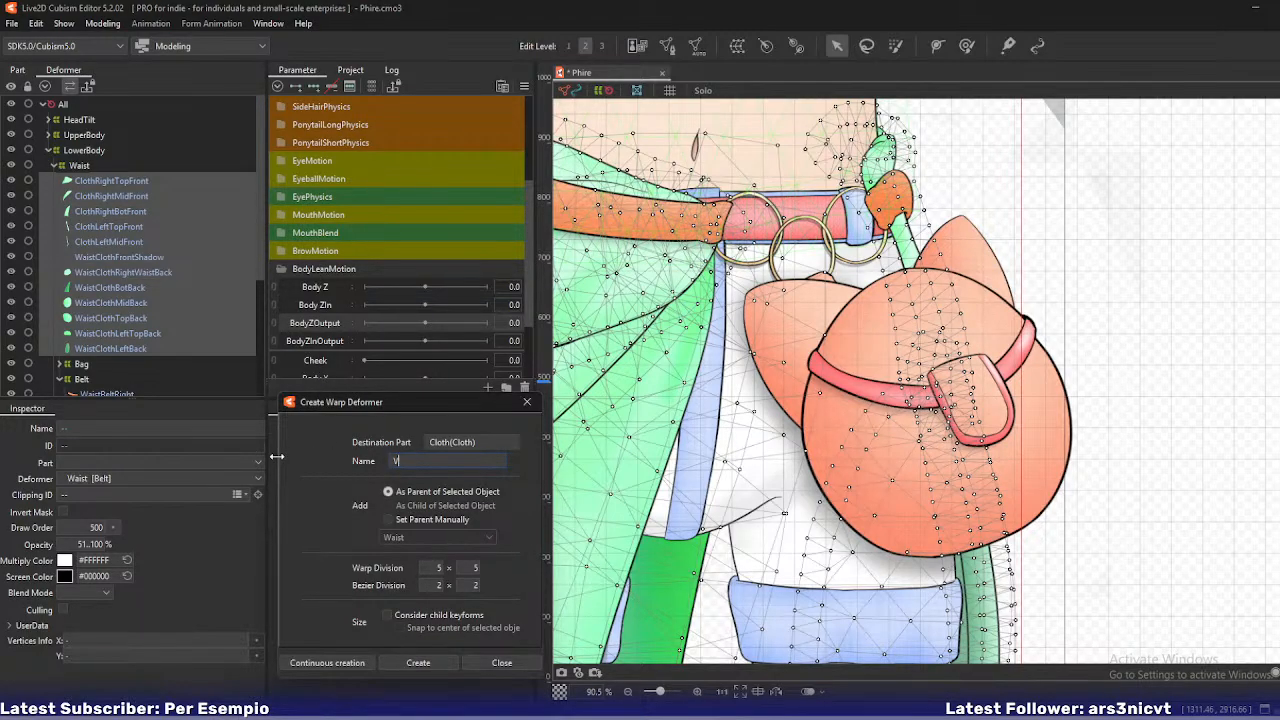
type("loth")
left_click(343, 652)
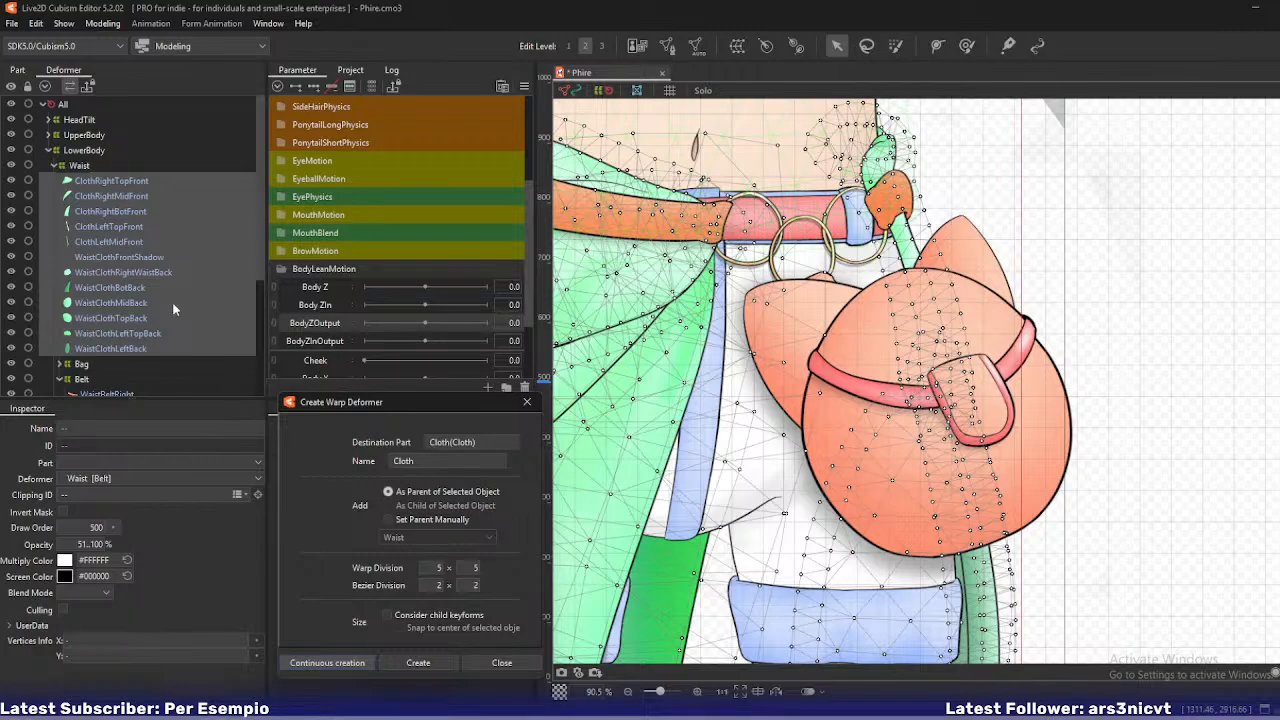
- Expand the Shorts deformer and examine its child parts, checking where ShortsBeltFront and BeltHoopRight sit on the model
scroll(134, 246, "down", 5)
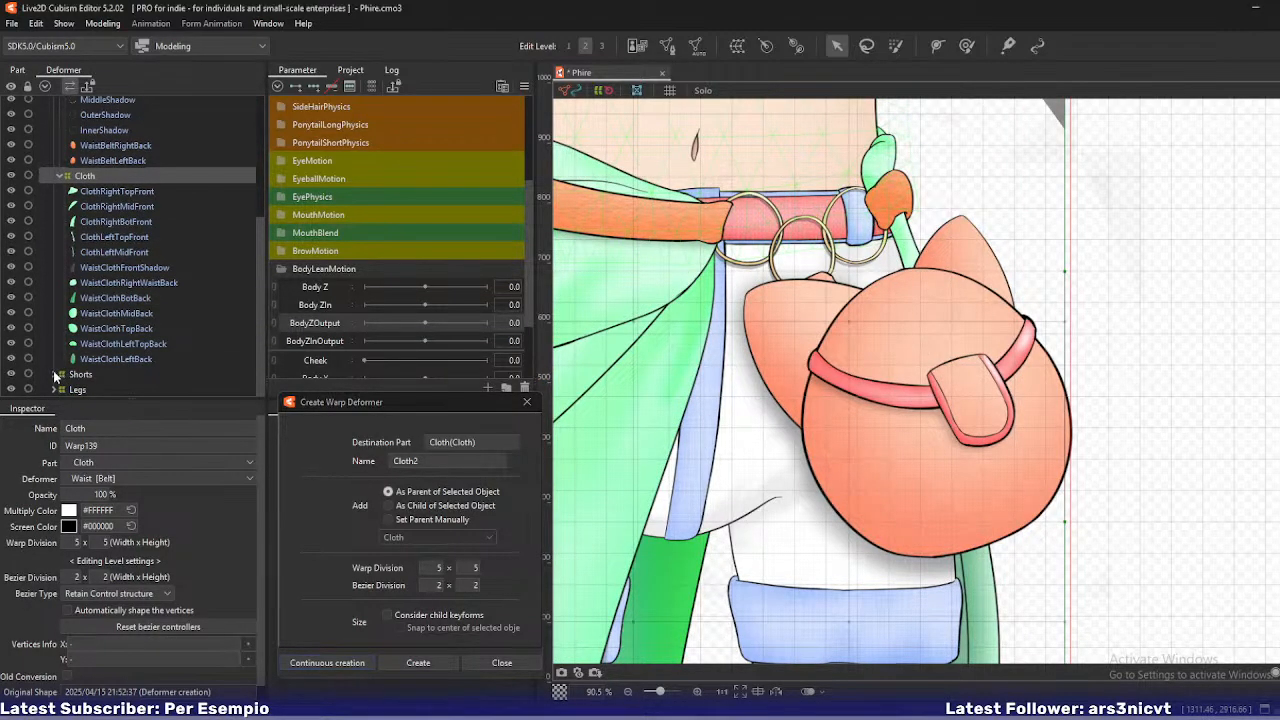
left_click(53, 374)
scroll(104, 347, "down", 3)
scroll(103, 346, "down", 1)
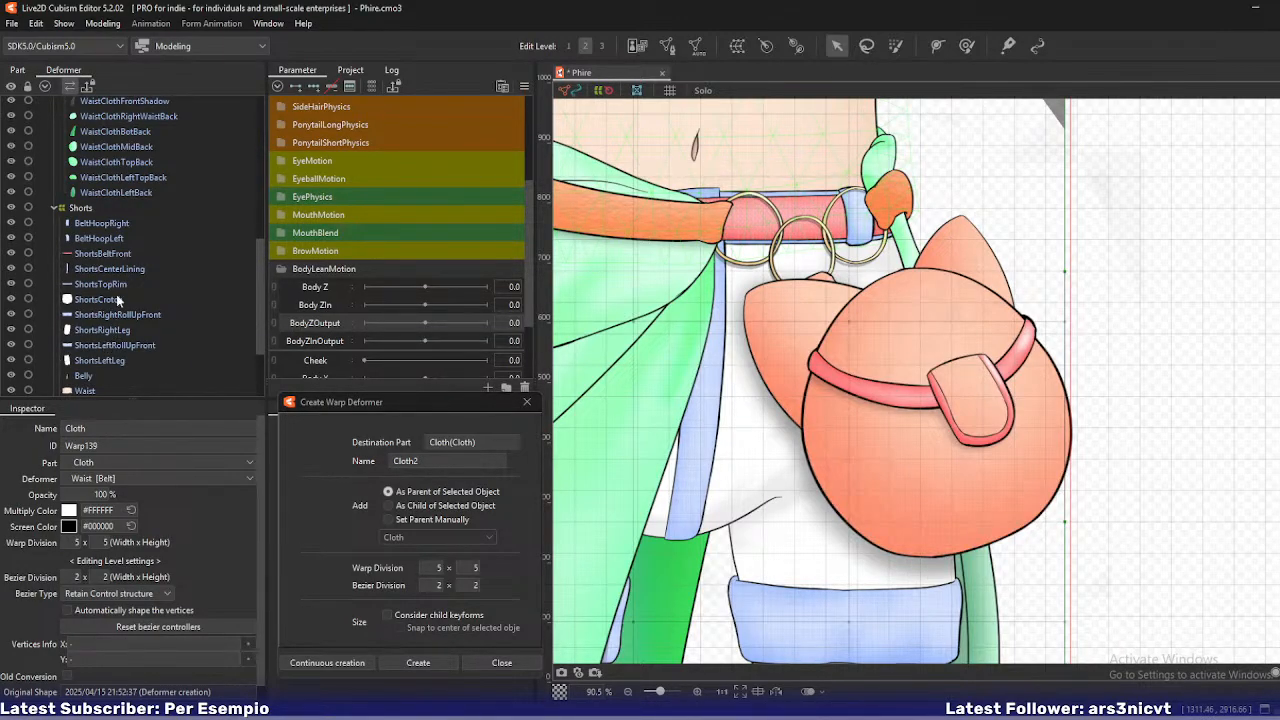
scroll(117, 303, "down", 1)
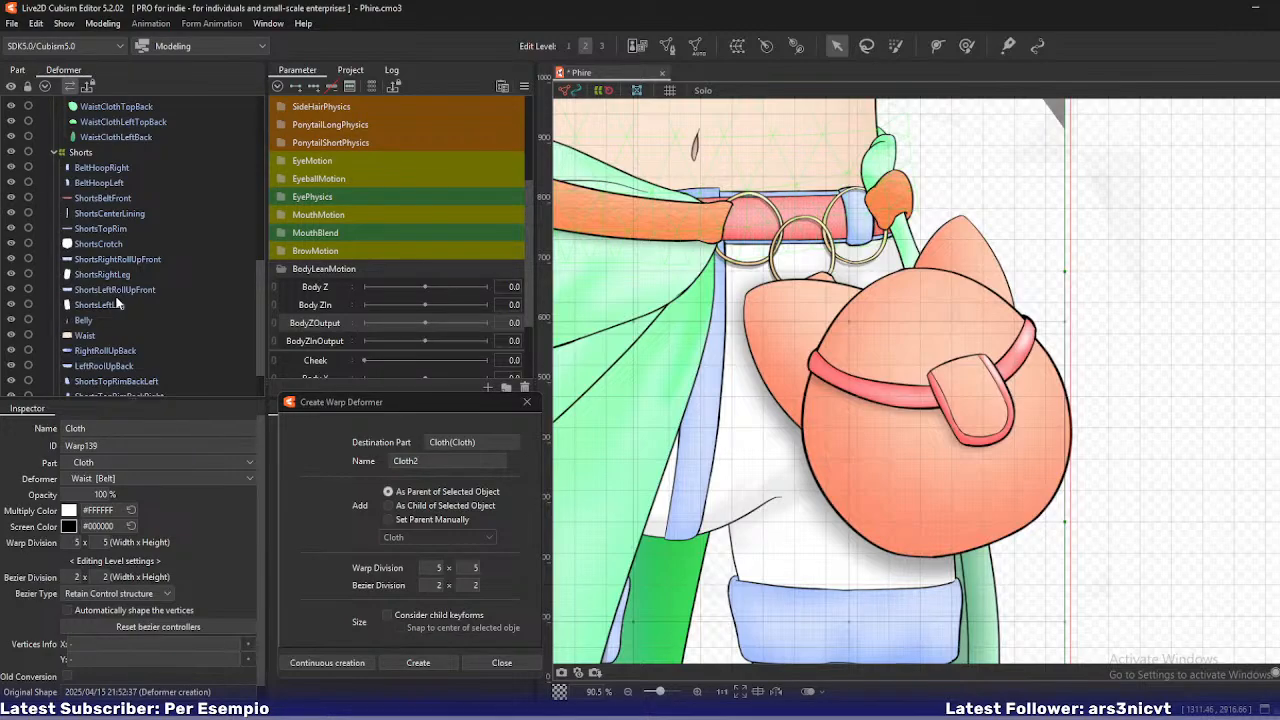
scroll(748, 278, "down", 4)
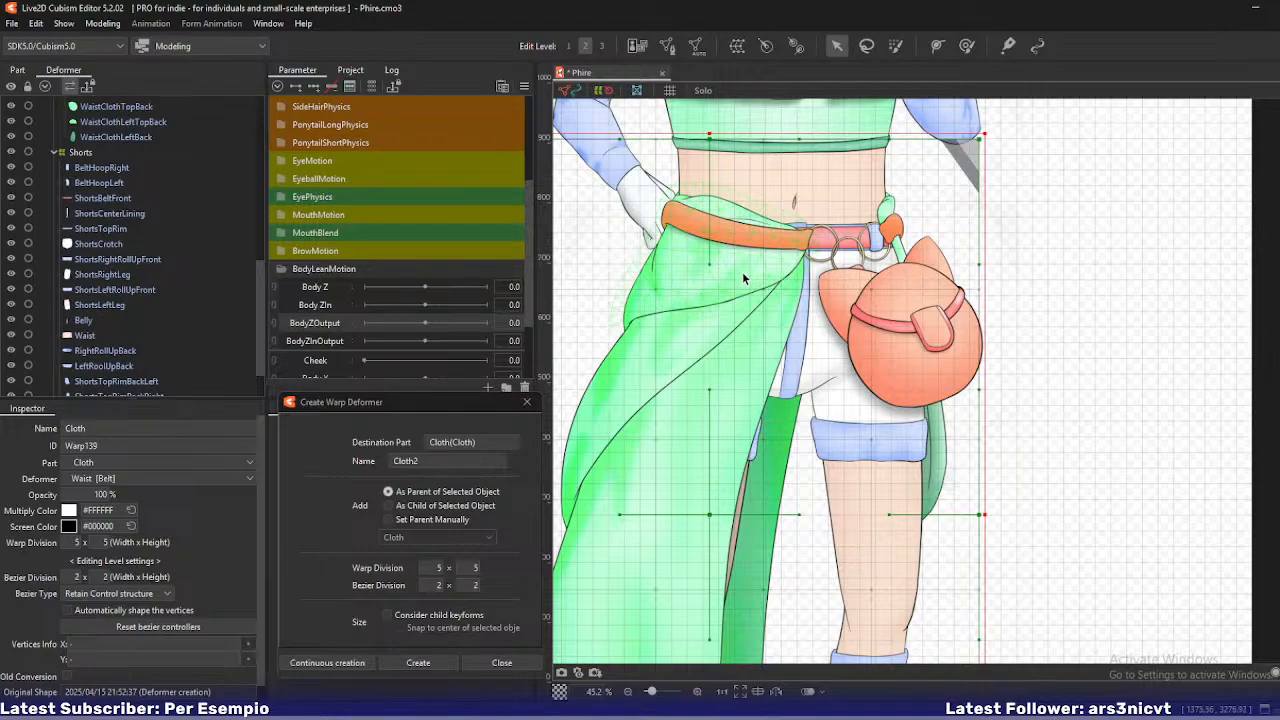
left_click(95, 201)
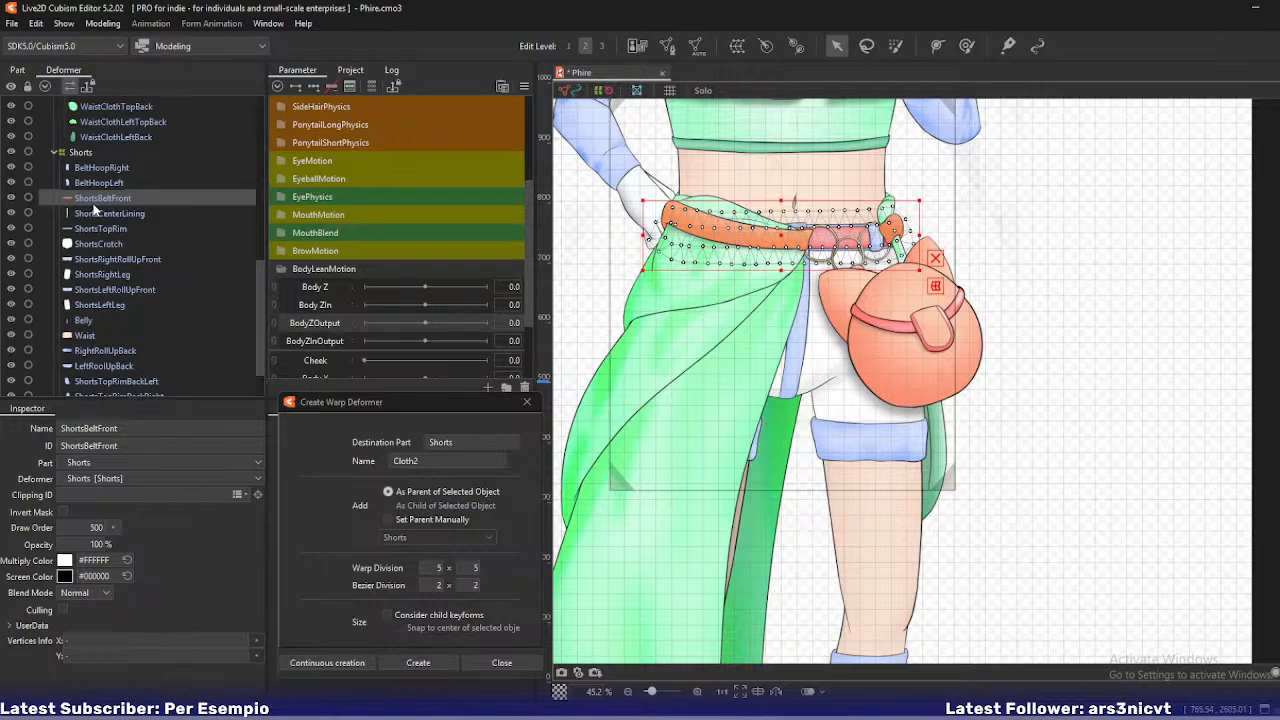
scroll(775, 345, "down", 5)
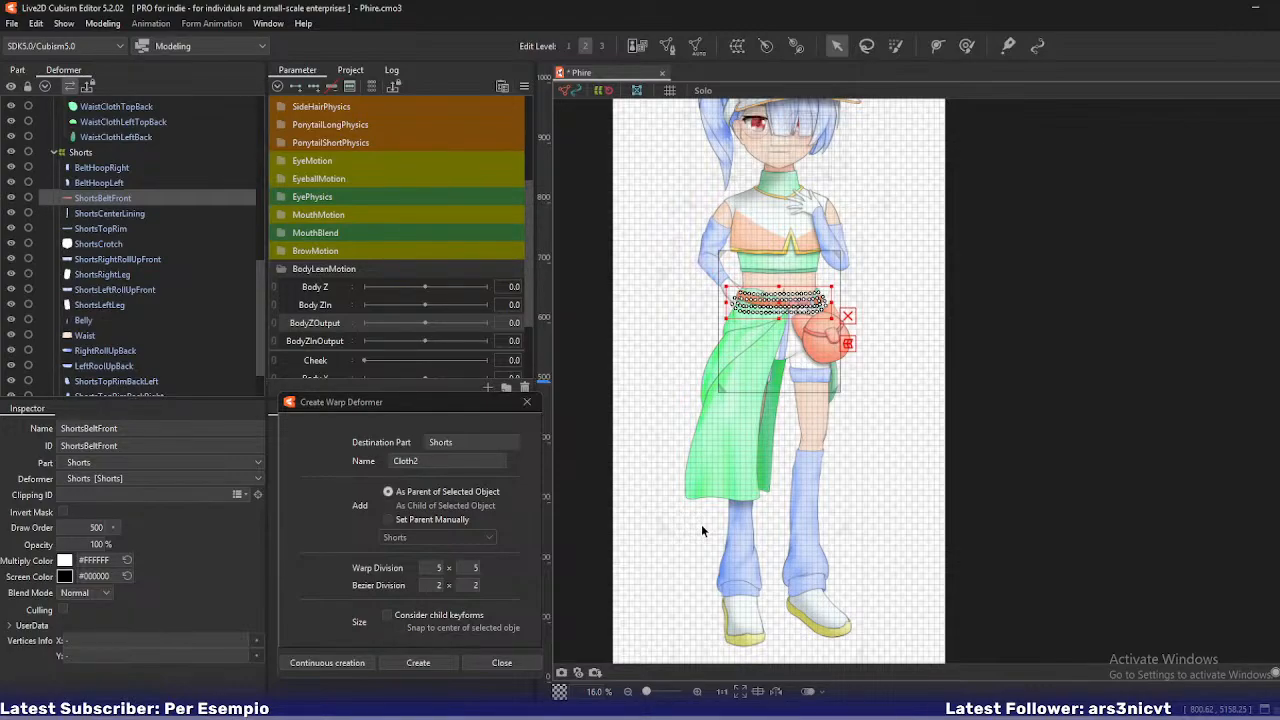
scroll(738, 455, "up", 5)
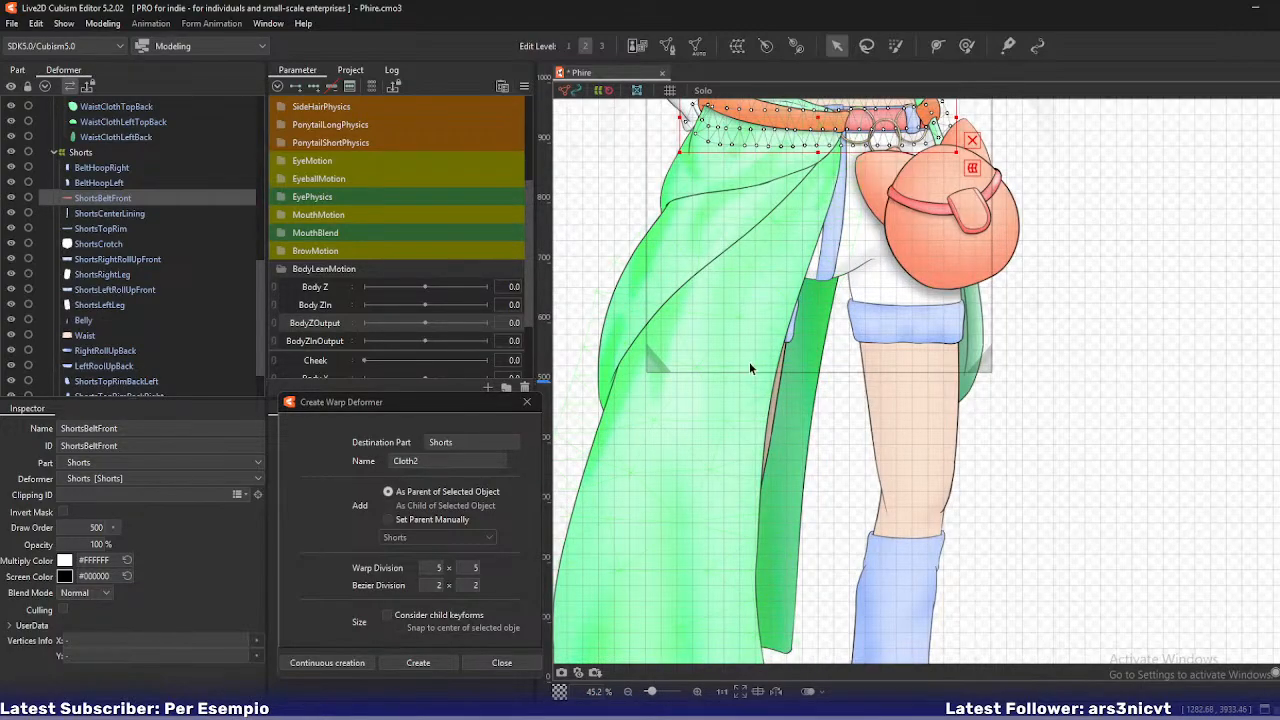
left_click_drag(749, 362, 741, 545)
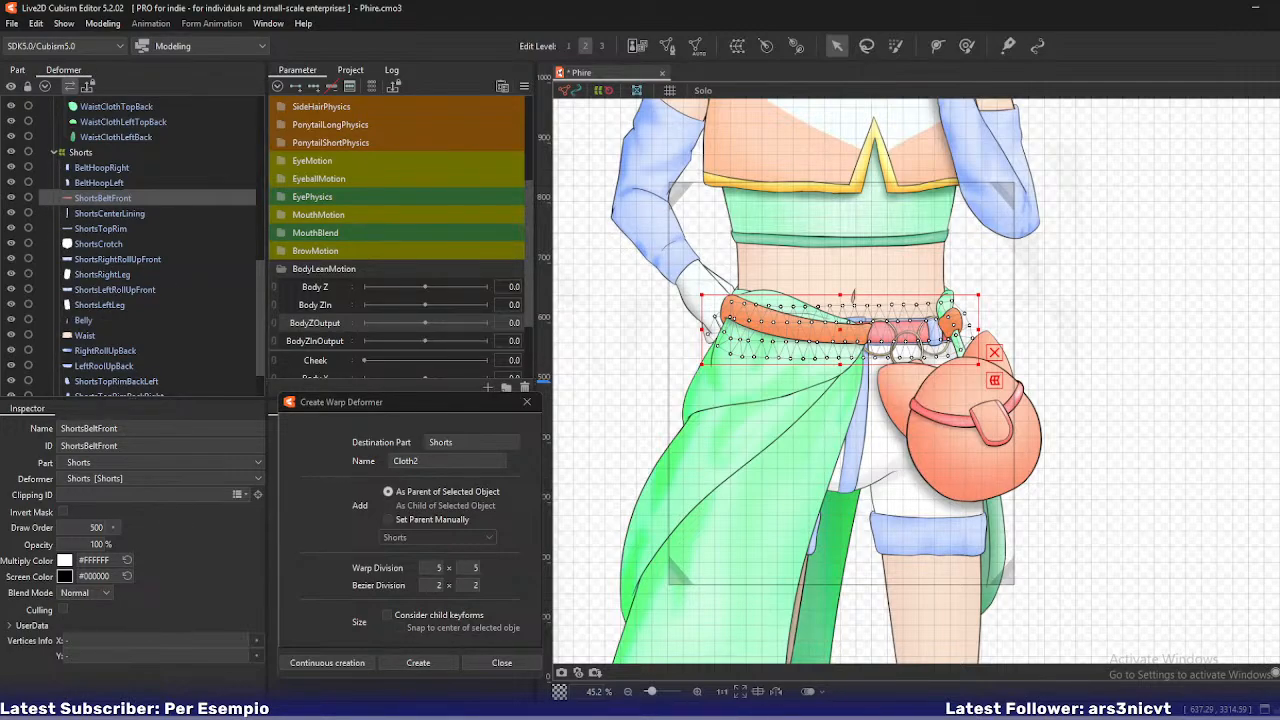
left_click(100, 168)
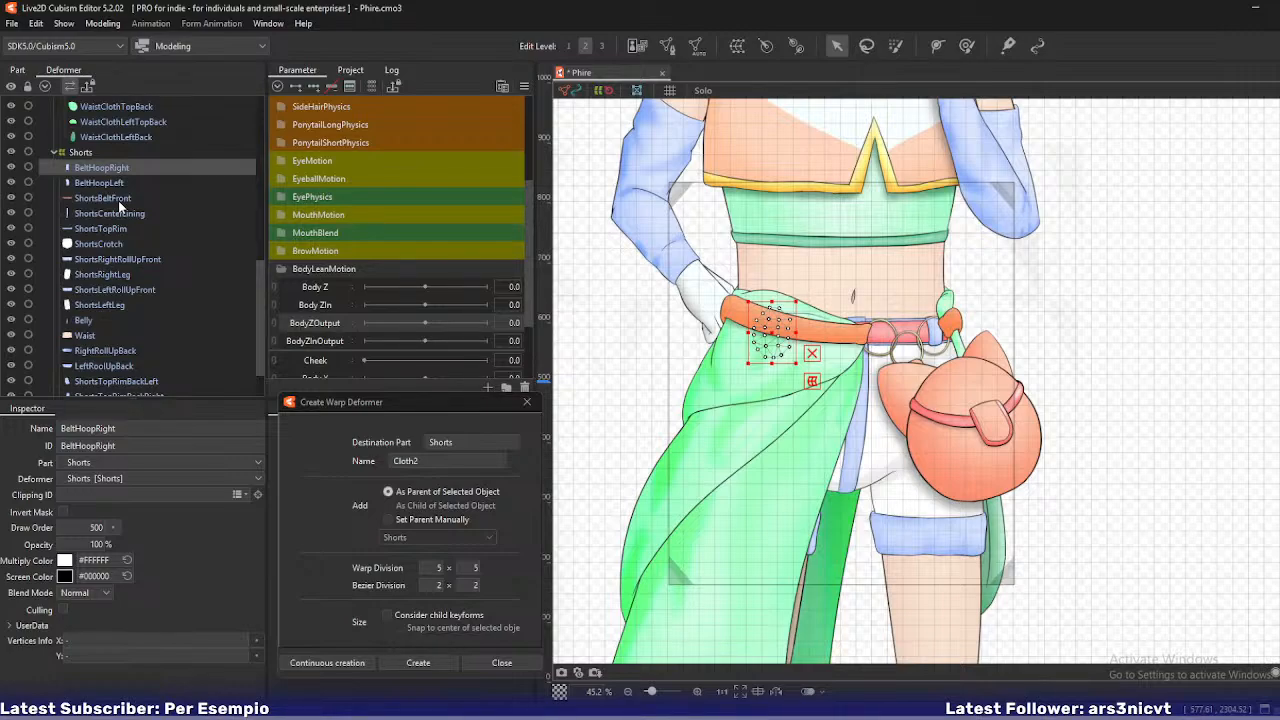
- Create a warp deformer named ShortsBeltBodyZ as parent of ShortsBeltFront, ShortsBeltBackRight and ShortsBeltBackLeft
left_click(120, 199)
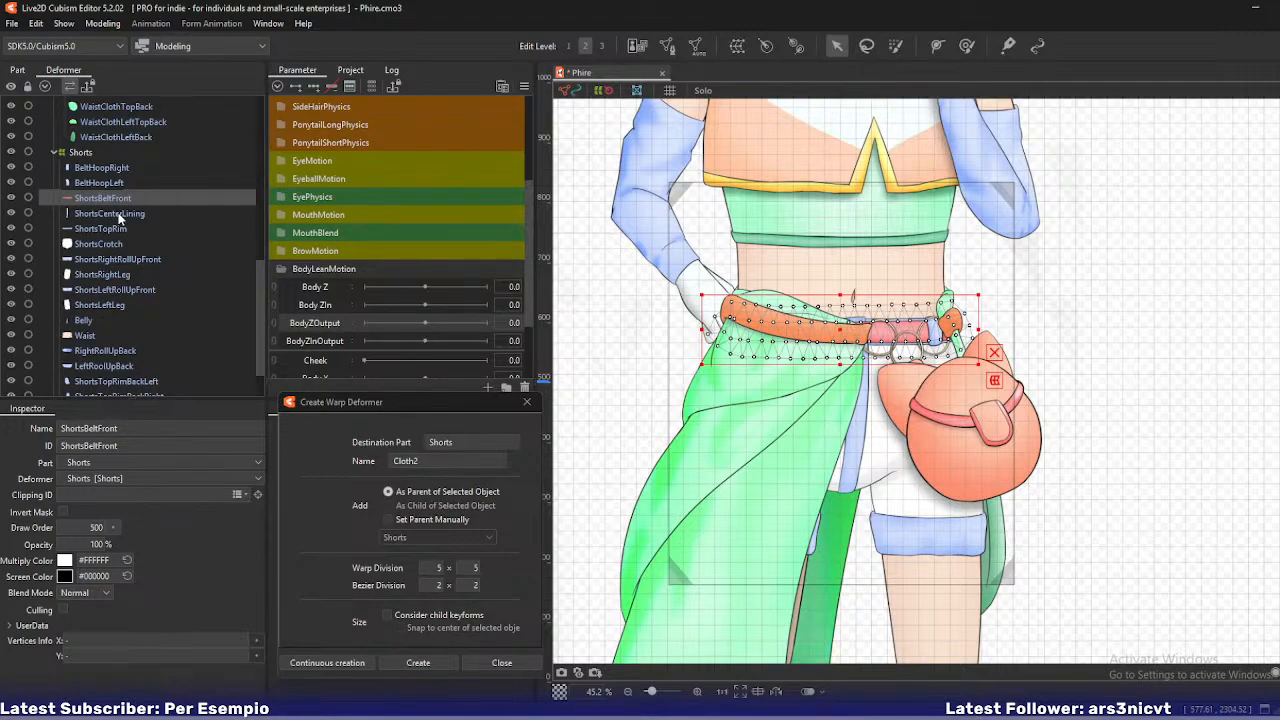
scroll(118, 218, "down", 1)
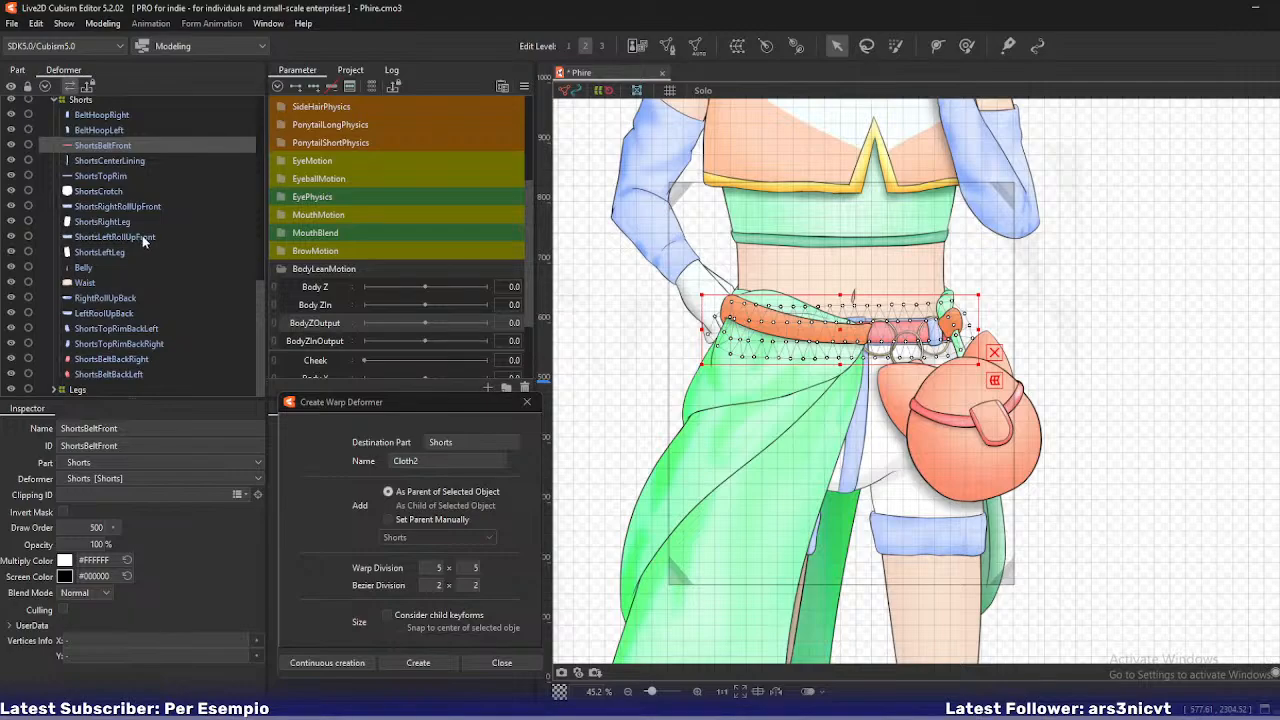
left_click(137, 359, "ctrl")
left_click(135, 374, "ctrl")
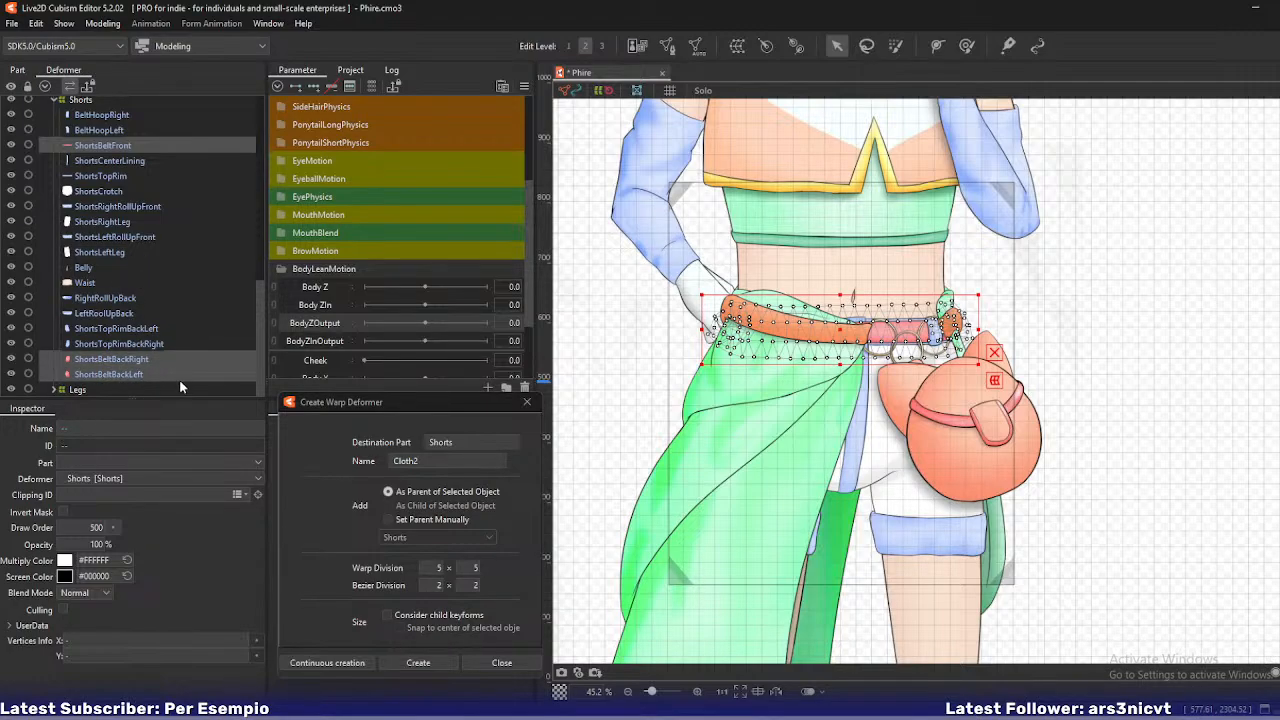
double_click(408, 461)
type("S")
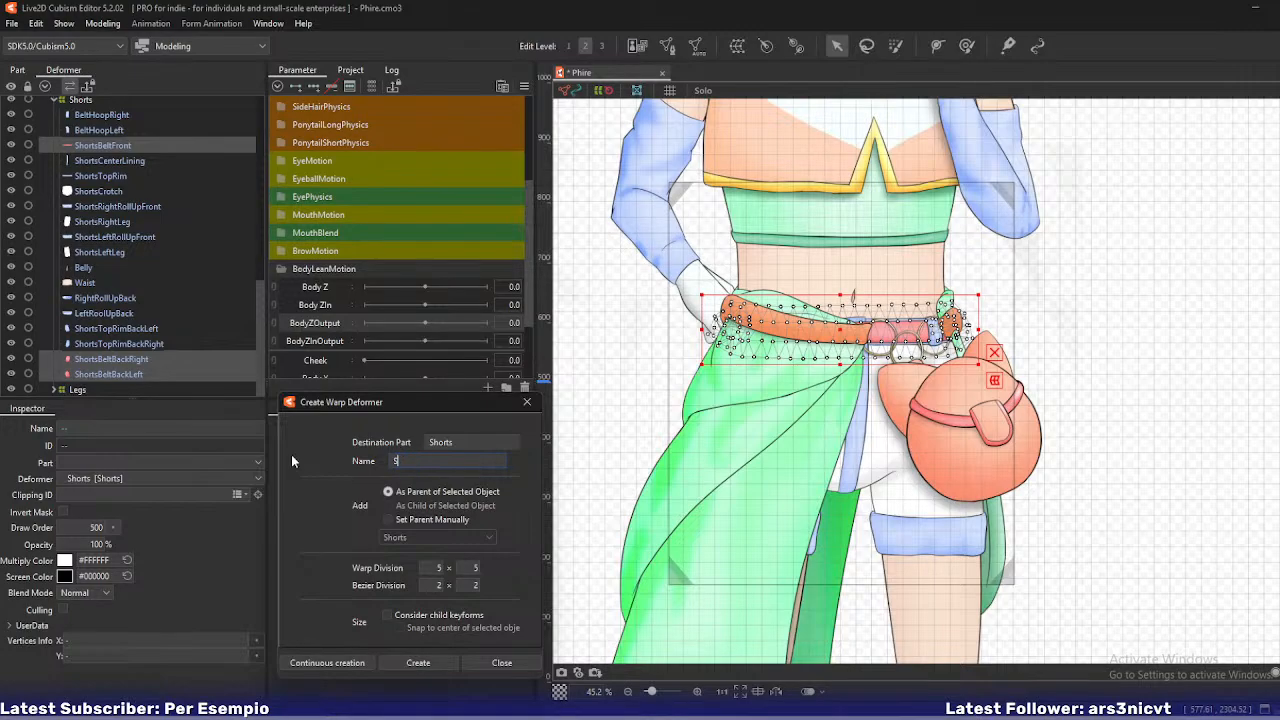
type("hortsBeltBodyZ")
left_click(410, 663)
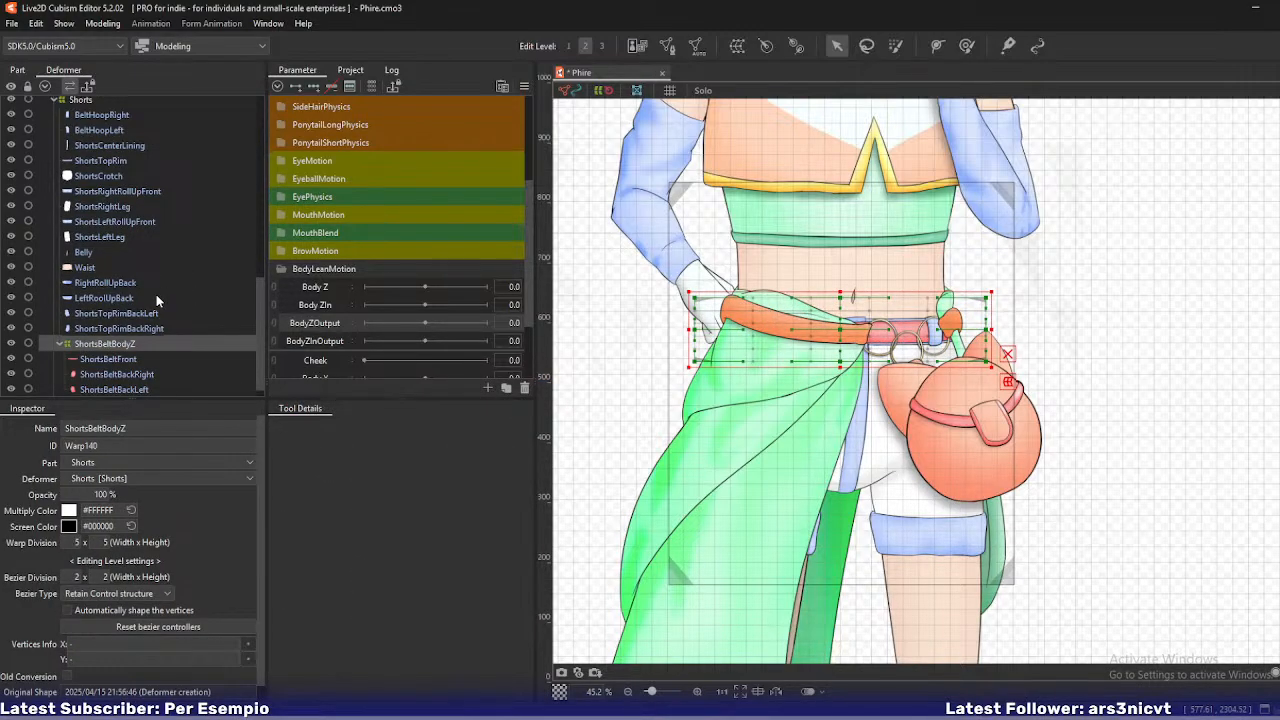
- Create a warp deformer named BeltHoopRightBodyZ as parent of the Shorts part BeltHoopRight
scroll(156, 294, "up", 1)
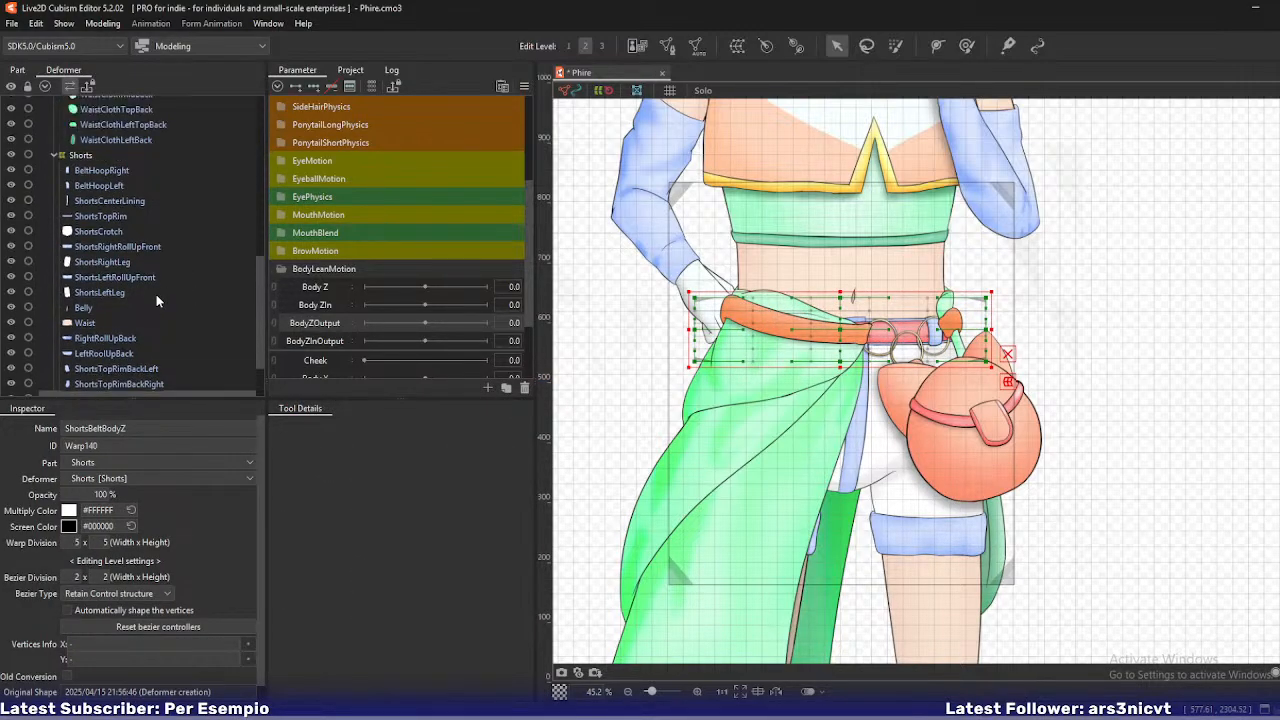
left_click(128, 172)
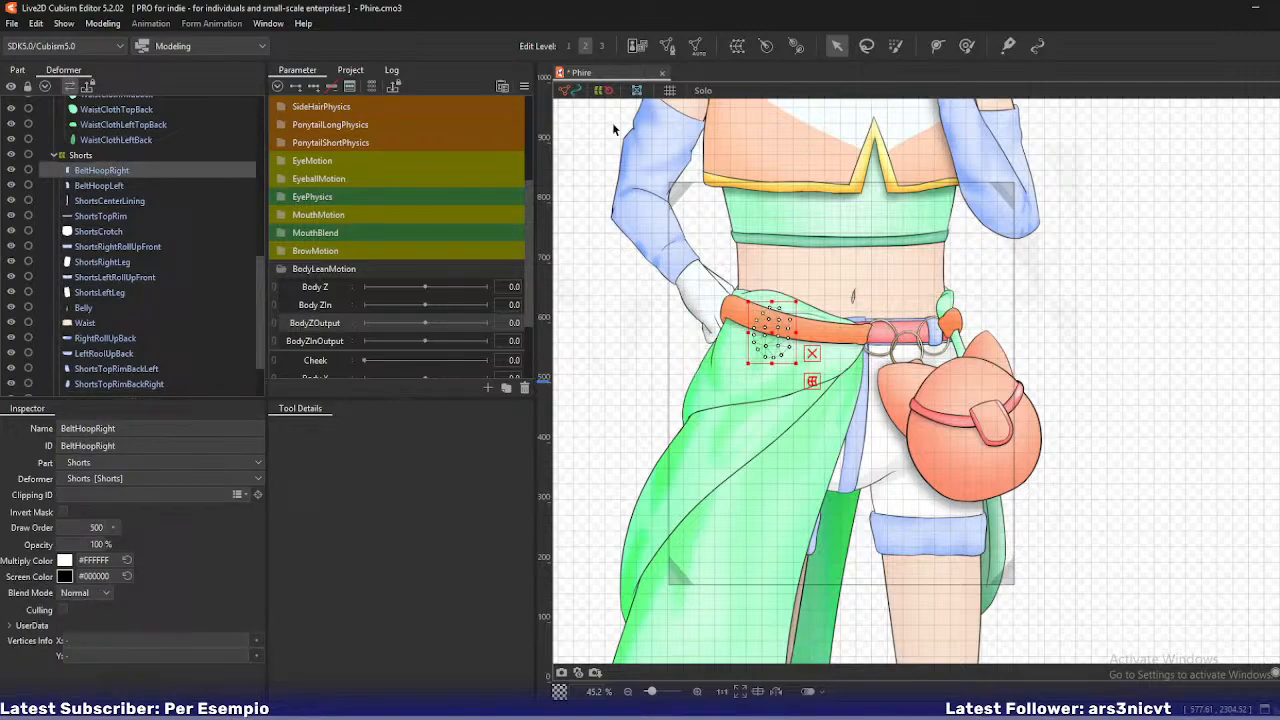
left_click(737, 45)
triple_click(481, 462)
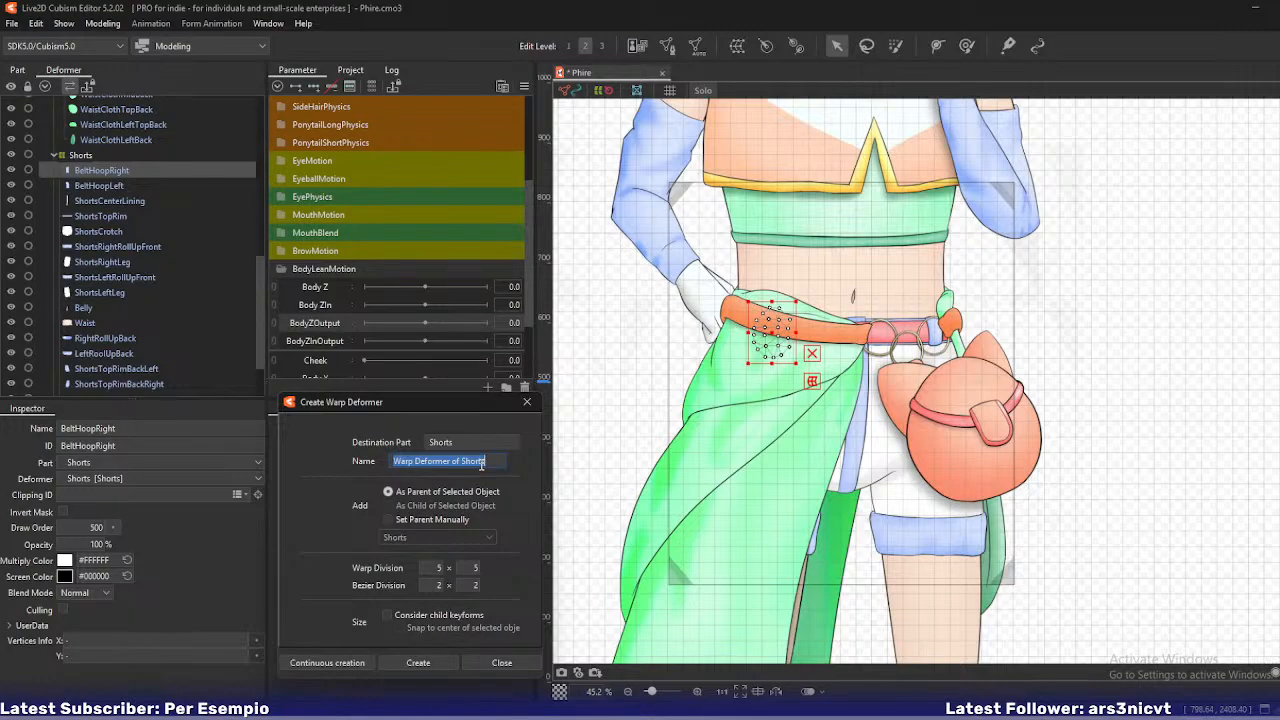
type("BeltHoopRightBodyZ")
left_click(312, 660)
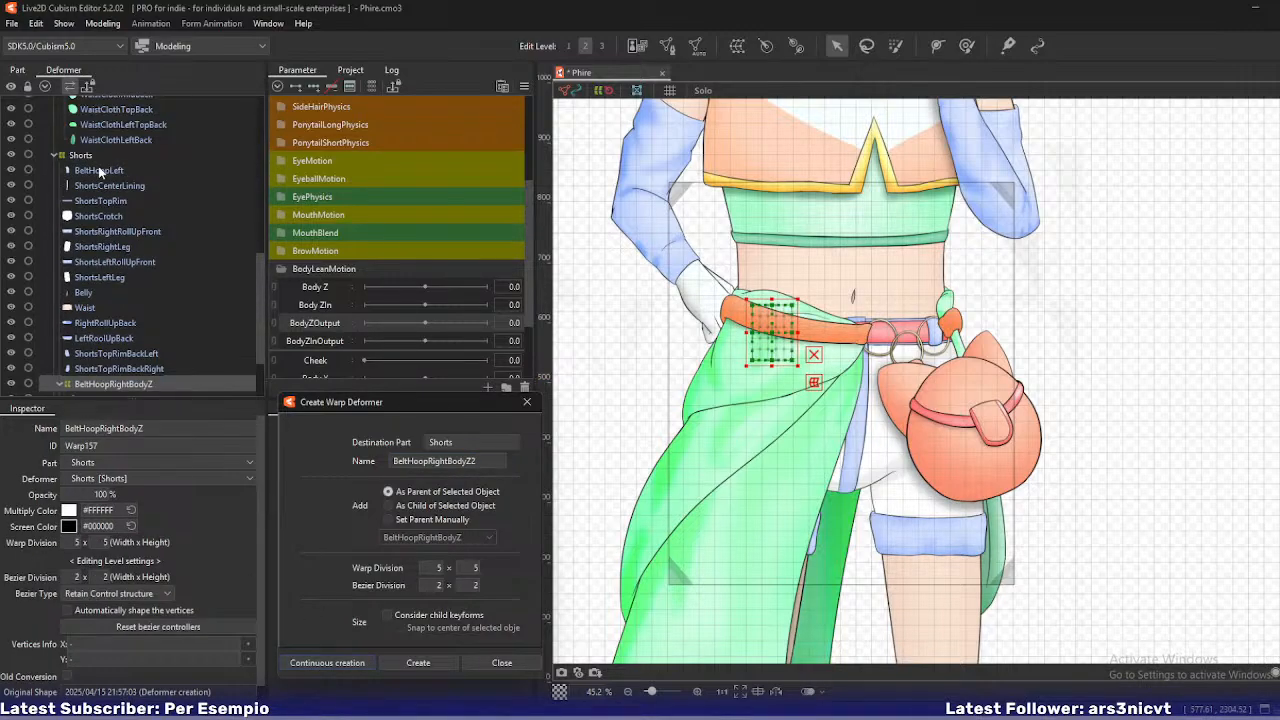
- Create a warp deformer named BeltHoopLeftBodyZ as parent of the Shorts part BeltHoopLeft
left_click(99, 171)
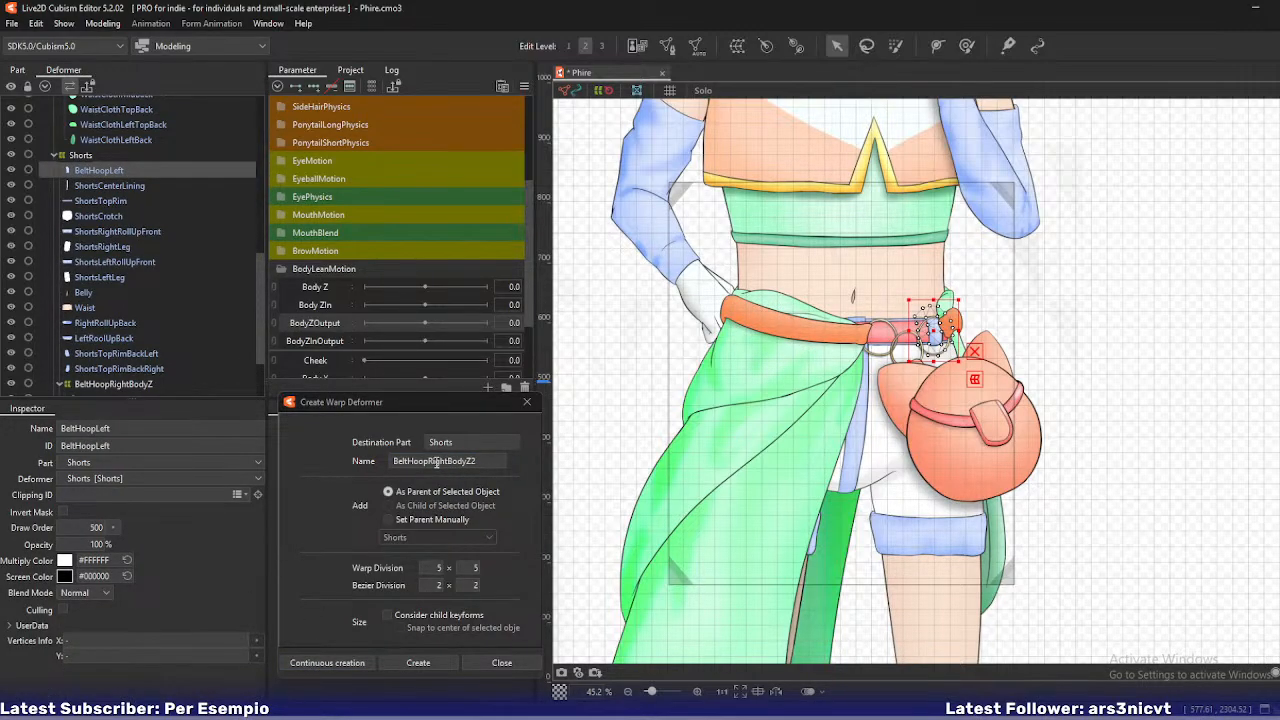
left_click_drag(428, 461, 449, 463)
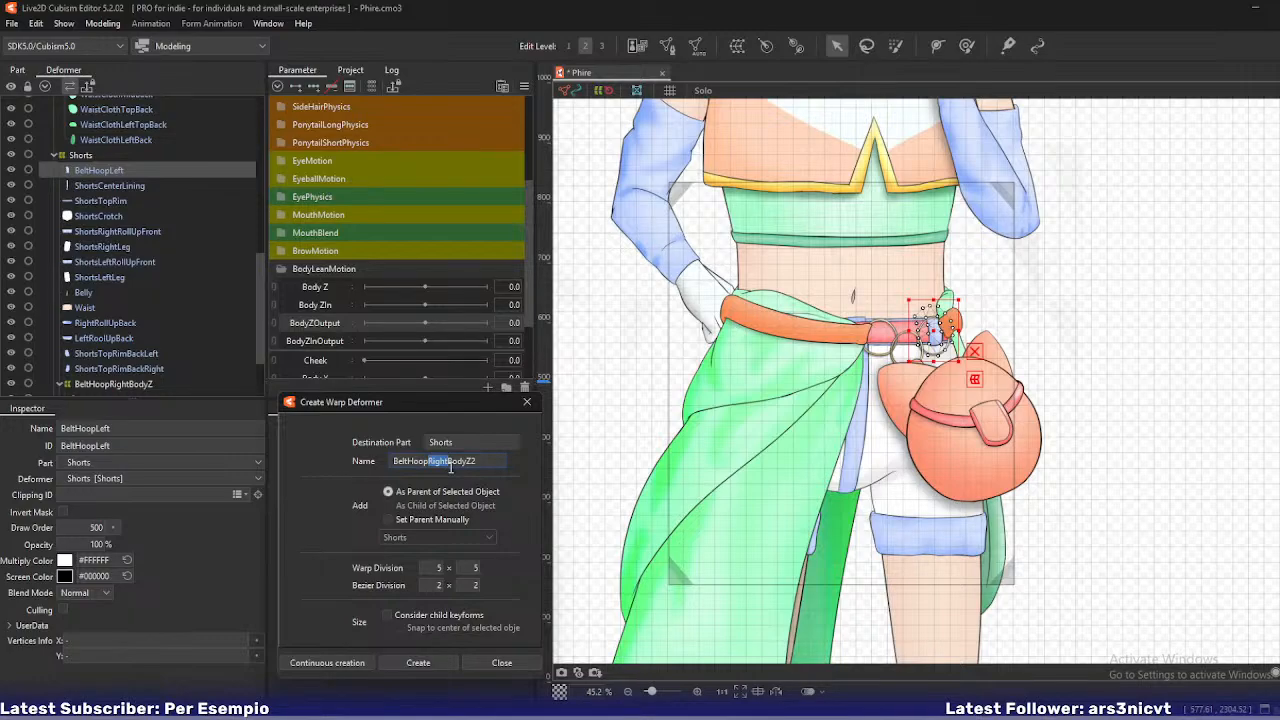
type("Left")
key("End")
key("BackSpace")
left_click(359, 663)
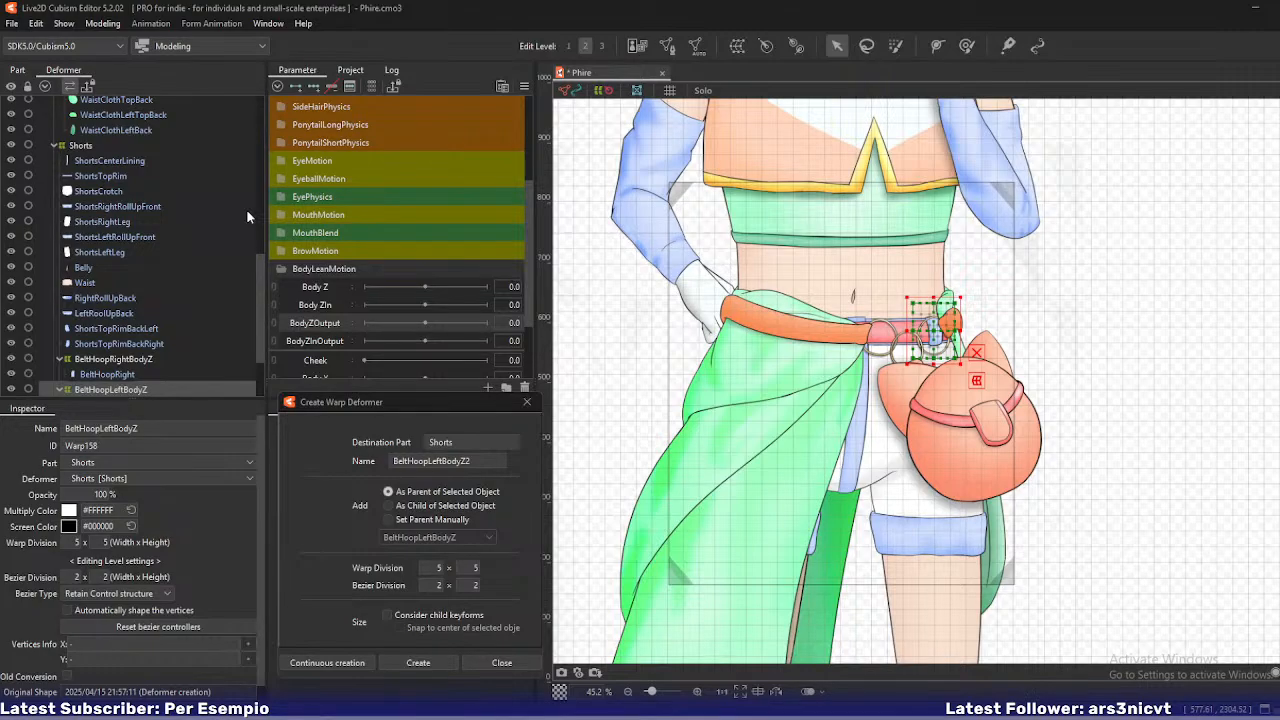
- Examine ShortsCenterLining together with ShortsTopRim up close, isolating them in solo view and returning to the full model
left_click(133, 166)
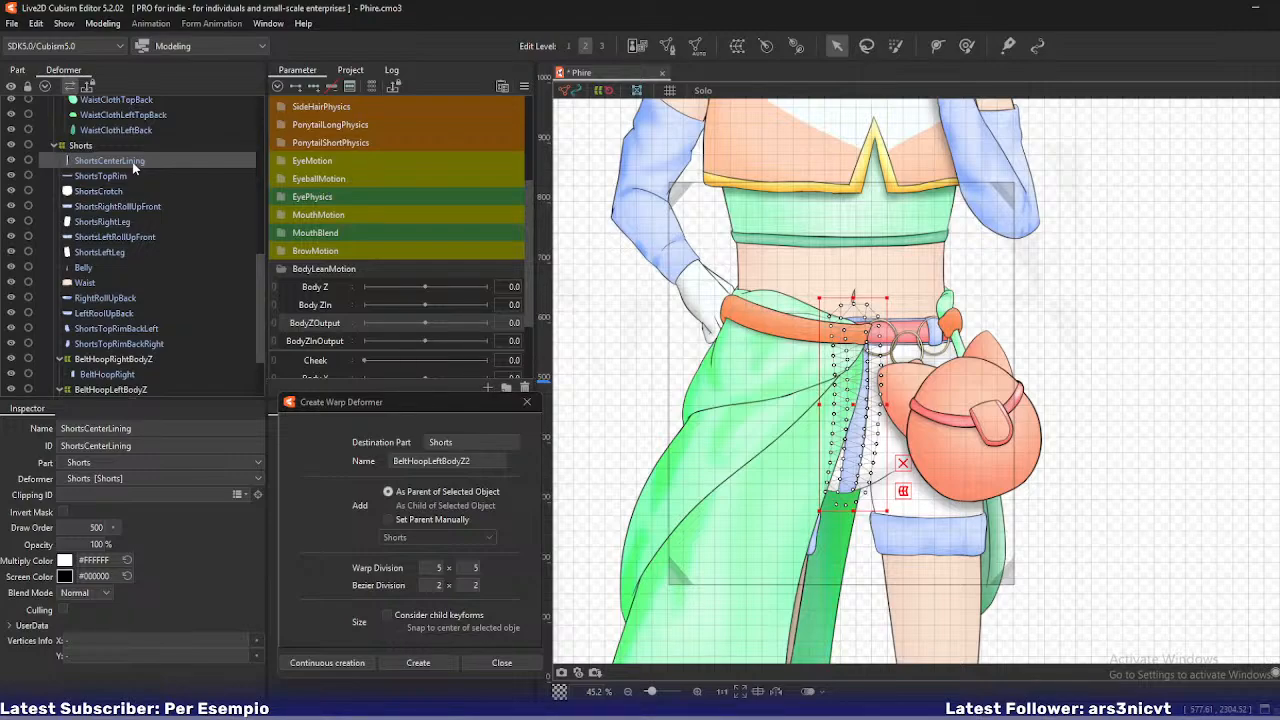
key("f")
scroll(843, 277, "up", 3)
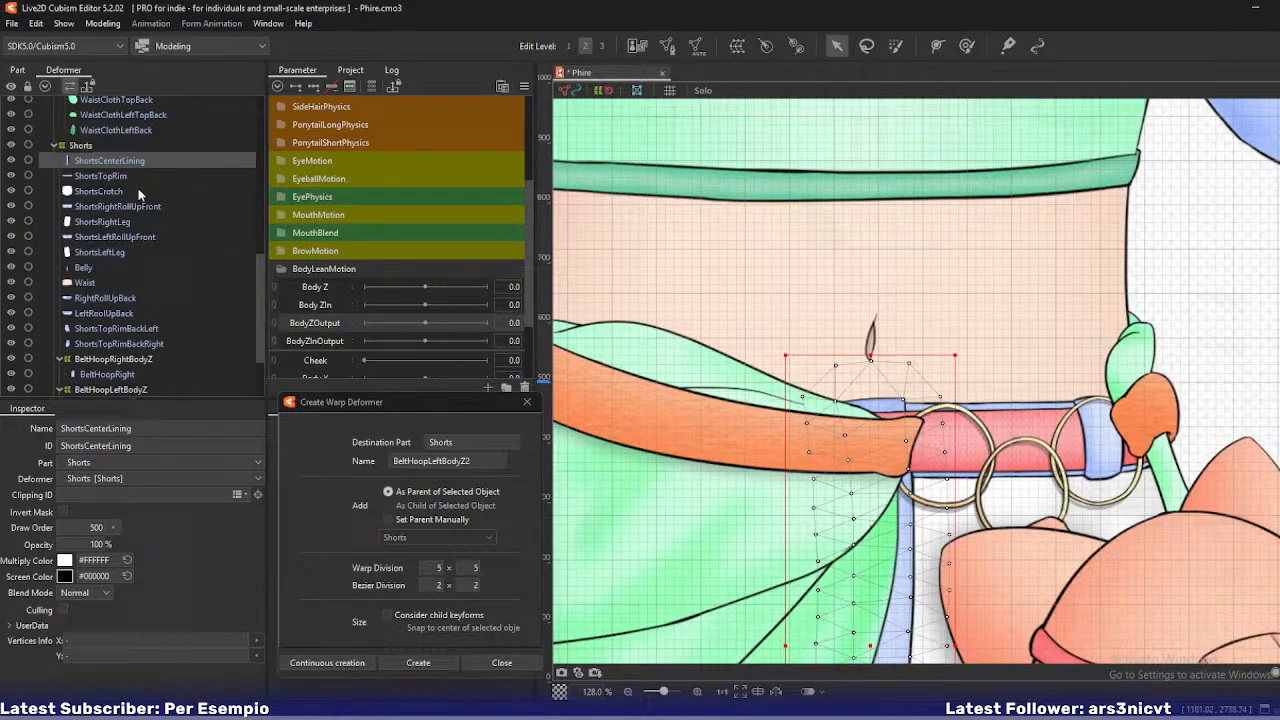
left_click(129, 173, "ctrl")
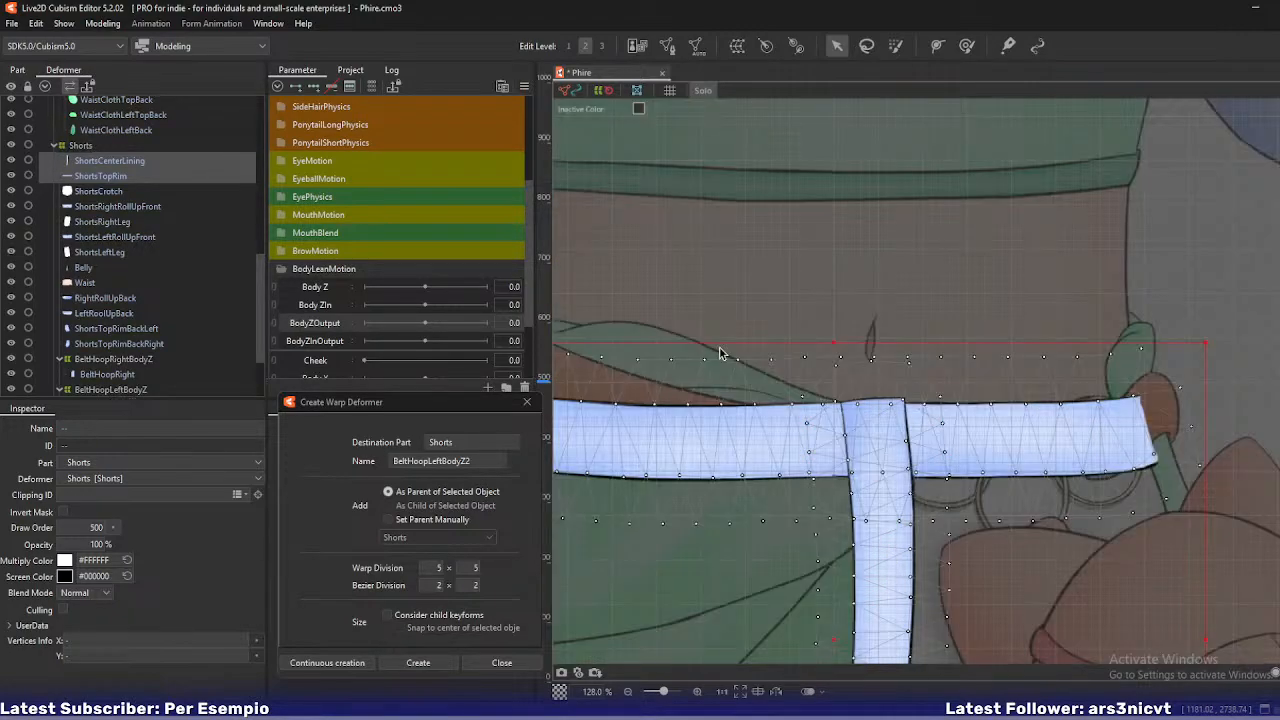
key("s")
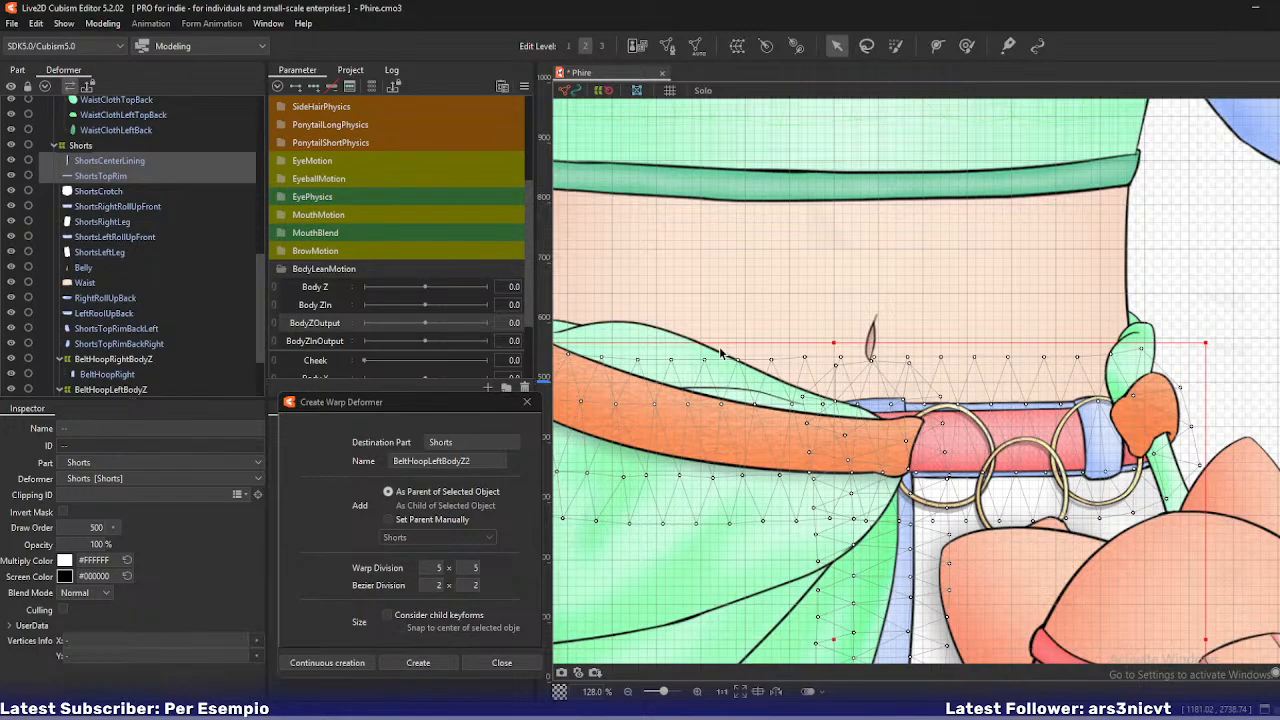
key("s")
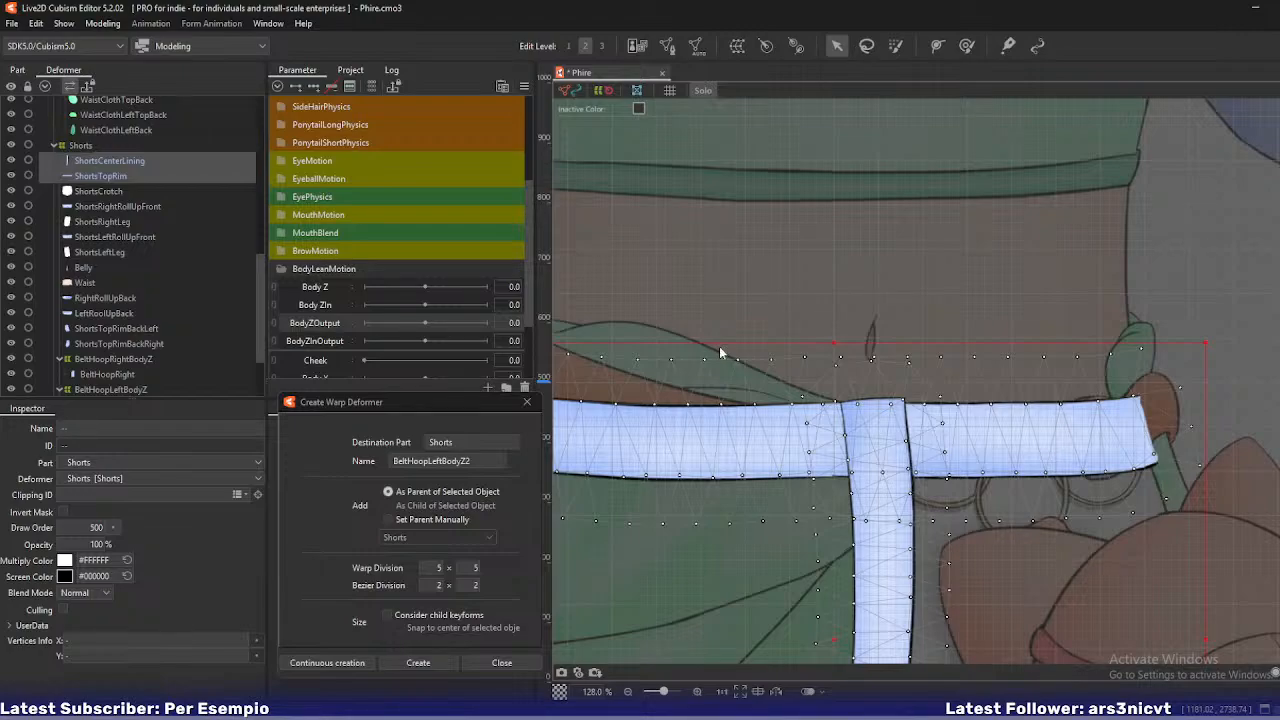
key("s")
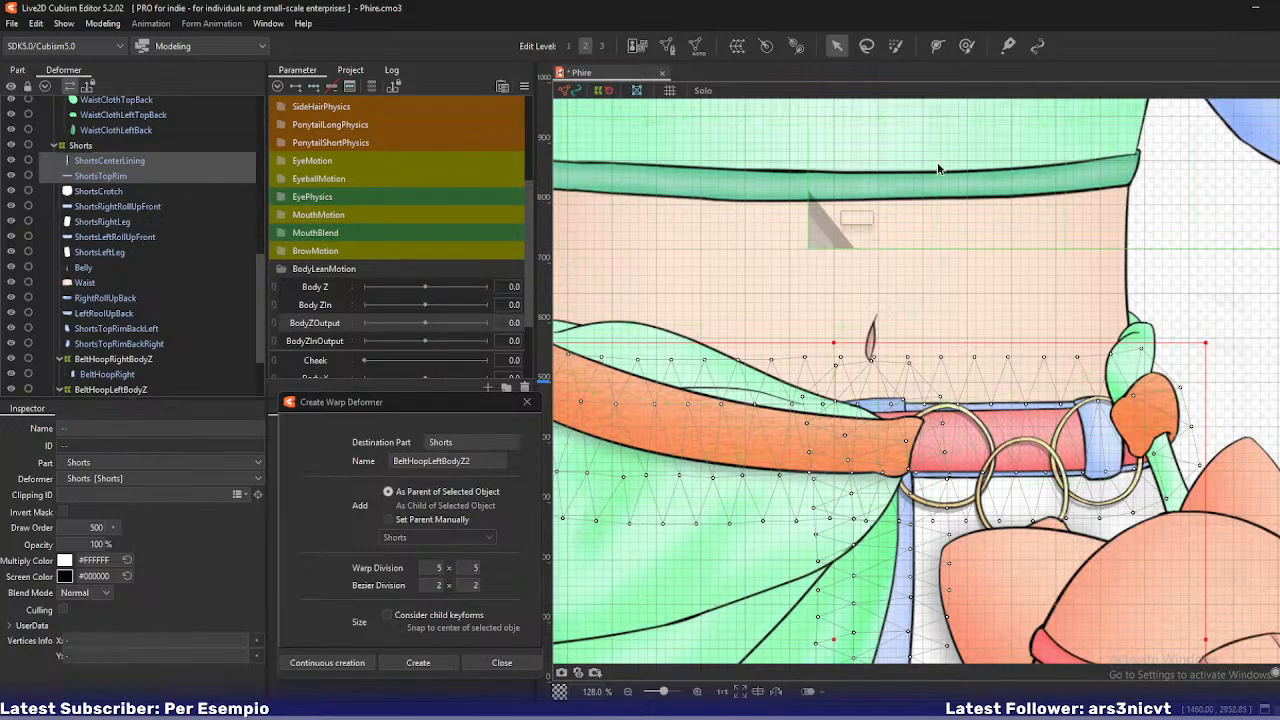
- Create a warp deformer named CenterLineBodyZ2 as parent of ShortsCenterLining
left_click(134, 164)
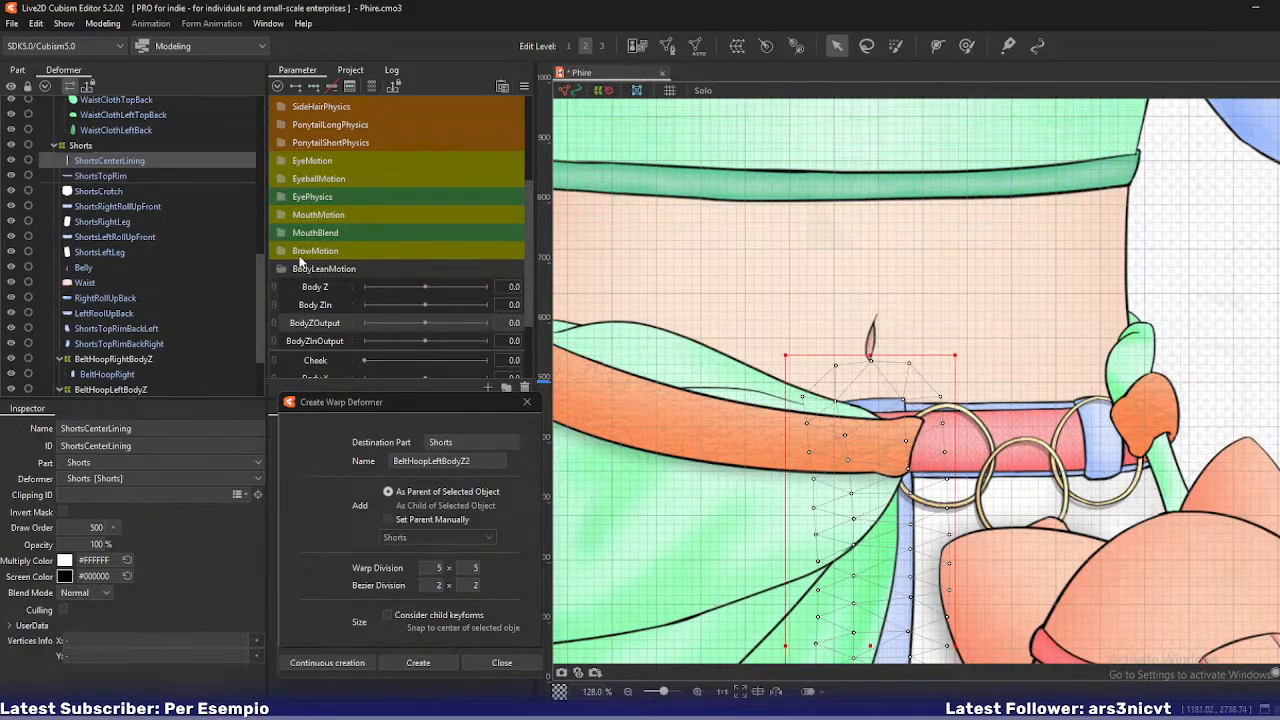
left_click(441, 461)
left_click_drag(441, 461, 268, 446)
type("C")
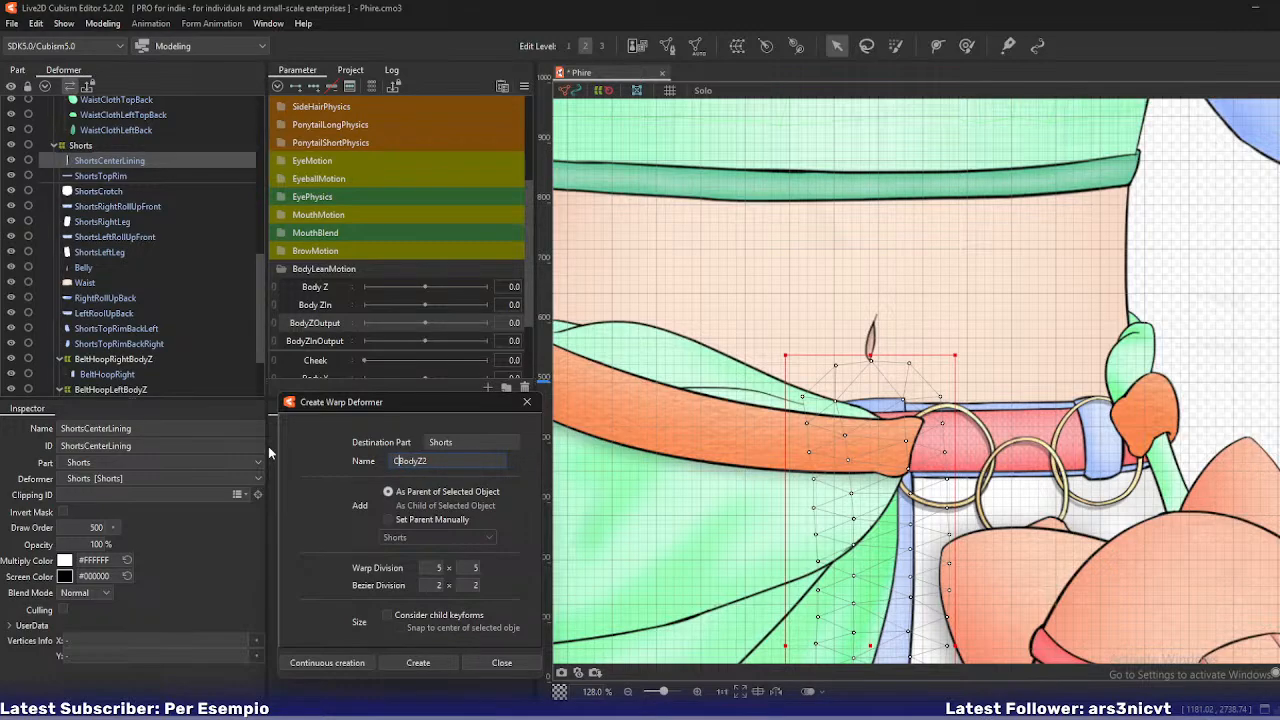
type("enterLine")
left_click(336, 663)
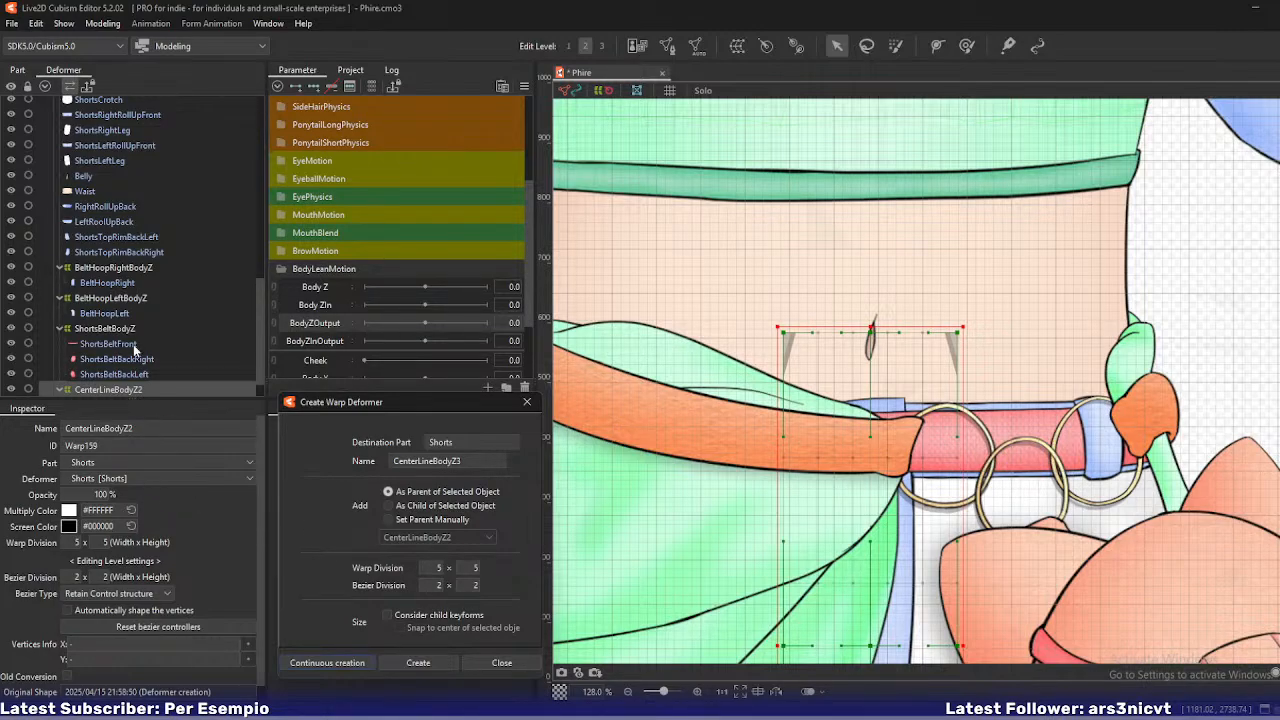
- Create a warp deformer named TopRimBodyZ as parent of ShortsTopRim
scroll(135, 348, "down", 1)
scroll(135, 348, "up", 5)
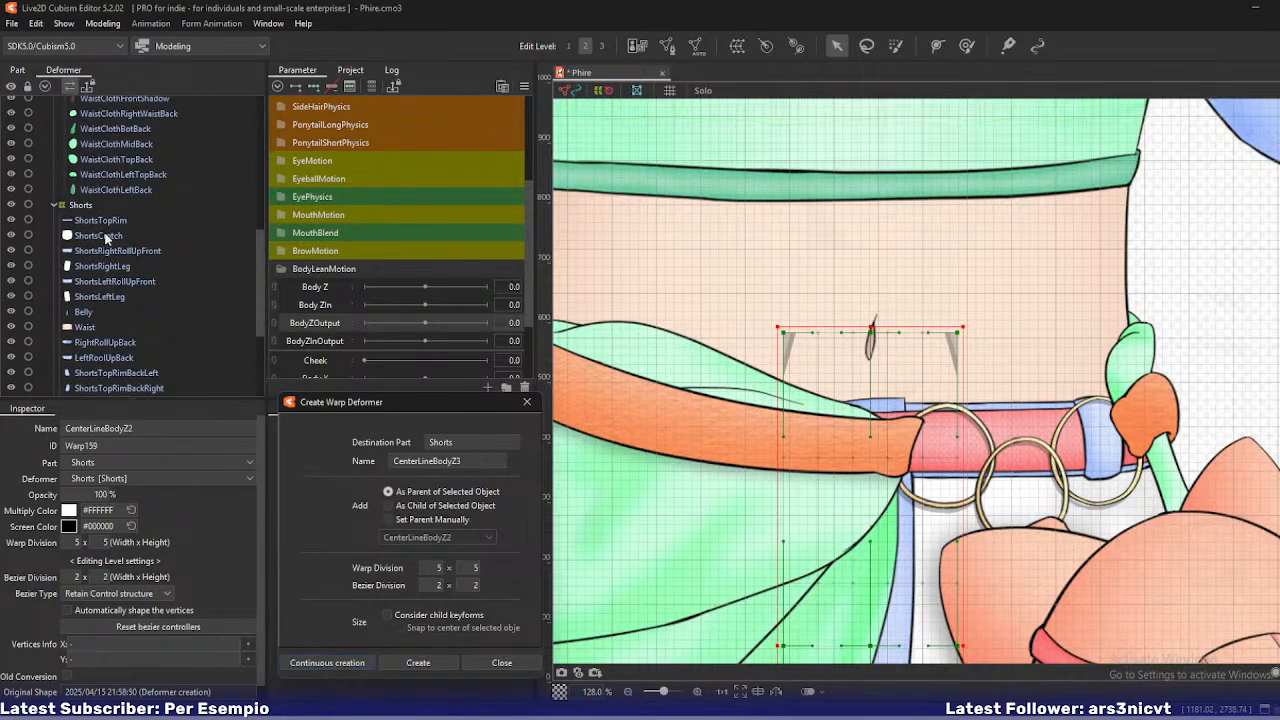
left_click(110, 219)
scroll(595, 365, "down", 4)
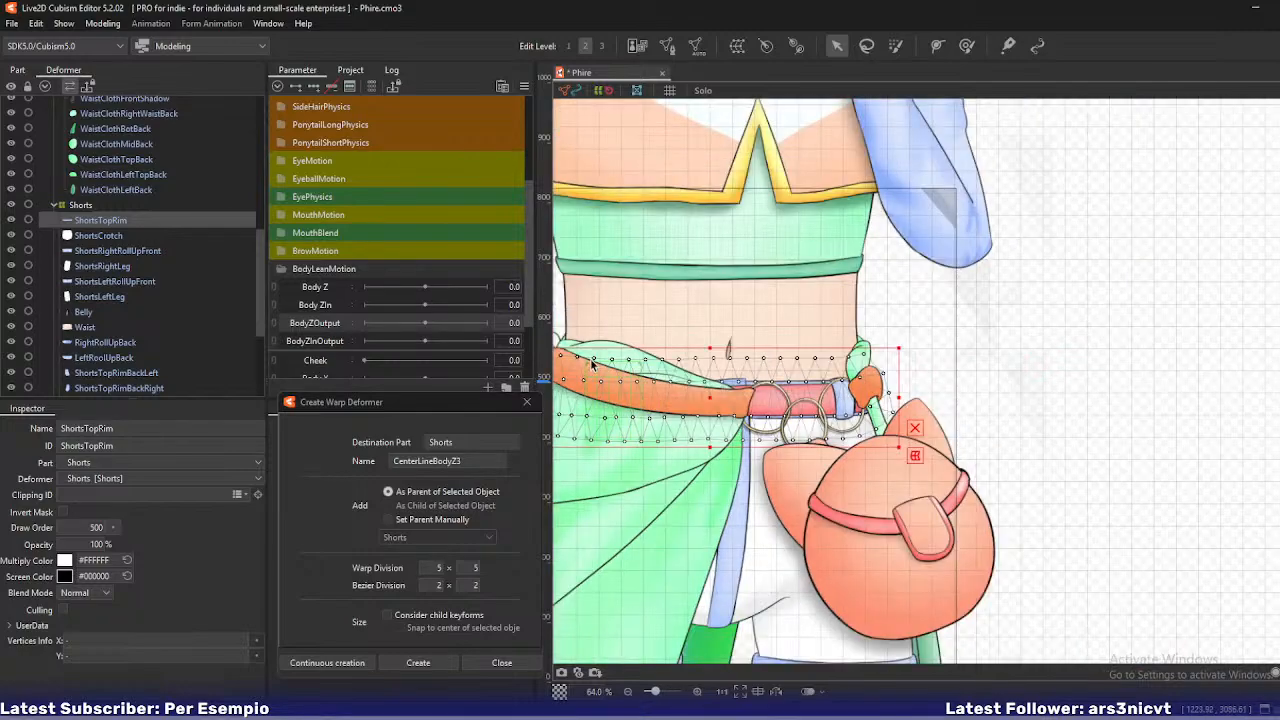
left_click_drag(659, 302, 717, 294)
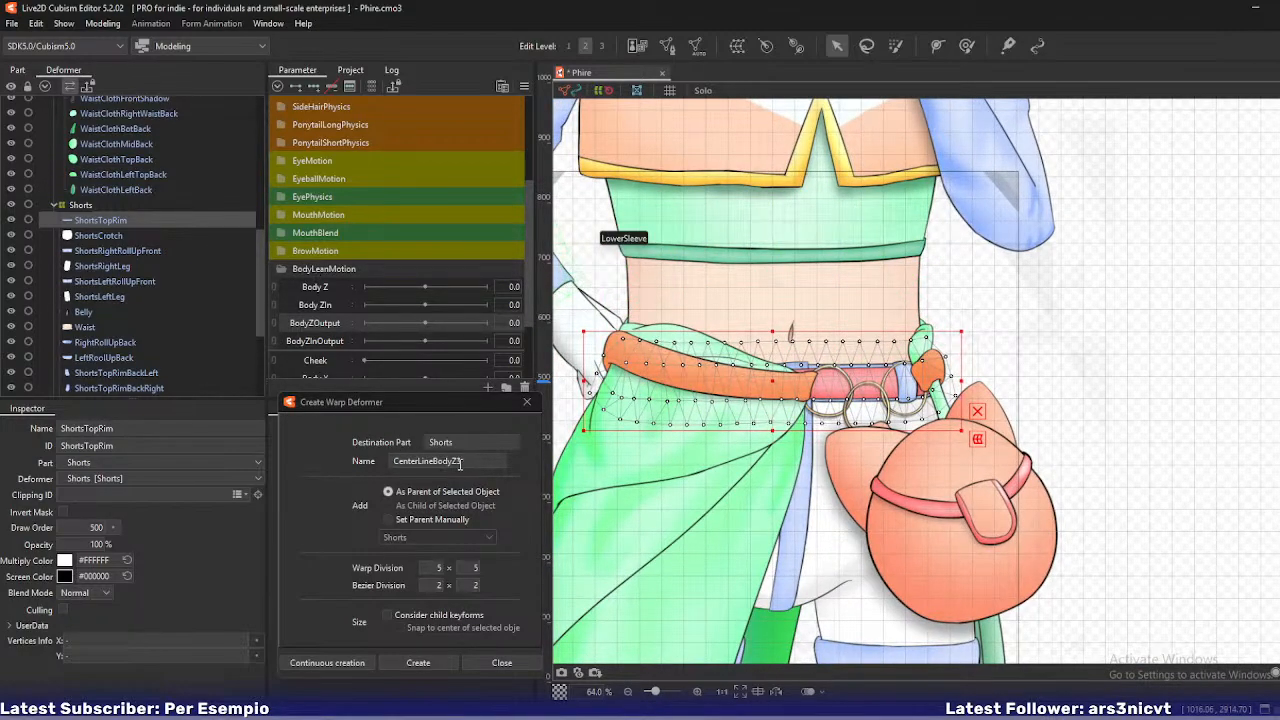
left_click_drag(462, 462, 273, 450)
type("Top")
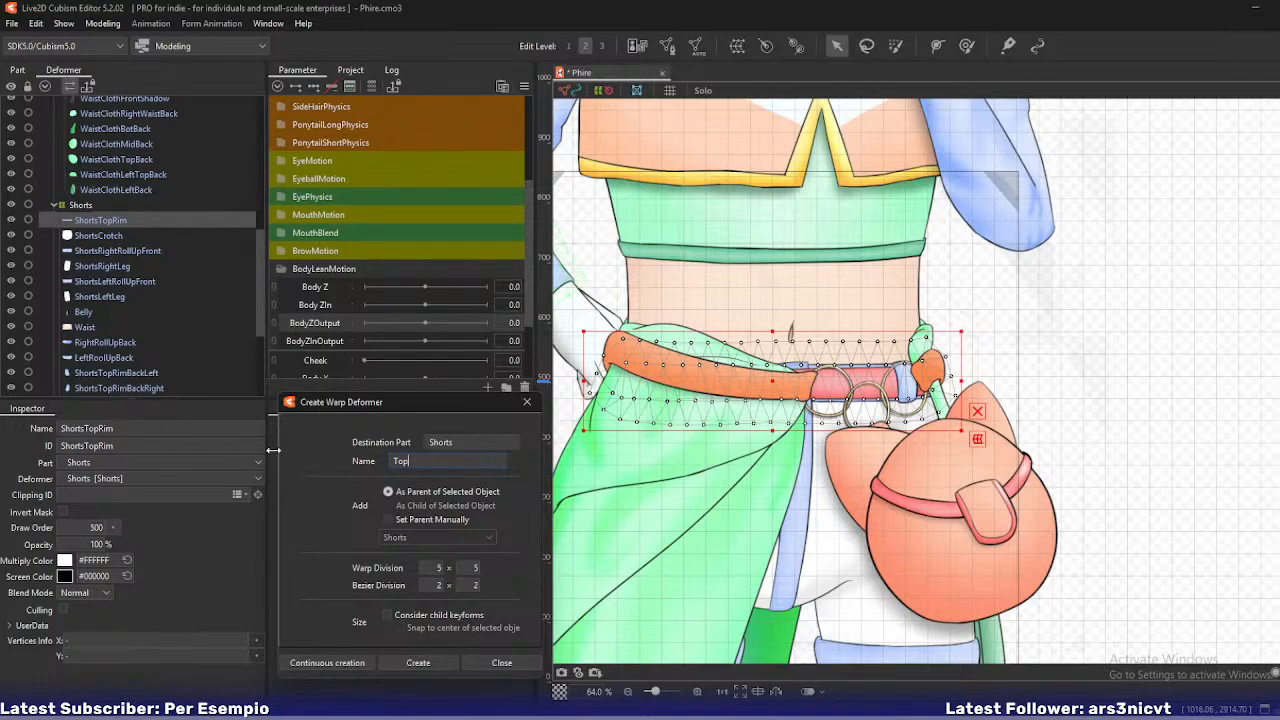
type("RimBodyZ2")
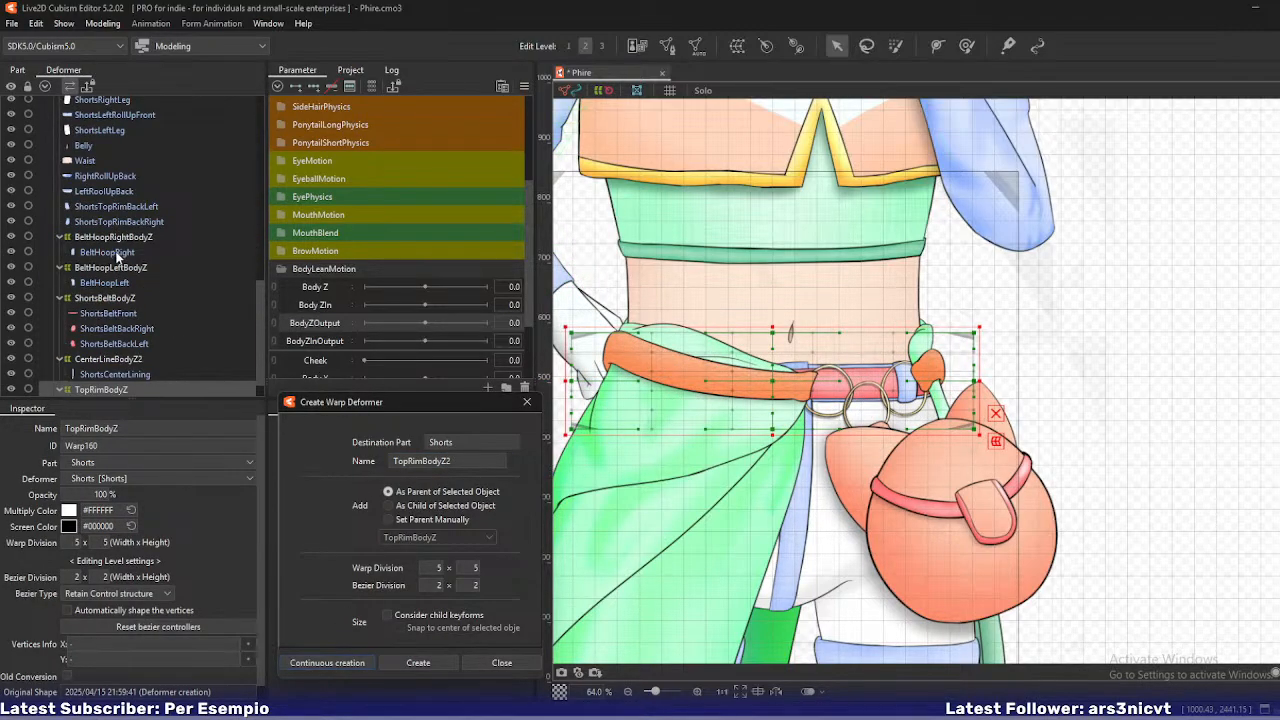
- Move the Belly and Waist parts out of the Shorts deformer and into the LowerBody deformer
scroll(123, 268, "up", 2)
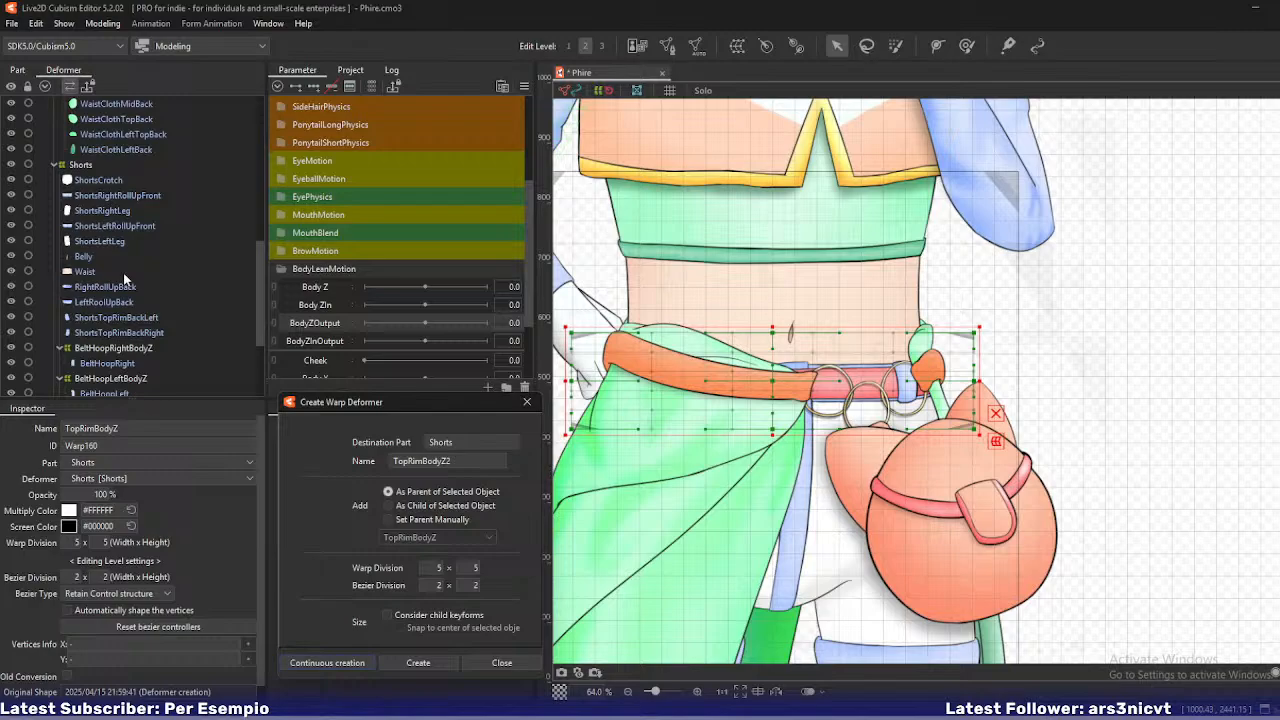
left_click(97, 180)
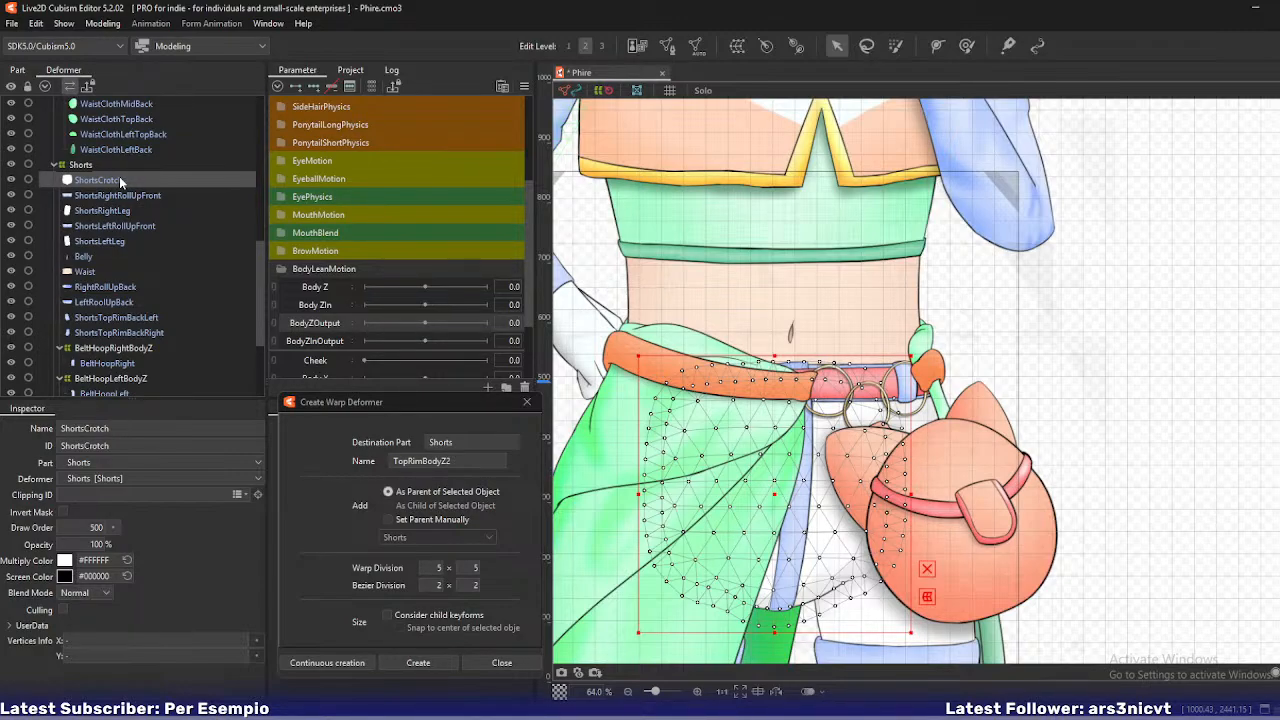
left_click(95, 256)
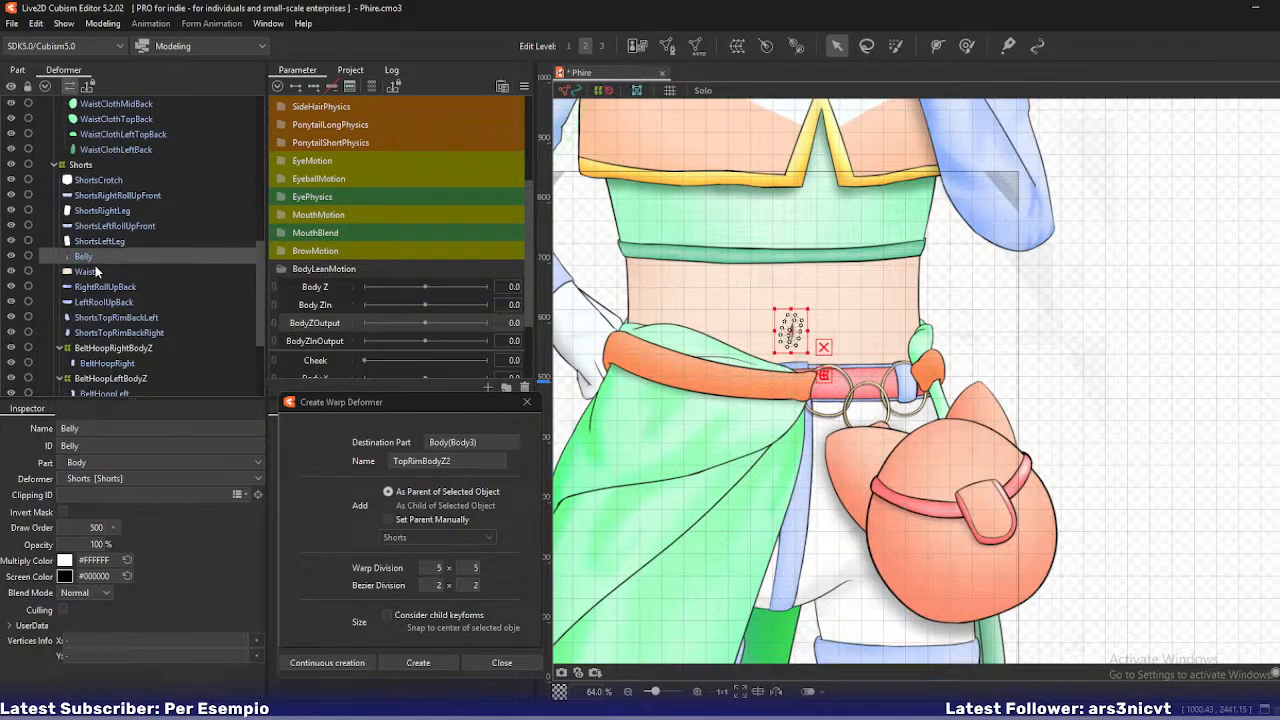
left_click(96, 265, "ctrl")
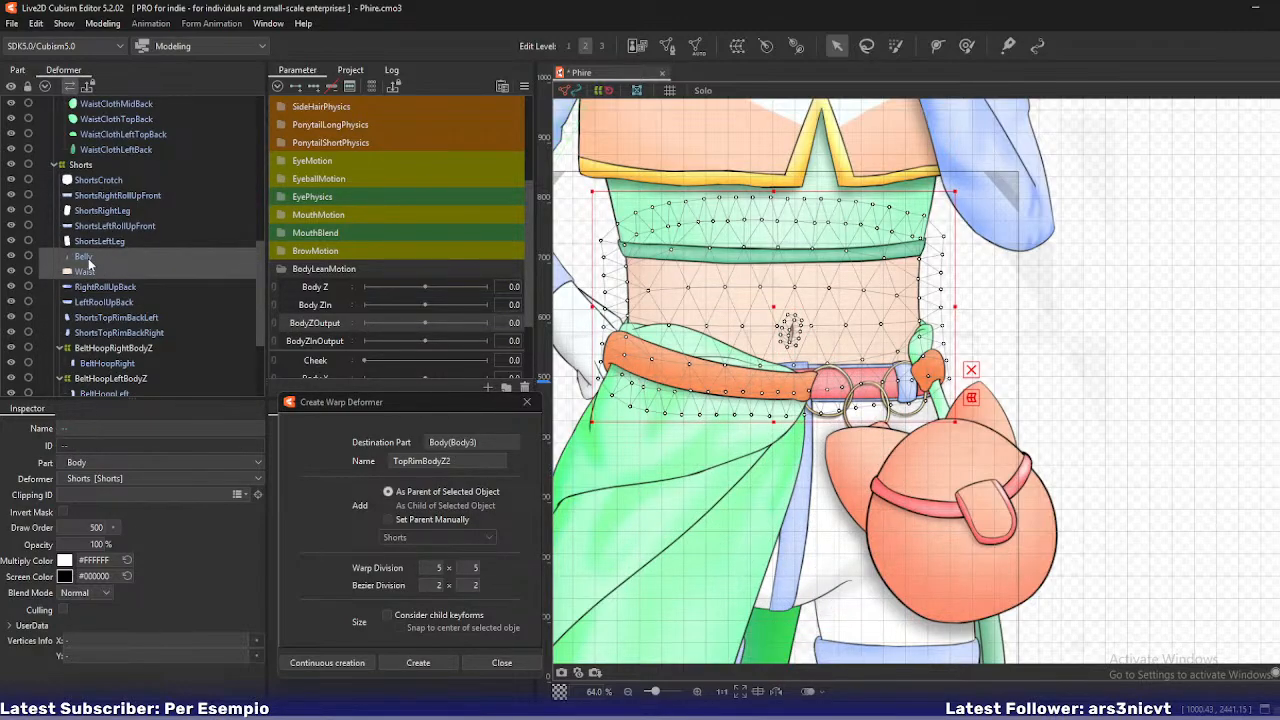
right_click(88, 262)
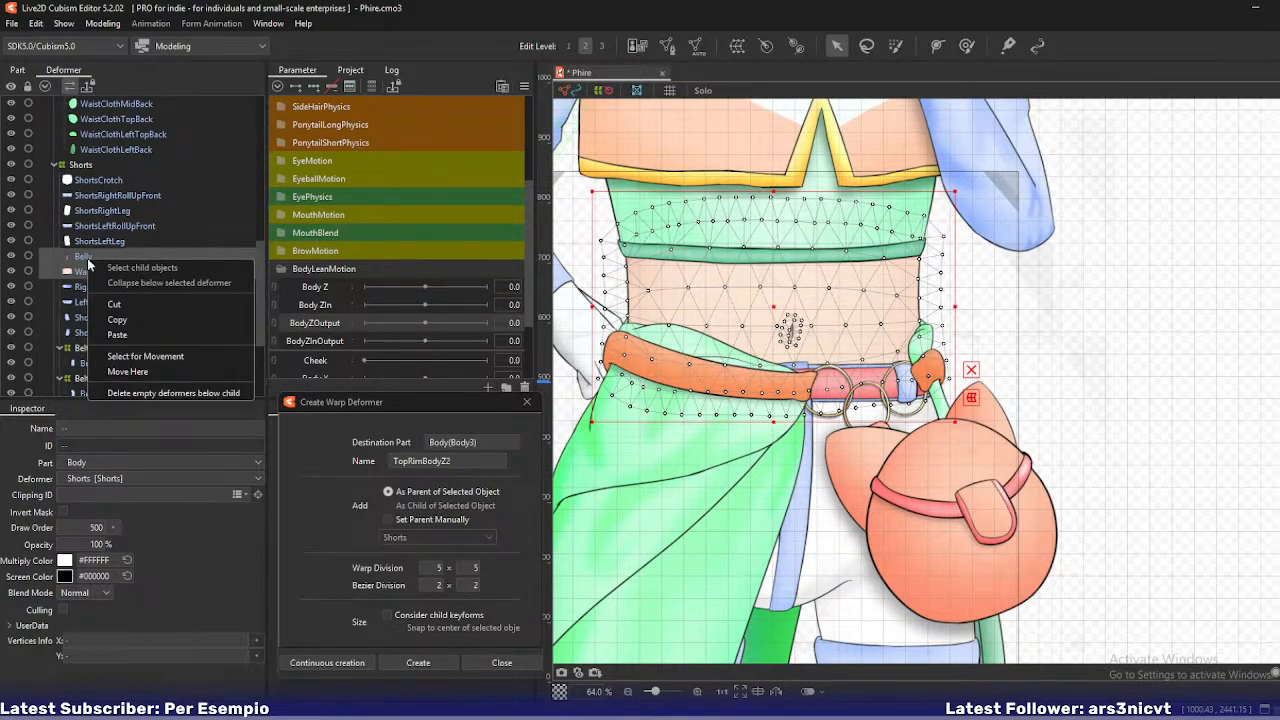
left_click(82, 257)
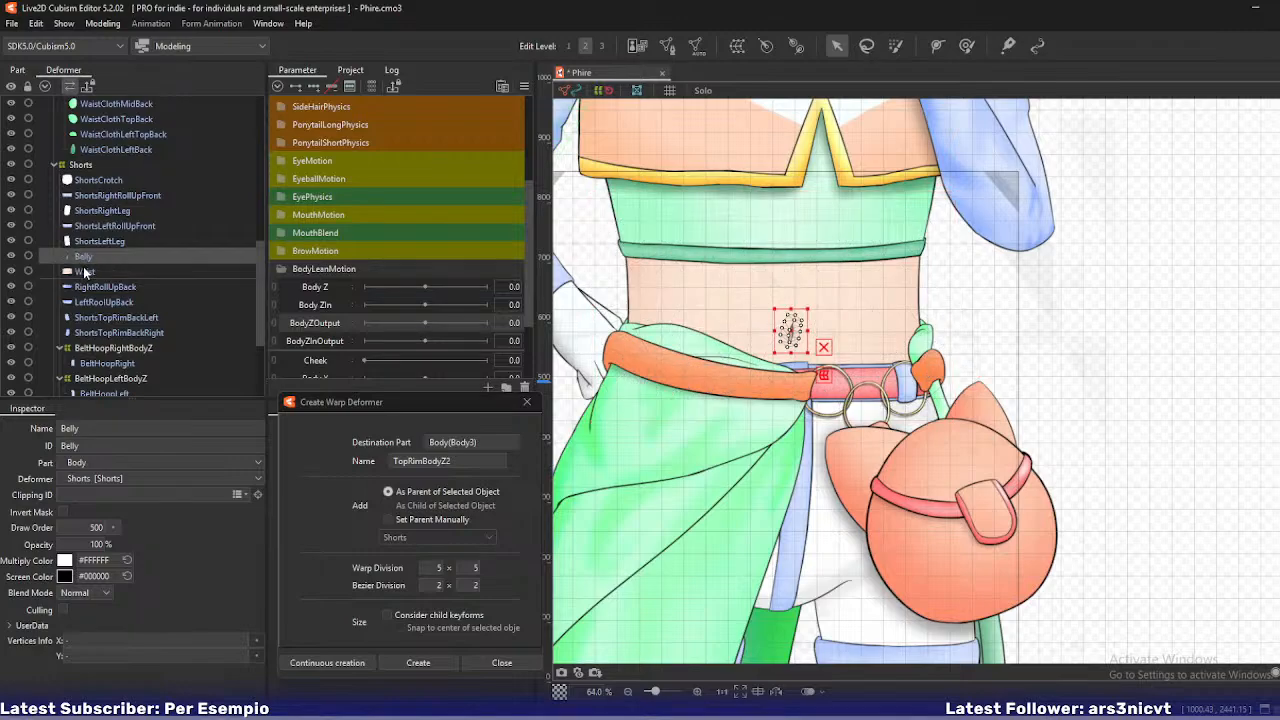
left_click(84, 269, "ctrl")
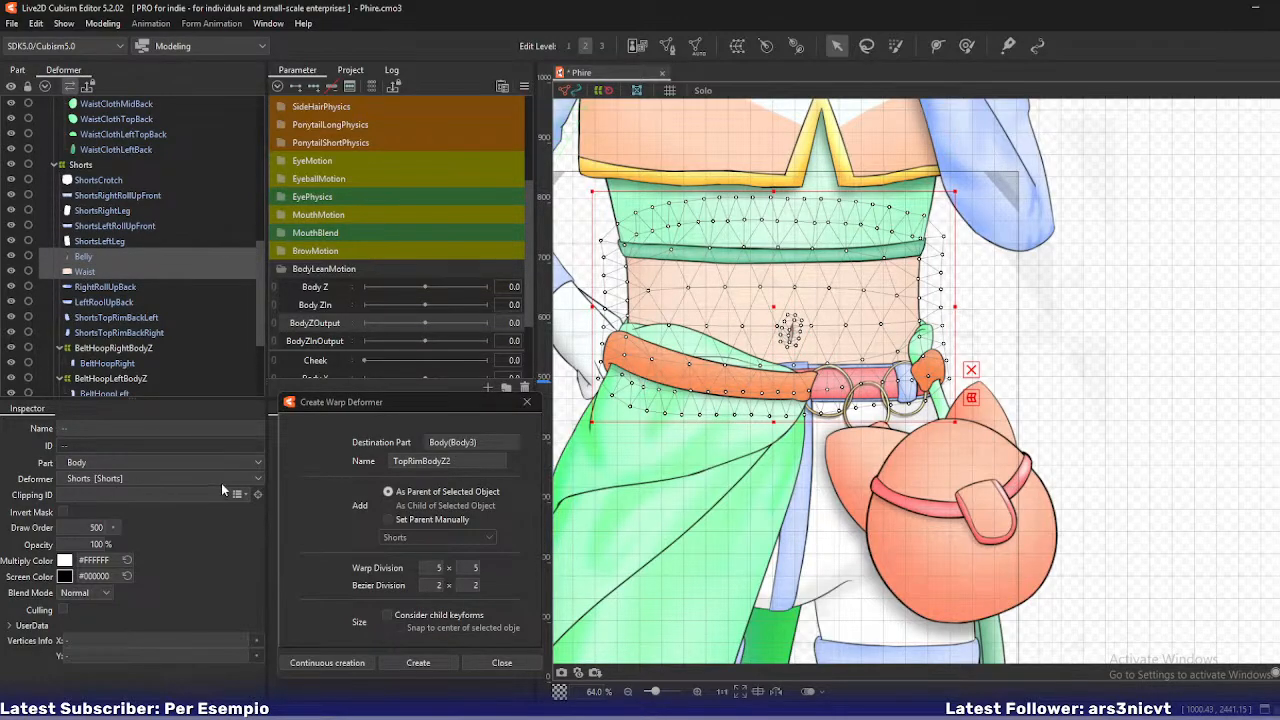
left_click(258, 479)
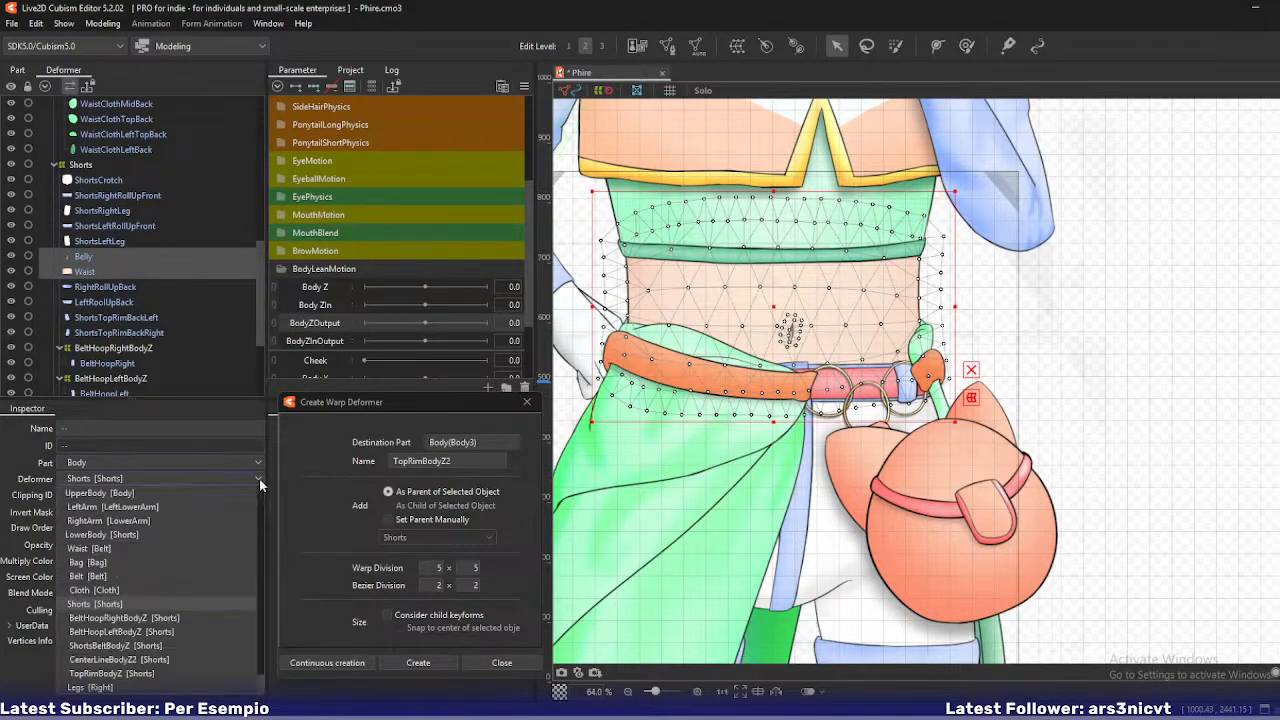
left_click(151, 533)
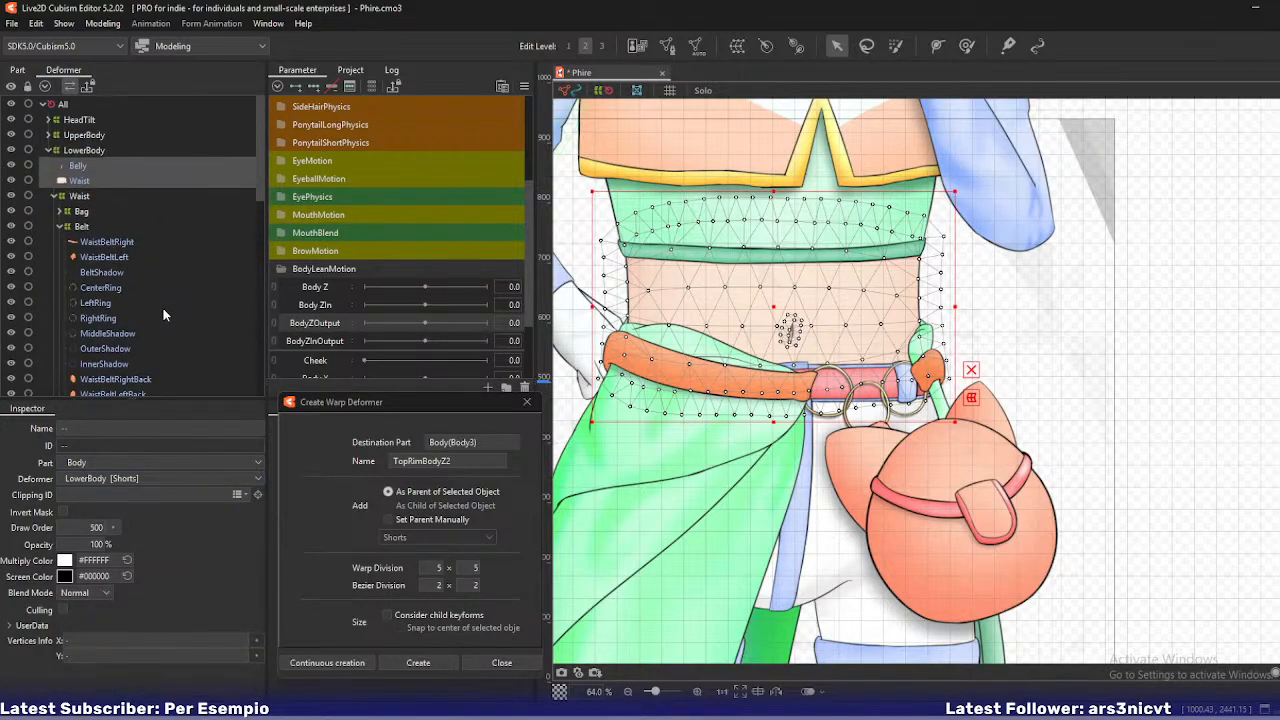
- Create a warp deformer named CrotchBodyZ2 as parent of the ShortsCrotch part
scroll(163, 308, "down", 2)
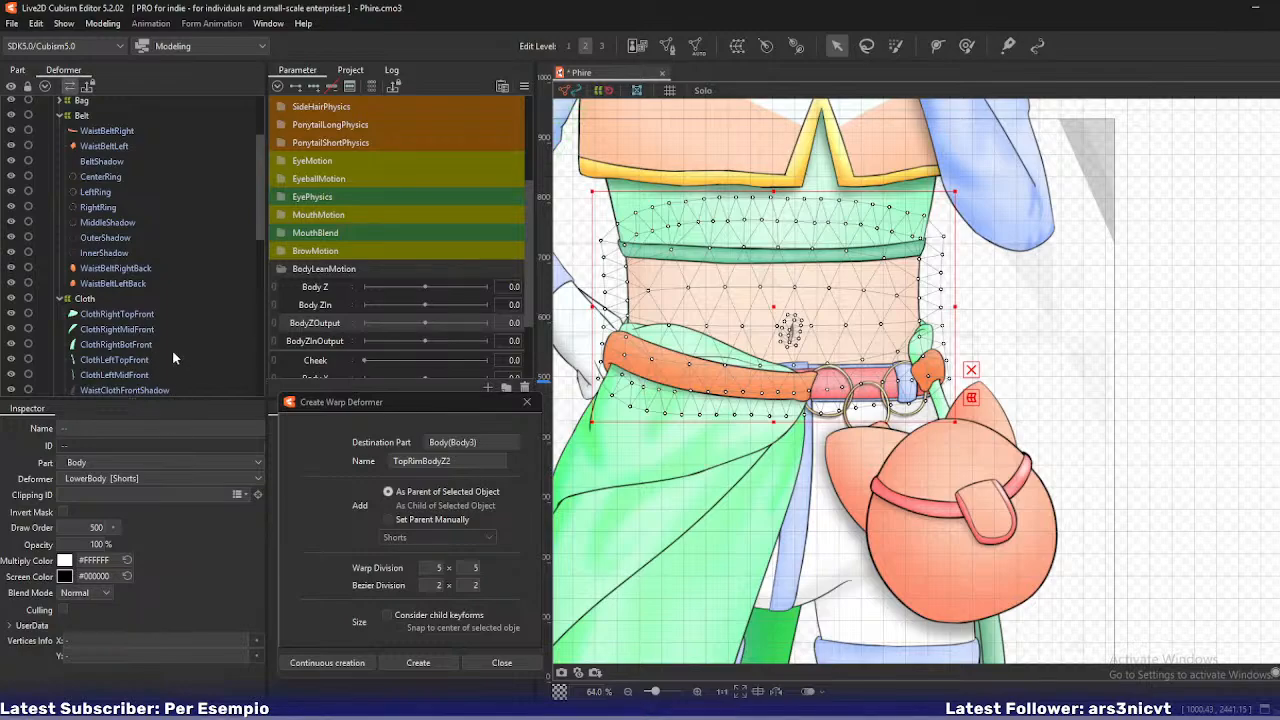
scroll(172, 352, "down", 5)
scroll(170, 341, "down", 2)
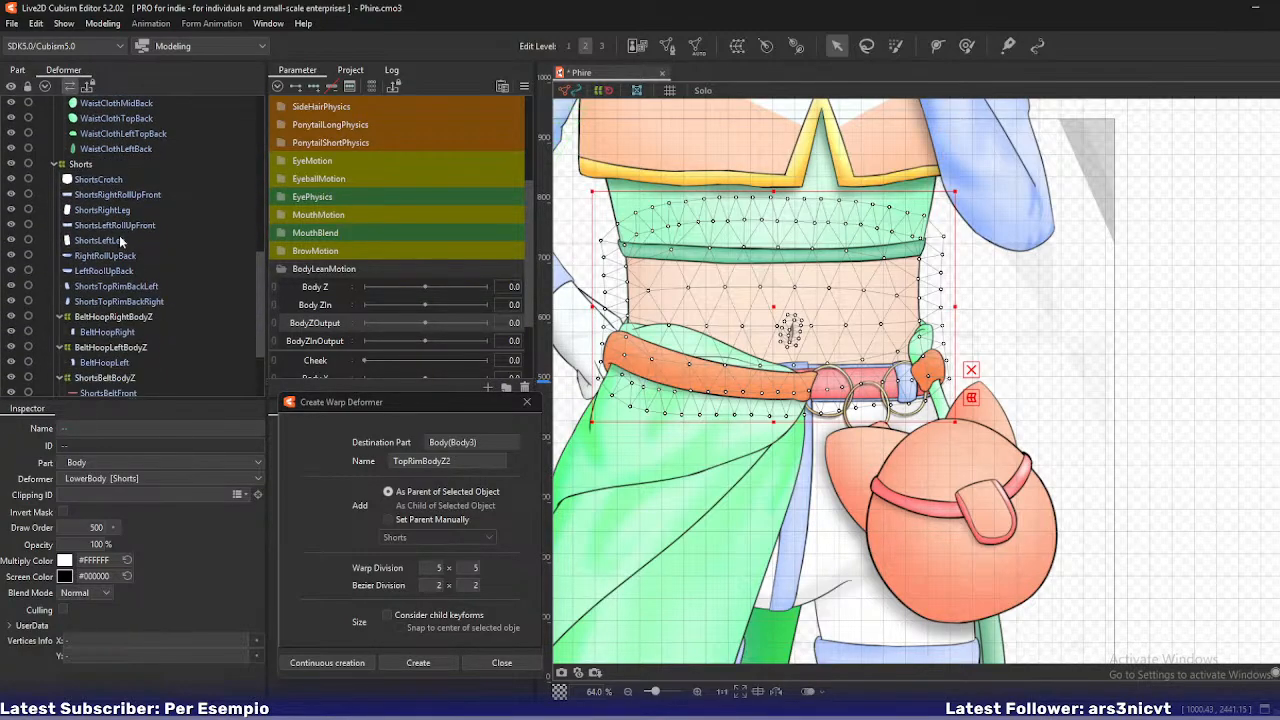
left_click(110, 182)
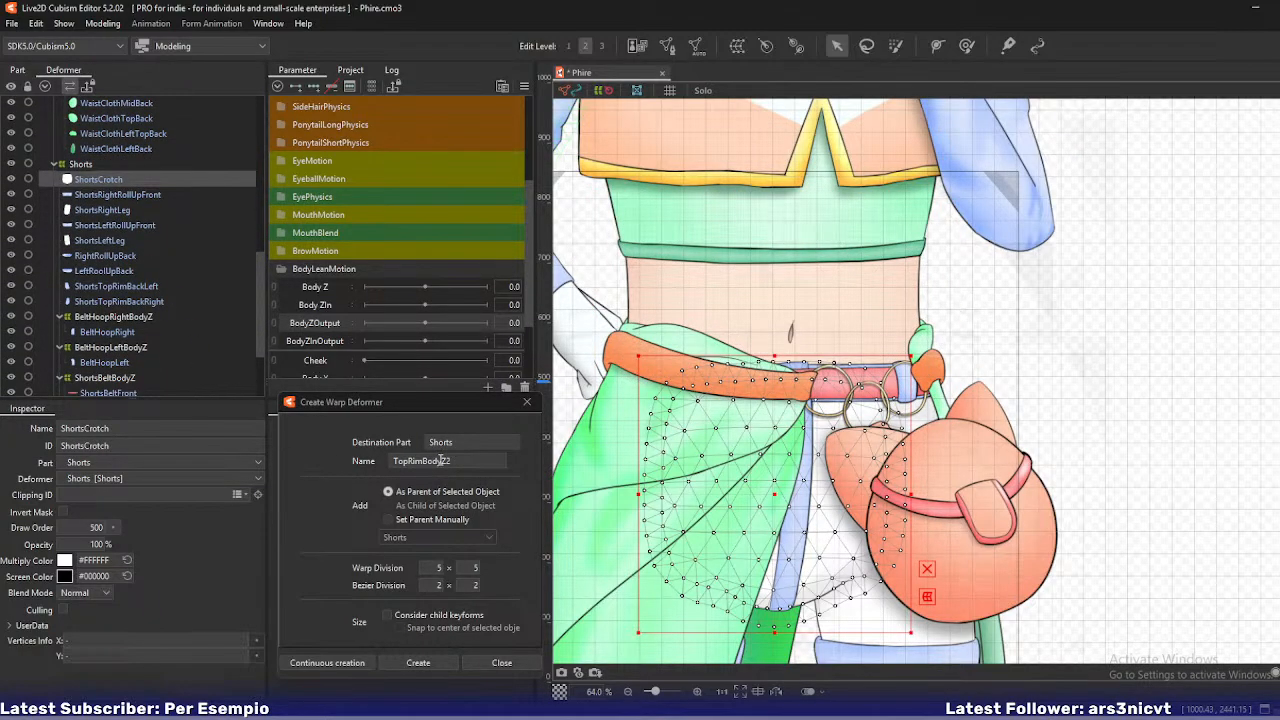
left_click(424, 461)
key("shift+Home")
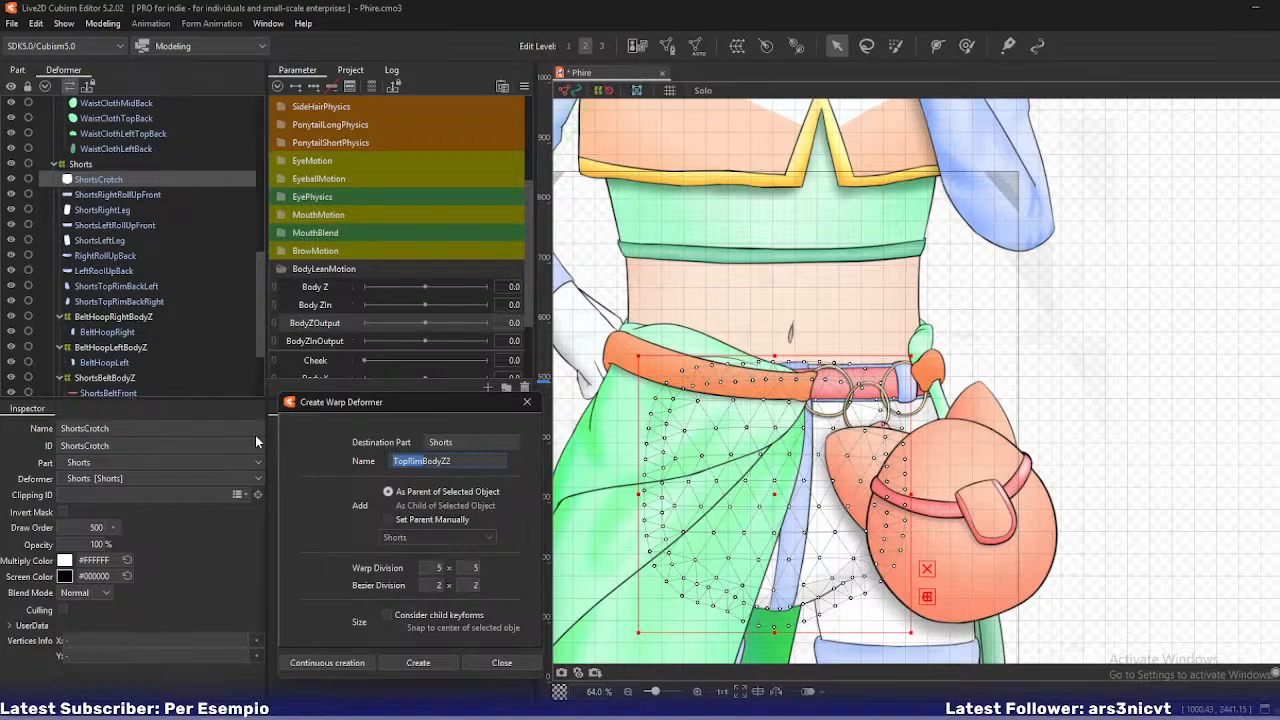
type("Croitch")
key("Left")
key("Left")
key("Left")
key("Left")
key("BackSpace")
key("BackSpace")
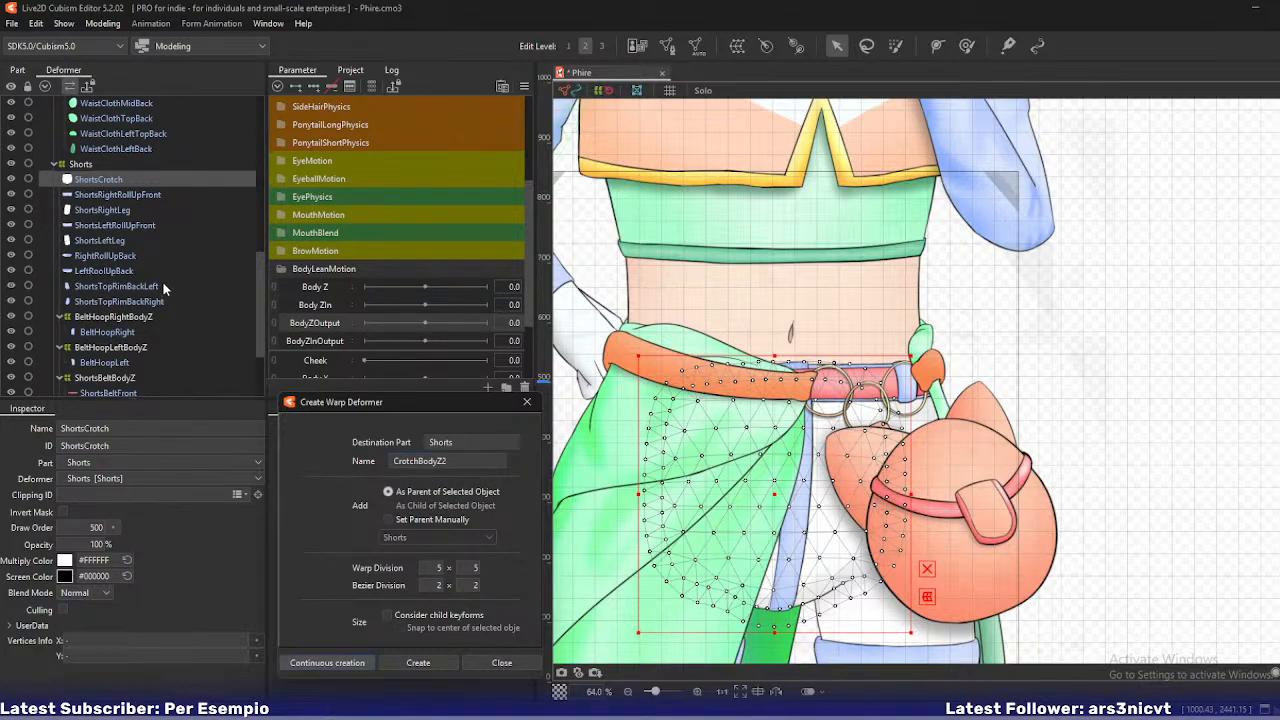
key("Return")
scroll(120, 303, "down", 1)
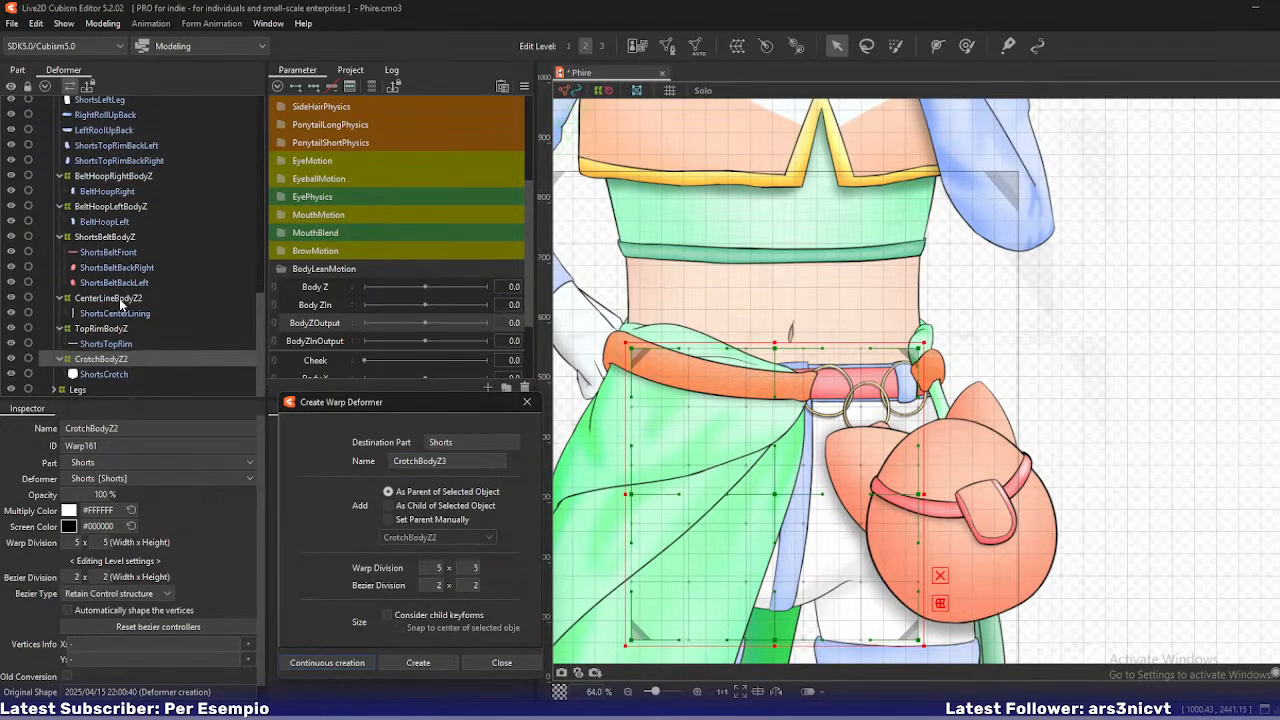
scroll(122, 300, "up", 2)
left_click(128, 168)
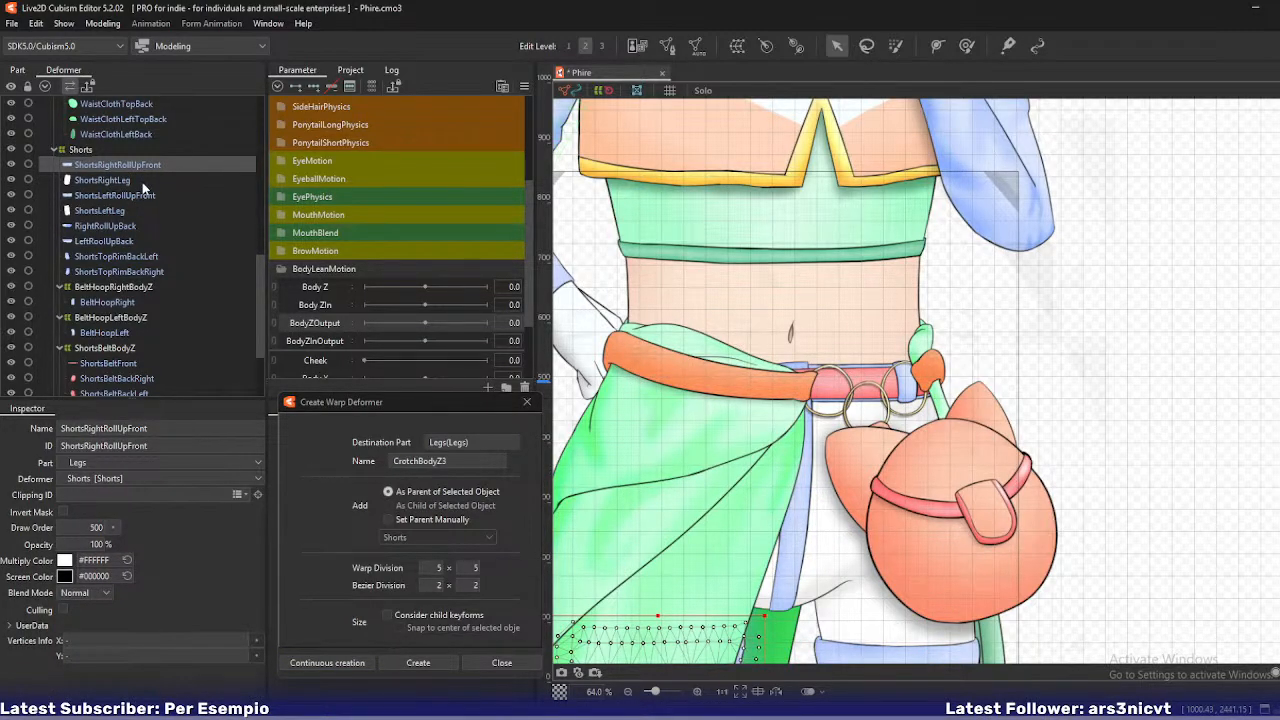
left_click(127, 181, "ctrl")
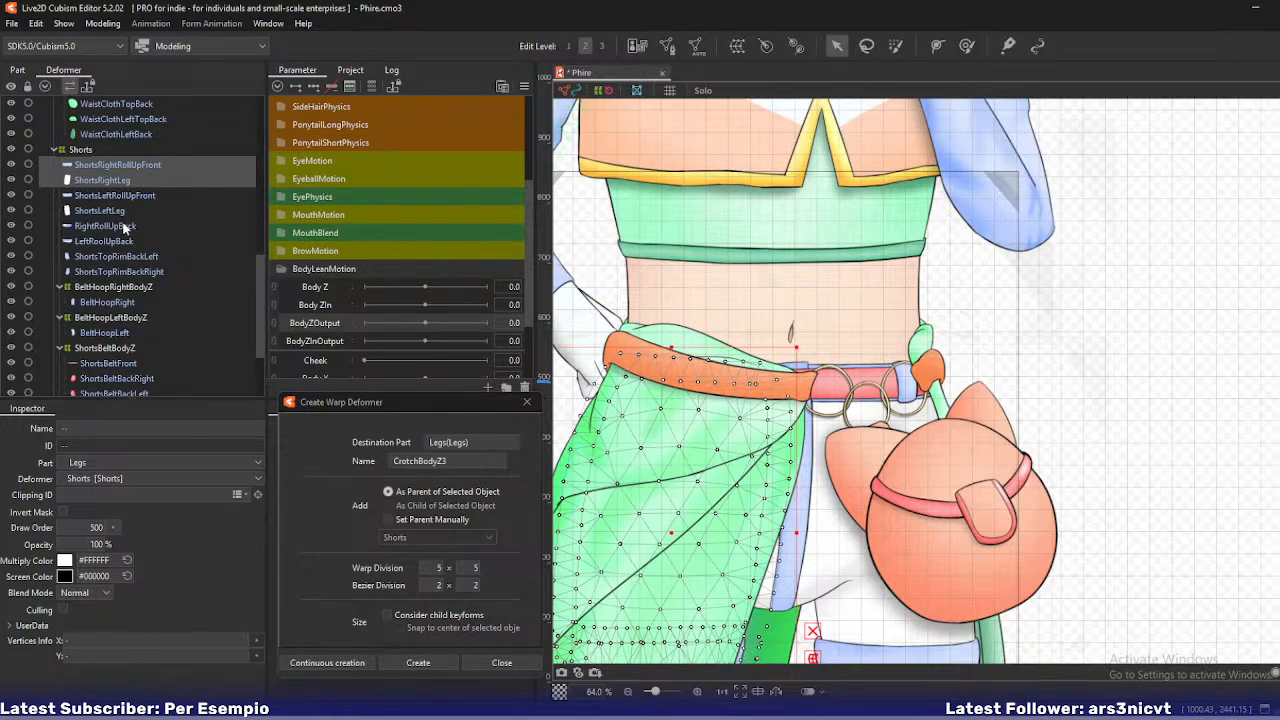
left_click(124, 227, "ctrl")
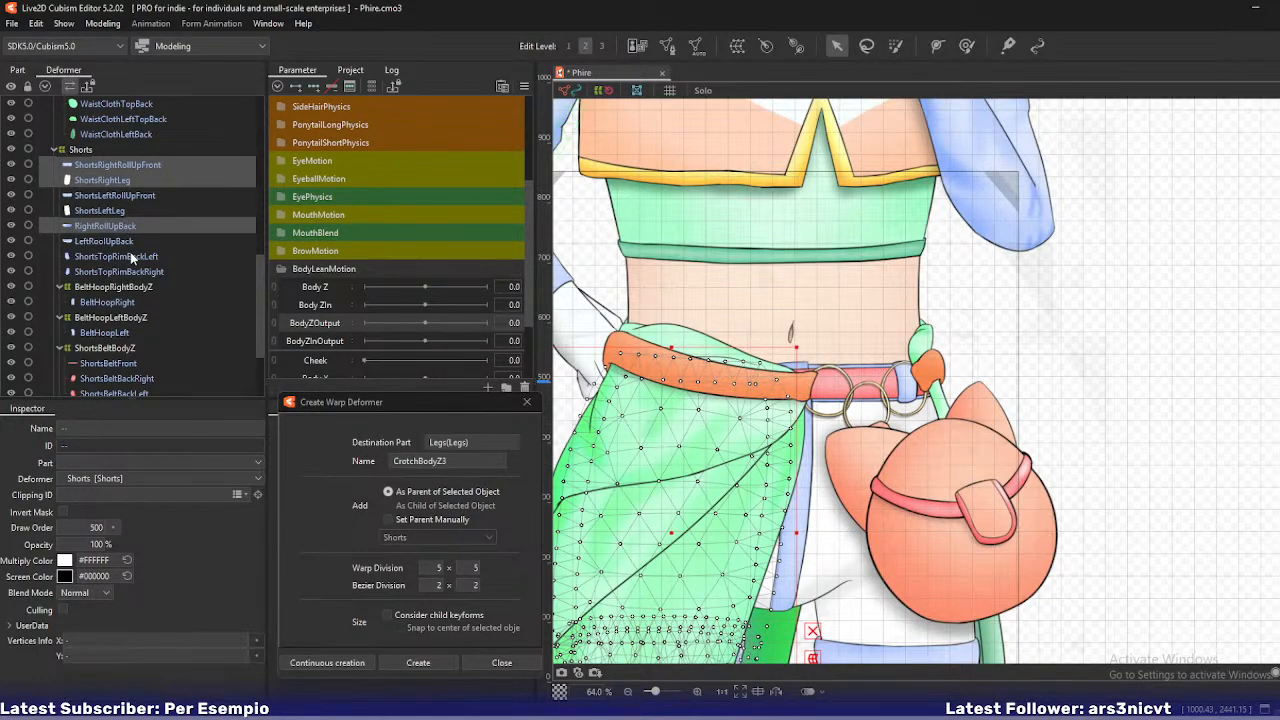
- Move ShortsTopRimBackLeft and ShortsTopRimBackRight into the TopRimBodyZ deformer
left_click(130, 254)
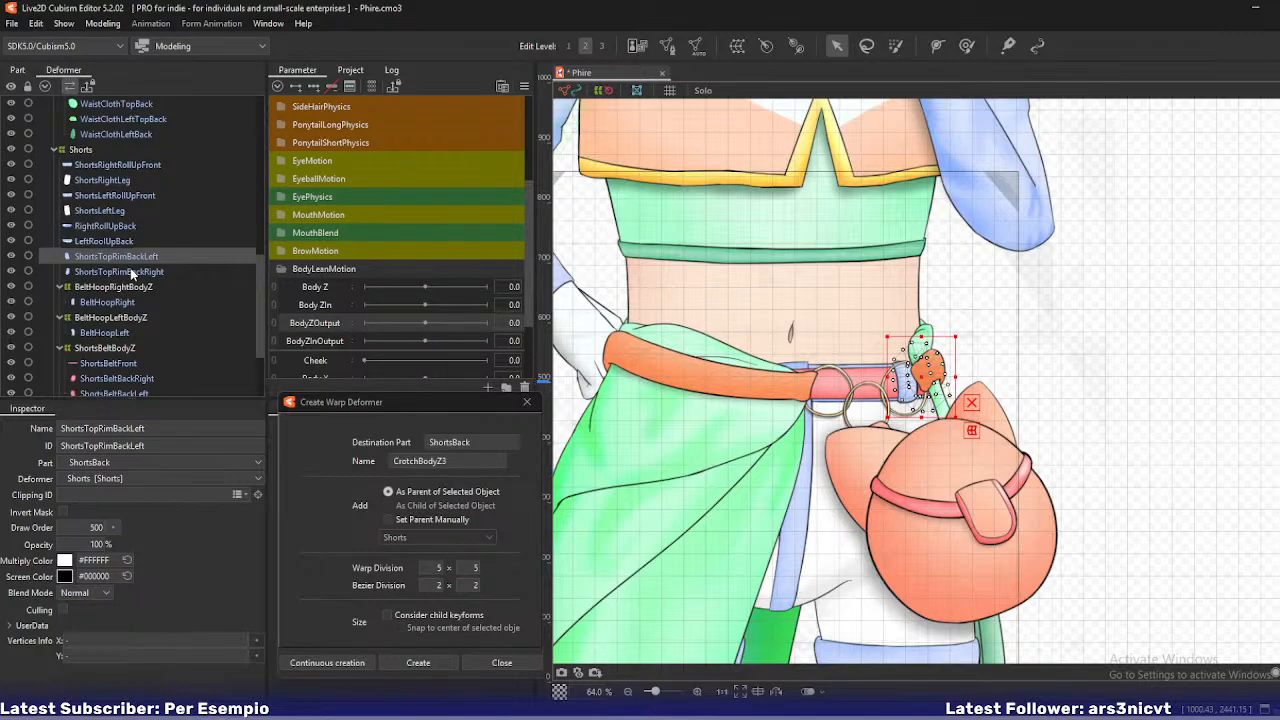
left_click(130, 272, "ctrl")
scroll(130, 274, "down", 2)
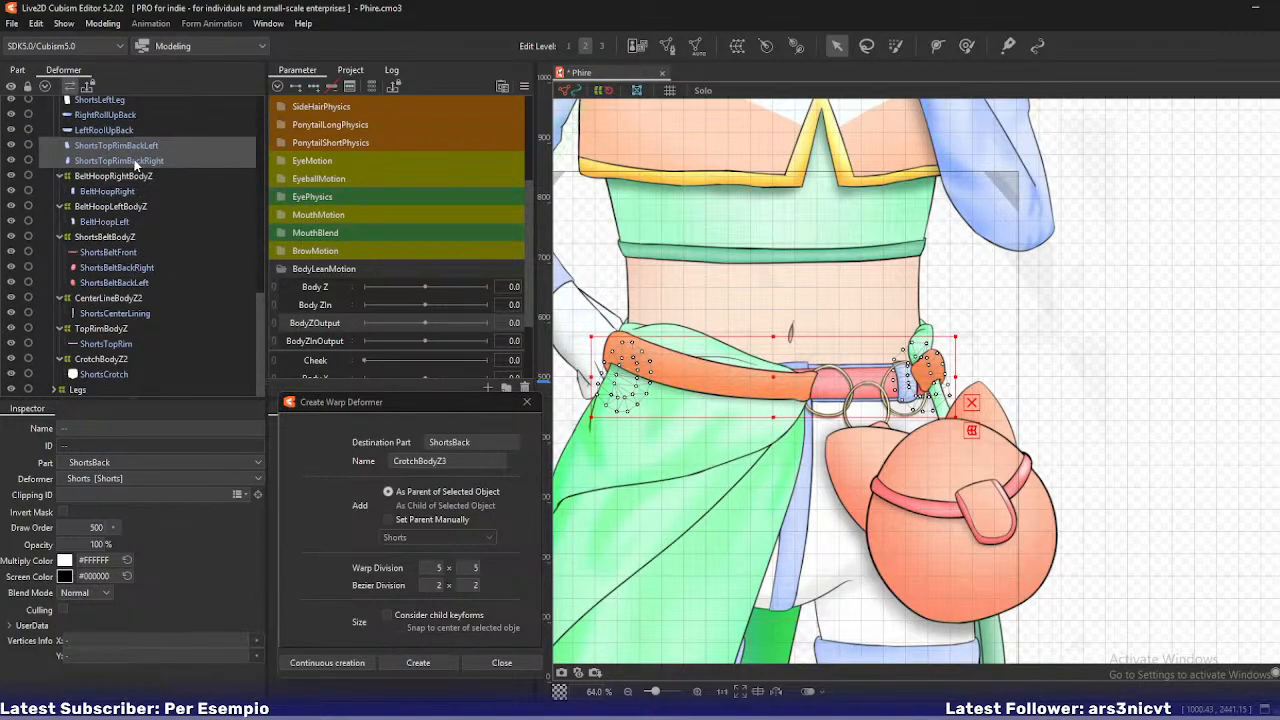
left_click_drag(137, 165, 123, 328)
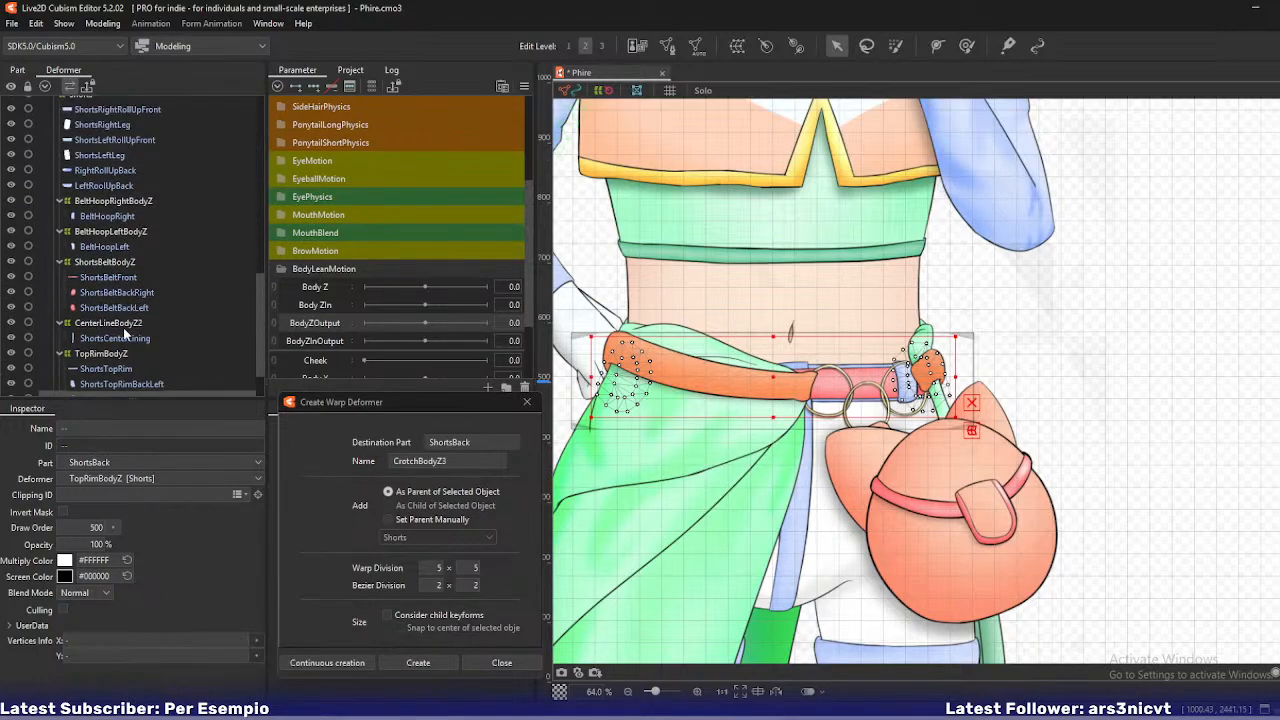
- Create a warp deformer named RightLeg as parent of ShortsRightRollUpFront, ShortsRightLeg and RightRollUpBack
scroll(108, 255, "up", 3)
left_click(110, 220)
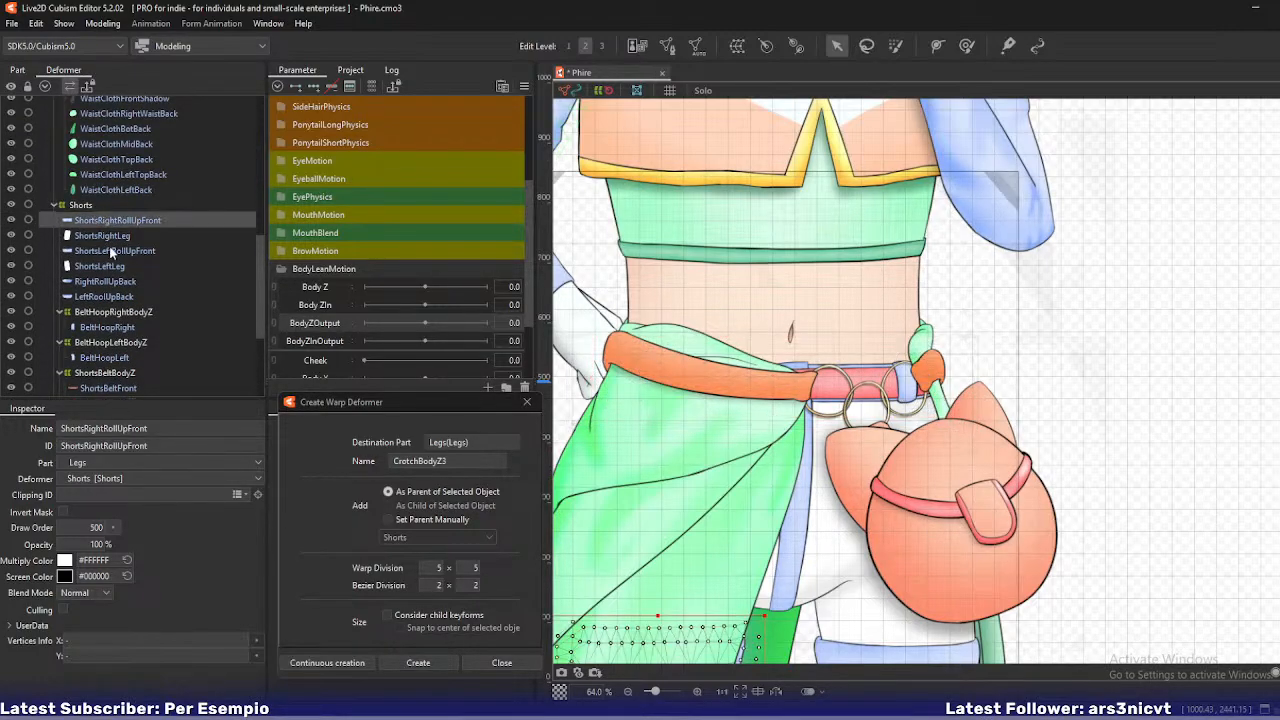
left_click(122, 238, "ctrl")
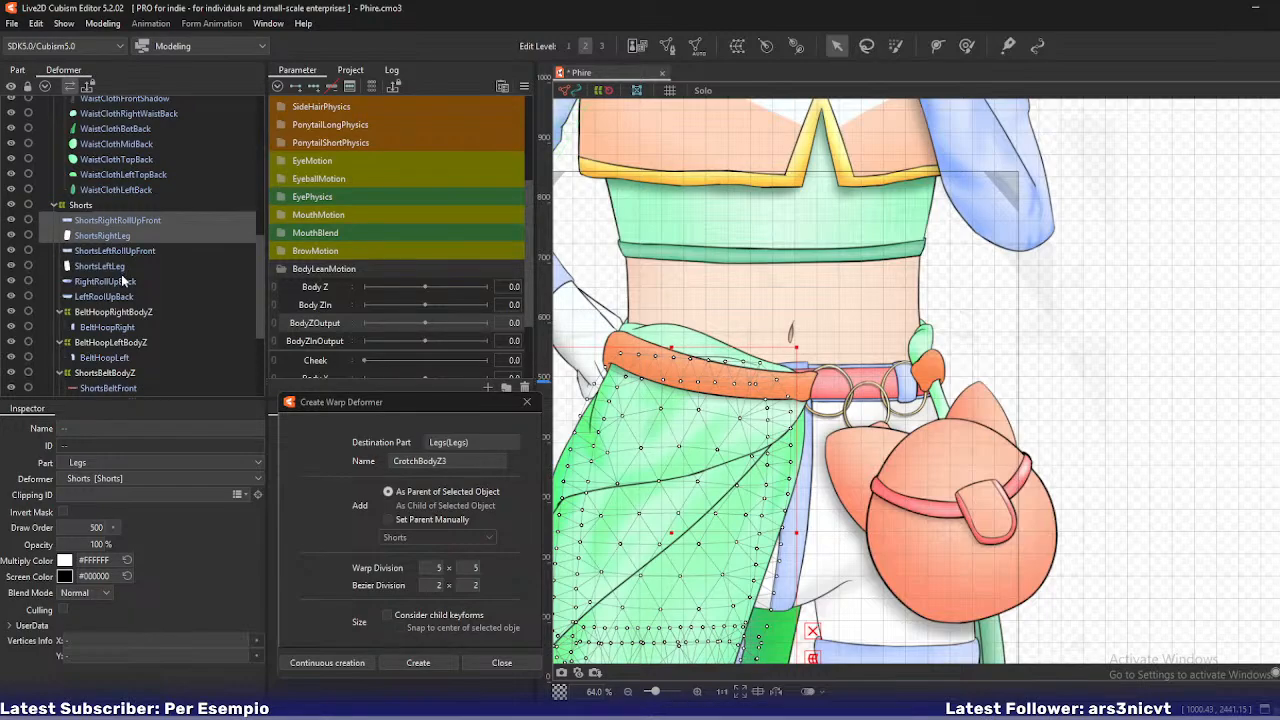
left_click(127, 281, "ctrl")
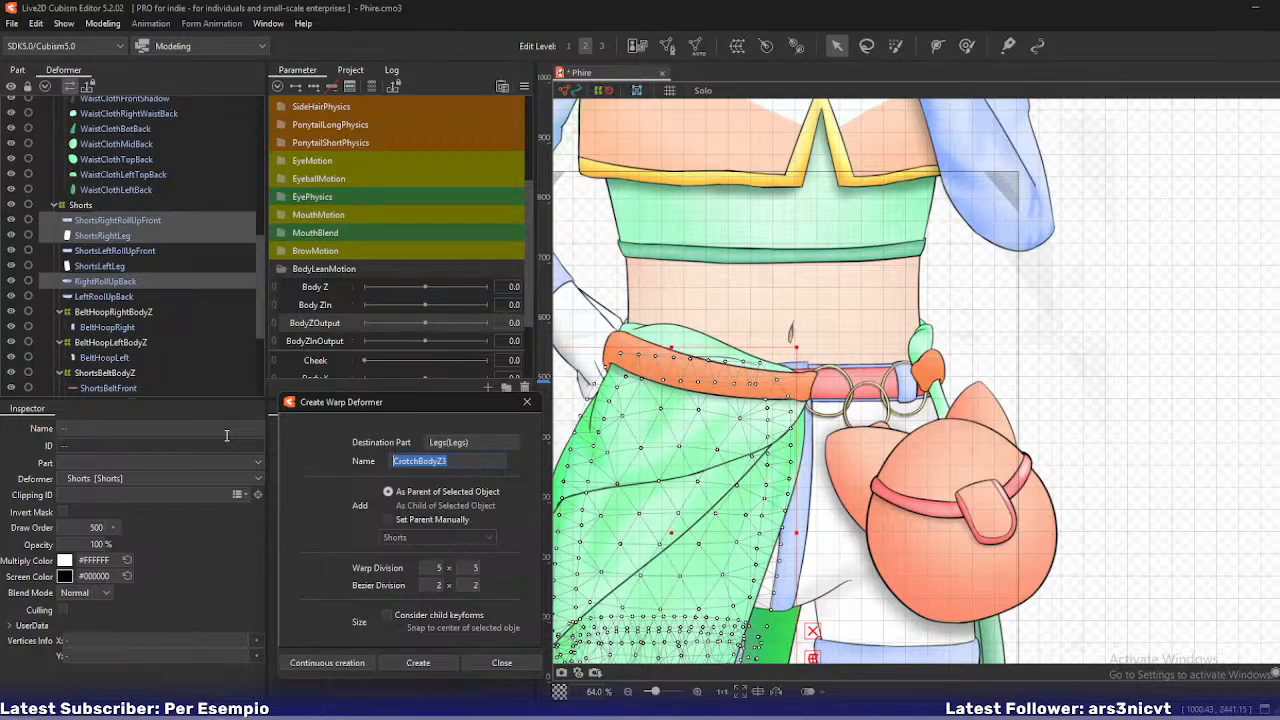
type("RightLeg")
left_click(318, 657)
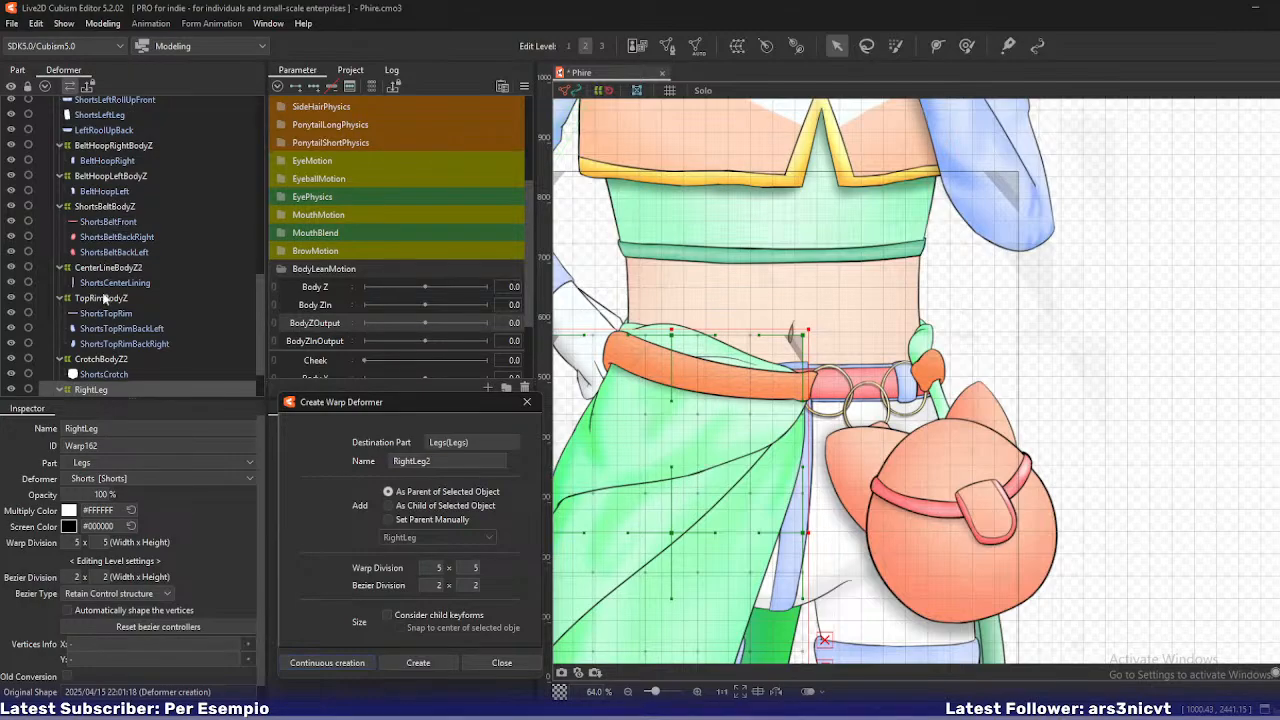
- Create a warp deformer named LeftLeg as parent of the shorts' left leg and its front and back roll-ups
scroll(110, 326, "up", 3)
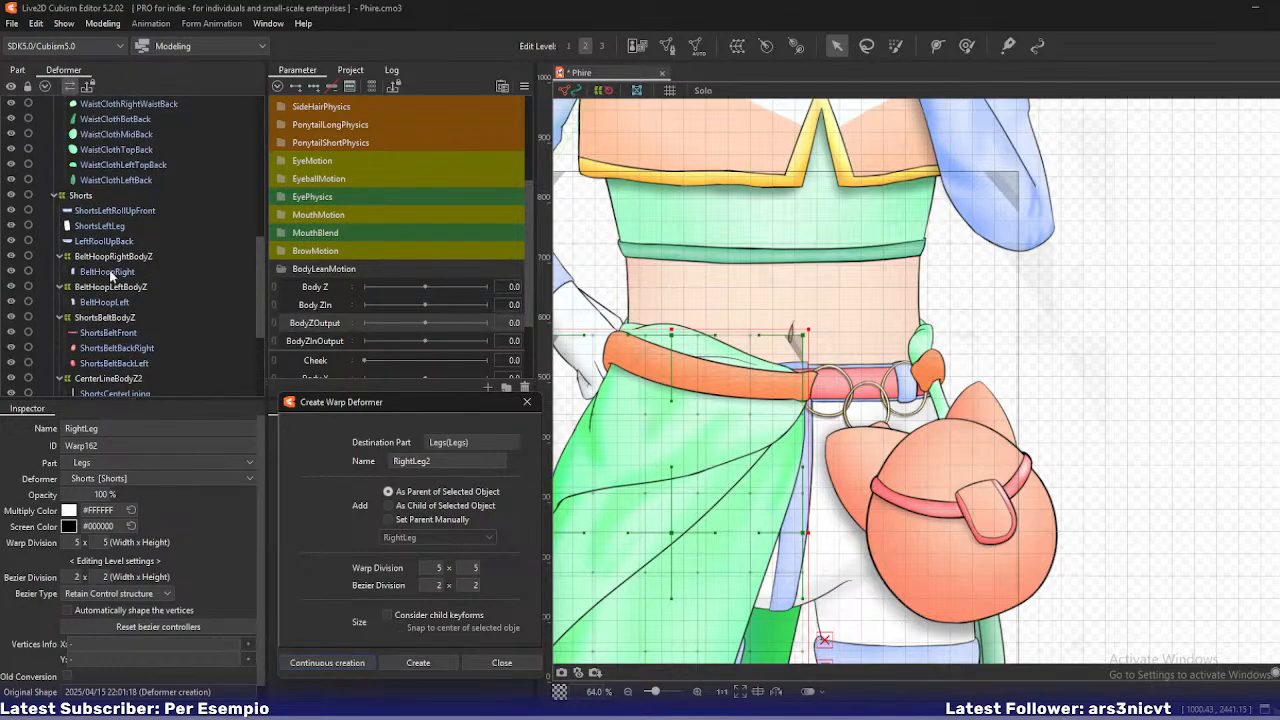
left_click(110, 211)
left_click(110, 241, "shift")
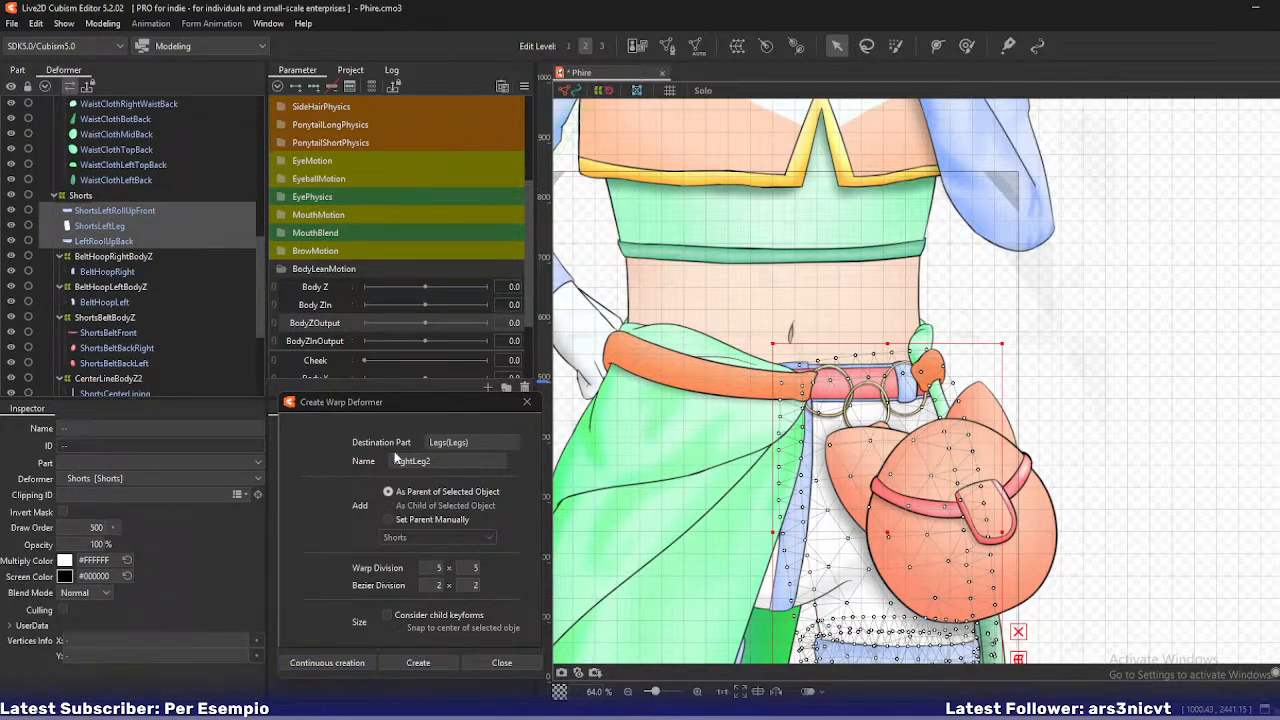
double_click(457, 462)
type("LeftLeg")
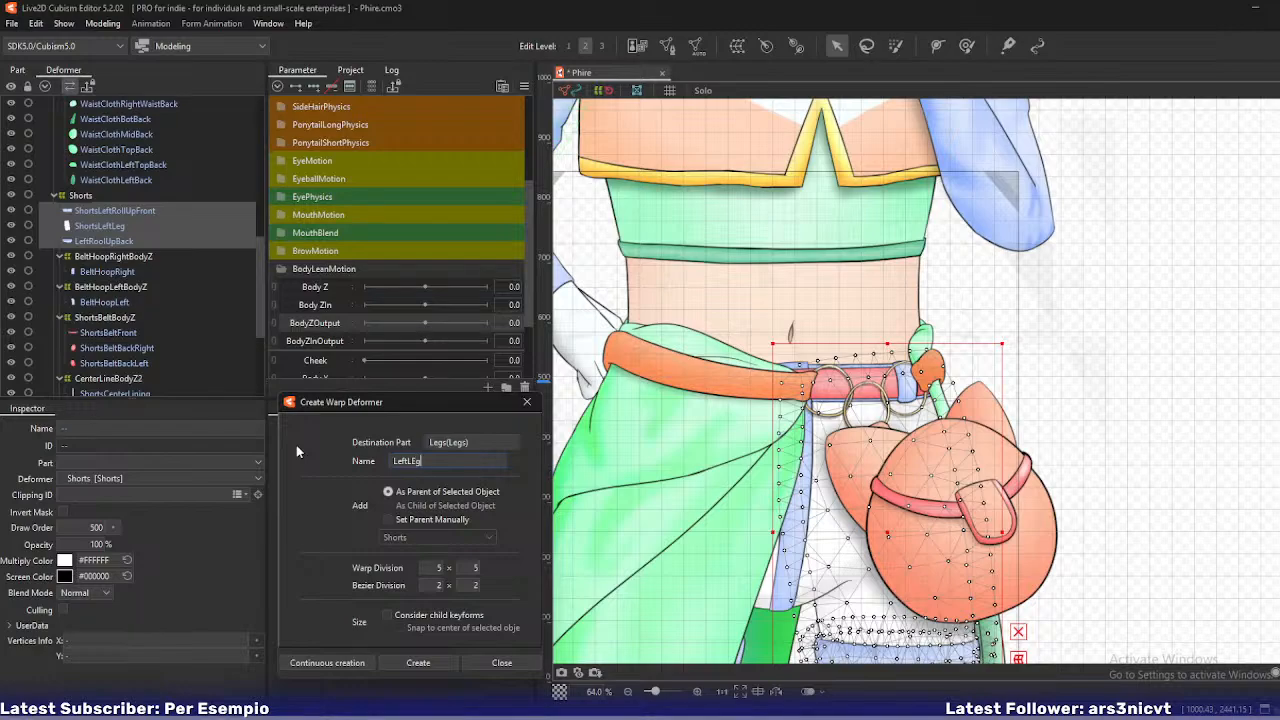
key("BackSpace")
key("BackSpace")
type("eg")
left_click(337, 661)
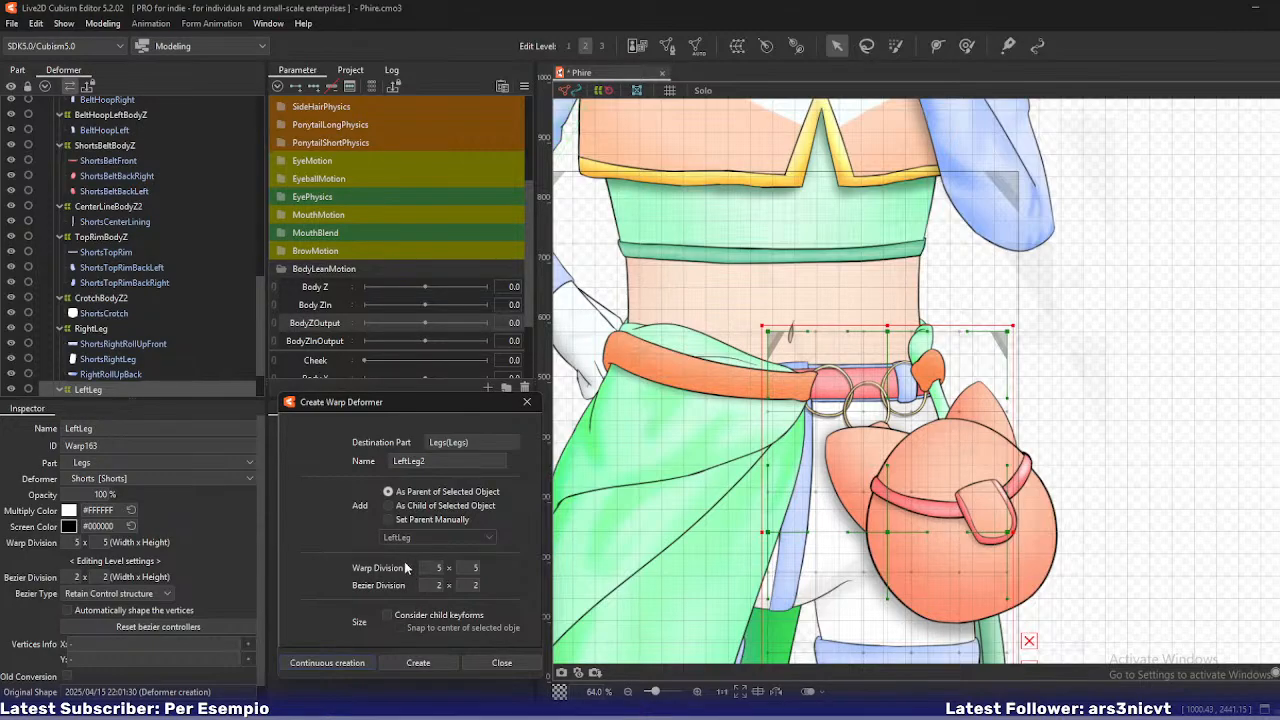
- Create a warp deformer named RollUpFrontBodyZ as parent of ShortsRightRollUpFront, inside the RightLeg deformer
left_click(141, 345)
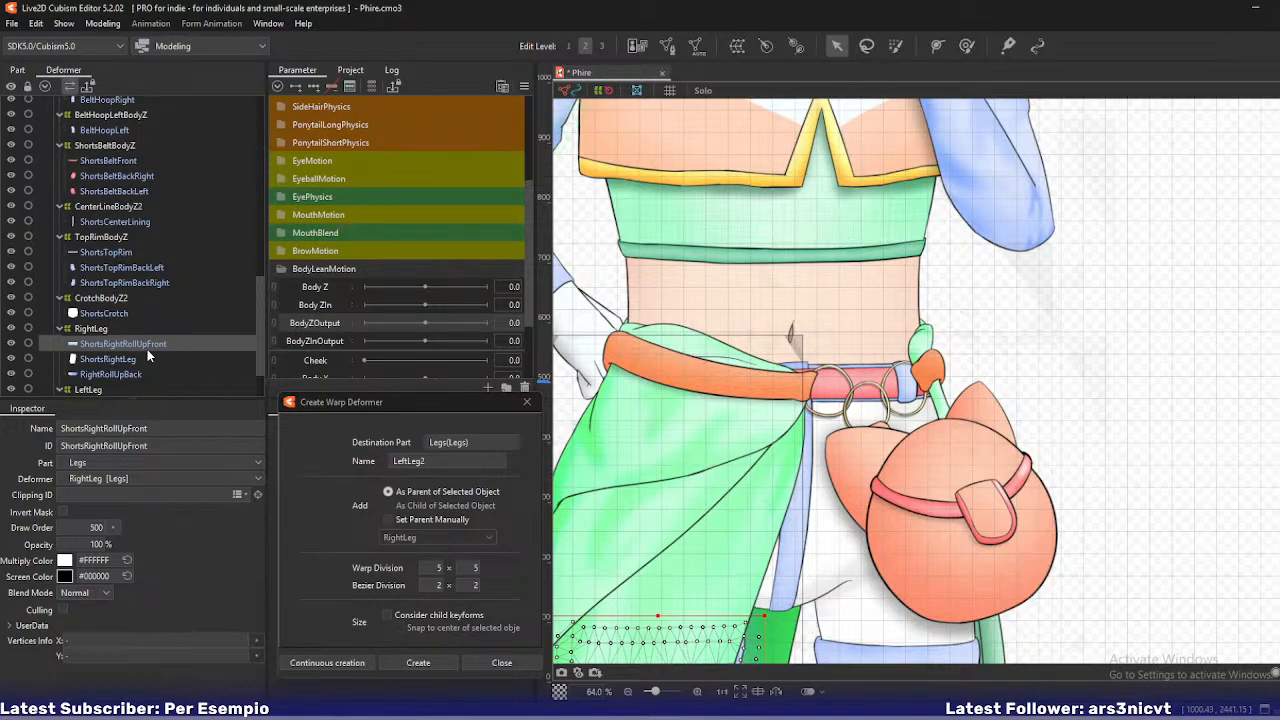
double_click(440, 463)
type("Roll")
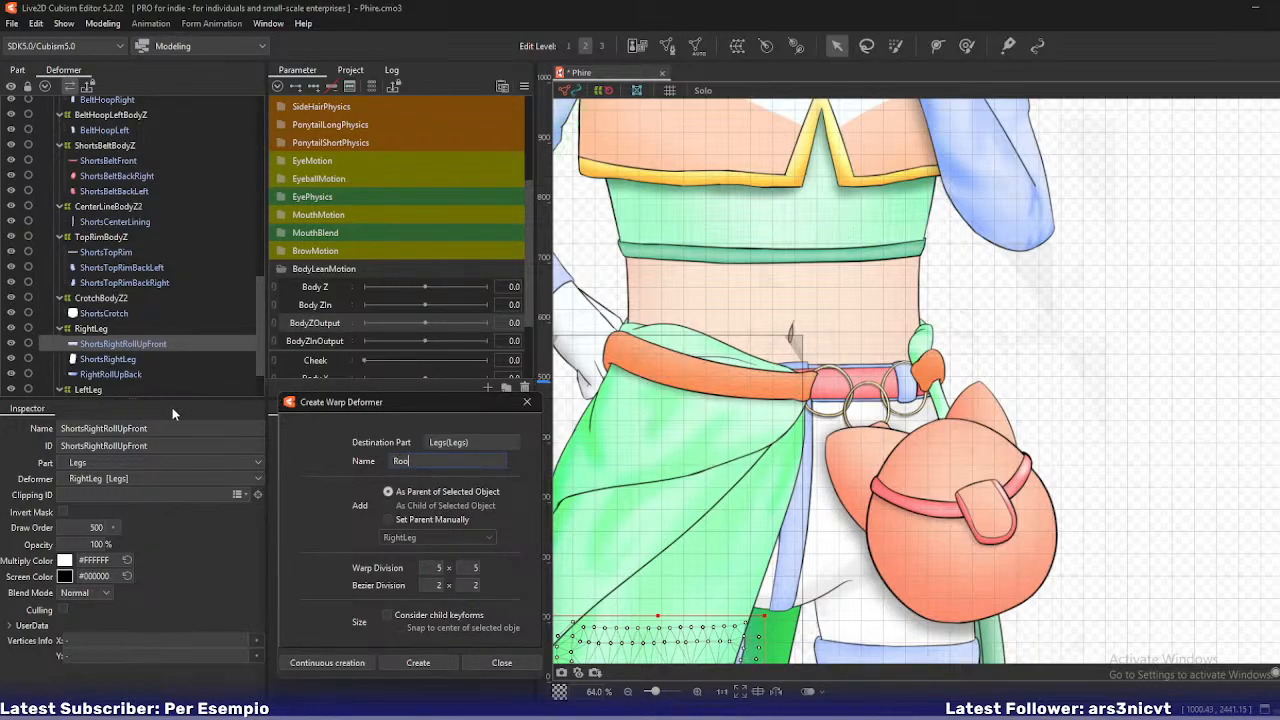
type("Uop")
key("BackSpace")
key("BackSpace")
type("pFrontBodyZ")
- Create a warp deformer named RollUpFrontBodyZ as parent of ShortsLeftRollUpFront, inside the LeftLeg deformer
scroll(149, 290, "down", 1)
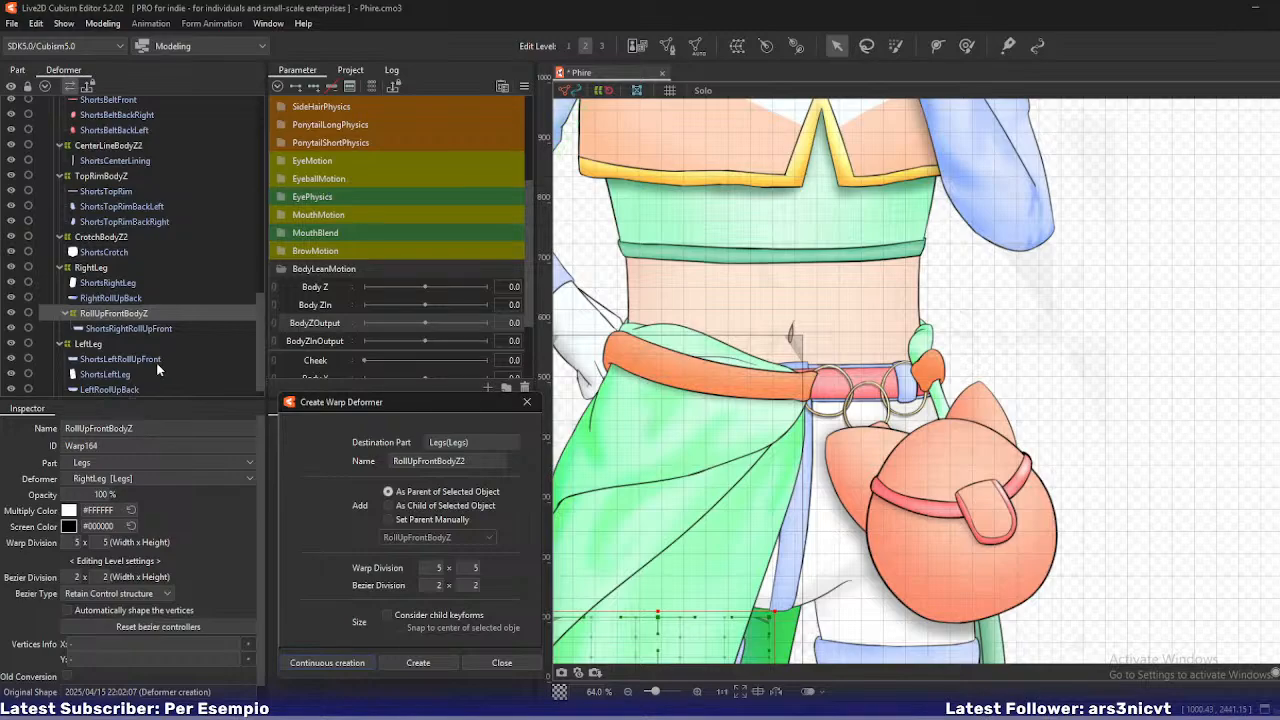
left_click(157, 363)
left_click(473, 460)
key("BackSpace")
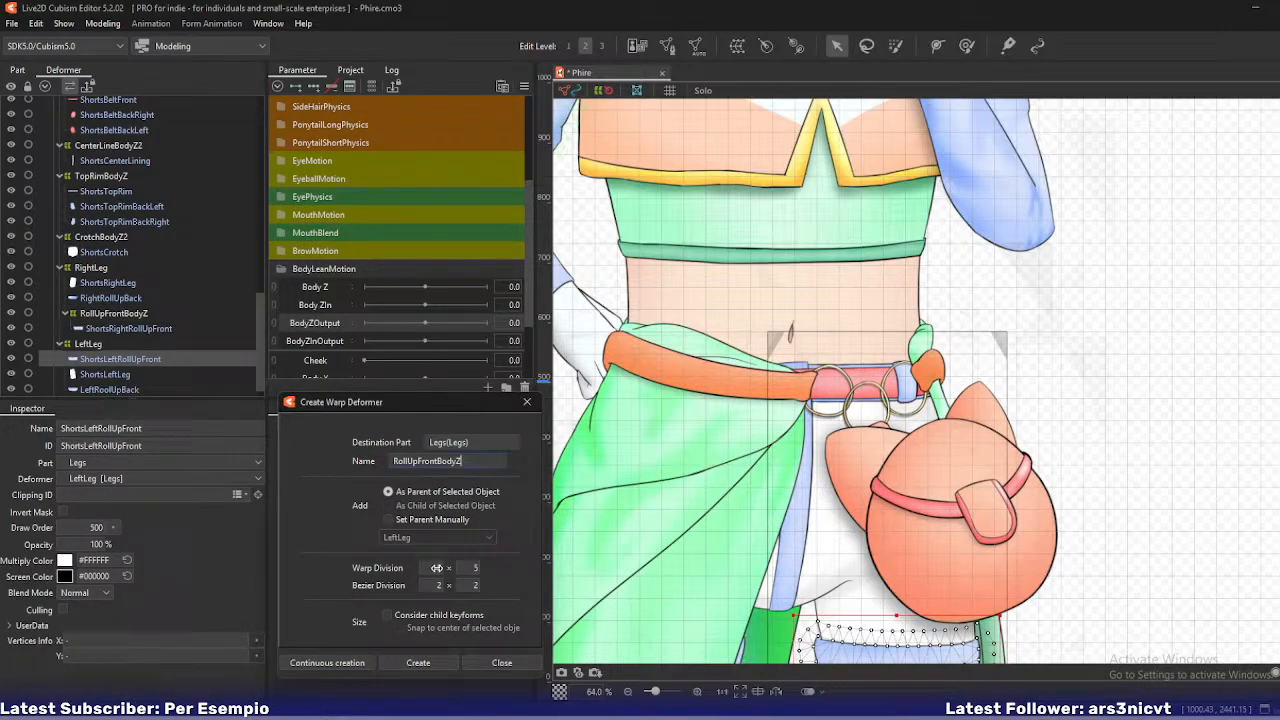
left_click(358, 666)
- Create a warp deformer named RollUpBackBodyZ as parent of RightRollUpBack, inside the RightLeg deformer
left_click(110, 298)
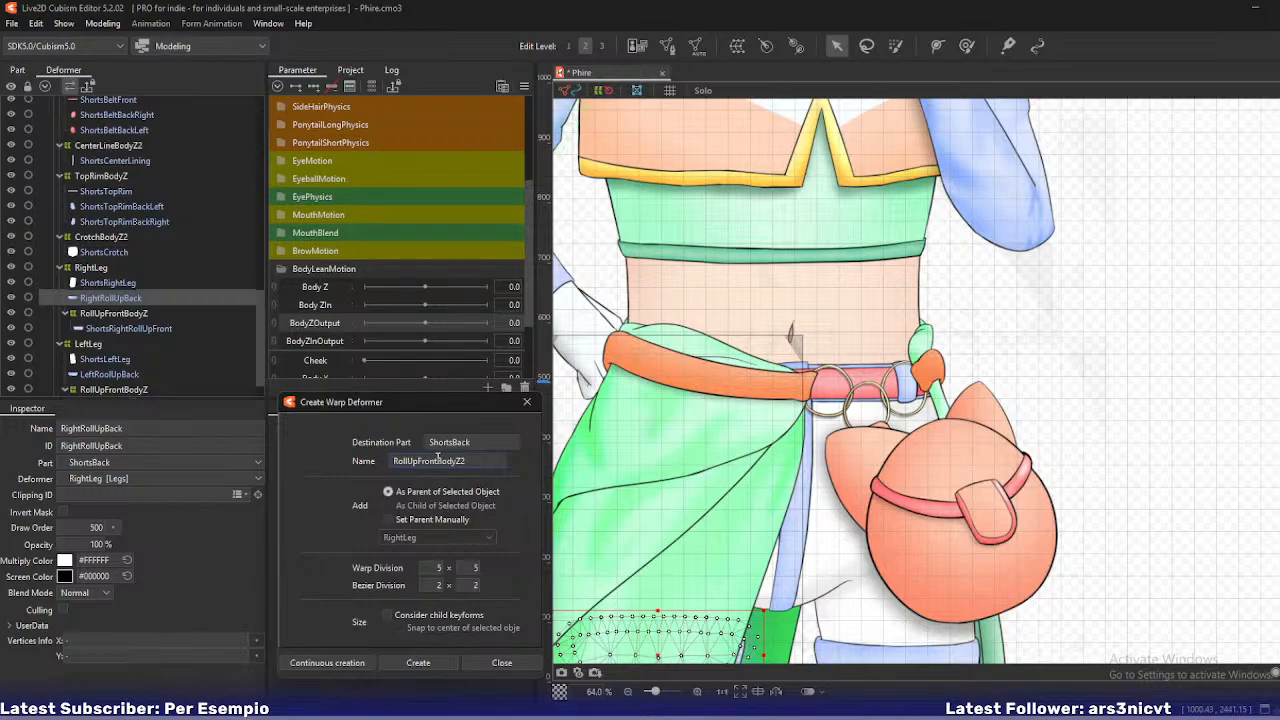
left_click_drag(443, 461, 416, 461)
type("Back")
left_click(343, 663)
scroll(172, 367, "down", 1)
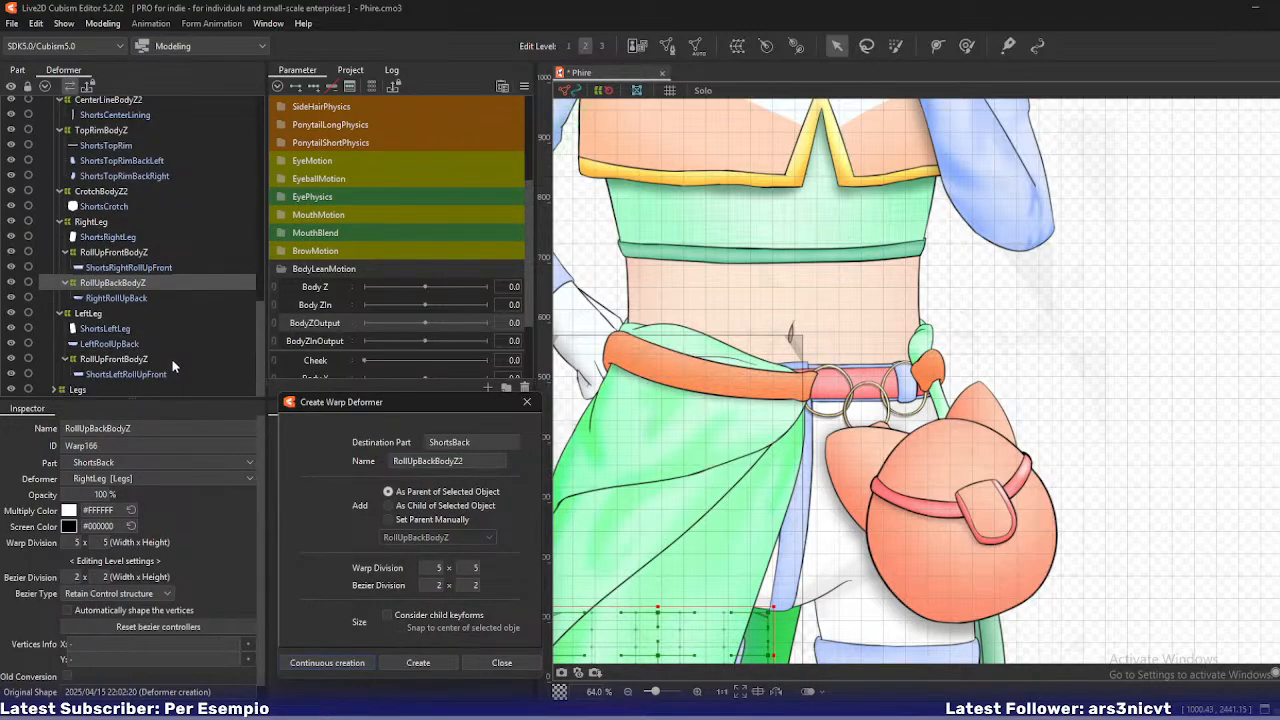
- Create a warp deformer named RollUpBackBodyZ as parent of LeftRoolUpBack, inside the LeftLeg deformer
left_click(140, 345)
left_click(470, 461)
key("BackSpace")
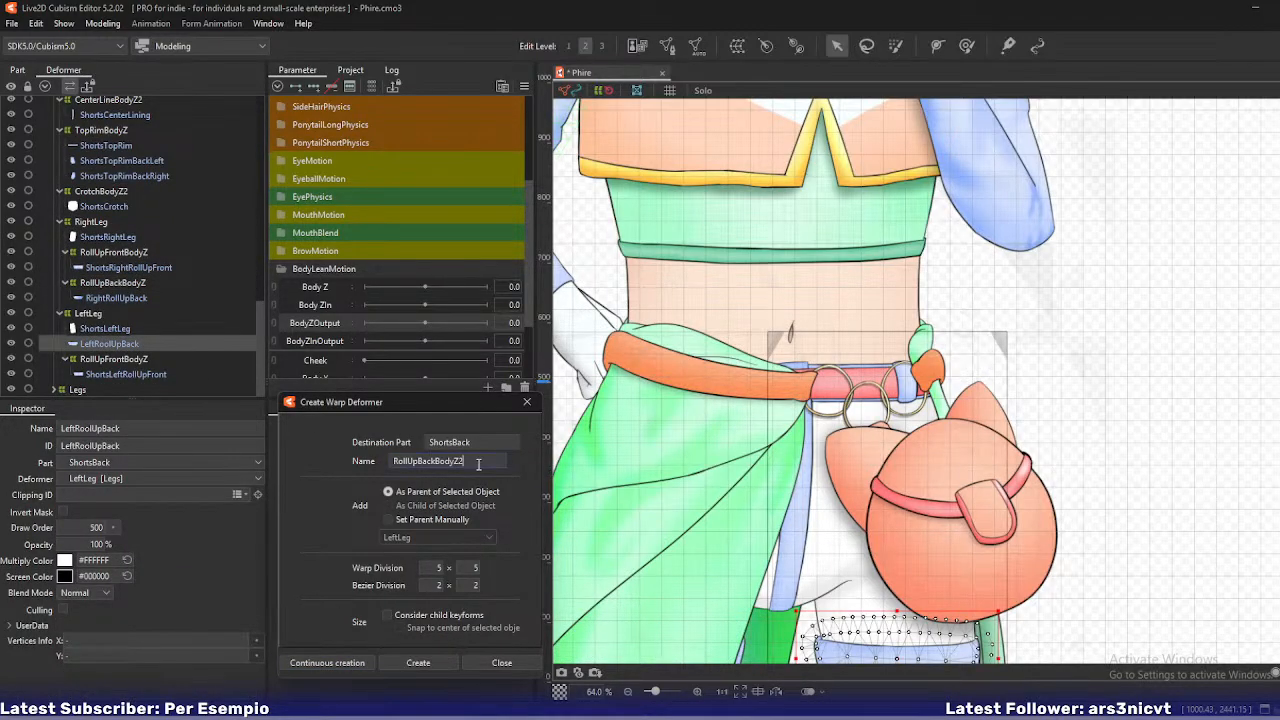
left_click(343, 663)
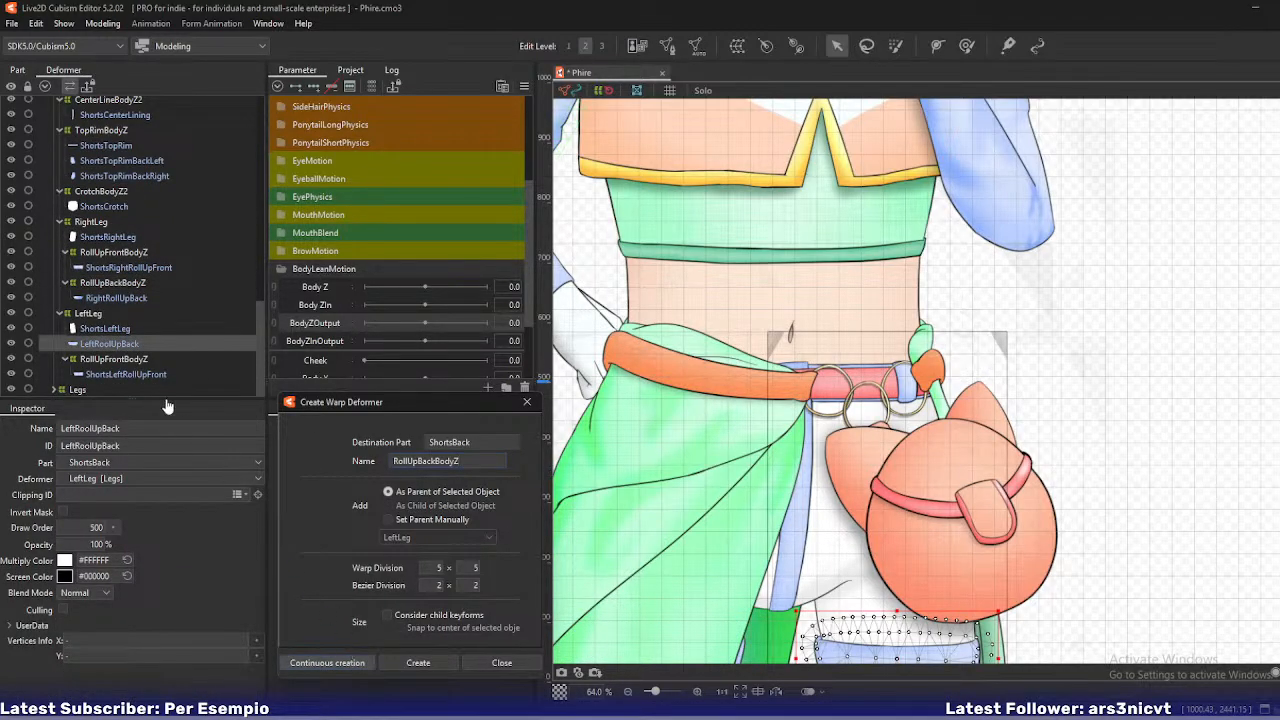
- Create a warp deformer named LegBodyZ as parent of ShortsRightLeg, inside the RightLeg deformer
left_click(130, 238)
left_click(402, 460)
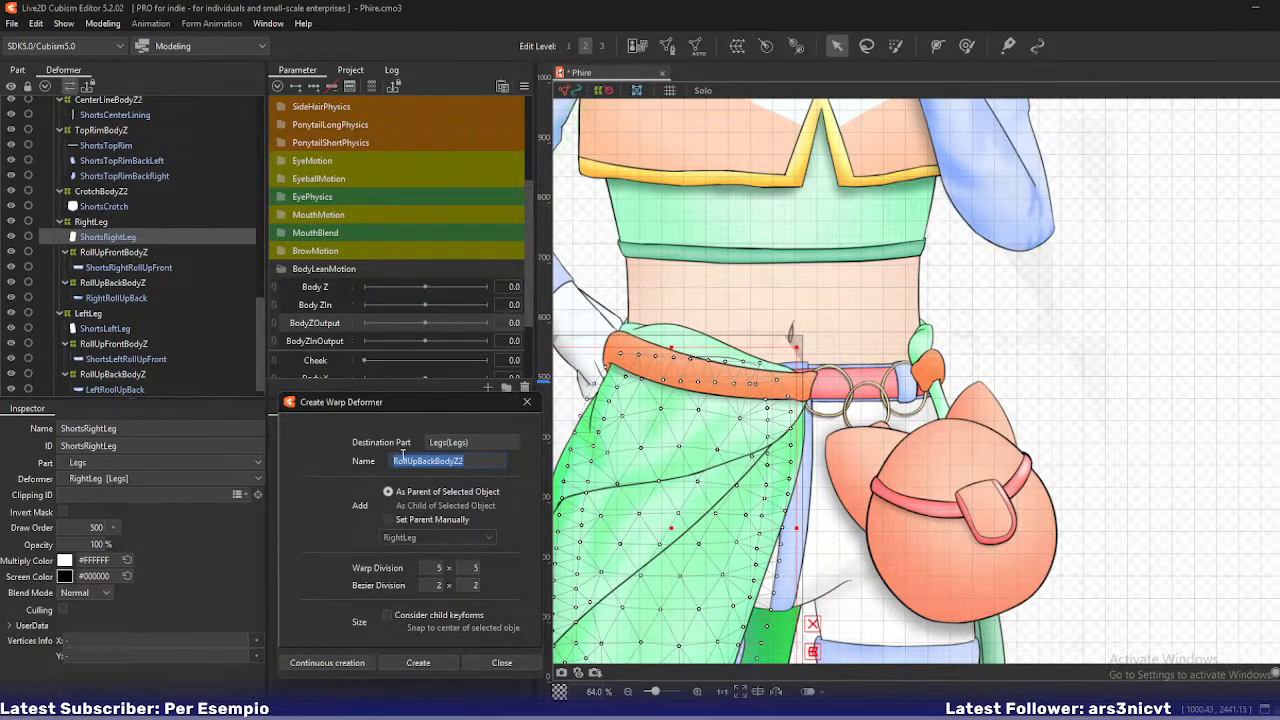
type("LegBodyZ")
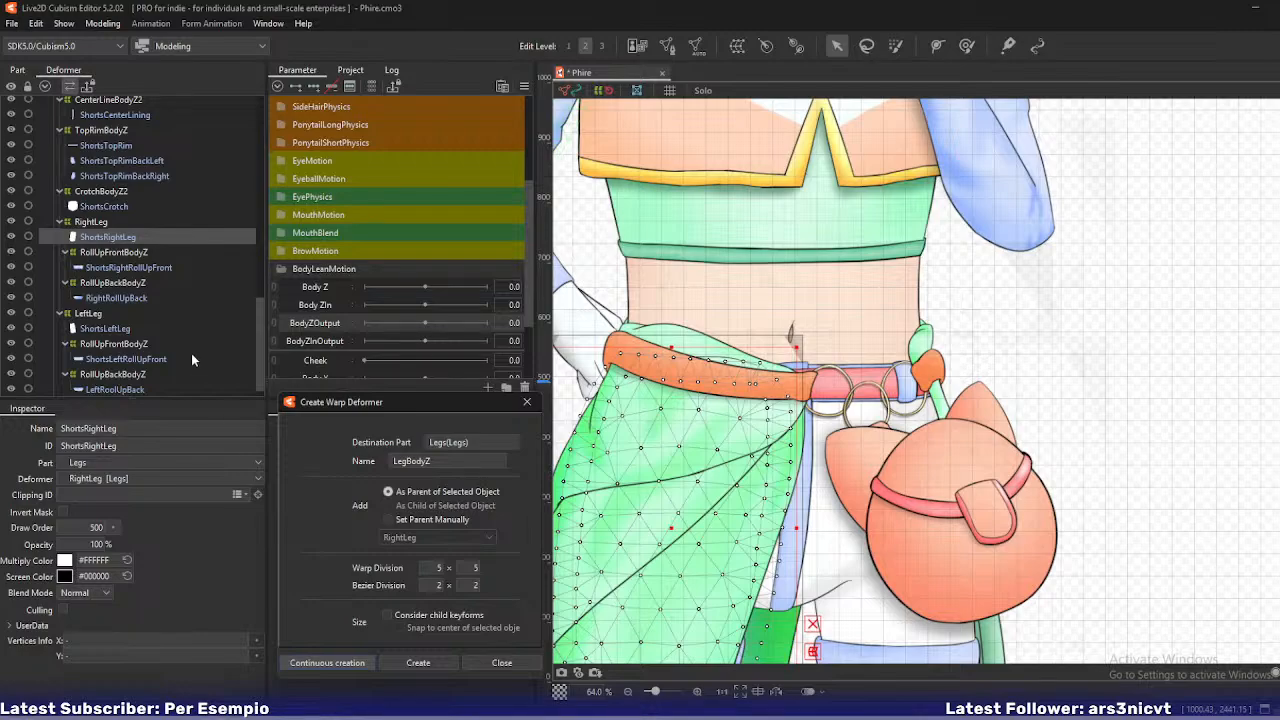
key("Return")
- Create a warp deformer named LegBodyZ as parent of ShortsLeftLeg, inside the LeftLeg deformer, and finish creating deformers
left_click(133, 316)
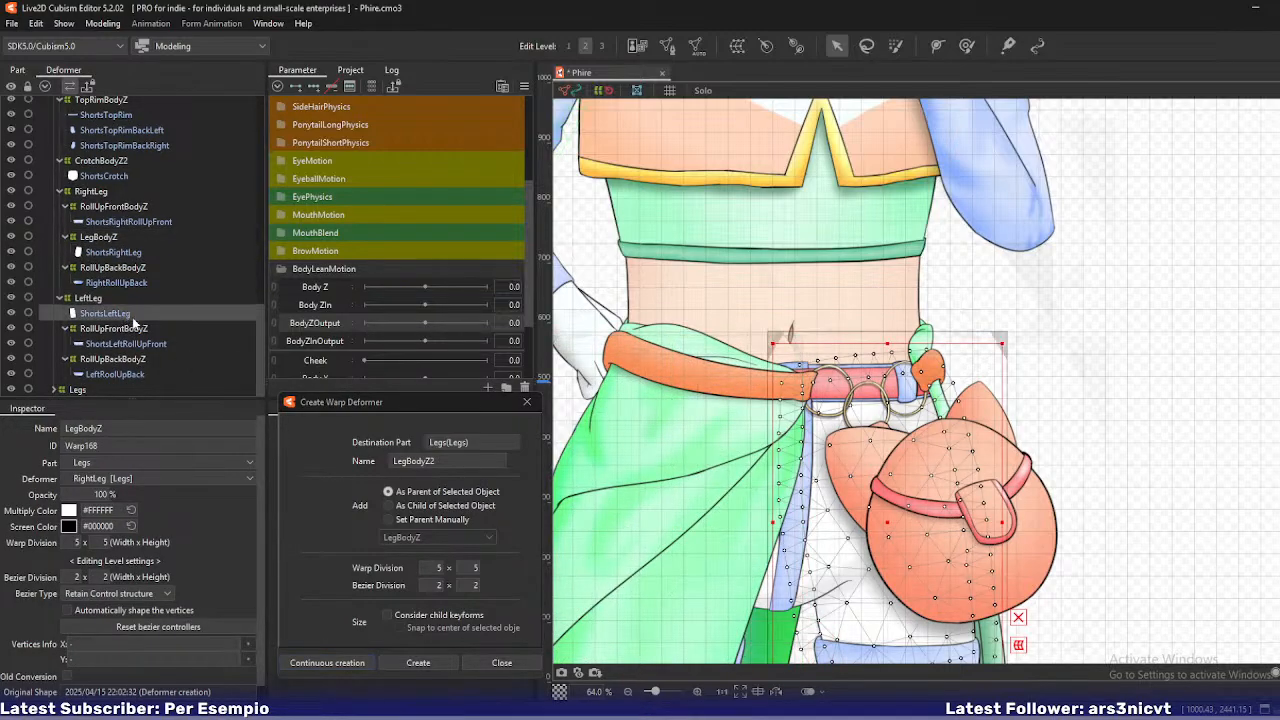
left_click(470, 461)
key("BackSpace")
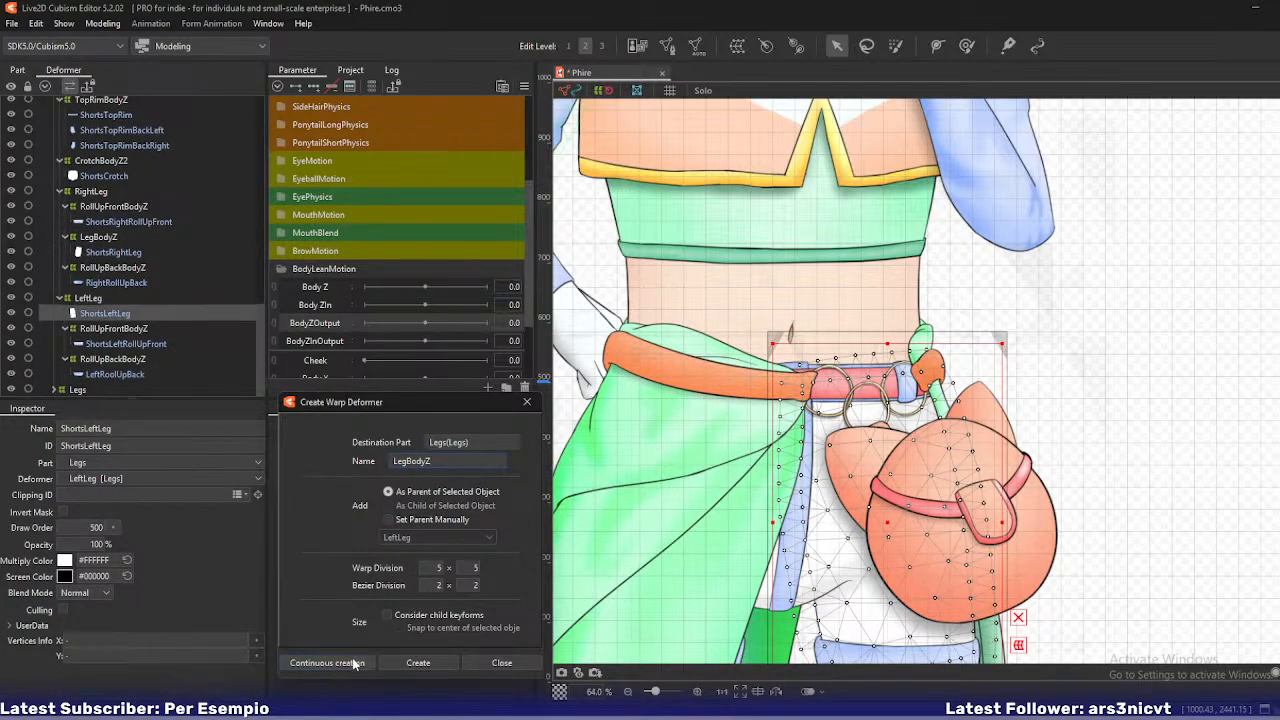
key("Return")
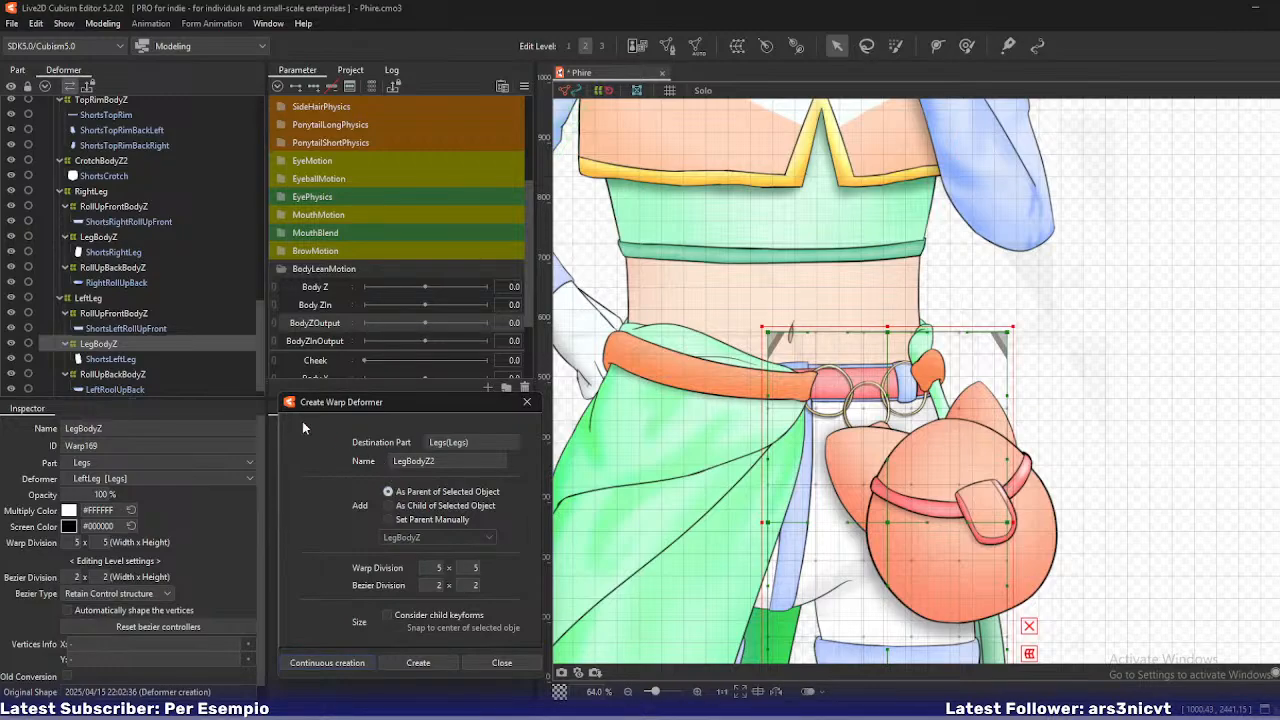
left_click(527, 402)
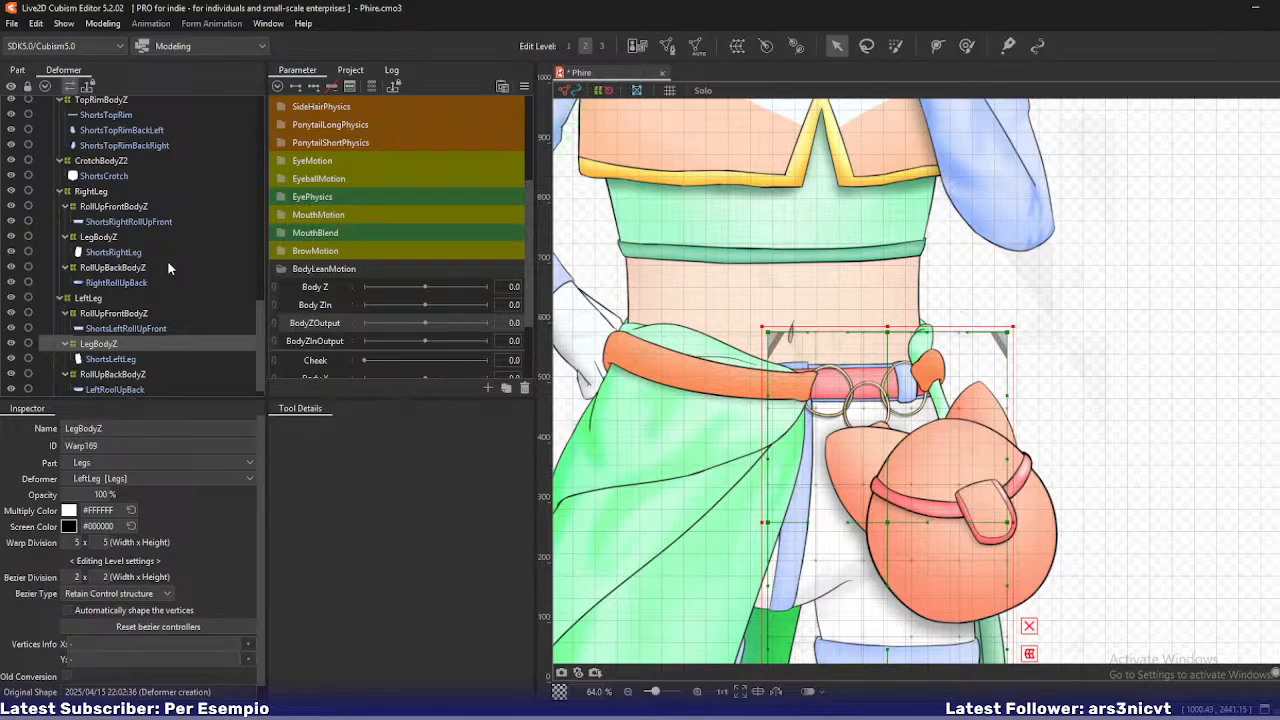
- Add three BodyZOutput keys to all BodyZ deformers within Shorts: belt hoops, belt, center line, top rim, crotch, and both legs' roll-ups and leg deformers
scroll(137, 313, "down", 1)
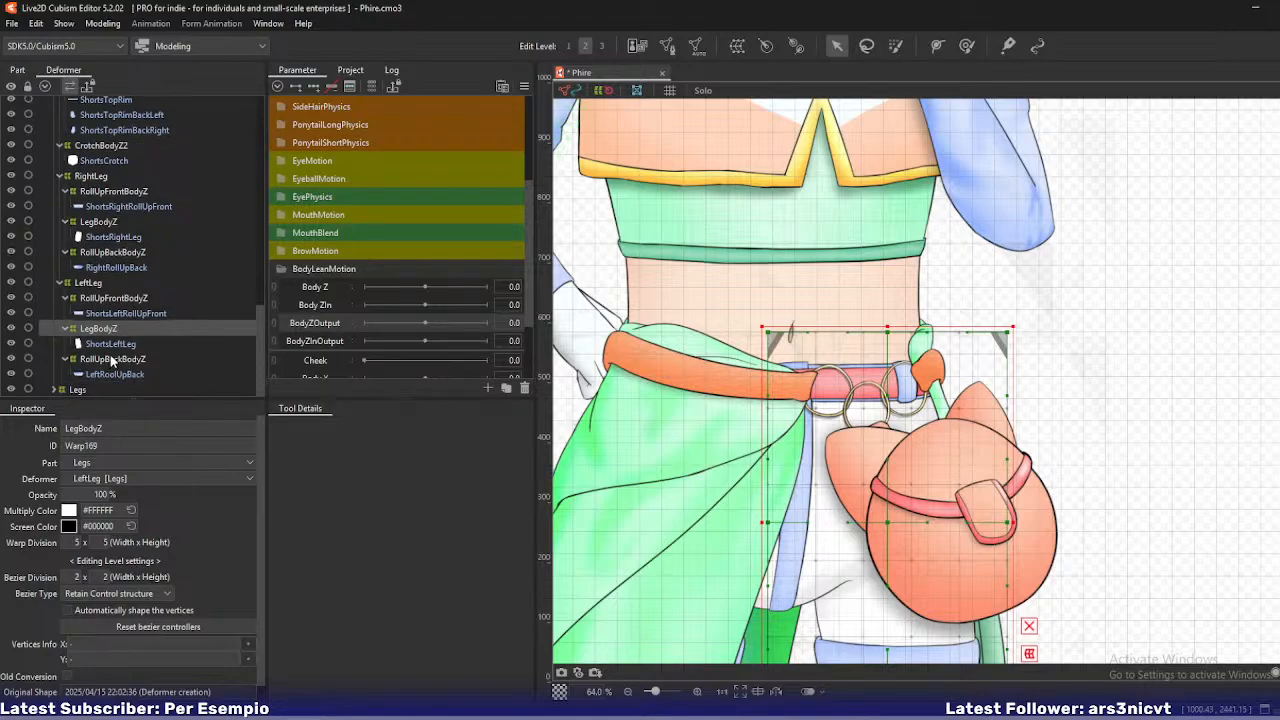
scroll(113, 360, "up", 5)
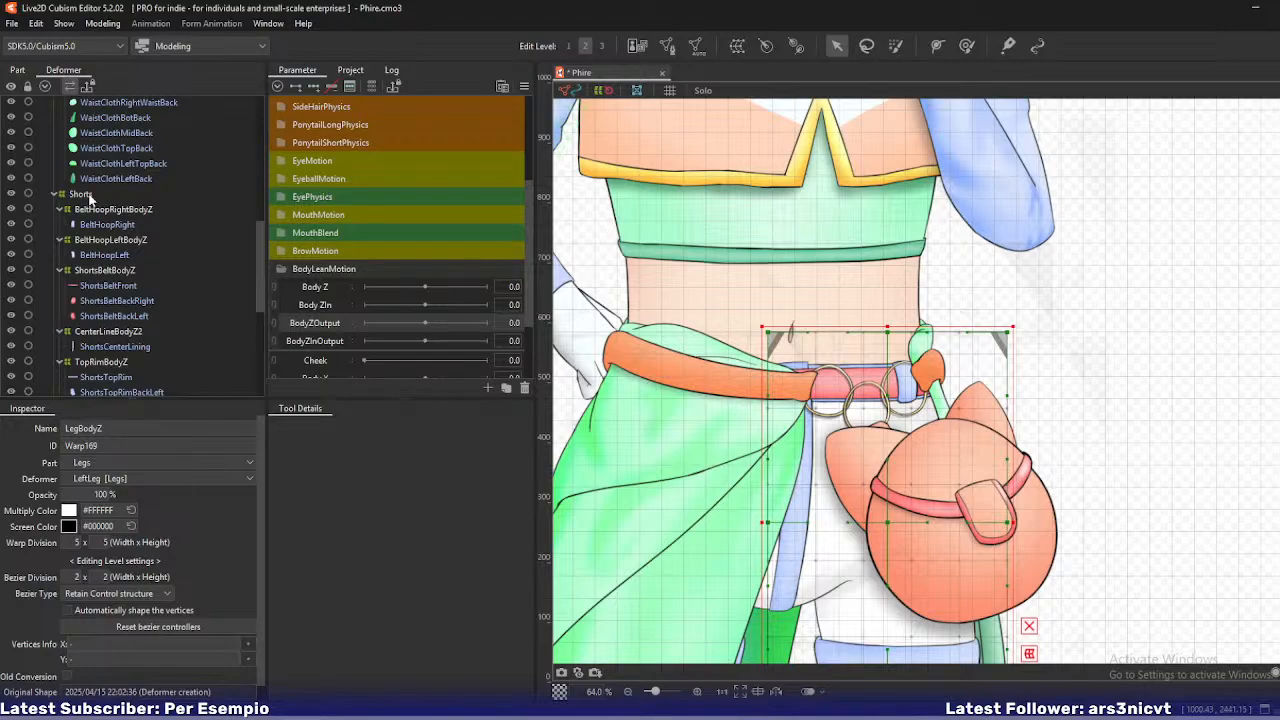
left_click(96, 209)
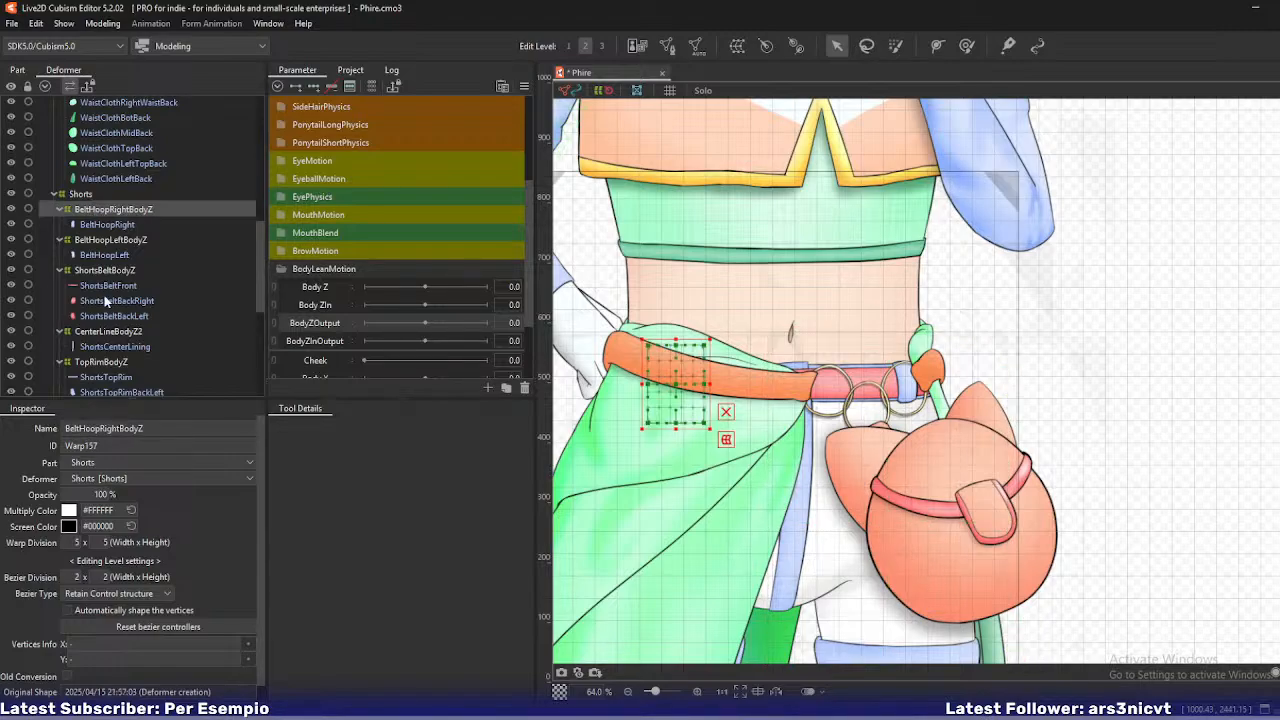
scroll(105, 300, "down", 1)
scroll(105, 300, "down", 3)
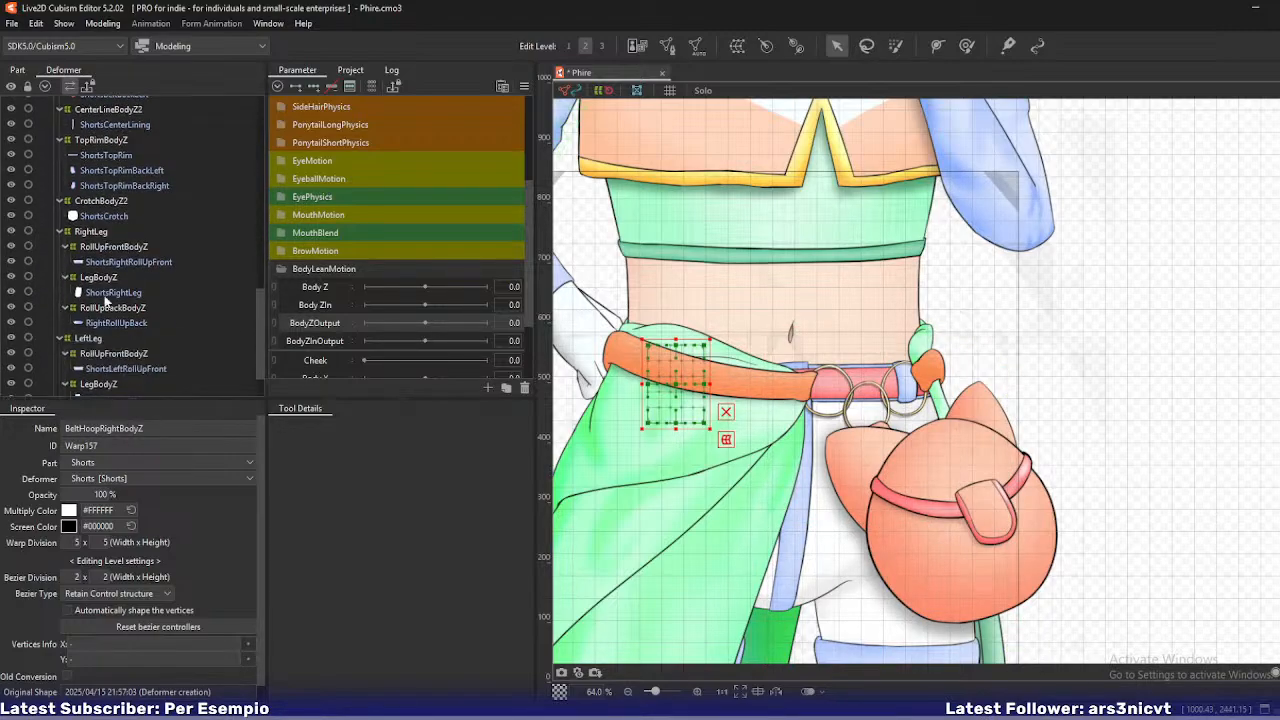
scroll(105, 300, "up", 2)
left_click(110, 129, "ctrl")
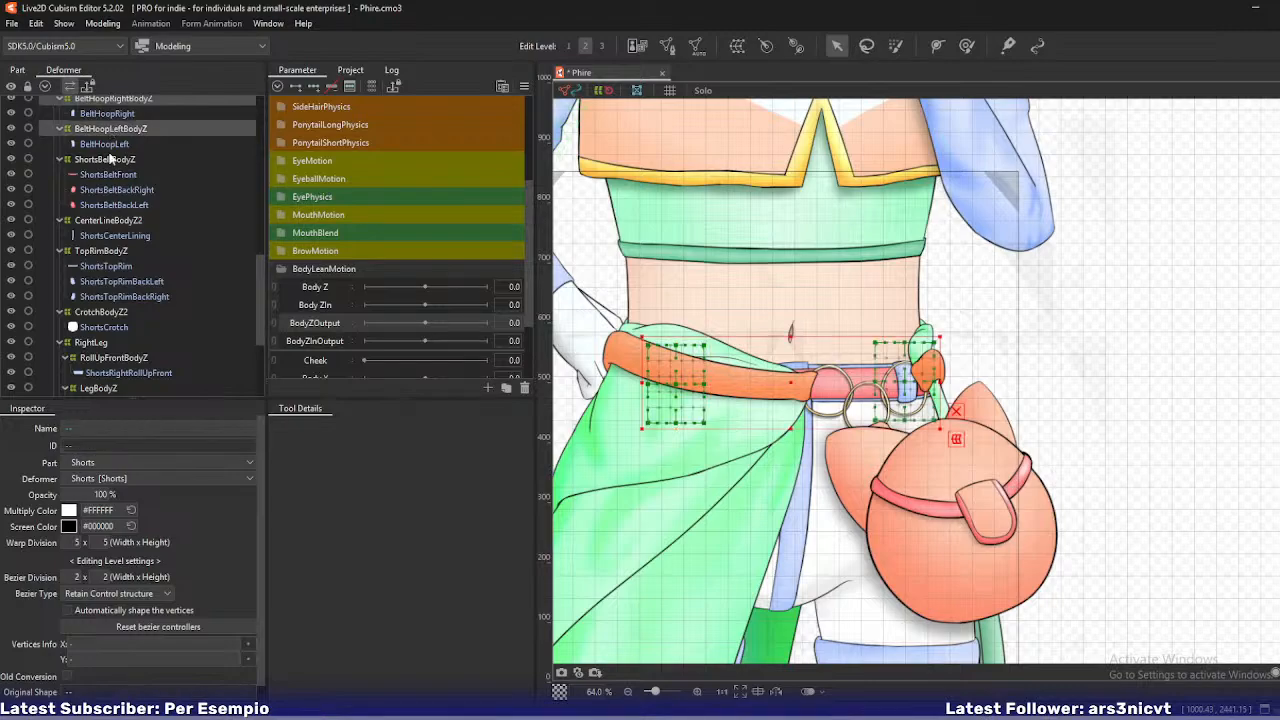
left_click(106, 160, "ctrl")
left_click(108, 220, "ctrl")
left_click(107, 251, "ctrl")
left_click(104, 313, "ctrl")
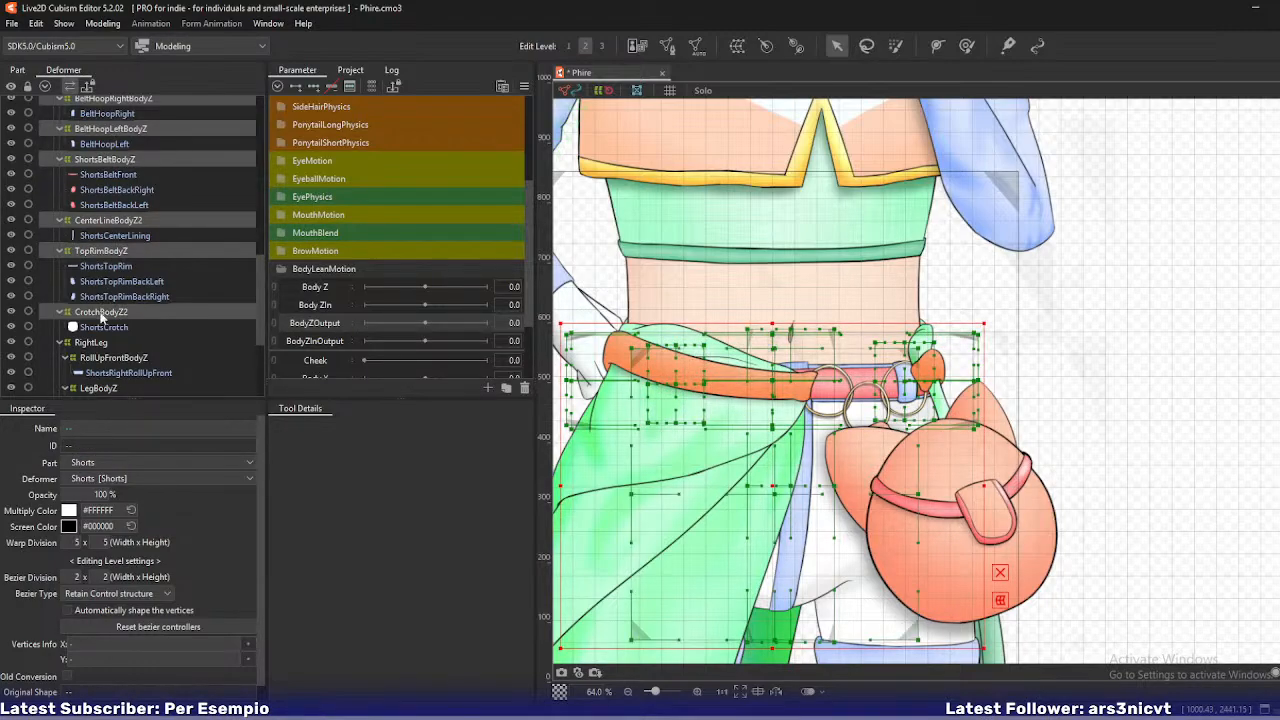
left_click(110, 357, "ctrl")
scroll(110, 300, "down", 2)
left_click(100, 277, "ctrl")
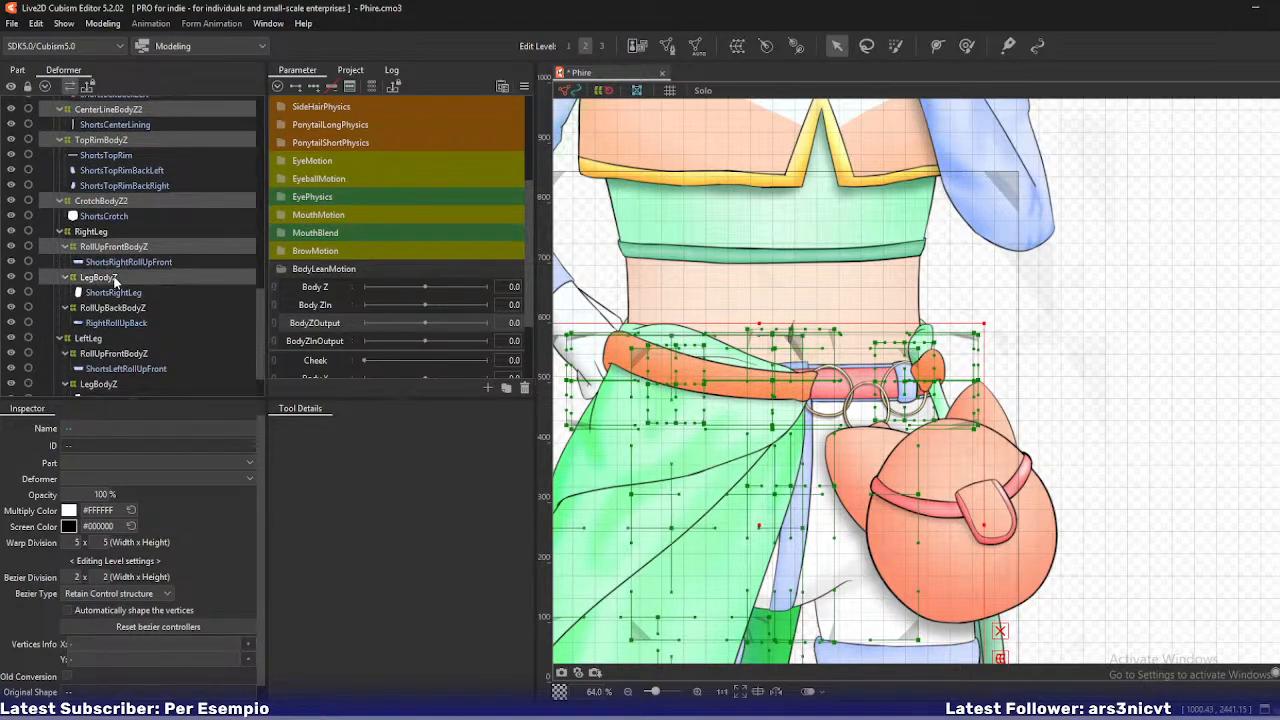
left_click(115, 308, "ctrl")
left_click(114, 354, "ctrl")
left_click(105, 384, "ctrl")
scroll(110, 380, "down", 1)
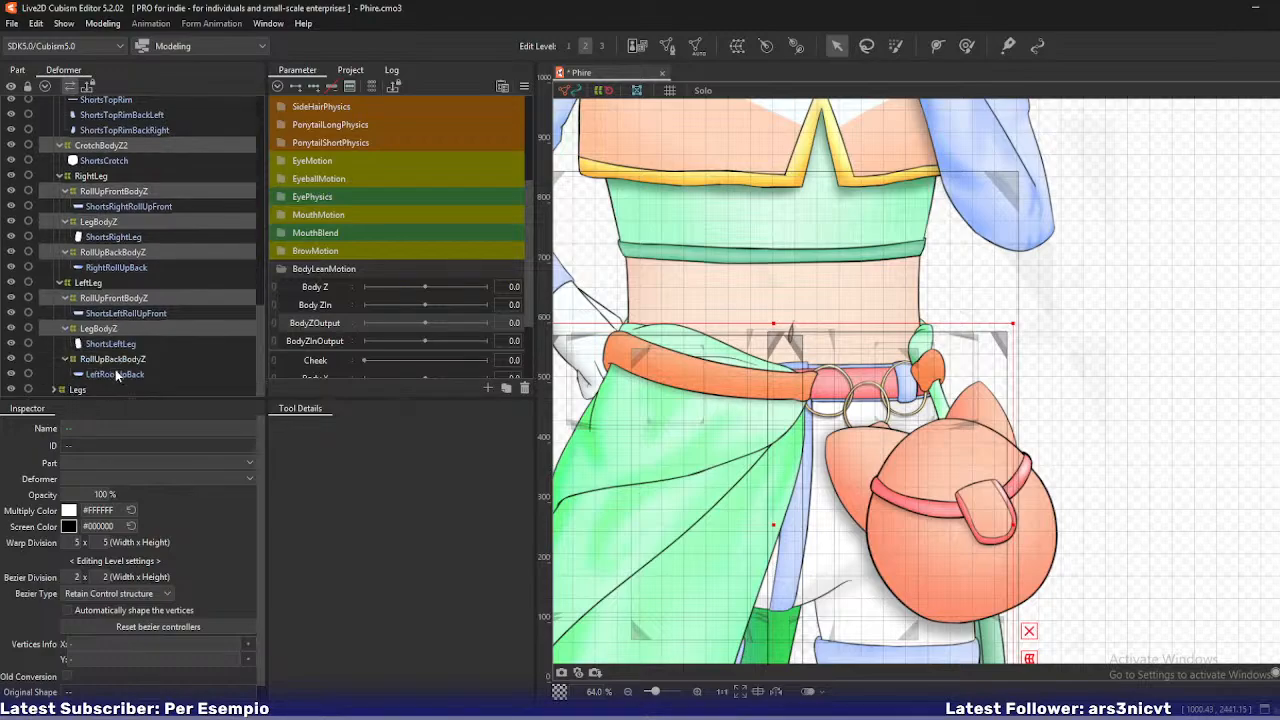
left_click(112, 360, "ctrl")
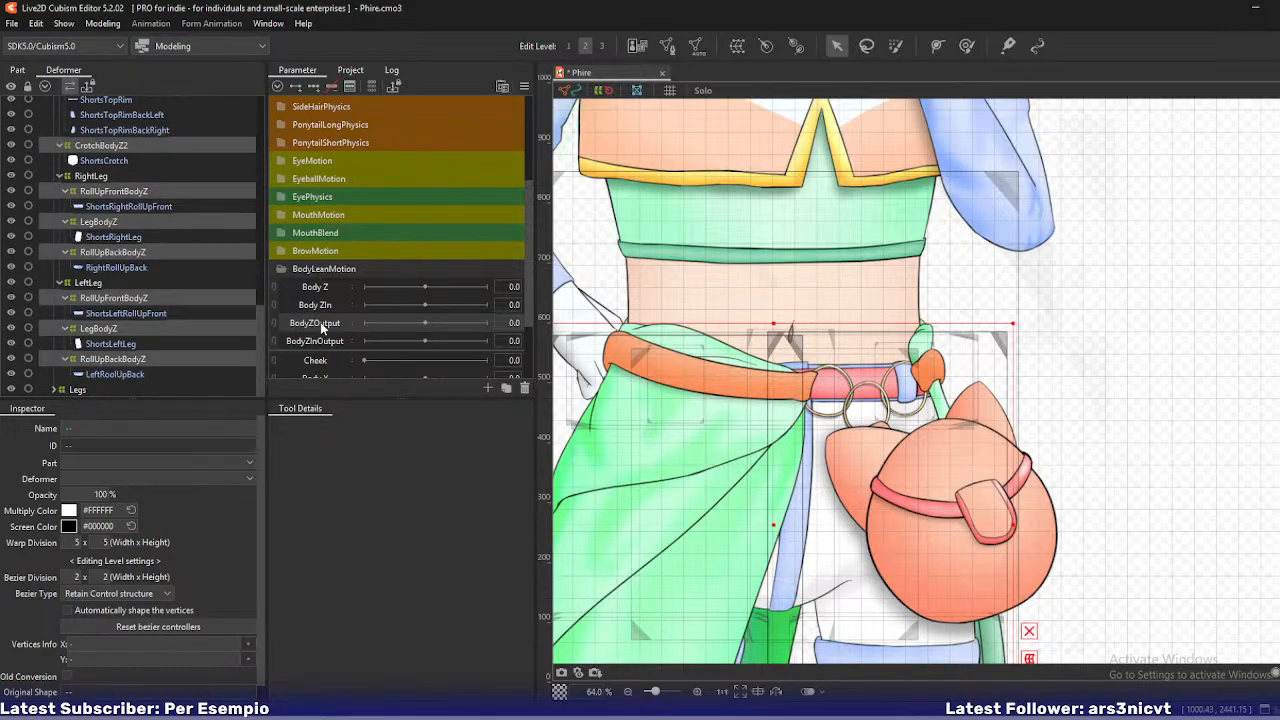
left_click(312, 86)
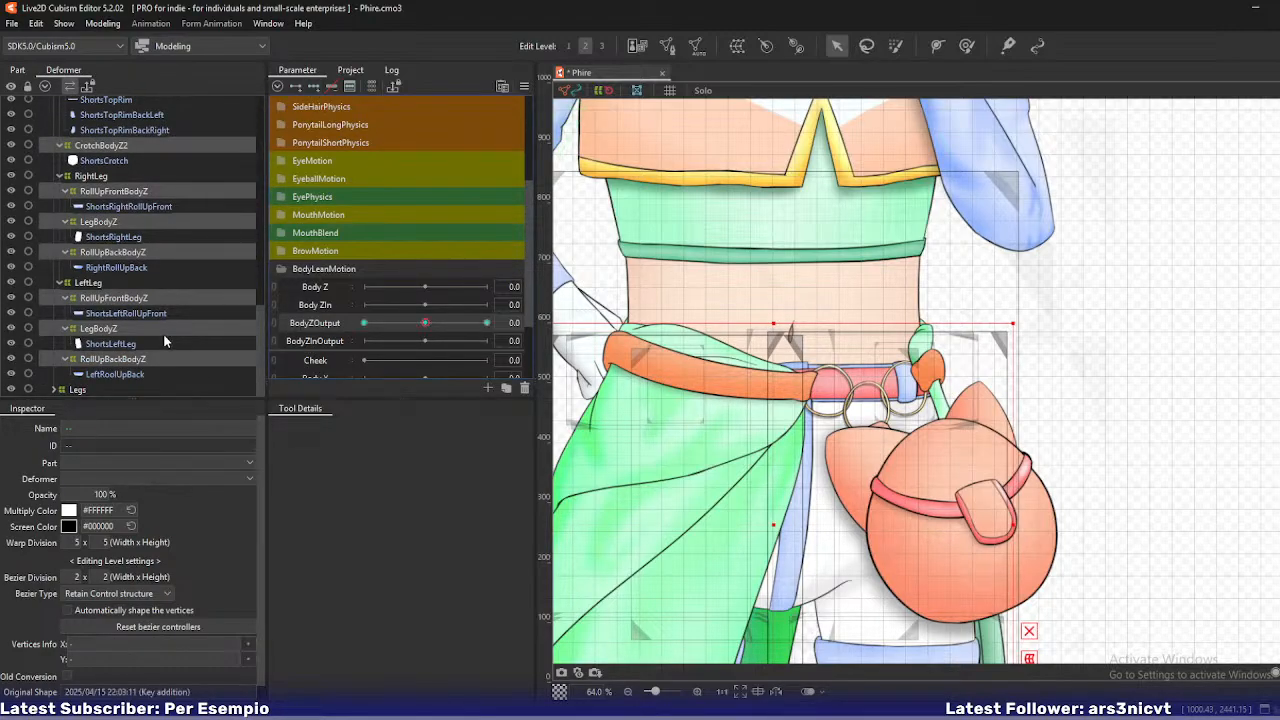
- Isolate the shorts in Solo view, covering everything from BeltHoopRightBodyZ through LeftRoolUpBack
scroll(163, 333, "up", 6)
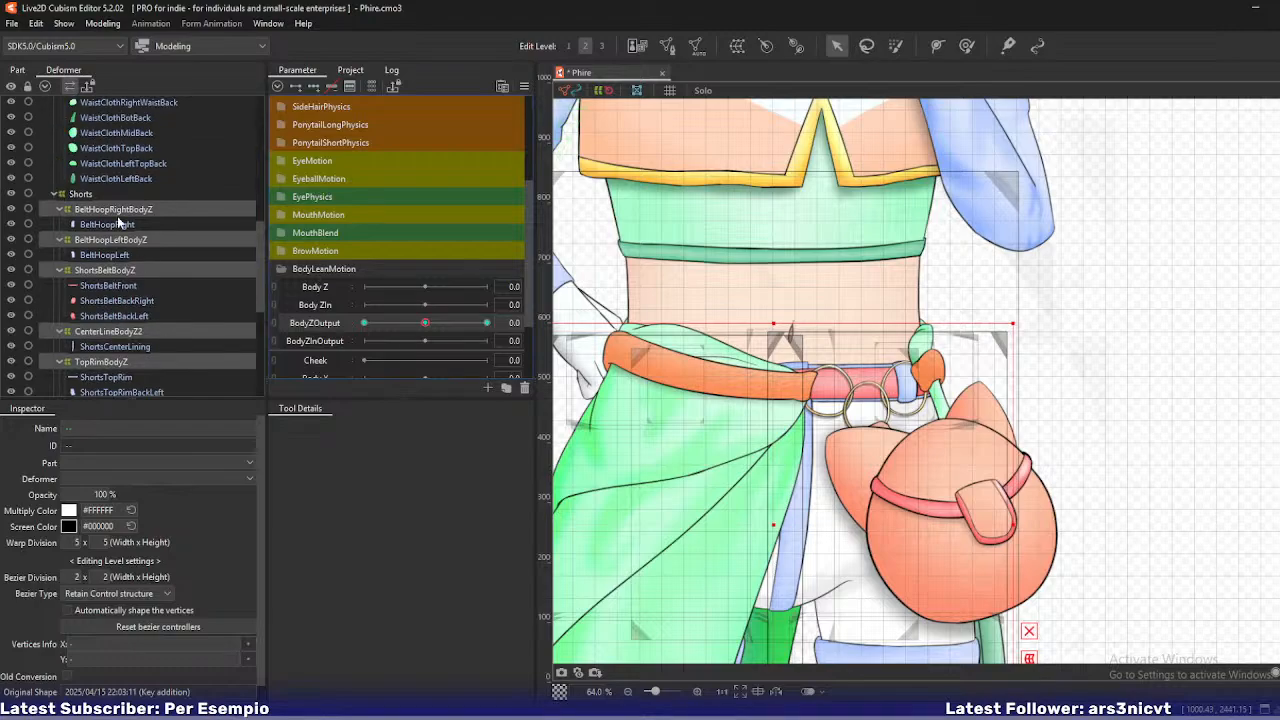
left_click(115, 211)
scroll(121, 335, "down", 6)
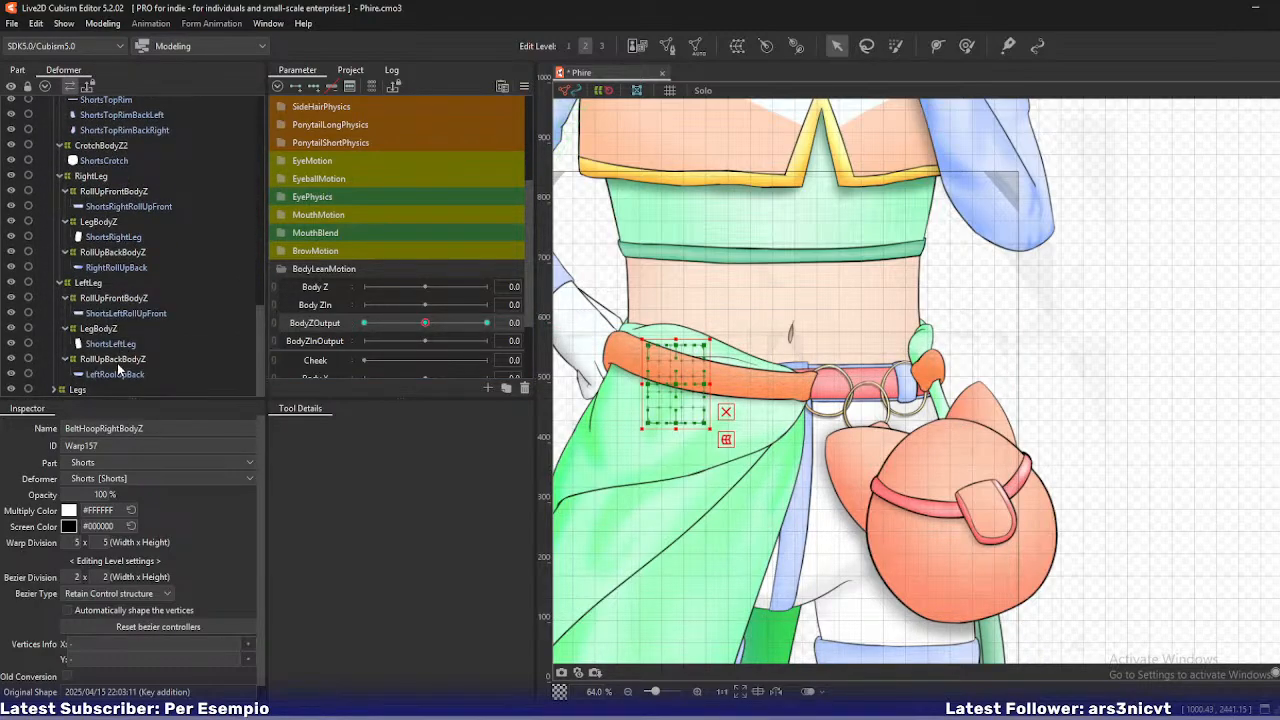
left_click(114, 373, "shift")
key("s")
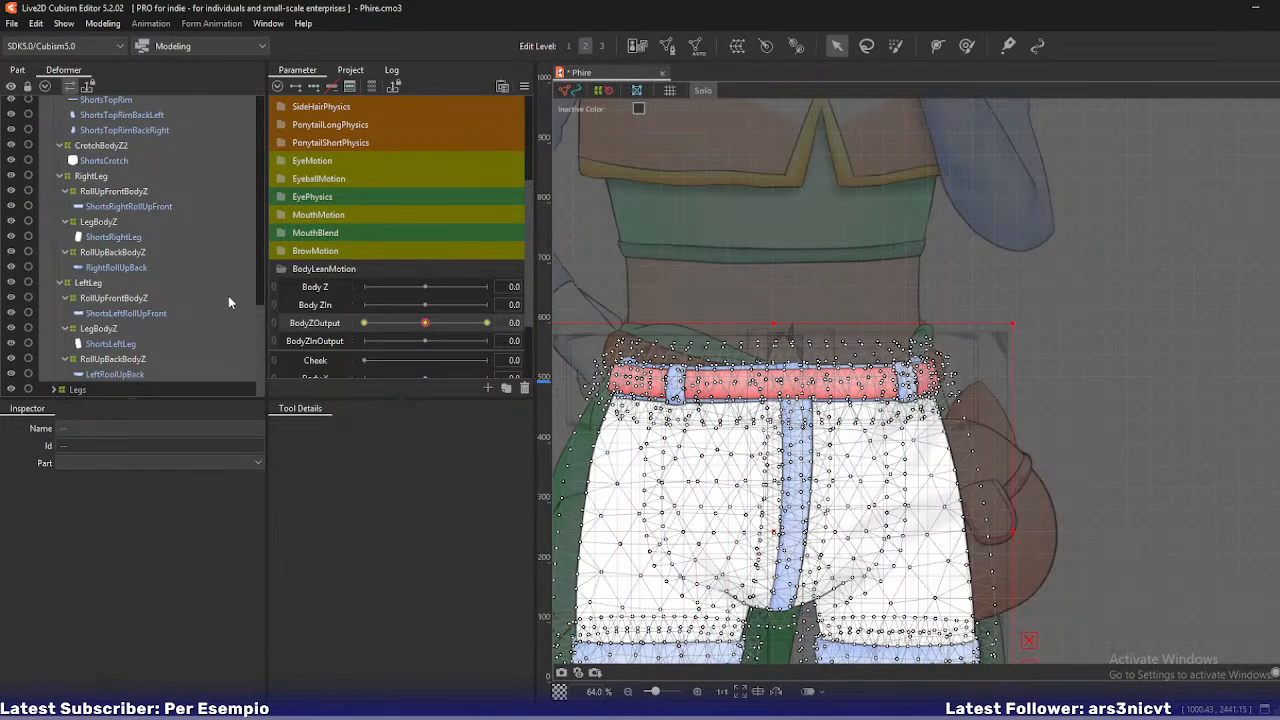
- Collapse the two belt hoop deformers in the hierarchy and toggle Lock Default Form for the parameters
scroll(140, 240, "up", 4)
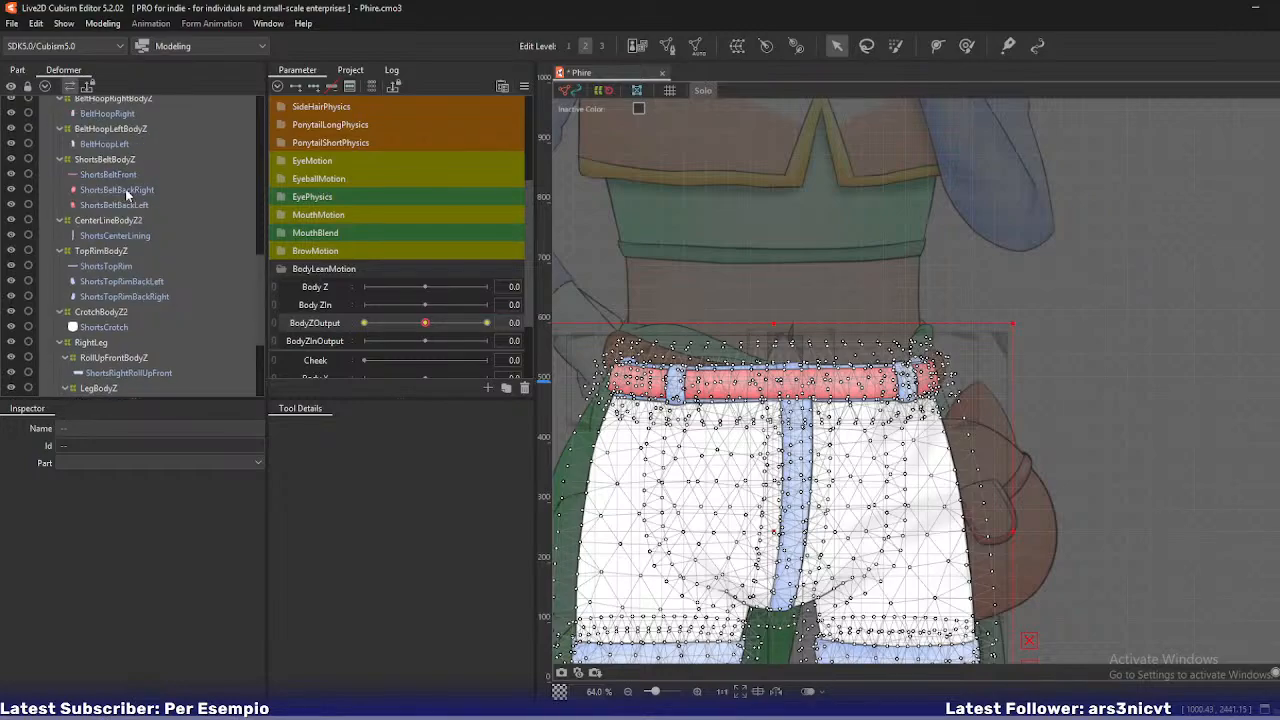
scroll(95, 175, "up", 1)
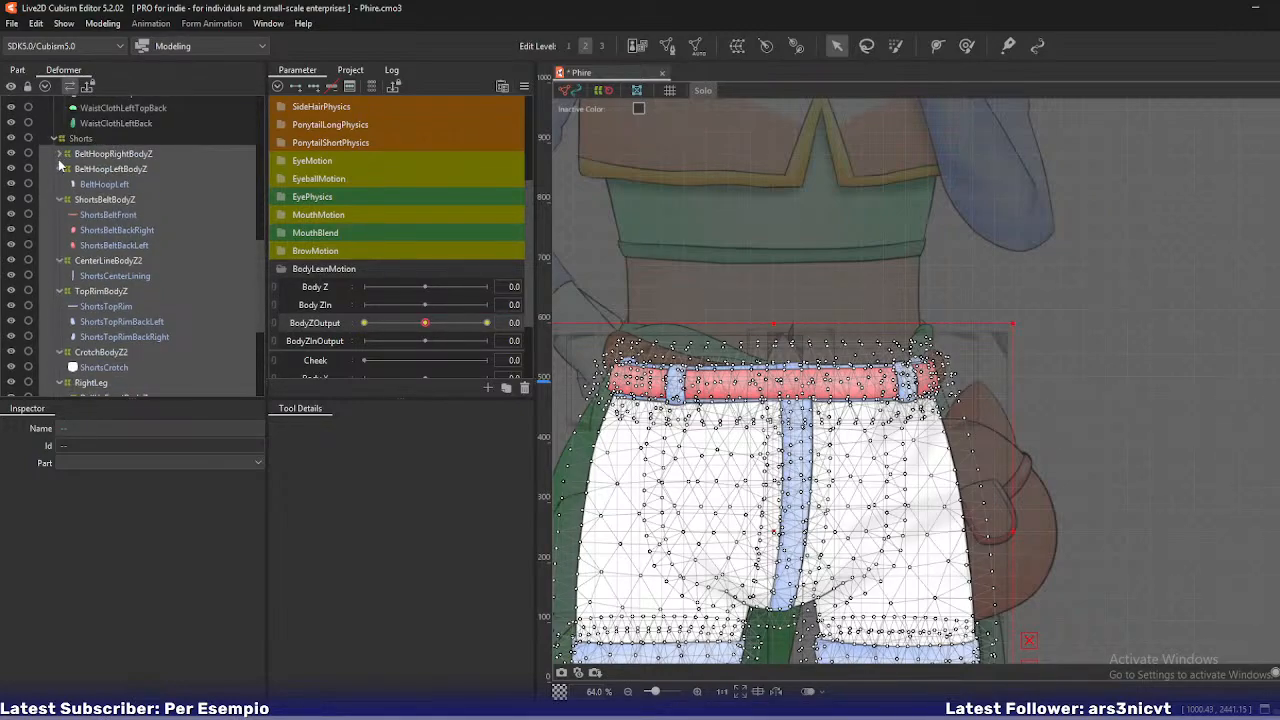
left_click(60, 168)
left_click(524, 86)
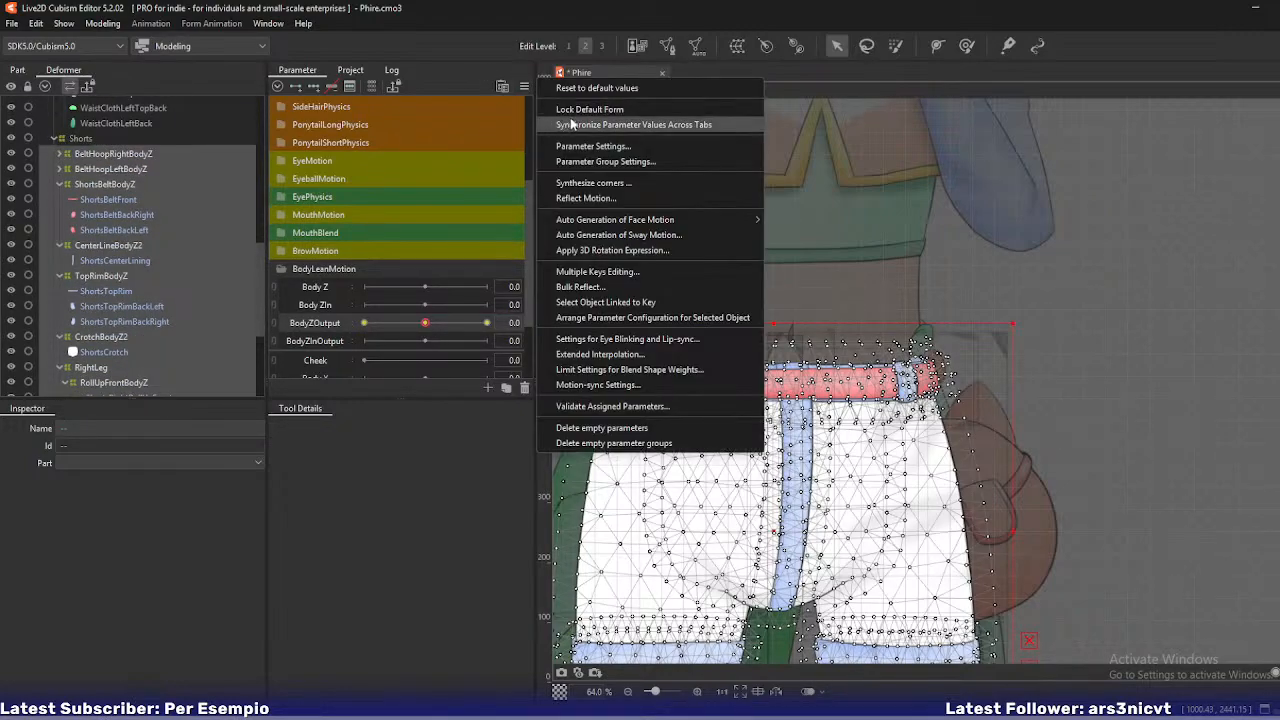
left_click(572, 110)
- Collapse the remaining deformers inside Shorts, from ShortsBeltBodyZ through LeftLeg, in the hierarchy
left_click(62, 187)
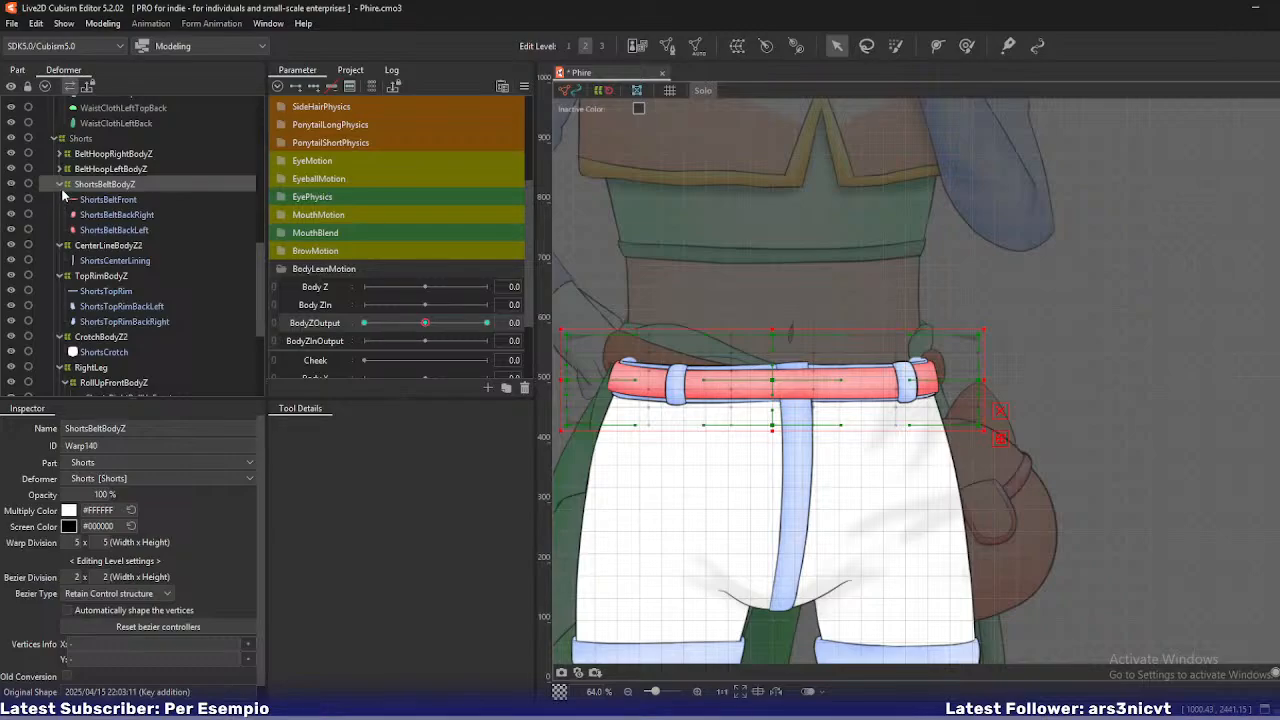
left_click(61, 187)
left_click(60, 199)
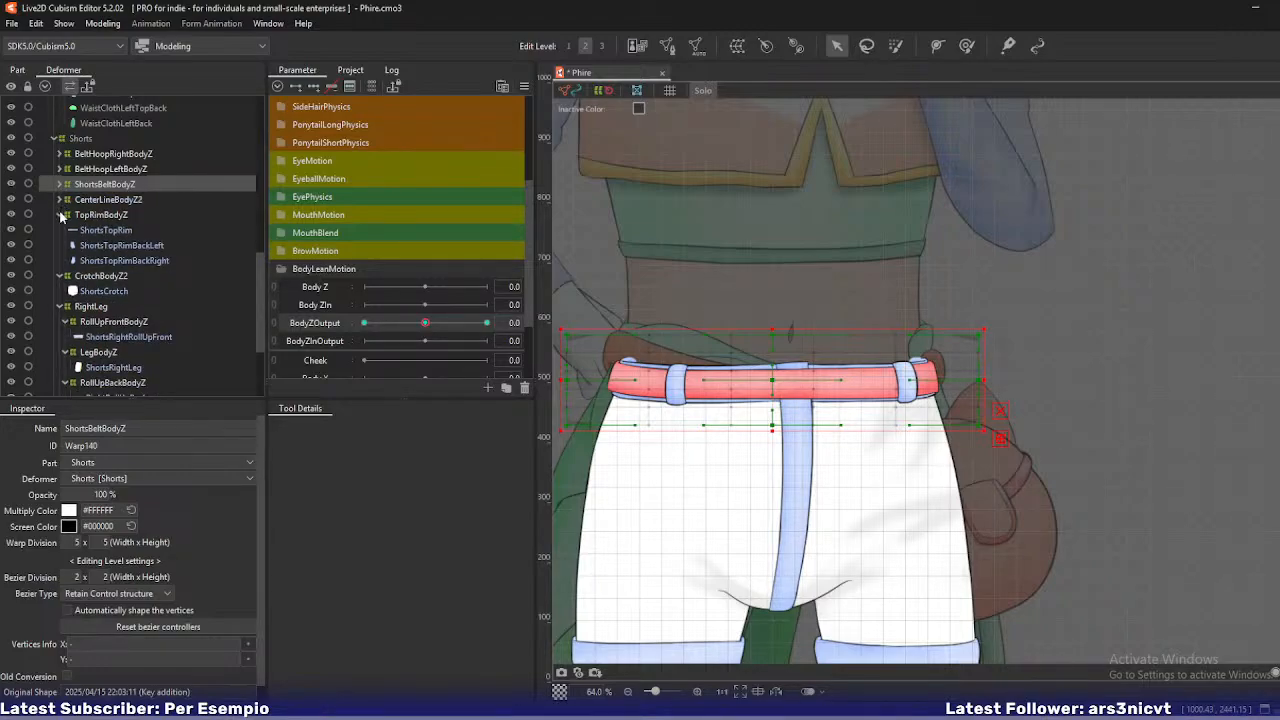
left_click(60, 214)
left_click(60, 229)
left_click(60, 245)
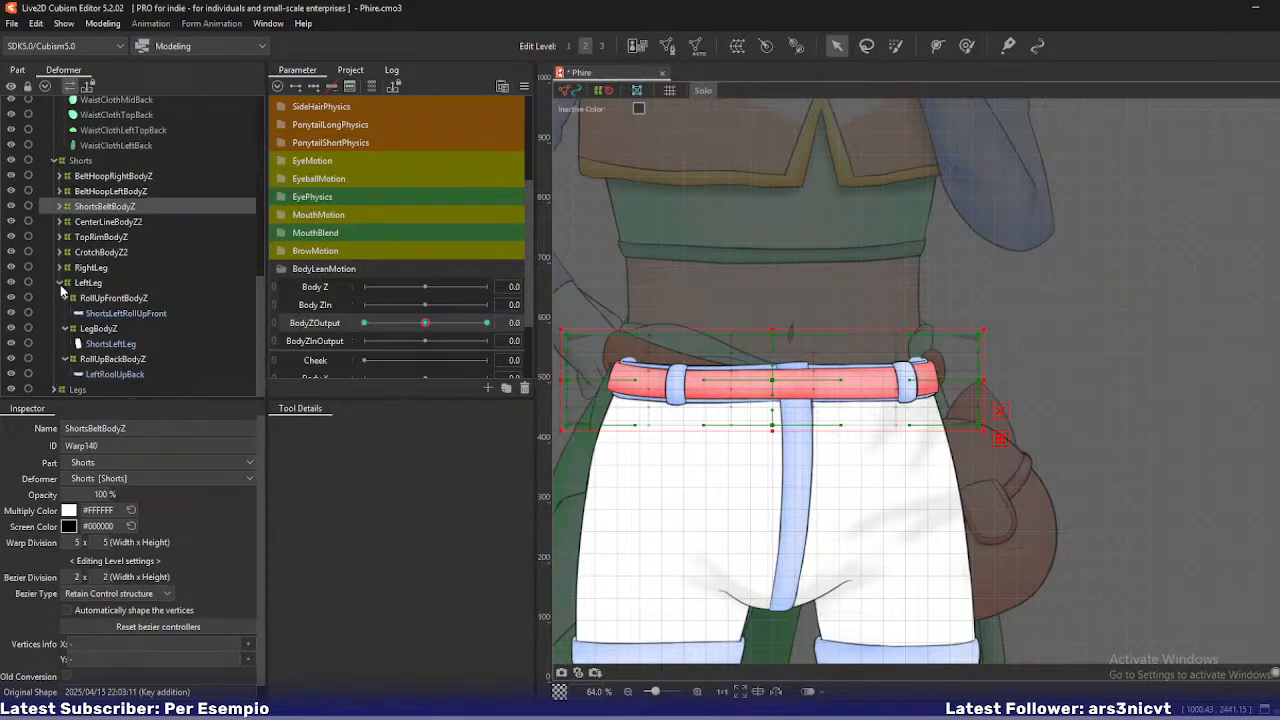
left_click(63, 291)
- Expand RightLeg and LeftLeg, and collapse the RollUpFrontBodyZ, LegBodyZ and RollUpBackBodyZ deformers inside each
left_click(127, 267)
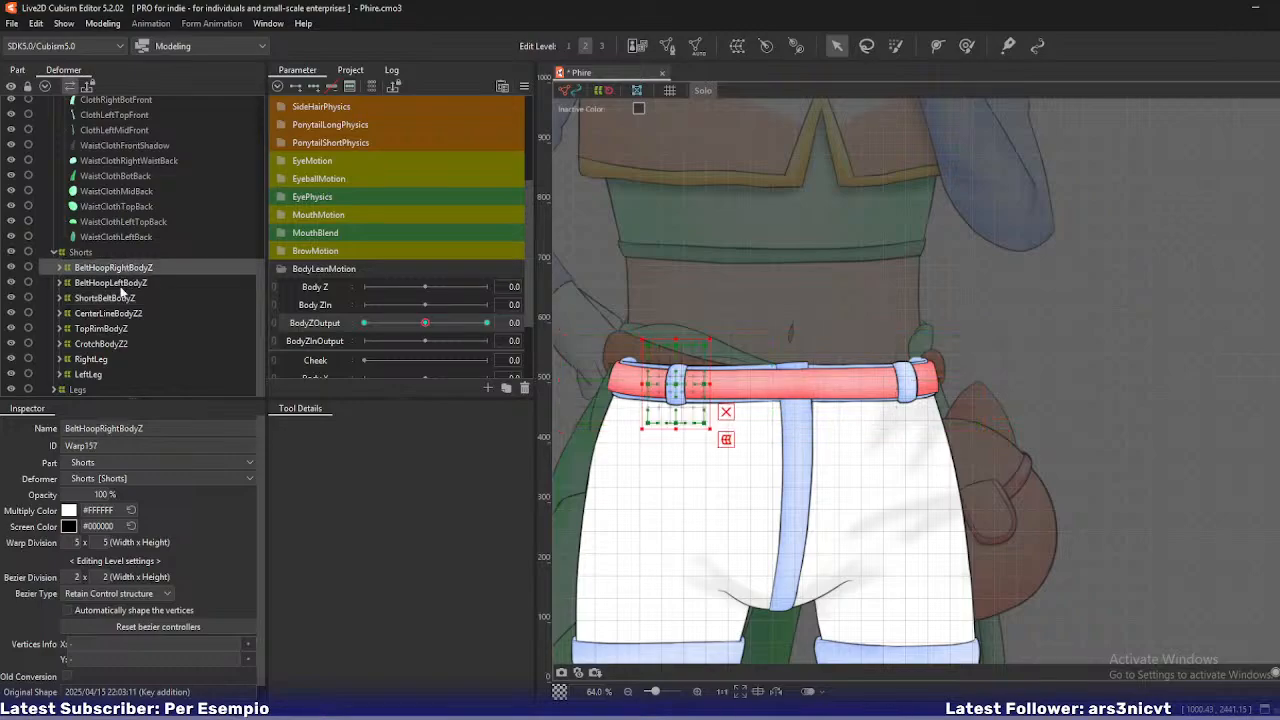
left_click(103, 375, "shift")
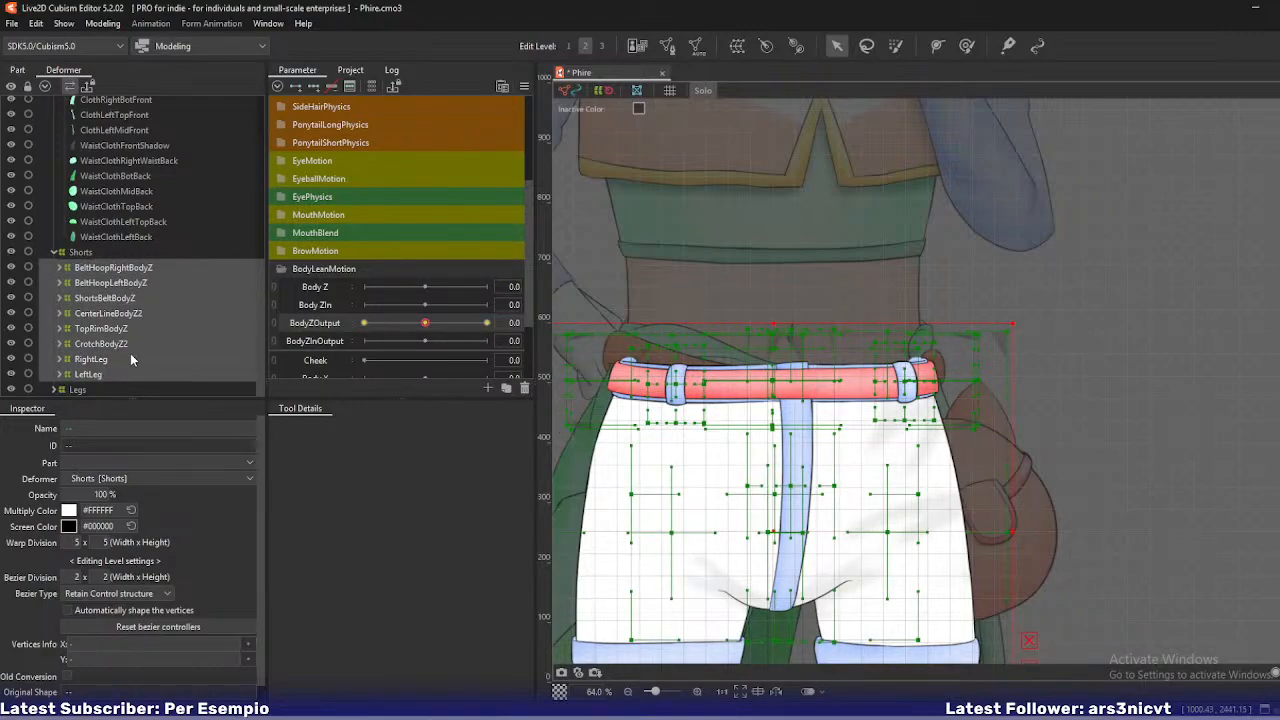
left_click(60, 374)
left_click(60, 359)
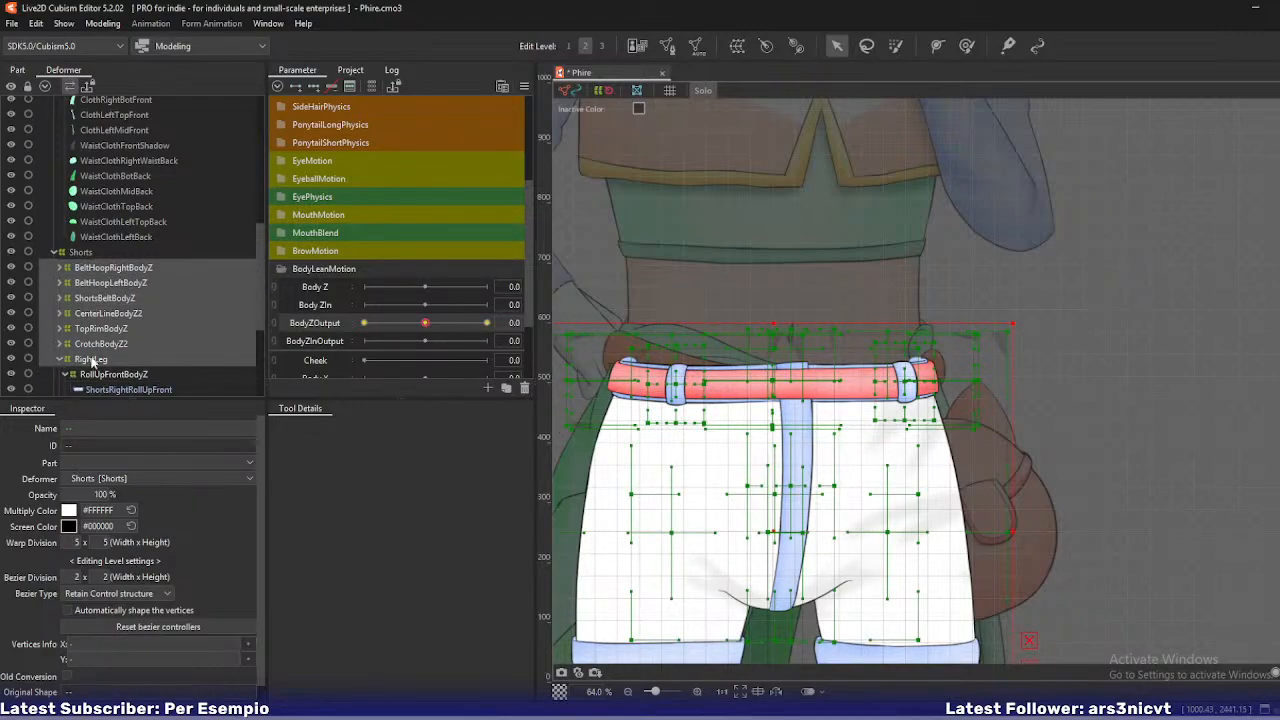
scroll(118, 354, "down", 3)
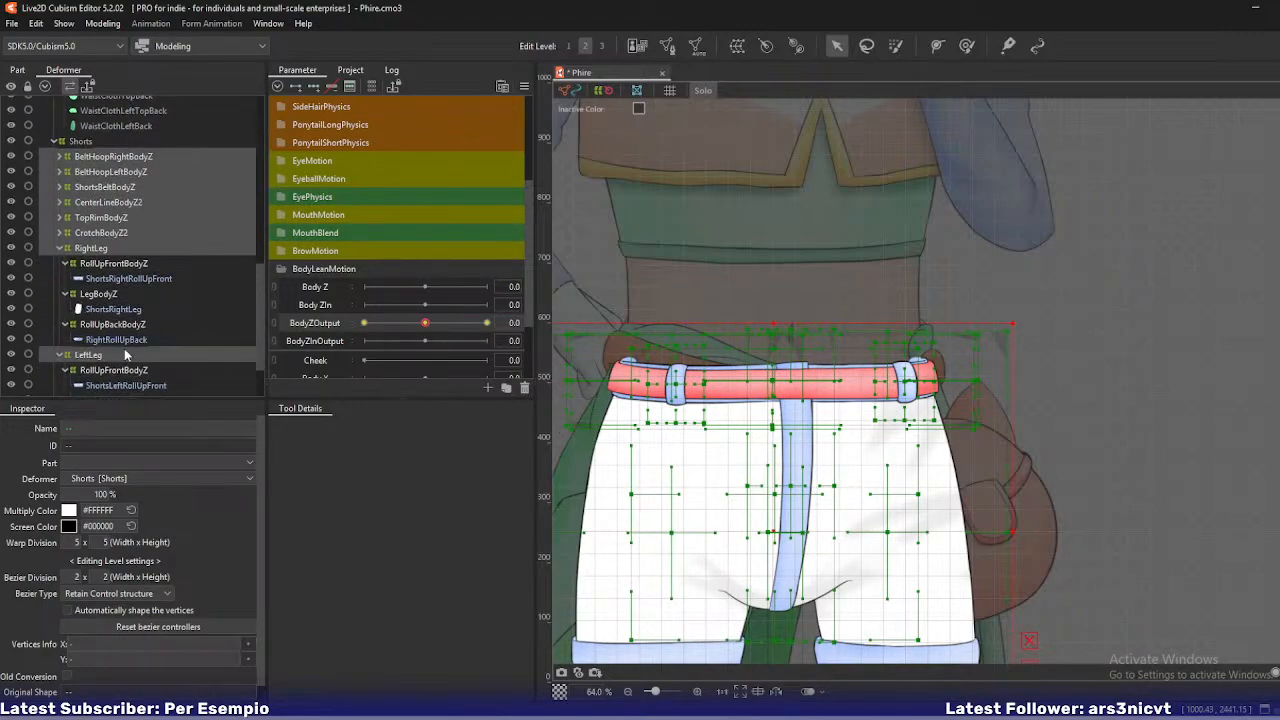
left_click(65, 264)
left_click(80, 279)
left_click(65, 279)
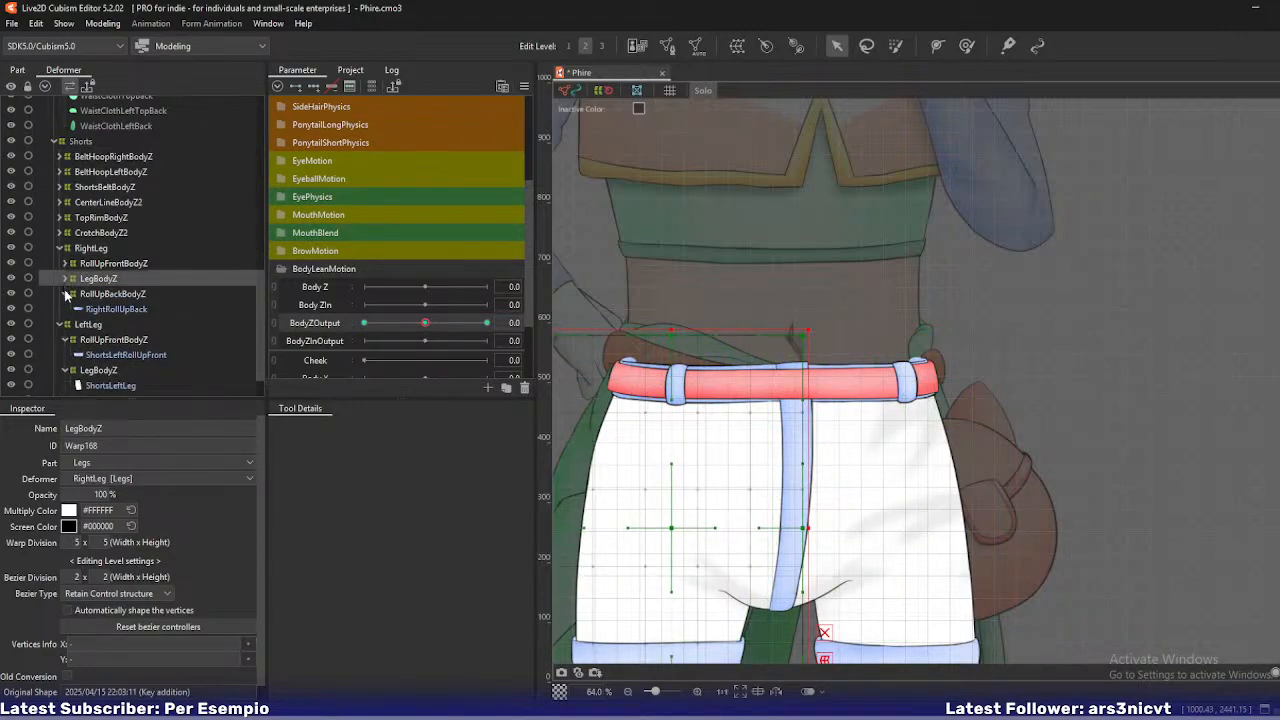
left_click(65, 294)
left_click(65, 324)
left_click(65, 340)
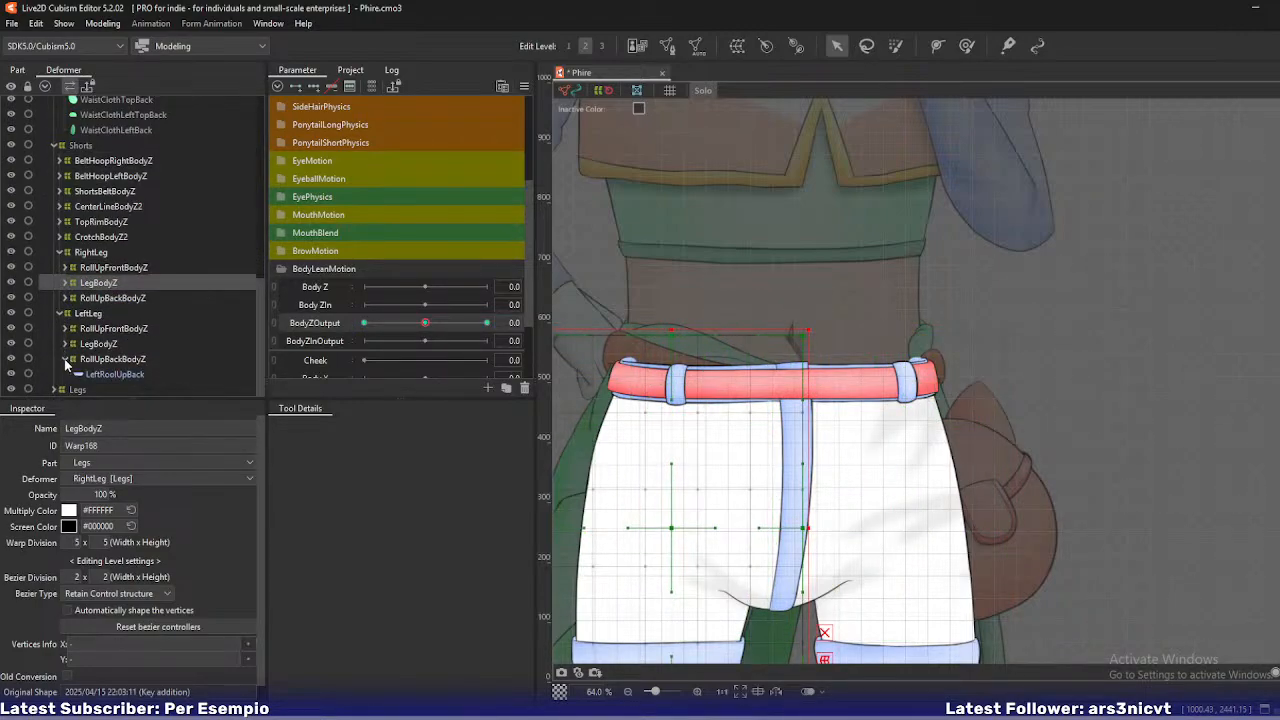
left_click(66, 362)
- Select all the deformers inside Shorts, including the roll-up and leg deformers under RightLeg and LeftLeg, and set BodyZOutput to -1.0
left_click(105, 176)
left_click(100, 255, "shift")
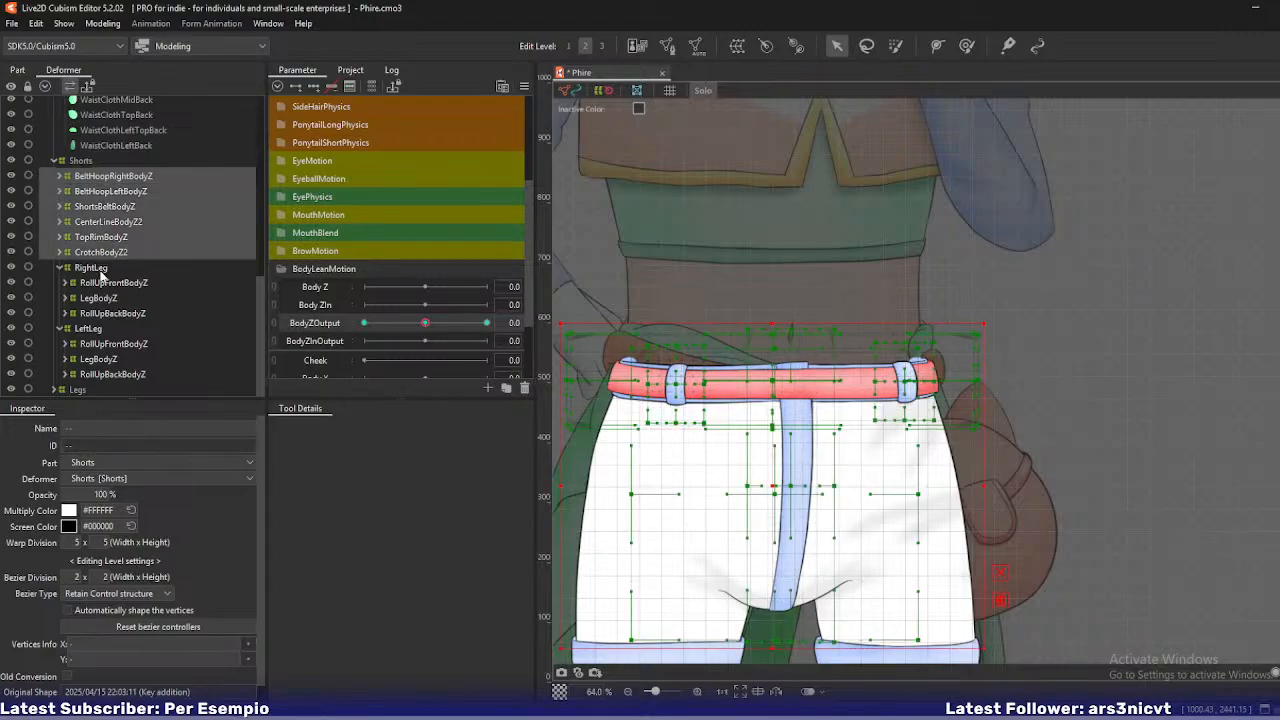
left_click(101, 282, "ctrl")
left_click(103, 298, "ctrl")
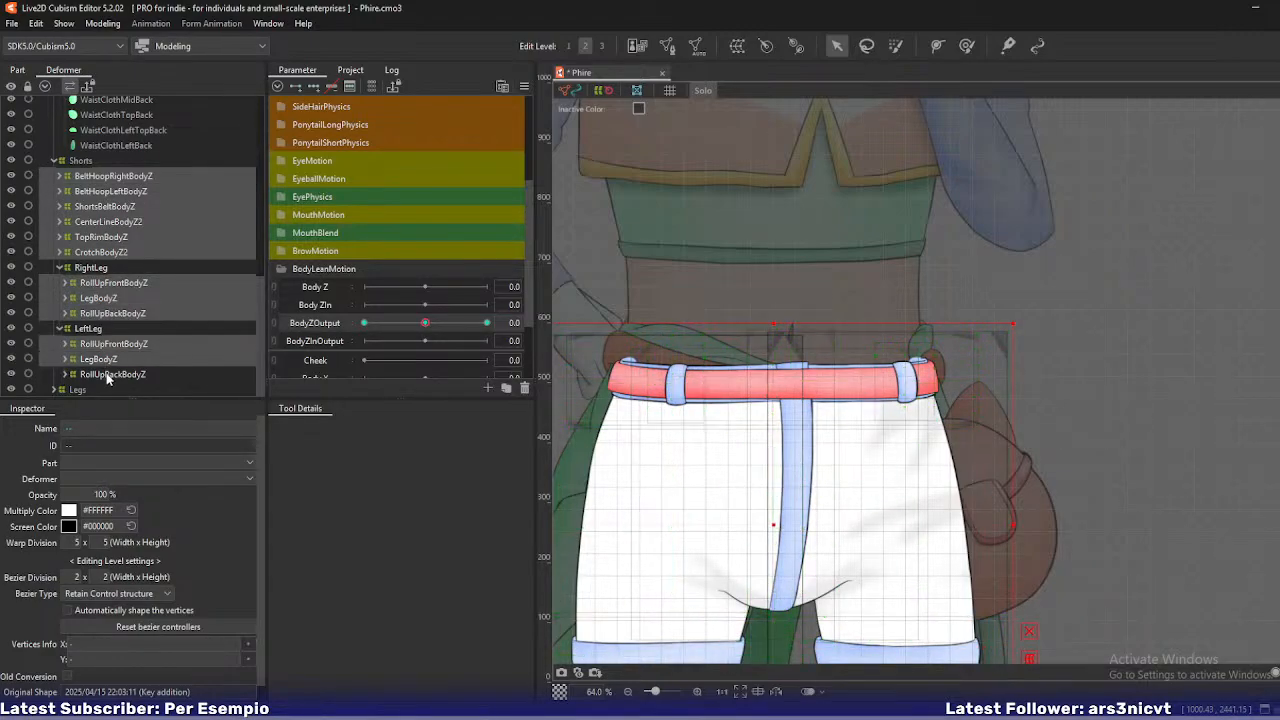
scroll(728, 445, "down", 4)
scroll(728, 445, "up", 2)
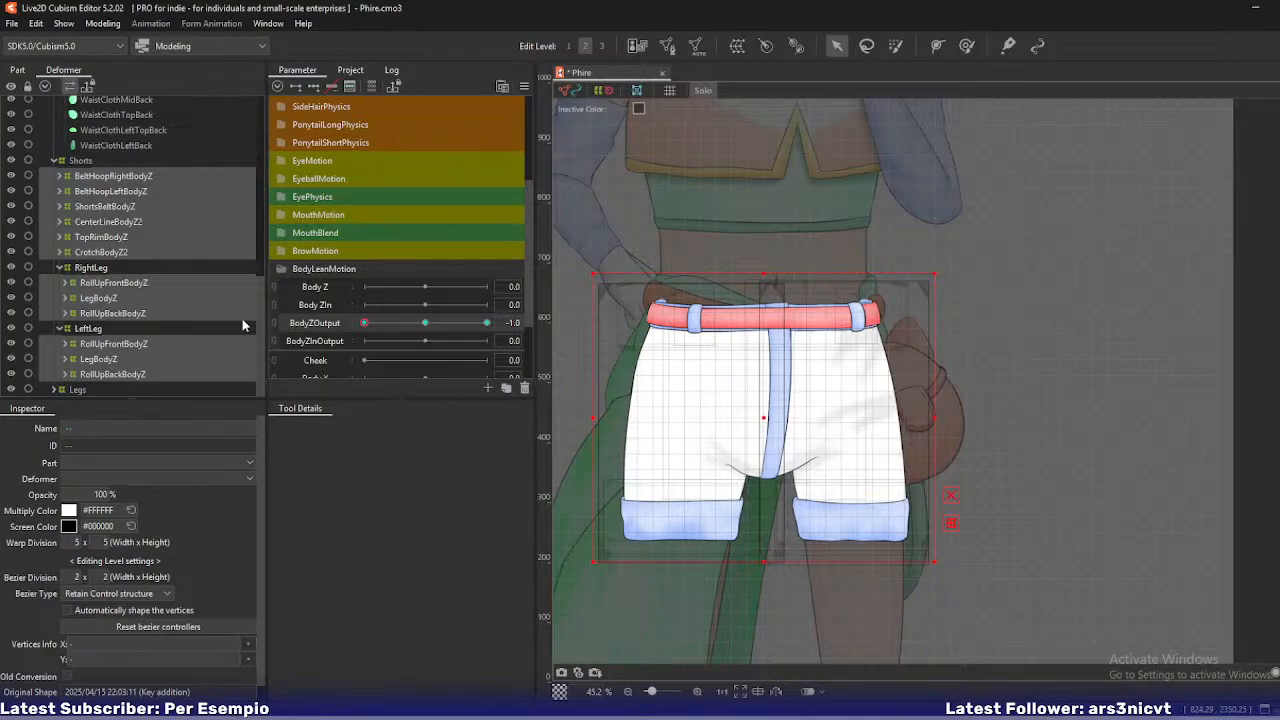
- Rename the CenterLineBodyZ2 deformer as CenterLineBodyZ
left_click(100, 252)
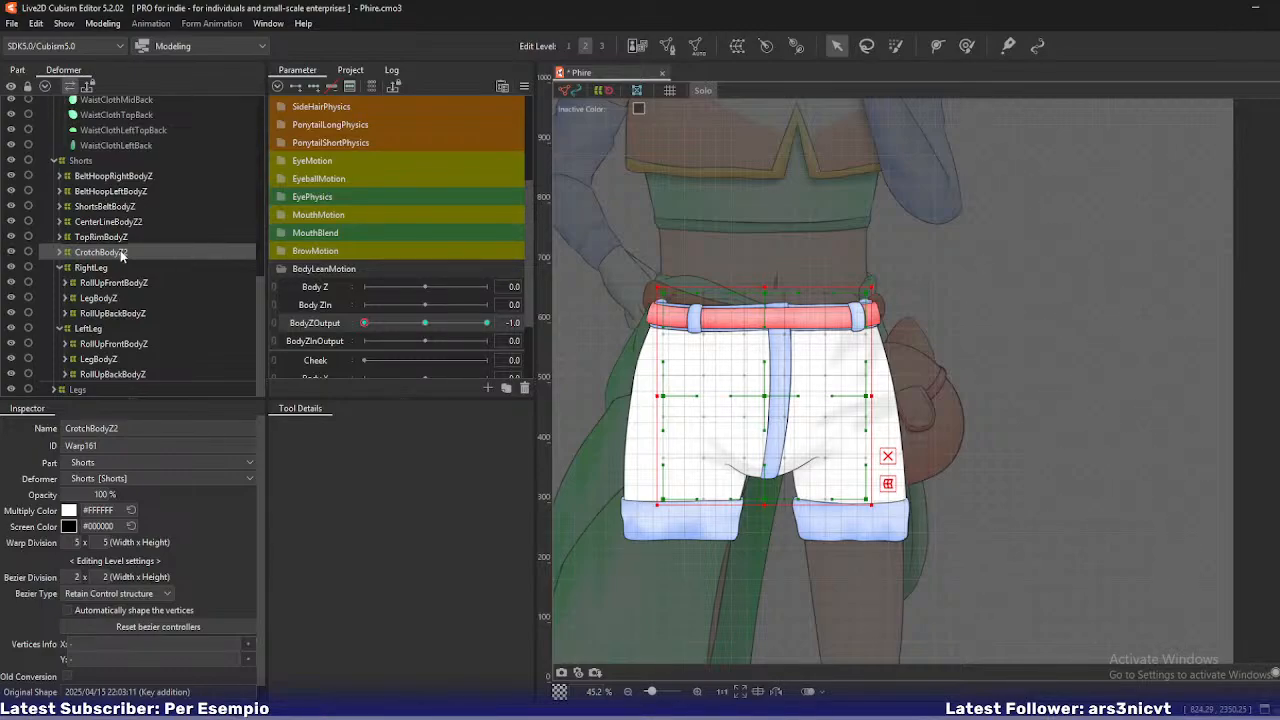
left_click_drag(846, 388, 797, 368)
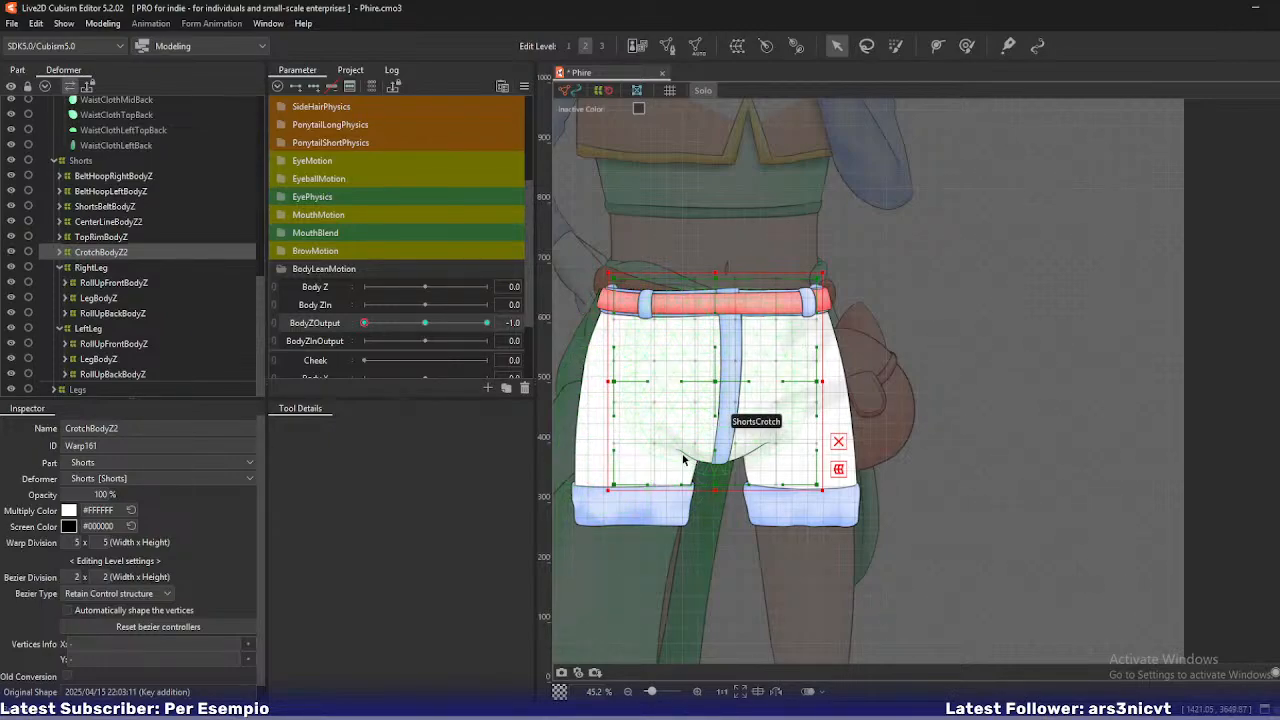
left_click(125, 224, "ctrl")
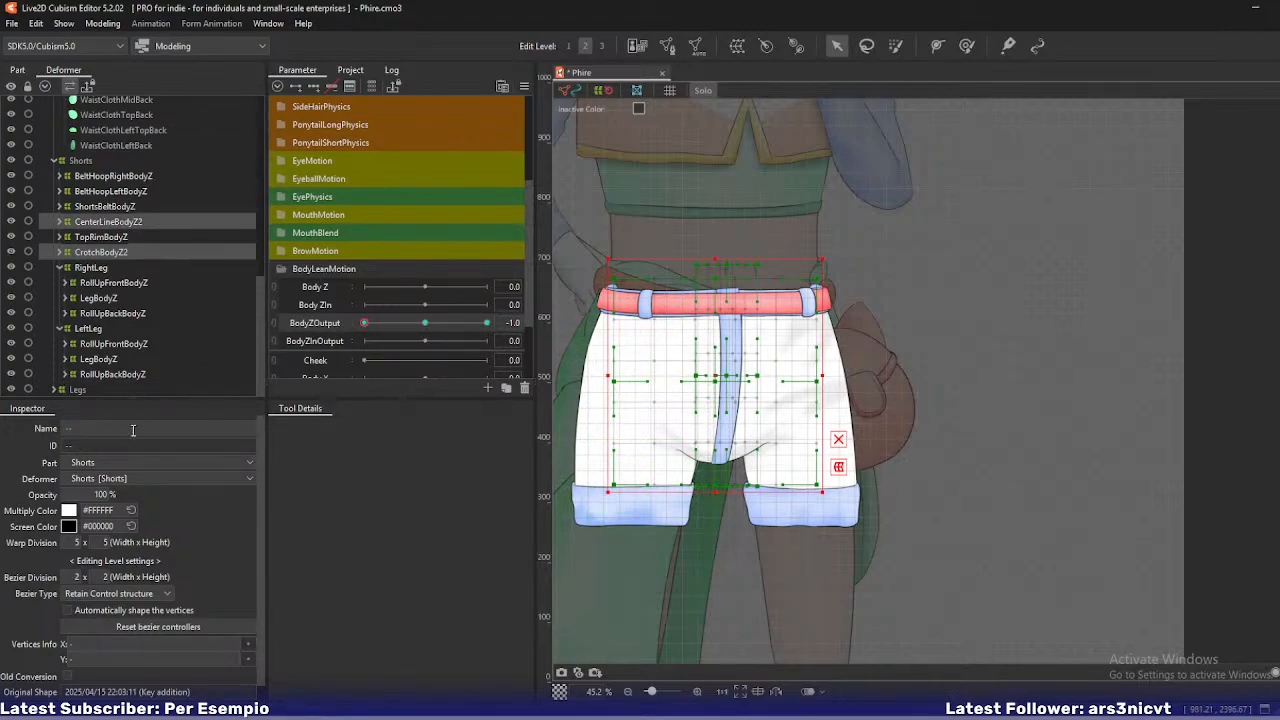
left_click(136, 224)
left_click(158, 426)
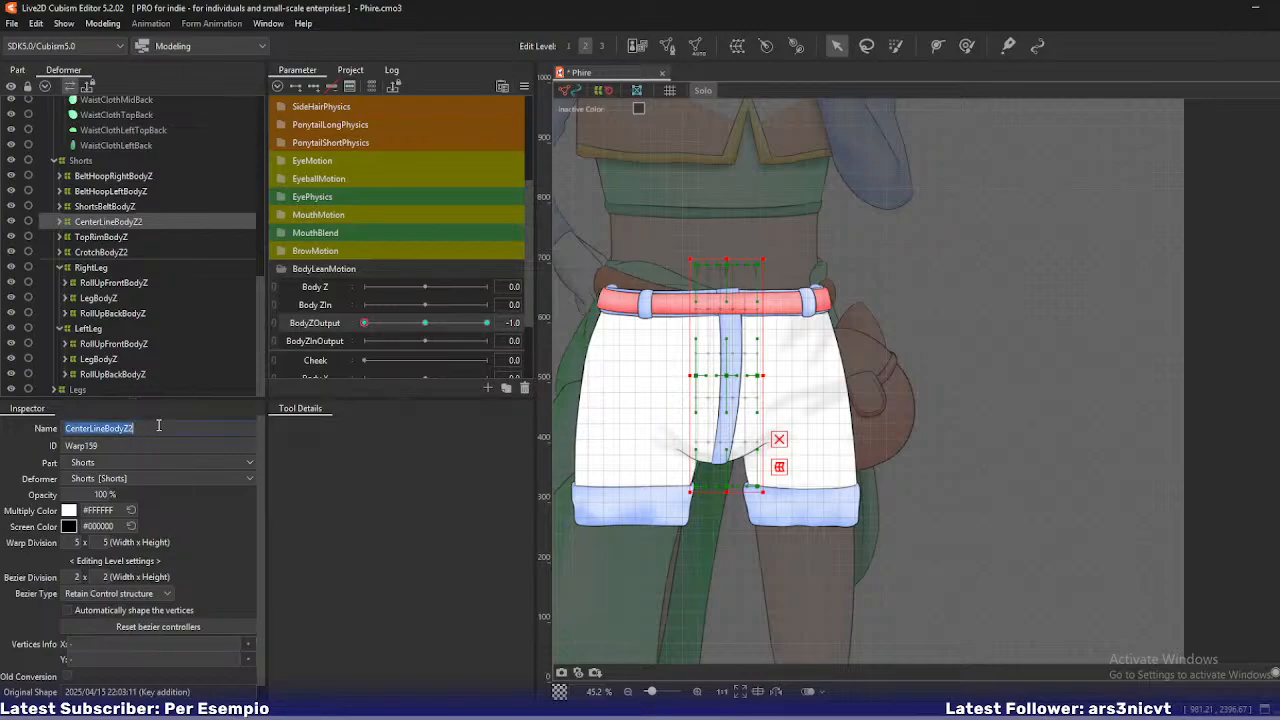
left_click(158, 426)
key("BackSpace")
key("Return")
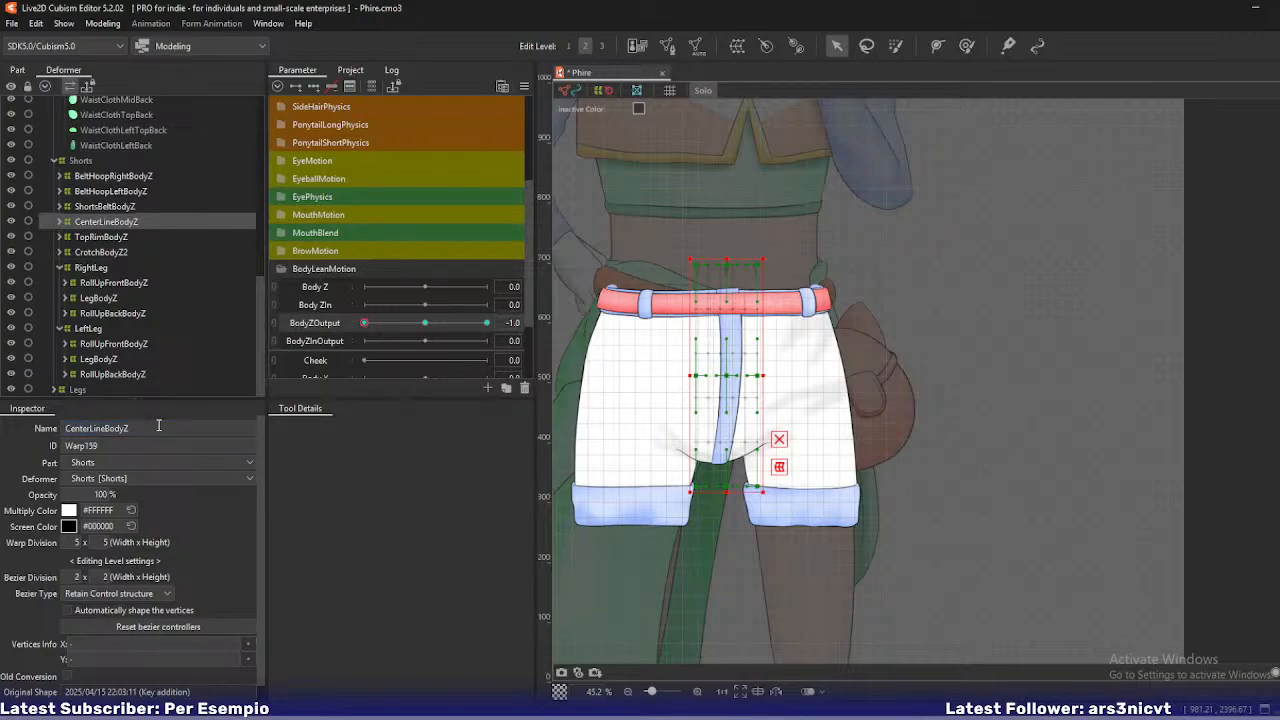
- Start a temporary warp on CenterLineBodyZ and CrotchBodyZ2 at BodyZOutput -1.0 and shift its centre, upper-middle and upper-right points left
left_click(108, 255)
left_click(118, 222, "ctrl")
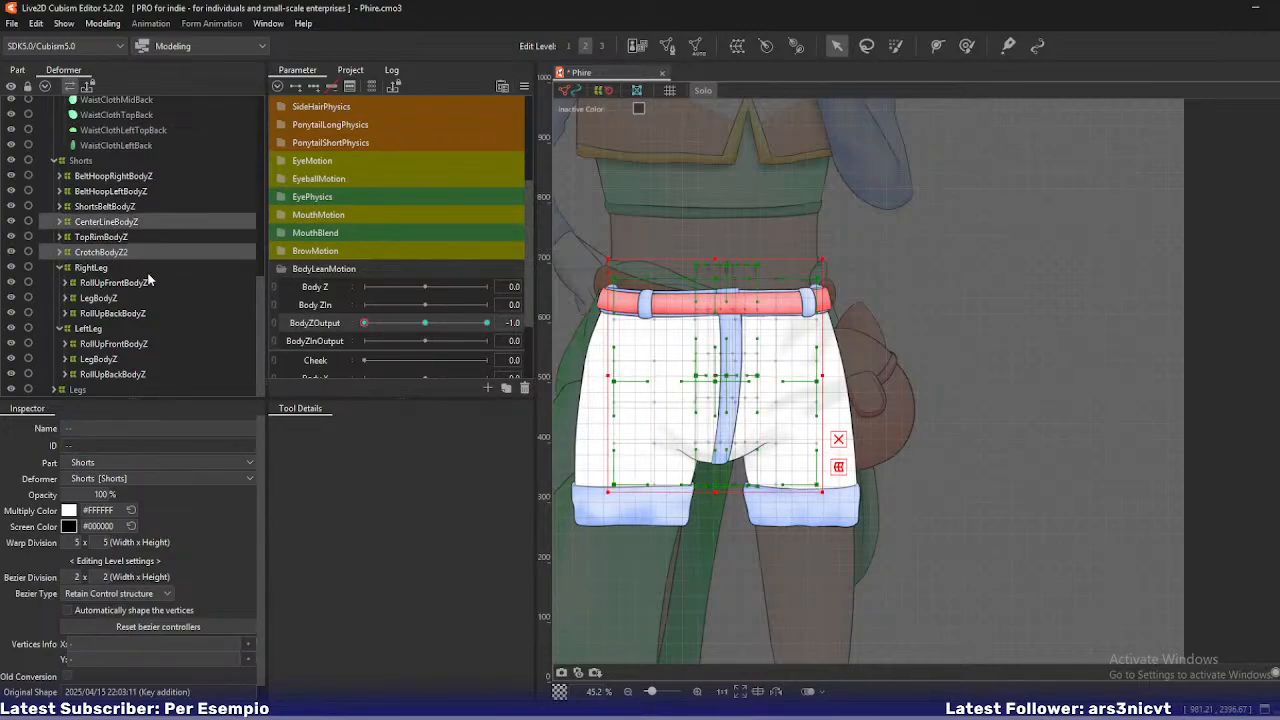
left_click(839, 467)
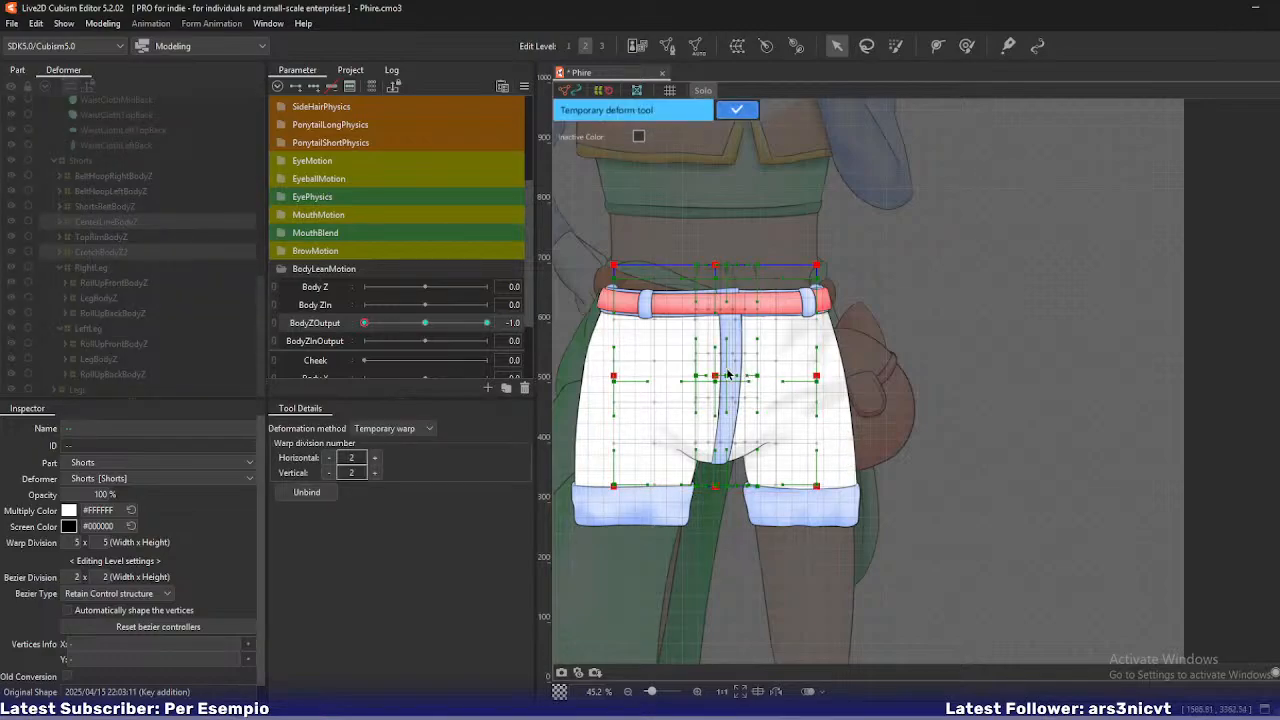
left_click_drag(722, 375, 697, 382)
left_click_drag(719, 264, 677, 275)
left_click_drag(820, 266, 785, 264)
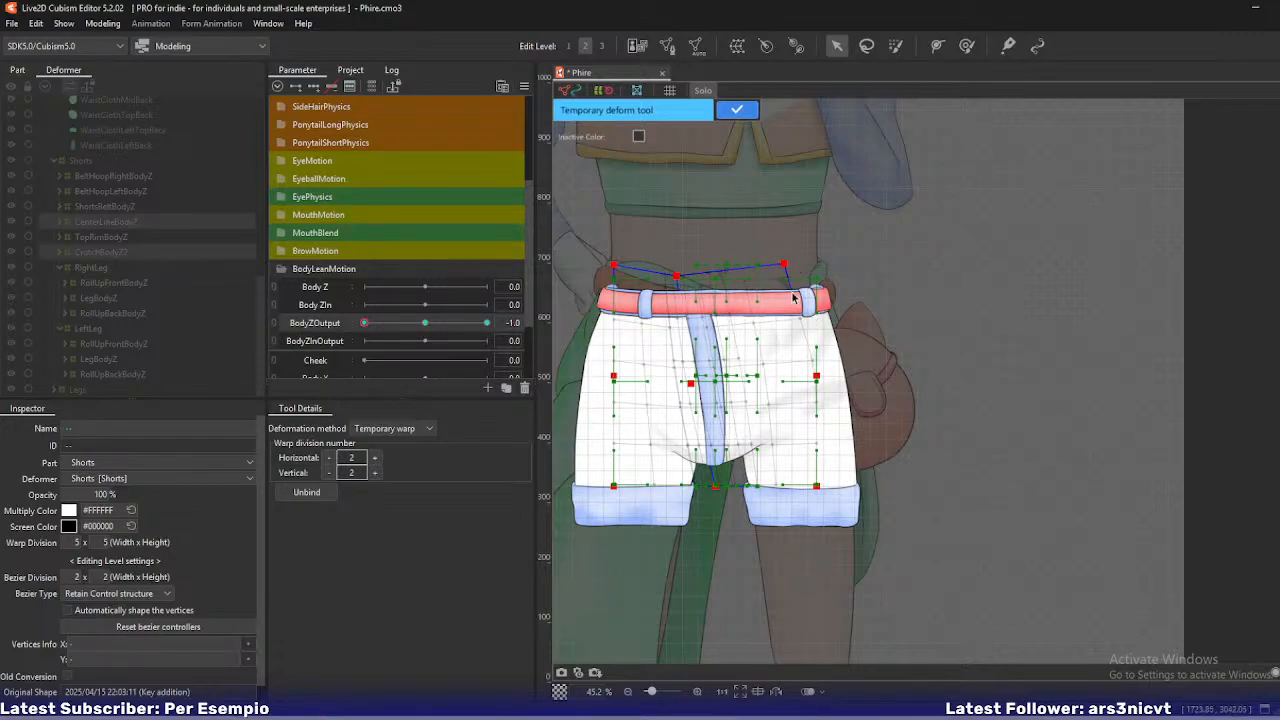
- Tilt the rest of the temporary warp, moving both sides left, lowering the left edge and slightly raising the lower-right corner
left_click_drag(818, 377, 799, 377)
left_click_drag(614, 378, 597, 394)
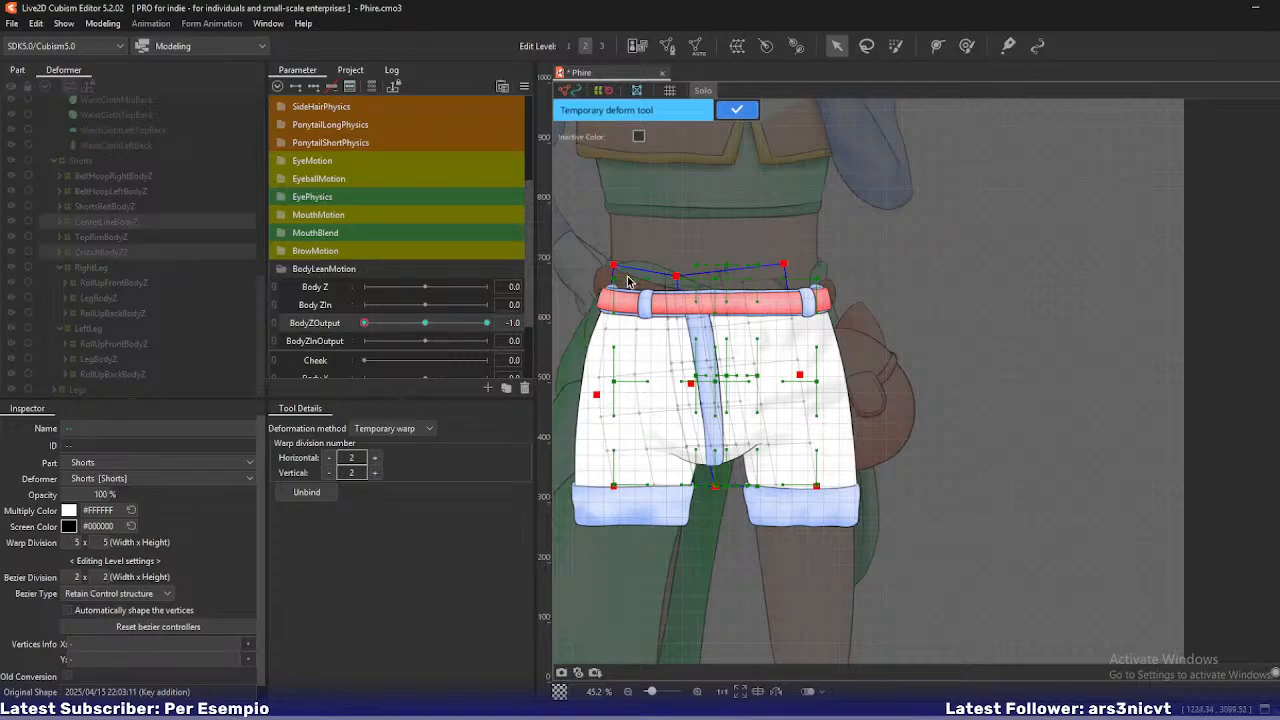
left_click_drag(613, 267, 593, 290)
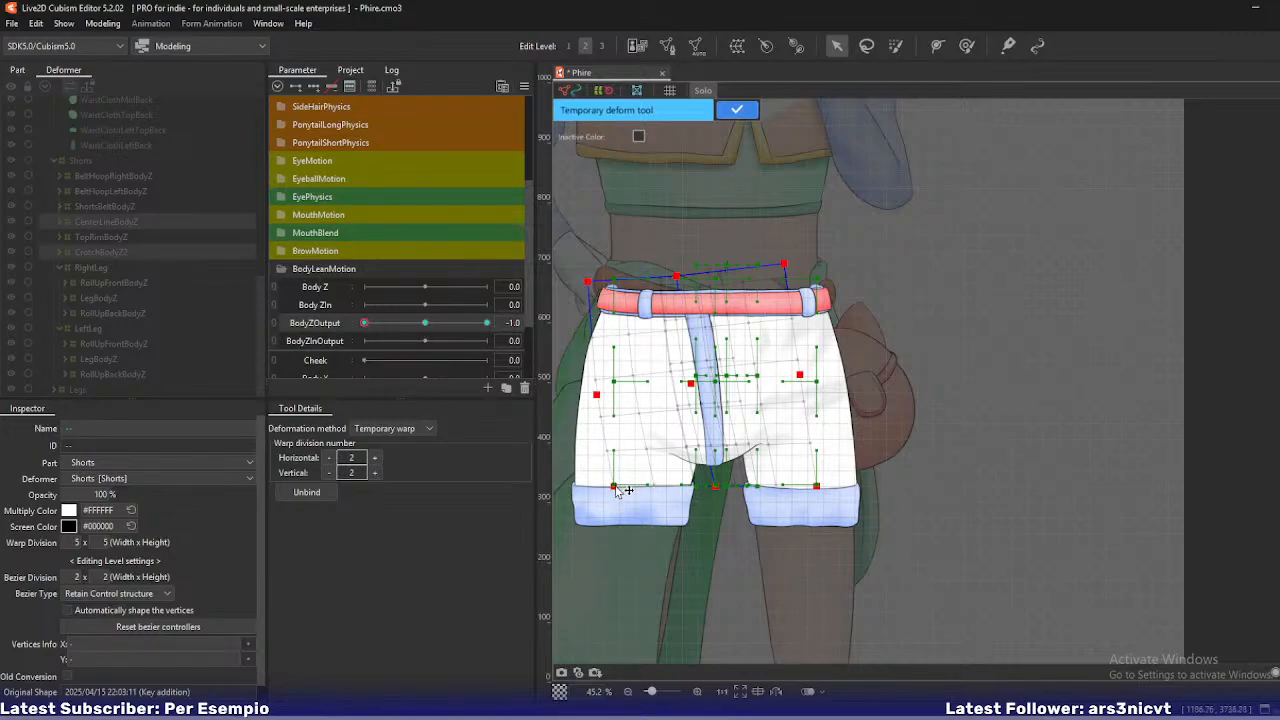
left_click_drag(614, 487, 608, 505)
left_click_drag(816, 487, 806, 484)
left_click_drag(714, 487, 712, 490)
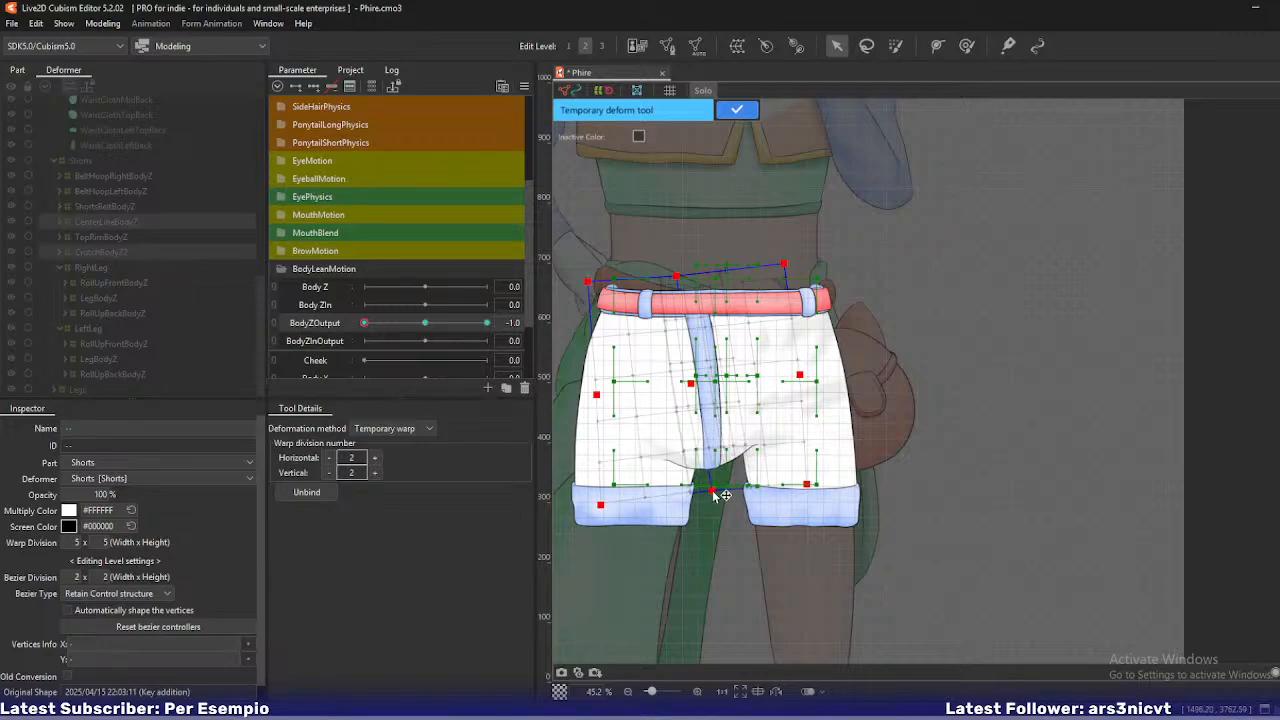
left_click_drag(807, 485, 806, 480)
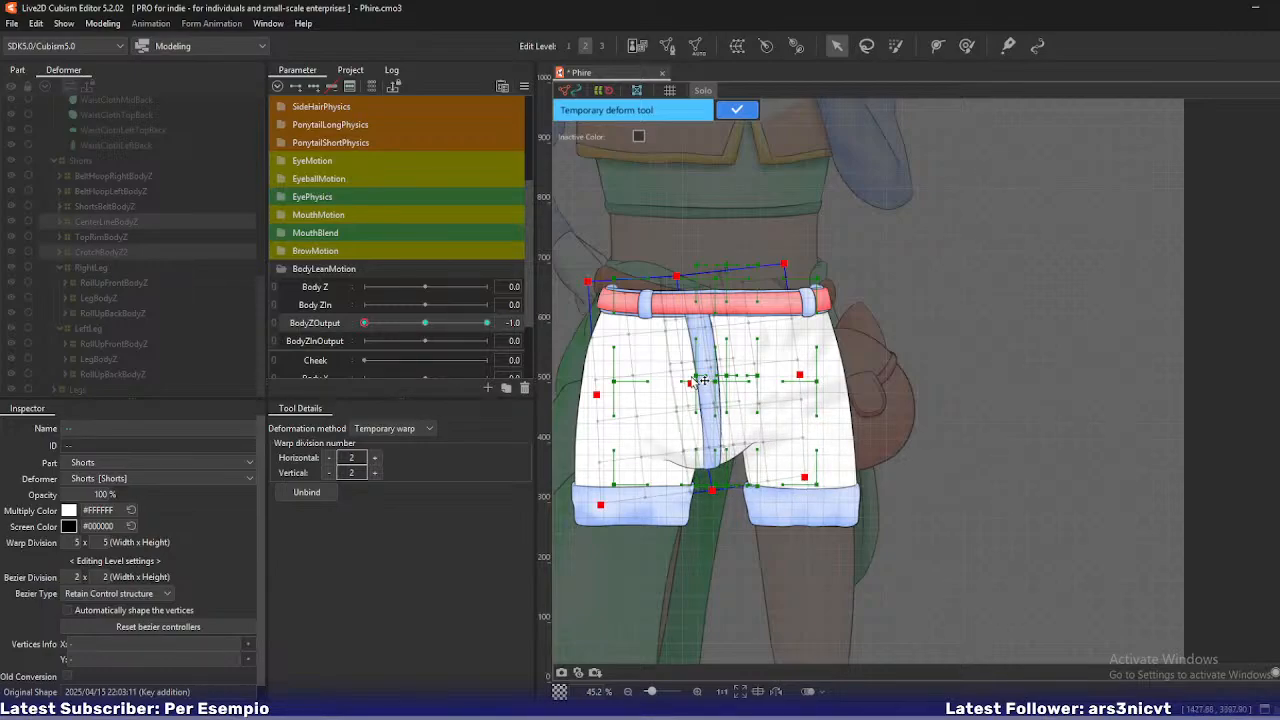
- Preview the shorts' motion near BodyZOutput -1.0 and move the warp's upper-middle point slightly right to straighten the centre line
left_click(369, 323)
left_click_drag(371, 323, 349, 339)
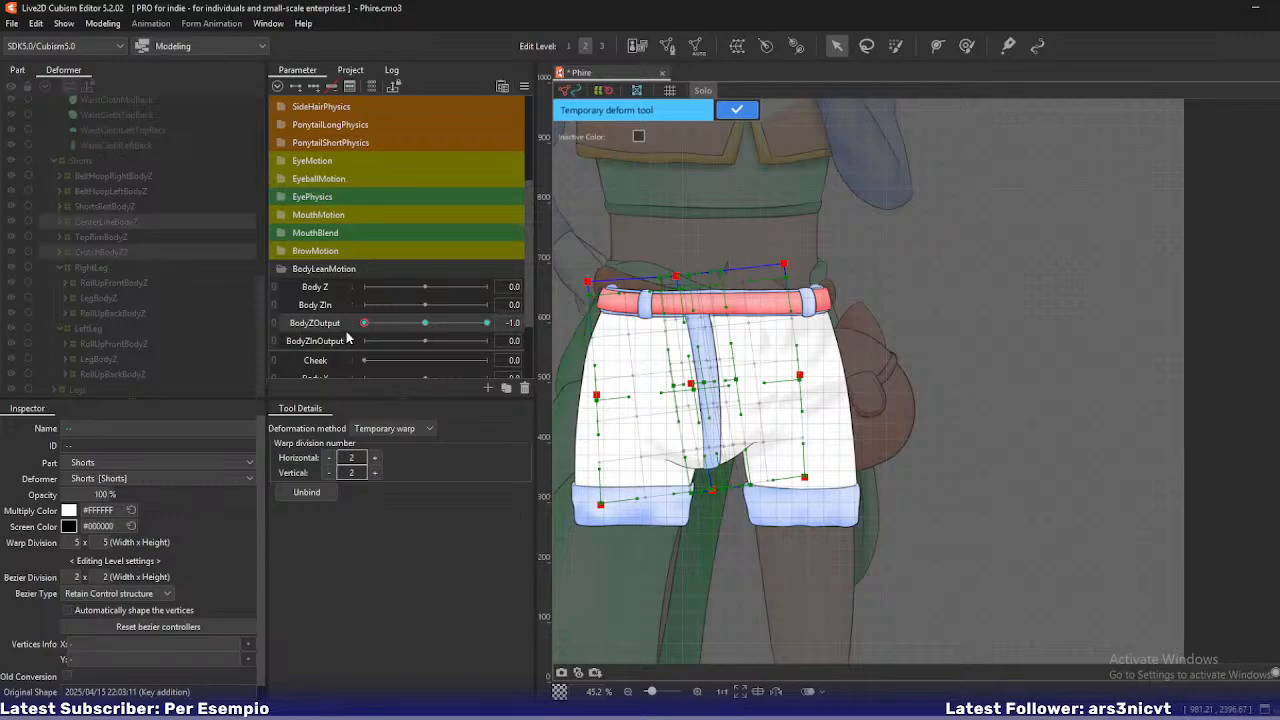
scroll(630, 400, "up", 3)
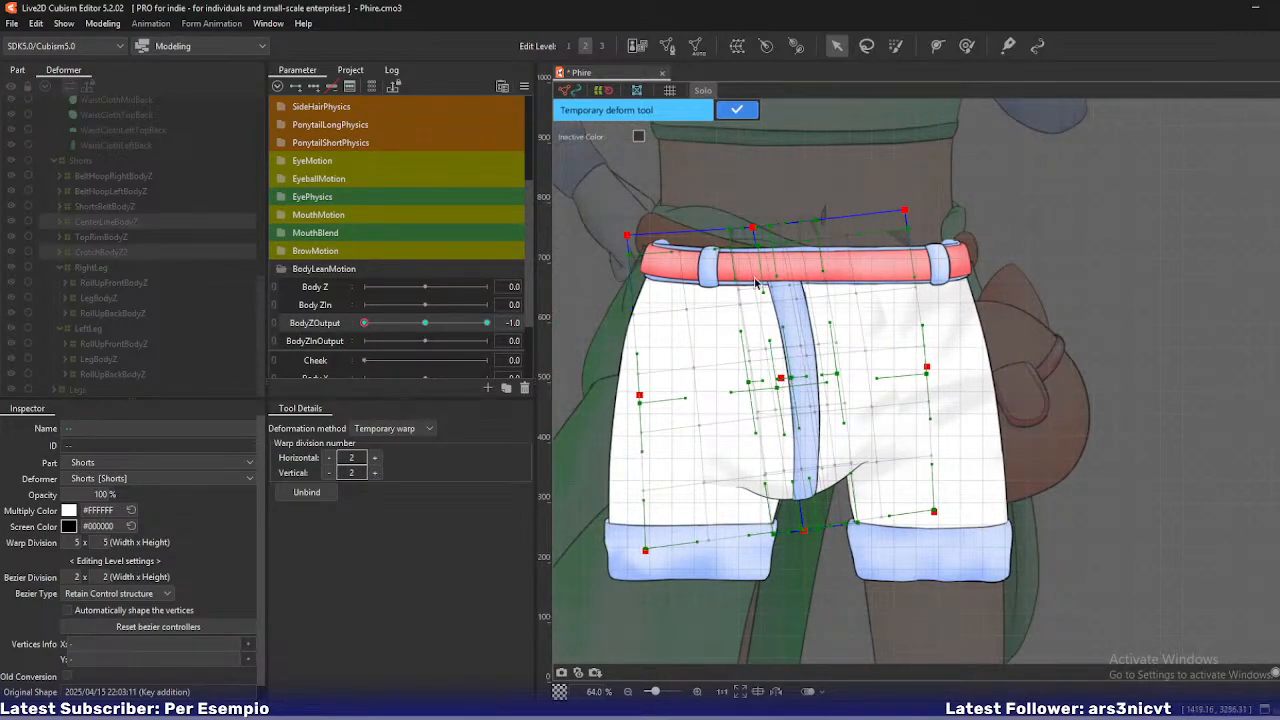
left_click_drag(753, 227, 766, 224)
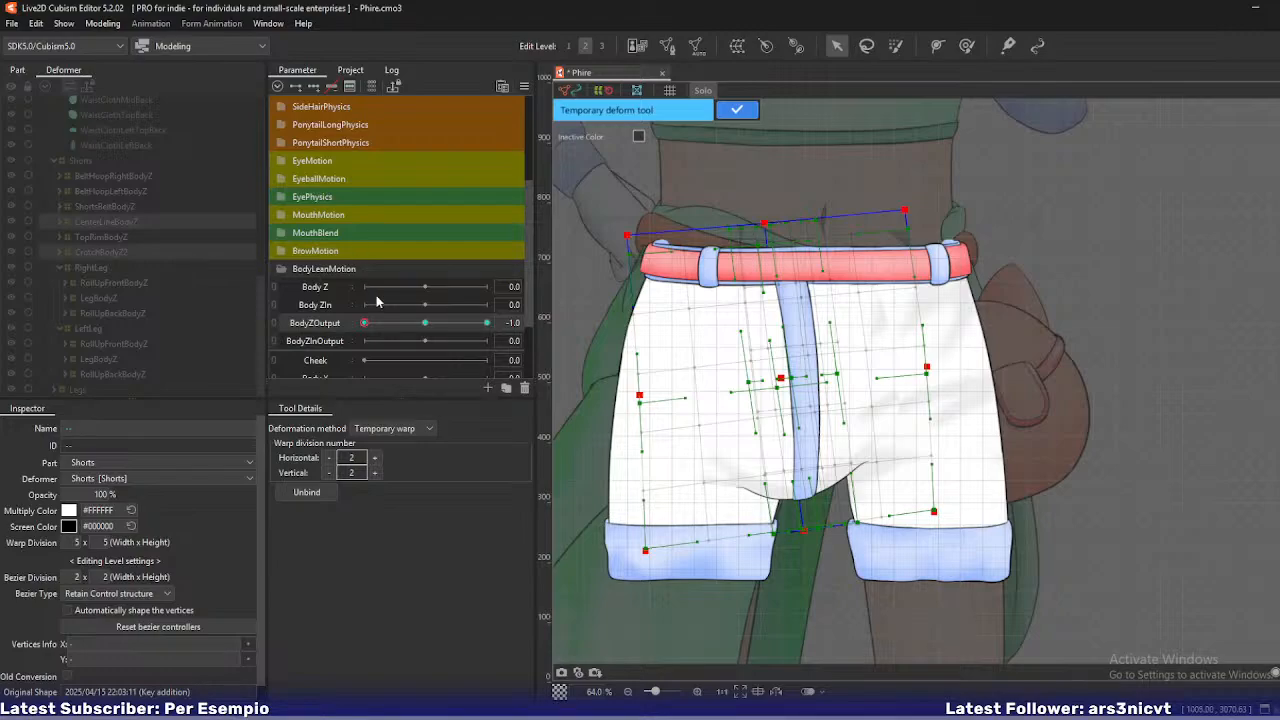
mouse_move(366, 323)
left_mouse_down()
mouse_move(407, 332)
mouse_move(364, 323)
left_mouse_up()
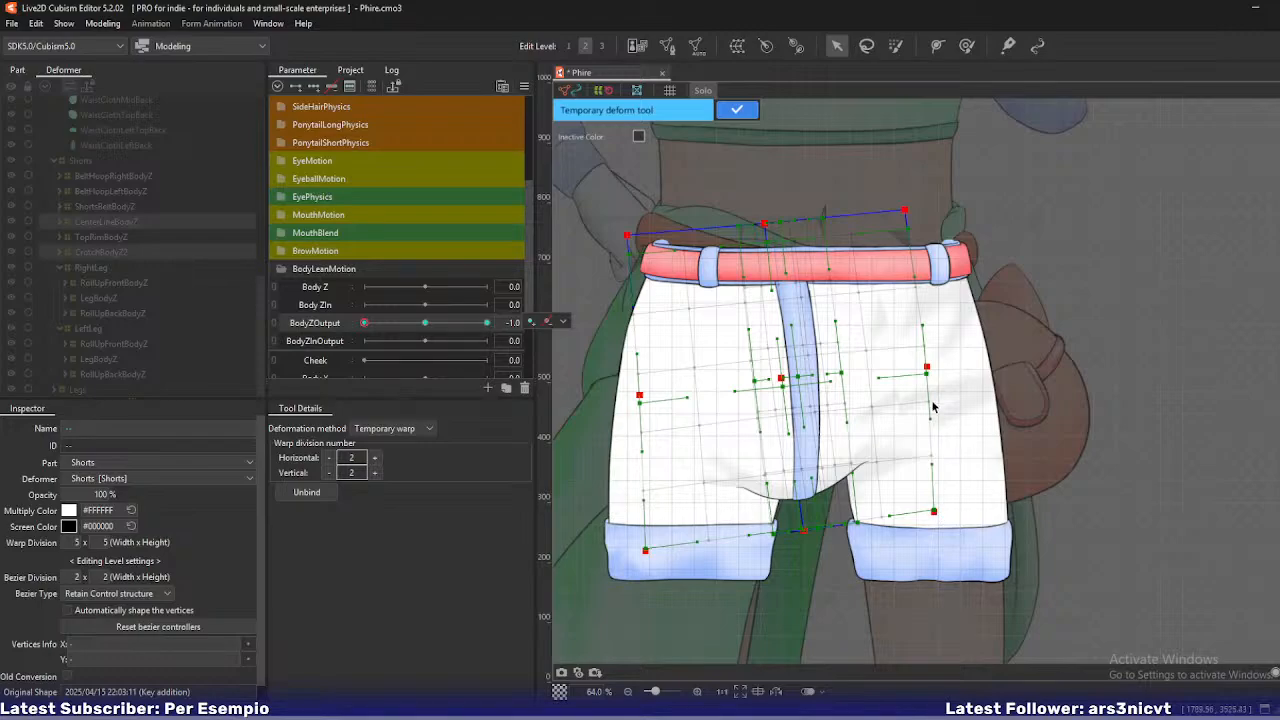
- Shift the warp's right-middle point left, raise its upper-right corner, move its lower-middle point right, and check the motion near BodyZOutput -1.0
left_click_drag(929, 369, 922, 373)
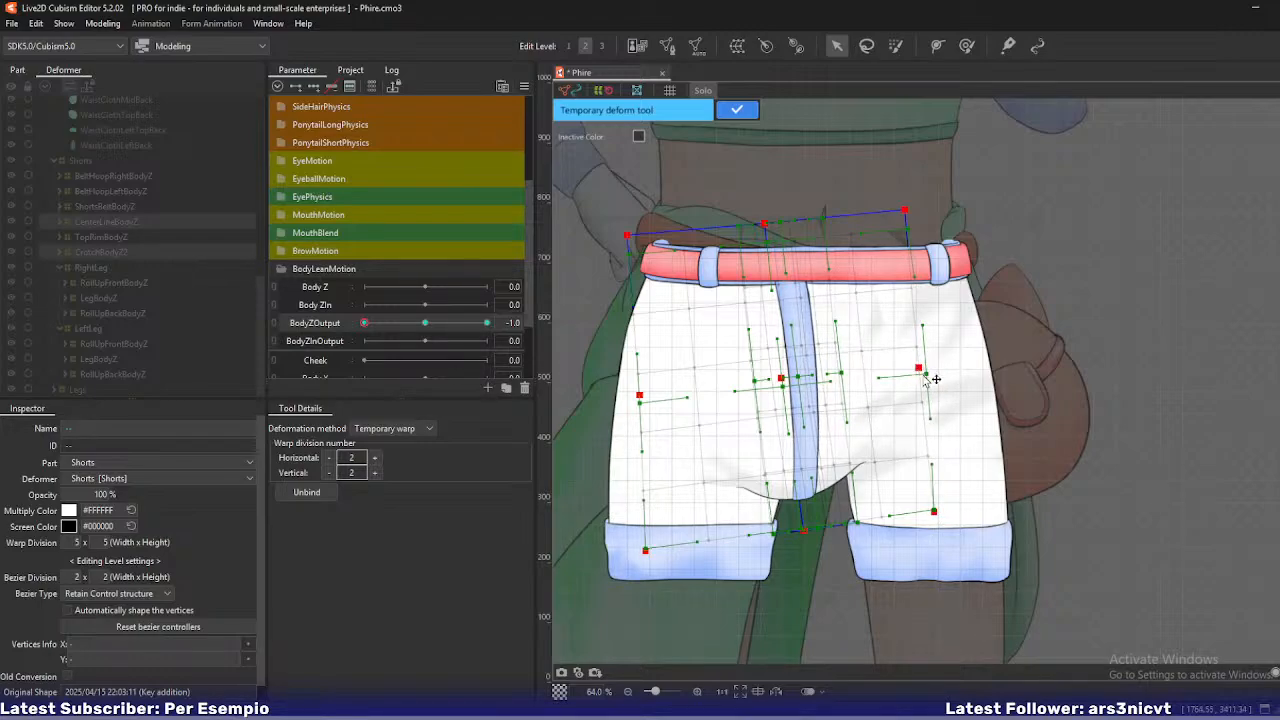
left_click_drag(905, 210, 905, 205)
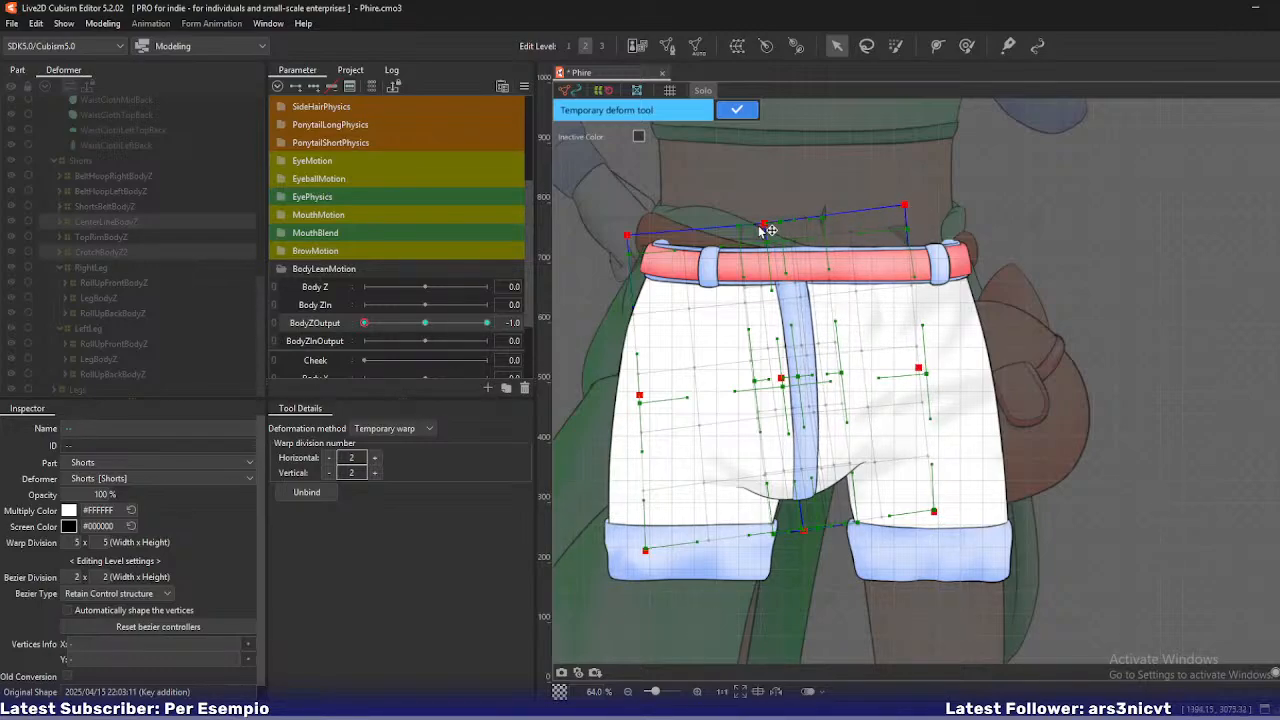
left_click_drag(781, 380, 795, 385)
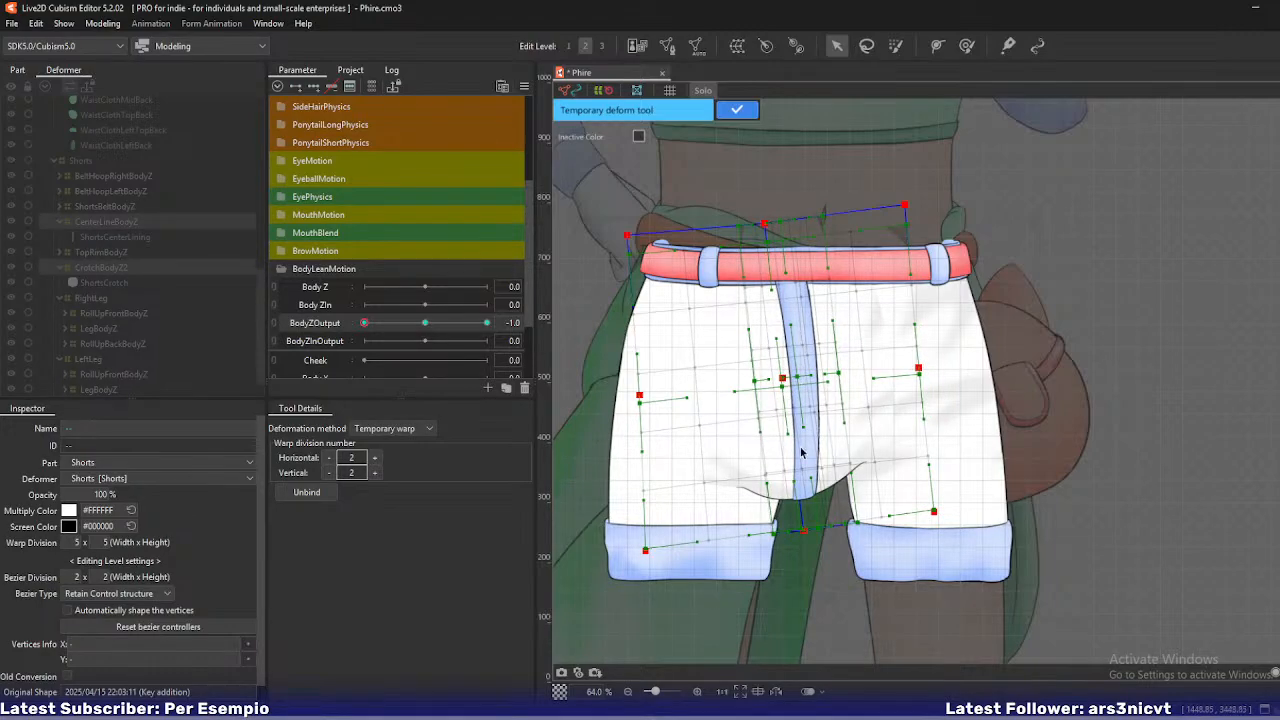
left_click_drag(805, 531, 812, 531)
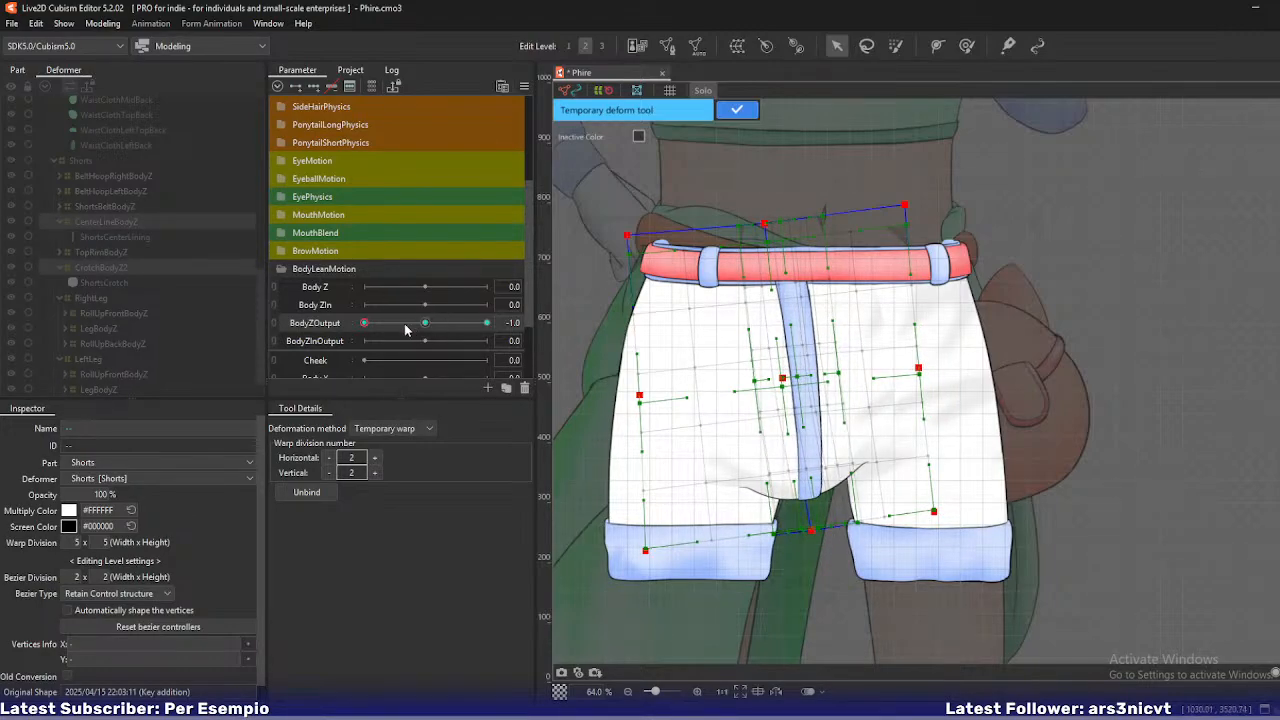
mouse_move(368, 323)
left_mouse_down()
mouse_move(398, 329)
mouse_move(364, 323)
left_mouse_up()
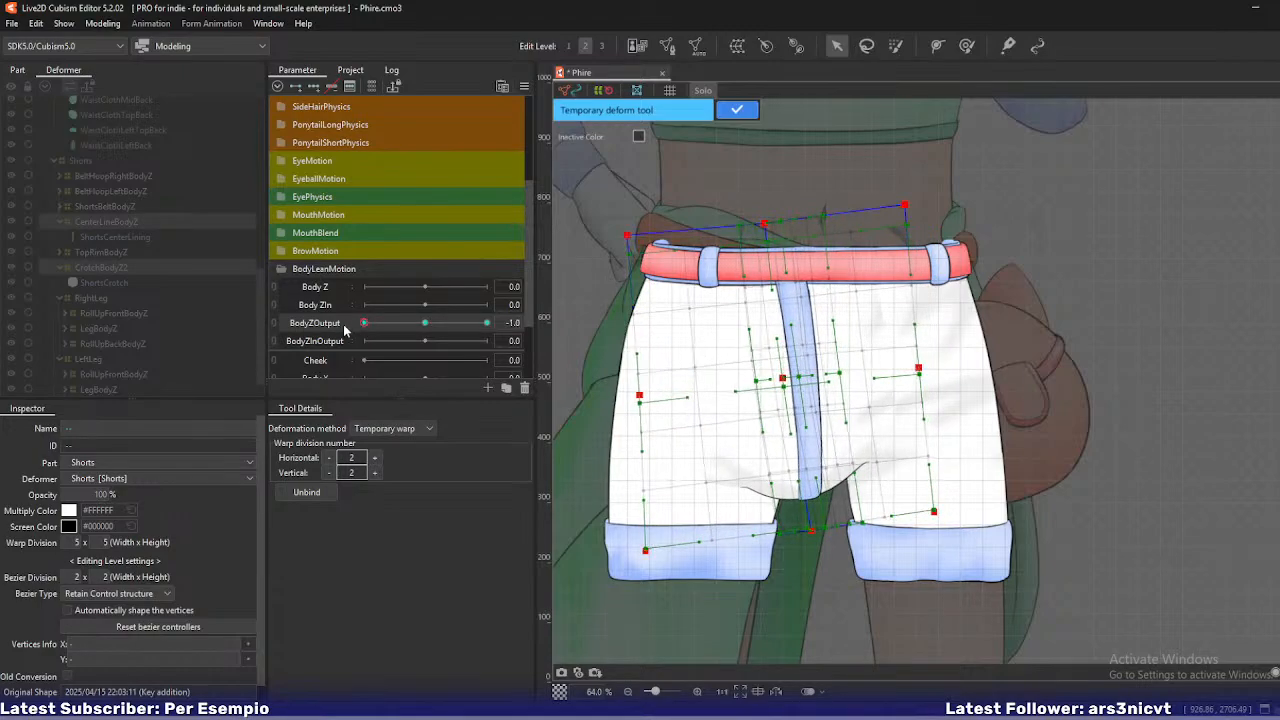
- Move the warp's lower-middle, right-middle and upper-right points further left, and check the result on BodyZOutput
left_click_drag(818, 531, 812, 531)
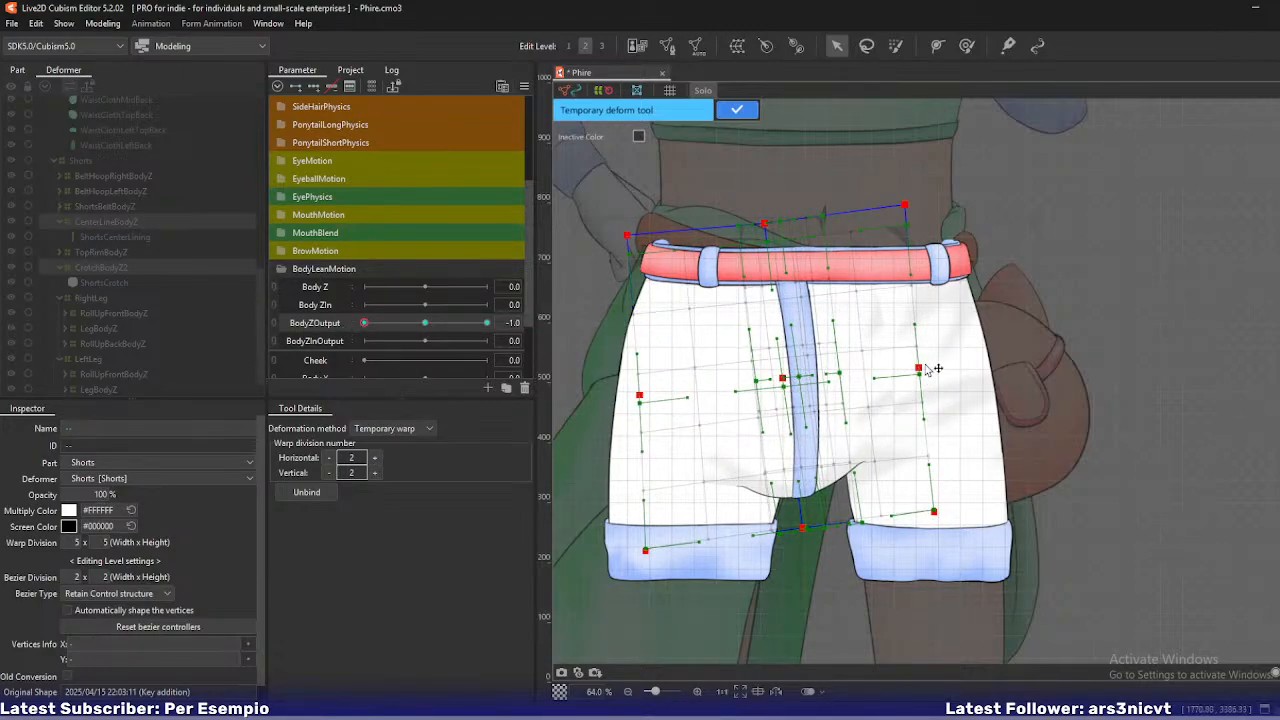
left_click_drag(918, 368, 913, 363)
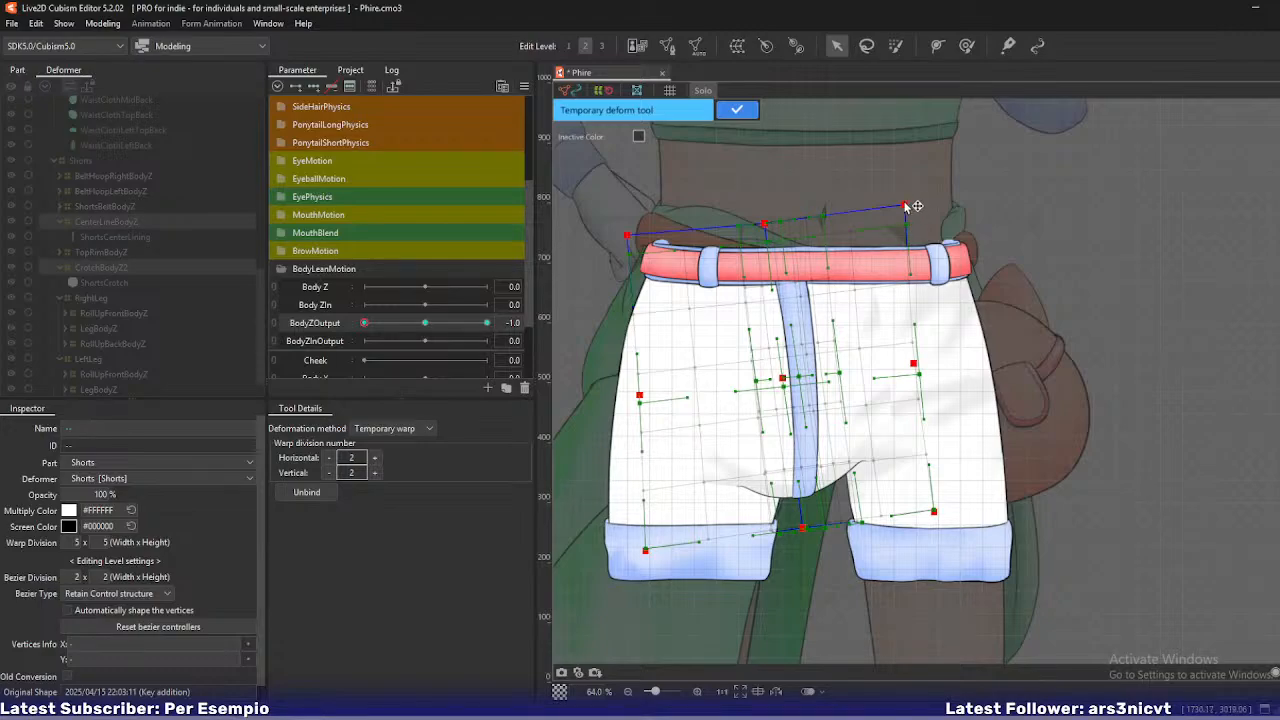
left_click_drag(905, 206, 887, 210)
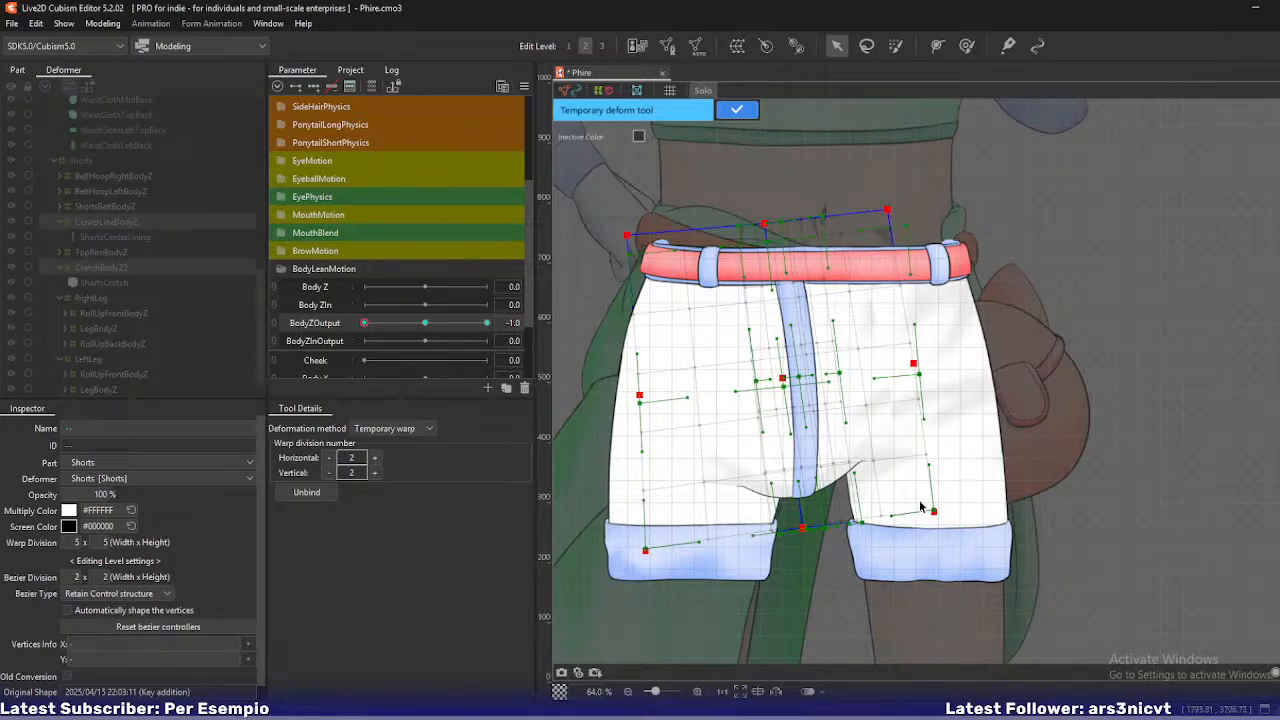
mouse_move(365, 323)
left_mouse_down()
mouse_move(410, 323)
mouse_move(346, 334)
left_mouse_up()
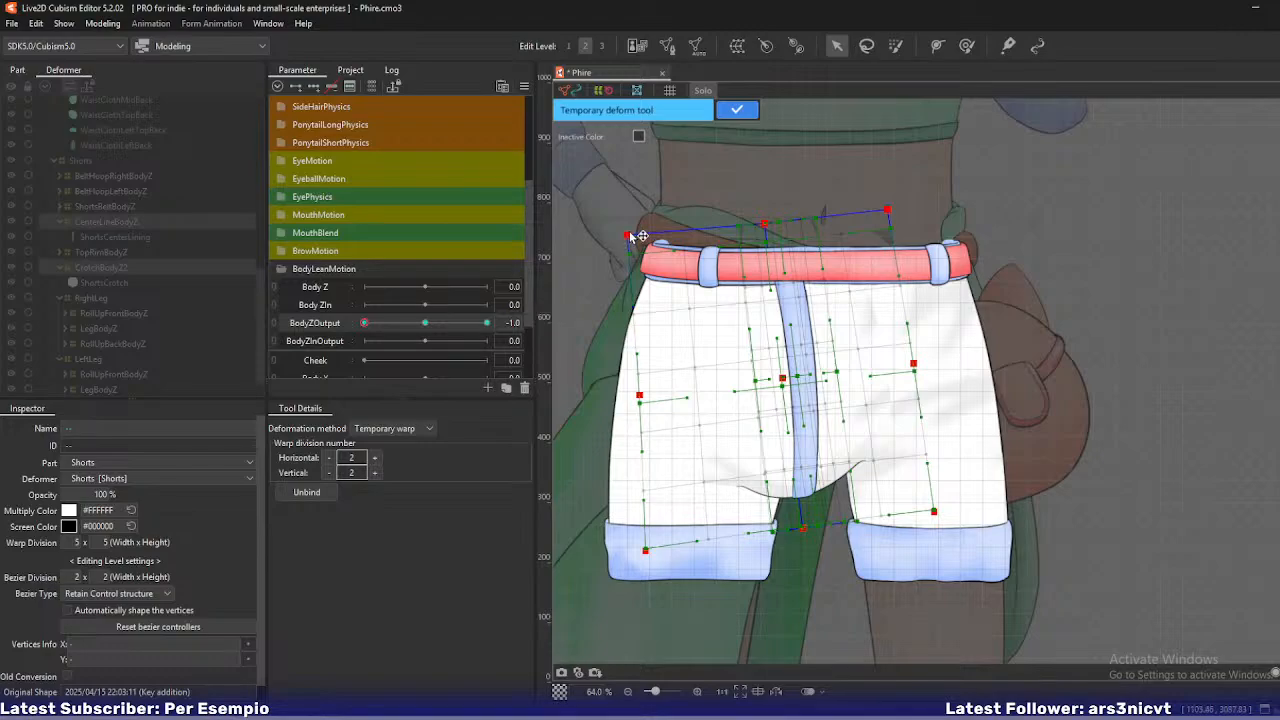
- Move the warp's upper-left and left-middle points slightly outward and down, and check the motion on BodyZOutput
left_click_drag(627, 236, 618, 240)
left_click_drag(631, 400, 630, 402)
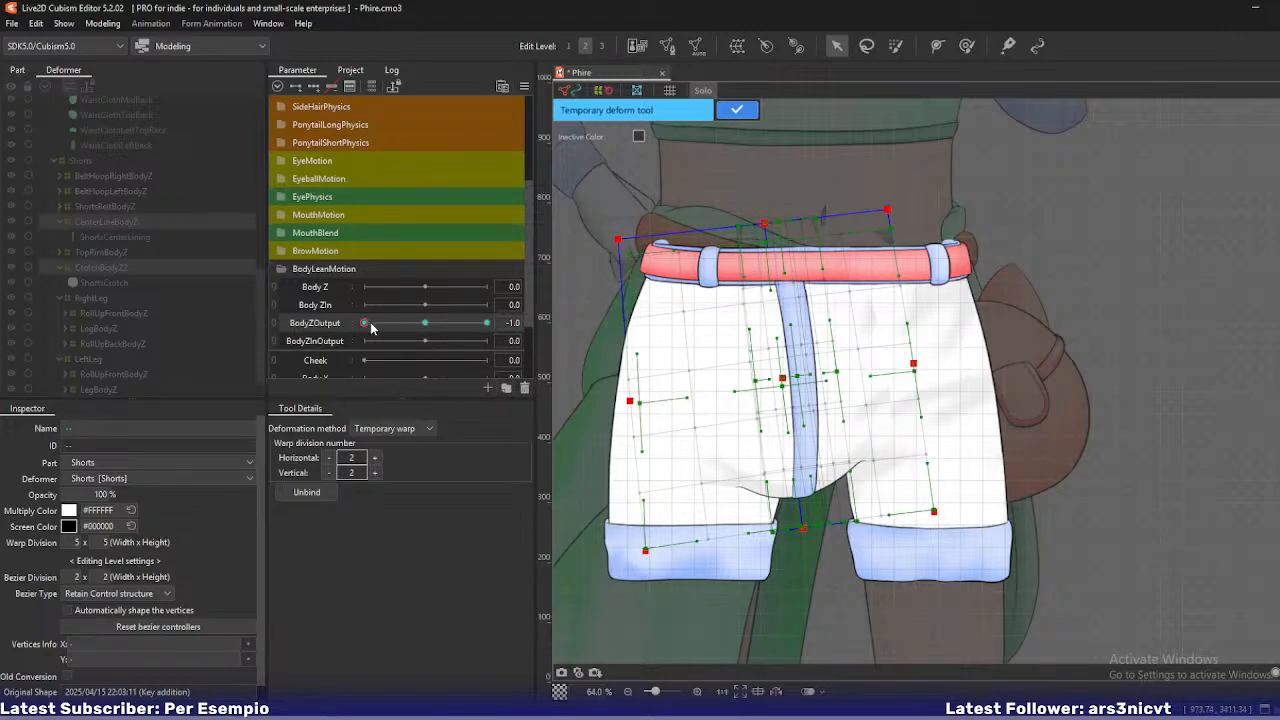
left_click_drag(371, 327, 346, 336)
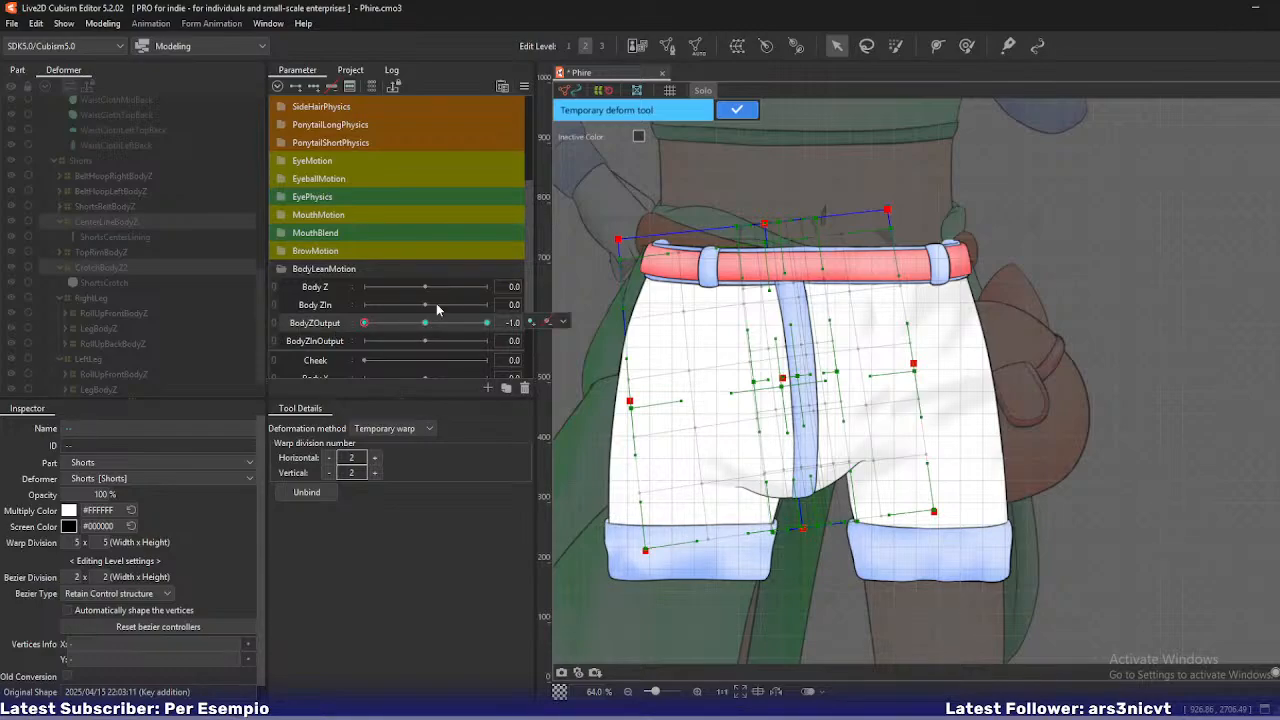
- Apply the temporary warp and shift both deformers slightly down at BodyZOutput -1.0, previewing the lean with the parameter
left_click(737, 110)
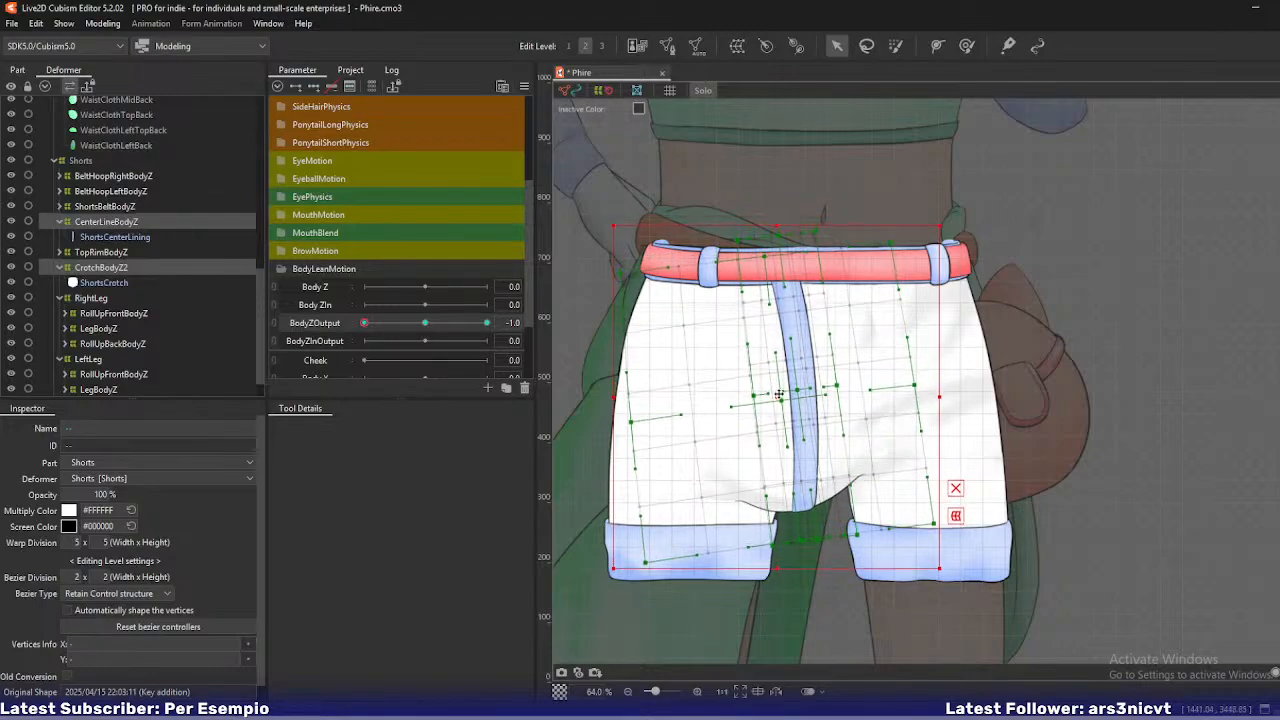
mouse_move(372, 326)
left_mouse_down()
mouse_move(423, 323)
mouse_move(352, 328)
left_mouse_up()
left_click_drag(407, 338, 362, 336)
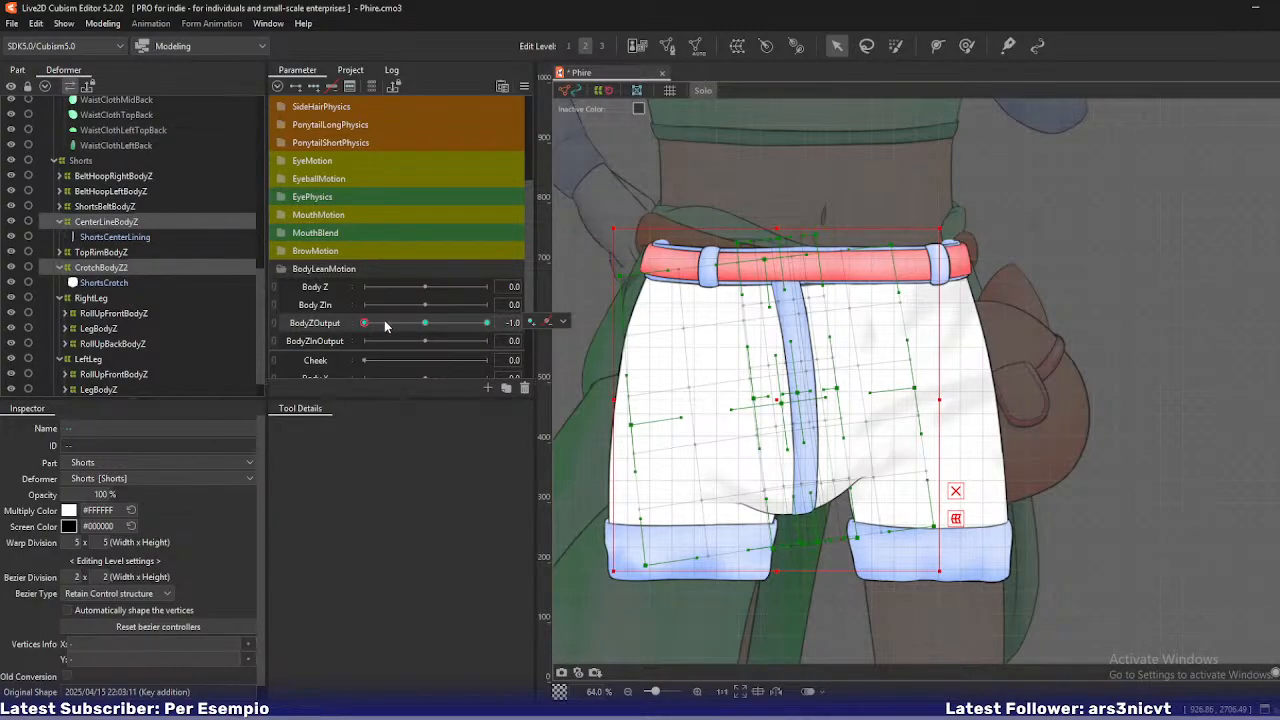
left_click_drag(367, 325, 338, 318)
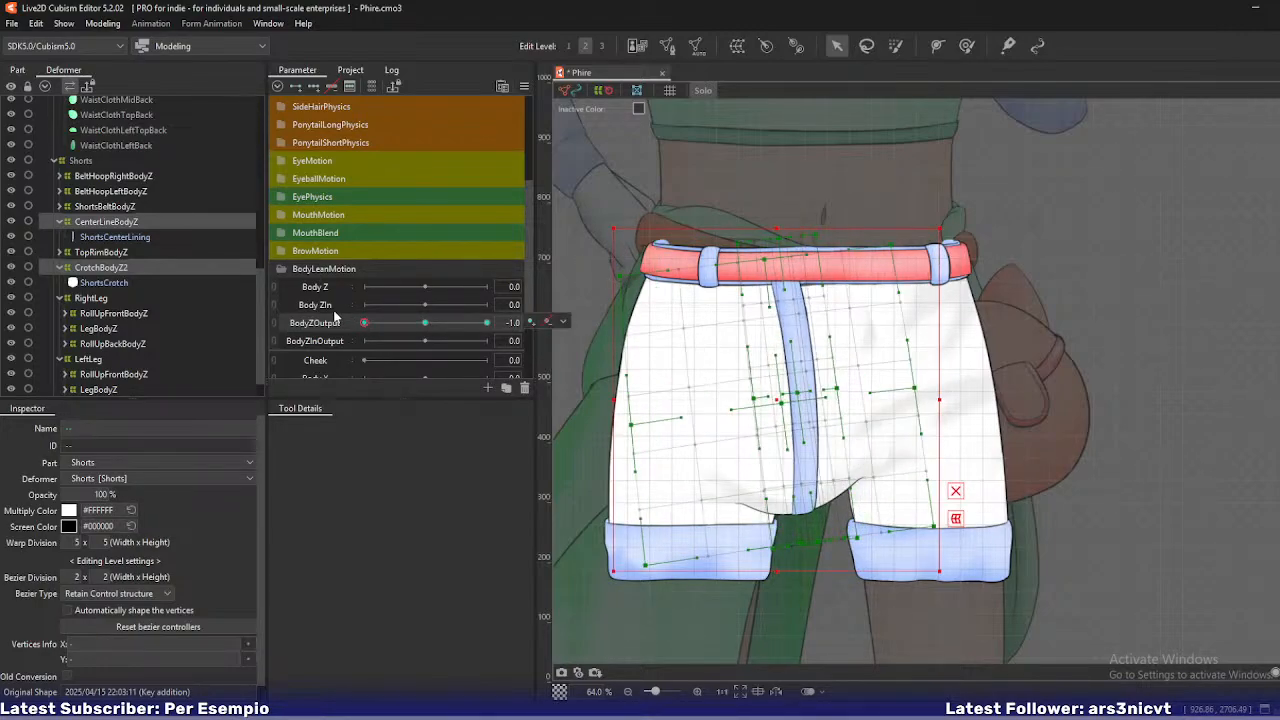
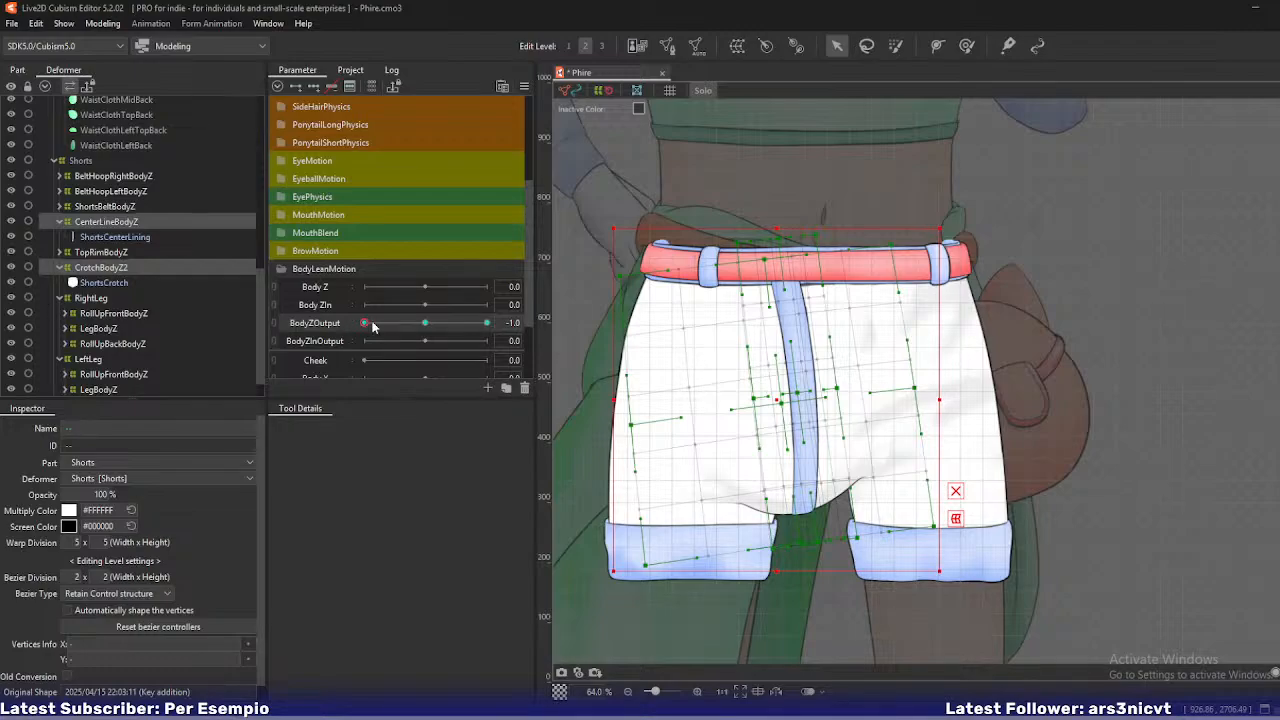
- Review the lean of the shorts' centre line and crotch by scrubbing BodyZOutput around -1.0
mouse_move(368, 323)
left_mouse_down()
mouse_move(408, 327)
mouse_move(362, 324)
left_mouse_up()
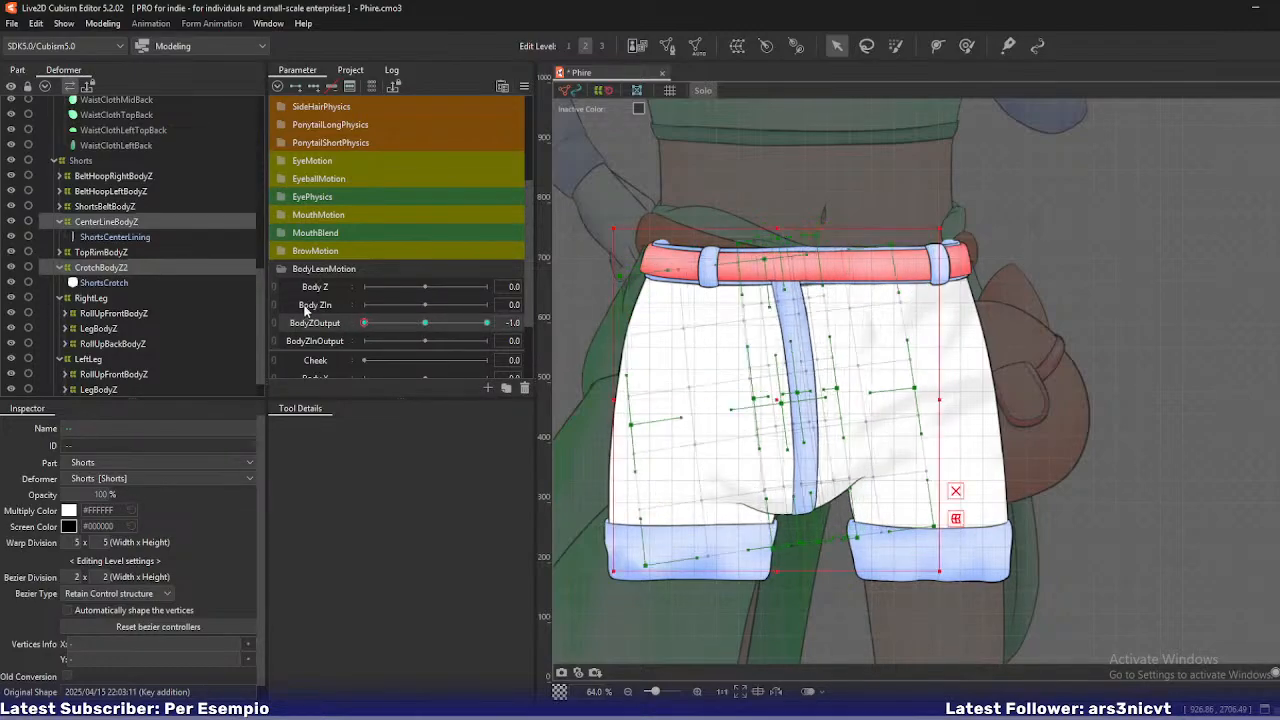
scroll(812, 400, "down", 4)
left_click_drag(812, 400, 764, 357)
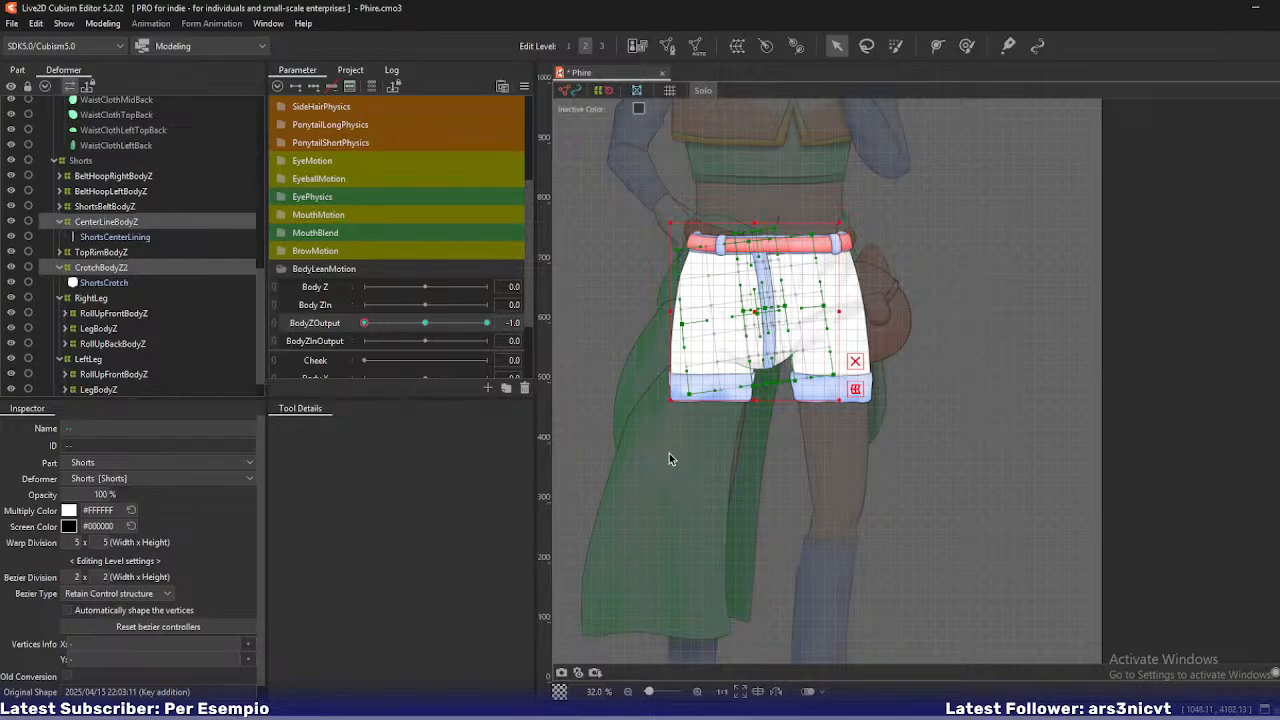
left_click_drag(365, 324, 325, 333)
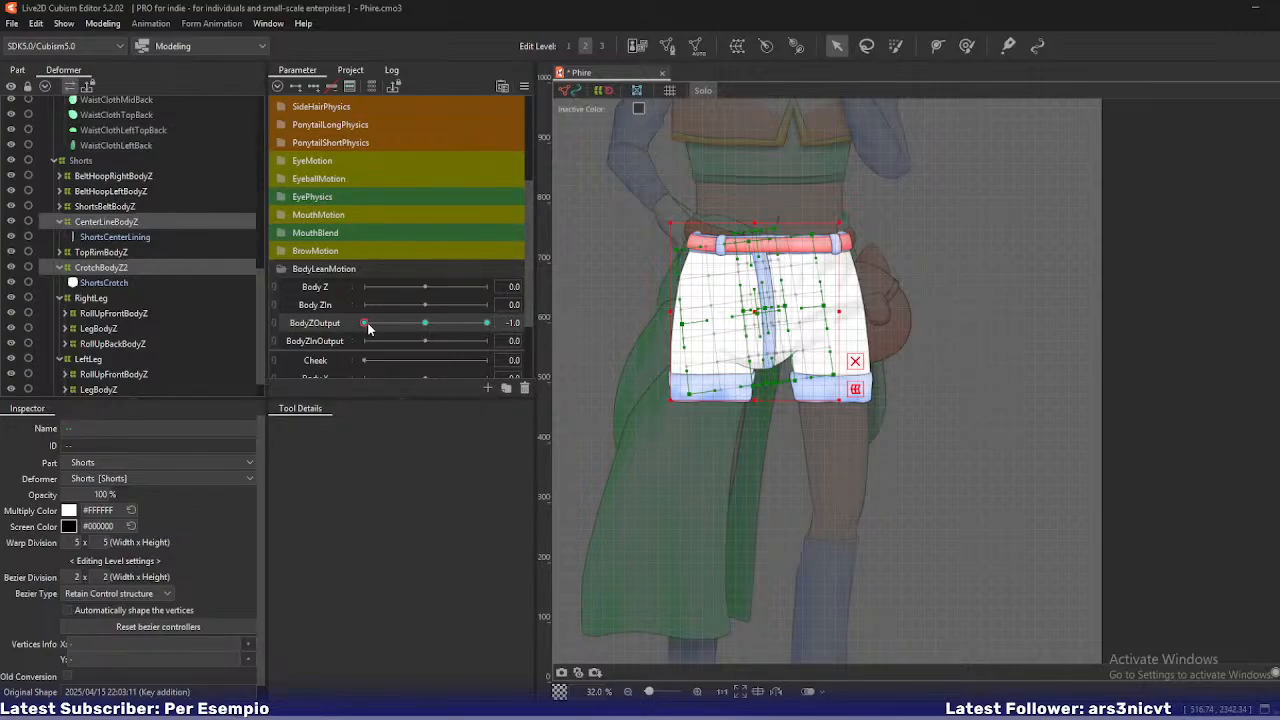
mouse_move(365, 323)
left_mouse_down()
mouse_move(379, 326)
mouse_move(365, 325)
left_mouse_up()
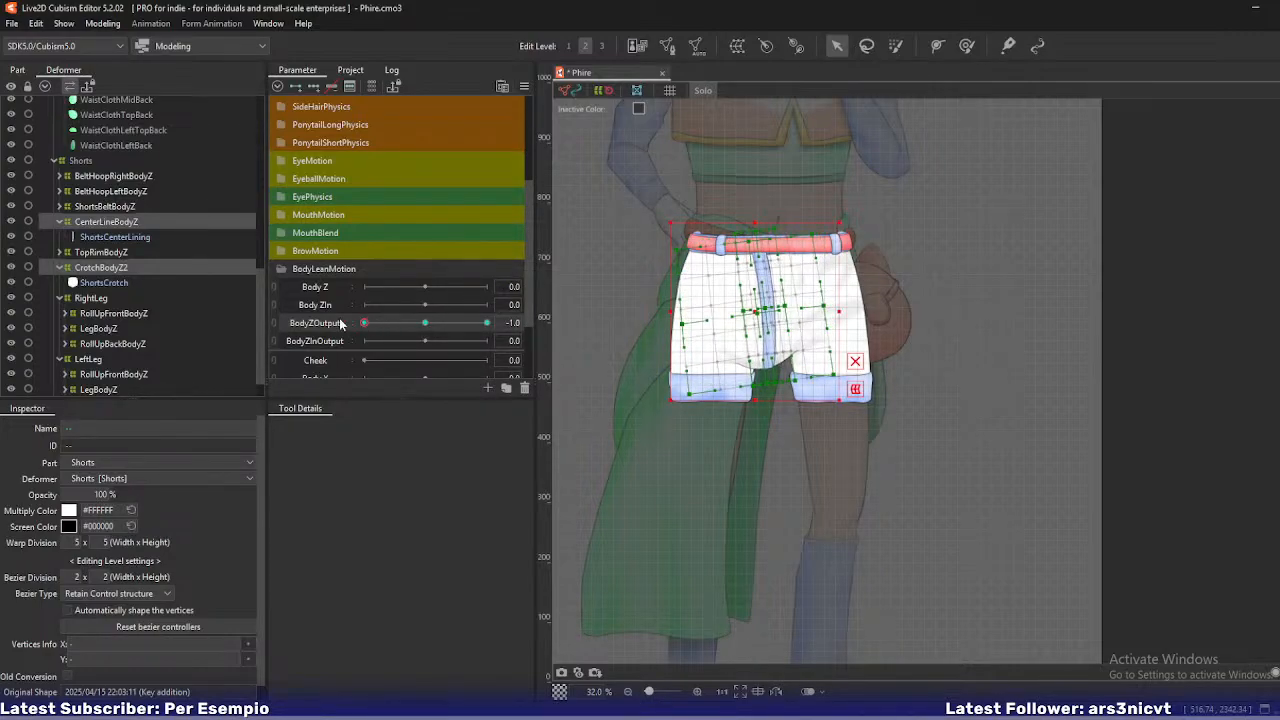
scroll(659, 260, "up", 3)
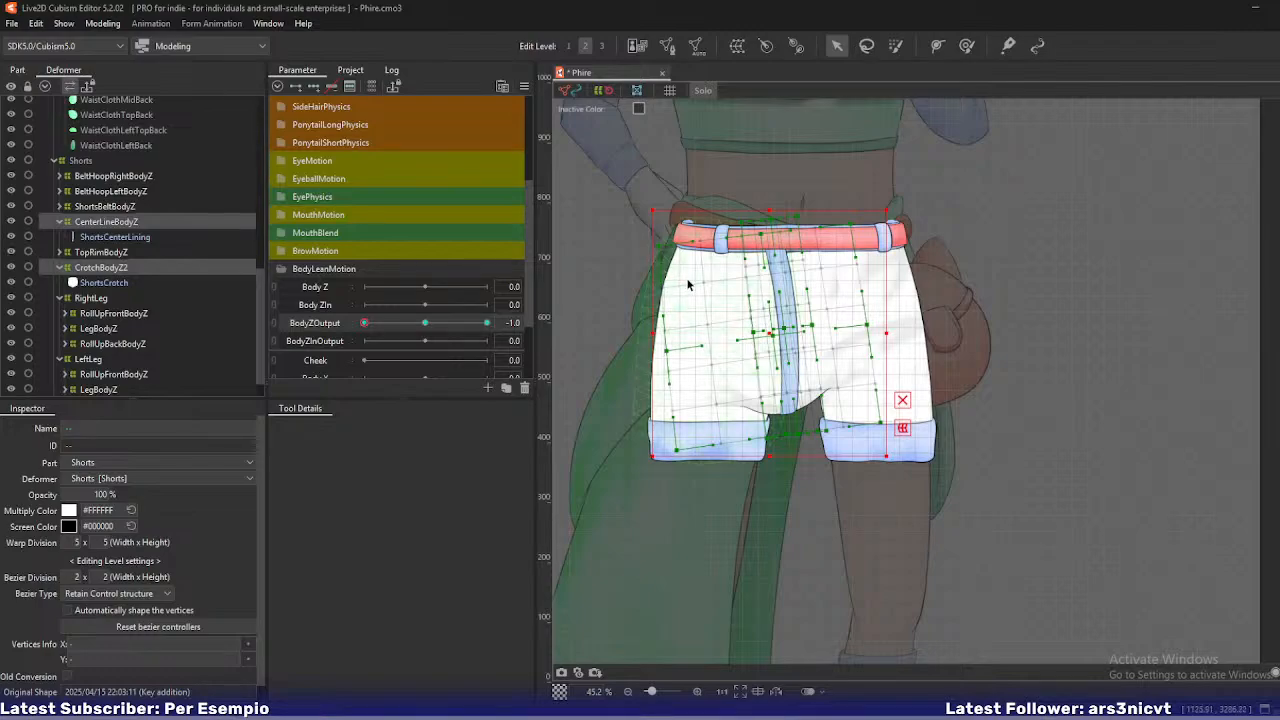
left_click_drag(688, 280, 724, 295)
- Paste the neutral form from BodyZOutput 0.0 onto the -1.0 key for CenterLineBodyZ and CrotchBodyZ2
left_click(425, 323)
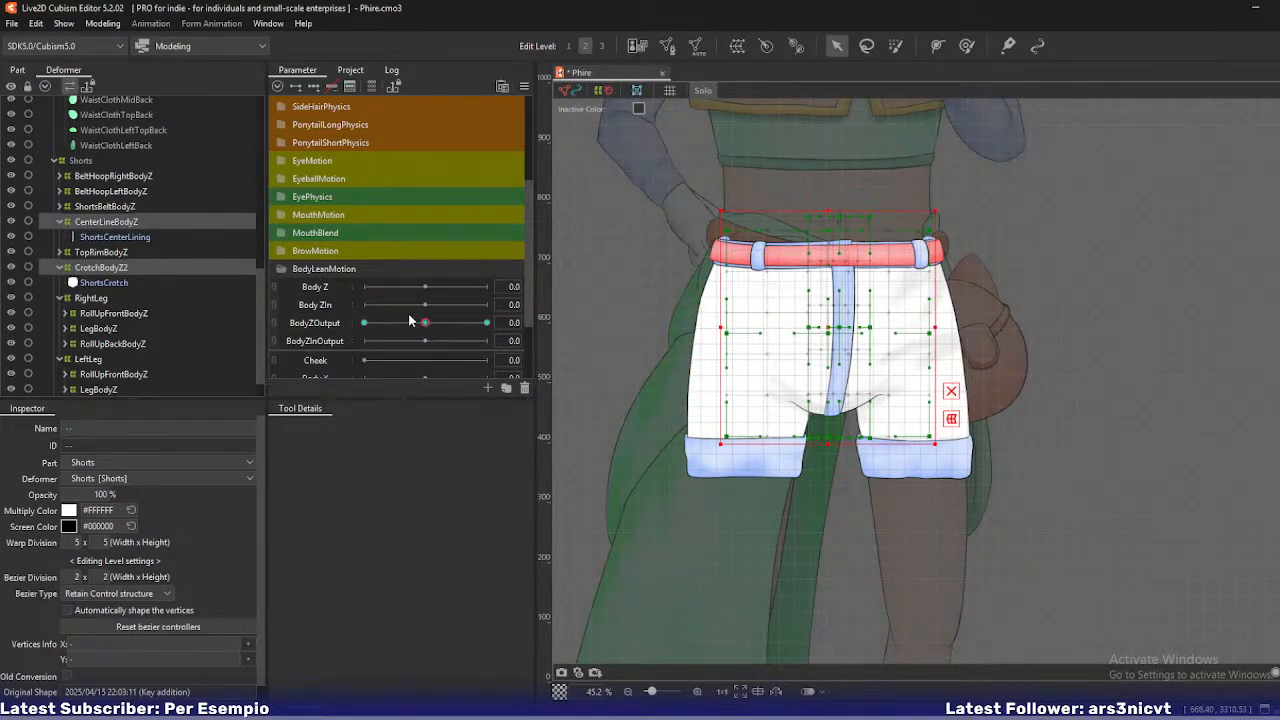
left_click_drag(425, 323, 364, 323)
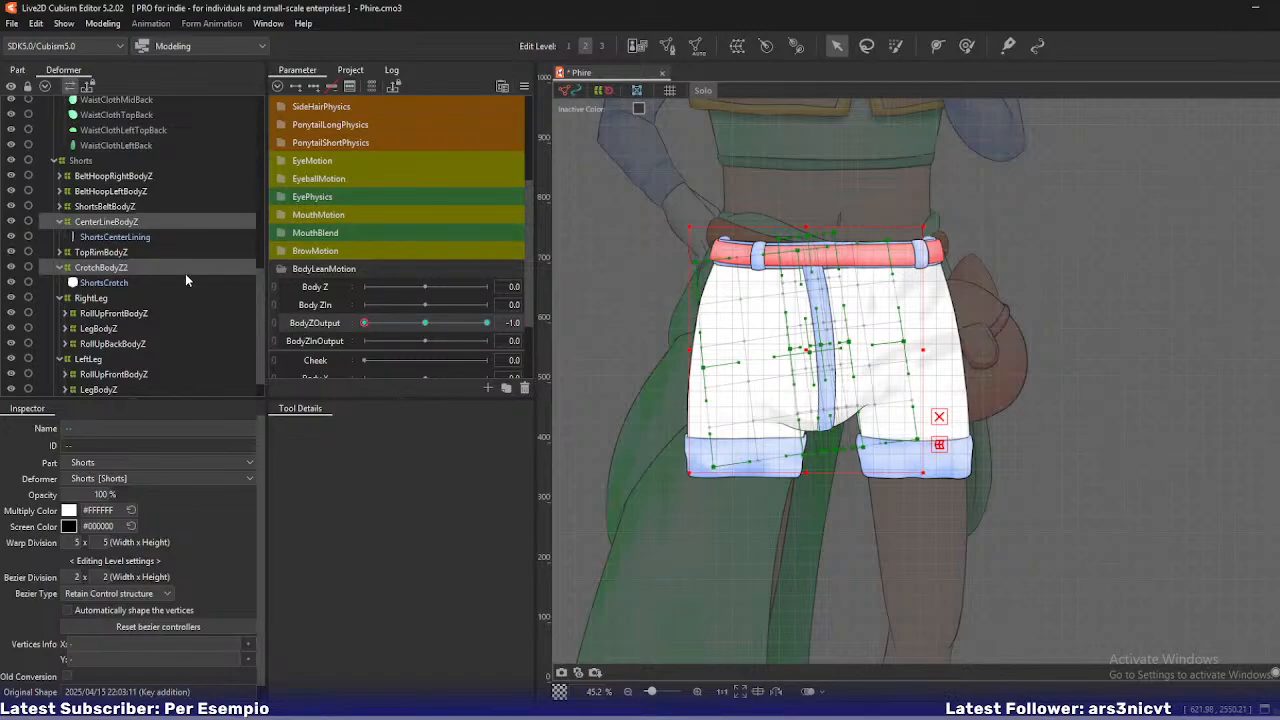
key("ctrl+shift+v")
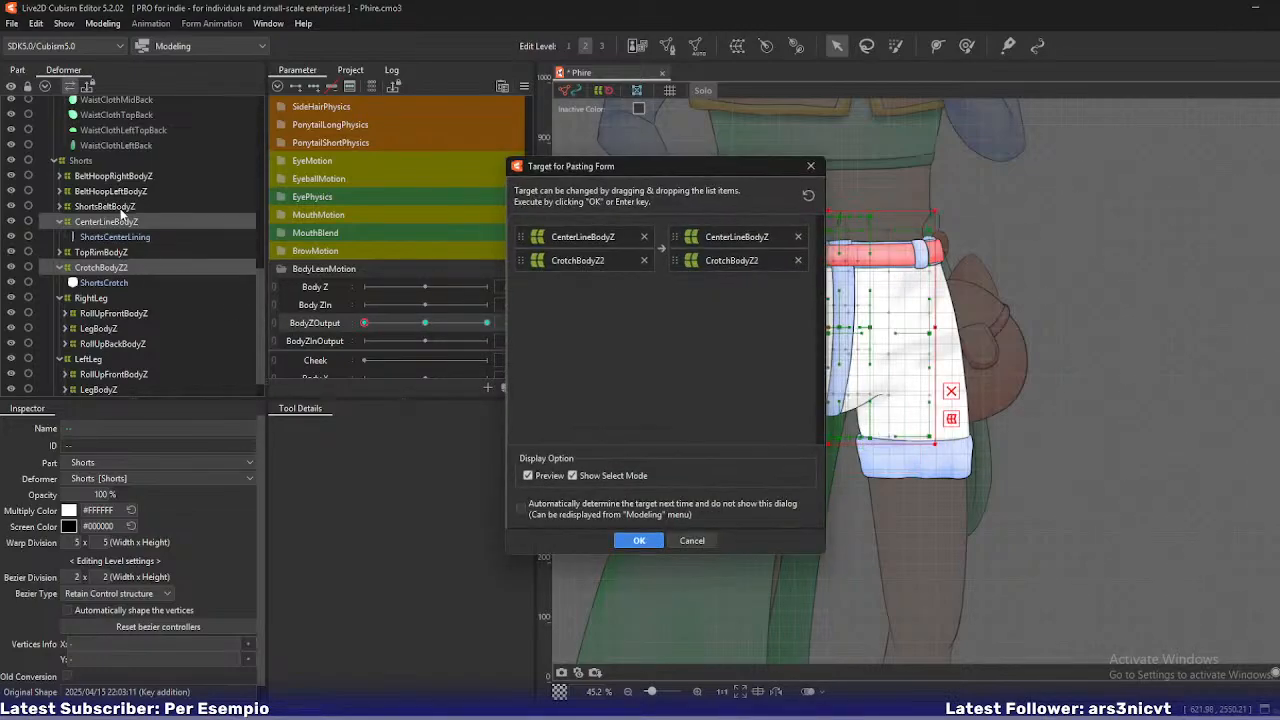
left_click(624, 539)
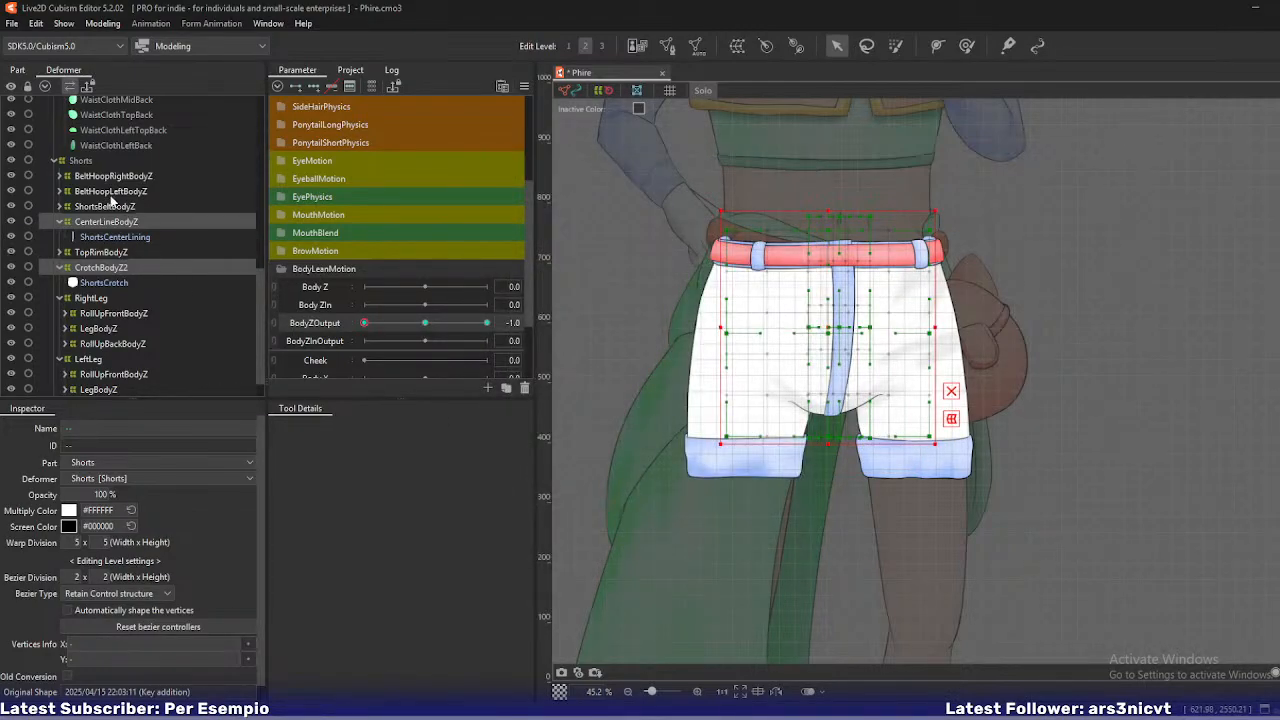
- Add the shorts belt, both belt hoops and top rim BodyZ deformers to the selection and start a temporary warp deformation
left_click(121, 206, "ctrl")
left_click(121, 193, "ctrl")
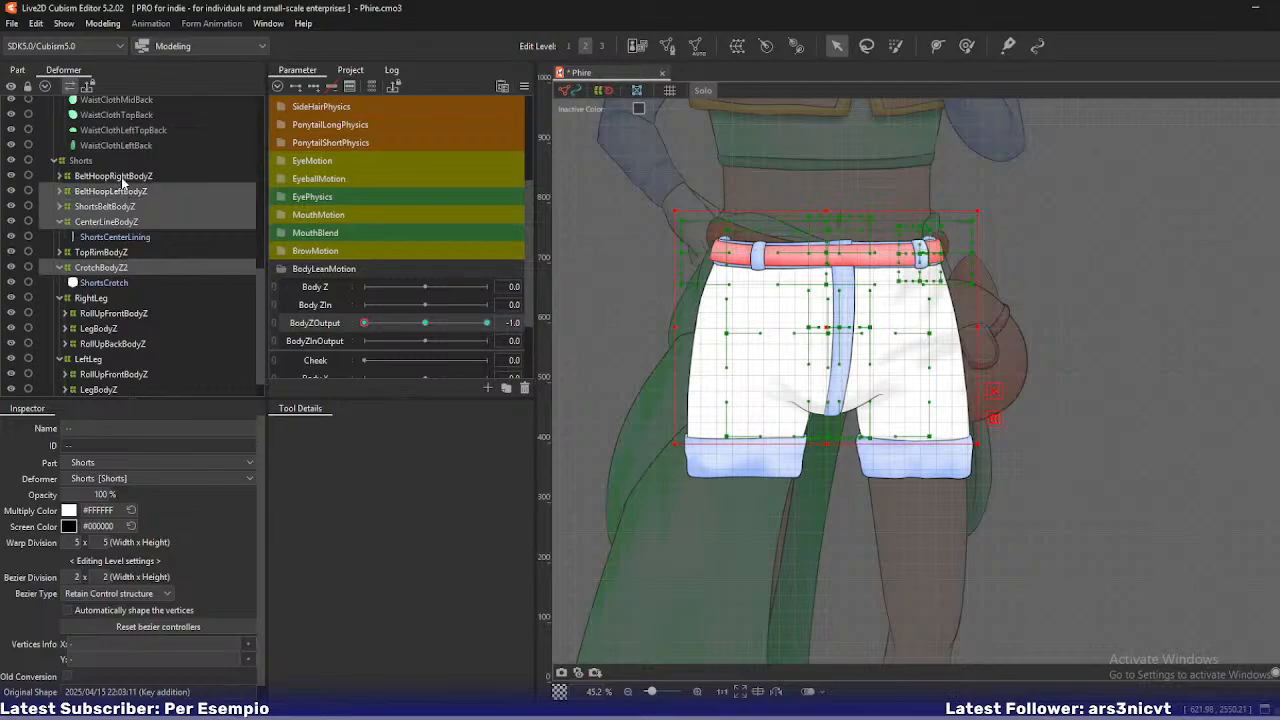
left_click(122, 179, "ctrl")
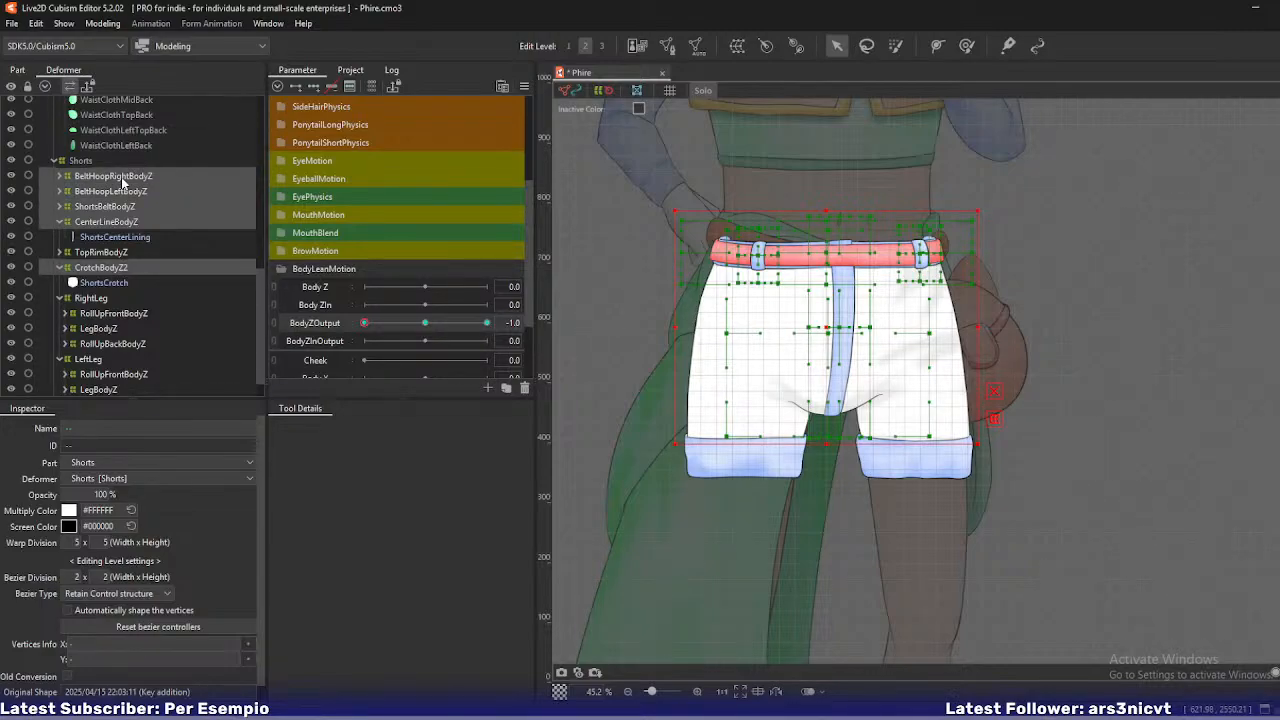
scroll(157, 295, "down", 1)
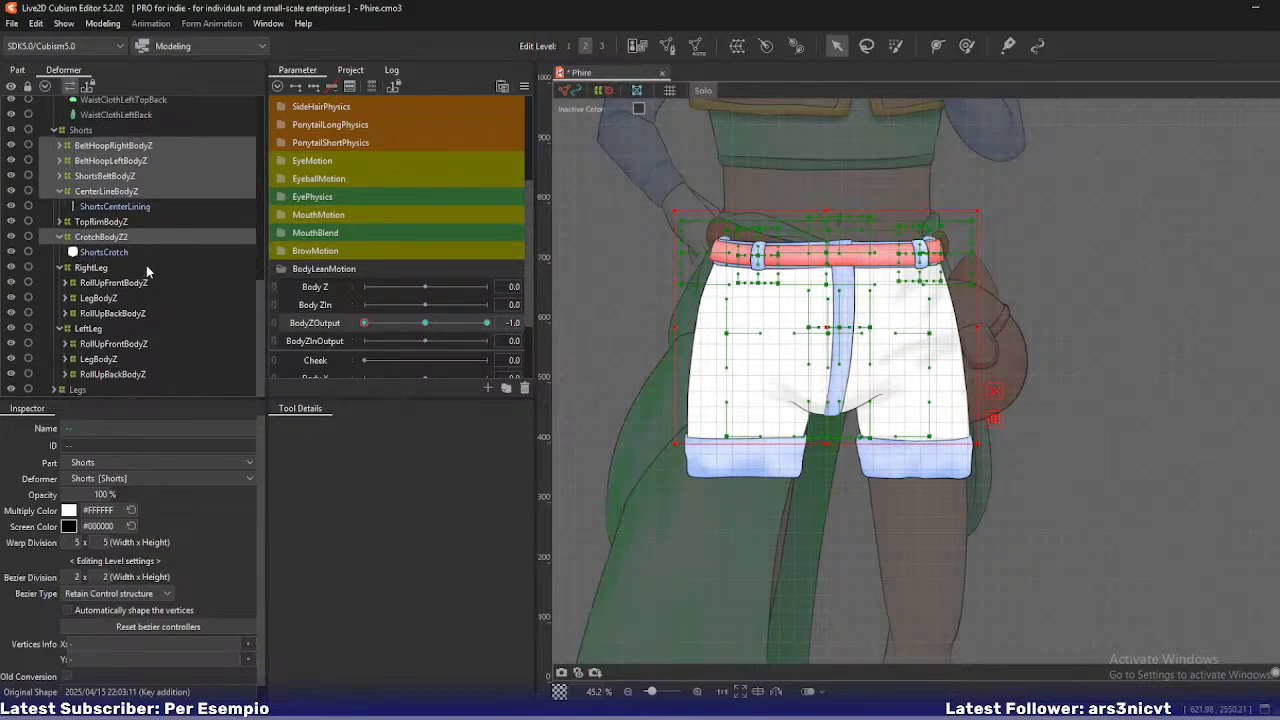
left_click(116, 222, "ctrl")
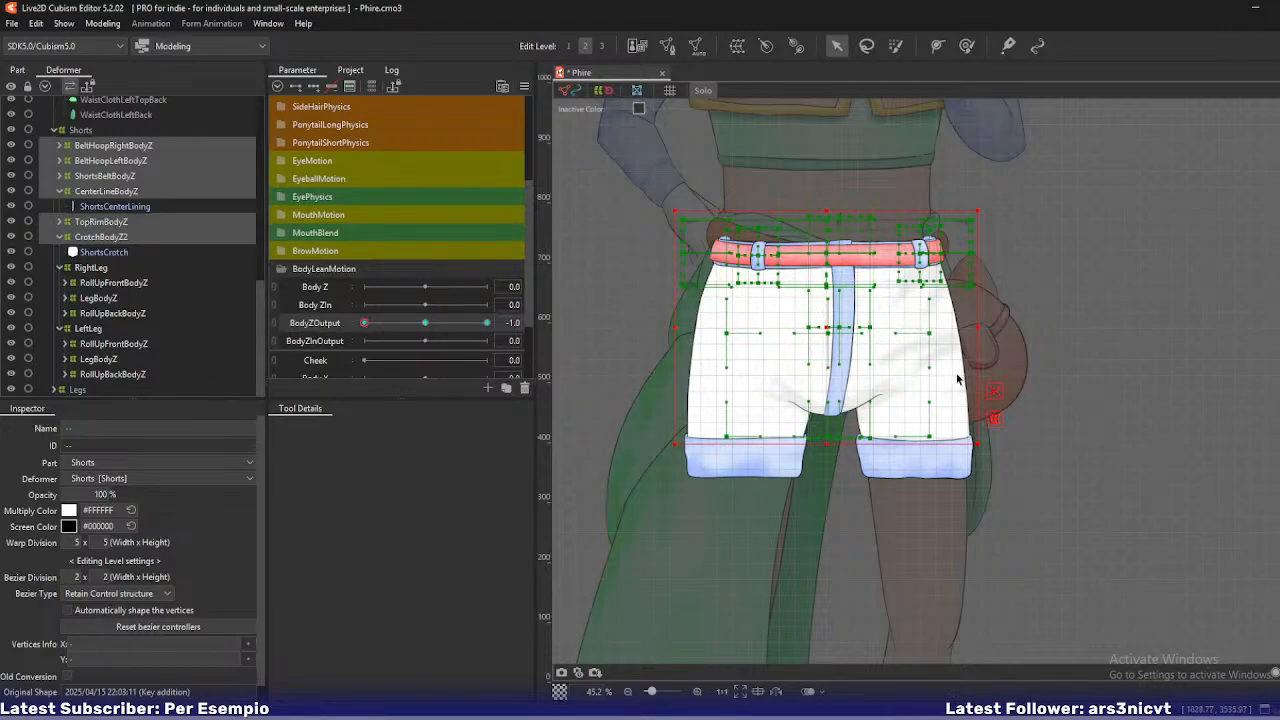
left_click(994, 419)
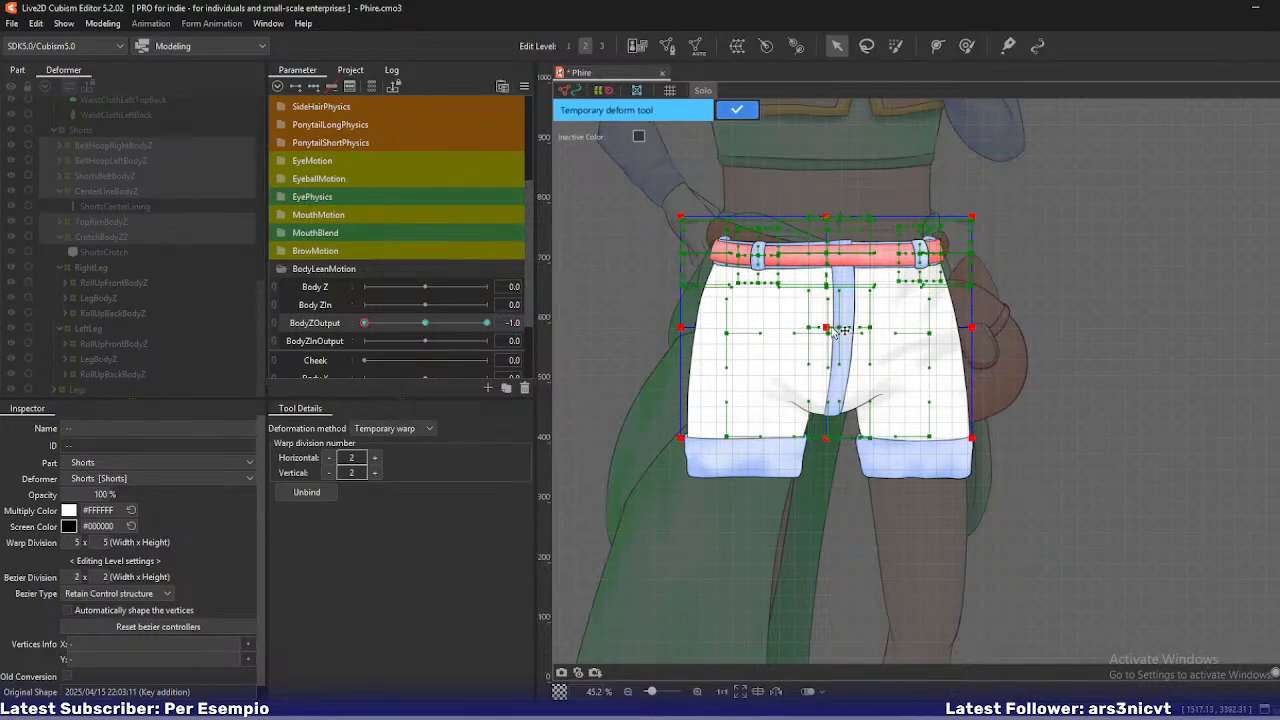
- Lean the waist by shifting the temporary warp's centre and upper points leftward and lowering its left side
left_click_drag(826, 329, 804, 338)
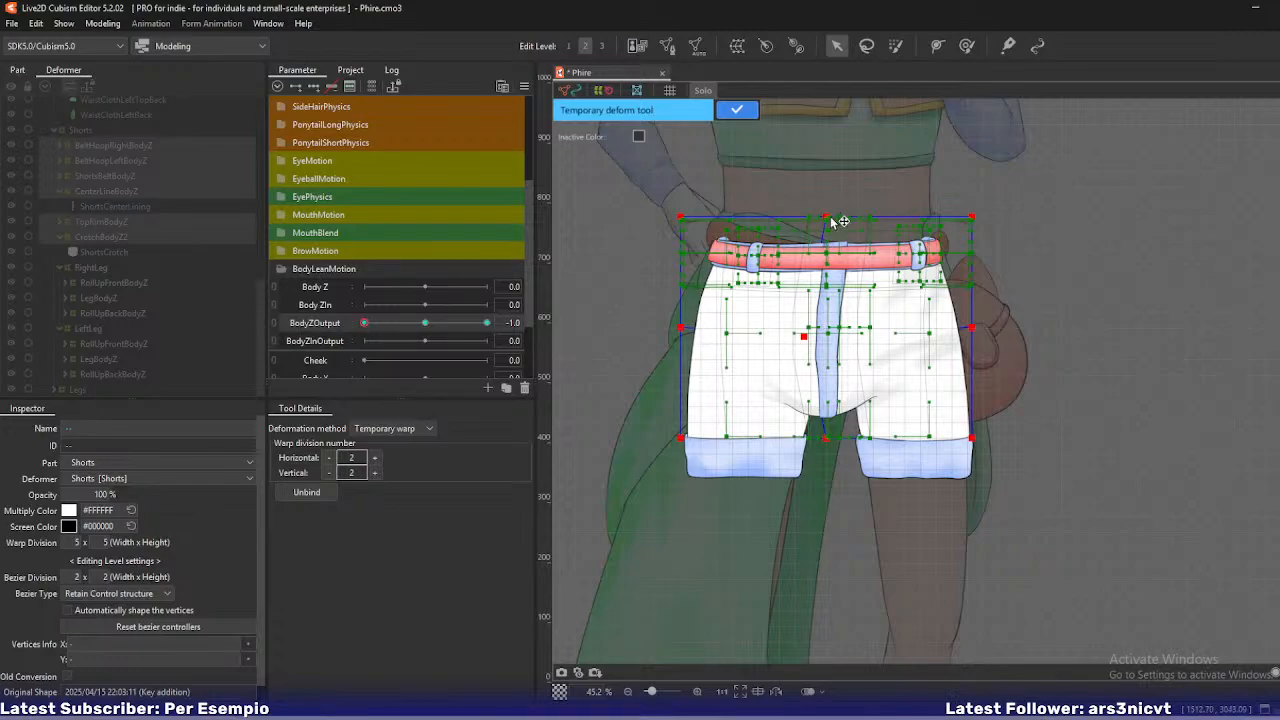
left_click_drag(828, 217, 805, 226)
left_click_drag(680, 327, 677, 352)
left_click_drag(681, 217, 665, 228)
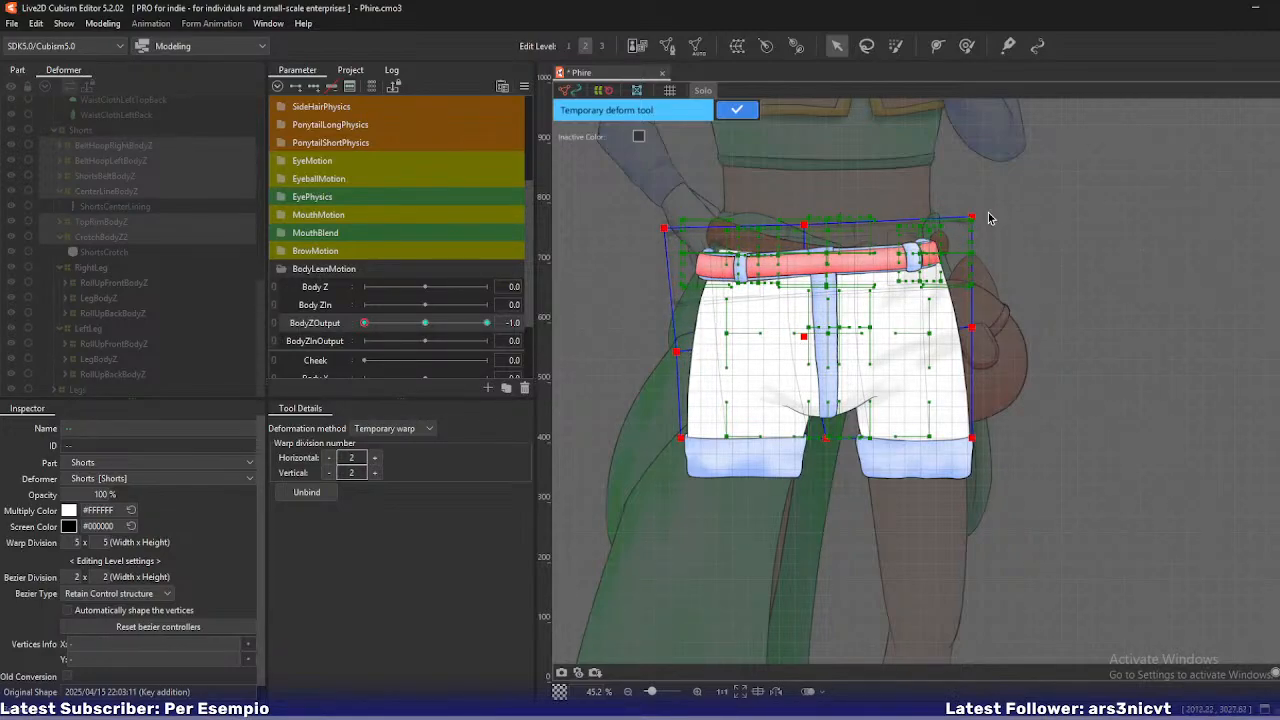
left_click_drag(968, 217, 945, 215)
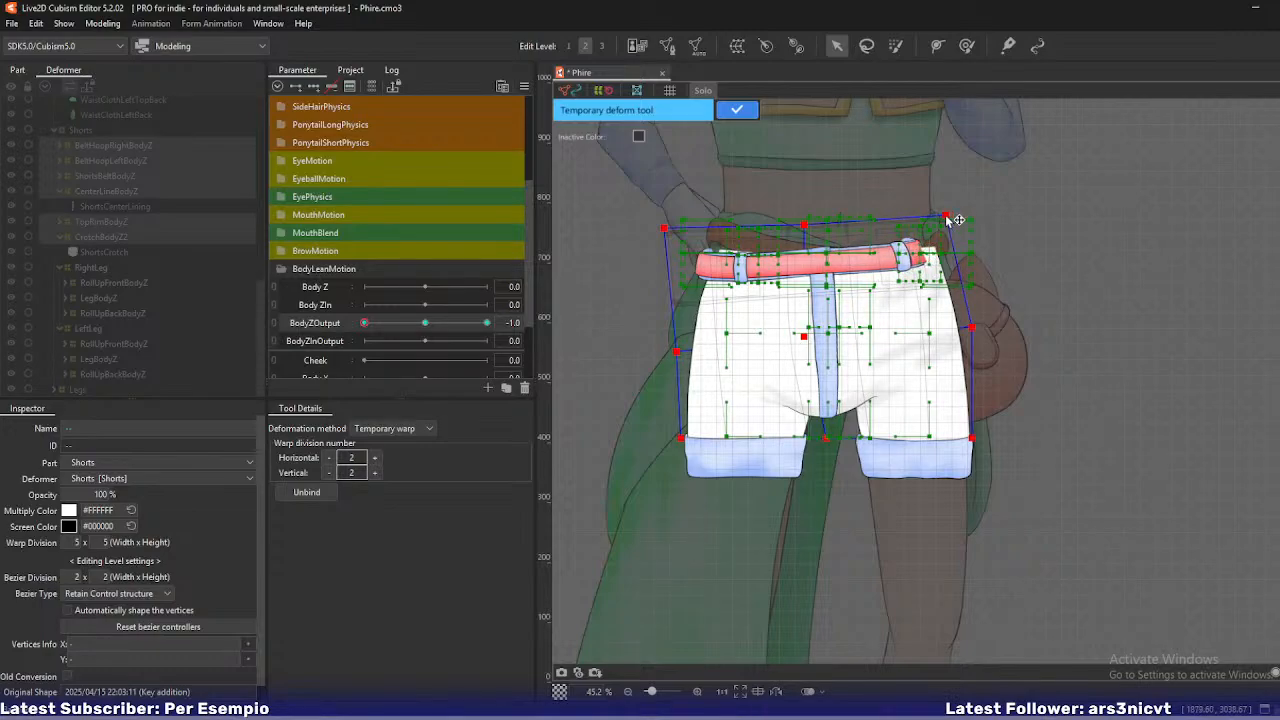
left_click_drag(817, 231, 806, 229)
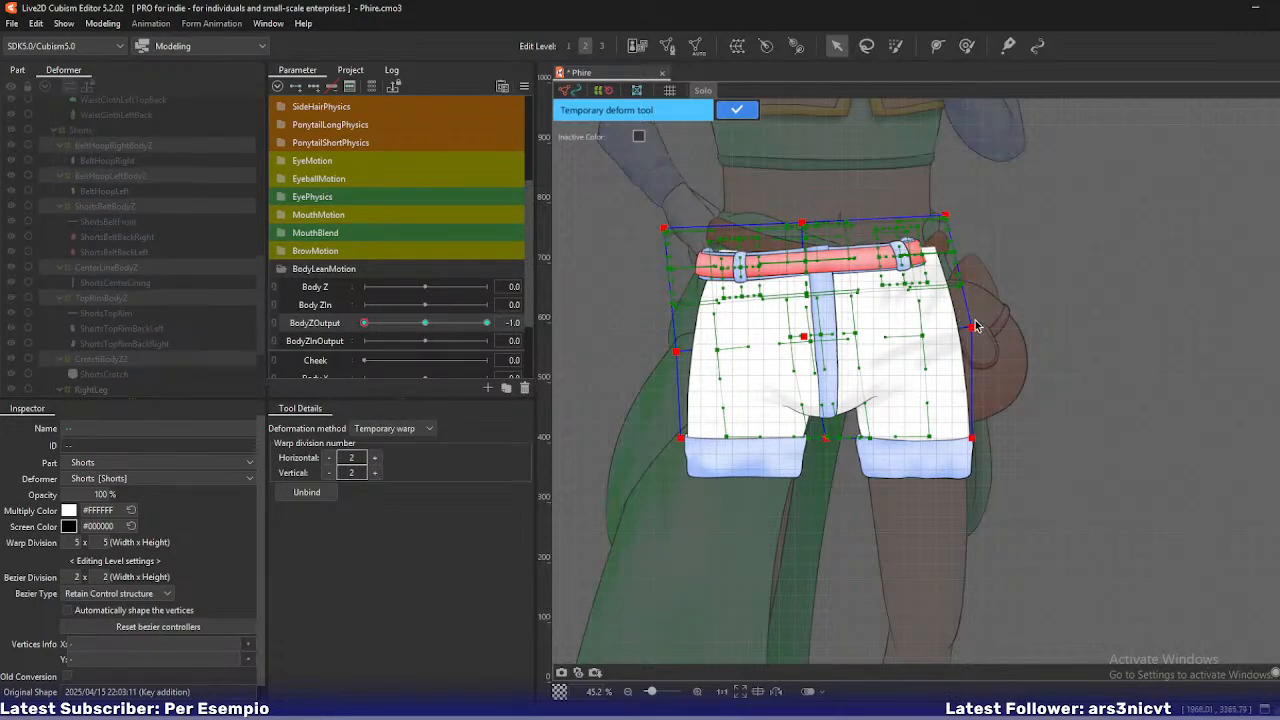
- Steepen the tilt by pulling the warp's right-middle point inward and lowering its upper-left, lower-left and lower-middle points
left_click_drag(970, 327, 949, 324)
left_click_drag(665, 229, 661, 241)
left_click_drag(801, 221, 792, 225)
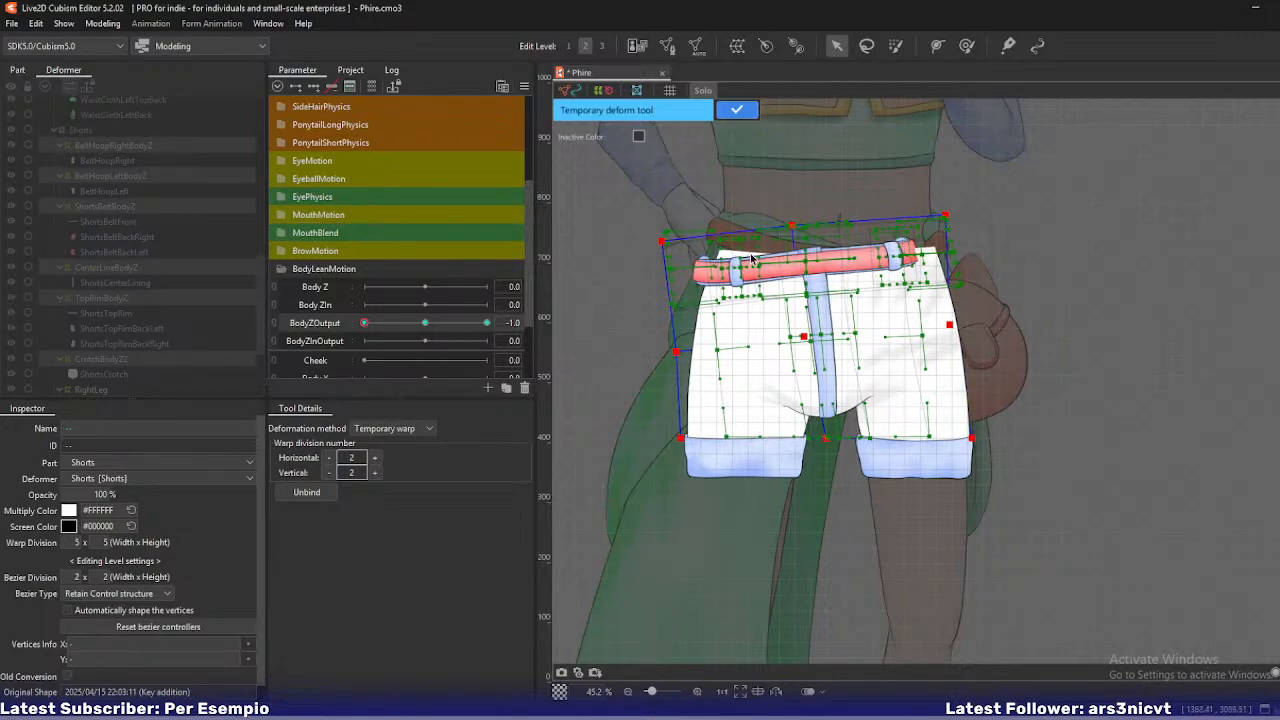
left_click_drag(682, 437, 681, 458)
left_click_drag(825, 439, 826, 450)
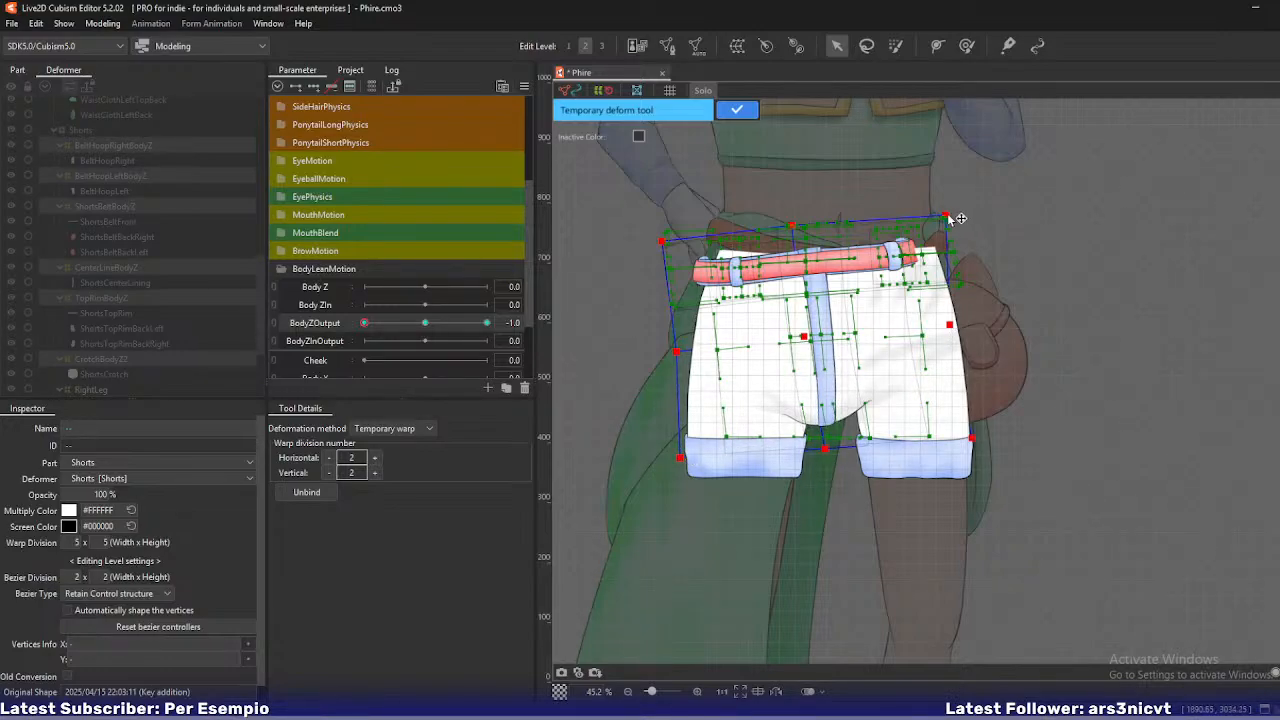
- Pull the warp's right-side points slightly inward and nudge its centre point to the right
left_click_drag(946, 215, 930, 220)
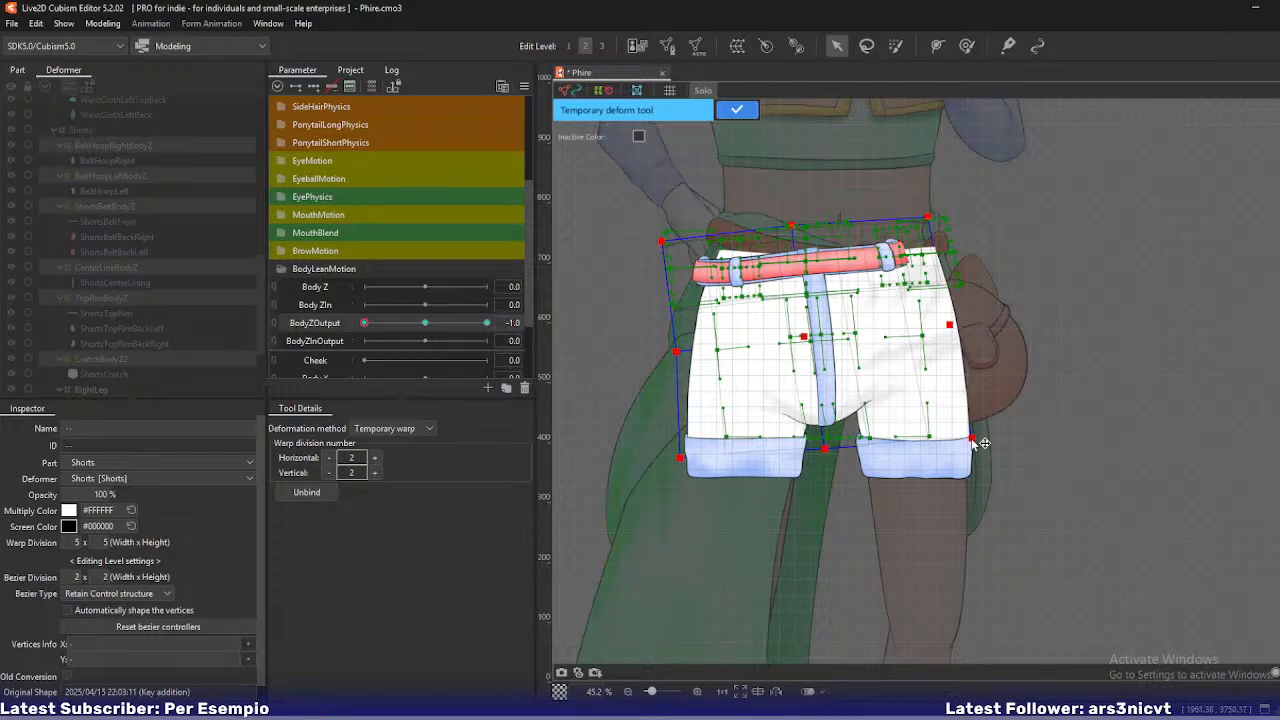
mouse_move(972, 438)
left_mouse_down()
mouse_move(1017, 425)
mouse_move(967, 443)
left_mouse_up()
left_click_drag(951, 326, 947, 328)
left_click(807, 336)
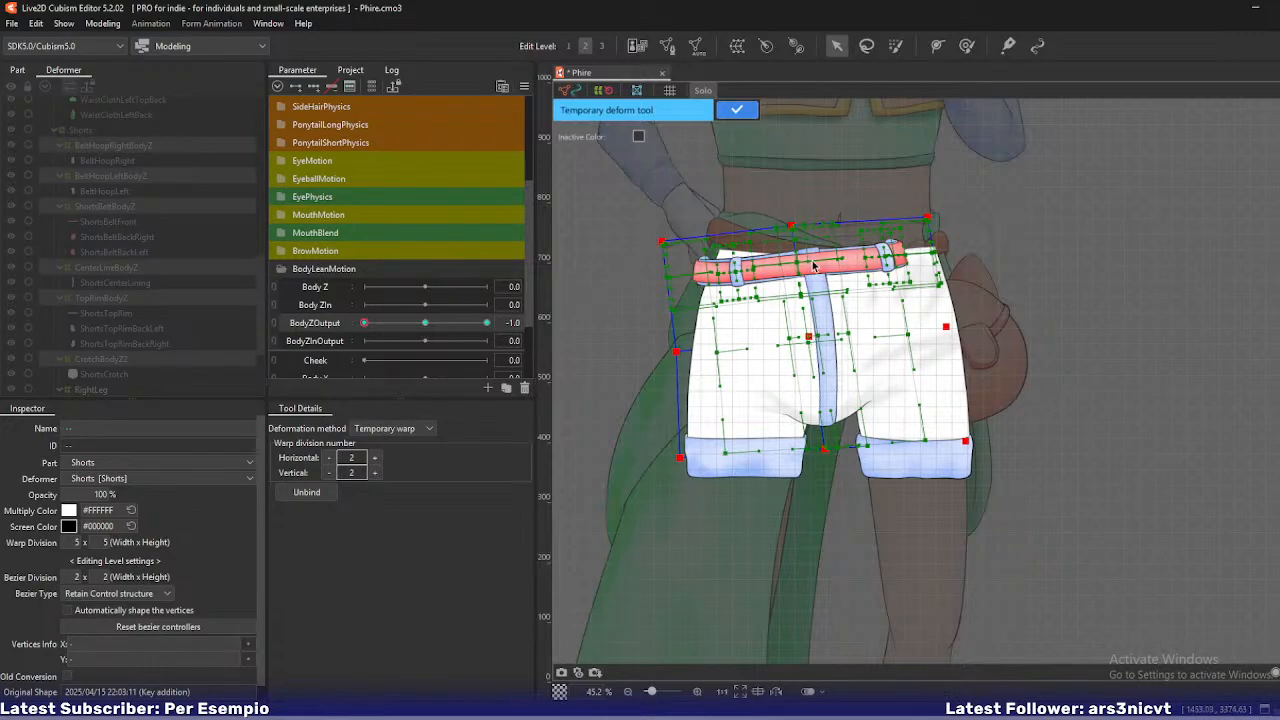
- Check the lean, then push the warp's left side outward, draw its right side inward and refine the middle column
mouse_move(364, 323)
left_mouse_down()
mouse_move(412, 323)
mouse_move(351, 325)
left_mouse_up()
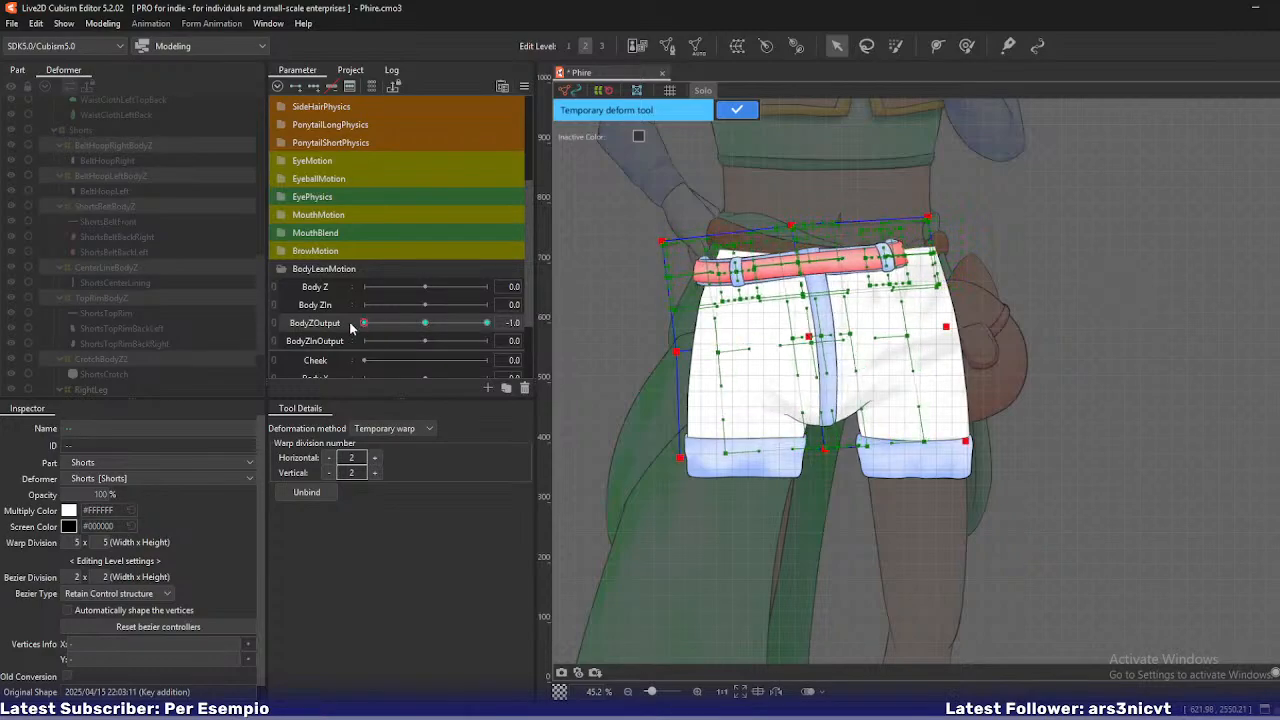
left_click_drag(661, 241, 654, 245)
left_click_drag(677, 355, 667, 355)
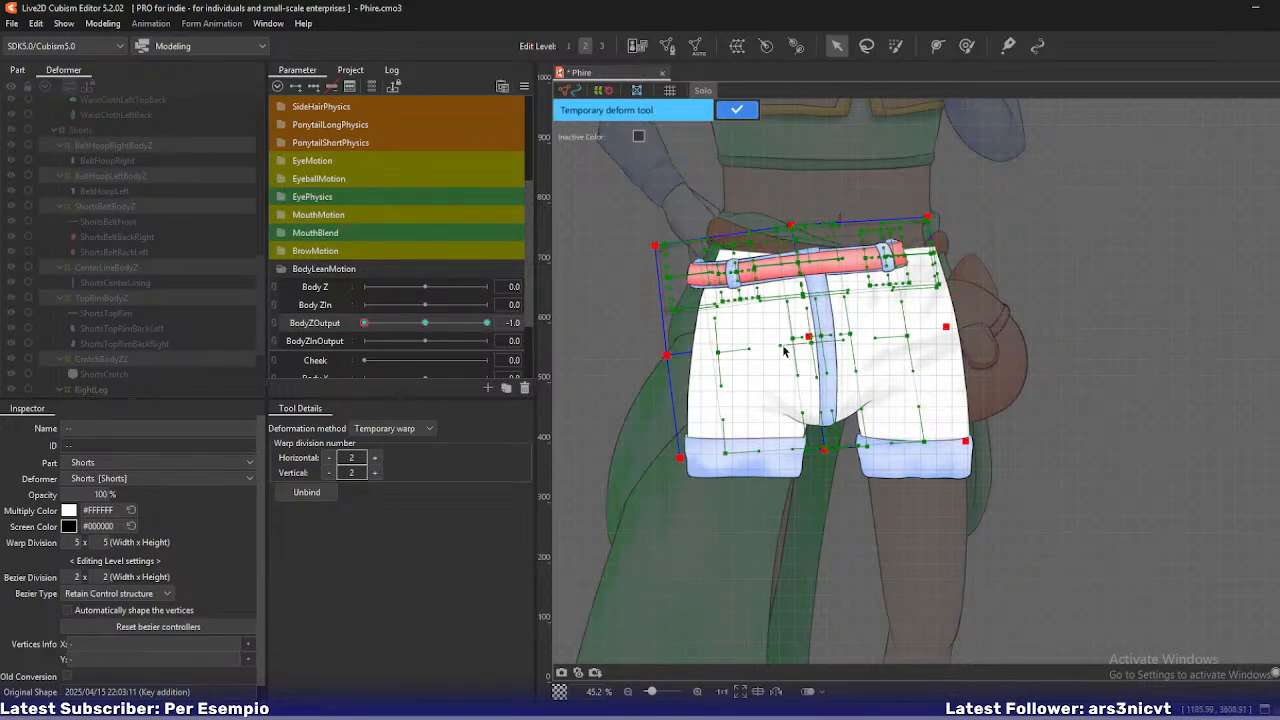
left_click_drag(928, 216, 920, 216)
left_click_drag(946, 326, 942, 328)
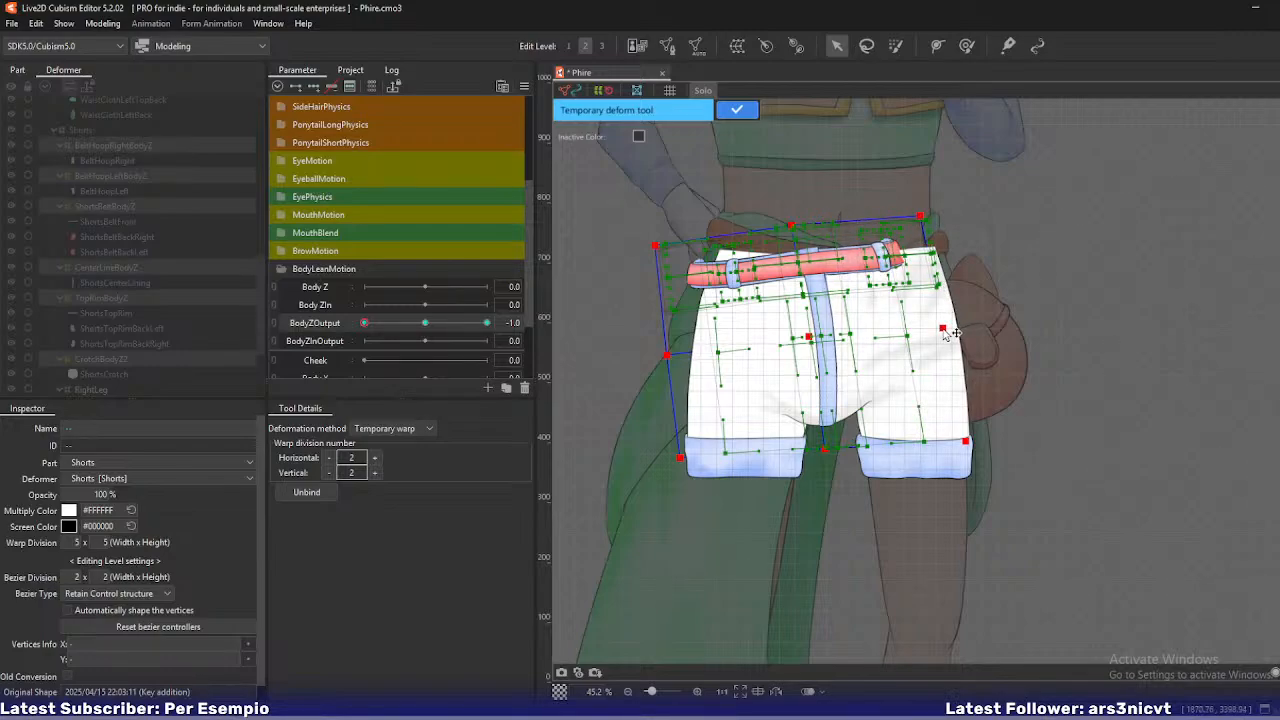
left_click_drag(797, 230, 794, 235)
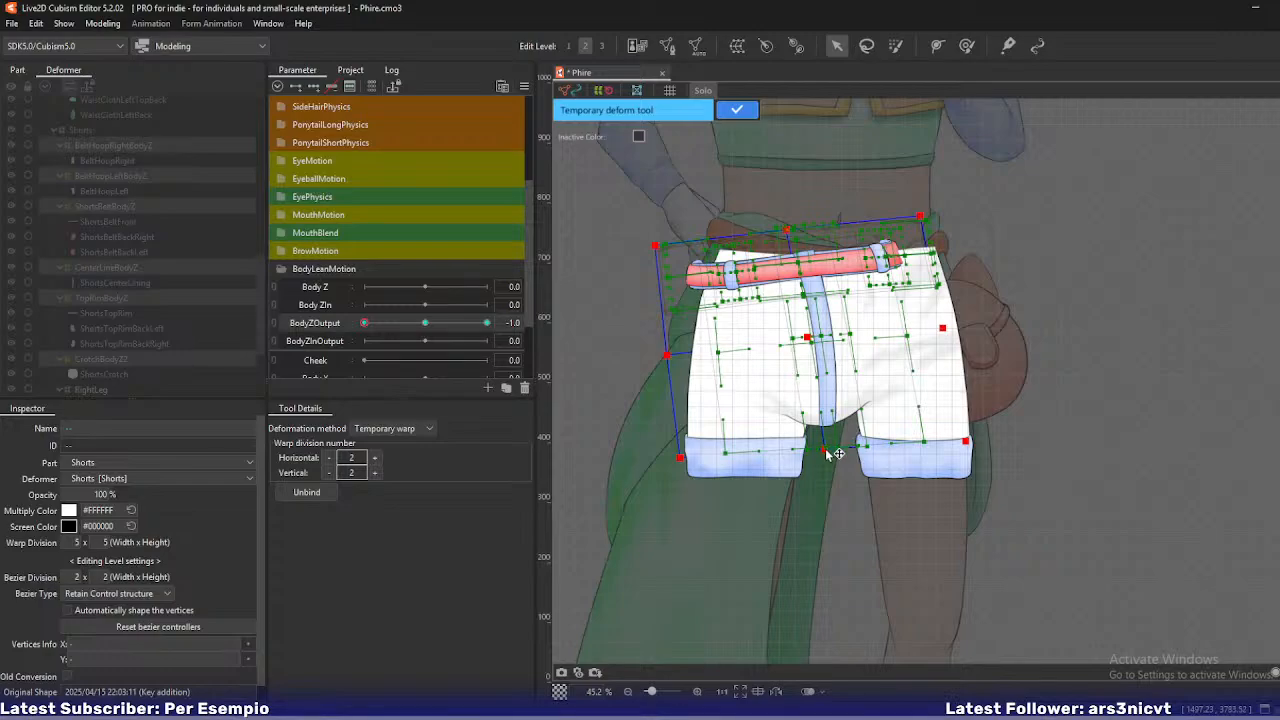
left_click_drag(826, 450, 824, 448)
- Preview BodyZOutput, then move the warp's lower-right corner inward and fine-tune its lower-left points
mouse_move(367, 322)
left_mouse_down()
mouse_move(415, 329)
mouse_move(360, 334)
left_mouse_up()
left_click_drag(966, 441, 950, 440)
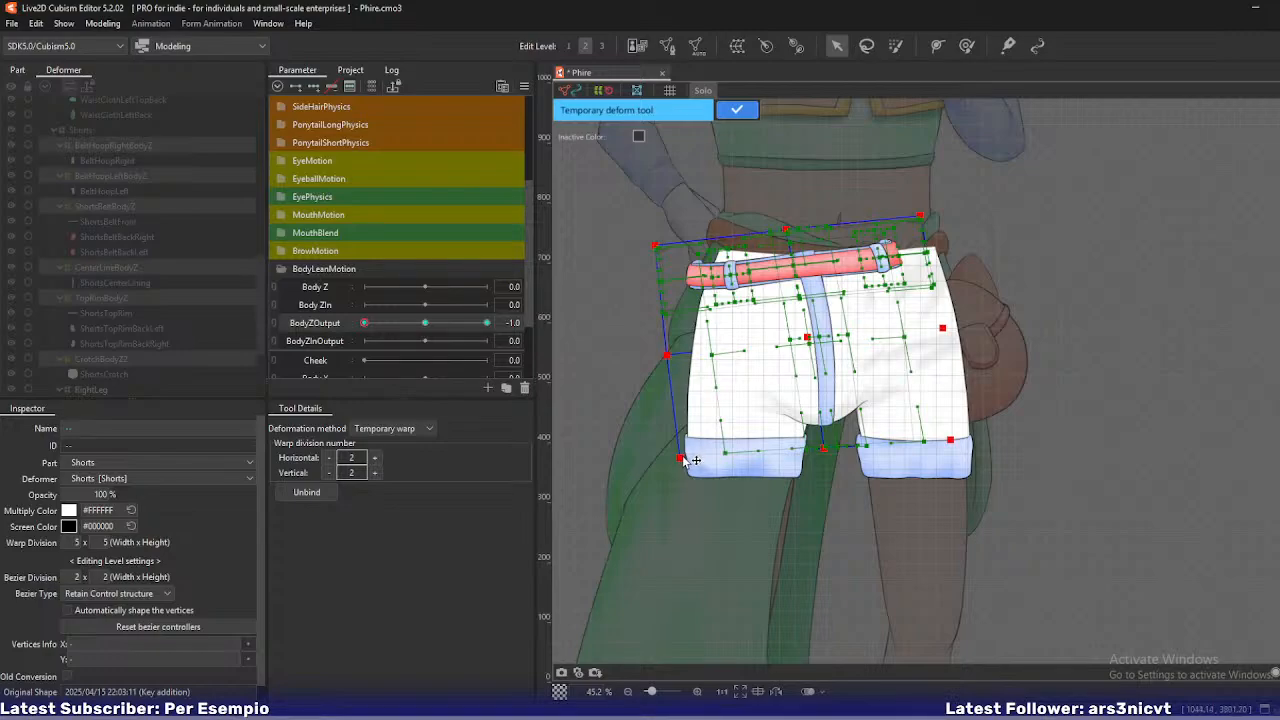
left_click_drag(682, 459, 679, 458)
left_click_drag(666, 358, 667, 359)
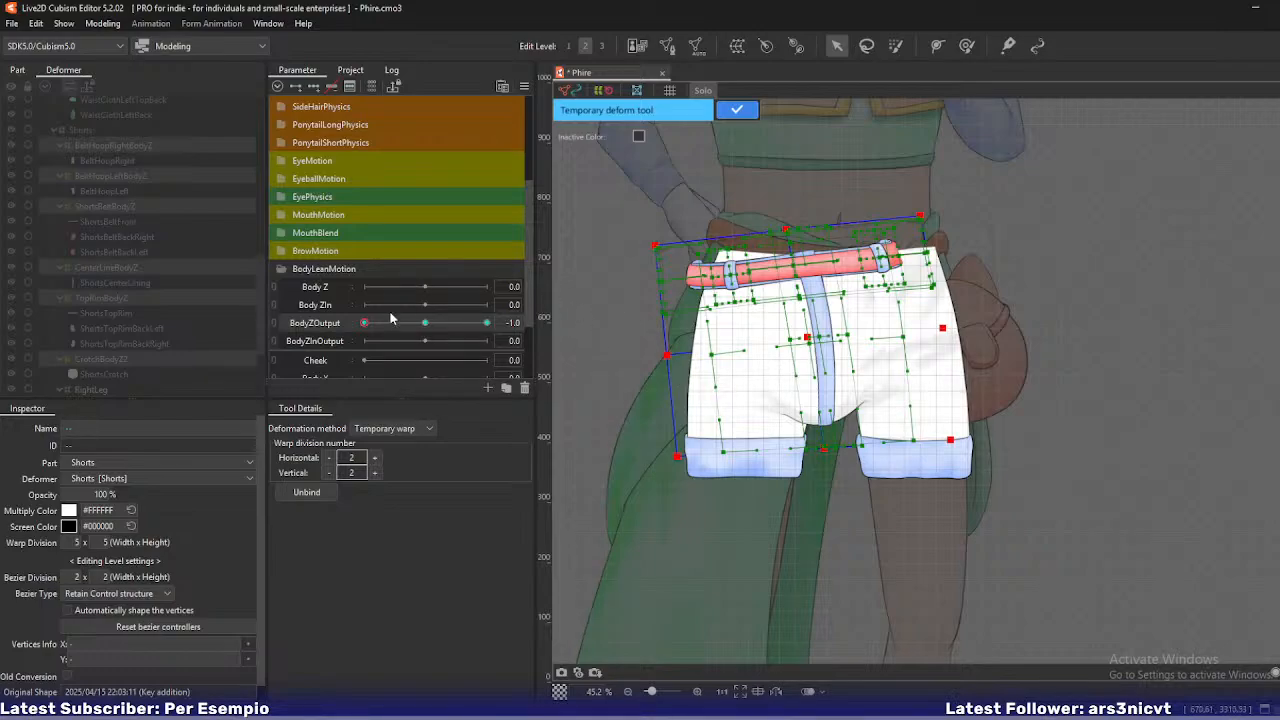
- Recheck the motion, then move the warp's upper-left and left-middle points outward and lower its lower-left corner
mouse_move(366, 326)
left_mouse_down()
mouse_move(382, 332)
mouse_move(364, 326)
left_mouse_up()
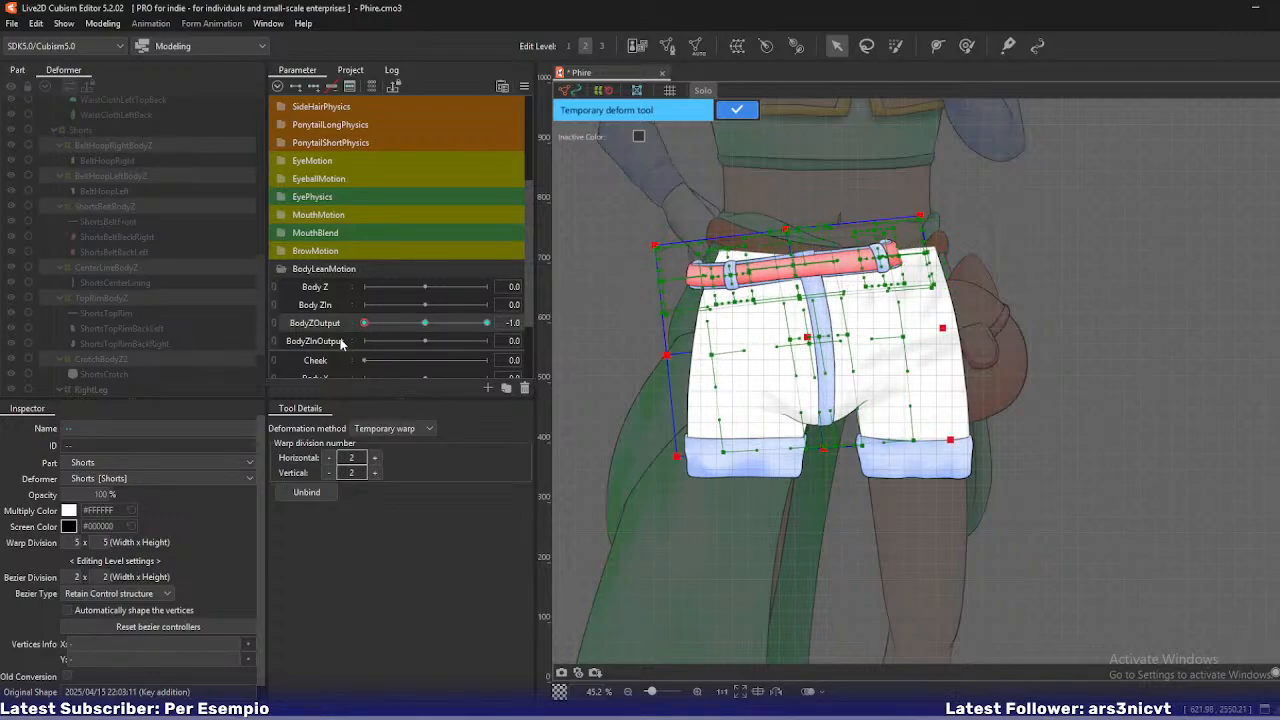
left_click_drag(655, 244, 647, 250)
left_click_drag(667, 355, 661, 358)
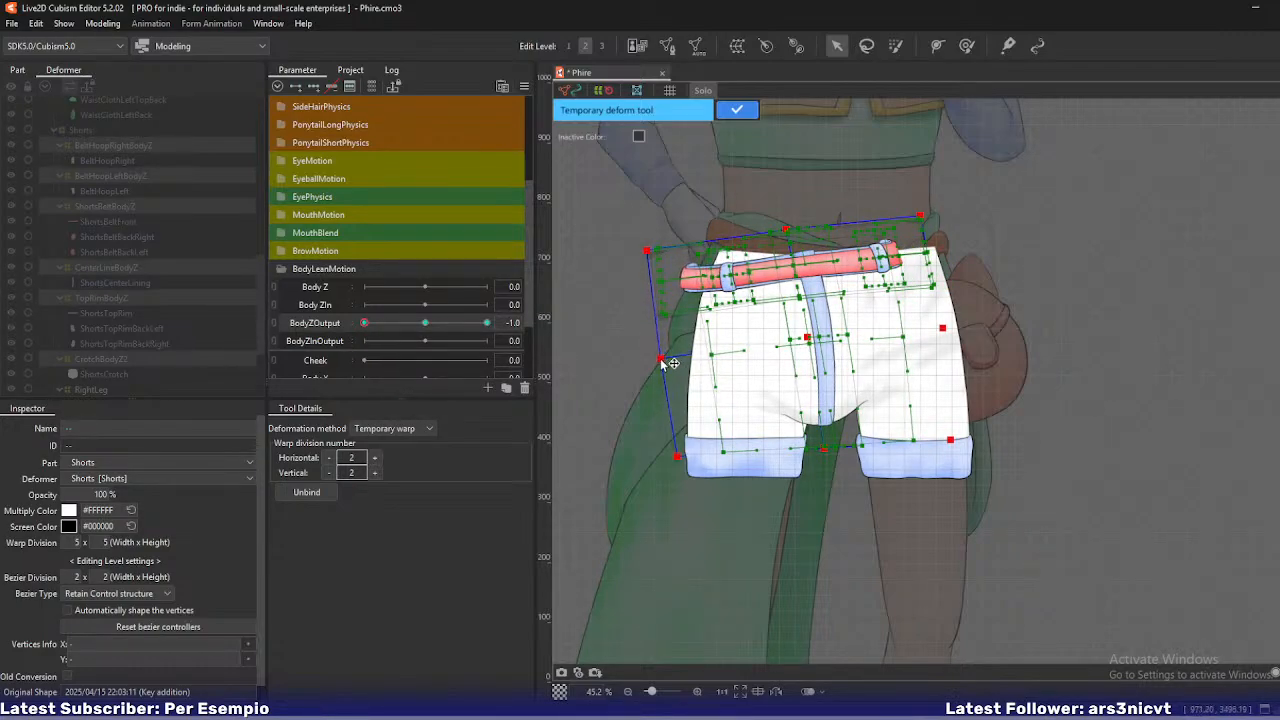
left_click_drag(677, 456, 677, 465)
- Review the shorts' deformation by scrubbing BodyZOutput repeatedly near its -1.0 key
mouse_move(365, 323)
left_mouse_down()
mouse_move(423, 331)
mouse_move(348, 338)
left_mouse_up()
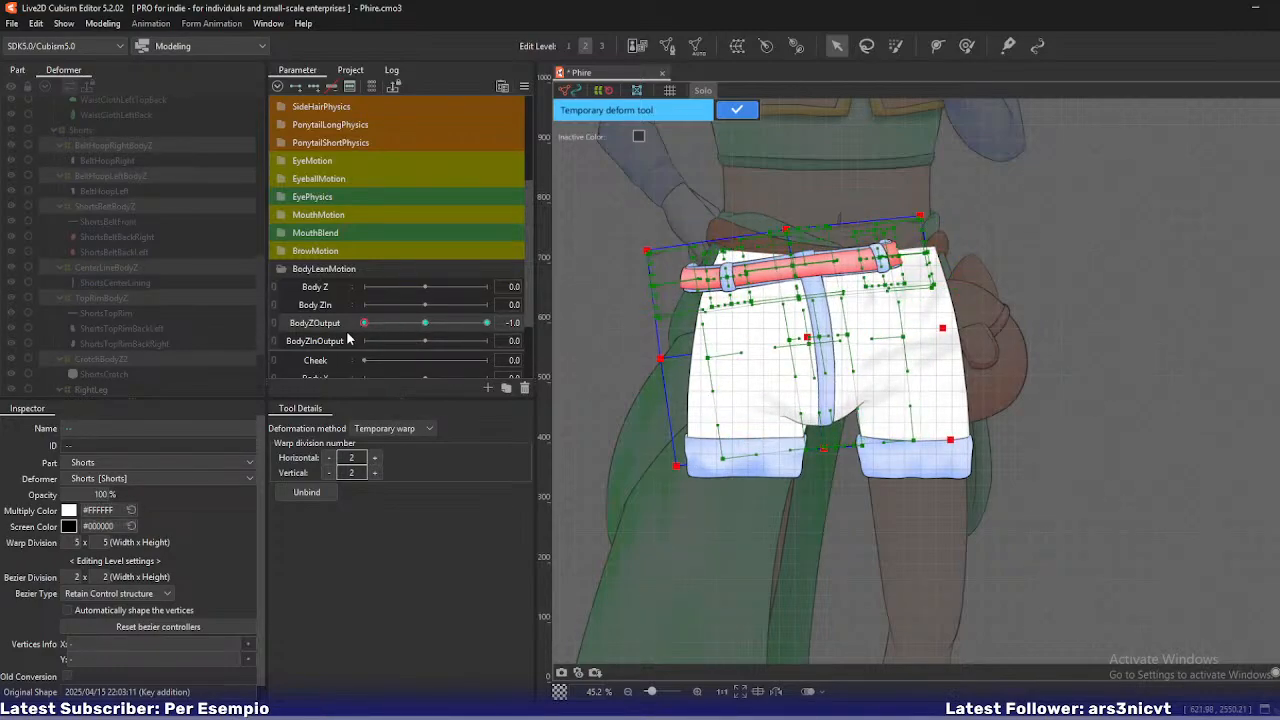
mouse_move(367, 325)
mouse_move(370, 323)
left_mouse_down()
mouse_move(397, 322)
mouse_move(352, 322)
left_mouse_up()
mouse_move(338, 321)
mouse_move(362, 322)
left_mouse_down()
mouse_move(414, 321)
mouse_move(337, 322)
left_mouse_up()
left_click(547, 322)
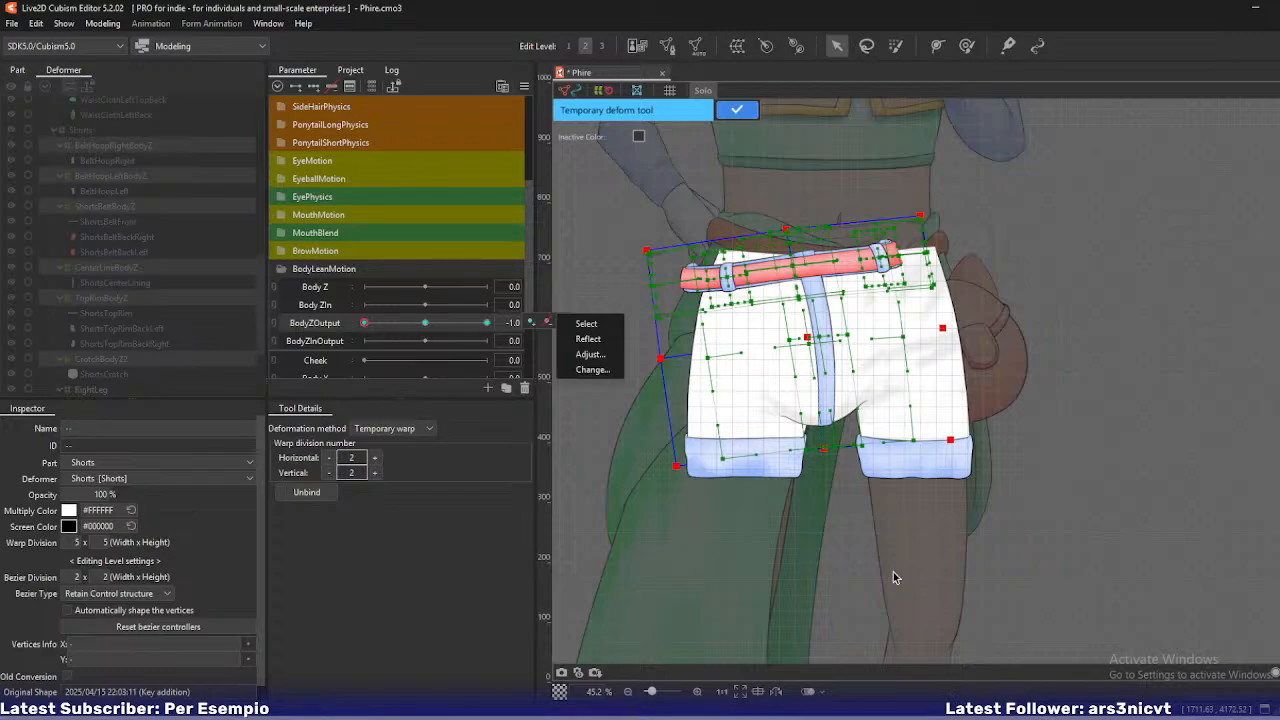
- Preview the lean up close, then shift the warp's lower-middle point slightly right to adjust the crotch
scroll(656, 244, "up", 2)
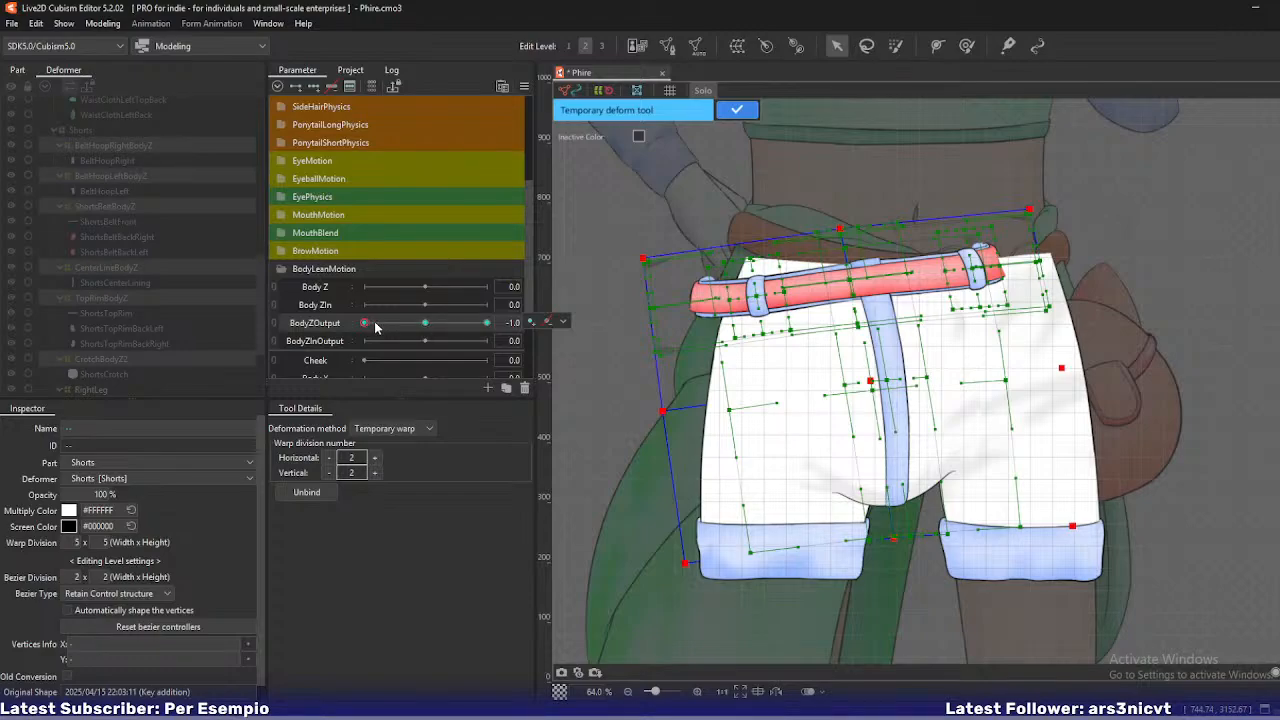
left_click_drag(366, 323, 347, 341)
left_click_drag(895, 541, 903, 542)
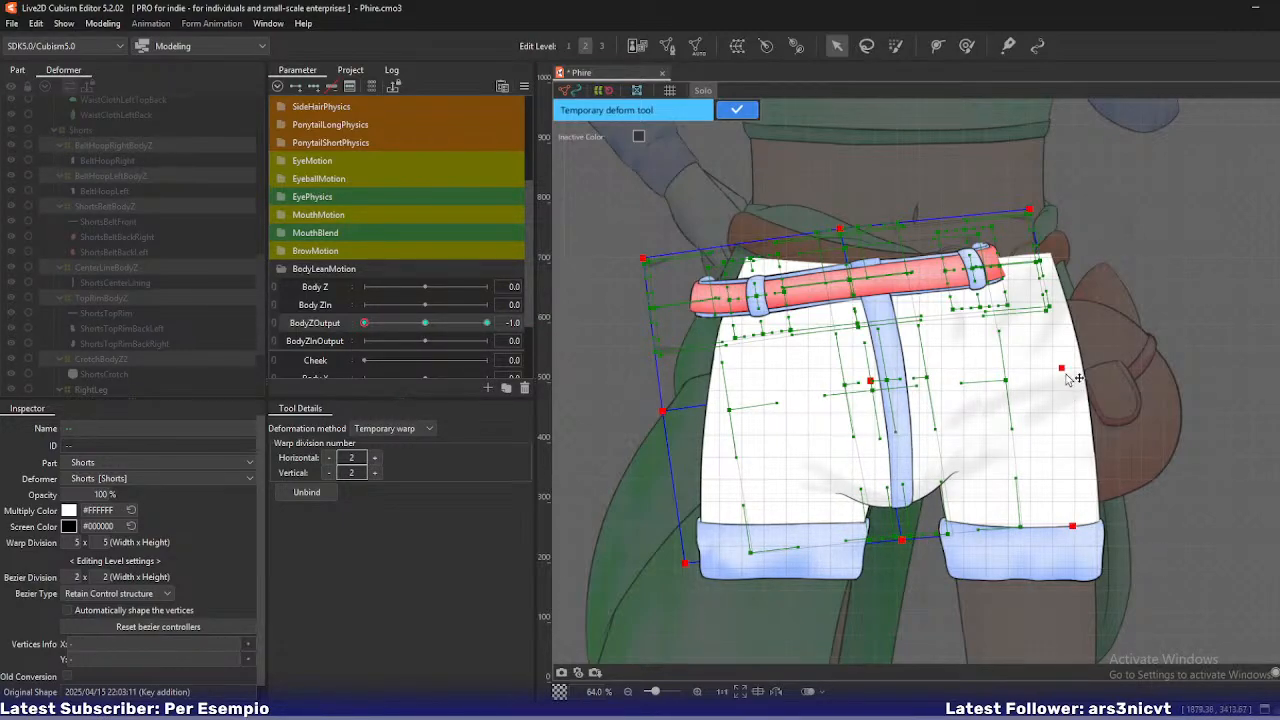
- Try moving the temporary warp's right-middle point slightly inward and undo the change
left_click_drag(1062, 369, 1056, 366)
key("ctrl+z")
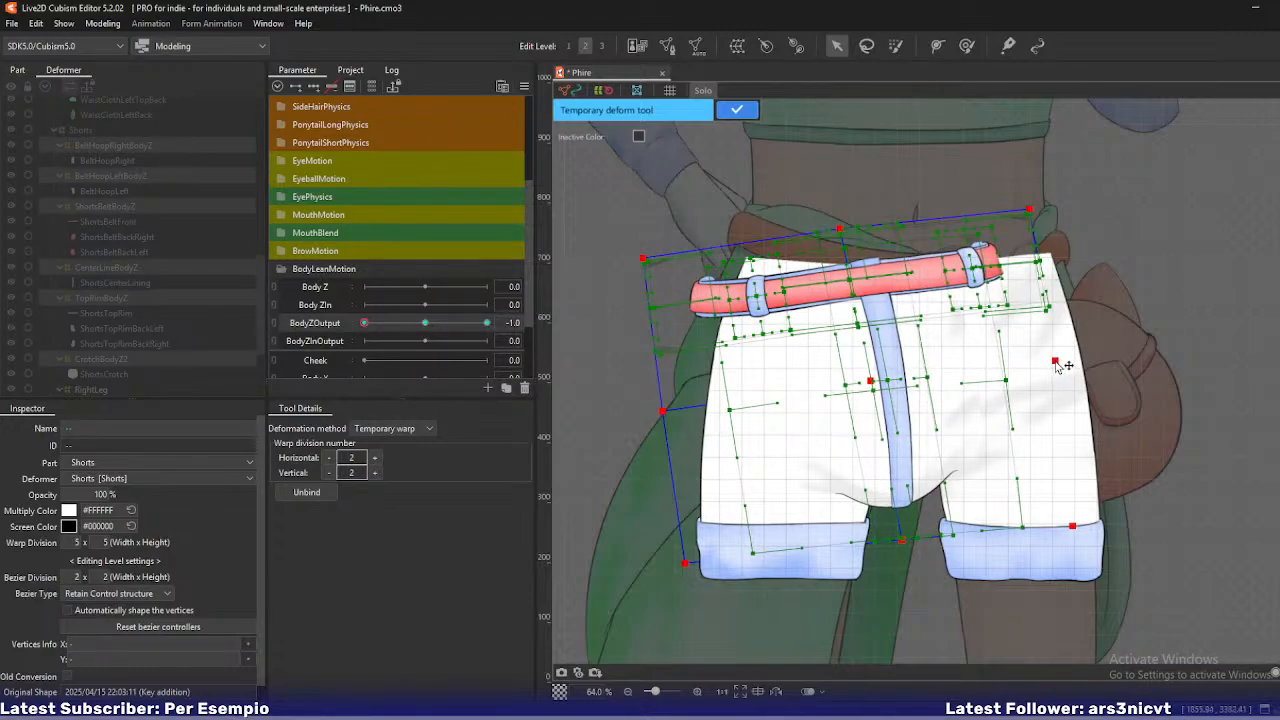
key("ctrl+z")
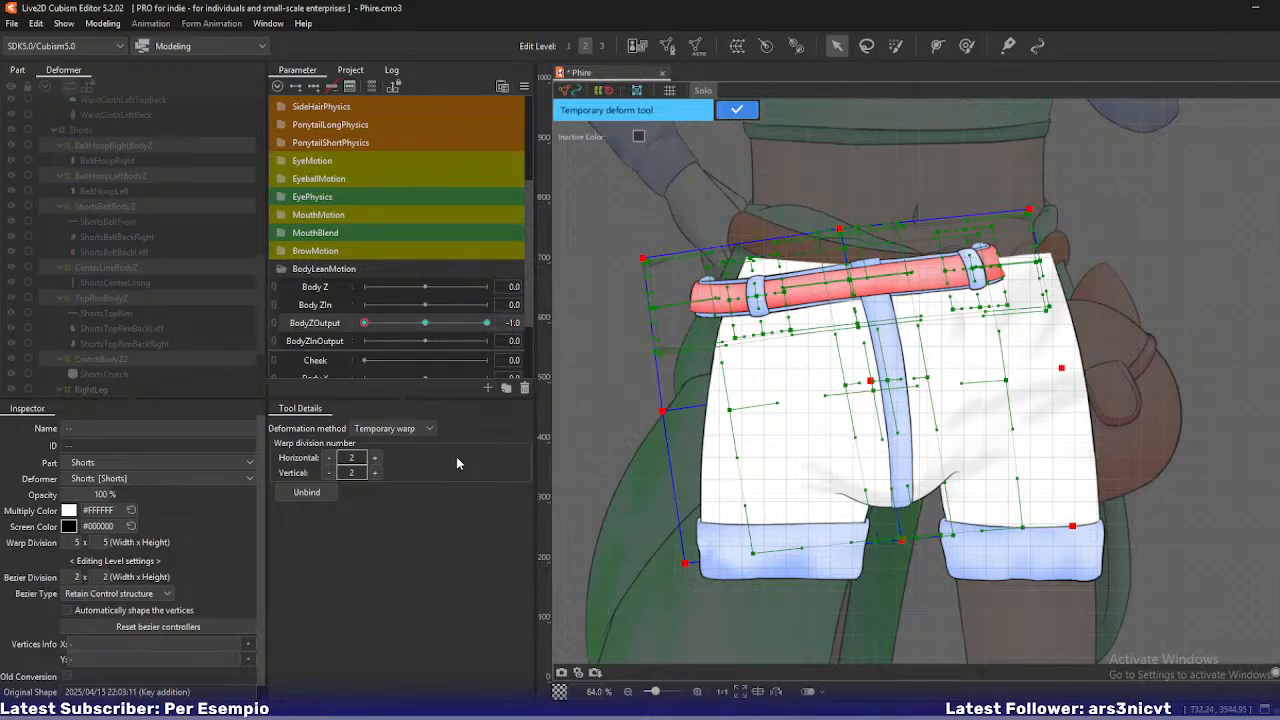
- Recheck the shorts' lean around BodyZOutput -1.0 and apply the temporary warp deformation
left_click(428, 429)
left_click(497, 429)
mouse_move(365, 323)
left_mouse_down()
mouse_move(410, 328)
mouse_move(365, 323)
left_mouse_up()
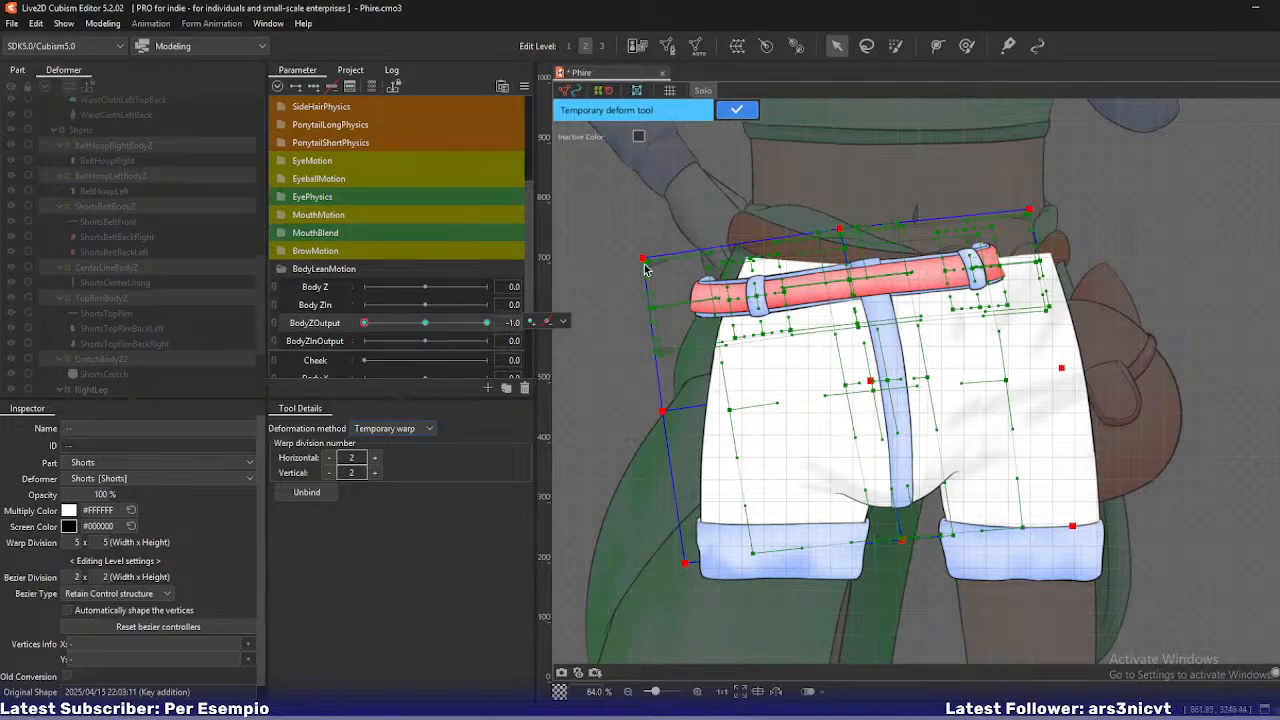
left_click(737, 110)
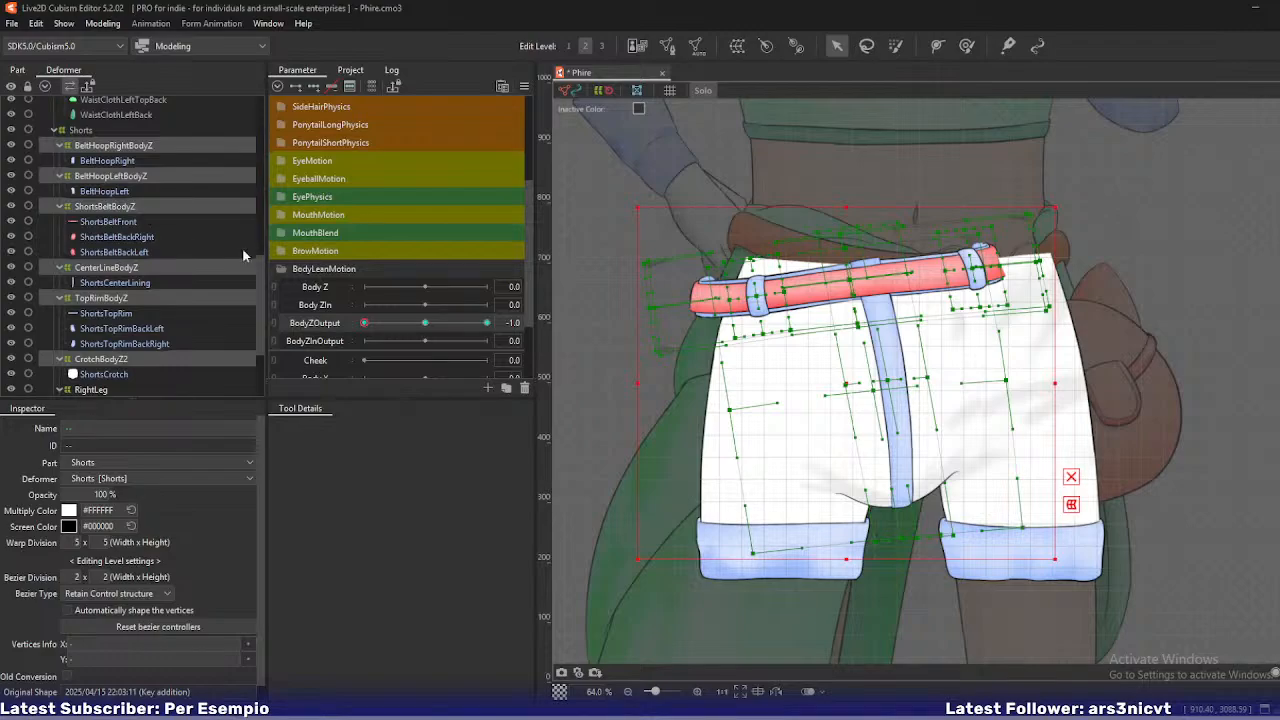
- At BodyZOutput -1.0, move the right leg's LegBodyZ warp points at upper-middle, upper-left, centre and left-middle outward and down
scroll(741, 304, "down", 3)
left_click_drag(742, 304, 730, 291)
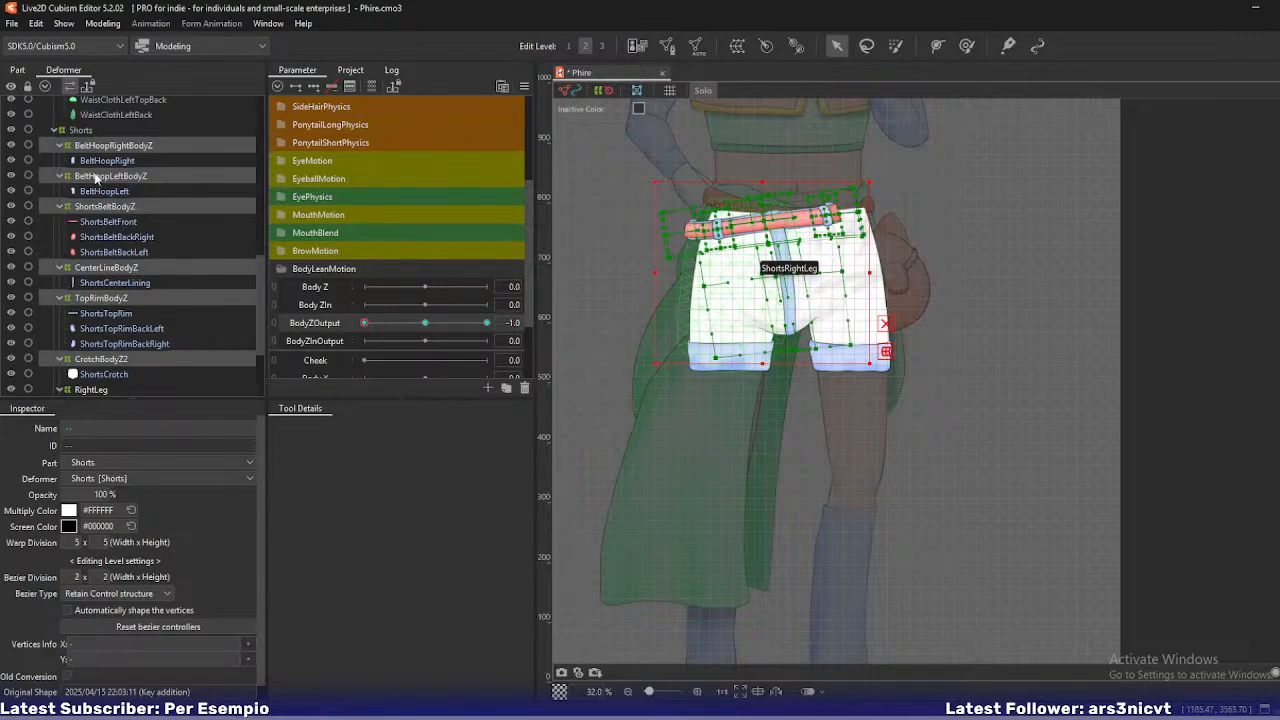
scroll(104, 280, "down", 3)
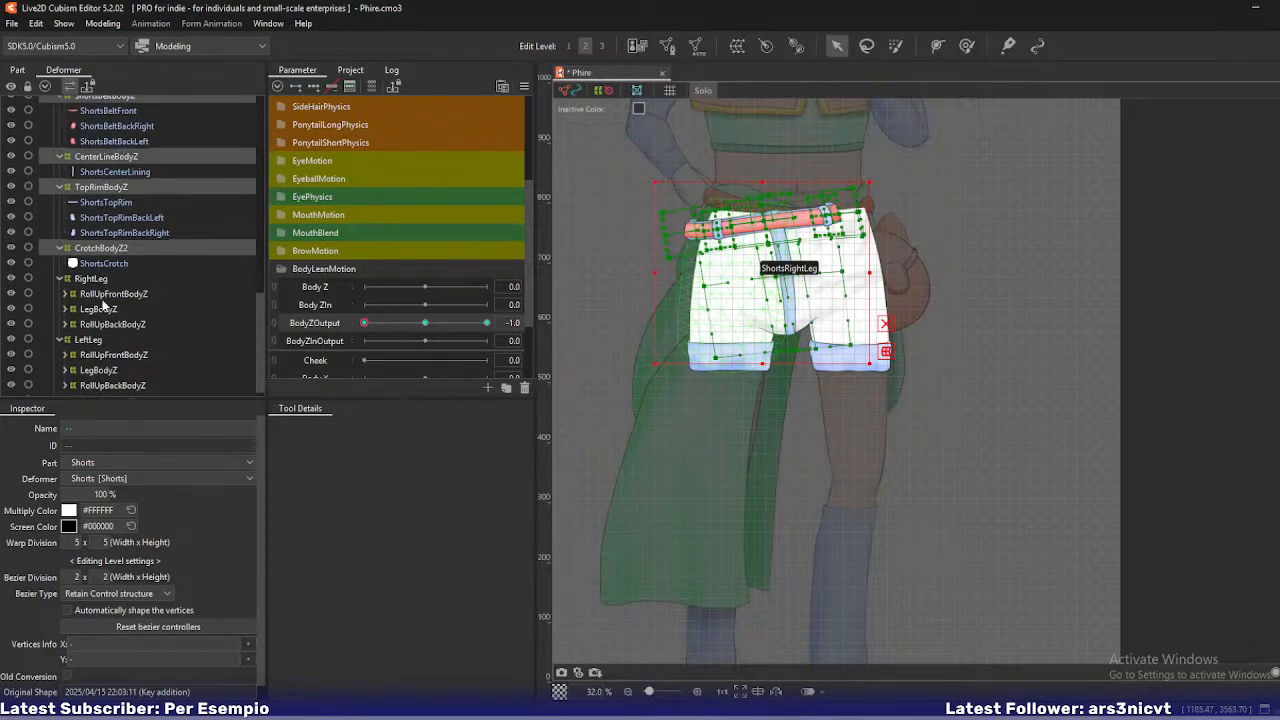
left_click(106, 297)
left_click(103, 326, "shift")
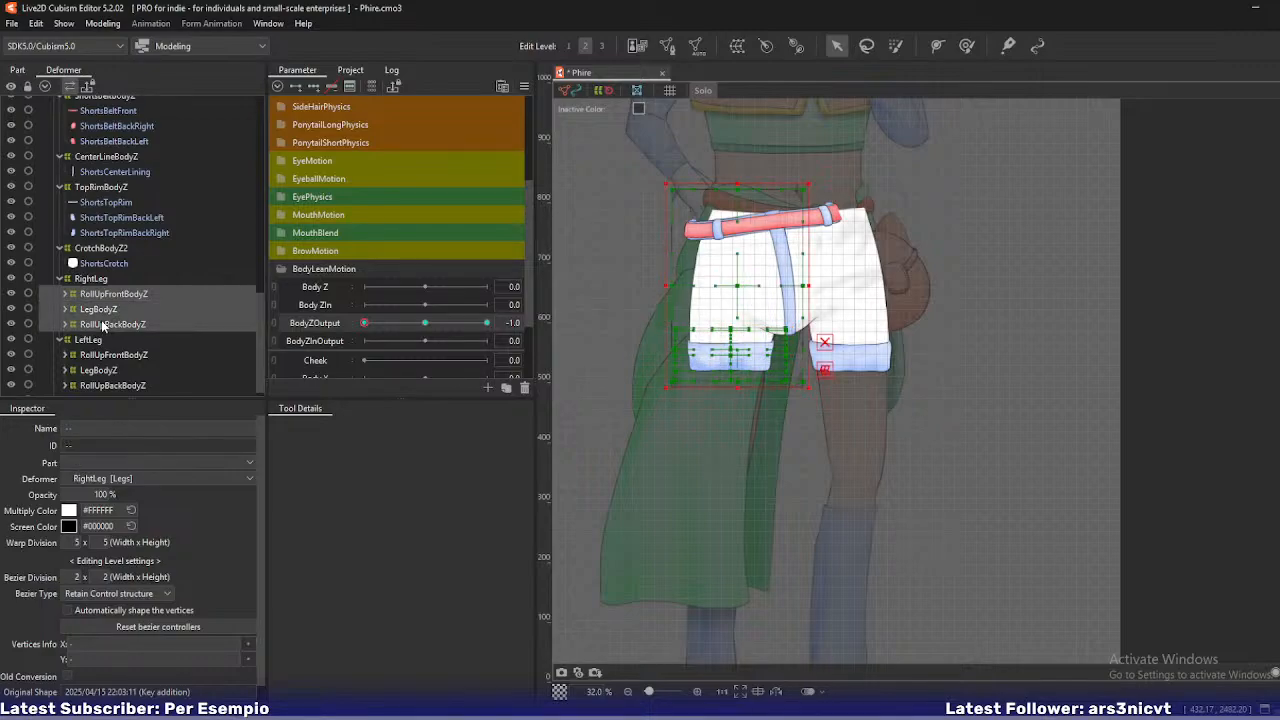
scroll(682, 314, "up", 2)
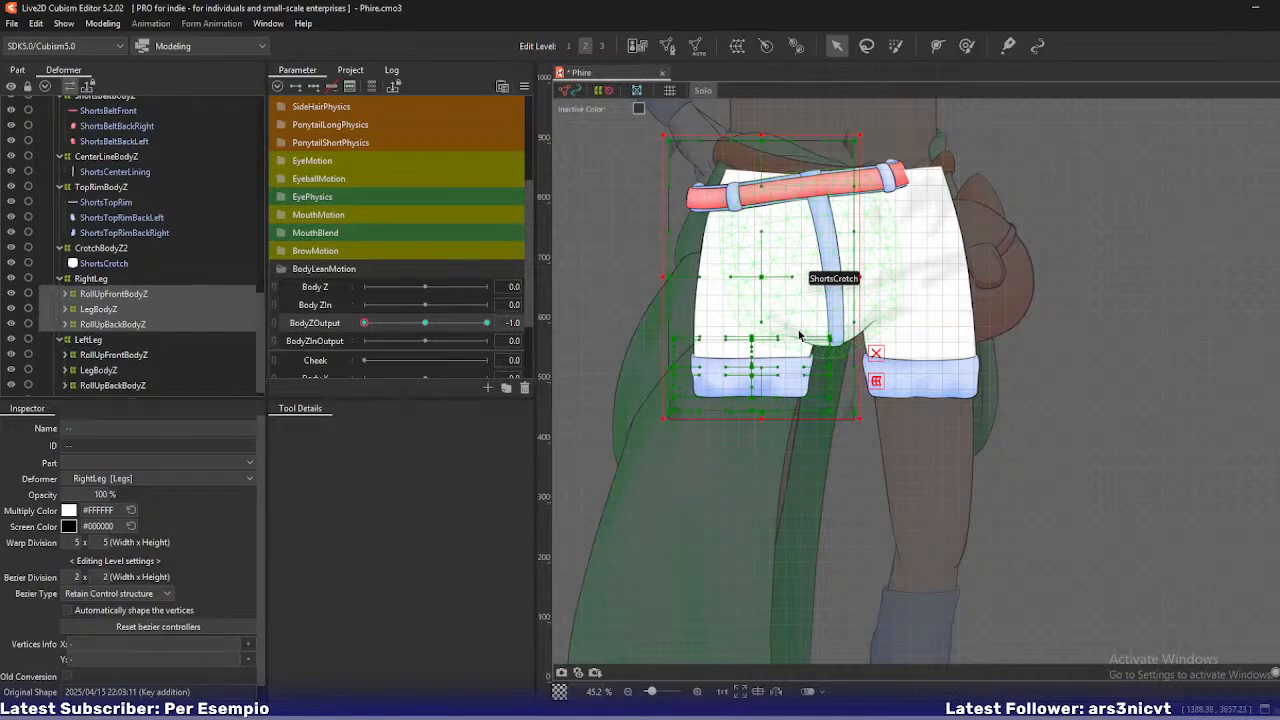
left_click(100, 311)
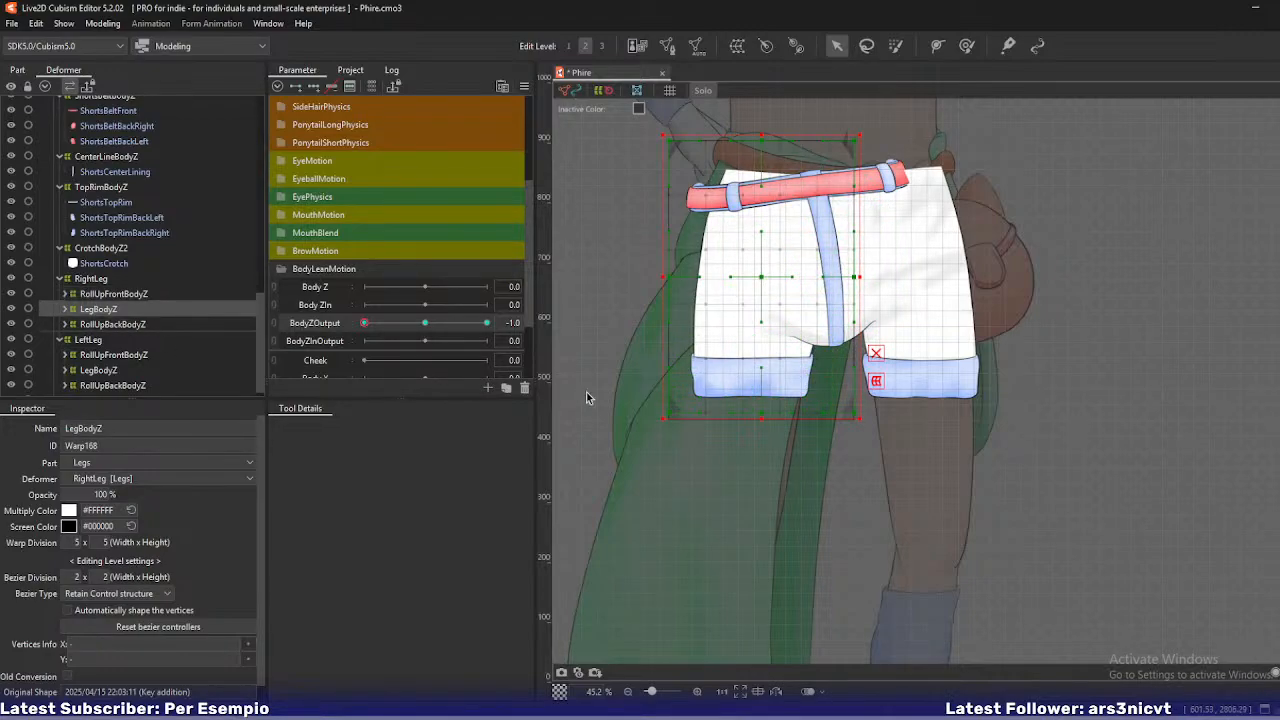
scroll(678, 287, "up", 3)
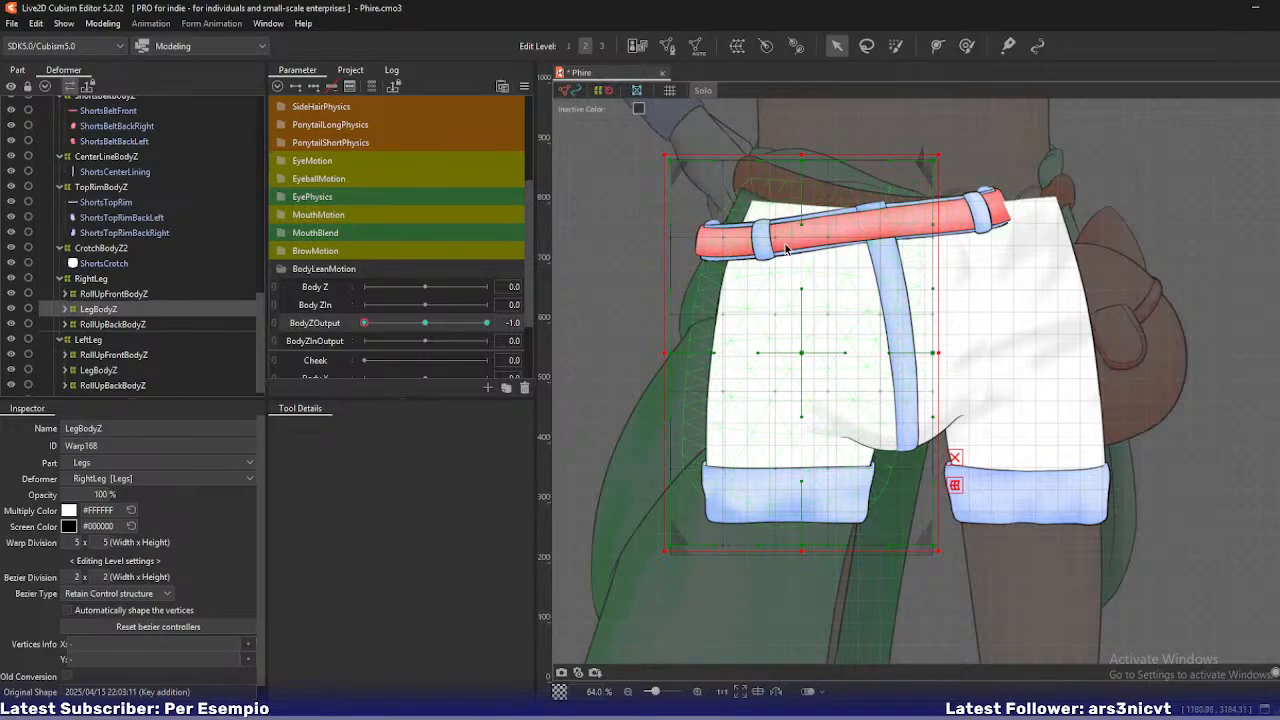
left_click_drag(802, 162, 764, 175)
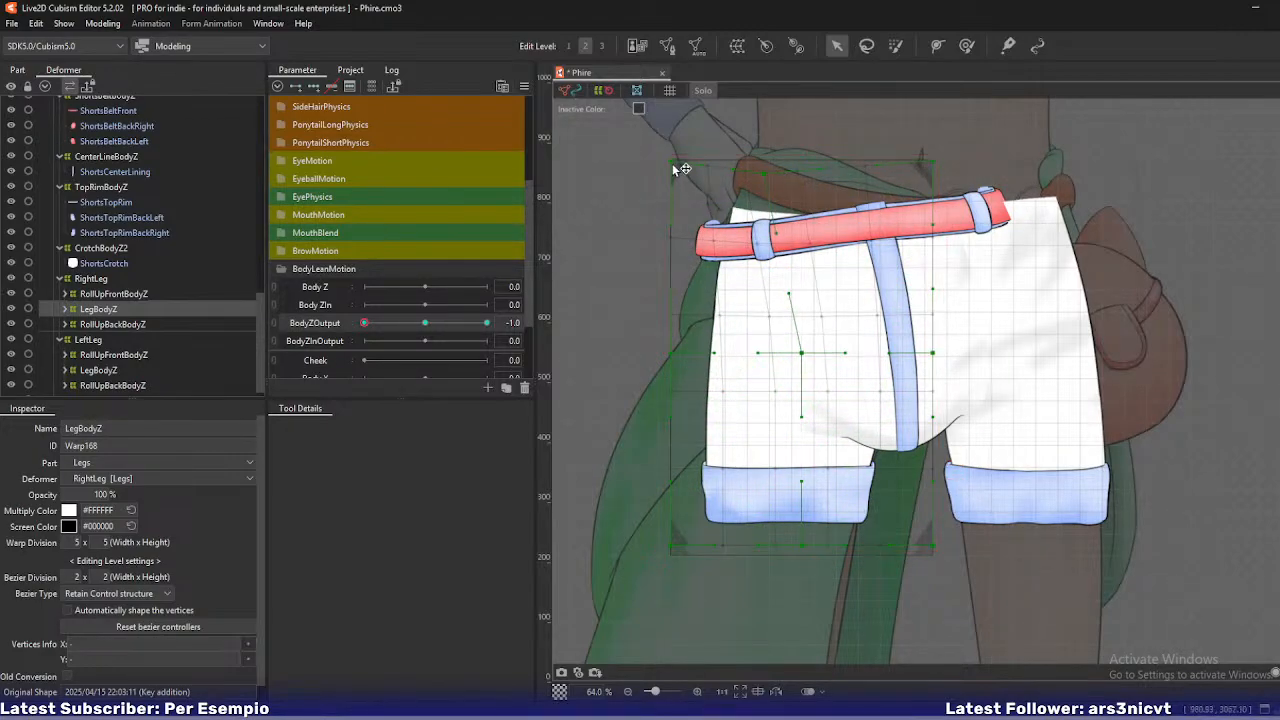
left_click_drag(673, 163, 634, 190)
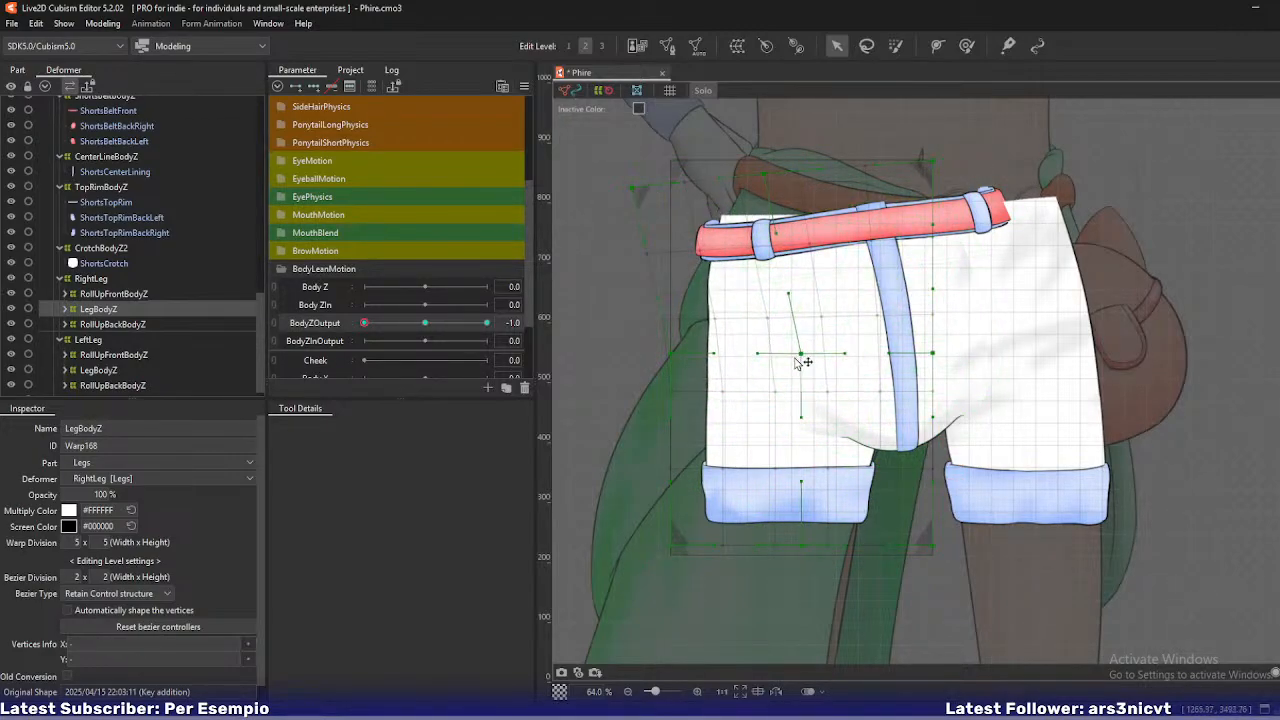
left_click_drag(803, 354, 776, 363)
left_click_drag(675, 360, 657, 372)
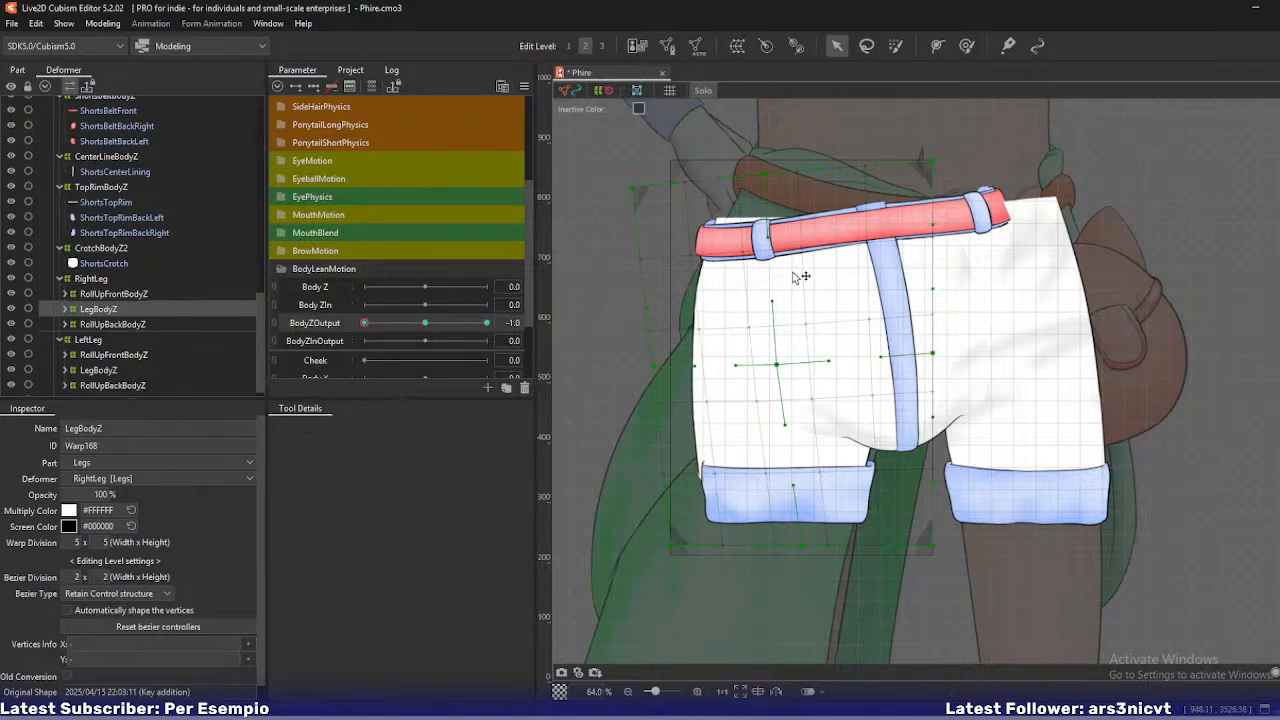
- Expand the Legs deformer and try isolating everything from RightLeg through the leg parts in Solo view
key("s")
scroll(166, 303, "down", 1)
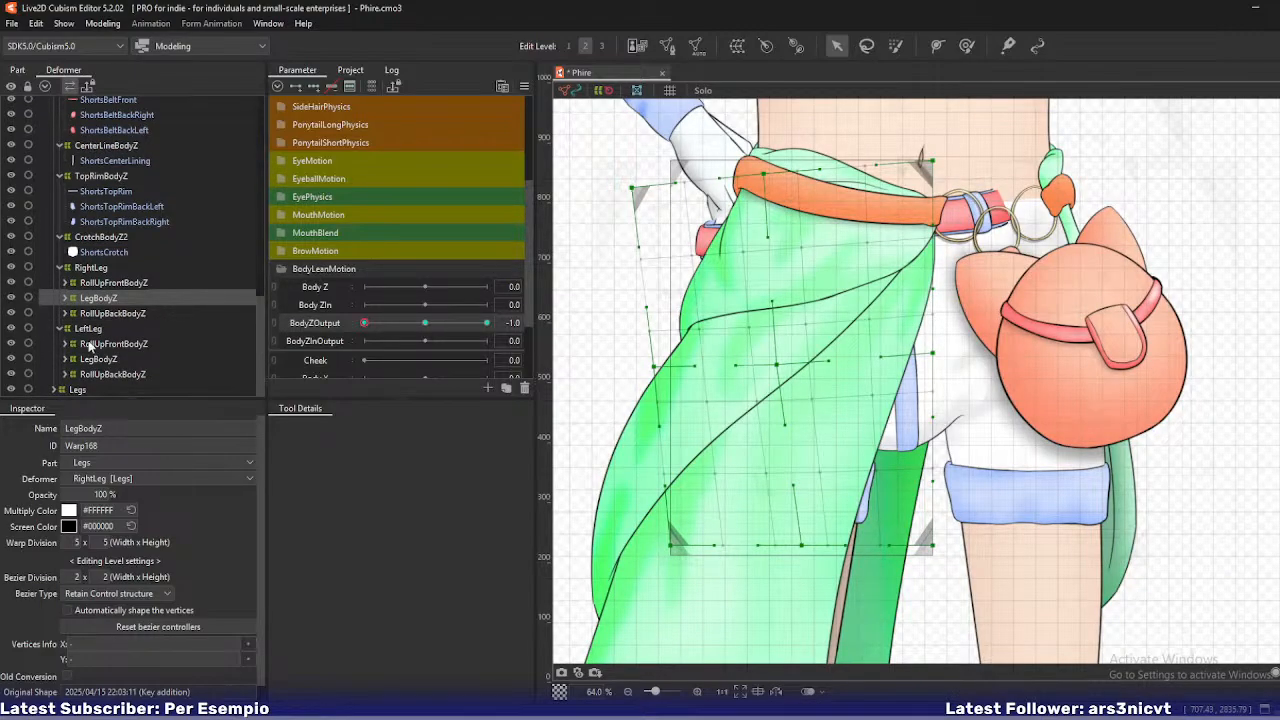
left_click(55, 390)
scroll(87, 345, "down", 5)
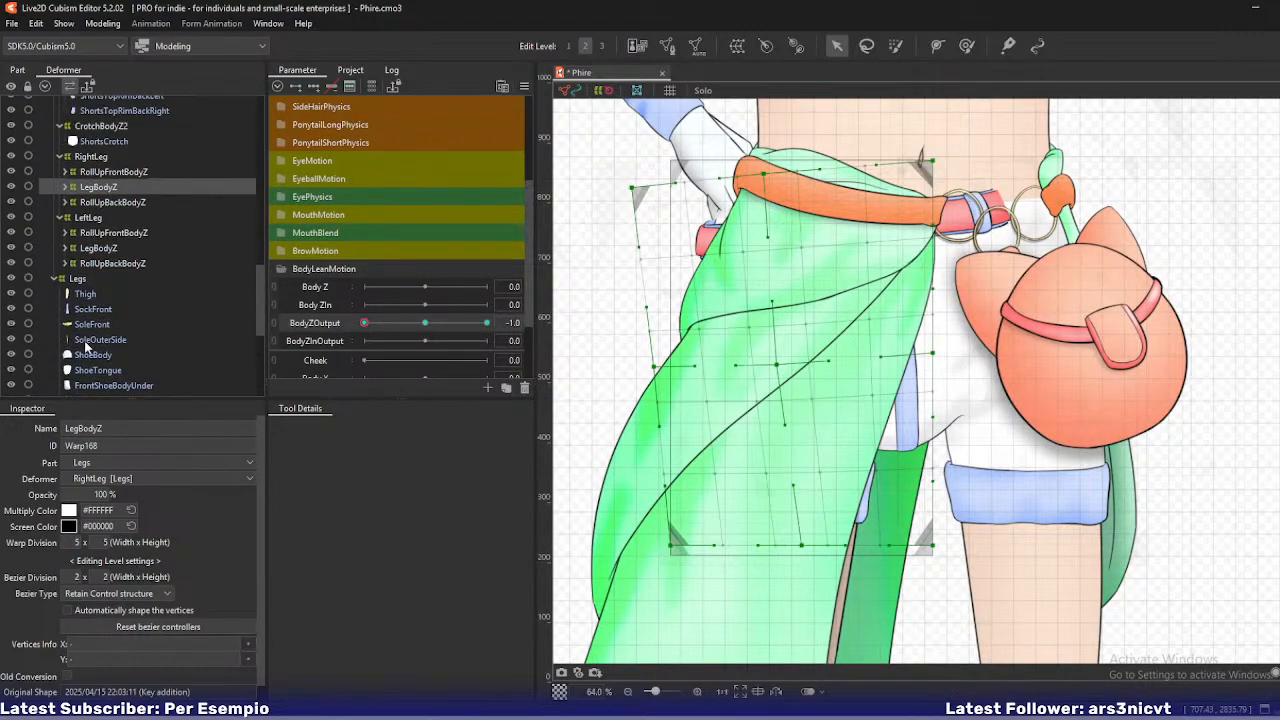
left_click(96, 158)
scroll(122, 320, "down", 5)
scroll(122, 326, "down", 3)
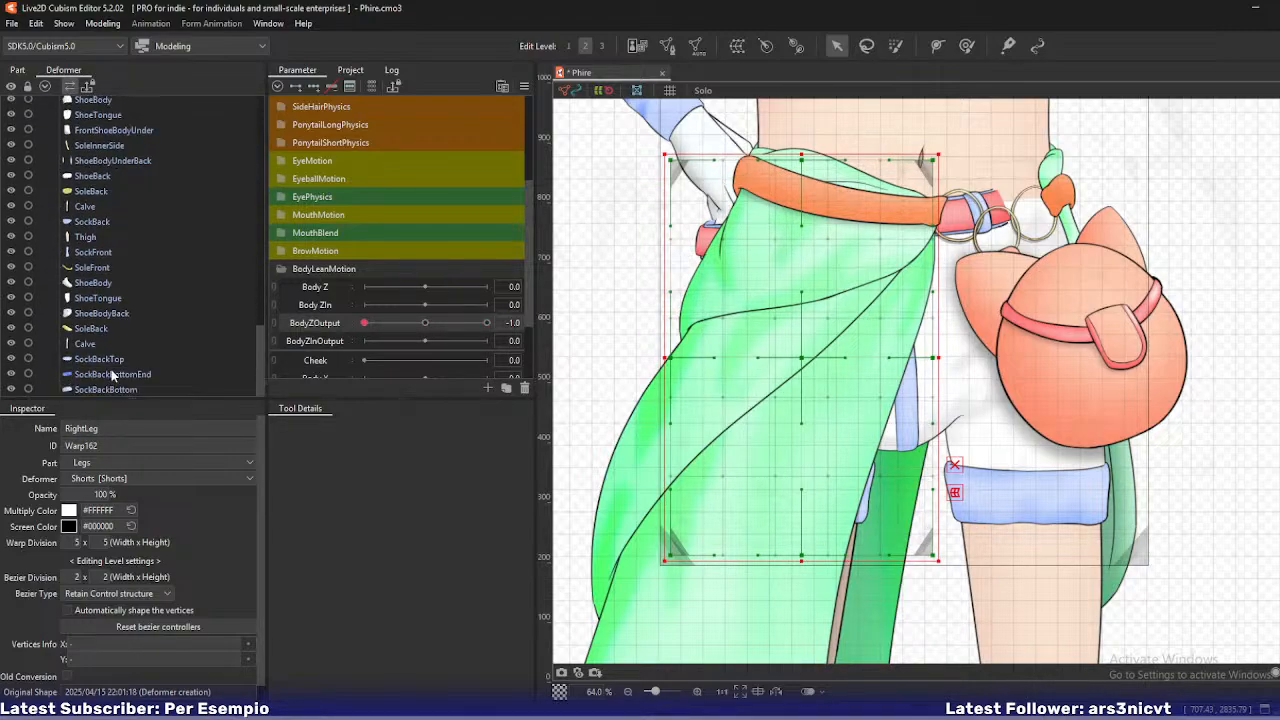
left_click(112, 374)
scroll(115, 354, "up", 8)
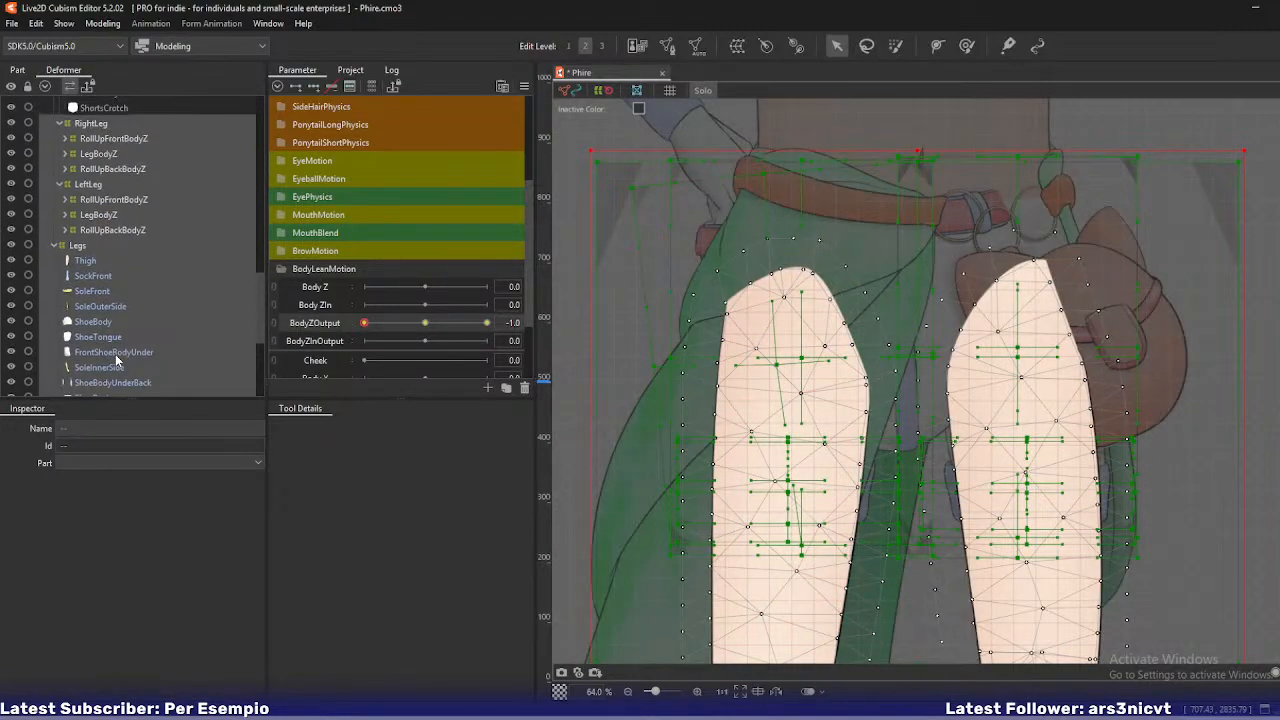
key("s")
- Expand the RollUpFrontBodyZ, LegBodyZ and RollUpBackBodyZ deformers under both RightLeg and LeftLeg
scroll(72, 277, "down", 7)
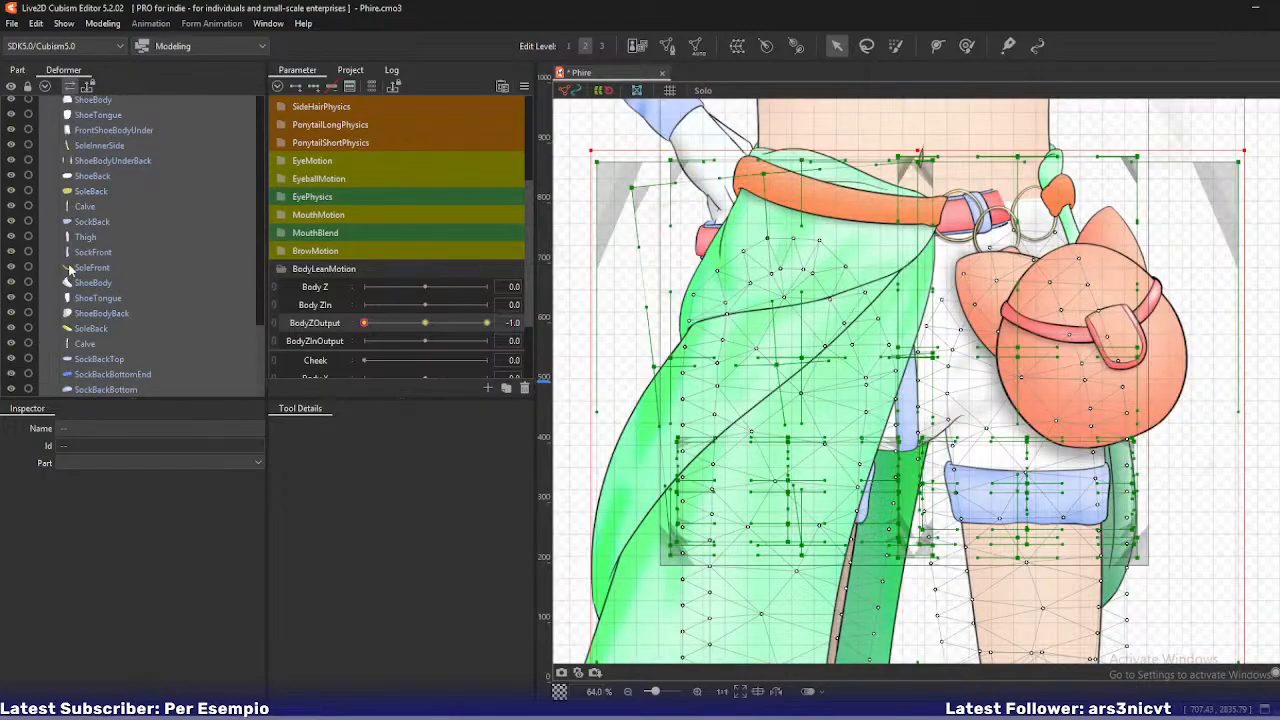
scroll(71, 277, "up", 7)
left_click(65, 250)
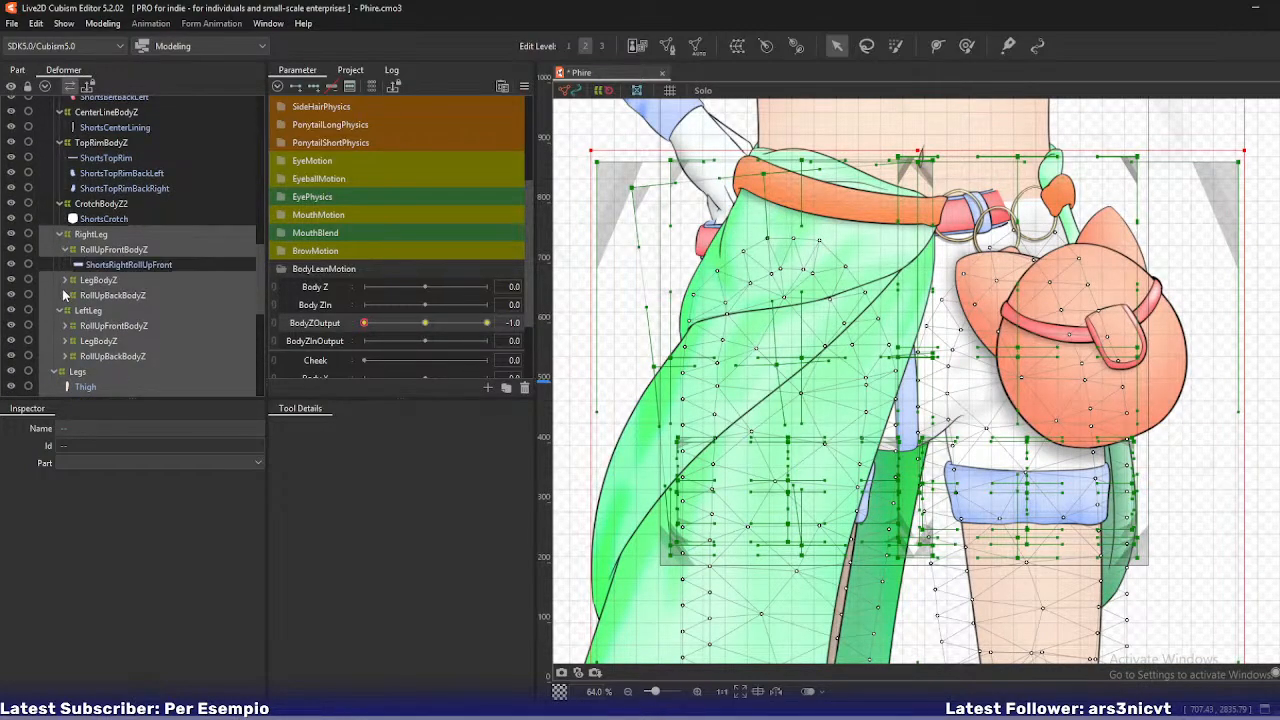
left_click(65, 281)
left_click(66, 311)
scroll(71, 312, "down", 3)
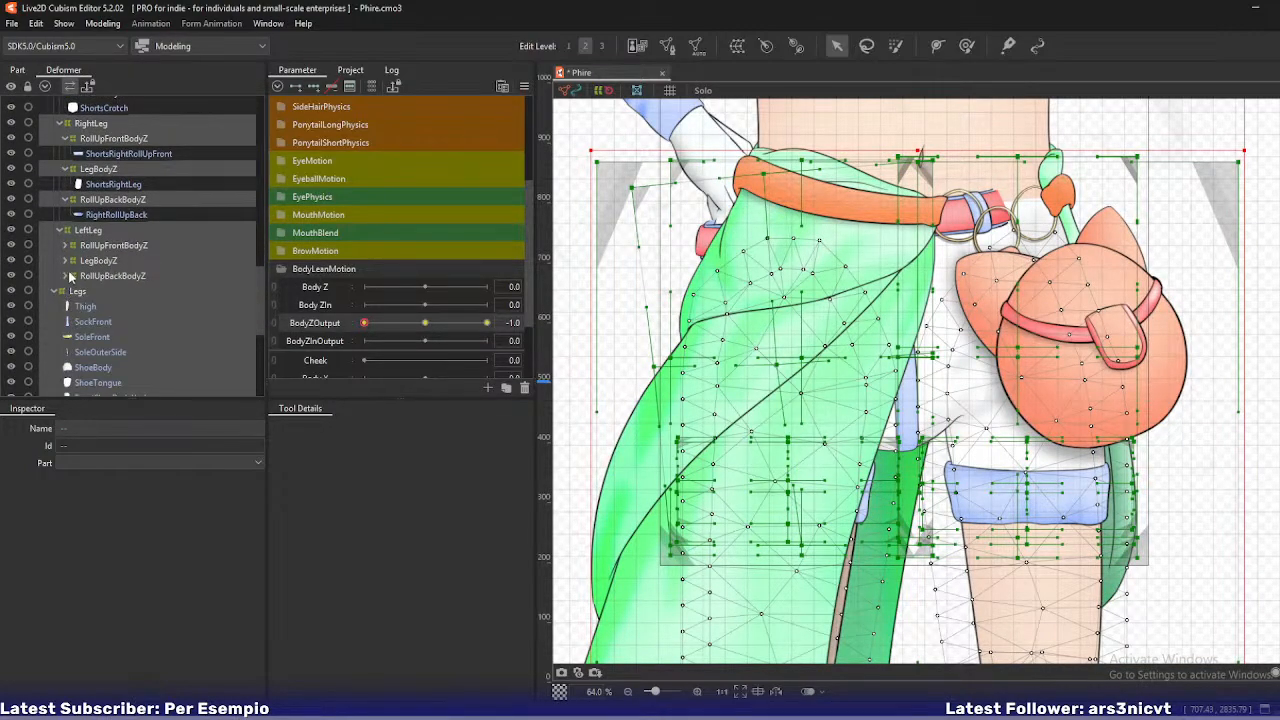
left_click(68, 276)
left_click(65, 276)
left_click(65, 261)
left_click(66, 246)
- Try isolating the shorts' leg meshes and leg parts in Solo view, then reselect the right LegBodyZ and leave Solo
left_click(113, 139)
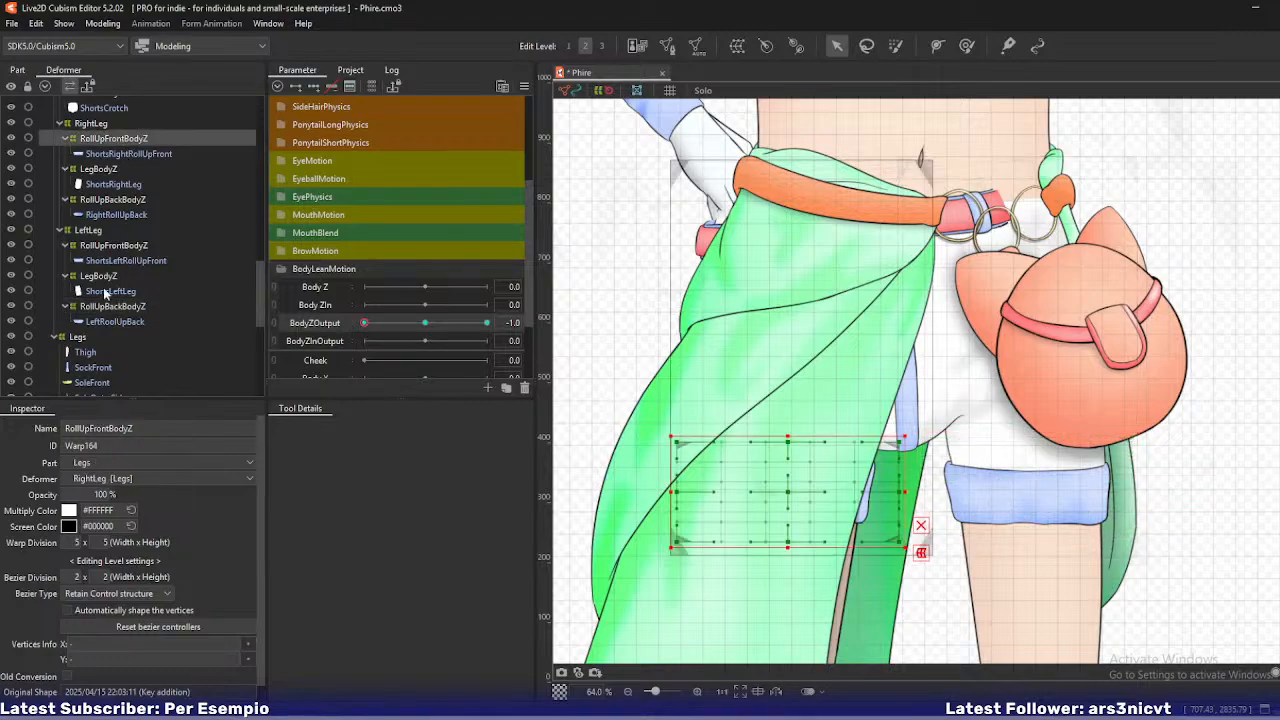
scroll(112, 324, "down", 5)
left_click(115, 389, "shift")
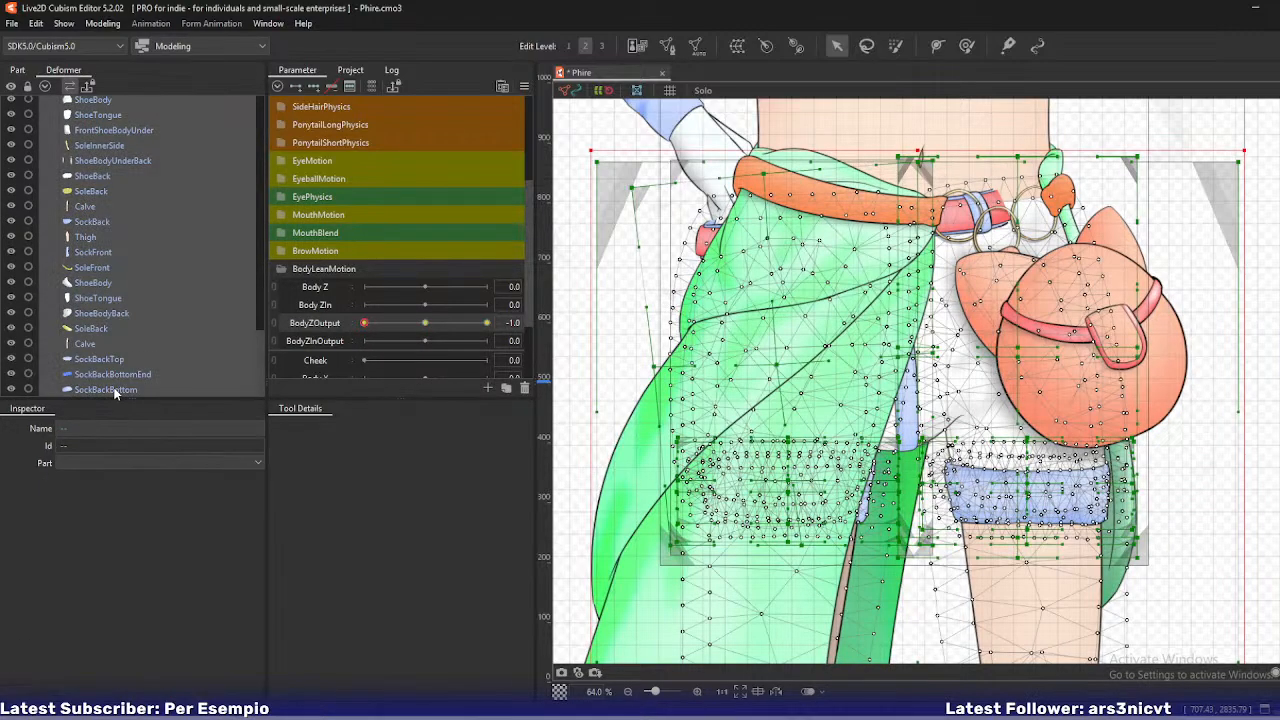
key("s")
scroll(111, 324, "up", 6)
scroll(88, 258, "up", 2)
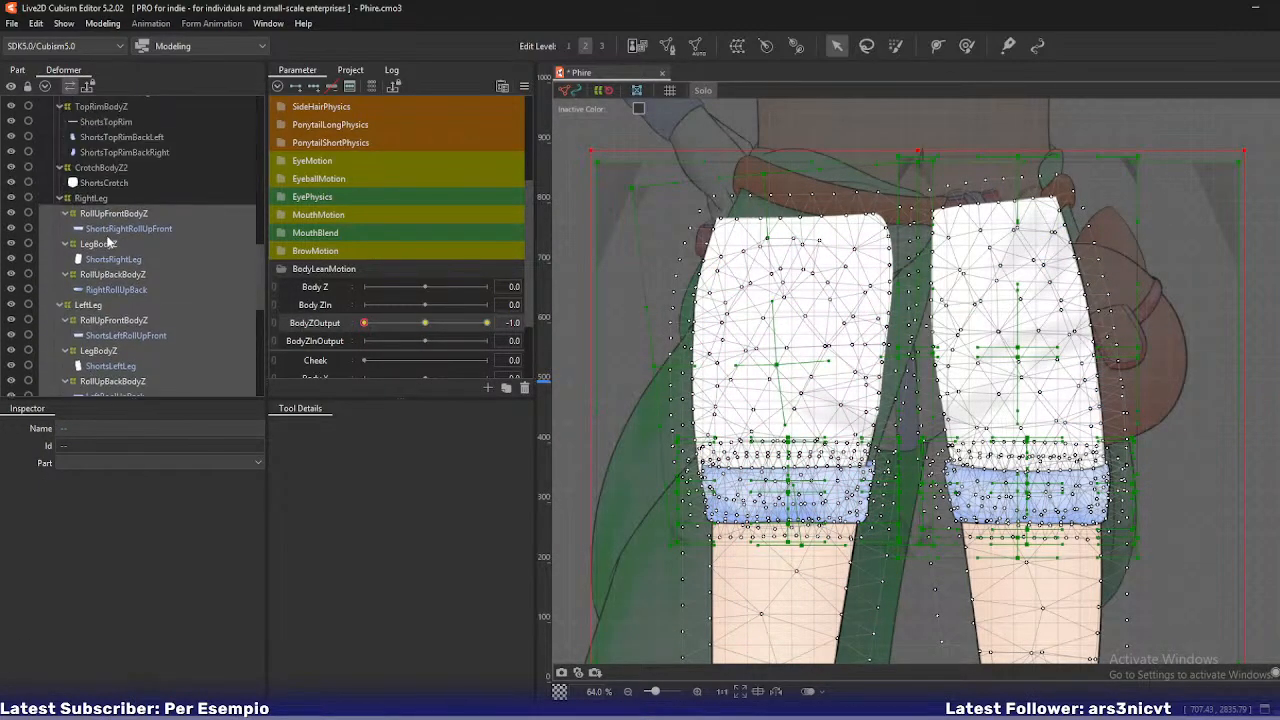
left_click(99, 246)
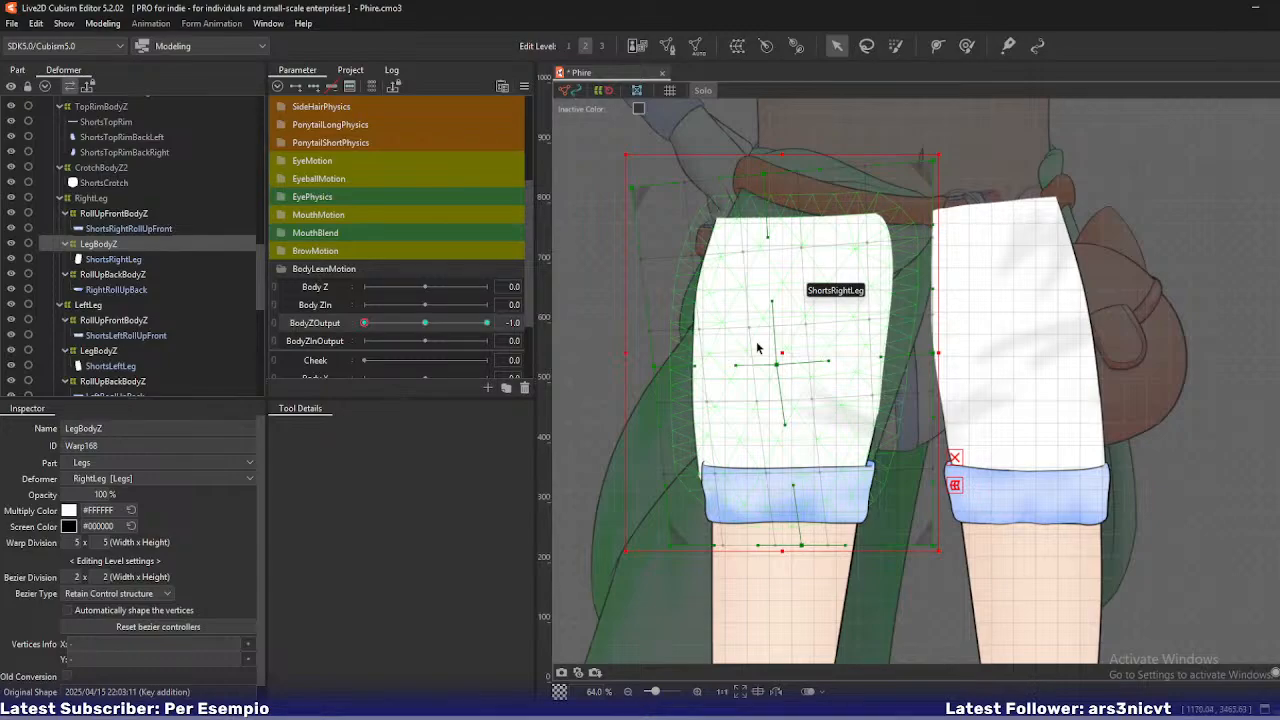
key("s")
- Hide the waist cloth by setting the Cloth deformer's opacity to 0%
scroll(131, 290, "up", 6)
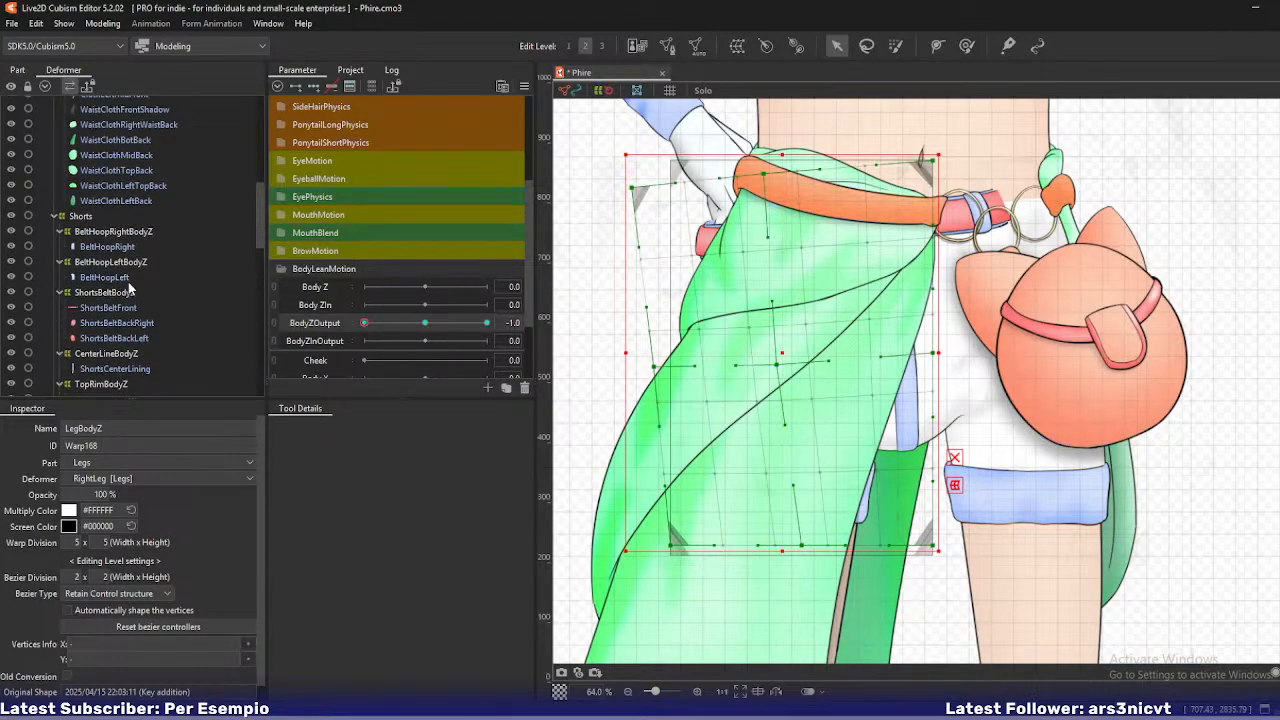
left_click(108, 232)
scroll(131, 337, "up", 5)
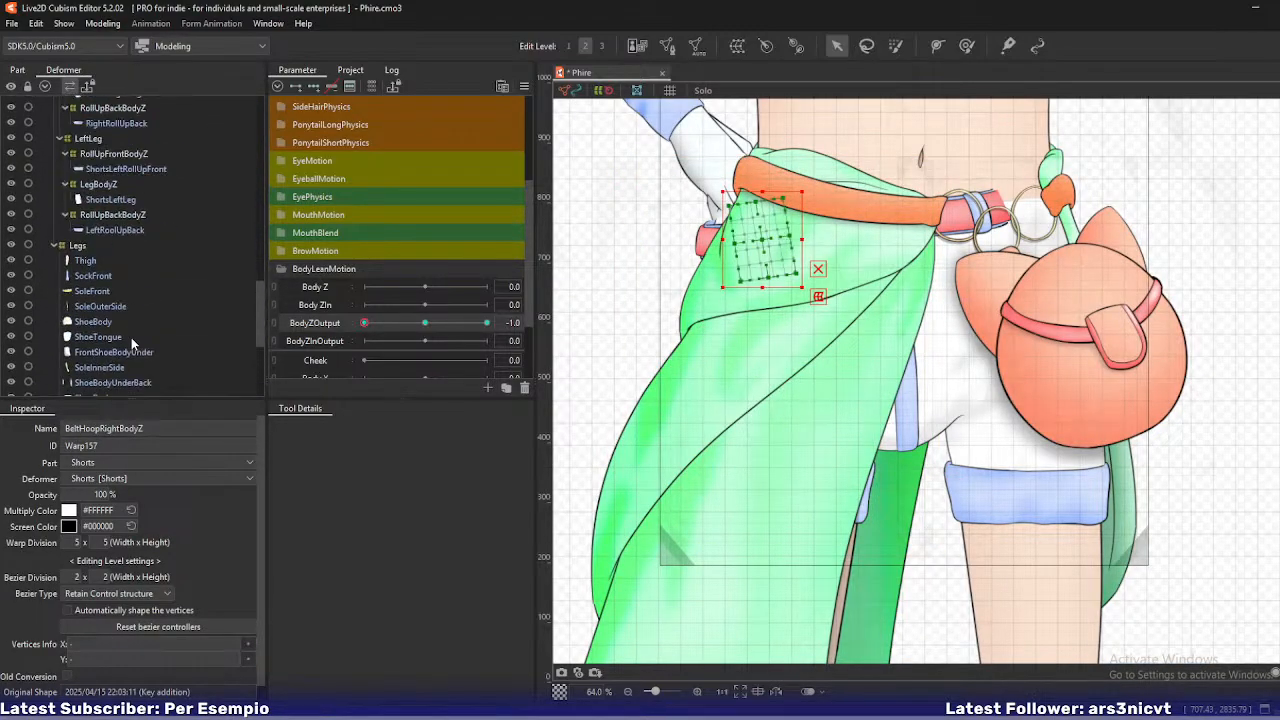
scroll(133, 344, "up", 7)
left_click(85, 295)
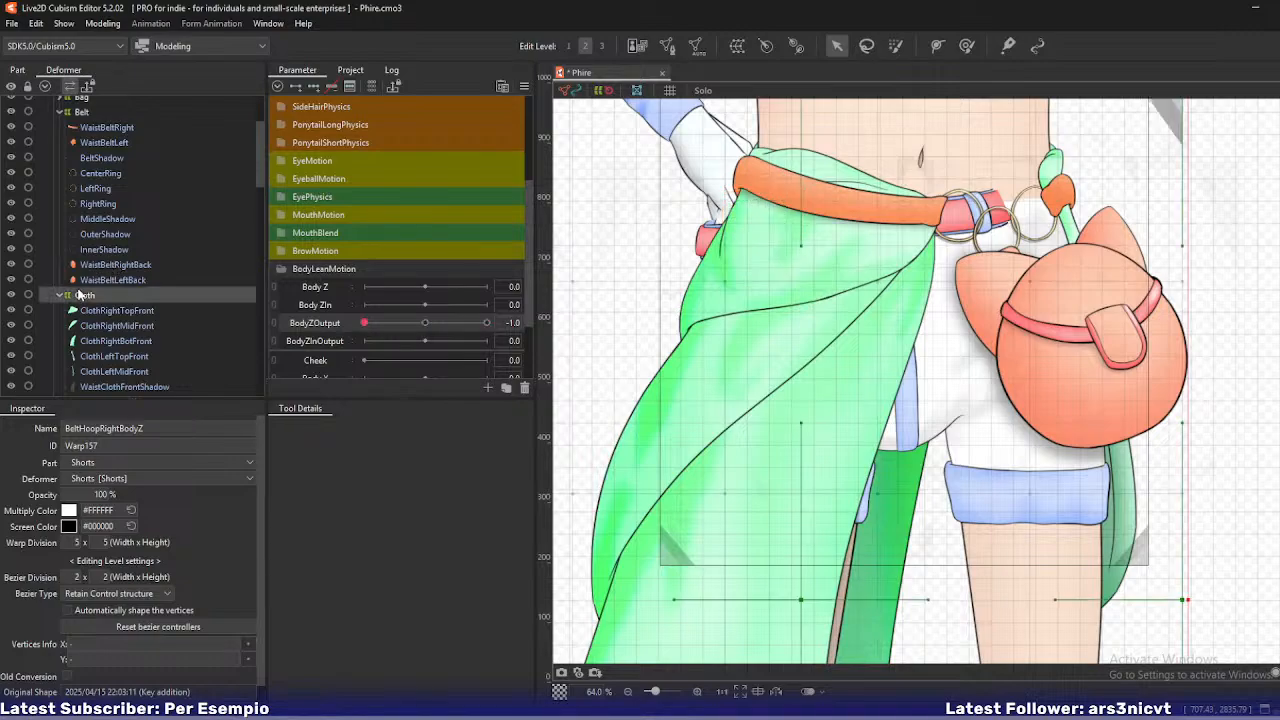
left_click_drag(101, 493, 8, 494)
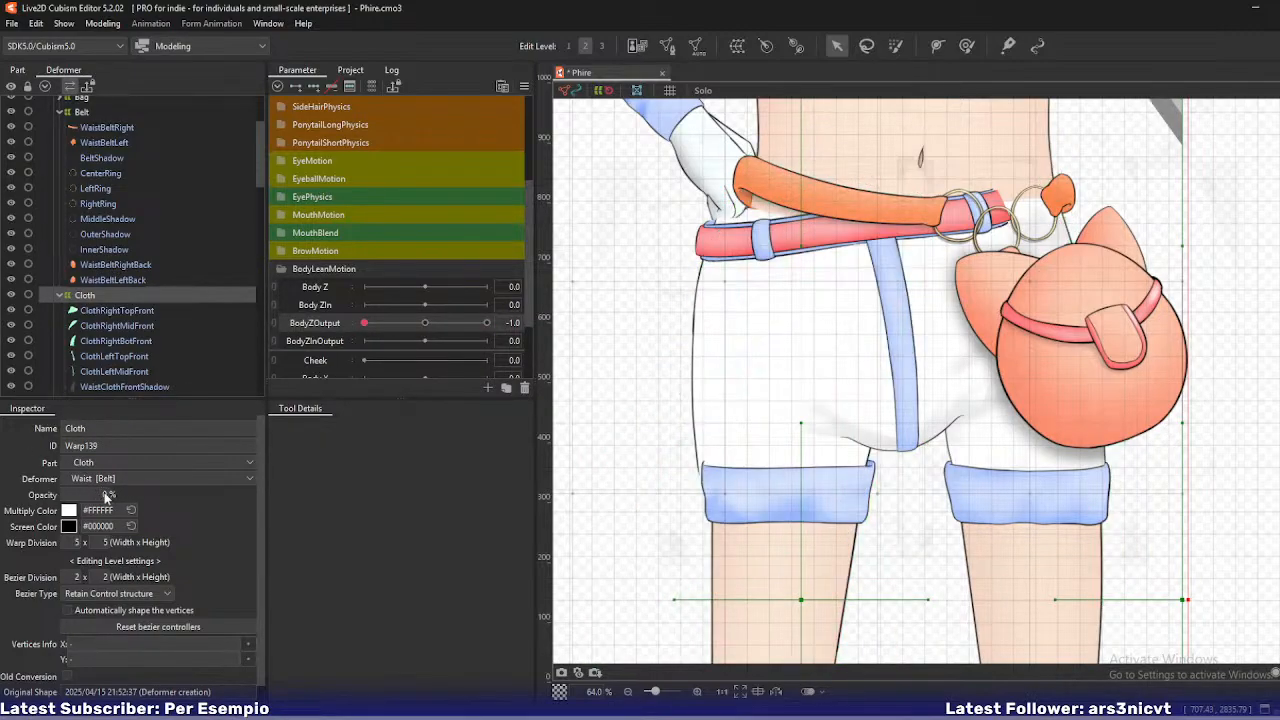
- Lower the right LegBodyZ warp's centre, left-middle, lower-middle and lower-left points and shift them outward at BodyZOutput -1.0
scroll(104, 315, "down", 5)
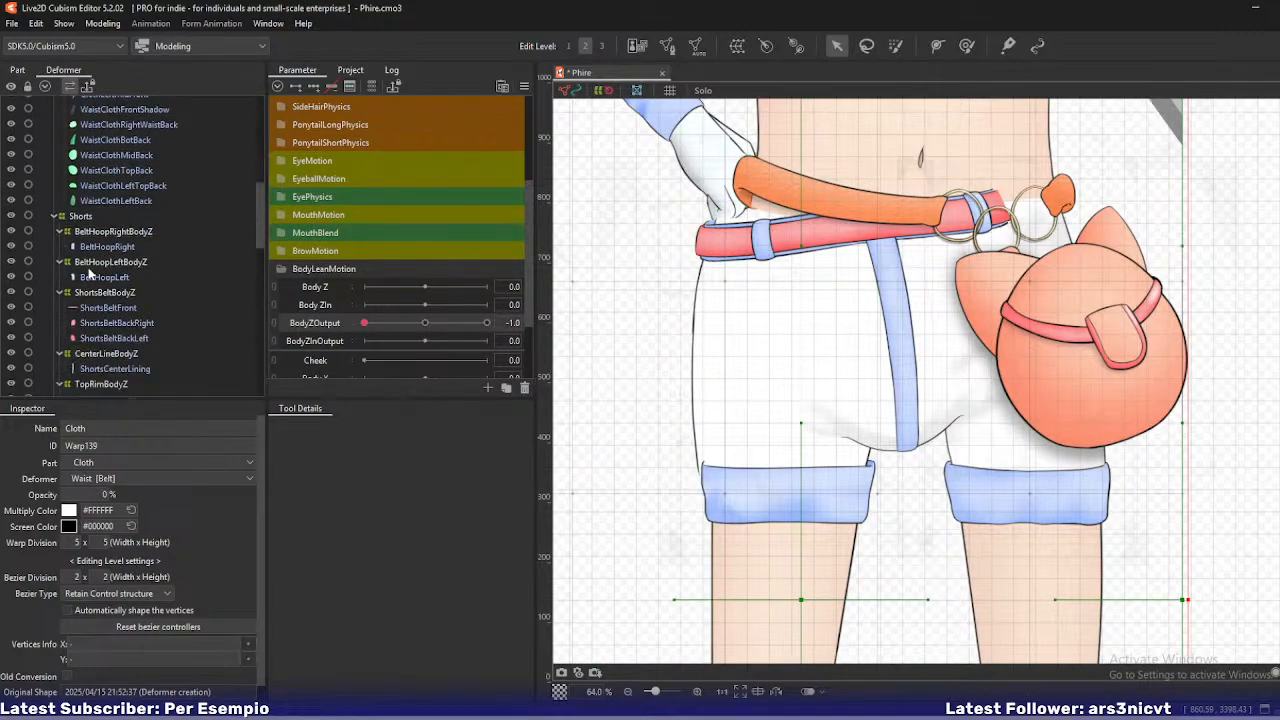
scroll(107, 312, "down", 5)
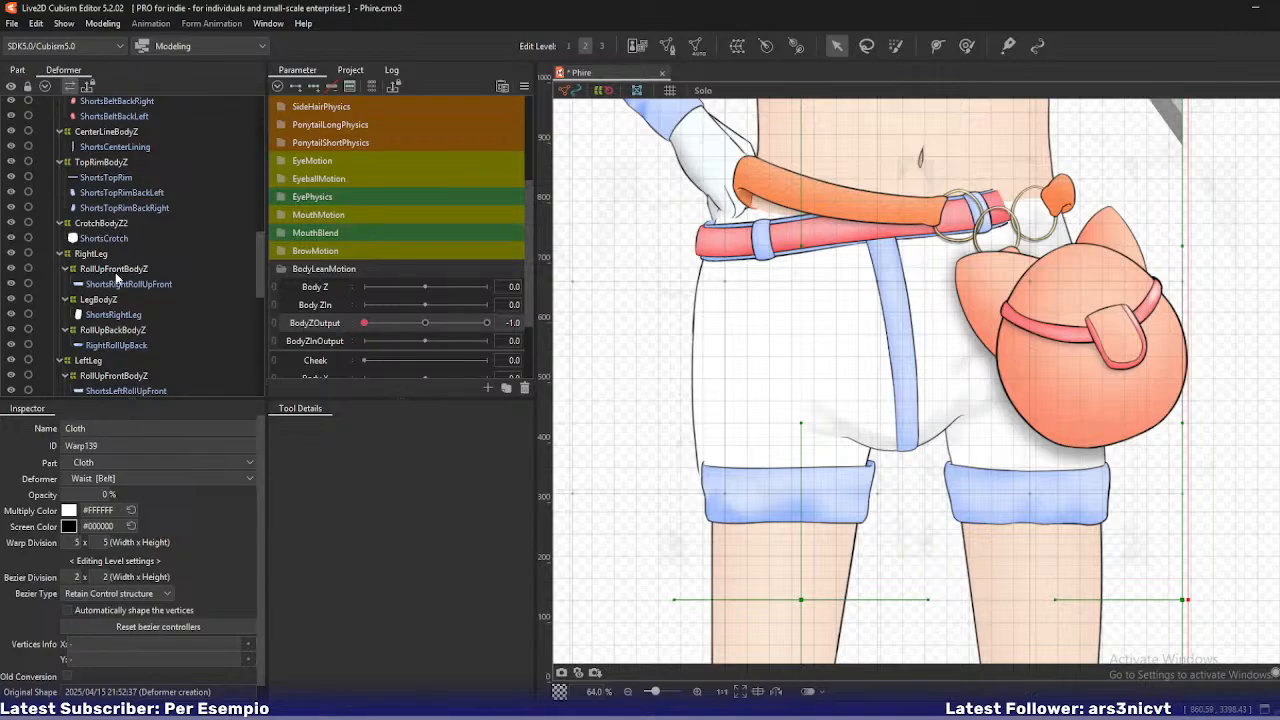
left_click(108, 300)
left_click_drag(804, 324, 774, 288)
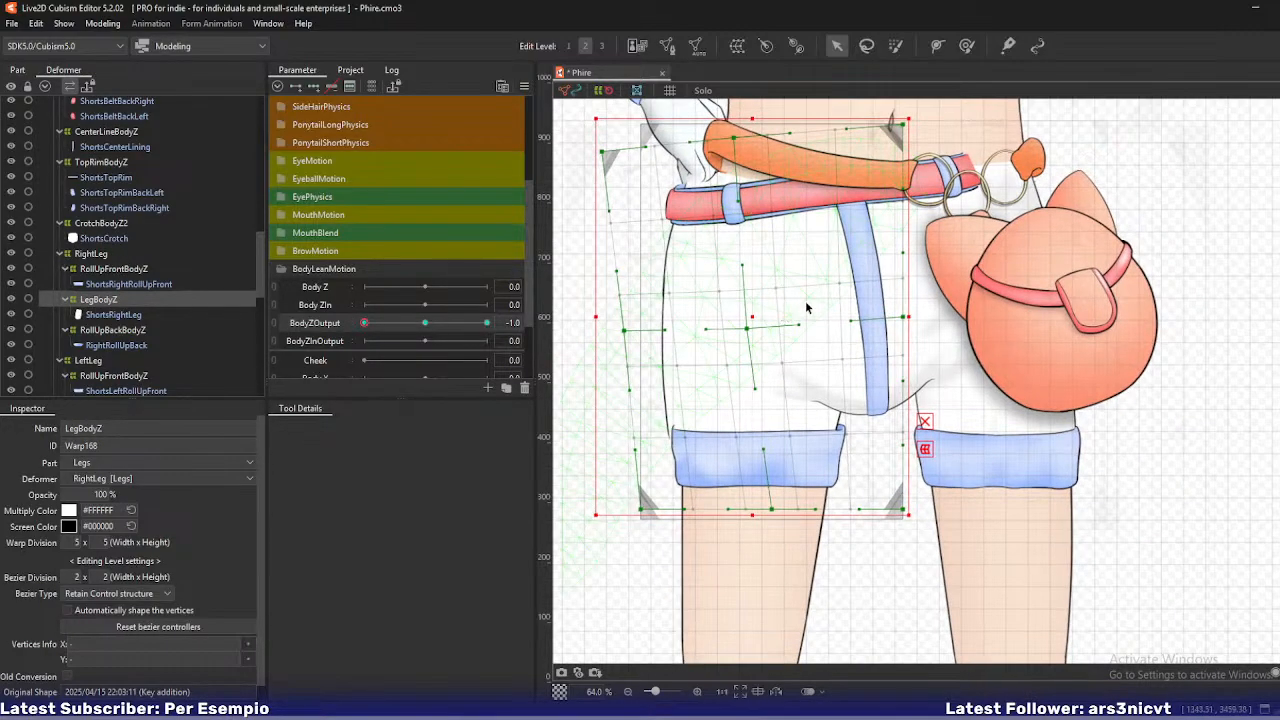
left_click_drag(365, 322, 364, 325)
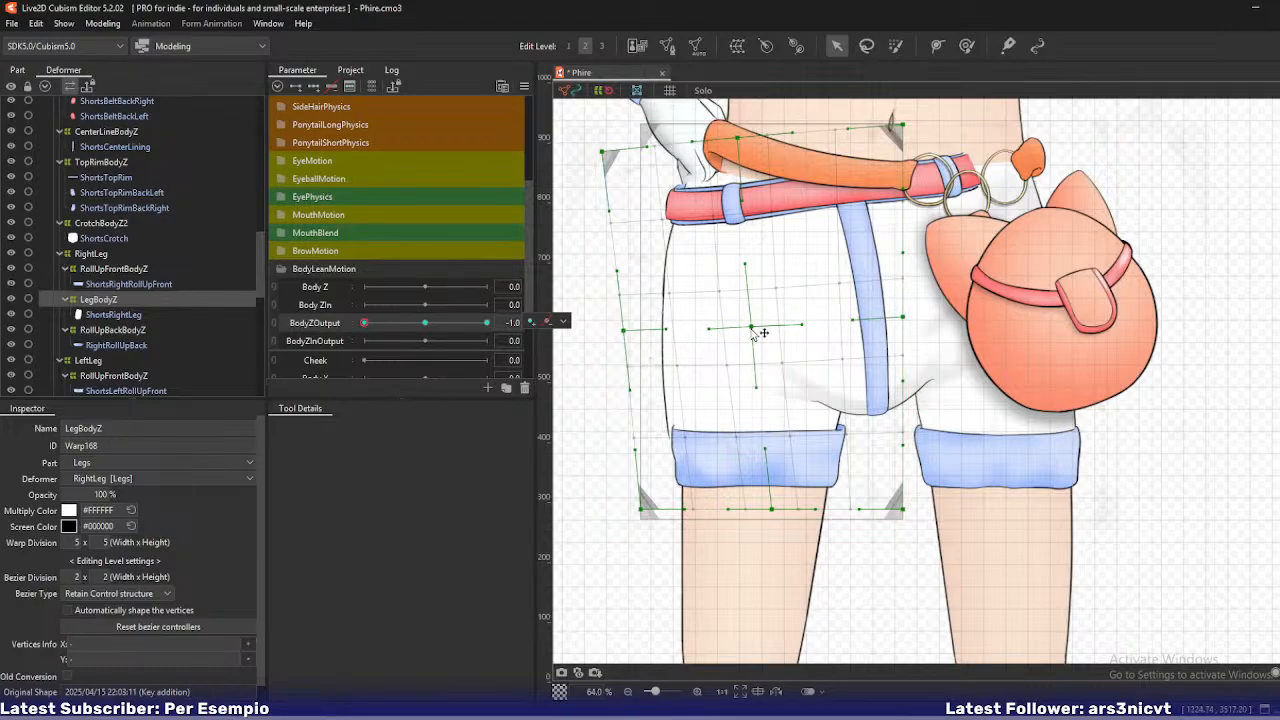
left_click_drag(750, 326, 745, 348)
left_click_drag(623, 330, 615, 348)
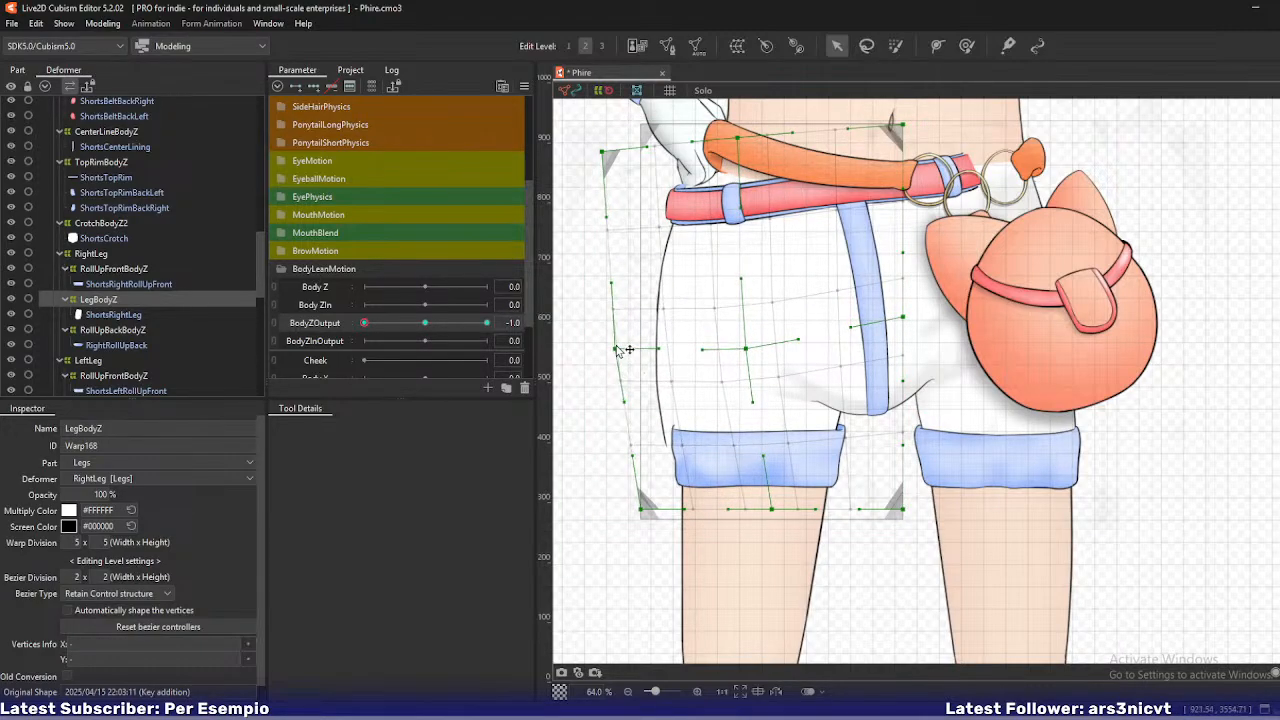
left_click_drag(772, 510, 751, 522)
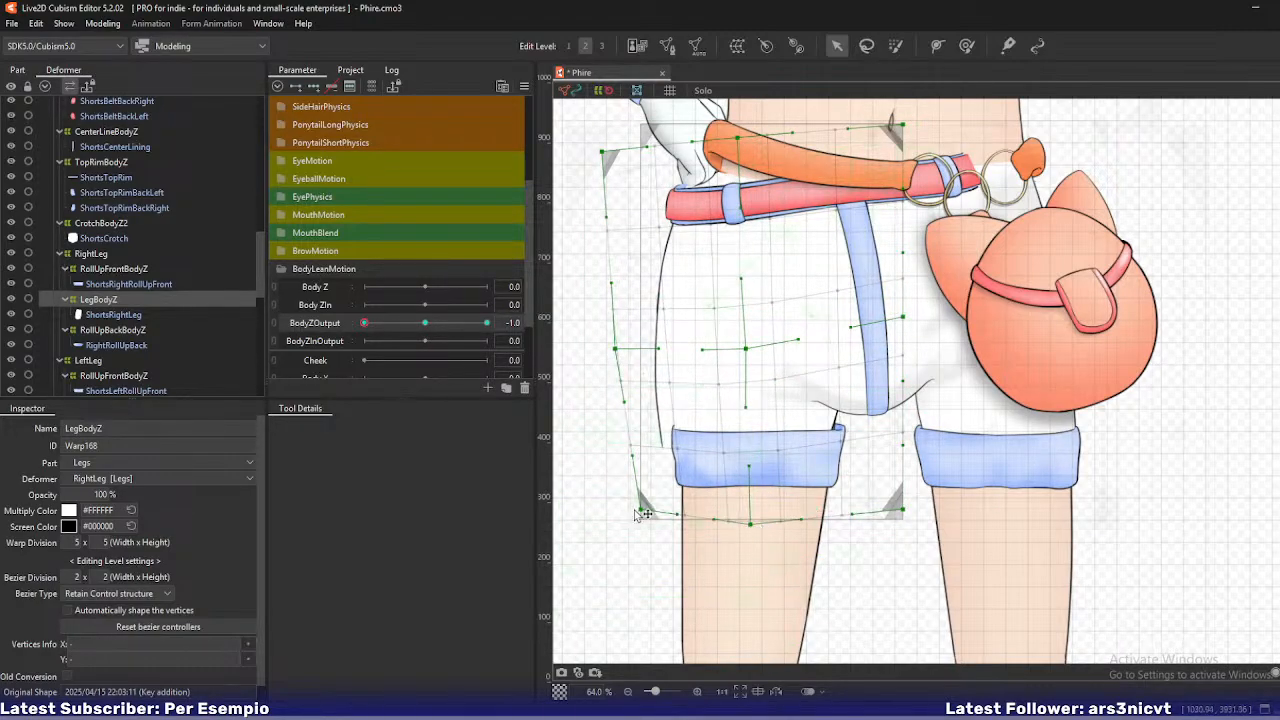
left_click_drag(641, 511, 626, 532)
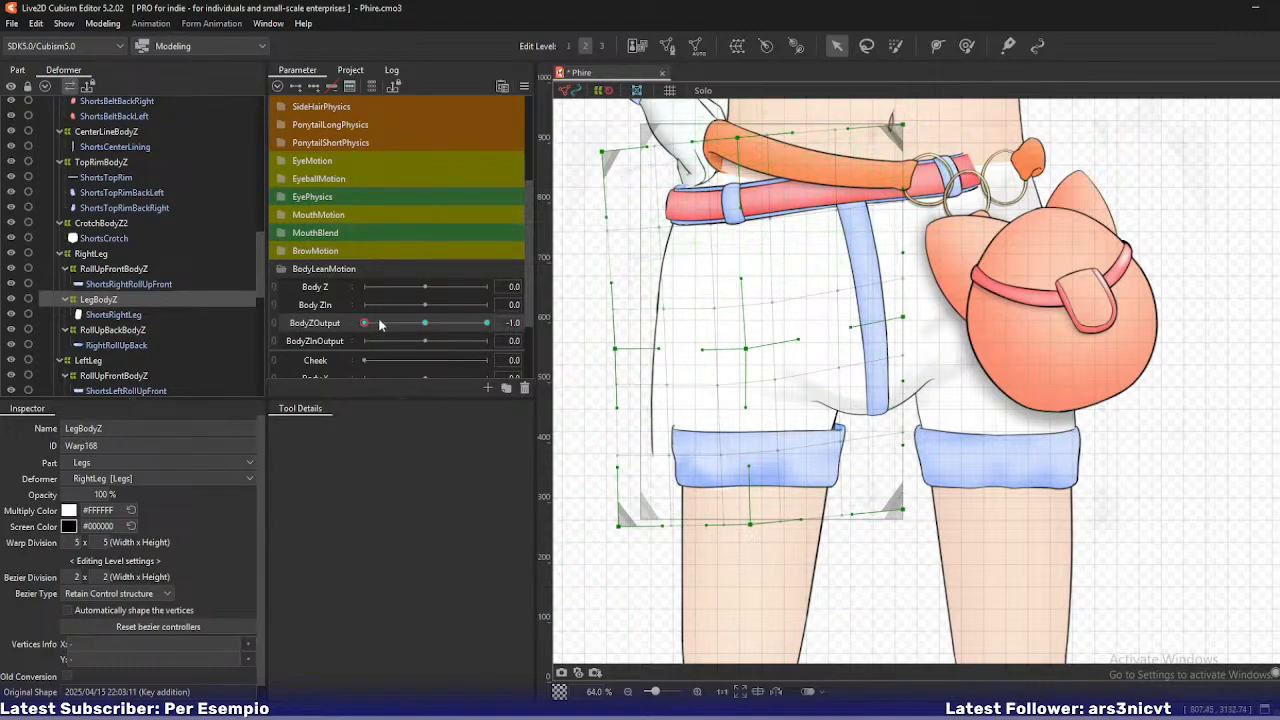
- Pull the right LegBodyZ warp's upper-right and right-middle points toward its centre and lower the centre point slightly at BodyZOutput -1.0
mouse_move(382, 326)
left_mouse_down()
mouse_move(405, 330)
mouse_move(364, 331)
left_mouse_up()
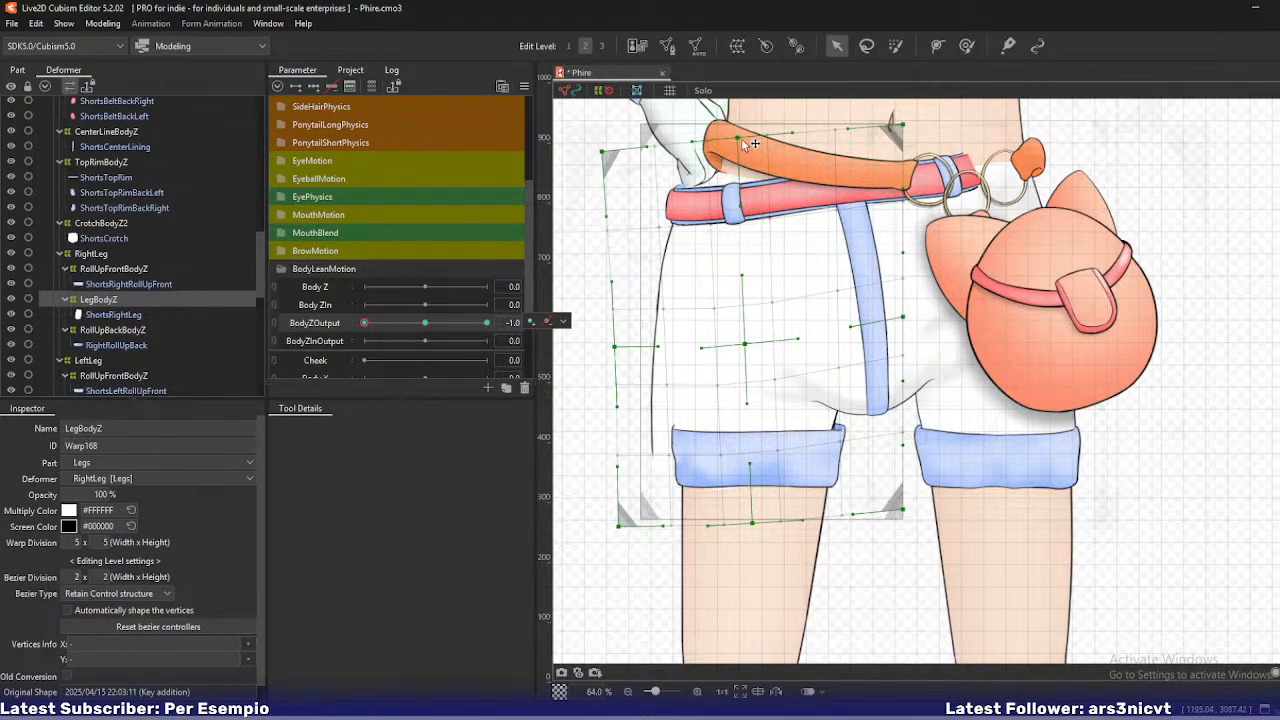
left_click_drag(901, 125, 871, 129)
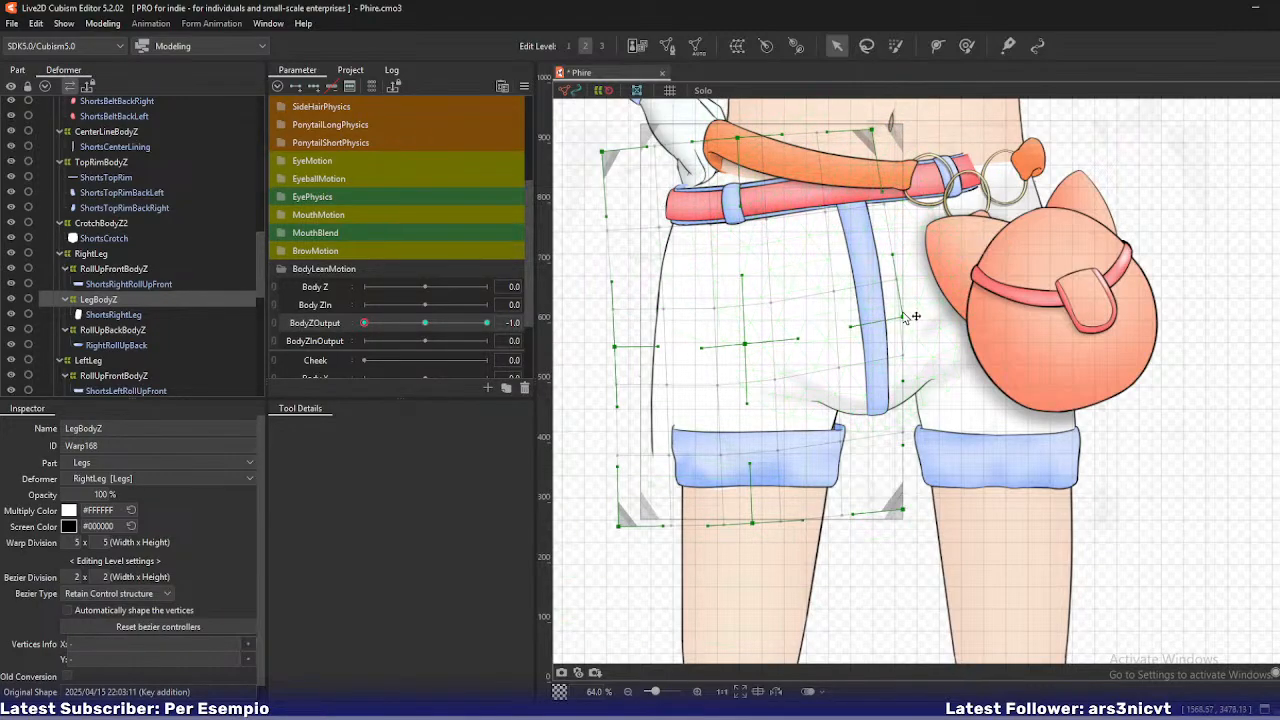
left_click_drag(903, 317, 879, 320)
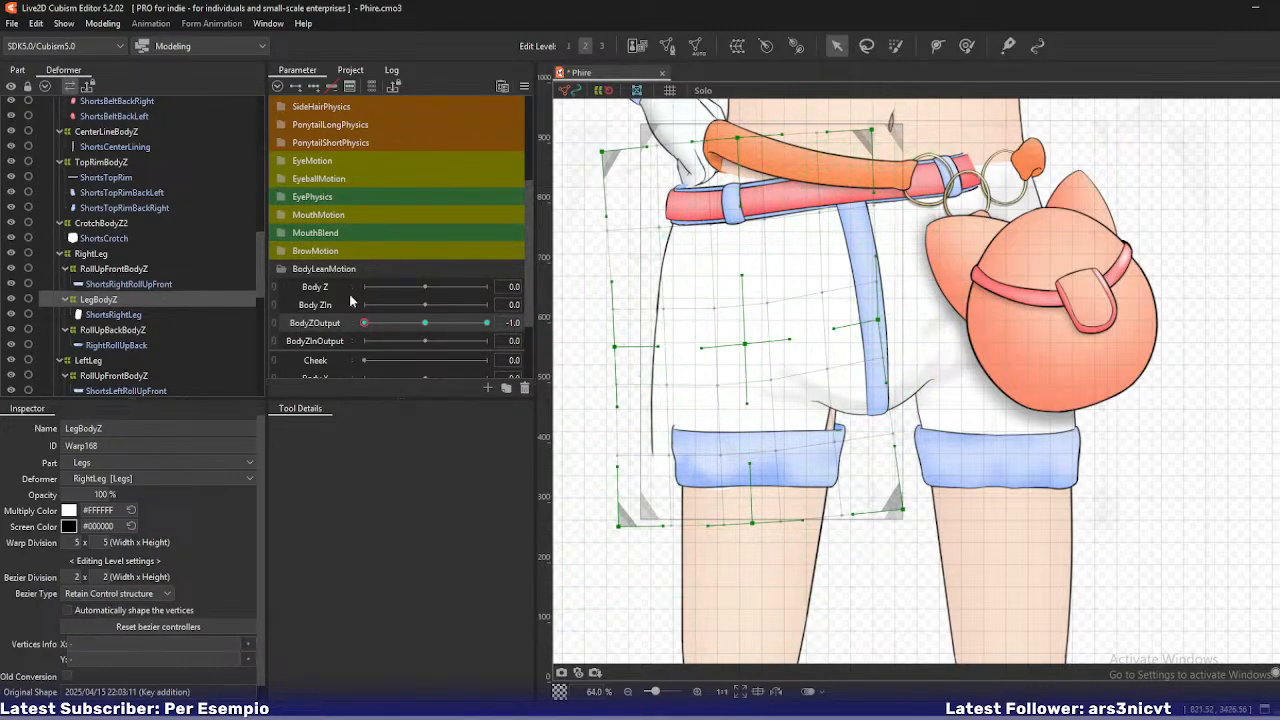
mouse_move(365, 324)
left_mouse_down()
mouse_move(424, 328)
mouse_move(364, 324)
left_mouse_up()
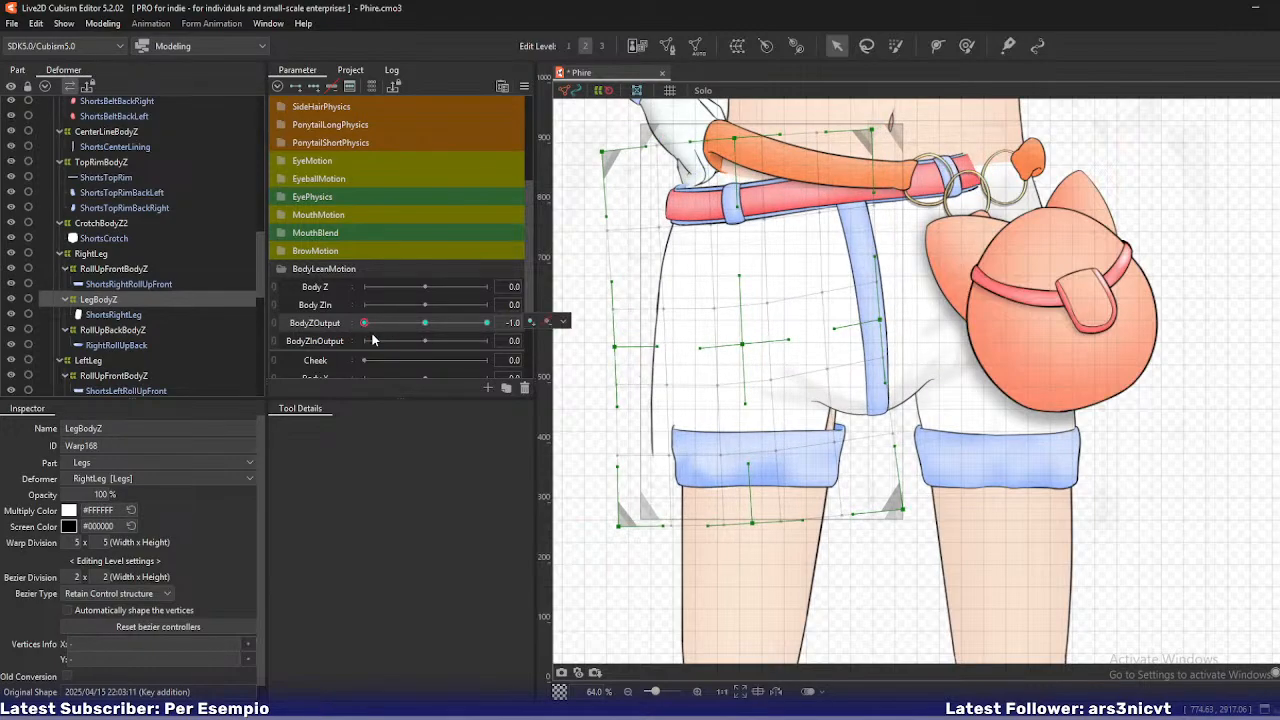
left_click_drag(743, 344, 744, 348)
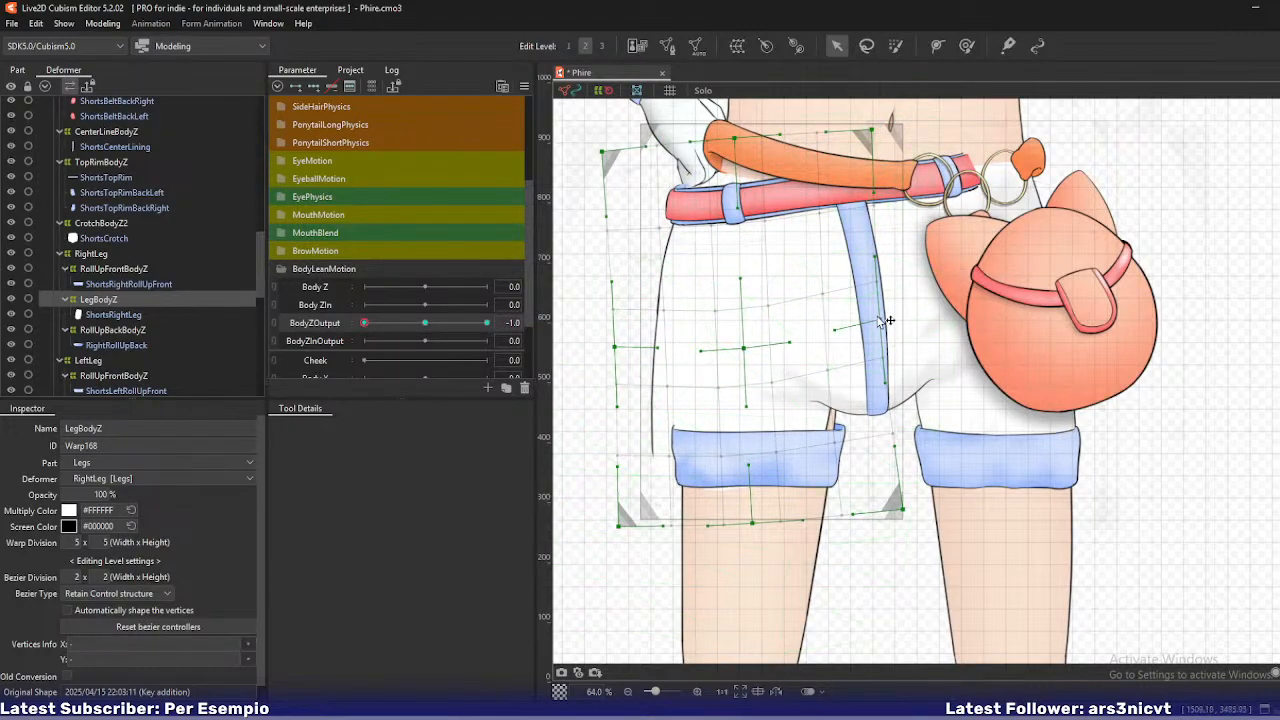
- Lower the right LegBodyZ warp's right-middle, lower-right and lower-middle points at BodyZOutput -1.0, then check the lean by scrubbing BodyZOutput
left_click_drag(879, 320, 890, 337)
left_click_drag(753, 523, 759, 532)
key("ctrl+z")
key("ctrl+z")
left_click_drag(905, 515, 910, 531)
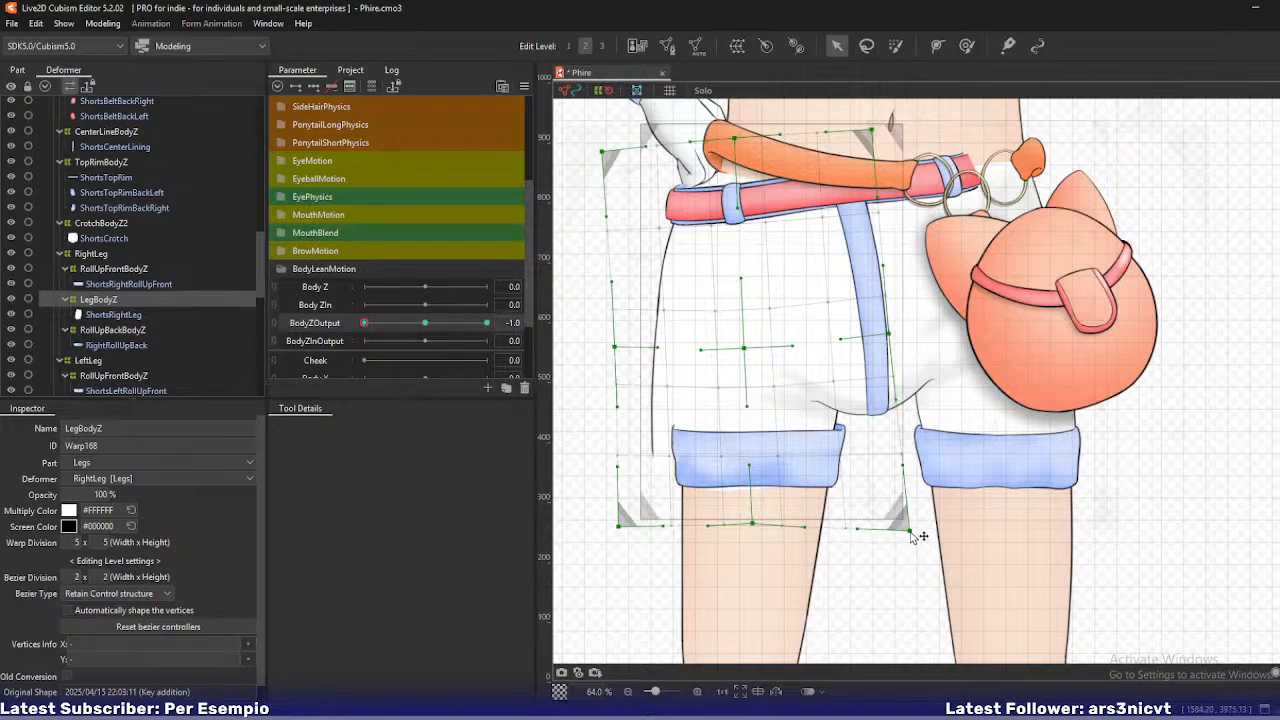
mouse_move(365, 323)
left_mouse_down()
mouse_move(402, 327)
mouse_move(352, 322)
left_mouse_up()
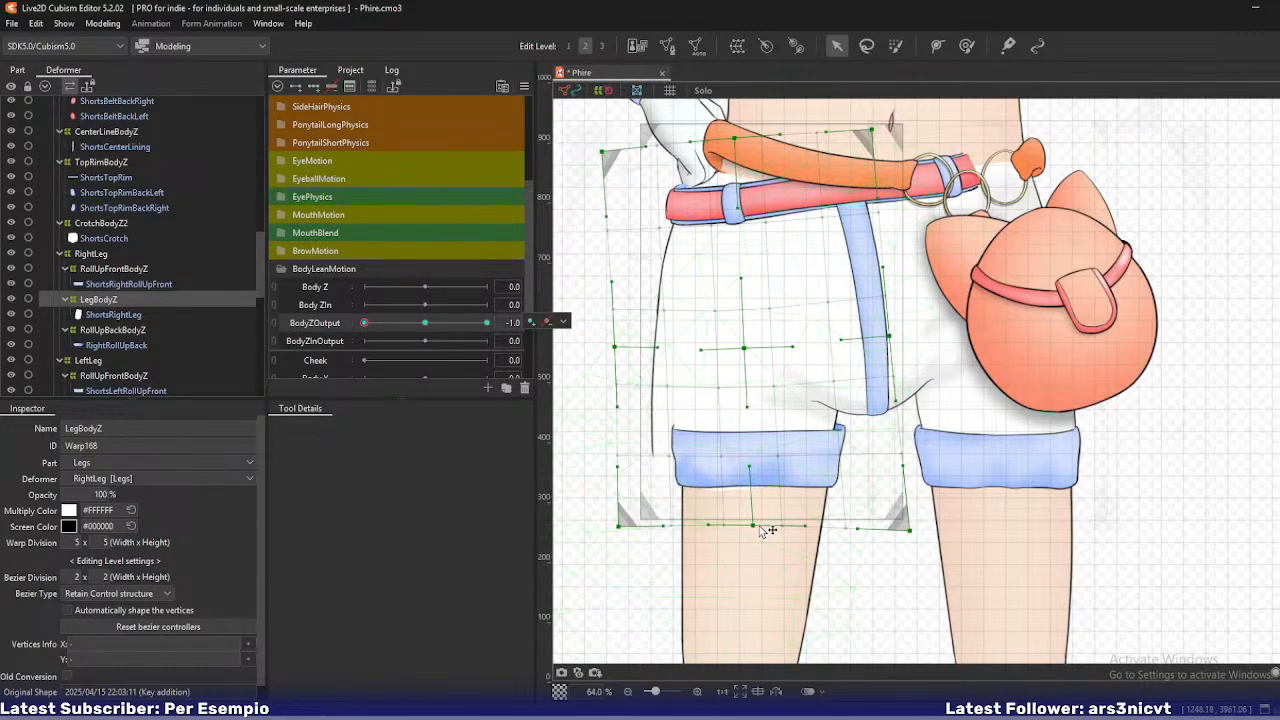
left_click_drag(753, 525, 752, 533)
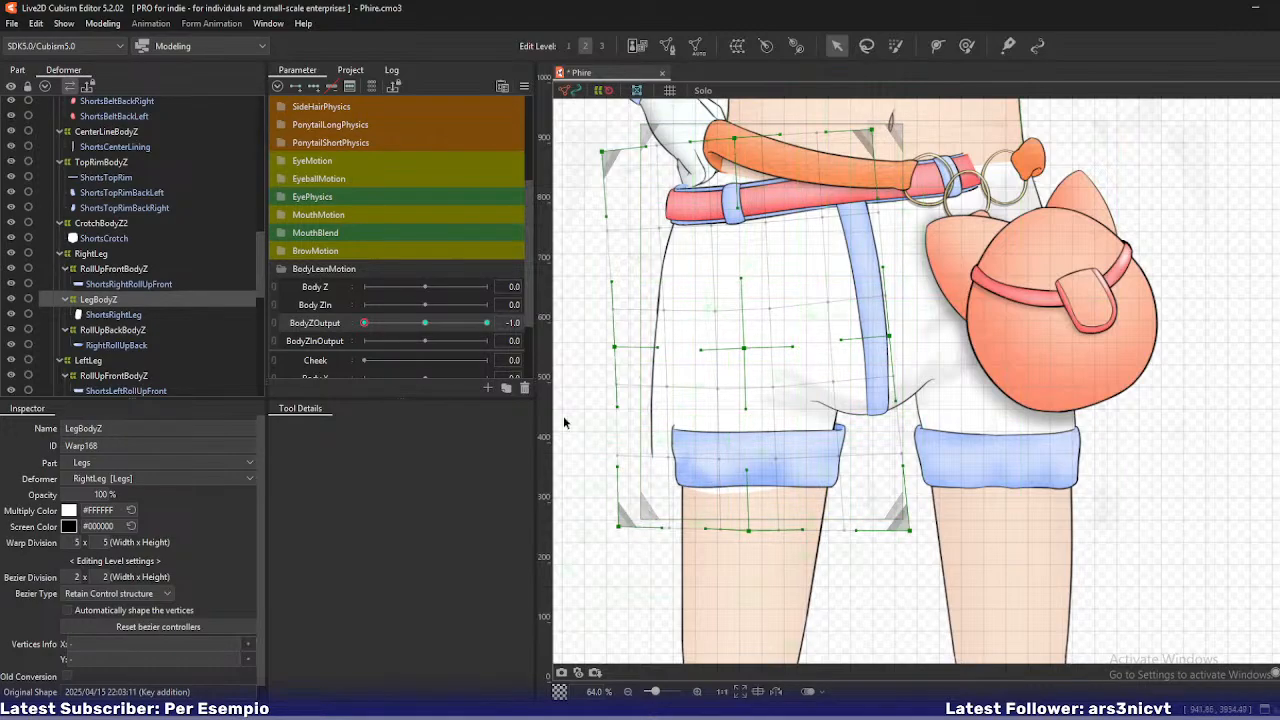
mouse_move(364, 323)
left_mouse_down()
mouse_move(390, 330)
mouse_move(352, 327)
left_mouse_up()
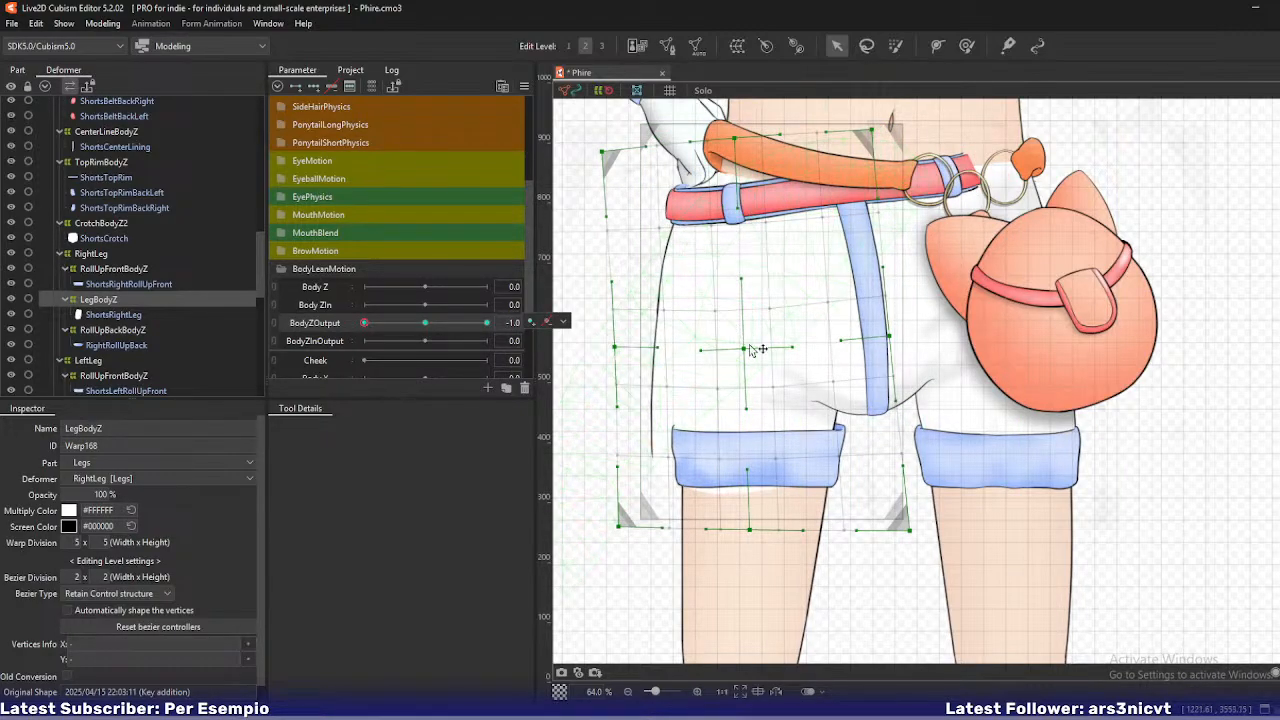
mouse_move(364, 322)
left_mouse_down()
mouse_move(408, 325)
mouse_move(357, 328)
left_mouse_up()
- Shift CenterLineBodyZ and CrotchBodyZ2 together slightly toward the character's right leg at BodyZOutput -1.0
scroll(111, 283, "up", 3)
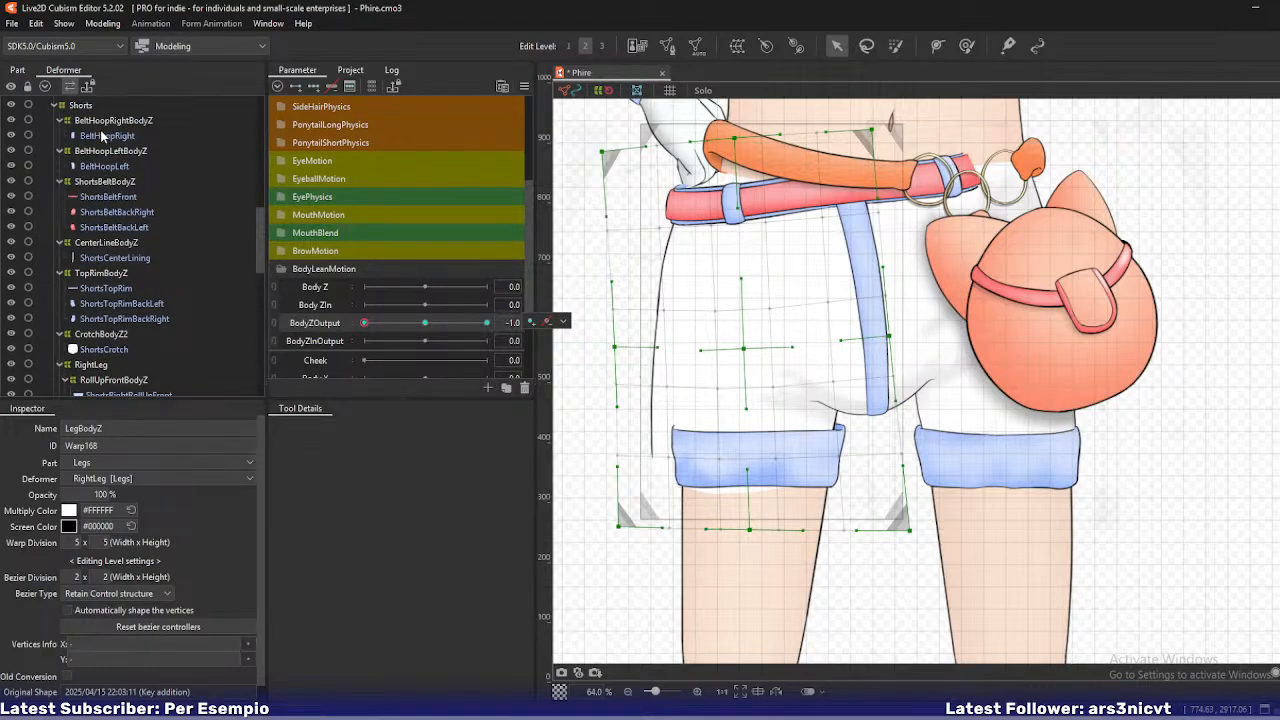
left_click(106, 243)
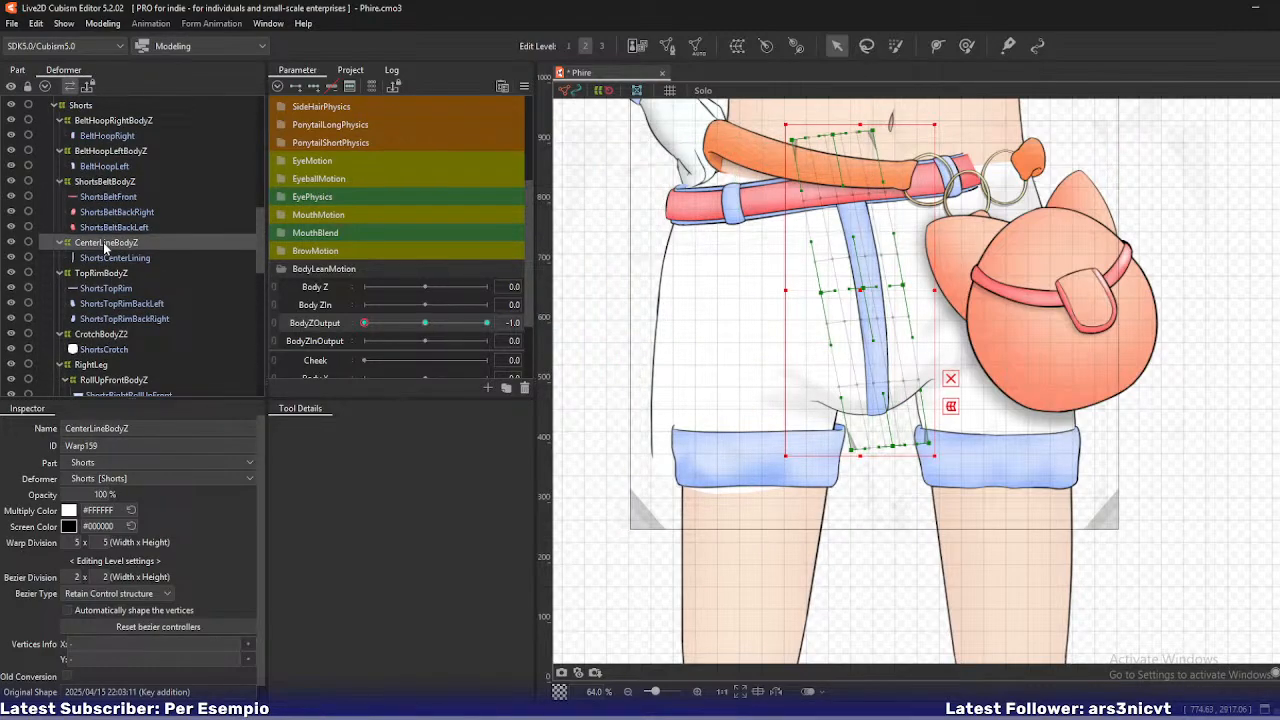
left_click(98, 333, "ctrl")
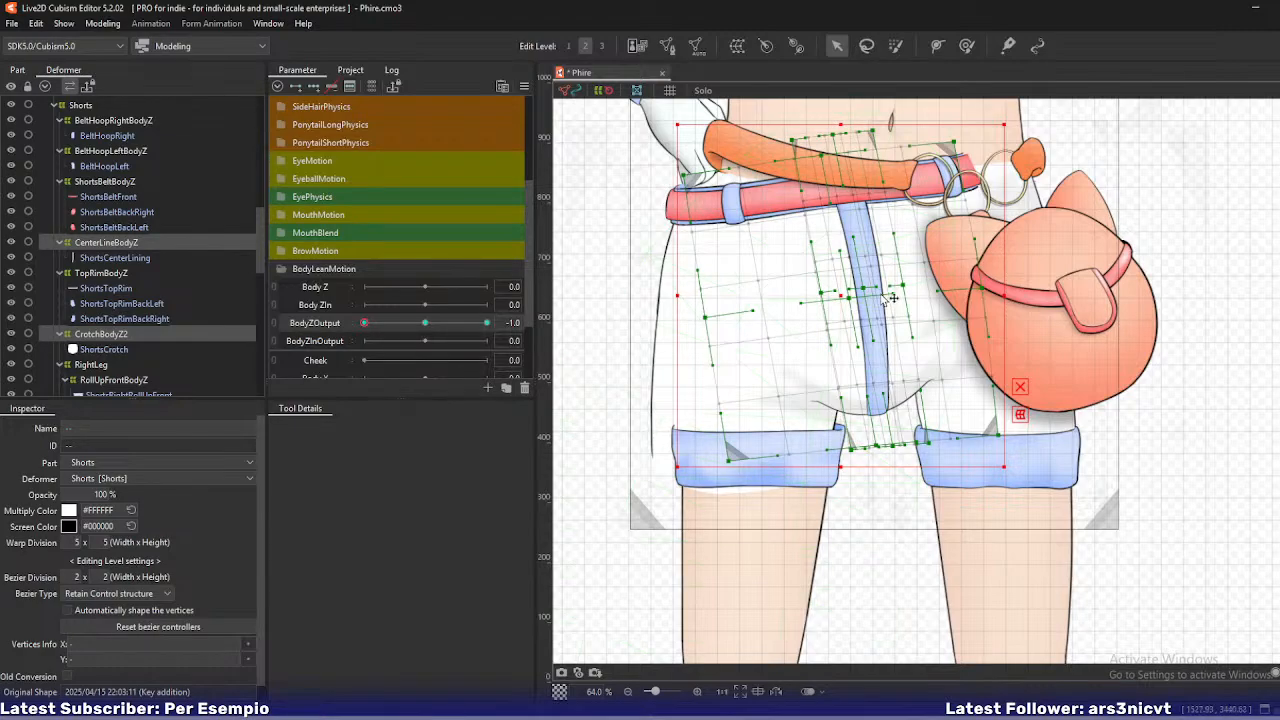
left_click_drag(839, 298, 832, 298)
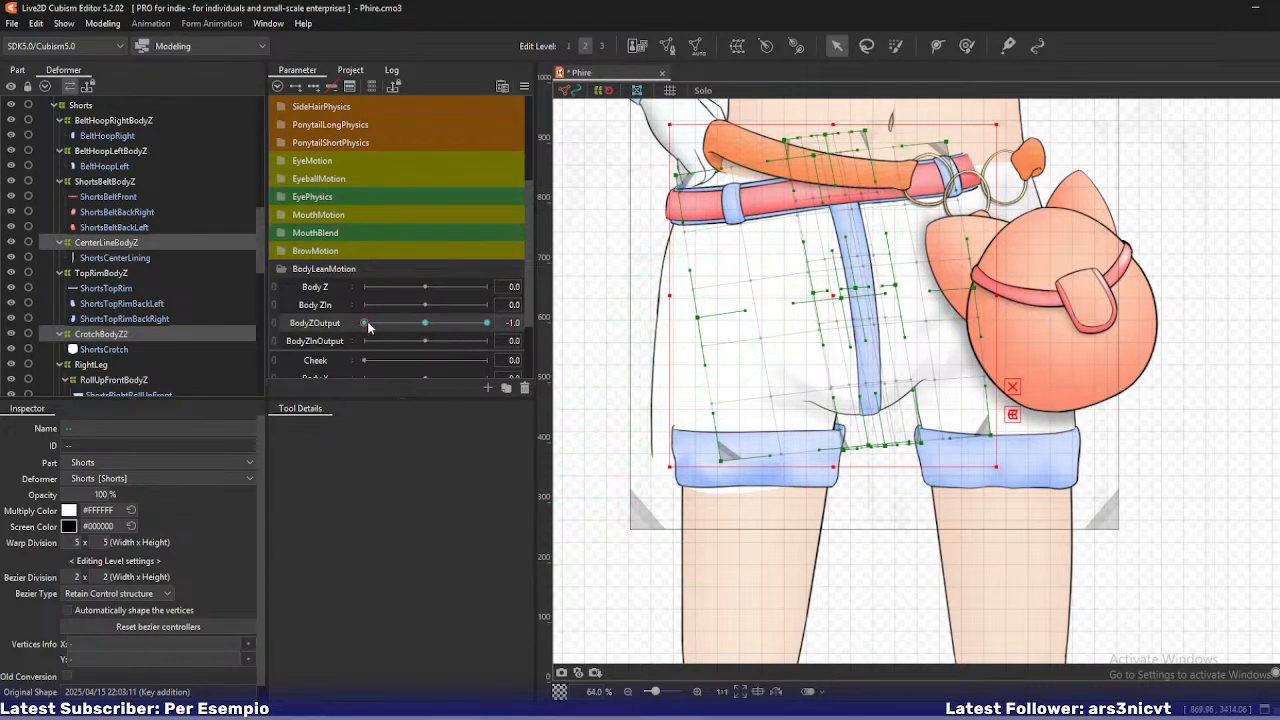
mouse_move(366, 323)
left_mouse_down()
mouse_move(402, 328)
mouse_move(364, 324)
left_mouse_up()
left_click(531, 323)
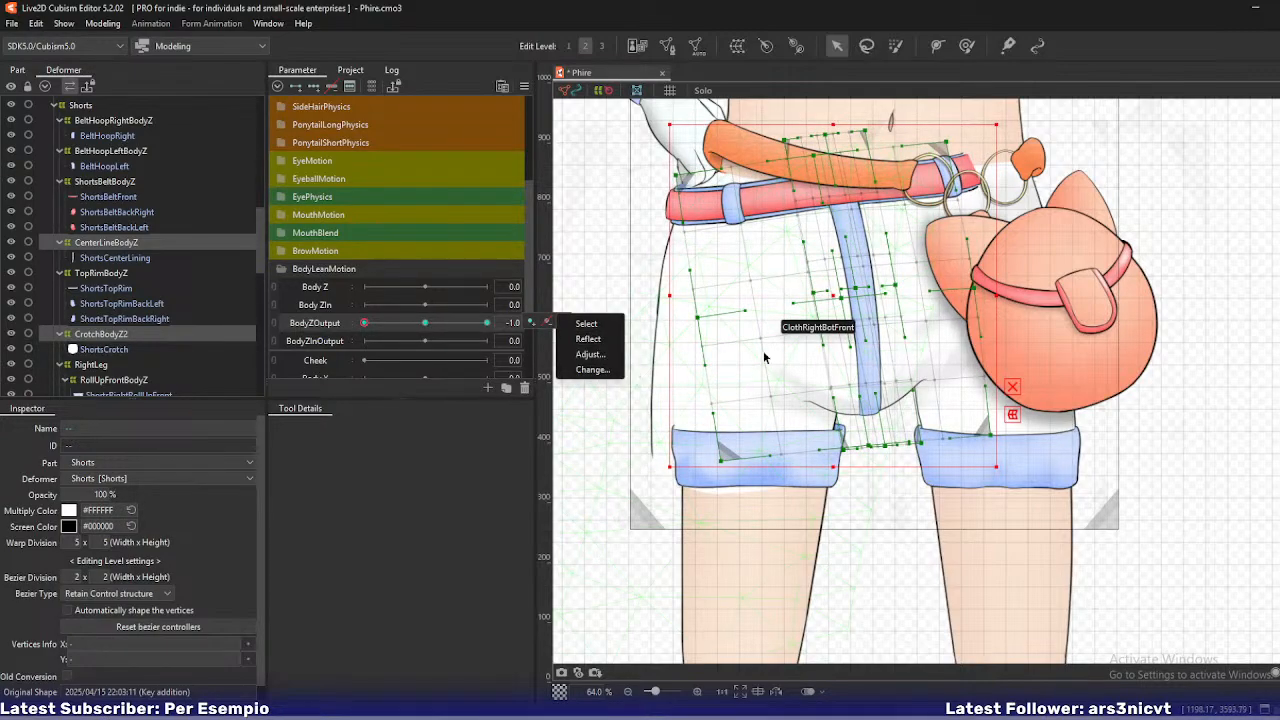
- Bend CenterLineBodyZ and CrotchBodyZ2 with a 2 x 2 temporary warp, nudging its centre and lower-middle points toward the left leg, and apply it
left_click(1013, 415)
left_click_drag(838, 298, 841, 296)
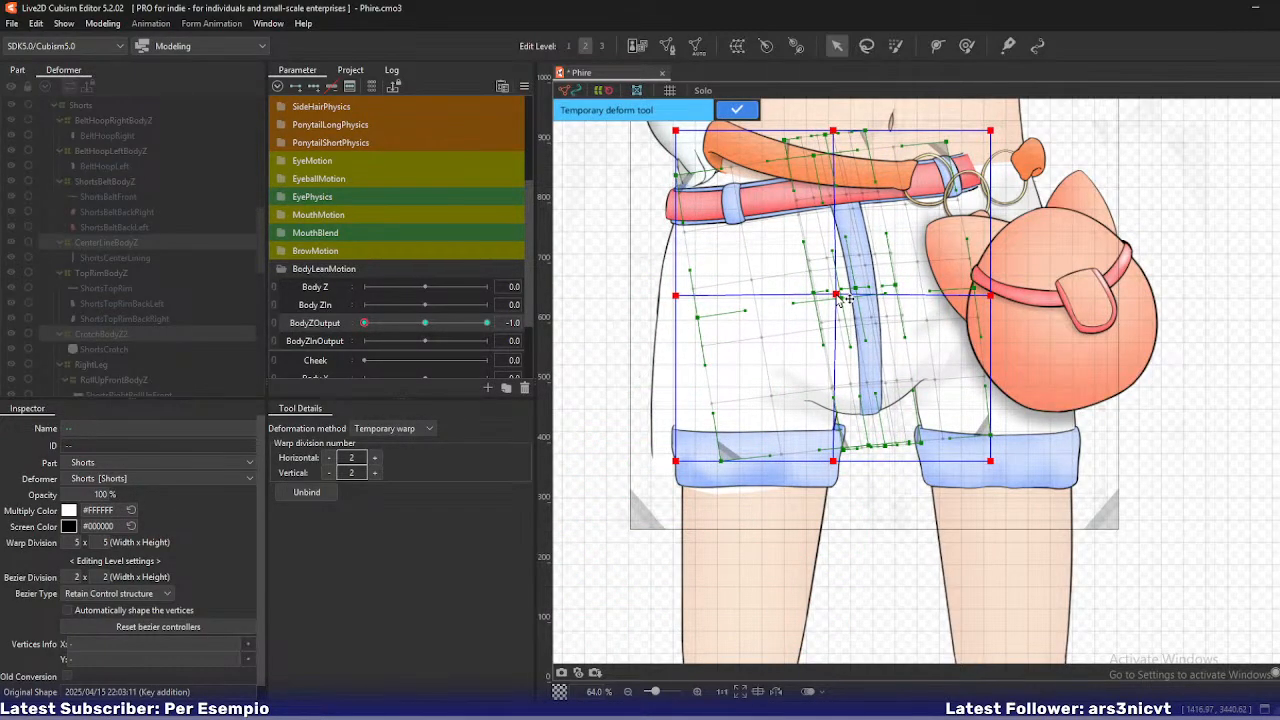
left_click_drag(837, 463, 840, 464)
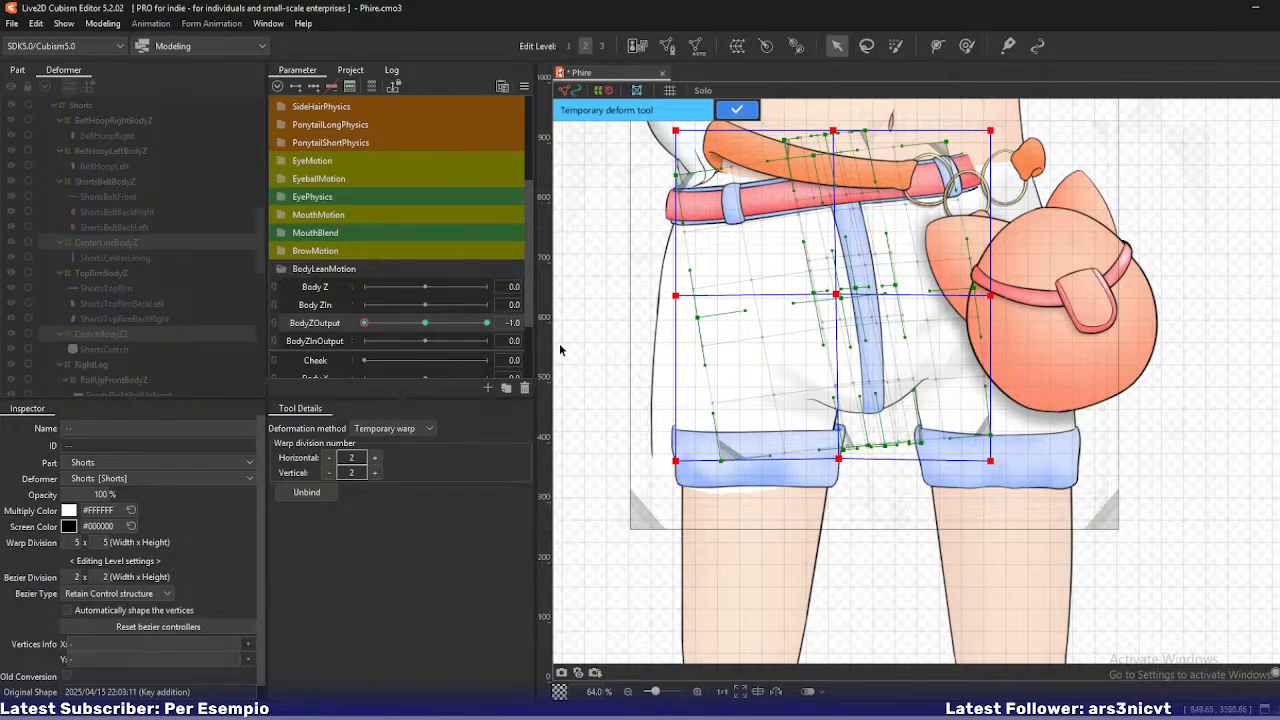
left_click_drag(363, 328, 323, 342)
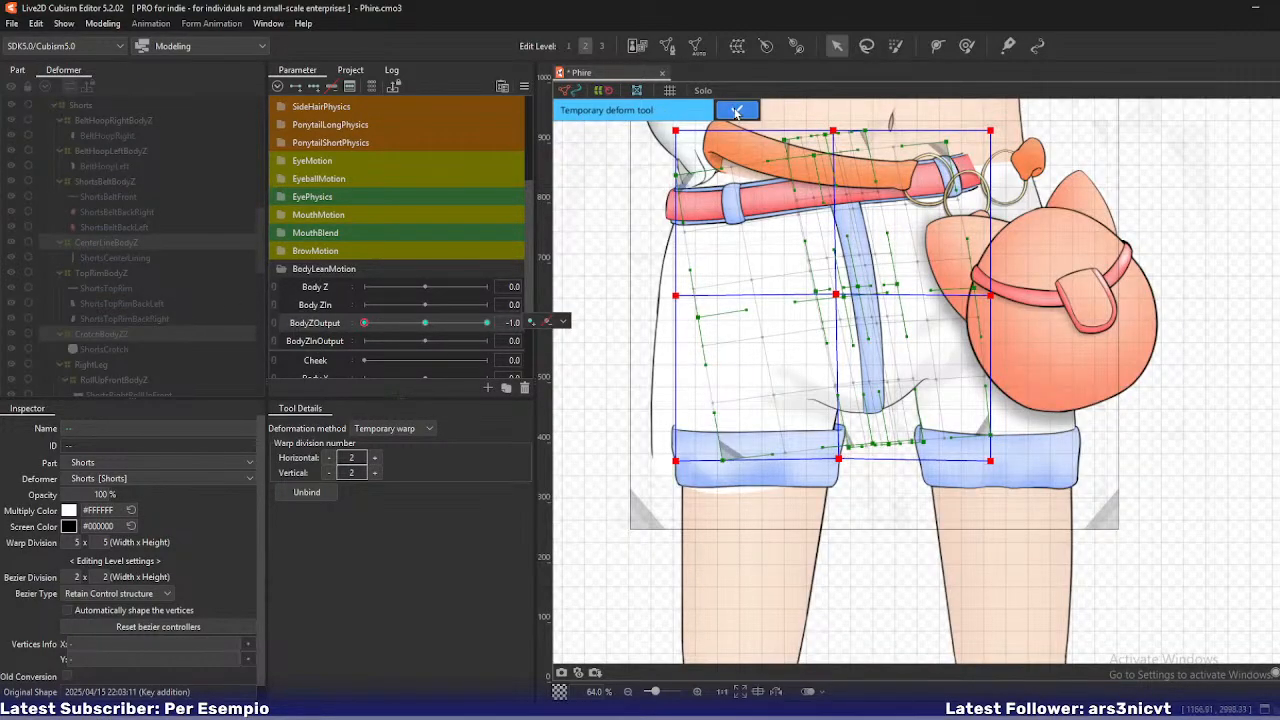
left_click(736, 112)
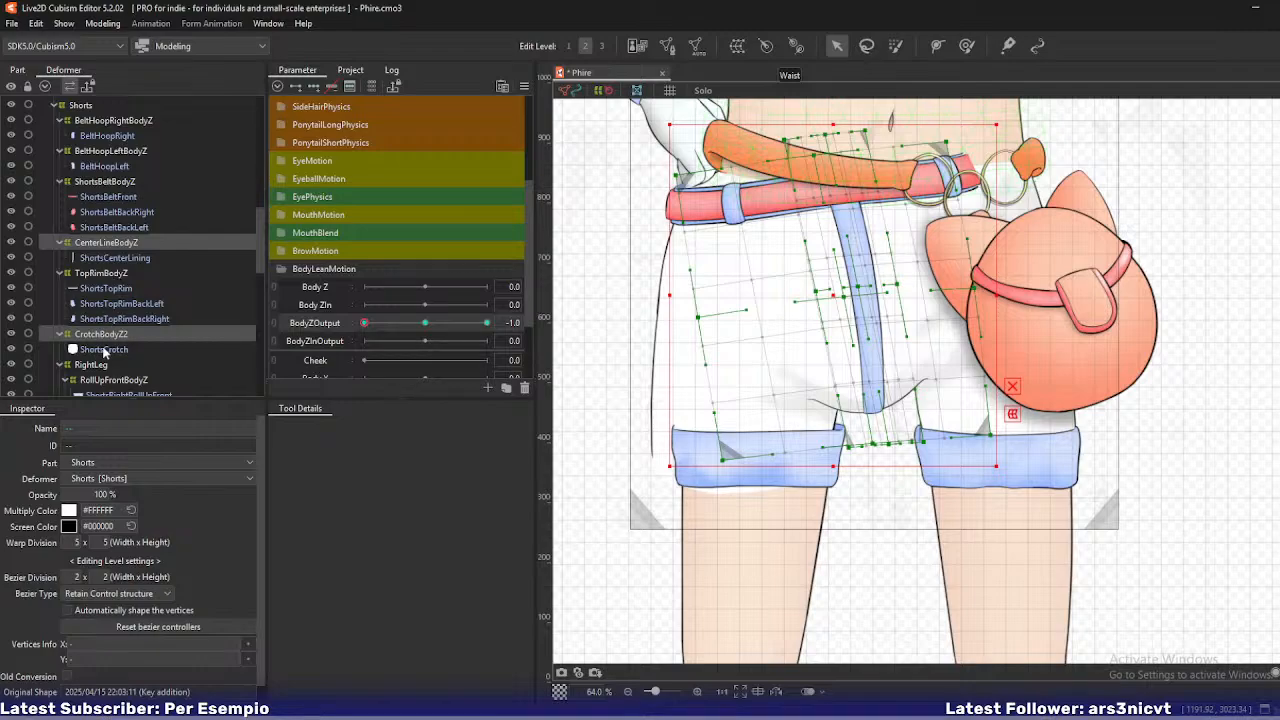
- Shift the right LegBodyZ warp's lower-middle, lower-left and left-middle points toward the crotch and its upper-left point outward at BodyZOutput -1.0
scroll(103, 352, "down", 3)
left_click(110, 300)
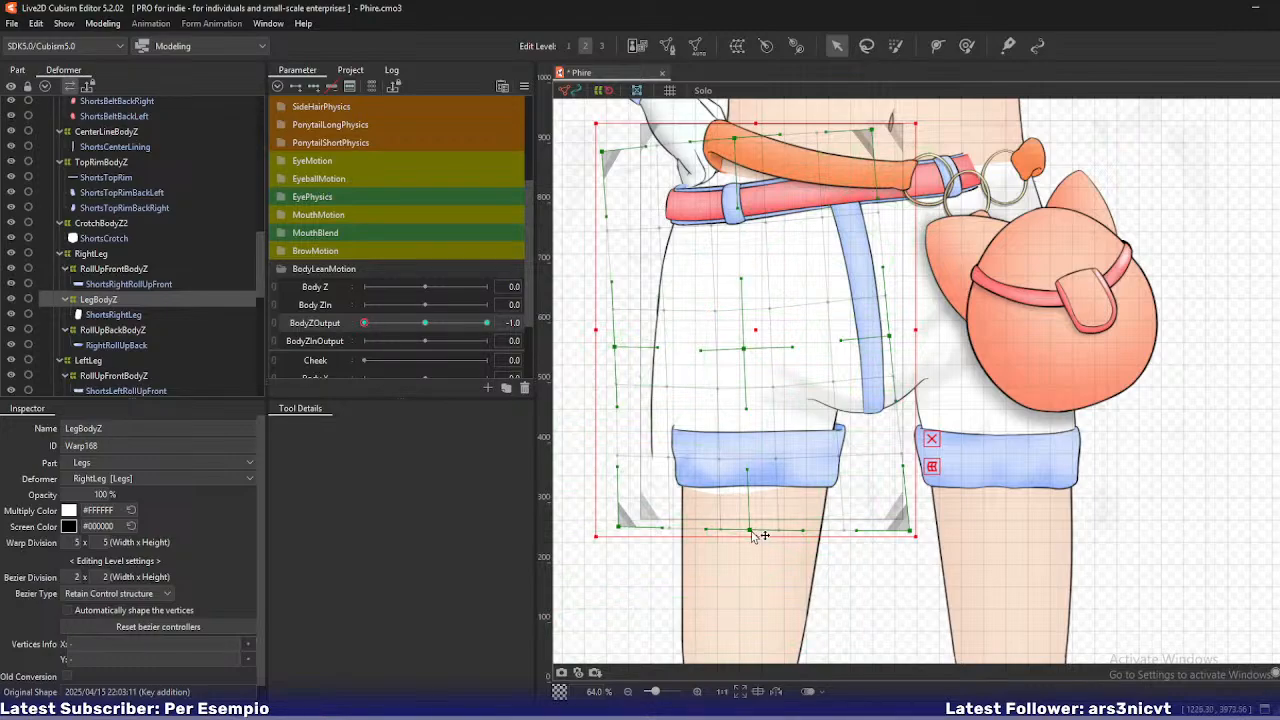
left_click_drag(752, 535, 762, 535)
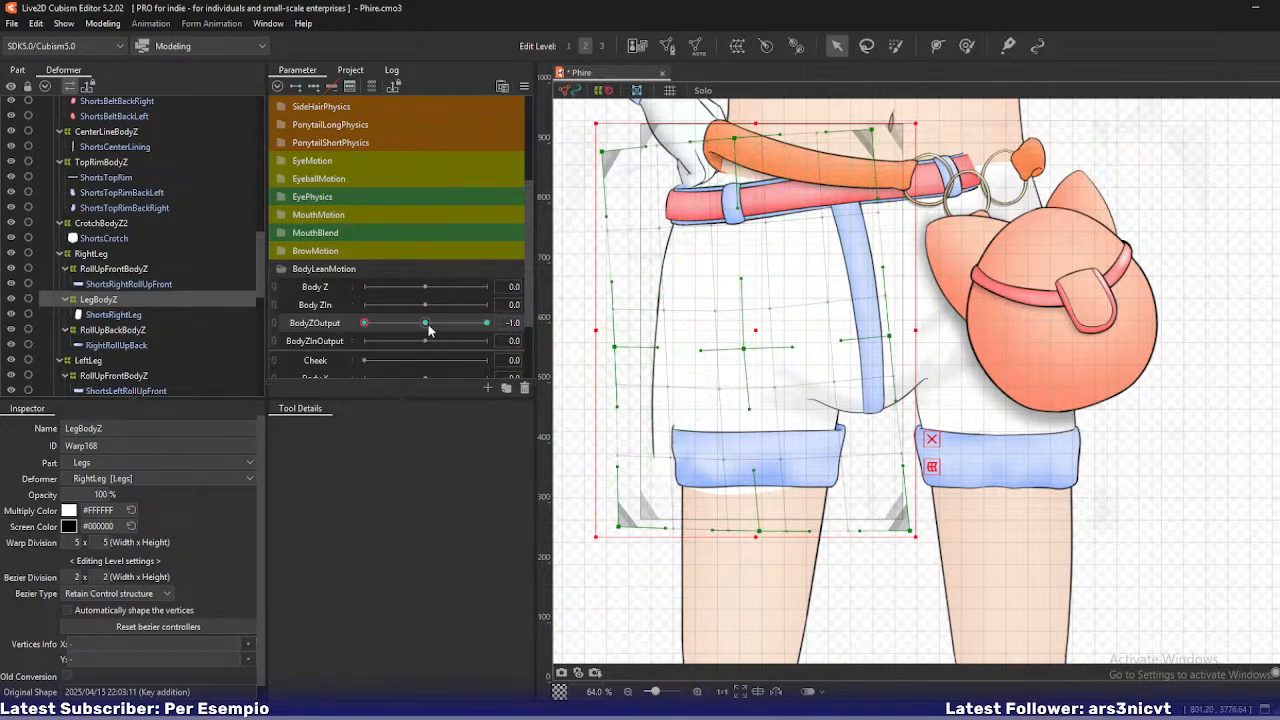
left_click_drag(378, 325, 376, 353)
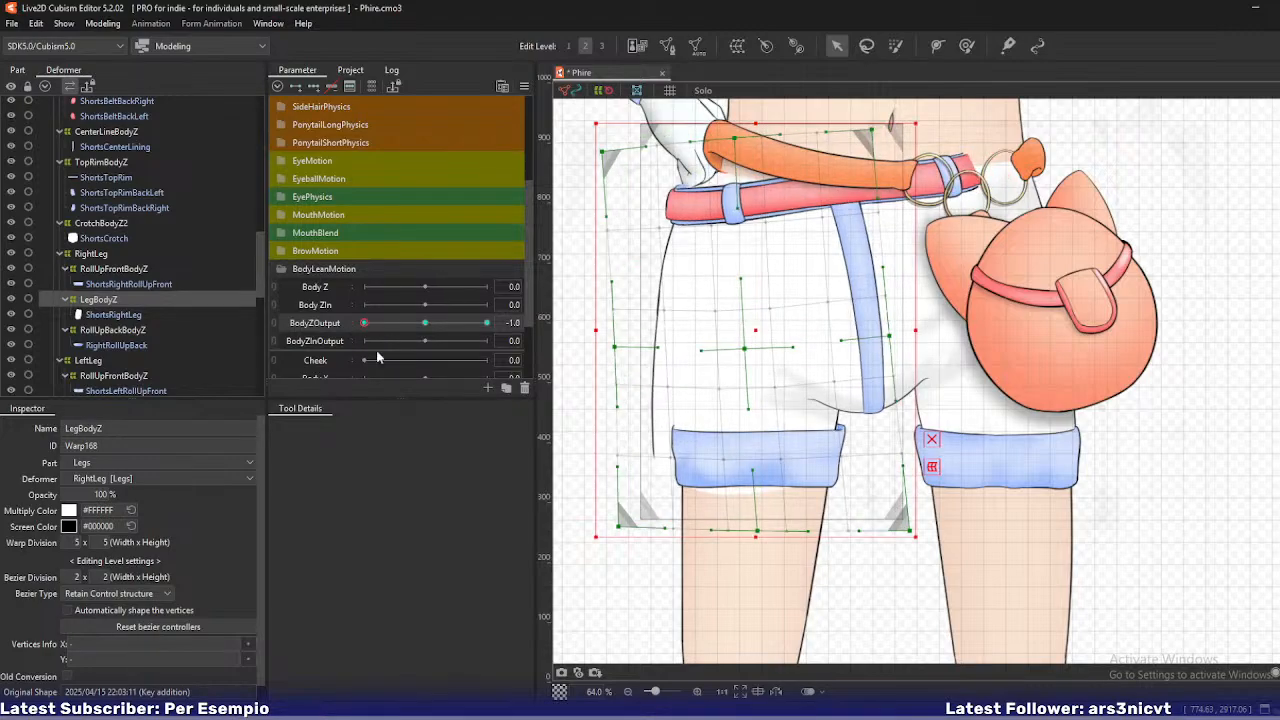
left_click_drag(619, 527, 632, 527)
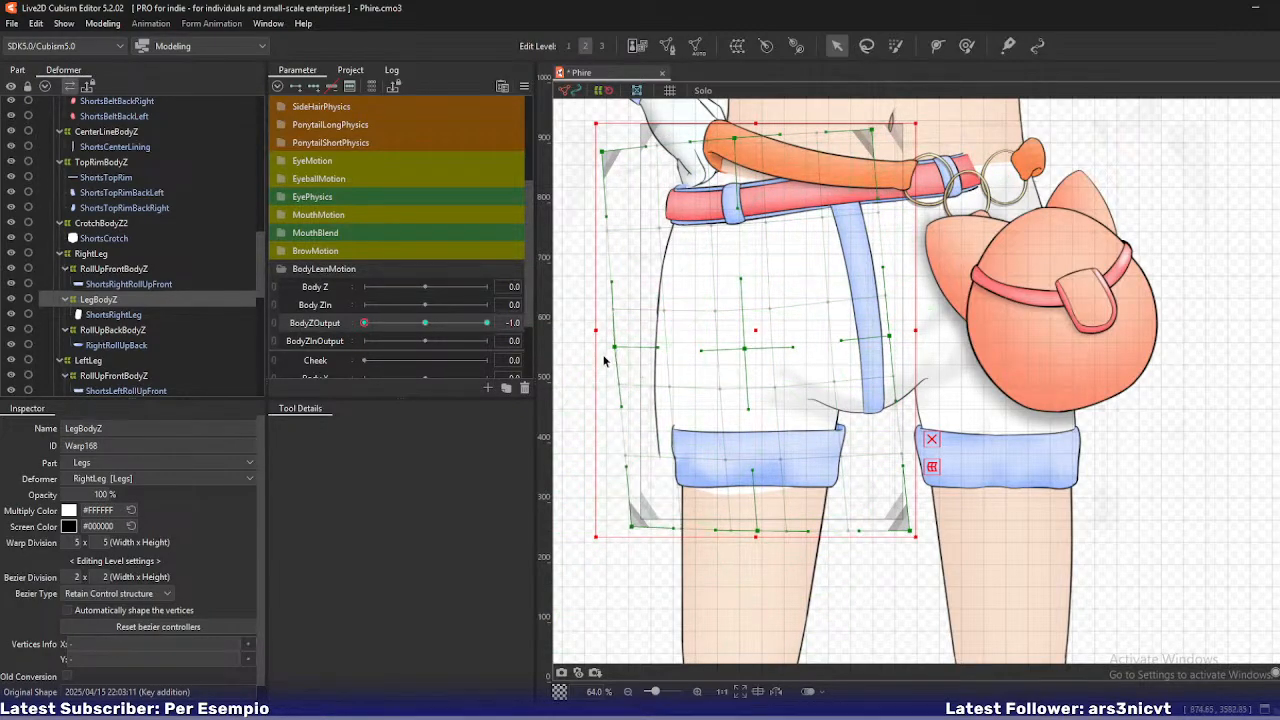
left_click_drag(617, 349, 626, 349)
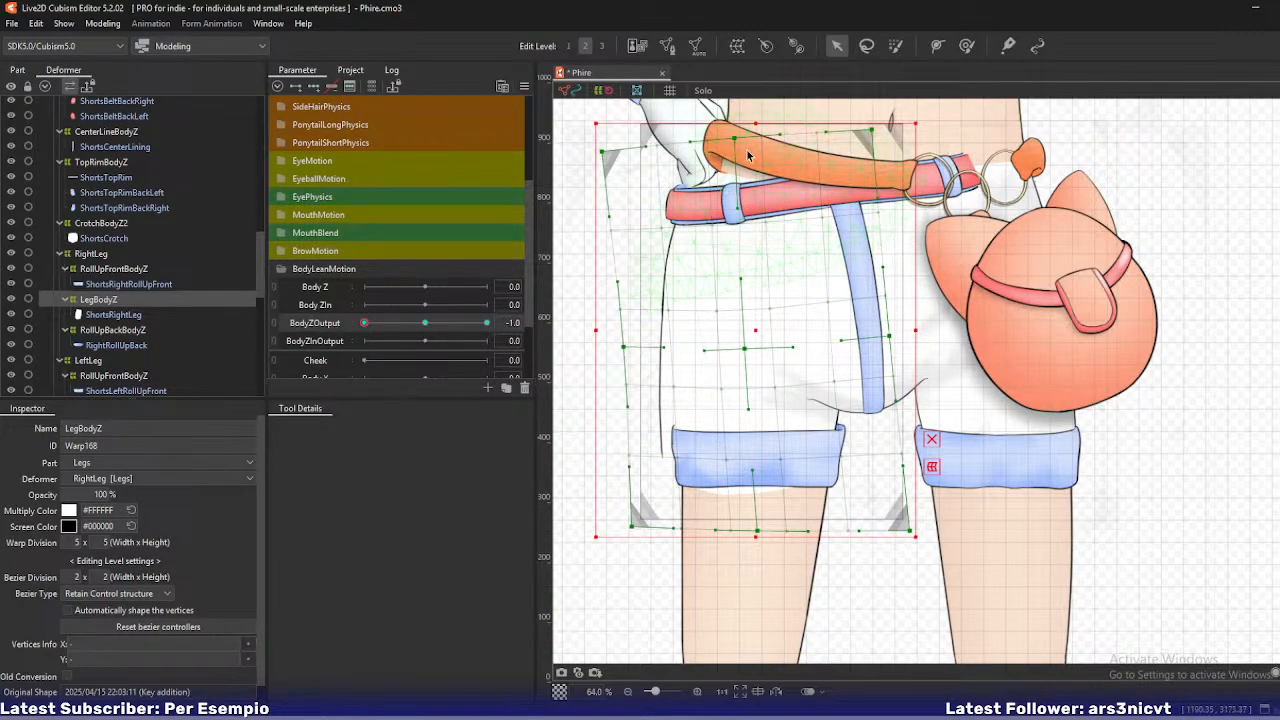
left_click_drag(602, 151, 594, 151)
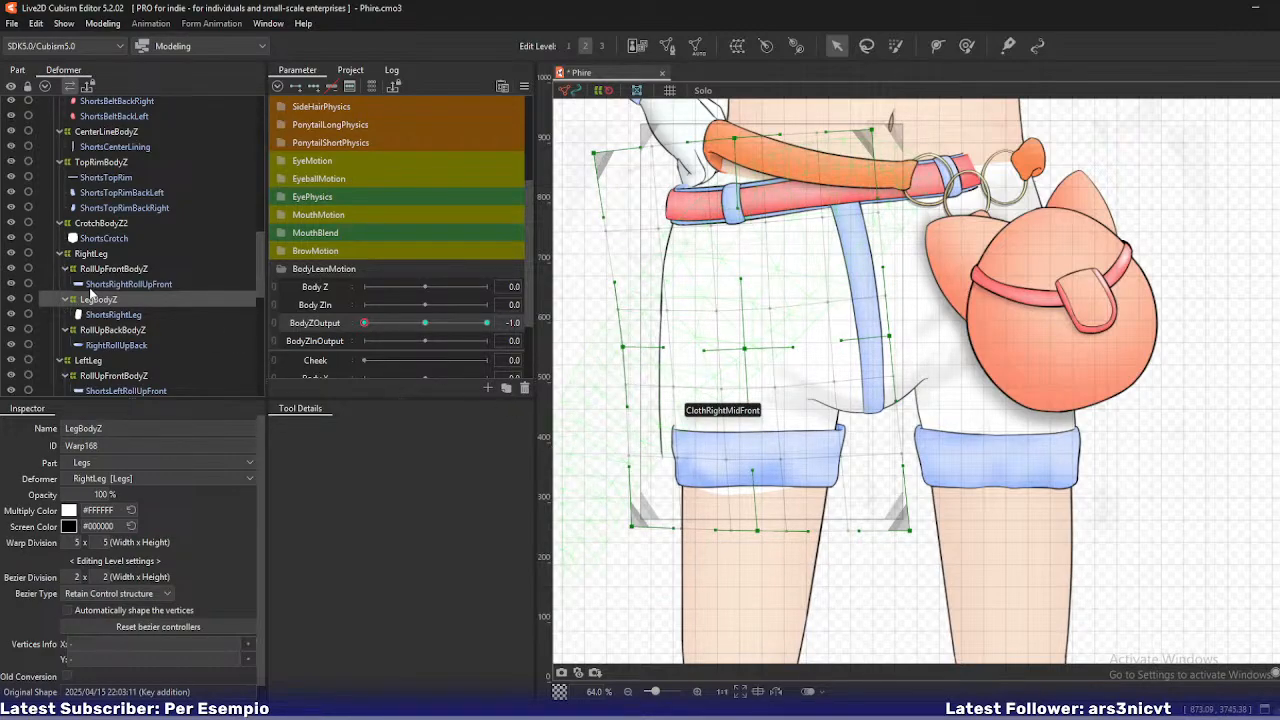
- Move the right leg's RollUpFrontBodyZ and RollUpBackBodyZ deformers together down and outward to meet the leg hem at BodyZOutput -1.0
left_click(107, 270)
scroll(625, 491, "up", 3)
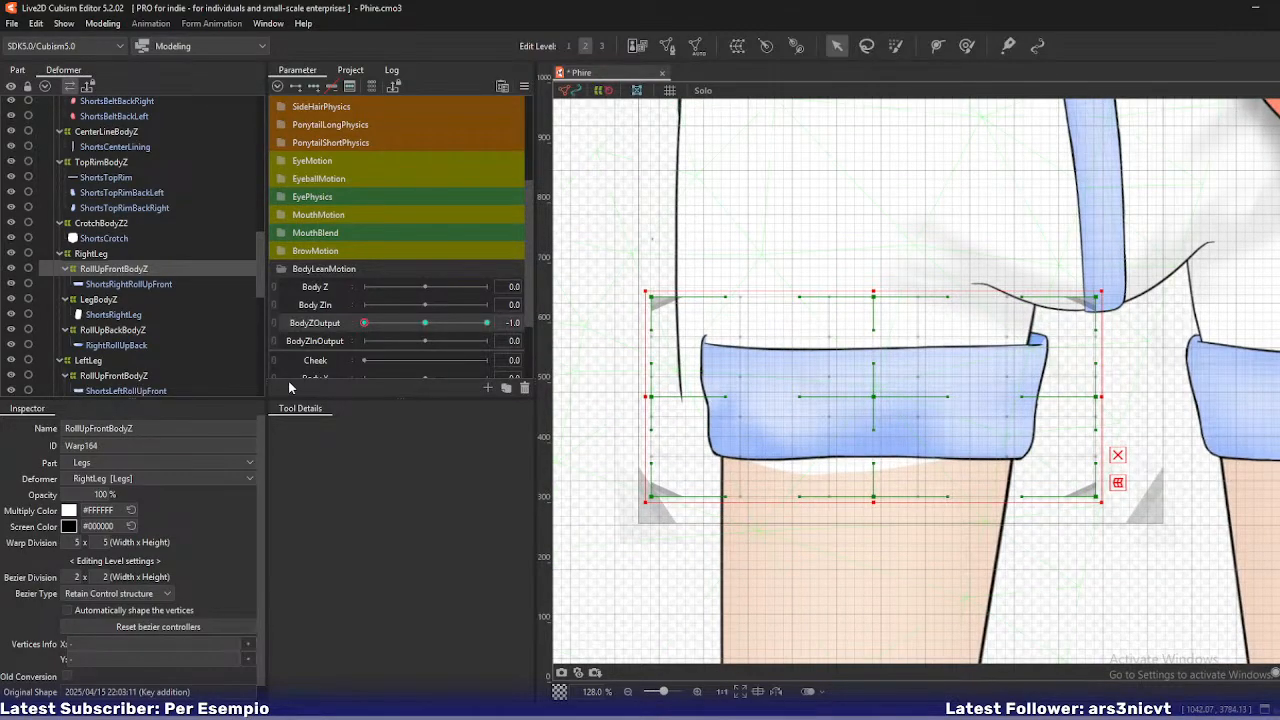
left_click(90, 330, "ctrl")
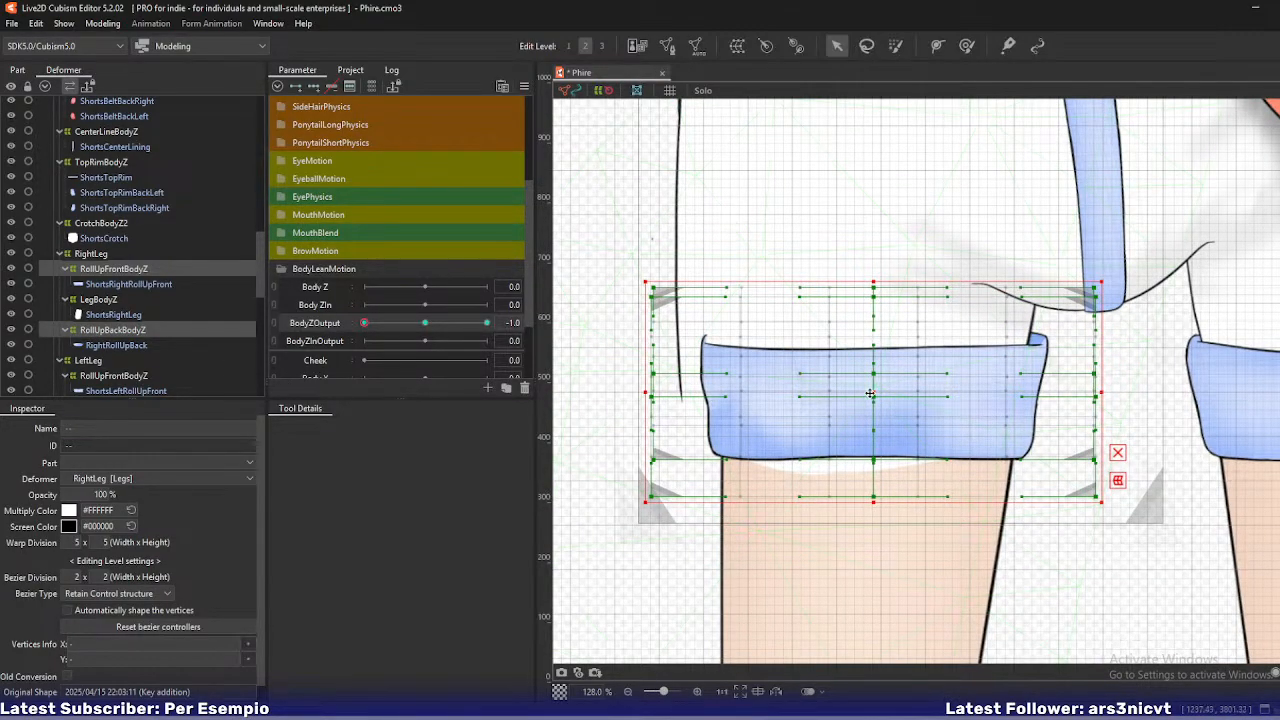
left_click_drag(870, 393, 840, 423)
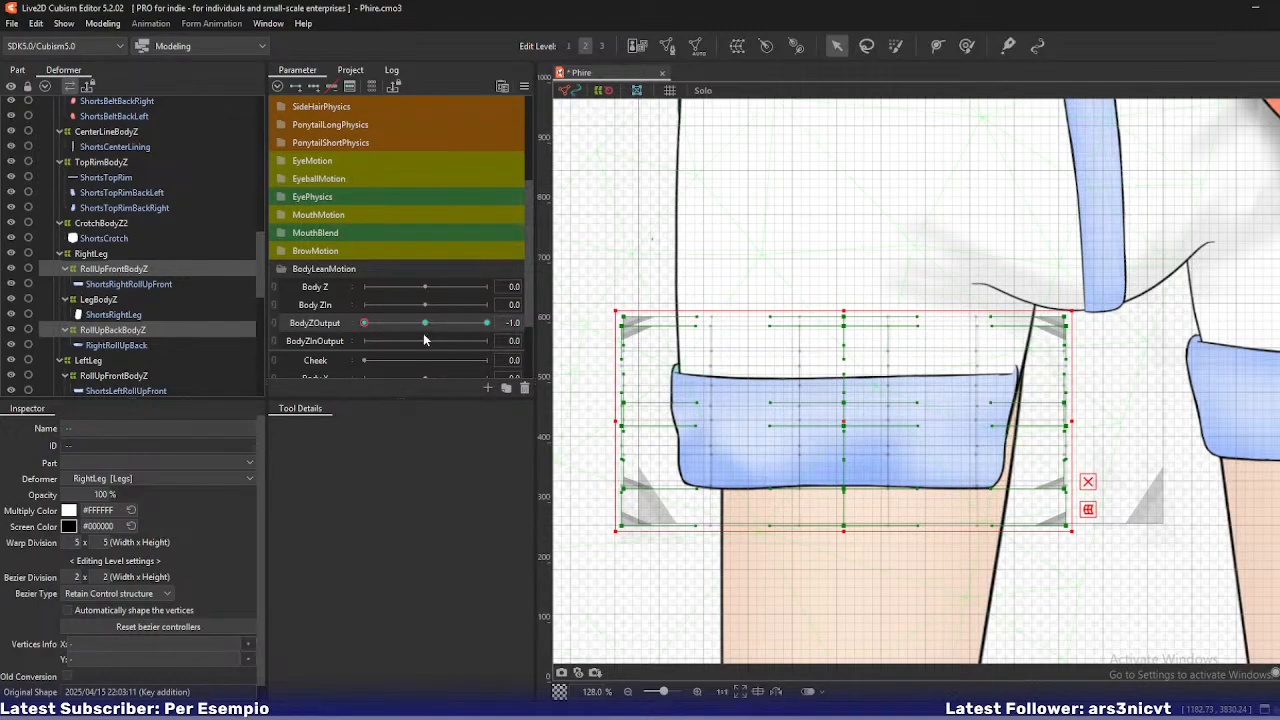
mouse_move(368, 321)
left_mouse_down()
mouse_move(425, 330)
mouse_move(345, 332)
left_mouse_up()
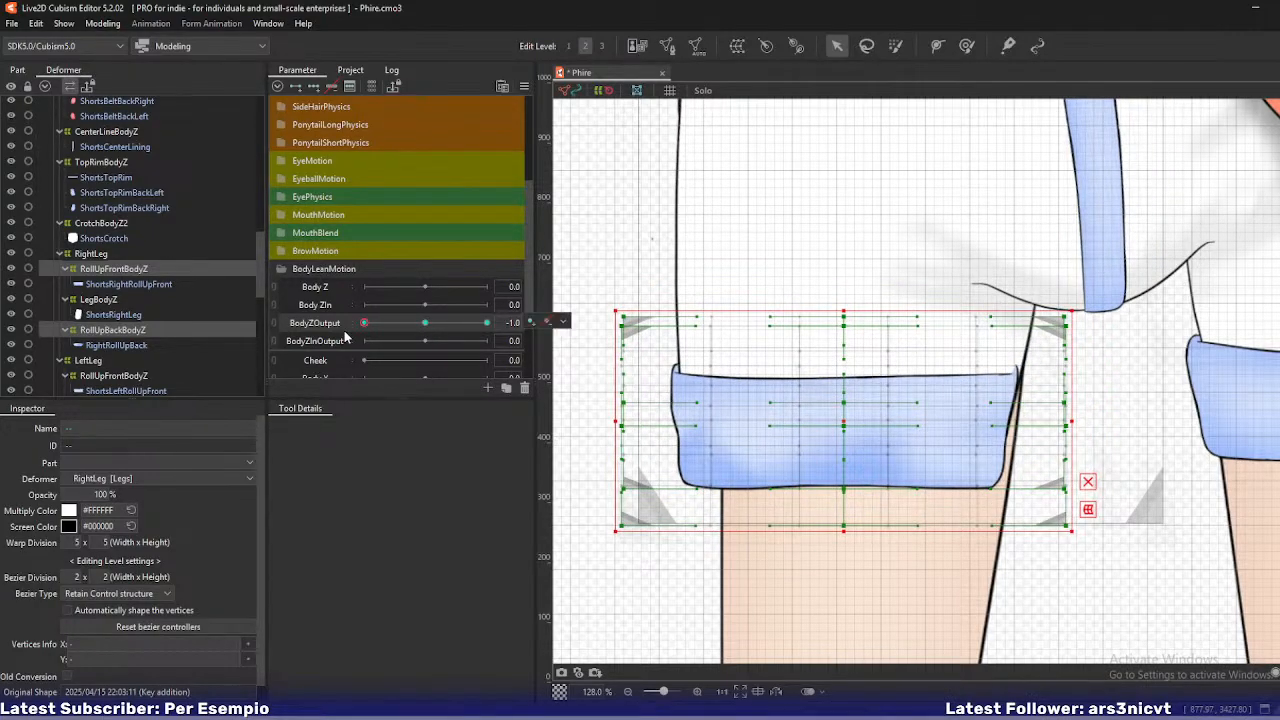
left_click_drag(603, 381, 604, 382)
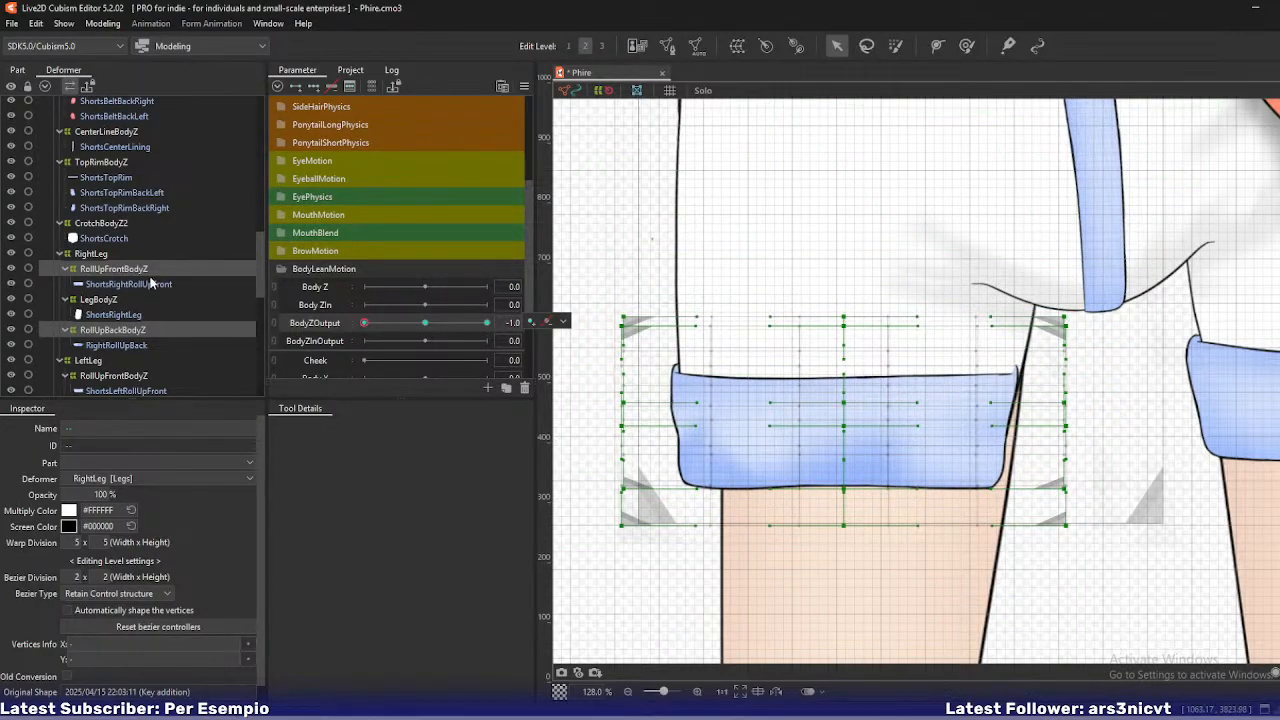
left_click(297, 300)
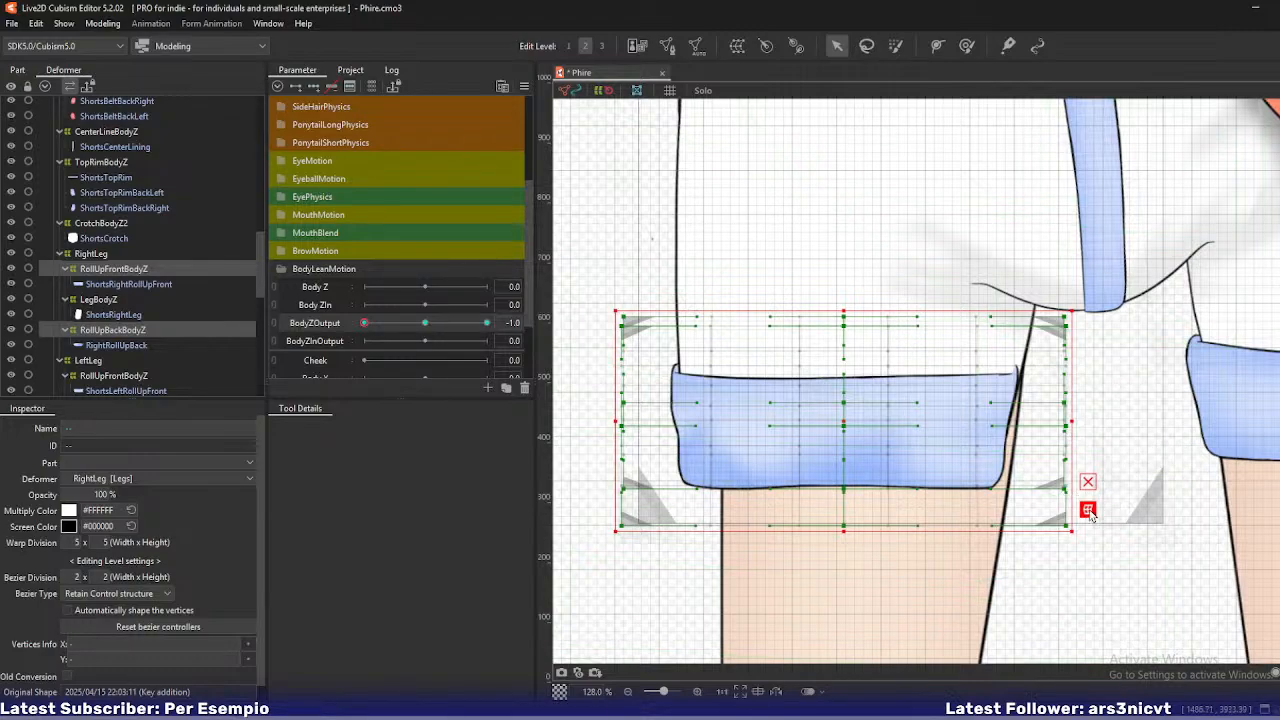
- Start a 2 x 2 temporary warp on both right roll-up deformers and shift its centre column, right-middle and lower-right points toward the left leg
left_click(1088, 510)
left_click_drag(844, 422, 856, 400)
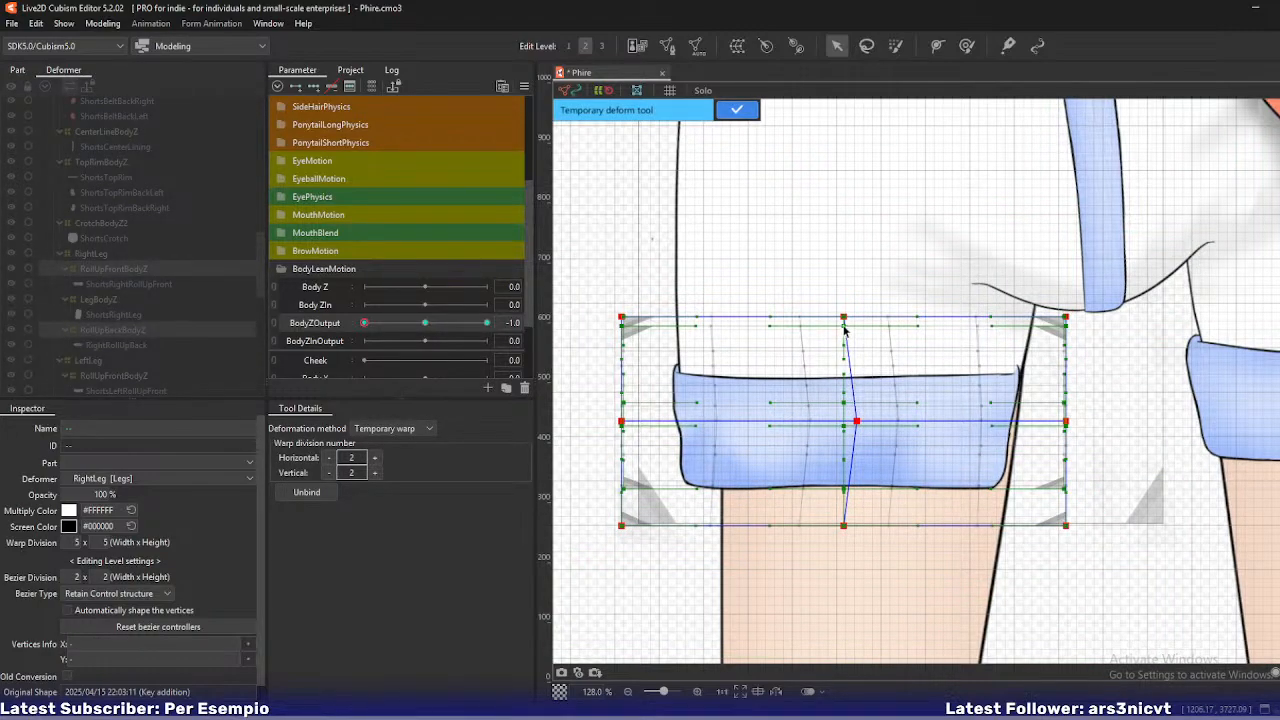
left_click_drag(844, 325, 850, 320)
left_click_drag(845, 526, 874, 527)
left_click_drag(1067, 423, 1076, 420)
left_click_drag(1066, 527, 1074, 525)
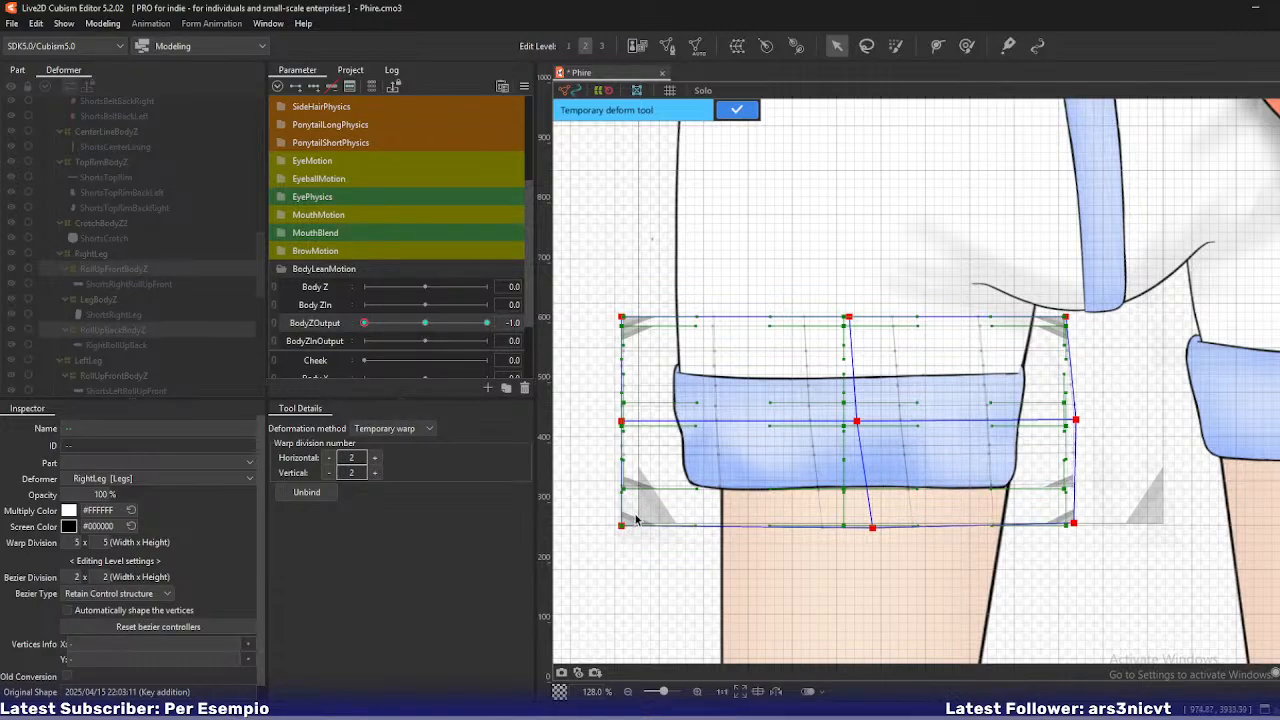
- Tilt the right roll-ups by lowering the temporary warp's left-side points and raising its right-side and lower-middle points, and apply the deformation
left_click_drag(623, 523, 626, 522)
left_click_drag(622, 421, 623, 431)
left_click_drag(626, 316, 626, 327)
left_click_drag(1067, 318, 1068, 311)
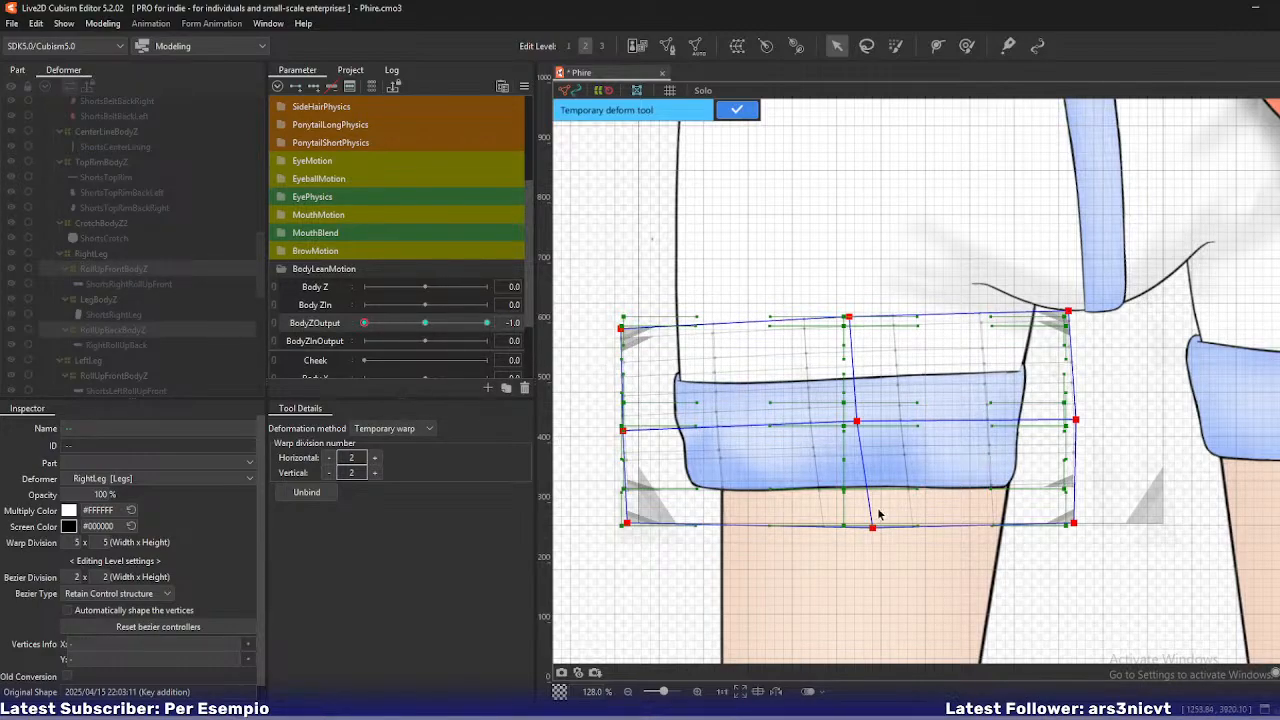
left_click_drag(875, 528, 875, 528)
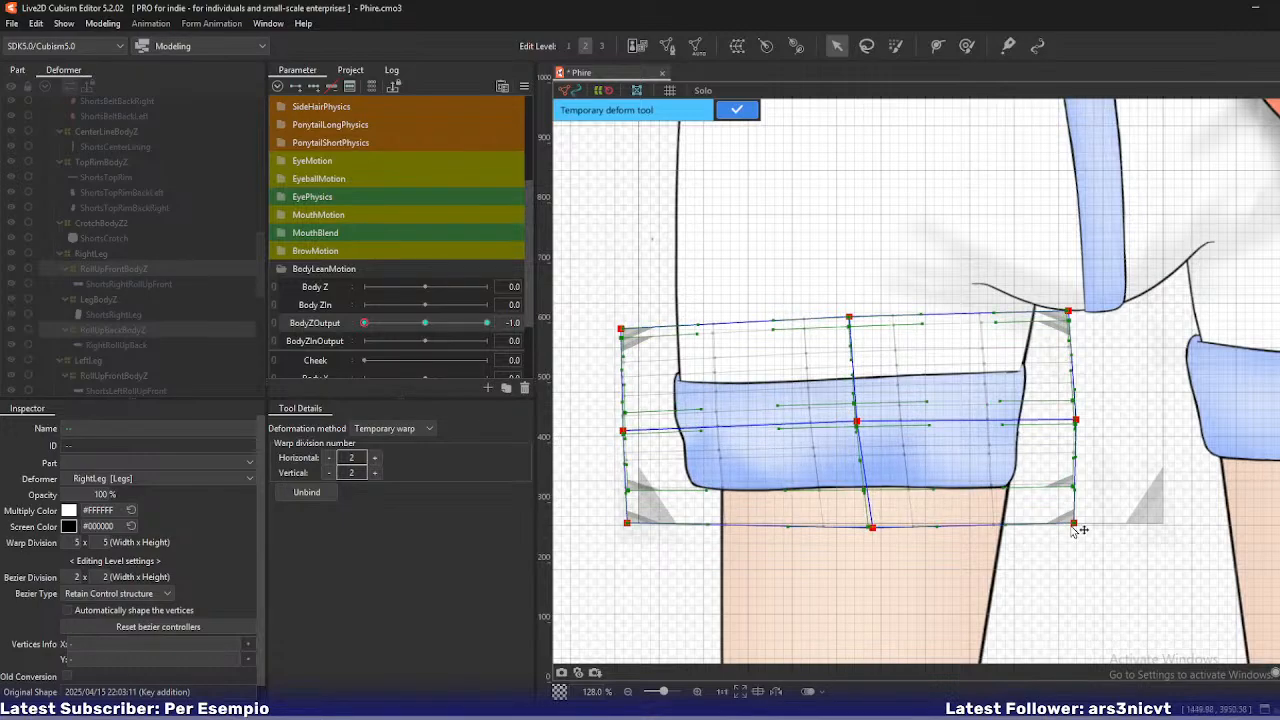
left_click_drag(1077, 523, 1077, 518)
left_click_drag(1079, 422, 1079, 414)
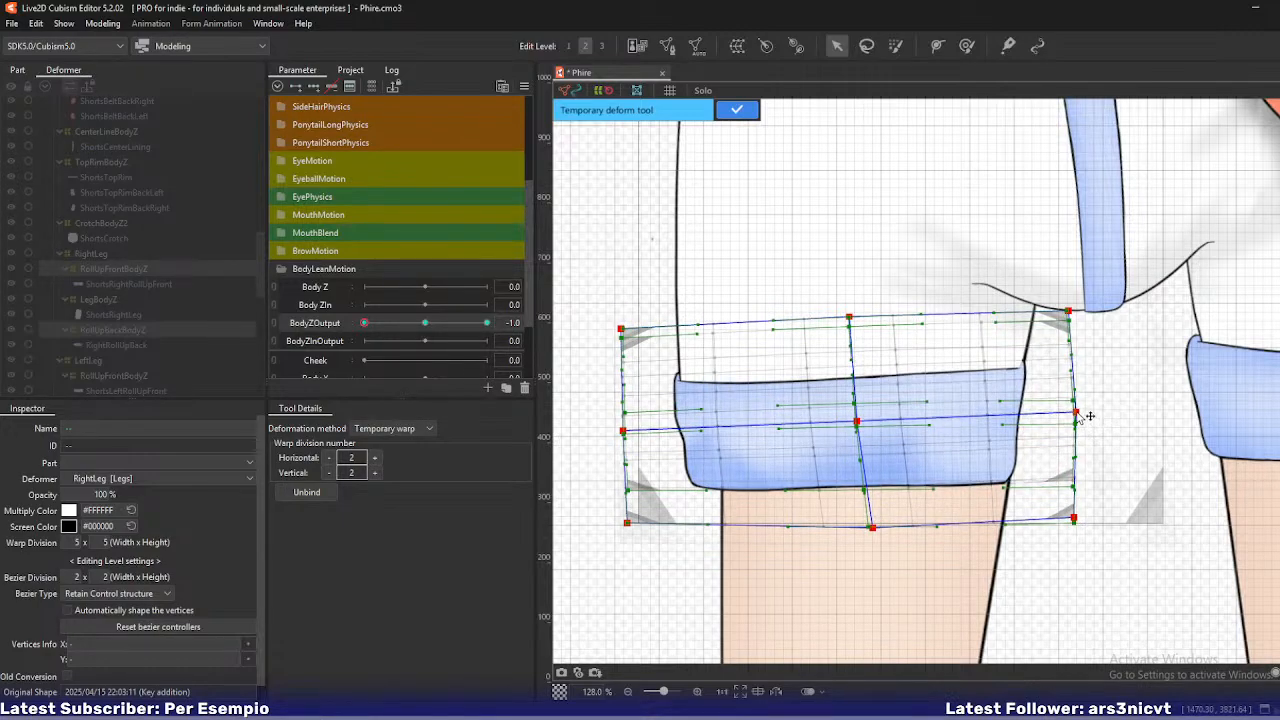
left_click_drag(873, 528, 871, 524)
left_click_drag(627, 522, 628, 536)
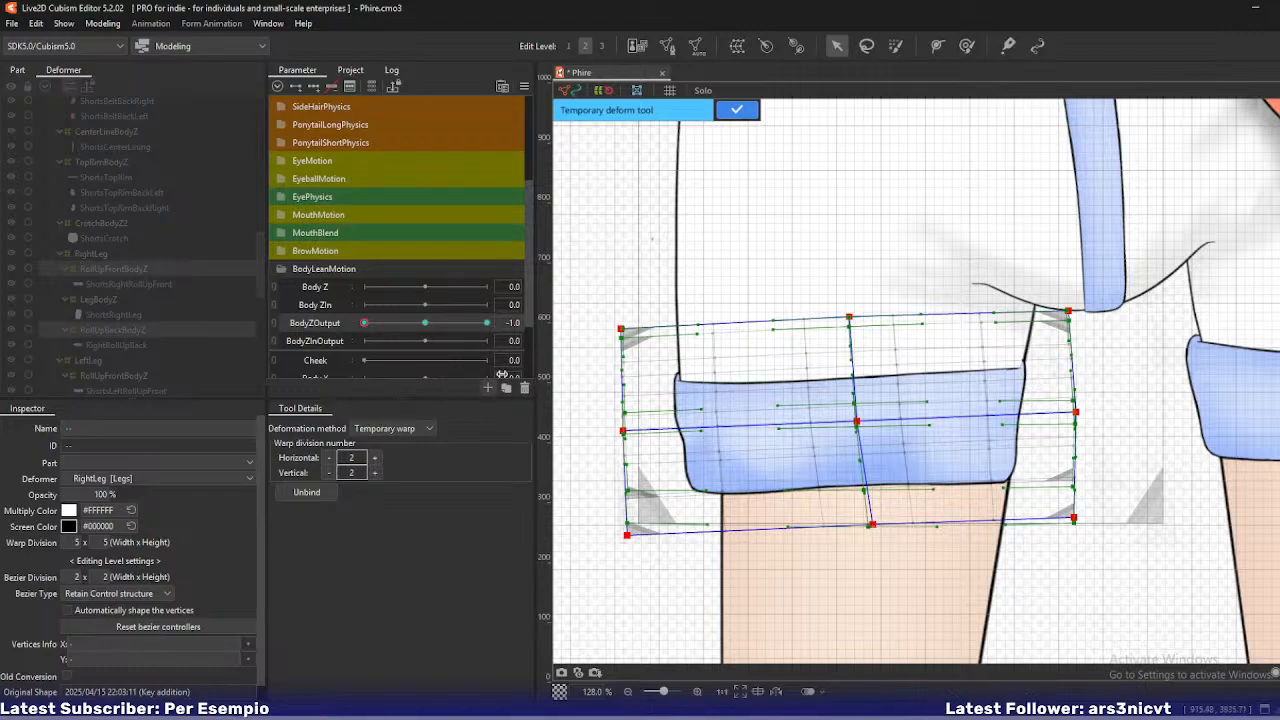
left_click(738, 110)
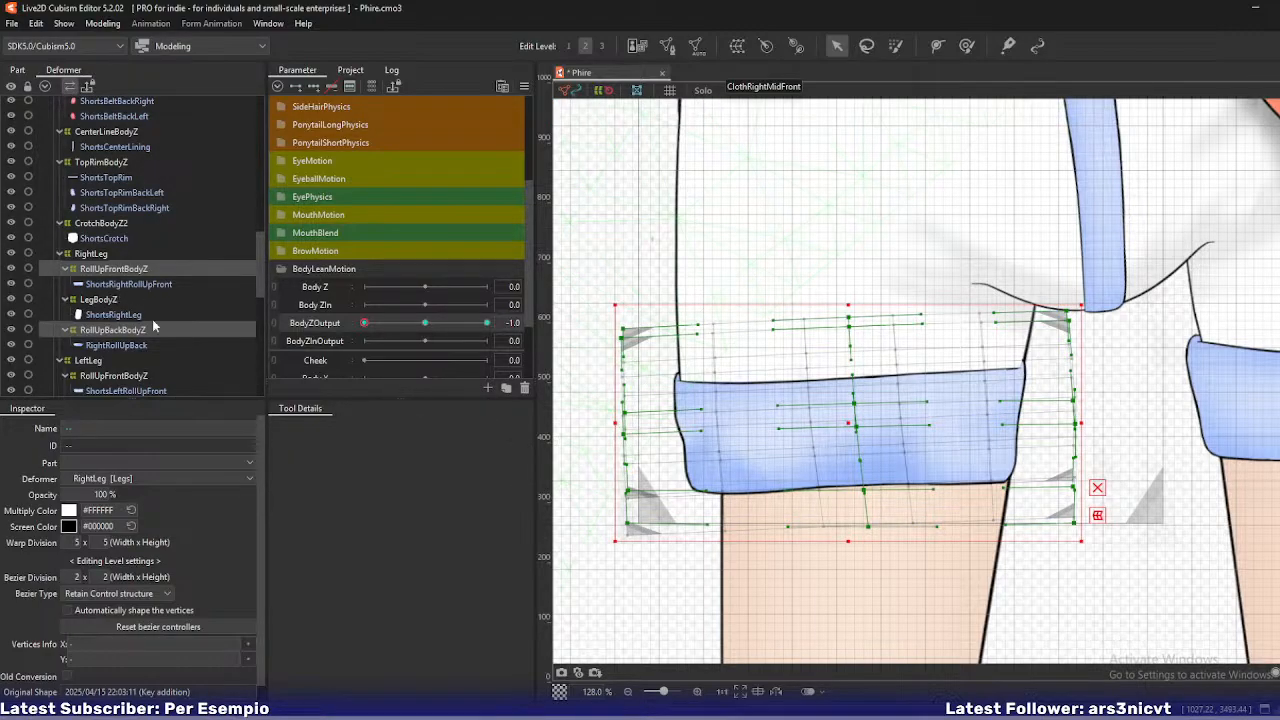
- Lower the centre and upper-middle points of the right leg's RollUpFrontBodyZ warp and raise its upper-right point
left_click(108, 269)
scroll(828, 360, "up", 3)
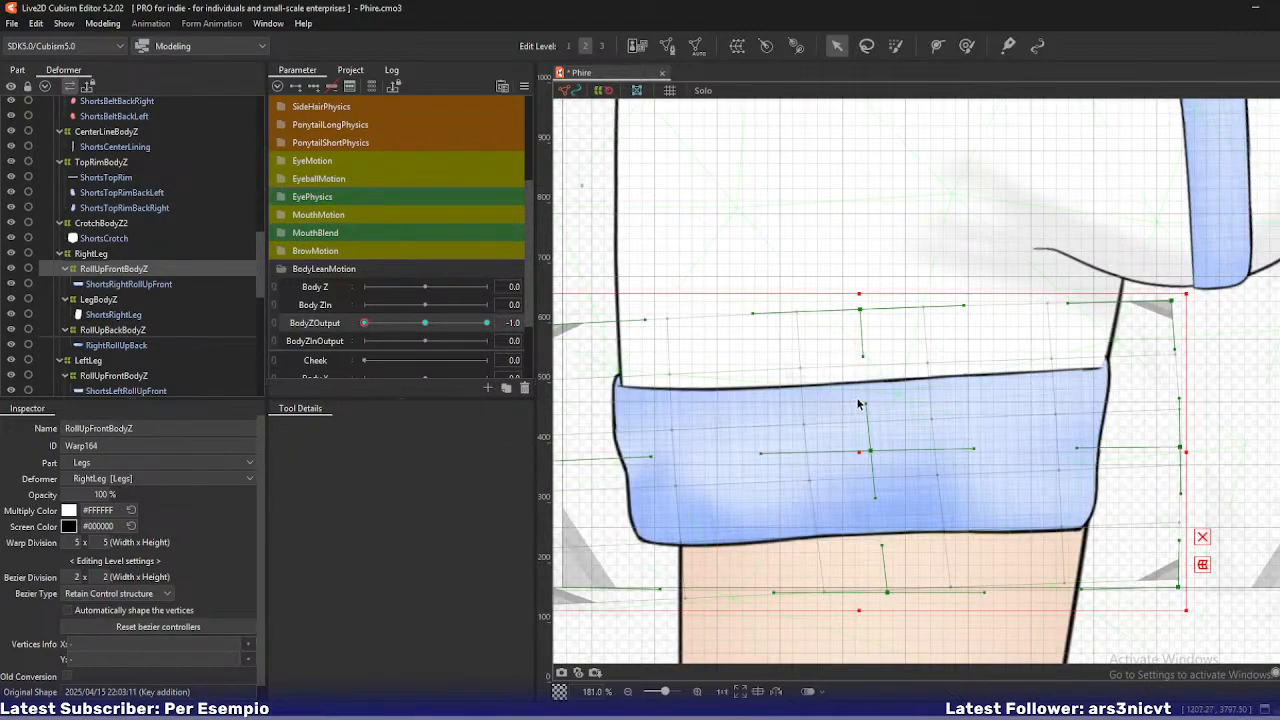
left_click_drag(877, 451, 880, 460)
left_click_drag(868, 316, 869, 322)
left_click_drag(1177, 302, 1171, 297)
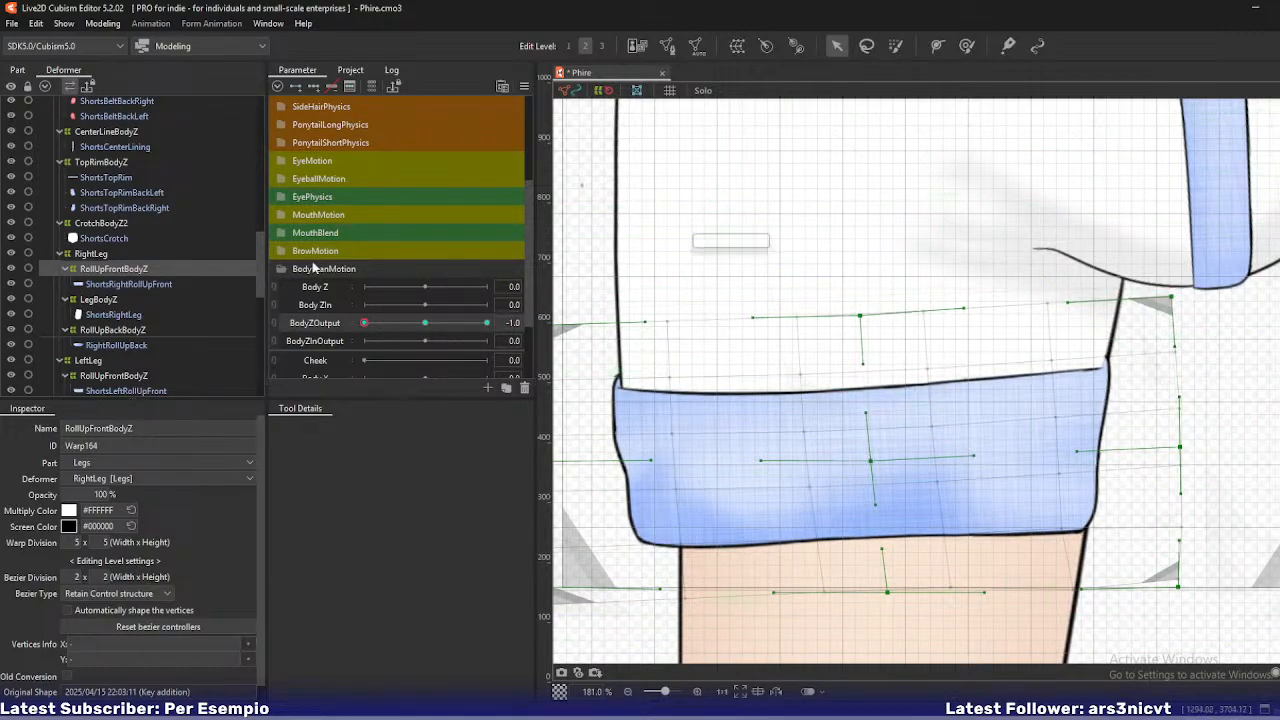
- Pull the right LegBodyZ warp's lower-right and right-middle points inward, shift its lower-middle point toward the crotch, and test the lean with BodyZOutput
left_click(112, 299)
left_click(112, 299)
scroll(1062, 312, "down", 3)
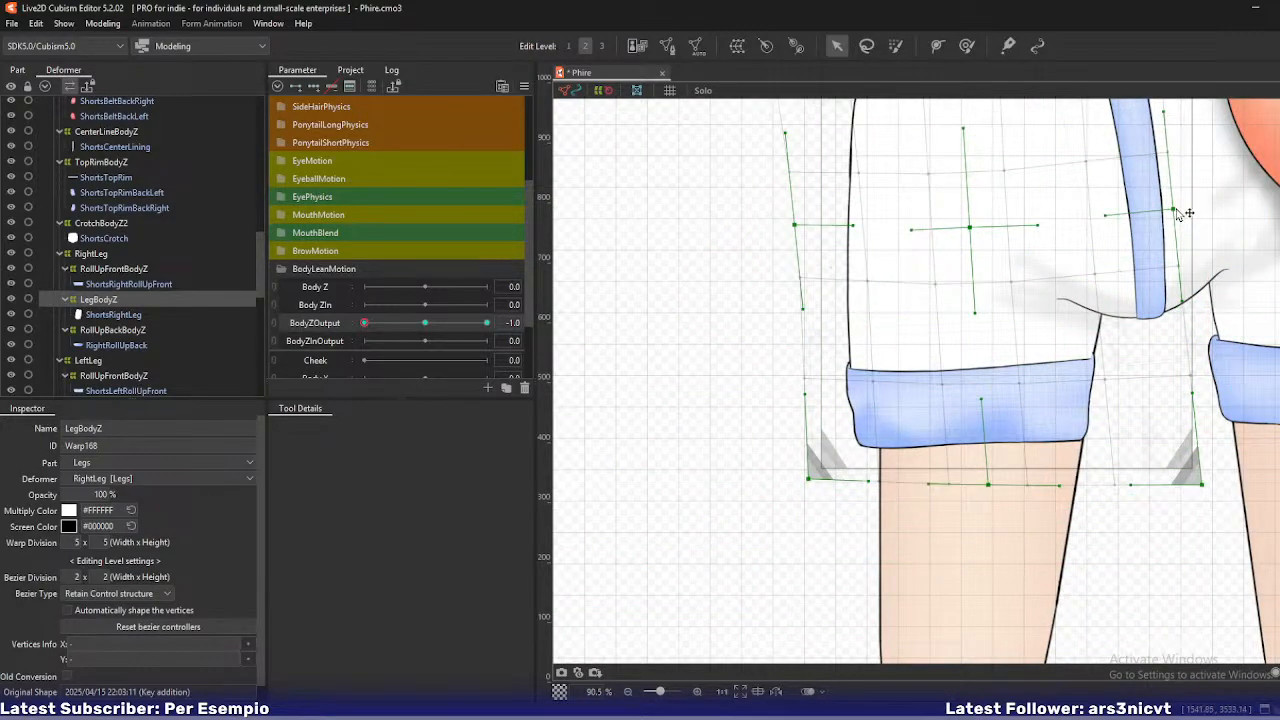
left_click_drag(1205, 487, 1189, 484)
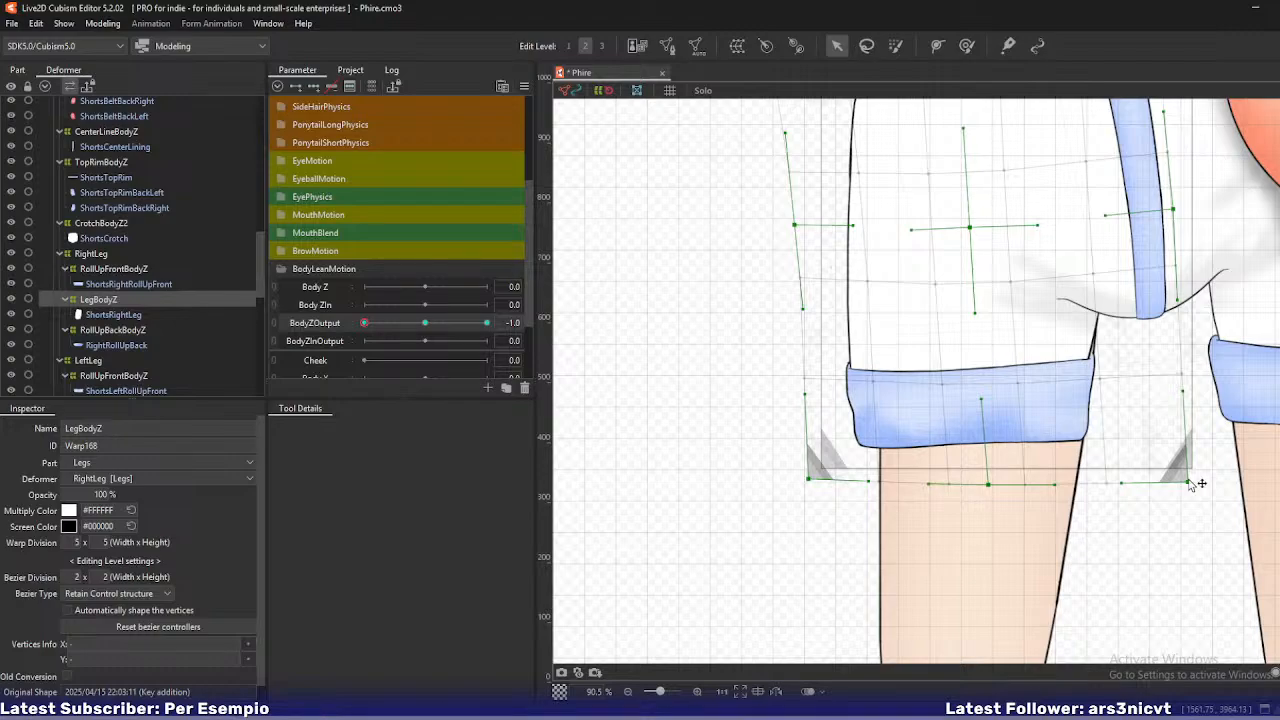
left_click_drag(990, 483, 1001, 484)
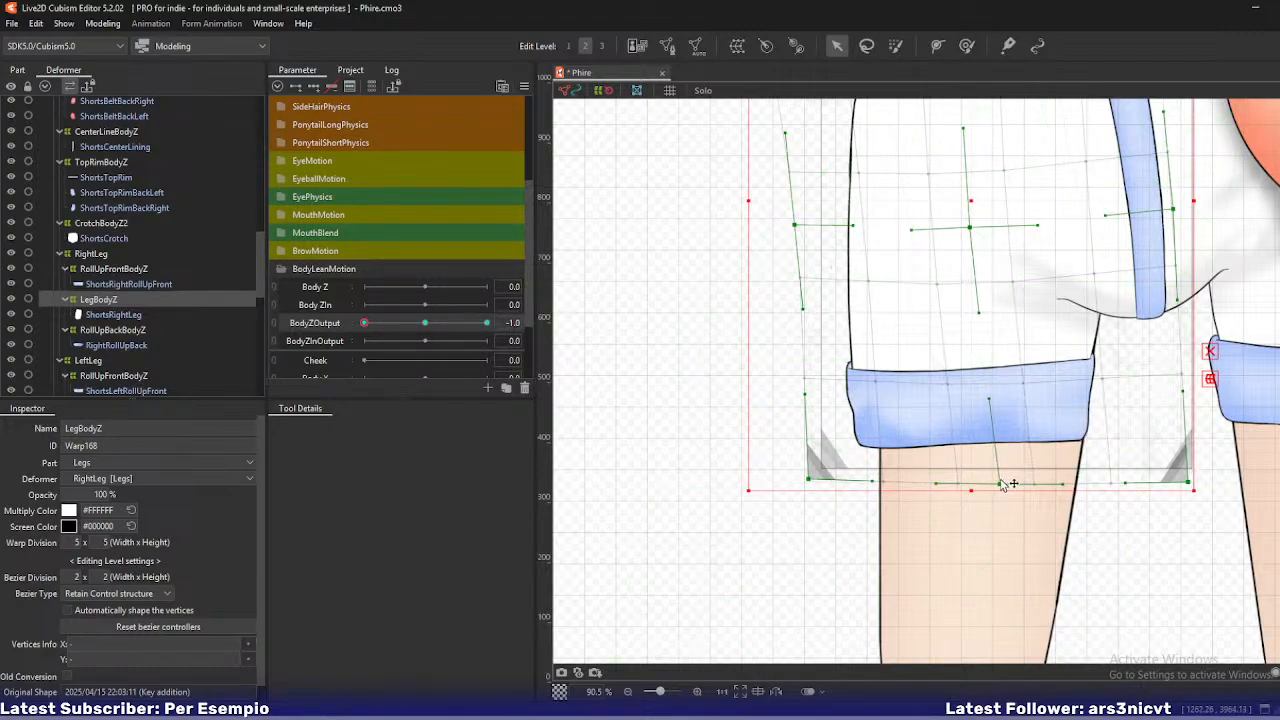
left_click_drag(1180, 208, 1167, 208)
mouse_move(365, 323)
left_mouse_down()
mouse_move(417, 325)
mouse_move(350, 331)
left_mouse_up()
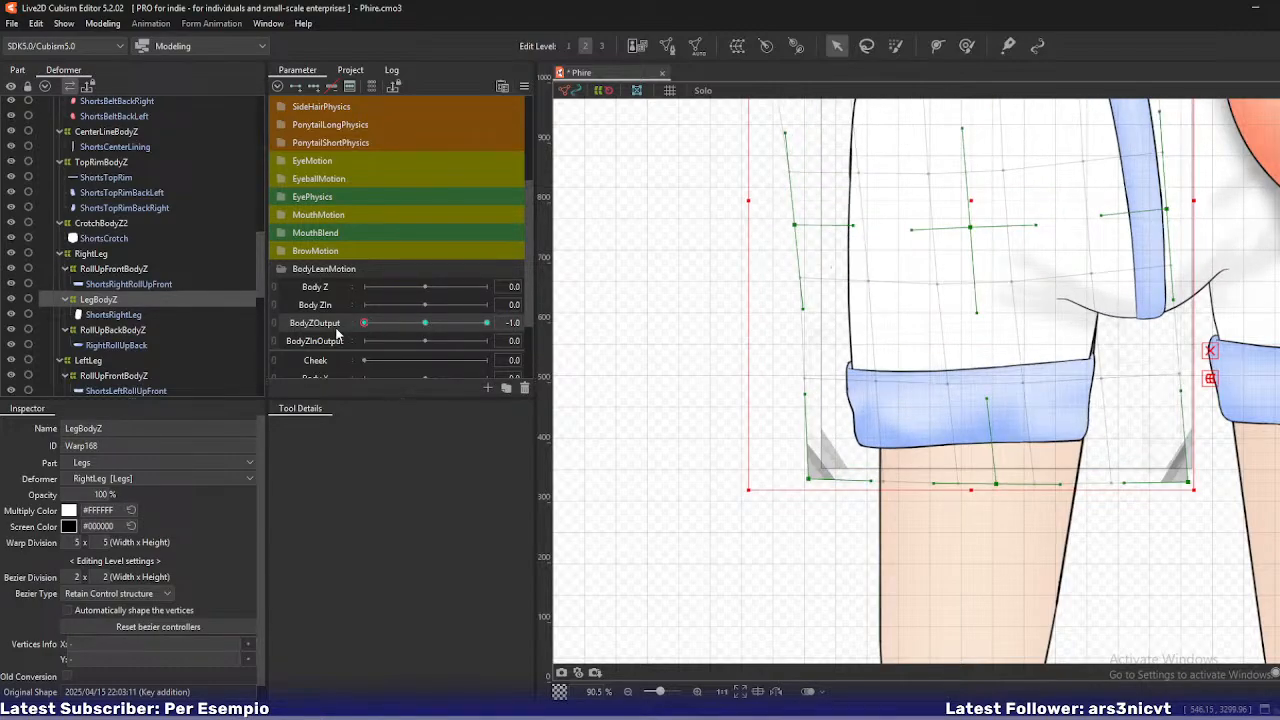
mouse_move(336, 328)
- Select everything from CenterLineBodyZ down to LeftRoolUpBack and isolate these shorts parts in Solo view
scroll(113, 268, "down", 3)
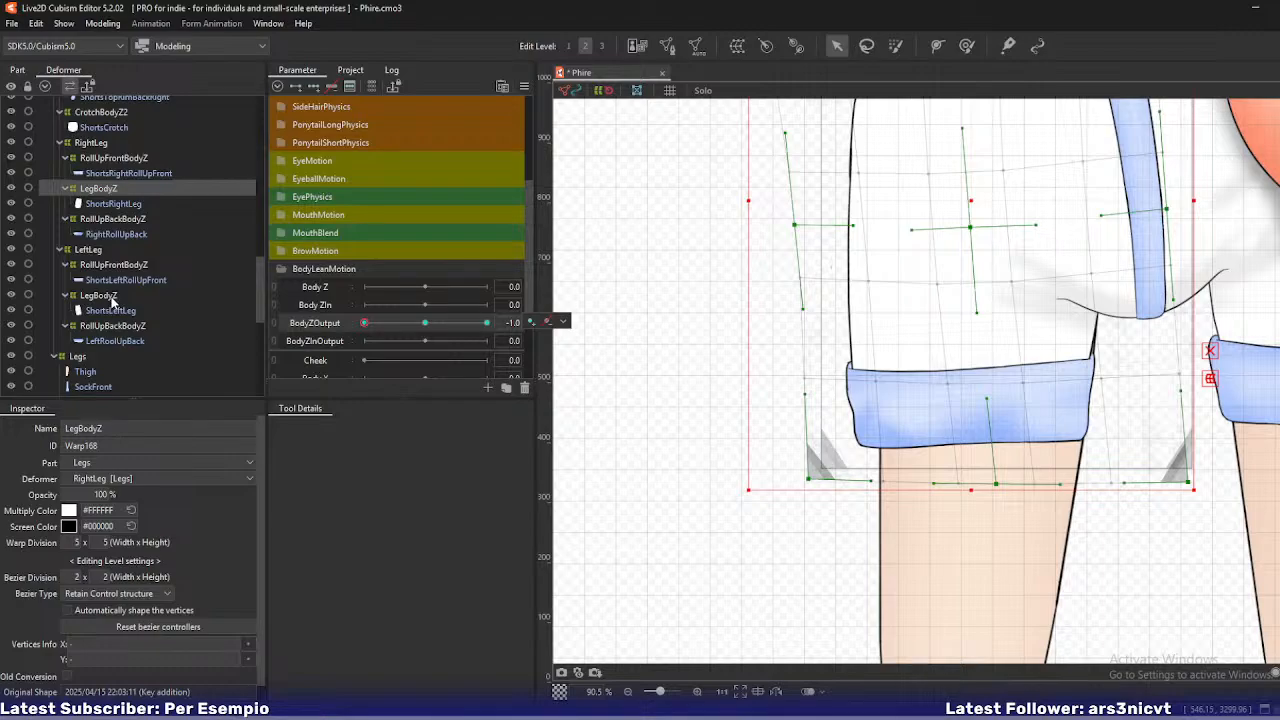
left_click(112, 299)
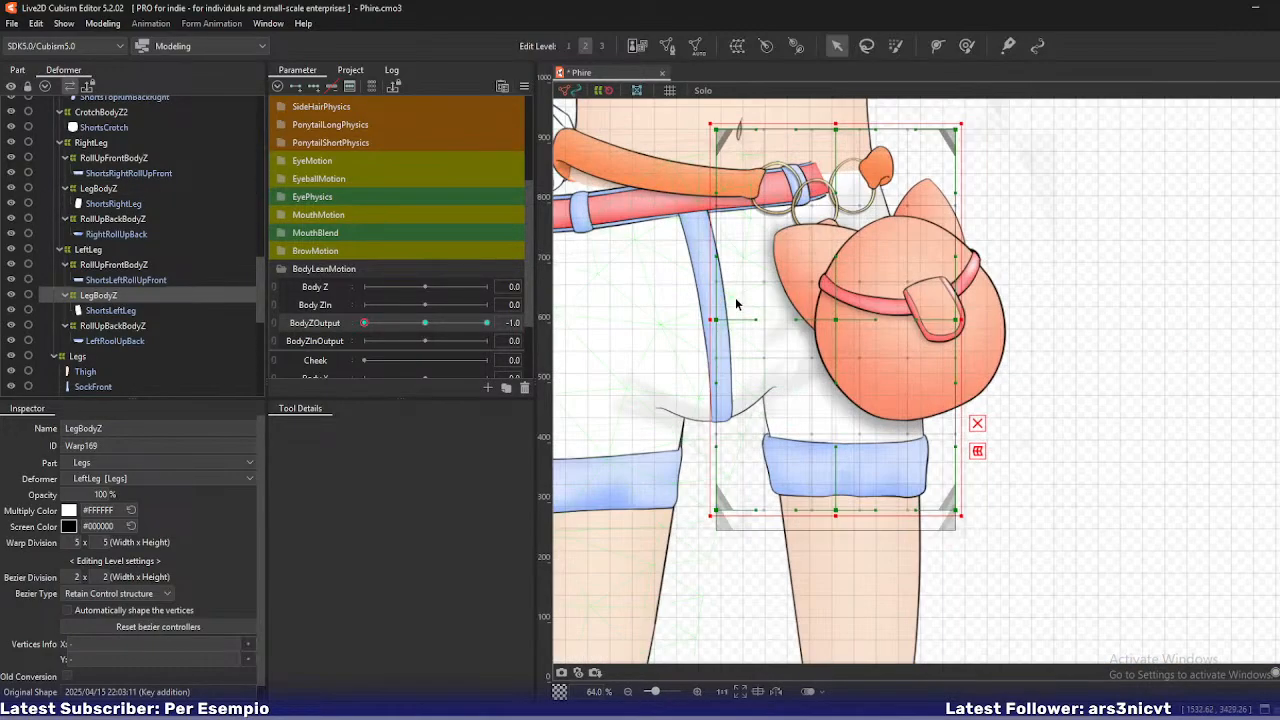
scroll(735, 303, "up", 2)
scroll(54, 257, "up", 3)
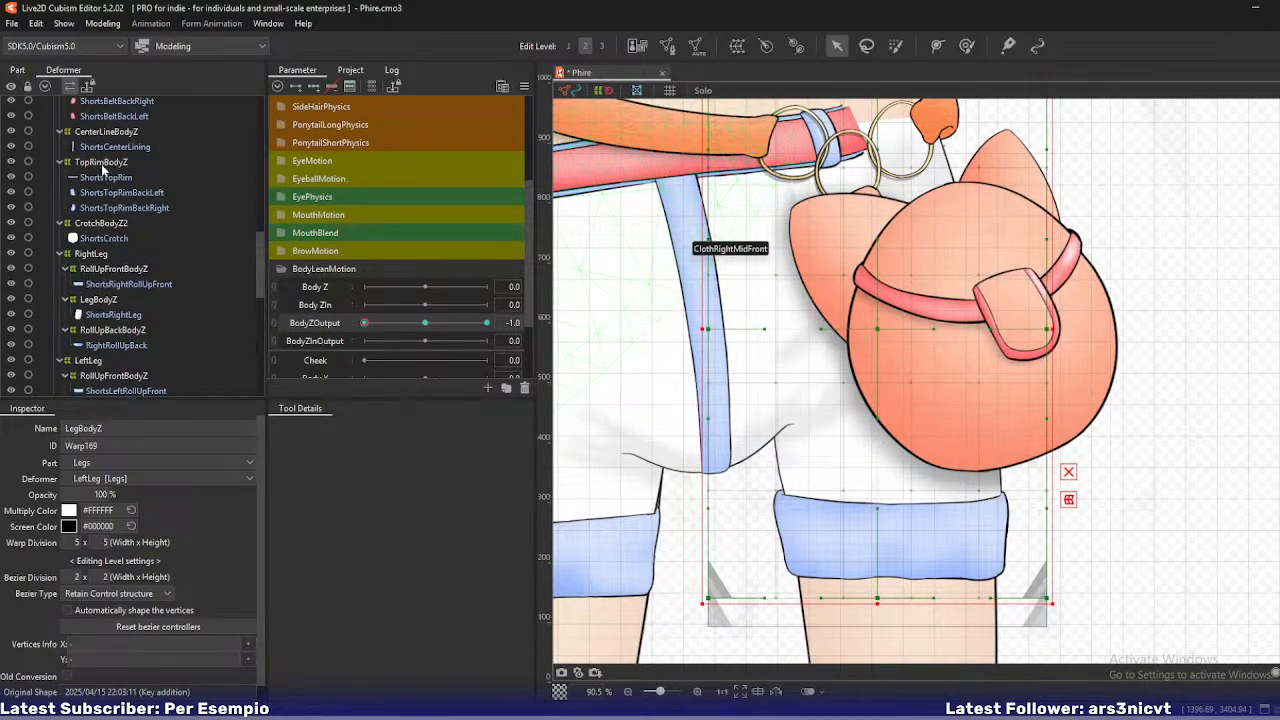
left_click(100, 133)
scroll(115, 330, "down", 3)
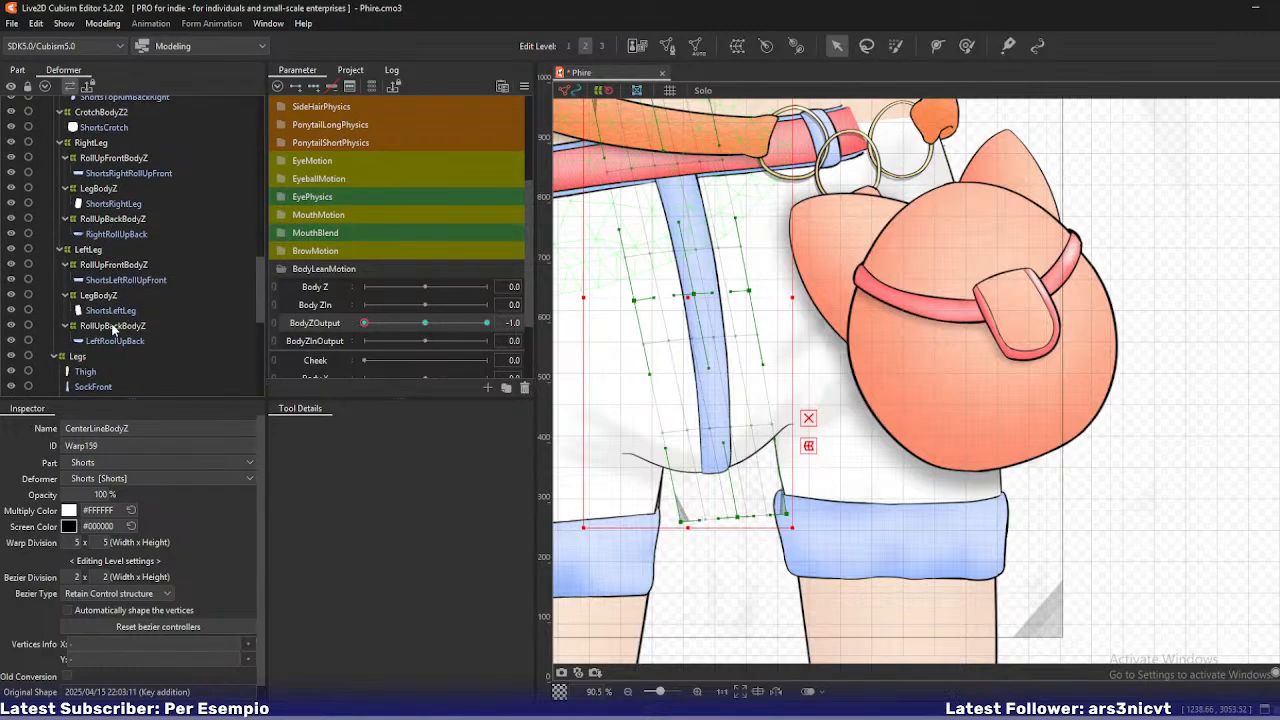
left_click(109, 341)
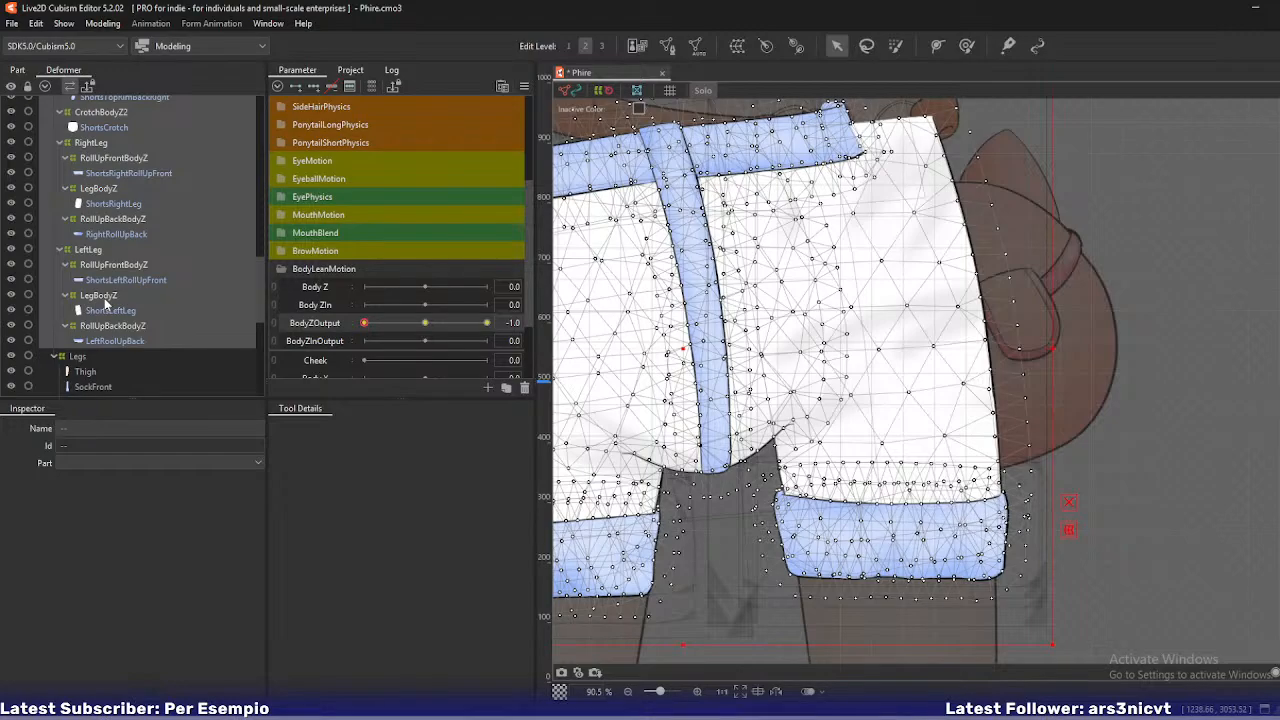
- Shift the left LegBodyZ warp's upper row, centre and side-middle points toward the right leg at BodyZOutput -1.0, following the tilted top rim
left_click(104, 298)
scroll(777, 349, "down", 2)
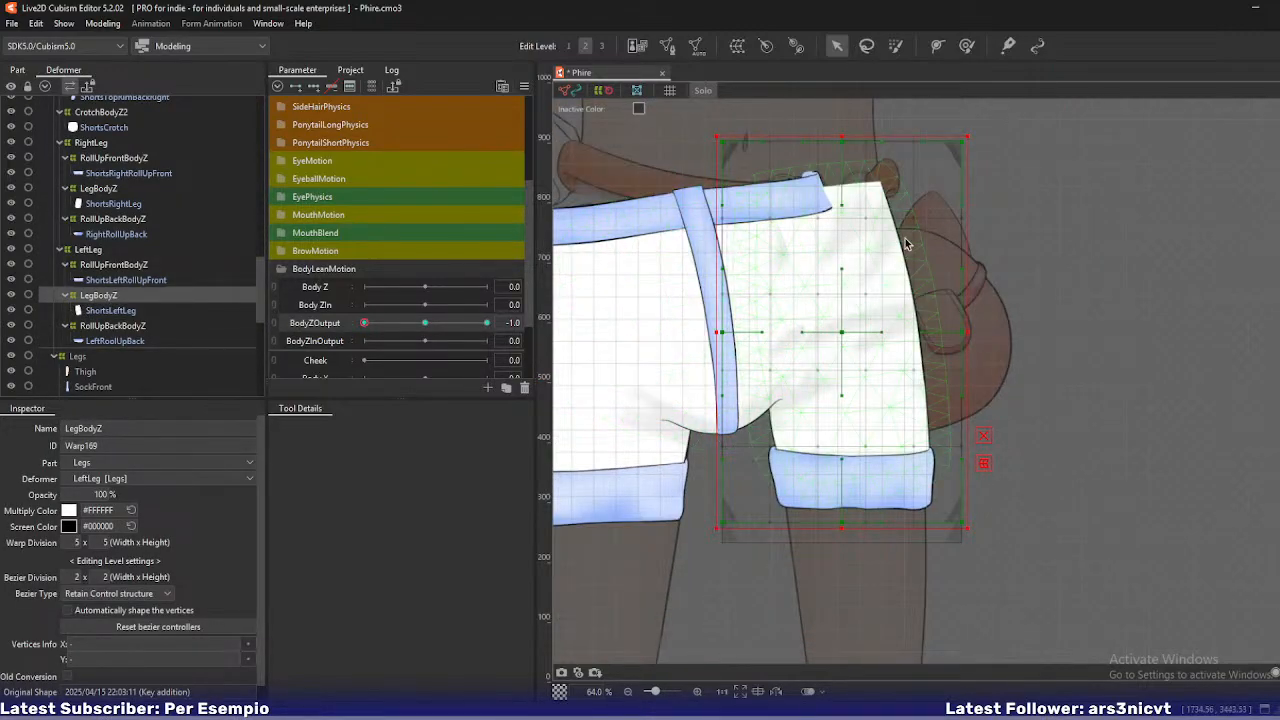
left_click_drag(848, 144, 803, 163)
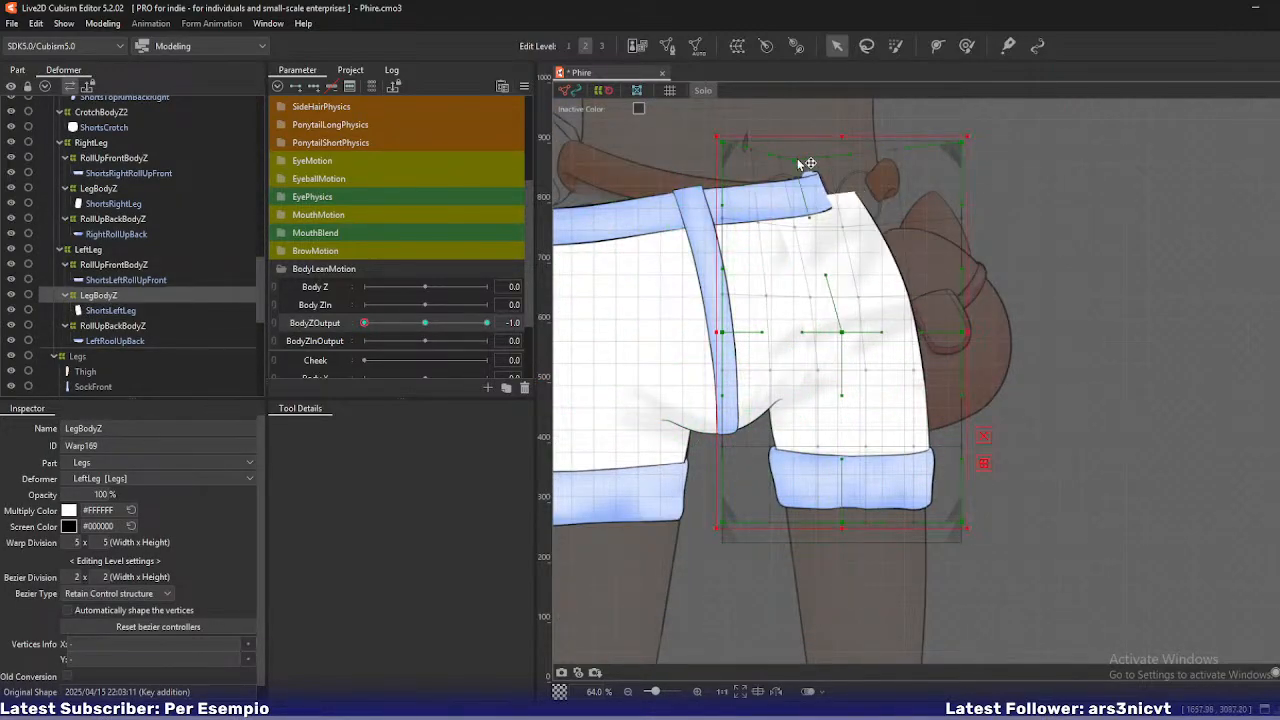
left_click_drag(726, 148, 675, 172)
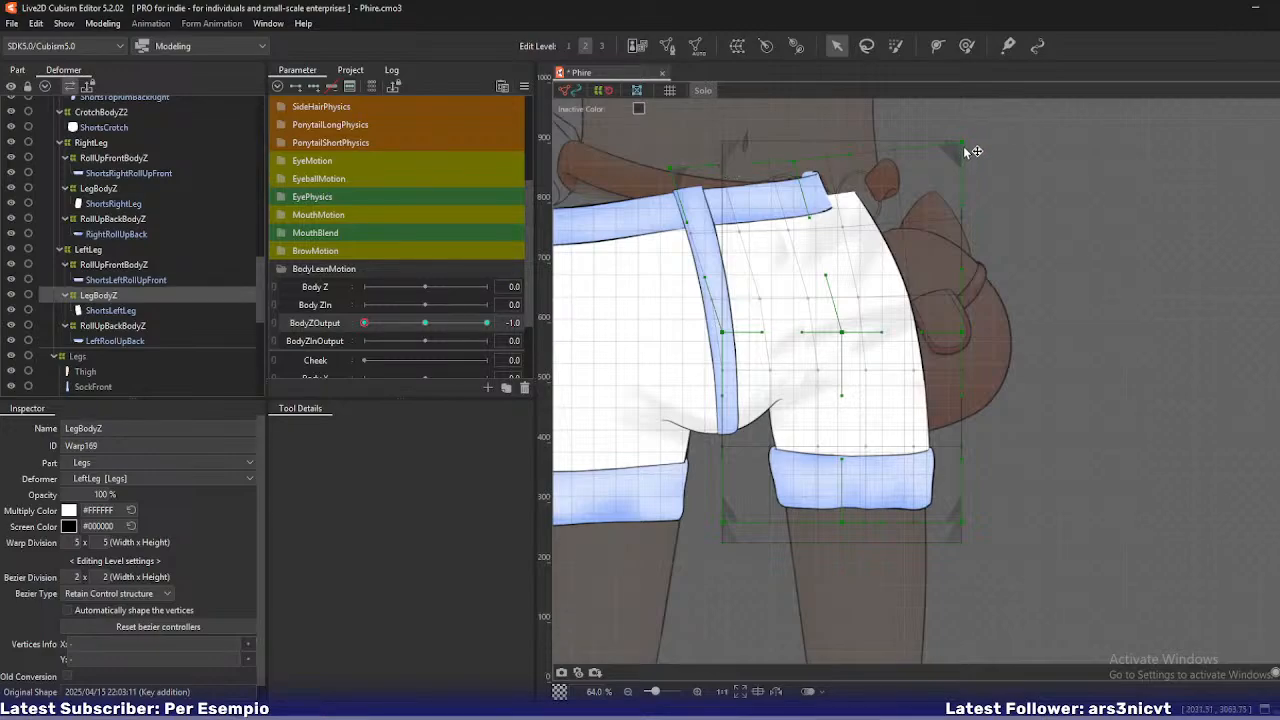
left_click_drag(966, 149, 903, 154)
left_click_drag(845, 335, 805, 336)
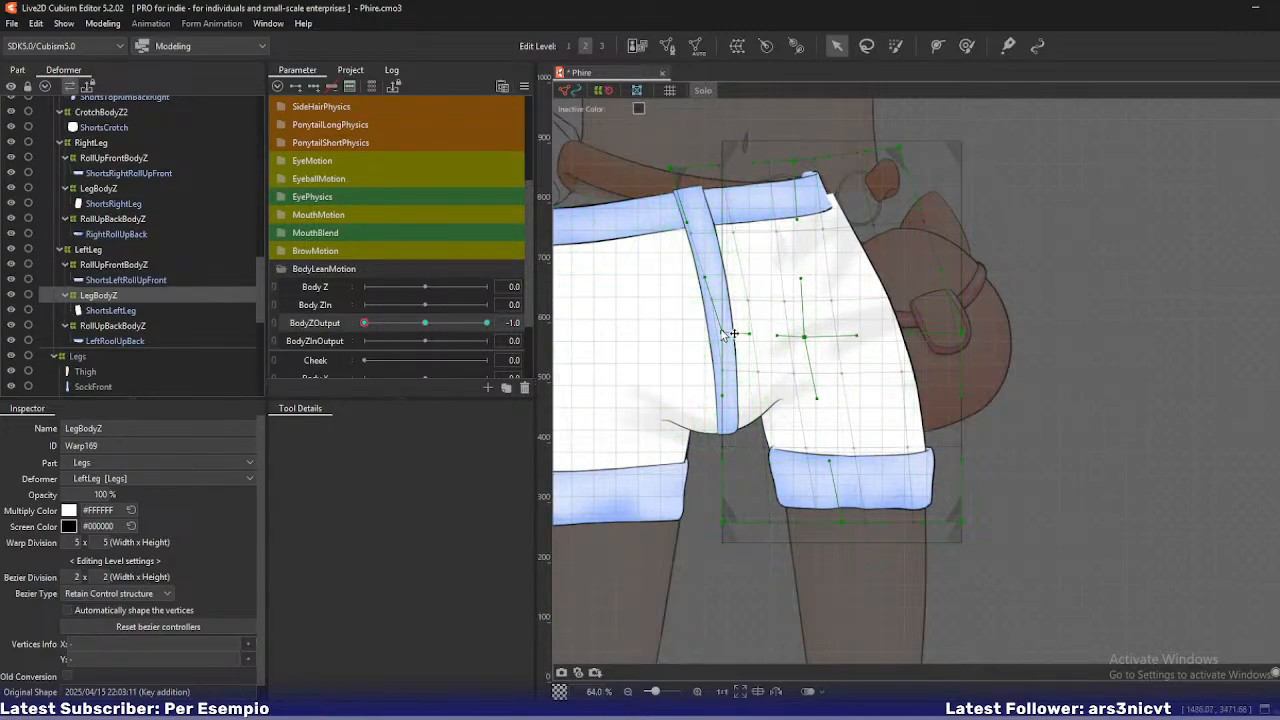
left_click_drag(721, 332, 708, 355)
left_click_drag(796, 161, 777, 160)
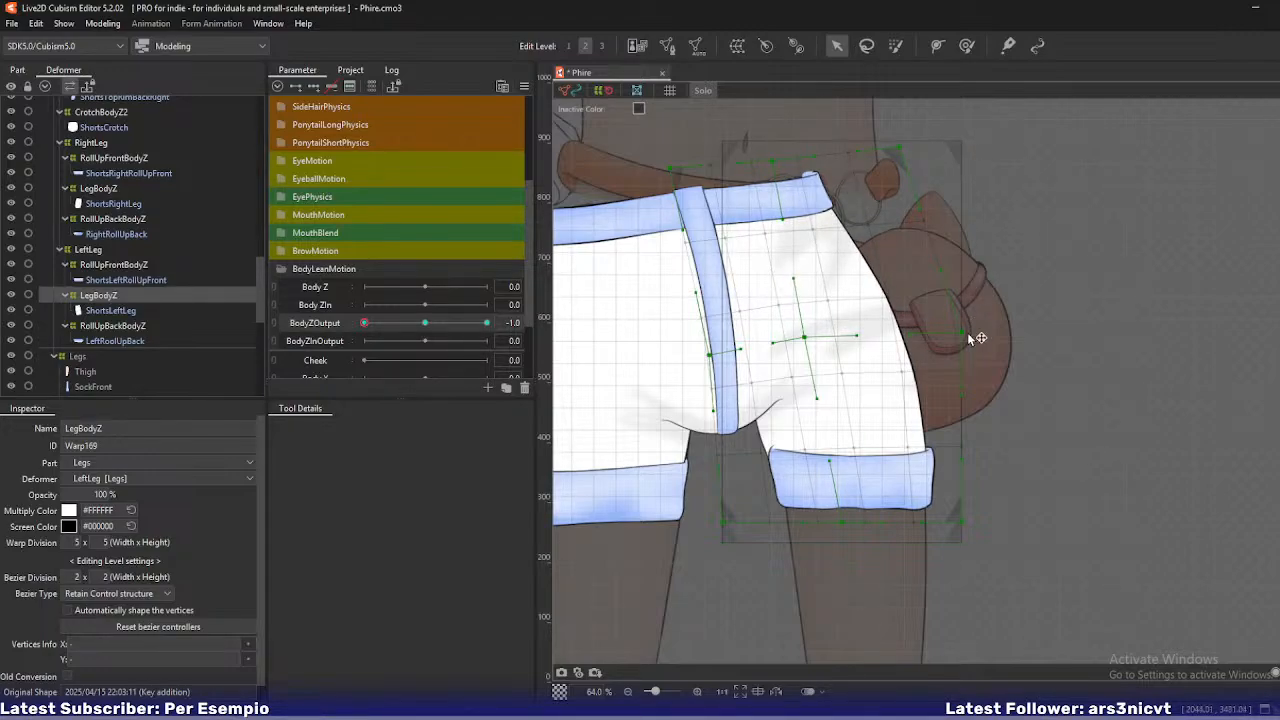
left_click_drag(966, 337, 933, 325)
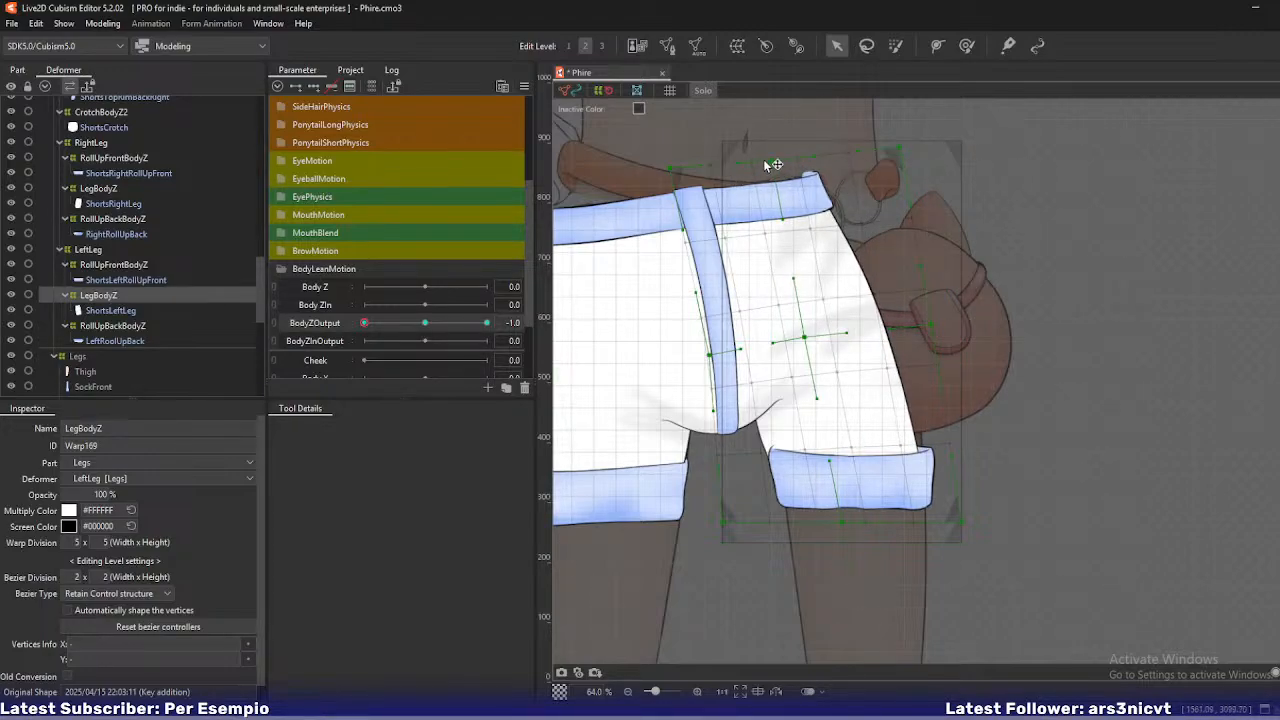
- Refine the left LegBodyZ warp's upper and side-middle points, lower its lower-left point and raise its lower-right point inward
left_click_drag(771, 162, 777, 161)
left_click_drag(672, 169, 667, 173)
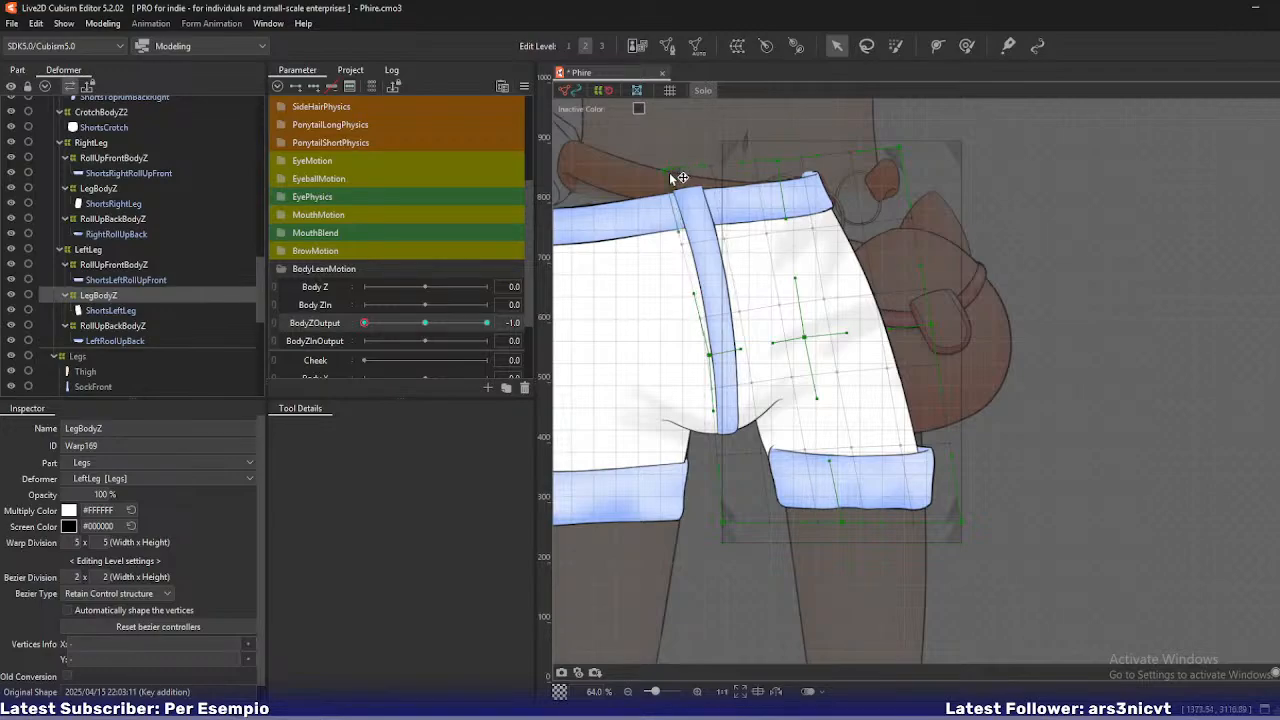
left_click_drag(710, 356, 705, 366)
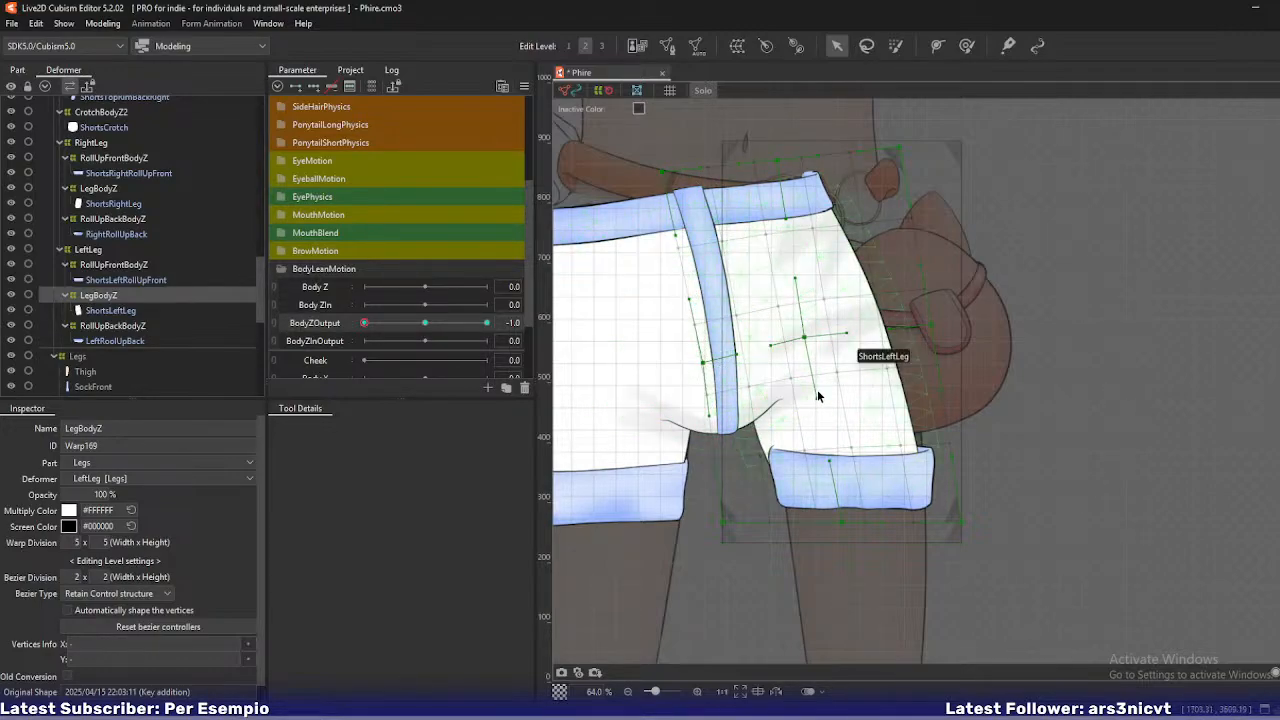
left_click_drag(729, 523, 733, 552)
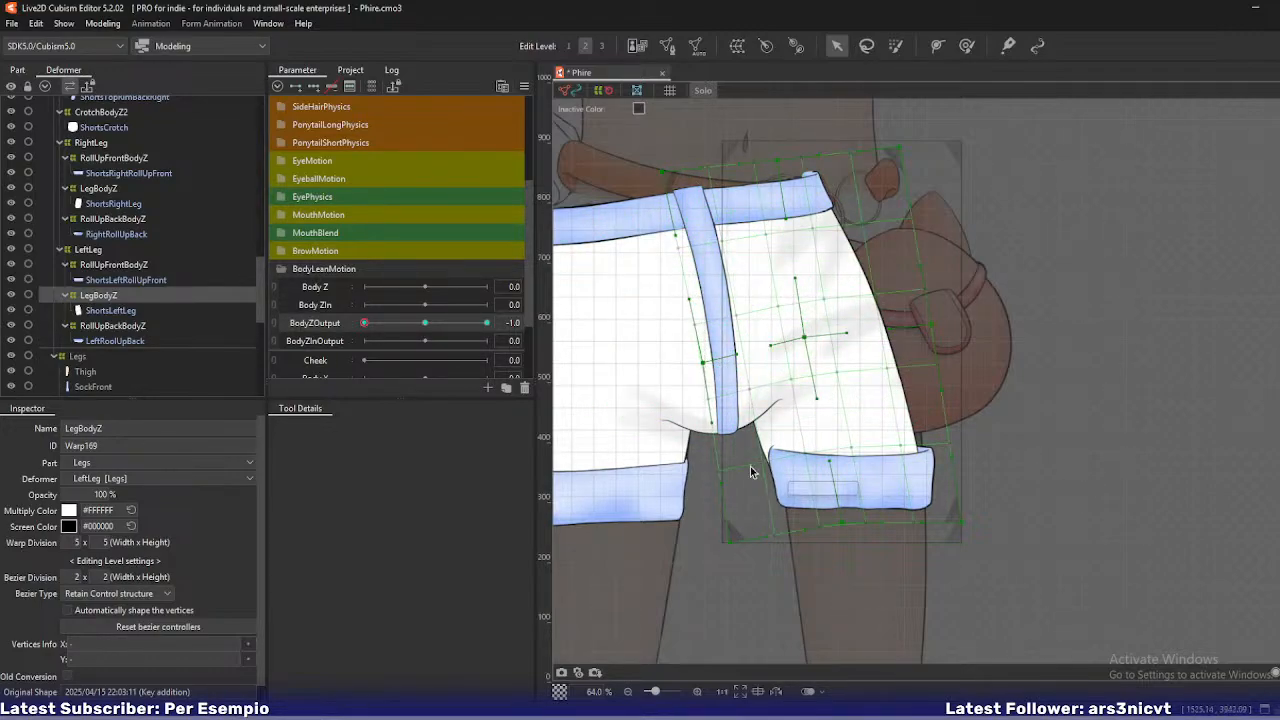
left_click_drag(702, 362, 698, 363)
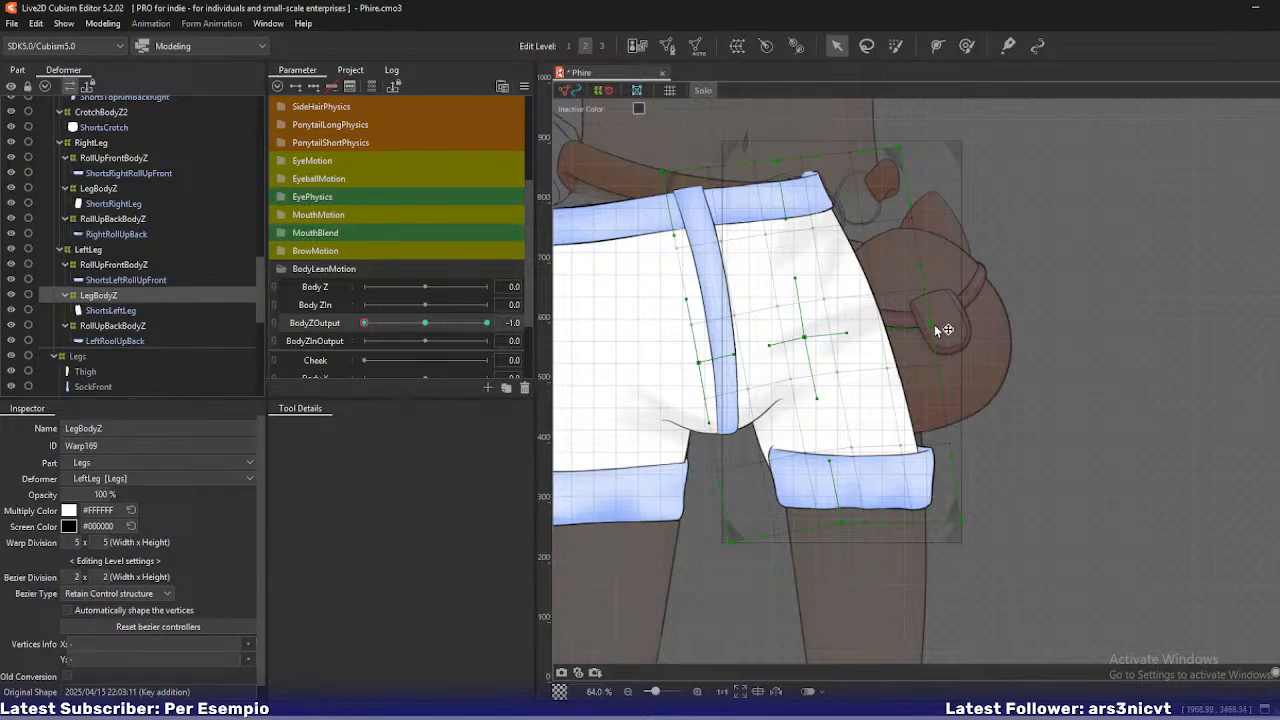
left_click_drag(938, 330, 937, 349)
left_click_drag(966, 529, 958, 513)
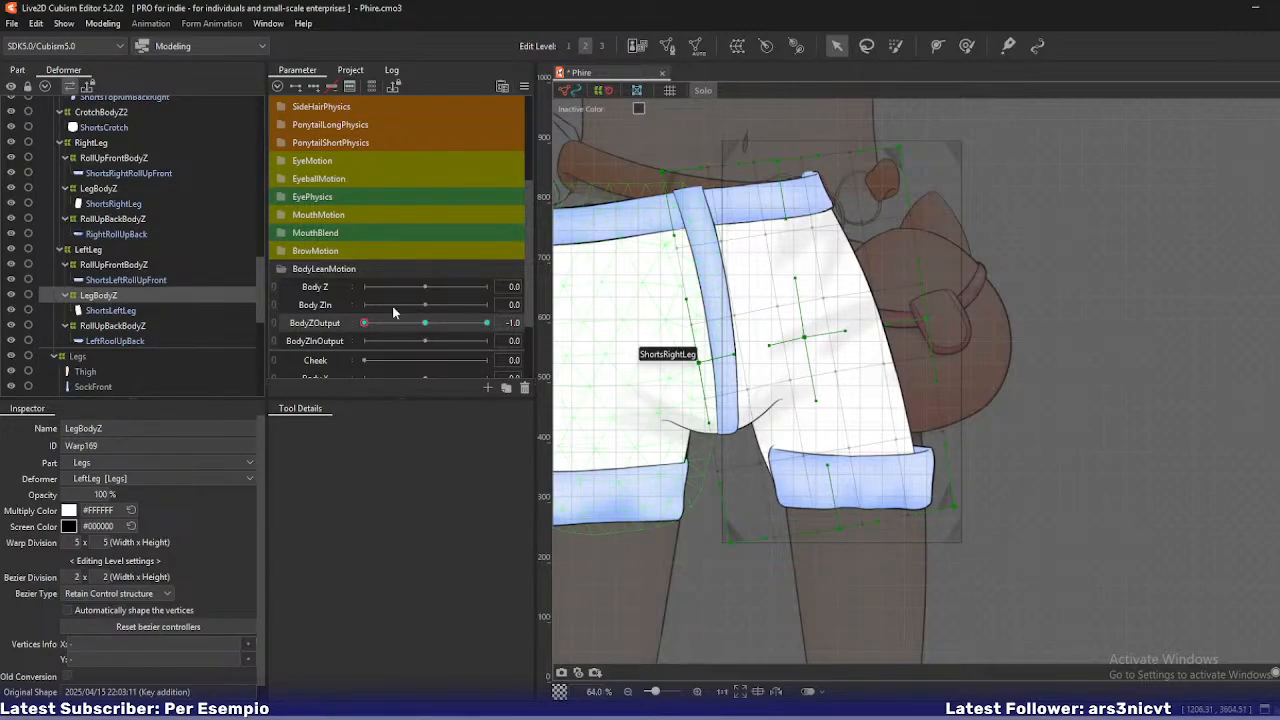
- Test the left leg's lean by sweeping BodyZOutput and lower the three bottom points of its LegBodyZ warp slightly at -1.0
left_click_drag(368, 325, 334, 323)
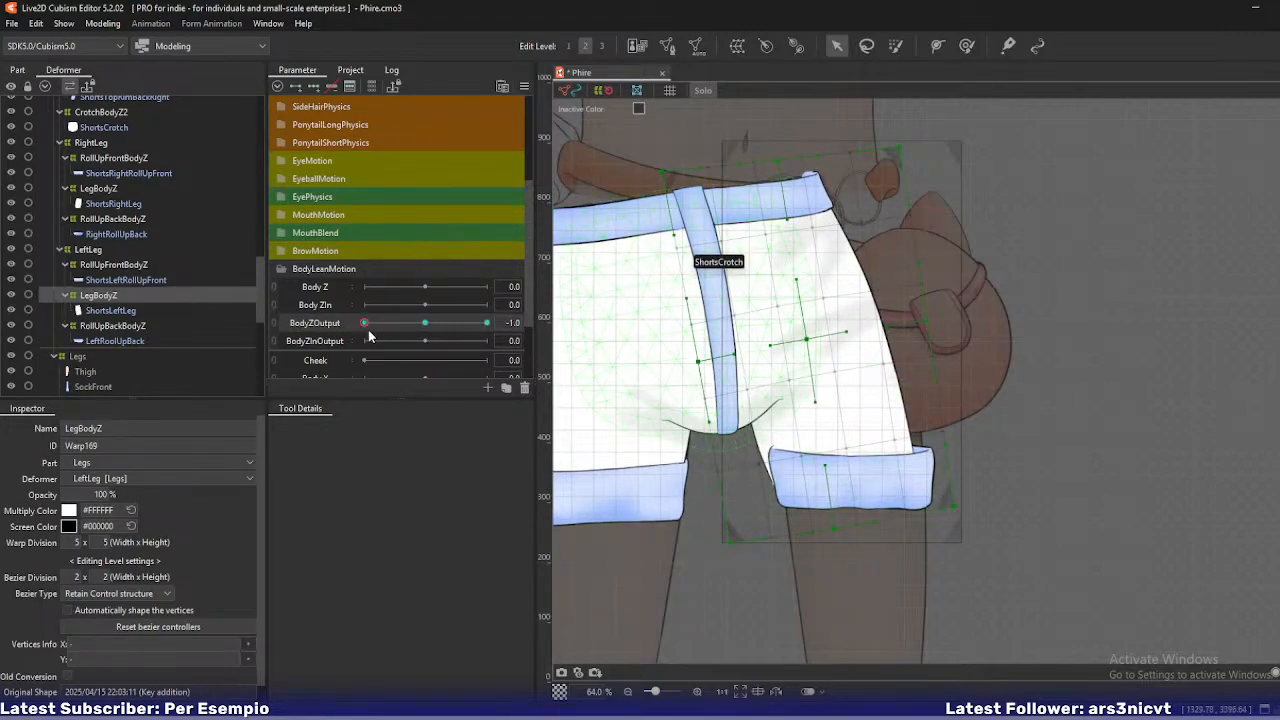
mouse_move(368, 328)
left_mouse_down()
mouse_move(417, 334)
mouse_move(356, 332)
left_mouse_up()
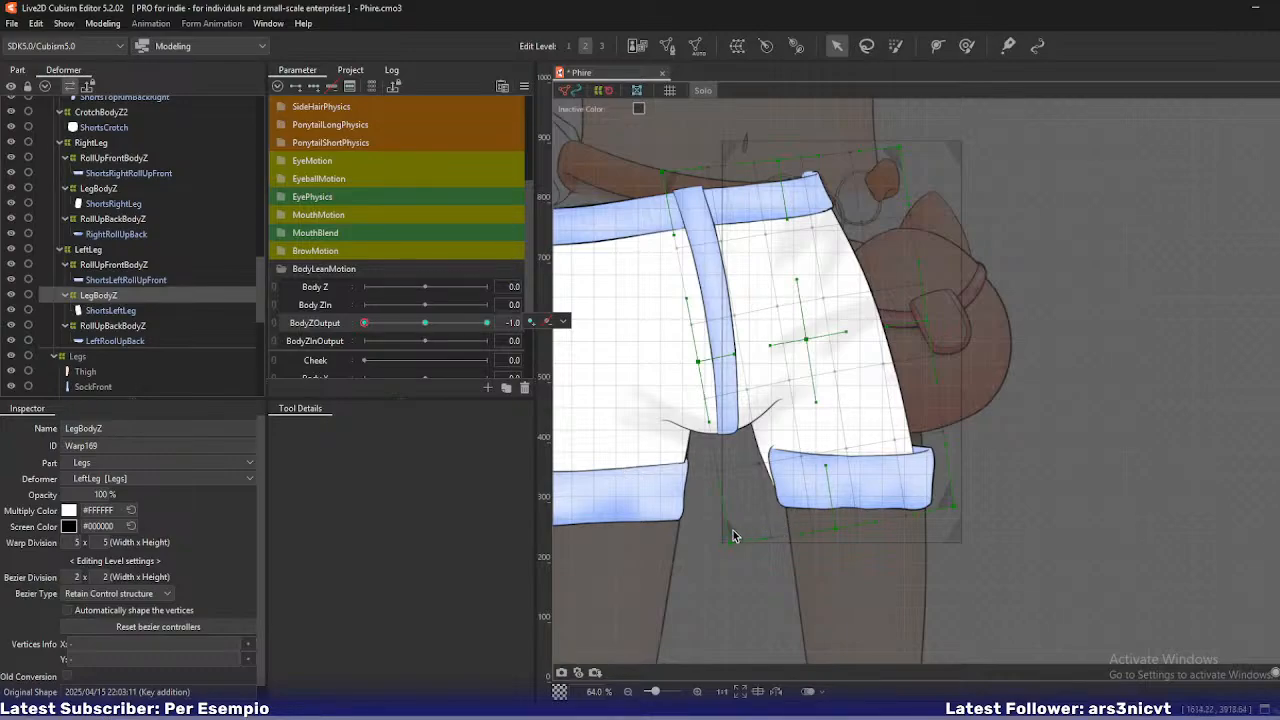
left_click_drag(732, 541, 731, 550)
left_click_drag(841, 532, 844, 537)
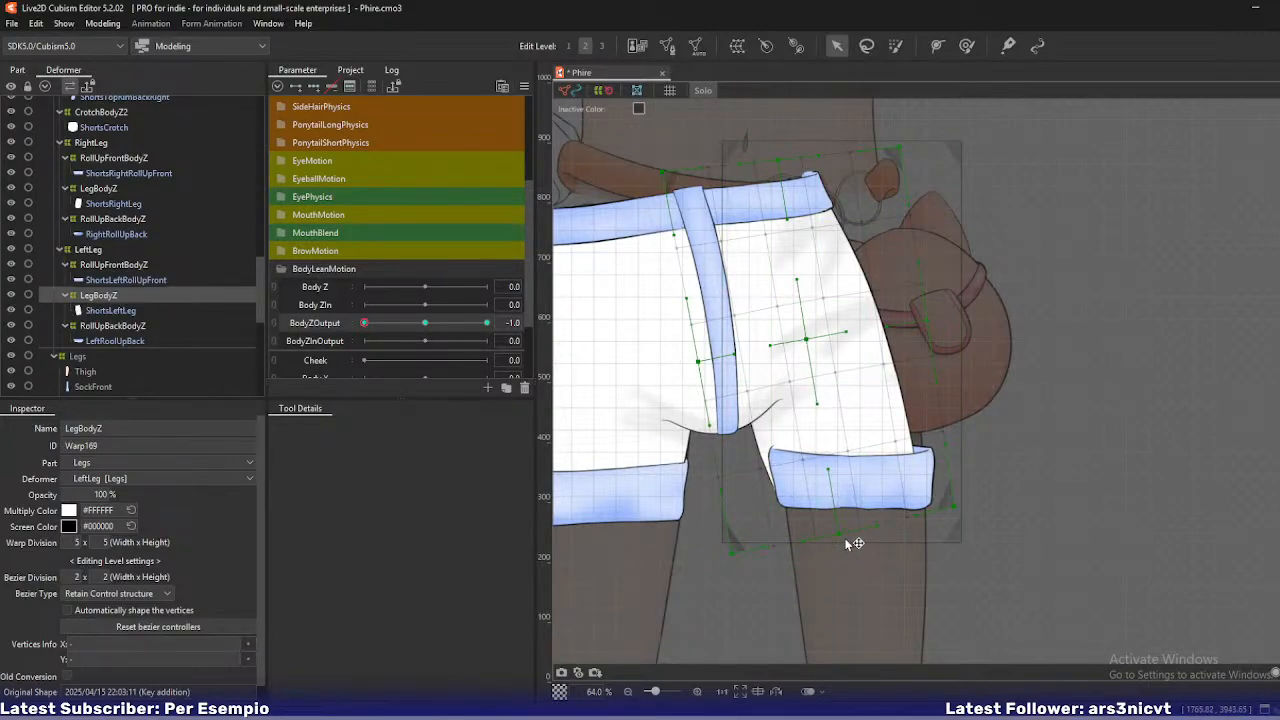
left_click_drag(953, 507, 950, 515)
mouse_move(364, 322)
left_mouse_down()
mouse_move(416, 330)
mouse_move(340, 328)
mouse_move(455, 332)
mouse_move(364, 343)
left_mouse_up()
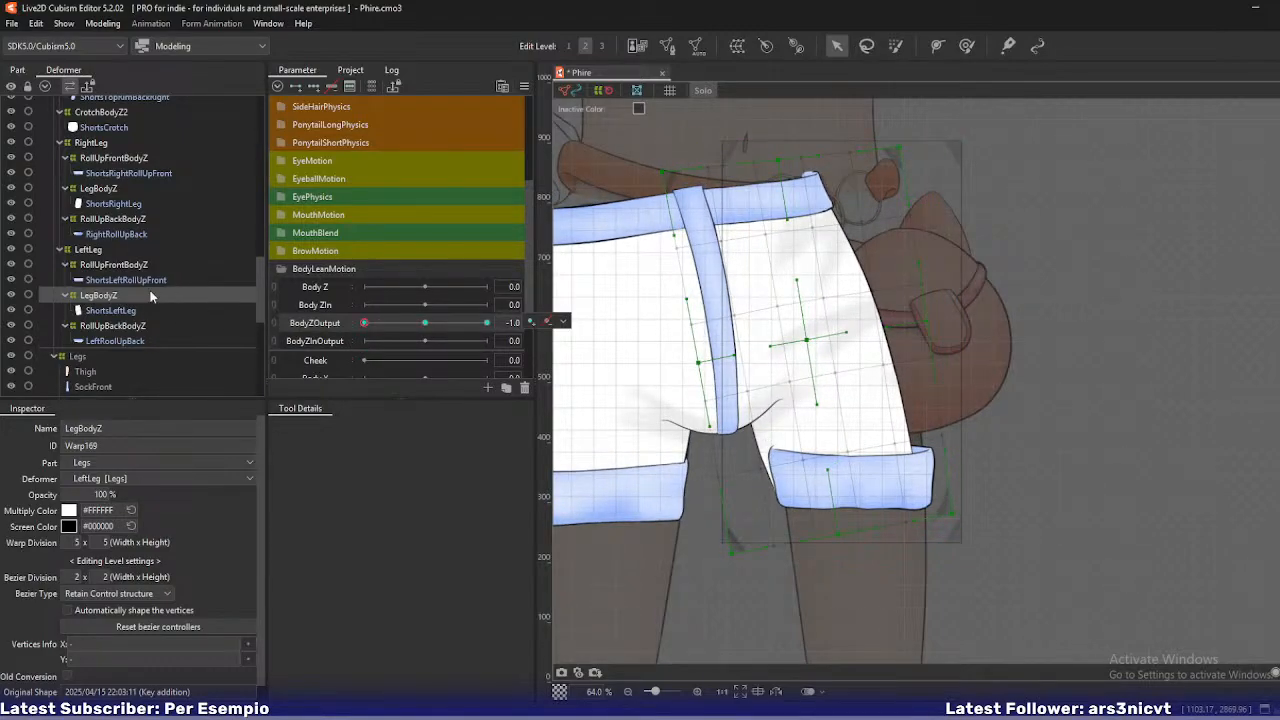
- Readjust the height of the right leg's RollUpFrontBodyZ and RollUpBackBodyZ together at BodyZOutput -1.0, testing the fit by sweeping the parameter
left_click(113, 219)
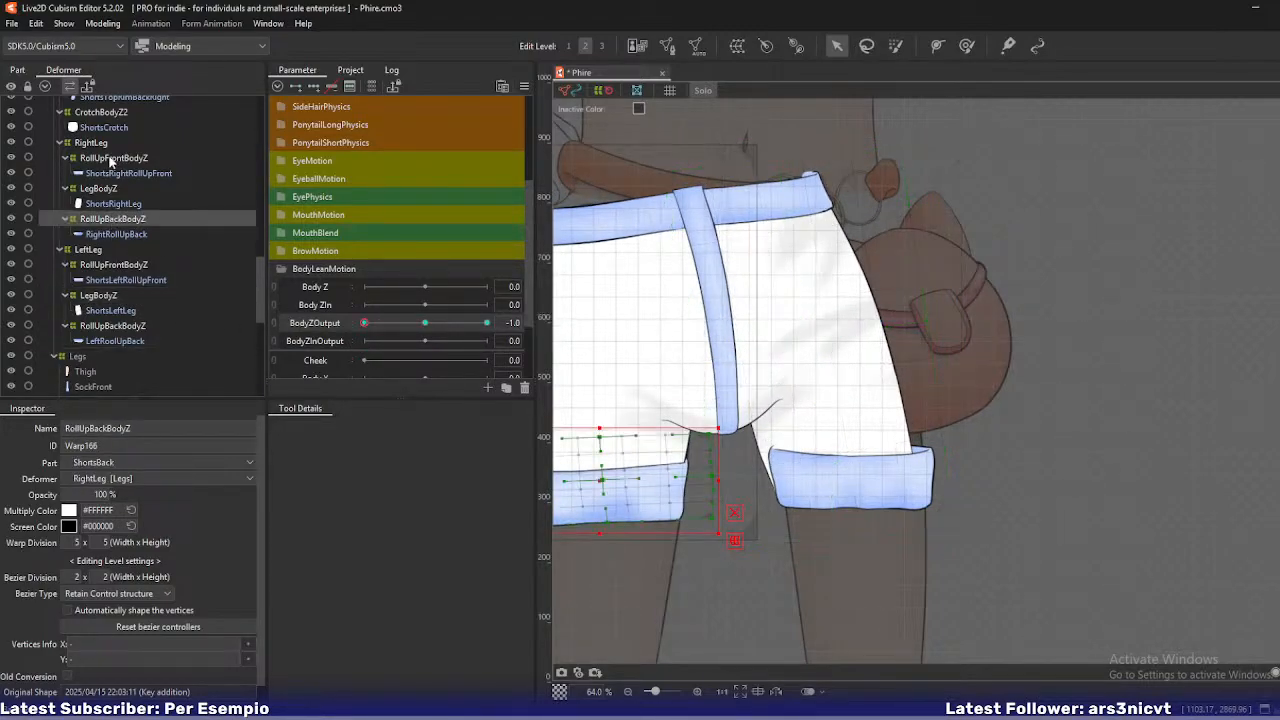
left_click(113, 157, "ctrl")
left_click_drag(710, 452, 712, 459)
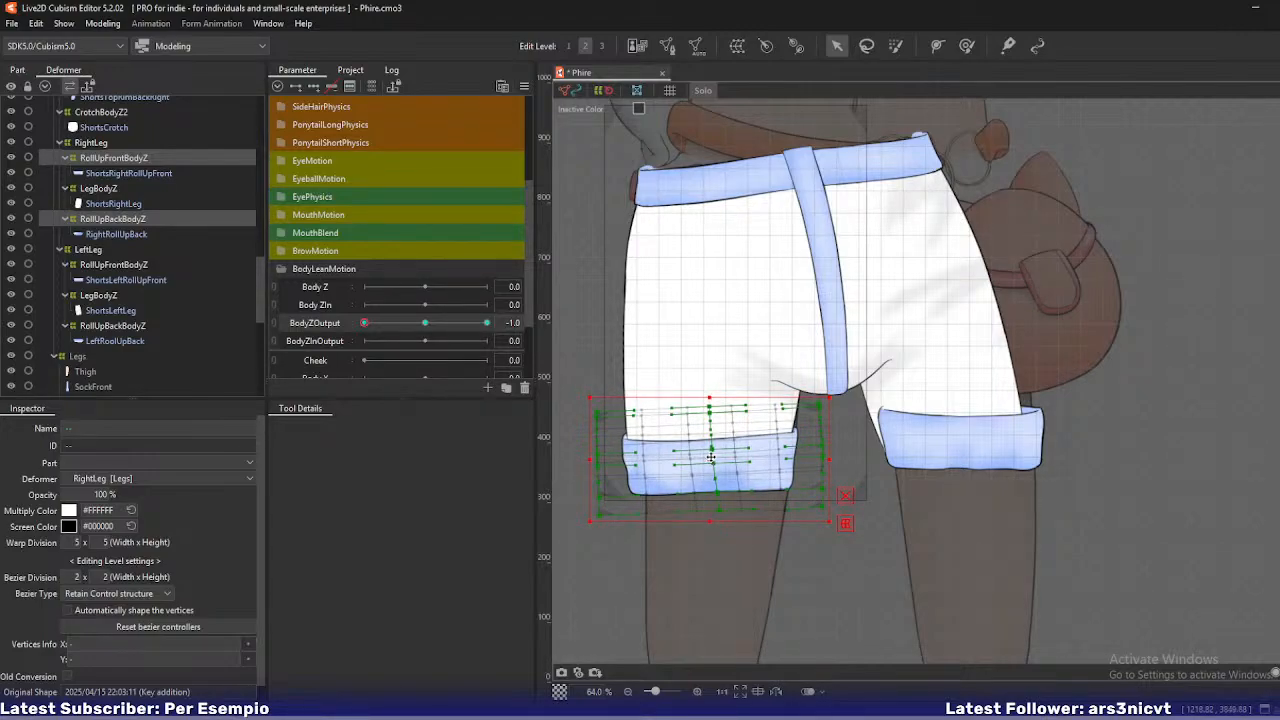
mouse_move(364, 322)
left_mouse_down()
mouse_move(427, 341)
mouse_move(364, 335)
left_mouse_up()
left_click_drag(711, 459, 708, 453)
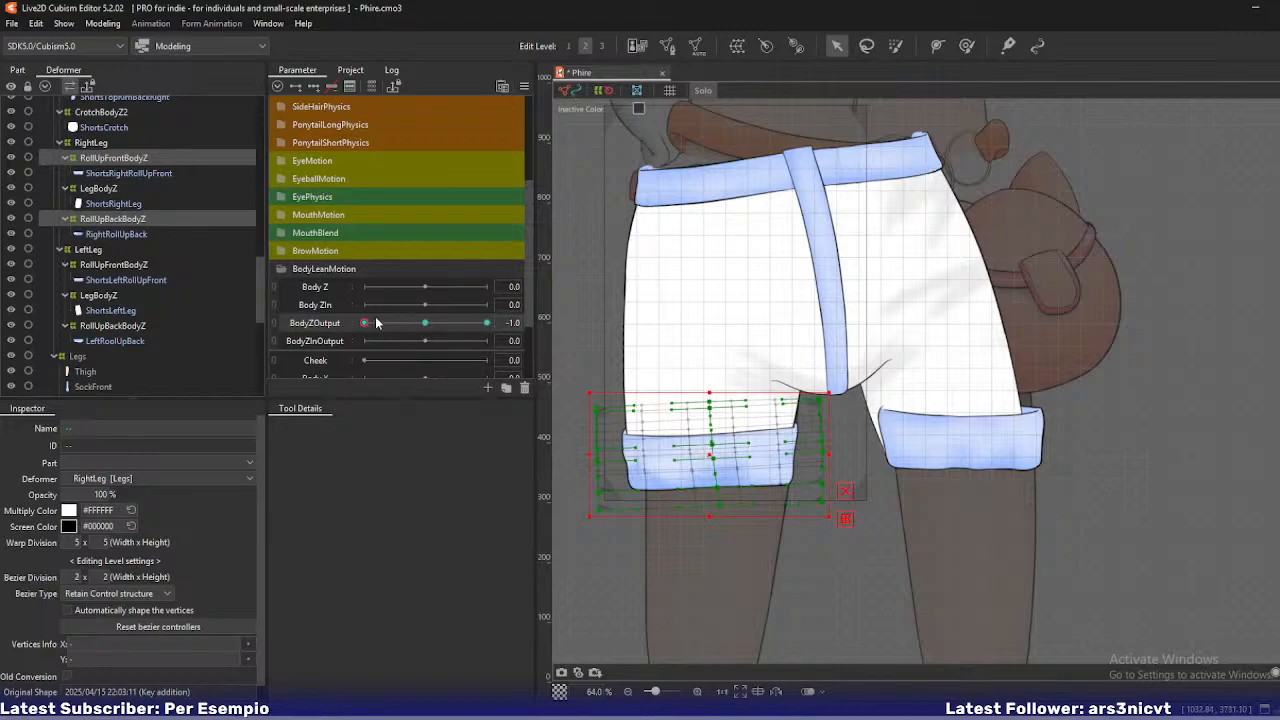
mouse_move(366, 322)
left_mouse_down()
mouse_move(444, 337)
mouse_move(362, 330)
left_mouse_up()
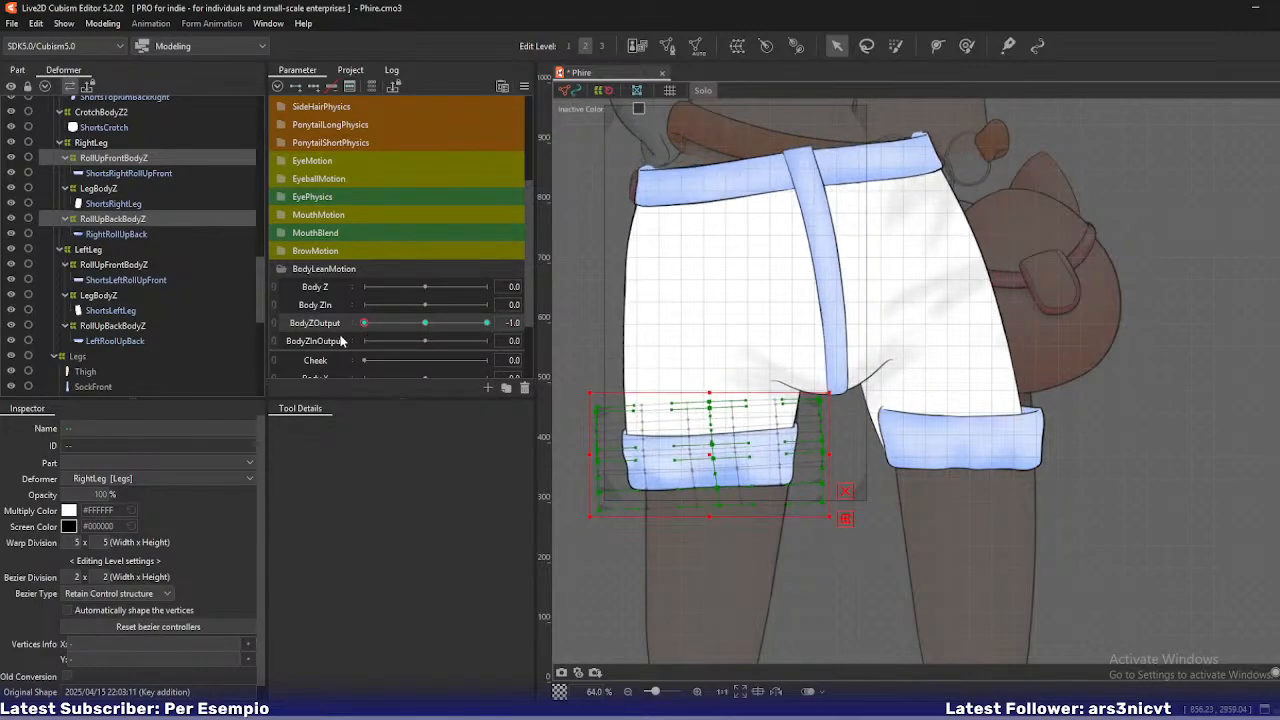
- Rotate the left leg's RollUpFrontBodyZ and RollUpBackBodyZ together counter-clockwise at BodyZOutput -1.0 and shift them toward the crotch to match the tilted hem
left_click(114, 264)
left_click(113, 326, "ctrl")
scroll(1111, 453, "up", 2)
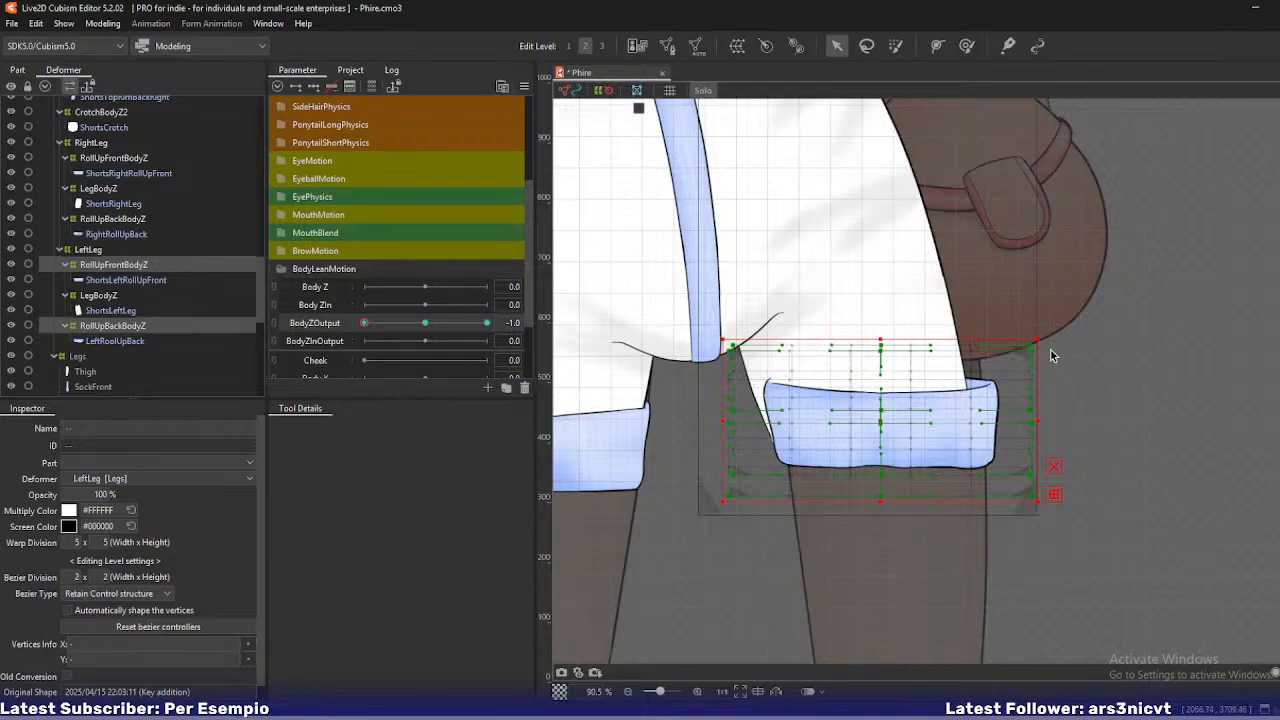
left_click_drag(1045, 338, 1036, 316)
left_click_drag(882, 422, 864, 415)
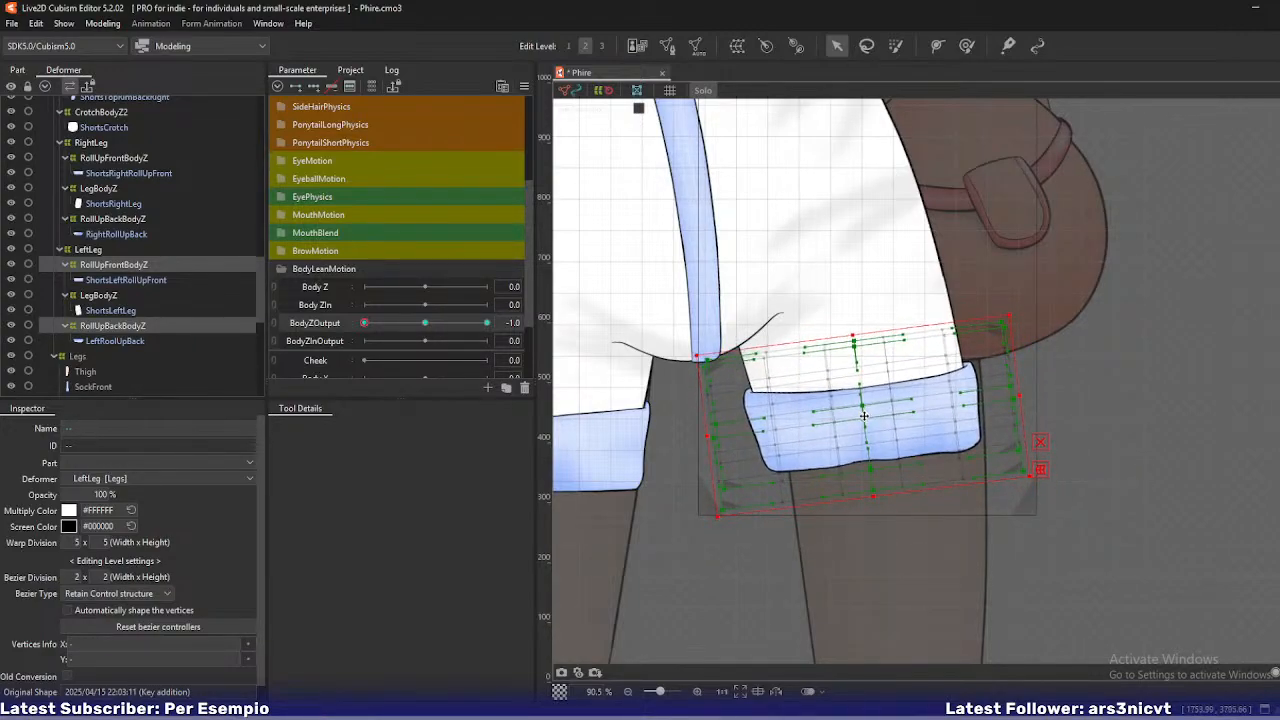
- Apply a 2 x 2 temporary warp to both left roll-up deformers and nudge its upper-row and centre points to bend the cuff
left_click(1040, 469)
left_click_drag(1022, 388, 1021, 320)
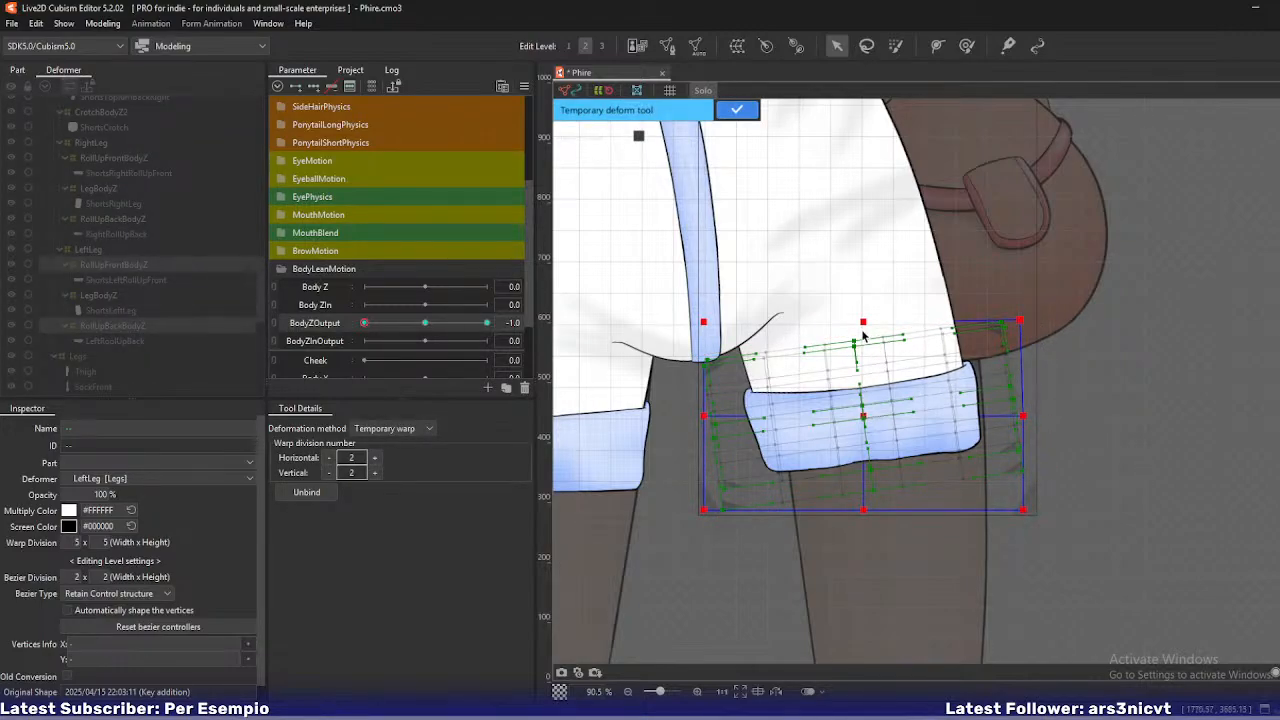
left_click_drag(864, 416, 868, 418)
left_click_drag(872, 326, 862, 324)
left_click_drag(705, 325, 699, 326)
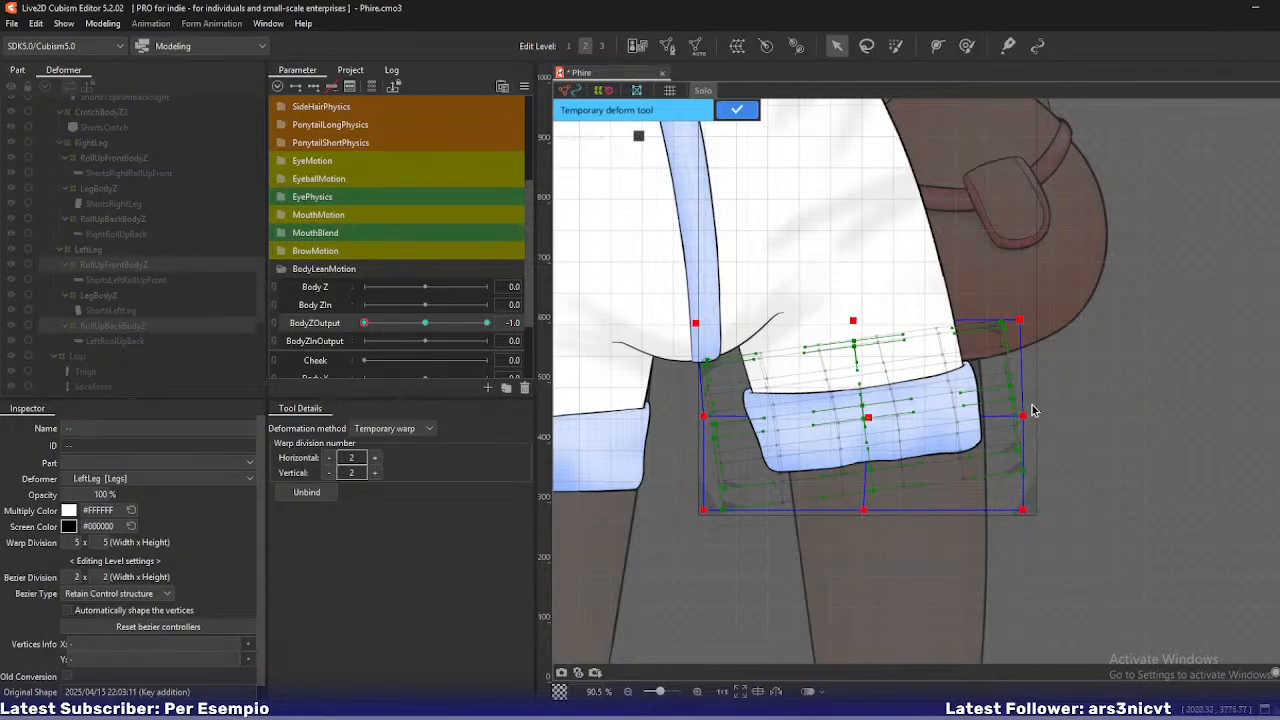
- Shape the temporary warp's side, lower and centre points so both left roll-ups follow the tilted leg, check them in Solo view, and apply the deformation
left_click_drag(1024, 418, 1022, 407)
left_click_drag(705, 417, 707, 425)
left_click_drag(704, 510, 720, 517)
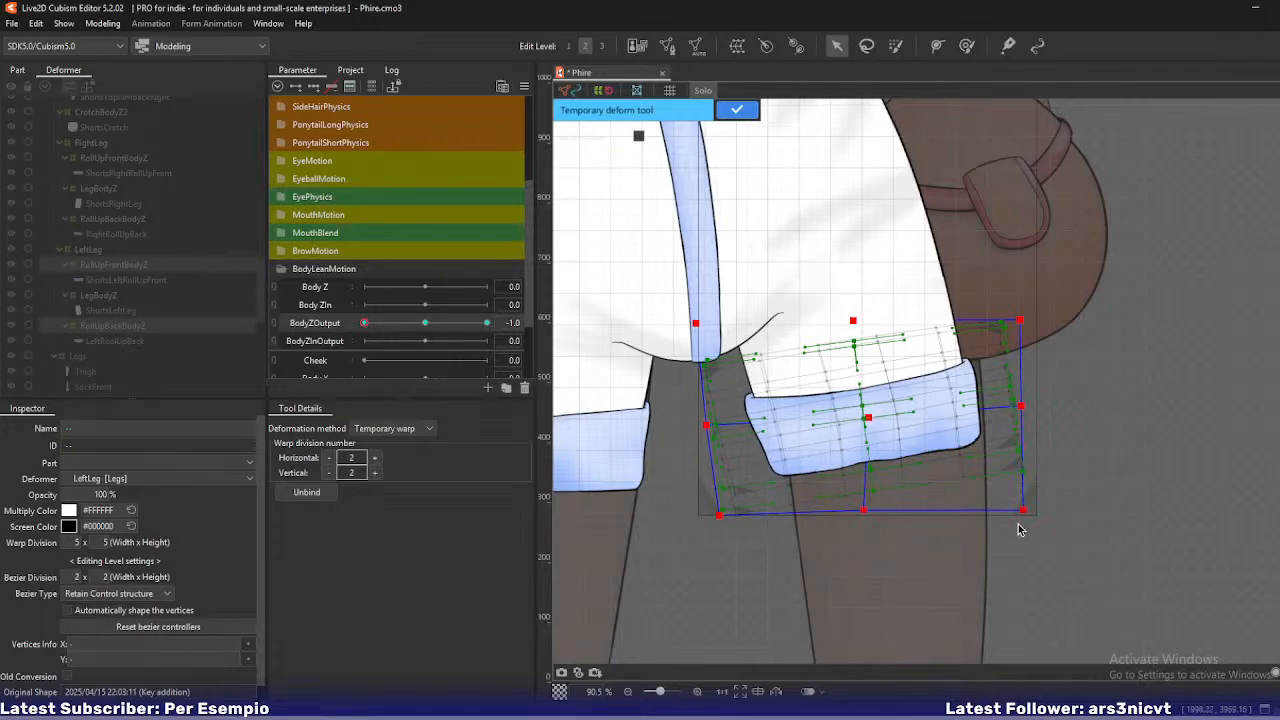
left_click_drag(1024, 511, 1032, 505)
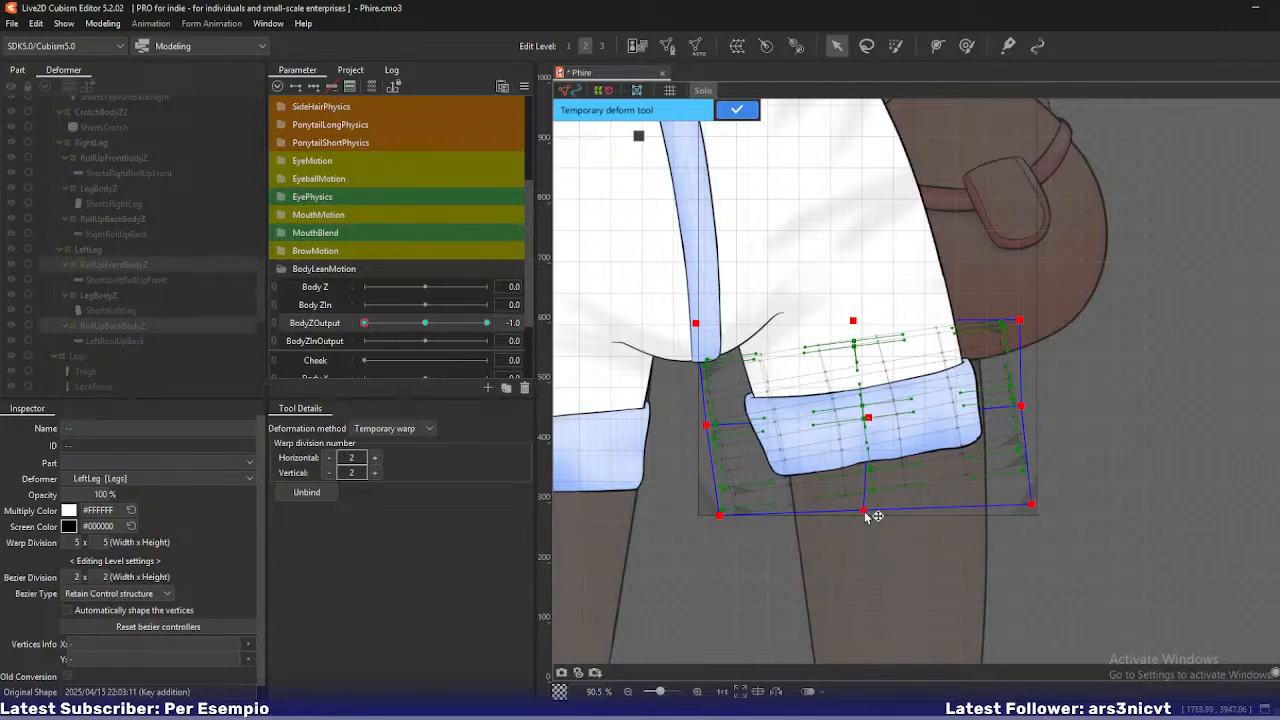
left_click_drag(864, 511, 879, 499)
left_click_drag(870, 418, 867, 410)
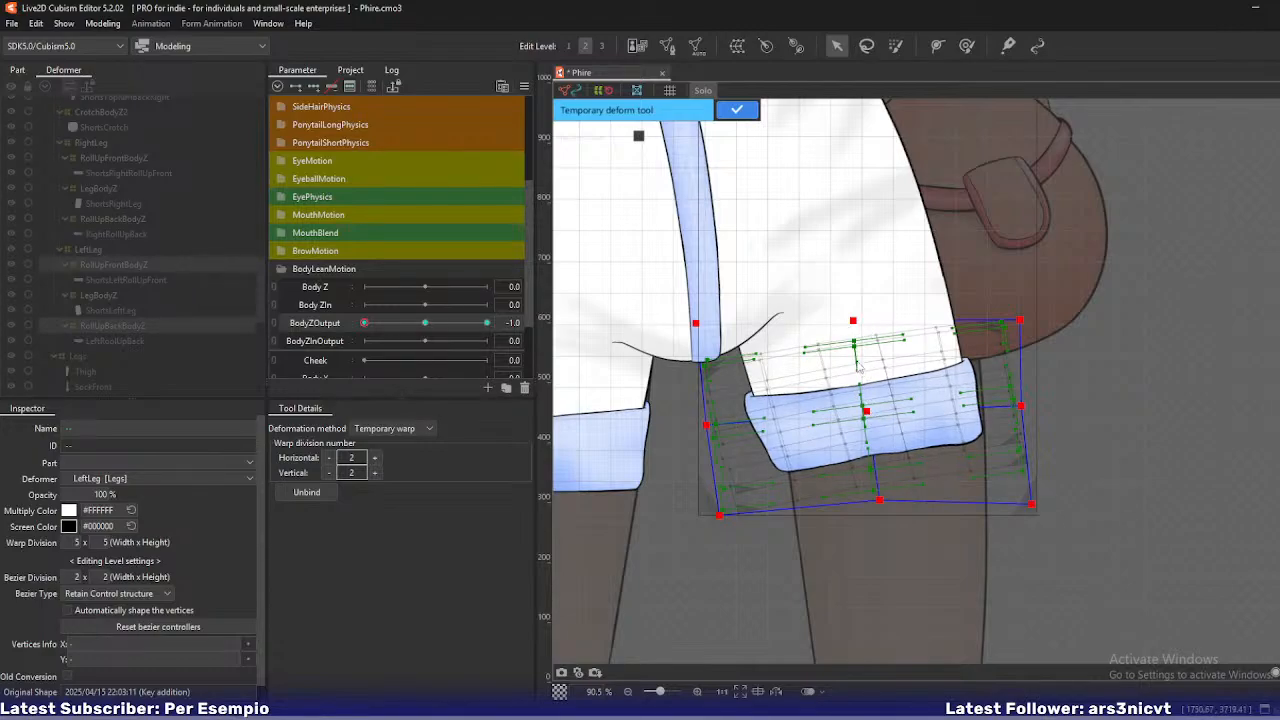
left_click(703, 91)
left_click(703, 91)
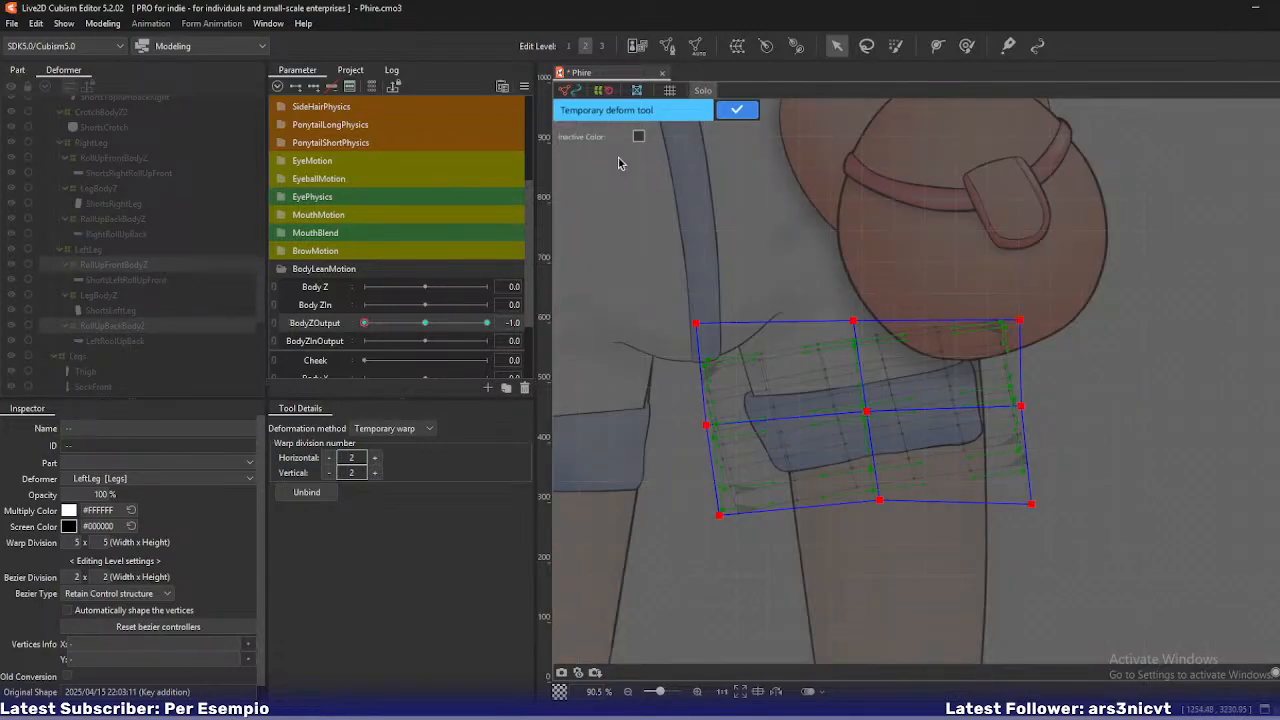
left_click(736, 110)
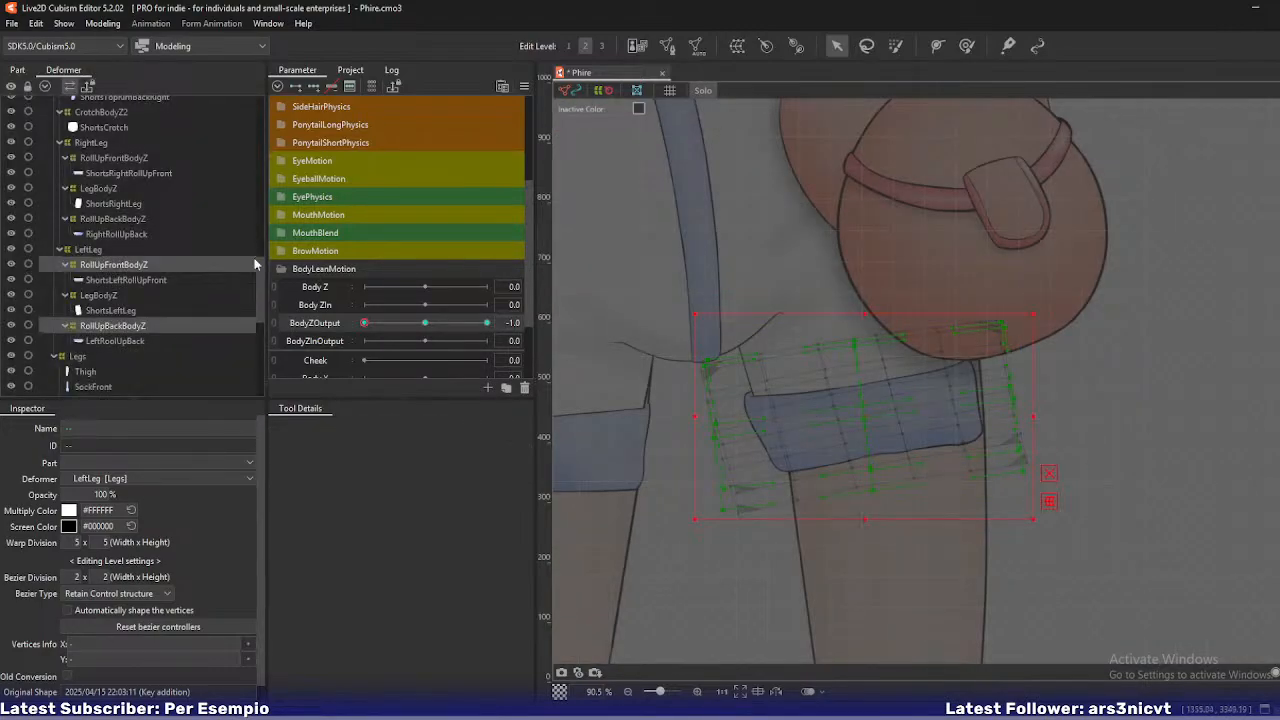
- Lower the centre and upper-middle points of the left leg's RollUpFrontBodyZ slightly to curve the front cuff
left_click(137, 267)
scroll(916, 416, "up", 3)
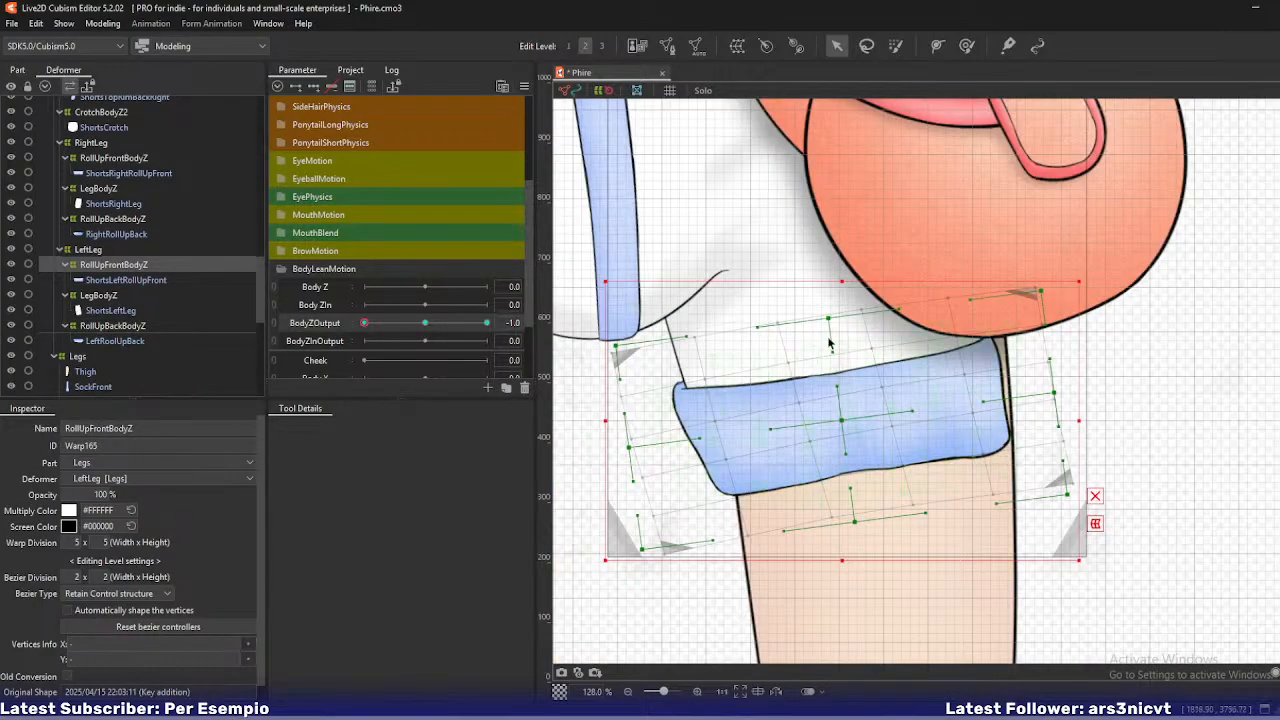
left_click_drag(842, 420, 848, 433)
left_click_drag(829, 318, 832, 322)
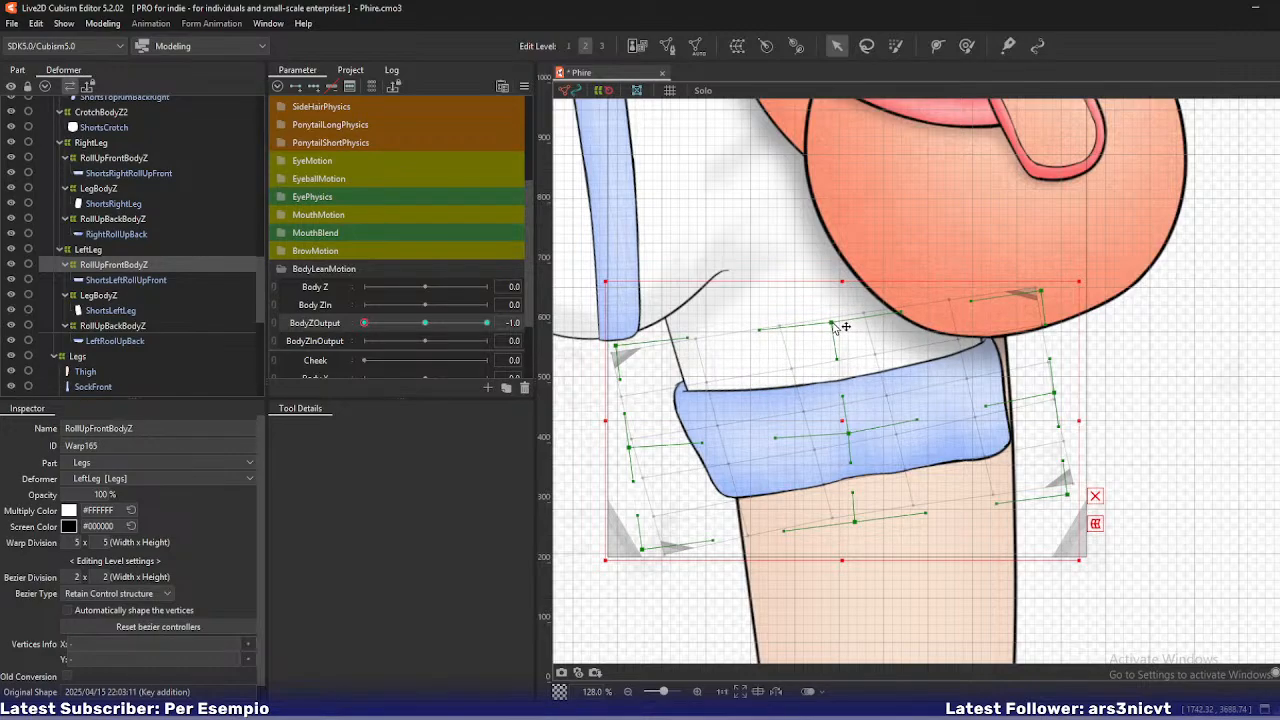
- Tilt the left leg's RollUpBackBodyZ a little more, moving its lower row up and outward to fit behind the front cuff
left_click(128, 325)
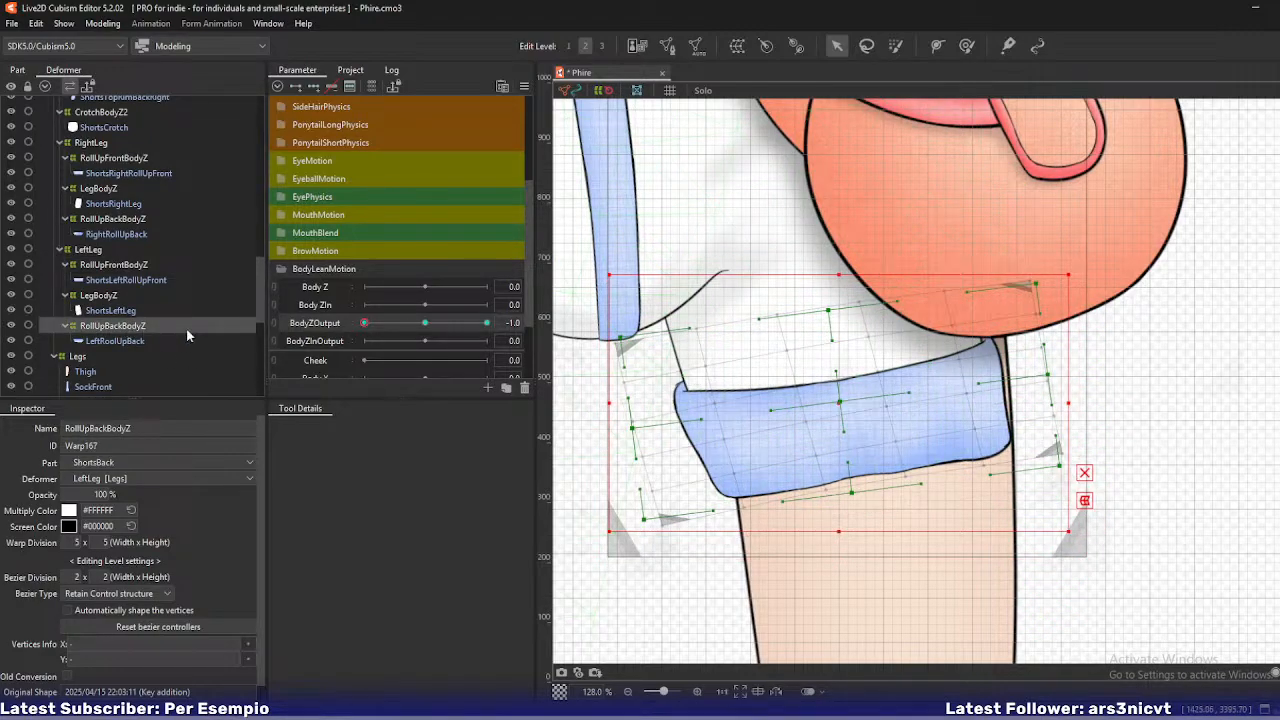
left_click(1012, 298)
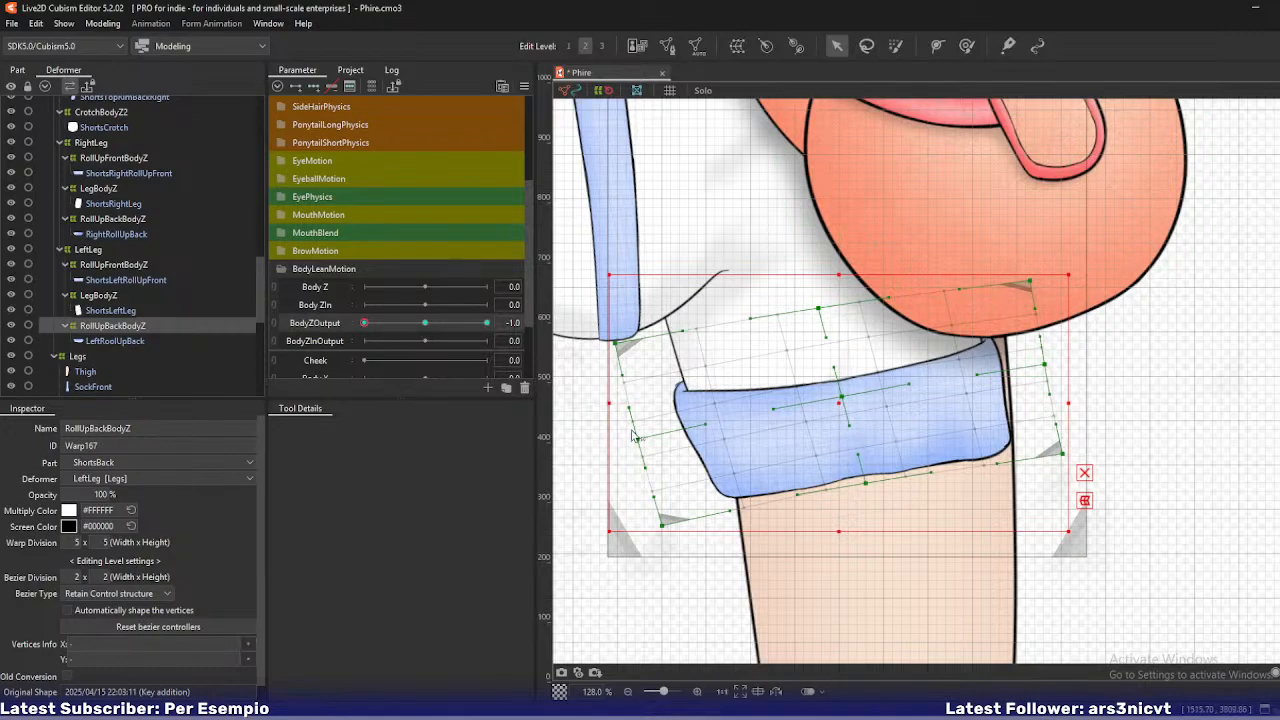
scroll(965, 334, "down", 5)
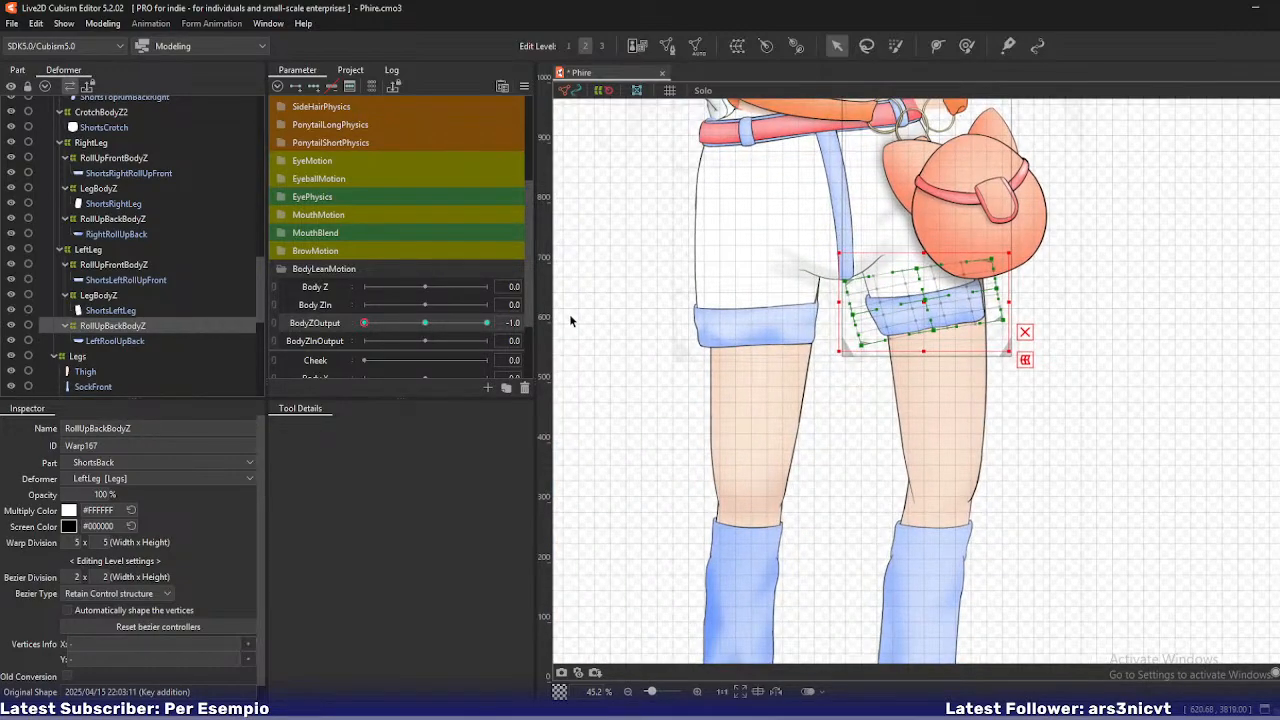
- Create a parent warp deformer named Right for the right leg's parts, from Thigh through SockBack, inside Legs
scroll(103, 301, "down", 4)
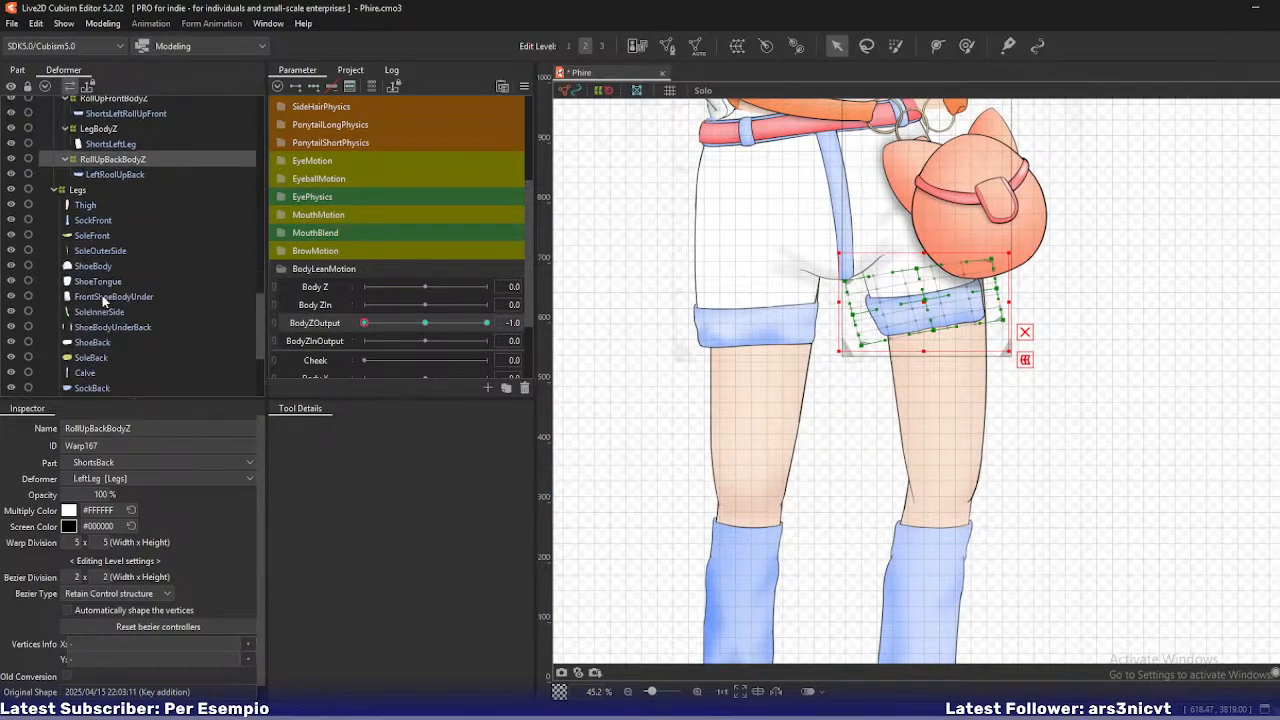
left_click(97, 206)
scroll(129, 318, "down", 4)
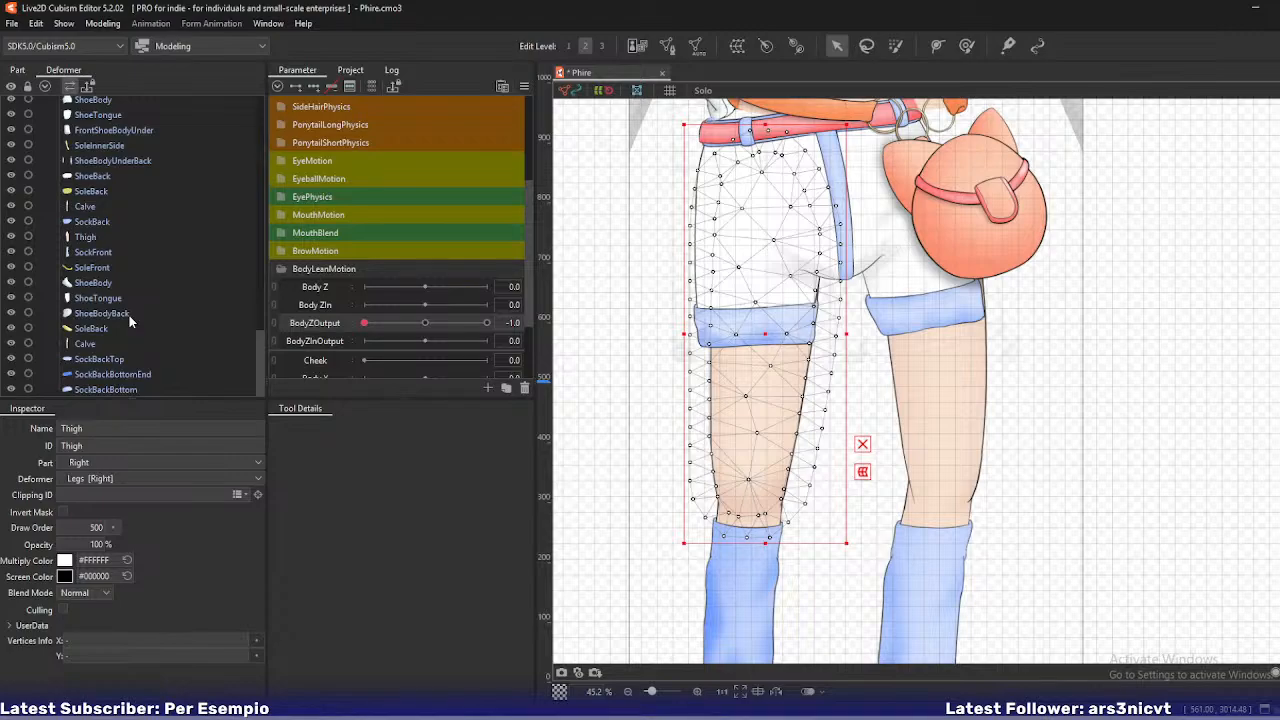
left_click(95, 222, "shift")
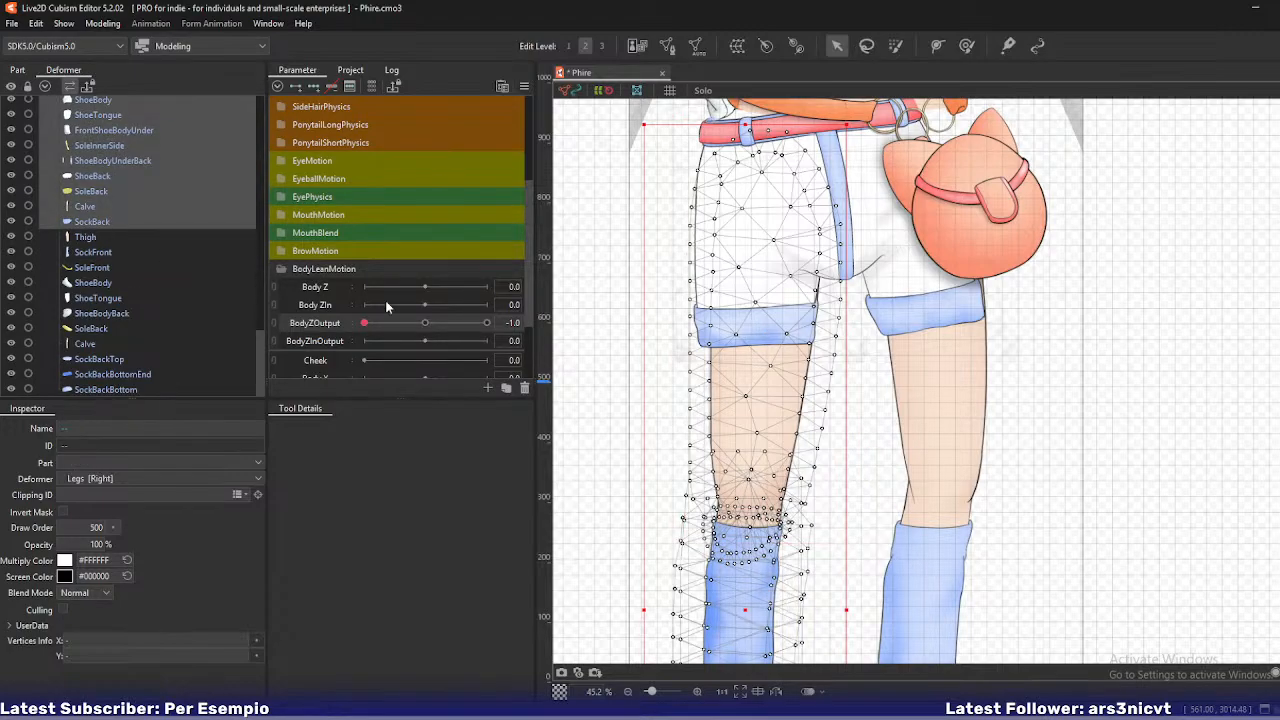
left_click(737, 46)
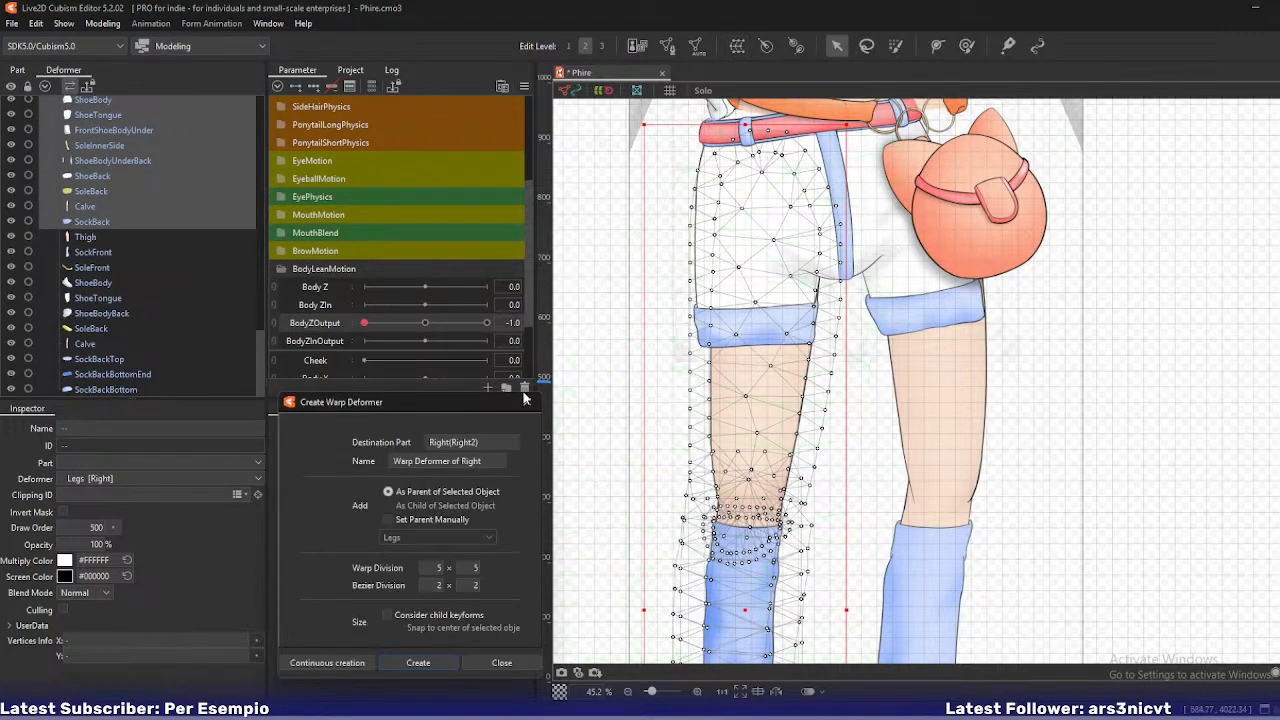
type("Right")
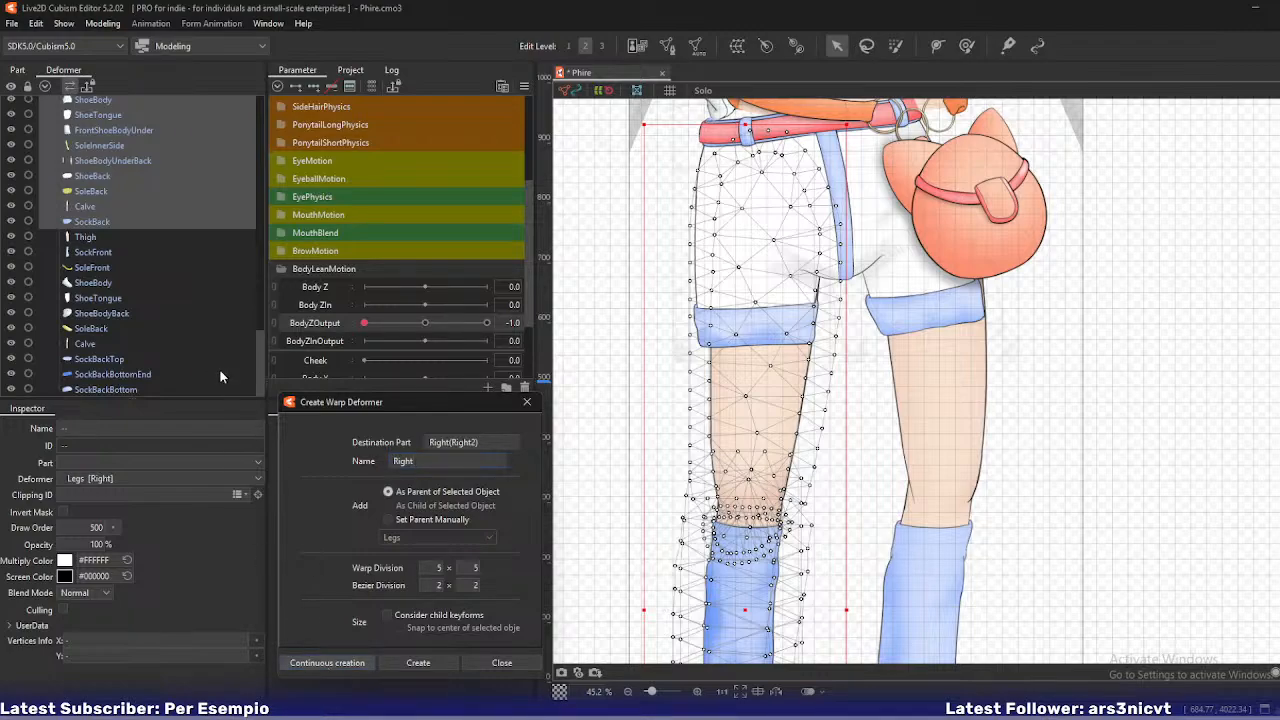
key("Return")
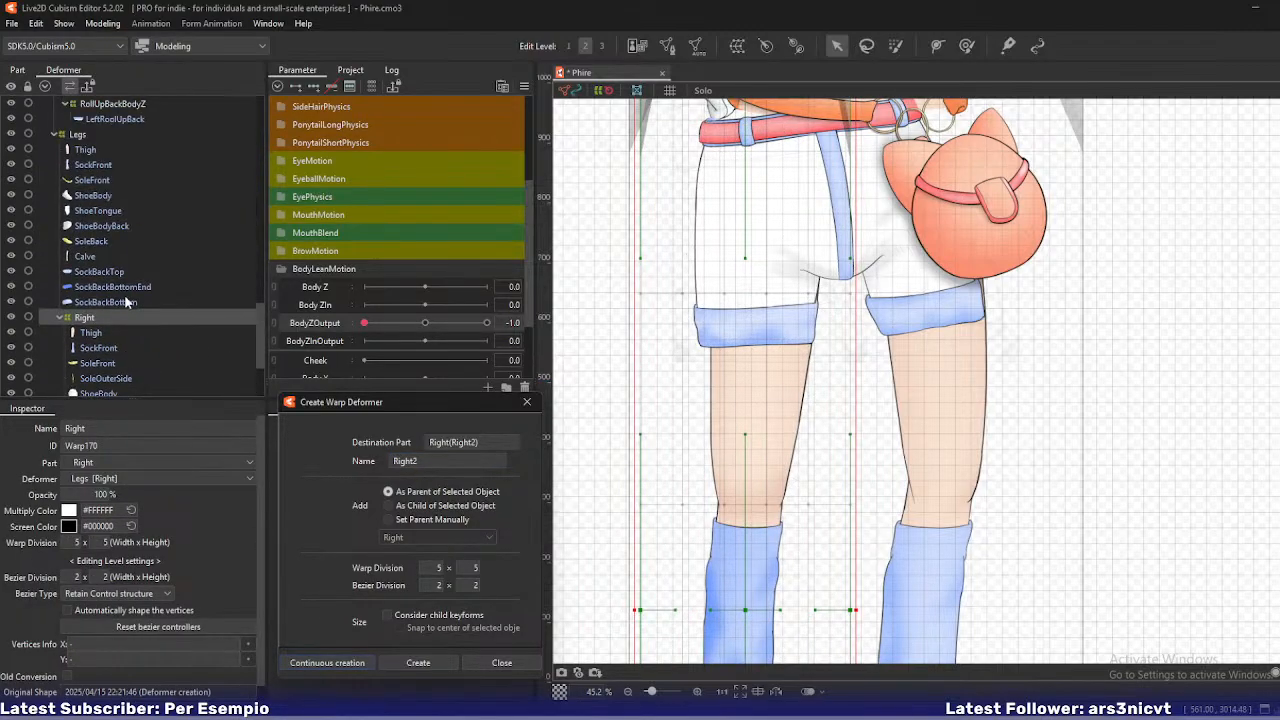
- Create a parent warp deformer named Left for the left leg's parts, from Thigh through SockBackBottom
left_click(95, 149)
left_click(100, 302, "shift")
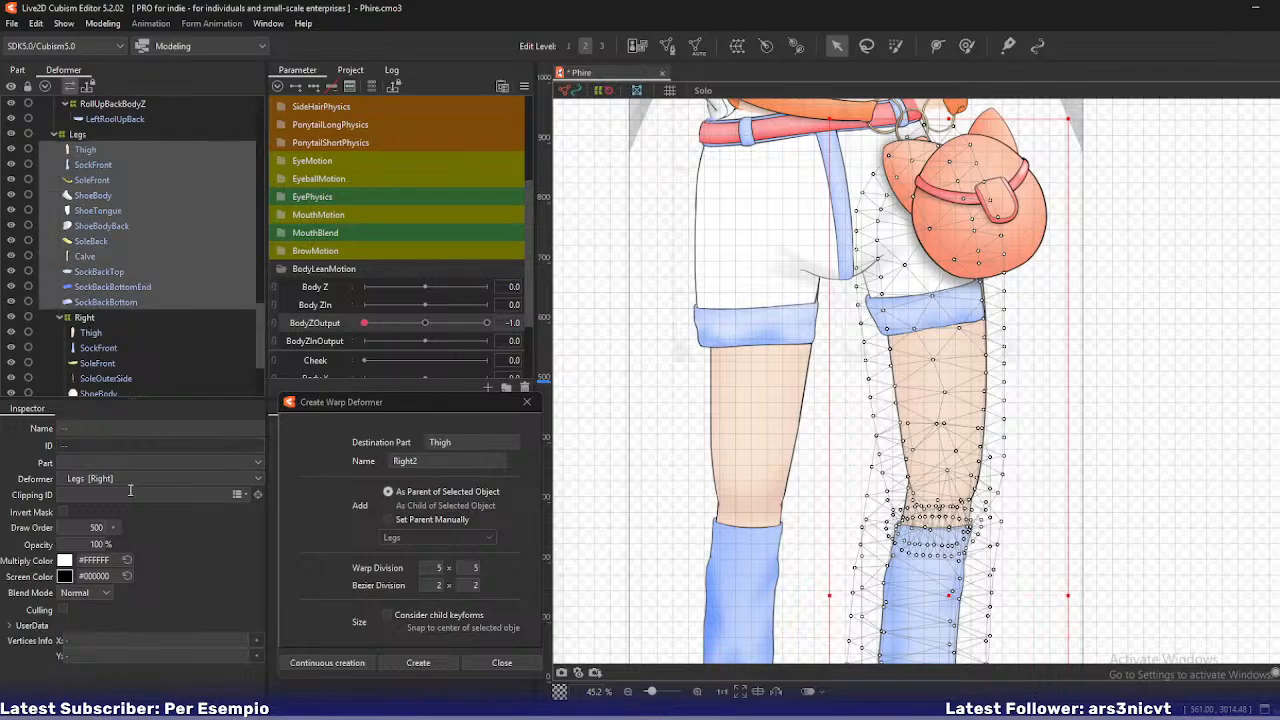
left_click_drag(427, 464, 167, 451)
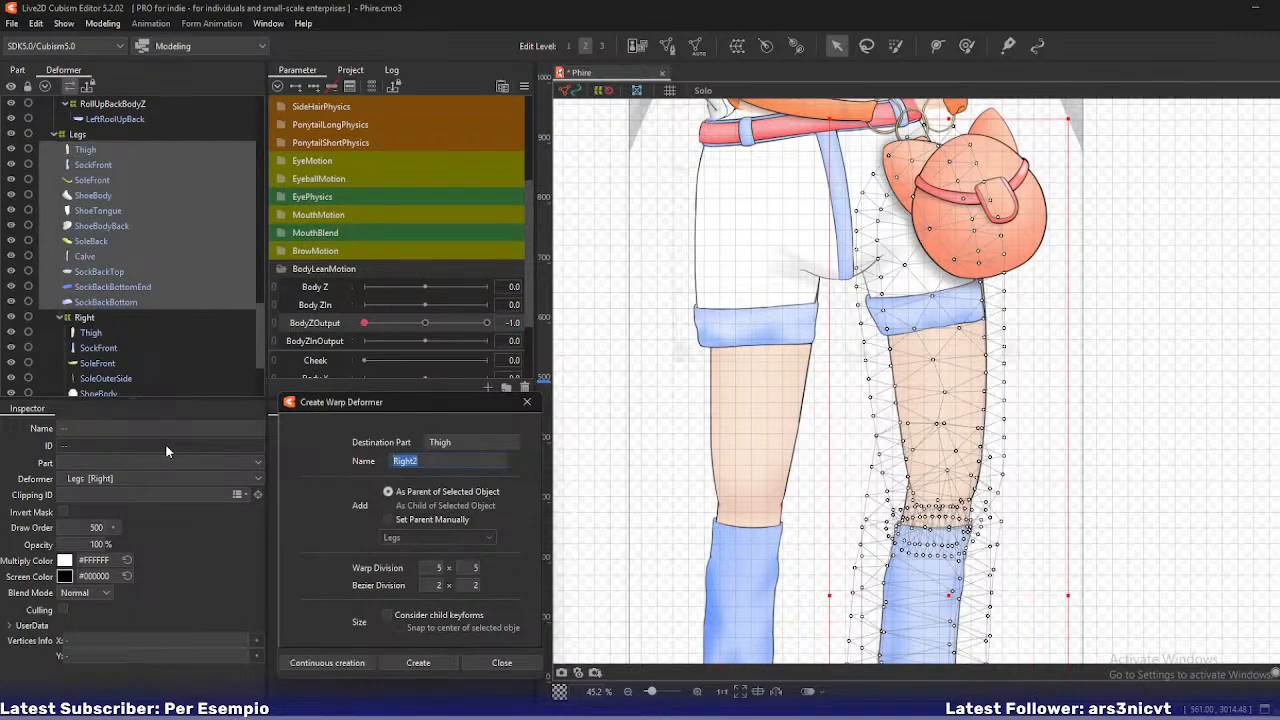
type("Left")
left_click(327, 663)
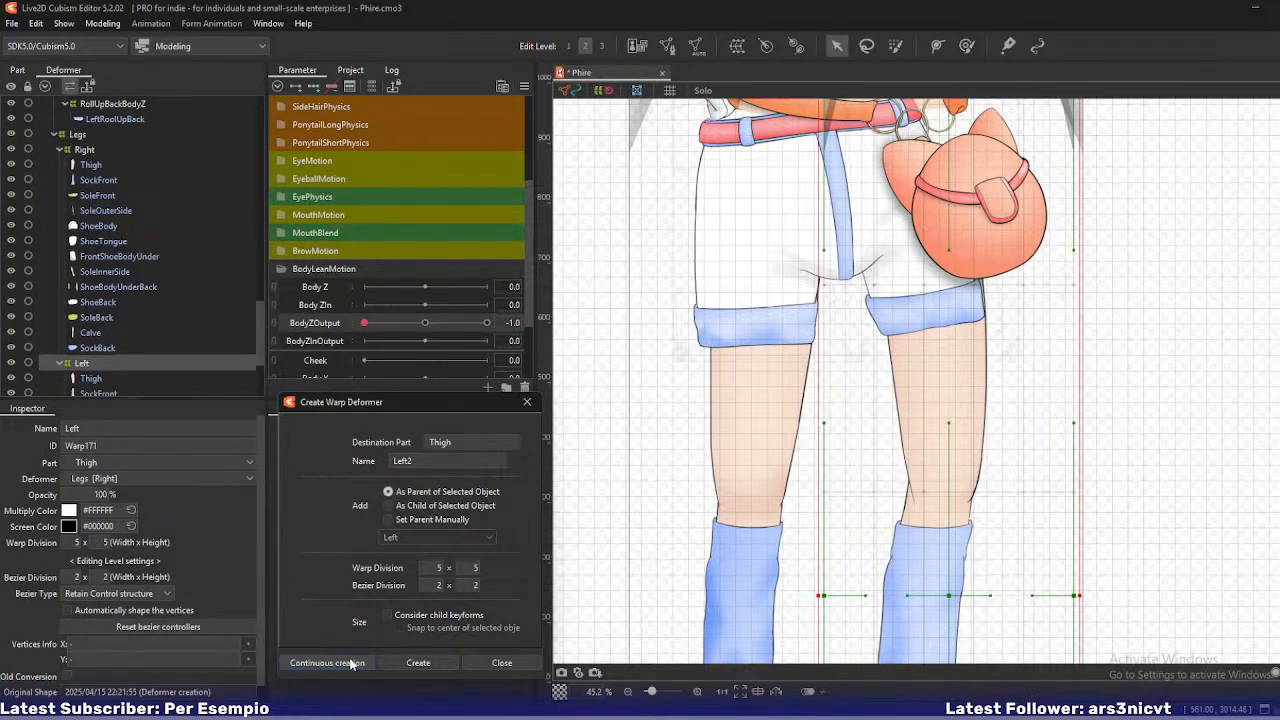
- Create a parent warp deformer named ThighBodyZ for the right leg's Thigh
left_click(101, 164)
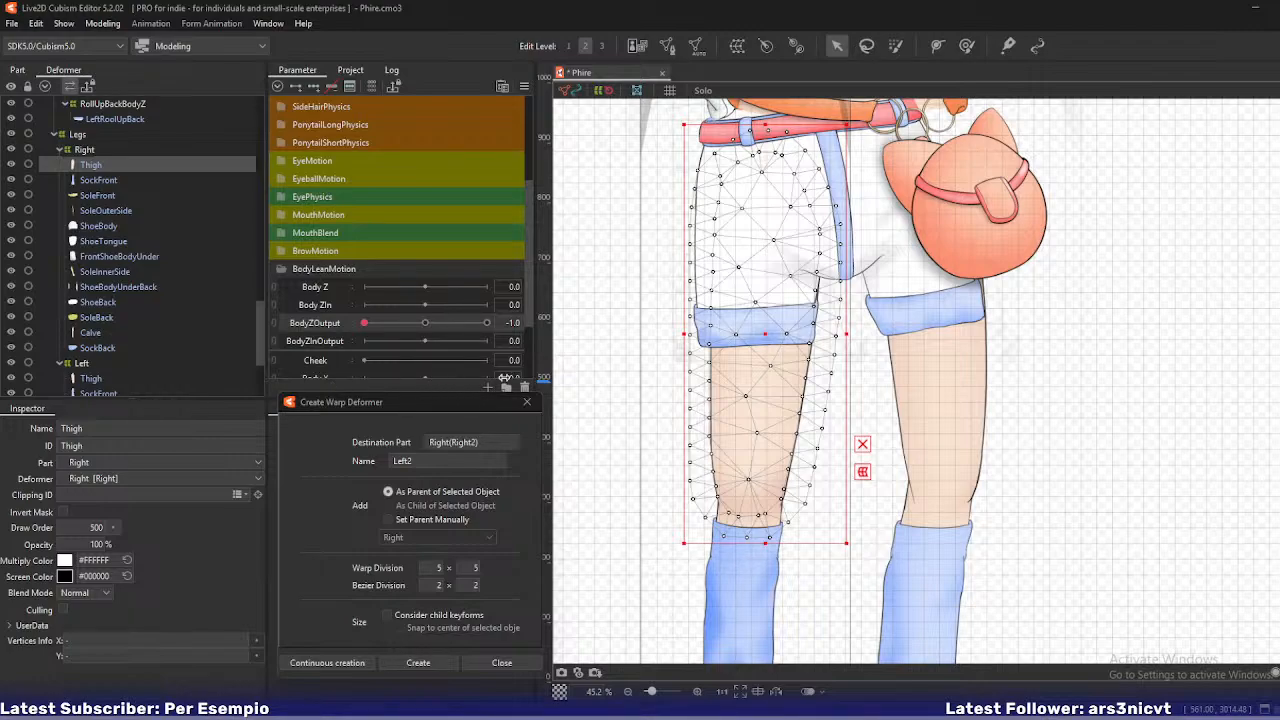
left_click_drag(657, 349, 661, 330)
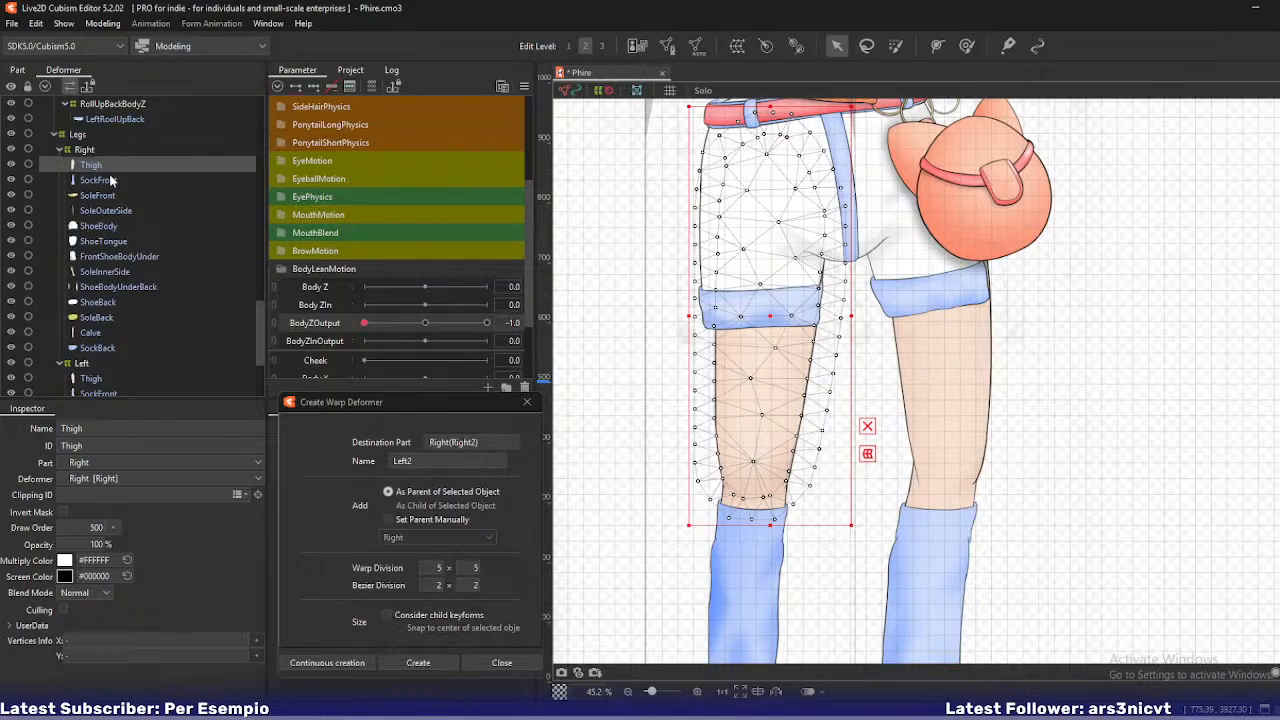
left_click(445, 462)
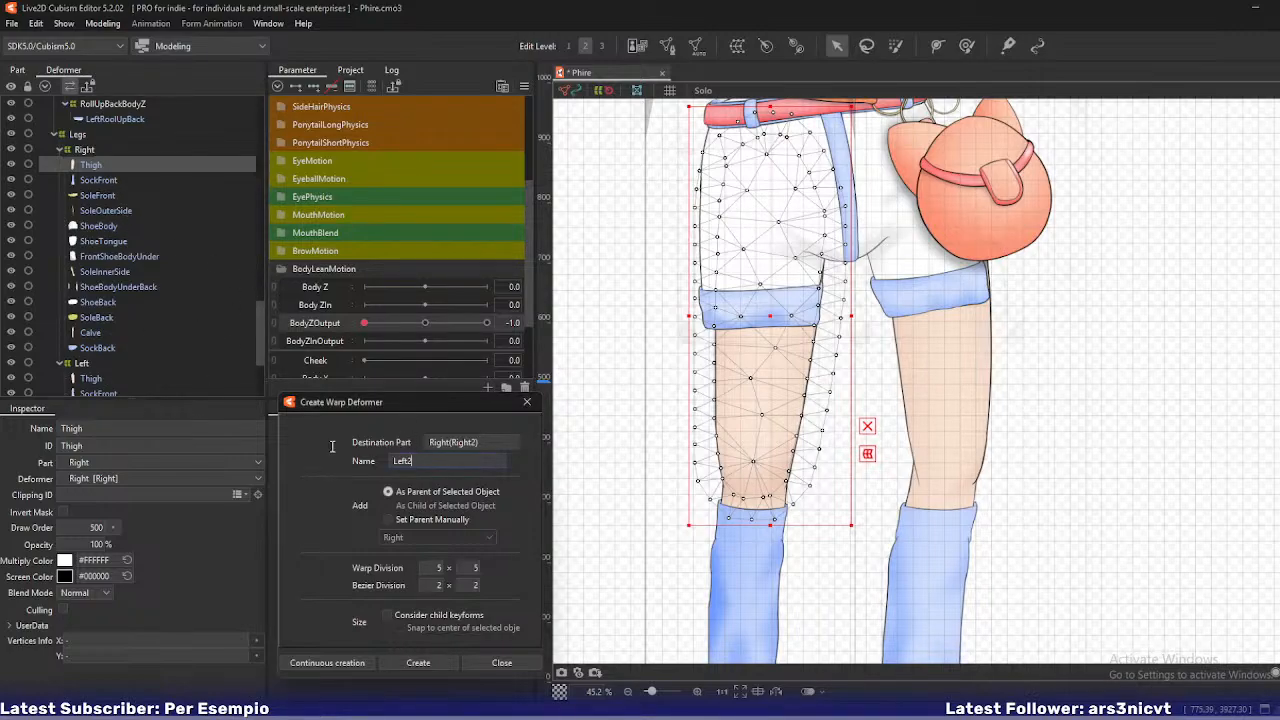
type("ThighBodyZ")
left_click(324, 664)
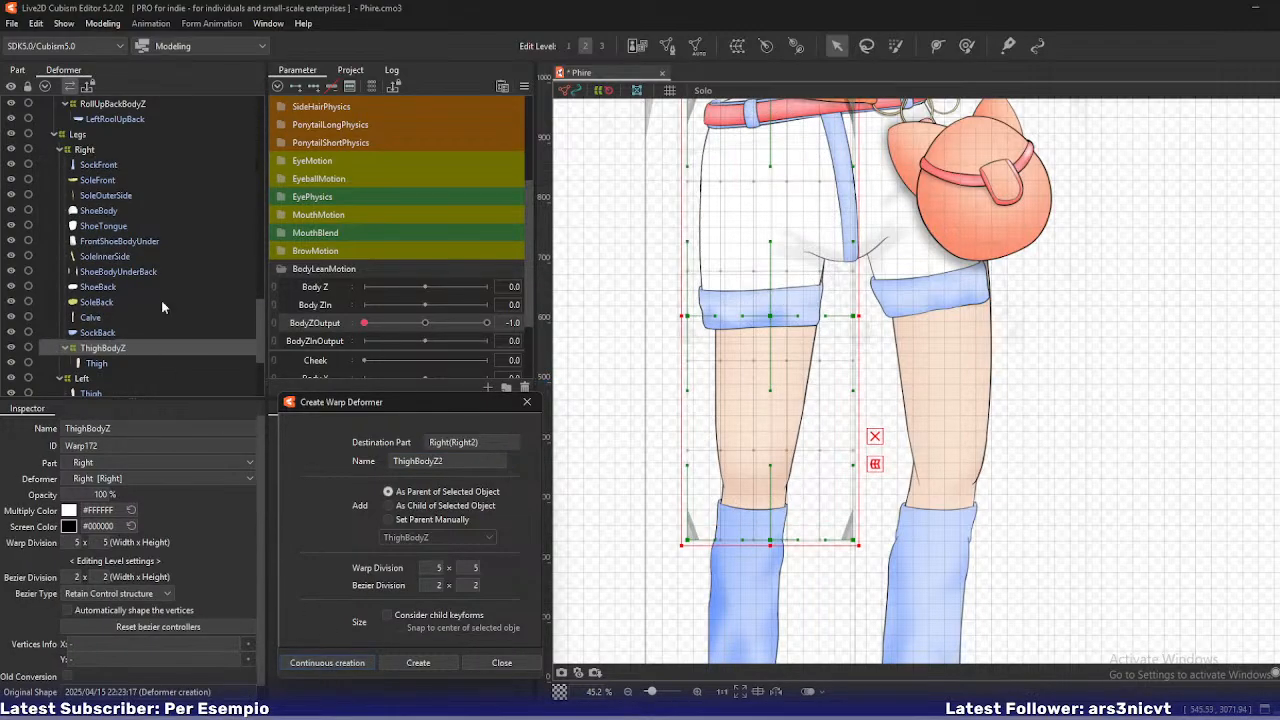
- Create a parent warp deformer named CalveBodyZ for the right leg's SockFront, Calve and SockBack
left_click(108, 164)
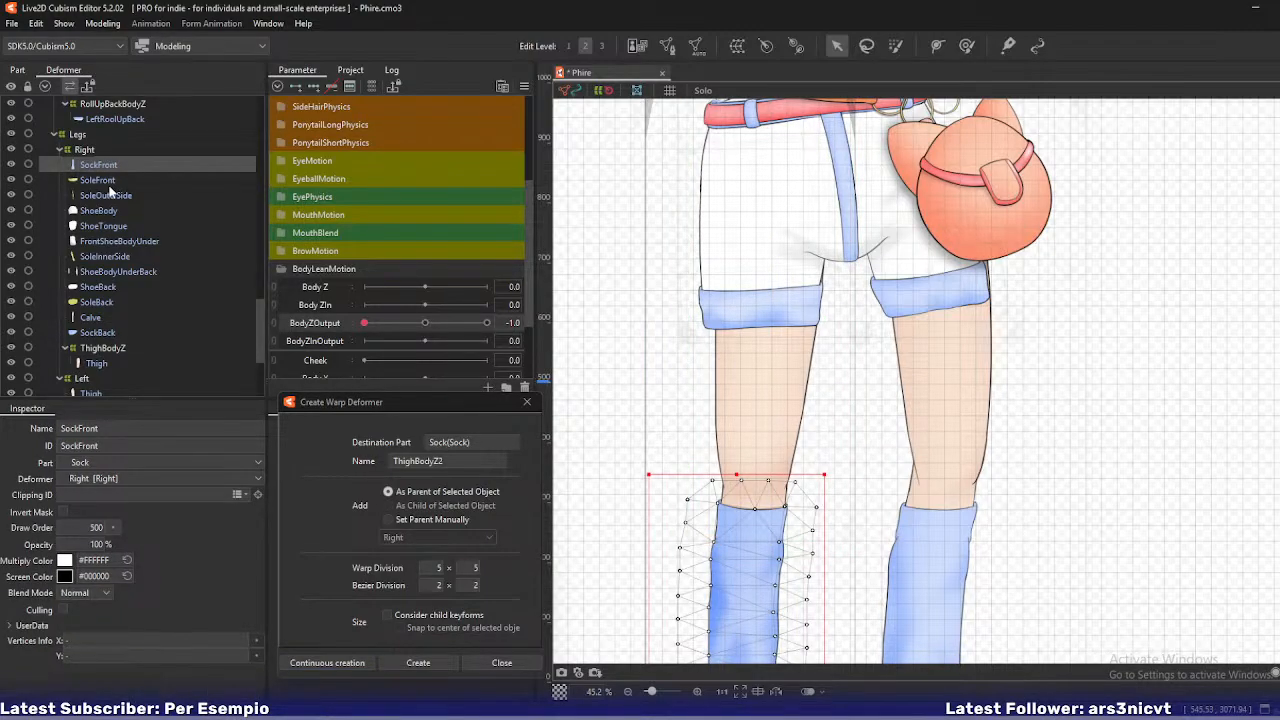
left_click(92, 317, "ctrl")
left_click(100, 332, "ctrl")
scroll(700, 452, "down", 2)
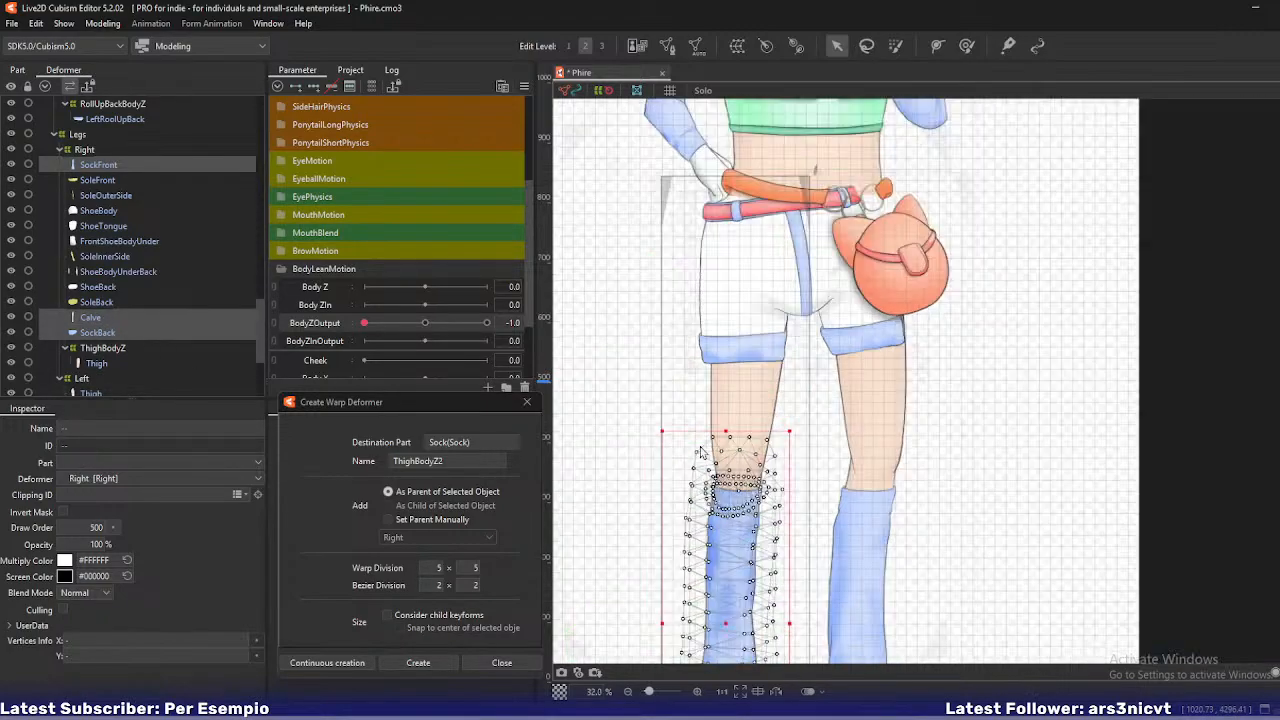
left_click_drag(611, 486, 630, 320)
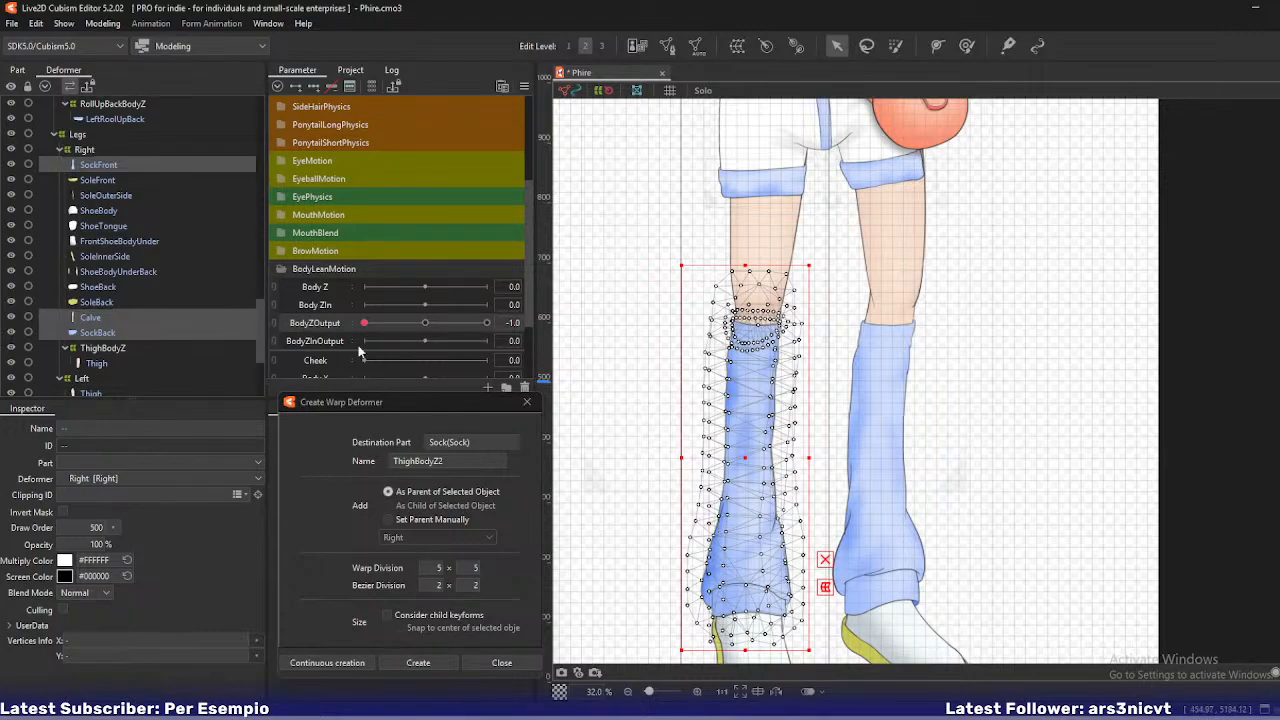
double_click(466, 463)
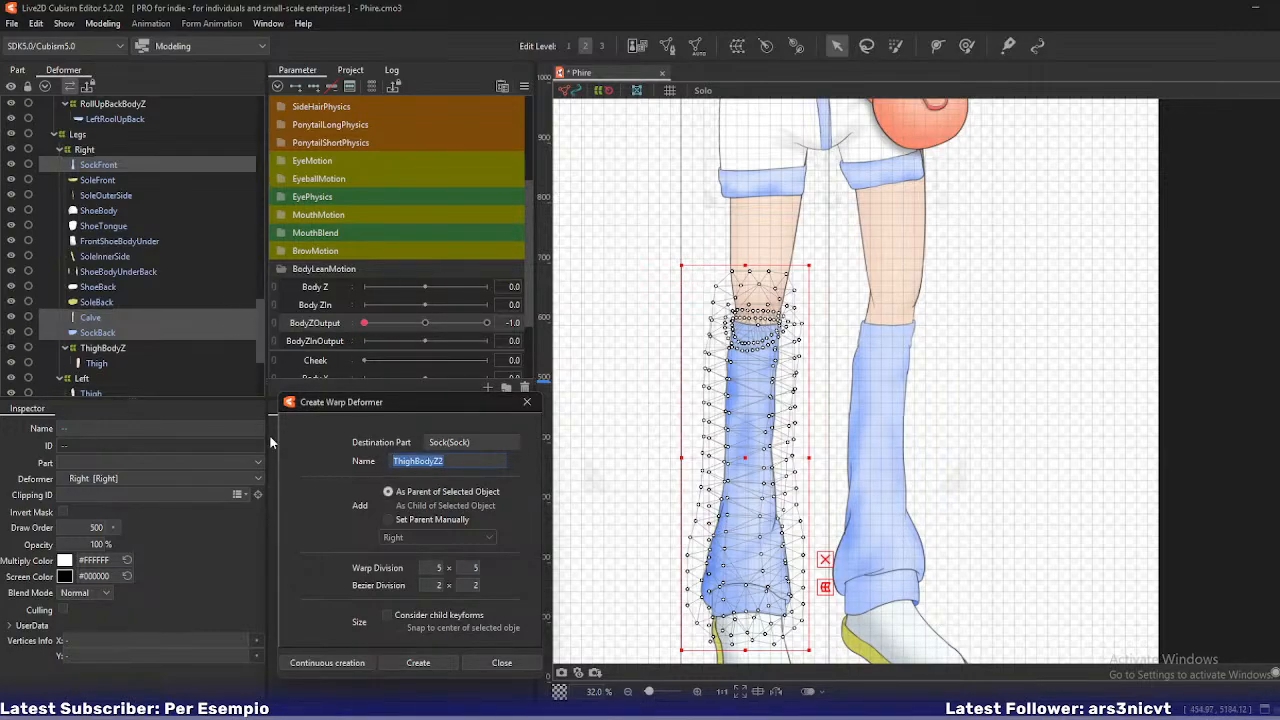
type("CalveBodyZ")
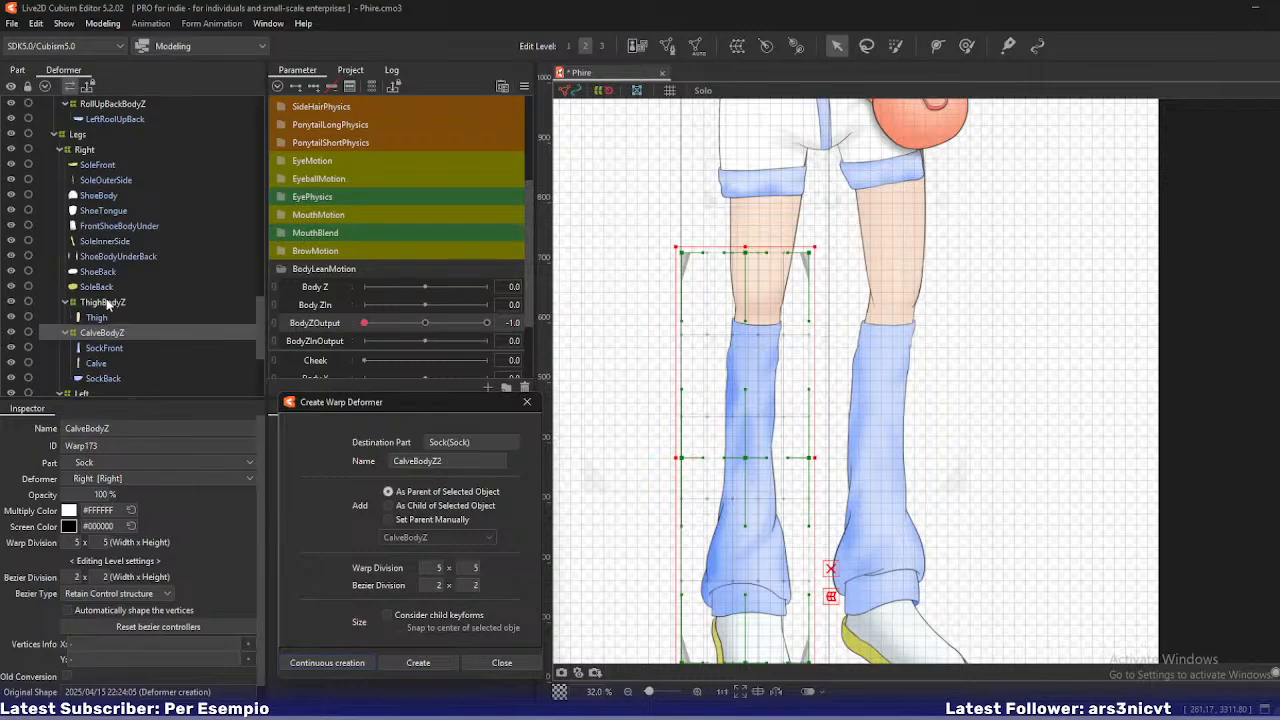
- Give ThighBodyZ and CalveBodyZ three BodyZOutput keyforms and lay a temporary deform path along the right leg, from below the shoe up to the chest
left_click(106, 303, "ctrl")
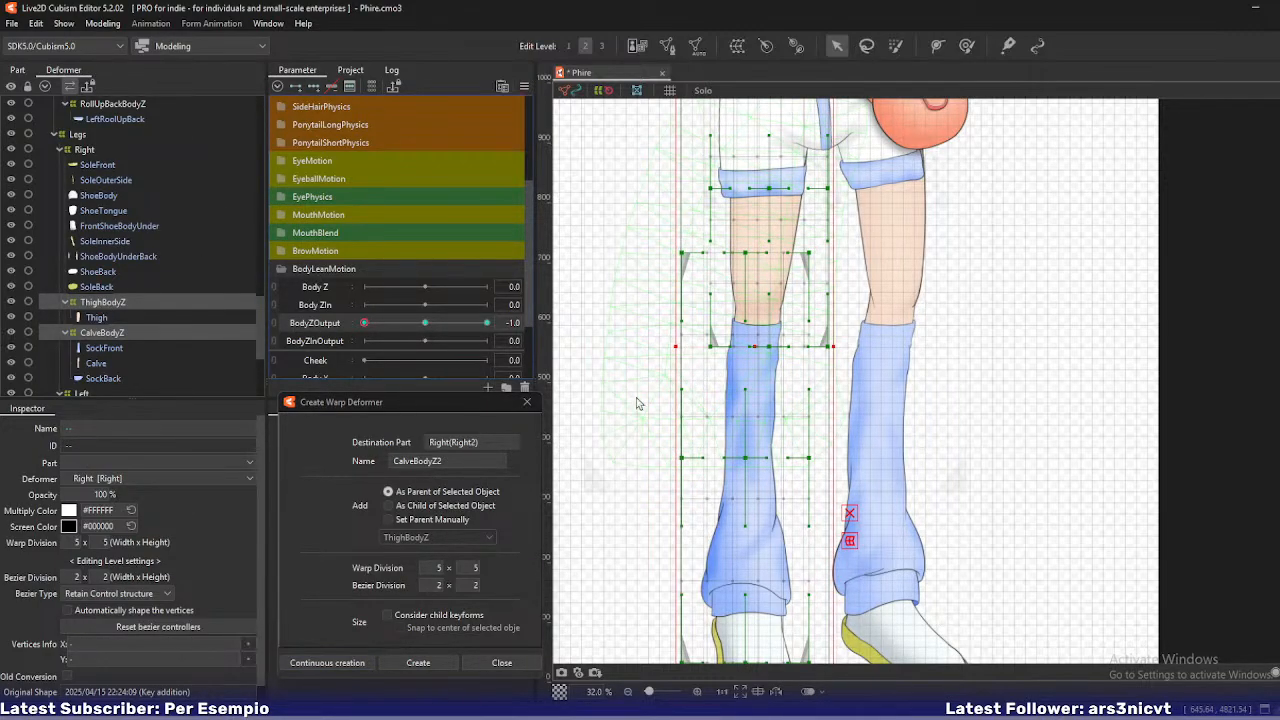
scroll(637, 403, "down", 3)
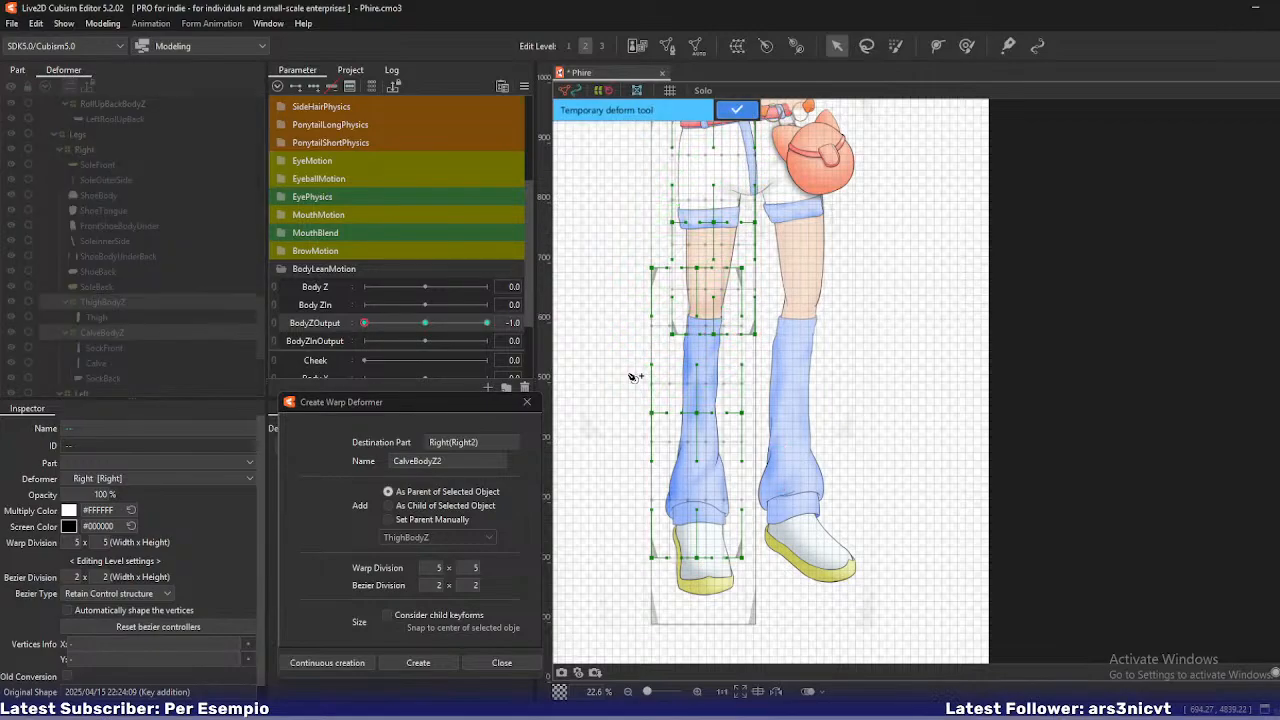
left_click(697, 648)
left_click(699, 489)
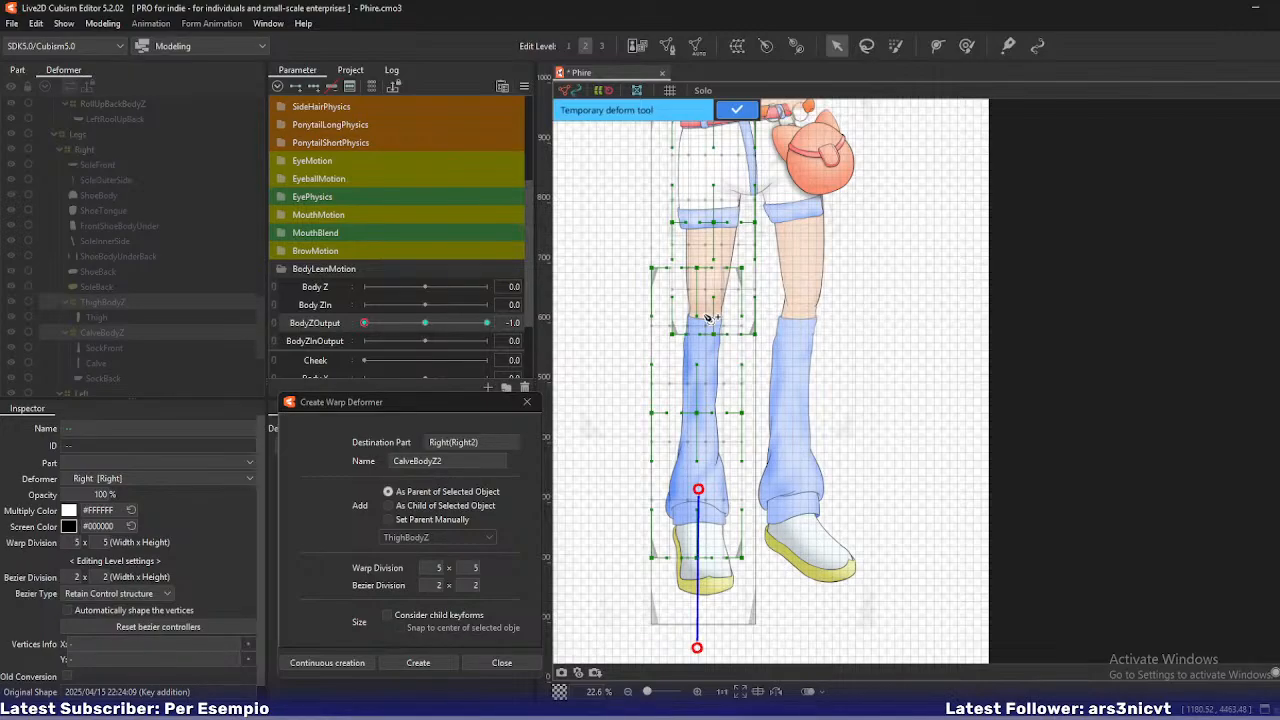
left_click(706, 316)
scroll(705, 280, "up", 3)
left_click(703, 220)
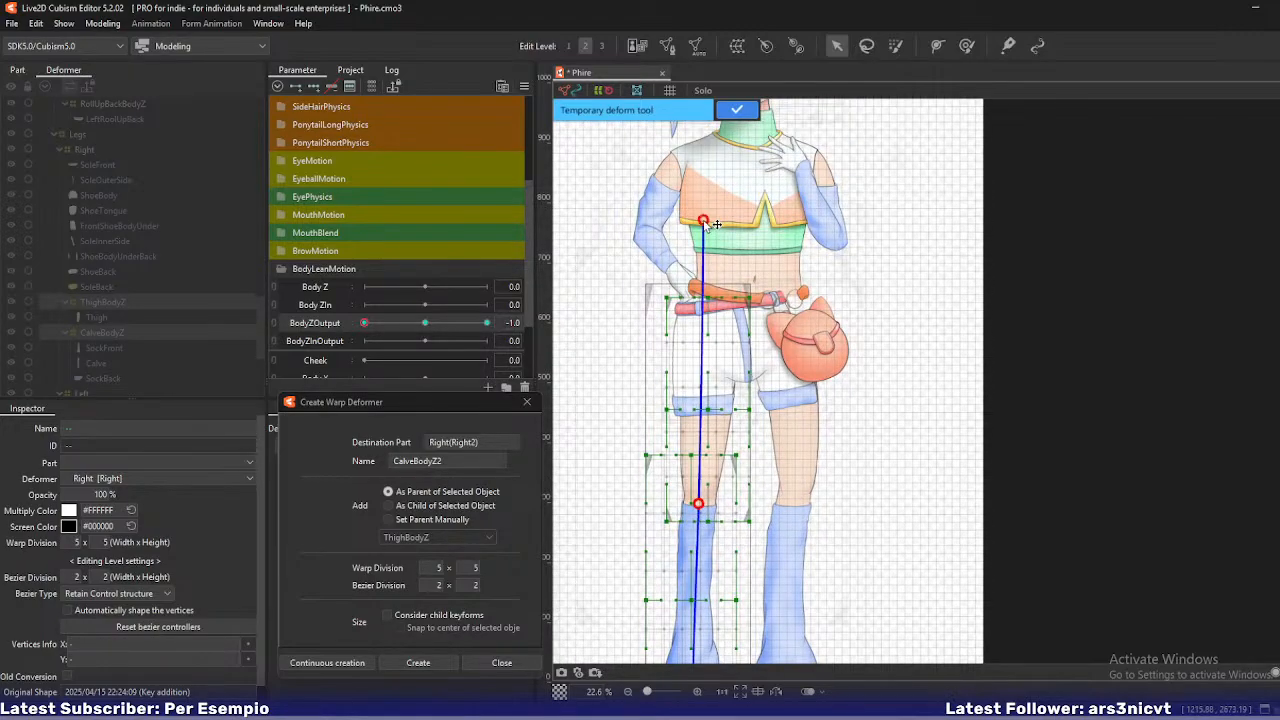
- At BodyZOutput -1.0, bend the path slightly left at its top and knee points and apply the deformation to both leg deformers
left_click_drag(706, 223, 694, 225)
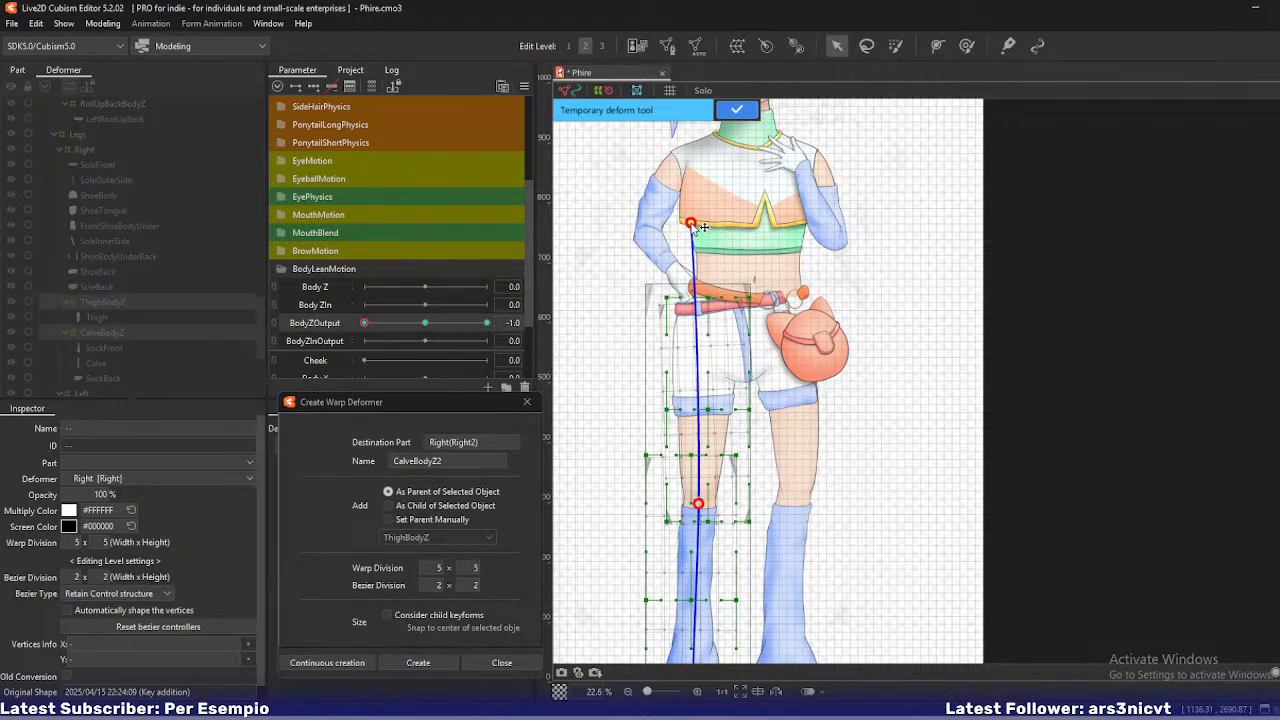
mouse_move(366, 323)
left_mouse_down()
mouse_move(417, 323)
mouse_move(344, 324)
left_mouse_up()
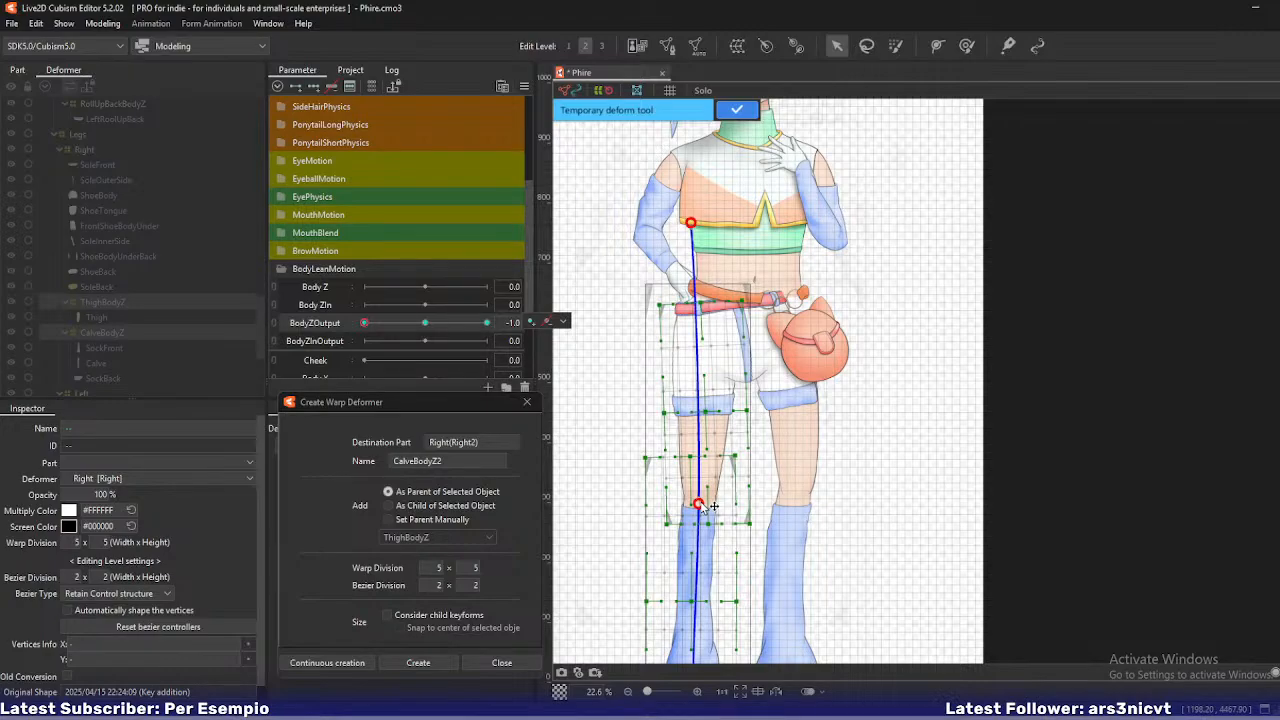
left_click_drag(702, 505, 700, 511)
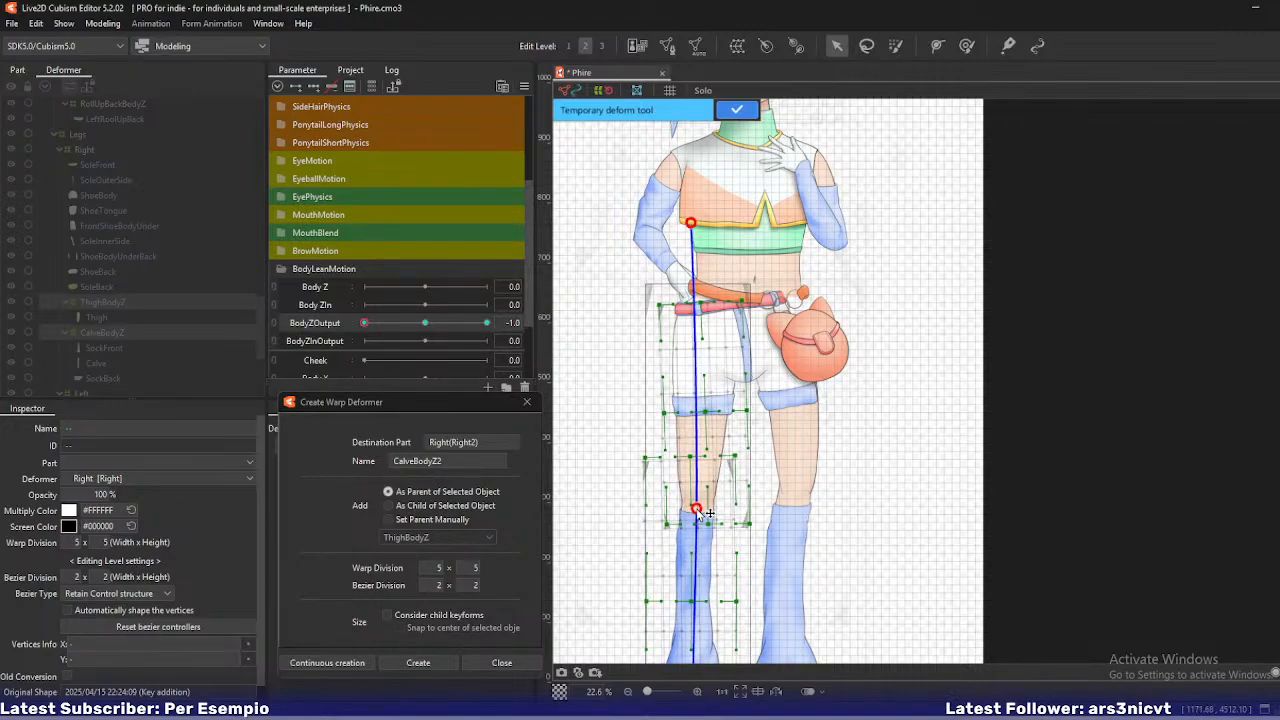
mouse_move(364, 323)
left_mouse_down()
mouse_move(414, 336)
mouse_move(362, 343)
left_mouse_up()
left_click_drag(638, 481, 644, 383)
left_click_drag(365, 324, 337, 330)
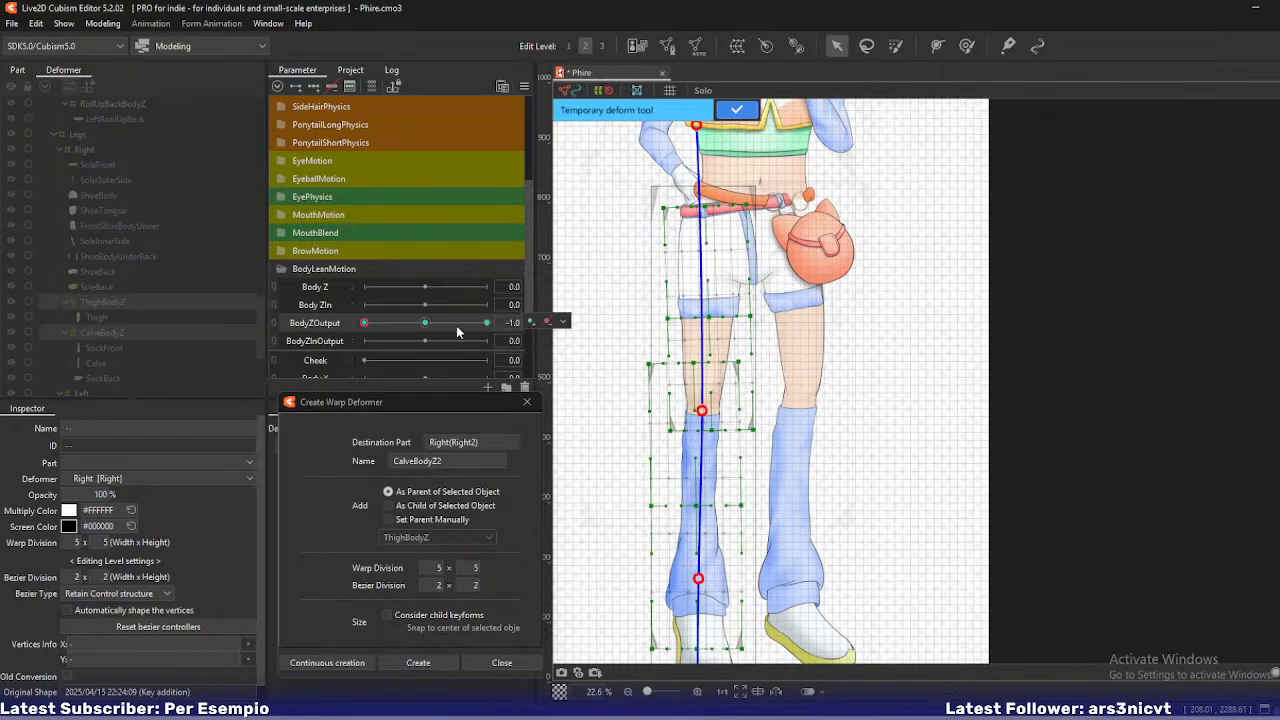
left_click(731, 110)
- Pull the bottom-left corner of ThighBodyZ outward and slightly up, and nudge its bottom centre point left at BodyZOutput -1.0
scroll(655, 451, "up", 2)
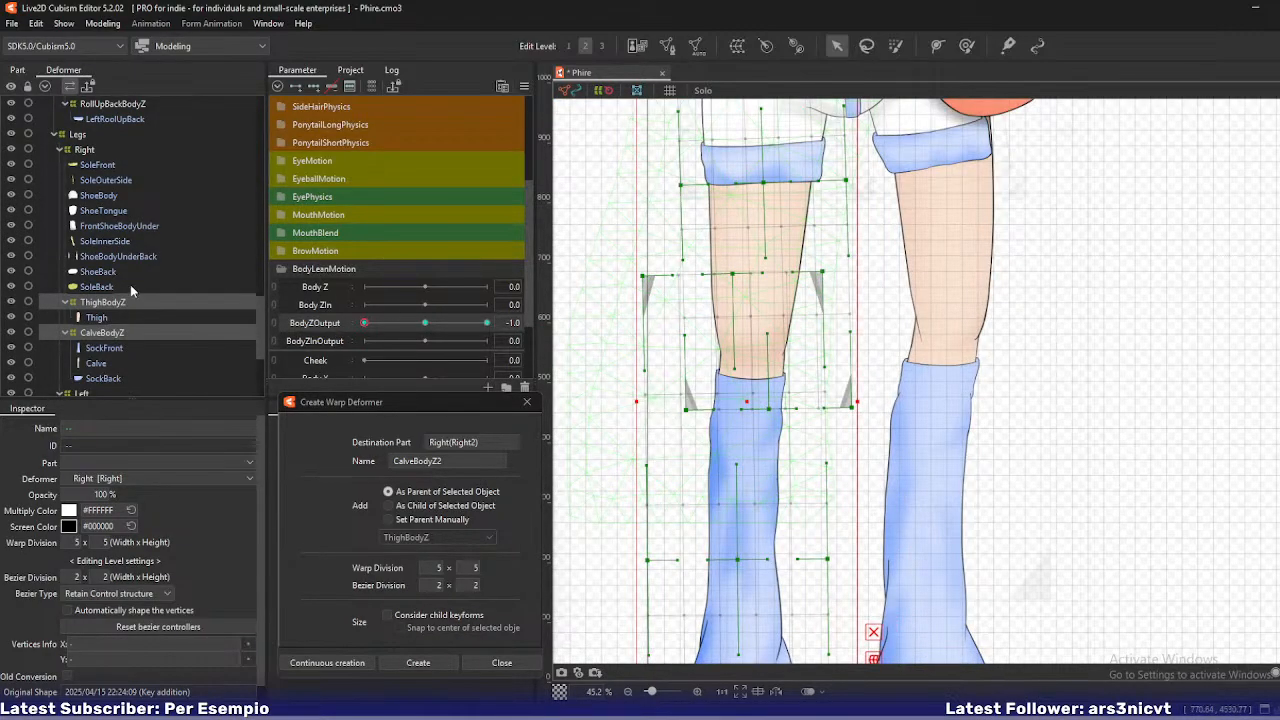
left_click(105, 303)
scroll(719, 356, "up", 1)
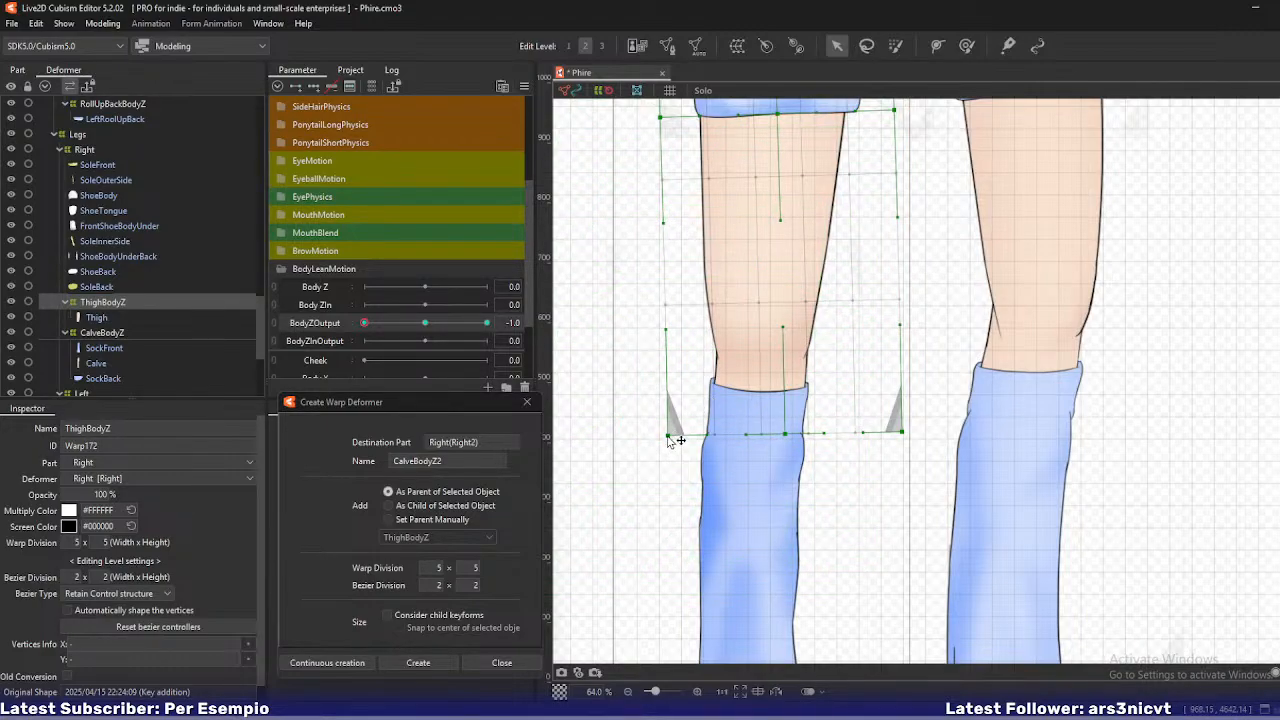
left_click_drag(669, 441, 657, 433)
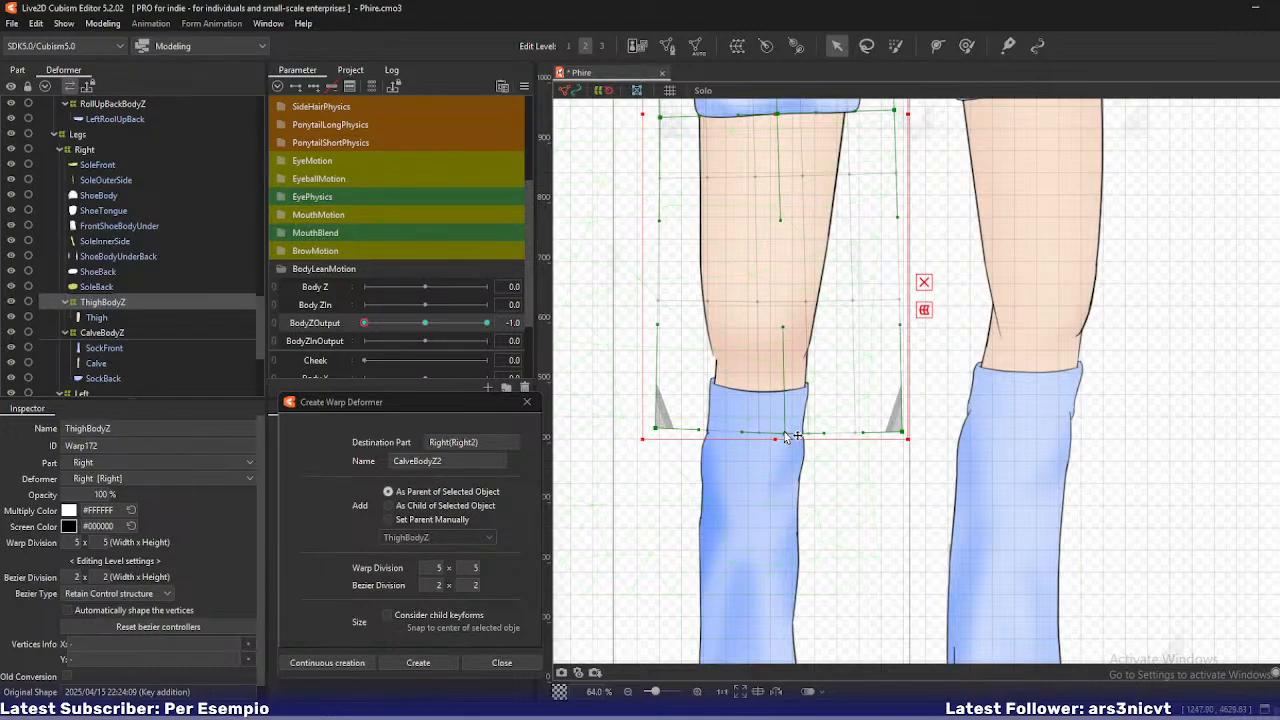
left_click_drag(785, 432, 769, 413)
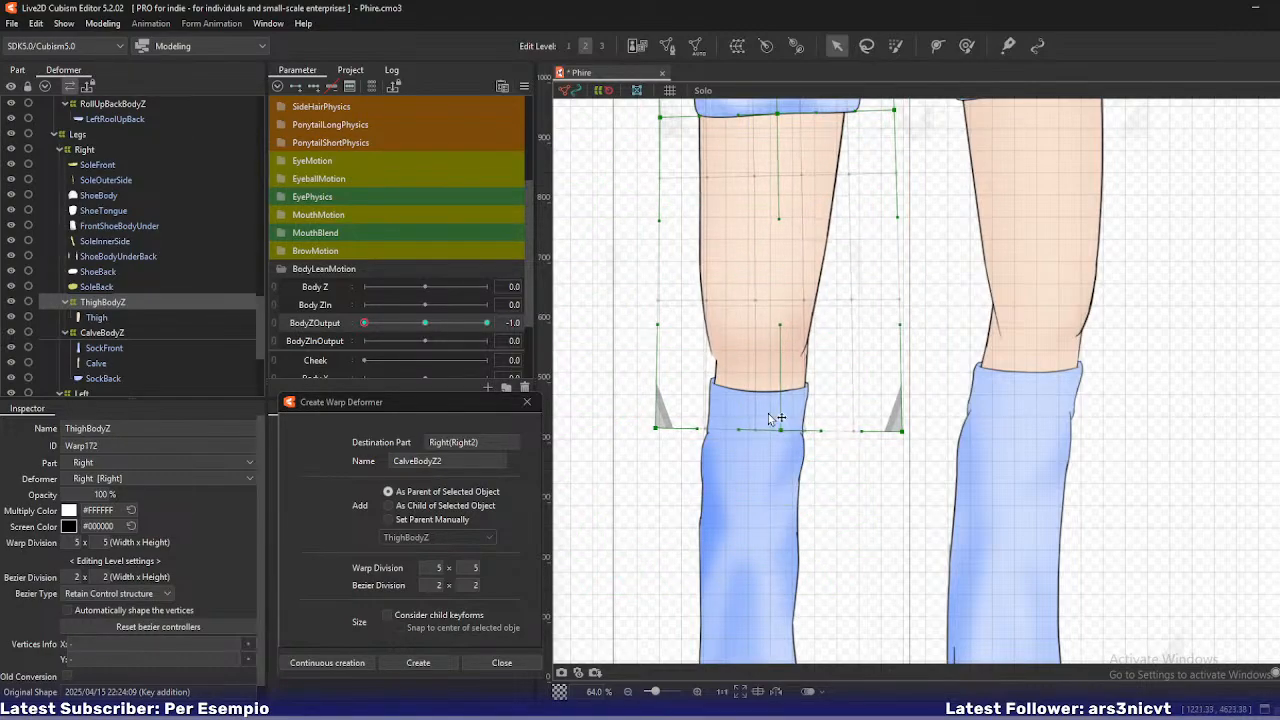
mouse_move(365, 323)
left_mouse_down()
mouse_move(376, 333)
mouse_move(364, 325)
left_mouse_up()
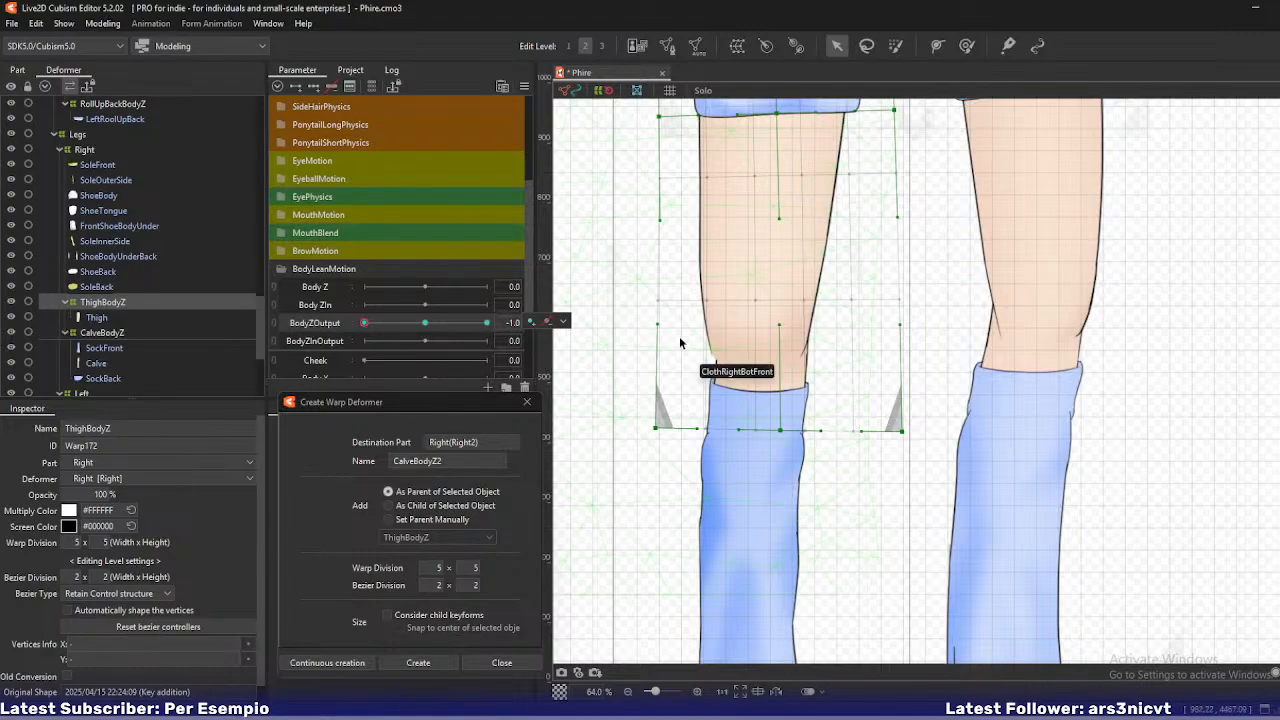
- Nudge the middle row of ThighBodyZ control points, along the roll-up's lower edge, slightly right at BodyZOutput -1.0
left_click_drag(663, 227, 630, 314)
left_click_drag(746, 200, 743, 203)
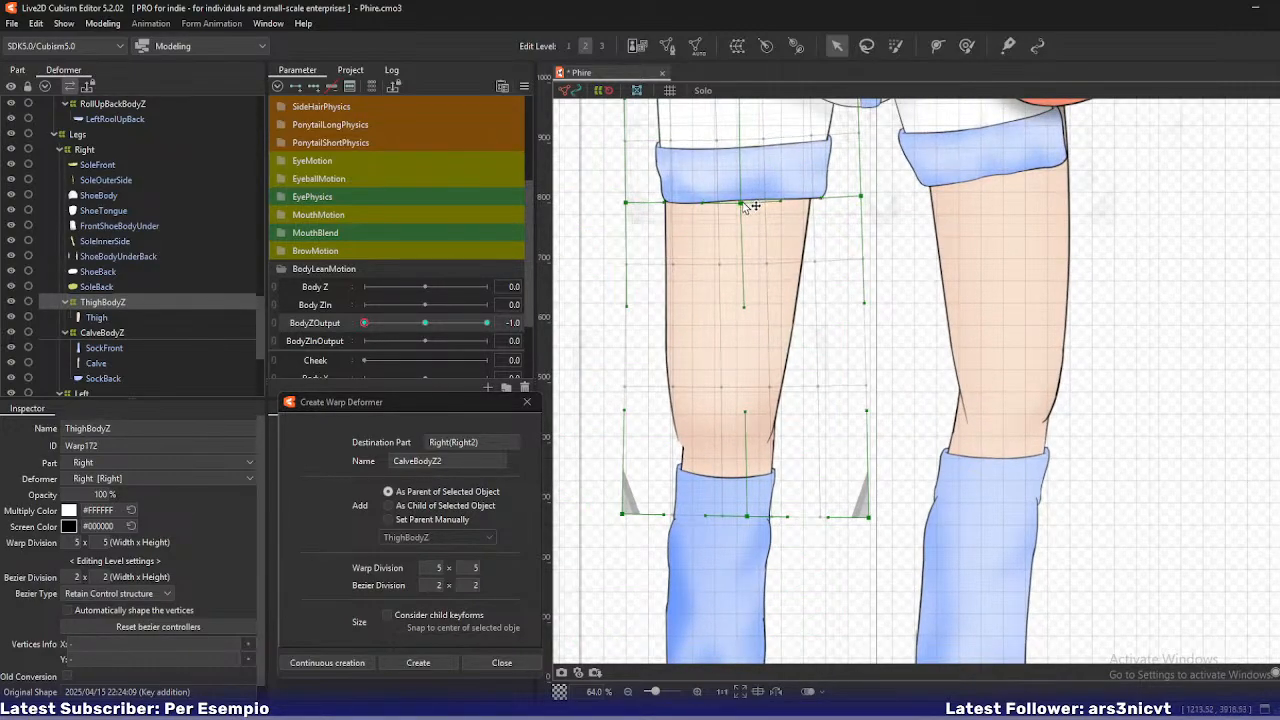
key("ctrl+z")
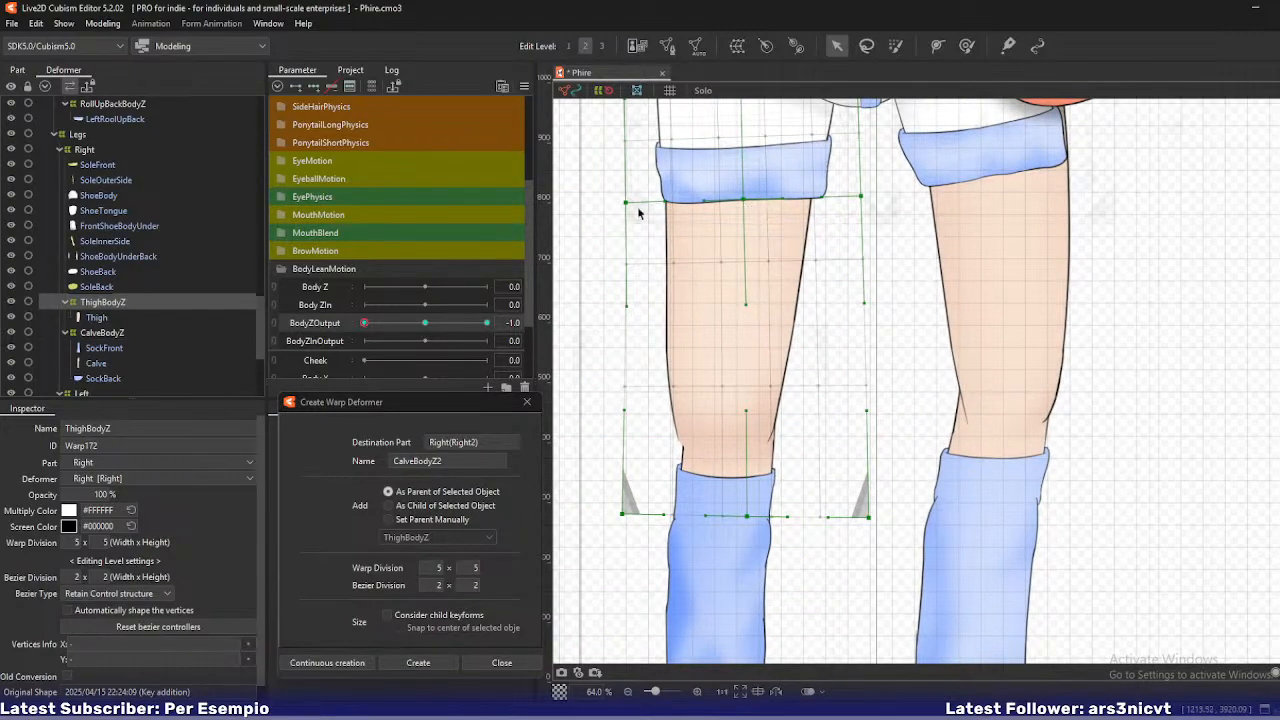
mouse_move(366, 324)
left_mouse_down()
mouse_move(424, 324)
mouse_move(364, 323)
left_mouse_up()
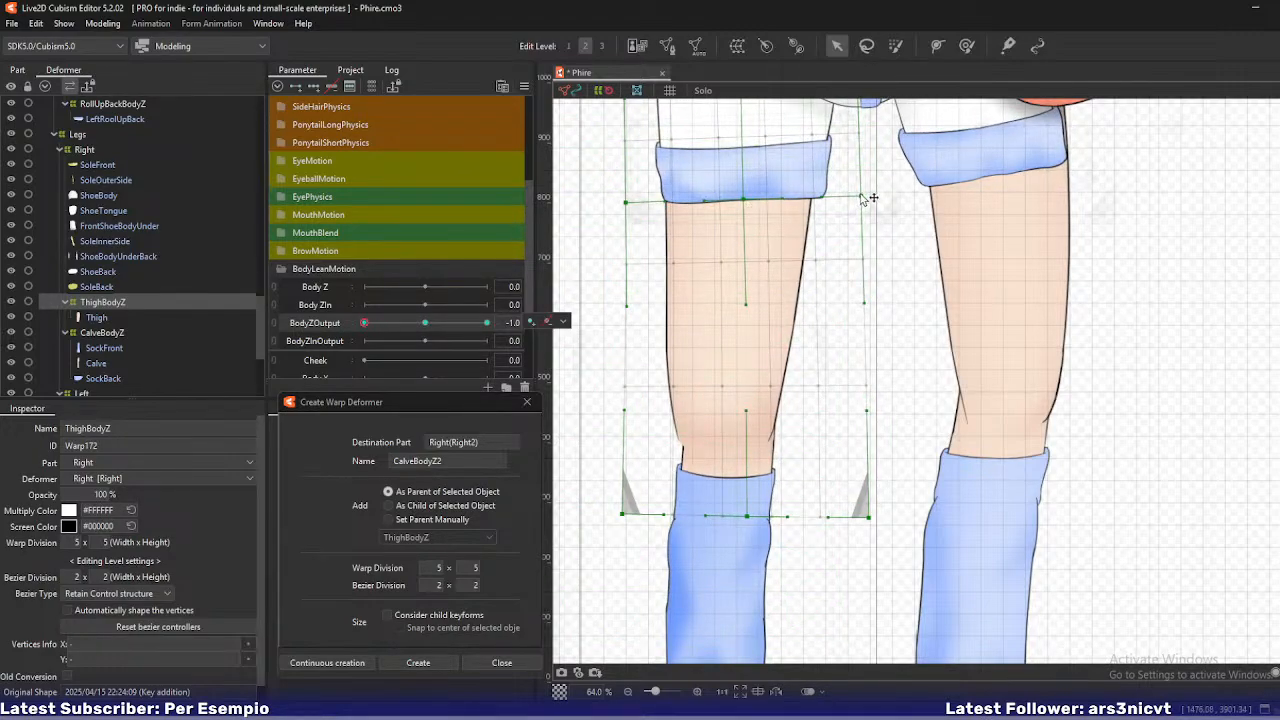
left_click_drag(861, 196, 866, 196)
left_click_drag(743, 199, 747, 199)
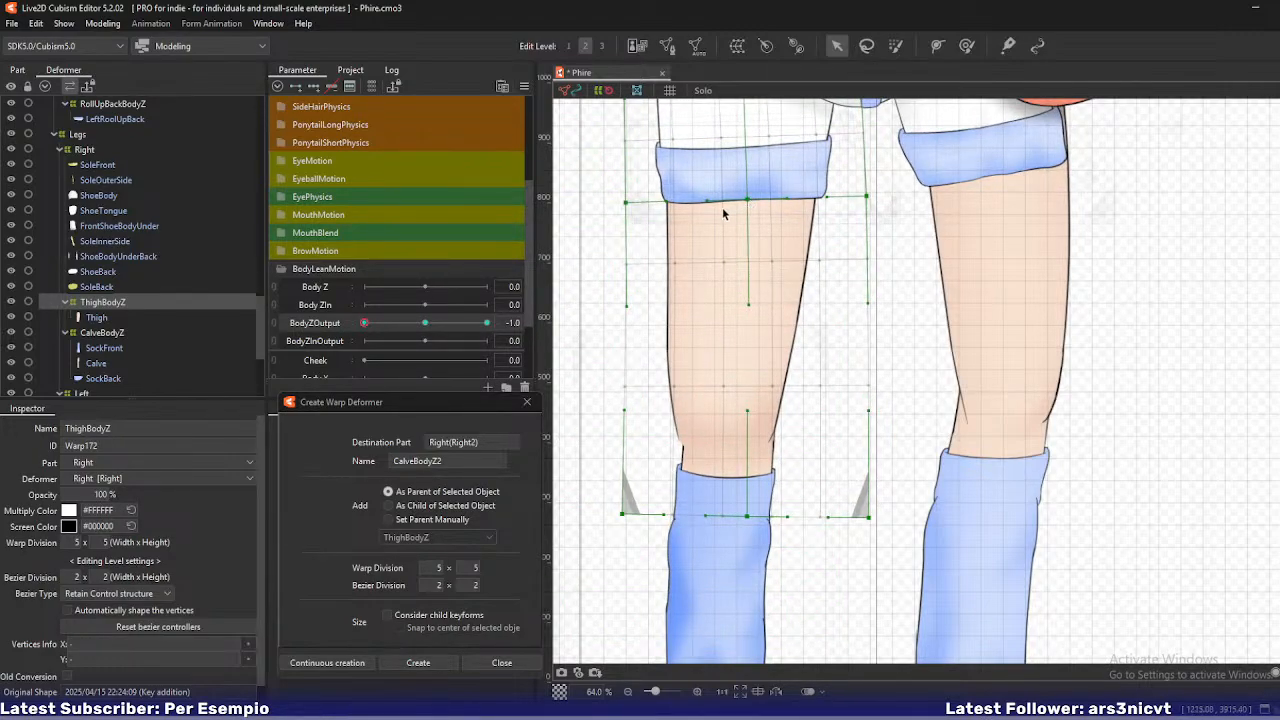
left_click_drag(626, 203, 628, 203)
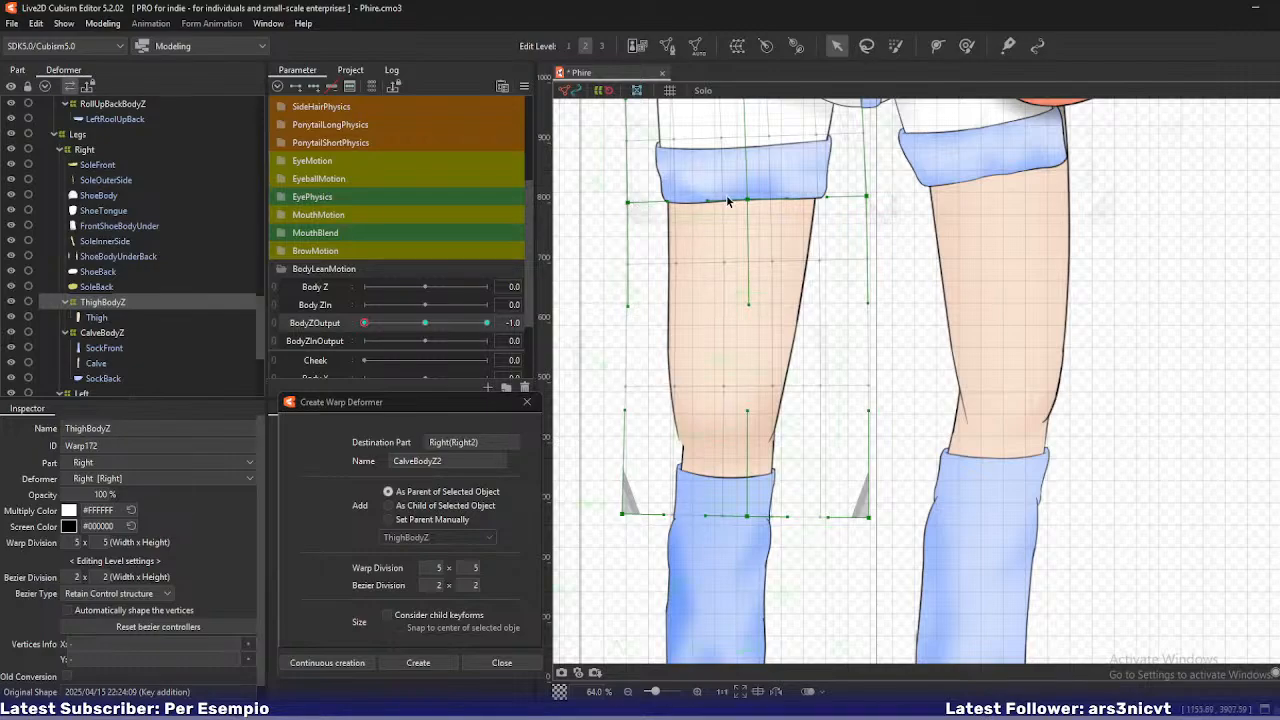
left_click_drag(747, 199, 750, 199)
left_click_drag(866, 197, 869, 197)
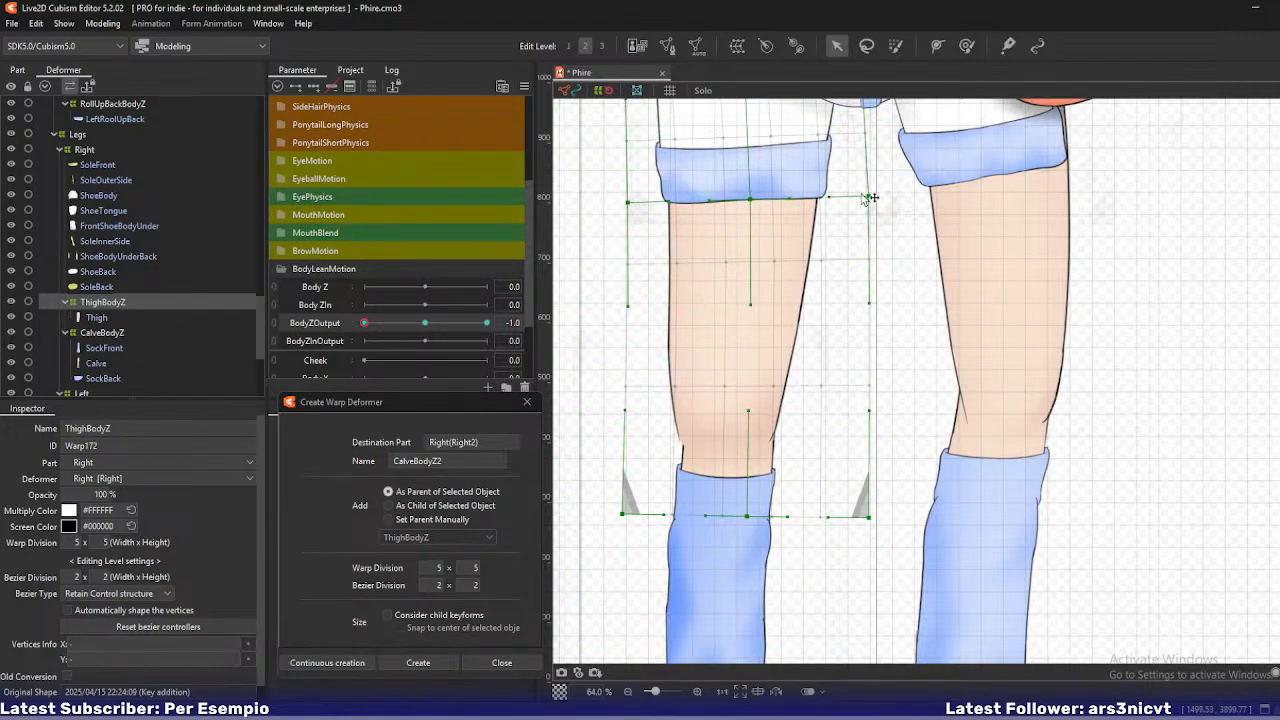
- Shift the bottom-left corner and bottom centre point of ThighBodyZ slightly right to reshape the thigh near the knee at BodyZOutput -1.0
scroll(870, 197, "up", 3)
scroll(730, 255, "up", 2)
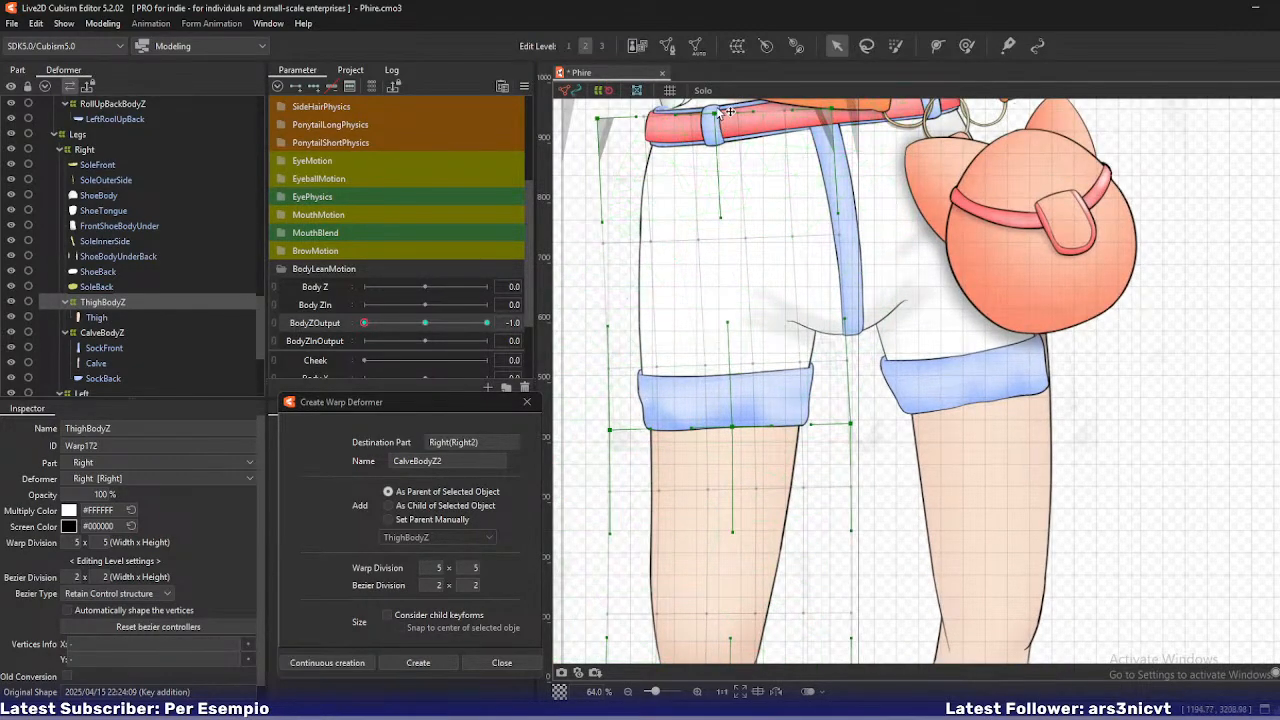
scroll(748, 330, "down", 4)
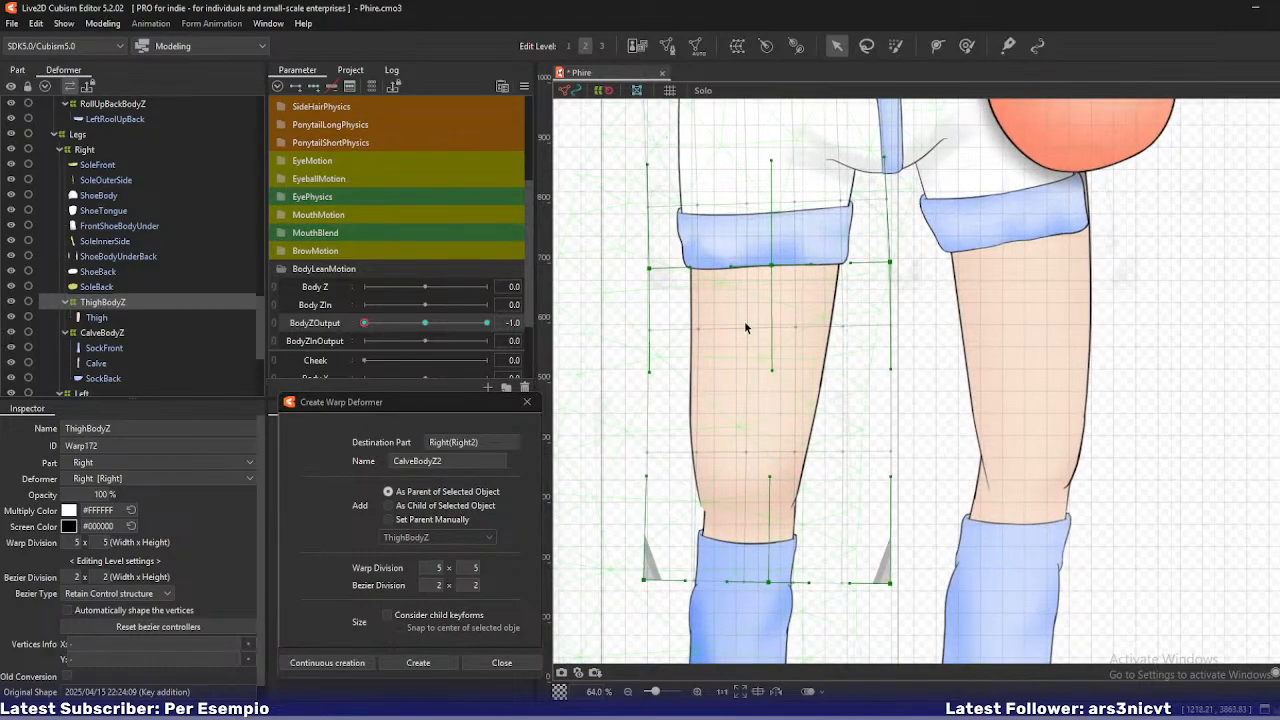
mouse_move(364, 322)
left_mouse_down()
mouse_move(400, 323)
mouse_move(364, 323)
left_mouse_up()
left_click_drag(643, 580, 647, 590)
left_click_drag(775, 587, 777, 587)
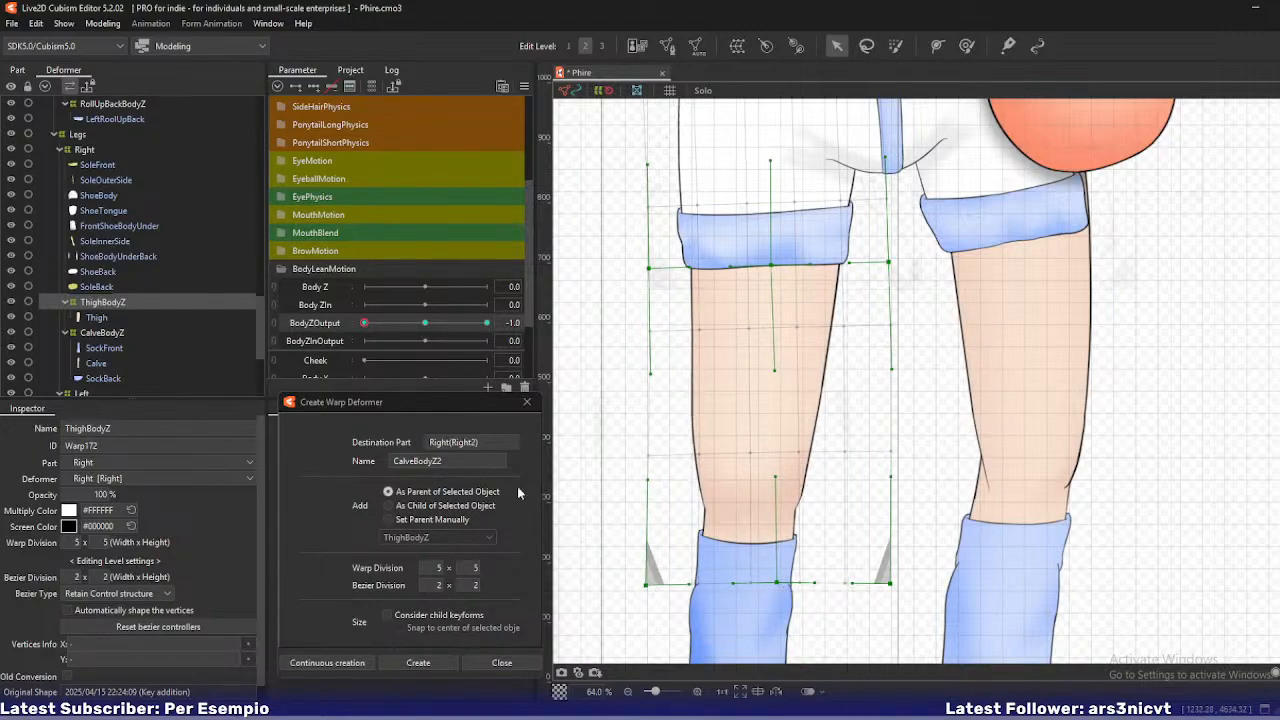
- Create a parent warp deformer named SockFrontBodyZ for the right leg's SockFront, inside CalveBodyZ
left_click(98, 334)
left_click_drag(768, 444, 749, 337)
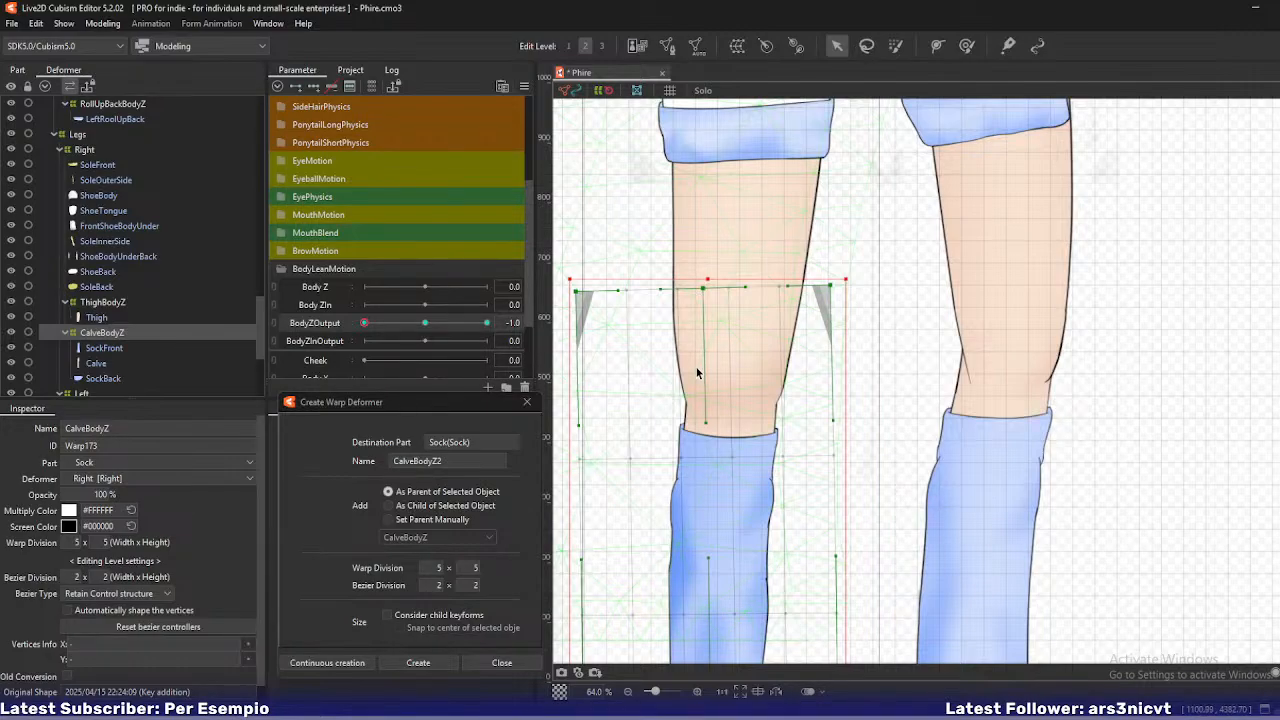
left_click(100, 348)
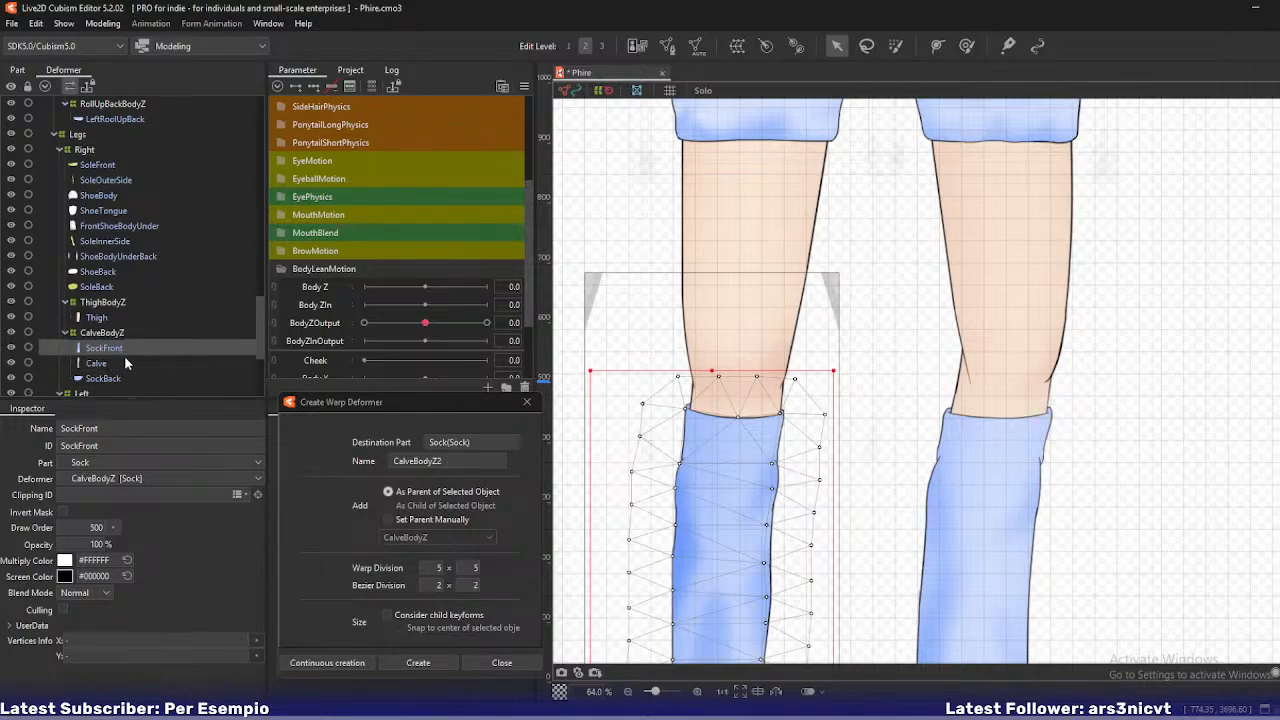
left_click(464, 461)
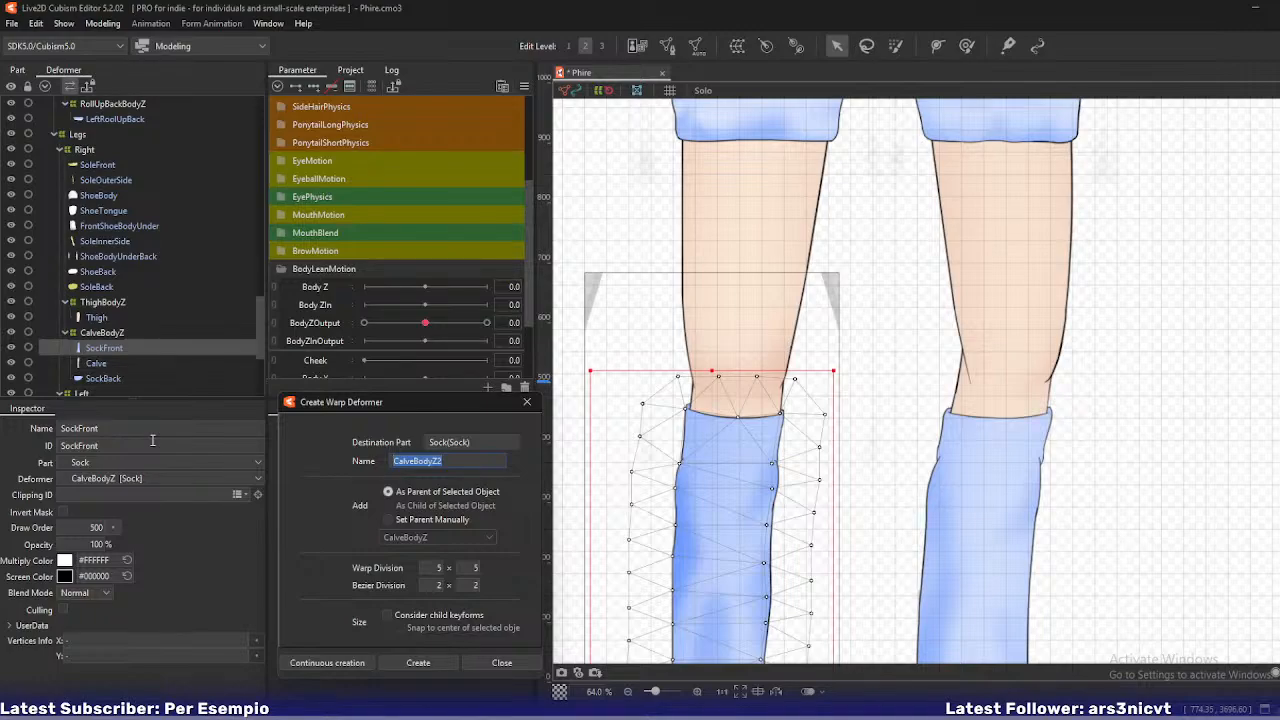
type("SockFrontBodyZ")
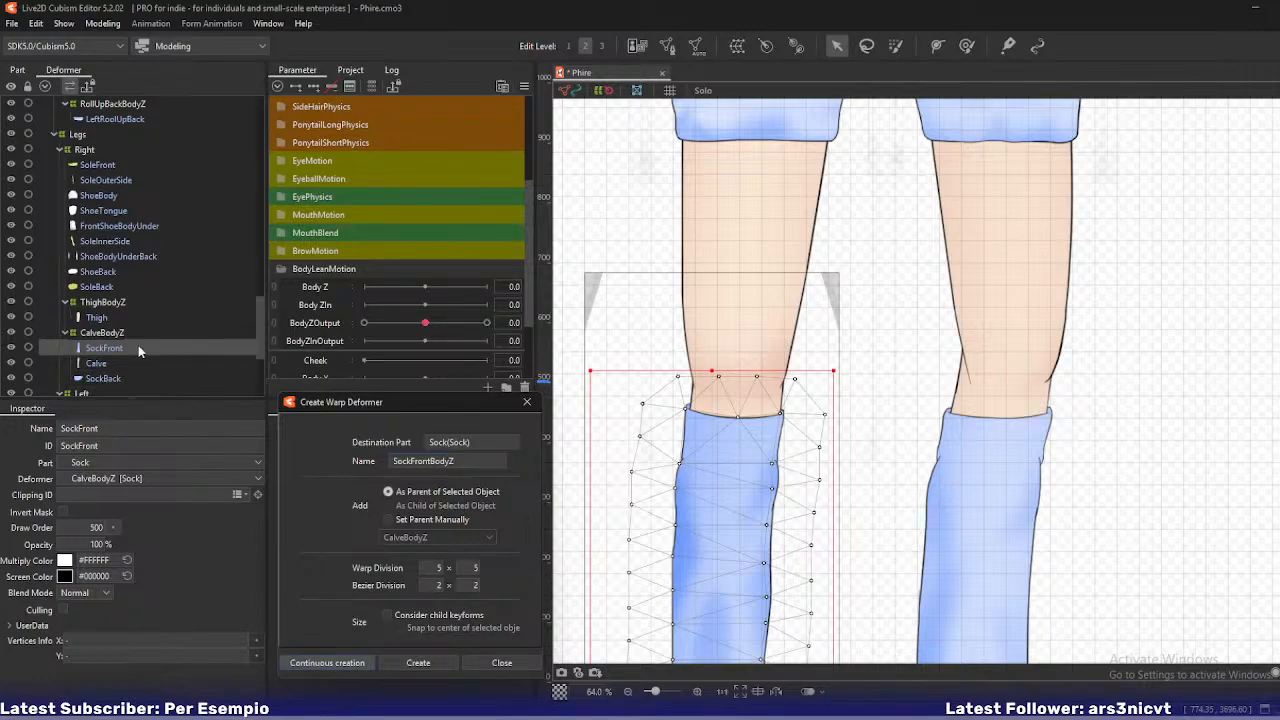
key("Return")
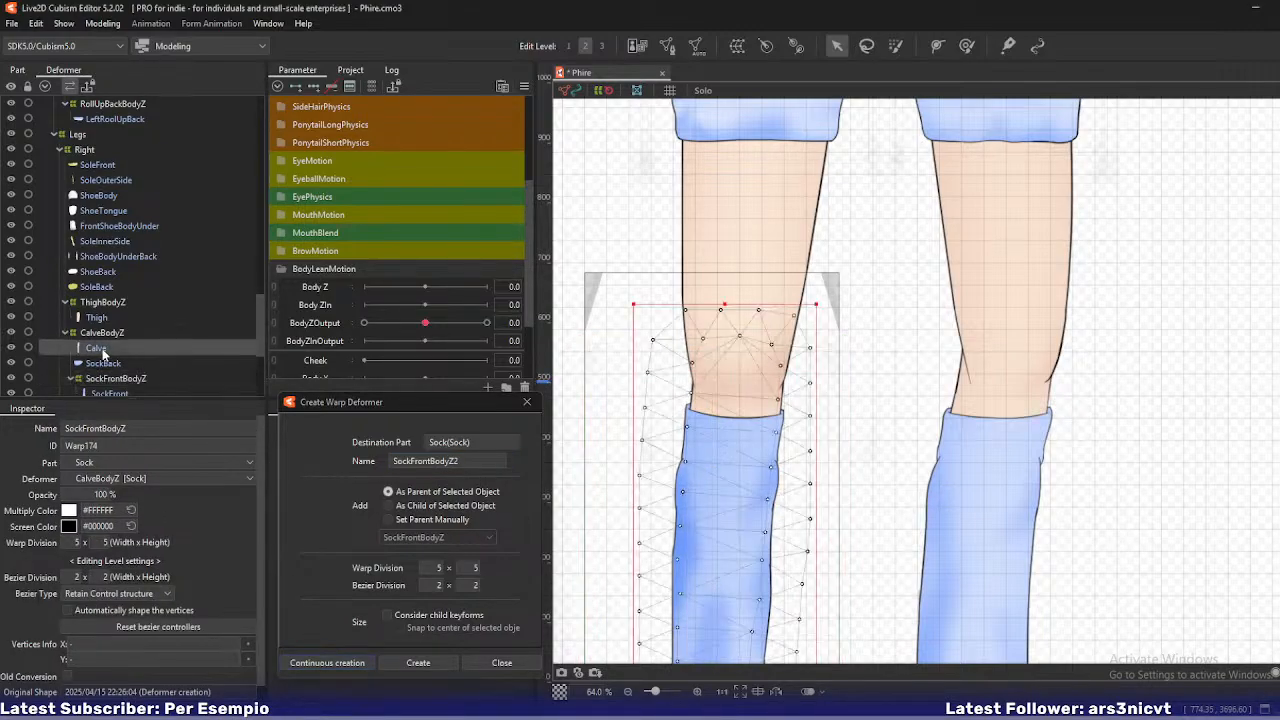
- Create a parent warp deformer named SockBackBodyZ for the right leg's SockBack, inside CalveBodyZ
left_click(97, 349)
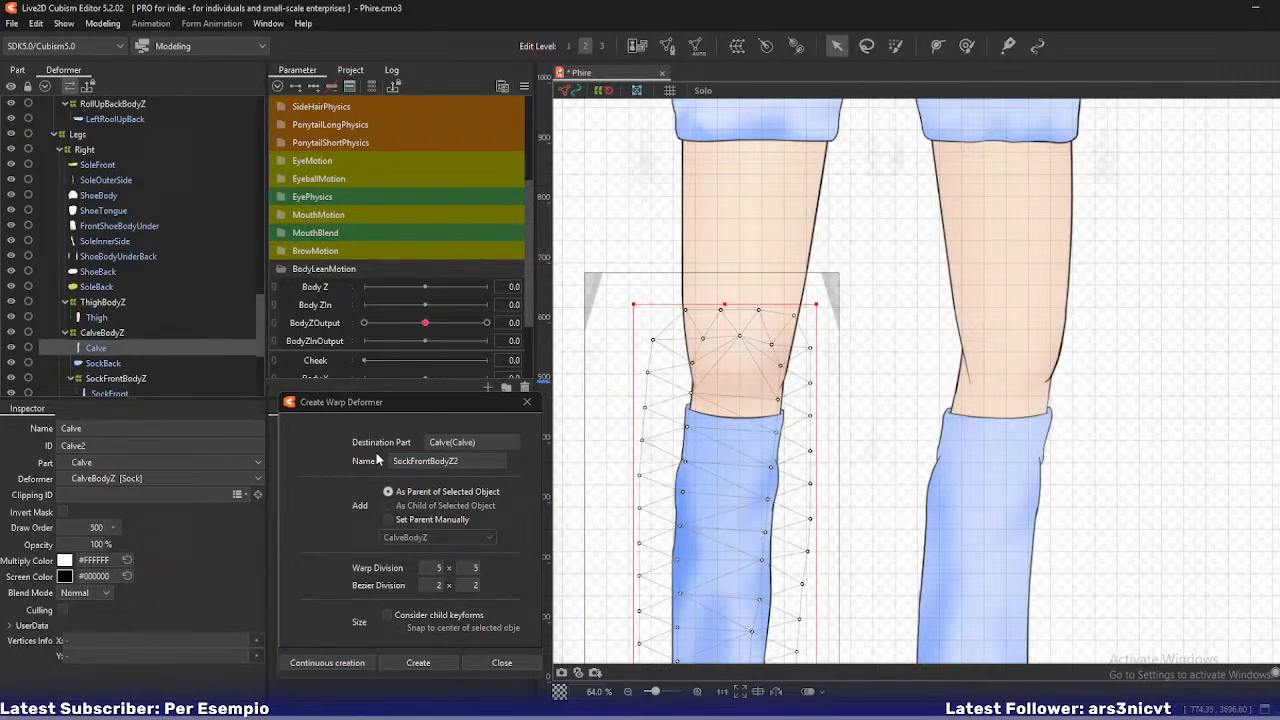
double_click(481, 461)
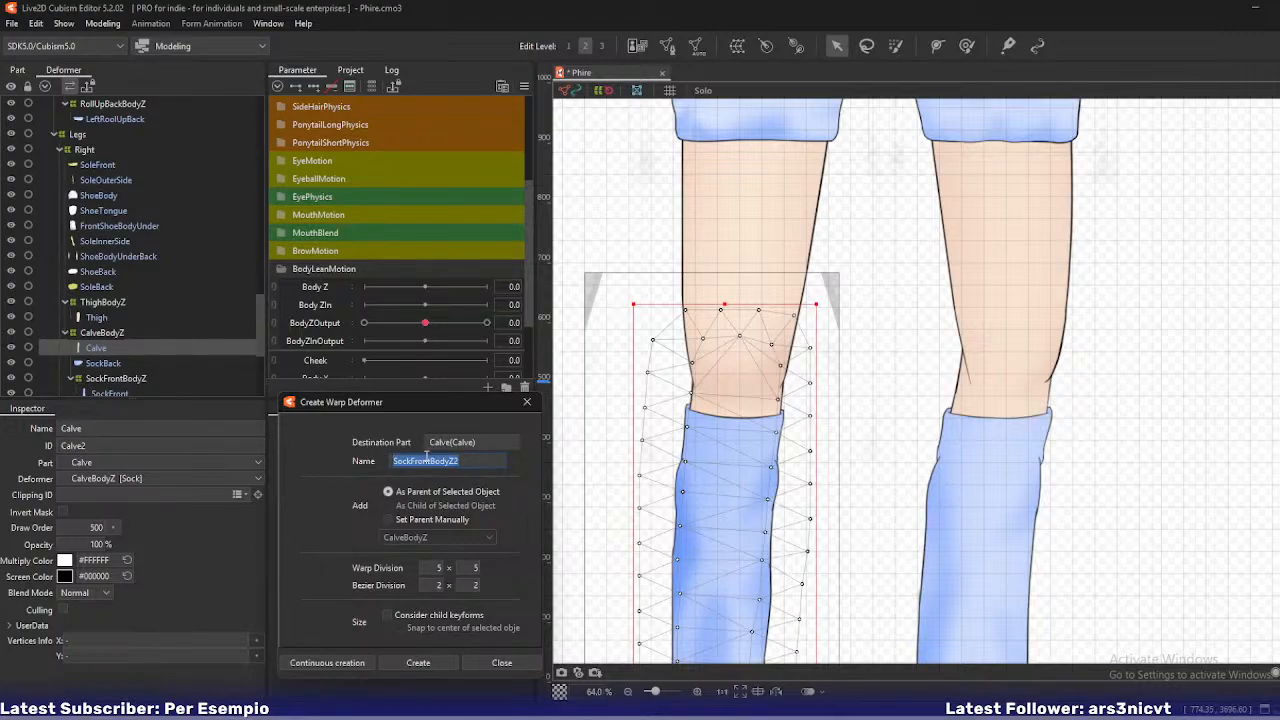
left_click(426, 459)
left_click_drag(426, 461, 410, 461)
type("Back")
left_click(157, 365)
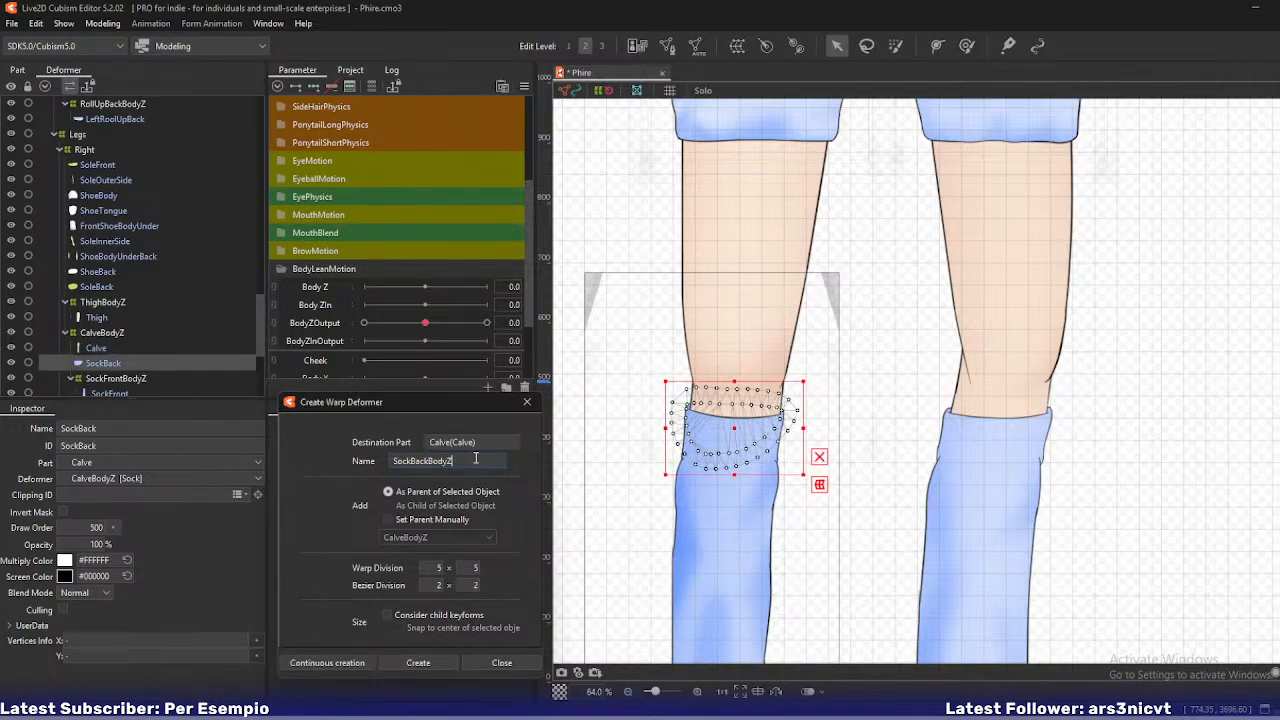
left_click(330, 662)
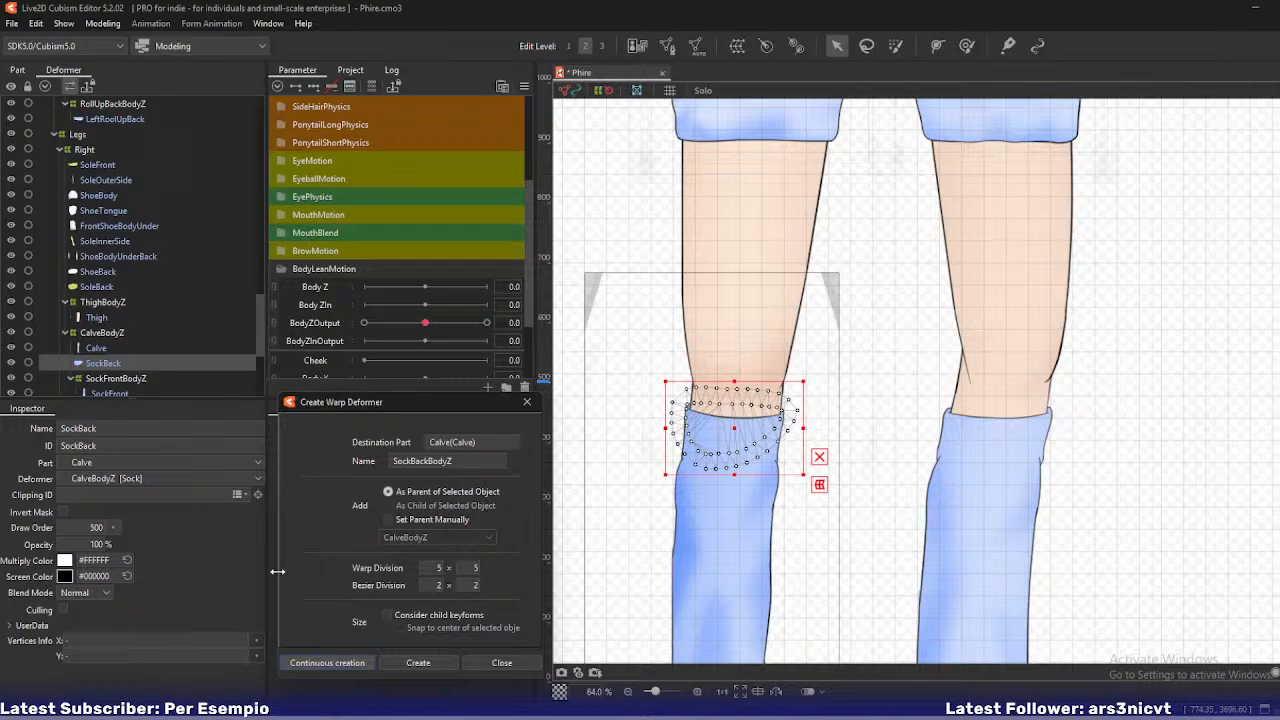
left_click(117, 347)
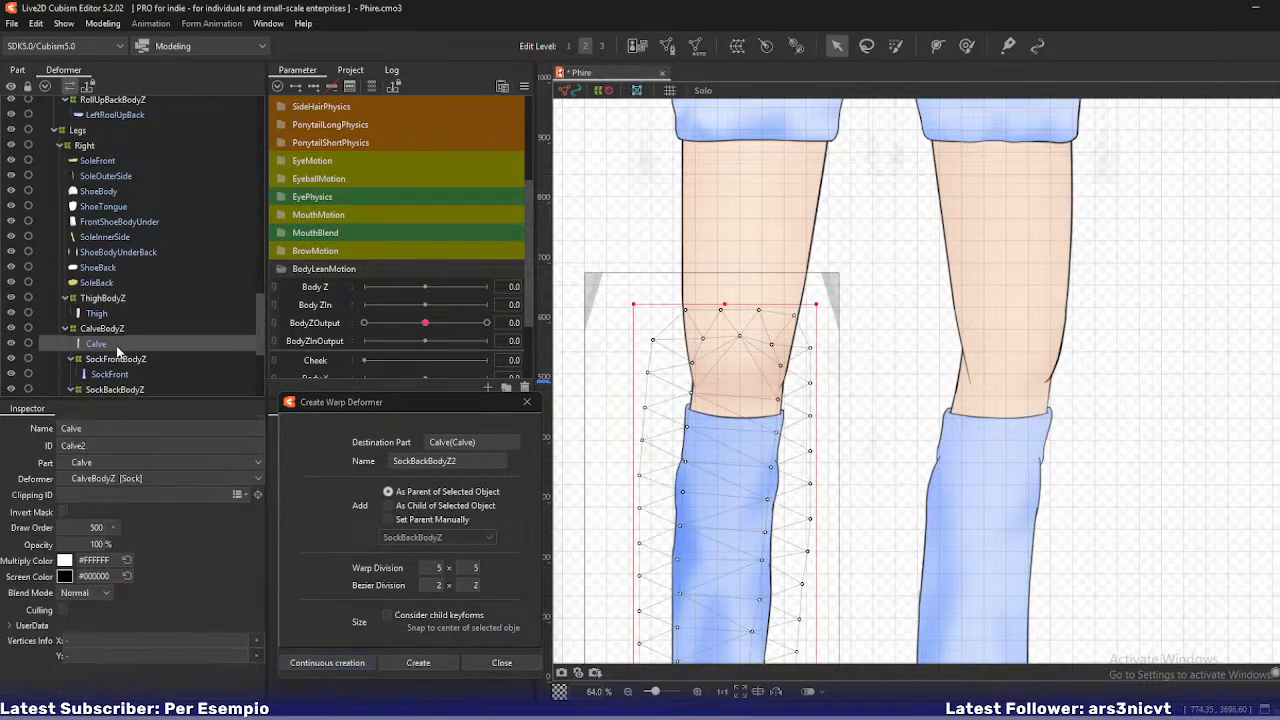
scroll(117, 350, "down", 1)
key("ctrl+l")
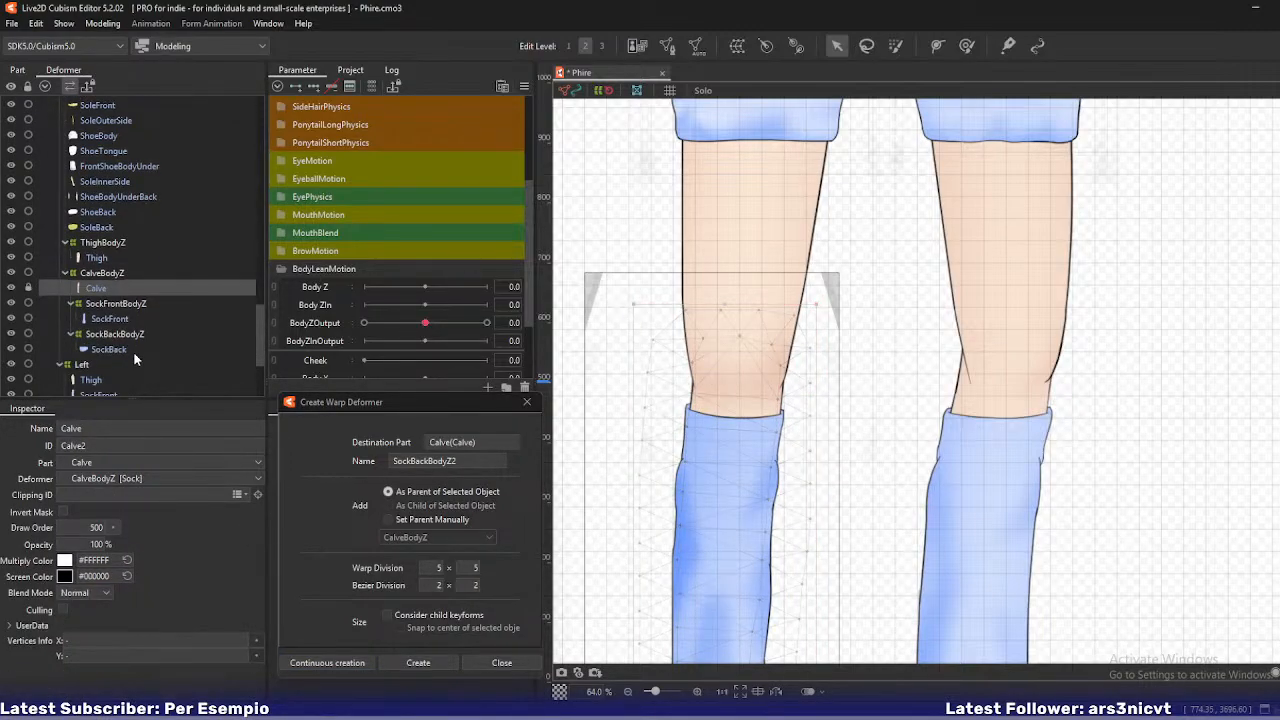
key("ctrl+l")
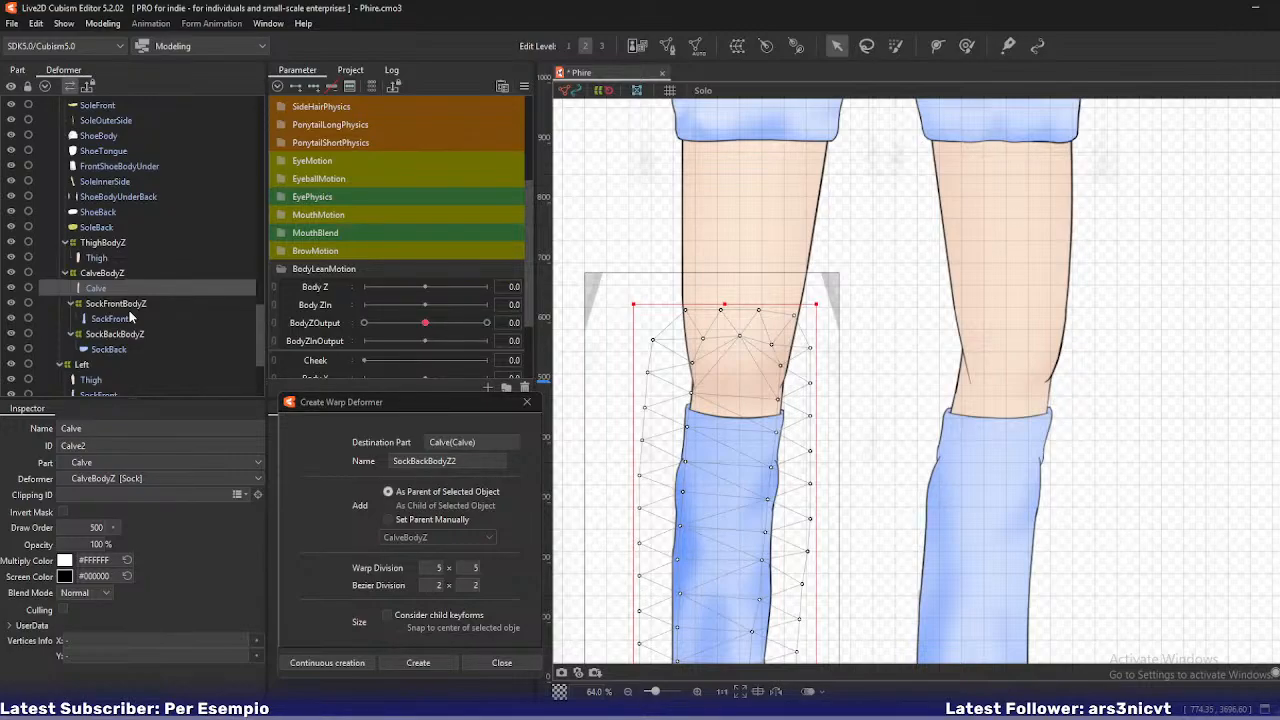
- Reparent the right leg's SockFrontBodyZ and SockBackBodyZ deformers from CalveBodyZ to the Right deformer
left_click(95, 304)
left_click(95, 332, "ctrl")
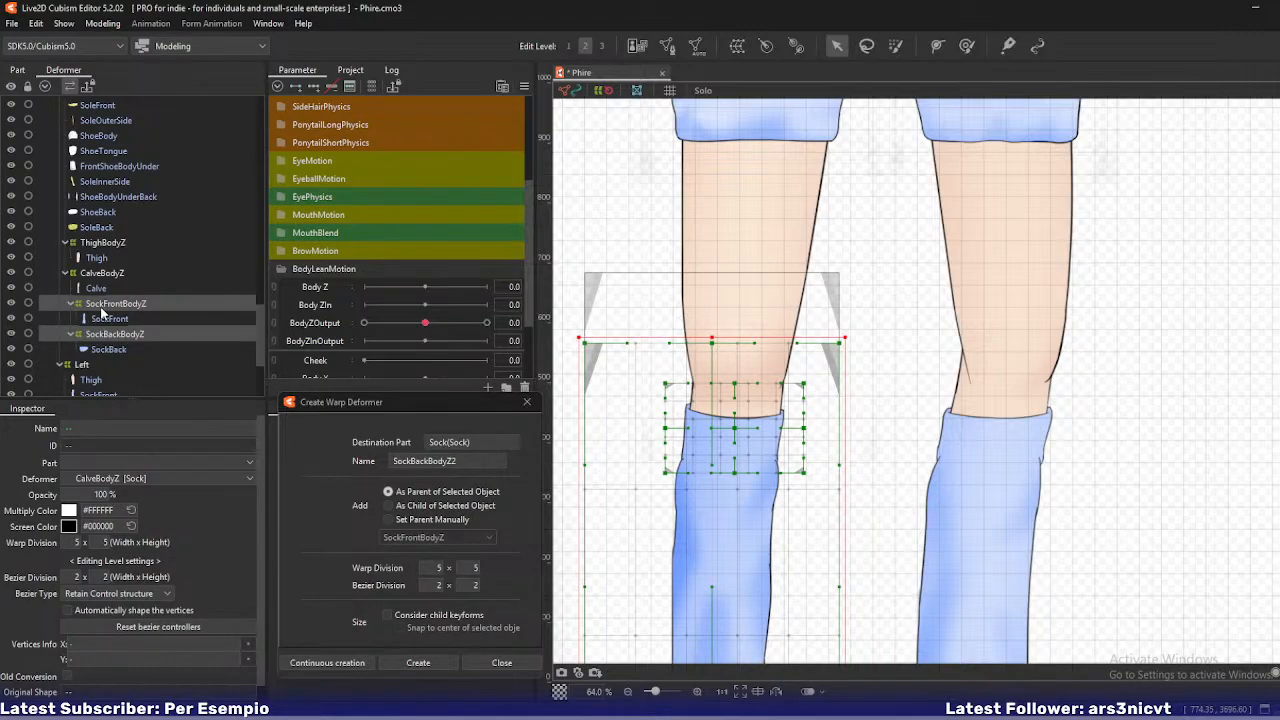
left_click(237, 482)
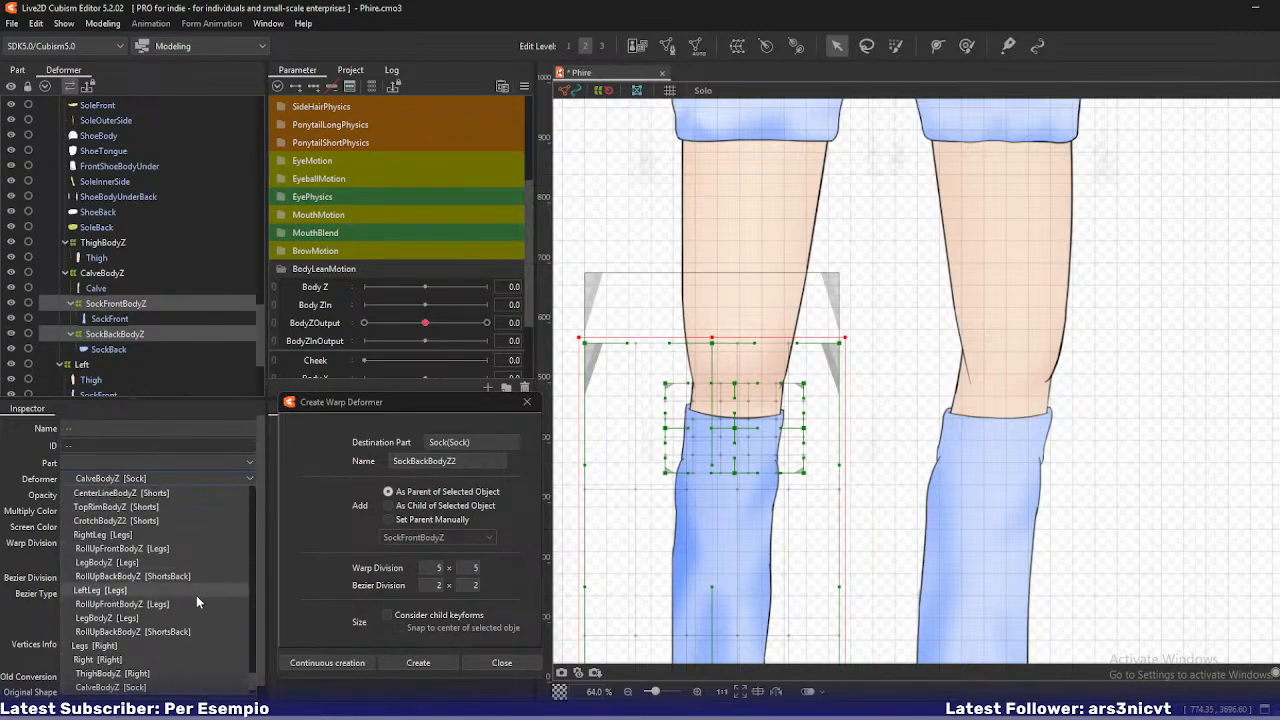
left_click(149, 658)
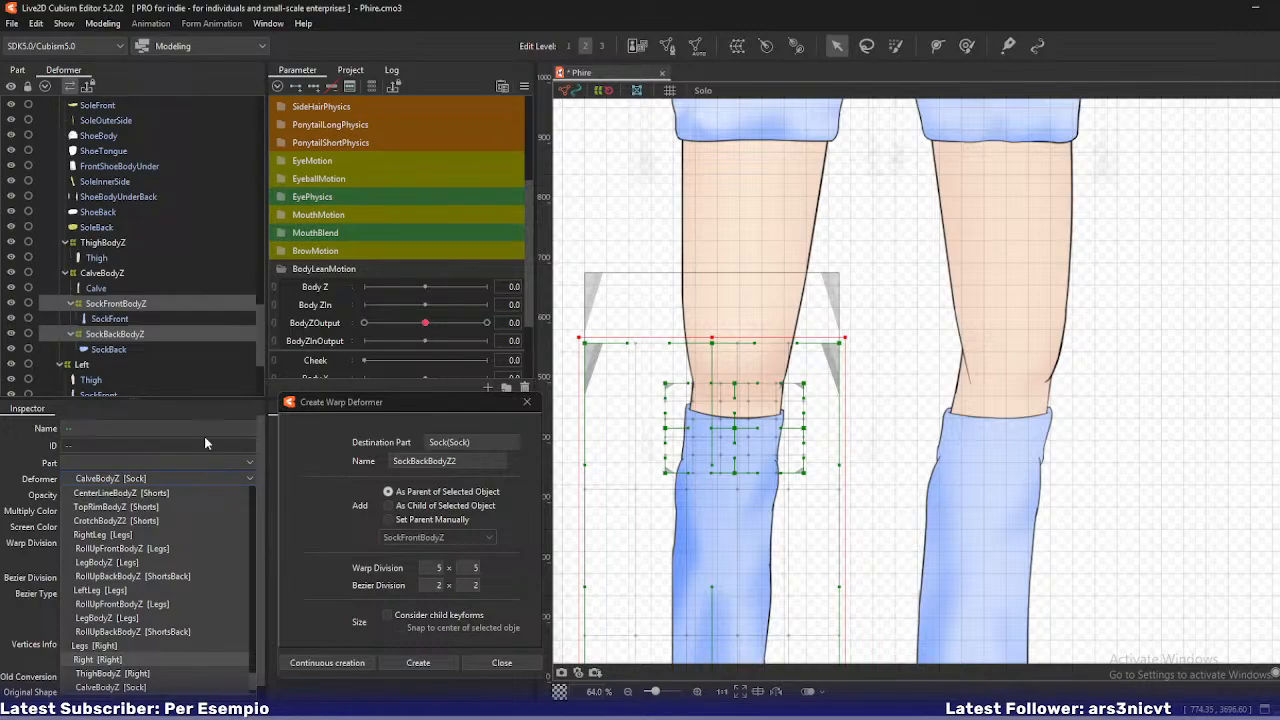
- Duplicate CalveBodyZ, nest SockFrontBodyZ inside the copy, and apply that copied deformer to its child elements
left_click(103, 273)
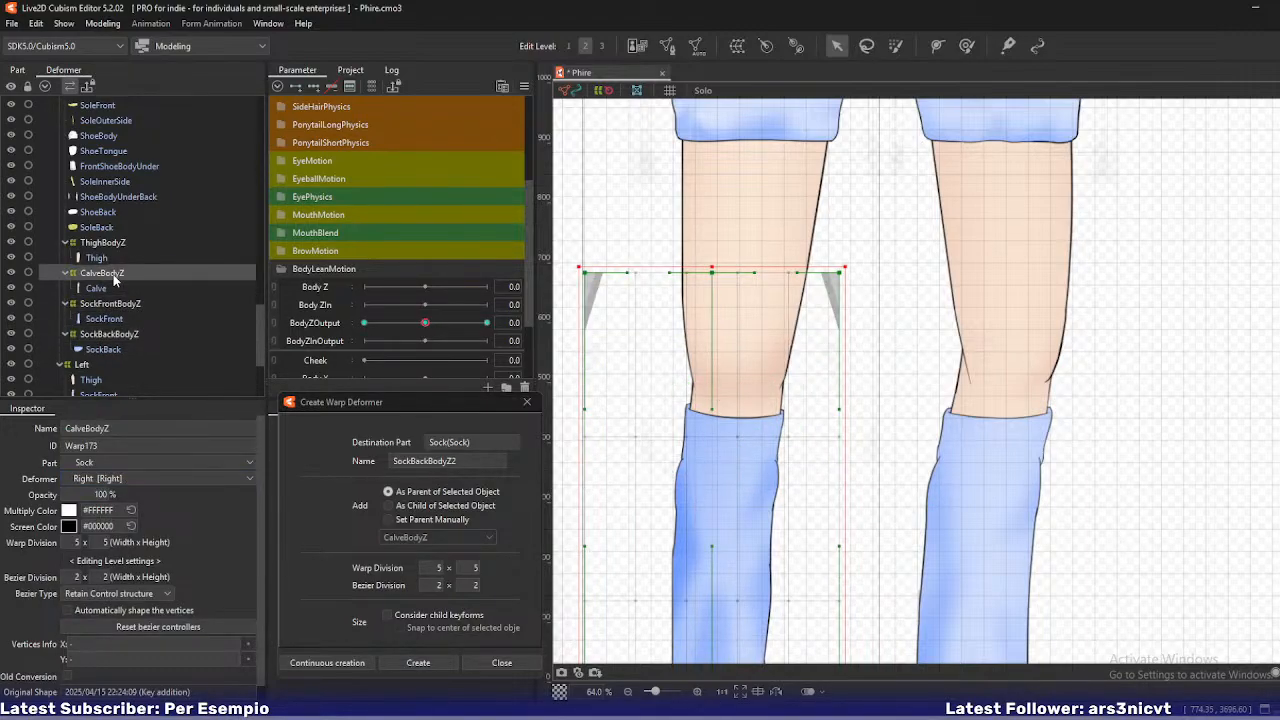
key("ctrl+v")
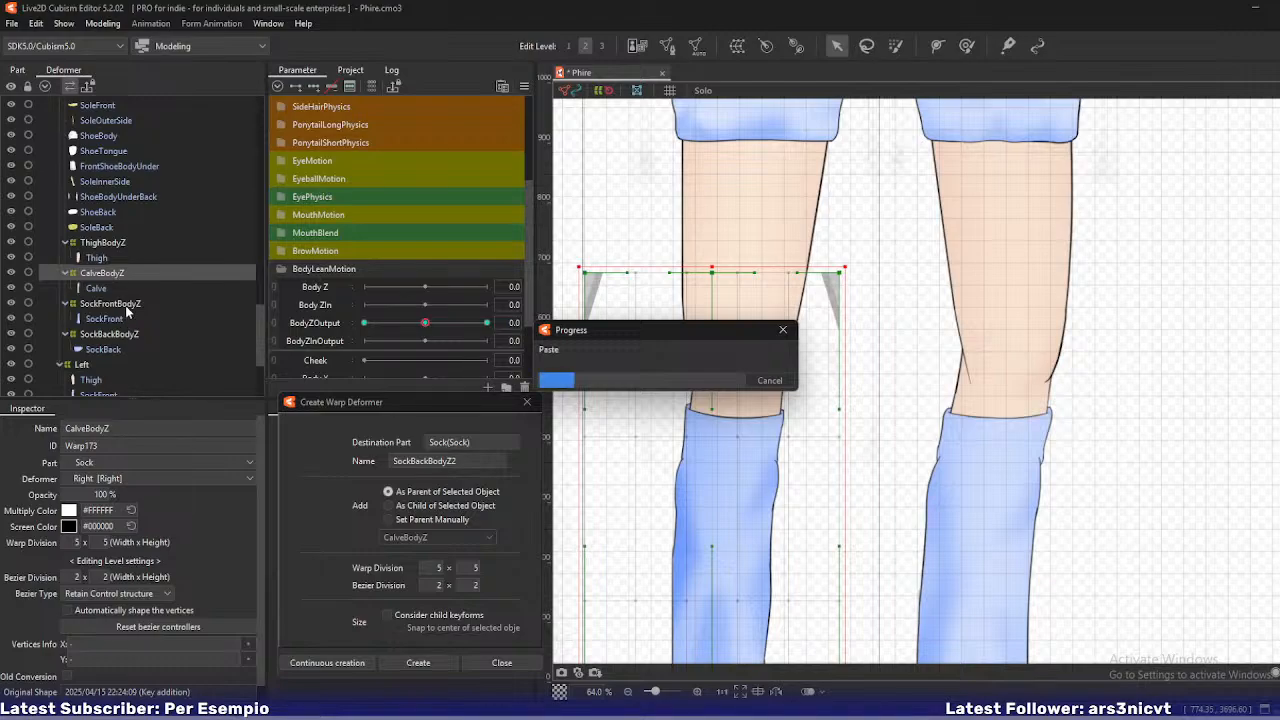
left_click_drag(106, 318, 103, 273)
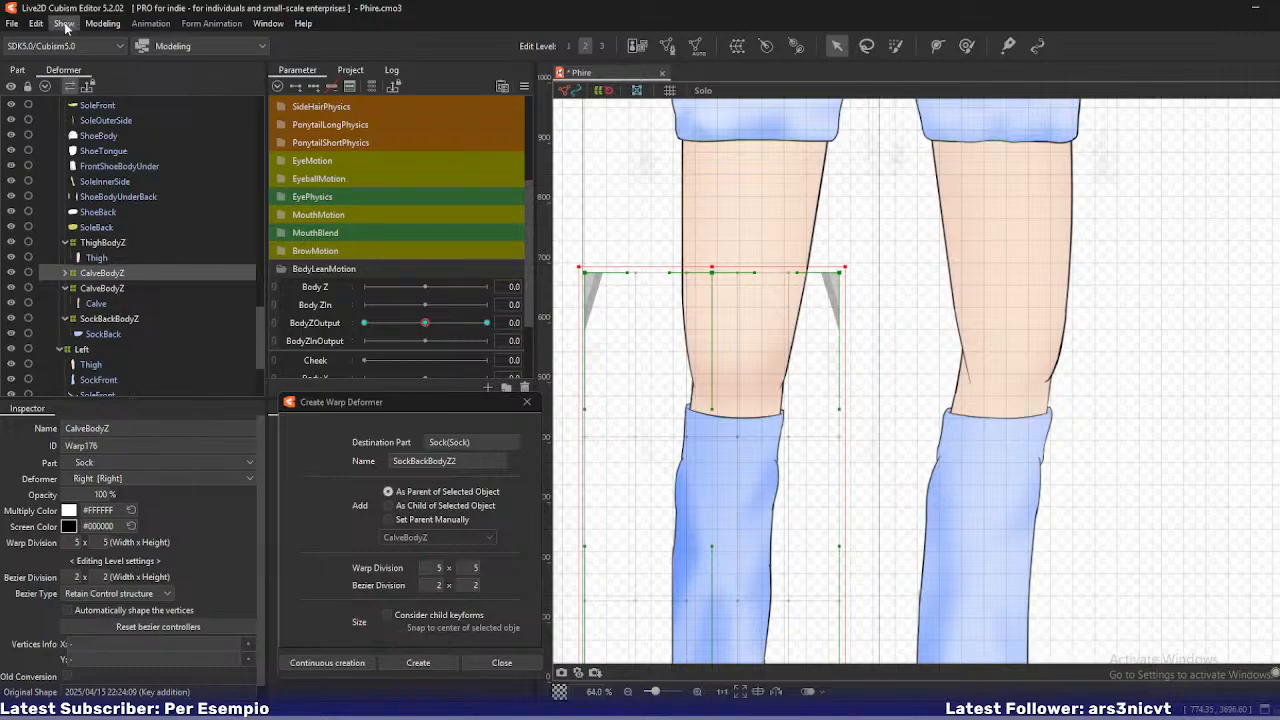
left_click(103, 23)
mouse_move(118, 42)
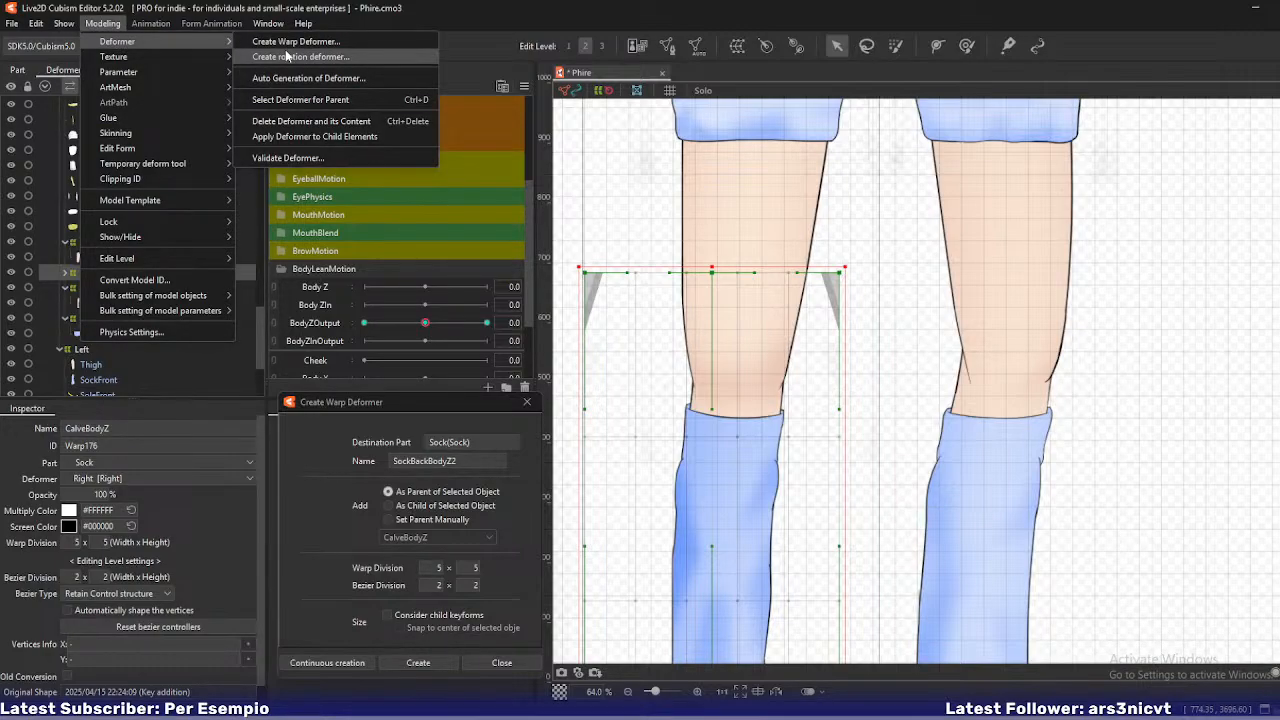
left_click(287, 137)
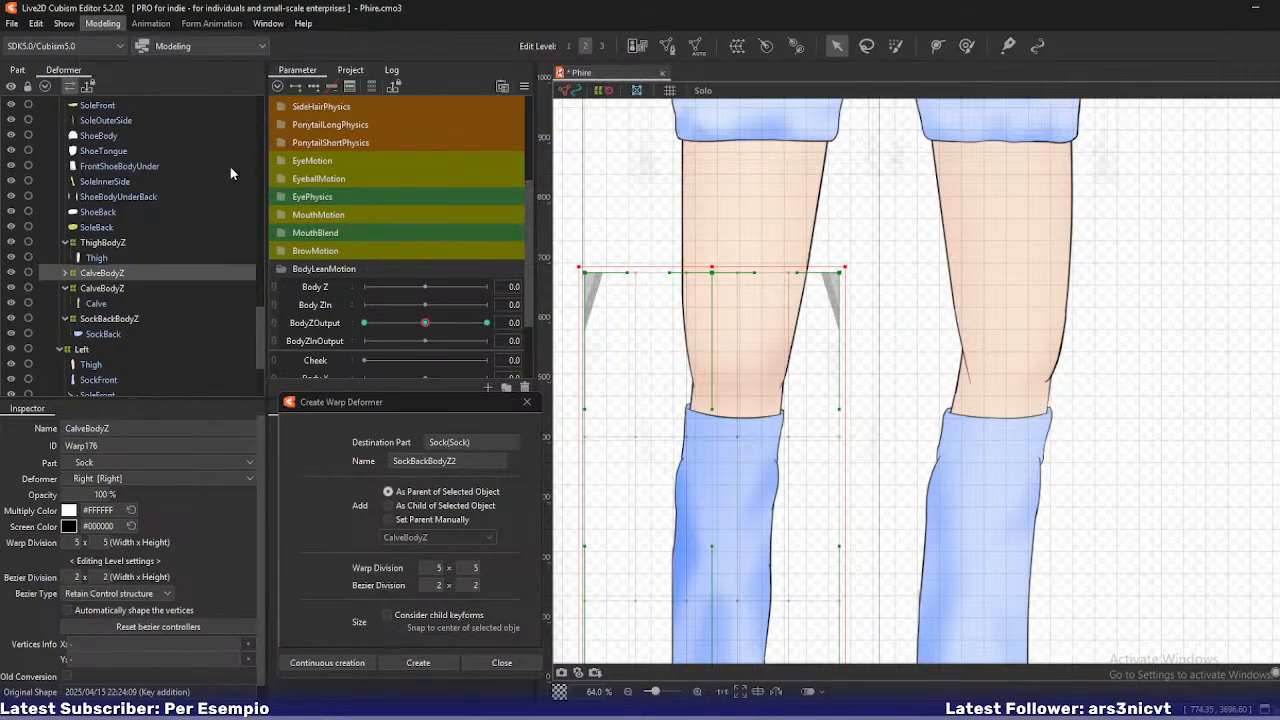
- Duplicate CalveBodyZ again, nest SockBackBodyZ inside the copy, and apply the copied deformer to its child elements
left_click(103, 274)
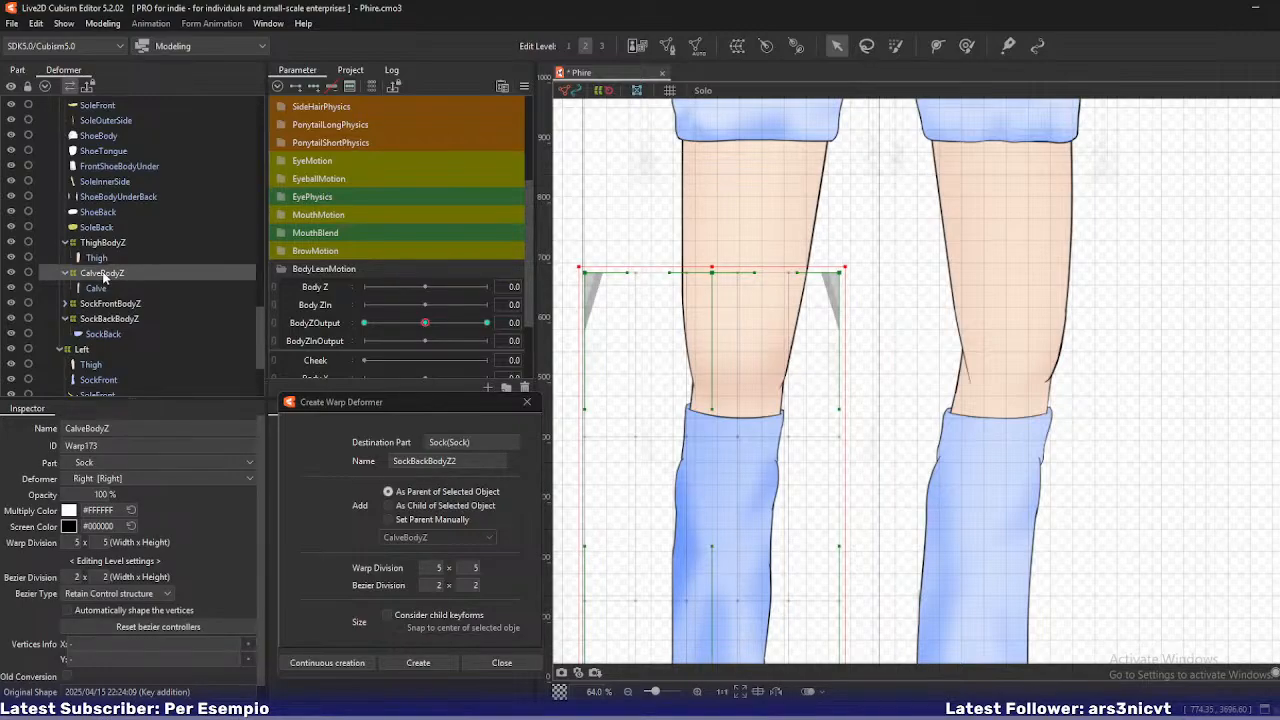
left_click(110, 333)
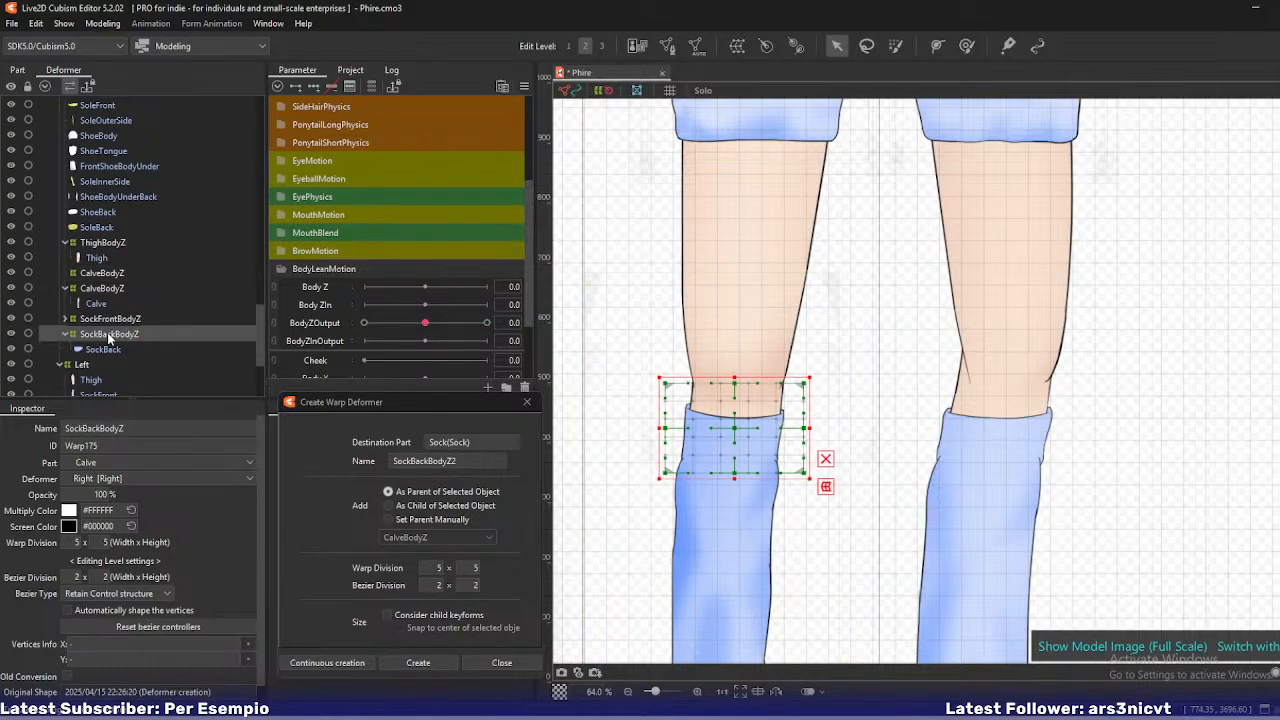
left_click_drag(95, 340, 101, 276)
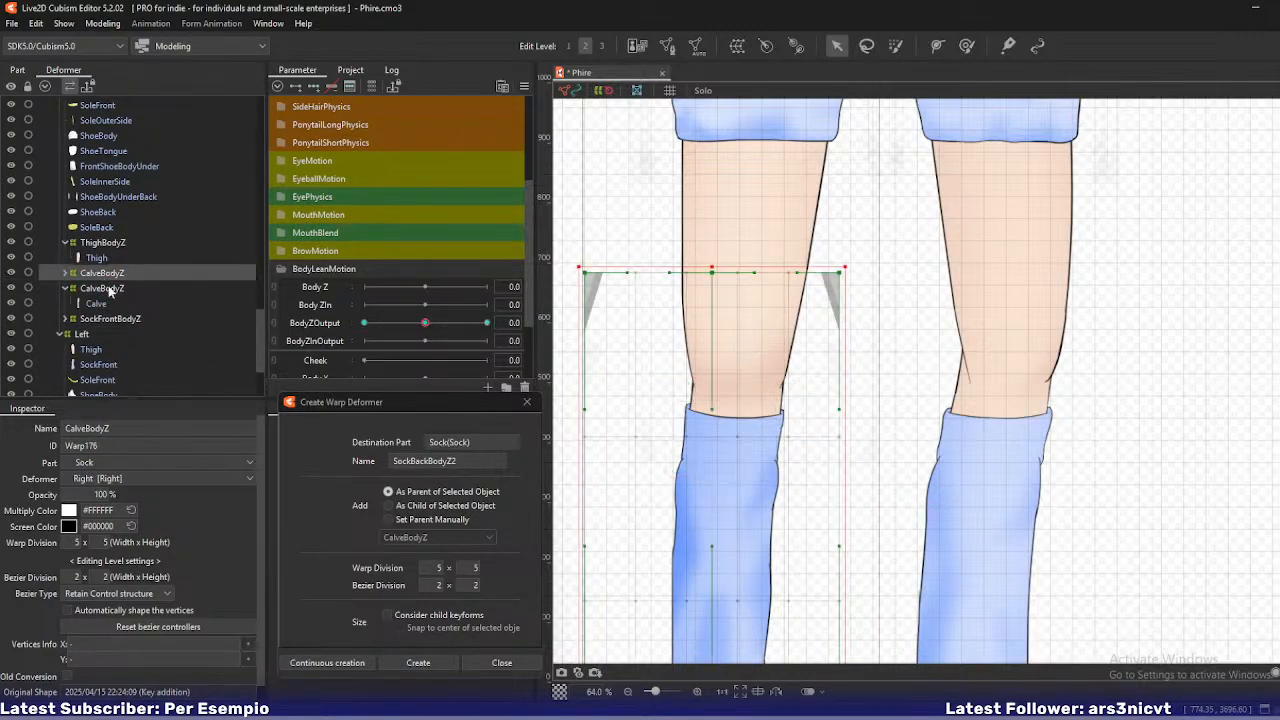
left_click(102, 23)
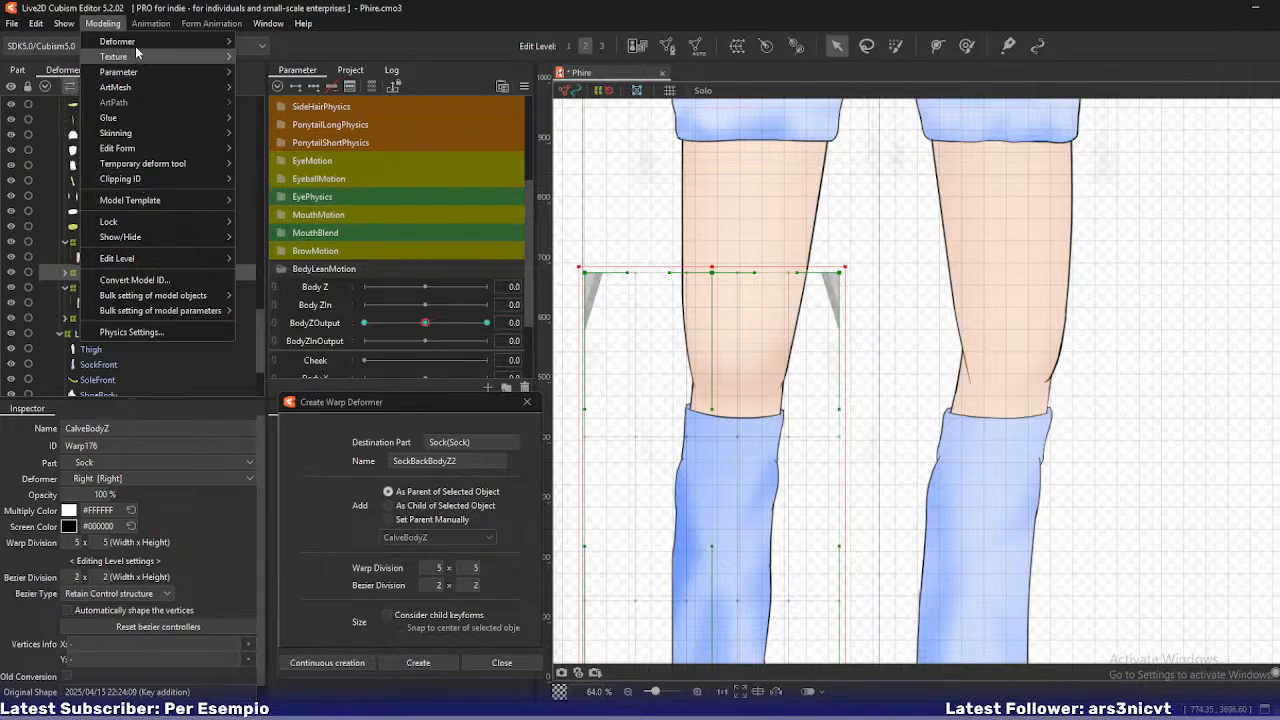
mouse_move(135, 44)
left_click(300, 136)
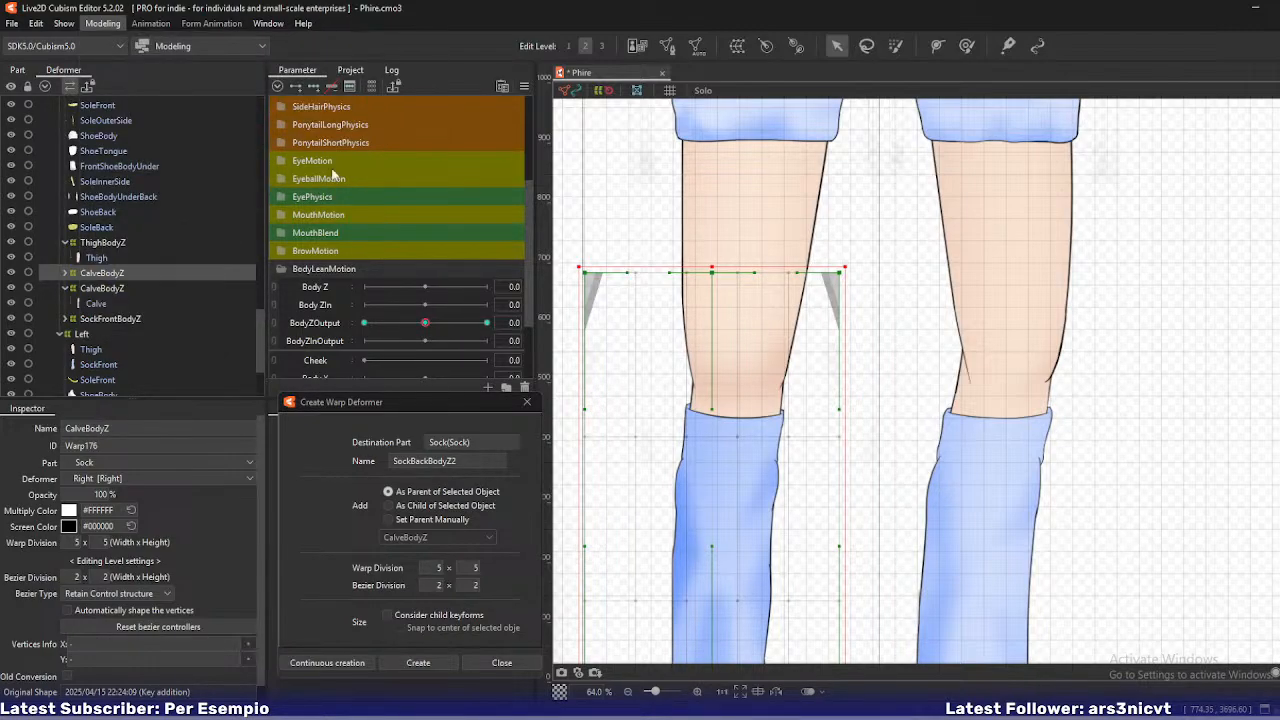
- Set BodyZOutput to -1.0, raise the top row of CalveBodyZ control points and spread its corners outward, checking the lean
left_click(92, 275)
scroll(799, 381, "down", 2)
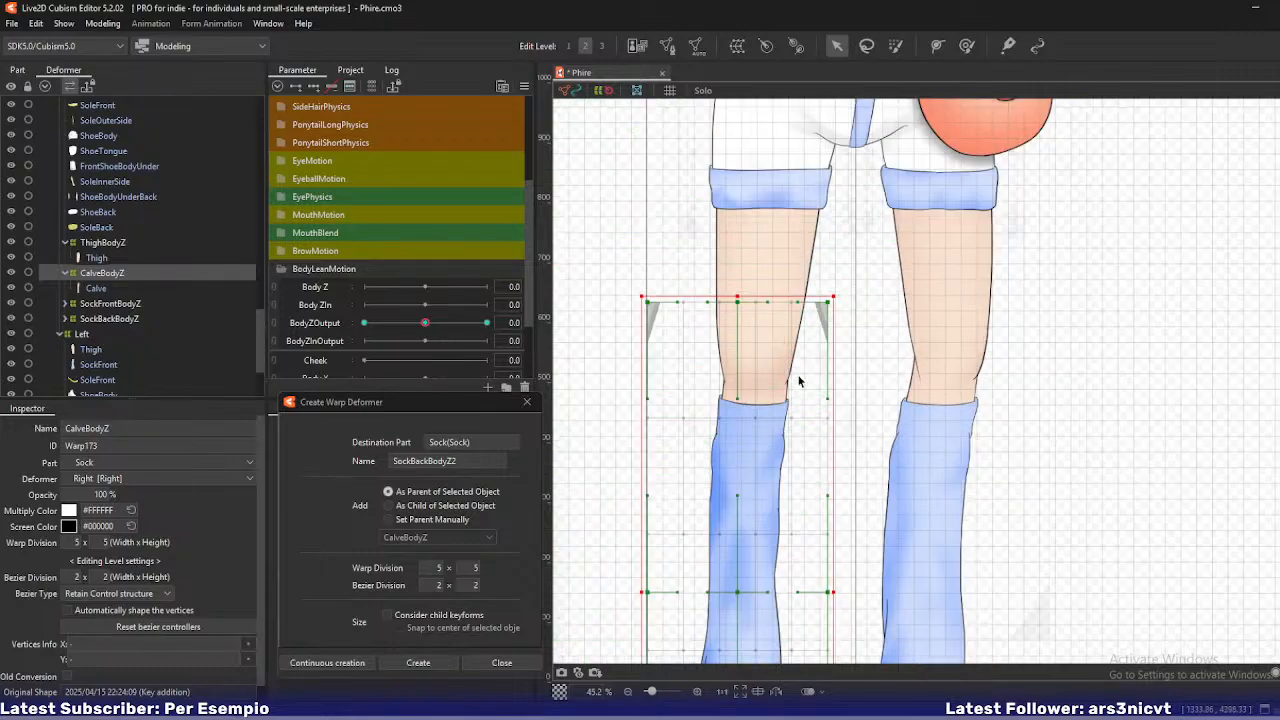
left_click_drag(769, 413, 762, 229)
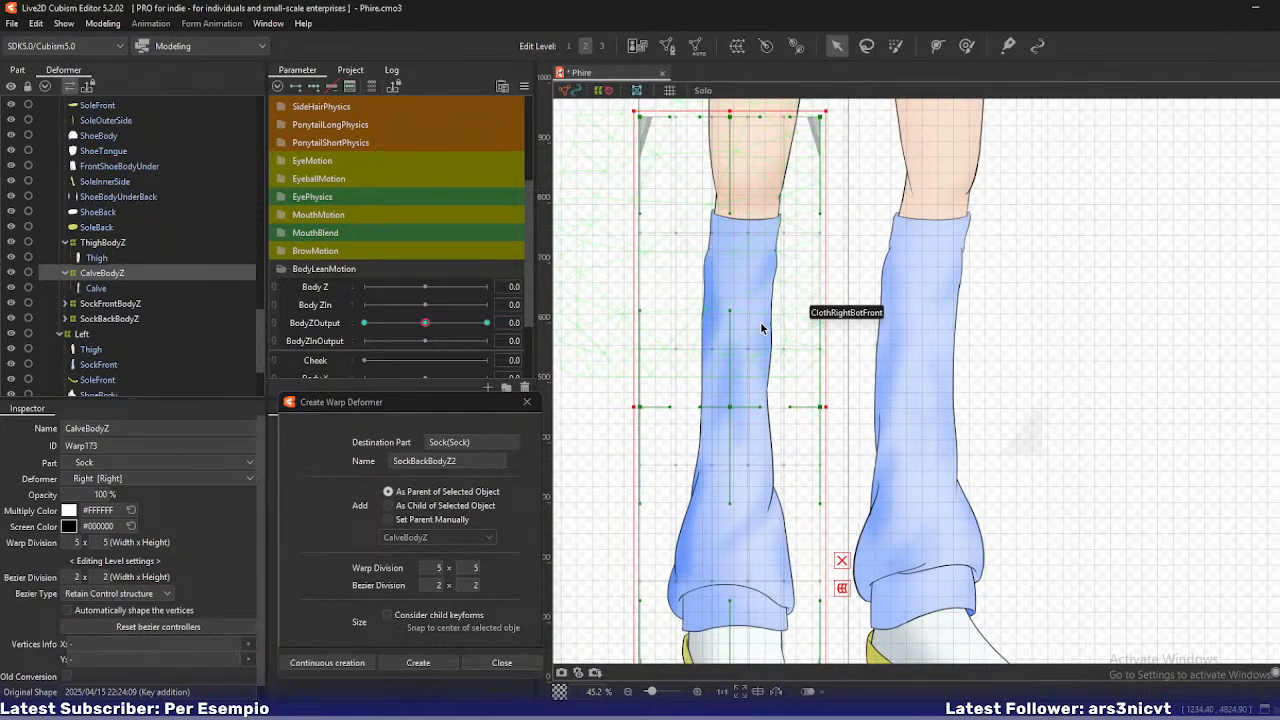
left_click_drag(760, 327, 756, 509)
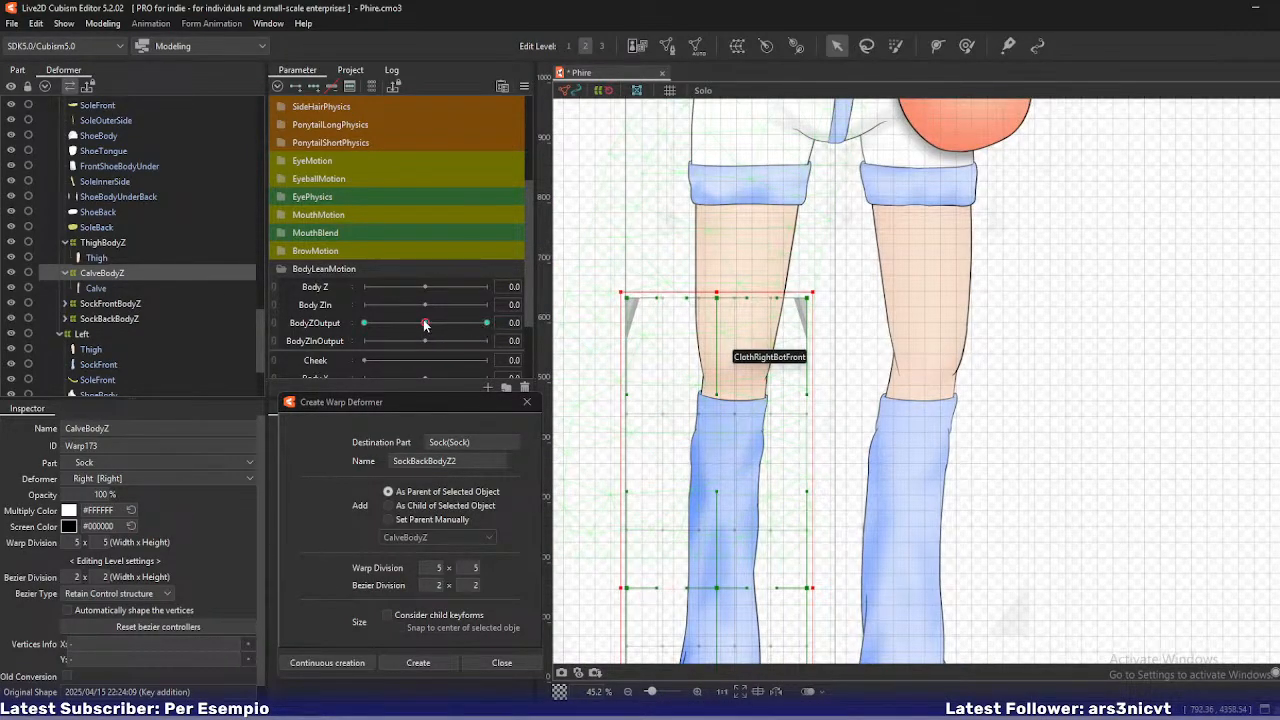
left_click_drag(424, 323, 364, 323)
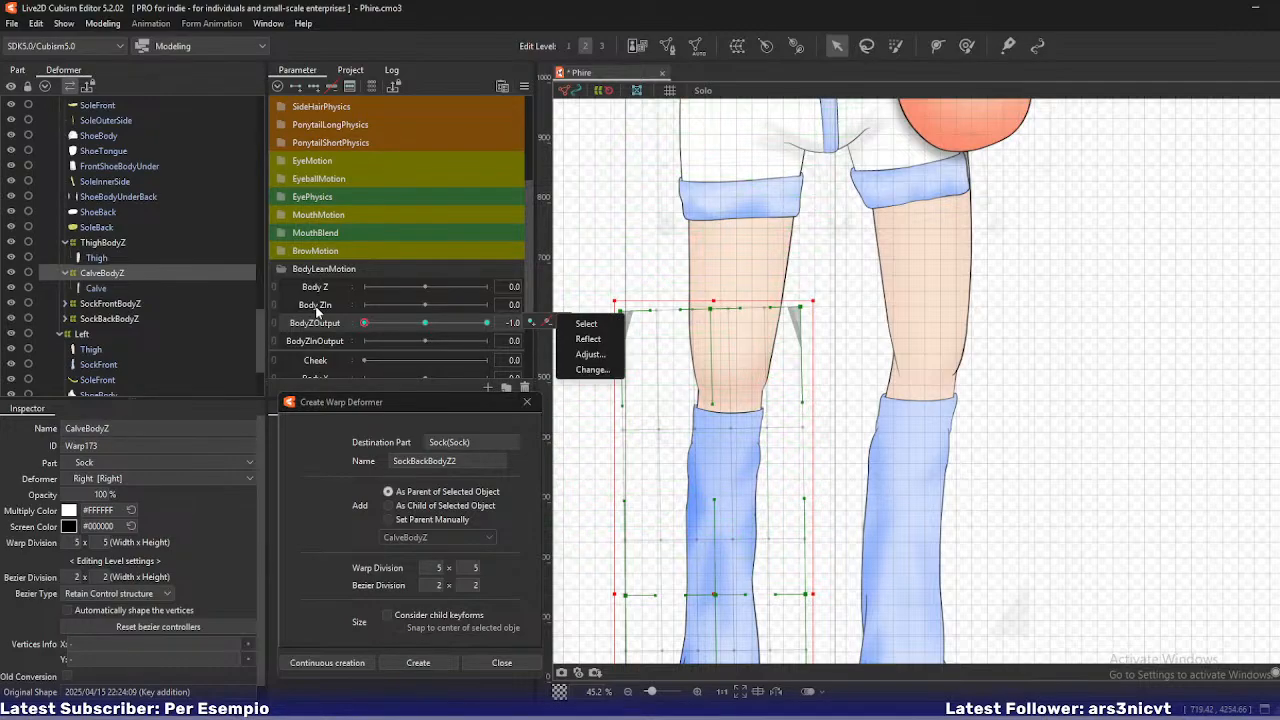
scroll(409, 317, "down", 2)
scroll(715, 350, "up", 3)
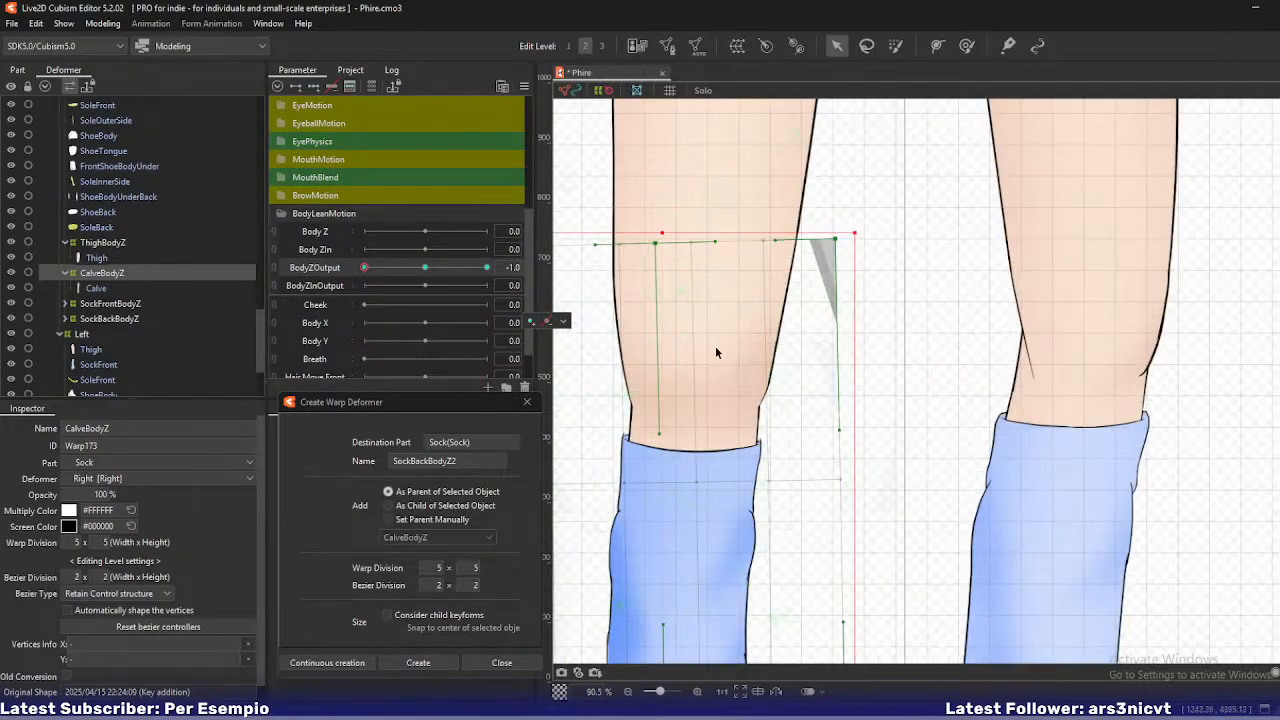
scroll(675, 342, "down", 1)
scroll(667, 288, "down", 1)
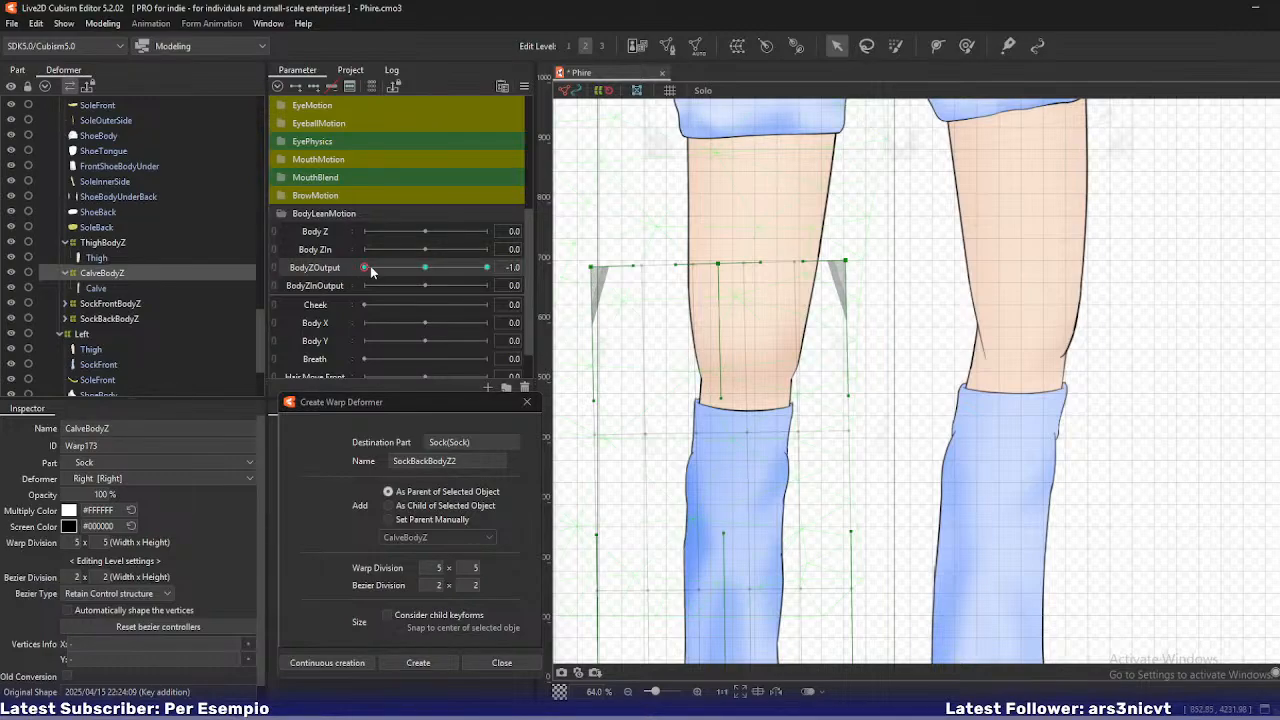
left_click_drag(718, 265, 718, 247)
left_click_drag(596, 269, 564, 247)
left_click_drag(855, 269, 877, 253)
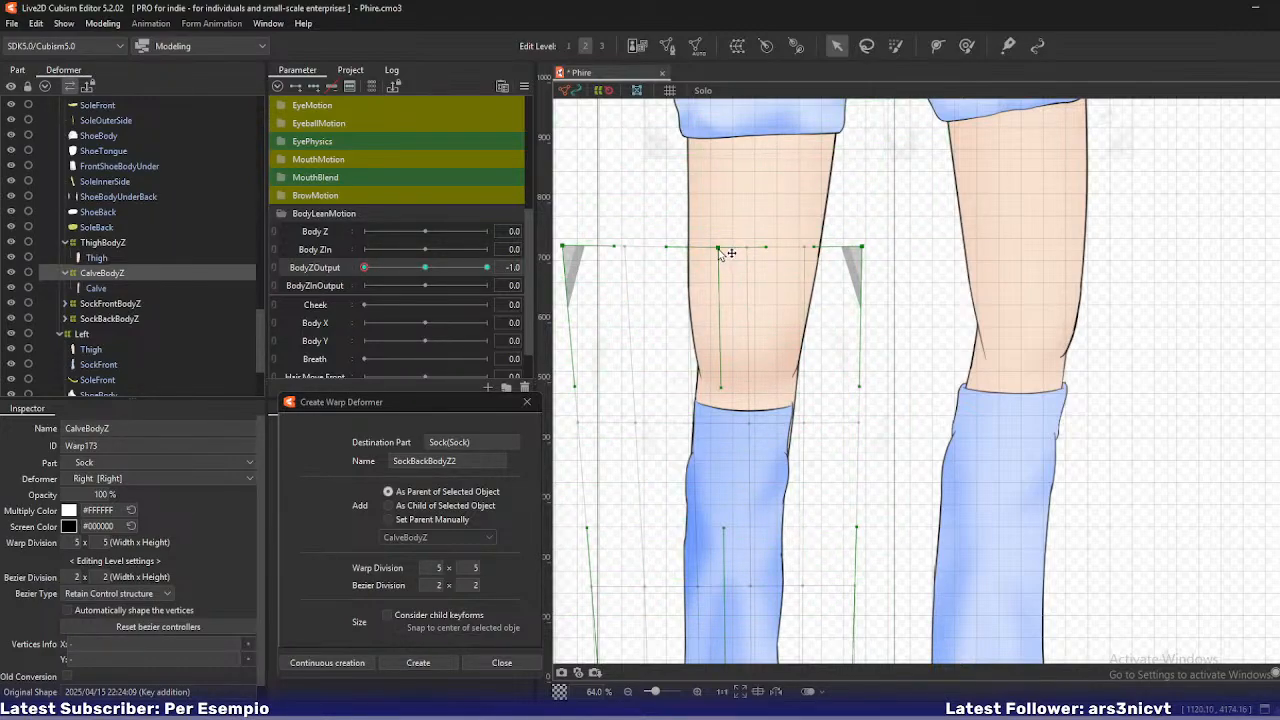
left_click_drag(718, 252, 716, 251)
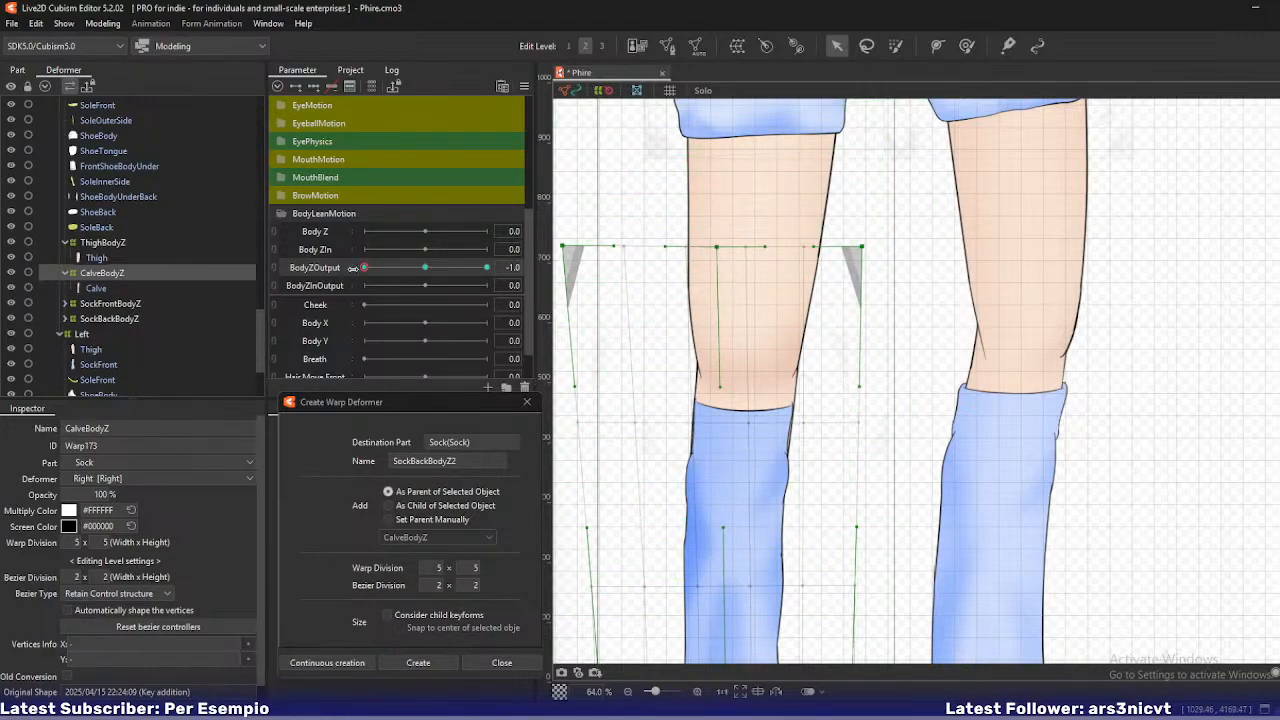
left_click_drag(366, 268, 314, 266)
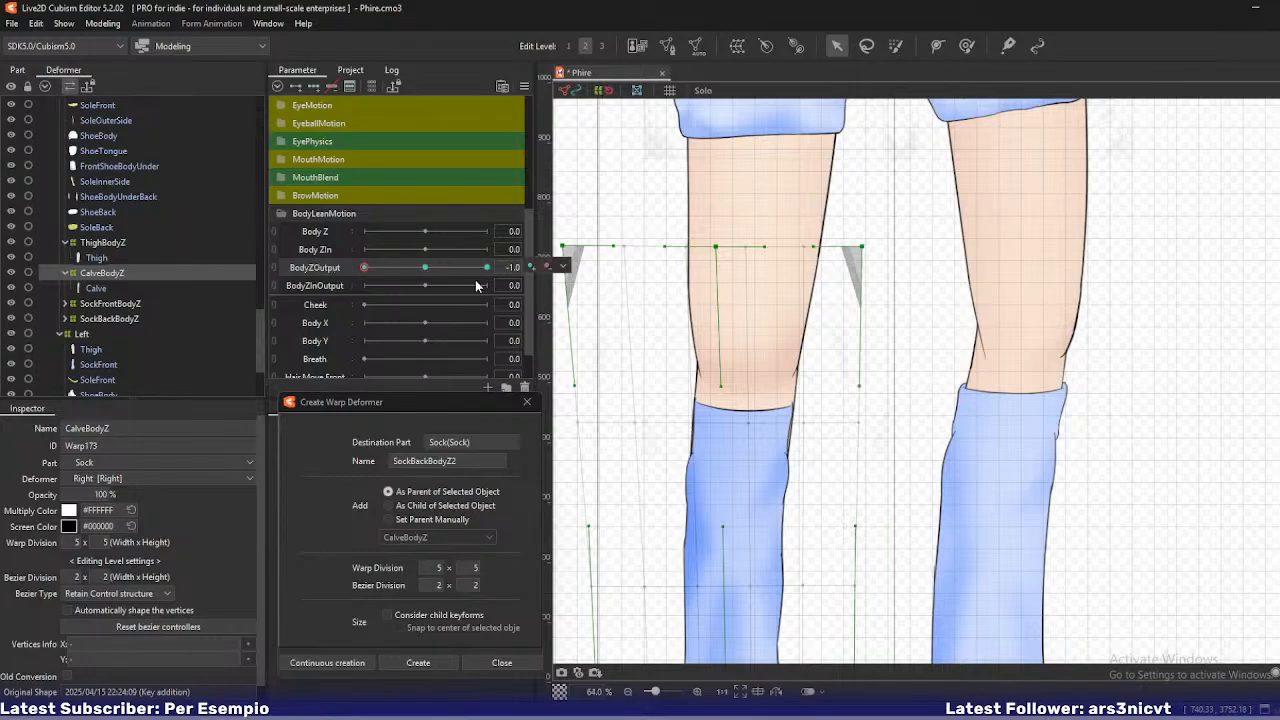
left_click_drag(698, 333, 709, 281)
scroll(709, 281, "down", 2)
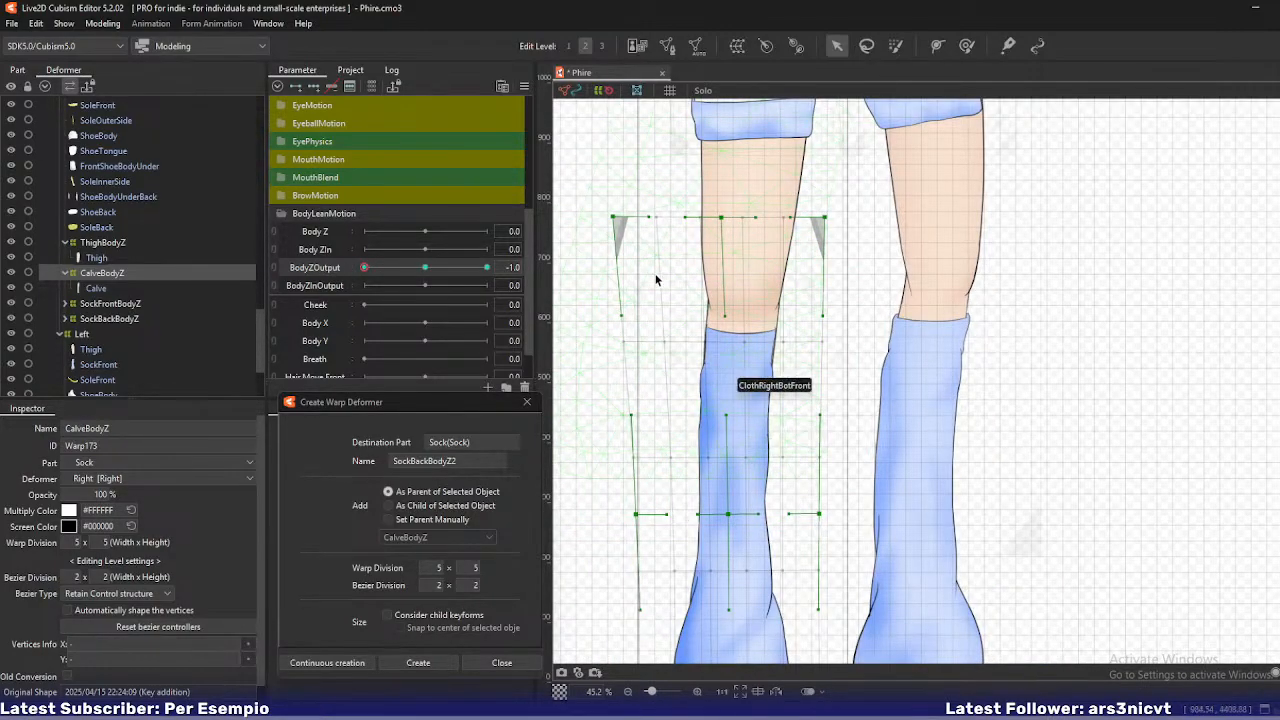
mouse_move(366, 268)
left_mouse_down()
mouse_move(401, 272)
mouse_move(364, 268)
left_mouse_up()
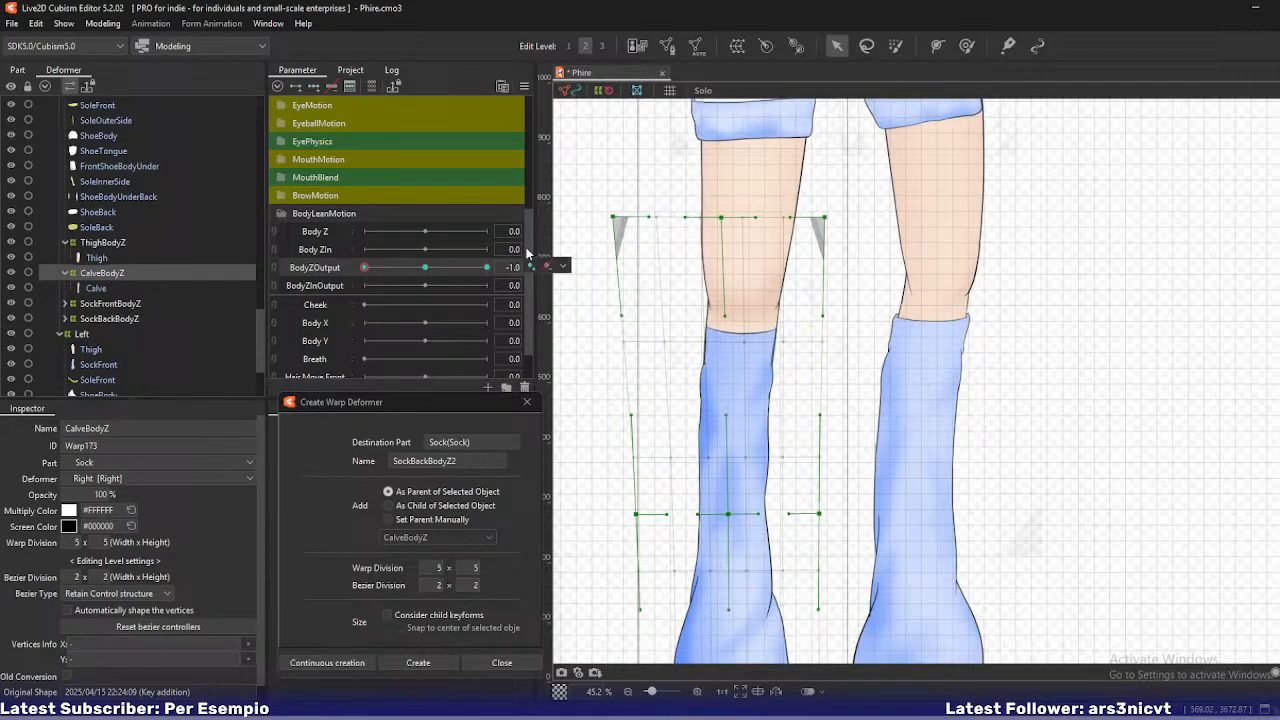
- Lower the top centre point of SockFrontBodyZ and pull its top corners slightly outward at BodyZOutput -1.0 to curve the sock's upper edge
left_click(104, 305)
scroll(697, 282, "up", 2)
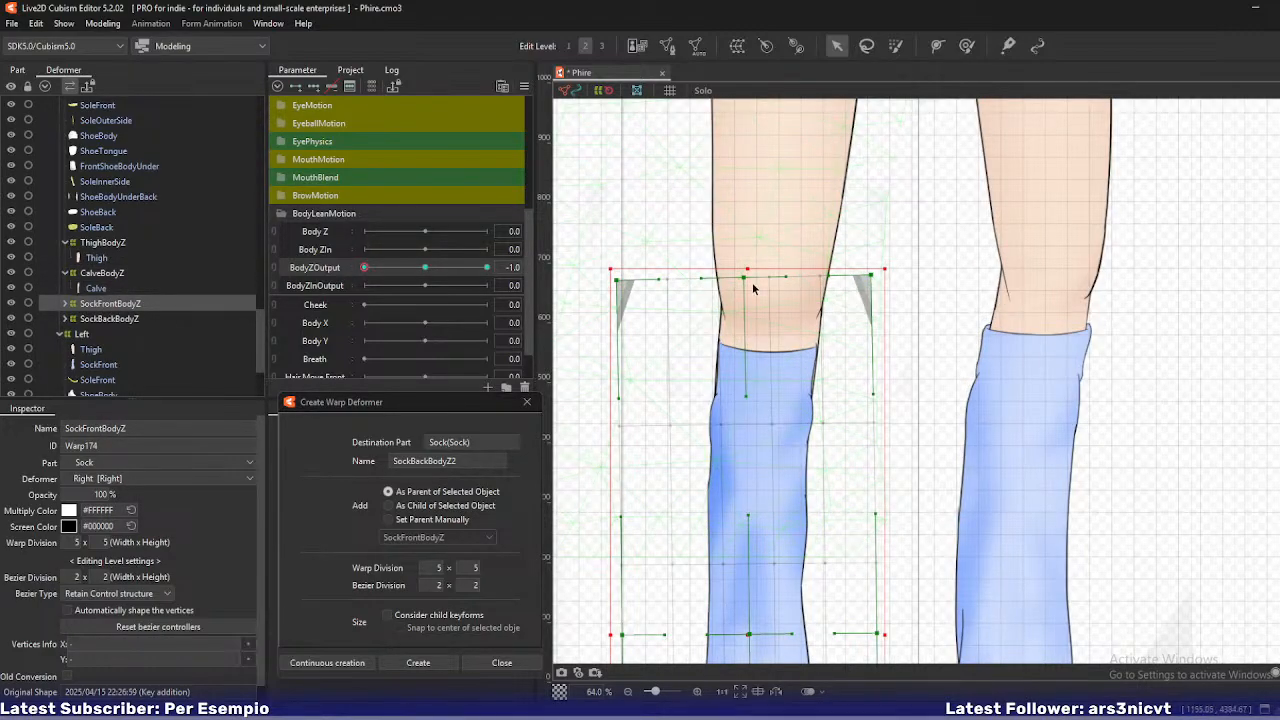
left_click_drag(746, 278, 738, 292)
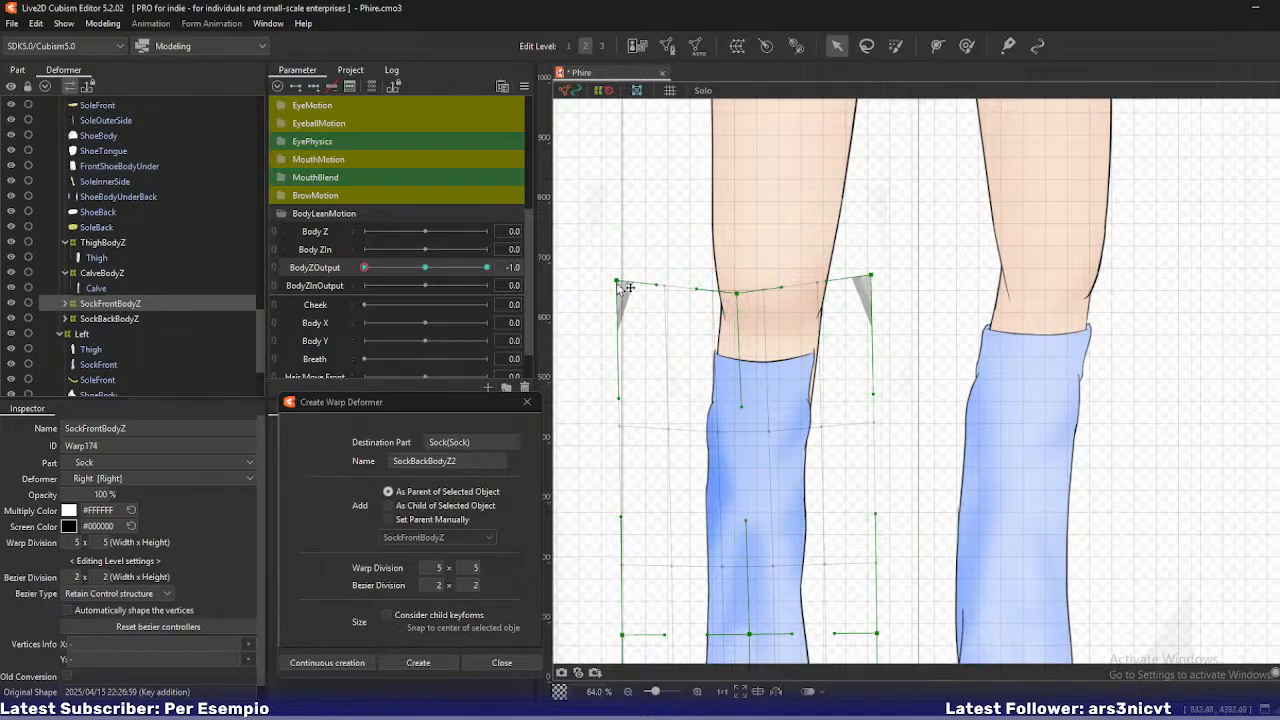
left_click_drag(612, 277, 611, 273)
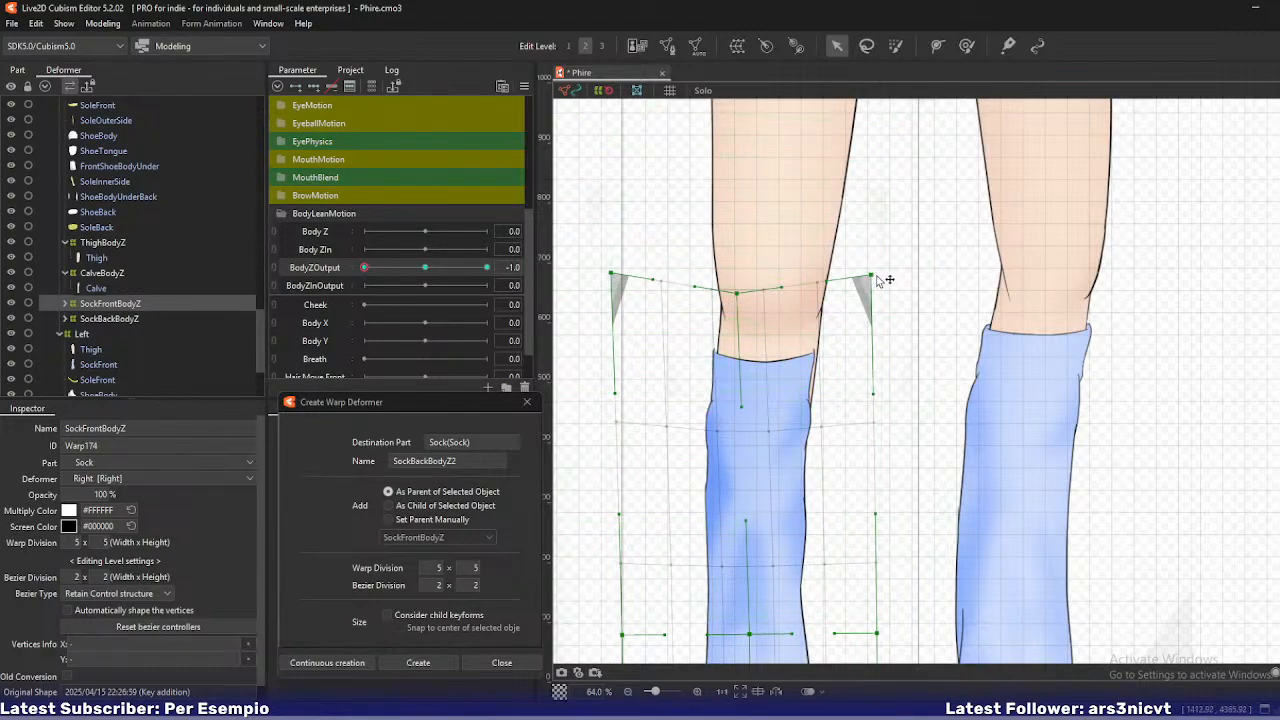
left_click_drag(871, 276, 887, 275)
scroll(724, 307, "up", 2)
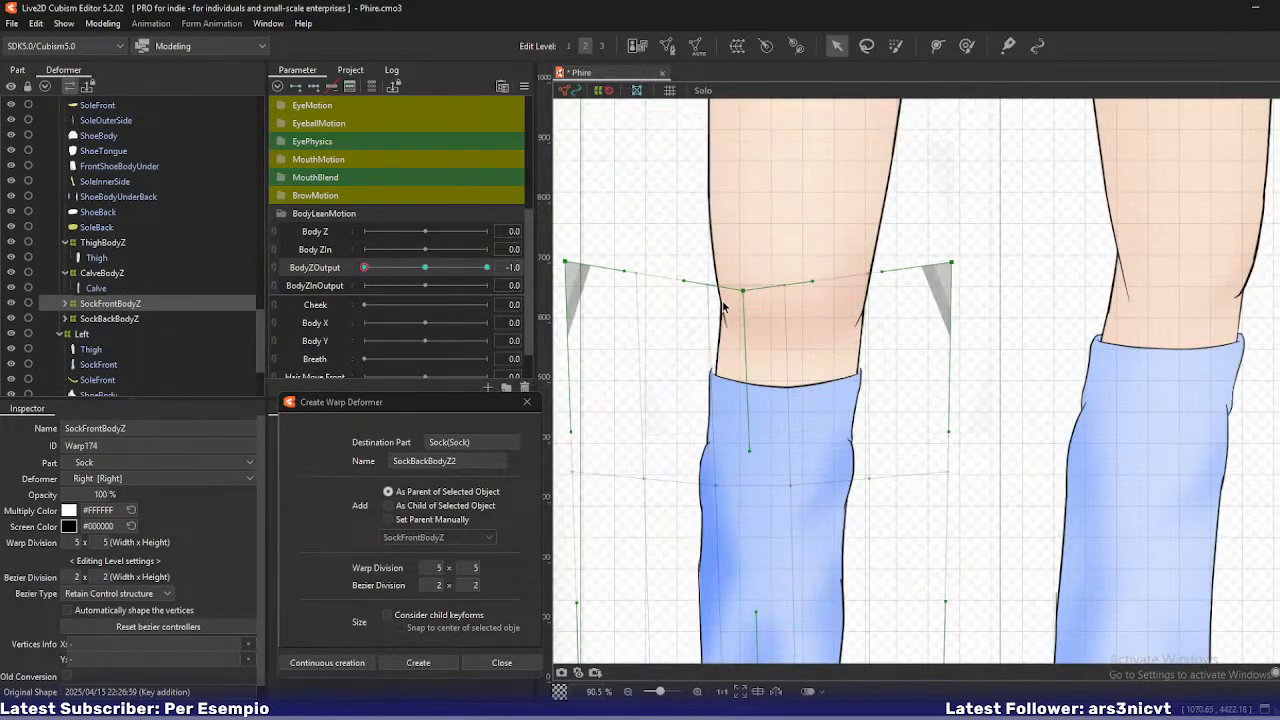
- Edit the SockFront mesh, adding and repositioning vertices along the sock's upper edge out to both corners, and auto-connect them
left_click(64, 305)
left_click(106, 320)
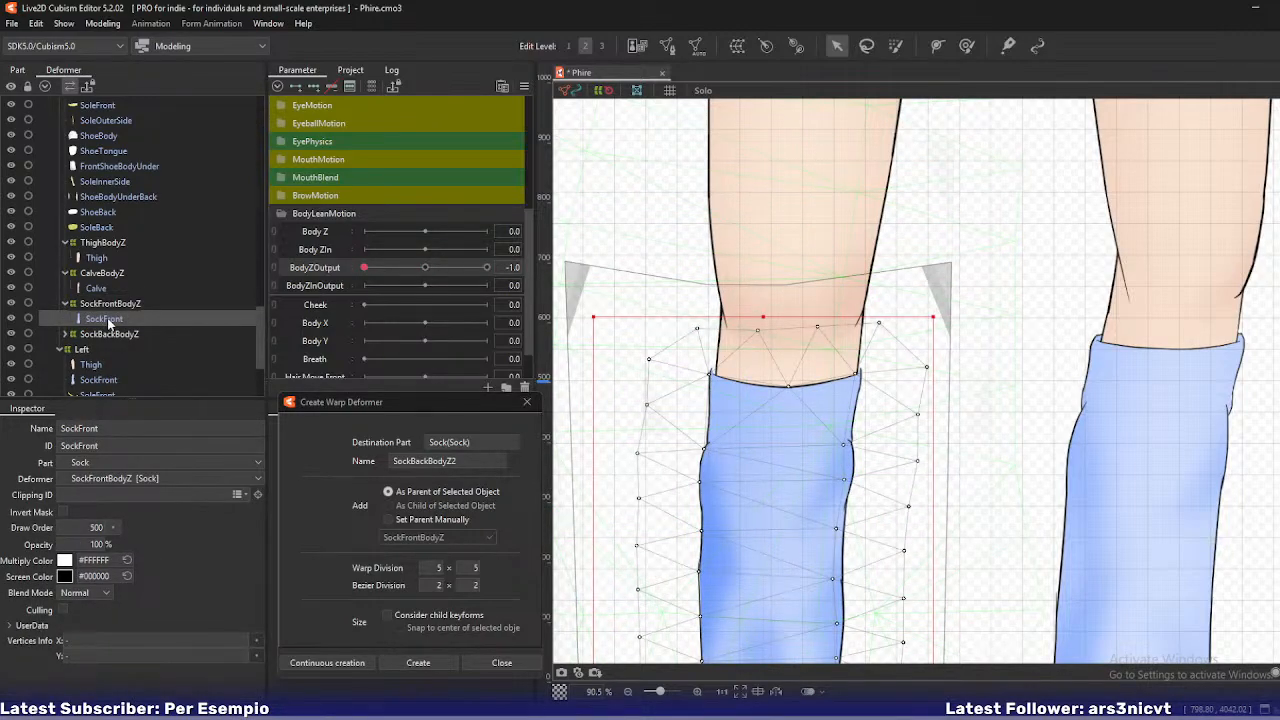
key("ctrl+e")
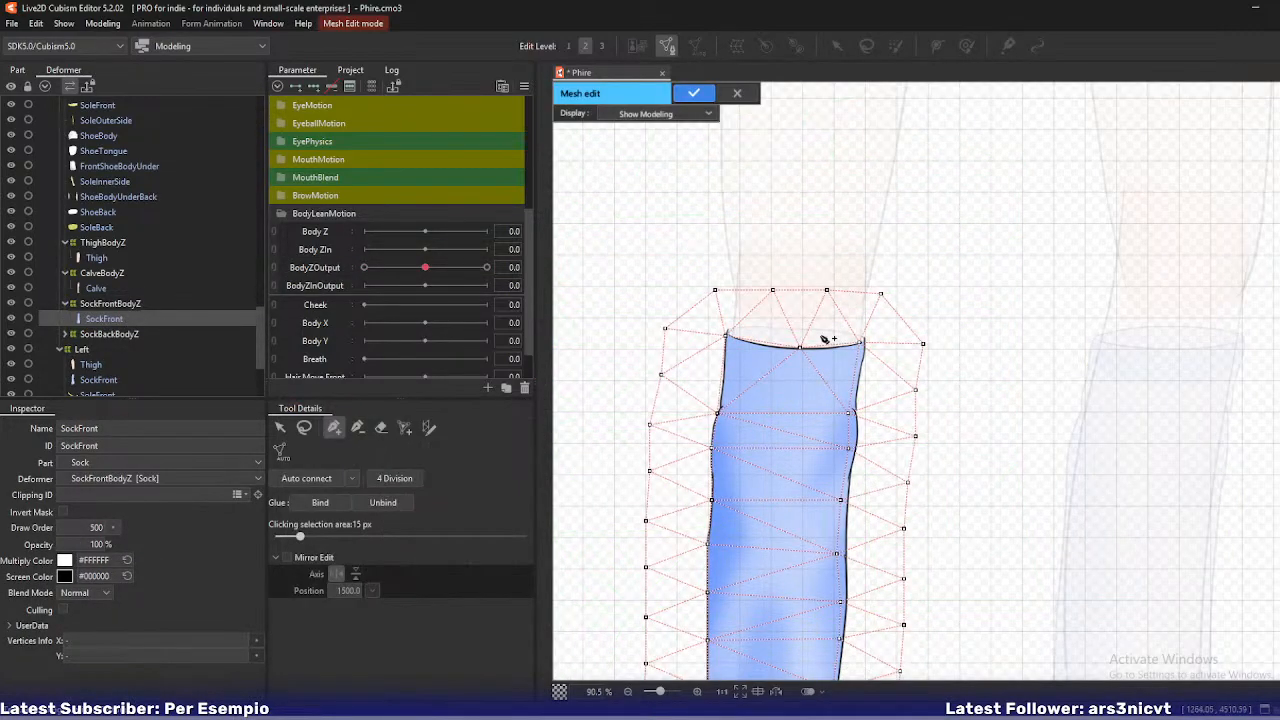
scroll(803, 331, "up", 4)
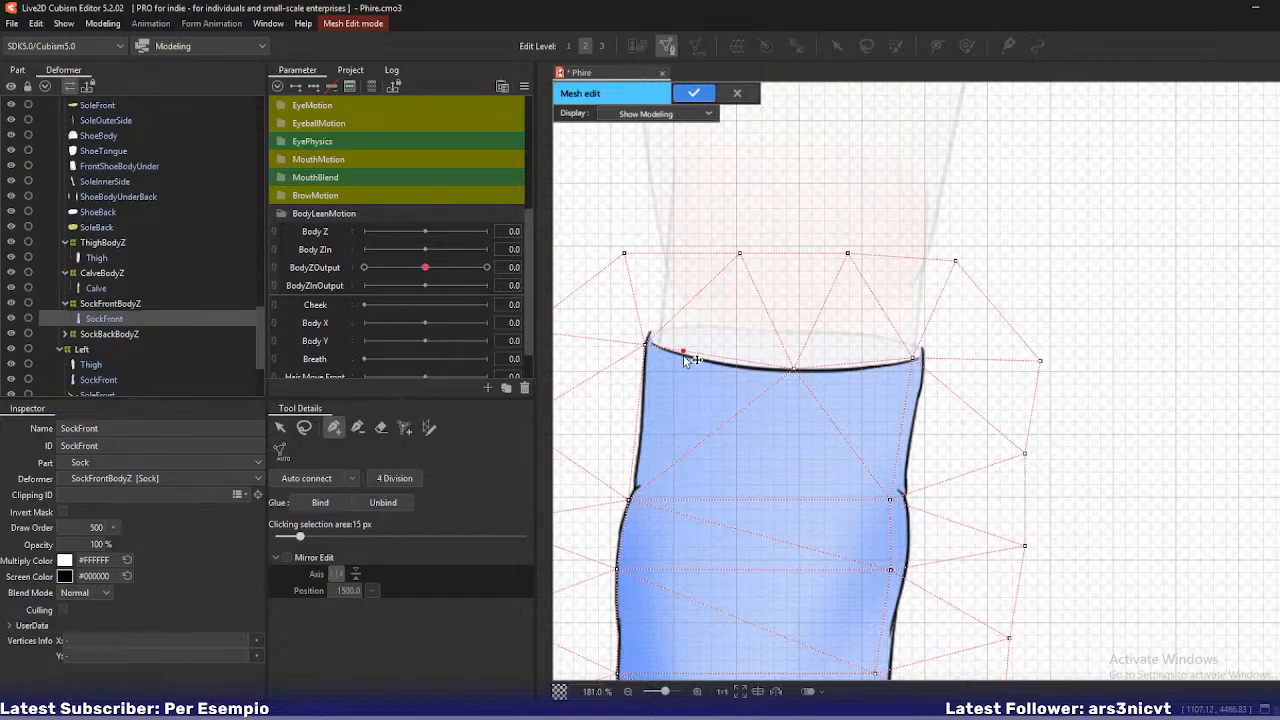
left_click(646, 340)
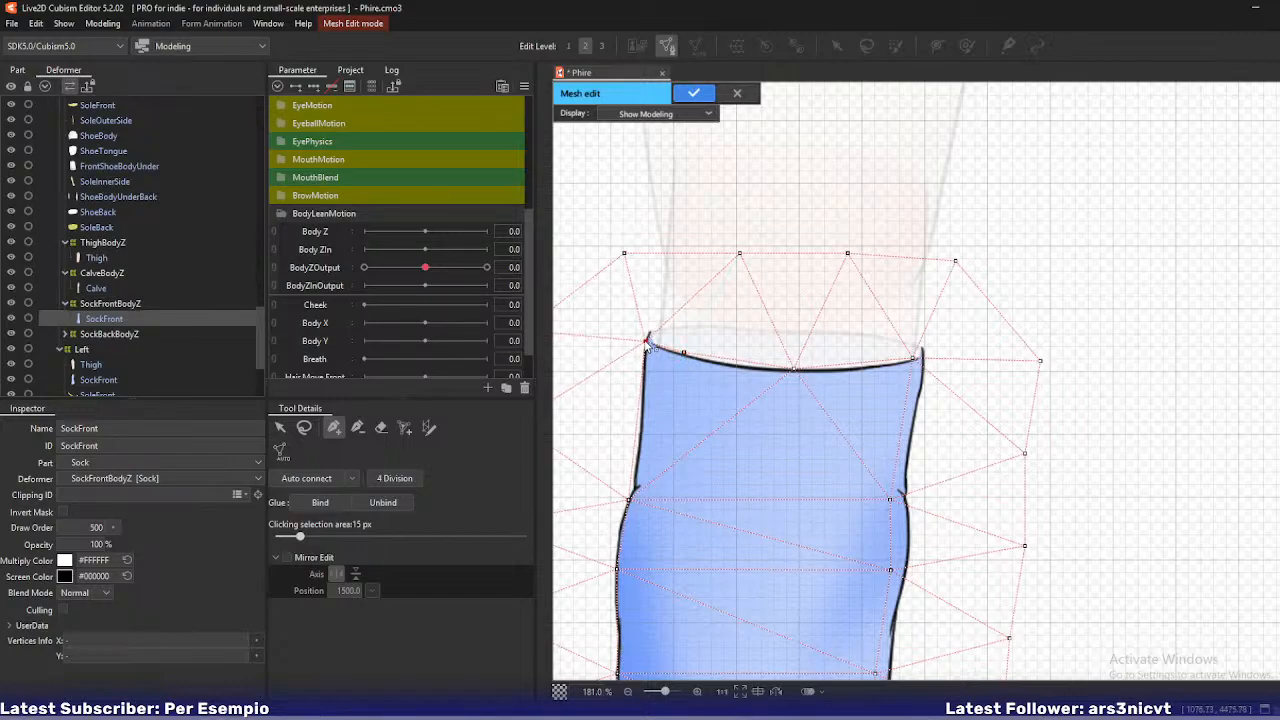
left_click(725, 361)
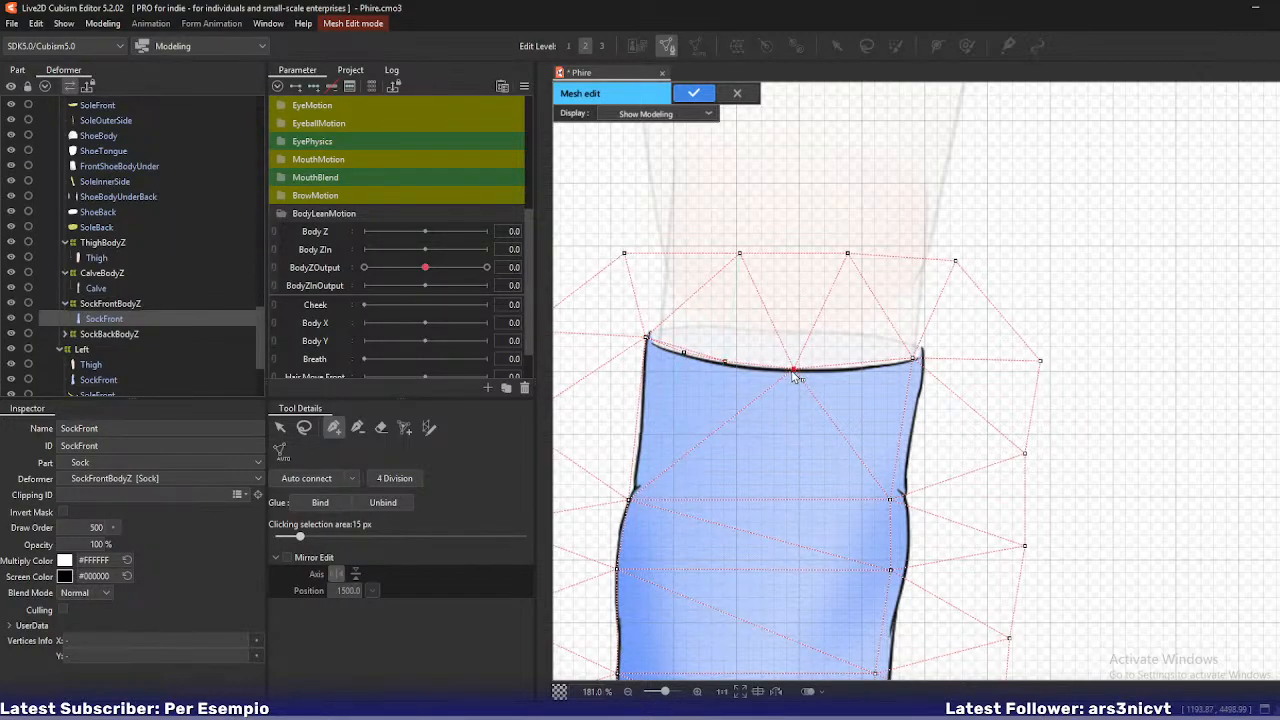
left_click(804, 366)
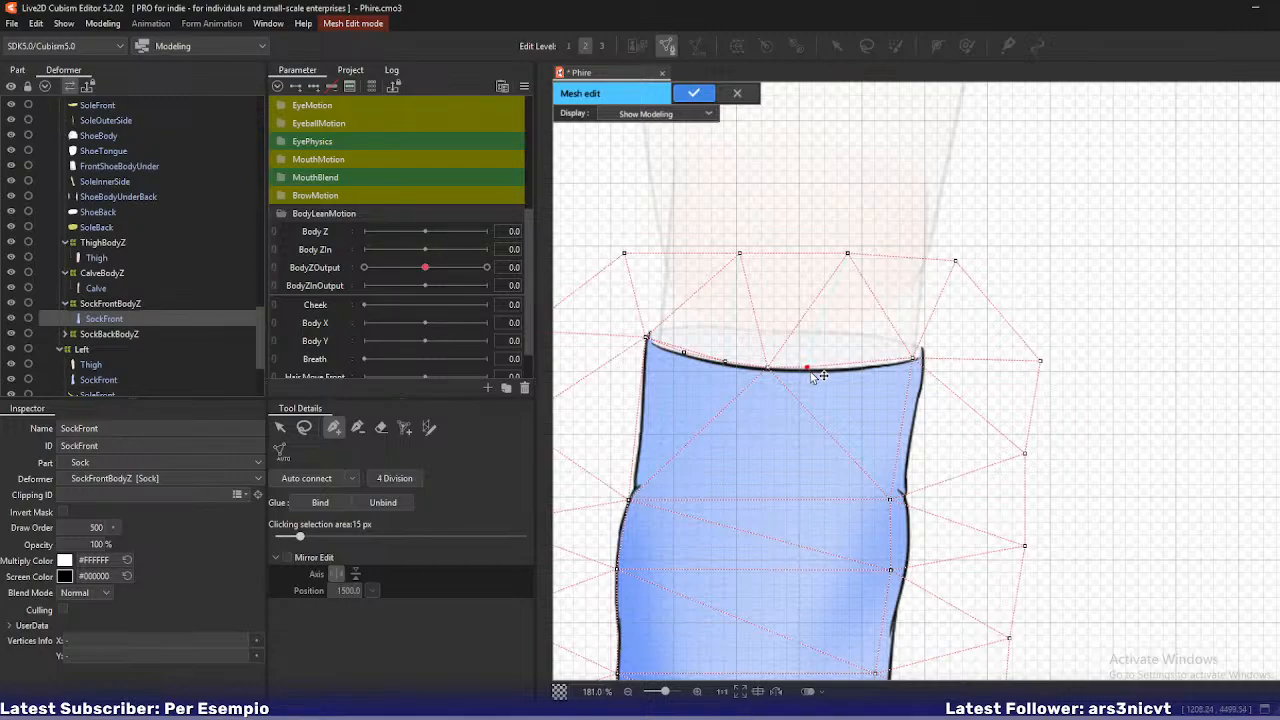
left_click(849, 366)
left_click(884, 364)
left_click(922, 352)
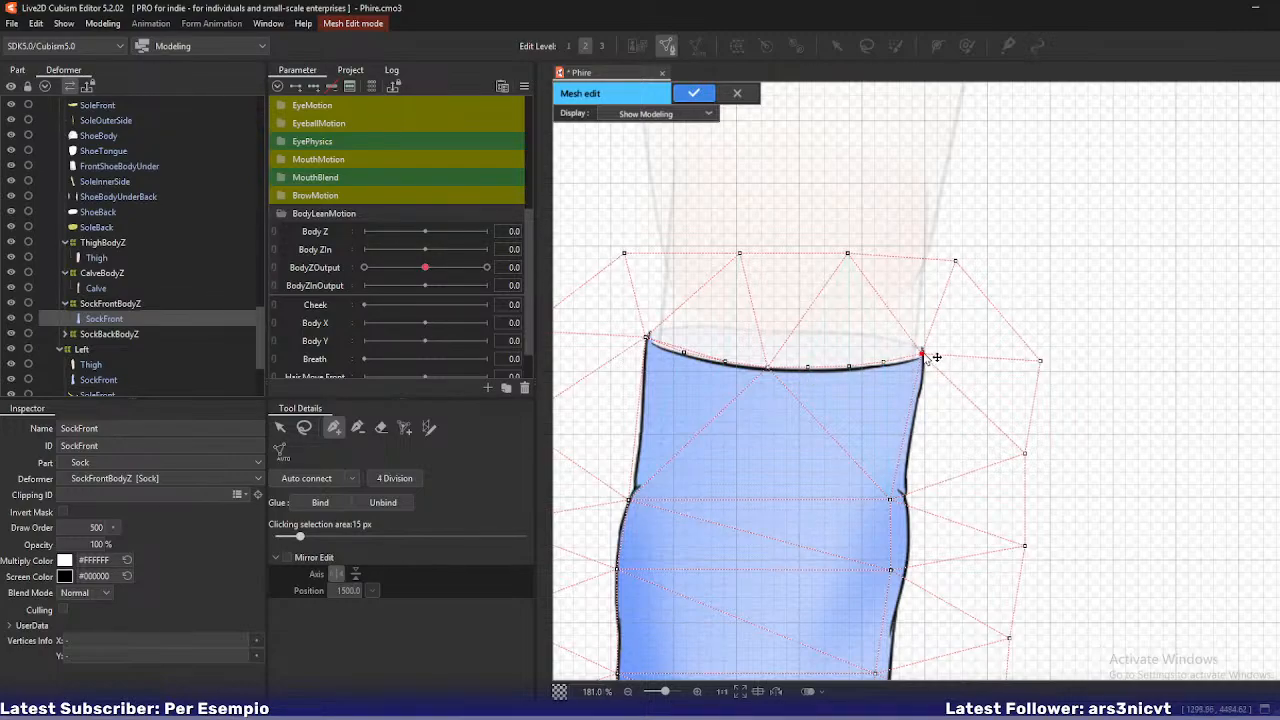
key("ctrl+shift+a")
- Move the SockFront mesh vertices along the sock's right side outward onto its outline and apply the mesh edit
left_click_drag(774, 335, 785, 262)
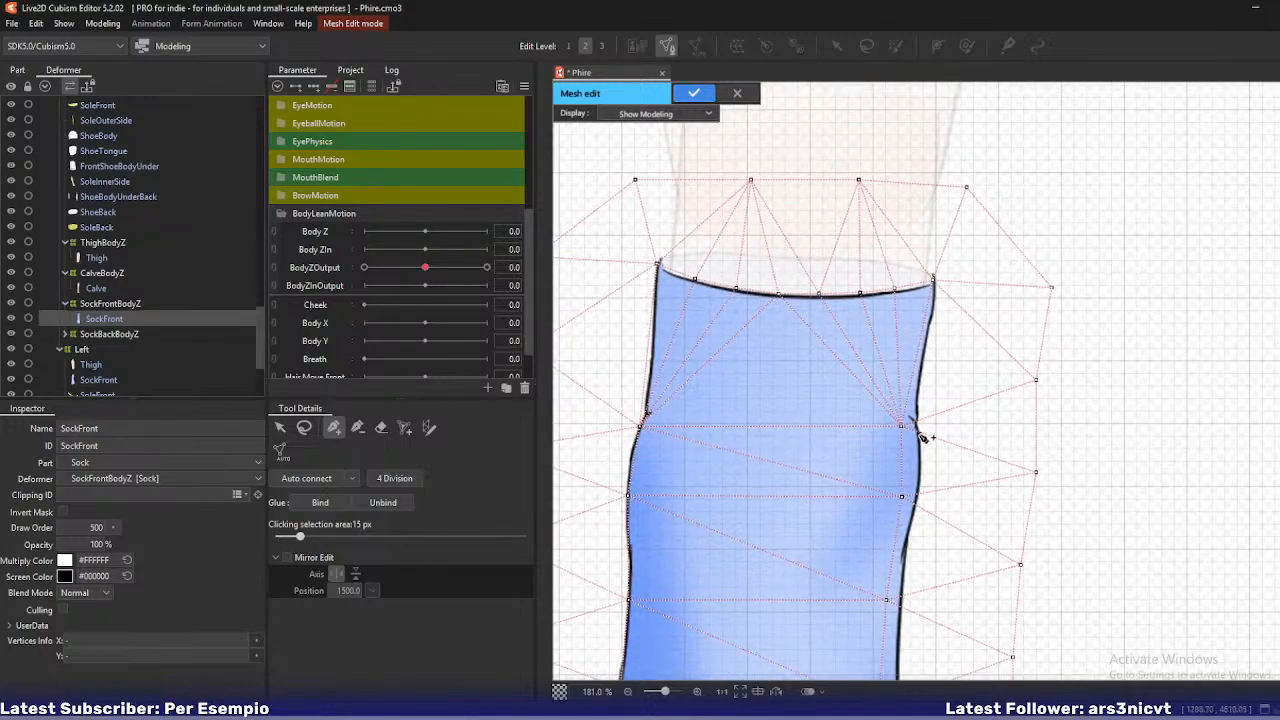
left_click_drag(902, 426, 913, 419)
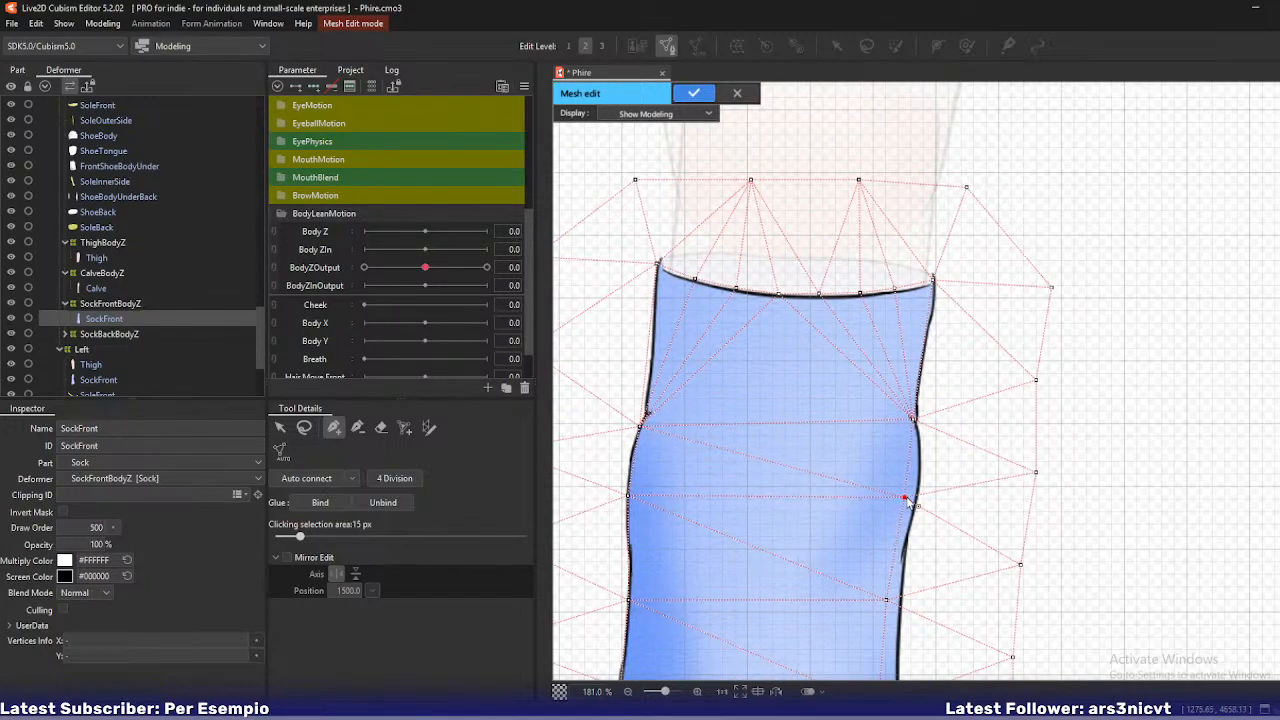
left_click_drag(886, 600, 897, 601)
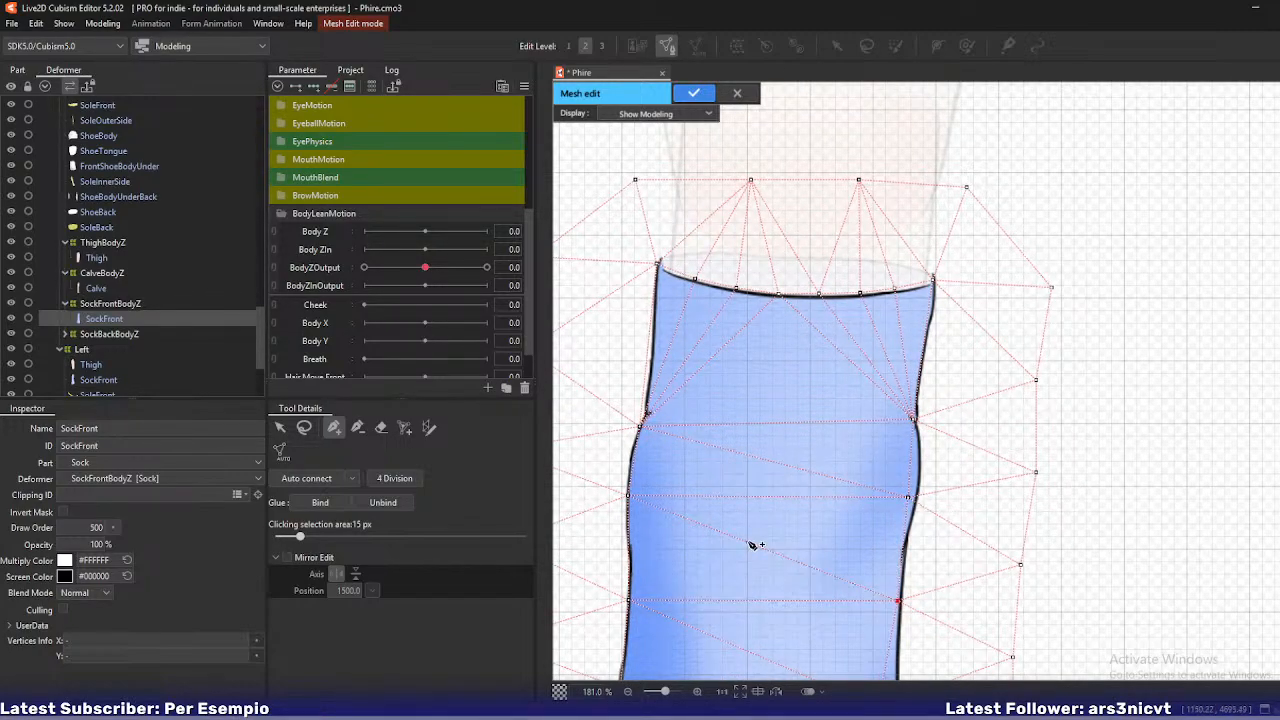
scroll(752, 545, "down", 2)
left_click_drag(804, 581, 808, 330)
left_click_drag(847, 412, 856, 409)
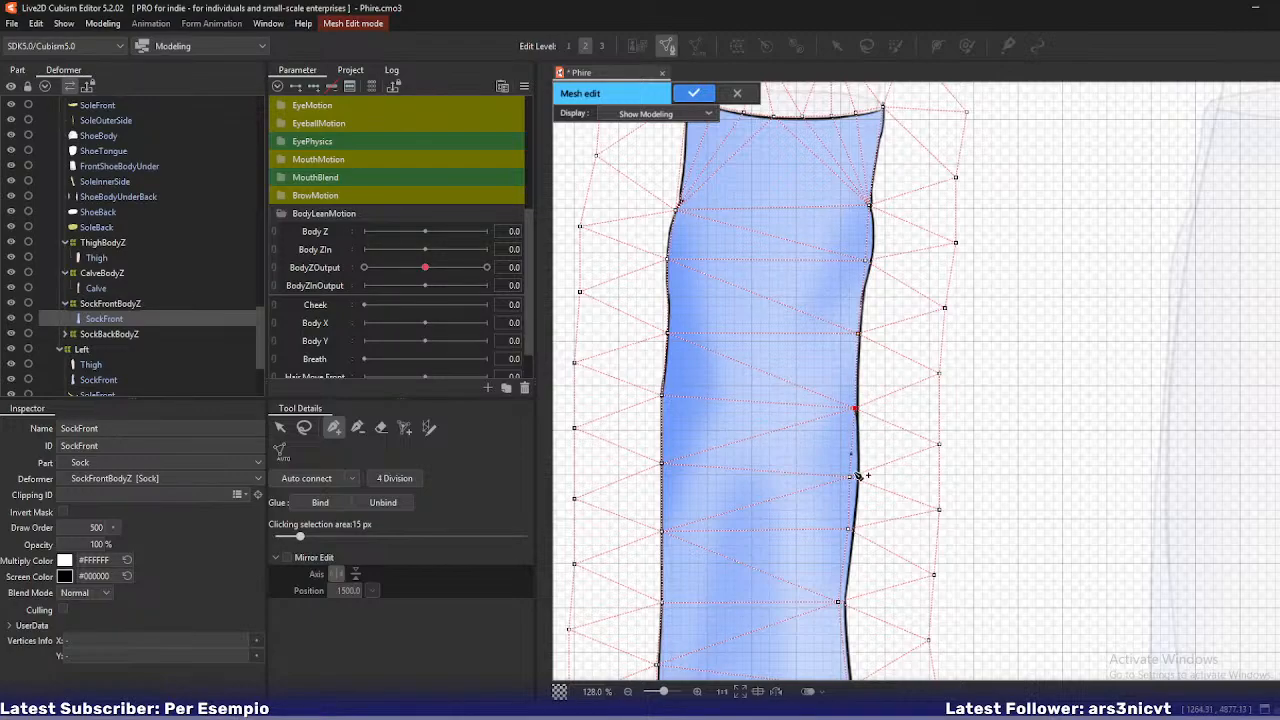
left_click_drag(852, 477, 858, 477)
left_click_drag(839, 603, 817, 346)
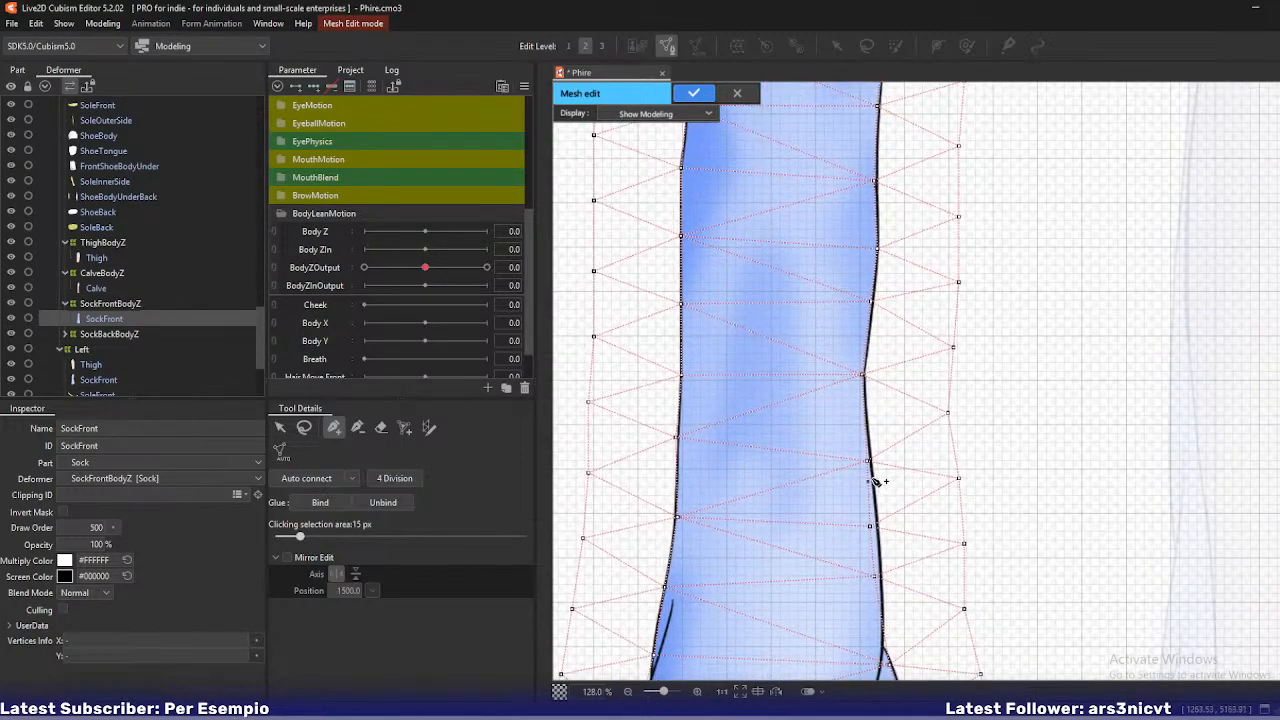
left_click_drag(872, 525, 875, 526)
left_click_drag(877, 577, 879, 577)
key("ctrl+e")
- Compare the sock at BodyZOutput 0.0 and -1.0, and lower the top centre control point of SockFrontBodyZ at -1.0
left_click_drag(814, 309, 774, 577)
left_click_drag(737, 411, 725, 528)
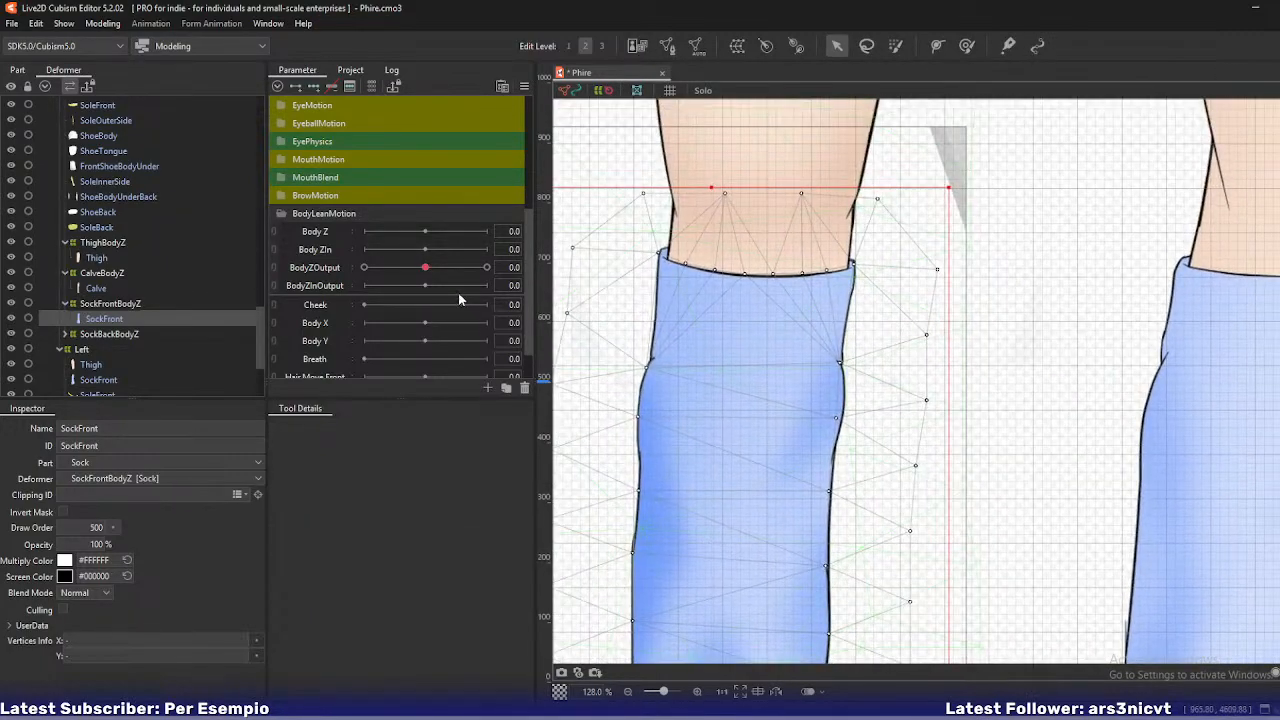
left_click_drag(425, 268, 360, 269)
left_click(138, 303)
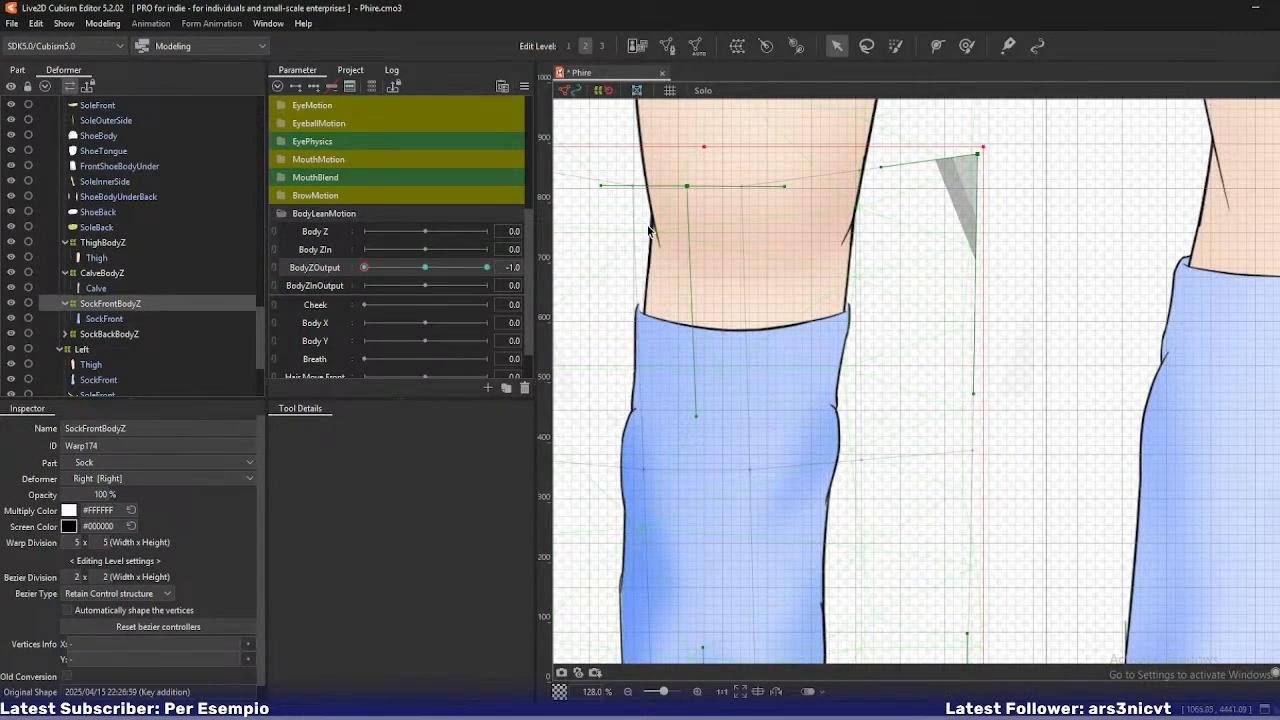
left_click_drag(648, 230, 754, 260)
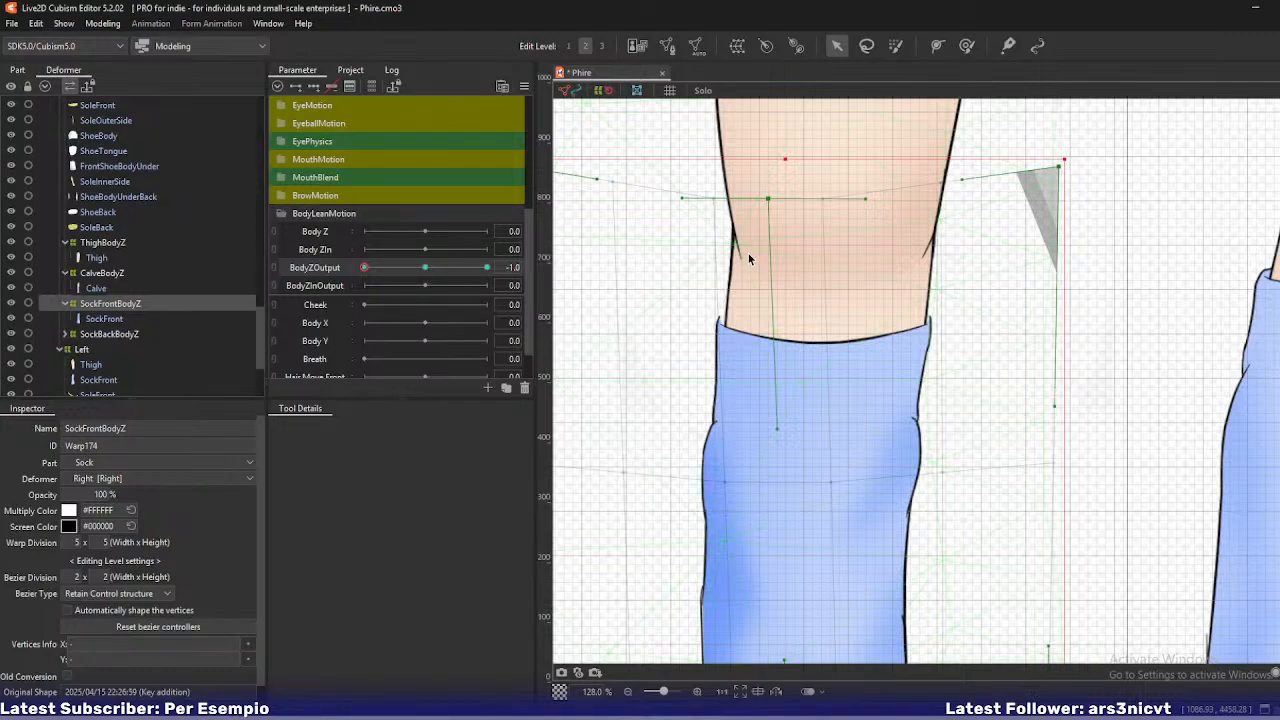
left_click(425, 267)
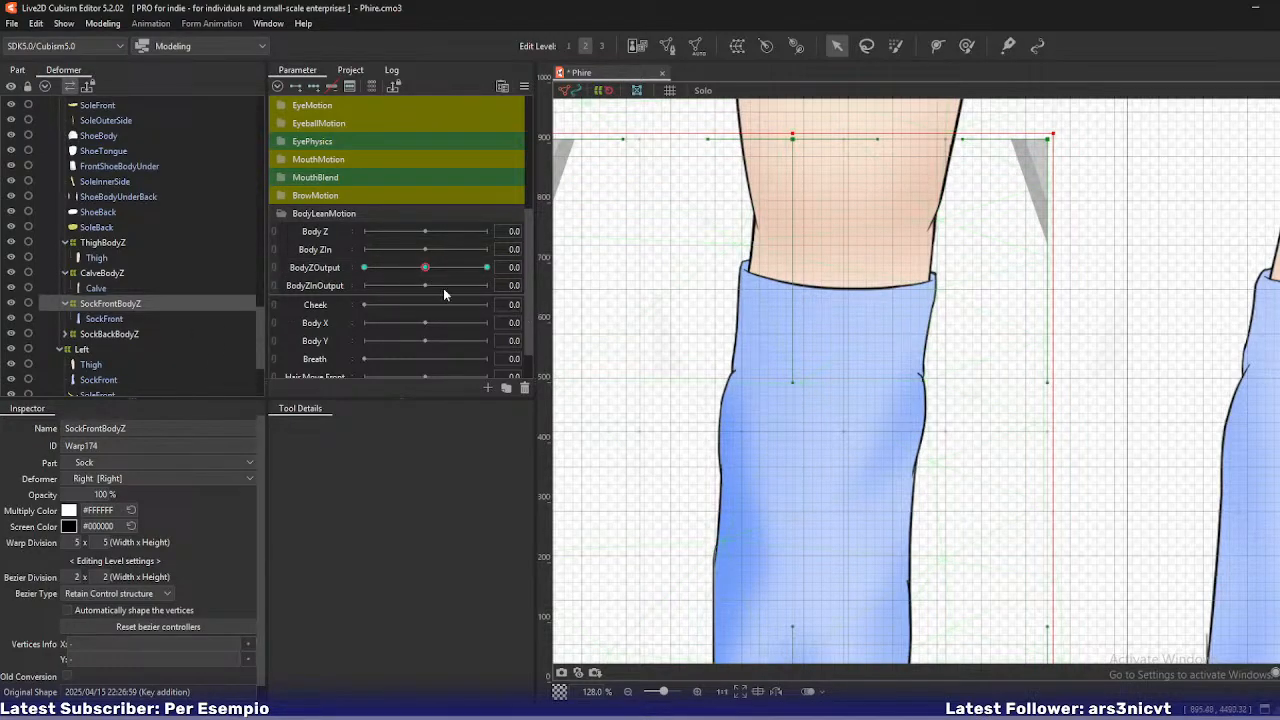
left_click_drag(421, 268, 266, 287)
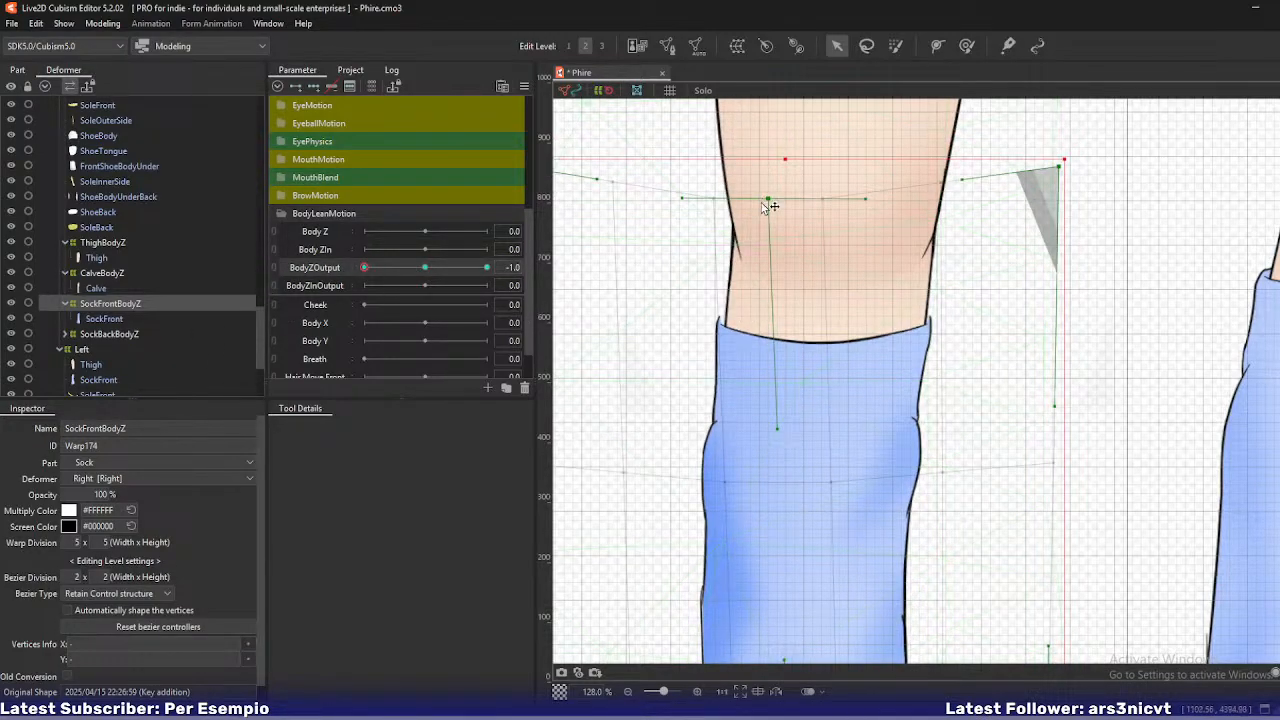
left_click_drag(779, 430, 784, 456)
key("ctrl+z")
left_click_drag(769, 199, 768, 218)
left_click_drag(691, 280, 825, 330)
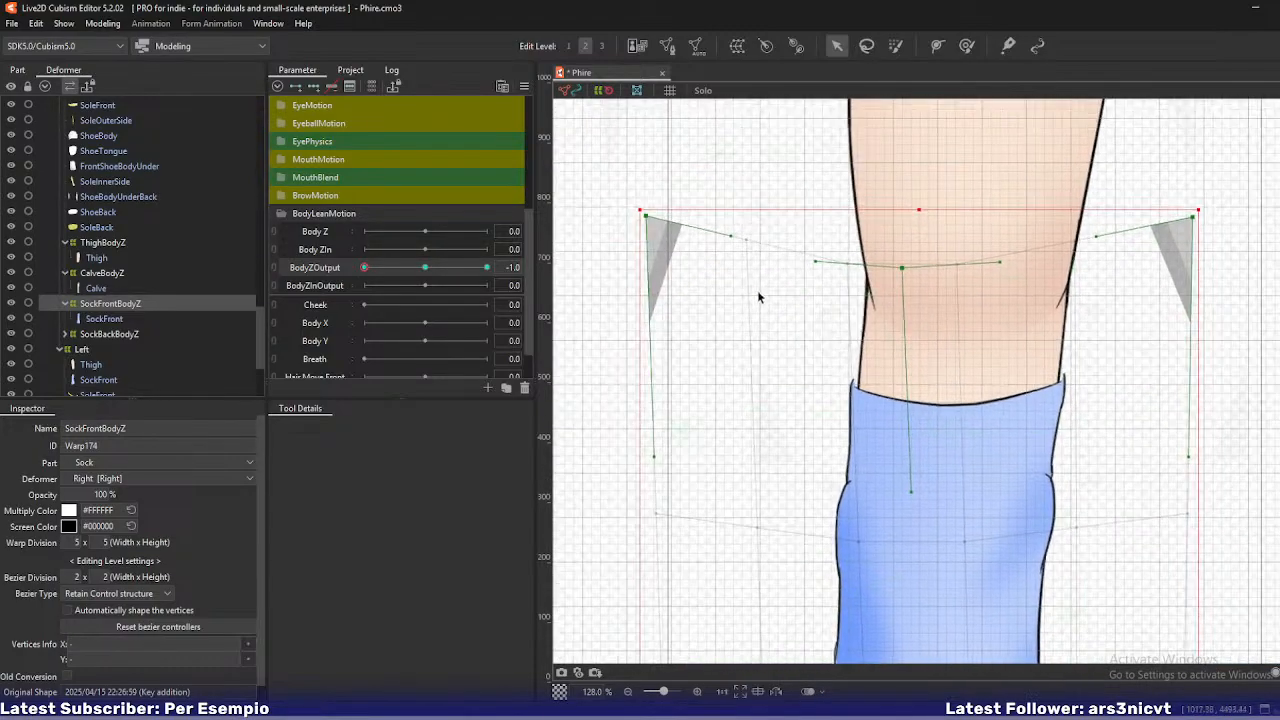
left_click_drag(643, 218, 647, 179)
left_click_drag(1191, 216, 1194, 200)
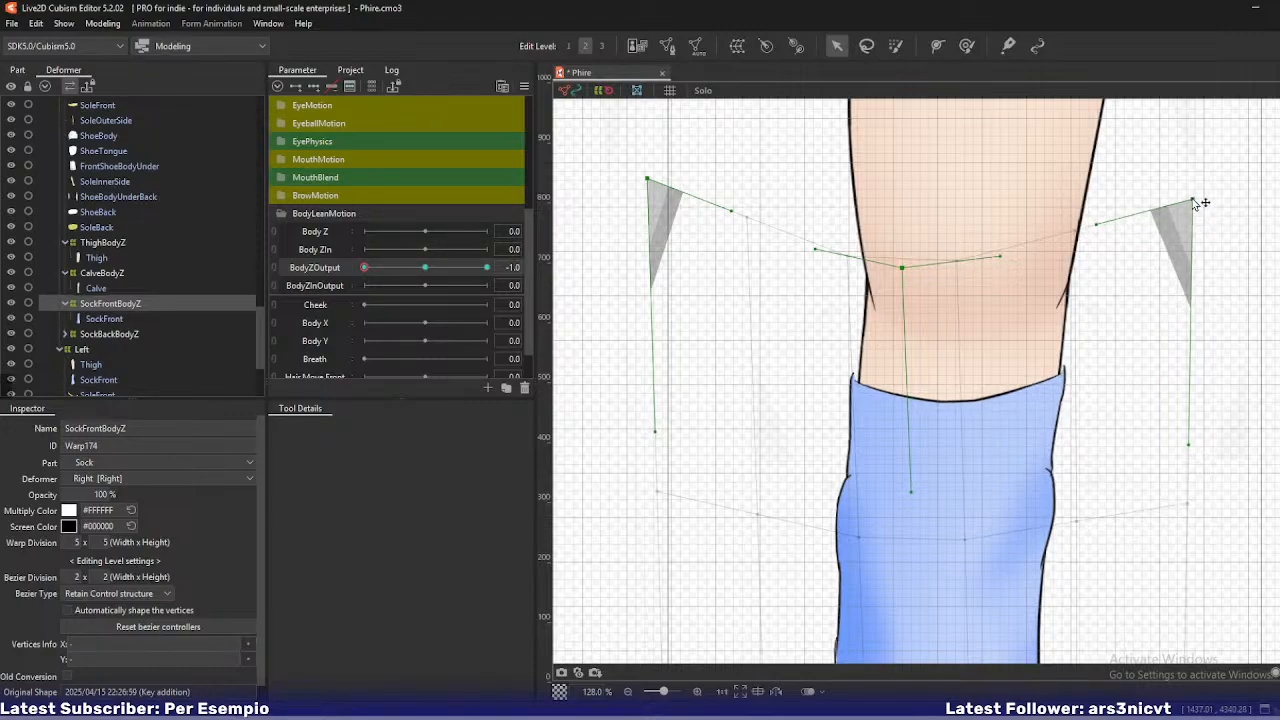
key("ctrl+z")
key("ctrl+z")
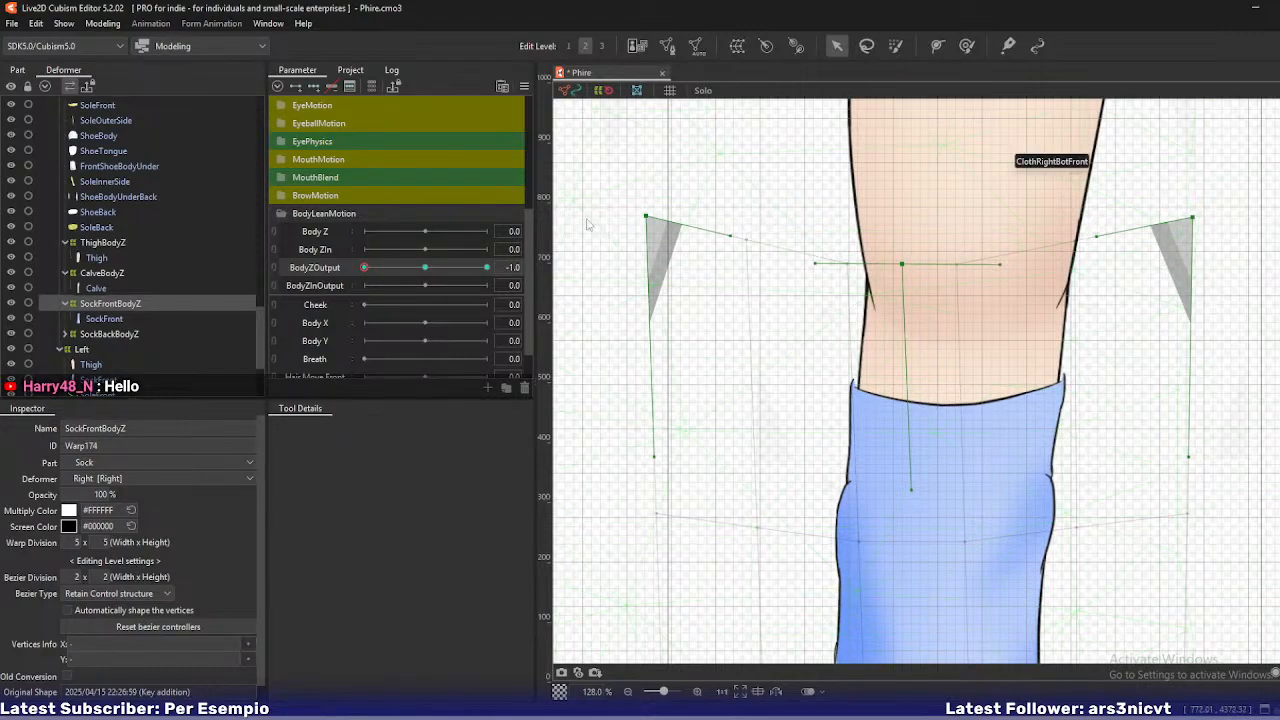
- Set the warp division width of SockFrontBodyZ to 9 at BodyZOutput 0.0 and check the lean at -1.0
left_click(425, 267)
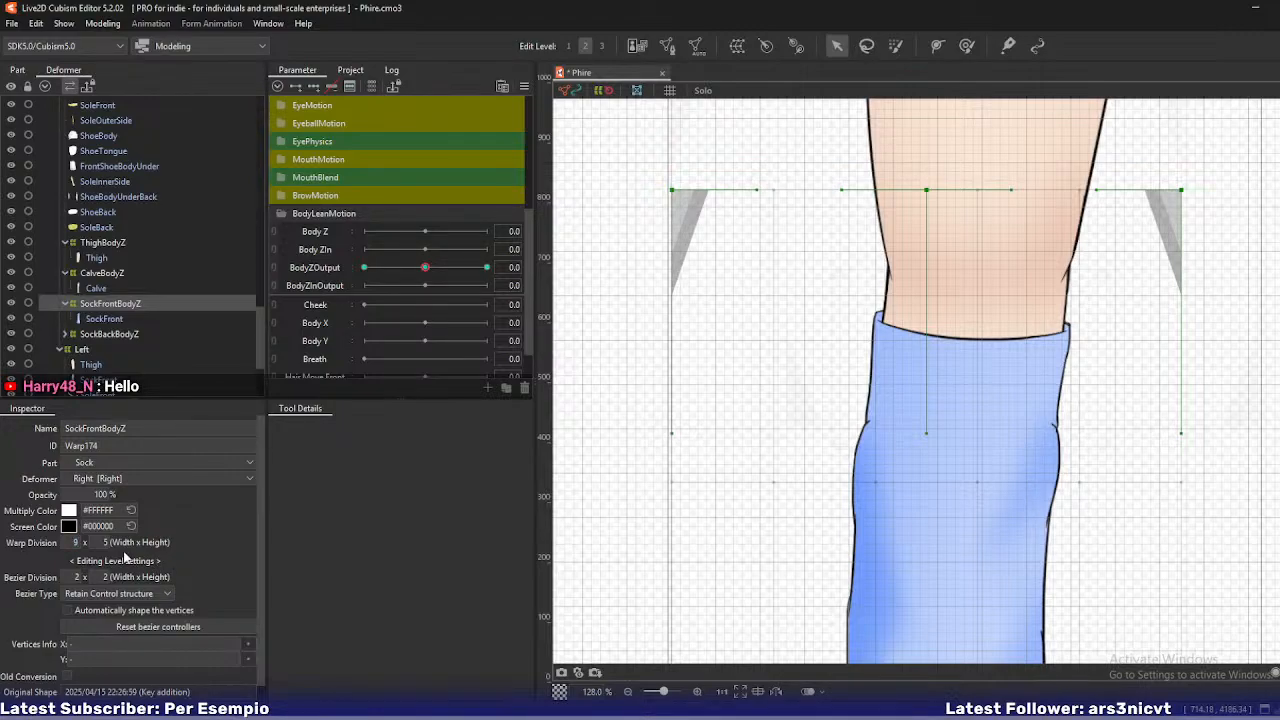
key("Return")
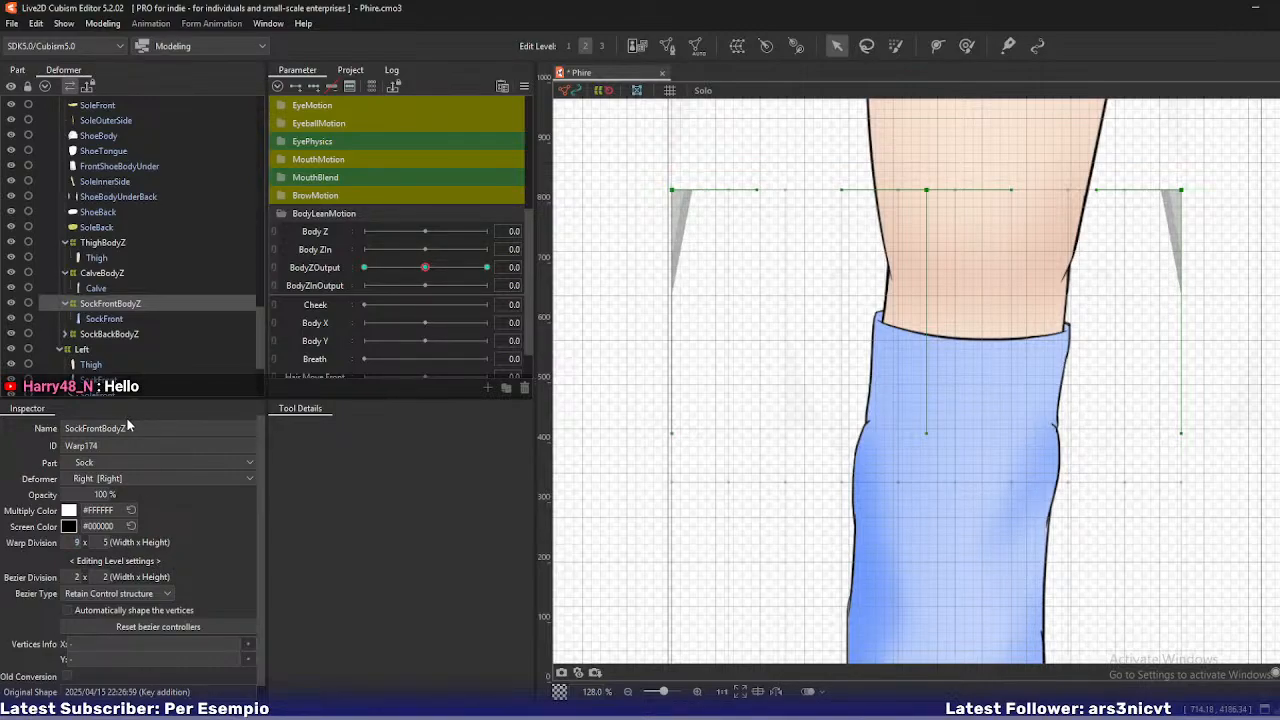
left_click_drag(418, 268, 325, 285)
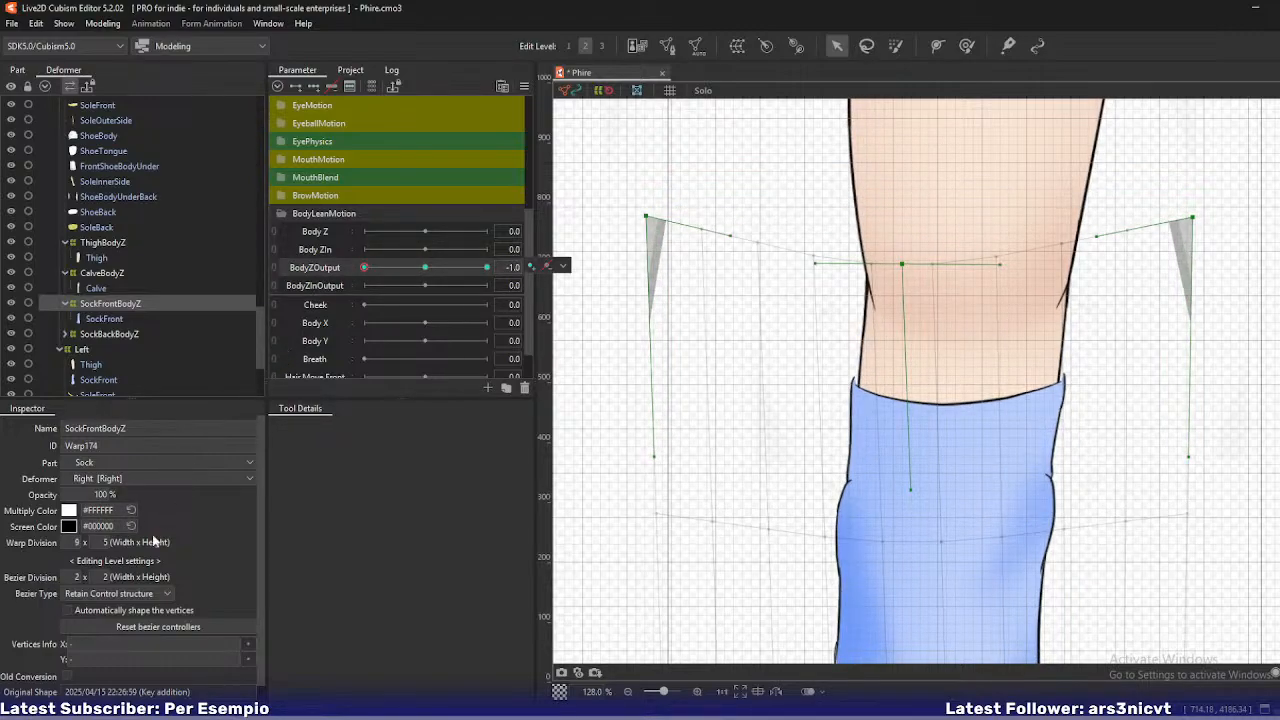
- Try a warp division height of 9 on SockFrontBodyZ, undo it, and compare the sock's curve at BodyZOutput -1.0
key("ctrl+z")
double_click(101, 542)
type("9")
key("Return")
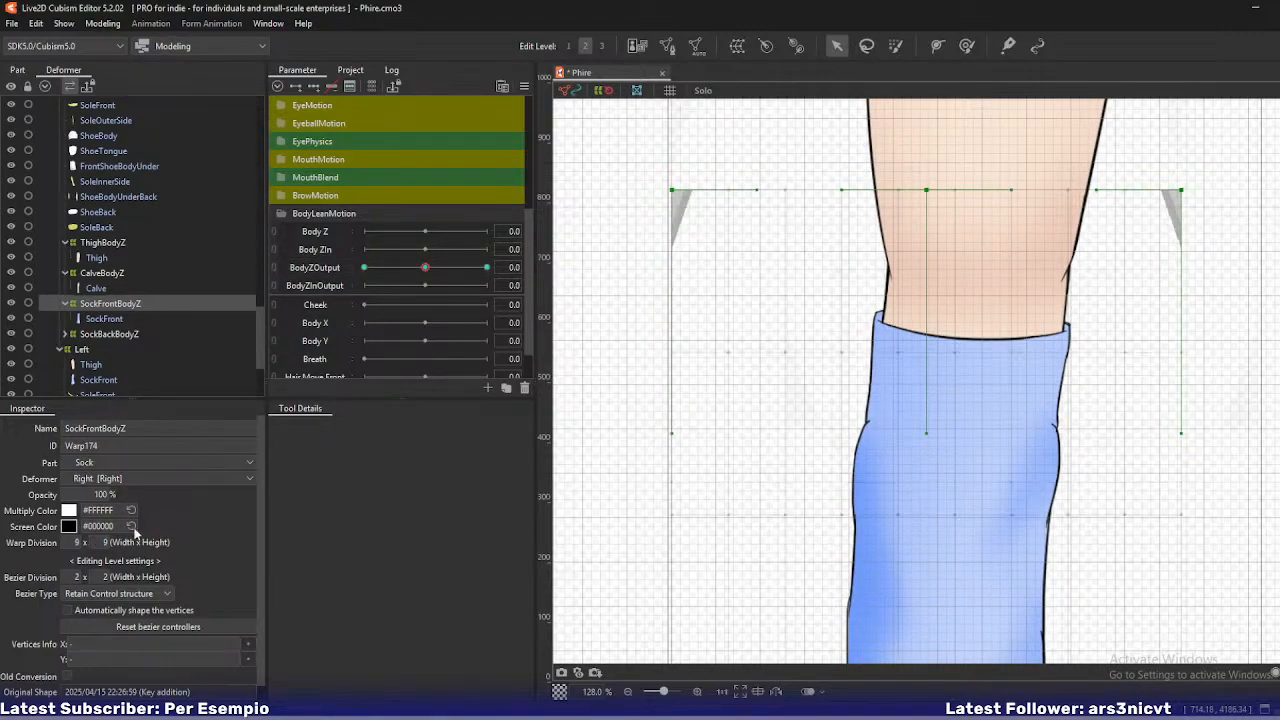
left_click_drag(419, 267, 310, 279)
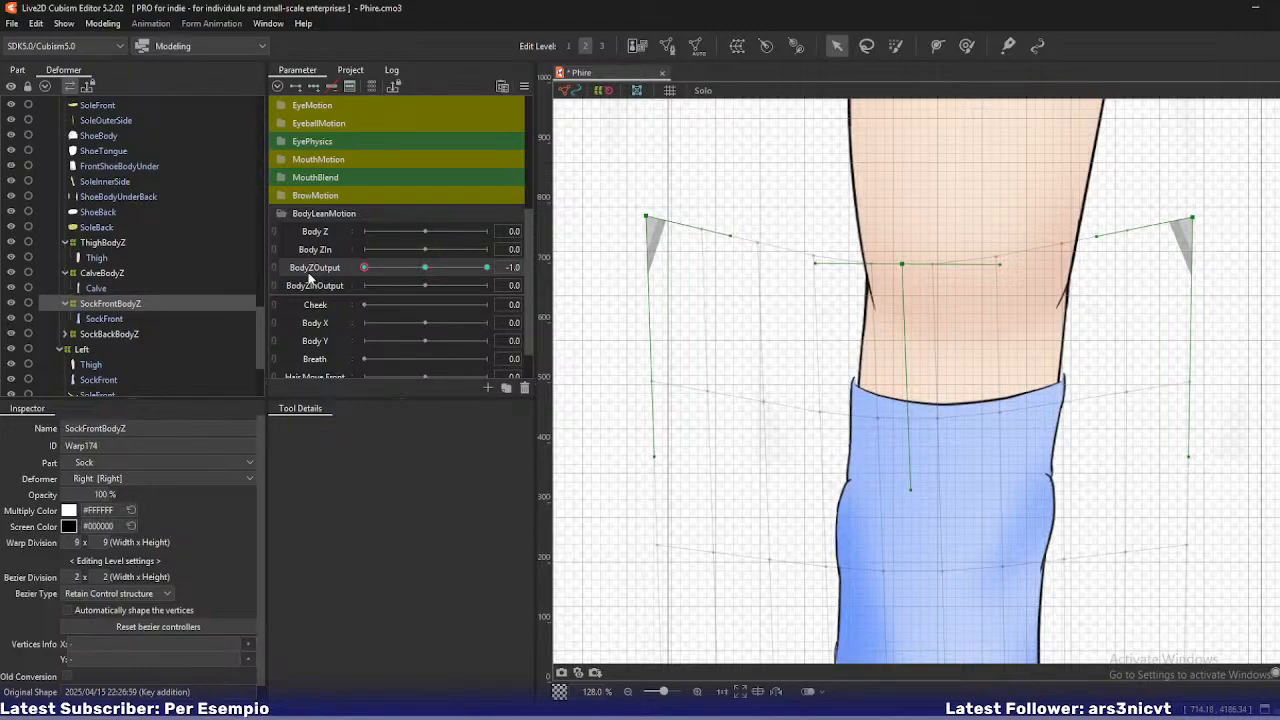
key("ctrl+z")
left_click_drag(422, 267, 297, 283)
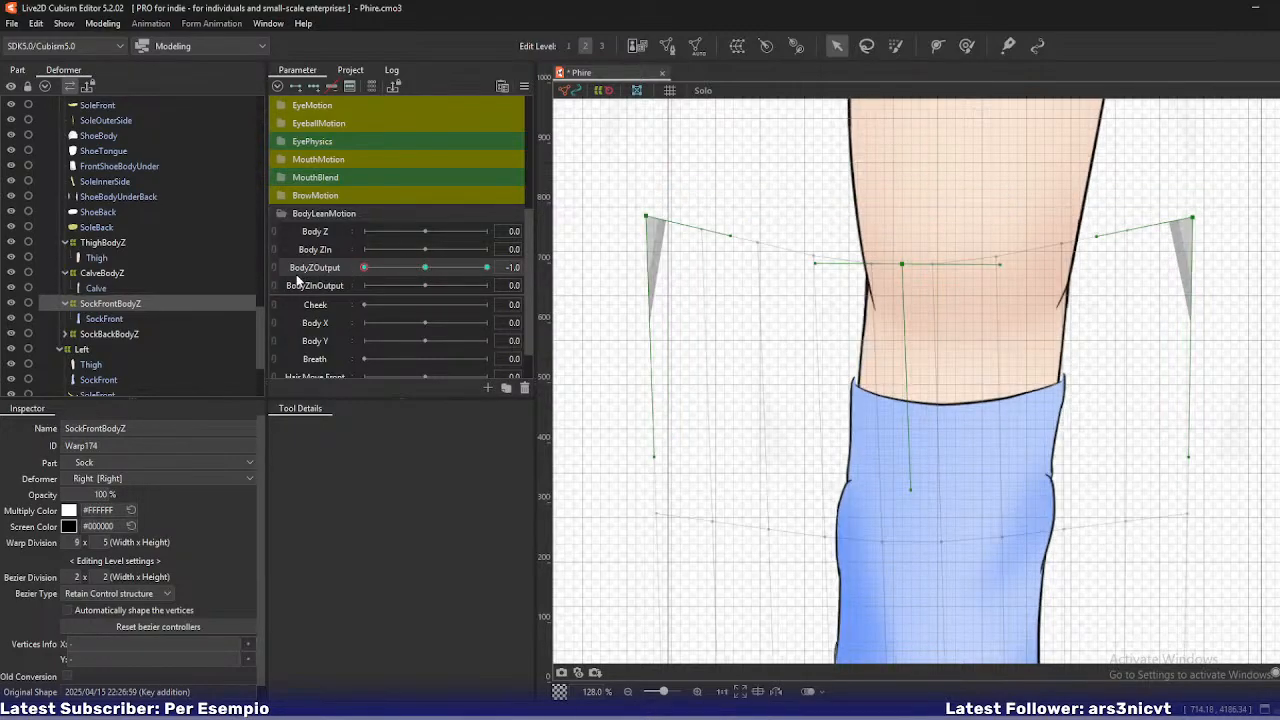
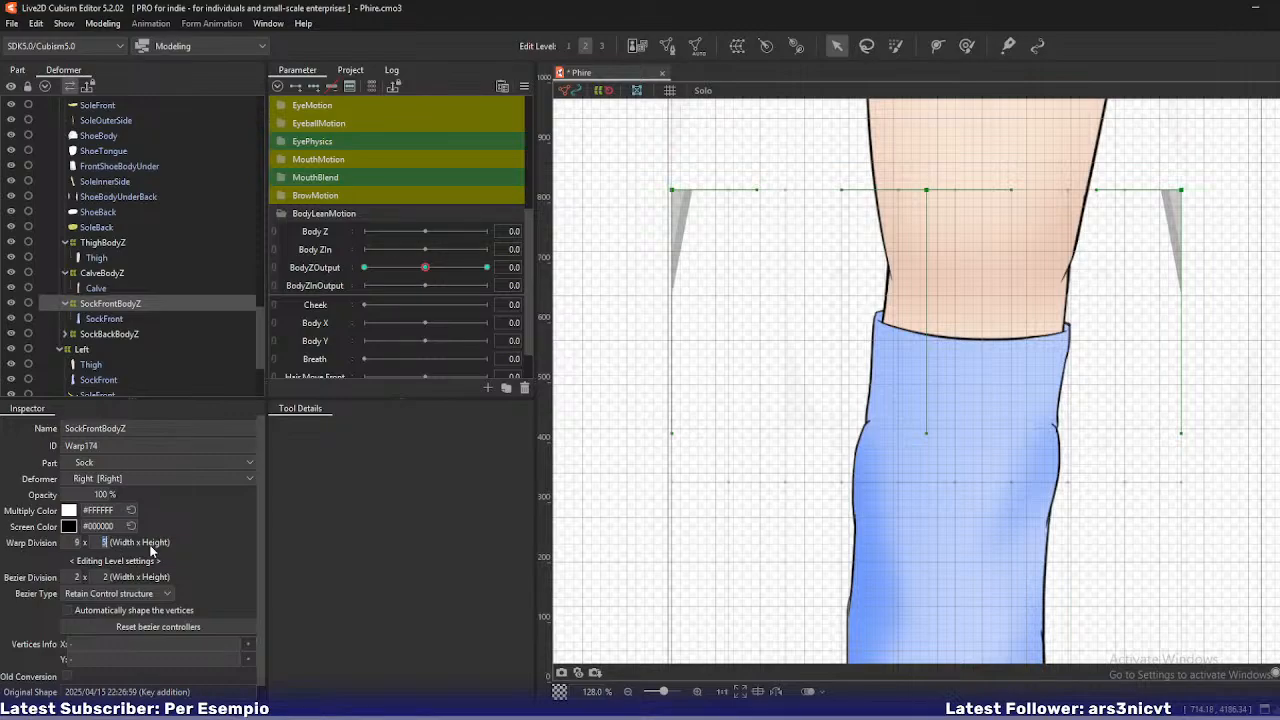
- Set the warp division height of SockFrontBodyZ to 9 and put BodyZOutput at -1.0
type("9")
key("Return")
left_click_drag(425, 267, 364, 267)
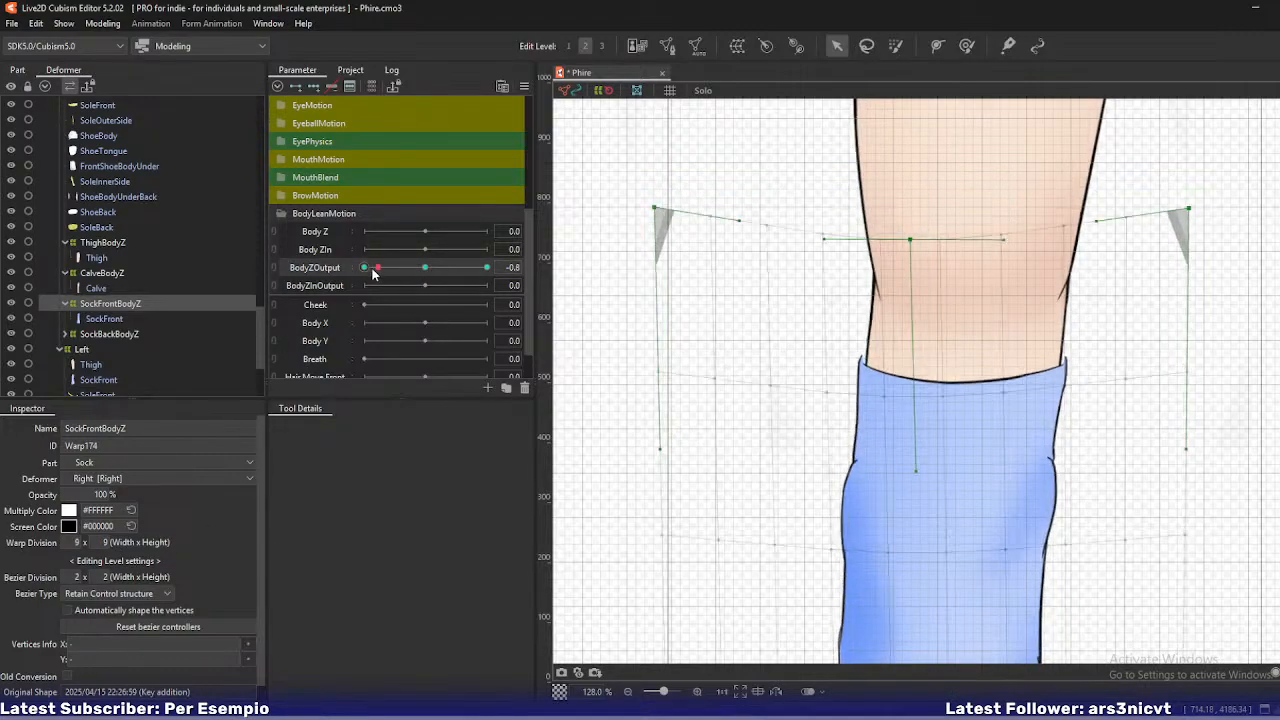
left_click(547, 267)
- Raise the top-left corner of SockFrontBodyZ and nudge its top-right corner slightly up and inward at BodyZOutput -1.0
mouse_move(648, 220)
left_mouse_down()
mouse_move(660, 208)
mouse_move(650, 202)
left_mouse_up()
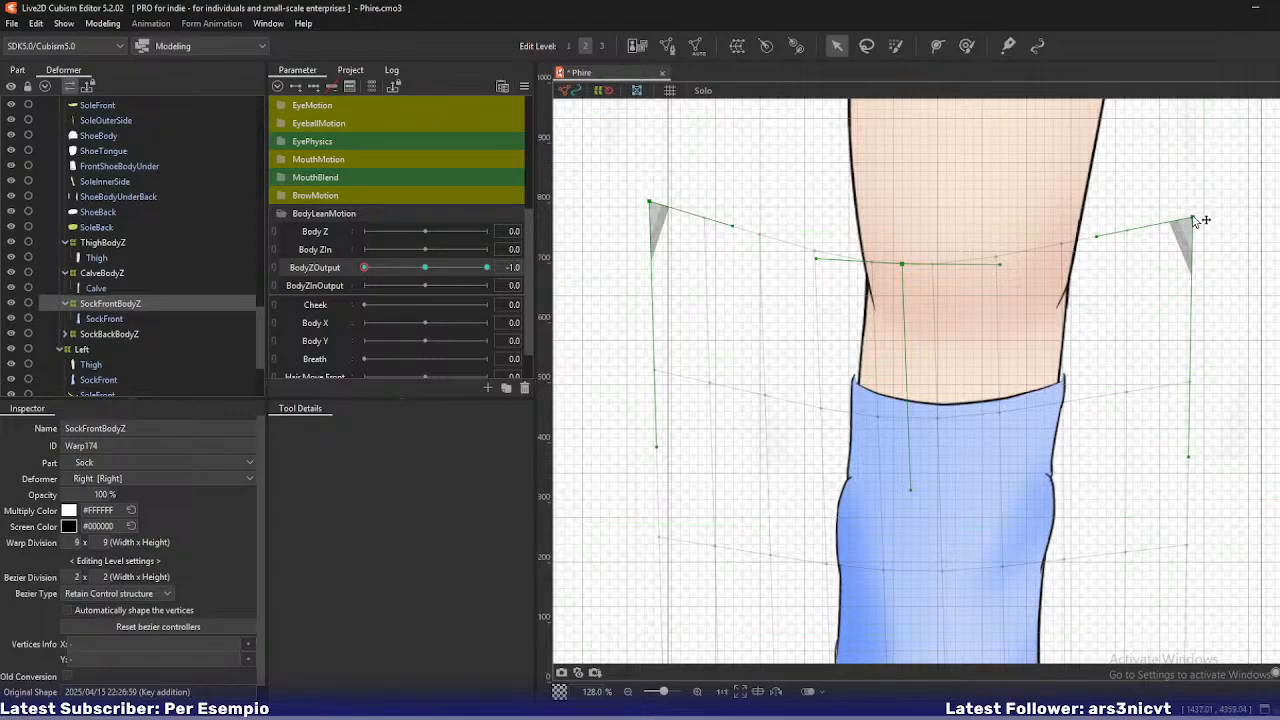
left_click_drag(1193, 218, 1191, 214)
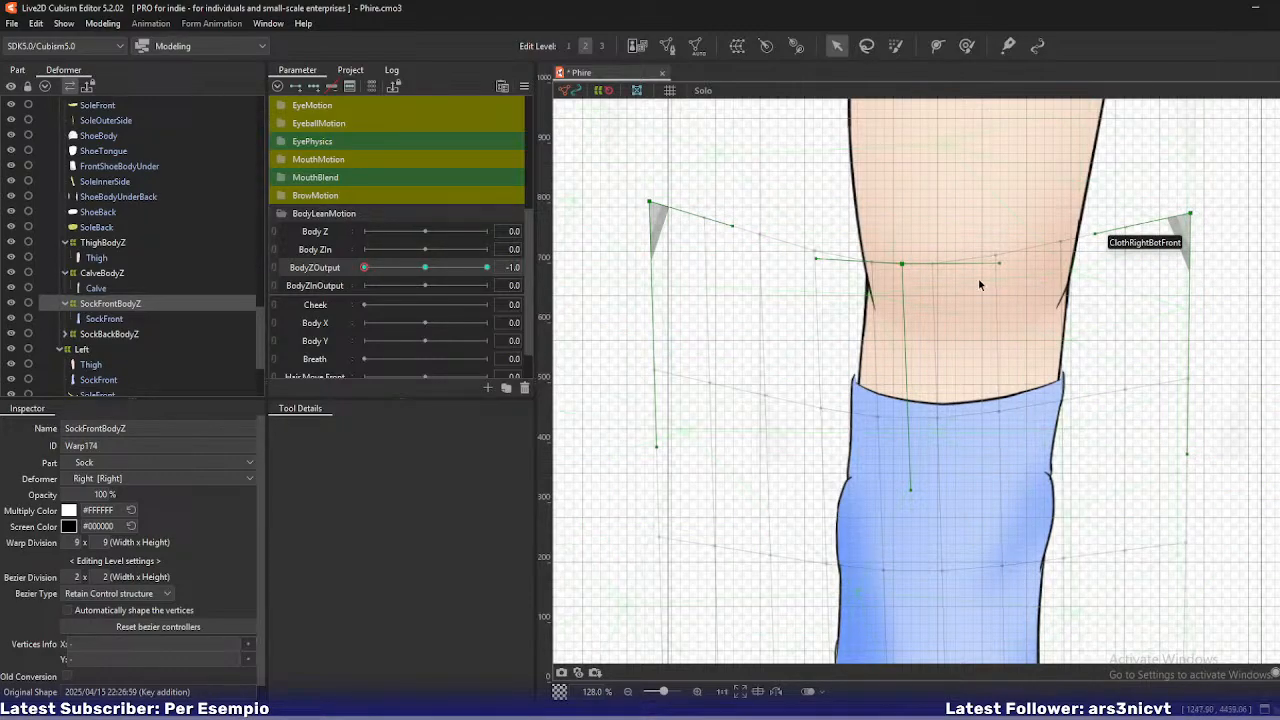
mouse_move(366, 268)
left_mouse_down()
mouse_move(417, 269)
mouse_move(365, 268)
left_mouse_up()
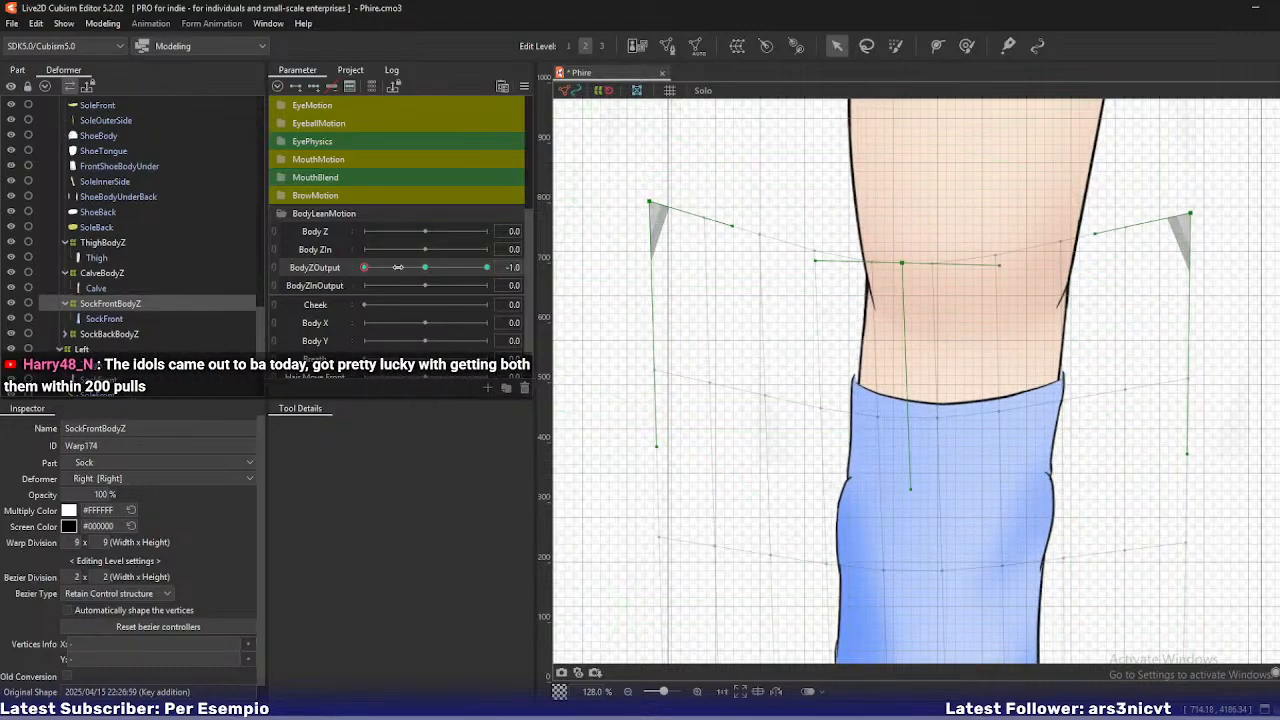
left_click_drag(903, 264, 906, 264)
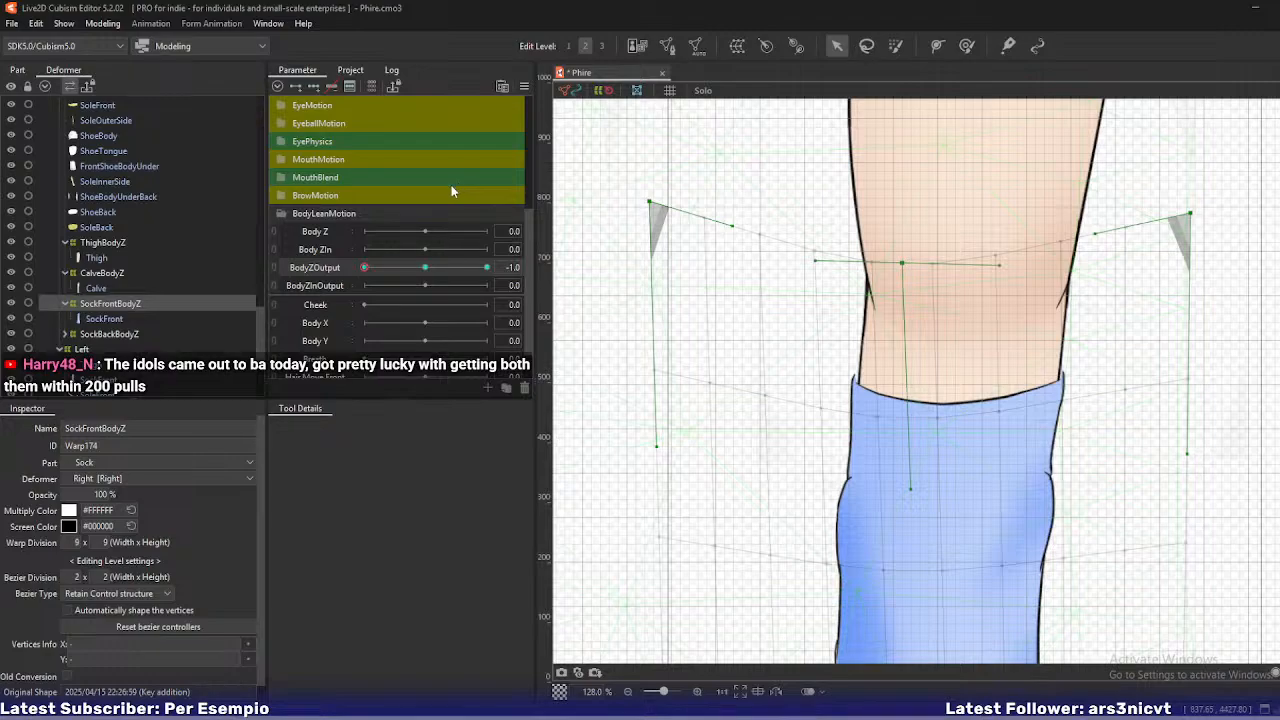
- Select the right leg's SockBackBodyZ warp deformer and isolate it with the SockBack mesh in Solo view
left_click(105, 333)
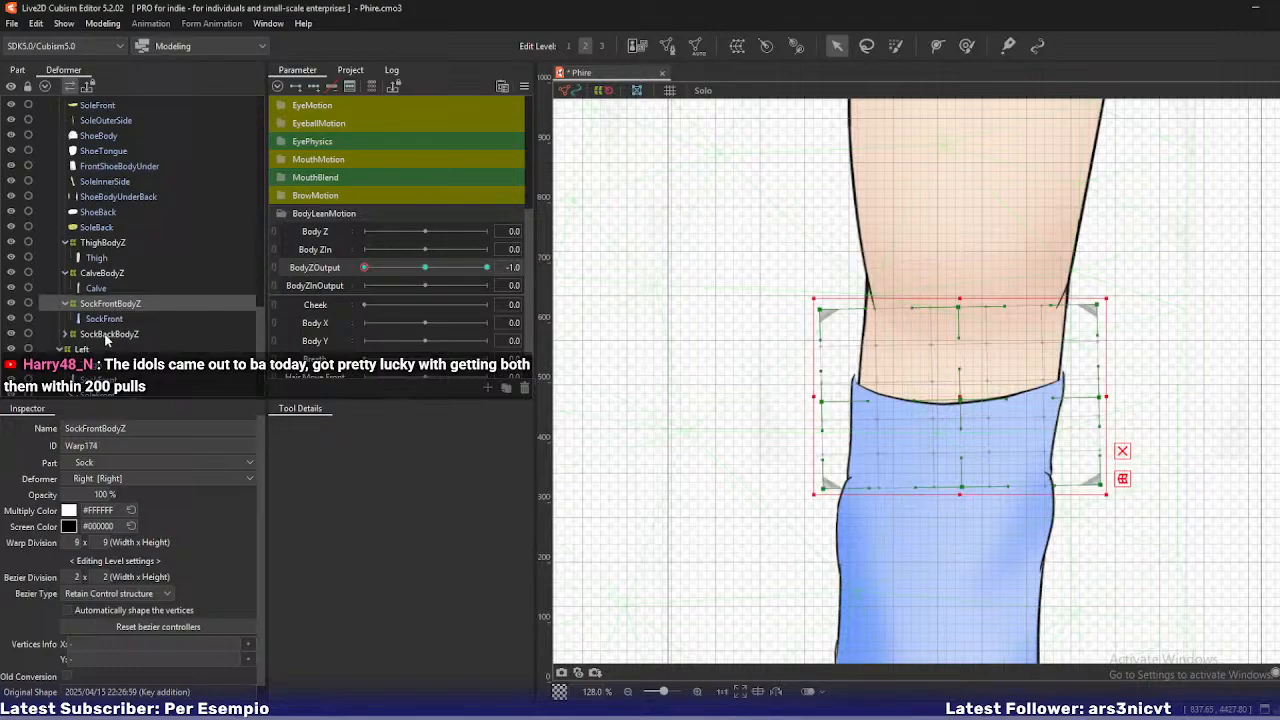
left_click(65, 333)
left_click(100, 349)
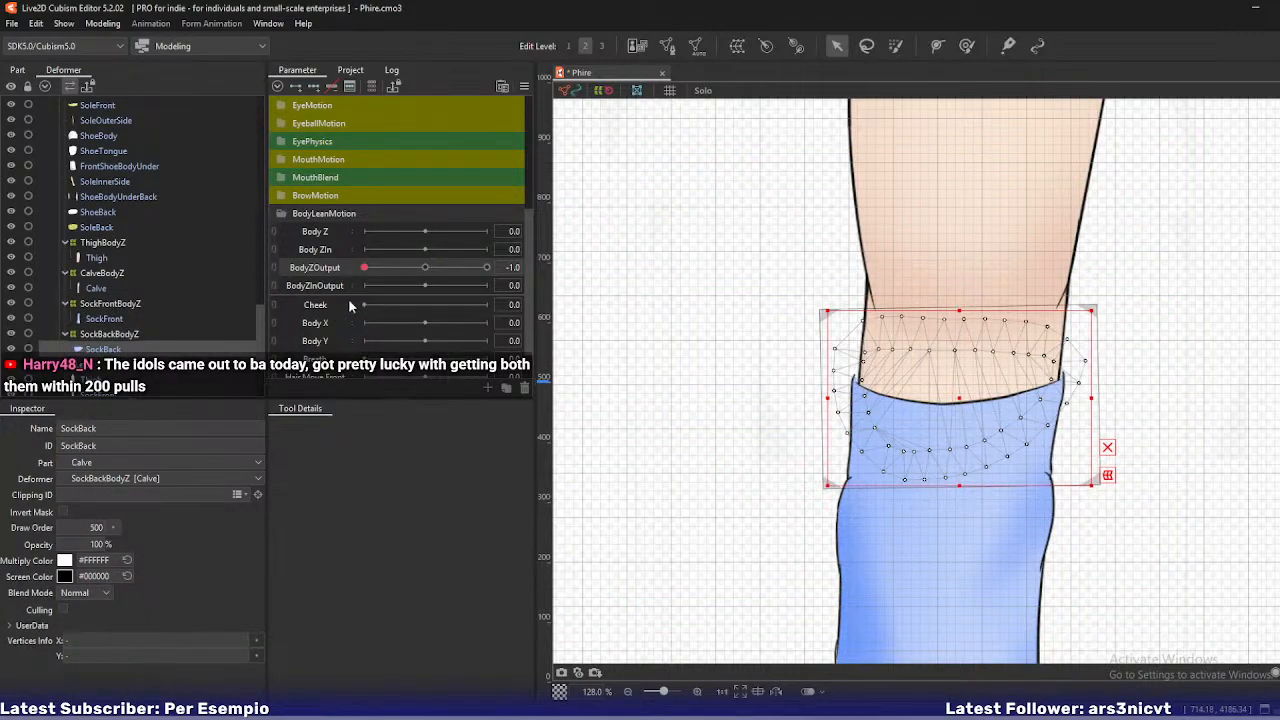
left_click(109, 333)
scroll(932, 398, "up", 3)
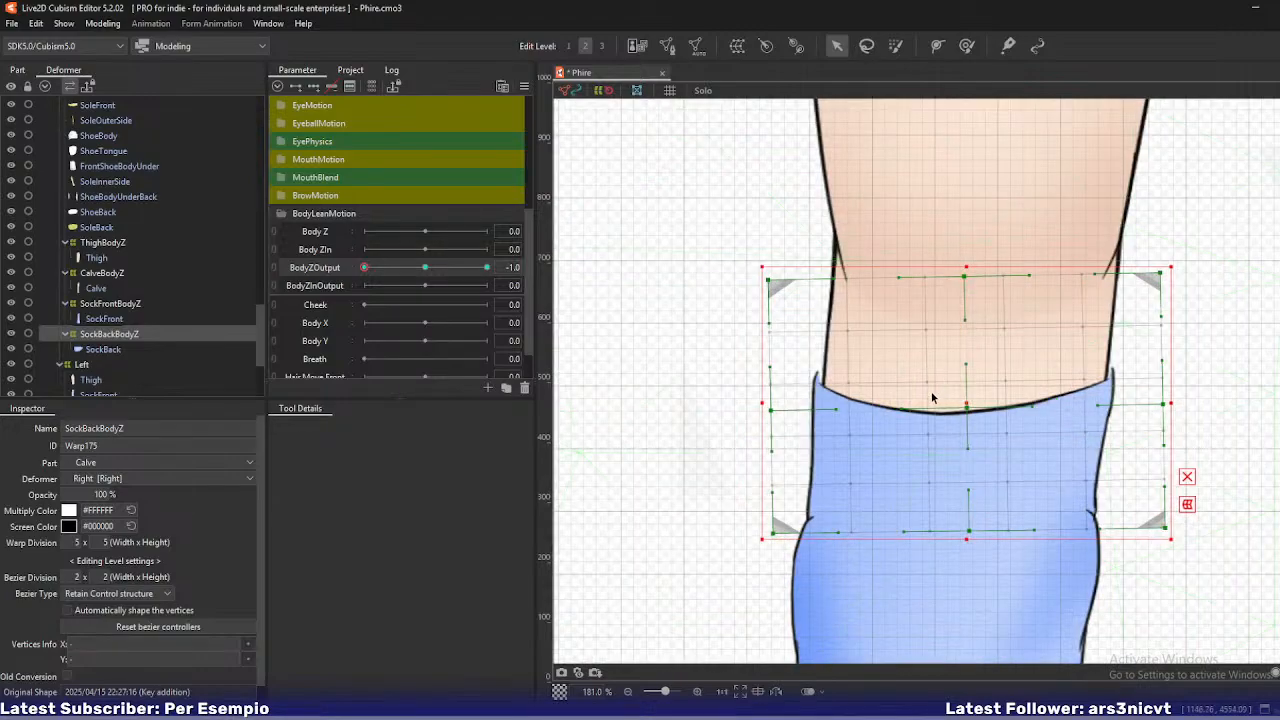
key("ctrl")
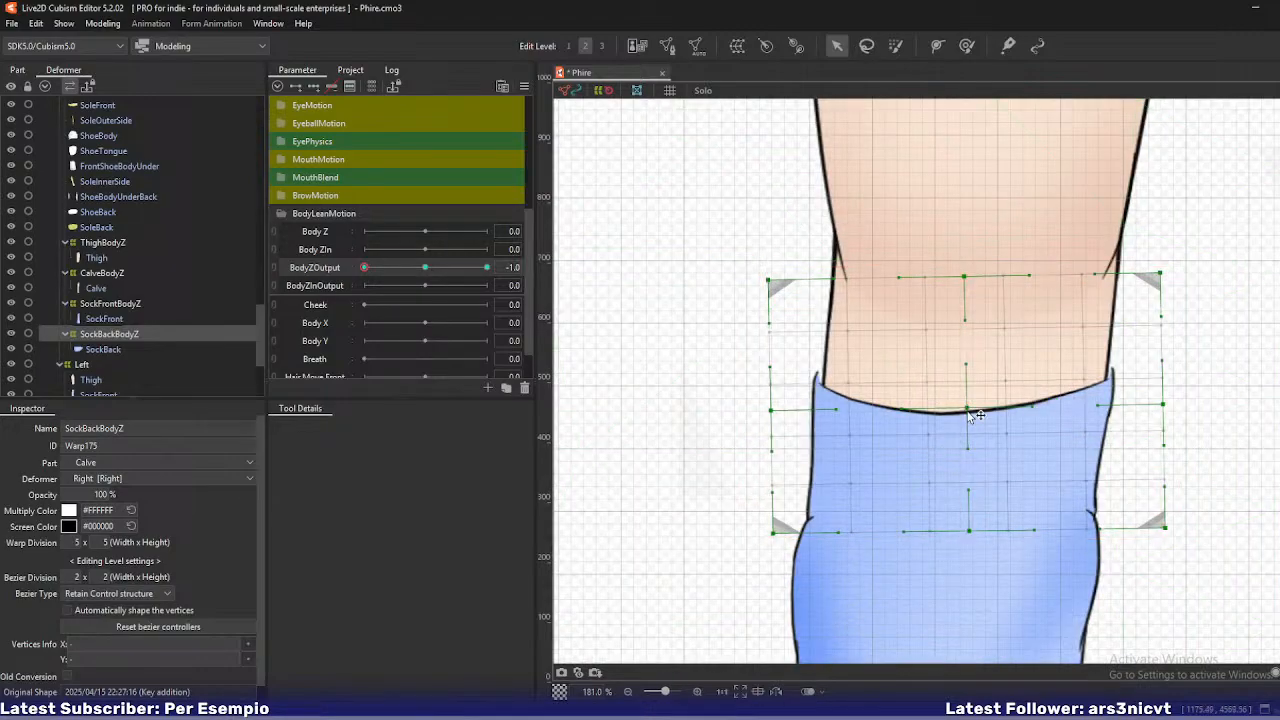
left_click(124, 347, "ctrl")
key("alt+s")
left_click(127, 336)
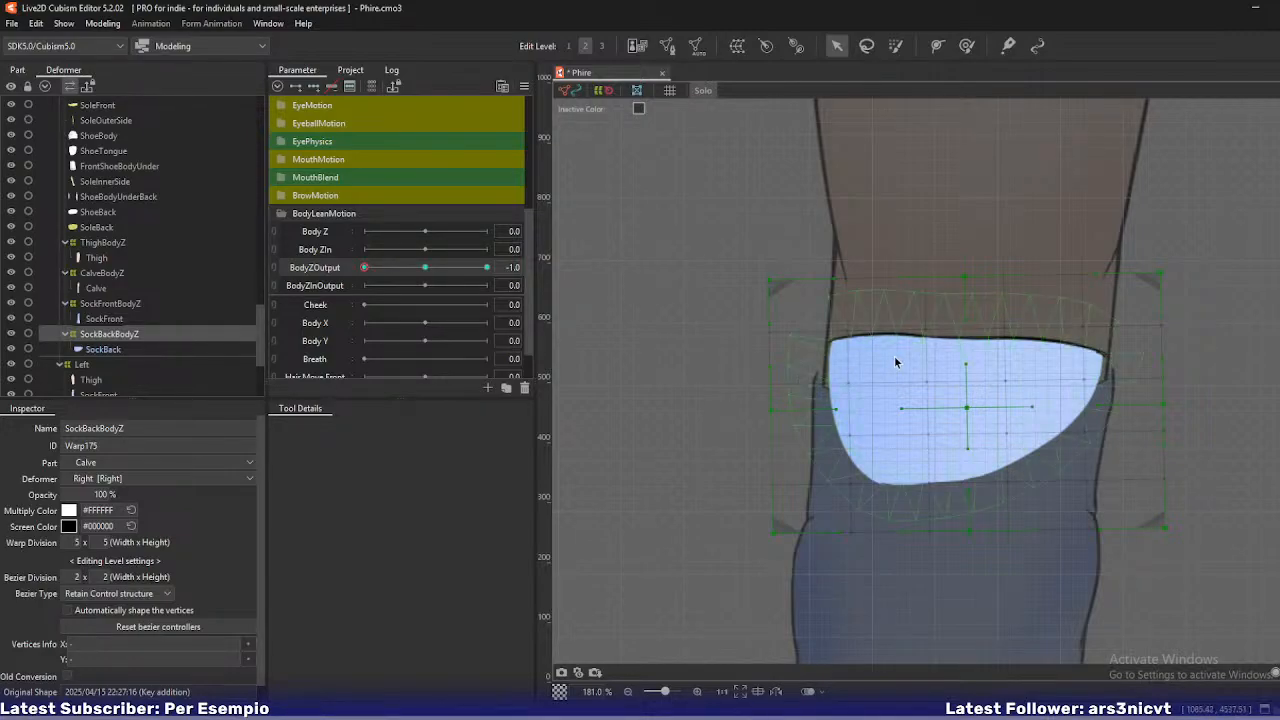
- Arch SockBackBodyZ at BodyZOutput -1.0 by lowering its top-left corner and both side midpoints and raising its top middle point
left_click_drag(770, 283, 753, 319)
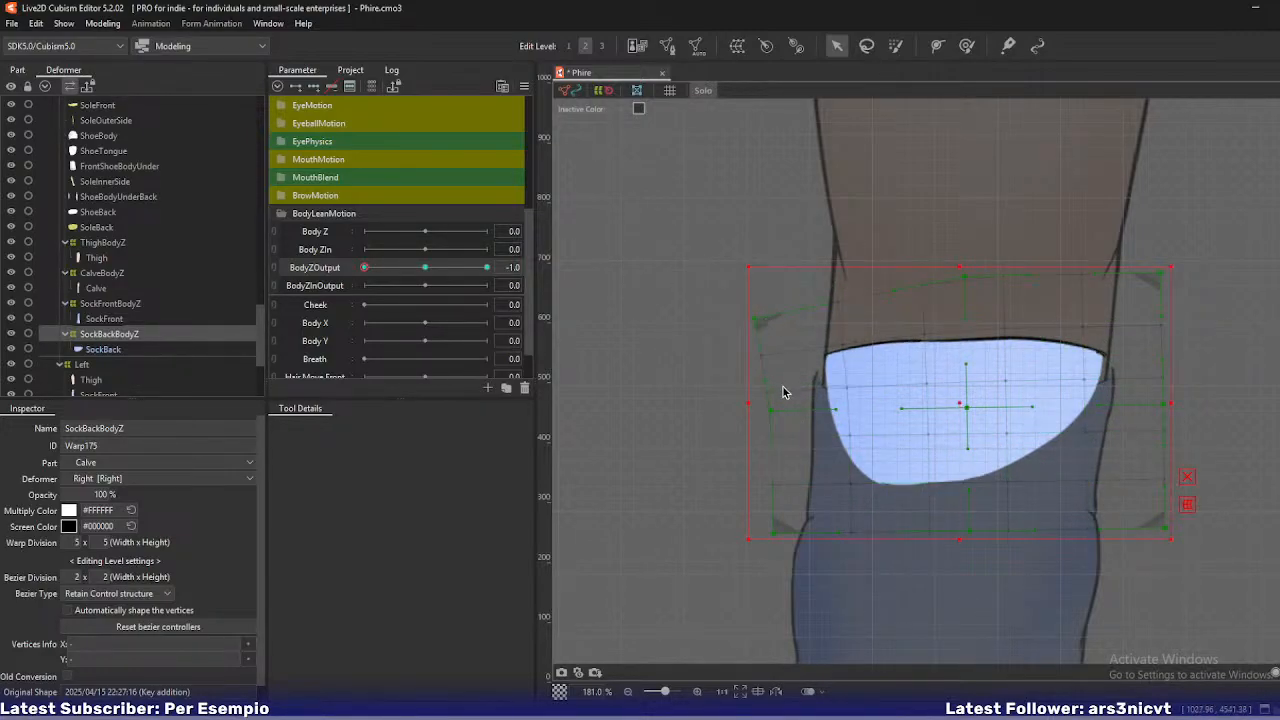
left_click_drag(773, 415, 757, 437)
left_click_drag(1178, 397, 1154, 420)
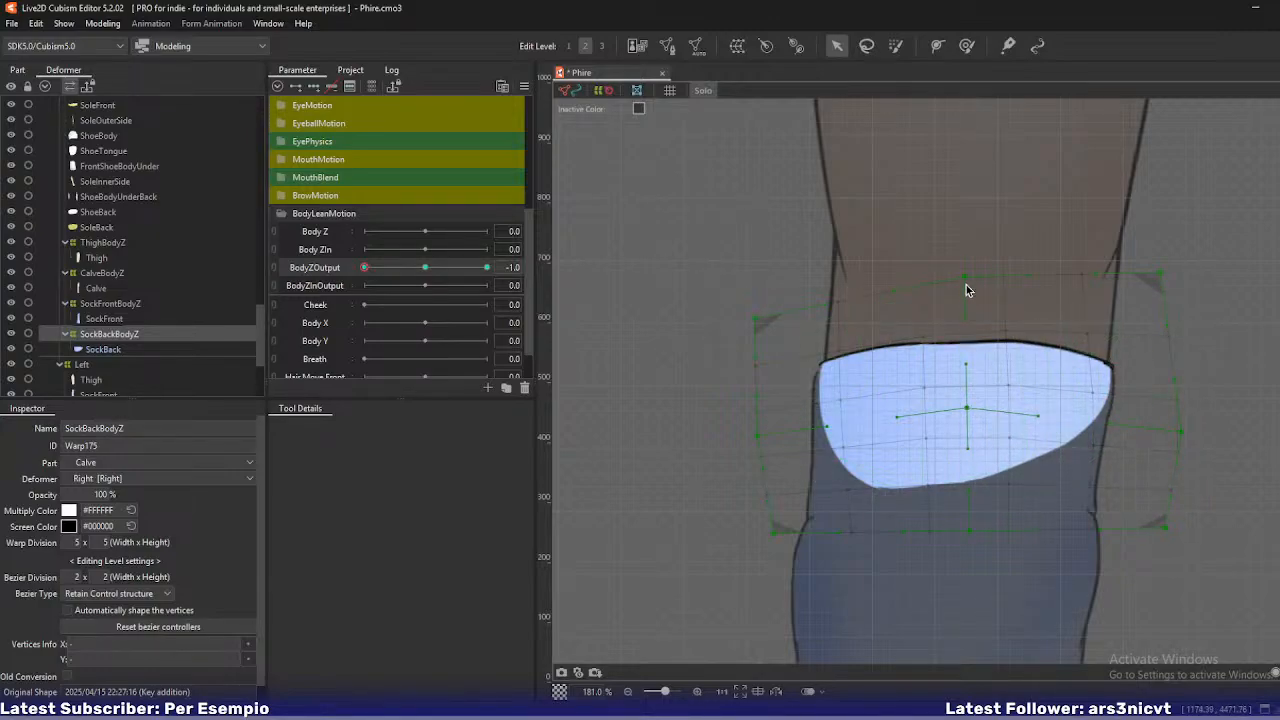
left_click_drag(966, 284, 962, 256)
scroll(752, 312, "up", 3)
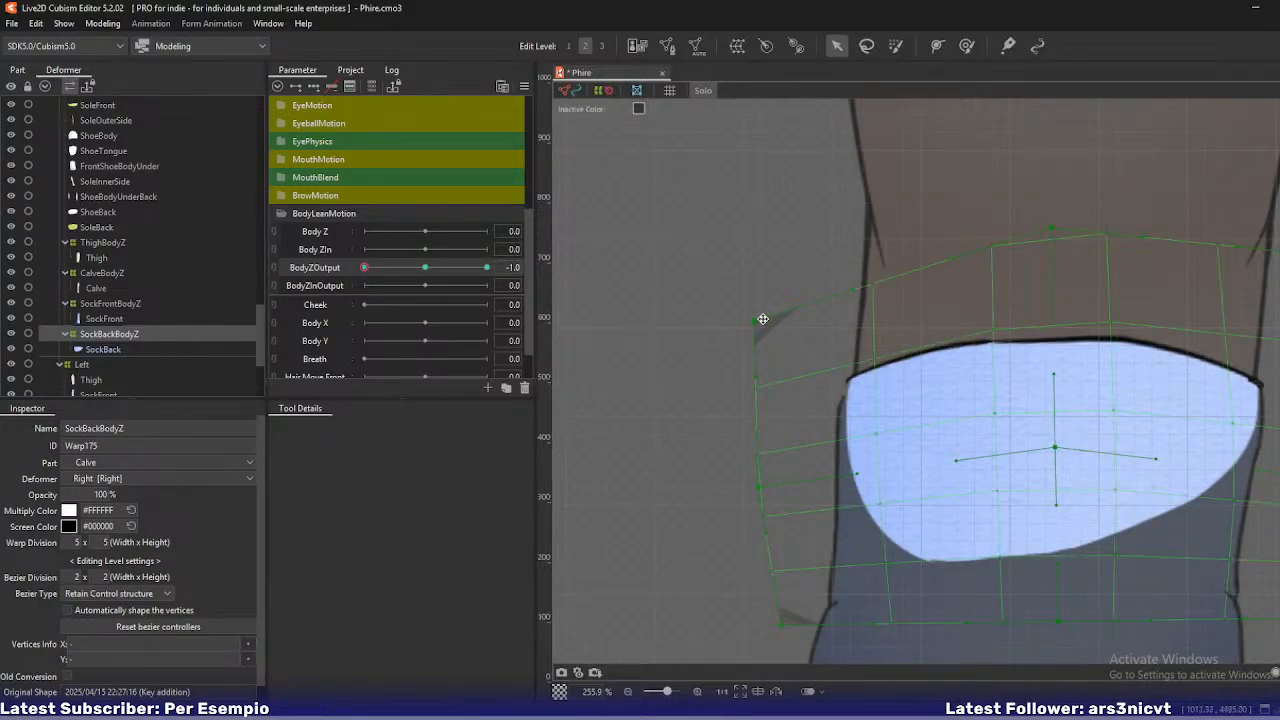
left_click_drag(756, 320, 752, 333)
left_click_drag(760, 487, 760, 511)
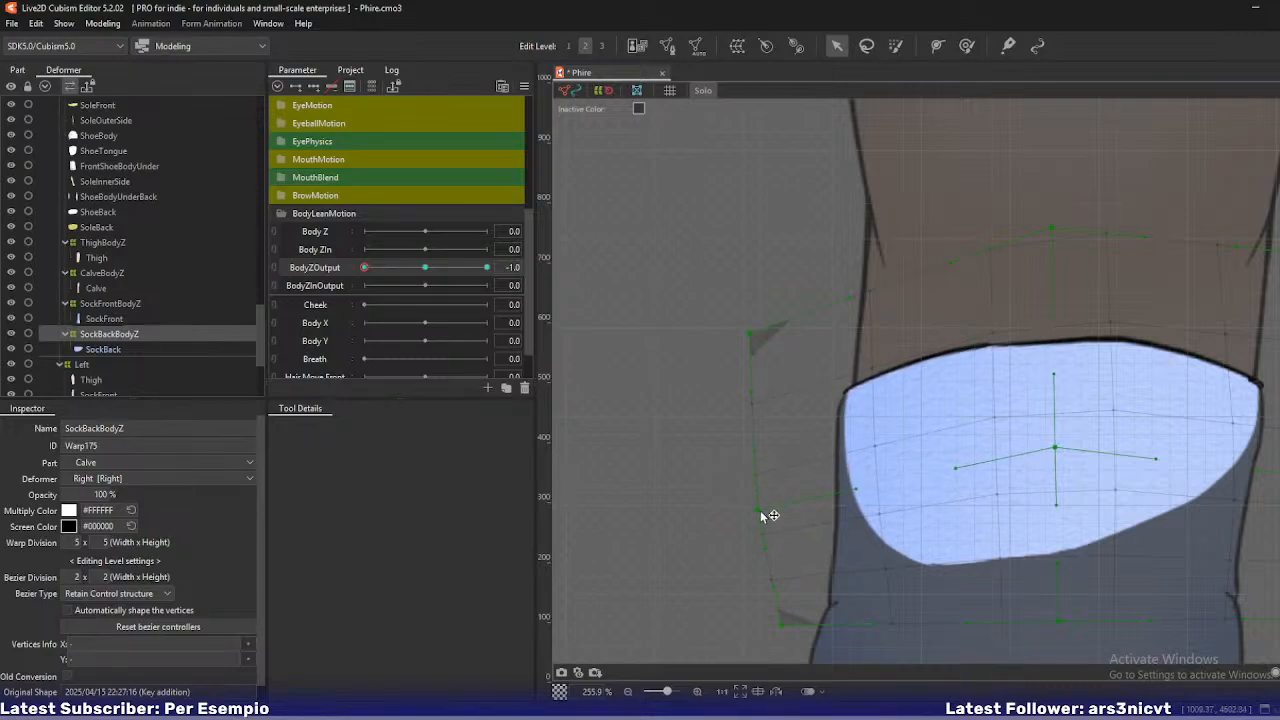
left_click_drag(1055, 448, 987, 429)
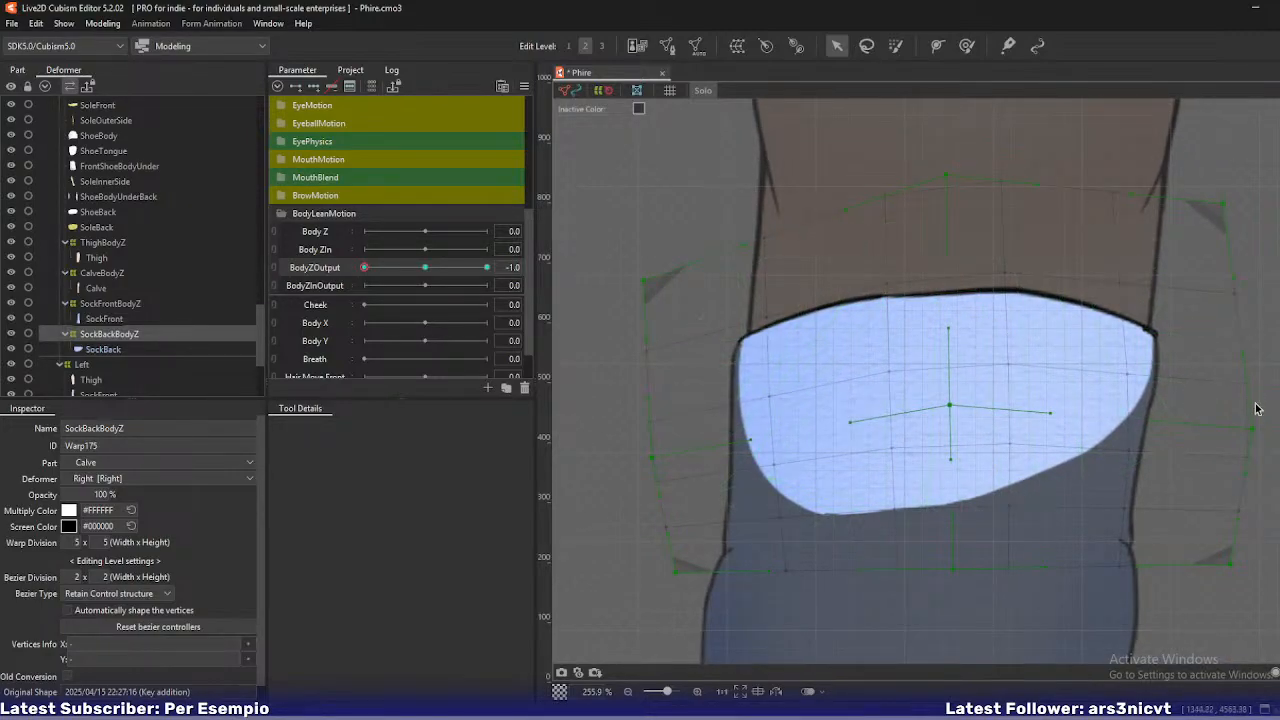
- Set the warp division of SockBackBodyZ to 9 x 9 at BodyZOutput 0.0 and return BodyZOutput to -1.0
left_click(425, 267)
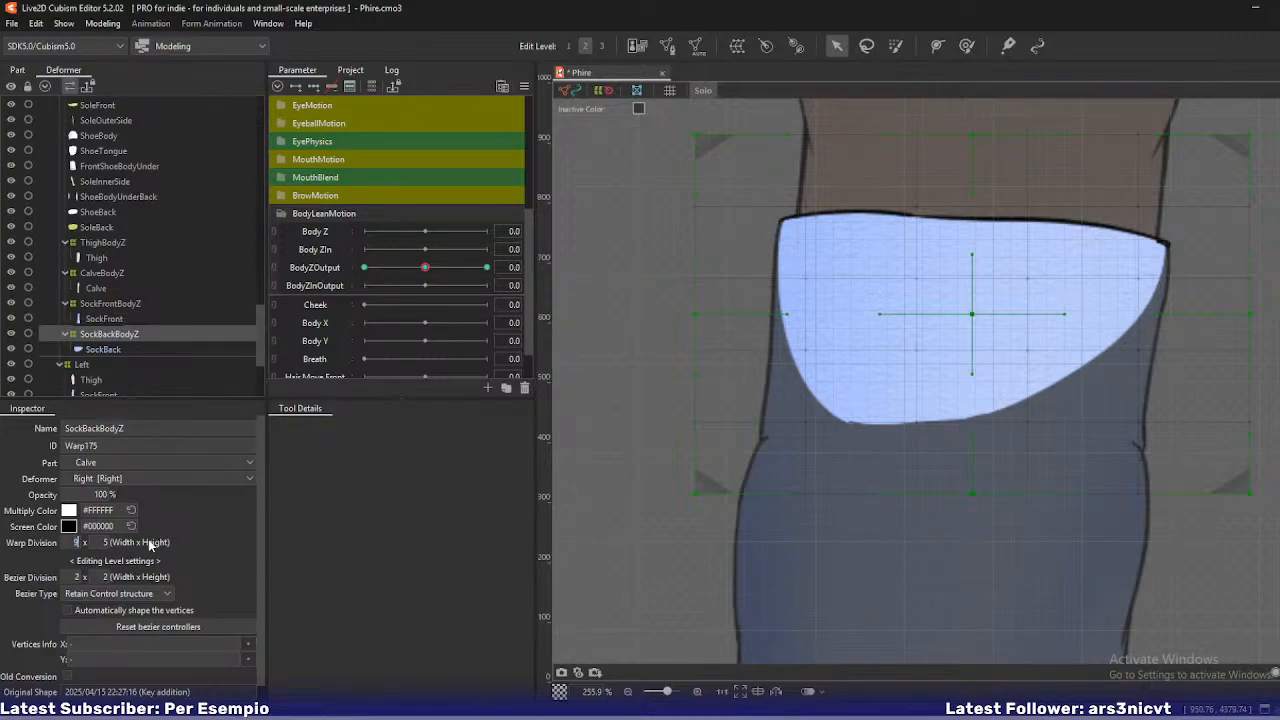
type("9")
key("Tab")
type("9")
key("Return")
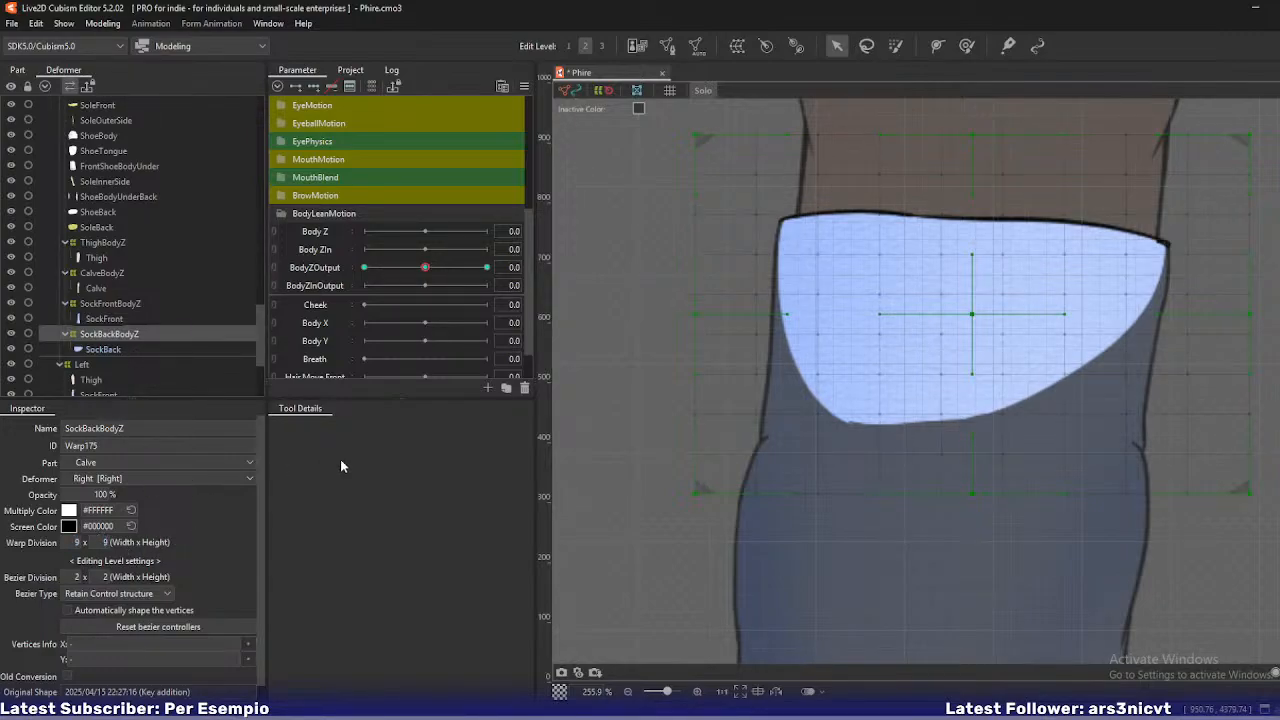
left_click_drag(425, 268, 364, 268)
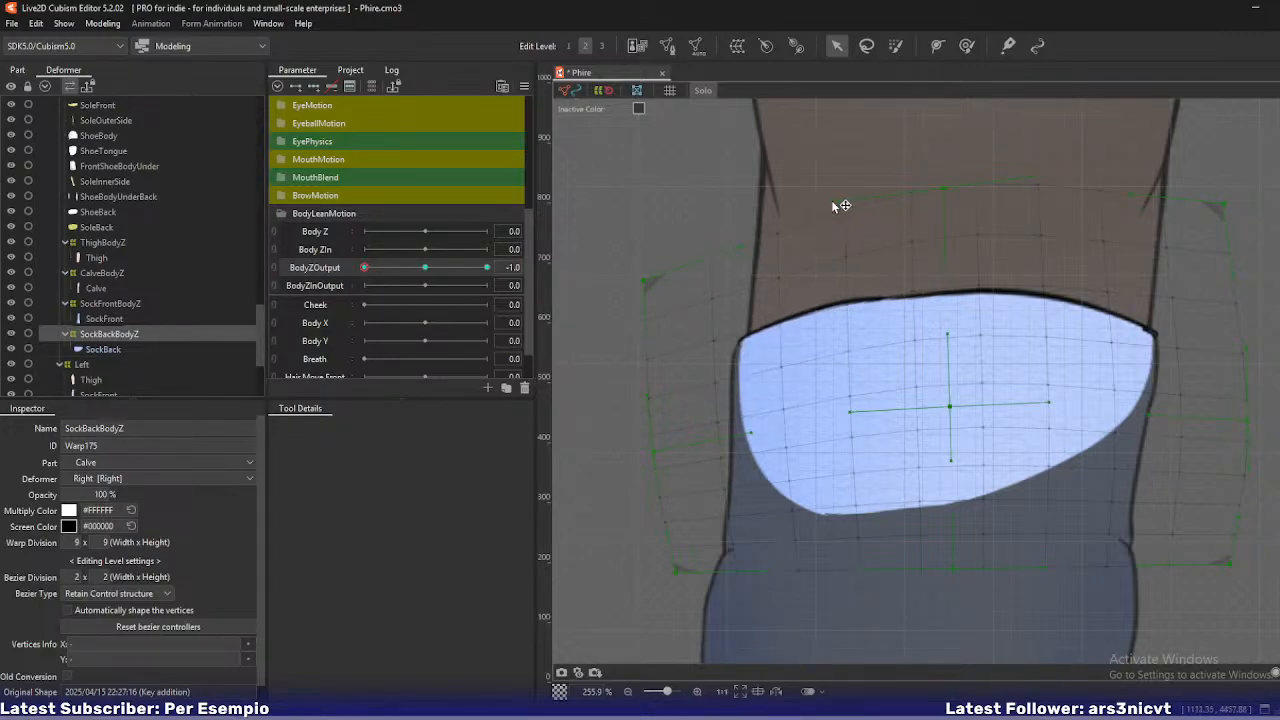
- Lengthen both handles of SockBackBodyZ's top middle point, move its right midpoint slightly down and inward, and leave Solo view
left_click_drag(838, 201, 777, 198)
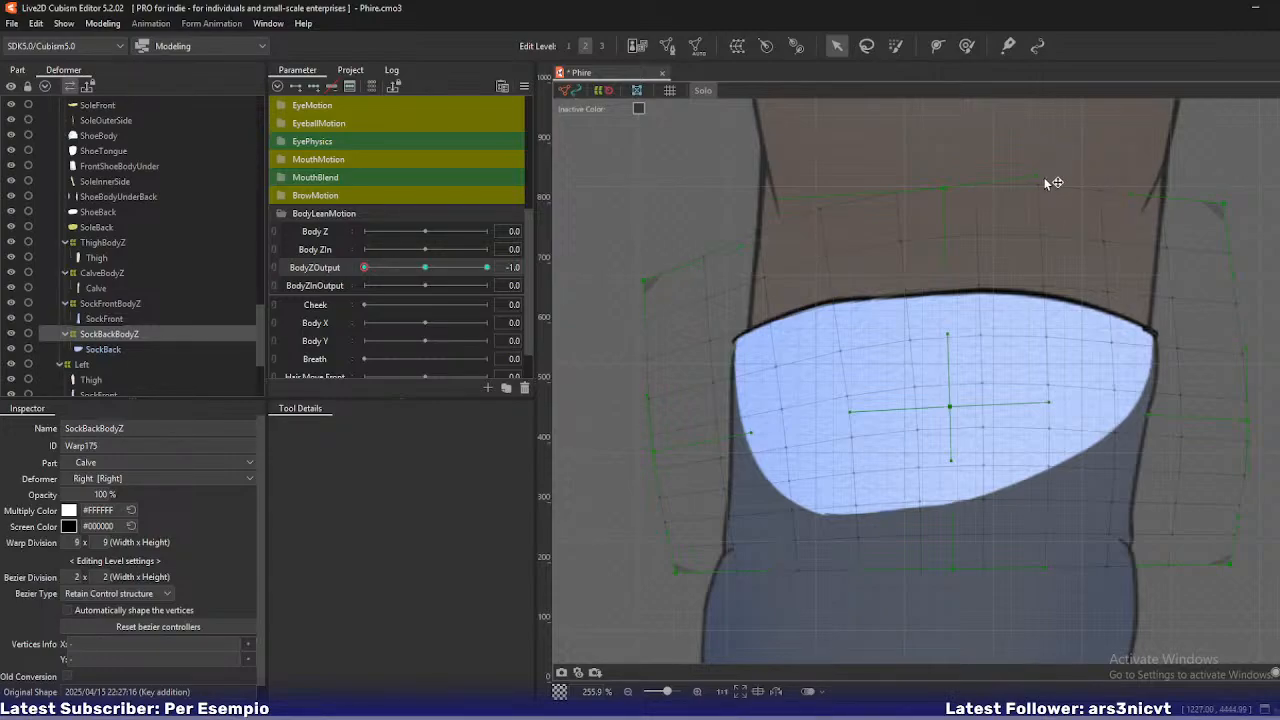
left_click_drag(1053, 184, 1106, 211)
left_click_drag(1248, 420, 1242, 433)
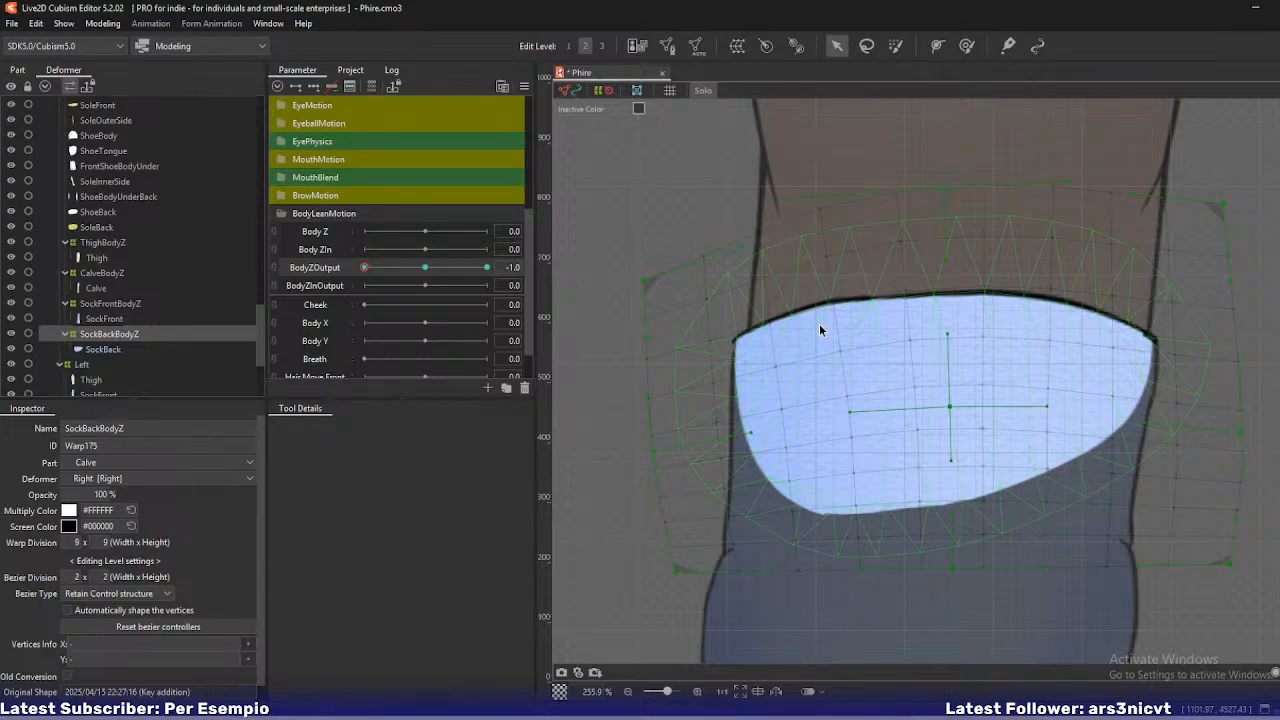
key("s")
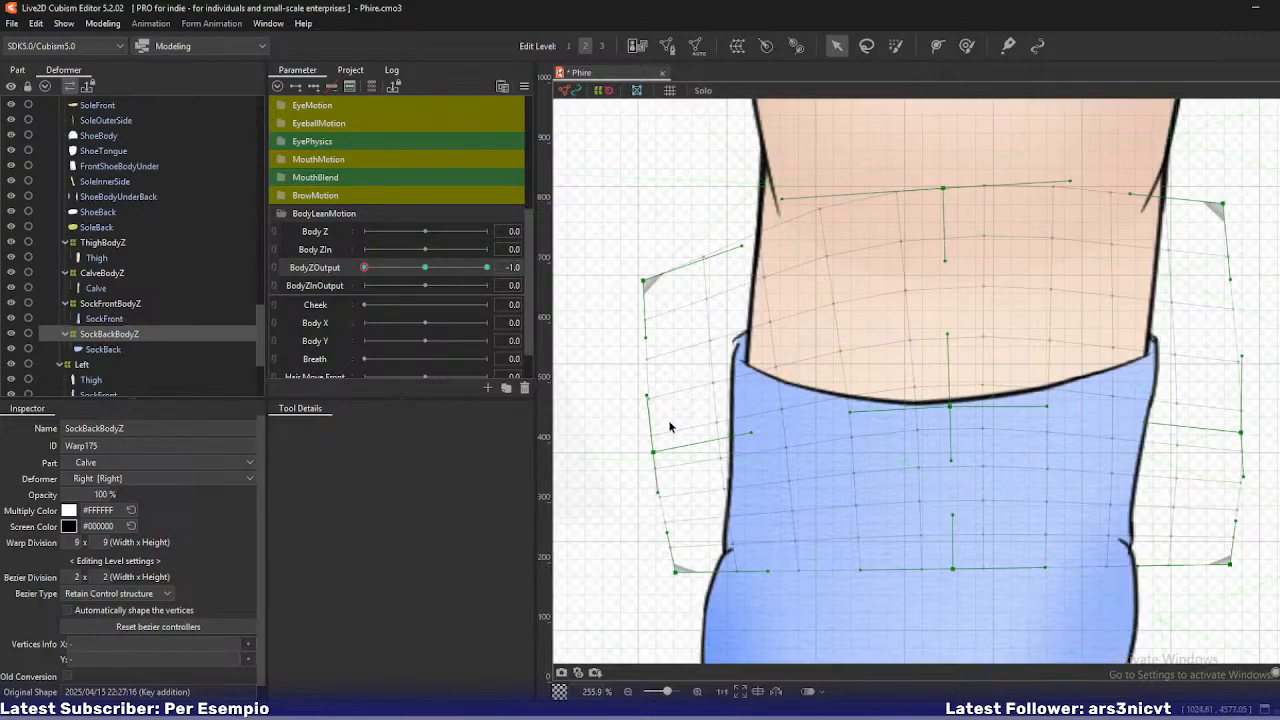
- Move SockBackBodyZ's left midpoint inward and down, lower its left corners and top middle's left handle, and check the lean
left_click_drag(653, 452, 667, 464)
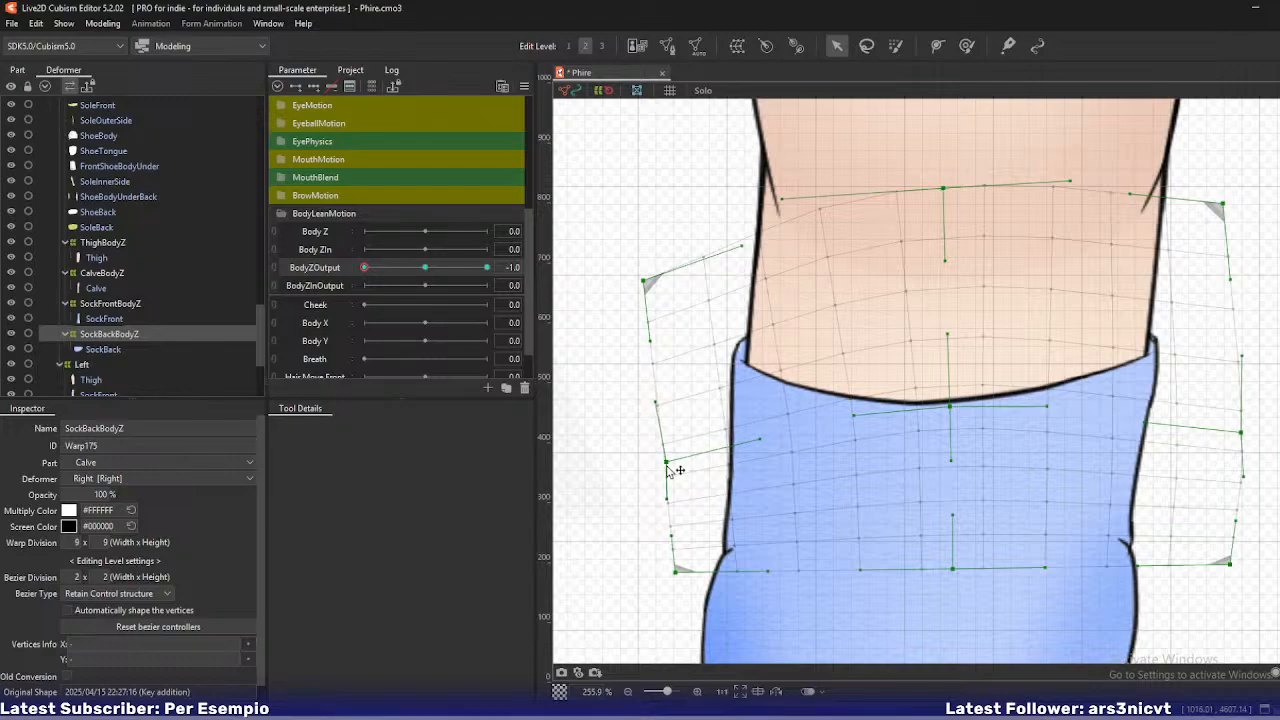
left_click_drag(676, 572, 677, 597)
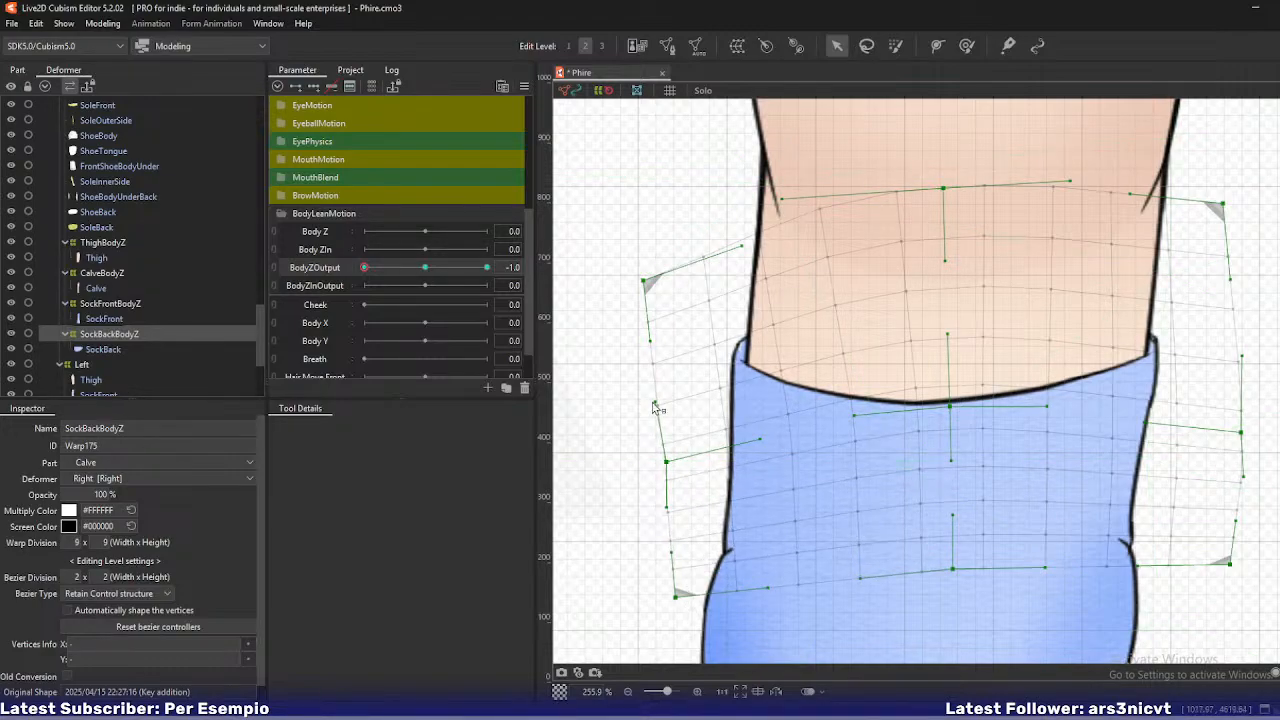
left_click_drag(645, 282, 649, 292)
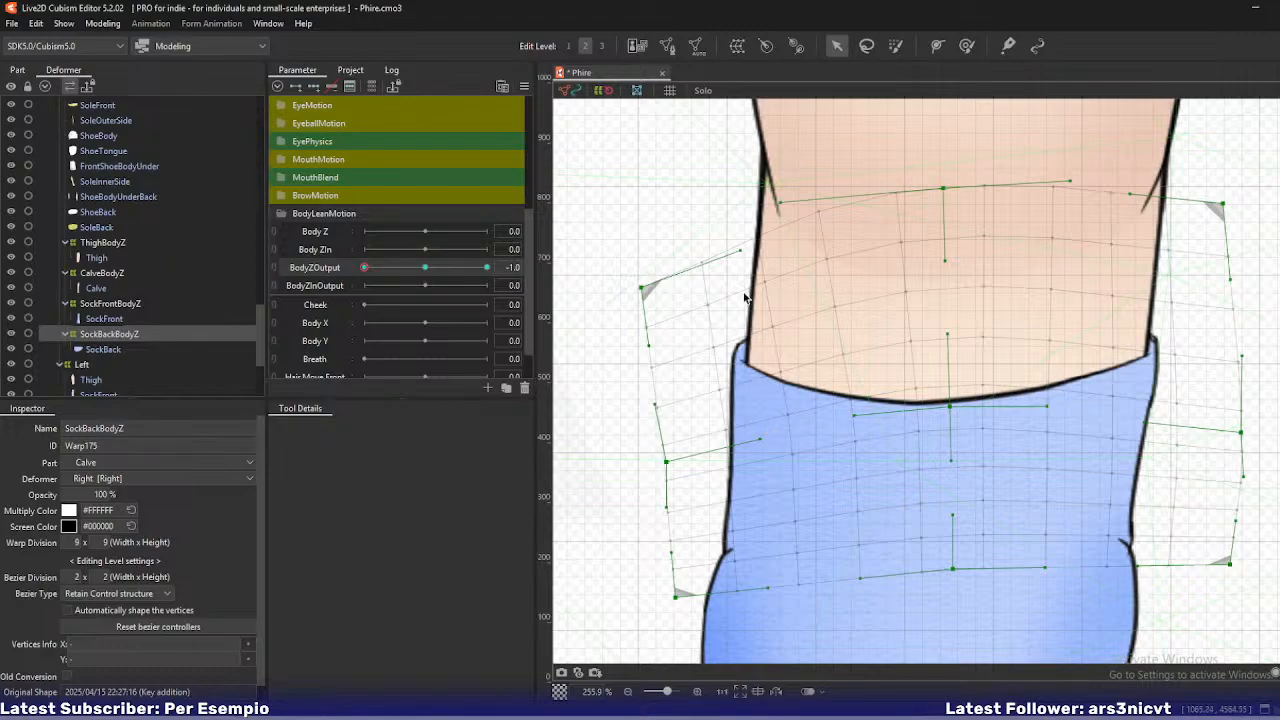
left_click_drag(781, 203, 781, 208)
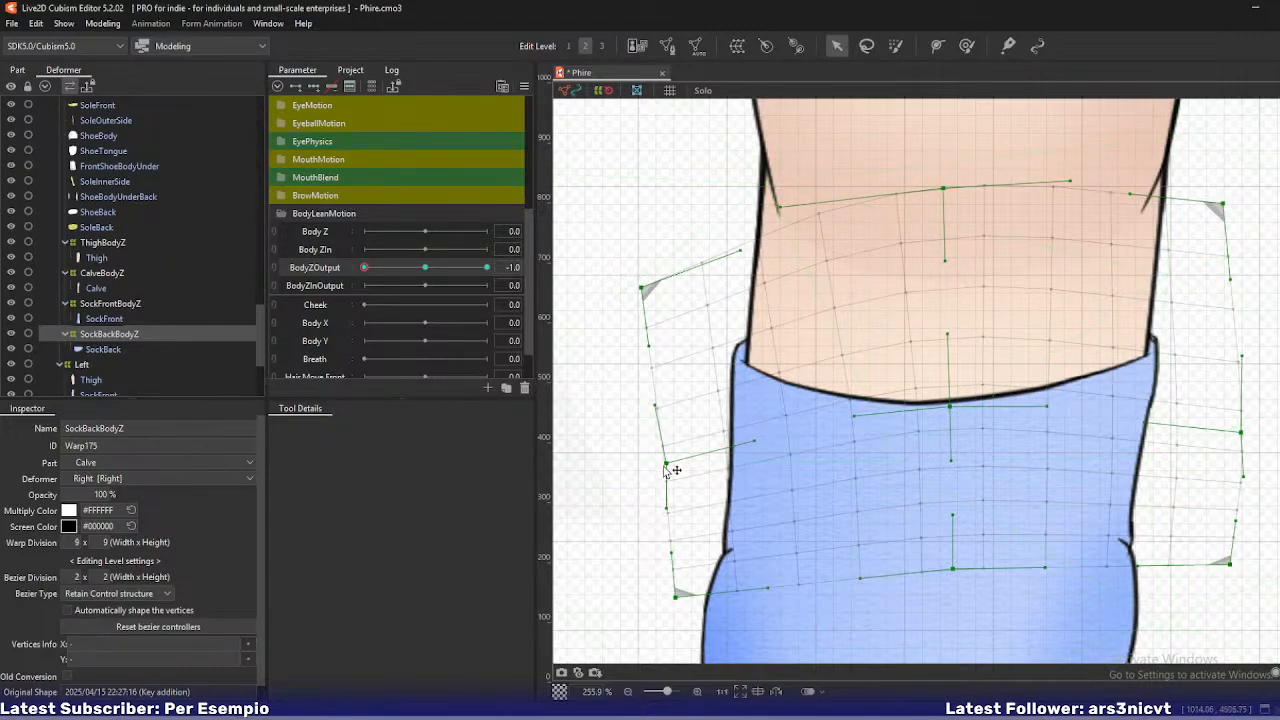
scroll(866, 363, "down", 2)
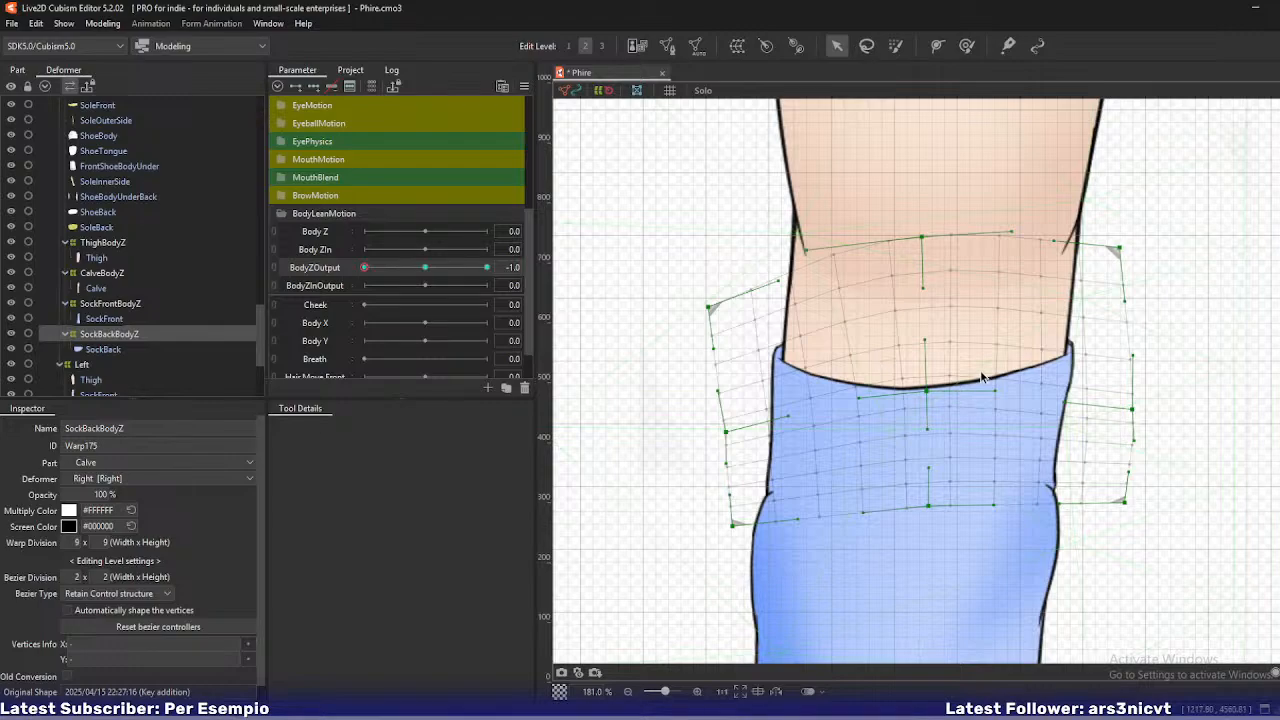
scroll(840, 398, "down", 1)
left_click_drag(367, 268, 343, 289)
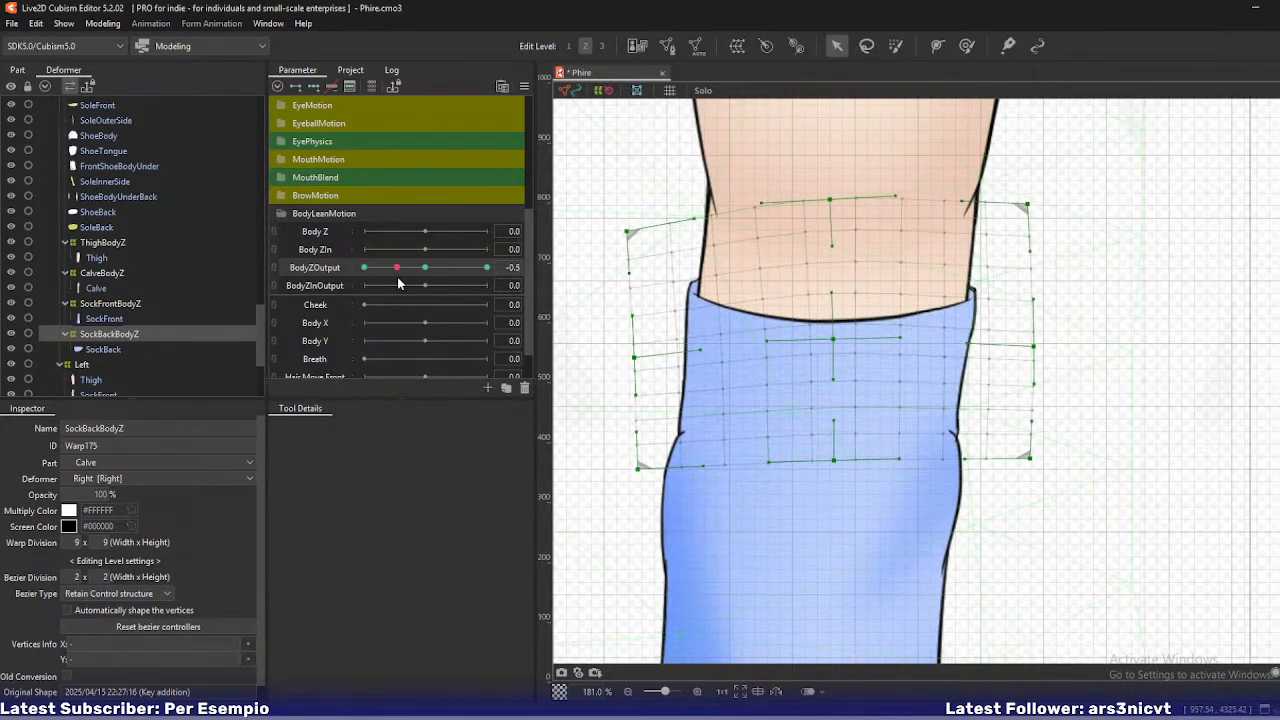
- Stretch SockFrontBodyZ and SockBackBodyZ together slightly upward at BodyZOutput -1.0 and check the lean between adjustments
left_click(130, 303, "ctrl")
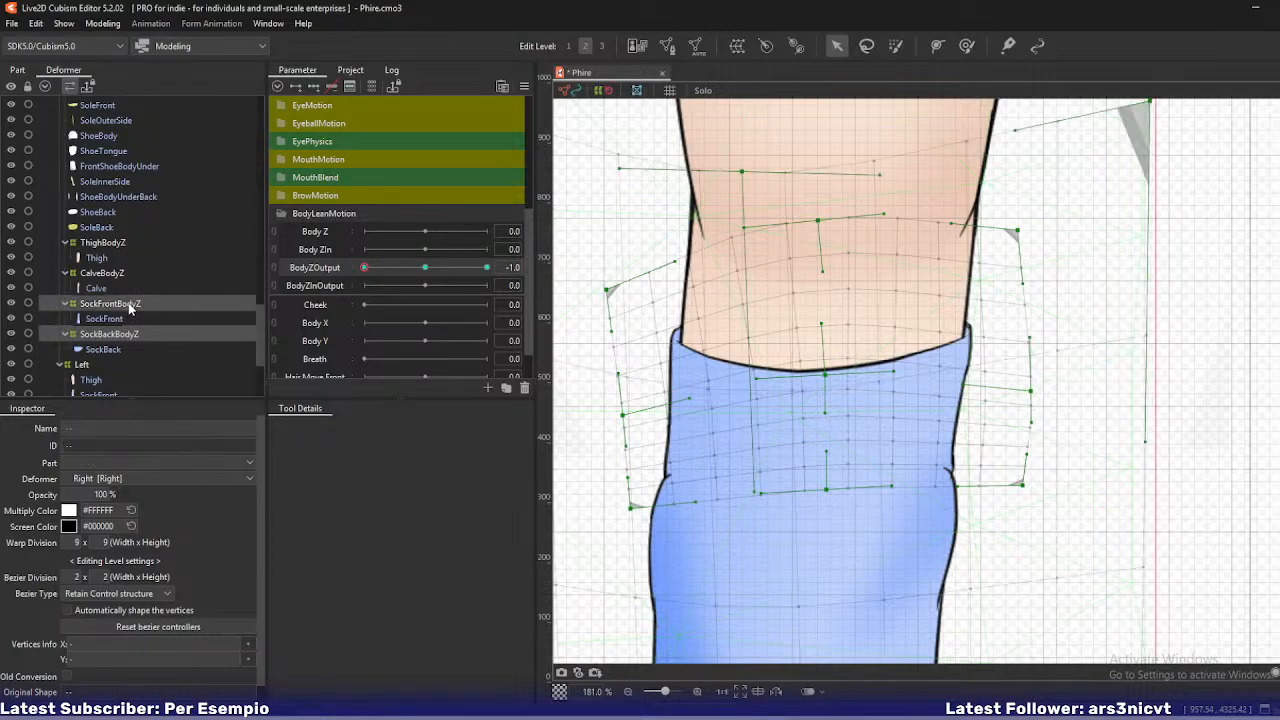
scroll(778, 208, "down", 2)
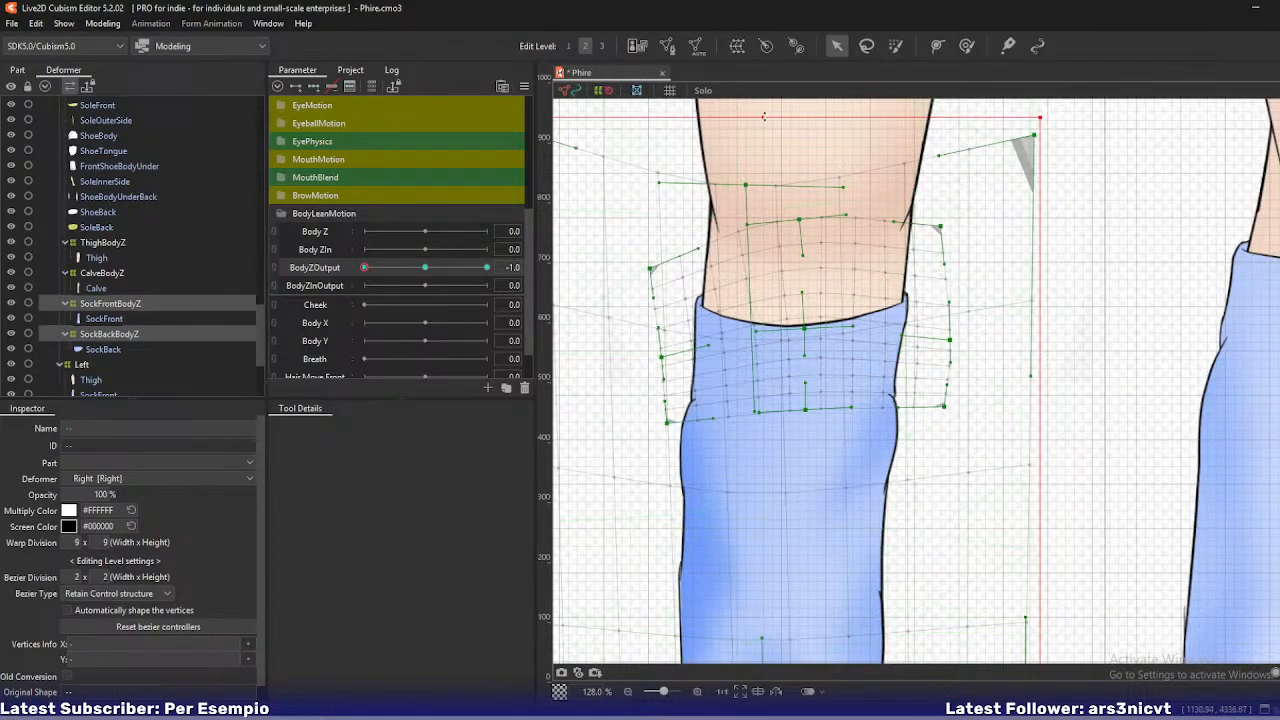
left_click_drag(764, 117, 764, 101)
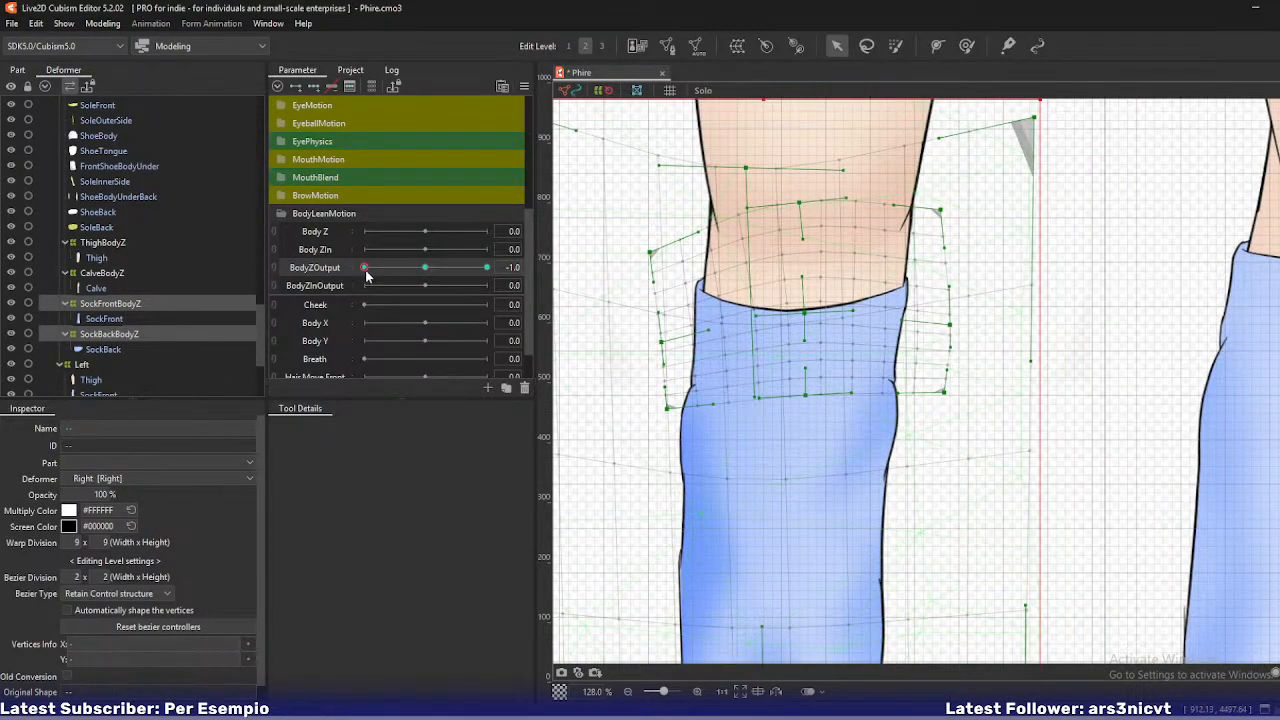
left_click_drag(367, 276, 323, 283)
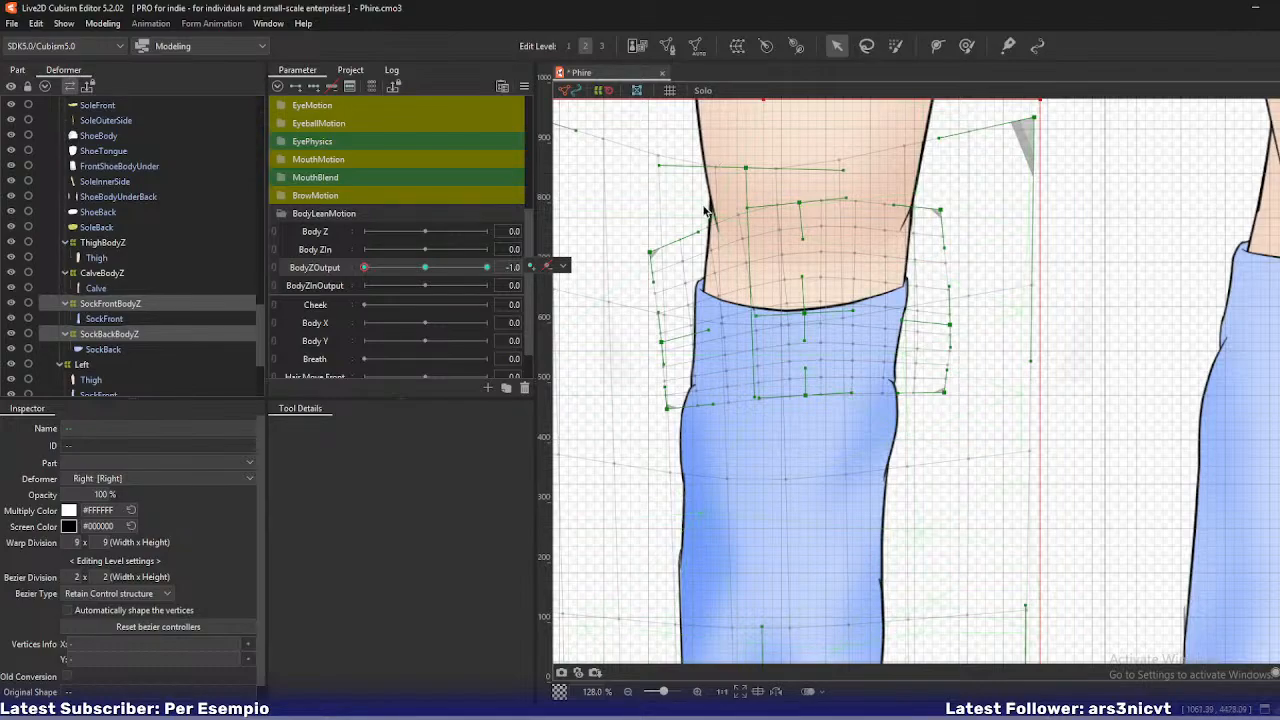
scroll(705, 212, "down", 2)
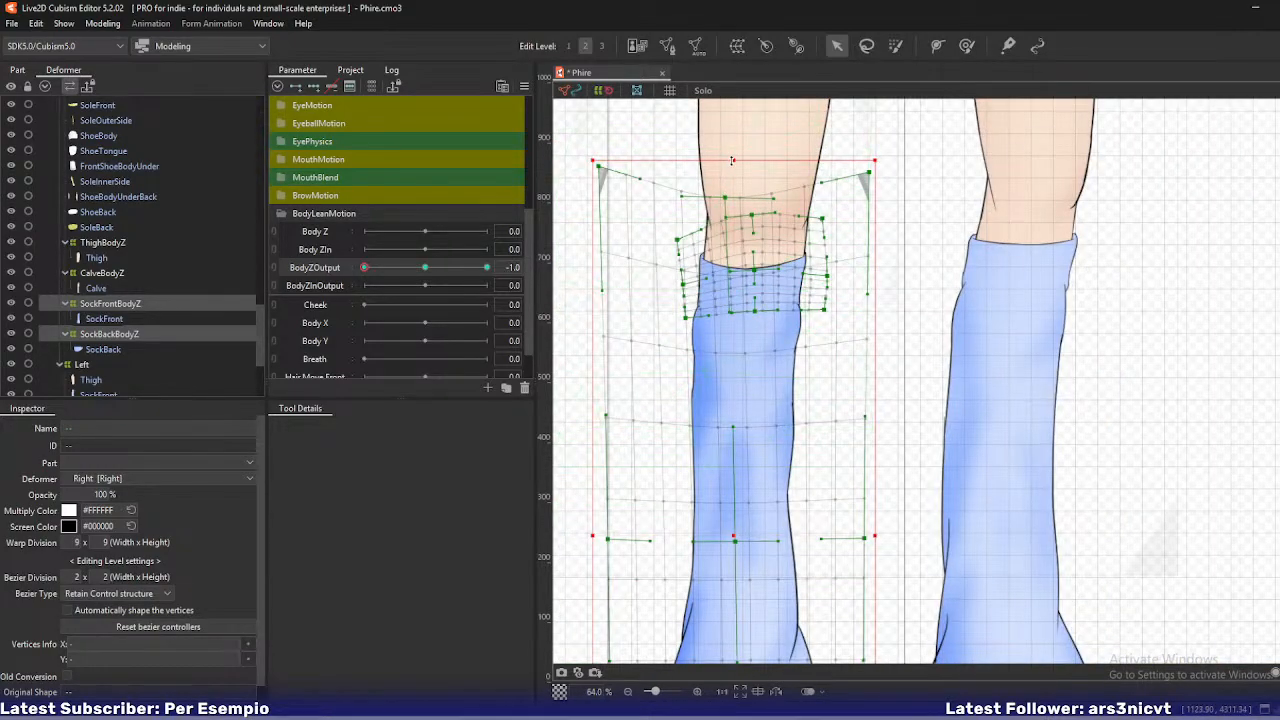
left_click_drag(732, 160, 731, 154)
mouse_move(366, 268)
left_mouse_down()
mouse_move(410, 270)
mouse_move(290, 278)
left_mouse_up()
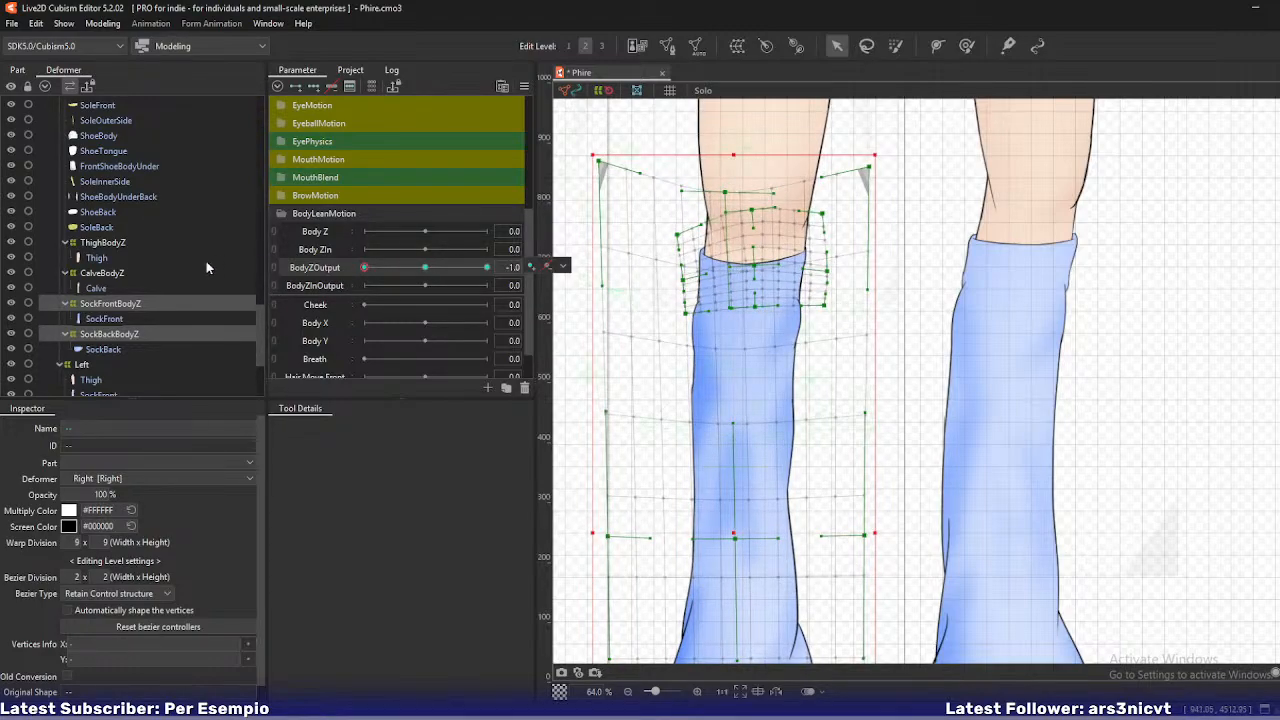
- Try lowering the vertical handle of SockFrontBodyZ's top middle point at BodyZOutput -1.0 and undo it
left_click(131, 306)
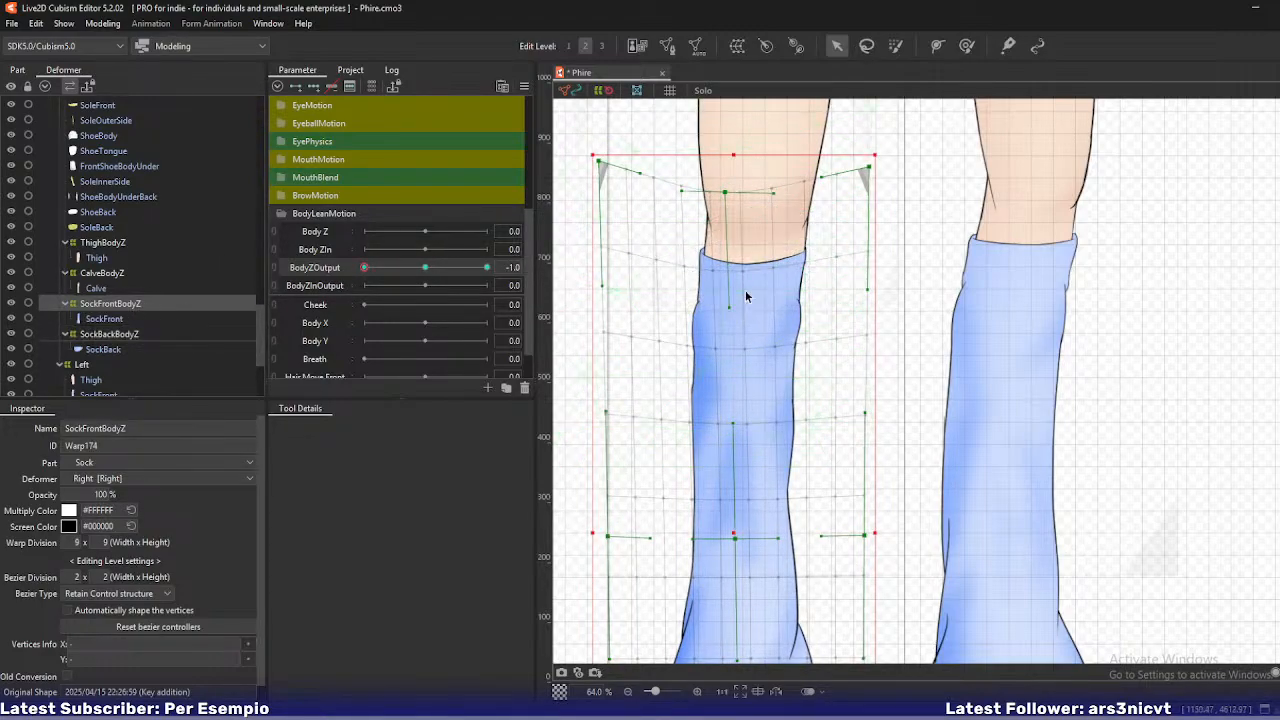
scroll(743, 280, "up", 2)
scroll(741, 266, "down", 1)
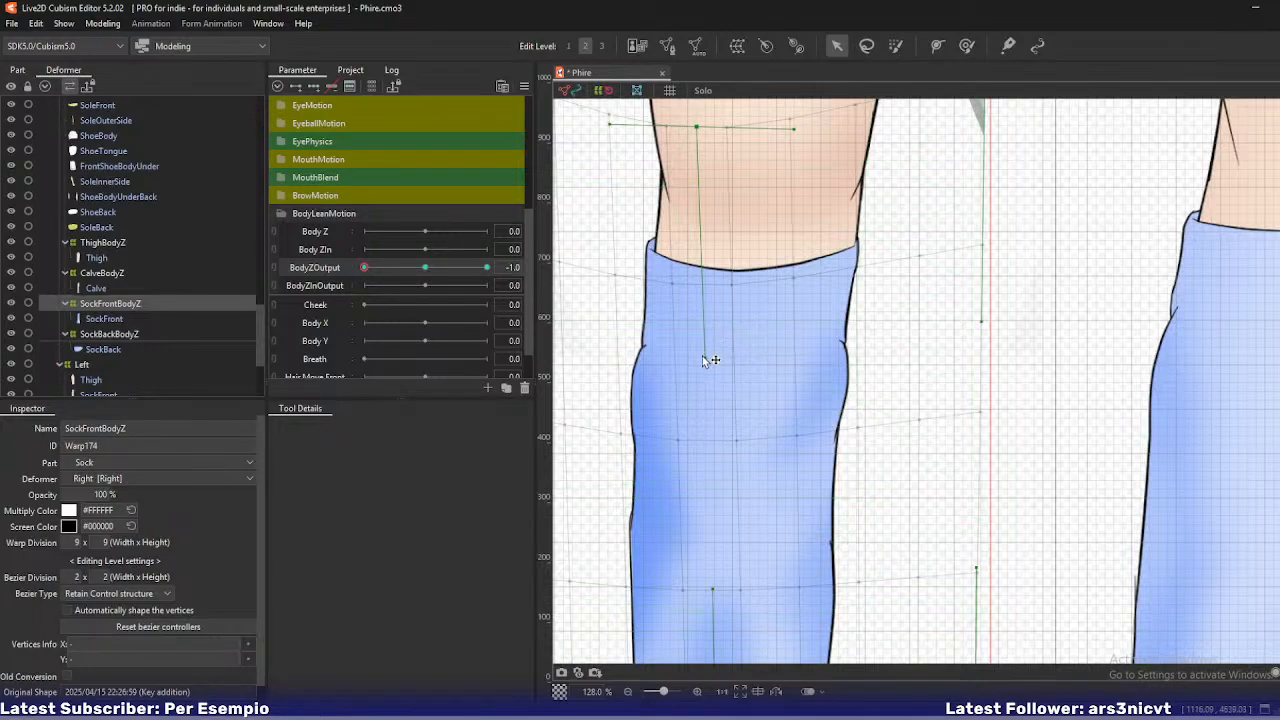
left_click_drag(704, 357, 704, 384)
key("ctrl+z")
left_click_drag(704, 163, 697, 238)
key("ctrl+z")
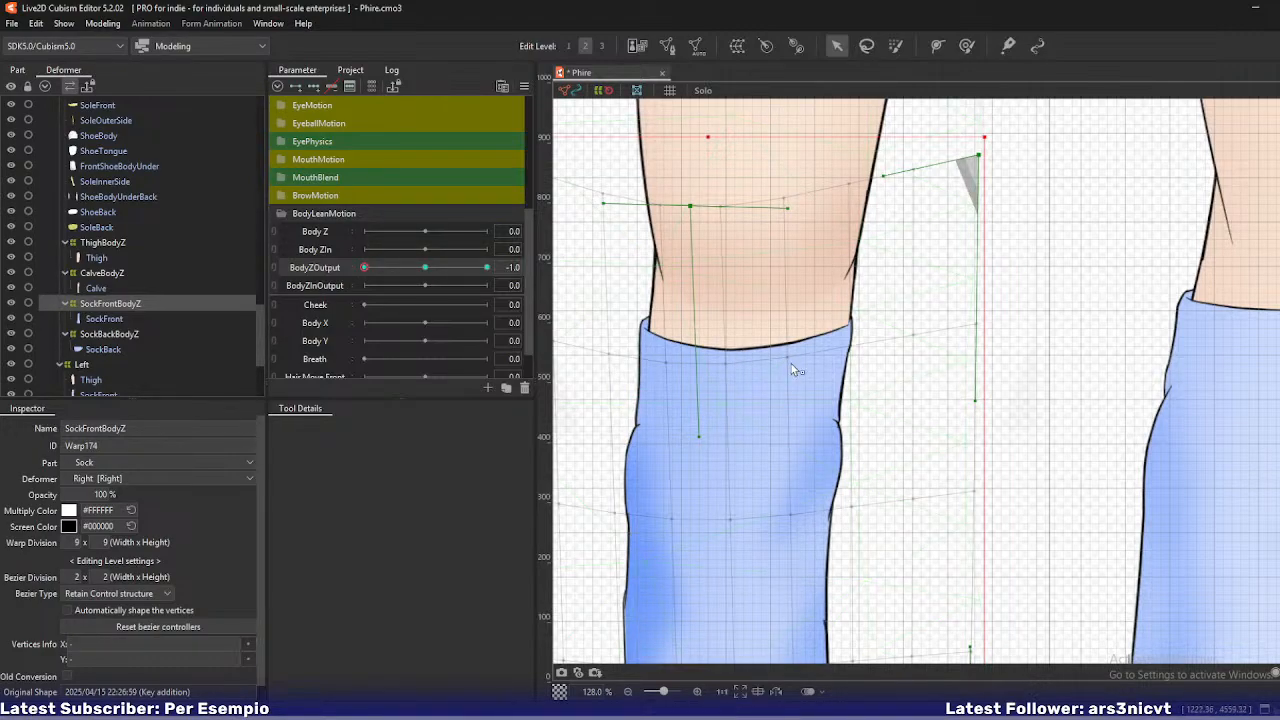
- At edit level 1, lower SockFrontBodyZ's two inner points below the sock opening slightly and nudge the right edge's point outward
key("1")
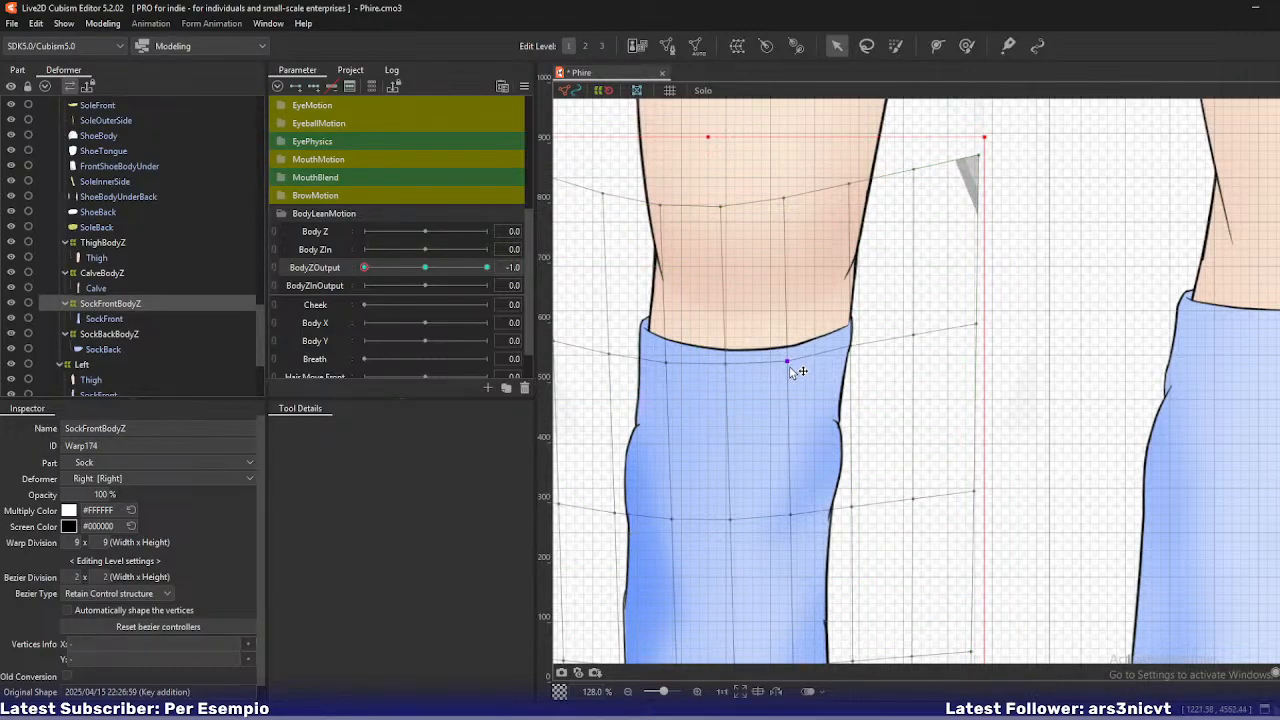
left_click(788, 358)
left_click_drag(727, 361, 790, 370)
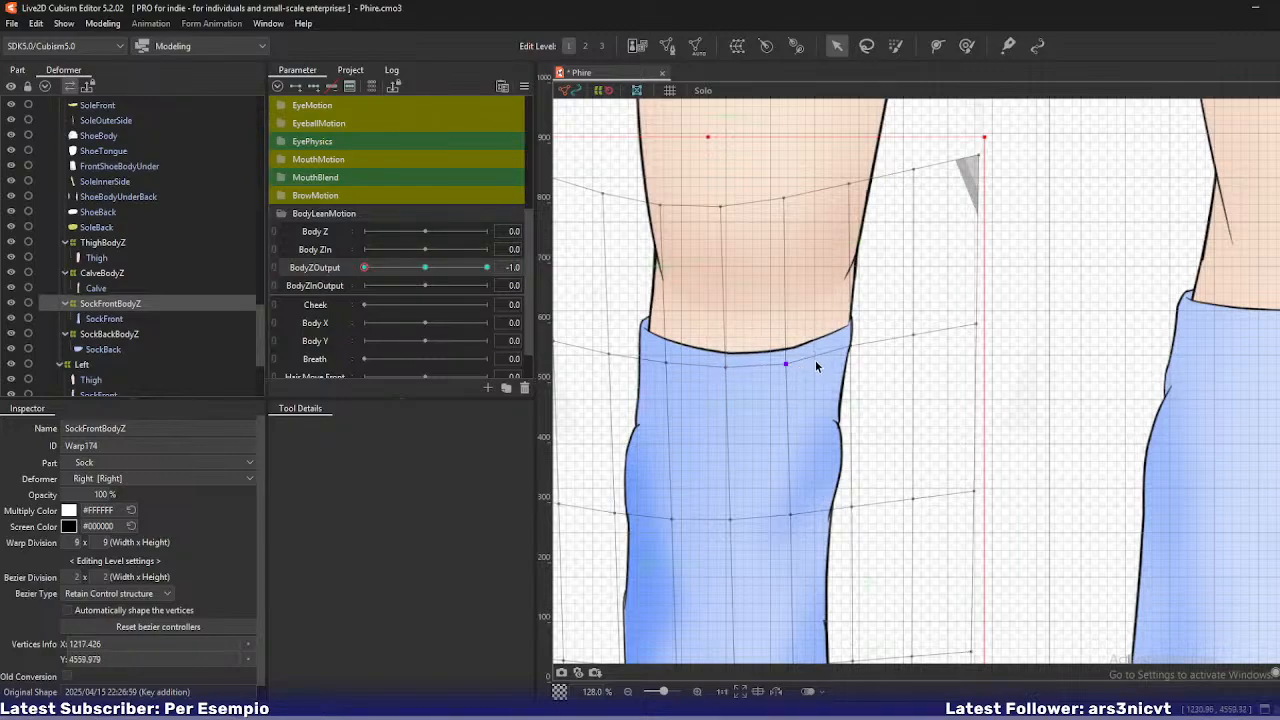
scroll(815, 360, "up", 3)
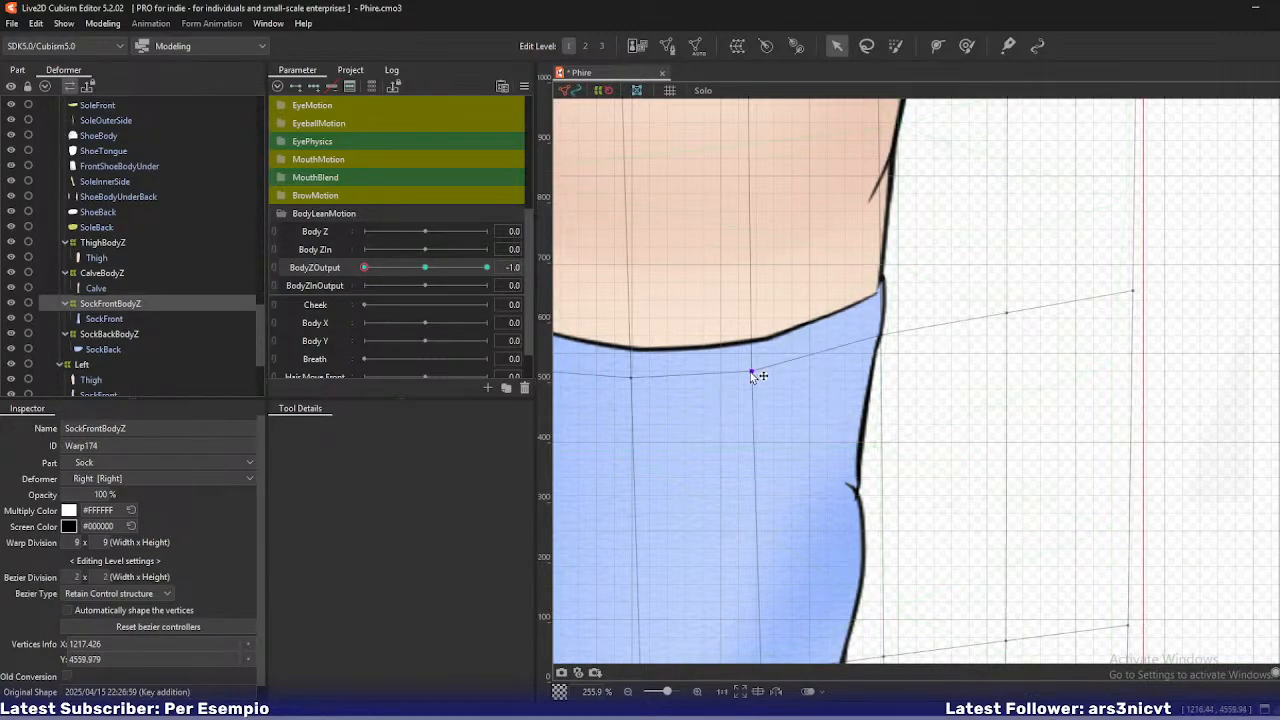
left_click_drag(882, 340, 889, 338)
scroll(890, 340, "down", 2)
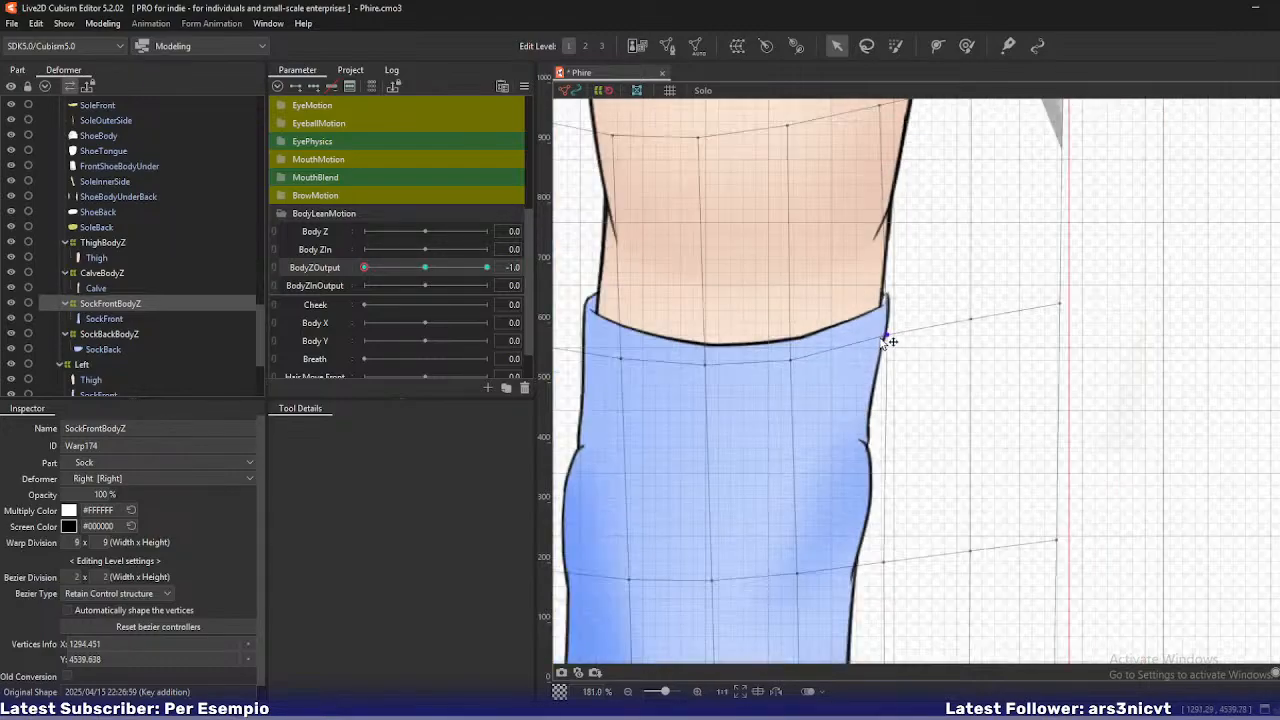
- At edit level 2, move SockBackBodyZ's upper right corner outward and nudge its right midpoint, top middle and left midpoint slightly
scroll(797, 333, "down", 2)
left_click(115, 334)
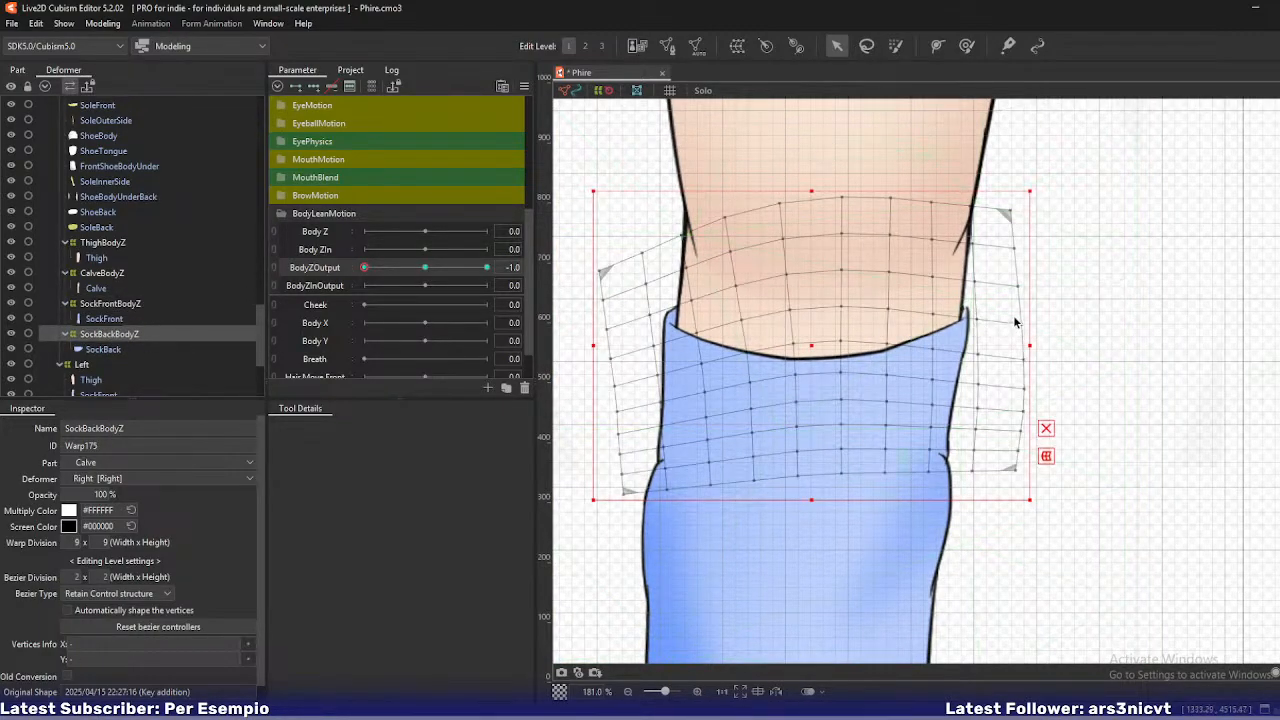
key("2")
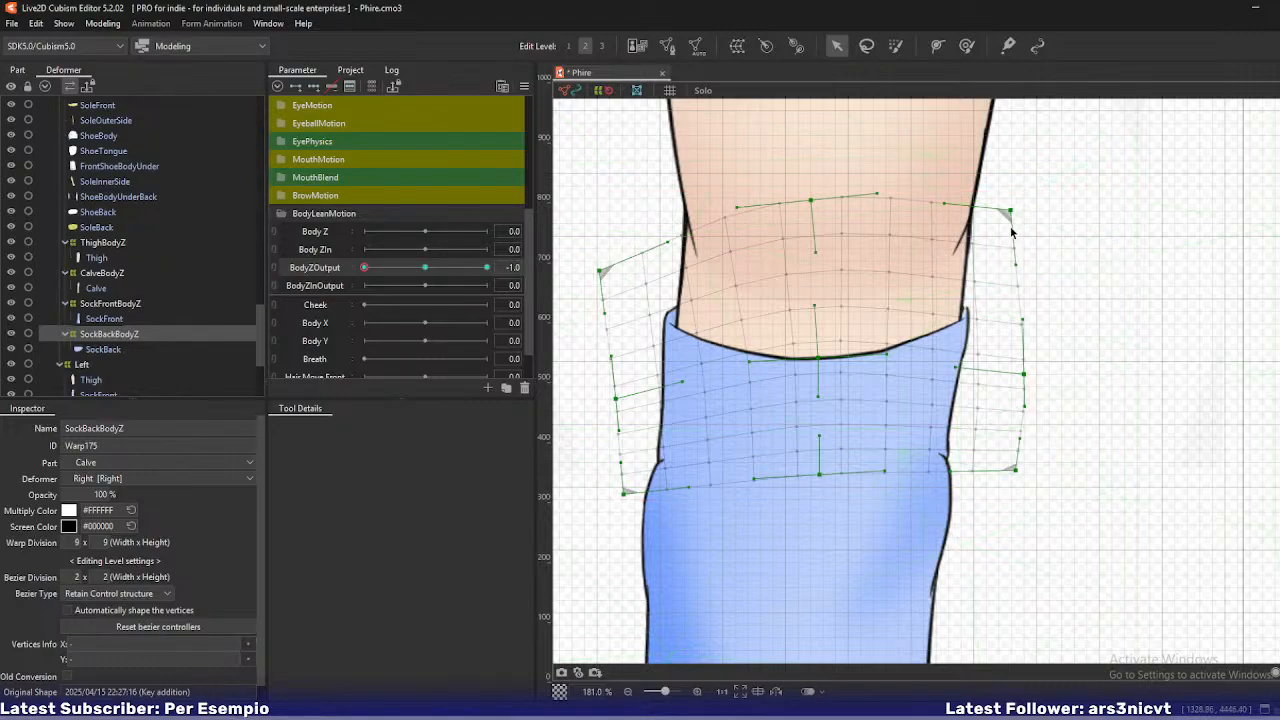
left_click_drag(1011, 212, 1027, 215)
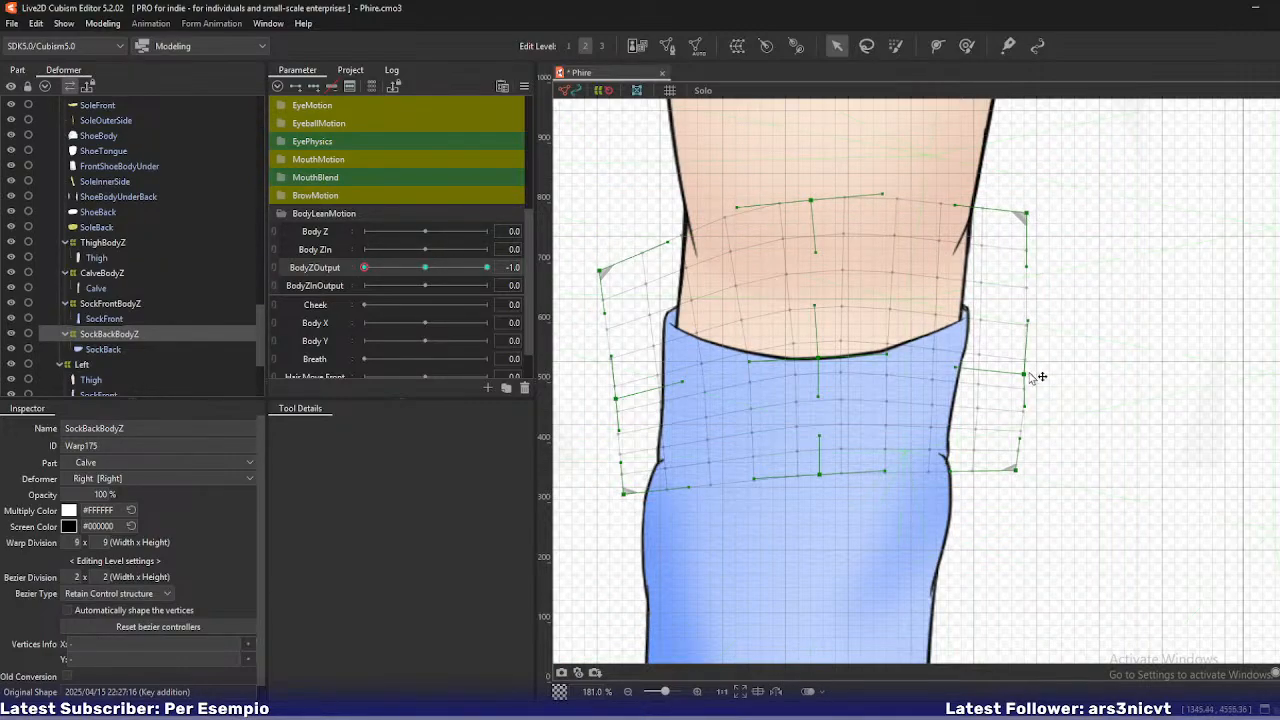
left_click_drag(1025, 375, 1026, 374)
left_click_drag(811, 201, 815, 200)
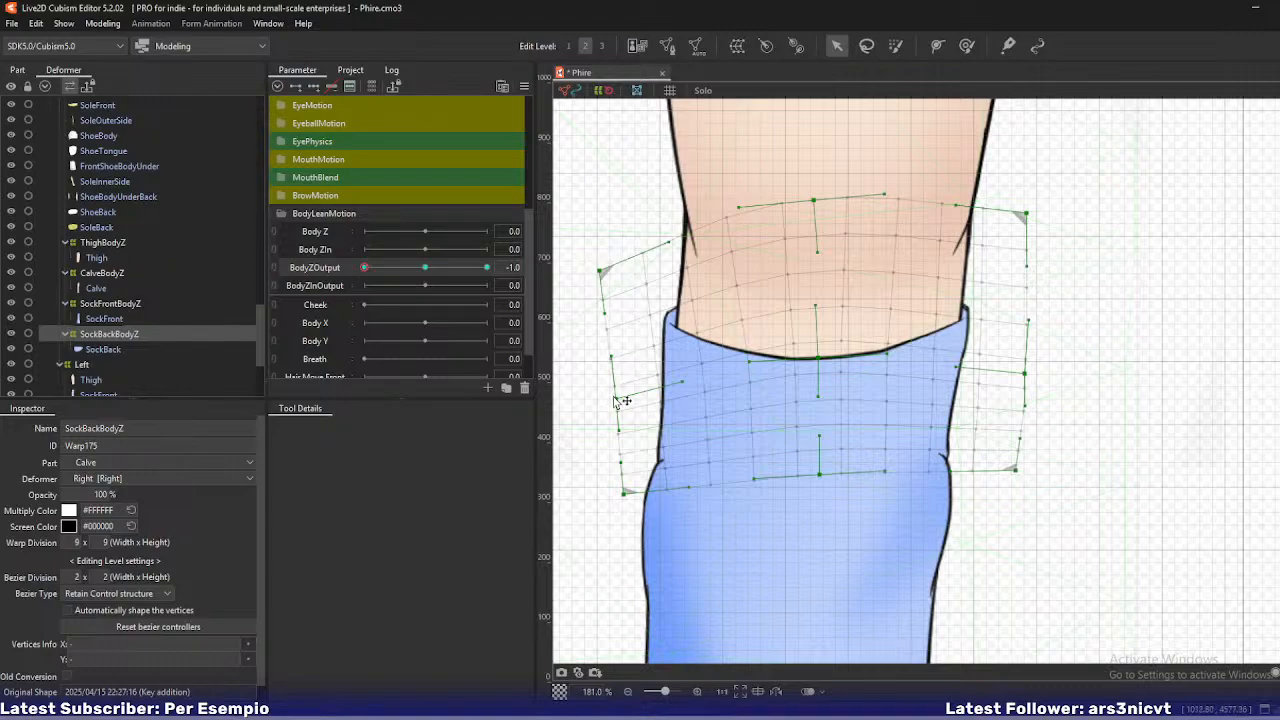
left_click_drag(616, 398, 614, 396)
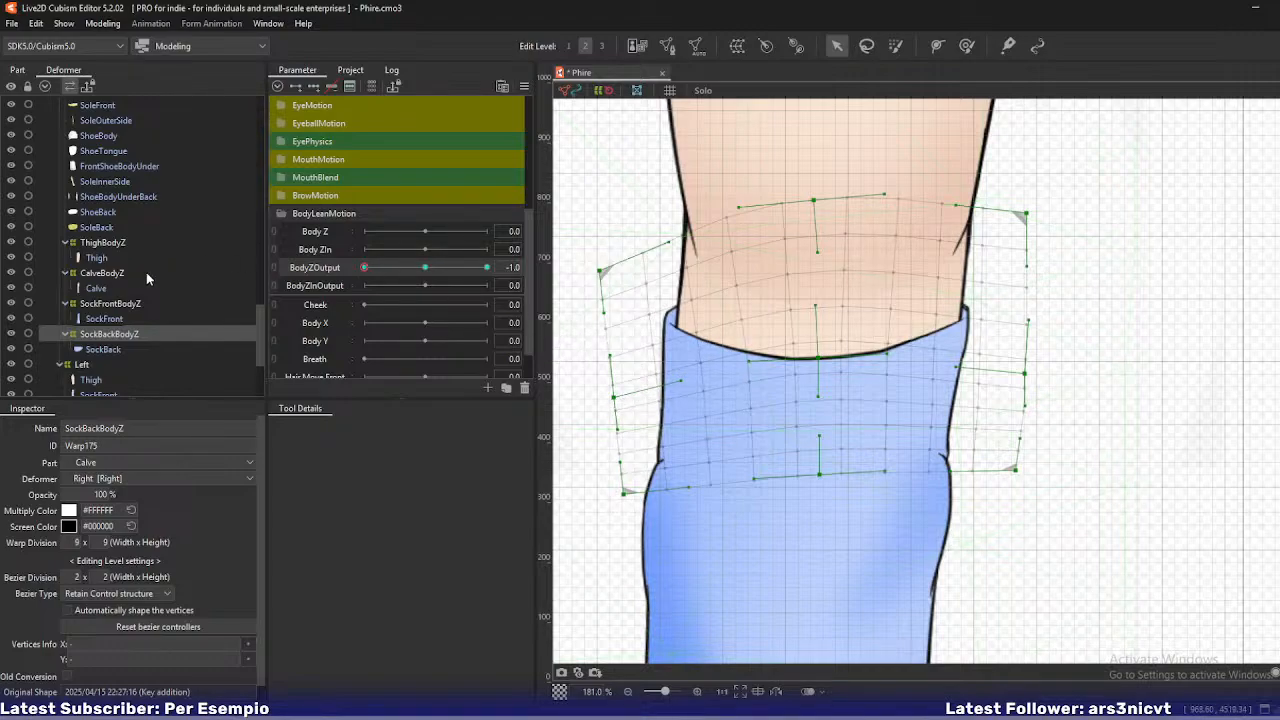
- Sweep BodyZOutput from -1.0 and examine how the front sock, thigh and shorts roll-up lean together on the character's right leg
left_click(112, 306)
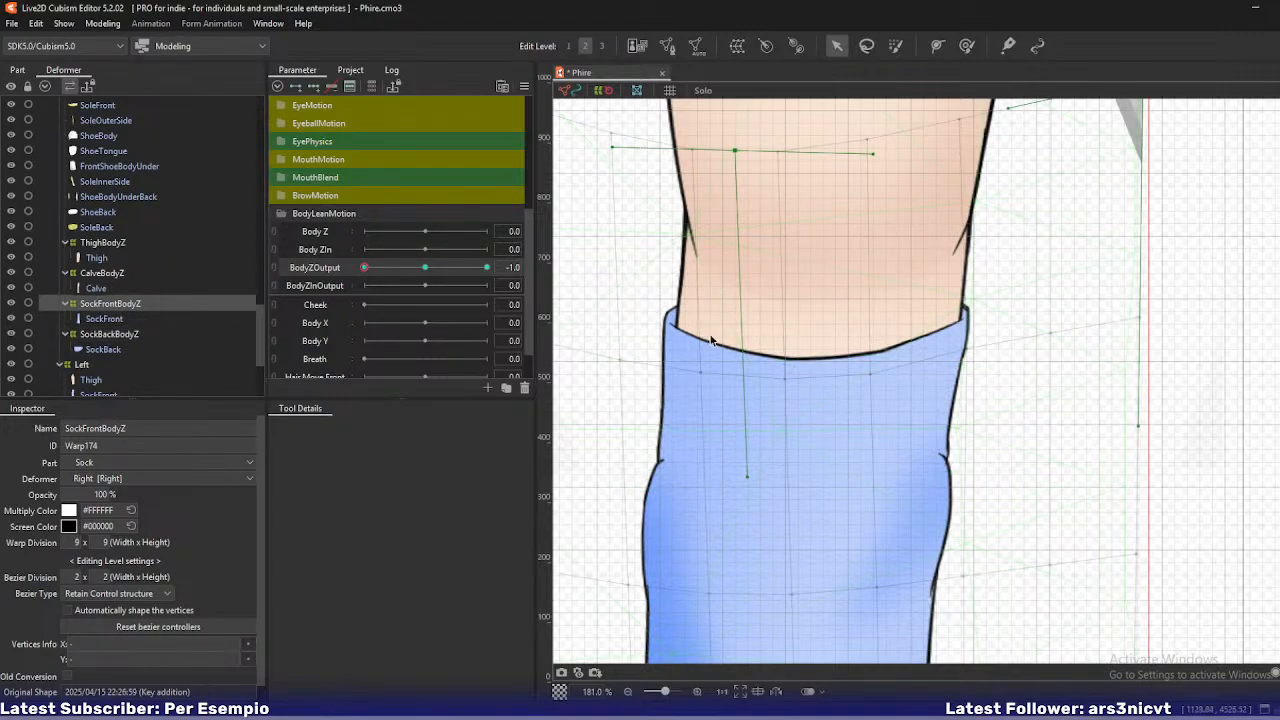
scroll(681, 342, "down", 2)
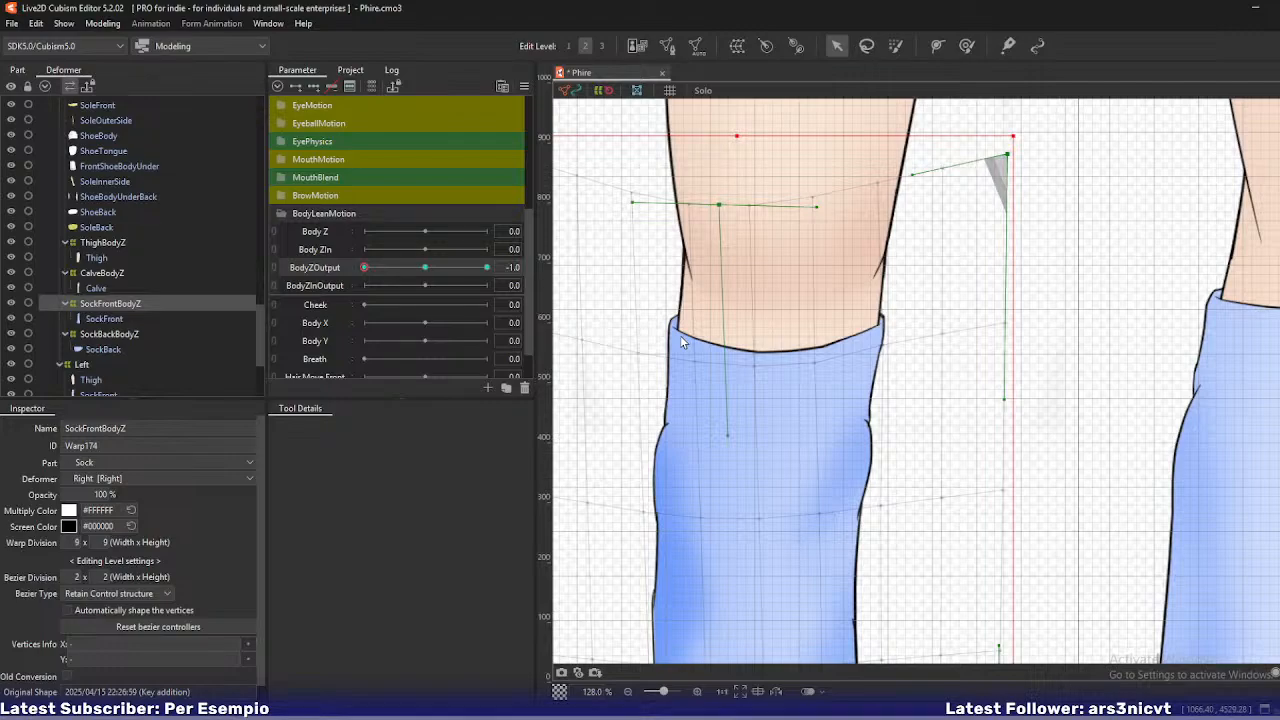
scroll(680, 335, "down", 3)
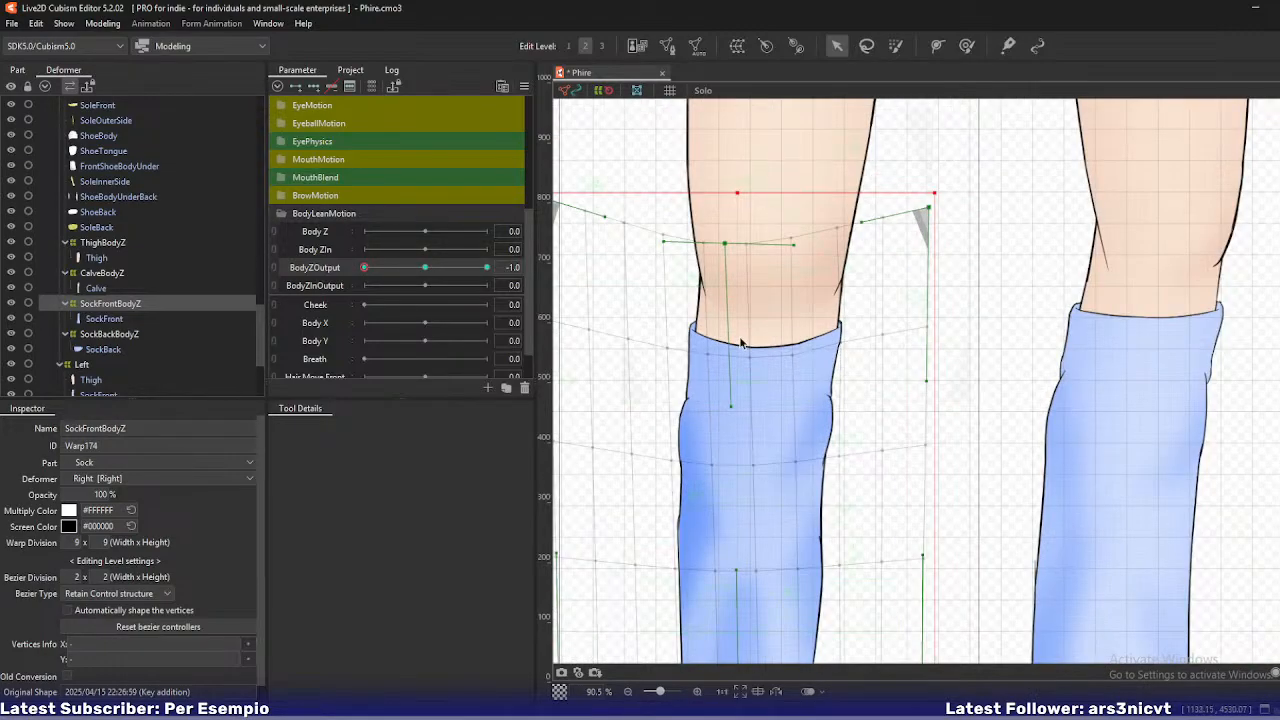
left_click_drag(368, 268, 320, 288)
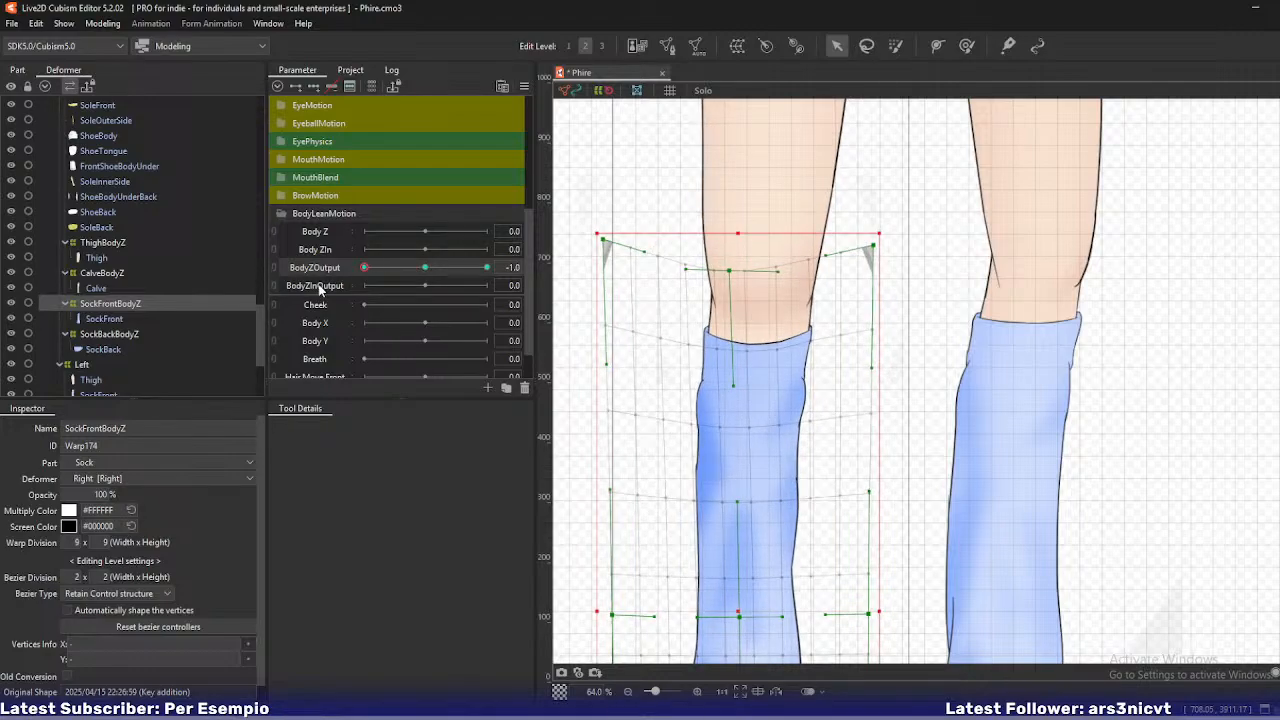
left_click(107, 245)
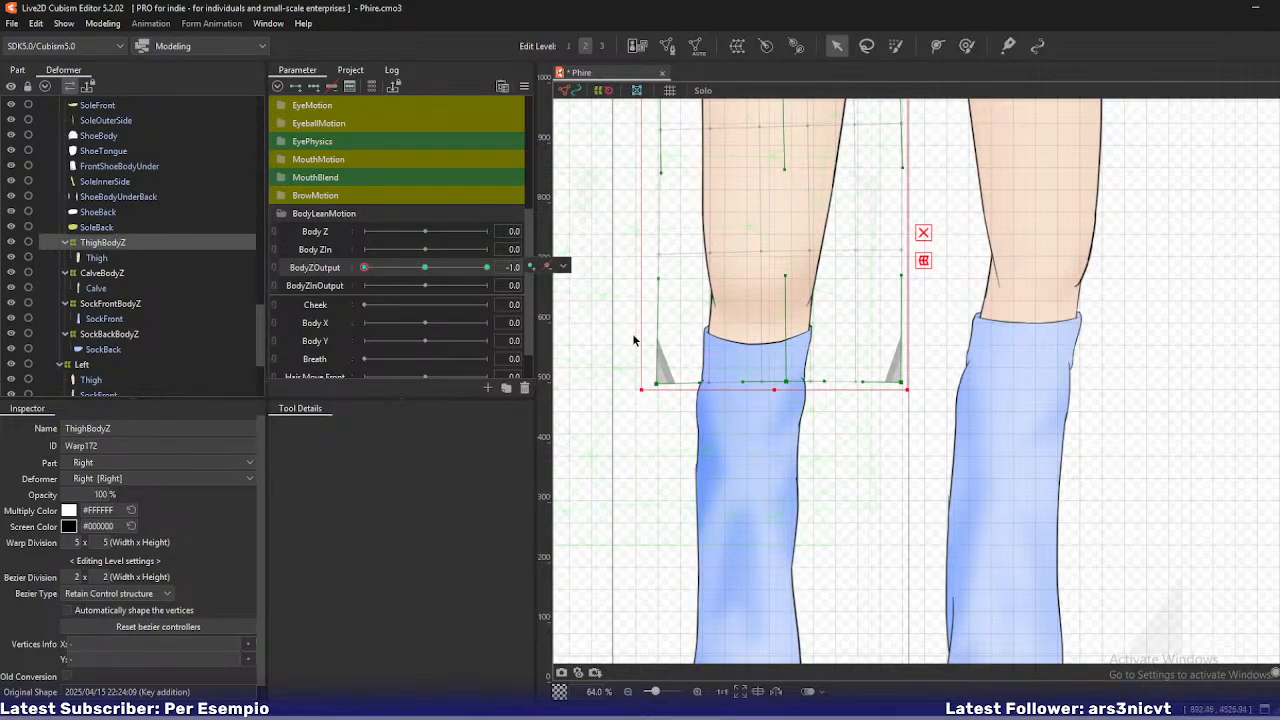
left_click(672, 334)
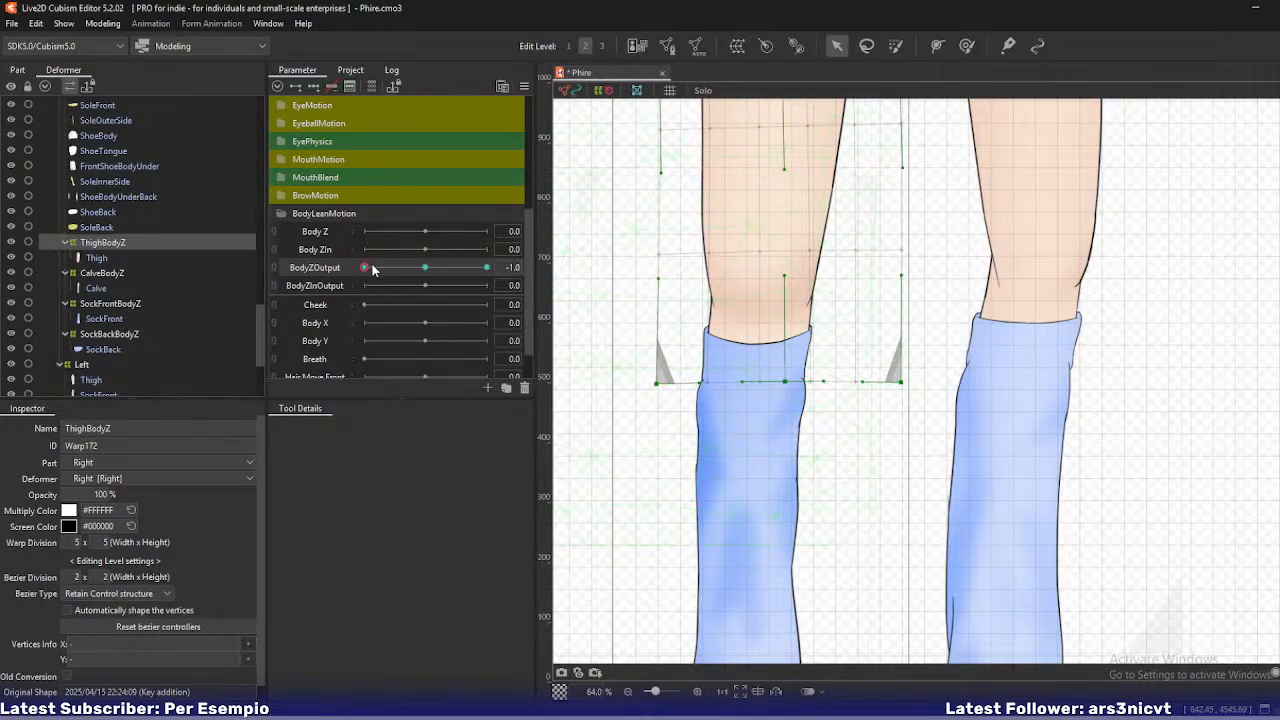
left_click_drag(372, 270, 331, 285)
left_click_drag(761, 205, 702, 381)
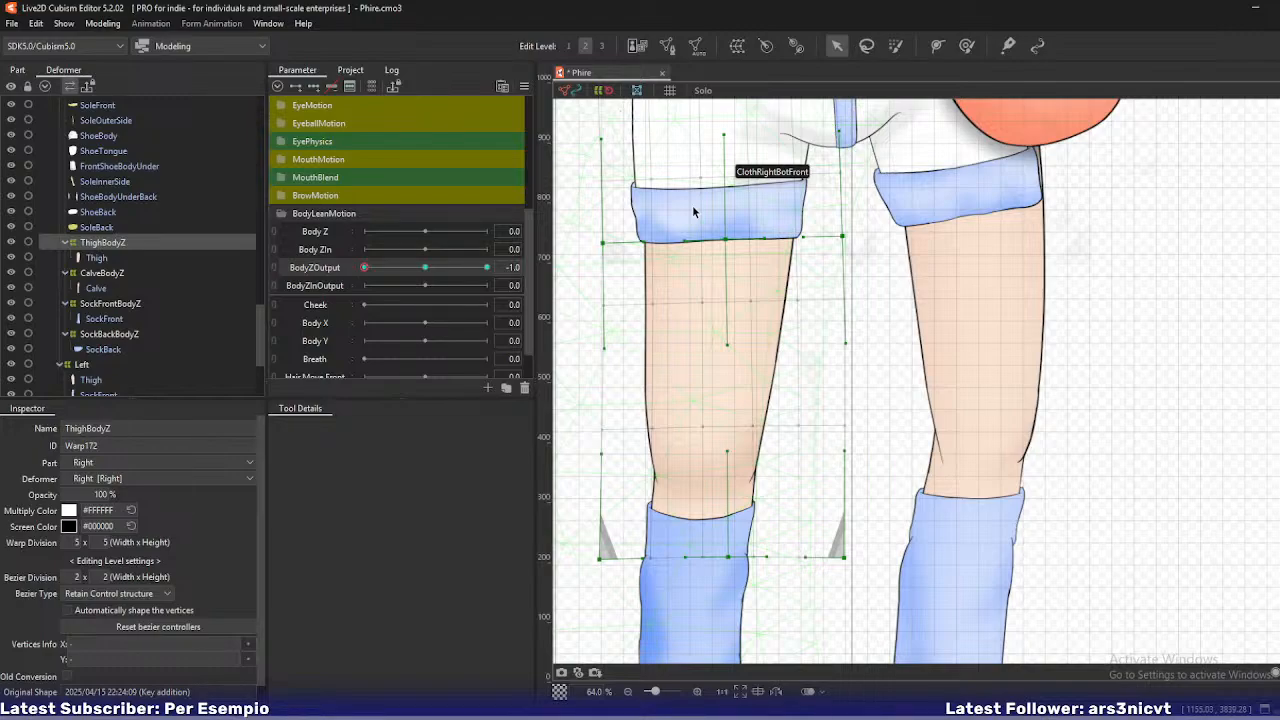
mouse_move(367, 269)
left_mouse_down()
mouse_move(414, 273)
mouse_move(327, 289)
mouse_move(400, 272)
mouse_move(349, 284)
left_mouse_up()
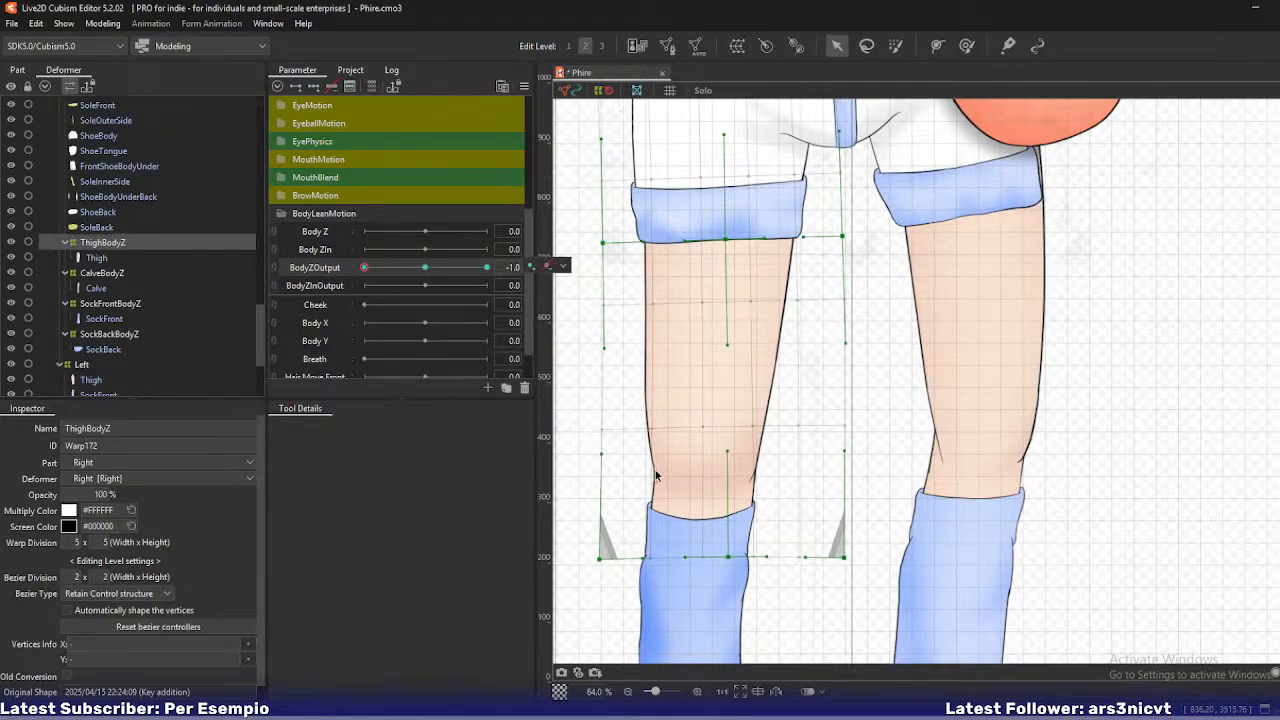
- Try nudging SockFrontBodyZ's inner point just below the sock opening's right half at BodyZOutput -1.0 and undo it
scroll(754, 387, "up", 3)
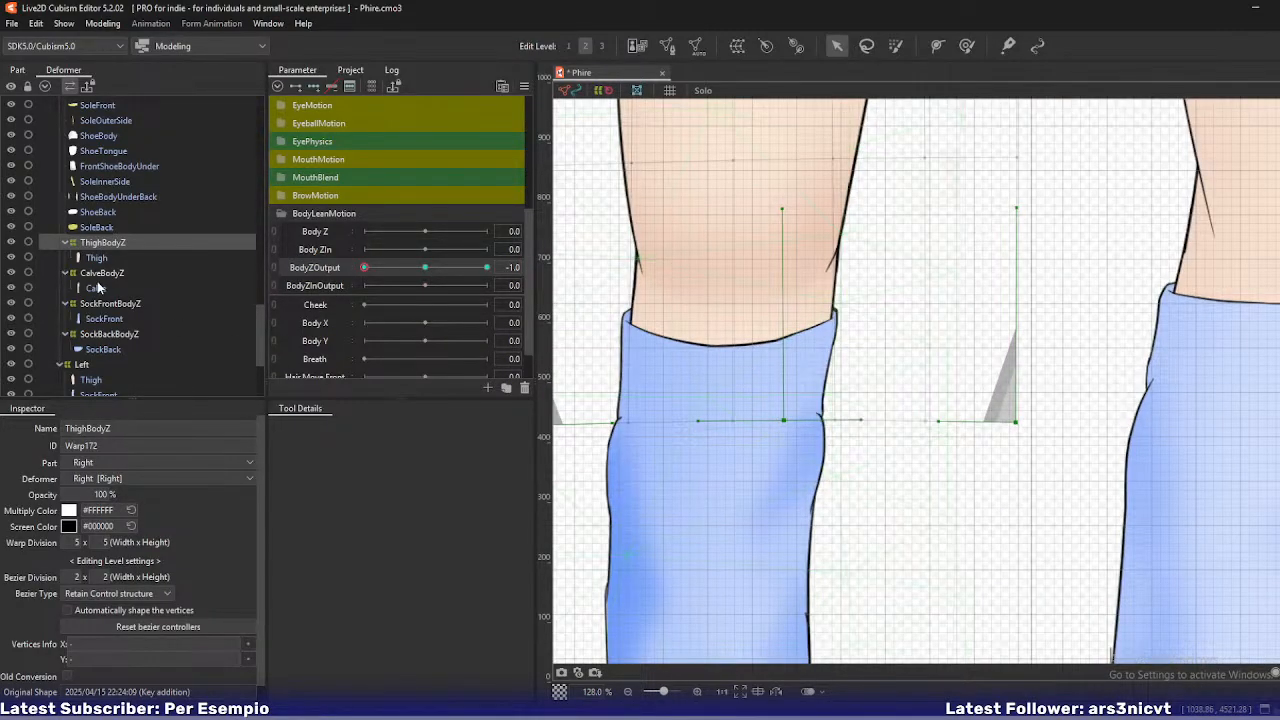
left_click(130, 305)
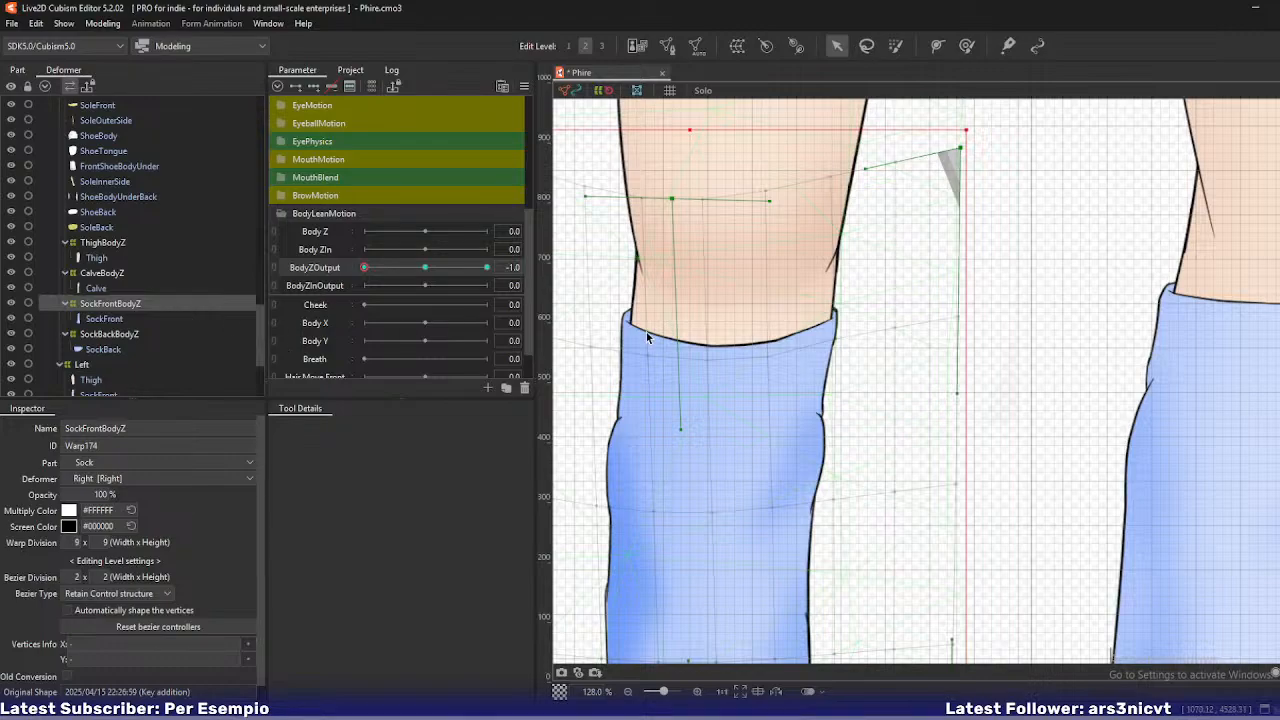
scroll(827, 370, "up", 3)
left_click(711, 357)
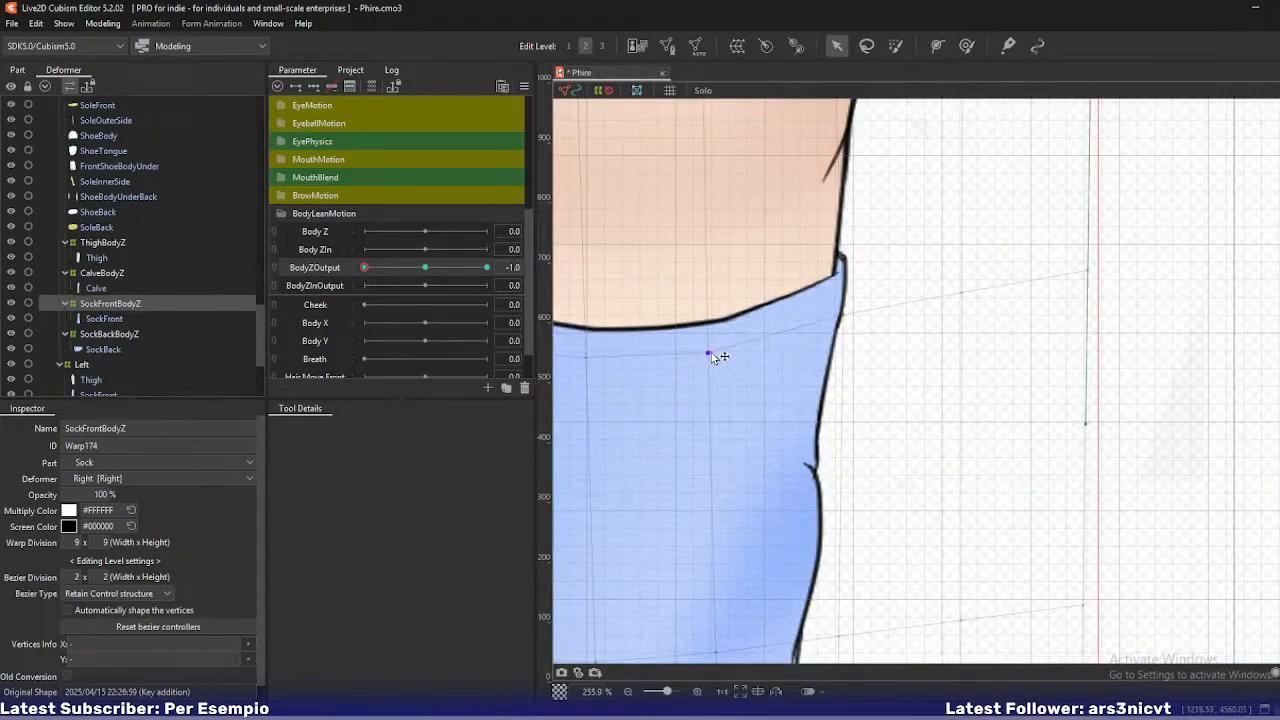
left_click_drag(713, 357, 716, 358)
key("ctrl+z")
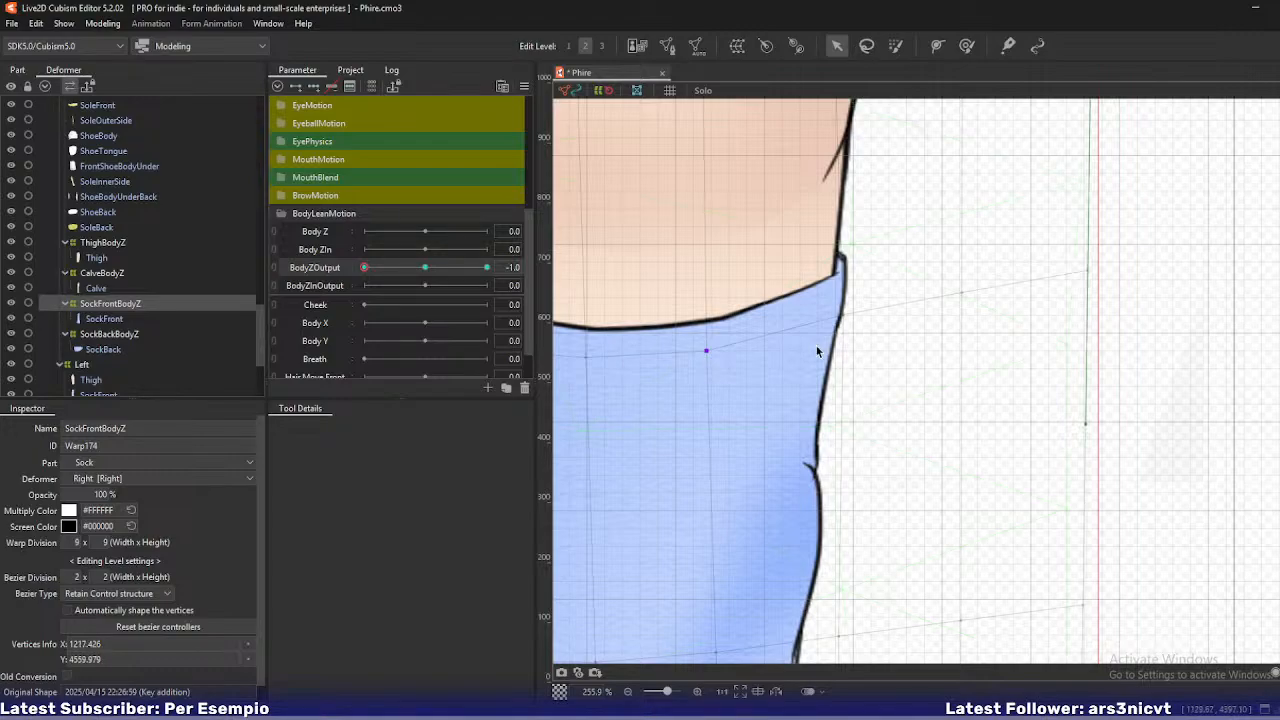
- Compare the front sock's shape between BodyZOutput 0.0 and -1.0, viewing the whole sock with SockFrontBodyZ selected
scroll(683, 377, "down", 5)
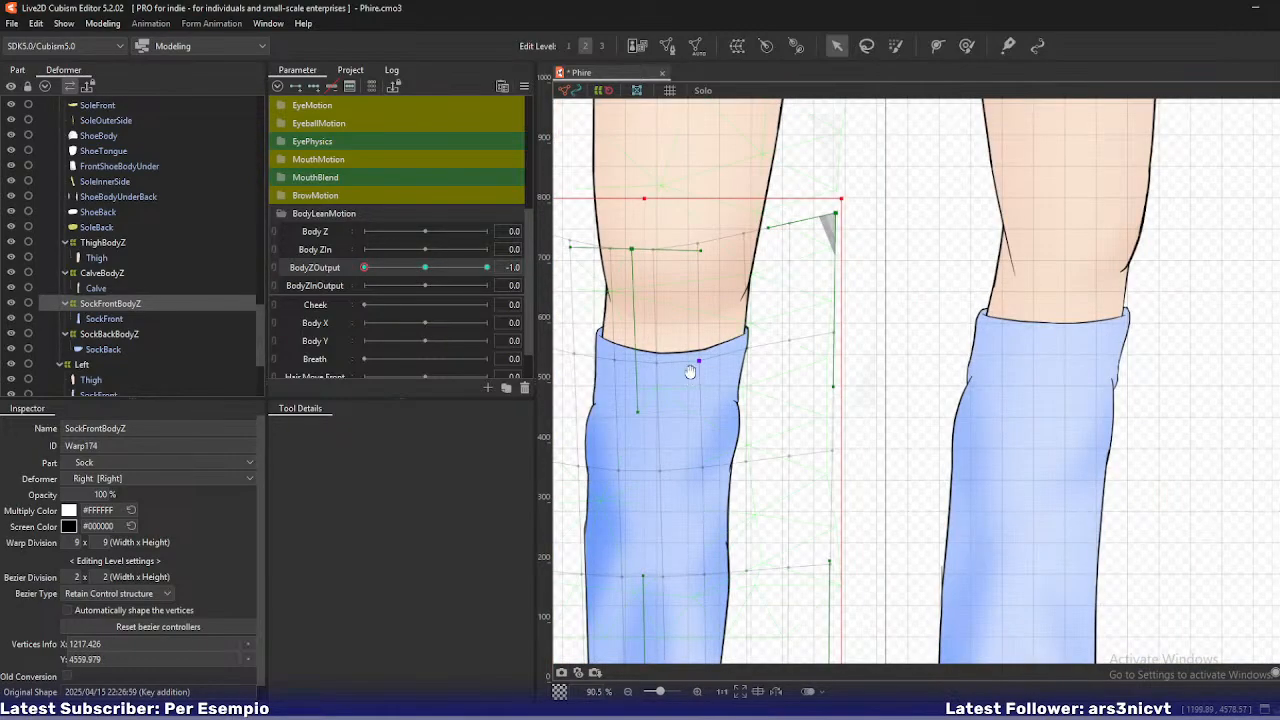
key("ctrl+d")
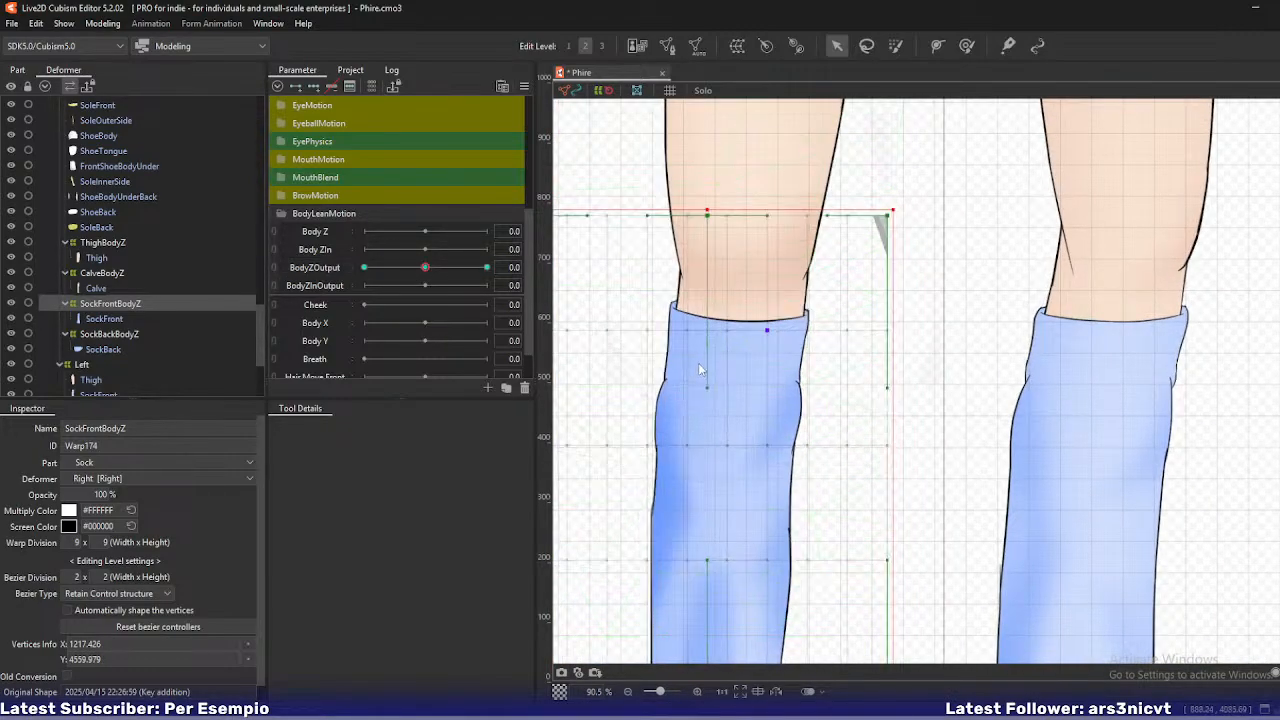
left_click(110, 321)
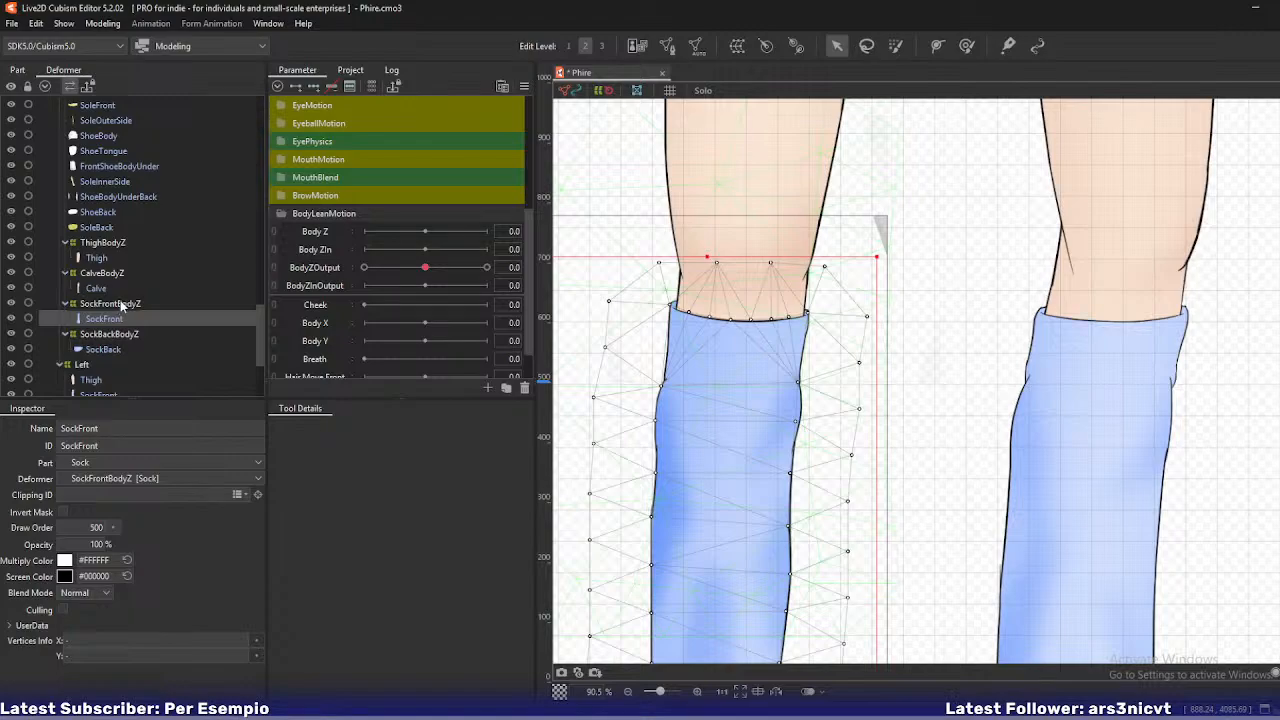
left_click(120, 303)
left_click_drag(809, 397, 864, 379)
scroll(862, 385, "down", 2)
left_click_drag(828, 614, 750, 612)
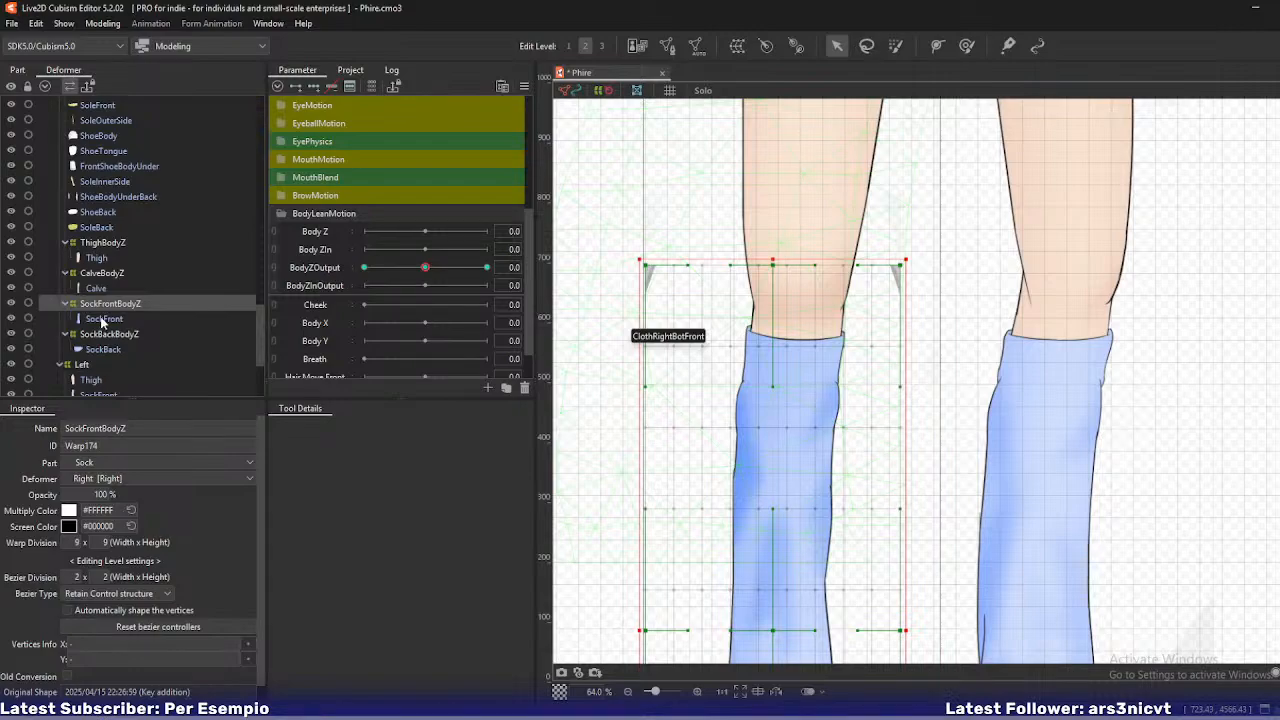
left_click_drag(425, 267, 242, 271)
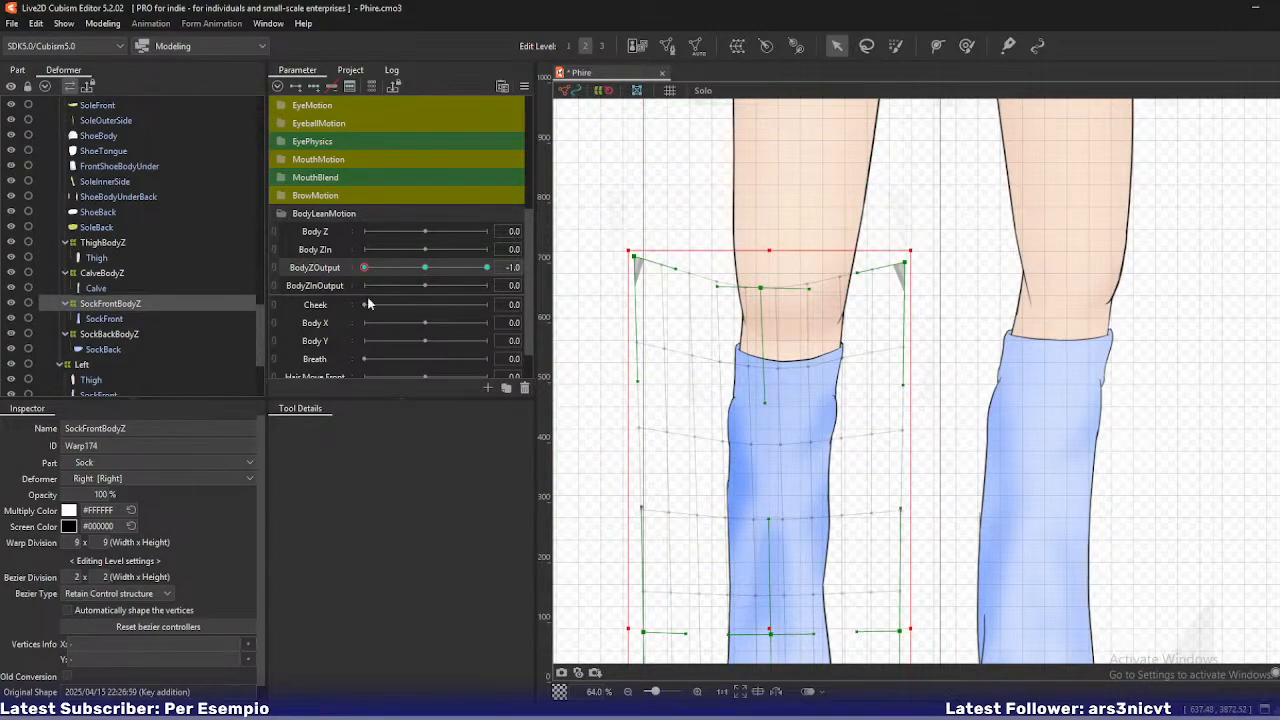
- Try lowering SockFrontBodyZ's inner point over the shin at edit levels 2 and 1, undoing each attempt
scroll(838, 396, "up", 2)
scroll(838, 396, "up", 2)
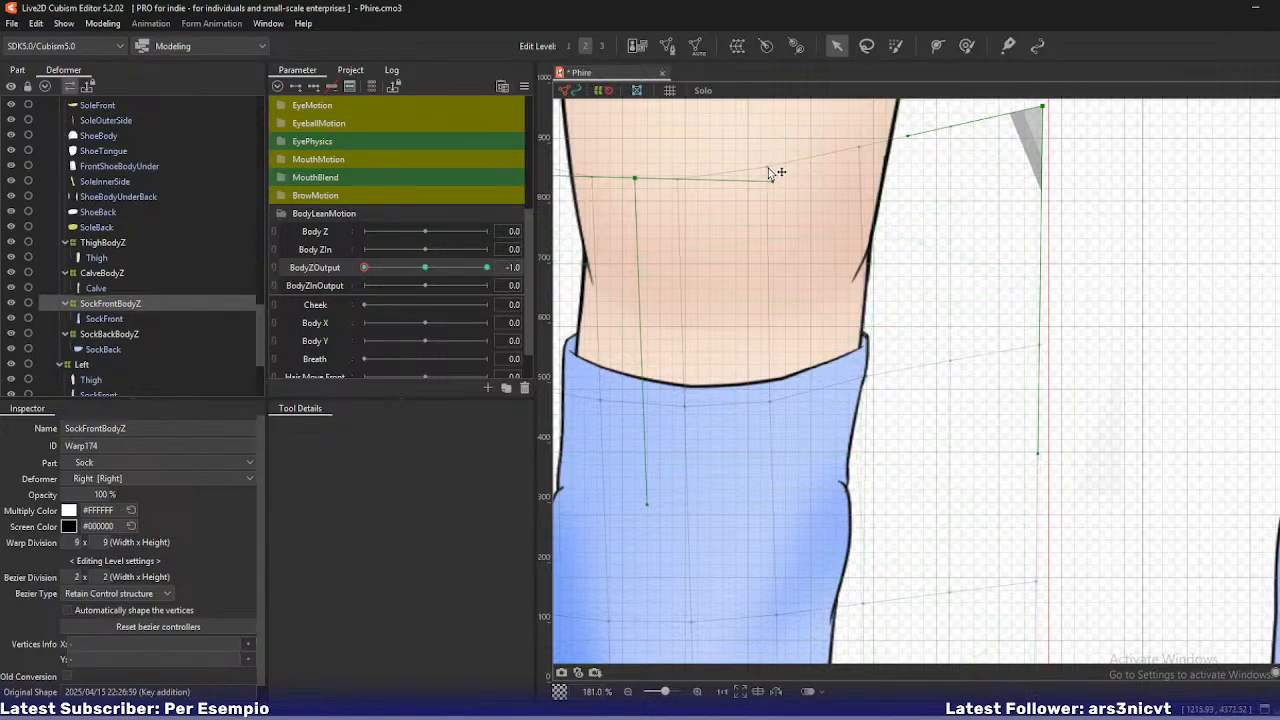
left_click_drag(770, 171, 781, 261)
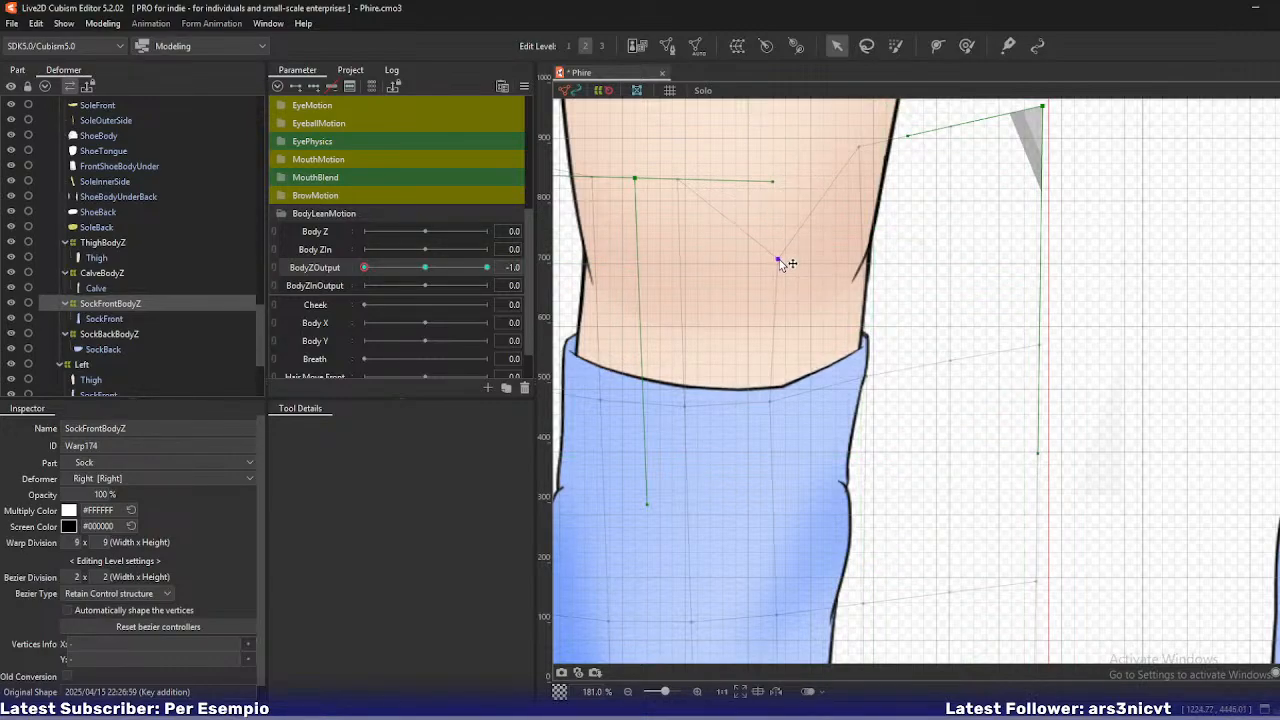
key("ctrl+z")
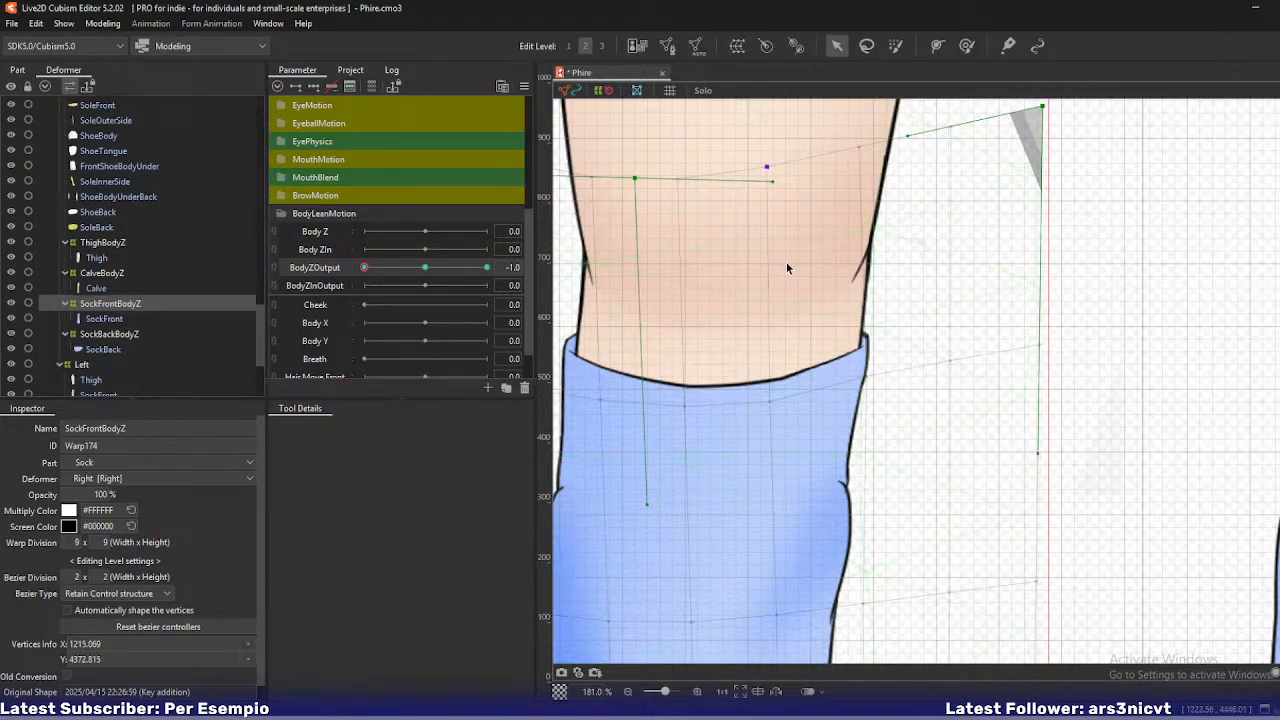
key("1")
left_click_drag(767, 170, 767, 181)
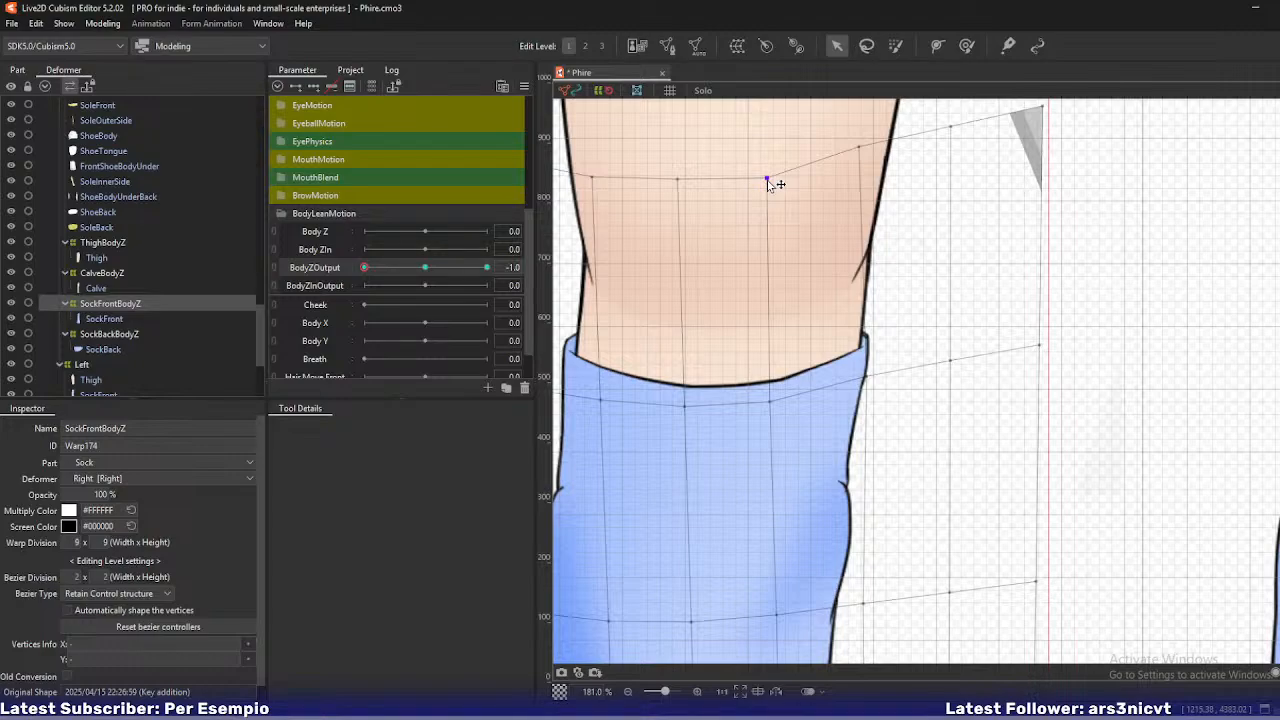
key("ctrl+z")
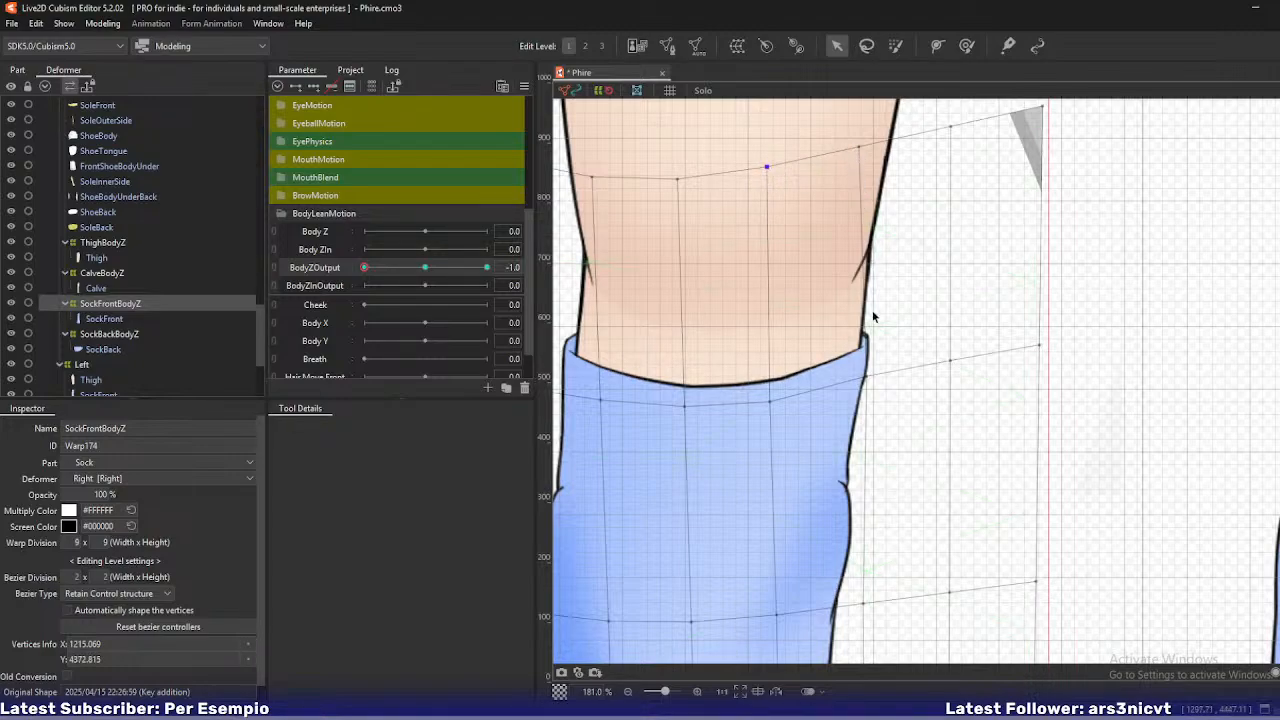
- At edit level 1, nudge SockFrontBodyZ's inner point below the sock opening and the sock's right edge point slightly outward
left_click_drag(770, 403, 777, 404)
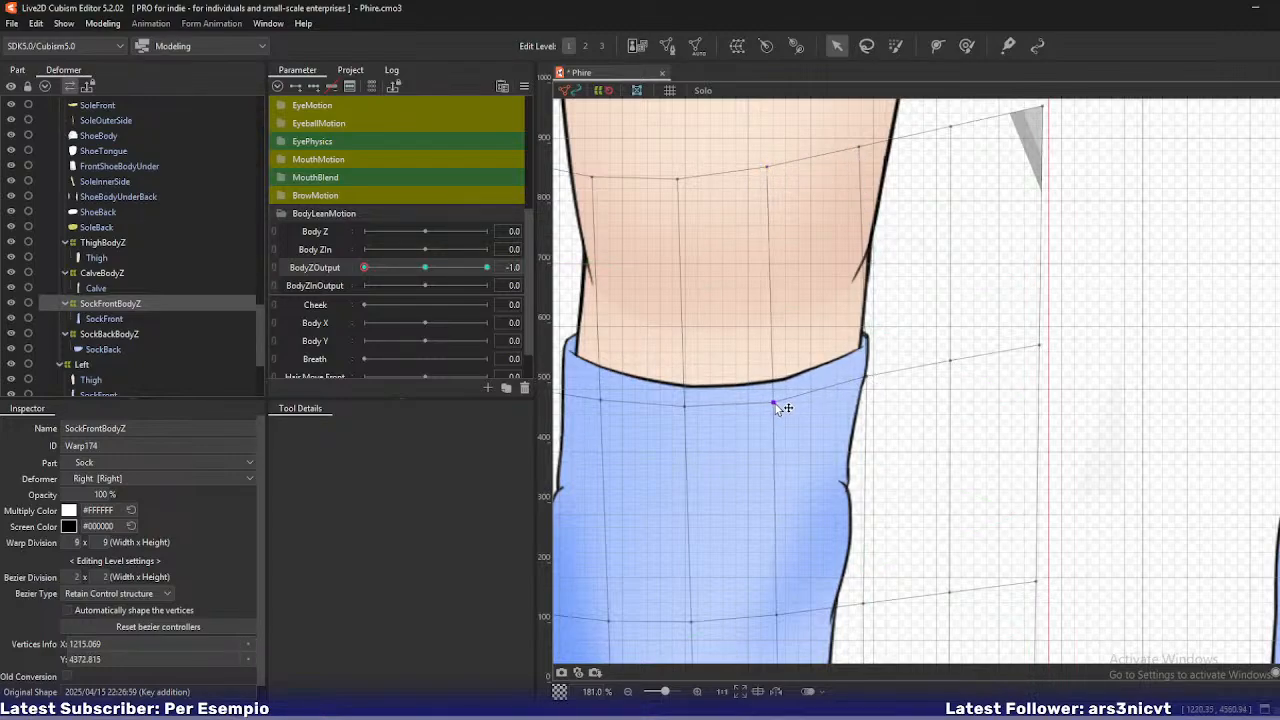
key("ctrl+z")
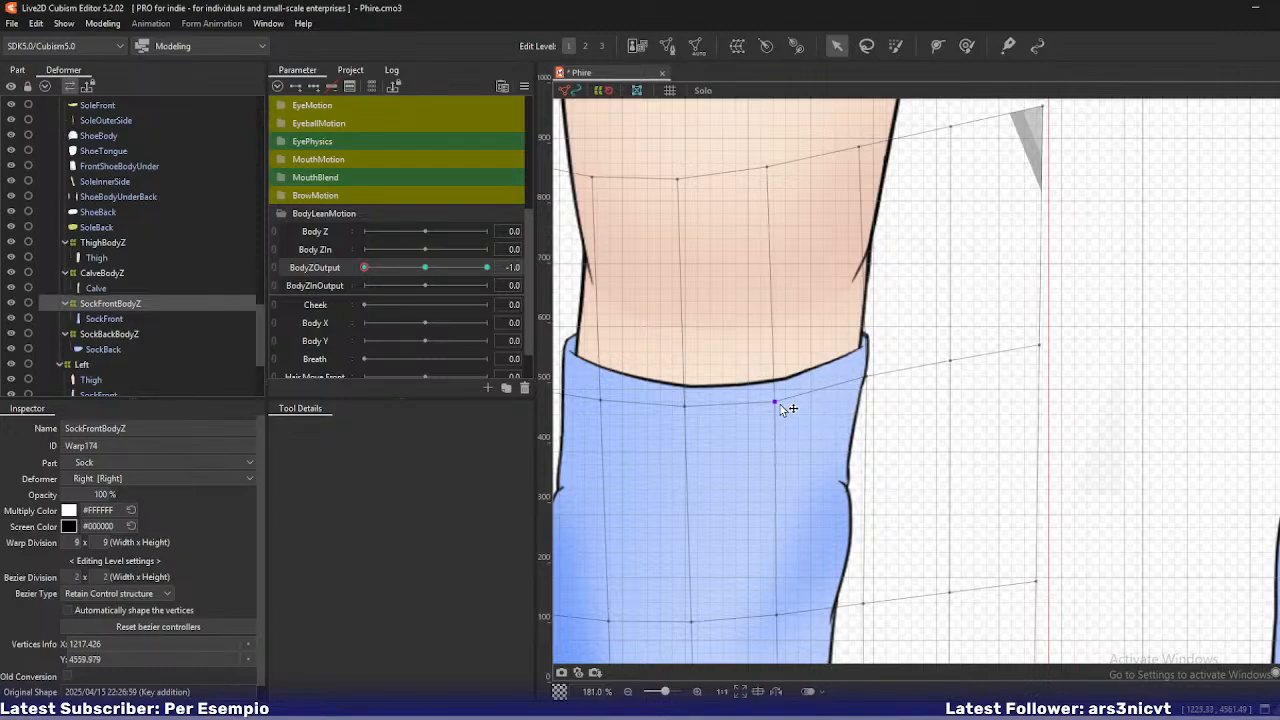
left_click(867, 375)
left_click_drag(867, 374, 868, 379)
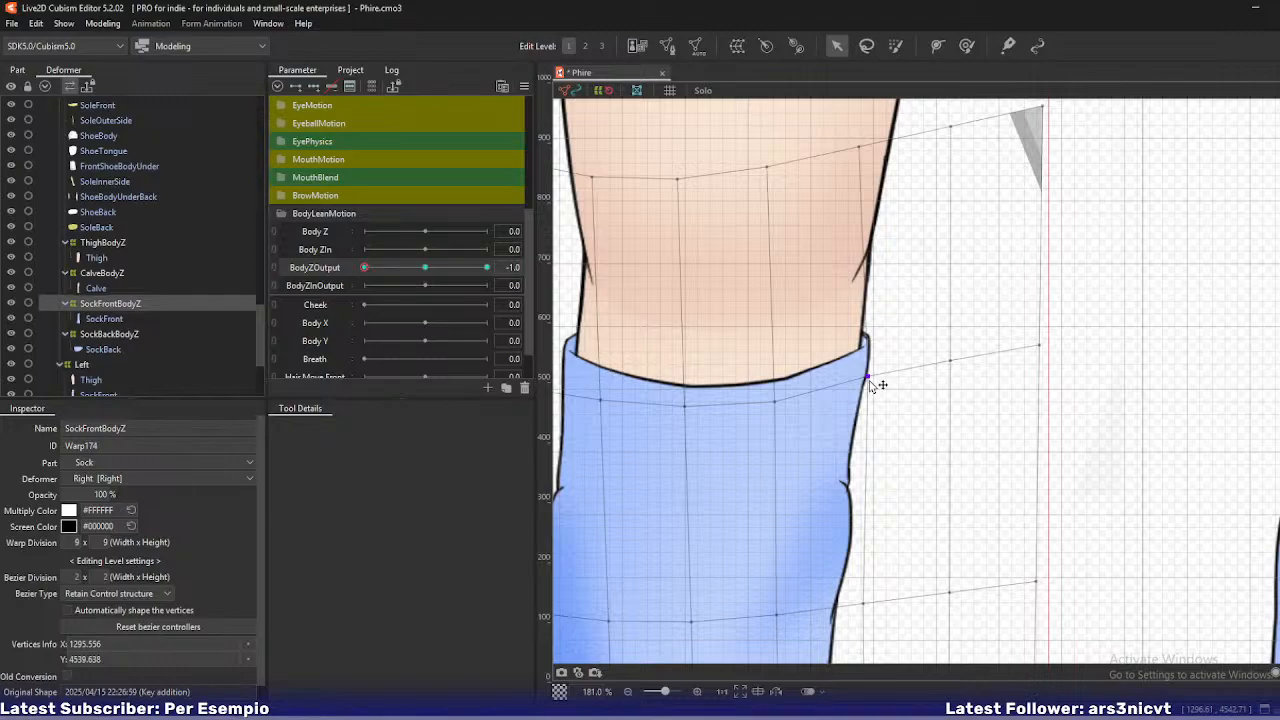
- Select the left leg's RollUpFrontBodyZ and, at edit level 2, nudge its lower-left corner and bottom middle point slightly down and left at BodyZOutput -1.0
scroll(870, 385, "down", 6)
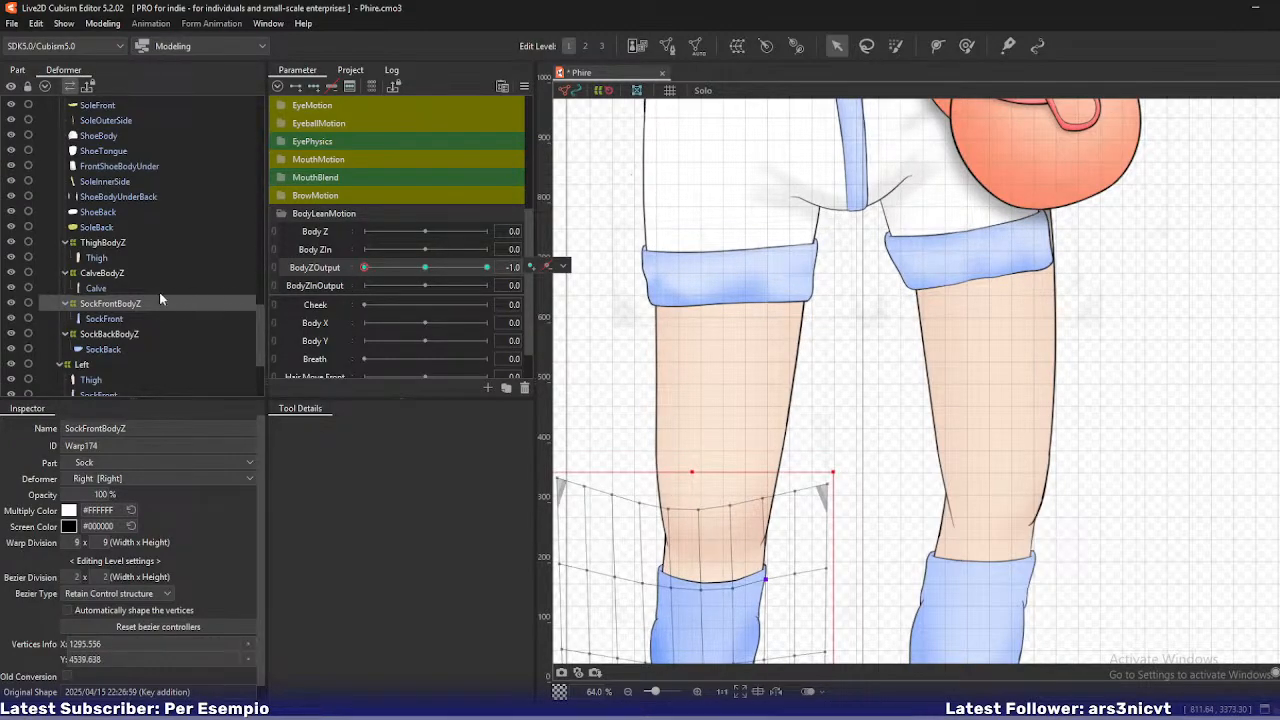
right_click(944, 300)
mouse_move(993, 310)
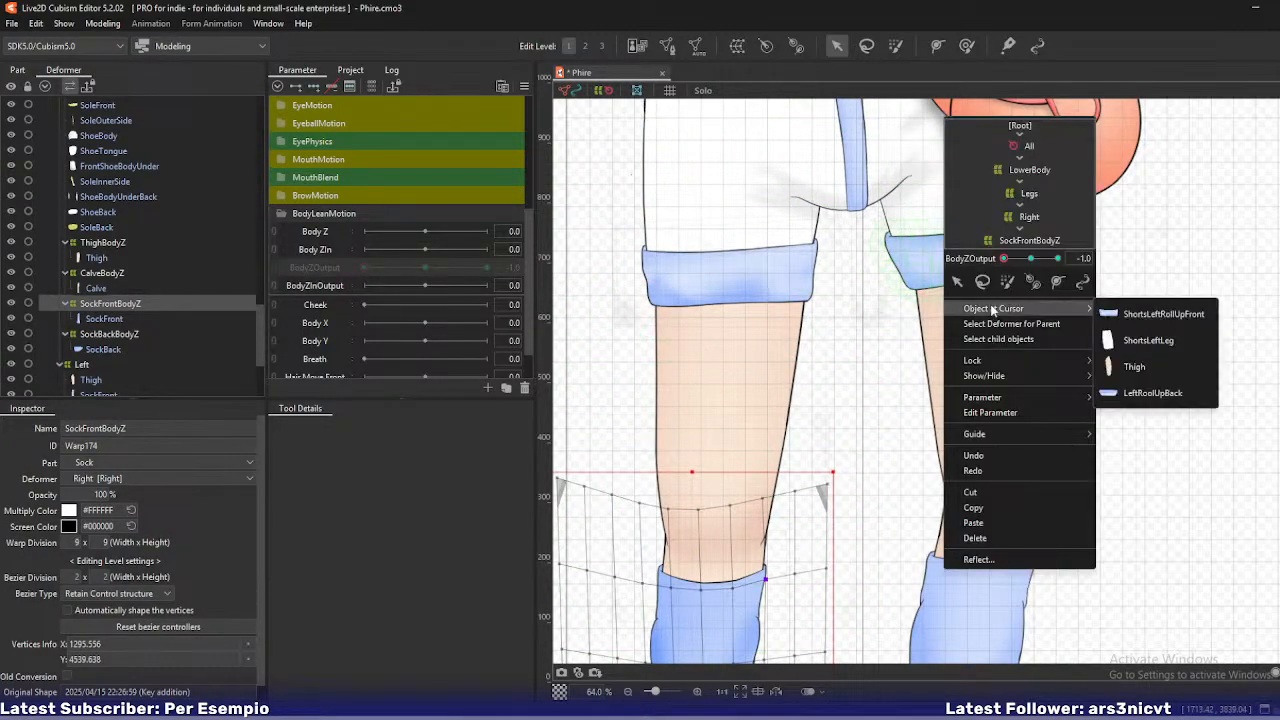
left_click(1150, 313)
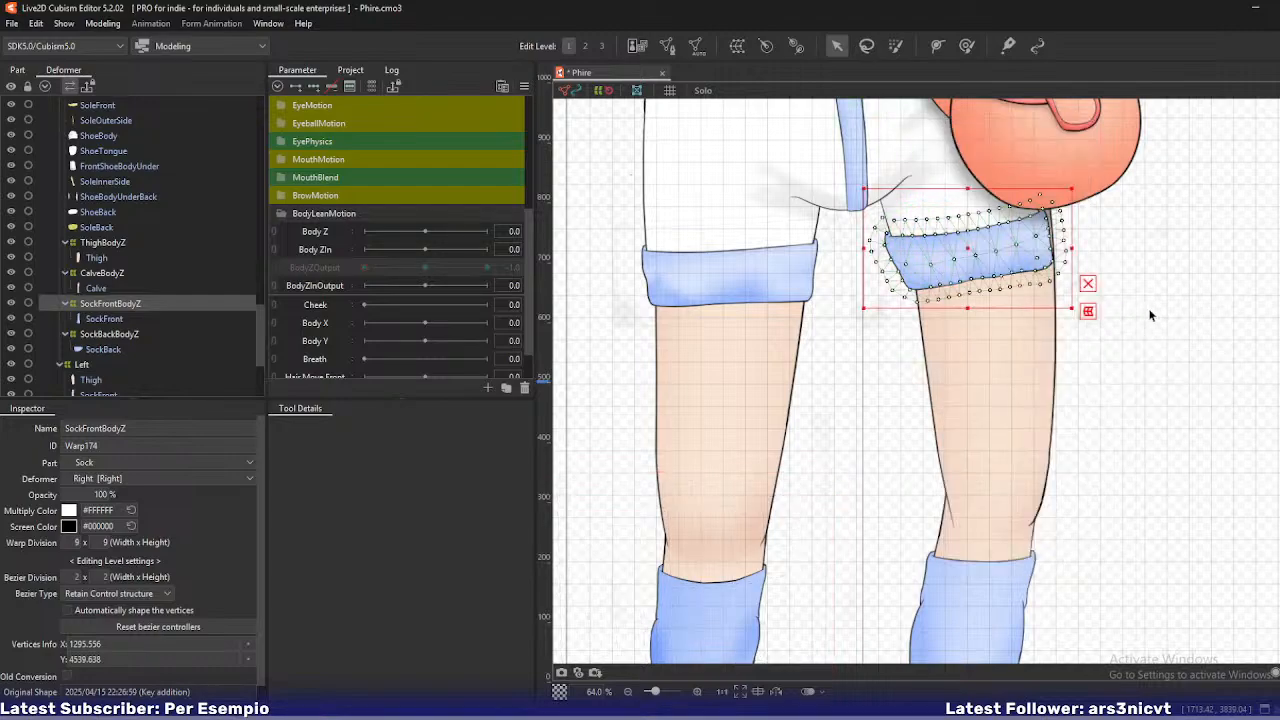
scroll(945, 380, "up", 2)
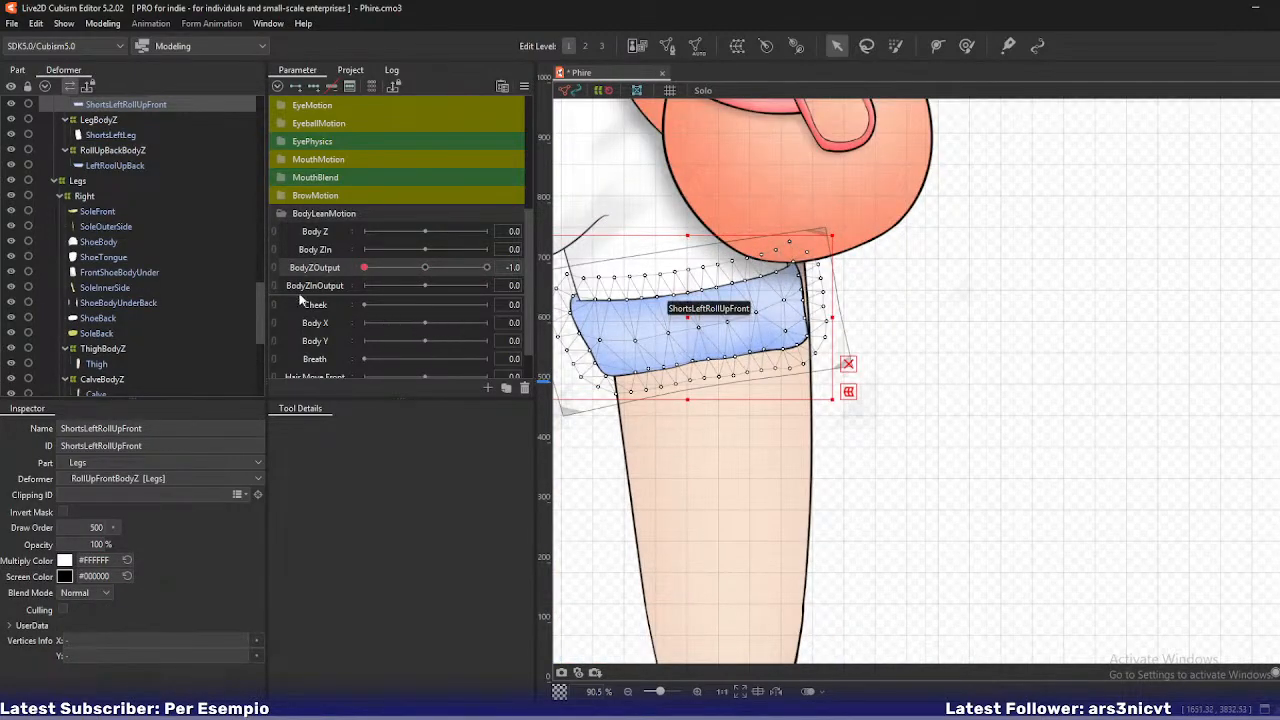
scroll(142, 248, "up", 2)
left_click(115, 202)
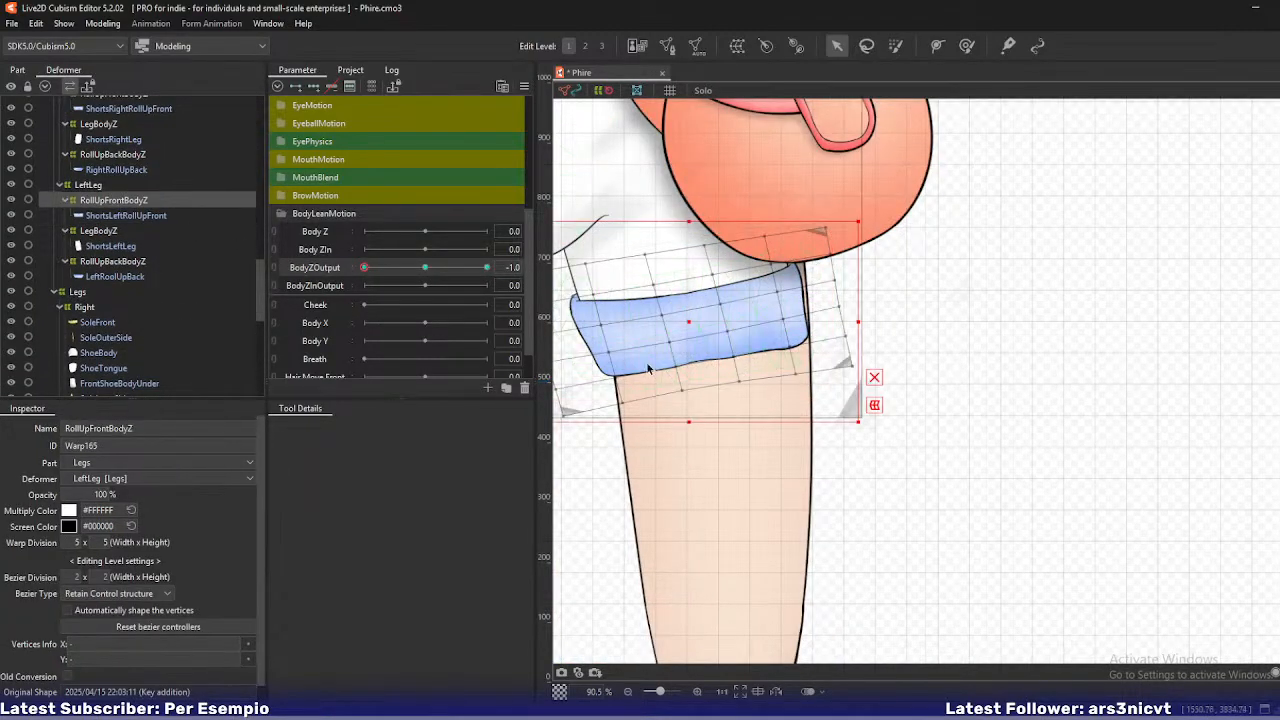
key("2")
left_click_drag(711, 347, 788, 325)
mouse_move(640, 391)
left_mouse_down()
mouse_move(655, 381)
mouse_move(636, 395)
left_mouse_up()
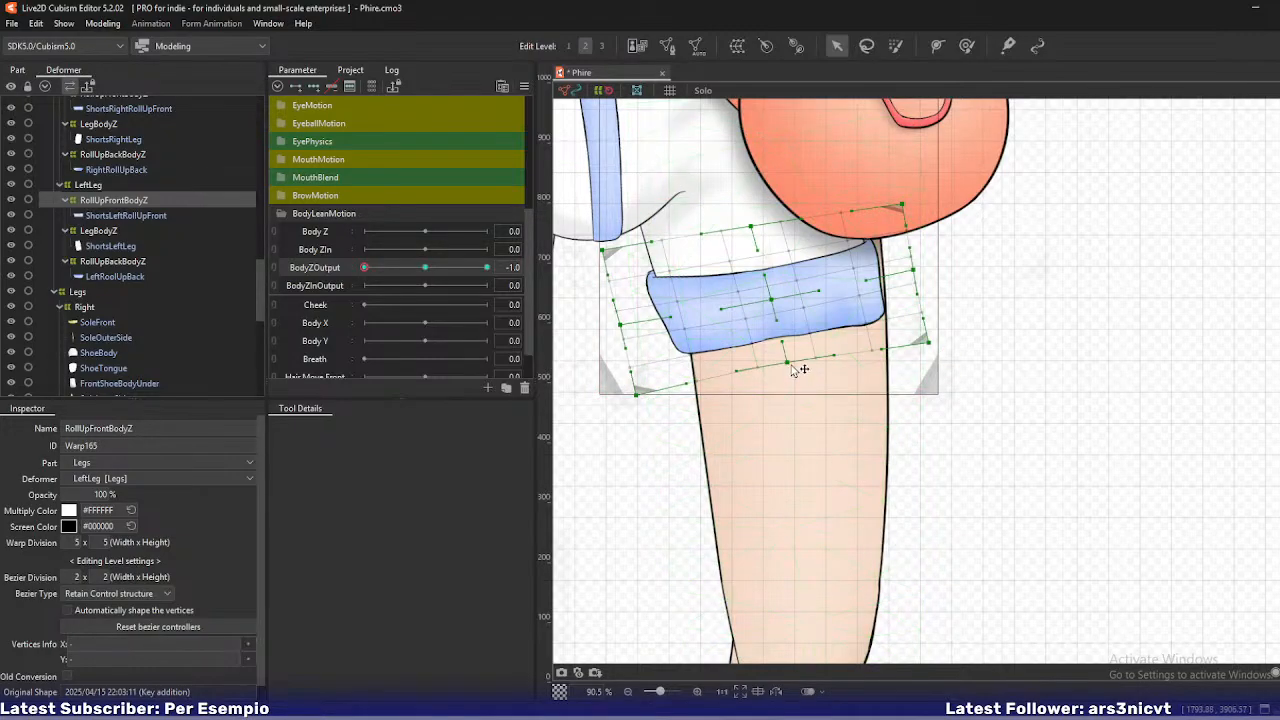
left_click_drag(788, 369, 787, 372)
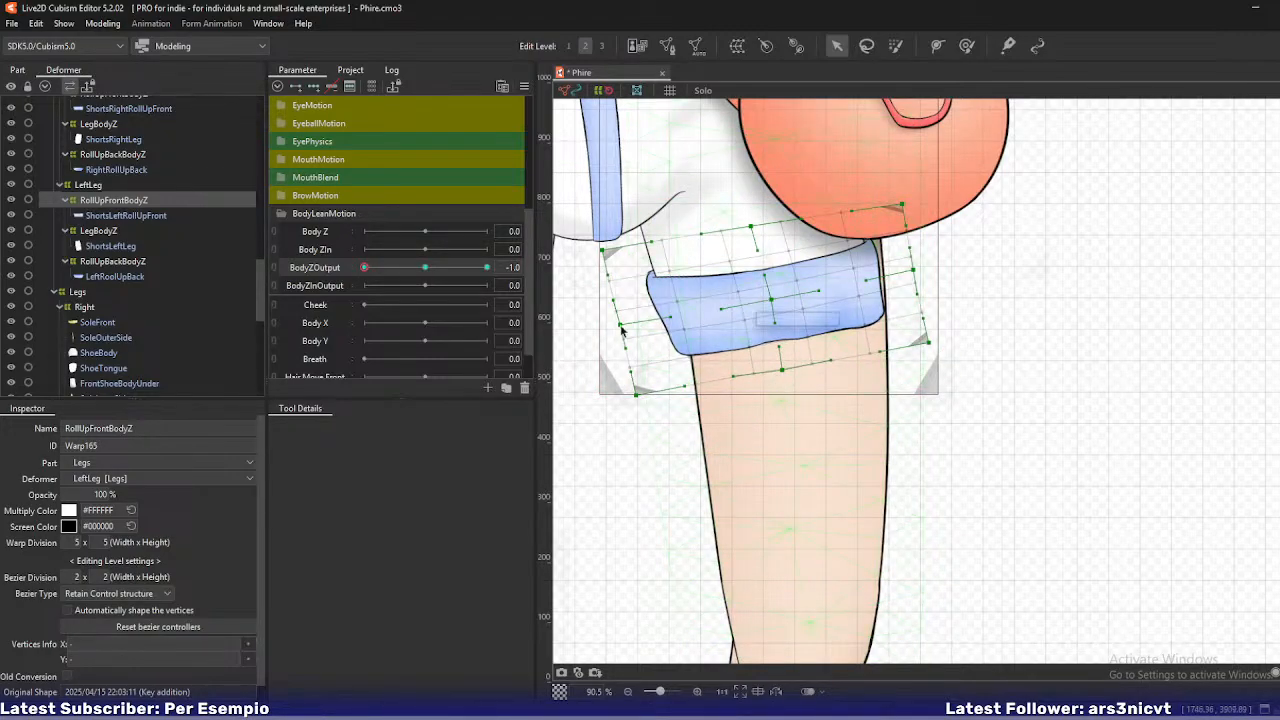
- Create a 5 × 5 warp deformer named ThighBodyZ as parent of the left leg's Thigh
scroll(112, 314, "down", 6)
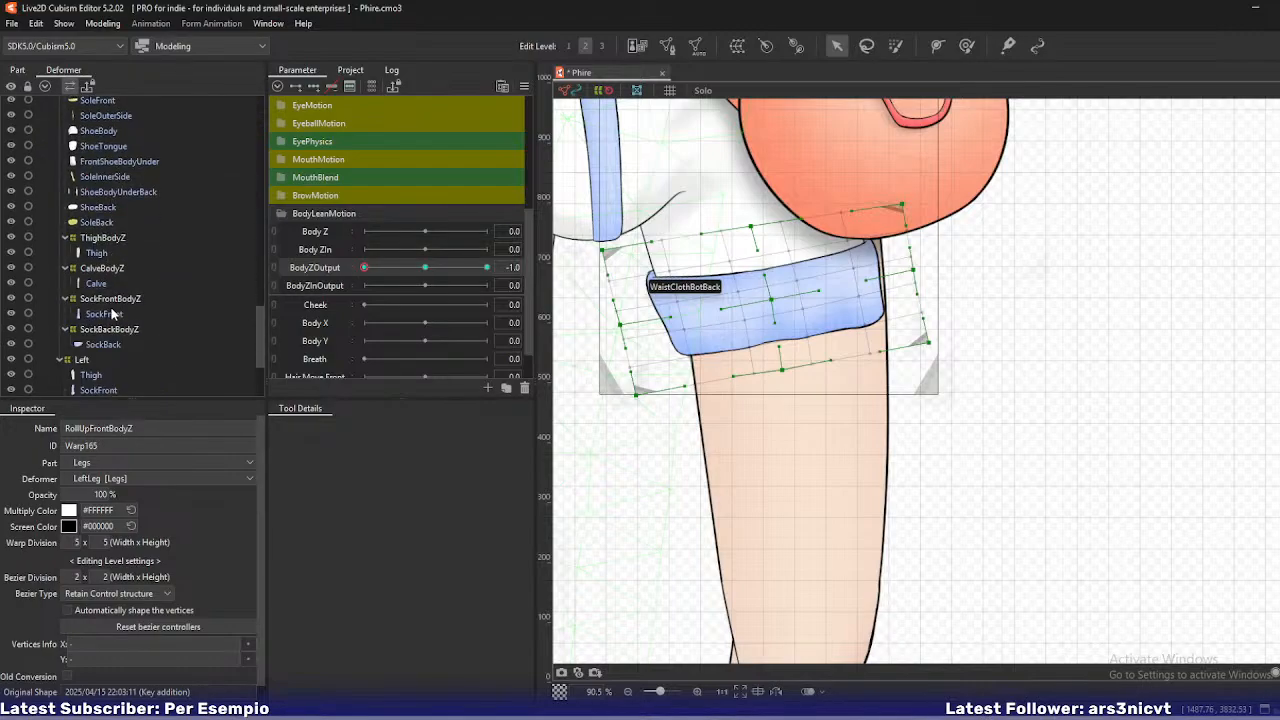
left_click(90, 237)
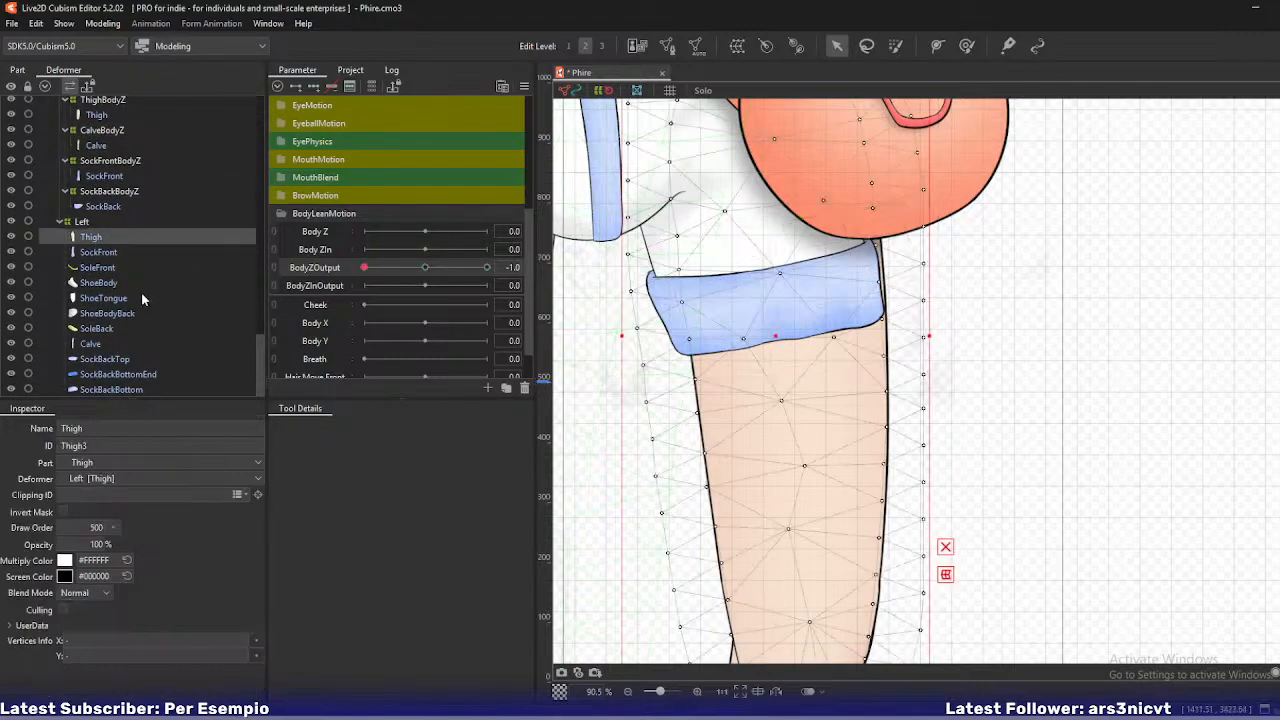
left_click(698, 45)
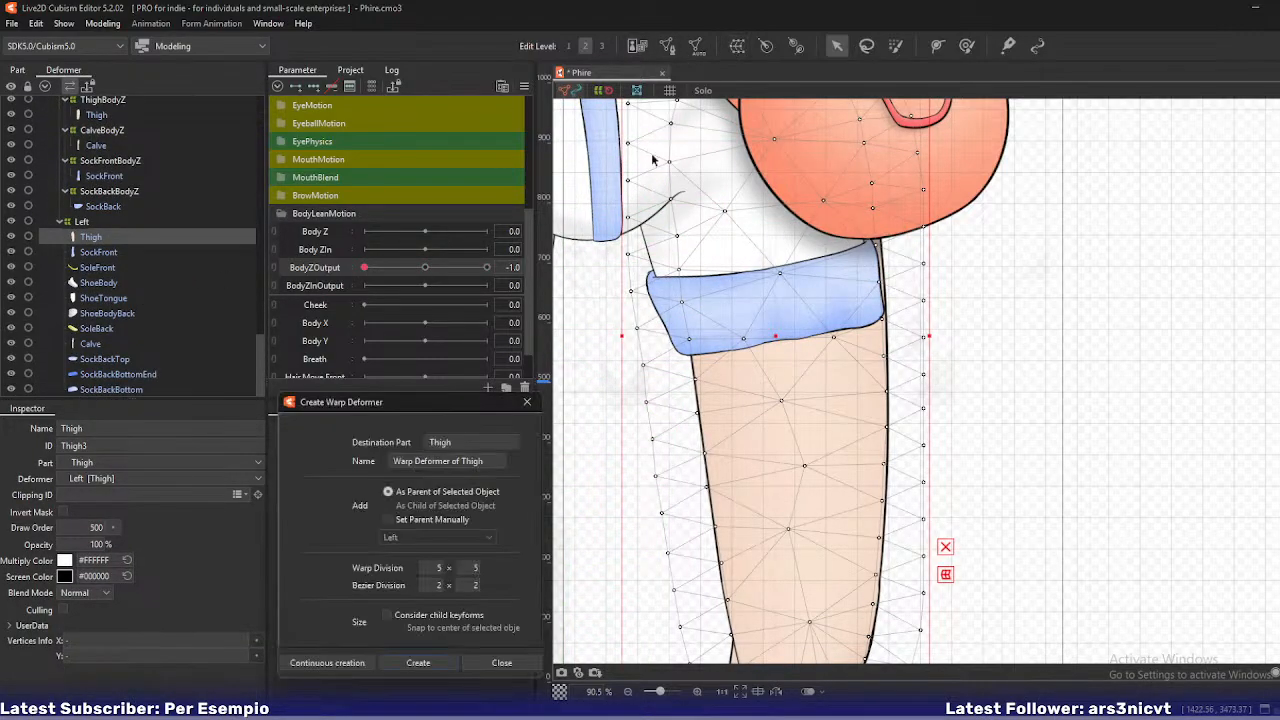
left_click_drag(423, 456, 240, 446)
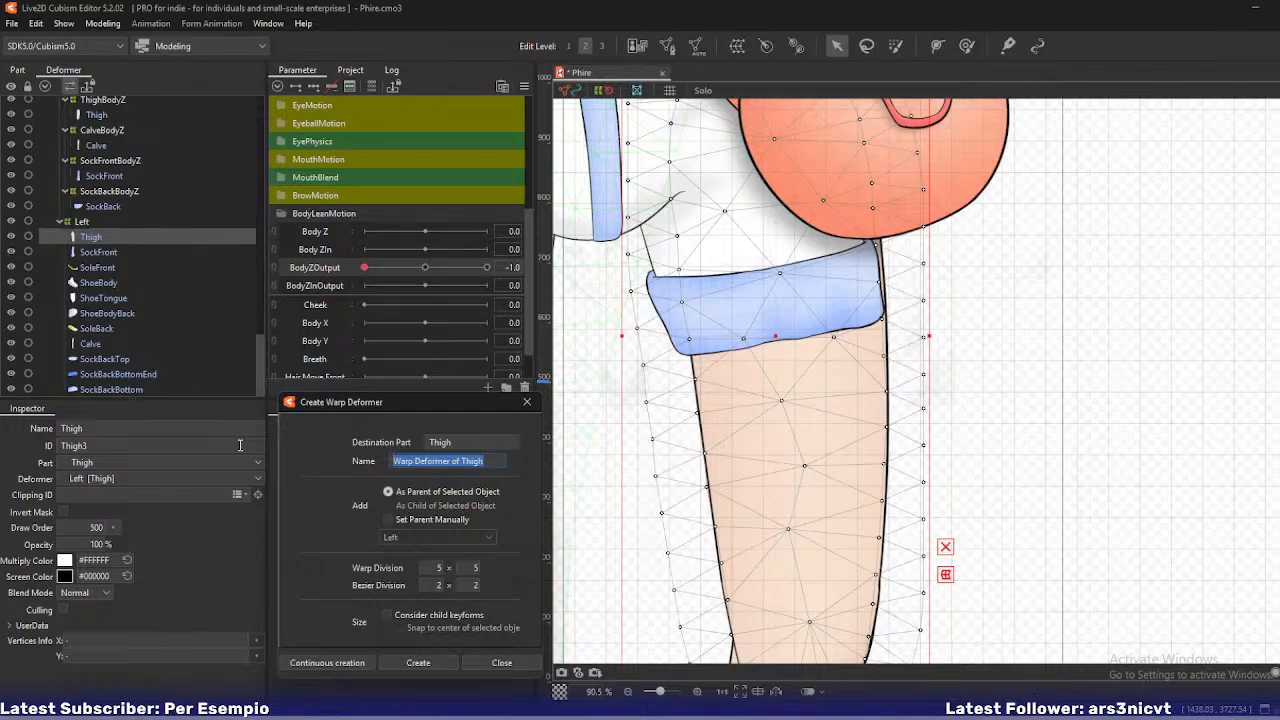
type("ThighBodyZ")
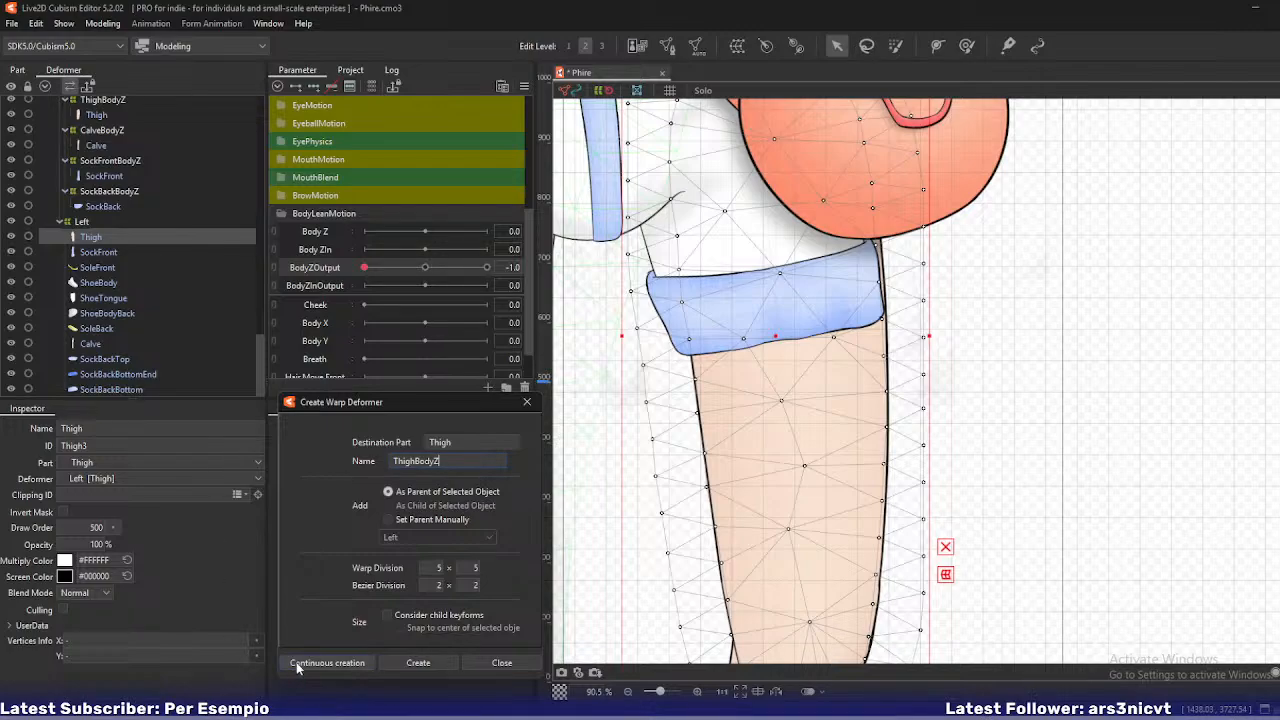
- Create a 5 × 5 warp deformer named SockFrontBodyZ as parent of the left leg's SockFront
left_click(108, 252)
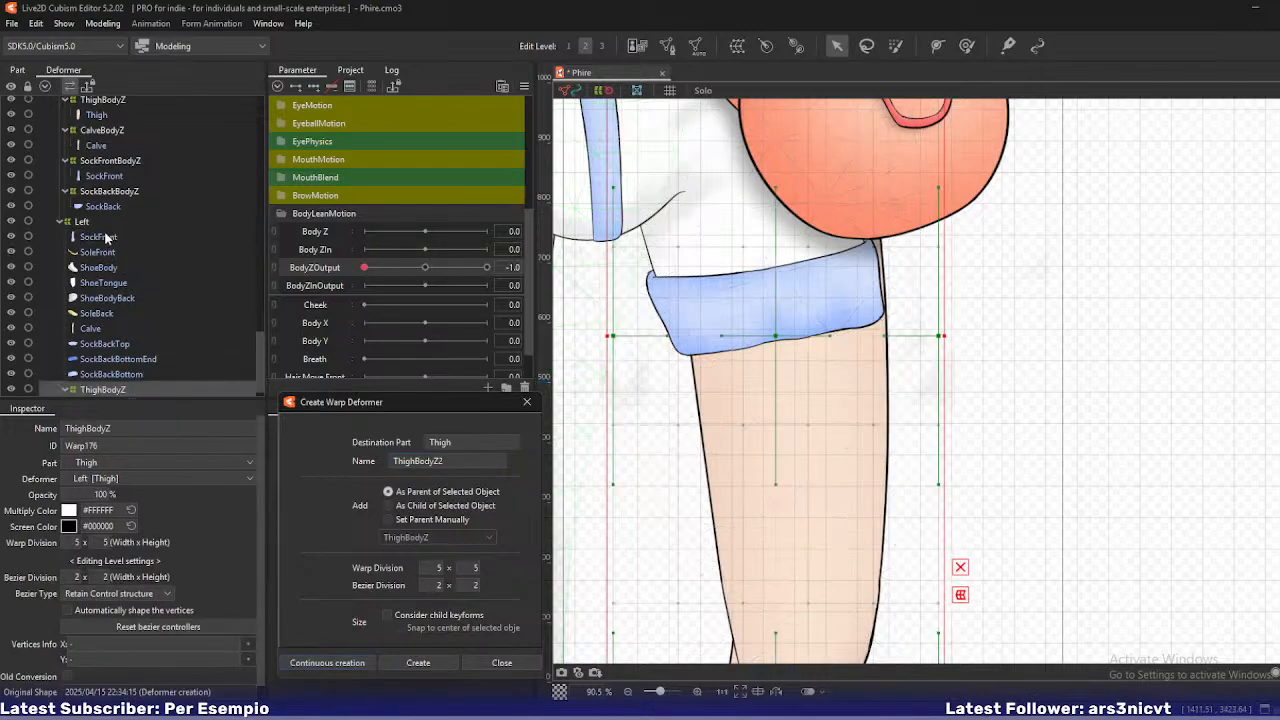
double_click(457, 461)
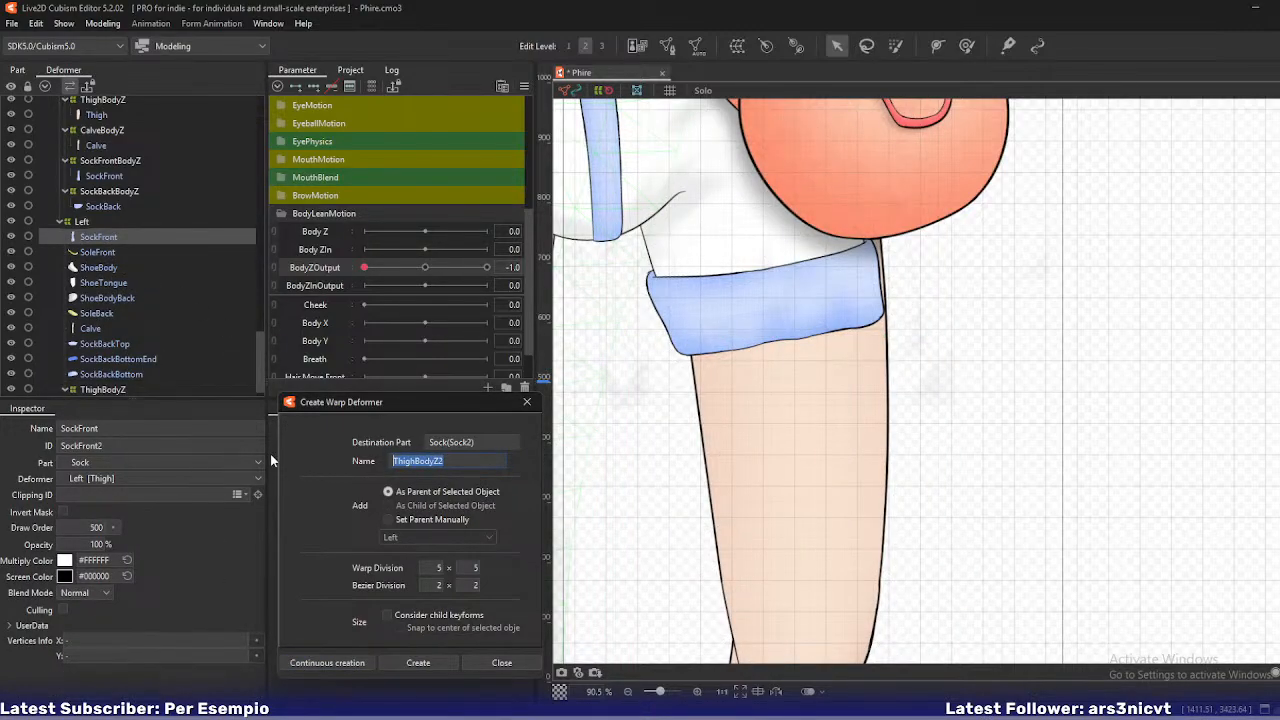
type("SockFrontBodyZ")
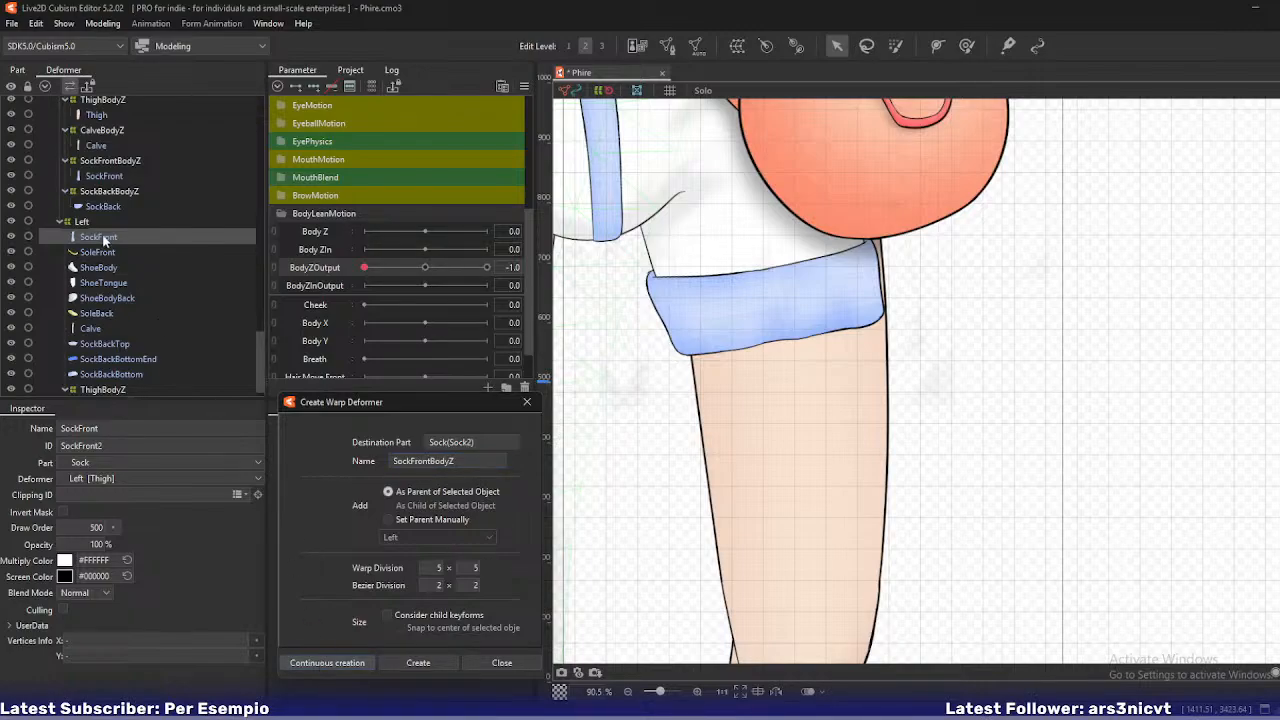
key("Return")
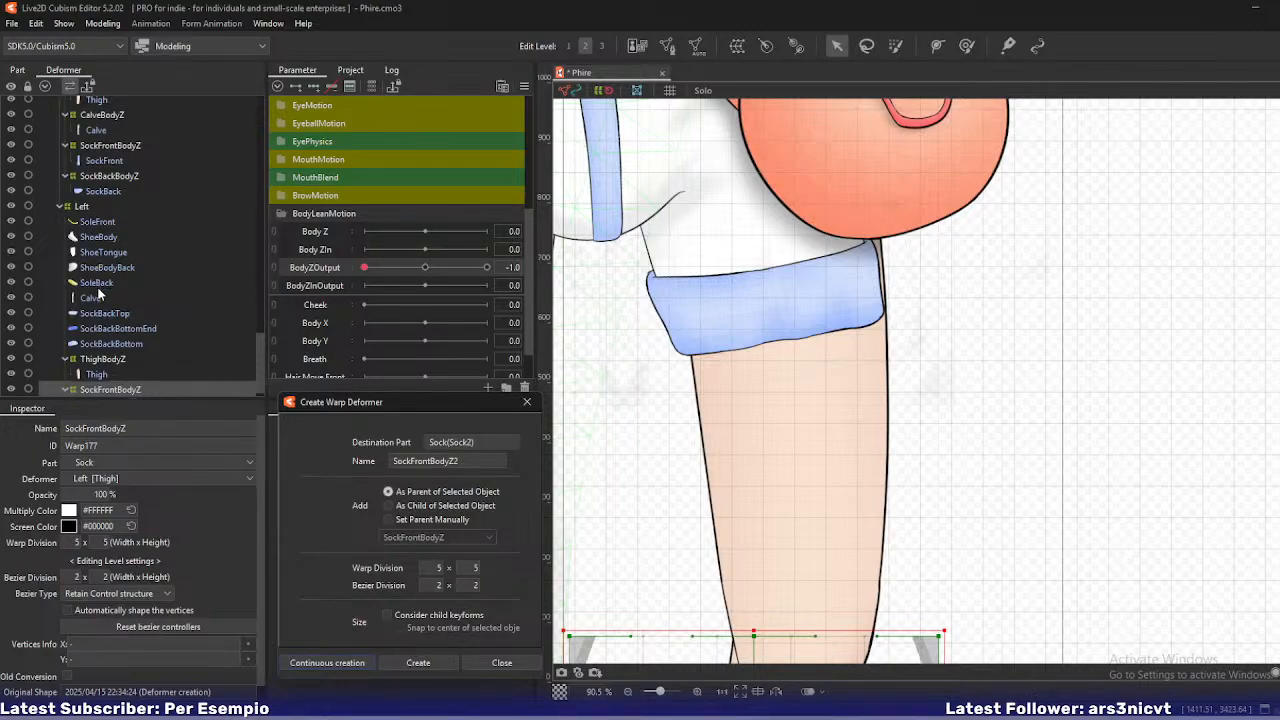
- Select the left leg's SockBackTop as the object for another parent warp deformer
left_click(106, 314)
scroll(799, 427, "down", 2)
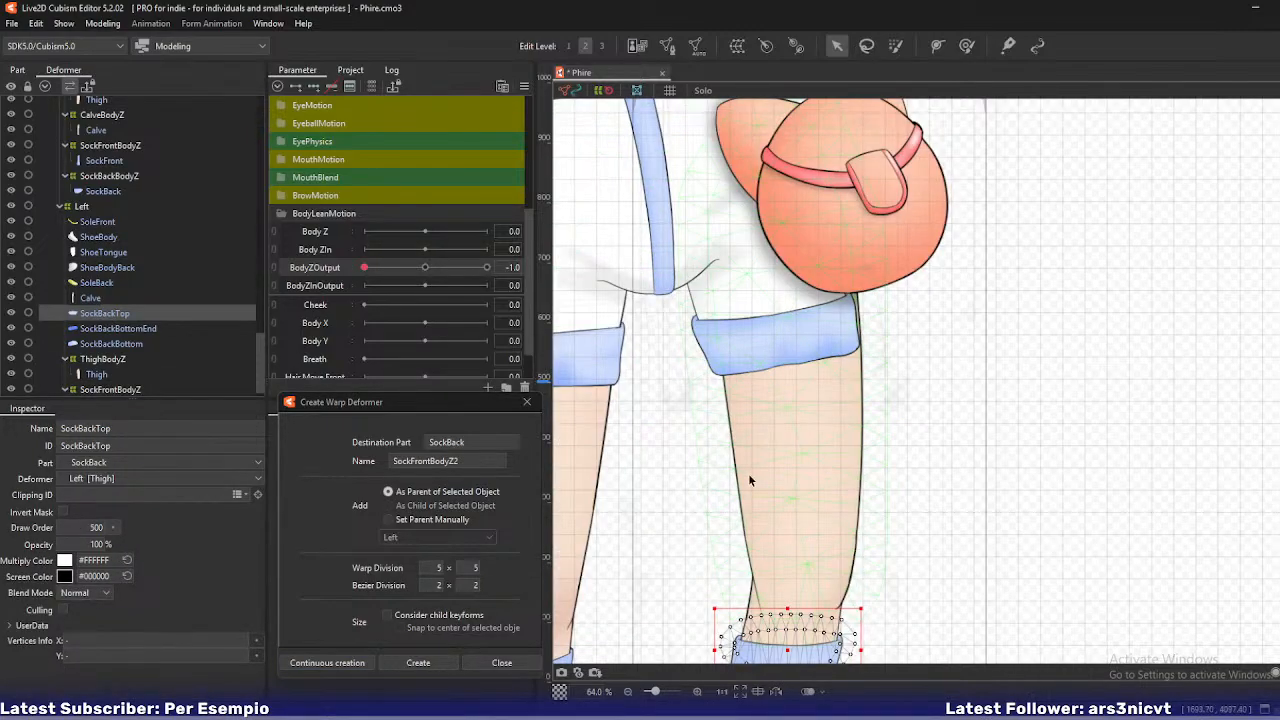
- Create a parent warp deformer named SockBackBodyZ for the left leg's SockBackTop mesh, with 5 × 5 warp divisions
left_click_drag(748, 473, 740, 265)
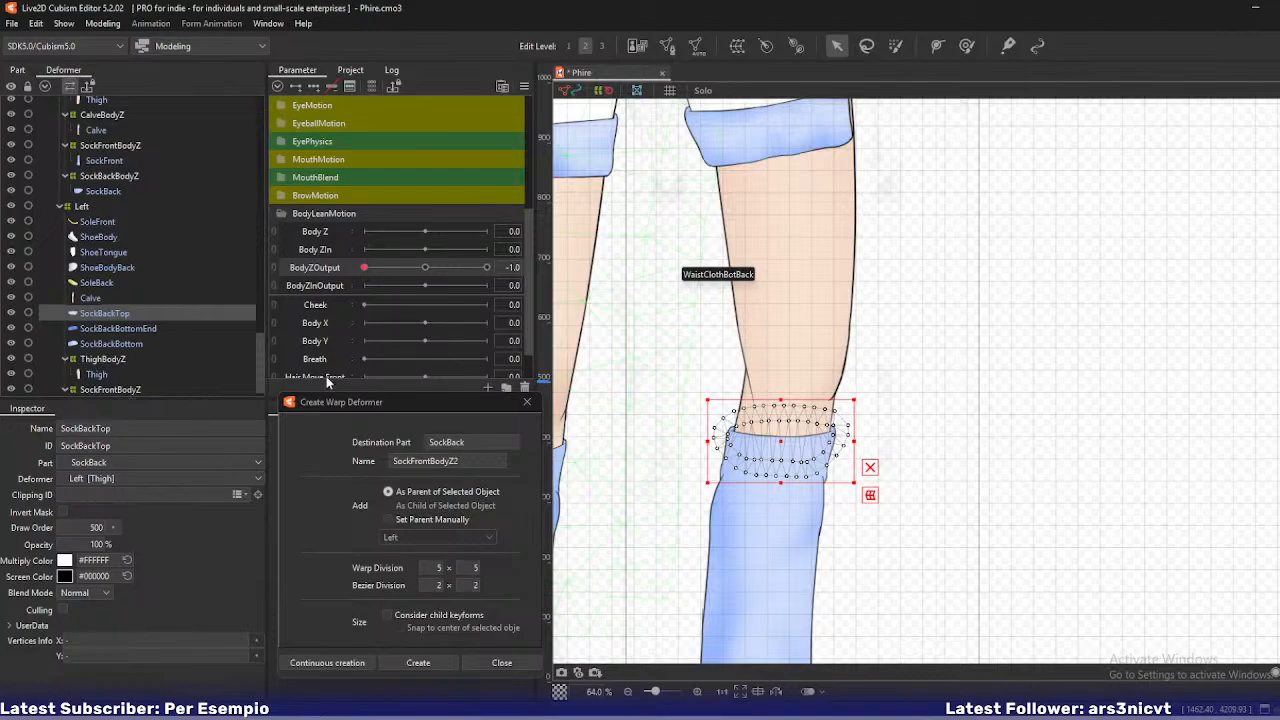
left_click_drag(478, 461, 280, 467)
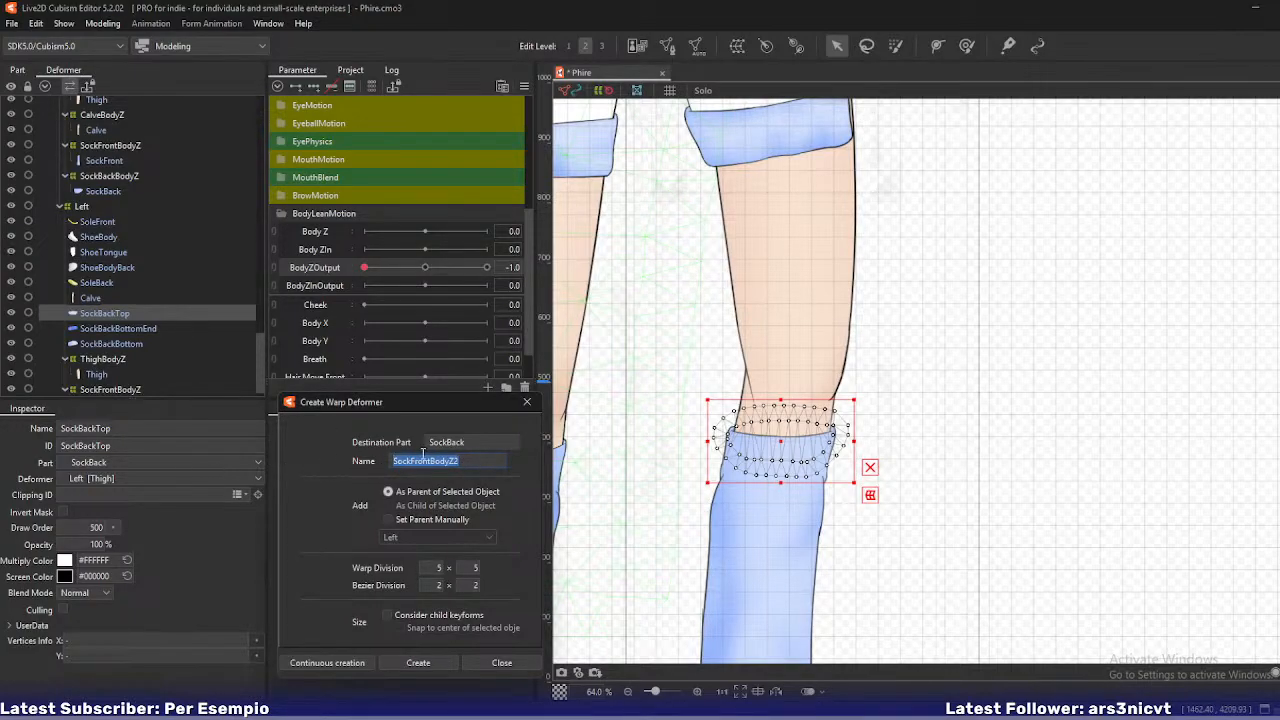
key("Left")
left_click_drag(431, 459, 414, 461)
type("Back")
key("Return")
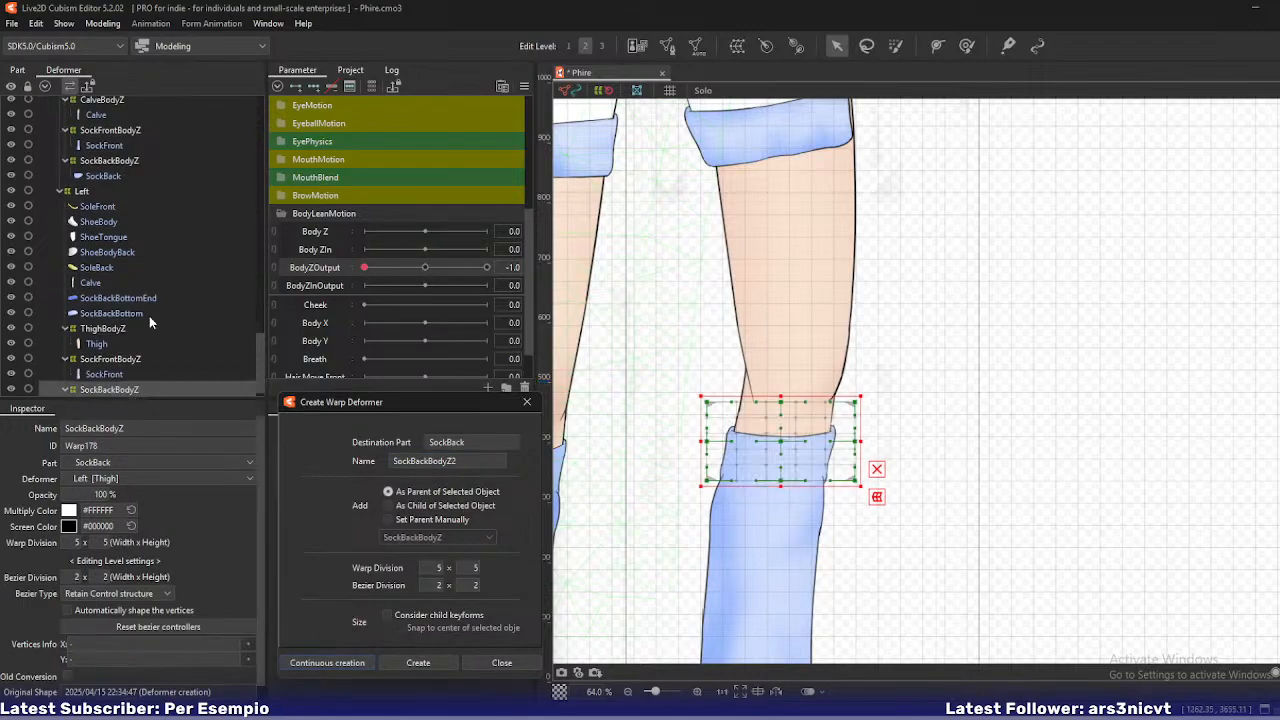
- Create a parent warp deformer named CalveBodyZ for the left leg's Calve mesh, with 5 × 5 warp divisions
left_click(91, 284)
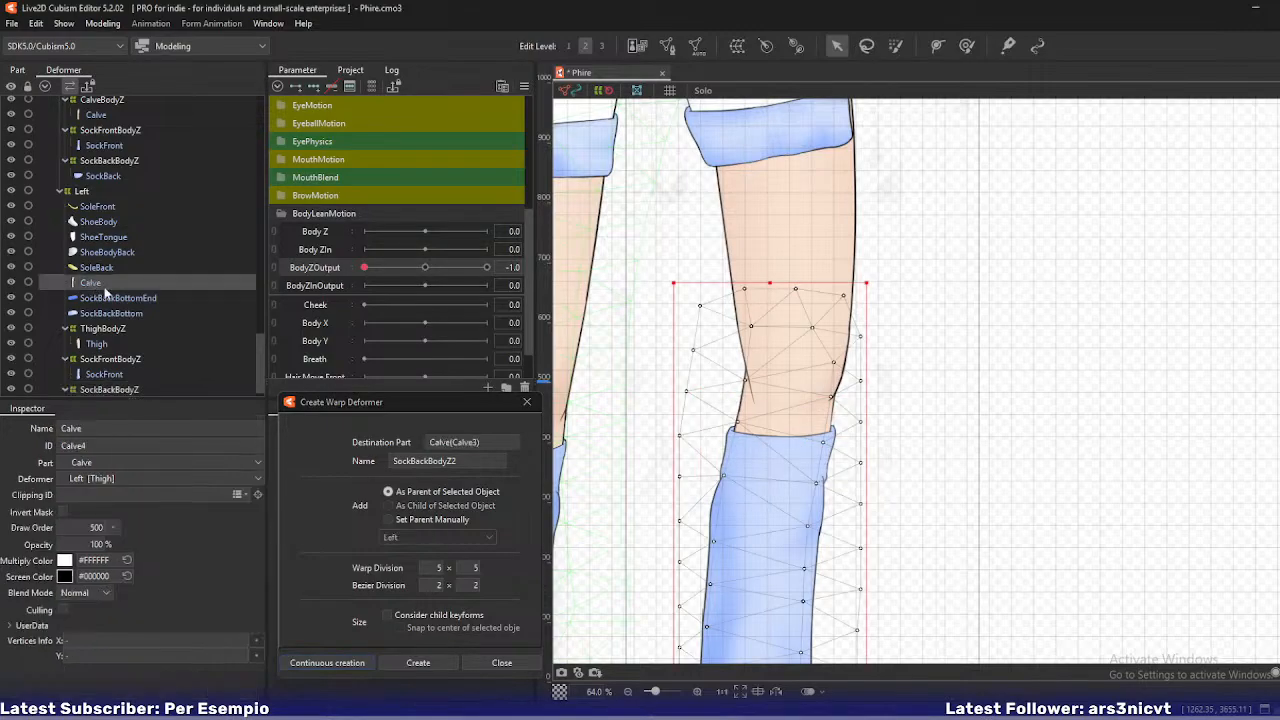
left_click_drag(482, 461, 271, 463)
type("CalveBody")
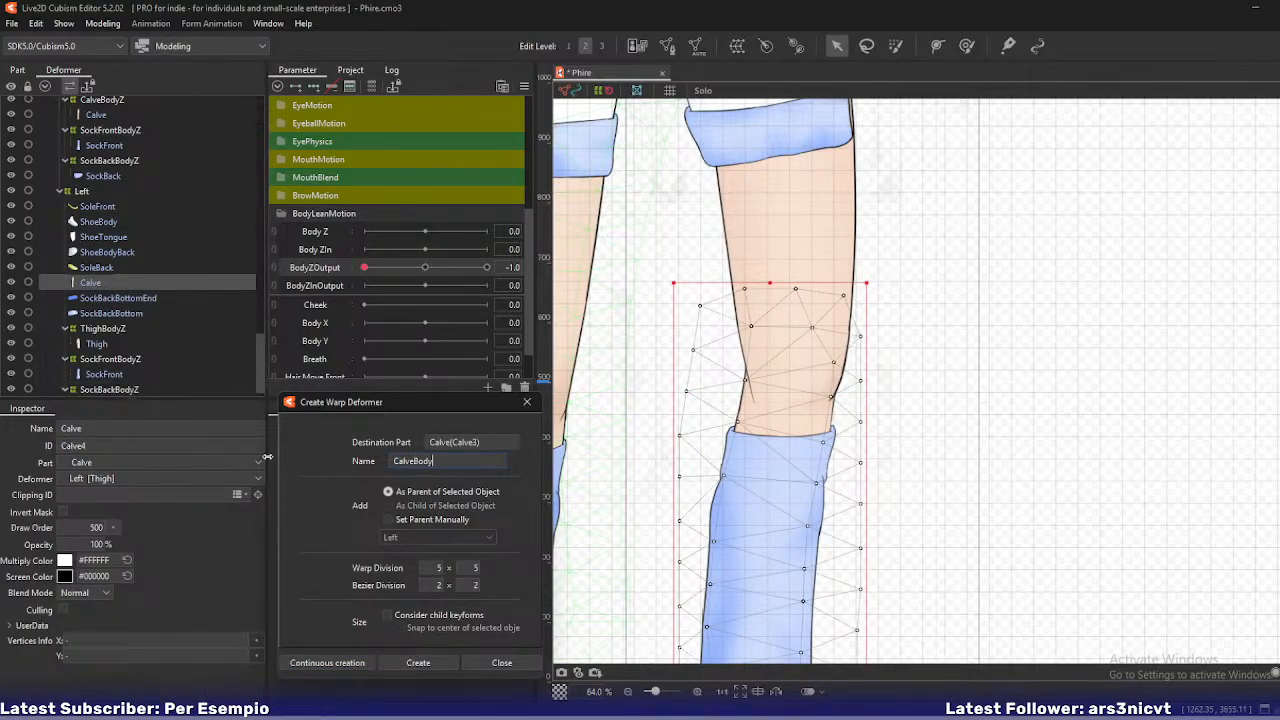
type("Z")
left_click(316, 659)
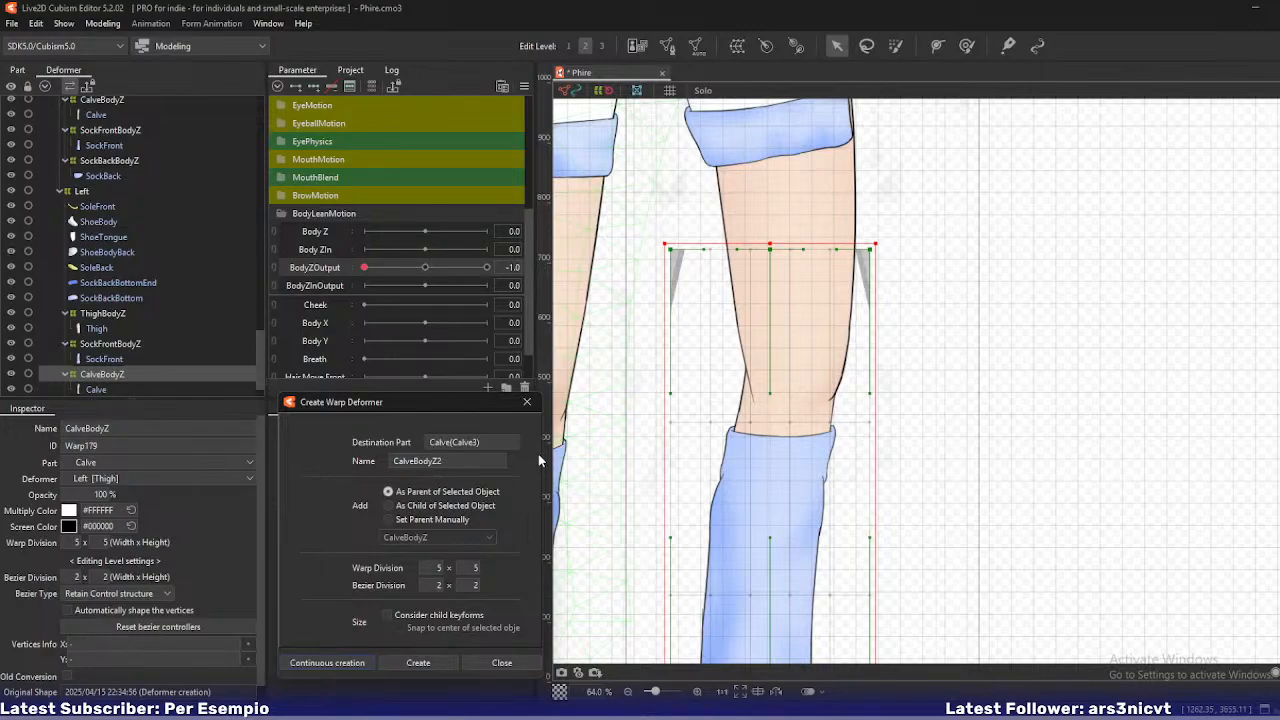
- Add three BodyZOutput keys to the left leg's ThighBodyZ, SockFrontBodyZ, CalveBodyZ and SockBackBodyZ warp deformers
left_click(113, 315)
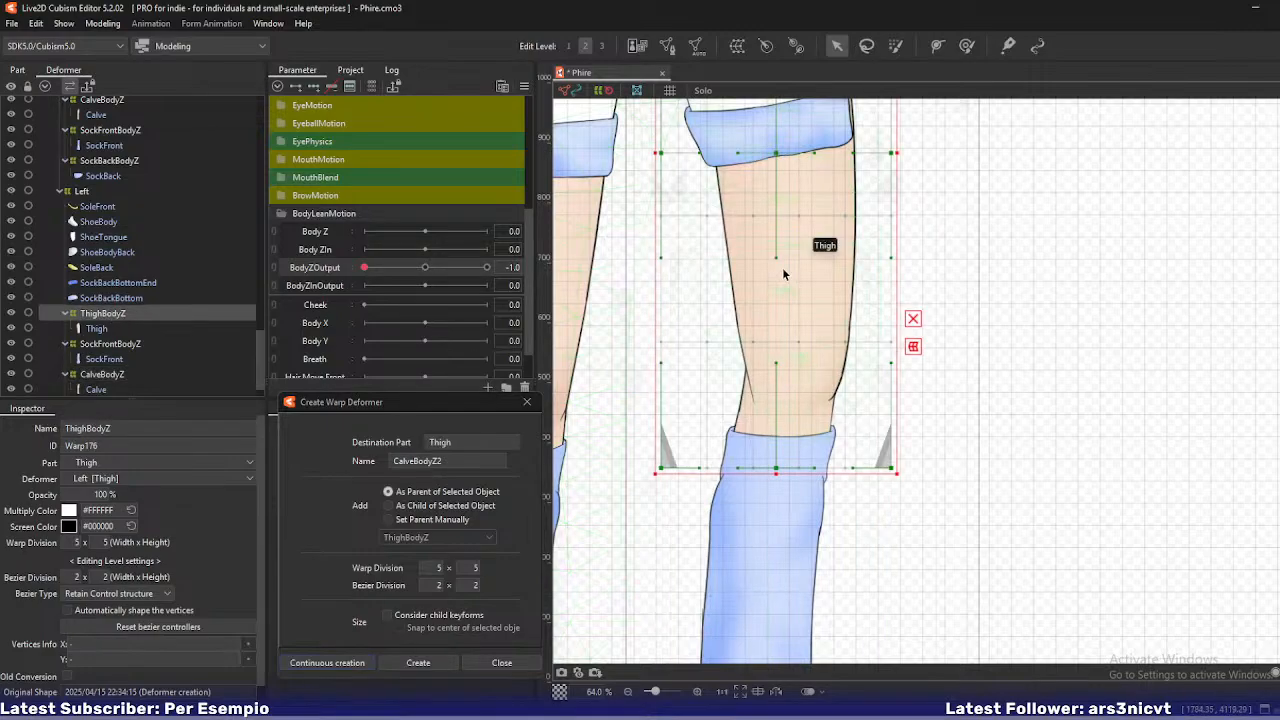
scroll(782, 267, "down", 3)
scroll(740, 270, "up", 2)
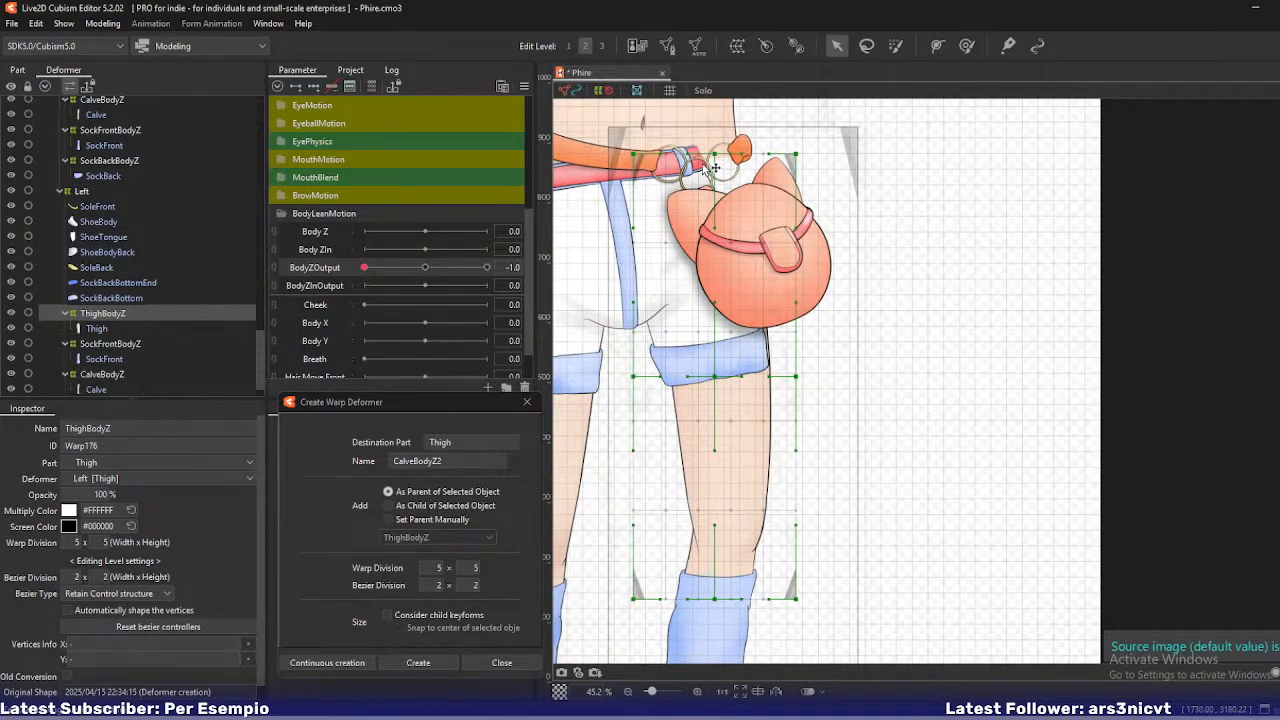
left_click(104, 345, "ctrl")
left_click(105, 374, "ctrl")
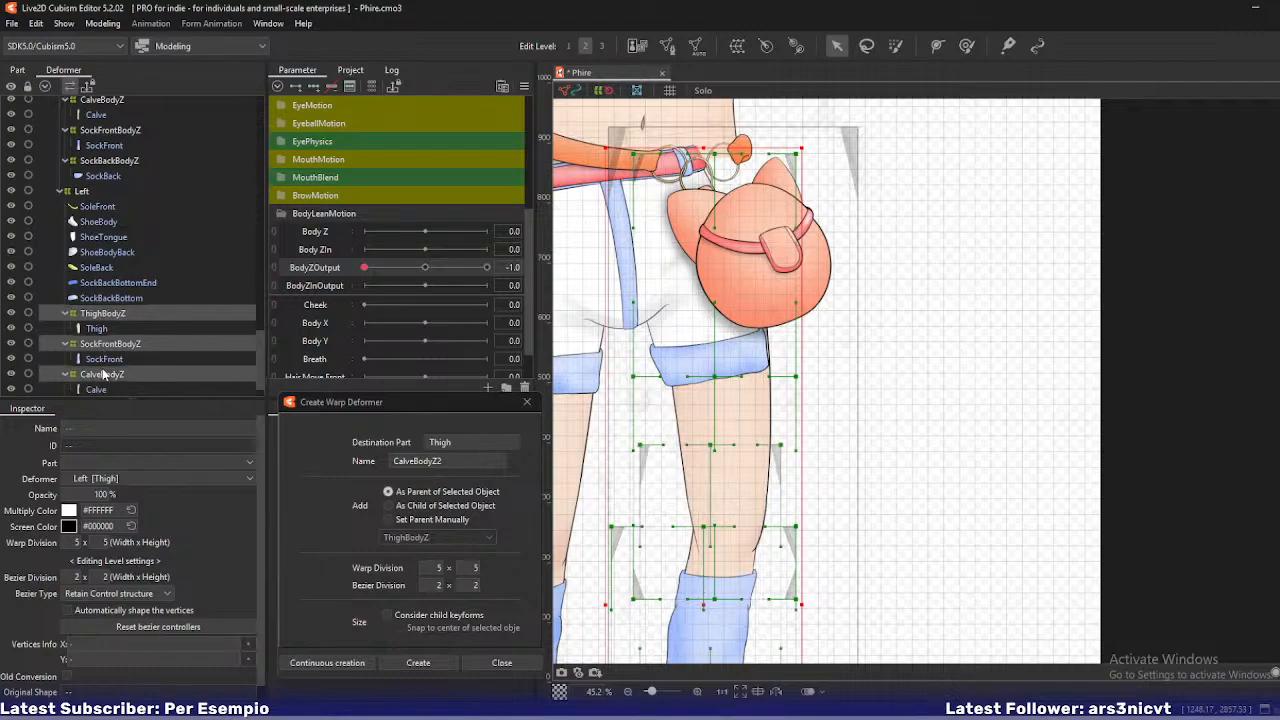
scroll(116, 360, "down", 1)
left_click(110, 375, "ctrl")
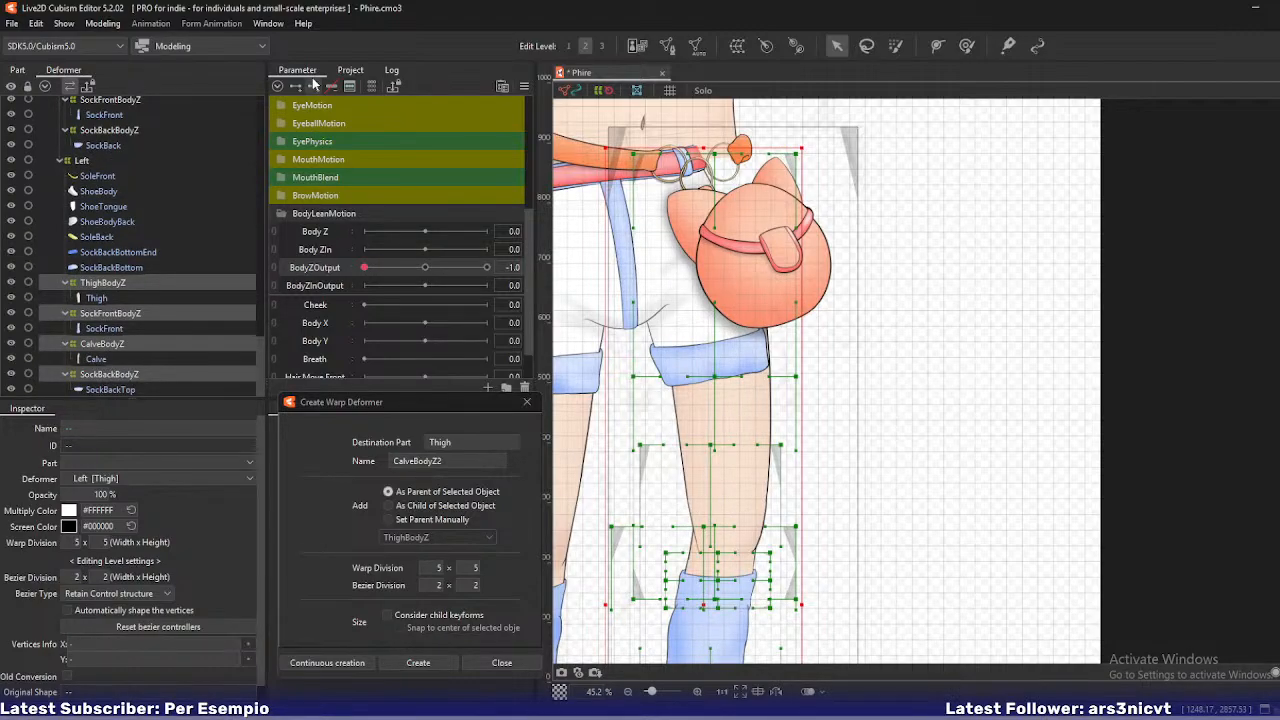
- Bend the upper and middle rows of the left ThighBodyZ warp toward the other leg at BodyZOutput -1.0
left_click(112, 284)
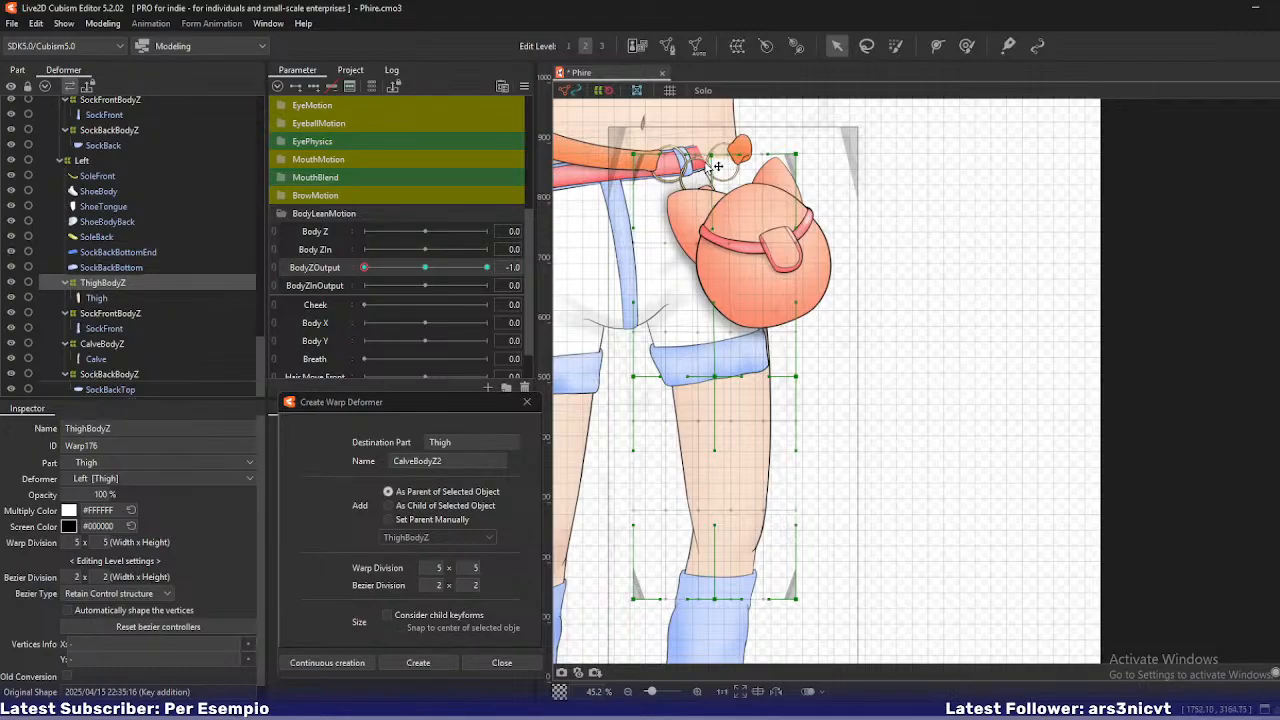
left_click_drag(718, 167, 619, 171)
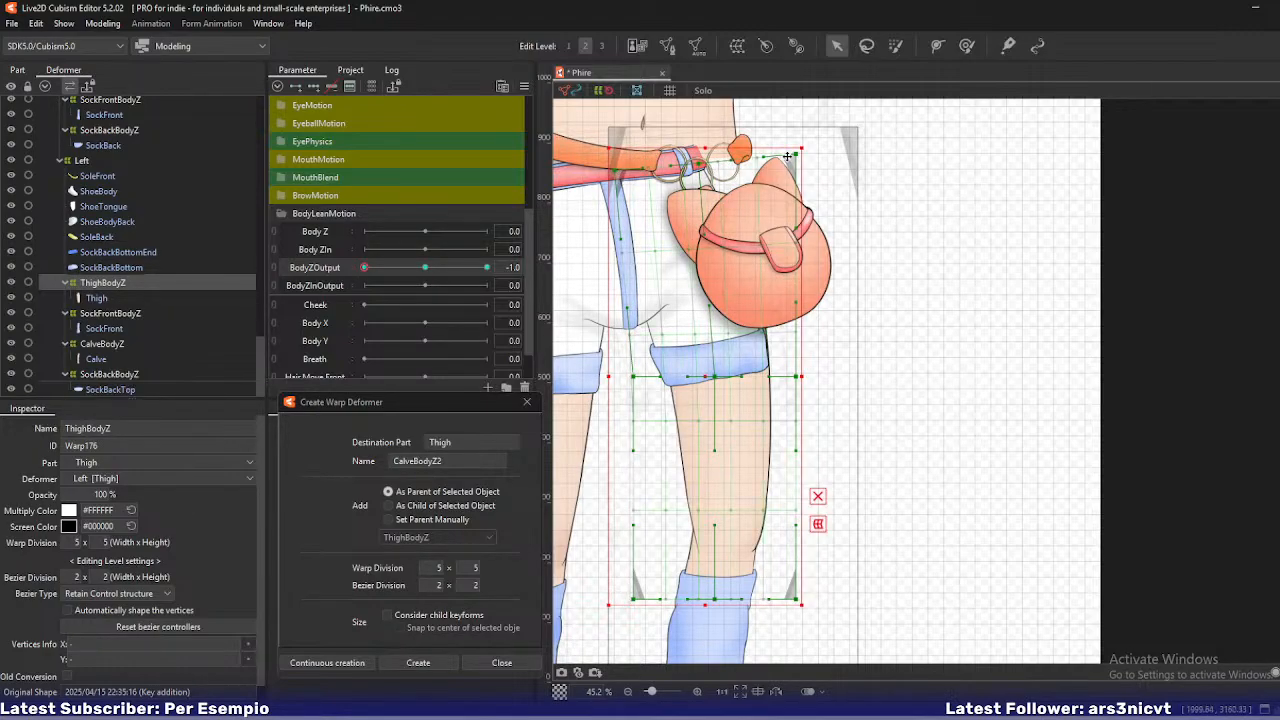
left_click_drag(796, 154, 780, 161)
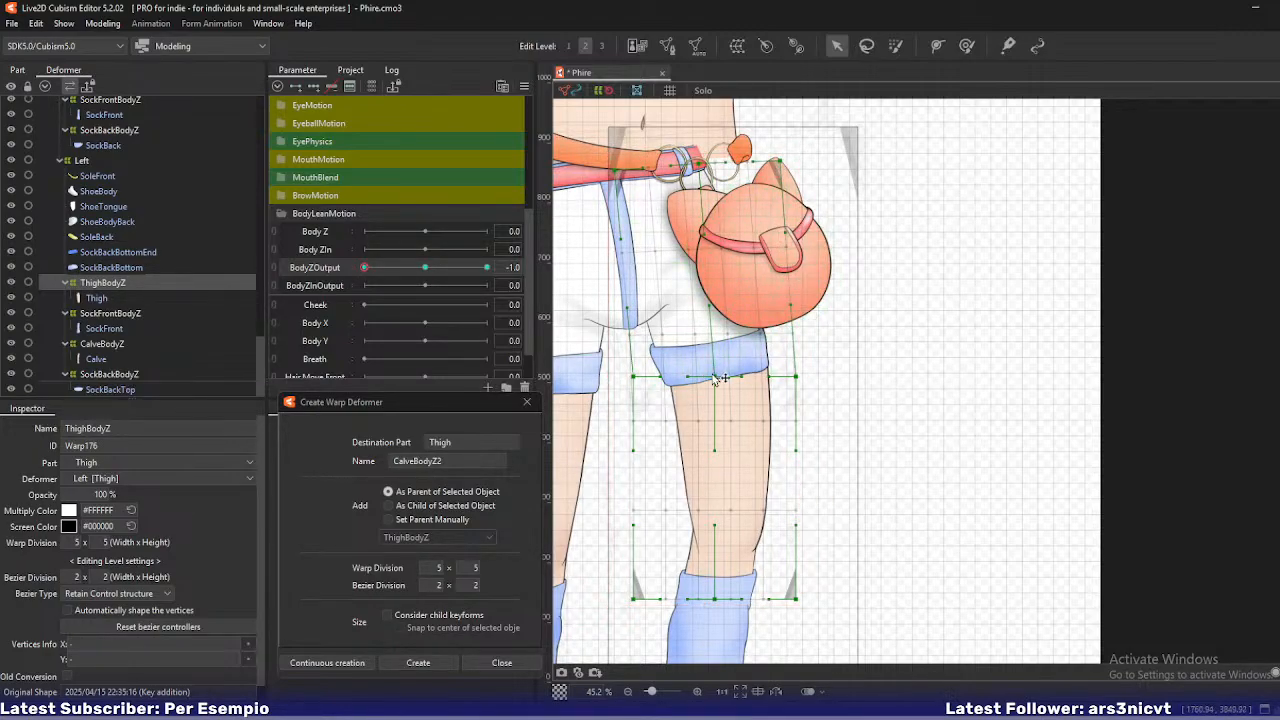
left_click_drag(714, 377, 635, 387)
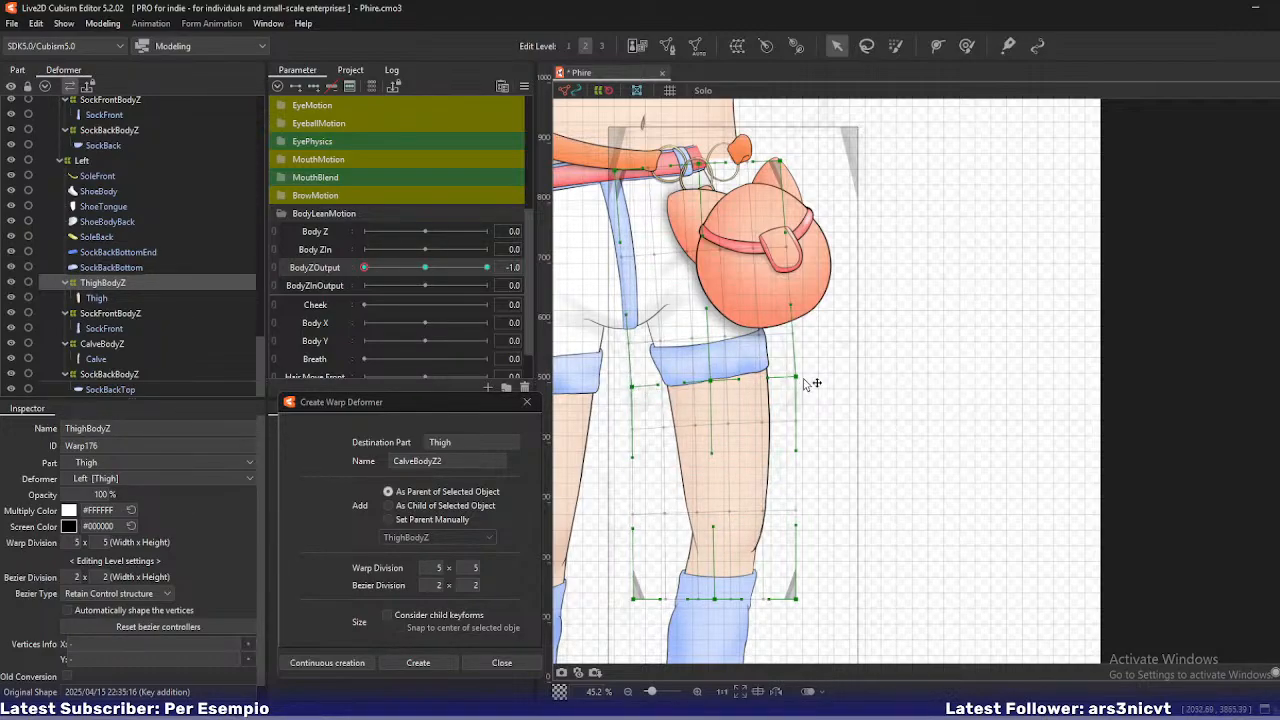
left_click_drag(803, 379, 799, 379)
left_click_drag(752, 443, 787, 348)
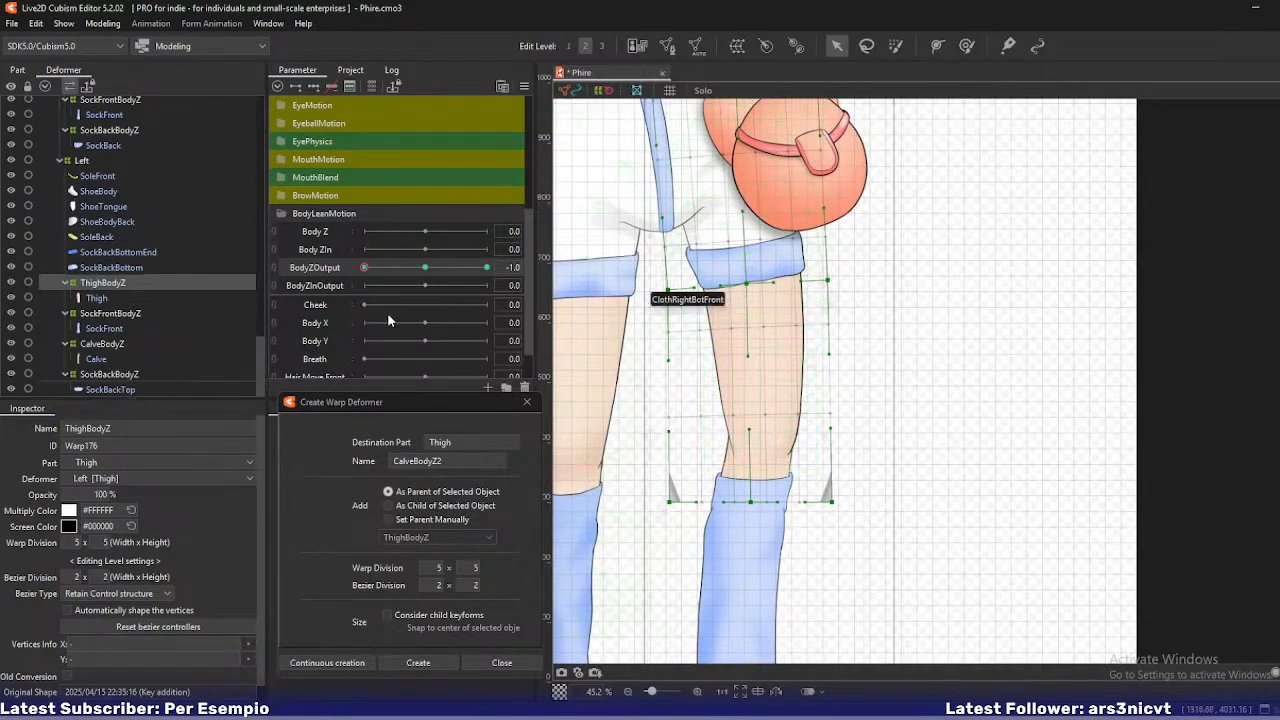
- Scrub BodyZOutput back and forth near -1.0 to check how the left thigh moves with the shorts
left_click_drag(364, 269, 317, 288)
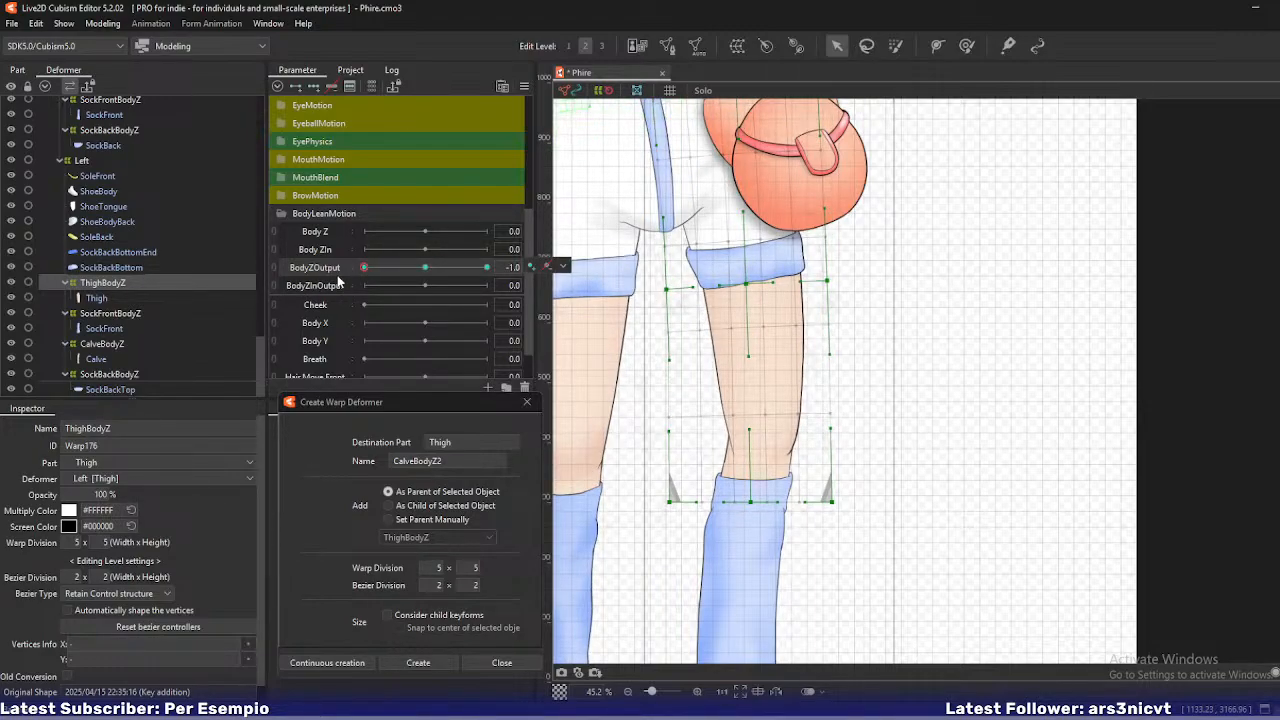
mouse_move(371, 273)
left_mouse_down()
mouse_move(403, 266)
mouse_move(352, 270)
left_mouse_up()
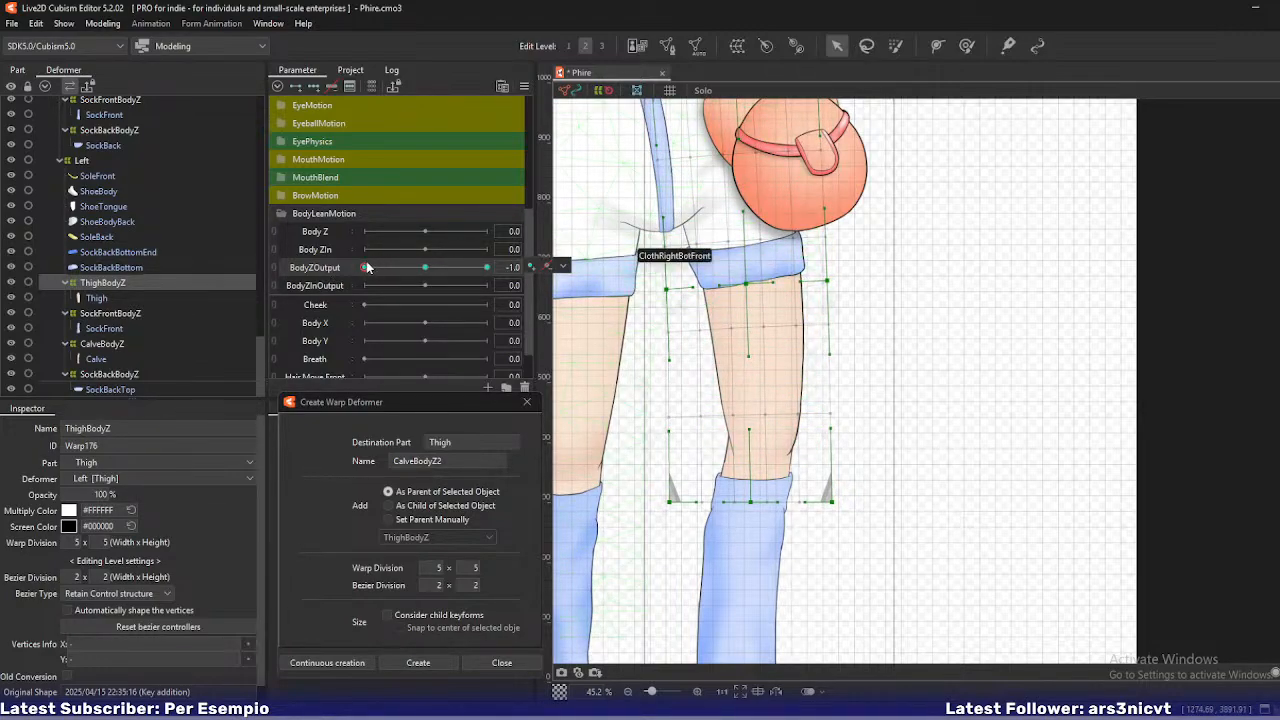
mouse_move(366, 267)
left_mouse_down()
mouse_move(419, 269)
mouse_move(350, 273)
left_mouse_up()
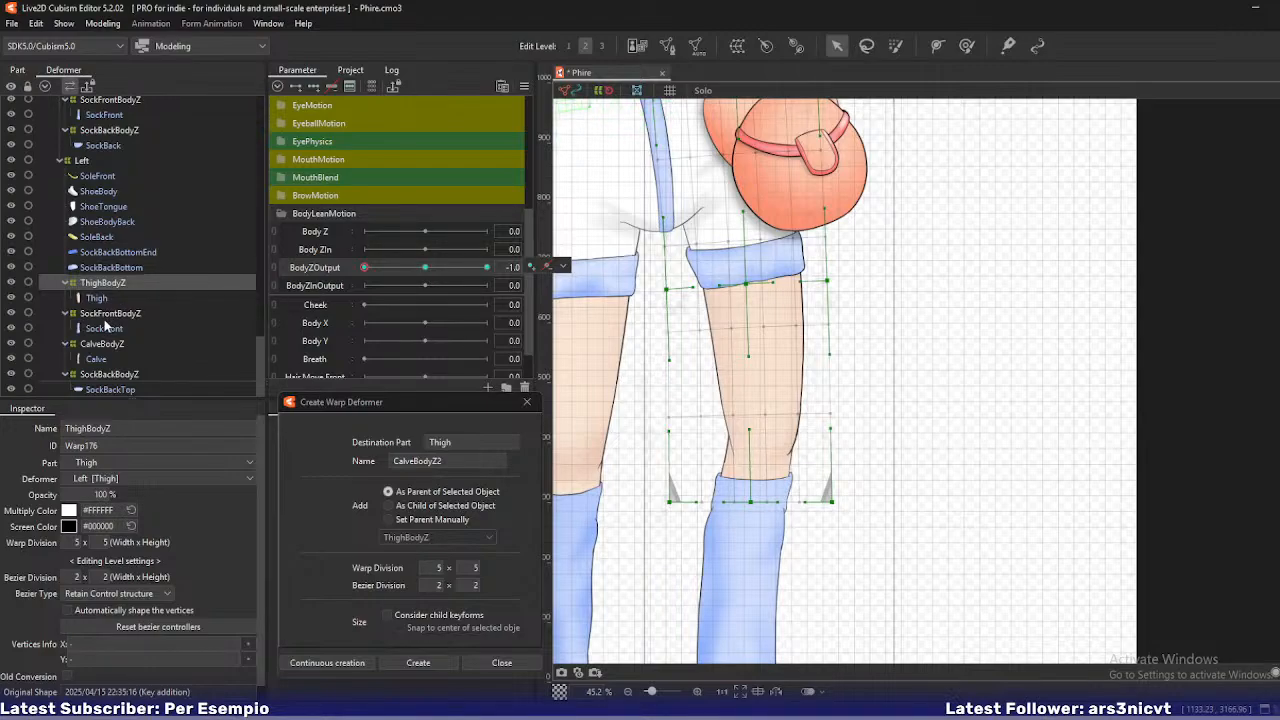
- Lower the bottom edge of the left shorts leg's RollUpFrontBodyZ warp at BodyZOutput -1.0 to cover the thigh
scroll(100, 272, "up", 2)
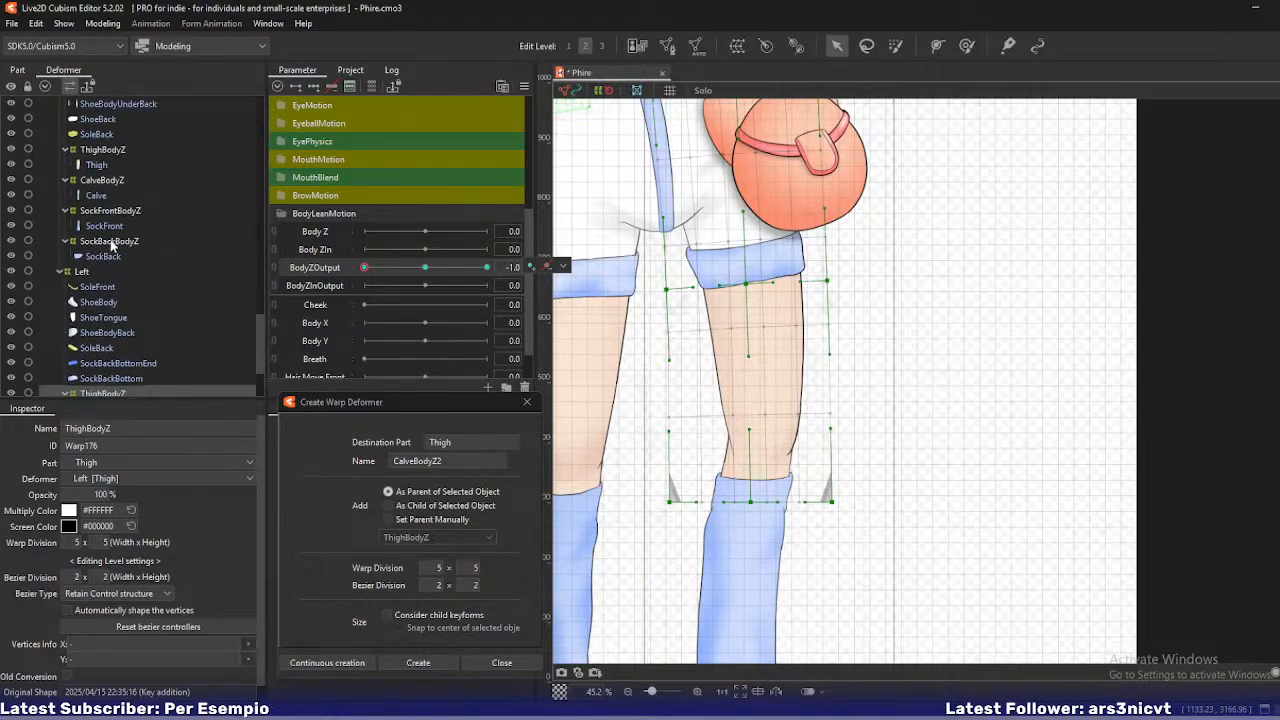
left_click(112, 242)
scroll(104, 194, "up", 2)
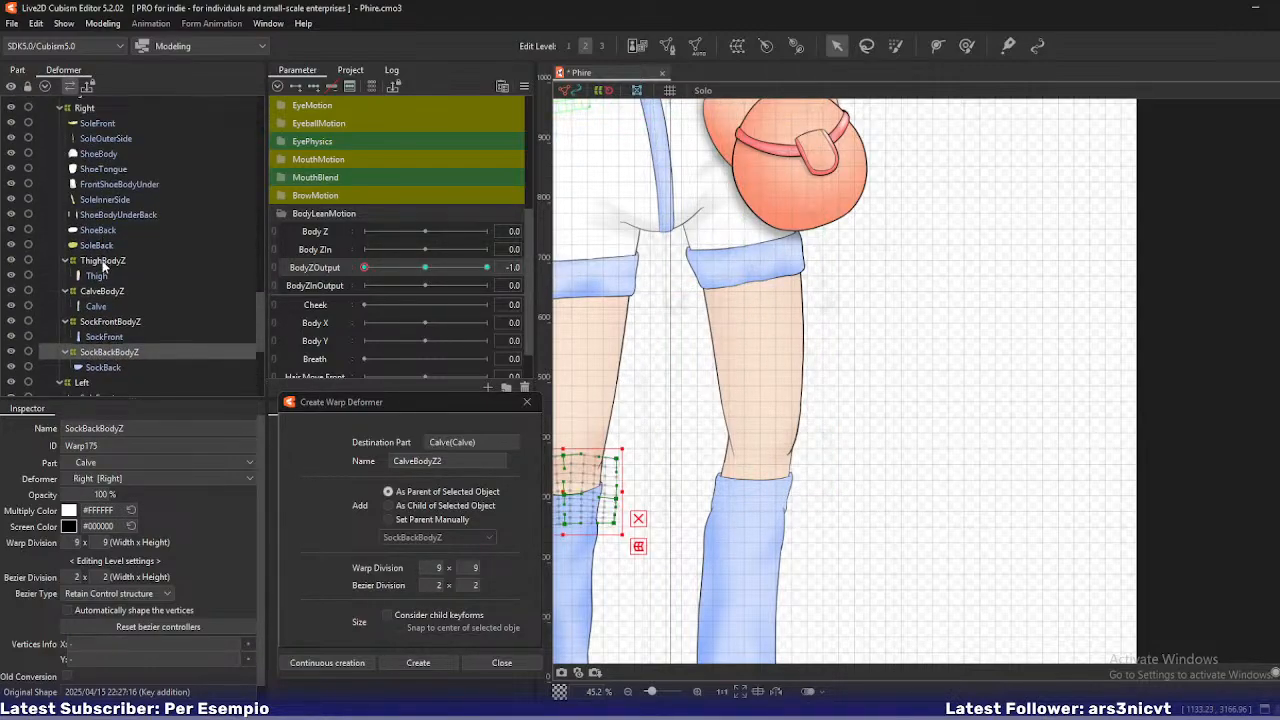
scroll(104, 265, "up", 4)
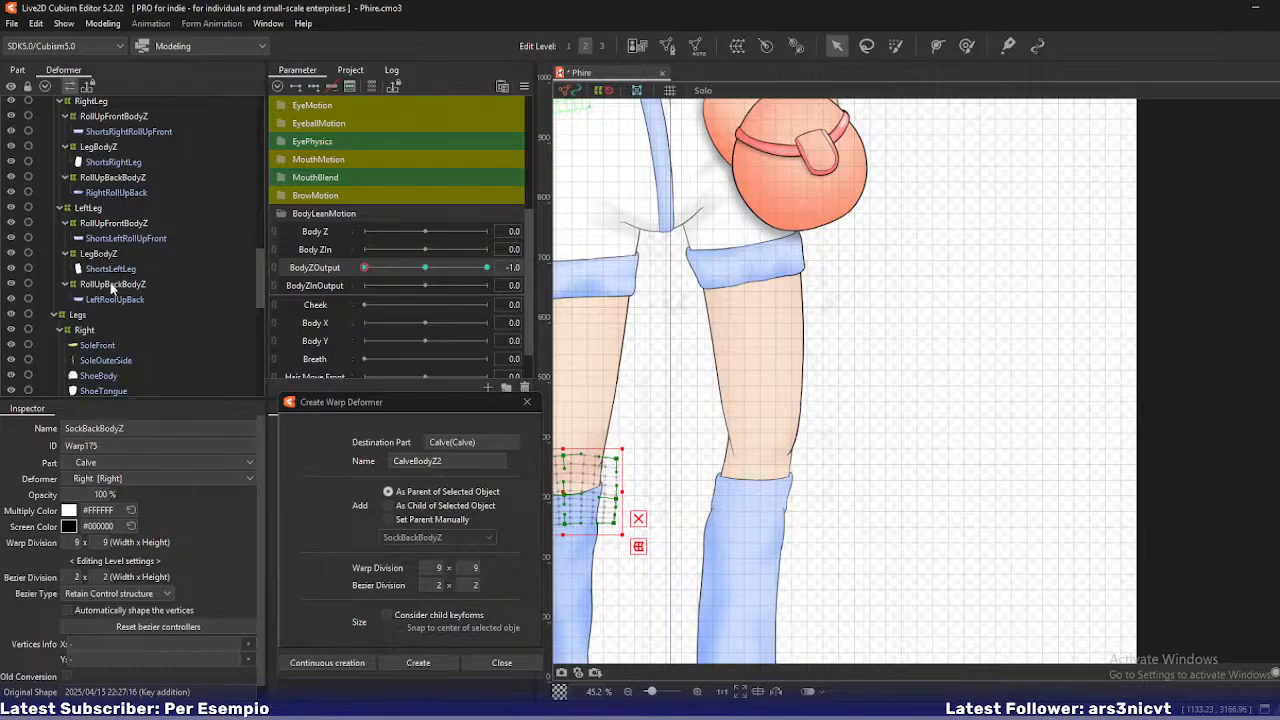
left_click(112, 285)
scroll(640, 290, "up", 5)
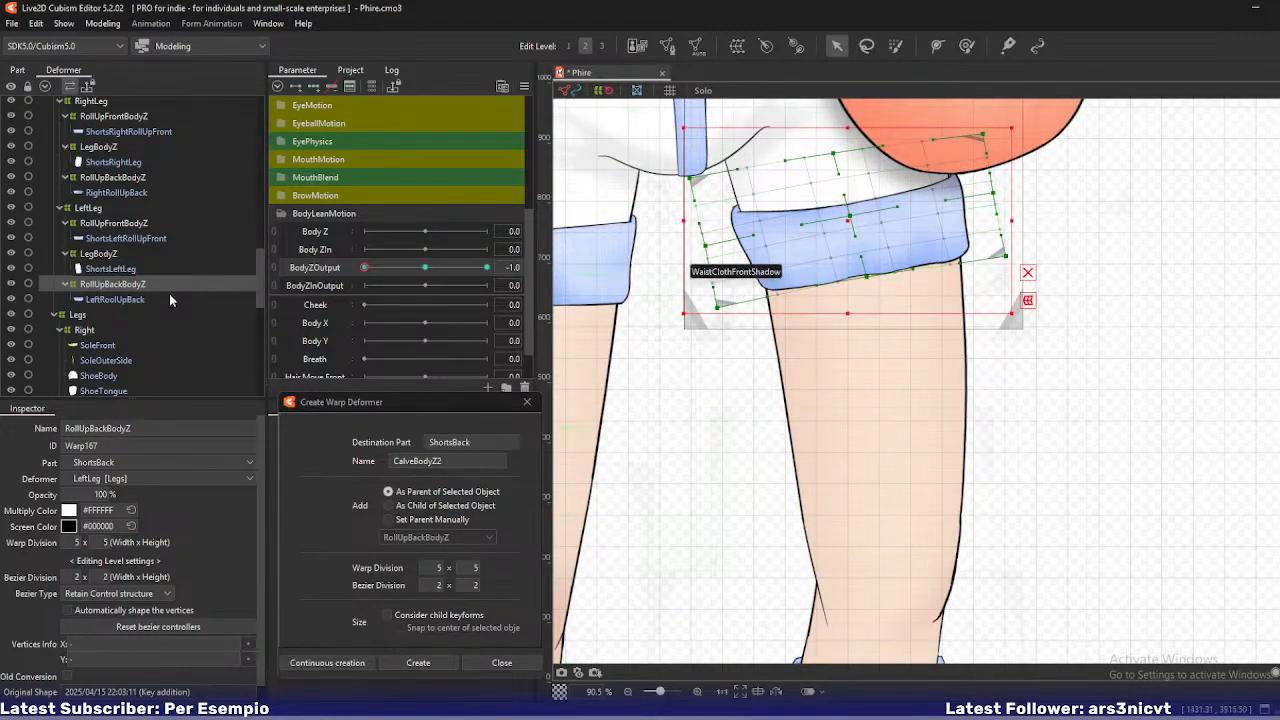
left_click(113, 224)
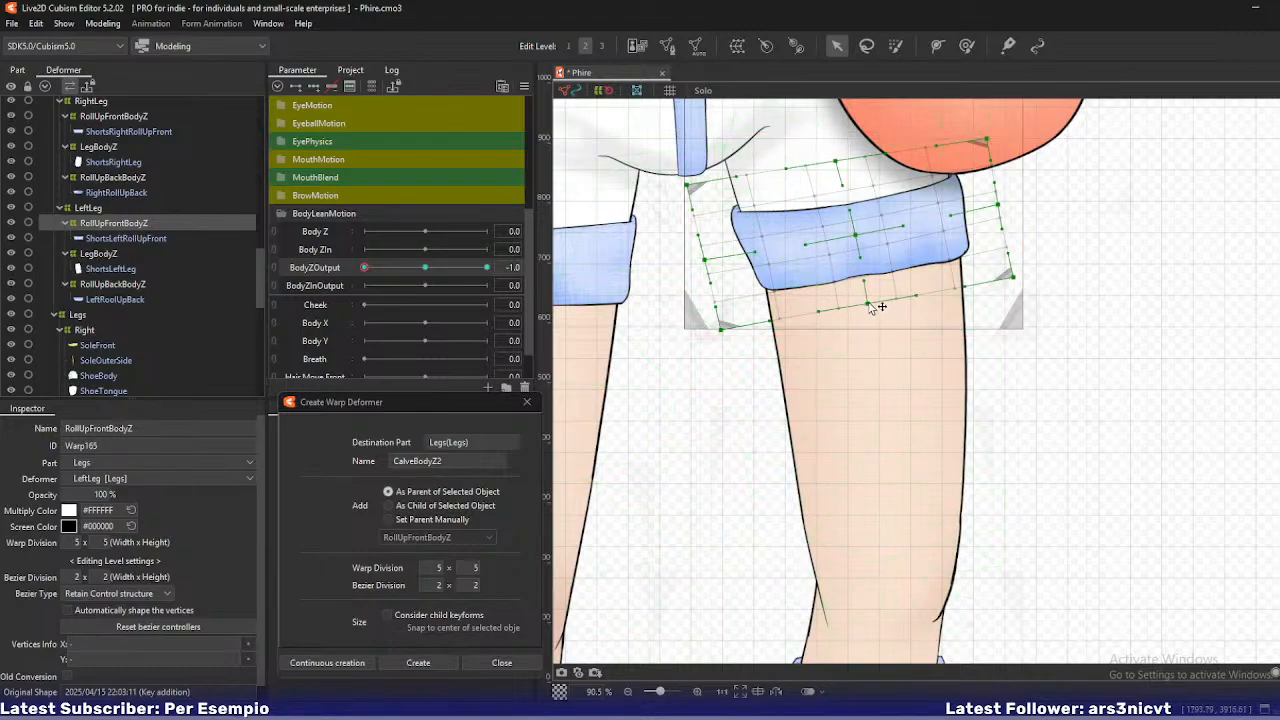
left_click_drag(721, 330, 711, 338)
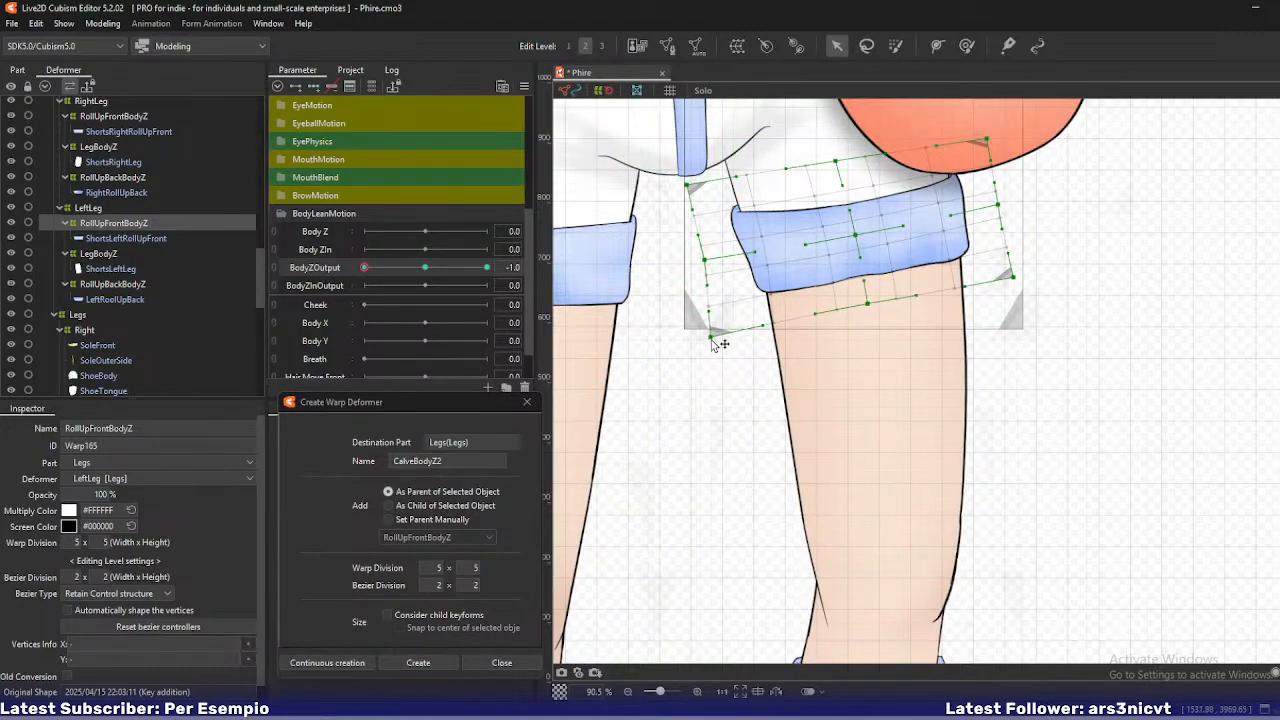
left_click_drag(867, 304, 866, 312)
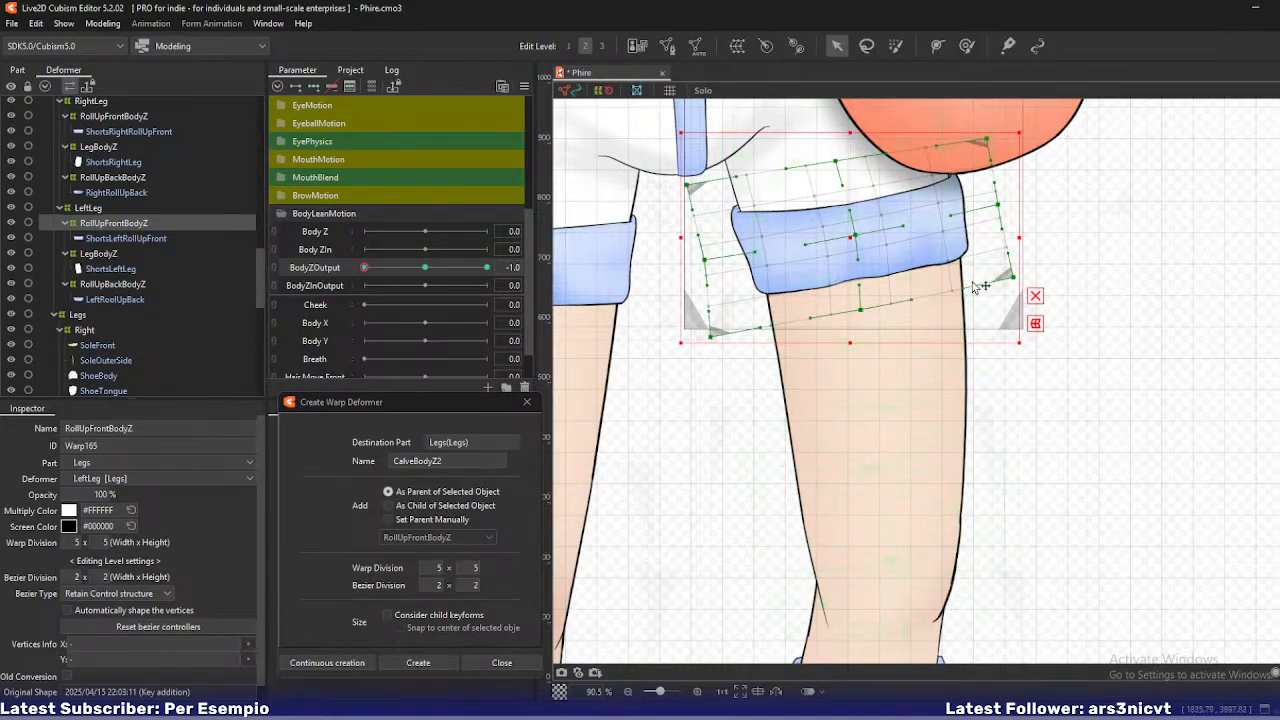
left_click_drag(1015, 278, 1012, 282)
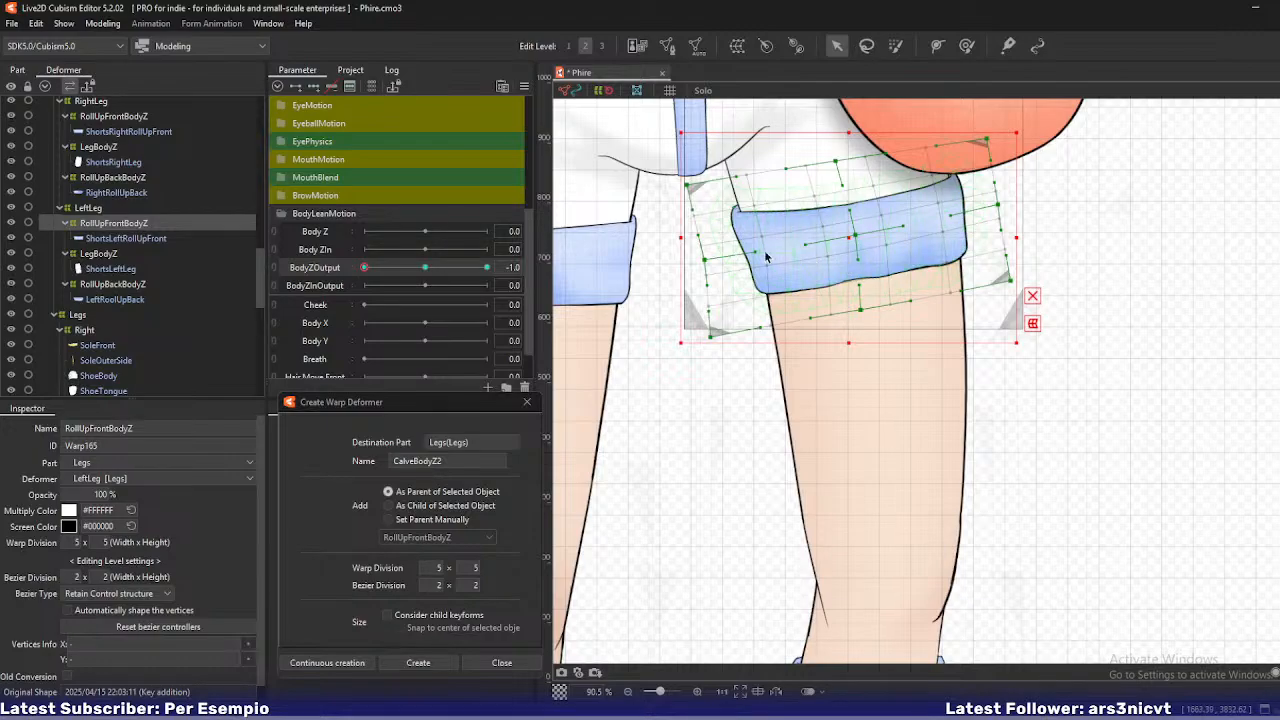
- Nudge the inner, centre and bottom-middle points of RollUpFrontBodyZ slightly to smooth the left shorts cuff
left_click_drag(706, 260, 704, 260)
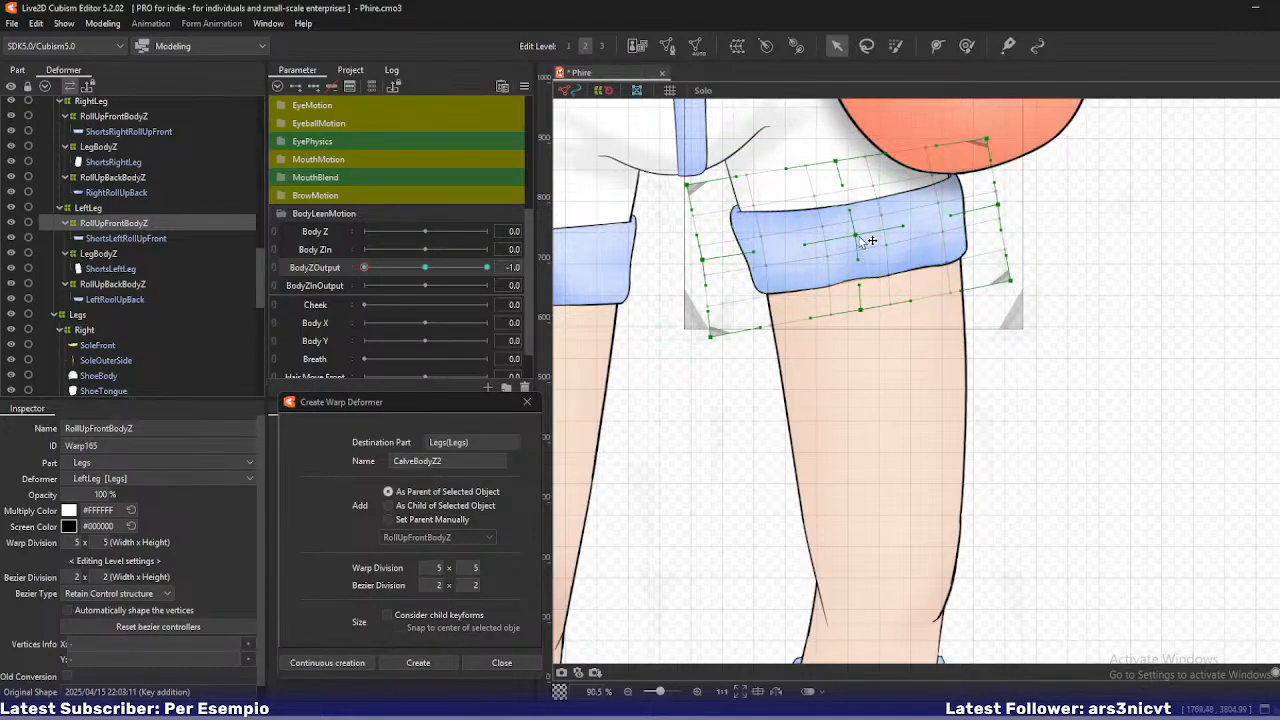
left_click_drag(857, 237, 853, 240)
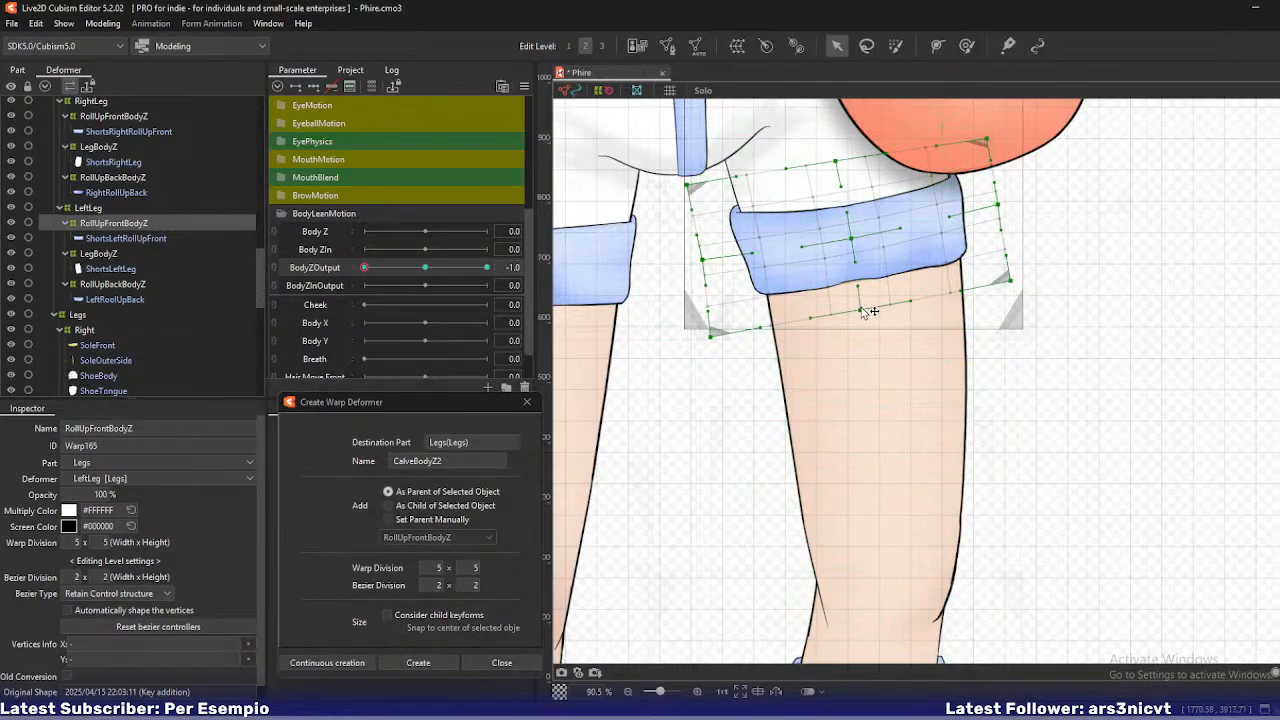
left_click_drag(860, 309, 857, 312)
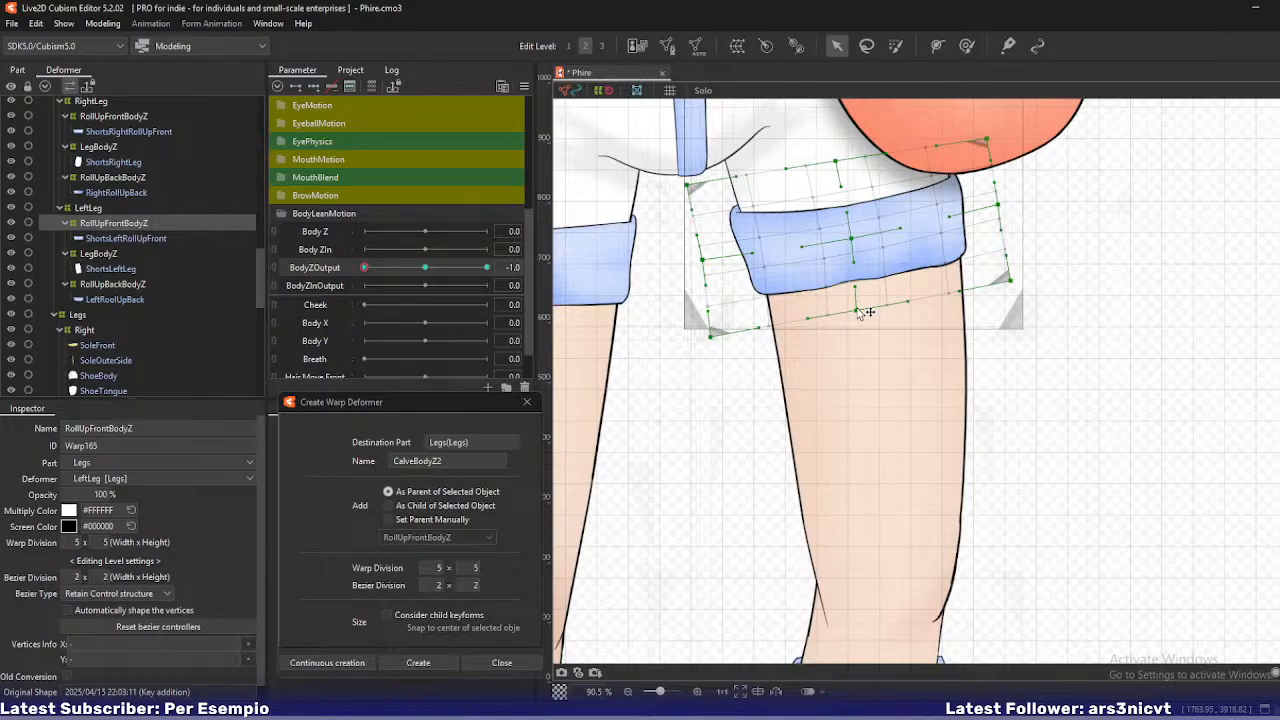
- Shift the top-middle and centre points of the left leg's ThighBodyZ warp slightly toward the other leg at BodyZOutput -1.0
scroll(865, 313, "down", 3)
scroll(113, 293, "down", 4)
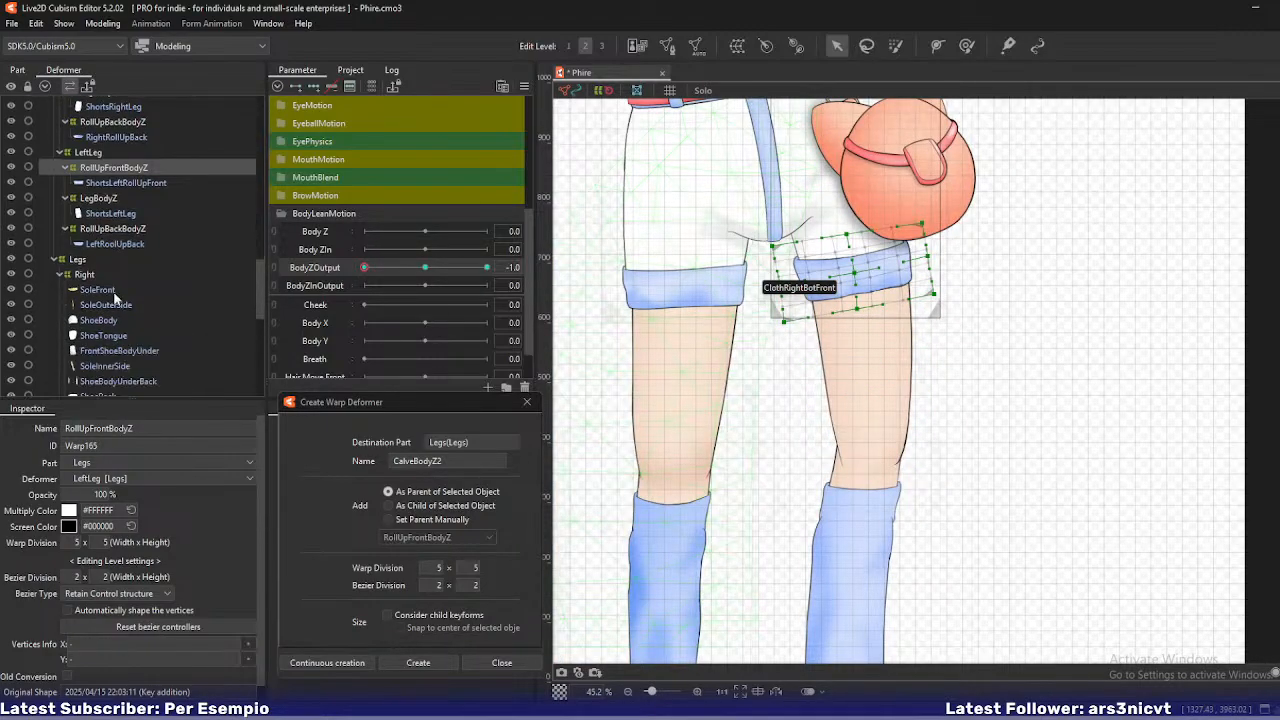
scroll(113, 297, "down", 6)
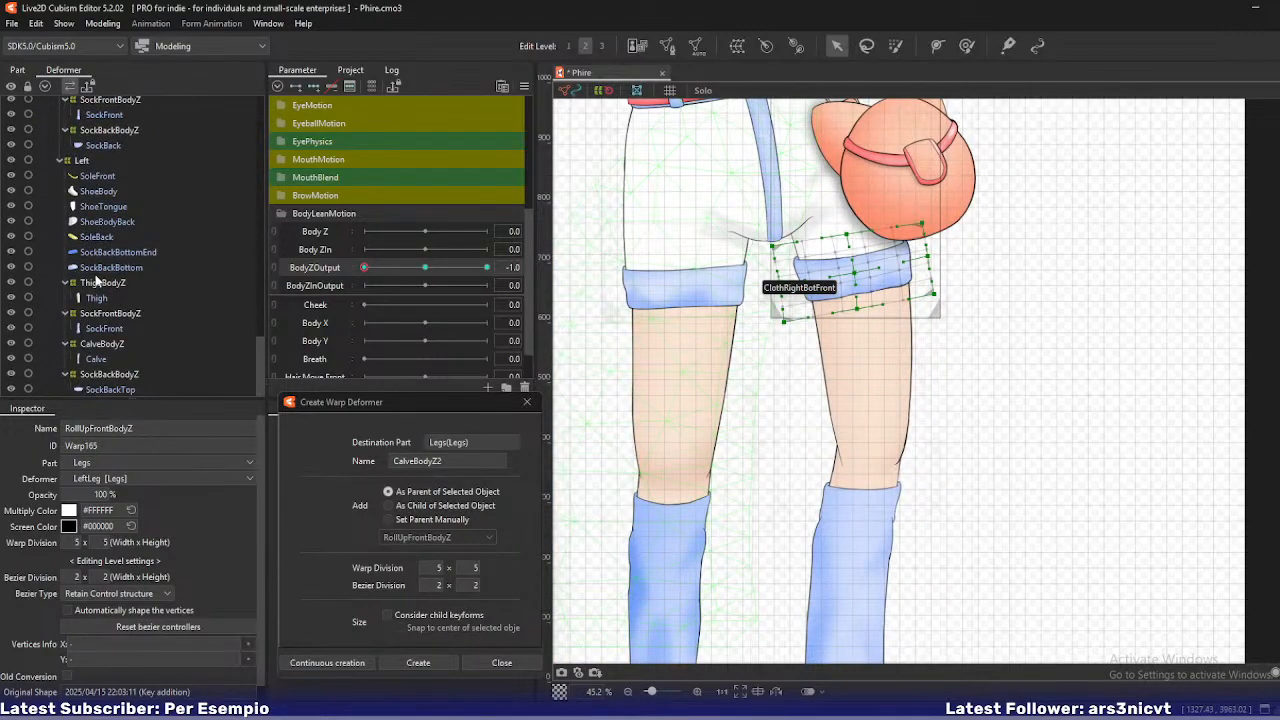
left_click(100, 283)
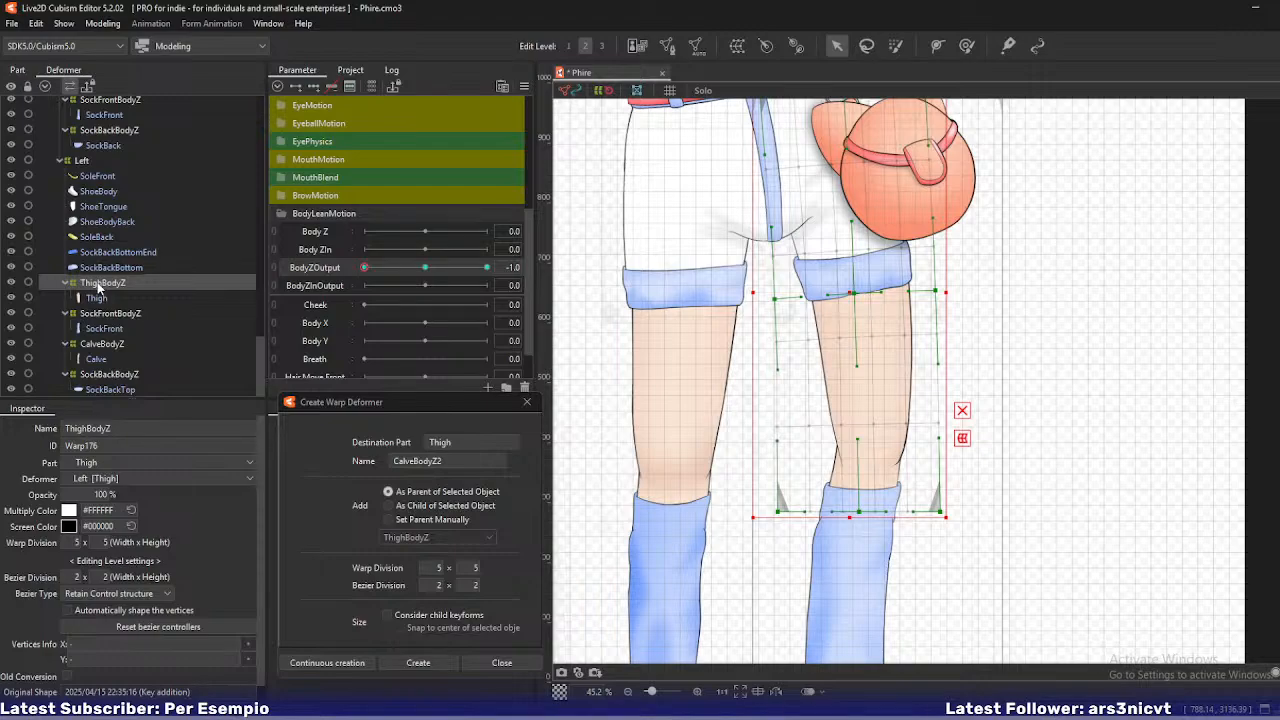
scroll(872, 284, "up", 3)
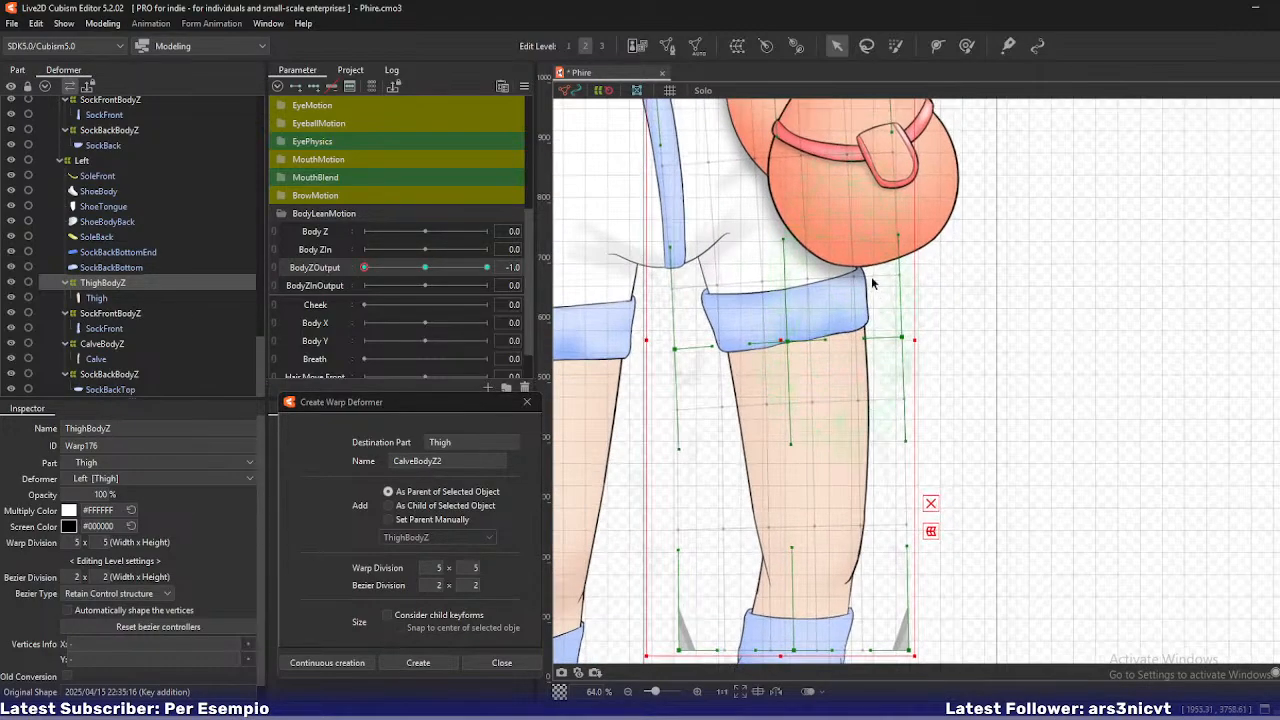
scroll(801, 217, "down", 2)
left_click_drag(801, 217, 781, 288)
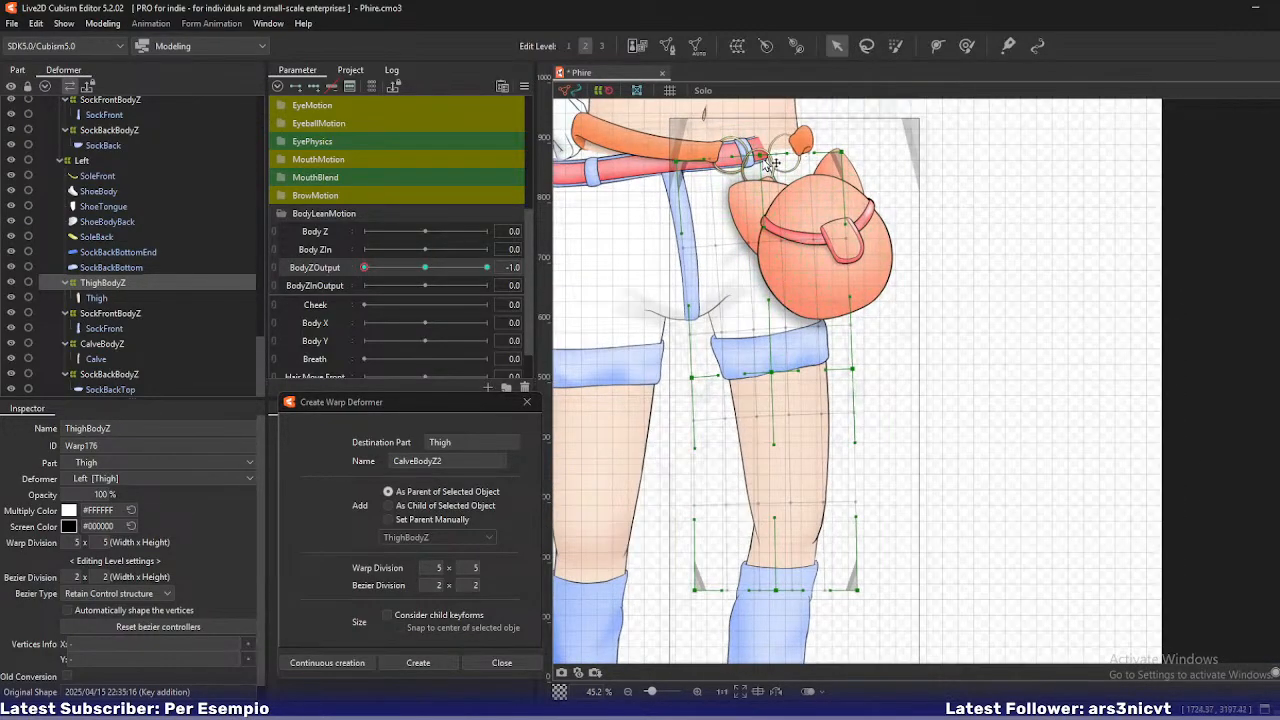
left_click_drag(775, 163, 762, 166)
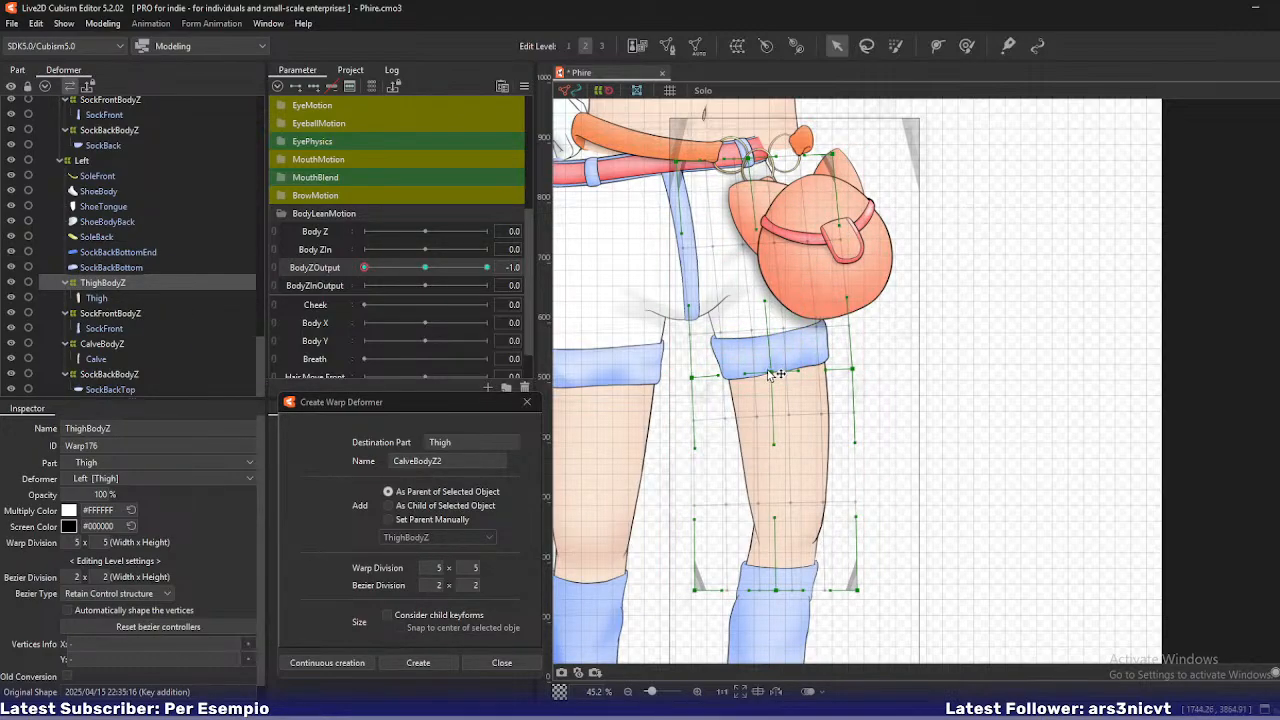
left_click_drag(771, 371, 766, 374)
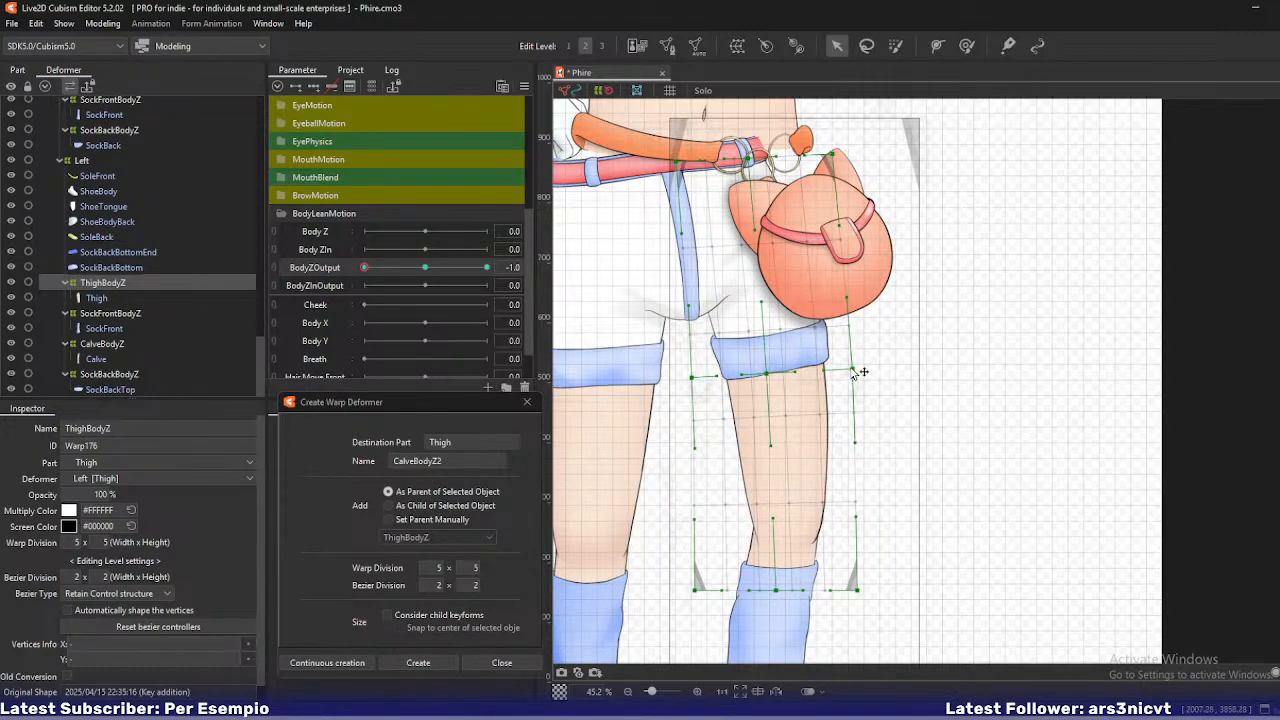
- Tilt the middle row of the left ThighBodyZ warp to follow the shorts cuff, scrubbing BodyZOutput near -1.0 to check the motion
scroll(765, 437, "down", 3)
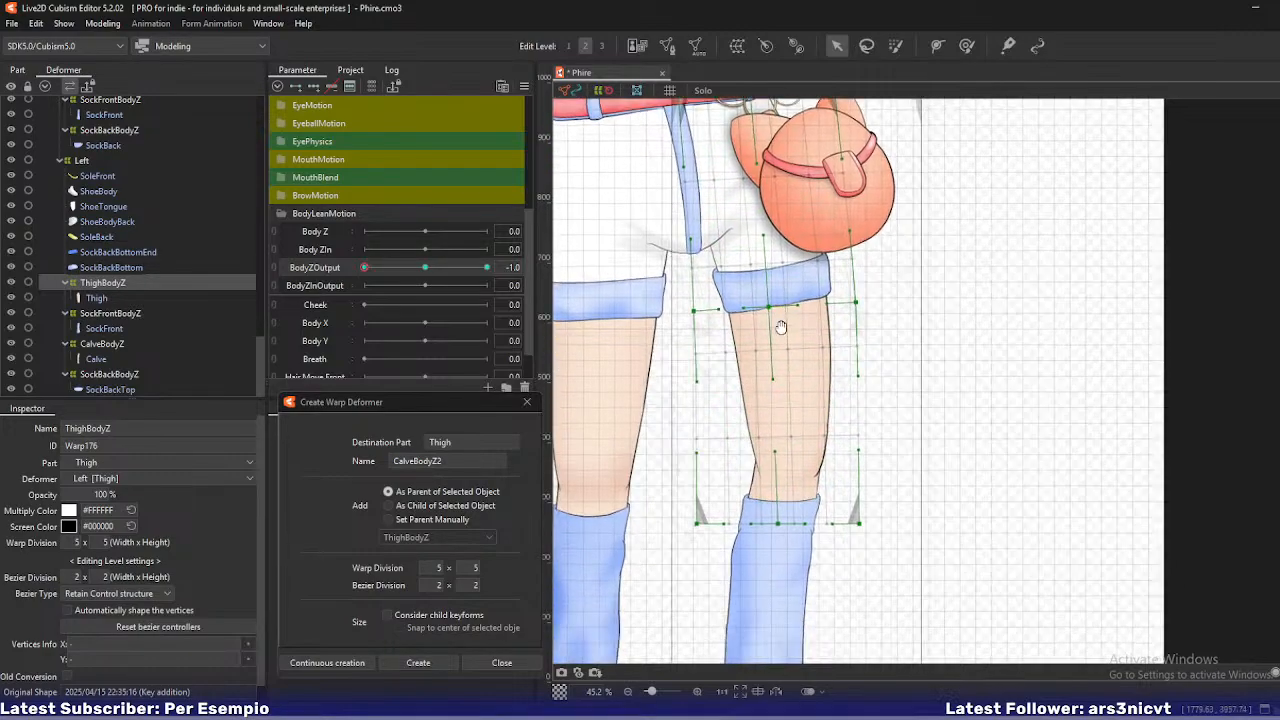
mouse_move(366, 270)
left_mouse_down()
mouse_move(413, 275)
mouse_move(362, 276)
left_mouse_up()
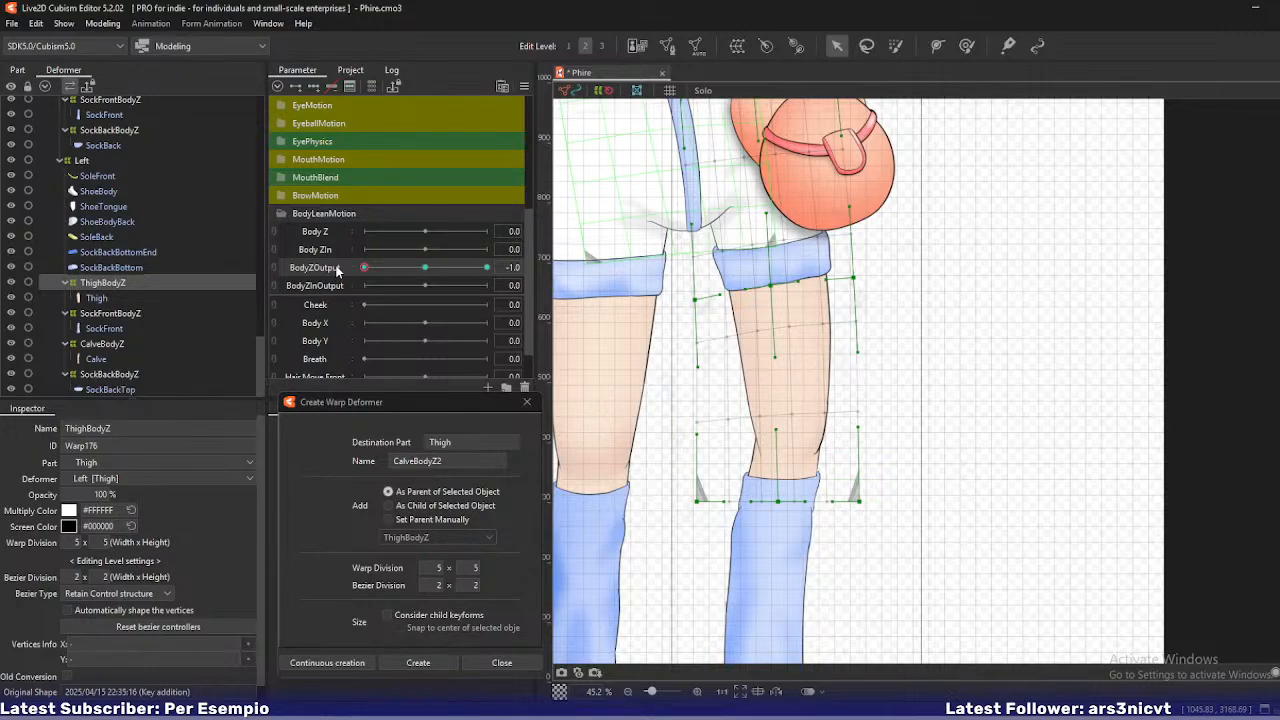
mouse_move(364, 267)
left_mouse_down()
mouse_move(404, 267)
mouse_move(364, 267)
left_mouse_up()
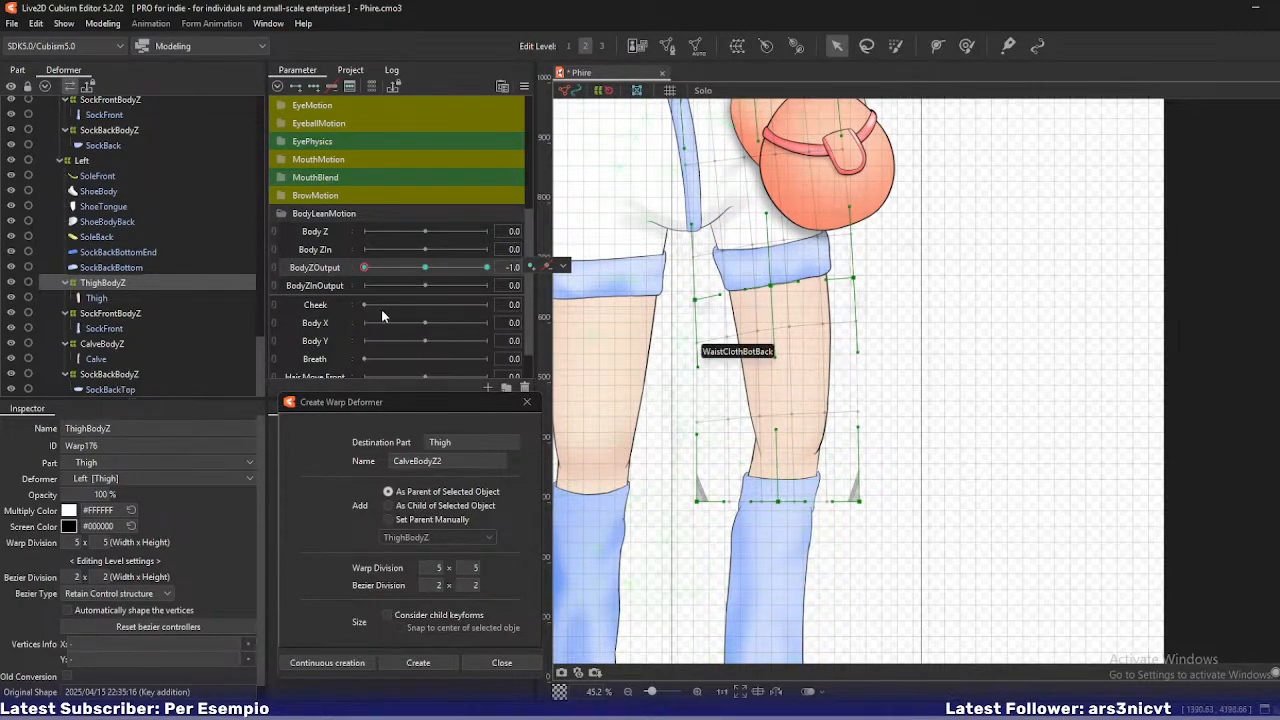
mouse_move(365, 269)
left_mouse_down()
mouse_move(386, 272)
mouse_move(363, 272)
left_mouse_up()
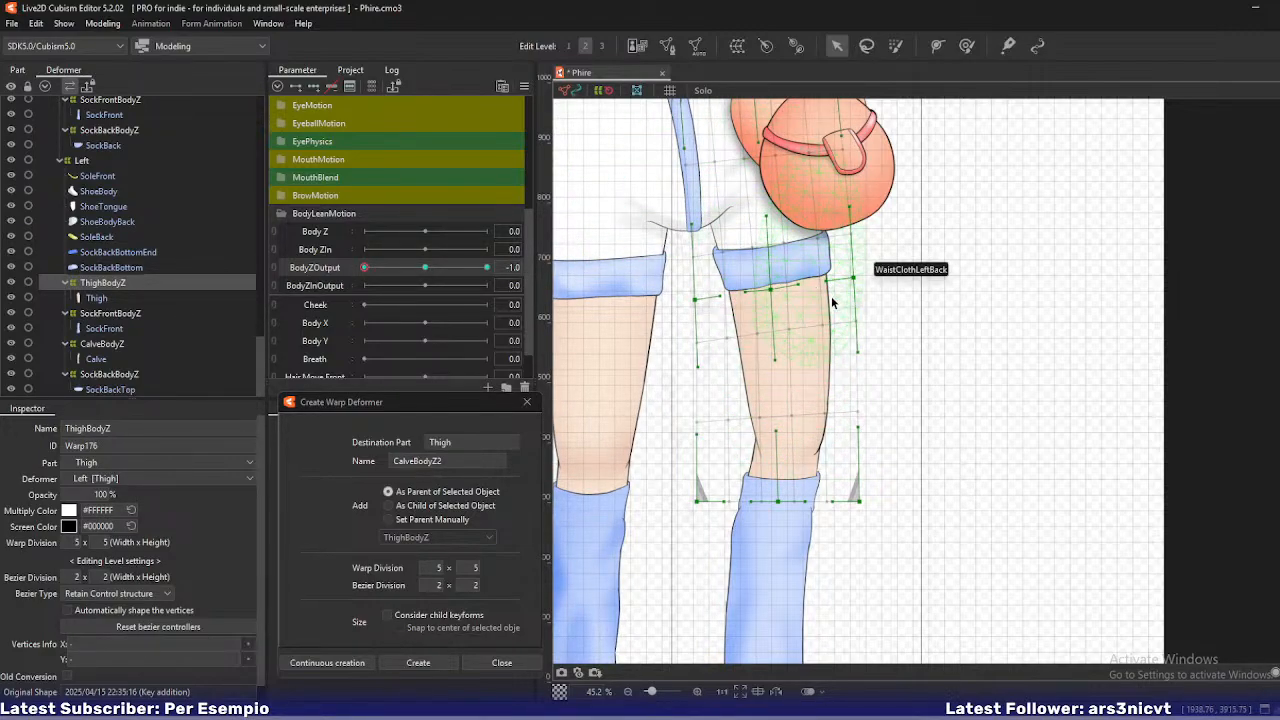
mouse_move(365, 269)
left_mouse_down()
mouse_move(408, 272)
mouse_move(365, 270)
left_mouse_up()
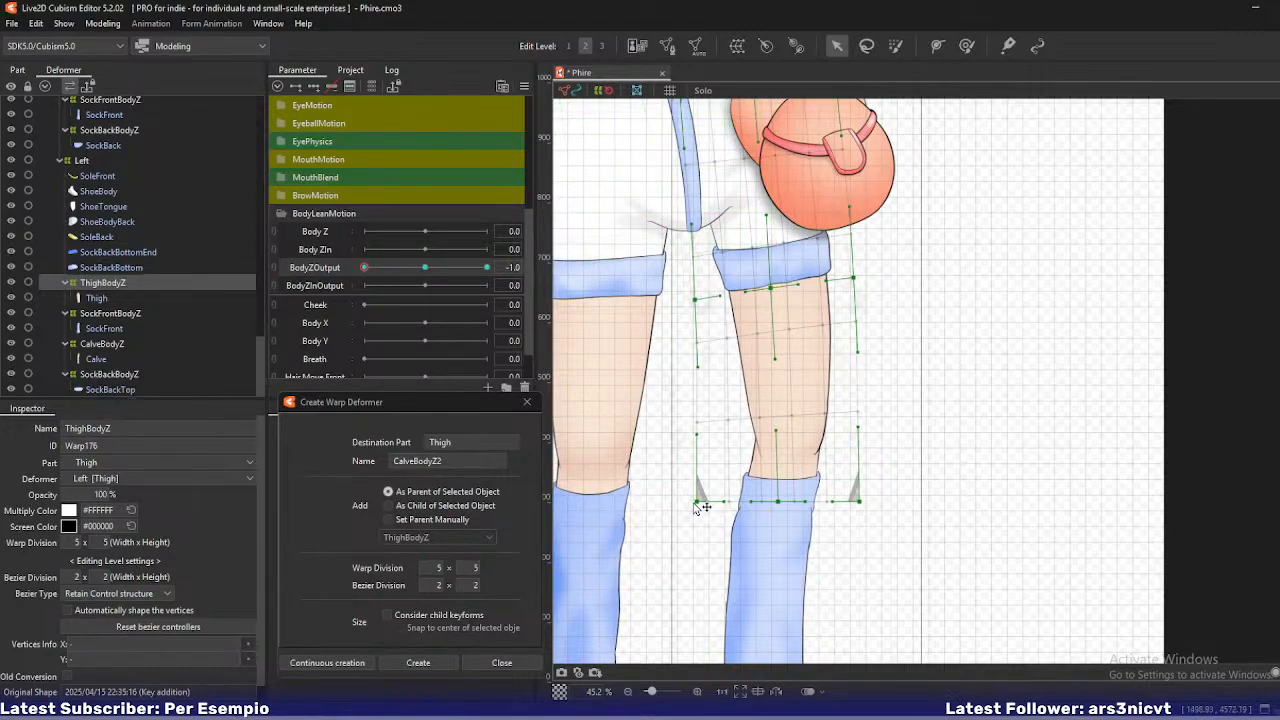
- Slant the bottom edge of the left ThighBodyZ warp down on its inner side and widen it outward, checking with BodyZOutput scrubs
left_click_drag(697, 500, 695, 518)
left_click_drag(781, 502, 778, 509)
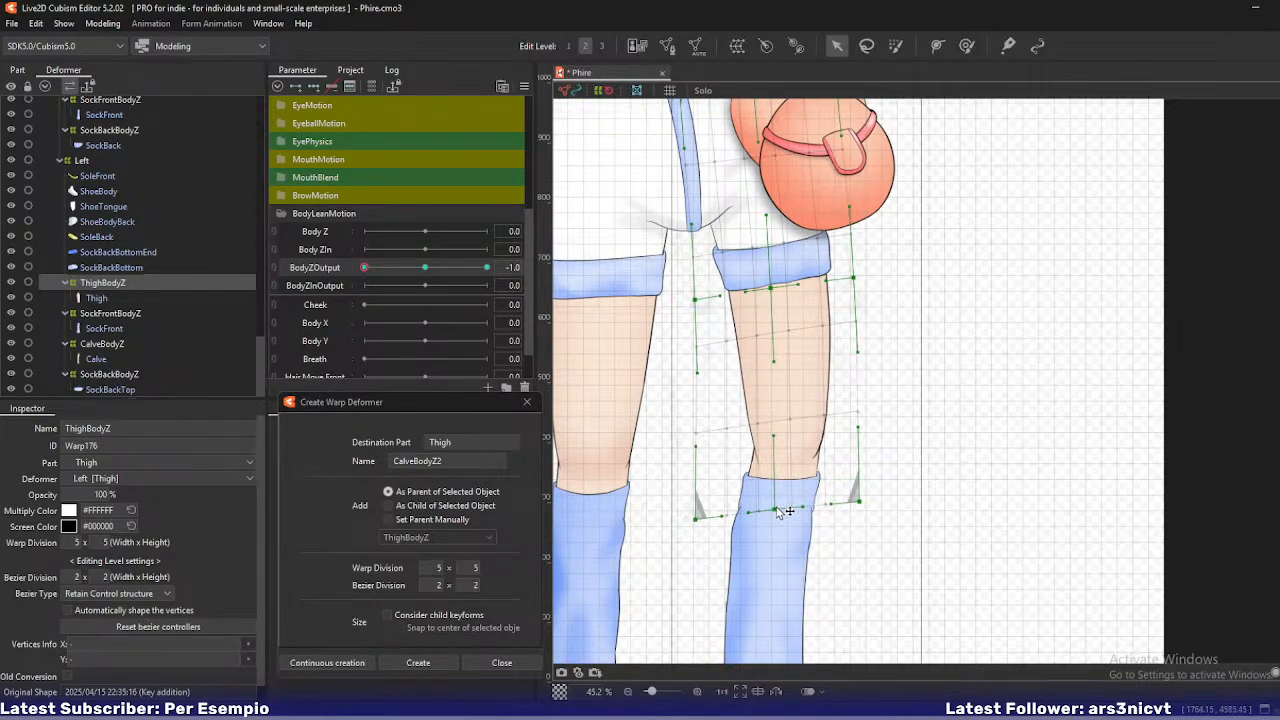
left_click_drag(860, 501, 865, 505)
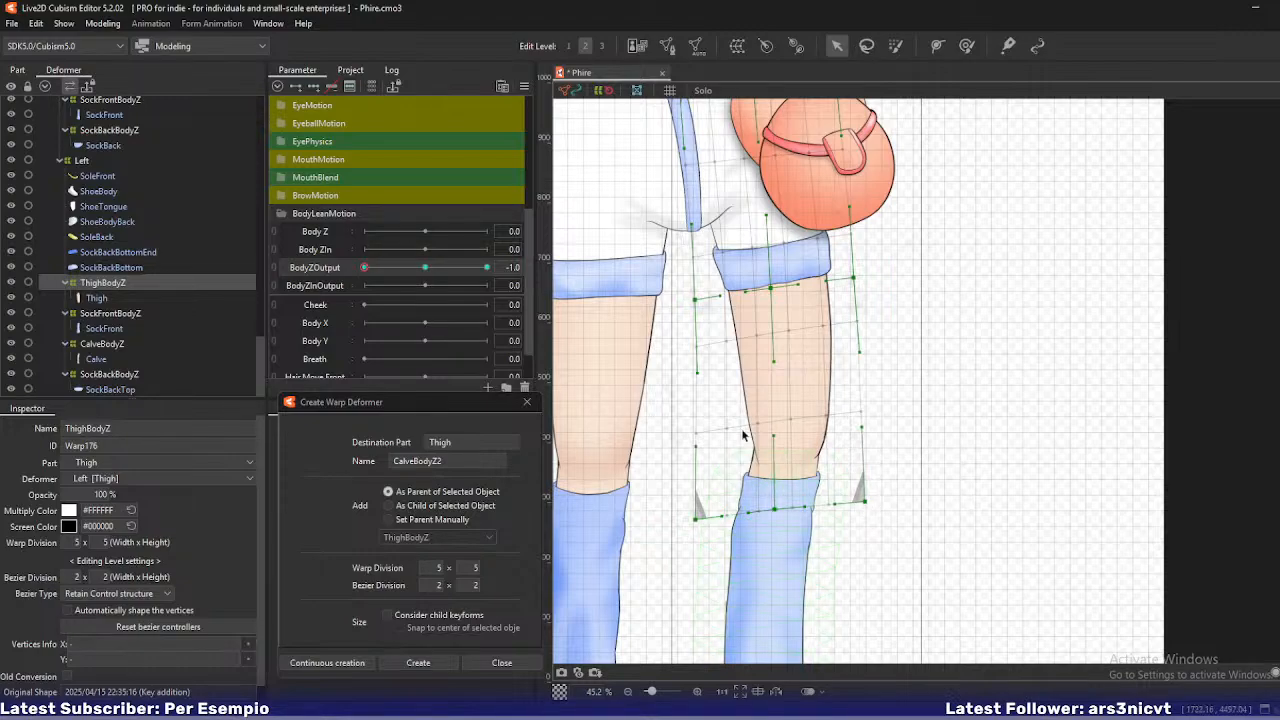
mouse_move(364, 268)
left_mouse_down()
mouse_move(424, 278)
mouse_move(363, 289)
left_mouse_up()
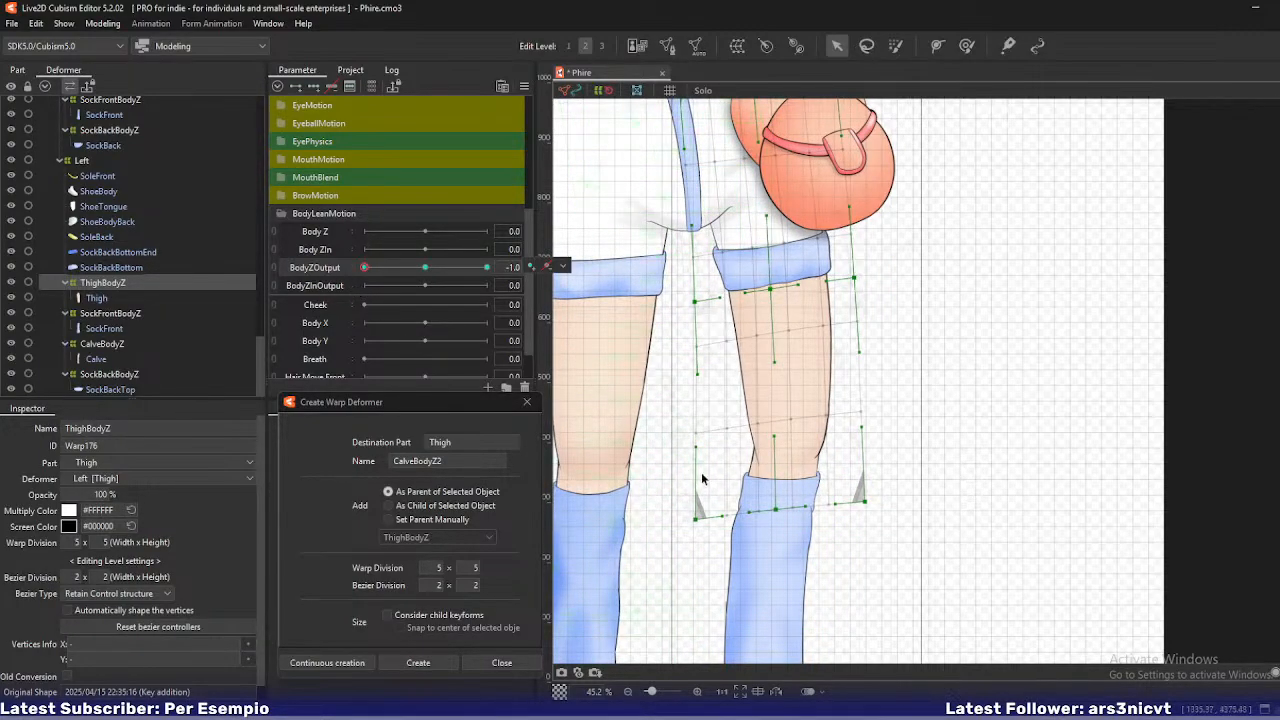
left_click_drag(777, 509, 783, 510)
mouse_move(365, 269)
left_mouse_down()
mouse_move(406, 277)
mouse_move(327, 285)
mouse_move(426, 279)
mouse_move(378, 288)
left_mouse_up()
left_click_drag(335, 290, 292, 326)
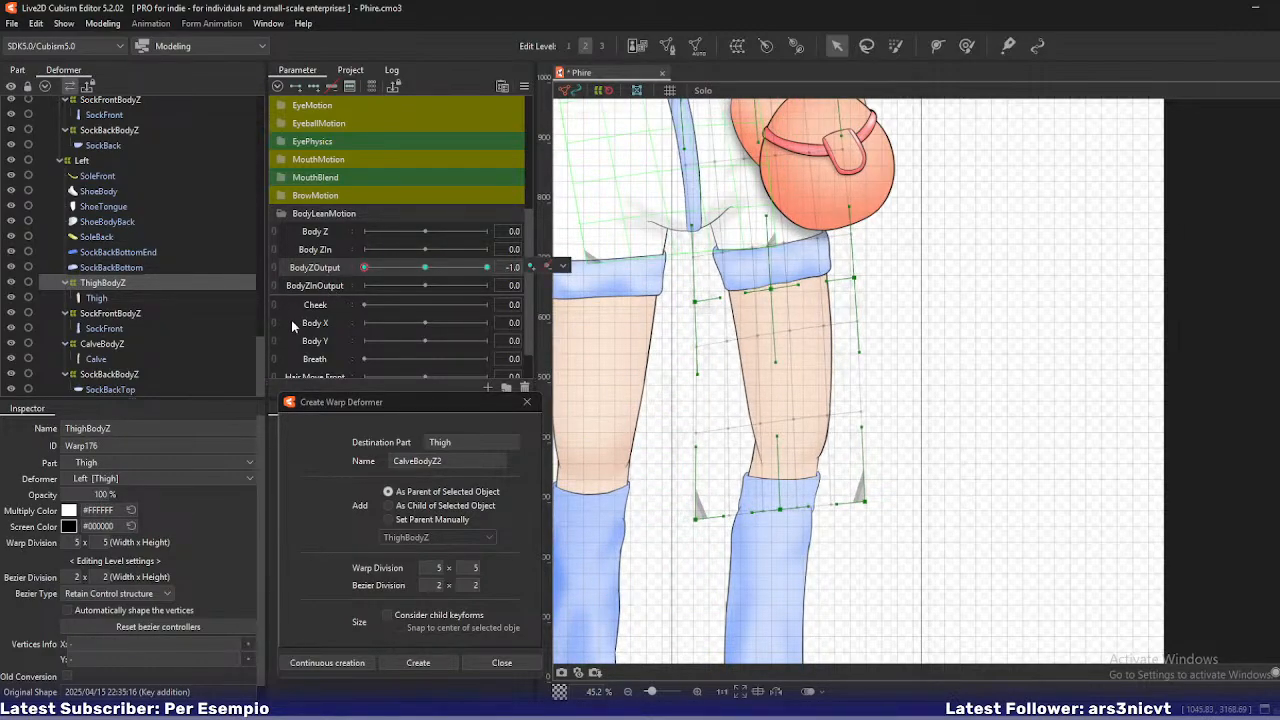
- Widen the top edge of the left CalveBodyZ warp and shift its middle point slightly toward the other leg at BodyZOutput -1.0
left_click(105, 344)
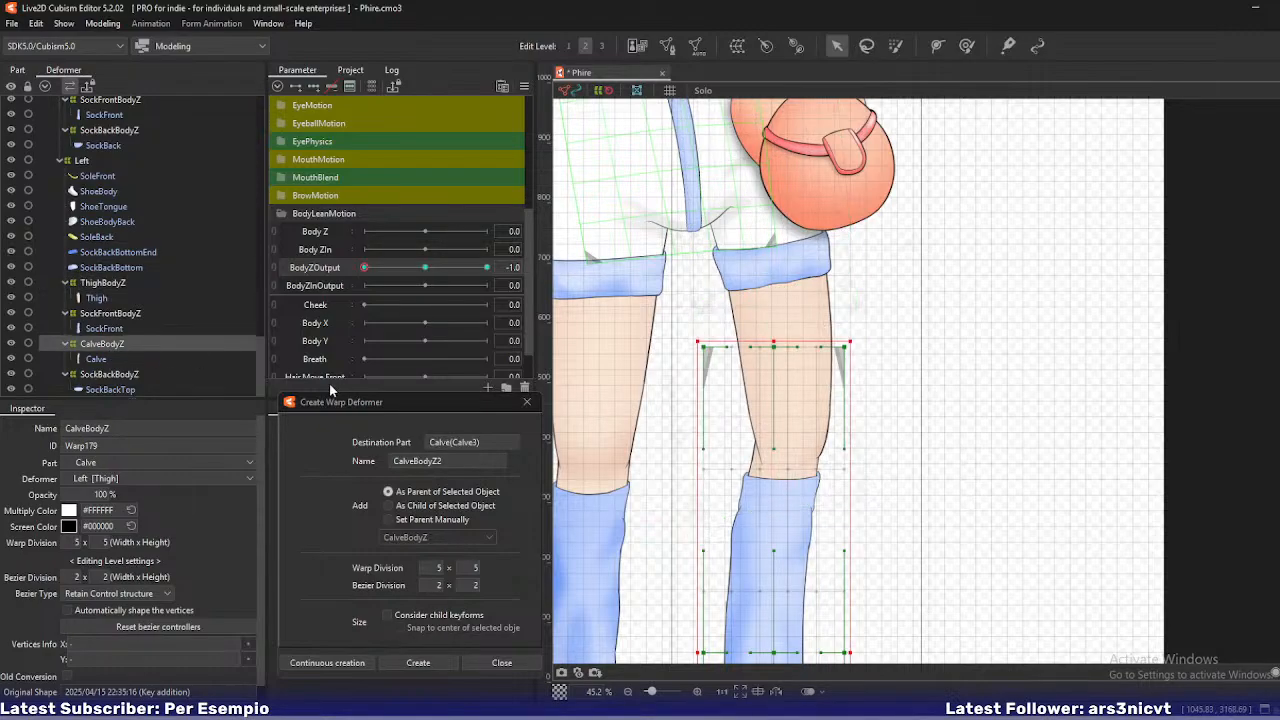
scroll(779, 323, "down", 2)
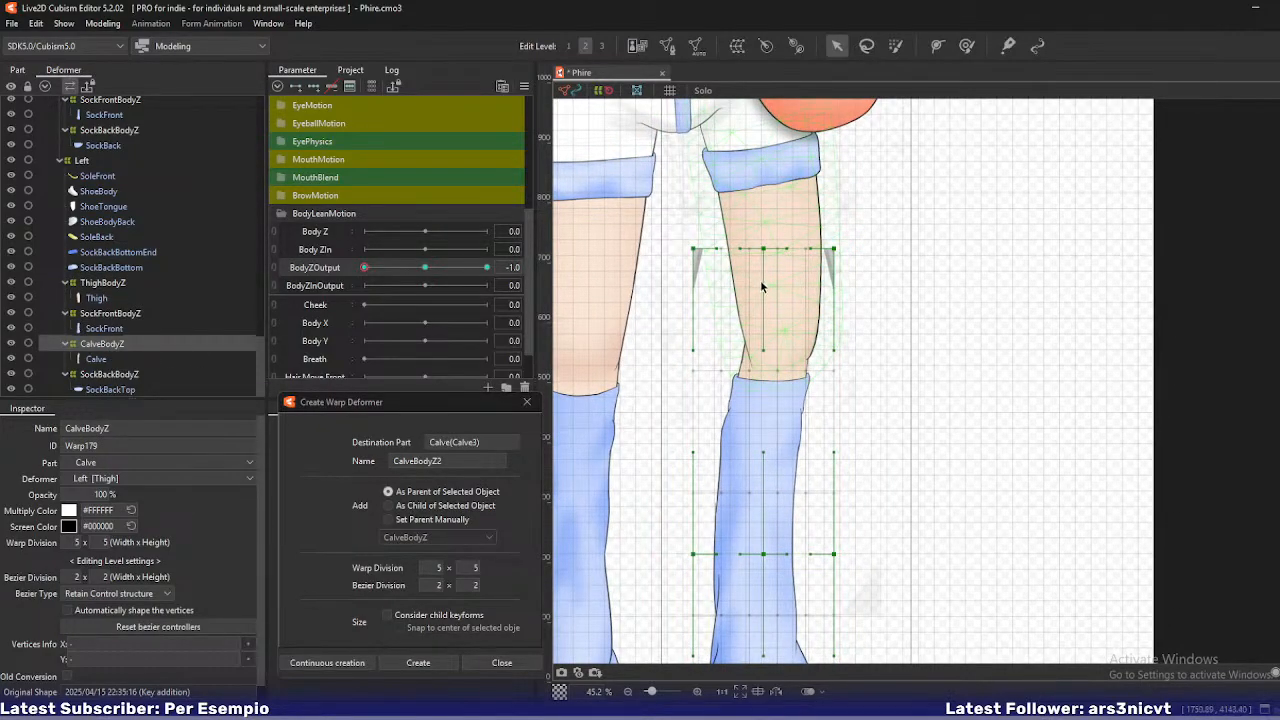
left_click_drag(695, 250, 681, 261)
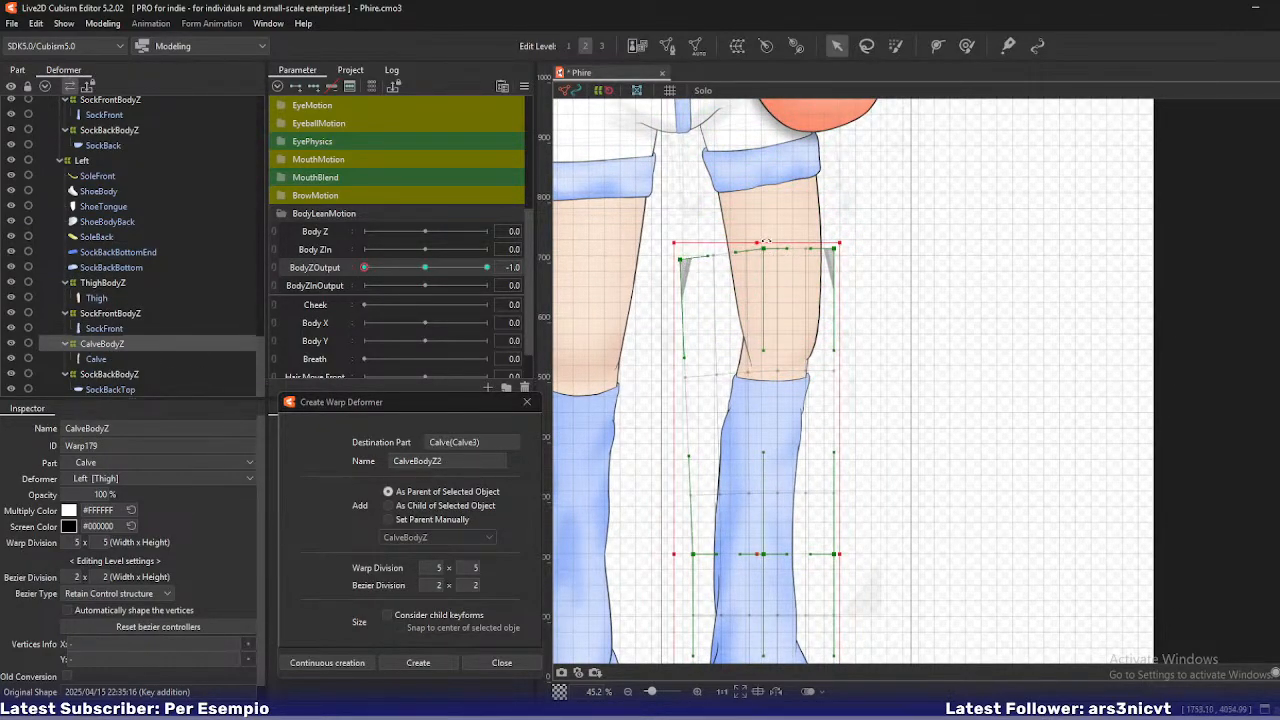
left_click_drag(764, 250, 756, 254)
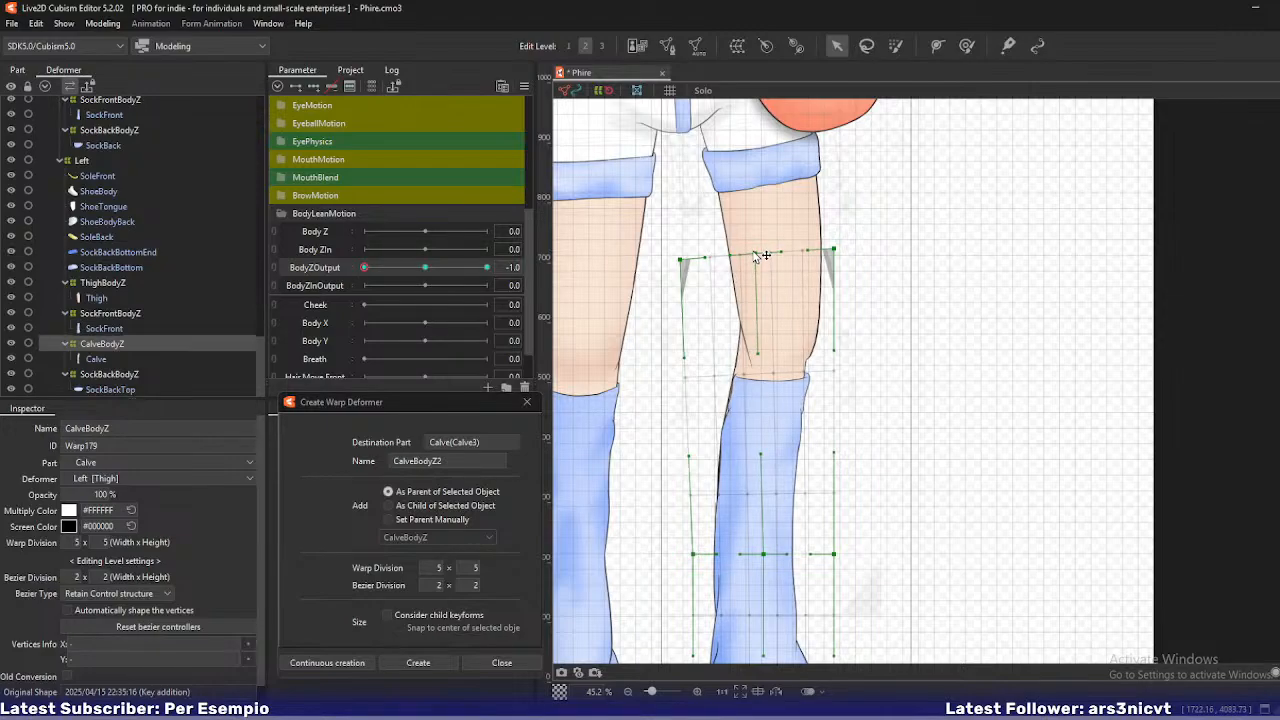
left_click_drag(833, 250, 841, 258)
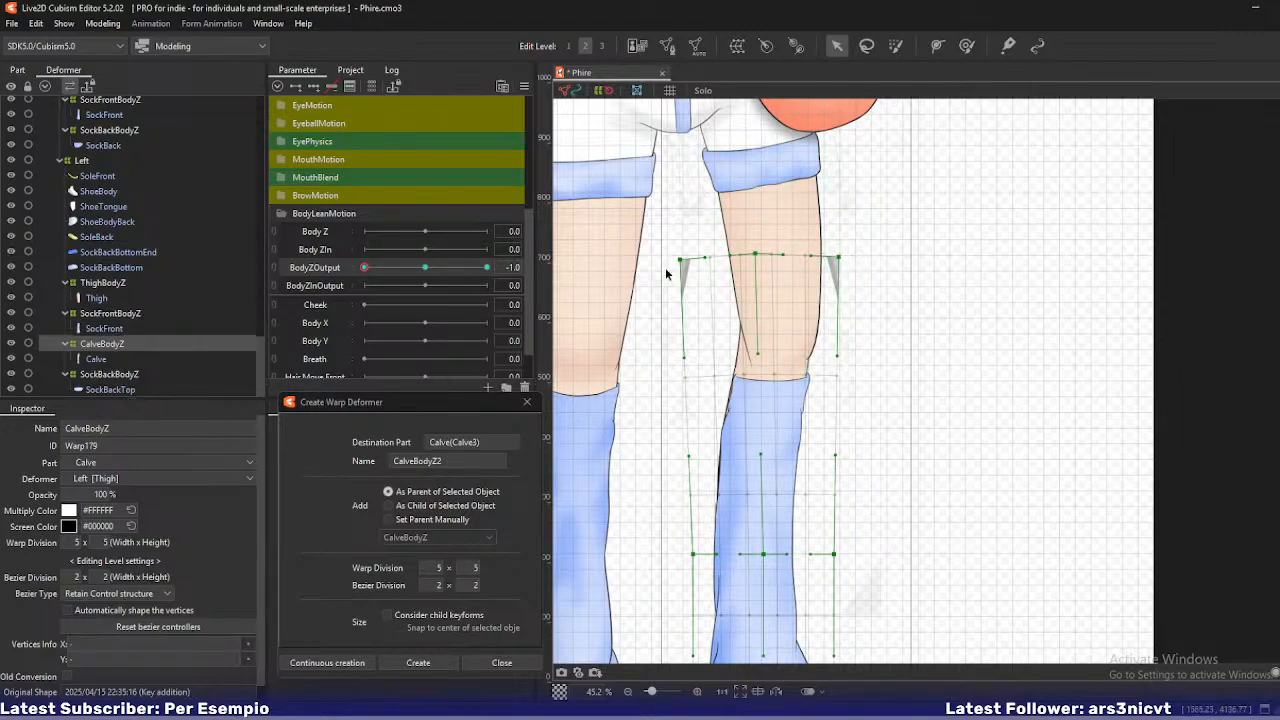
- Fine-tune the corners and middle point of the left CalveBodyZ warp's top edge while scrubbing BodyZOutput between -1.0 and -0.8
mouse_move(368, 270)
left_mouse_down()
mouse_move(437, 271)
mouse_move(362, 270)
left_mouse_up()
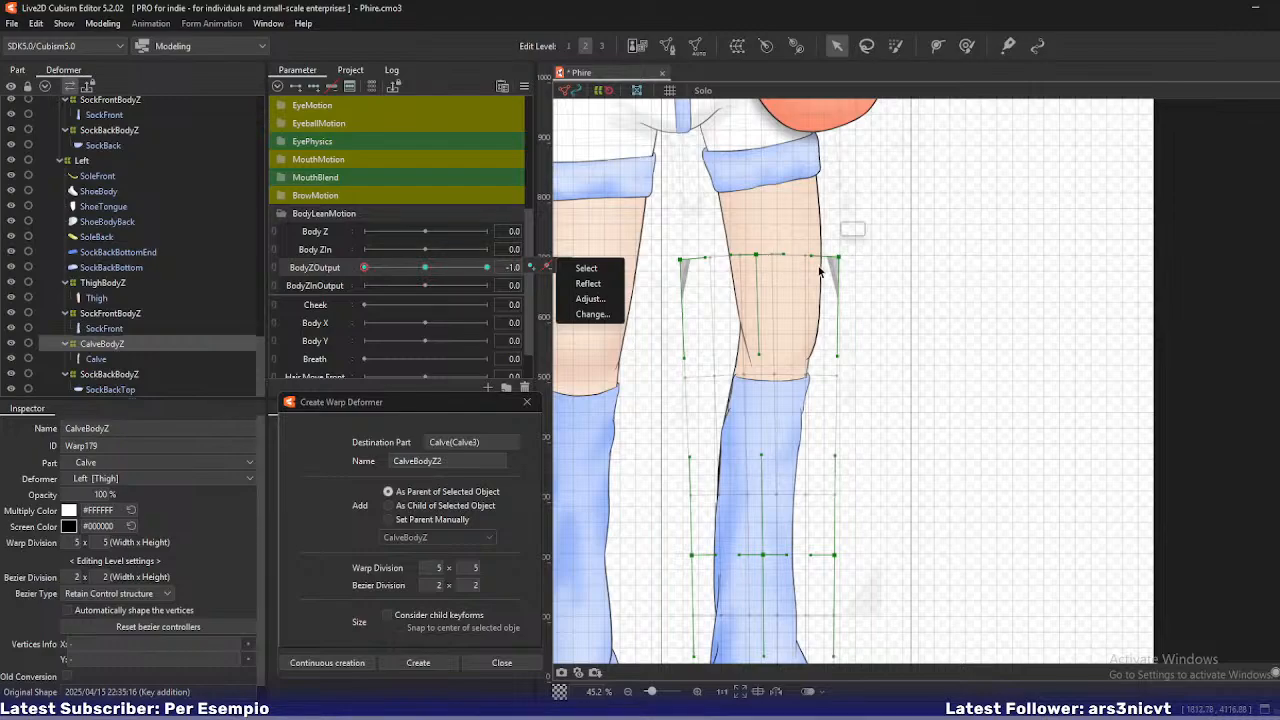
left_click_drag(842, 260, 847, 262)
left_click_drag(763, 259, 760, 259)
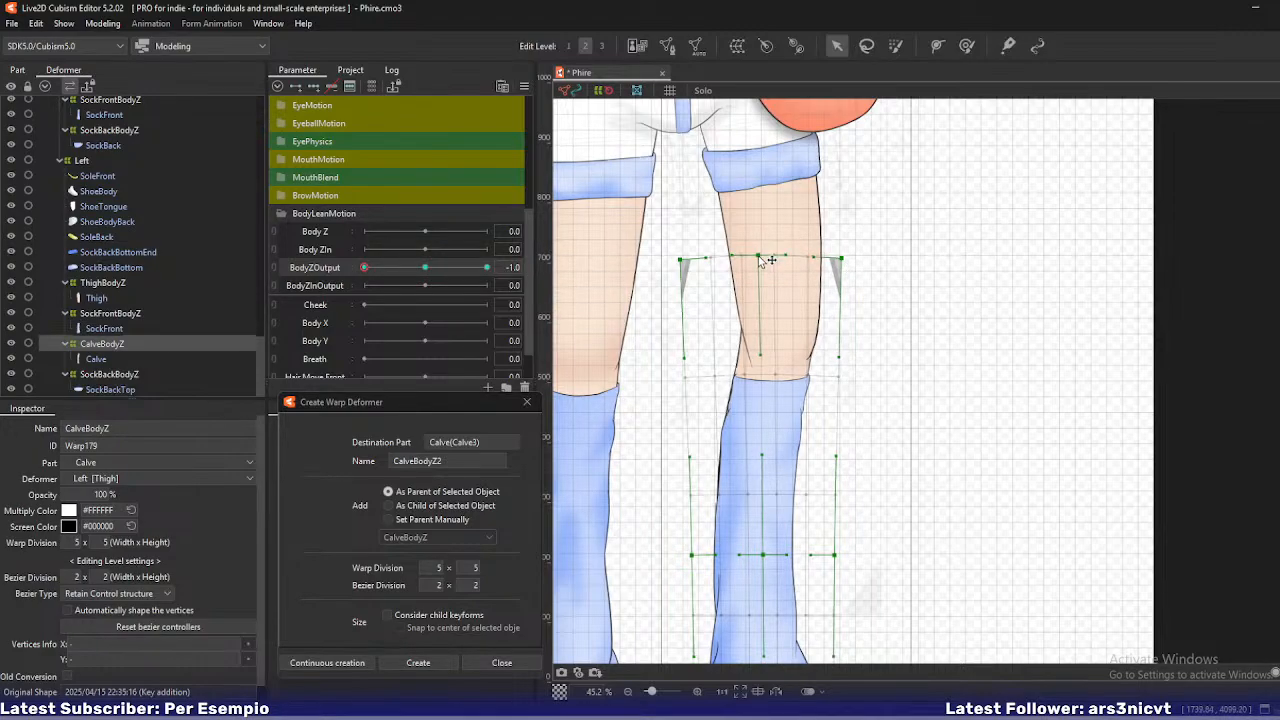
mouse_move(363, 268)
left_mouse_down()
mouse_move(442, 269)
mouse_move(364, 268)
left_mouse_up()
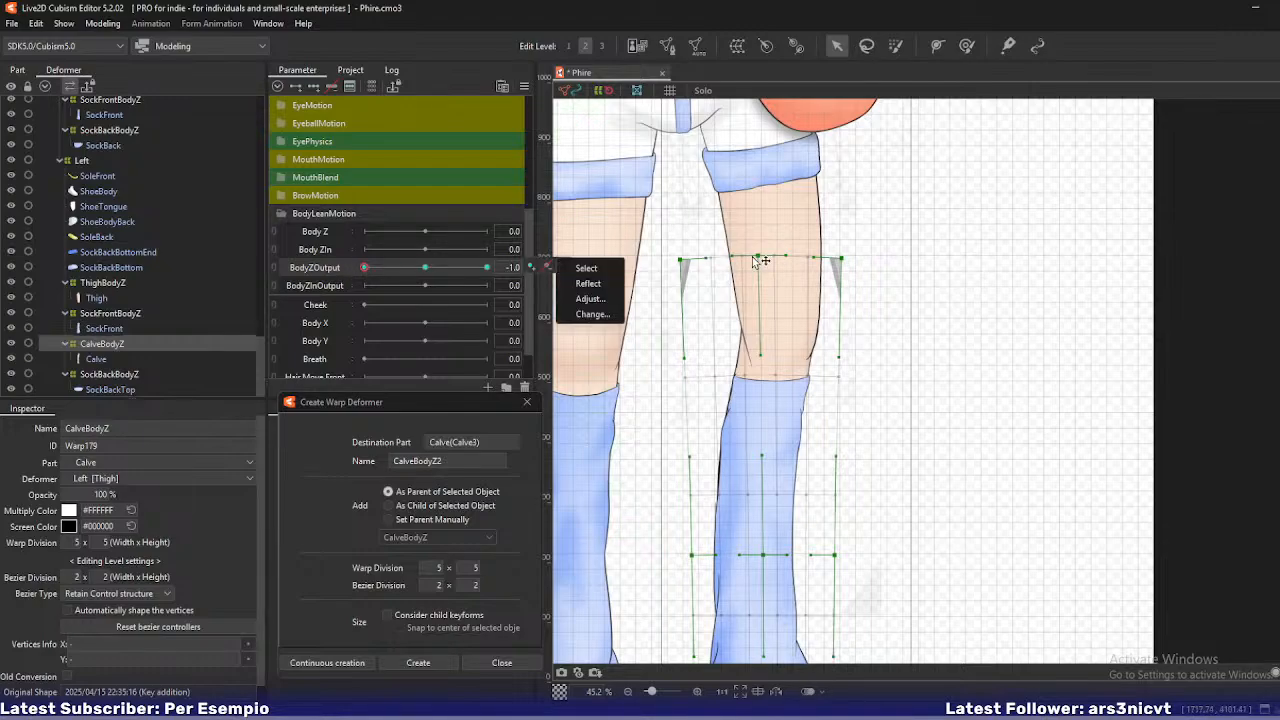
left_click_drag(758, 257, 757, 256)
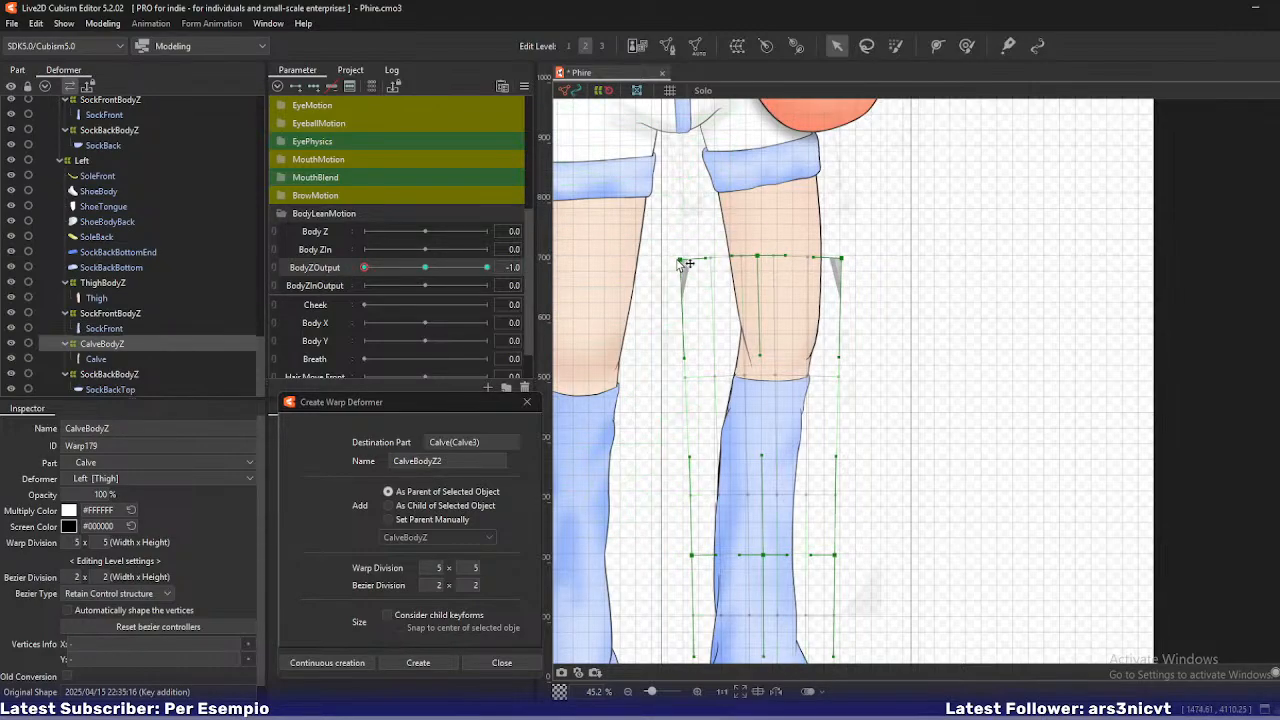
left_click_drag(679, 260, 681, 260)
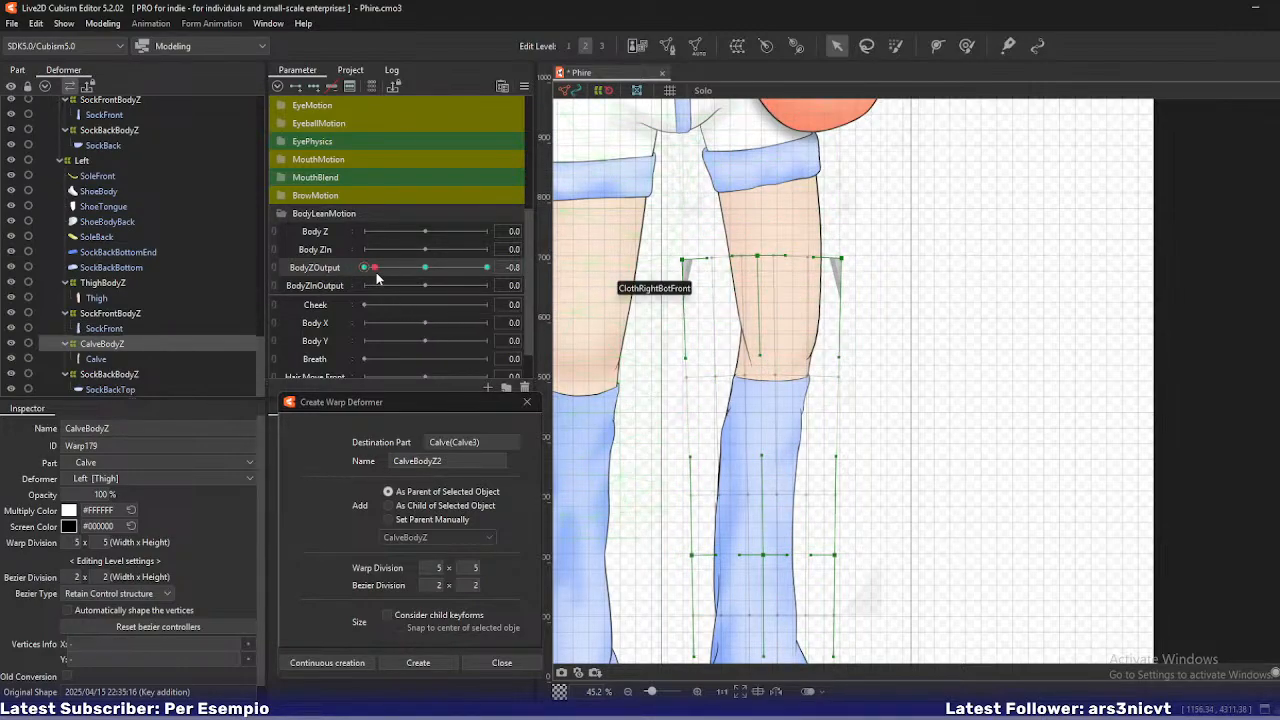
left_click_drag(375, 268, 364, 268)
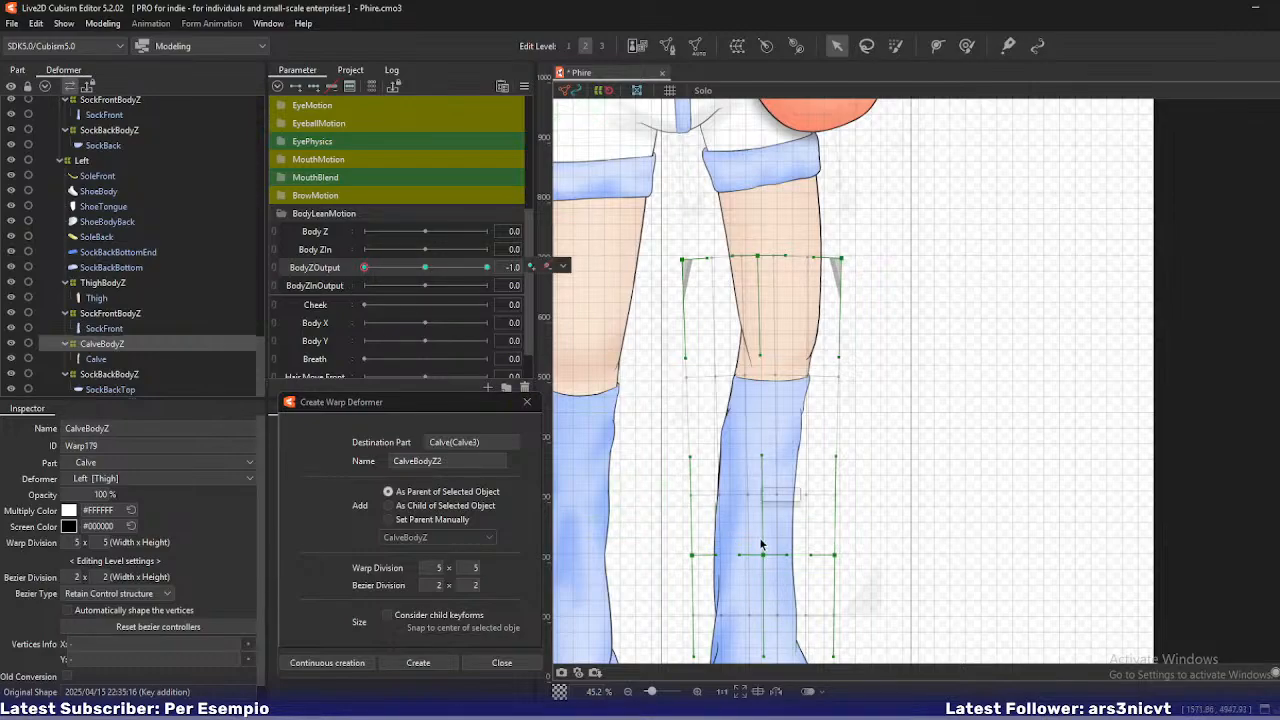
- Spread the top corners of the left SockFrontBodyZ warp outward and lower its top-middle point slightly at BodyZOutput -1.0
left_click_drag(784, 557, 754, 439)
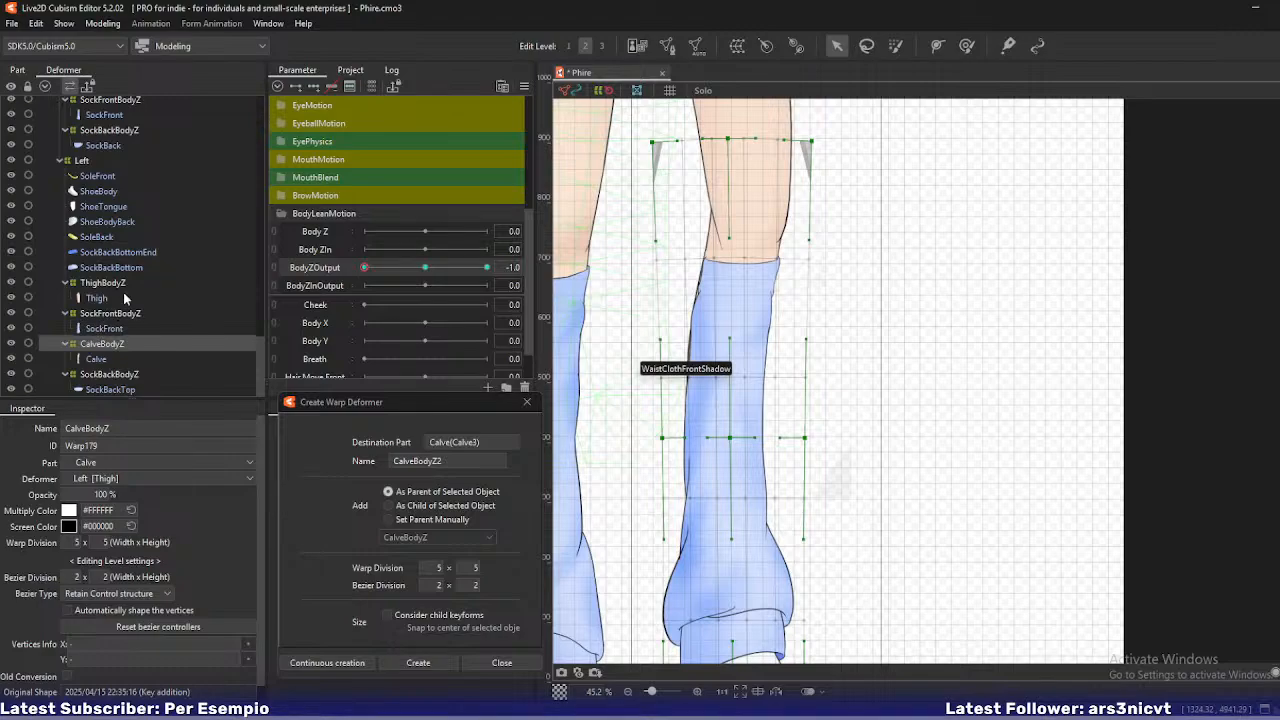
left_click(99, 314)
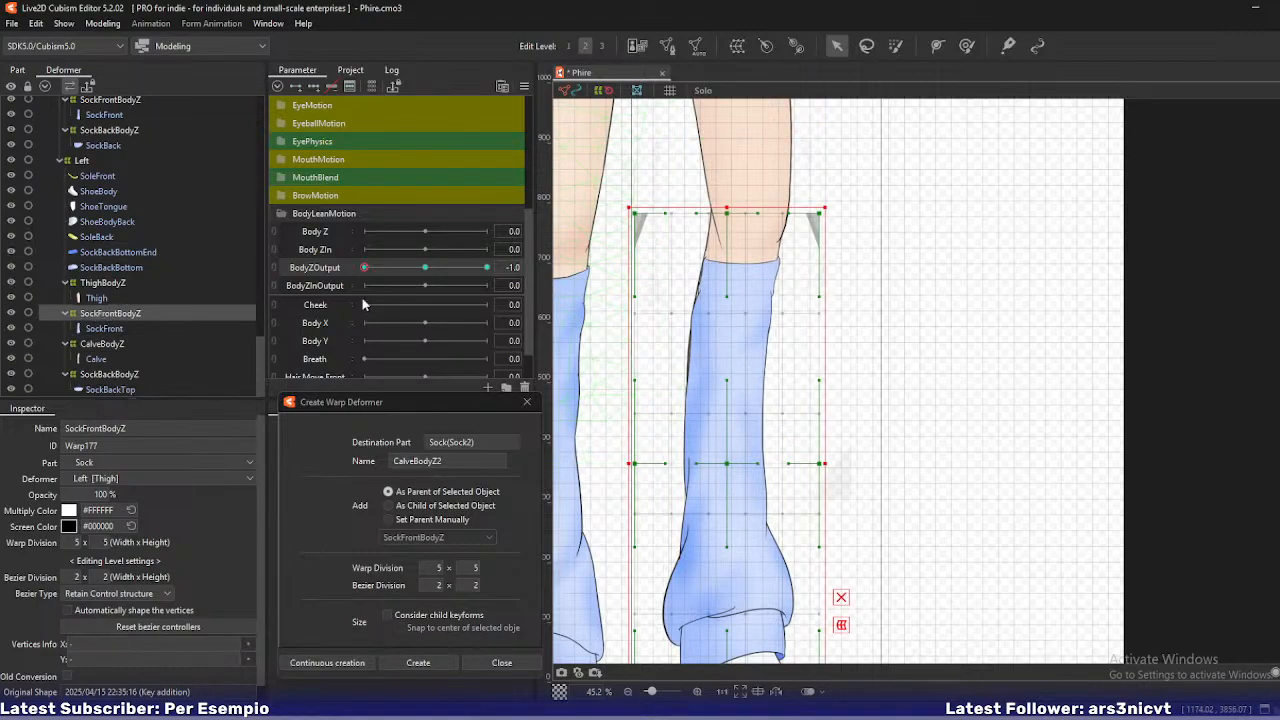
left_click_drag(724, 220, 722, 224)
left_click_drag(637, 213, 625, 219)
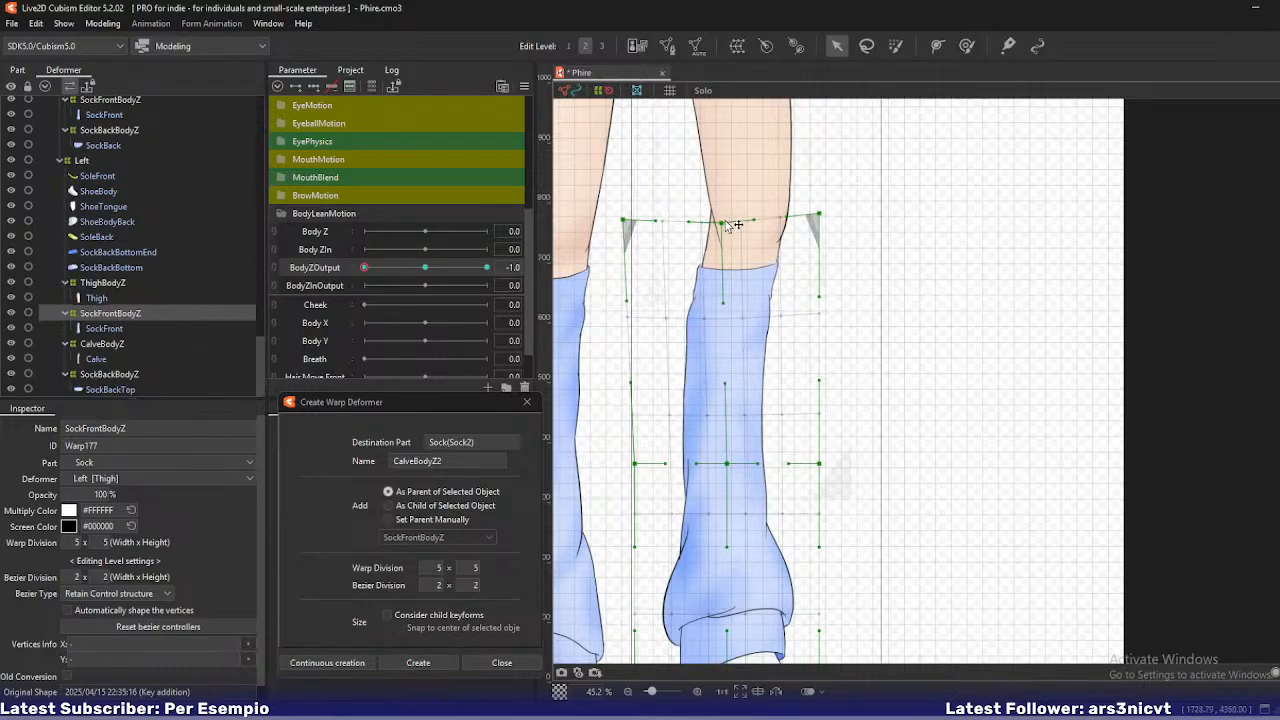
left_click_drag(819, 214, 832, 218)
left_click_drag(722, 222, 720, 224)
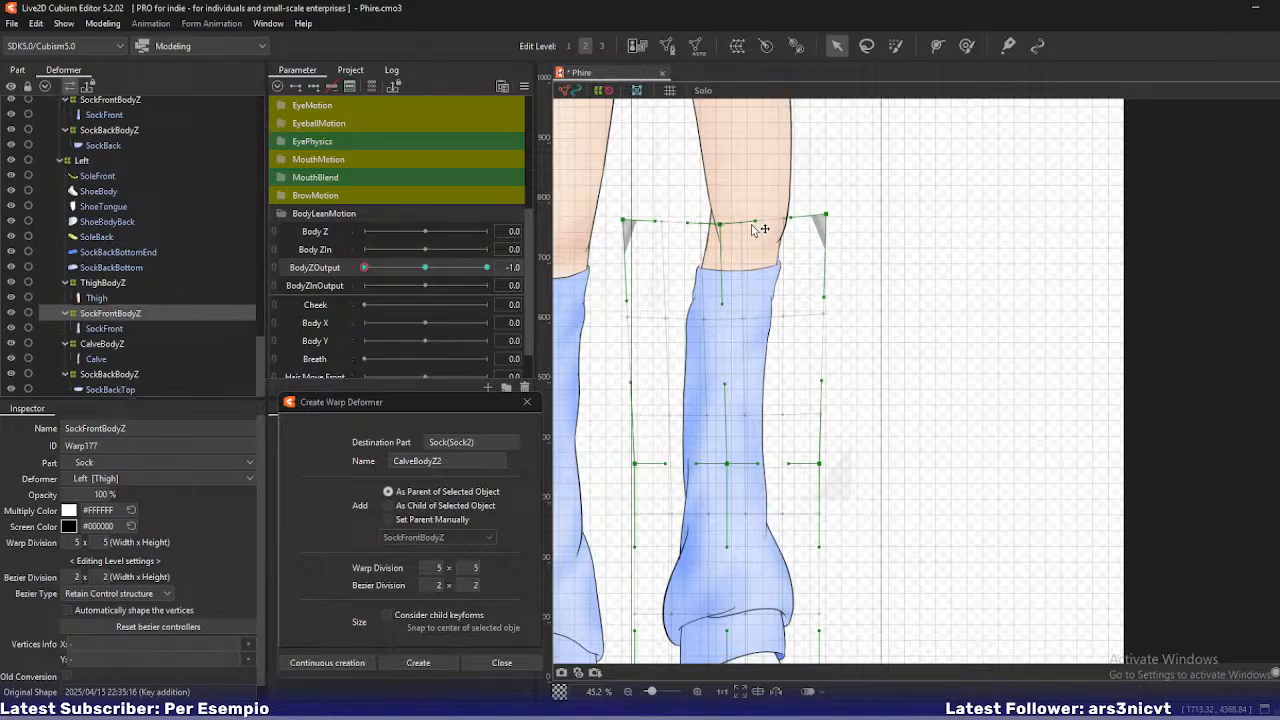
- Lower the top-middle point and raise both top corners of the left SockFrontBodyZ warp at BodyZOutput -1.0, curving its top edge
scroll(734, 230, "up", 4)
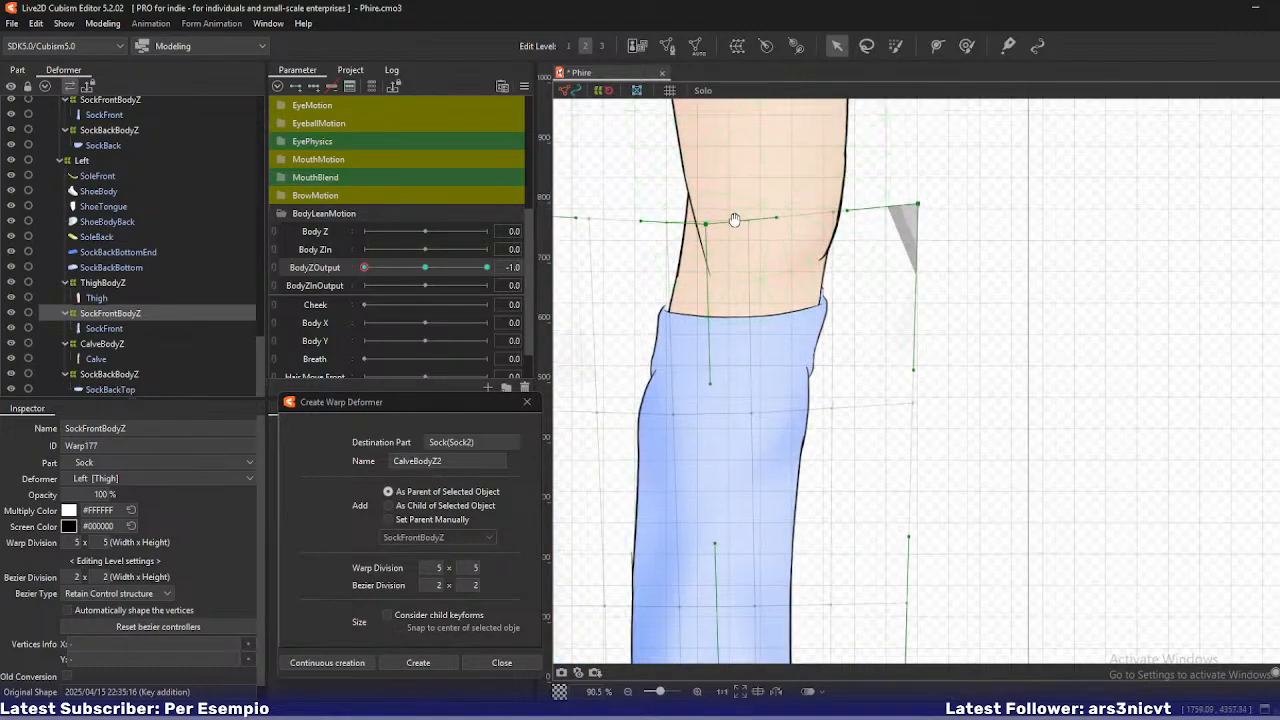
left_click(383, 270)
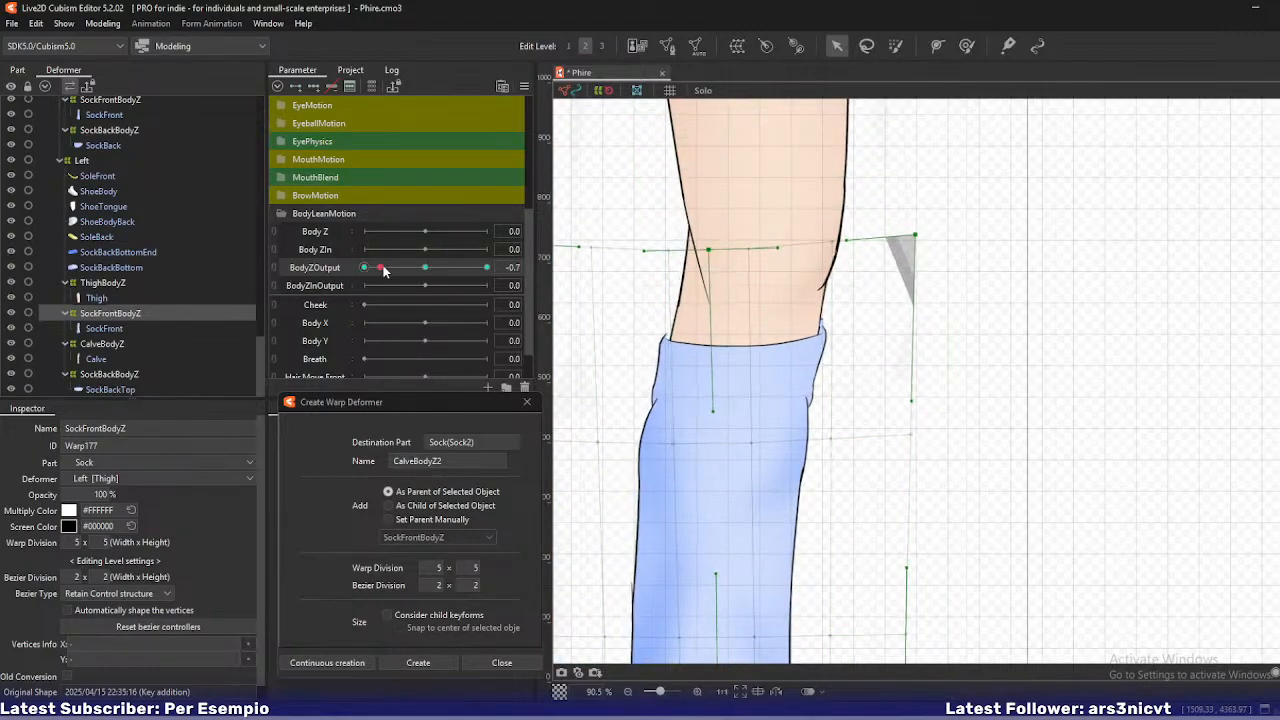
left_click_drag(383, 270, 332, 284)
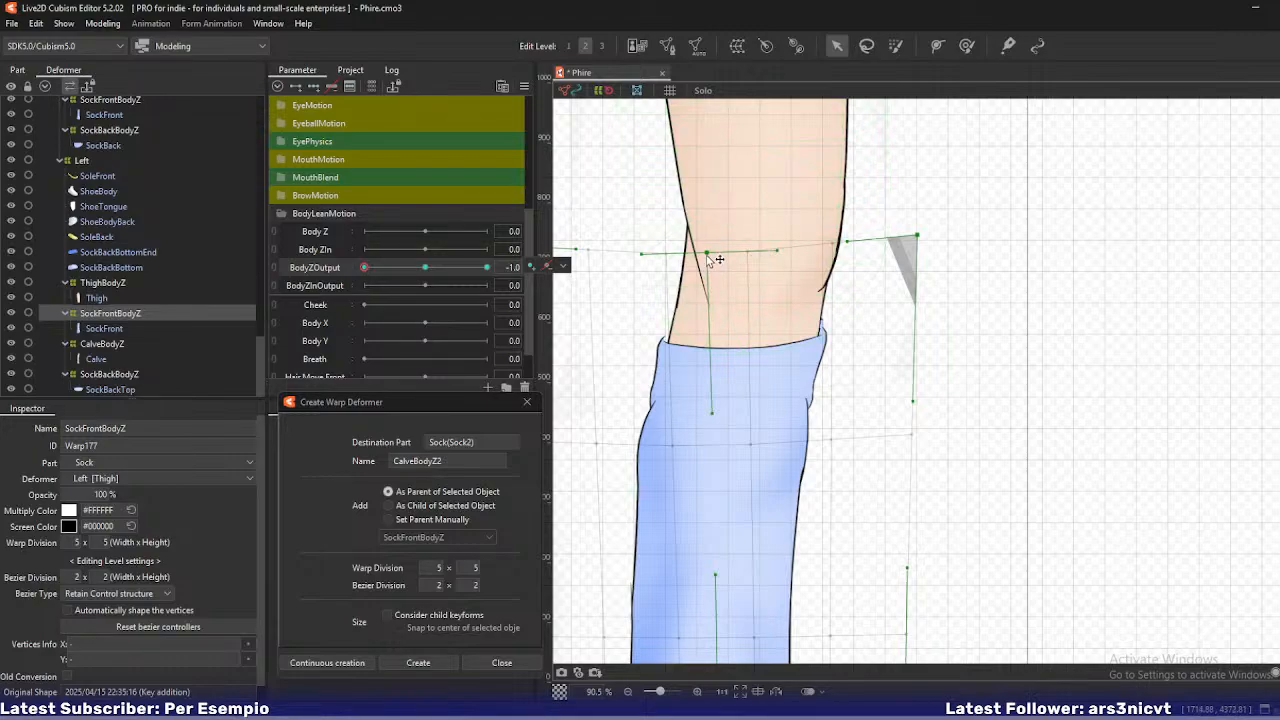
left_click_drag(707, 256, 706, 285)
left_click_drag(610, 298, 717, 296)
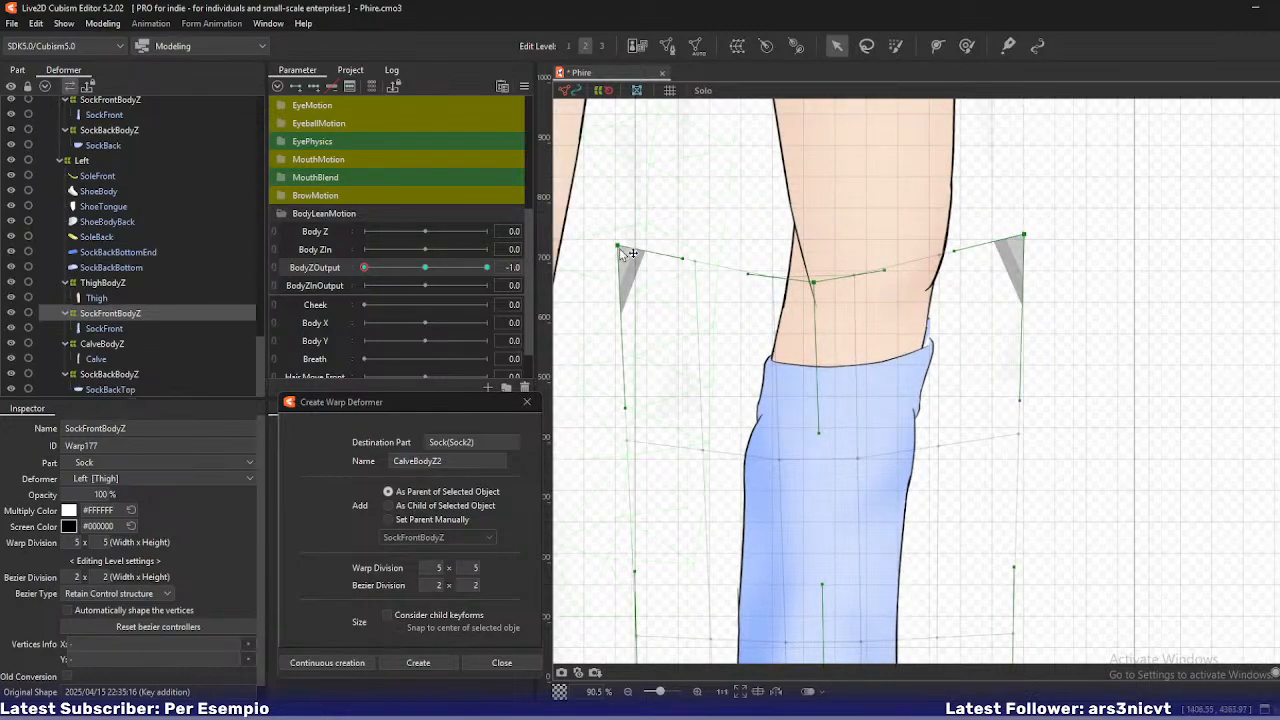
left_click_drag(621, 247, 619, 227)
left_click_drag(1024, 237, 1024, 226)
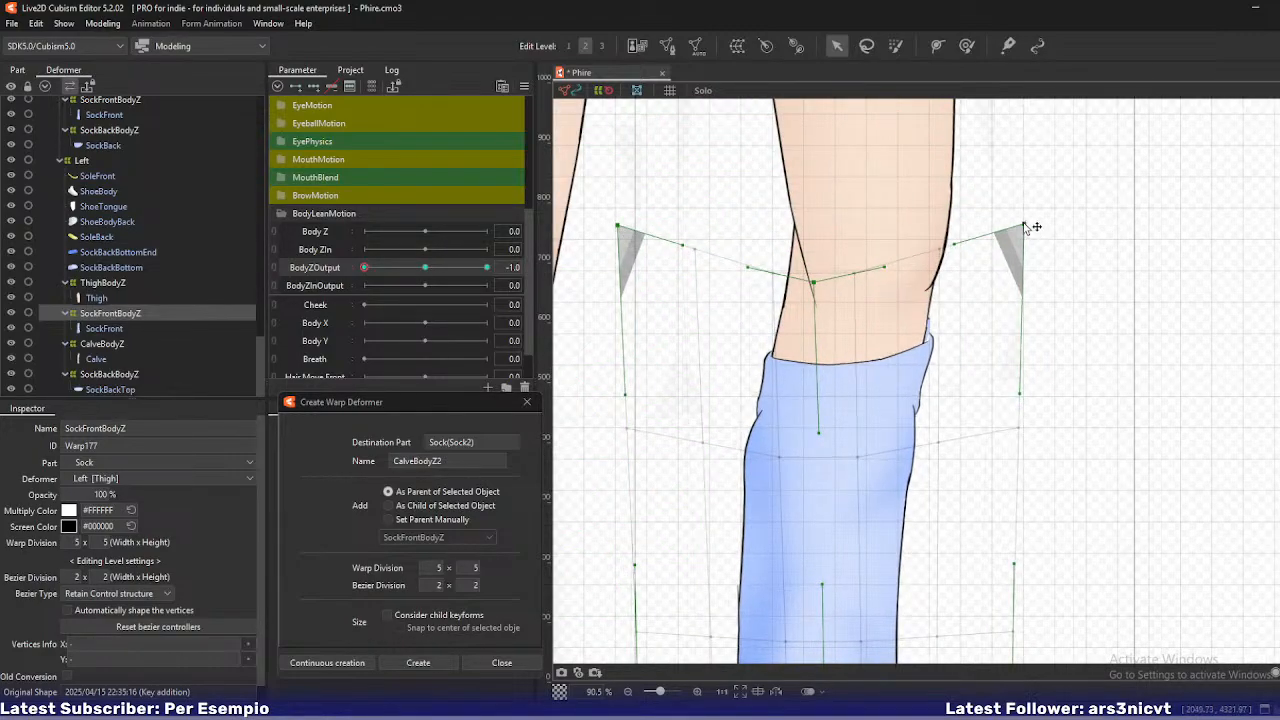
- Set the left SockFrontBodyZ warp division to 9 x 9 with BodyZOutput at 0.0
left_click(425, 268)
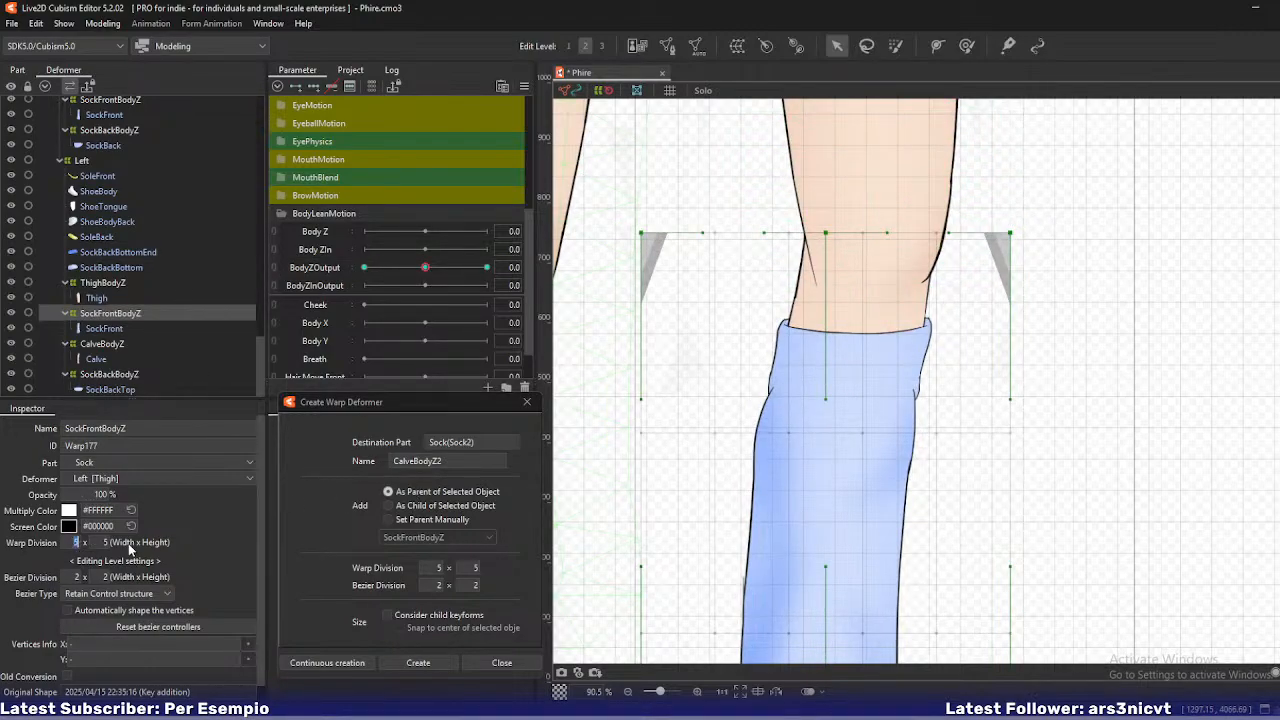
left_click_drag(100, 541, 142, 540)
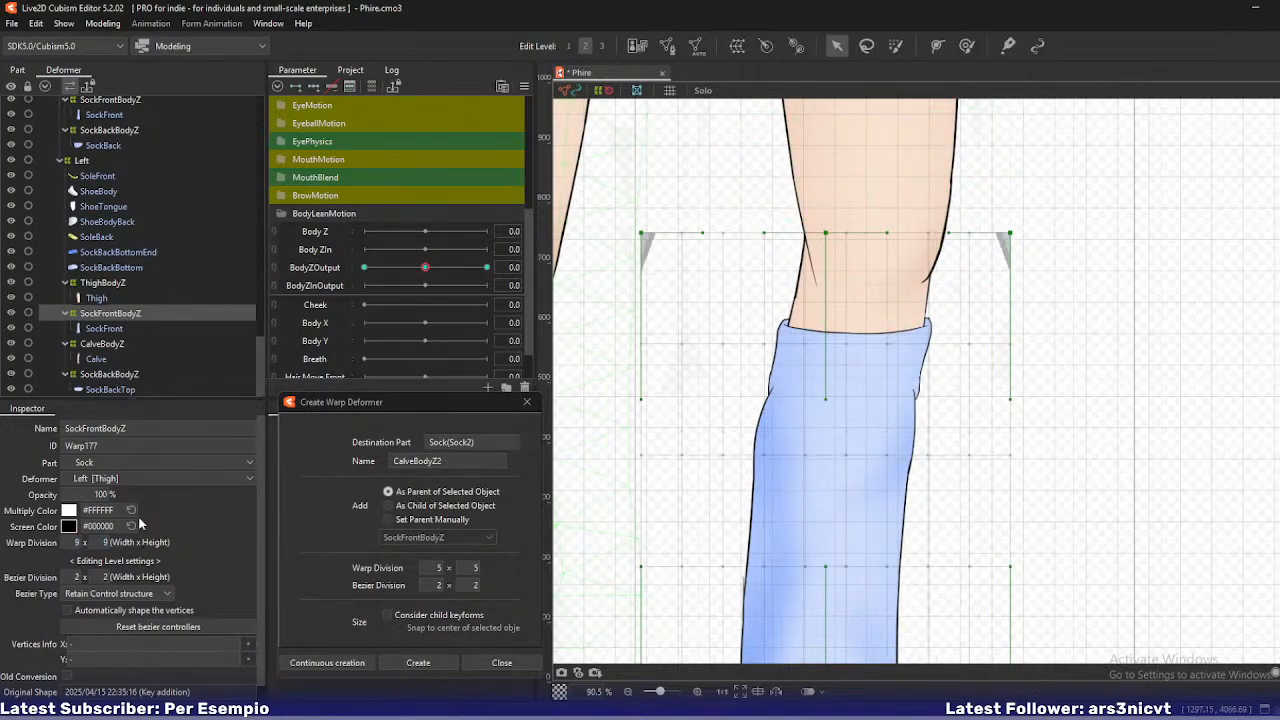
- Add mesh vertices along the top edge of the left SockFront between its existing points
left_click(109, 332)
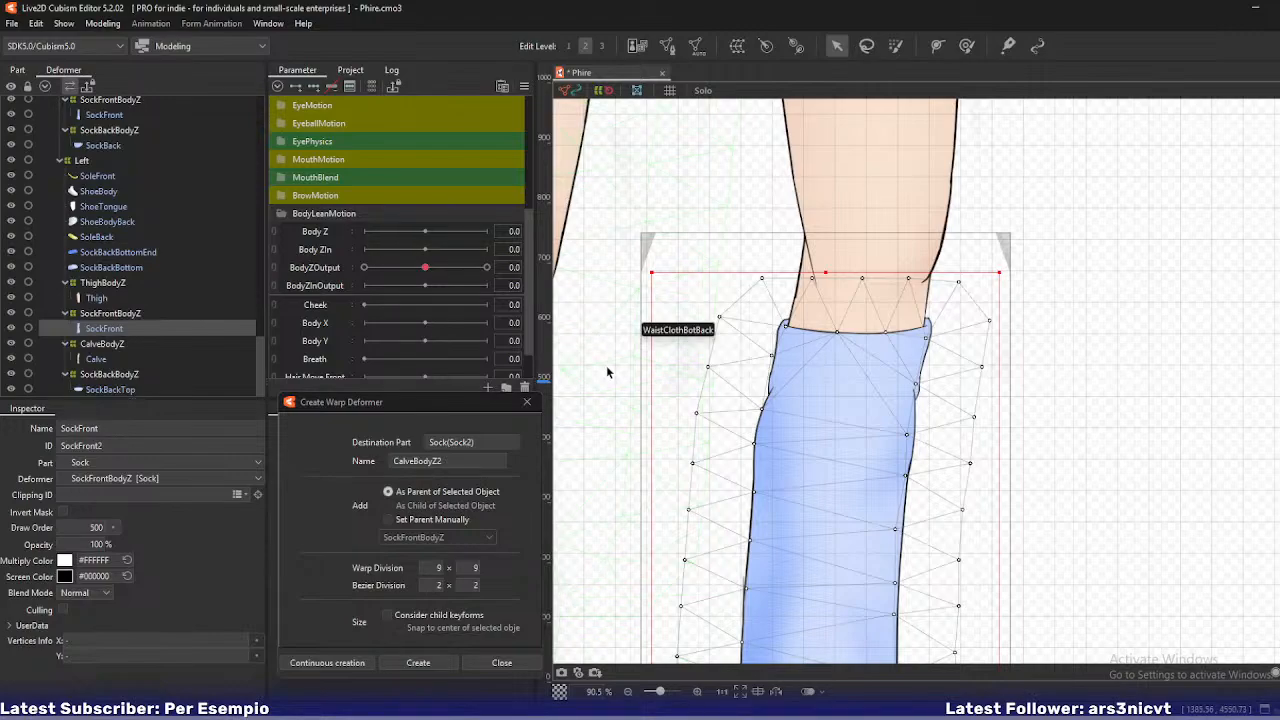
key("ctrl+e")
scroll(948, 352, "up", 3)
left_click(662, 302)
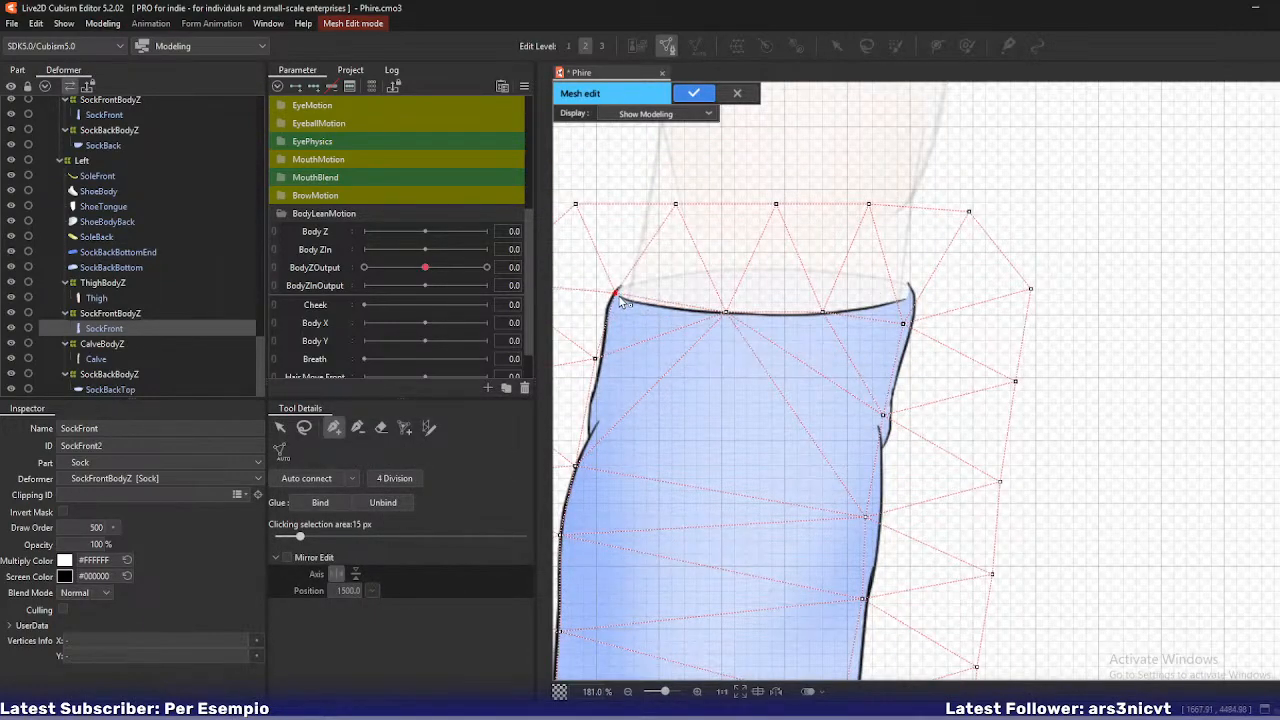
left_click_drag(660, 306, 645, 305)
left_click(822, 315)
left_click(862, 310)
- Move the outer cuff vertices of the left SockFront mesh onto the outline, reconnect the mesh and apply the edit
left_click_drag(909, 327, 912, 292)
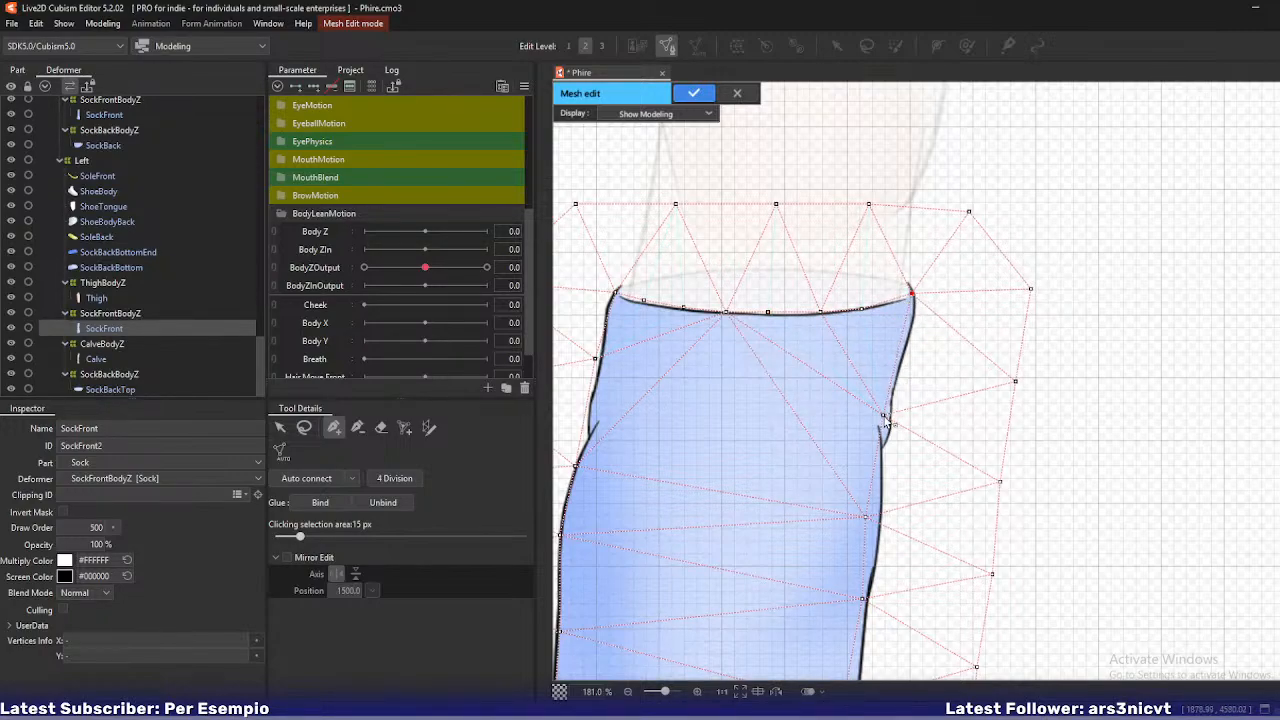
left_click_drag(886, 421, 893, 447)
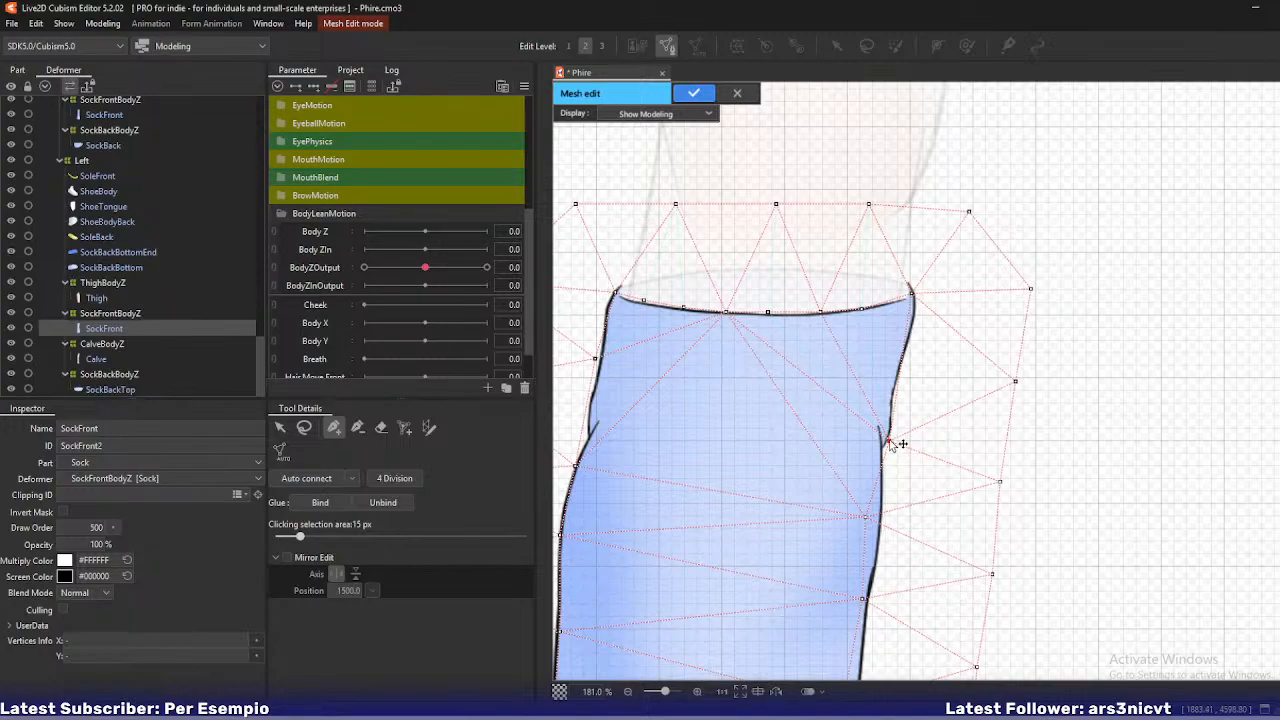
key("a")
key("Return")
scroll(755, 367, "down", 3)
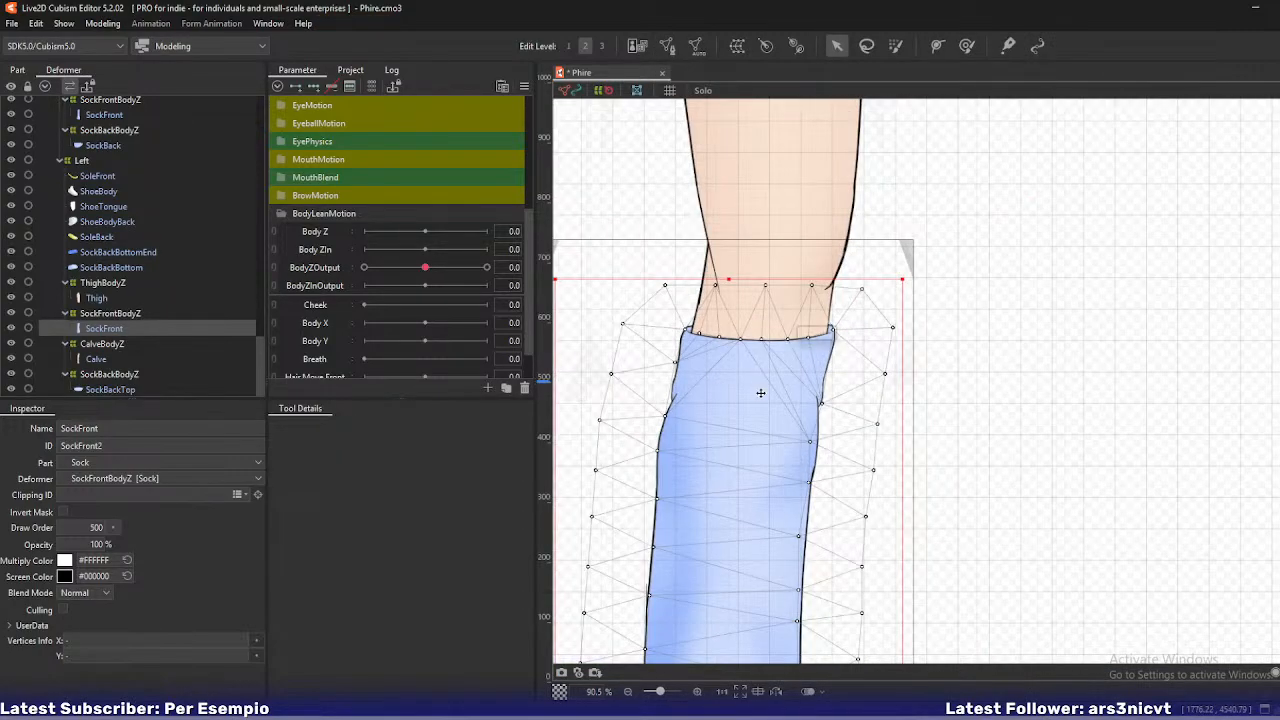
- Pull the outer top corner of the left SockFrontBodyZ warp slightly inward, adjust its handle and lower the top-middle point at BodyZOutput -1.0
left_click(152, 314)
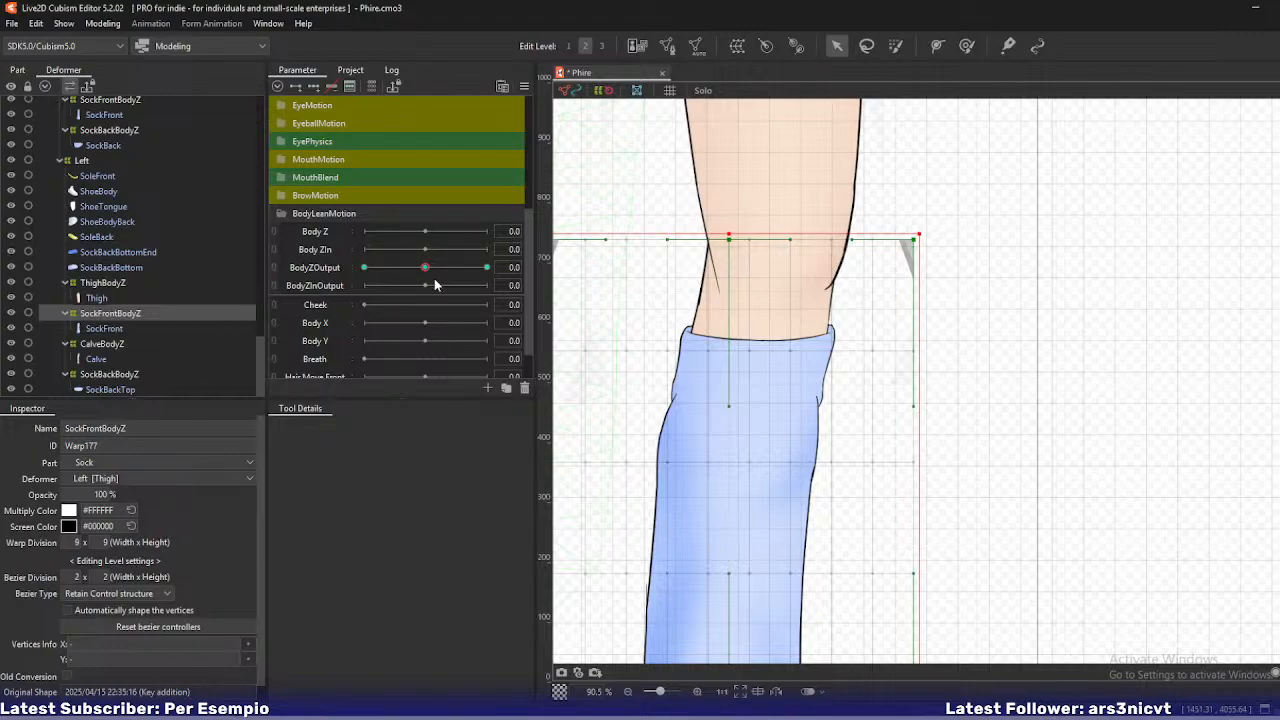
left_click_drag(424, 270, 364, 268)
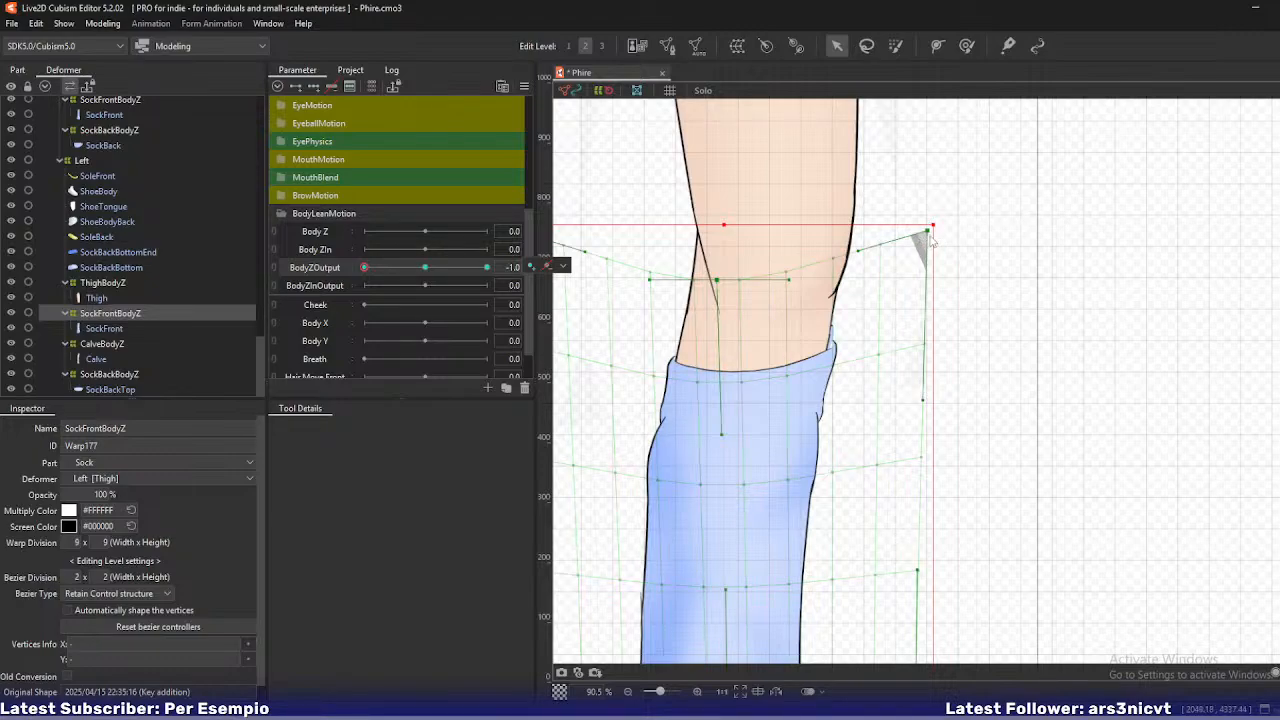
mouse_move(367, 269)
left_mouse_down()
mouse_move(395, 270)
mouse_move(363, 271)
left_mouse_up()
left_click_drag(924, 235, 918, 234)
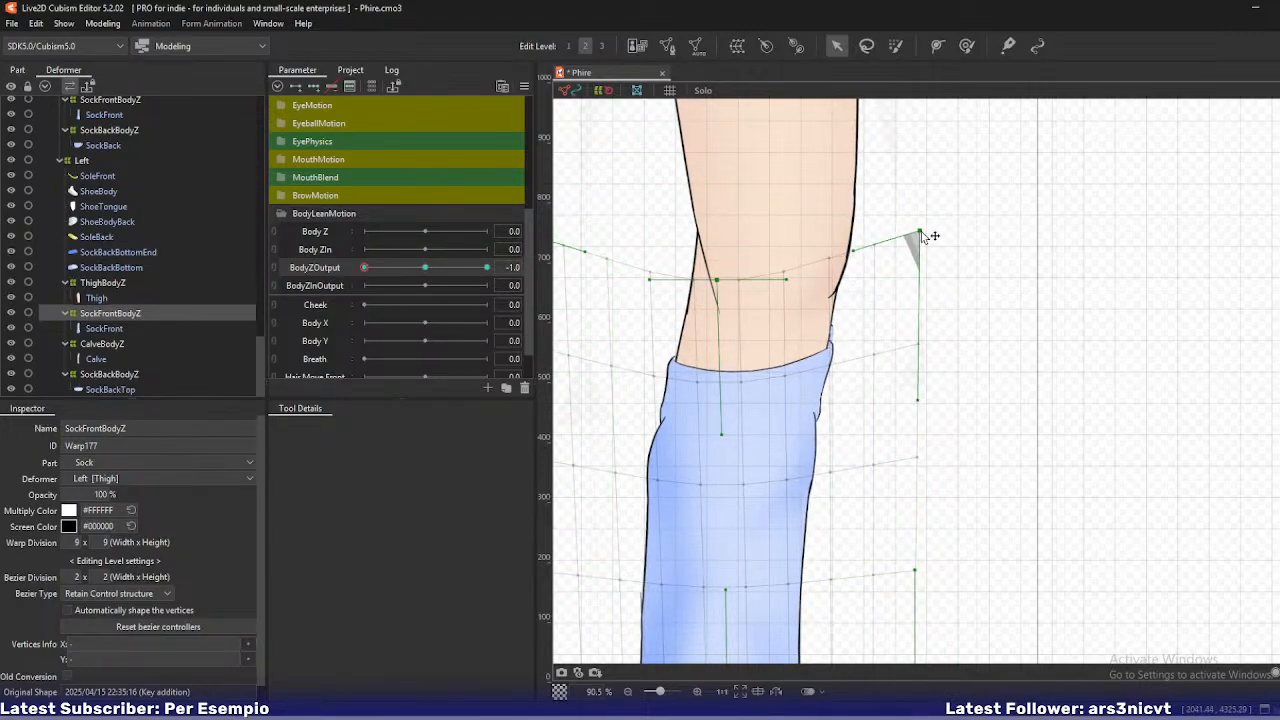
left_click_drag(918, 401, 926, 409)
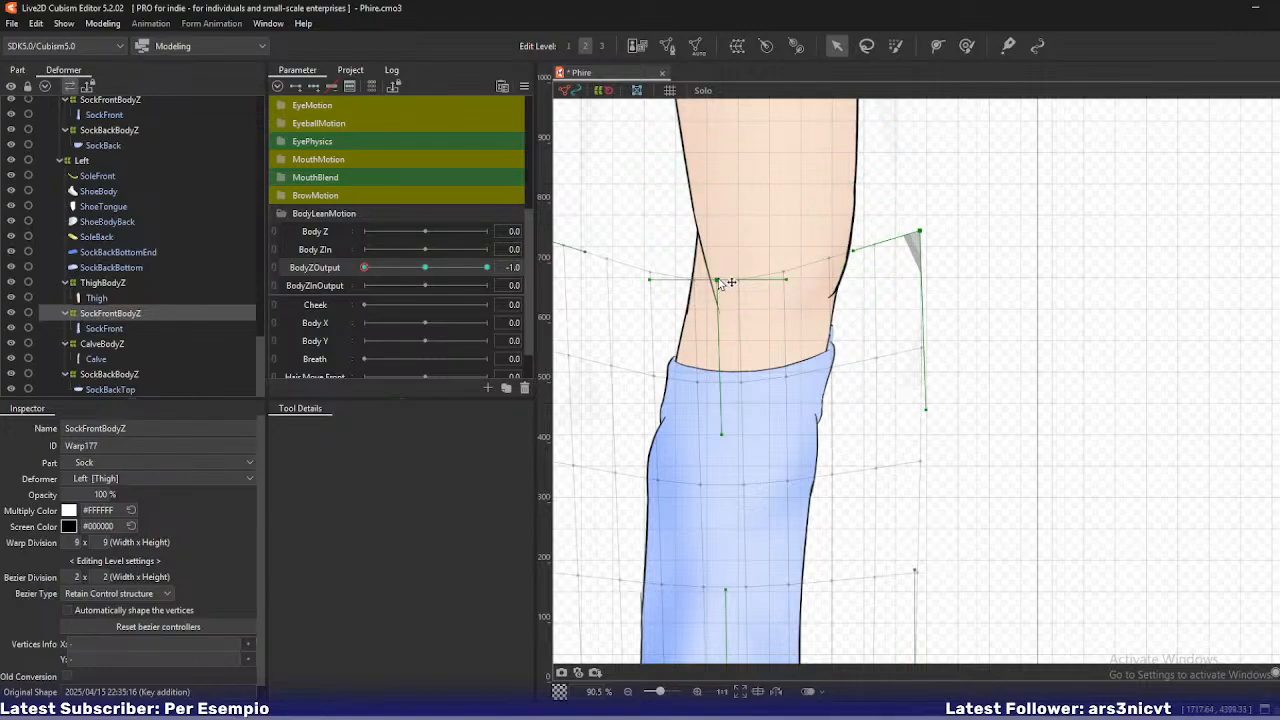
left_click_drag(718, 280, 785, 279)
key("ctrl+z")
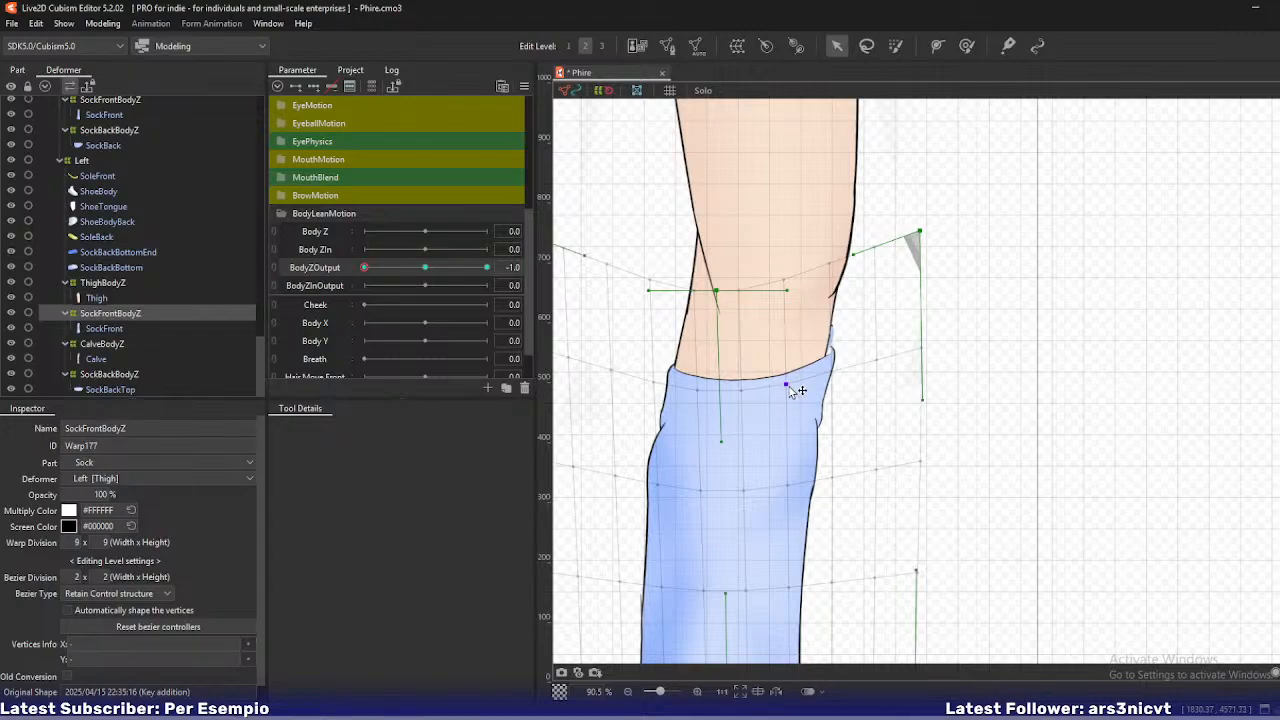
- Nudge the grid points near the outer cuff and the outer top corner of the left SockFrontBodyZ warp slightly down and inward
scroll(852, 361, "up", 3)
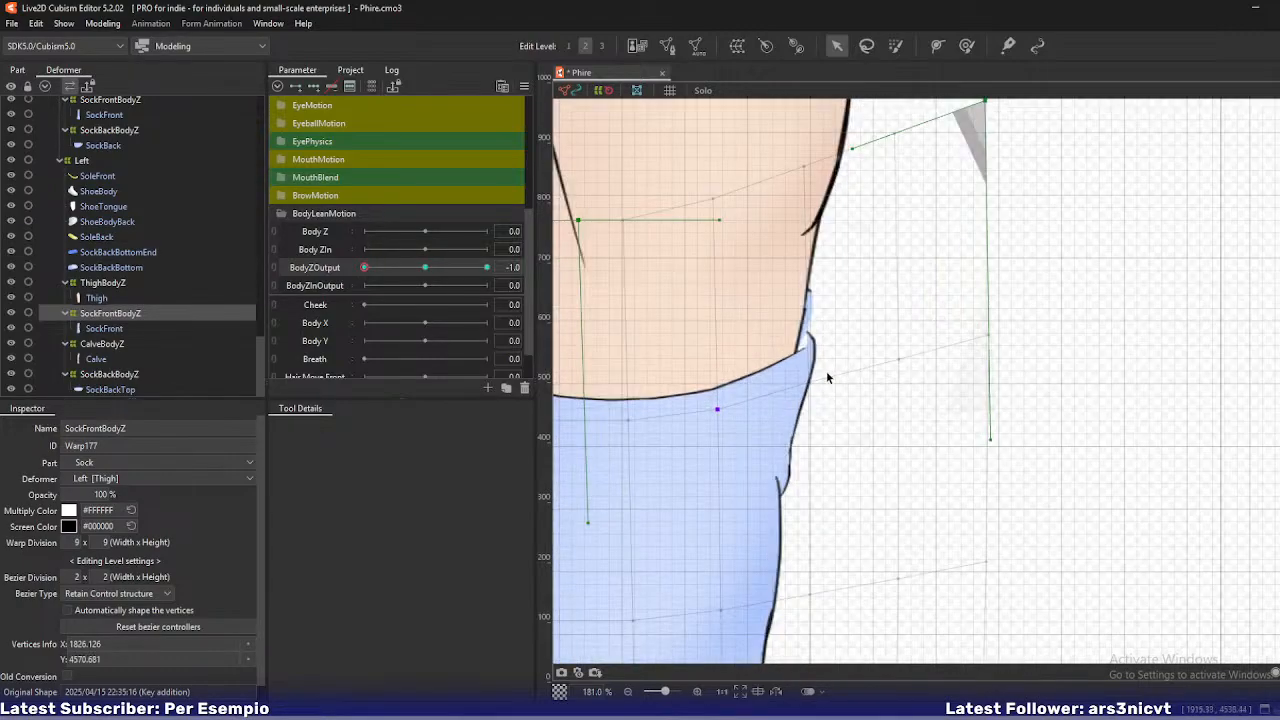
left_click(808, 384)
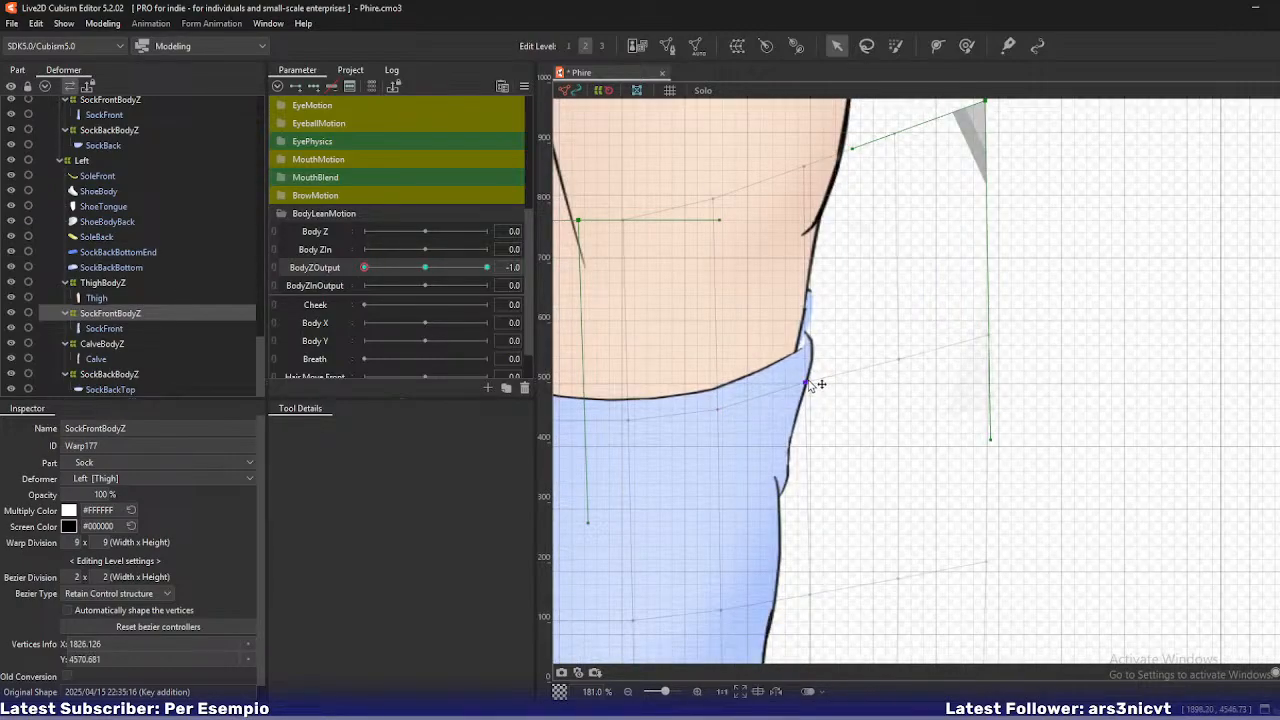
left_click_drag(808, 382, 788, 463)
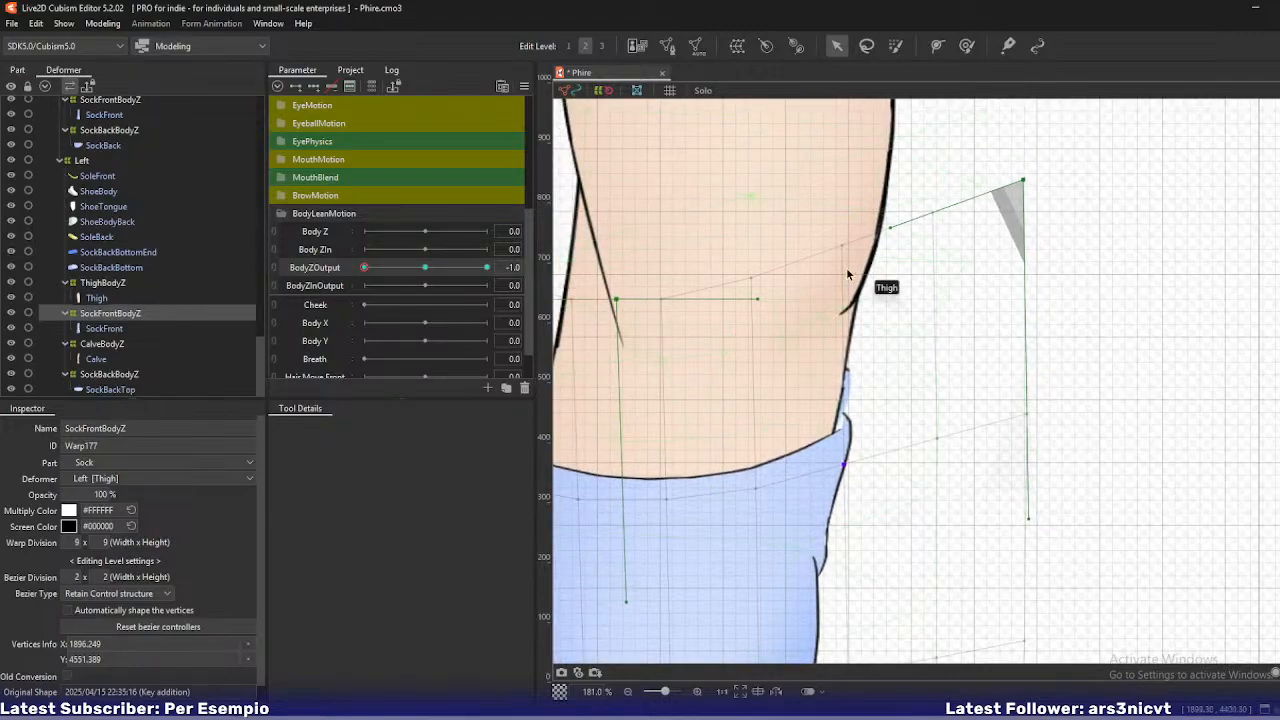
left_click_drag(842, 245, 840, 258)
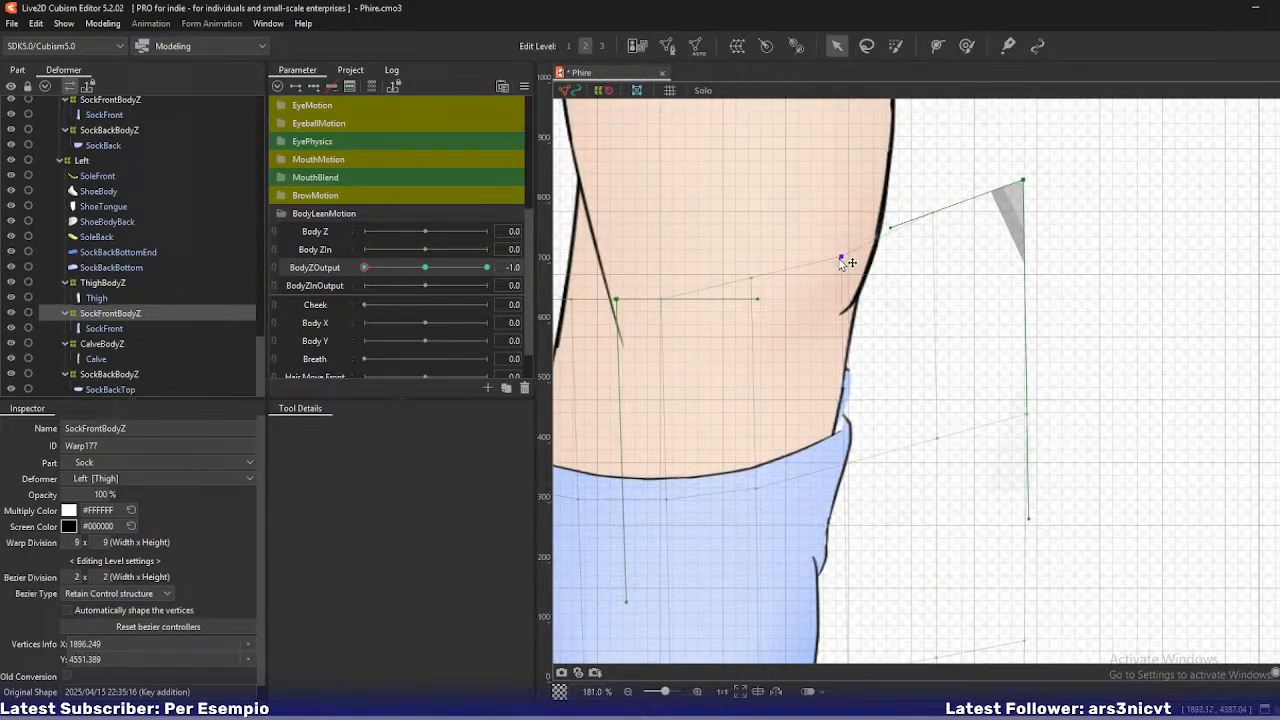
left_click(752, 279)
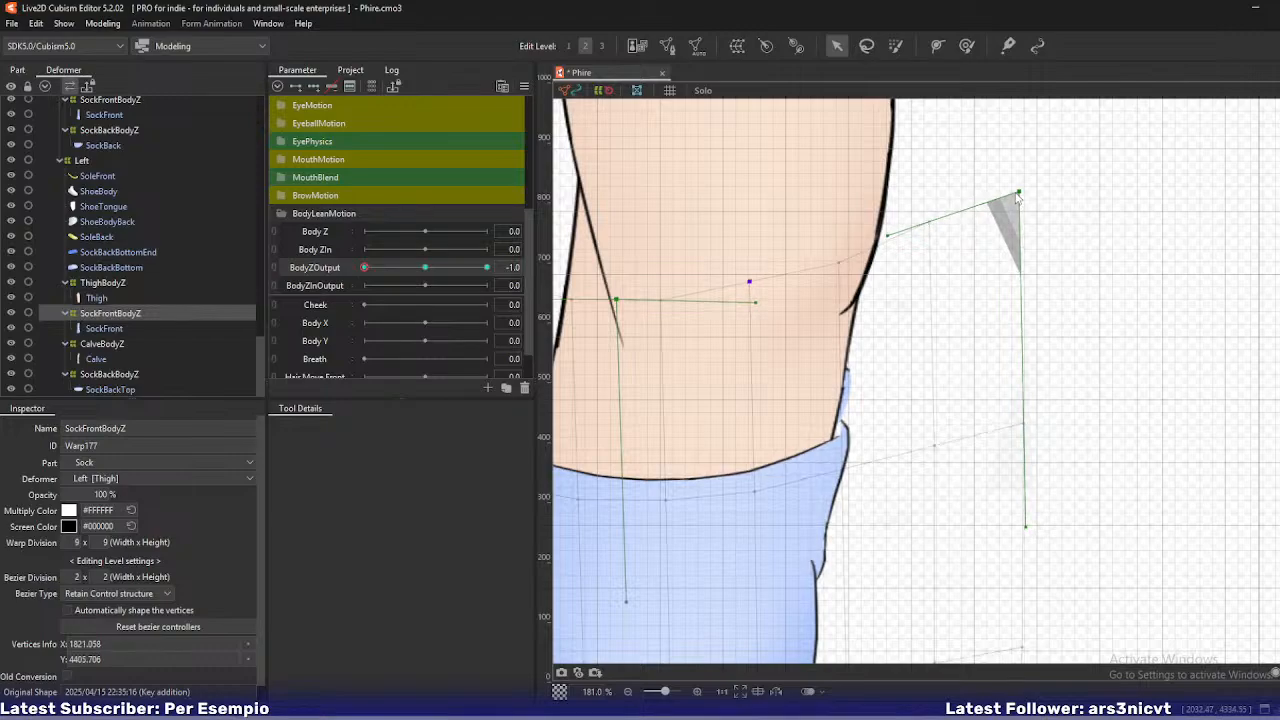
left_click_drag(1023, 182, 1018, 190)
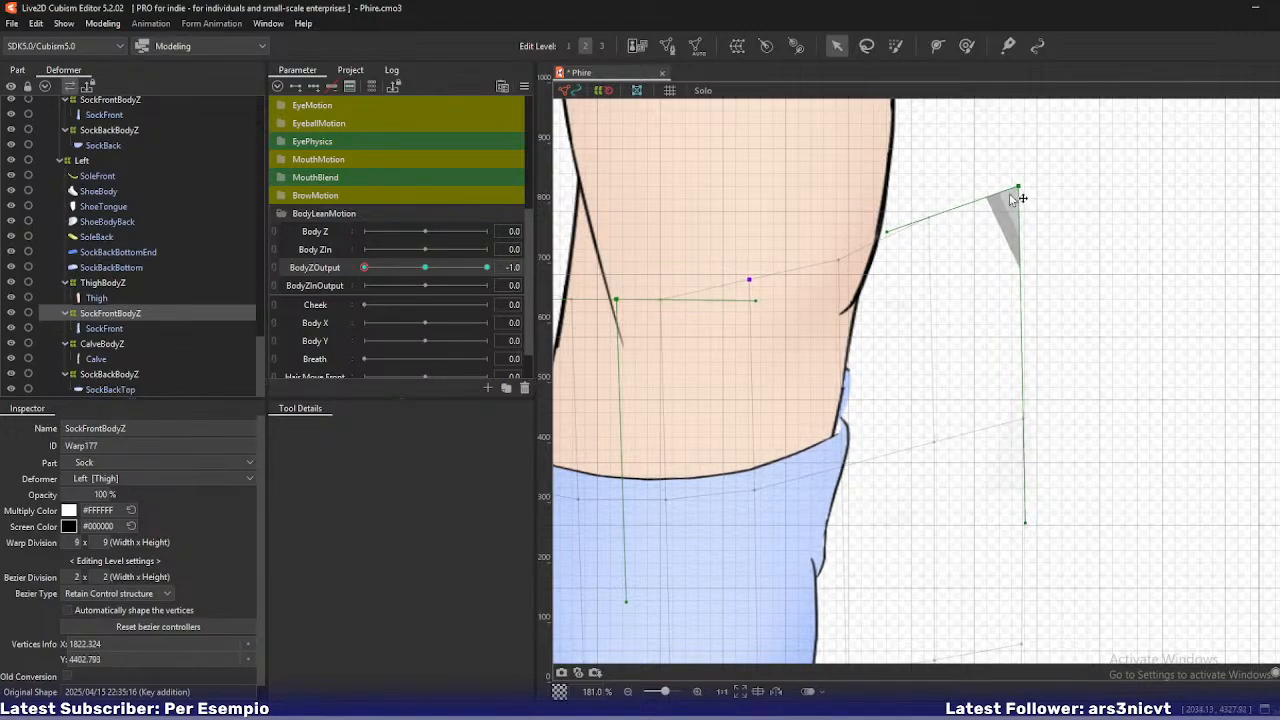
- Adjust the inner handle of the left SockFrontBodyZ warp's top-middle point and check the sock by scrubbing BodyZOutput near -1.0
left_click_drag(763, 313, 946, 282)
scroll(706, 294, "down", 3)
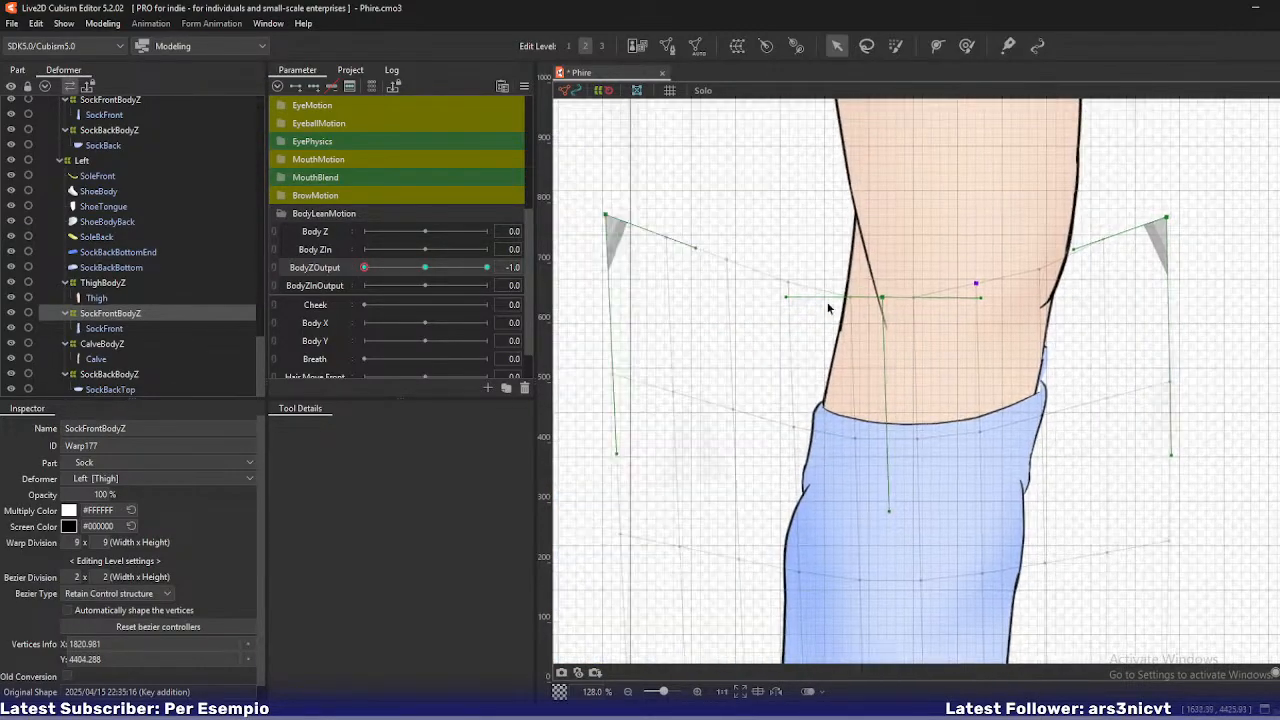
left_click_drag(807, 297, 791, 303)
left_click_drag(372, 270, 328, 289)
scroll(548, 262, "down", 4)
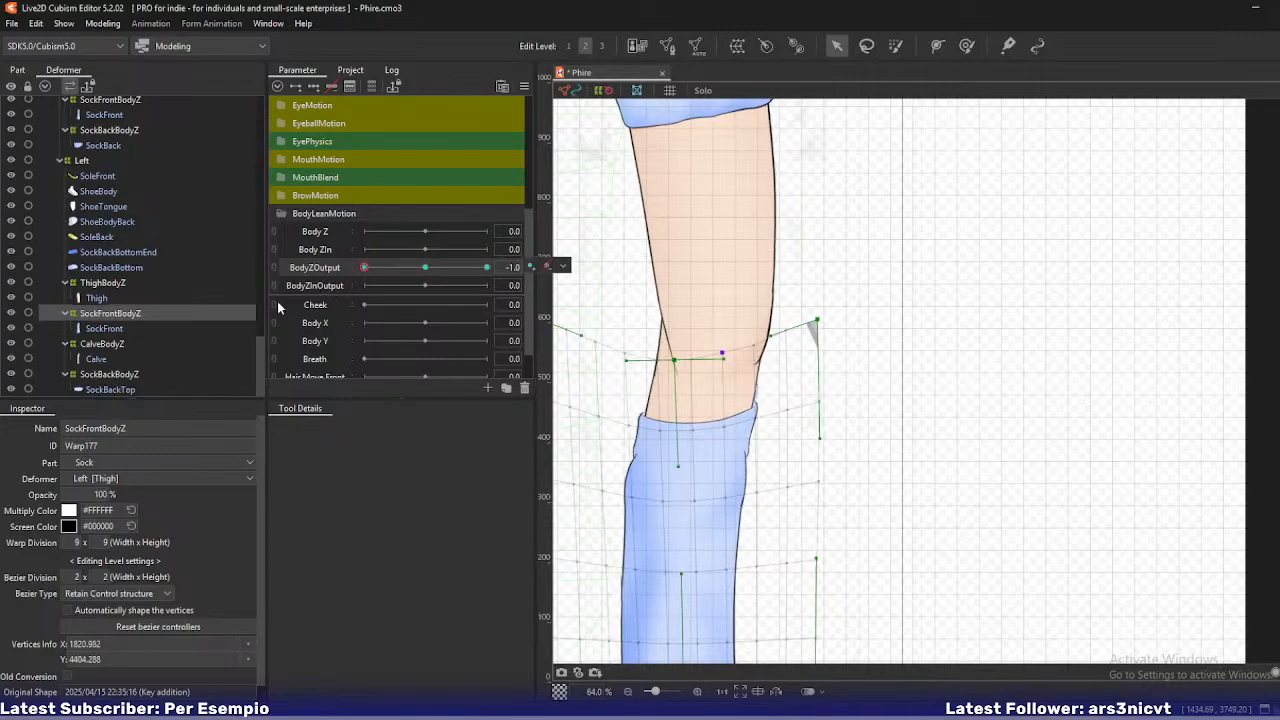
- Nudge the inner top corner of the left CalveBodyZ warp inward at BodyZOutput -1.0 and check it with a scrub
left_click(103, 344)
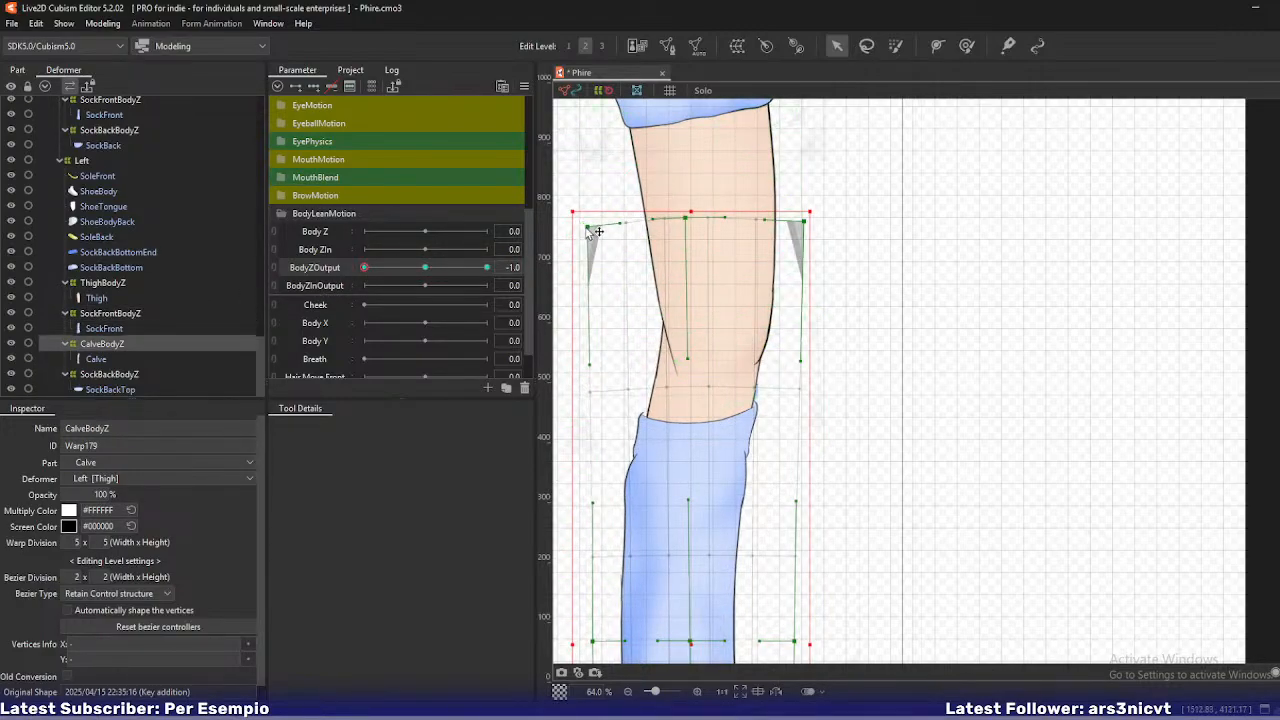
left_click_drag(597, 231, 591, 232)
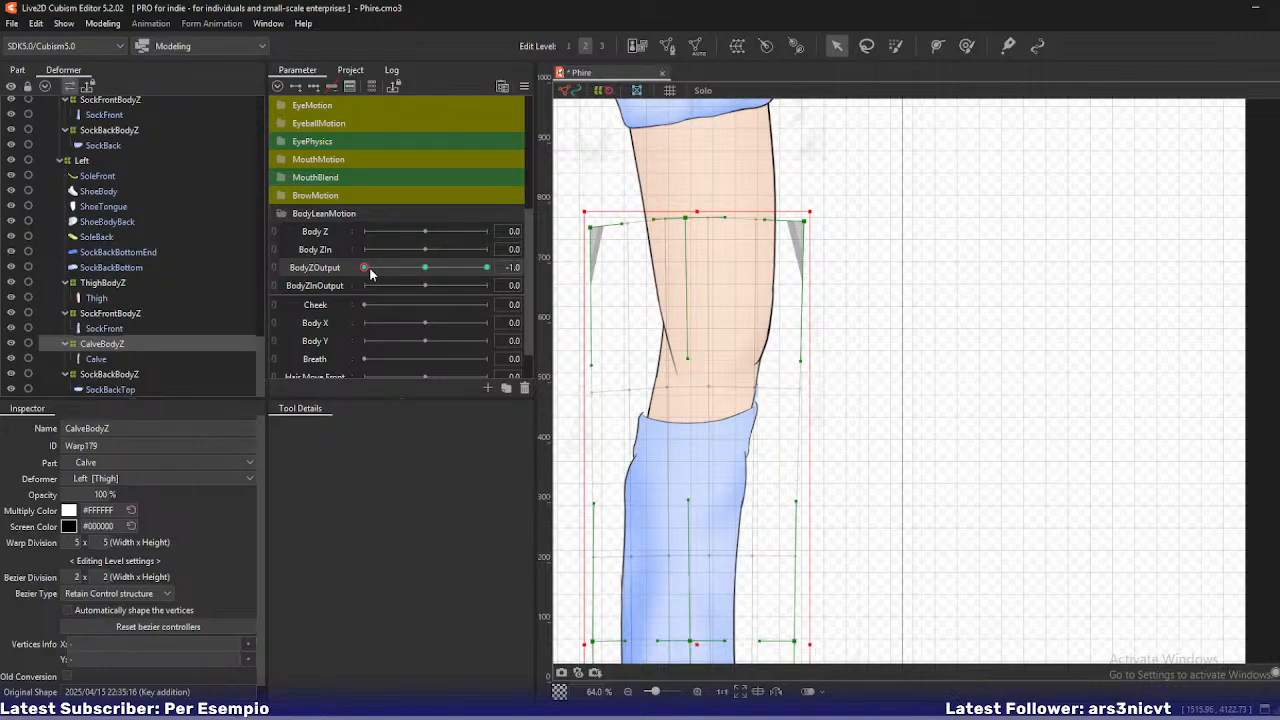
left_click_drag(370, 270, 310, 284)
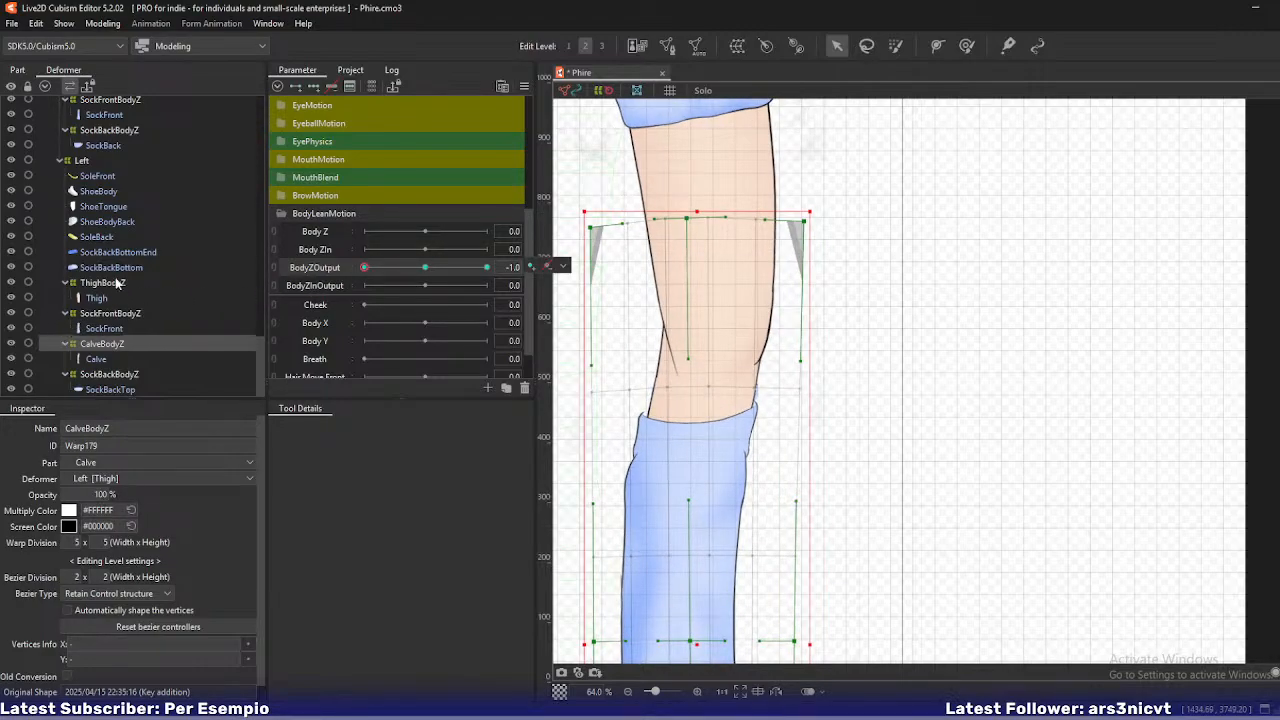
- Move the inner top corner of the left SockFrontBodyZ warp toward the leg and slightly down at BodyZOutput -1.0
left_click(110, 313)
scroll(700, 365, "up", 2)
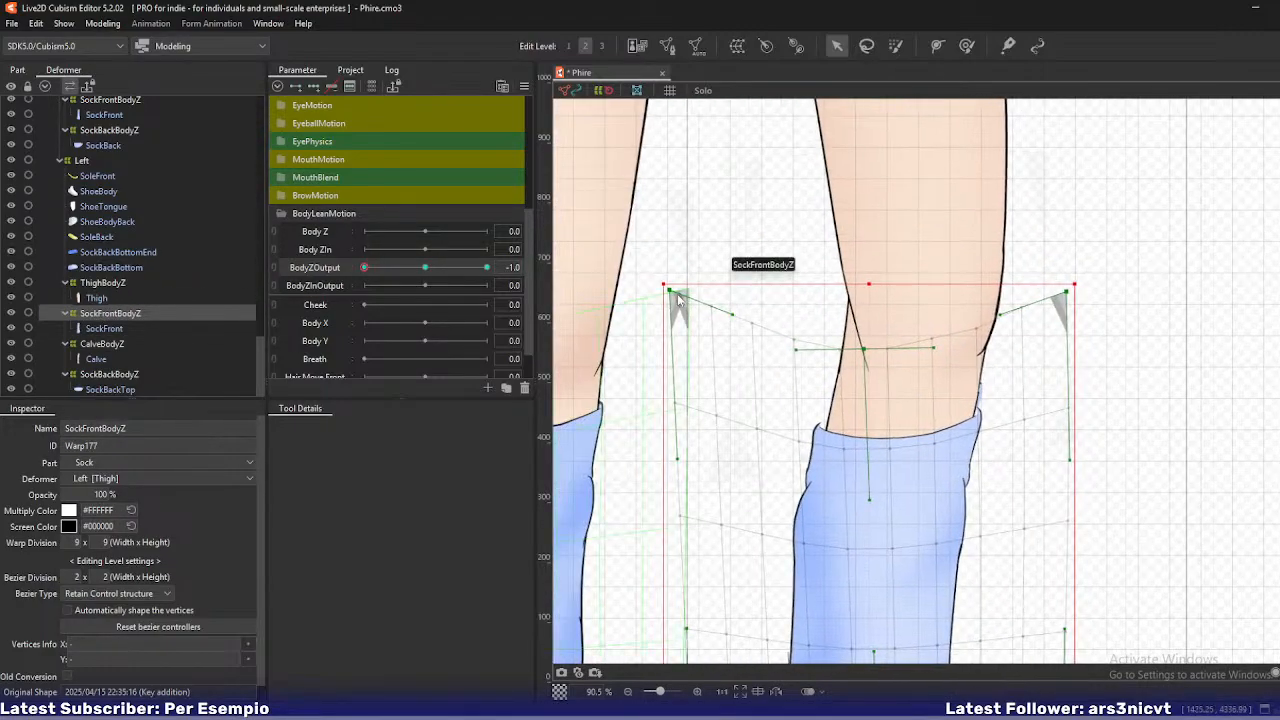
mouse_move(677, 293)
left_mouse_down()
mouse_move(704, 301)
mouse_move(693, 299)
left_mouse_up()
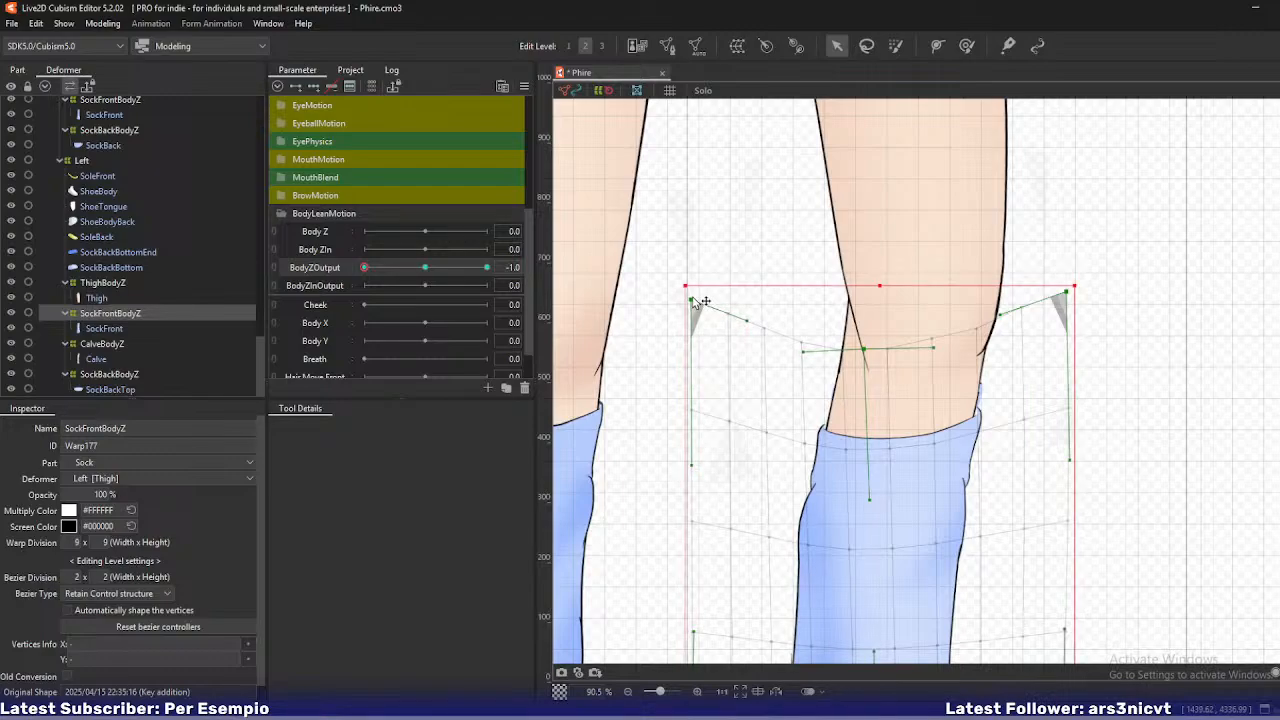
- Solo the left SockBackBodyZ warp with SockBackTop and move the whole warp down to the sock opening at BodyZOutput -1.0
left_click(104, 375)
left_click(108, 389, "ctrl")
key("alt+s")
left_click(116, 376)
scroll(958, 438, "up", 4)
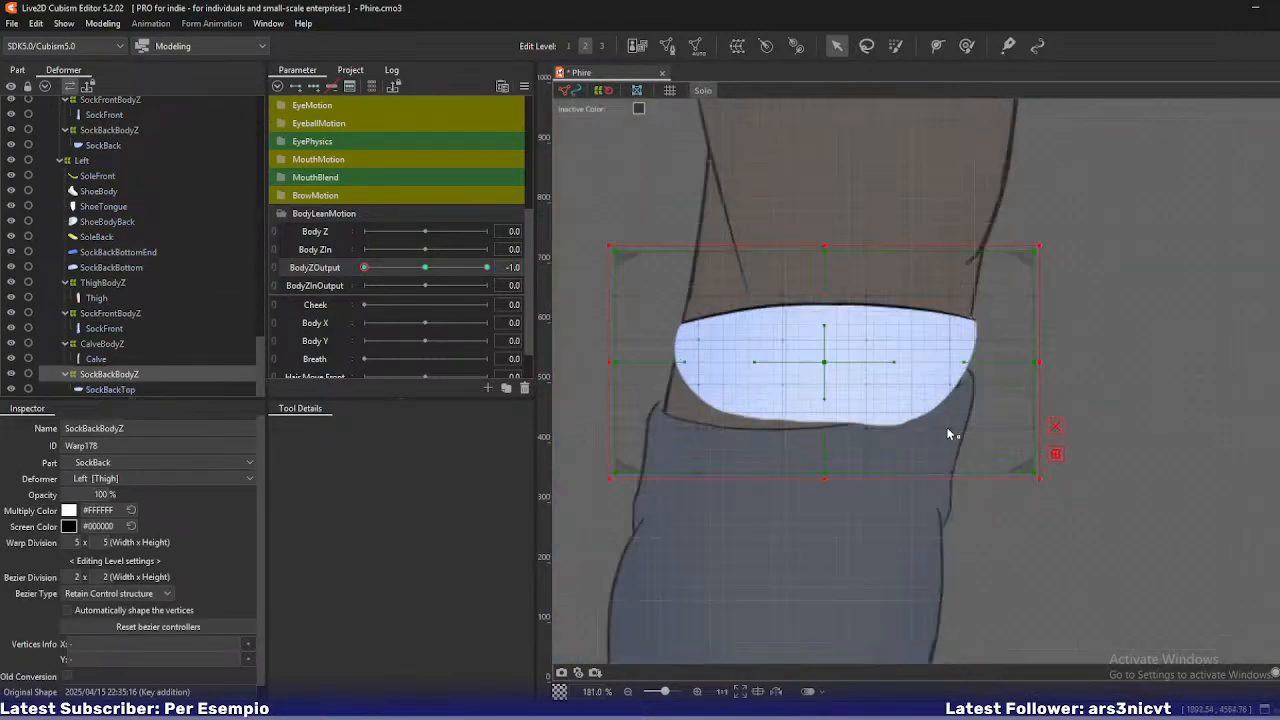
left_click_drag(825, 363, 815, 404)
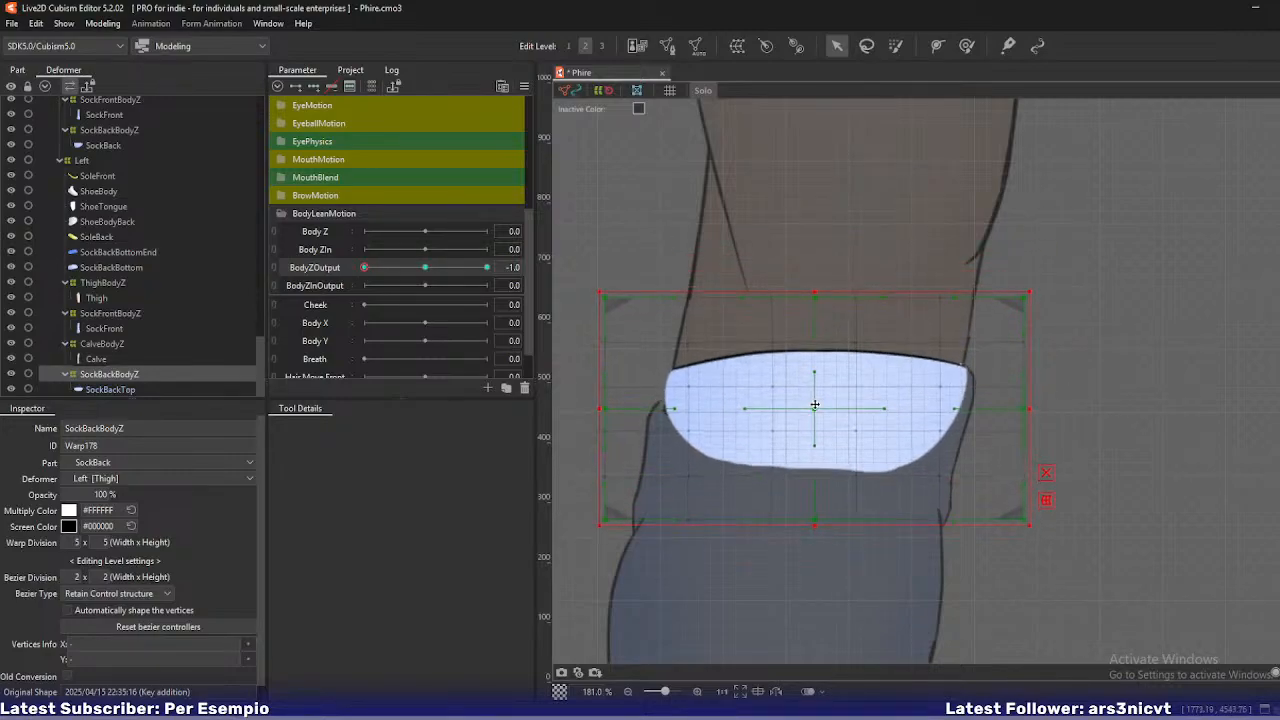
- Tilt the left SockBackBodyZ warp at BodyZOutput -1.0 by lowering its inner-edge, center and bottom-middle points, and exit solo view
left_click(840, 360)
left_click_drag(605, 408, 596, 446)
left_click_drag(814, 519, 835, 533)
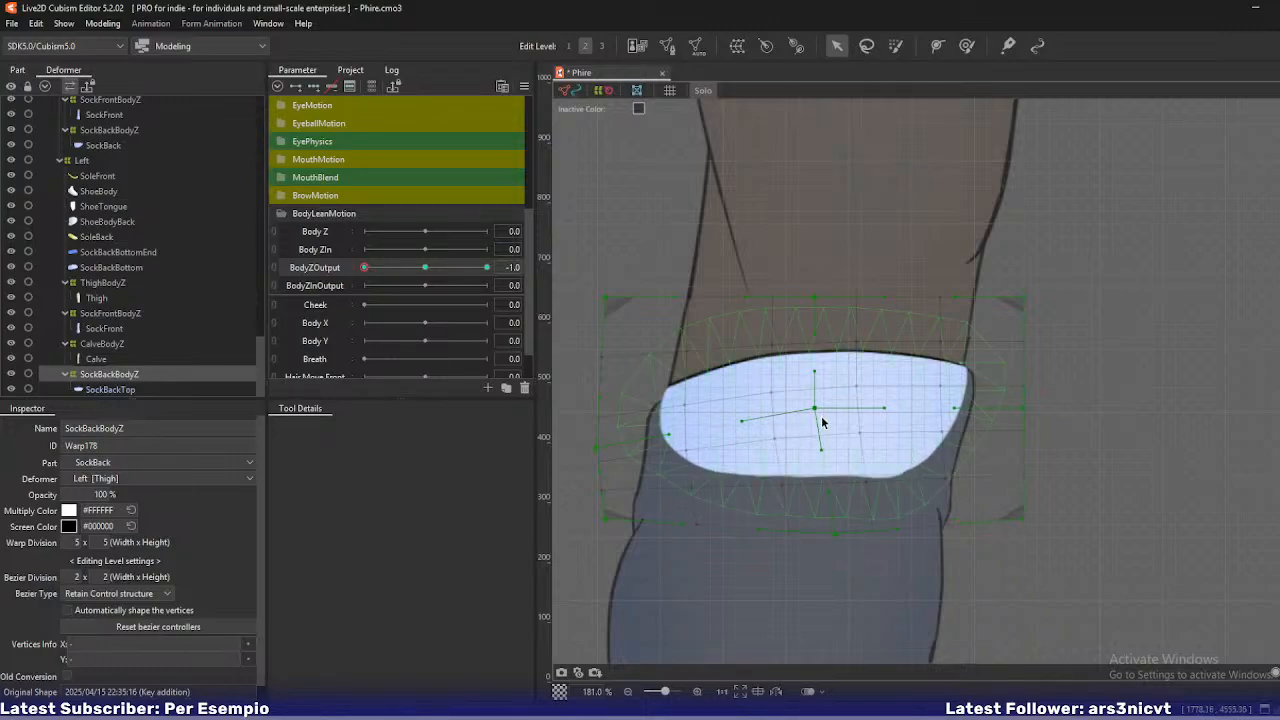
left_click_drag(814, 408, 803, 415)
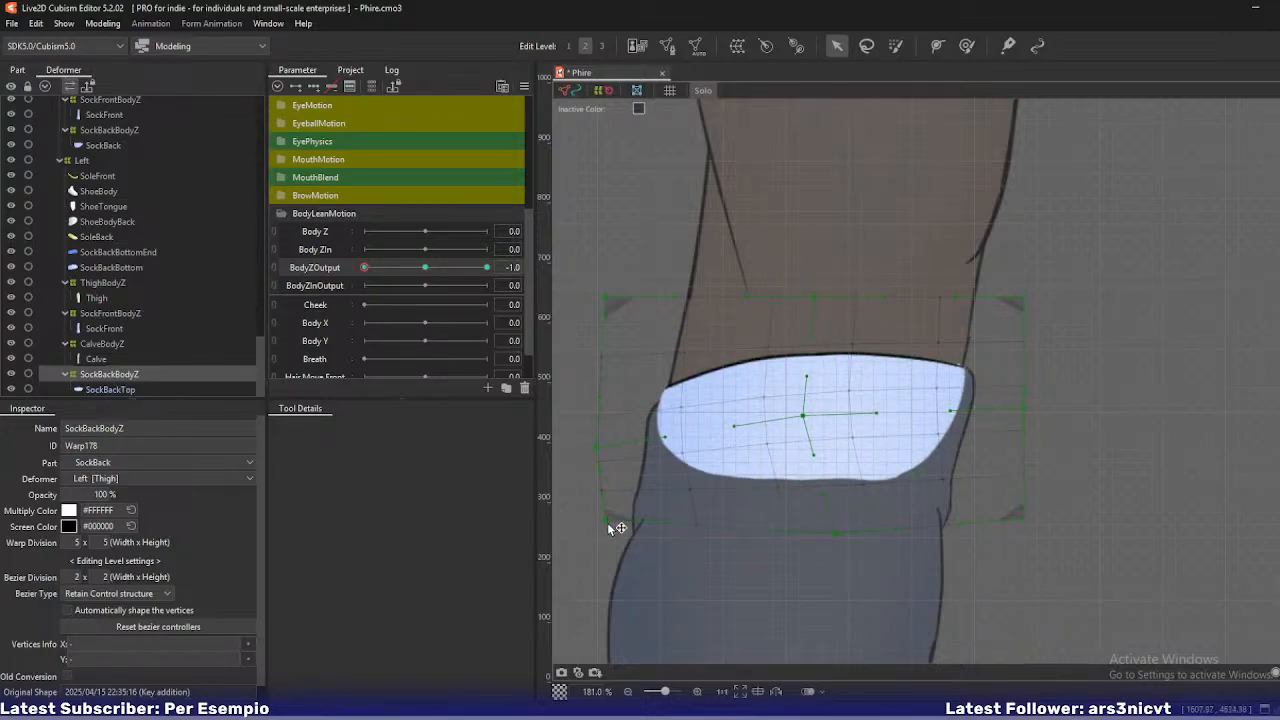
left_click_drag(610, 525, 613, 557)
left_click_drag(608, 303, 592, 320)
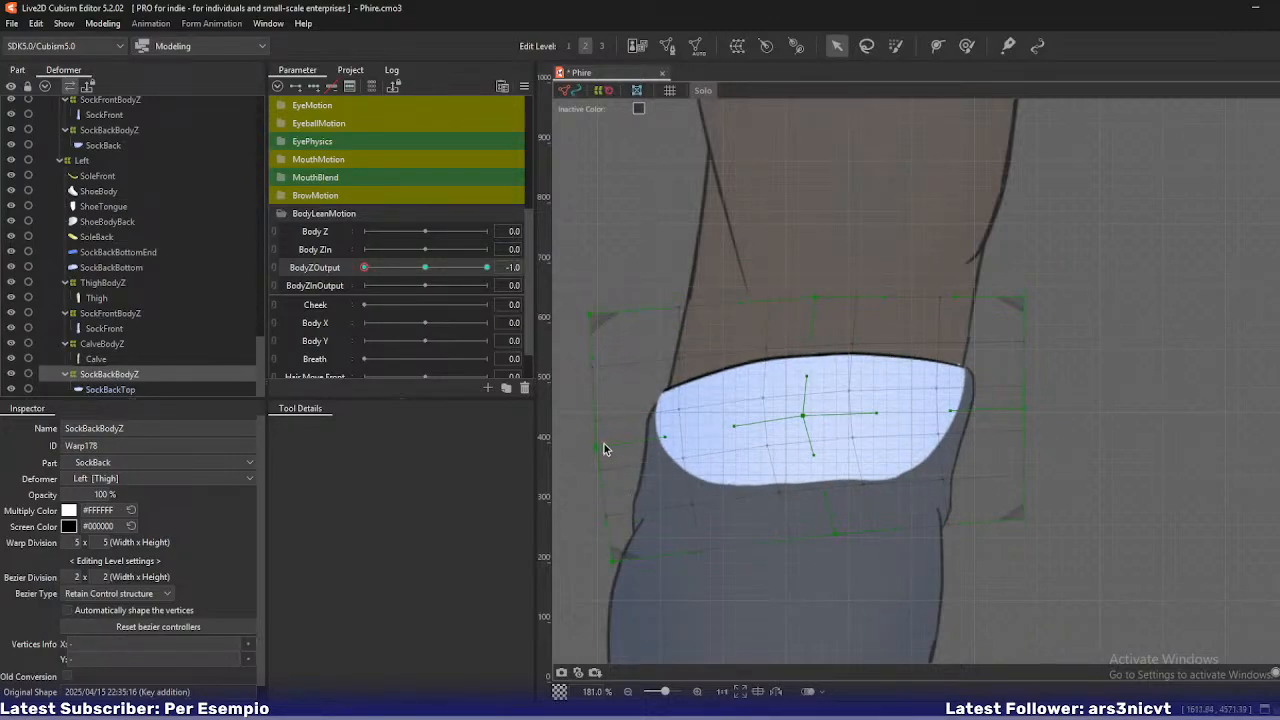
left_click_drag(604, 449, 604, 461)
key("s")
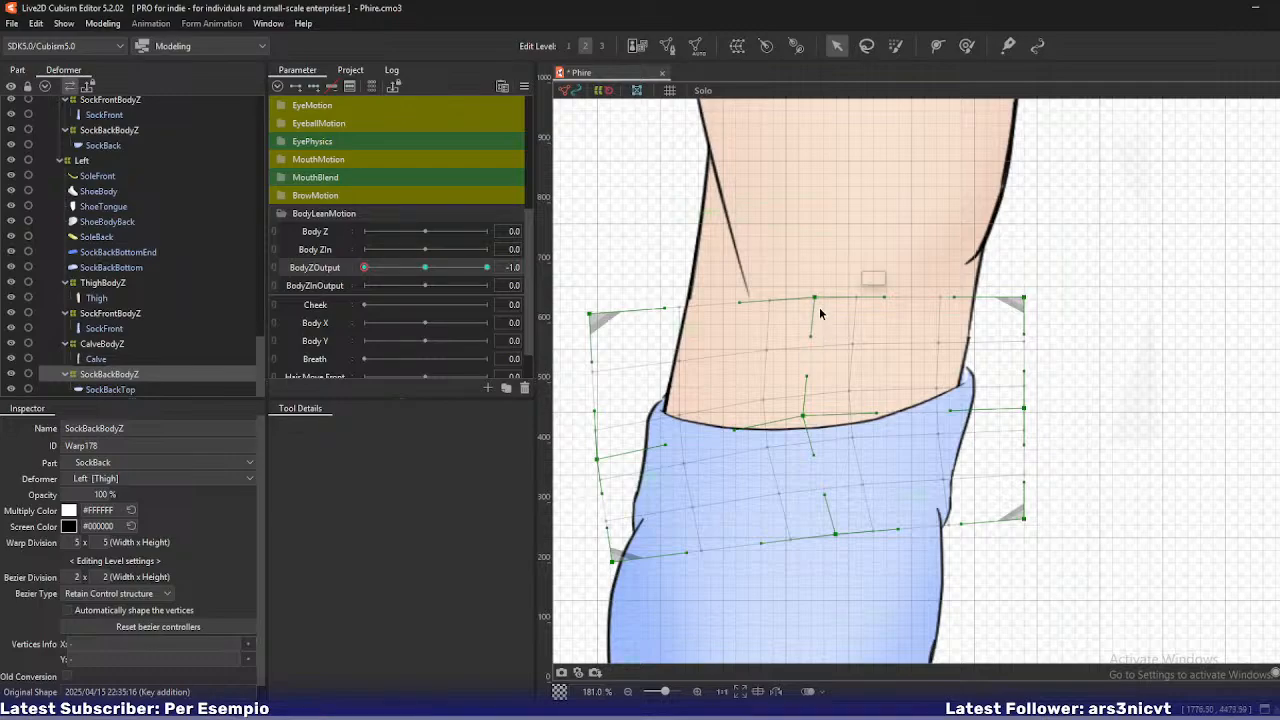
- Reshape the left SockBackBodyZ warp's outer edge and middle column at BodyZOutput -1.0, raising the outer top corner and lowering the outer bottom corner
left_click_drag(815, 298, 802, 290)
left_click_drag(1030, 412, 1039, 416)
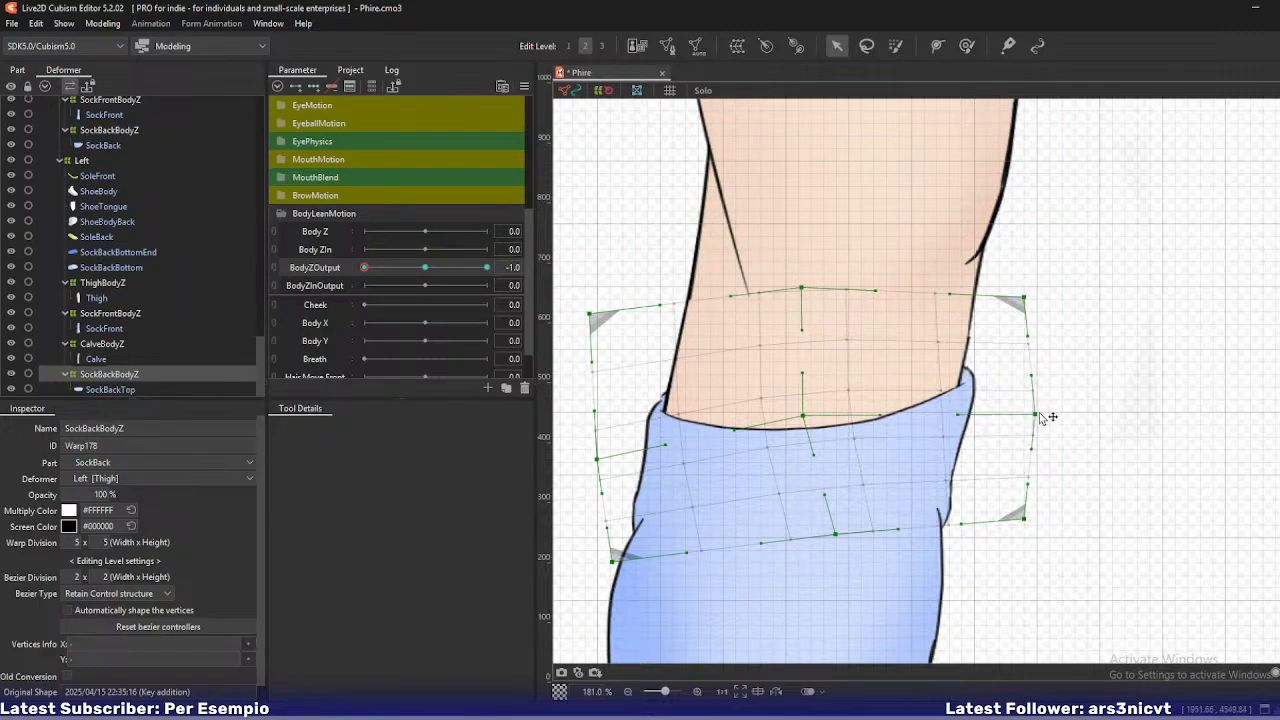
left_click_drag(1024, 516, 1030, 532)
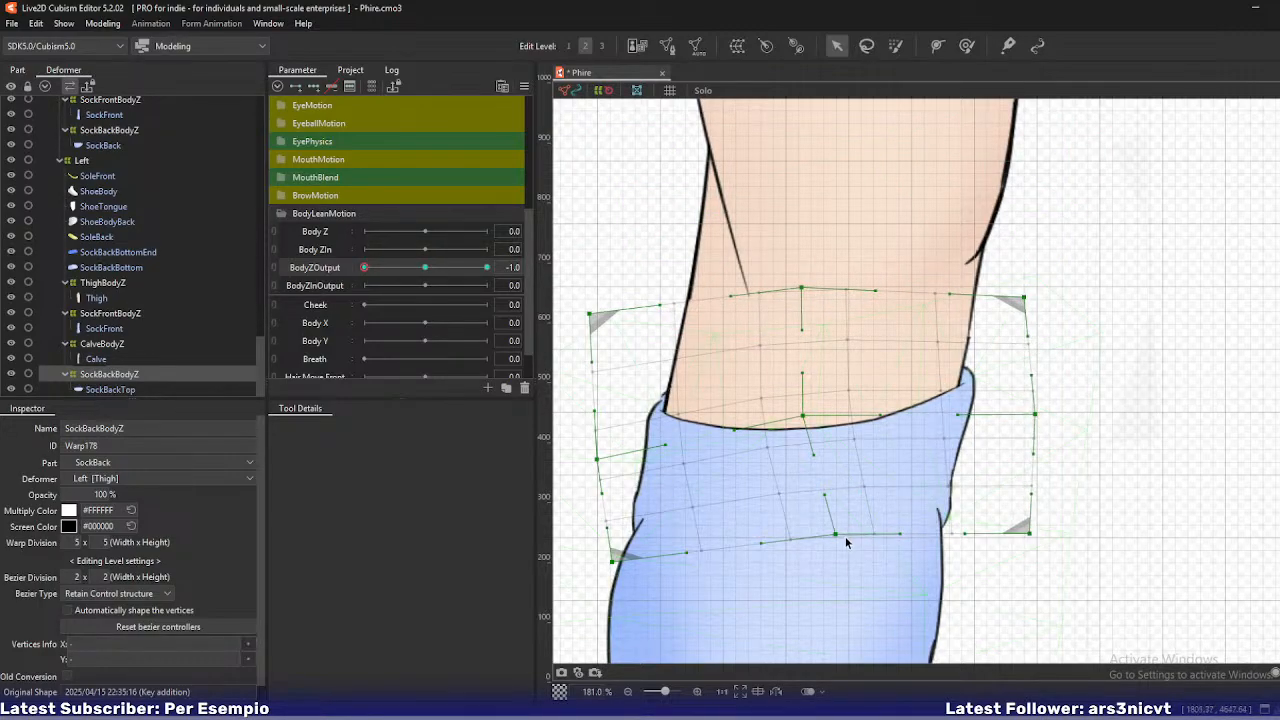
left_click_drag(838, 540, 816, 553)
left_click_drag(598, 459, 596, 467)
left_click_drag(806, 289, 803, 288)
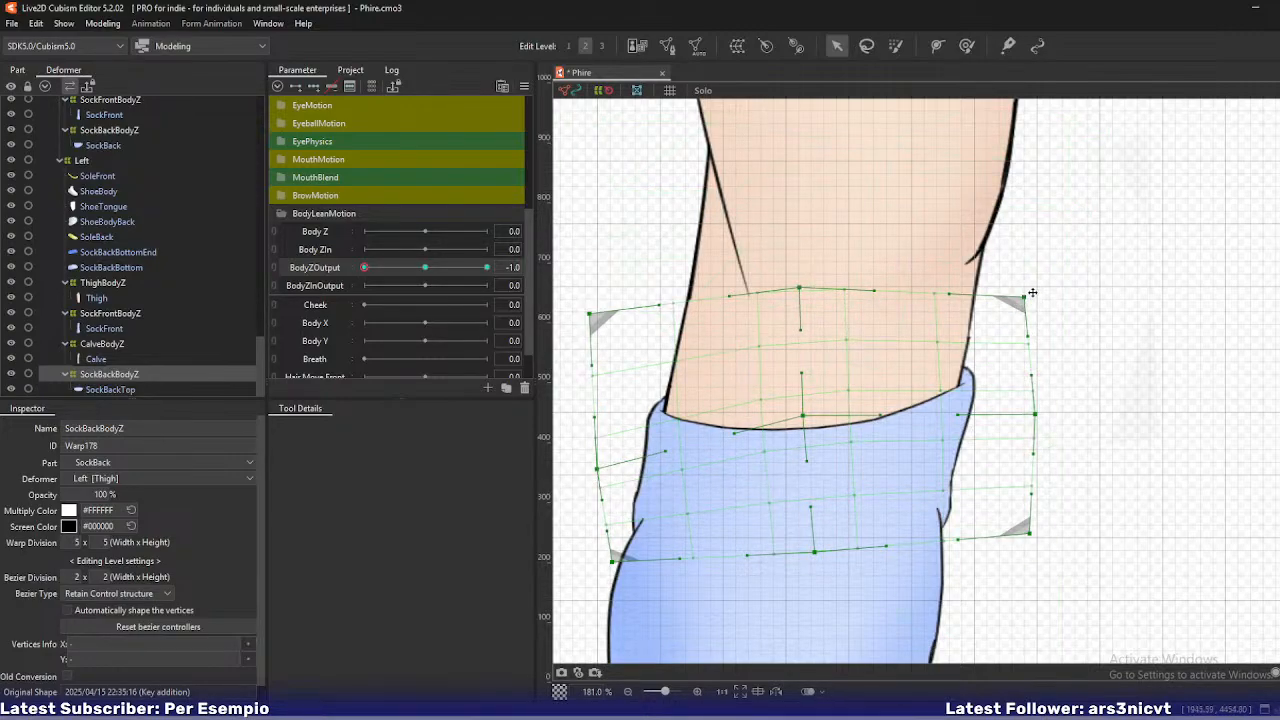
left_click_drag(1028, 295, 1030, 281)
left_click_drag(1044, 416, 1044, 429)
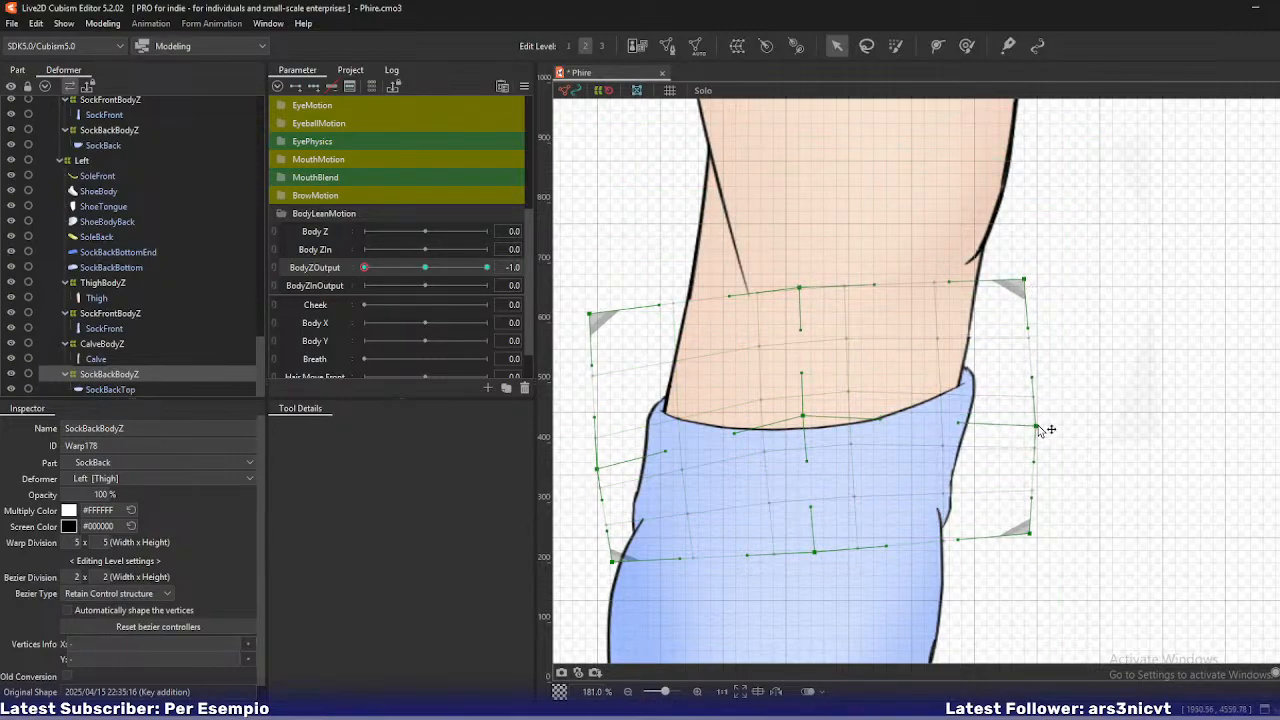
- Solo the left SockBackBodyZ warp with SockBackTop, refine its inner-edge, top-middle and center points at BodyZOutput -1.0, and exit solo
left_click(118, 388, "ctrl")
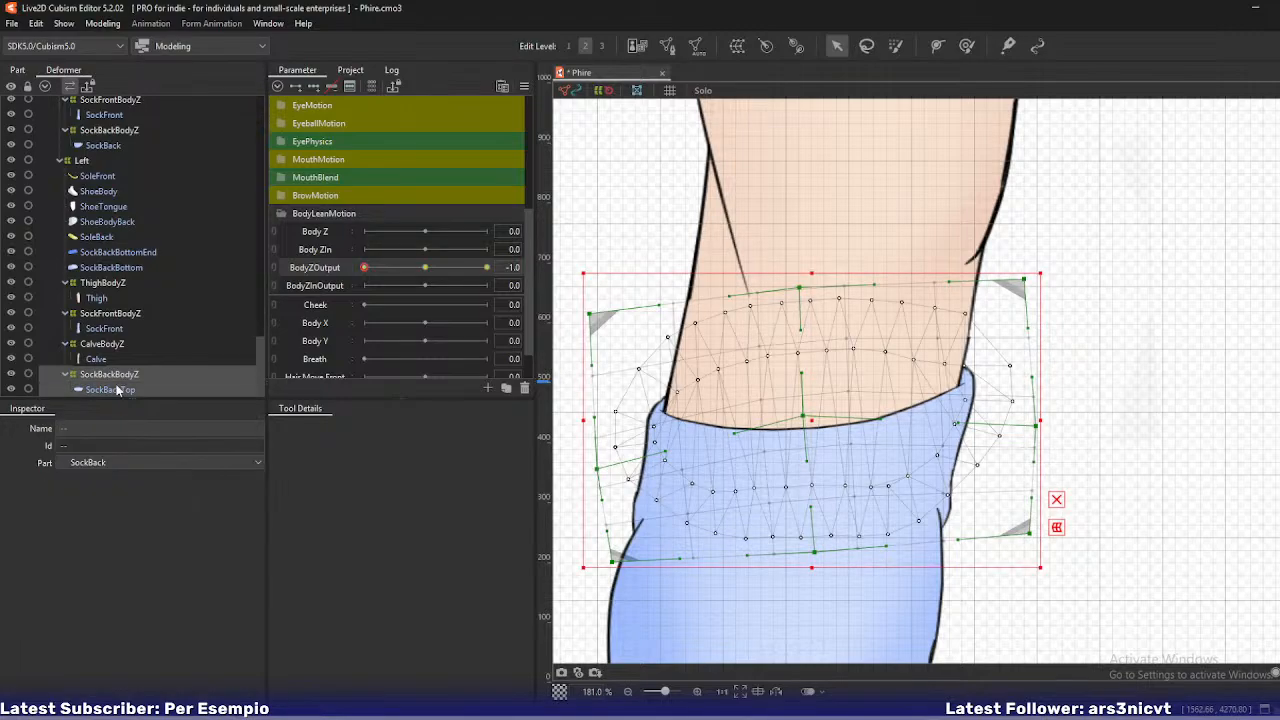
key("s")
left_click(120, 375)
scroll(678, 433, "up", 2)
left_click_drag(623, 436, 722, 422)
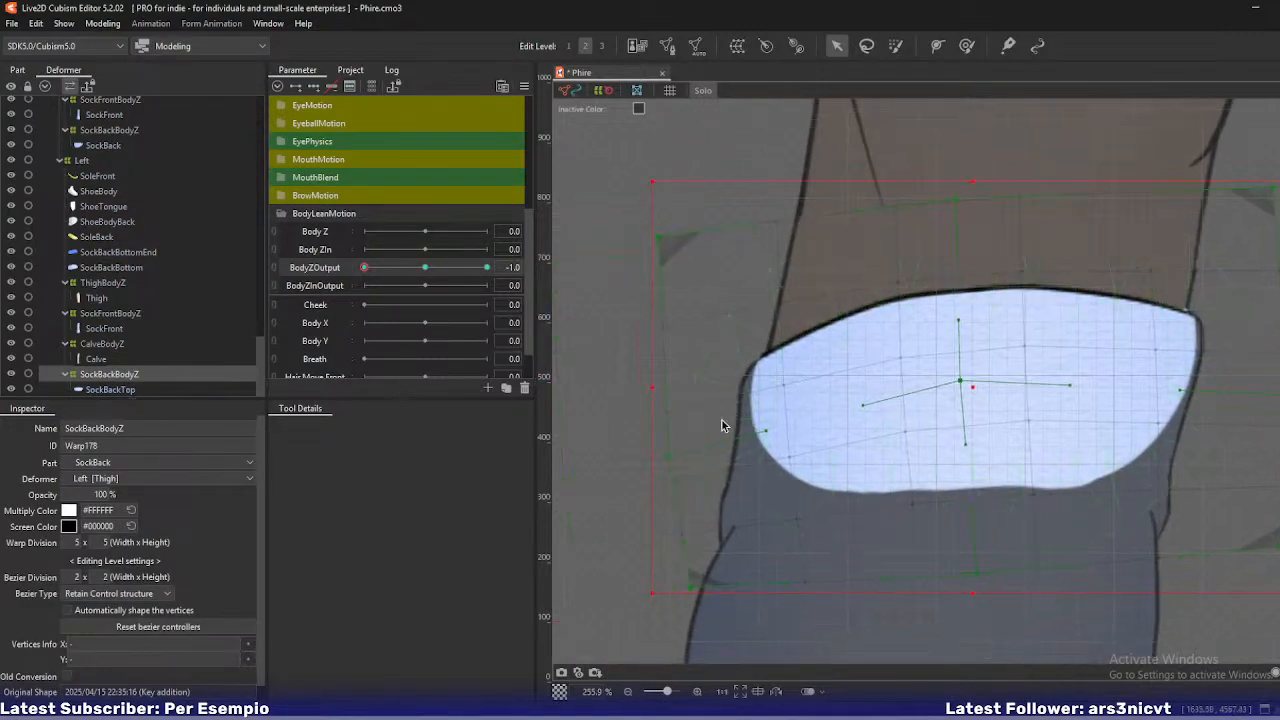
left_click_drag(694, 589, 703, 607)
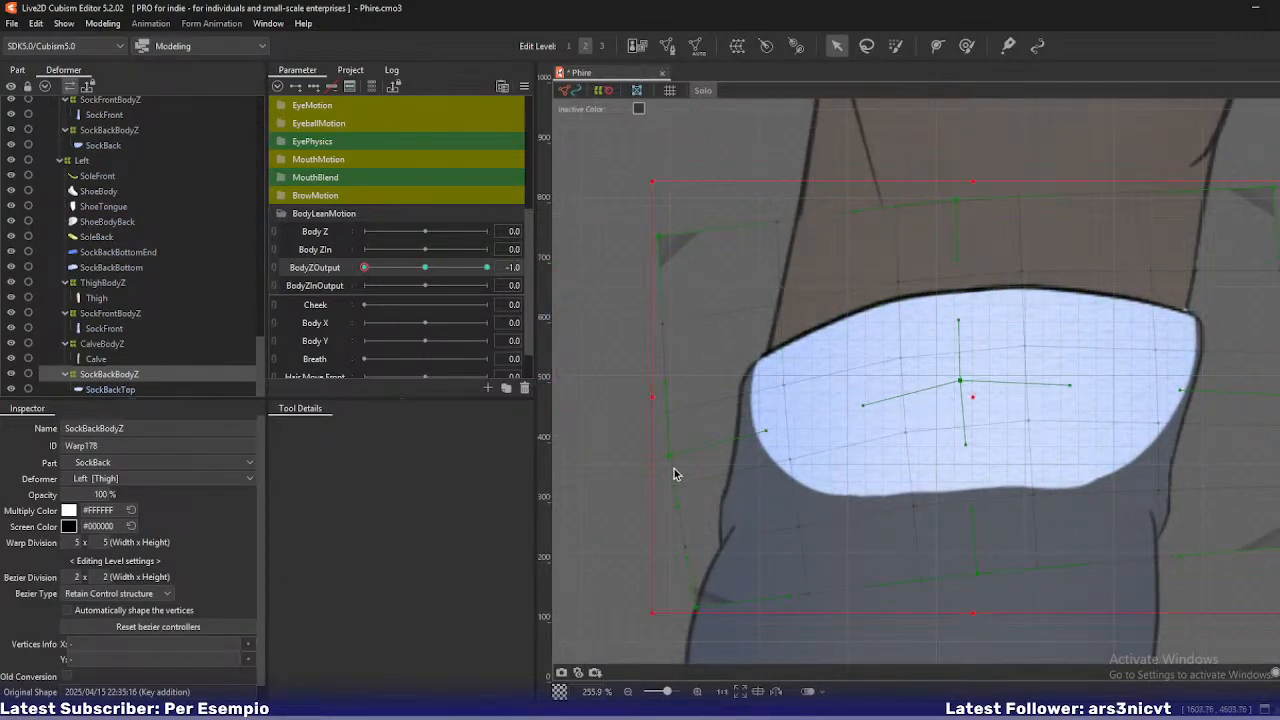
left_click(652, 242)
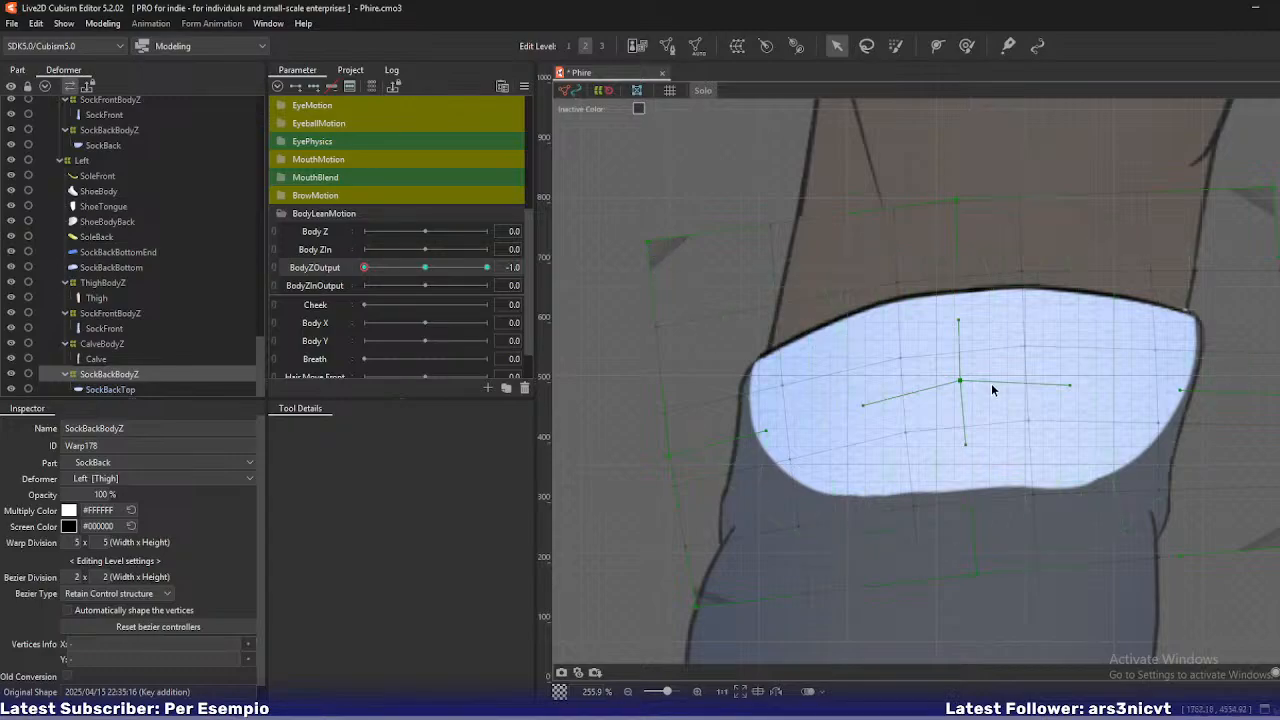
left_click_drag(957, 201, 941, 201)
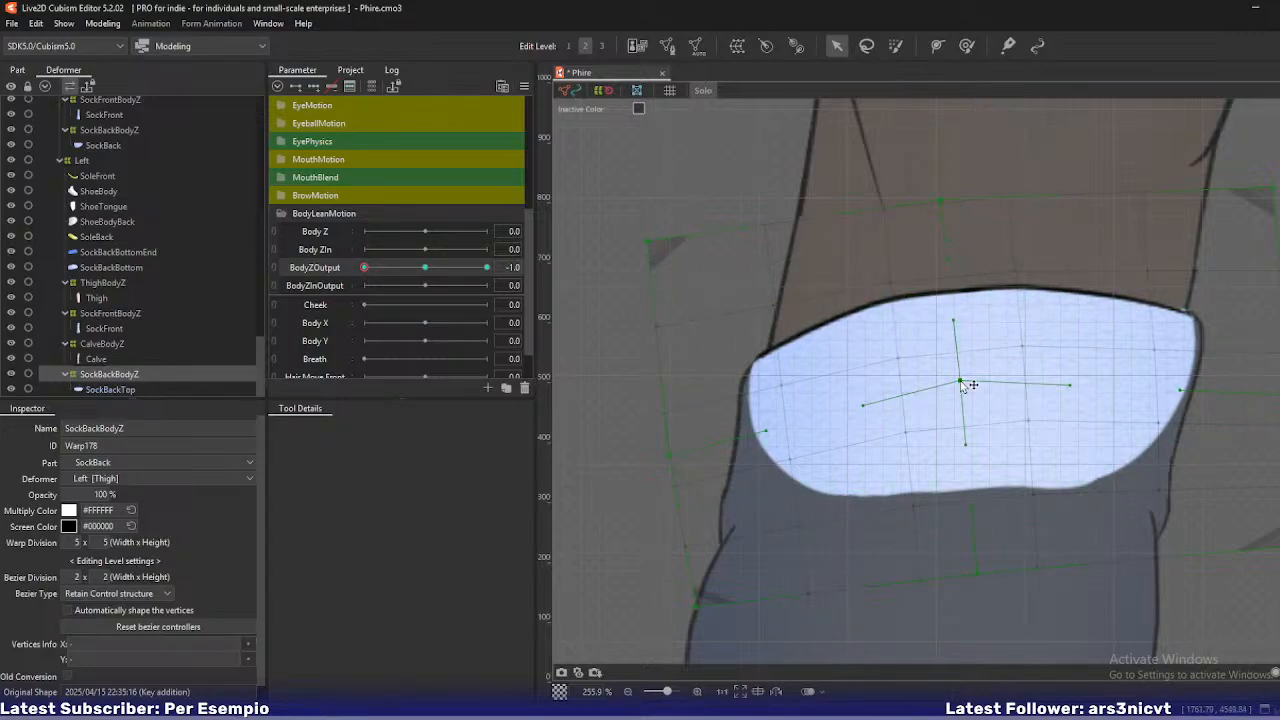
left_click_drag(961, 382, 934, 383)
mouse_move(659, 460)
left_mouse_down()
mouse_move(684, 478)
mouse_move(680, 466)
left_mouse_up()
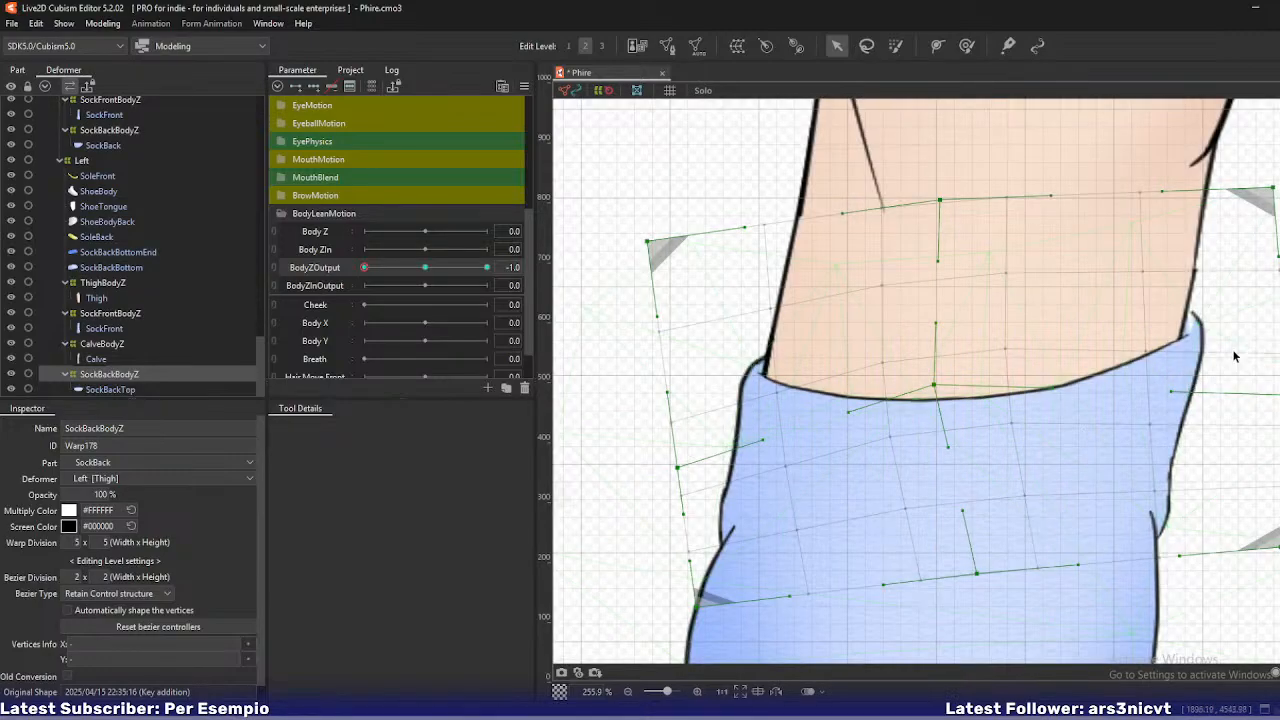
- Pull the outer top corner of the left SockBackBodyZ warp slightly outward and check the leg by scrubbing BodyZOutput near -1.0
left_click_drag(1215, 357, 1026, 392)
left_click_drag(1085, 223, 1109, 225)
scroll(838, 303, "down", 8)
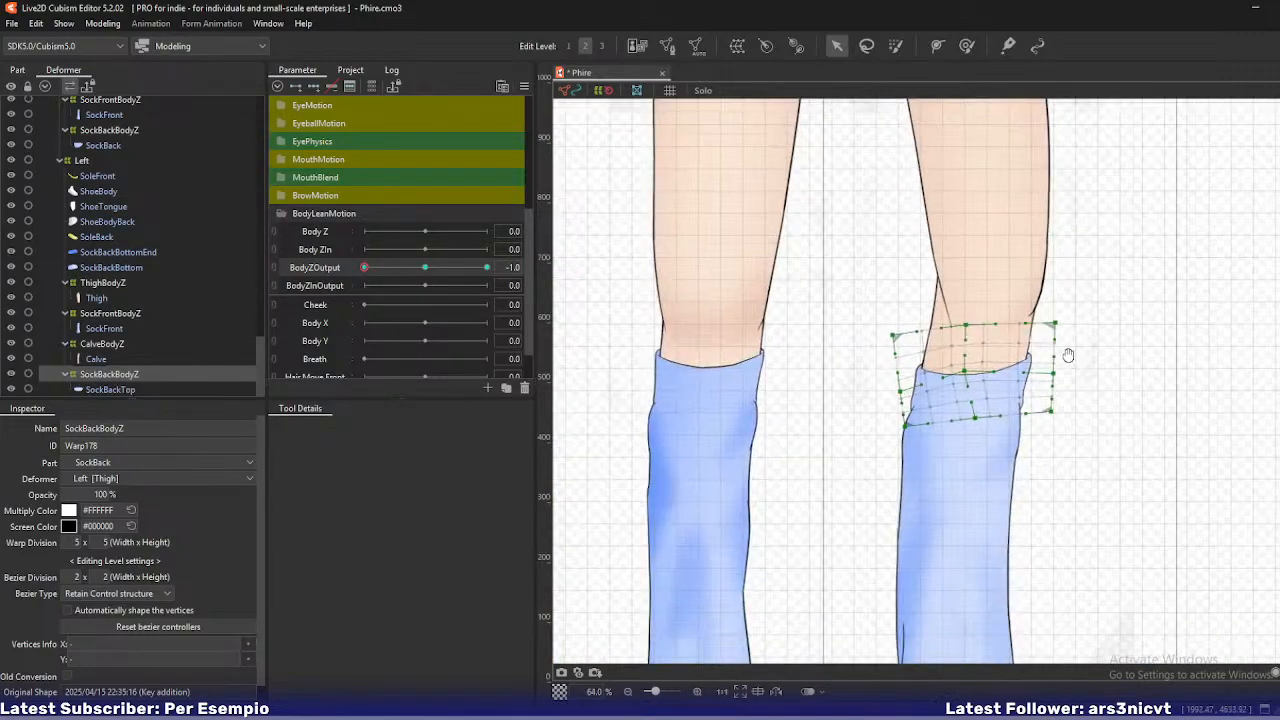
left_click_drag(366, 268, 323, 290)
- Try lowering the middle-row points of the left SockFrontBodyZ warp and raising its outer top corner at BodyZOutput -1.0
left_click(110, 313)
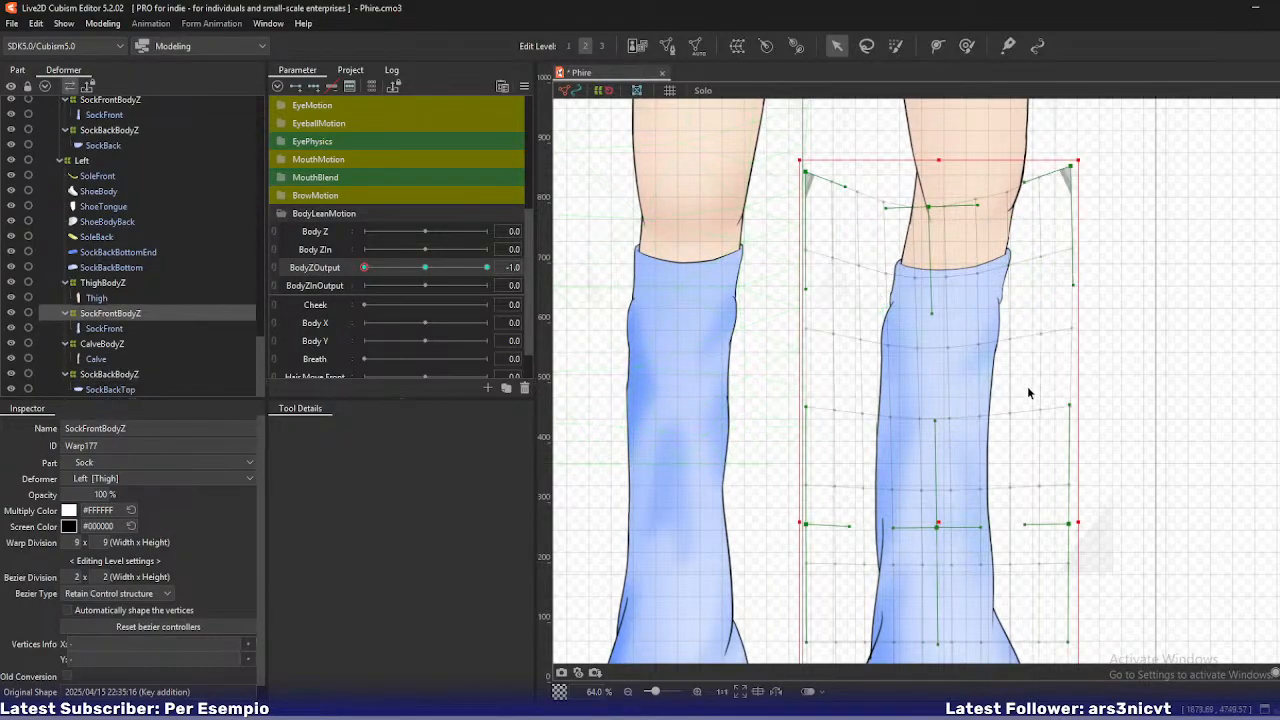
left_click_drag(1072, 525, 1069, 544)
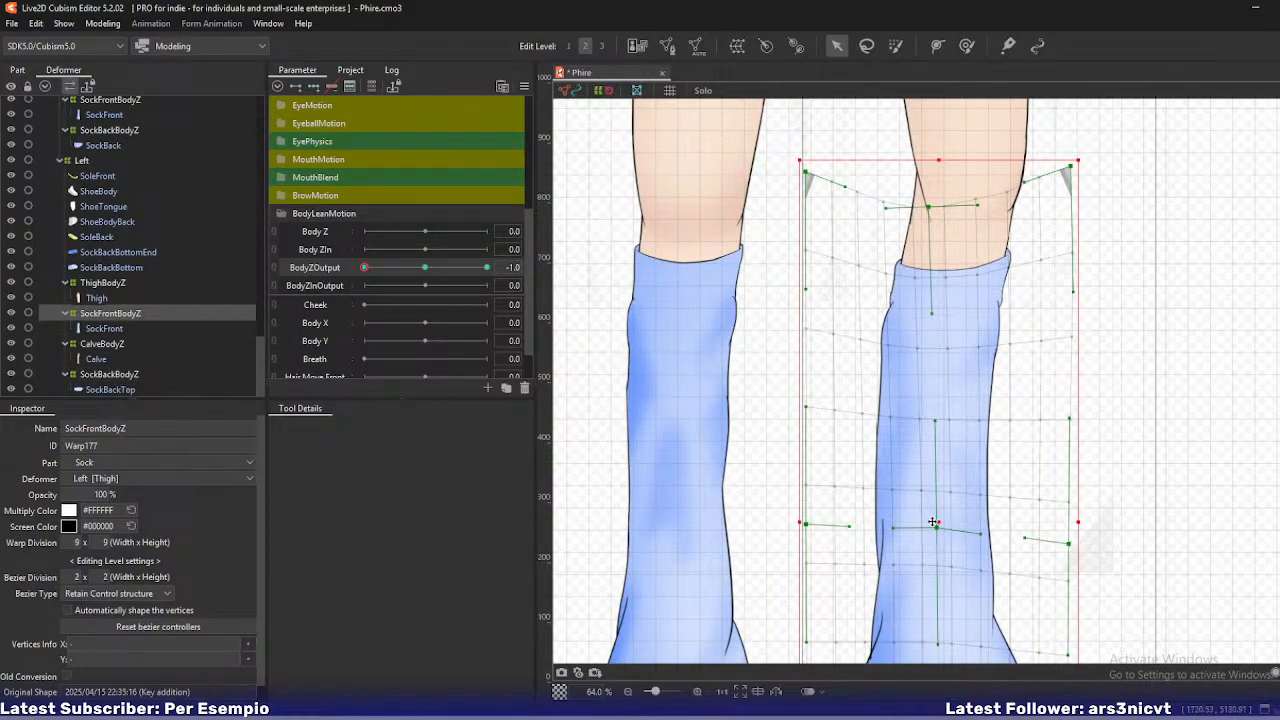
left_click_drag(937, 526, 942, 553)
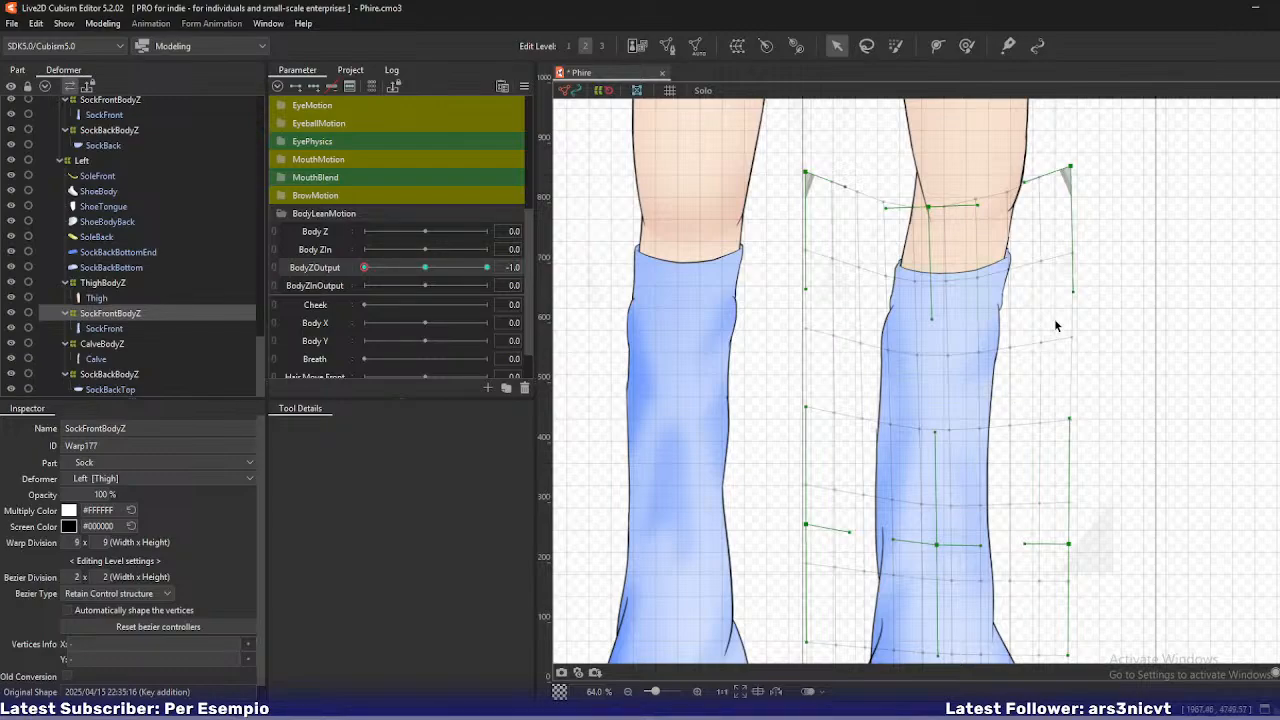
key("ctrl+z")
scroll(1066, 288, "up", 6)
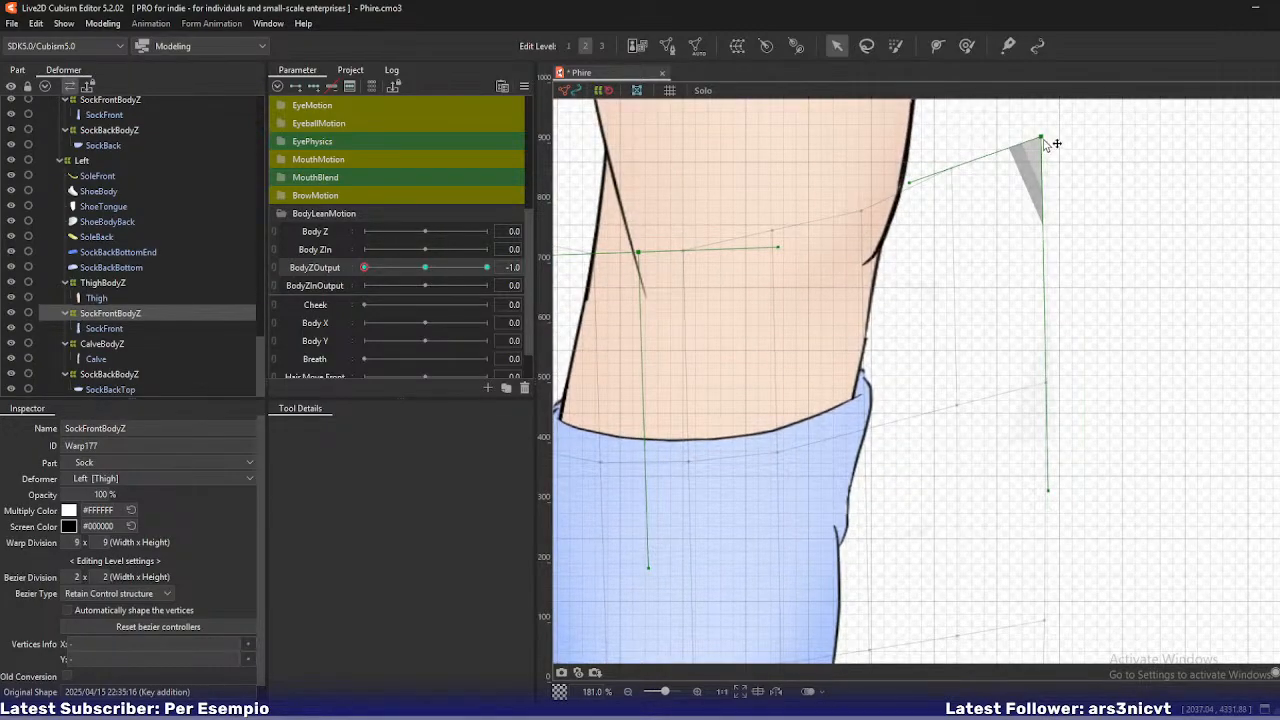
left_click_drag(1044, 138, 1040, 128)
scroll(949, 423, "down", 10)
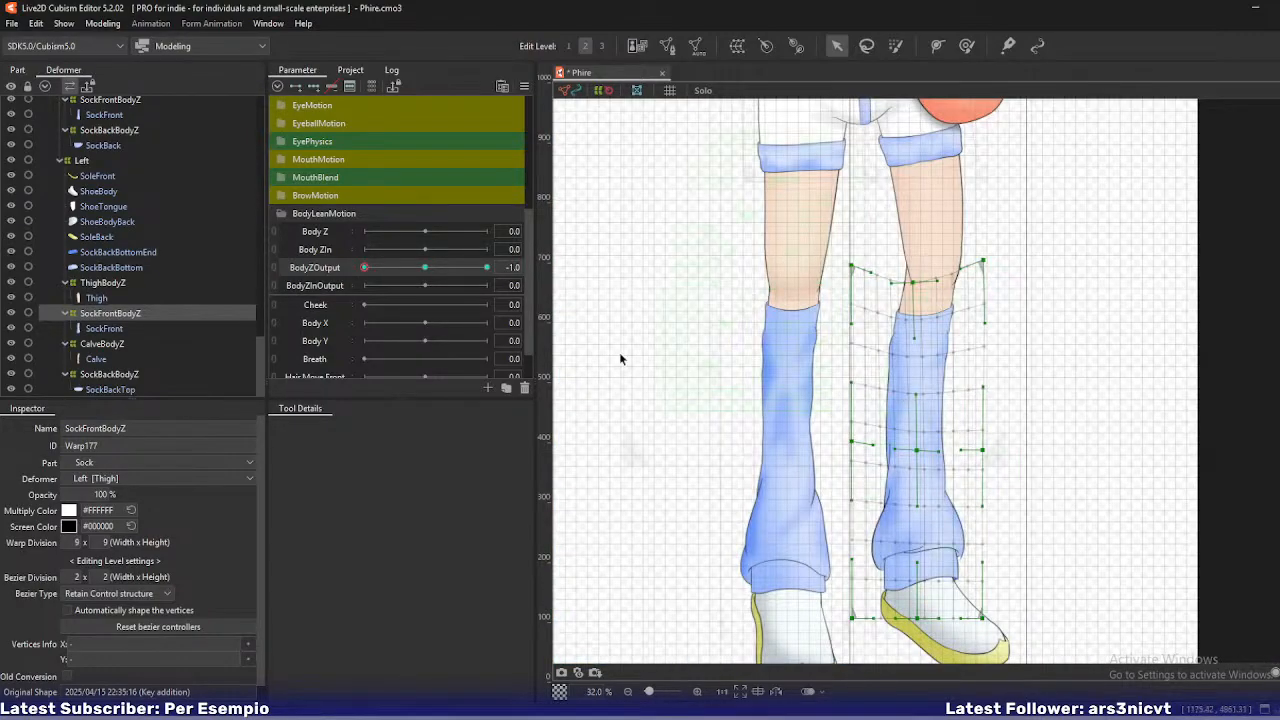
left_click_drag(366, 268, 400, 273)
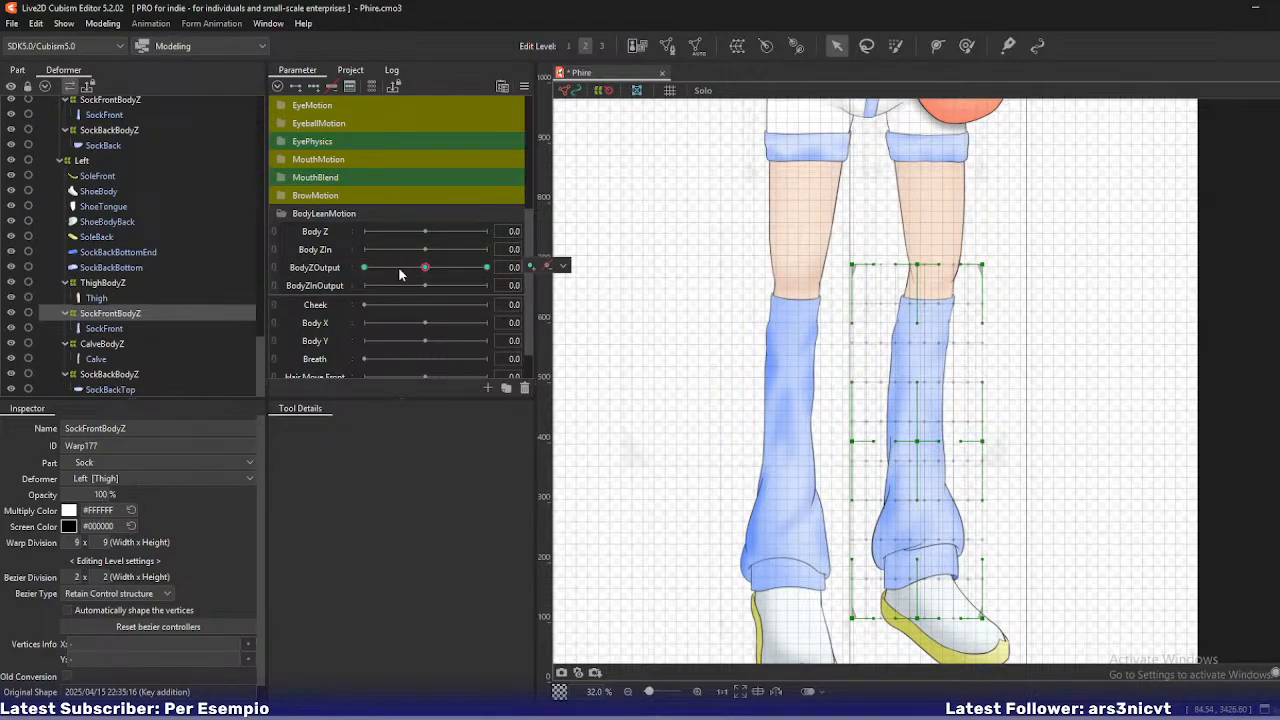
left_click_drag(425, 270, 253, 267)
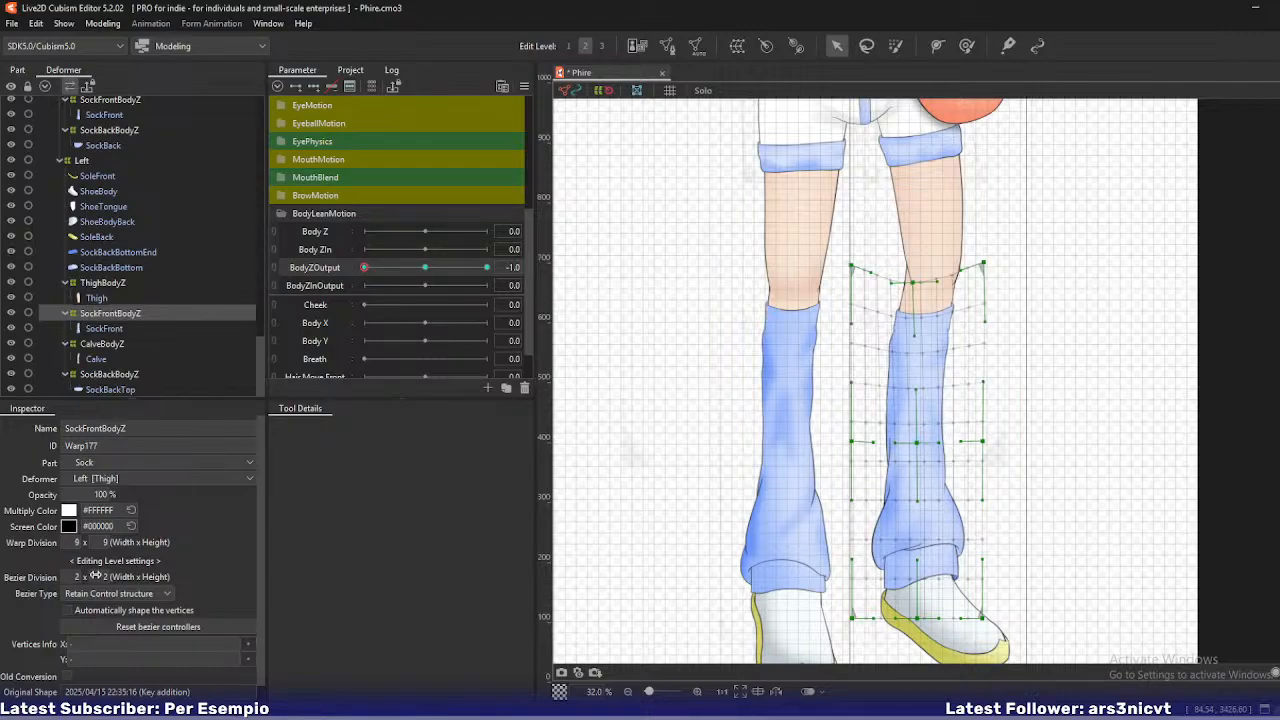
- Set the left SockFrontBodyZ warp's Bezier Division to 2 x 3 and lower its second-row points at BodyZOutput -1.0
key("Return")
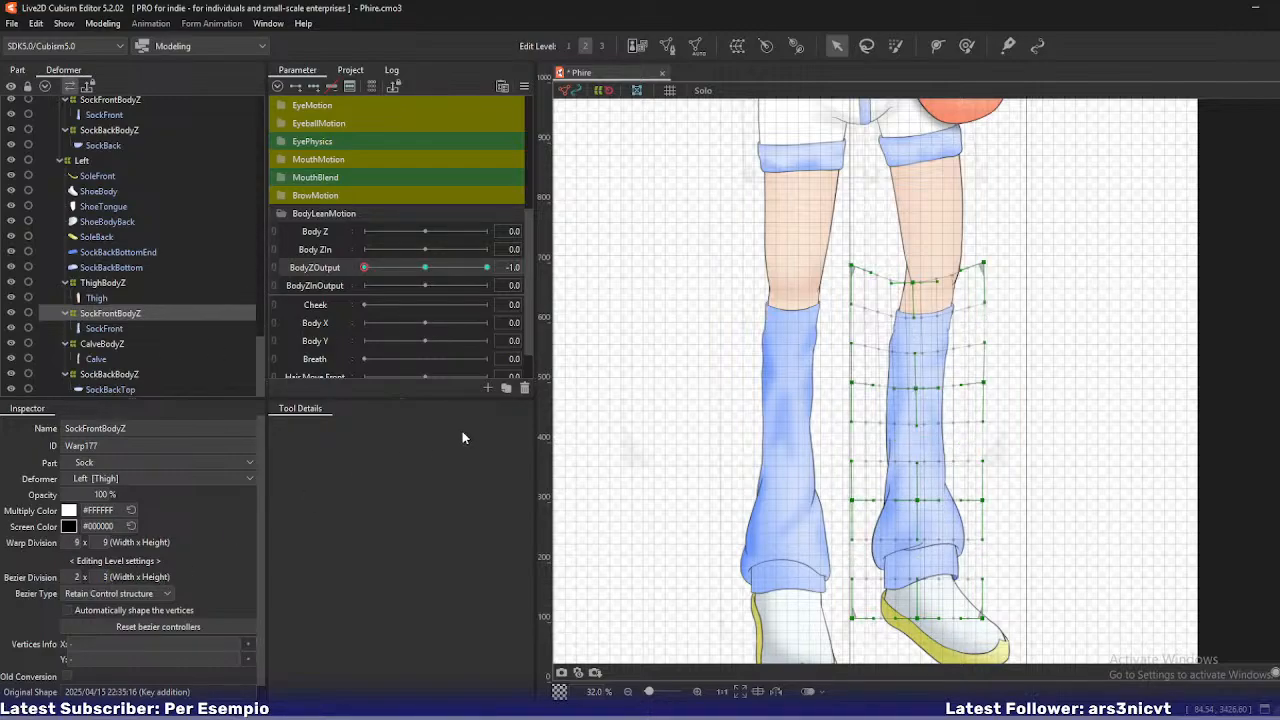
scroll(775, 408, "up", 2)
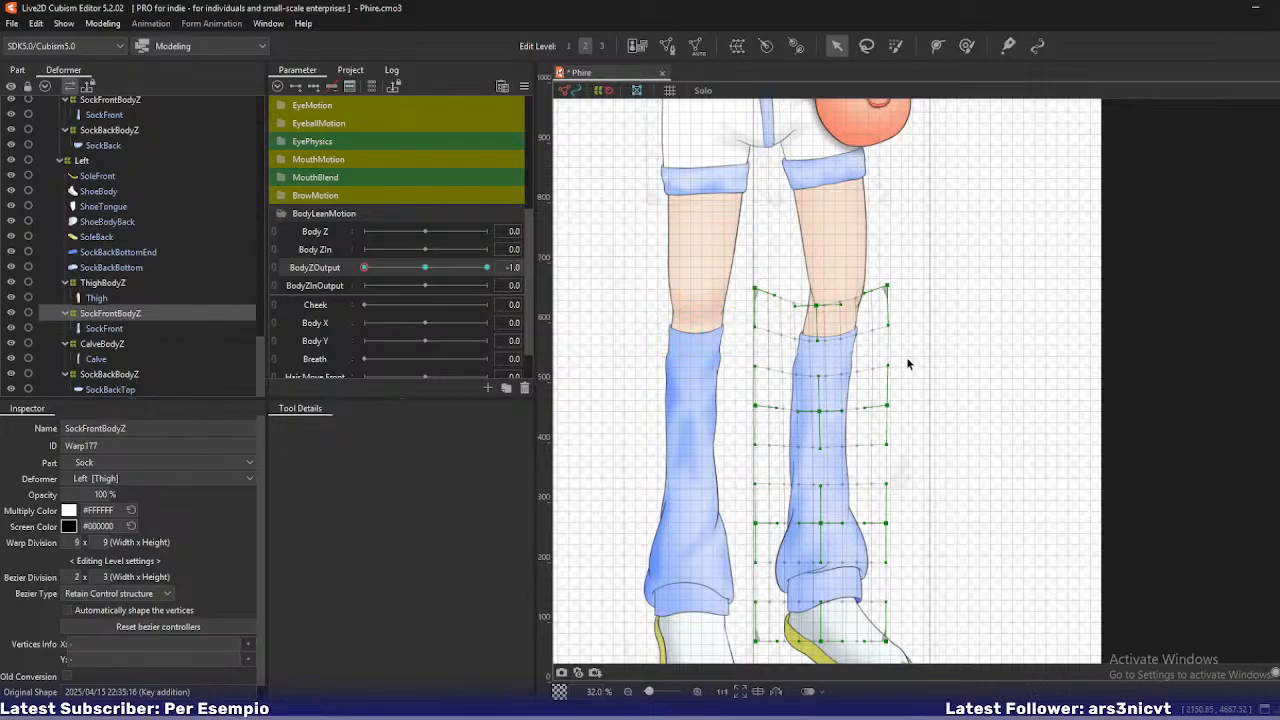
scroll(798, 360, "up", 2)
left_click_drag(363, 269, 323, 279)
left_click_drag(780, 469, 781, 478)
key("ctrl+z")
left_click_drag(917, 460, 917, 473)
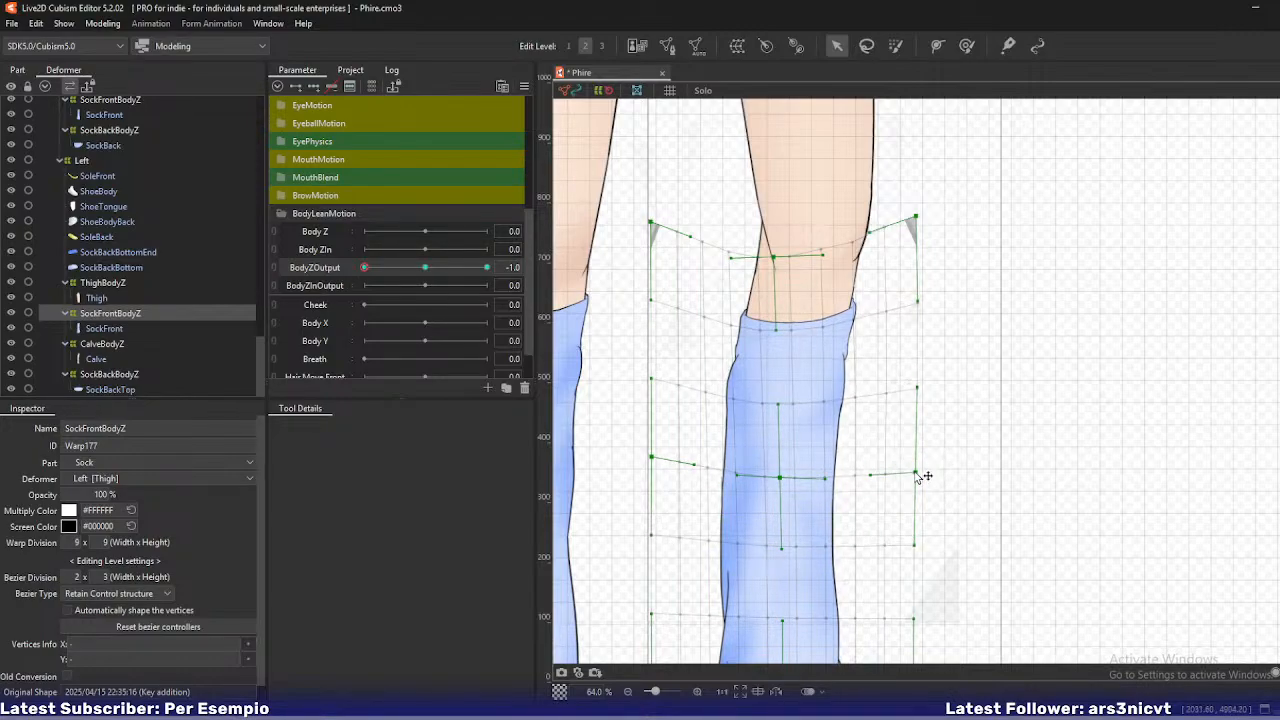
left_click_drag(651, 459, 651, 468)
- Lower both top corners of the left SockBackBodyZ warp, nudge its top-middle and inner-edge points at BodyZOutput -1.0, and save the model
scroll(825, 377, "up", 2)
left_click_drag(846, 354, 782, 425)
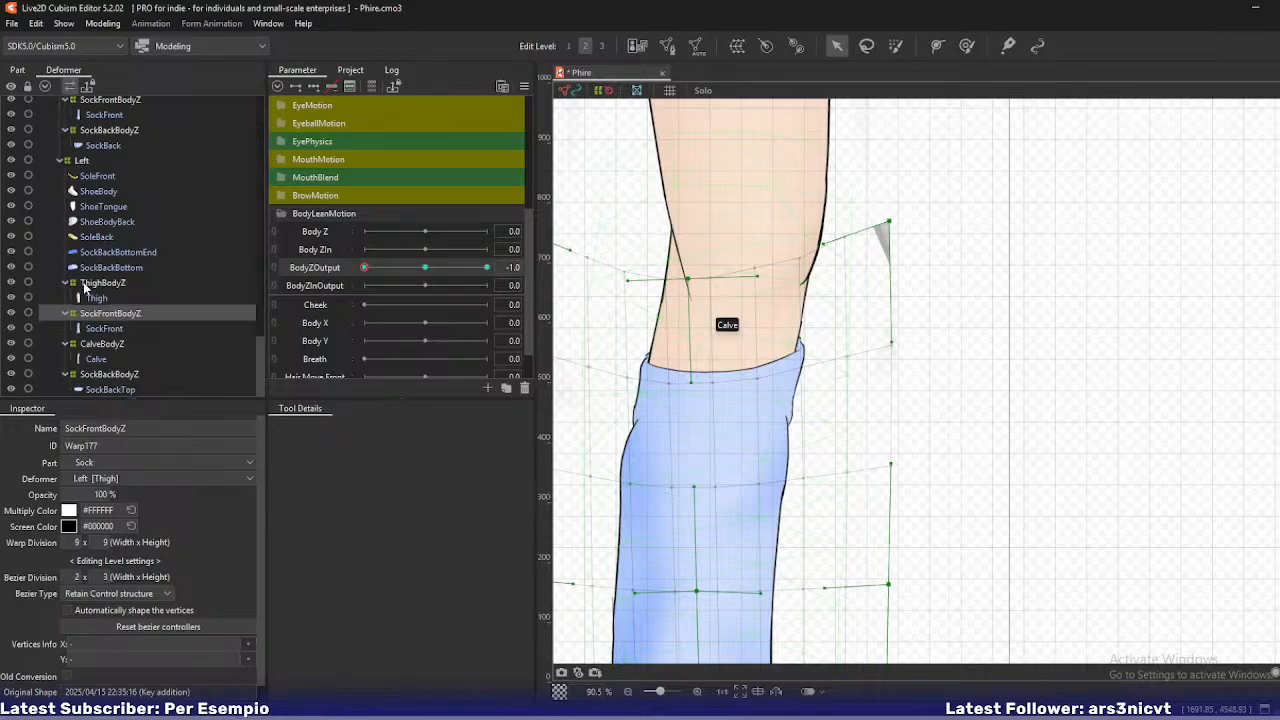
left_click(108, 374)
scroll(814, 290, "up", 2)
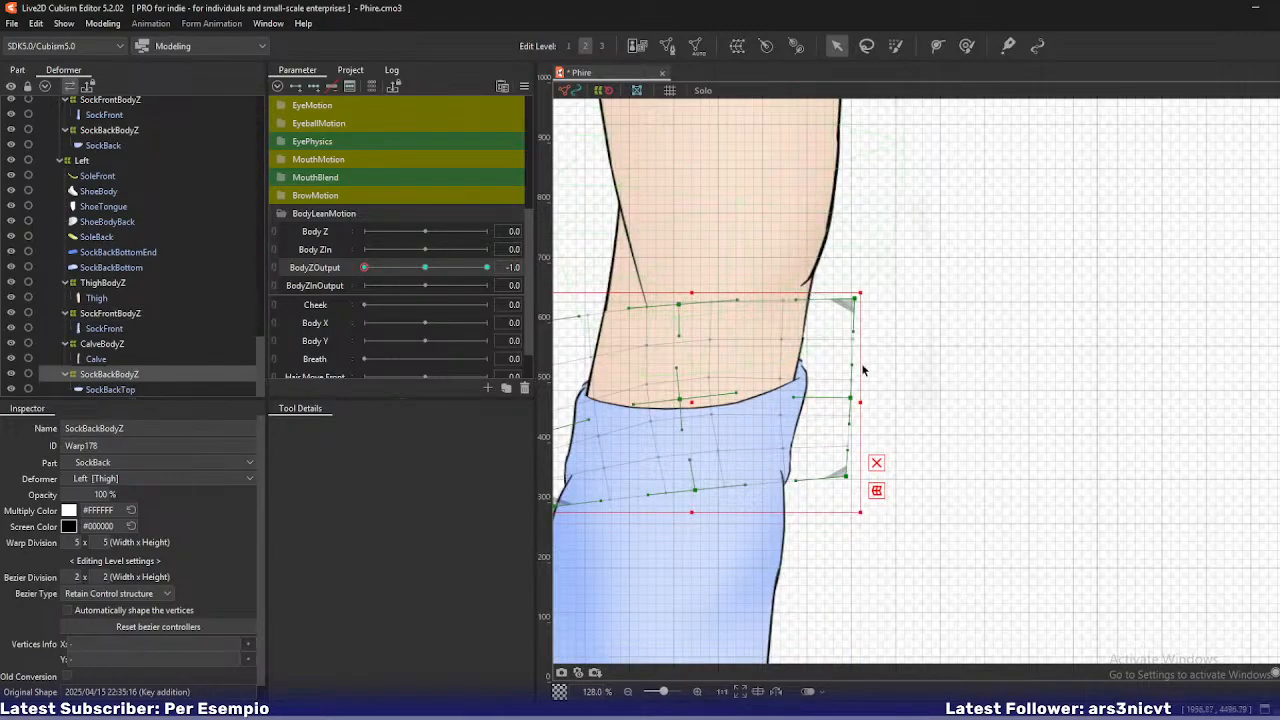
left_click_drag(853, 298, 853, 318)
left_click_drag(629, 322, 804, 286)
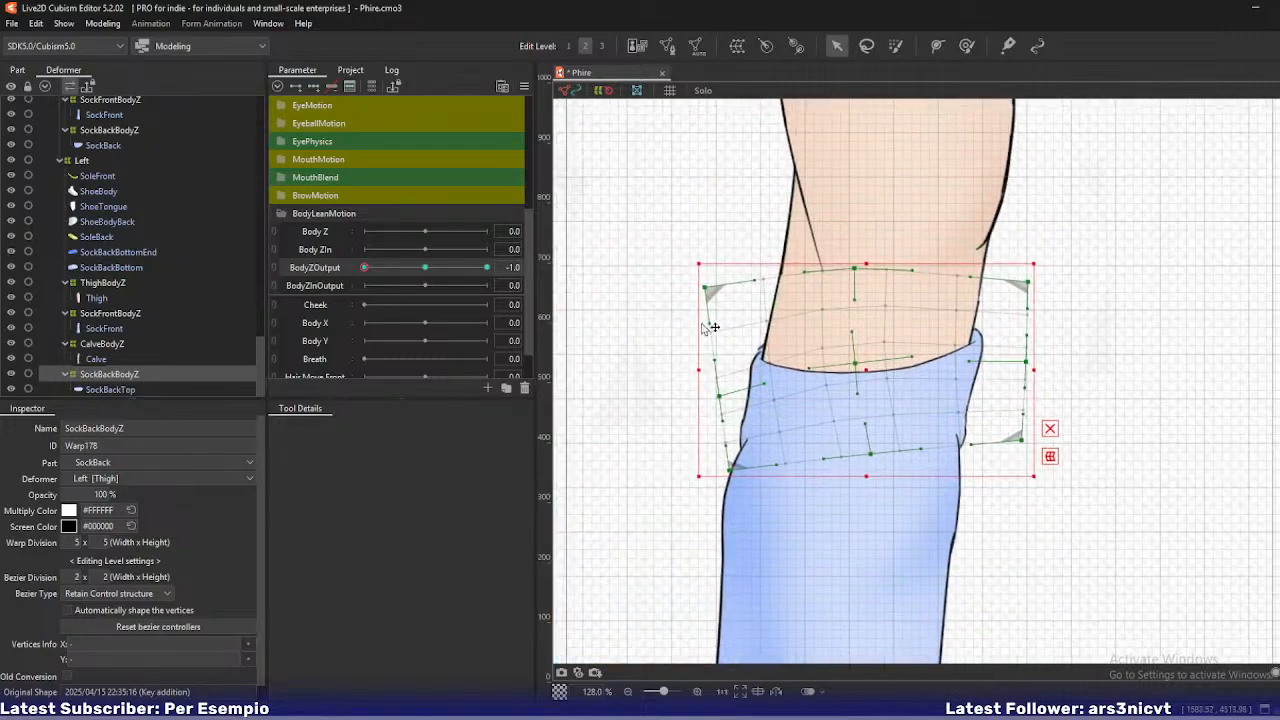
left_click_drag(704, 290, 706, 298)
left_click_drag(855, 268, 851, 268)
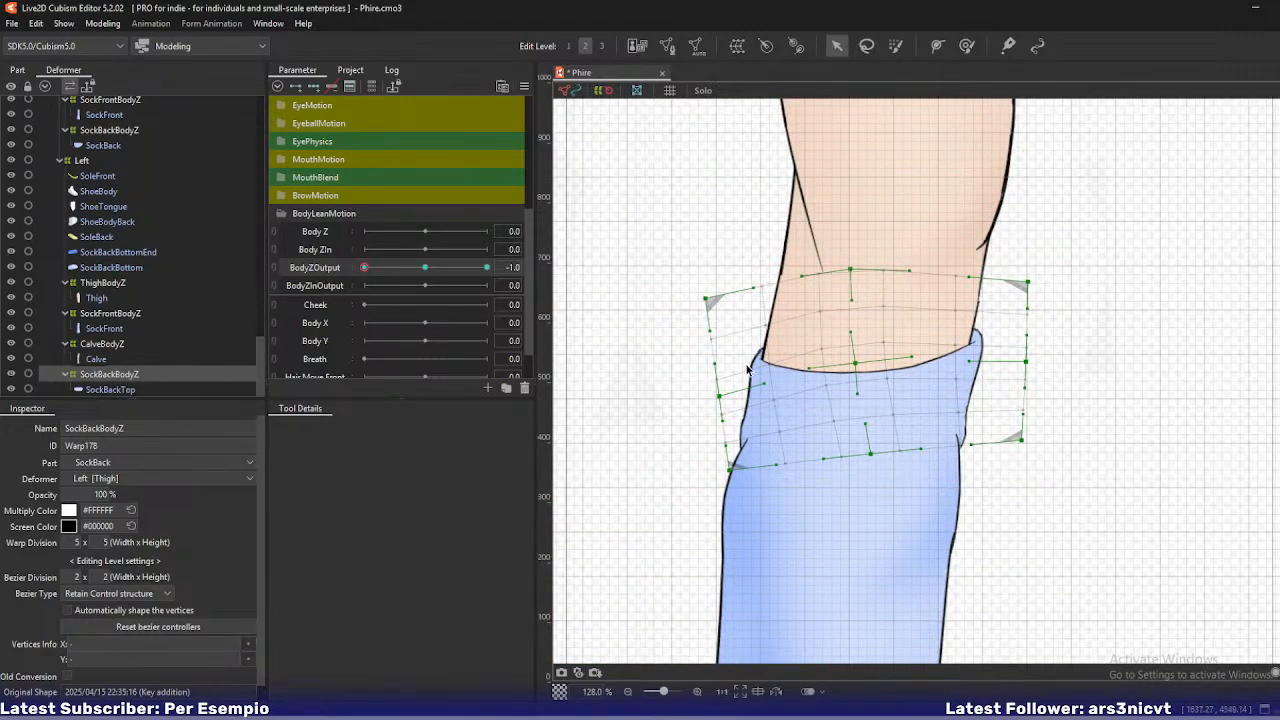
left_click_drag(722, 396, 723, 398)
key("ctrl+s")
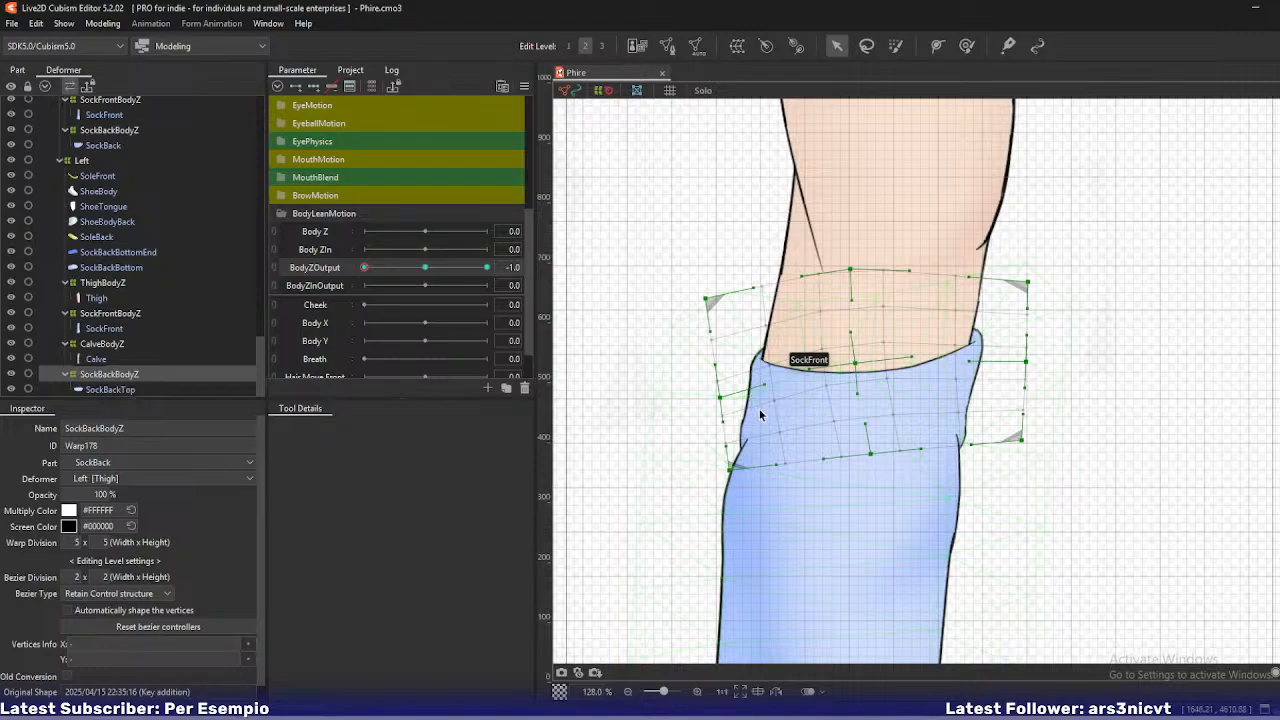
- Scrub BodyZOutput near -1.0, then widen the left ThighBodyZ warp's bottom edge and shift its bottom-middle point toward the other leg
scroll(760, 410, "down", 2)
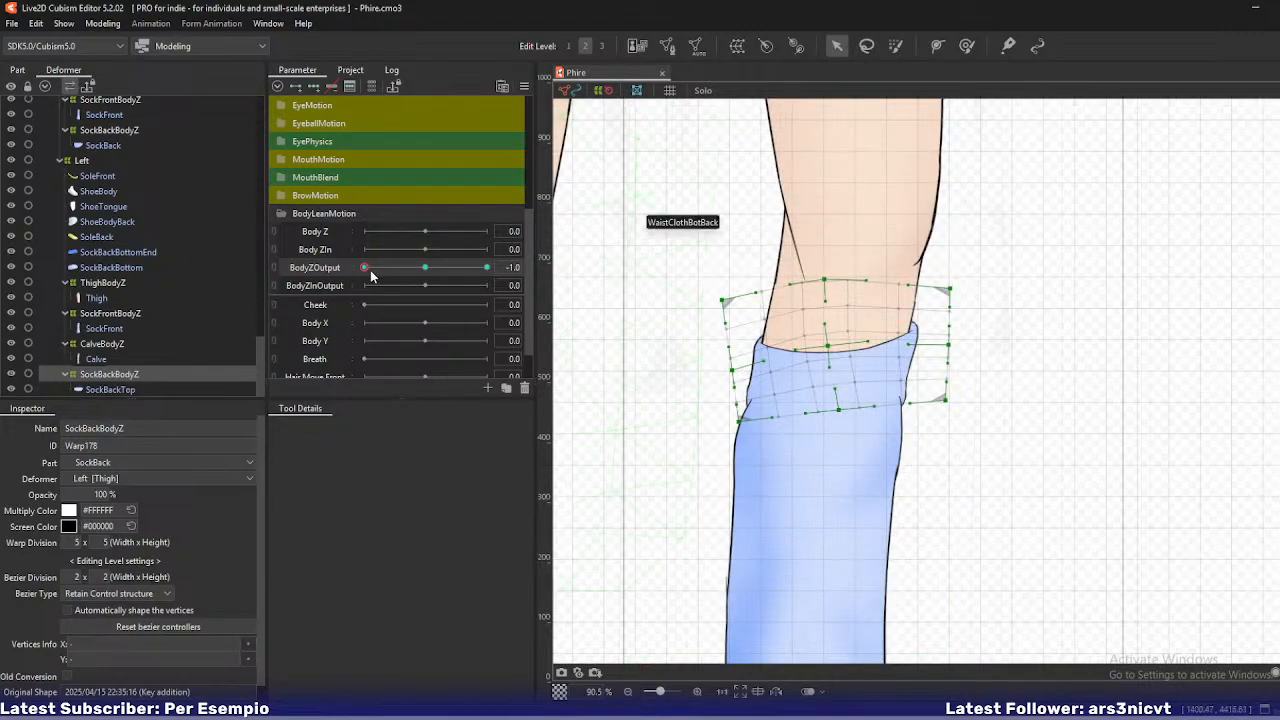
left_click_drag(367, 267, 303, 292)
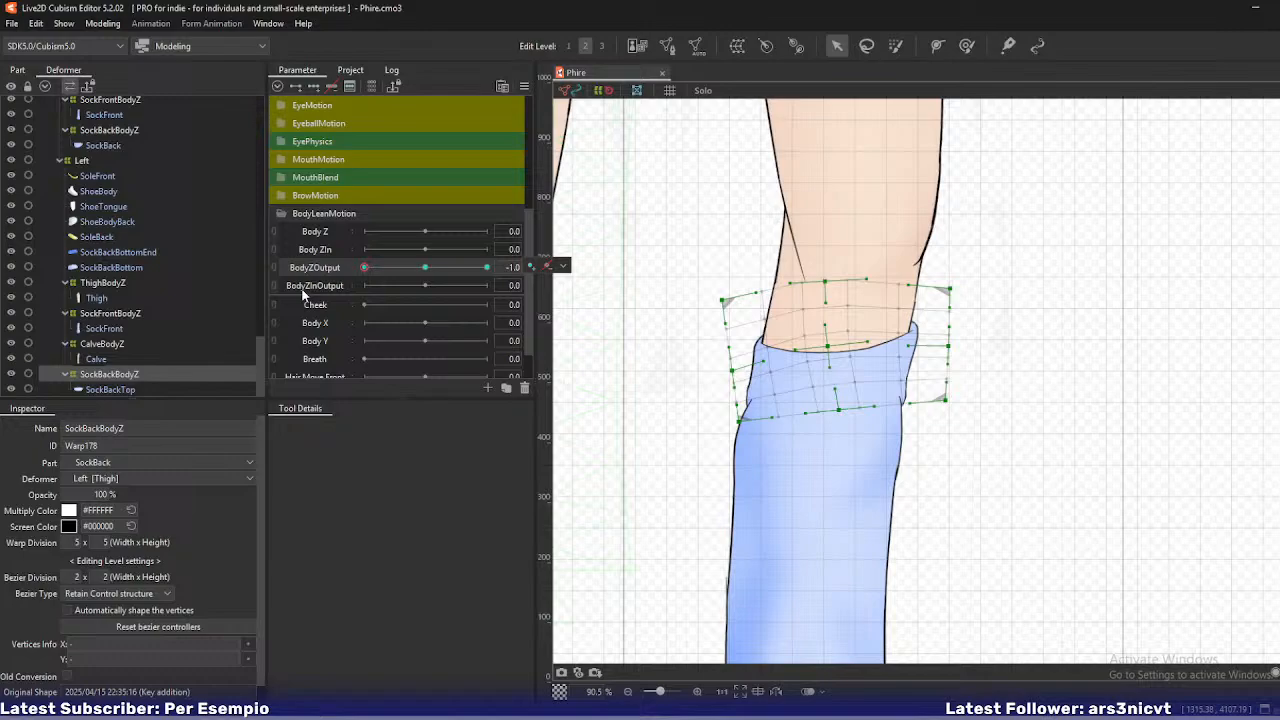
left_click(103, 284)
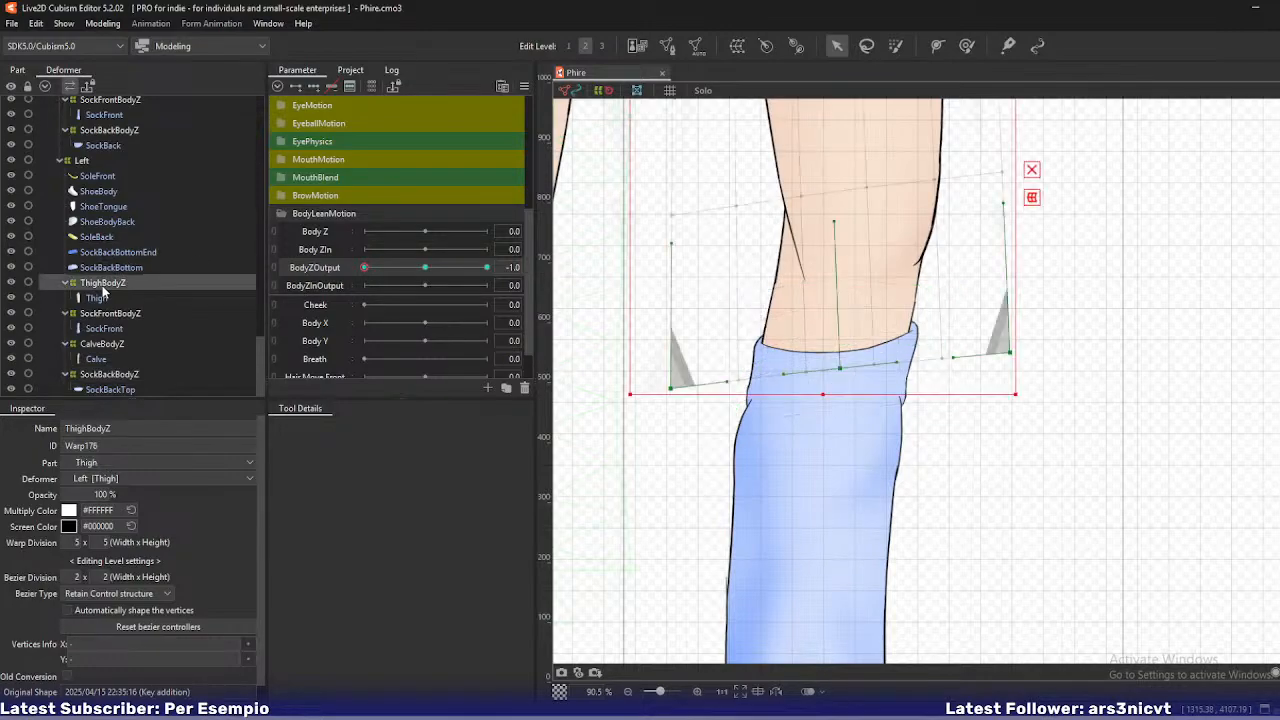
left_click_drag(671, 388, 645, 383)
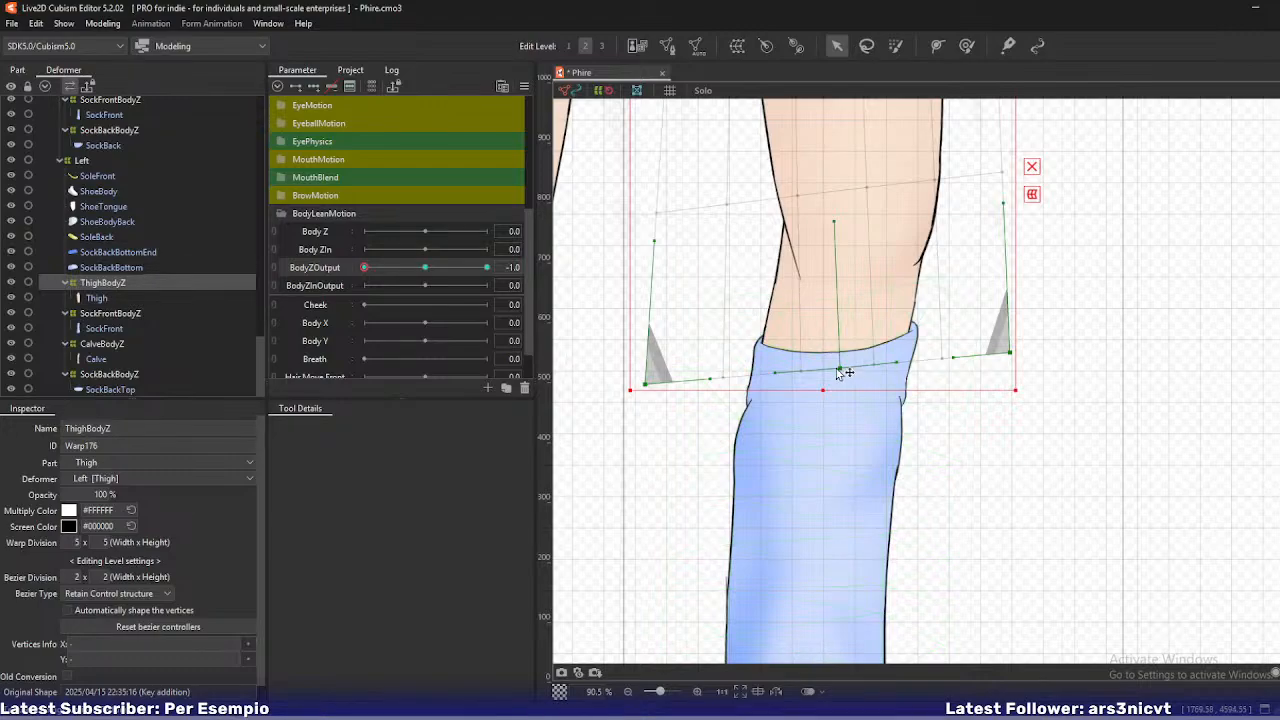
left_click_drag(846, 371, 828, 370)
left_click_drag(1009, 353, 1014, 352)
scroll(902, 298, "down", 2)
left_click_drag(840, 254, 813, 379)
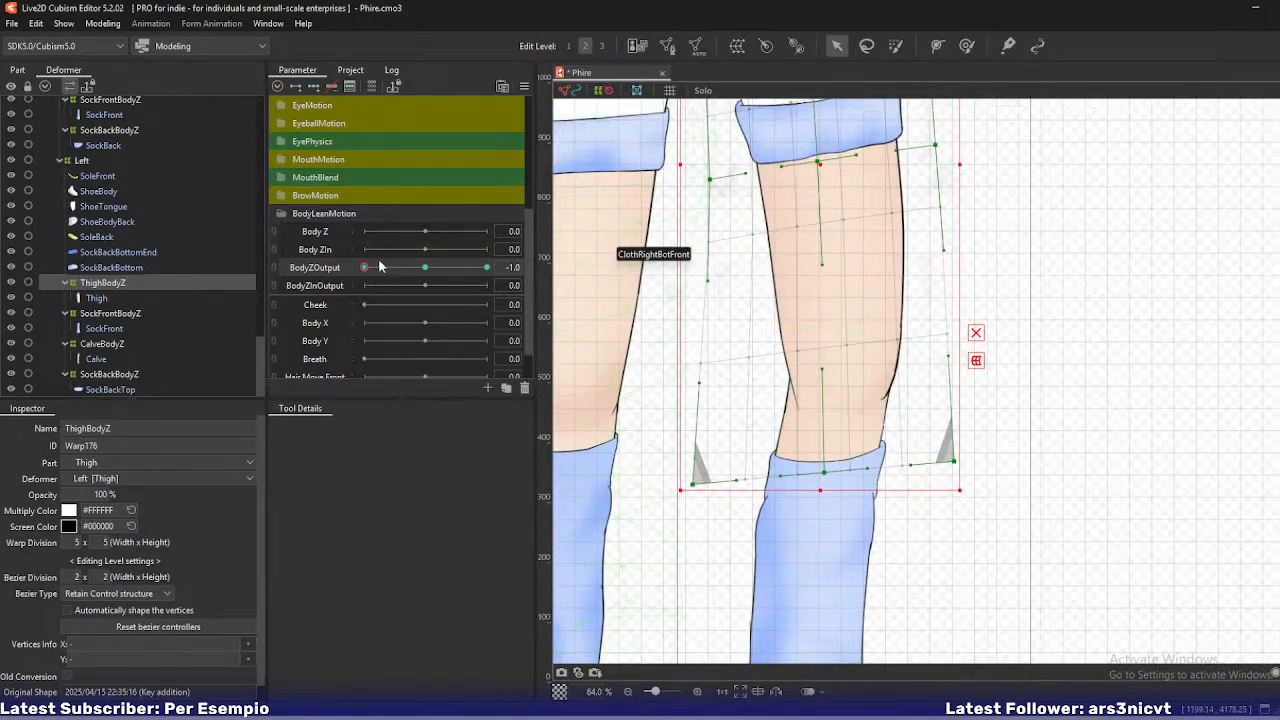
- Shift the left ThighBodyZ warp's inner-edge handle slightly toward the other leg at BodyZOutput -1.0, save the model, and scrub the parameter
mouse_move(371, 268)
left_mouse_down()
mouse_move(420, 268)
mouse_move(364, 268)
left_mouse_up()
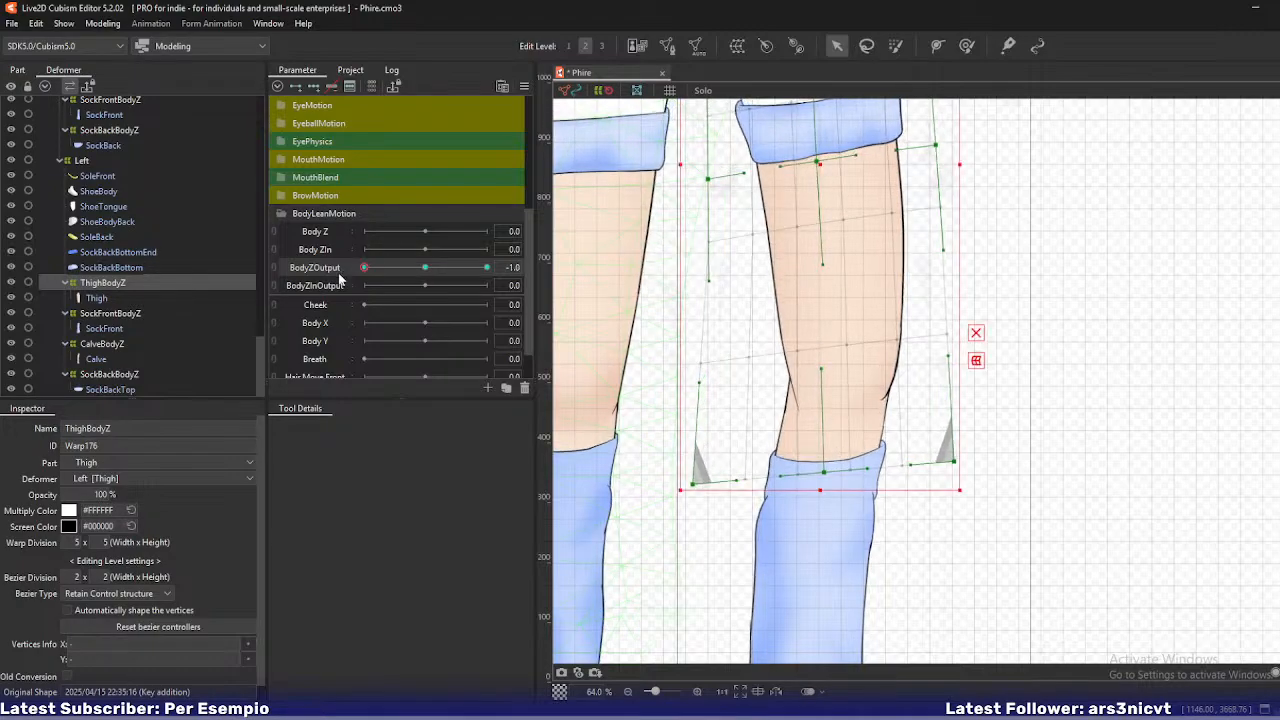
left_click_drag(711, 282, 708, 282)
key("ctrl+s")
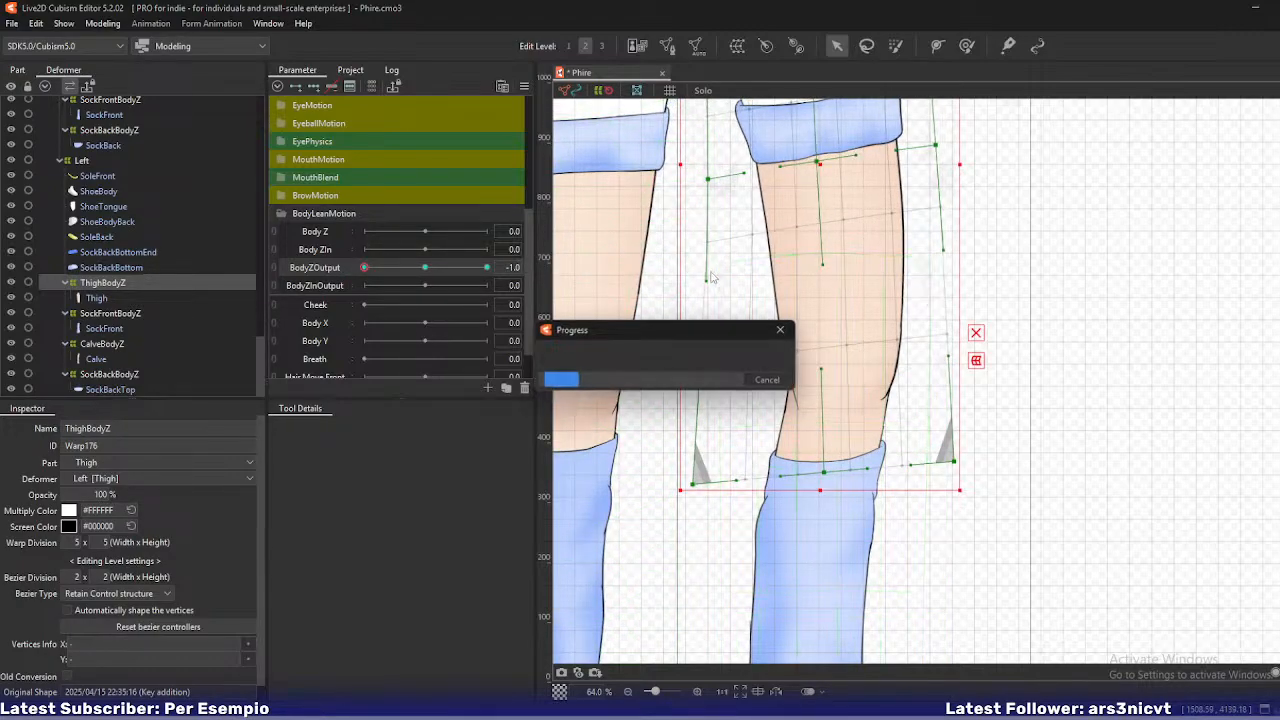
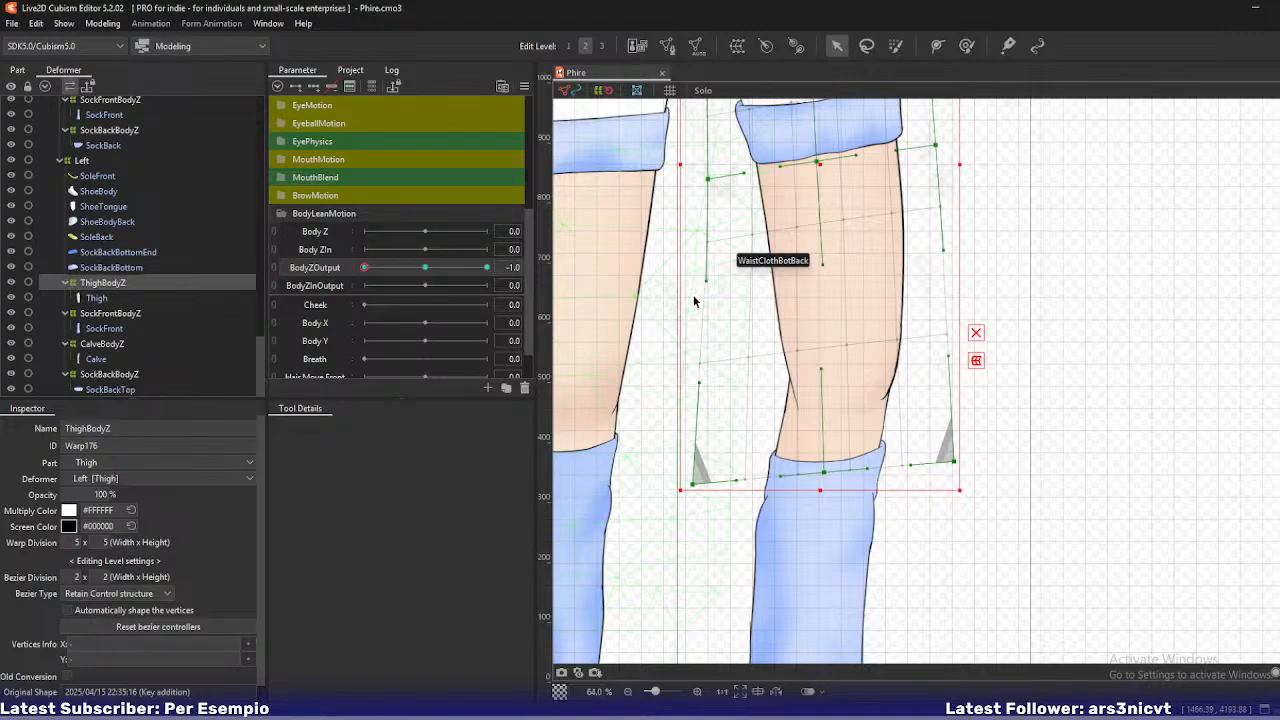
scroll(694, 301, "down", 2)
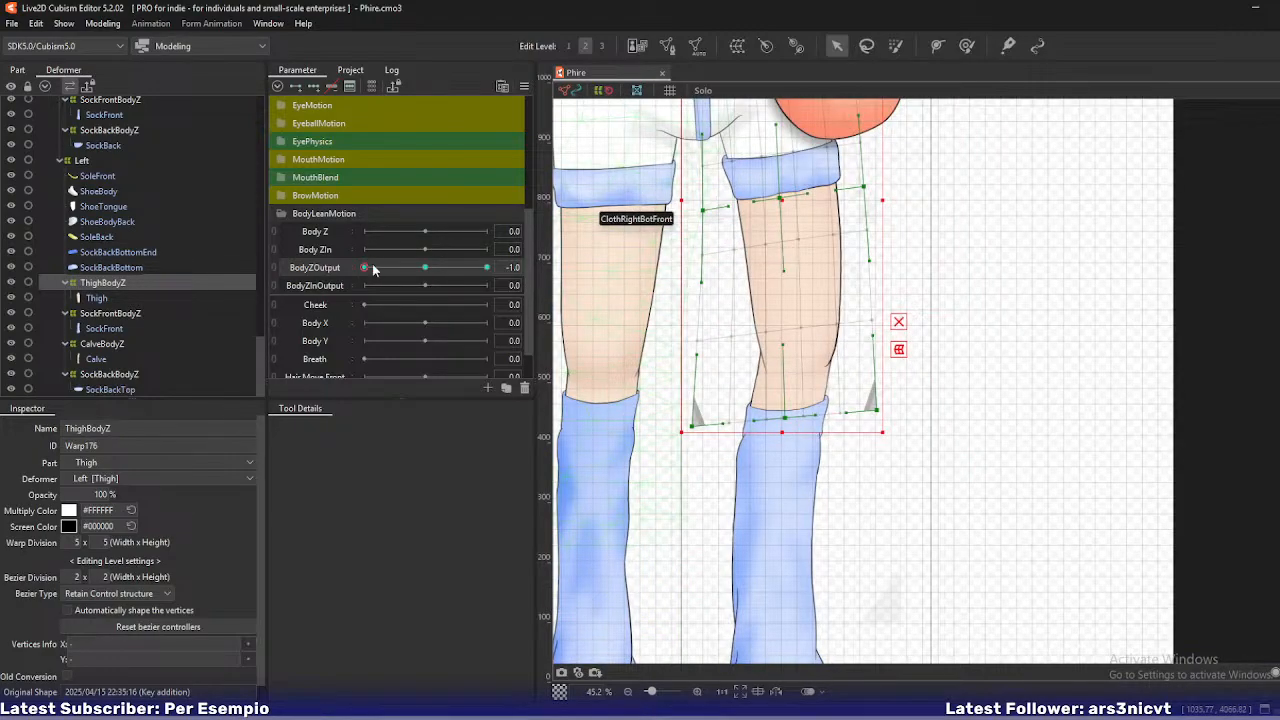
mouse_move(373, 267)
left_mouse_down()
mouse_move(422, 271)
mouse_move(364, 268)
left_mouse_up()
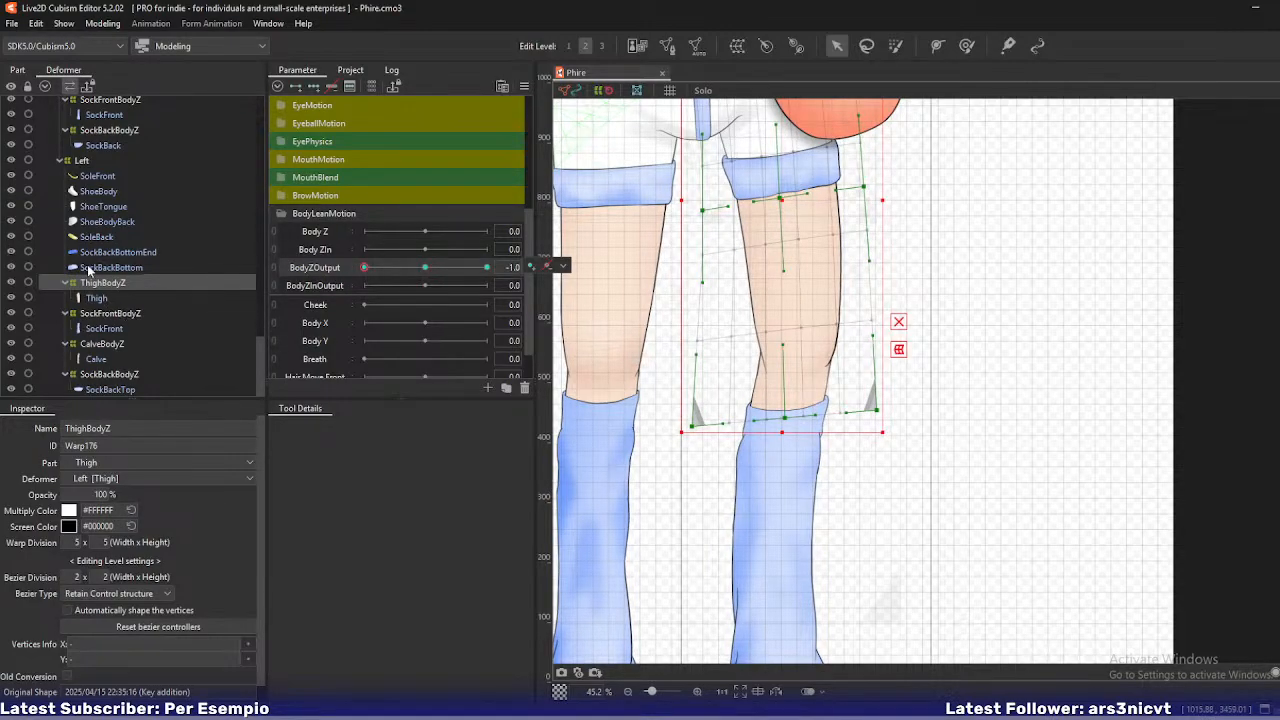
- Stretch the left SockFrontBodyZ and SockBackBodyZ warps upward together from their top edge at BodyZOutput -1.0
left_click(103, 314)
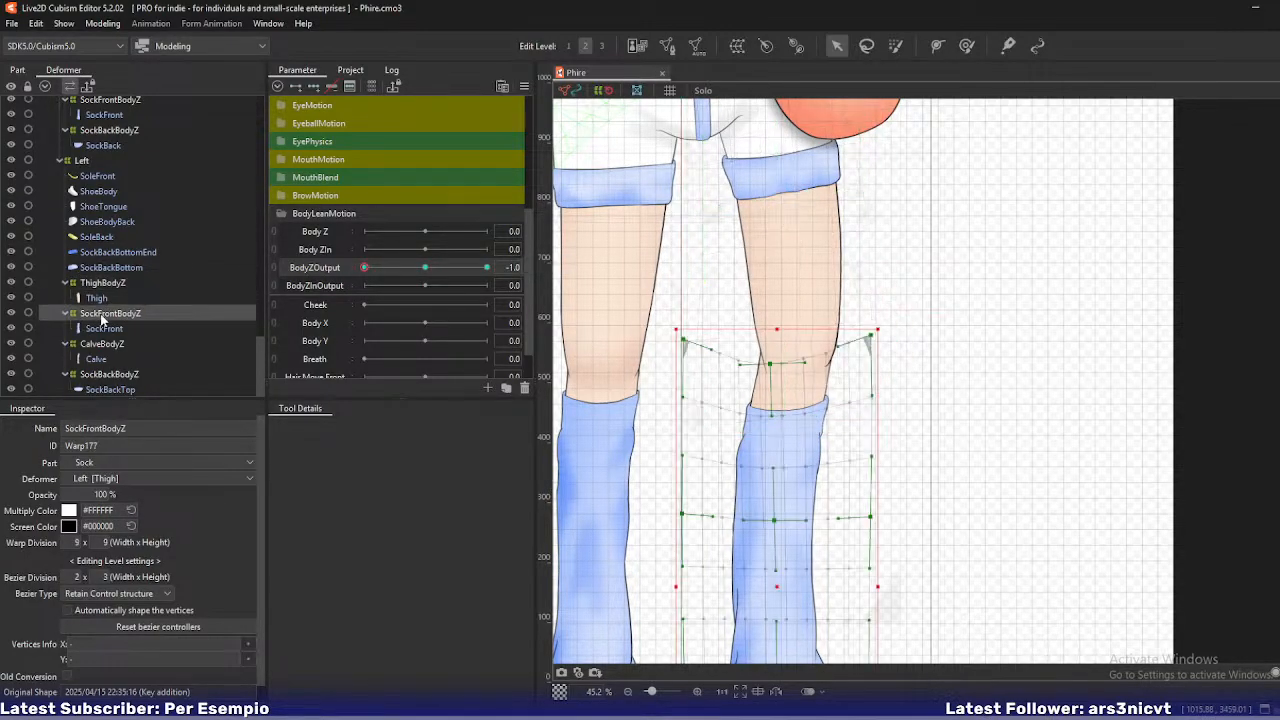
left_click(109, 375, "ctrl")
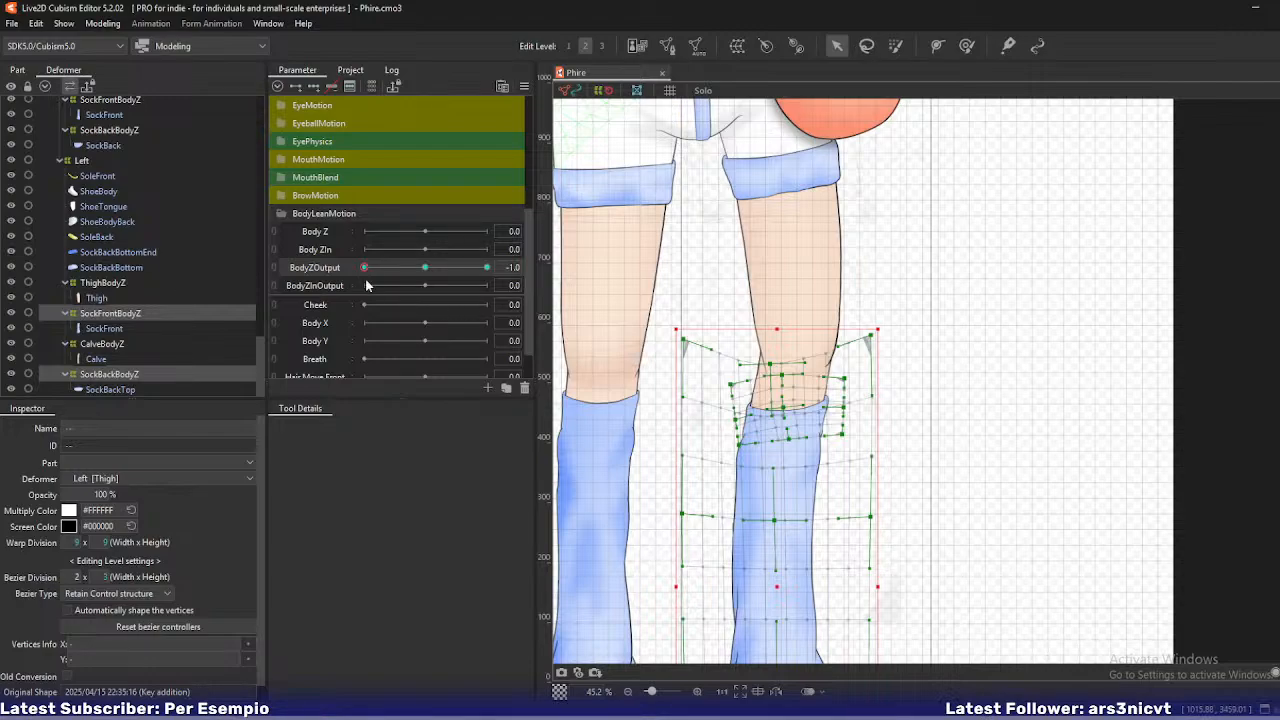
mouse_move(365, 269)
left_mouse_down()
mouse_move(387, 274)
mouse_move(363, 272)
left_mouse_up()
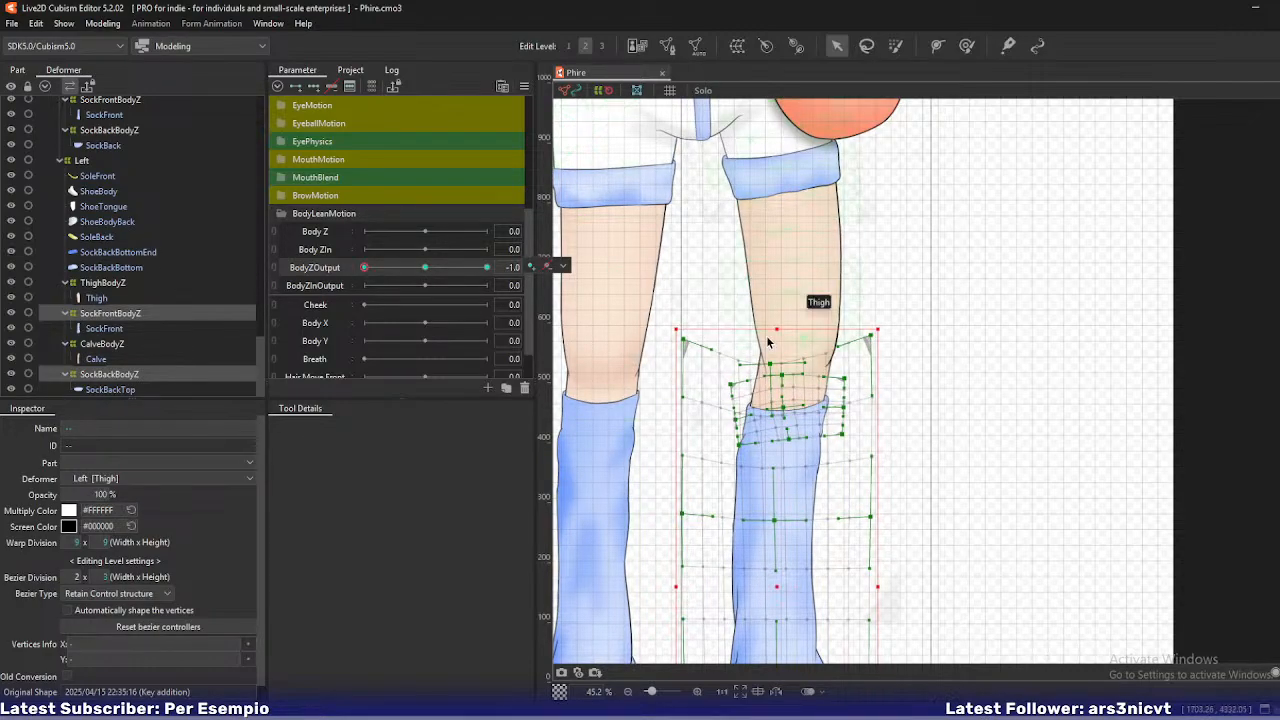
left_click_drag(775, 329, 775, 314)
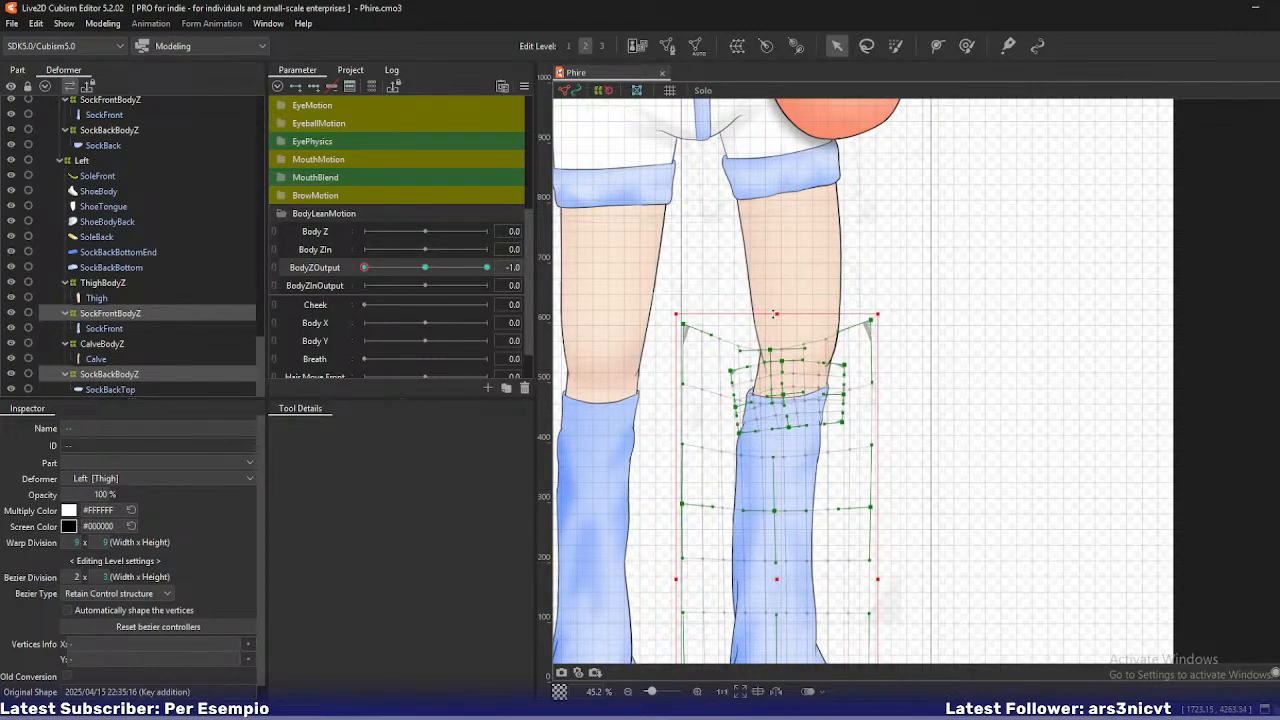
- Shift the left SockFrontBodyZ warp's top-middle point slightly toward the outer side at BodyZOutput -1.0, and save with SockBackBodyZ selected
scroll(860, 370, "up", 4)
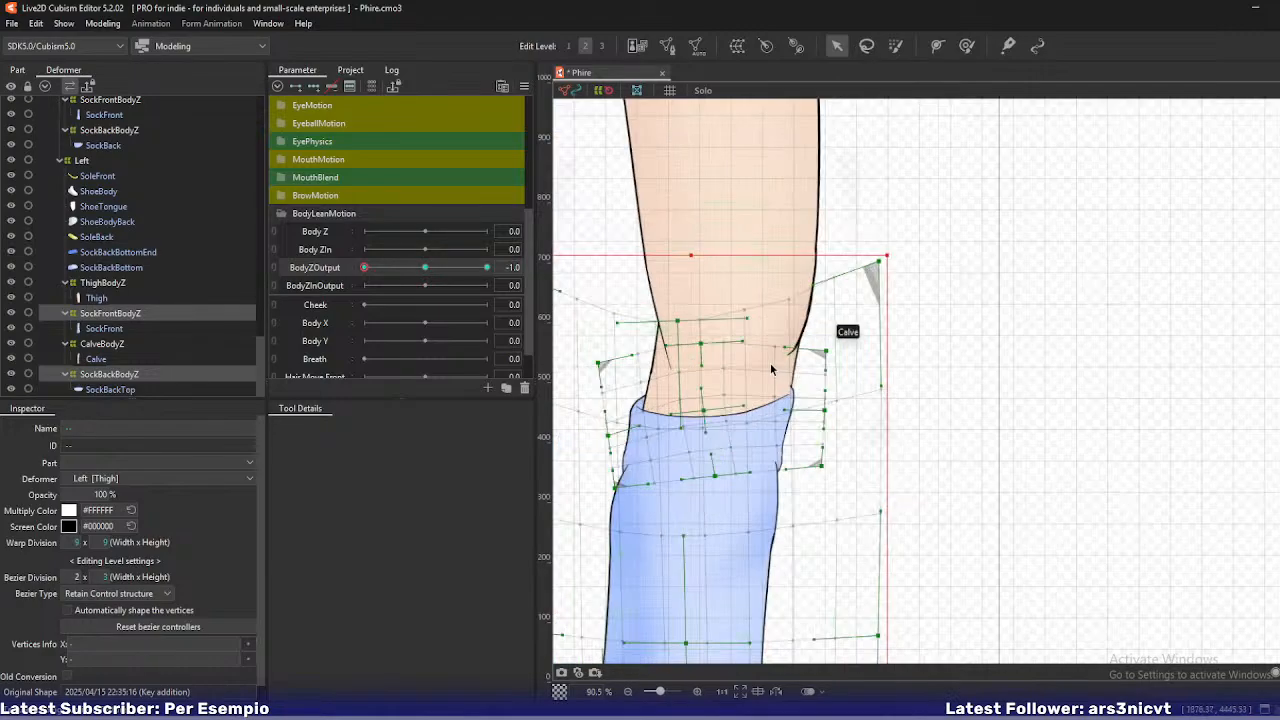
left_click(129, 314)
scroll(703, 362, "left", 3)
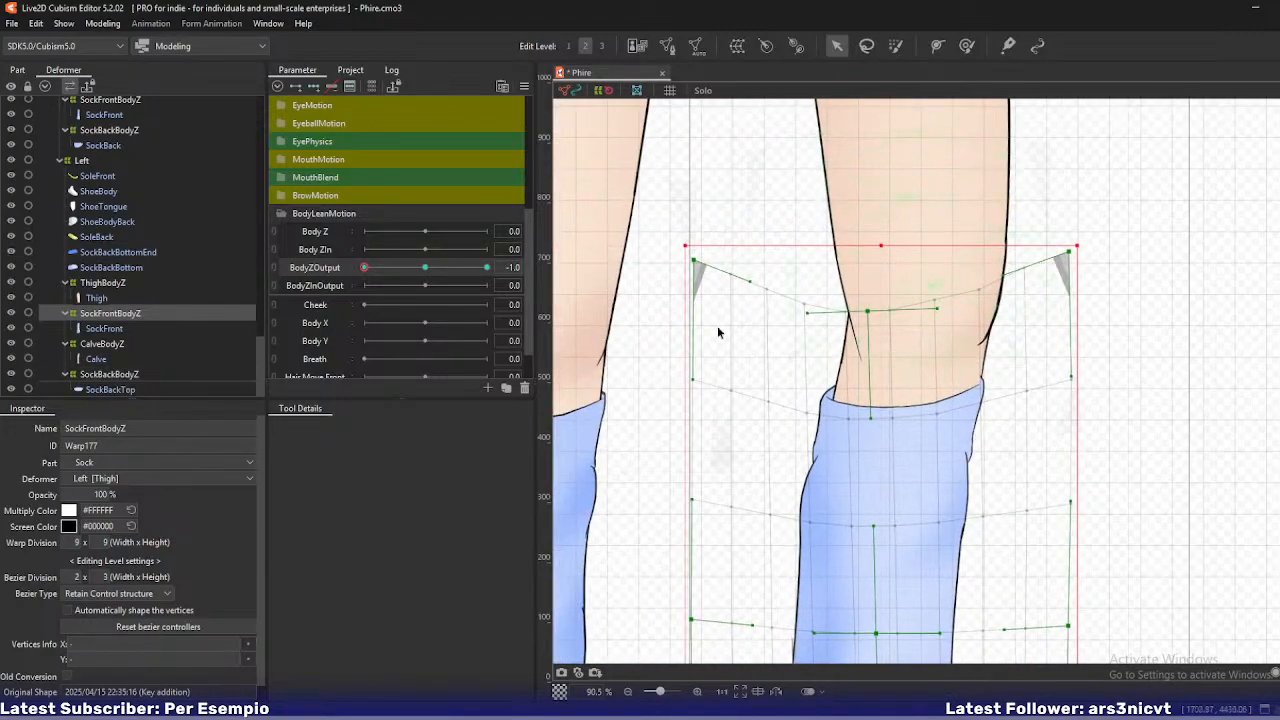
mouse_move(365, 268)
left_mouse_down()
mouse_move(390, 268)
mouse_move(365, 268)
left_mouse_up()
left_click_drag(875, 315, 883, 317)
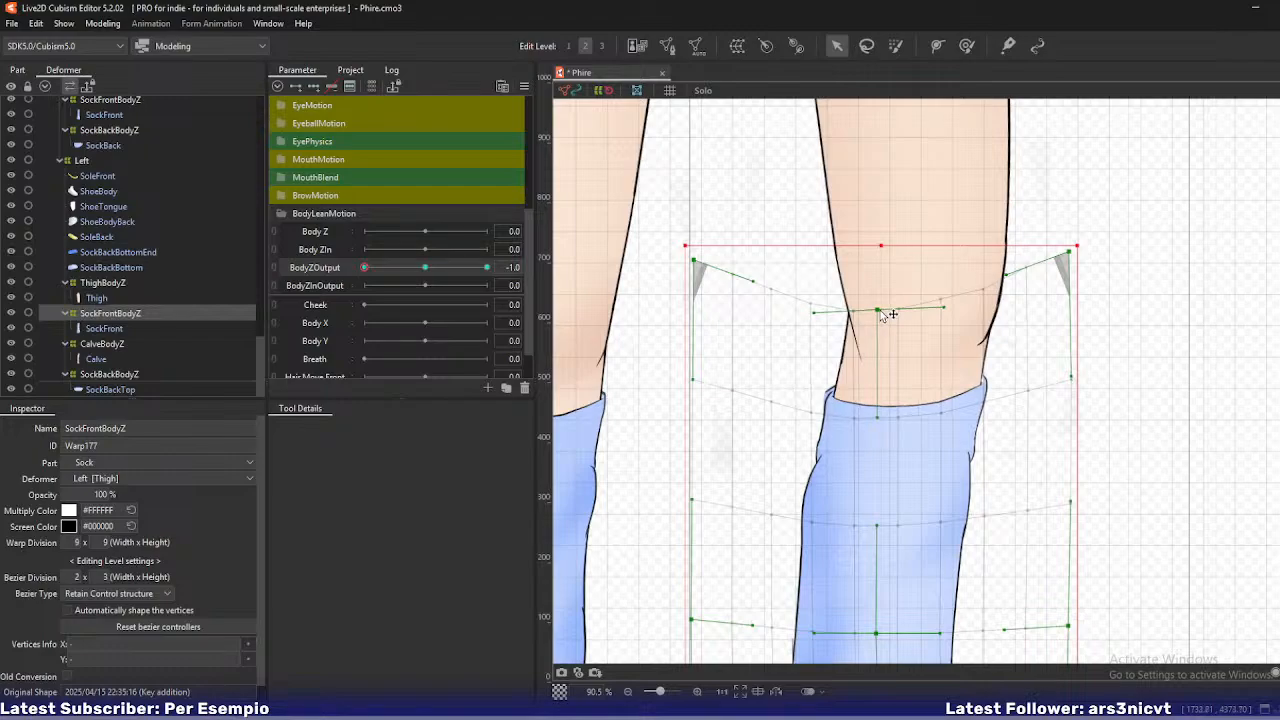
left_click(110, 374)
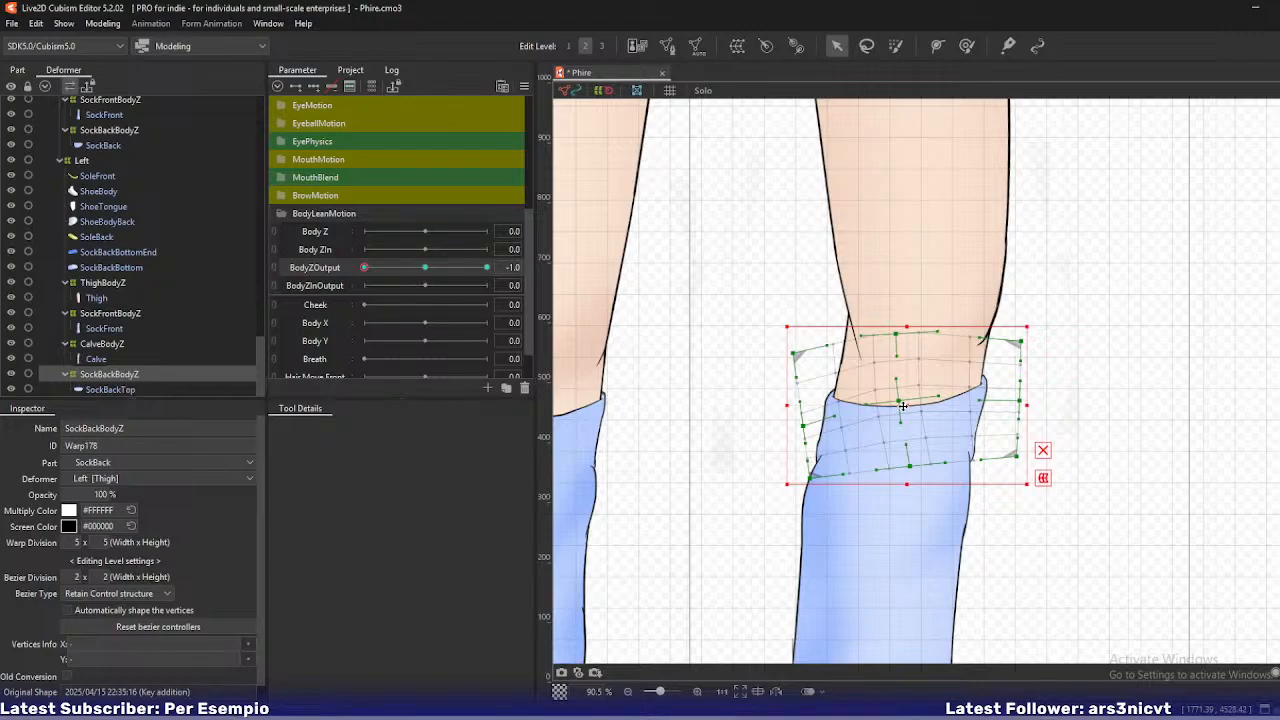
key("ctrl+s")
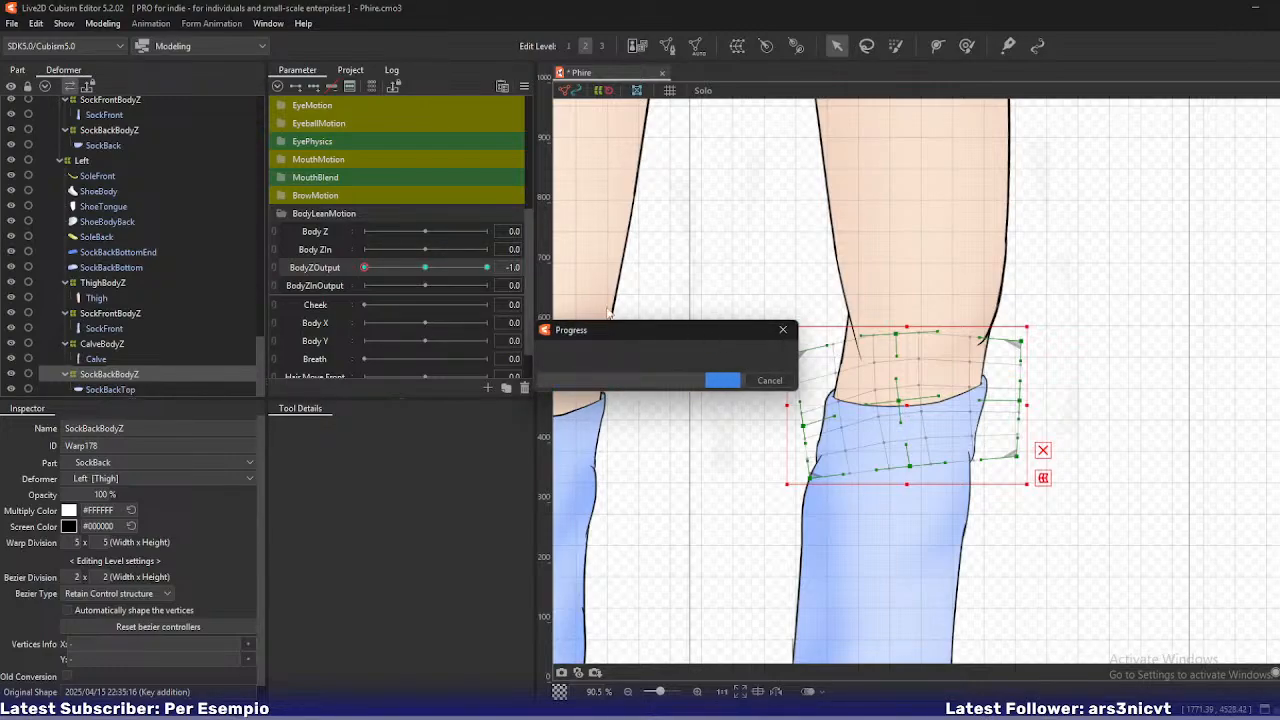
- Nudge the left SockFrontBodyZ warp's second-row grid point at the sock's outer edge at BodyZOutput -1.0, and save the model
mouse_move(366, 270)
left_mouse_down()
mouse_move(424, 272)
mouse_move(353, 277)
left_mouse_up()
scroll(966, 379, "up", 2)
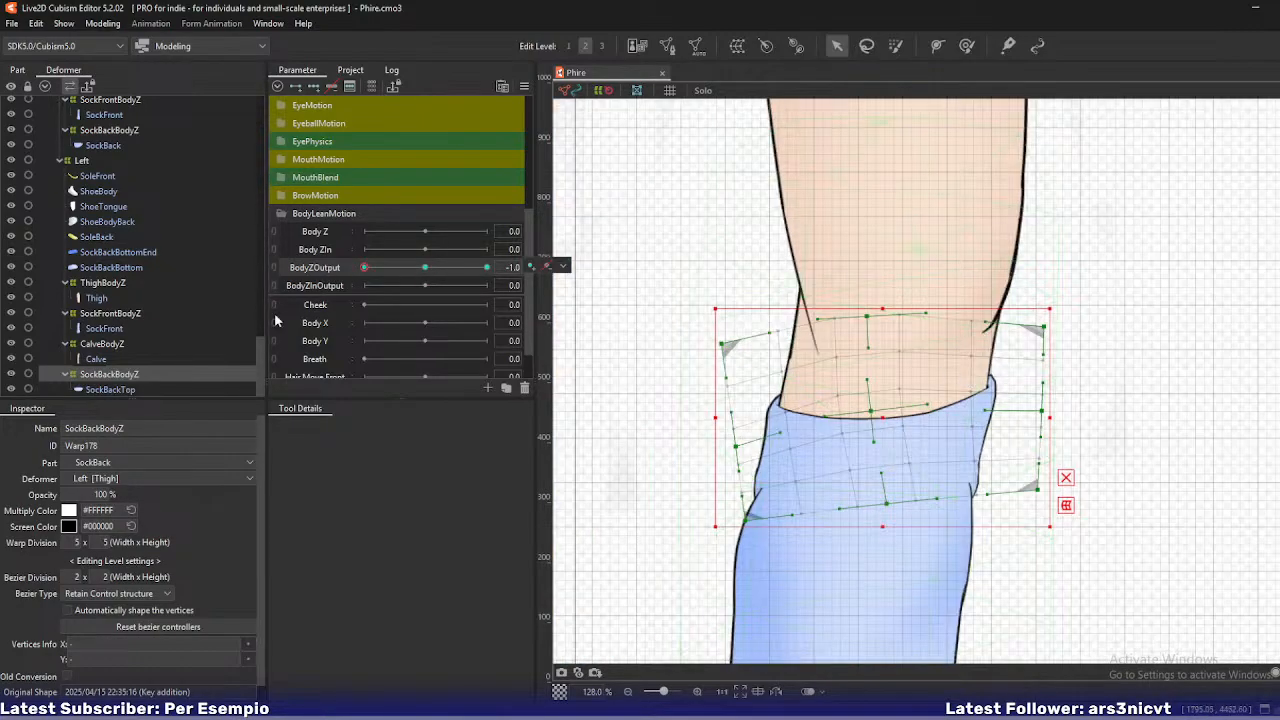
left_click(125, 313)
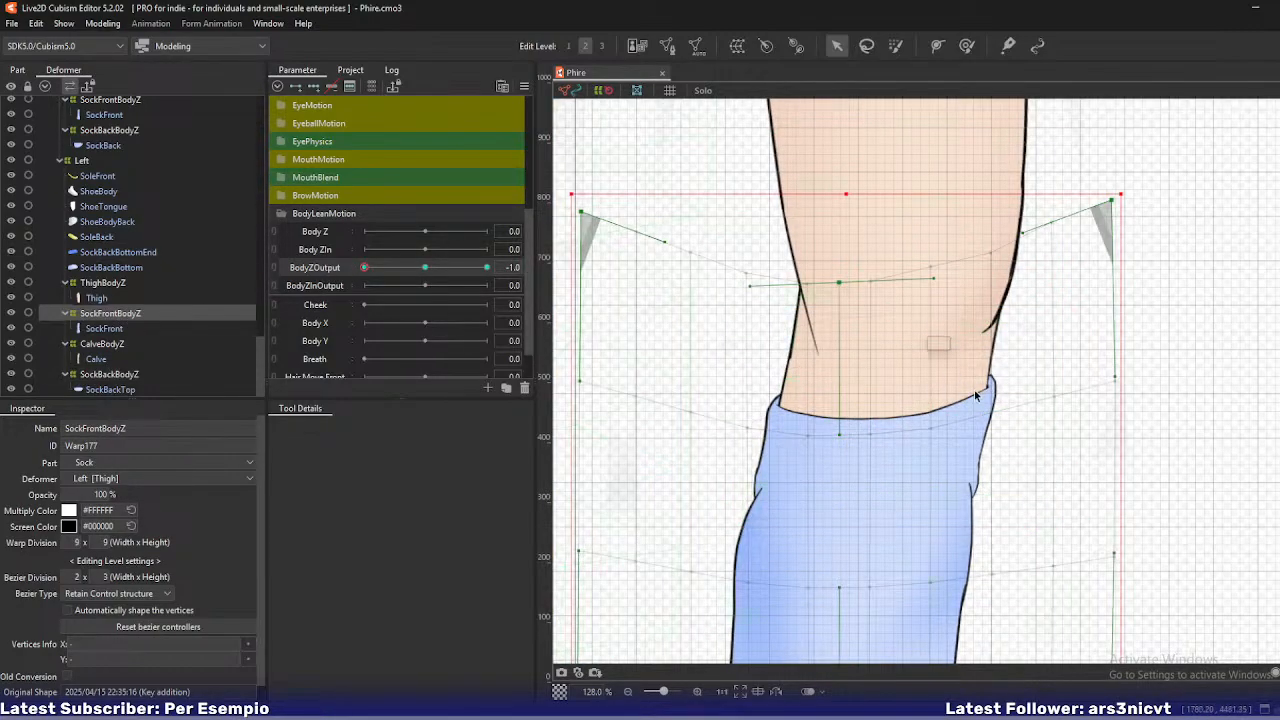
left_click_drag(932, 429, 933, 436)
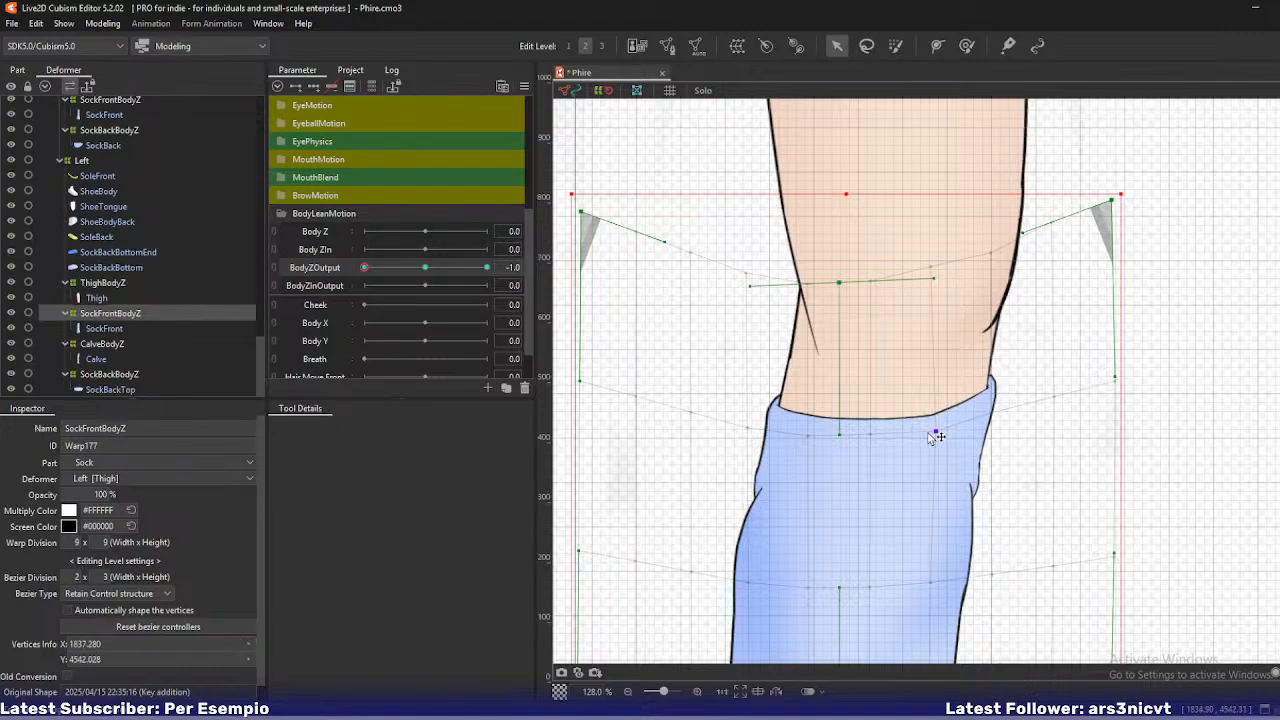
key("ctrl+z")
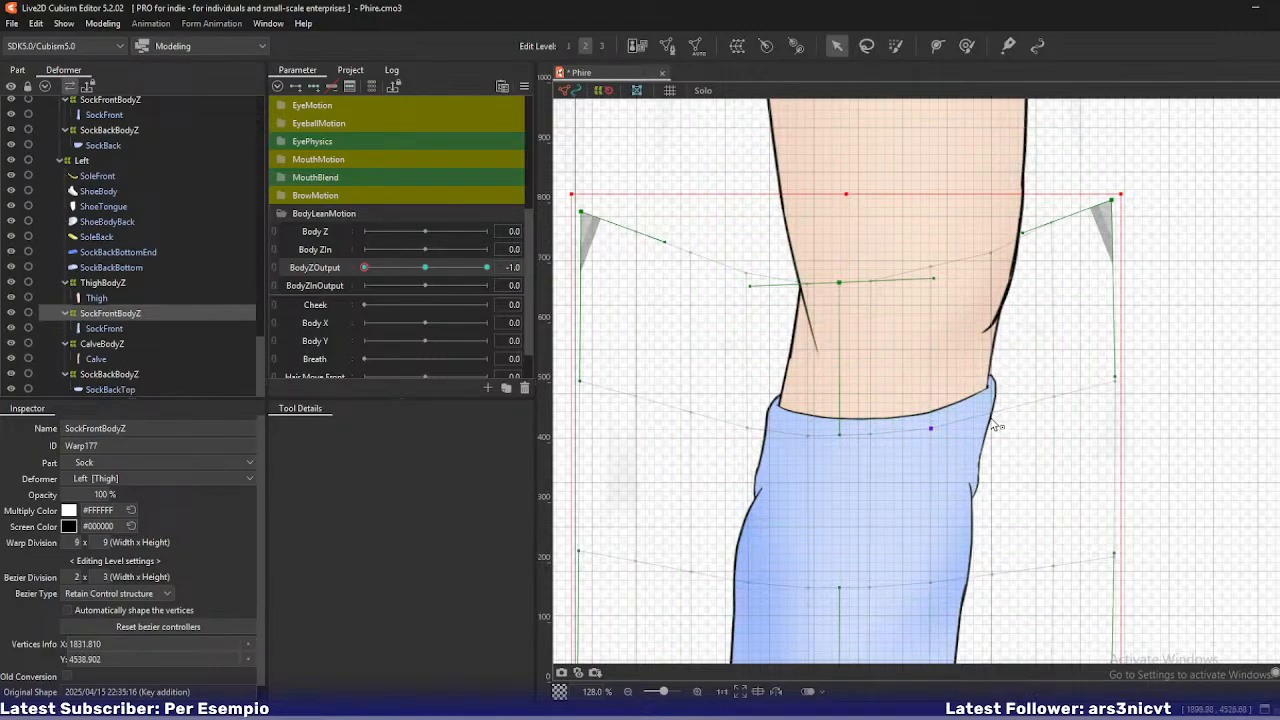
left_click(995, 415)
left_click_drag(994, 415, 992, 414)
key("ctrl+s")
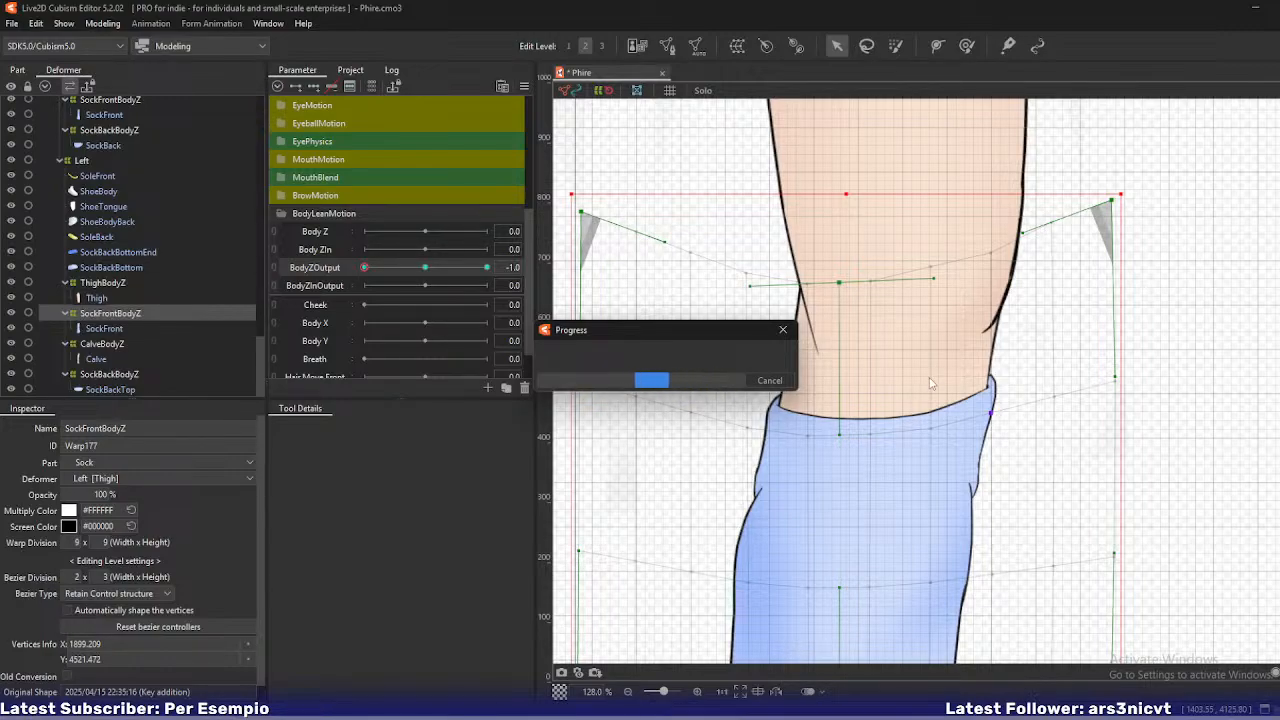
- Scrub BodyZOutput between its center and -1.0, then try nudging the left SockFrontBodyZ warp's second-row grid point beside the middle
scroll(908, 378, "down", 5)
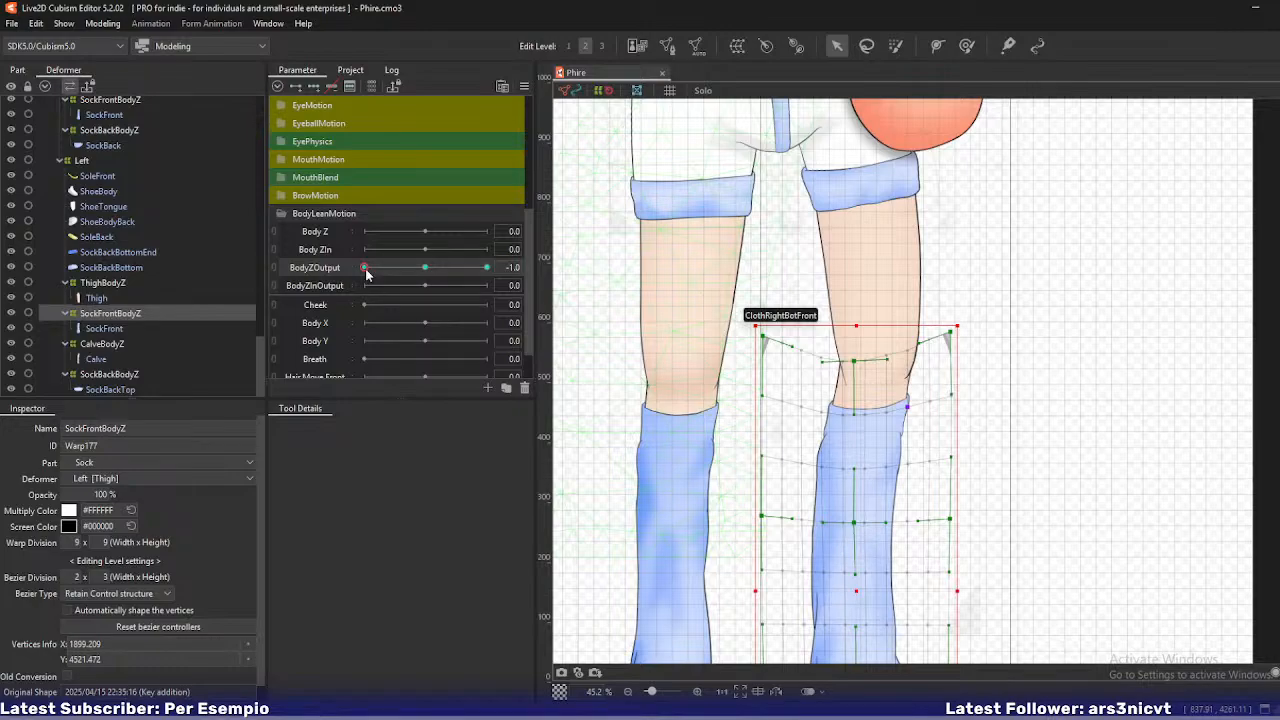
left_click_drag(366, 270, 348, 290)
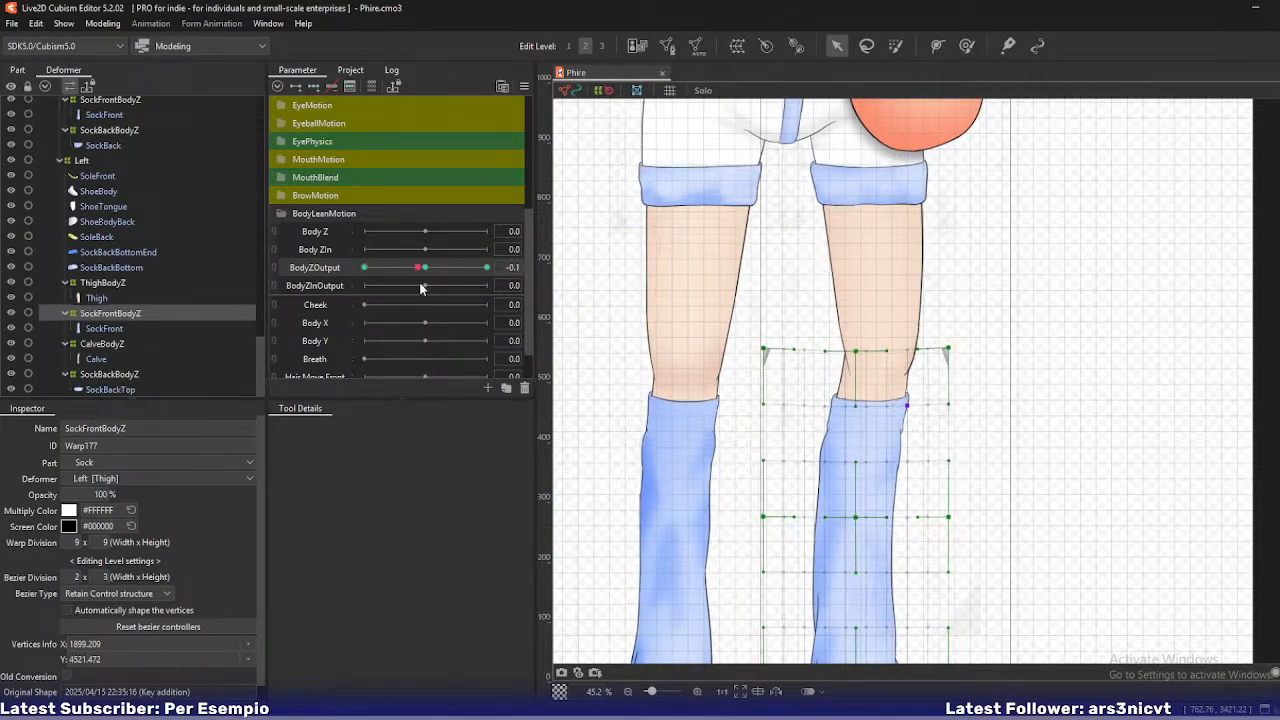
scroll(851, 409, "up", 5)
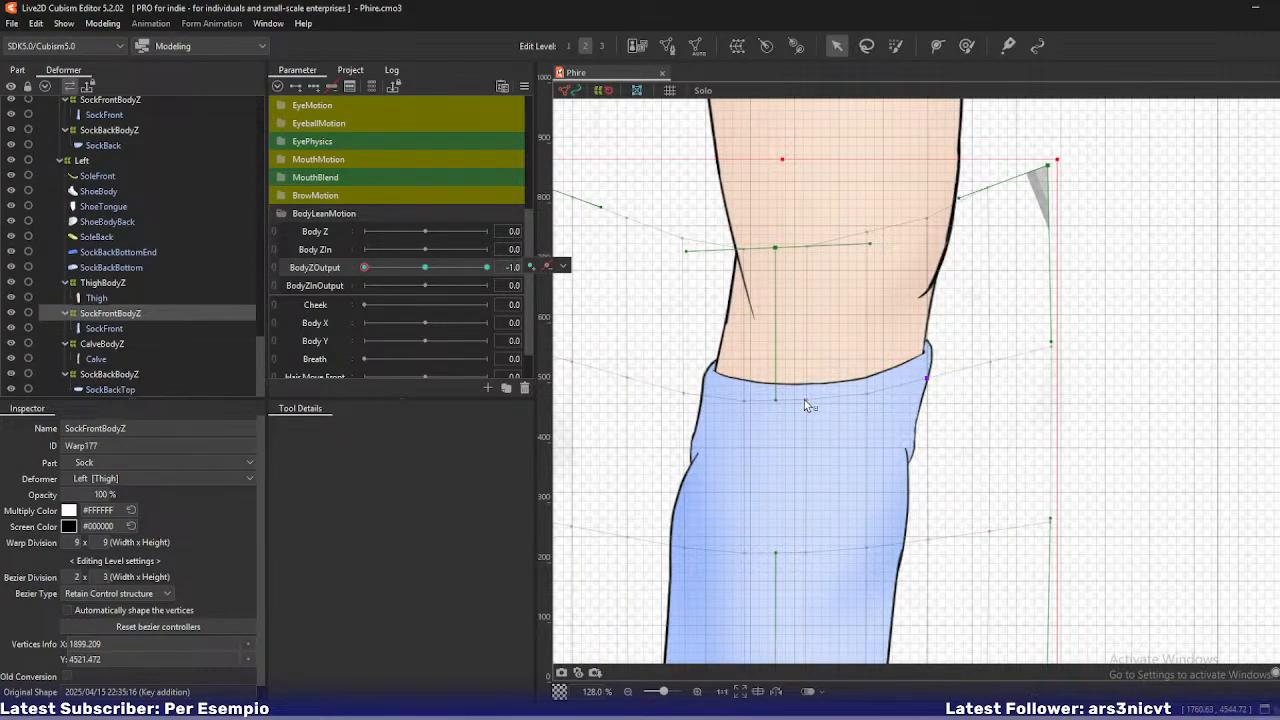
left_click(810, 405)
left_click_drag(806, 408, 811, 404)
left_click(949, 403)
key("ctrl+z")
- Slightly lower the left SockFrontBodyZ warp's second-row grid points just outside the middle to smooth the sock opening at BodyZOutput -1.0
left_click(163, 316)
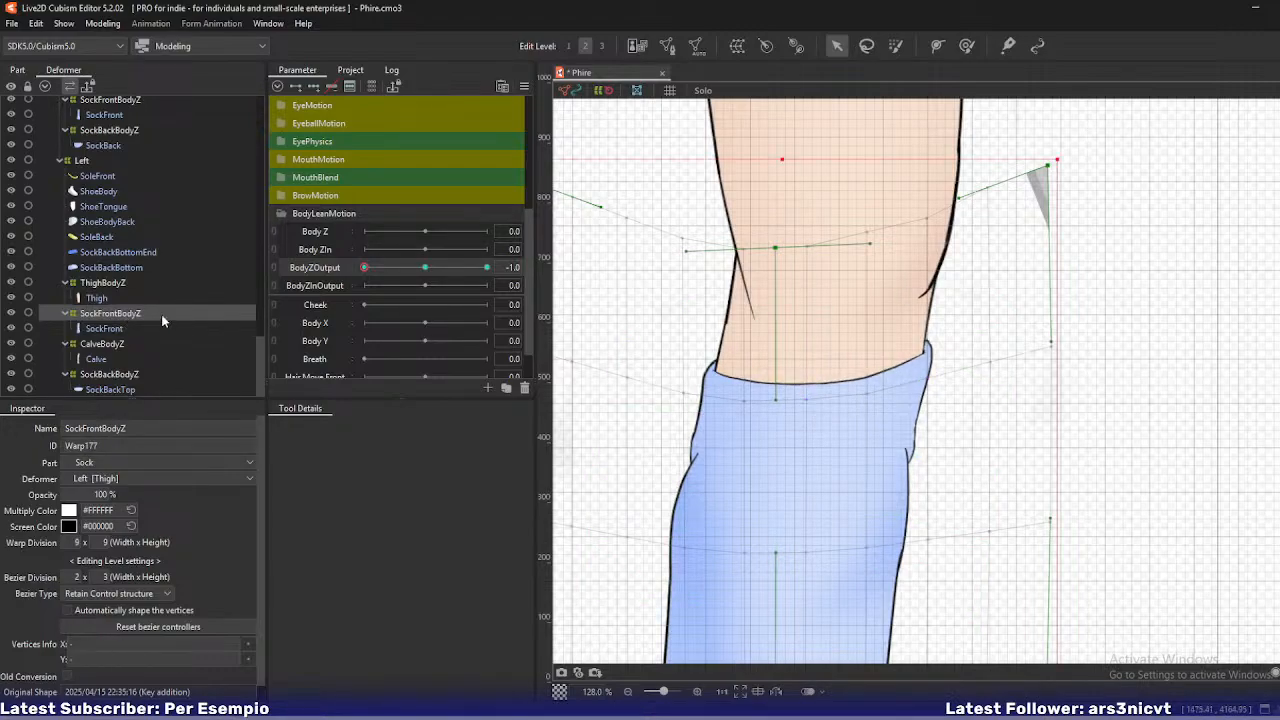
left_click(866, 399)
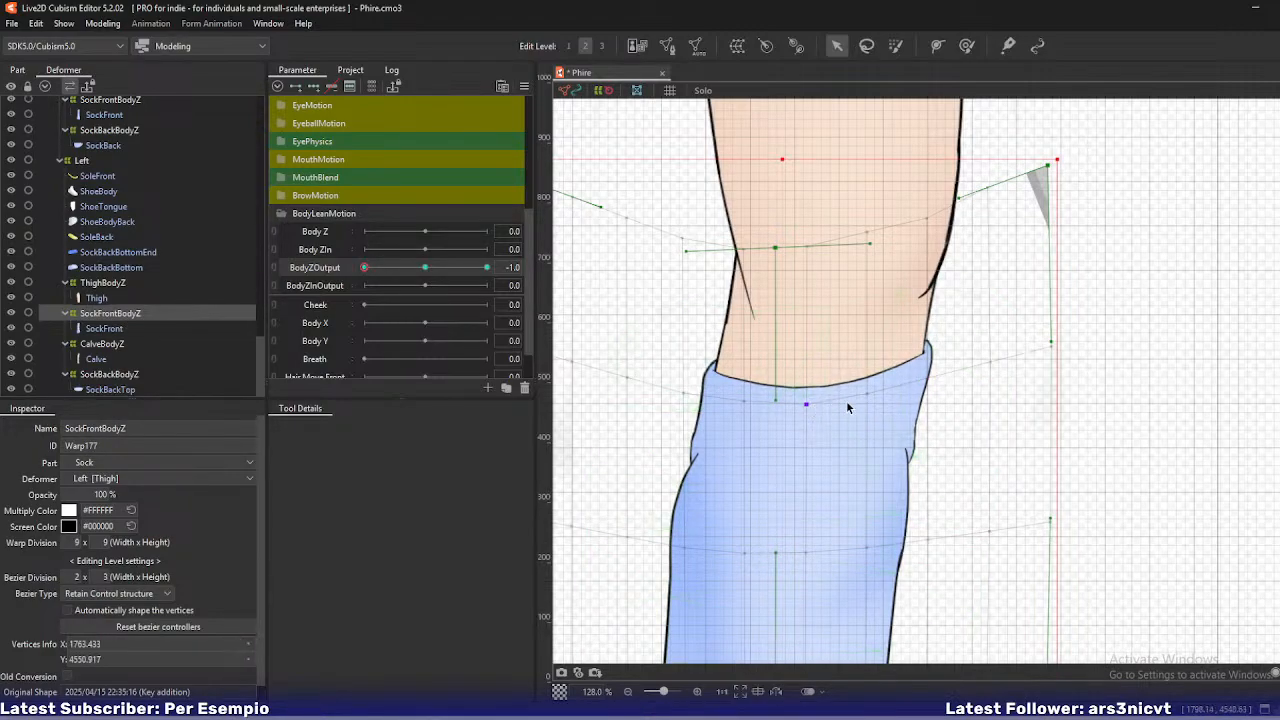
left_click_drag(867, 400, 867, 394)
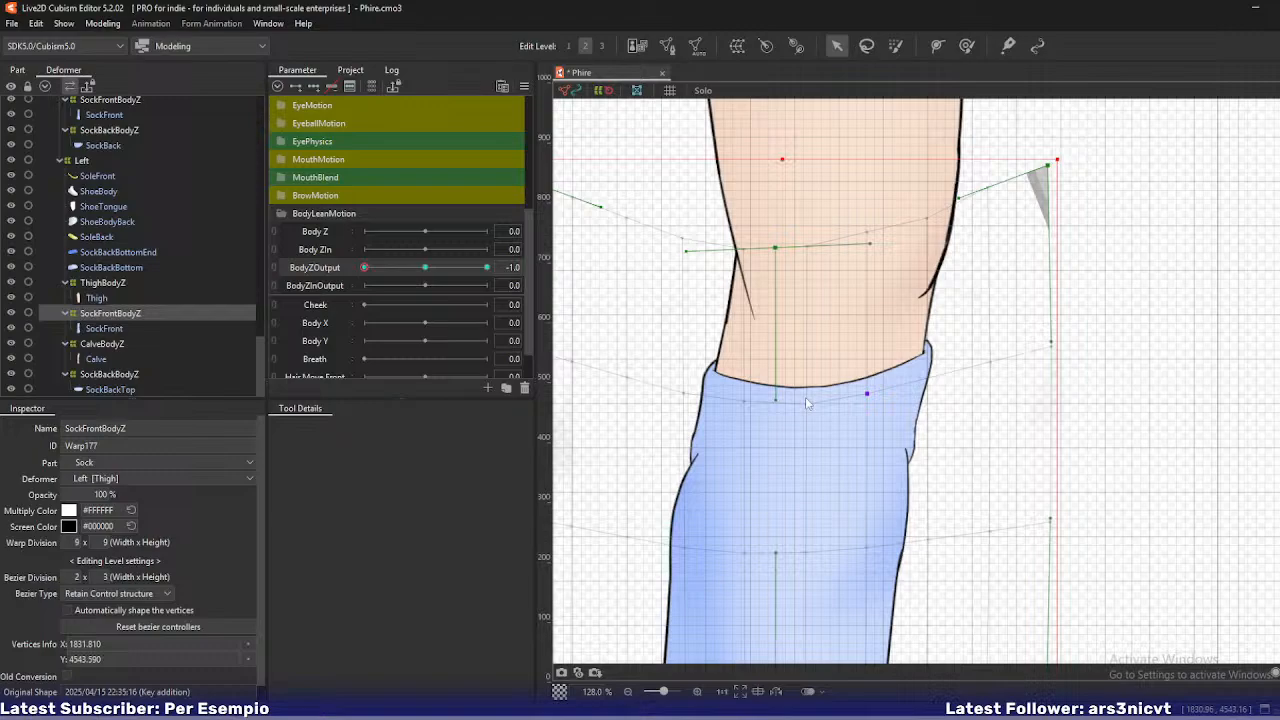
left_click(746, 402)
- At Edit Level 1, lower the left SockFrontBodyZ warp's top-row point next to the outer corner, then scrub BodyZOutput near -1.0
scroll(930, 377, "up", 3)
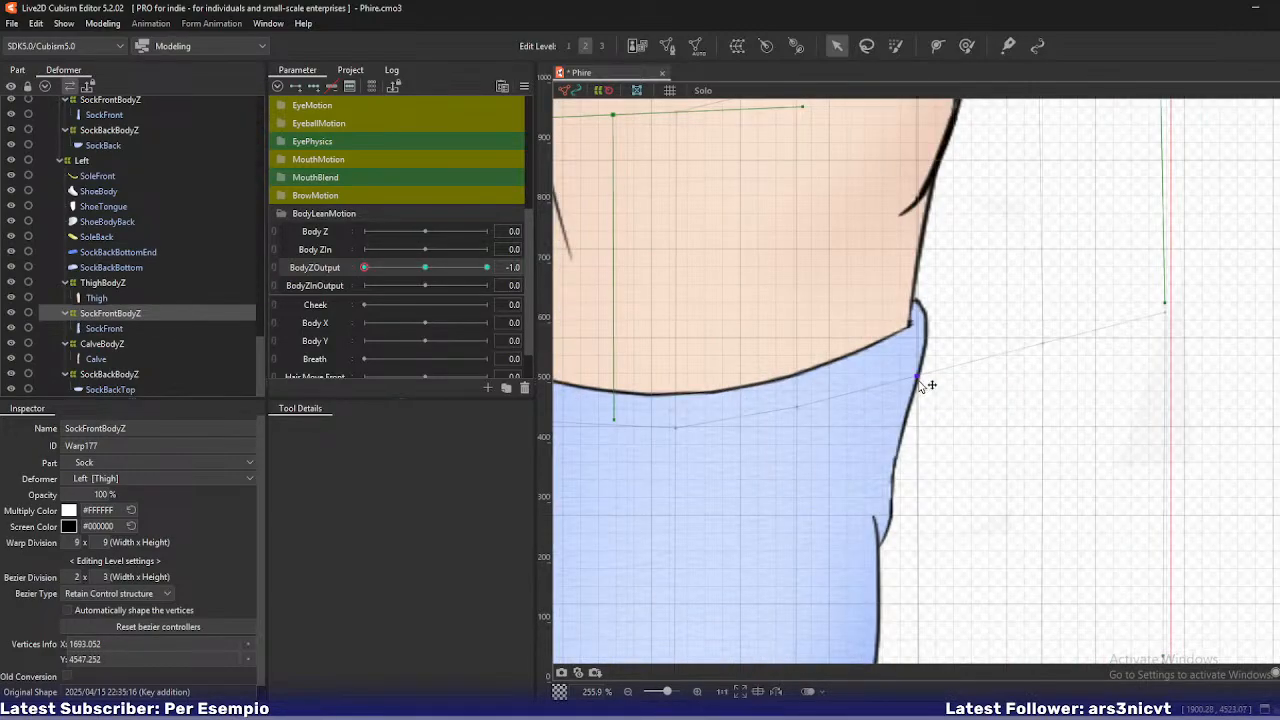
mouse_move(918, 380)
left_mouse_down()
mouse_move(936, 381)
mouse_move(938, 466)
left_mouse_up()
left_click_drag(910, 339, 912, 438)
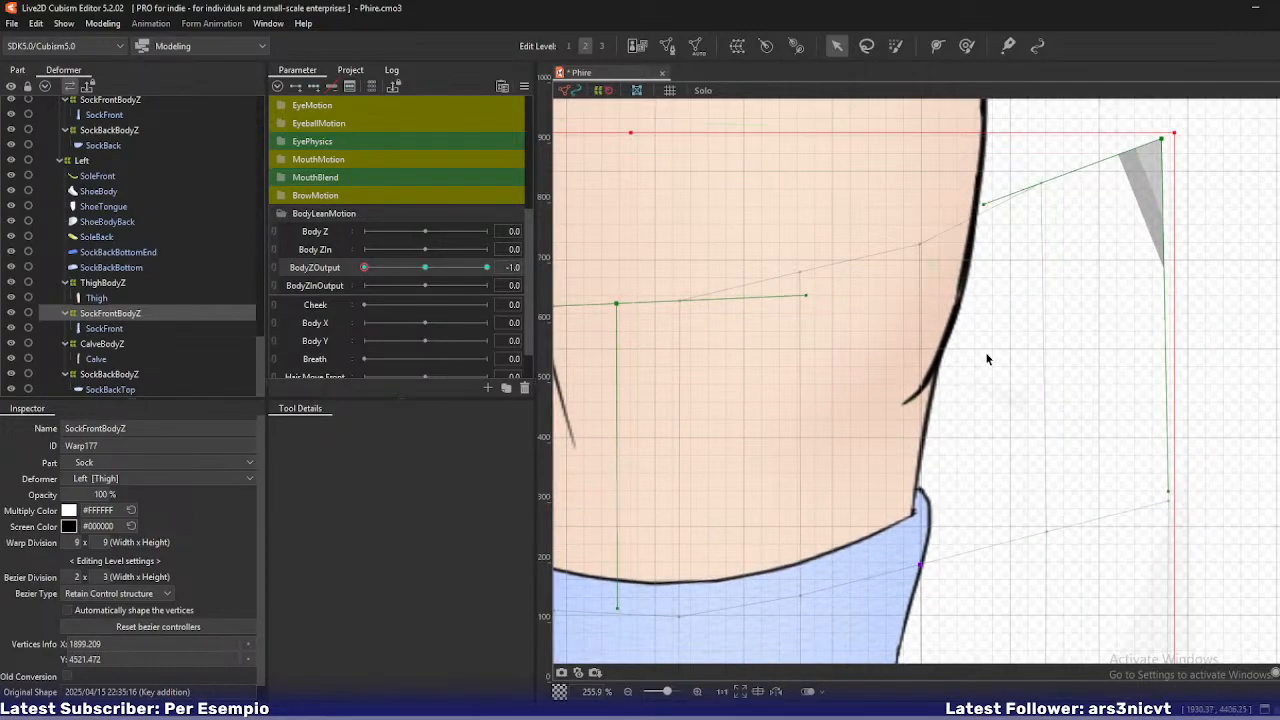
key("1")
left_click_drag(1043, 185, 1043, 202)
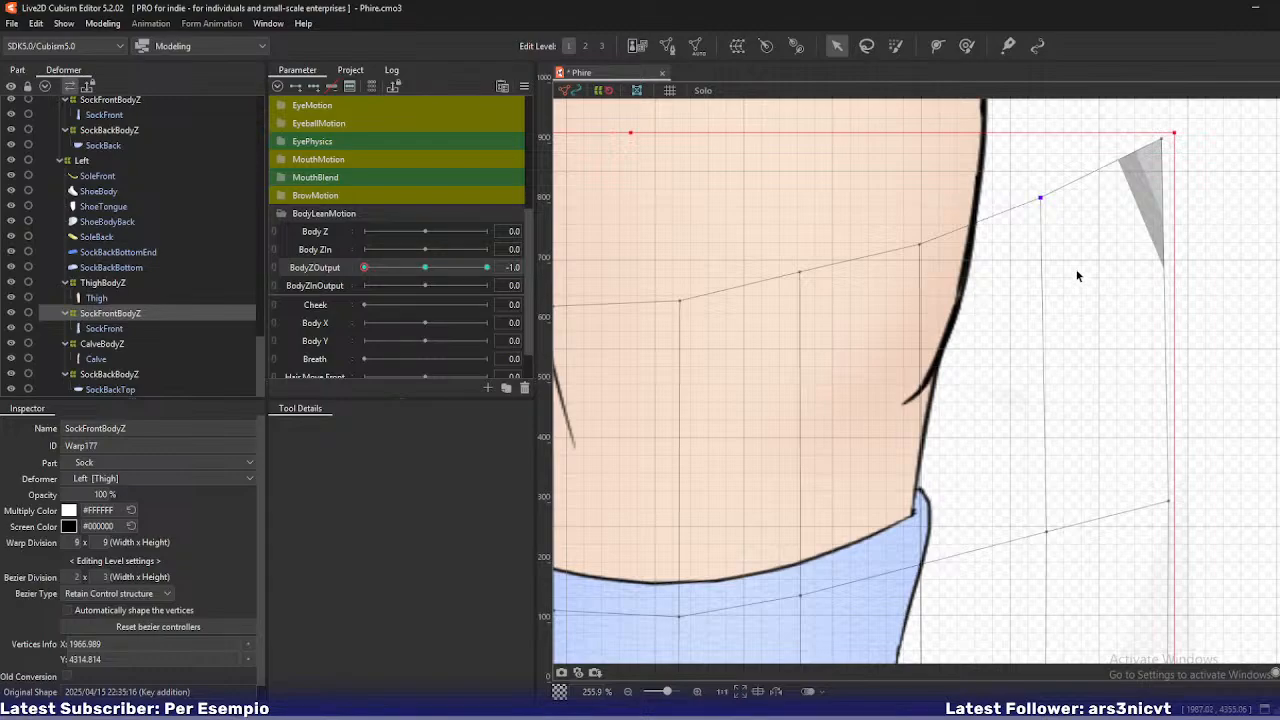
scroll(952, 303, "down", 5)
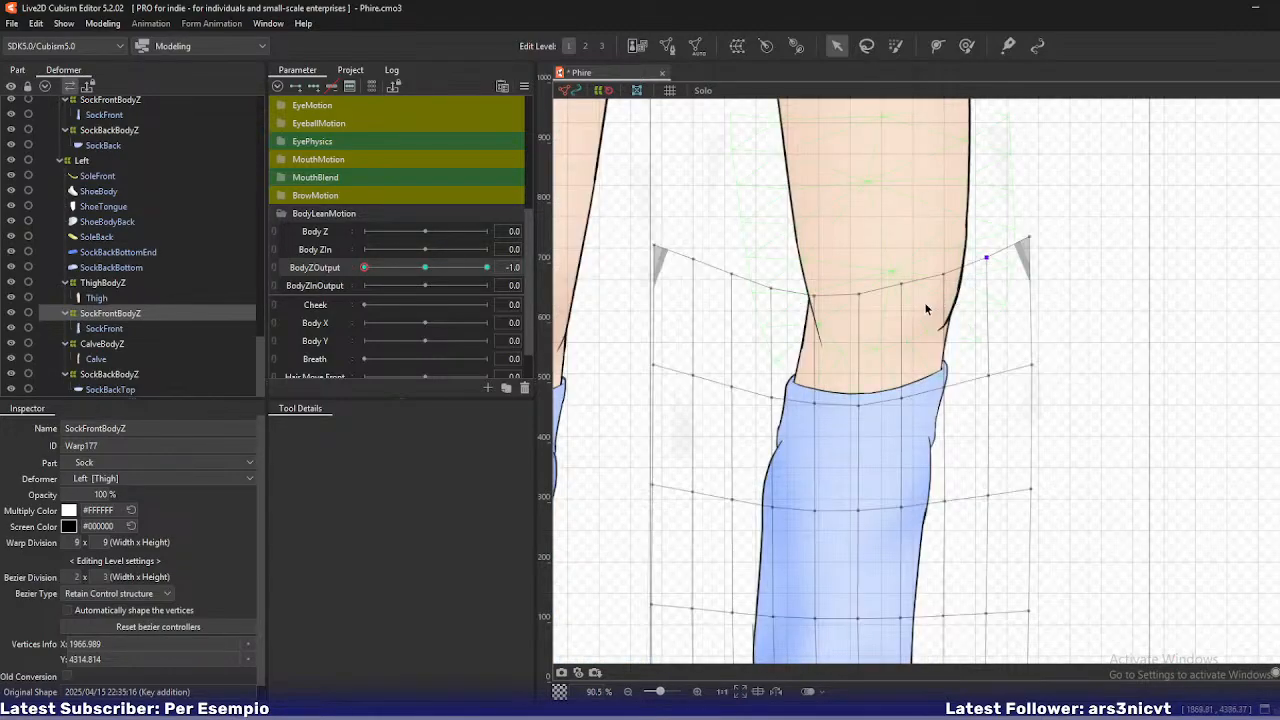
scroll(924, 309, "down", 2)
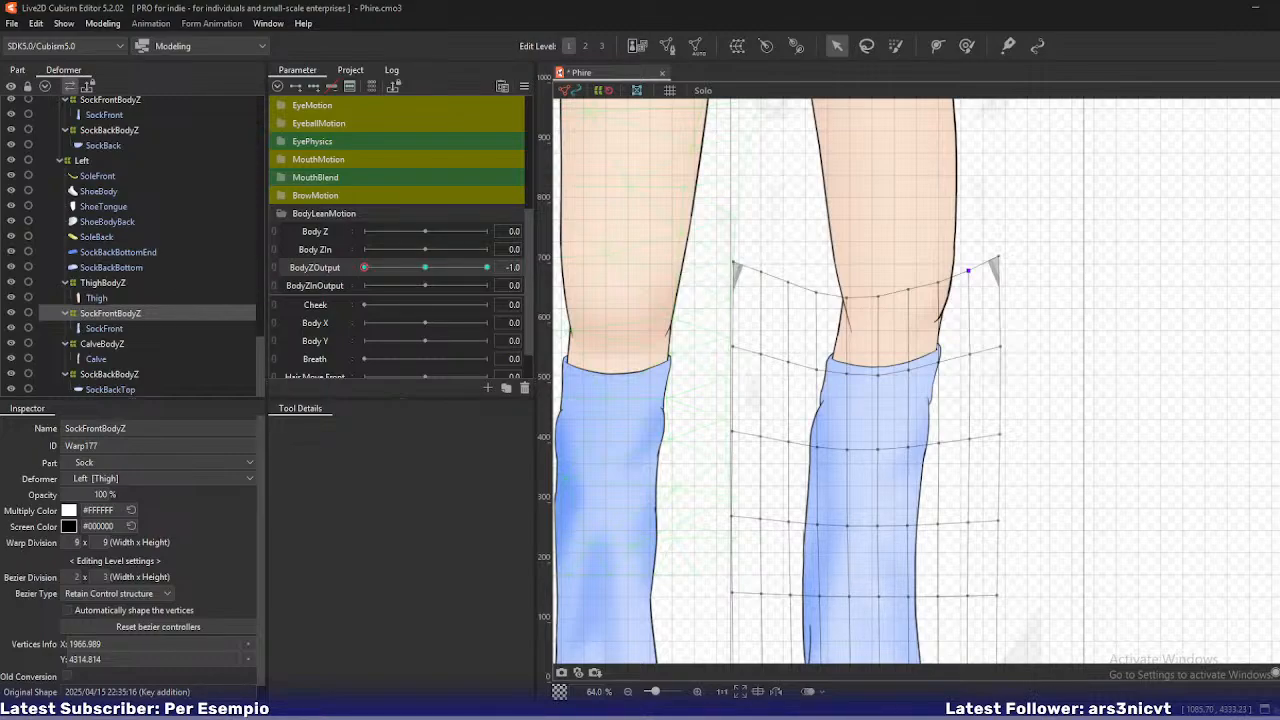
mouse_move(1045, 208)
left_mouse_down()
mouse_move(994, 228)
mouse_move(1030, 225)
left_mouse_up()
left_click_drag(376, 268, 331, 260)
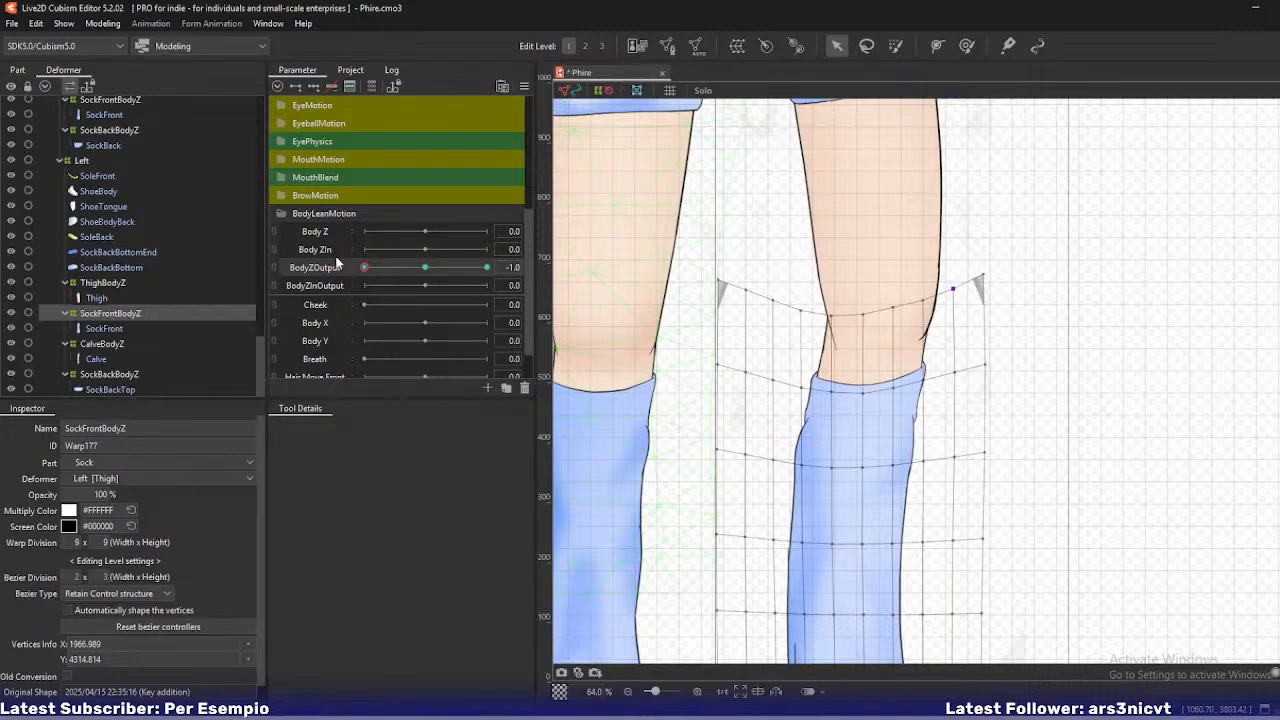
mouse_move(335, 255)
left_mouse_down()
mouse_move(411, 246)
mouse_move(346, 251)
left_mouse_up()
- At Edit Level 2, raise the lower handle of the right SockFrontBodyZ warp's top-middle point at BodyZOutput -1.0
scroll(129, 248, "up", 3)
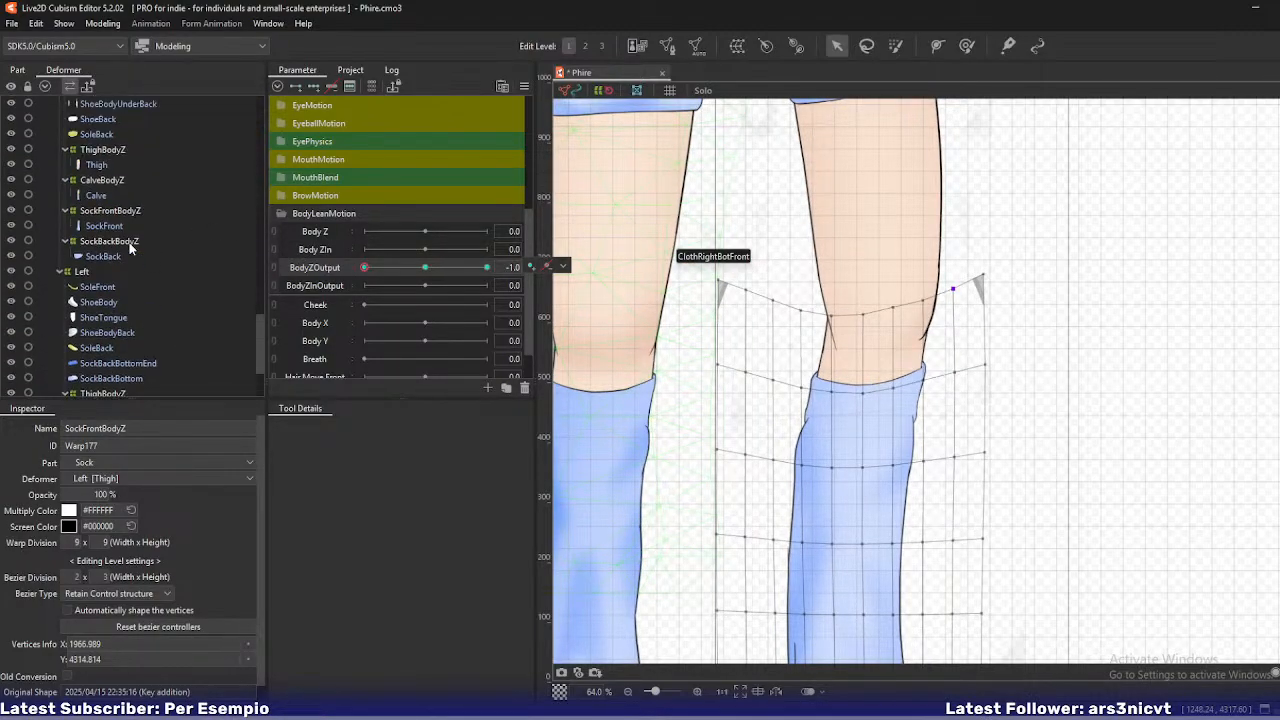
scroll(129, 248, "up", 1)
left_click(110, 266)
left_click_drag(678, 307, 805, 291)
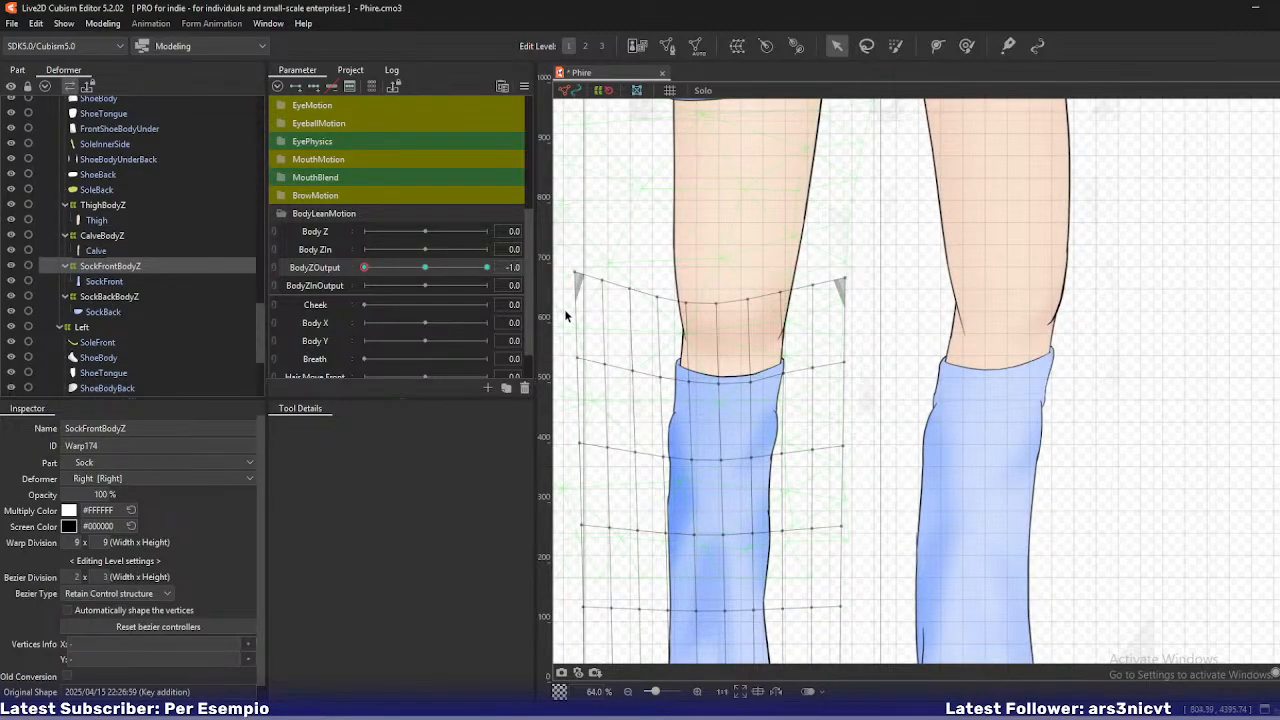
key("2")
left_click_drag(710, 417, 706, 402)
key("ctrl+z")
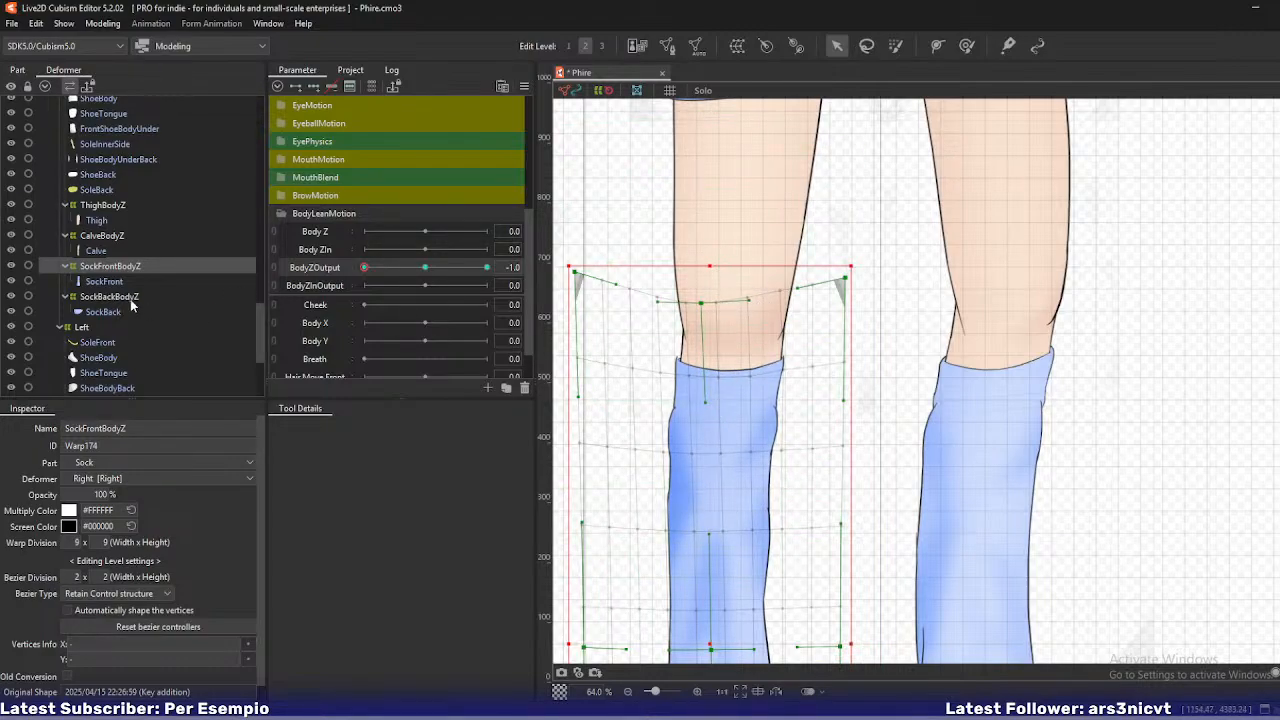
- Move the whole right SockBackBodyZ warp slightly upward at BodyZOutput -1.0, then check the pose around the shorts and legs
left_click(125, 297)
scroll(716, 352, "up", 3)
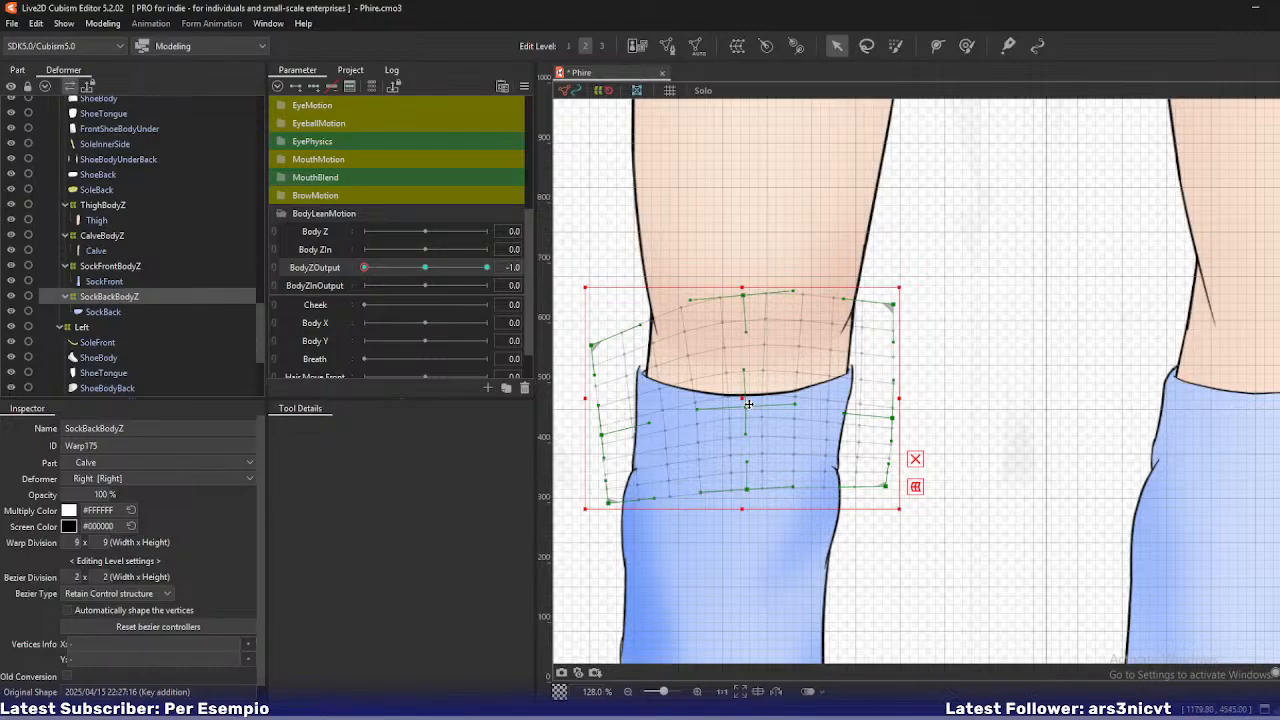
left_click_drag(747, 400, 746, 390)
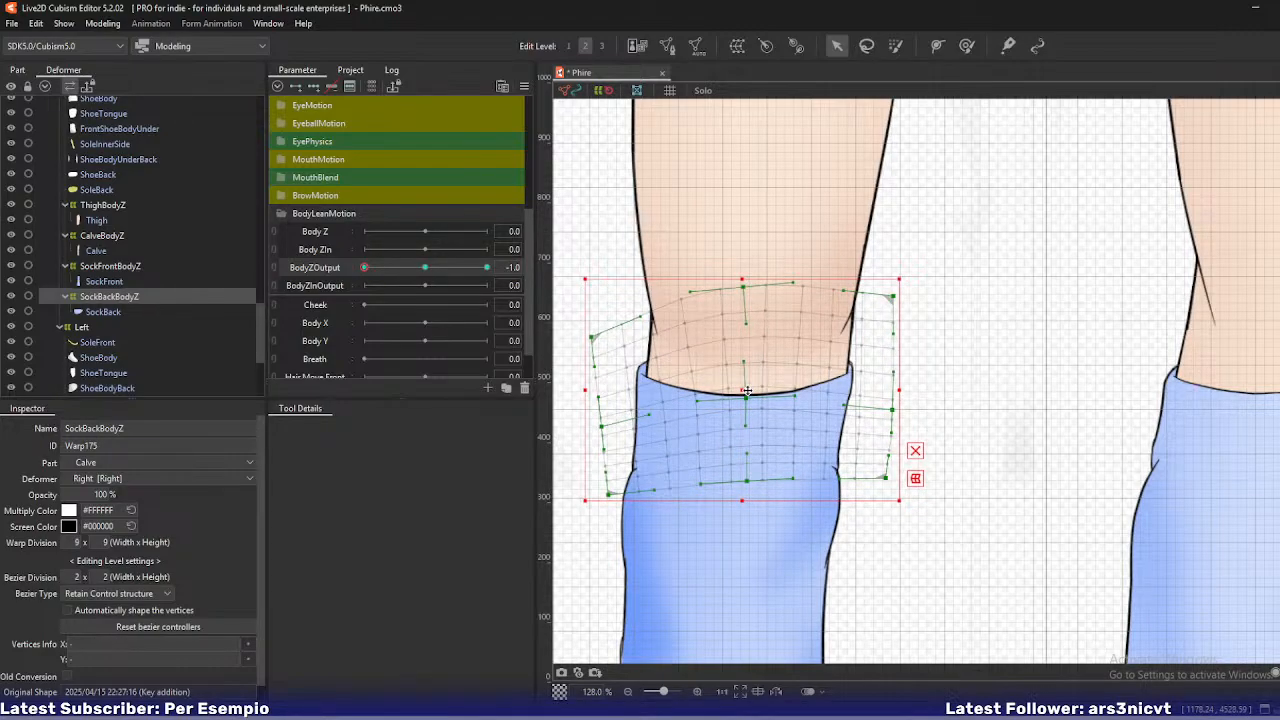
scroll(728, 372, "down", 5)
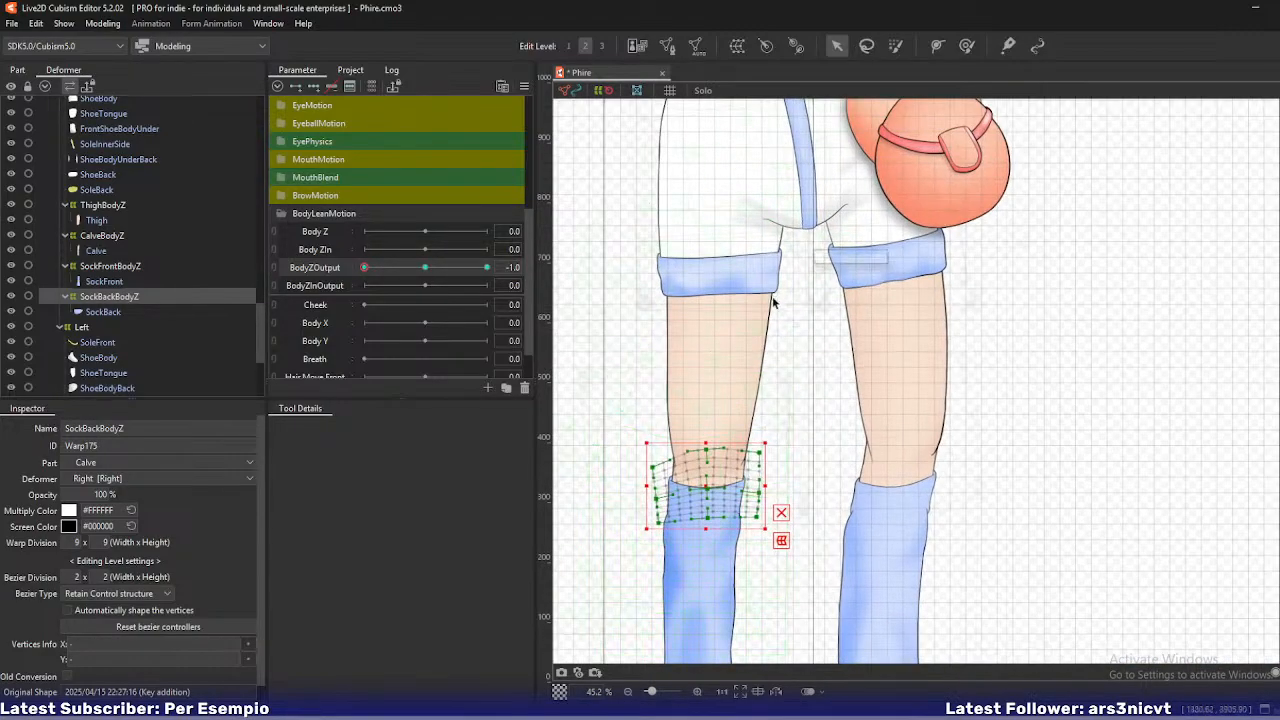
scroll(772, 303, "up", 3)
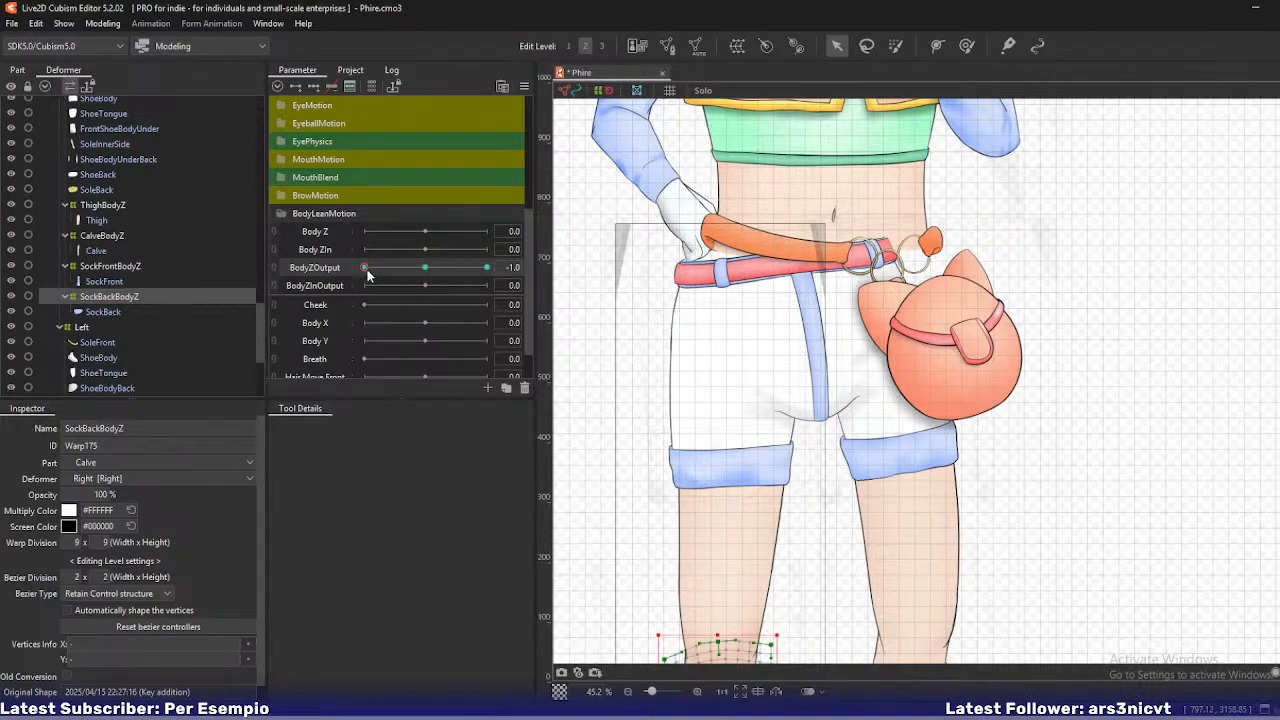
mouse_move(366, 268)
left_mouse_down()
mouse_move(378, 268)
mouse_move(365, 267)
left_mouse_up()
- Set the opacity of the Cloth warp deformer to 100% and look over the waist cloth on the model
scroll(118, 256, "up", 10)
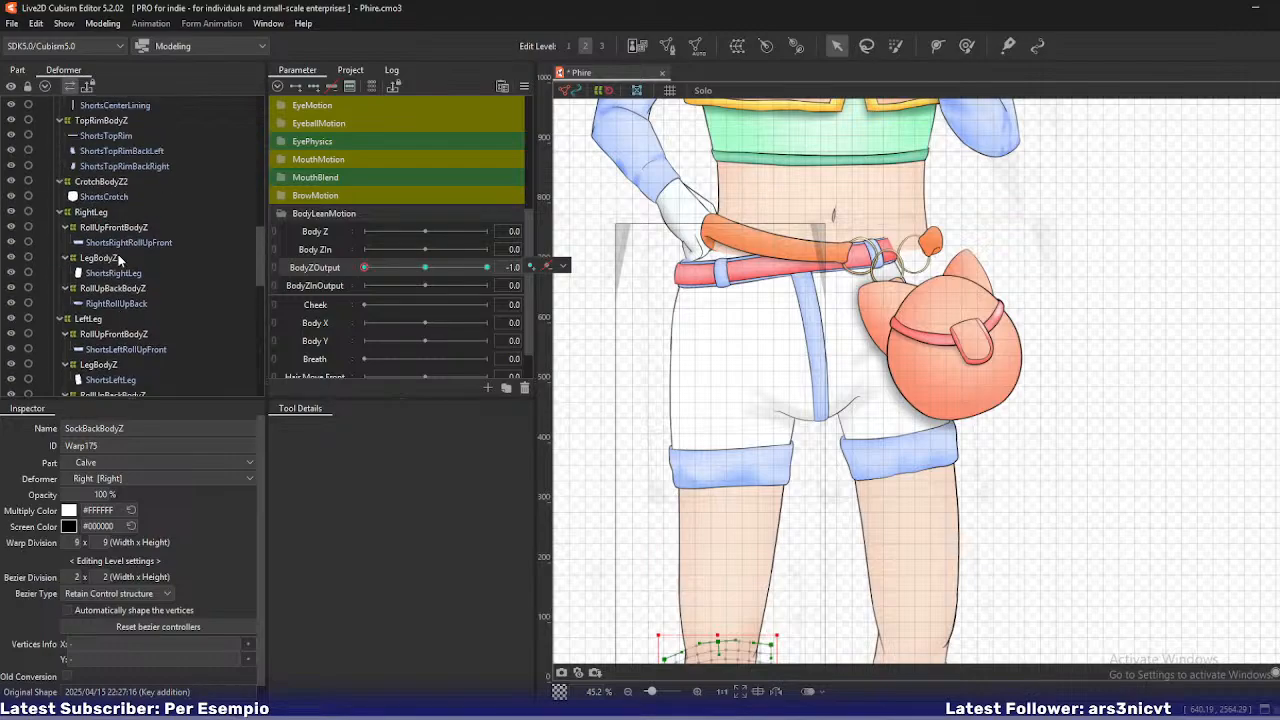
scroll(118, 256, "up", 6)
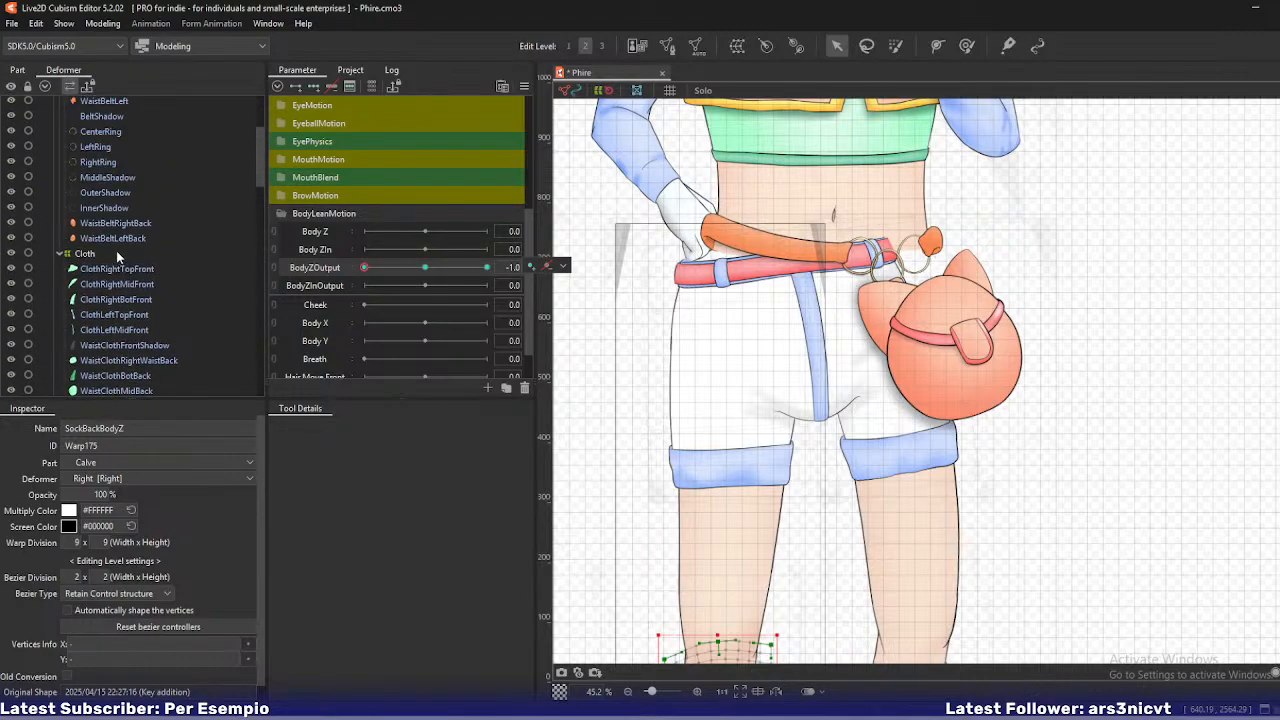
left_click(116, 252)
left_click_drag(45, 494, 67, 493)
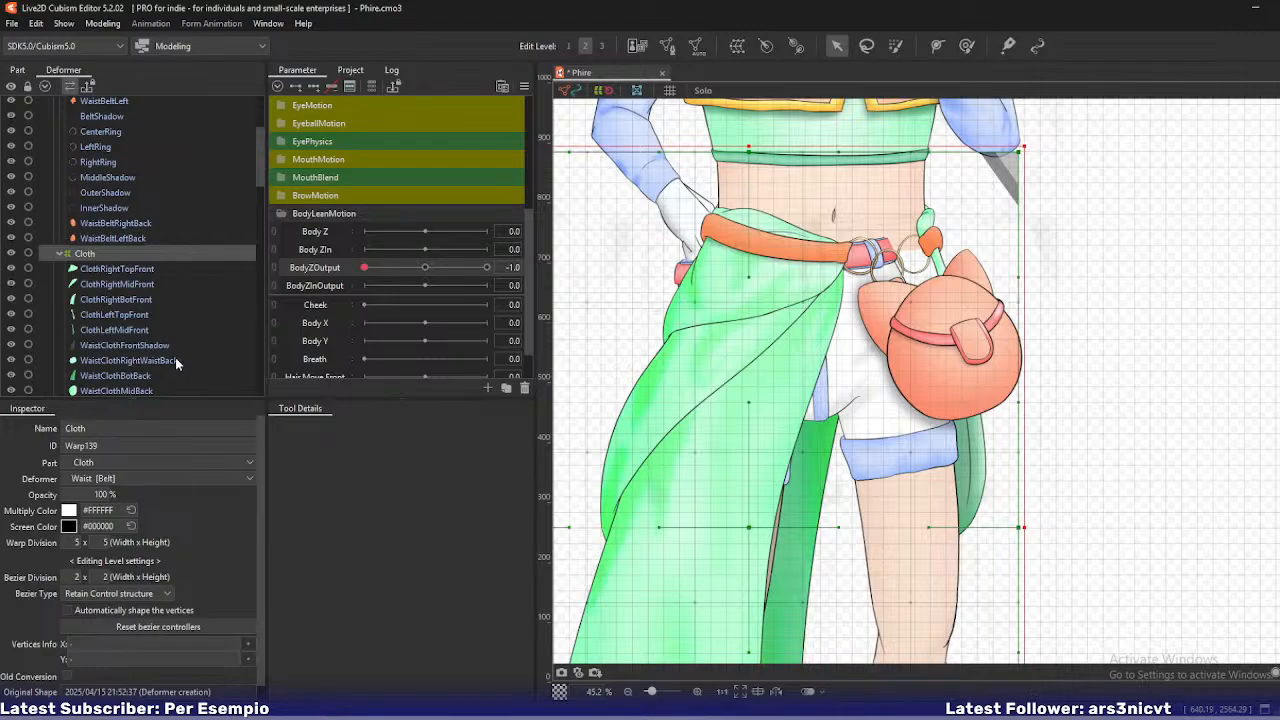
scroll(733, 436, "down", 2)
left_click_drag(733, 436, 735, 225)
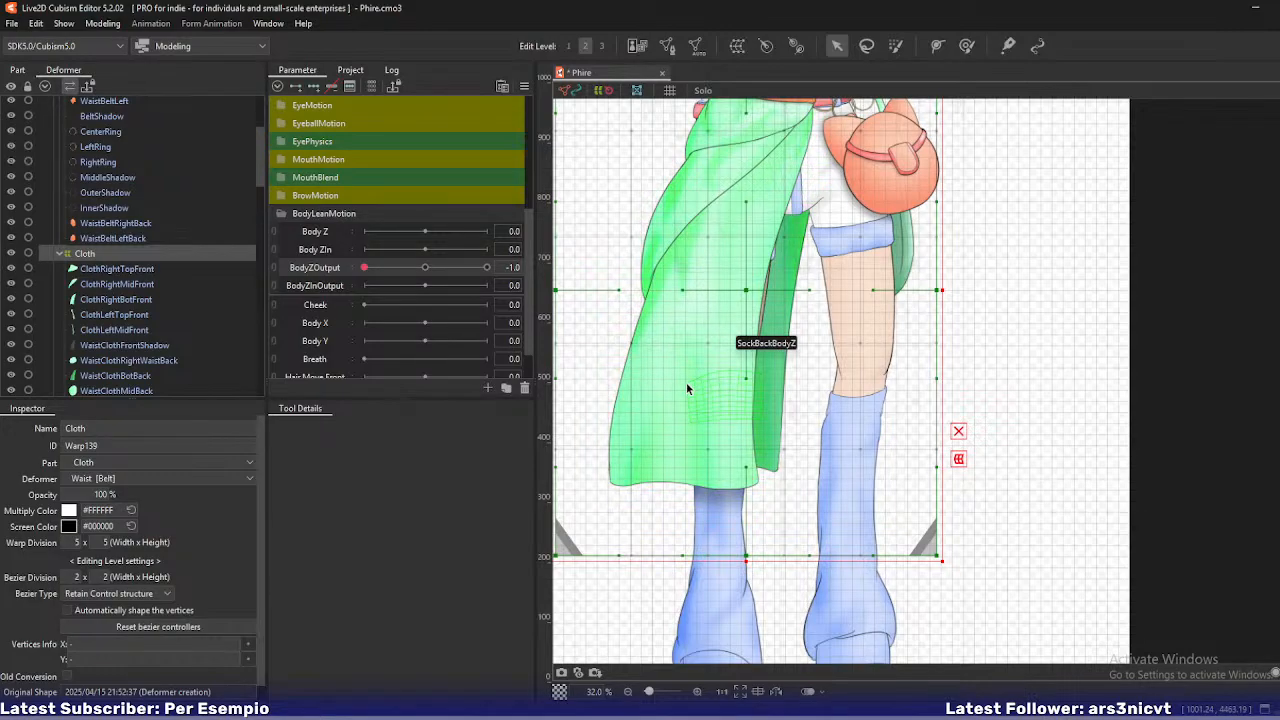
scroll(686, 388, "up", 3)
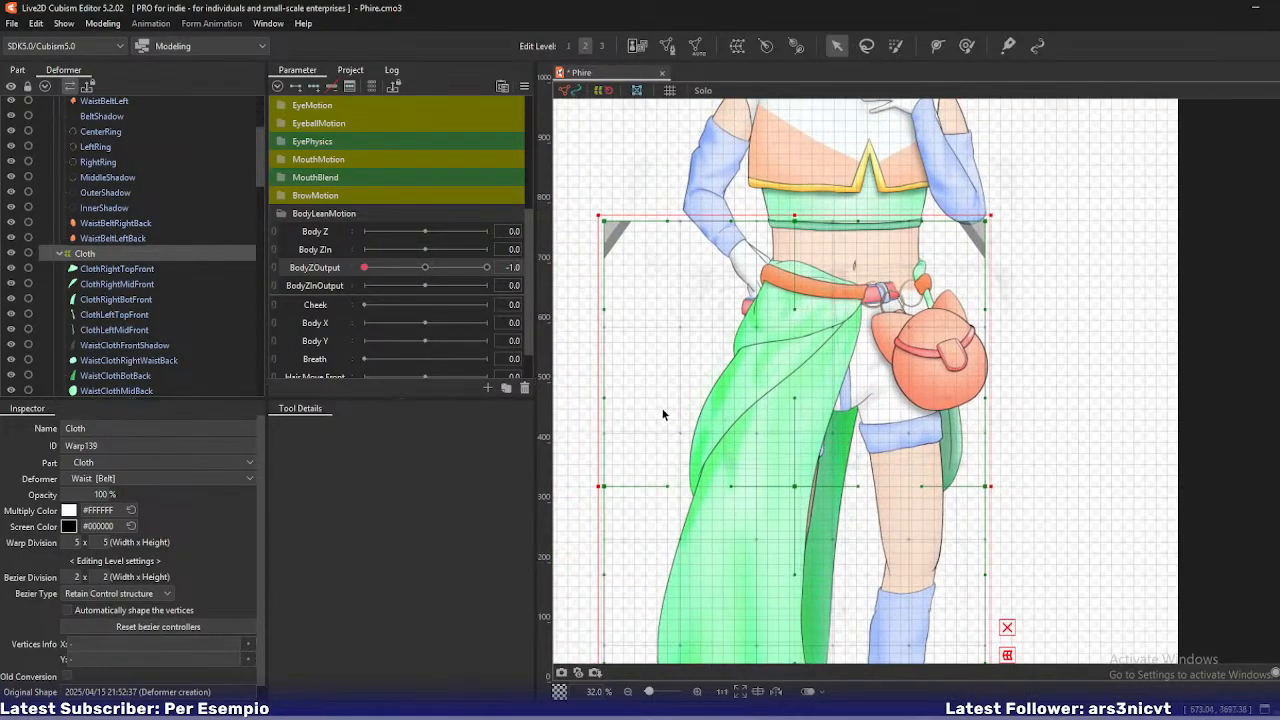
- Return BodyZOutput to 0.0 and examine the Cloth deformer's front and back art meshes to identify the upper right cloth pieces
left_click(112, 268)
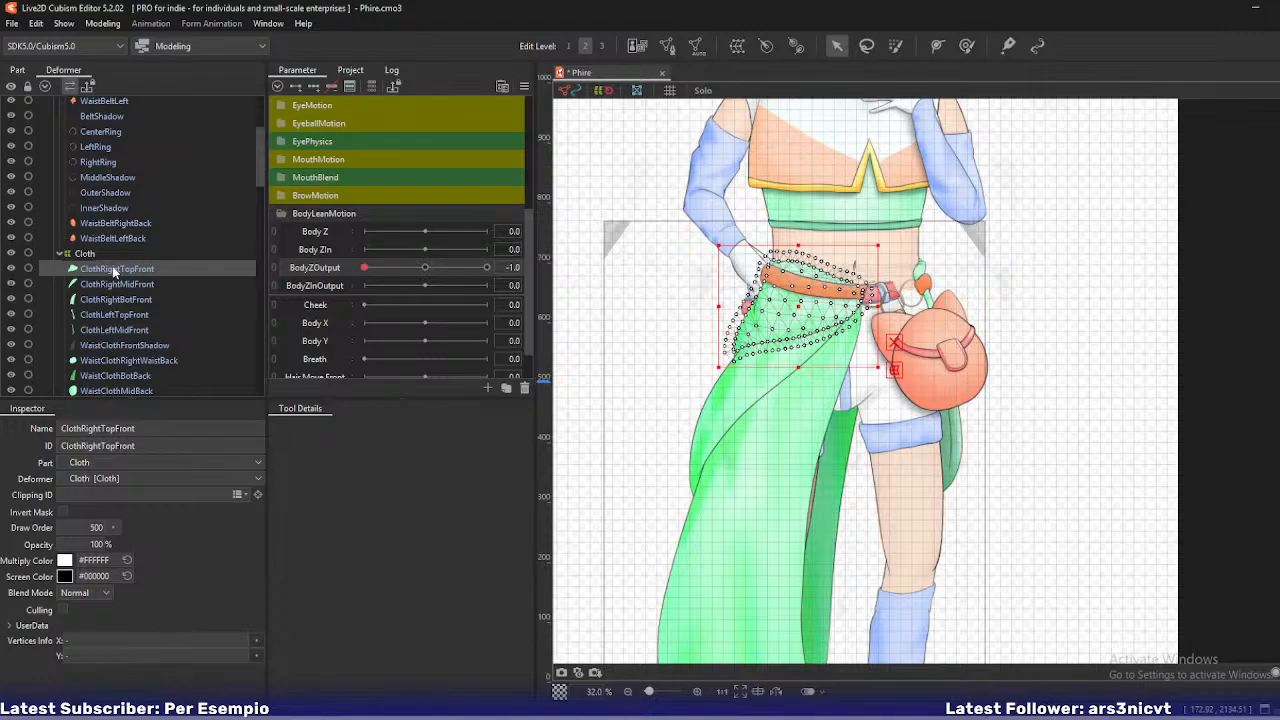
key("Right")
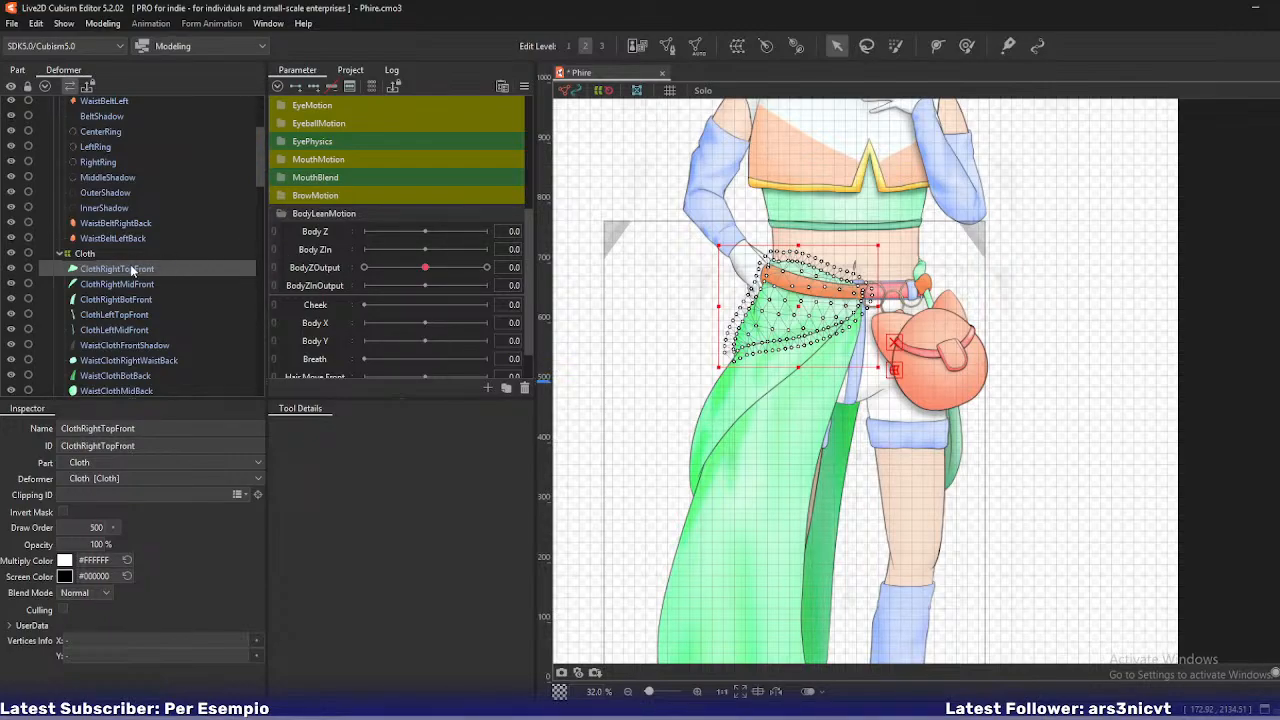
scroll(130, 268, "up", 2)
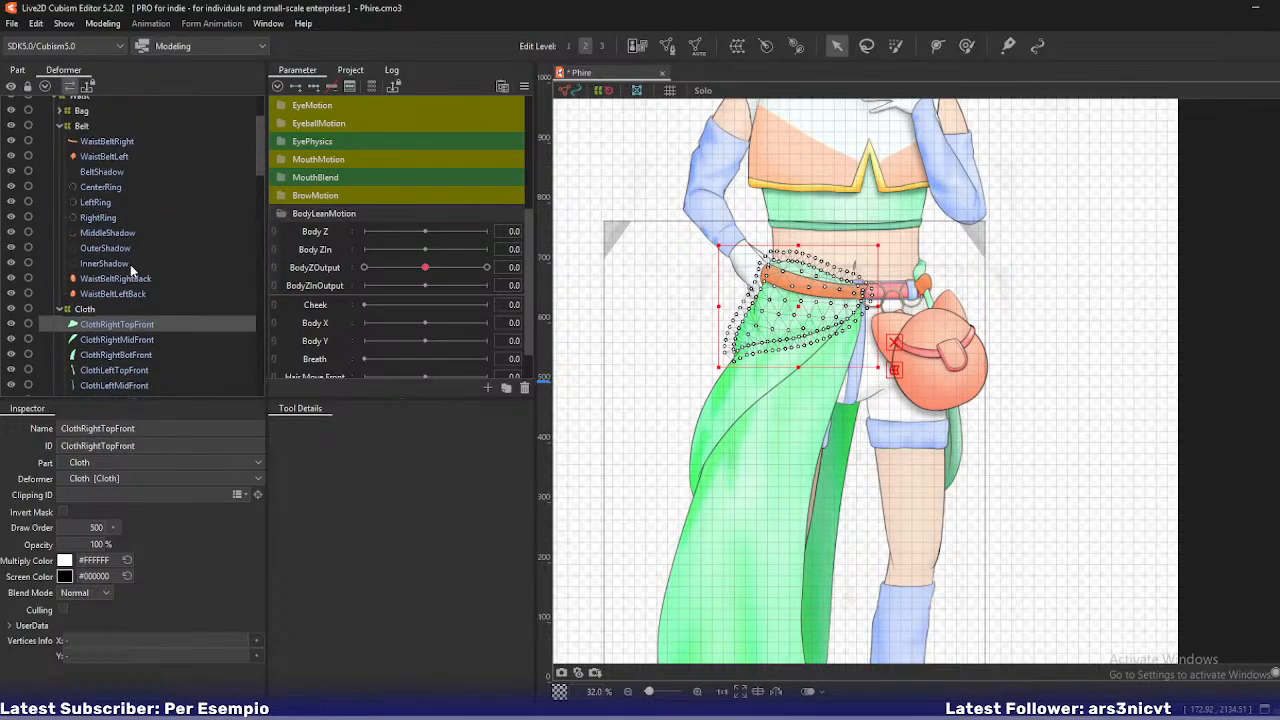
scroll(130, 264, "down", 4)
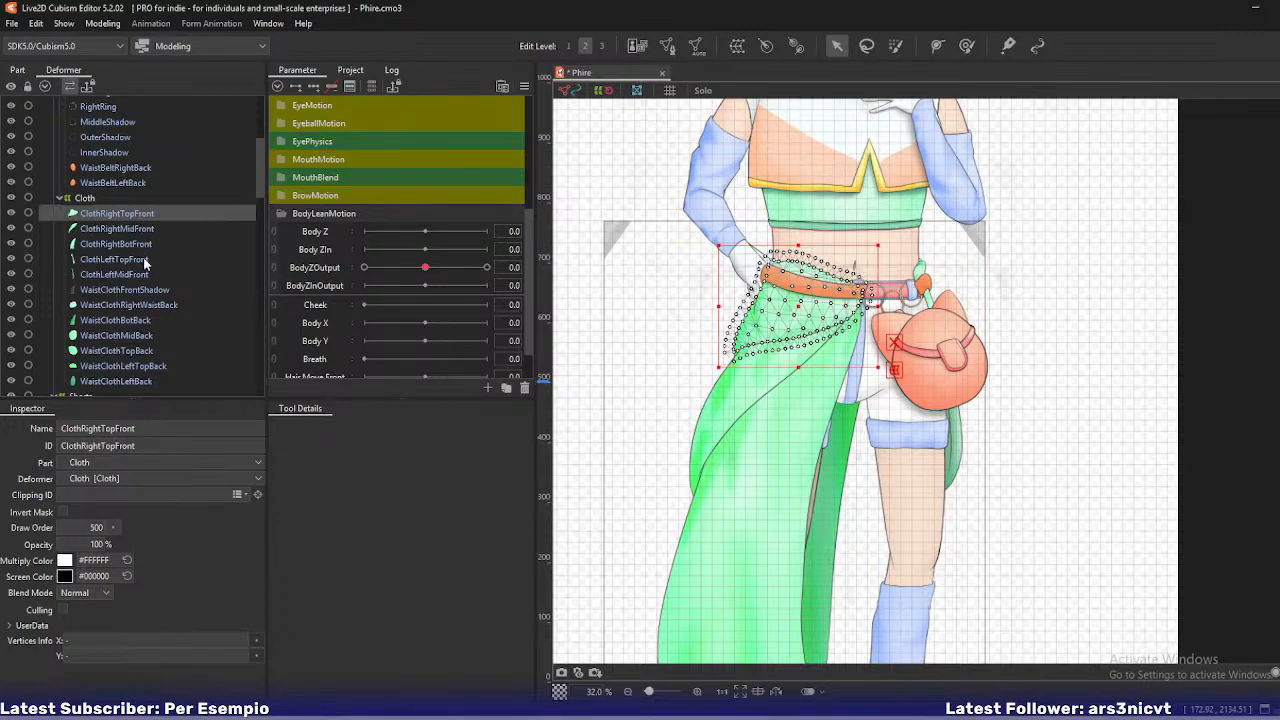
left_click(150, 366, "ctrl")
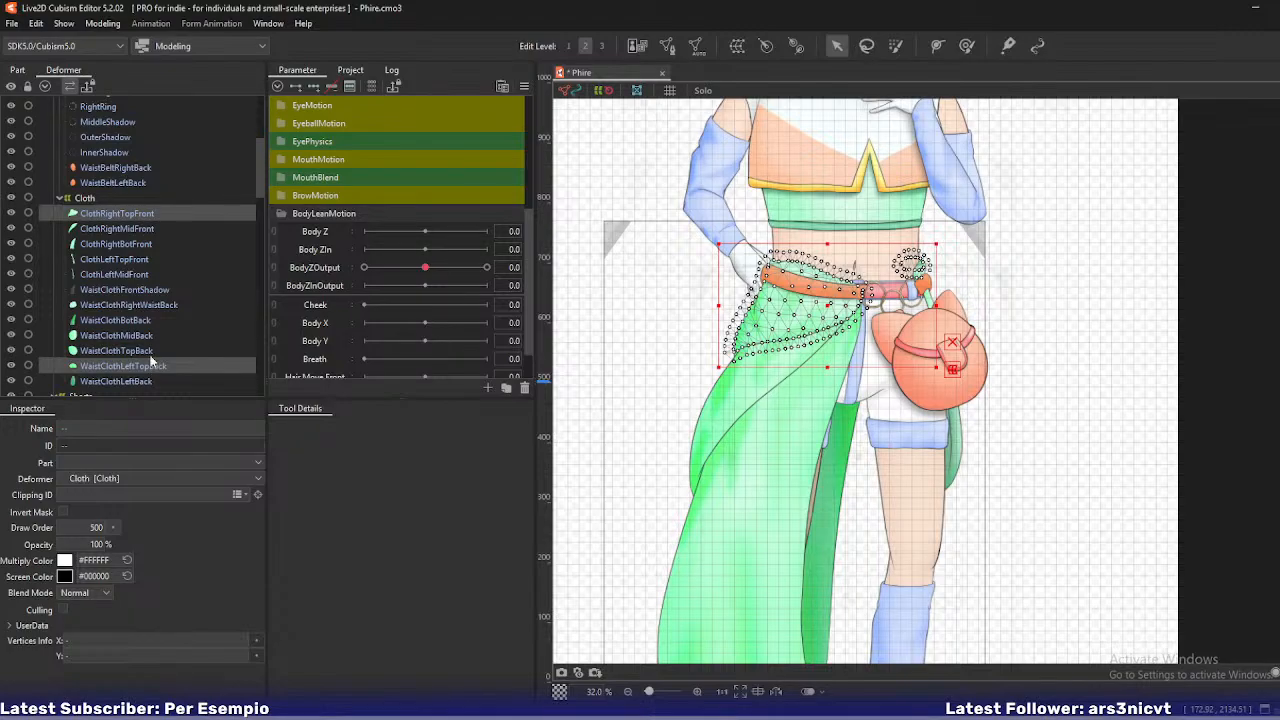
left_click(148, 351)
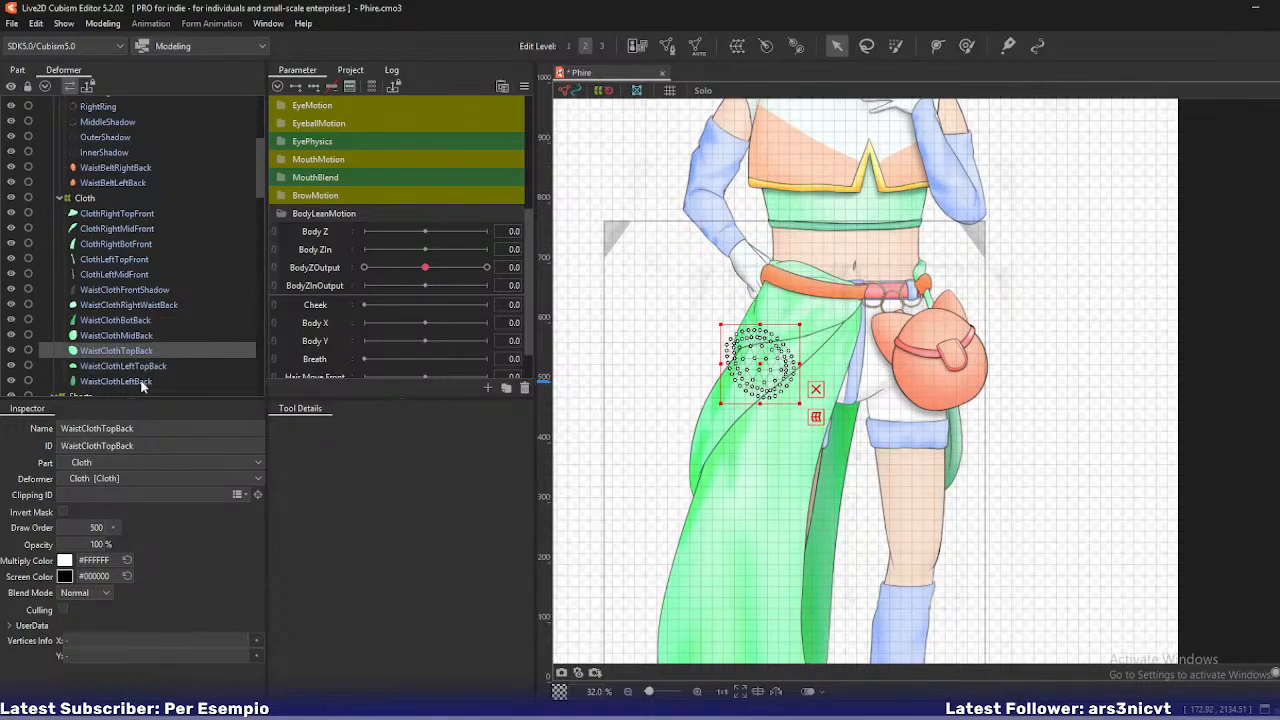
left_click(142, 382)
left_click(143, 353)
left_click(140, 214)
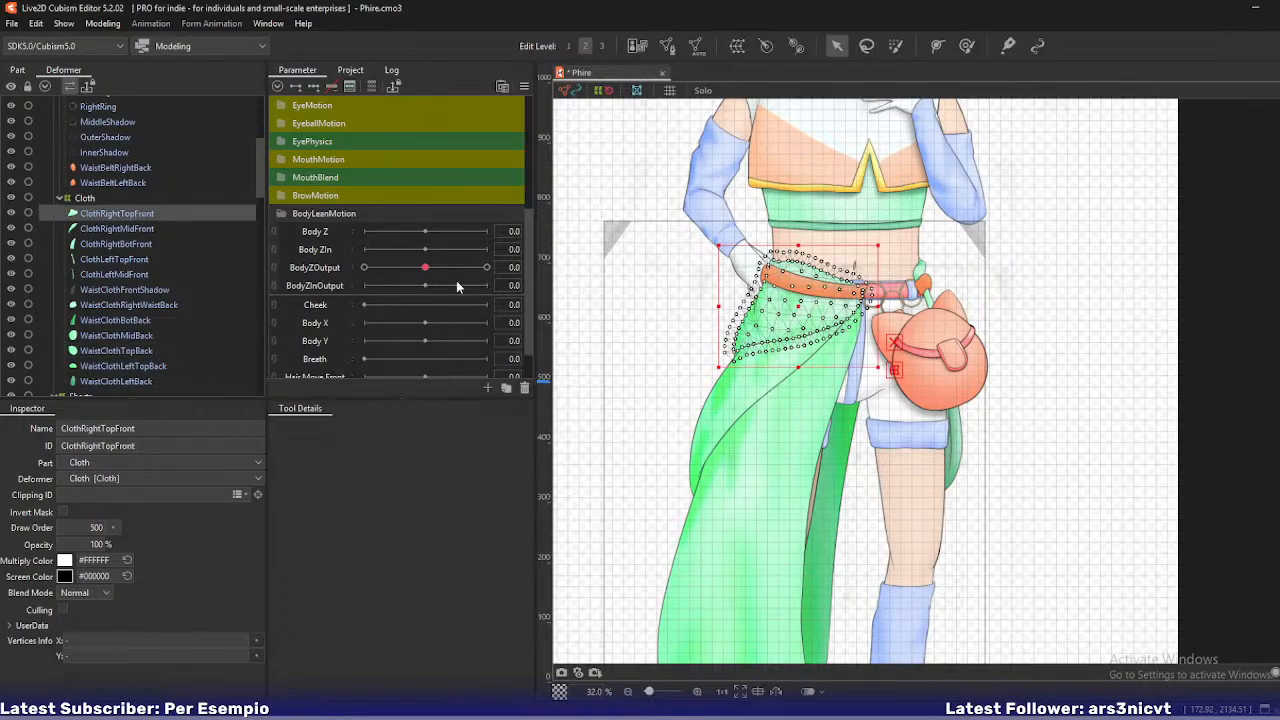
scroll(637, 318, "up", 10)
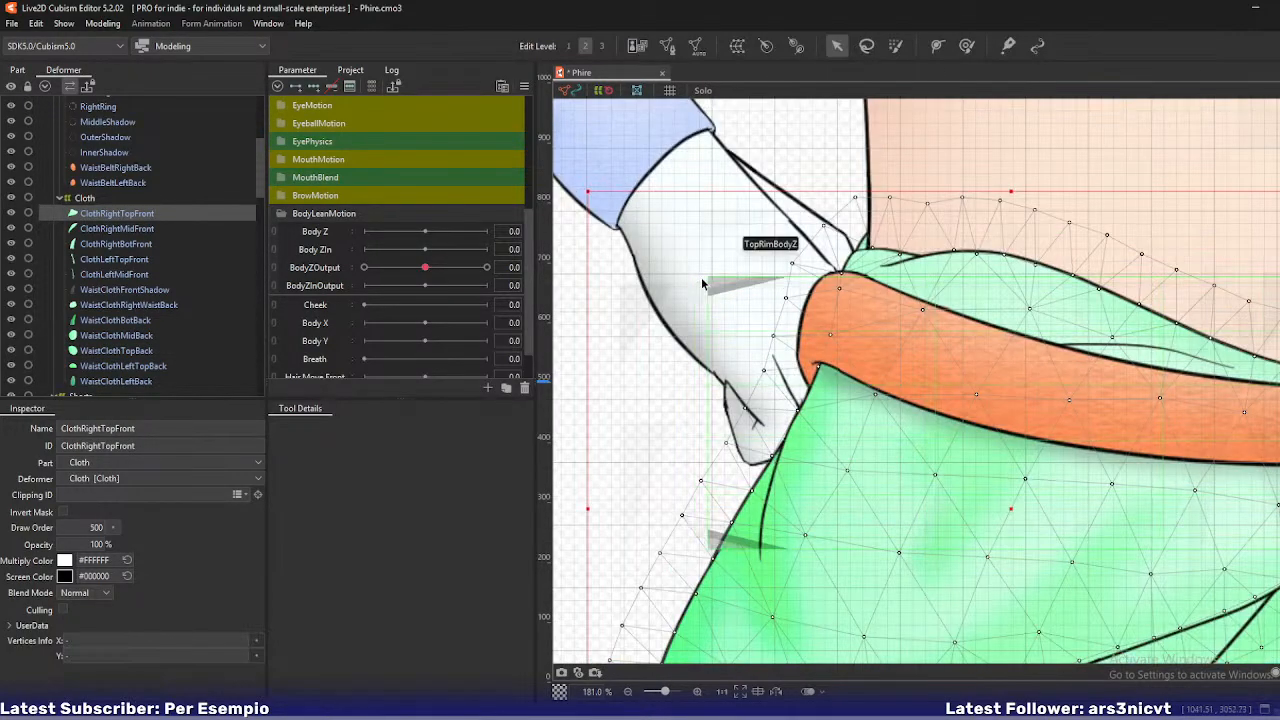
left_click(125, 260)
left_click(112, 304)
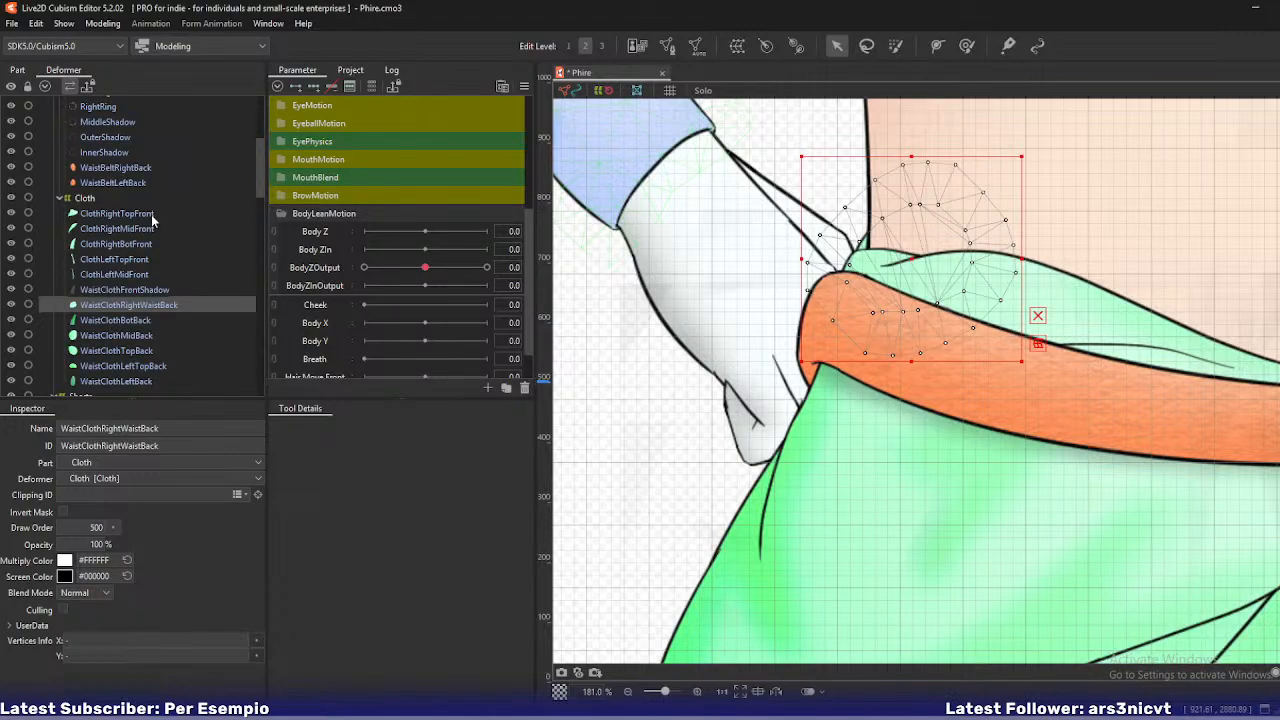
- Create a 5 × 5 parent warp deformer named RightTop for ClothRightTopFront, WaistClothRightWaistBack and WaistClothTopBack
left_click(155, 214)
left_click(140, 305, "ctrl")
left_click(137, 351, "ctrl")
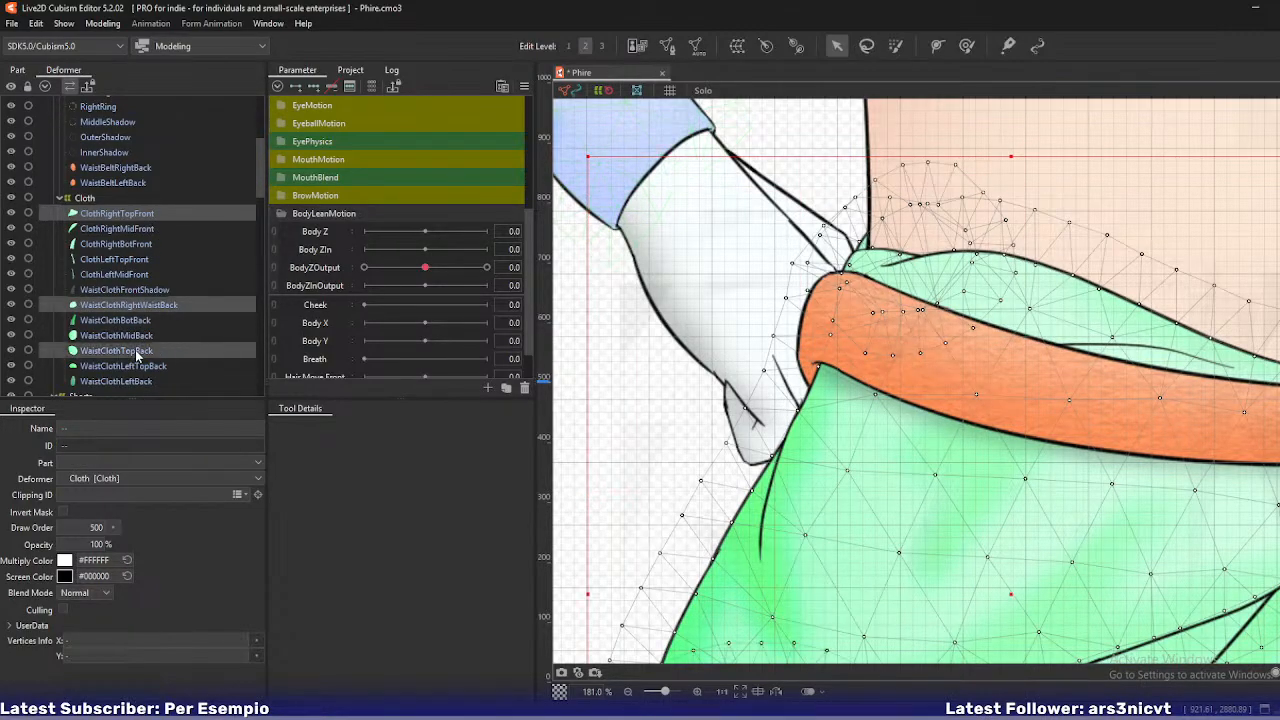
left_click(737, 45)
triple_click(502, 462)
key("BackSpace")
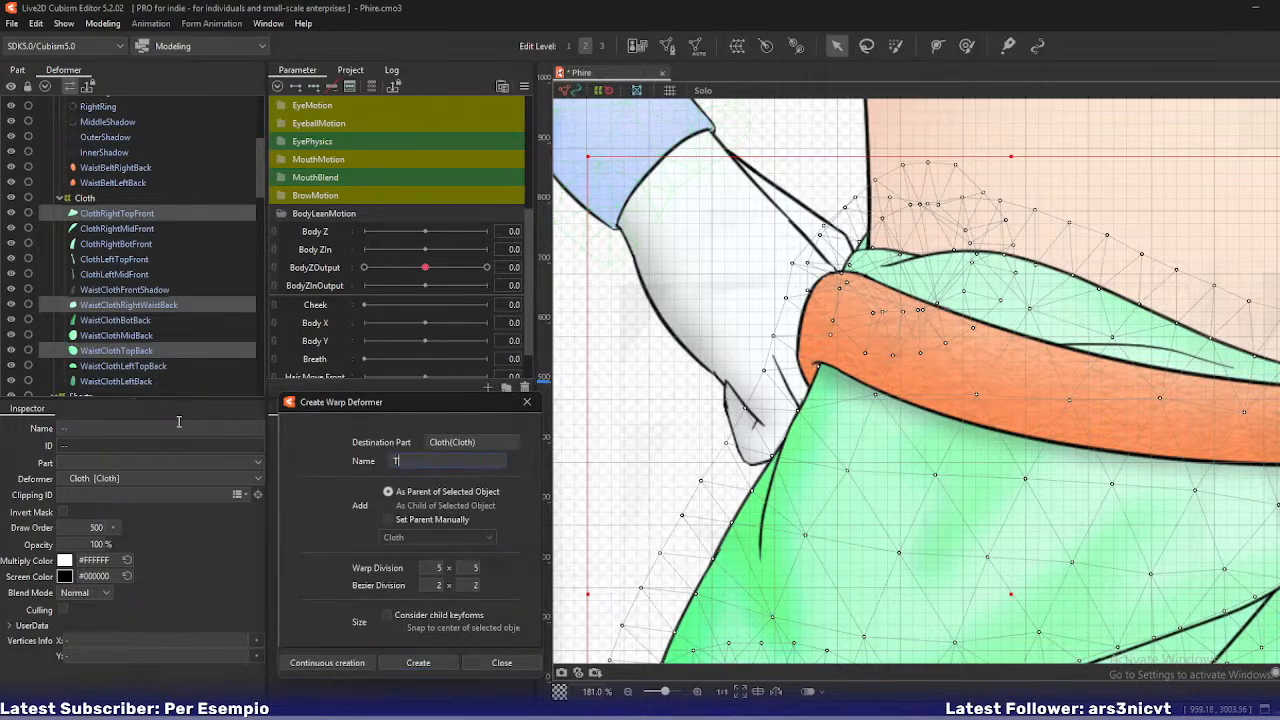
type("RightTop")
left_click(310, 664)
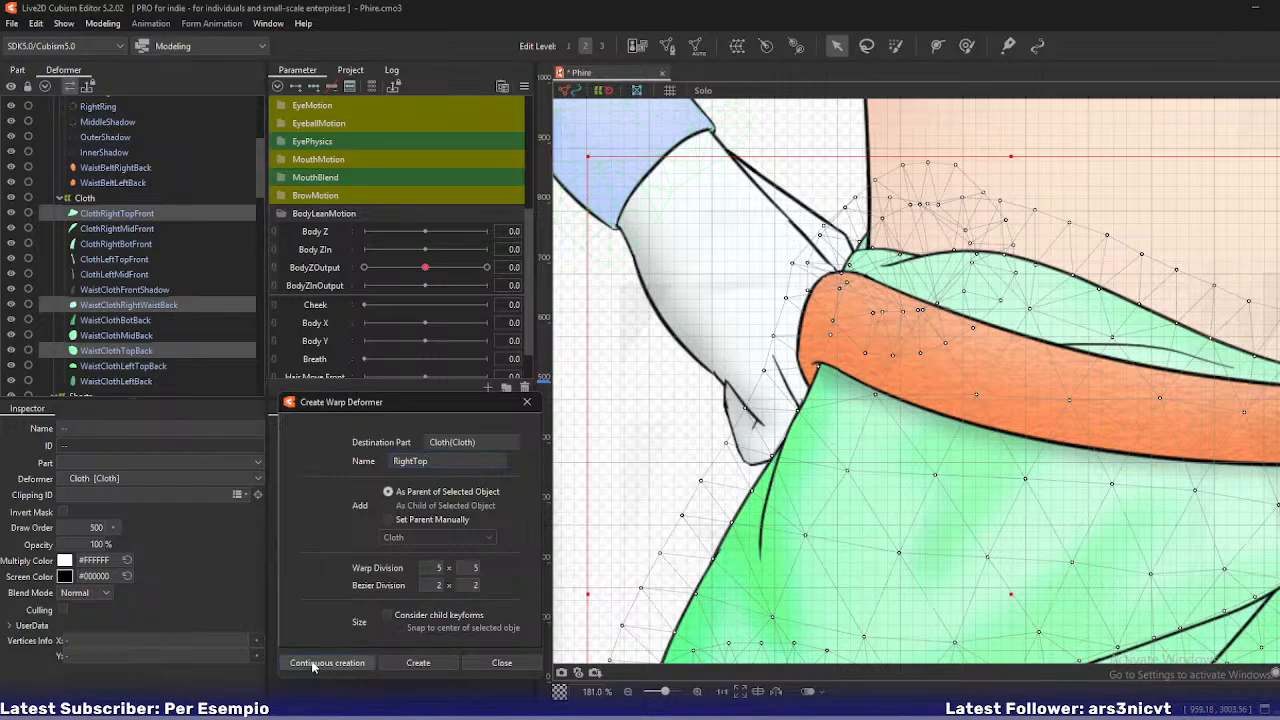
- Move the WaistClothFrontShadow art mesh from the Cloth deformer into the RightTop warp deformer
left_click(143, 214)
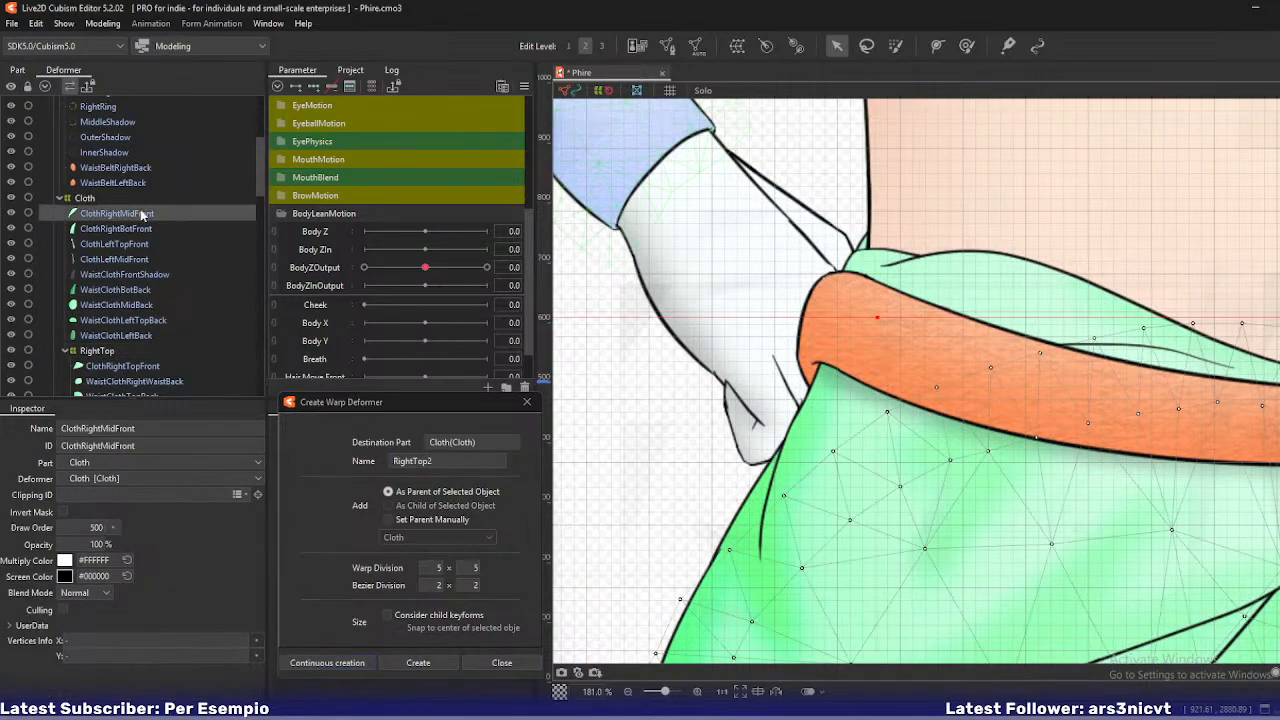
left_click(142, 271)
scroll(169, 290, "down", 1)
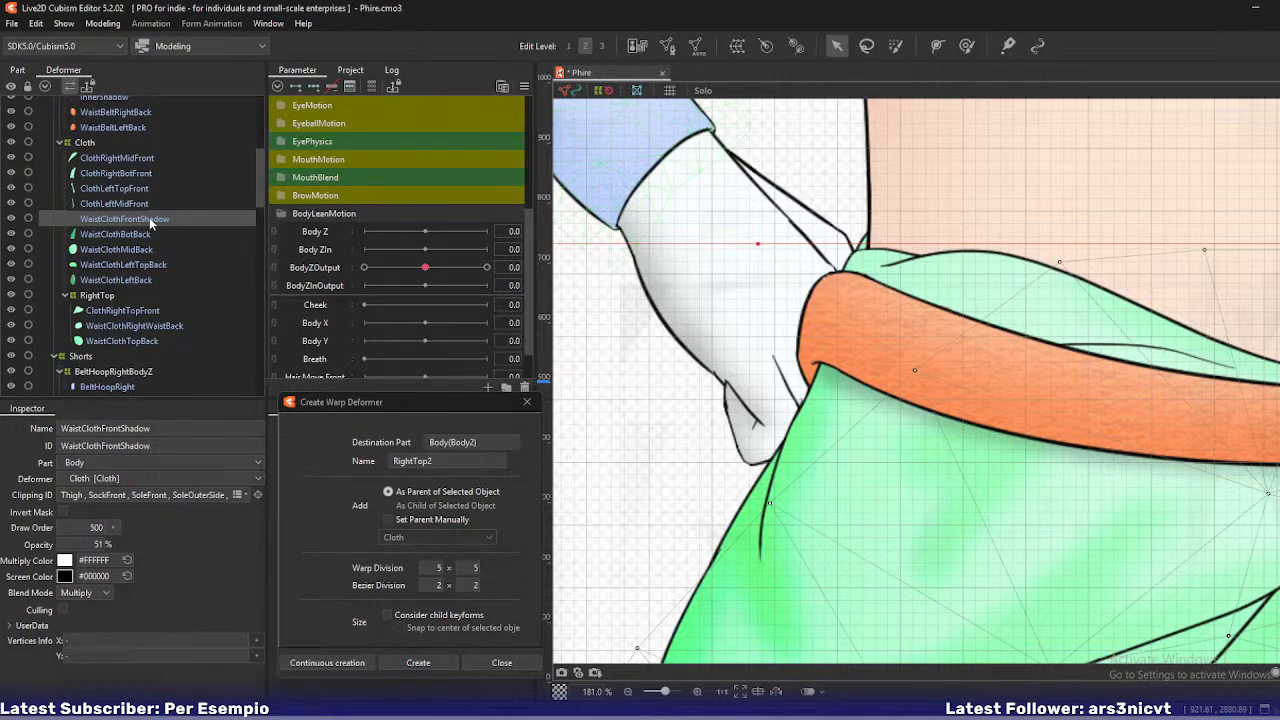
scroll(655, 315, "down", 4)
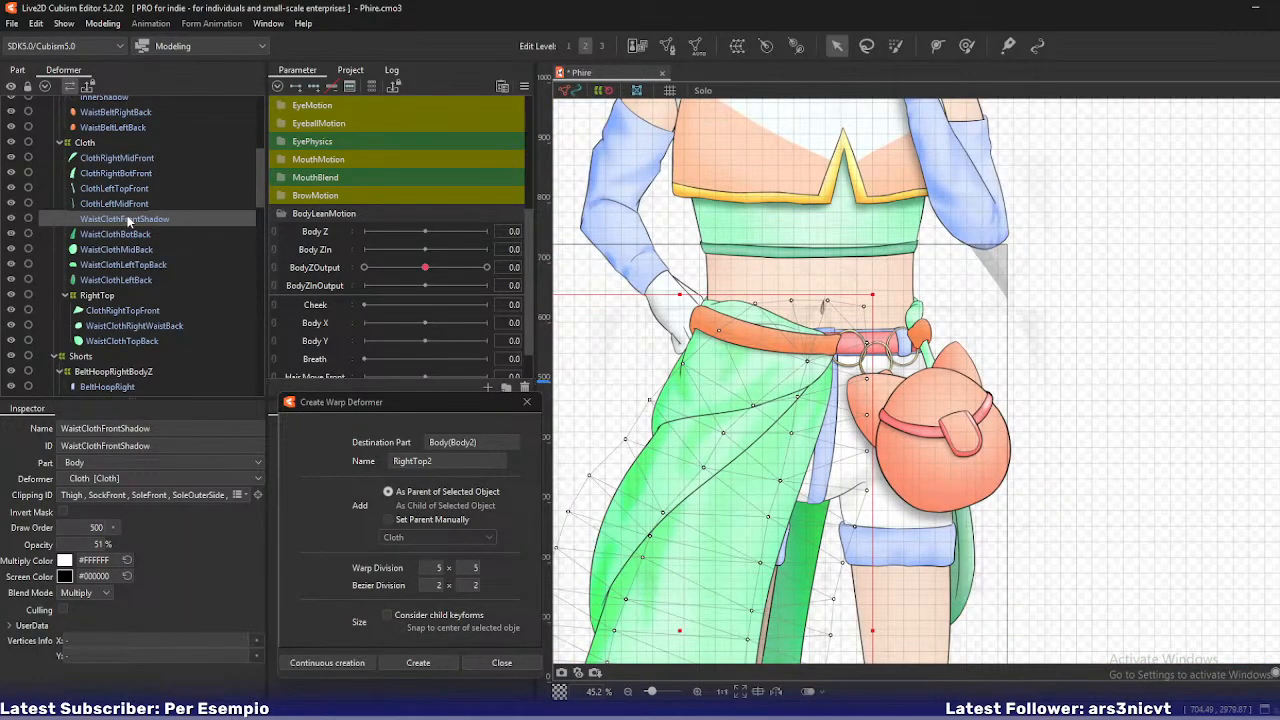
left_click_drag(128, 219, 112, 305)
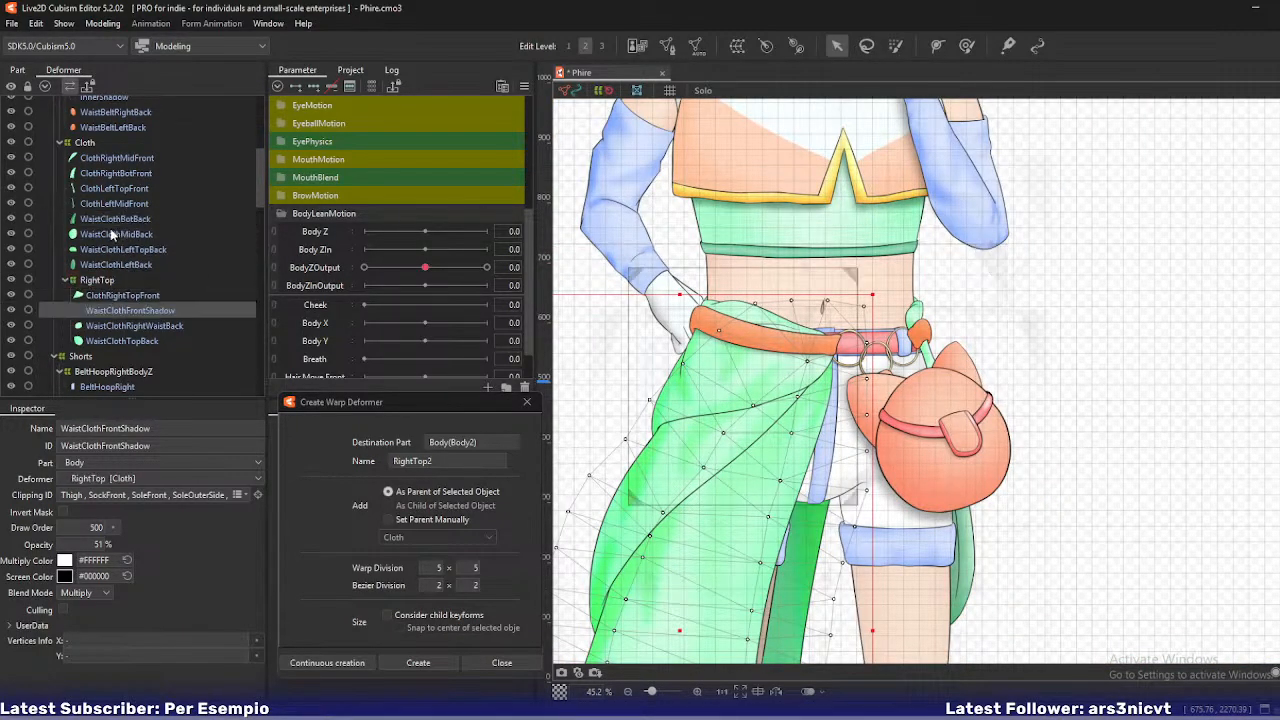
- Create a 5 × 5 parent warp deformer named RightMid for ClothRightMidFront and WaistClothMidBack
scroll(110, 233, "up", 1)
left_click(116, 215)
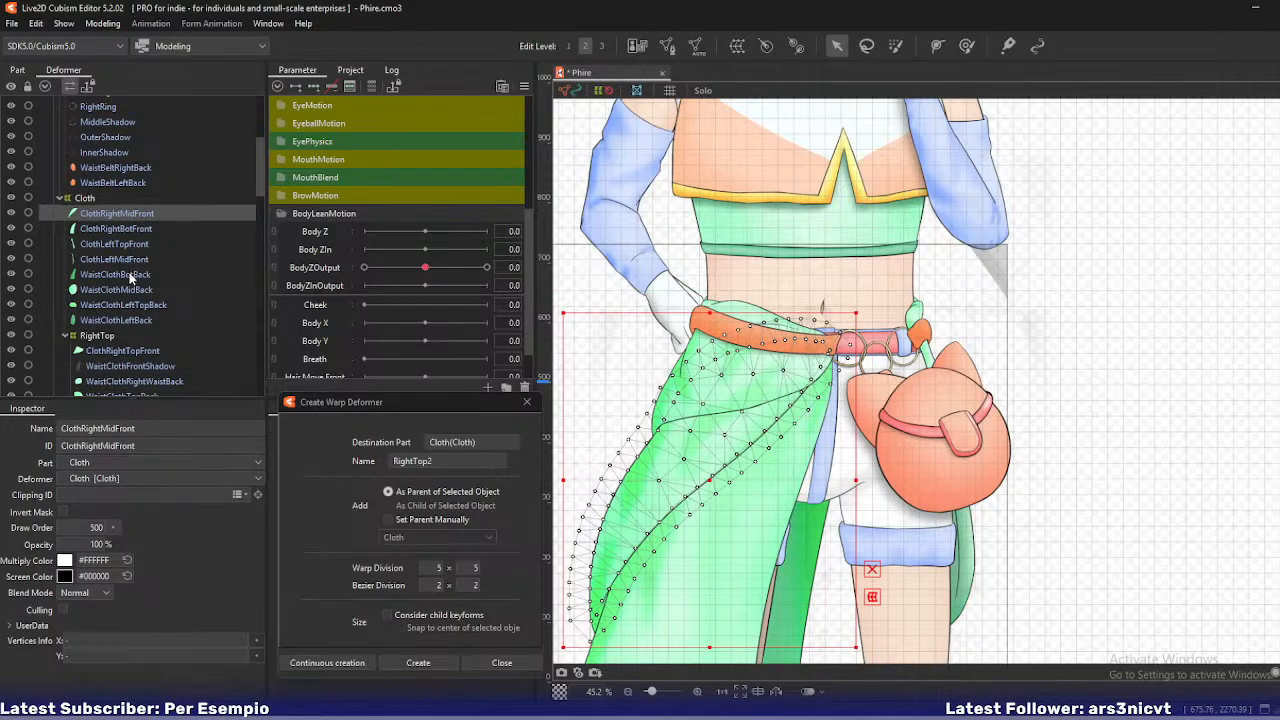
left_click(128, 289, "ctrl")
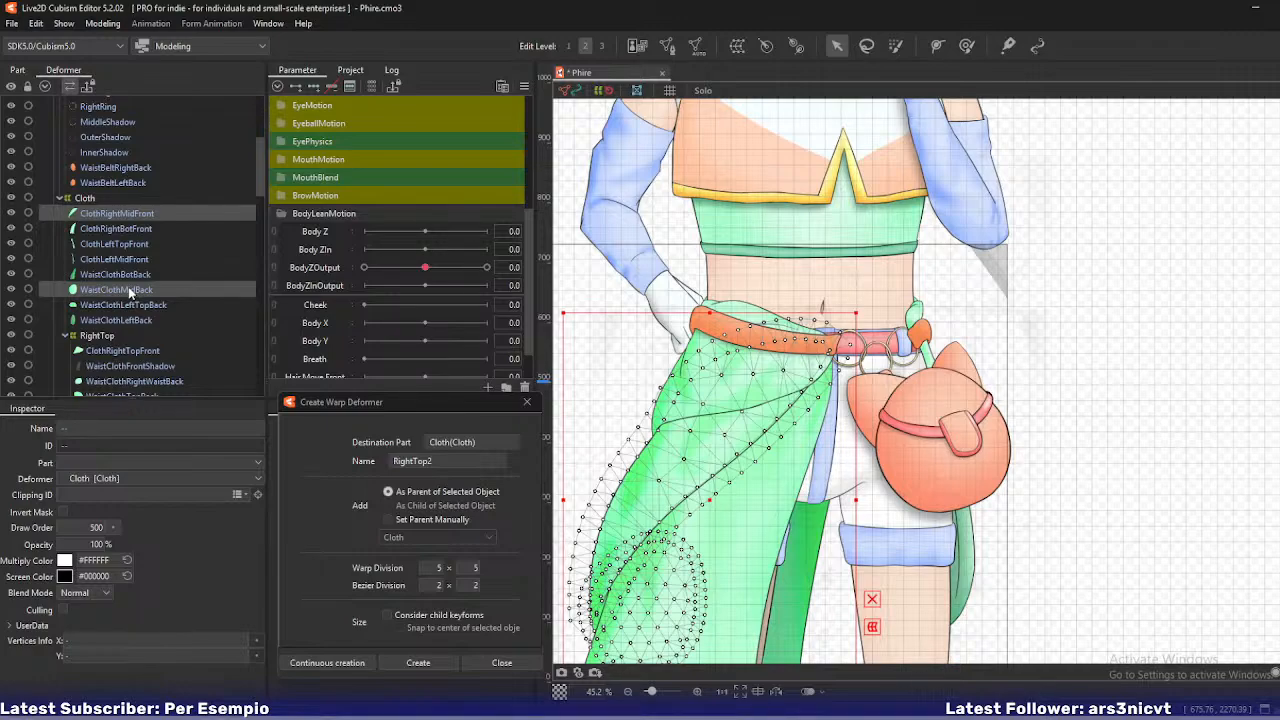
left_click(447, 458)
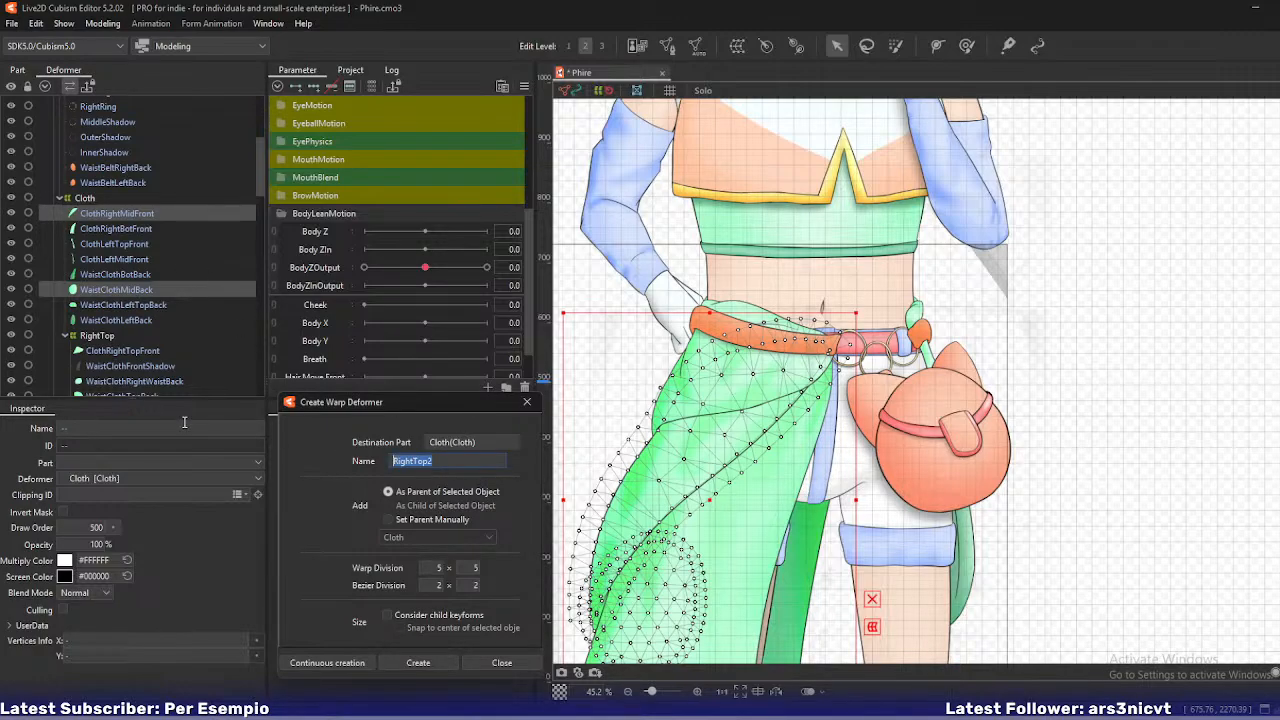
type("RightMid")
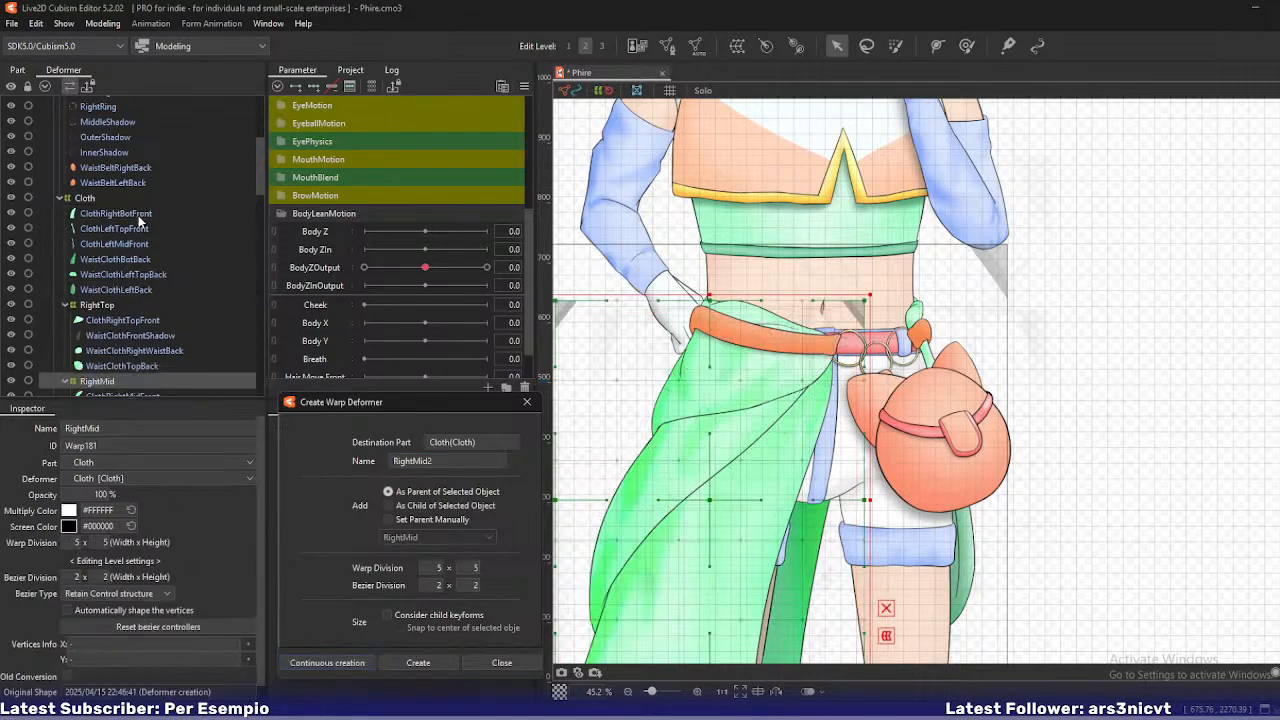
- Create a 5 × 5 parent warp deformer named RightBotBodyZ for ClothRightBotFront alone, leaving WaistClothBotBack out of the selection
left_click(138, 216)
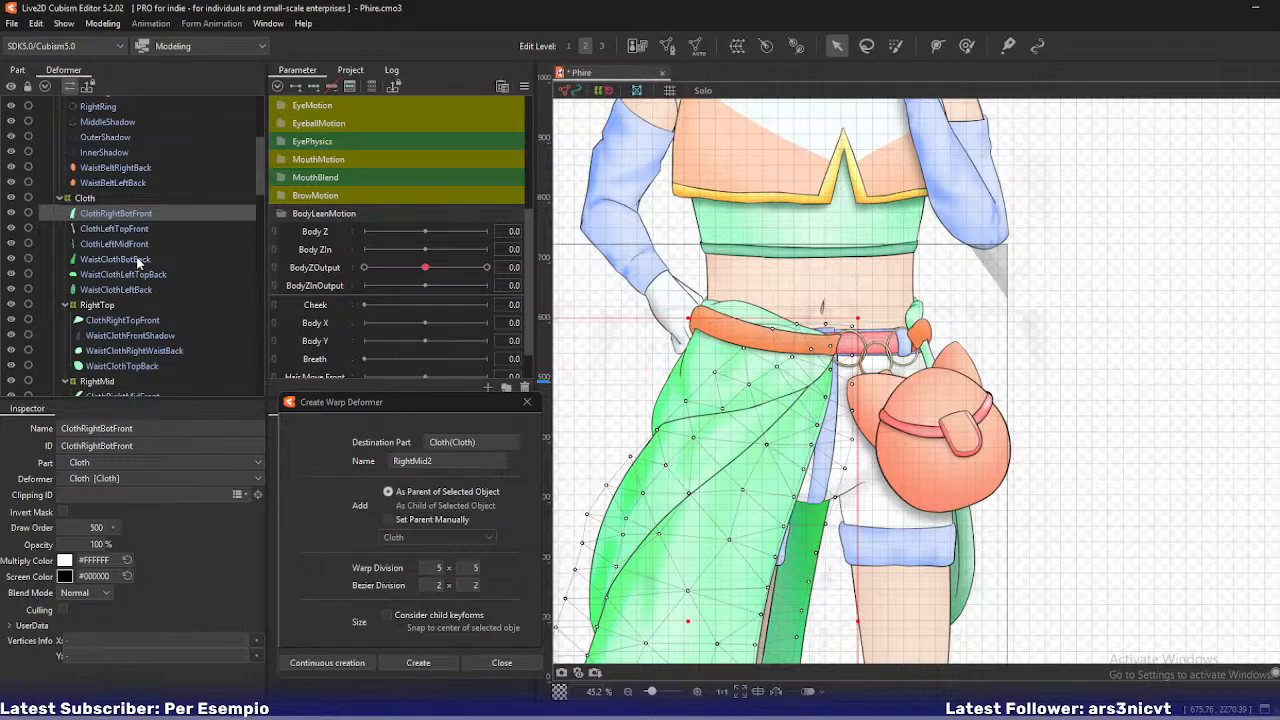
left_click(138, 260, "ctrl")
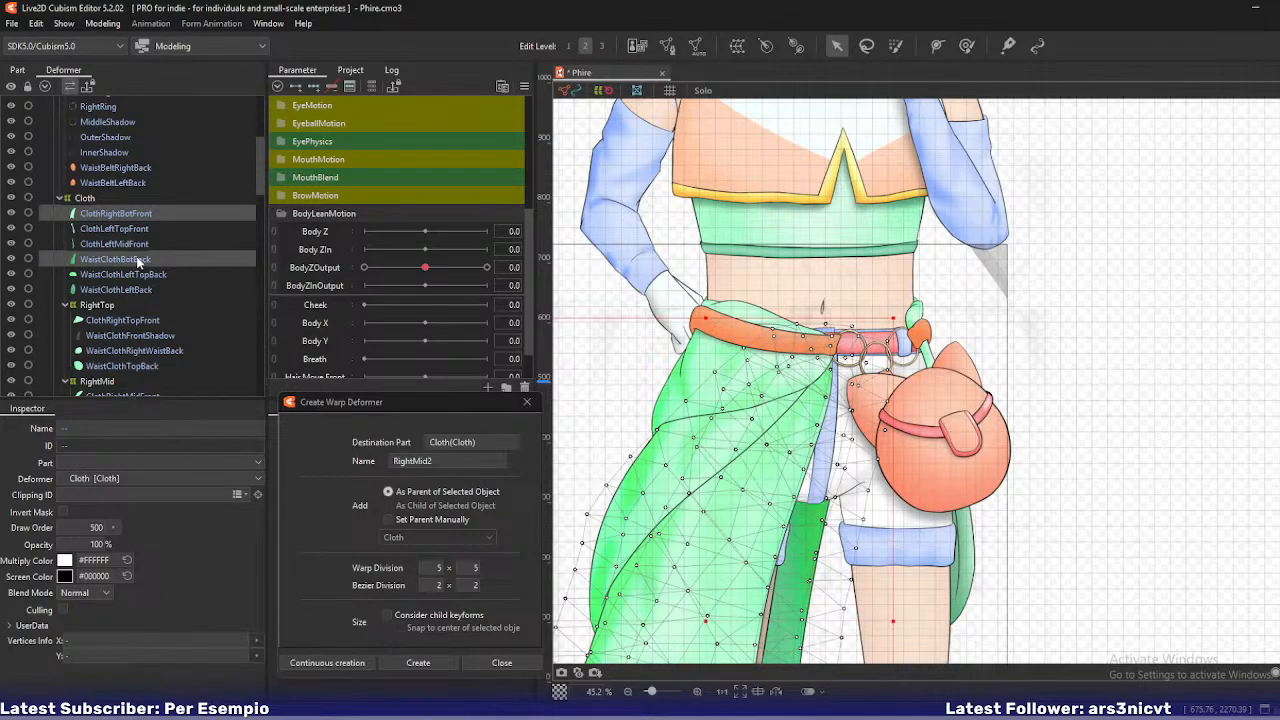
left_click(143, 215)
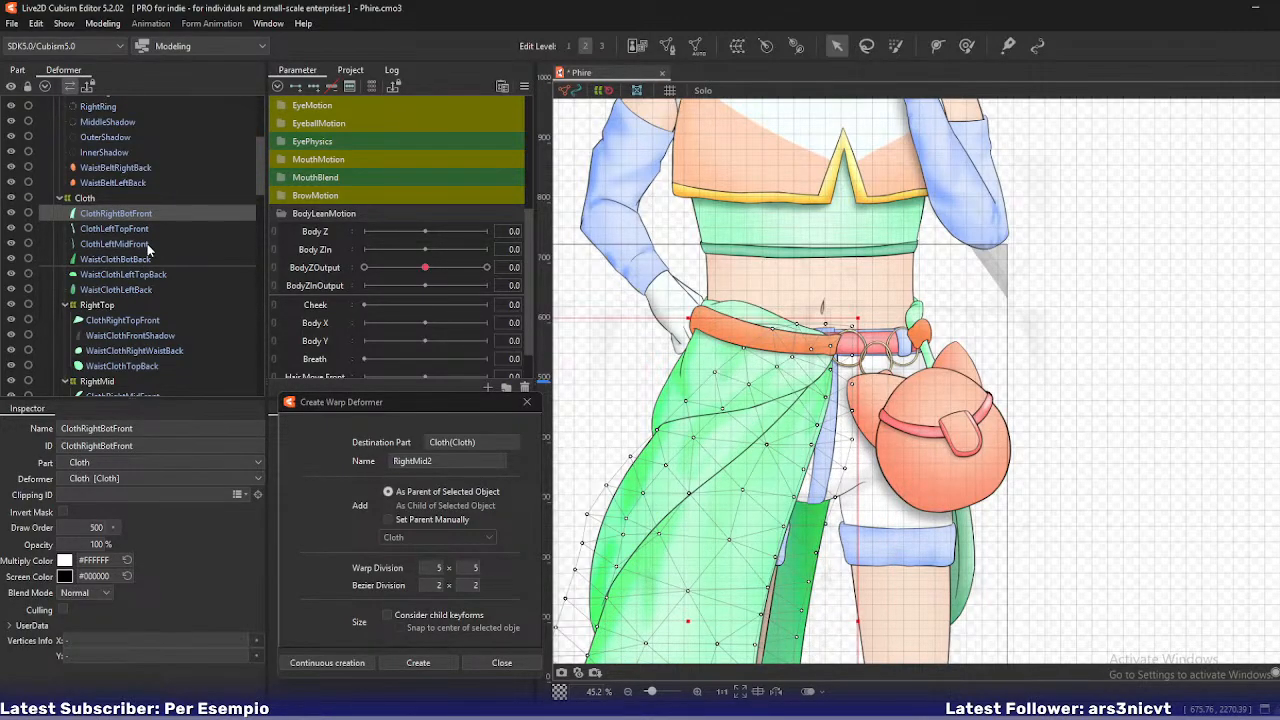
double_click(458, 457)
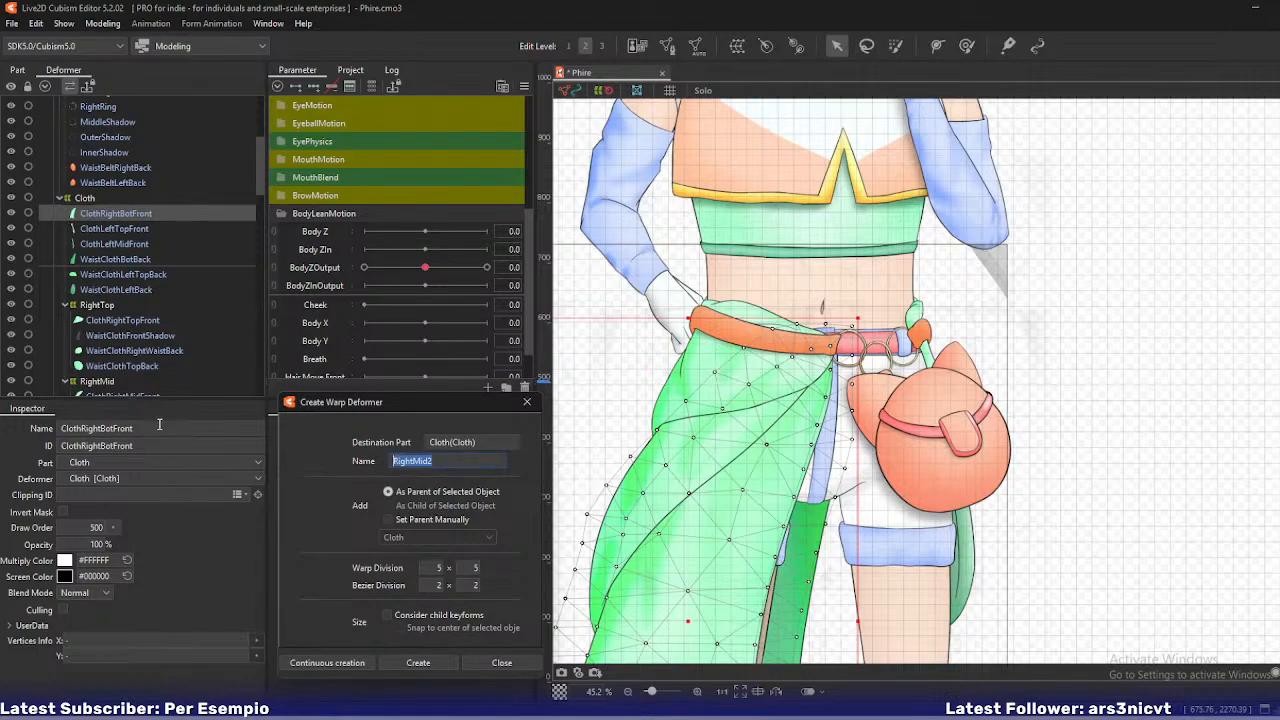
type("RightBotBodyZ")
key("Return")
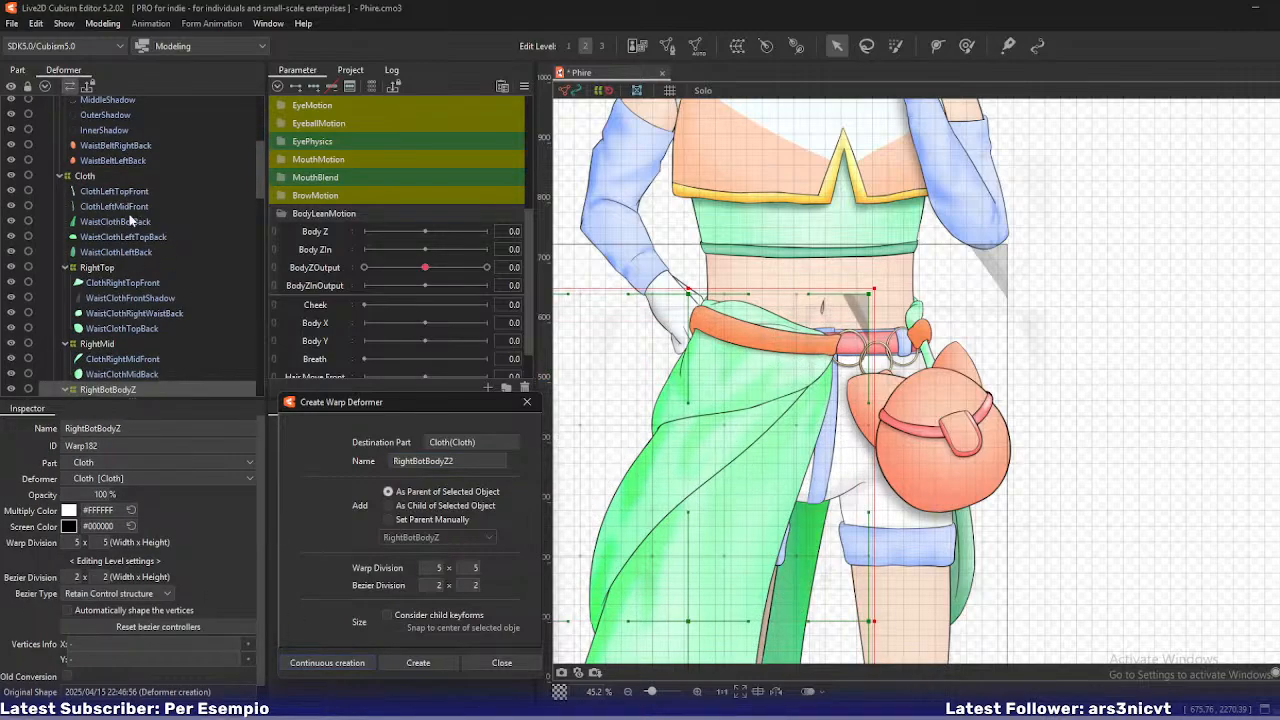
- Create a 5 × 5 parent warp deformer named RightBotBackBodyZ for the WaistClothBotBack art mesh
left_click(132, 221)
double_click(464, 462)
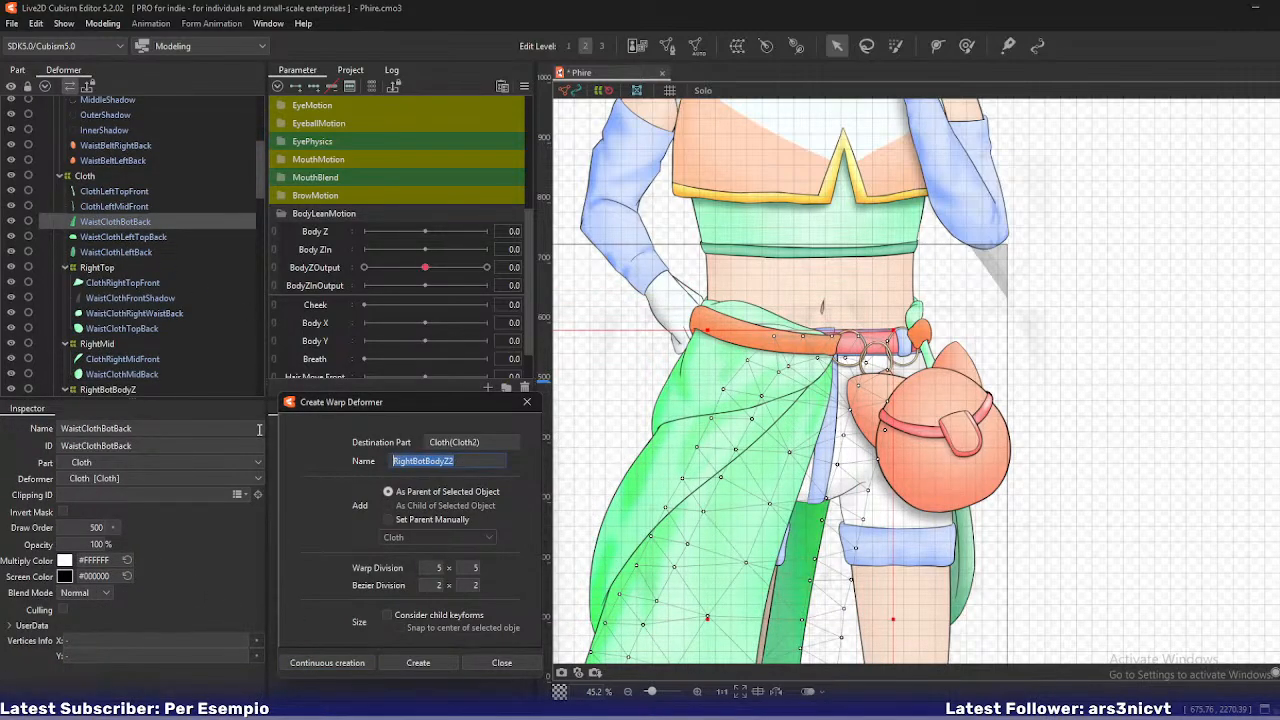
key("End")
key("BackSpace")
key("Left")
key("Left")
key("Left")
key("Left")
key("Left")
type("Back")
key("Return")
- Create a 5 × 5 parent warp deformer named LeftTop for ClothLeftTopFront and WaistClothLeftTopBack
left_click(140, 177)
left_click(140, 206, "ctrl")
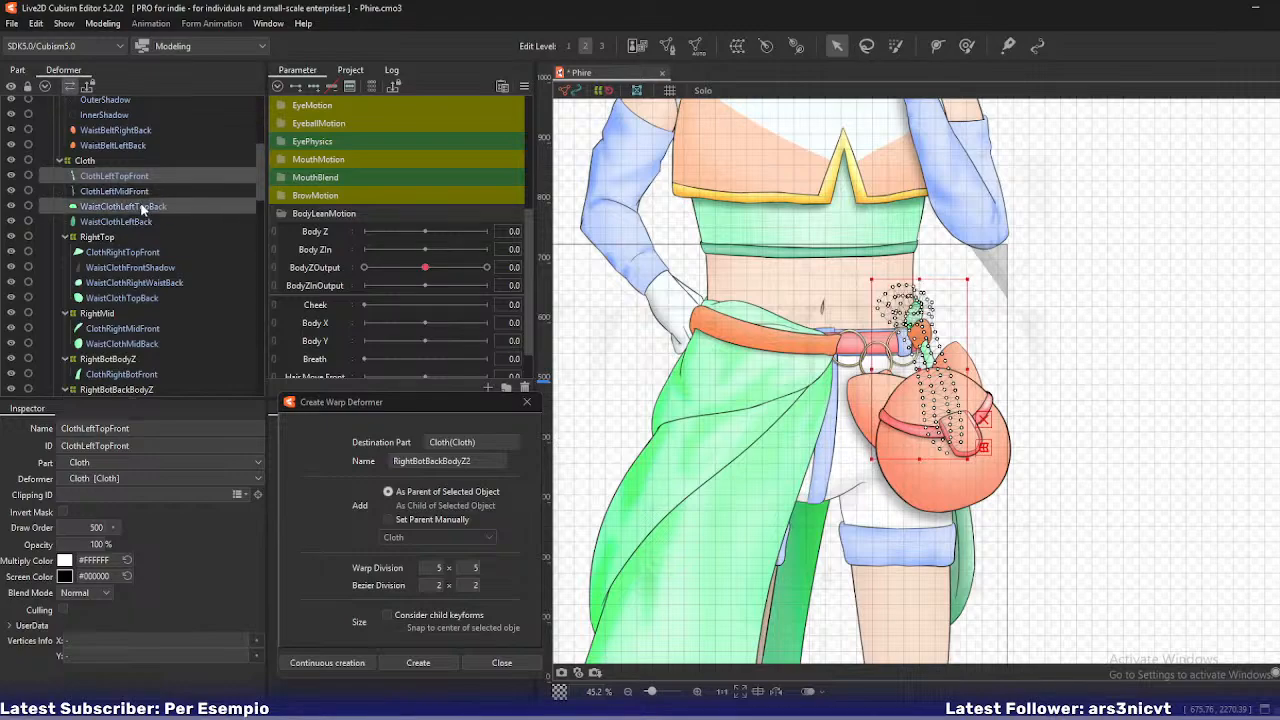
double_click(489, 467)
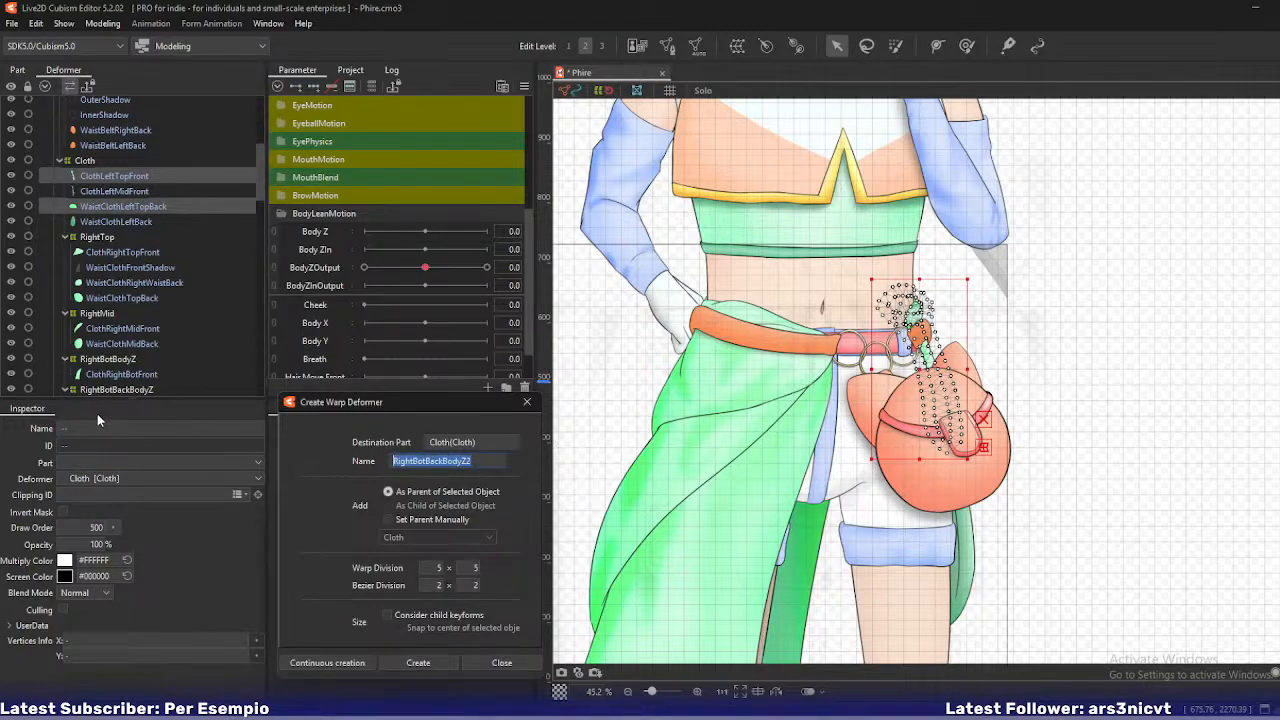
type("LeftTop2")
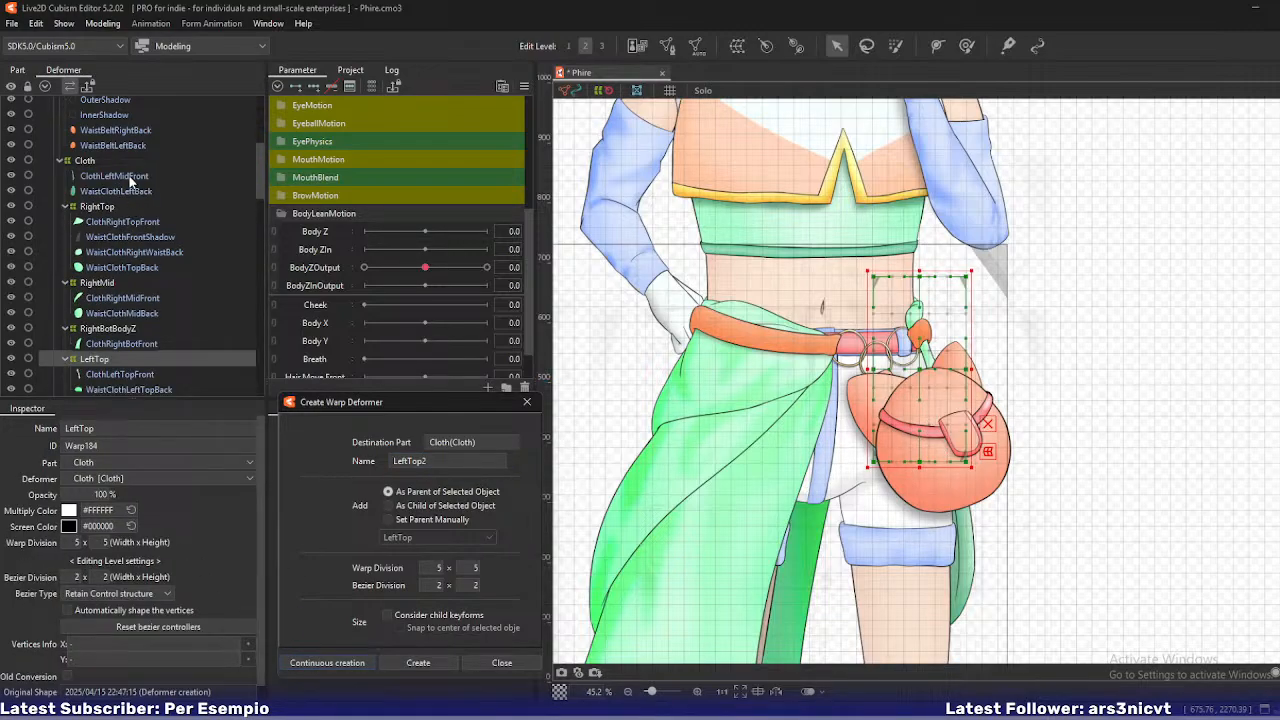
- Create a 5 × 5 parent warp deformer named LeftMid for ClothLeftMidFront and WaistClothLeftBack
left_click(128, 177)
left_click(120, 191, "shift")
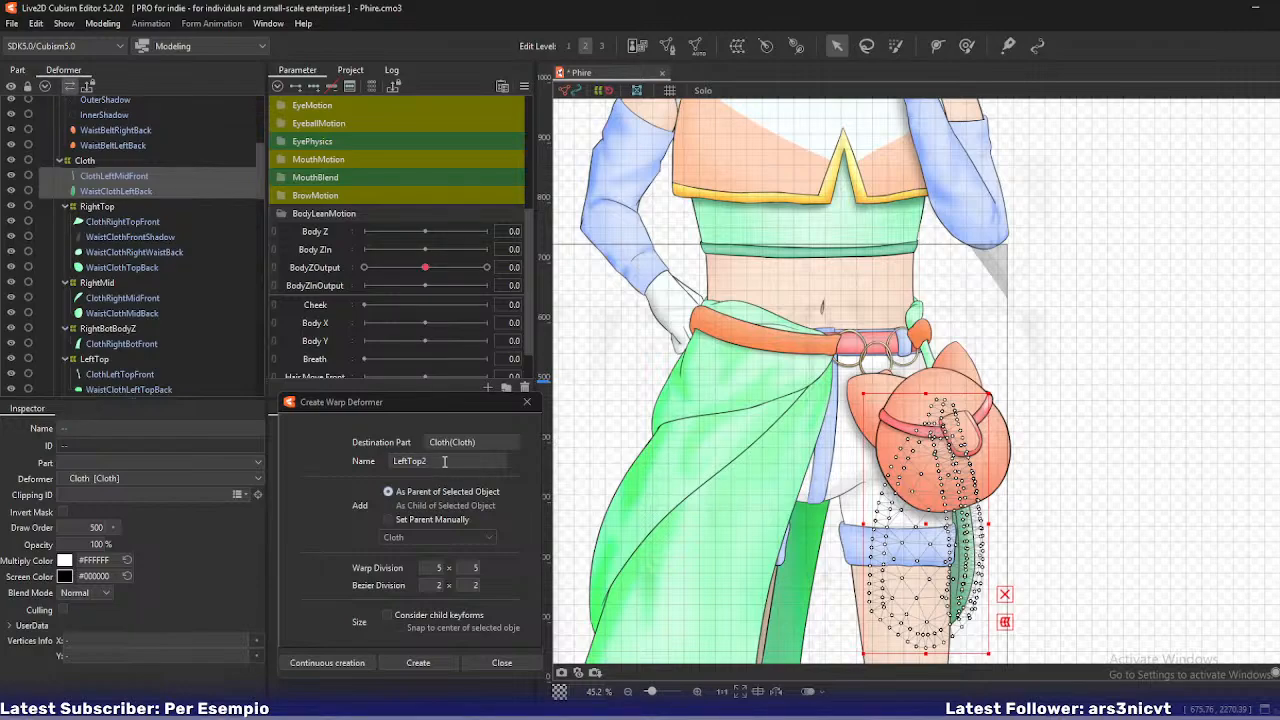
double_click(444, 461)
type("LeftMi")
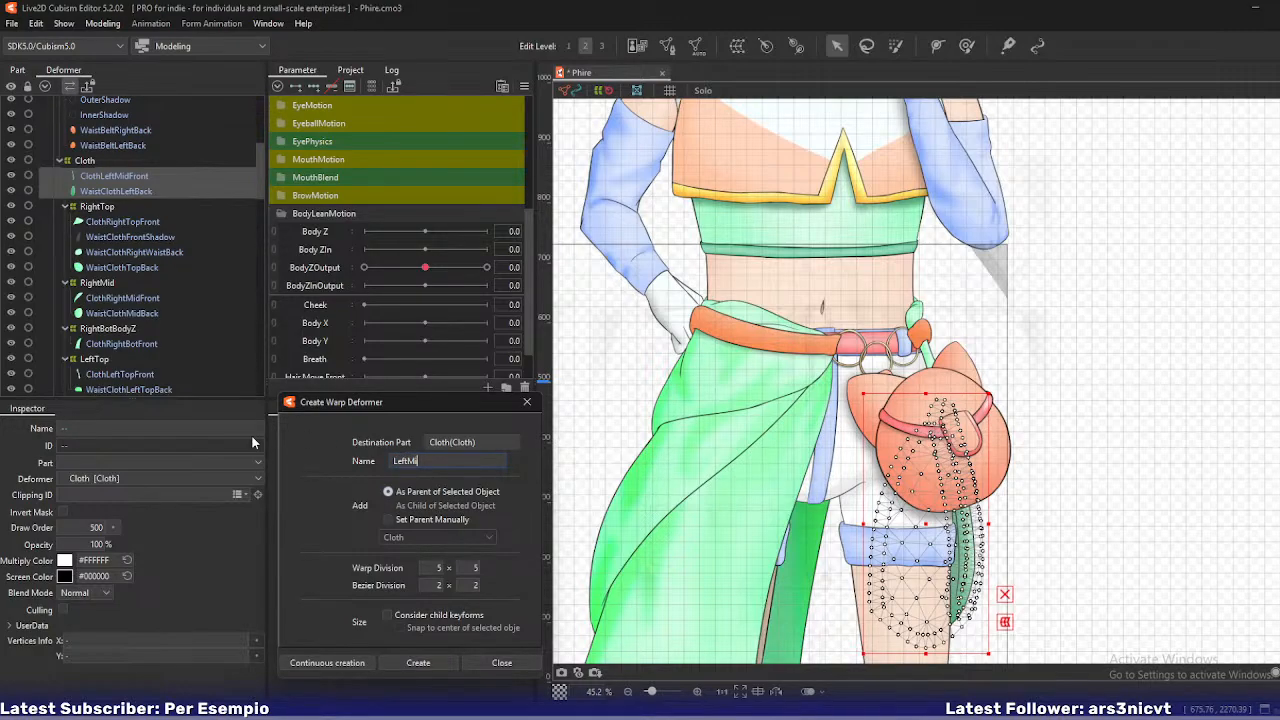
type("d")
left_click(330, 663)
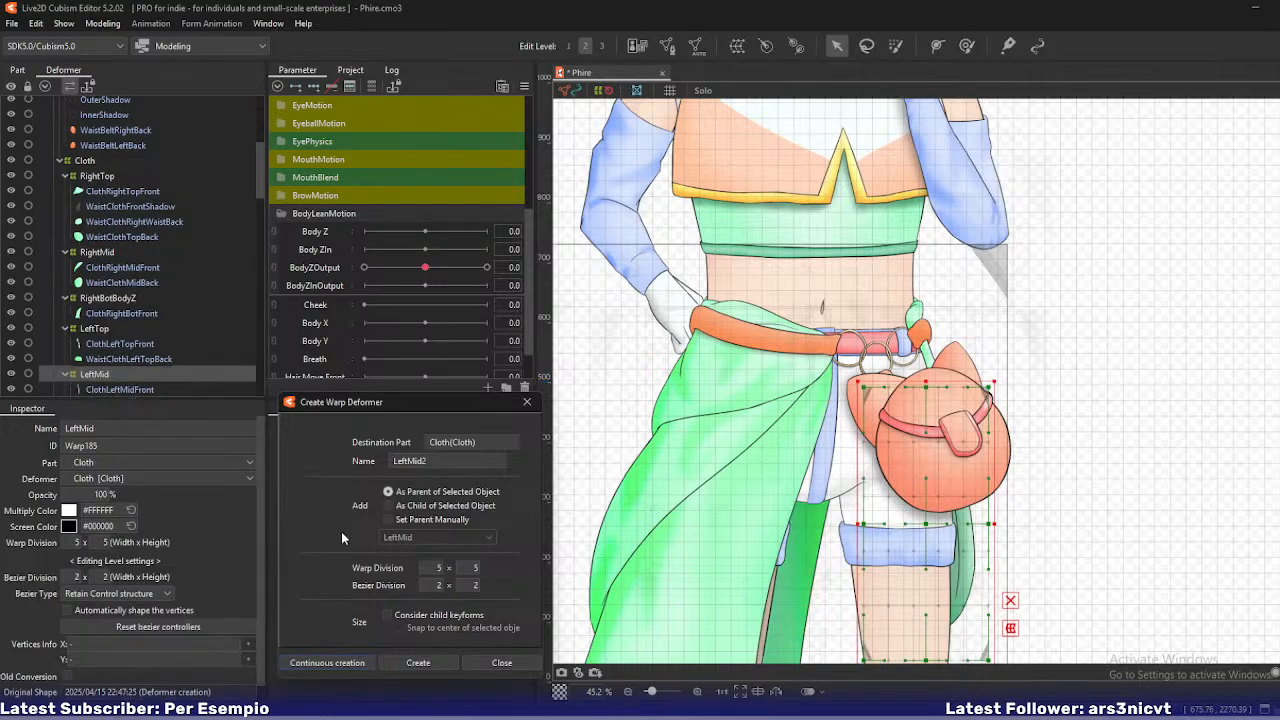
- Add three BodyZOutput keys to the RightBotBodyZ and RightBotBackBodyZ deformers and set the parameter to -1.0
scroll(149, 284, "down", 2)
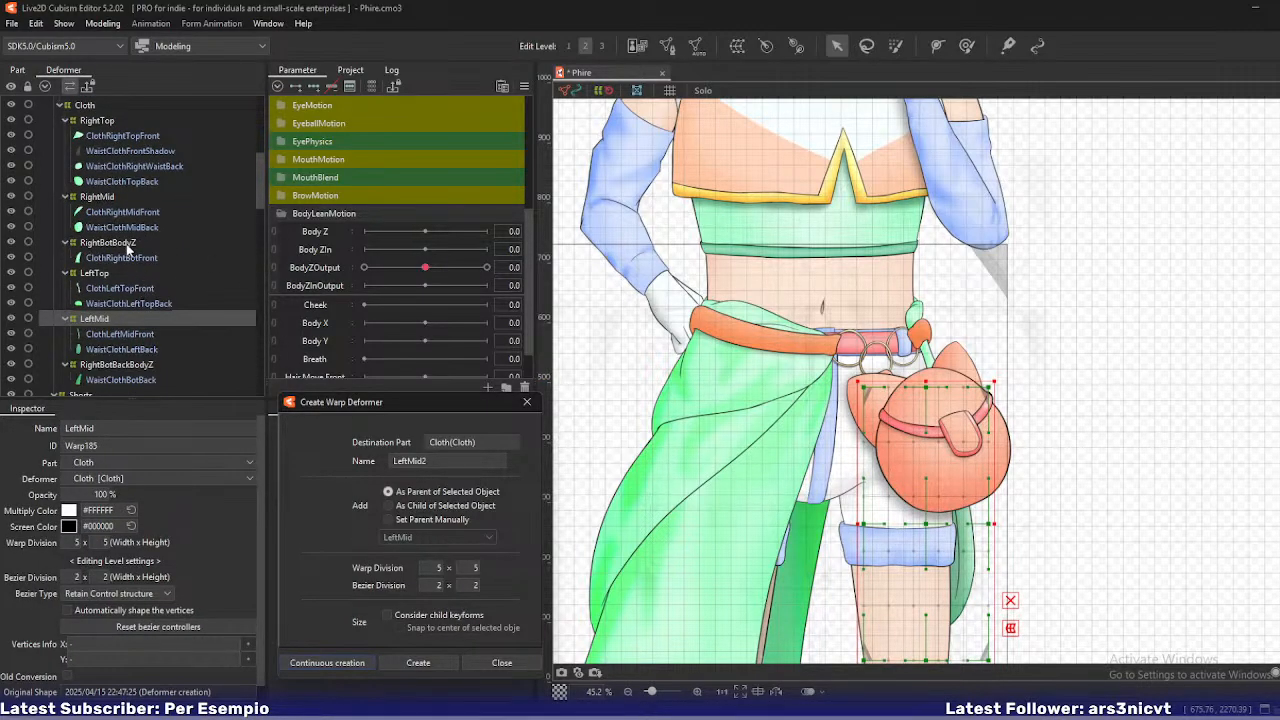
left_click(125, 243)
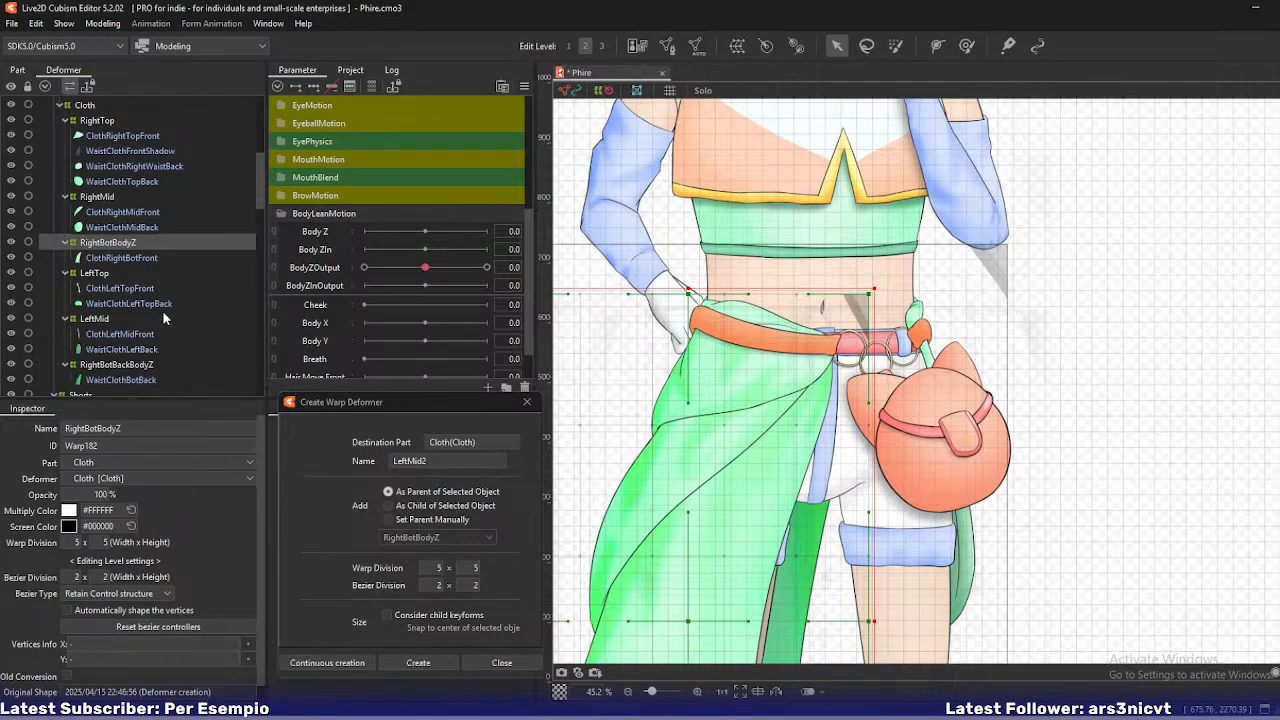
left_click(150, 366, "ctrl")
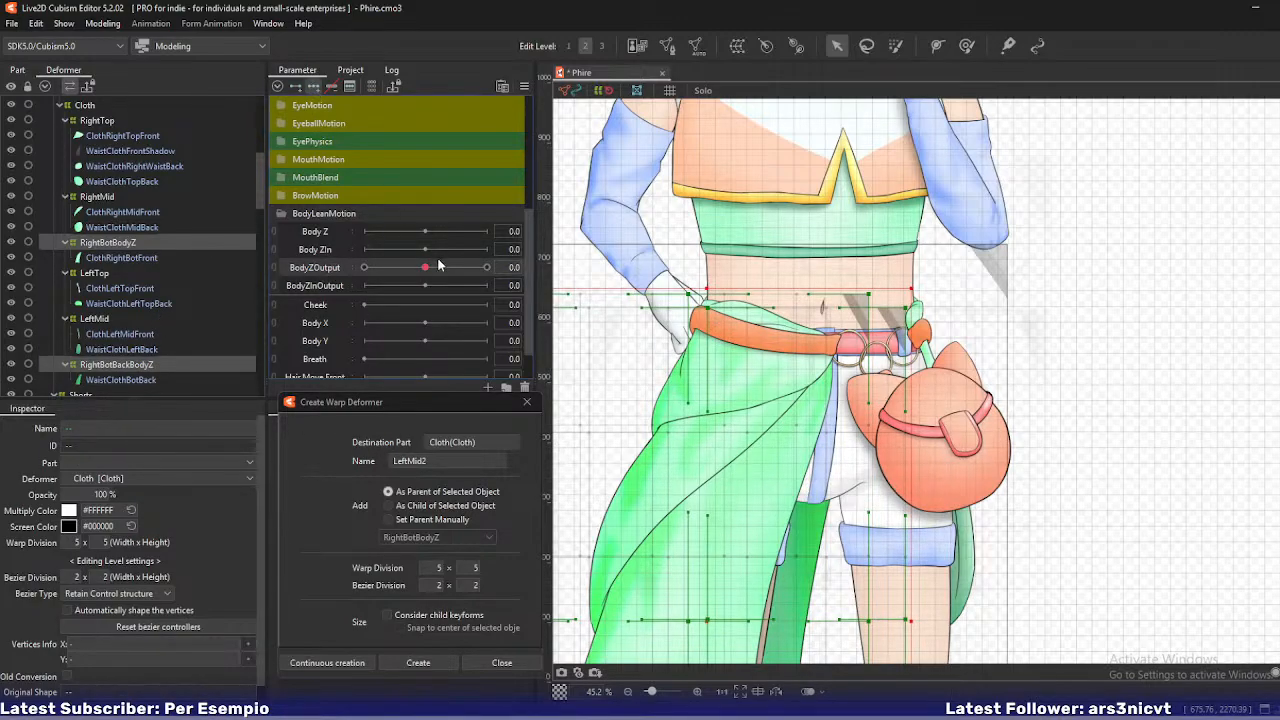
left_click_drag(430, 267, 364, 268)
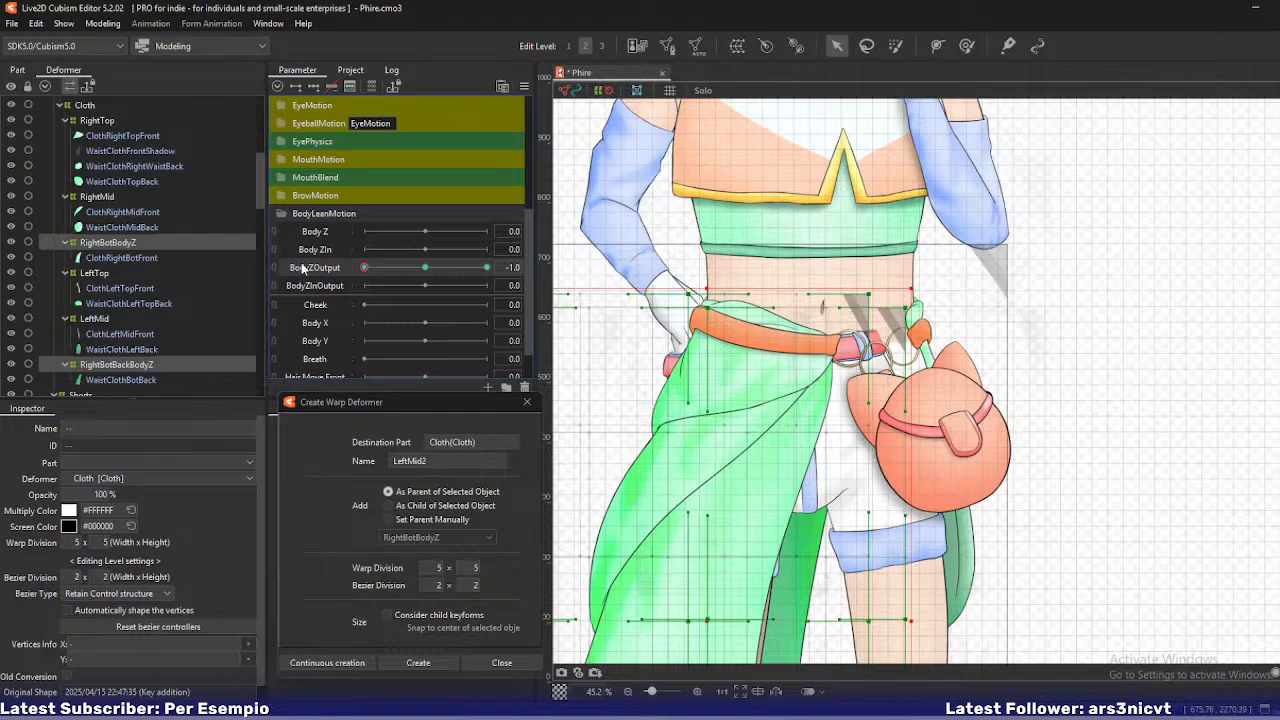
- Hide the upper and middle right cloth by setting the RightTop and RightMid deformers' opacity to 0 %
left_click(130, 243)
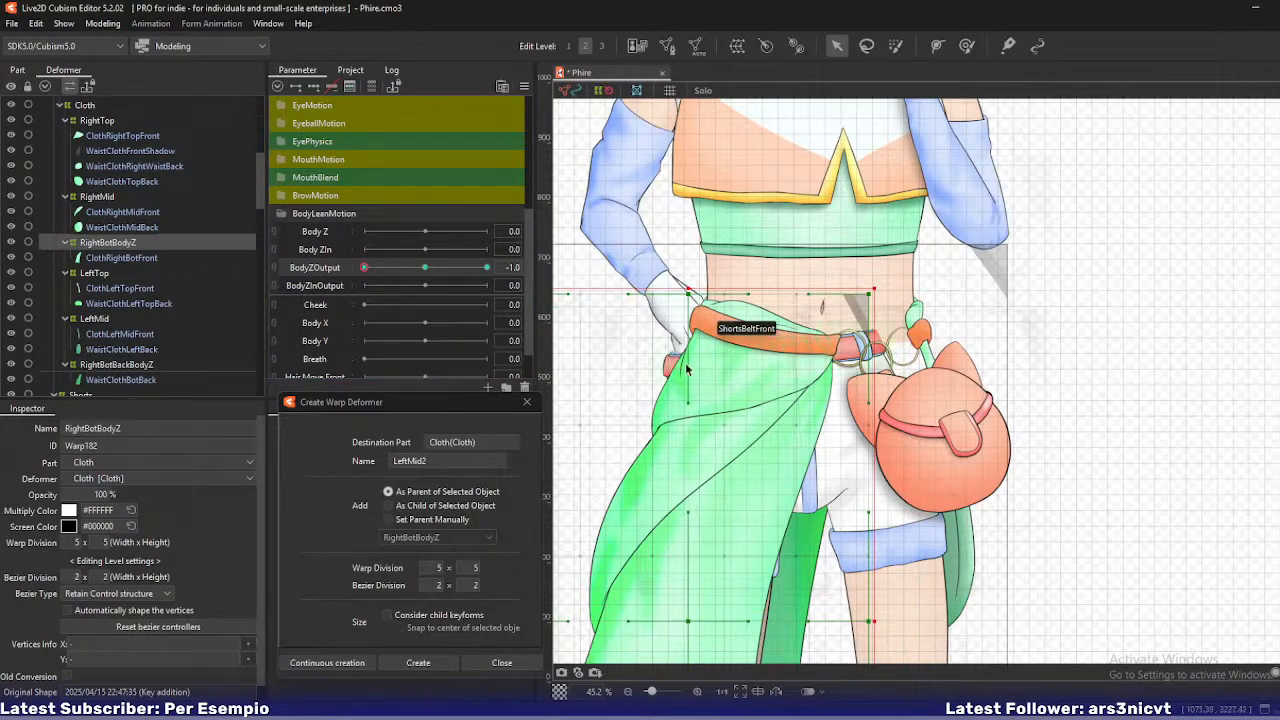
left_click_drag(783, 304, 797, 268)
scroll(800, 275, "down", 4)
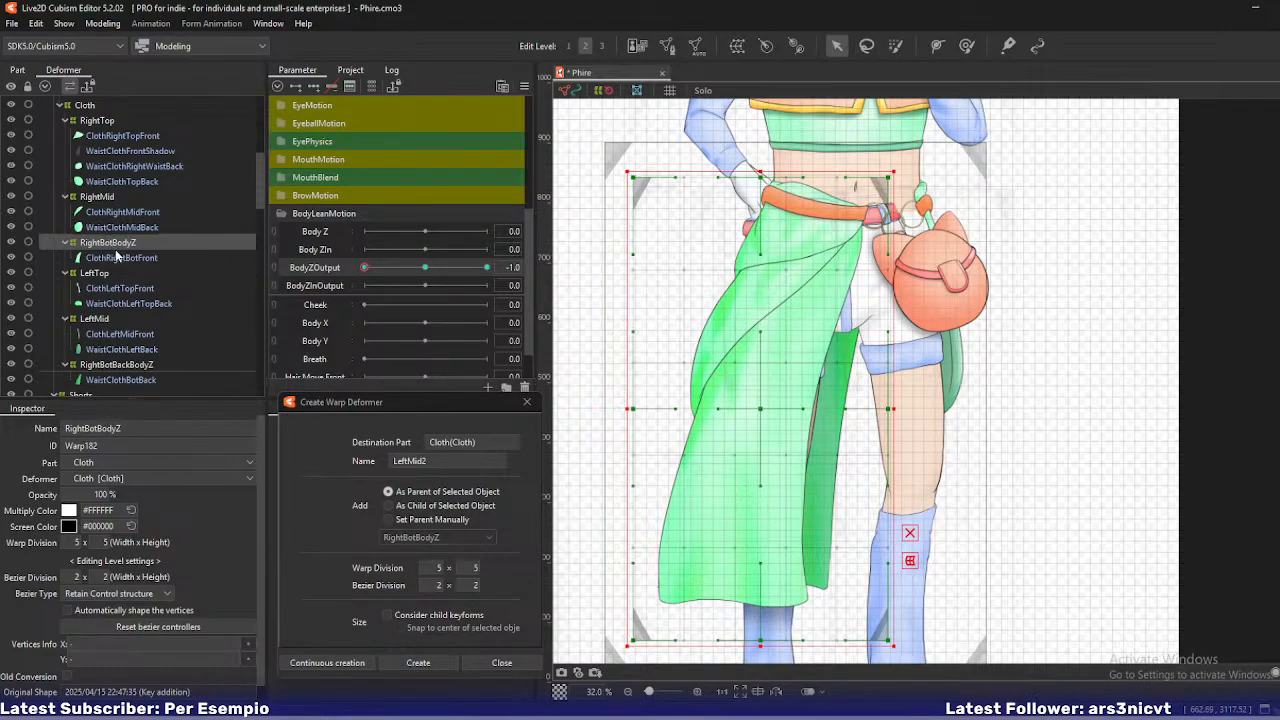
scroll(141, 280, "up", 4)
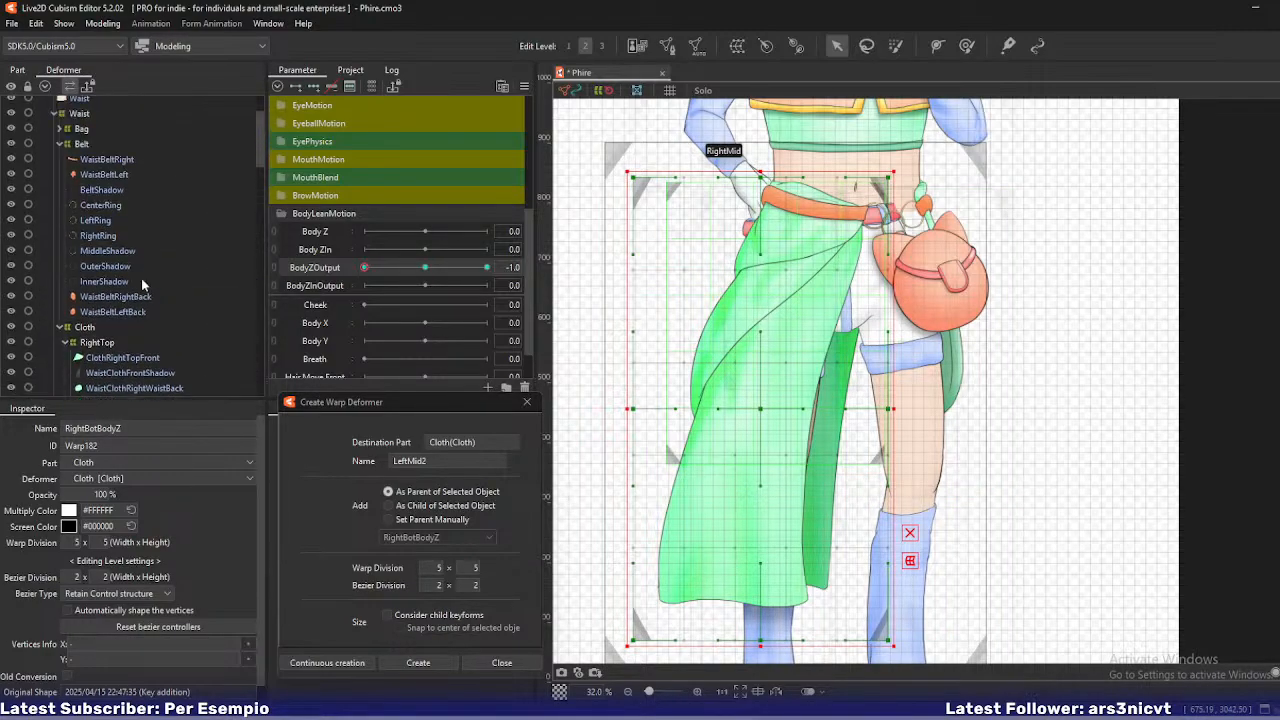
scroll(141, 280, "down", 4)
scroll(141, 280, "down", 4)
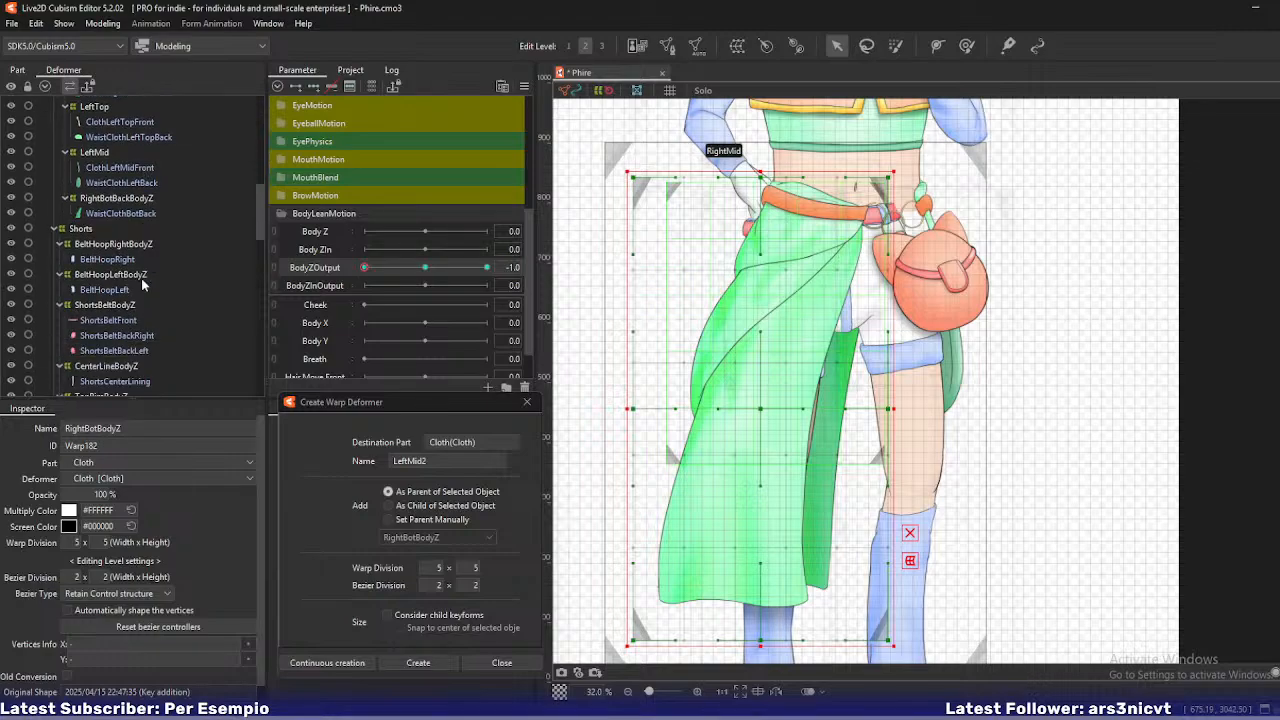
scroll(141, 280, "up", 4)
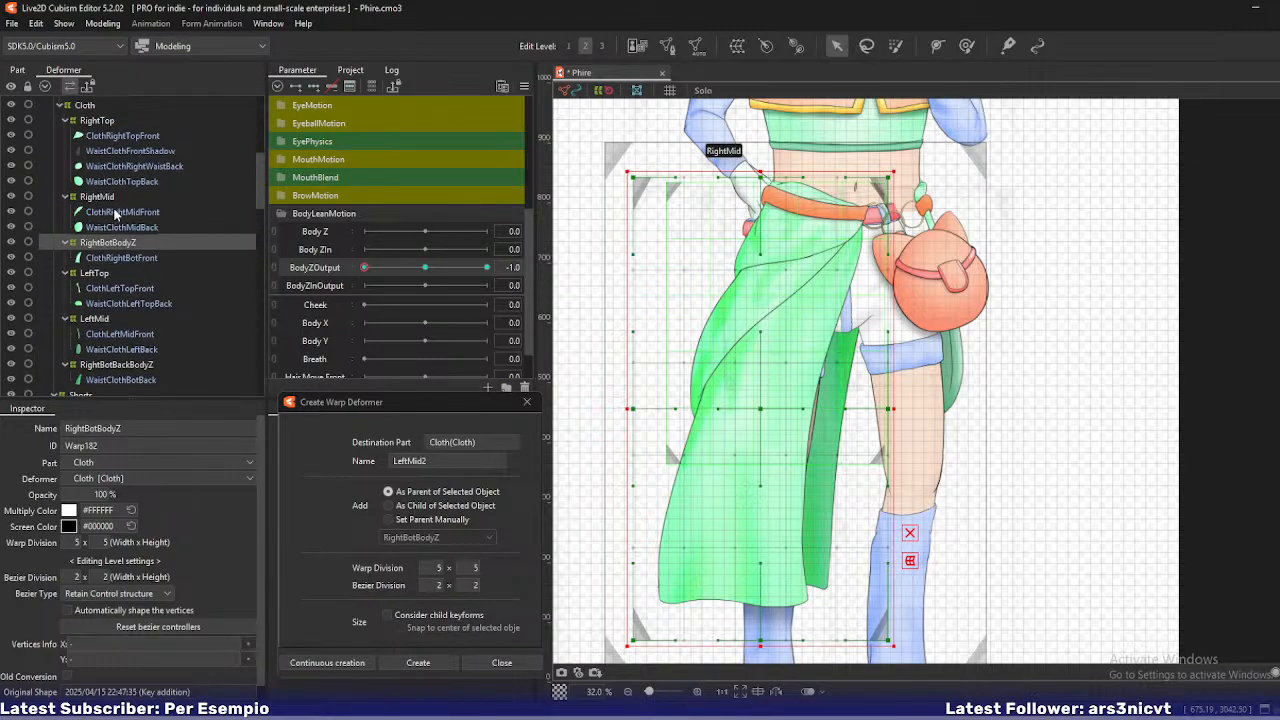
left_click(112, 196)
left_click(106, 120, "ctrl")
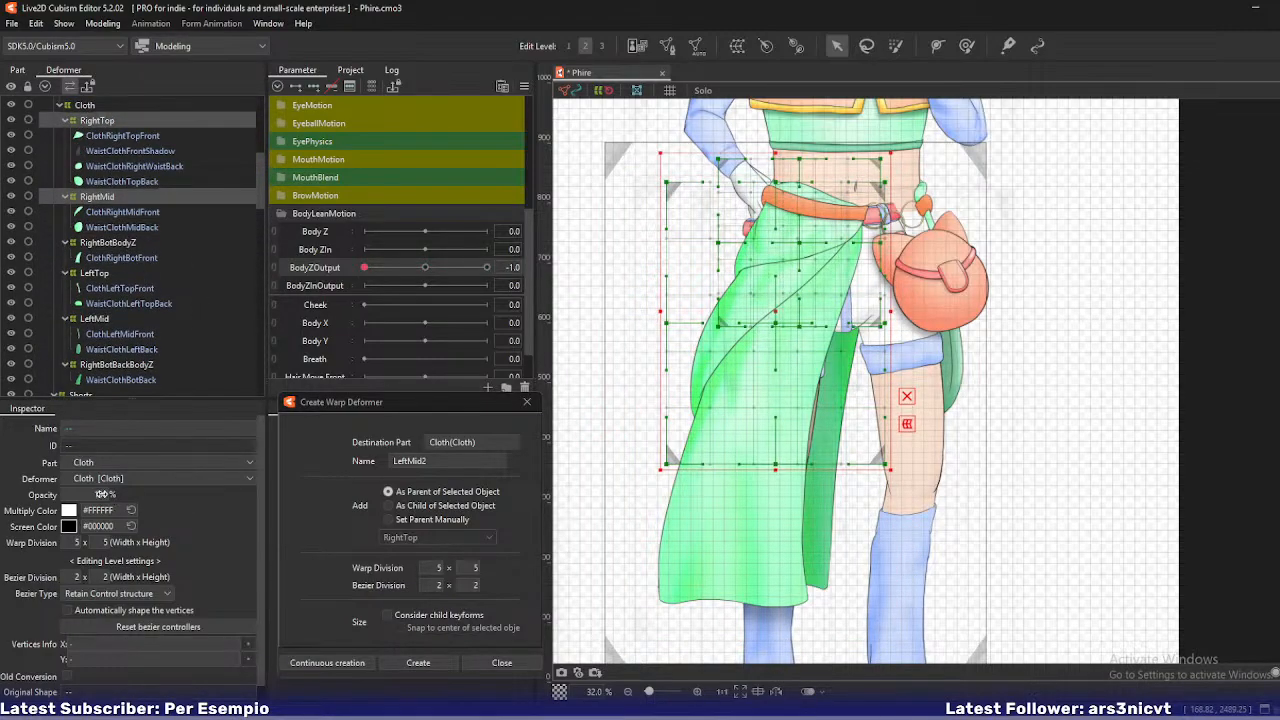
left_click_drag(101, 494, 2, 494)
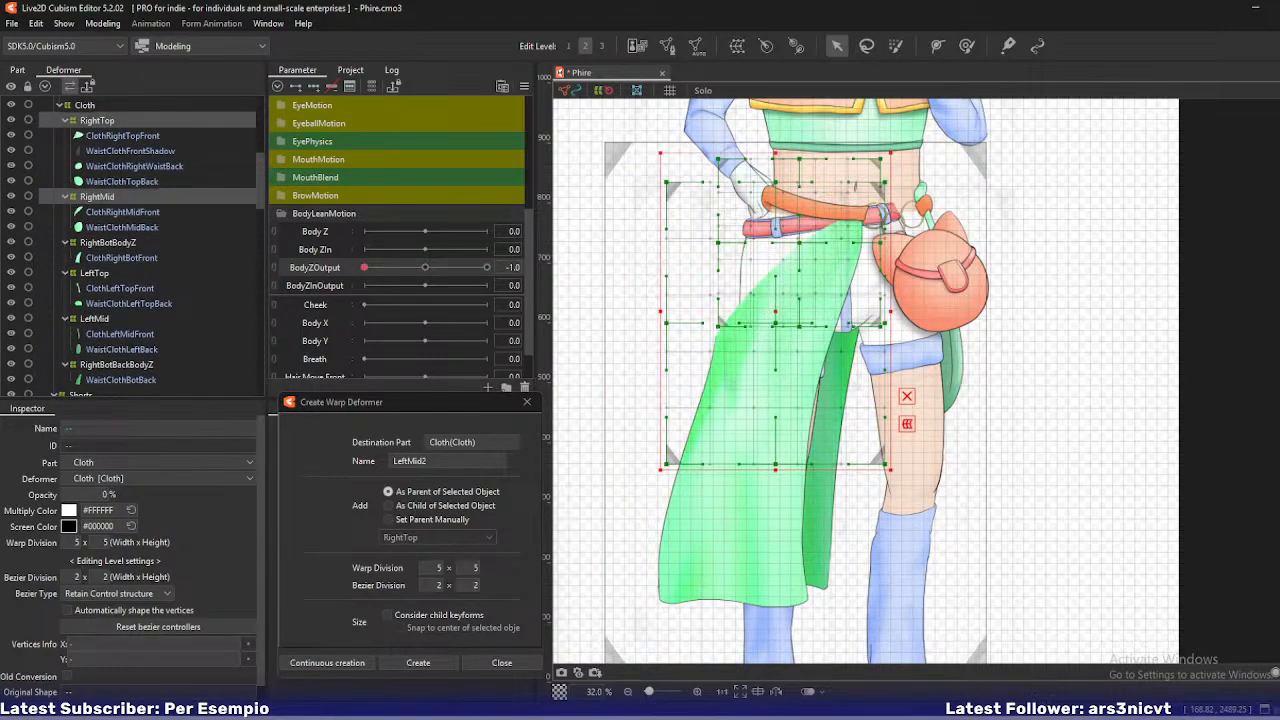
- Try shifting RightBotBodyZ's upper and middle control points to follow the tilted hips at BodyZOutput -1.0, comparing with the neutral pose
left_click(100, 243)
left_click_drag(888, 178, 862, 181)
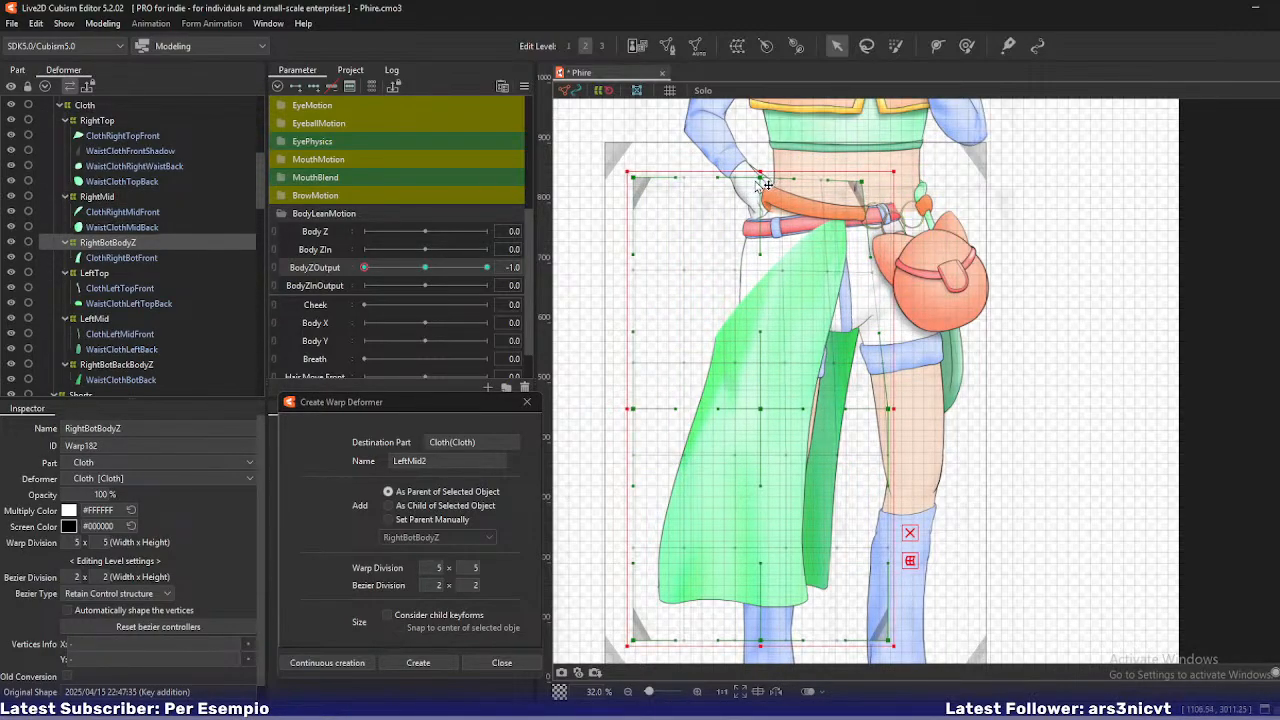
left_click_drag(760, 177, 740, 190)
key("ctrl")
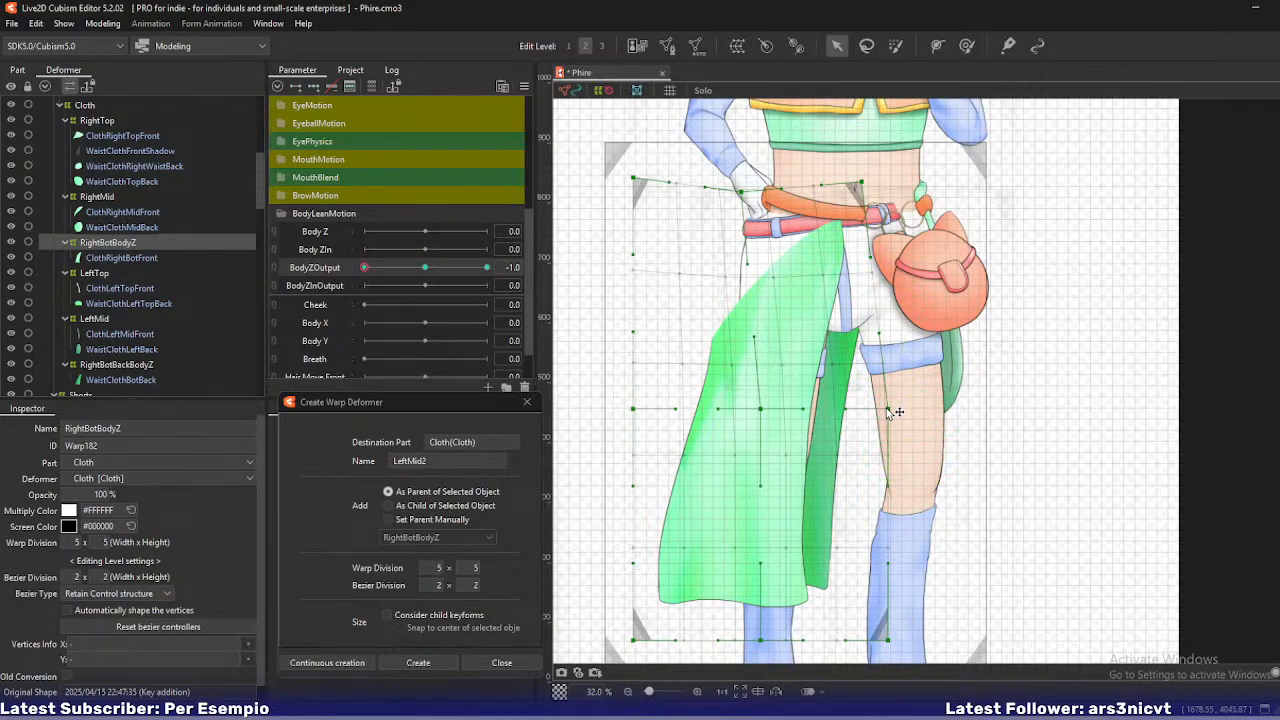
left_click_drag(888, 408, 875, 415)
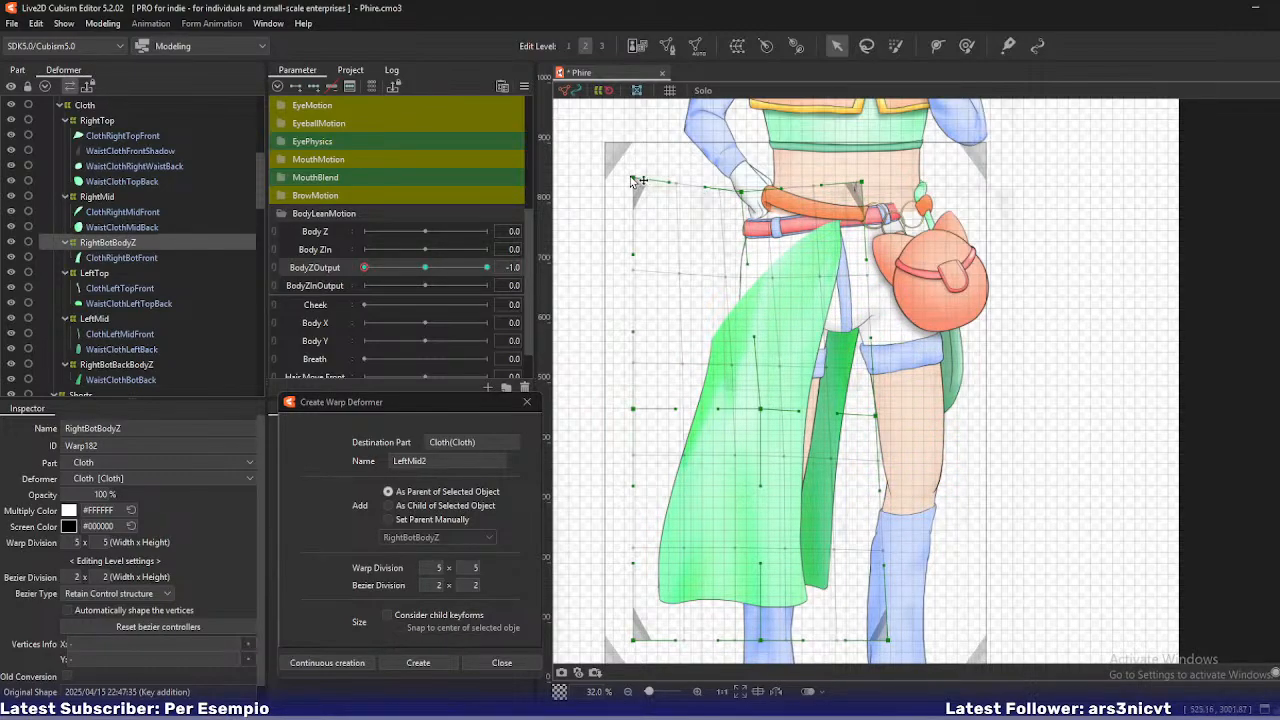
left_click_drag(635, 181, 627, 200)
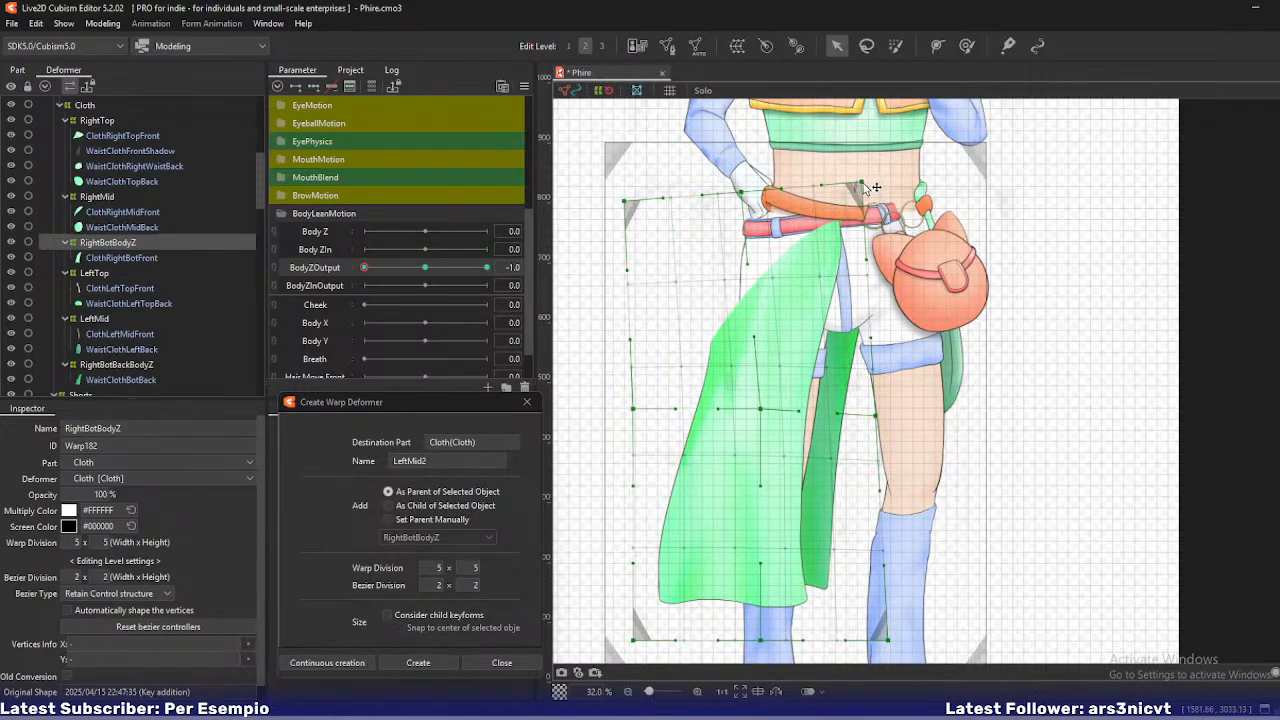
left_click(425, 268)
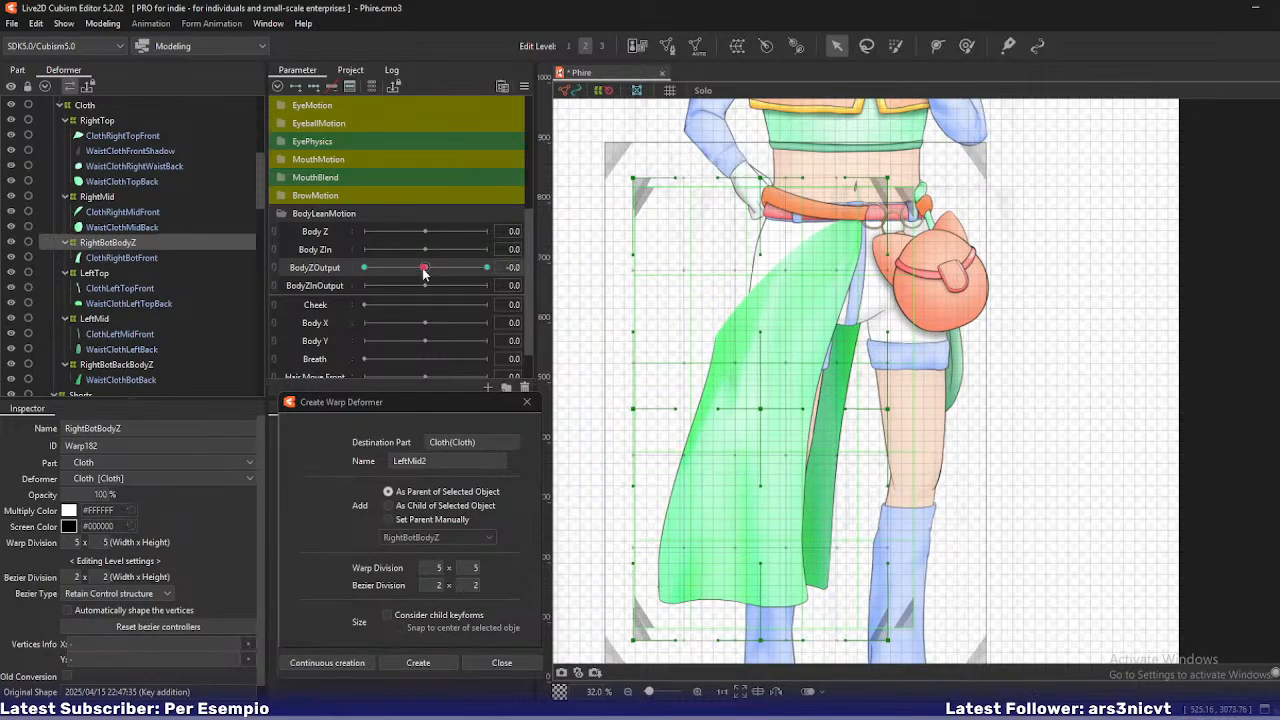
left_click(364, 268)
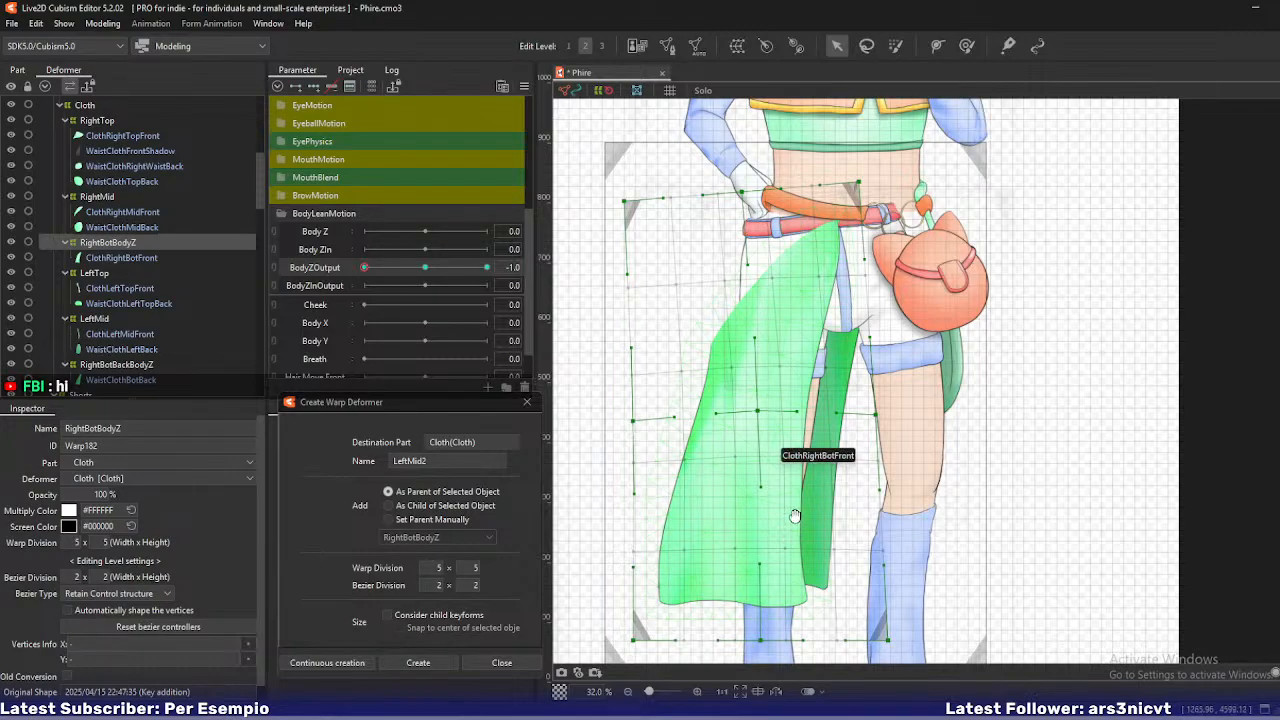
- Try swinging RightBotBodyZ's bottom control points toward the legs and refining its middle and upper points at BodyZOutput -1.0
scroll(755, 508, "down", 3)
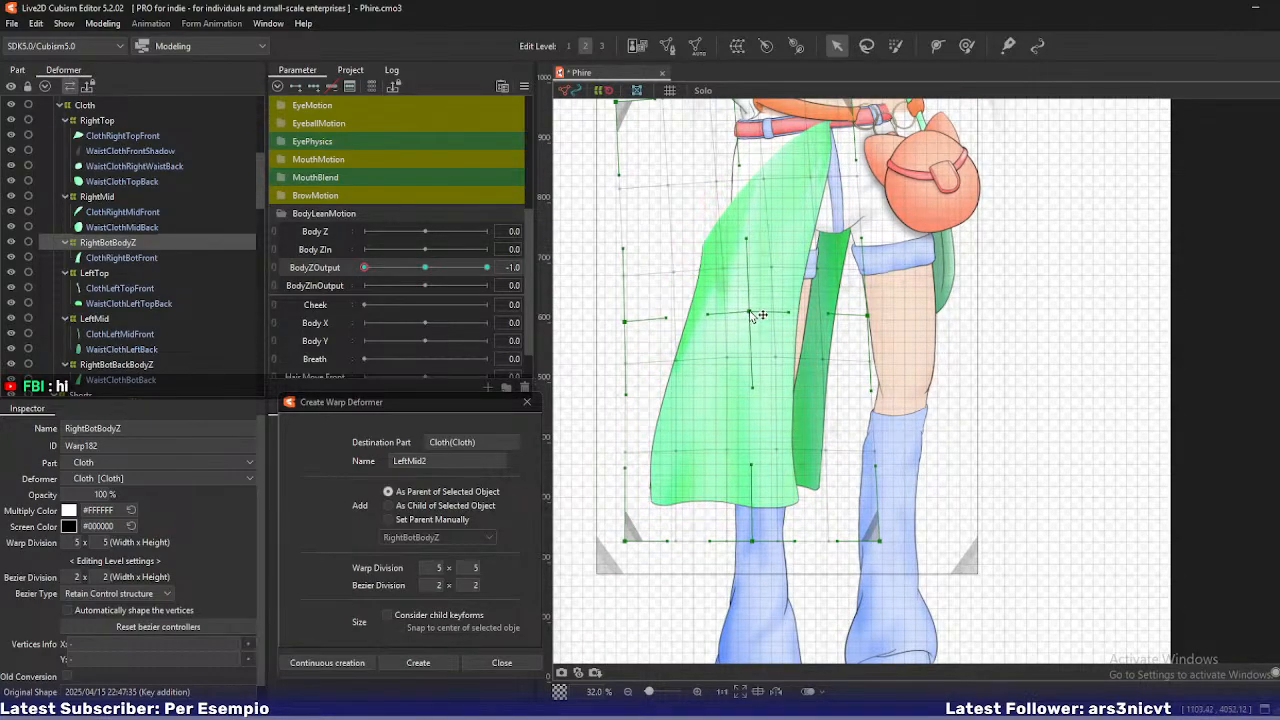
left_click_drag(750, 312, 745, 316)
left_click_drag(752, 541, 780, 544)
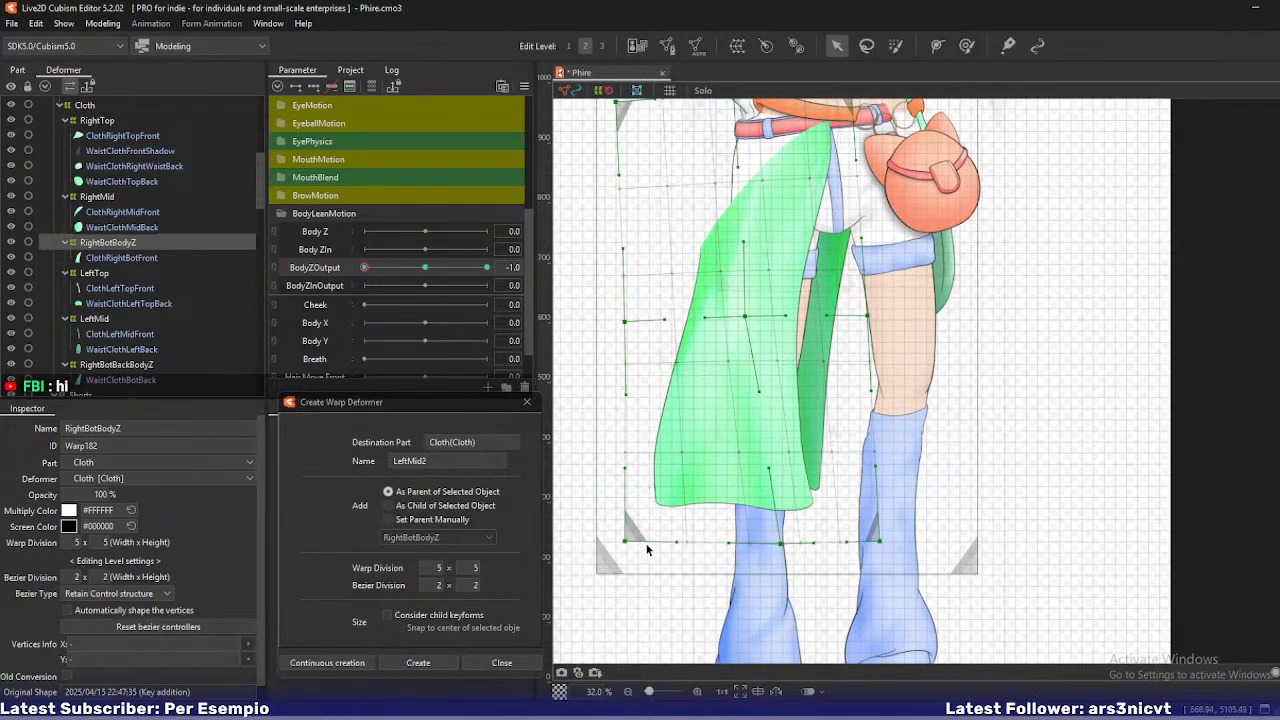
left_click_drag(625, 541, 641, 558)
left_click_drag(880, 541, 906, 538)
left_click_drag(867, 317, 868, 303)
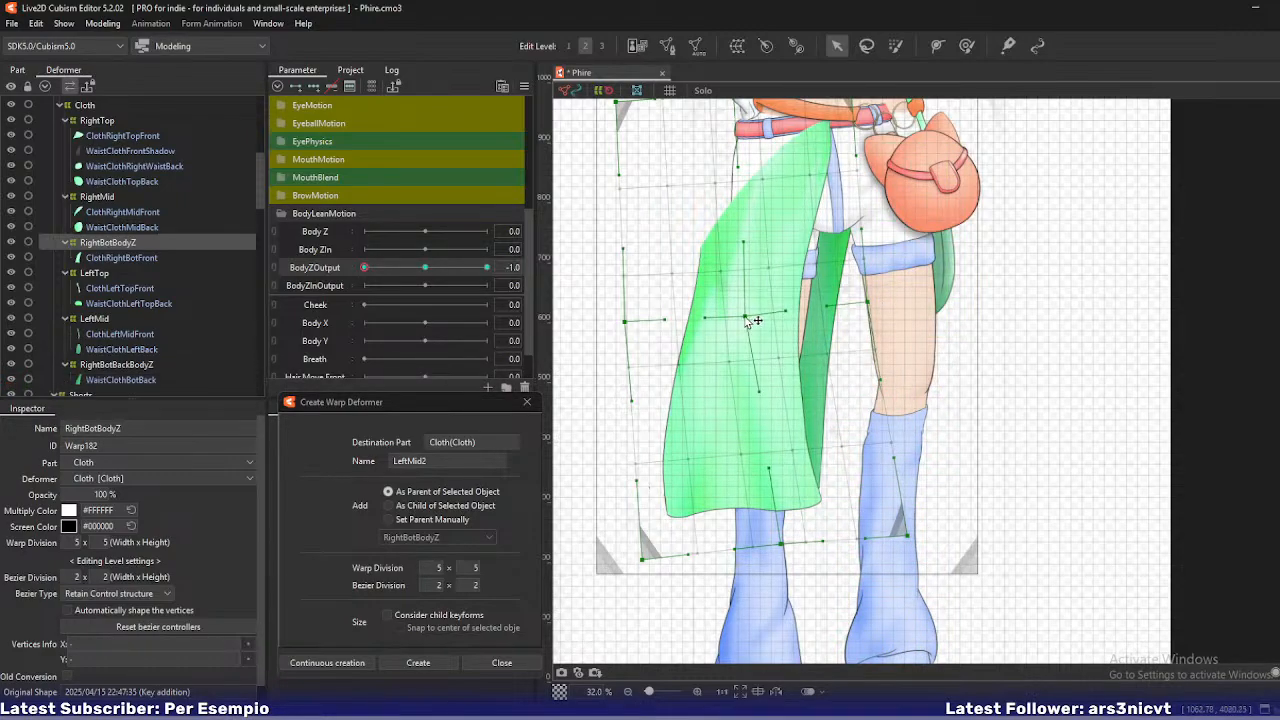
left_click_drag(746, 318, 750, 425)
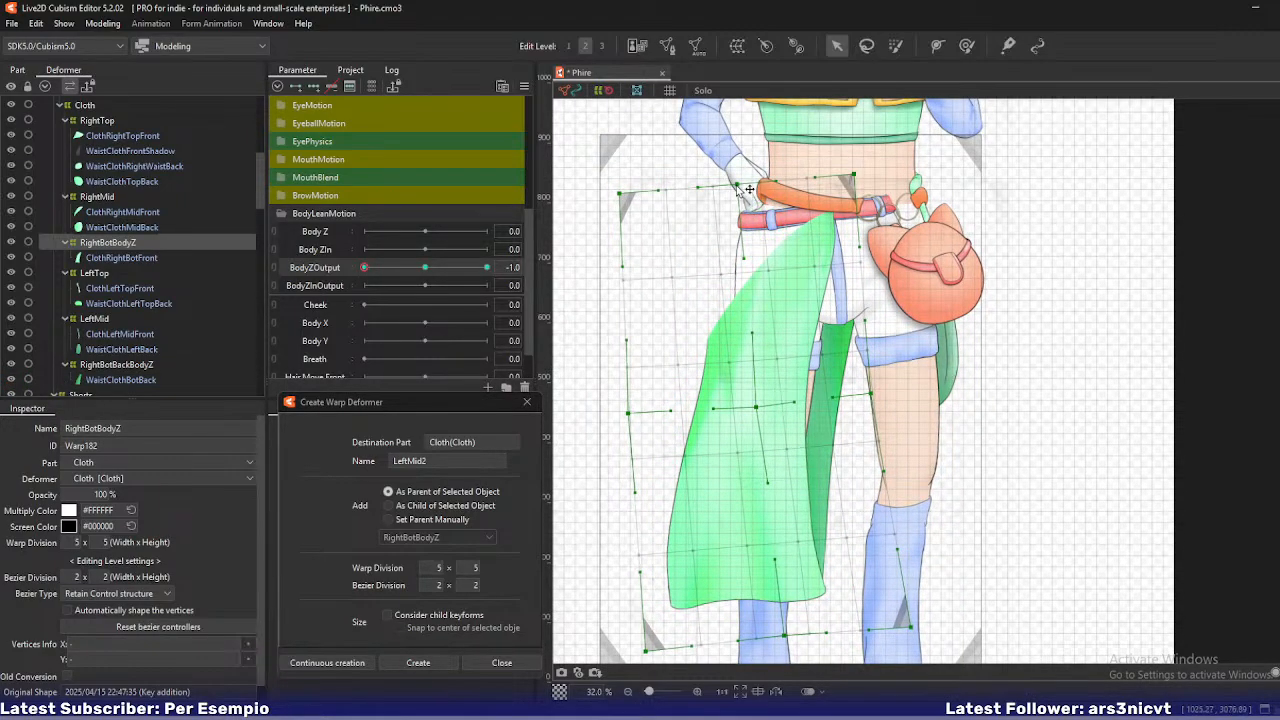
left_click_drag(749, 189, 747, 189)
left_click_drag(622, 195, 617, 193)
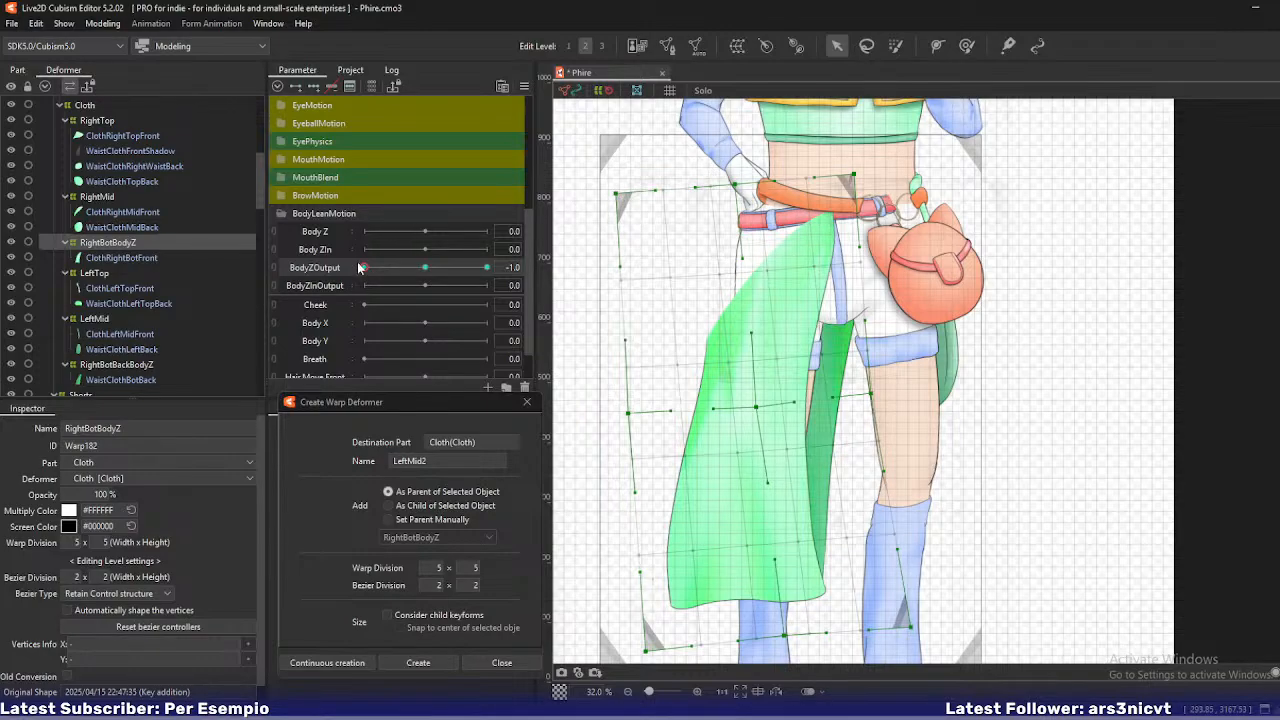
- Reset RightBotBodyZ at BodyZOutput -1.0 by pasting its neutral form from BodyZOutput 0.0
left_click_drag(364, 268, 323, 271)
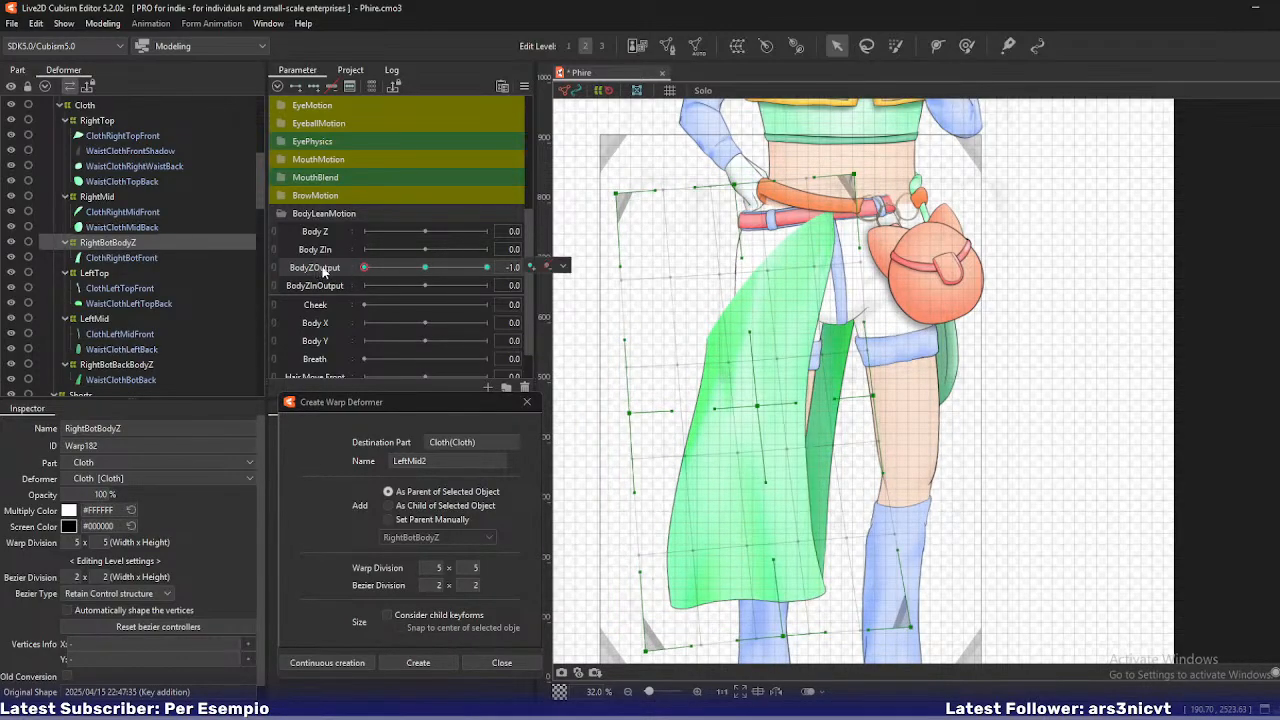
right_click(361, 272)
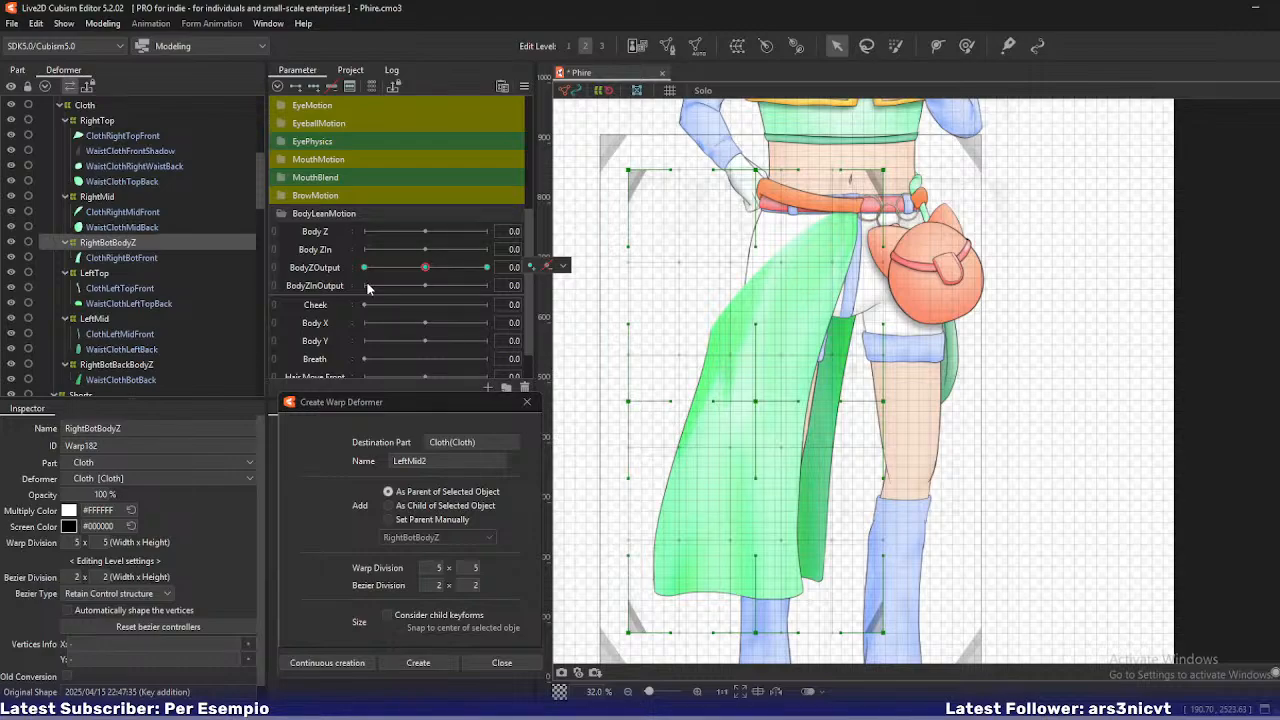
left_click_drag(425, 268, 256, 266)
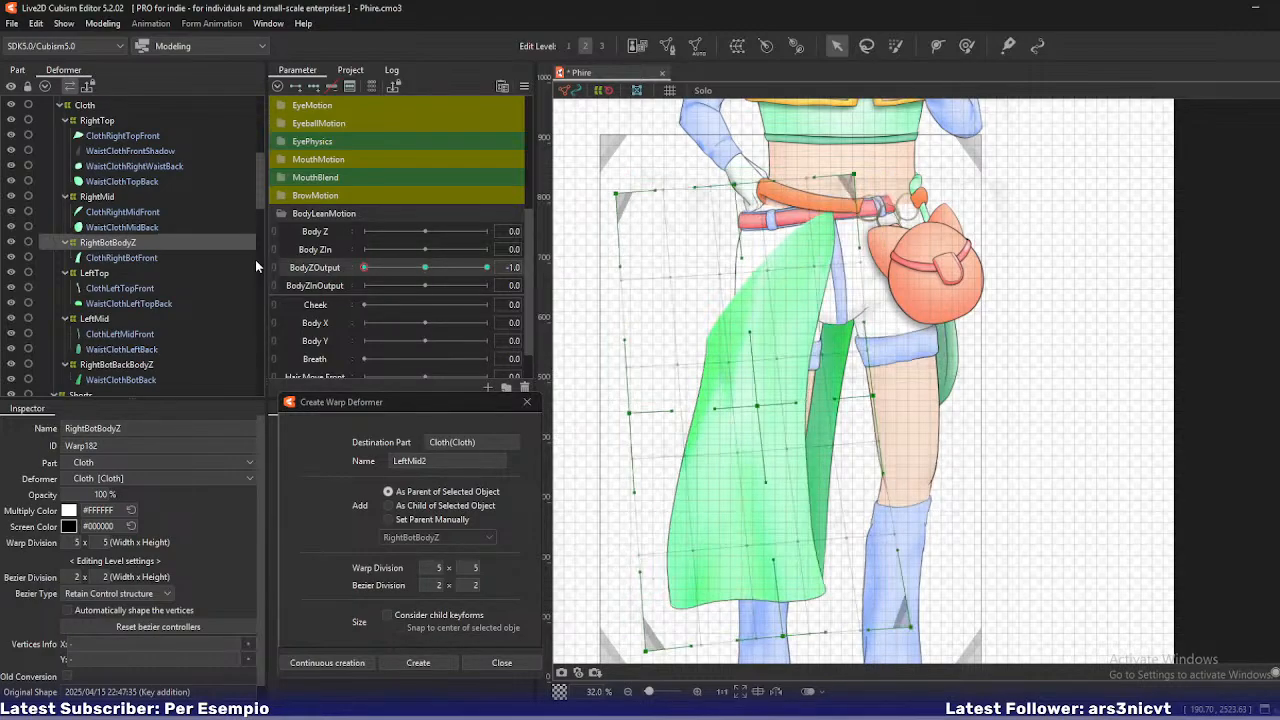
key("ctrl+v")
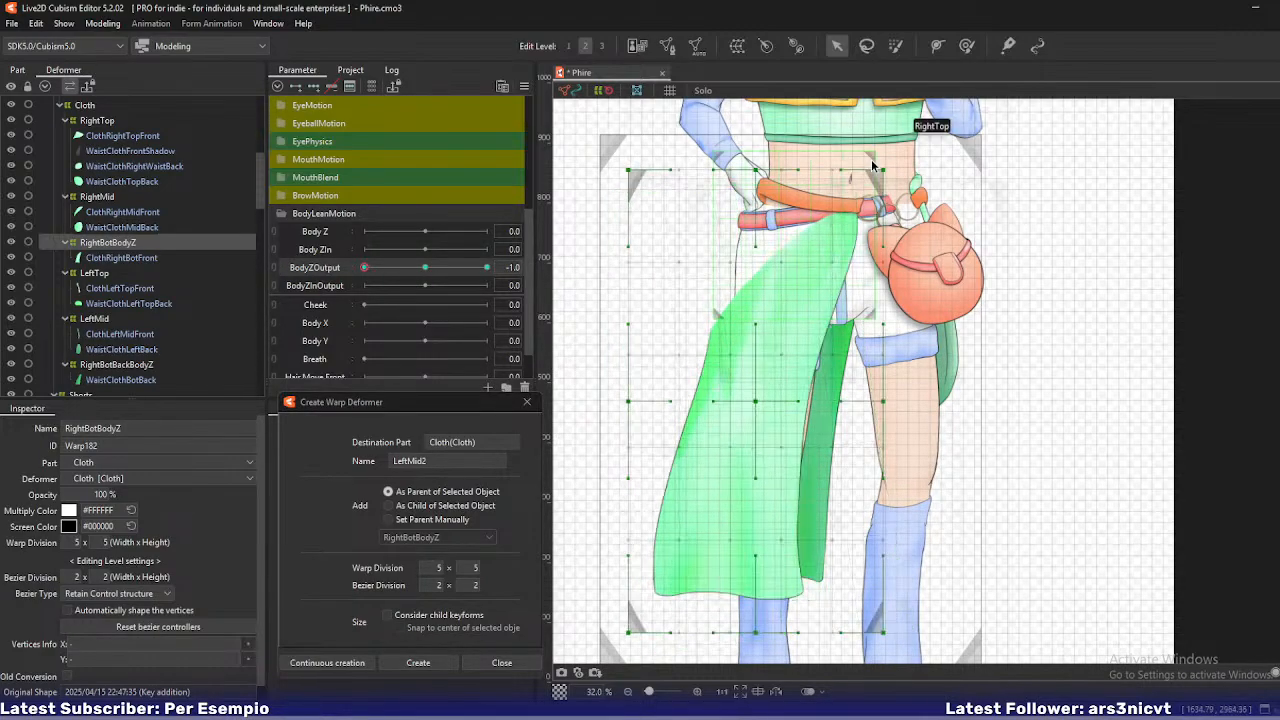
- Rotate the whole RightBotBodyZ deformer slightly counterclockwise at BodyZOutput -1.0, reposition it to match the tilted hips and preview the lean
left_click_drag(899, 158, 872, 144)
left_click_drag(751, 393, 750, 401)
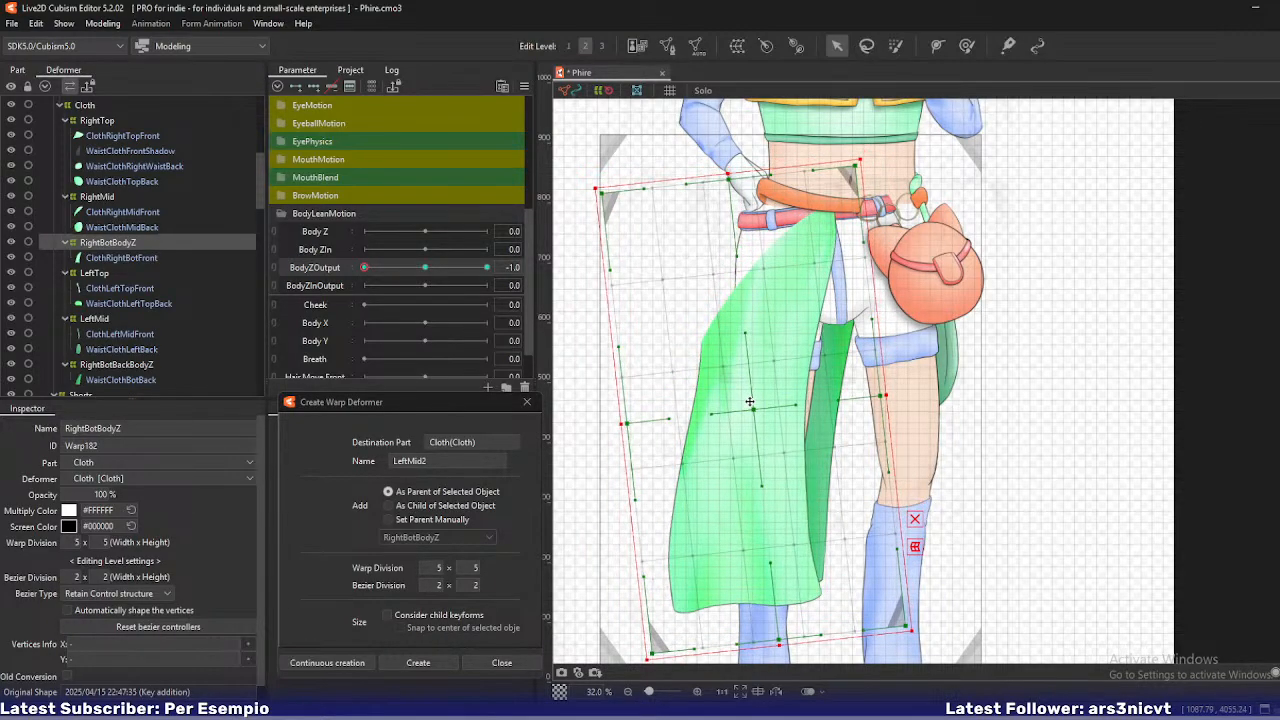
left_click_drag(364, 267, 334, 271)
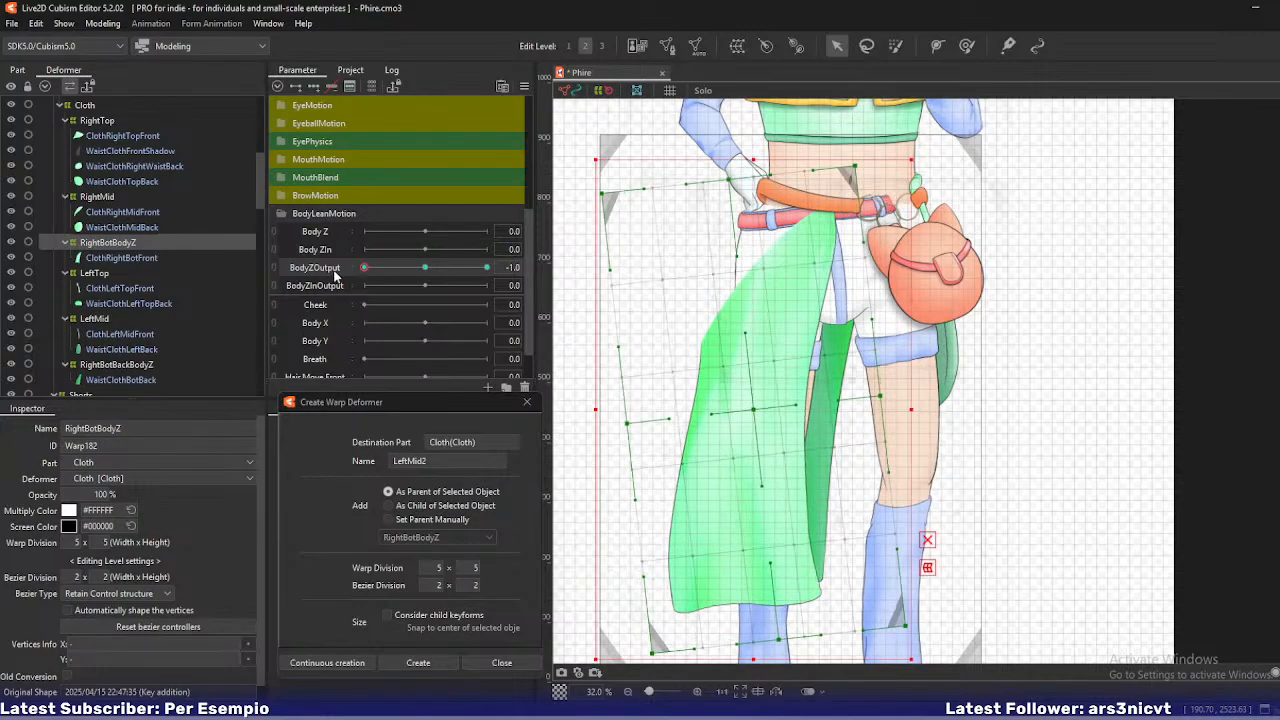
- Reposition RightBotBodyZ over the tilted hips at BodyZOutput -1.0 and shift its bottom middle and corner control points inward
left_click_drag(753, 408, 755, 421)
left_click_drag(366, 268, 338, 292)
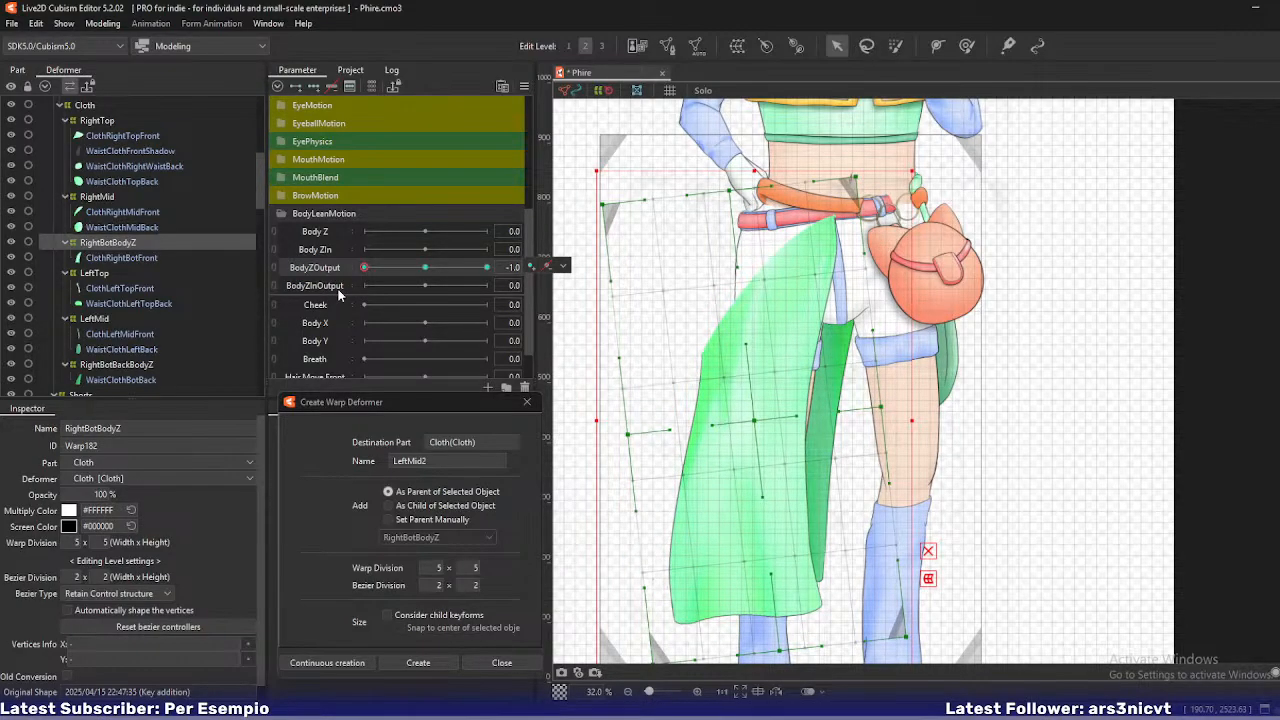
left_click_drag(758, 413, 777, 357)
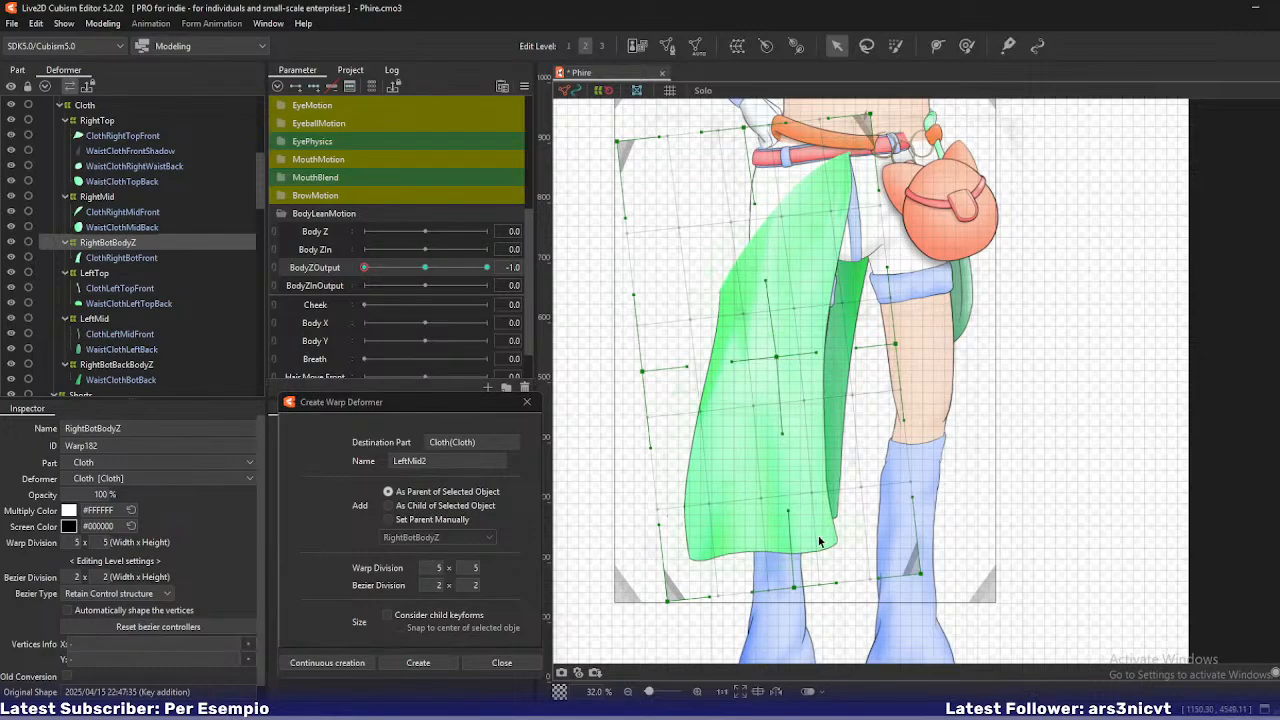
left_click_drag(795, 586, 808, 579)
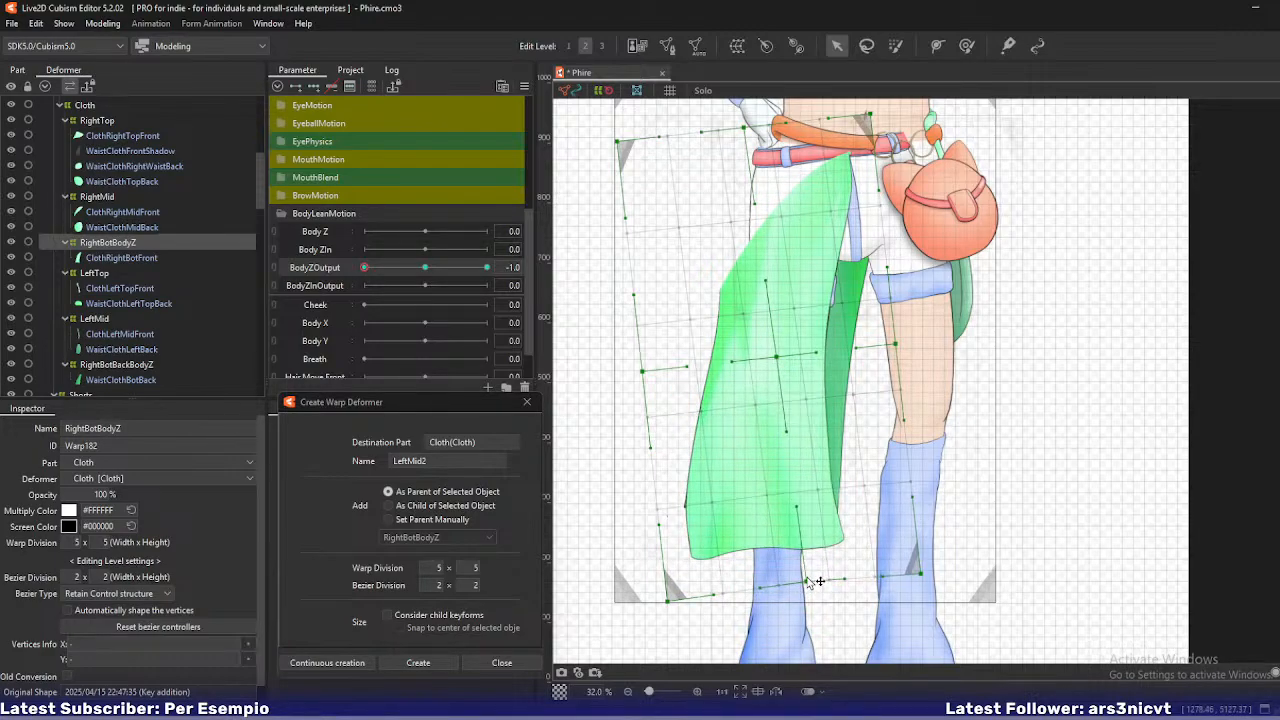
left_click_drag(668, 601, 671, 603)
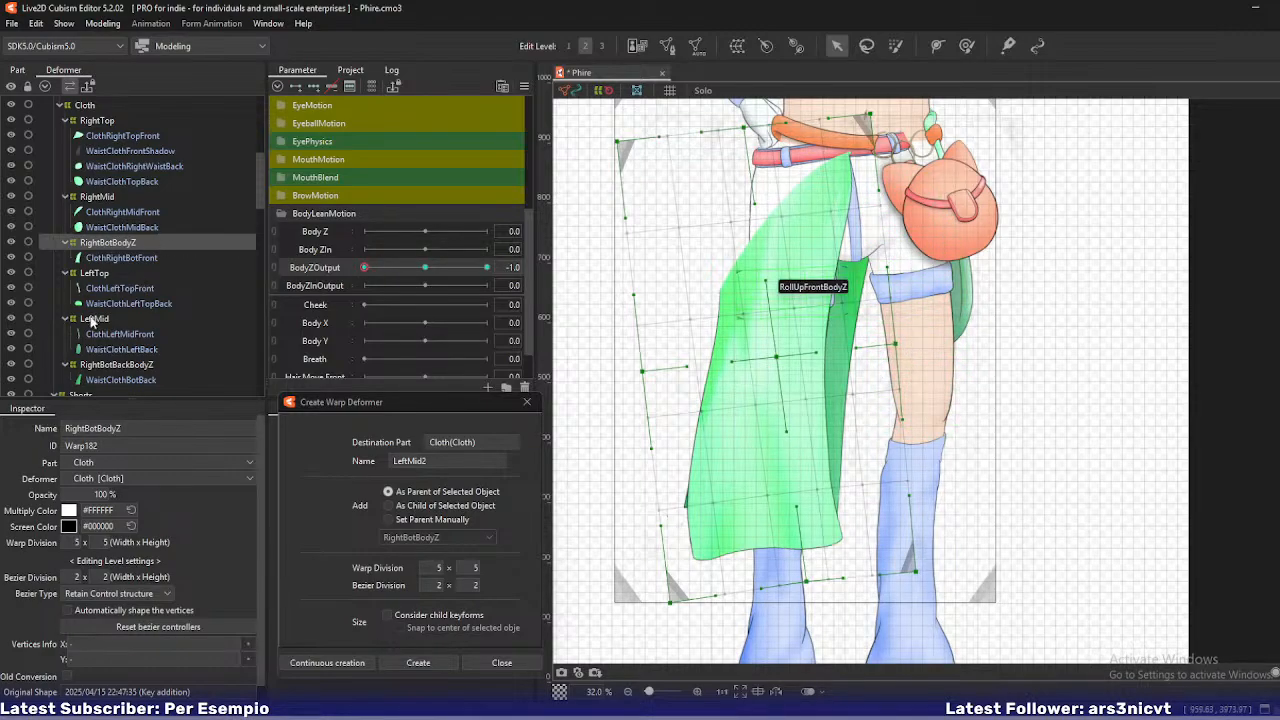
- Rotate the RightBotBackBodyZ deformer counterclockwise at BodyZOutput -1.0 and move it down and left to follow the tilted hips
left_click(113, 366)
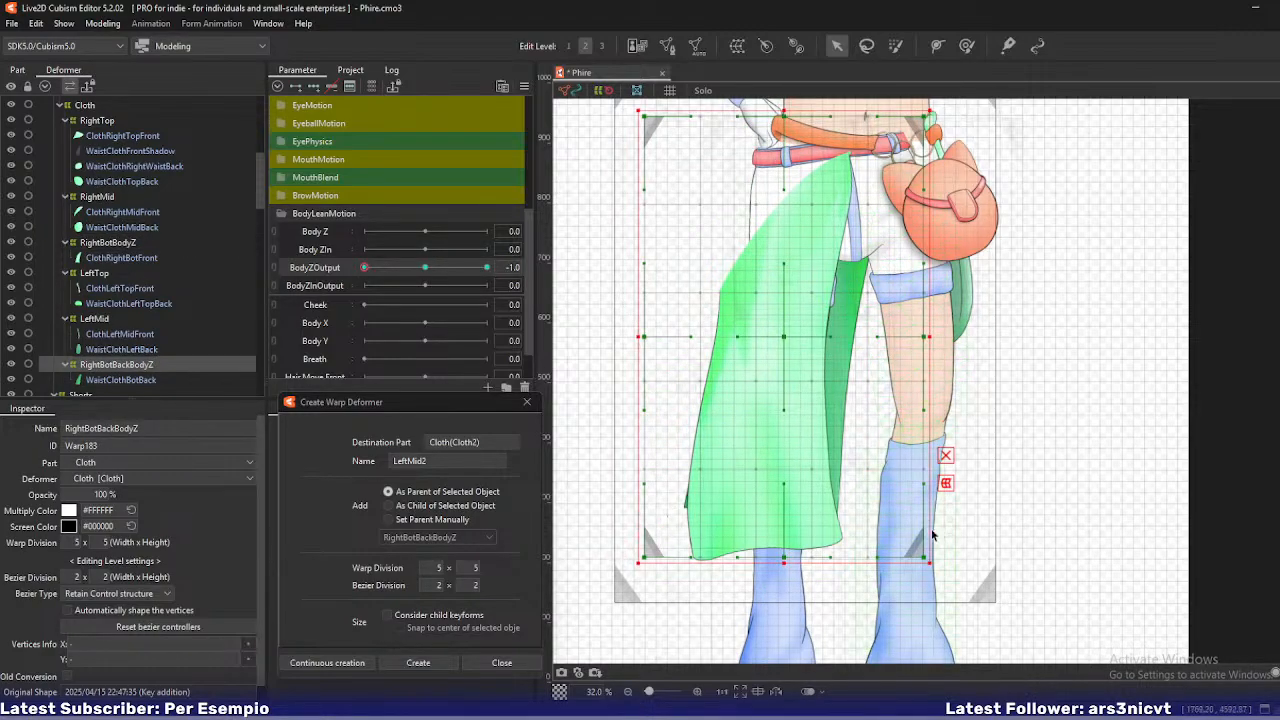
mouse_move(364, 268)
left_mouse_down()
mouse_move(387, 272)
mouse_move(364, 268)
left_mouse_up()
left_click_drag(938, 571, 975, 543)
left_click_drag(784, 334, 769, 359)
left_click_drag(959, 566, 955, 570)
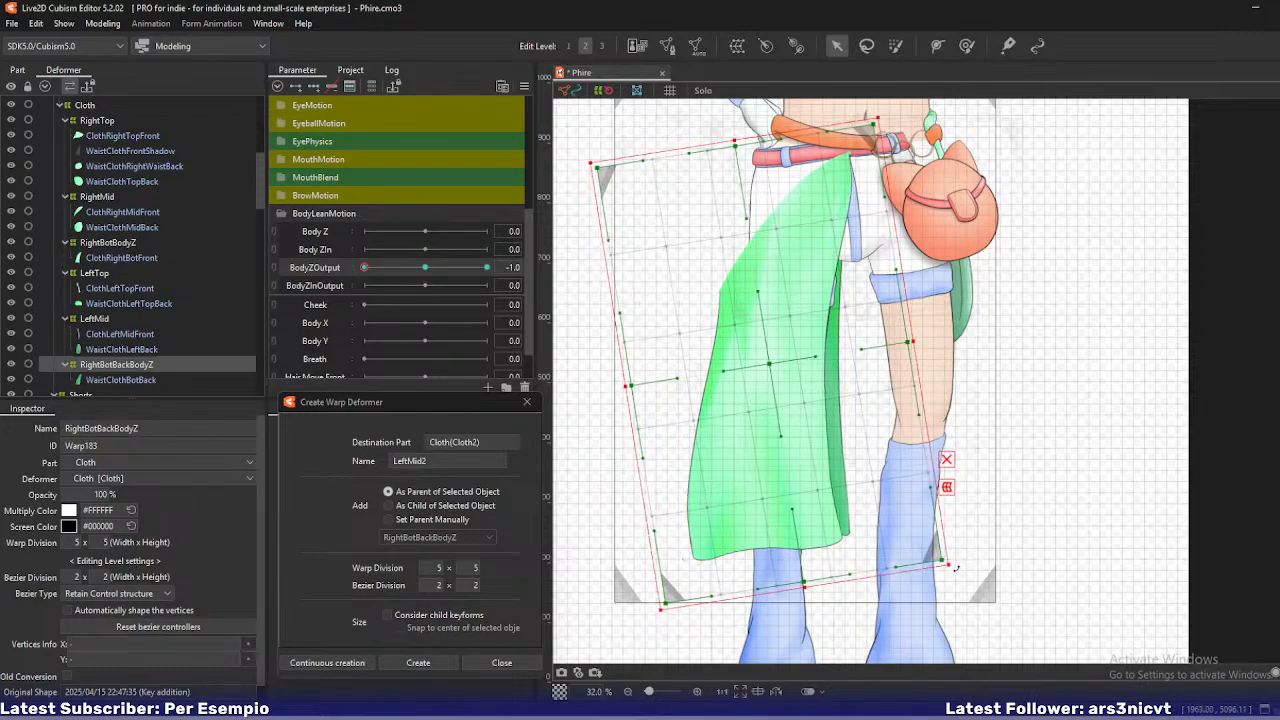
- Fine-tune RightBotBackBodyZ's rotation at BodyZOutput -1.0 and nudge the deformer right while checking the lean motion
mouse_move(371, 273)
left_mouse_down()
mouse_move(413, 272)
mouse_move(360, 272)
left_mouse_up()
left_click_drag(956, 620, 971, 608)
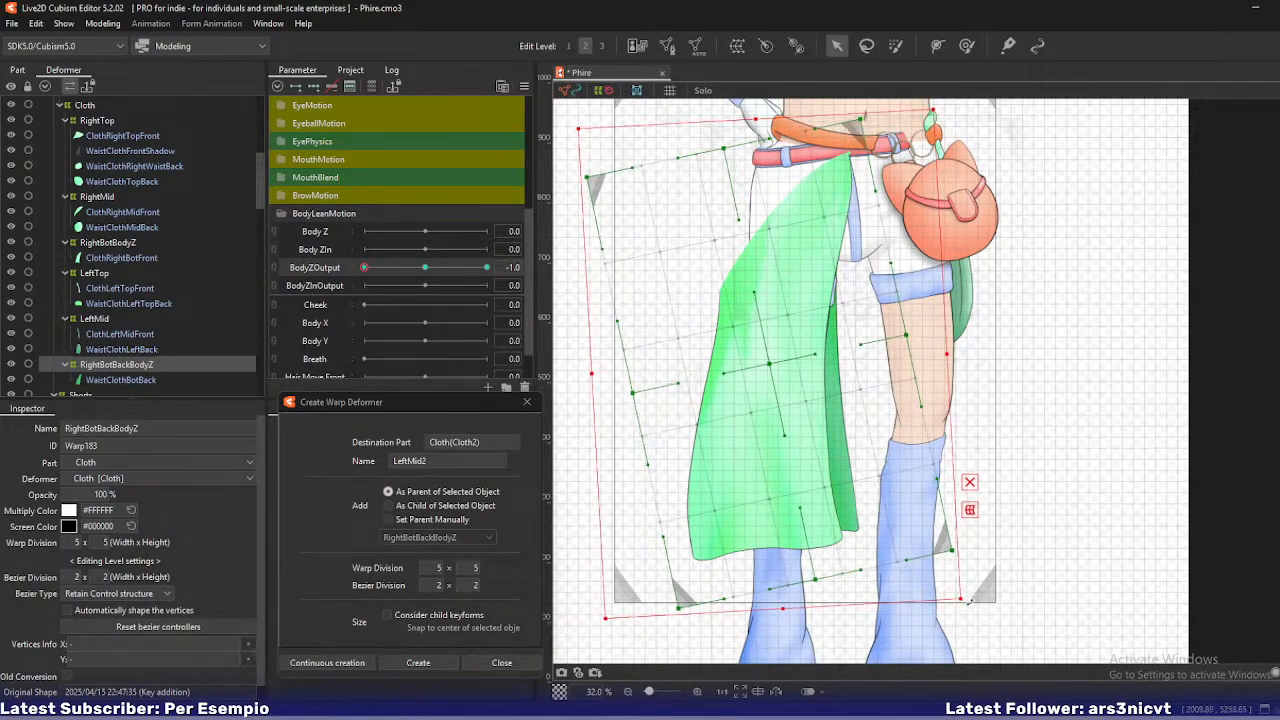
mouse_move(365, 269)
left_mouse_down()
mouse_move(402, 270)
mouse_move(345, 274)
left_mouse_up()
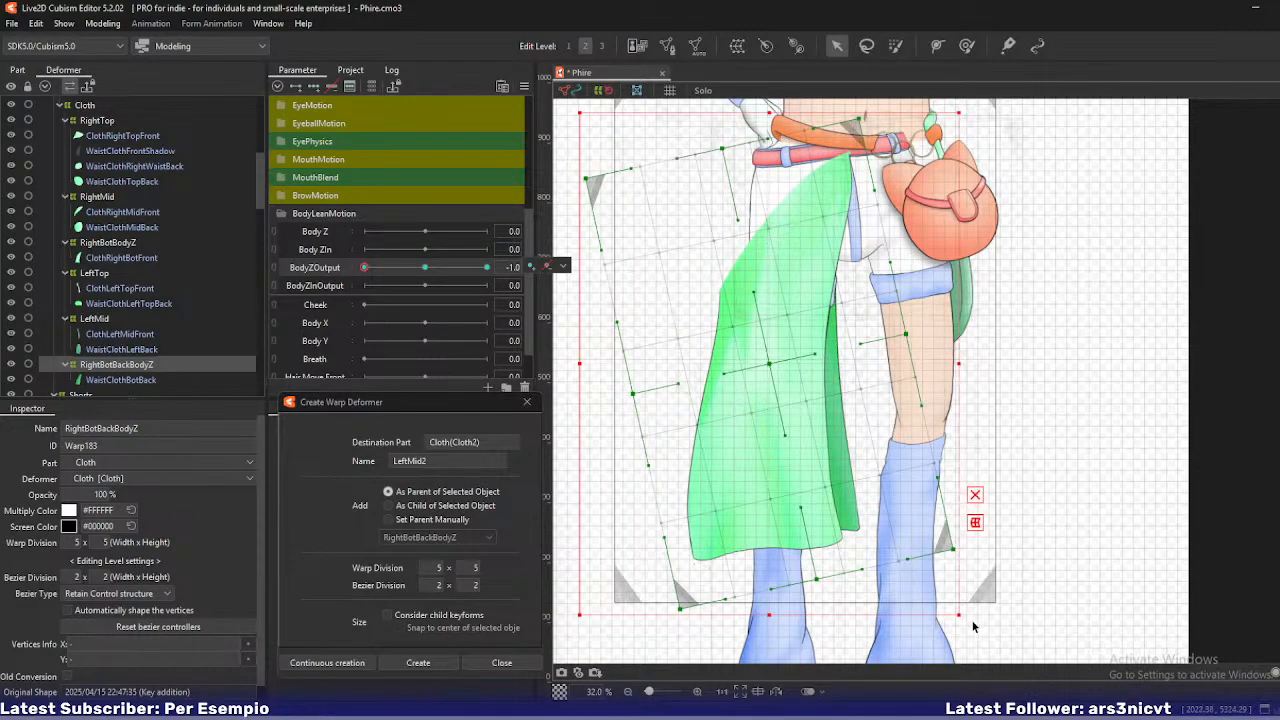
left_click_drag(960, 619, 937, 625)
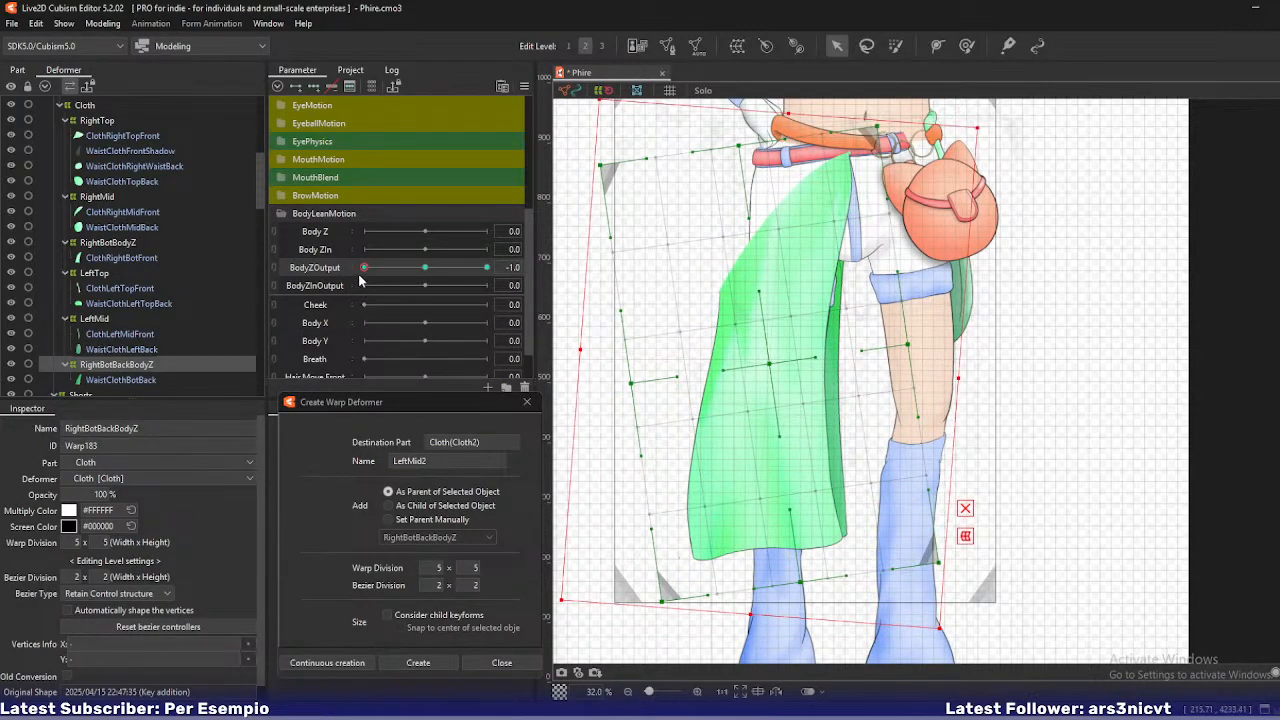
left_click_drag(364, 269, 329, 271)
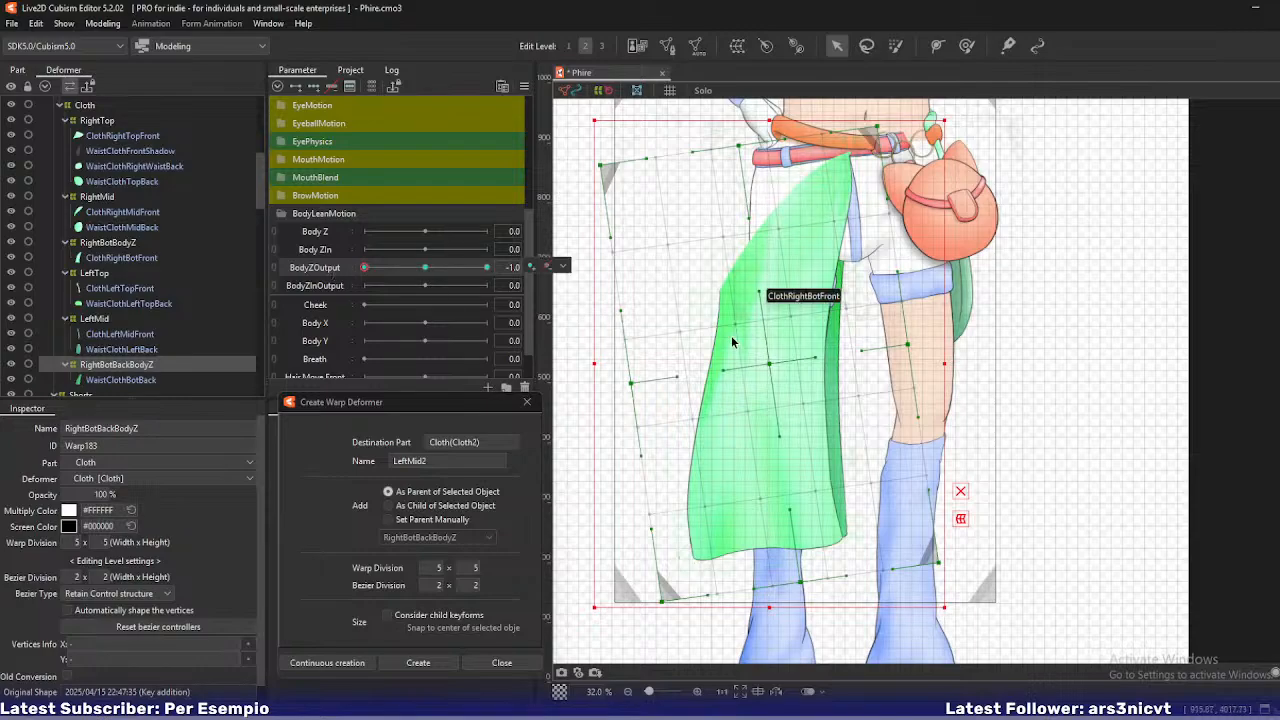
left_click_drag(766, 361, 772, 361)
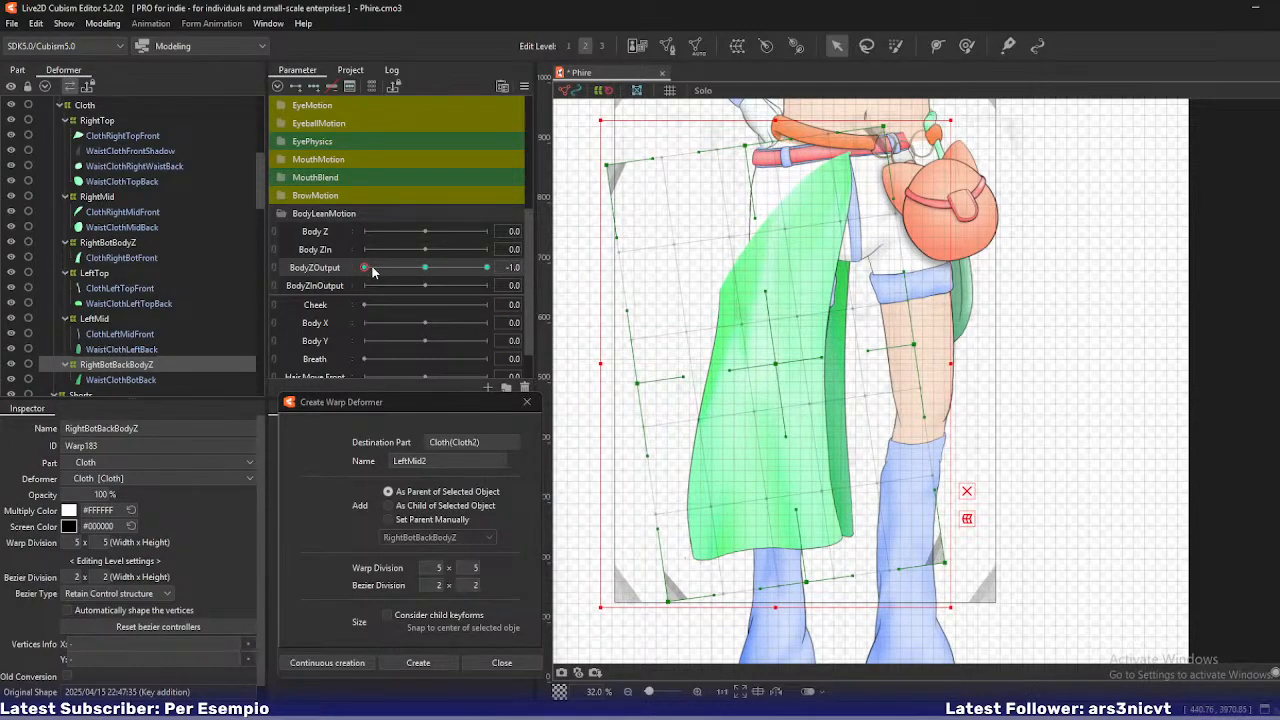
mouse_move(372, 272)
left_mouse_down()
mouse_move(430, 270)
mouse_move(360, 270)
left_mouse_up()
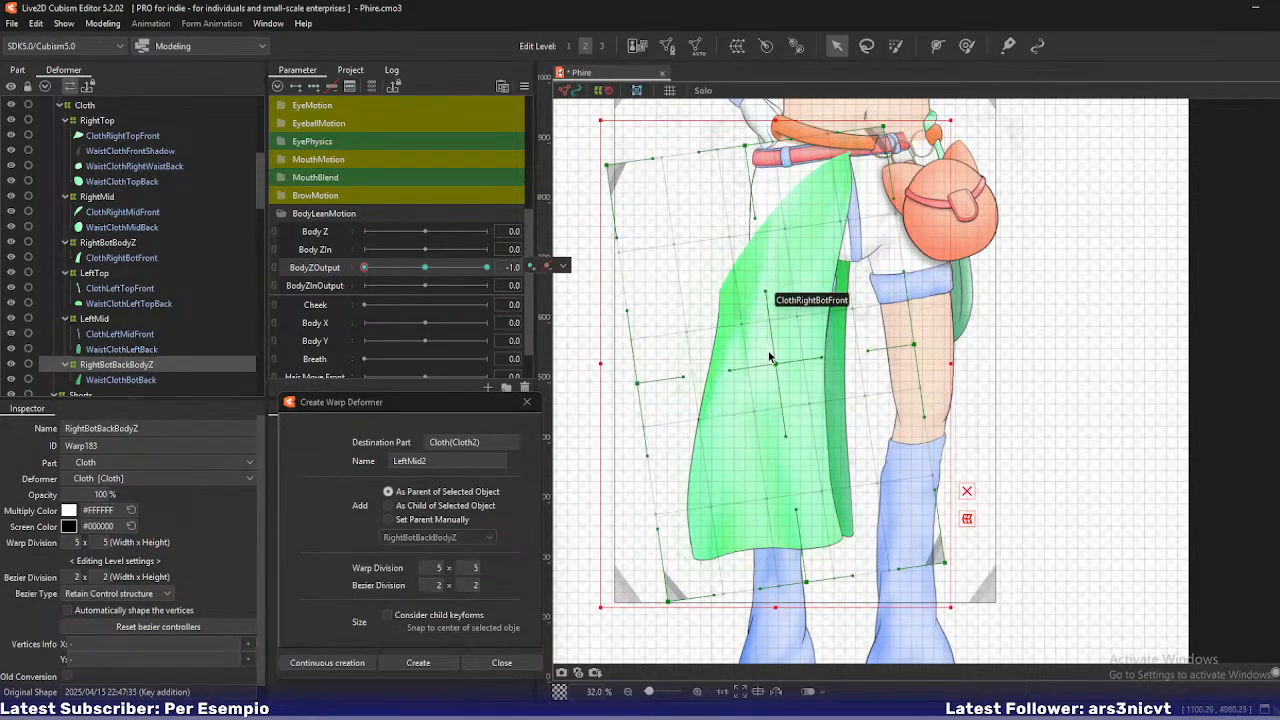
left_click_drag(770, 357, 775, 362)
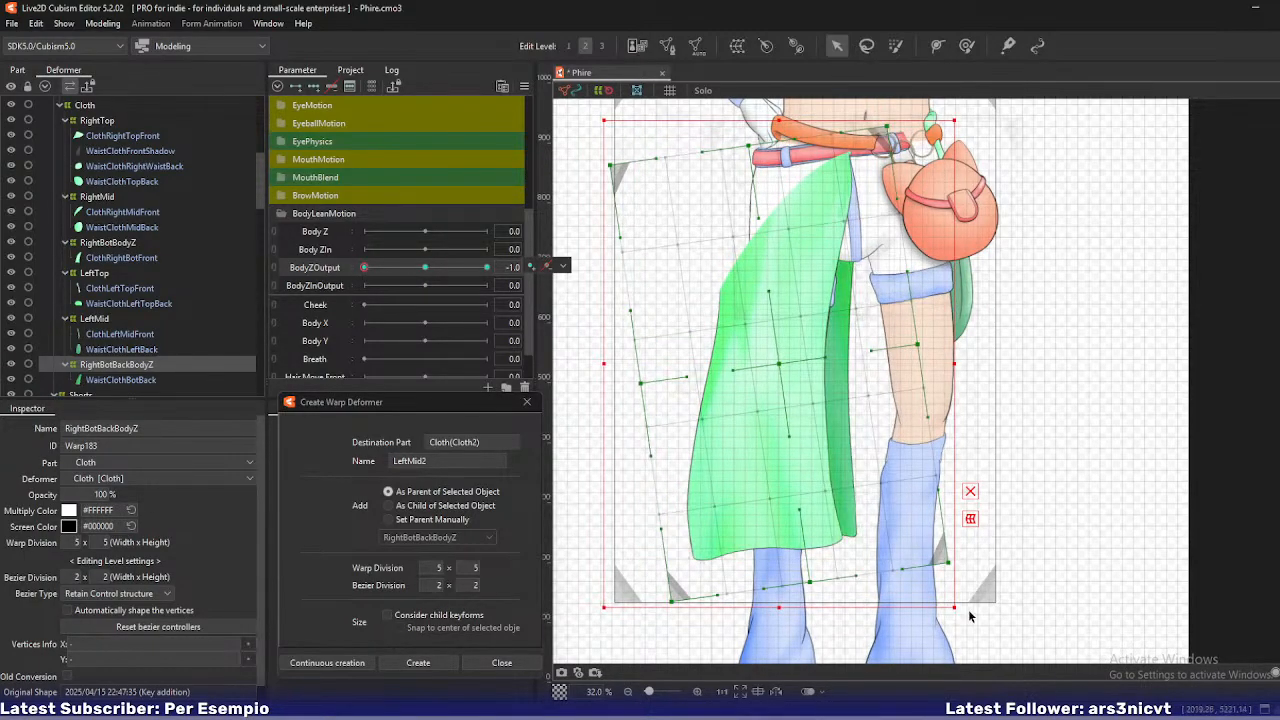
- Rotate RightBotBackBodyZ slightly further counterclockwise at BodyZOutput -1.0, raise it a little and preview the lean
left_click_drag(963, 617, 970, 603)
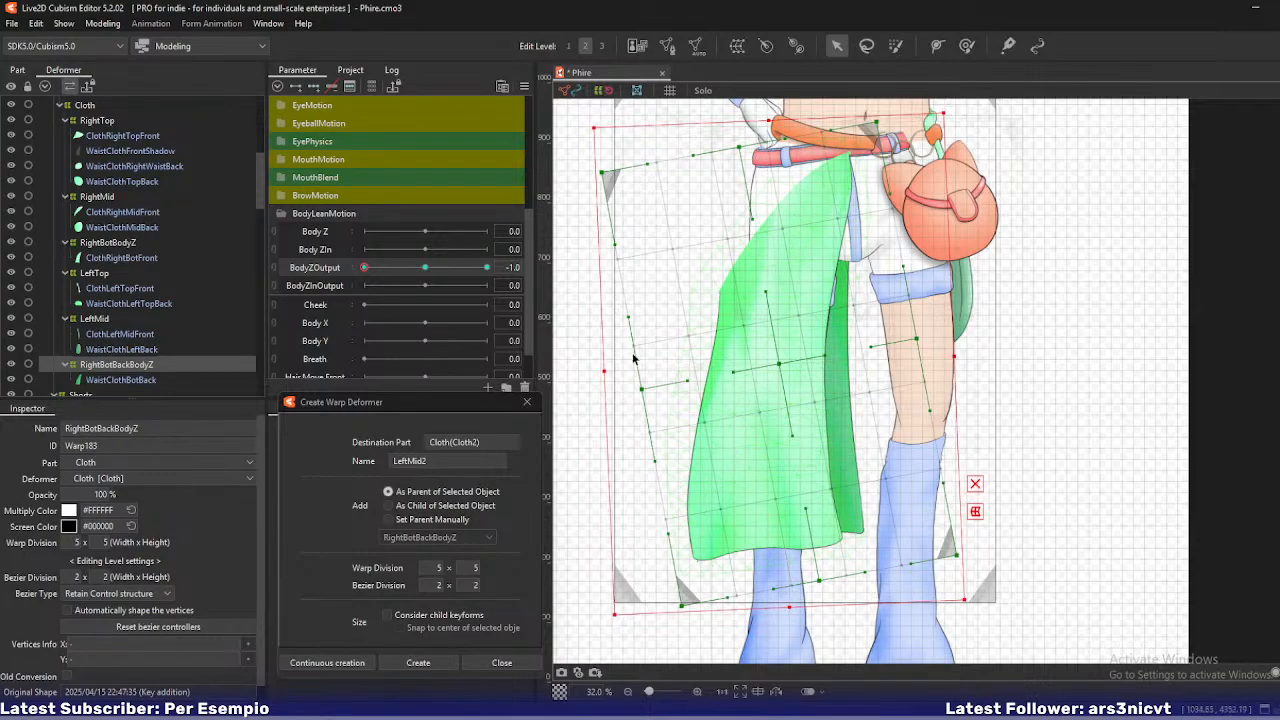
mouse_move(366, 270)
left_mouse_down()
mouse_move(418, 270)
mouse_move(364, 270)
left_mouse_up()
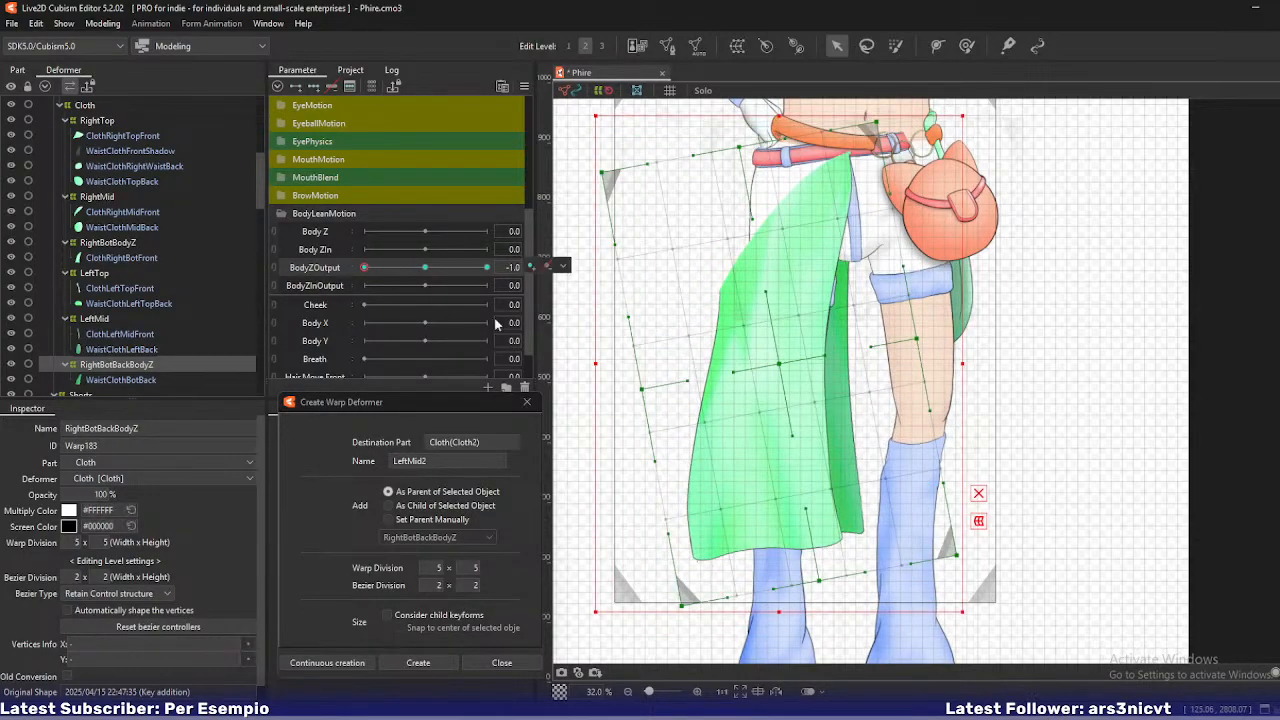
left_click_drag(776, 363, 773, 355)
mouse_move(366, 268)
left_mouse_down()
mouse_move(419, 267)
mouse_move(356, 268)
left_mouse_up()
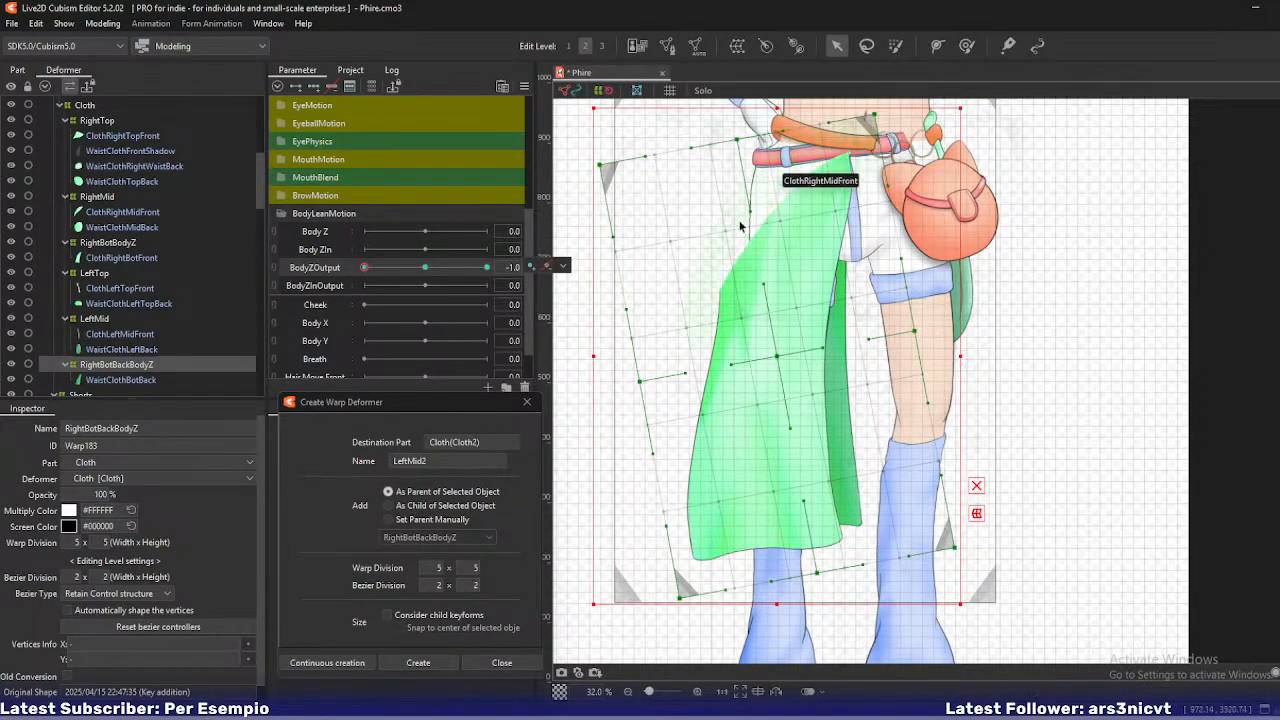
- Refine RightBotBackBodyZ's corner and right-side control points at BodyZOutput -1.0, narrowing its lower end, and preview the lean
left_click(95, 380, "ctrl")
left_click(101, 374, "ctrl")
key("shift+s")
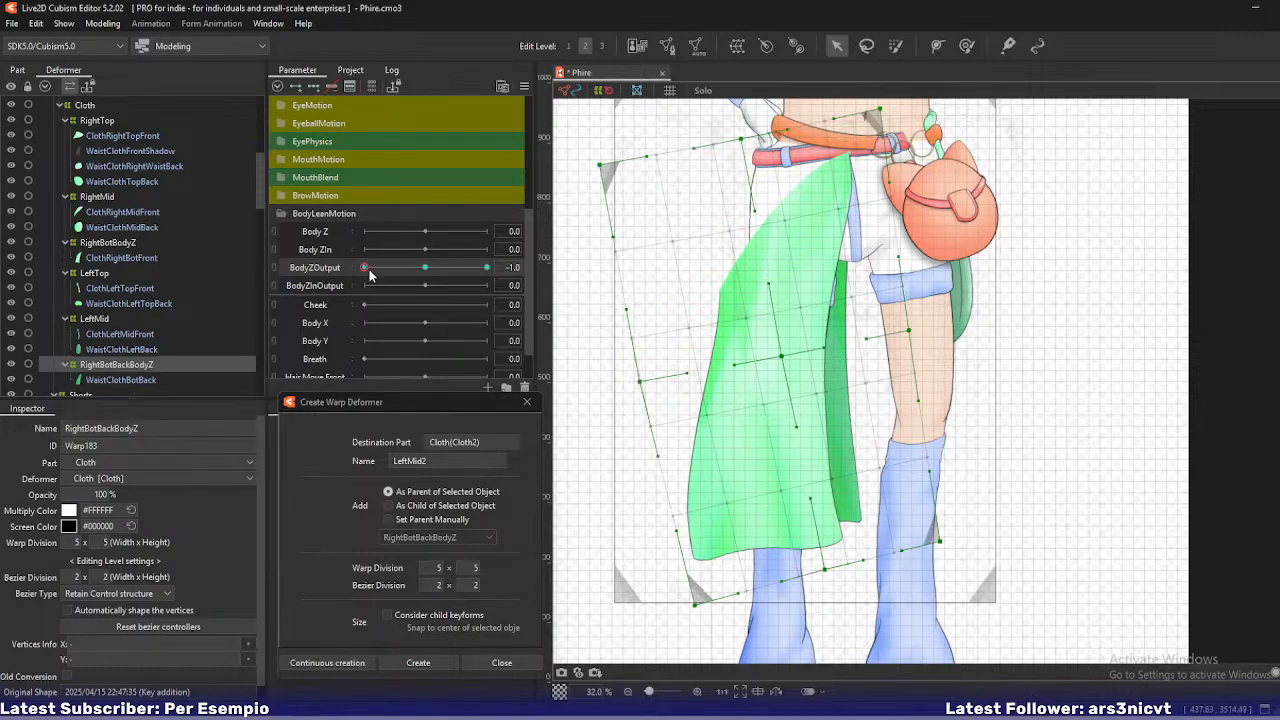
left_click_drag(367, 269, 327, 273)
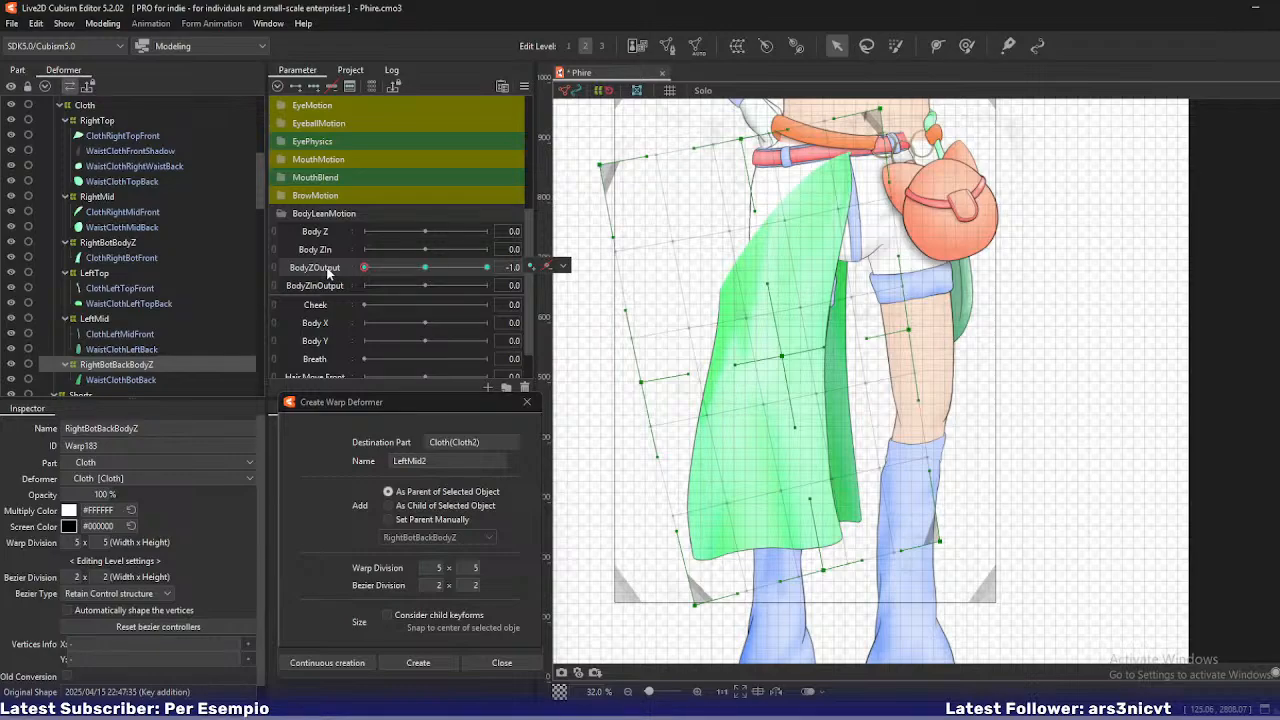
- Set the BodyLeanMotion parameter folder's label color to Blue
right_click(337, 214)
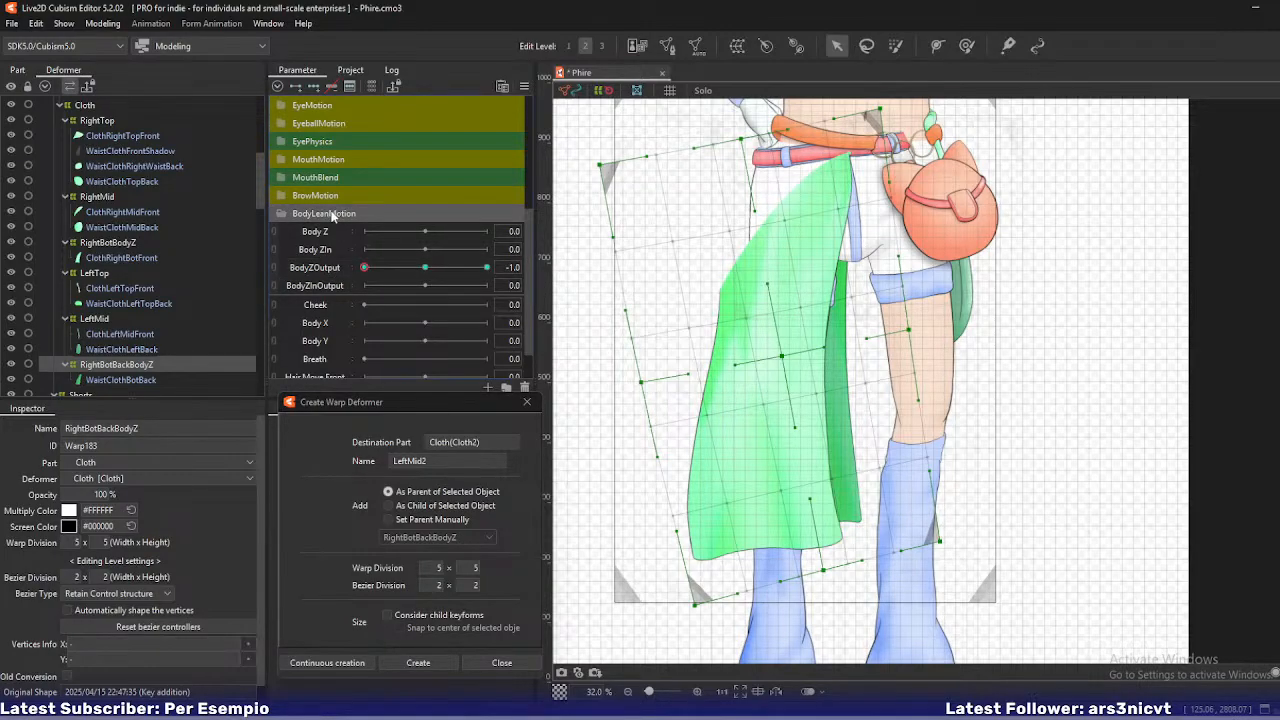
mouse_move(400, 224)
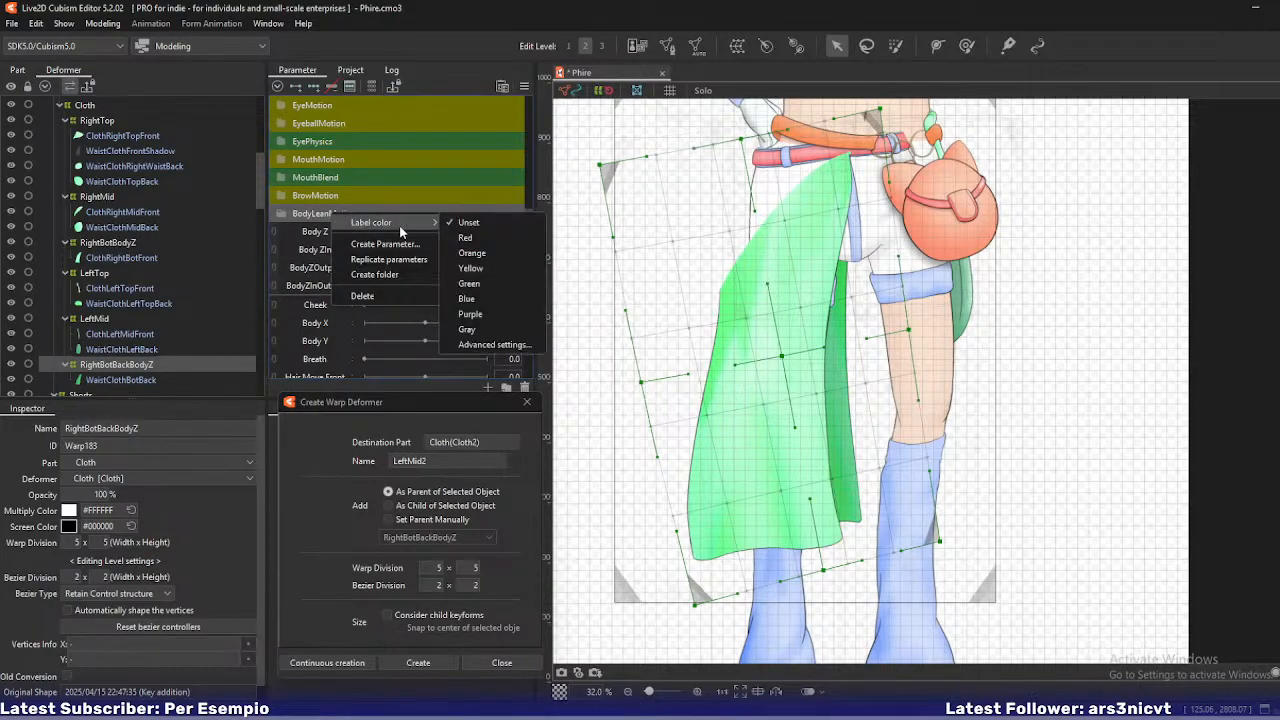
left_click(476, 301)
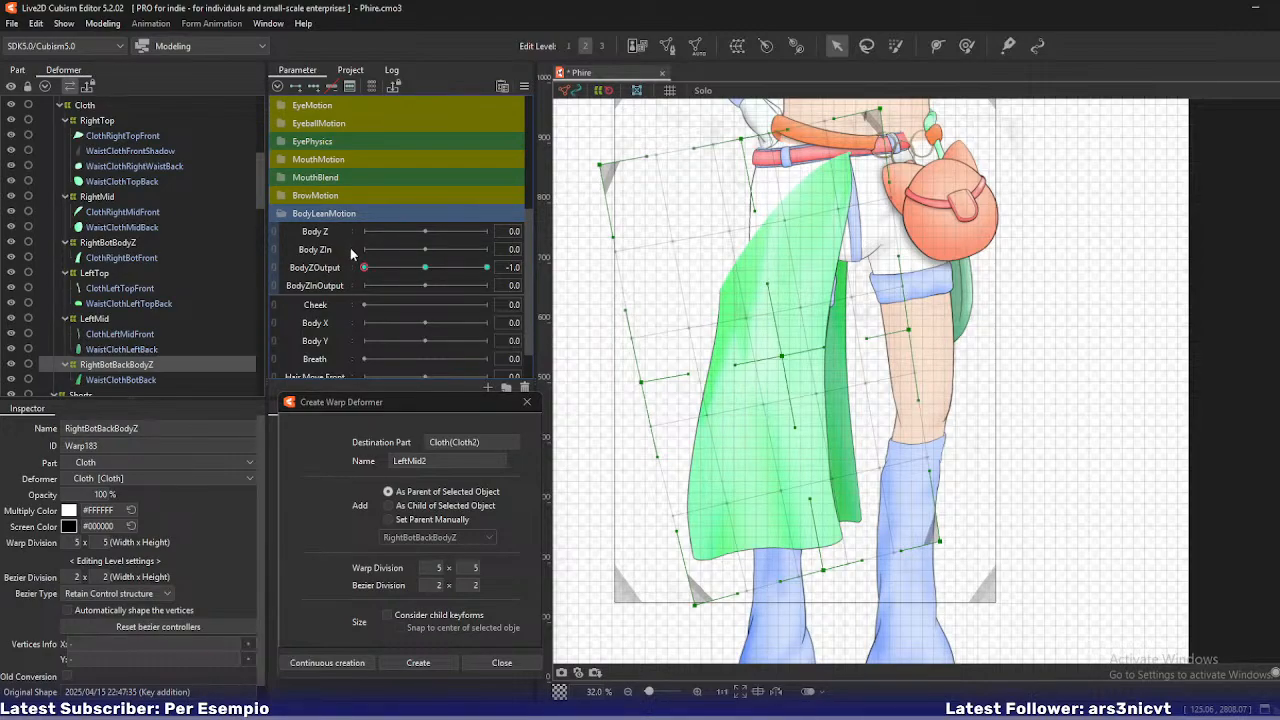
- Preview how the waist cloth follows the hips between the BodyZOutput neutral pose and -1.0, with RightBotBodyZ selected
mouse_move(364, 267)
left_mouse_down()
mouse_move(428, 268)
mouse_move(386, 272)
mouse_move(428, 270)
mouse_move(400, 273)
mouse_move(430, 283)
mouse_move(362, 272)
left_mouse_up()
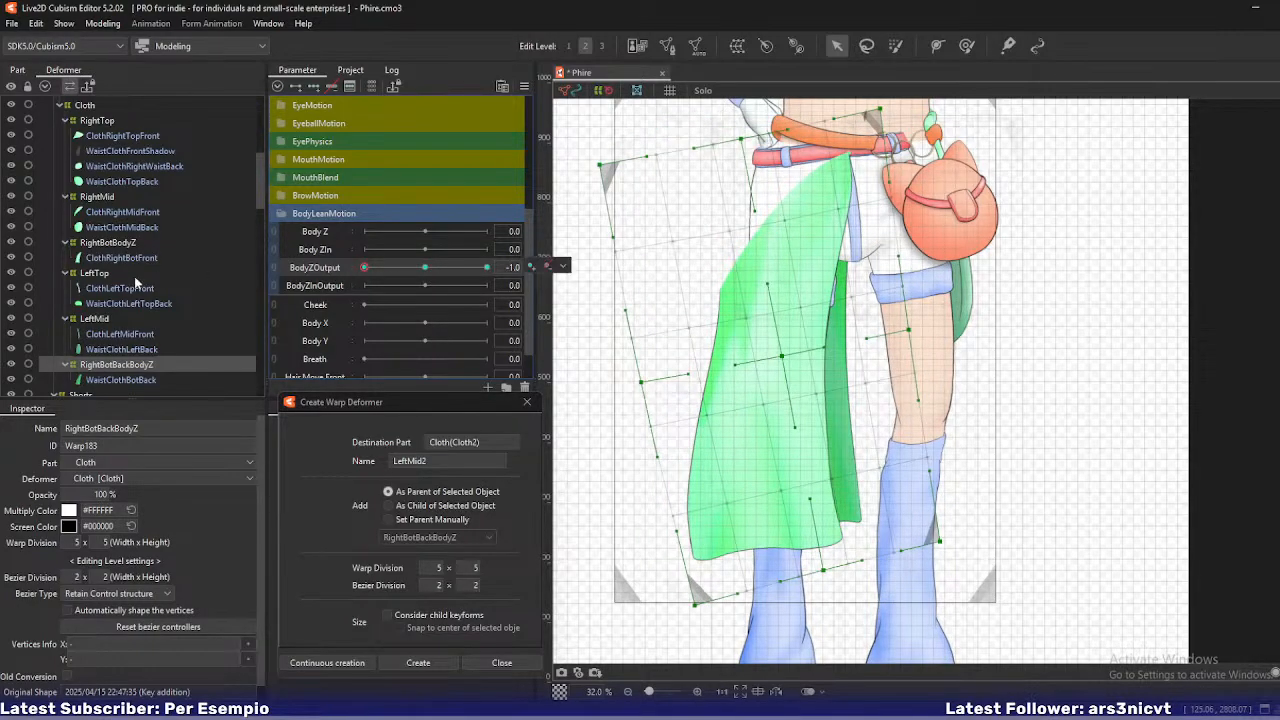
left_click(100, 318)
left_click(108, 242)
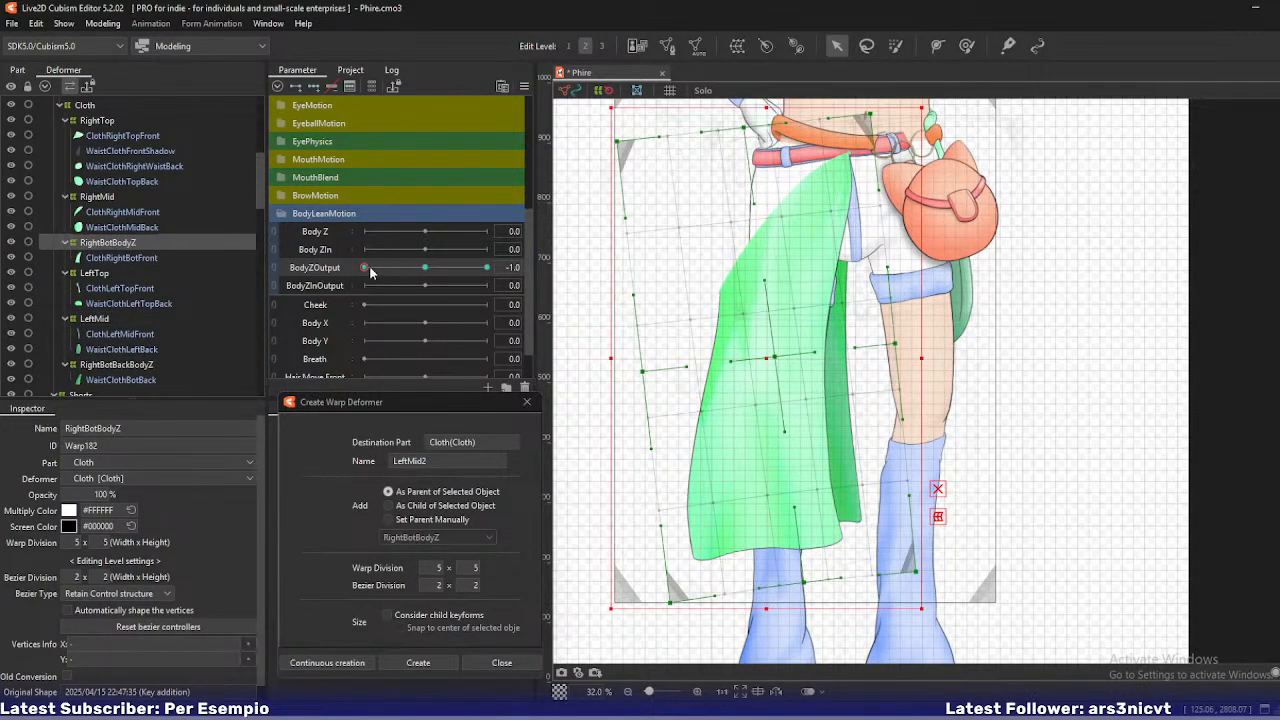
left_click_drag(364, 268, 316, 282)
left_click_drag(364, 267, 430, 268)
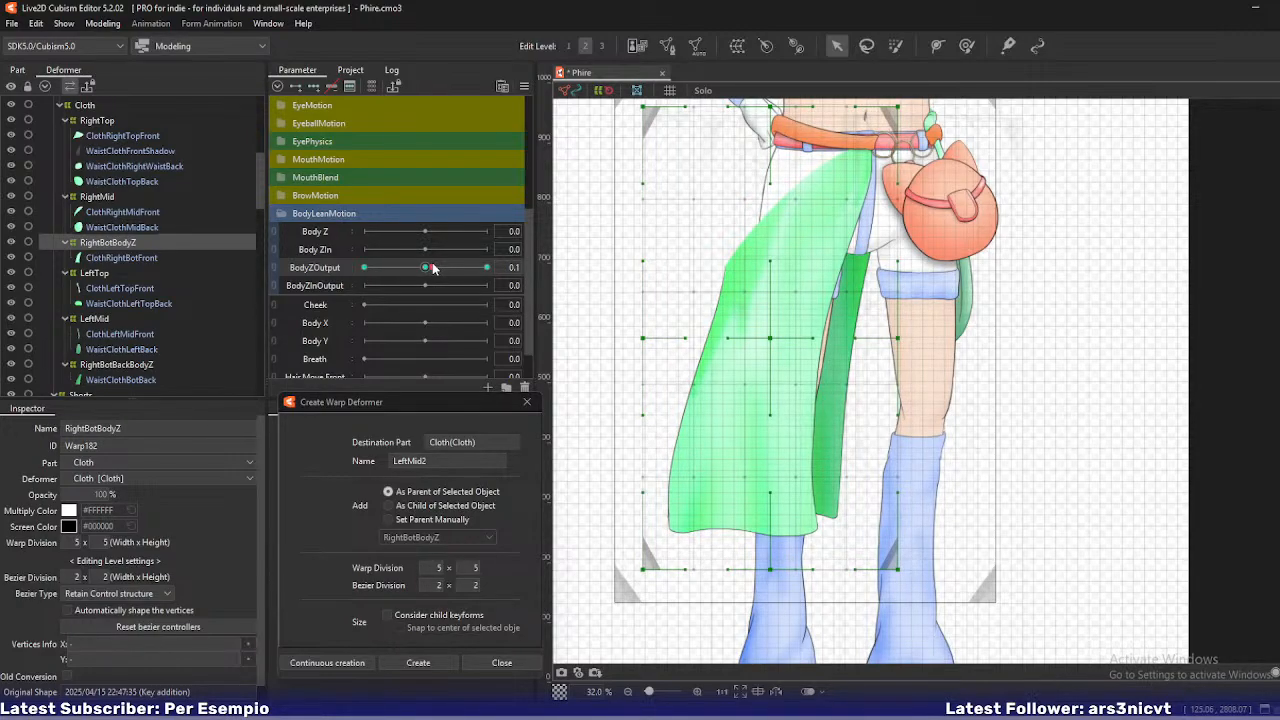
left_click_drag(432, 268, 310, 270)
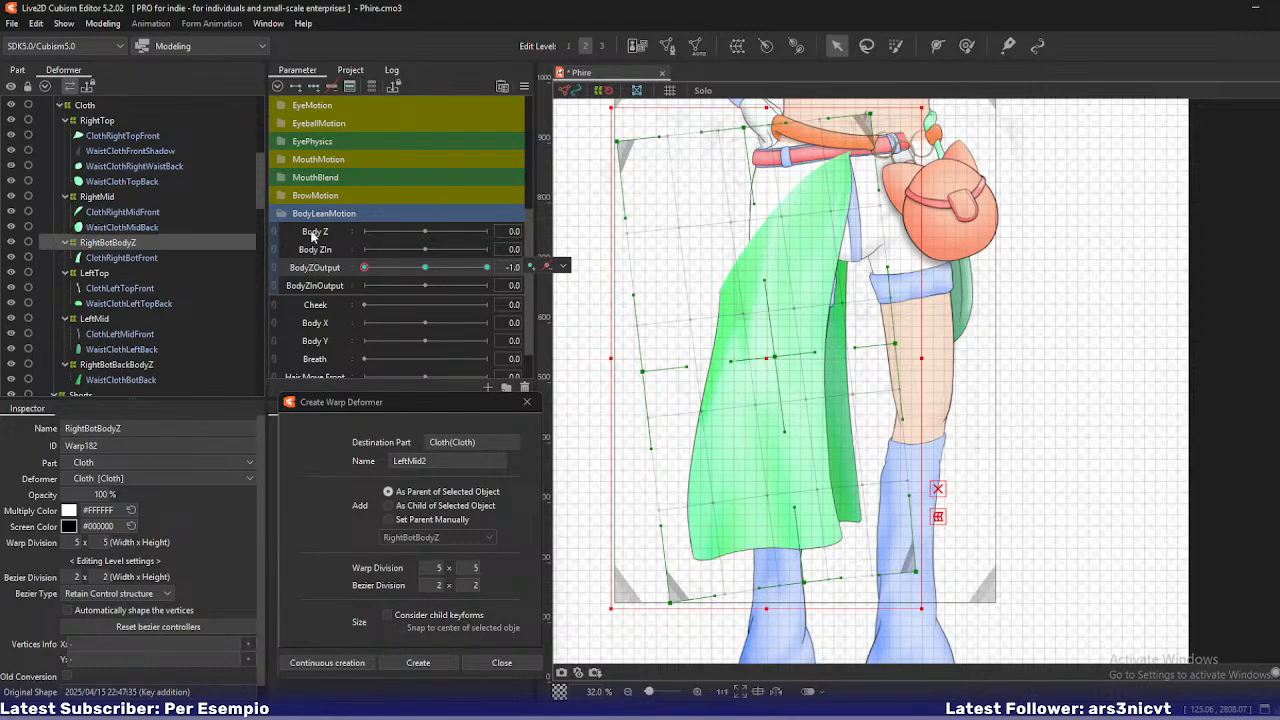
- Collapse the BodyLeanMotion folder and create a parameter folder named WaistClothPhysics below it
left_click(288, 215)
left_click(323, 244)
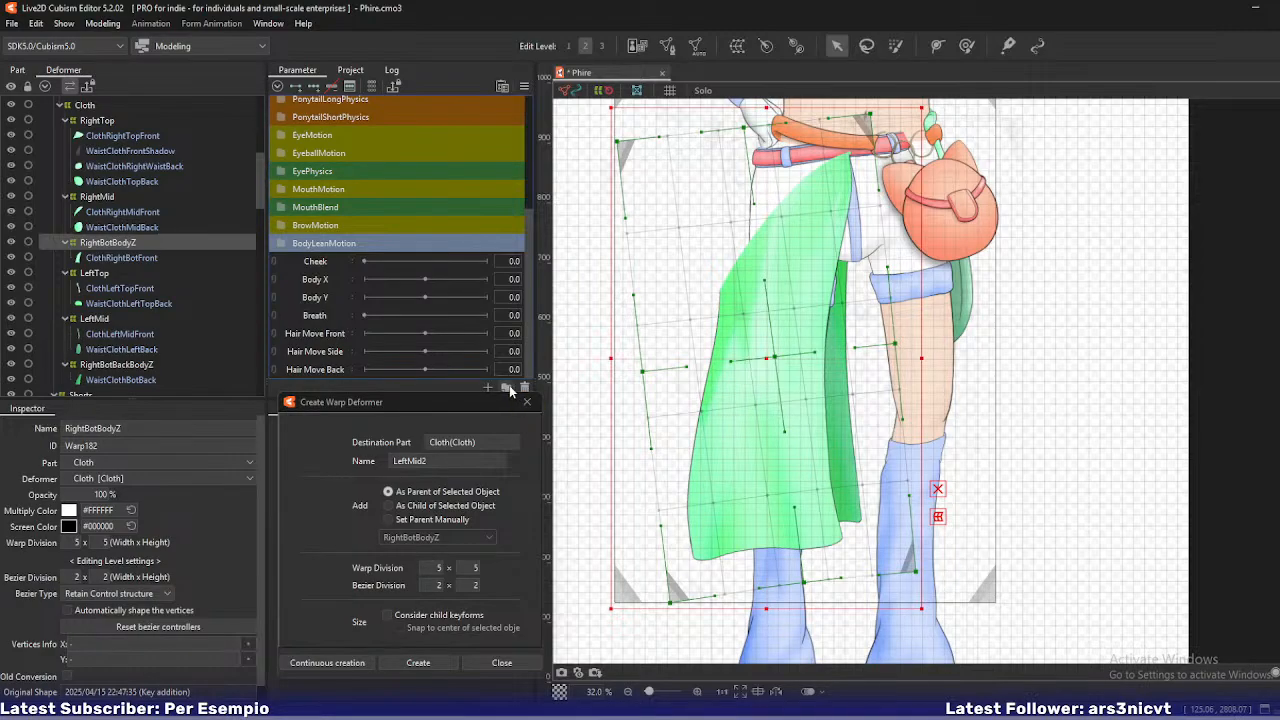
left_click(506, 387)
double_click(317, 262)
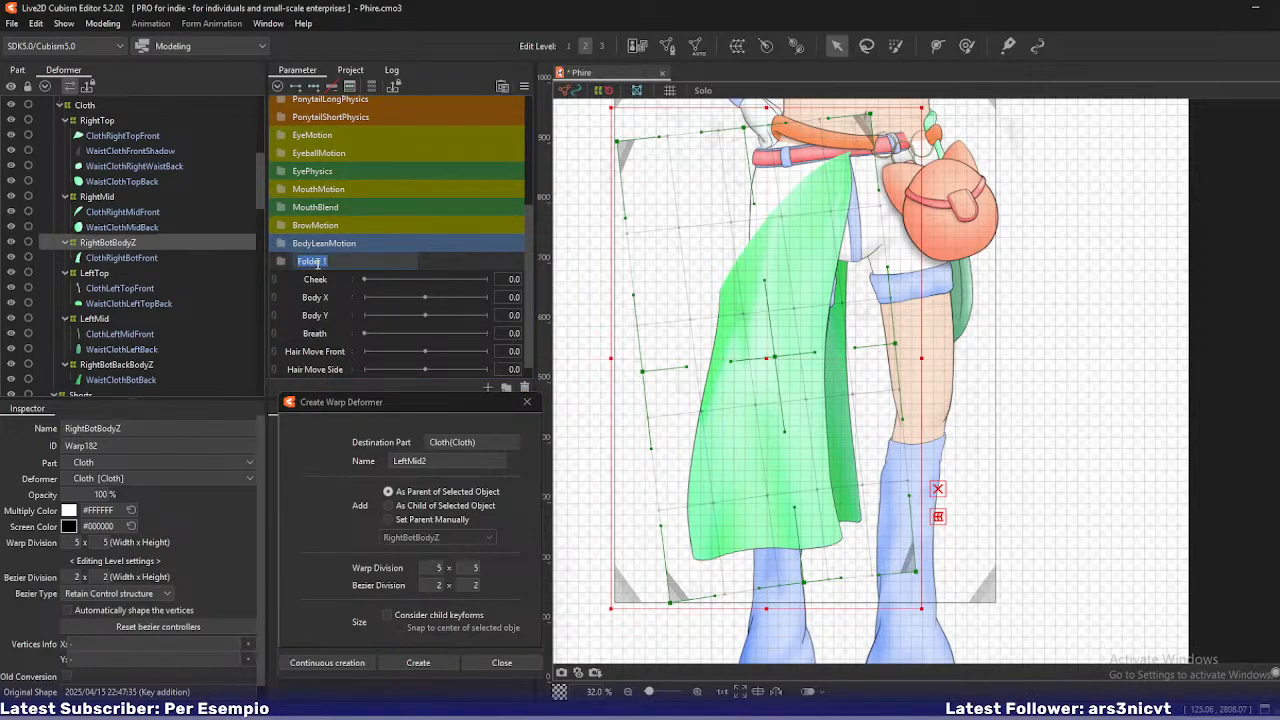
type("Bo")
key("BackSpace")
key("BackSpace")
key("BackSpace")
key("BackSpace")
key("BackSpace")
key("BackSpace")
key("BackSpace")
key("BackSpace")
key("BackSpace")
key("BackSpace")
key("BackSpace")
key("Return")
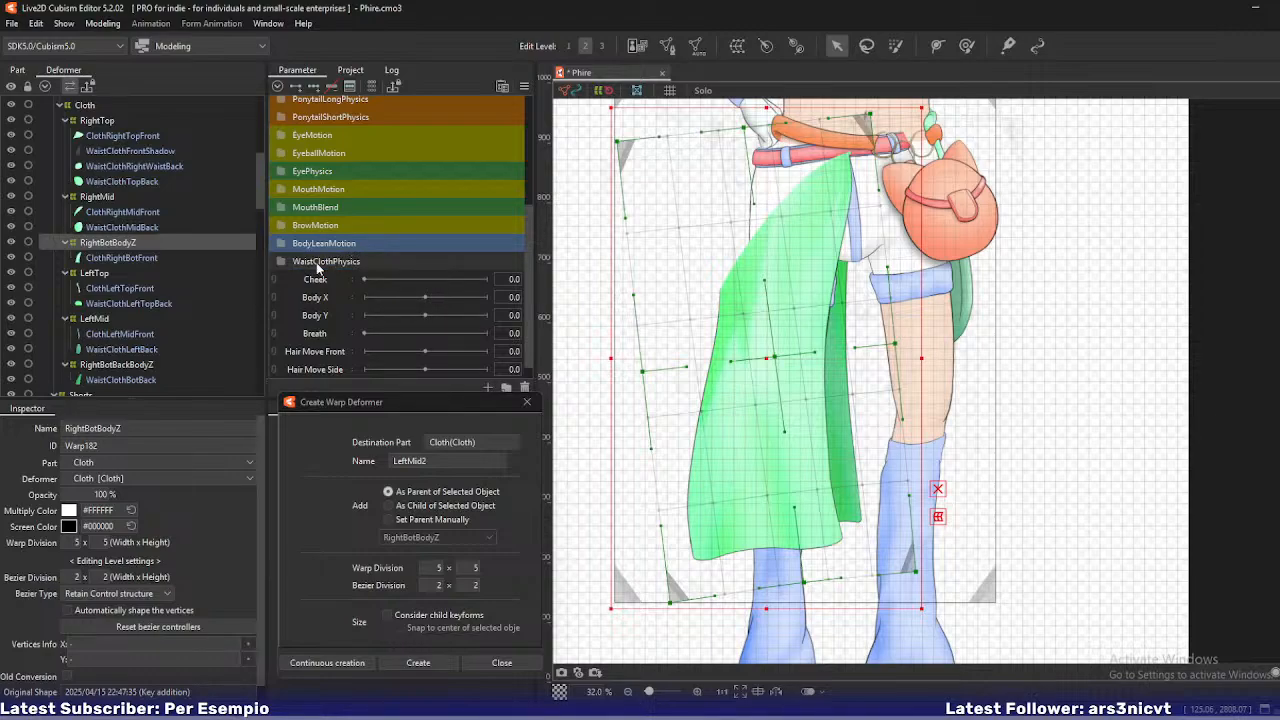
- Set the WaistClothPhysics folder's label color to Purple
right_click(317, 263)
mouse_move(350, 272)
left_click(460, 367)
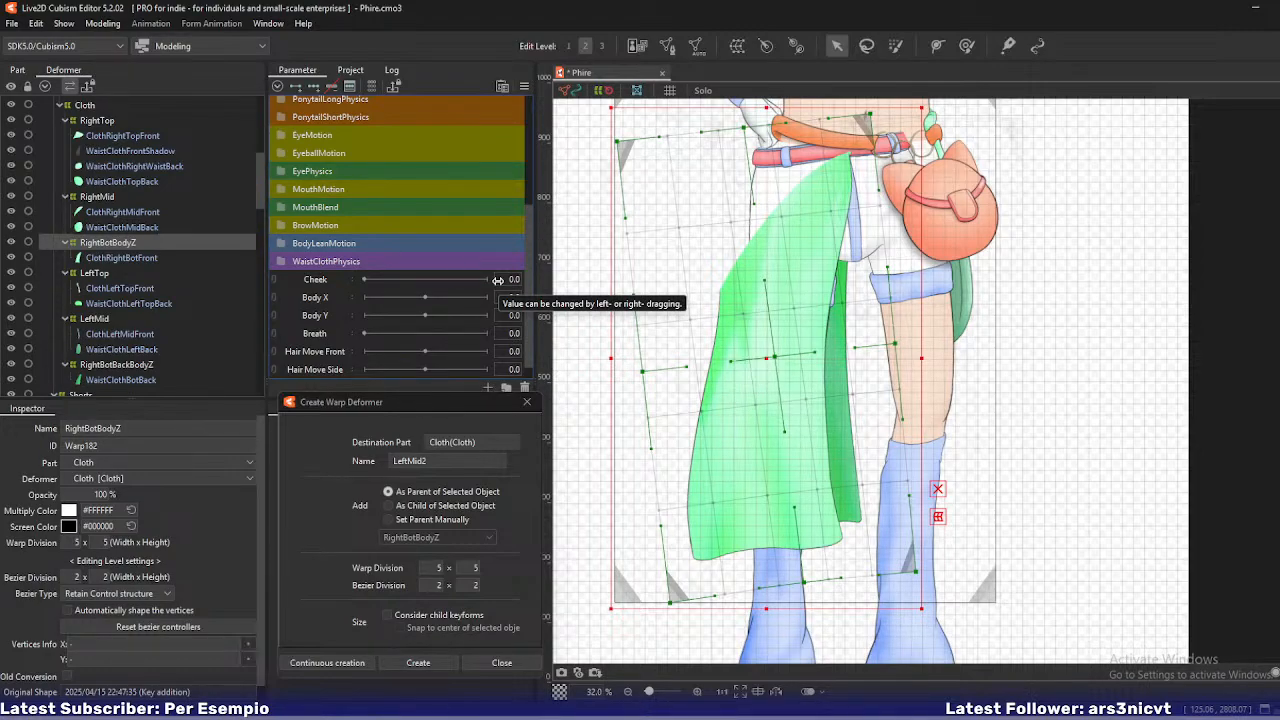
- Create a parameter with the name and ID ClothZLean, place it in the WaistClothPhysics folder and expand the folder
left_click(489, 387)
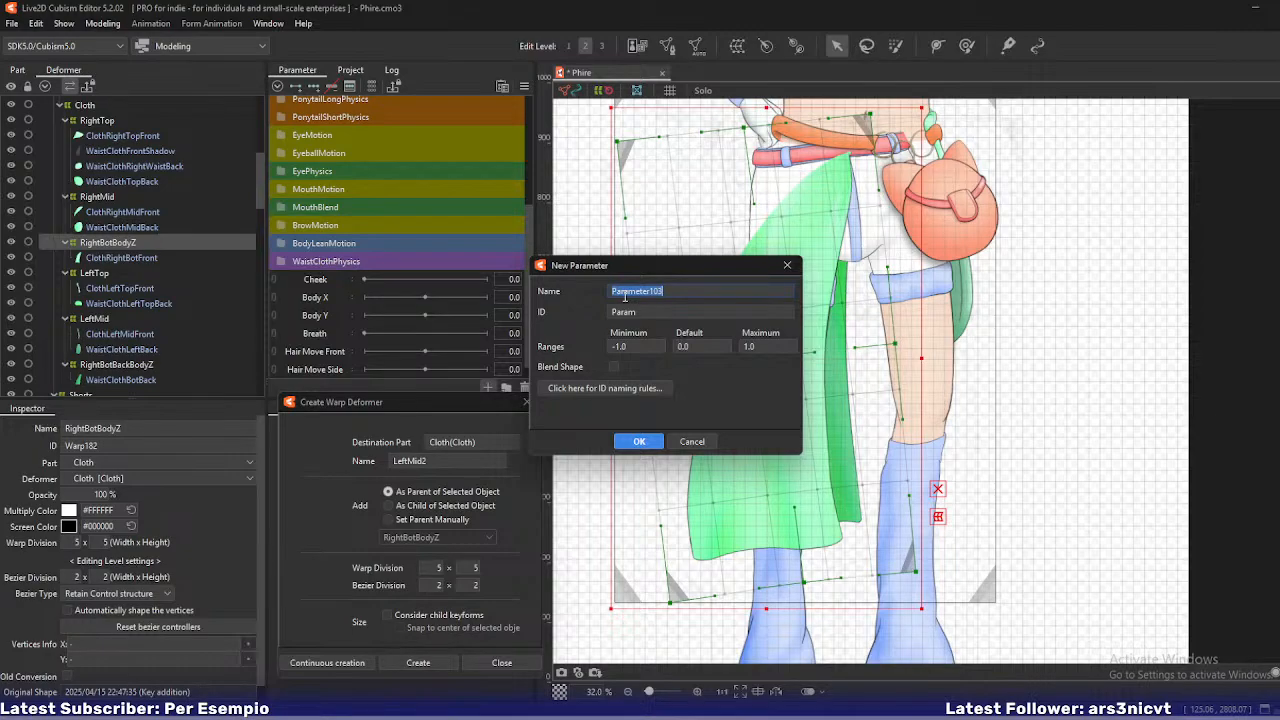
type("ClothZLean")
double_click(661, 311)
type("ClothZLean")
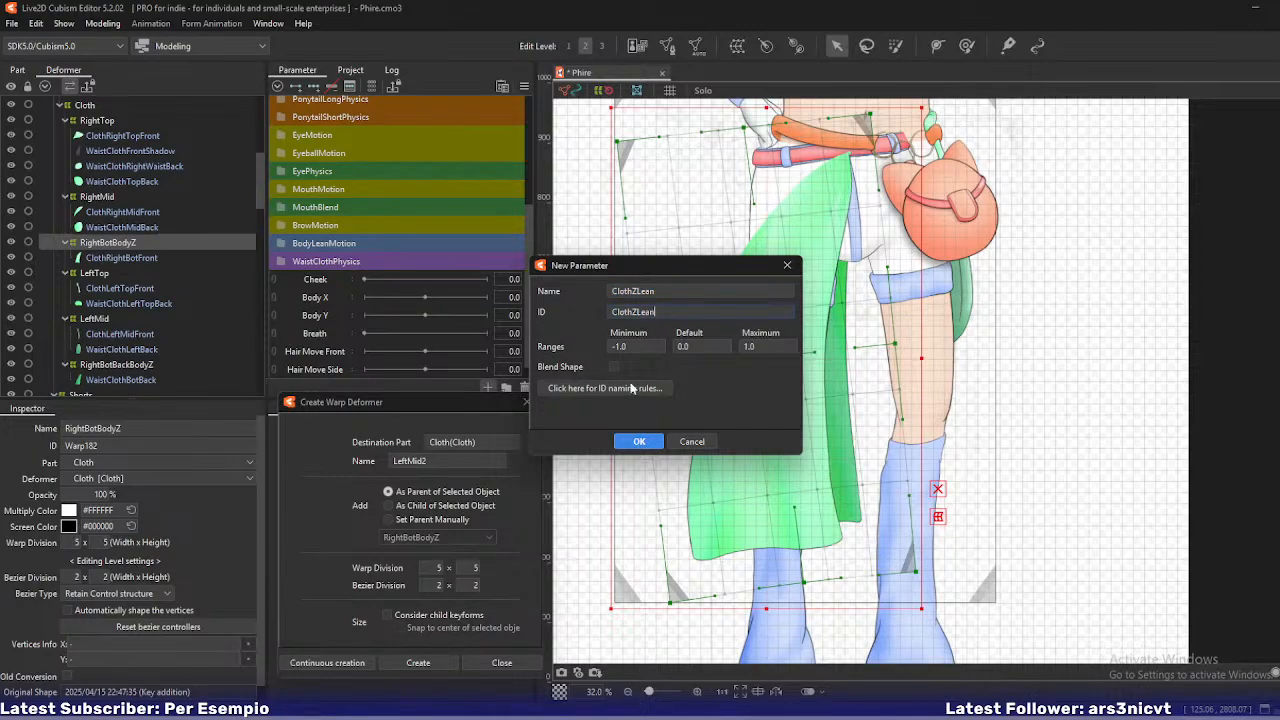
left_click(624, 438)
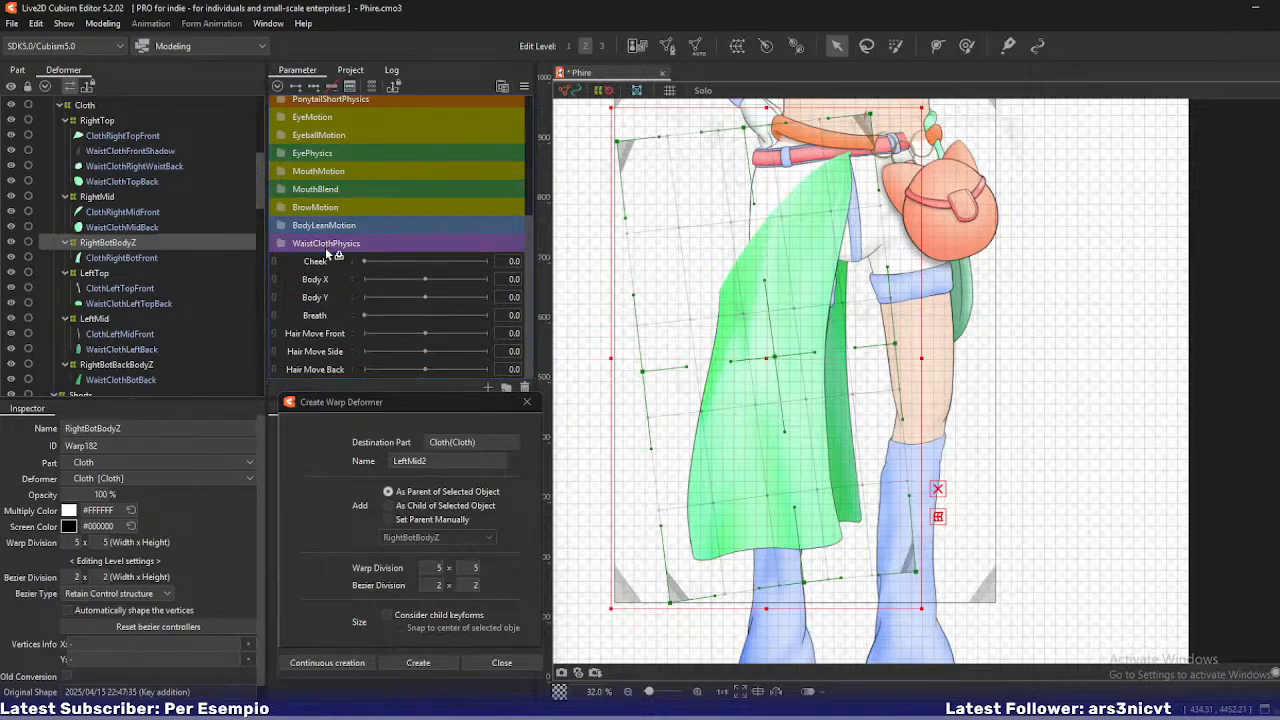
left_click(280, 246)
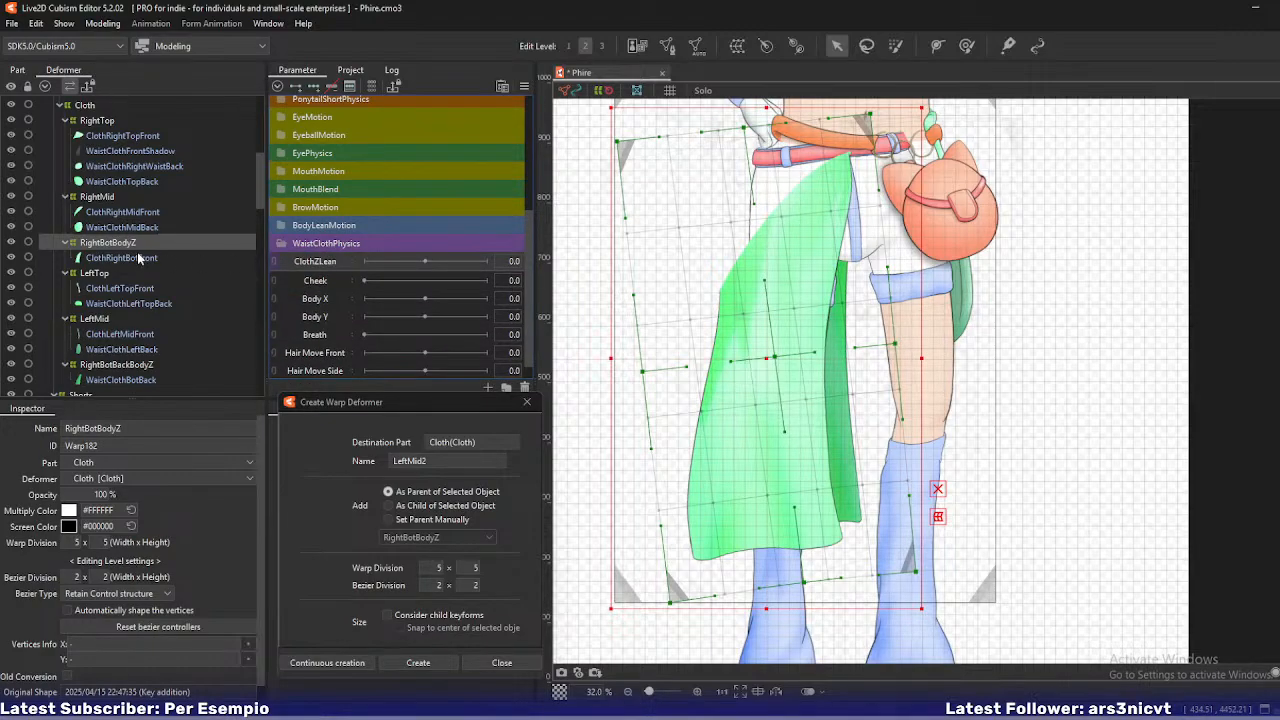
- Make ClothZLean a Blend Shape parameter and key it at -1.0 and 1.0 for RightBotBodyZ and RightBotBackBodyZ
left_click(117, 366, "ctrl")
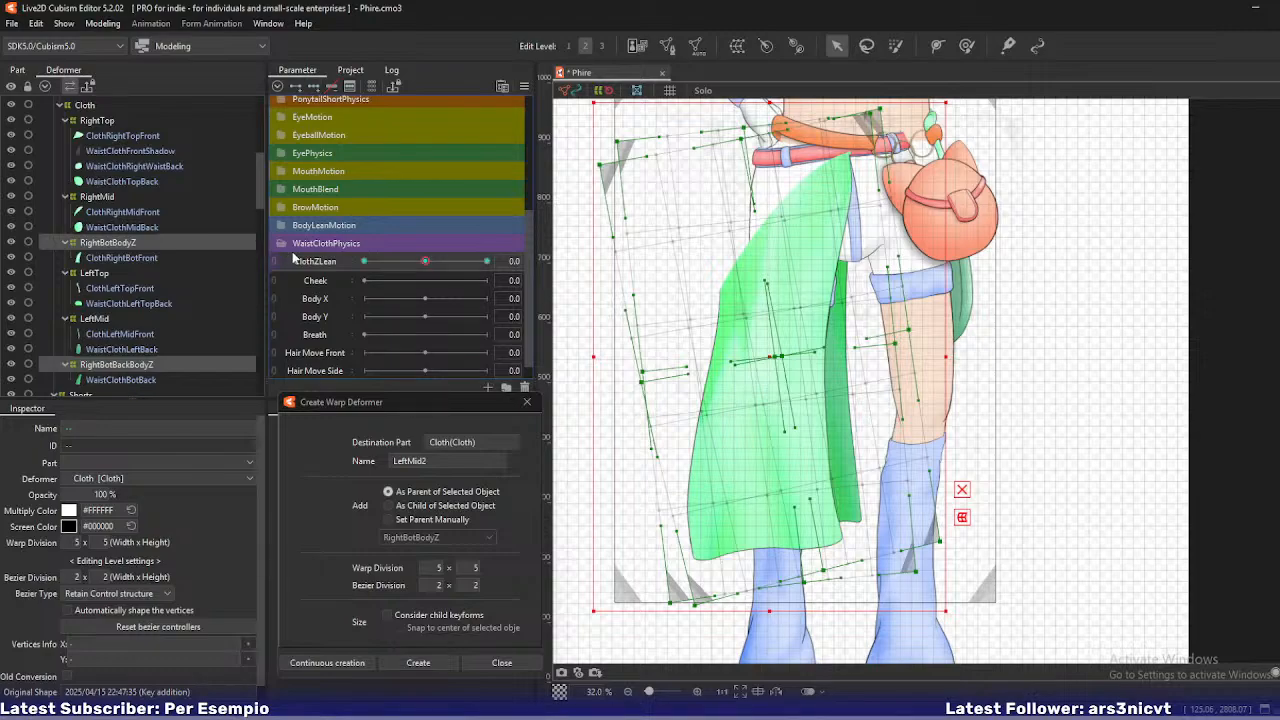
right_click(325, 263)
left_click(345, 268)
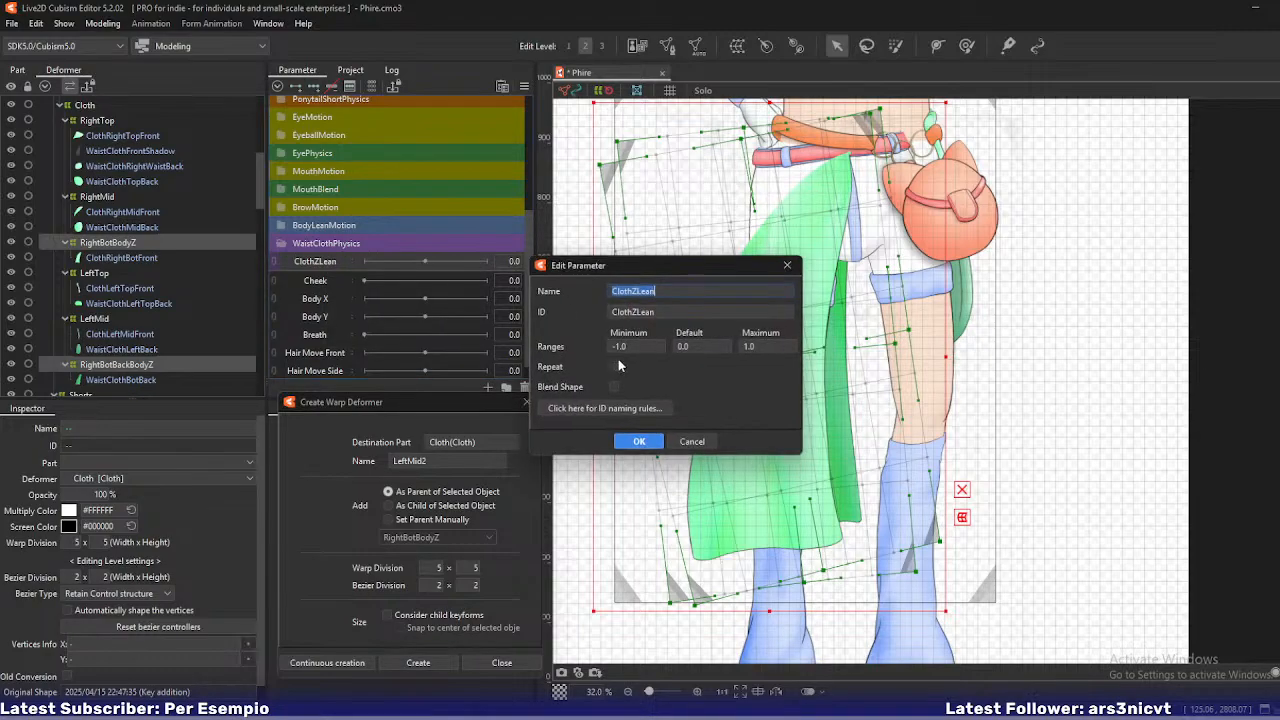
left_click(639, 442)
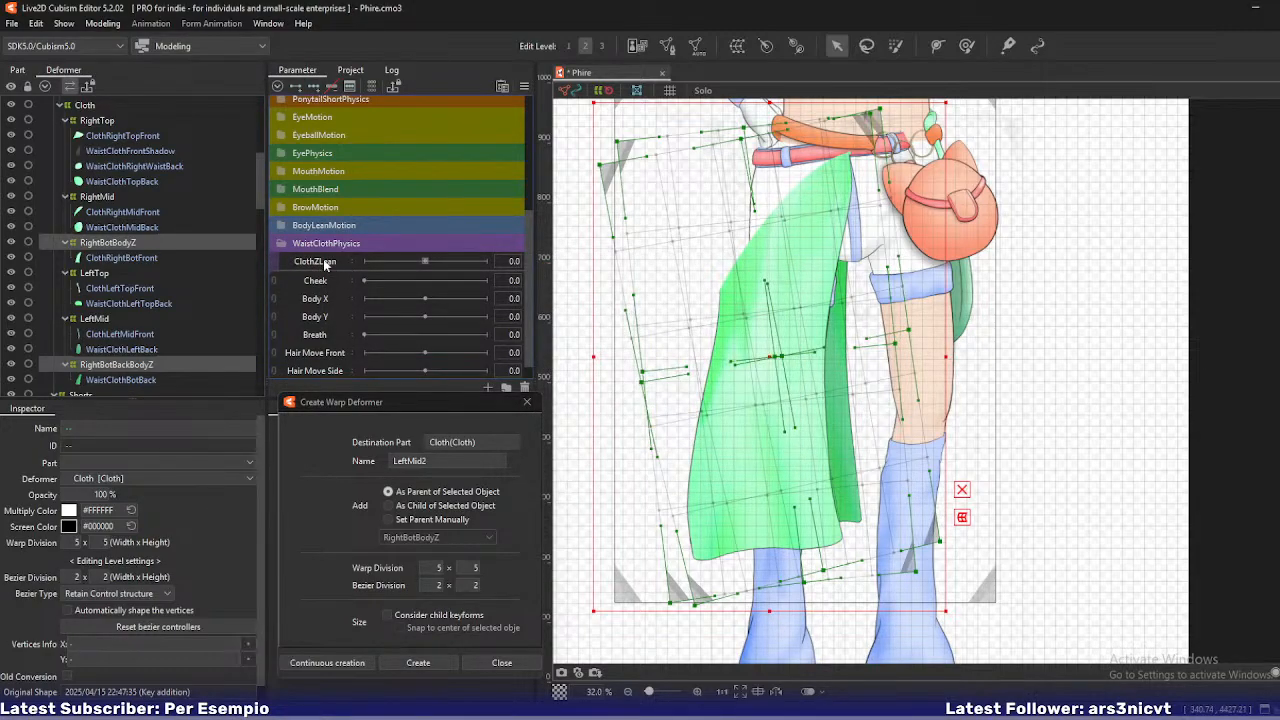
- With ClothZLean at -1.0, shift the bottom control points of the RightBotBodyZ warp deformer to the left
left_click(116, 243)
left_click_drag(420, 265, 364, 262)
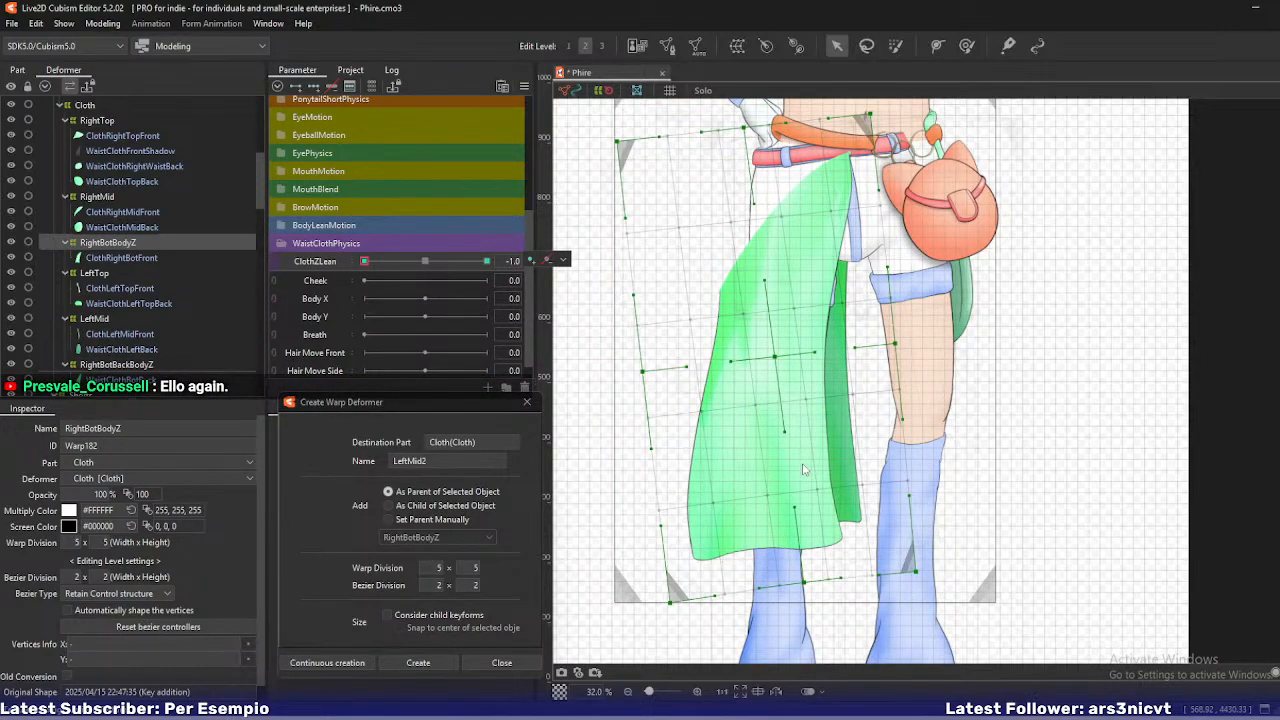
left_click_drag(804, 581, 781, 582)
left_click_drag(674, 604, 653, 598)
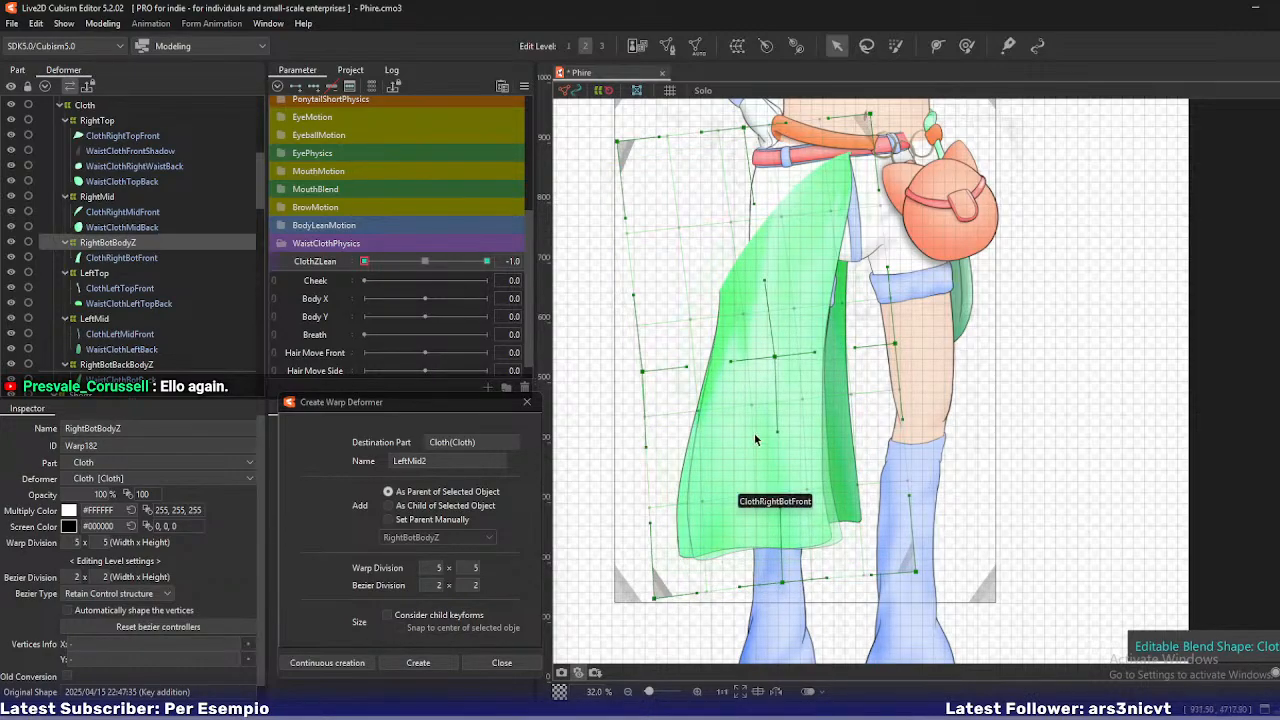
left_click_drag(916, 573, 909, 573)
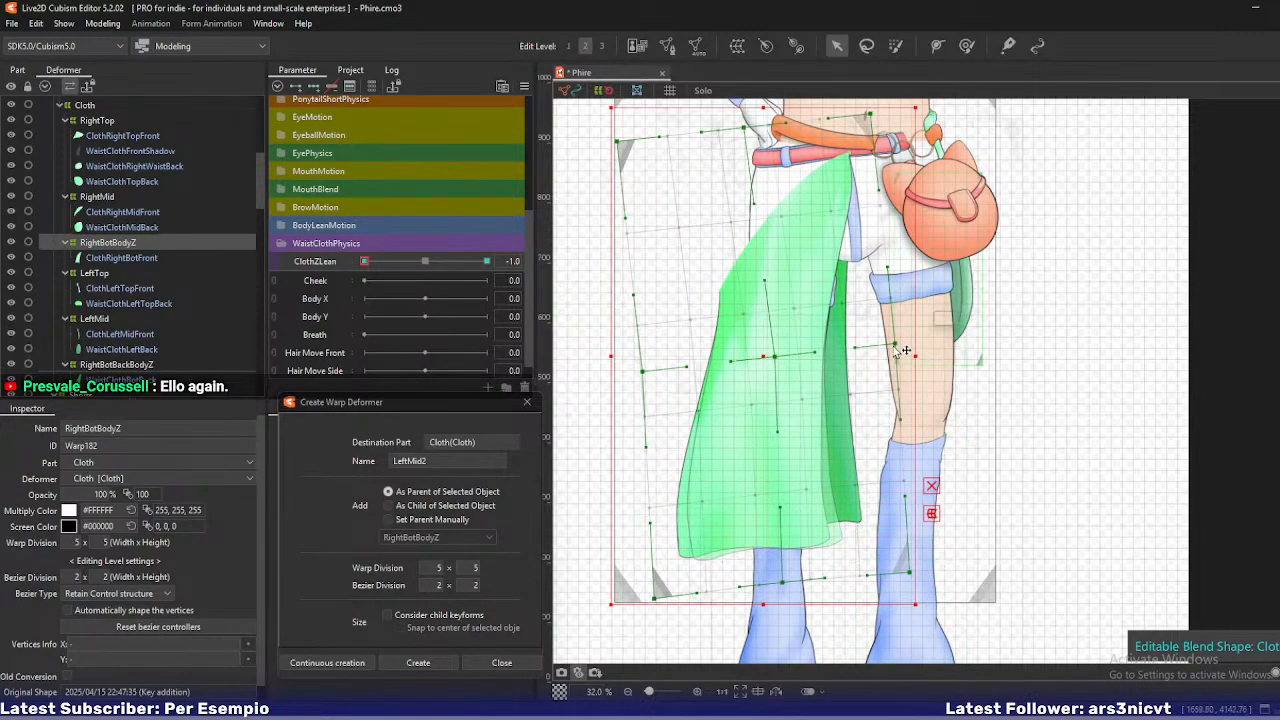
- Shift RightBotBodyZ's center and right-middle points slightly left at ClothZLean -1.0, then refine its top-center and bottom-left points
left_click_drag(895, 345, 886, 347)
left_click_drag(778, 361, 769, 359)
left_click_drag(773, 433, 766, 433)
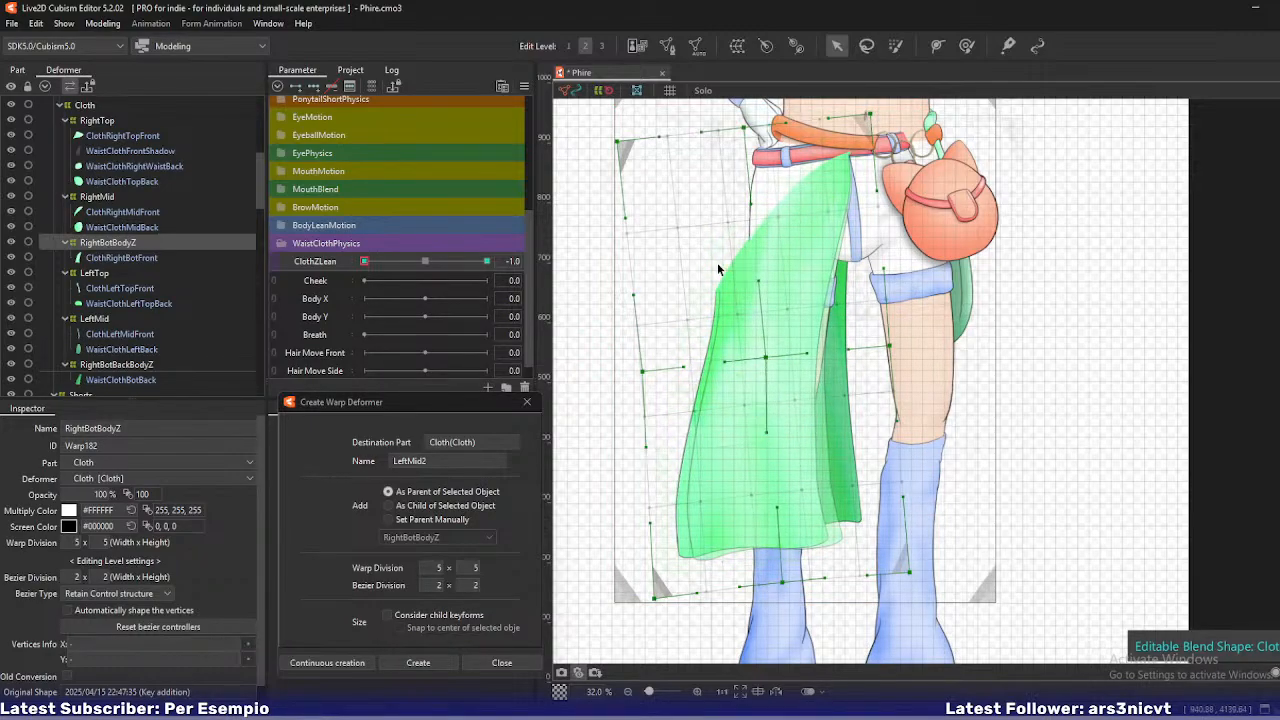
left_click_drag(746, 130, 752, 128)
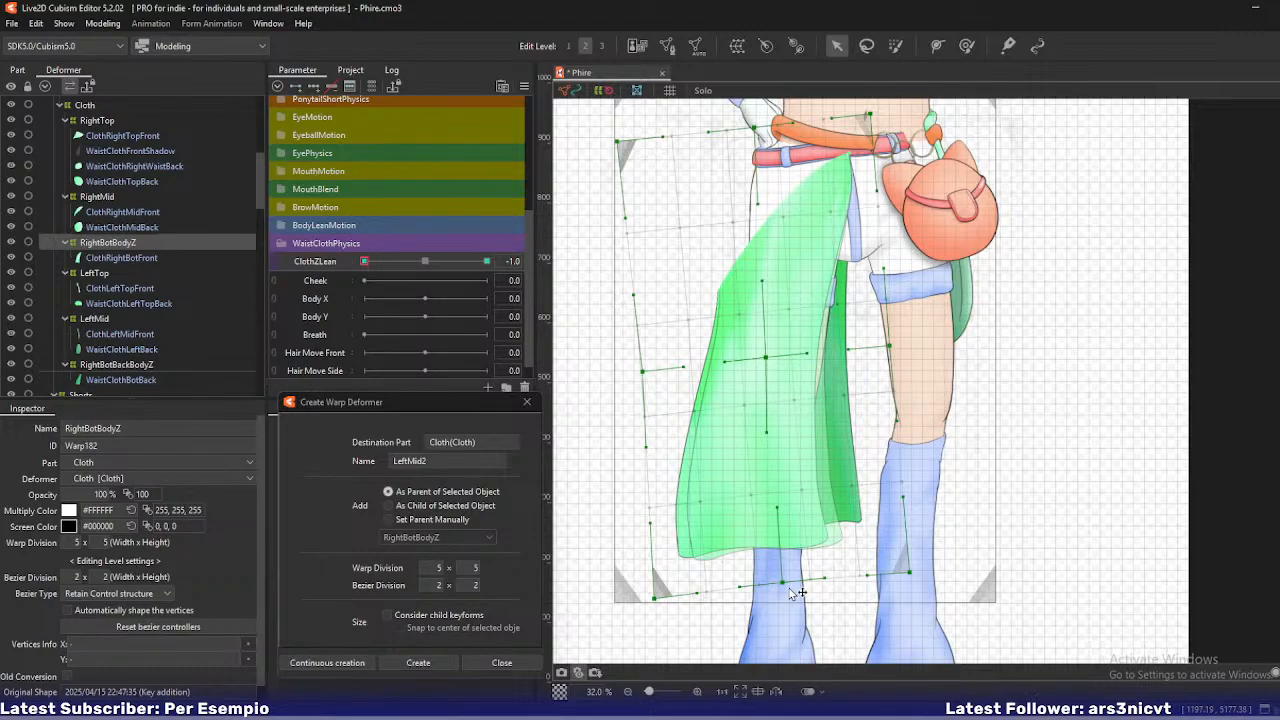
left_click_drag(784, 584, 780, 582)
left_click_drag(654, 599, 649, 597)
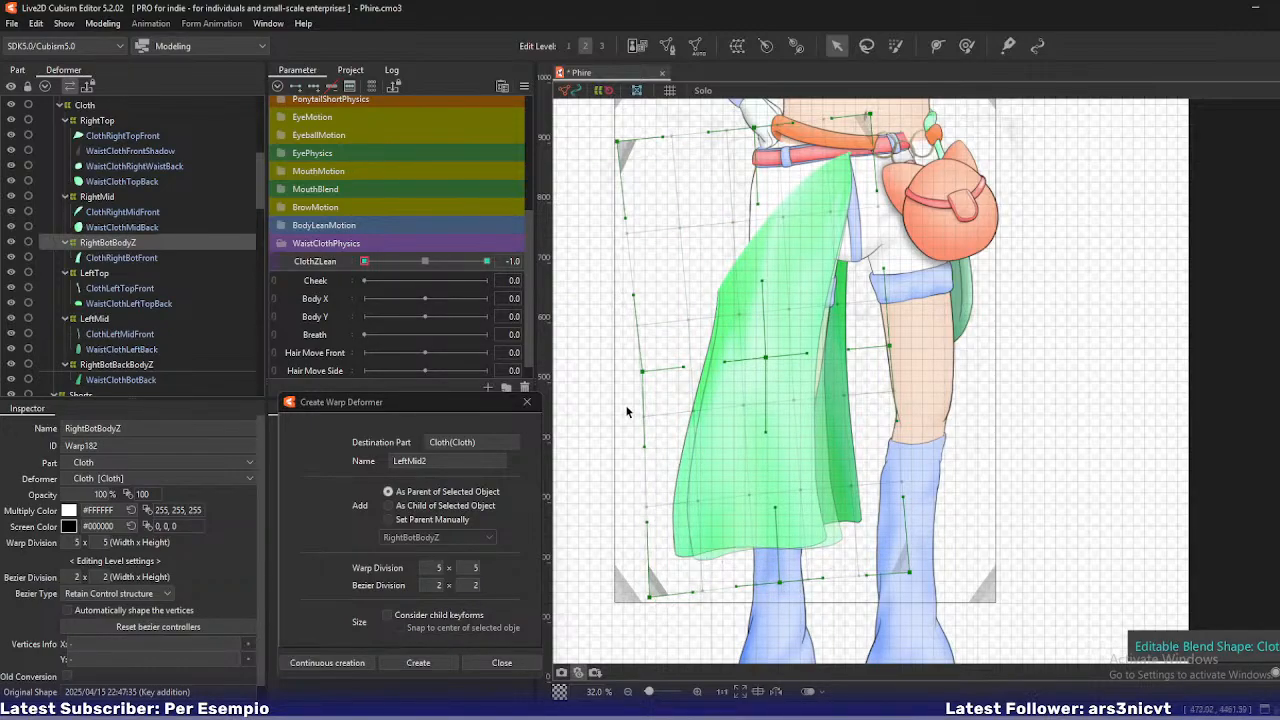
mouse_move(364, 261)
left_mouse_down()
mouse_move(402, 263)
mouse_move(347, 263)
left_mouse_up()
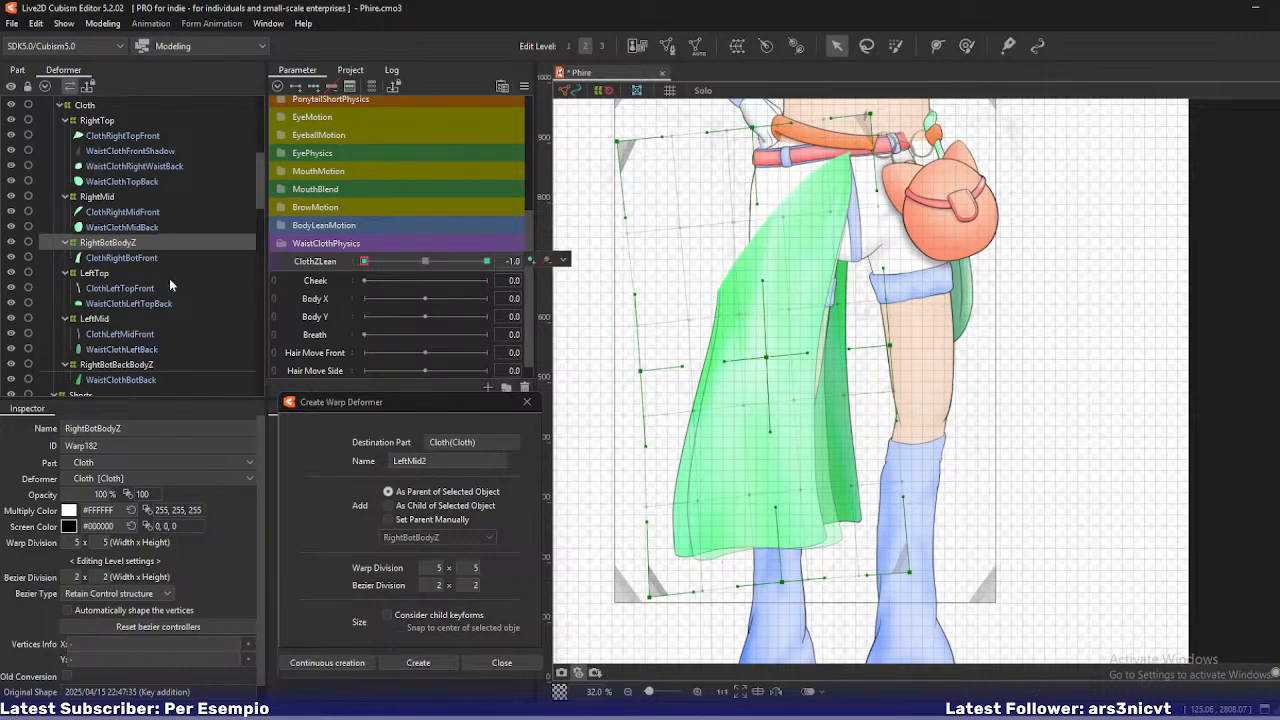
- Select RightBotBackBodyZ, expand the BodyLeanMotion folder and shift the deformer's bottom and right-side points left, with BodyZOutput and ClothZLean at -1.0
left_click(110, 365)
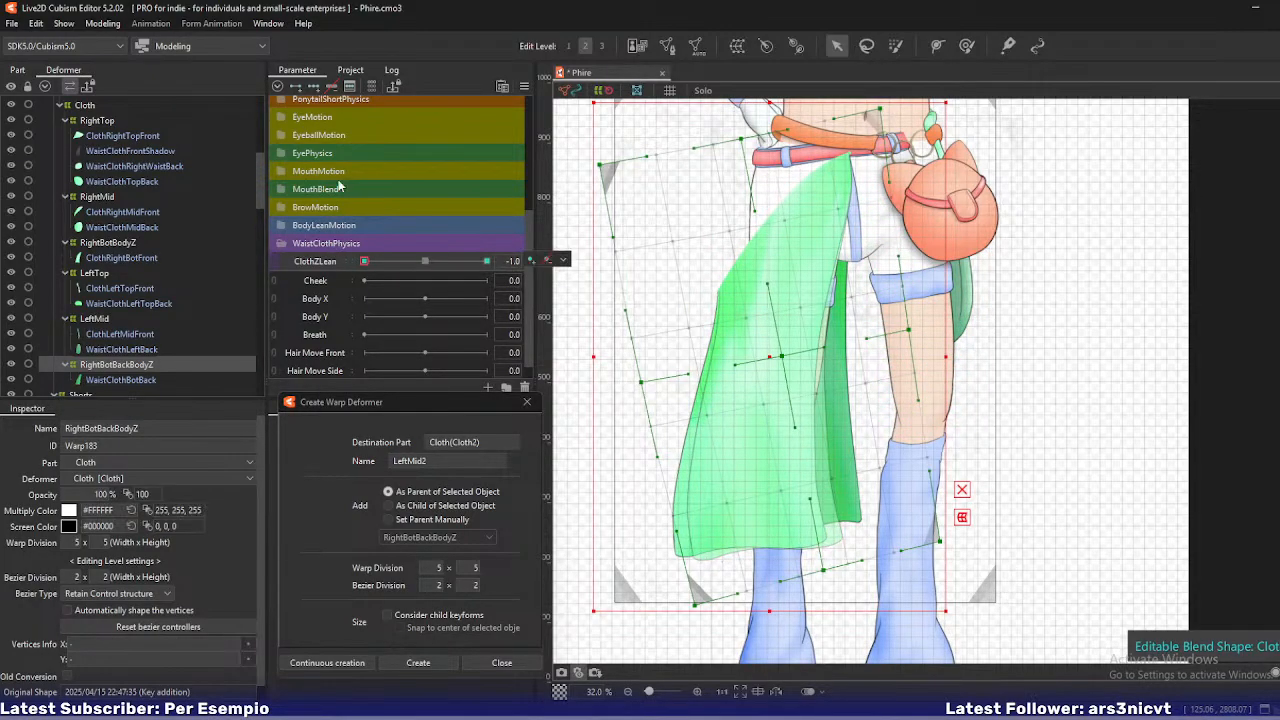
scroll(400, 316, "up", 1)
left_click(287, 281)
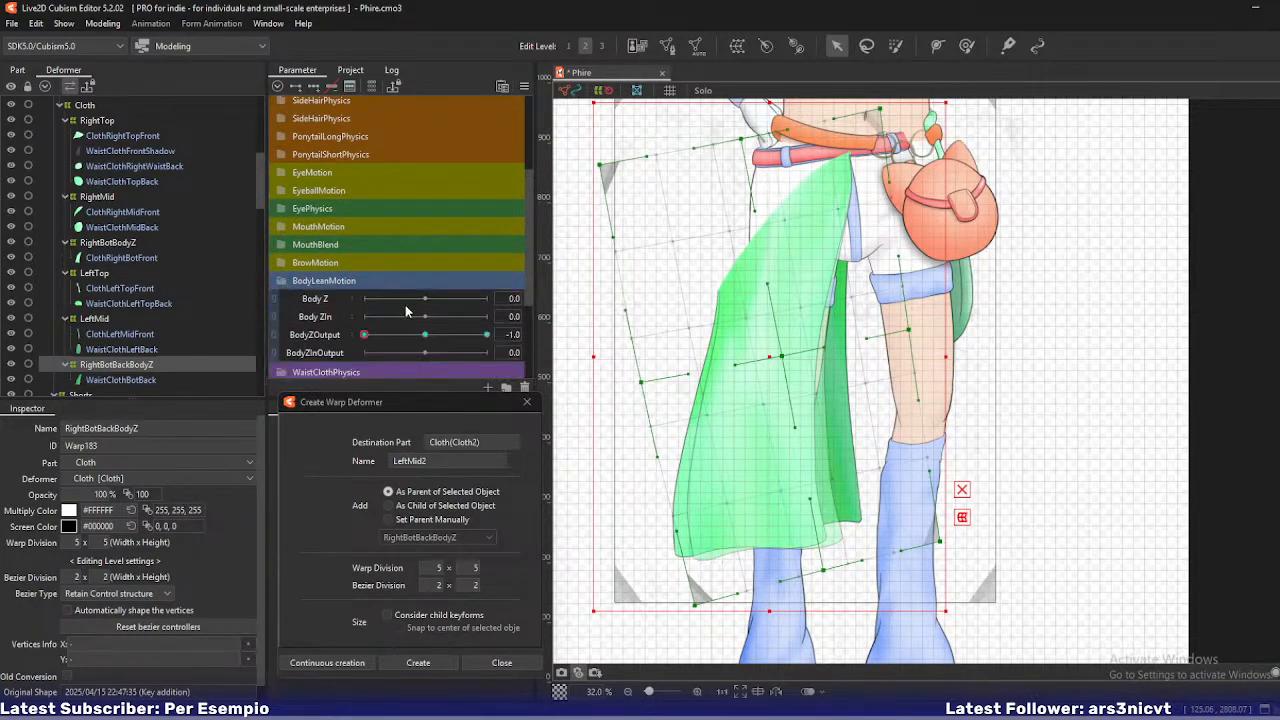
mouse_move(371, 341)
left_mouse_down()
mouse_move(436, 342)
mouse_move(352, 341)
left_mouse_up()
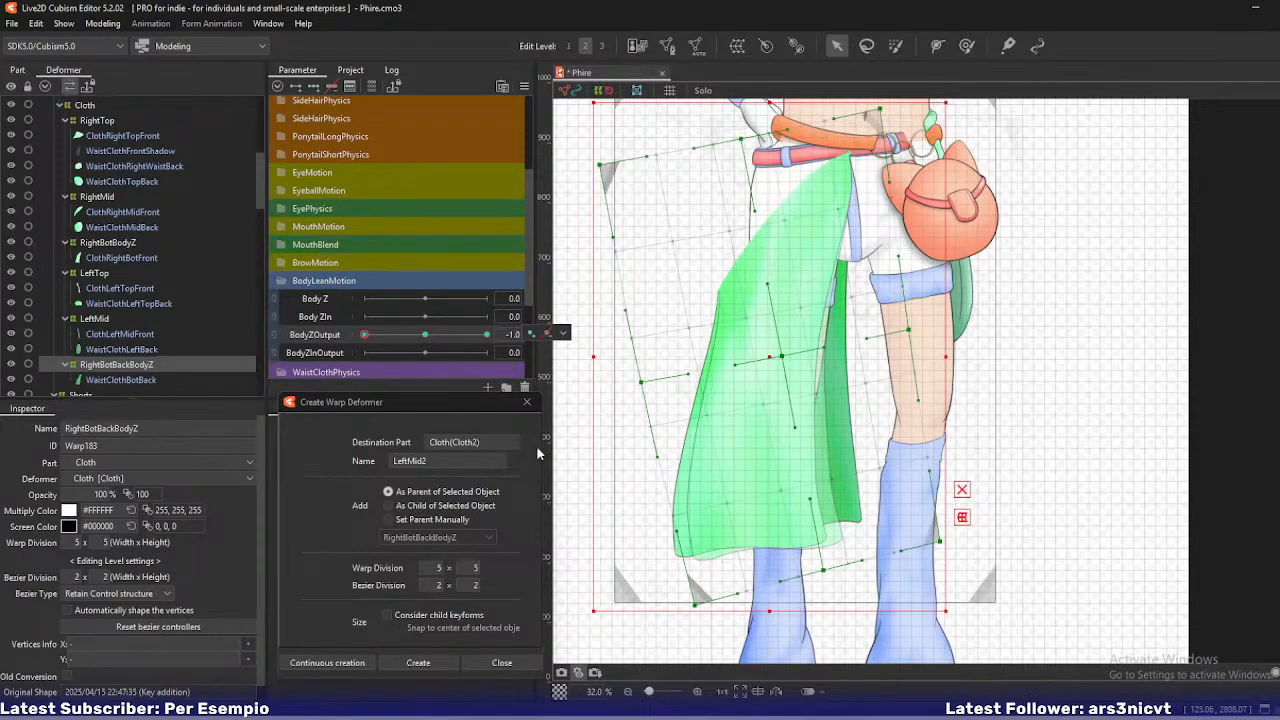
left_click_drag(832, 577, 825, 577)
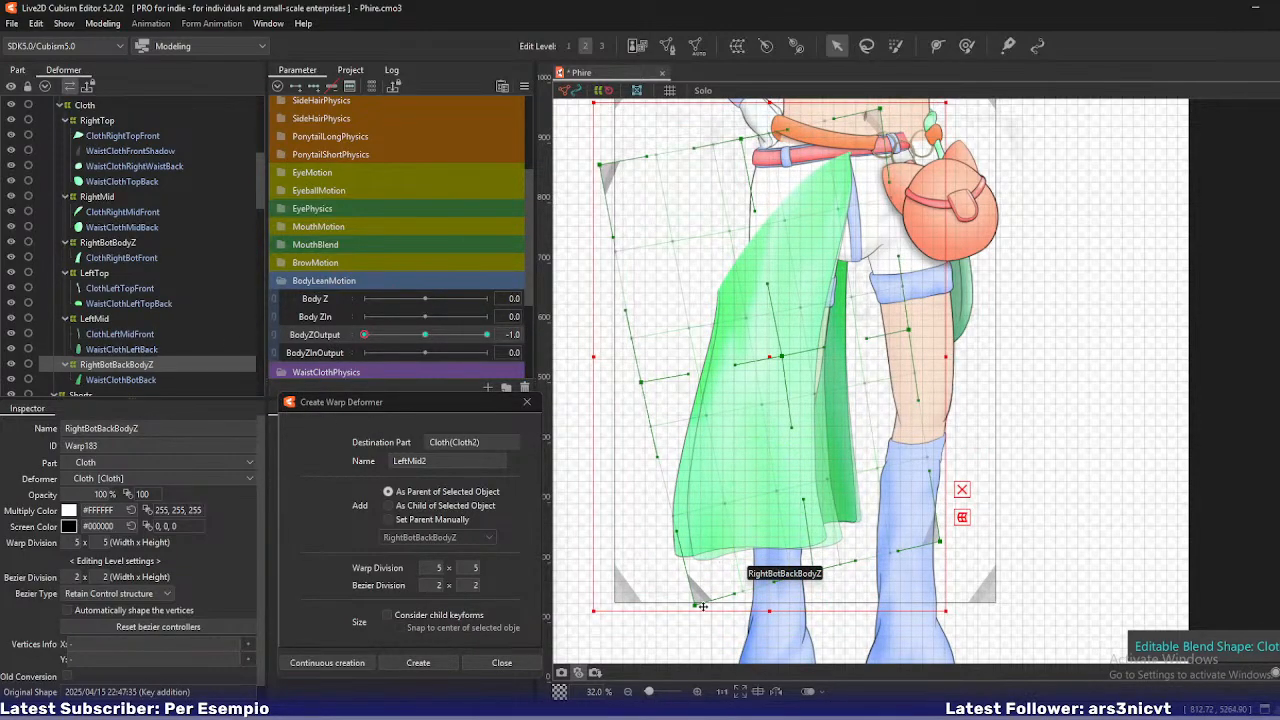
left_click_drag(698, 606, 681, 601)
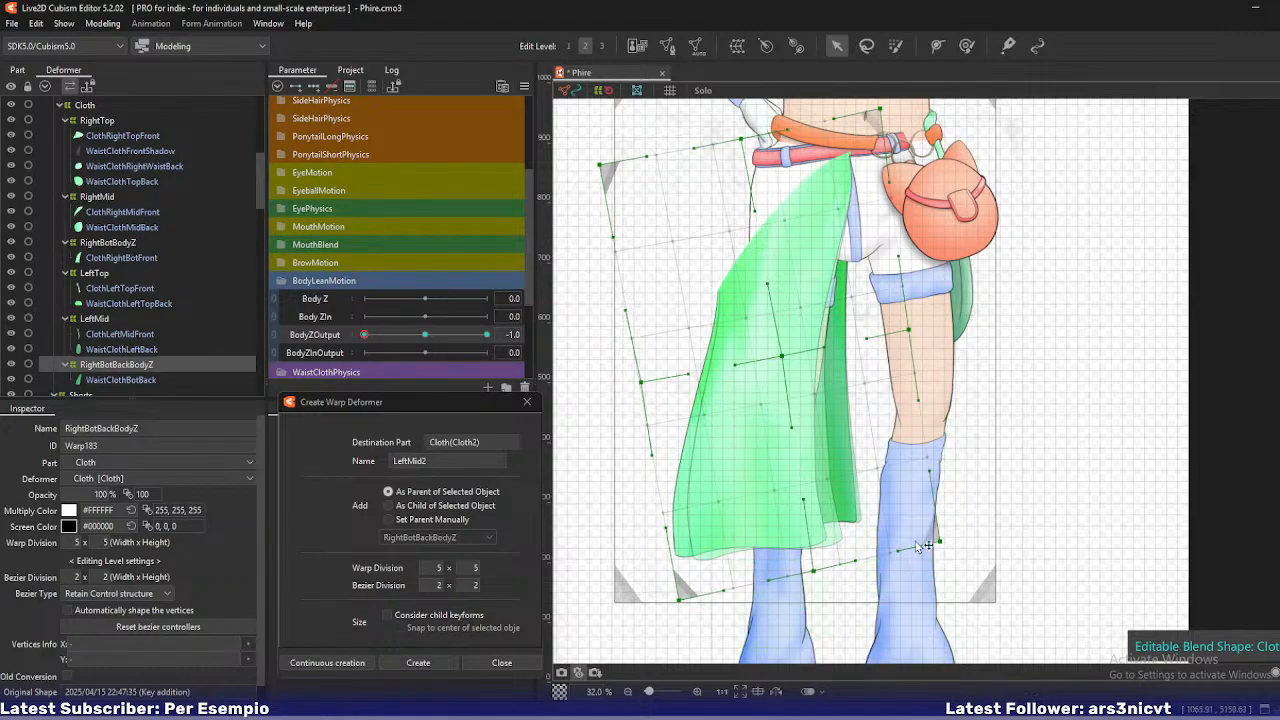
left_click_drag(940, 542, 926, 542)
left_click_drag(909, 329, 905, 334)
left_click_drag(881, 110, 886, 108)
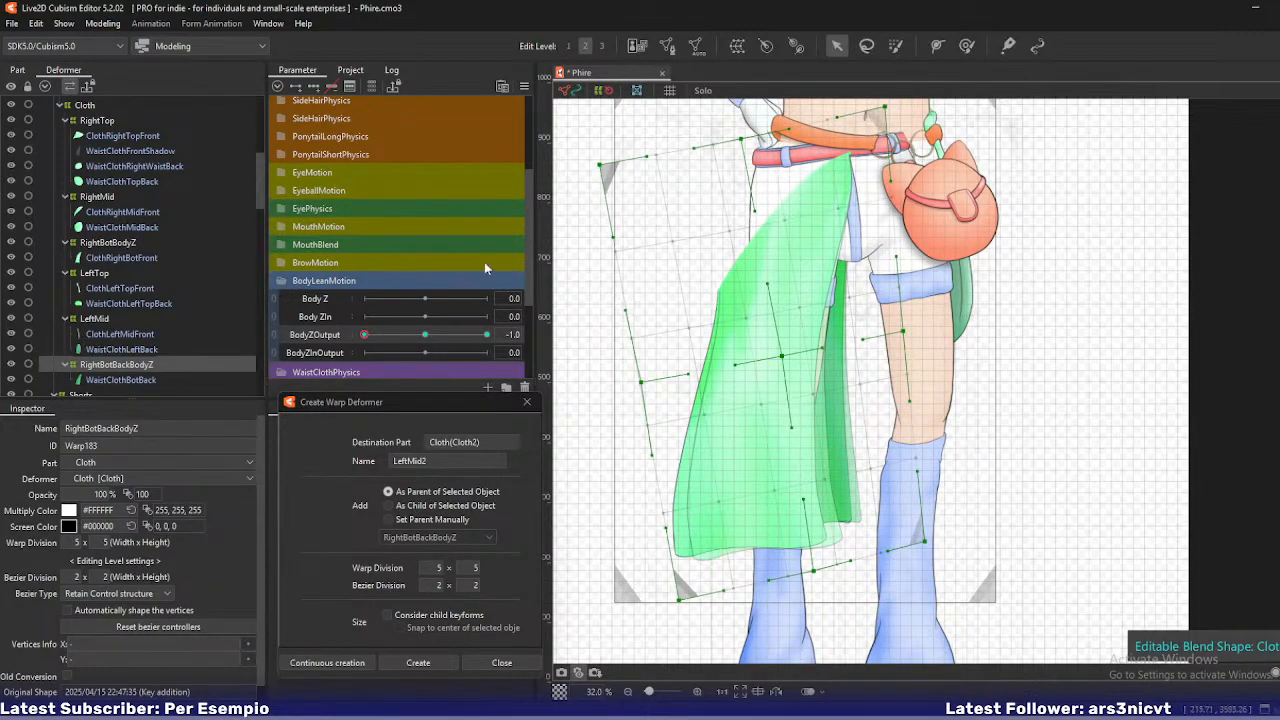
- Refine RightBotBackBodyZ by nudging its bottom-center, bottom-right, center and right-middle points further left
left_click_drag(367, 335, 344, 349)
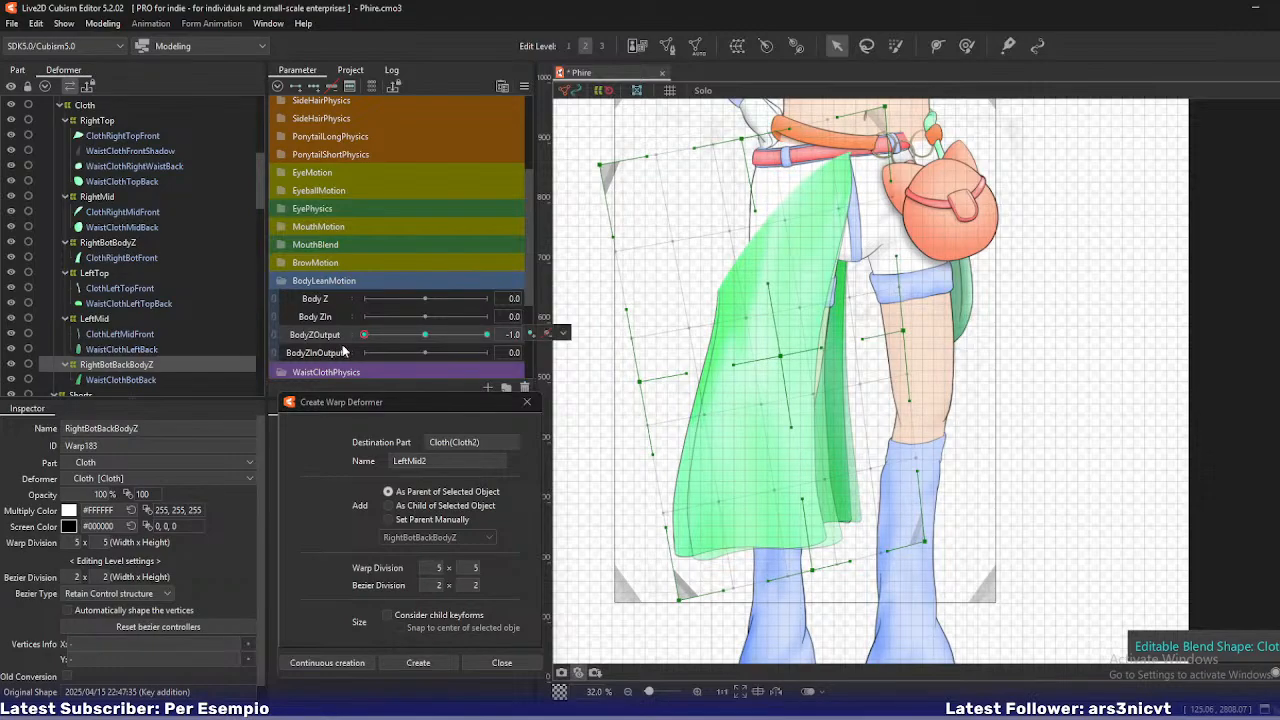
left_click_drag(813, 569, 806, 570)
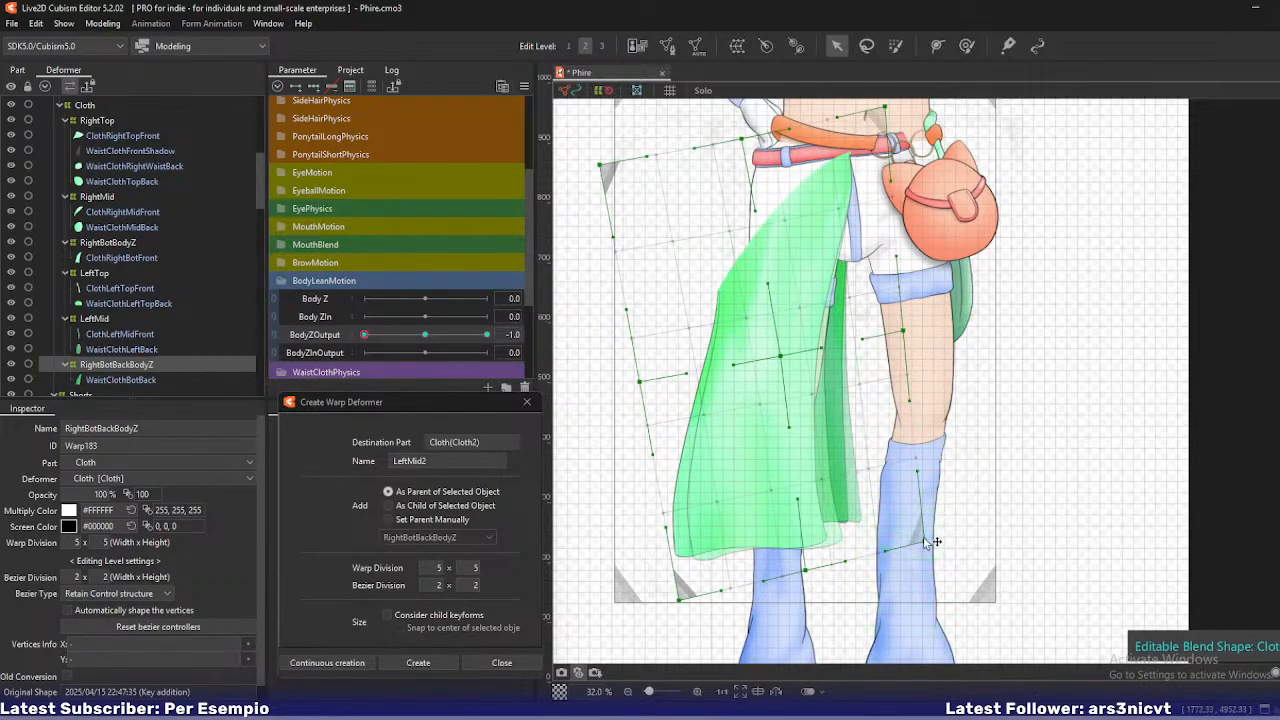
left_click_drag(924, 540, 916, 540)
left_click_drag(782, 357, 778, 357)
left_click_drag(905, 332, 901, 332)
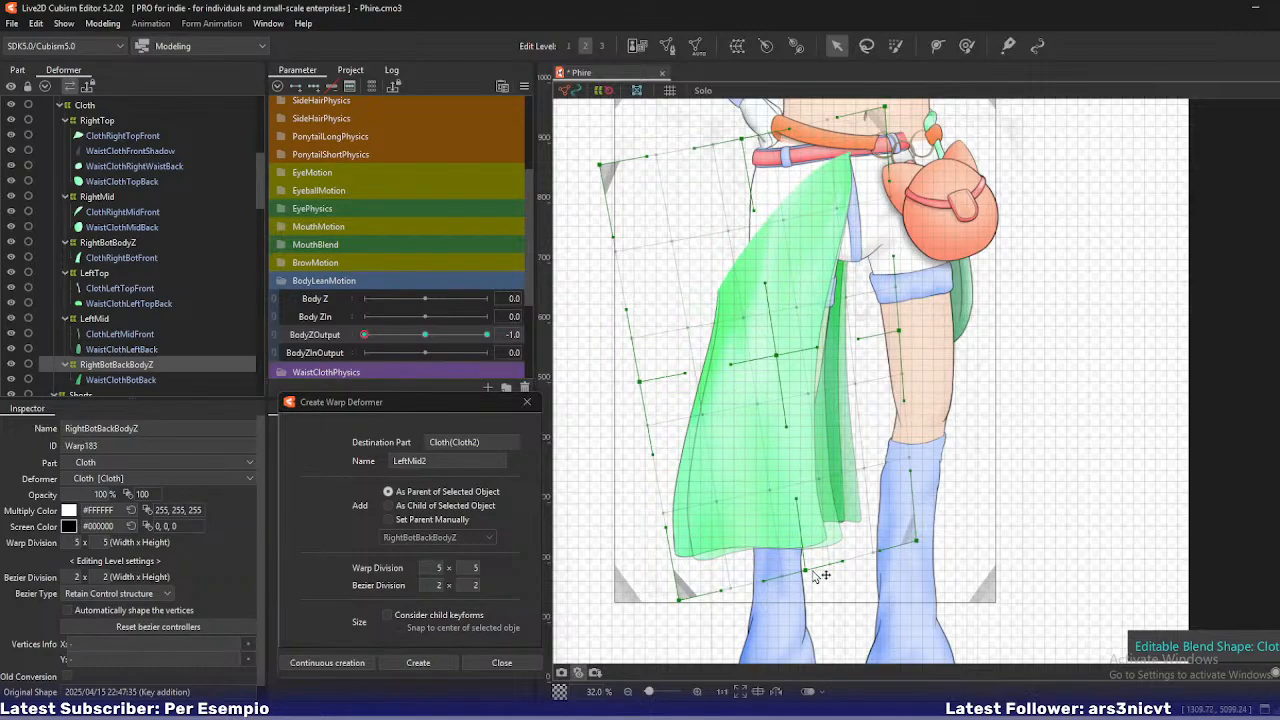
- Nudge RightBotBodyZ's bottom and center points further left to match the back cloth, and return BodyZOutput to 0.0
left_click(107, 242)
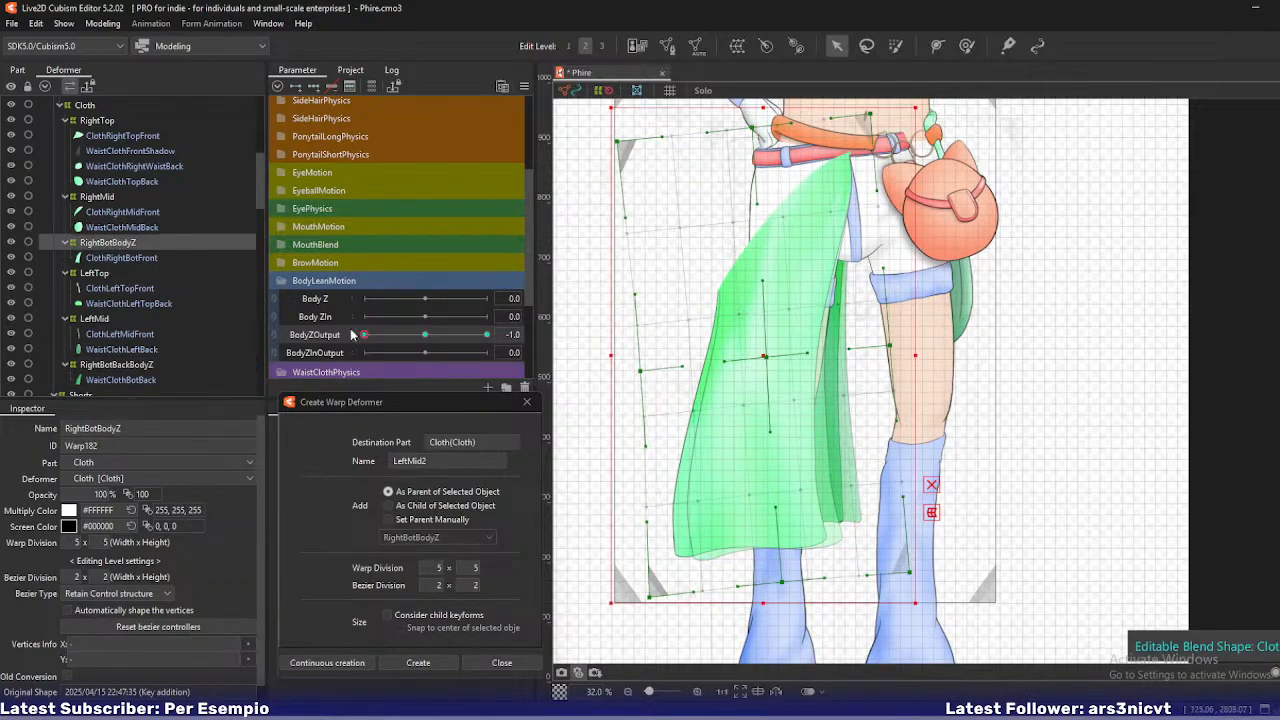
left_click_drag(781, 581, 775, 581)
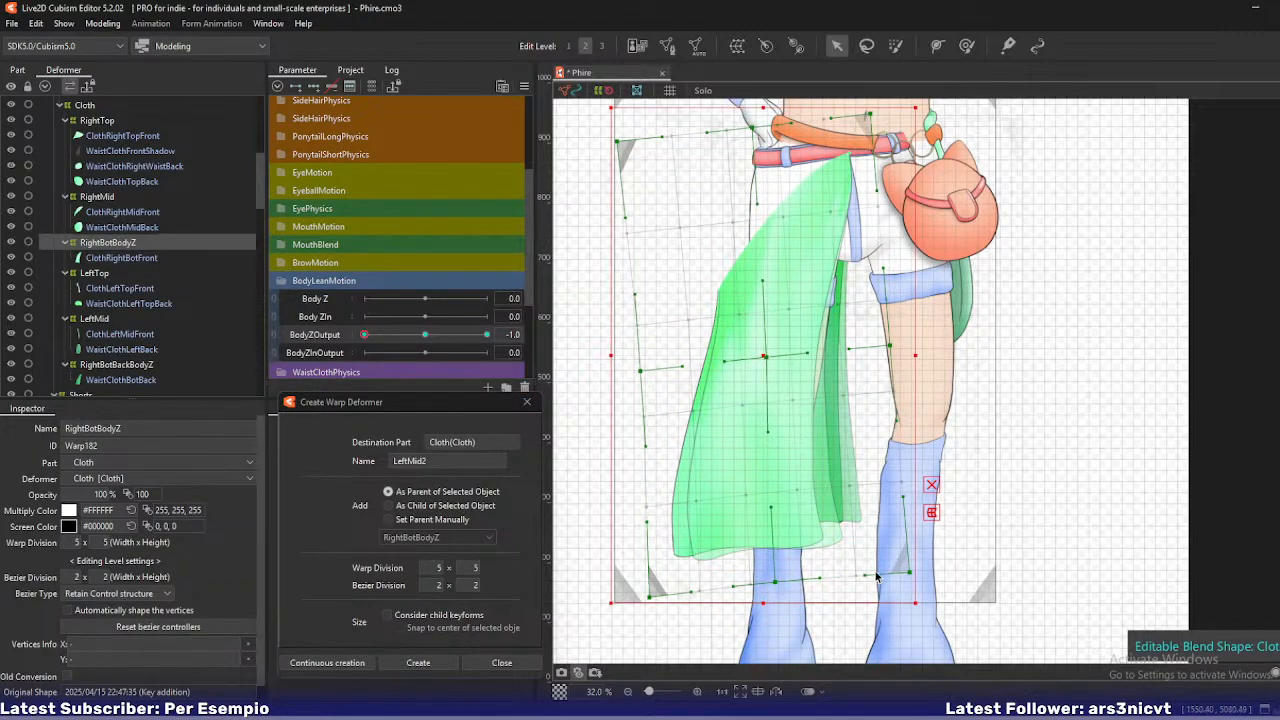
left_click_drag(910, 572, 902, 573)
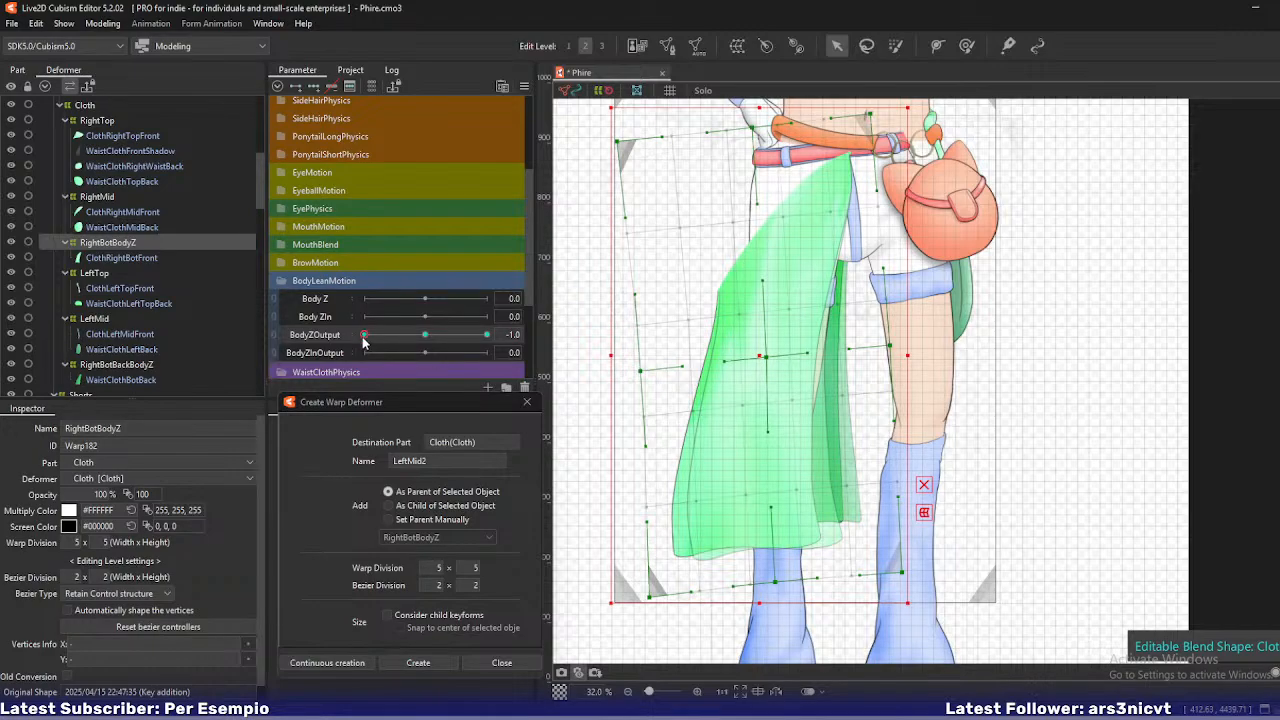
mouse_move(363, 340)
left_mouse_down()
mouse_move(426, 348)
mouse_move(350, 347)
left_mouse_up()
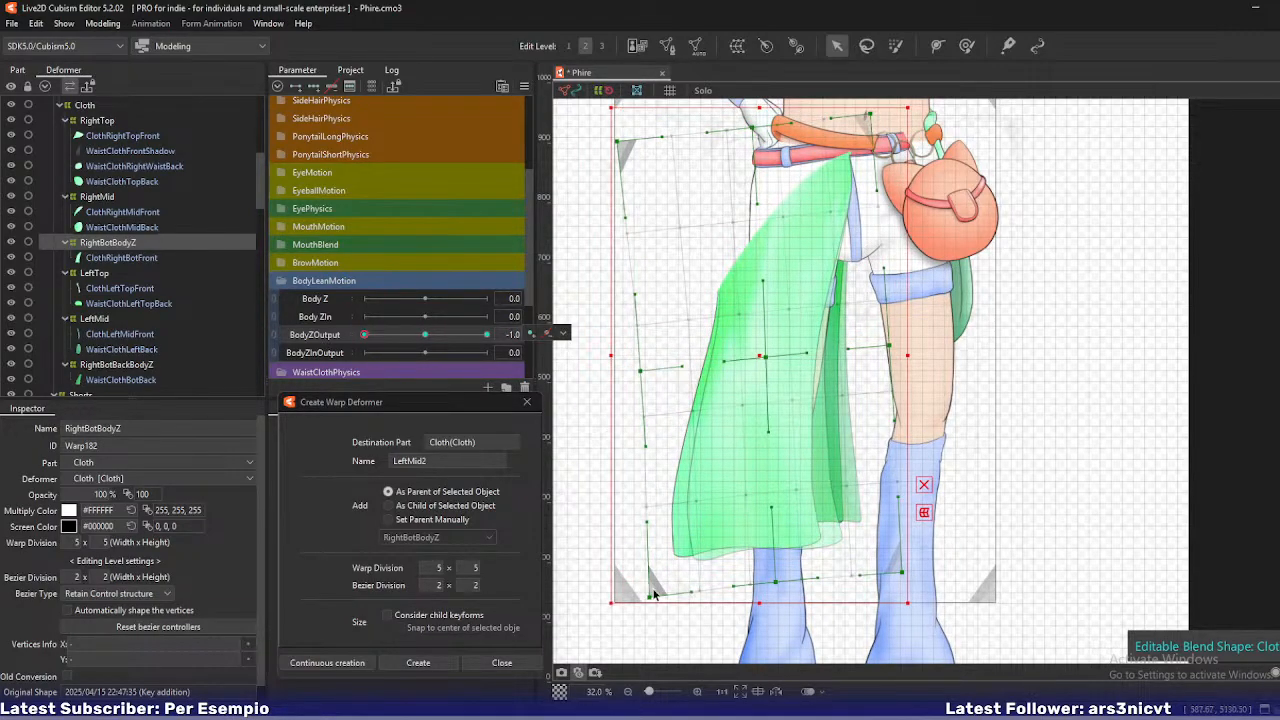
left_click_drag(653, 595, 647, 595)
left_click_drag(769, 359, 765, 361)
left_click(425, 335)
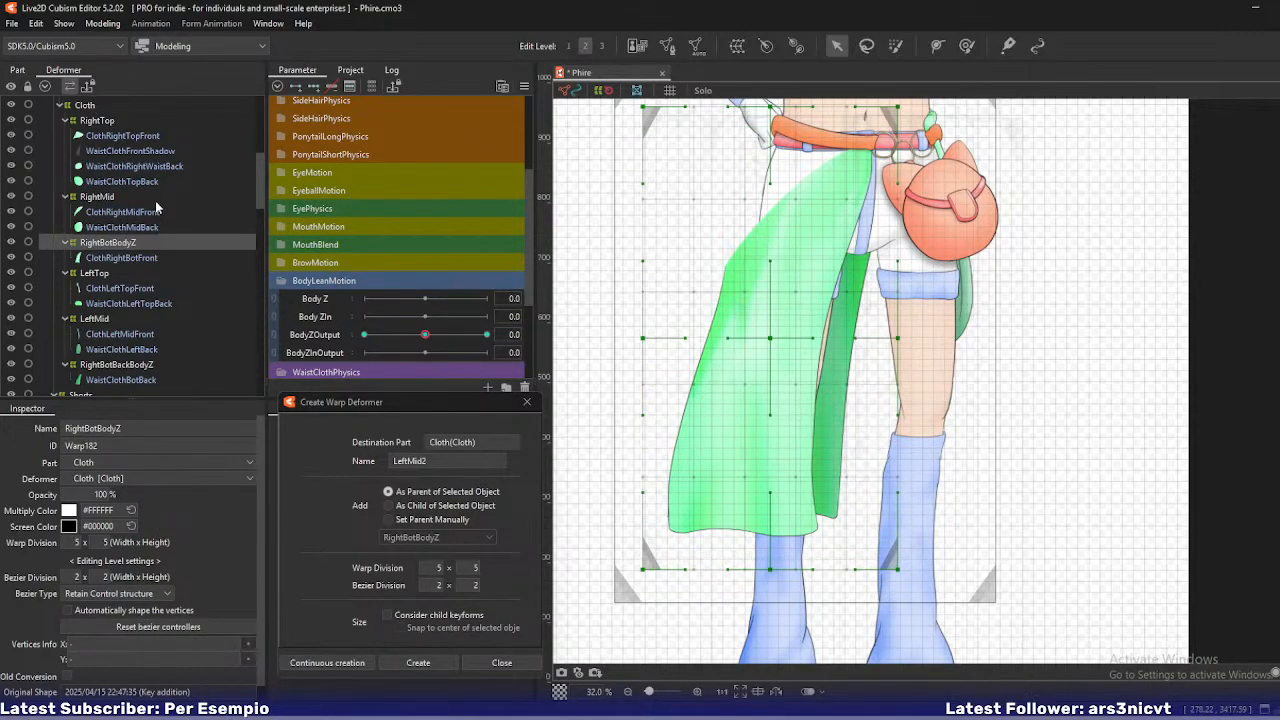
- Open the Physics Settings and add a physics group named BodyZLean
left_click(98, 24)
left_click(131, 332)
left_click(207, 120)
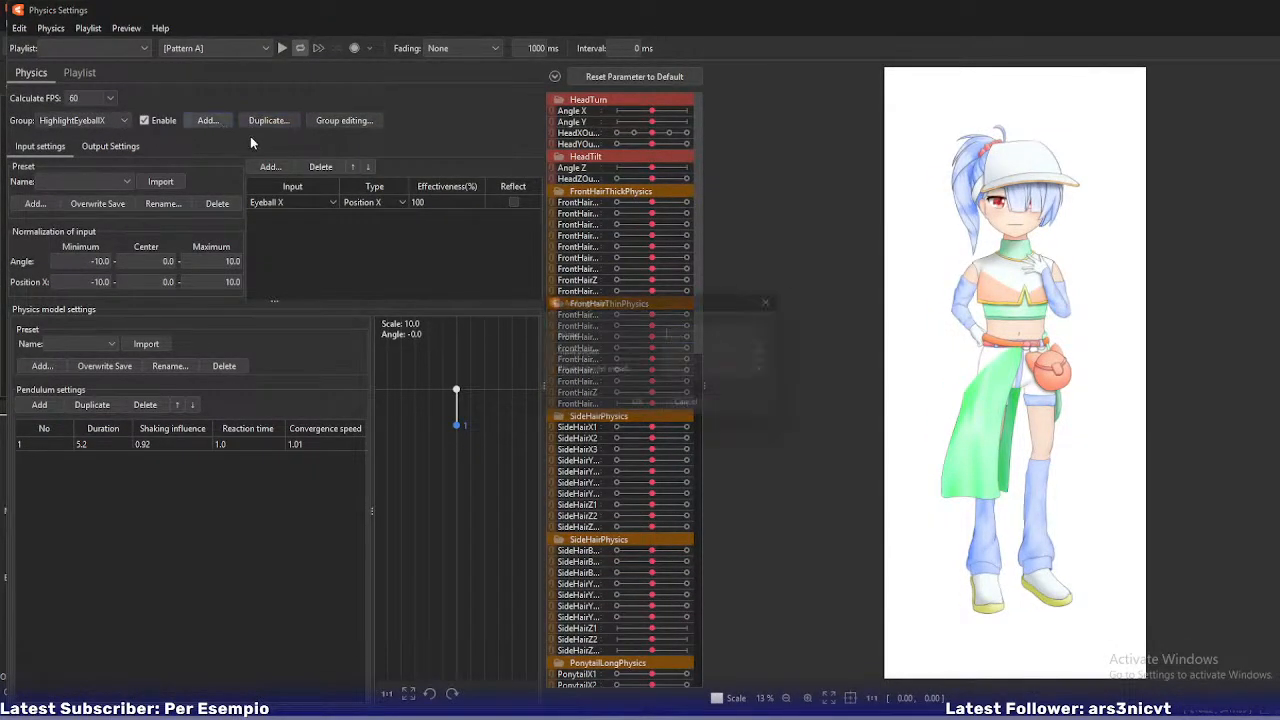
type("E")
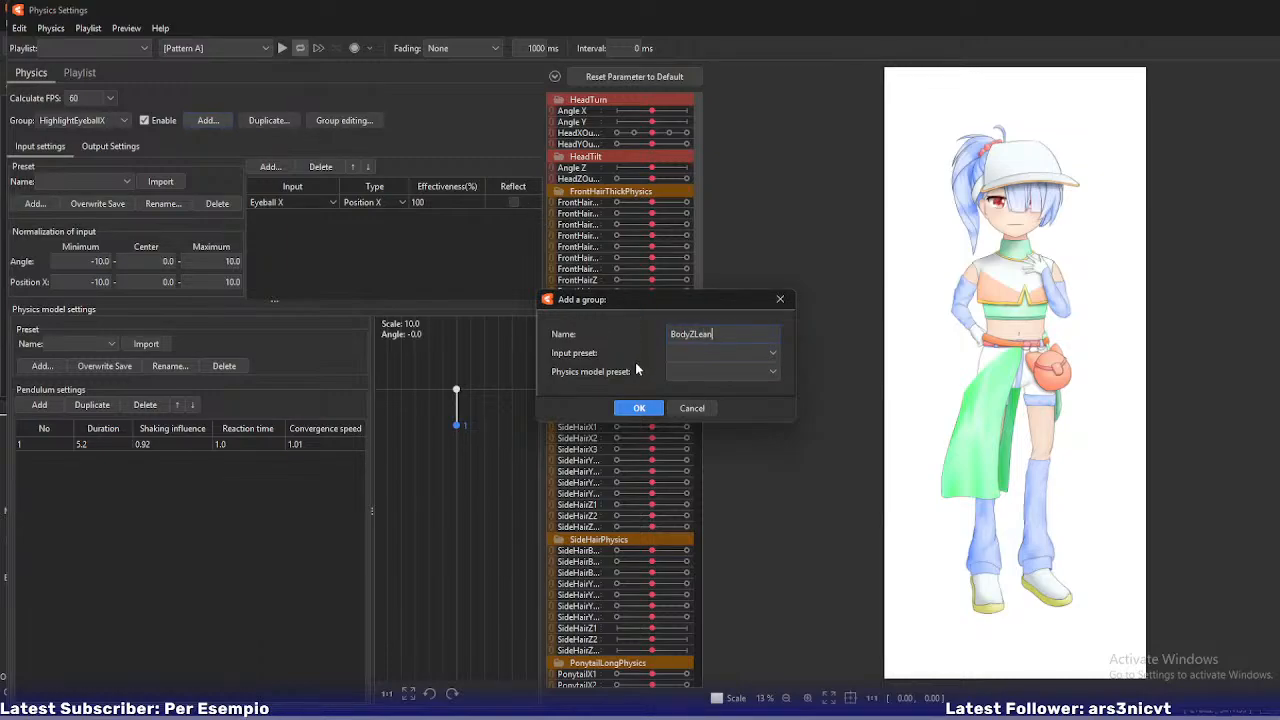
left_click(635, 410)
- Add Body Z from the BodyLeanMotion folder as the input parameter of the BodyZLean group
left_click(272, 168)
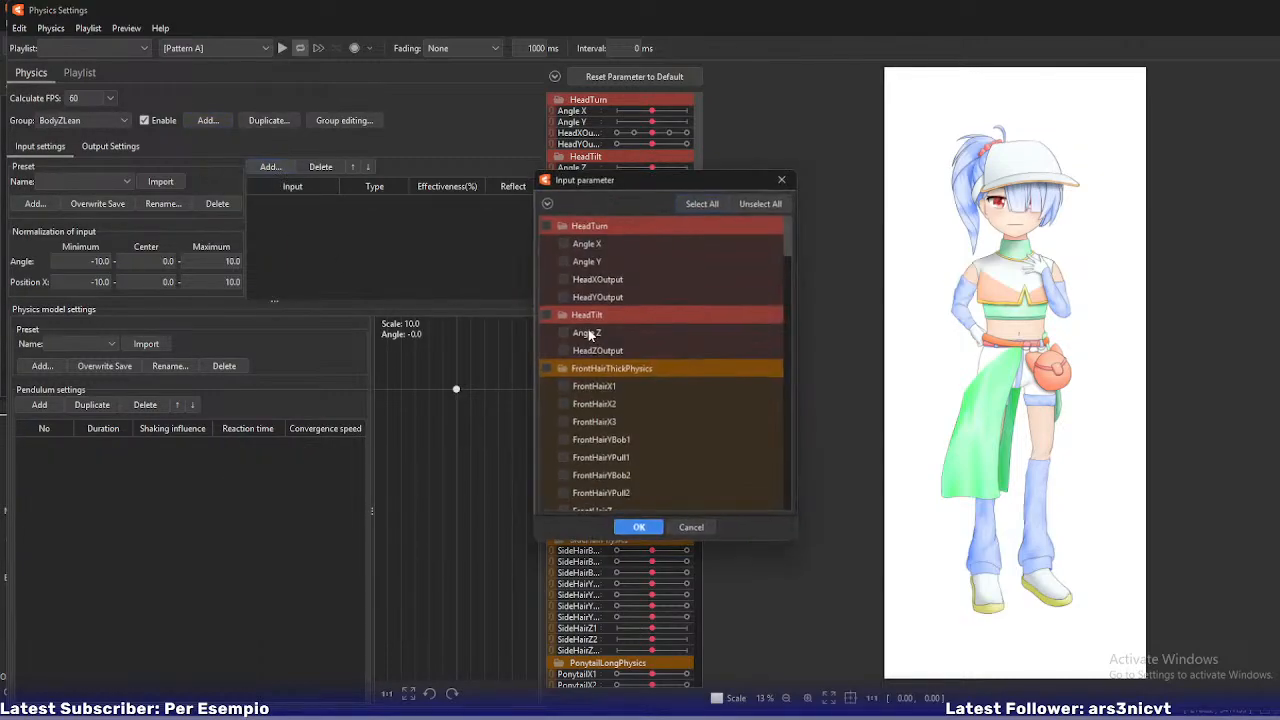
scroll(597, 340, "down", 15)
scroll(596, 340, "down", 12)
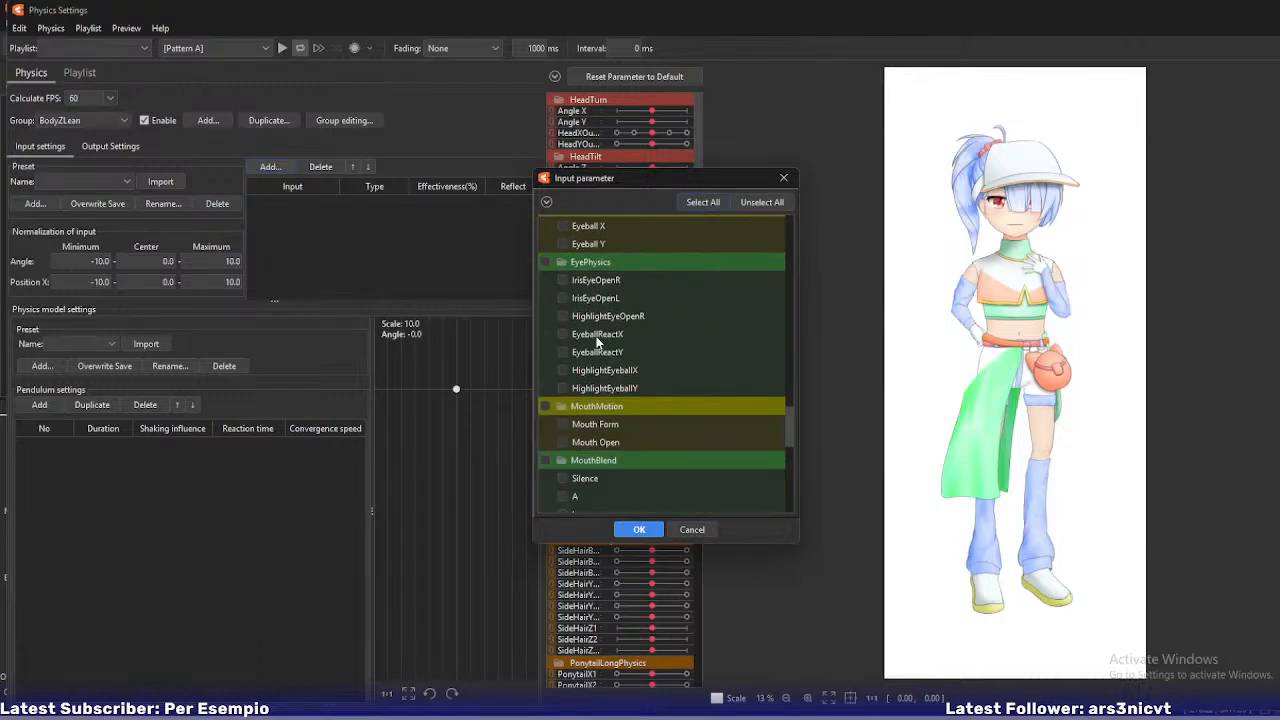
scroll(596, 340, "down", 1)
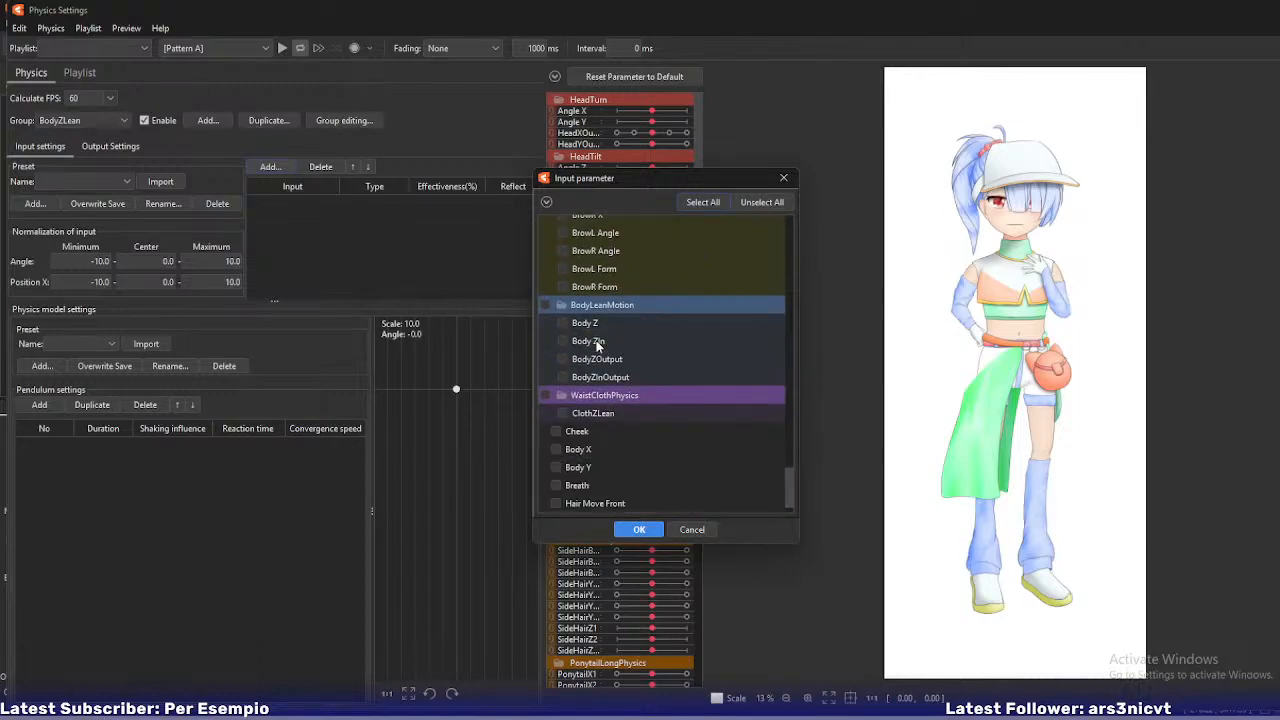
left_click(562, 323)
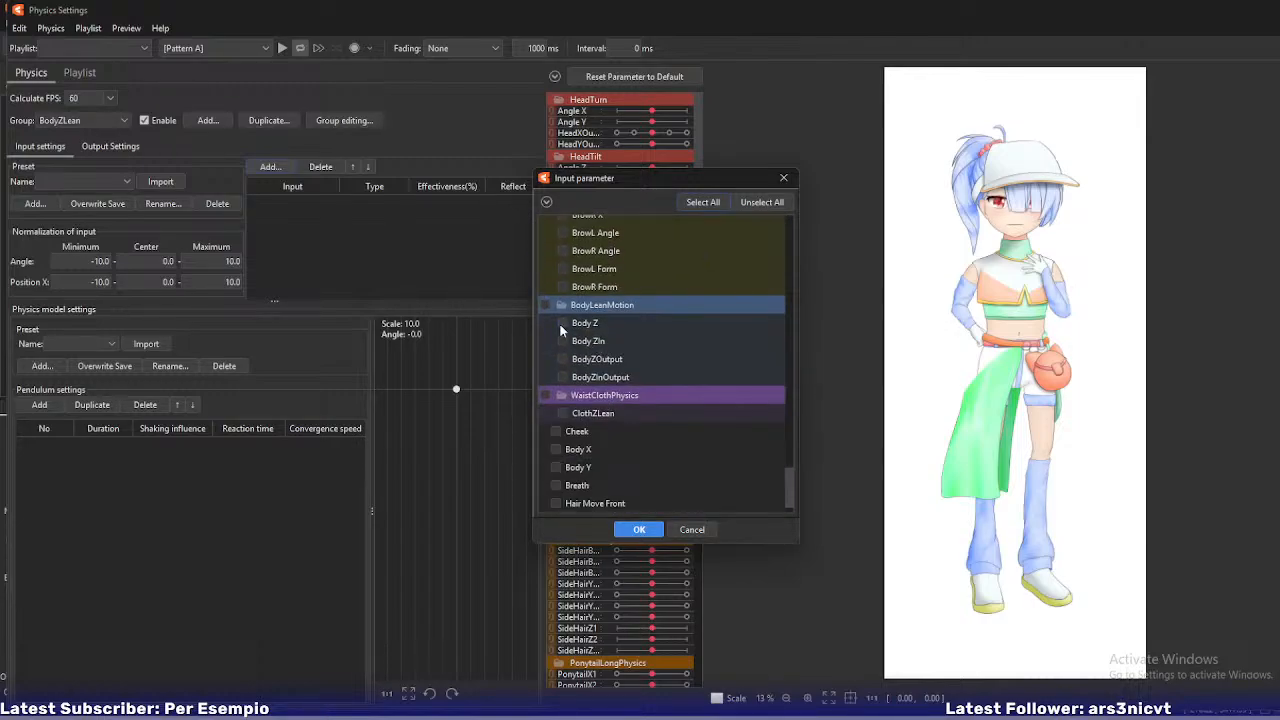
left_click(640, 529)
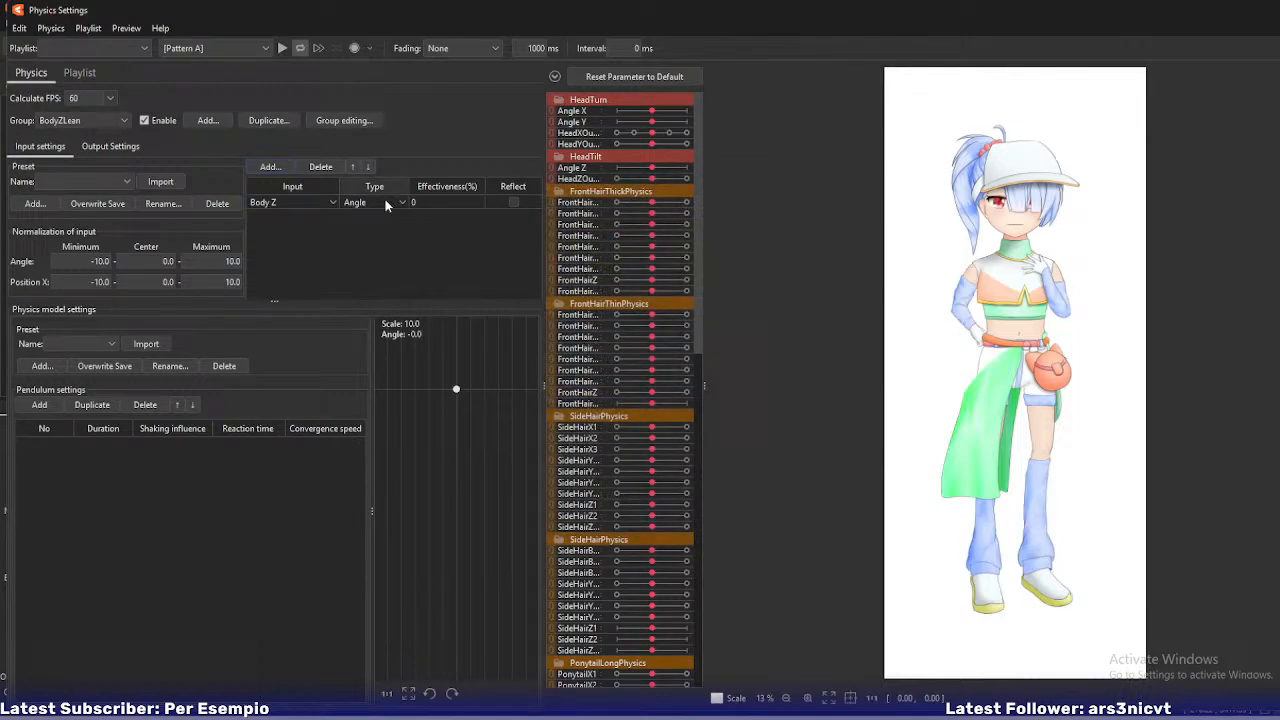
- Add a pendulum to BodyZLean, set Body Z's effectiveness to 100%, and set the Angle normalization minimum to -20
left_click(36, 404)
left_click(97, 261)
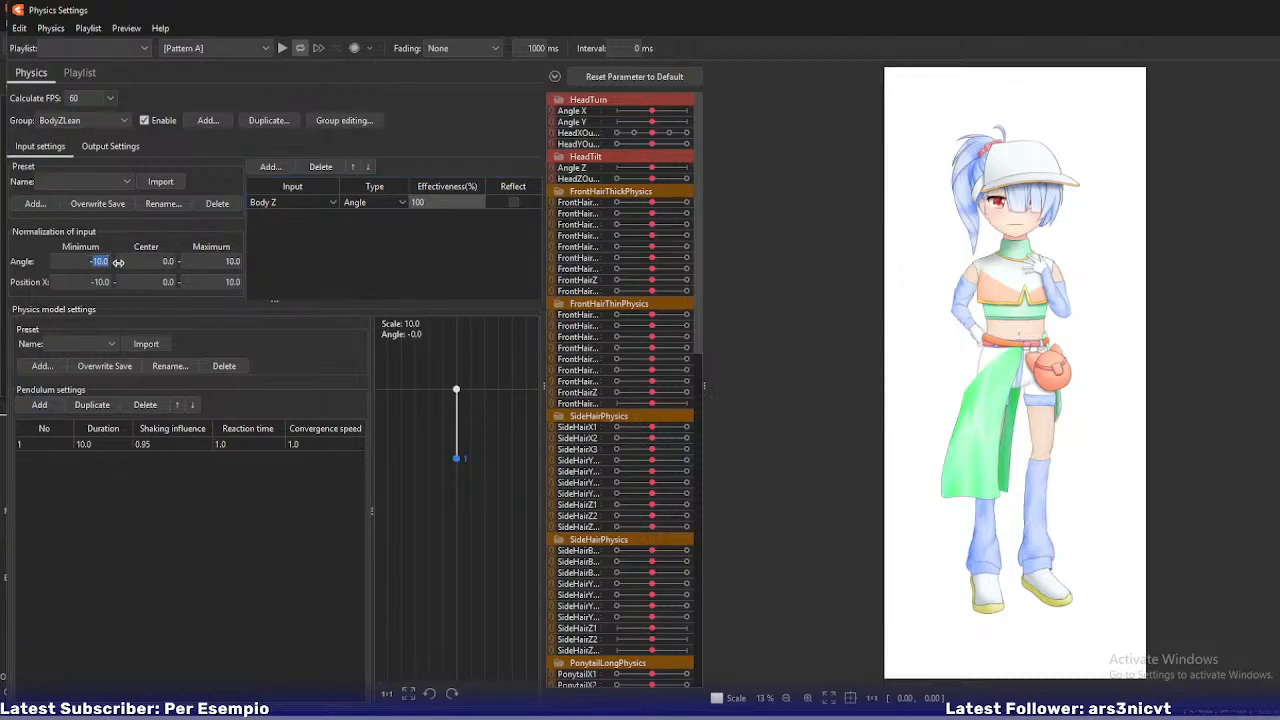
type("-20")
left_click(232, 261)
- Add BodyZOutput as the output parameter of the BodyZLean physics group
left_click(94, 146)
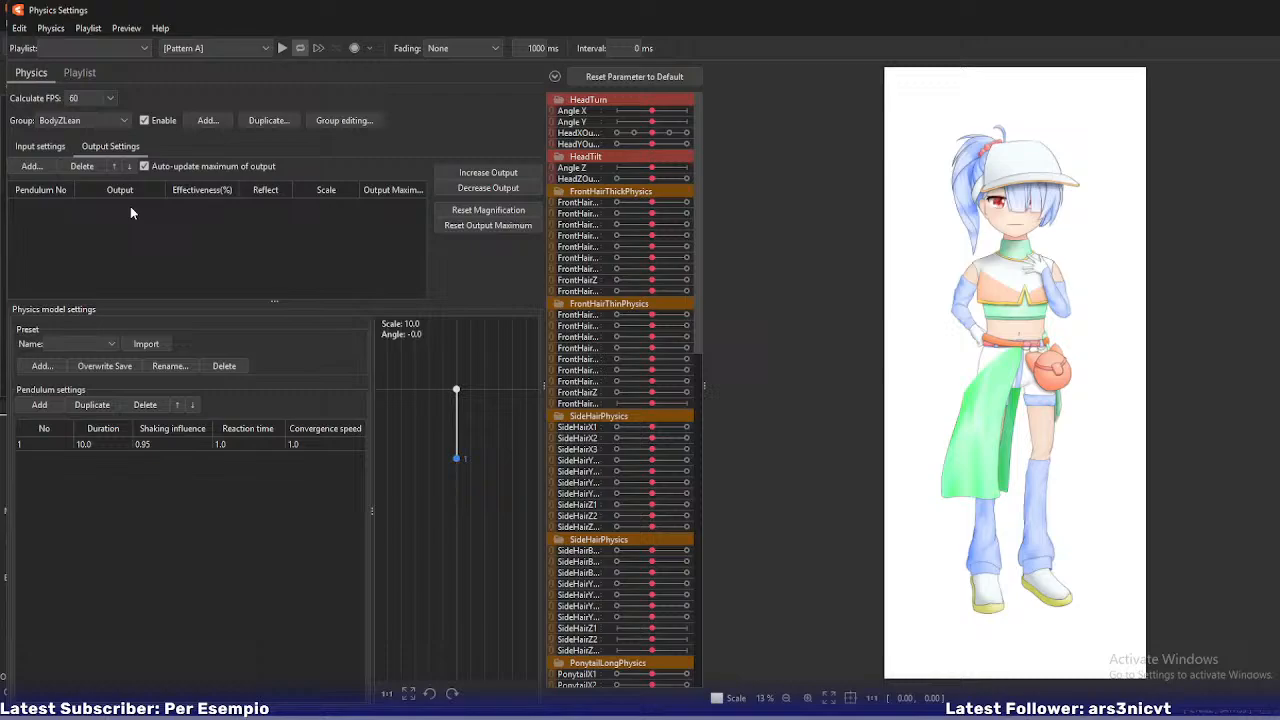
left_click(42, 168)
left_click_drag(786, 221, 796, 469)
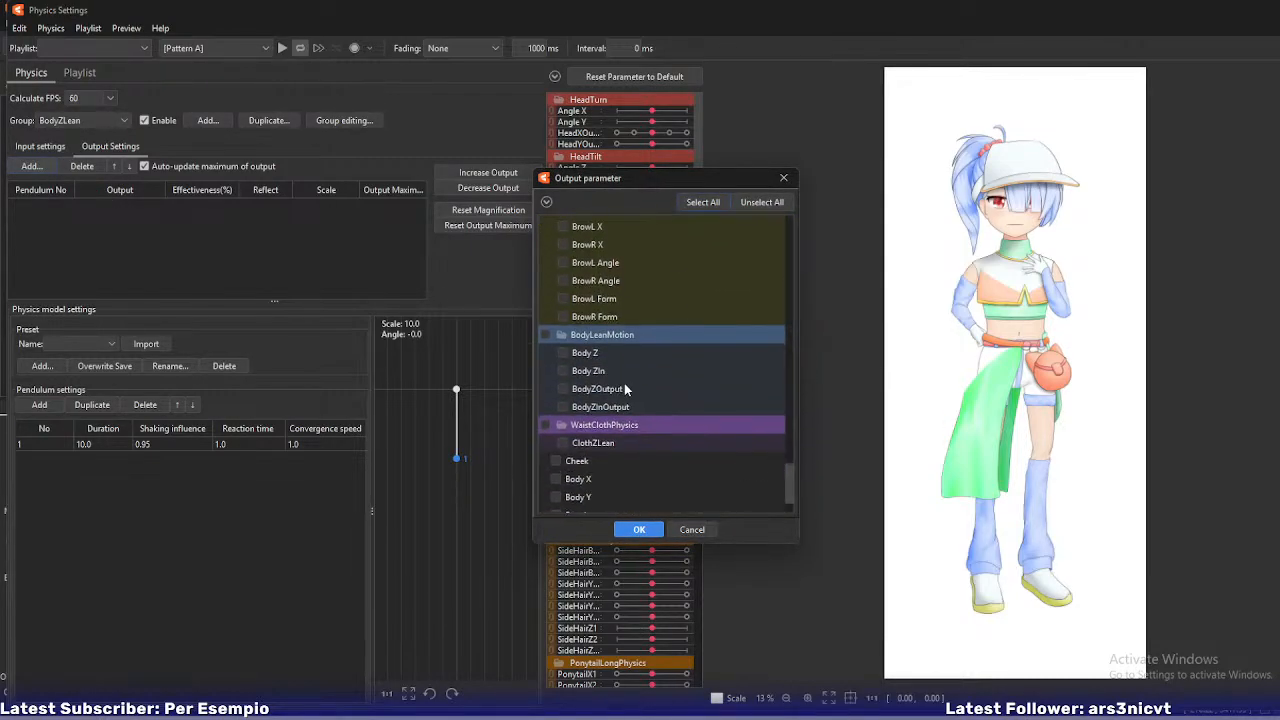
left_click(639, 529)
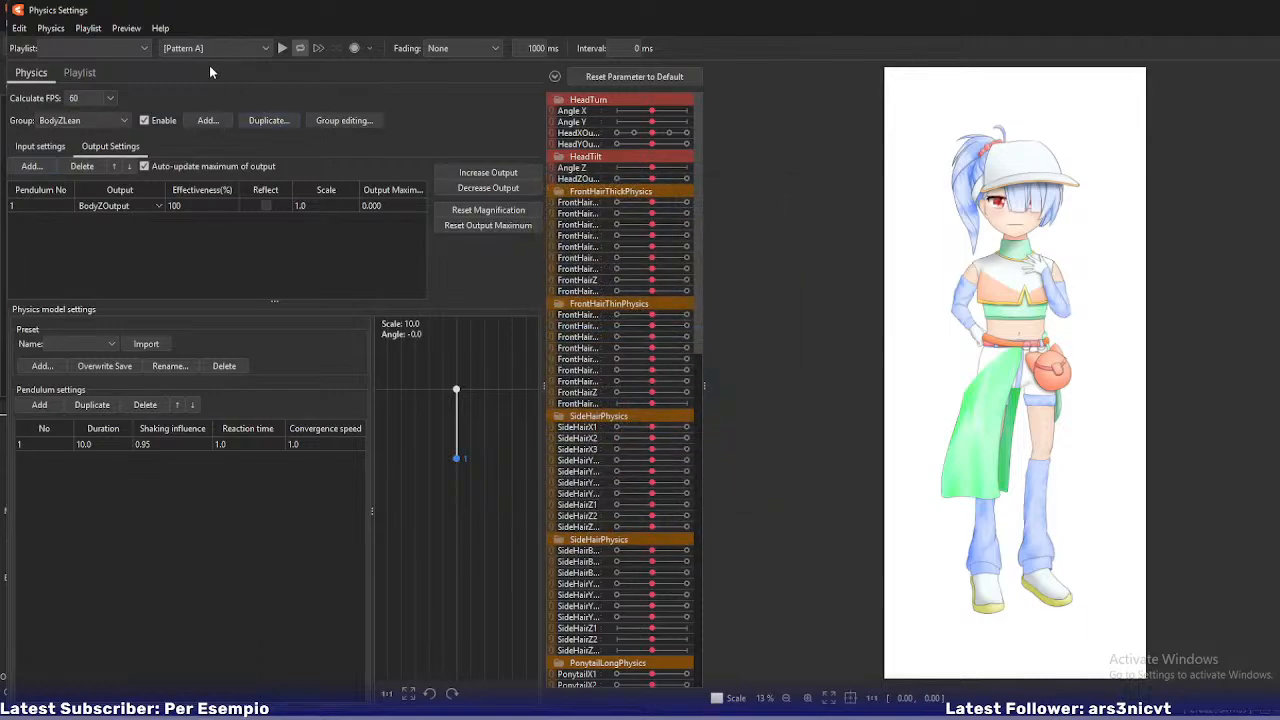
- Open the cursor tracking settings and set Body Z's tracking type to Right mouse button X
left_click(122, 28)
left_click(168, 120)
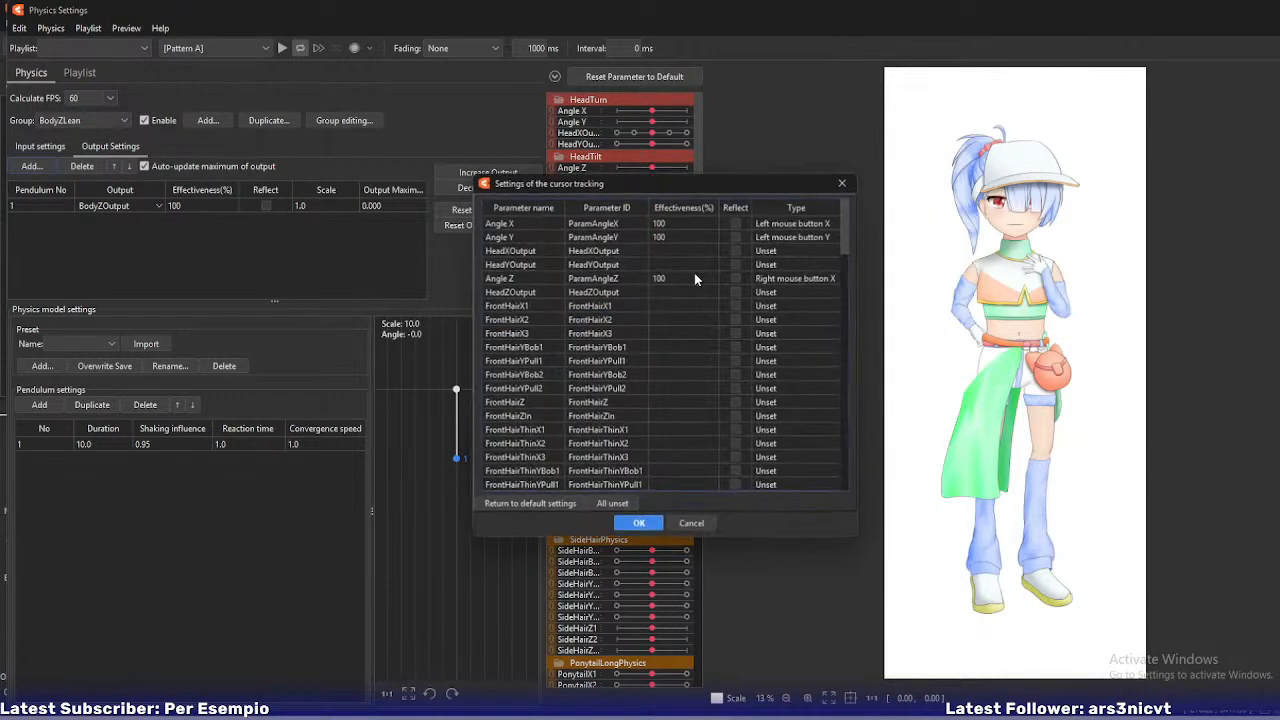
scroll(695, 418, "down", 10)
scroll(690, 424, "down", 10)
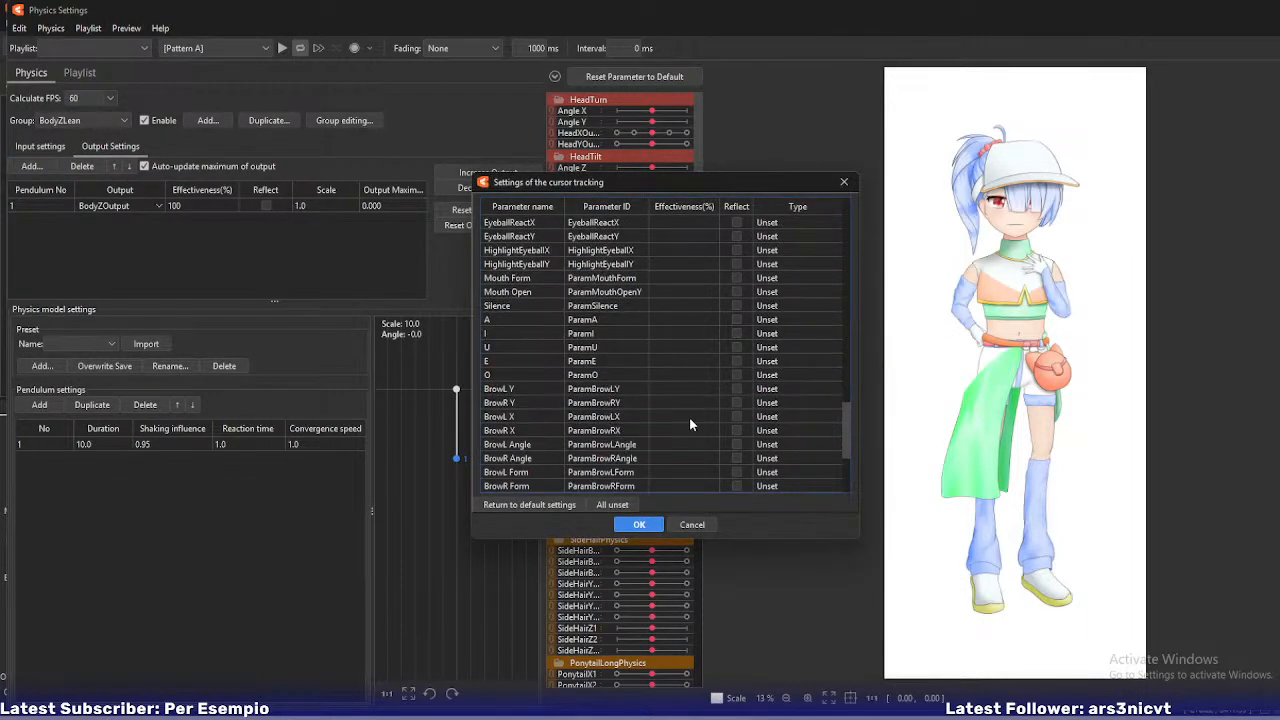
scroll(690, 424, "down", 3)
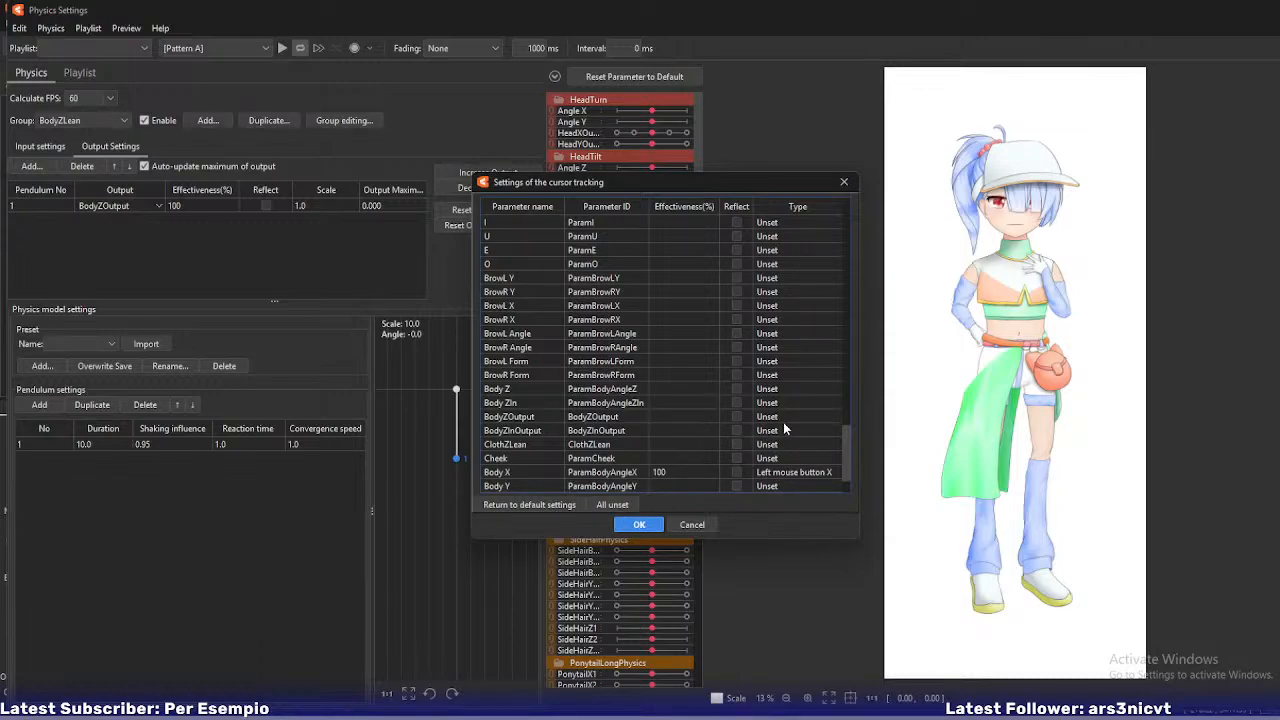
left_click(786, 389)
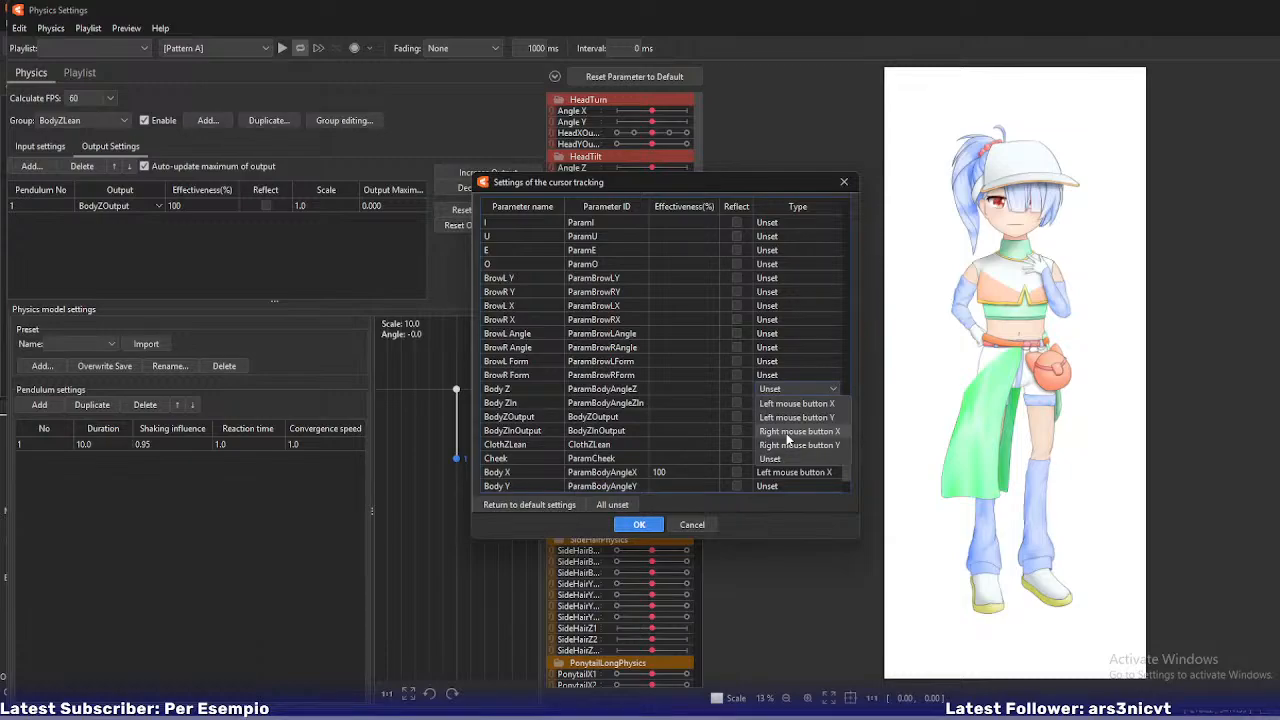
left_click(788, 432)
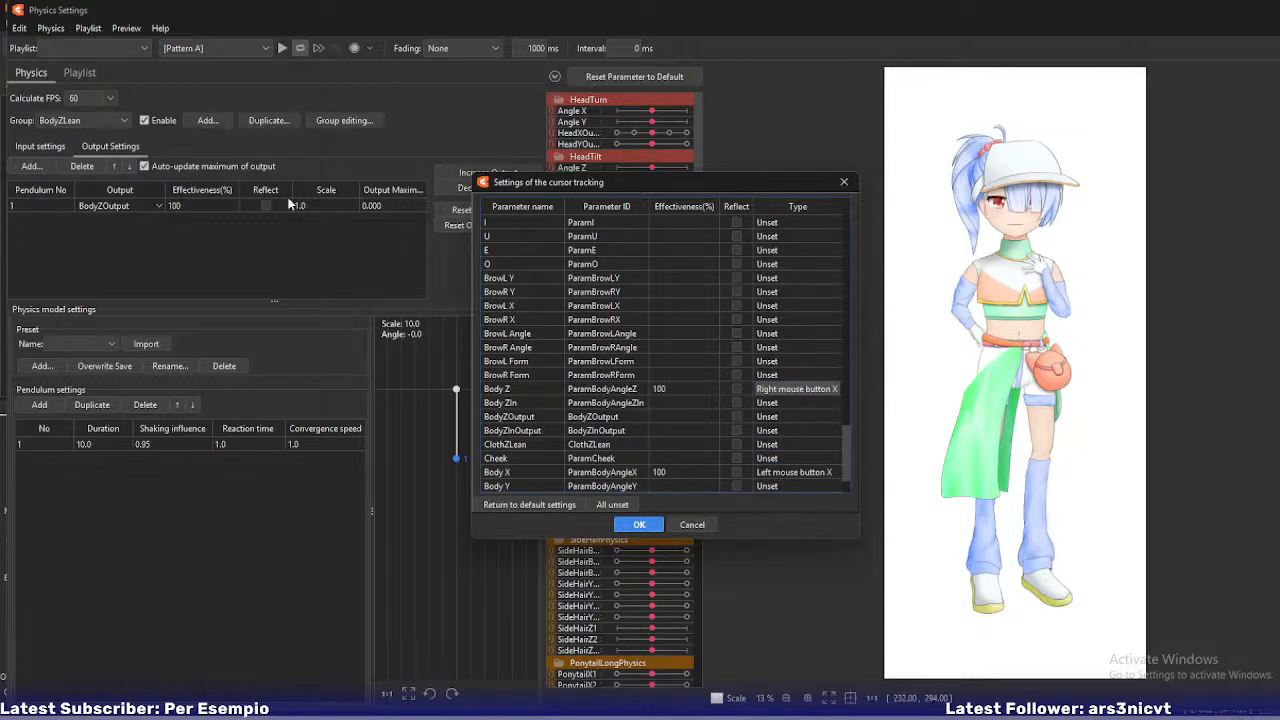
- Set the BodyZOutput scale to 2 in BodyZLean's output settings and apply the cursor tracking settings
left_click(40, 146)
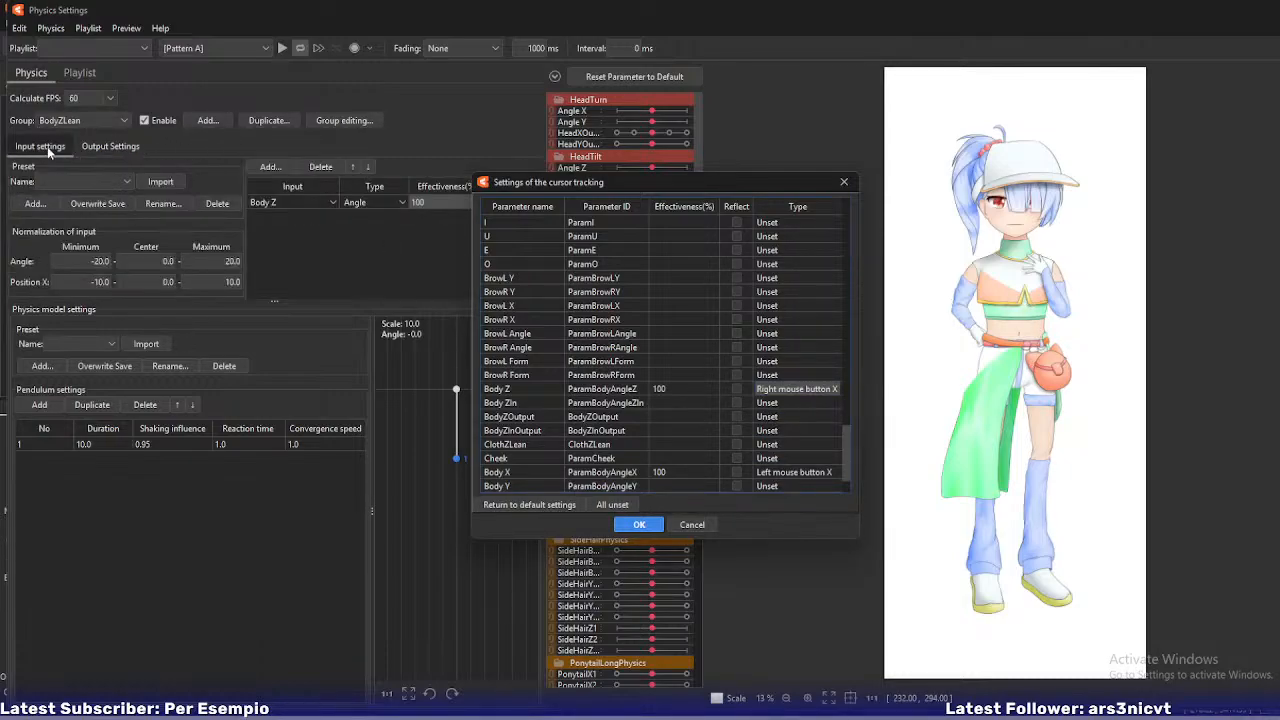
left_click(111, 146)
double_click(304, 205)
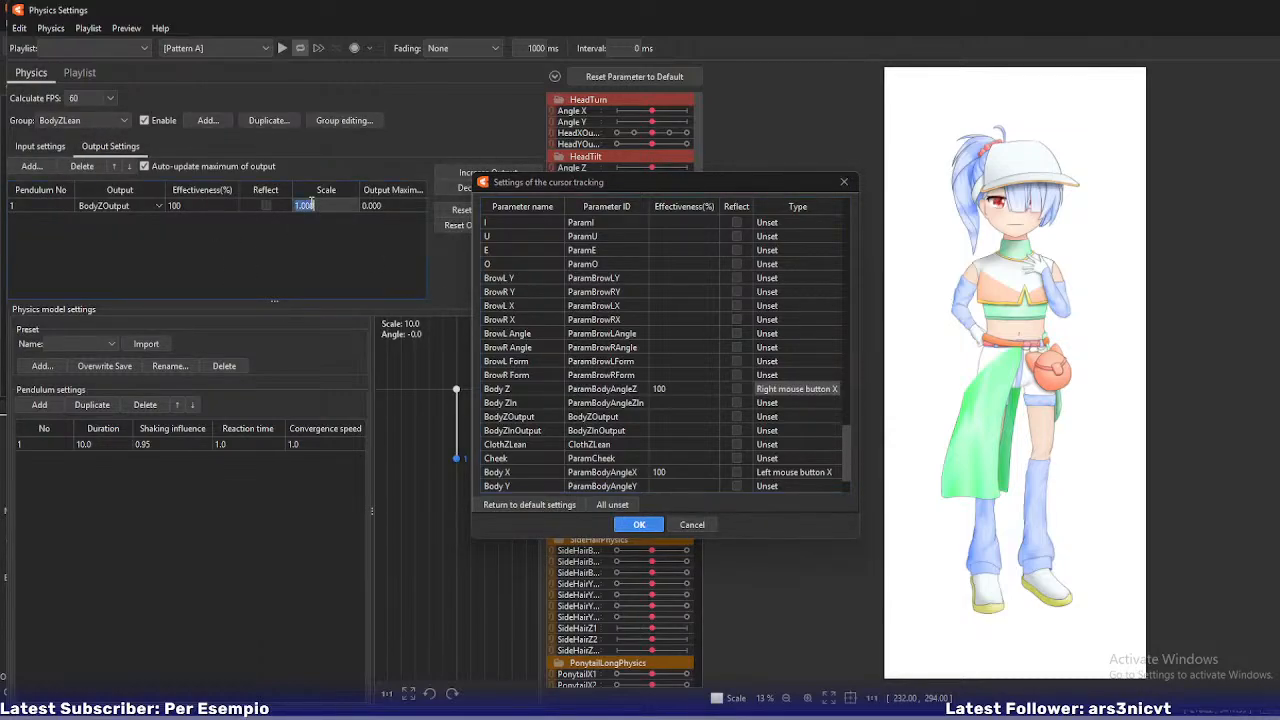
type("2")
key("Return")
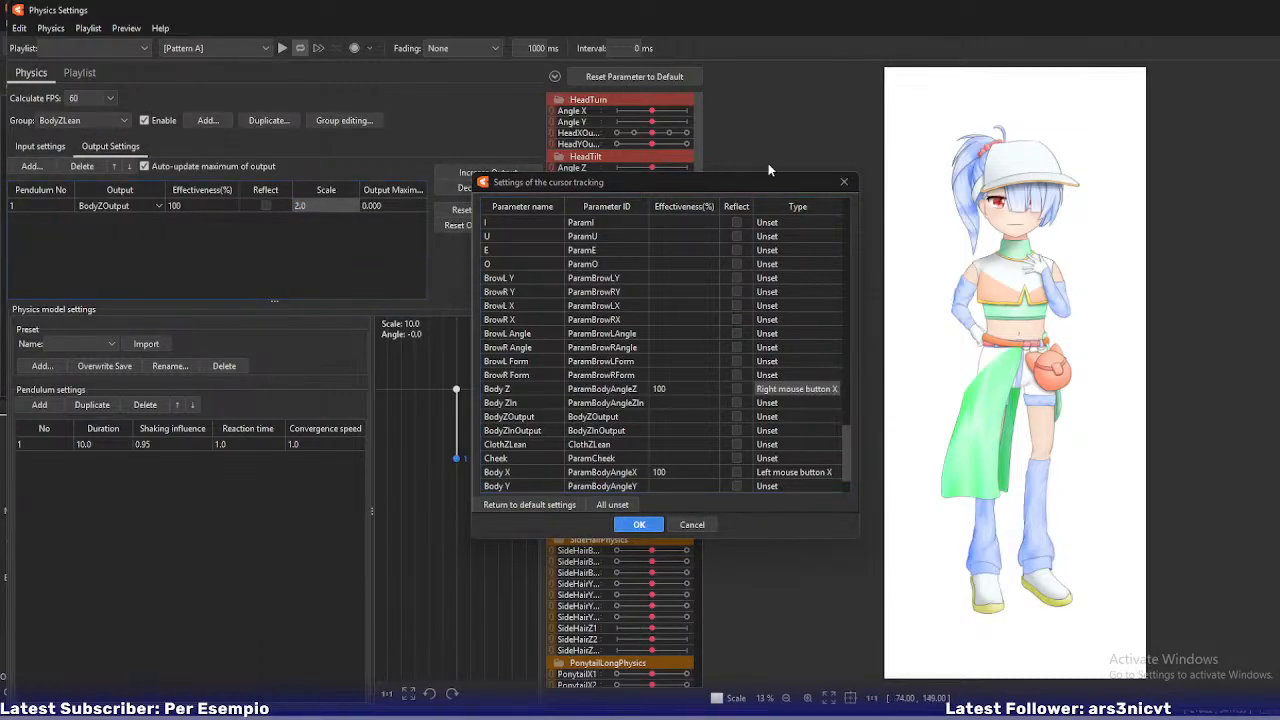
left_click(846, 184)
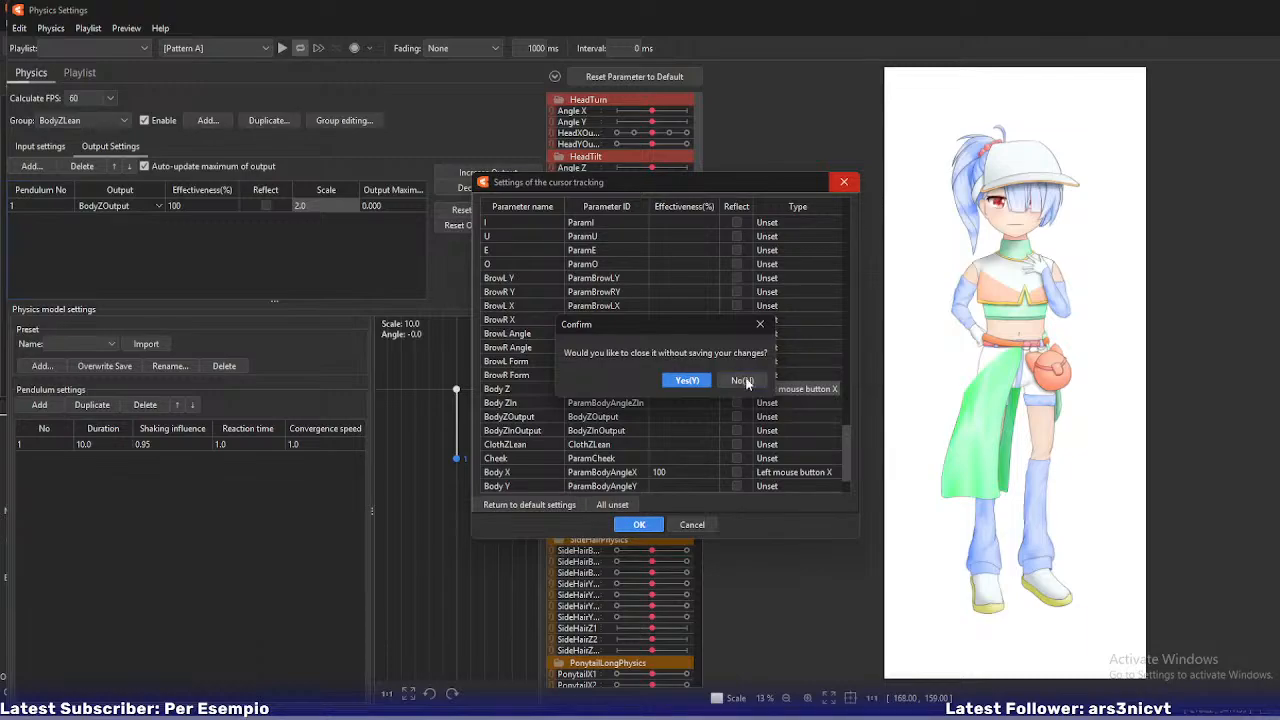
left_click(745, 382)
left_click(639, 524)
- Set the shaking influence of BodyZLean's pendulum to 0.8
double_click(157, 443)
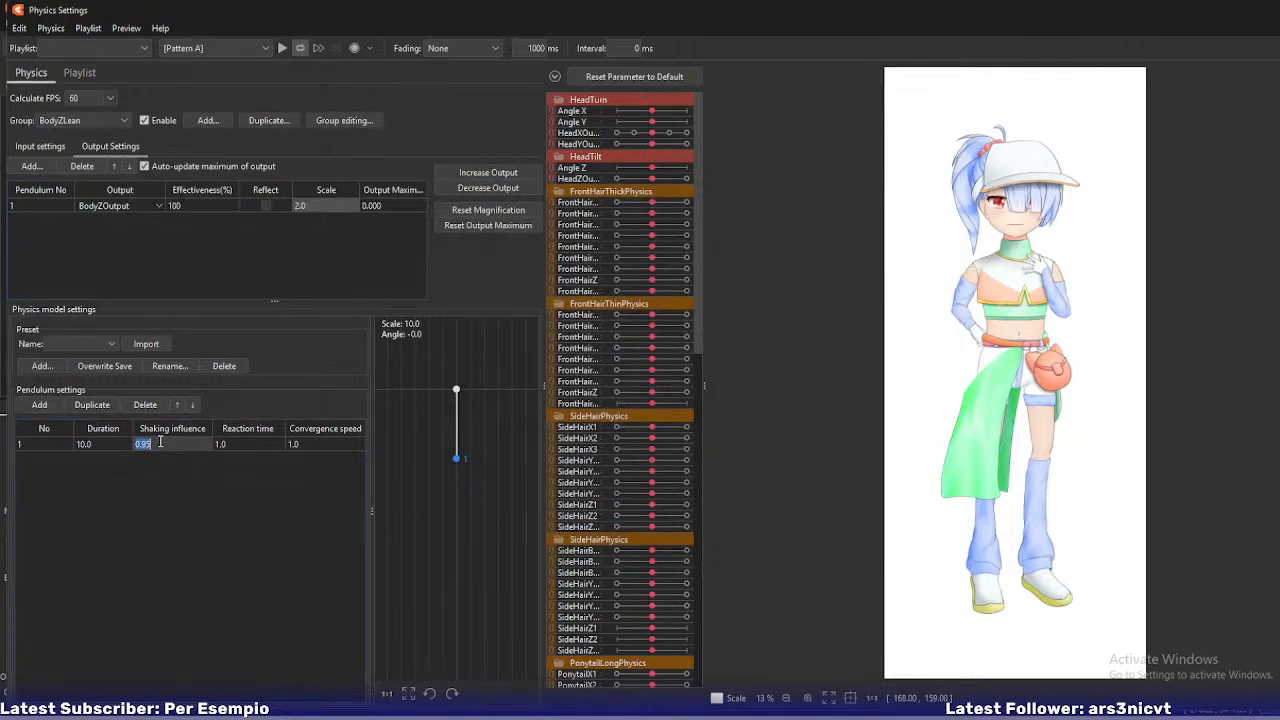
type("0.8")
key("Return")
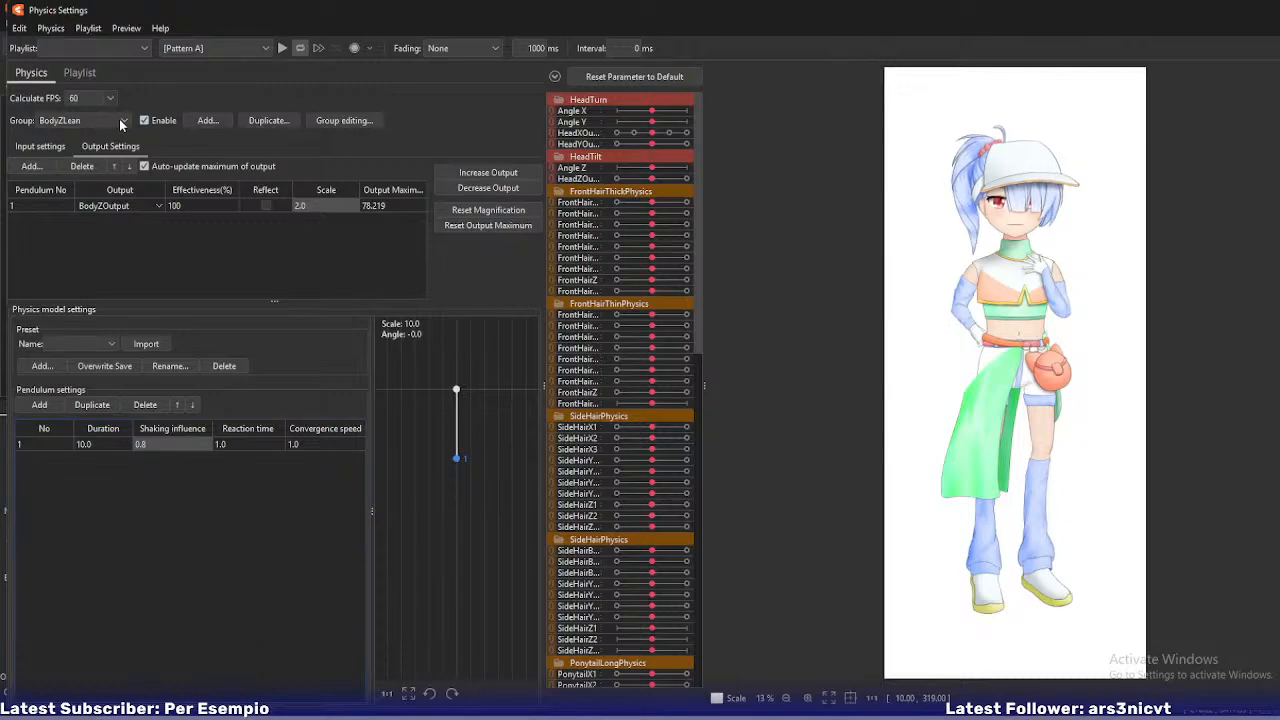
- Raise the BodyZLean physics group to priority 3, directly above HeadZTilt
left_click(362, 121)
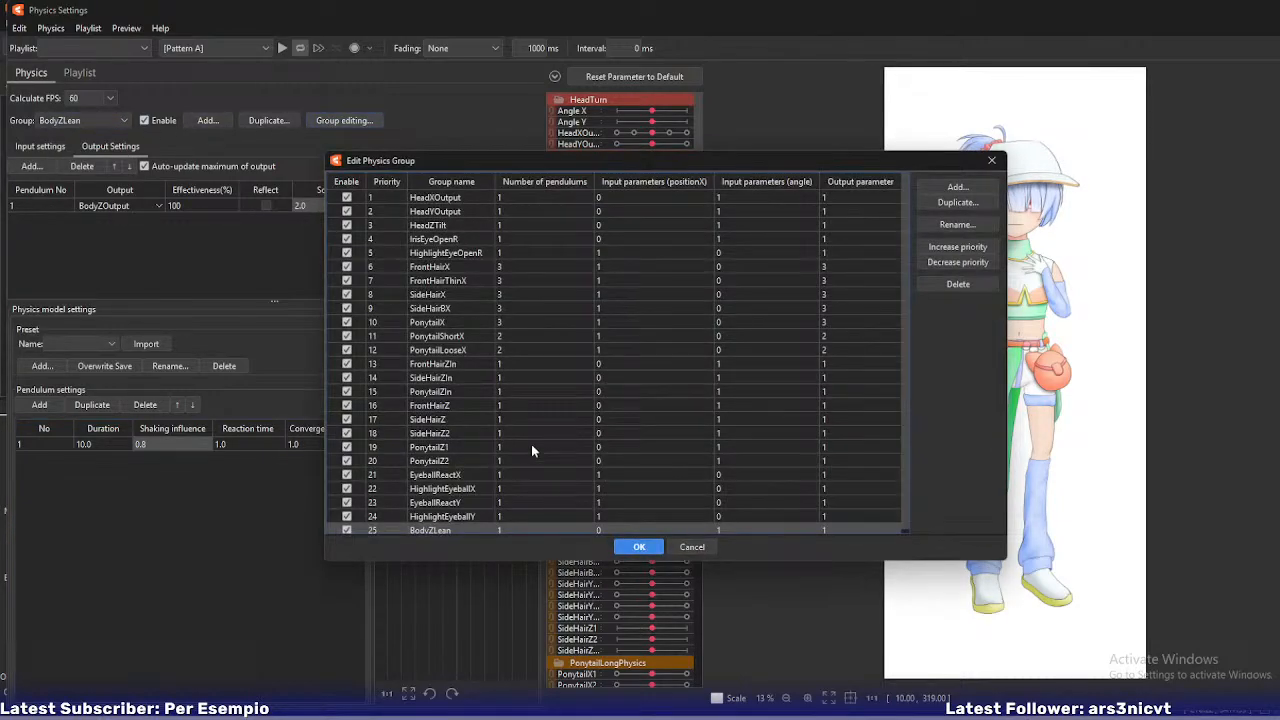
left_click(955, 248)
left_click(955, 248)
left_click(955, 248)
left_click(955, 248)
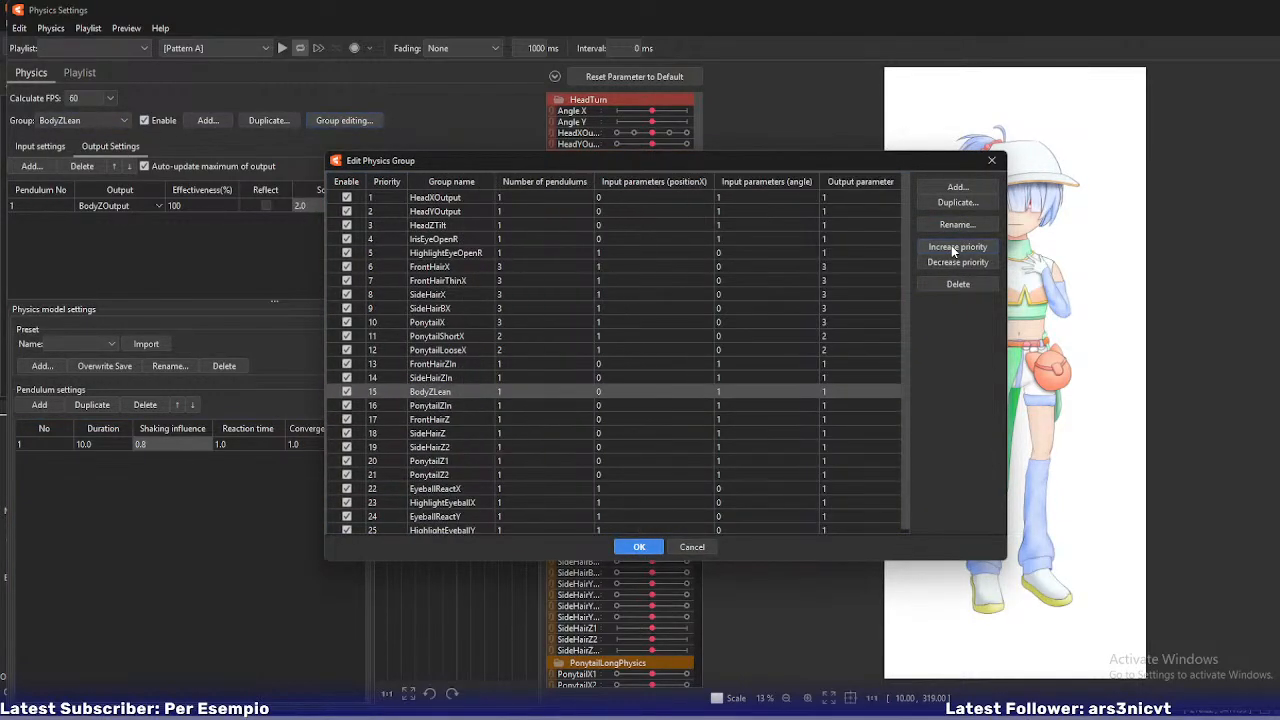
left_click(953, 248)
left_click(953, 248)
left_click(953, 248)
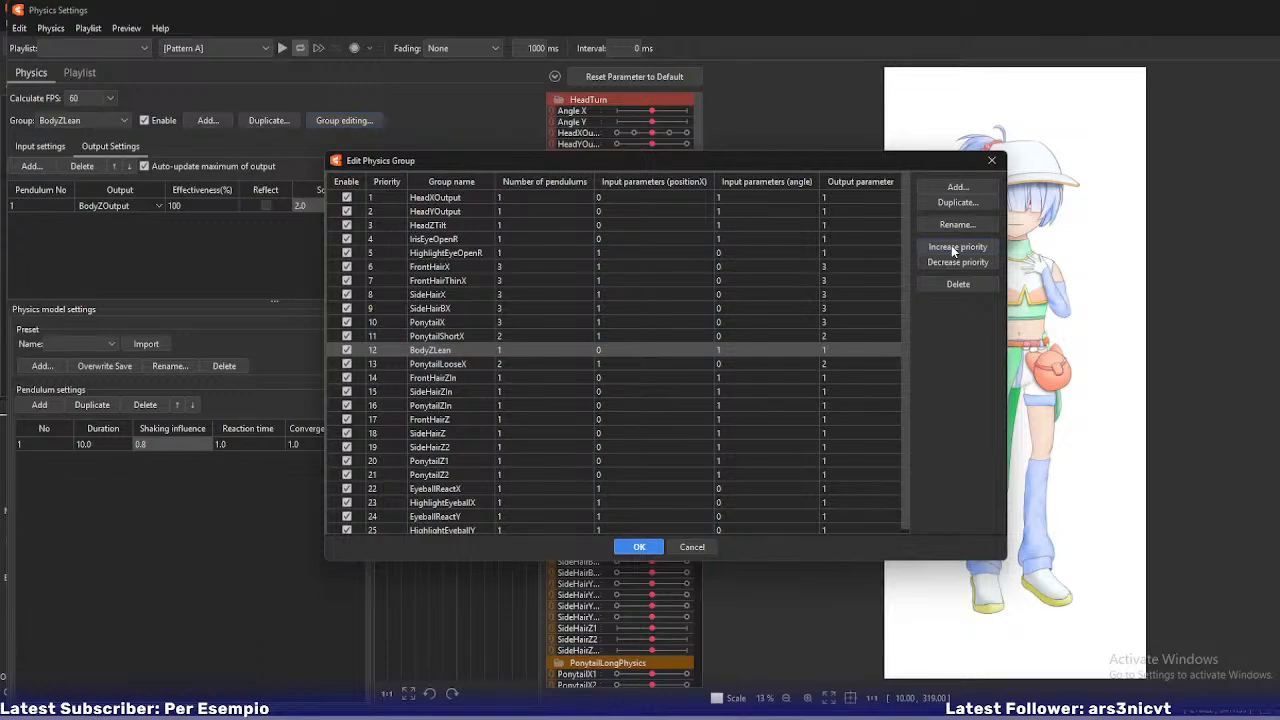
left_click(953, 248)
left_click(953, 248)
left_click(953, 248)
left_click(953, 248)
left_click(953, 248)
left_click(953, 248)
left_click(953, 248)
left_click(953, 248)
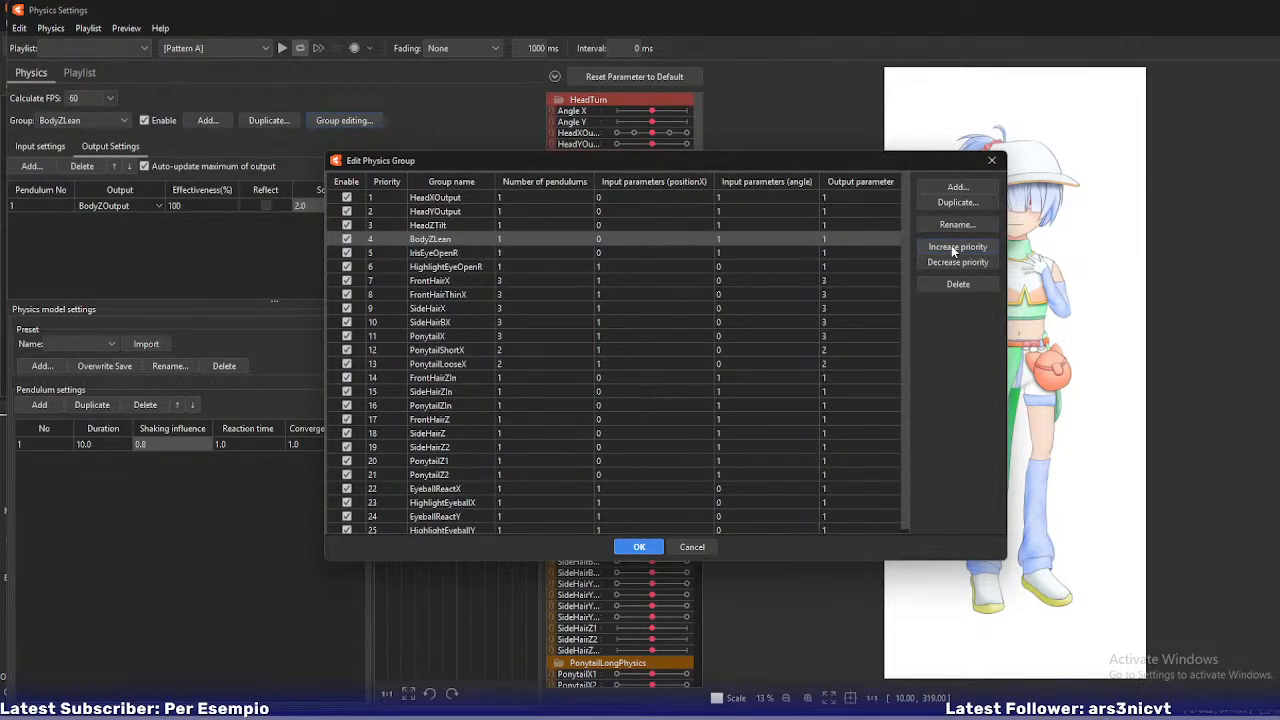
left_click(953, 248)
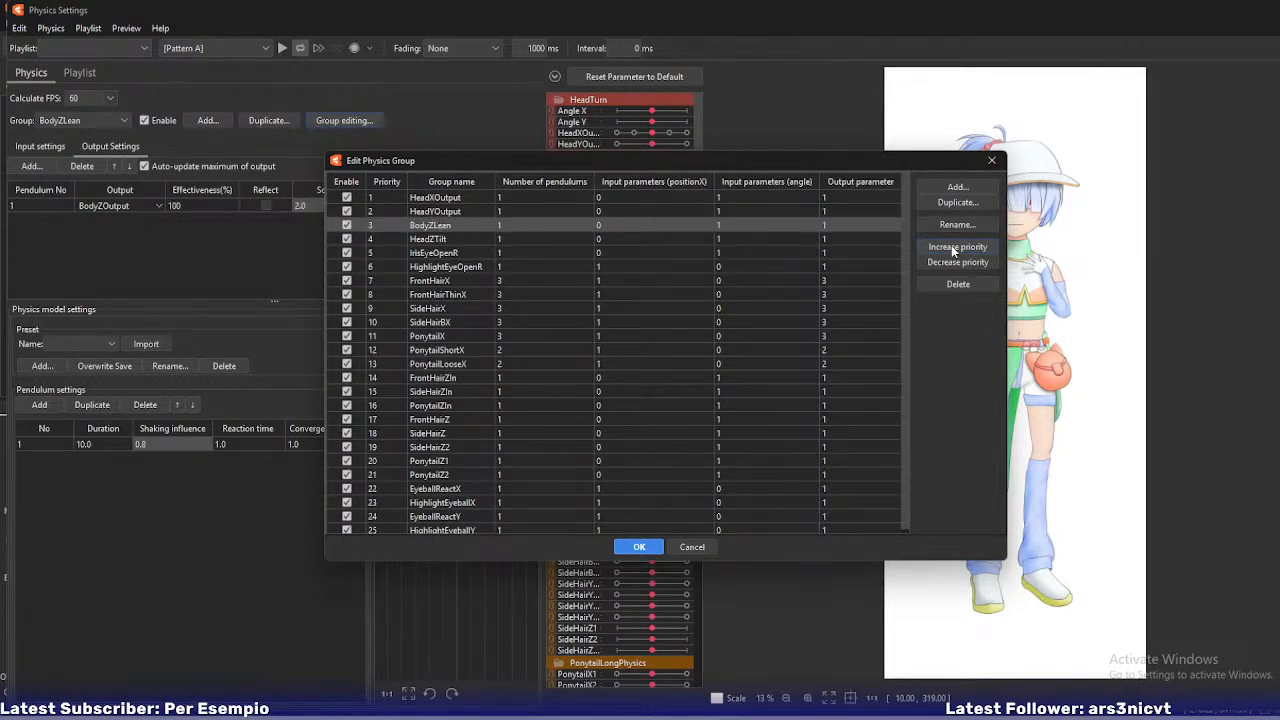
left_click(637, 548)
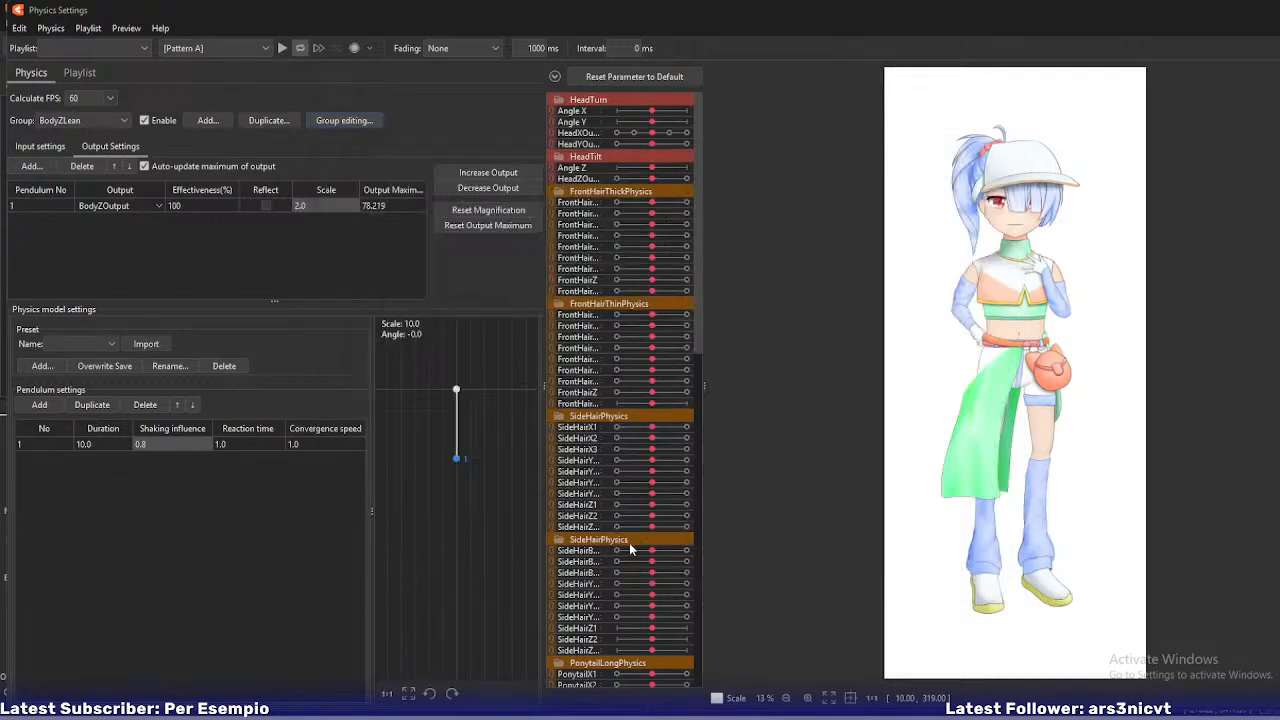
- Add a new physics group named ClothLeanZ
left_click(207, 120)
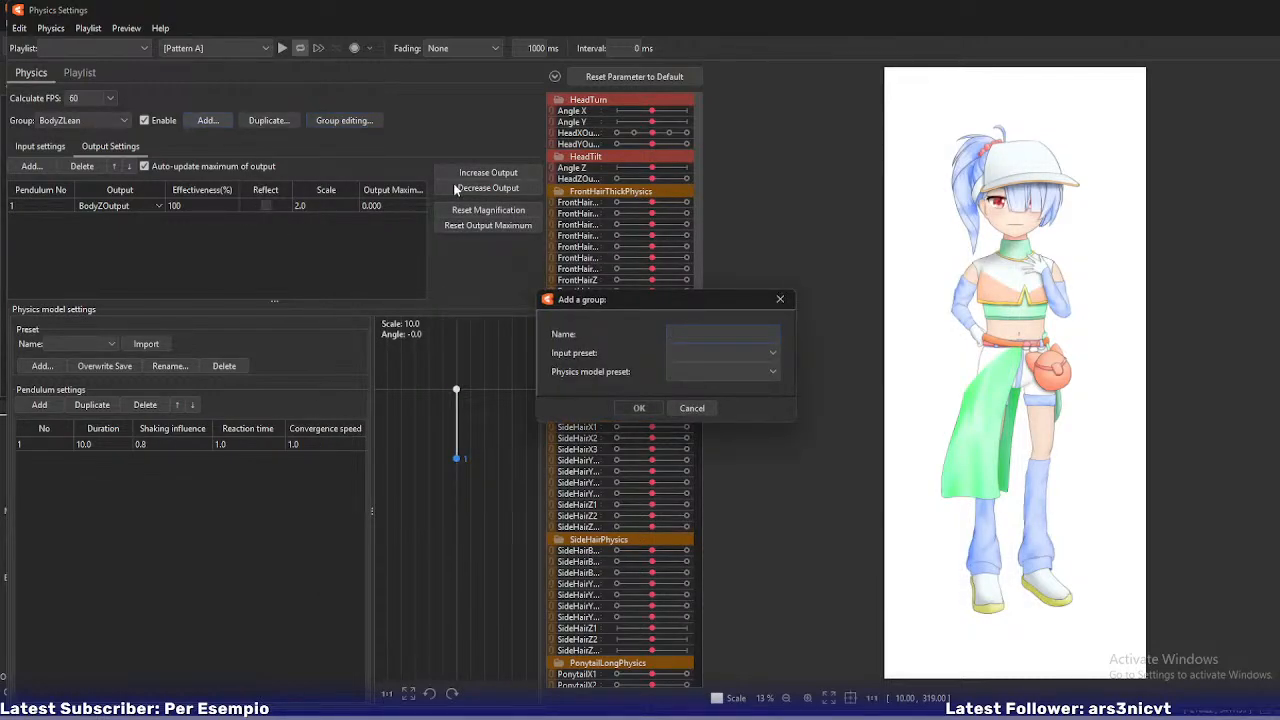
type("ClothLeanZ")
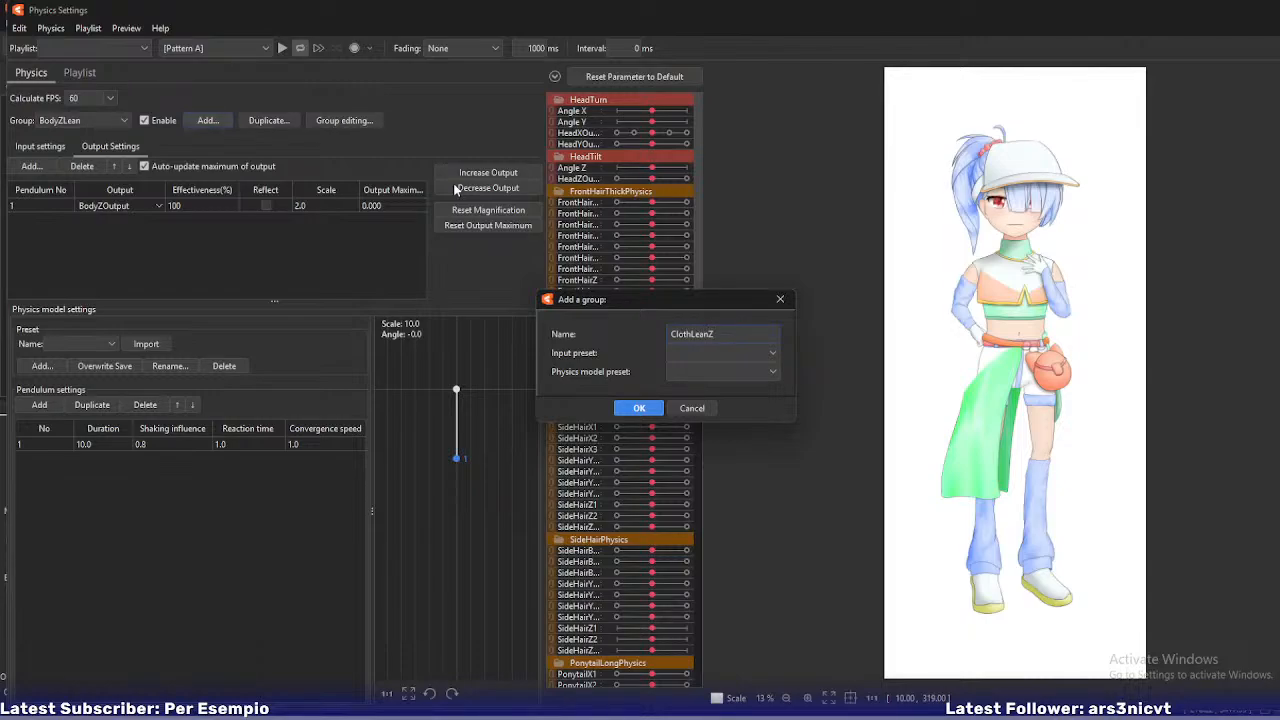
left_click(621, 405)
- Add BodyZOutput as ClothLeanZ's input parameter with type Angle and 100% effectiveness
left_click(38, 146)
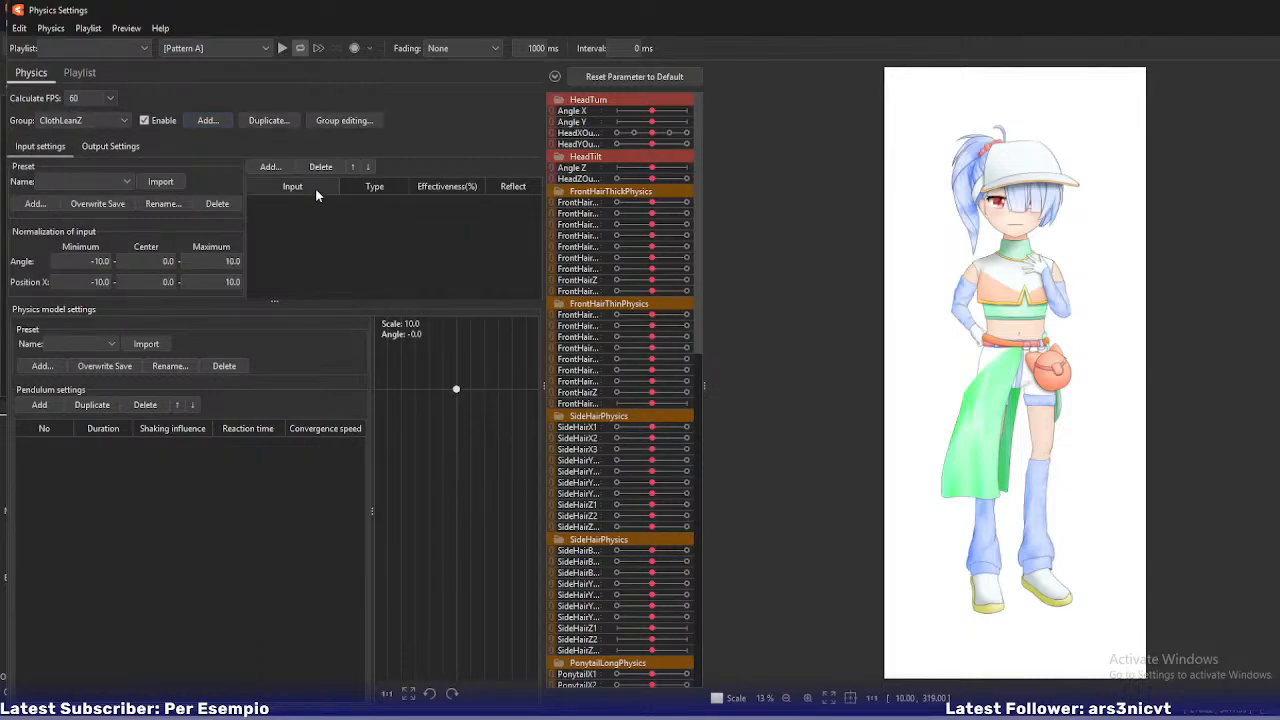
left_click_drag(789, 232, 798, 504)
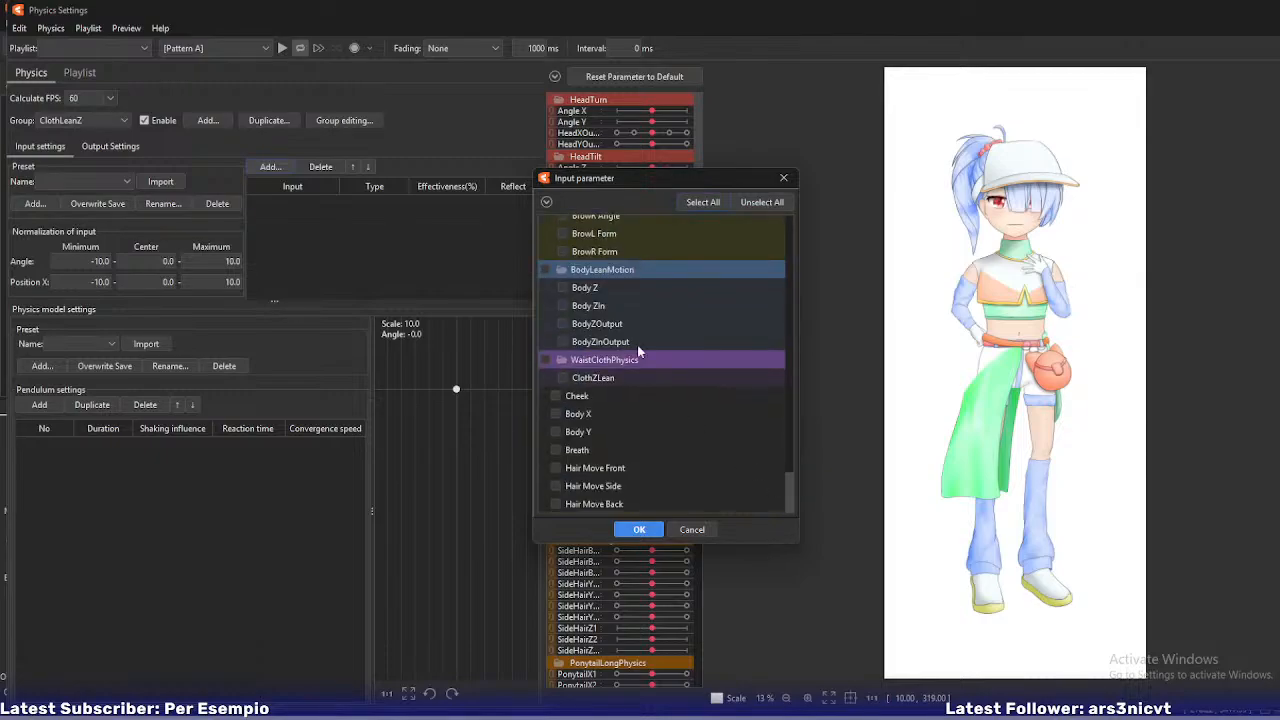
left_click(563, 323)
left_click(634, 530)
left_click(399, 201)
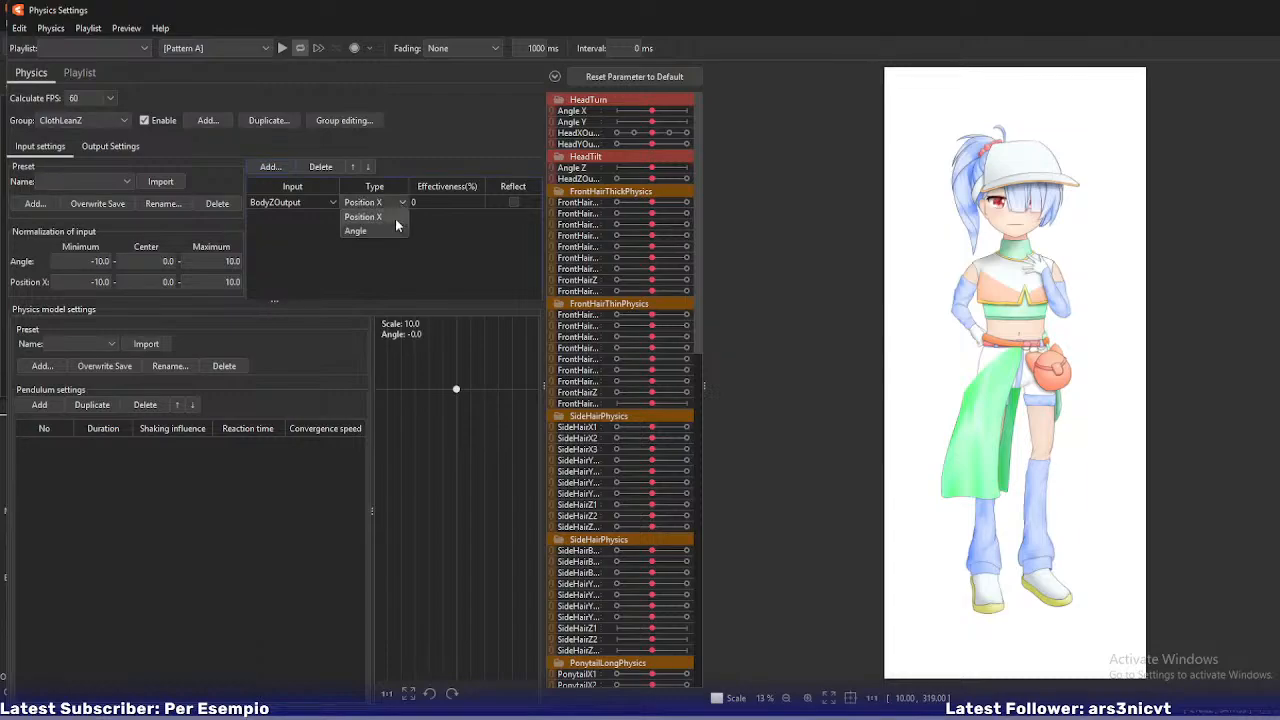
left_click(362, 231)
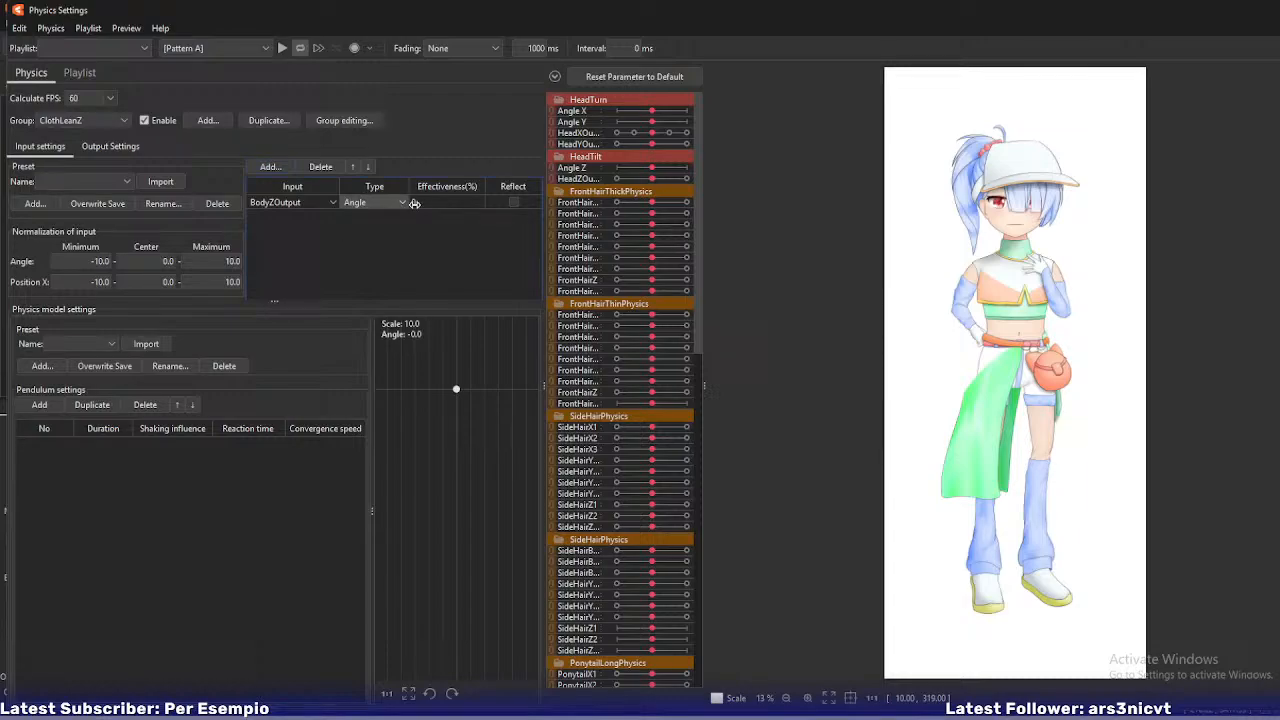
- Add a pendulum to ClothLeanZ and add ClothZLean from WaistClothPhysics as its output parameter
left_click(39, 405)
left_click(110, 146)
left_click(31, 166)
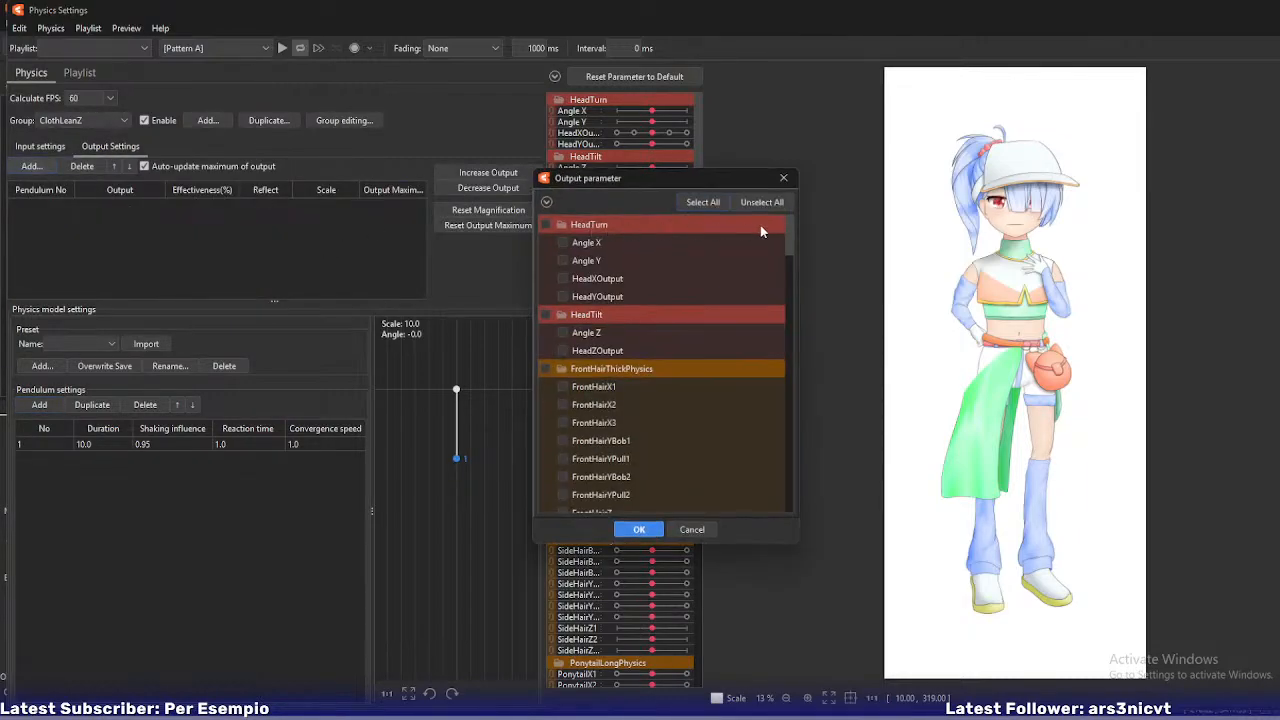
left_click_drag(791, 230, 769, 463)
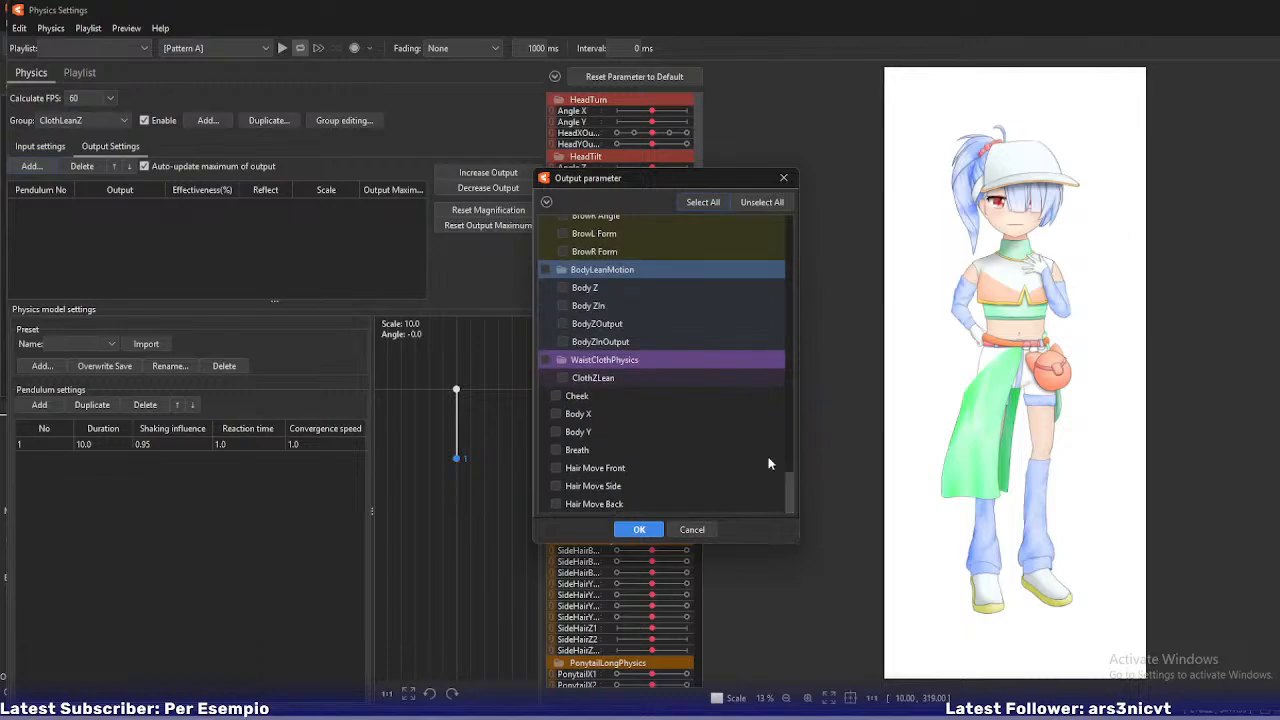
left_click(558, 378)
left_click(639, 529)
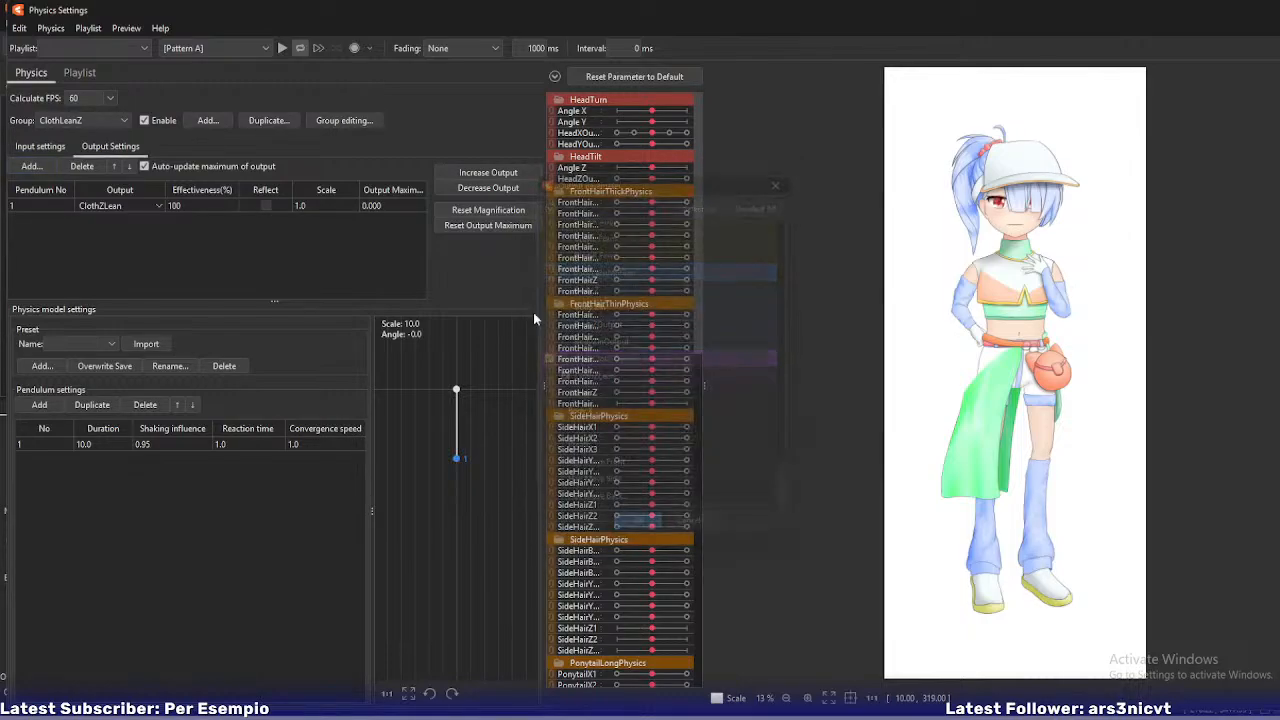
- Set ClothLeanZ's Angle input normalization to a minimum of -20 and a maximum of 20
left_click(40, 146)
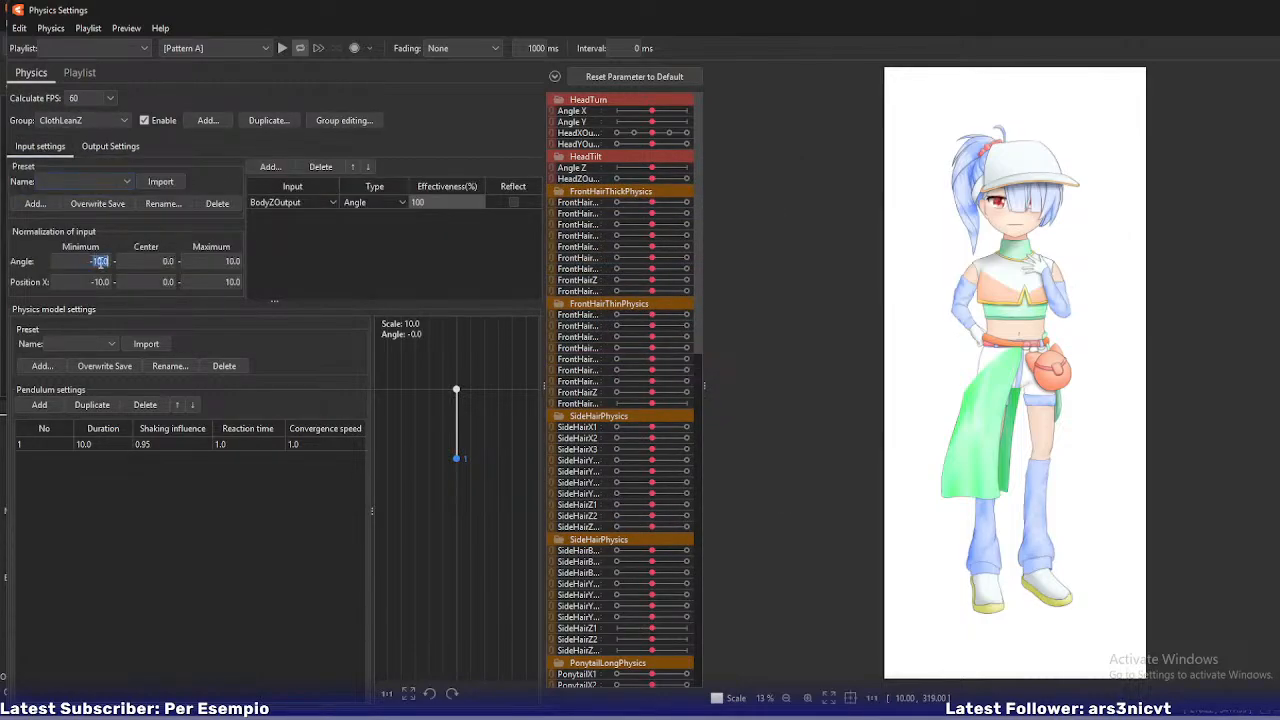
type("-20")
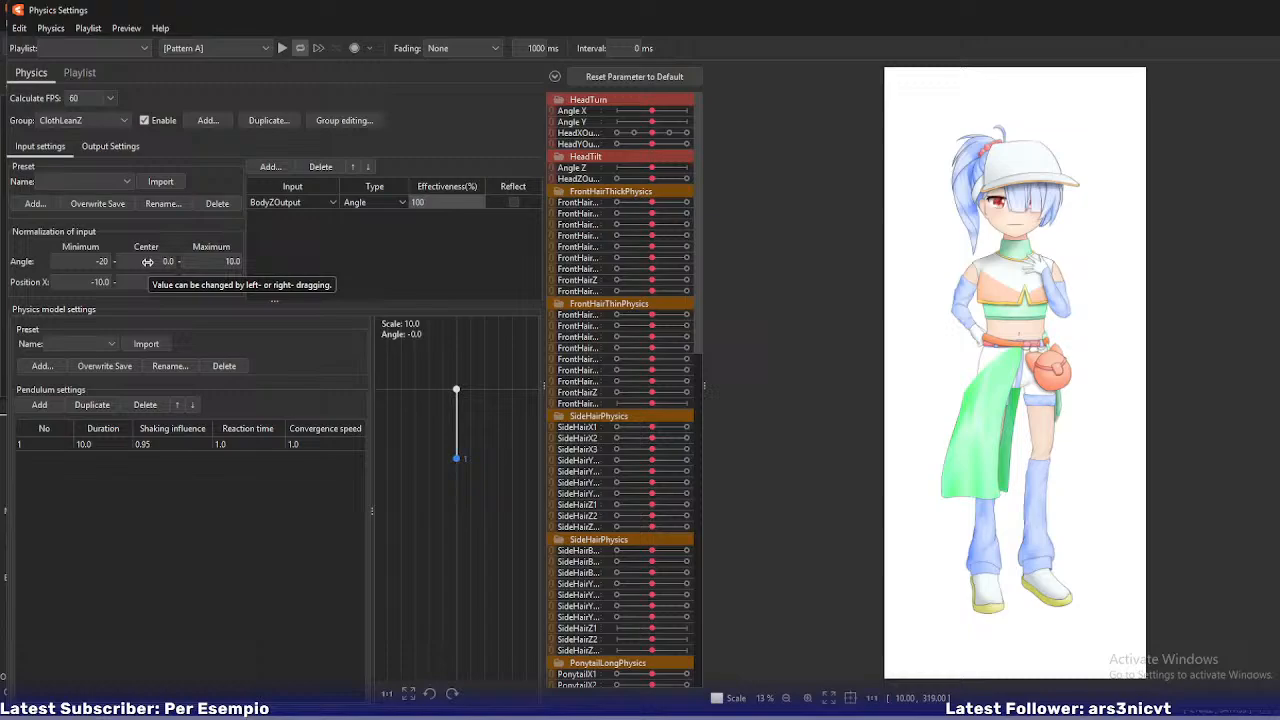
left_click(232, 261)
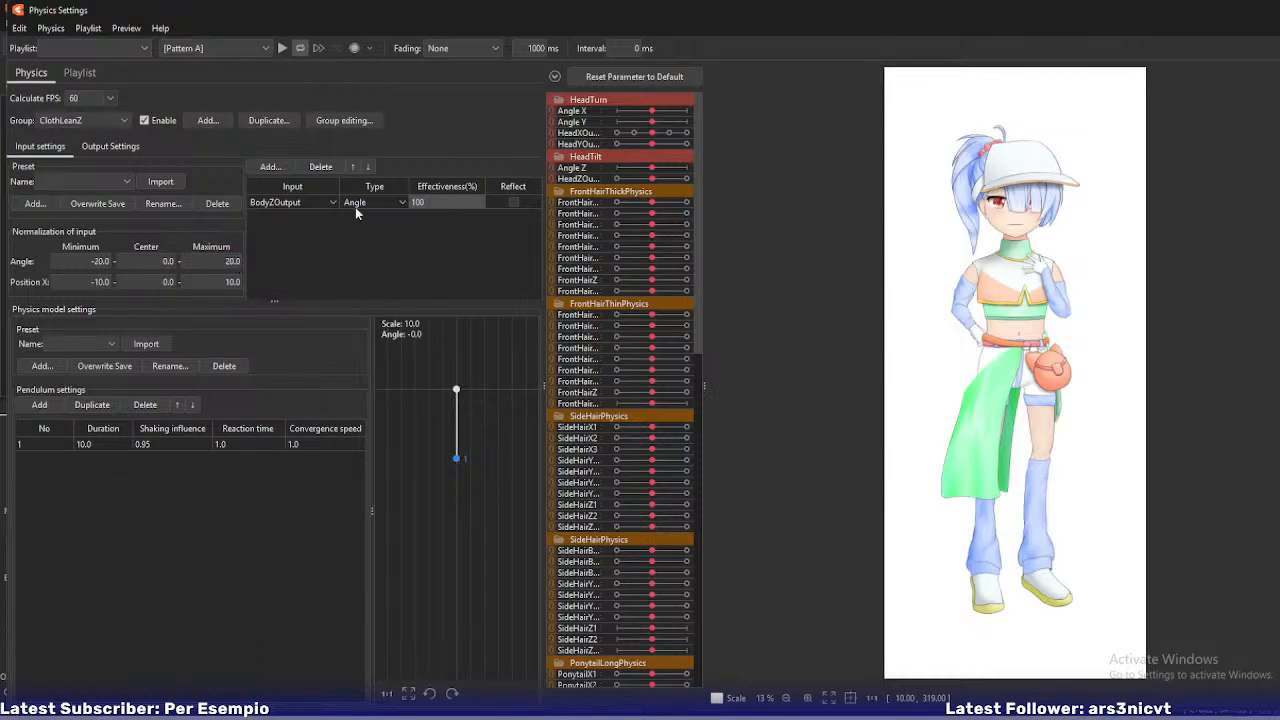
- Set the ClothZLean output scale to 2.3 and preview the body lean on the model
left_click(112, 146)
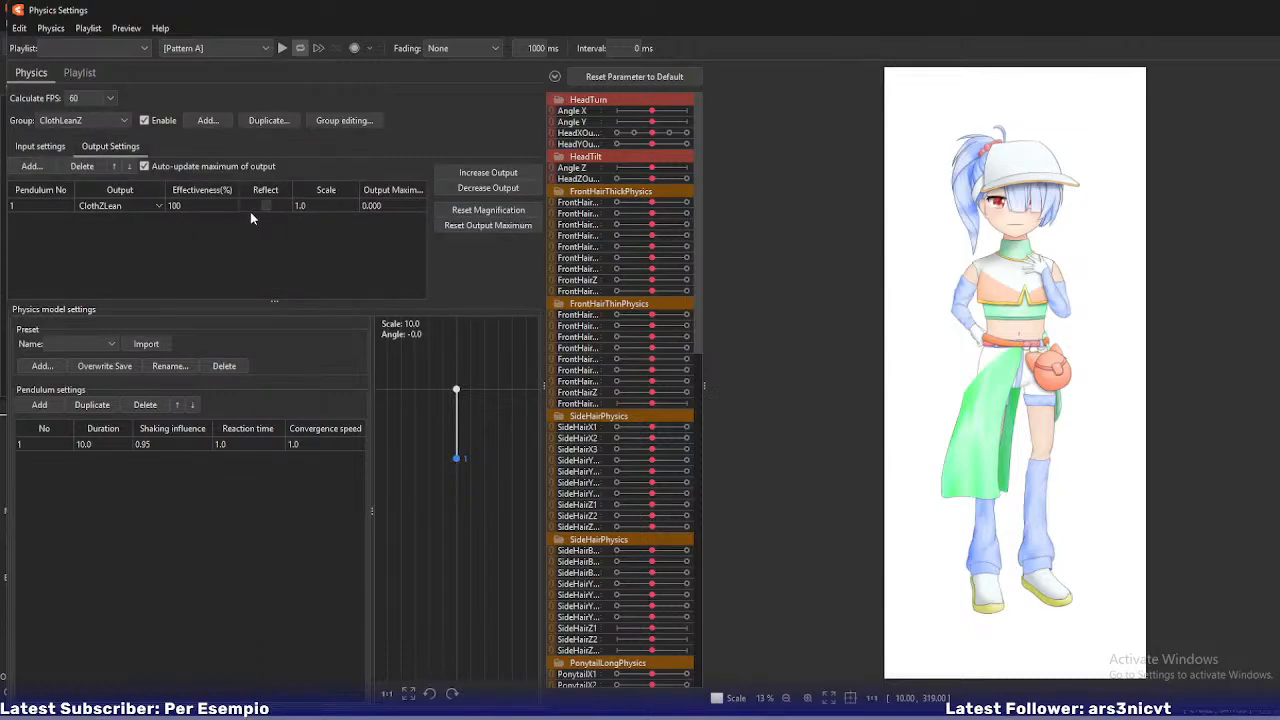
double_click(298, 205)
type("2.3")
left_click_drag(700, 249, 713, 628)
left_click_drag(952, 305, 778, 344)
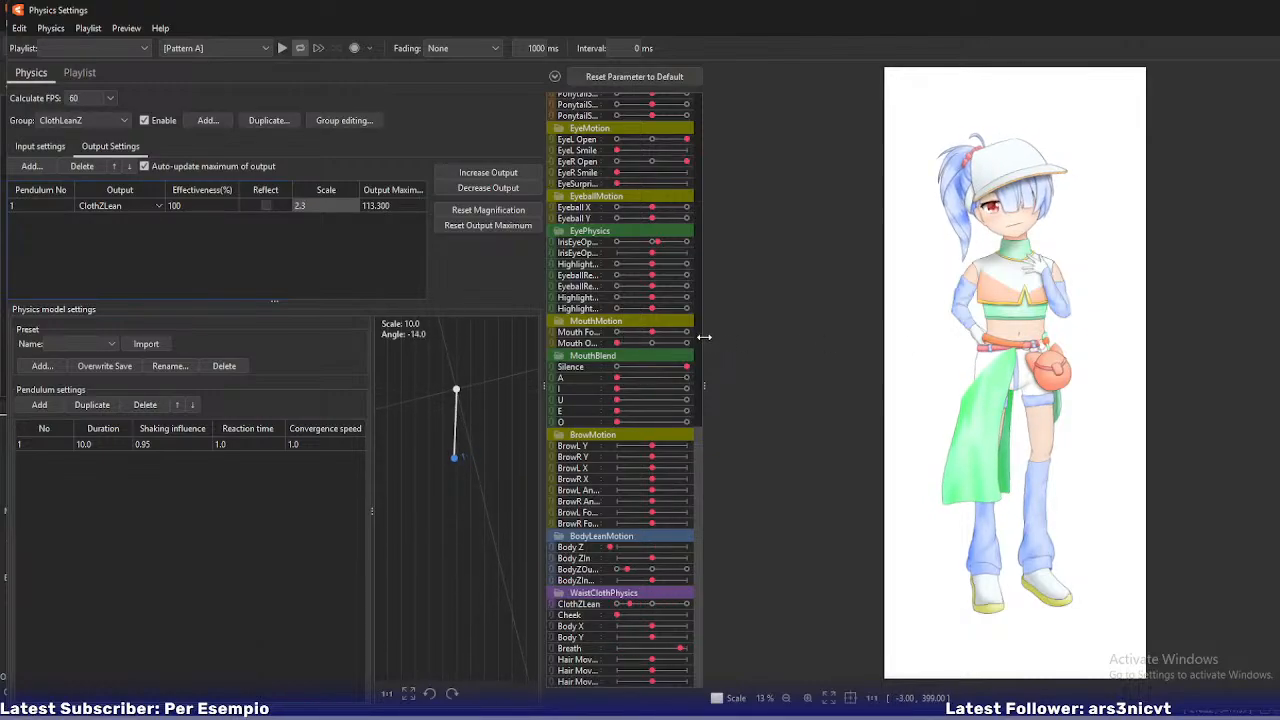
- Set the shaking influence of ClothLeanZ's pendulum to 0.85 and preview the cloth's sway on the model
double_click(170, 444)
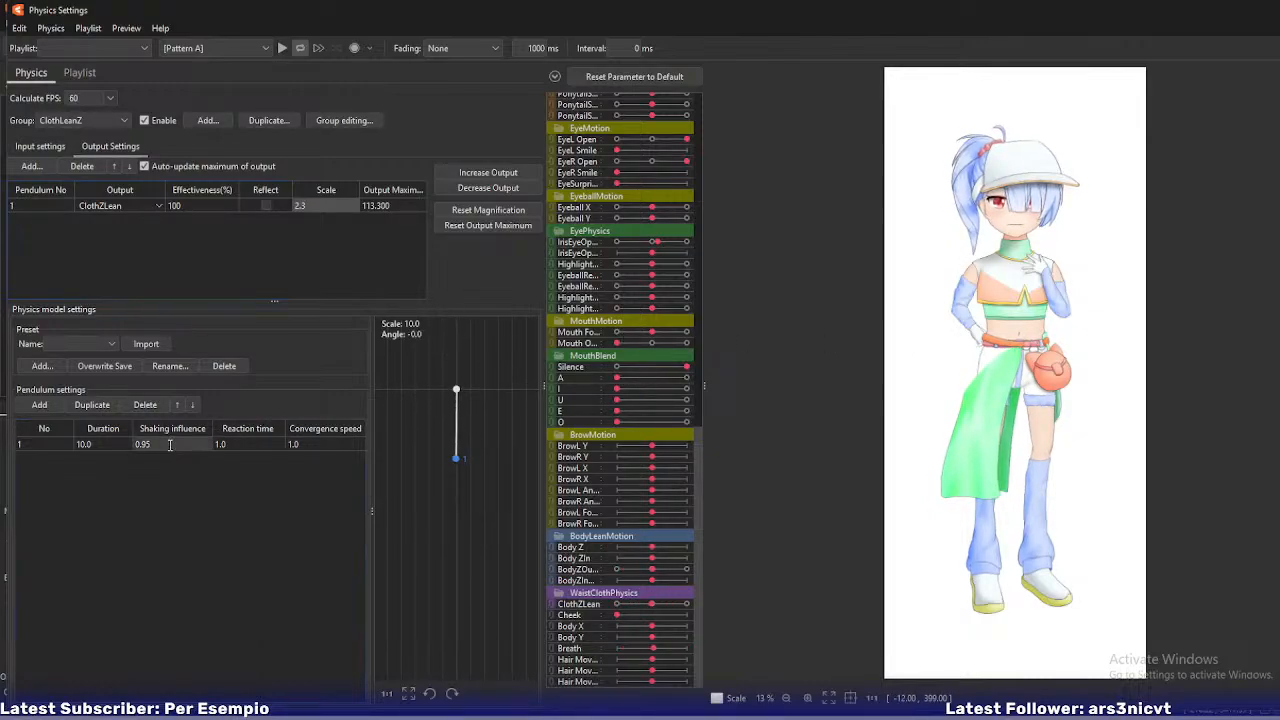
double_click(170, 444)
type("0.85")
key("Return")
left_click_drag(980, 318, 652, 358)
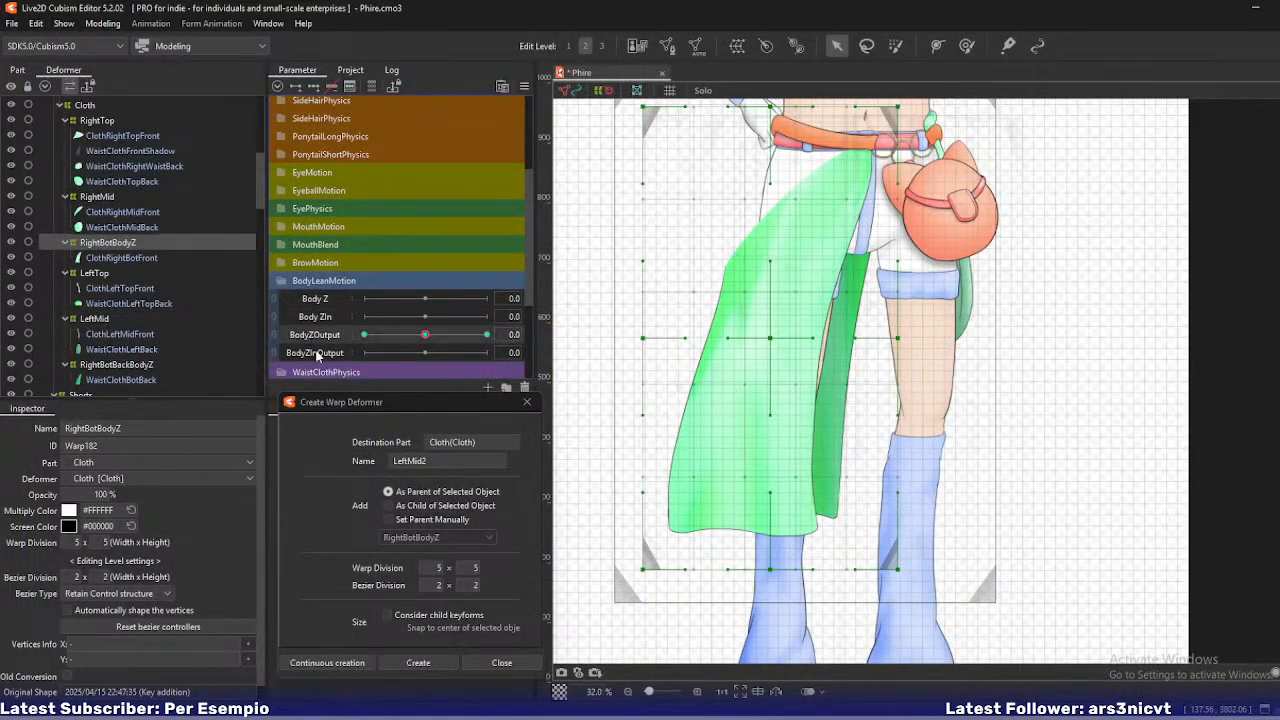
- Select the deformers keyed to BodyZOutput and switch their extended interpolation from linear to a non-linear method
left_click(586, 336)
left_click(422, 334)
left_click(524, 86)
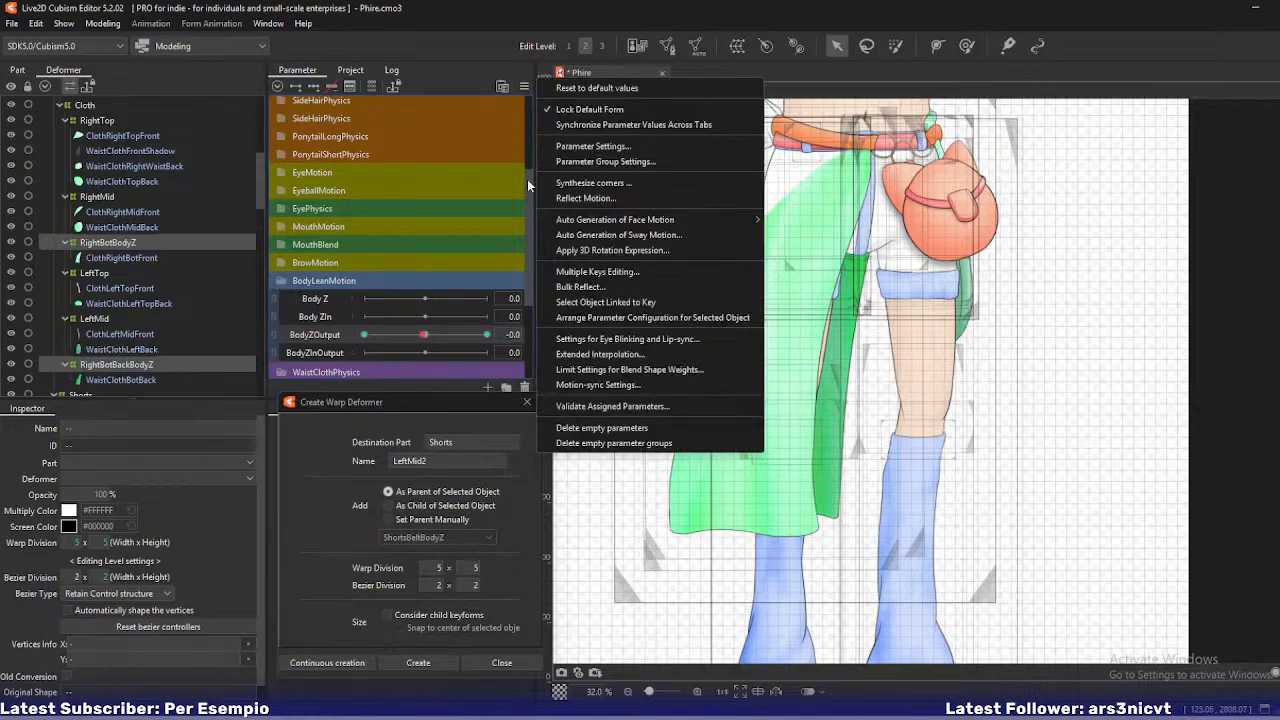
left_click(545, 360)
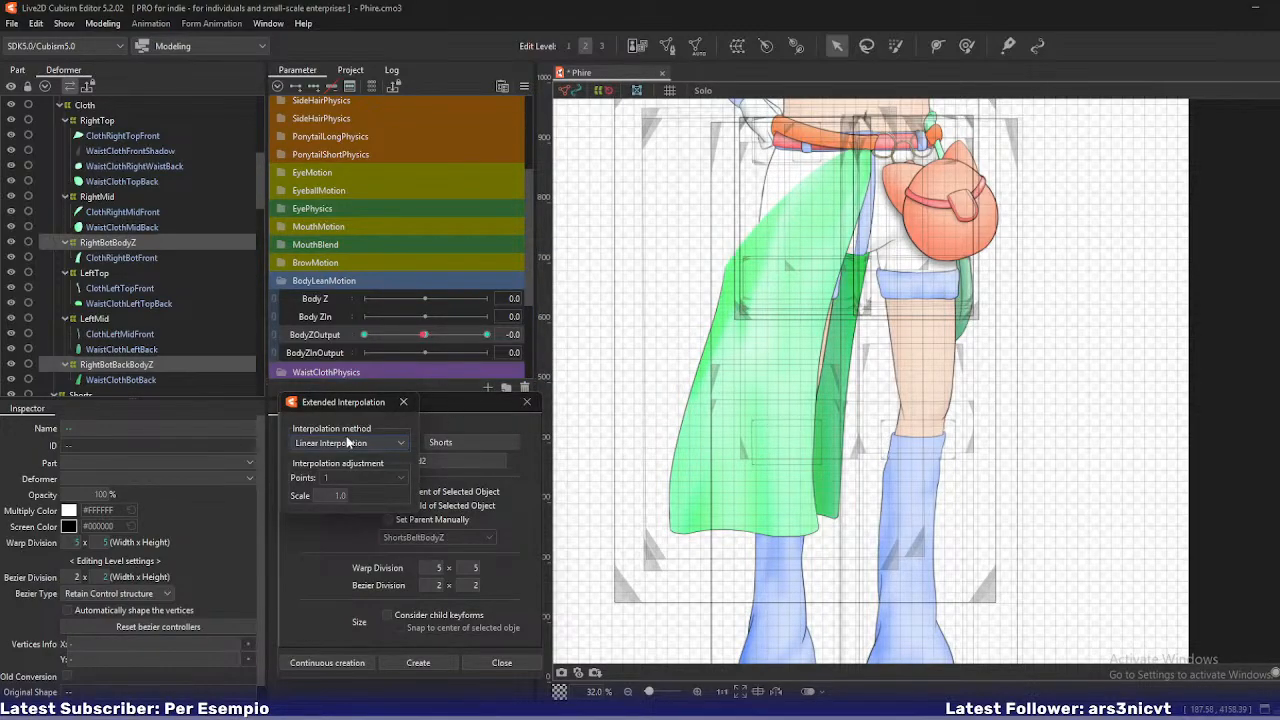
left_click(348, 443)
left_click(335, 473)
left_click(404, 402)
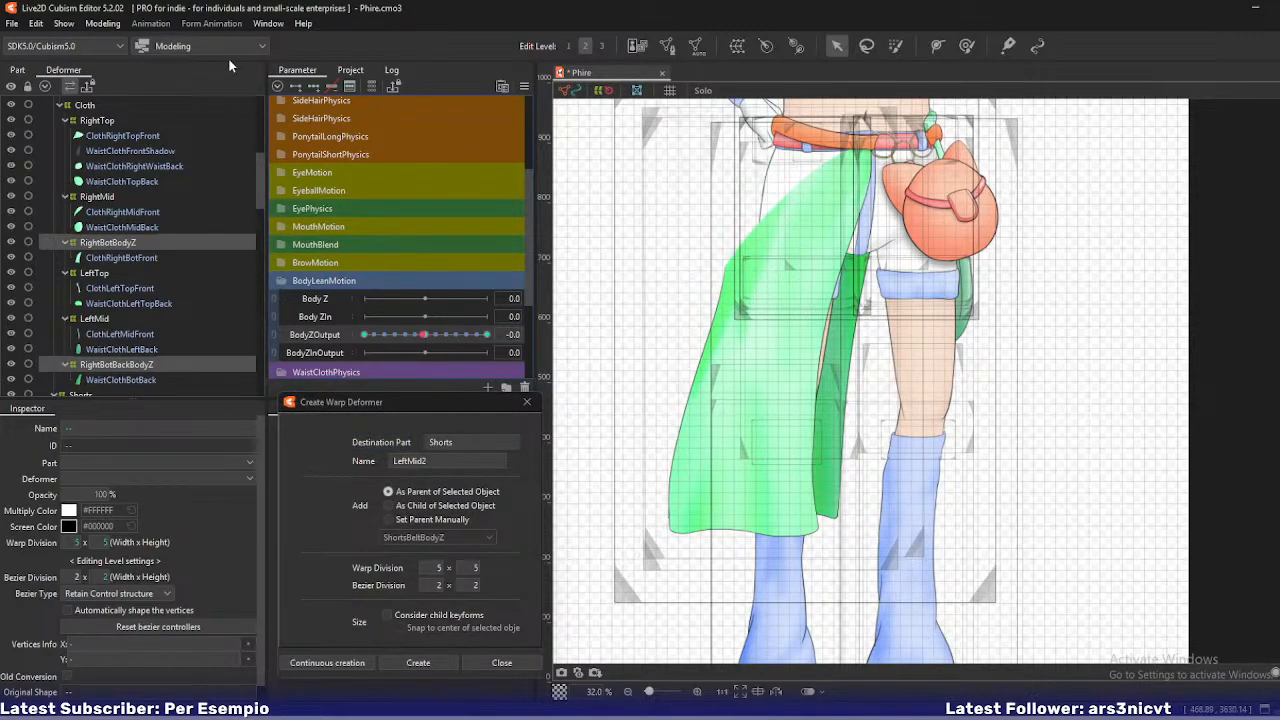
- Open the physics settings and preview the waist cloth's lean physics on the model at closer range
left_click(102, 23)
left_click(130, 336)
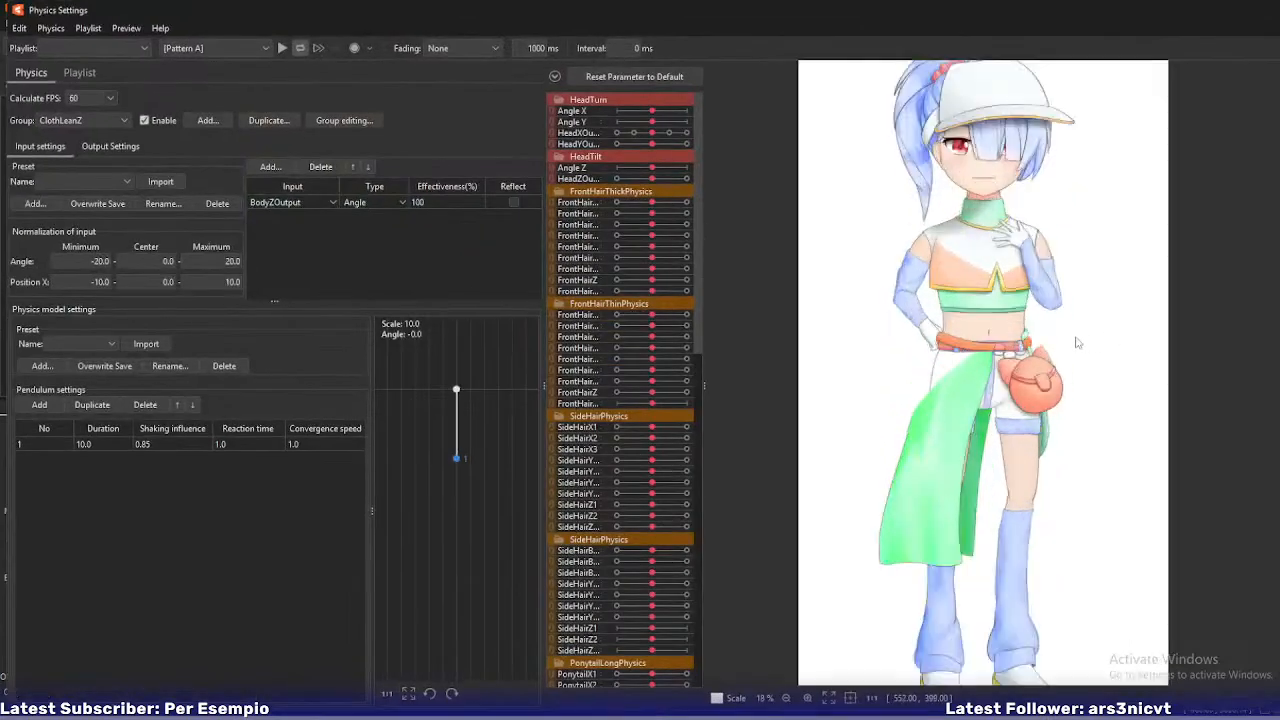
scroll(1077, 343, "up", 2)
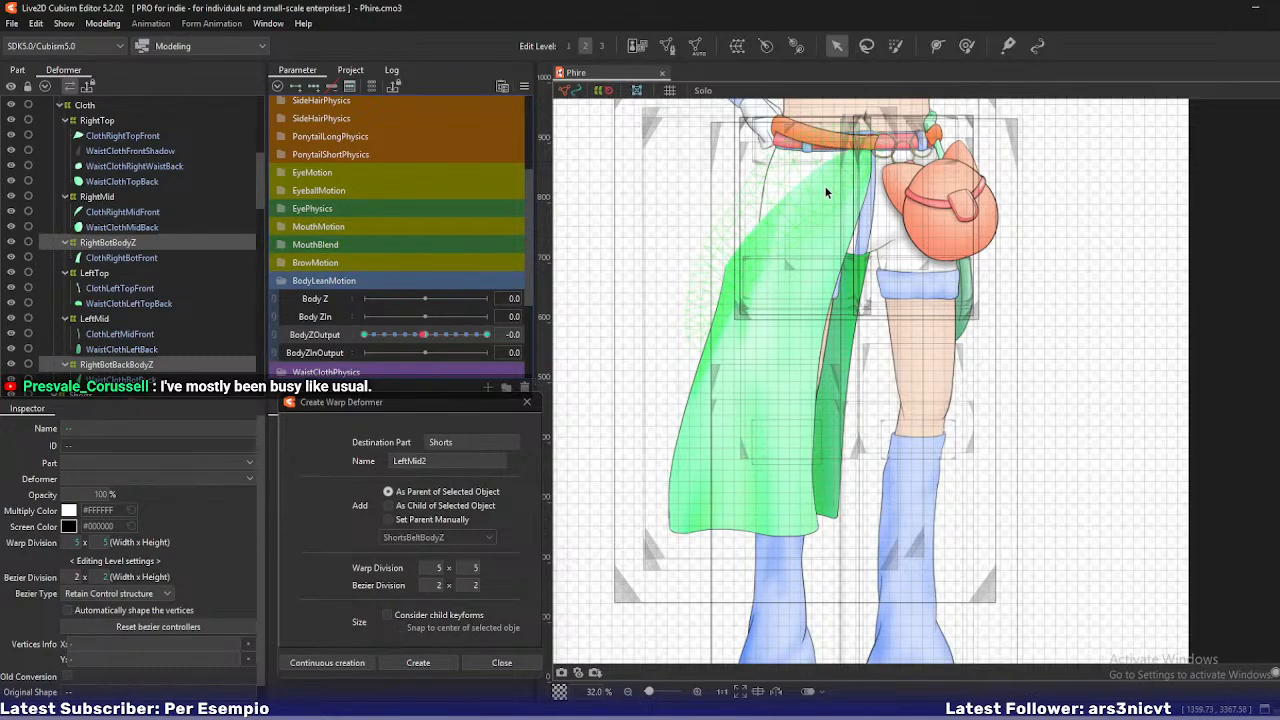
left_click_drag(806, 194, 790, 254)
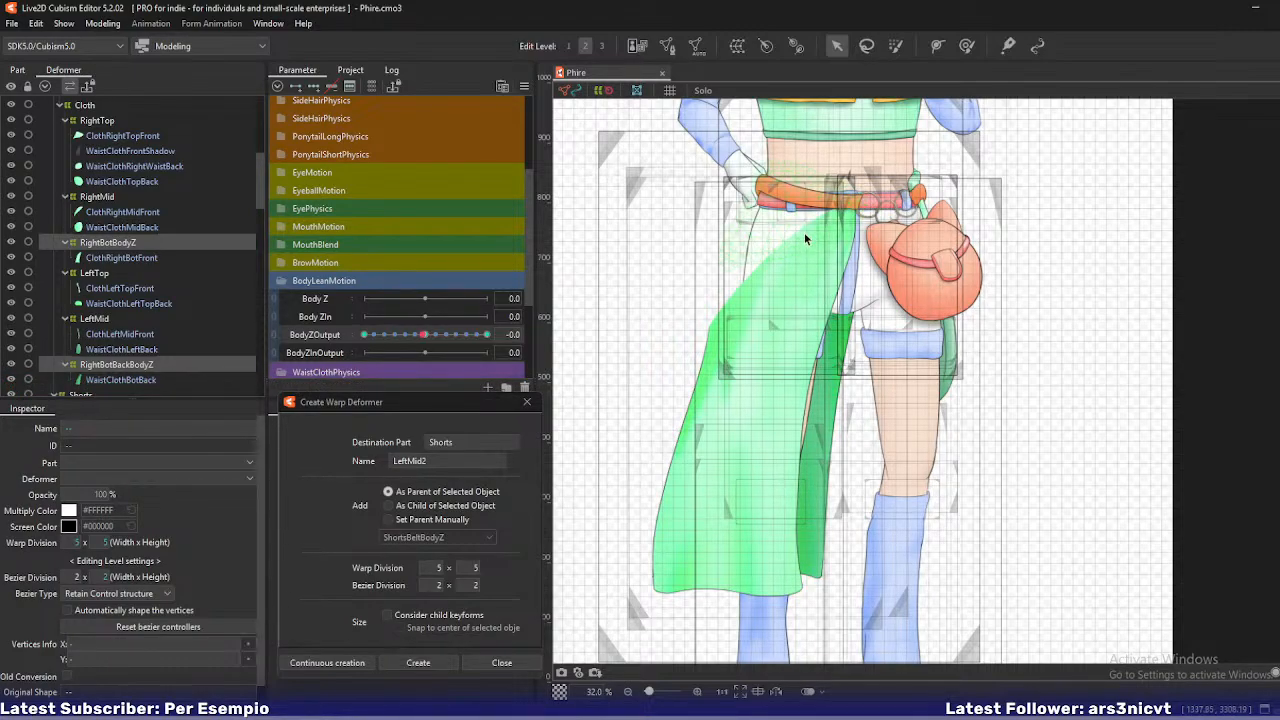
scroll(806, 238, "down", 3)
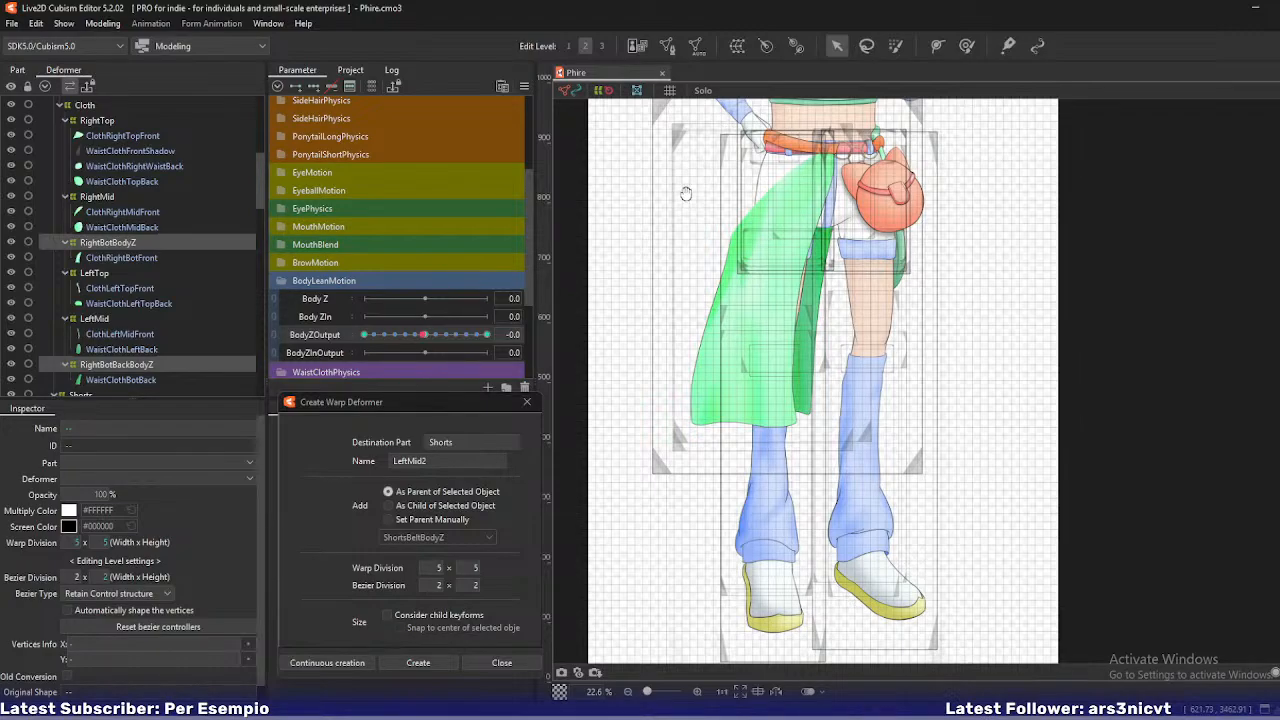
left_click_drag(685, 198, 665, 426)
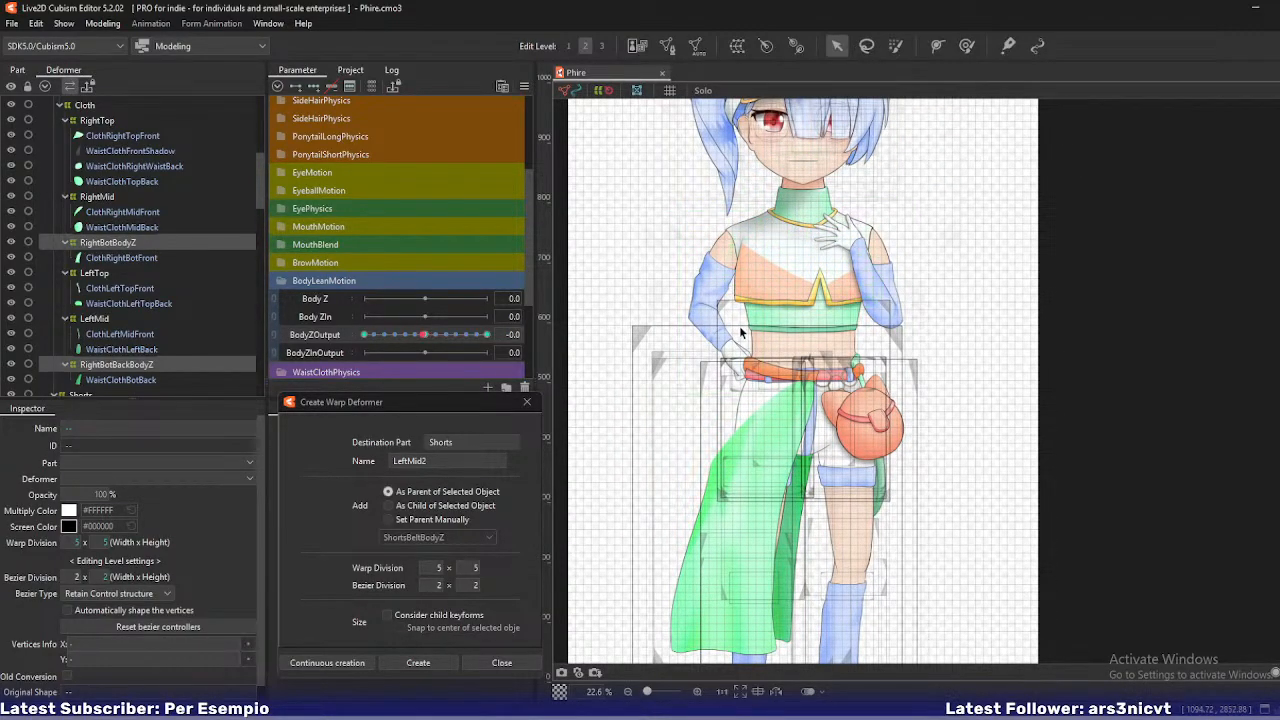
scroll(750, 290, "down", 3)
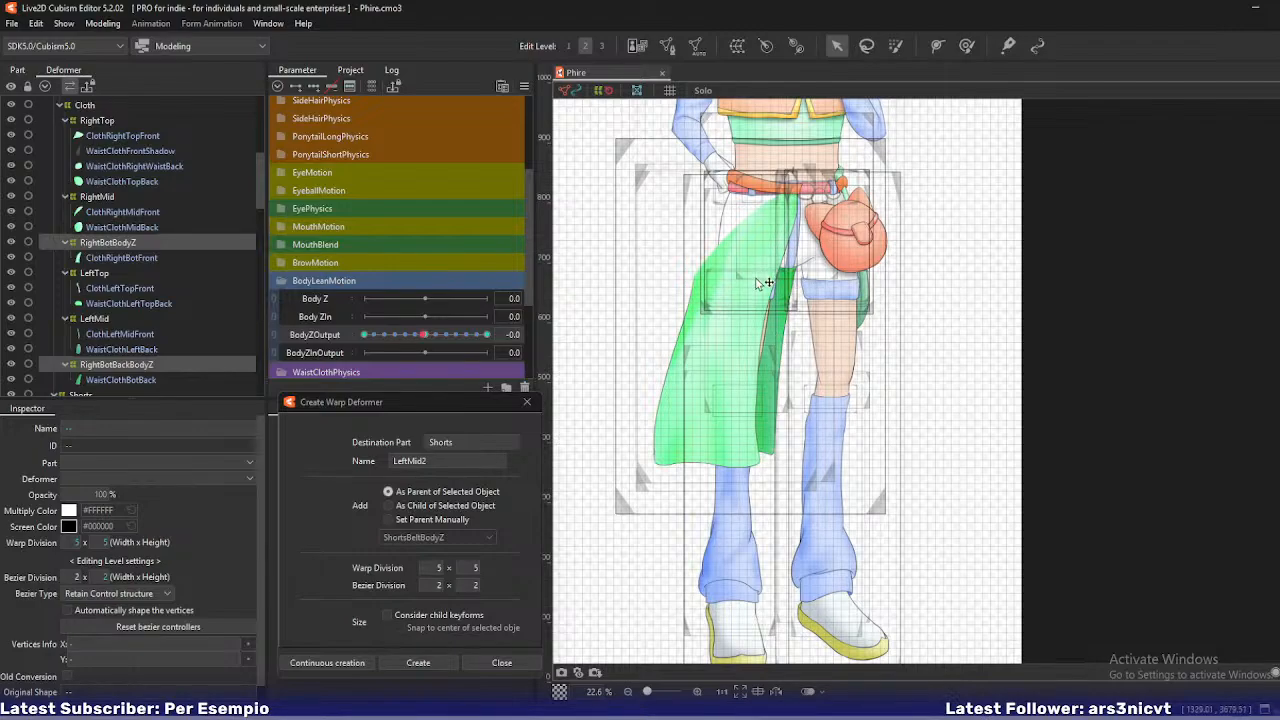
scroll(764, 465, "down", 2)
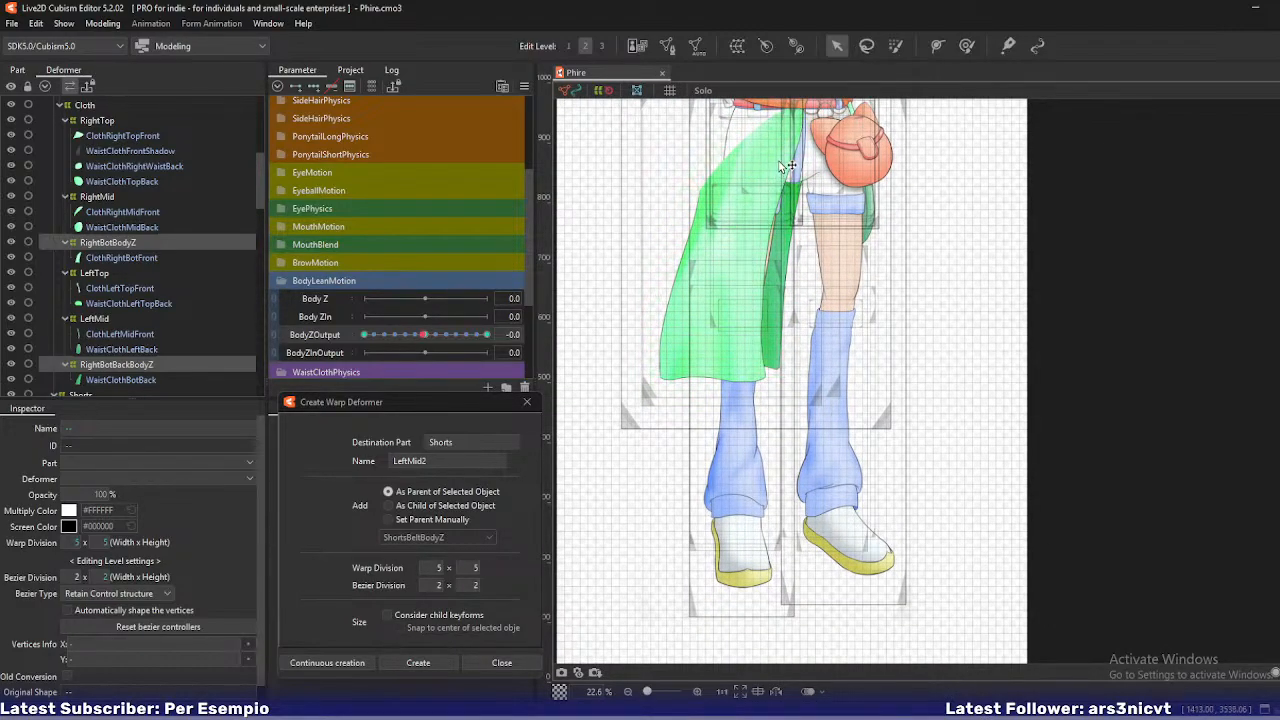
scroll(762, 198, "up", 2)
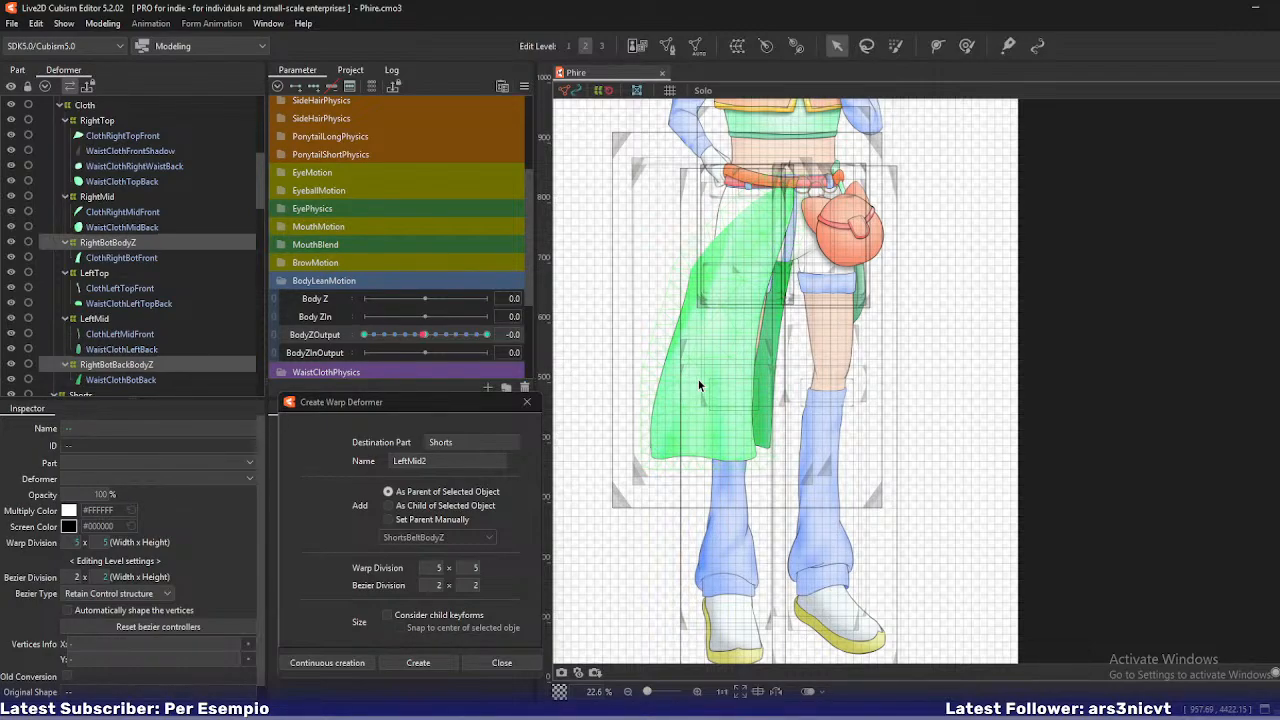
left_click_drag(756, 359, 793, 361)
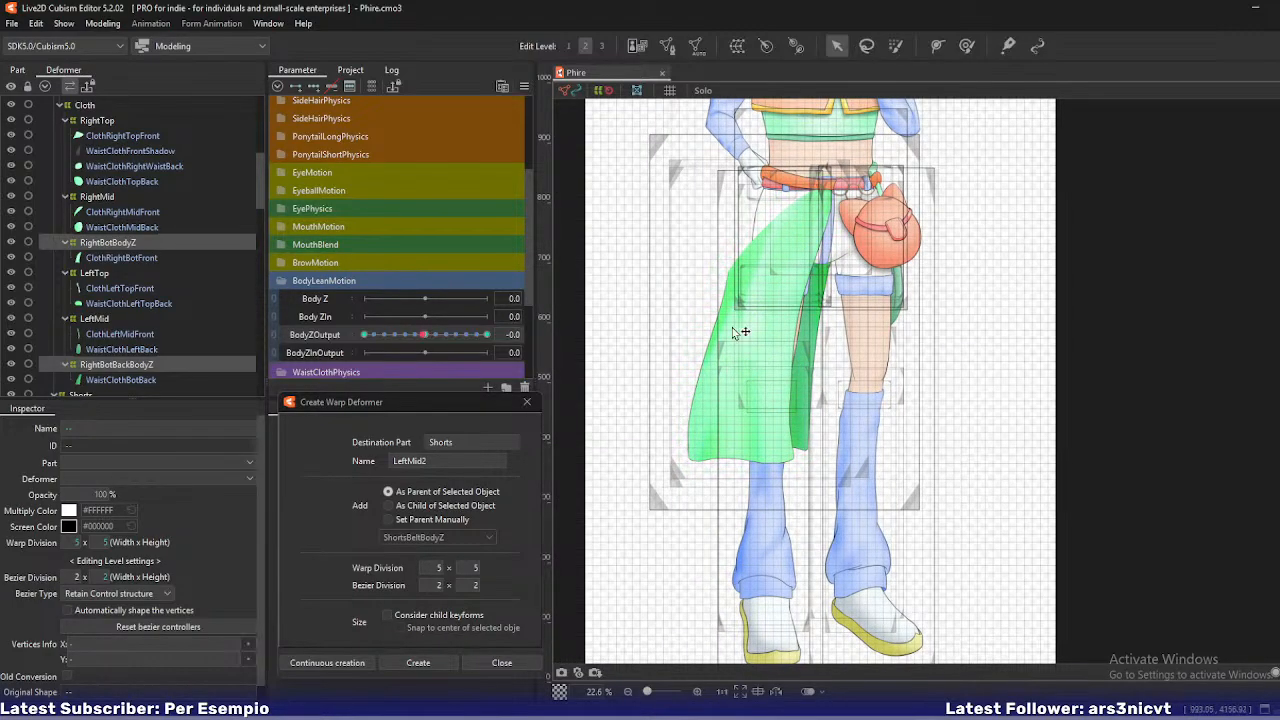
left_click_drag(709, 308, 739, 347)
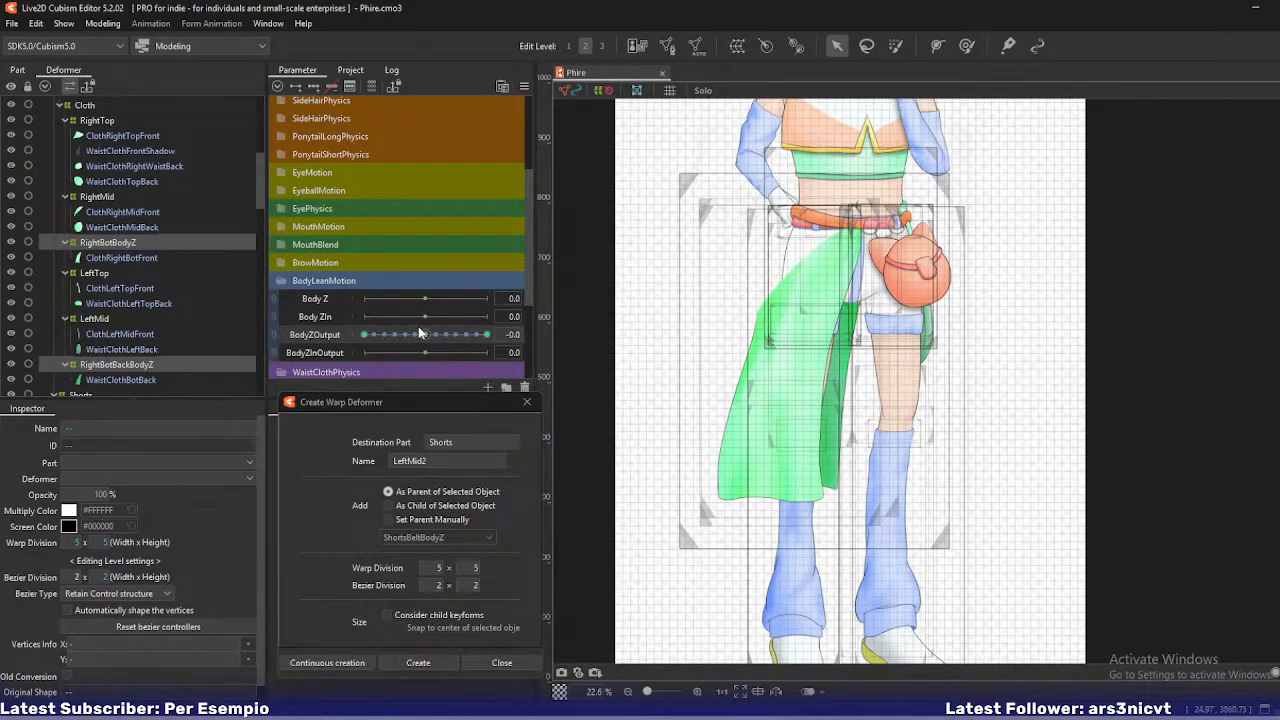